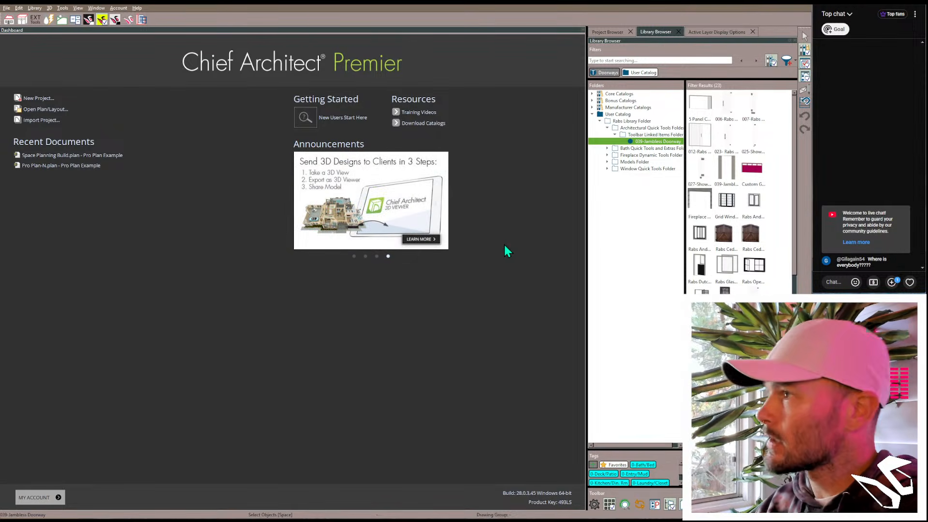
Step: Show the project browser, collapse the Pro Plan Example project, and expand -Pro Plan-X18 BETA 260708 with its 2. Layouts folder
click(604, 32)
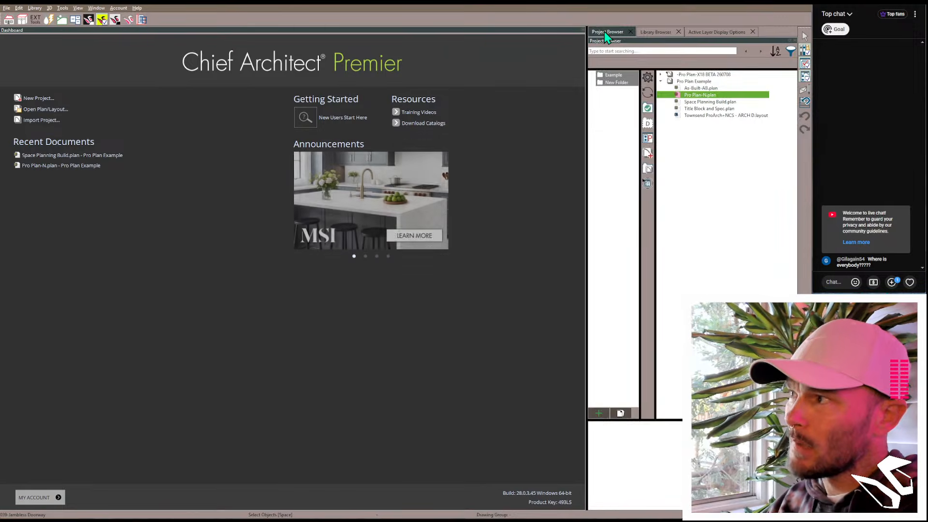
click(662, 82)
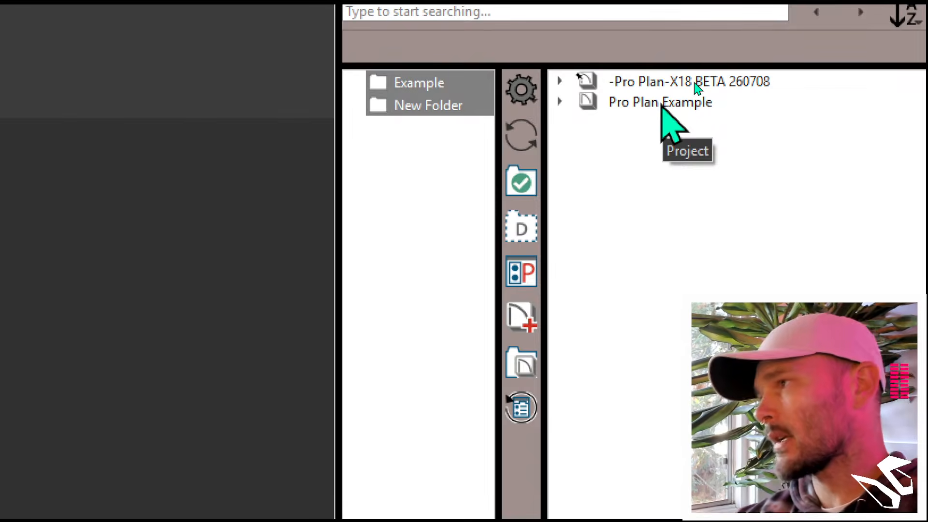
click(614, 81)
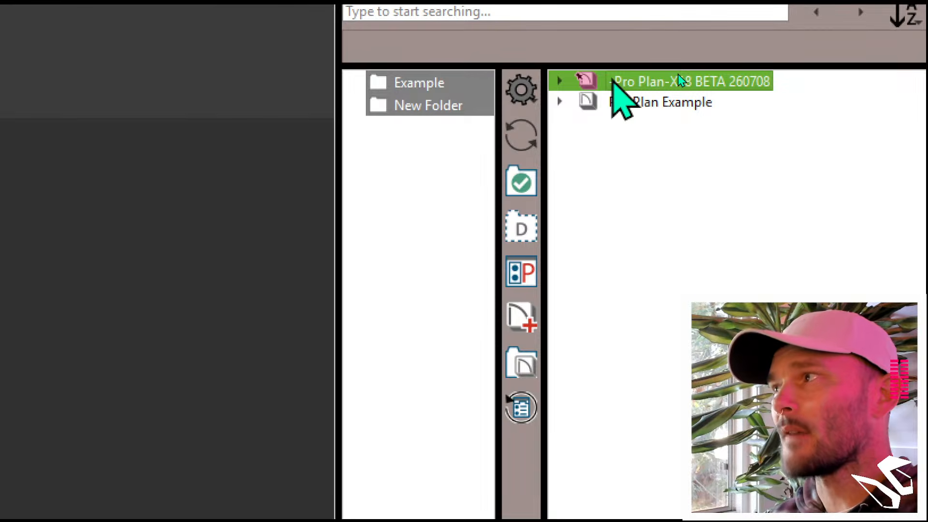
right_click(640, 83)
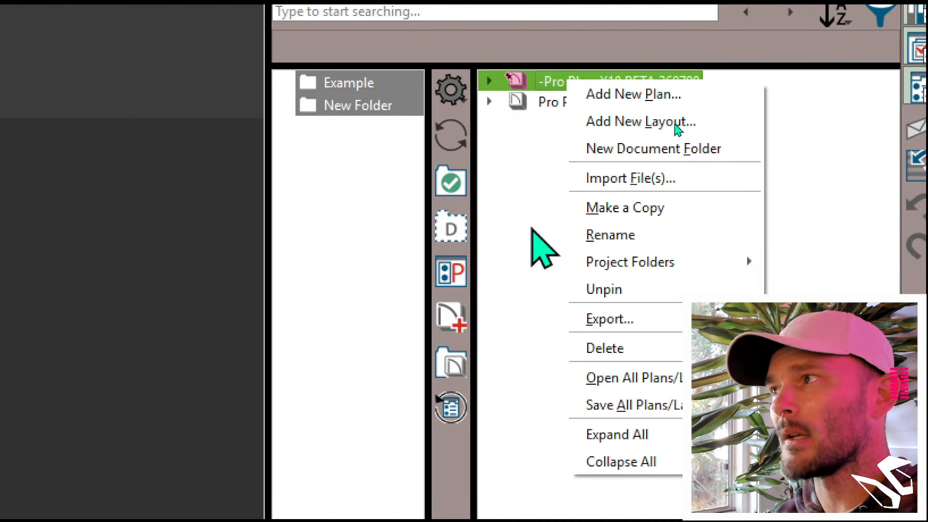
click(531, 230)
click(490, 81)
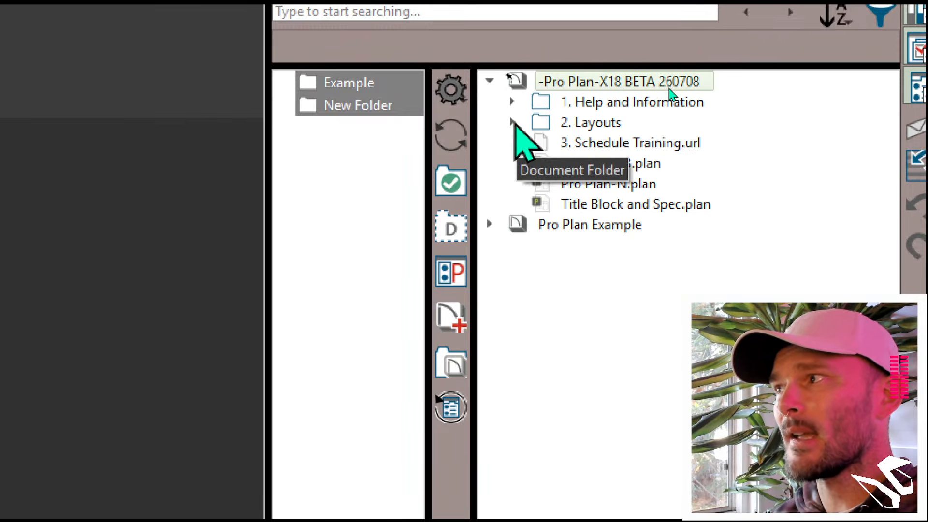
click(512, 122)
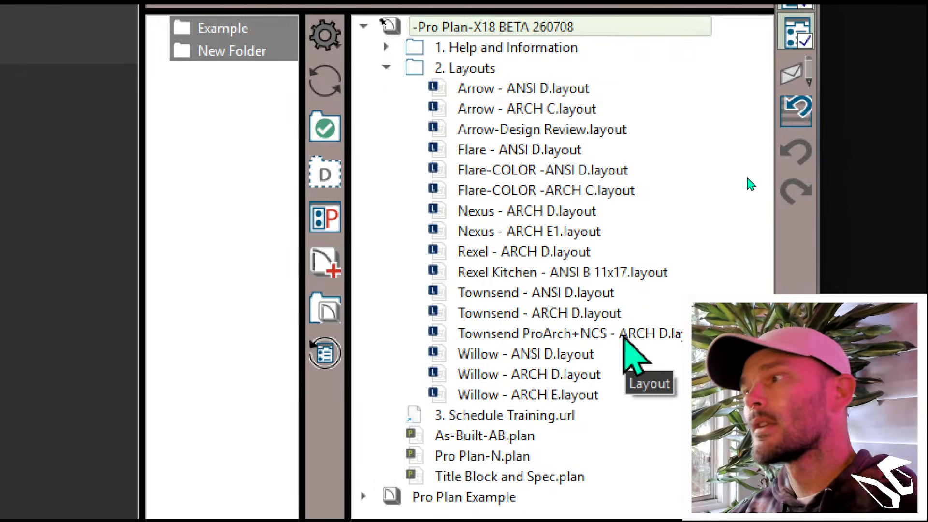
Step: Copy Townsend ProArch+NCS - ARCH D.layout together with its linked files into a new project
click(624, 337)
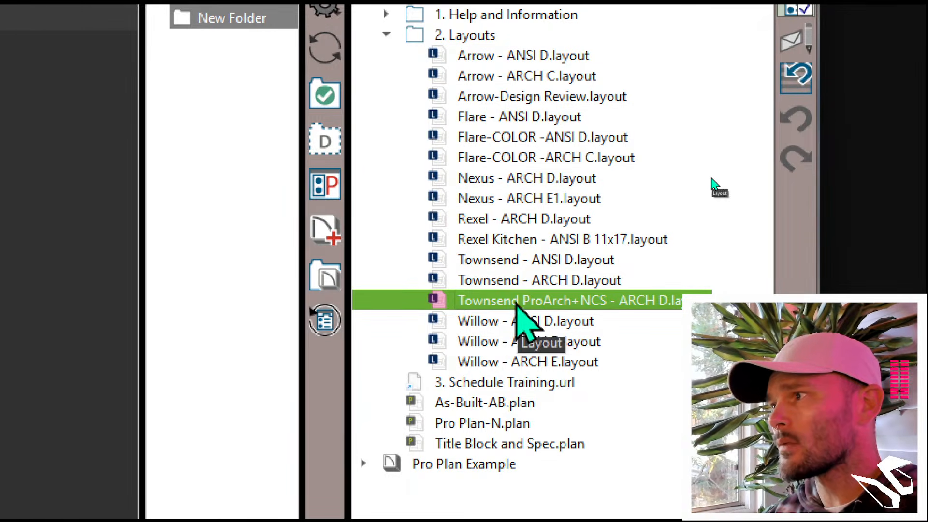
right_click(517, 305)
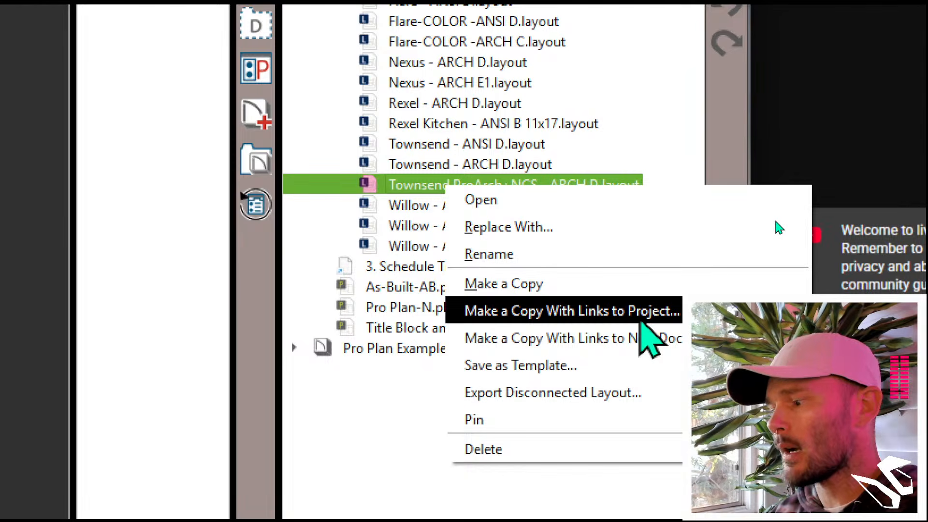
click(638, 319)
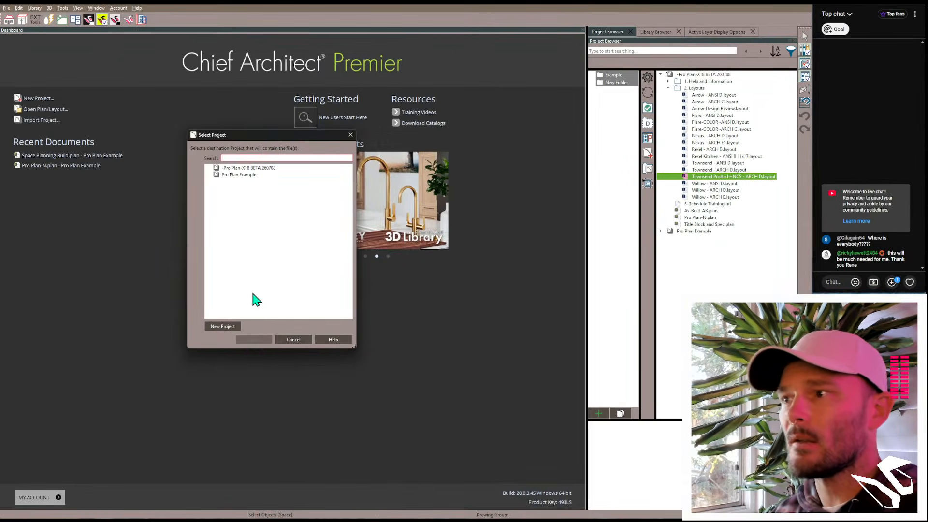
click(225, 327)
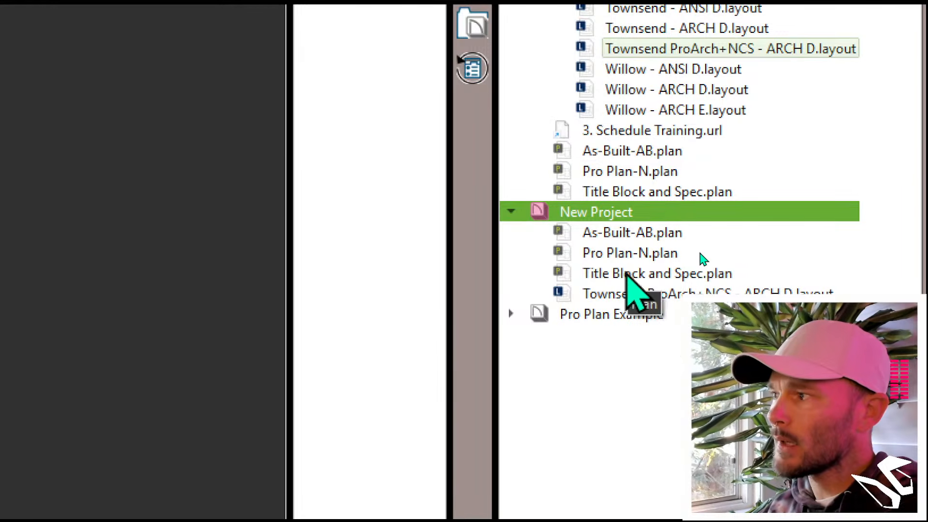
click(646, 294)
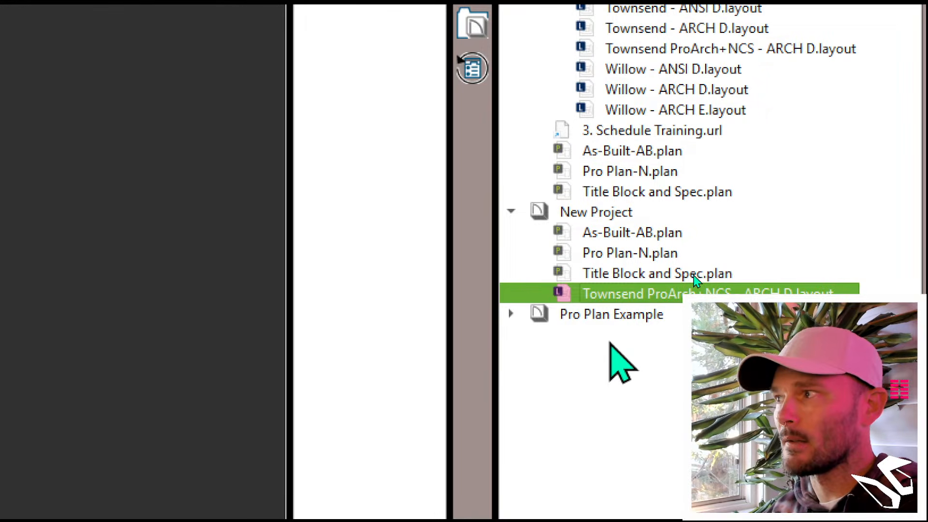
Step: Delete the New Project project that holds the copied layout and plans
click(572, 213)
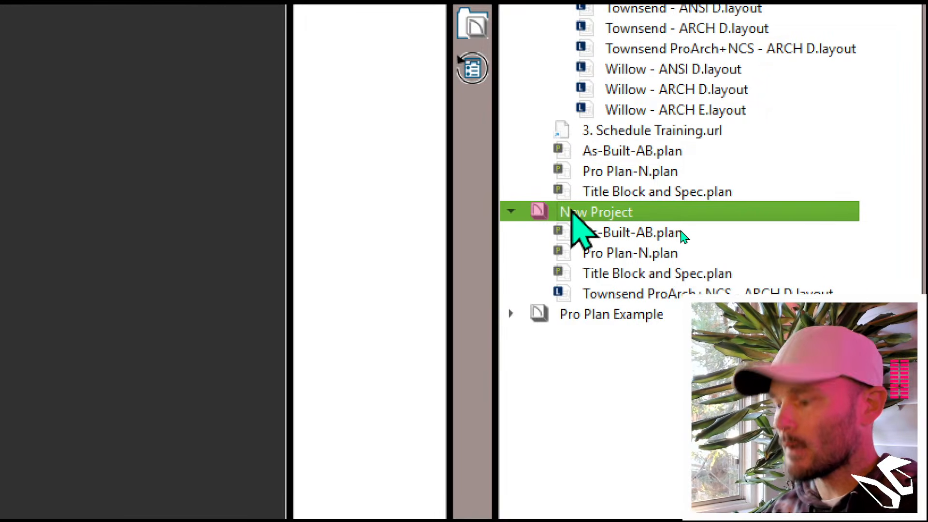
key(Delete)
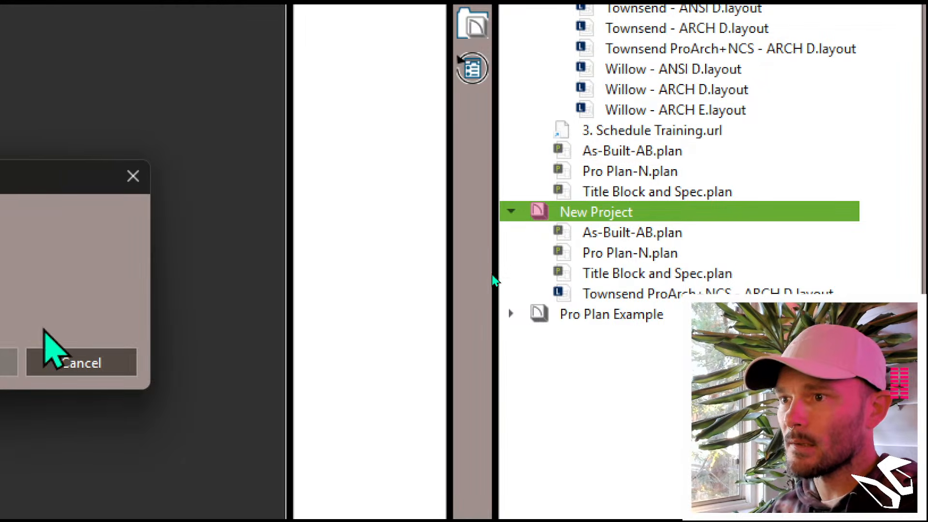
key(Return)
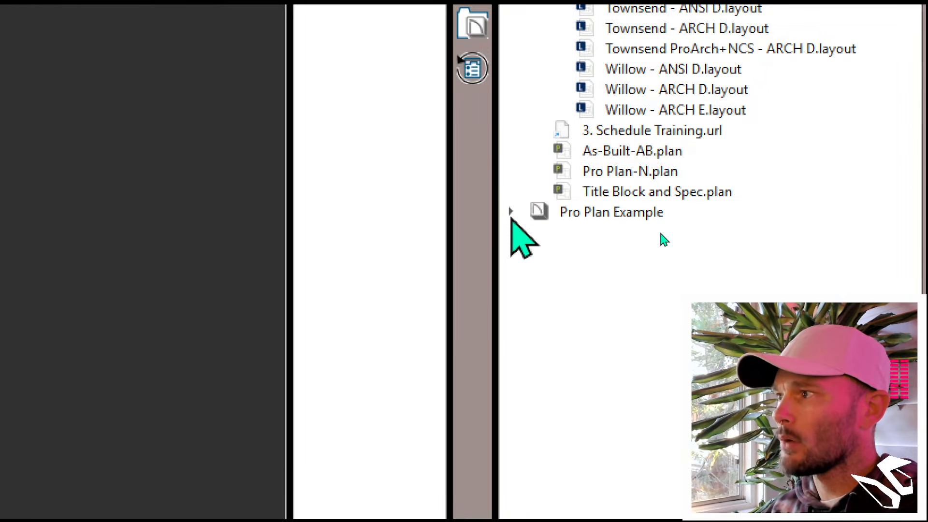
Step: Expand the Pro Plan Example project and rename its Pro Plan-N.plan file as X18 Live-N
click(511, 212)
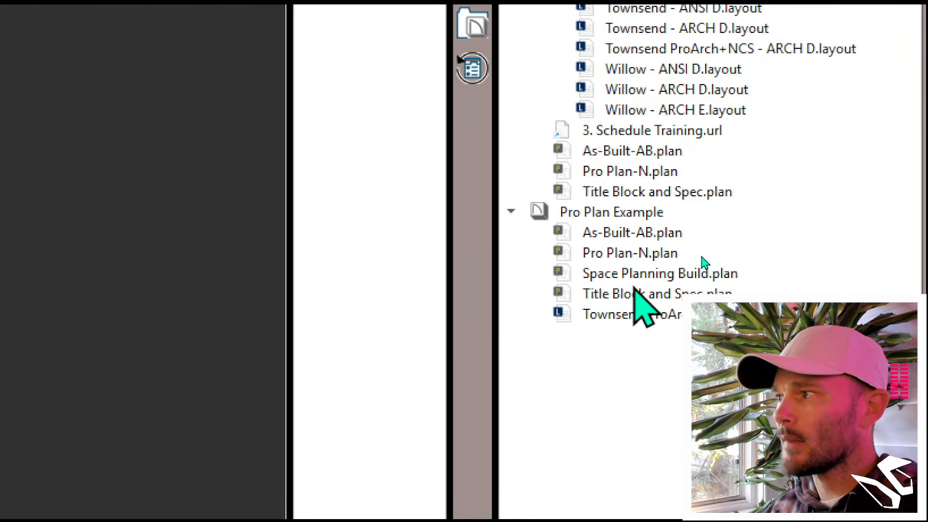
click(619, 255)
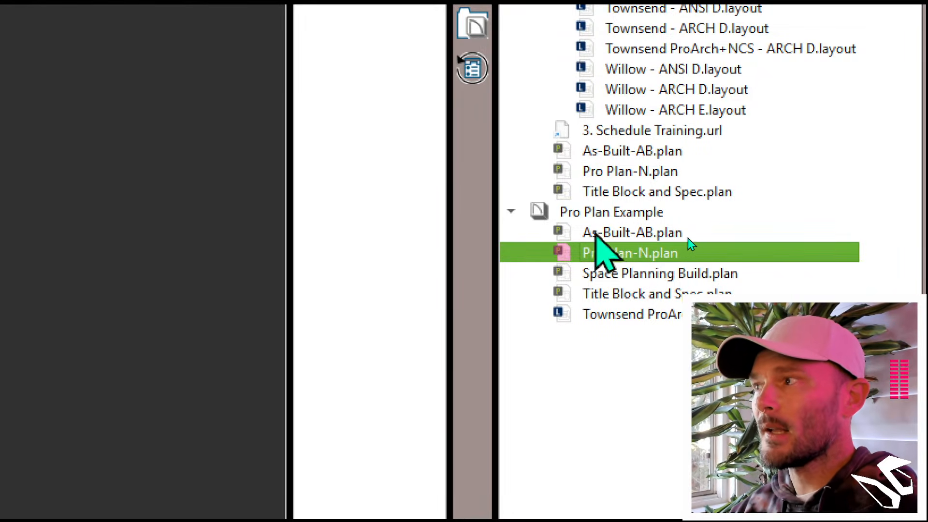
click(587, 212)
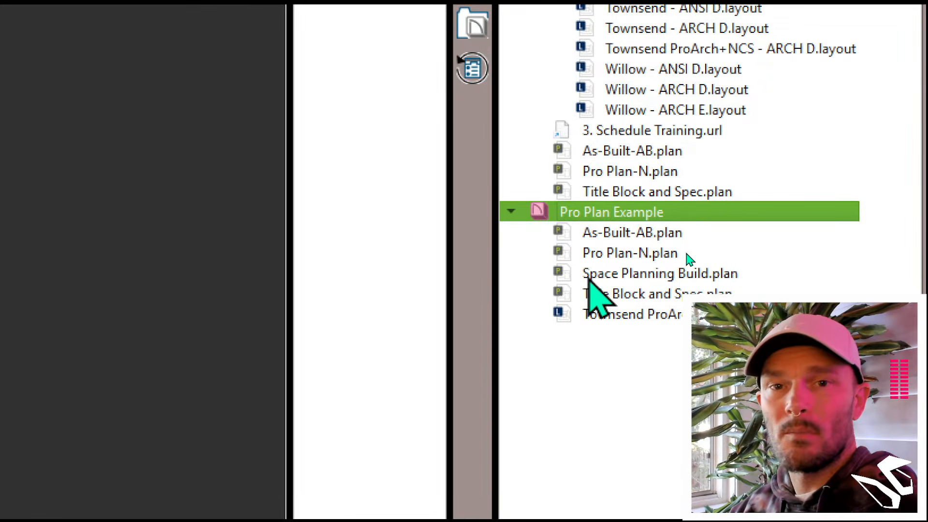
click(698, 252)
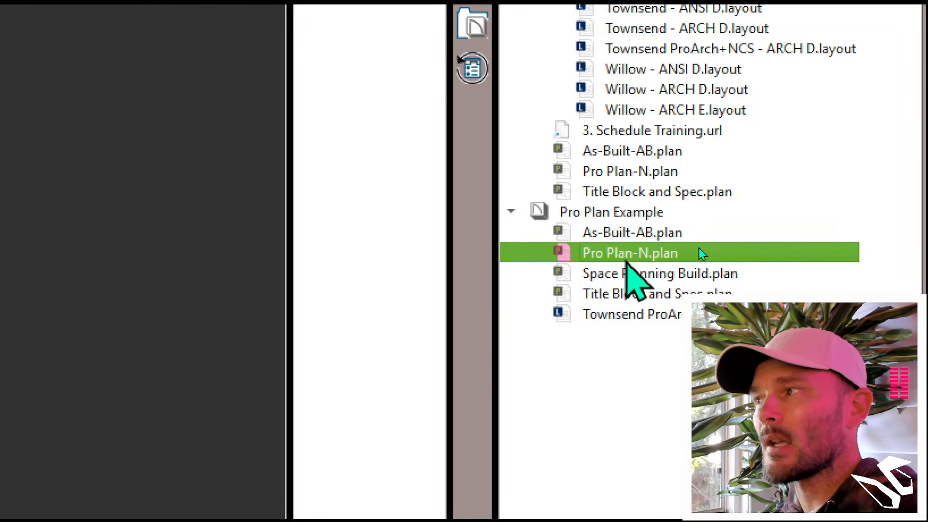
click(698, 248)
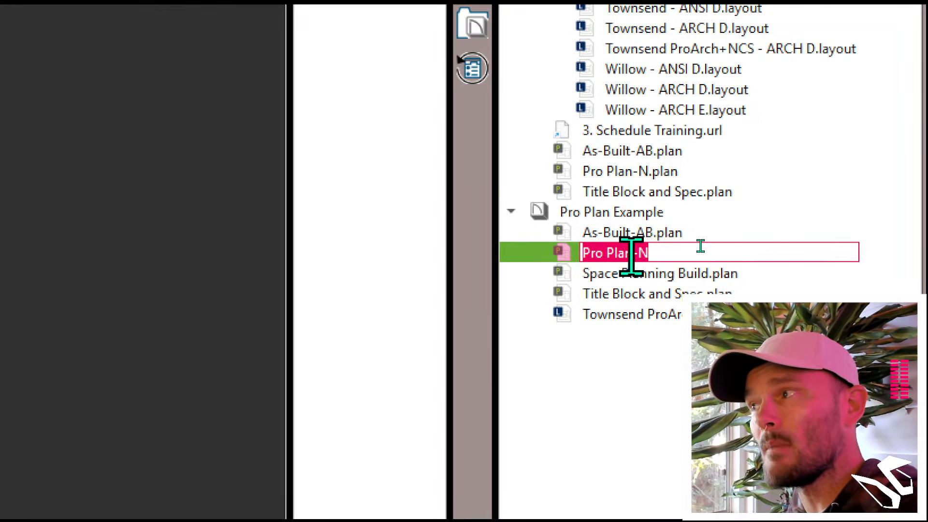
drag(632, 252, 580, 255)
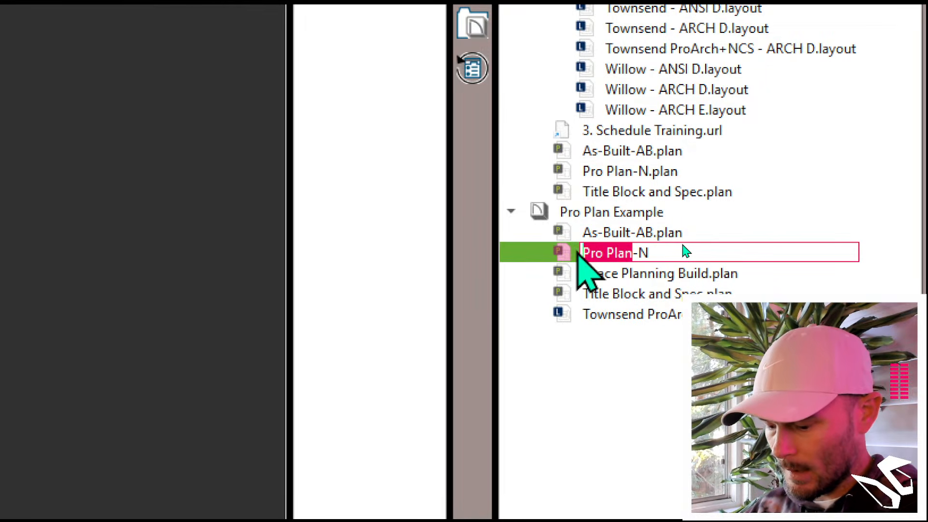
text(X18 Live)
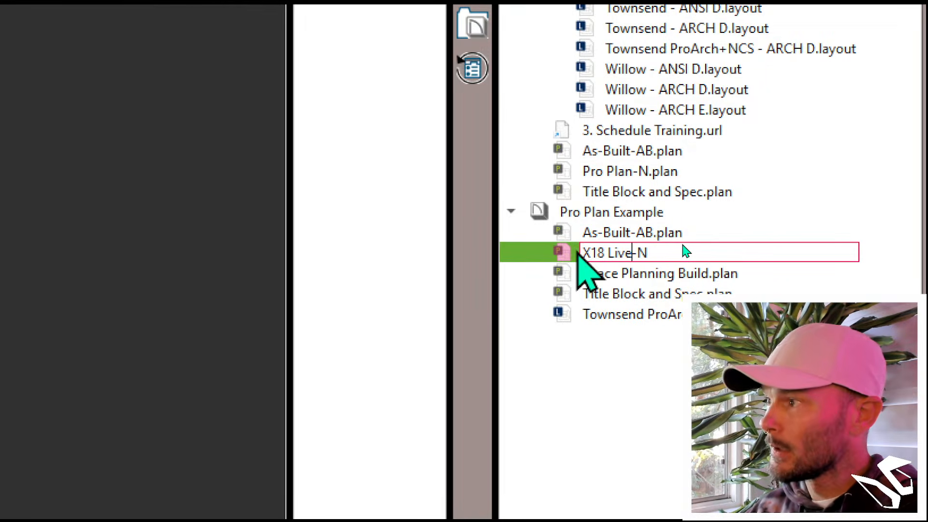
key(Return)
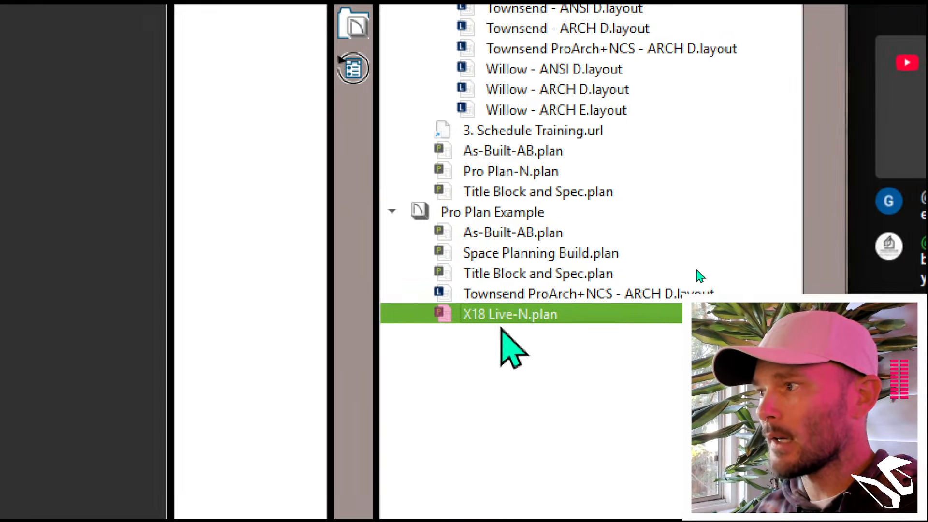
Step: Pin X18 Live-N.plan within its project and open it, with the Space Planning toolbar moved clear of the project information box
right_click(613, 319)
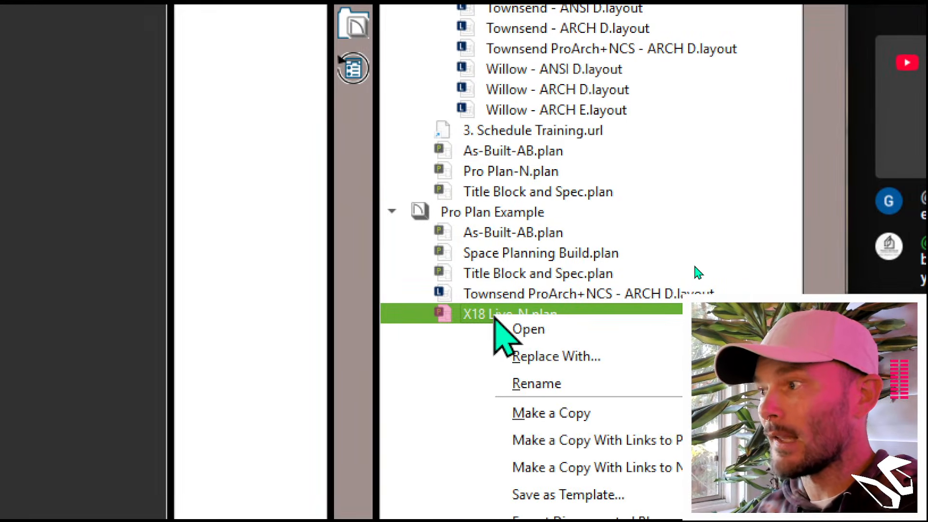
click(551, 457)
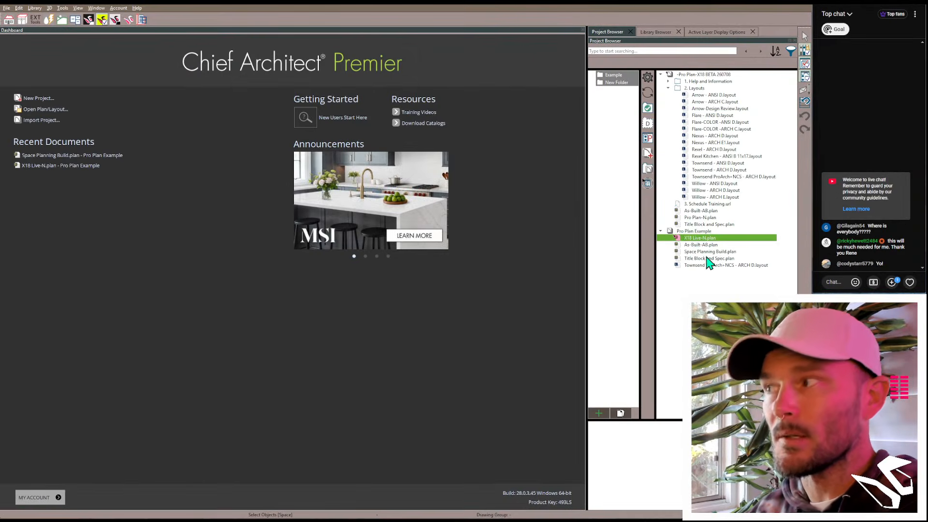
double_click(700, 240)
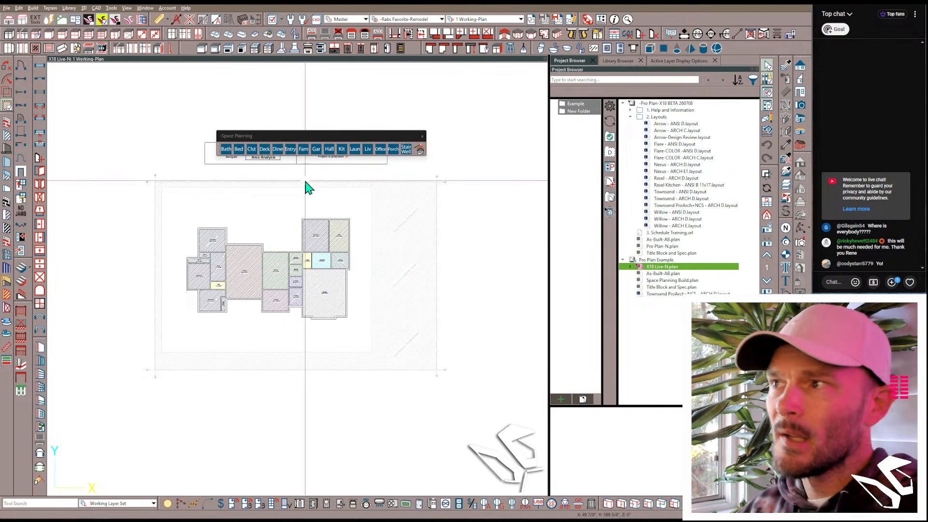
drag(320, 137, 288, 99)
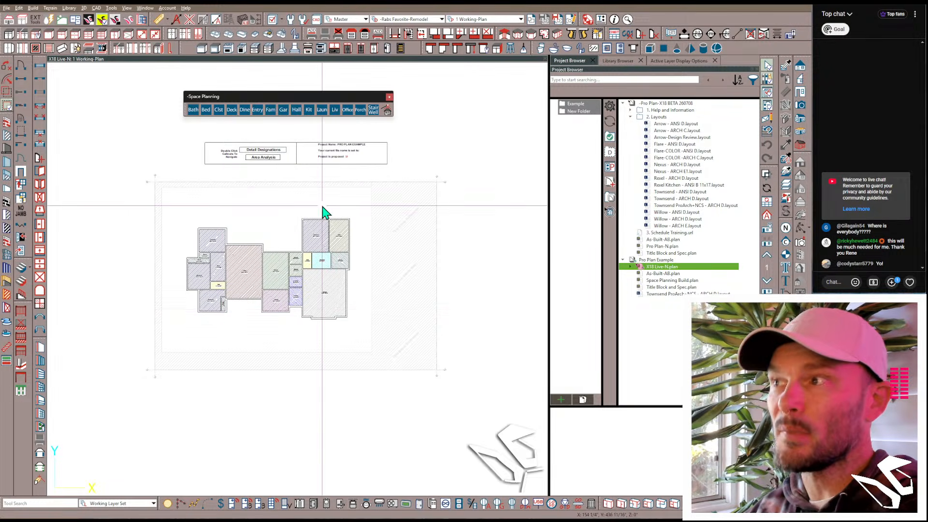
Step: Remove the -N suffix from the open plan's file name so that it reads X18 Live
scroll(314, 157, up, 4)
scroll(357, 148, up, 3)
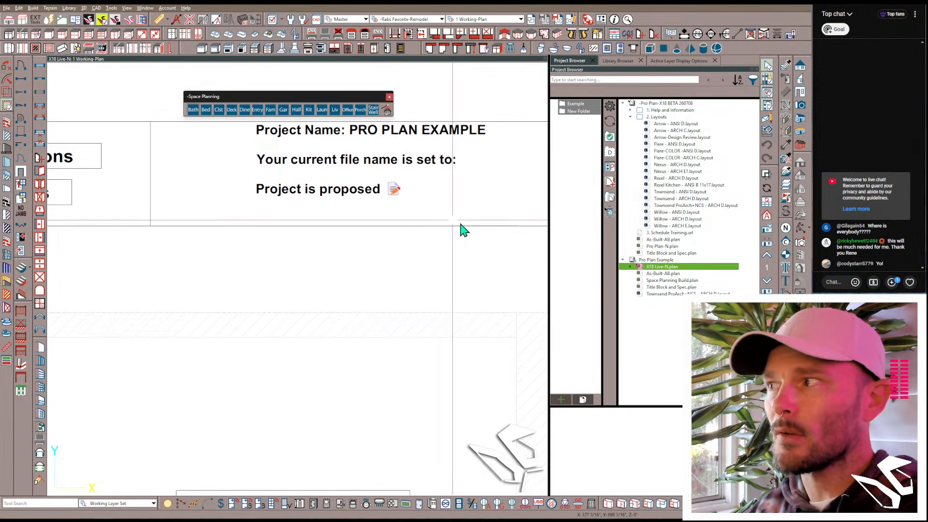
click(669, 267)
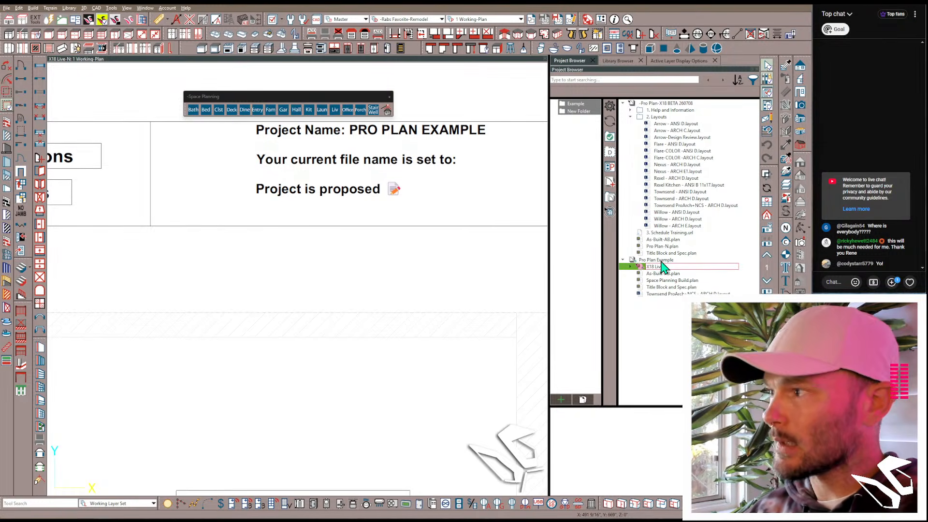
text(e)
key(Return)
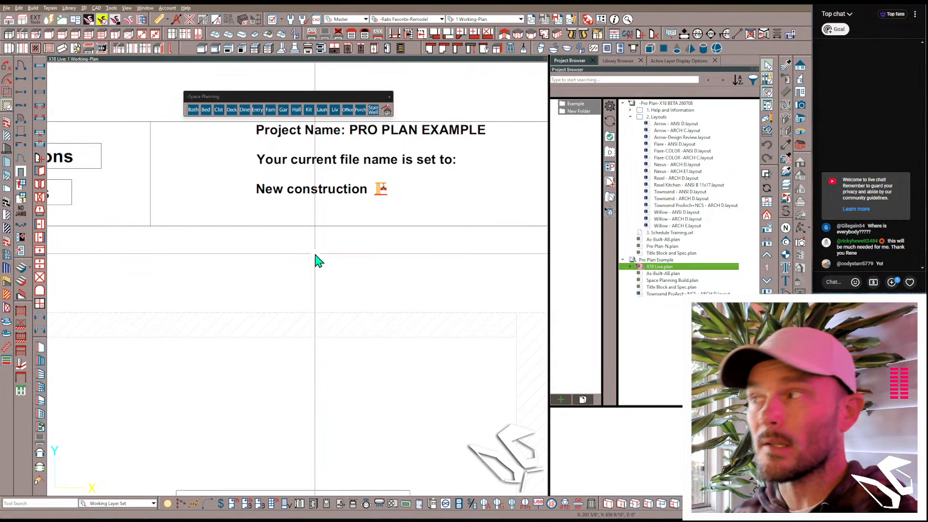
Step: Add the -N suffix back to the open plan's file name, making it X18 Live-N
click(661, 267)
text(-)
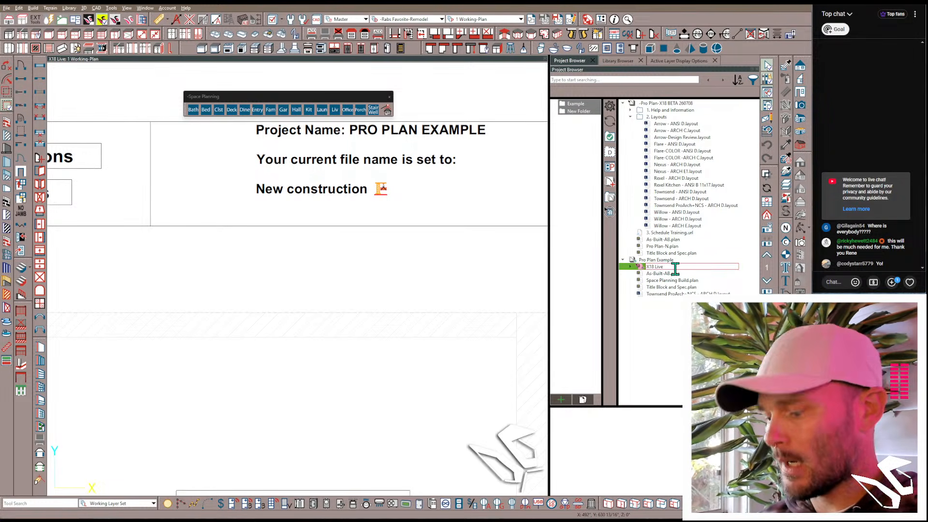
text(N)
key(Return)
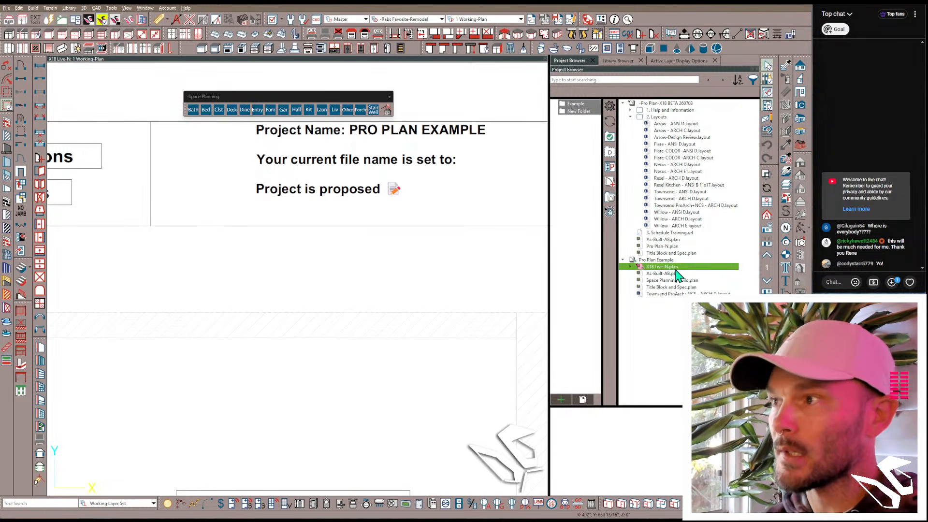
scroll(460, 227, down, 4)
click(441, 220)
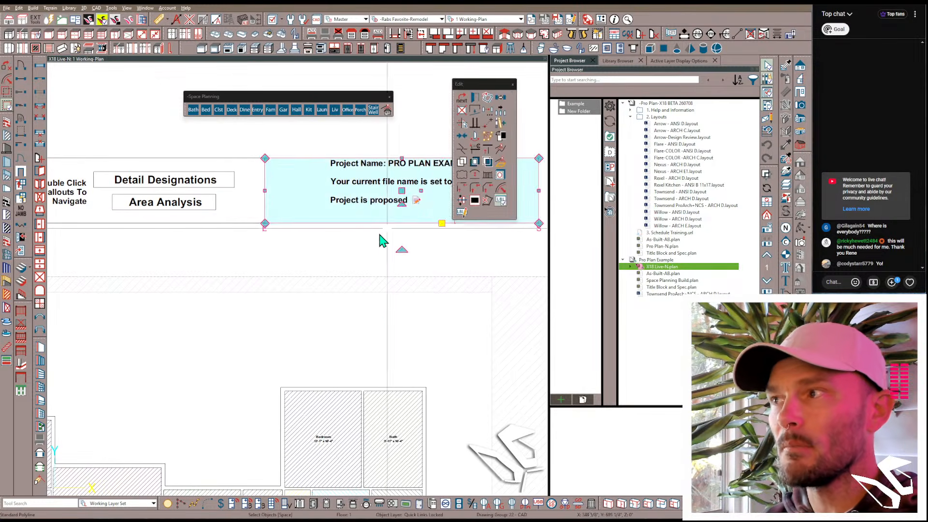
scroll(375, 256, down, 2)
scroll(260, 266, down, 2)
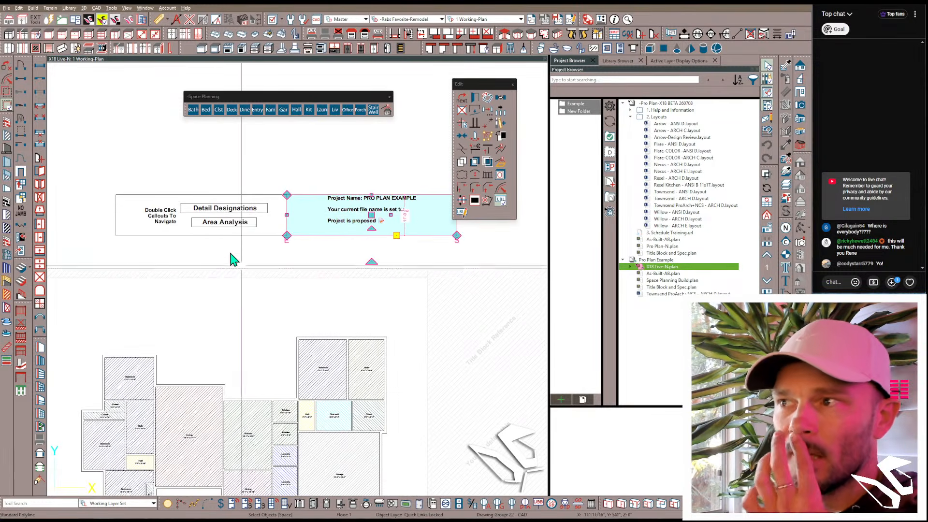
scroll(215, 314, down, 1)
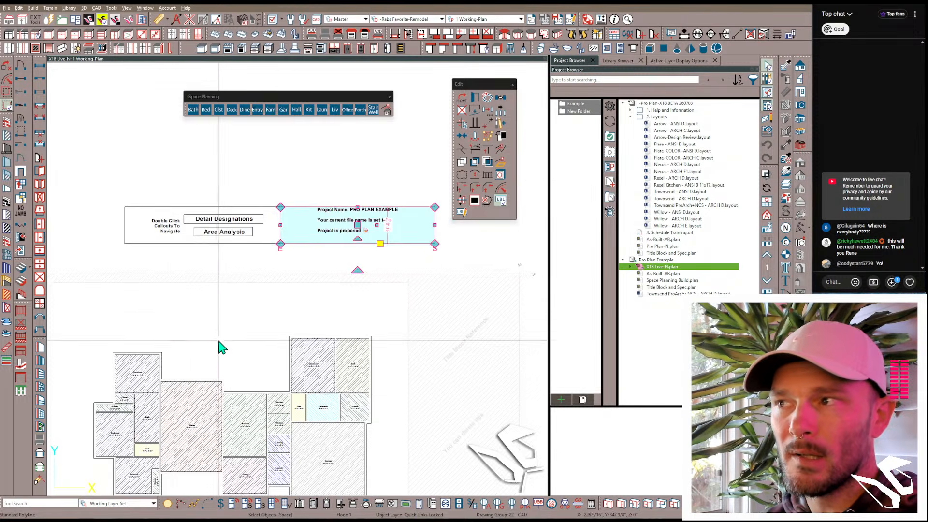
middle_drag(218, 341, 251, 237)
scroll(251, 236, down, 2)
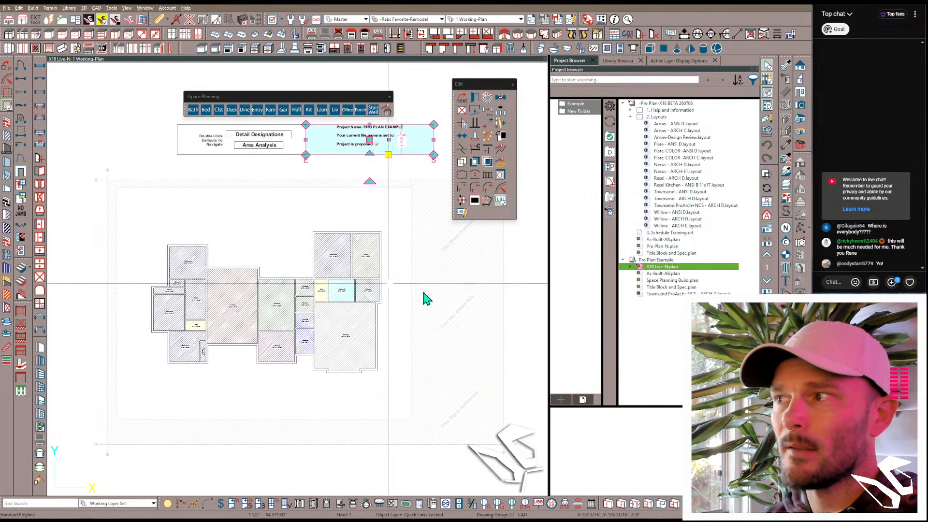
click(436, 287)
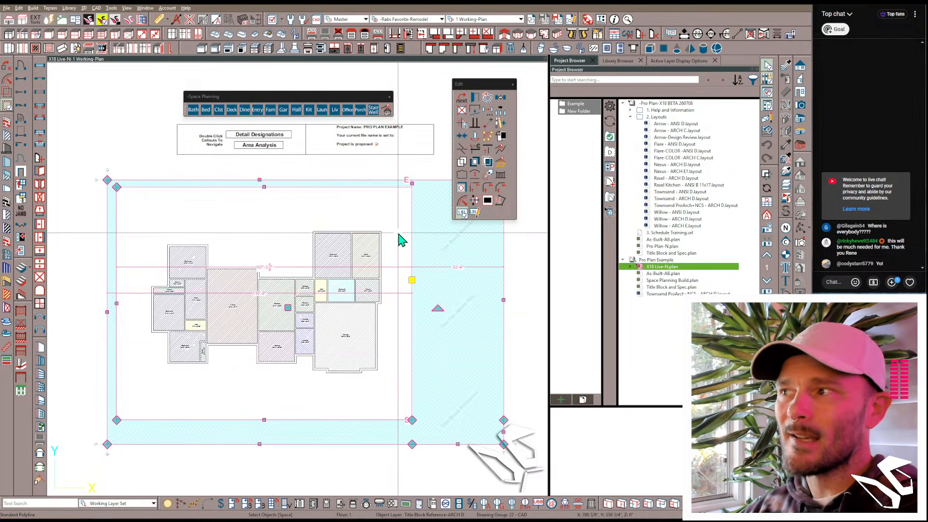
click(394, 212)
scroll(412, 385, down, 2)
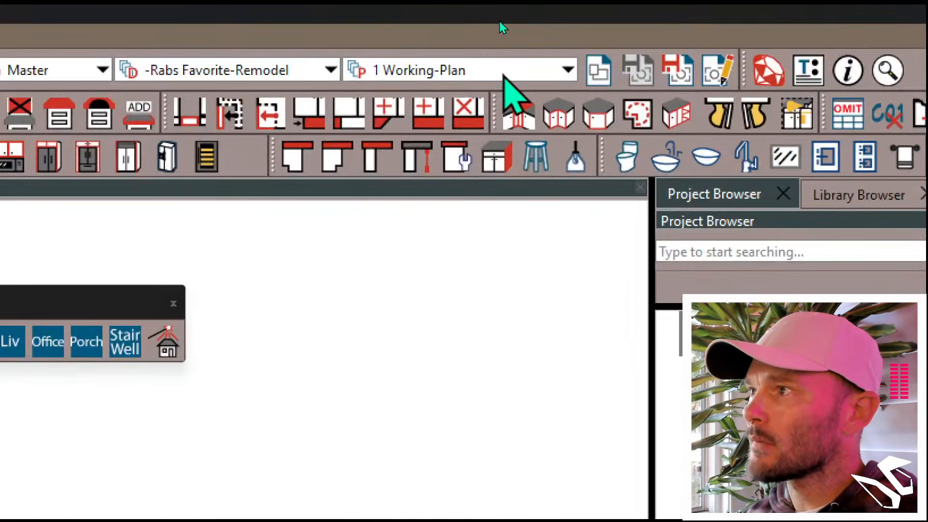
Step: Look through the saved plan views, passing 3 Working-Roofs Only, and activate 1 Working-Plan for the open plan
click(500, 21)
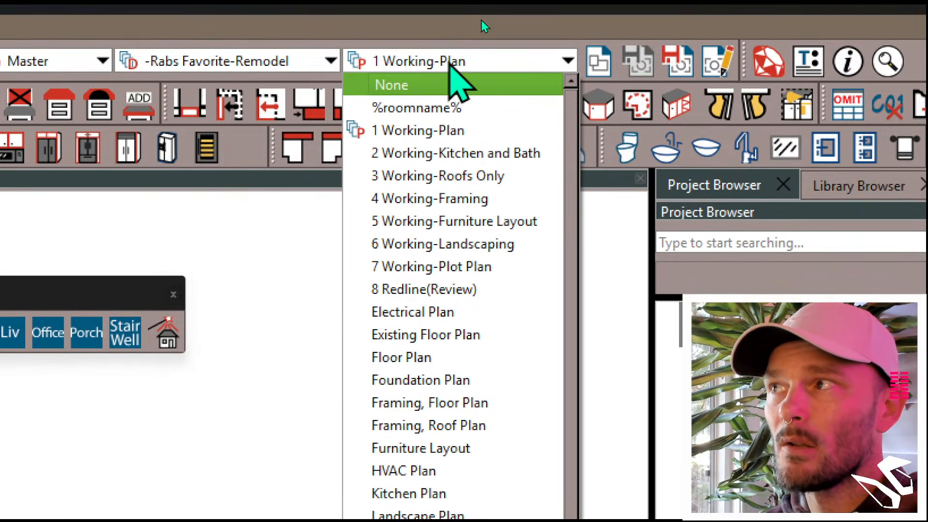
click(449, 31)
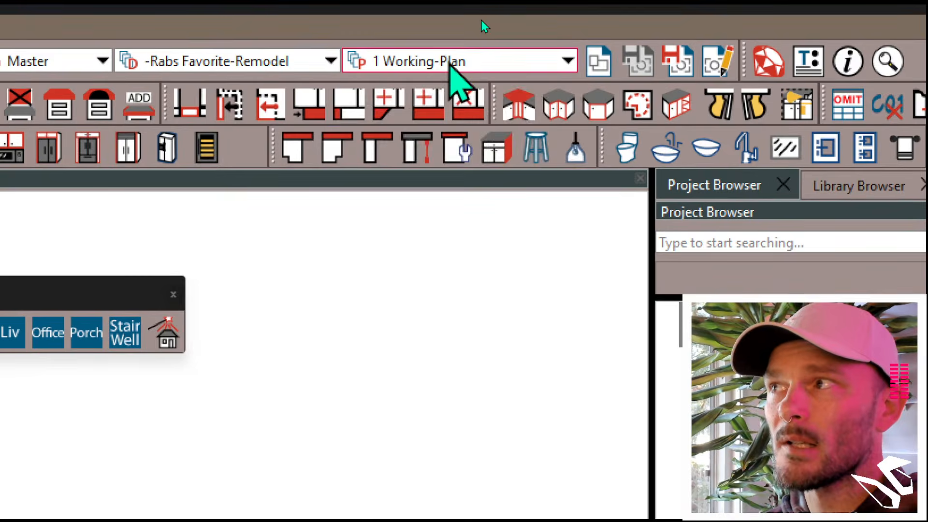
click(449, 31)
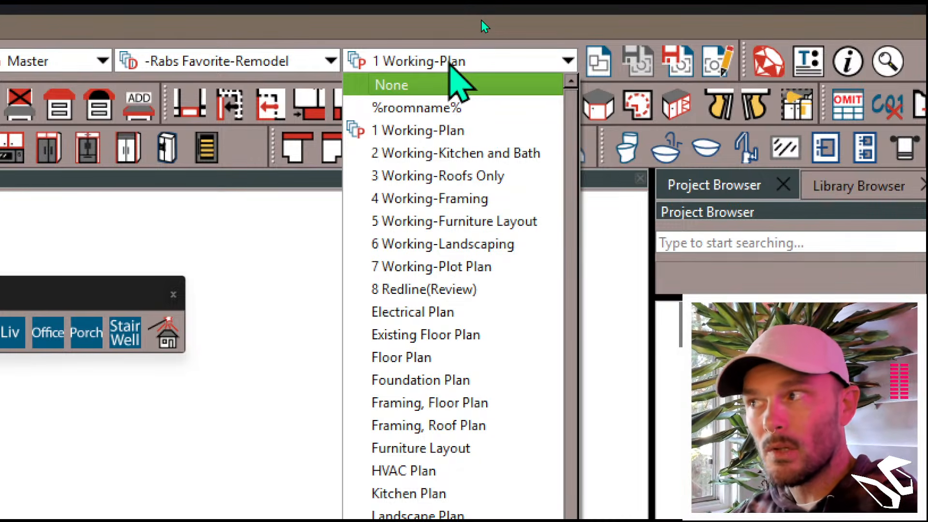
key(3)
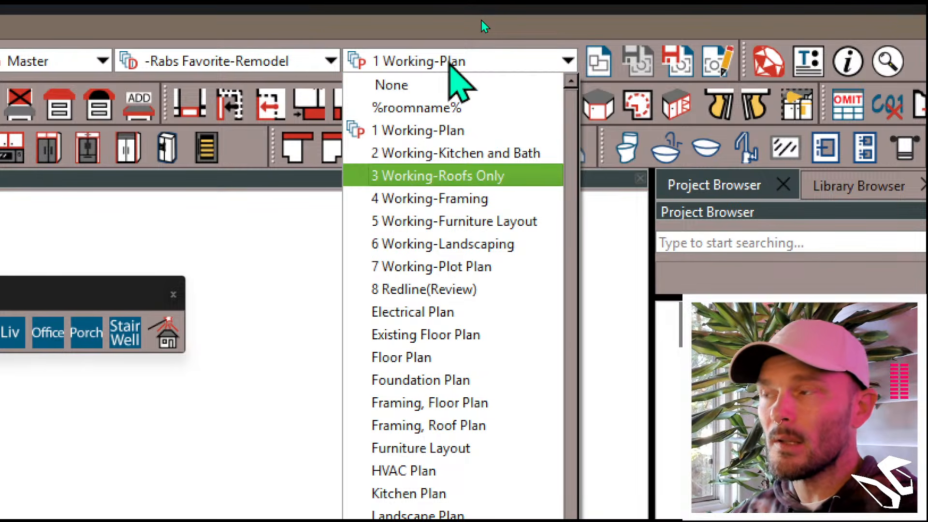
key(1)
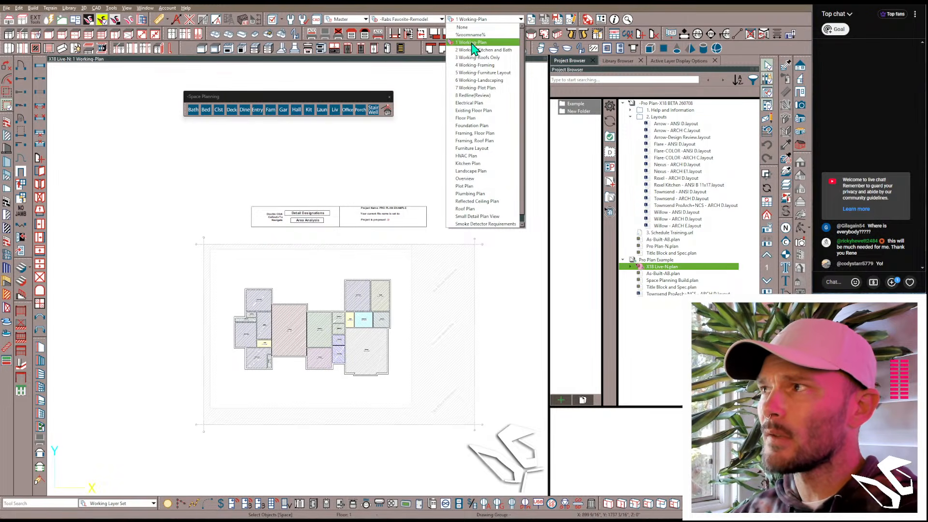
click(471, 42)
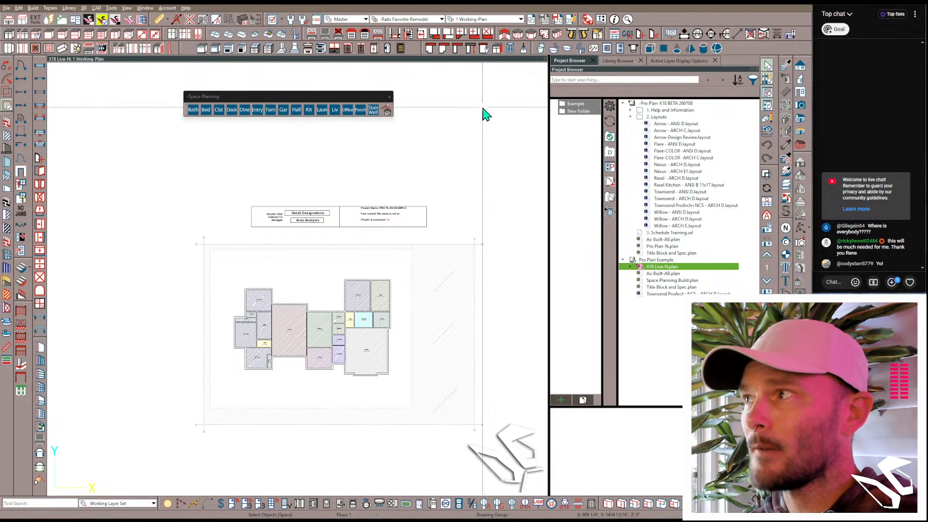
Step: Look through the list of available toolbars for Space Planning and close it without changing anything
right_click(736, 47)
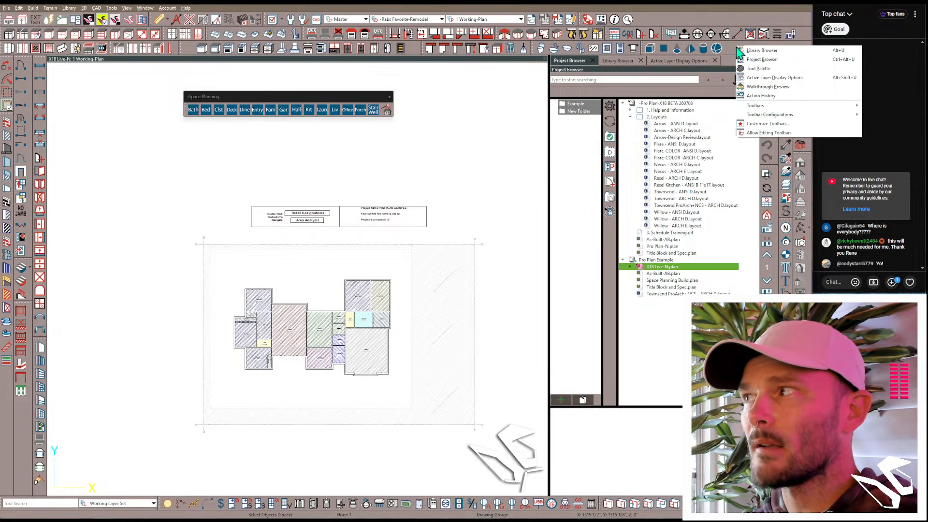
mouse_move(757, 109)
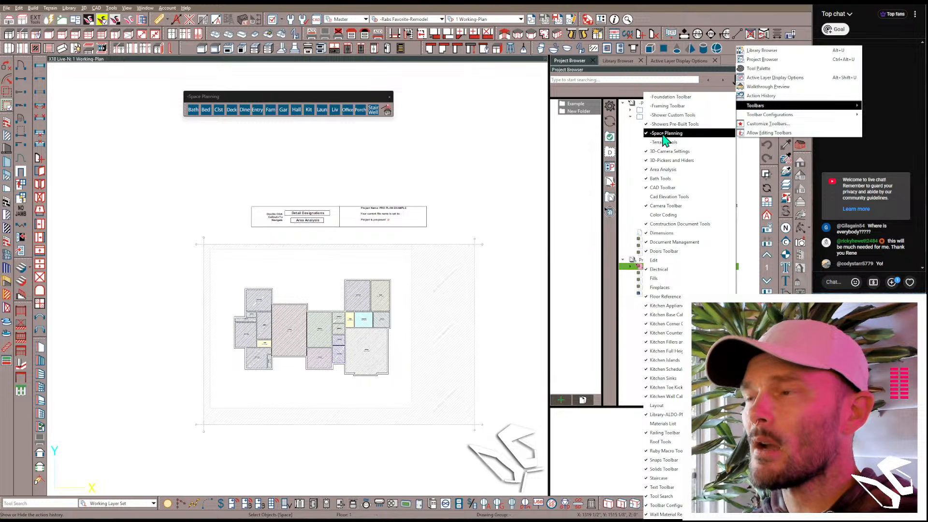
click(482, 165)
Step: Examine the plan's room boxes up close and view the available actions for X18 Live-N.plan in the Pro Plan Example project
scroll(285, 390, up, 1)
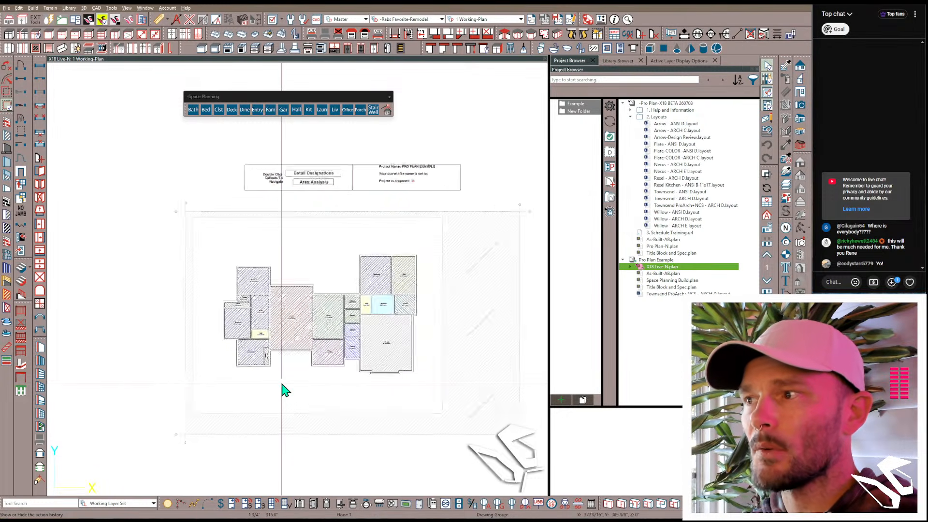
scroll(286, 390, up, 2)
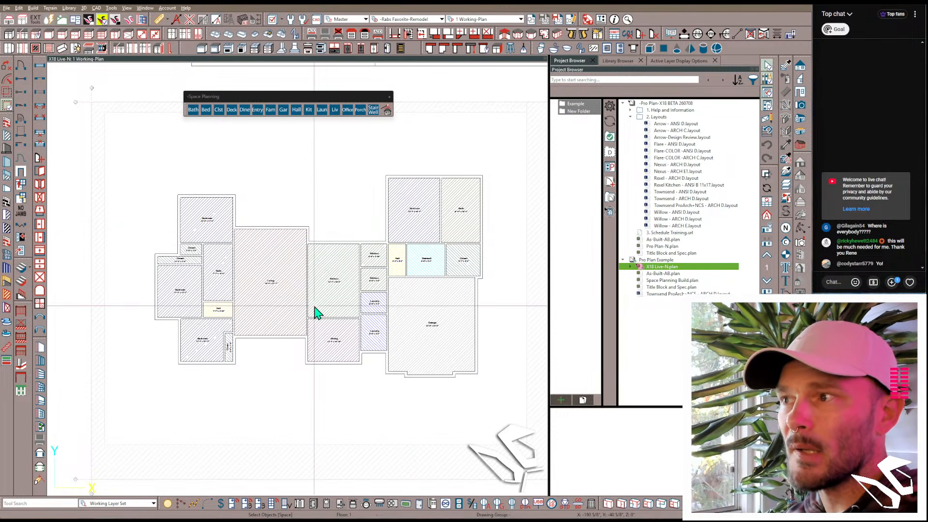
scroll(368, 278, up, 3)
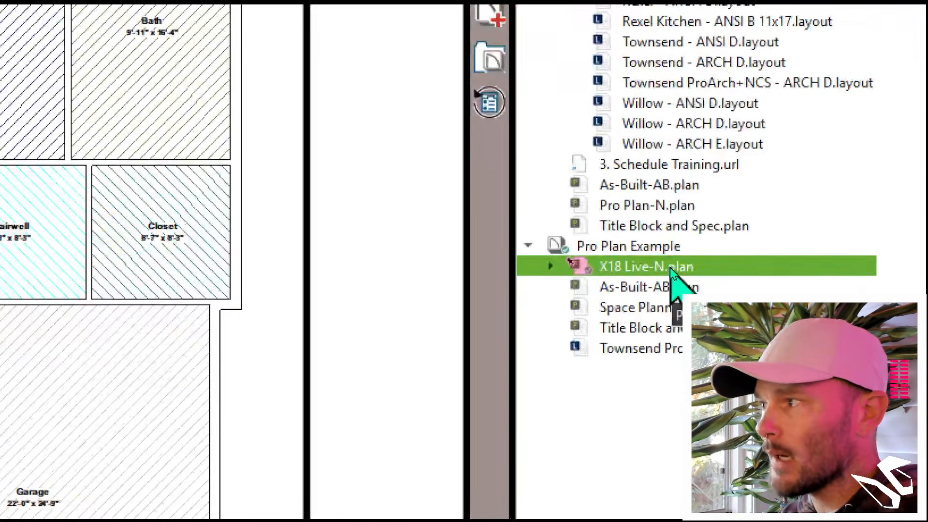
right_click(670, 267)
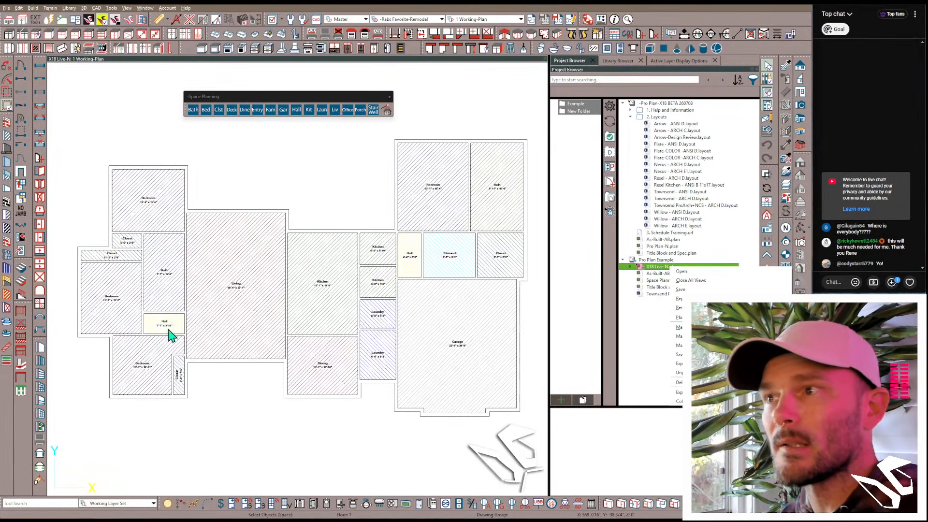
click(132, 154)
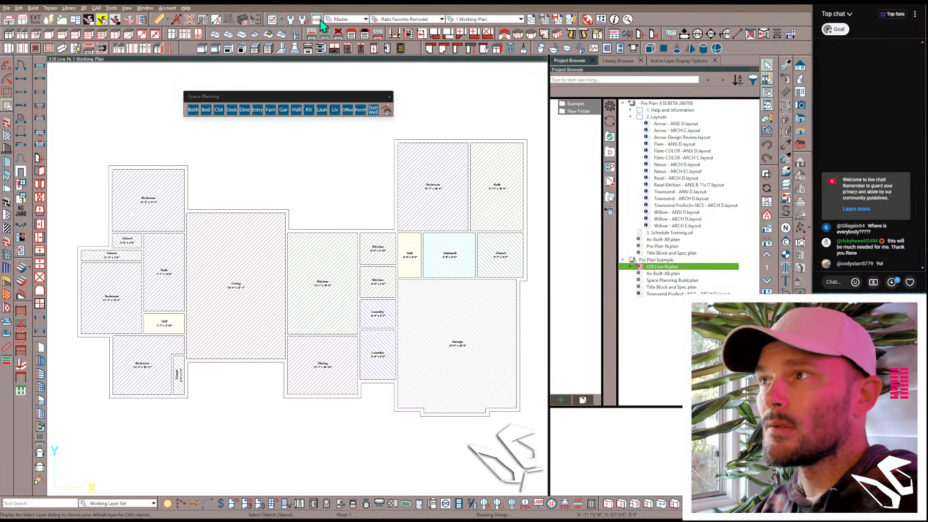
Step: Enable Auto Merge Collinear Walls in the plan's General Wall default settings
click(293, 18)
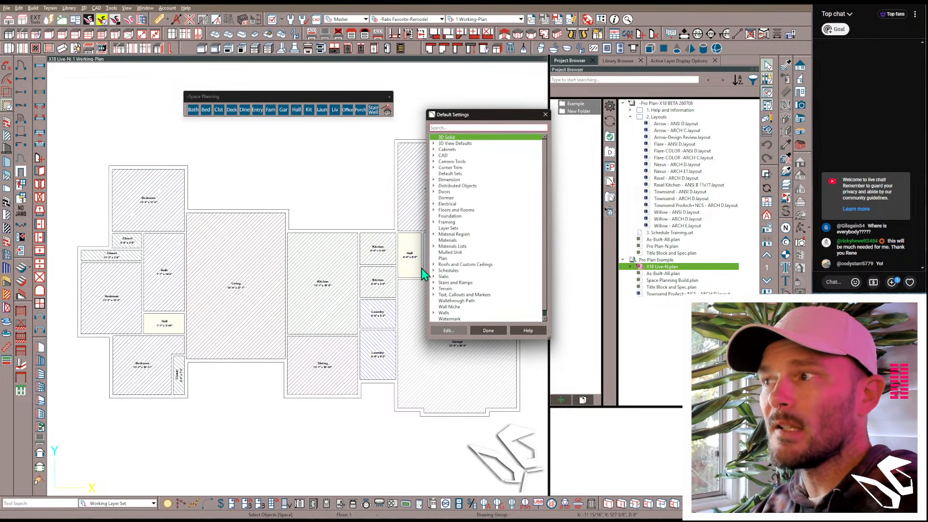
click(435, 313)
double_click(446, 318)
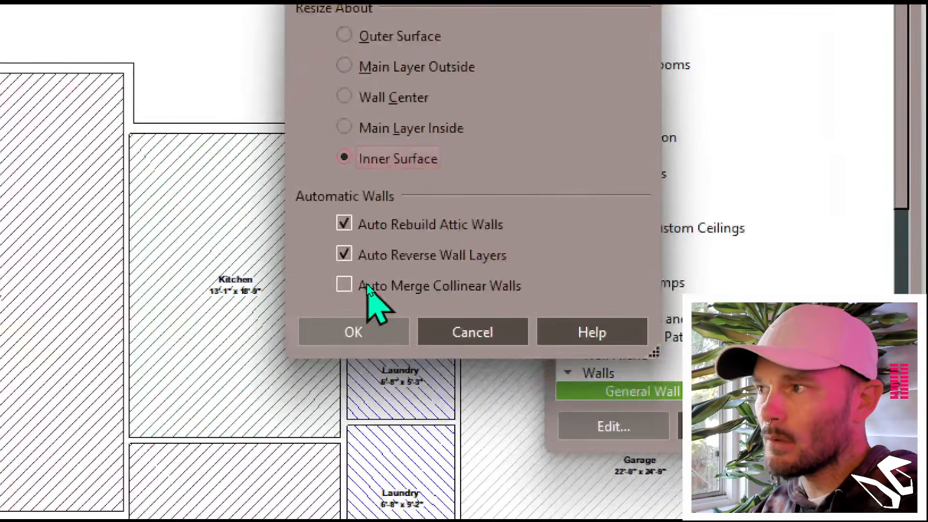
click(366, 284)
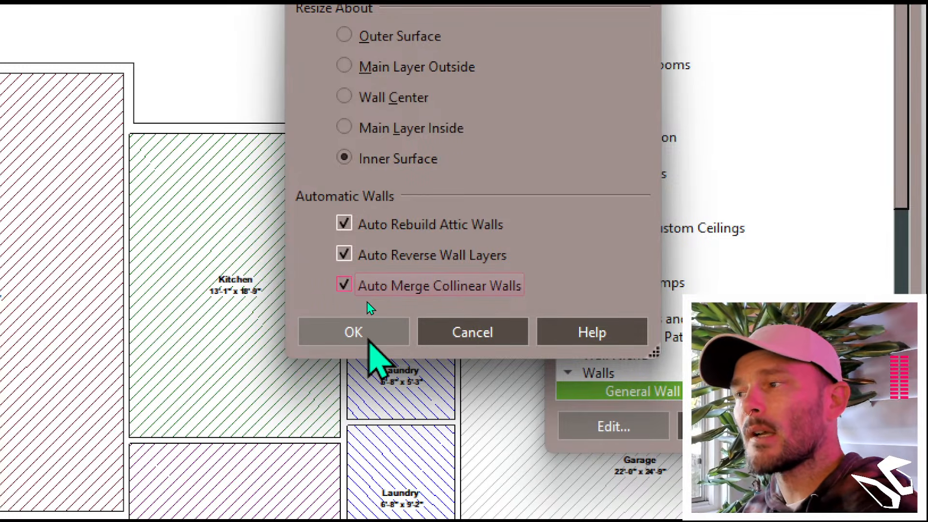
click(369, 339)
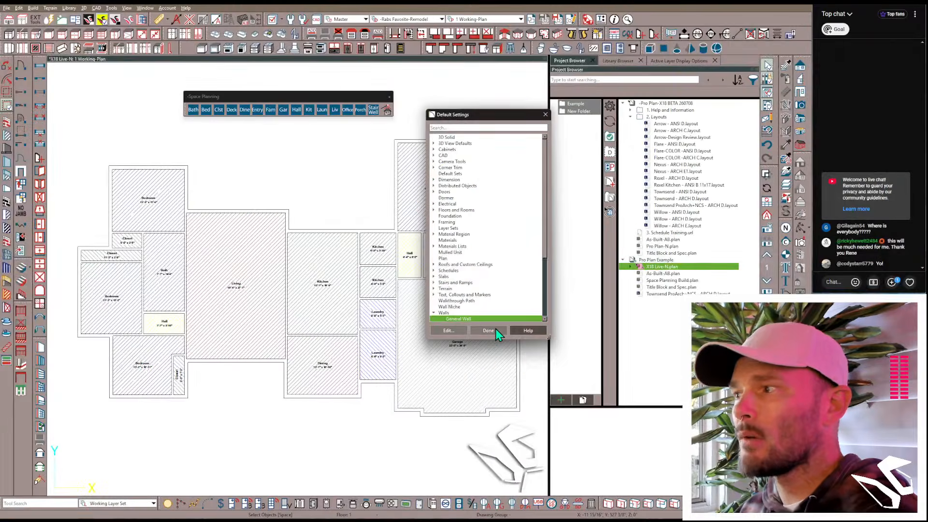
click(489, 330)
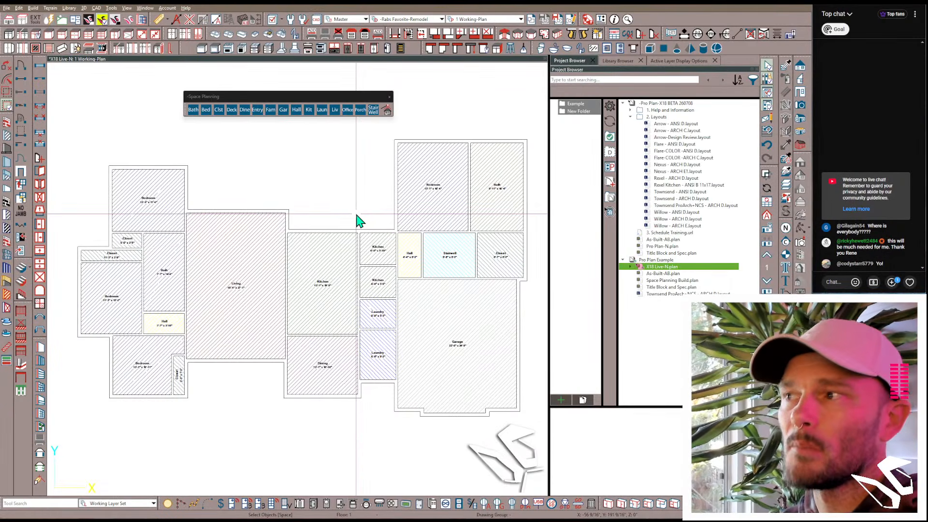
Step: Undo the conversion of the room boxes to walls and change the stairwell room box's function to Hall
scroll(357, 219, down, 3)
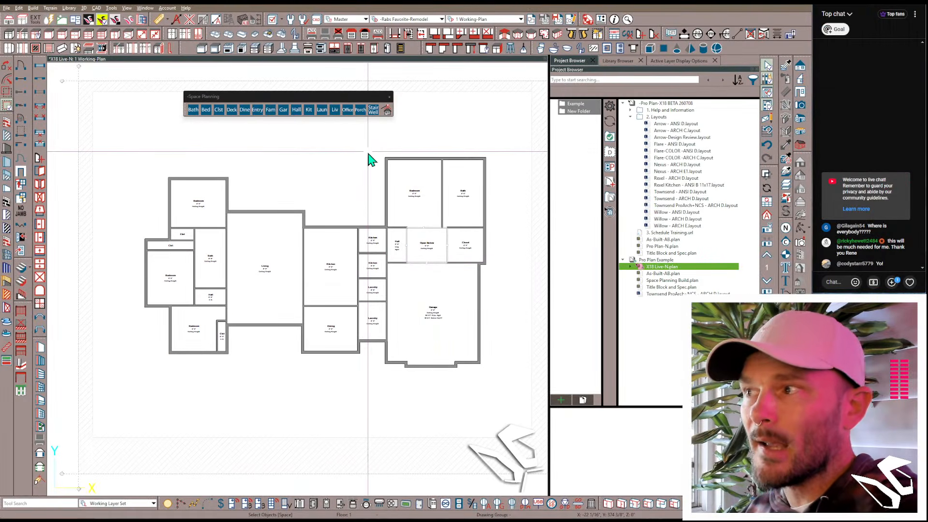
key(ctrl+z)
click(431, 248)
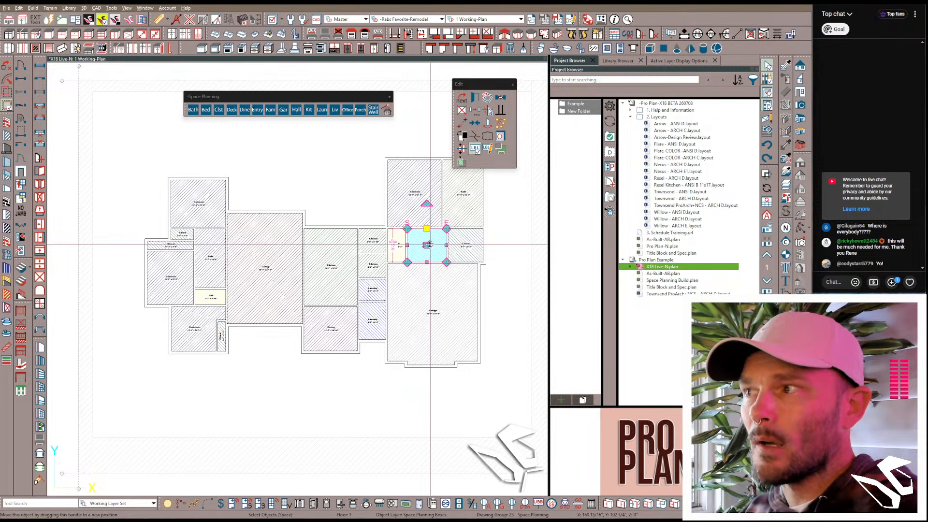
double_click(428, 245)
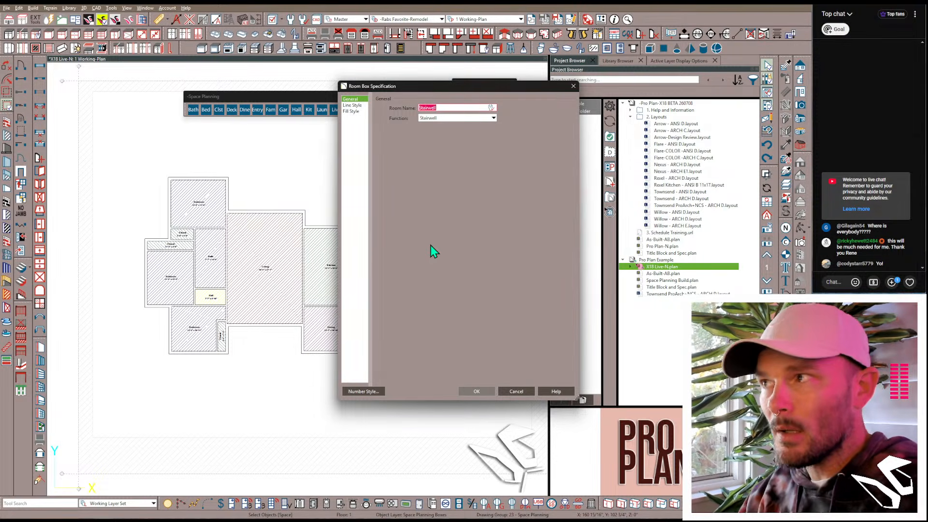
click(476, 119)
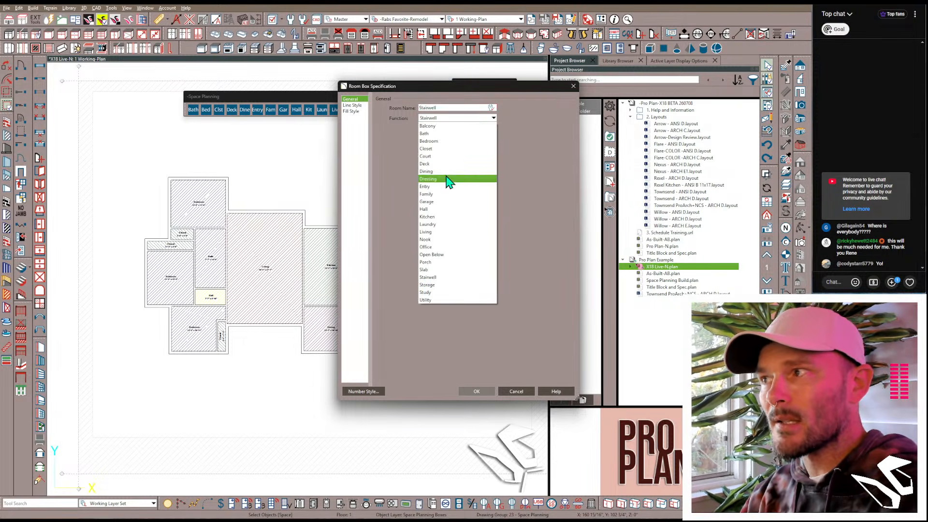
click(441, 208)
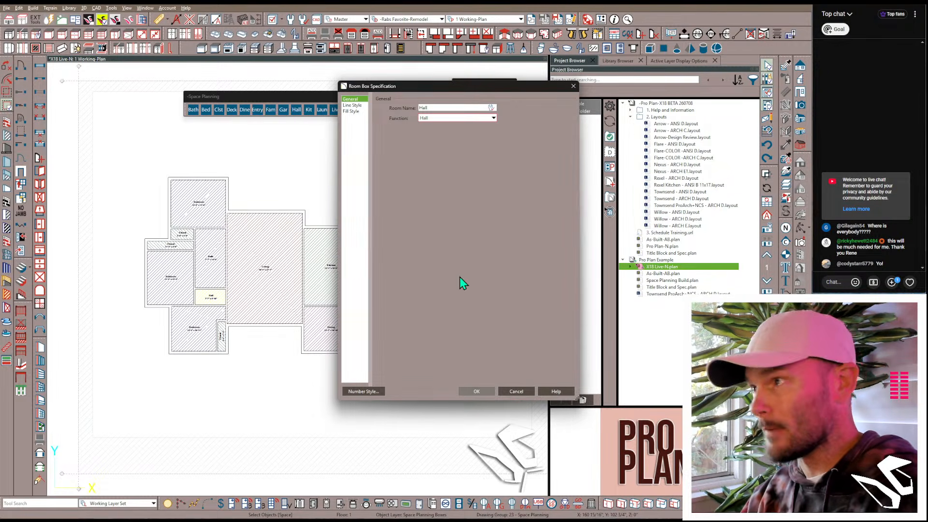
click(477, 390)
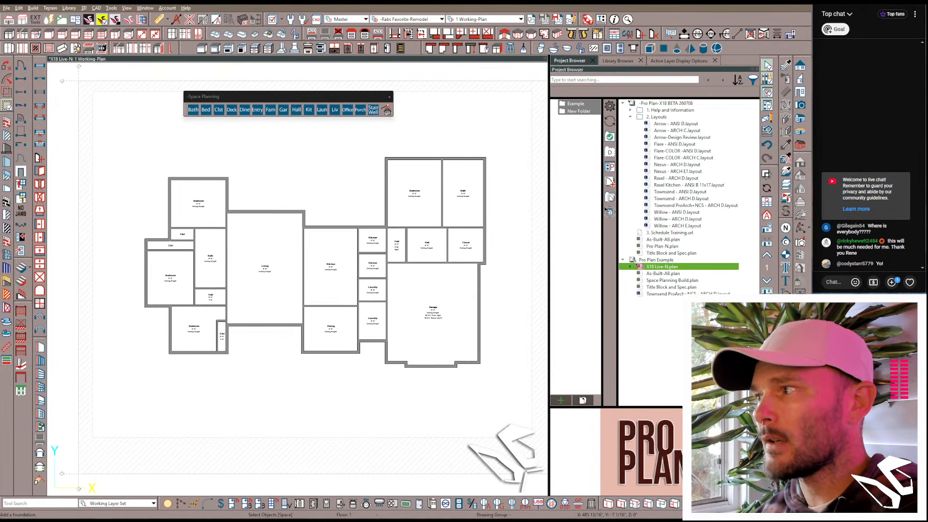
Step: Build a stem wall foundation with Garage Floor to Stem Wall Top set to 16 inches, and return to Floor 1
click(767, 305)
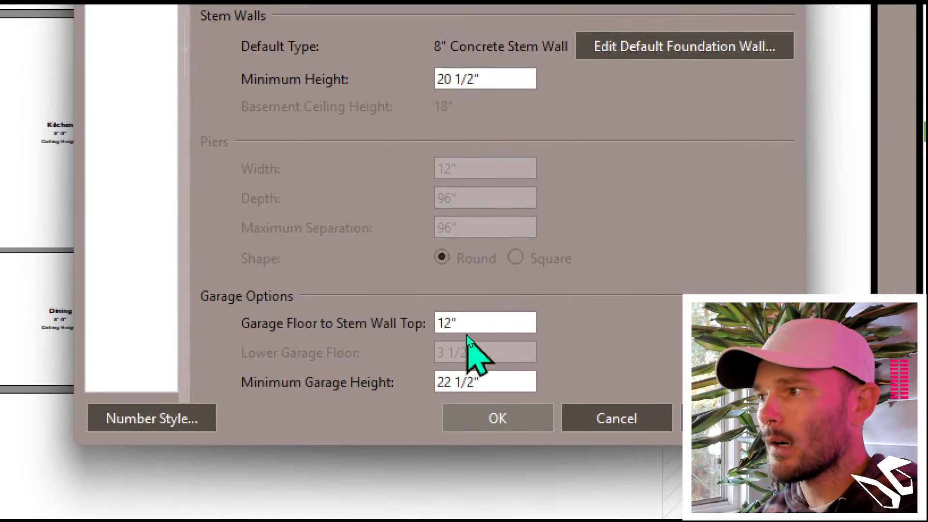
click(473, 330)
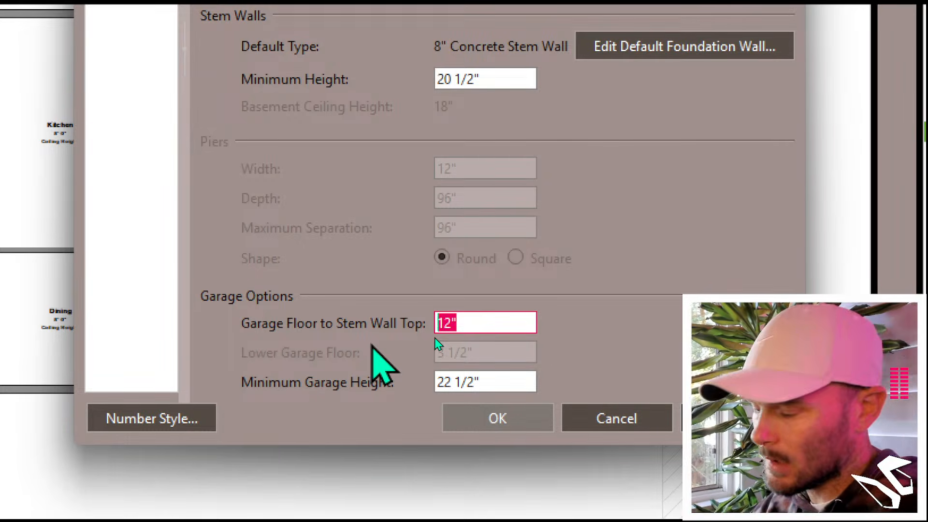
text(16)
key(Return)
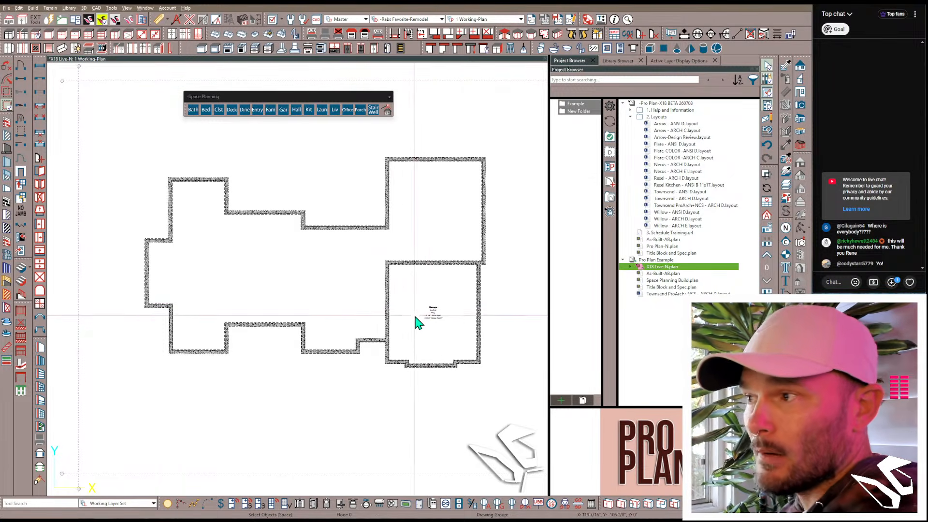
key(Page_Up)
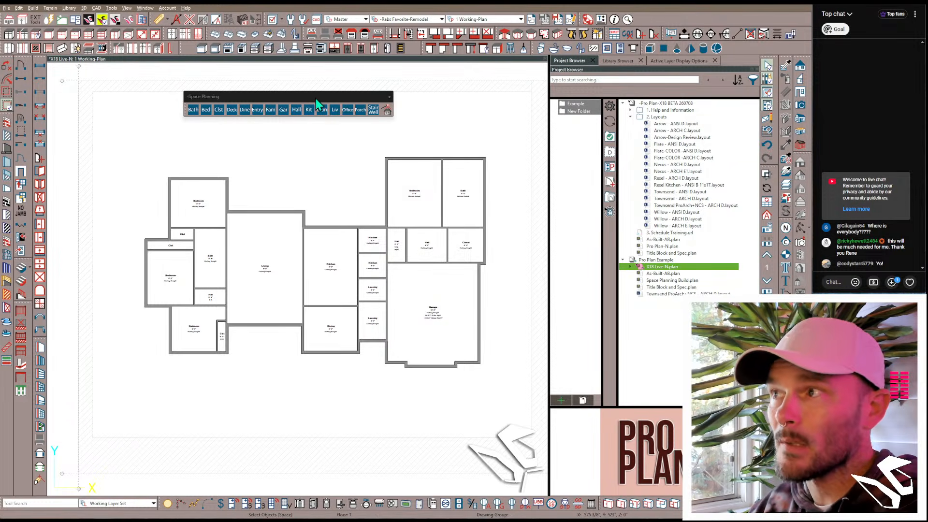
Step: Close the Space Planning toolbar and float the Doors toolbar over the plan
click(389, 97)
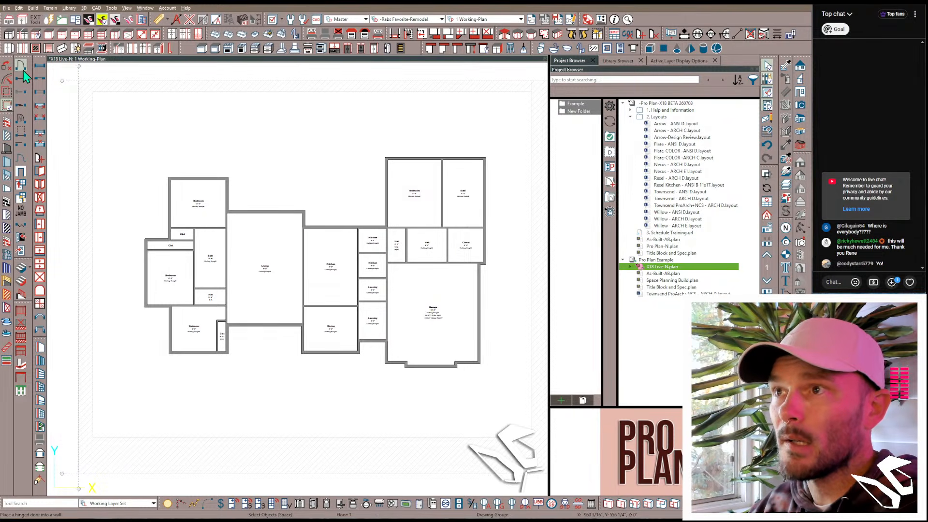
drag(22, 58, 138, 127)
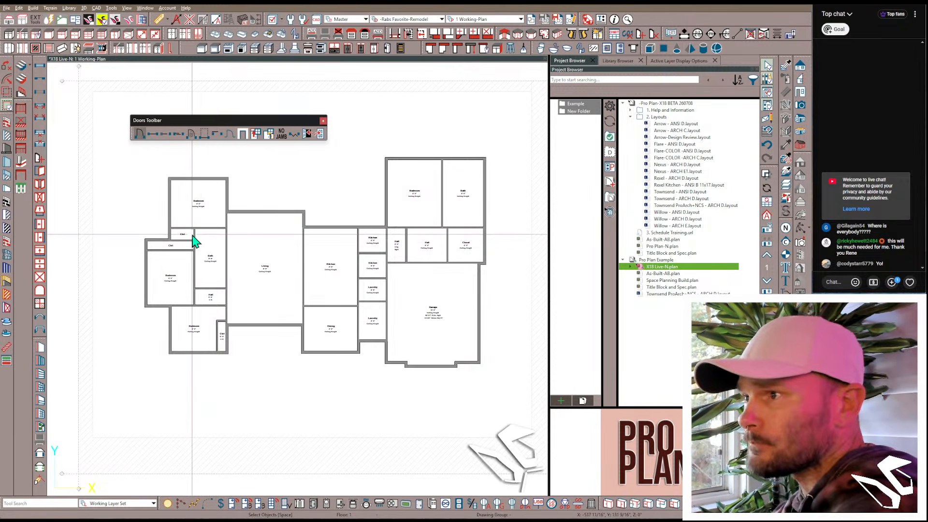
Step: Examine the Floor 1 room layout around the living, kitchen and dining areas
scroll(194, 240, up, 2)
middle_drag(295, 283, 202, 254)
middle_drag(265, 278, 306, 300)
scroll(285, 340, up, 1)
scroll(284, 339, up, 1)
middle_drag(284, 340, 272, 309)
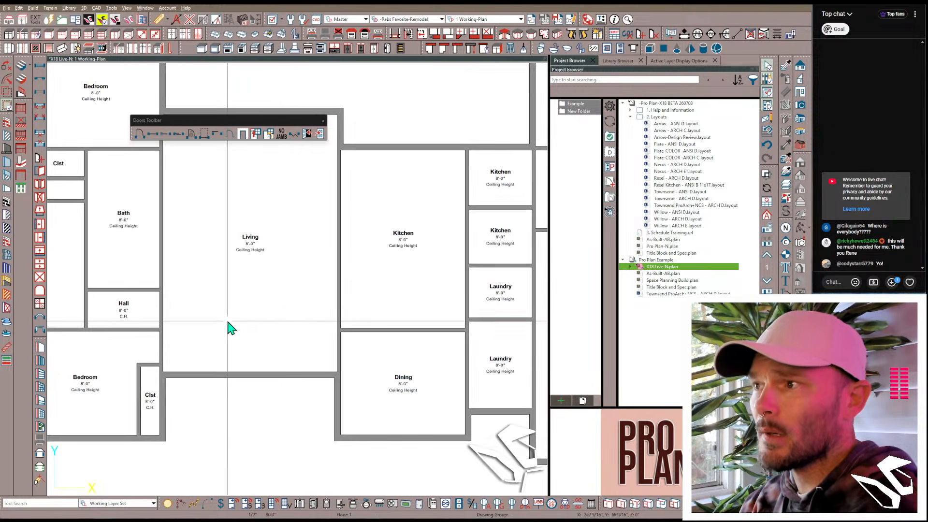
scroll(267, 354, up, 1)
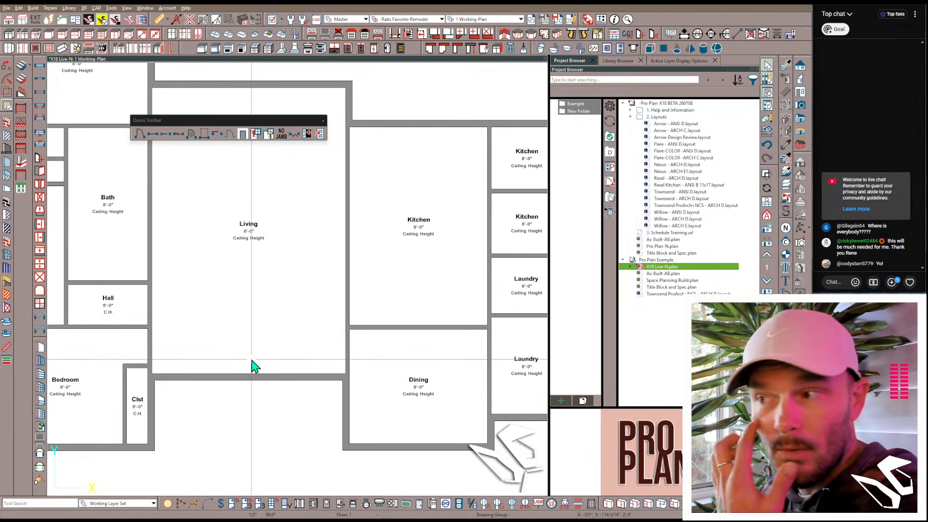
scroll(251, 361, down, 3)
middle_drag(226, 425, 231, 438)
scroll(231, 439, down, 1)
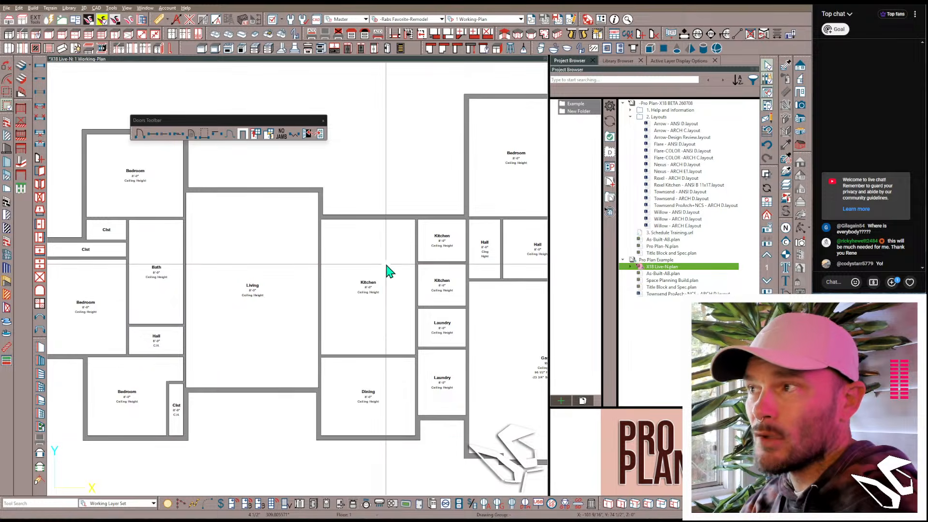
Step: Place a 3068 hinged entry door near the middle of the Living room's front exterior wall
scroll(425, 172, down, 1)
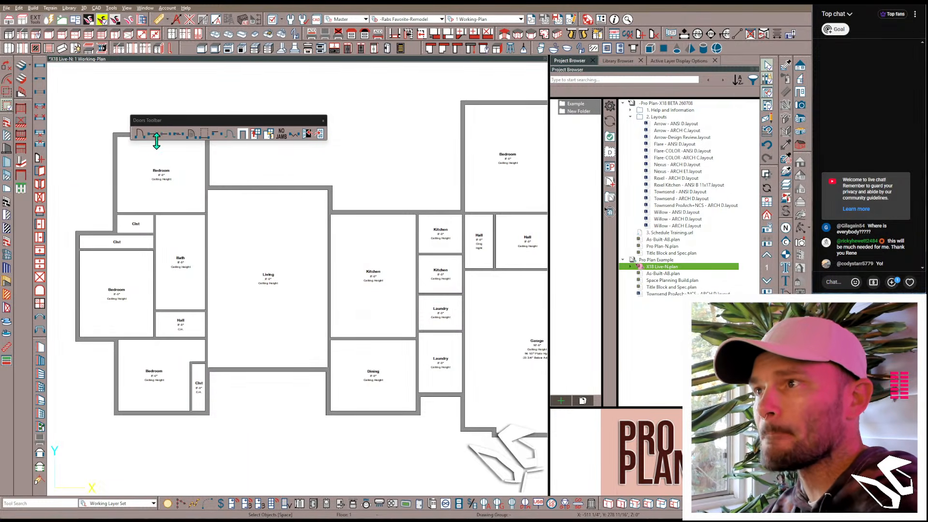
click(141, 135)
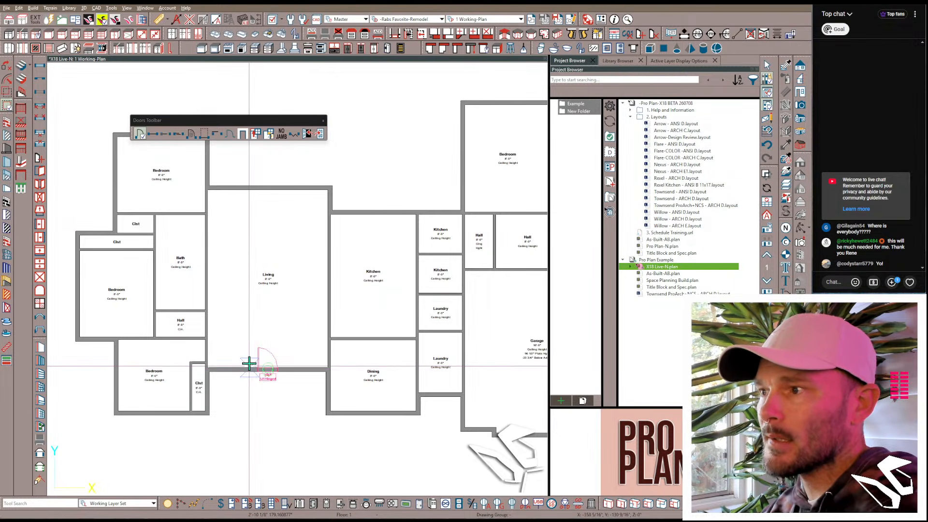
click(249, 363)
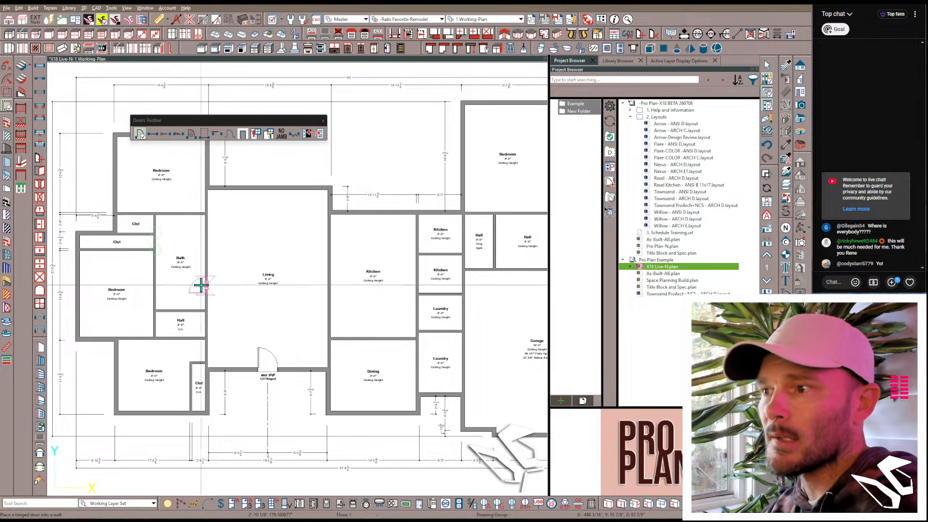
scroll(201, 286, down, 1)
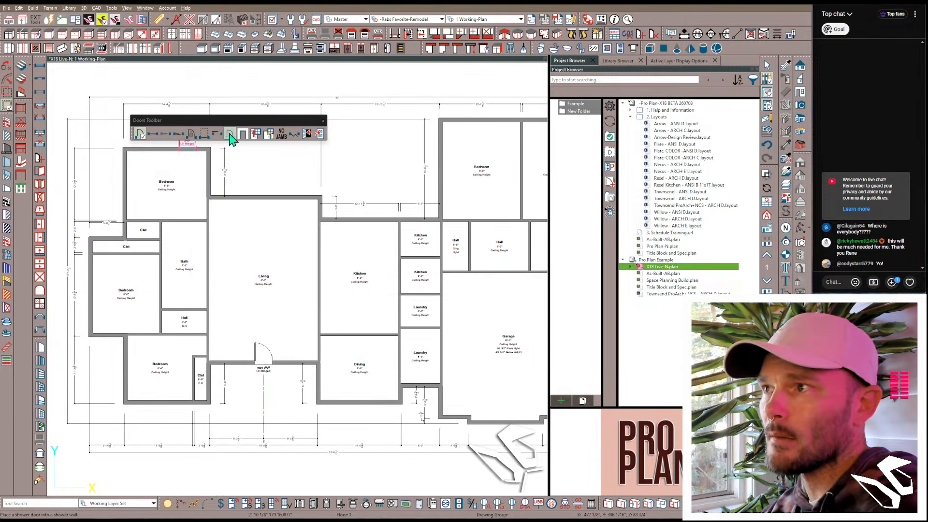
Step: Add a 1068 fixed door on one side of the hinged entry door and mirror a copy to its other side
scroll(273, 354, up, 2)
click(279, 367)
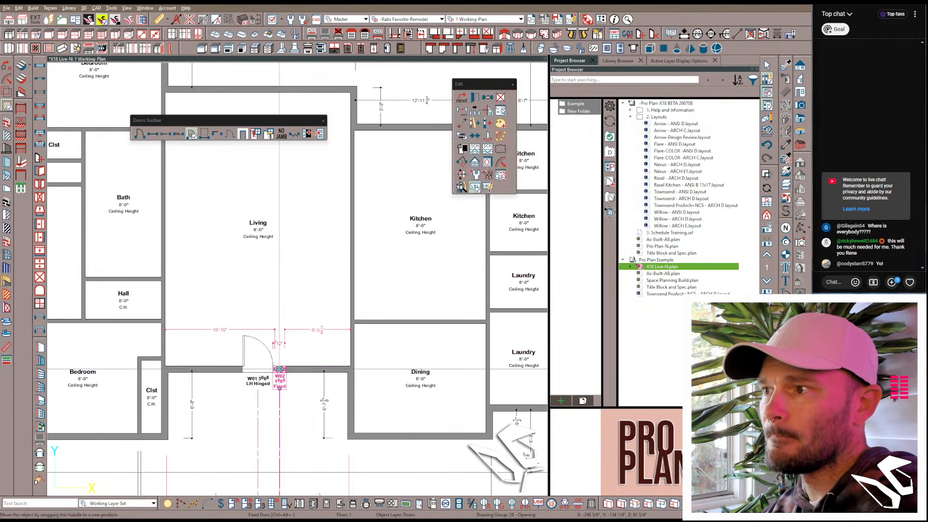
key(ctrl+c)
click(255, 357)
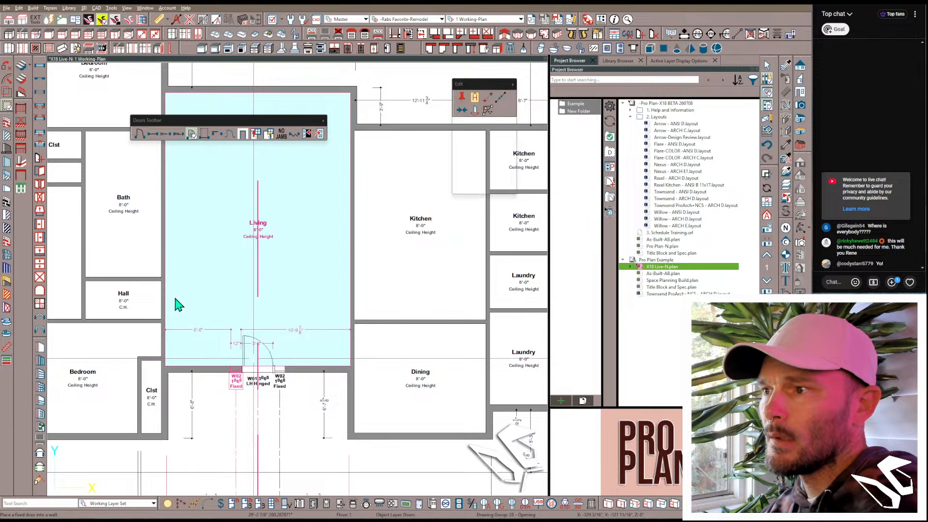
key(Escape)
Step: Place a 2668 doorway in each end wall of the Hall between the Living room and the bedroom
middle_drag(188, 290, 276, 271)
scroll(219, 315, up, 3)
middle_drag(228, 307, 277, 294)
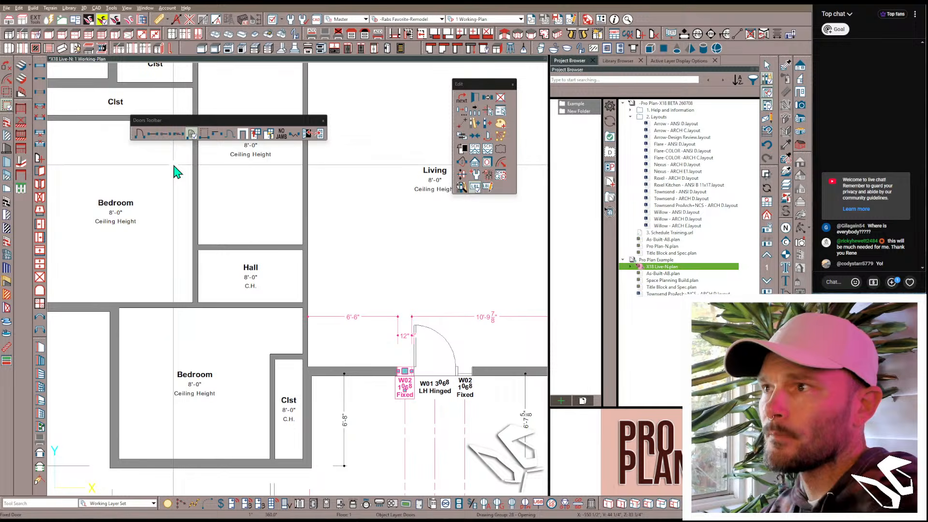
click(154, 135)
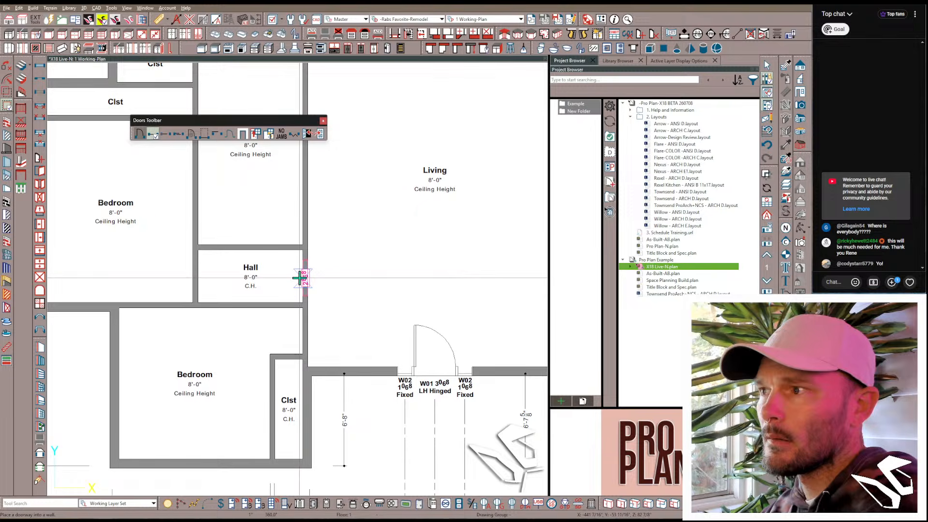
click(233, 274)
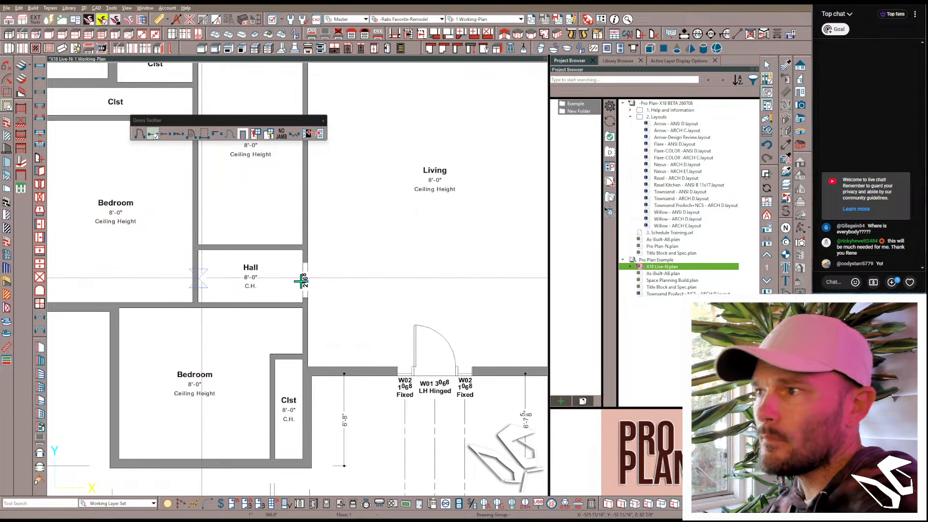
key(Escape)
Step: Select both Hall doorways together and shift them along the end walls to sit roughly centered in the Hall
drag(341, 248, 174, 313)
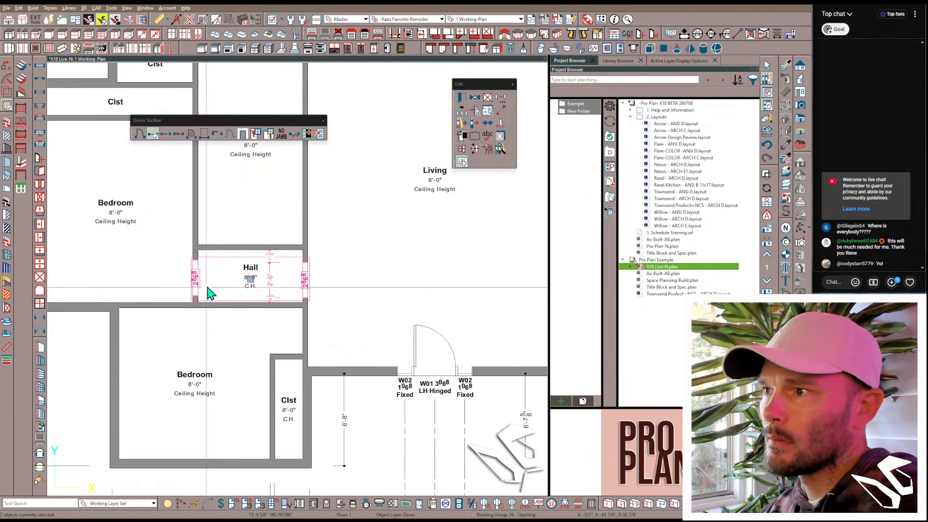
key(Escape)
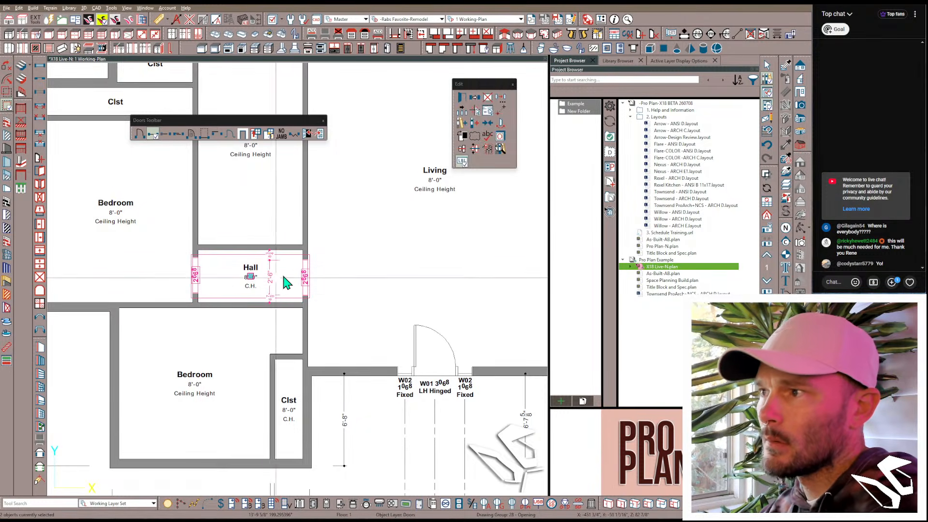
shift+click(195, 285)
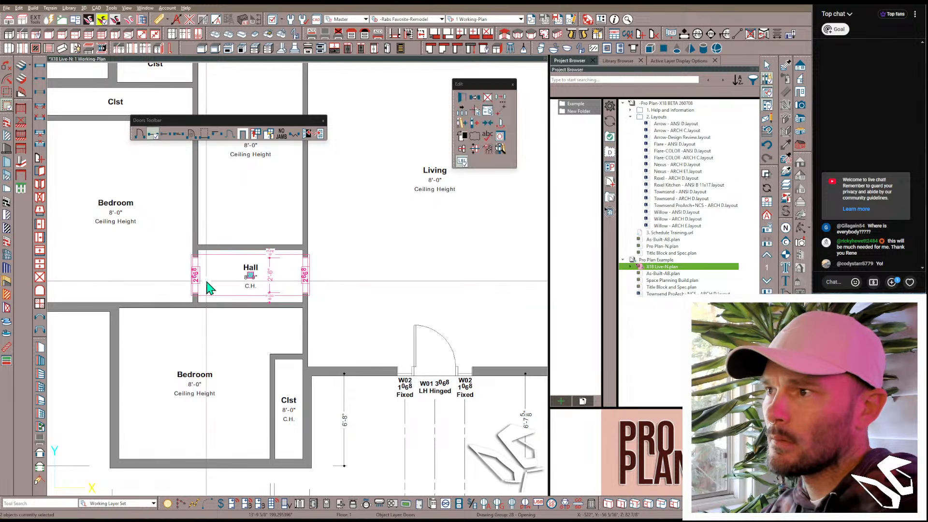
key(Escape)
click(207, 277)
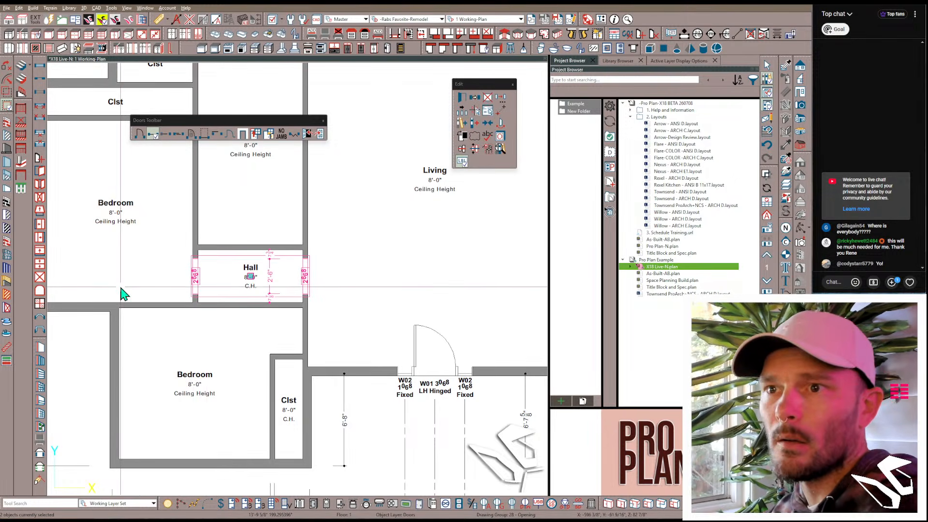
Step: Change the doorway between the Hall and the bedroom beside it to a Hinged door swinging into the bedroom
middle_drag(123, 276, 233, 288)
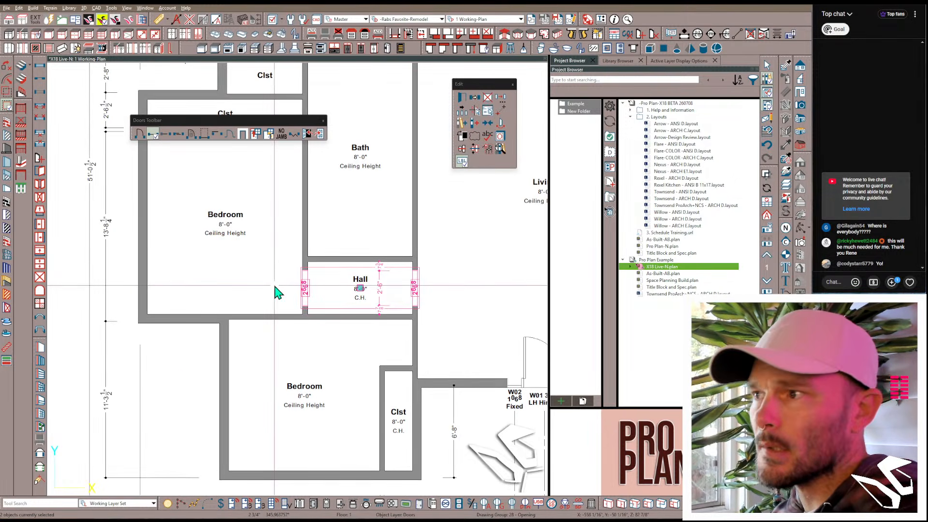
click(307, 287)
key(ctrl+e)
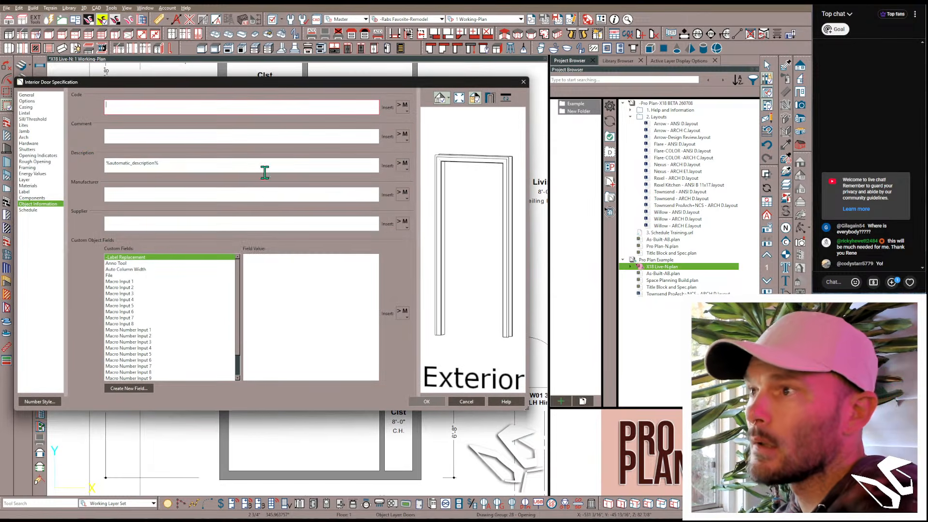
click(48, 95)
click(155, 117)
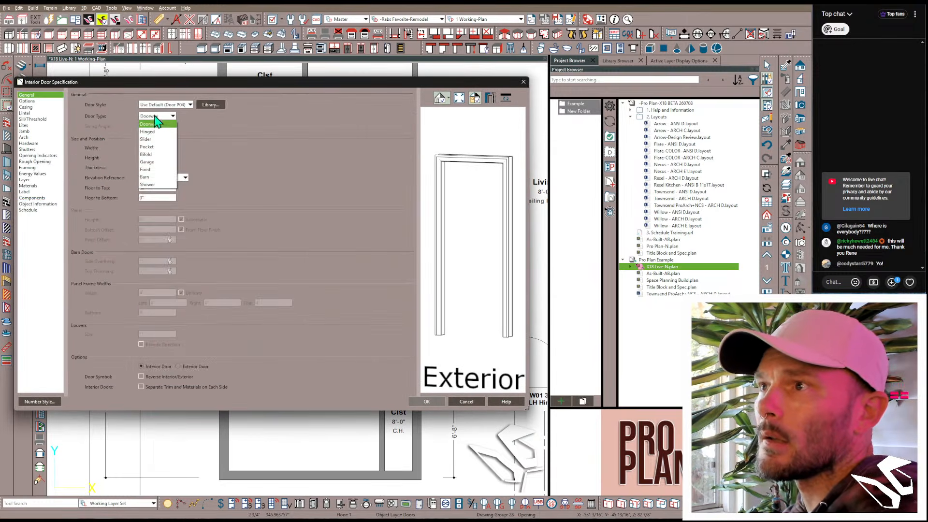
click(161, 132)
key(Return)
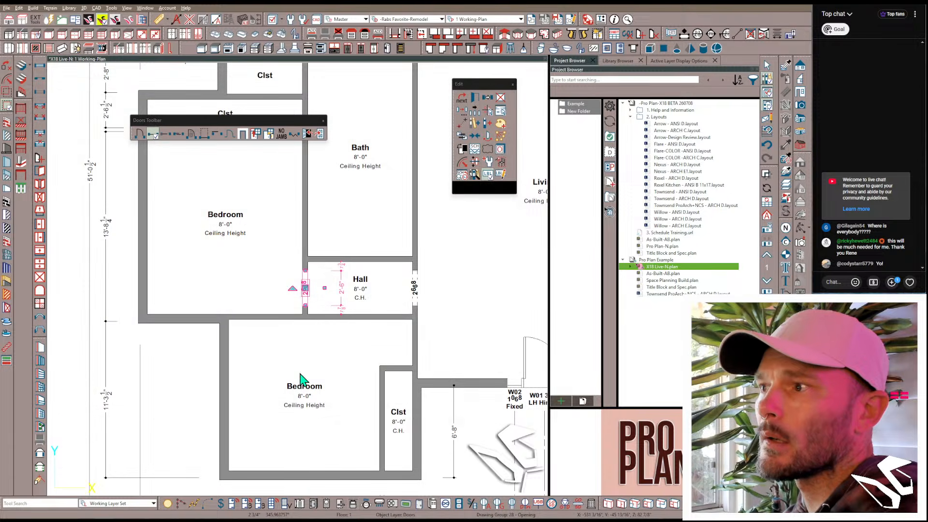
drag(282, 271, 272, 319)
Step: Place a sliding door in the wall between that bedroom and its wide closet
middle_drag(292, 350, 307, 453)
scroll(287, 429, up, 1)
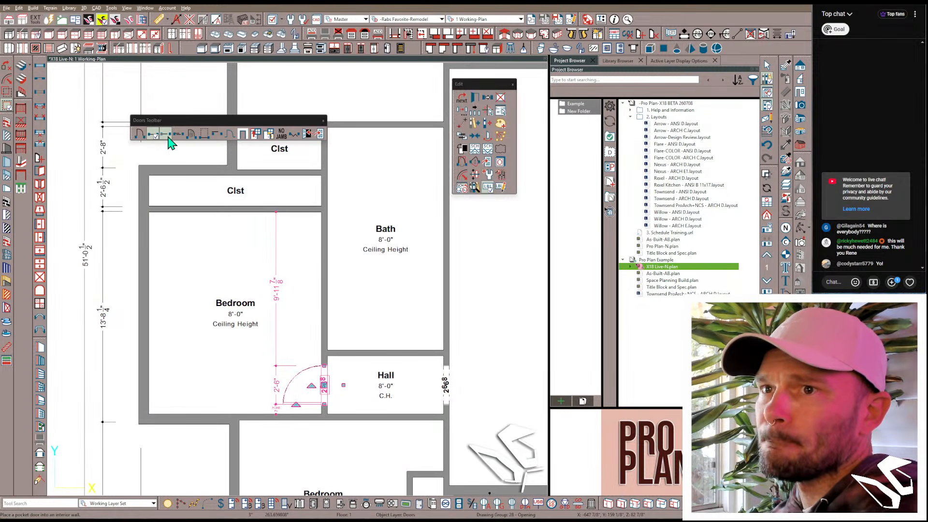
click(167, 136)
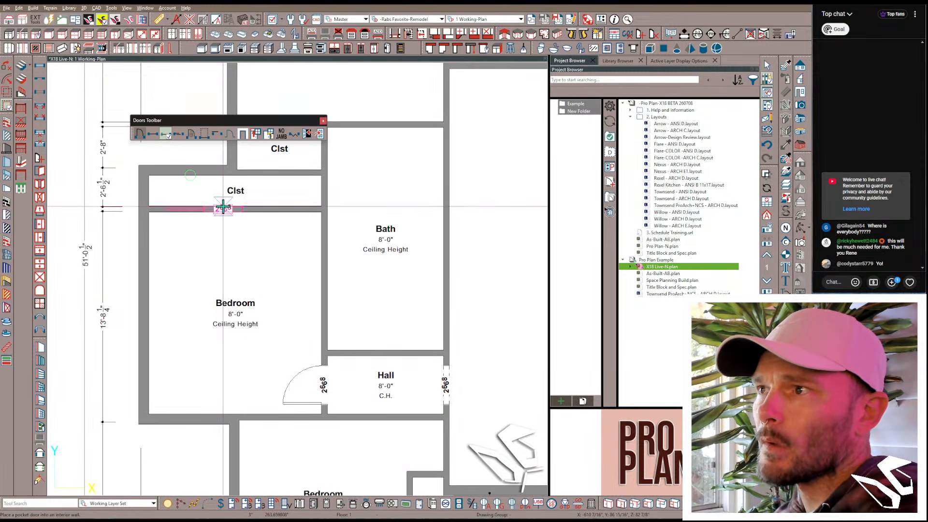
click(178, 133)
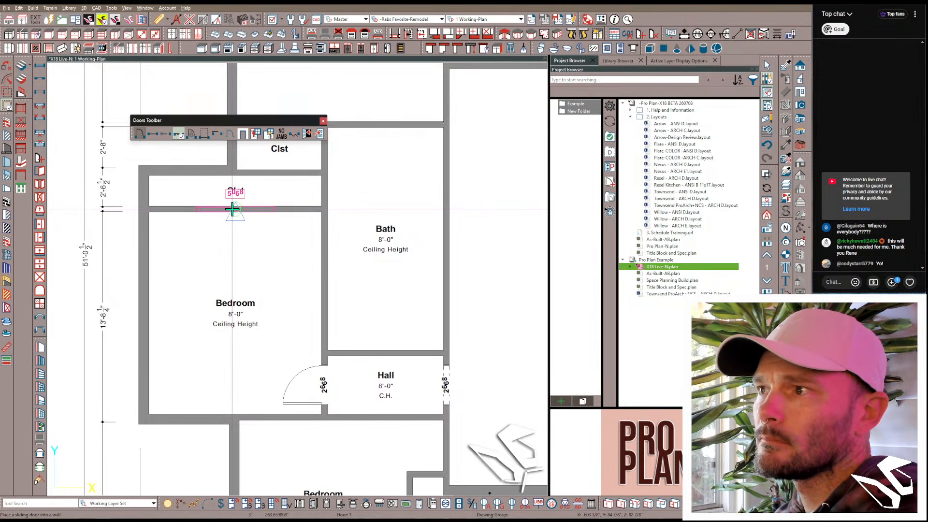
click(239, 246)
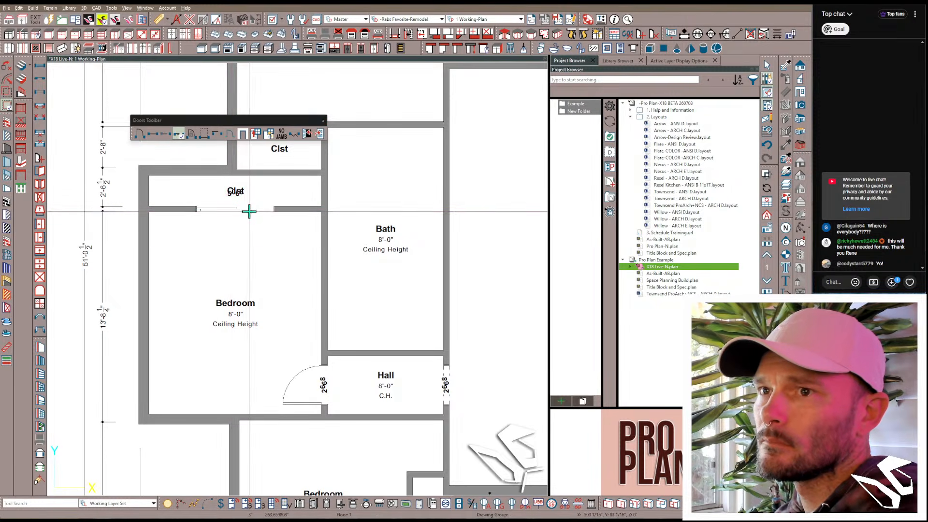
Step: Center the sliding closet door on the closet wall and widen it to 9 feet
click(249, 210)
drag(274, 210, 306, 216)
key(Tab)
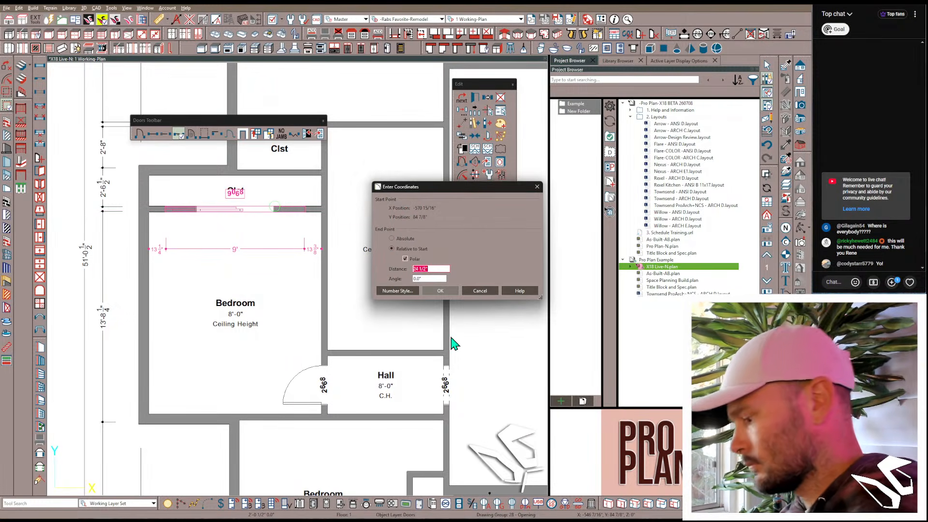
key(Return)
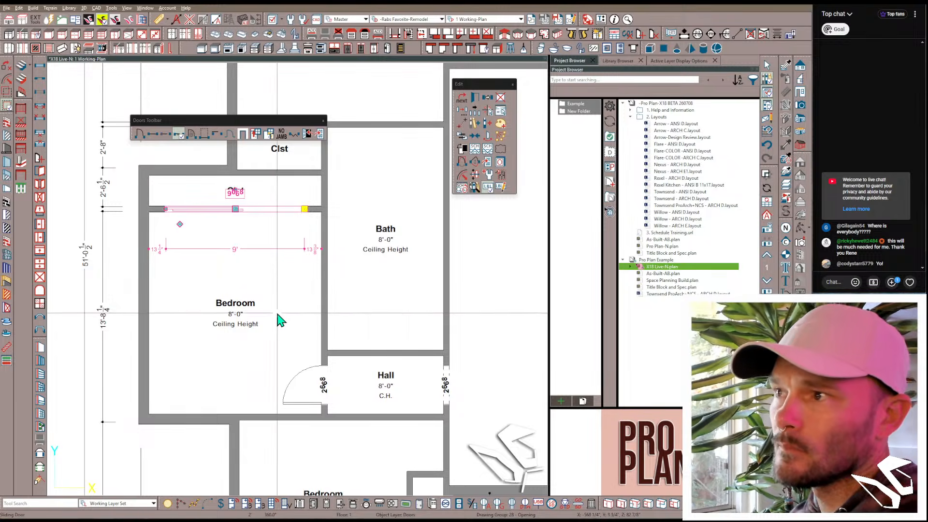
Step: Place a 2668 hinged door in the wall between the Hall and the front bedroom, swinging into the bedroom
scroll(372, 478, down, 3)
middle_drag(372, 478, 264, 357)
scroll(263, 357, up, 1)
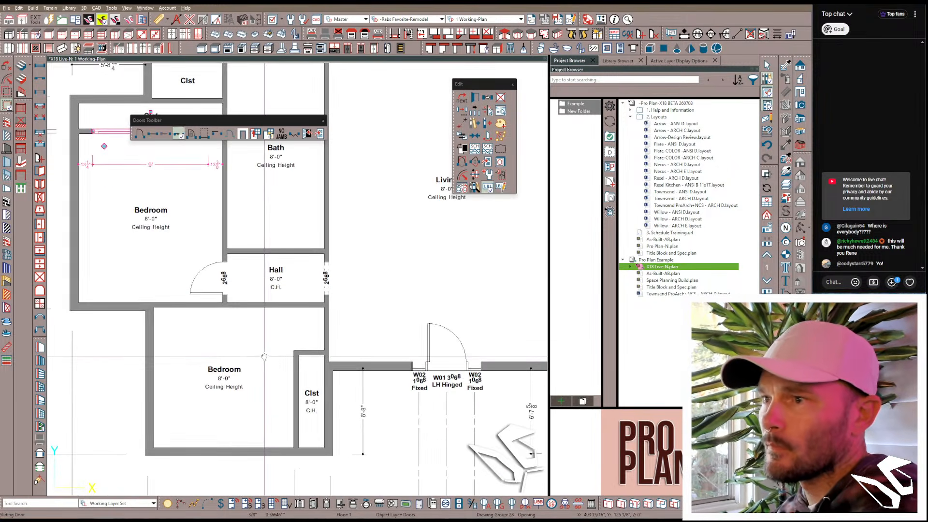
click(140, 134)
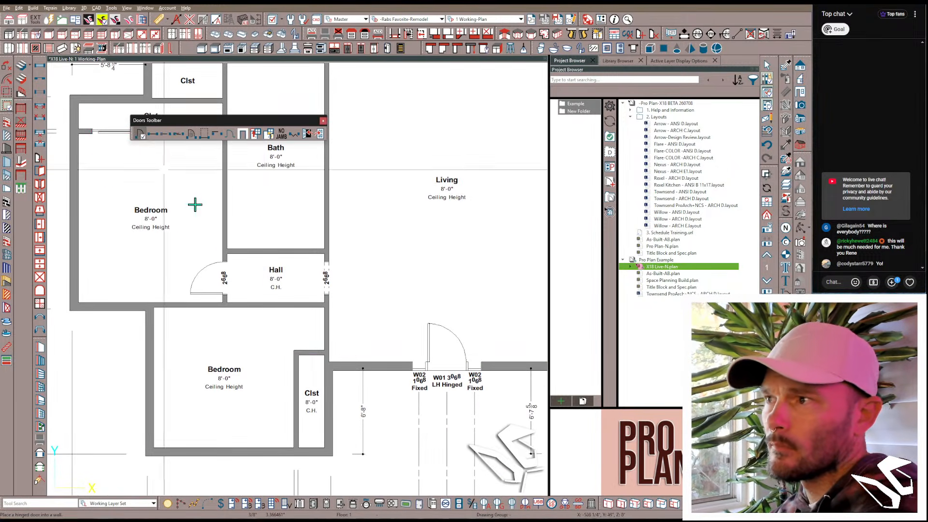
click(312, 319)
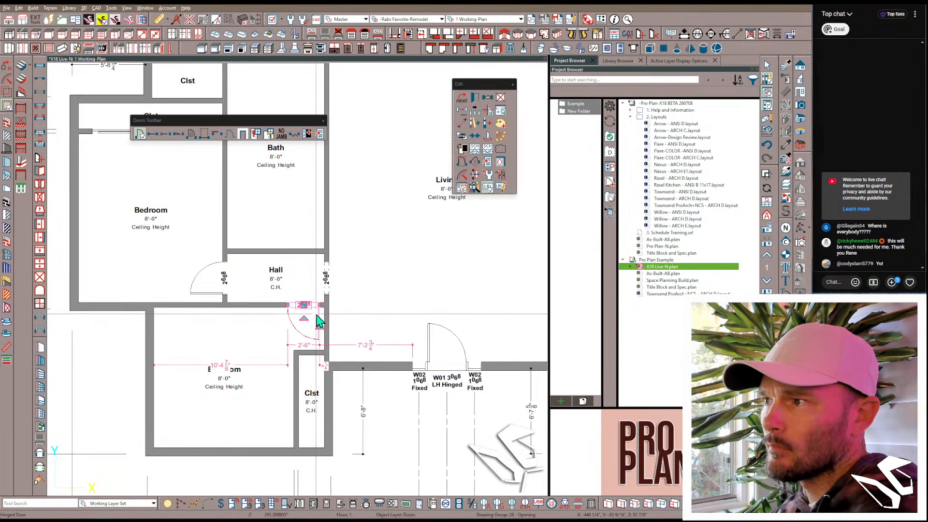
Step: Set the front bedroom door's distance from the adjacent Living room wall to 4.5 inches
click(323, 366)
text(4.5)
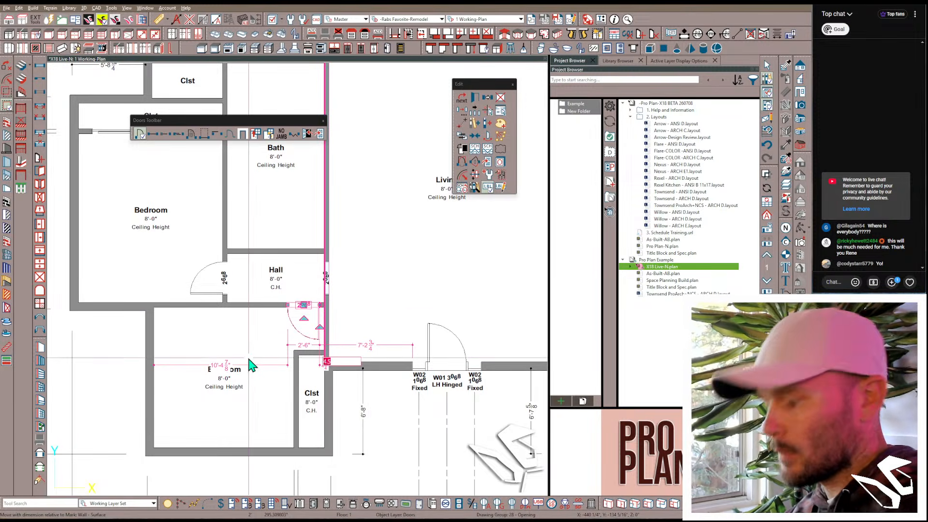
key(Return)
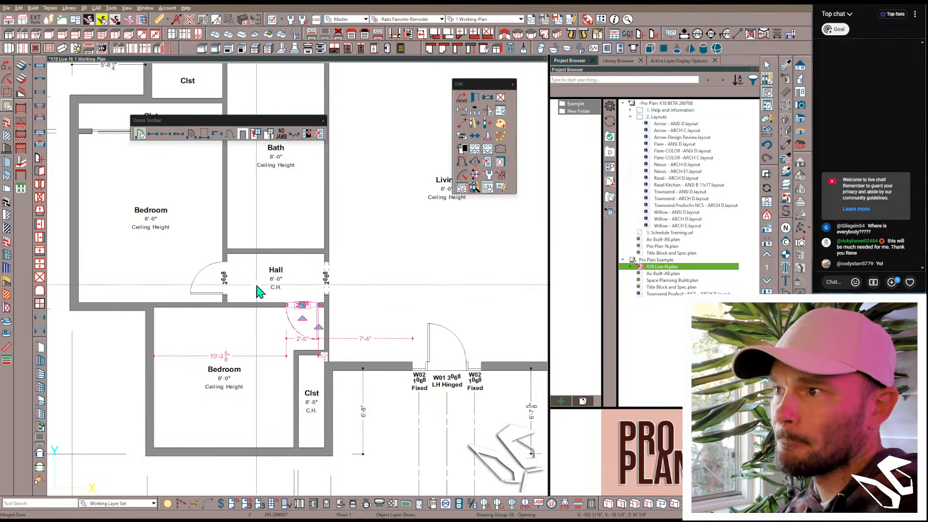
click(229, 295)
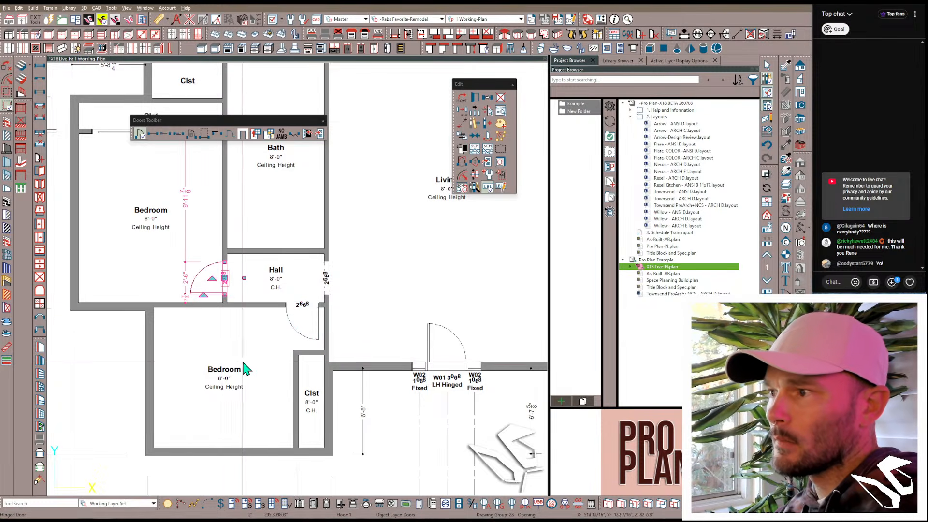
Step: Place a sliding door like the wide closet's in the front bedroom's closet wall
middle_drag(254, 347, 234, 318)
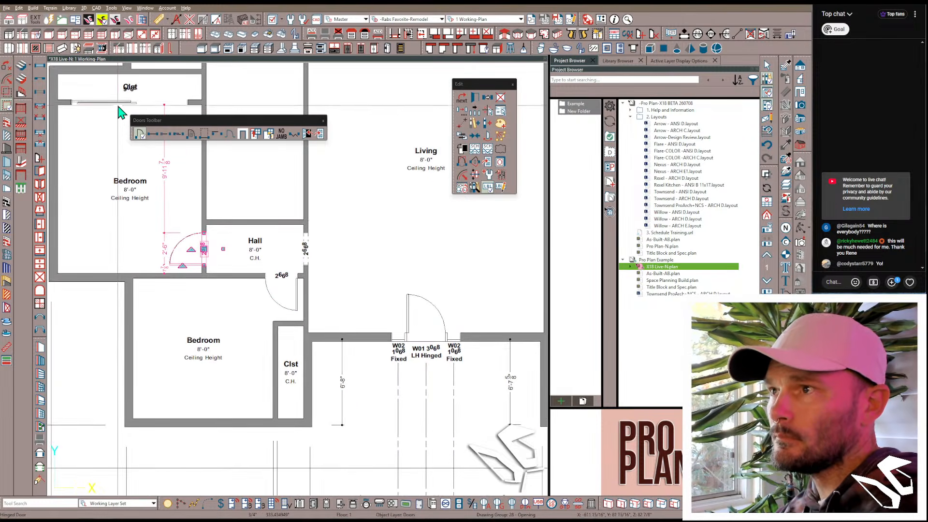
click(121, 104)
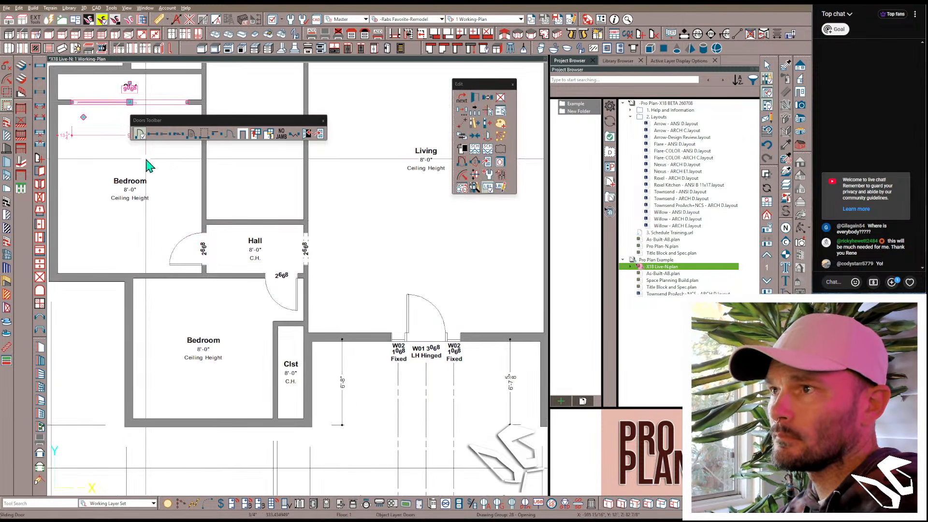
click(273, 370)
Step: Resize the front bedroom's sliding closet door to 4'-6" wide and center it on the closet
drag(274, 301, 279, 331)
key(c)
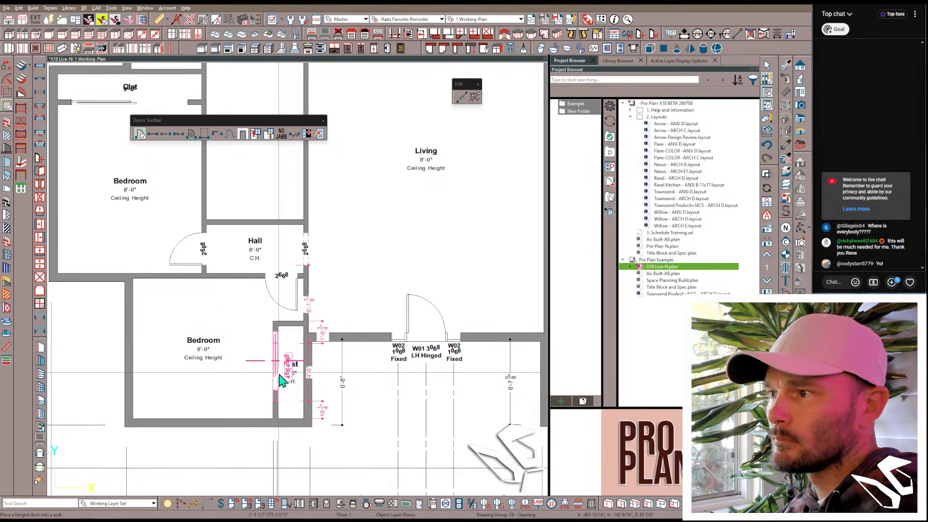
click(291, 379)
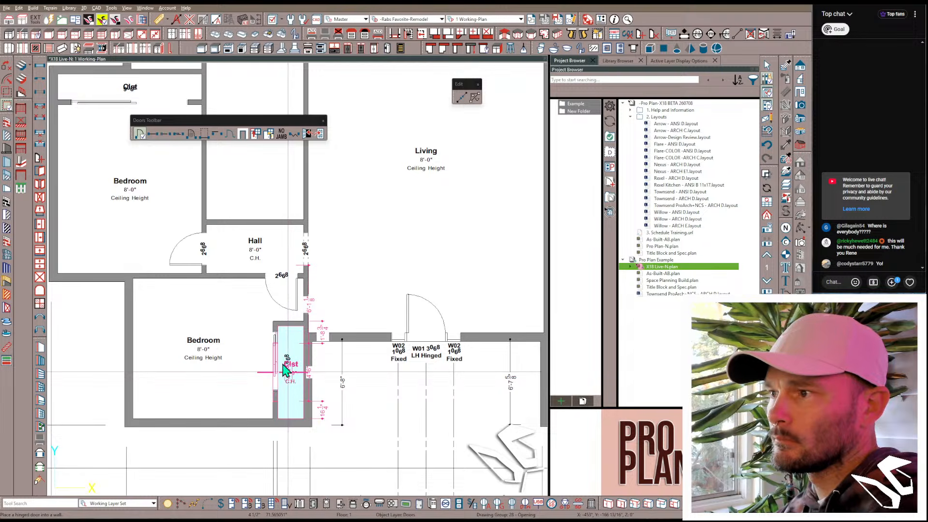
Step: Extend the front bedroom's sliding closet door by 6 inches per side to a width of 5'-6"
click(285, 371)
drag(277, 343, 275, 341)
key(Tab)
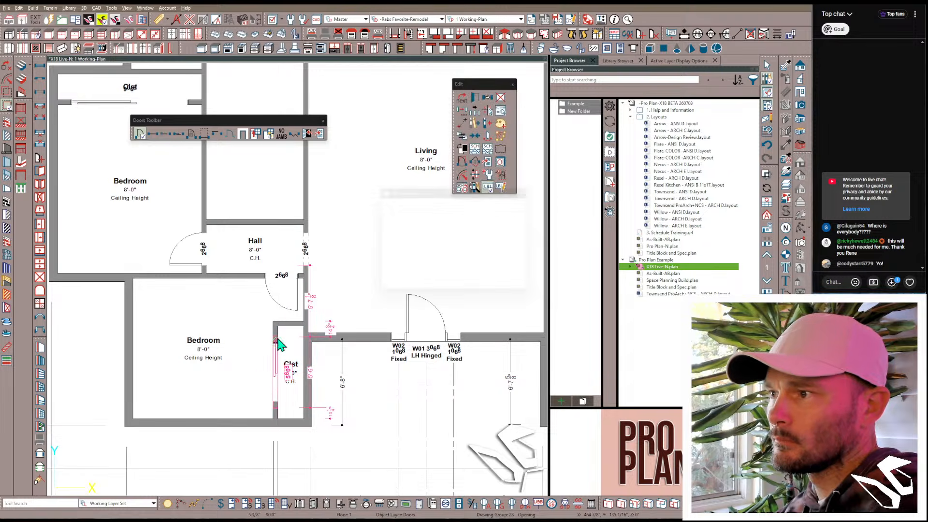
text(6)
key(Return)
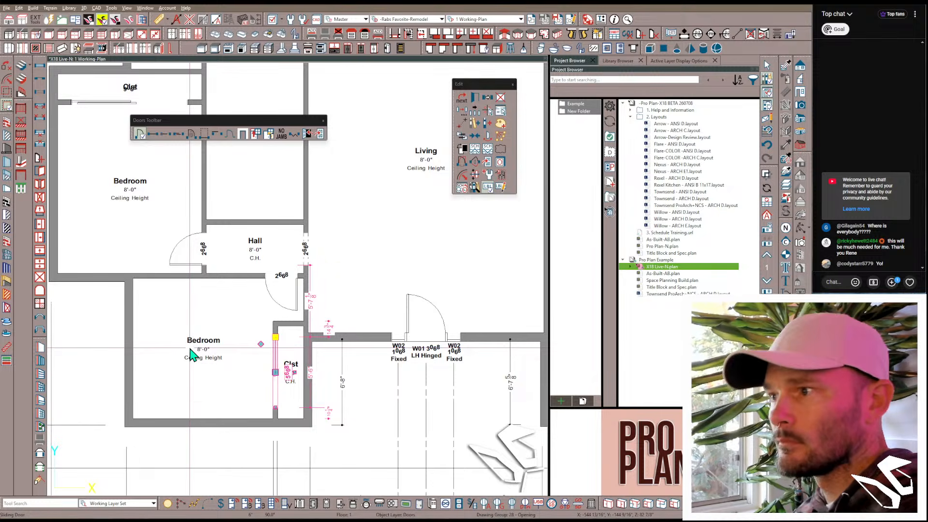
Step: Place 2668 hinged doors in the Bath's Hall wall and in the wall between the Bath and the rear Bedroom
middle_drag(234, 201, 203, 374)
key(space)
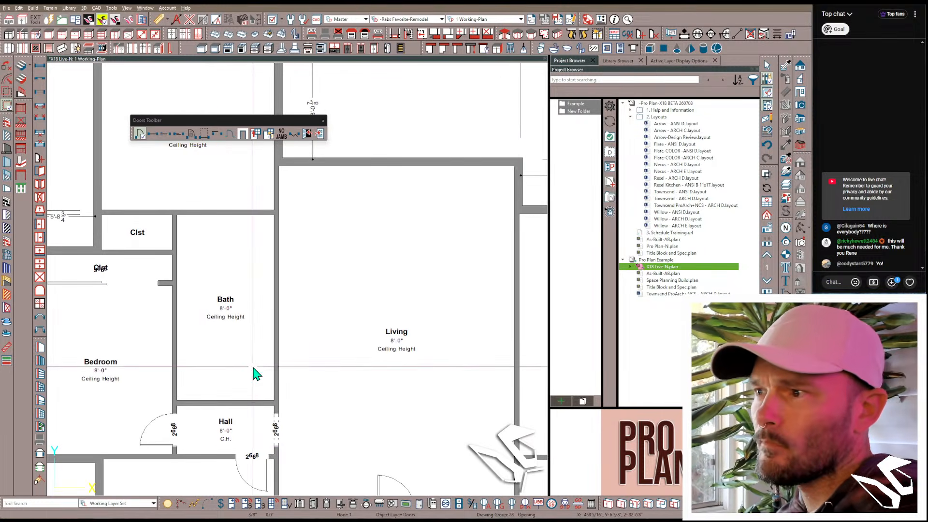
click(249, 402)
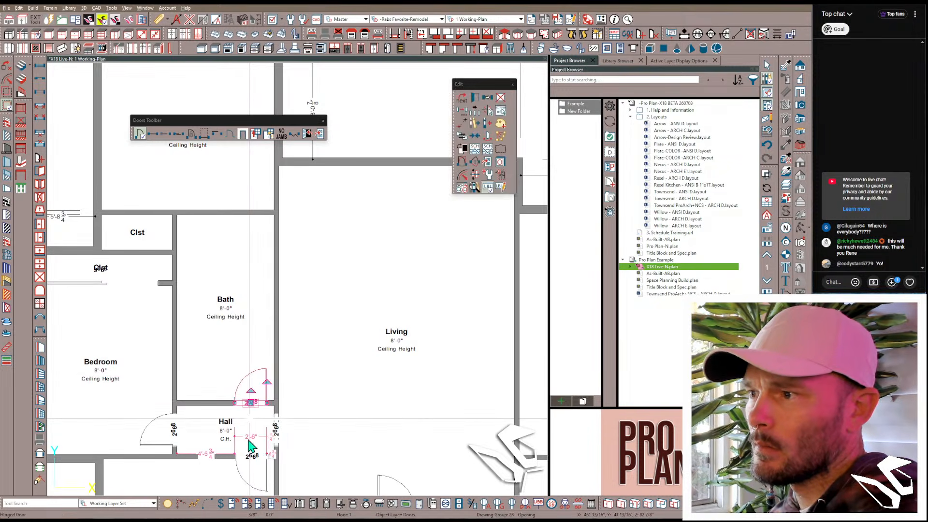
click(250, 358)
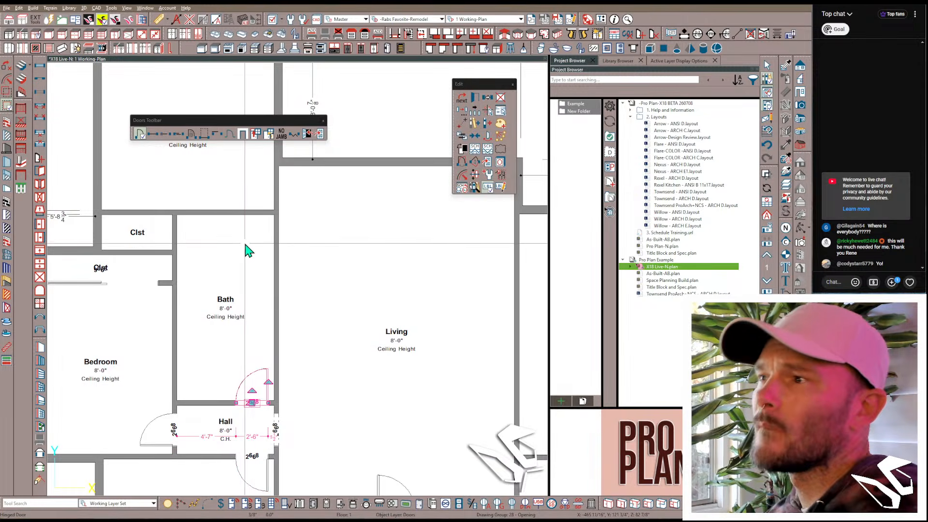
click(257, 207)
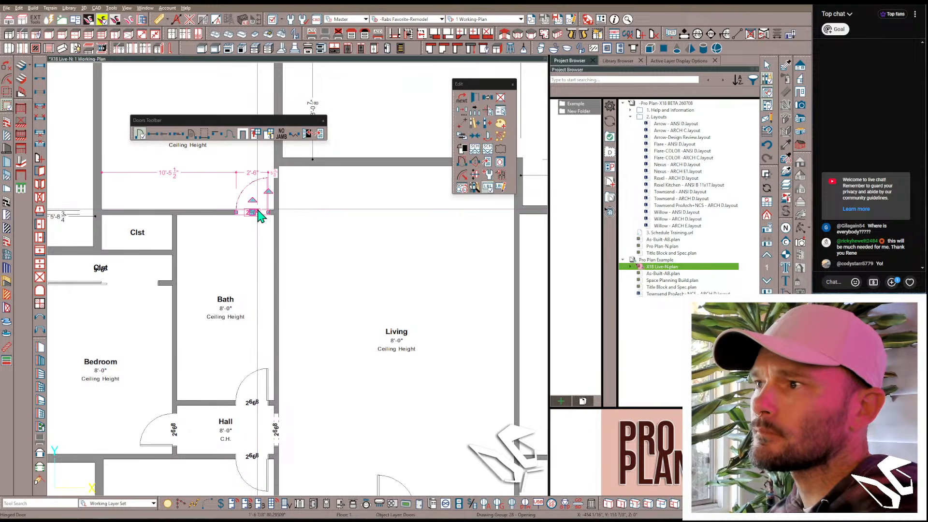
click(250, 398)
Step: Place a 4'-6" sliding door in the rear Bedroom's closet wall and center it on the closet
middle_drag(169, 189, 249, 292)
scroll(249, 291, up, 1)
middle_drag(237, 466, 229, 244)
scroll(229, 244, down, 2)
click(296, 406)
middle_drag(223, 279, 228, 429)
scroll(228, 429, up, 2)
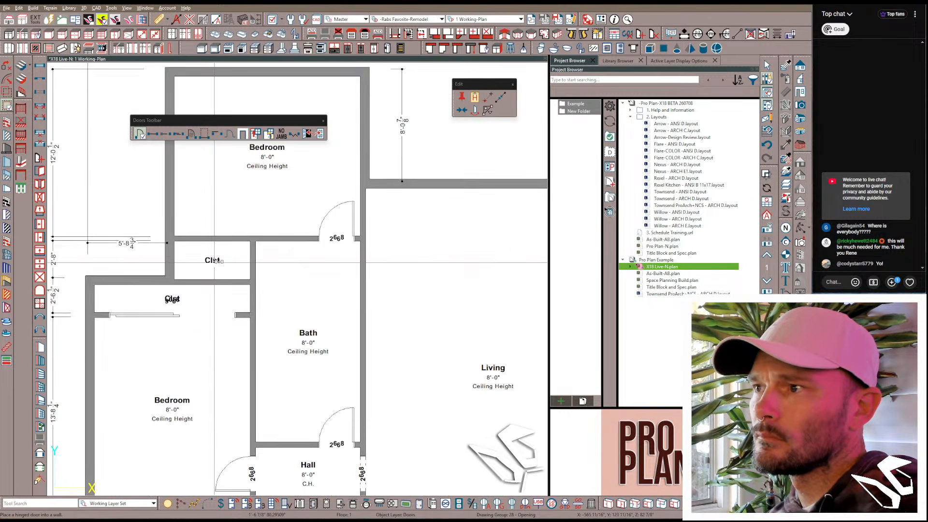
click(217, 257)
scroll(227, 269, up, 2)
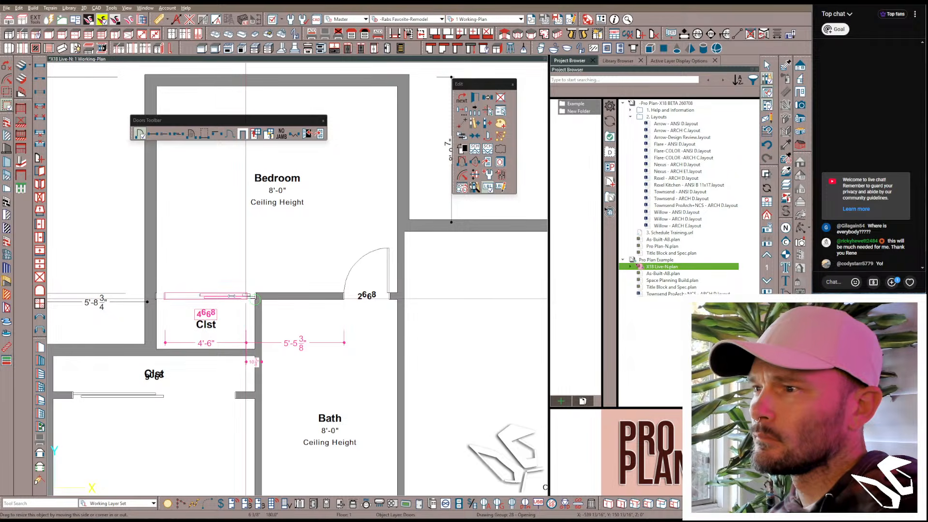
key(c)
click(216, 289)
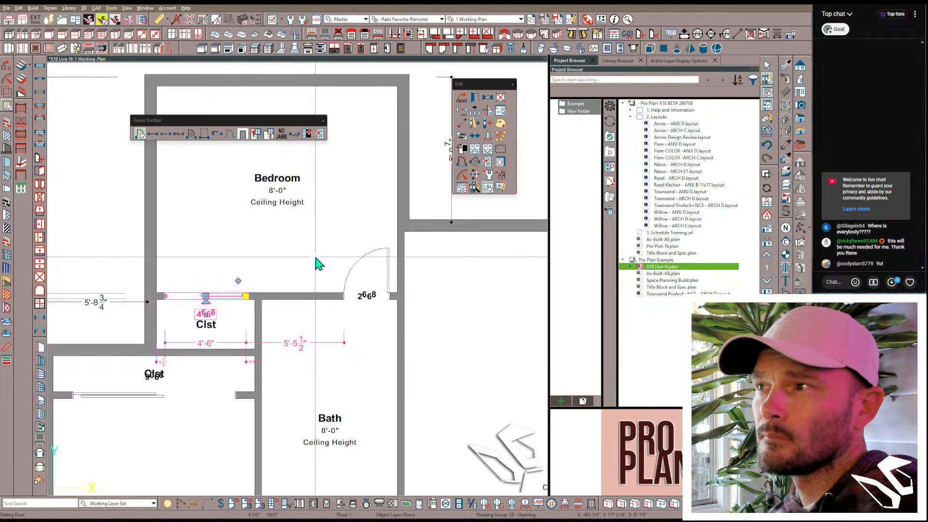
Step: Move the 9068 label of the wide closet's sliding door down onto the door opening, clear of the Clst room label
scroll(315, 249, down, 4)
scroll(338, 333, down, 1)
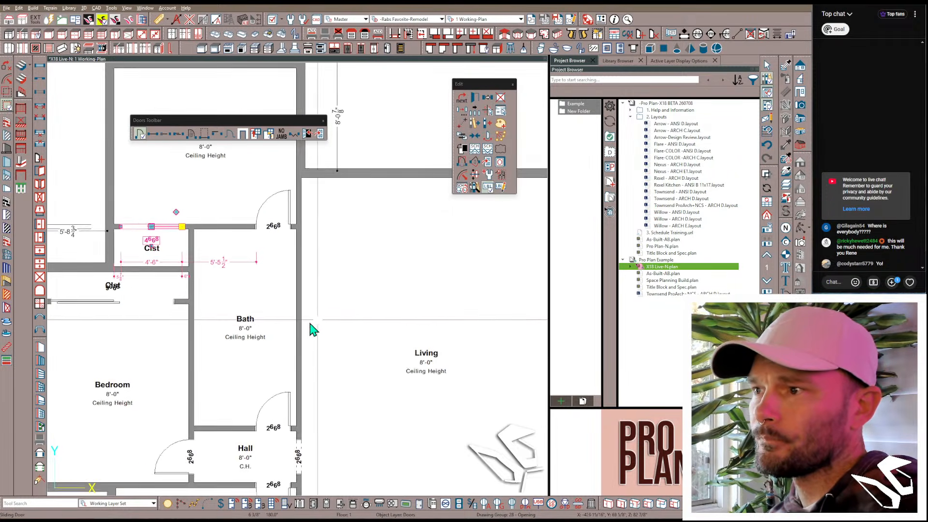
scroll(297, 330, down, 3)
scroll(296, 335, down, 1)
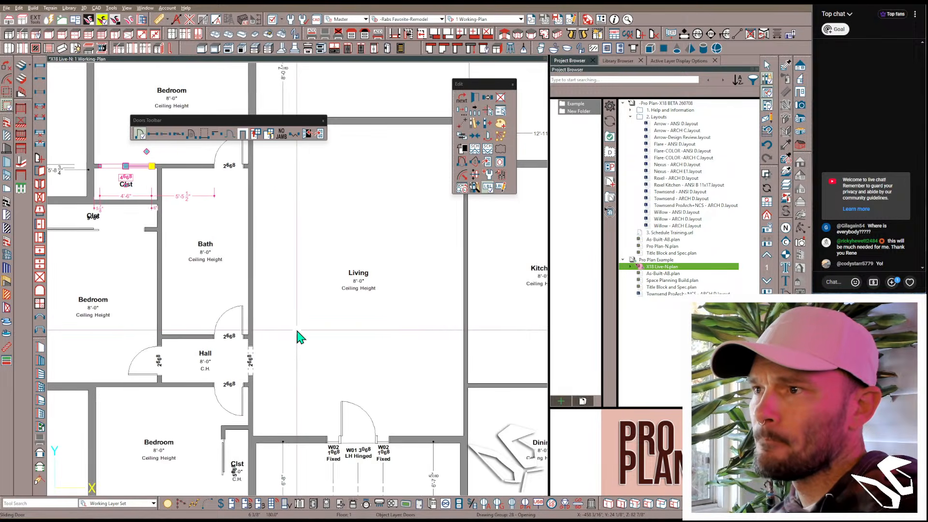
scroll(279, 325, up, 3)
click(239, 313)
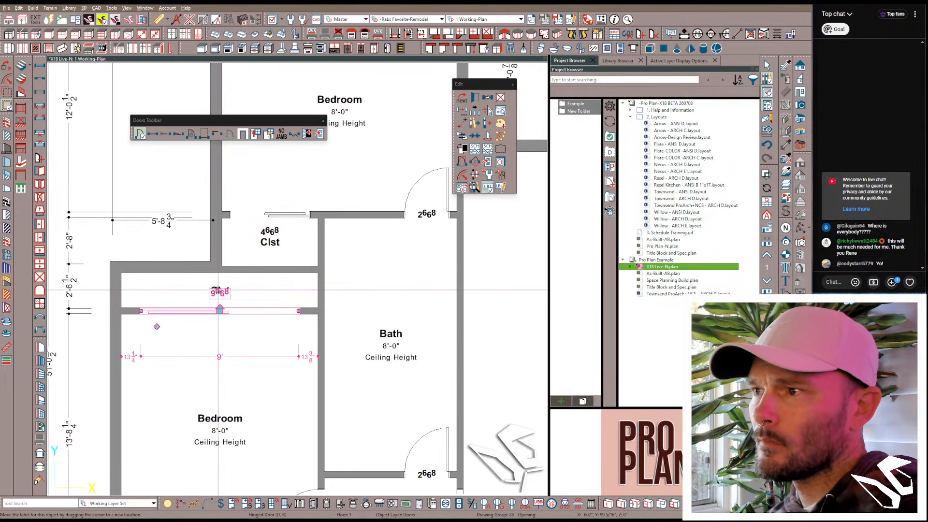
drag(219, 291, 219, 311)
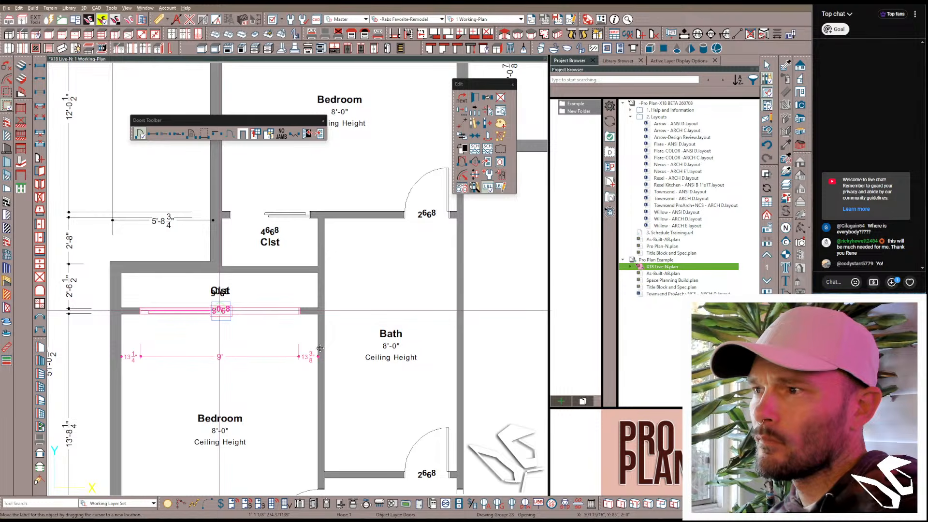
Step: Move the 5668 label of the front Bedroom's closet door onto its opening
scroll(399, 315, down, 2)
scroll(389, 318, down, 1)
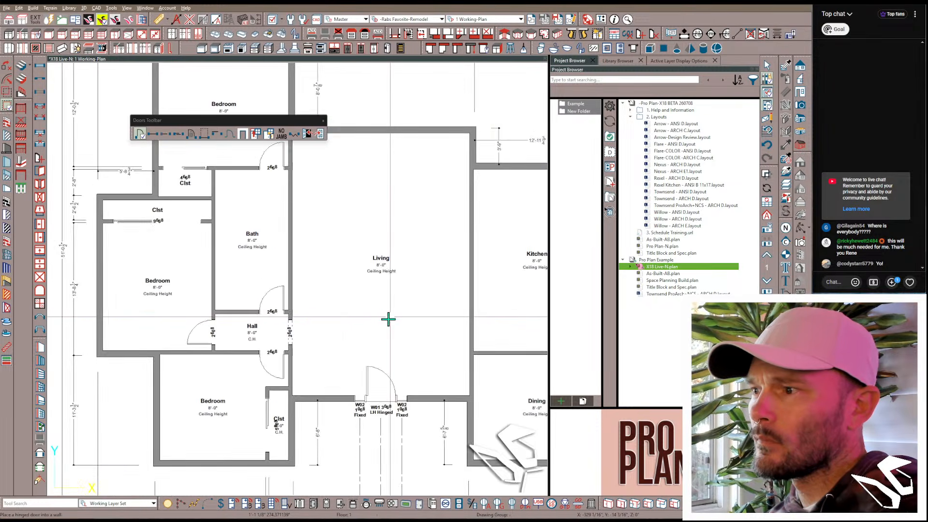
click(266, 410)
scroll(268, 412, up, 2)
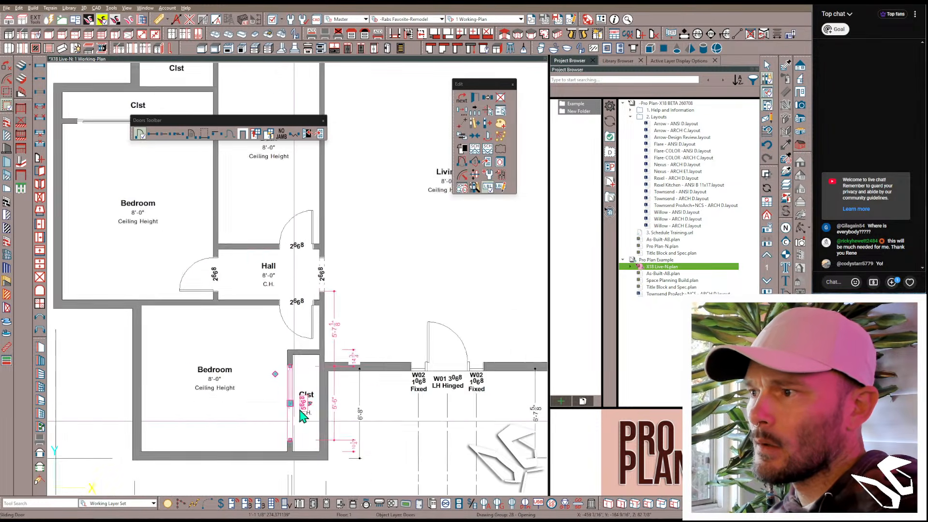
scroll(302, 415, up, 2)
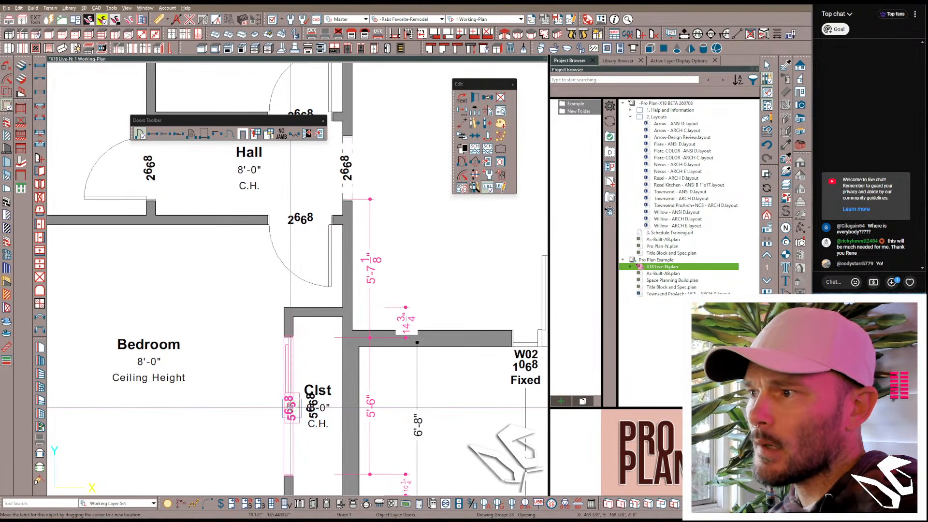
Step: Move the 4668 label of the rear Bedroom's closet door onto its opening
middle_drag(236, 222, 241, 386)
middle_drag(240, 136, 256, 406)
middle_drag(238, 148, 350, 331)
click(210, 367)
drag(215, 393, 208, 368)
scroll(229, 229, down, 3)
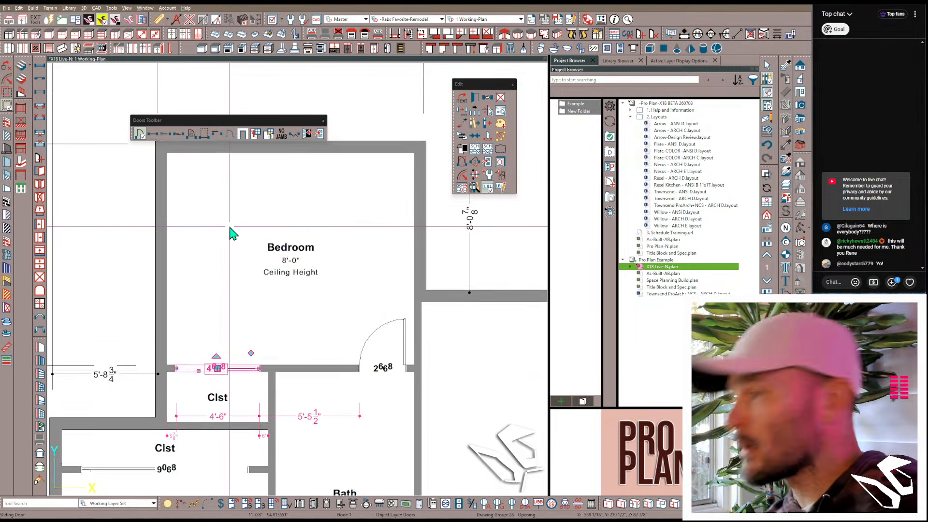
Step: Place a 2'-6" doorway in the wall between Living and Kitchen, near the Kitchen's rear wall
scroll(230, 234, down, 5)
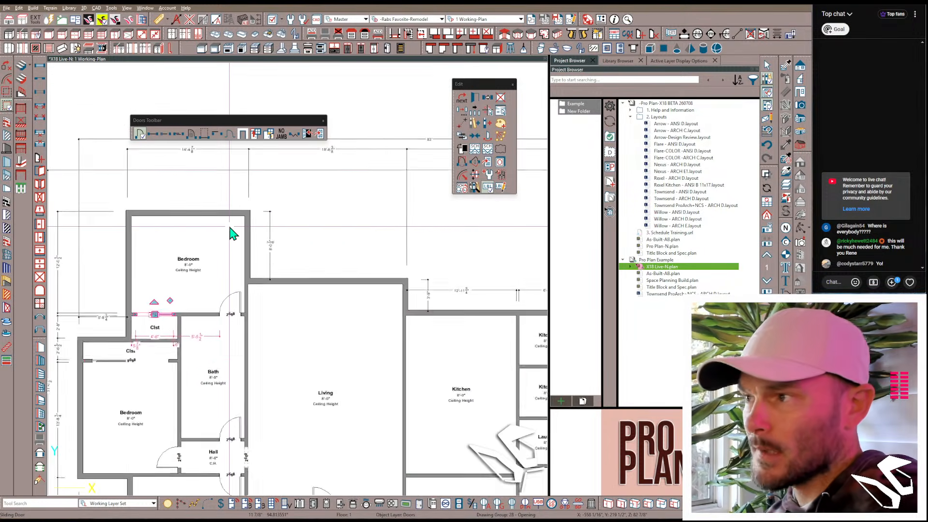
scroll(384, 309, down, 3)
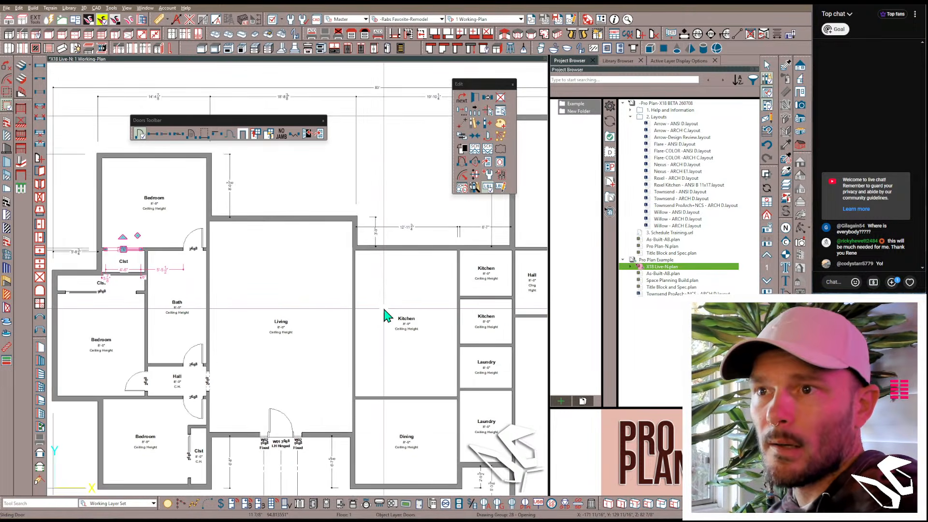
scroll(221, 248, up, 3)
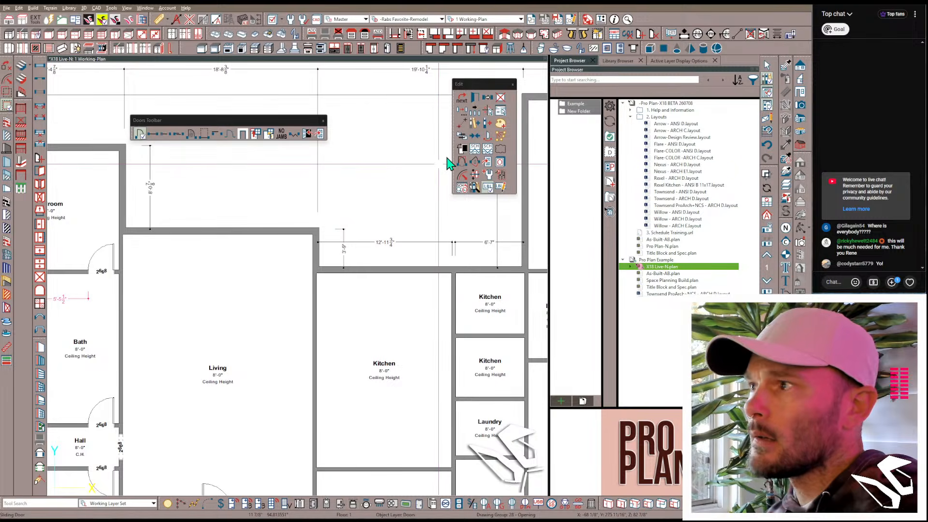
scroll(300, 367, up, 1)
click(153, 134)
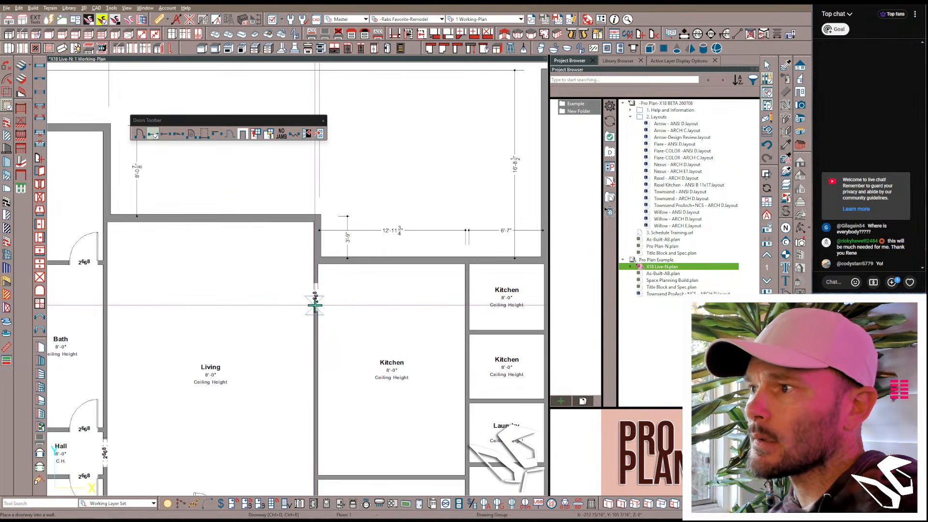
click(314, 300)
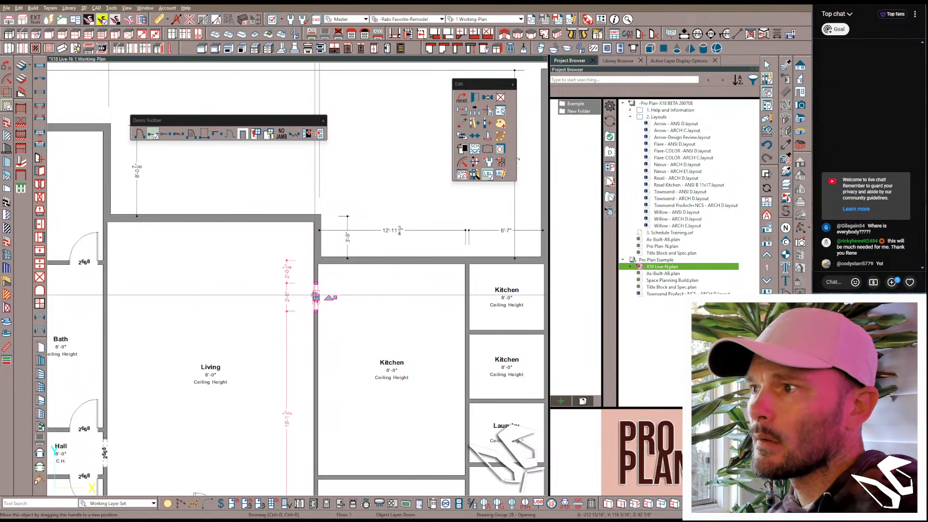
Step: Set the Living–Kitchen doorway's distance from the Kitchen's rear wall to 2'-3"
scroll(316, 295, up, 2)
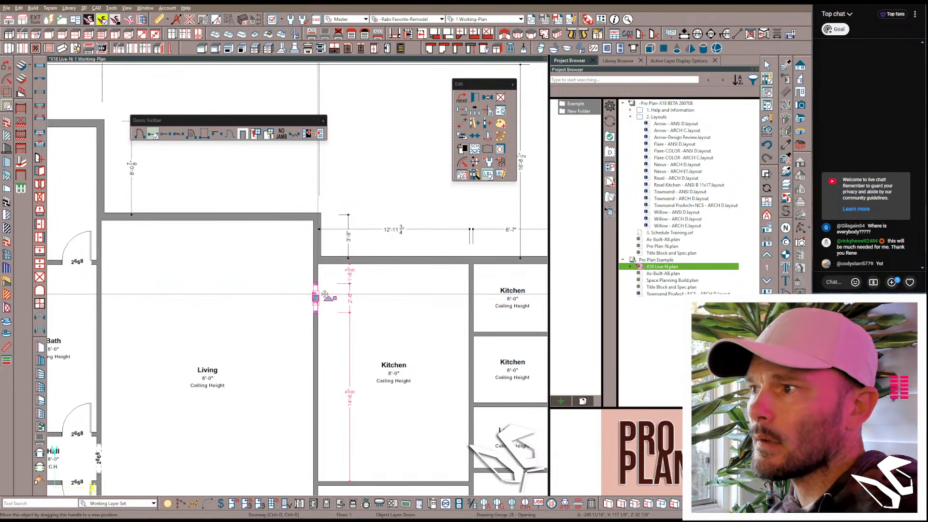
click(353, 281)
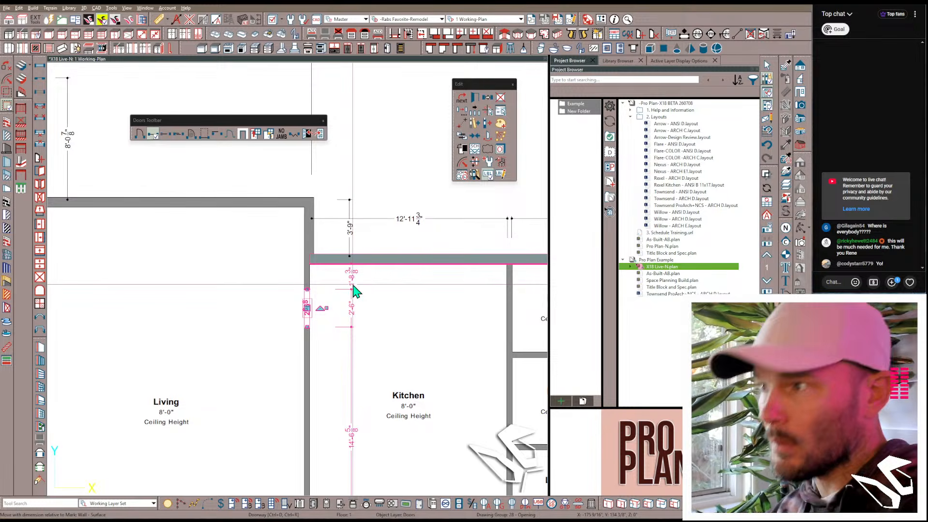
key(Return)
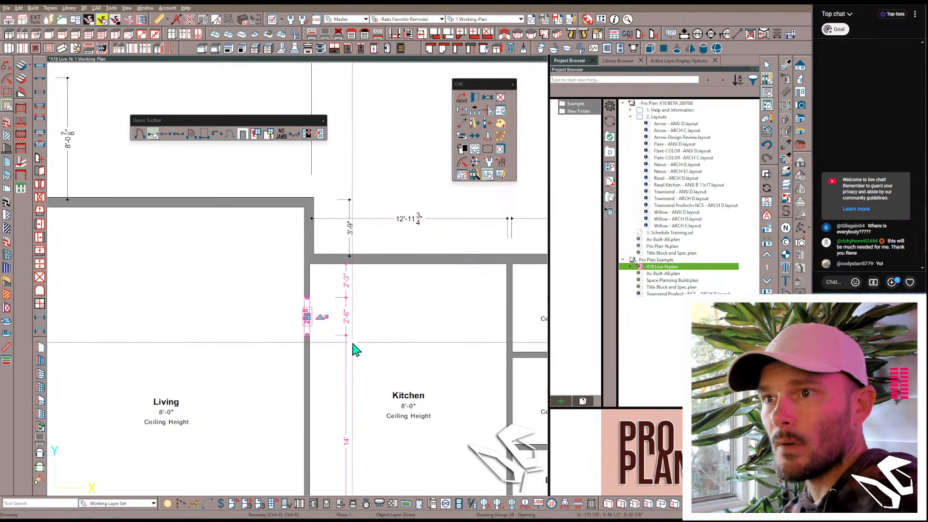
Step: Extend the Living–Kitchen doorway toward the Dining room by exactly 144 inches to a width of 14'-6"
mouse_move(307, 334)
mouse_down()
mouse_move(315, 393)
mouse_move(298, 338)
mouse_up()
key(Tab)
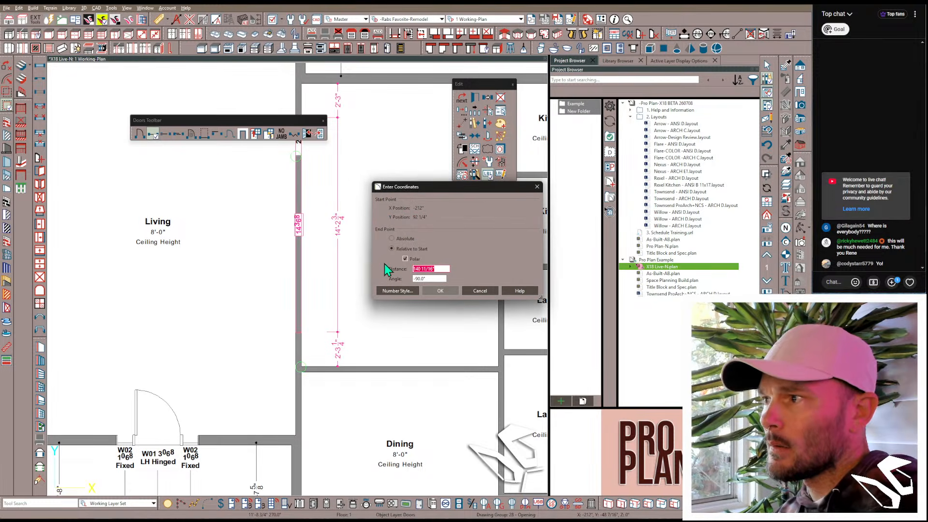
text(144)
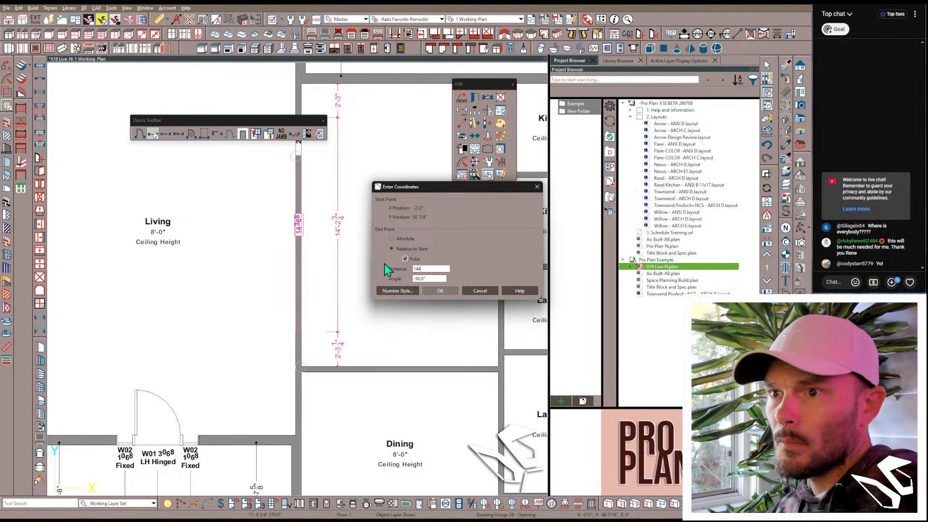
key(Return)
scroll(385, 270, up, 1)
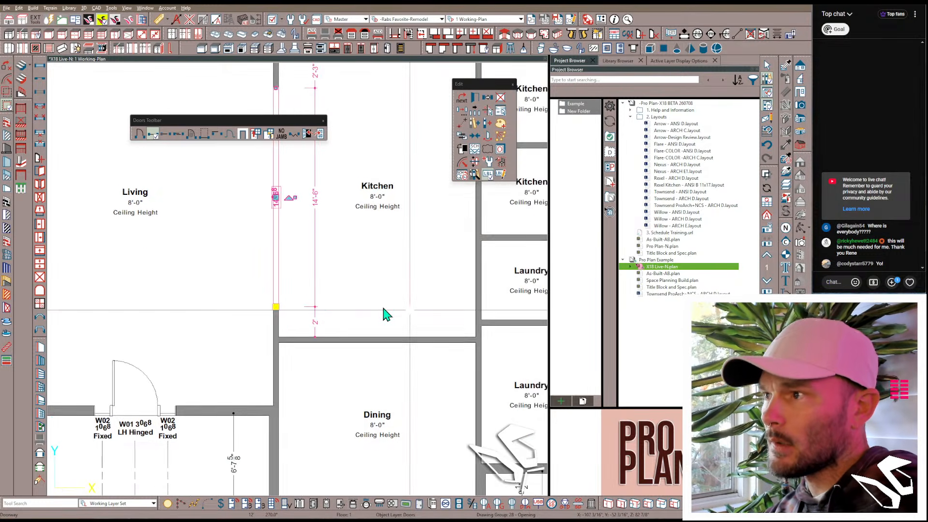
Step: Place a doorway in the wall between Kitchen and Dining and set its distance from the Living room wall to 5.5 inches
middle_drag(184, 188, 175, 181)
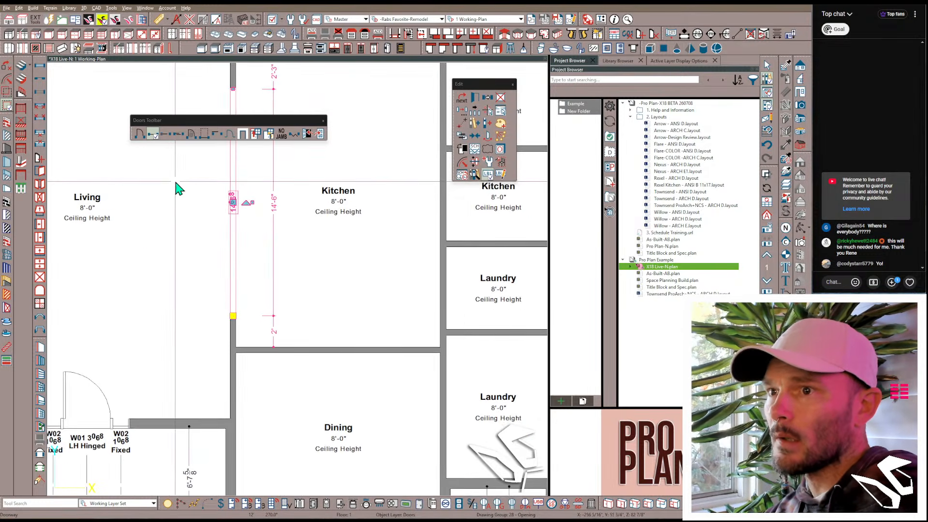
click(153, 135)
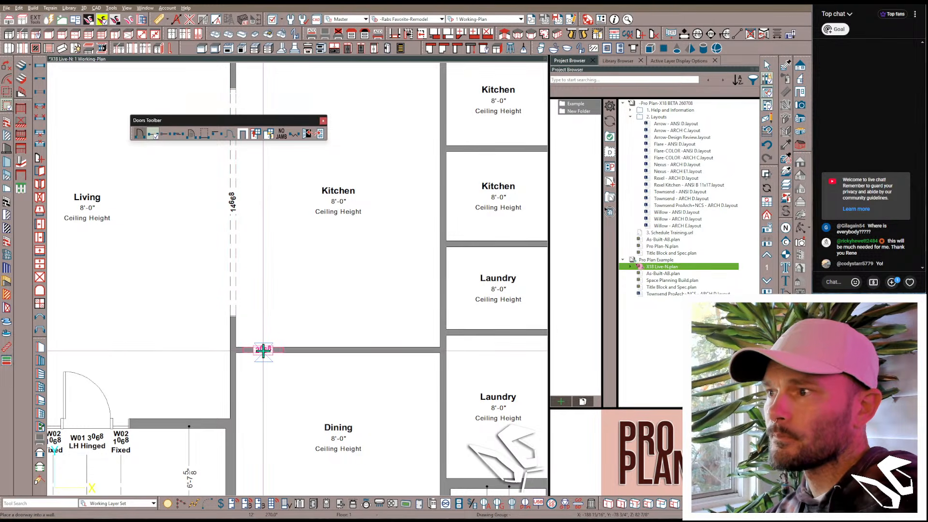
click(263, 351)
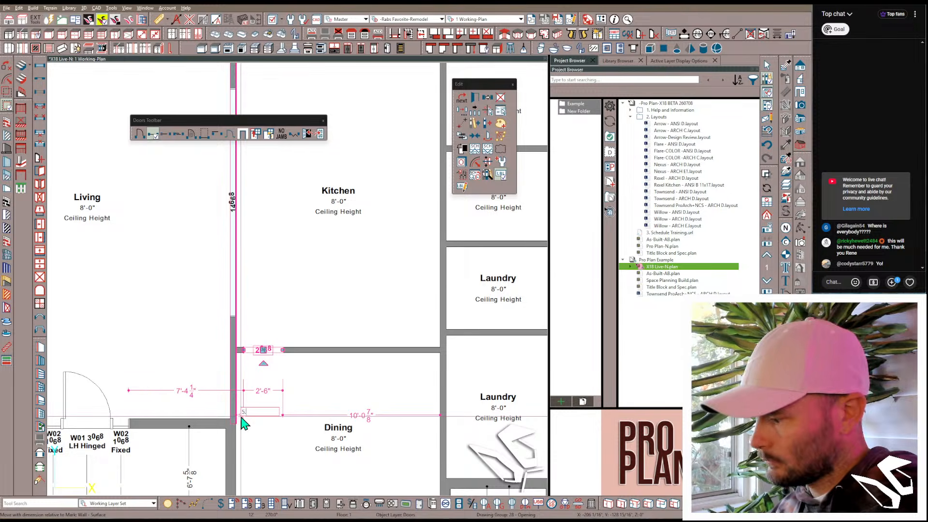
scroll(342, 344, down, 5)
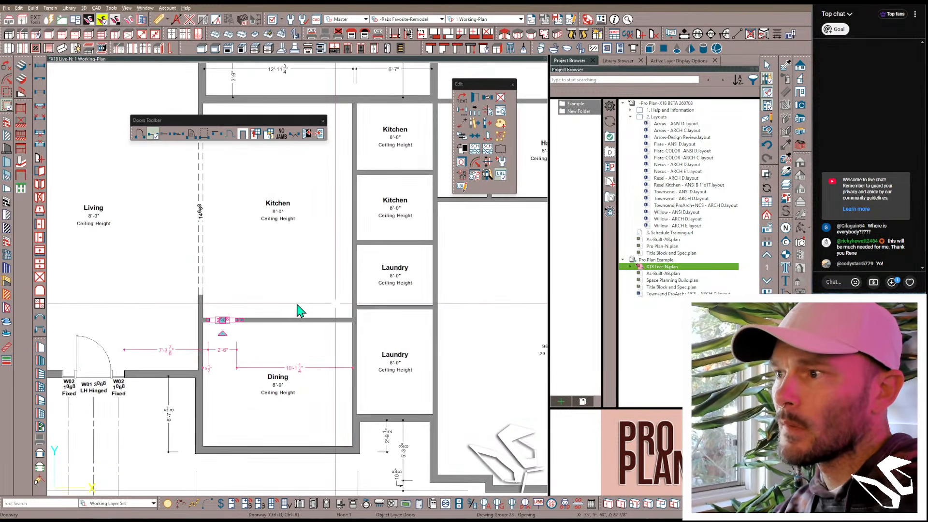
Step: Place a 2668 hinged door in the wall between the two Laundry rooms, 5.5 inches from the wall shared with Dining
scroll(266, 300, up, 3)
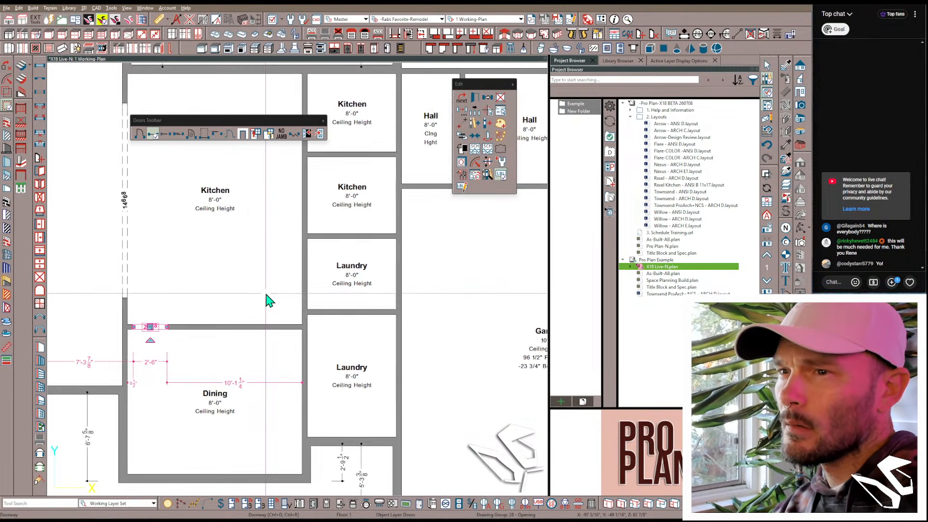
middle_drag(314, 291, 259, 280)
scroll(259, 280, up, 1)
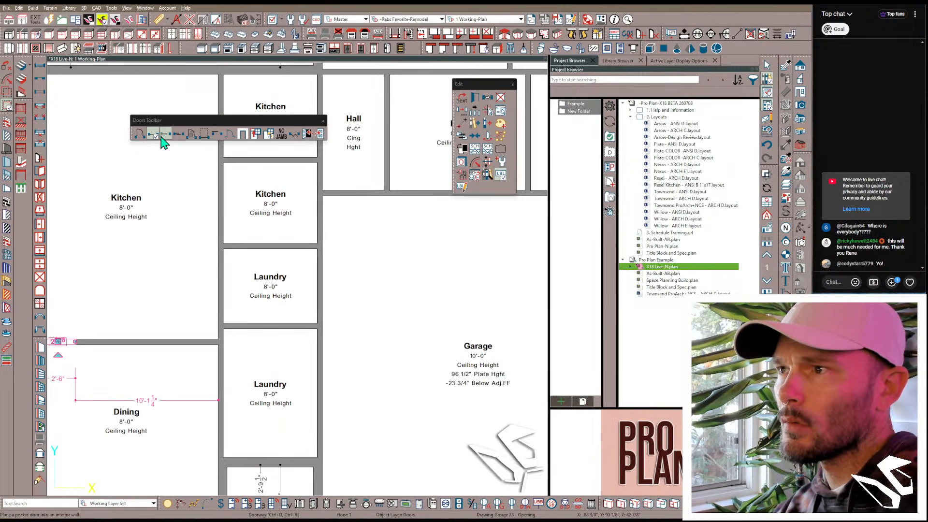
click(140, 134)
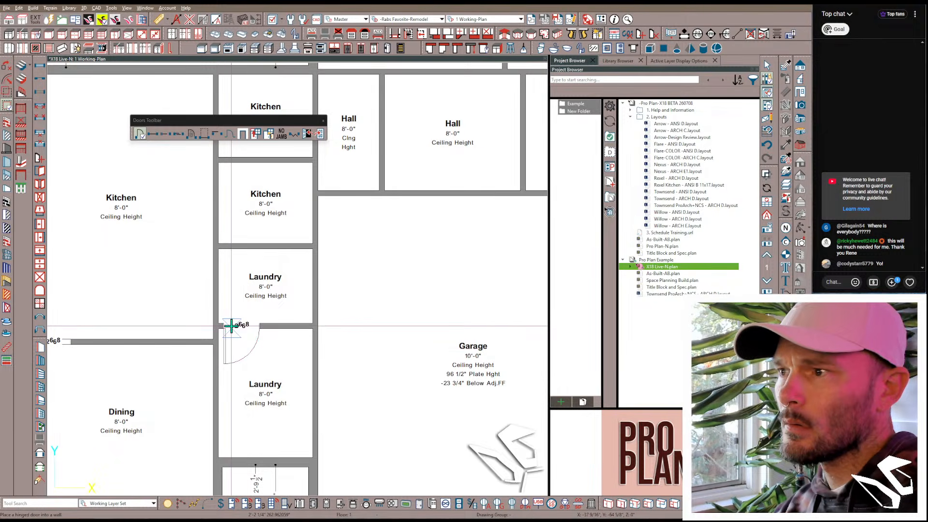
click(230, 342)
click(223, 397)
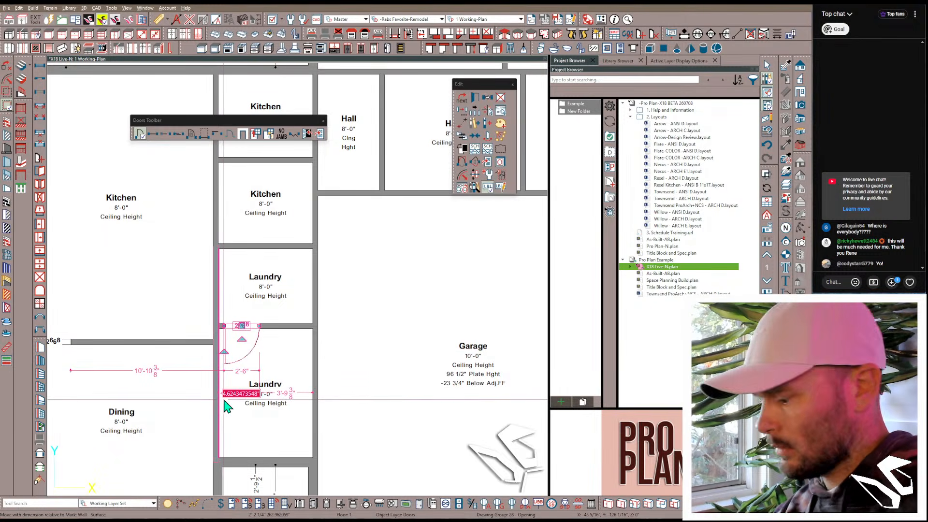
key(Return)
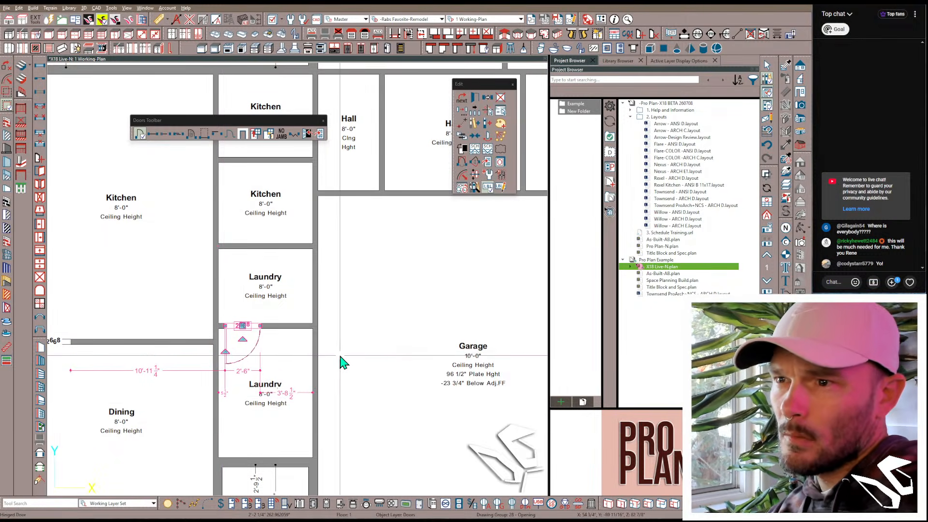
Step: Place a 3068 hinged door in the wall between the upper Laundry and the Garage and adjust its distance from the Kitchen-side wall
key(Escape)
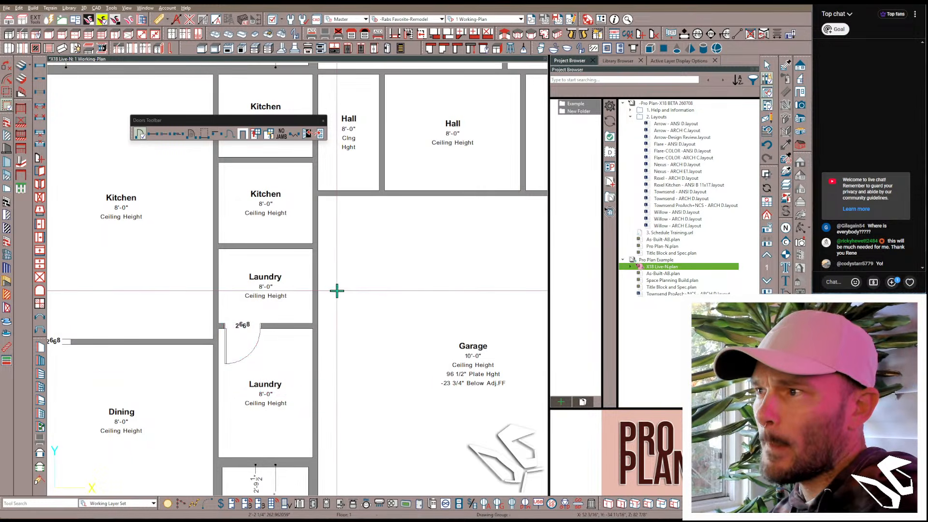
click(314, 278)
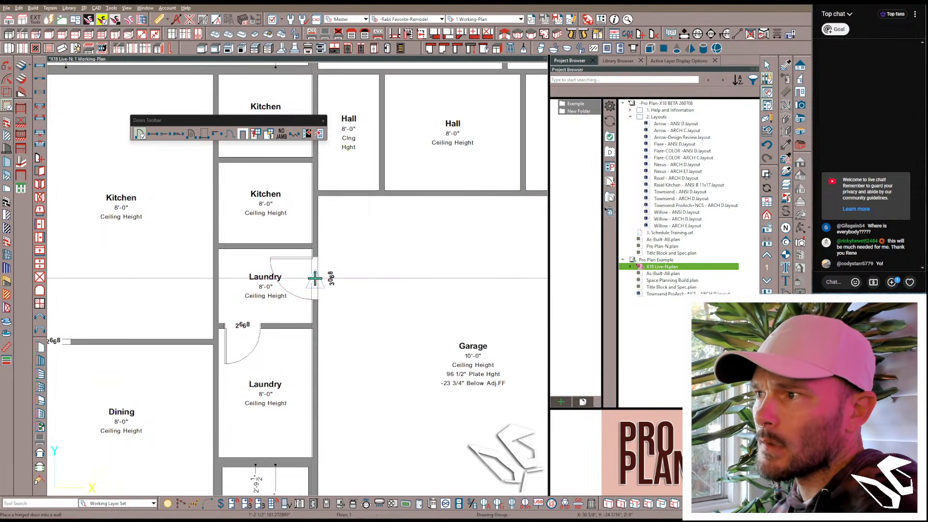
middle_drag(347, 268, 378, 315)
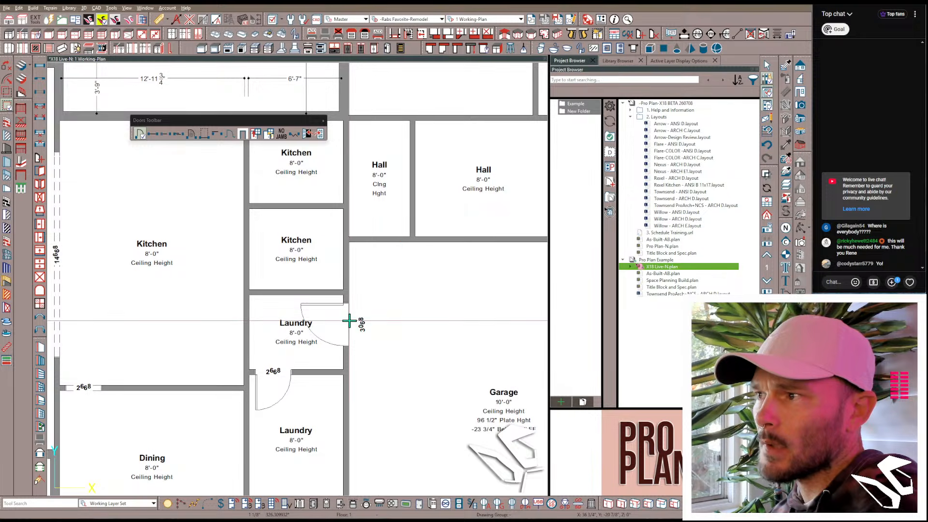
click(342, 317)
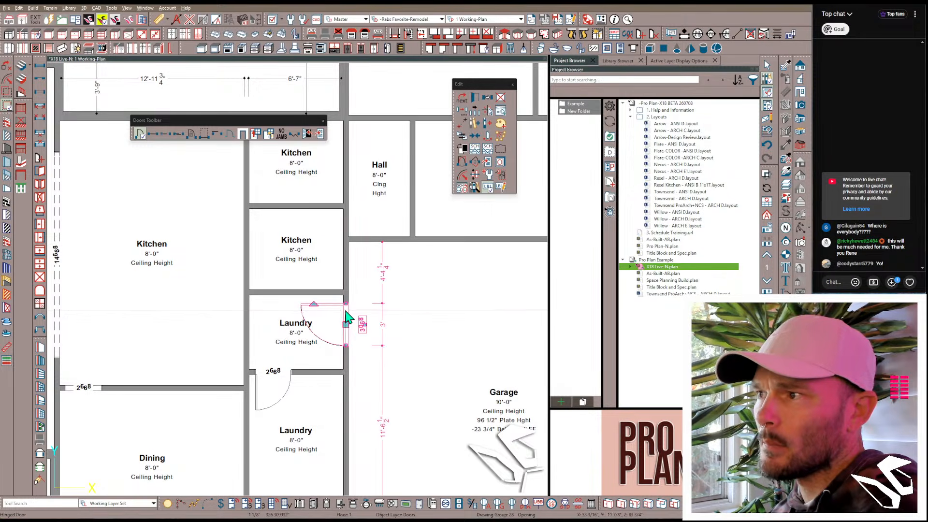
click(343, 313)
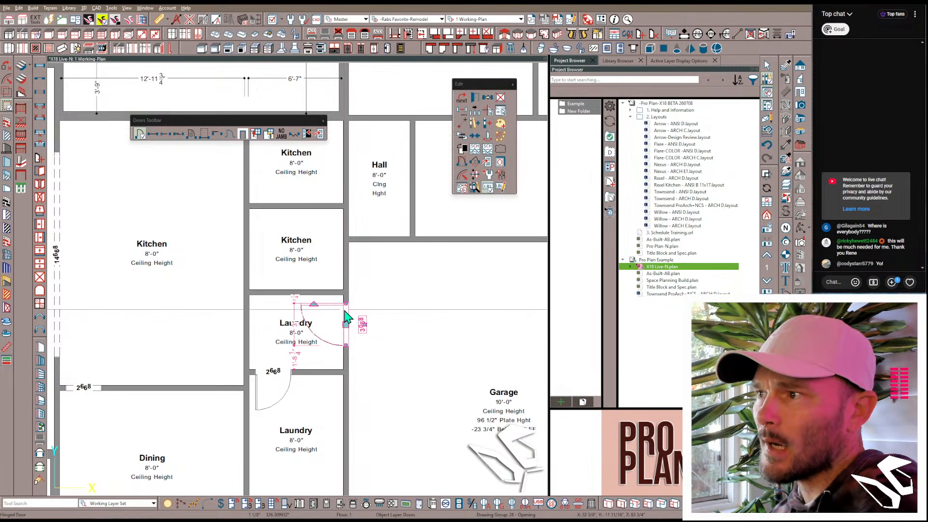
click(292, 300)
key(Return)
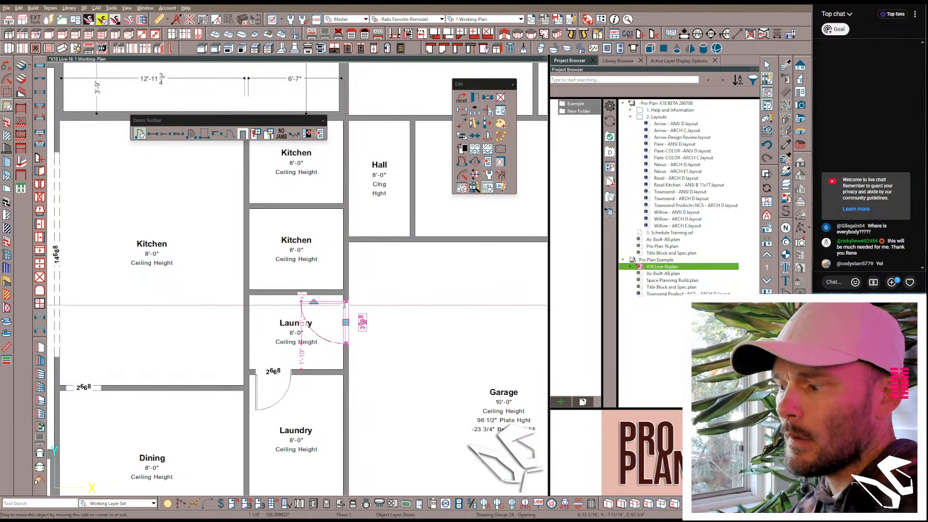
Step: Place a 2668 pocket door in the wall between the small middle Kitchen room and the Laundry below it
middle_drag(393, 298, 418, 366)
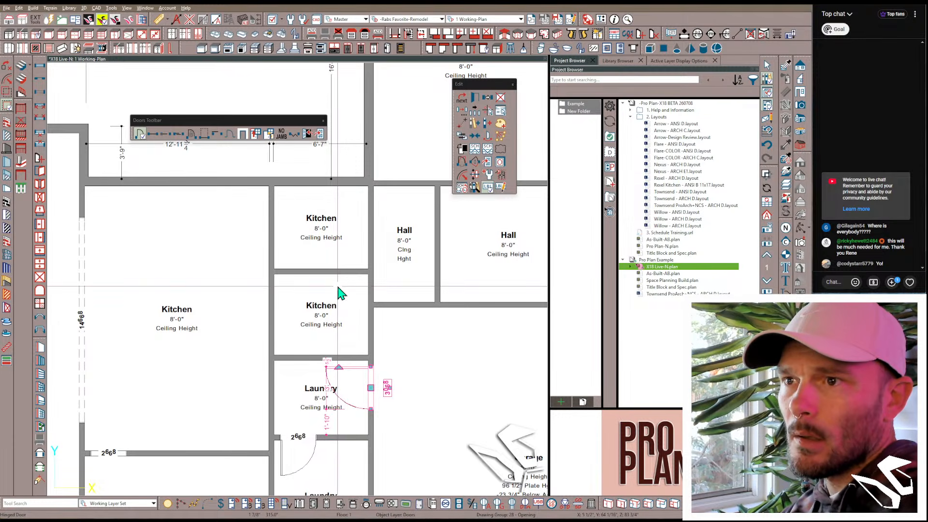
click(168, 135)
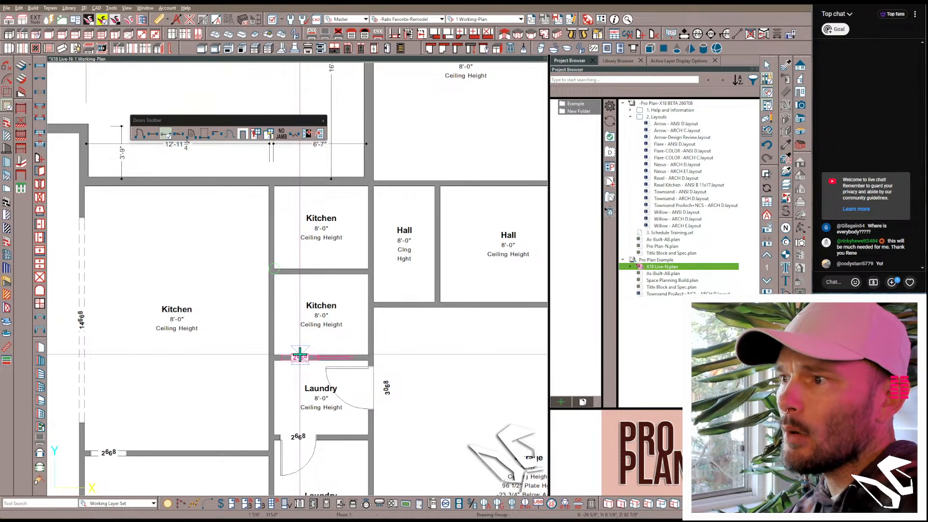
click(298, 356)
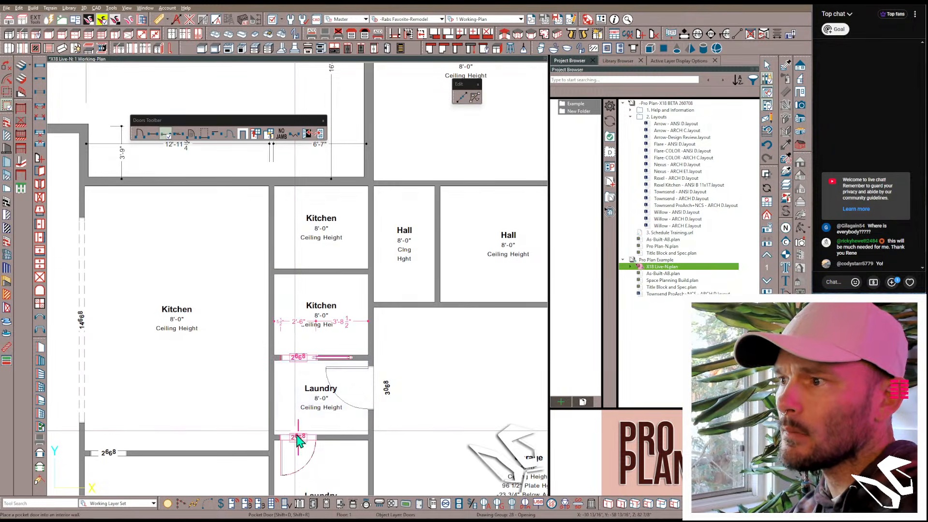
Step: Change the small middle Kitchen room to Pantry and the Laundry room next to the Garage door to Mud Room
click(343, 301)
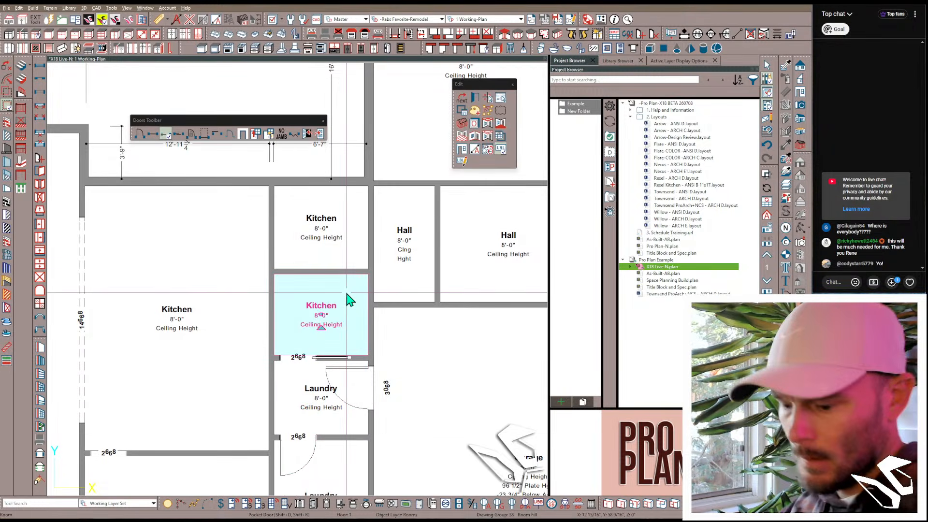
double_click(347, 295)
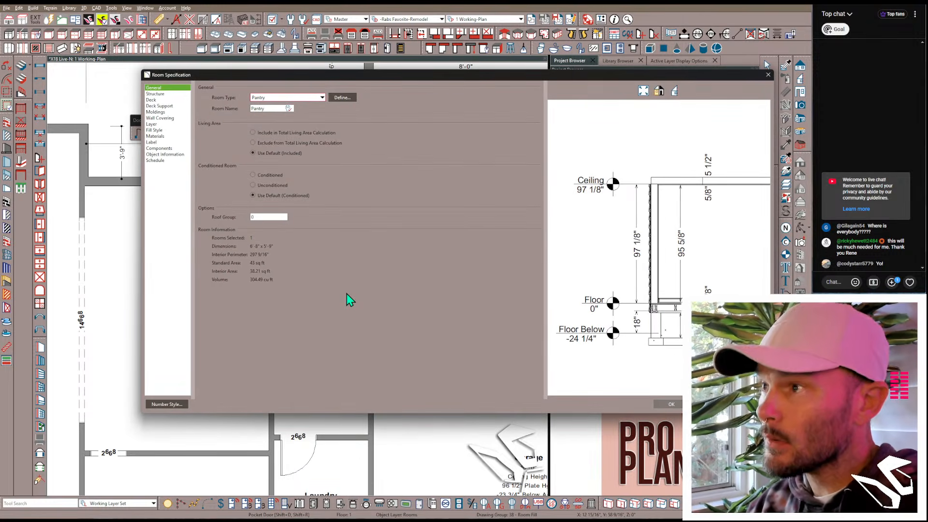
key(Return)
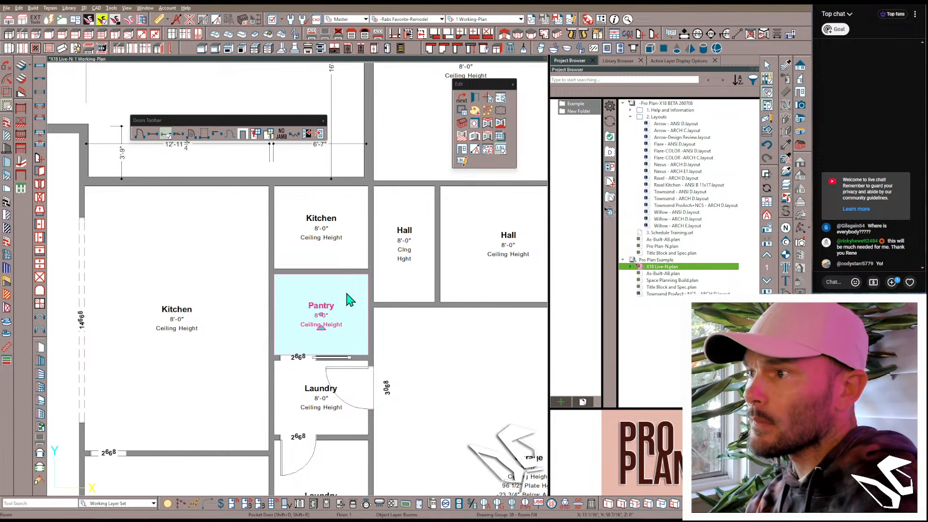
click(342, 427)
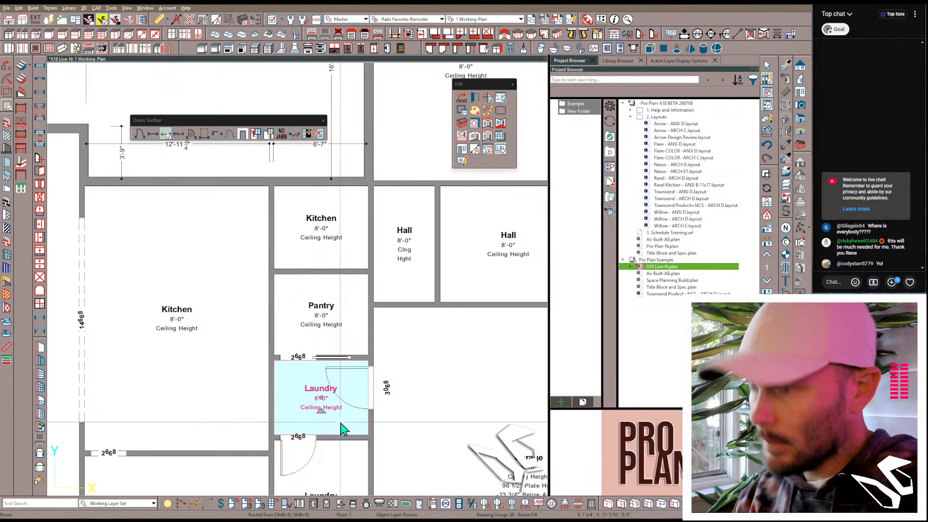
double_click(343, 428)
key(Return)
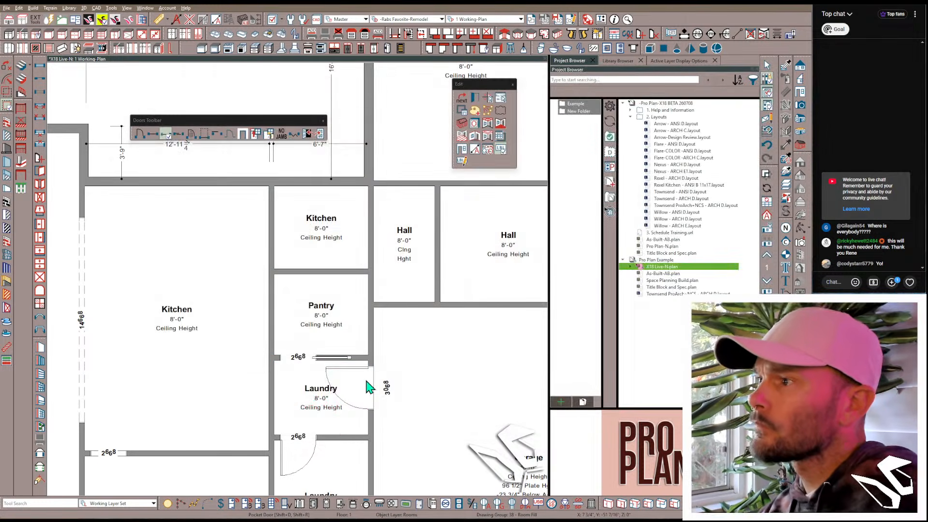
Step: Rename the small Kitchen room above the Pantry as Wet
click(347, 267)
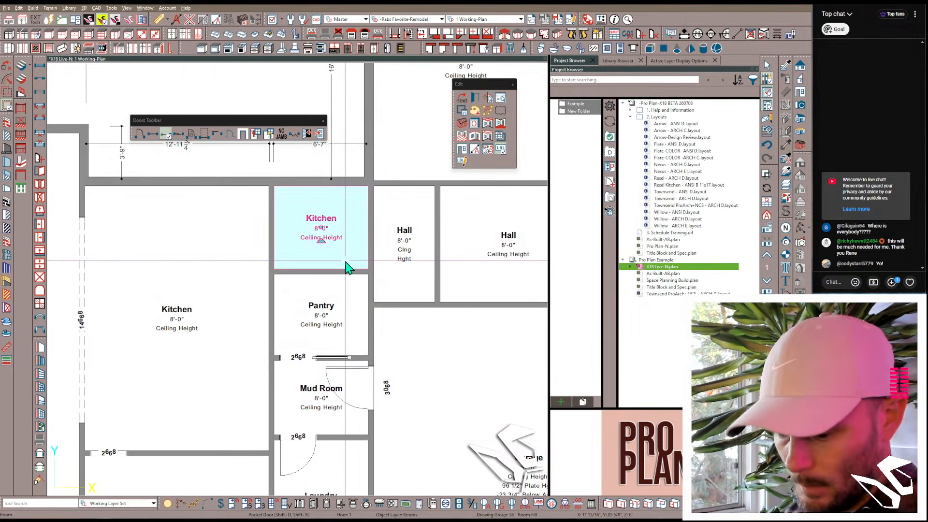
double_click(346, 267)
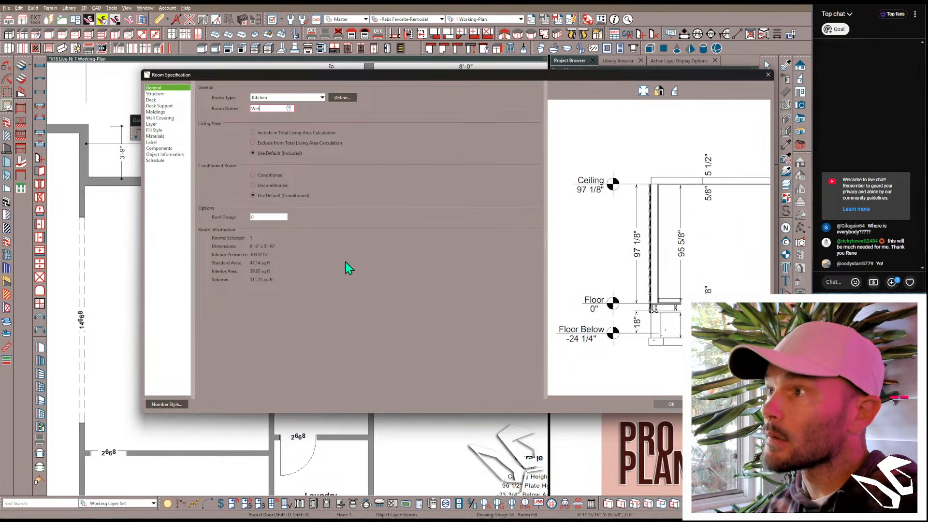
key(Return)
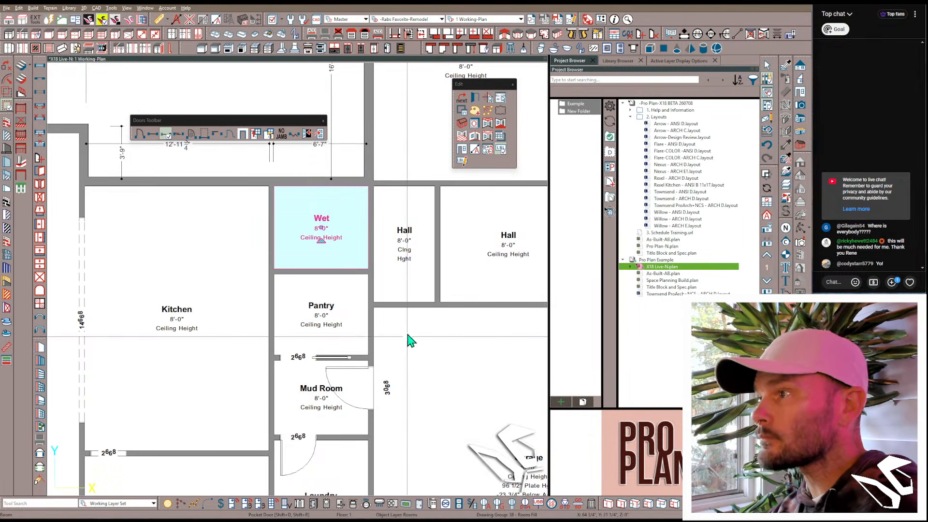
Step: Place a doorway in the wall between Kitchen and Wet and set its width to 48 inches
middle_drag(412, 380, 401, 398)
click(153, 134)
click(153, 135)
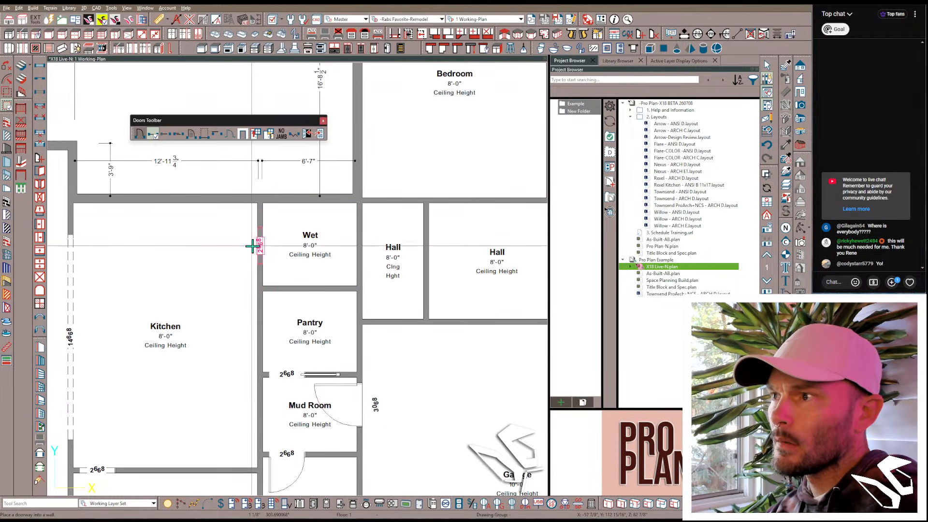
click(257, 253)
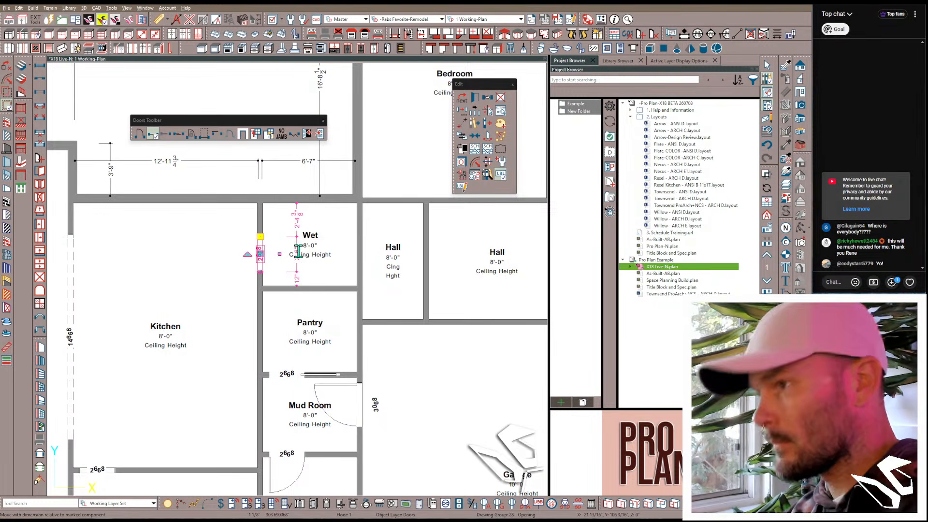
text(48)
key(Return)
key(Escape)
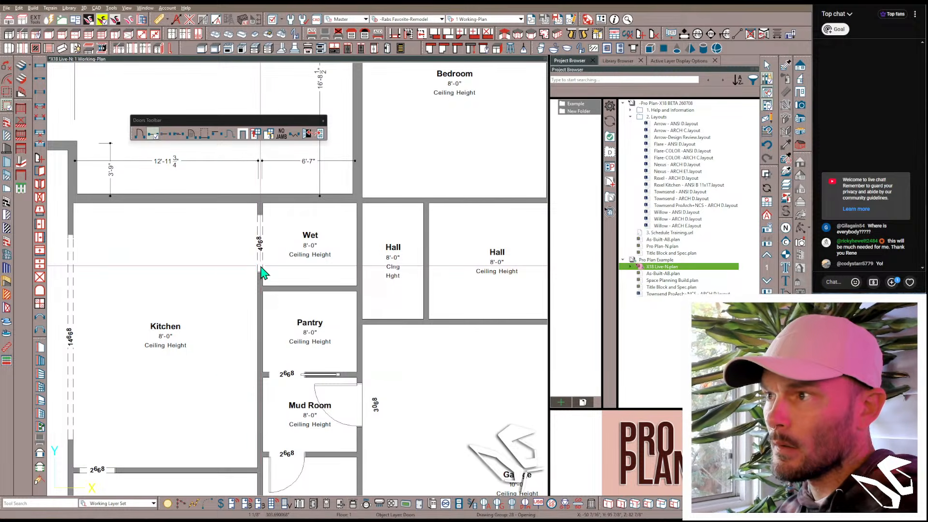
Step: Set the Kitchen–Wet doorway's distance from the Pantry wall to 5.5 inches
click(260, 272)
text(5.5)
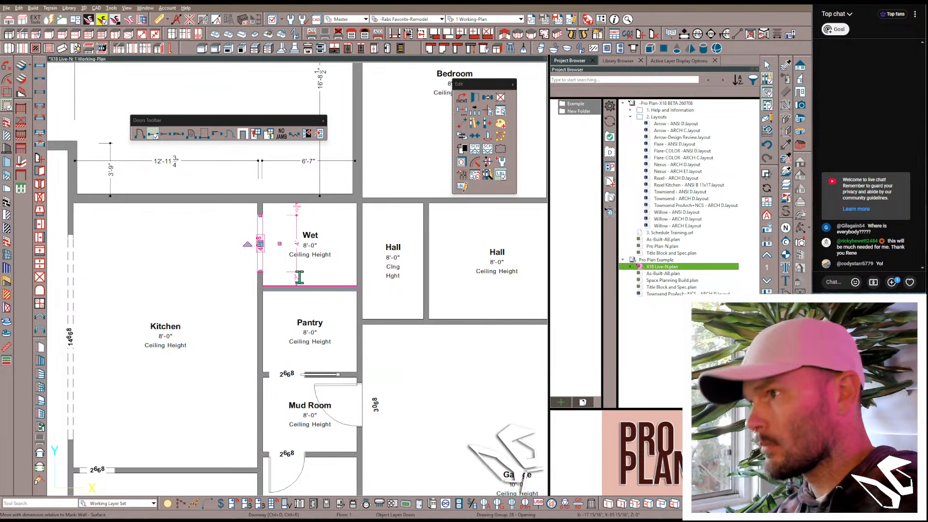
key(Return)
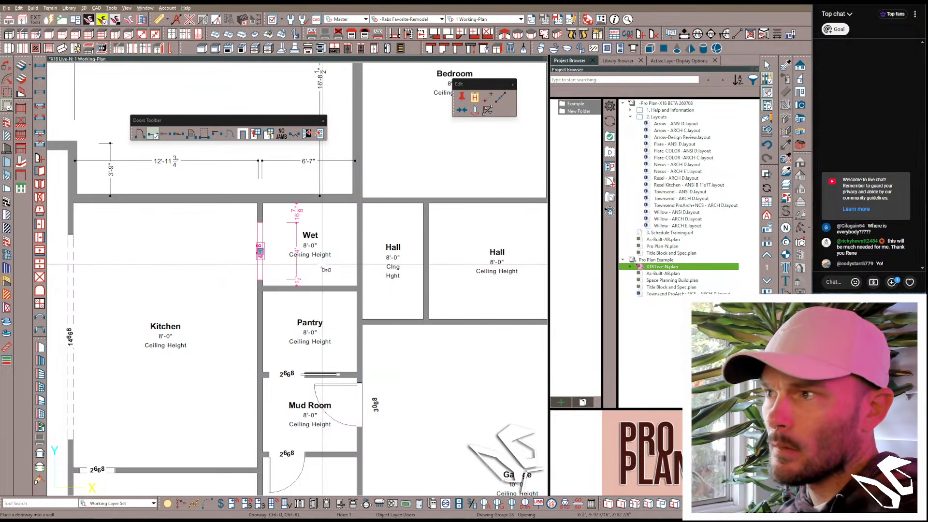
Step: Copy the 4068 doorway into the wall between Wet and Hall and into the wall between the two Halls
click(342, 275)
click(358, 278)
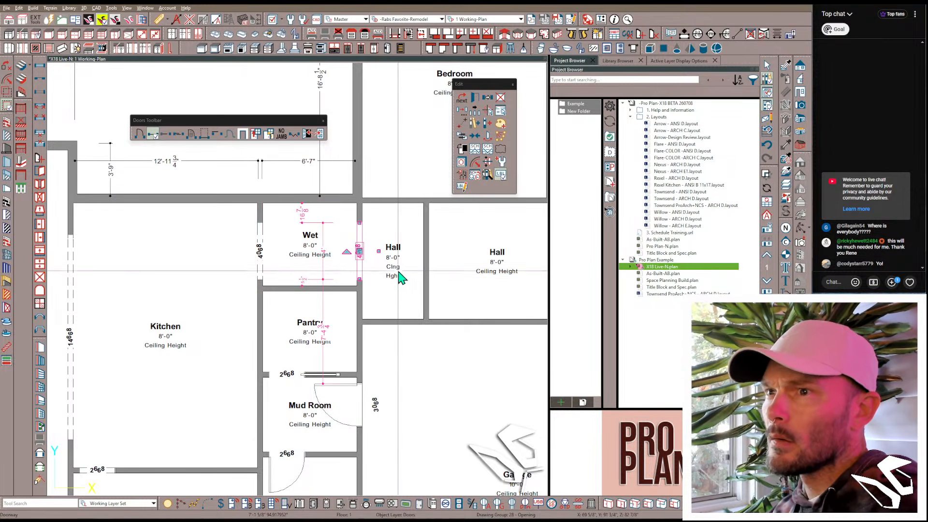
scroll(413, 264, down, 1)
middle_drag(437, 270, 413, 280)
key(c)
click(370, 295)
drag(374, 300, 377, 290)
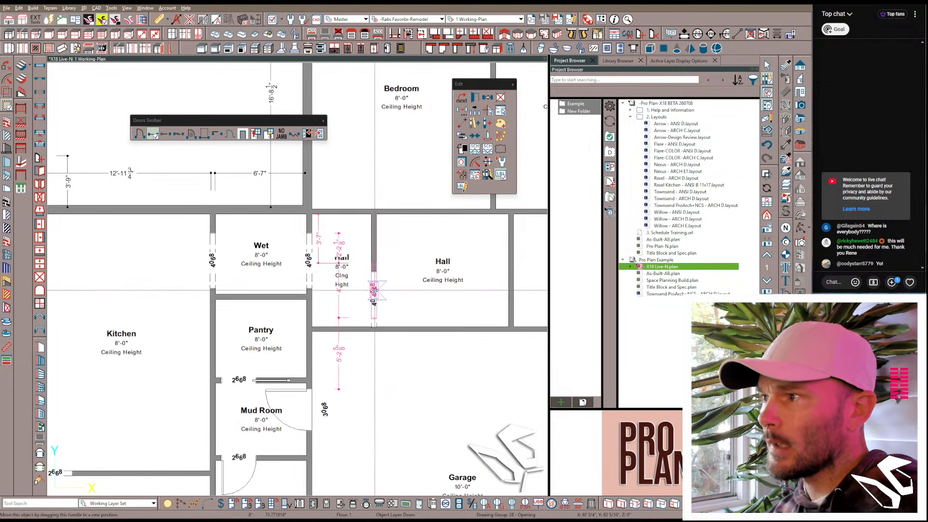
Step: Place a 2668 hinged door between the small Hall and the Bedroom, swinging into the Bedroom, and adjust its distance from the nearby side wall
middle_drag(432, 226, 447, 254)
key(d)
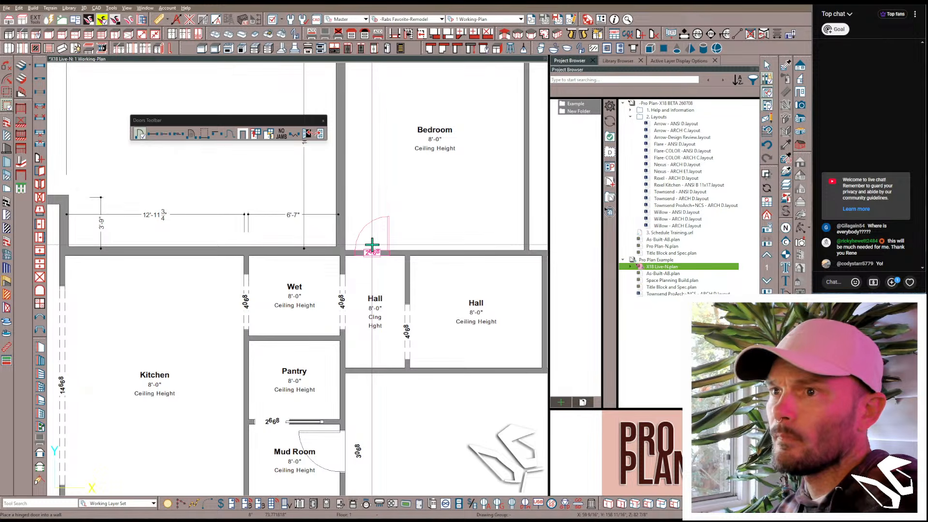
click(367, 226)
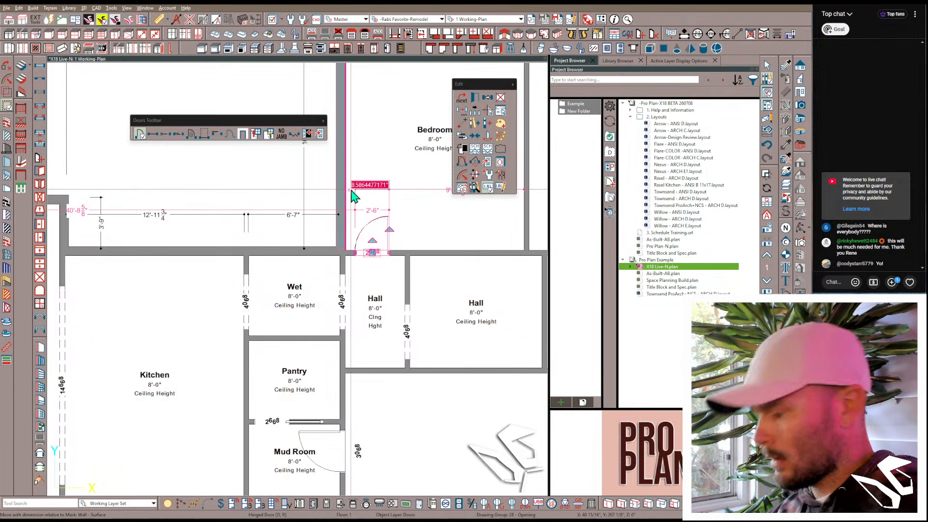
key(Return)
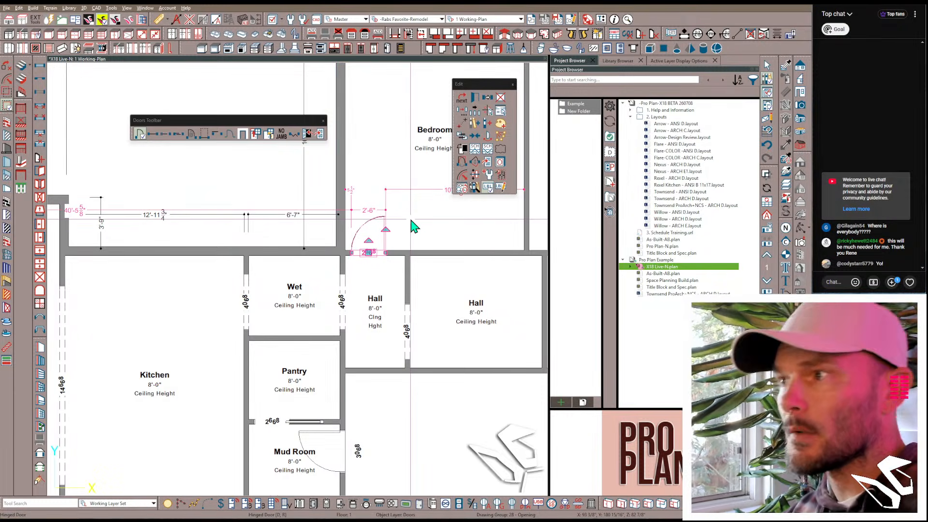
Step: Place a 2668 hinged door between Bedroom and Bath, swinging into the Bath, and adjust its distance from the wall shared with the Hall
scroll(411, 220, up, 3)
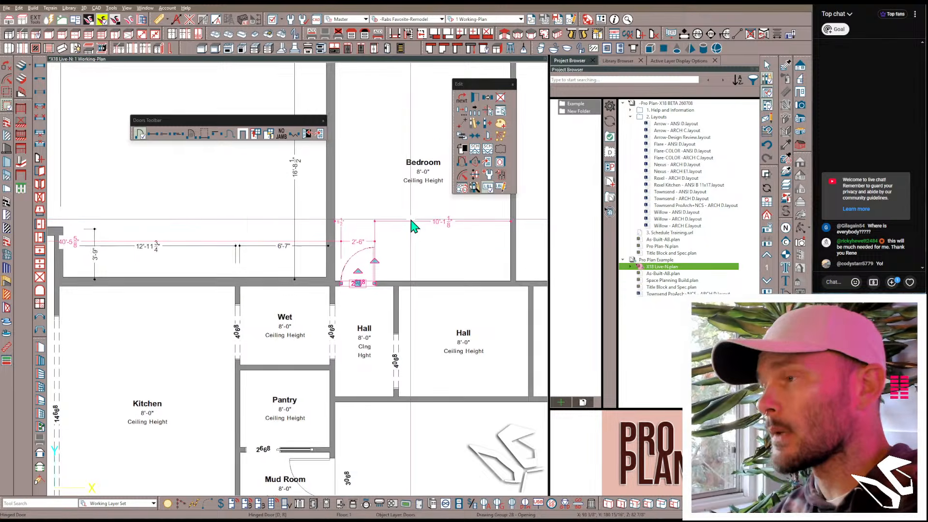
middle_drag(413, 237, 376, 290)
key(Escape)
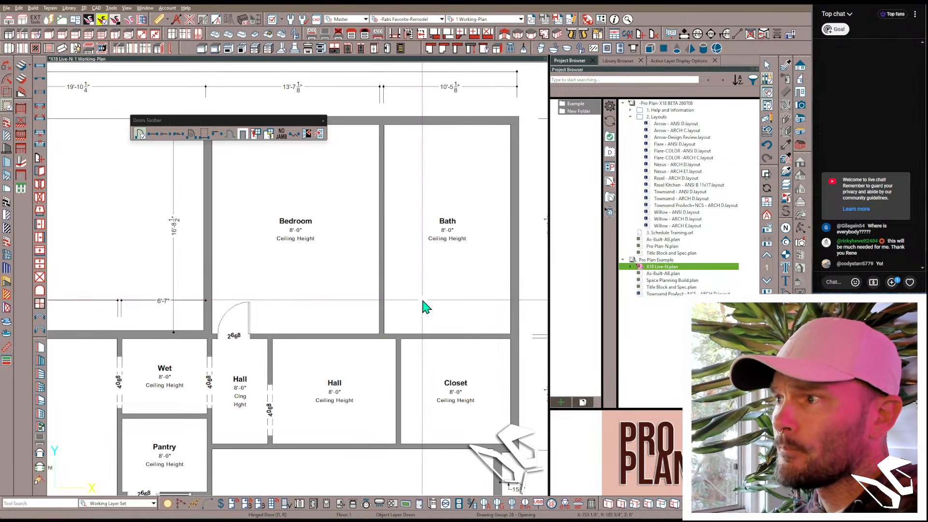
click(381, 310)
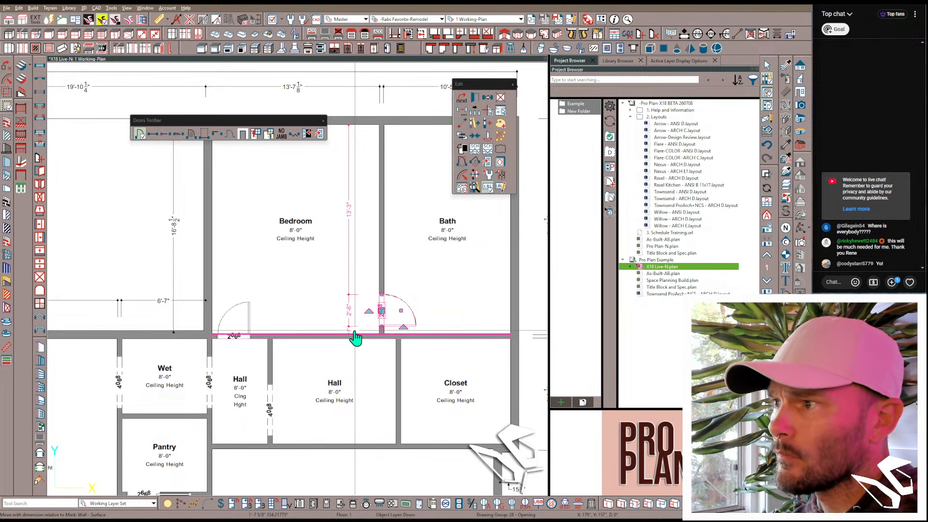
key(Return)
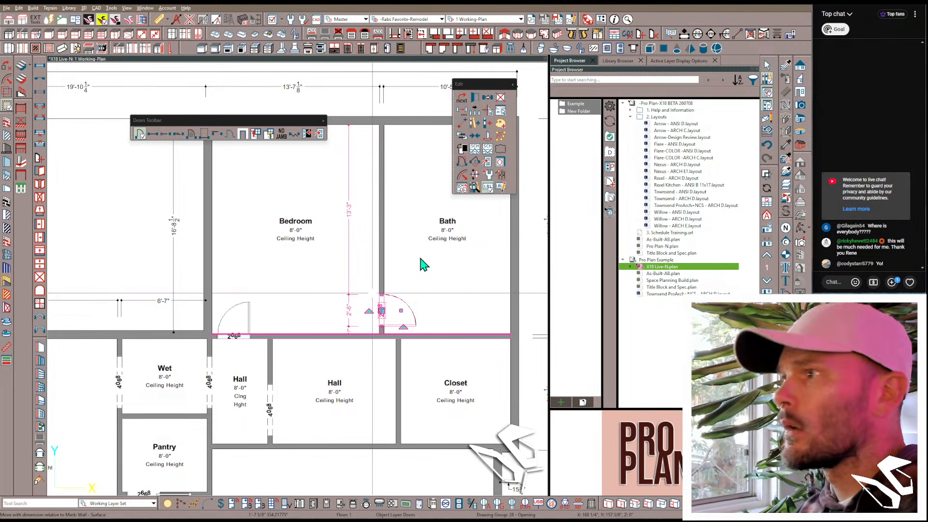
Step: Place a cabinet in the Bath corner where the exterior side wall meets the wall shared with the Closet
scroll(432, 289, up, 4)
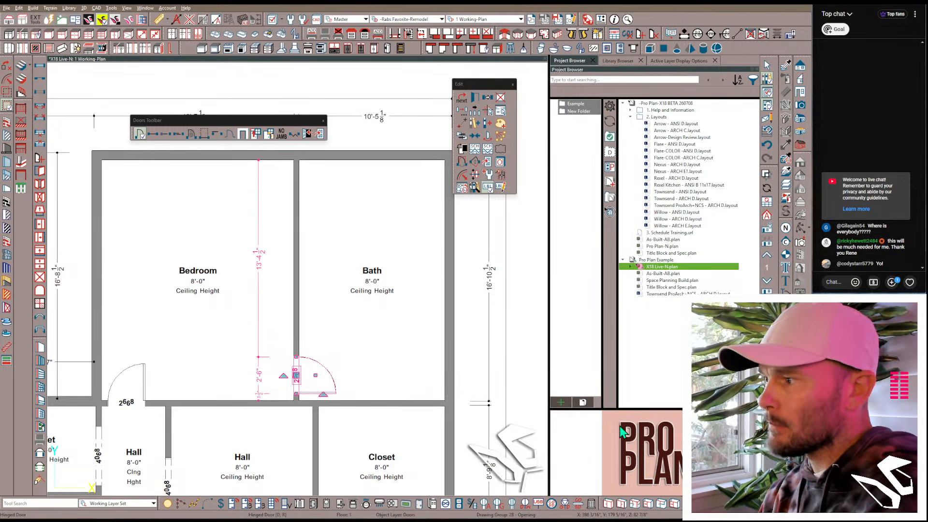
click(610, 505)
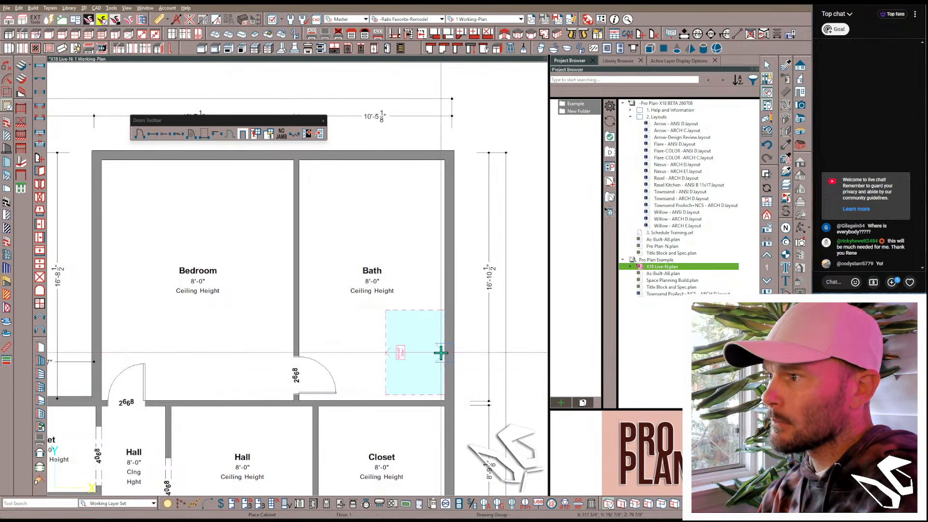
key(Escape)
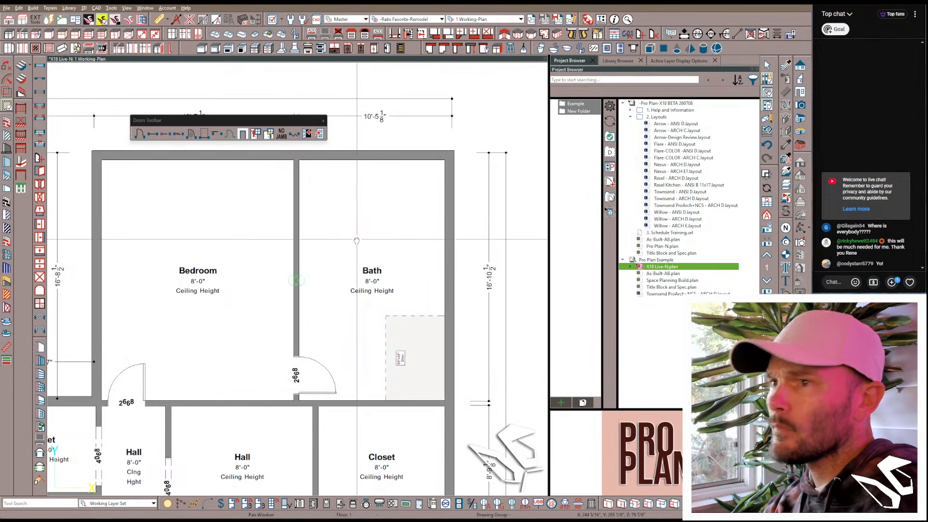
middle_drag(357, 241, 384, 300)
scroll(375, 259, down, 1)
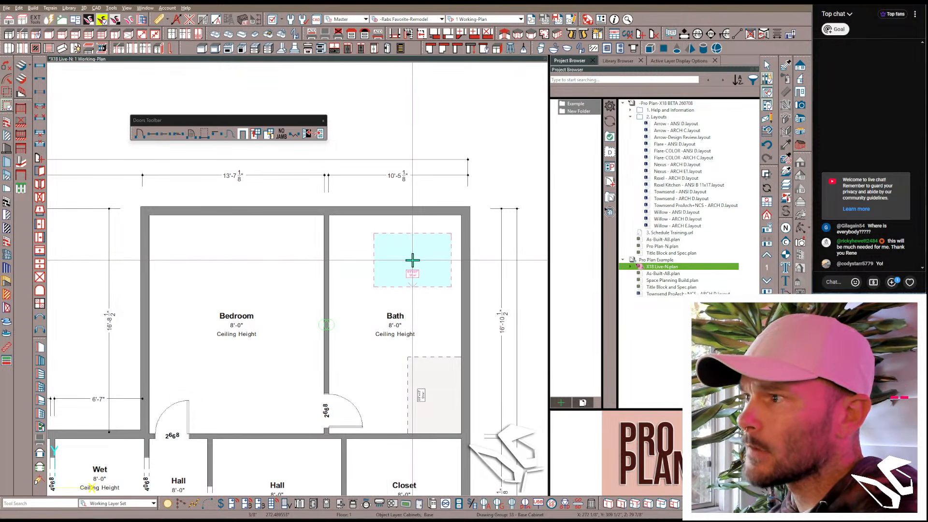
Step: Place a 2668 hinged door between Bath and Closet, swinging into the Closet, and adjust its distance from the wall shared with the Hall
scroll(414, 260, down, 2)
middle_drag(409, 320, 398, 282)
key(d)
scroll(395, 303, up, 1)
scroll(372, 333, up, 1)
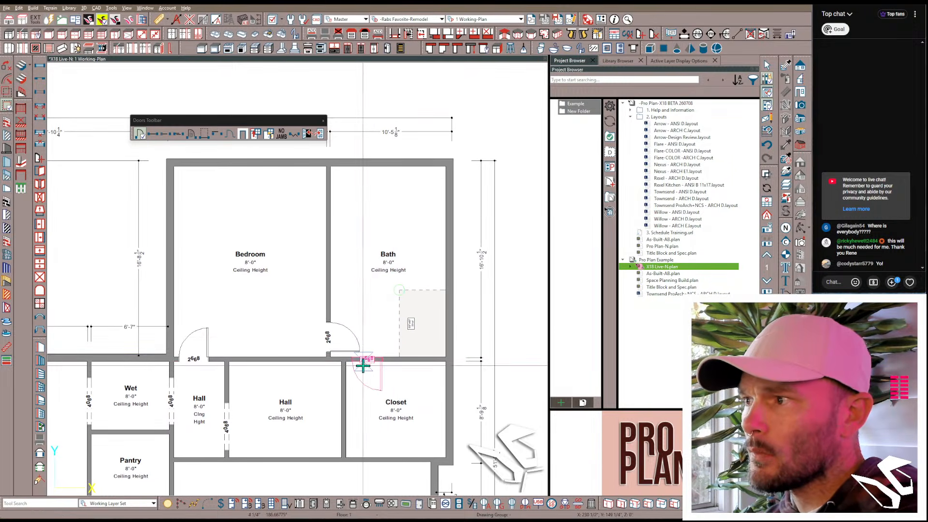
scroll(380, 354, up, 3)
click(373, 366)
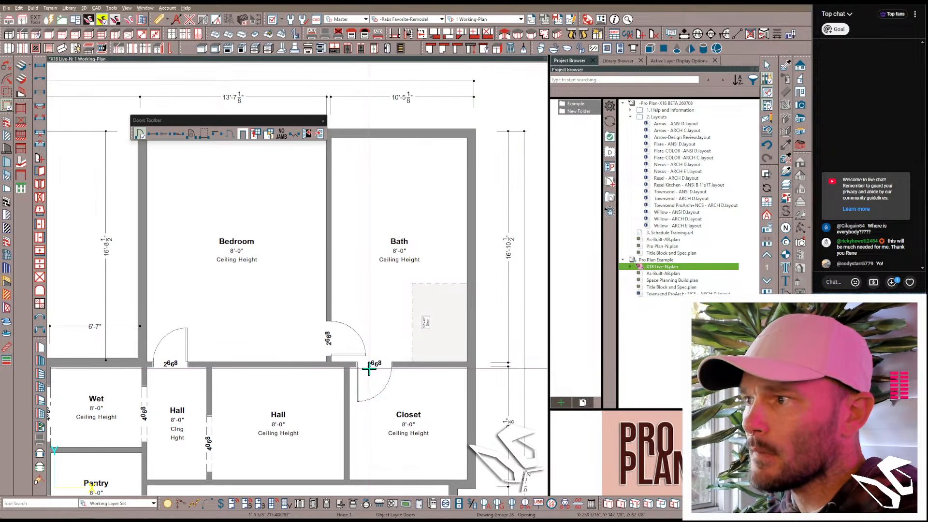
click(374, 366)
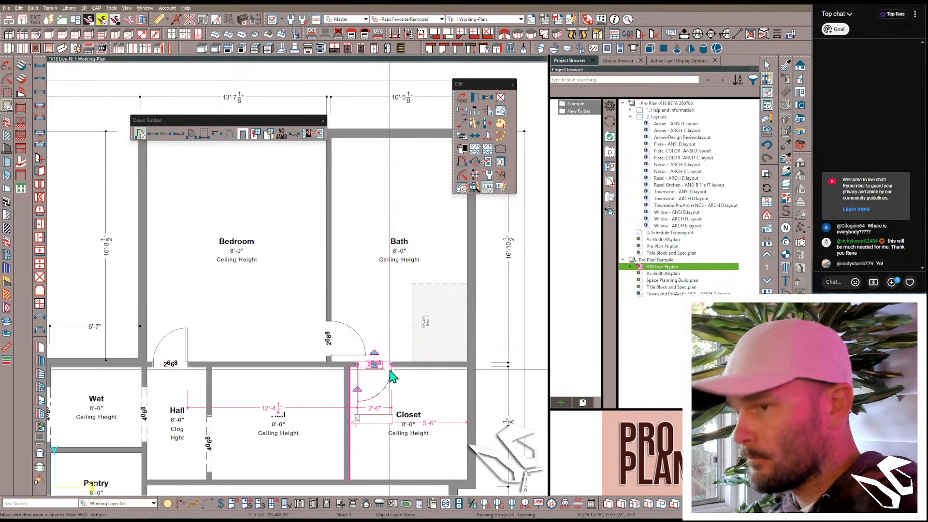
scroll(396, 416, down, 1)
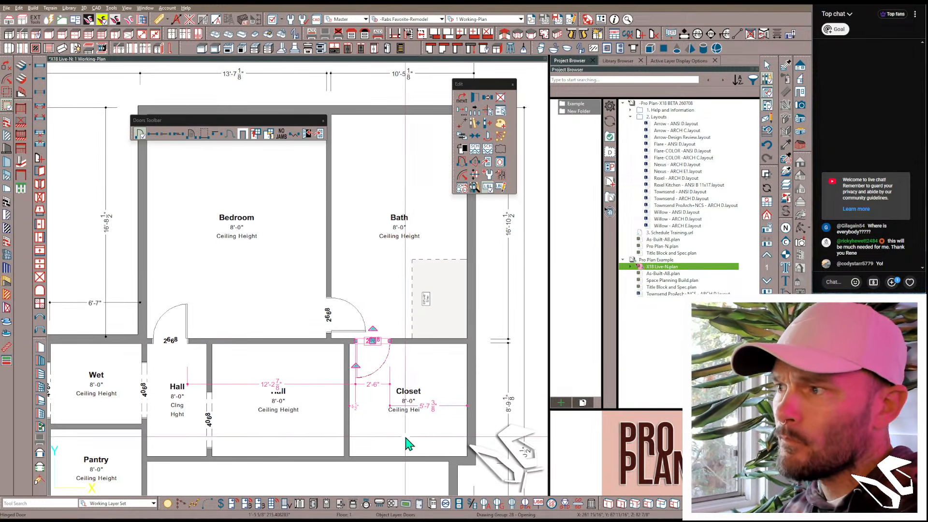
click(412, 441)
Step: Place a garage door in the Garage's exterior side wall and shift it toward the front corner
scroll(414, 430, down, 2)
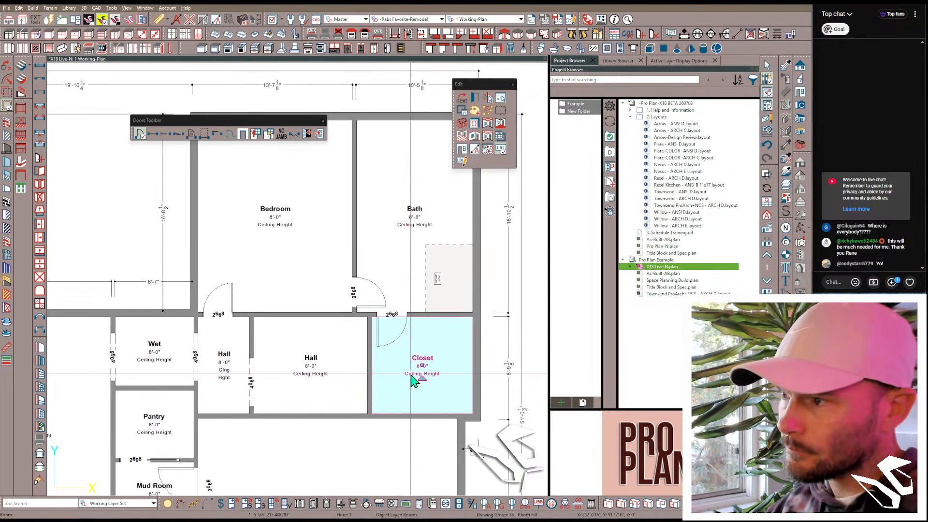
scroll(396, 380, down, 1)
scroll(324, 327, up, 2)
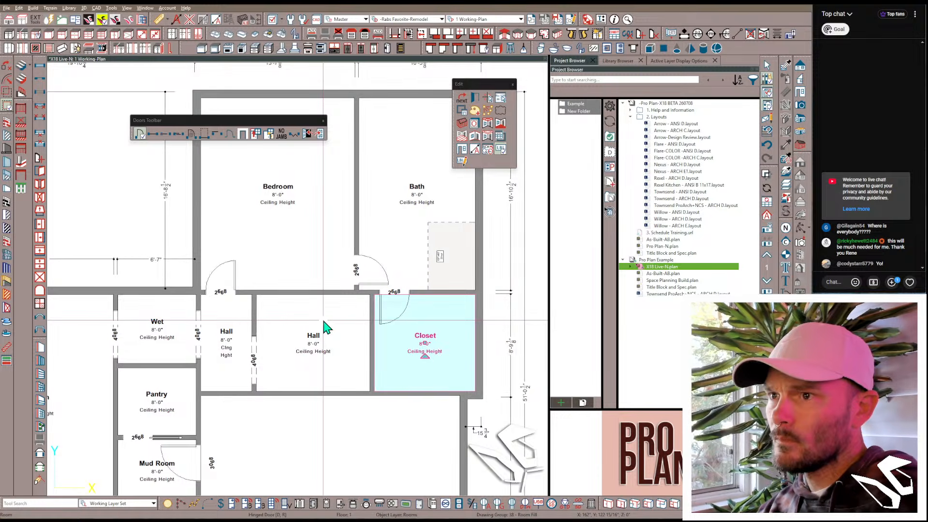
scroll(325, 328, down, 3)
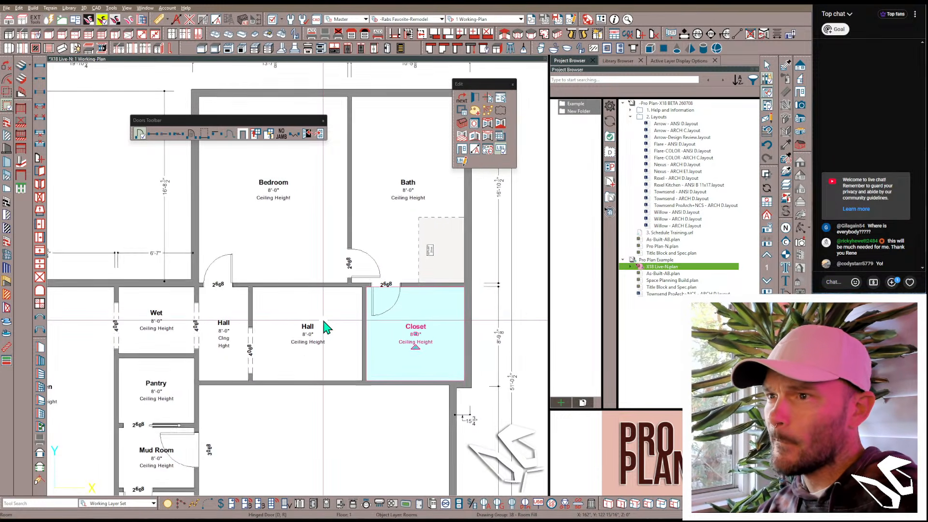
click(204, 133)
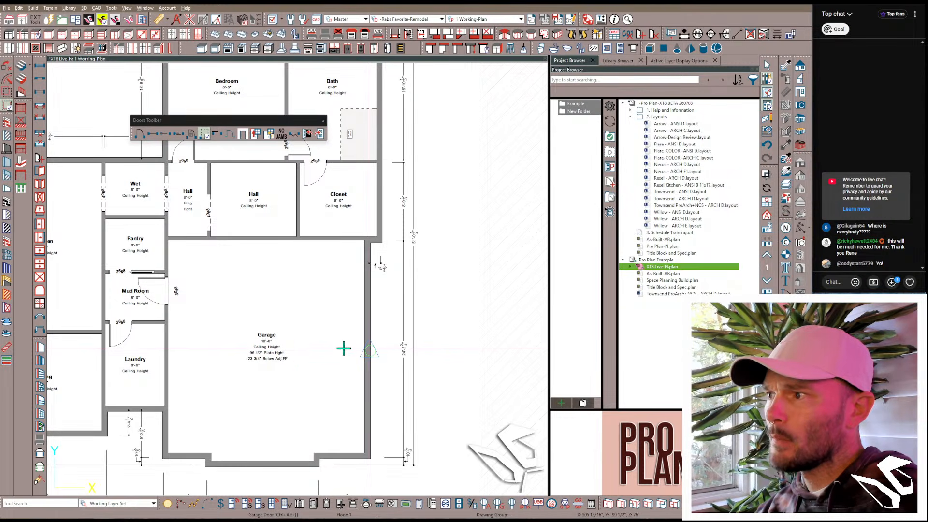
click(365, 333)
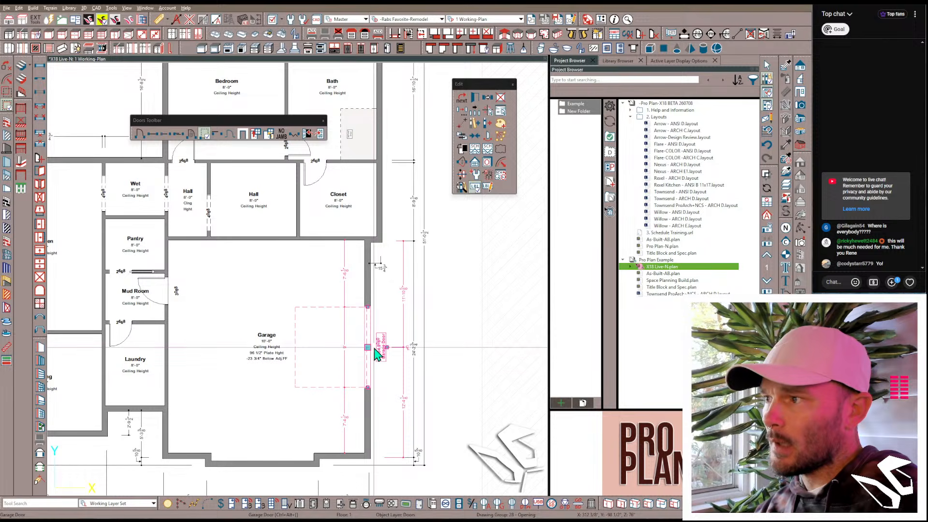
drag(368, 347, 349, 404)
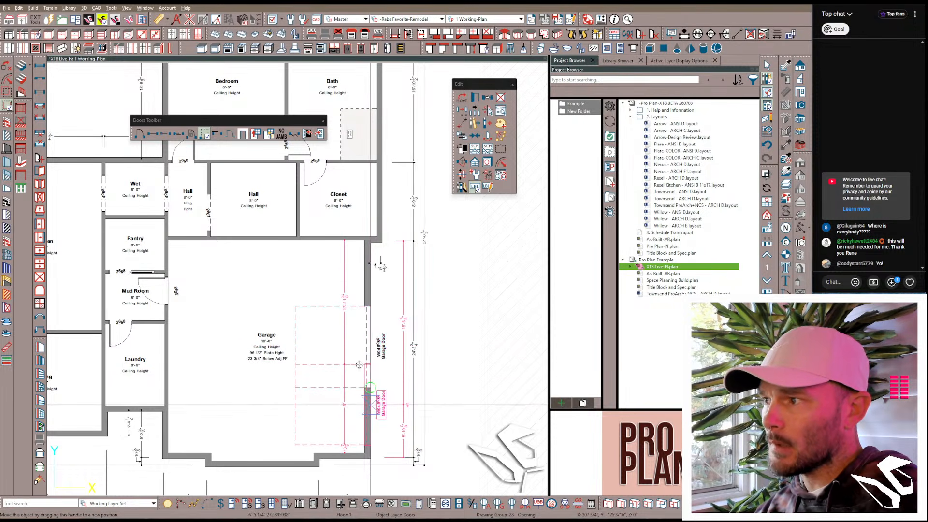
Step: Widen the garage door to 18' and centre it along the Garage's exterior side wall
click(342, 416)
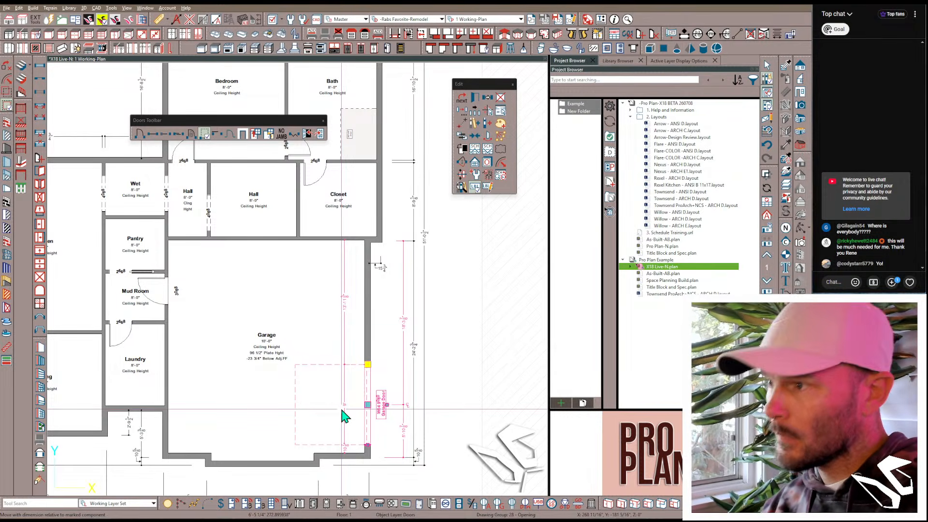
key(Escape)
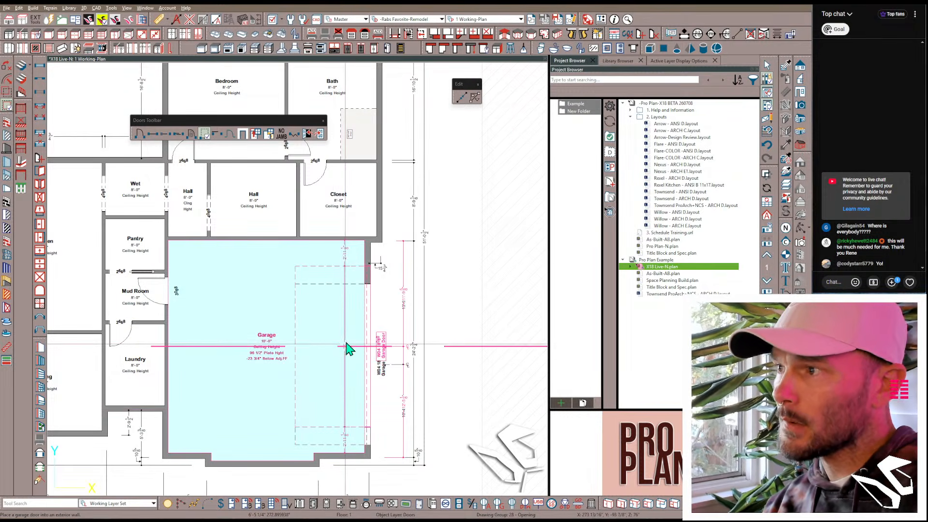
click(285, 356)
scroll(310, 341, up, 1)
scroll(309, 346, down, 1)
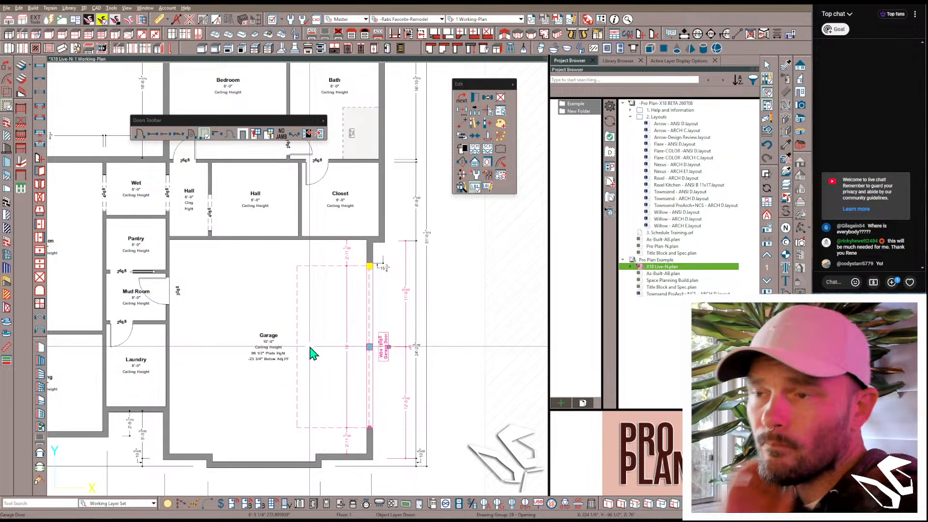
Step: Copy the 3068 door between Mud Room and Garage into the wall between Kitchen and Mud Room
scroll(312, 353, down, 3)
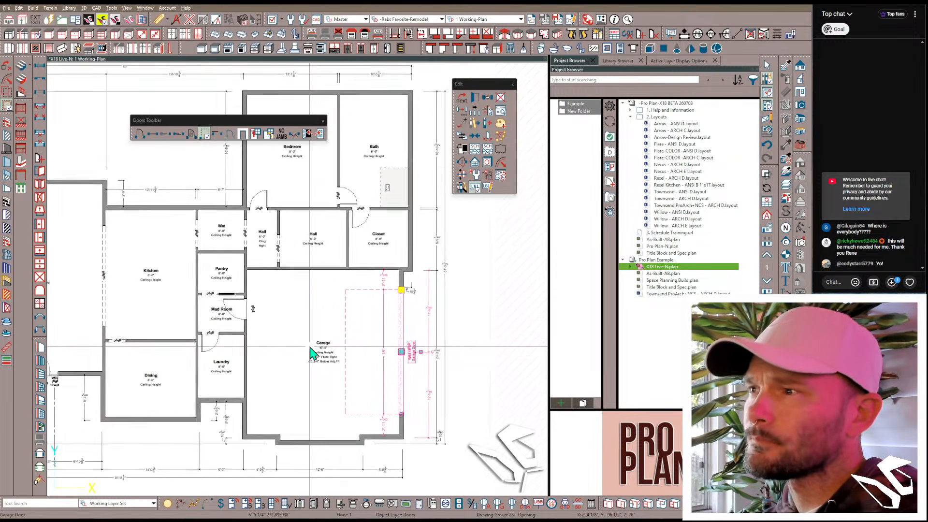
scroll(311, 350, up, 3)
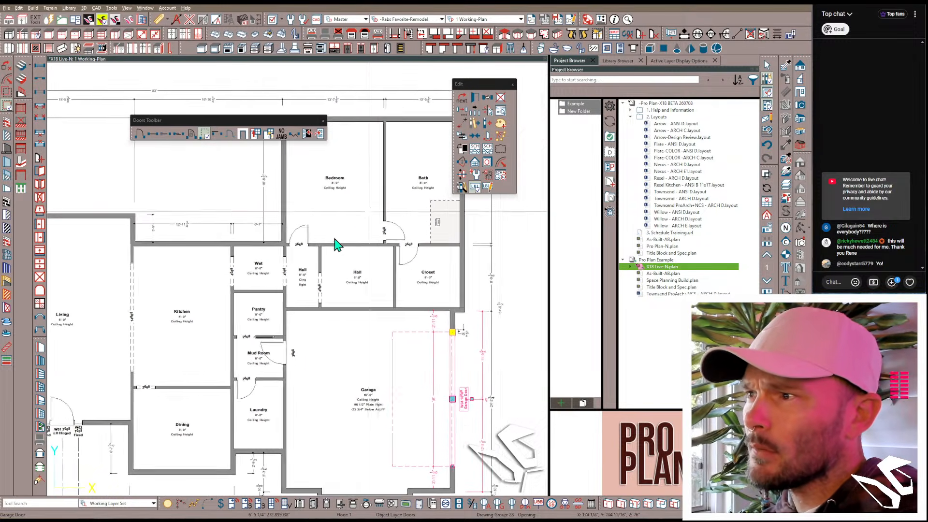
scroll(302, 271, up, 3)
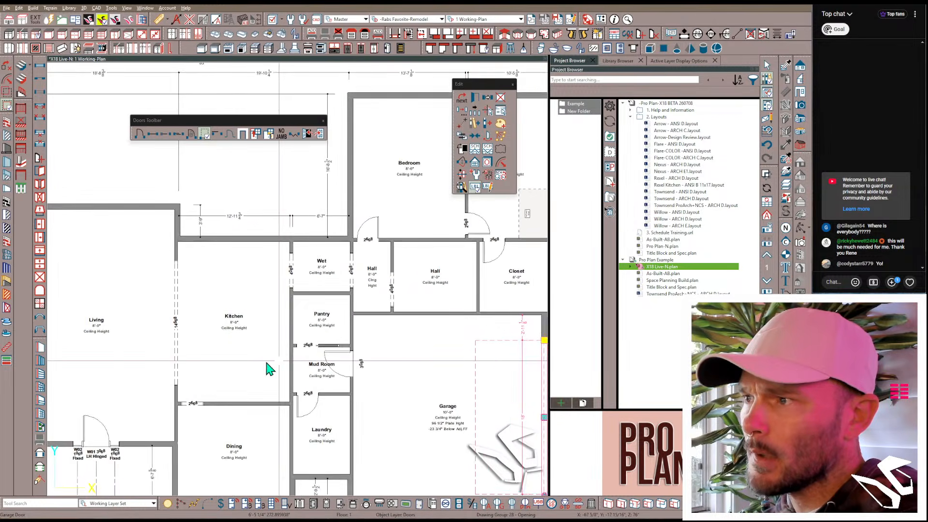
scroll(269, 370, up, 4)
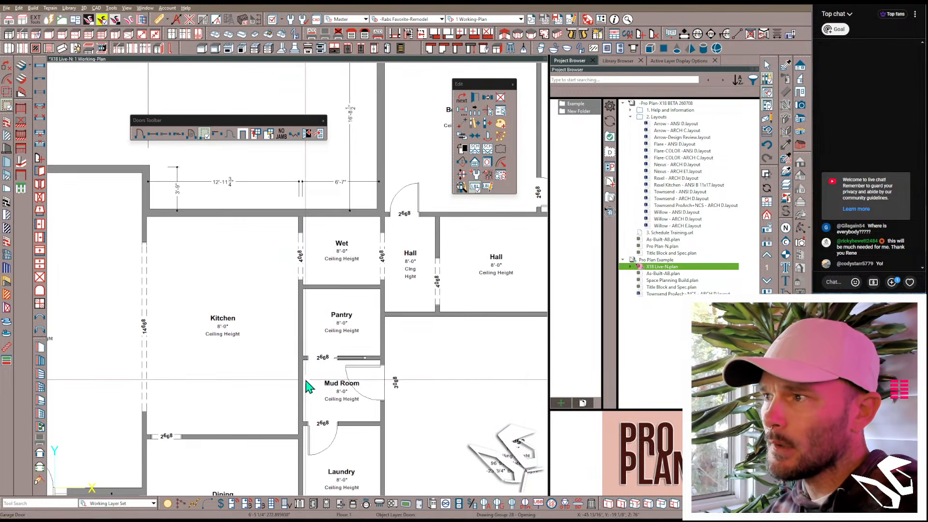
click(382, 379)
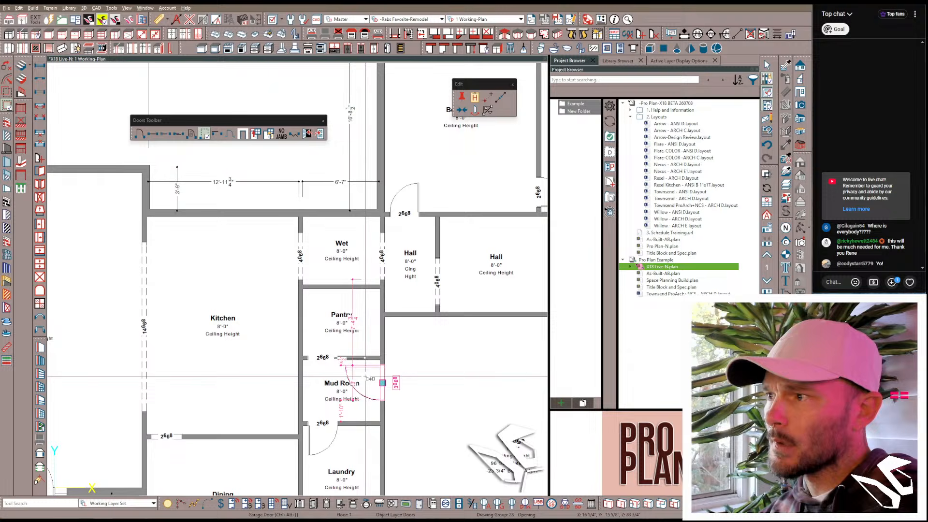
drag(346, 374, 345, 367)
click(342, 360)
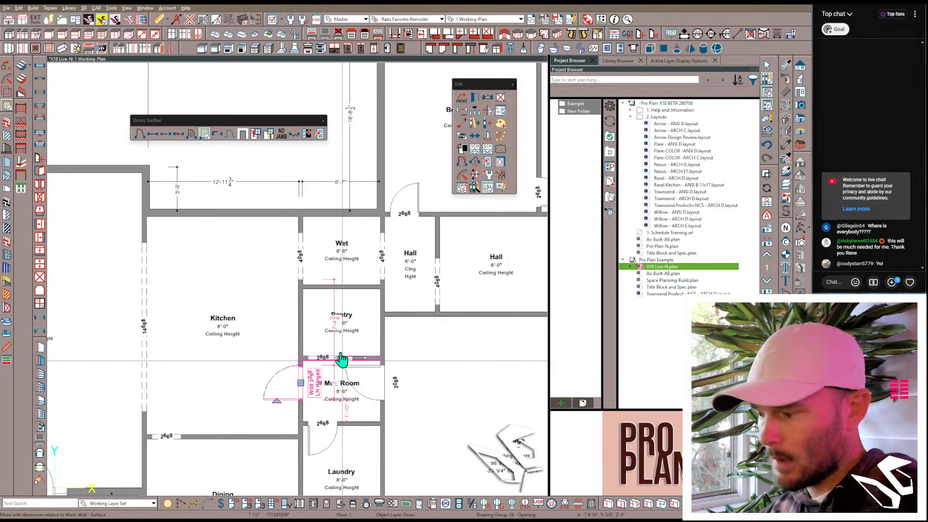
Step: Change the door type of the 3068 door between Kitchen and Mud Room to Doorway
key(ctrl+e)
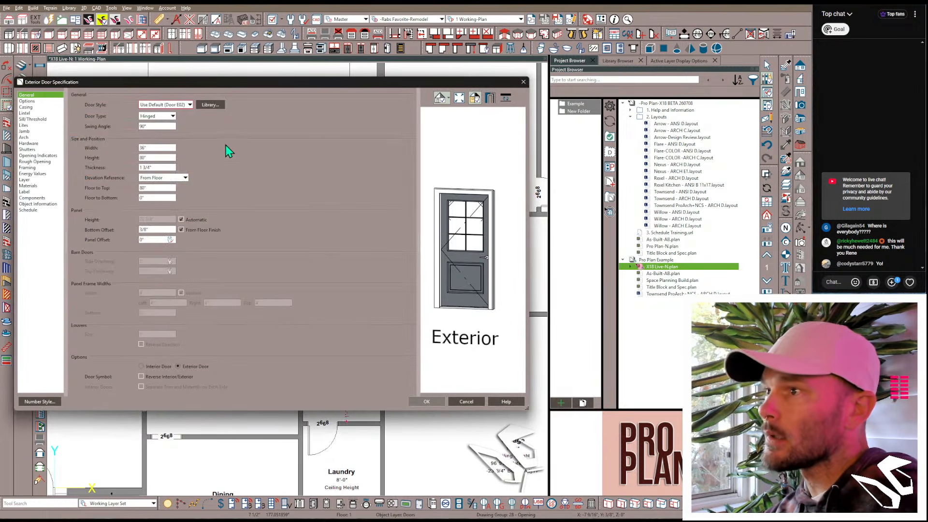
click(158, 116)
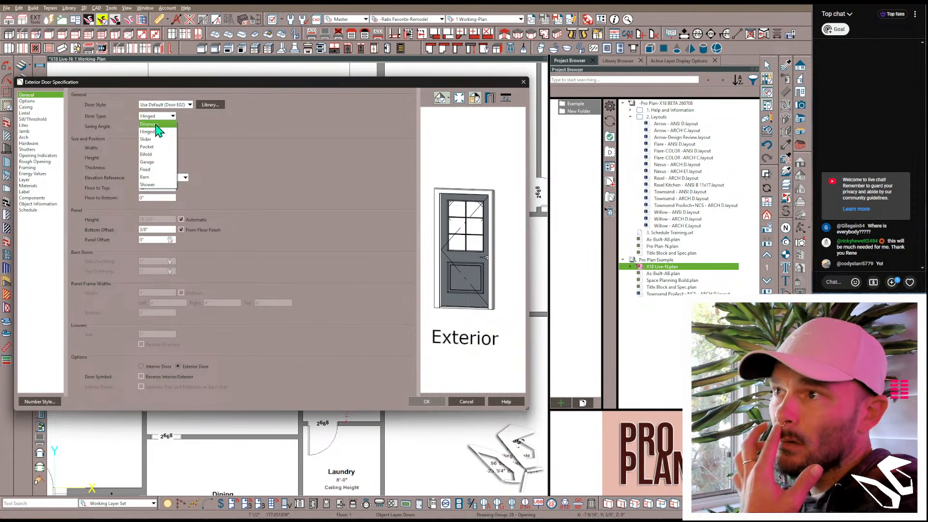
click(162, 129)
key(Return)
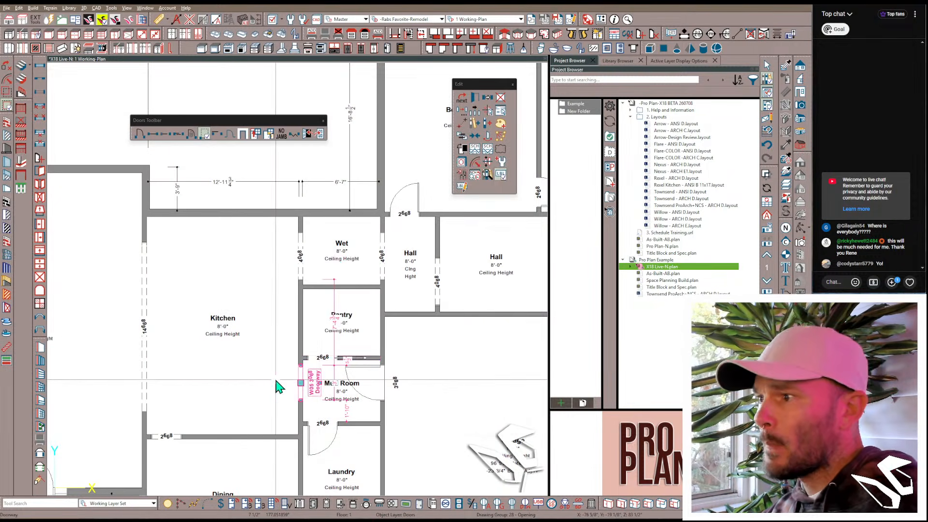
Step: Review the door openings around the Kitchen, Dining, Living and bedroom wing for spots that still need a door
scroll(288, 355, down, 2)
scroll(379, 348, up, 1)
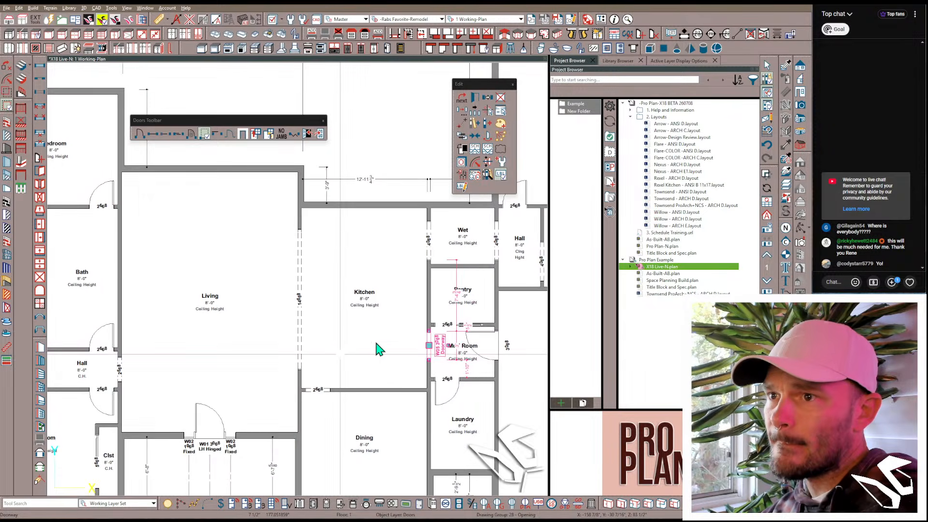
scroll(385, 331, down, 2)
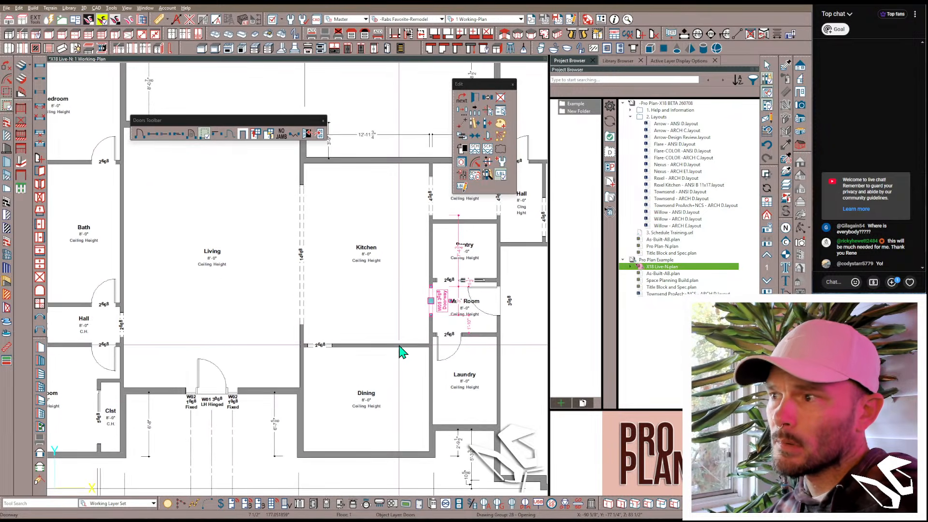
scroll(399, 399, down, 1)
scroll(399, 400, left, 3)
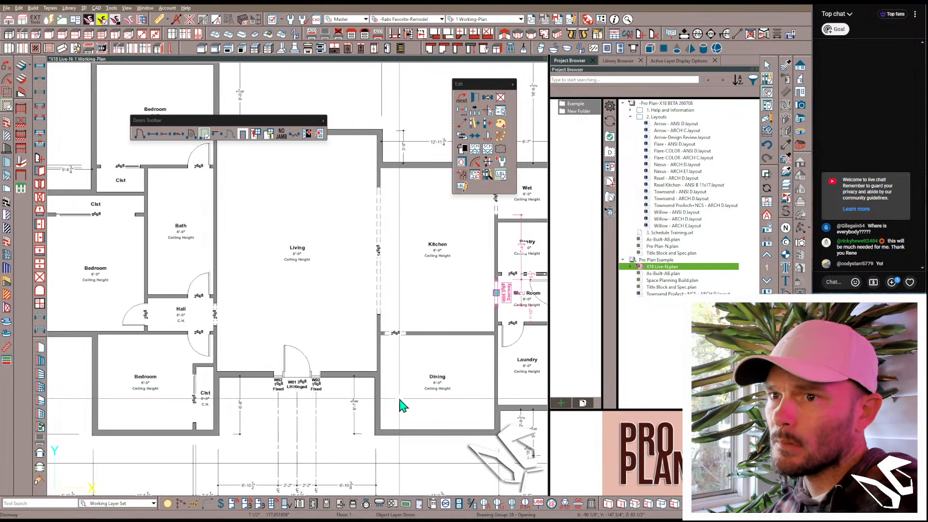
scroll(435, 327, up, 2)
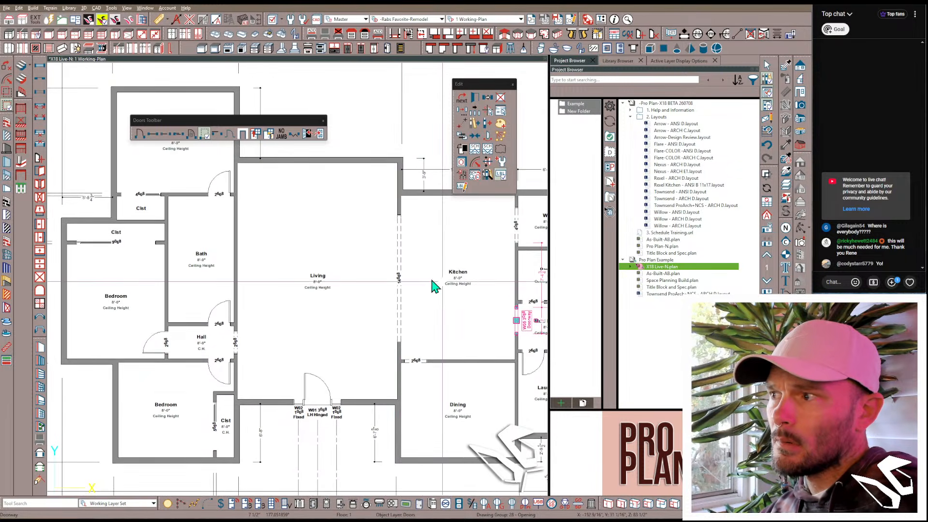
scroll(346, 362, left, 3)
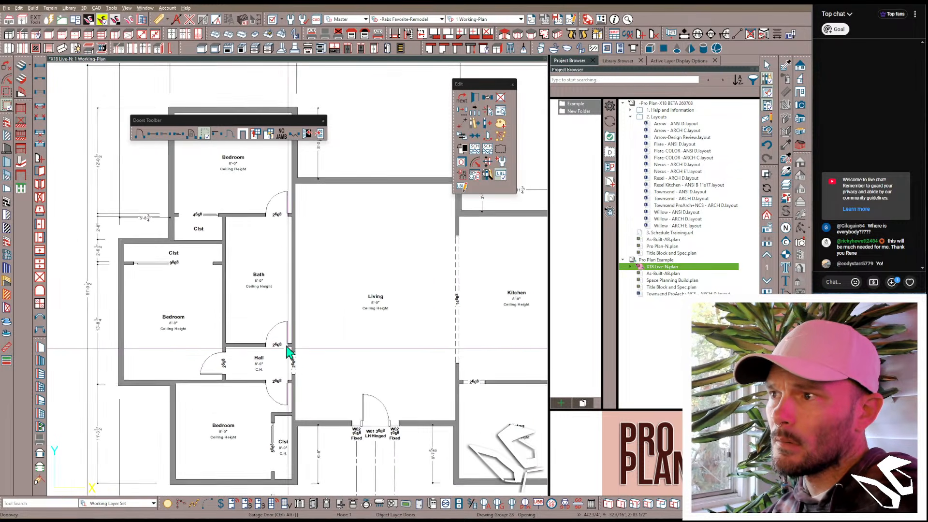
scroll(261, 318, up, 1)
scroll(294, 349, left, 1)
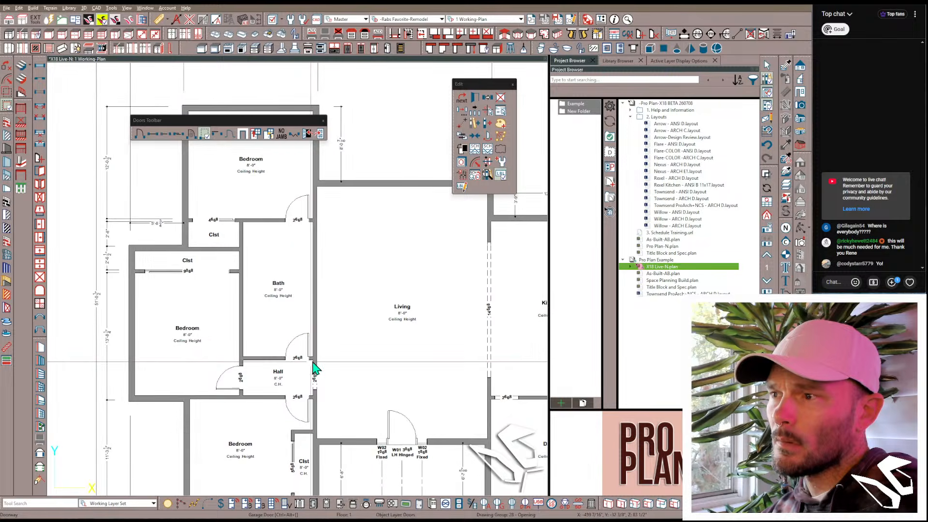
scroll(301, 334, up, 3)
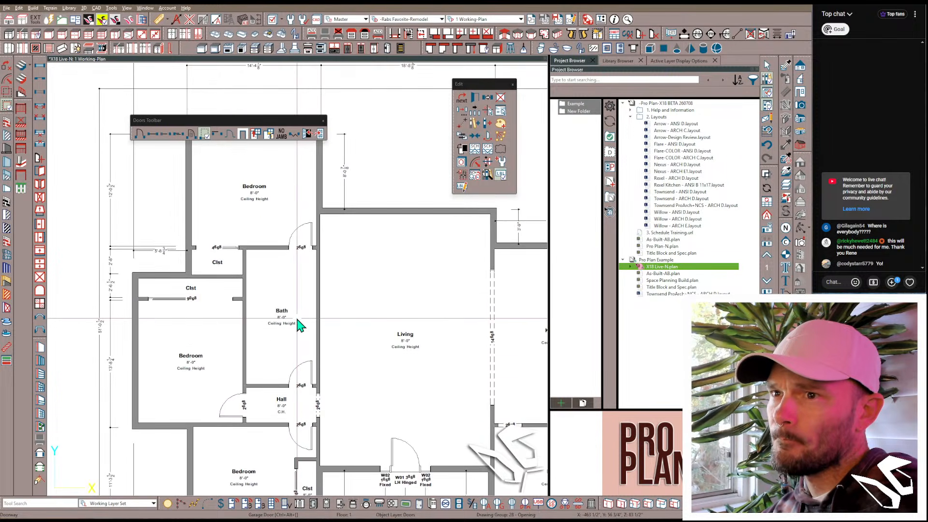
scroll(281, 278, up, 1)
scroll(387, 302, right, 2)
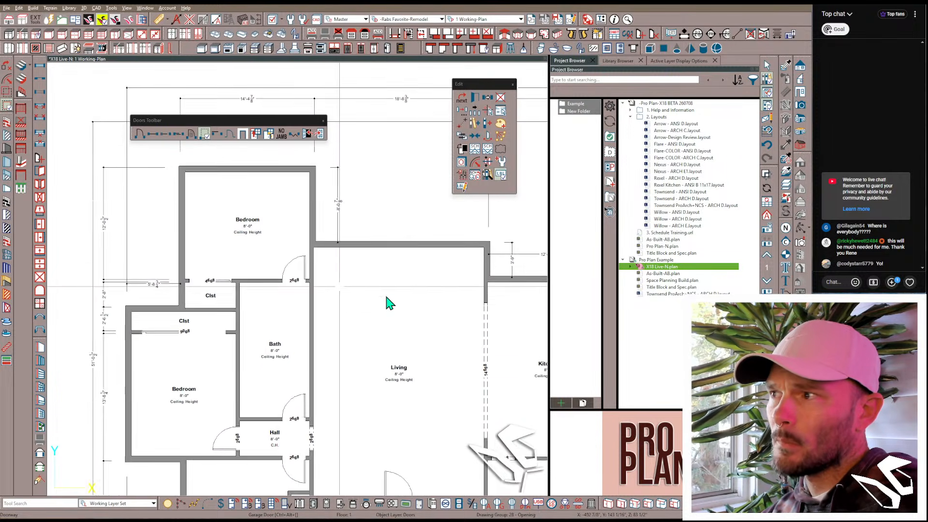
Step: Place a sliding door in the Living room's rear exterior wall and widen it to 8'
scroll(213, 161, up, 2)
scroll(213, 161, right, 2)
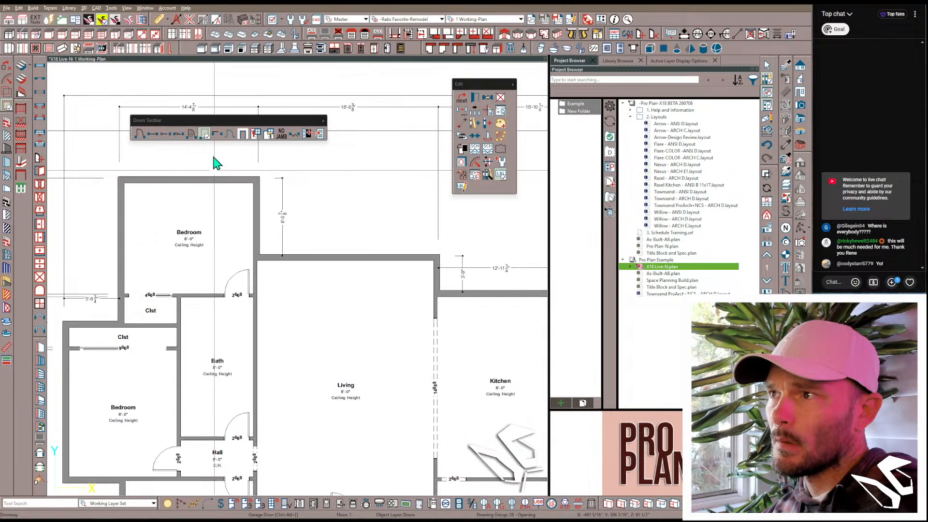
click(181, 136)
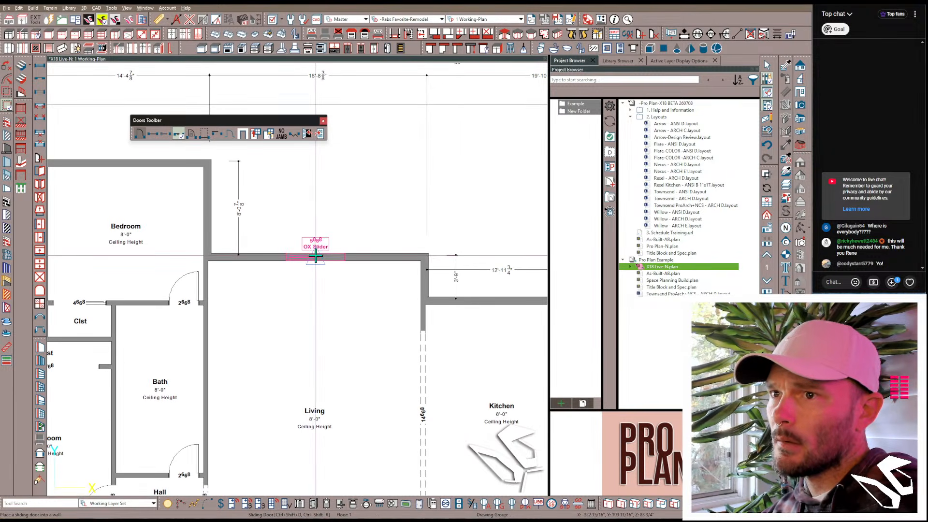
click(315, 256)
scroll(323, 343, down, 1)
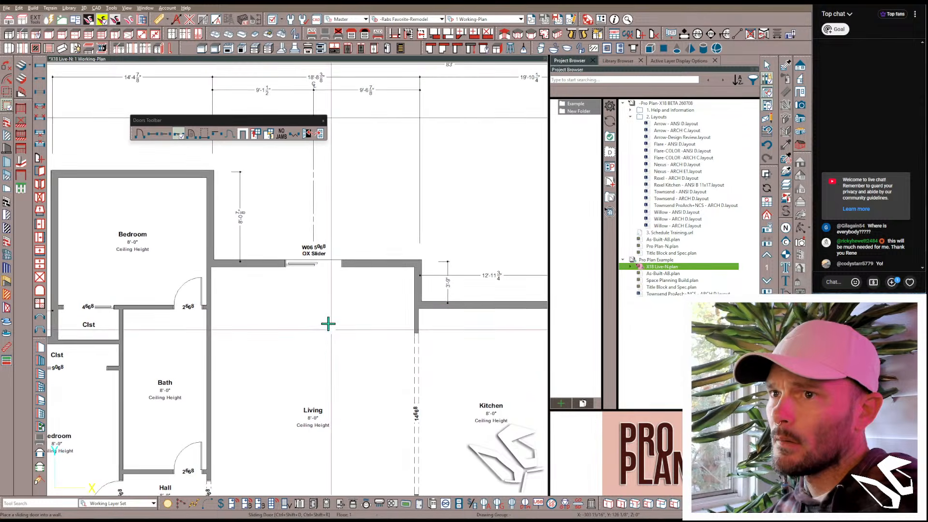
click(320, 267)
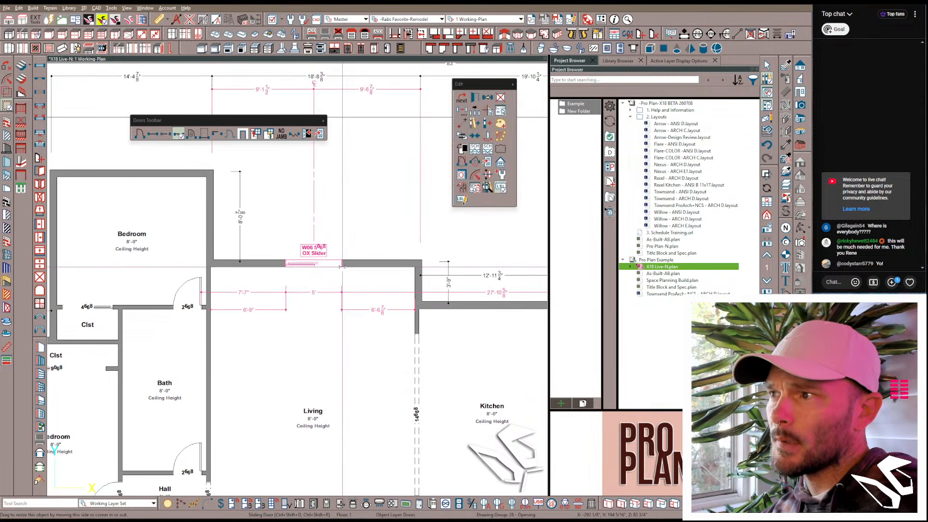
drag(342, 266, 358, 270)
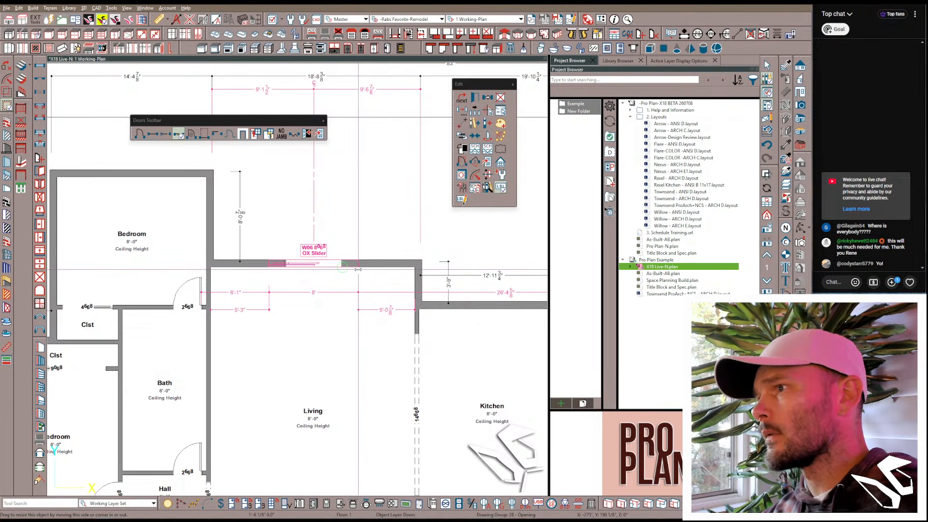
Step: Extend the Living room's sliding door by an exact 18 inches per side to make it 8' wide
key(Tab)
text(18)
key(Return)
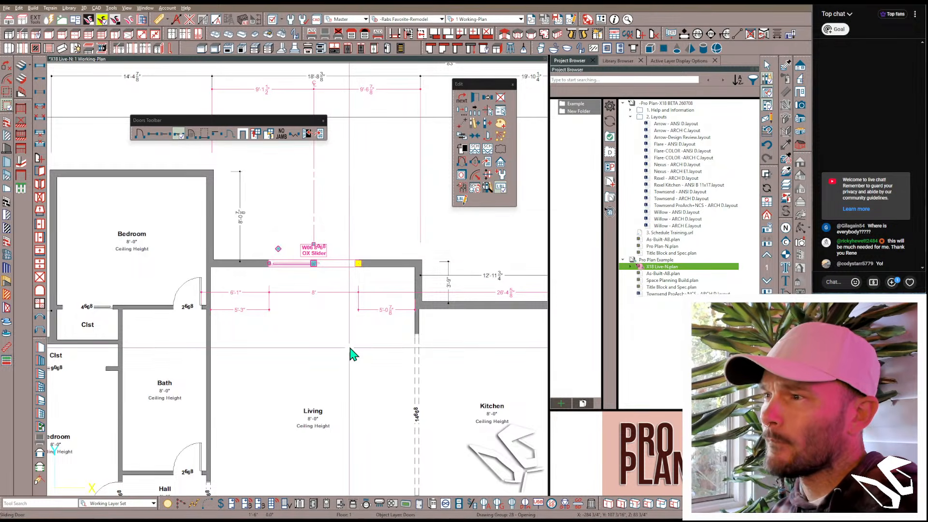
Step: Create a Full Camera view from the Living room looking toward the Kitchen and Dining area
scroll(352, 353, down, 2)
scroll(351, 362, down, 4)
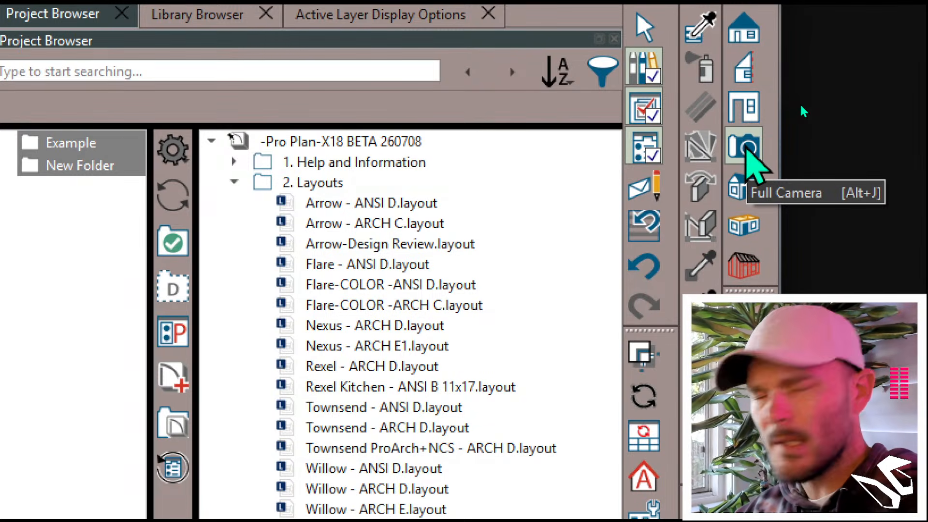
click(746, 149)
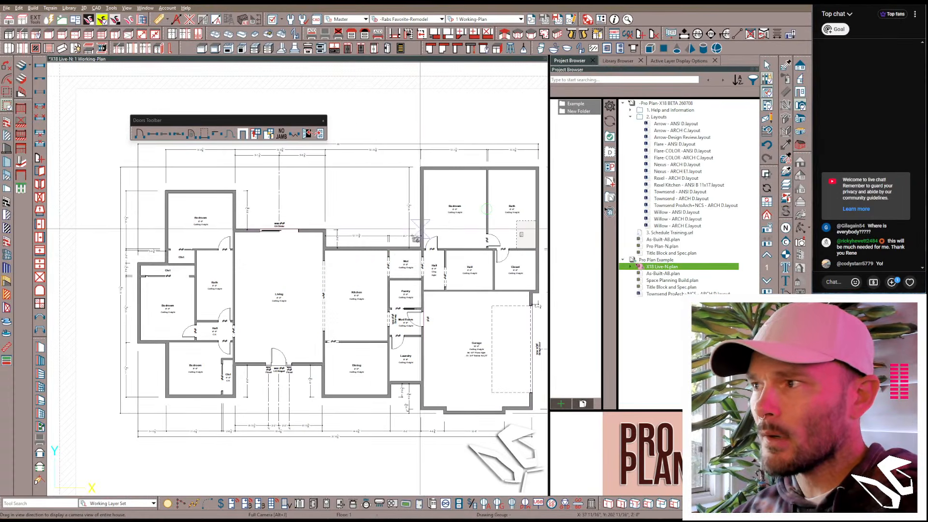
drag(295, 281, 368, 298)
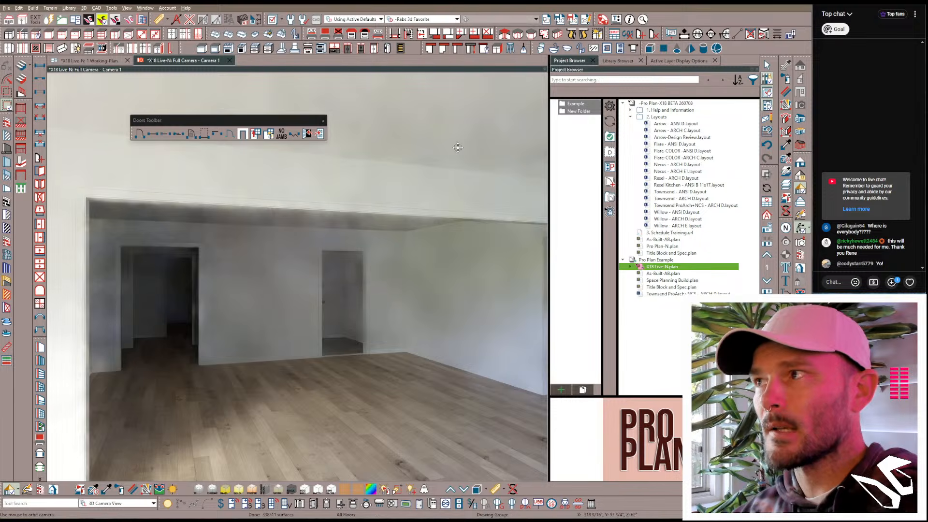
Step: Check the Field of View setting in the Full Camera's specification, cancel without changes and close that camera view
click(584, 22)
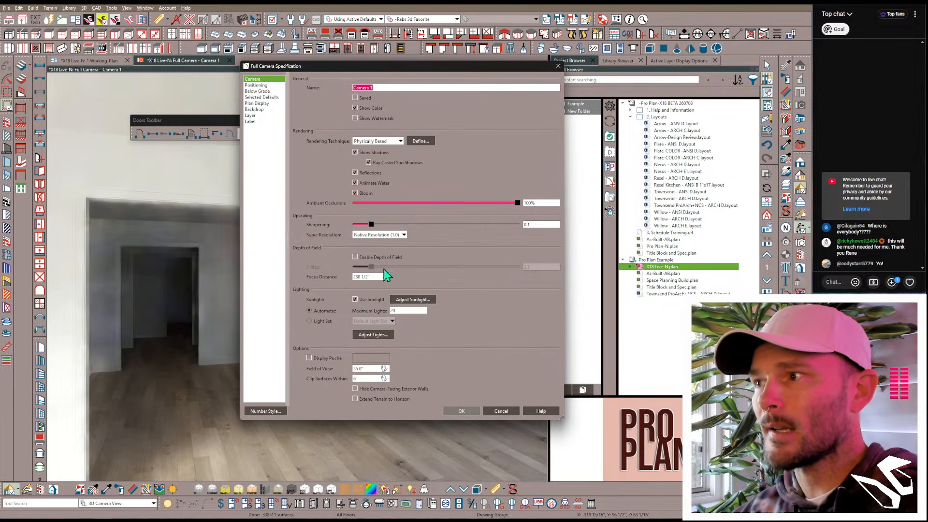
click(366, 369)
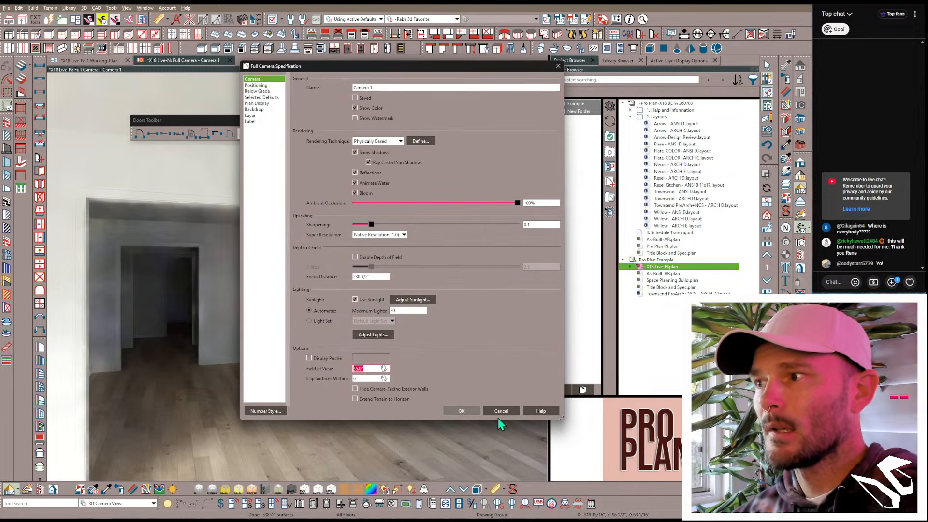
click(500, 412)
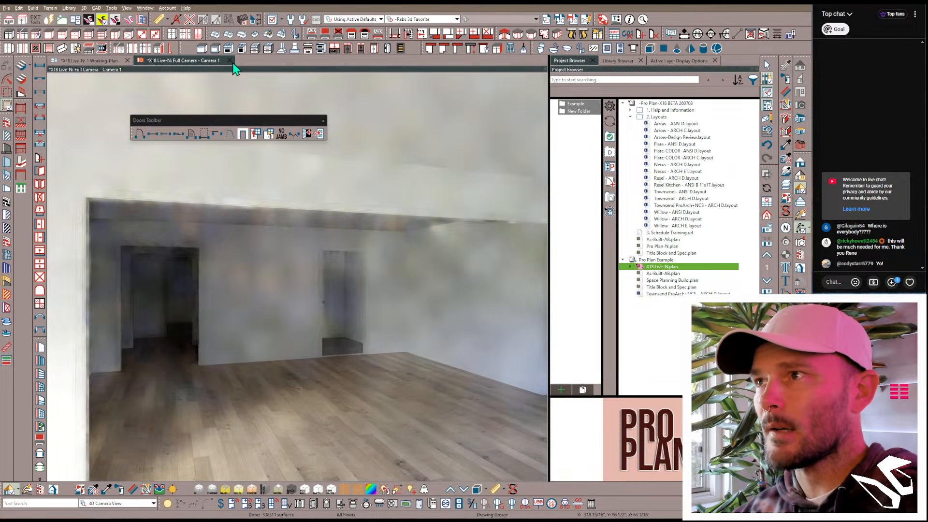
click(229, 60)
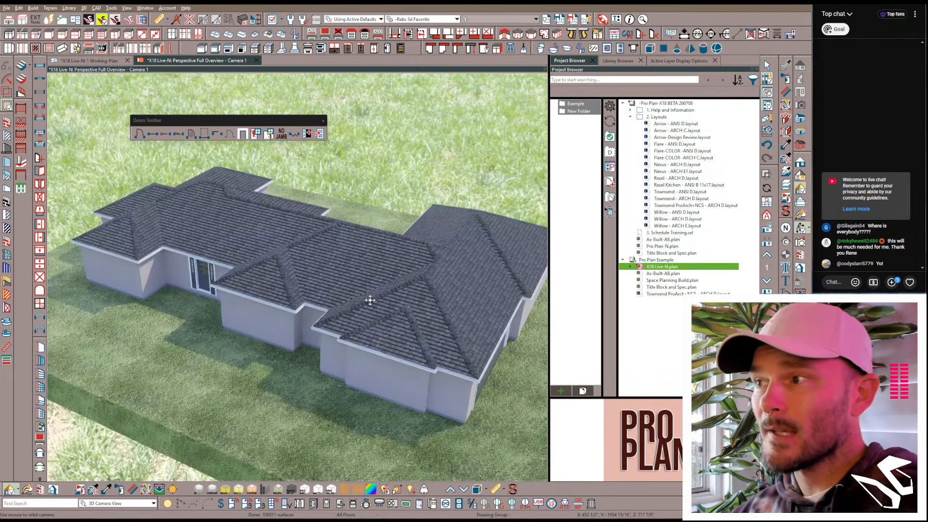
Step: Examine the front entry, the Living room interior and its rear sliding door in the Perspective Full Overview
scroll(369, 300, up, 10)
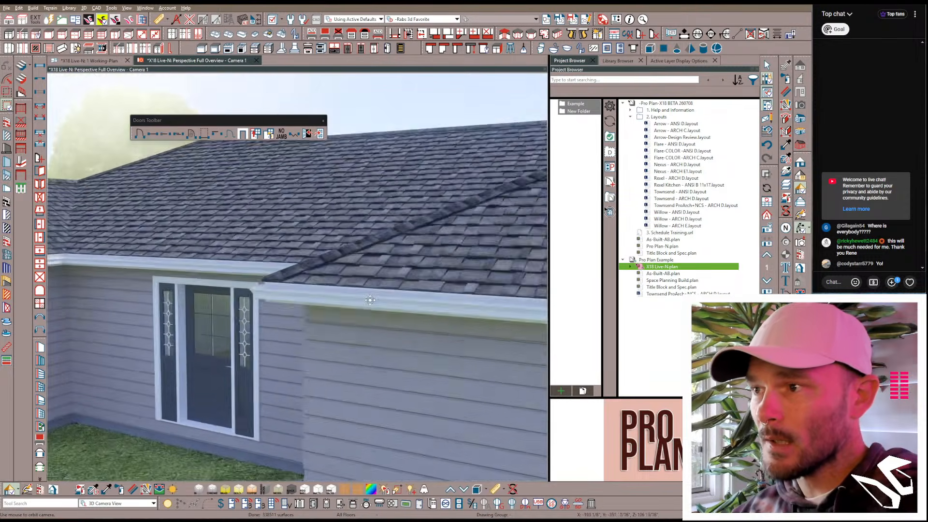
scroll(370, 300, up, 10)
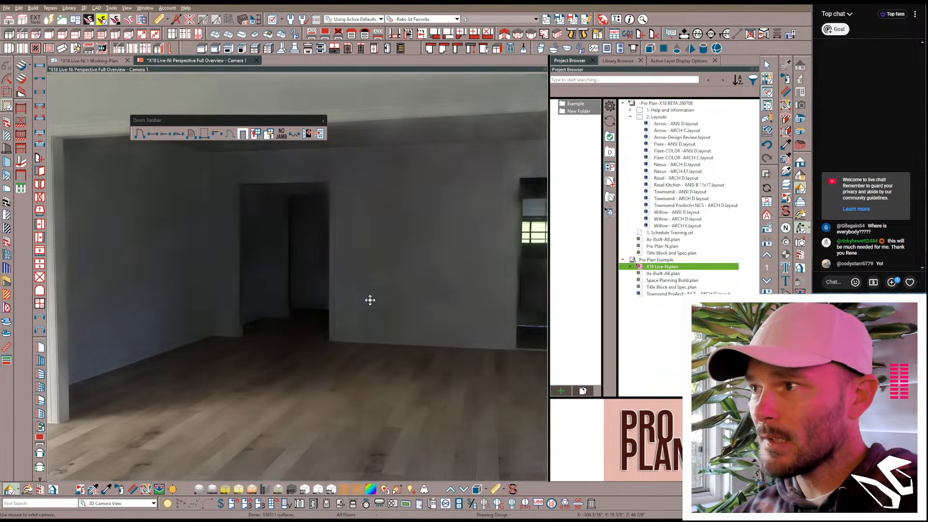
scroll(370, 300, up, 10)
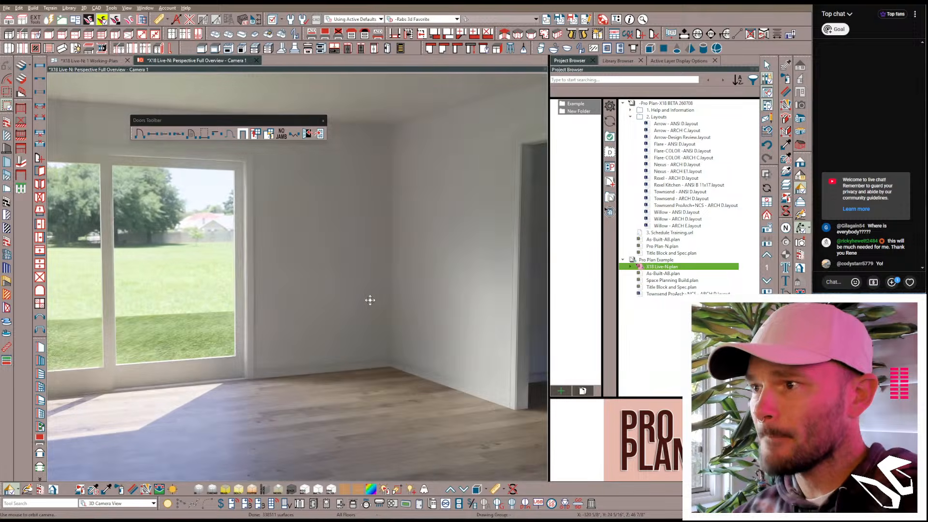
key(Left)
key(Left)
key(Left)
key(Left)
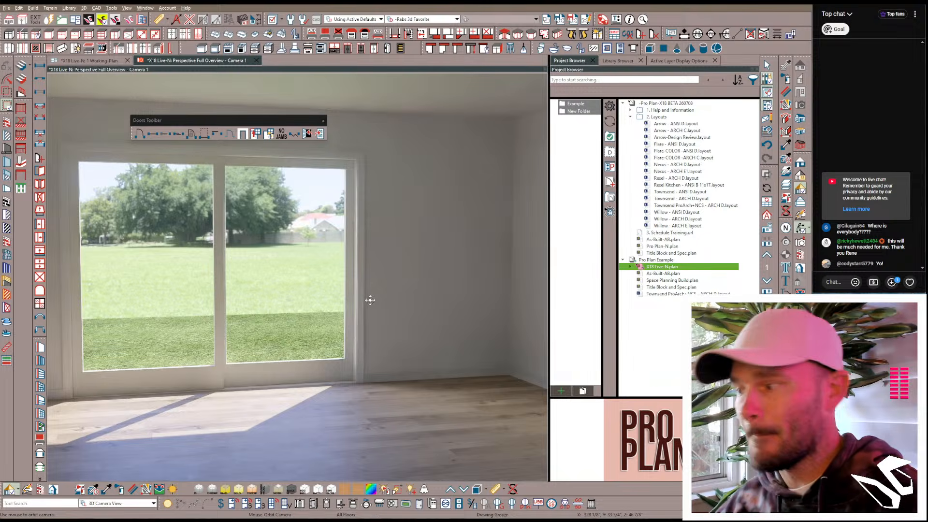
drag(369, 300, 369, 300)
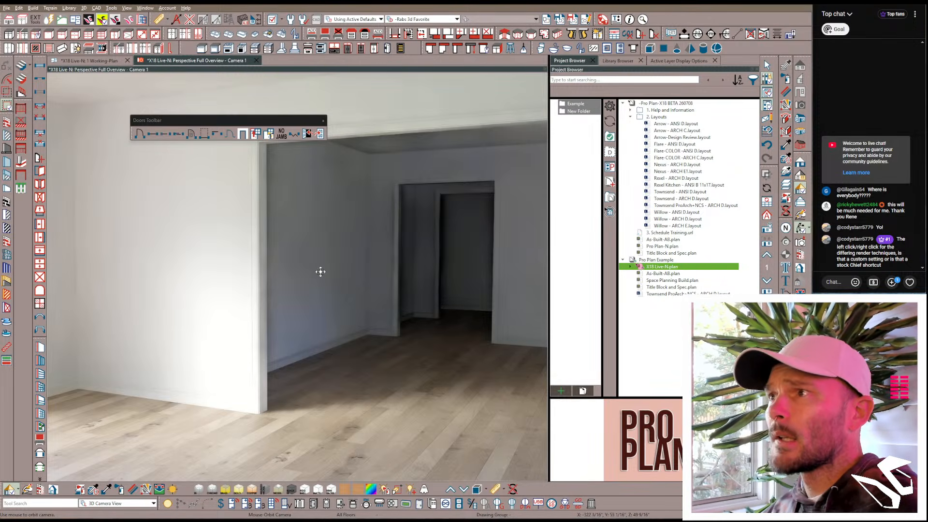
Step: Examine the interior openings and the exterior walls around the house for places that need windows
drag(337, 272, 337, 299)
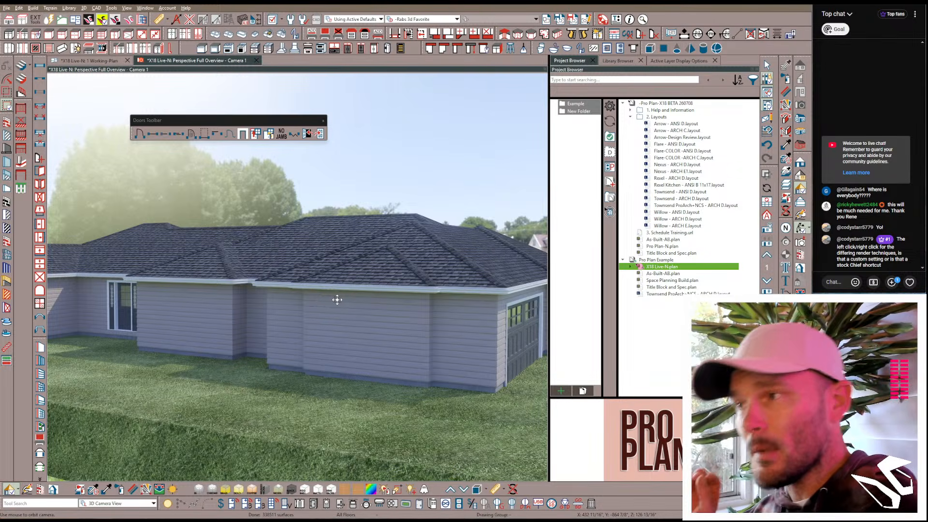
drag(337, 299, 307, 386)
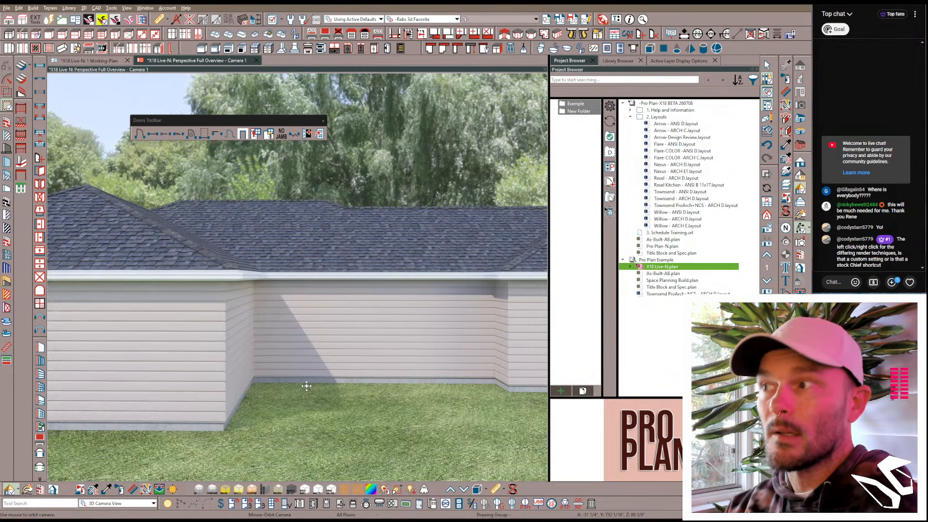
drag(309, 340, 488, 212)
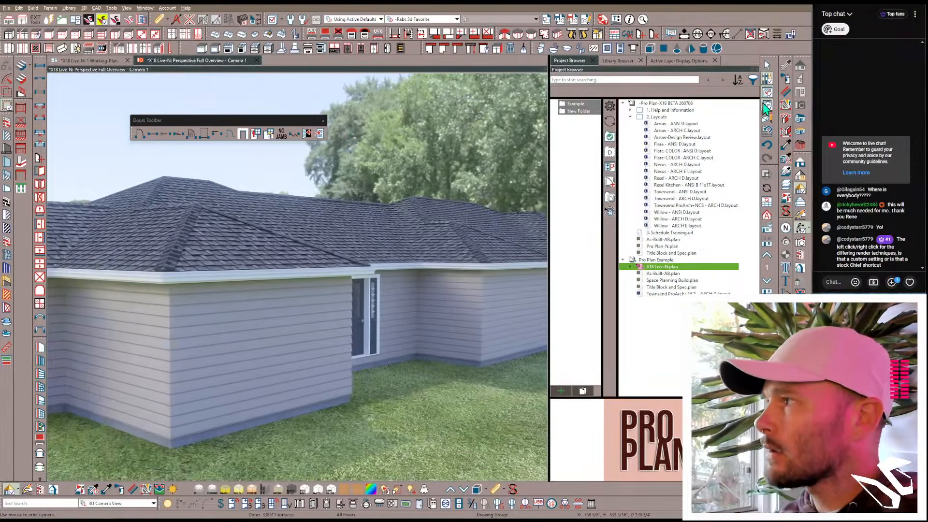
Step: Hide the docked browser windows to enlarge the 3D view and face the front of the house
click(767, 105)
click(767, 95)
click(767, 92)
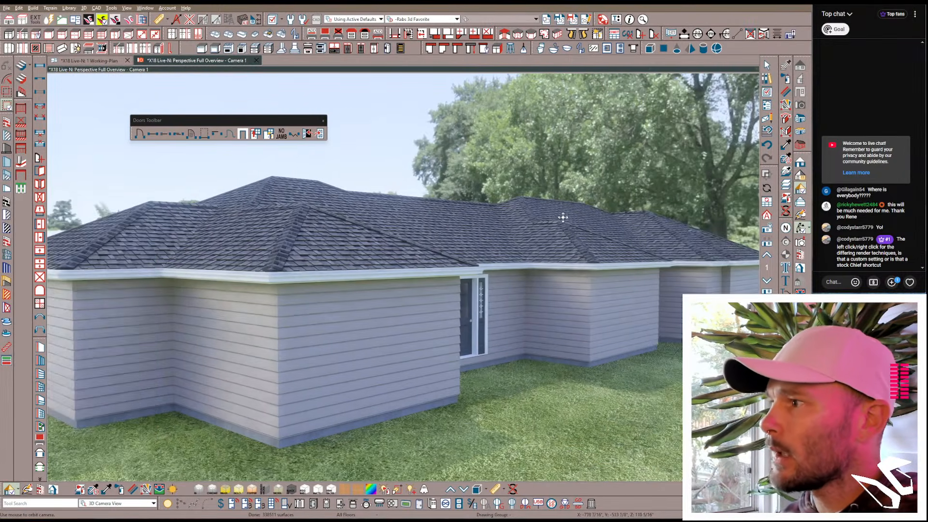
drag(559, 214, 497, 279)
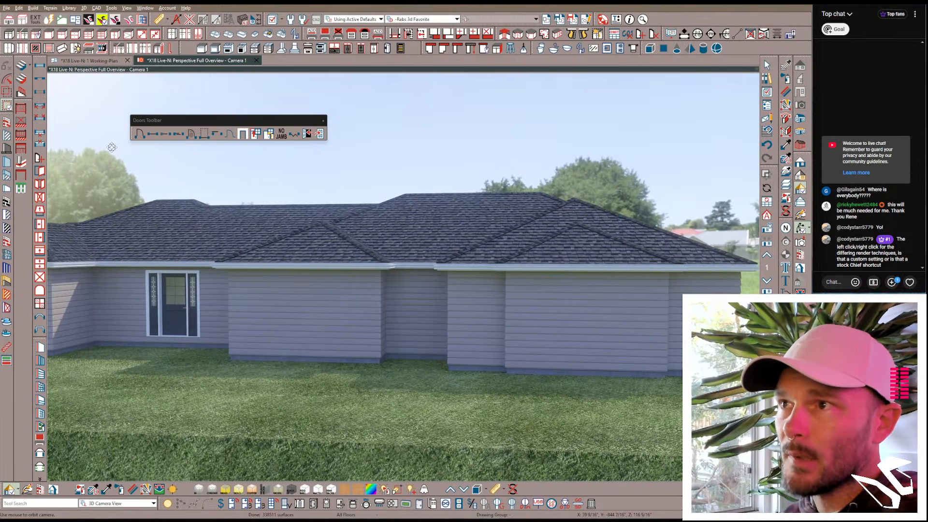
Step: Swap the floating door tools for the window tools and place a standard window in the front bedroom's exterior wall
drag(179, 125, 261, 135)
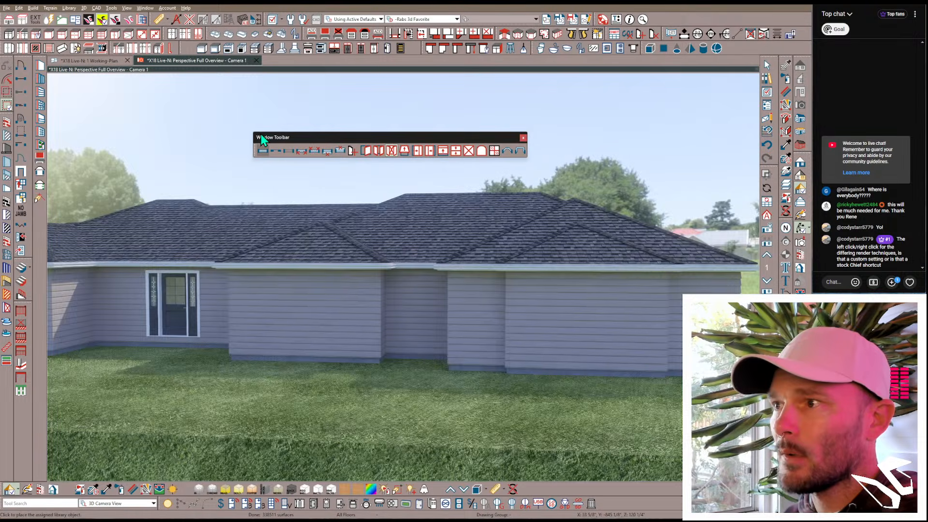
middle_drag(219, 259, 298, 268)
drag(298, 268, 265, 154)
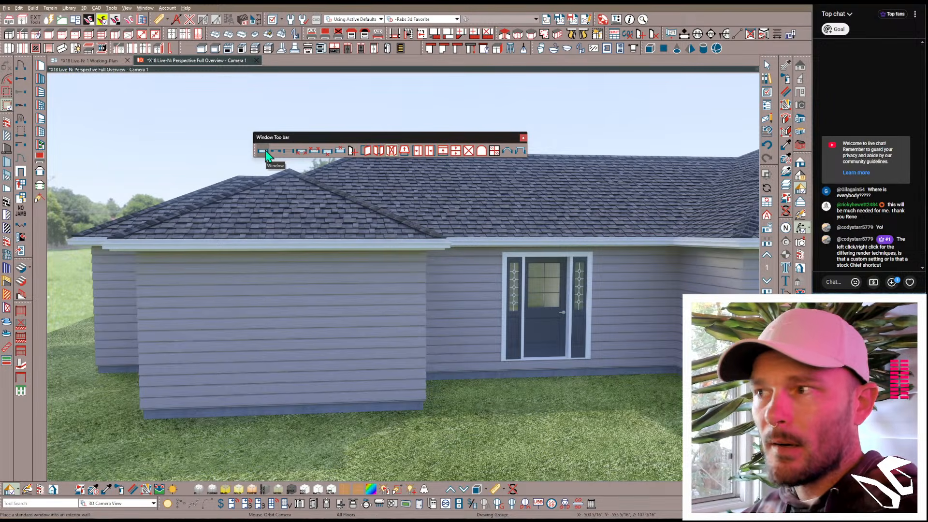
click(266, 149)
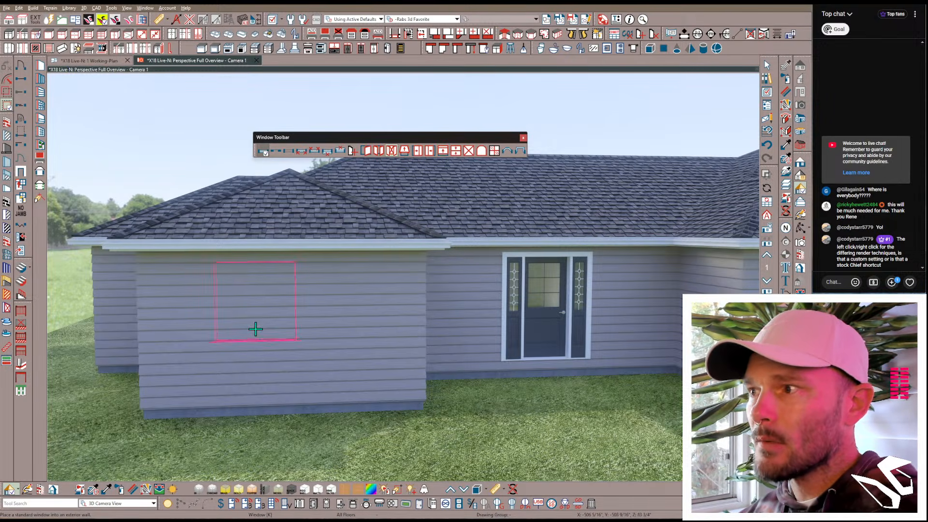
click(238, 321)
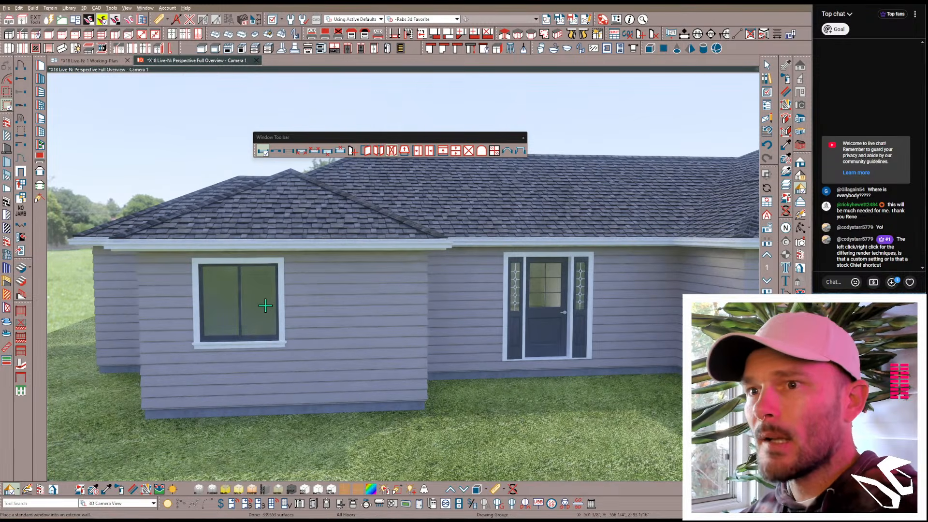
Step: Narrow the new front bedroom window by exactly 12 inches from the edge nearer the entry door
click(269, 308)
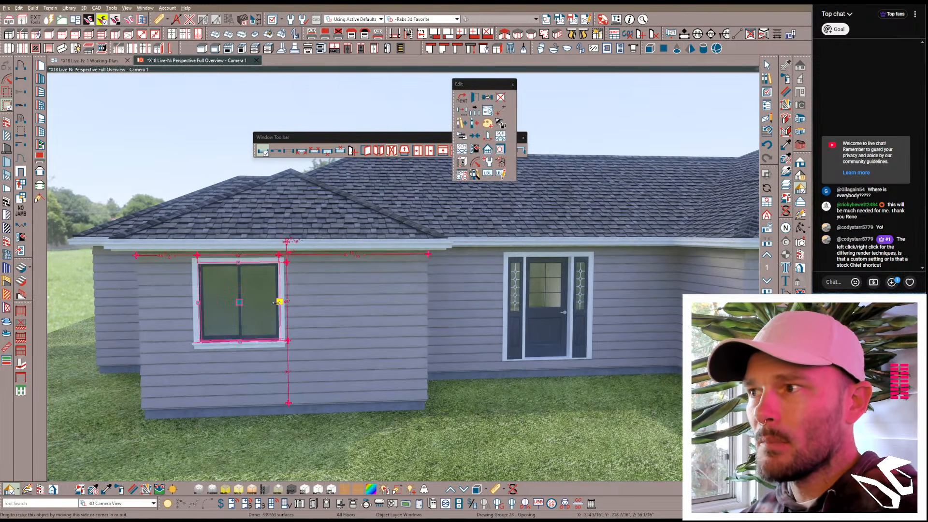
drag(279, 301, 259, 300)
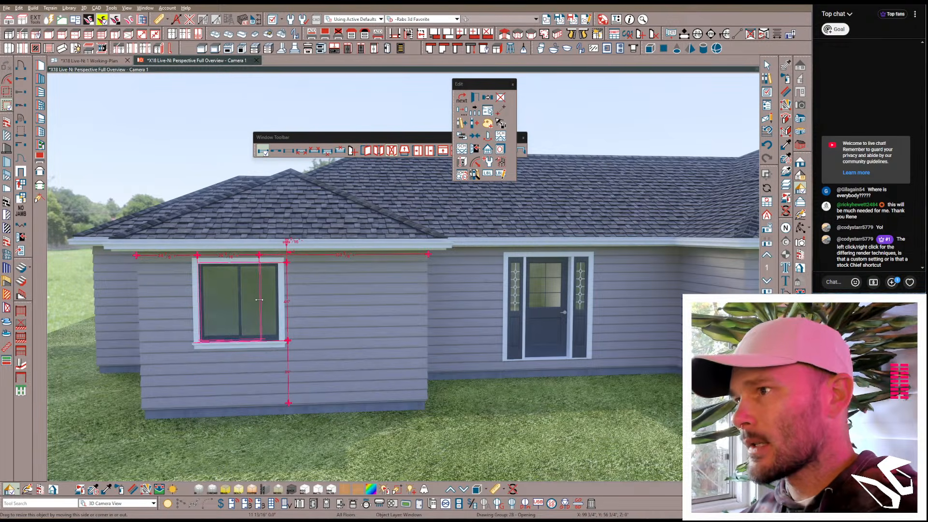
key(Tab)
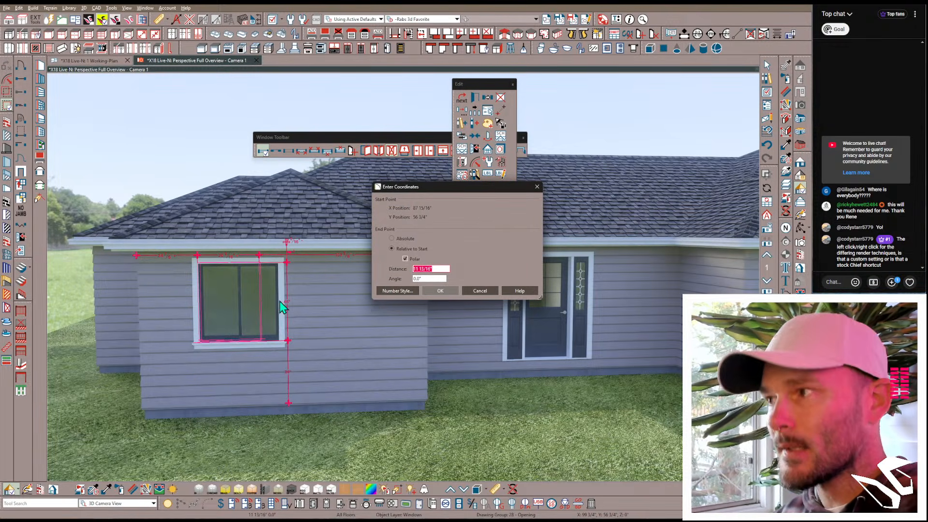
text(12)
key(Return)
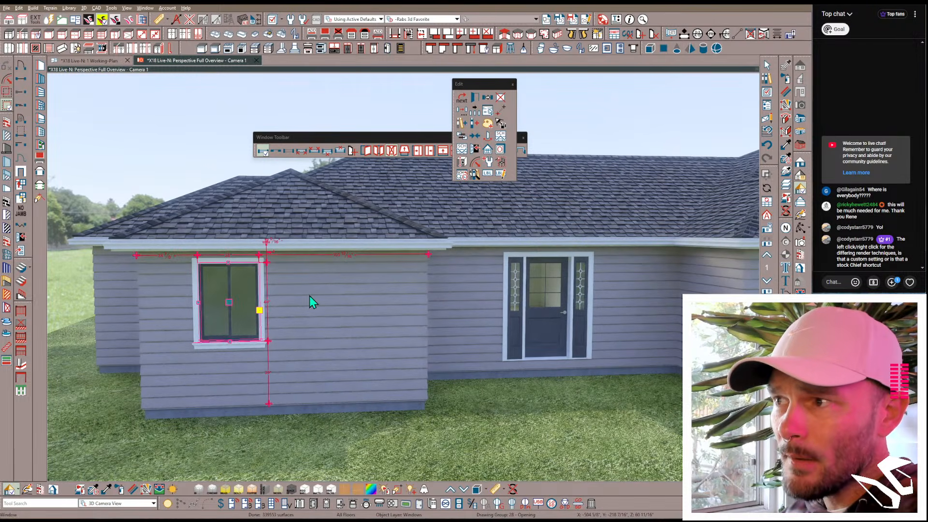
Step: Widen the front bedroom window by 12 inches on the same edge
drag(258, 312, 296, 314)
key(Tab)
text(12)
key(Return)
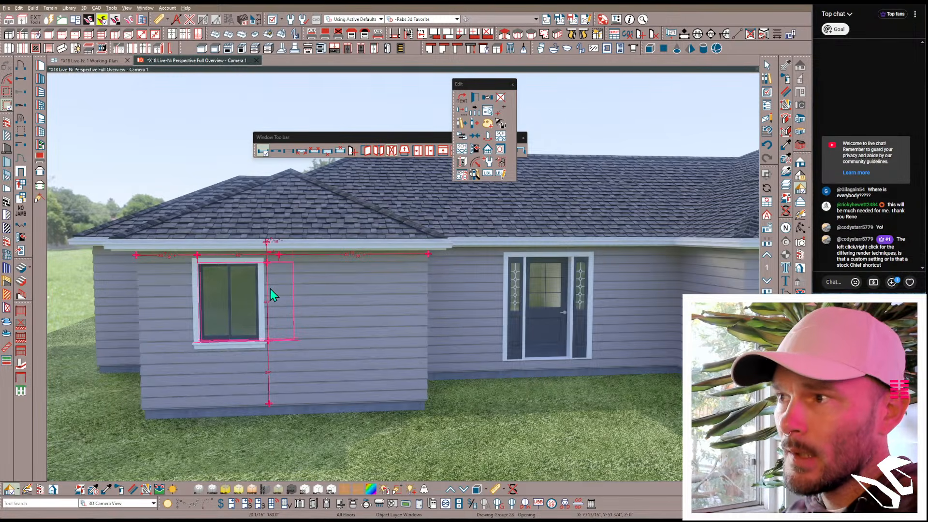
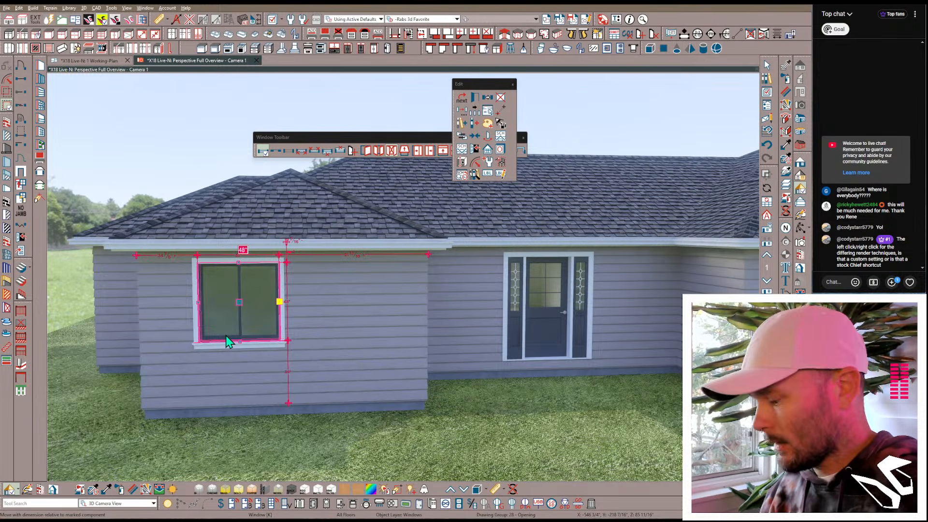
Step: Set the front bedroom window's width to 36 inches through its temporary dimension
text(36)
key(Return)
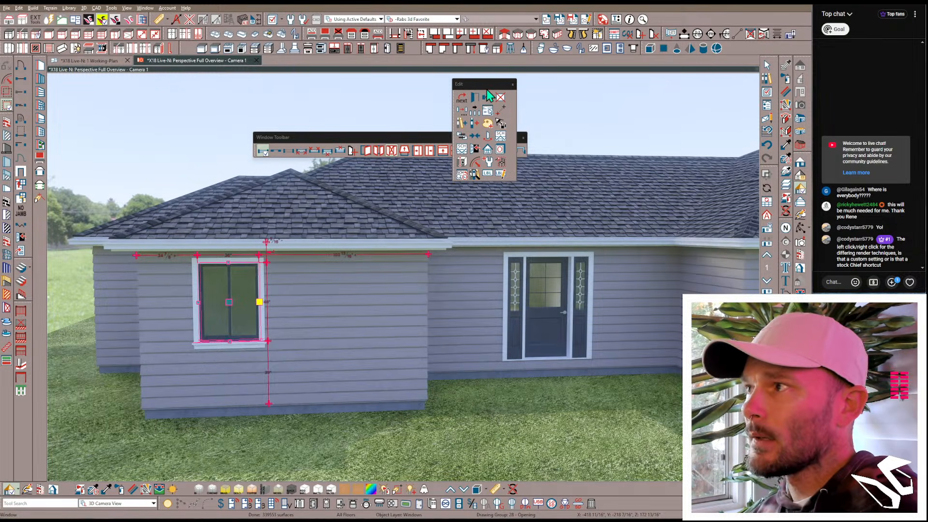
Step: Apply the Double Hung painter style to the front bedroom window and save that window as the new window default
drag(489, 87, 576, 199)
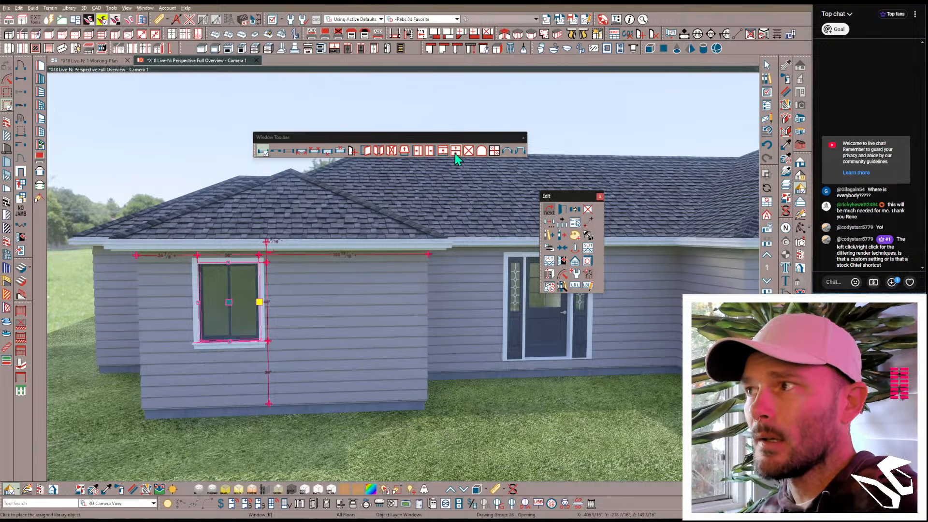
click(460, 138)
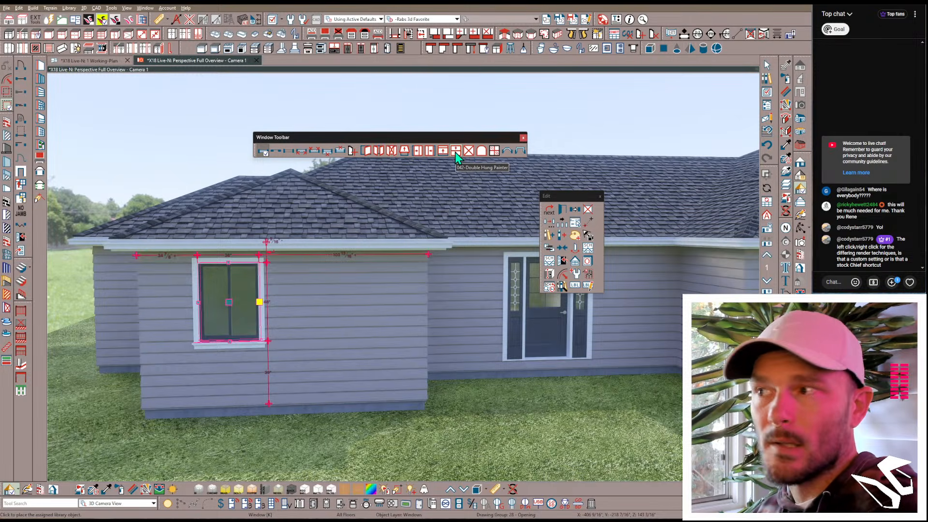
click(455, 150)
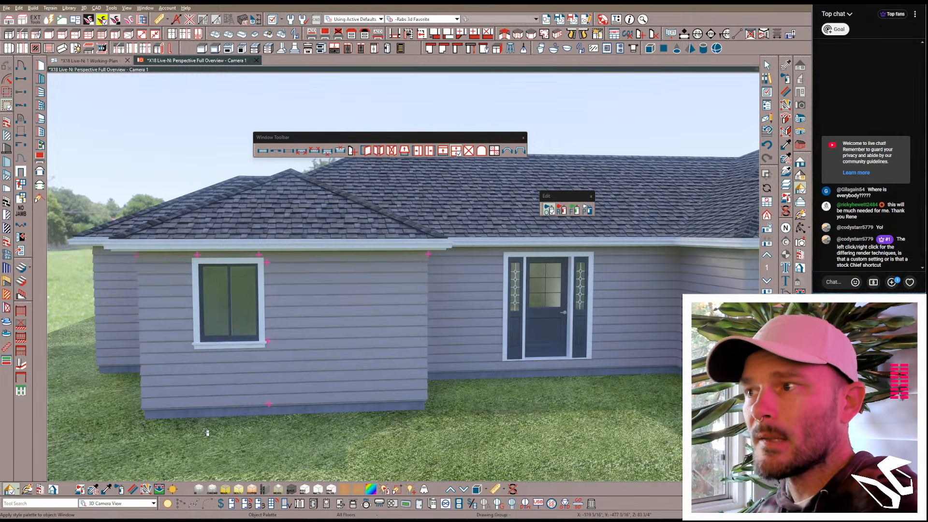
click(241, 312)
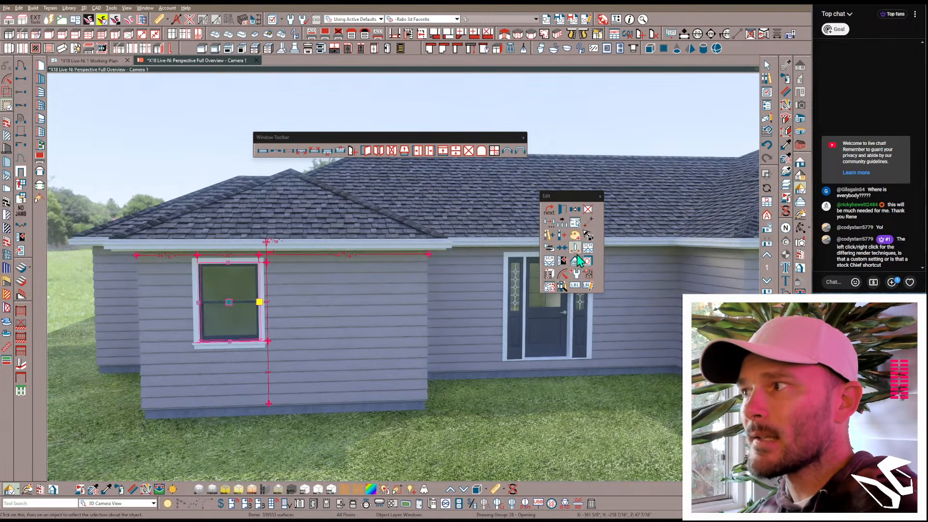
click(577, 271)
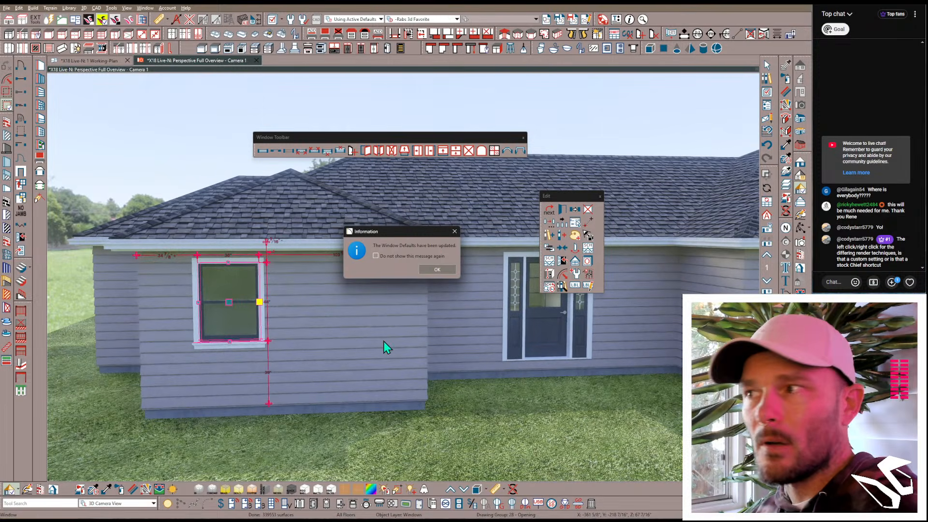
click(444, 270)
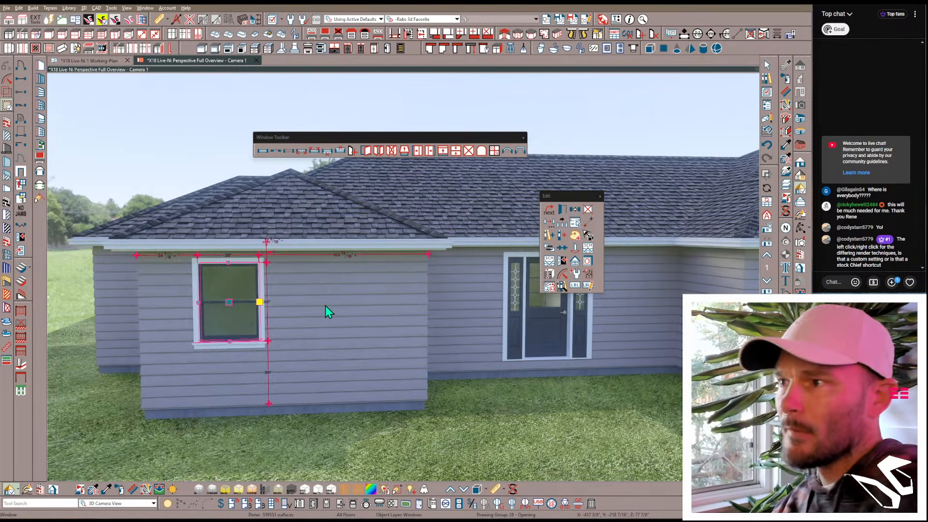
Step: Give the front bedroom window lites 2 across and 2 vertical in the top sash only, and save it as the window default
key(ctrl+e)
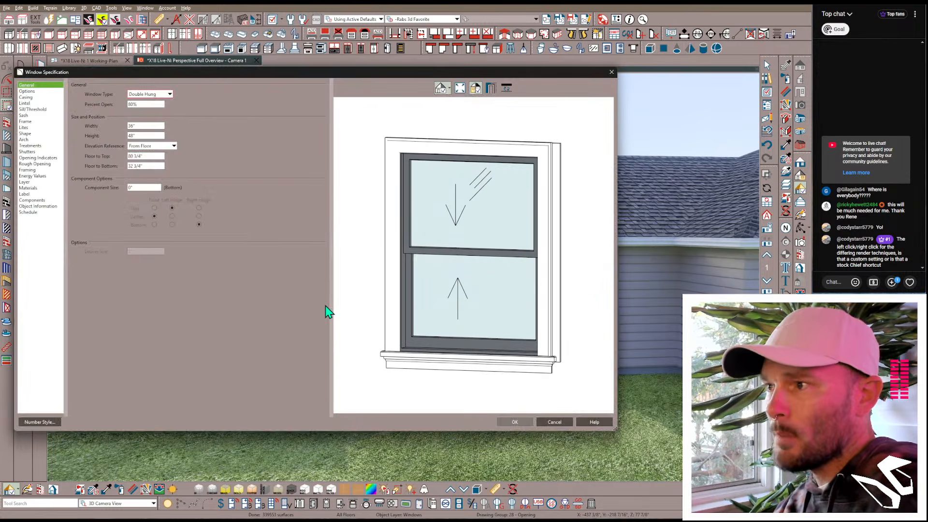
click(24, 128)
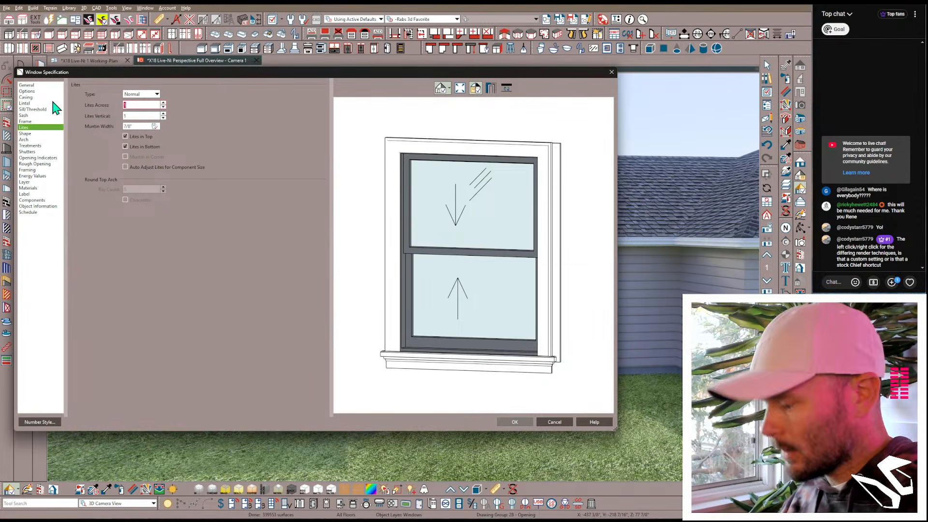
text(2)
key(Tab)
text(2)
key(Tab)
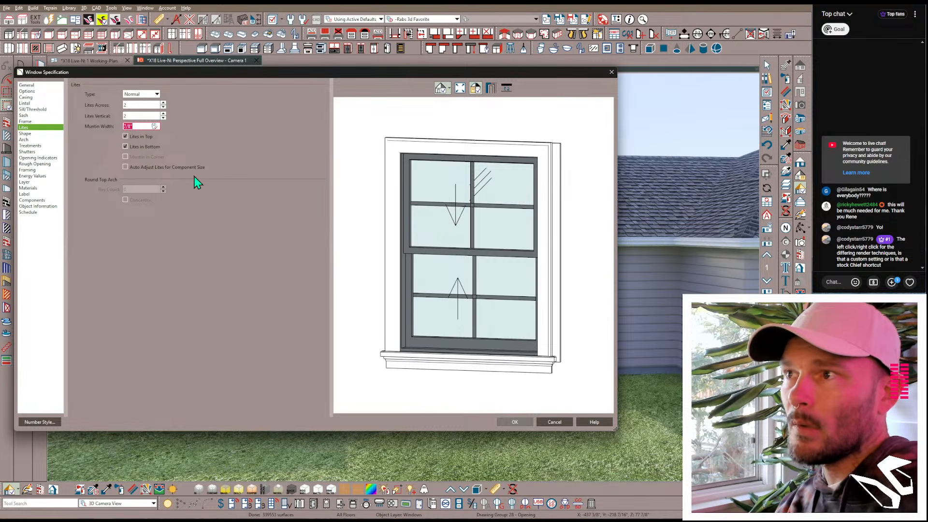
click(156, 148)
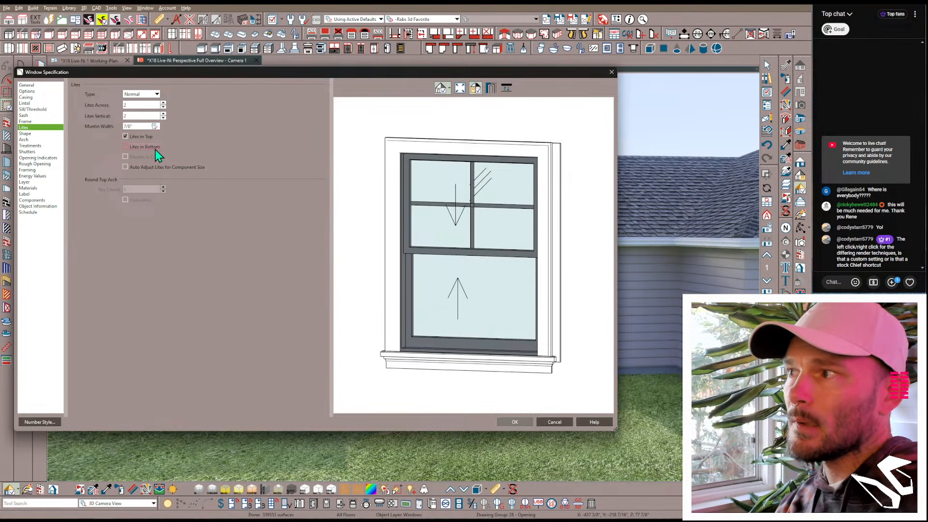
click(510, 421)
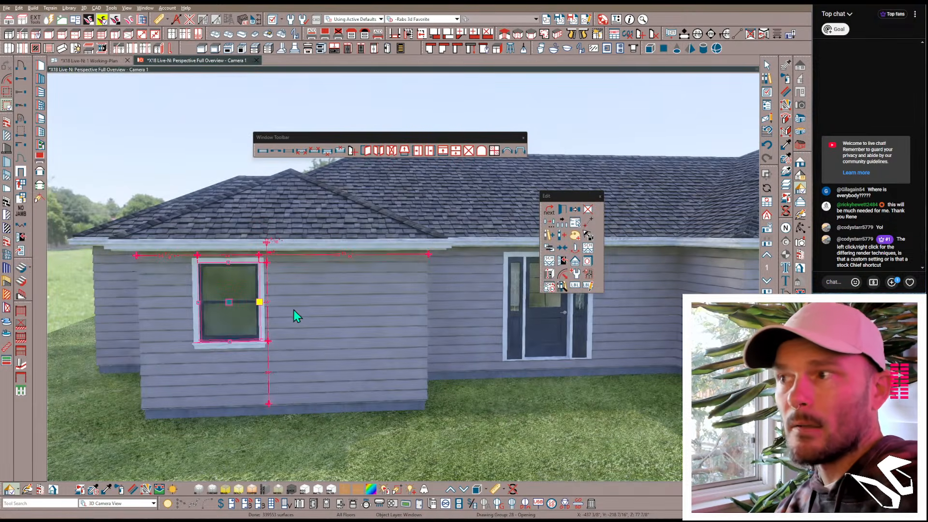
click(575, 278)
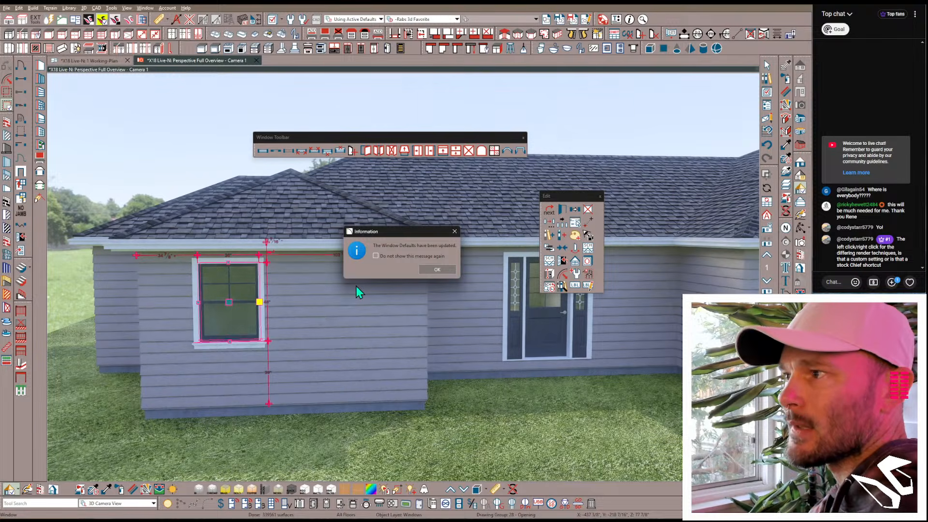
click(436, 270)
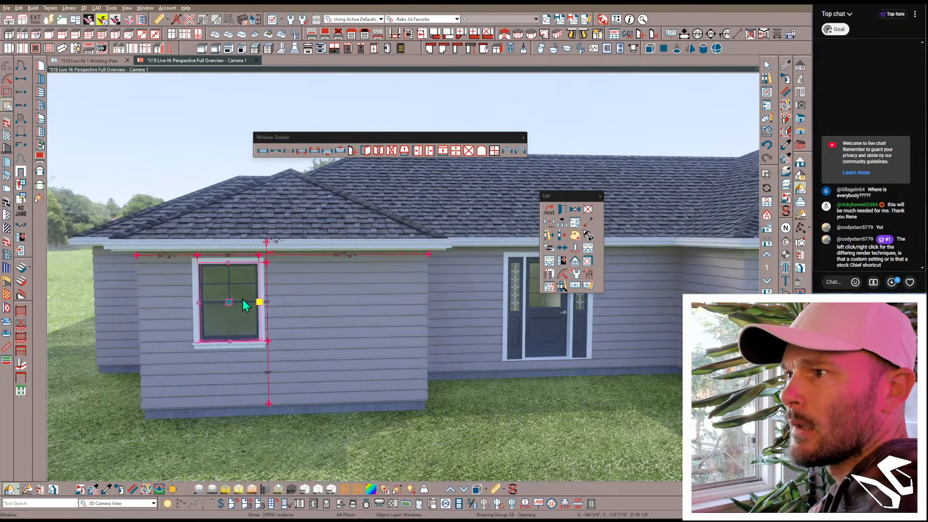
Step: Copy the front bedroom window exactly 36 inches along the wall toward the entry door
drag(229, 302, 356, 309)
key(Tab)
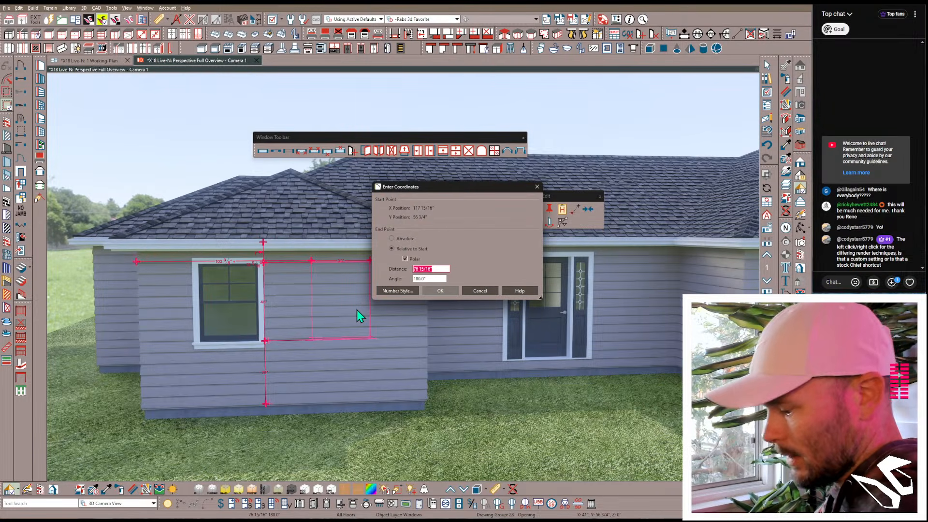
text(36)
key(Return)
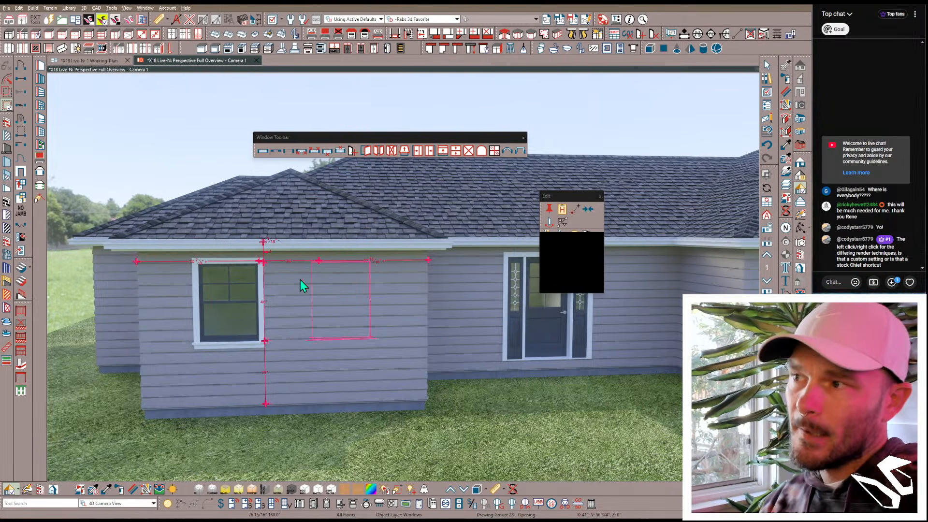
Step: Join the two adjacent bedroom windows into one mulled unit and center it on the bedroom's front wall
shift+click(223, 294)
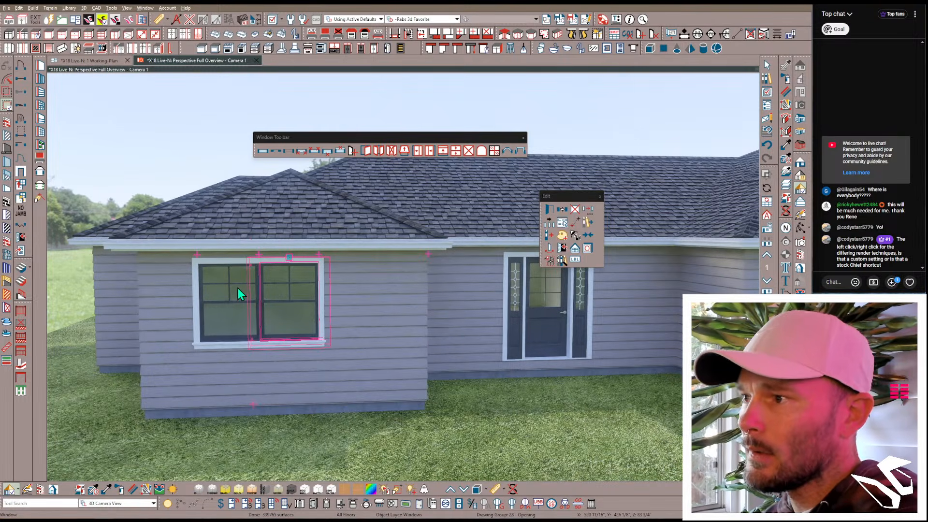
shift+click(232, 288)
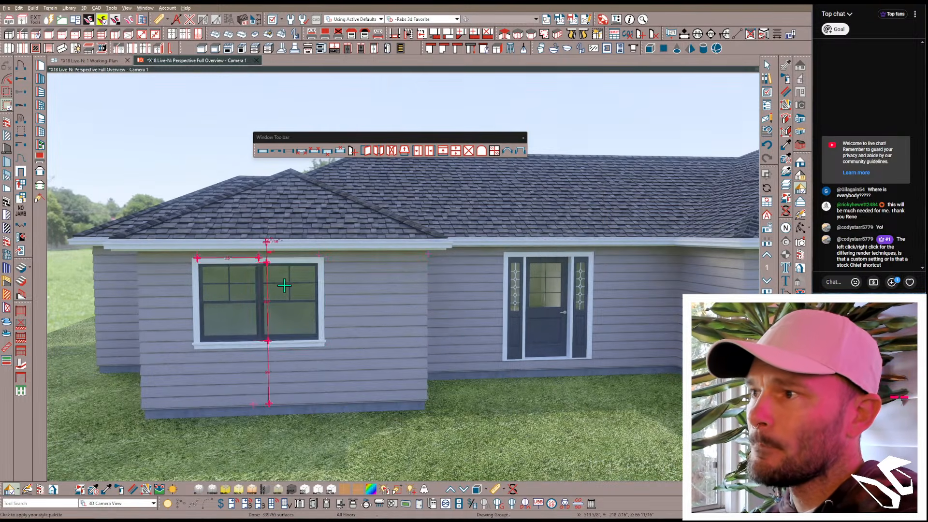
click(576, 223)
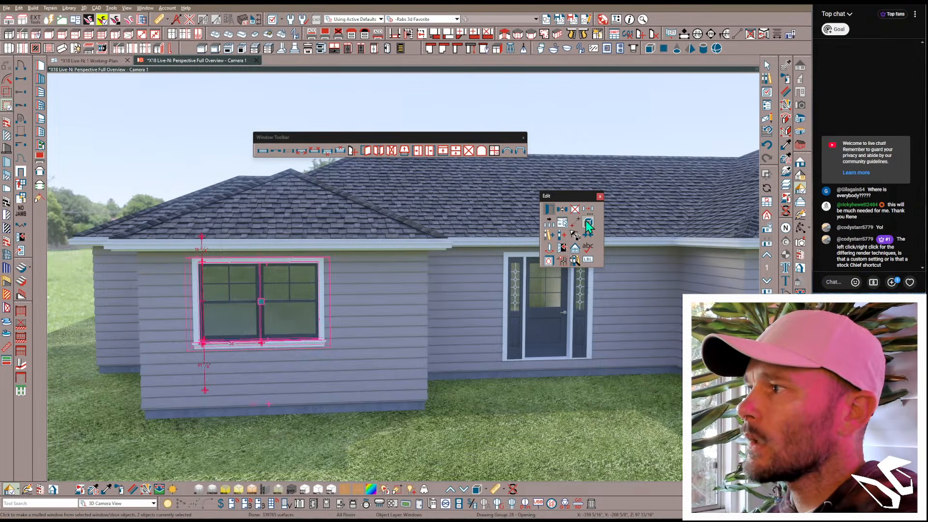
shift+click(282, 224)
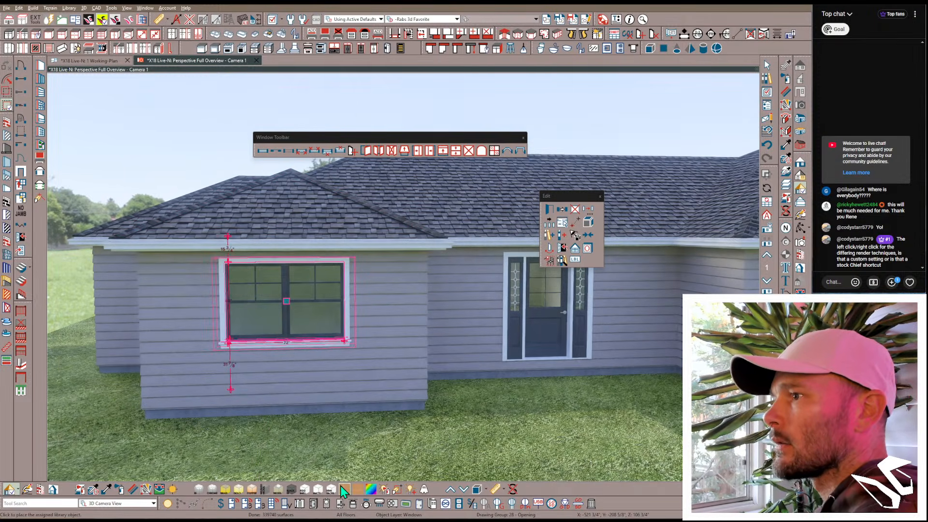
click(217, 147)
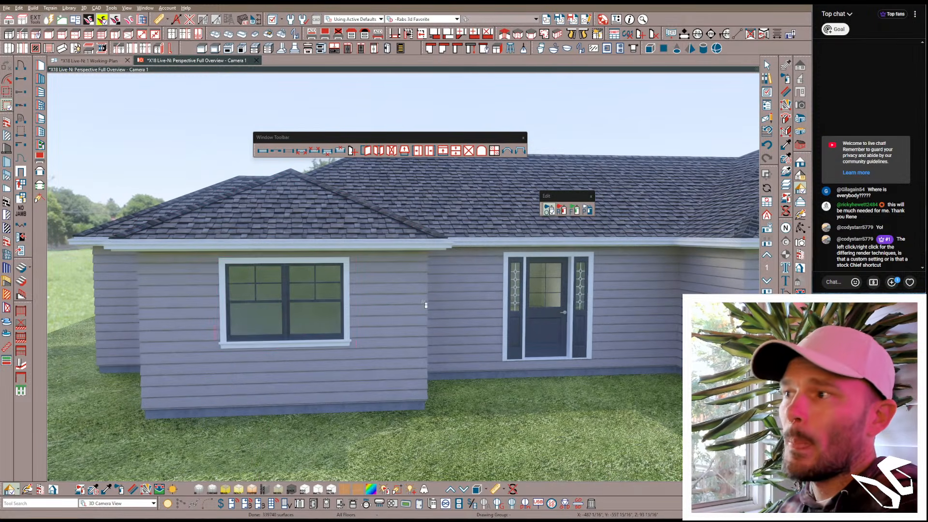
Step: Copy the mulled window unit onto the front wall of the projection on the other side of the entry door
middle_drag(424, 271, 208, 298)
click(84, 290)
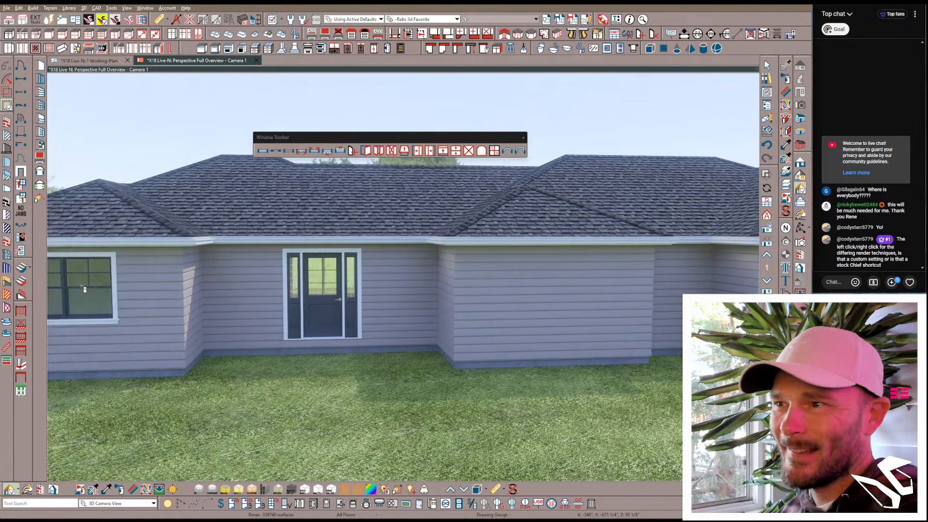
middle_drag(470, 310, 474, 290)
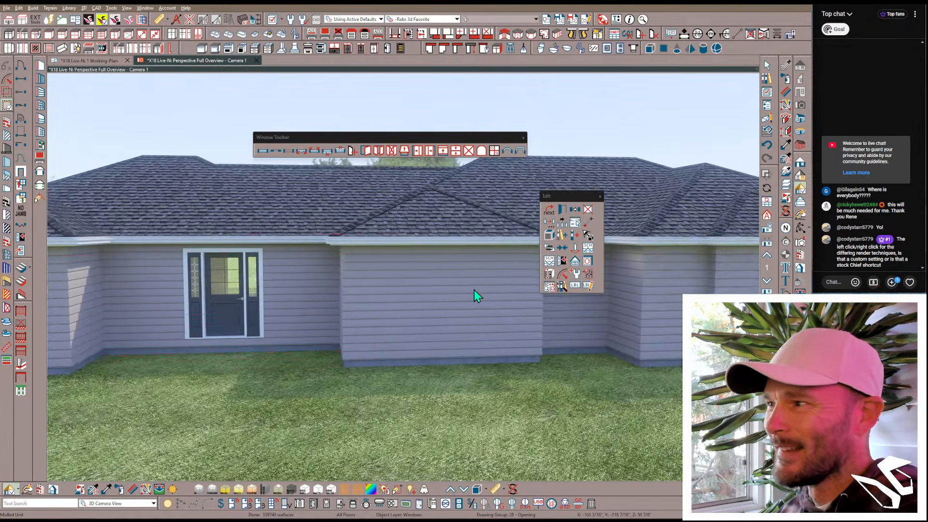
click(434, 227)
key(ctrl+z)
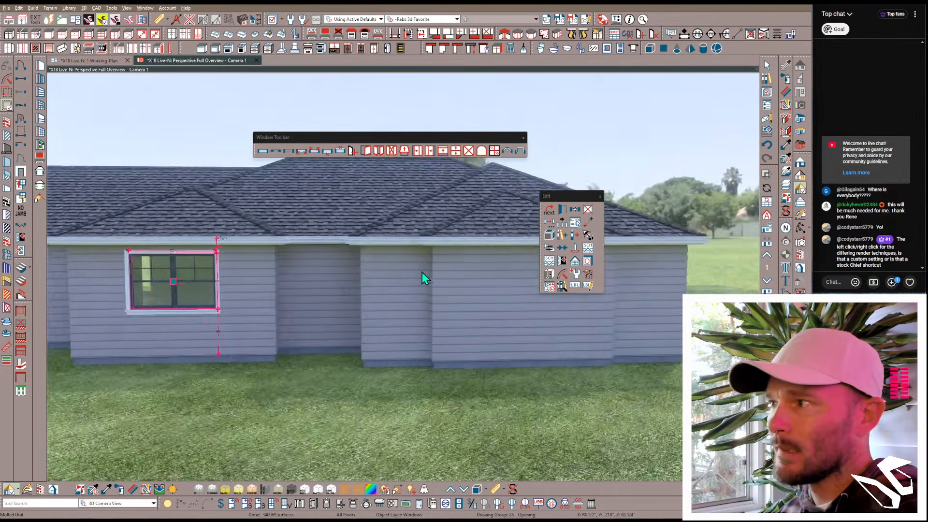
Step: Try to place another copy of the mulled window unit on the farthest front projection
click(432, 225)
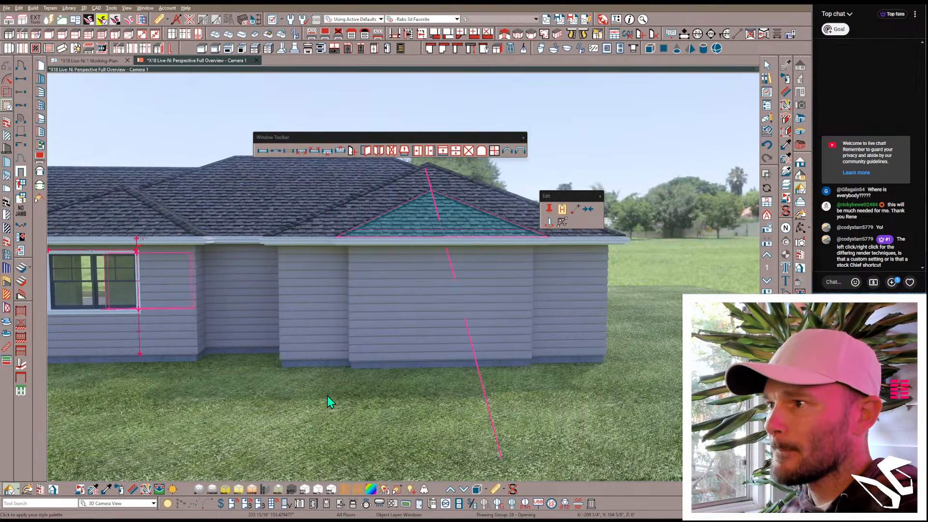
key(ctrl+z)
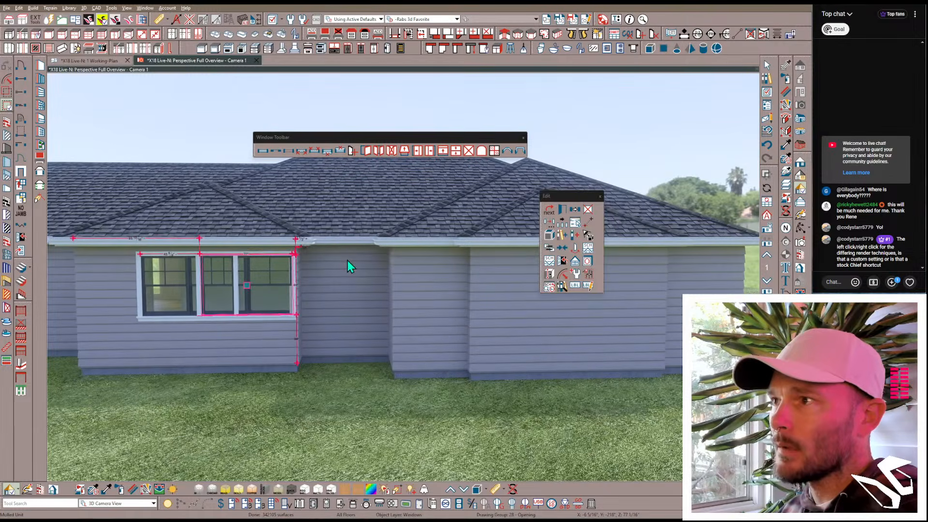
Step: Place a single default window on the short recessed front wall next to the projection with the copied mulled unit
key(l)
key(w)
key(l)
key(w)
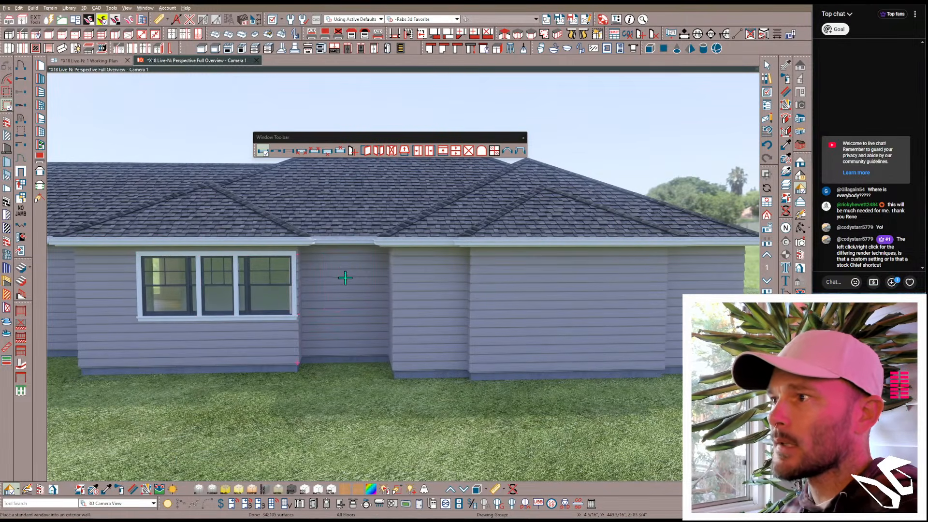
click(347, 283)
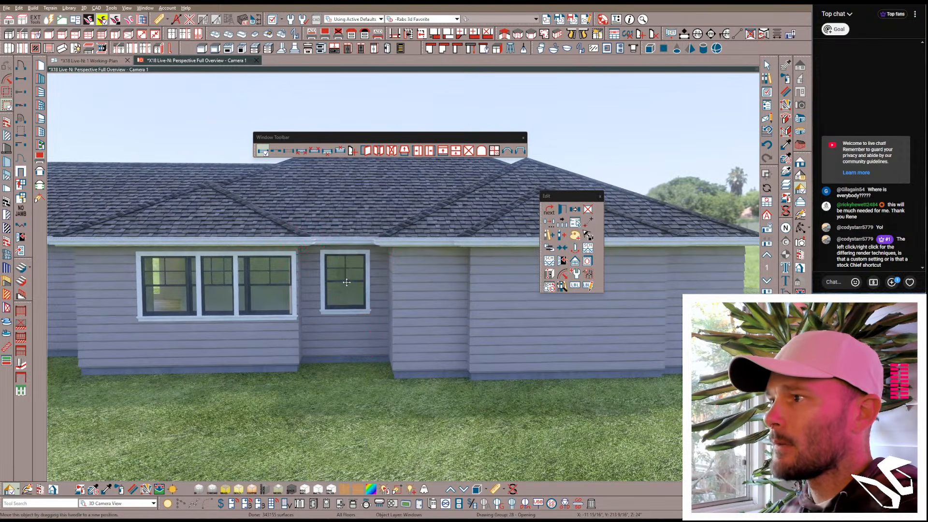
scroll(419, 299, up, 10)
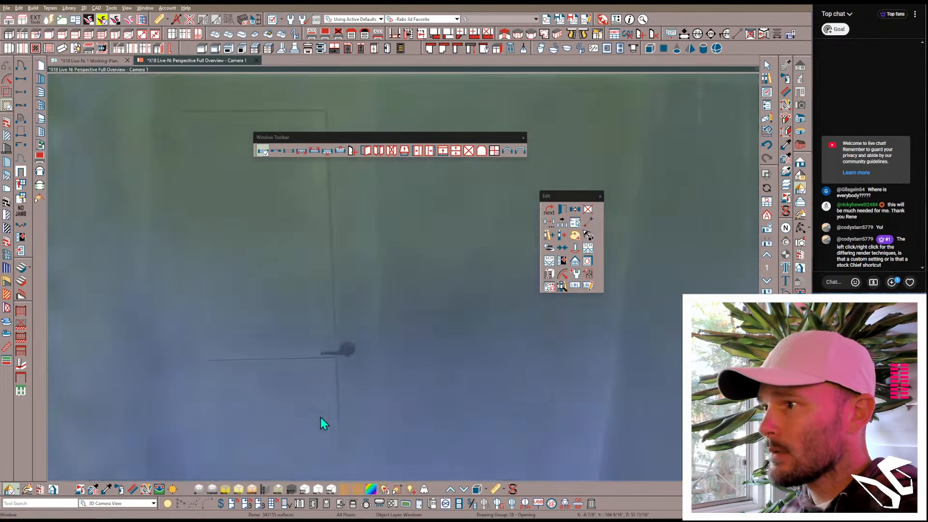
middle_drag(320, 417, 366, 410)
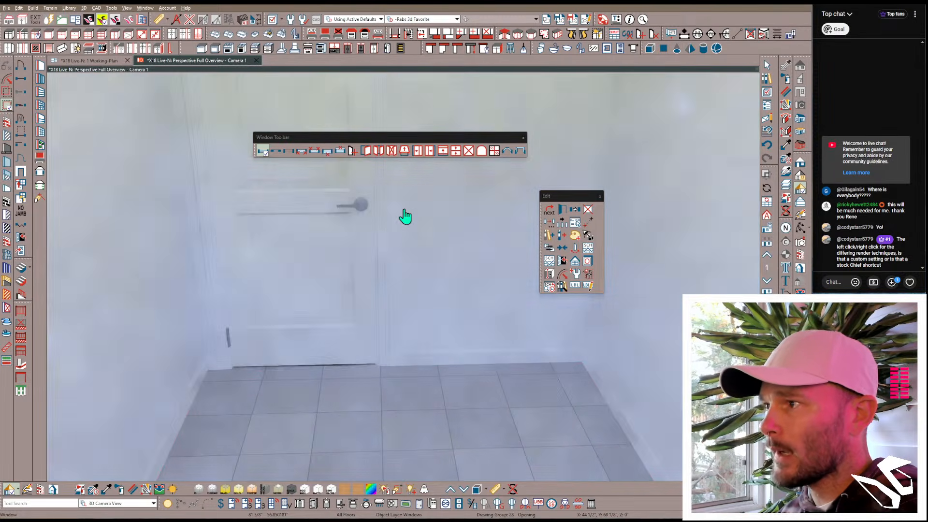
scroll(405, 215, down, 10)
scroll(407, 227, down, 5)
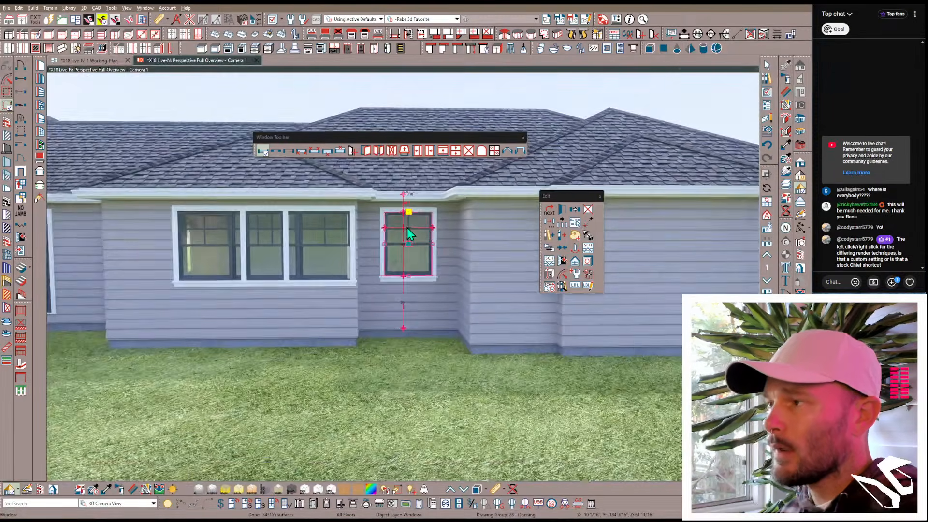
Step: Delete the extra mulled unit that overlaps the mulled window on the projection beside the entry door
scroll(406, 228, left, 4)
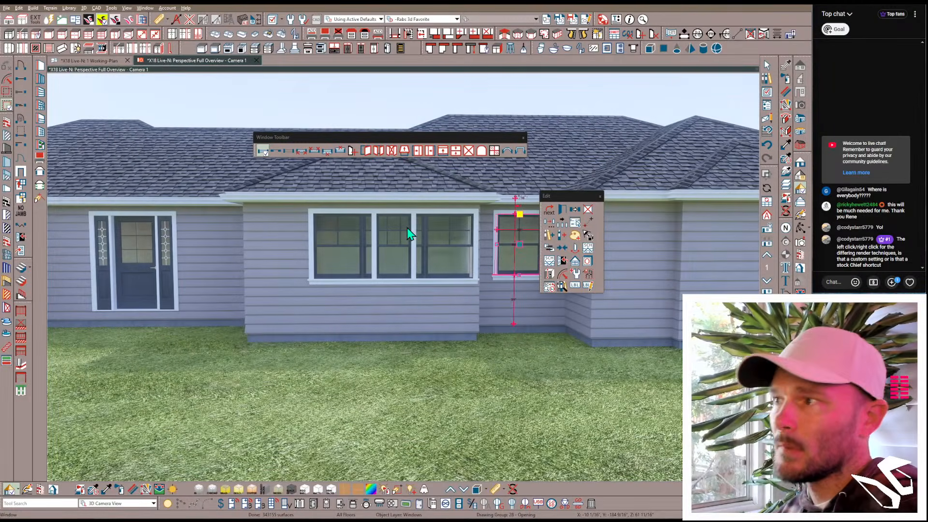
click(445, 253)
scroll(431, 264, right, 2)
middle_drag(431, 264, 359, 283)
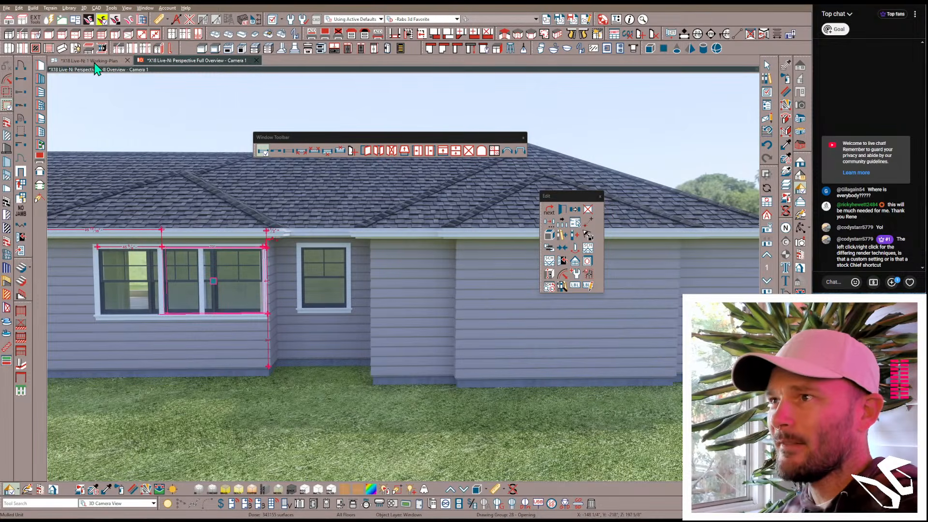
middle_drag(490, 284, 524, 291)
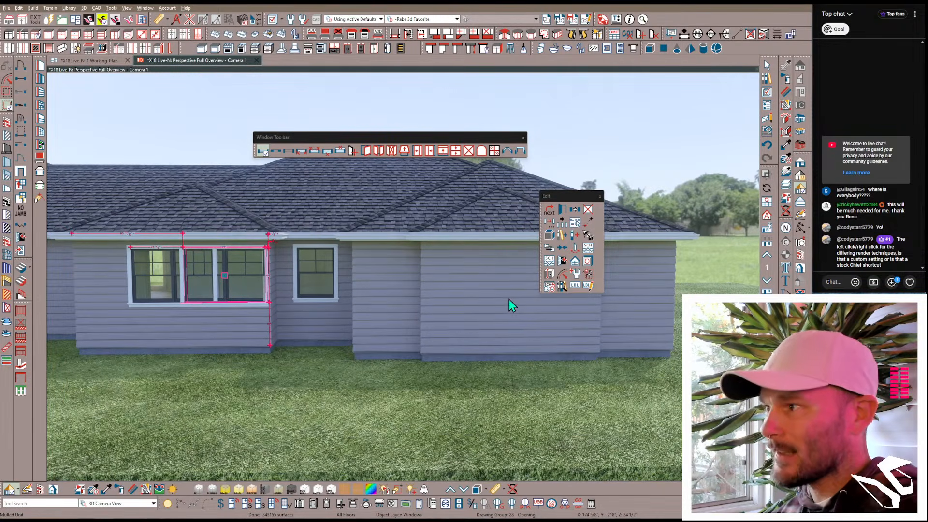
key(Delete)
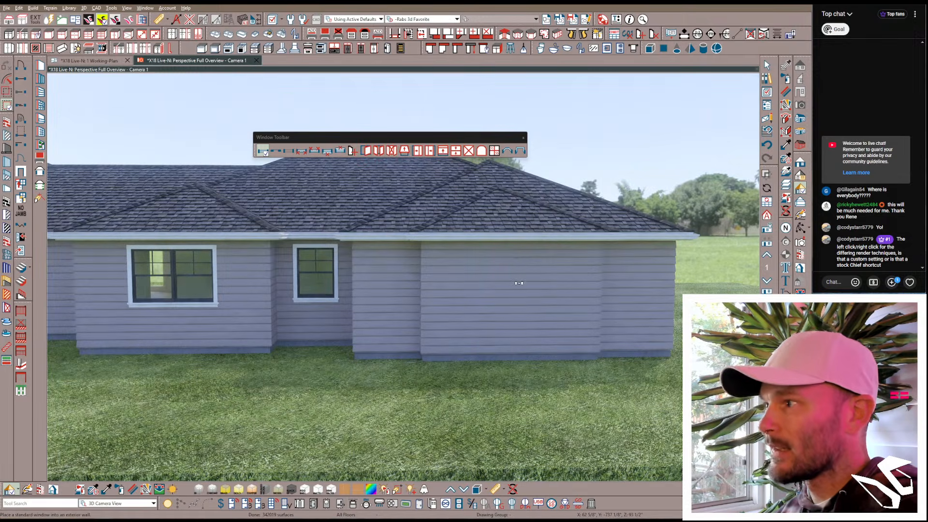
Step: Place a copy of the mulled window unit on the farthest front projection and raise it by exactly 16 inches
click(525, 298)
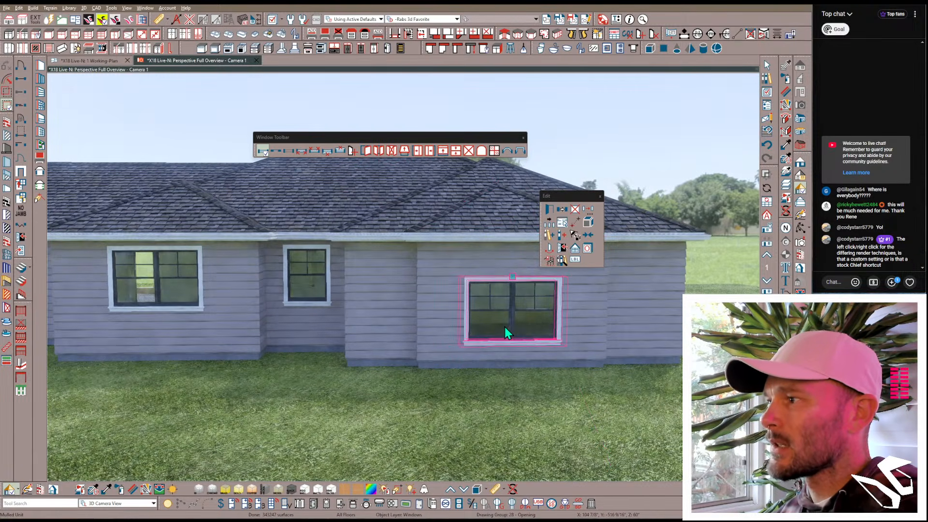
click(514, 310)
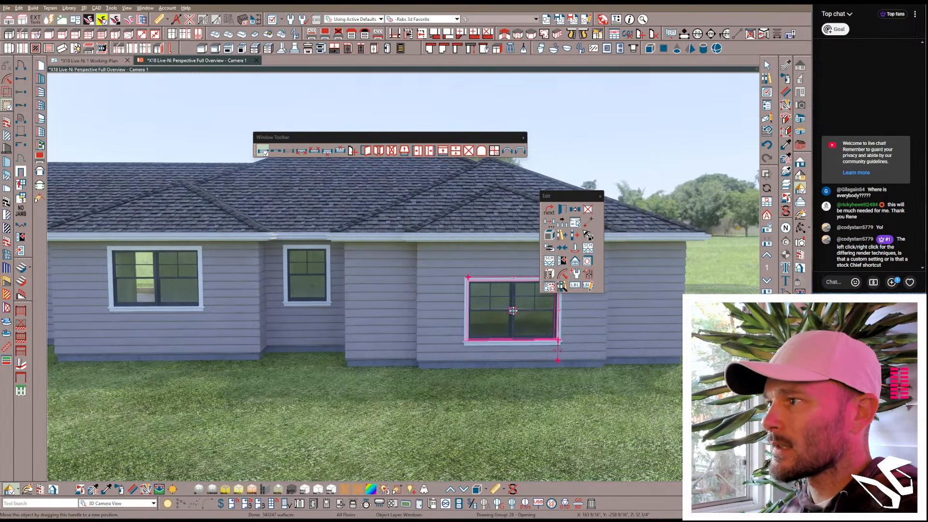
drag(516, 277, 516, 278)
key(Tab)
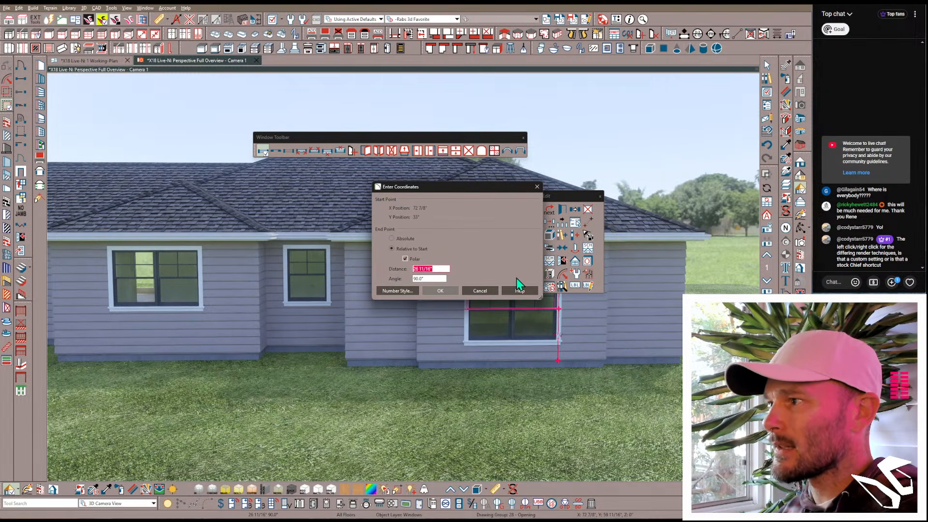
text(16)
key(Return)
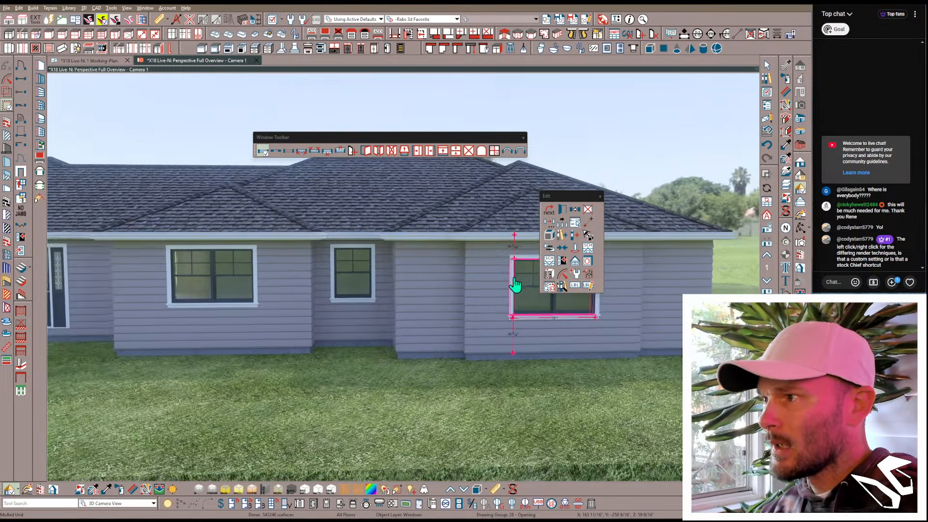
Step: Compare the top offsets of the recessed front wall's window and the mulled window on the projection beside the entry door
middle_drag(514, 278, 504, 340)
scroll(503, 341, up, 4)
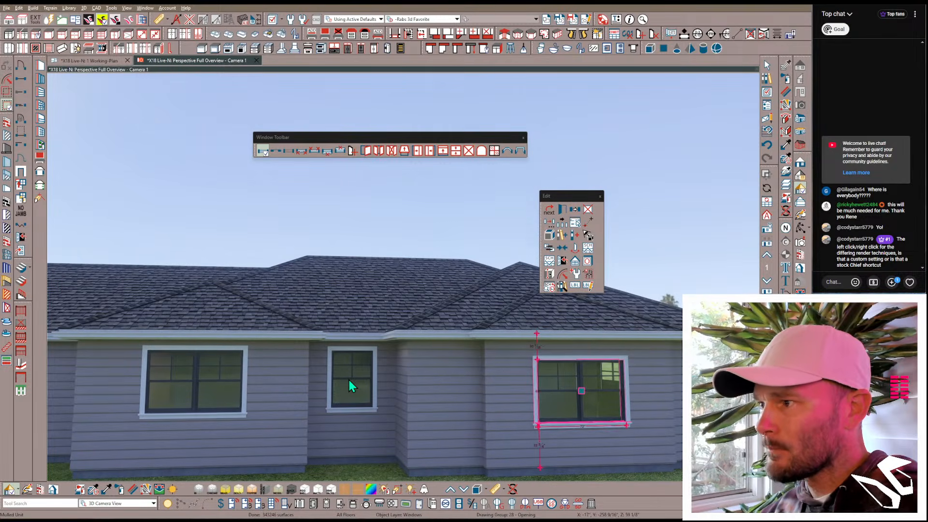
click(347, 377)
scroll(350, 372, up, 4)
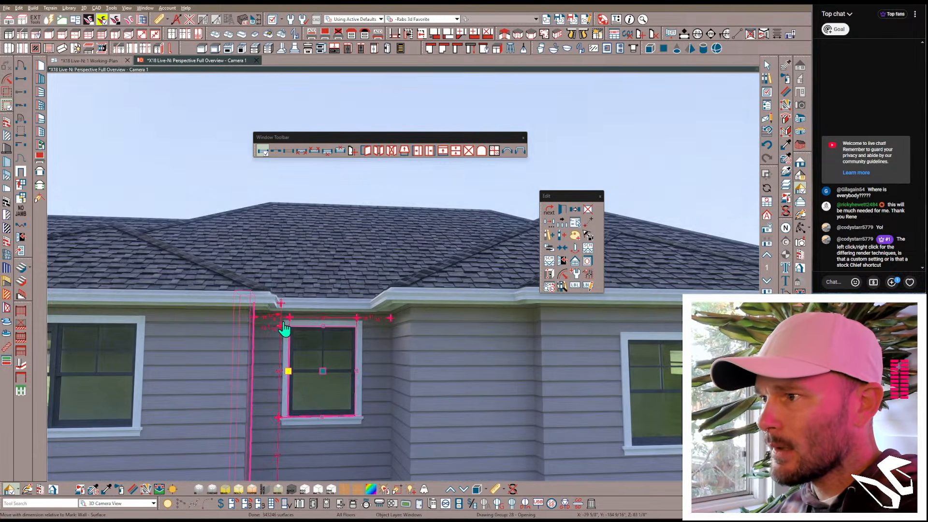
click(281, 310)
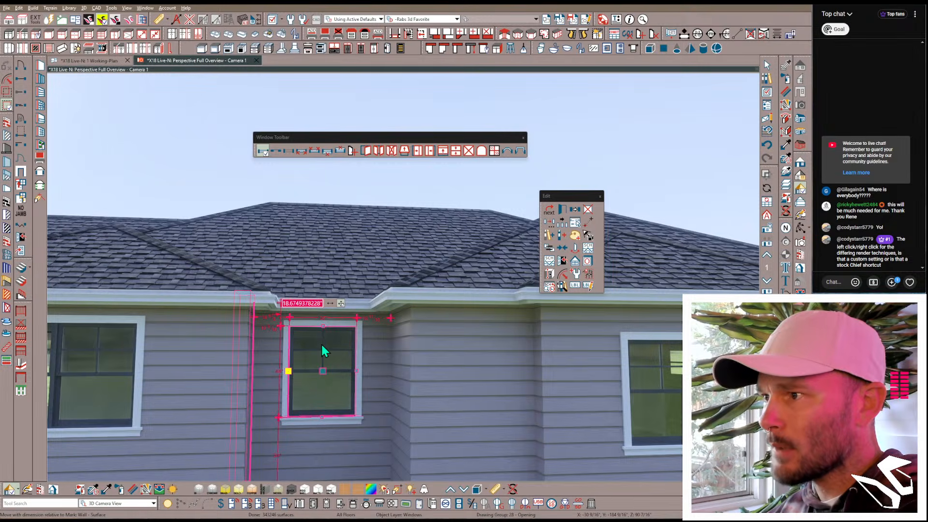
middle_drag(321, 343, 202, 330)
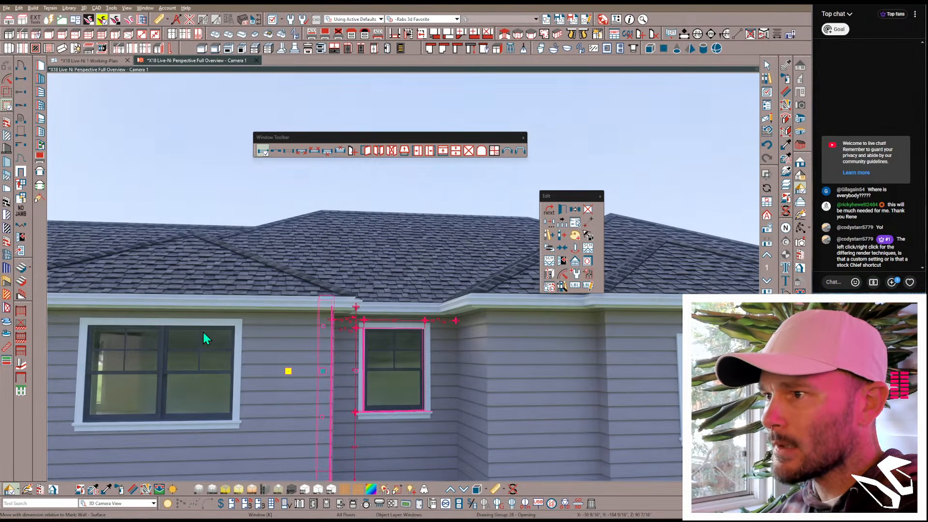
click(272, 342)
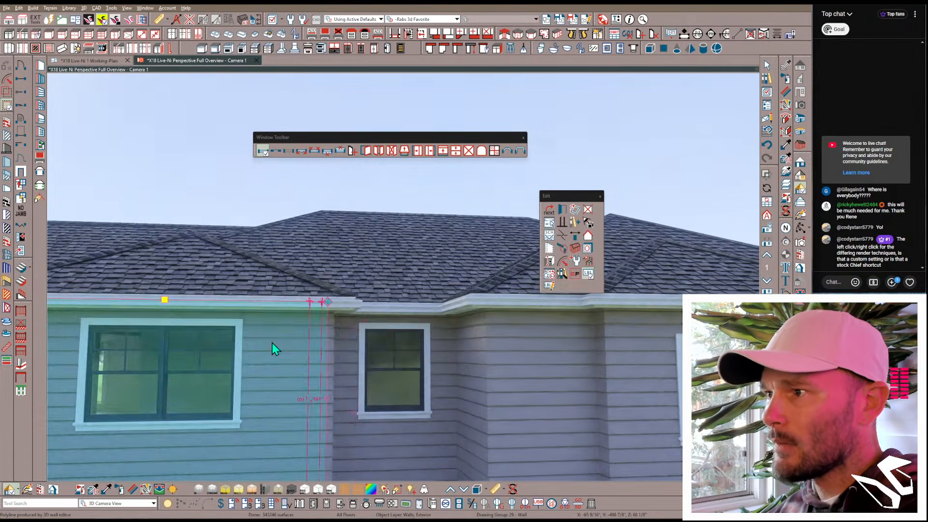
middle_drag(272, 343, 169, 346)
click(427, 381)
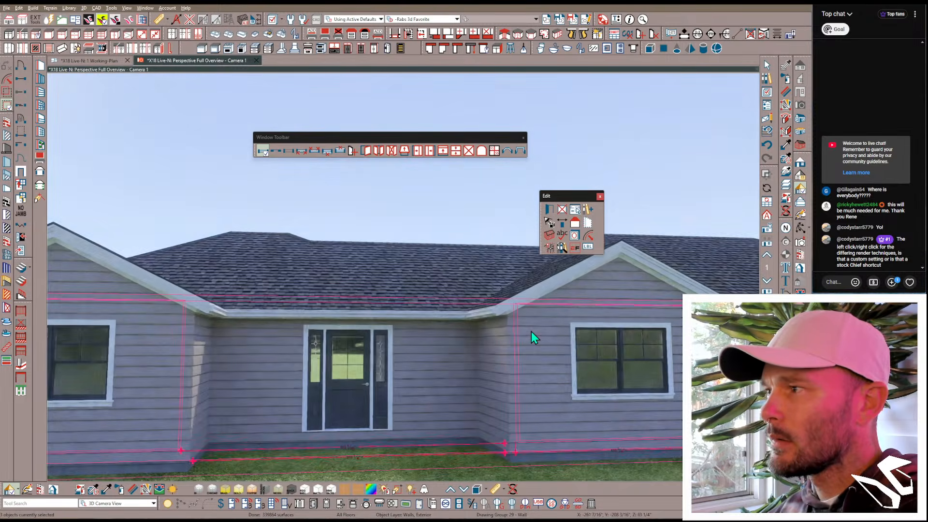
middle_drag(532, 331, 443, 326)
click(424, 346)
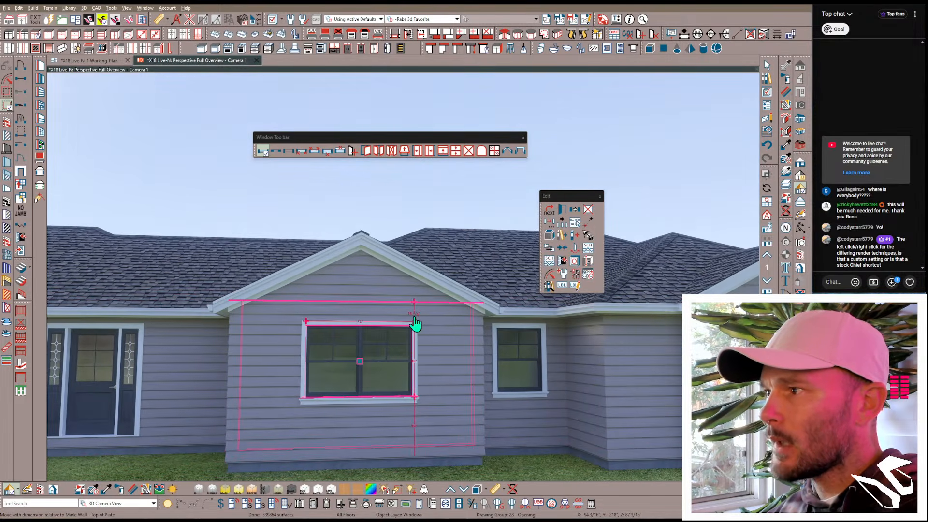
Step: Set the distance from the wall's top plate to the farthest front projection's mulled window to 16 3/8 inches
middle_drag(591, 357, 391, 357)
click(577, 340)
middle_drag(586, 339, 555, 337)
click(594, 324)
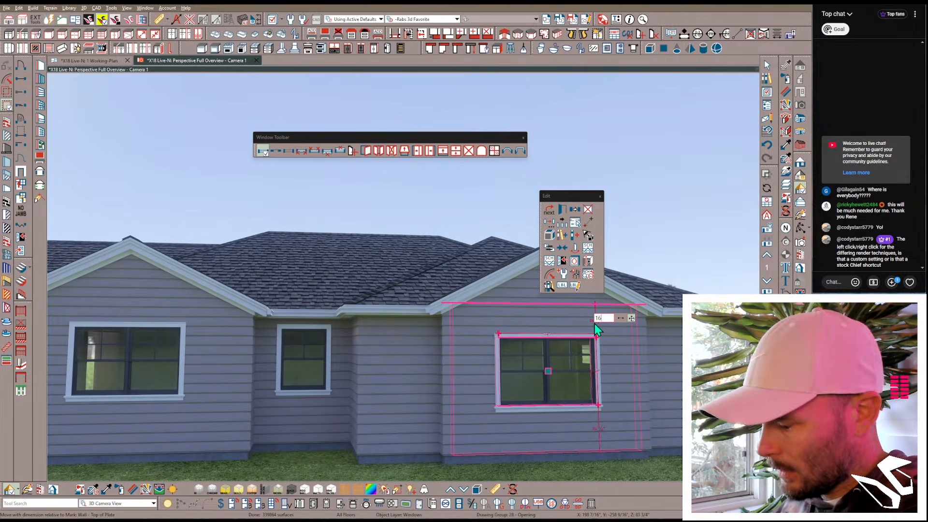
text(16 3/8)
key(Return)
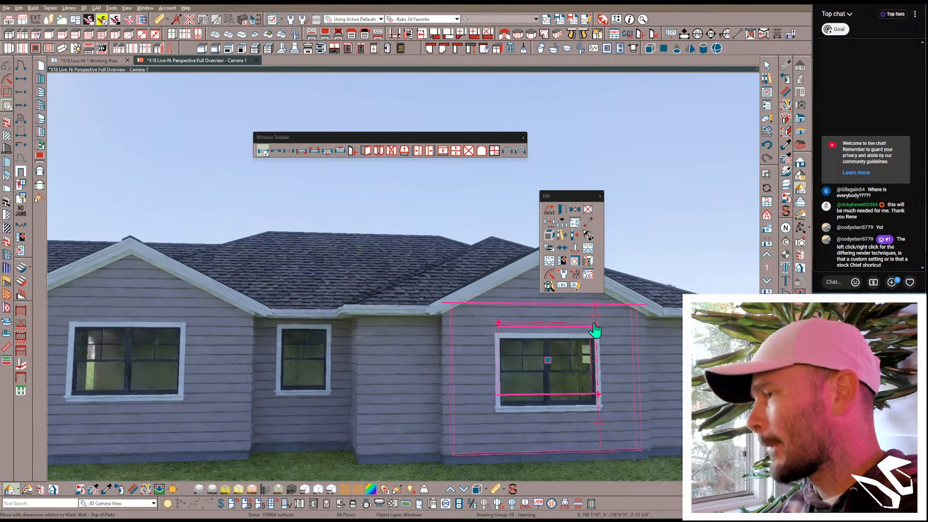
Step: Place a single default window on the blank projecting wall at the end of the house
click(664, 187)
middle_drag(662, 183, 362, 321)
scroll(585, 250, down, 3)
middle_click(326, 338)
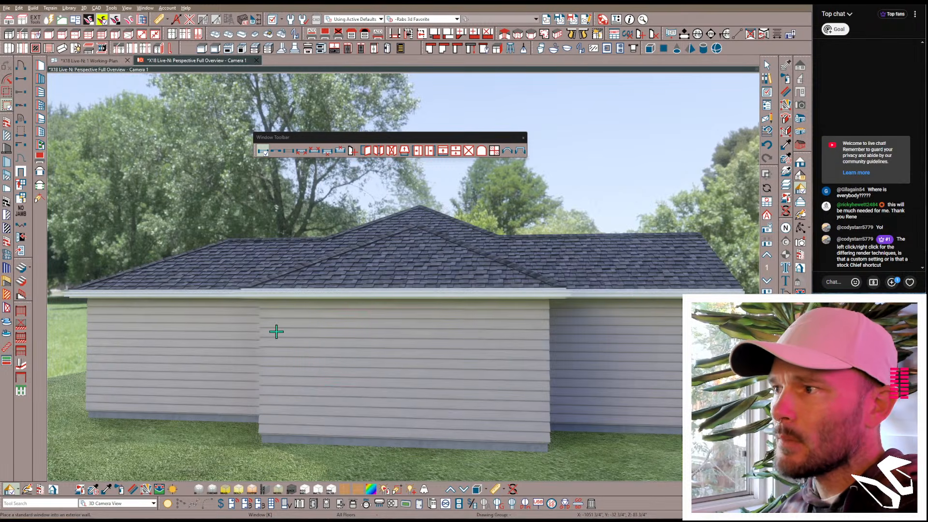
click(346, 339)
middle_drag(345, 340, 503, 324)
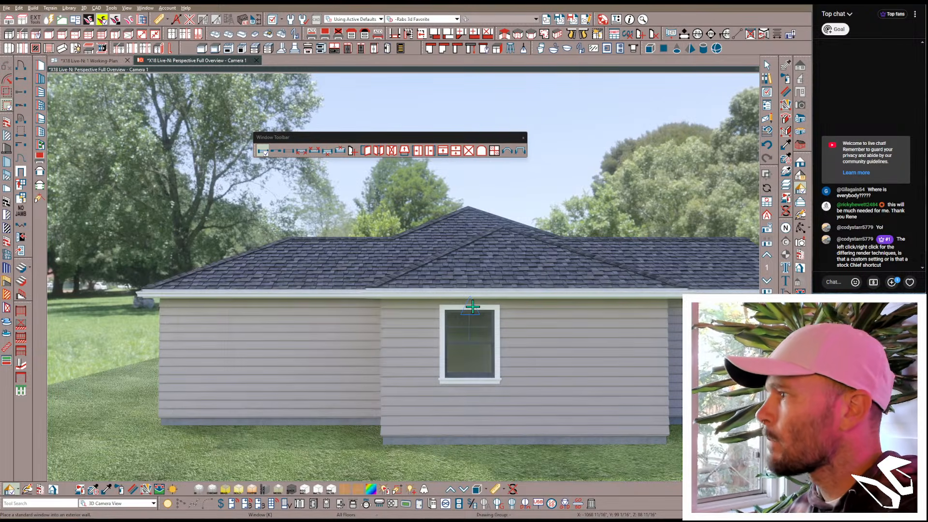
middle_drag(508, 325, 540, 351)
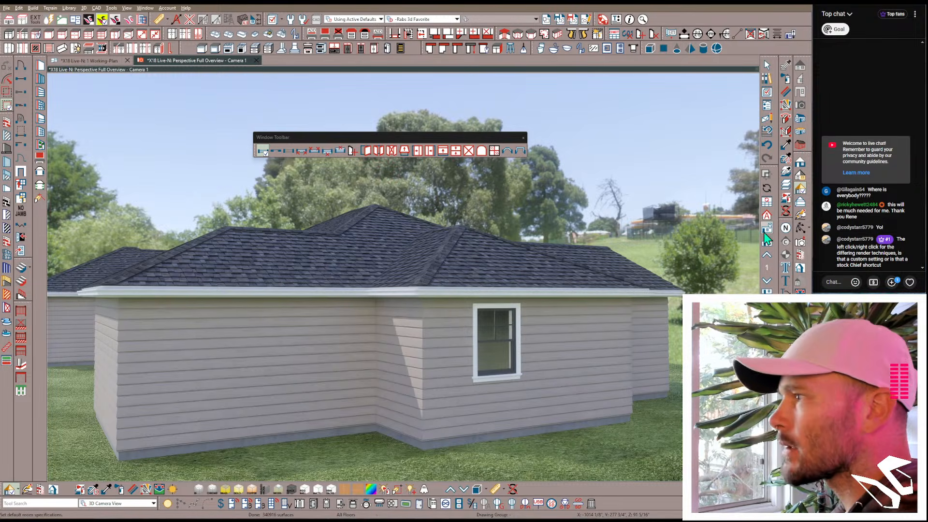
Step: Review the Full Camera defaults for rendering technique, shadows and lighting, leaving them as they are
click(292, 20)
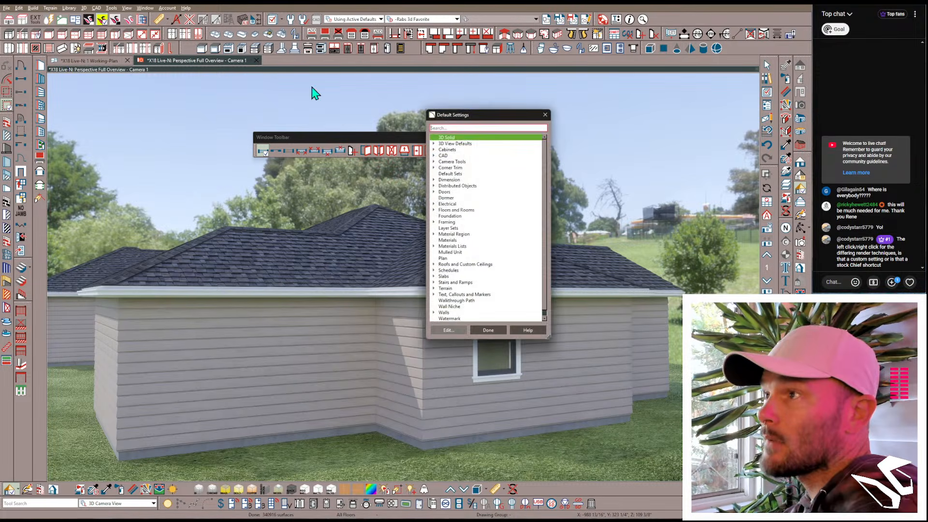
click(434, 144)
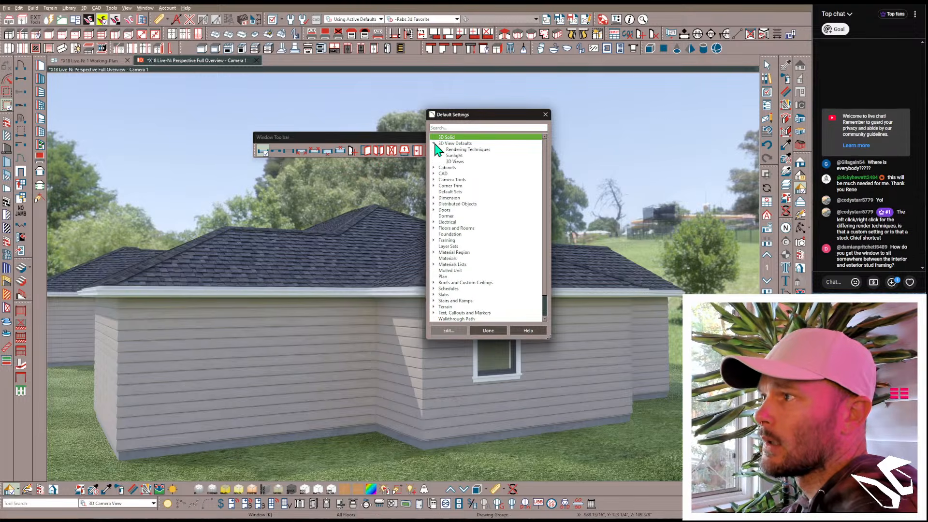
click(435, 144)
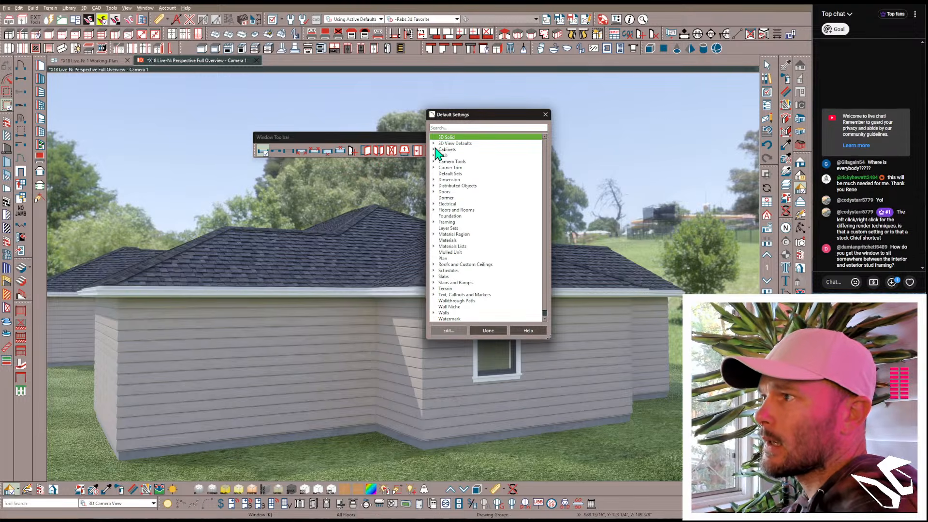
click(434, 162)
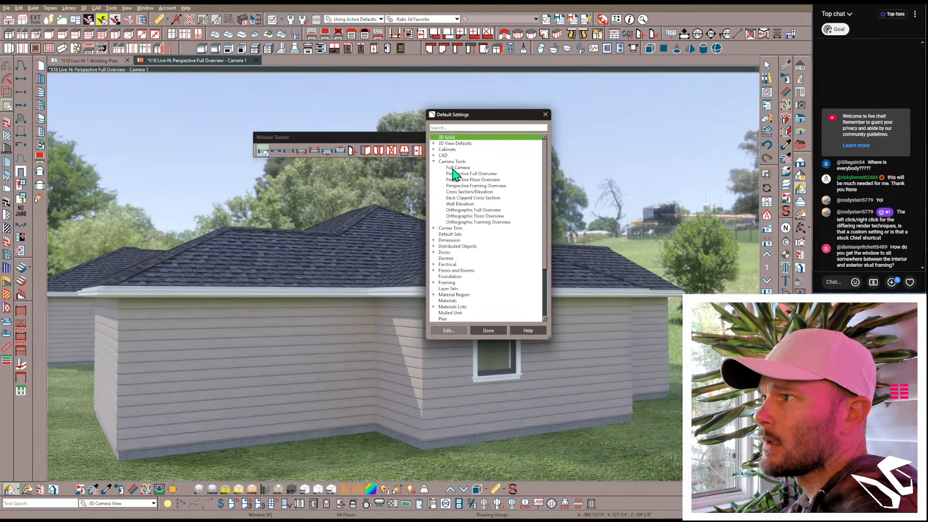
click(455, 168)
double_click(455, 169)
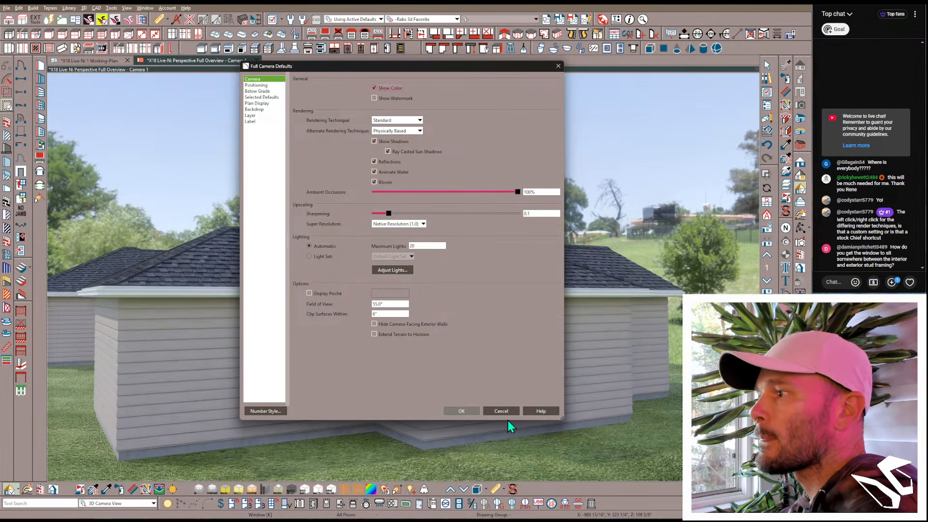
click(505, 413)
click(497, 327)
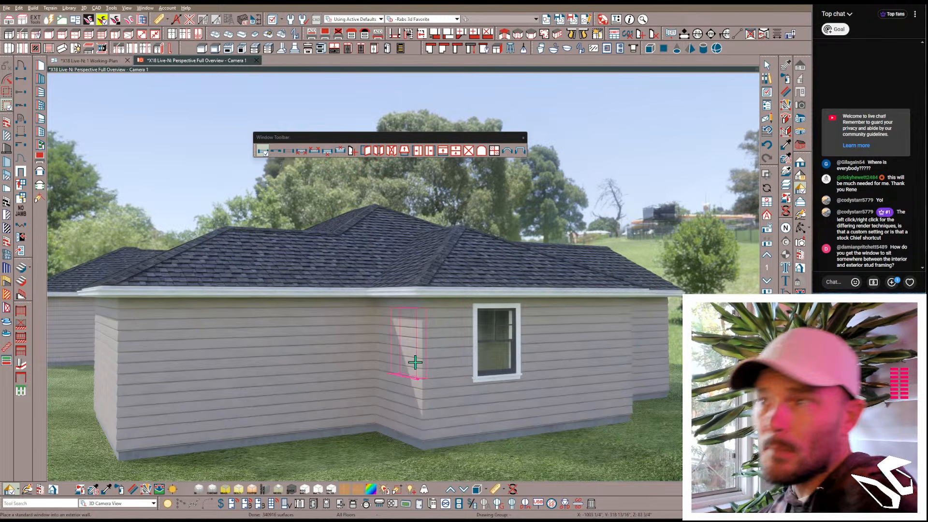
Step: Place a window on the projecting rear wall beside the sliding door and stretch its side edge outward by 12 inches
middle_drag(415, 362, 271, 348)
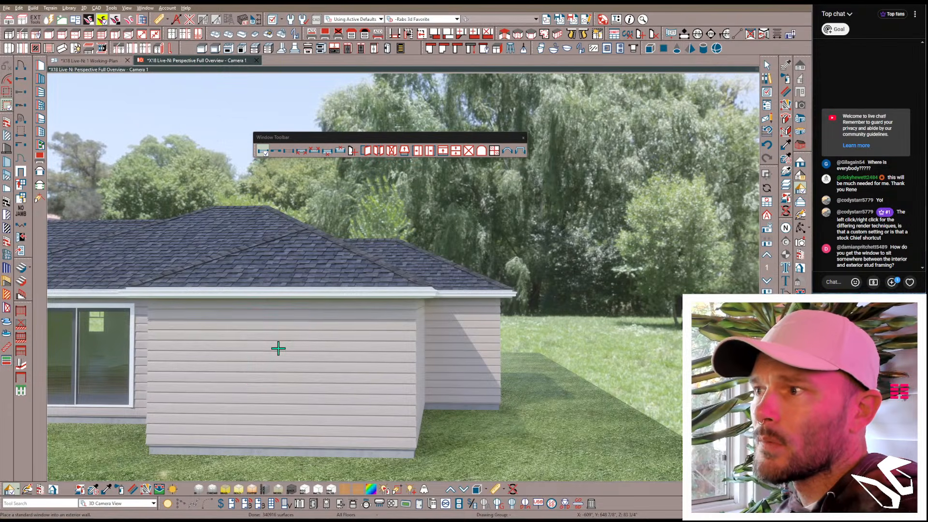
click(289, 346)
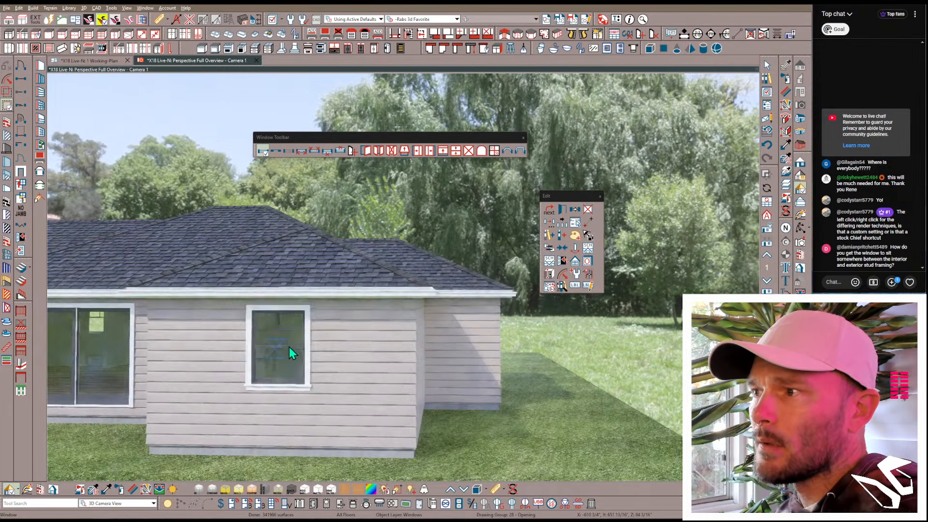
drag(305, 346, 324, 350)
key(Tab)
text(12)
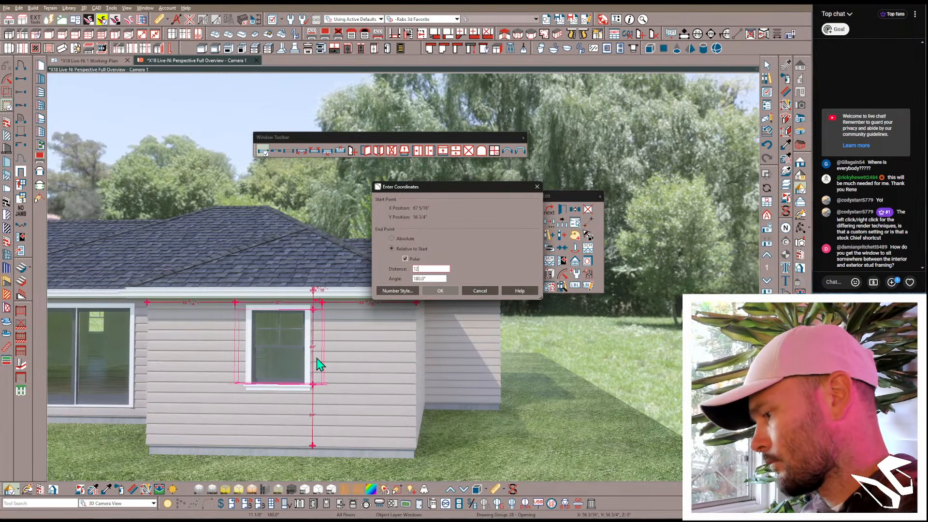
key(Return)
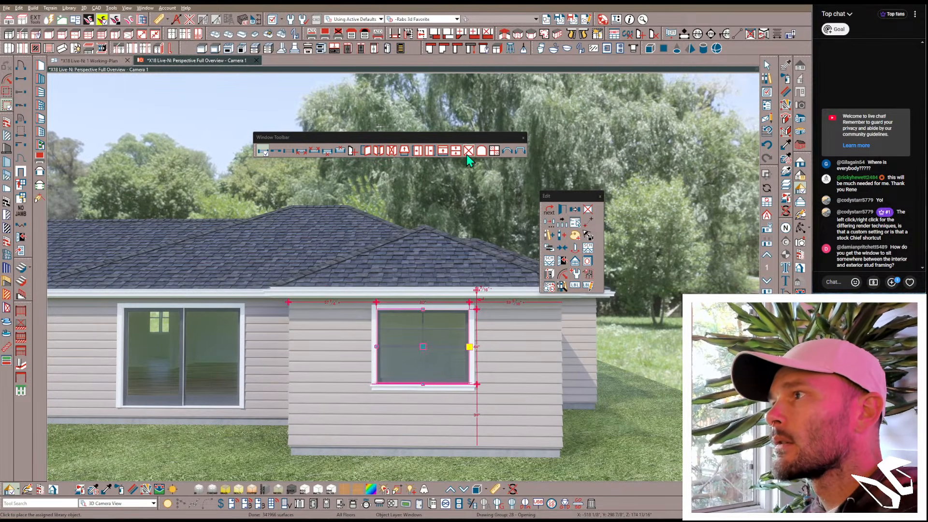
Step: Apply the casement style with two operable sides and a fixed center to the widened window on the rear projection
click(390, 152)
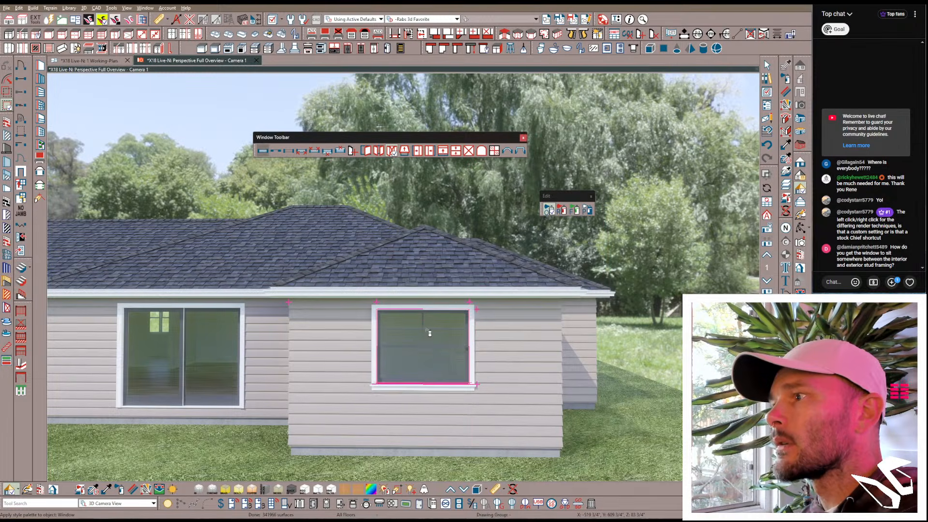
click(413, 415)
middle_drag(413, 415, 398, 411)
mouse_move(435, 340)
middle_down()
mouse_move(382, 350)
mouse_move(360, 375)
mouse_move(376, 425)
mouse_move(404, 387)
mouse_move(425, 234)
mouse_move(370, 268)
middle_up()
Step: Place a default window directly beside the rear sliding door and reflect a copy of it about the door
key(w)
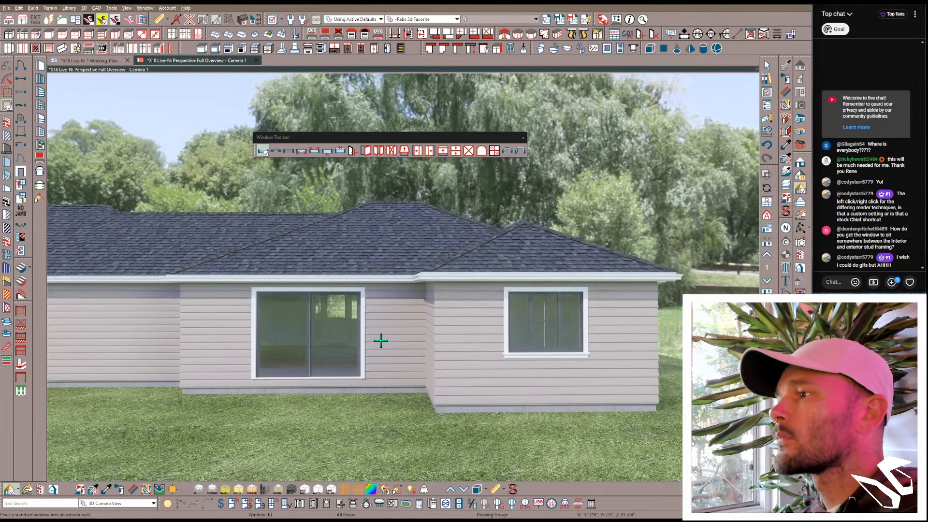
click(383, 330)
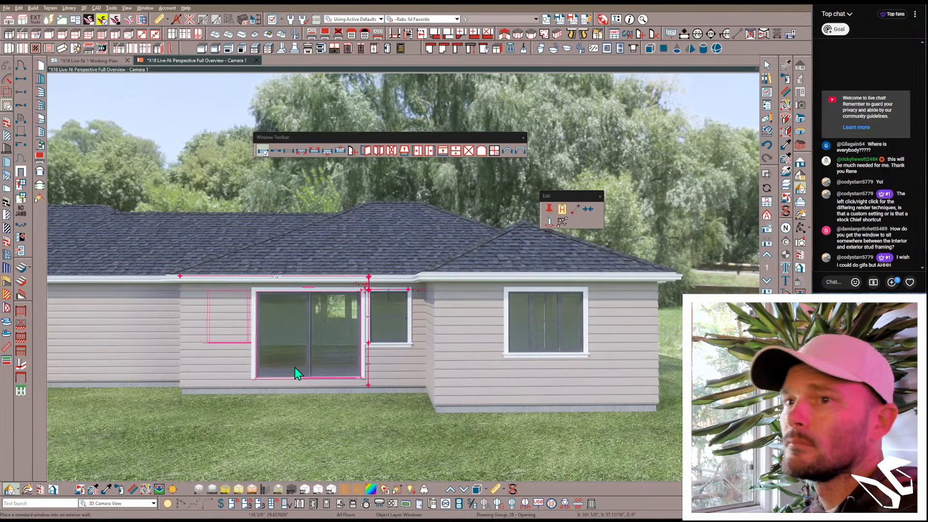
click(305, 348)
Step: Place a default window on the long recessed rear wall and widen it to roughly twice its width, away from the inside corner
key(Left)
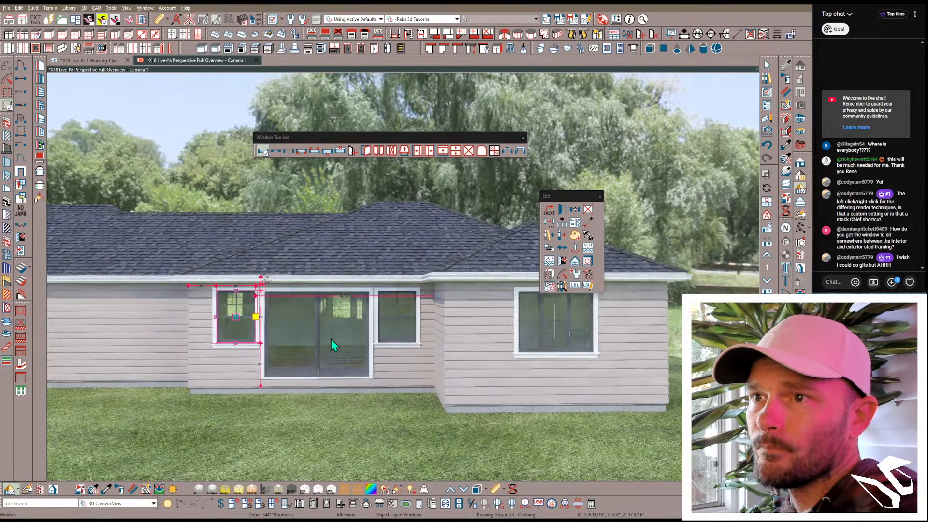
key(Up)
key(Up)
key(Up)
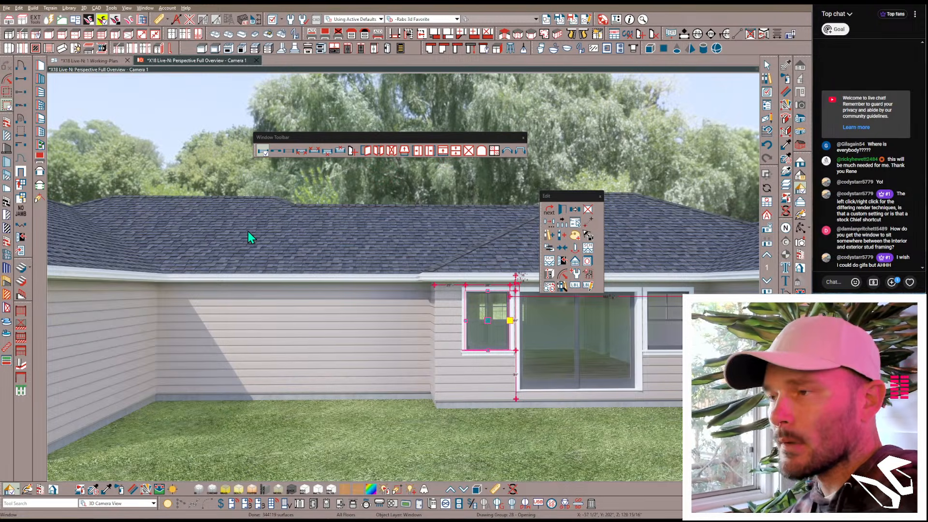
key(Escape)
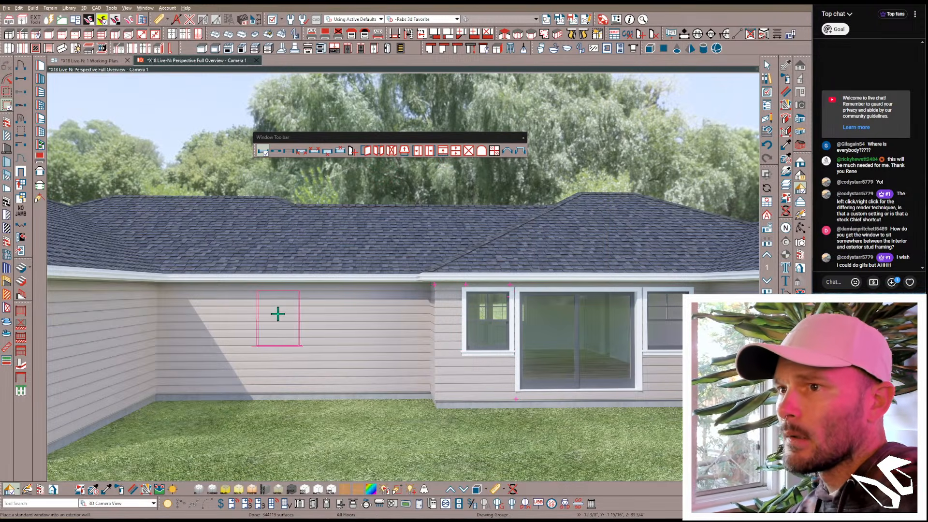
click(278, 315)
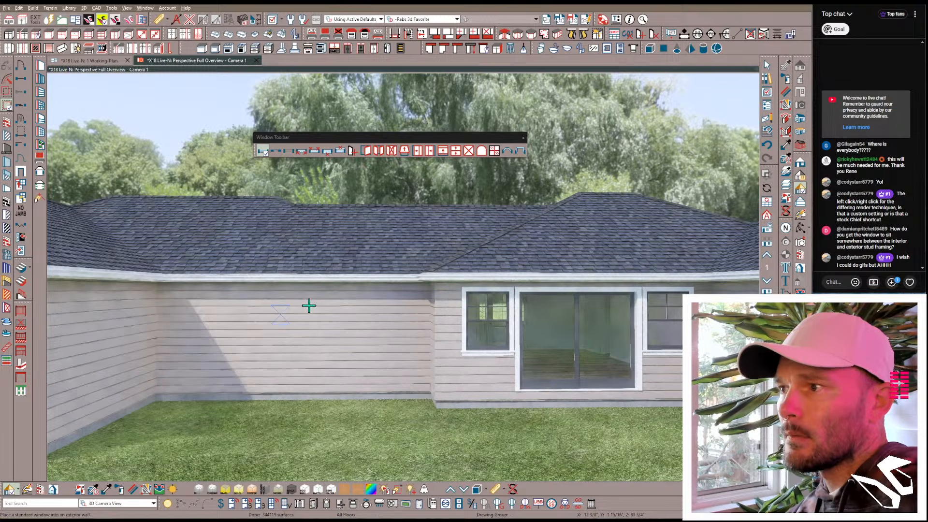
click(301, 316)
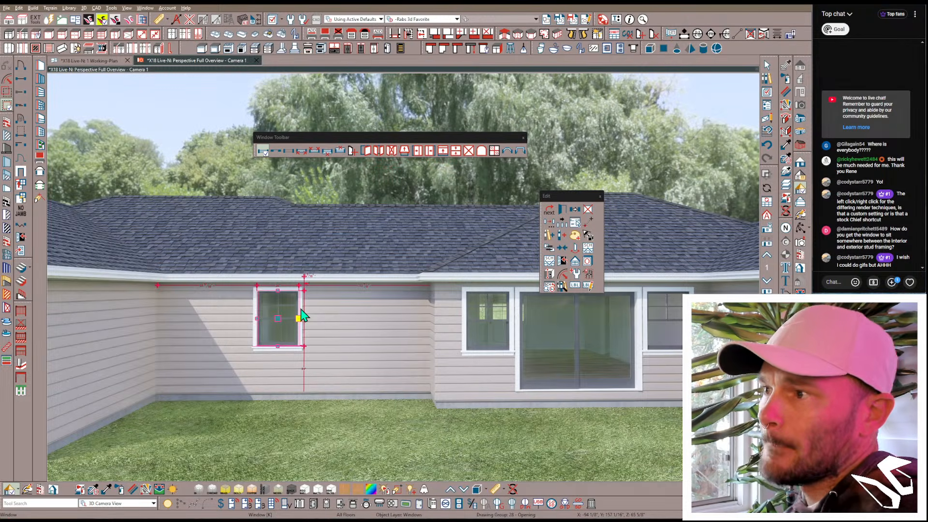
click(278, 294)
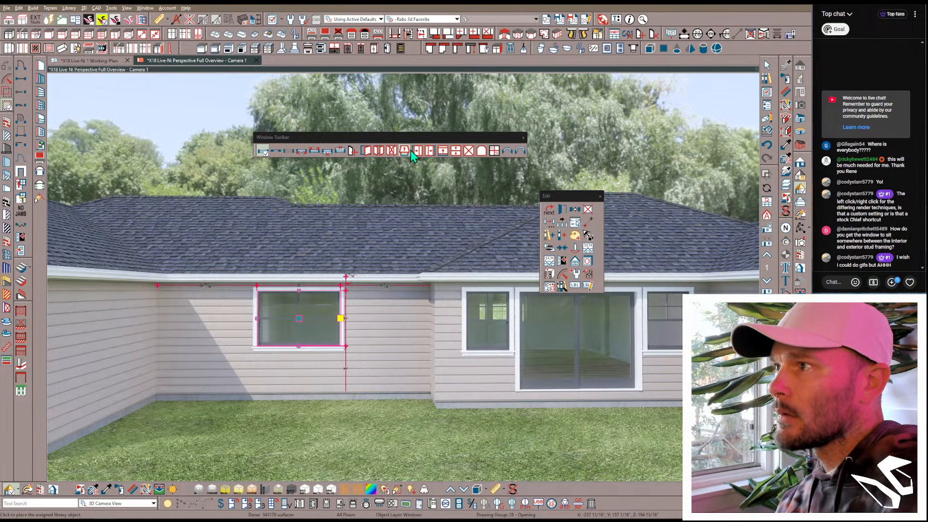
Step: Apply the triple casement window style to the widened window on the recessed rear wall
click(390, 151)
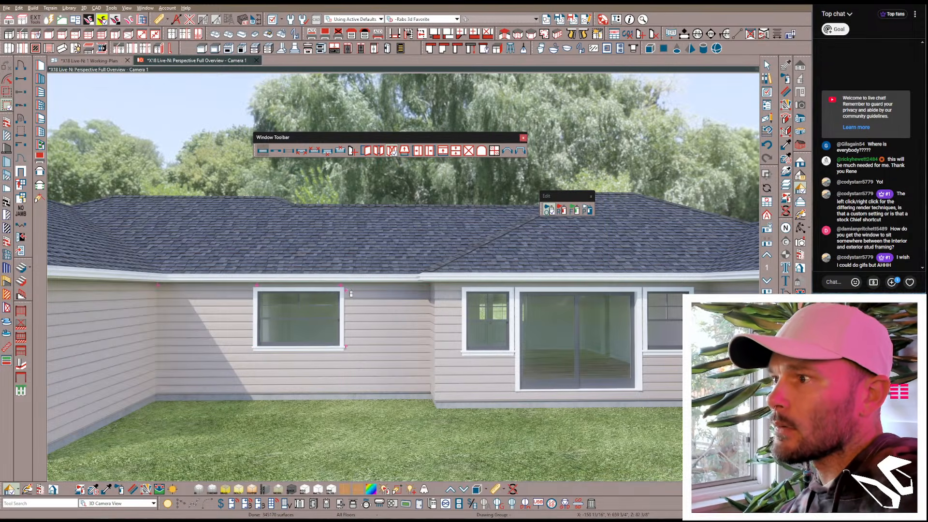
click(327, 334)
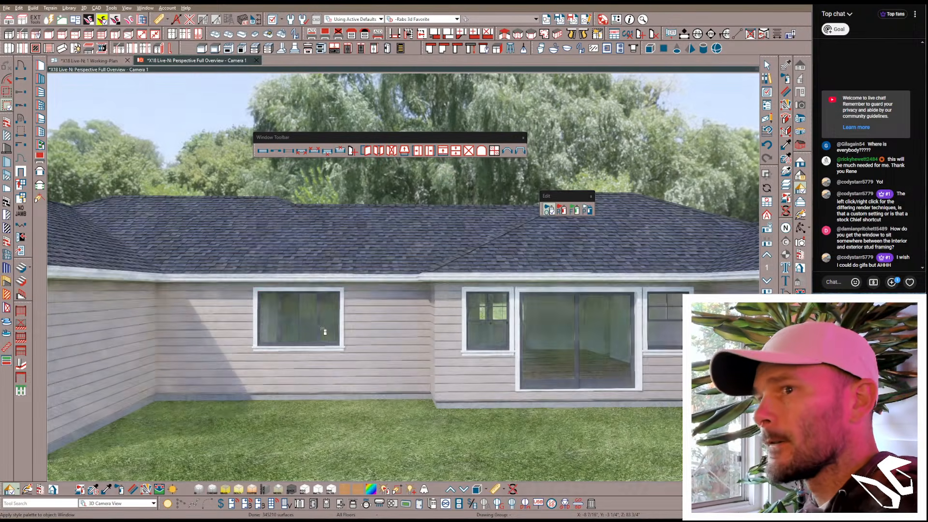
key(space)
click(317, 325)
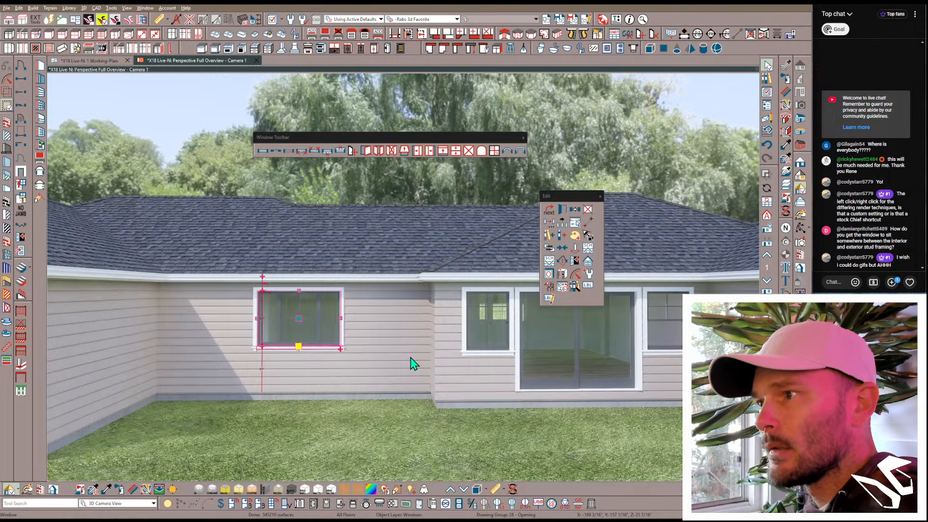
Step: Remove the lites from the casement window's center section and enable them in its sides
key(ctrl+e)
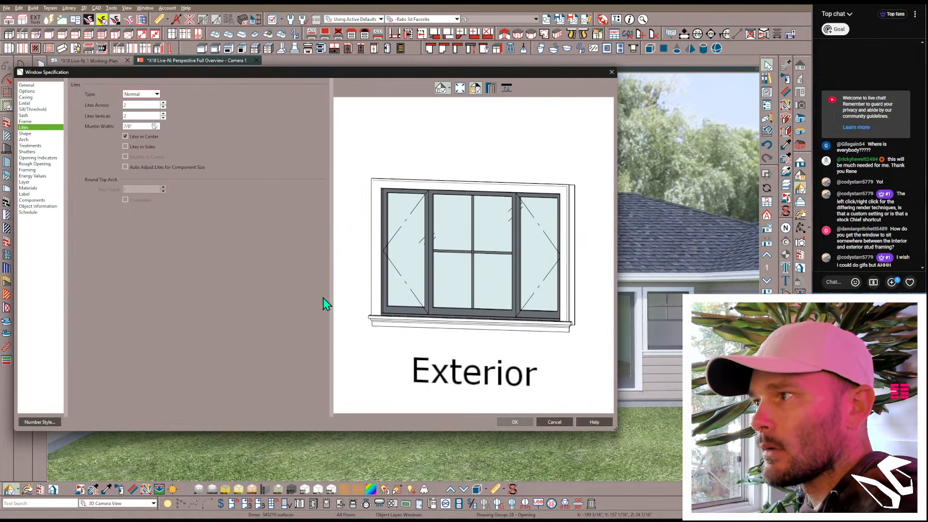
click(141, 137)
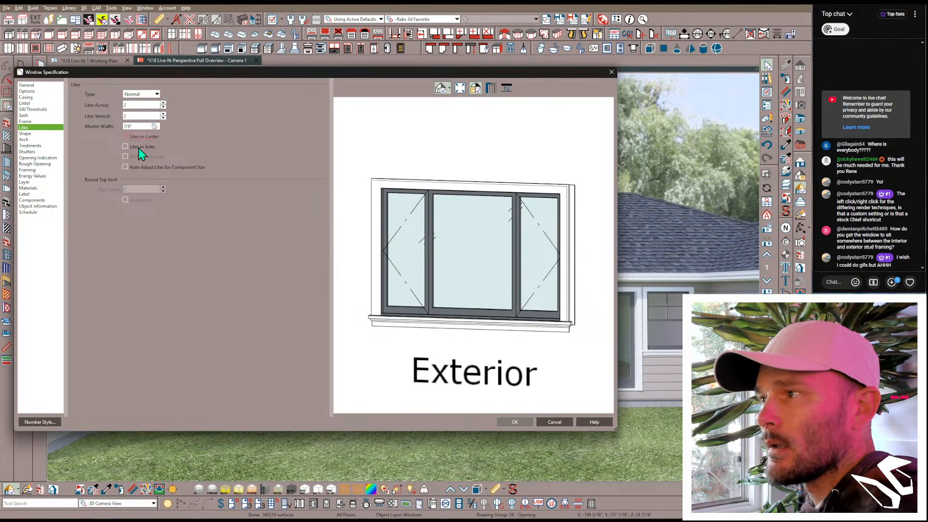
click(142, 147)
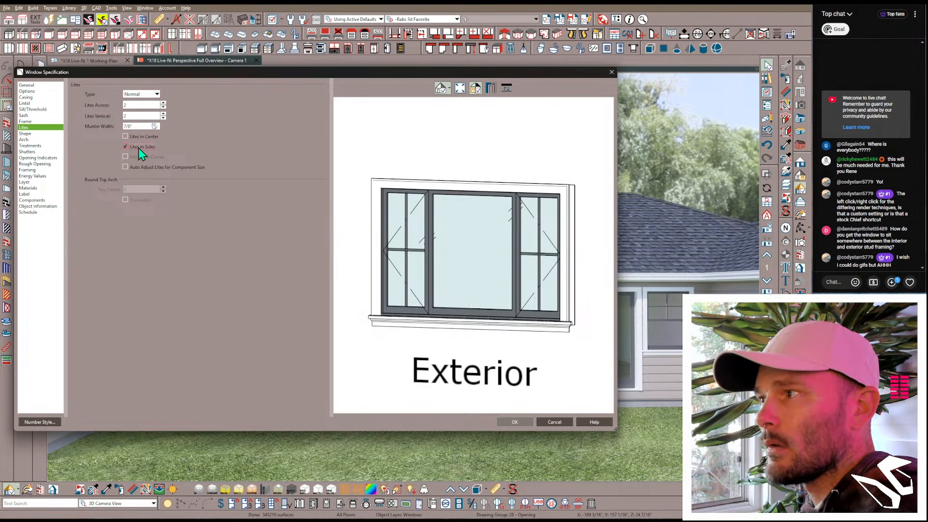
Step: Set the casement window's side component size to 12 inches and its lites across to 1
click(34, 86)
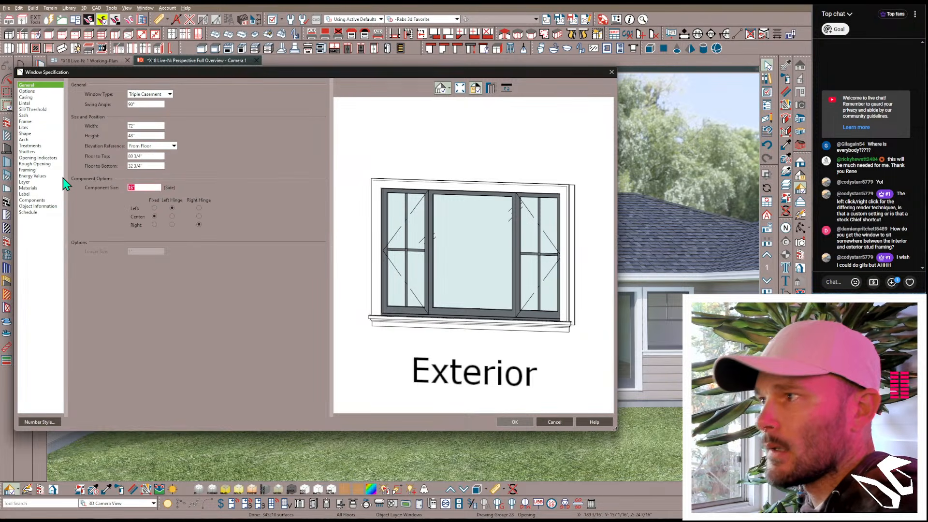
text(12)
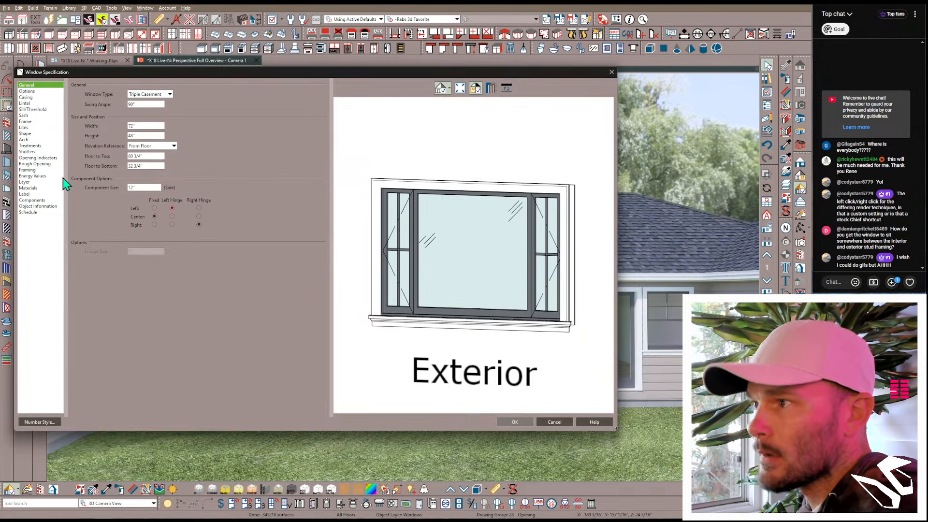
click(26, 128)
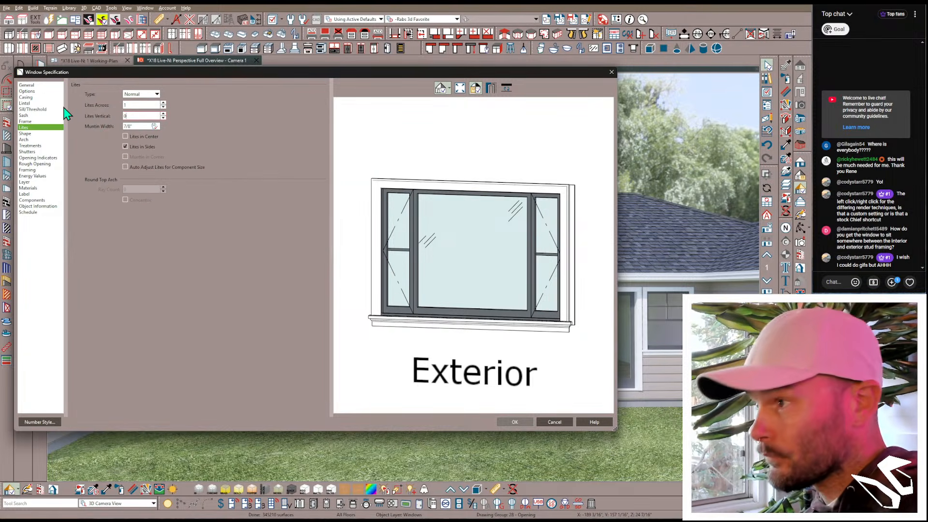
key(Return)
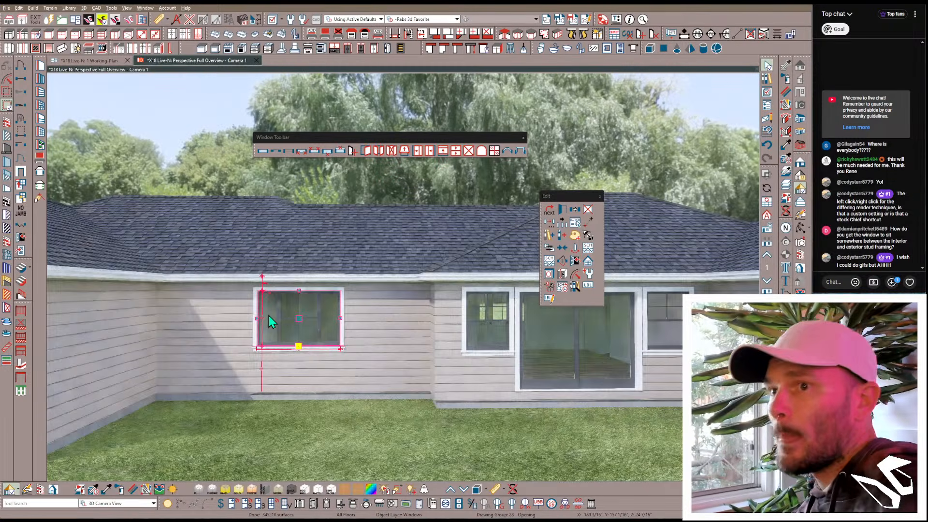
Step: Shift the casement window along the recessed rear wall, away from the inside corner and toward the sliding-door projection
scroll(278, 306, down, 4)
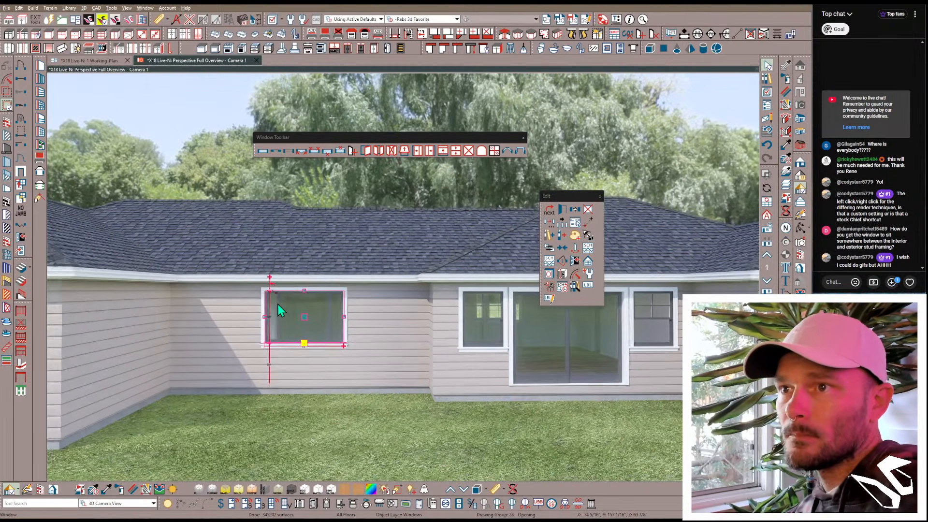
scroll(279, 307, down, 2)
middle_drag(279, 312, 381, 343)
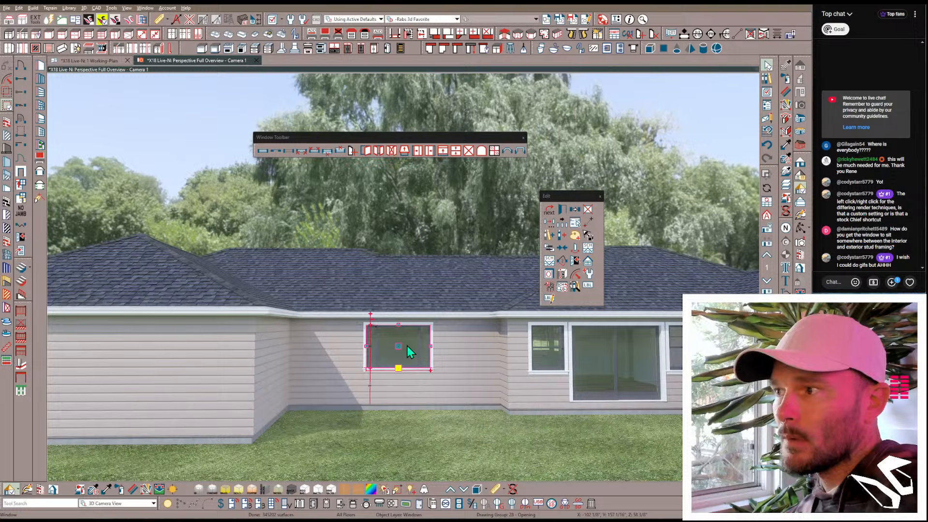
drag(401, 345, 423, 349)
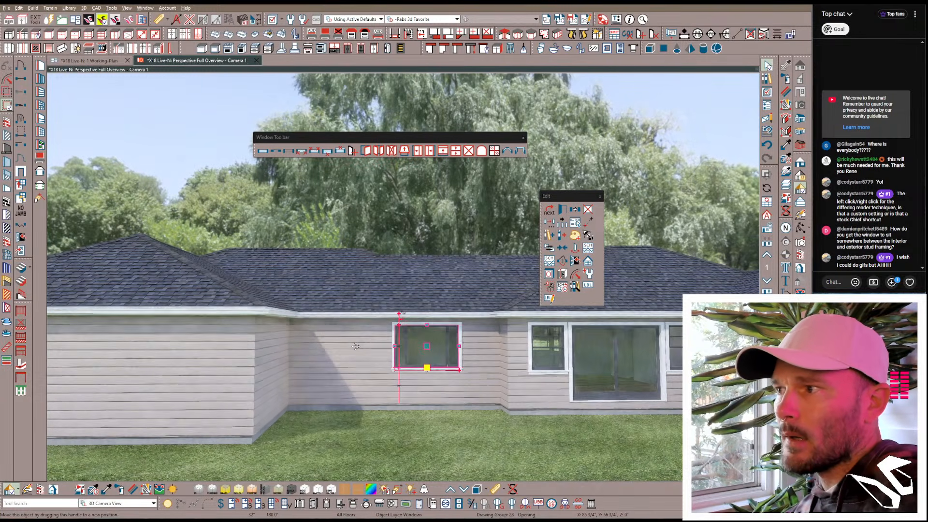
Step: Place a default window on the recessed rear wall between the inside corner and the casement window
key(w)
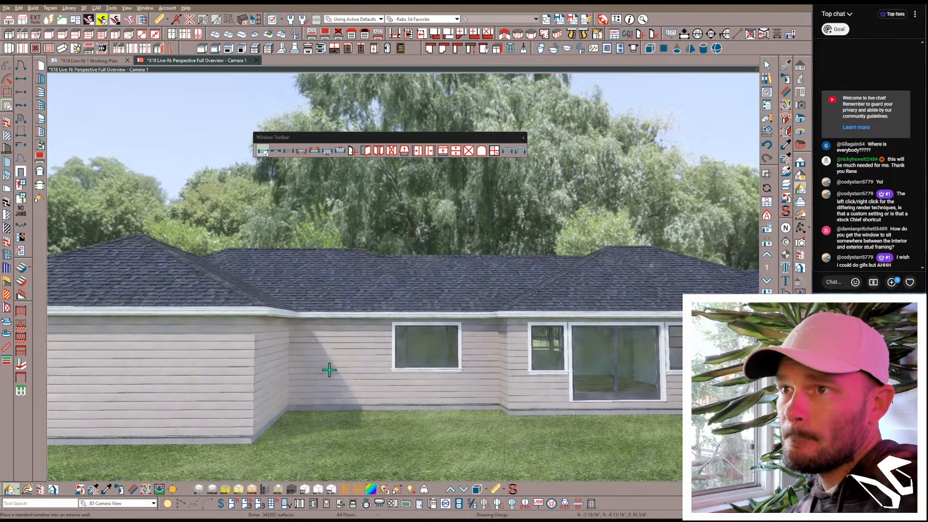
click(329, 369)
middle_drag(329, 369, 325, 352)
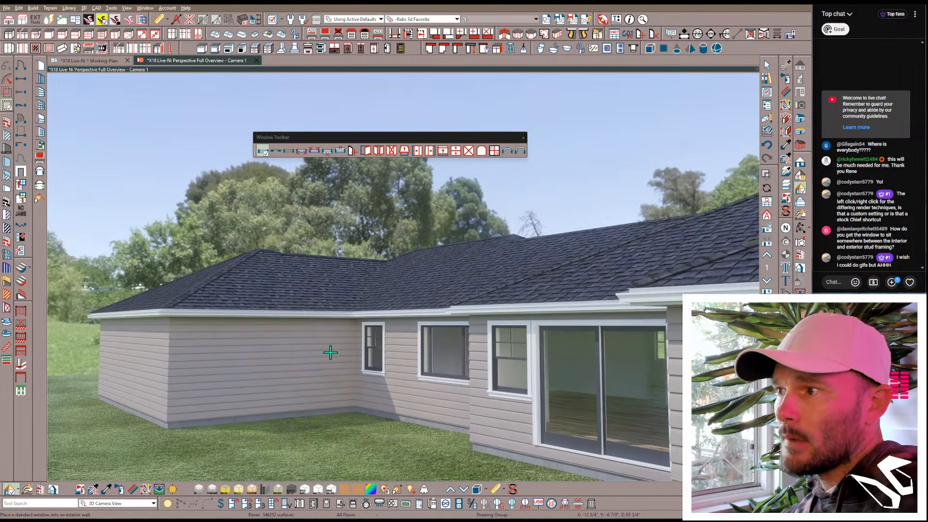
Step: Add two default windows on the projecting wing's side wall, one near the inside corner and one near the outer corner
click(330, 352)
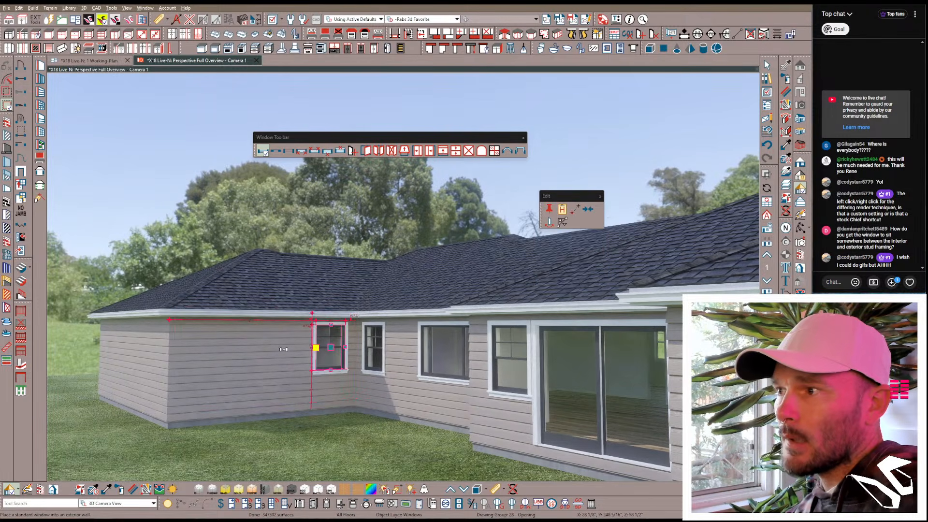
scroll(290, 348, up, 5)
scroll(348, 421, up, 3)
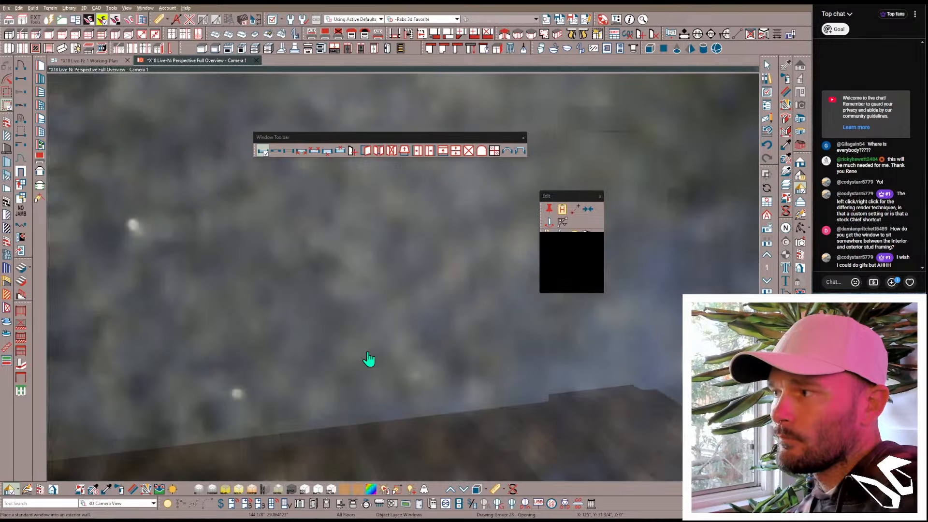
scroll(368, 352, down, 6)
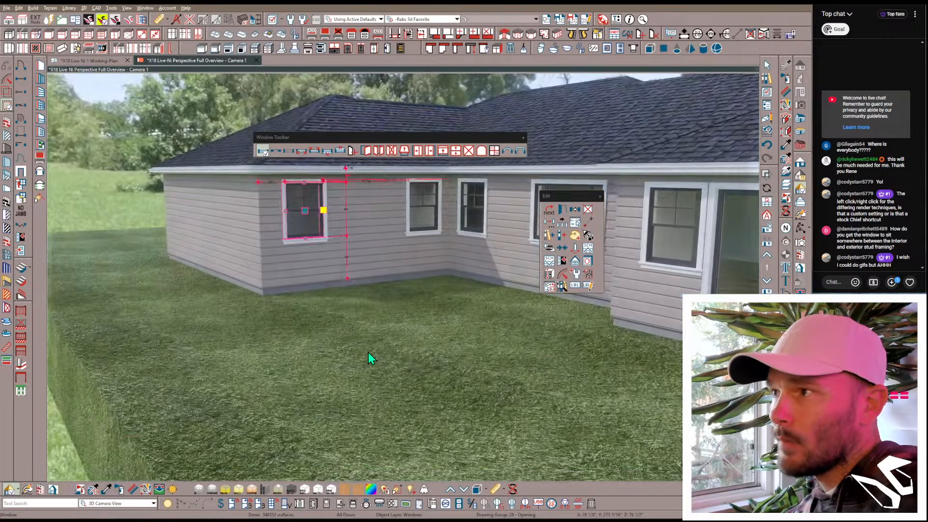
Step: Place a mulled double-hung window unit matching the front ones on the rear wall of the projecting wing
middle_drag(368, 352, 449, 325)
click(450, 300)
click(309, 285)
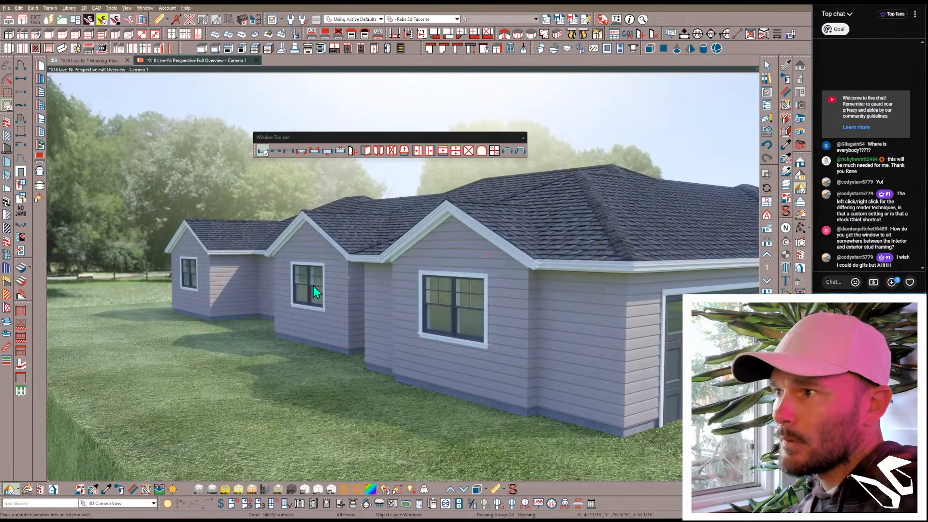
middle_drag(355, 288, 393, 304)
click(371, 233)
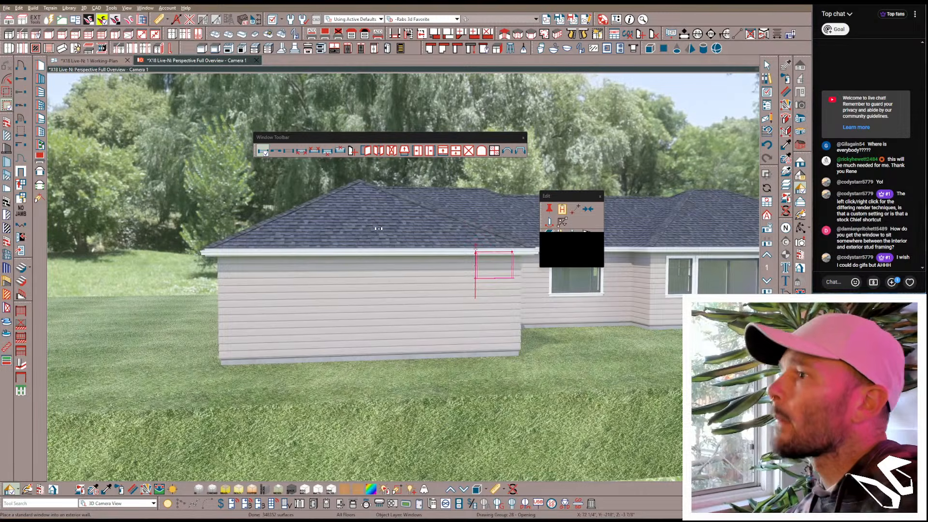
click(373, 227)
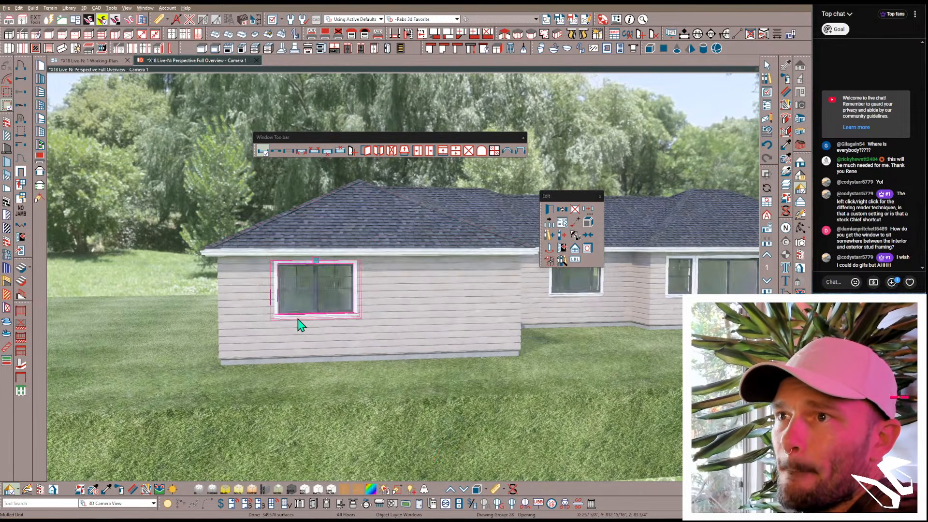
Step: Reposition the mulled window unit toward the recessed-wall end of the wing's rear wall
scroll(377, 306, up, 3)
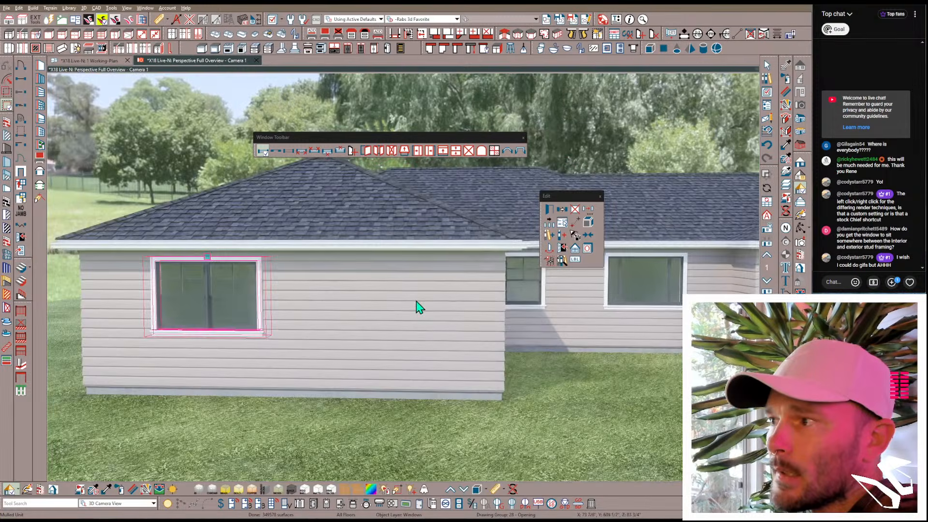
scroll(416, 319, up, 5)
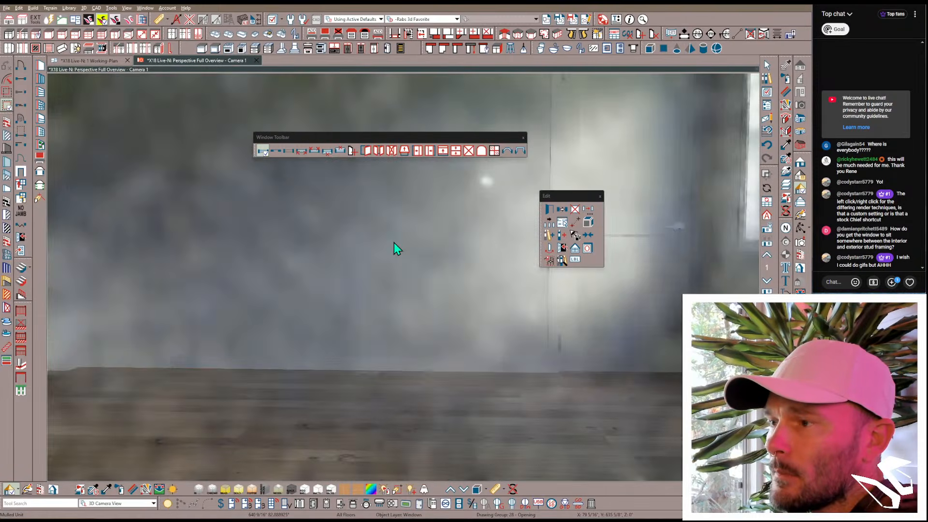
scroll(396, 249, down, 5)
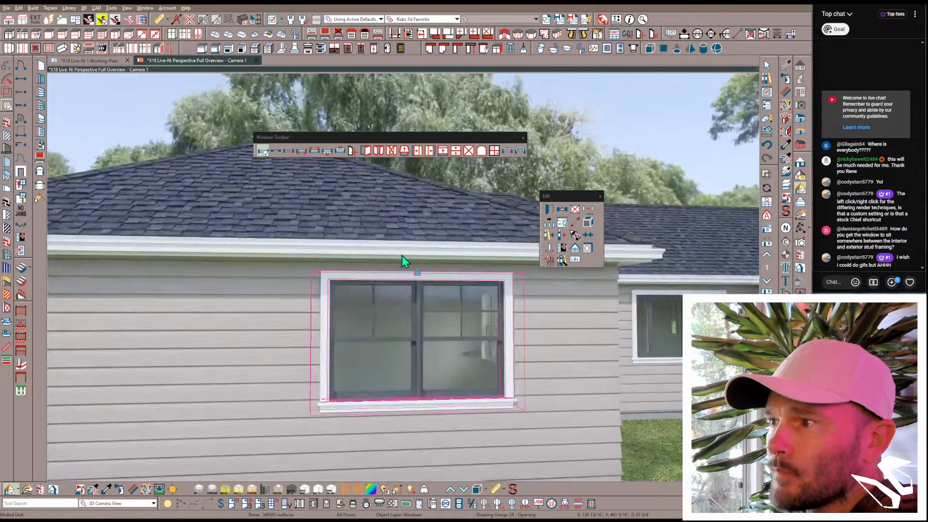
scroll(386, 333, down, 2)
middle_drag(344, 283, 295, 238)
scroll(295, 270, up, 1)
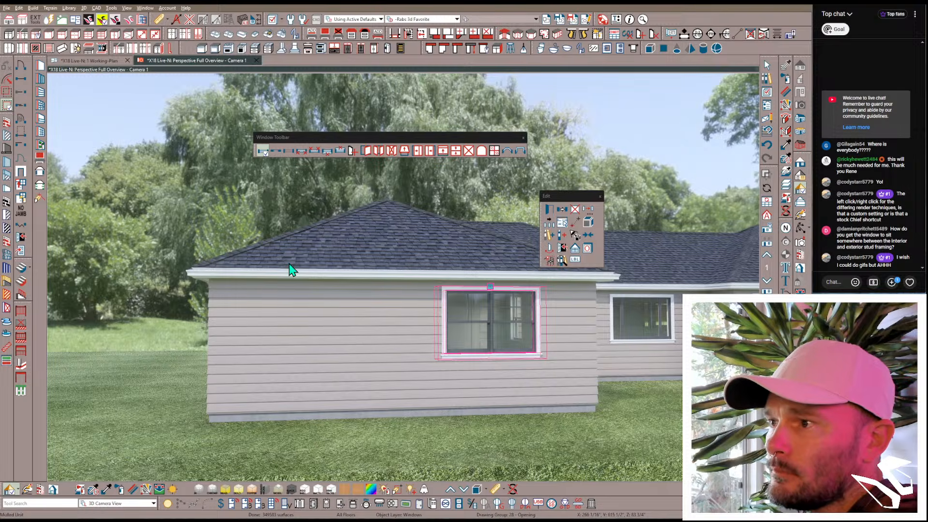
Step: Place another window near the outer end of the wing's rear wall and apply an undivided single-pane style
key(Escape)
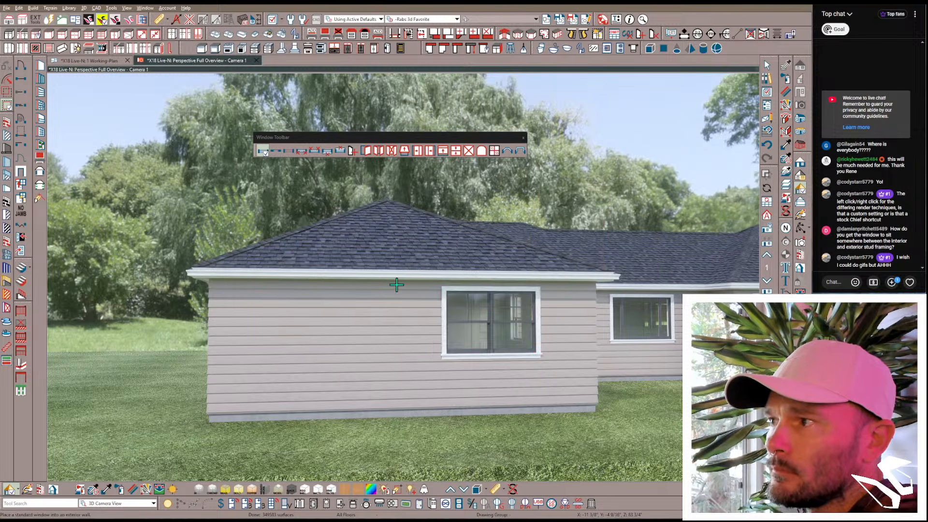
click(278, 333)
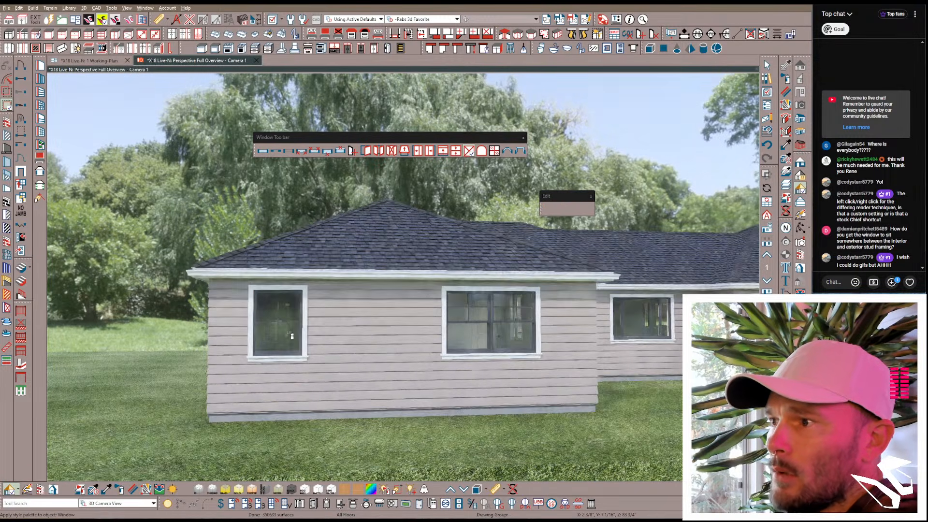
click(291, 334)
Step: Select the three projecting rear walls together and change them into gable walls
middle_drag(291, 334, 582, 228)
click(361, 398)
shift+click(294, 348)
shift+click(344, 369)
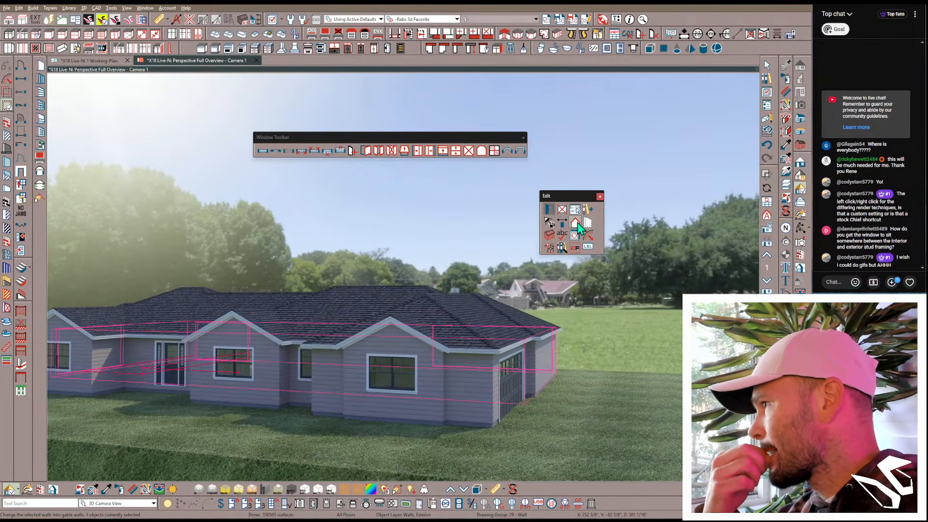
click(577, 224)
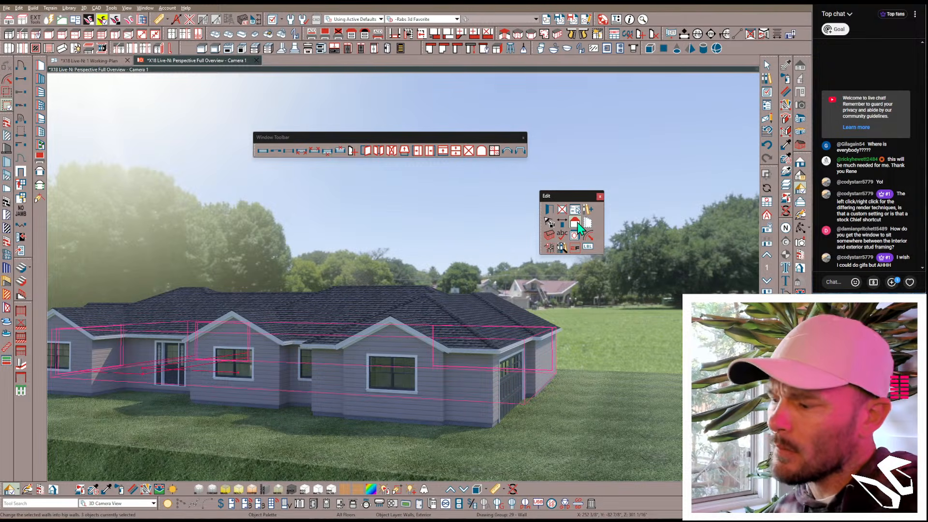
mouse_move(467, 224)
middle_down()
mouse_move(434, 289)
mouse_move(451, 289)
middle_up()
scroll(450, 289, up, 3)
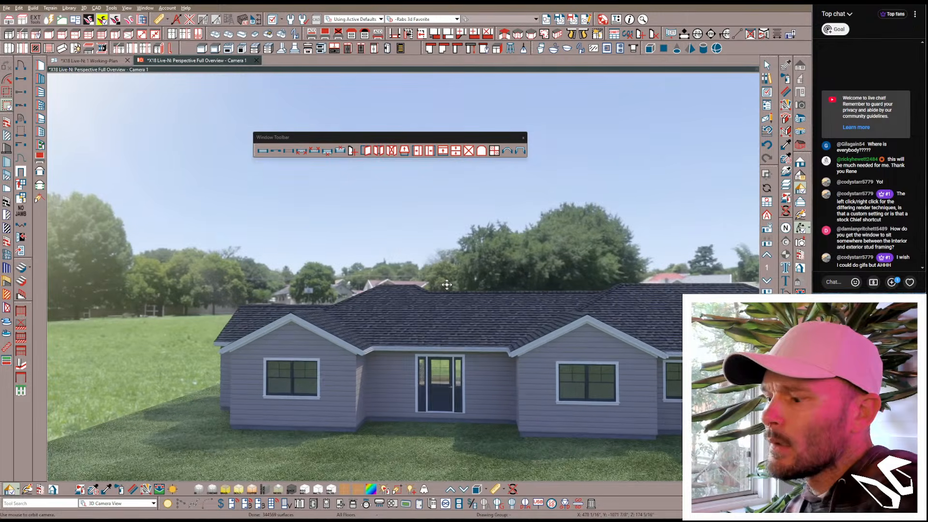
Step: Switch from the perspective overview to the 1 Working-Plan floor plan
key(m)
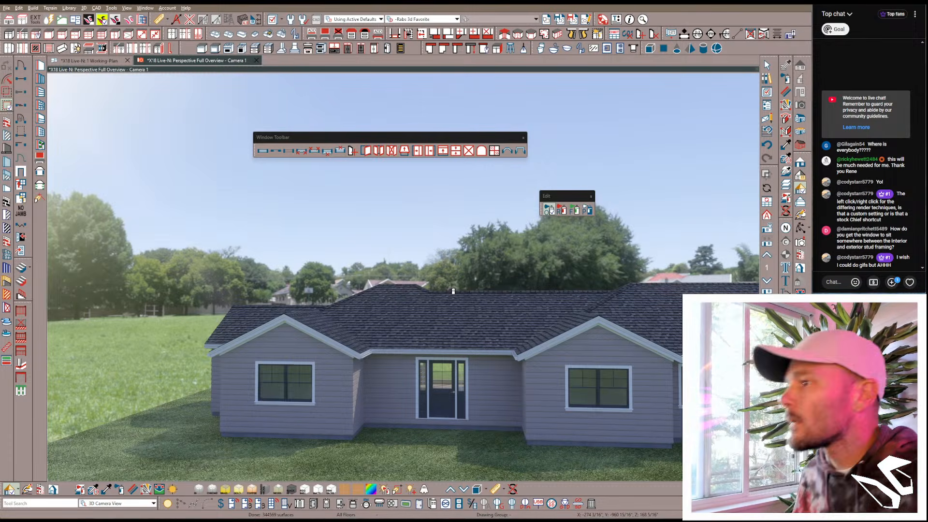
mouse_move(453, 290)
middle_down()
mouse_move(445, 282)
mouse_move(439, 311)
mouse_move(471, 380)
mouse_move(198, 238)
mouse_move(73, 188)
mouse_move(13, 140)
middle_up()
click(87, 61)
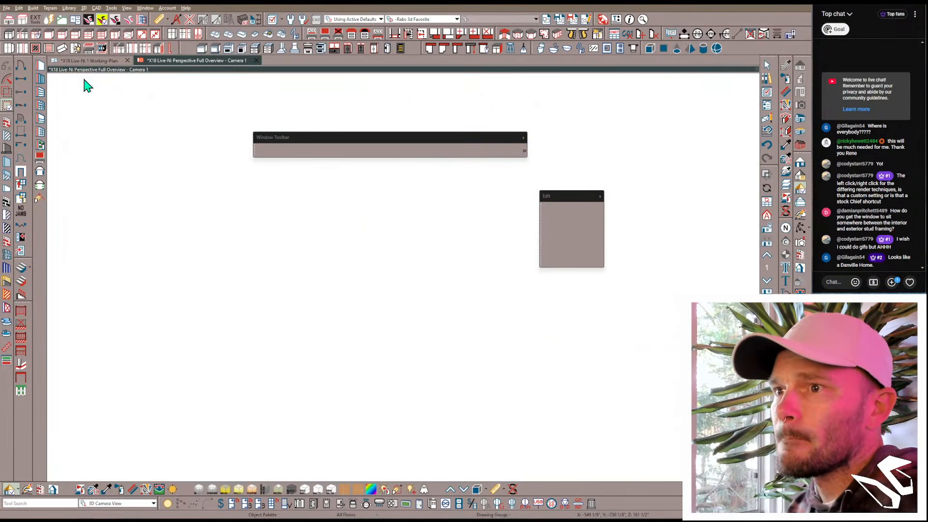
middle_drag(332, 331, 315, 274)
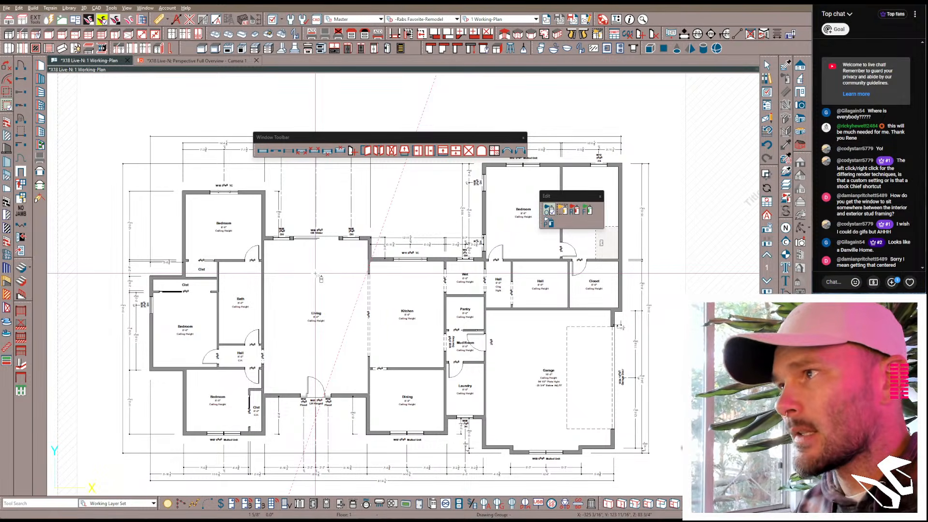
Step: Dock the floating Window Toolbar alongside the vertical toolbars
drag(341, 147, 39, 83)
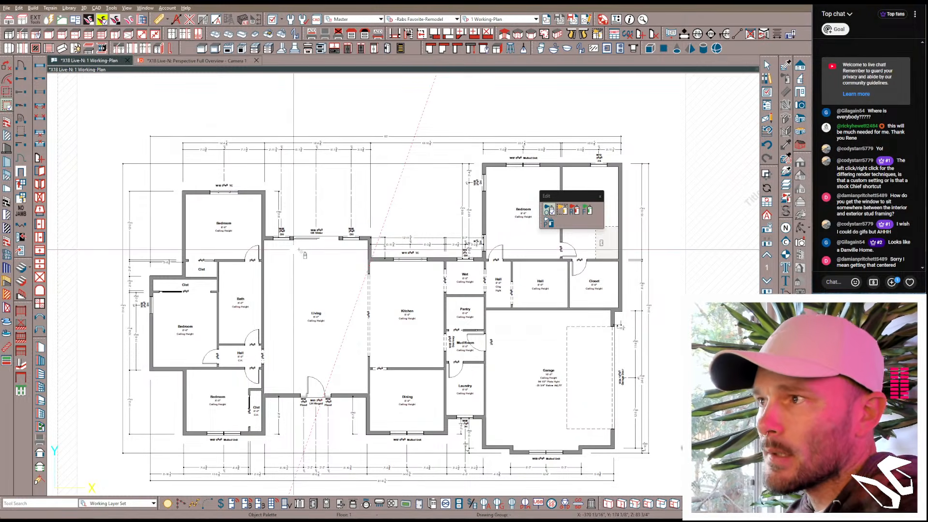
click(297, 238)
scroll(298, 238, up, 2)
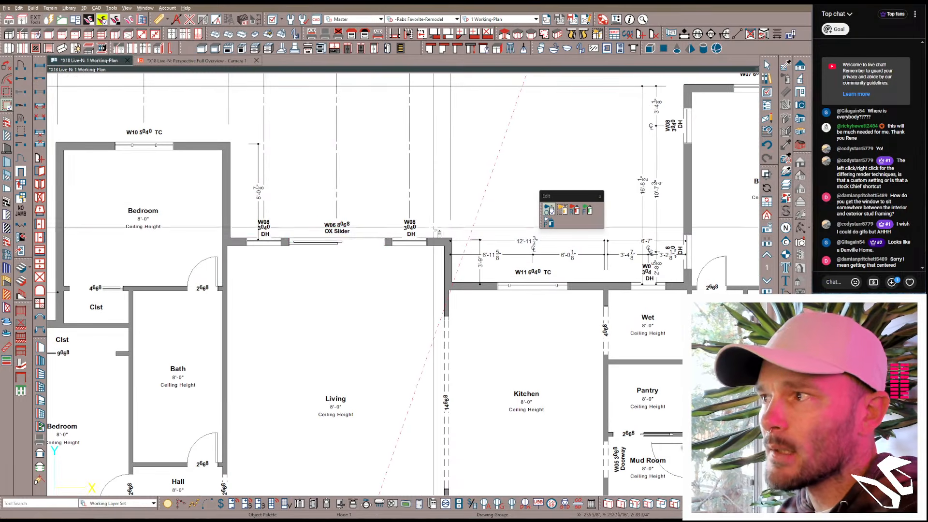
Step: Try resizing the 3040 double-hung window in the outer wall of the bedroom beside the Hall to about 2'-11" wide
scroll(532, 276, down, 2)
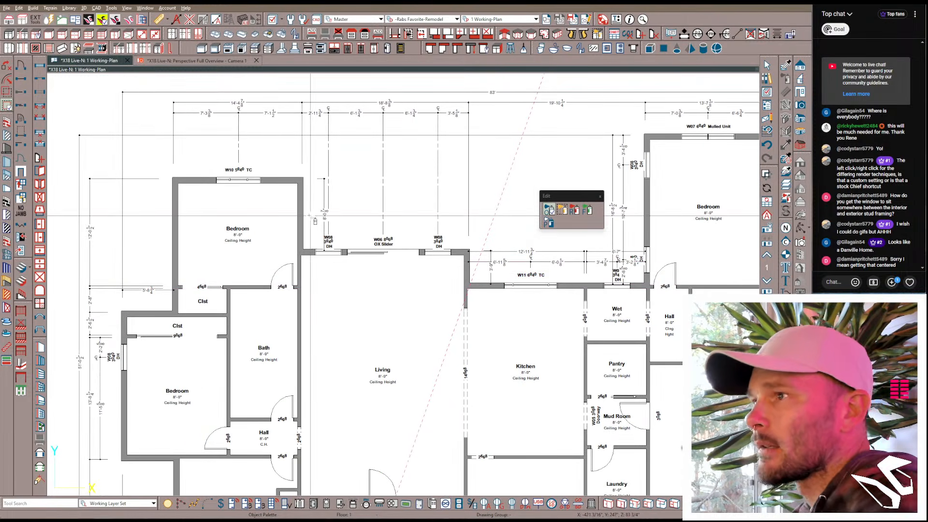
scroll(202, 455, down, 1)
middle_drag(202, 454, 301, 293)
scroll(228, 203, up, 6)
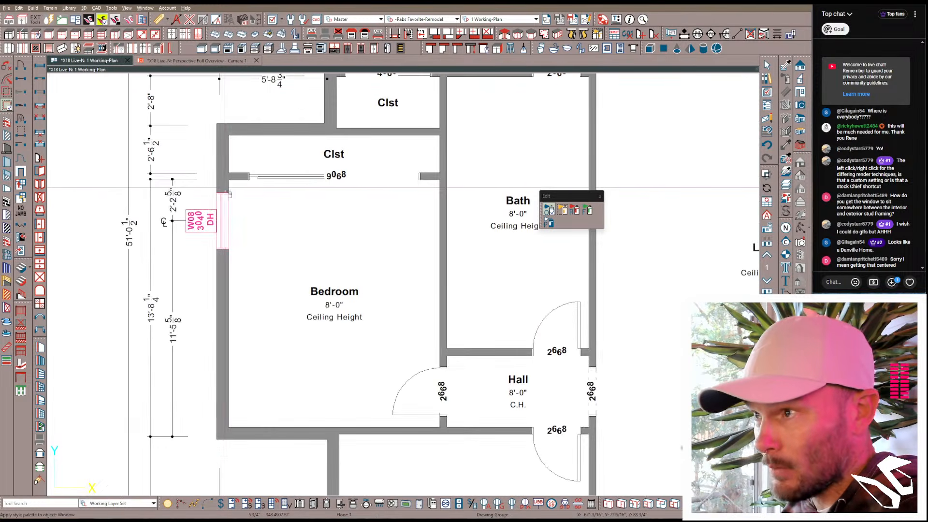
click(224, 220)
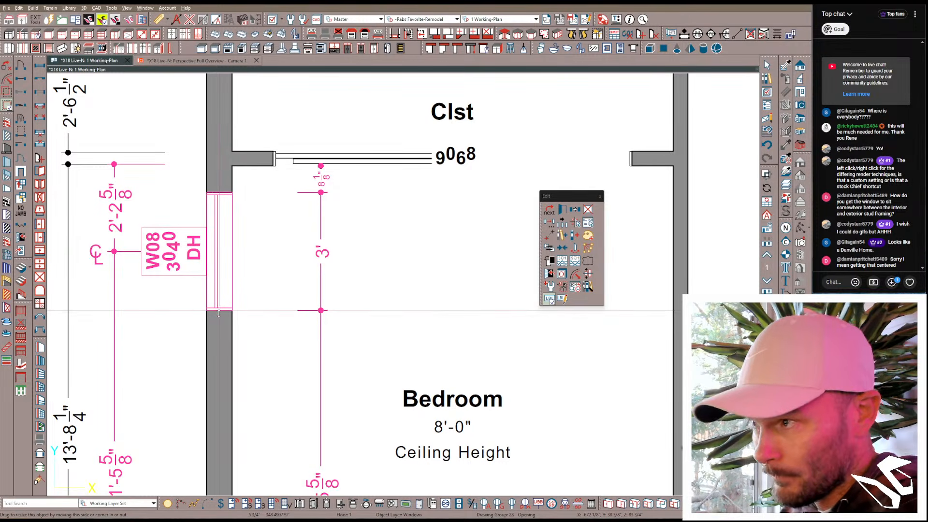
drag(219, 314, 218, 335)
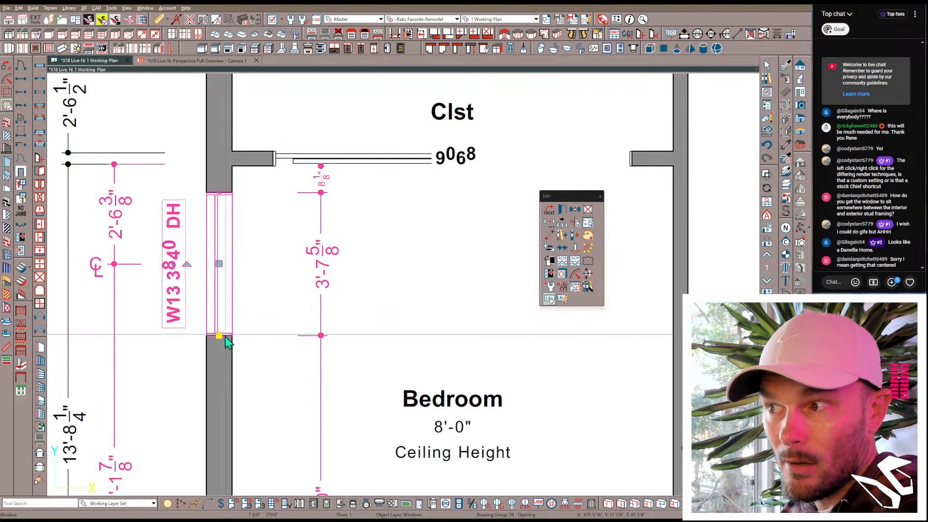
drag(219, 334, 216, 318)
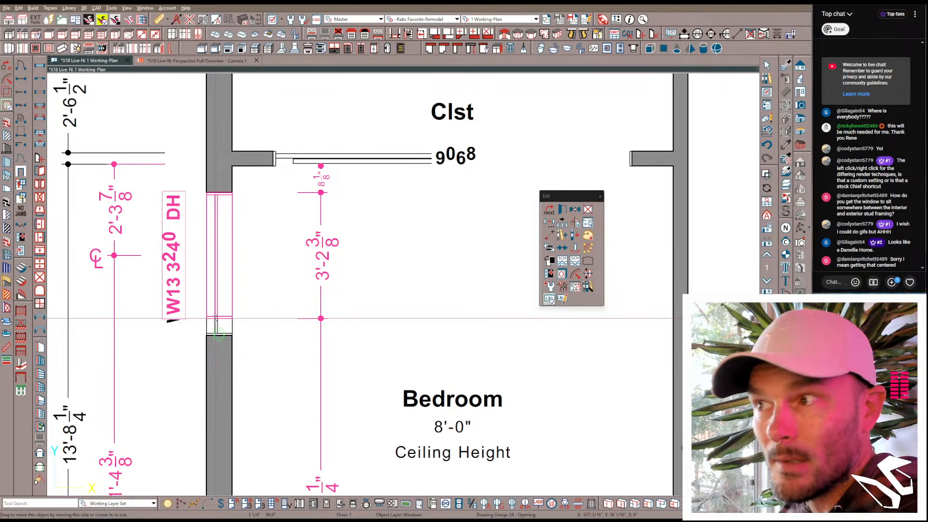
drag(215, 318, 213, 306)
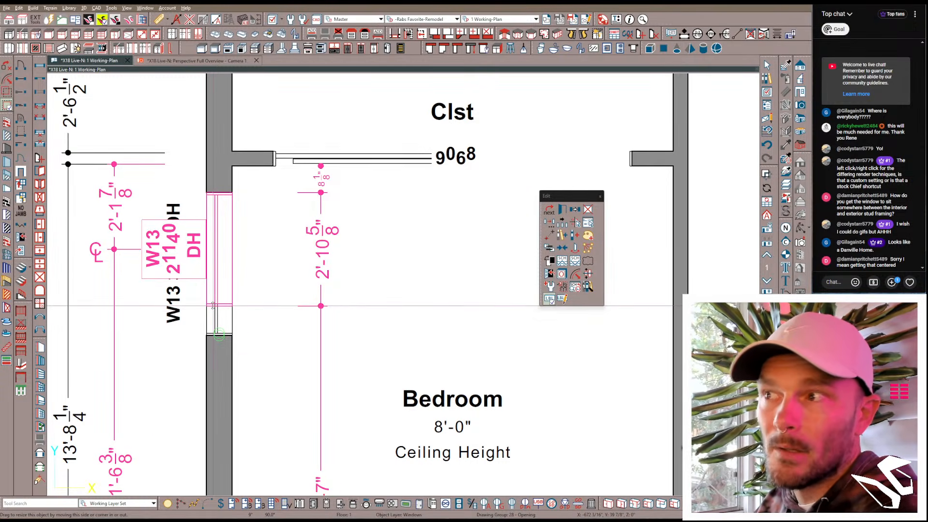
Step: Try copying the resized bedroom window about 3'-0 1/4" along the same wall, and undo the copy and the resizing
drag(244, 298, 221, 368)
key(ctrl+c)
drag(294, 292, 300, 271)
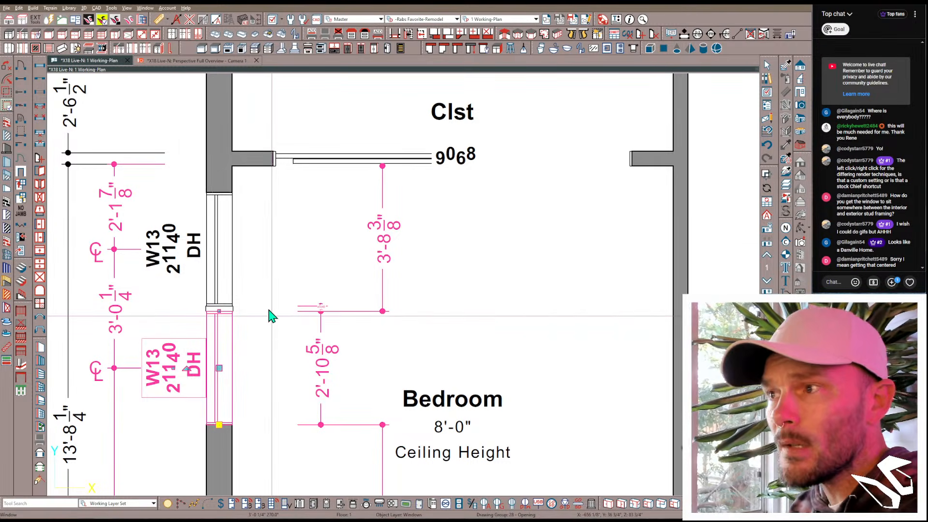
key(ctrl+z)
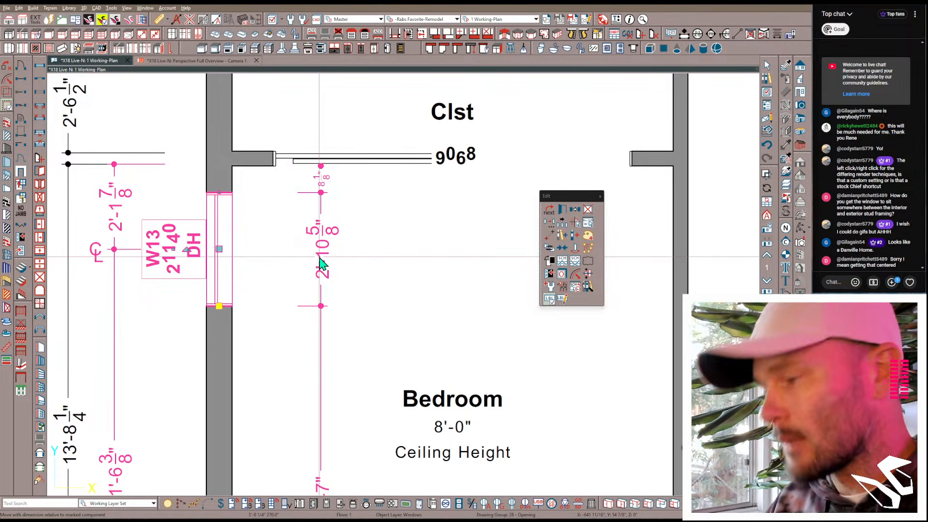
key(ctrl+z)
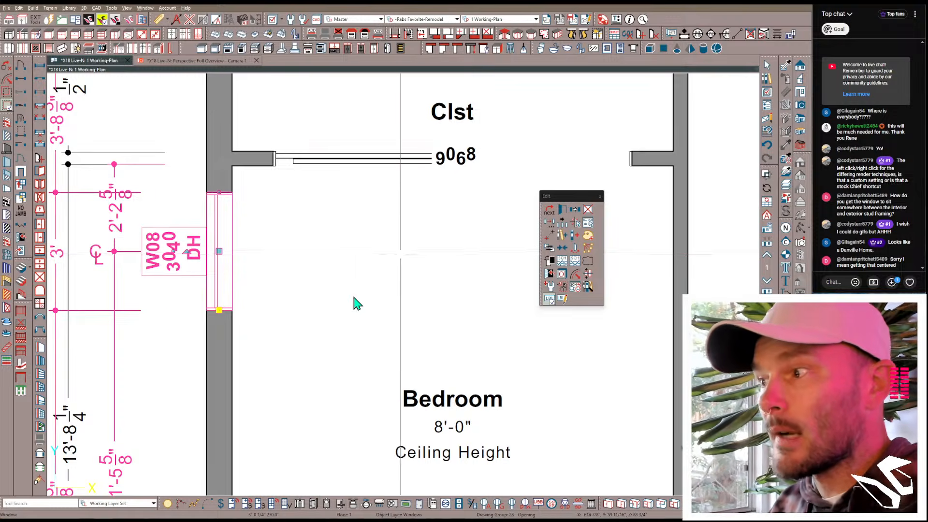
Step: Look over the whole floor plan, examining the bedrooms, Living, Kitchen, Garage and the rear bedroom wing
scroll(419, 370, down, 2)
scroll(344, 319, down, 3)
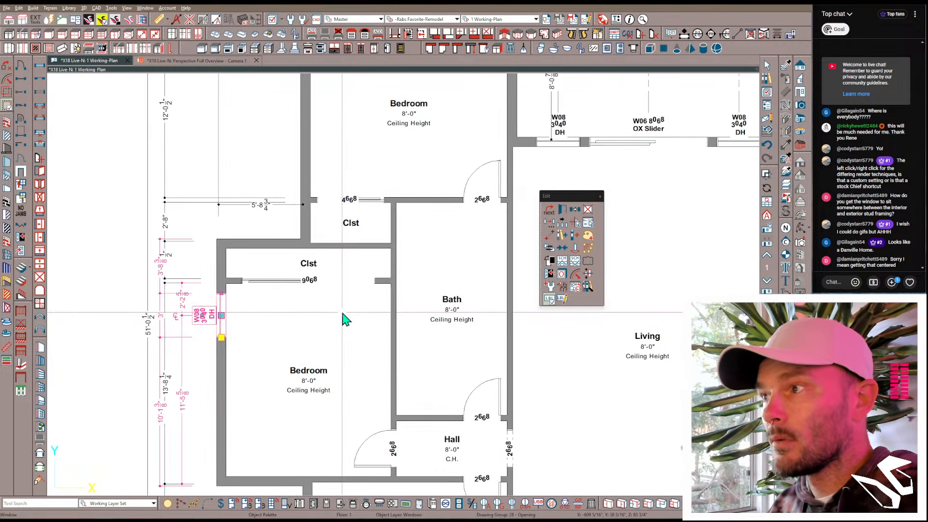
scroll(343, 319, down, 3)
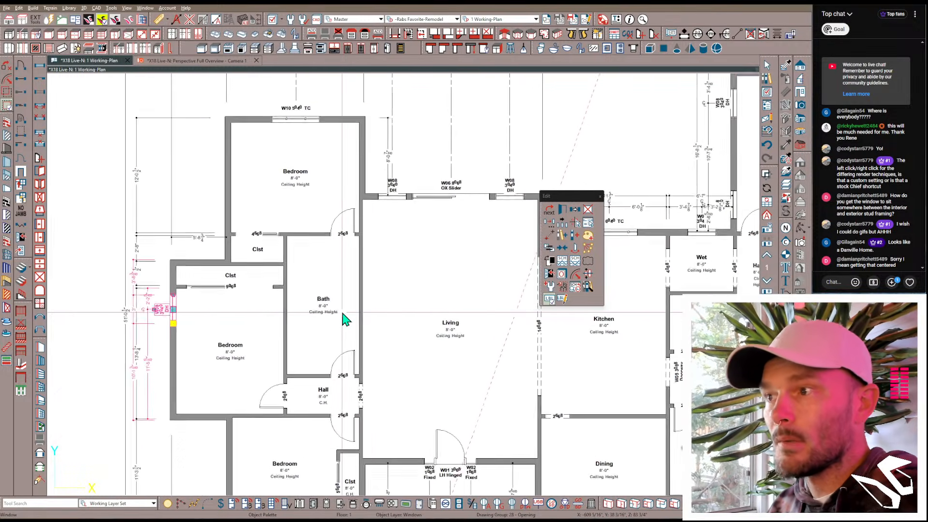
scroll(344, 319, down, 3)
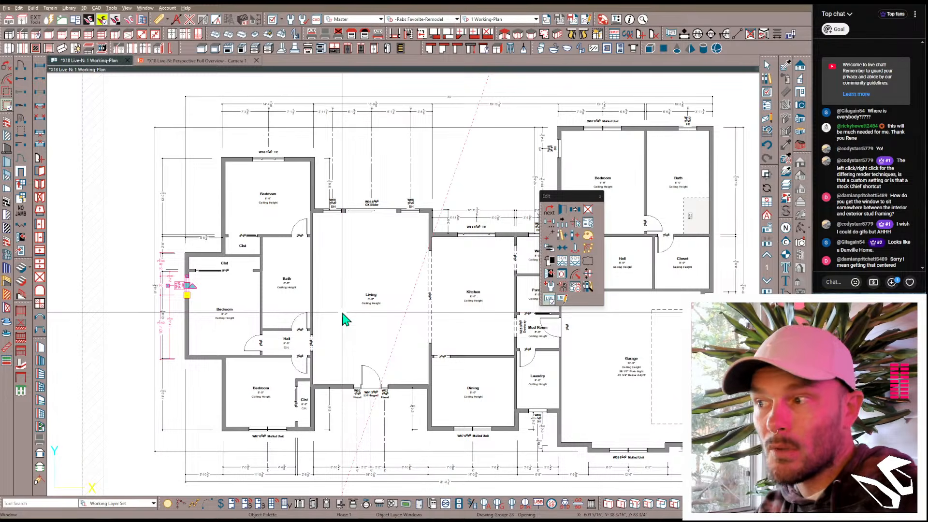
scroll(342, 313, right, 3)
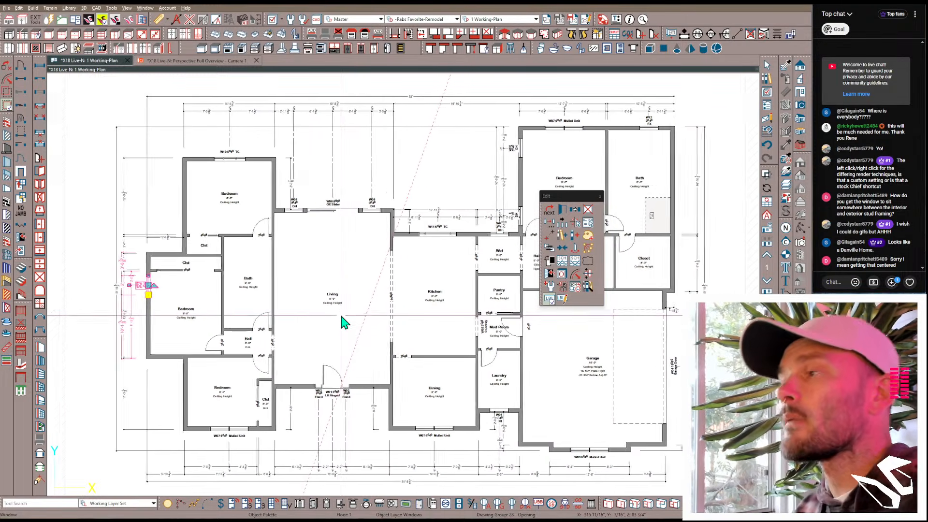
middle_drag(344, 359, 338, 359)
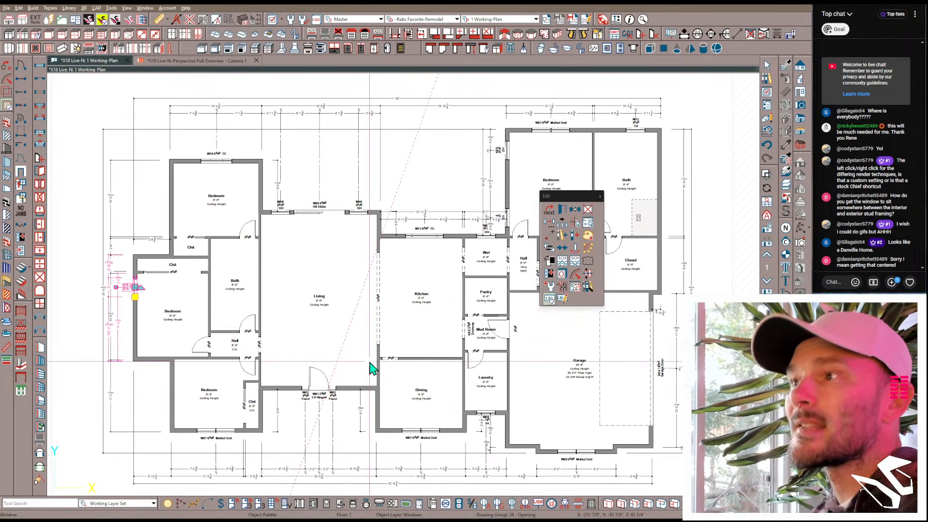
scroll(372, 368, up, 4)
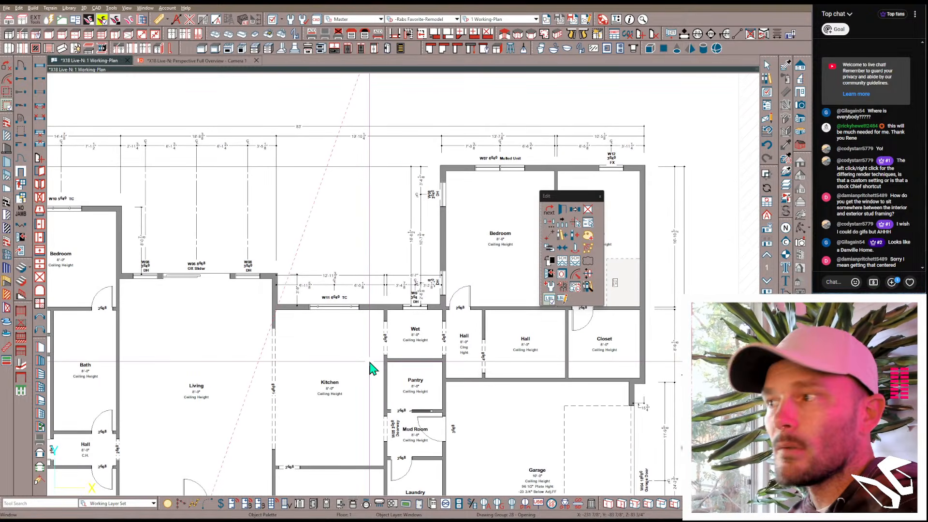
scroll(373, 368, down, 5)
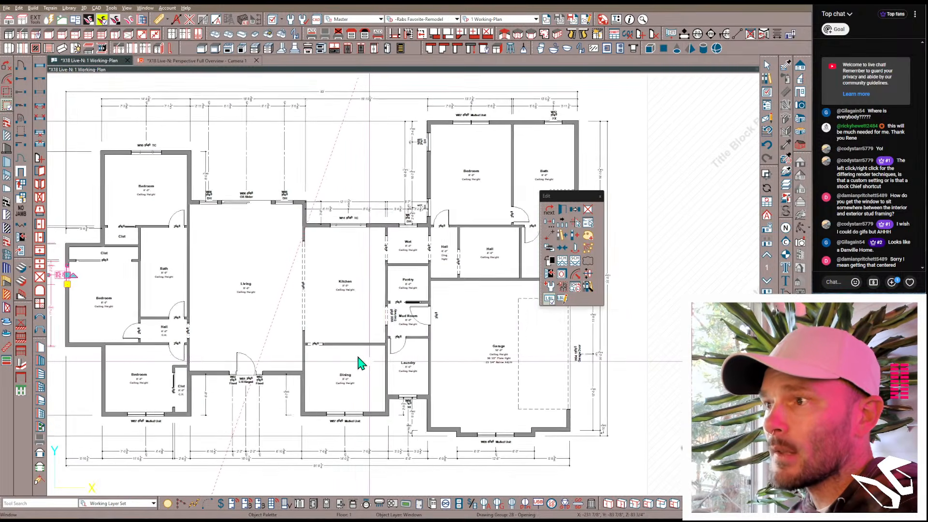
scroll(247, 286, up, 4)
scroll(247, 286, up, 5)
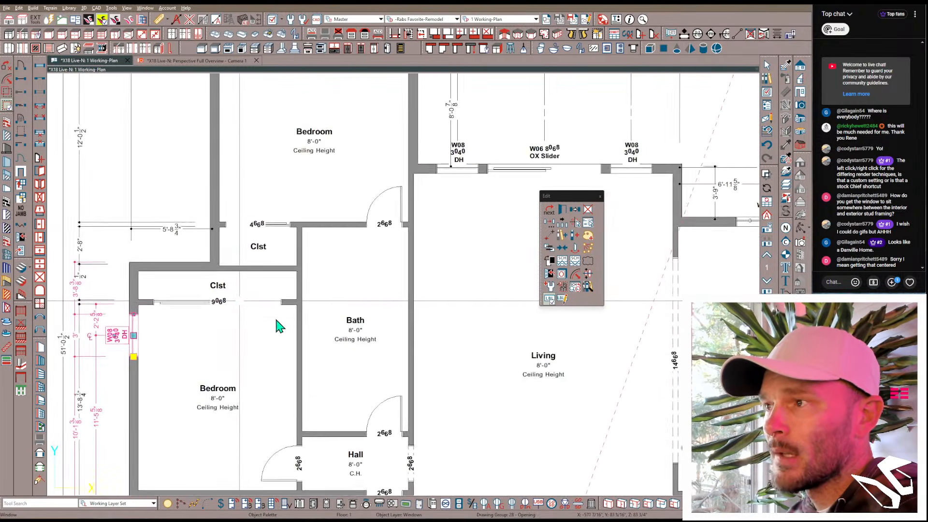
scroll(388, 380, down, 2)
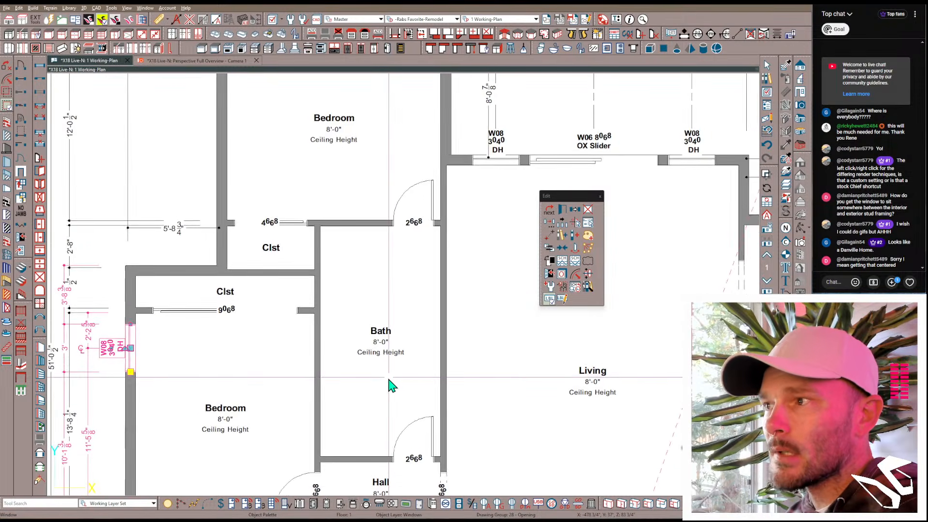
scroll(400, 379, right, 10)
scroll(400, 379, down, 3)
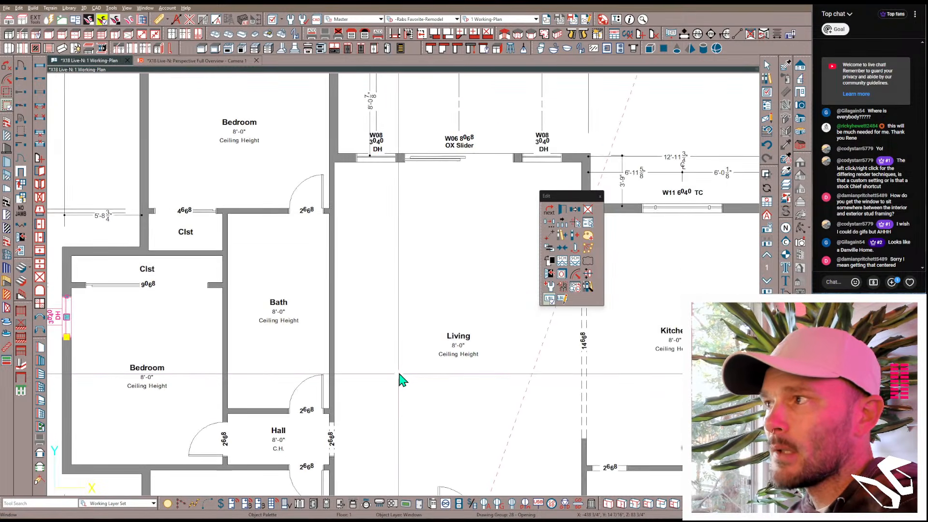
Step: Move the fixed W12 window along the Bath's rear wall so its centre is about 5'-5 1/4" from the outer corner
scroll(456, 263, right, 4)
scroll(372, 222, up, 4)
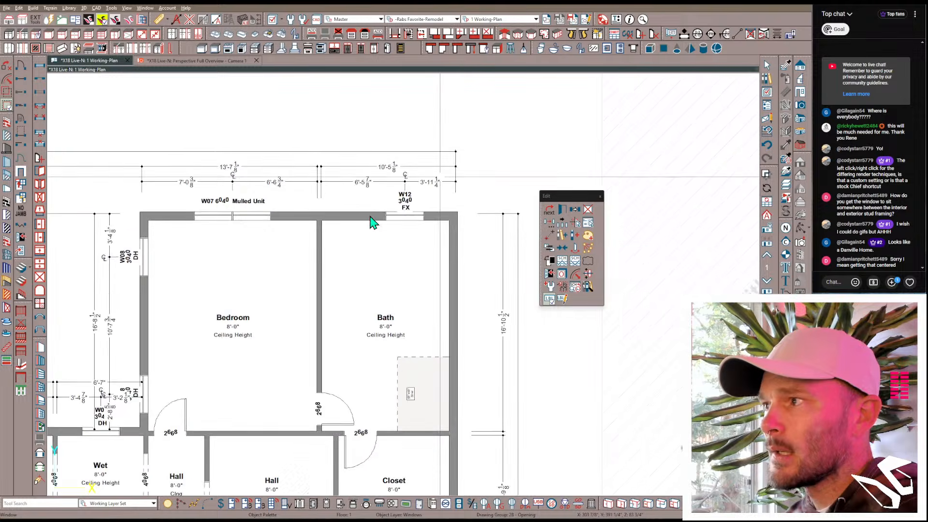
click(413, 232)
drag(416, 238, 375, 256)
scroll(375, 257, up, 2)
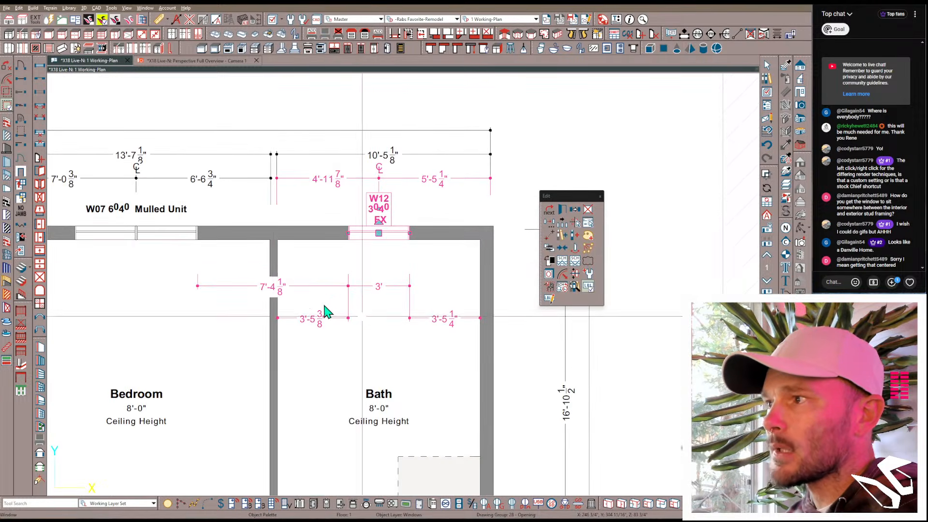
Step: Enclose a small room about 2'-3 5/8" wide with interior walls in the Bath's rear corner beside the Bedroom, and select it
click(7, 136)
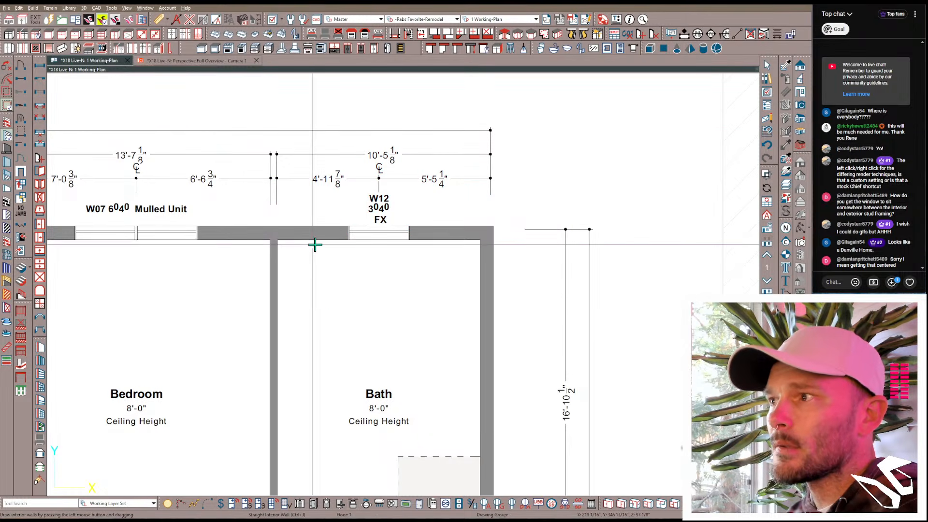
mouse_move(322, 240)
mouse_down()
mouse_move(322, 288)
mouse_move(277, 287)
mouse_up()
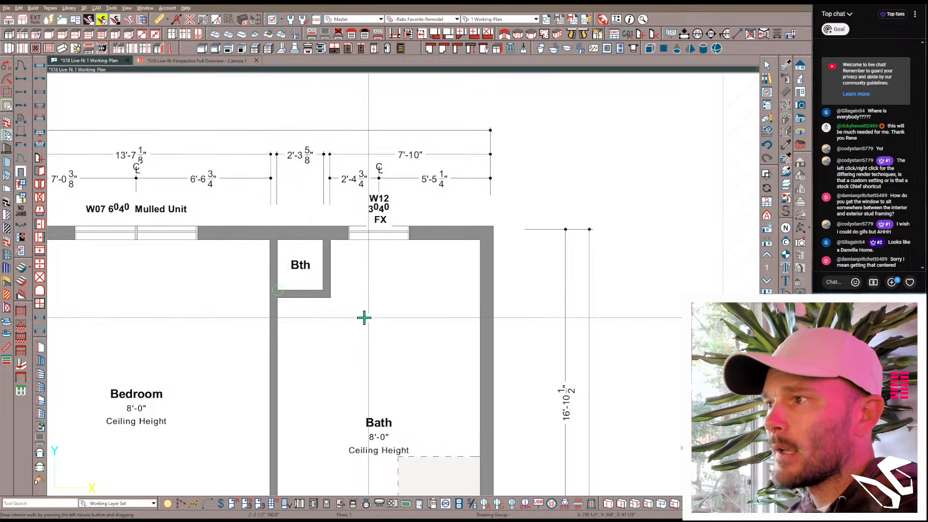
click(299, 279)
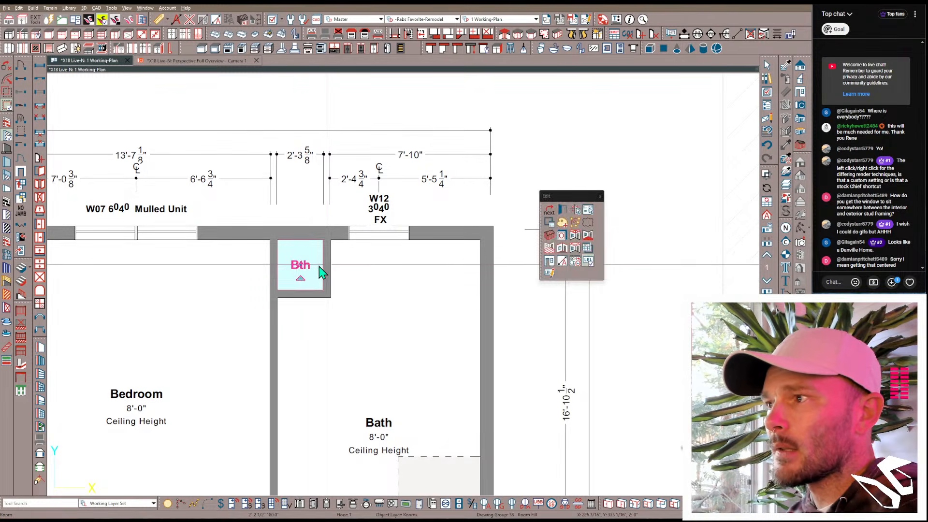
scroll(367, 274, up, 1)
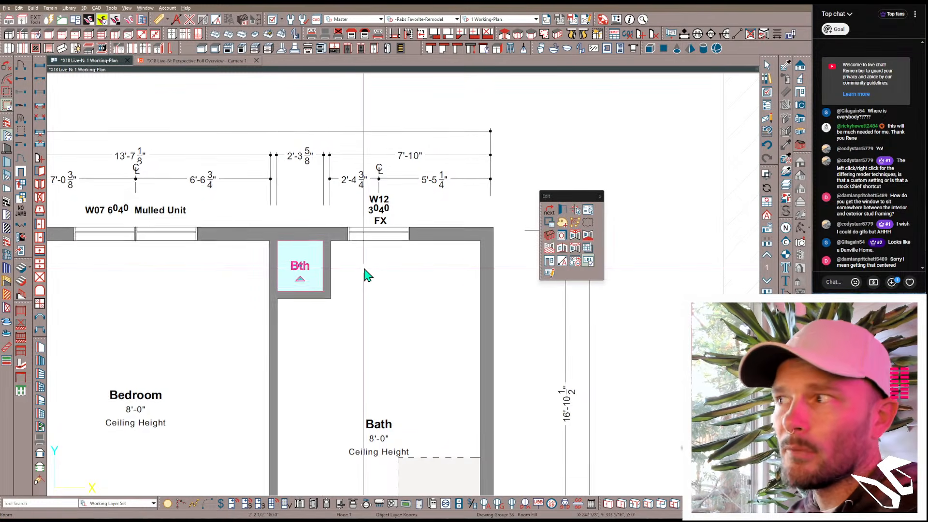
Step: Move the Bth room's right wall inward and outward, leaving the room about 6'-5" wide inside
scroll(543, 275, up, 2)
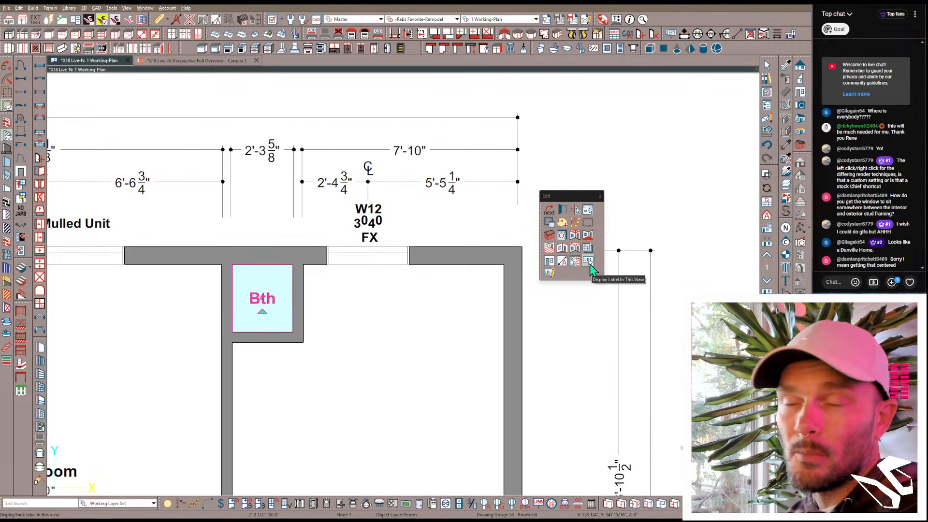
click(300, 303)
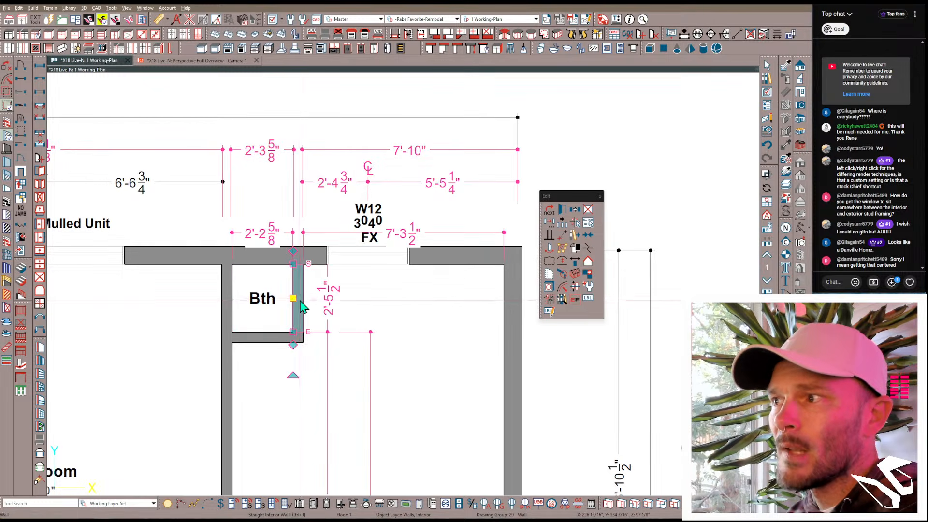
drag(298, 300, 256, 299)
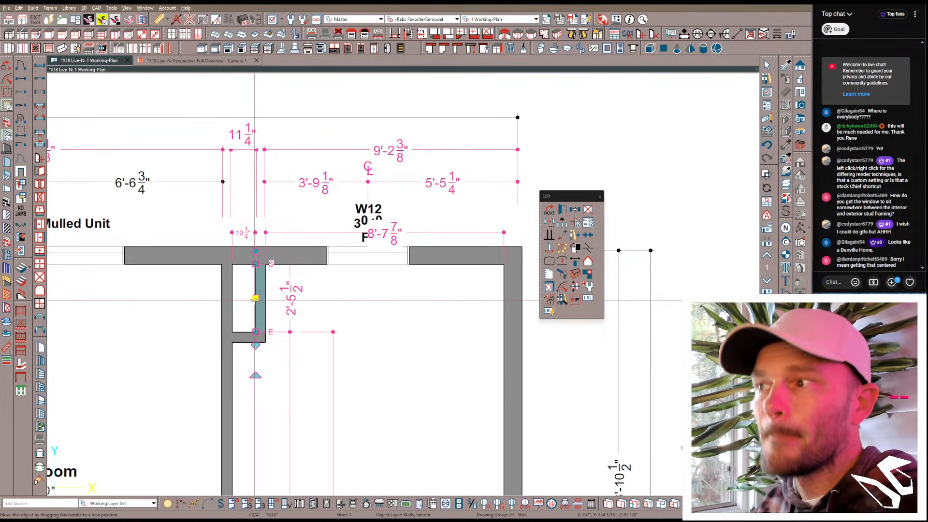
drag(260, 300, 282, 299)
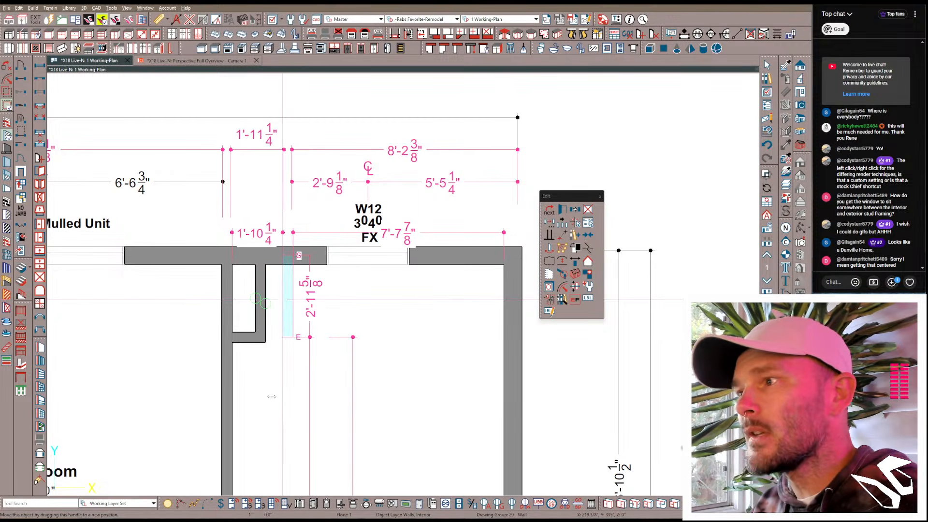
drag(271, 396, 272, 387)
scroll(270, 372, down, 5)
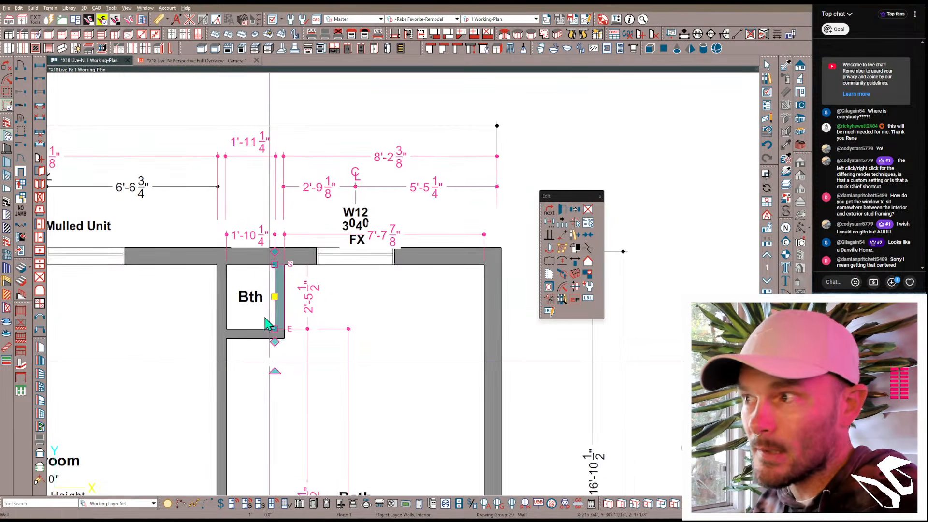
drag(277, 300, 358, 291)
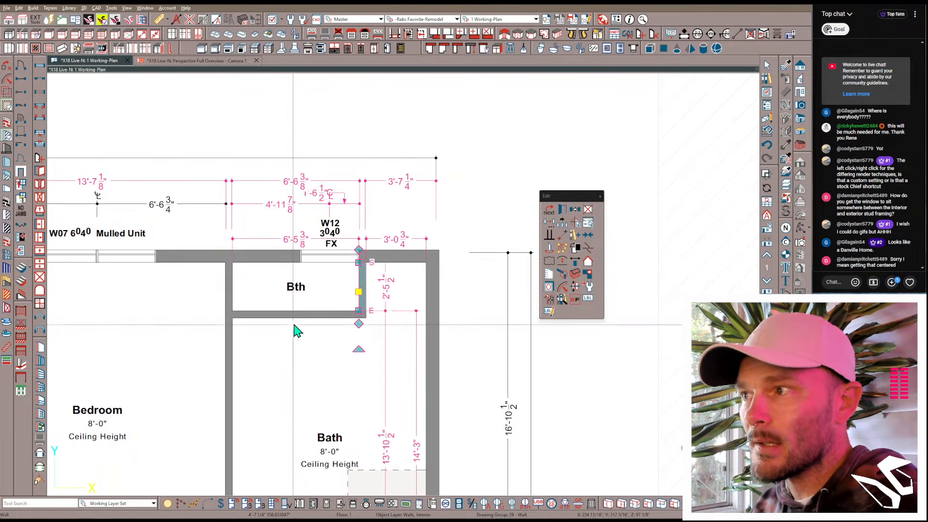
Step: Move the Bth room's lower wall and set its clear distance from the exterior wall to 2'-6"
click(295, 317)
drag(295, 312, 290, 368)
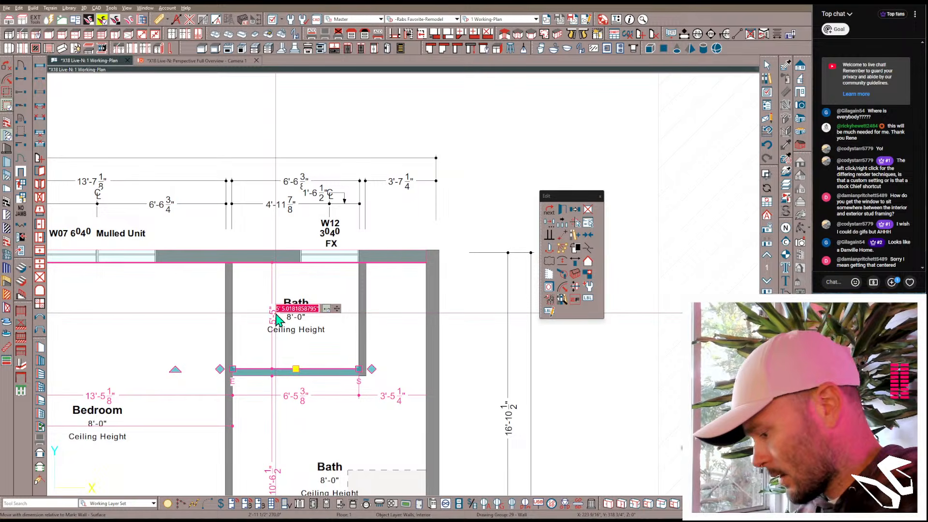
click(269, 284)
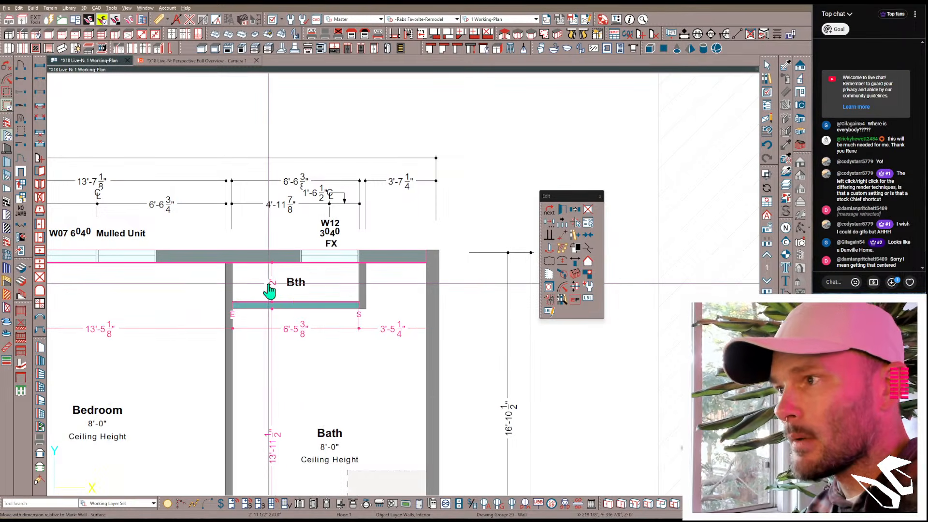
Step: Narrow the Bth room to about 2'-1" wide inside and hide its room label
click(359, 290)
drag(358, 287, 271, 325)
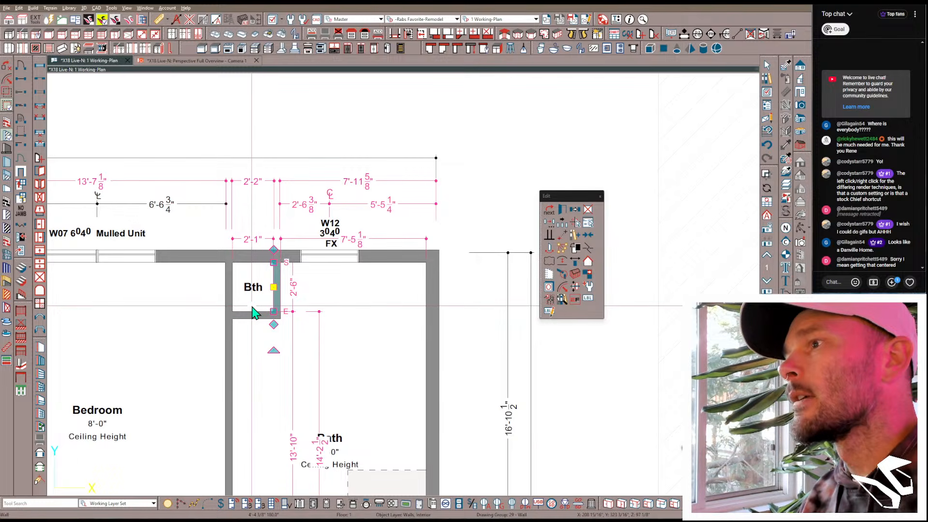
click(254, 300)
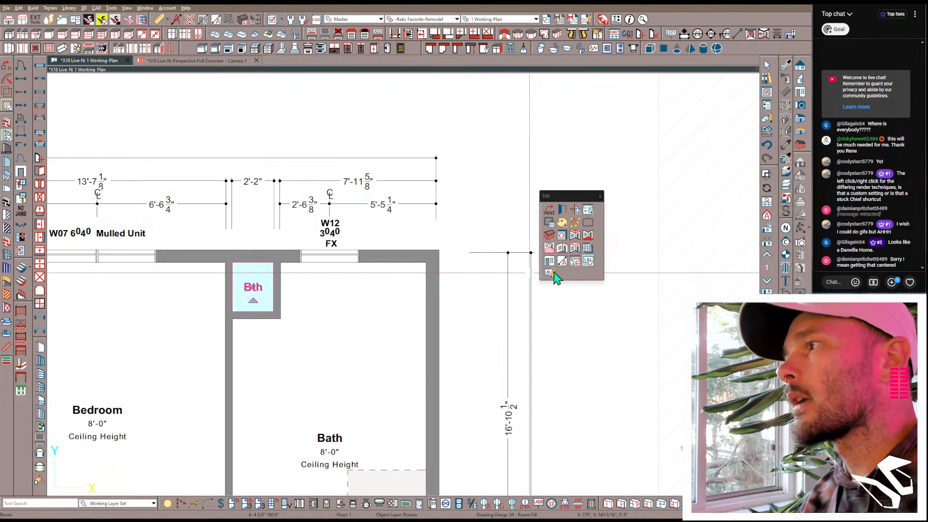
click(586, 263)
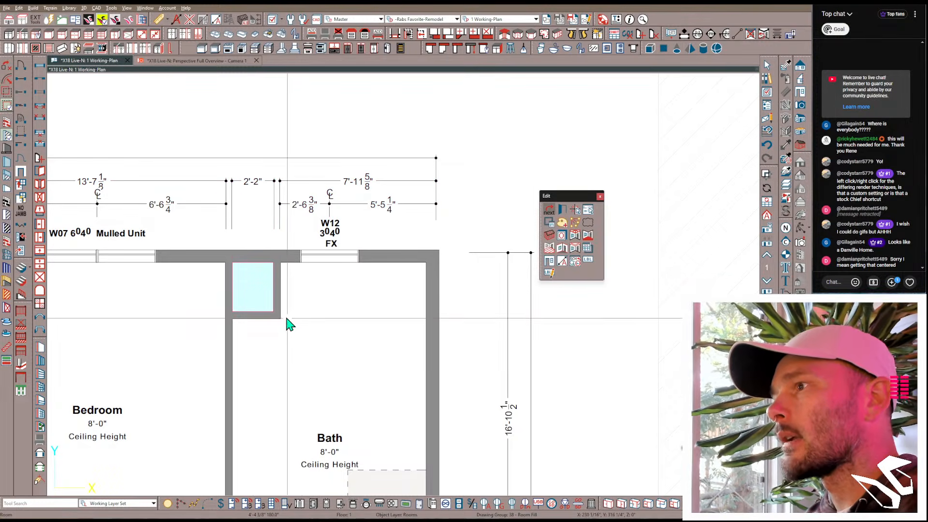
Step: Mirror a copy of the small enclosure's two walls about the bath's vertical centerline into the opposite upper corner
click(280, 293)
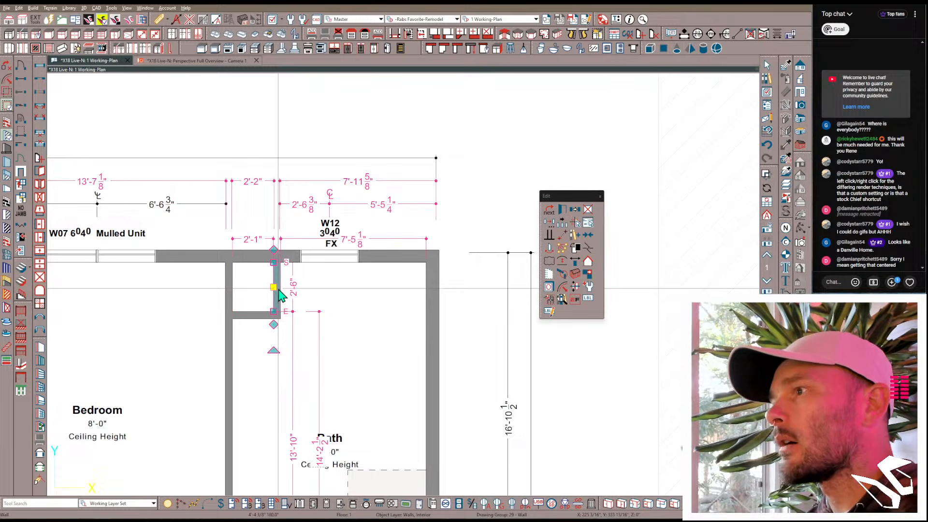
shift+click(255, 313)
key(c)
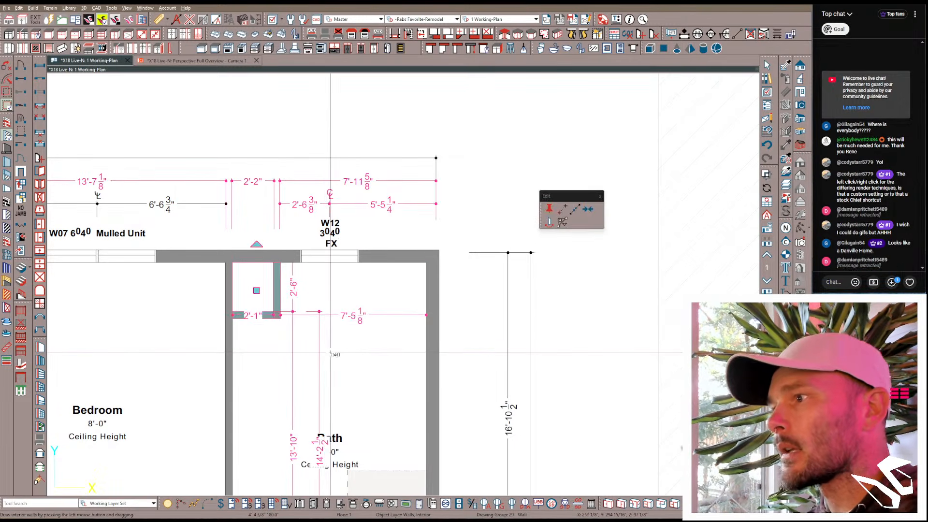
scroll(330, 352, down, 1)
scroll(332, 364, down, 2)
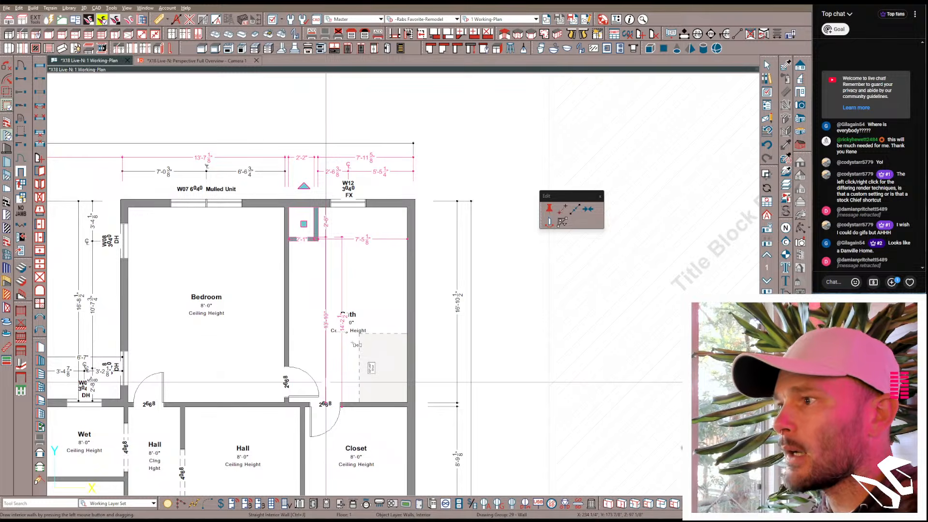
click(350, 291)
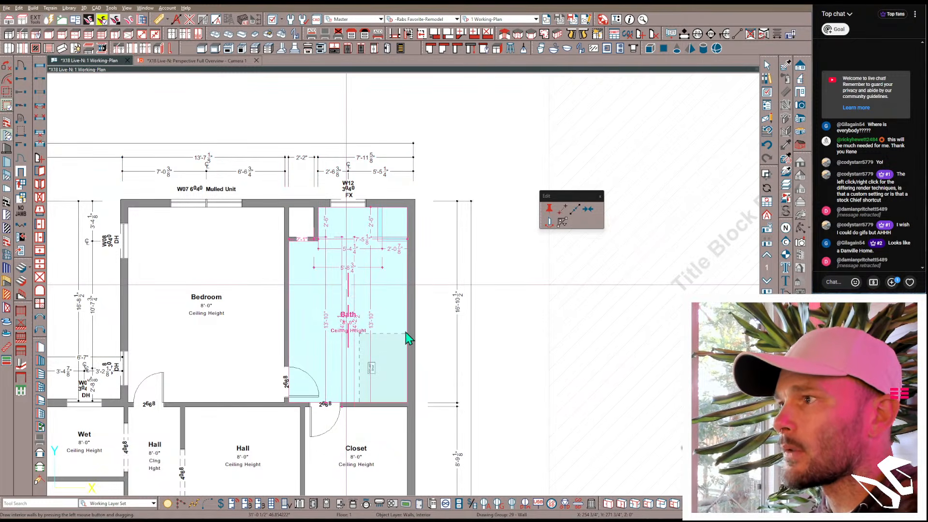
middle_drag(349, 227, 350, 258)
scroll(338, 254, up, 1)
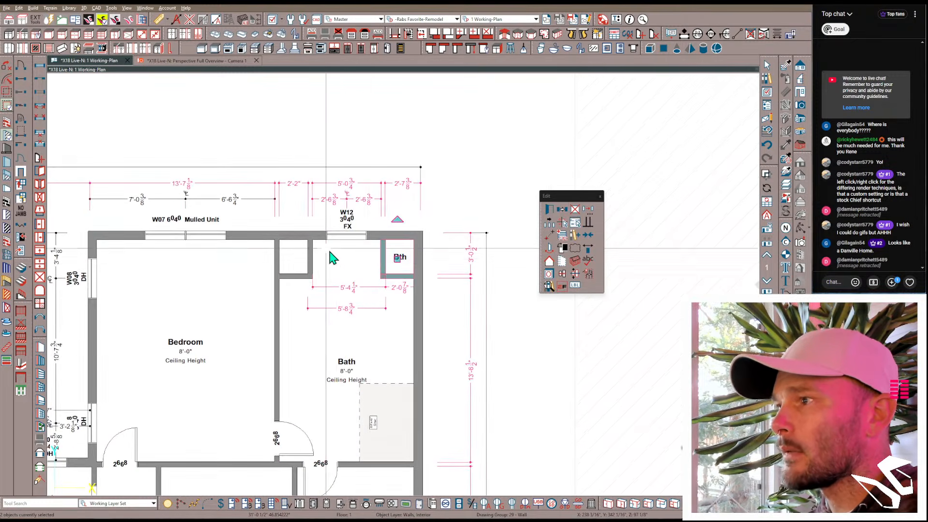
Step: Set the inside width of the enclosure beside the bedroom wall to 18 inches
click(381, 258)
scroll(322, 272, up, 1)
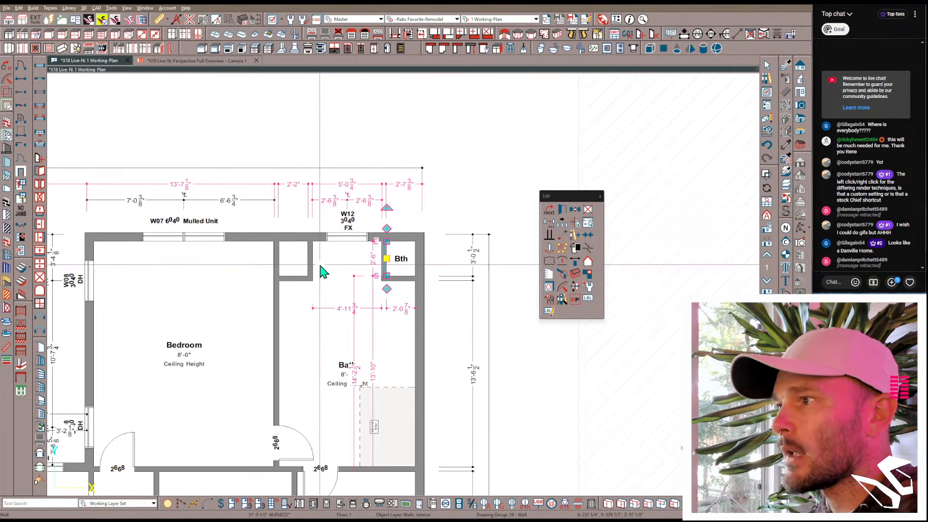
click(312, 265)
scroll(317, 285, up, 2)
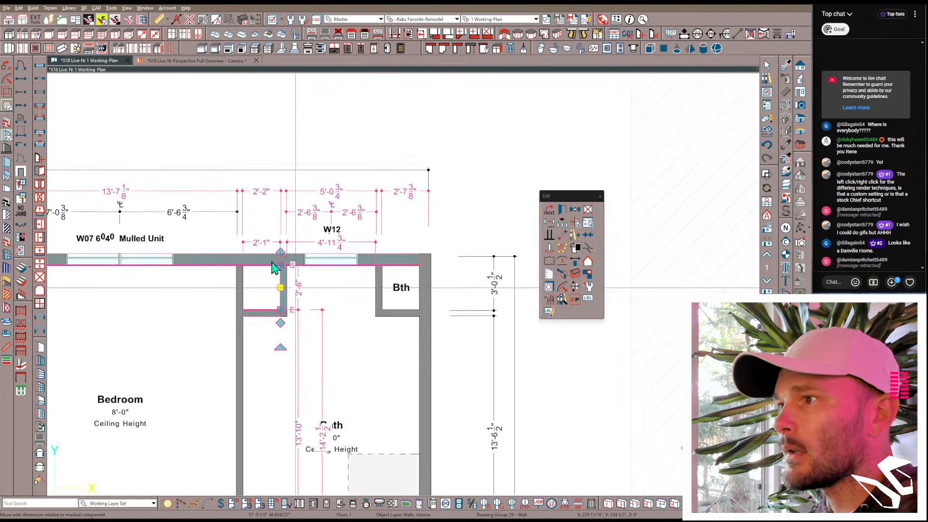
scroll(274, 267, up, 1)
click(261, 242)
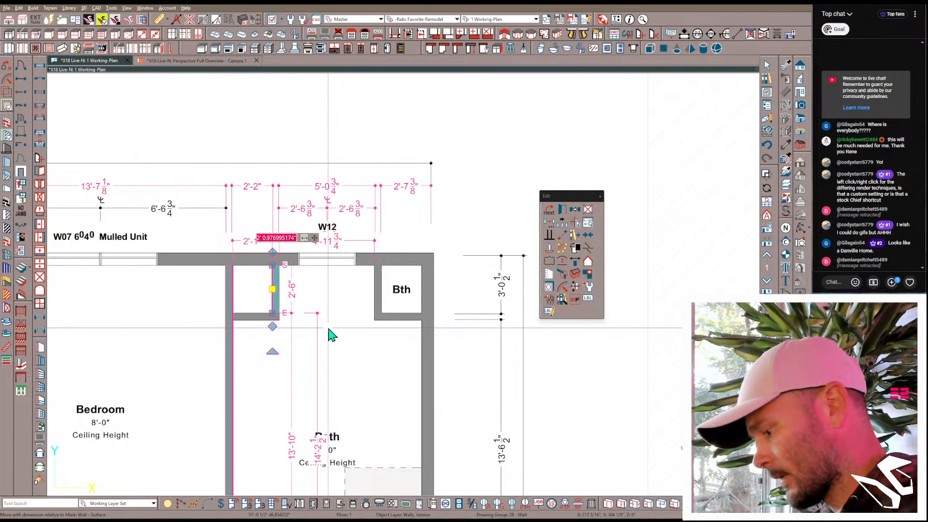
text(18)
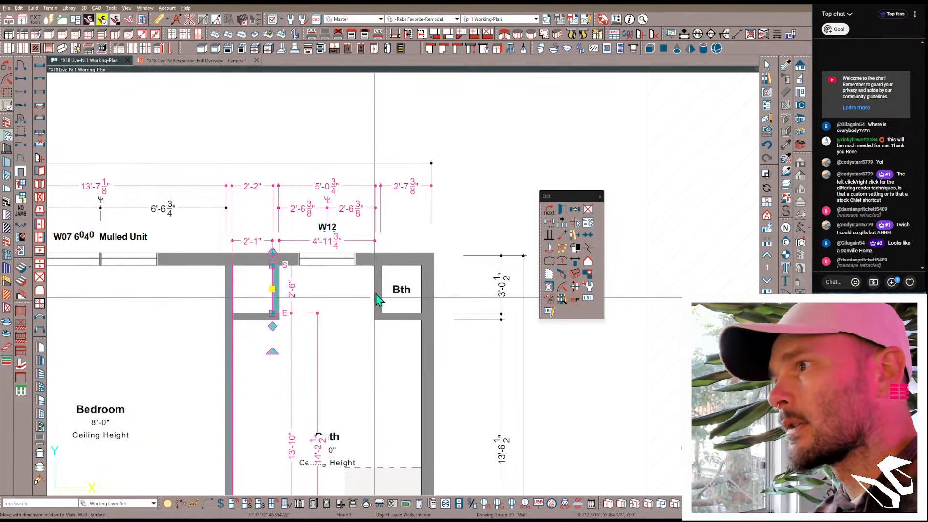
Step: Narrow the mirrored enclosure in the bath's upper right corner to match the other one, and hide its room label
click(379, 292)
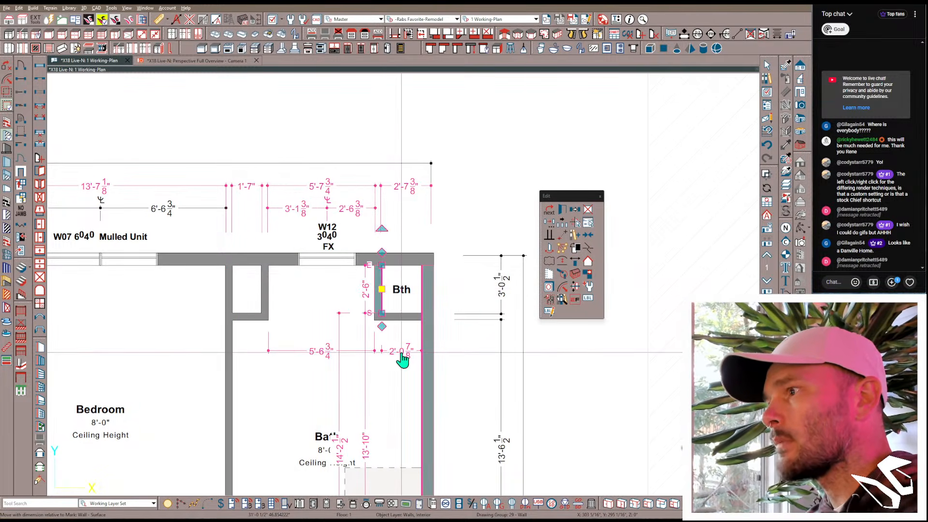
click(406, 302)
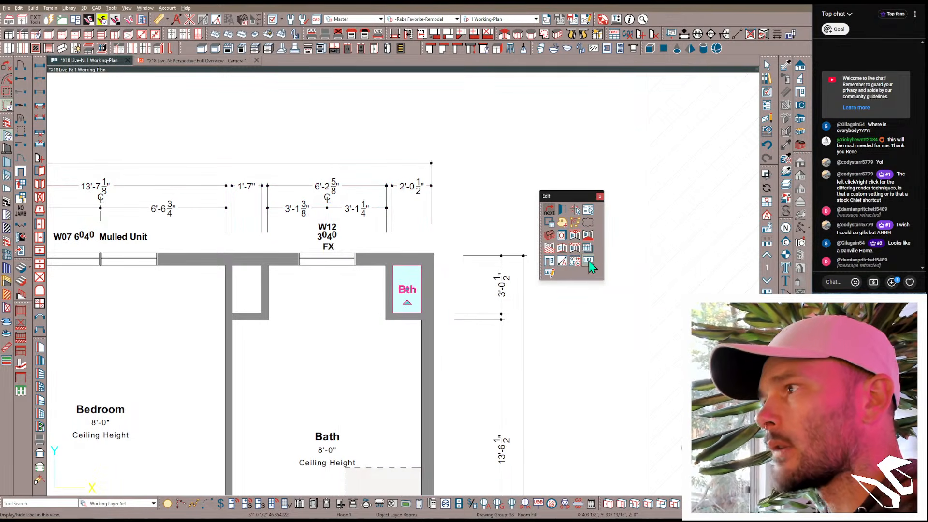
key(w)
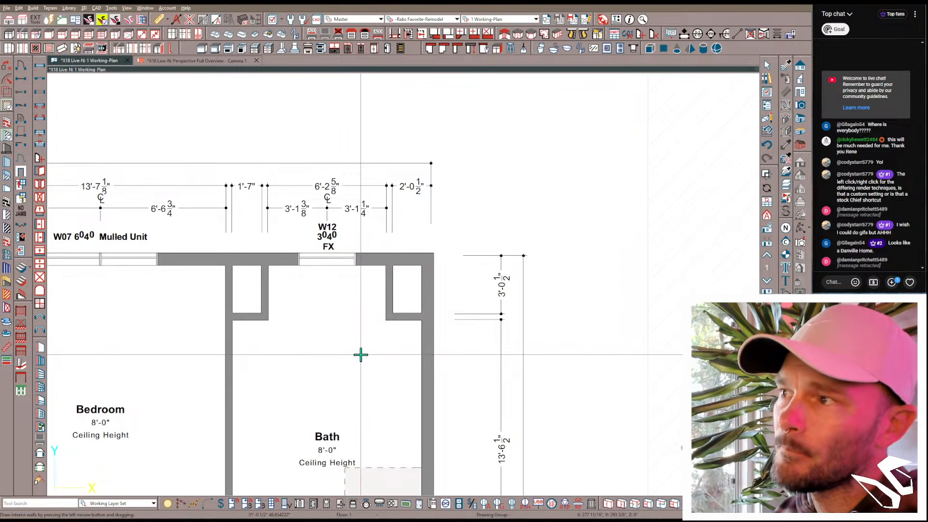
Step: Delete the 3068 doorway in the wall between the kitchen and the mud room
scroll(331, 247, down, 4)
scroll(371, 271, down, 4)
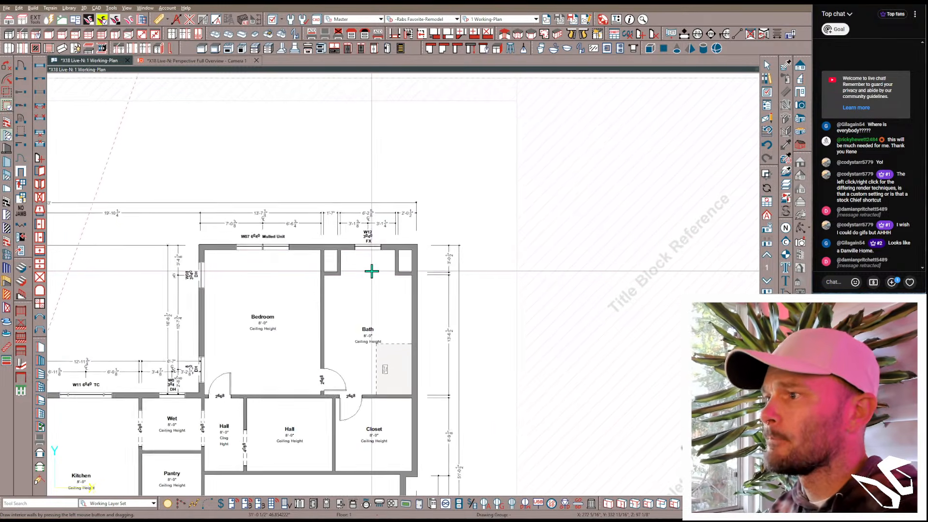
scroll(371, 271, up, 1)
scroll(272, 358, up, 4)
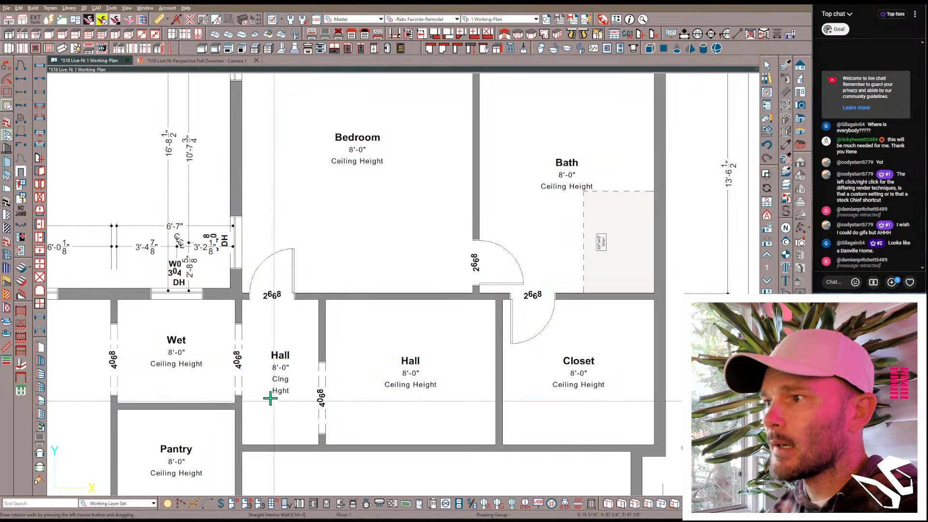
scroll(410, 348, down, 4)
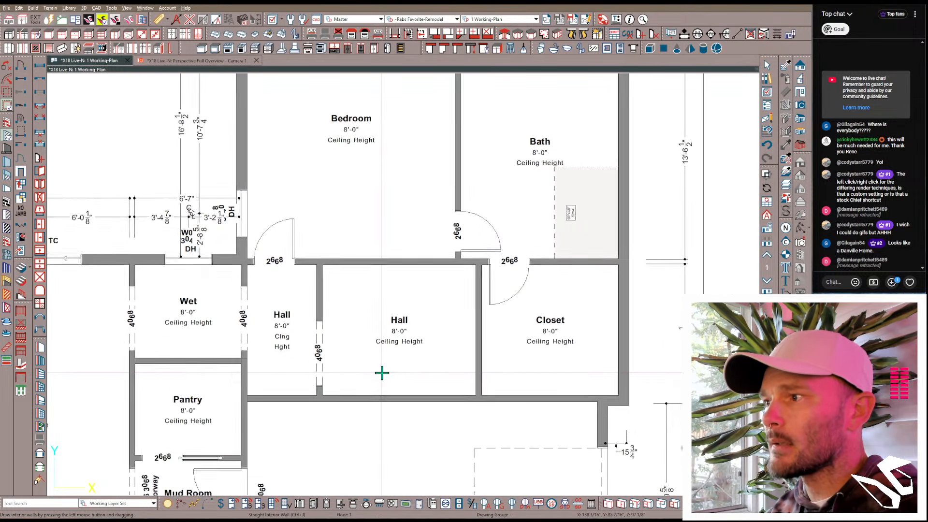
scroll(382, 372, down, 3)
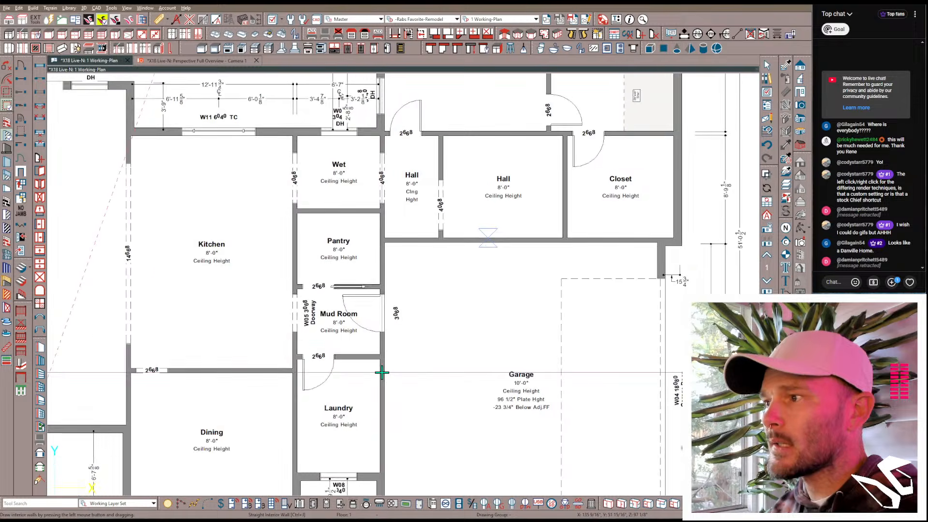
scroll(371, 336, up, 2)
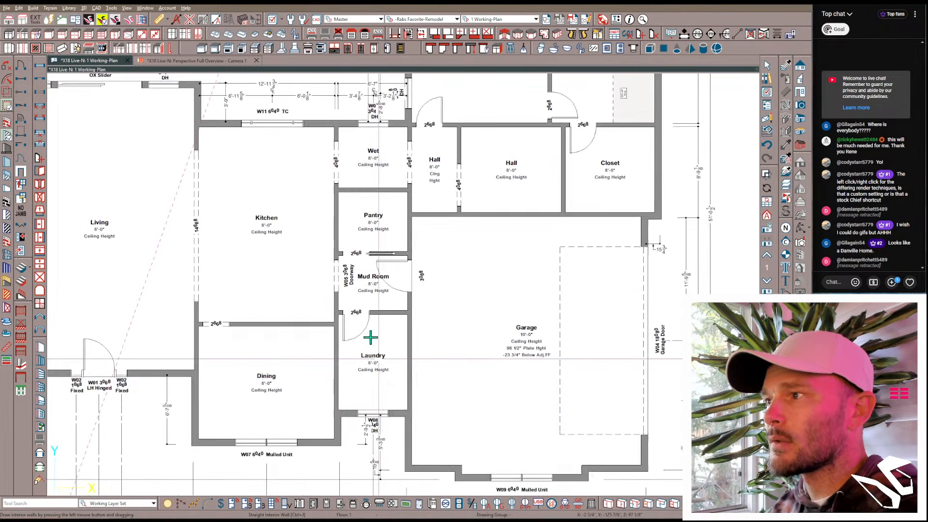
click(331, 284)
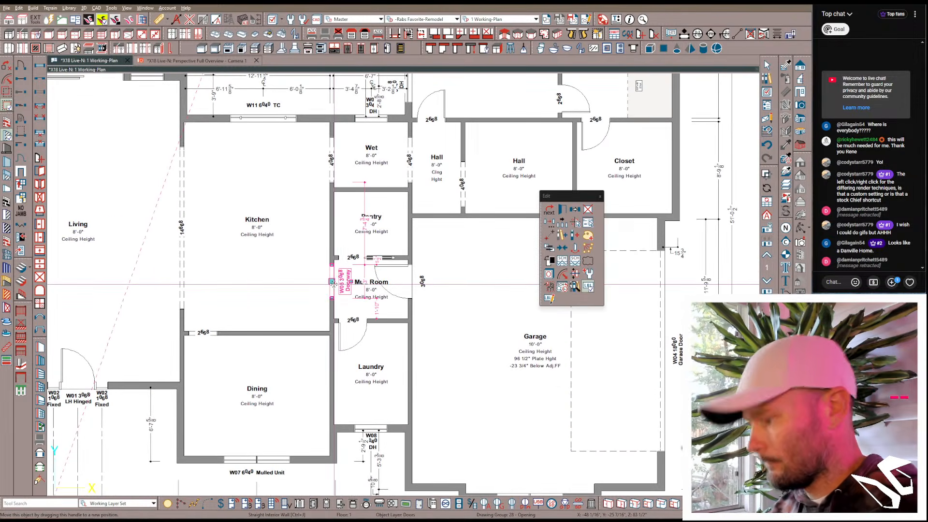
scroll(346, 286, up, 2)
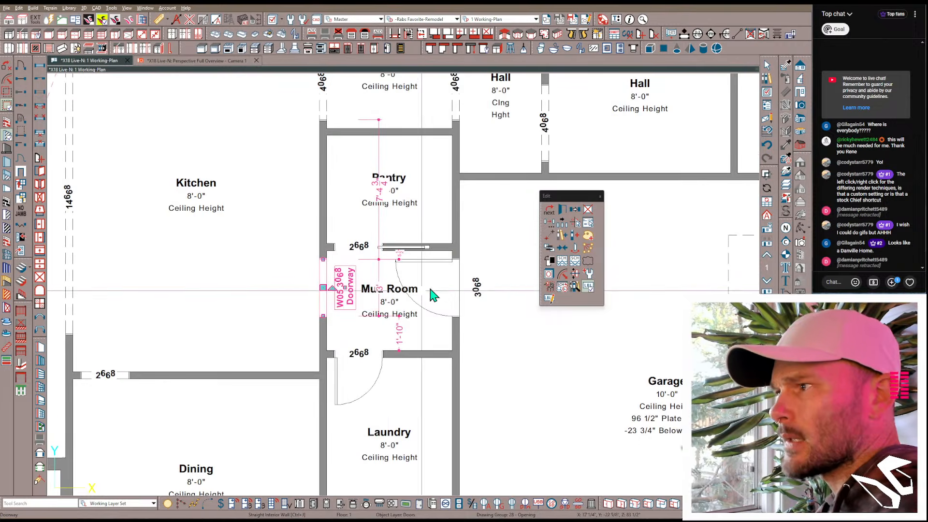
click(463, 290)
click(326, 286)
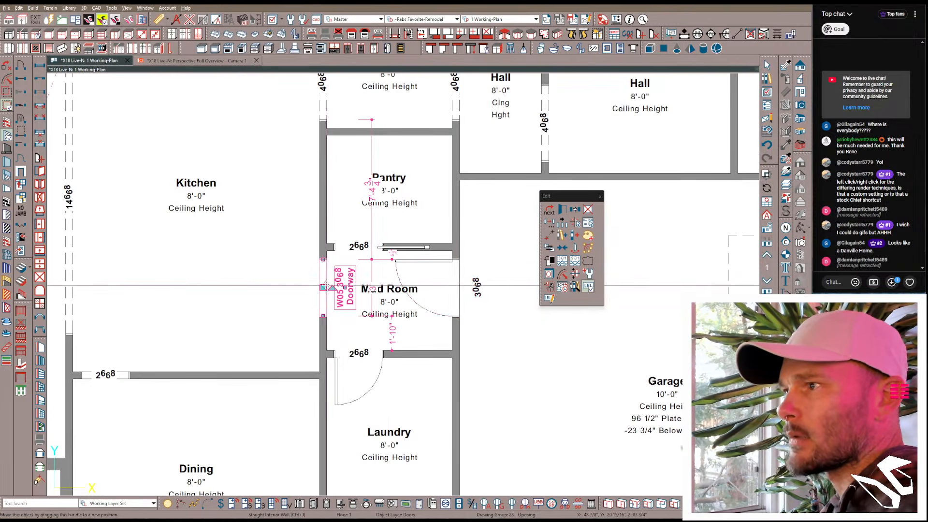
key(Delete)
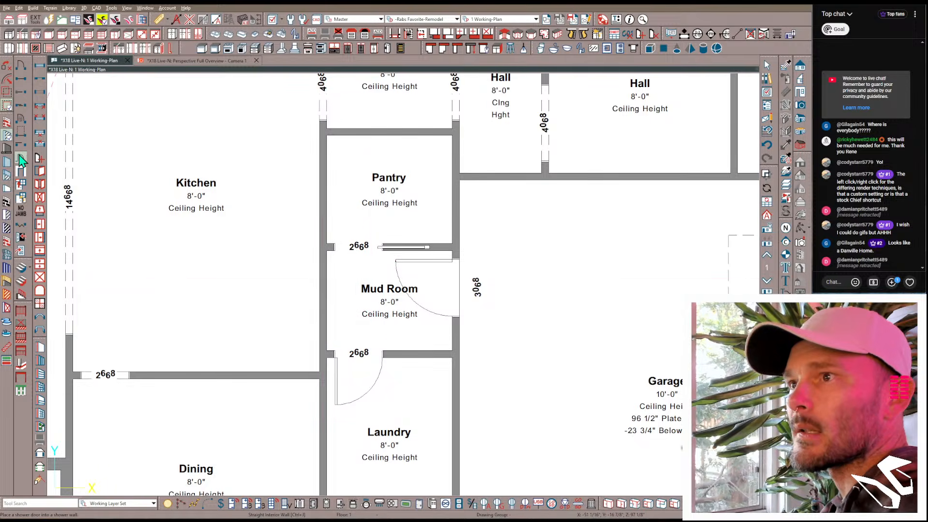
Step: Place a new doorway between the kitchen and mud room, center it on the garage door opposite, and widen it to 3'
click(21, 78)
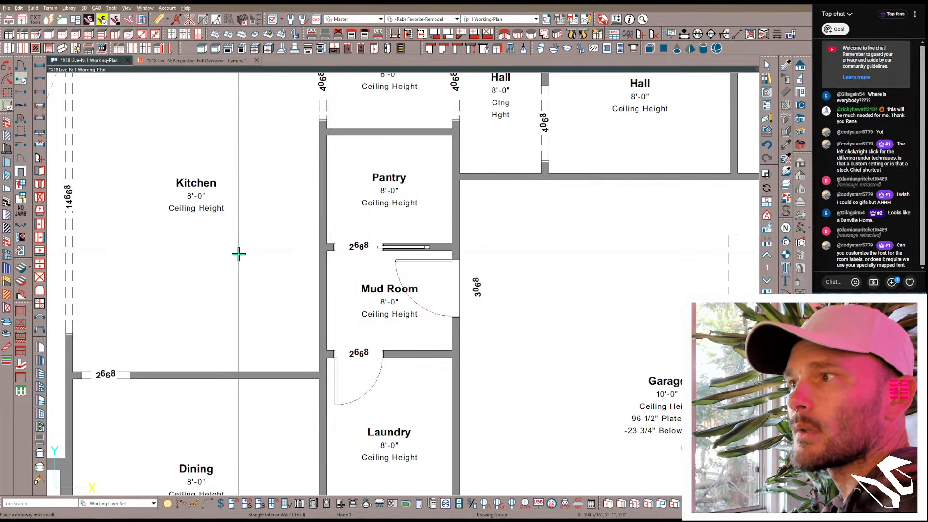
click(325, 289)
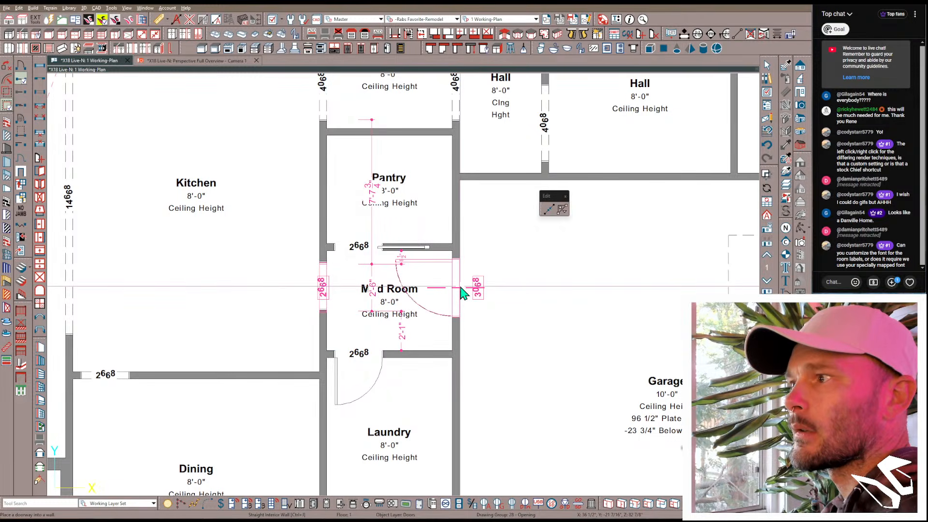
click(326, 288)
drag(322, 263, 321, 259)
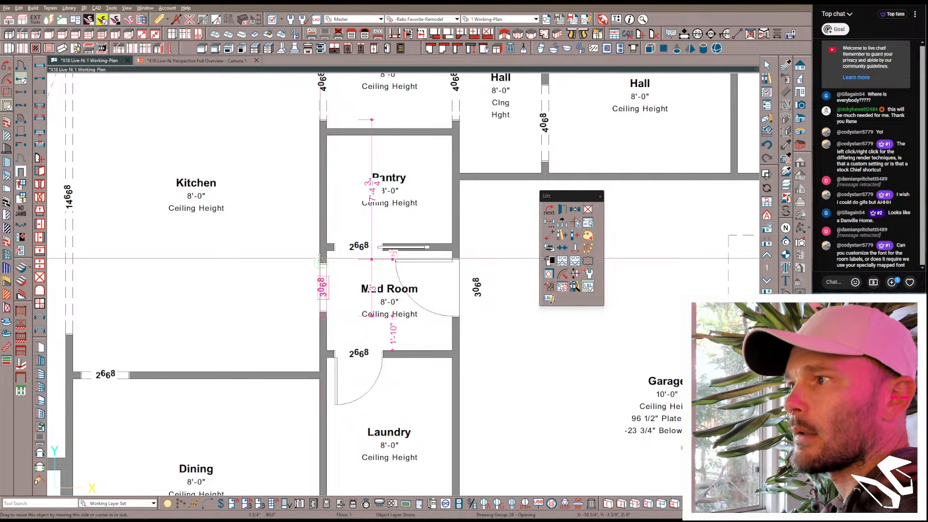
Step: Accept the new doorway's size between the kitchen and mud room
key(Tab)
key(Return)
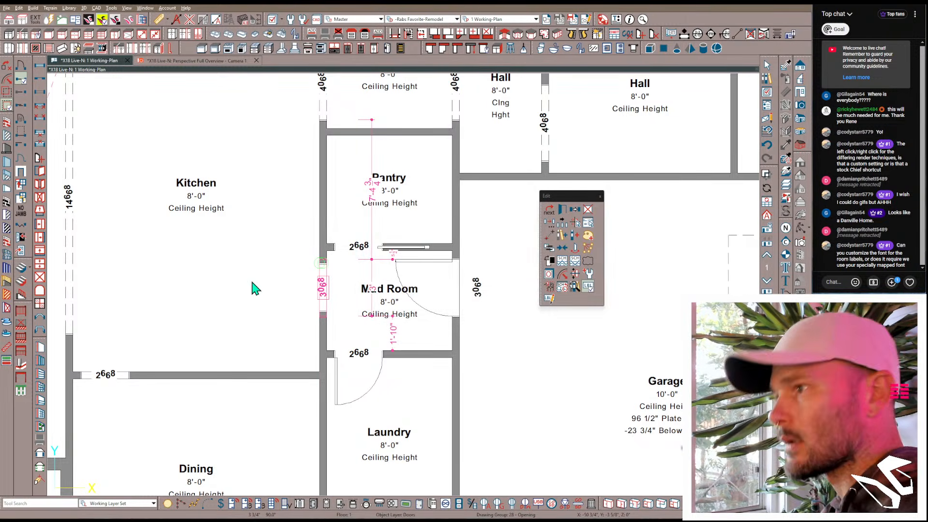
click(223, 294)
Step: Build the framing for the house, declining to display the hidden framing layers
scroll(223, 295, down, 3)
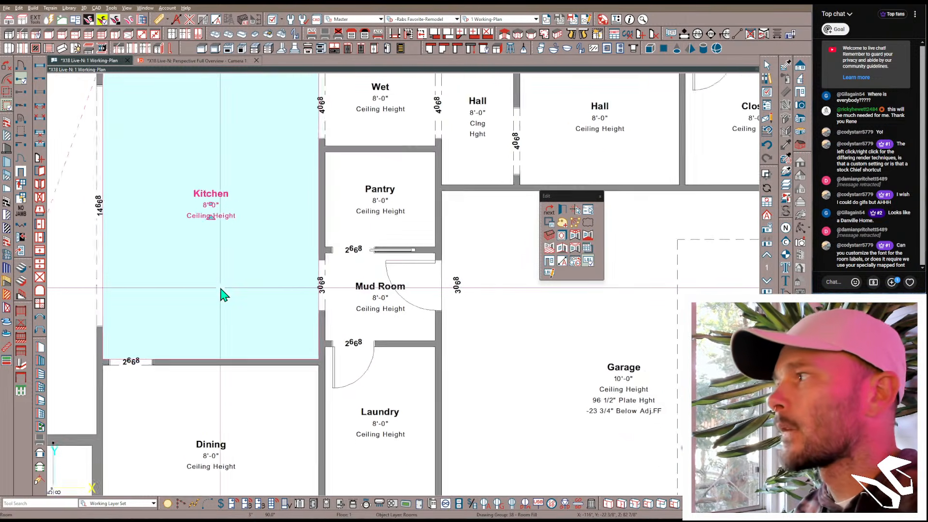
scroll(222, 295, down, 4)
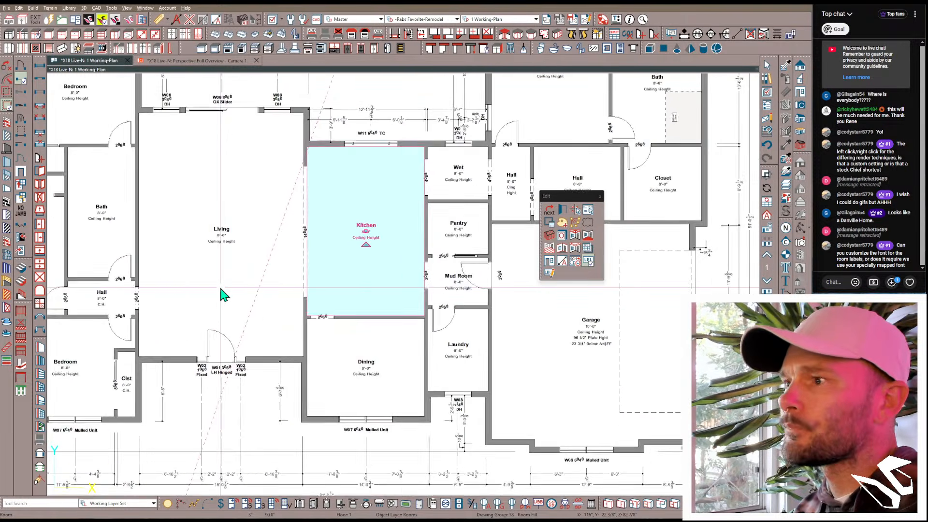
scroll(220, 288, up, 1)
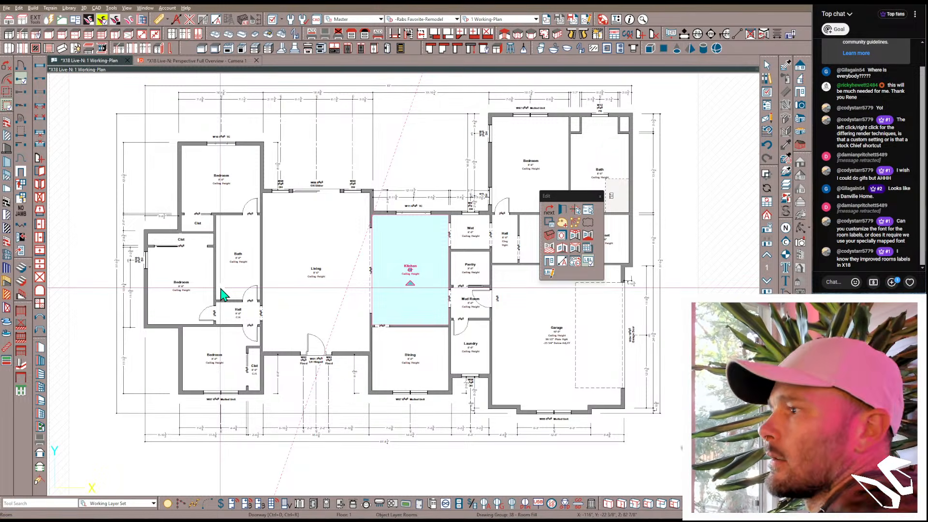
scroll(261, 299, down, 2)
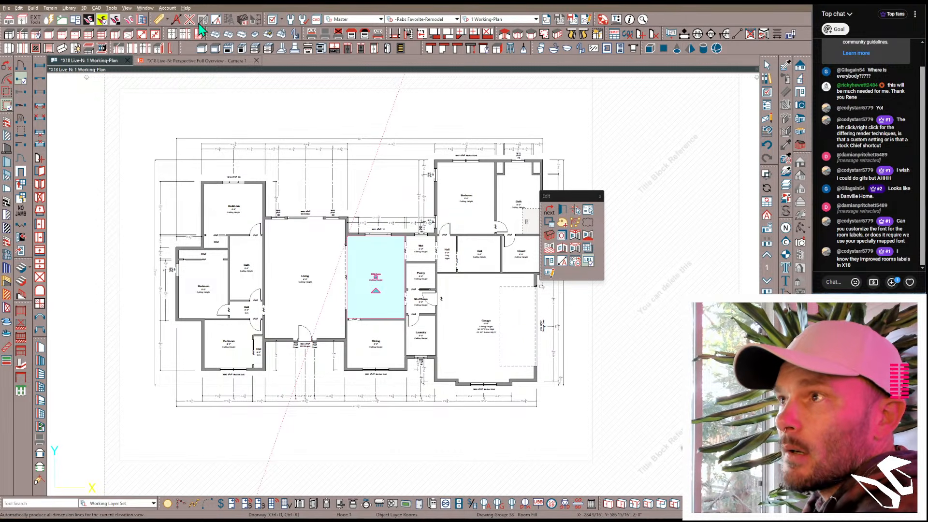
click(242, 19)
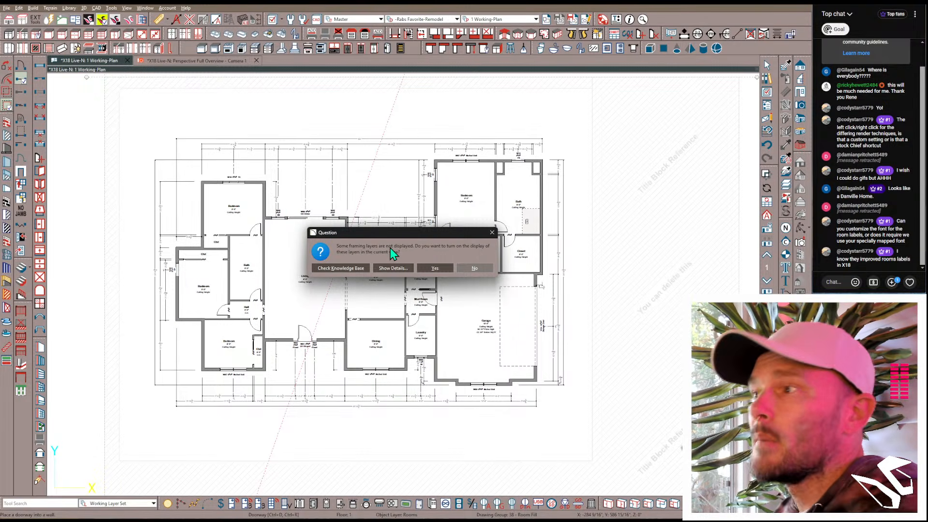
click(479, 271)
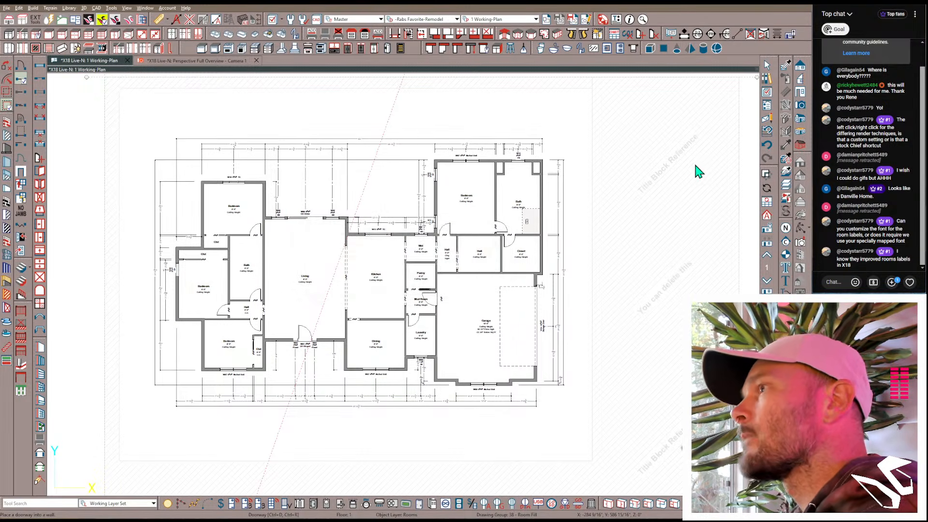
Step: Open Townsend ProArch+NCS - ARCH D.layout from the Pro Plan Example project
click(767, 104)
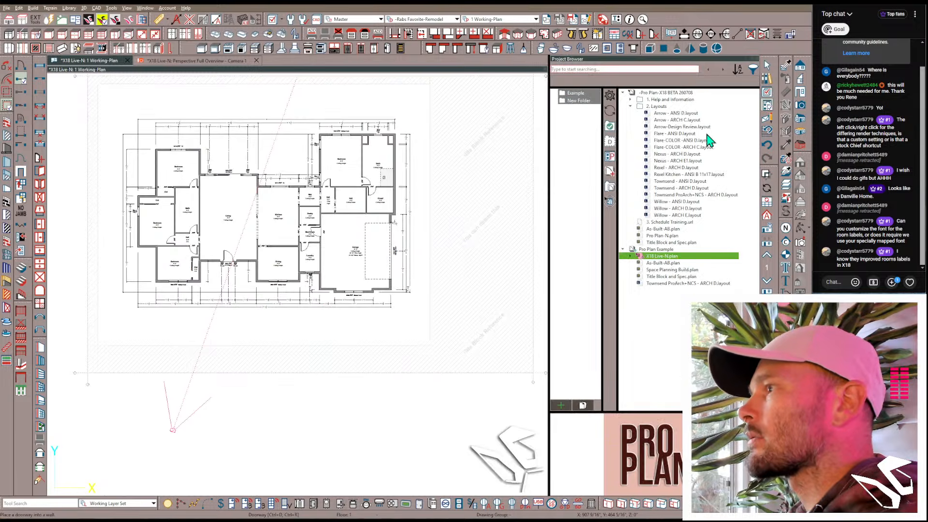
double_click(663, 283)
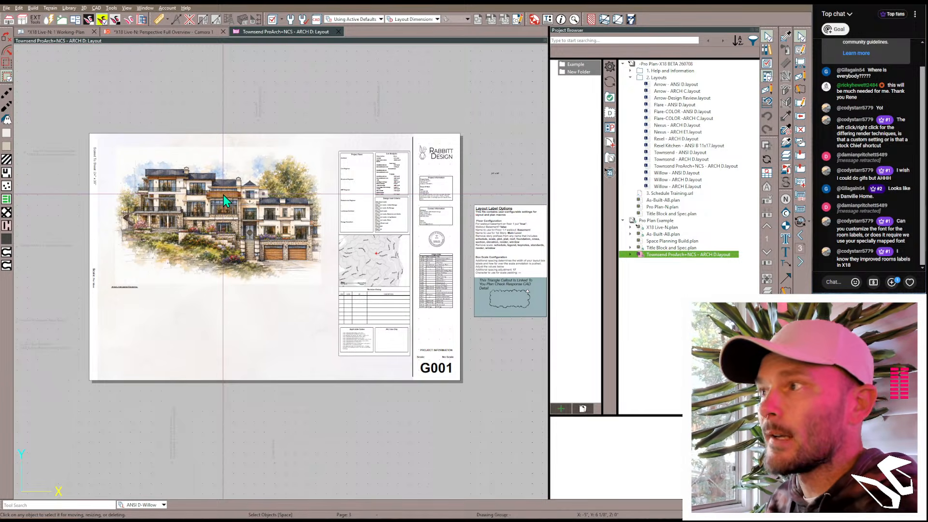
Step: Examine the Project Team, Lot Analysis, design load, map and Revision History blocks on cover sheet G001
scroll(372, 161, up, 5)
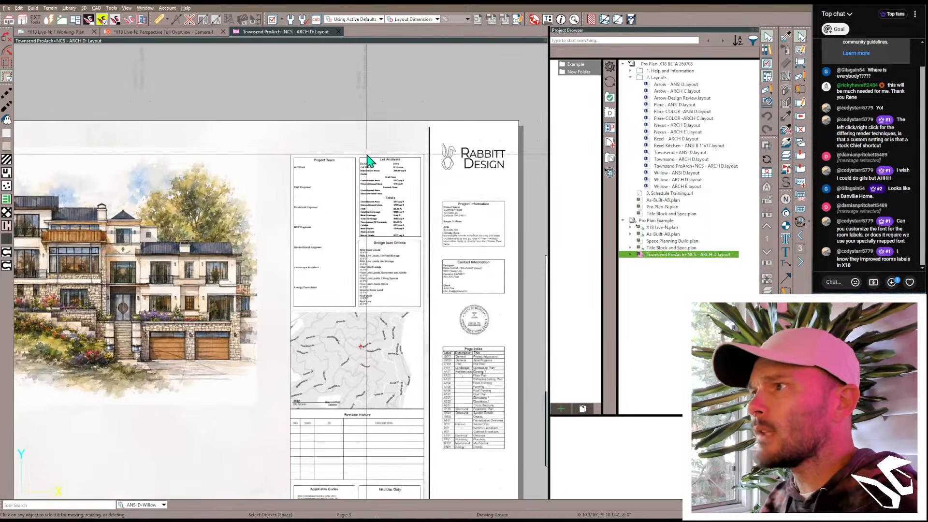
click(322, 181)
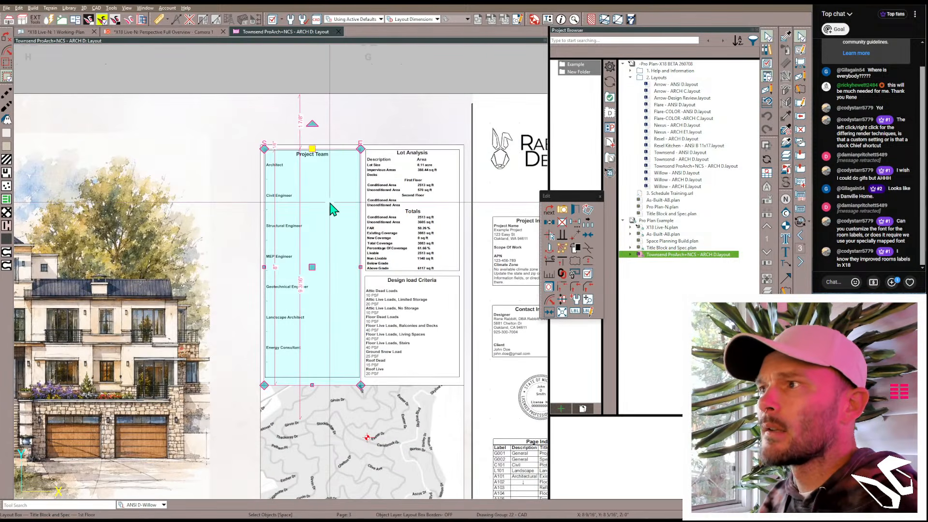
scroll(323, 203, up, 3)
scroll(317, 211, down, 2)
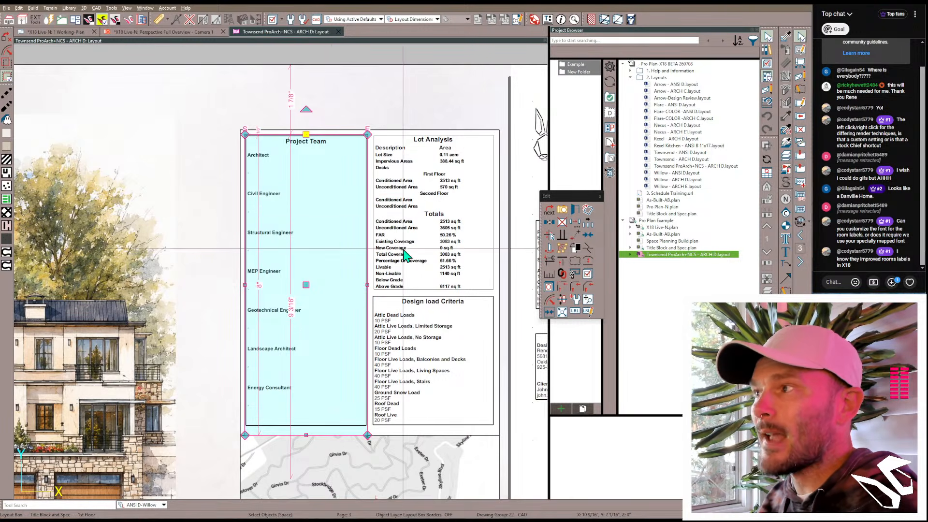
scroll(433, 378, down, 1)
middle_drag(433, 377, 413, 218)
scroll(413, 218, down, 2)
scroll(411, 217, down, 3)
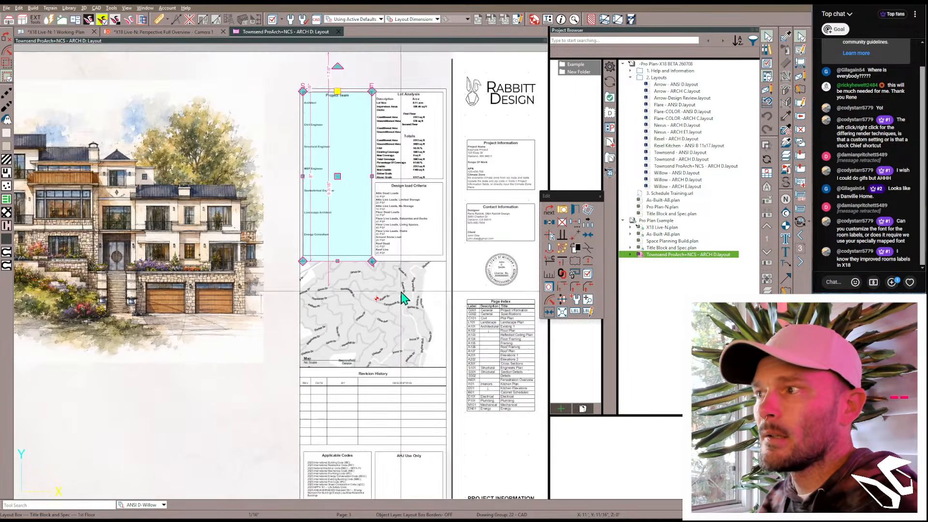
middle_drag(401, 291, 372, 205)
scroll(372, 204, down, 1)
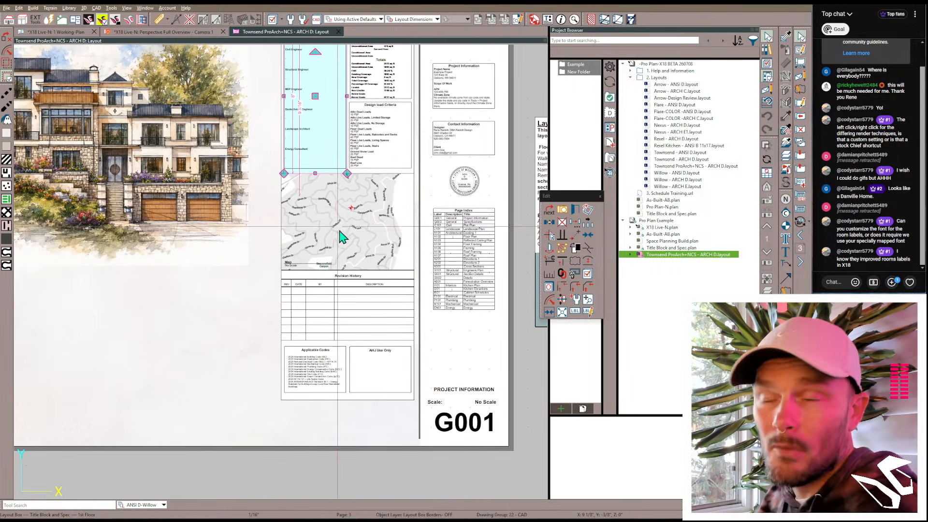
Step: Add a layout revision for page range 3-27 labeled "Schematic Design", with the description "Schematic Design Review", included in the revision table
scroll(371, 318, up, 2)
click(350, 322)
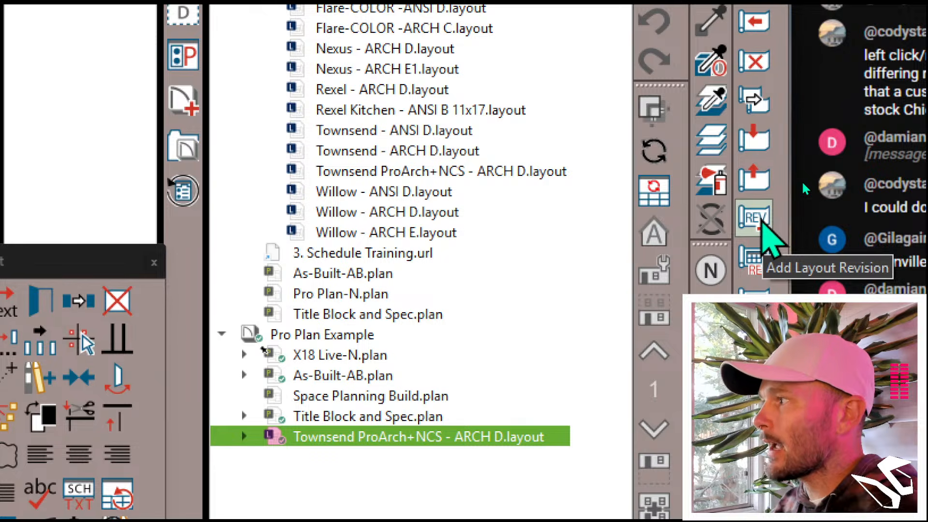
click(763, 223)
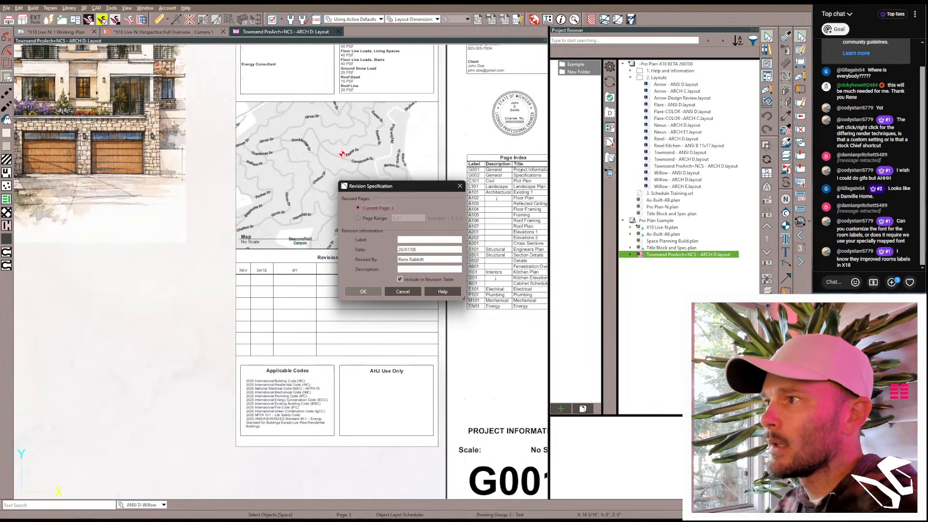
click(374, 218)
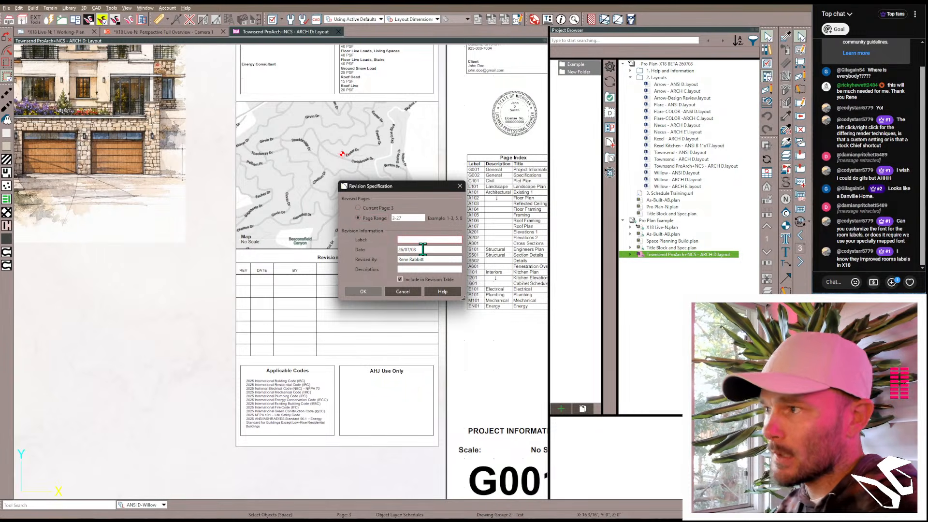
text(Sub)
key(BackSpace)
key(BackSpace)
key(BackSpace)
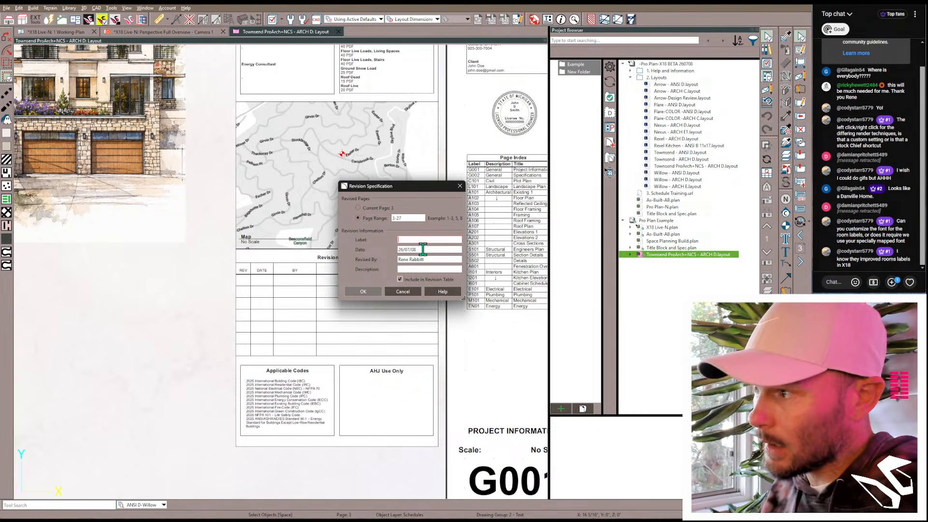
text(Schematic Design Review)
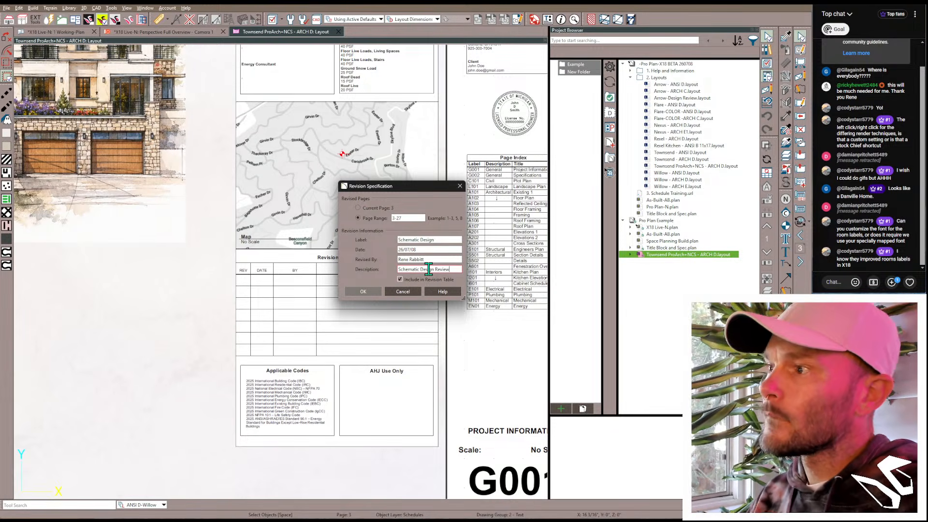
click(358, 294)
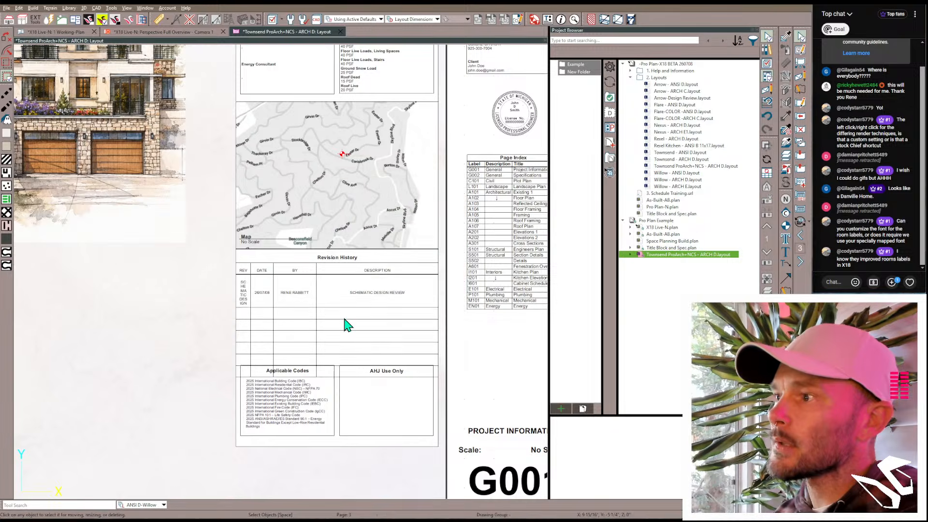
Step: Widen the REV column of the Revision History table, and pull the table's outer edge back in line with the surrounding border
click(341, 332)
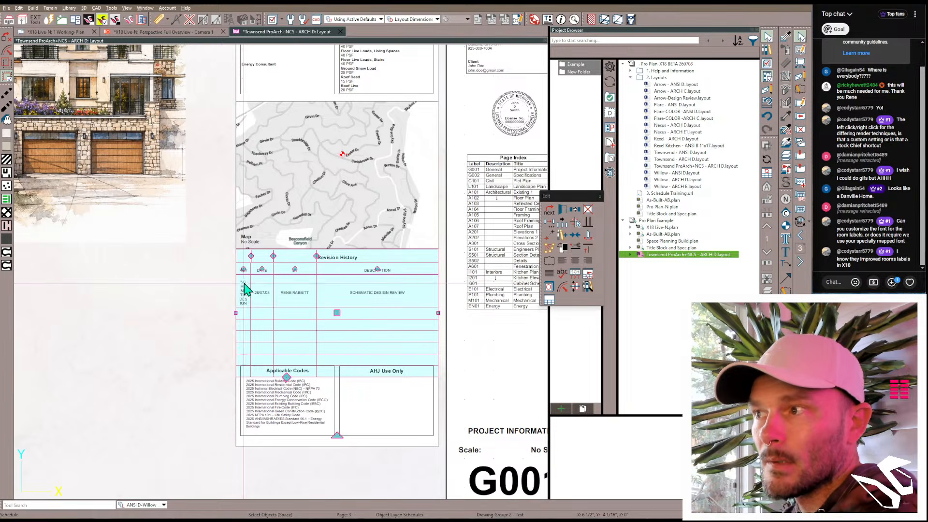
drag(251, 256, 264, 256)
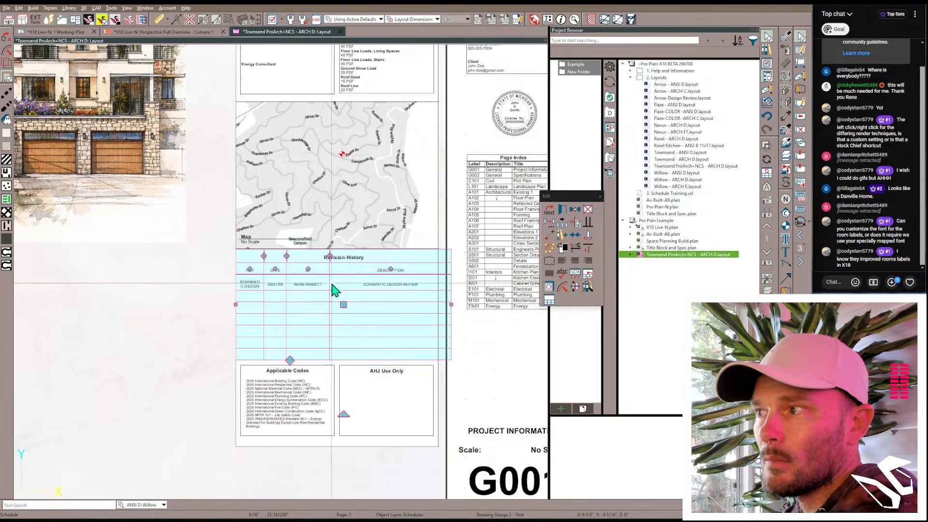
click(438, 273)
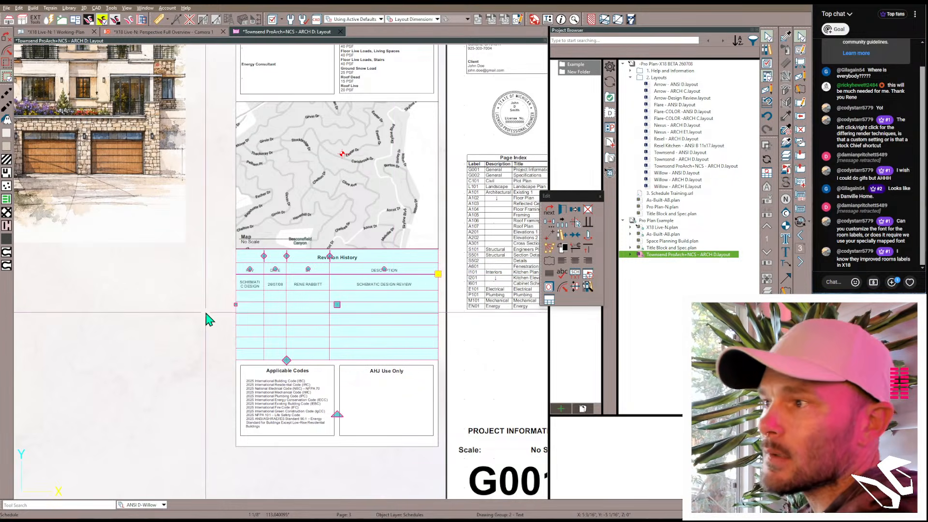
Step: Review the Page Index, Revision History table and overall arrangement of cover sheet G001
scroll(202, 313, down, 4)
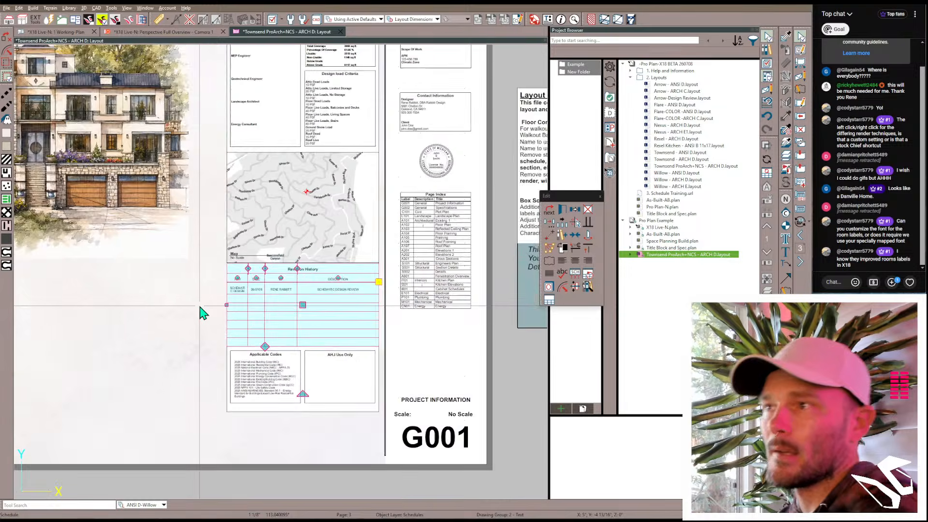
scroll(389, 267, up, 5)
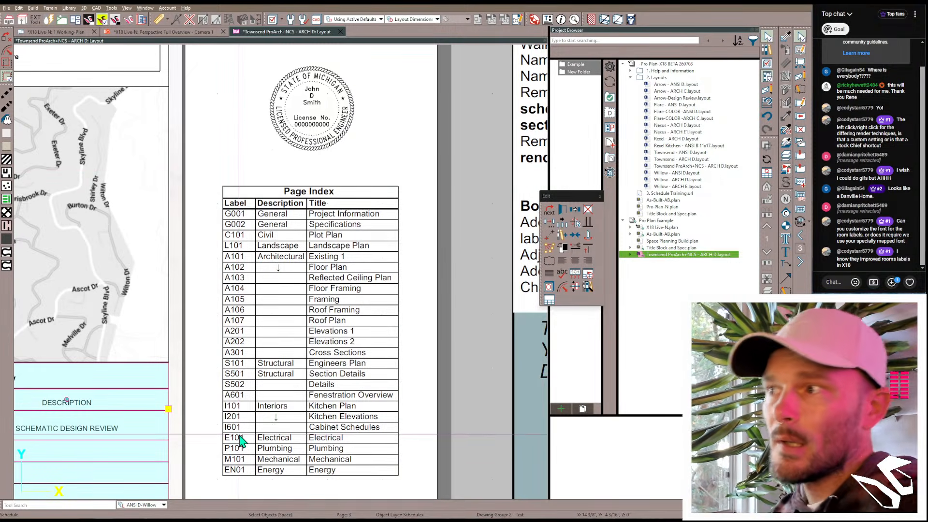
scroll(321, 290, down, 5)
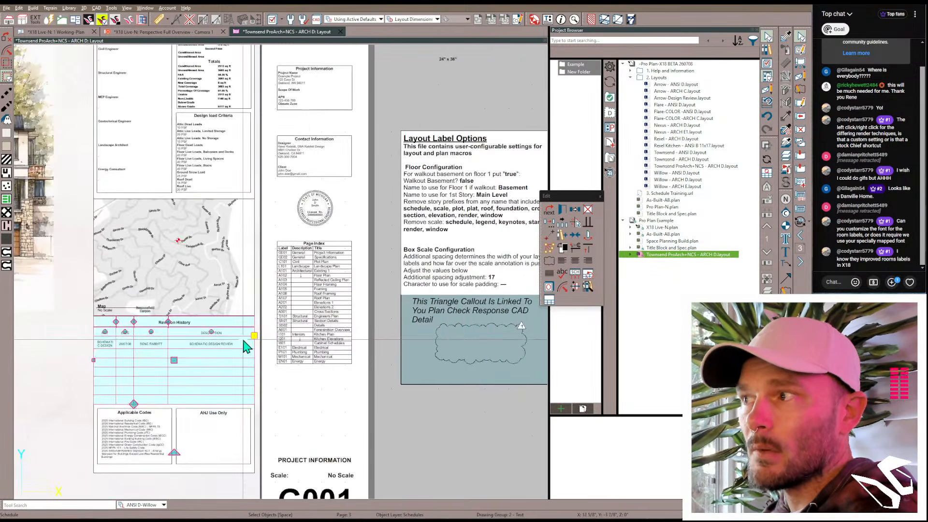
scroll(243, 339, down, 2)
middle_drag(243, 339, 331, 295)
scroll(331, 295, down, 2)
scroll(183, 317, down, 1)
middle_drag(183, 317, 271, 344)
scroll(274, 347, down, 2)
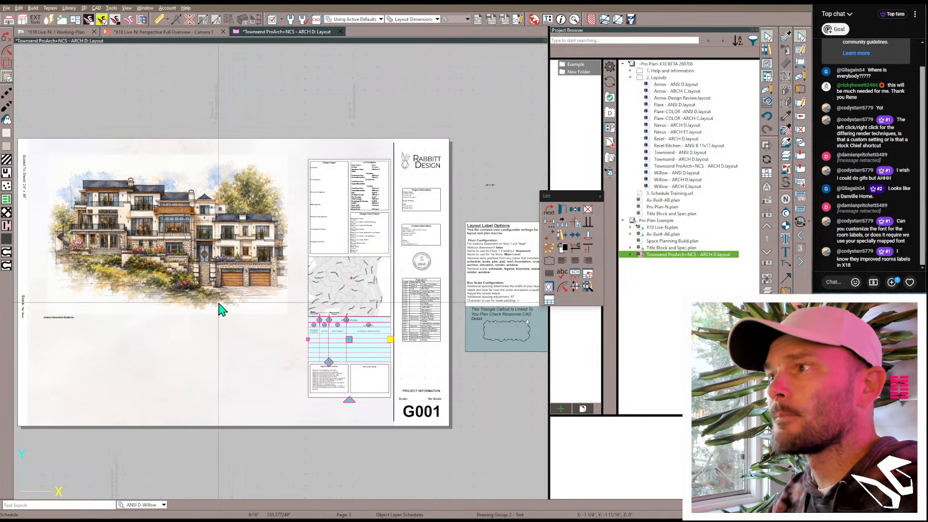
Step: Page through the layout sheets from G002 to floor plan sheet A102, checking the plot plan on C101
key(Page_Down)
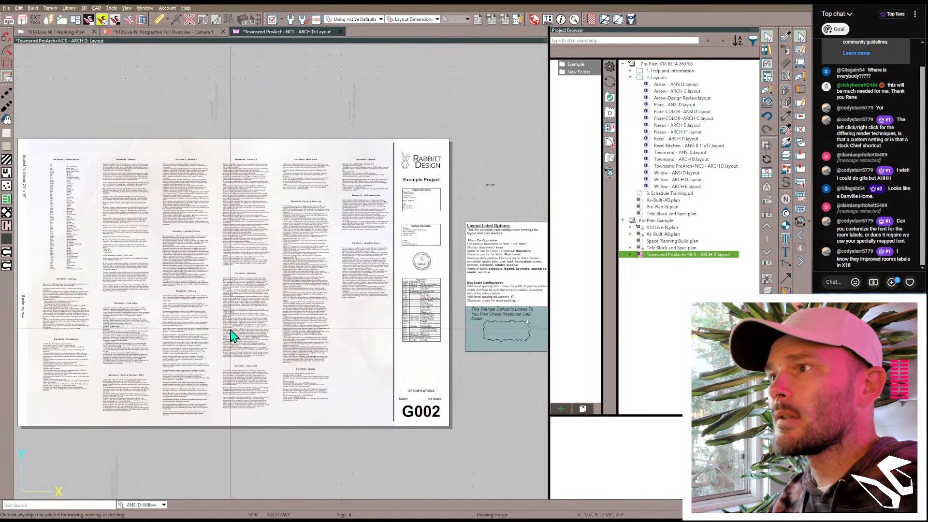
key(Page_Down)
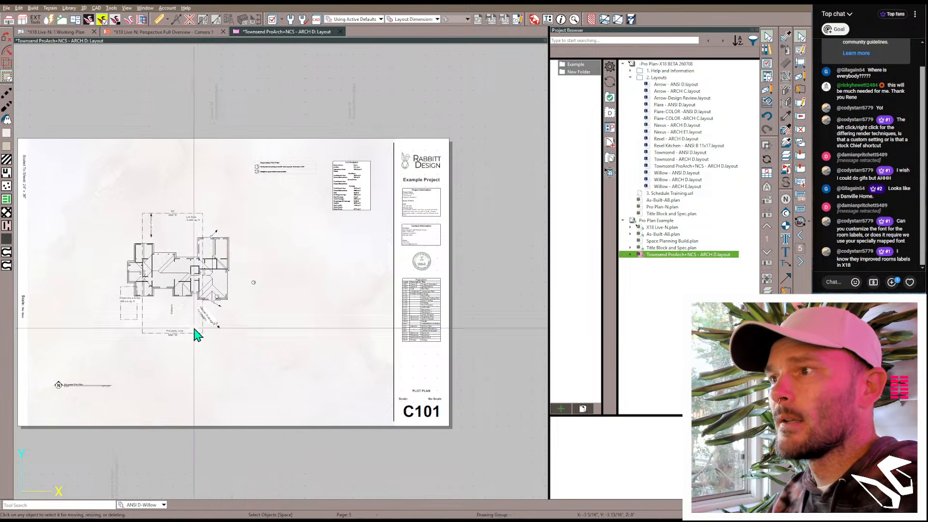
scroll(151, 269, up, 2)
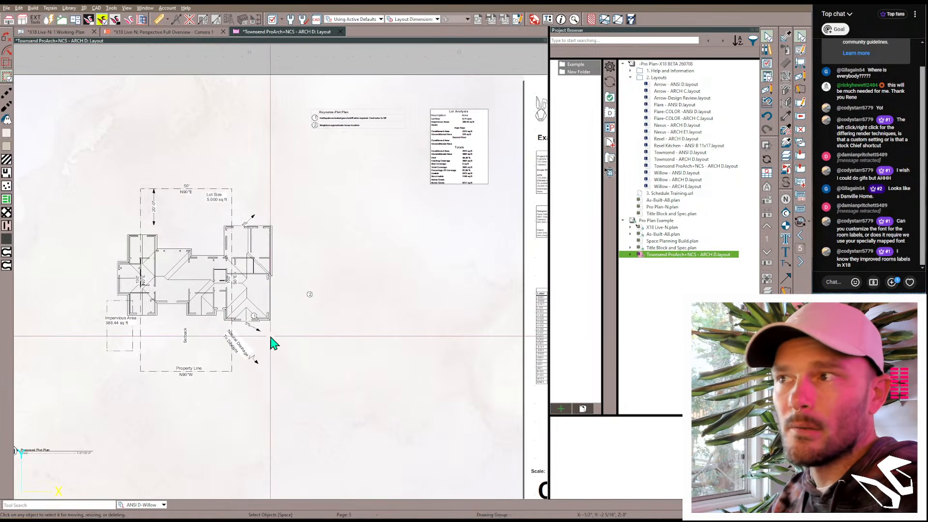
scroll(272, 344, down, 2)
key(Page_Down)
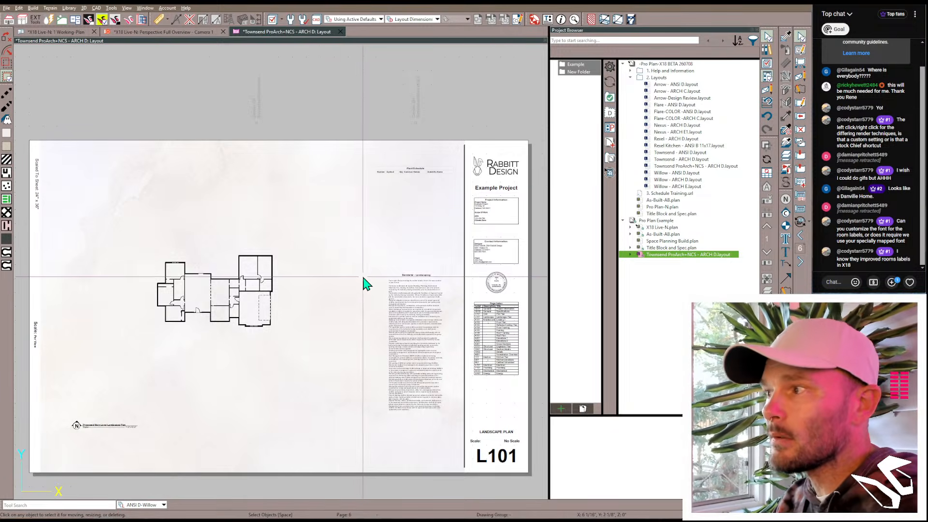
key(Page_Down)
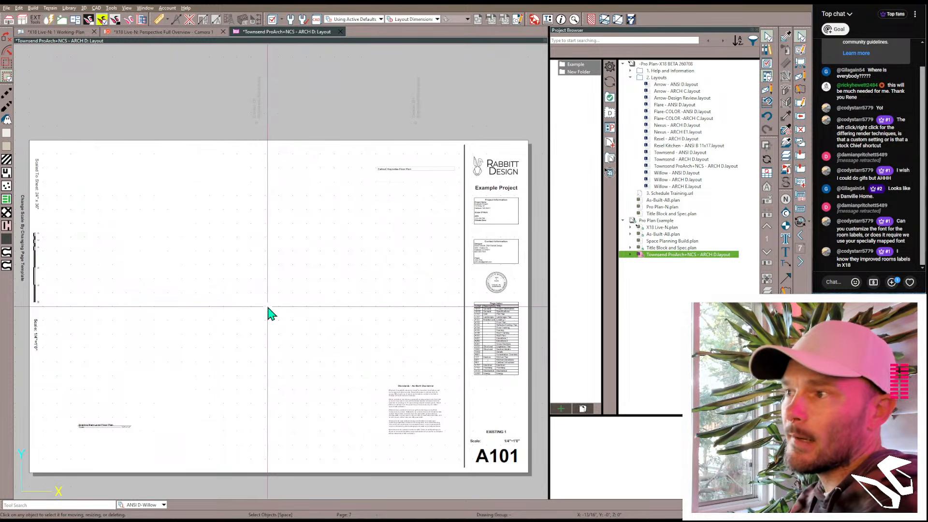
key(Page_Down)
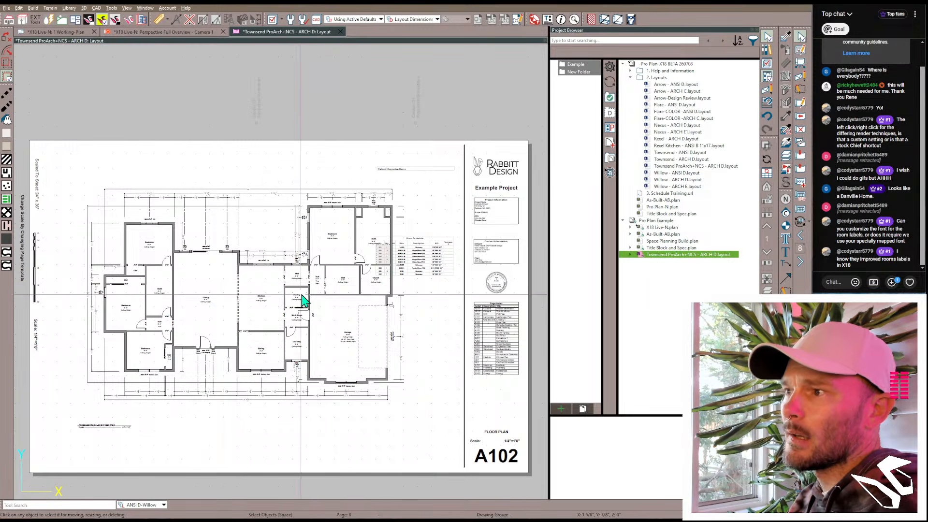
Step: In the working plan, move the entire house with its dimensions left so it clears the door schedule on layout sheet A102
click(420, 271)
scroll(425, 264, up, 3)
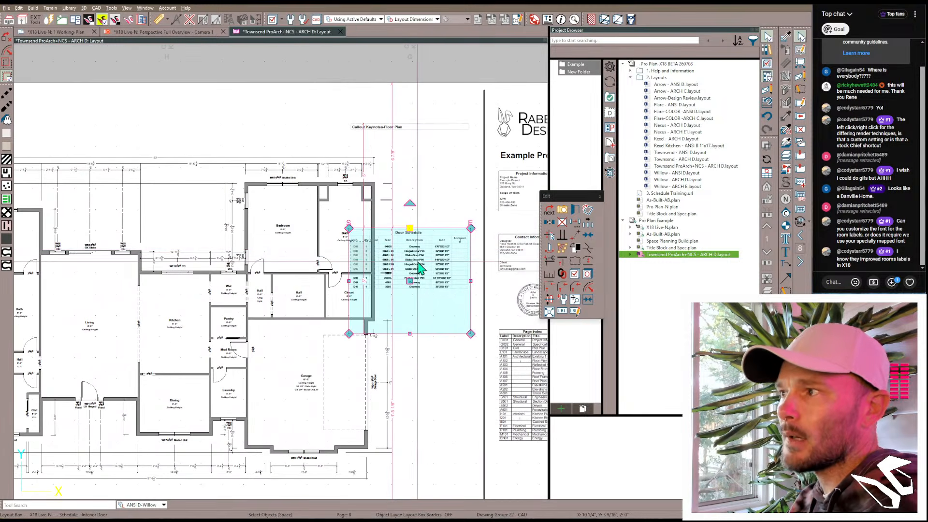
scroll(415, 264, down, 4)
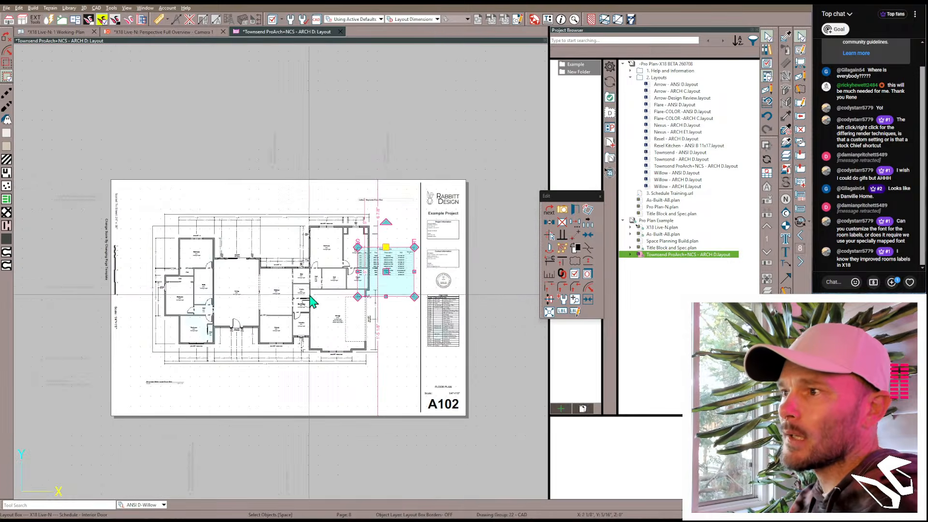
click(55, 32)
scroll(291, 284, down, 2)
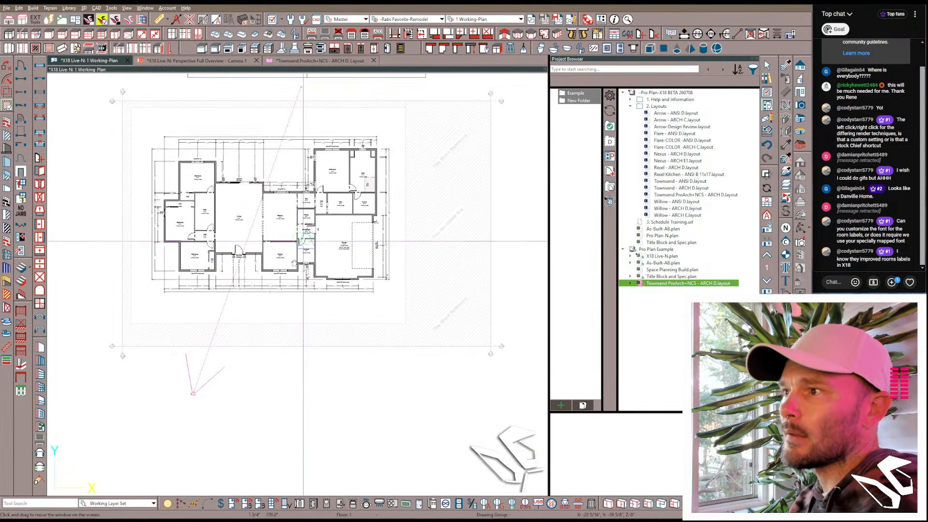
key(d)
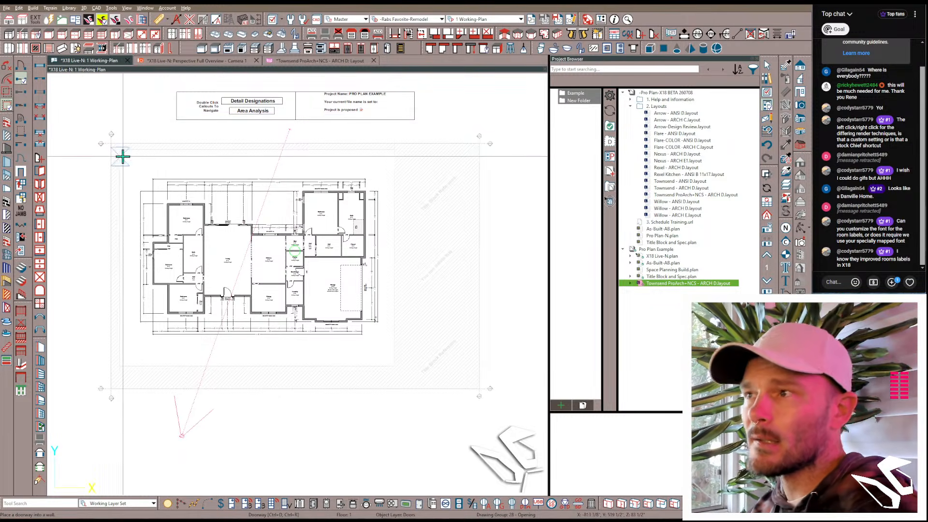
click(7, 127)
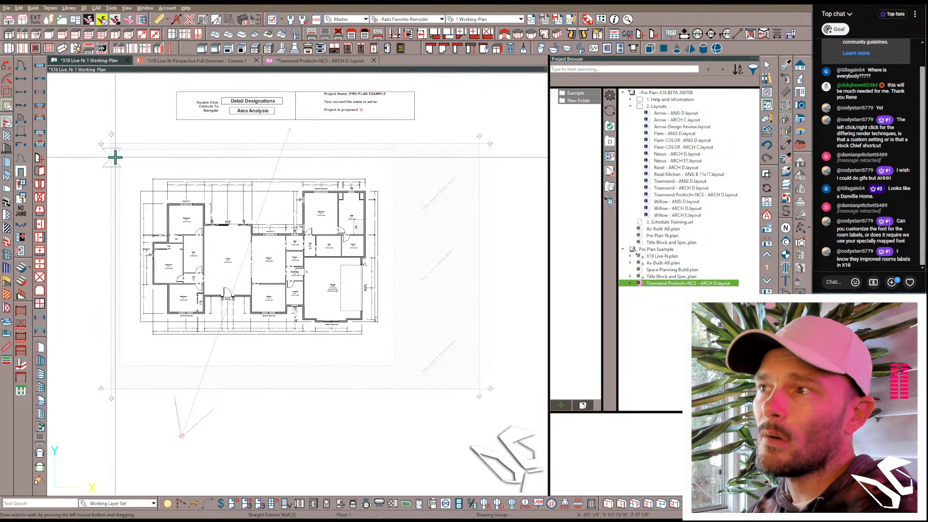
drag(124, 146, 436, 388)
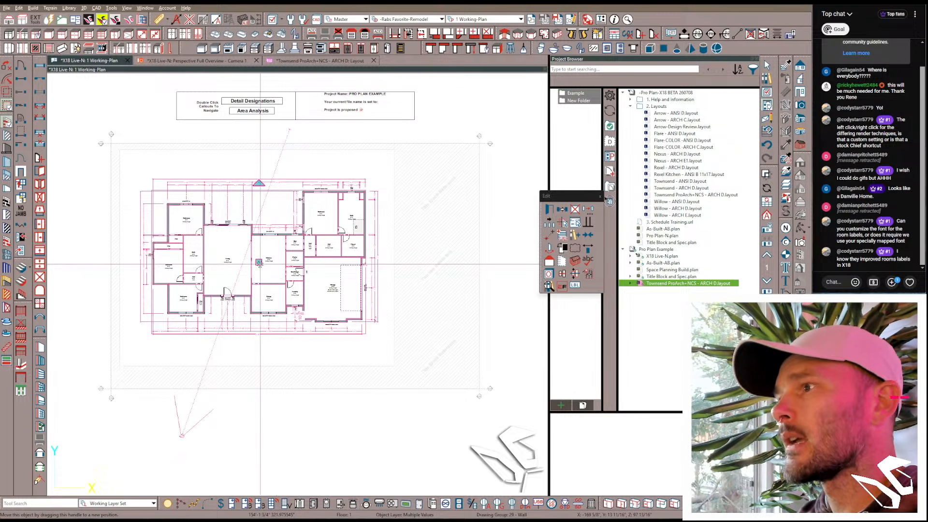
drag(259, 262, 238, 260)
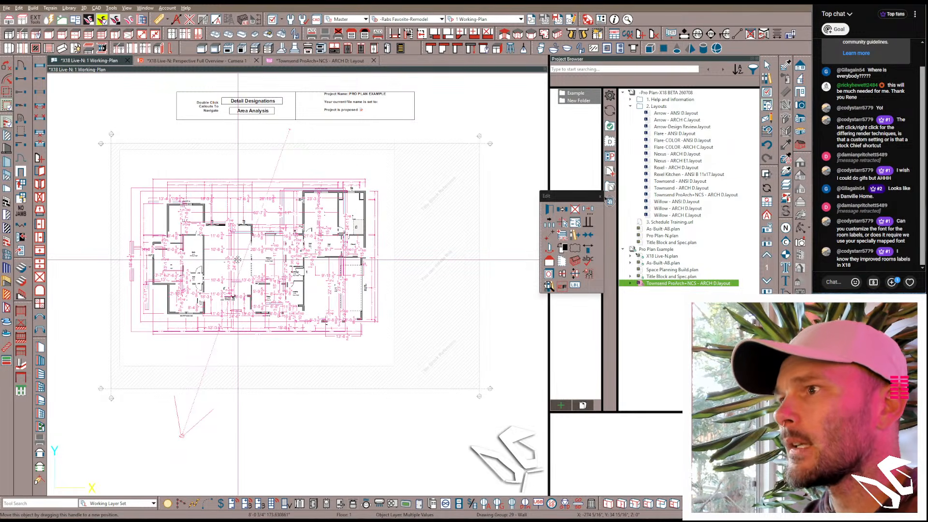
drag(261, 195, 267, 193)
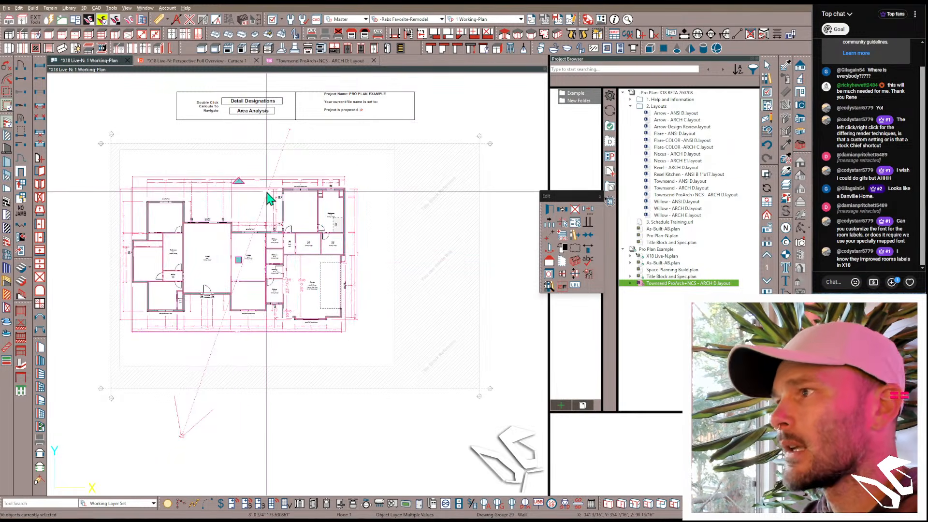
Step: On layout sheet A102, extend the floor plan layout box's left edge outward to include the exterior dimensions
click(304, 62)
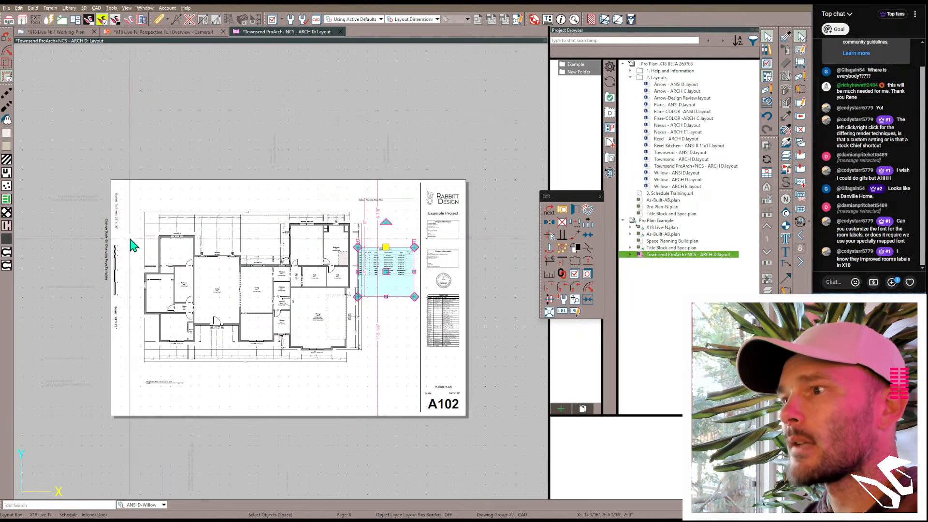
click(145, 269)
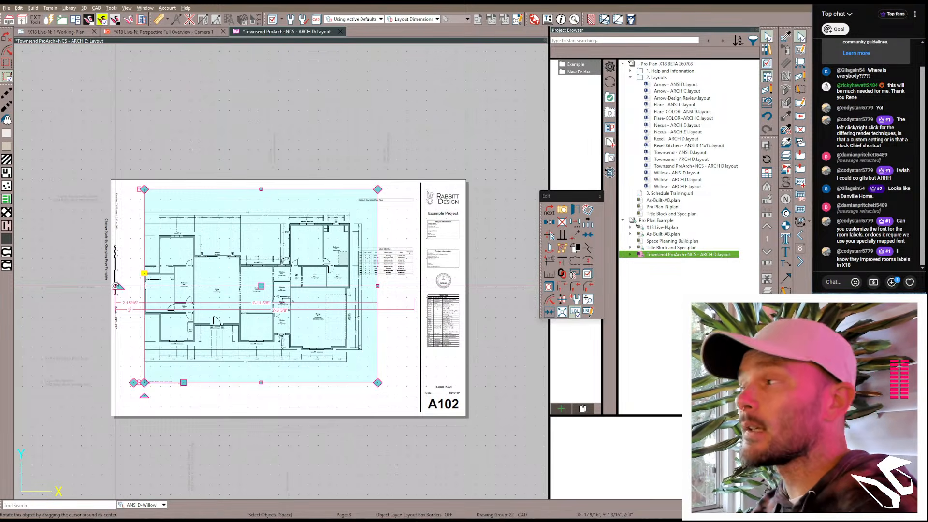
scroll(146, 306, up, 2)
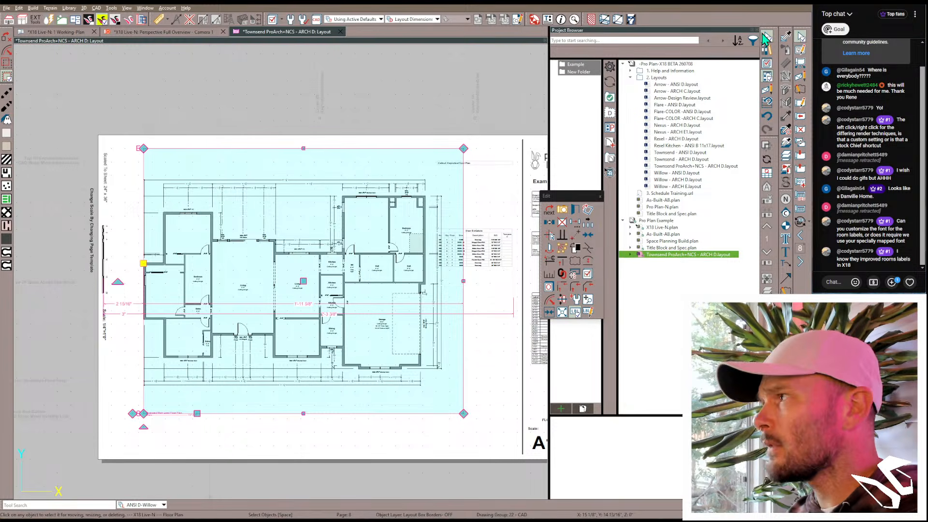
drag(139, 263, 112, 280)
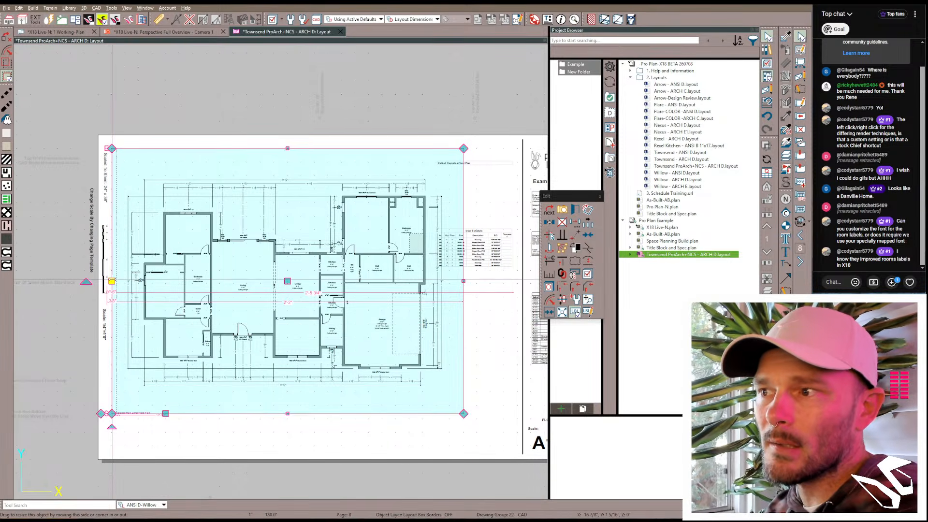
mouse_move(112, 281)
mouse_down()
mouse_move(125, 282)
mouse_move(112, 280)
mouse_up()
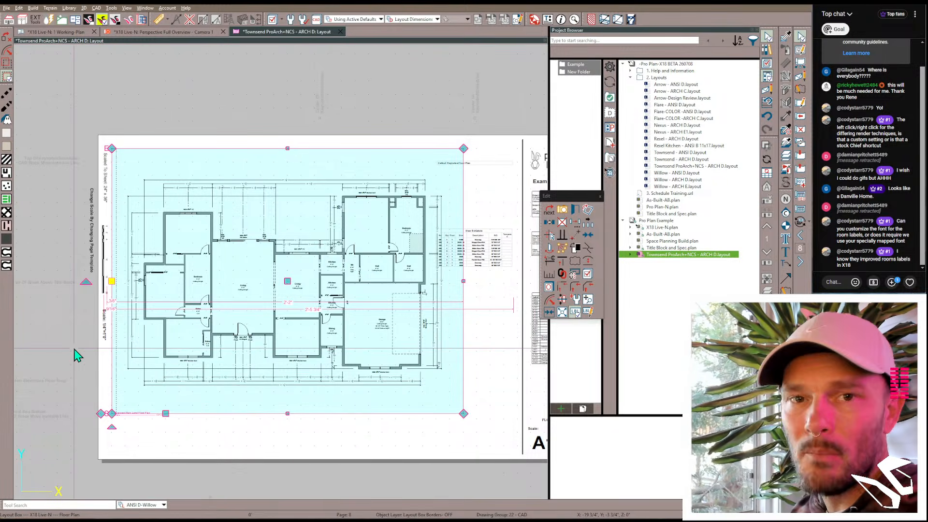
click(328, 317)
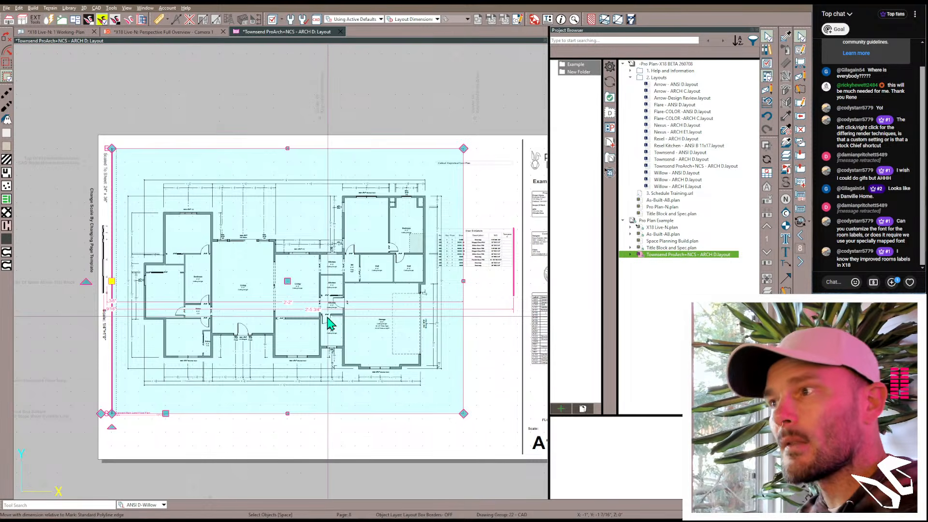
Step: Check the reflected ceiling plan and its title placement on sheet A103
key(Page_Down)
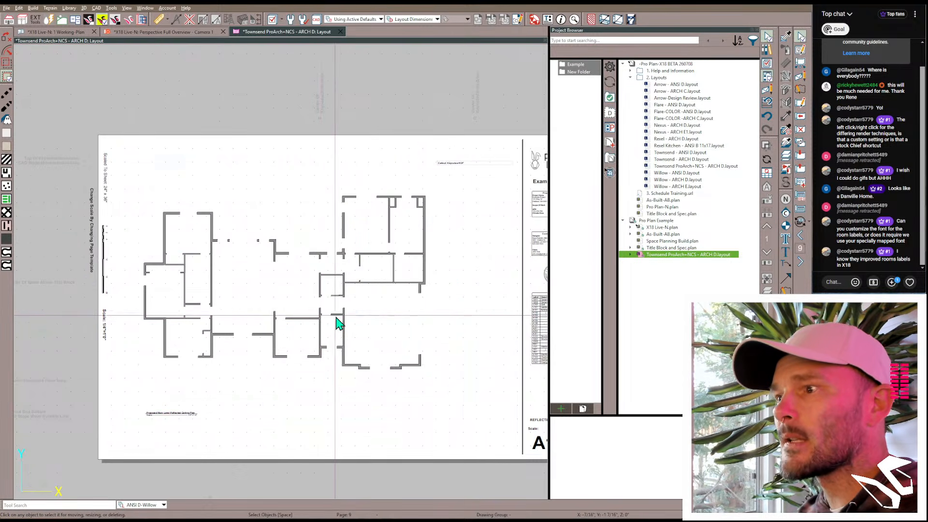
scroll(169, 423, up, 2)
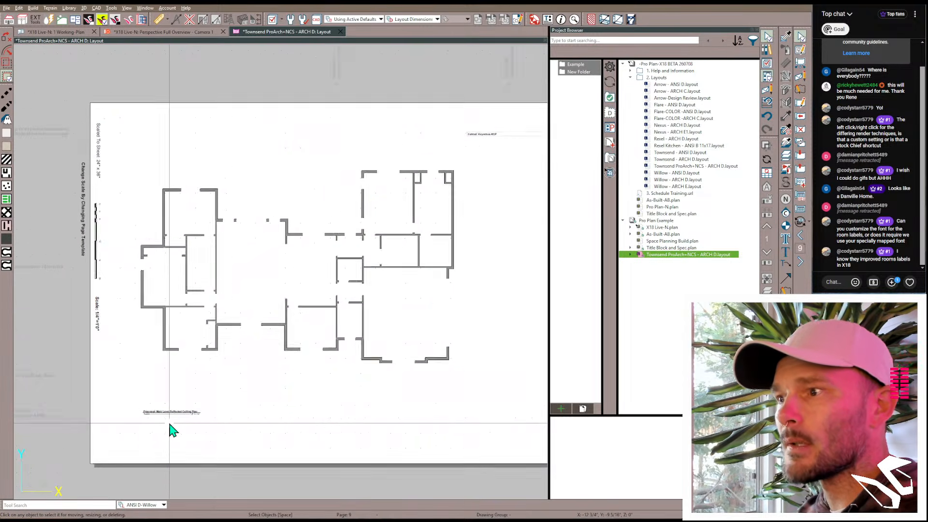
scroll(265, 345, down, 2)
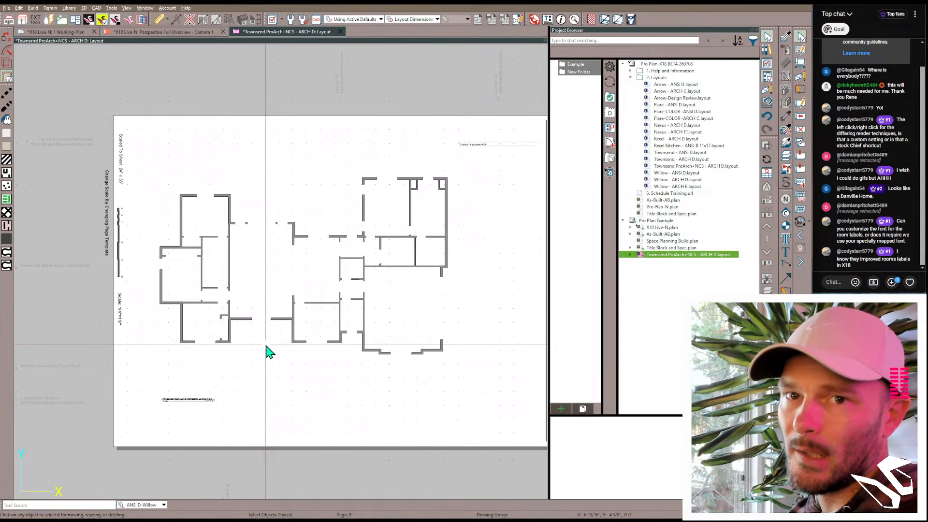
scroll(266, 346, down, 1)
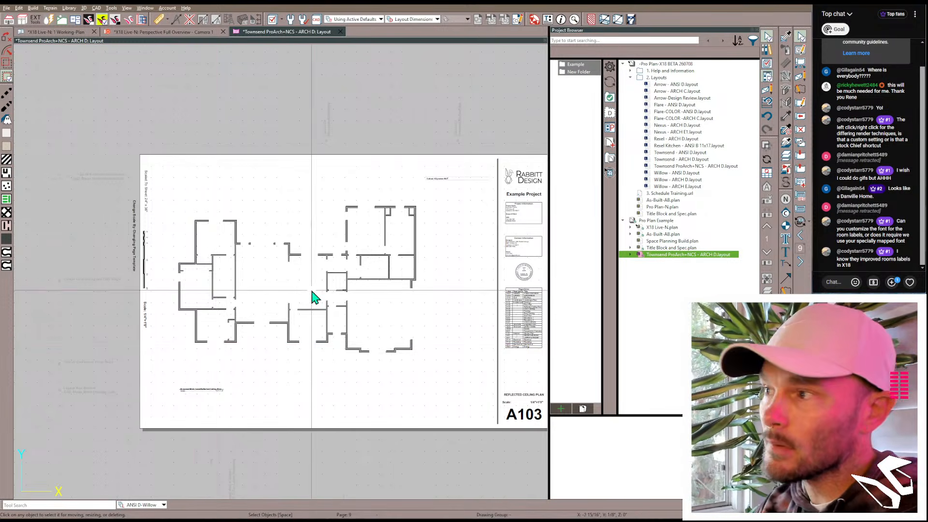
Step: From floor framing sheet A104, return to the working plan to rebuild its framing for the moved house, and clear the house selection
key(Page_Down)
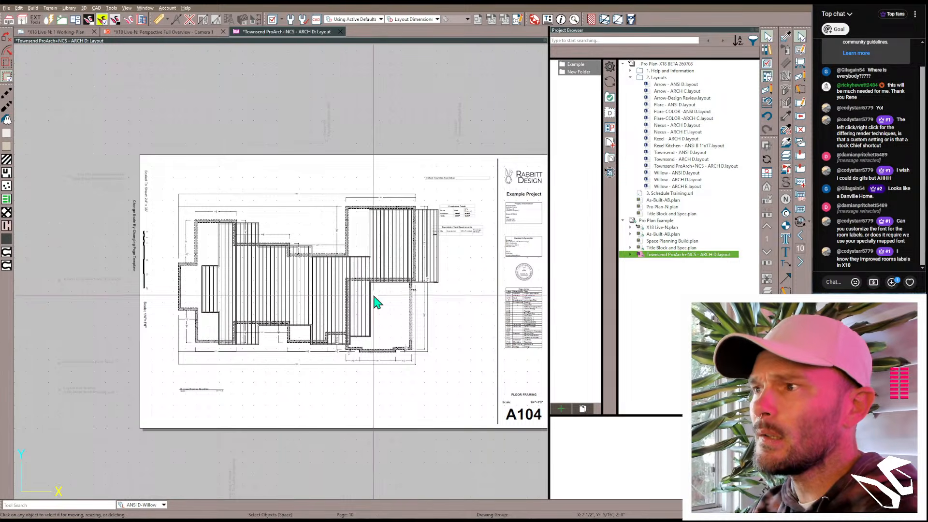
scroll(384, 261, up, 1)
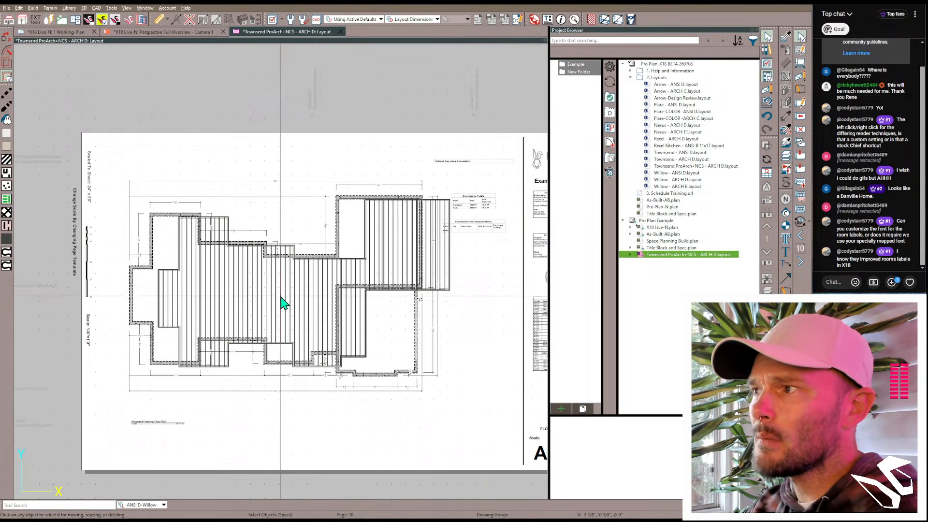
click(292, 285)
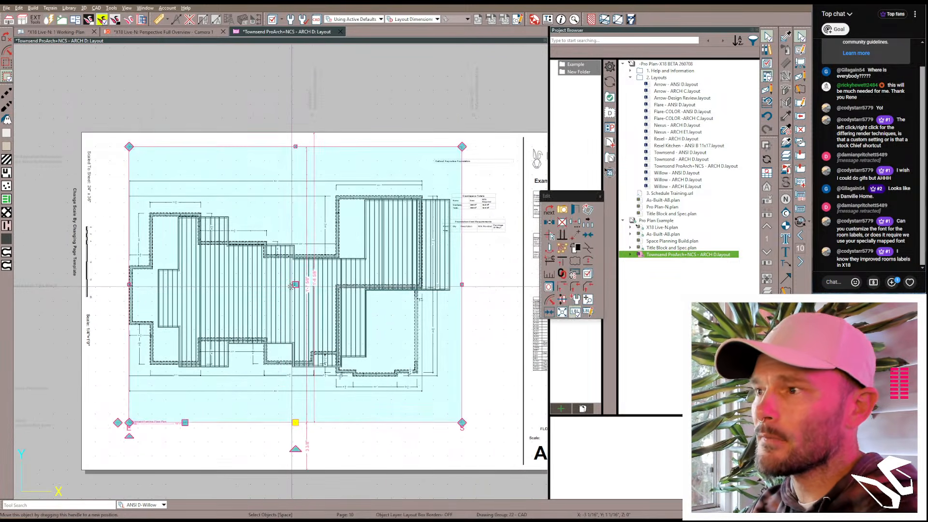
click(59, 32)
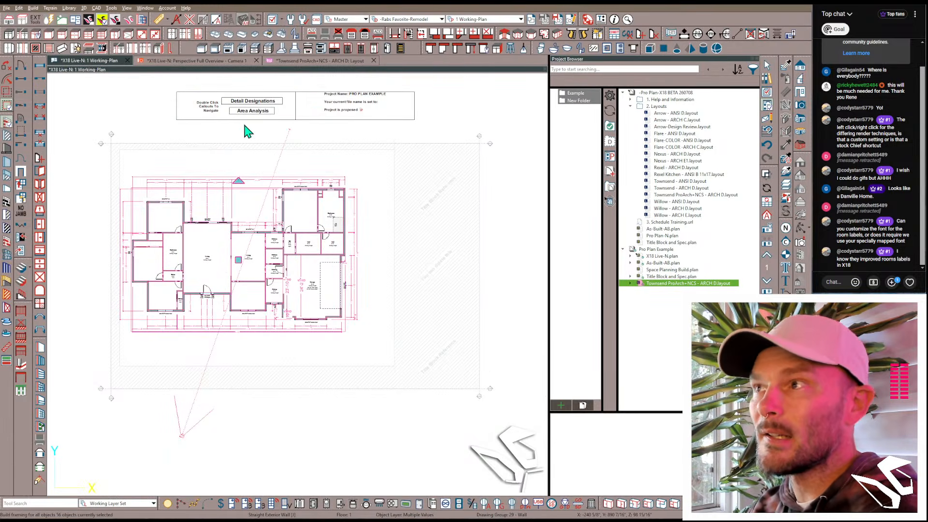
click(475, 268)
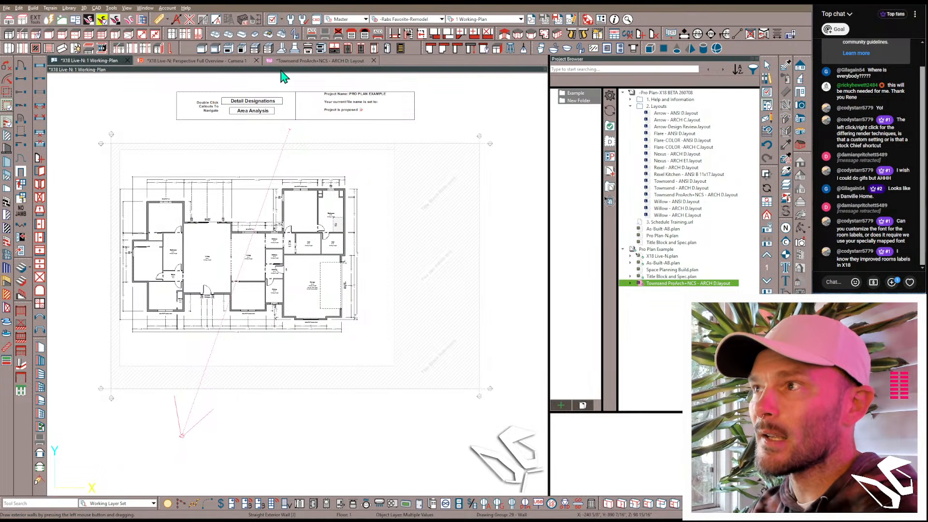
Step: On layout sheet A104, extend the floor framing layout box's left edge outward to include the exterior dimensions
click(301, 62)
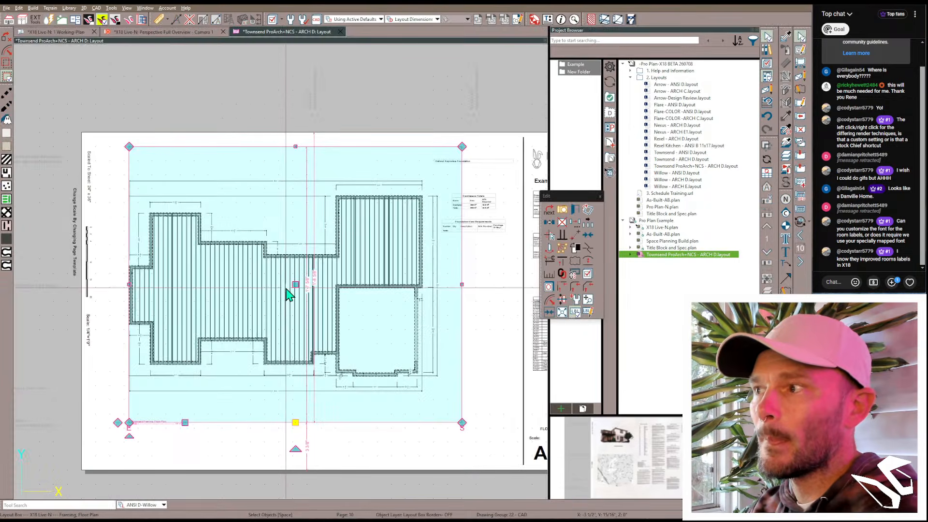
drag(129, 284, 96, 291)
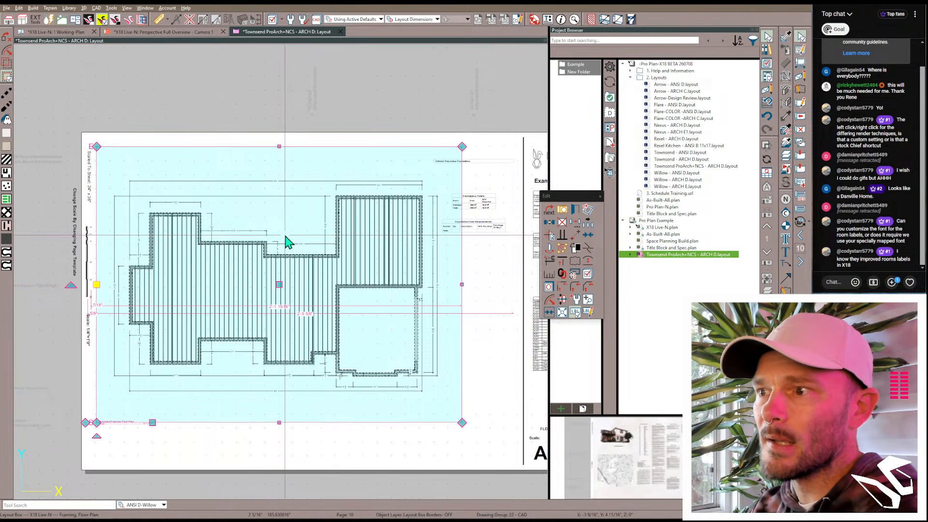
click(150, 457)
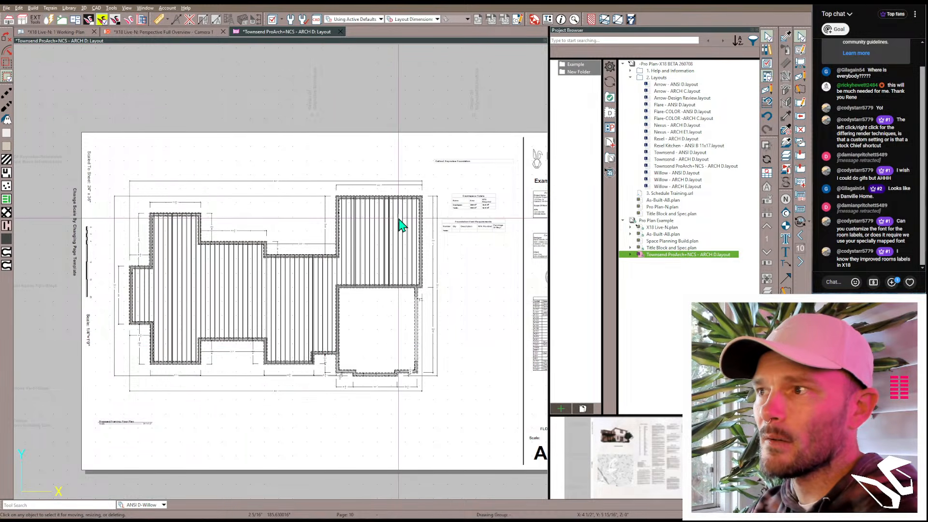
Step: On framing sheet A105, extend the wall framing plan layout box's left edge outward to include the exterior dimensions
key(Page_Down)
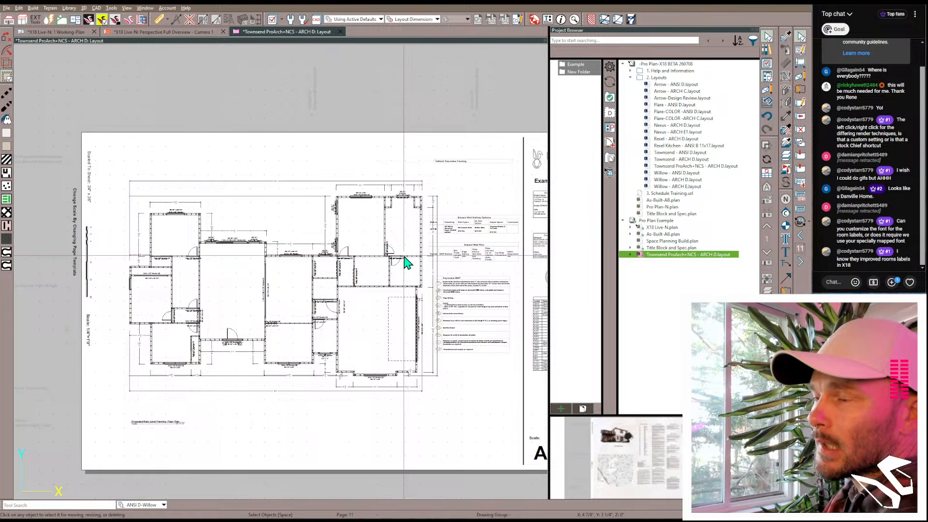
click(181, 286)
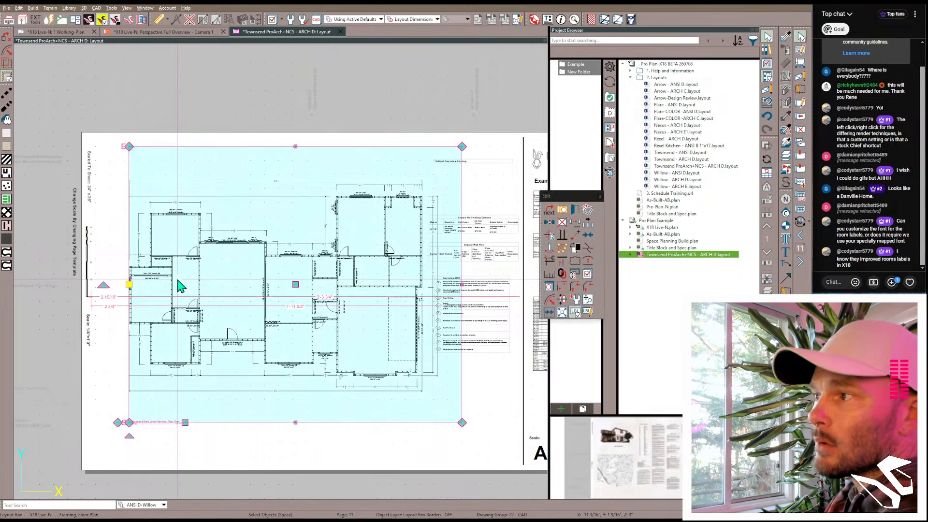
drag(128, 285, 95, 284)
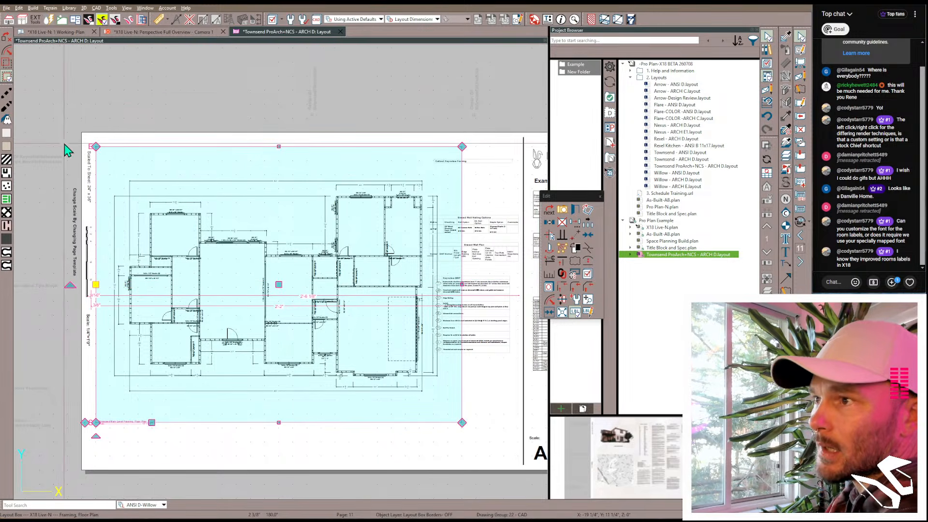
click(147, 97)
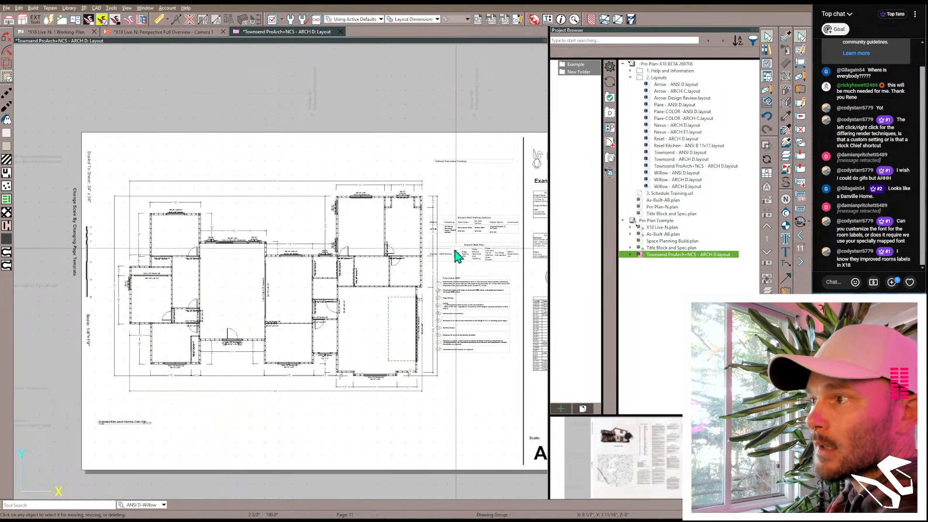
Step: Examine the header and rough opening labels and the overall arrangement of the wall framing plan on sheet A105
scroll(322, 267, up, 4)
scroll(315, 269, up, 2)
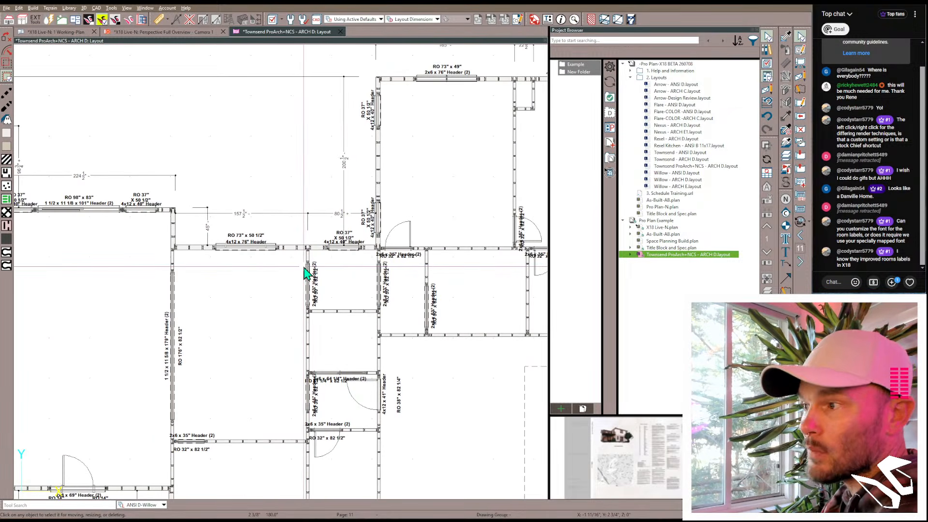
scroll(265, 267, down, 2)
scroll(261, 256, up, 4)
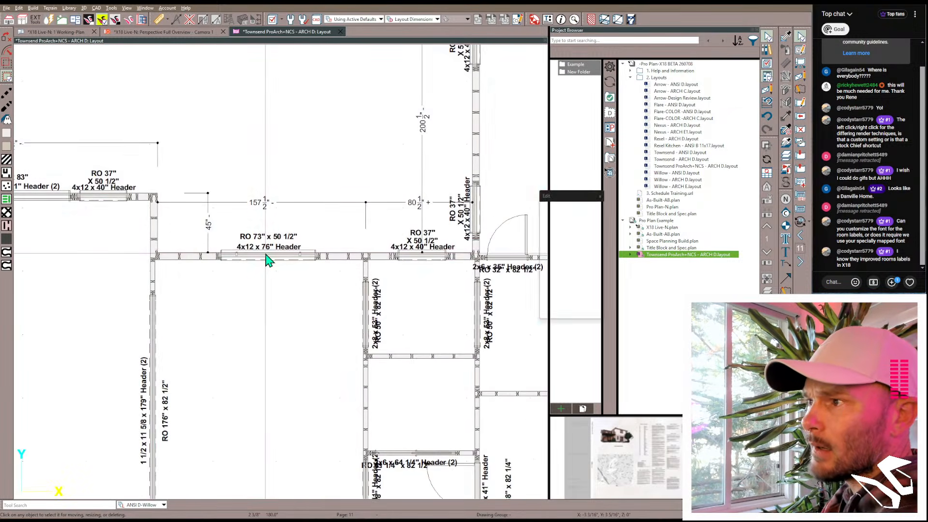
click(269, 261)
scroll(269, 263, down, 2)
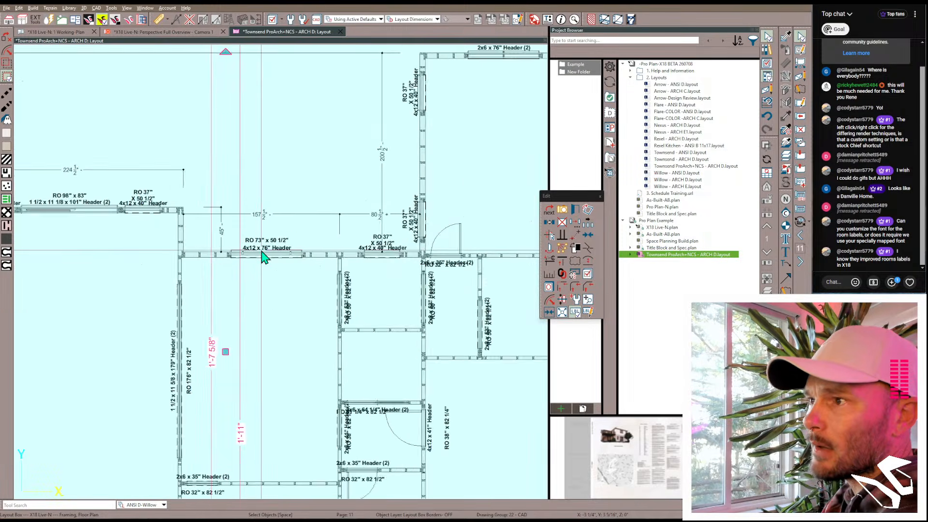
scroll(264, 256, down, 1)
scroll(116, 234, down, 2)
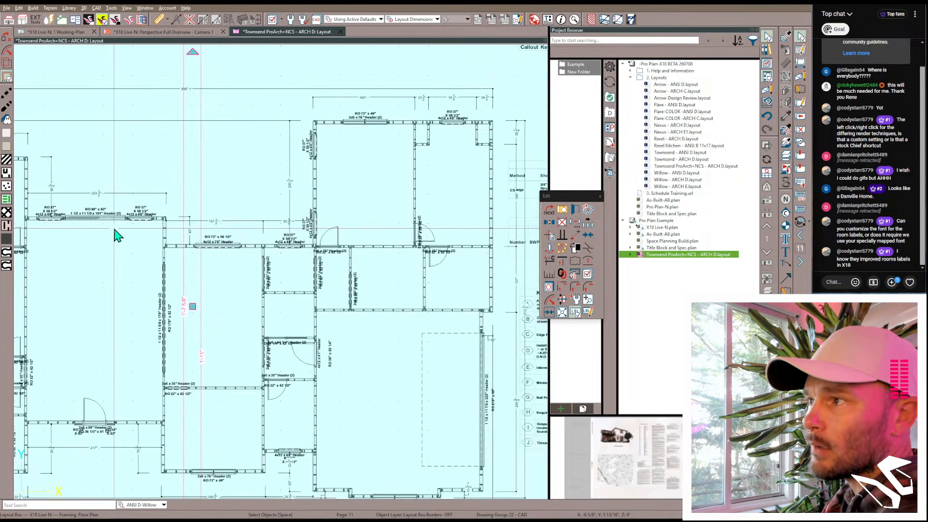
scroll(118, 235, down, 1)
scroll(259, 229, down, 1)
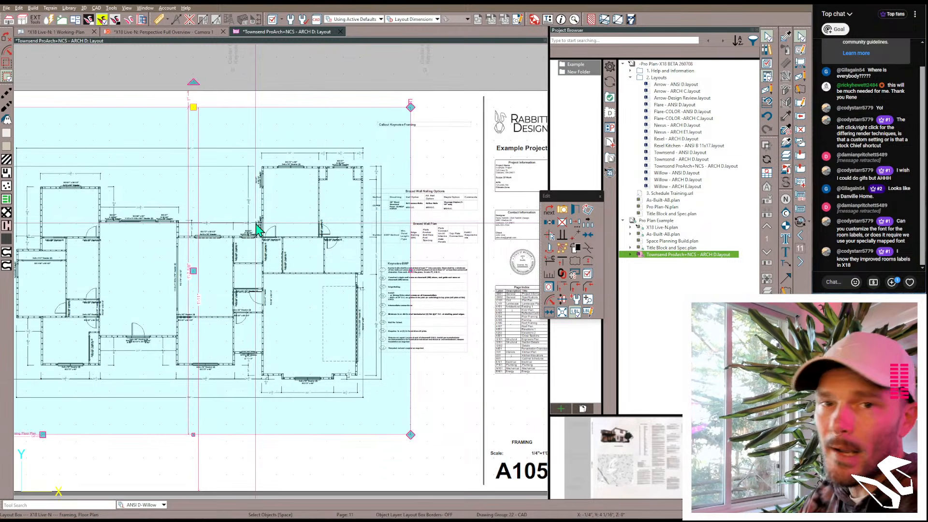
Step: Open the framing floor plan view from its layout box on sheet A105 and examine the header labels around the upper-right room
scroll(258, 229, down, 1)
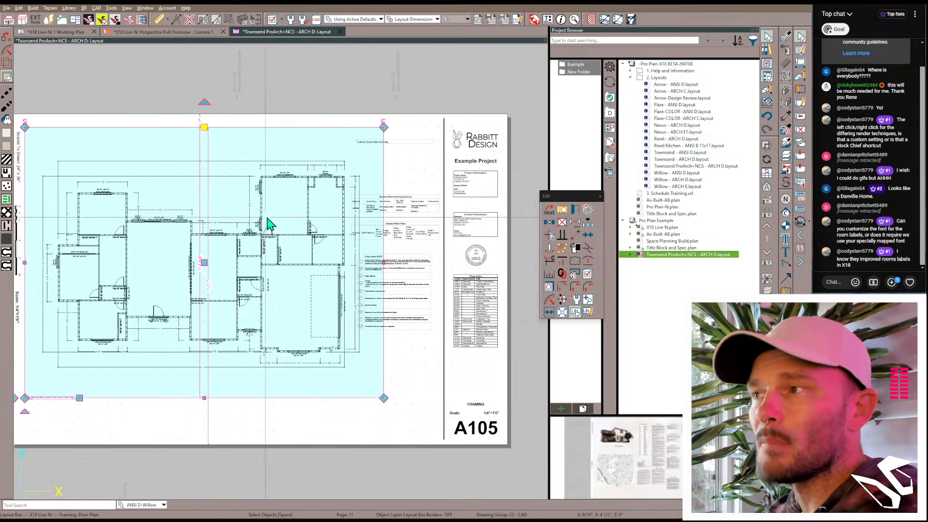
click(265, 271)
double_click(264, 266)
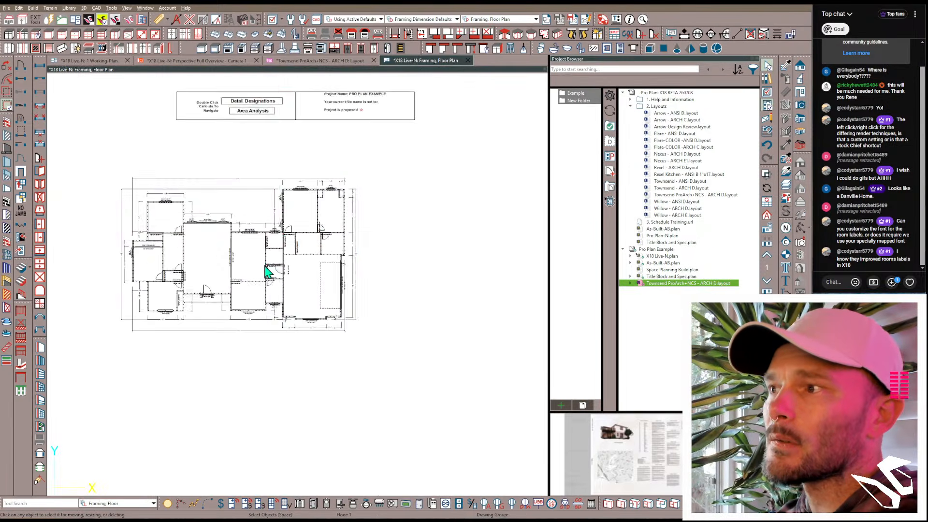
scroll(292, 218, up, 5)
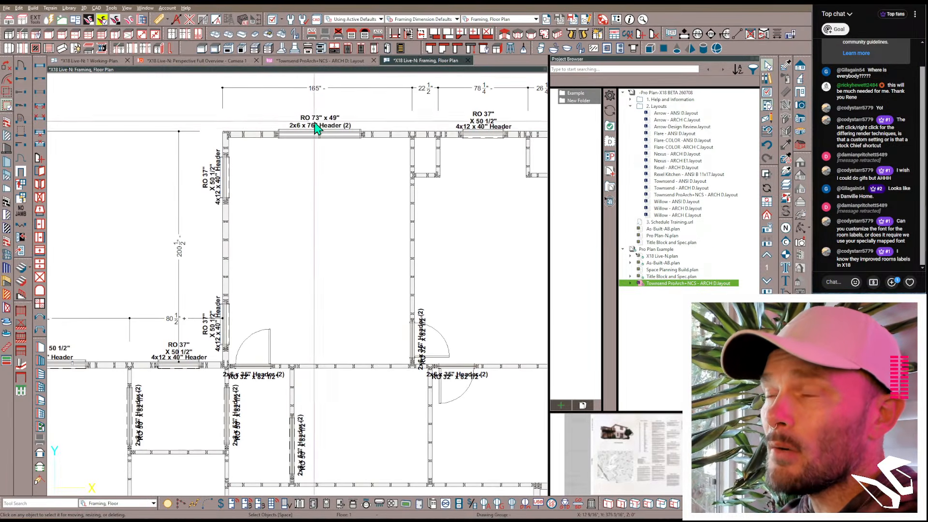
scroll(314, 97, up, 1)
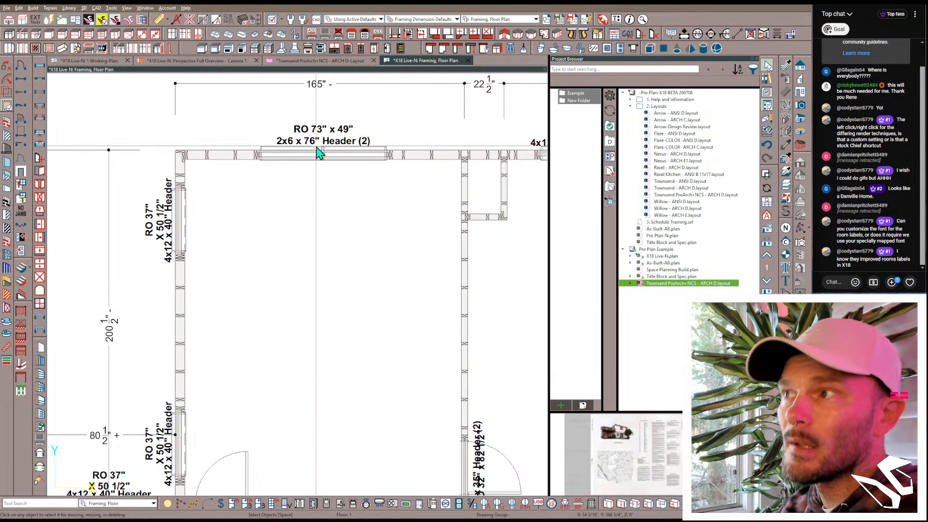
Step: Inspect the 73" x 49" window opening and its 2x6 header individually, and close the framing floor plan view
click(321, 153)
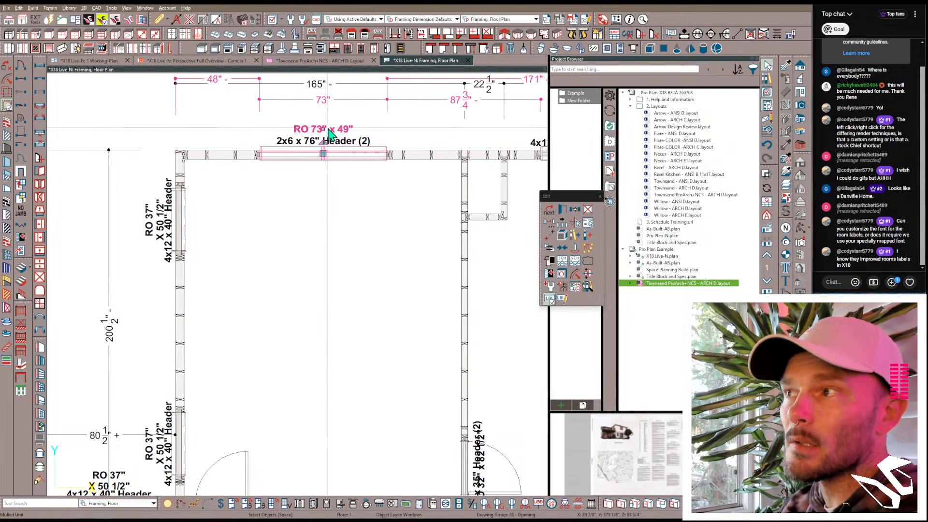
key(Escape)
click(309, 159)
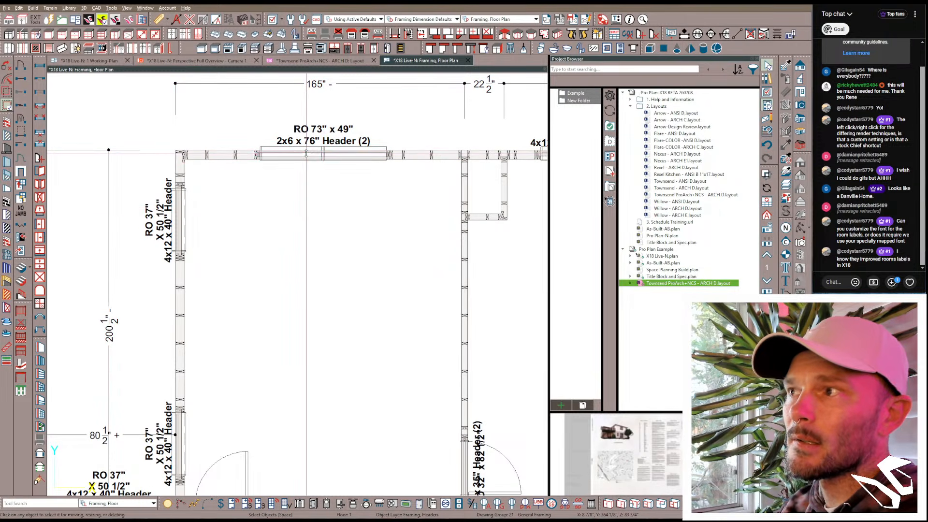
click(312, 160)
key(Escape)
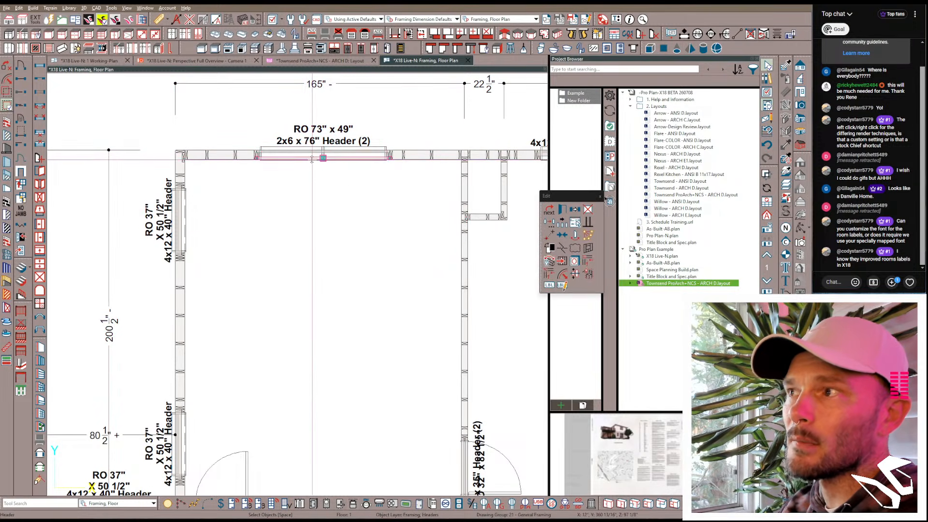
click(468, 59)
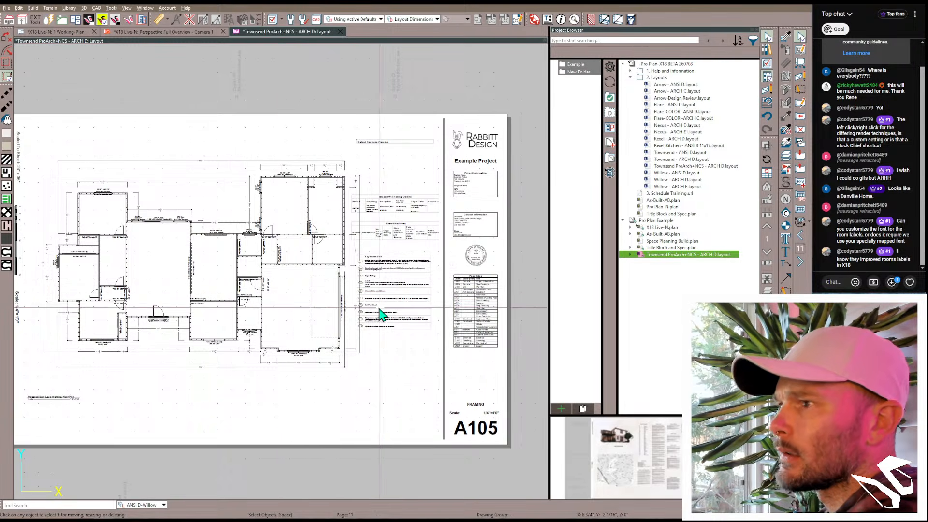
Step: Go to roof framing sheet A106 and examine its Roof Vent Schedule and plan arrangement
key(Page_Down)
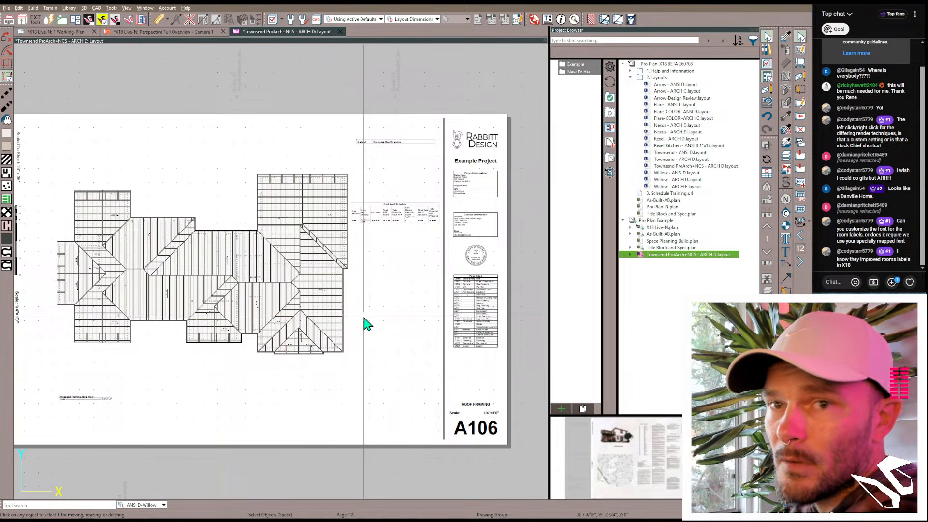
scroll(397, 215, up, 4)
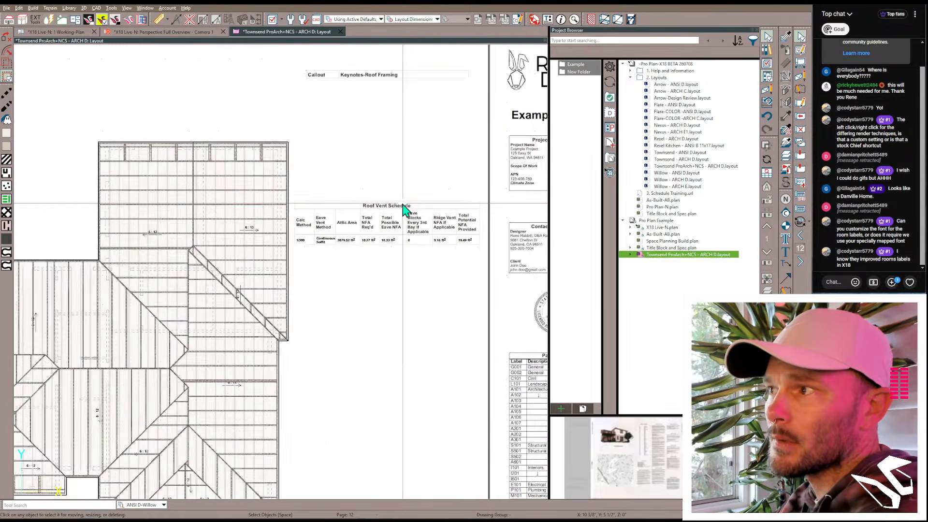
scroll(375, 281, down, 4)
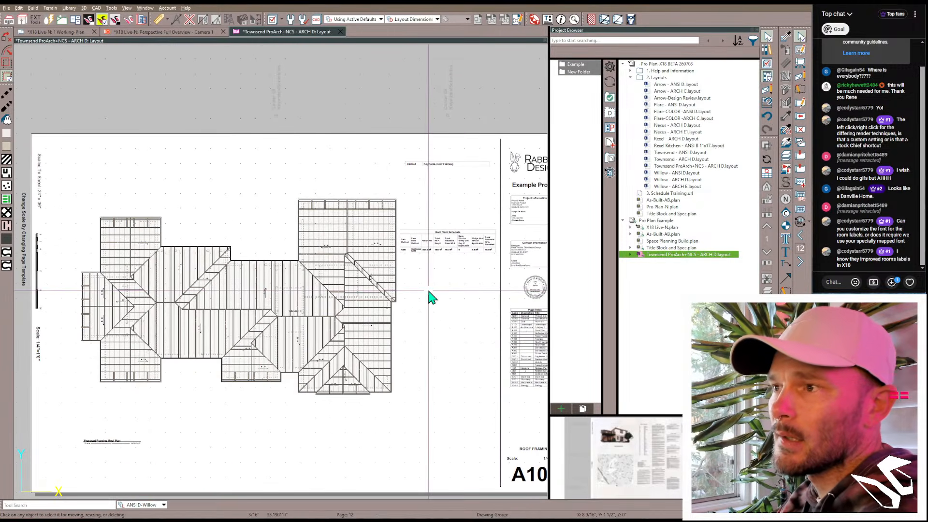
Step: From the working plan, open the roof settings and show the Macro Input 1 value in the roof's object information
click(77, 32)
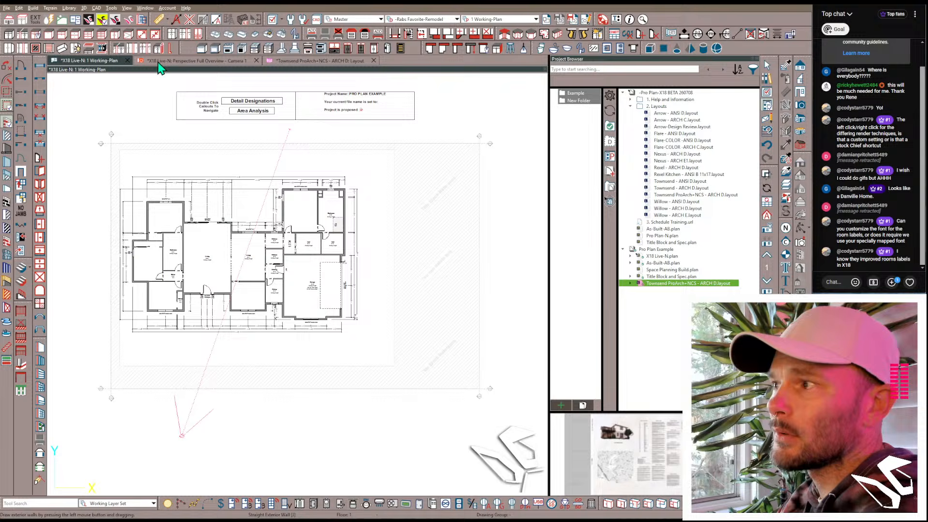
click(767, 216)
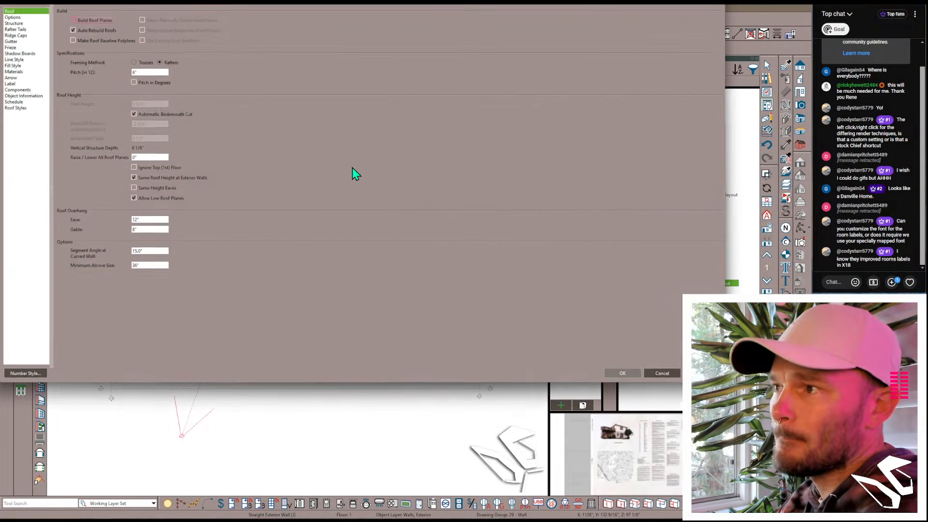
click(14, 96)
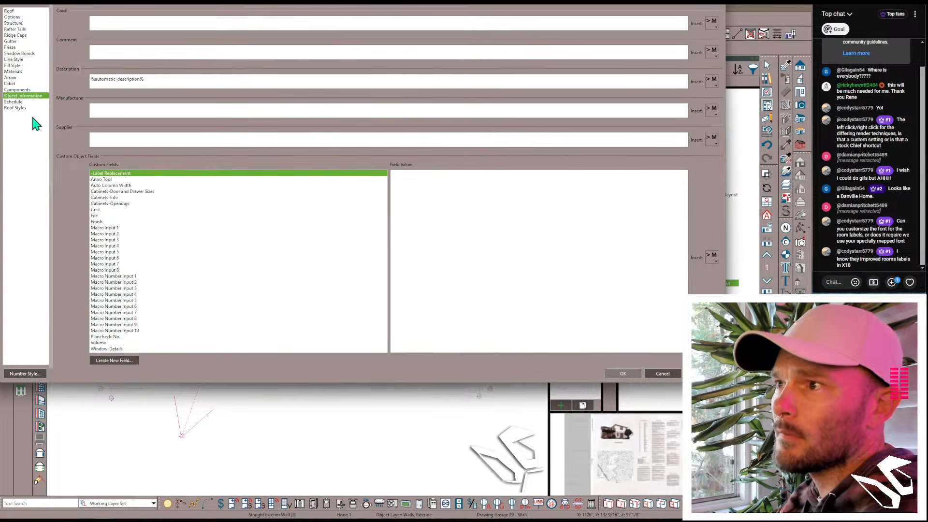
click(111, 228)
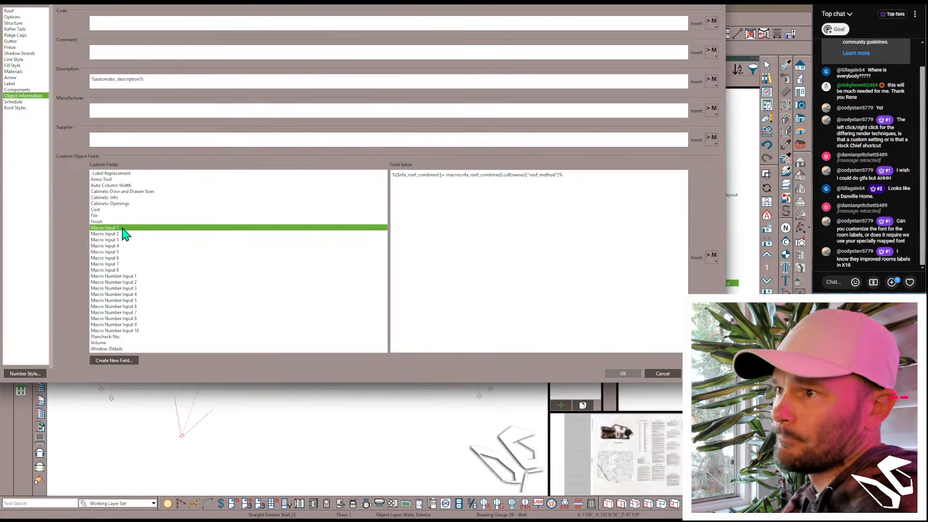
Step: Review the values of the roof's custom object fields, covering the Macro Input and Macro Number Input entries
key(Down)
key(Down)
key(Down)
key(Down)
key(Down)
key(Down)
key(Down)
key(Down)
key(Down)
key(Down)
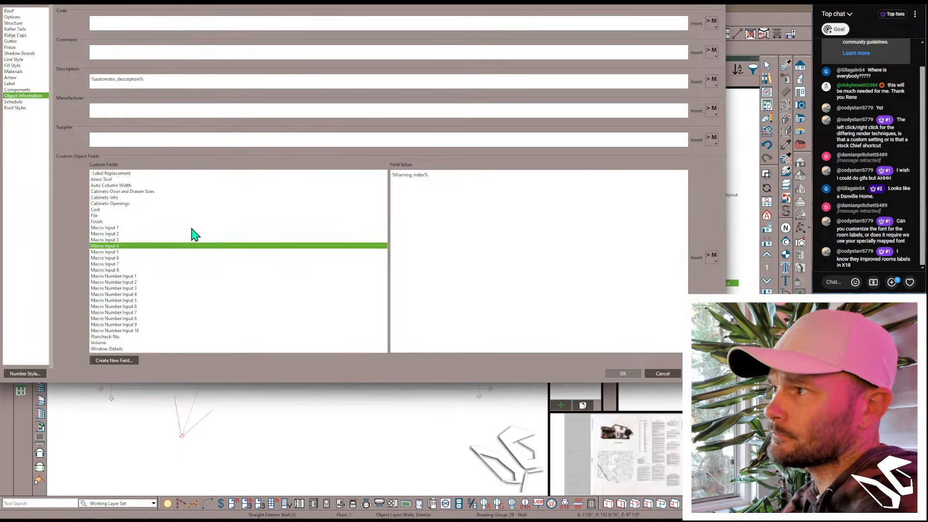
key(Down)
key(Down)
key(Down)
key(Down)
key(Down)
key(Down)
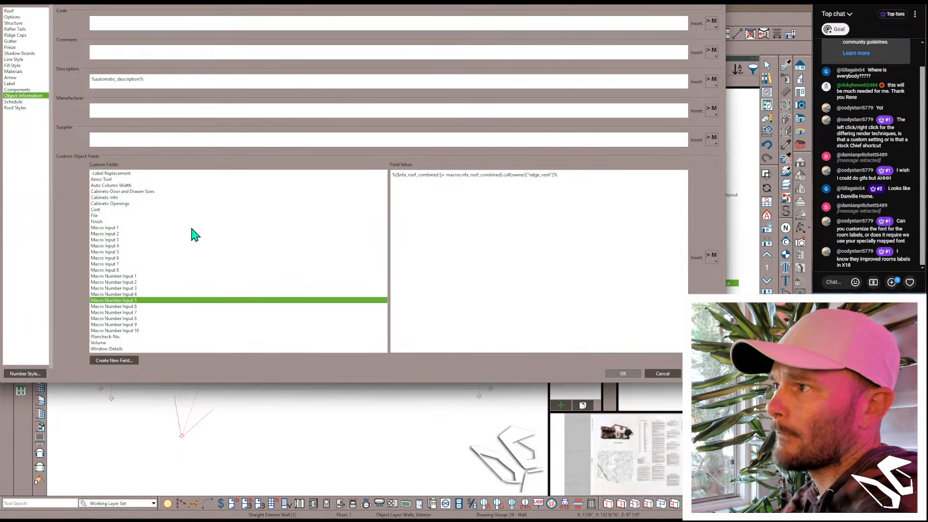
key(Down)
key(Down)
key(Down)
key(Down)
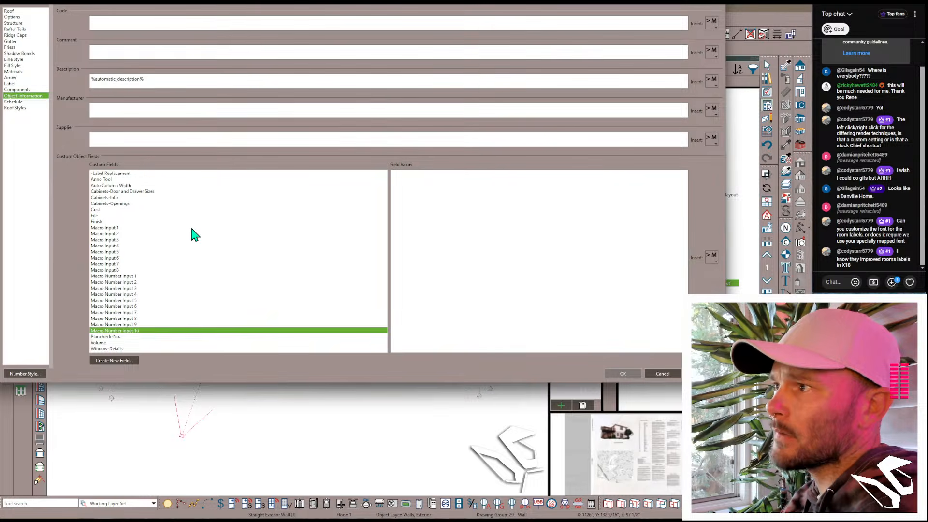
key(Up)
key(Up)
key(Up)
key(Up)
key(Up)
key(Up)
key(Up)
key(Up)
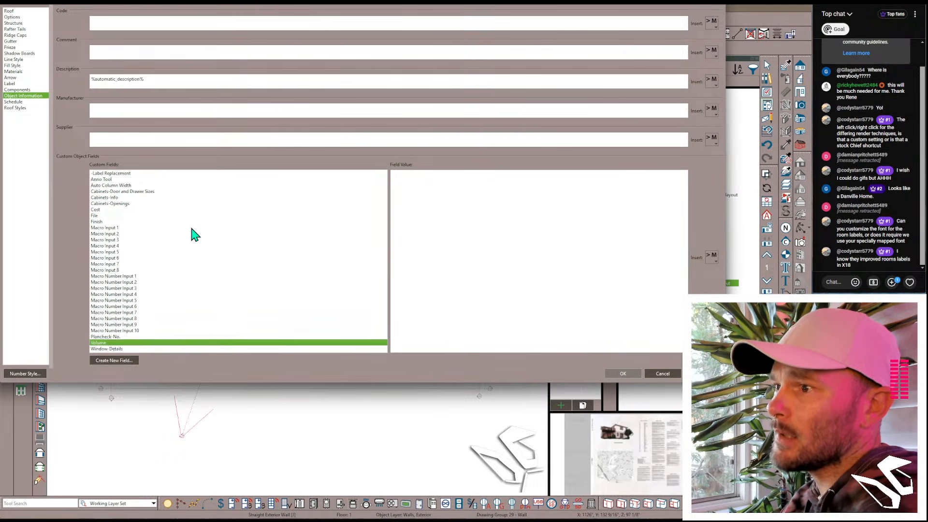
key(Up)
key(Up)
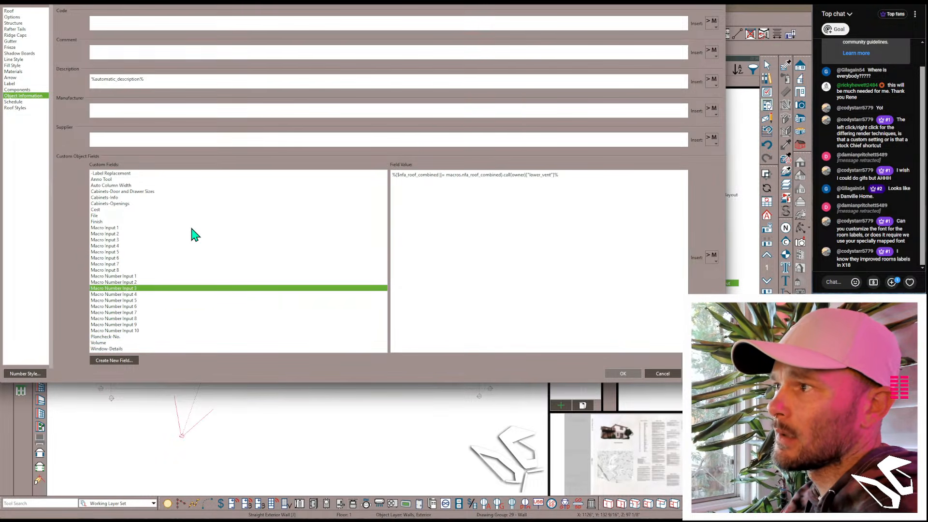
key(Up)
key(Up)
key(Up)
key(Up)
key(Up)
key(Up)
key(Up)
key(Up)
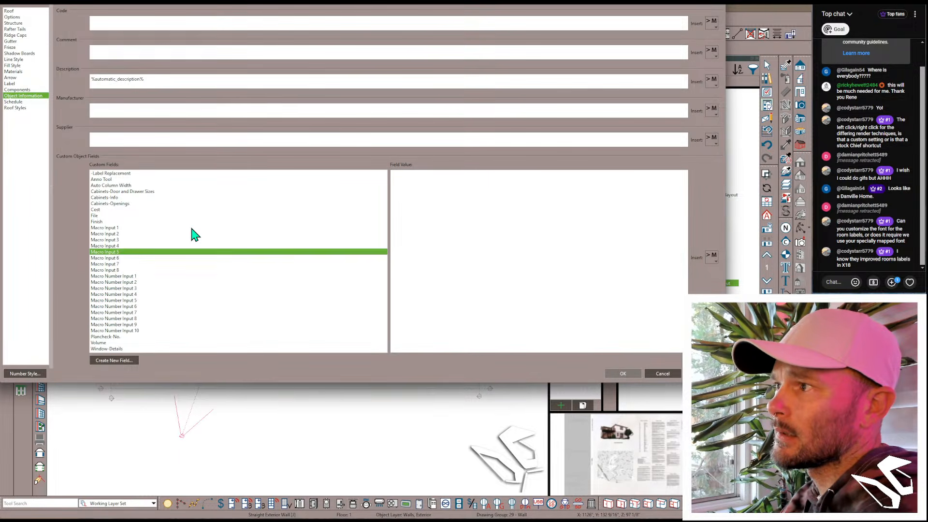
key(Up)
key(Up)
key(Up)
key(Up)
key(Up)
key(Up)
key(Up)
key(Up)
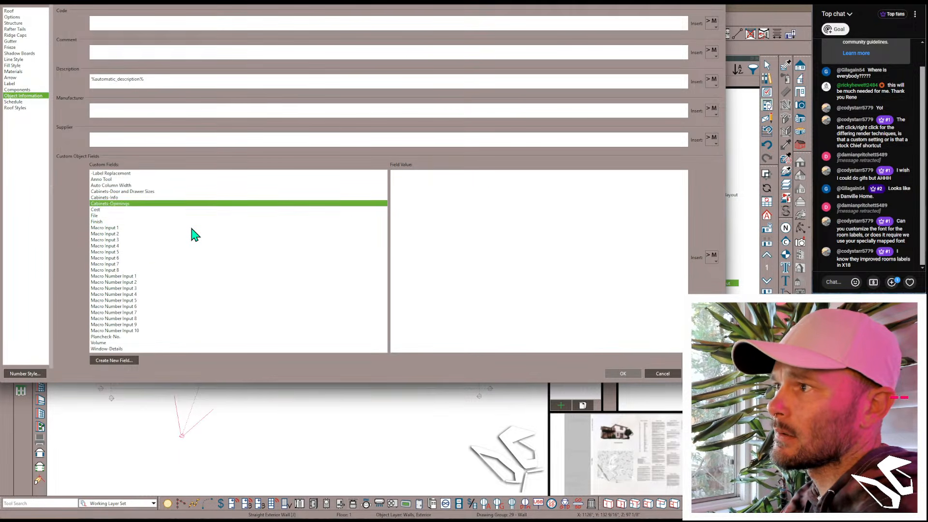
key(Up)
key(Up)
key(Up)
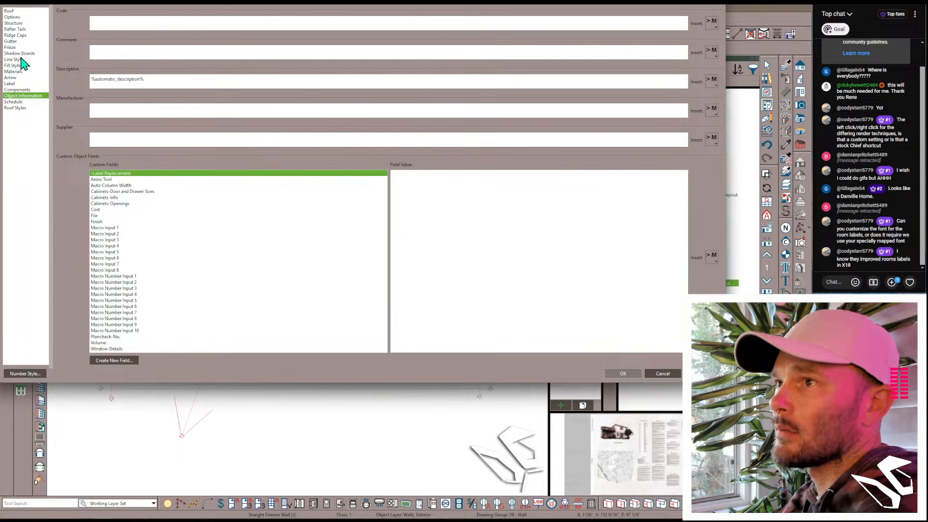
Step: Look through the roof's general, structure, gutter, materials, label and components settings, and close them without saving changes
click(15, 11)
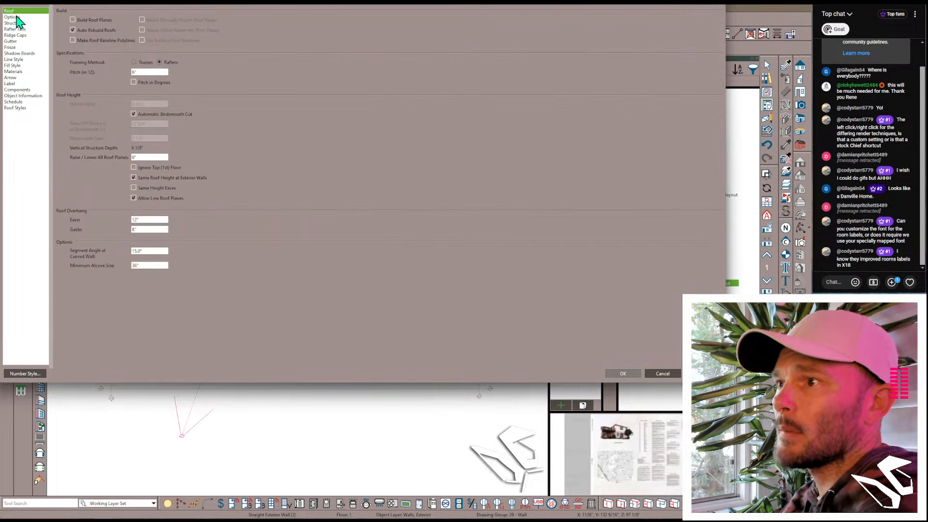
click(17, 17)
key(Down)
key(Down)
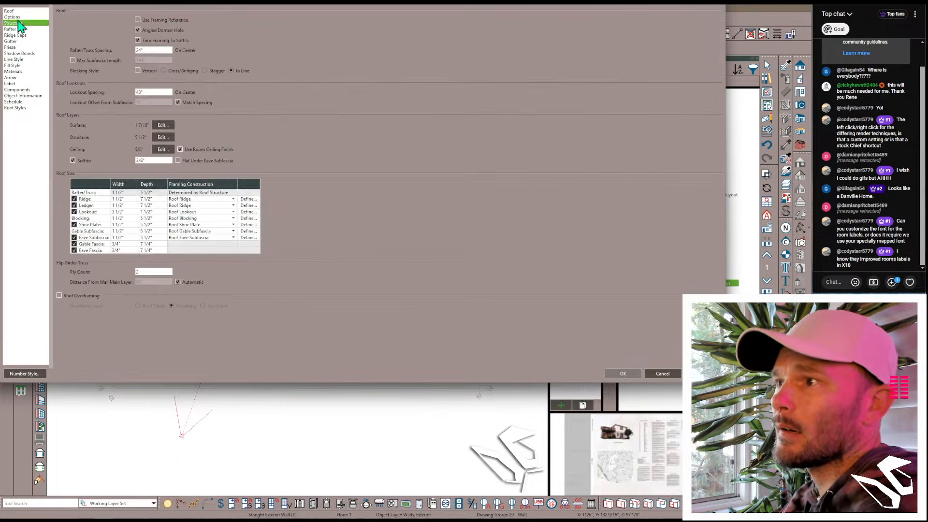
key(Down)
key(Down)
key(Down)
key(Down)
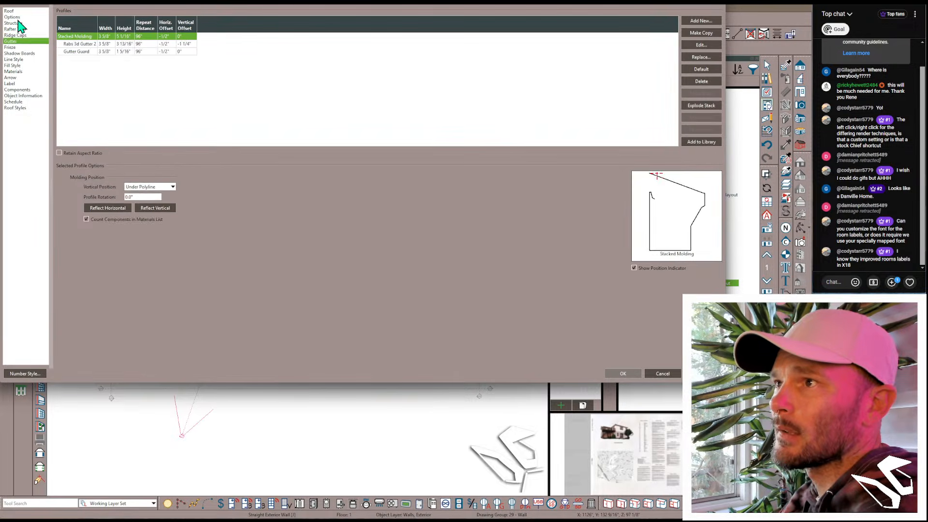
key(Down)
key(Down)
key(Down)
key(Down)
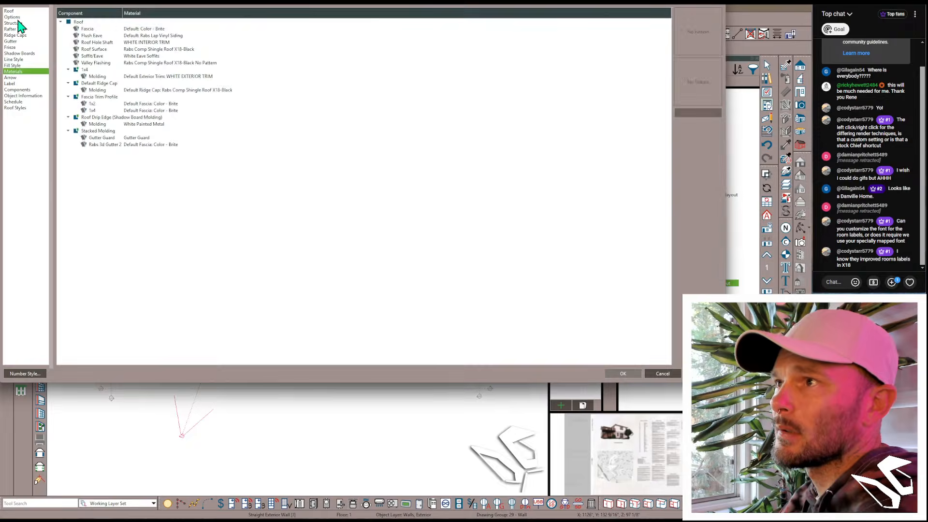
key(Down)
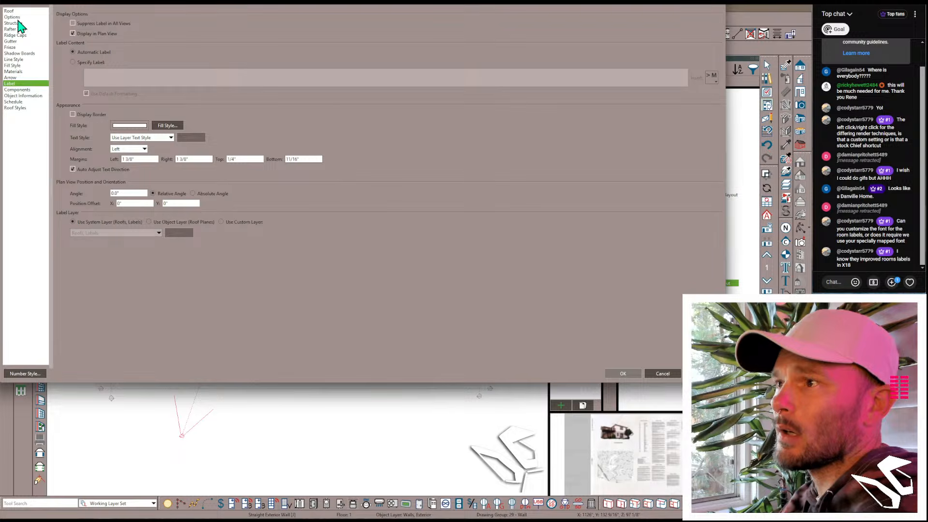
key(Down)
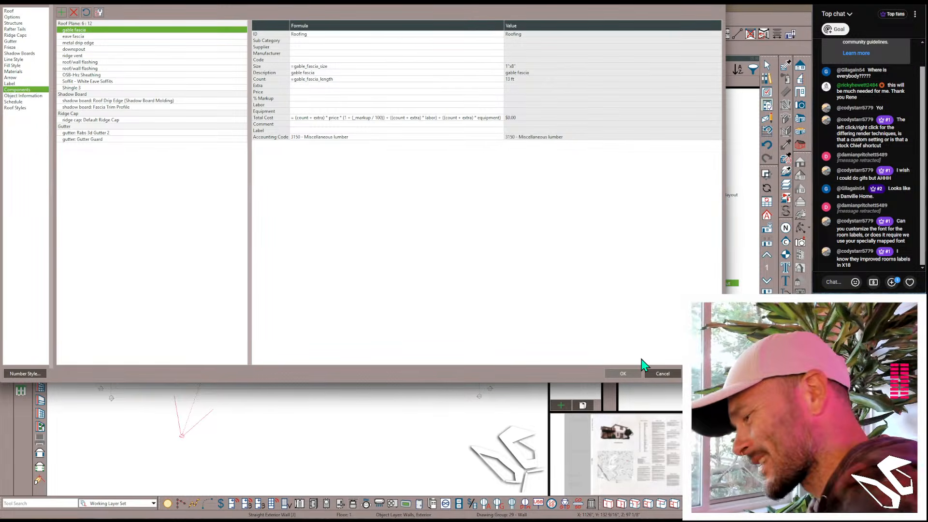
click(670, 375)
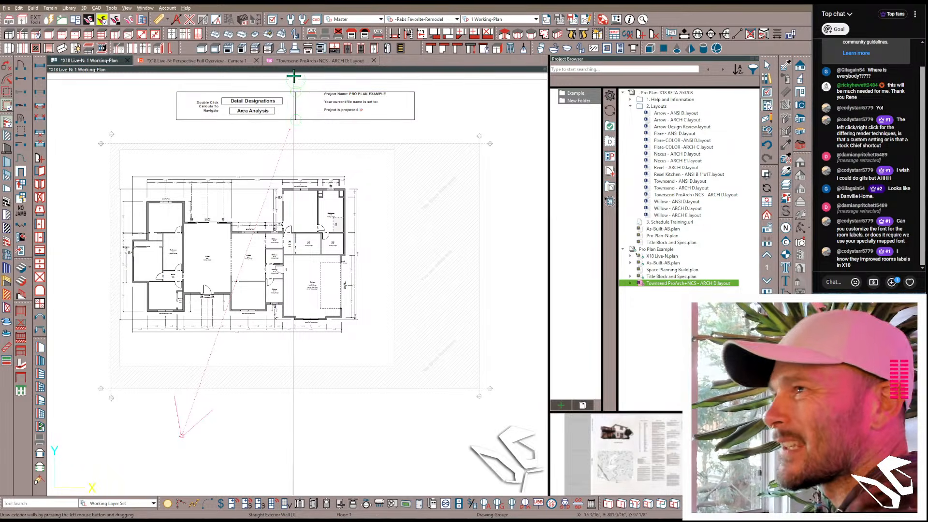
Step: Copy the full code of the _all_options_ macro from Text Macro Management into a new Notepad++ document
click(615, 20)
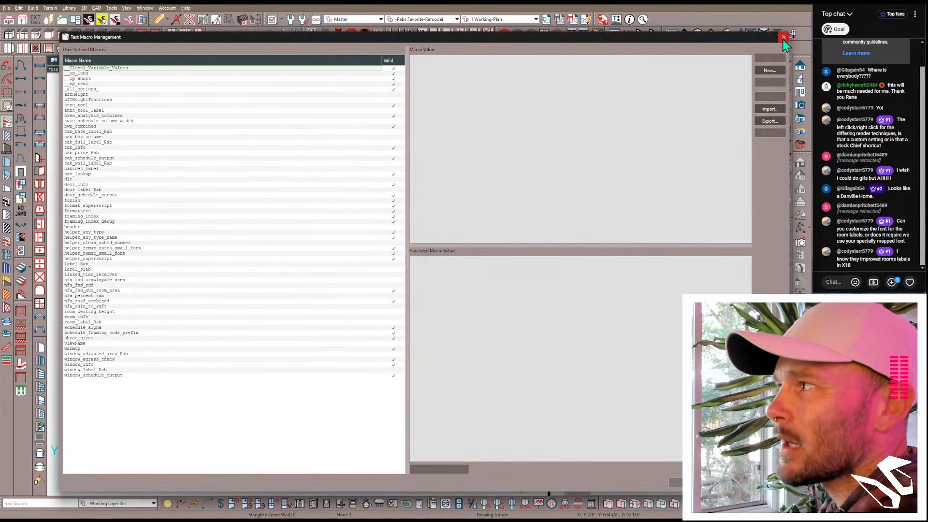
click(784, 37)
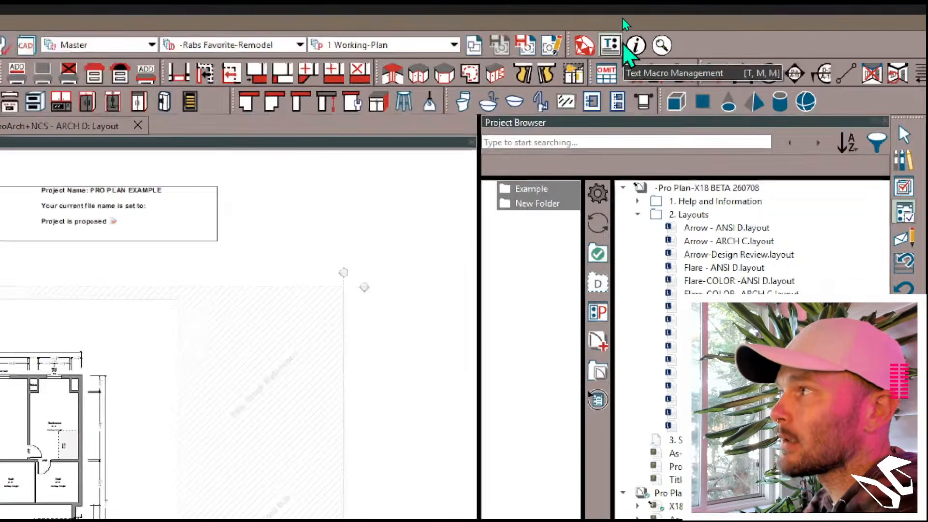
click(610, 45)
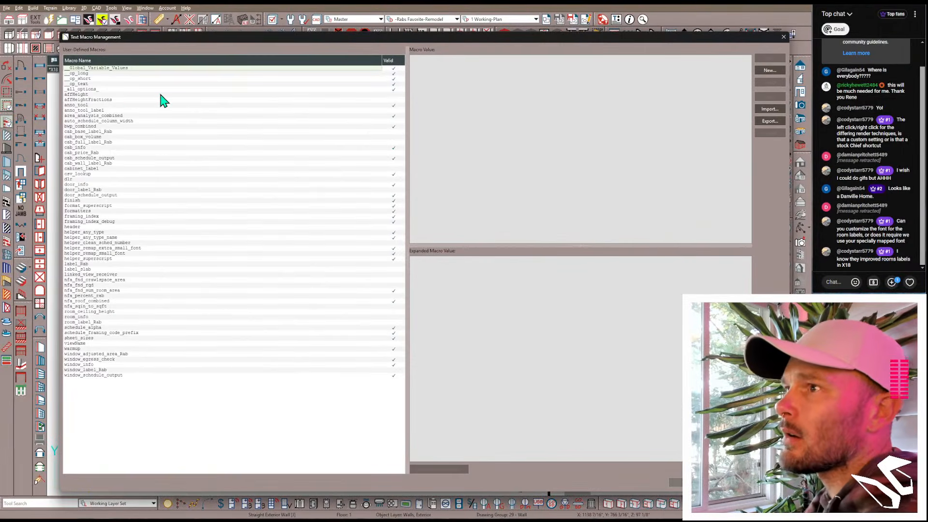
click(98, 90)
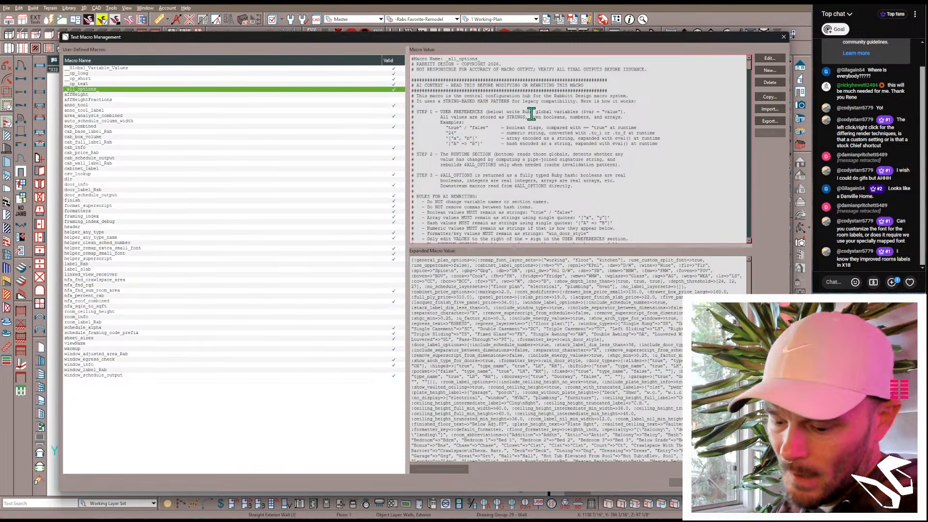
key(ctrl+a)
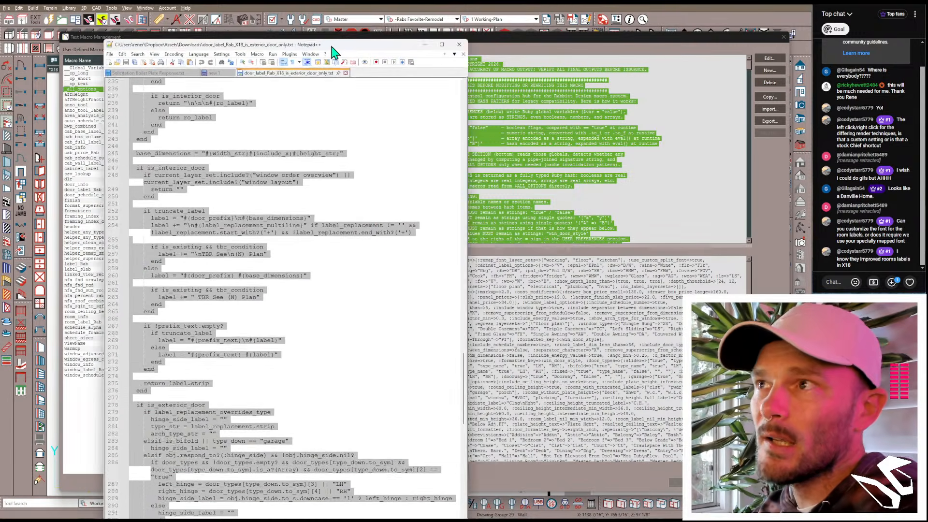
drag(331, 45, 362, 17)
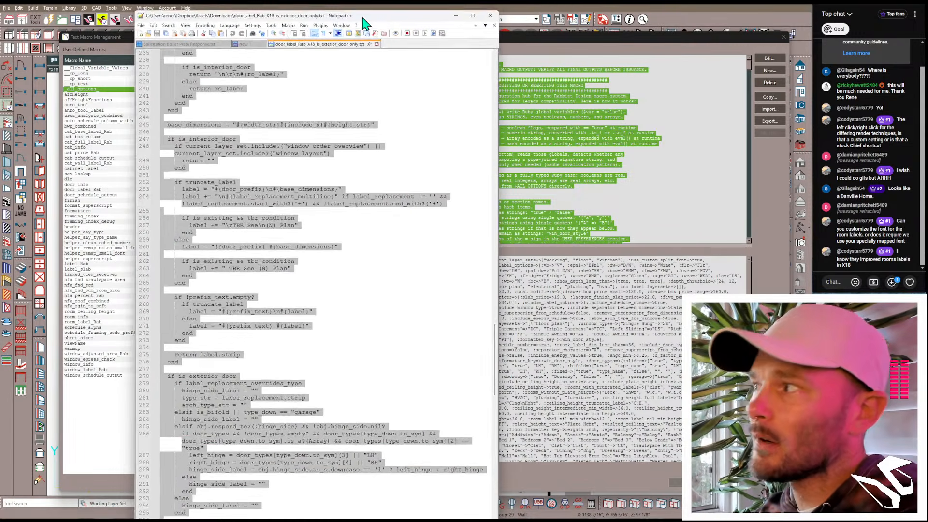
double_click(401, 41)
key(ctrl+v)
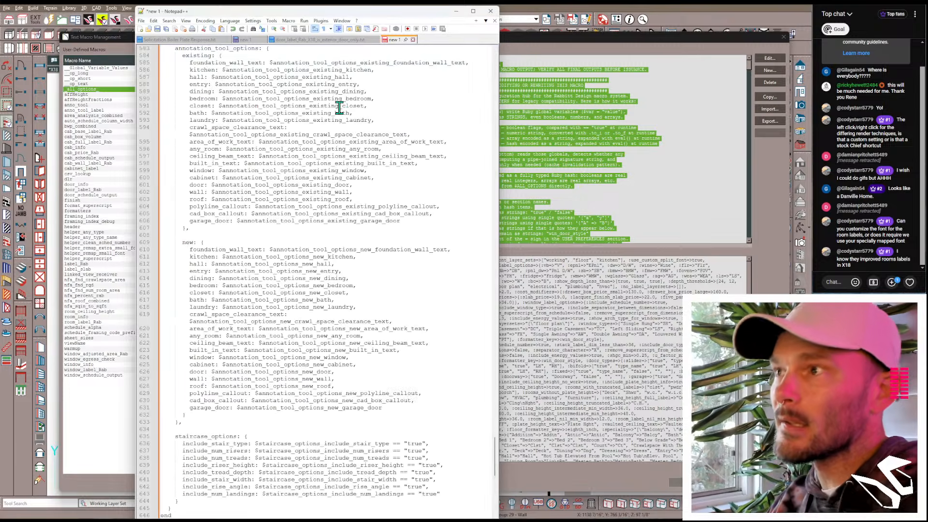
Step: Return to the beginning of the pasted macro and highlight the AI CONTEXT block, including the rules for AI rewriting
scroll(329, 138, up, 20)
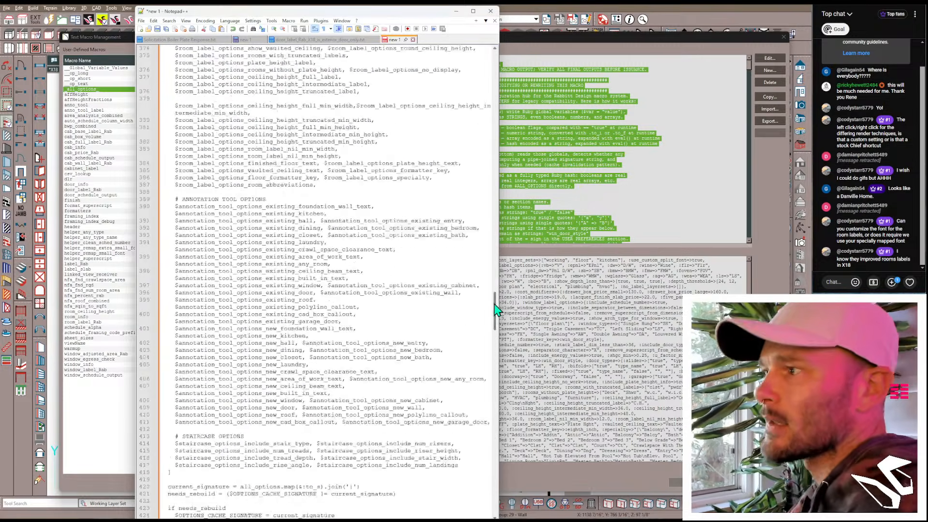
drag(497, 299, 490, 82)
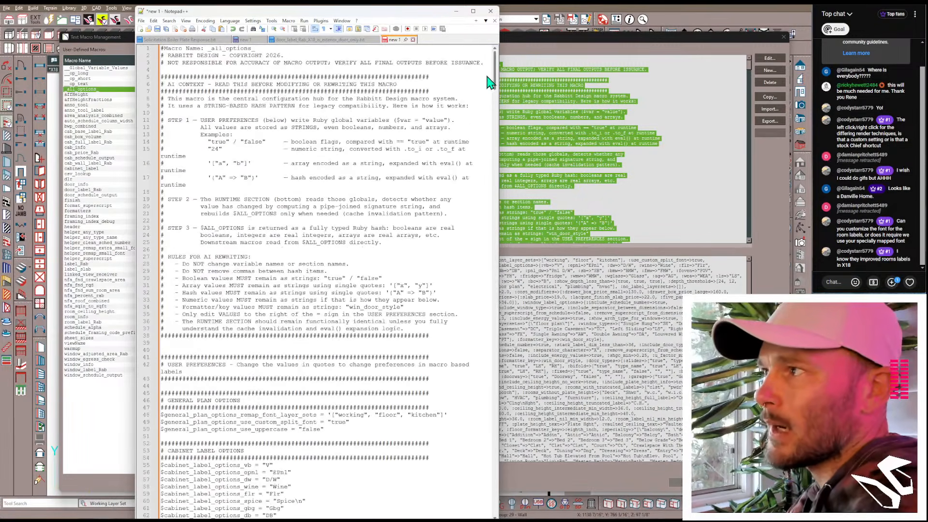
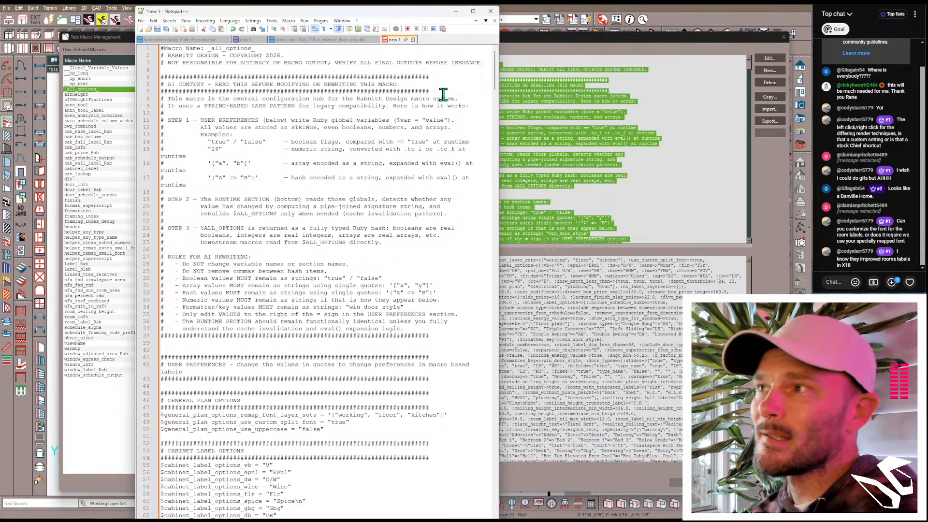
drag(165, 76, 443, 337)
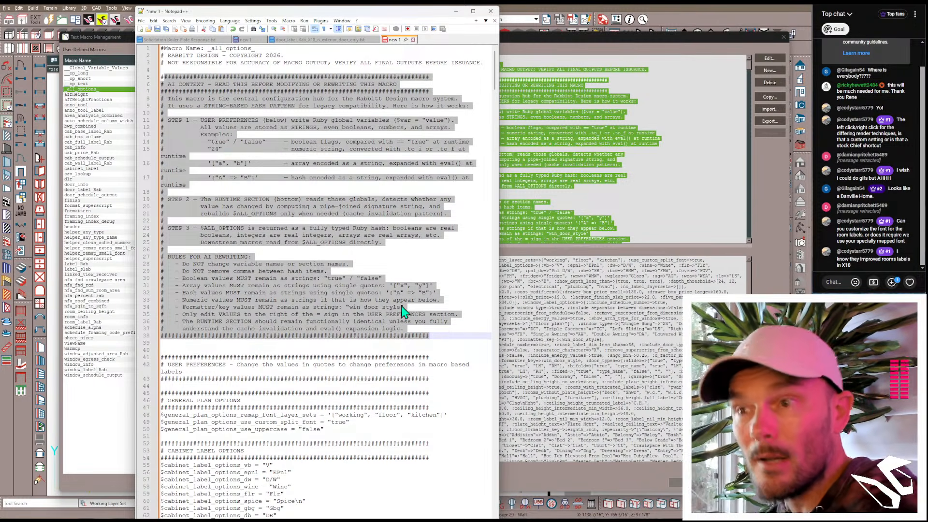
Step: Review the macro's user preferences for general plan, cabinet label and cabinet price options
scroll(270, 272, down, 9)
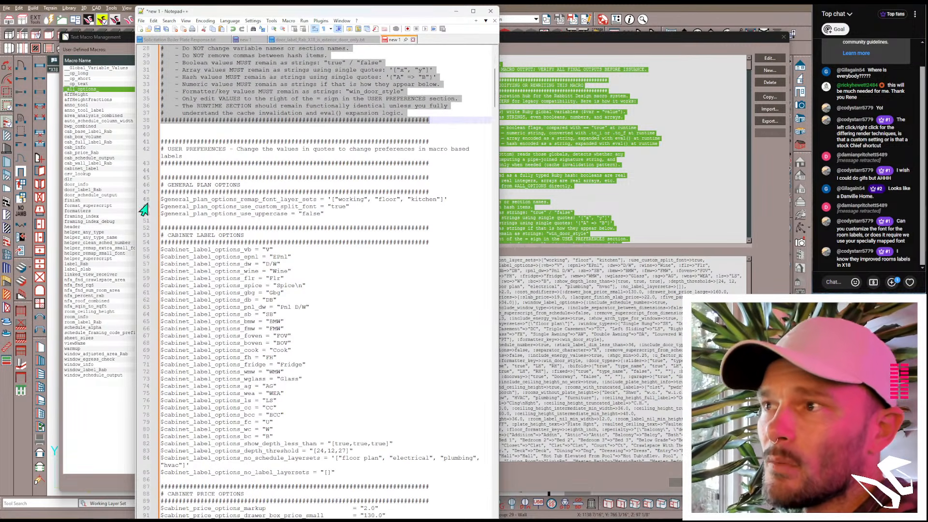
scroll(274, 220, down, 2)
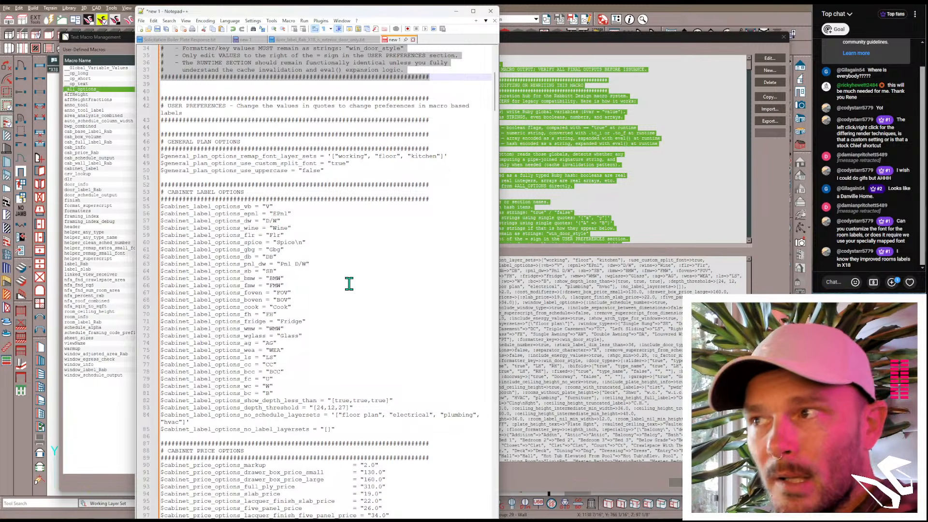
scroll(349, 284, down, 2)
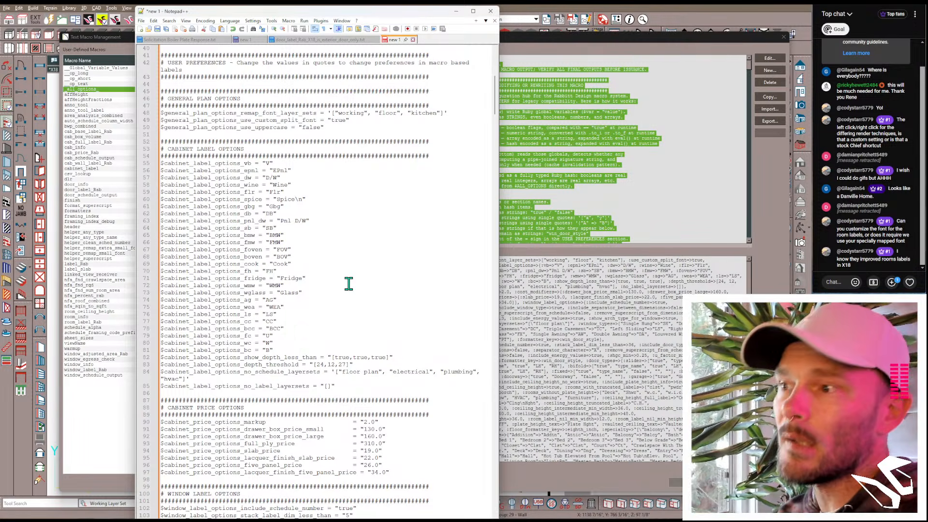
scroll(348, 284, down, 4)
scroll(340, 295, down, 3)
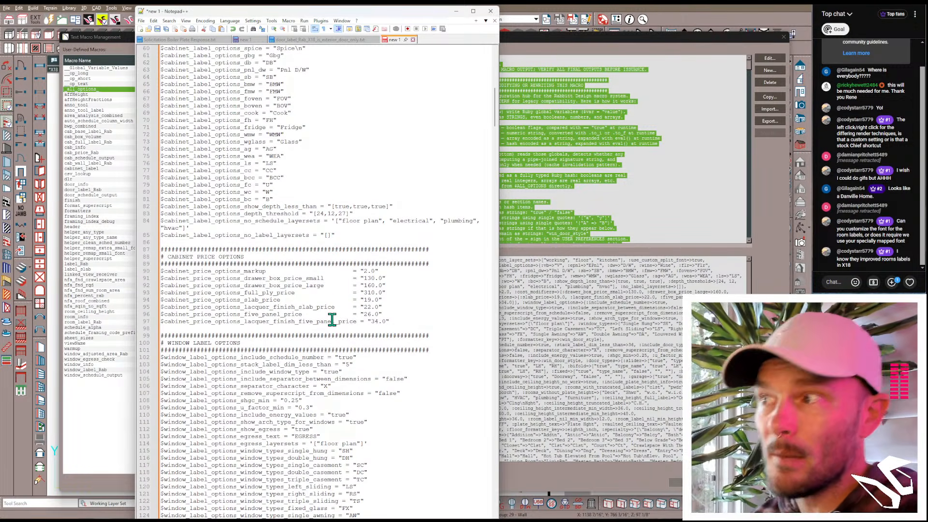
Step: Review the macro's window label and door label options, including the window type abbreviations and exterior door type settings
scroll(332, 320, down, 6)
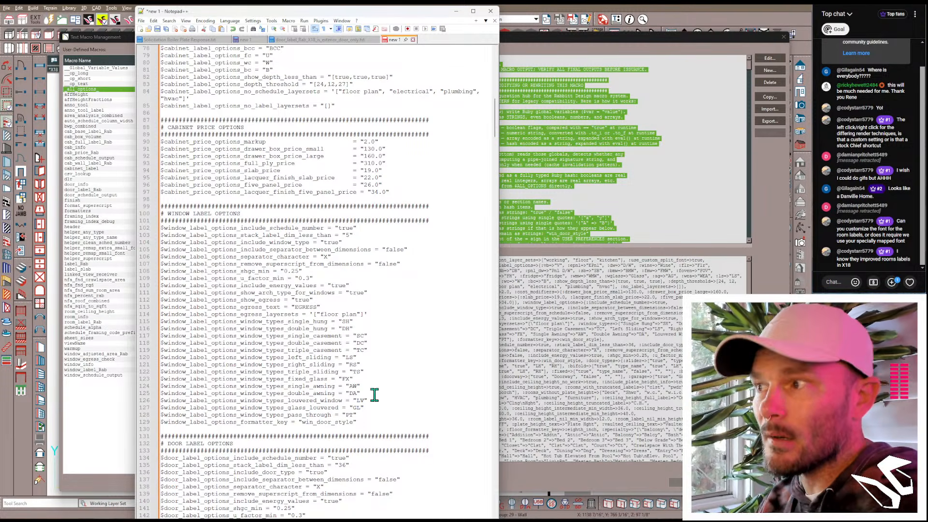
scroll(377, 340, down, 2)
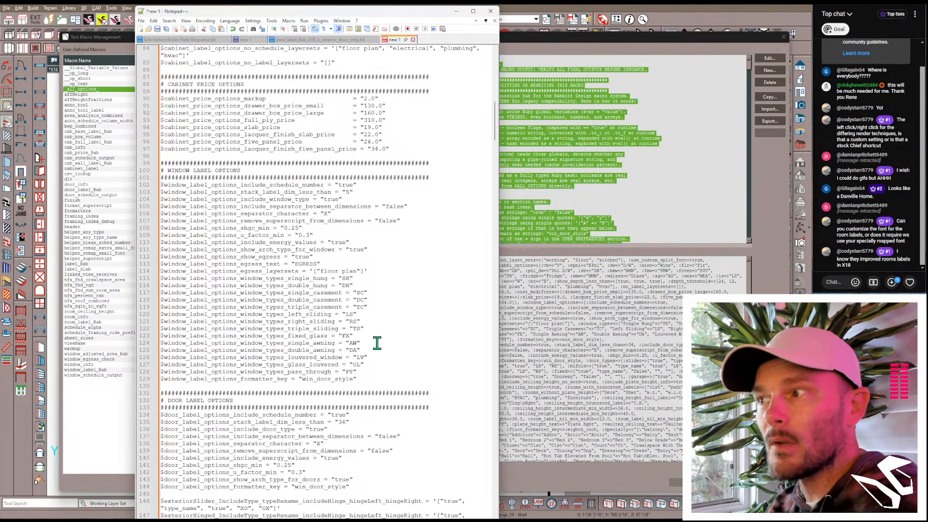
scroll(376, 342, down, 2)
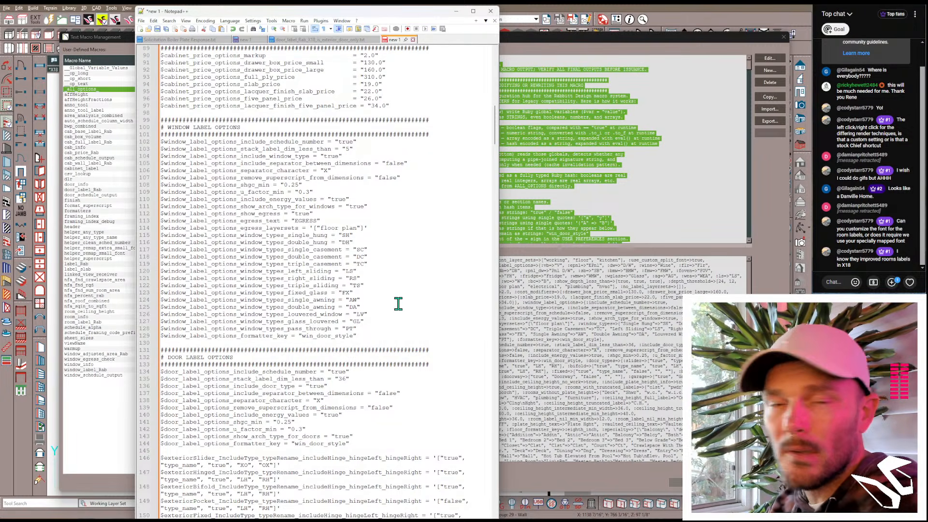
scroll(398, 304, down, 5)
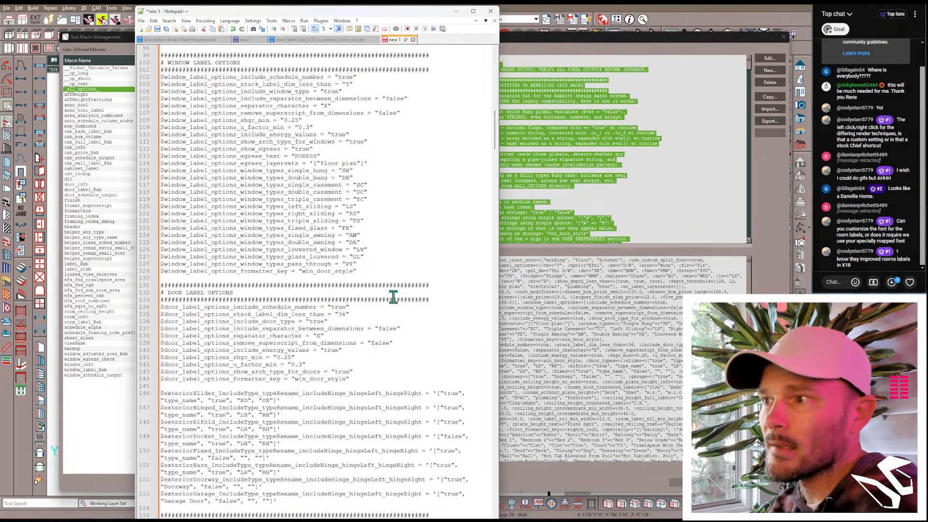
scroll(264, 270, down, 2)
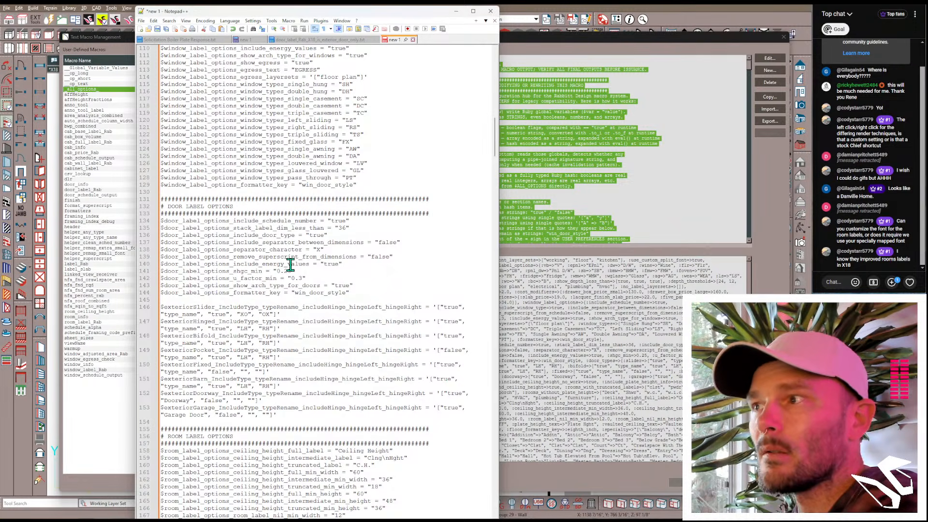
scroll(301, 240, down, 7)
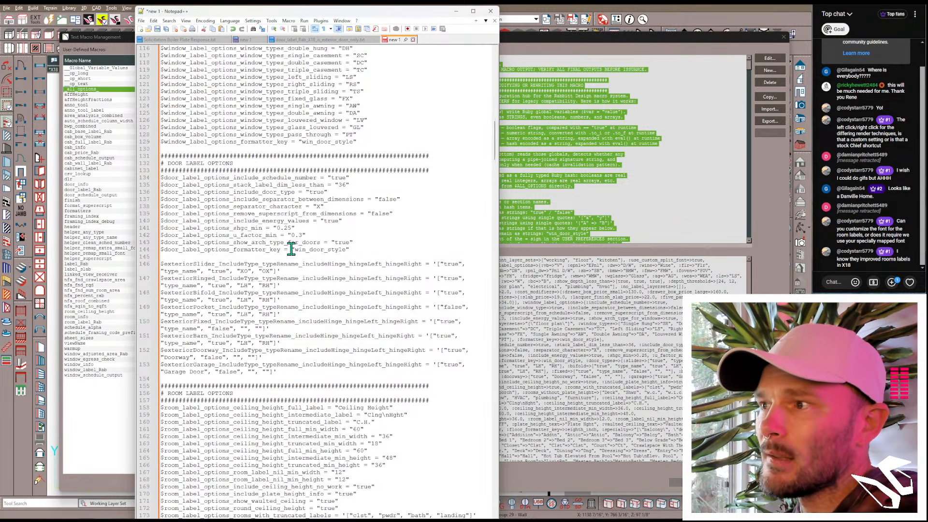
Step: Examine the room label options, highlighting the plate height label's room list and reading through the room abbreviations
scroll(347, 274, down, 2)
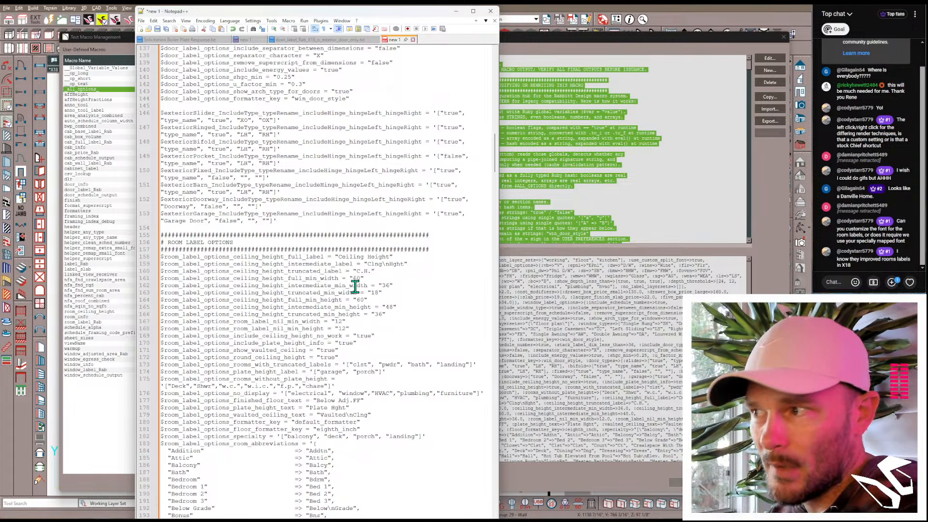
scroll(355, 284, down, 1)
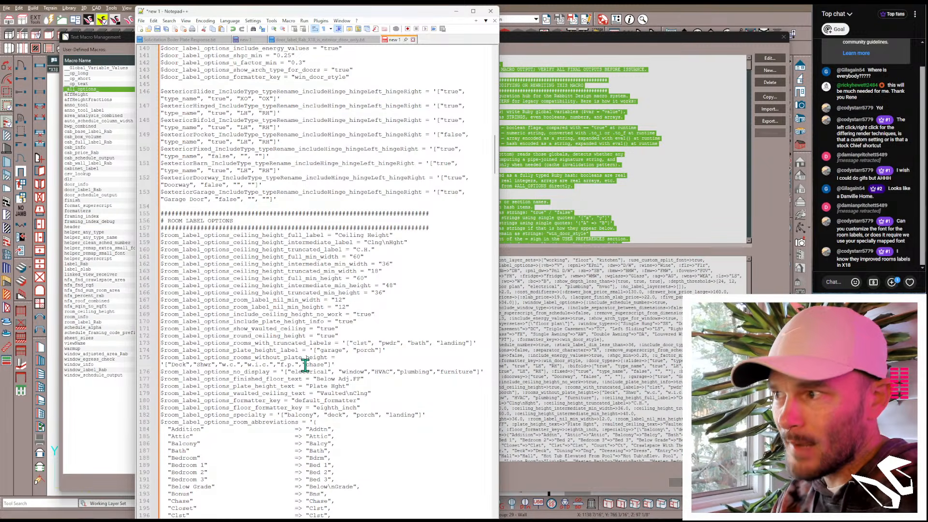
drag(314, 350, 377, 352)
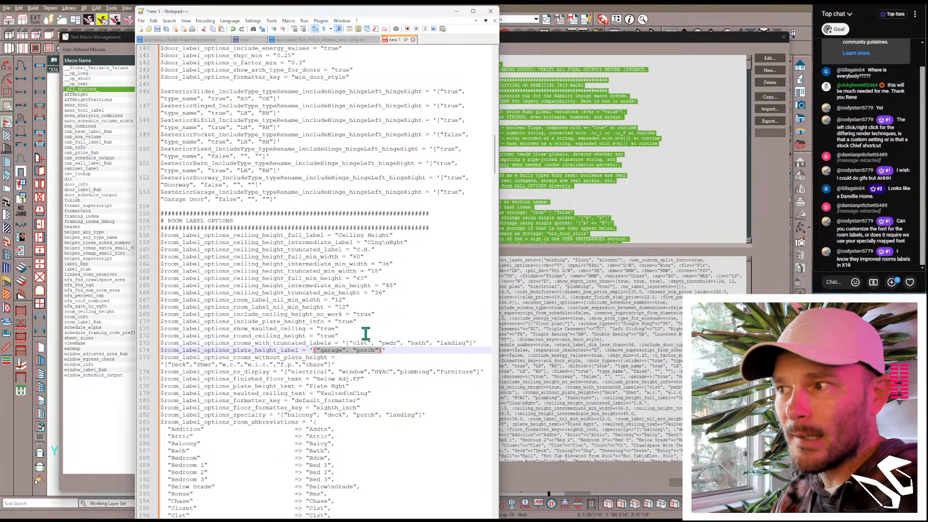
scroll(358, 333, down, 2)
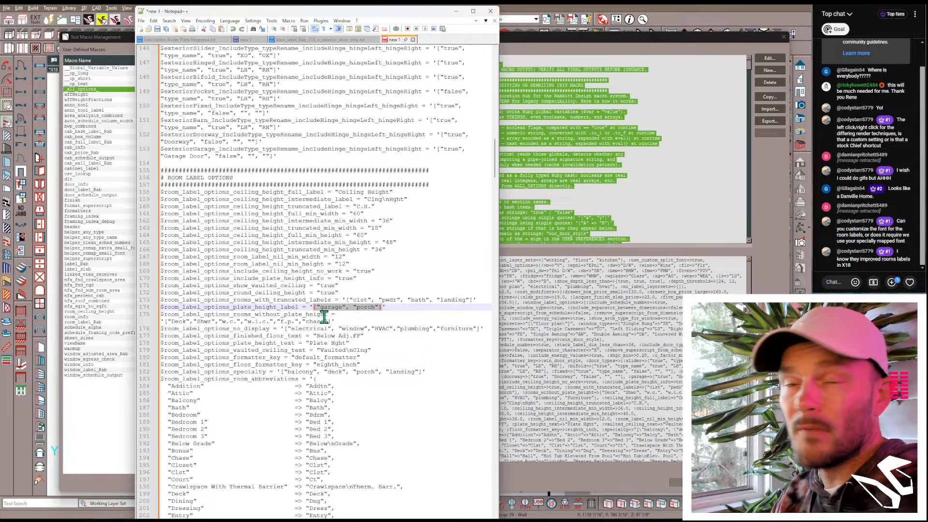
scroll(327, 321, down, 11)
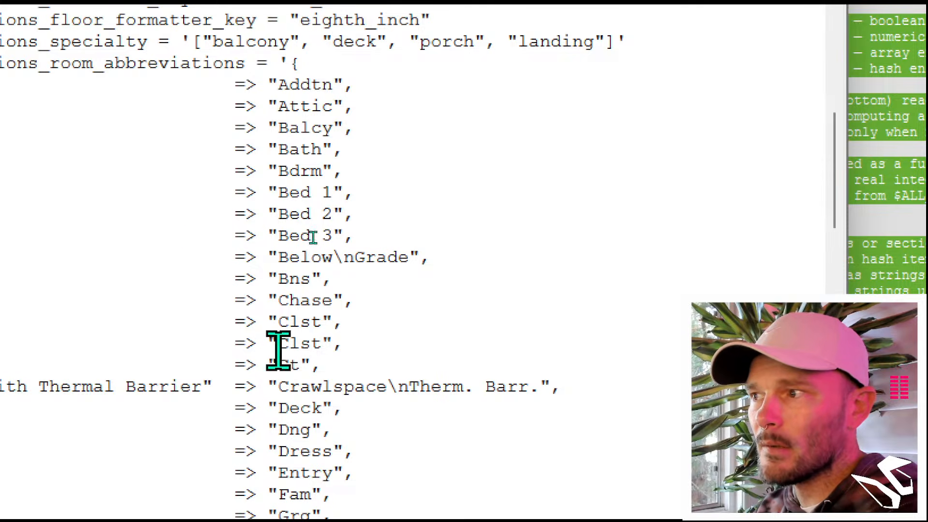
scroll(326, 253, down, 2)
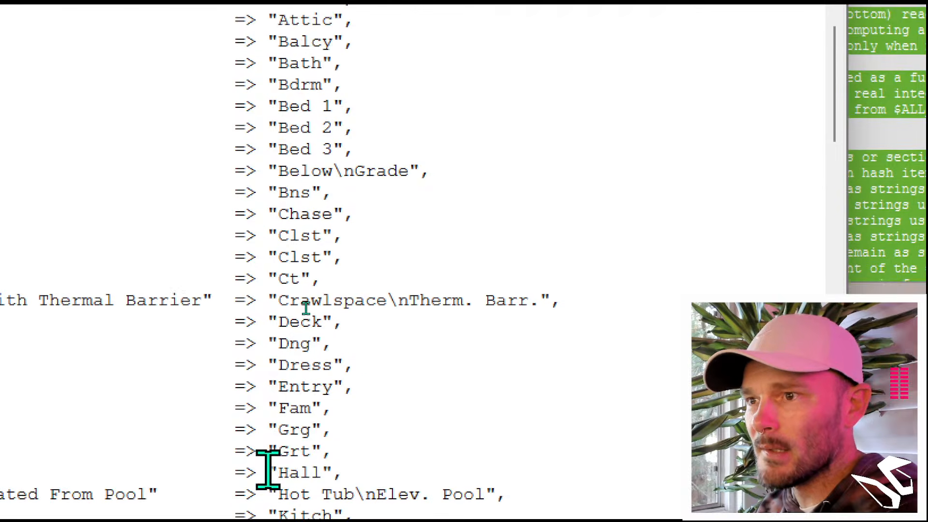
scroll(330, 308, down, 1)
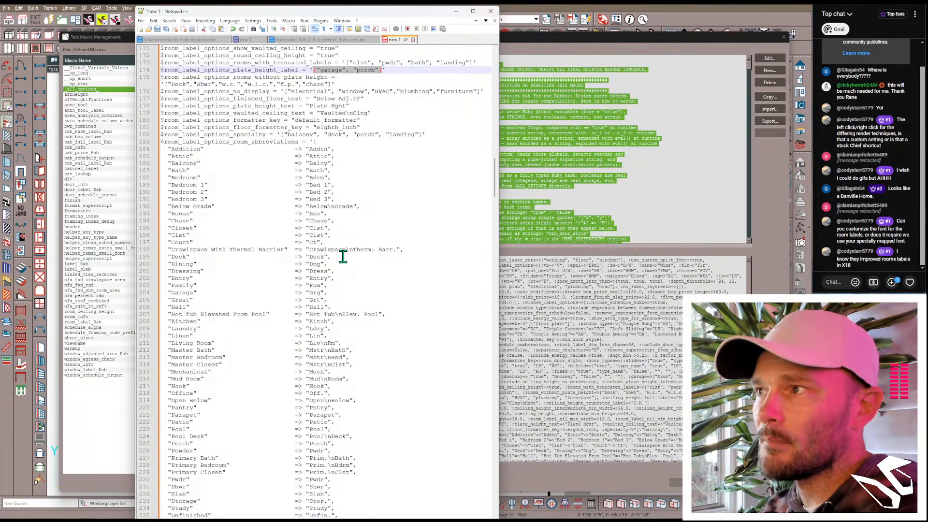
Step: Look through the annotation tool, staircase and runtime sections of the macro, and return to its first line
scroll(343, 256, down, 14)
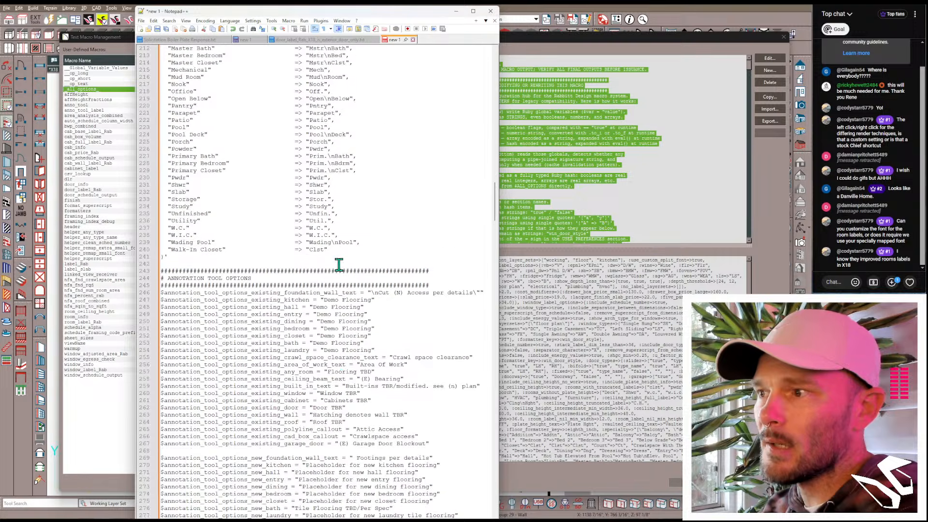
scroll(338, 264, down, 11)
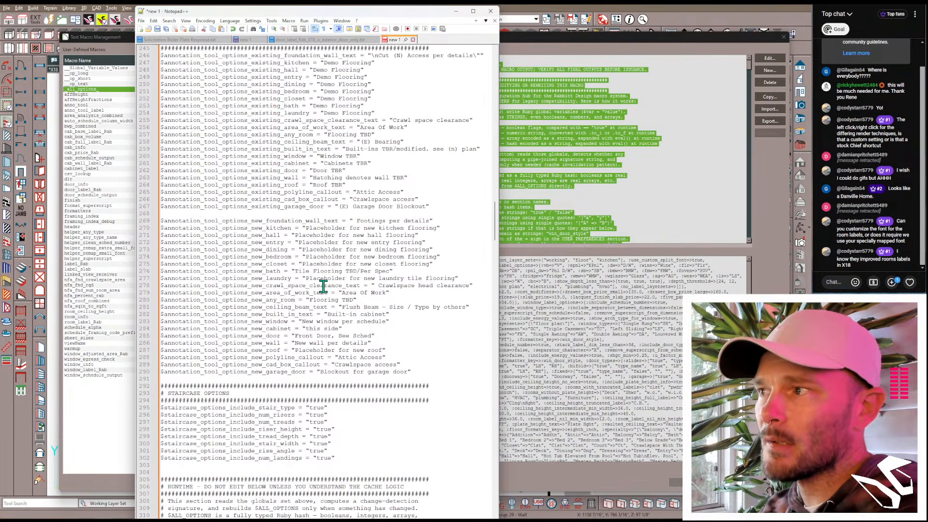
scroll(319, 303, down, 9)
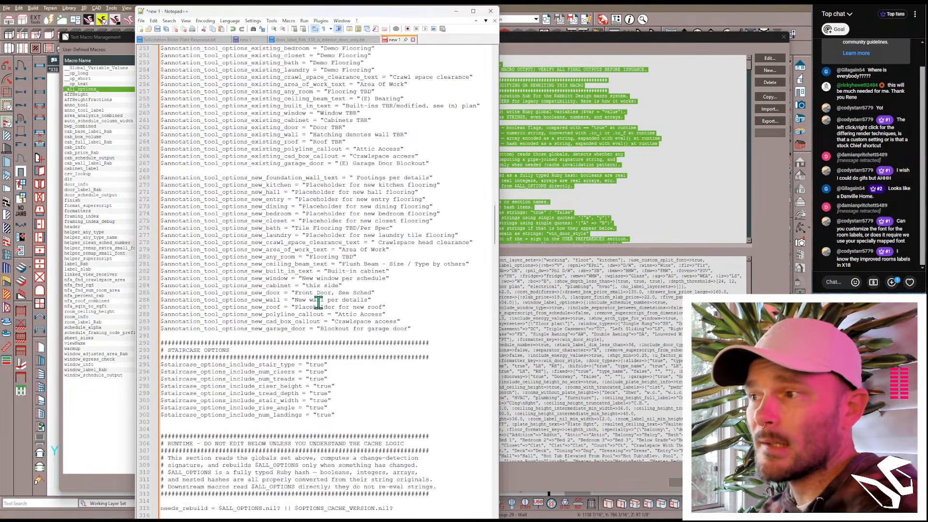
scroll(344, 238, down, 5)
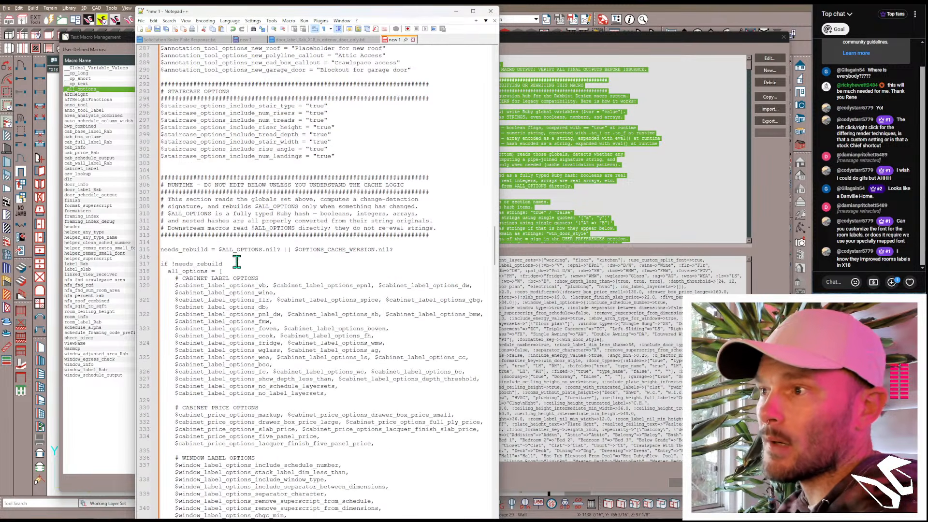
scroll(222, 270, down, 2)
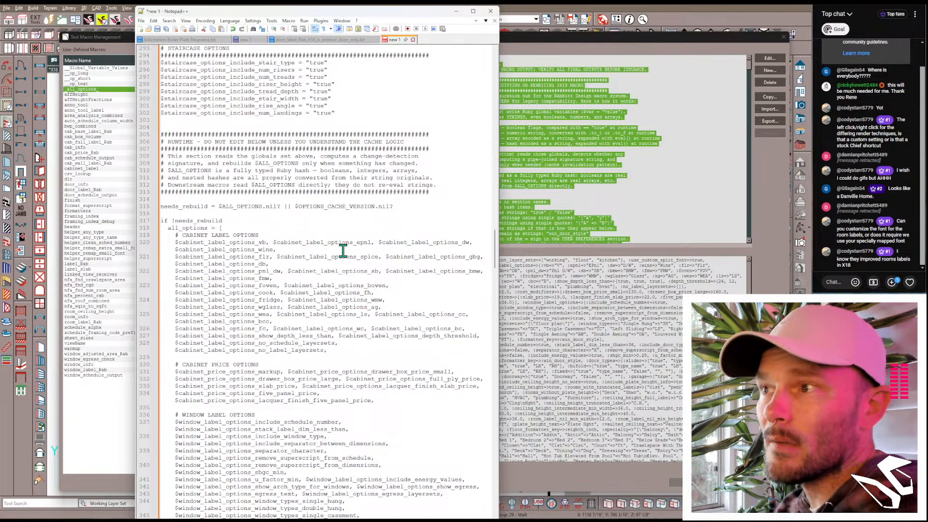
scroll(341, 248, down, 11)
scroll(342, 292, up, 20)
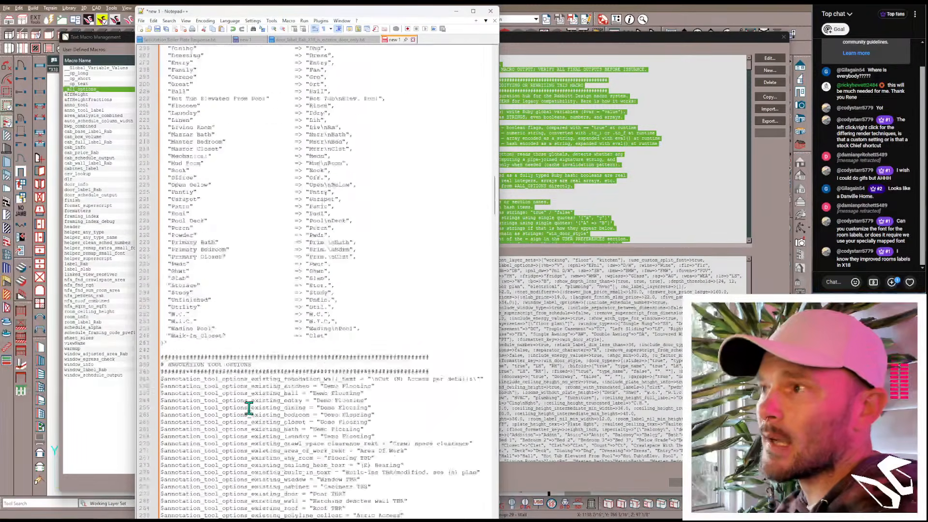
scroll(248, 408, up, 20)
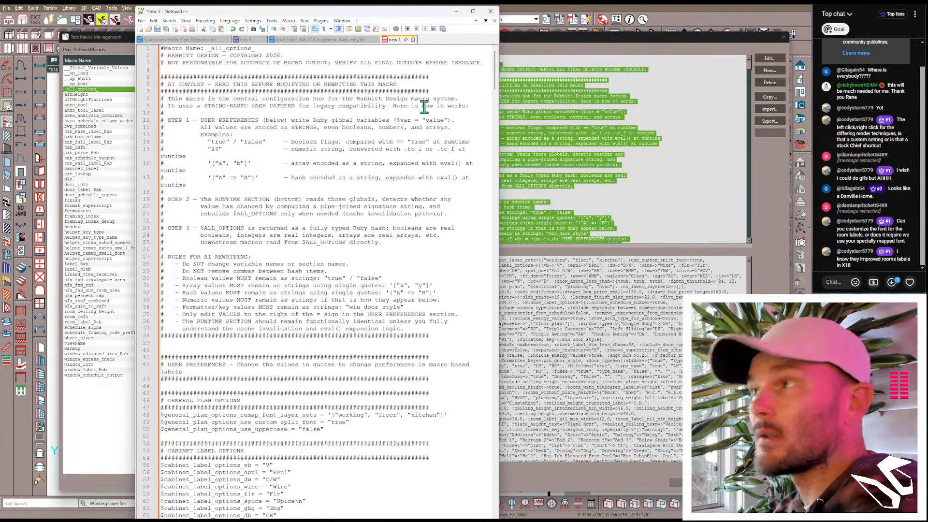
Step: Skim the whole macro from its rewriting rules down to the runtime section, and close the text editor and the macro management dialog
scroll(391, 233, down, 20)
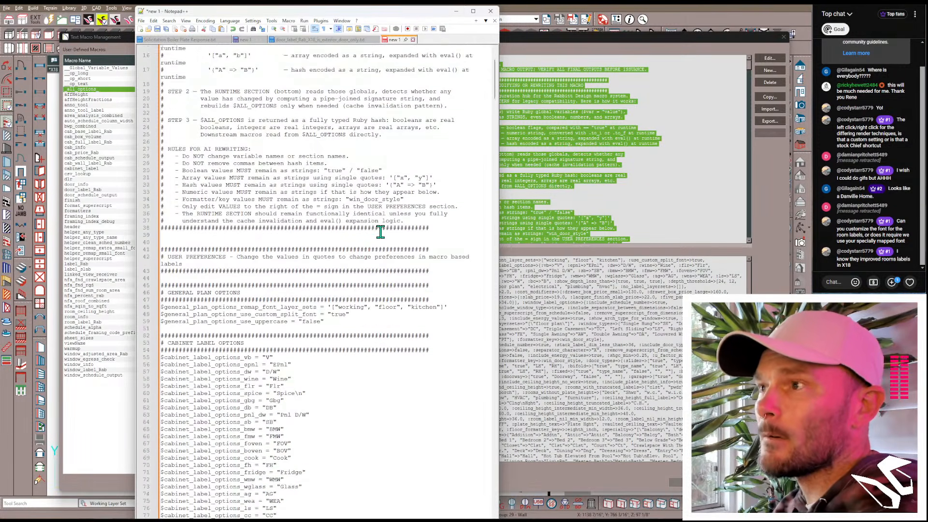
scroll(391, 232, up, 20)
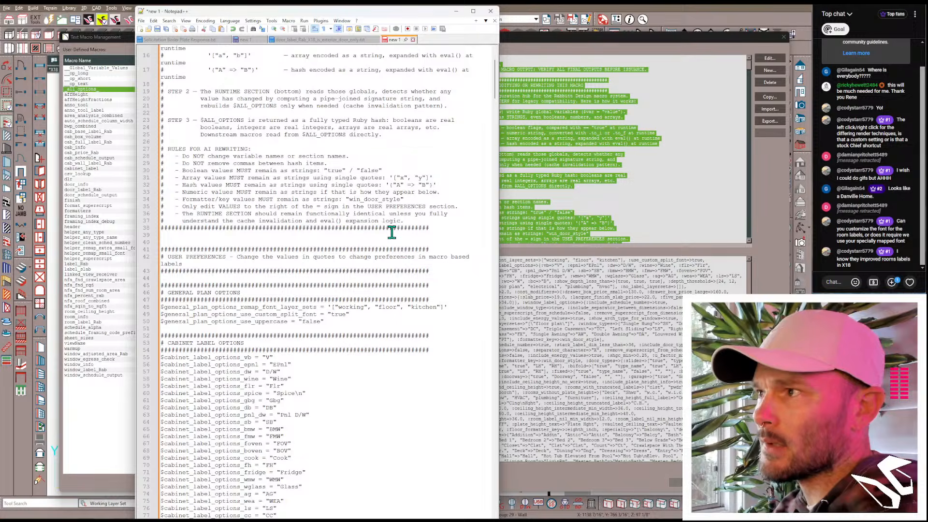
scroll(392, 232, down, 20)
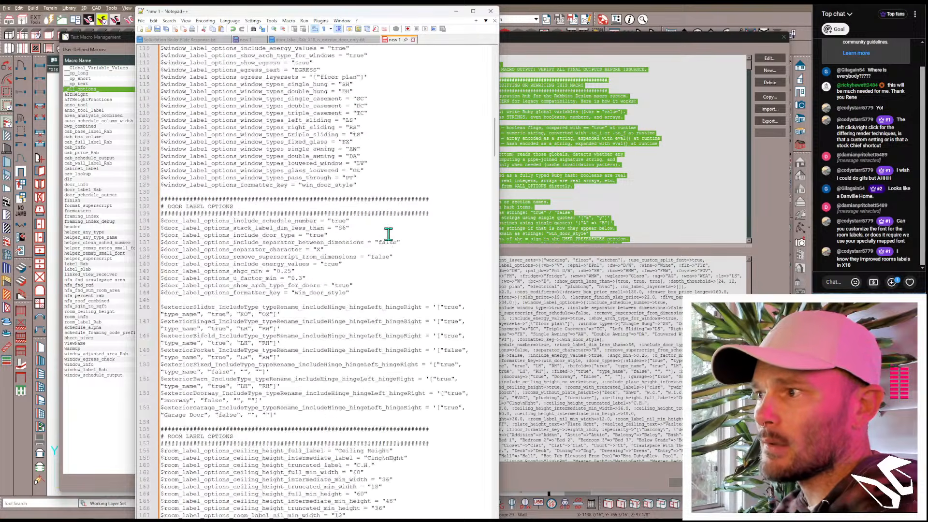
scroll(388, 234, down, 20)
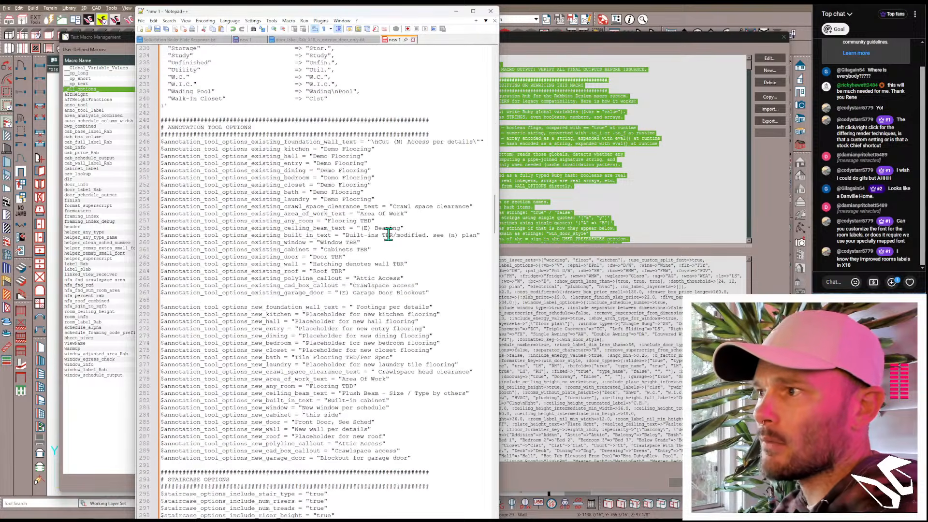
scroll(388, 234, down, 20)
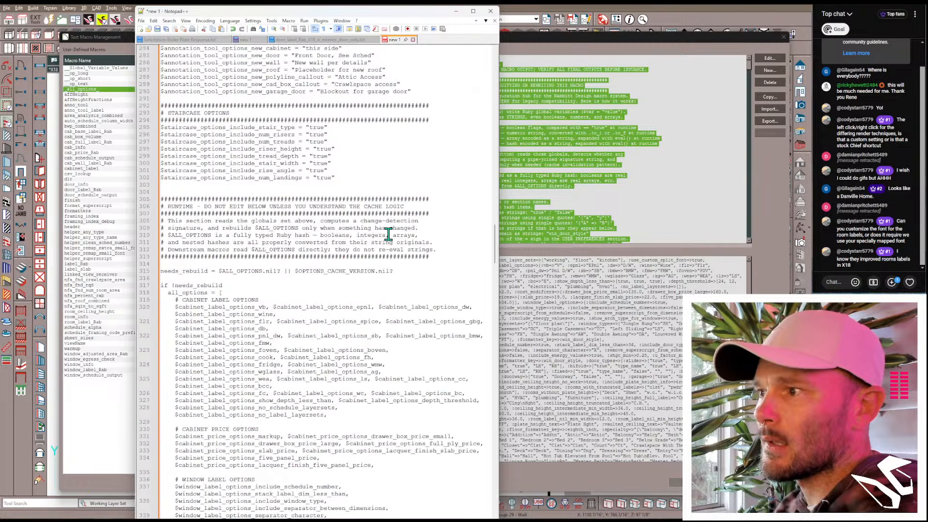
scroll(395, 234, down, 20)
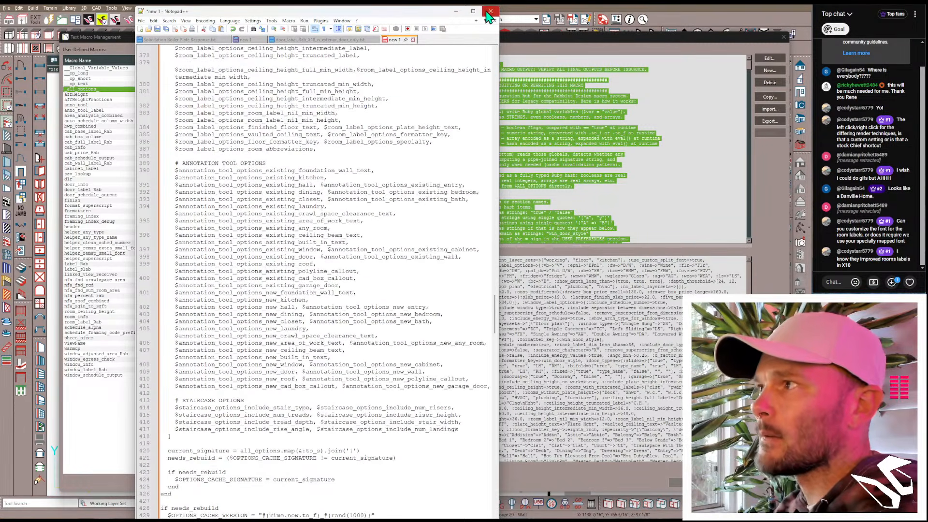
click(490, 12)
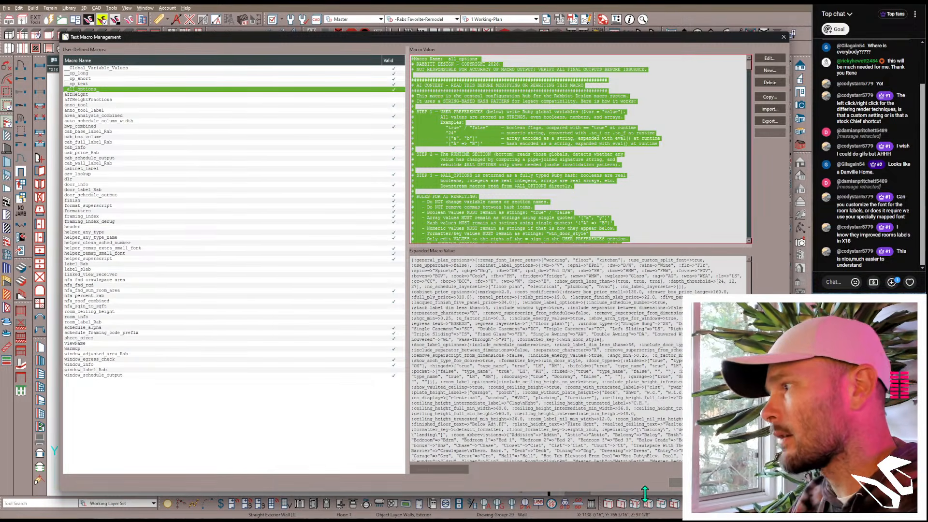
click(691, 482)
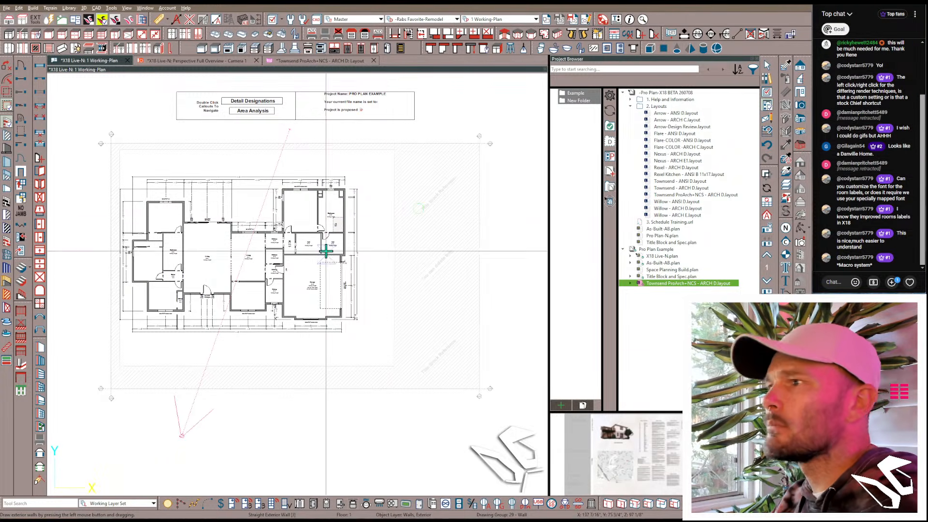
Step: Go to the roof plan sheet in the layout and open the Roof Plan view behind its layout box
scroll(247, 253, up, 3)
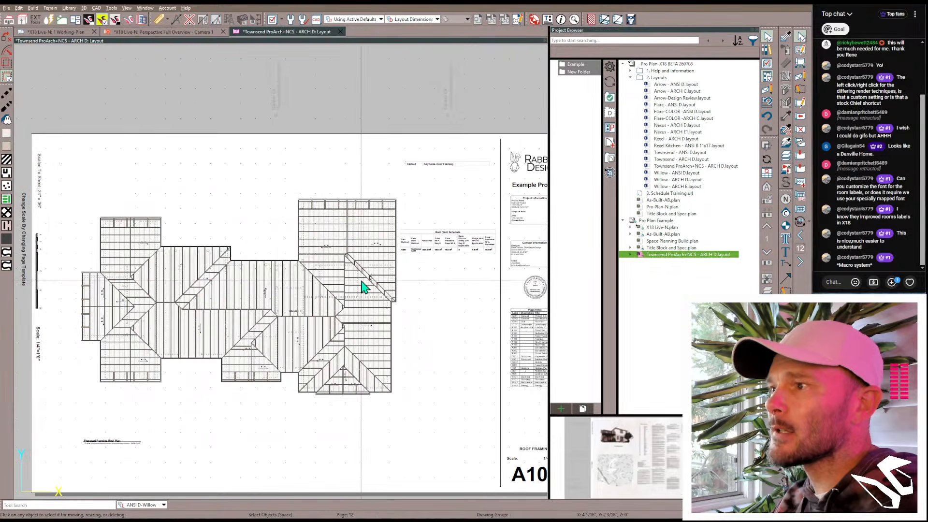
key(Page_Down)
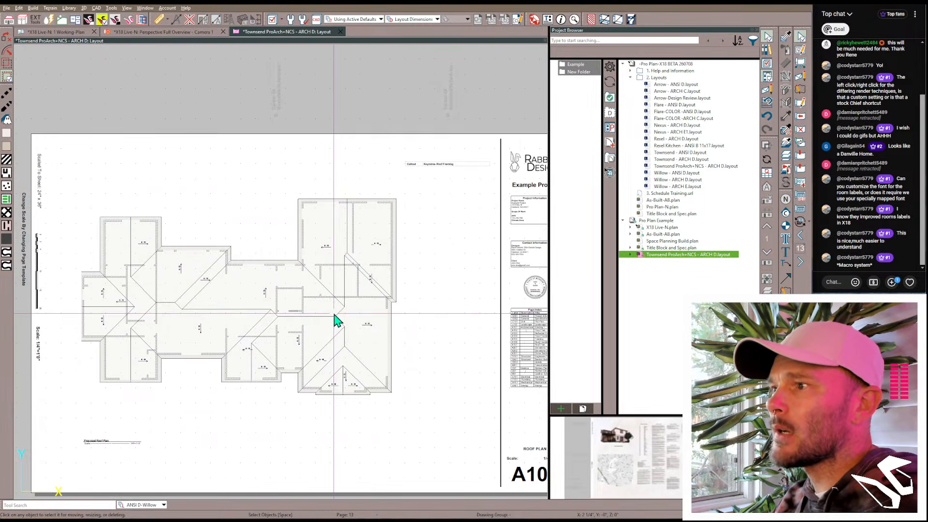
double_click(262, 315)
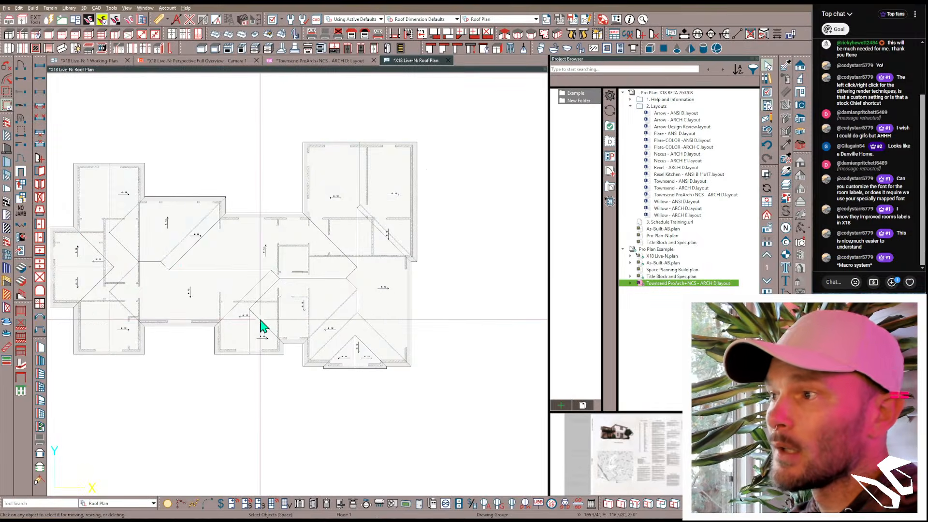
Step: Check in the layer display options which layer two interior walls beneath the roof are assigned to, and close the Roof Plan view
click(308, 263)
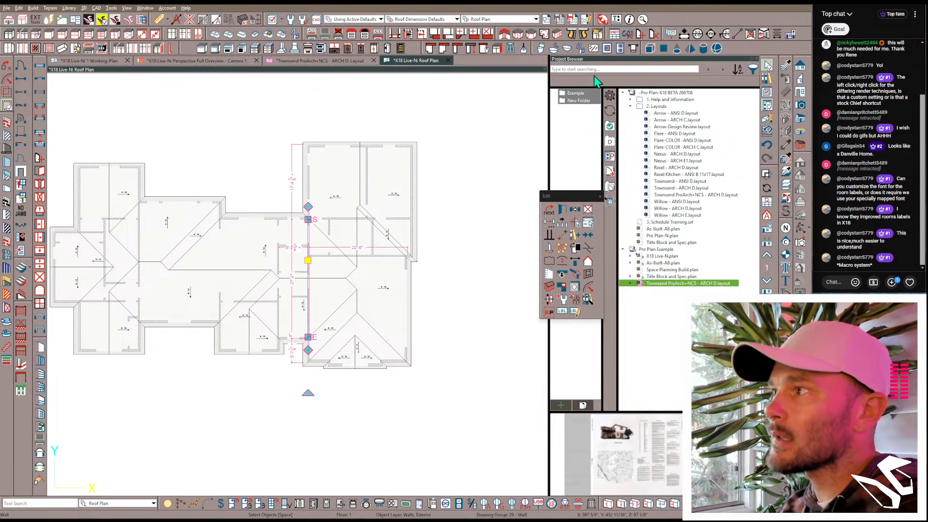
click(769, 93)
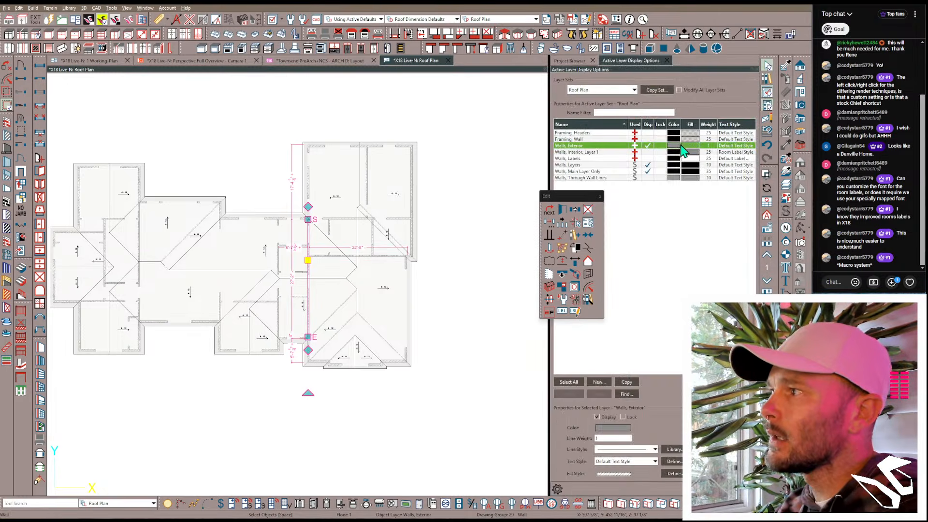
key(Escape)
click(277, 269)
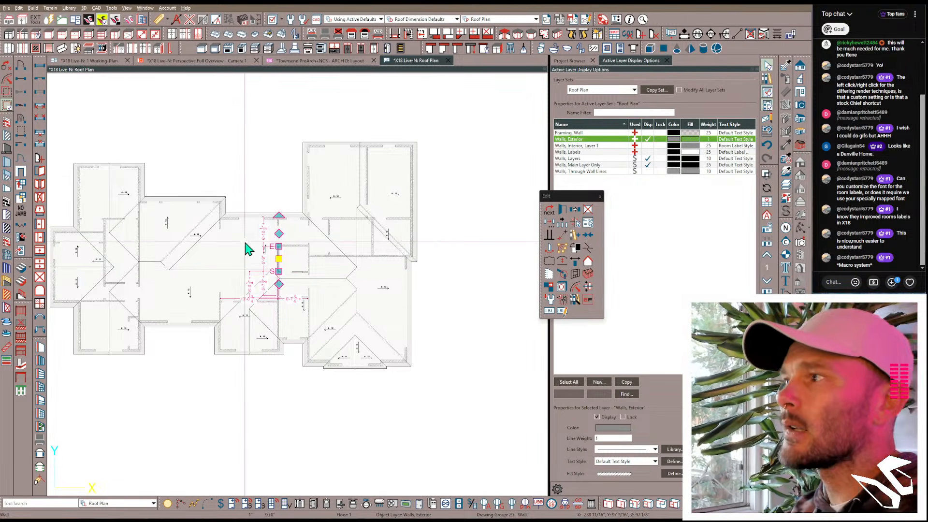
scroll(273, 261, up, 3)
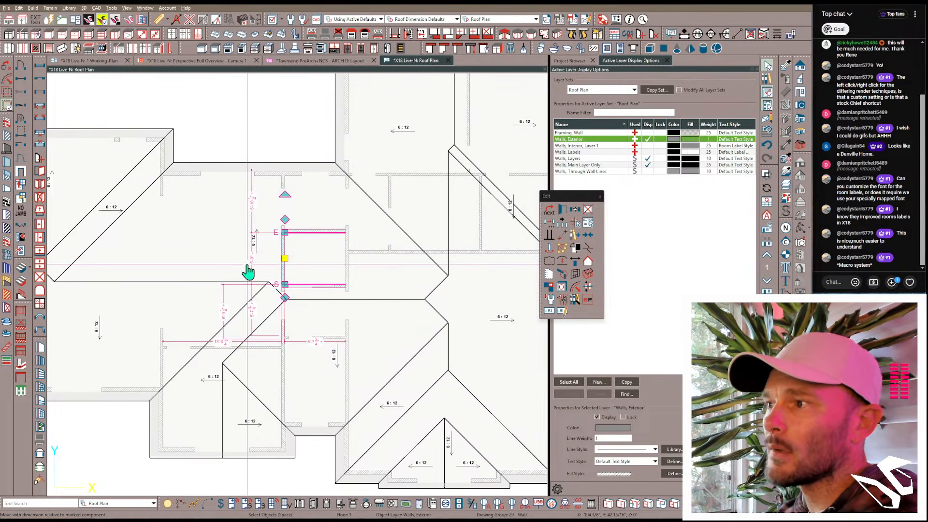
scroll(248, 271, down, 4)
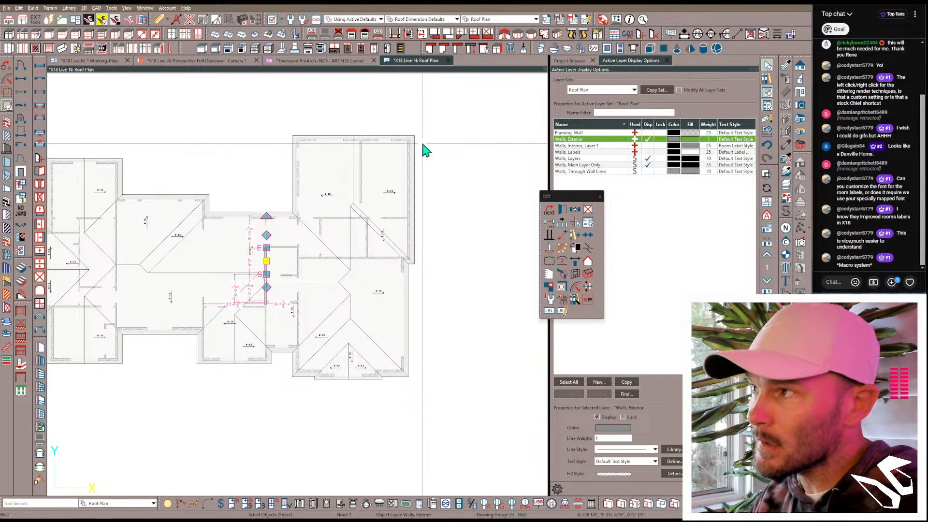
click(448, 61)
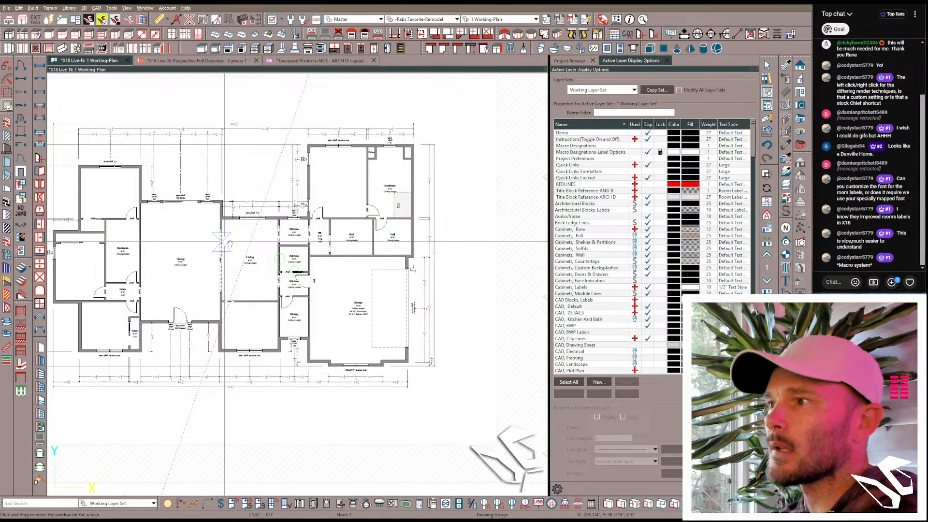
Step: Place the Schedules For Plan Transfer block beside the floor plan in the working plan and explode it into separate schedules
middle_drag(220, 233, 254, 249)
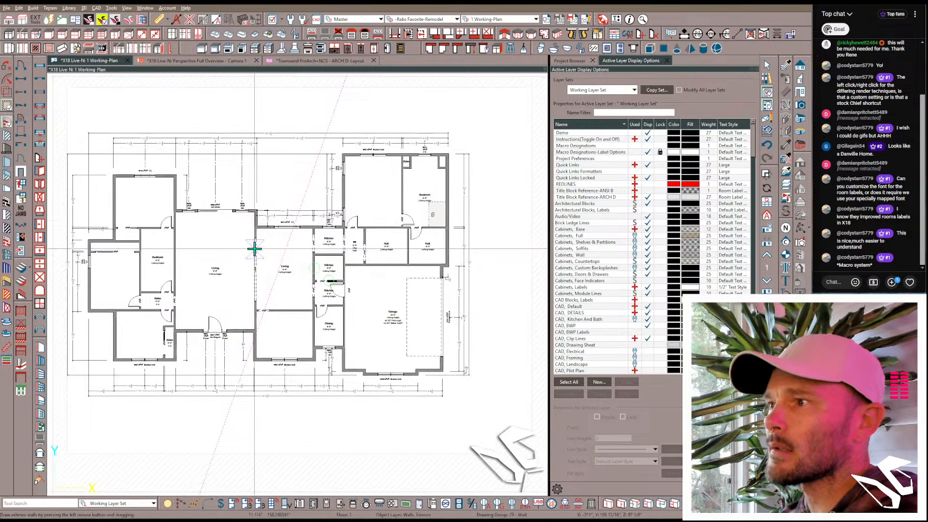
scroll(435, 217, down, 4)
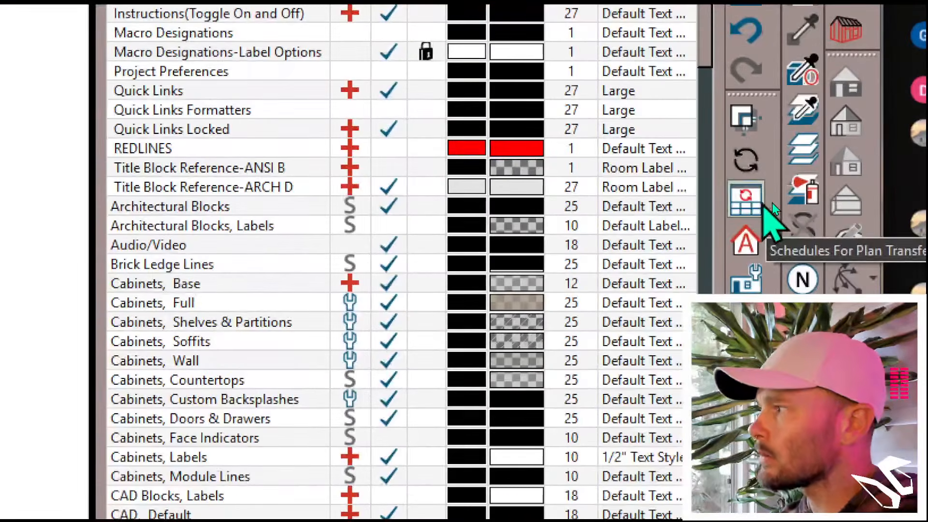
click(772, 203)
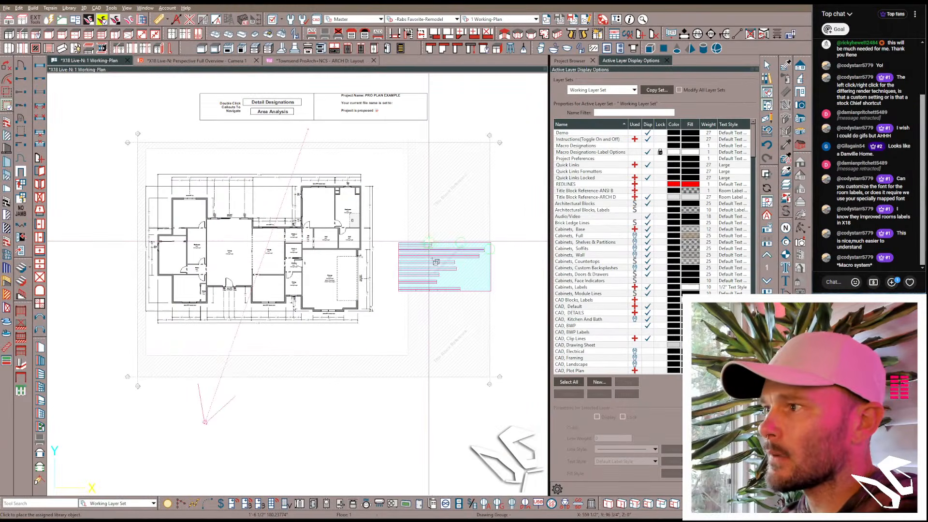
click(436, 261)
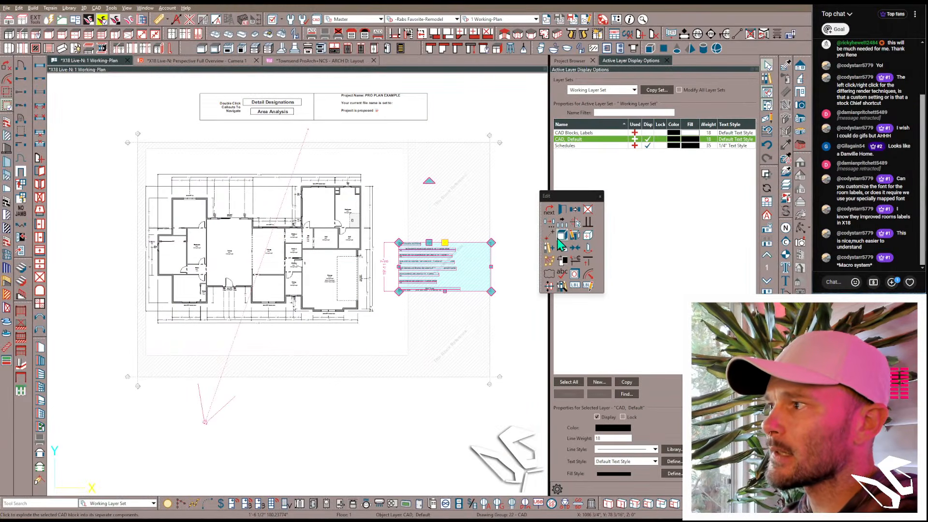
click(557, 239)
key(Escape)
Step: Assign all Interior-4 walls to the "Walls, Interior" layer through their row in the Wall Types schedule
click(435, 306)
scroll(435, 306, up, 2)
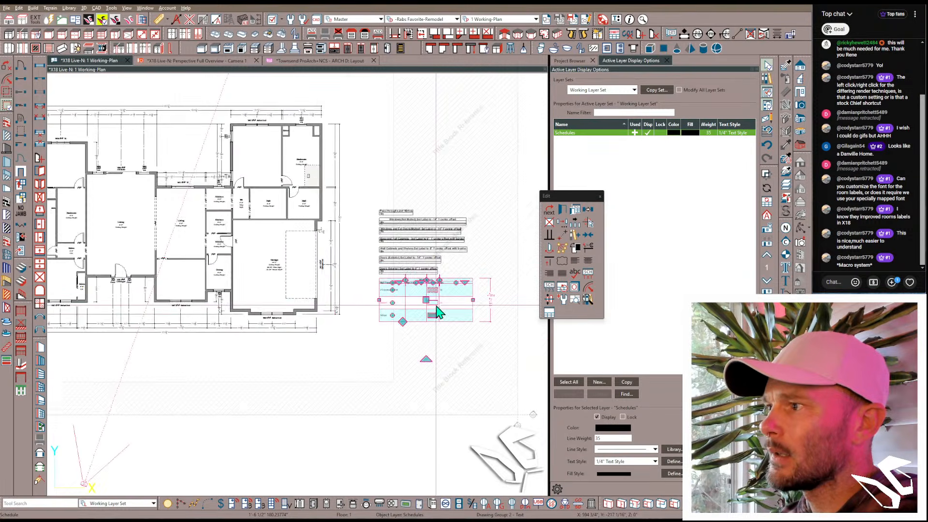
scroll(438, 311, up, 4)
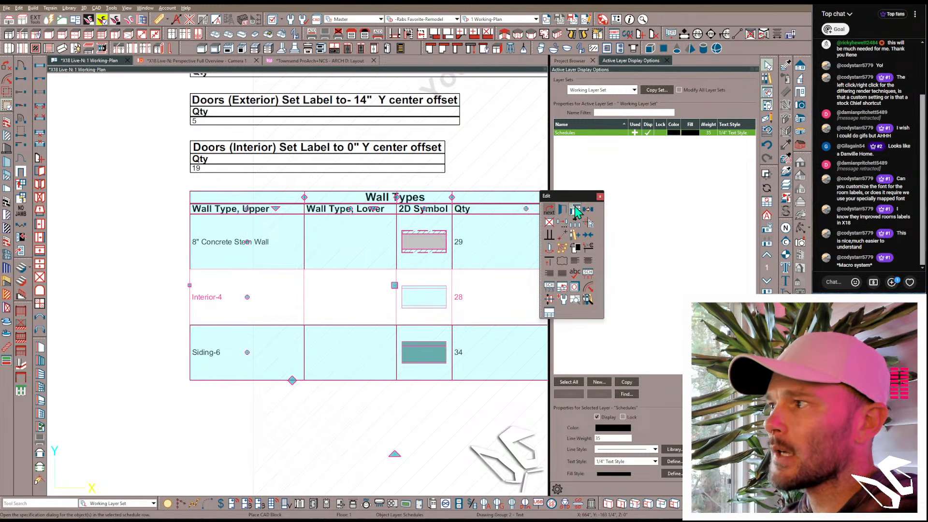
double_click(299, 259)
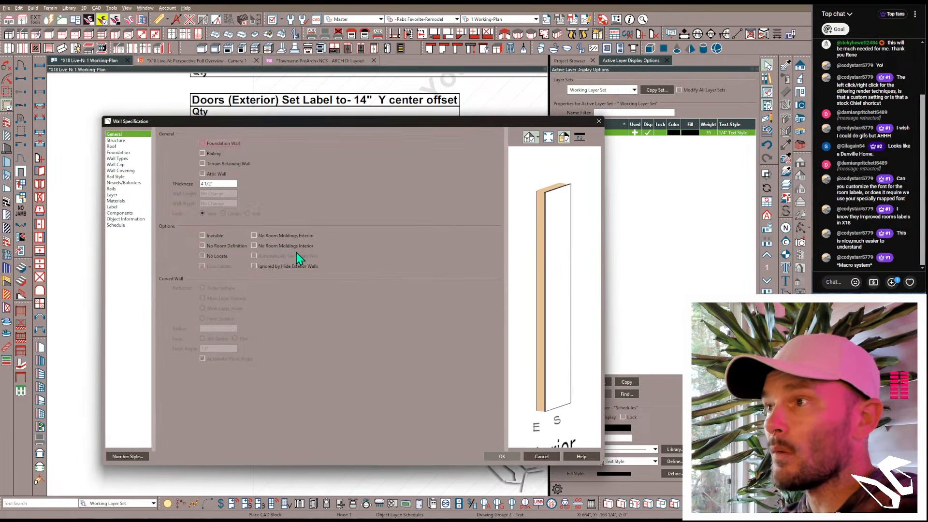
click(112, 195)
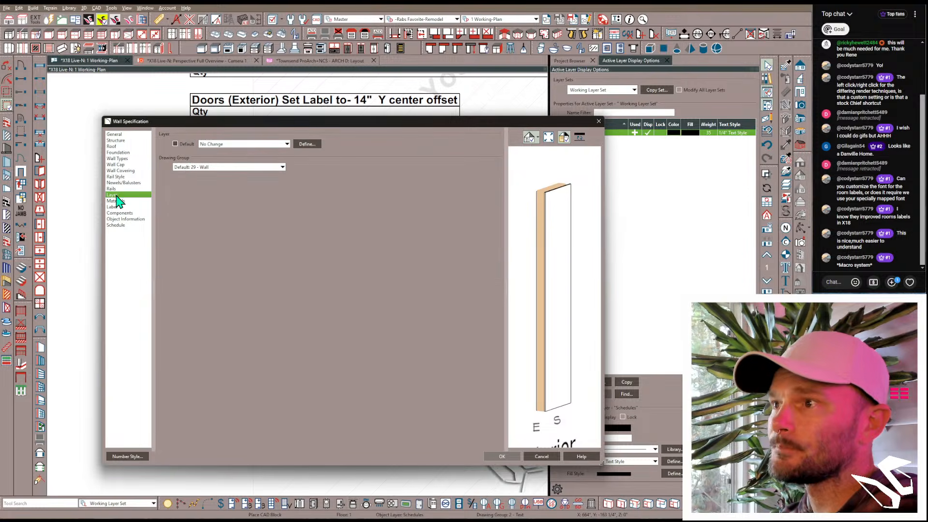
click(217, 145)
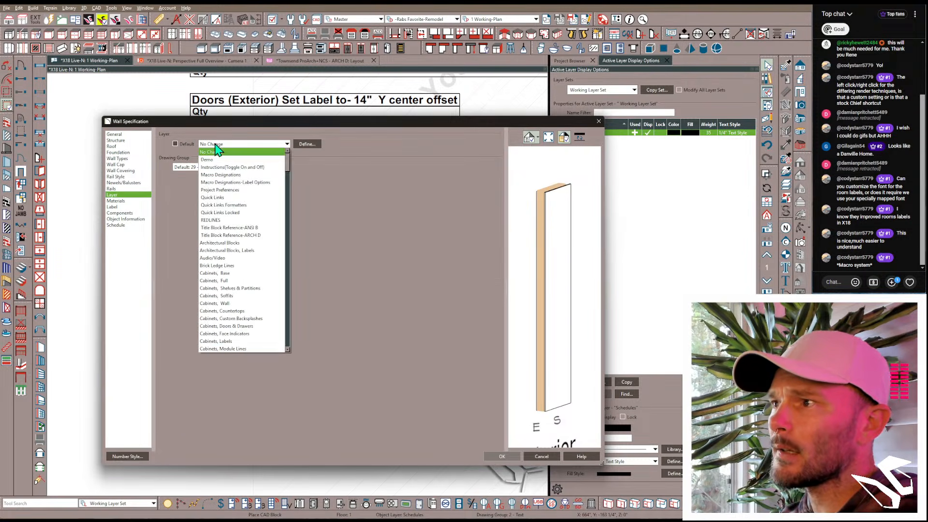
scroll(224, 207, down, 20)
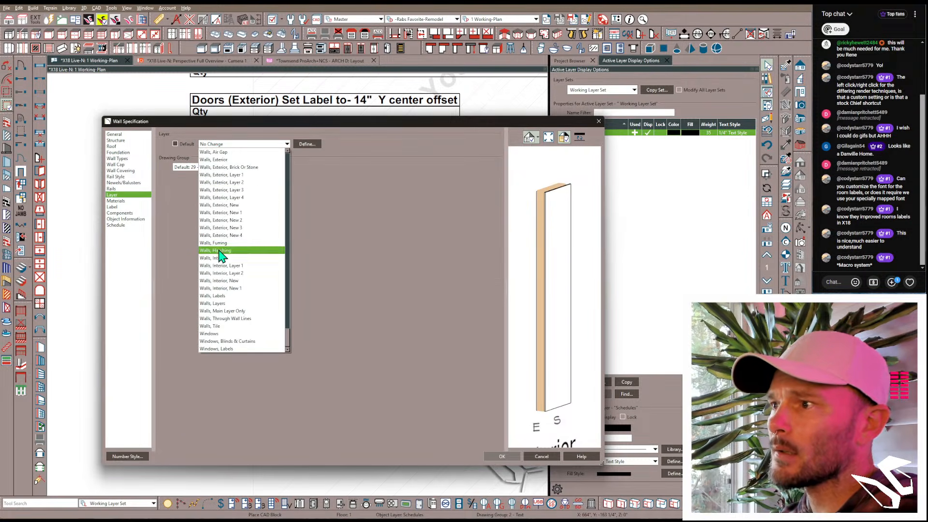
click(222, 258)
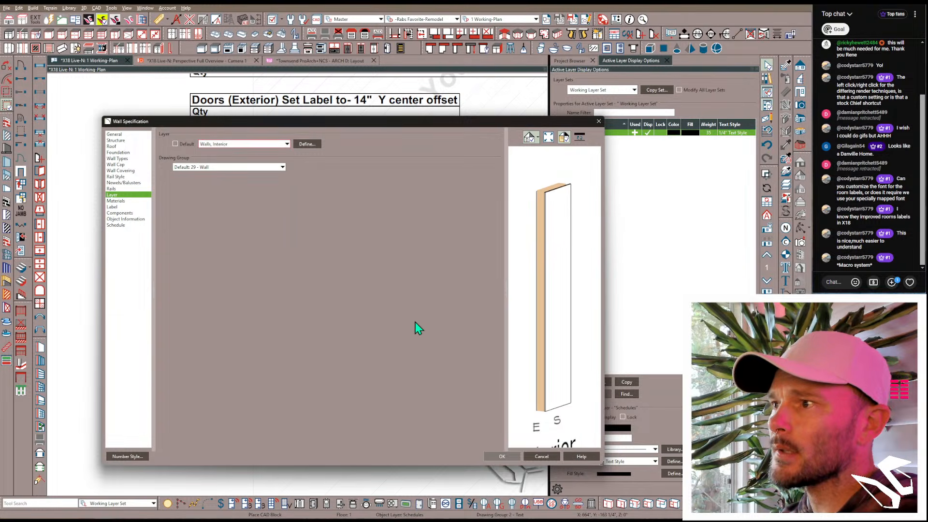
click(507, 458)
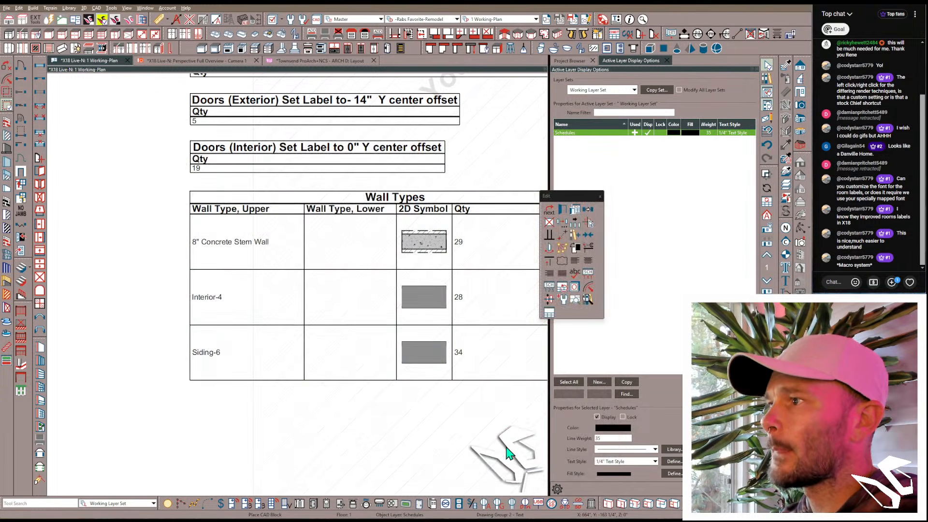
Step: Delete the transfer schedules from beside the floor plan, and return to the roof plan sheet in the layout
click(451, 367)
scroll(165, 273, down, 6)
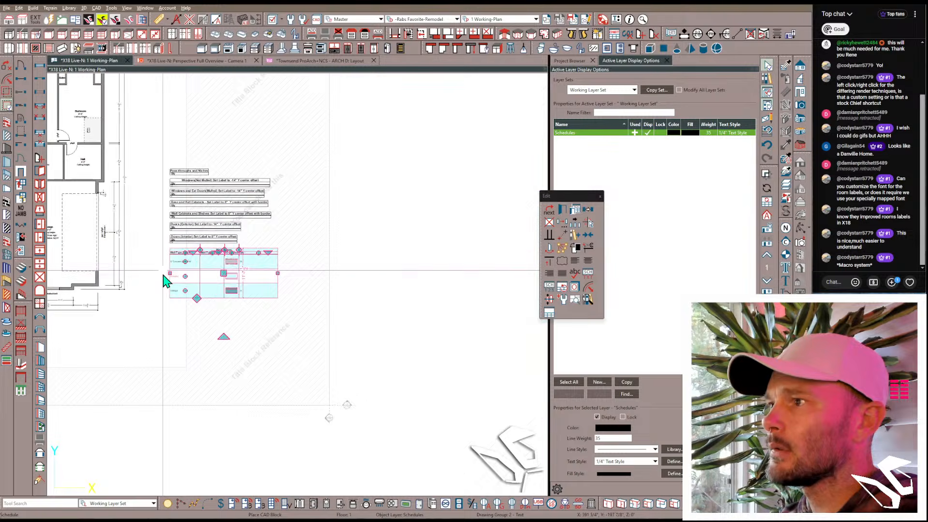
click(185, 300)
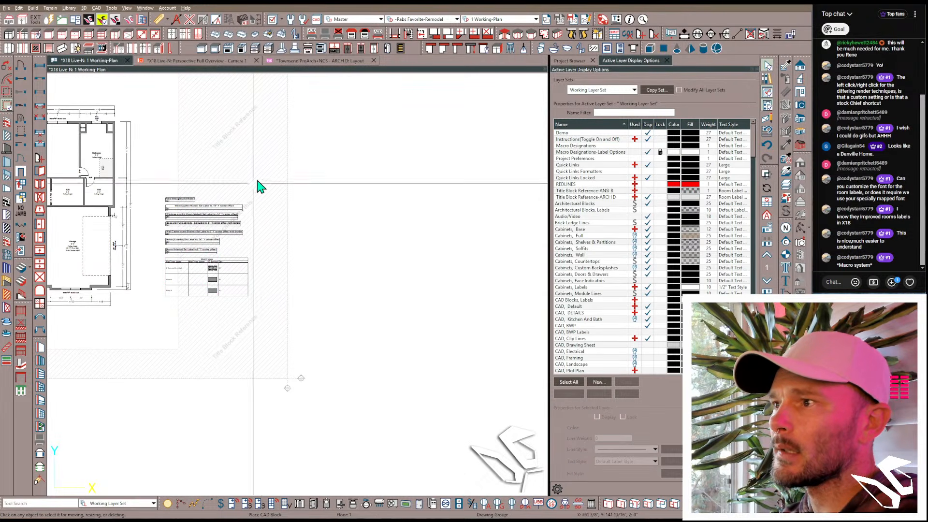
drag(258, 177, 161, 316)
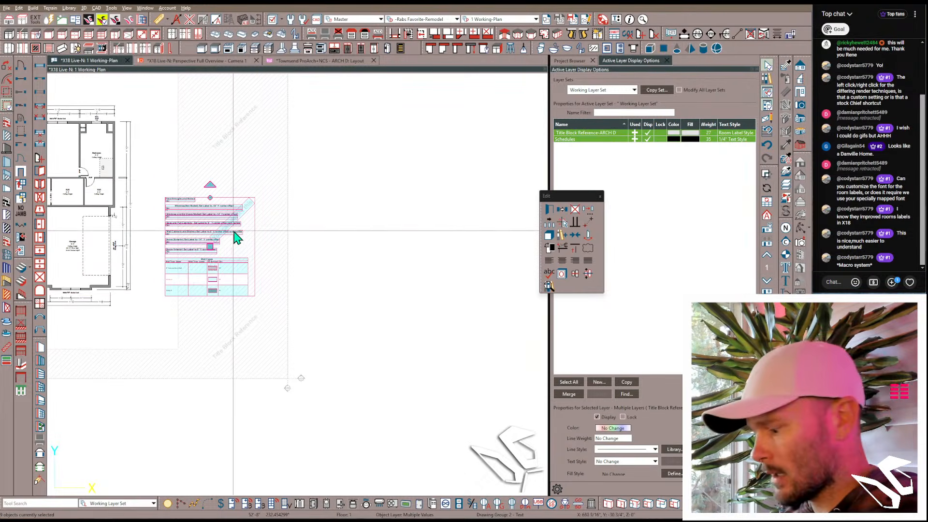
key(Delete)
scroll(217, 238, down, 2)
middle_drag(241, 256, 344, 270)
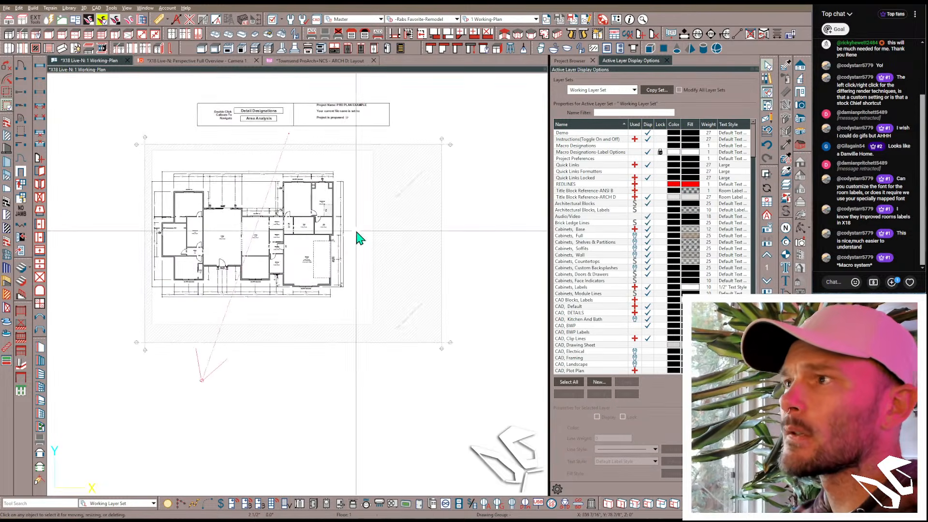
click(355, 61)
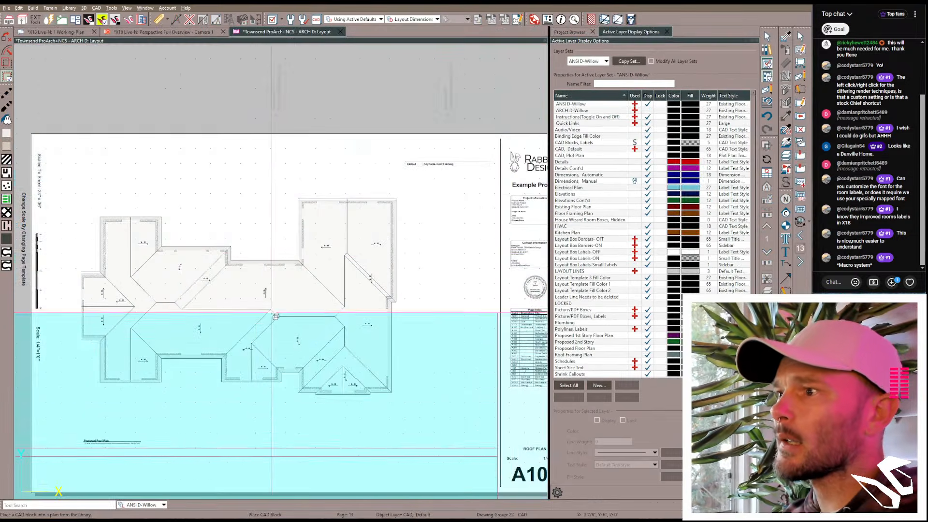
key(space)
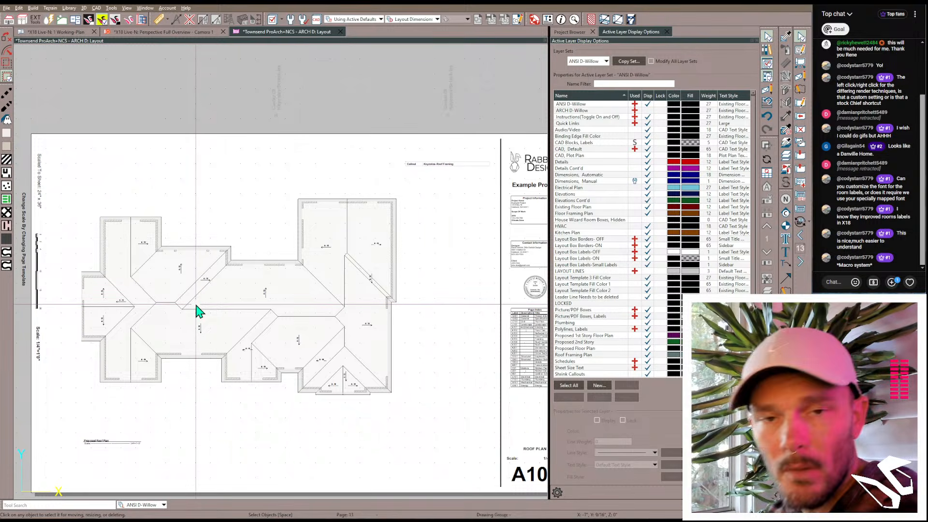
Step: Go to the A201 elevations sheet and update all views on the layout
scroll(198, 311, down, 1)
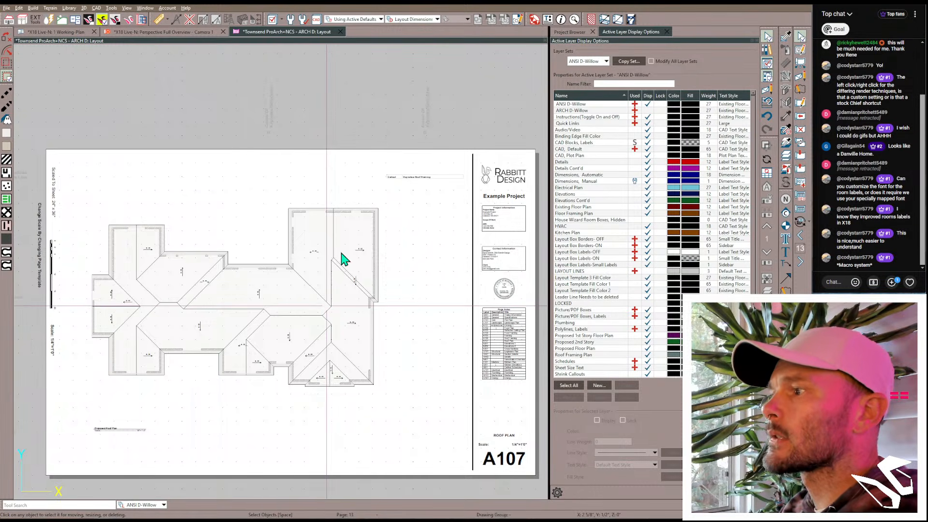
key(Page_Down)
click(393, 266)
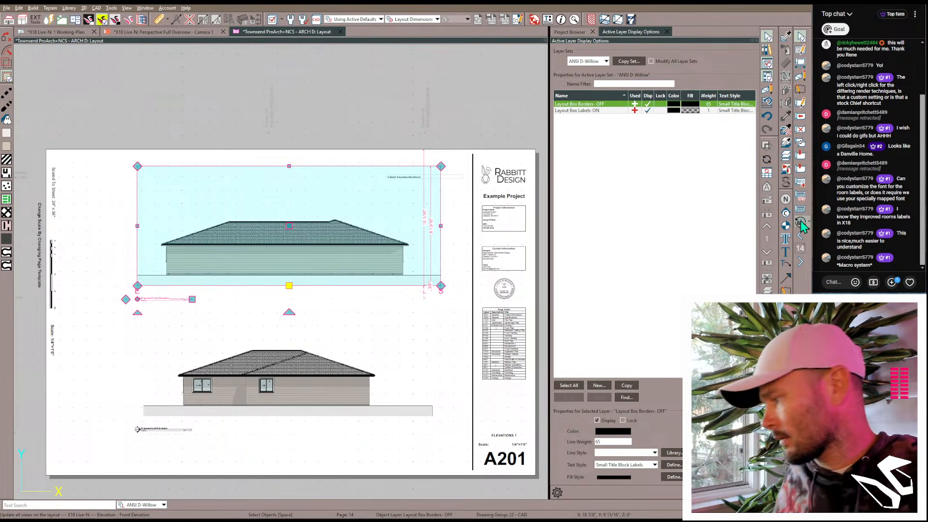
click(800, 224)
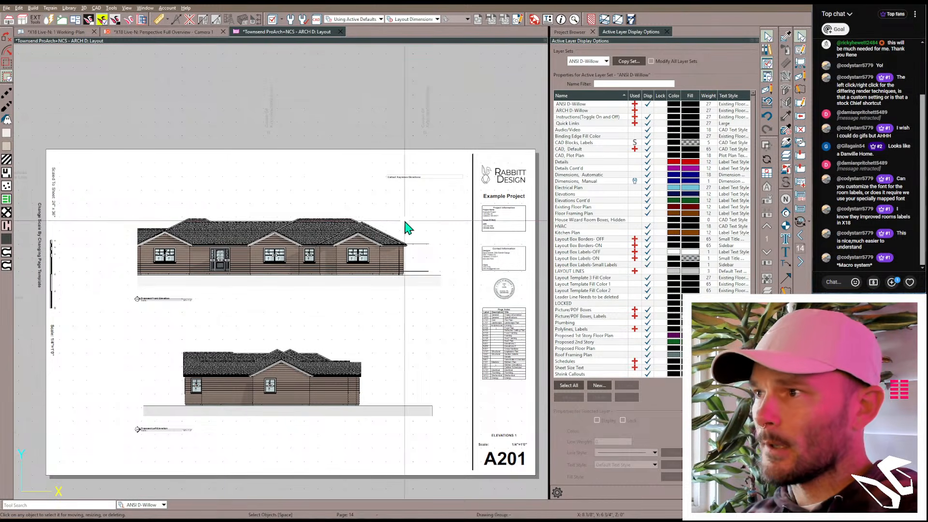
Step: Extend the left edge of the front elevation layout box on sheet A201 outward by about 3 11/16" to uncover the clipped end of the house
click(251, 243)
drag(138, 225, 89, 224)
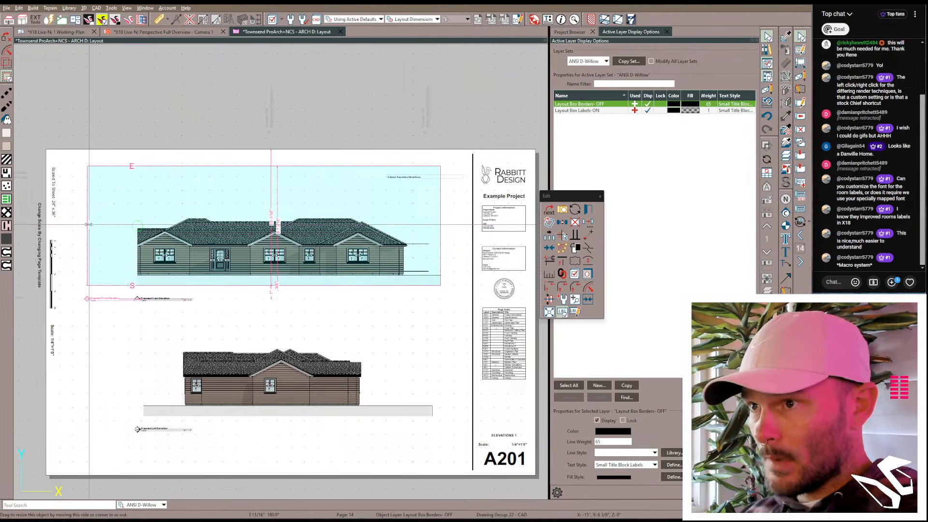
click(175, 389)
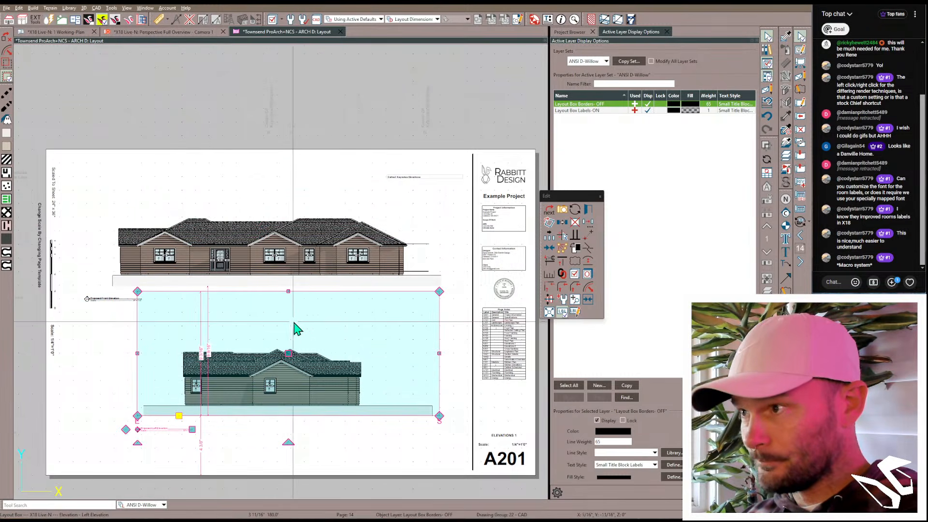
click(423, 230)
click(408, 356)
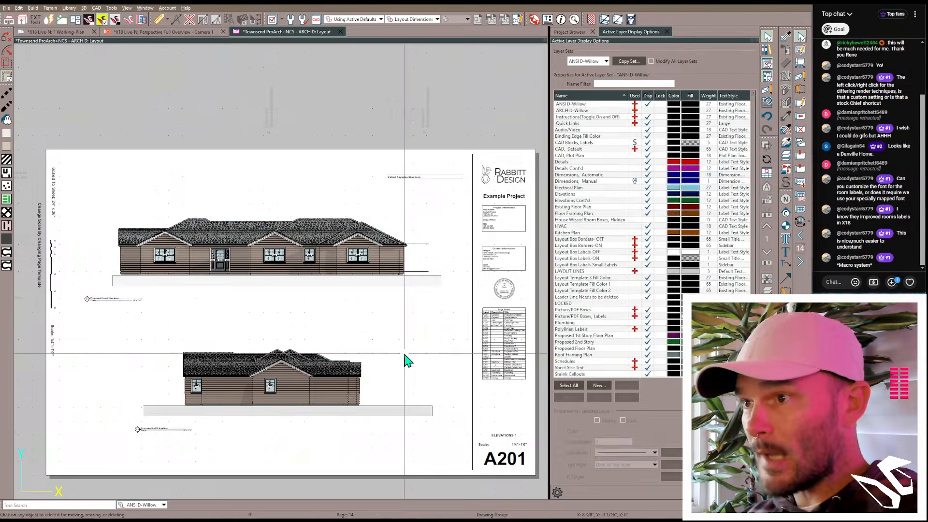
Step: On sheet A202, move the rear elevation layout box about 4" left and extend its right edge to include the whole house
key(Page_Down)
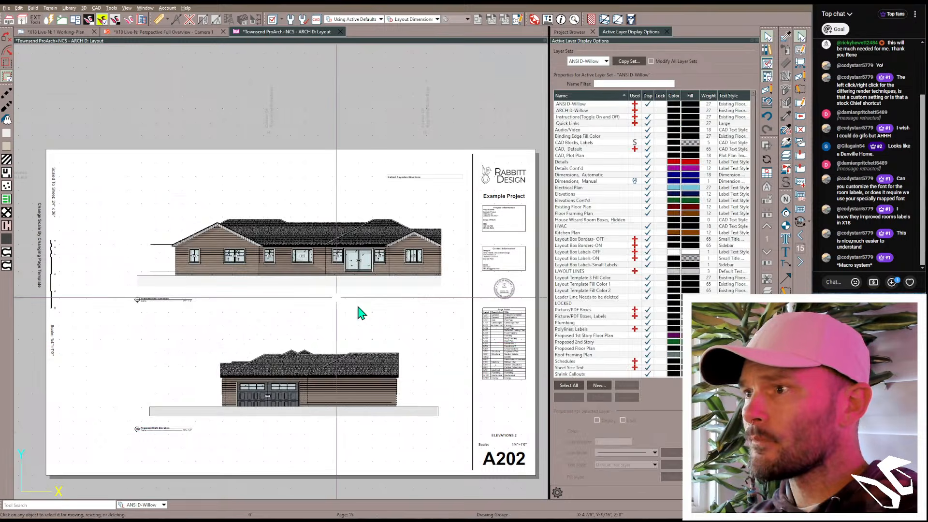
click(349, 234)
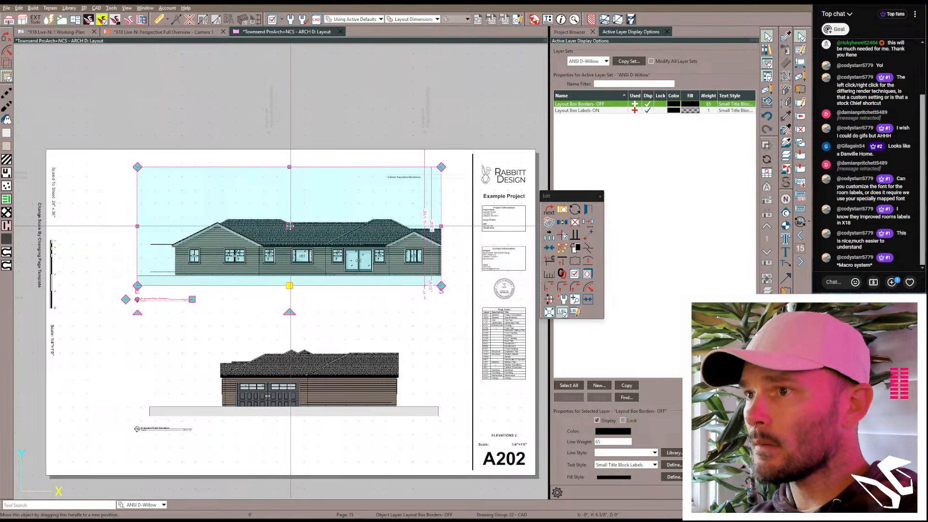
drag(290, 226, 237, 226)
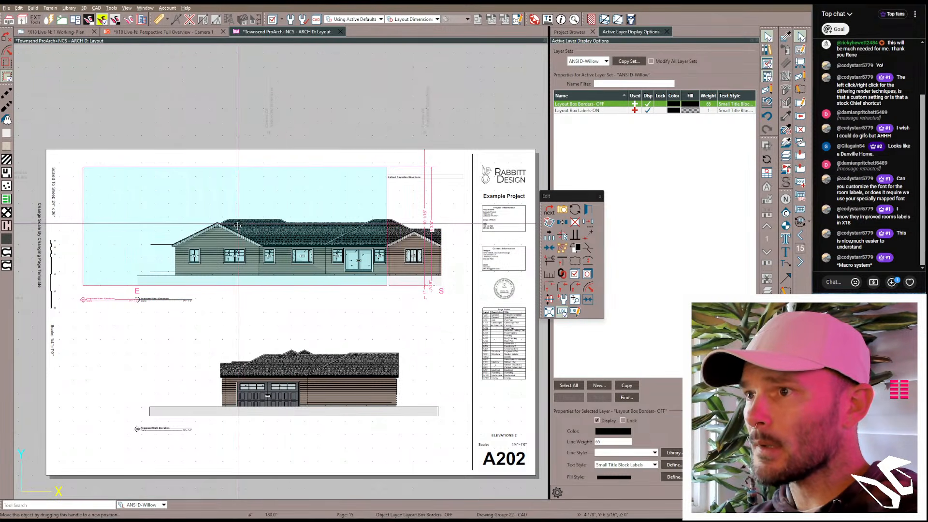
drag(95, 233, 92, 233)
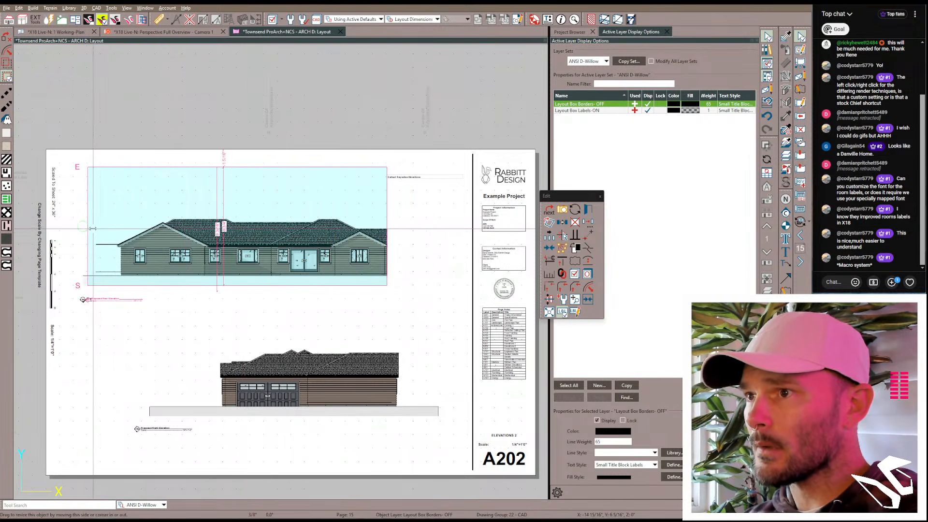
drag(387, 226, 429, 266)
drag(421, 328, 425, 346)
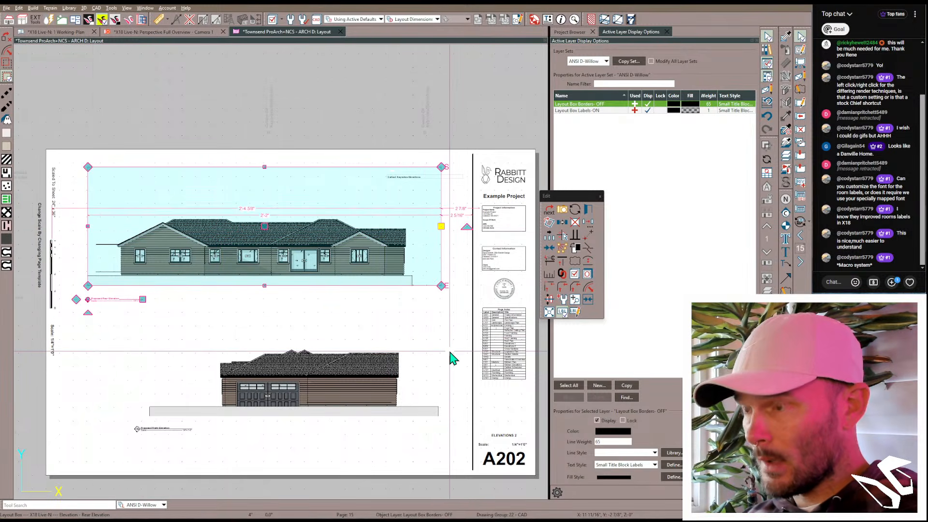
click(333, 327)
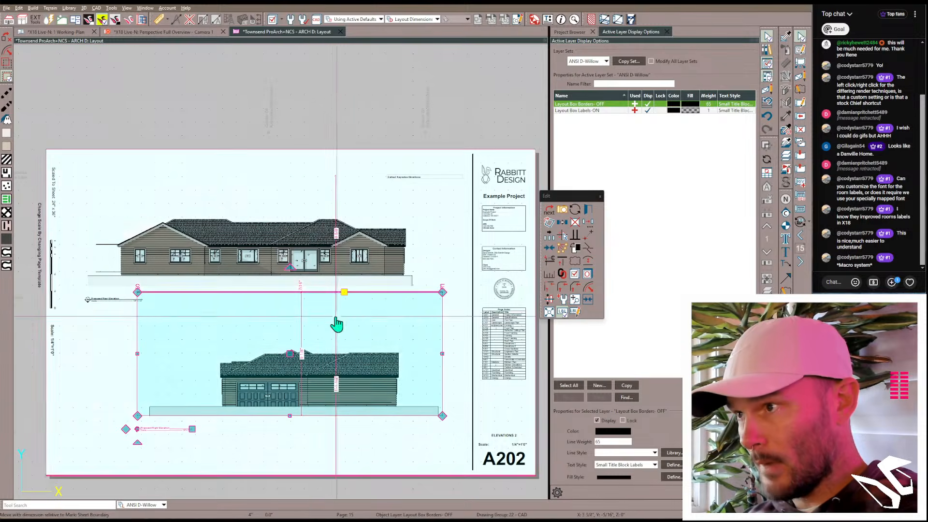
Step: Examine the rear elevation on sheet A202 closely from end to end, including its roof lines, openings and window labels
scroll(302, 249, up, 5)
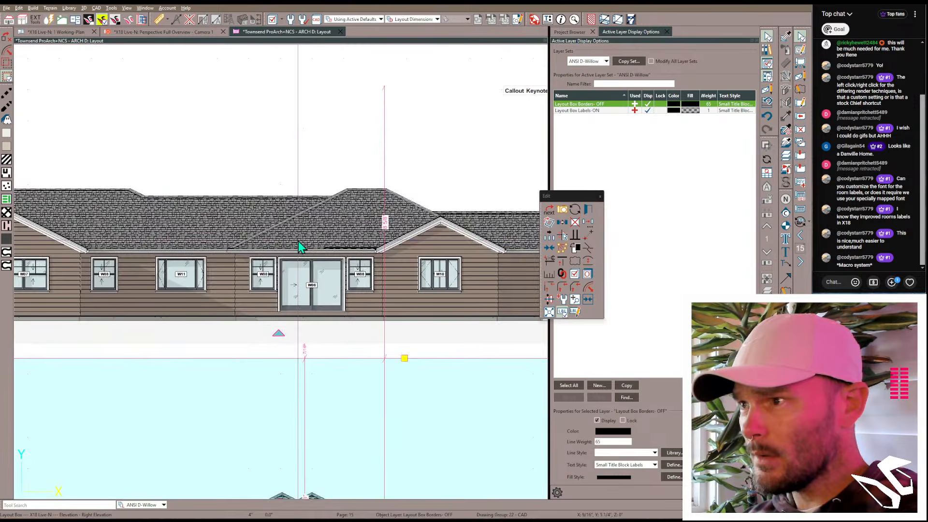
scroll(297, 244, up, 4)
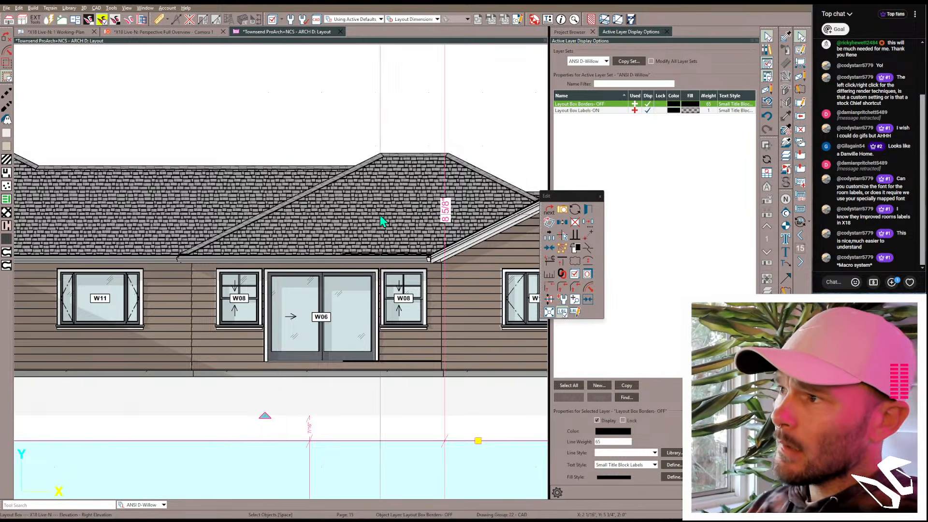
middle_drag(381, 218, 137, 210)
scroll(141, 211, down, 1)
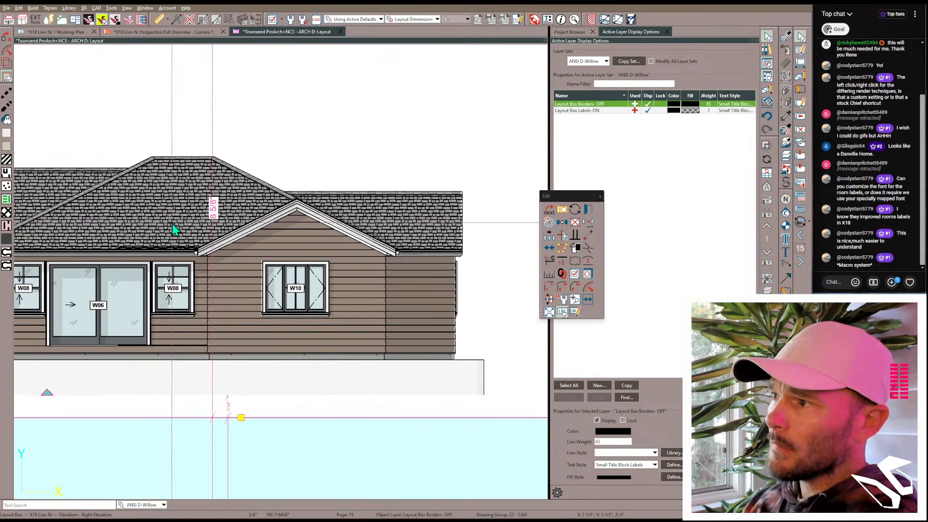
middle_drag(273, 227, 502, 230)
scroll(505, 229, down, 2)
middle_drag(114, 197, 348, 217)
scroll(101, 236, up, 2)
middle_drag(172, 238, 353, 175)
scroll(353, 175, down, 1)
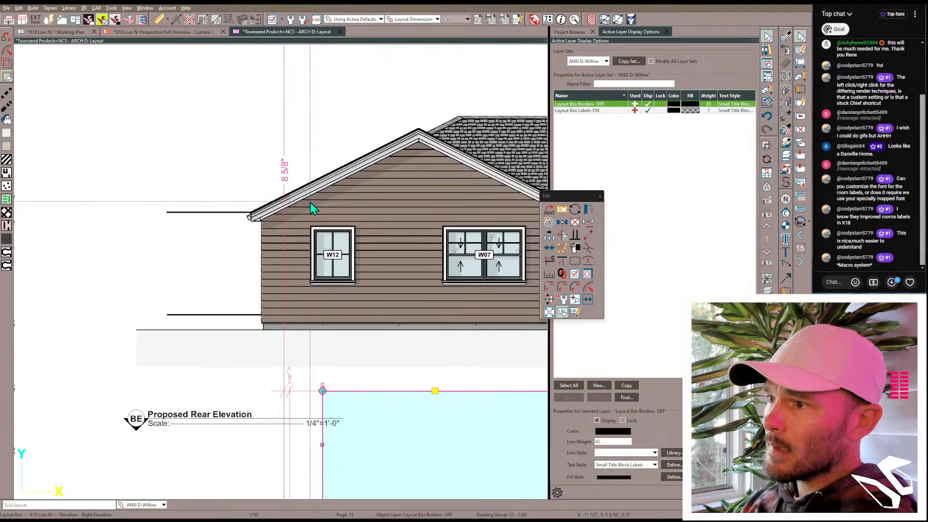
click(228, 220)
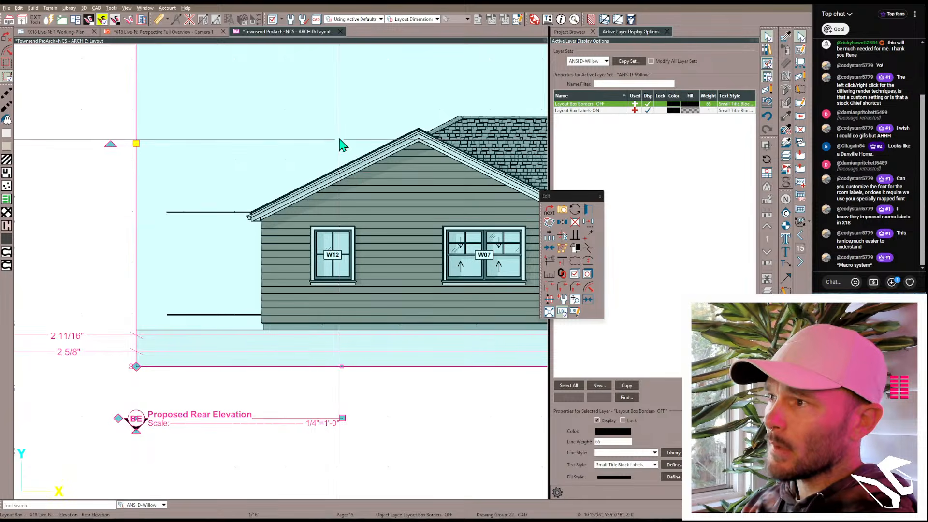
click(118, 182)
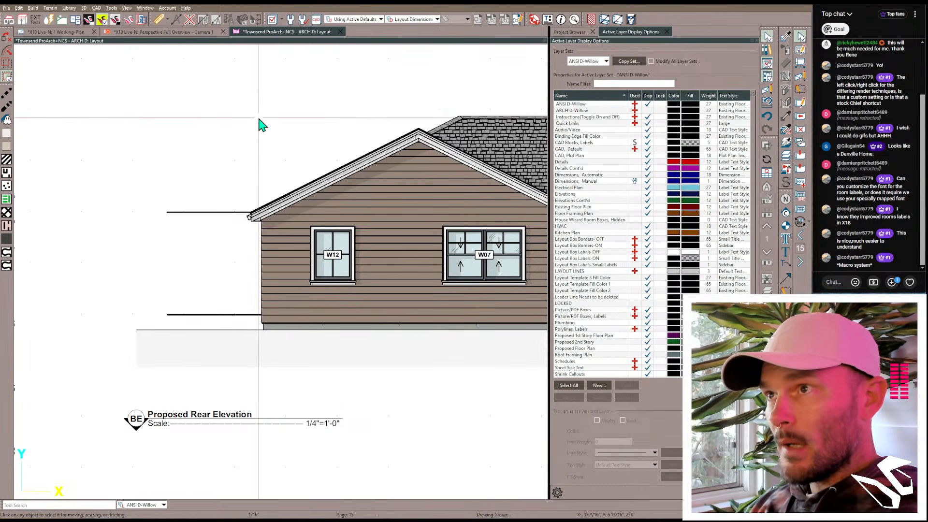
Step: Open the working plan and check the window labels along the rear walls near the kitchen and bedroom
click(63, 33)
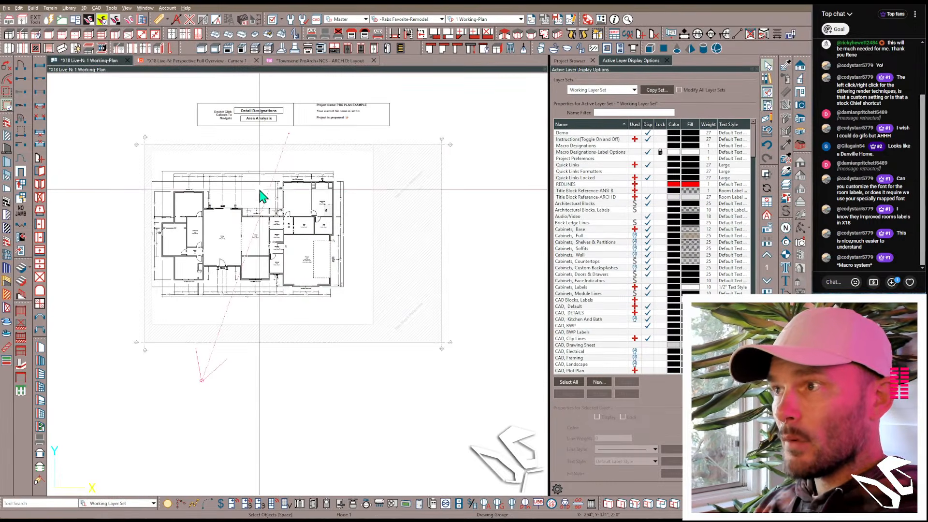
scroll(300, 174, up, 3)
scroll(300, 180, up, 3)
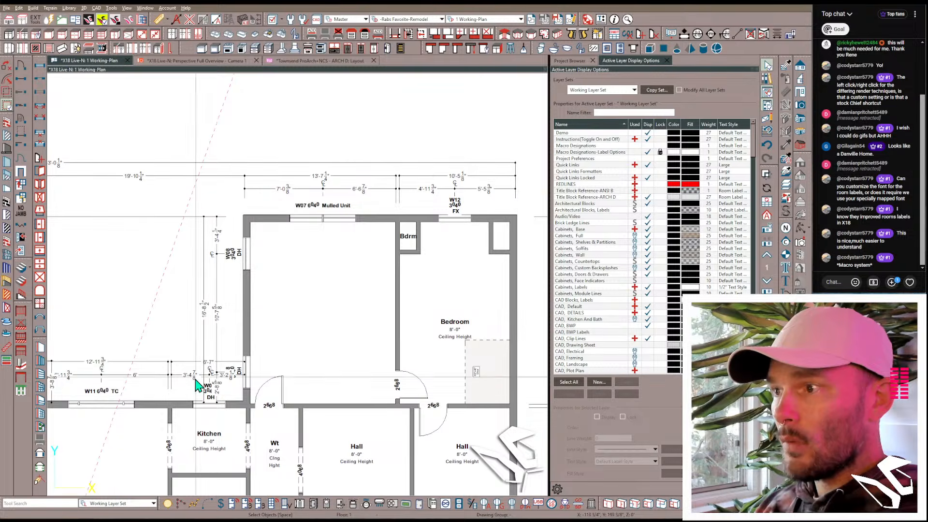
scroll(131, 398, up, 1)
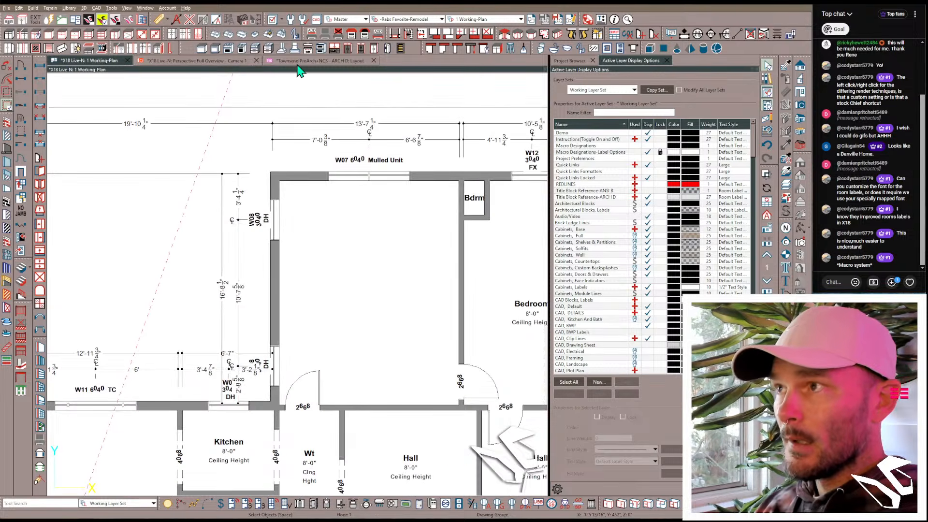
Step: Return to the layout and examine the window and sliding door labels along the rear elevation on sheet A202
click(304, 60)
middle_drag(380, 279, 201, 318)
scroll(209, 314, down, 1)
scroll(203, 323, down, 1)
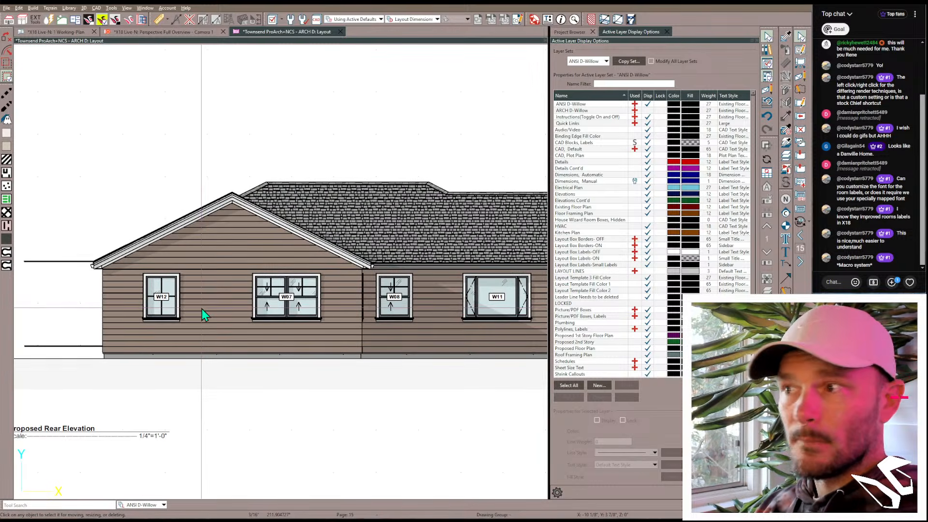
scroll(483, 290, up, 3)
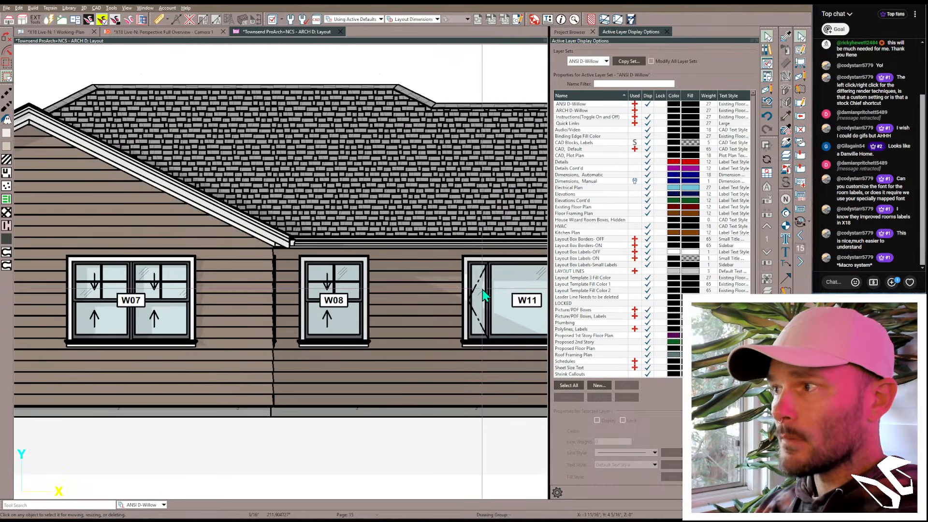
middle_drag(506, 281, 479, 284)
drag(228, 304, 165, 304)
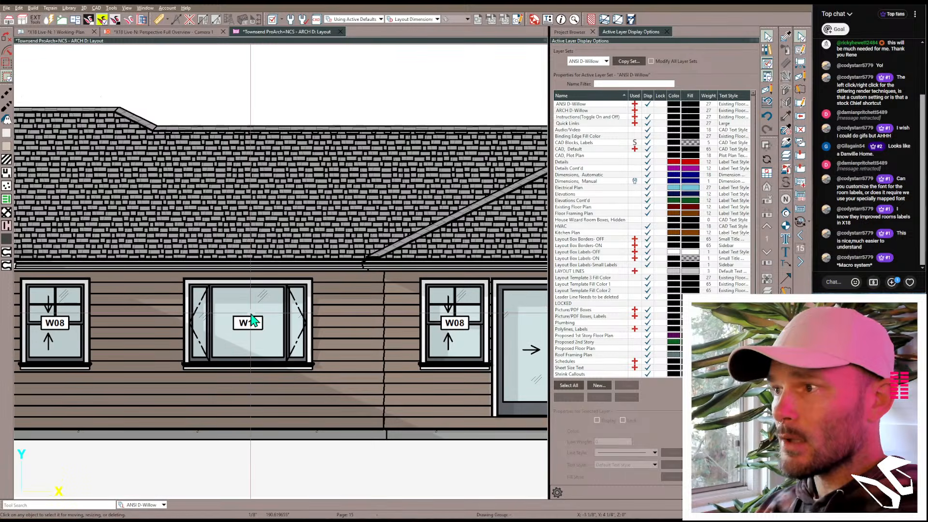
scroll(430, 341, down, 2)
scroll(437, 334, down, 2)
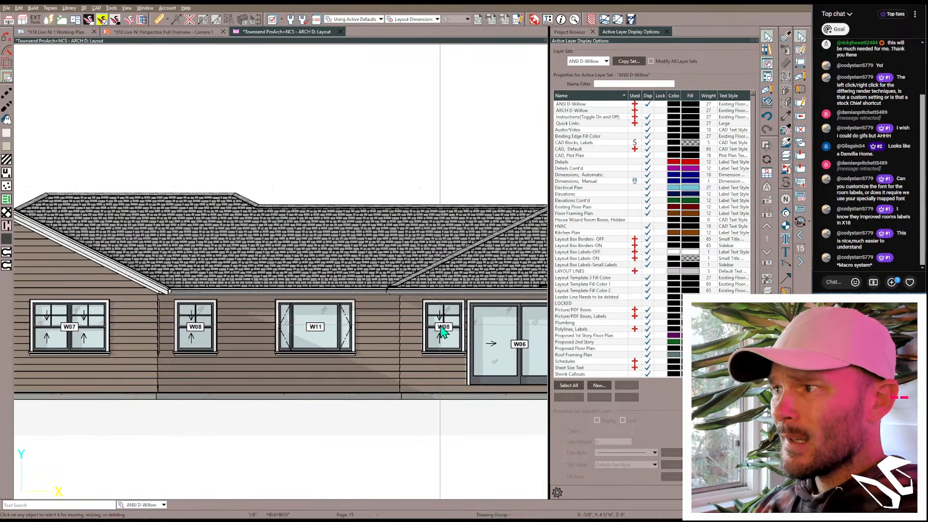
middle_drag(447, 334, 286, 323)
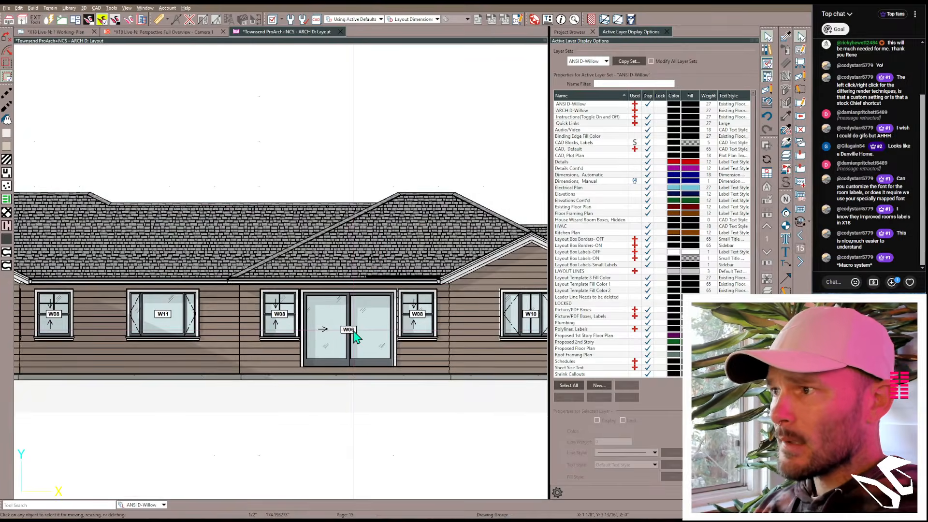
click(353, 336)
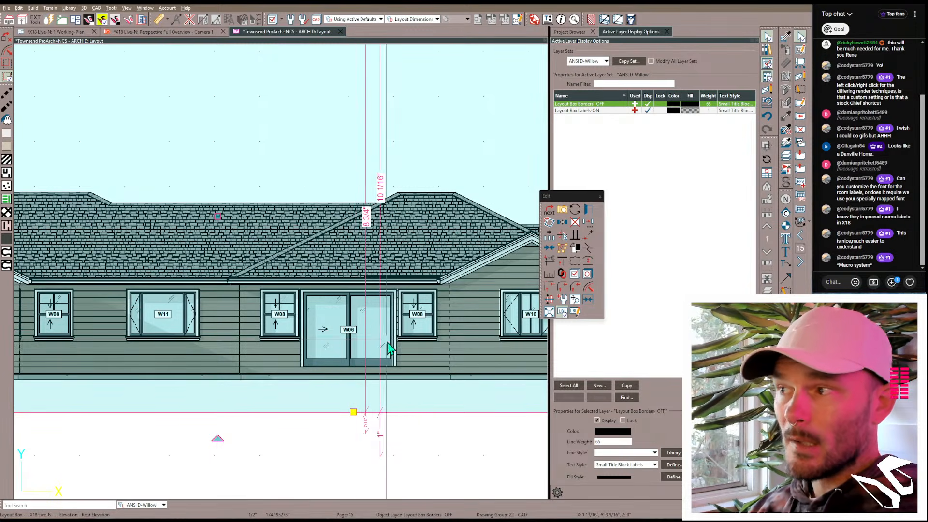
click(416, 433)
scroll(404, 382, down, 1)
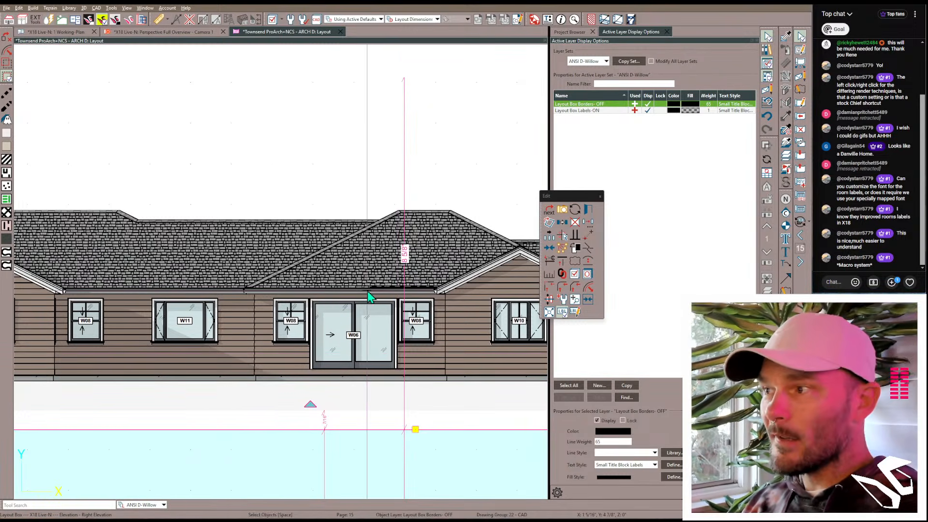
scroll(384, 275, down, 2)
scroll(447, 234, down, 2)
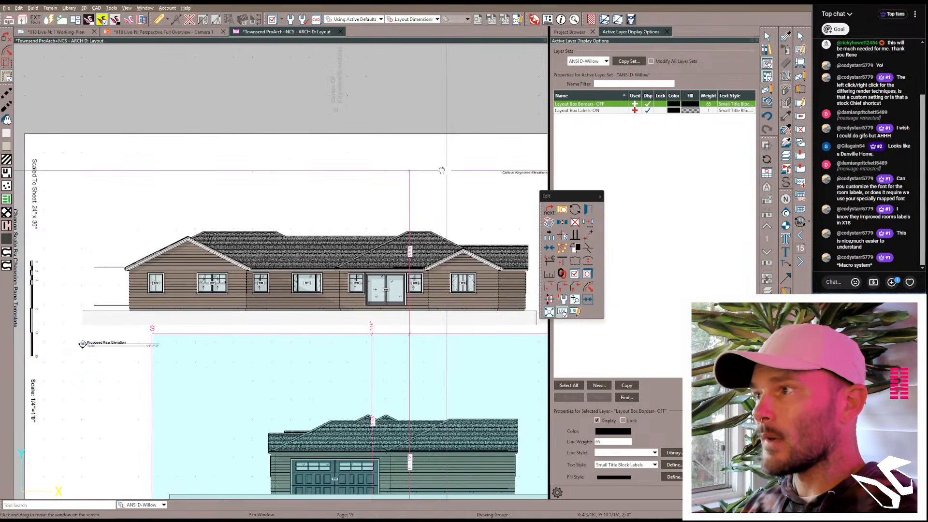
middle_drag(452, 180, 282, 111)
scroll(310, 141, down, 1)
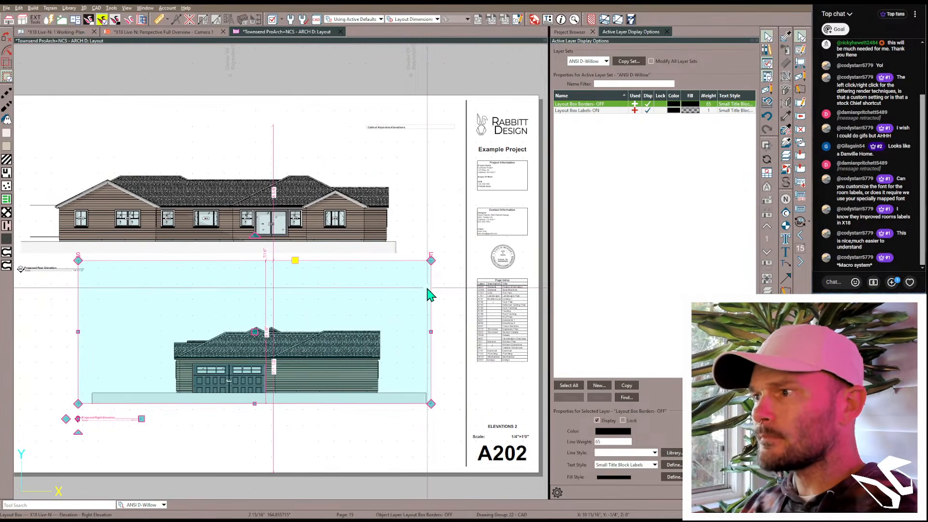
Step: Review the structural sheets of the layout in order, from engineers plan S101 through section details S501 to details S502
key(Page_Down)
key(Page_Down)
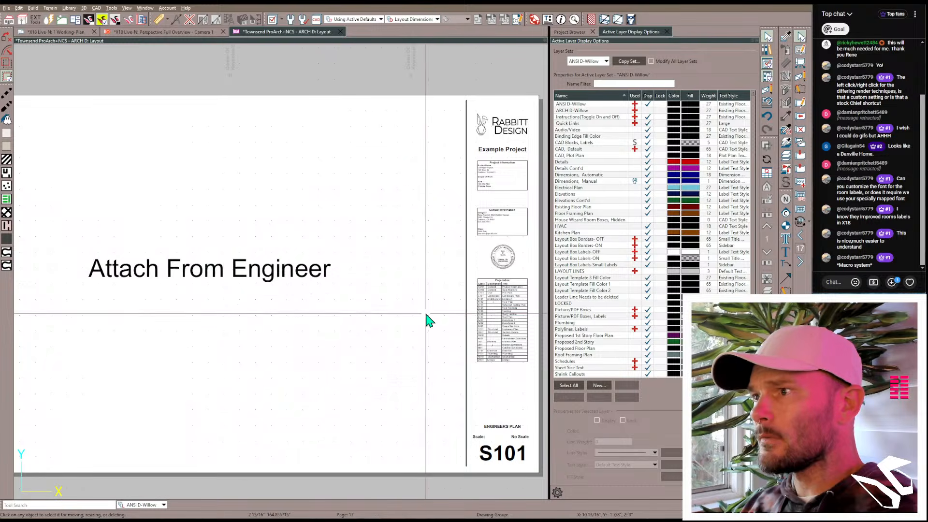
scroll(405, 328, down, 1)
middle_drag(300, 327, 399, 340)
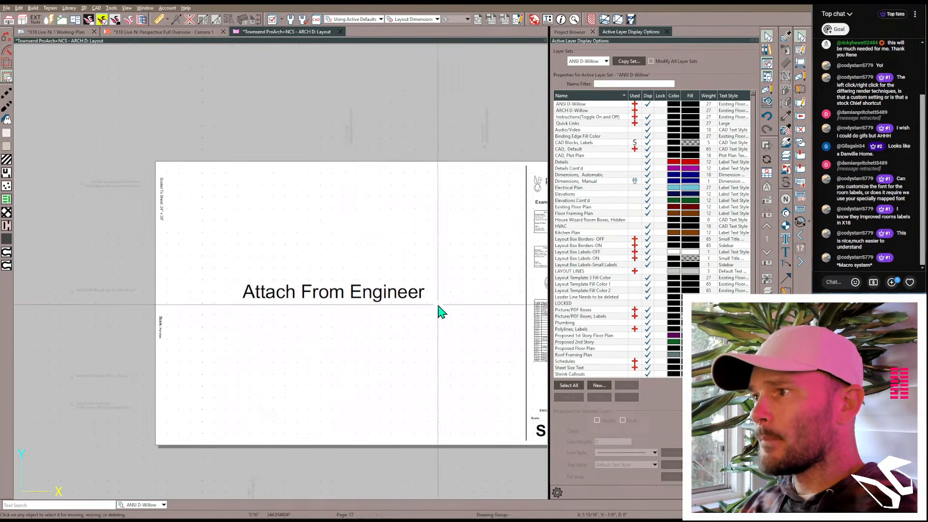
key(Page_Up)
middle_drag(429, 311, 365, 320)
key(Page_Down)
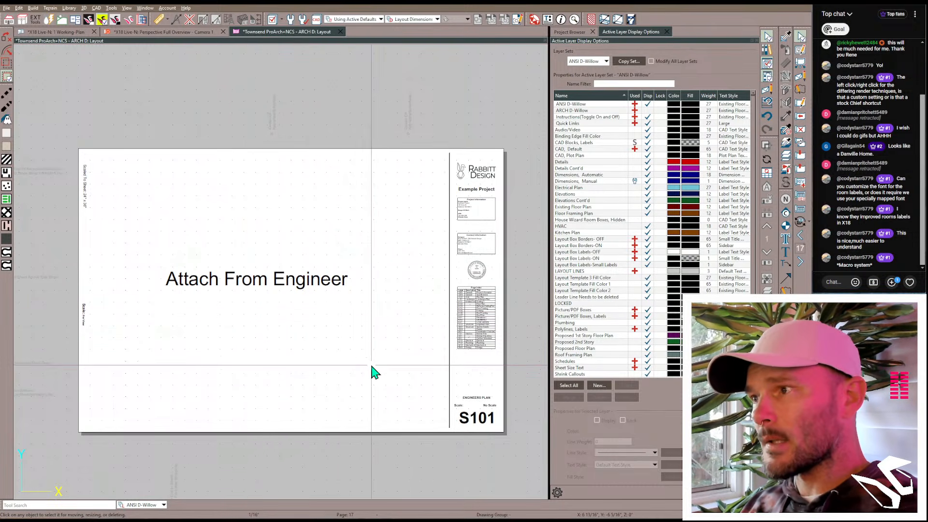
key(Page_Down)
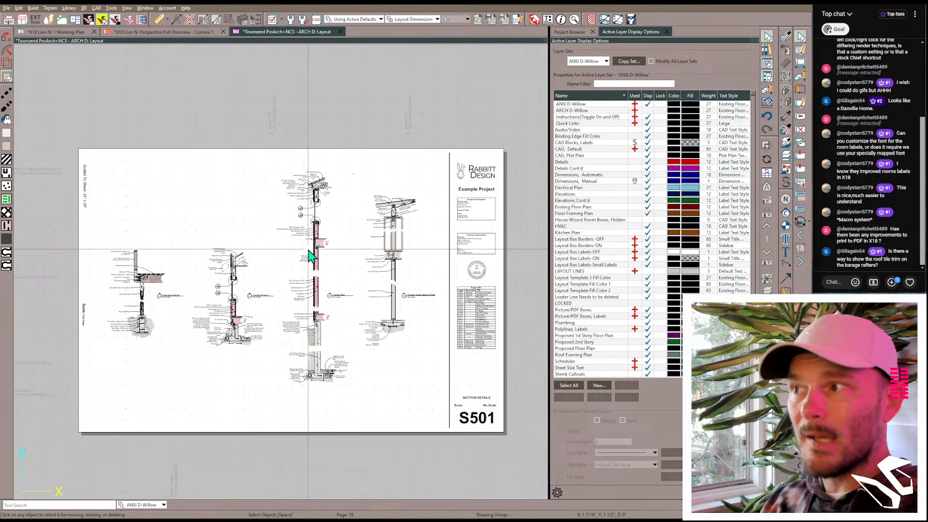
key(Page_Down)
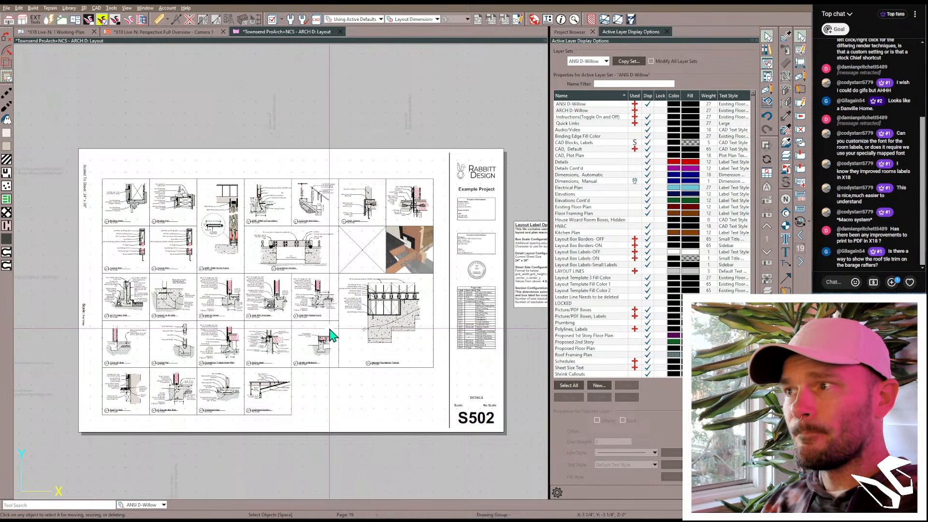
Step: Go to fenestration sheet A601 and widen the window schedule's layout box on its left side to about 2'-1"
key(Page_Down)
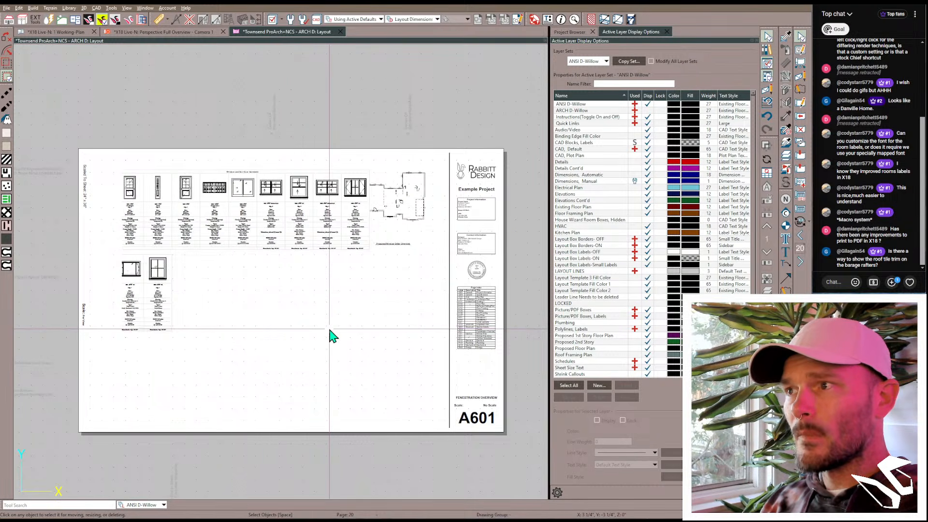
click(215, 209)
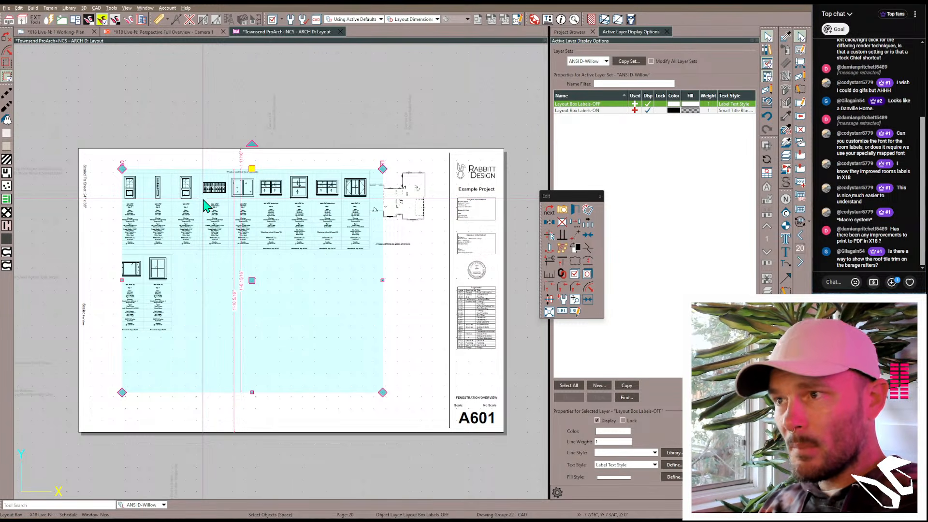
scroll(184, 220, up, 3)
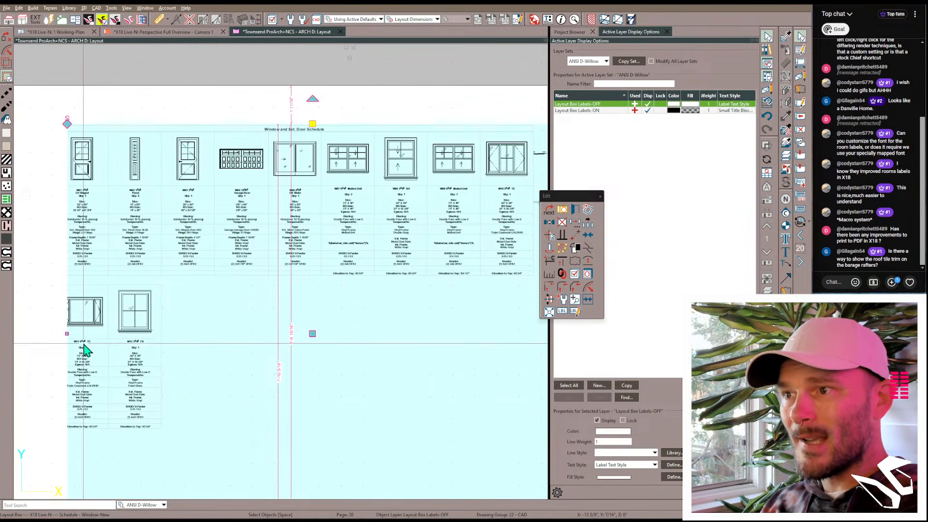
scroll(292, 203, down, 2)
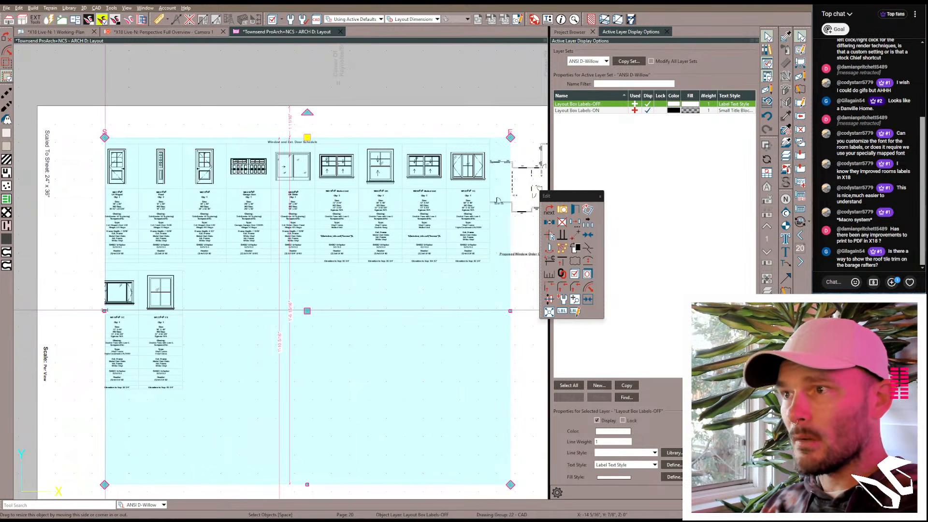
drag(105, 310, 60, 302)
scroll(292, 232, down, 1)
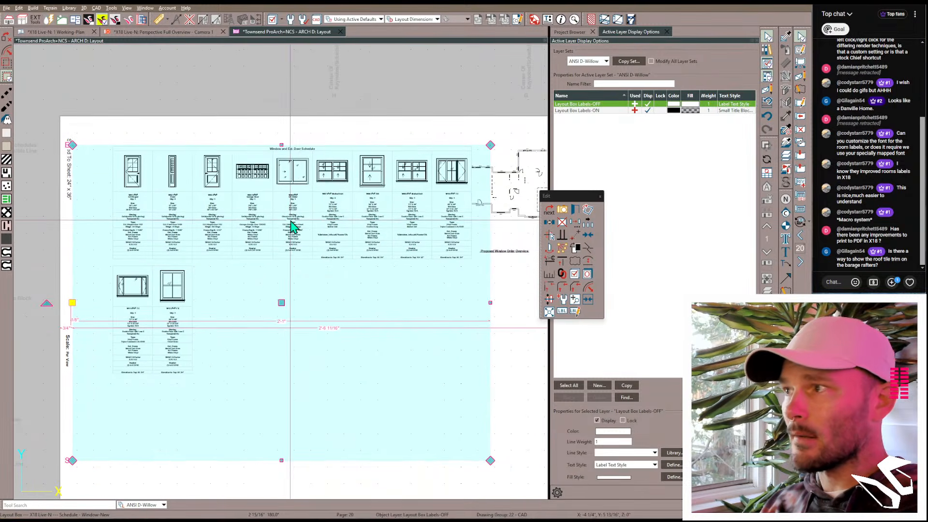
Step: Pan the window and exterior door schedule within its layout box so it sits close to the box's left edge
scroll(372, 218, down, 1)
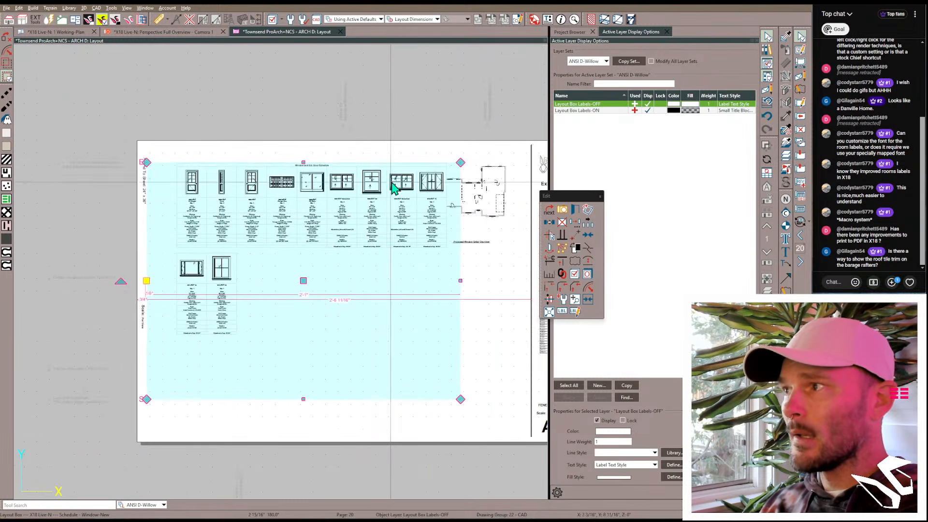
scroll(411, 141, up, 1)
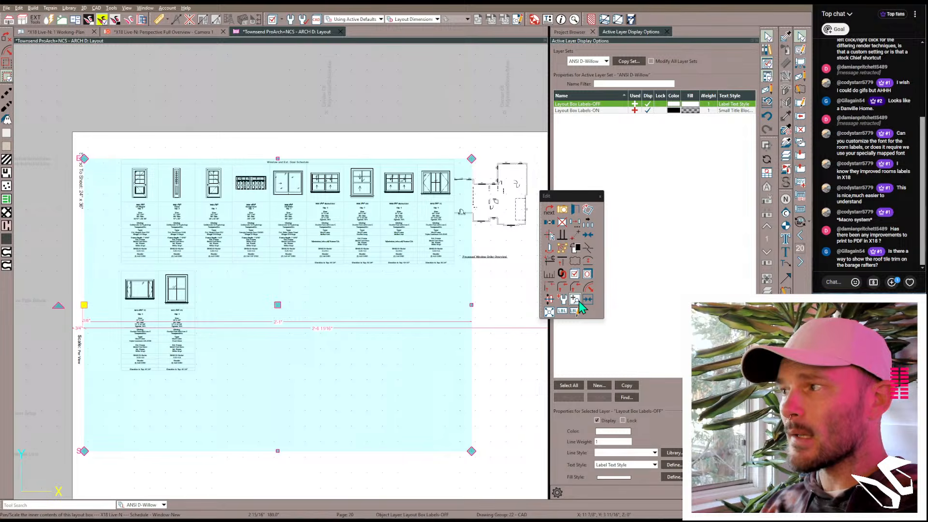
click(575, 300)
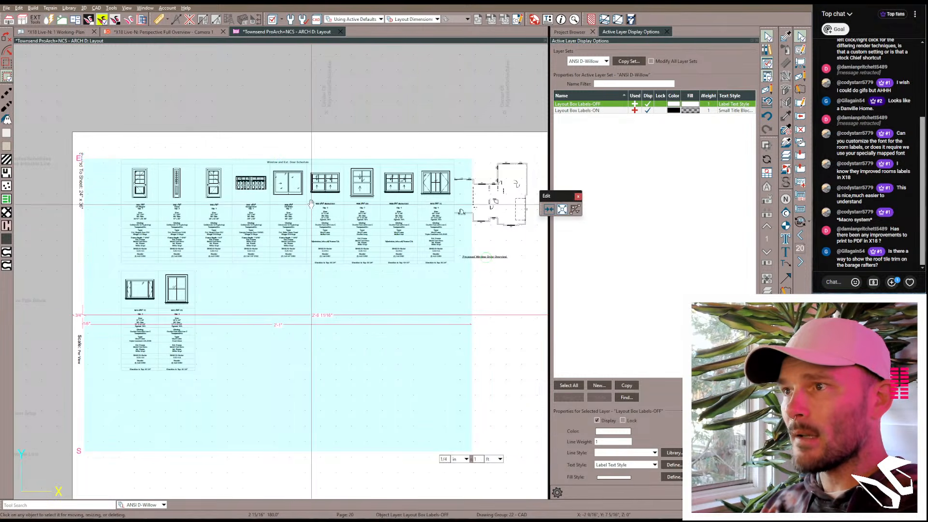
drag(303, 206, 291, 207)
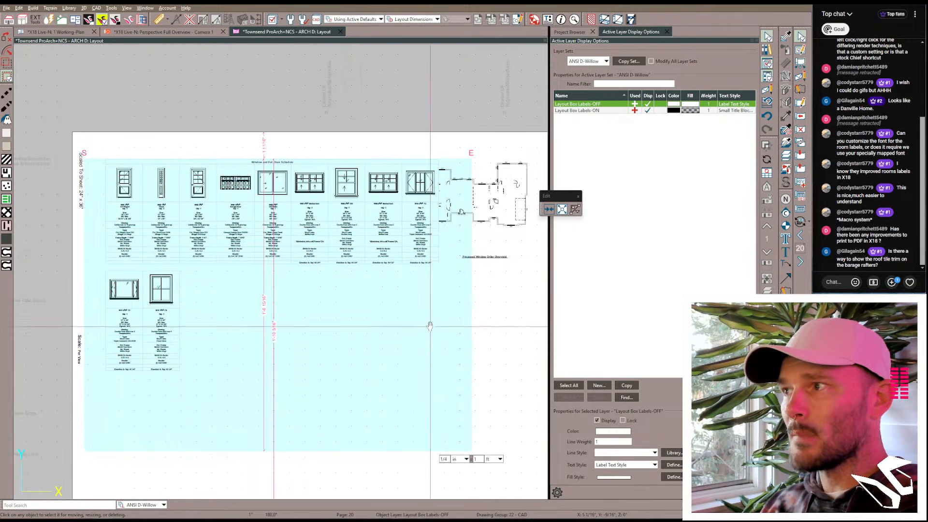
drag(429, 326, 417, 310)
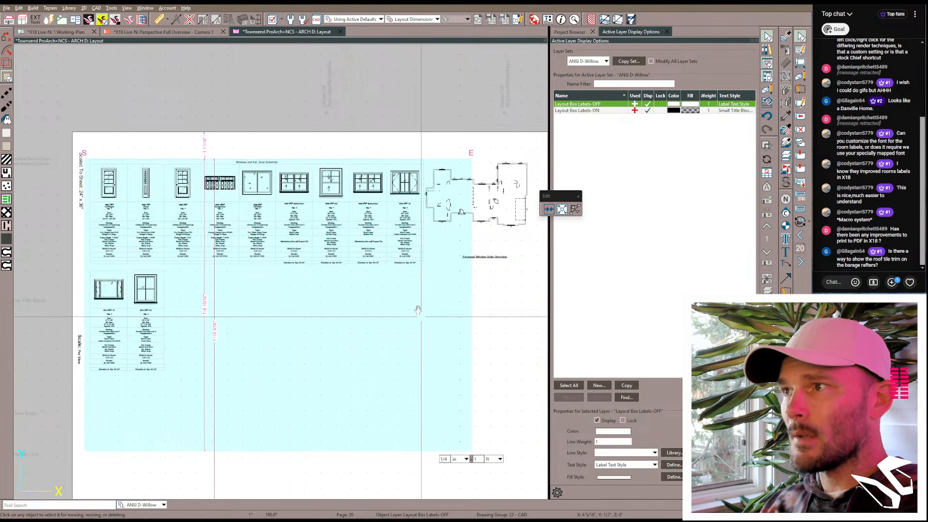
click(403, 110)
click(411, 284)
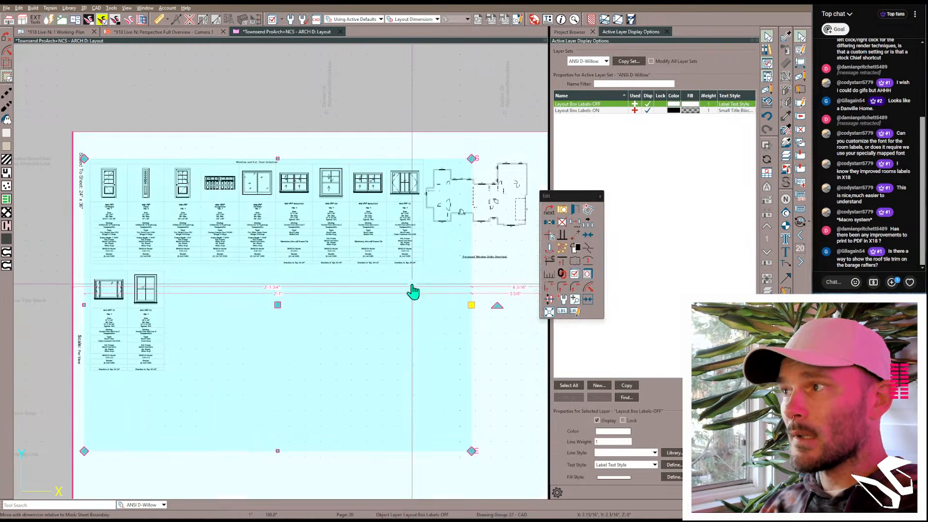
Step: Open the schedule's source view, set its wrapping to 8 entries per table and return to the layout sheet
double_click(383, 248)
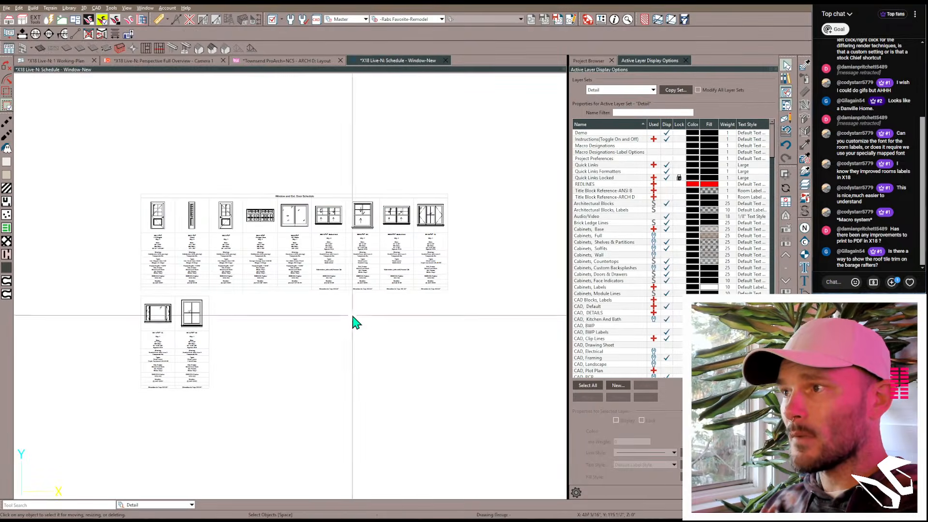
double_click(311, 259)
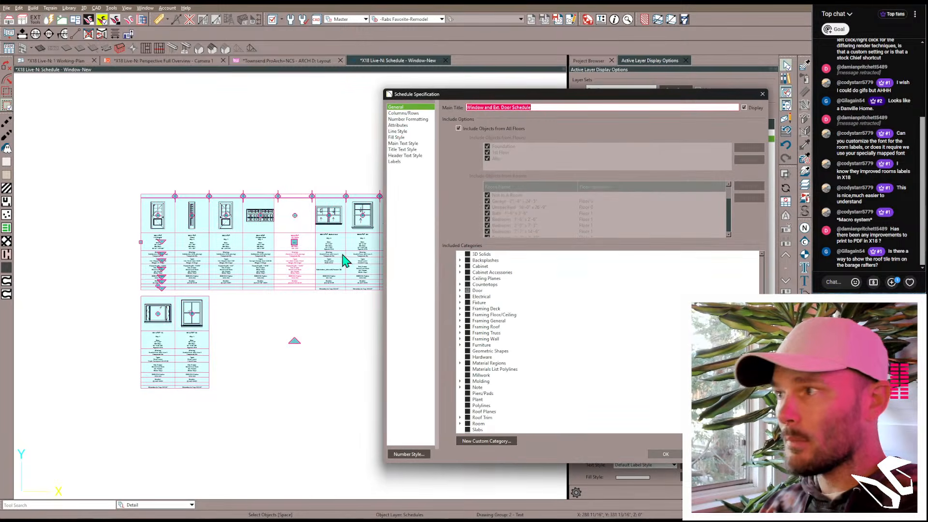
click(406, 113)
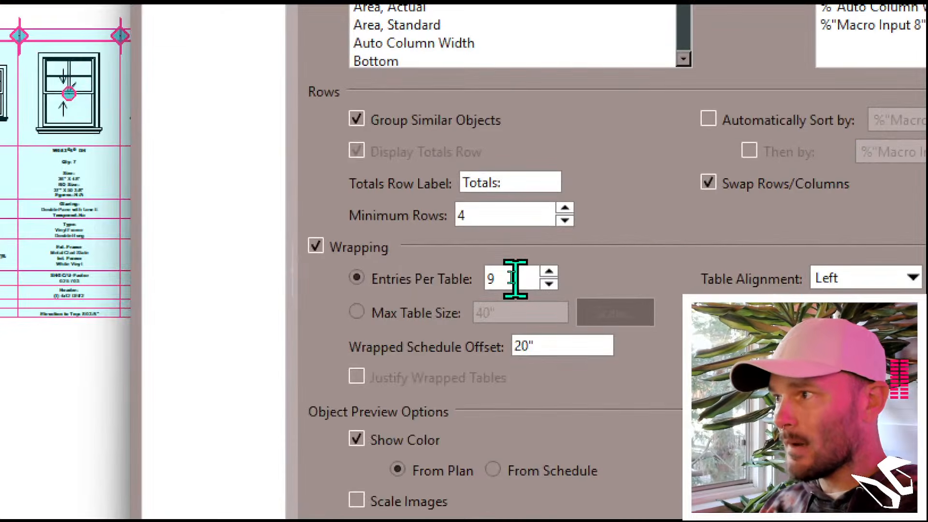
double_click(513, 279)
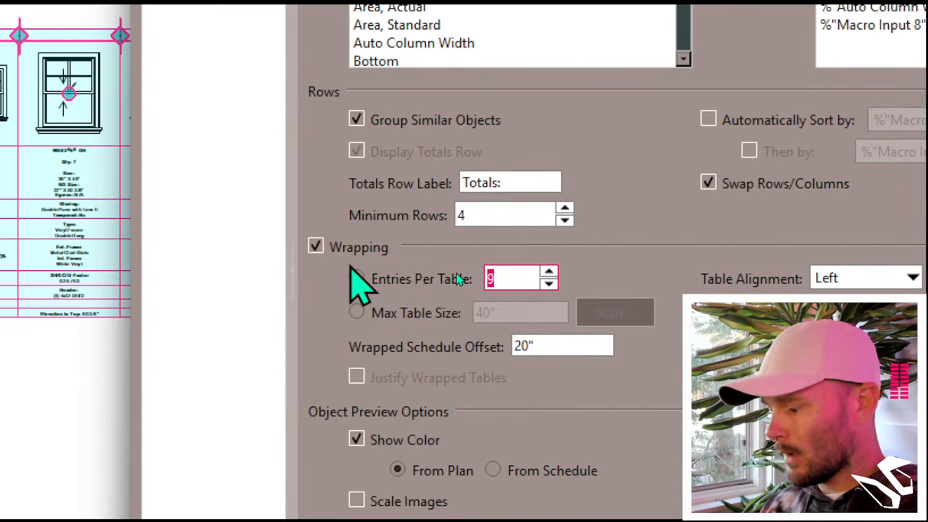
text(6)
key(Return)
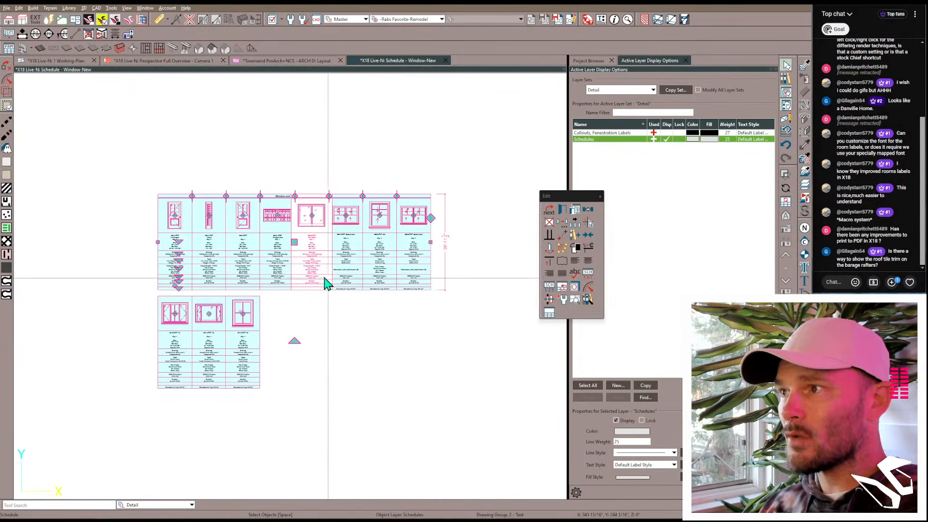
click(445, 60)
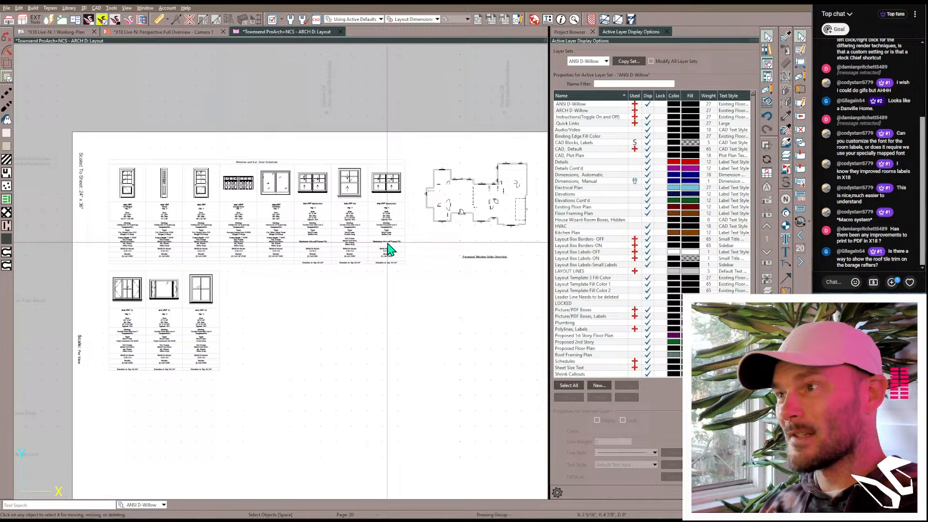
Step: Shift the rewrapped schedule left inside its layout box so it lines up with the box's left edge
click(340, 249)
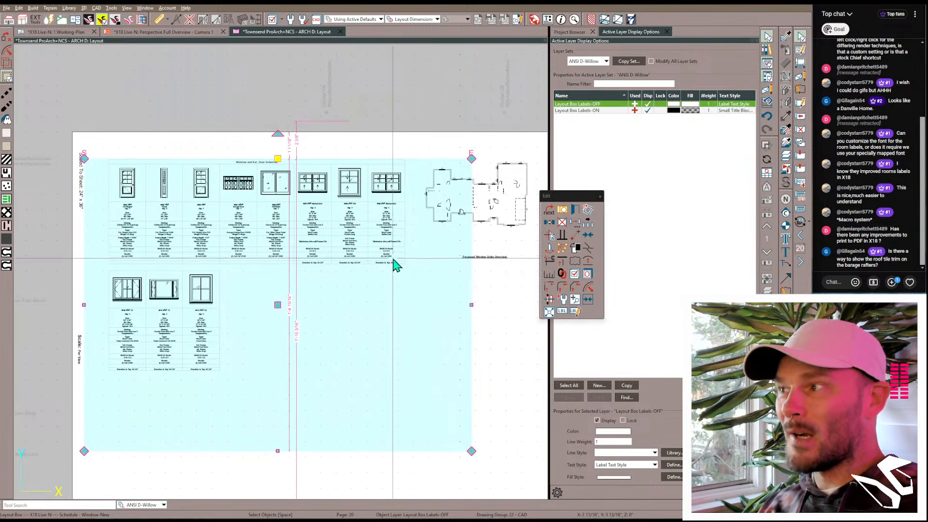
click(574, 299)
drag(378, 235, 402, 303)
click(418, 367)
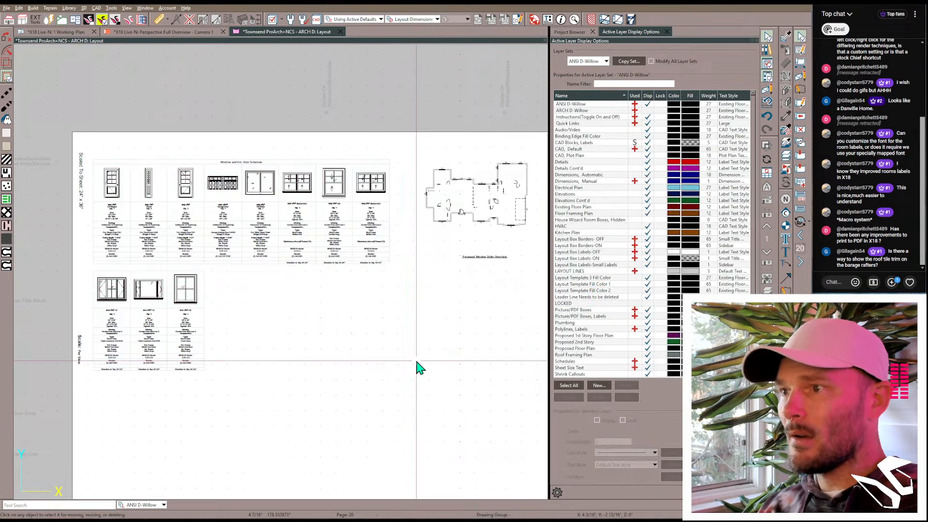
Step: Examine the schedule entries on sheet A601, including the door specifications and the frame text of mulled unit W07
scroll(120, 187, up, 6)
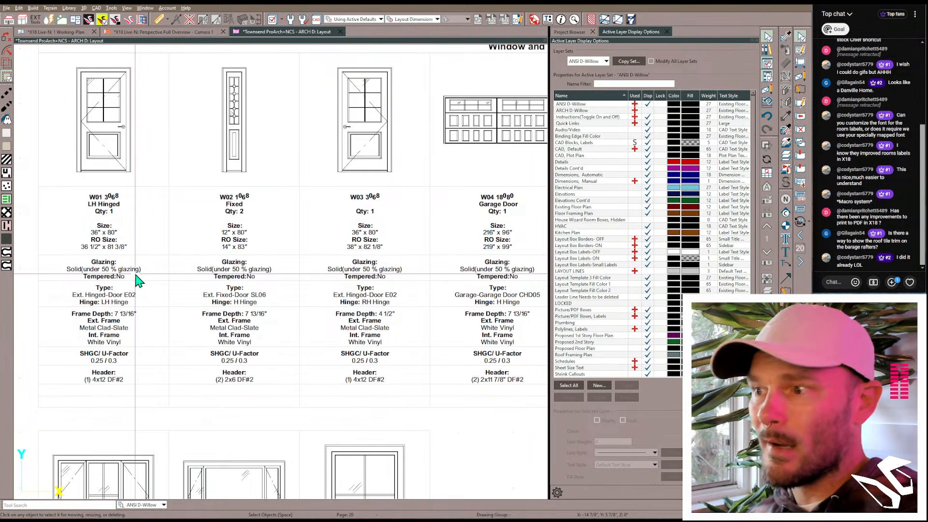
scroll(420, 261, down, 4)
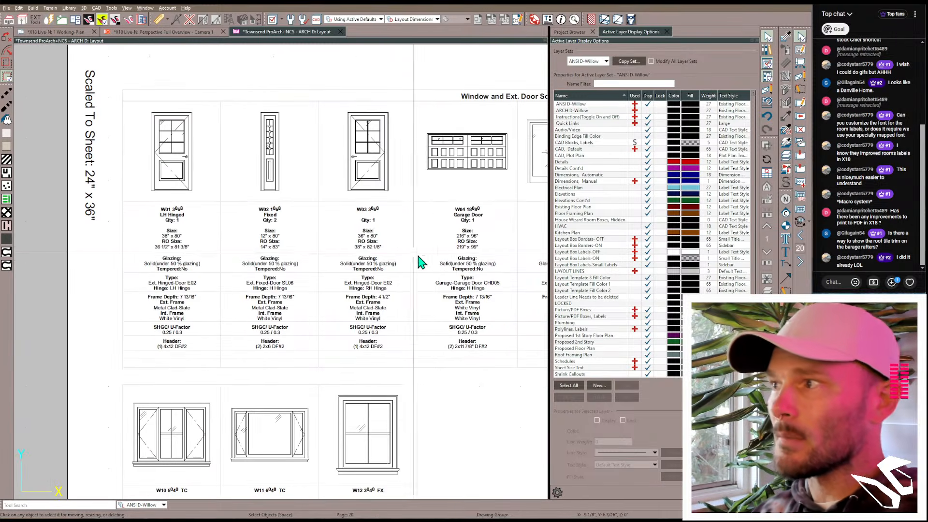
scroll(406, 292, down, 3)
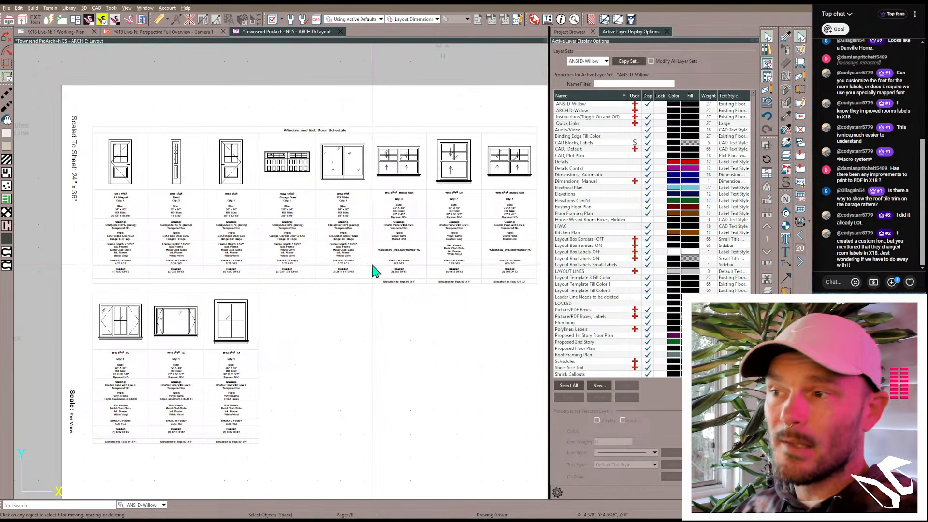
scroll(420, 263, up, 5)
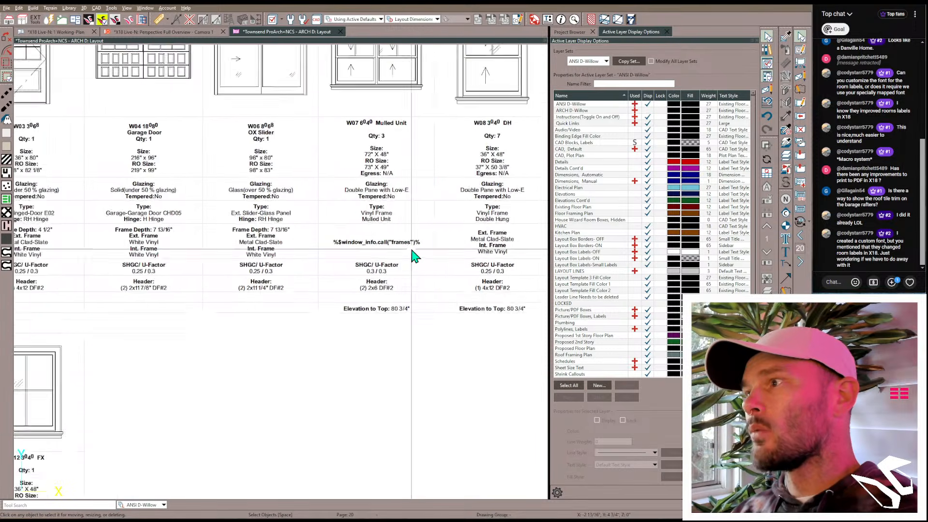
scroll(389, 278, down, 3)
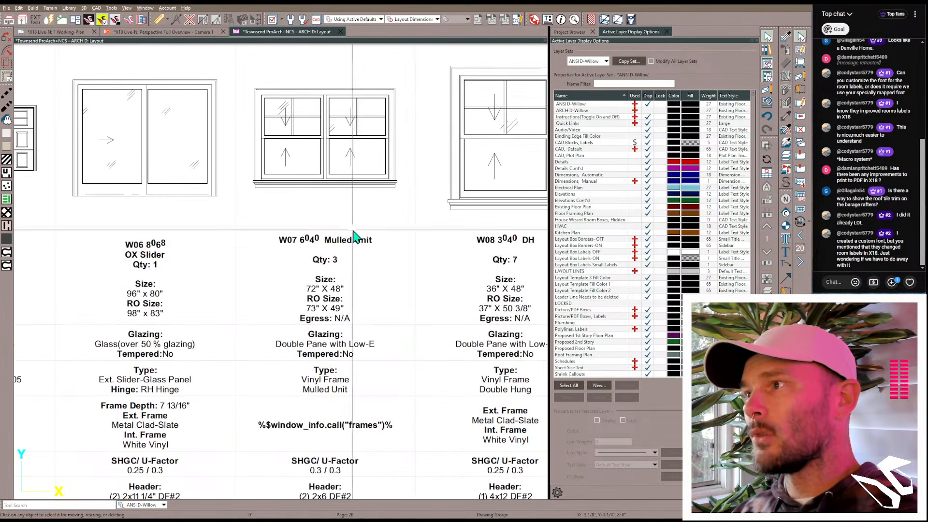
scroll(341, 410, up, 4)
scroll(319, 449, up, 1)
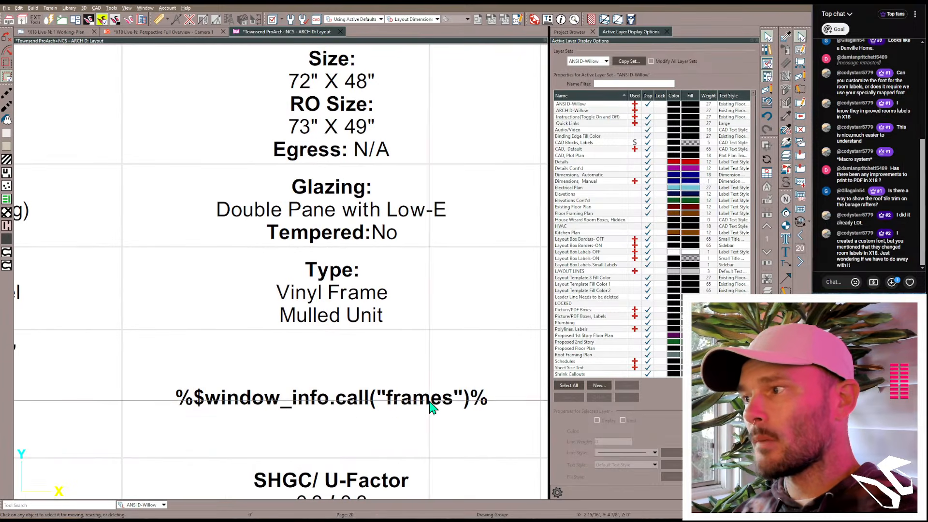
scroll(355, 406, down, 3)
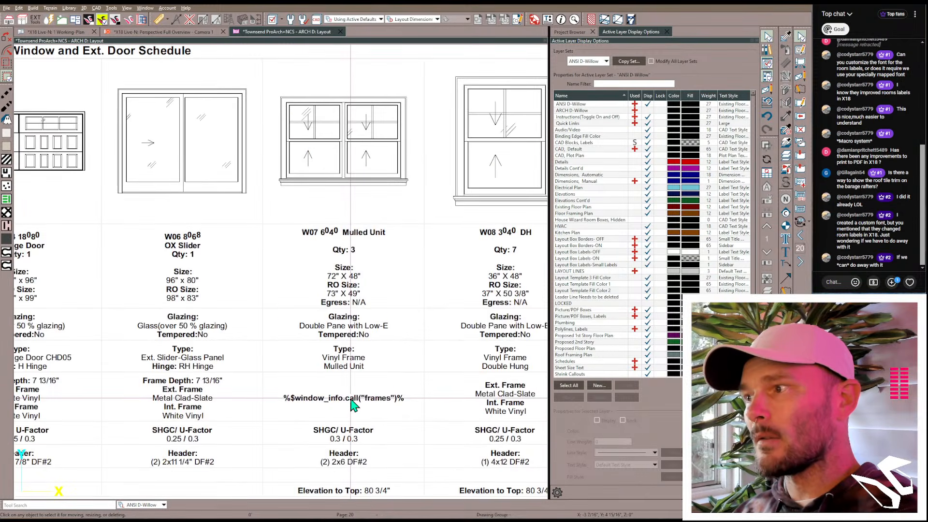
scroll(354, 406, down, 1)
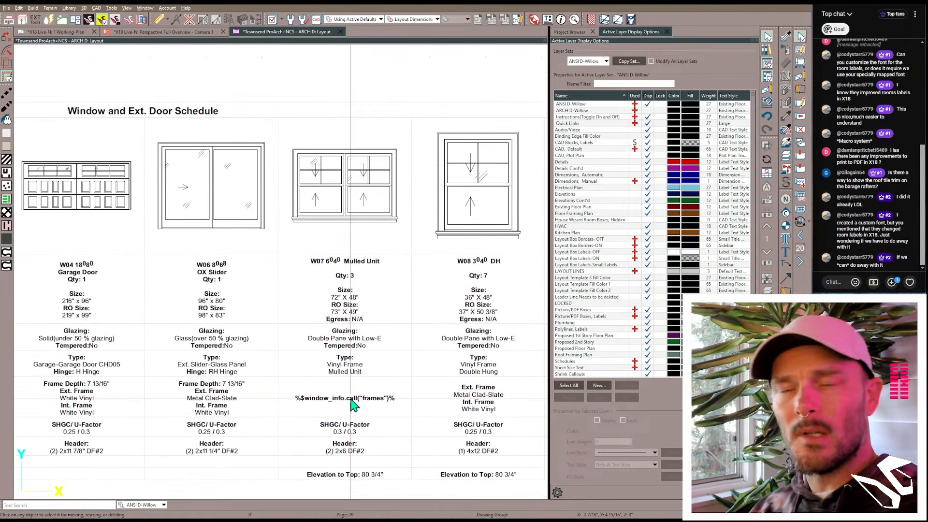
scroll(351, 405, down, 1)
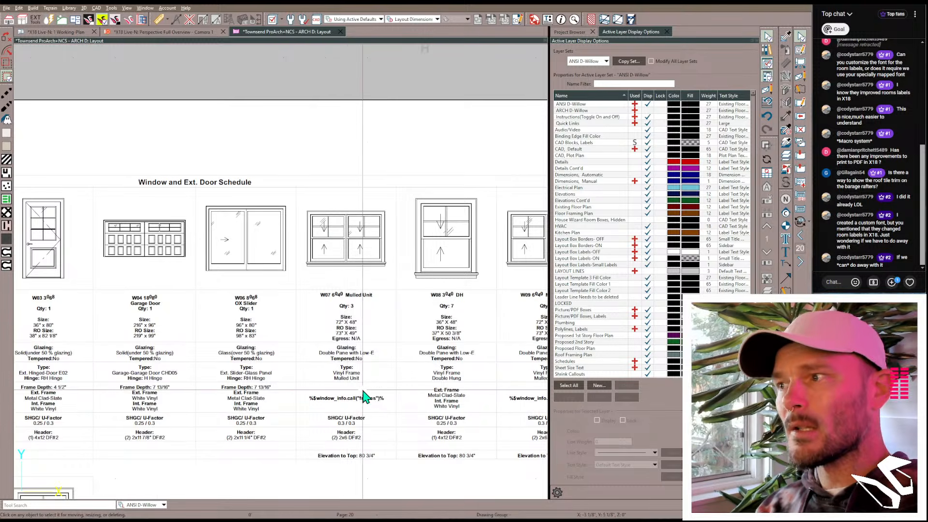
scroll(351, 405, down, 1)
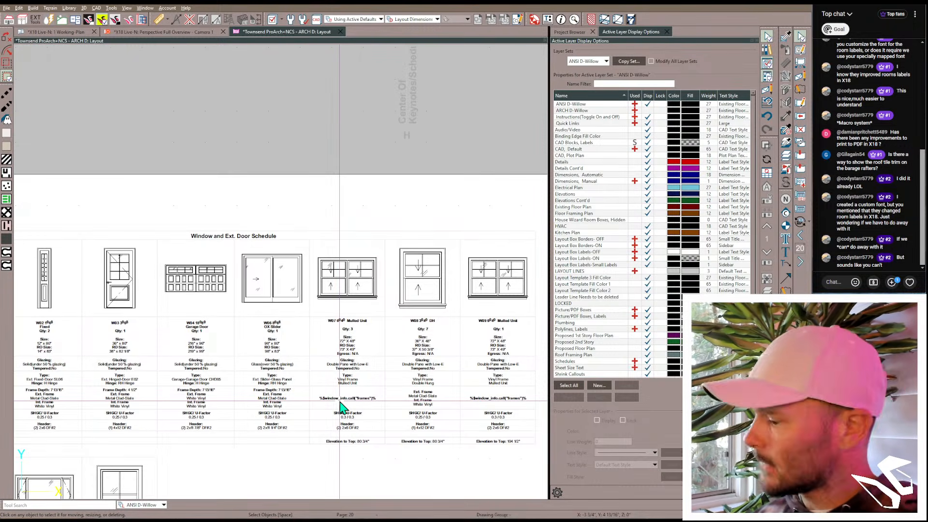
scroll(341, 406, down, 5)
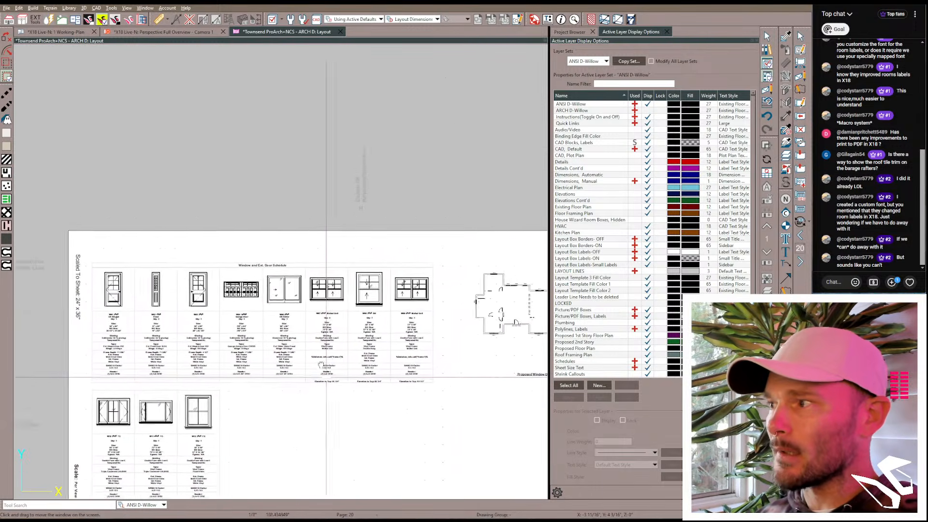
Step: Open the Window Order Overview plan from its layout box and check the window and door labels around the plan
click(440, 249)
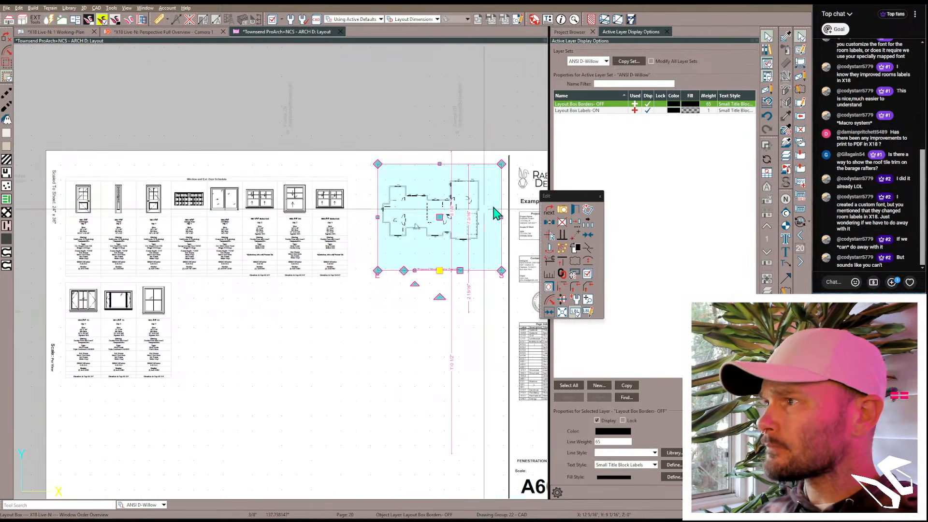
scroll(432, 223, up, 3)
scroll(386, 281, up, 2)
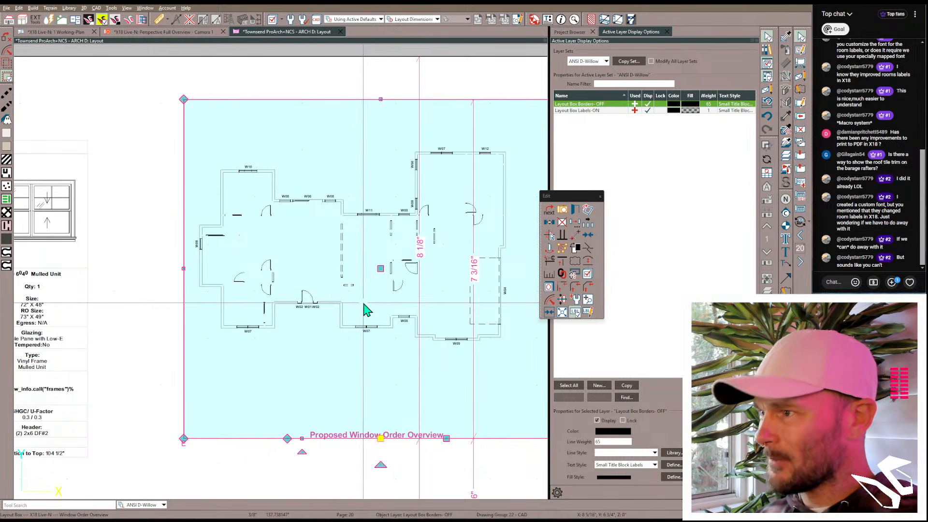
double_click(351, 278)
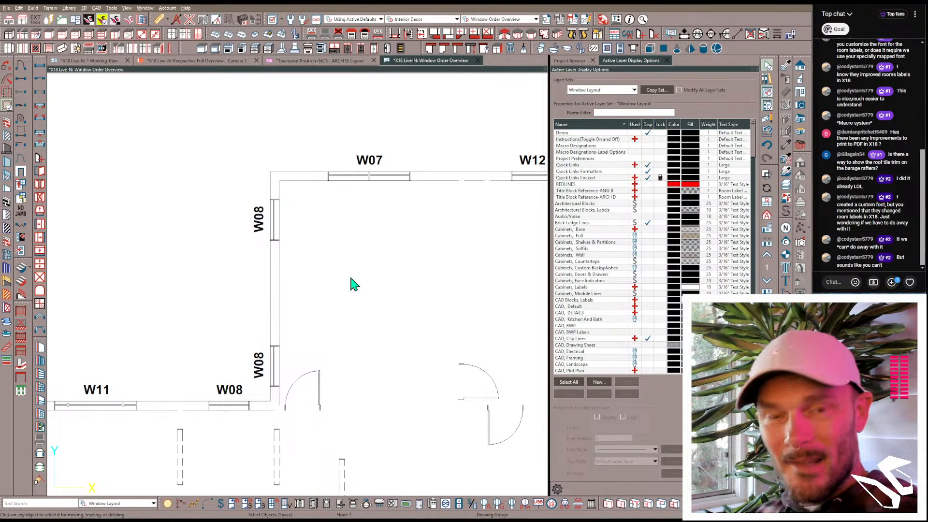
click(463, 393)
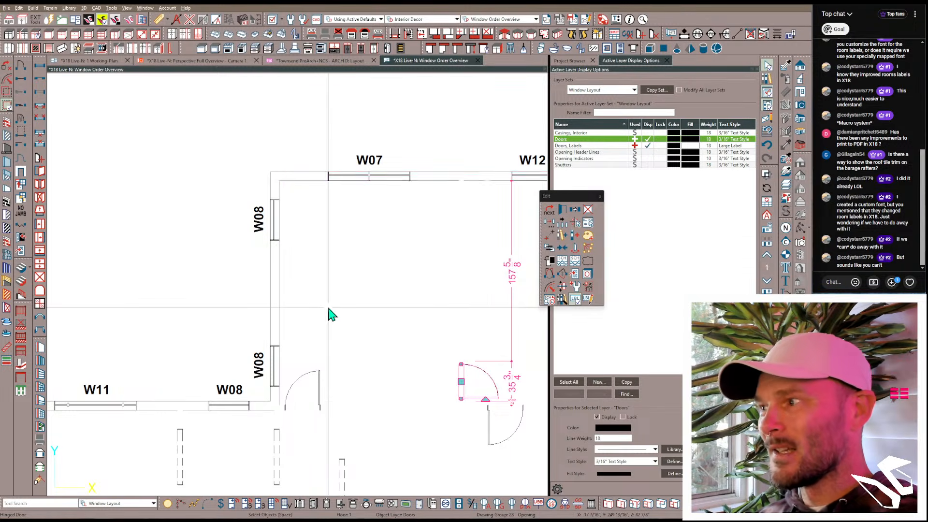
scroll(332, 315, down, 5)
scroll(307, 419, up, 3)
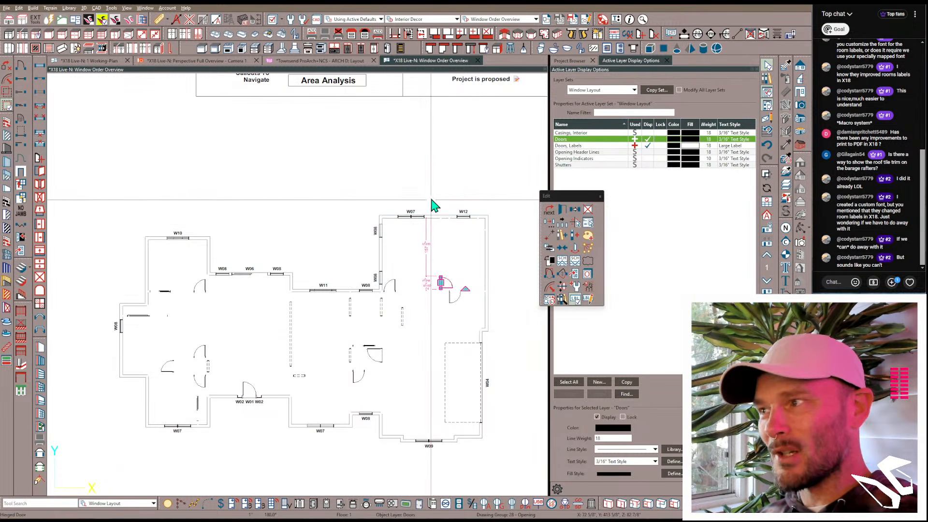
Step: Hide the interior walls and interior doors in the Window Layout layer set of the overview plan
click(444, 309)
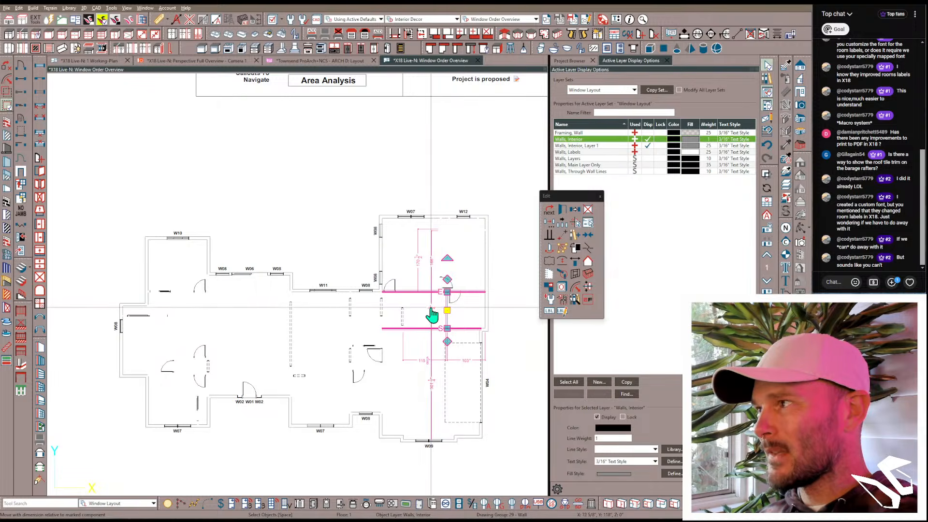
click(647, 145)
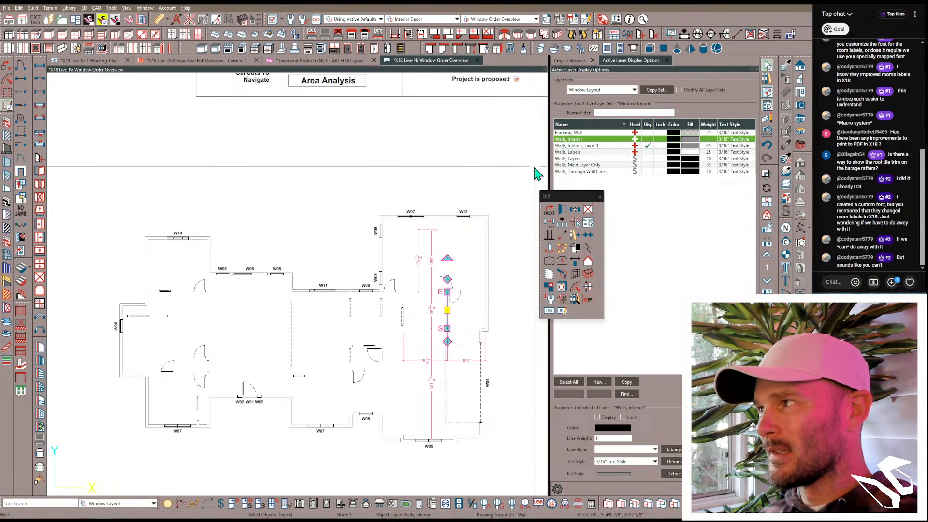
click(517, 177)
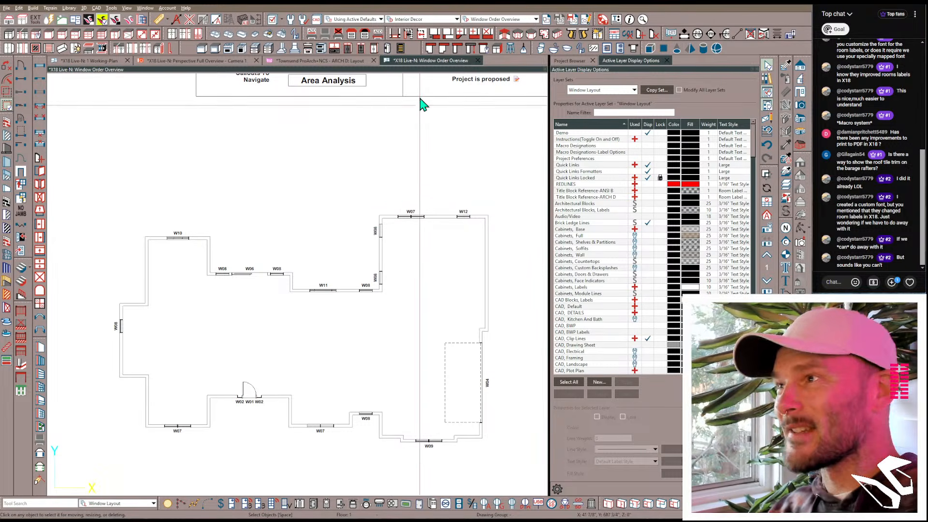
Step: Close the overview plan and check the window labels in the Proposed Window Order Overview on the layout sheet
click(478, 61)
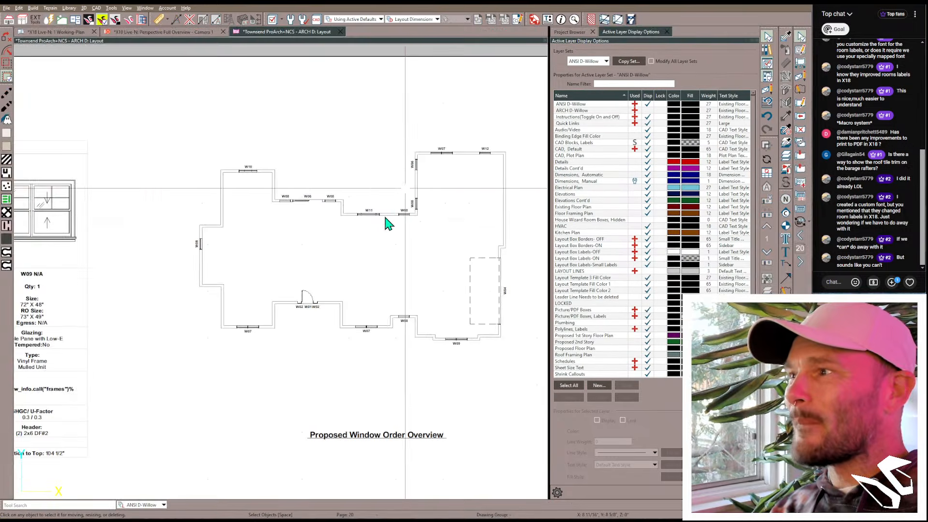
scroll(339, 213, down, 4)
scroll(350, 220, up, 4)
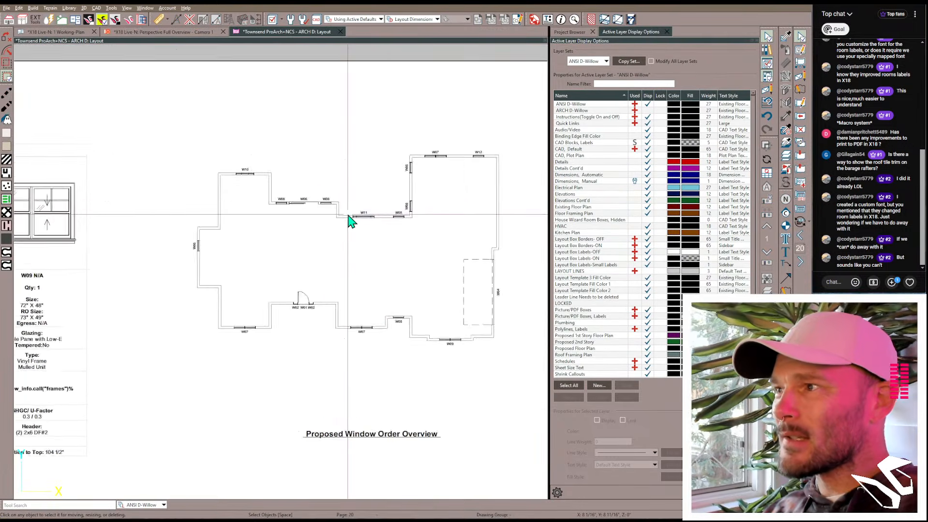
scroll(350, 220, up, 3)
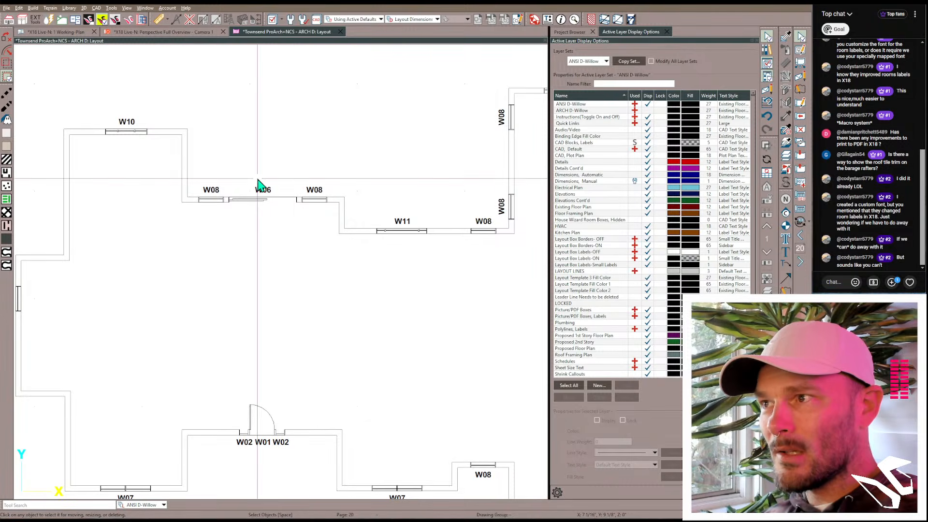
scroll(483, 233, down, 4)
scroll(448, 235, down, 1)
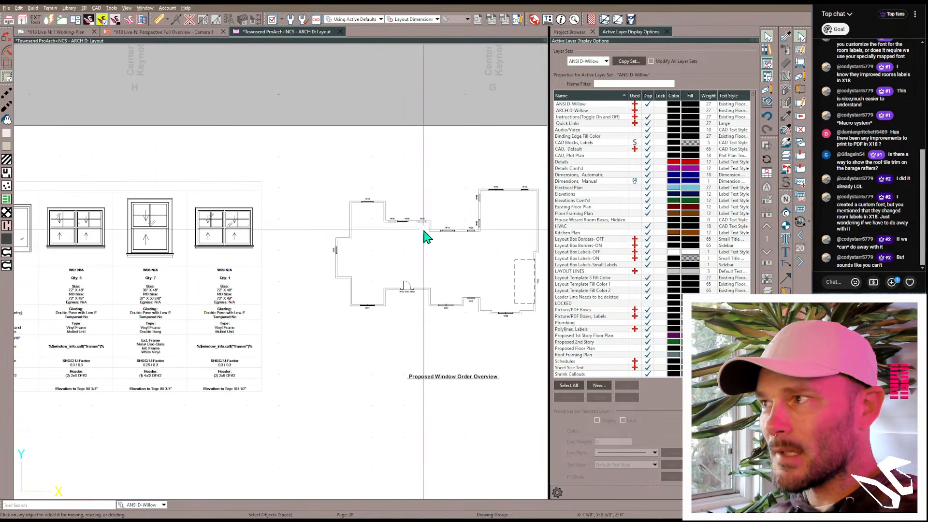
Step: In the working plan, mark the 3040 DH window beside the OX slider, near the wall corner, as existing (E)
click(64, 33)
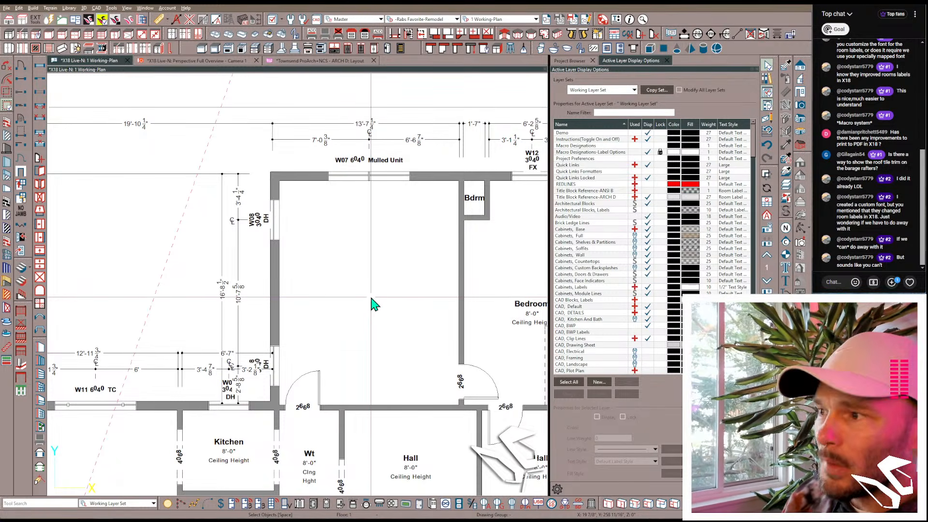
middle_drag(172, 348, 423, 263)
scroll(201, 249, up, 3)
middle_drag(192, 226, 404, 263)
scroll(488, 280, up, 2)
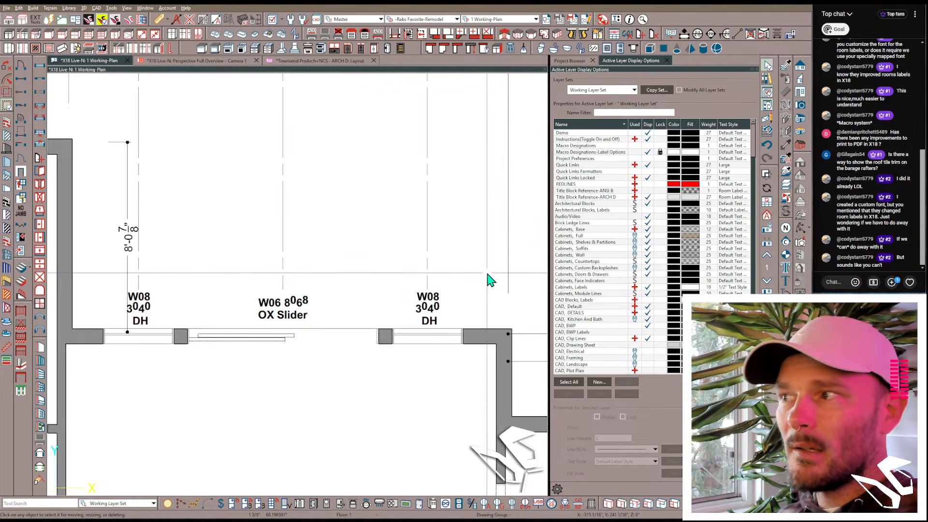
scroll(488, 279, up, 1)
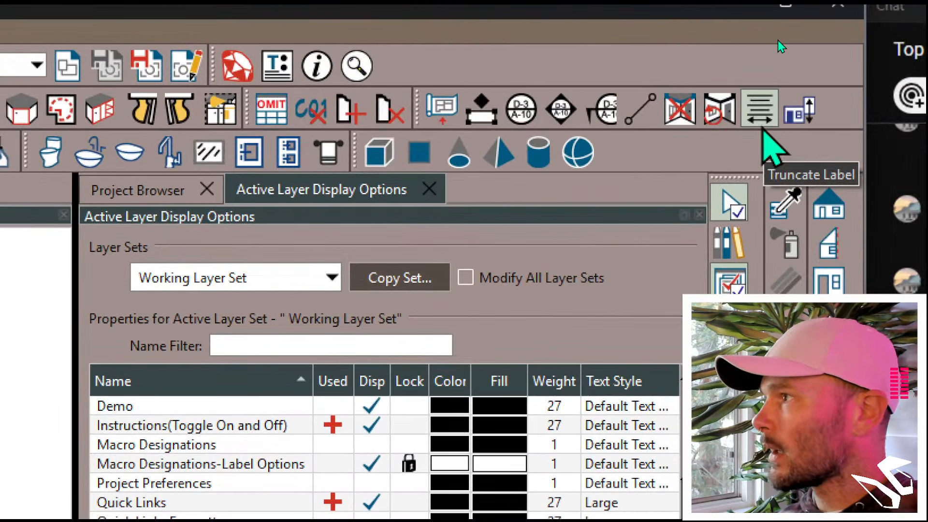
click(678, 112)
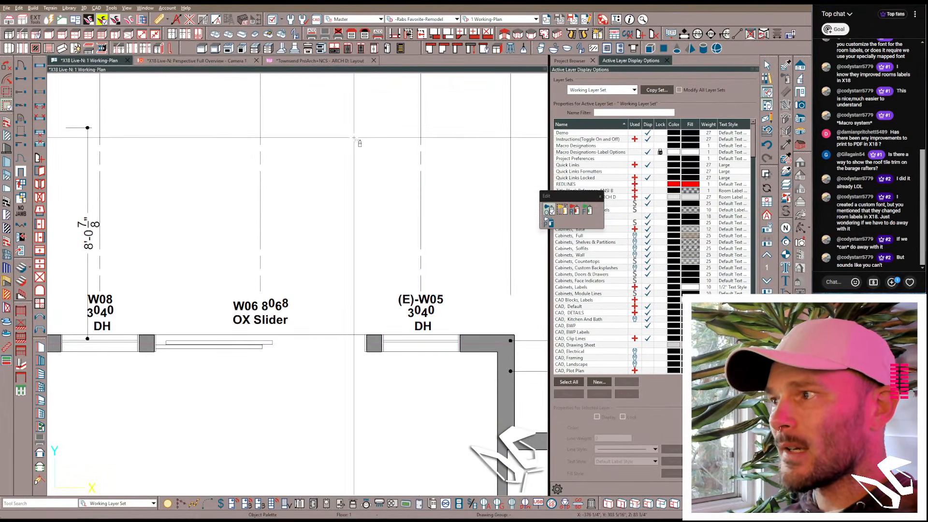
Step: Open the window schedule from the existing window and examine its entry's label, RO size and header values
click(428, 343)
click(586, 288)
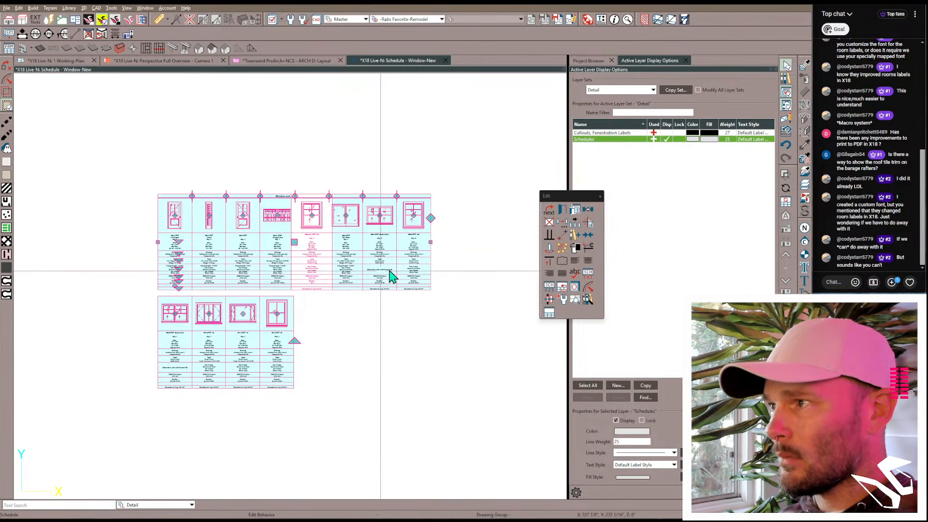
scroll(391, 272, up, 3)
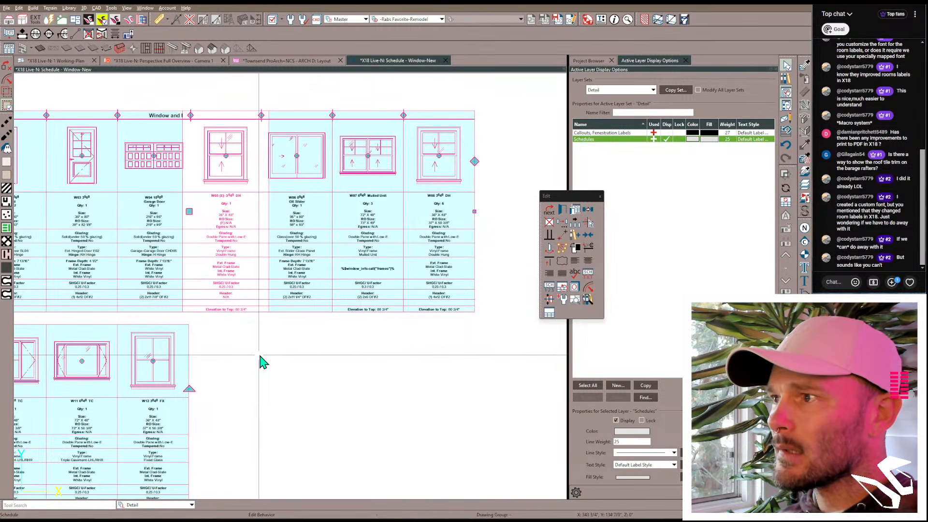
middle_drag(263, 352, 284, 342)
click(285, 342)
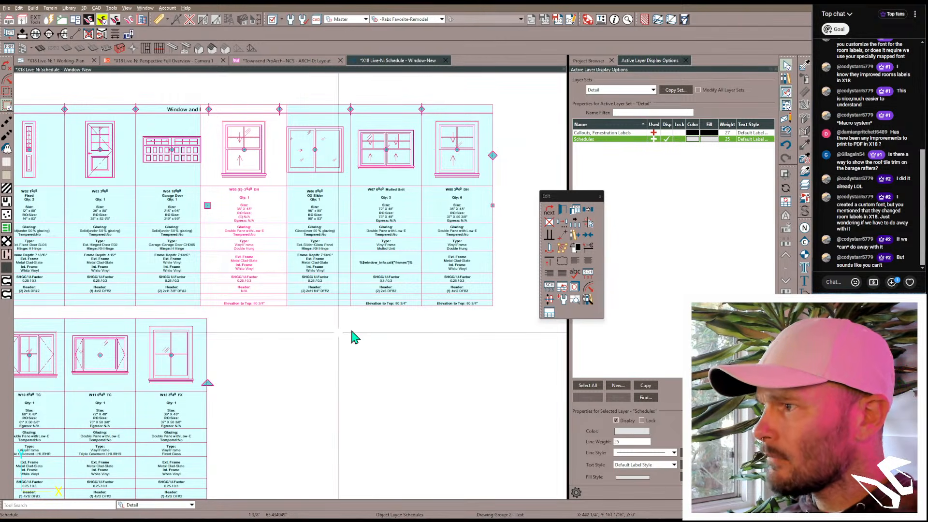
scroll(241, 239, up, 2)
scroll(239, 228, up, 1)
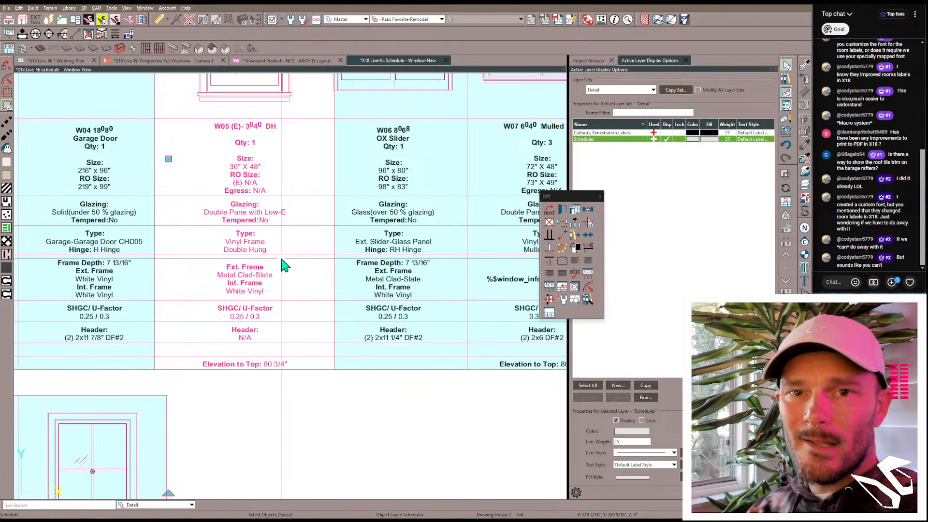
scroll(285, 264, down, 2)
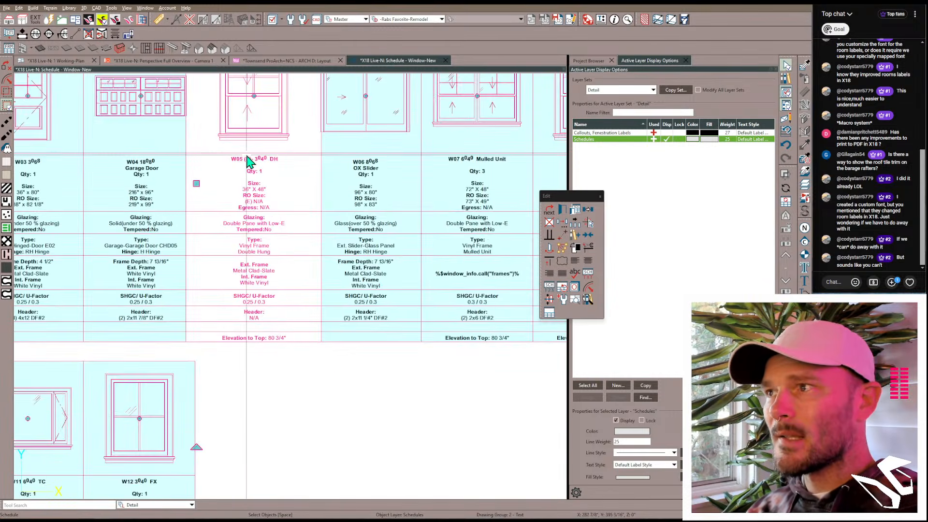
scroll(290, 167, up, 5)
scroll(213, 213, down, 5)
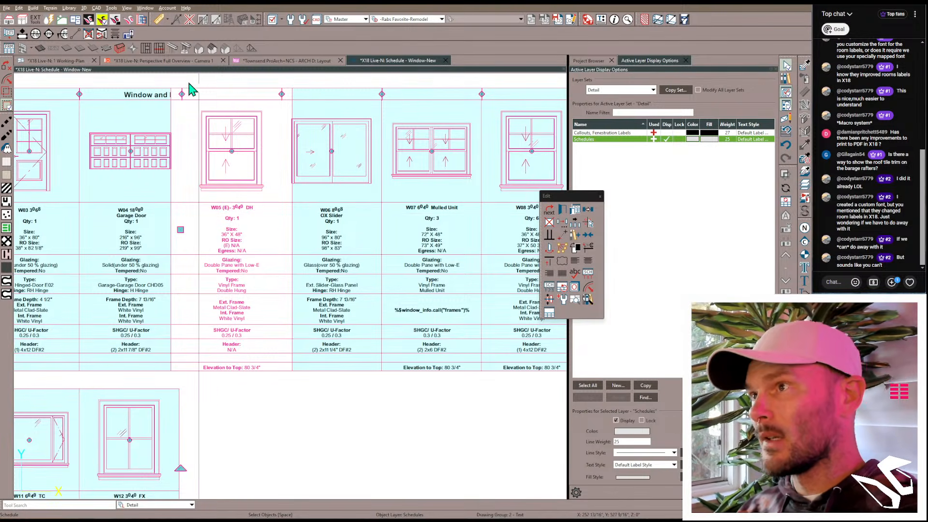
Step: Return to the working plan and turn on the room label of the unlabelled room at the plan's lower-left corner
key(ctrl+Tab)
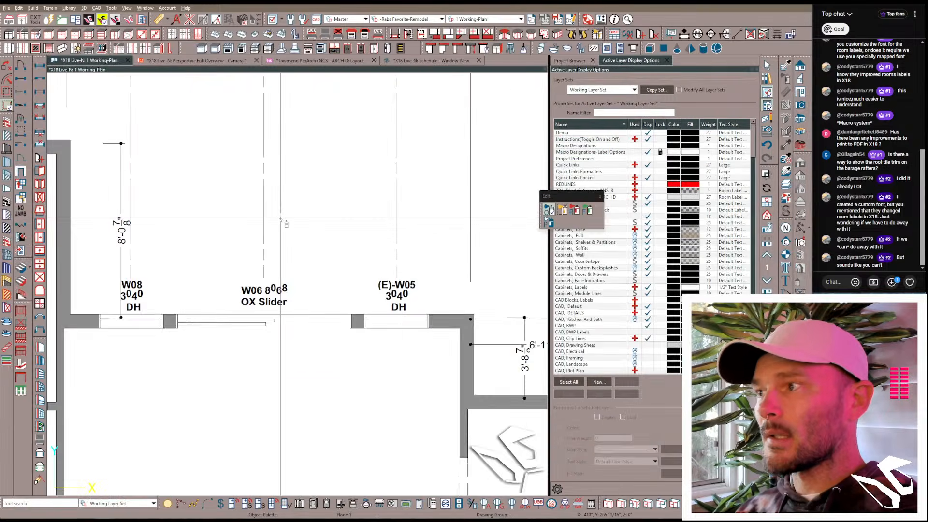
scroll(285, 224, down, 8)
middle_drag(314, 287, 224, 306)
scroll(224, 306, down, 3)
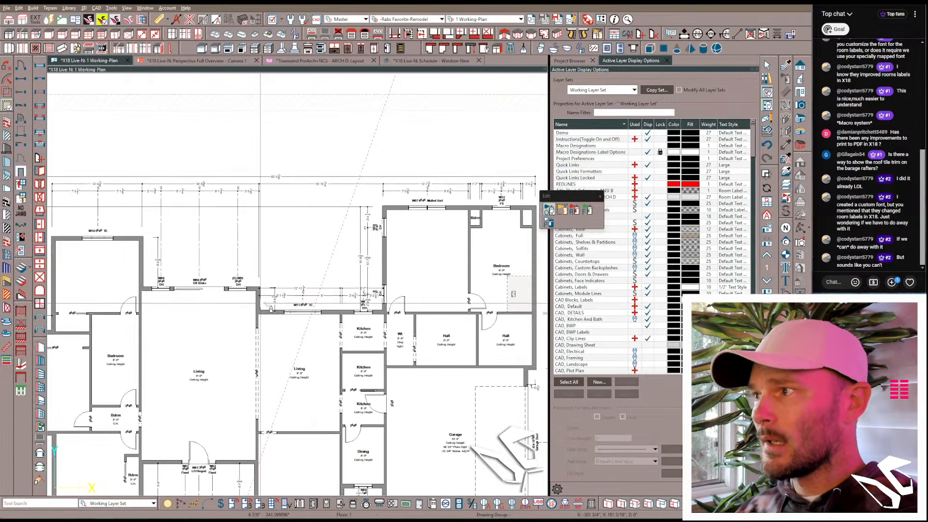
scroll(429, 268, down, 2)
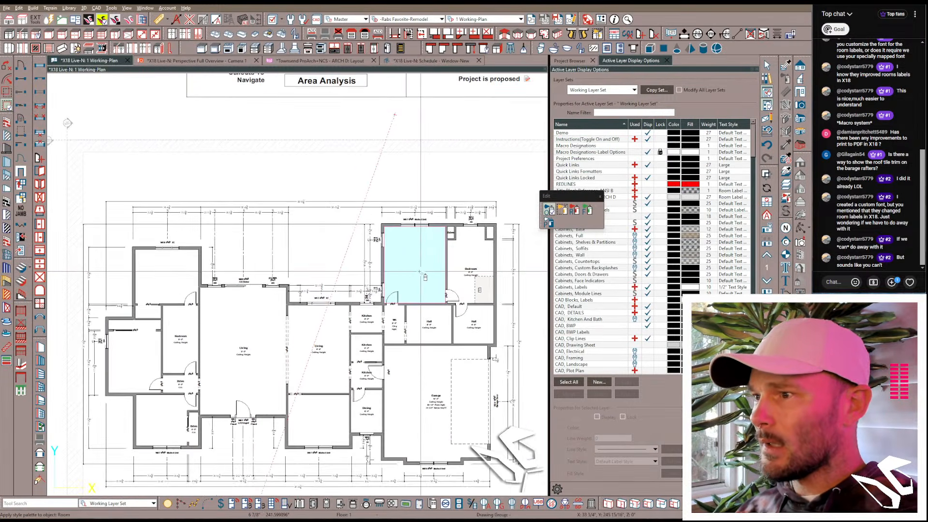
click(155, 420)
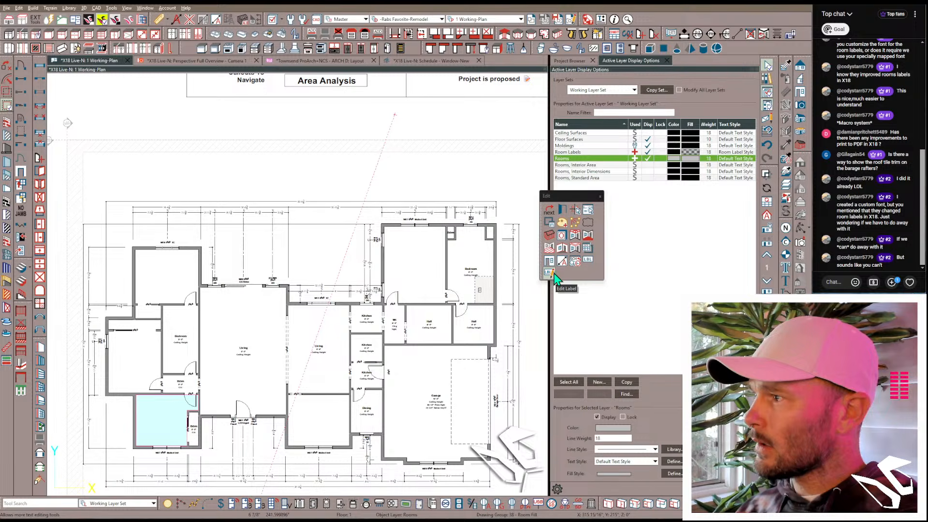
click(583, 261)
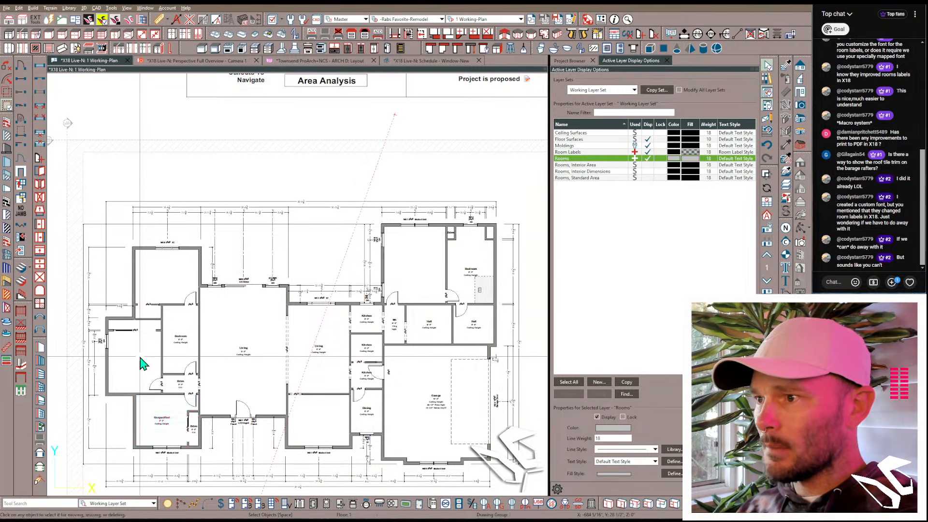
Step: Set the room type of the four unspecified rooms, three in the left wing and one at the upper right, to Bedroom
shift+click(144, 365)
shift+click(167, 283)
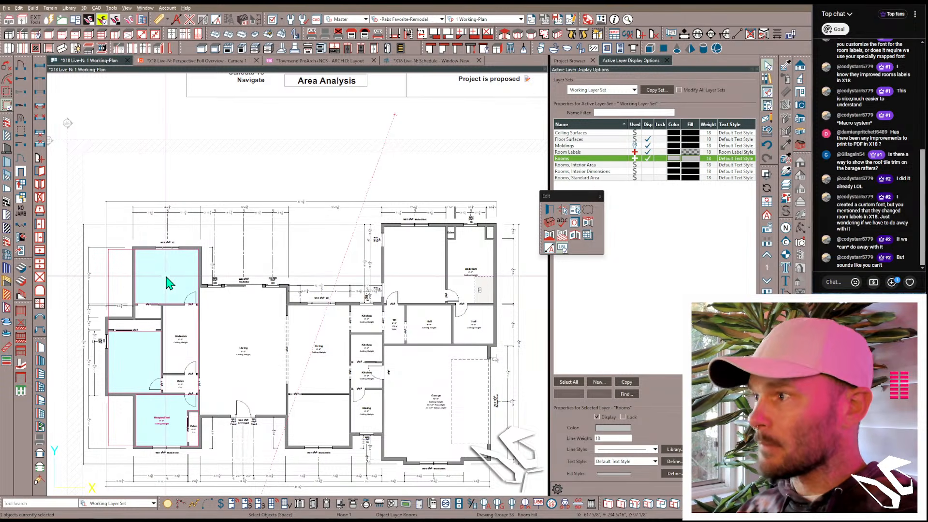
shift+click(410, 268)
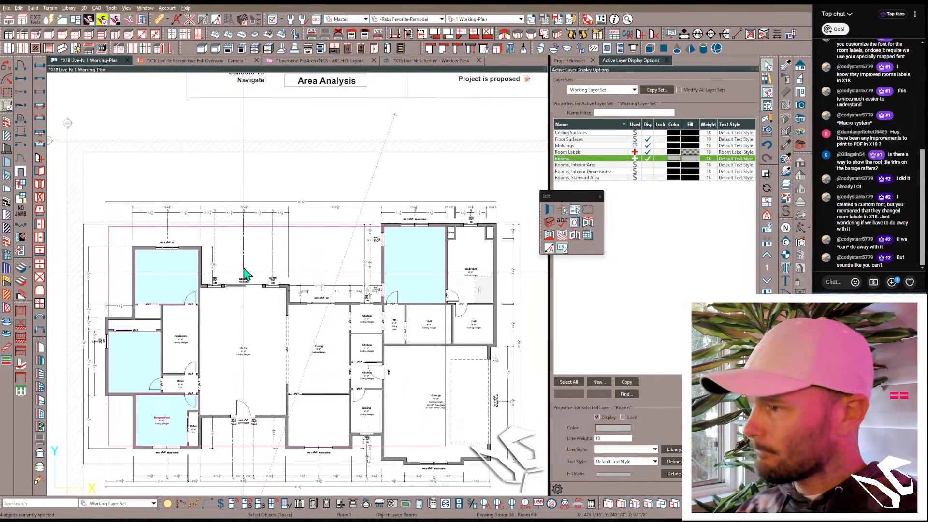
key(ctrl+e)
click(265, 98)
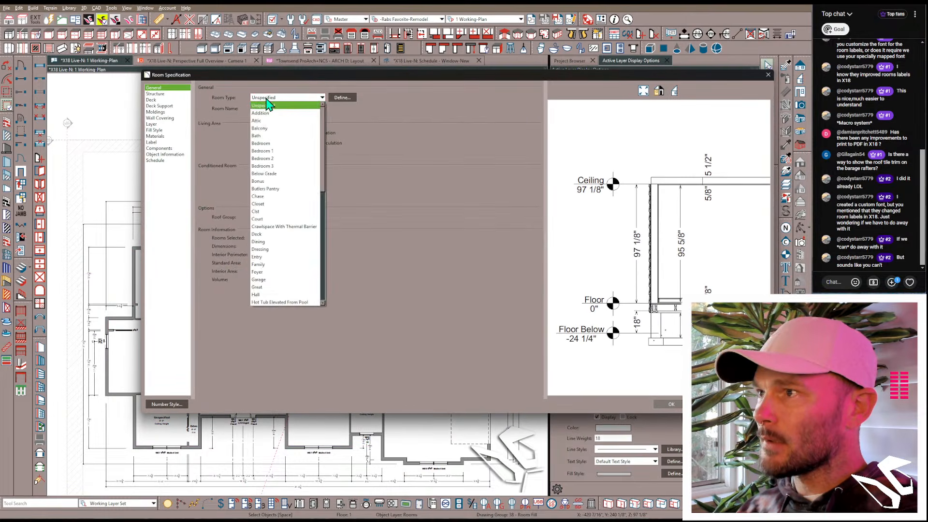
click(270, 144)
key(Return)
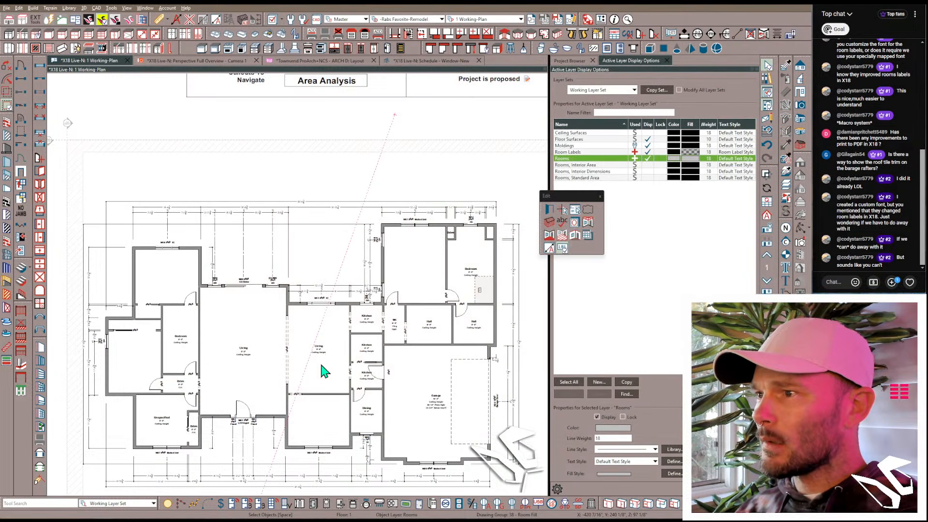
Step: Turn on the Egress option for window W10 in the upper-left bedroom
click(166, 248)
scroll(174, 232, up, 1)
scroll(177, 228, up, 5)
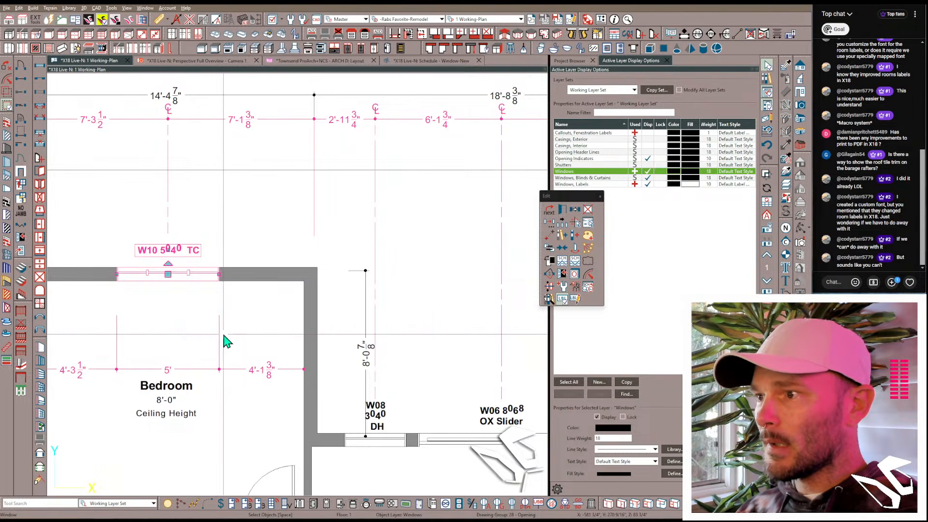
scroll(226, 339, down, 3)
scroll(191, 311, up, 2)
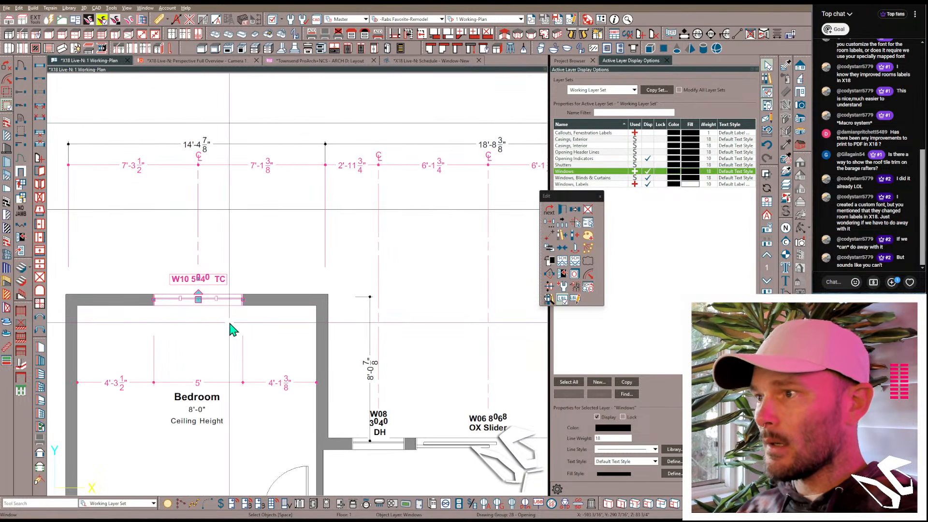
key(ctrl+e)
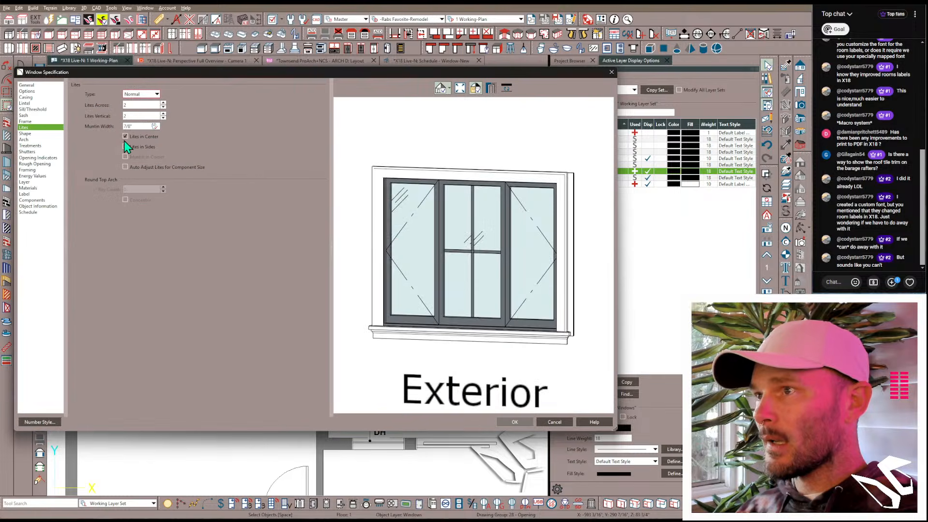
click(40, 92)
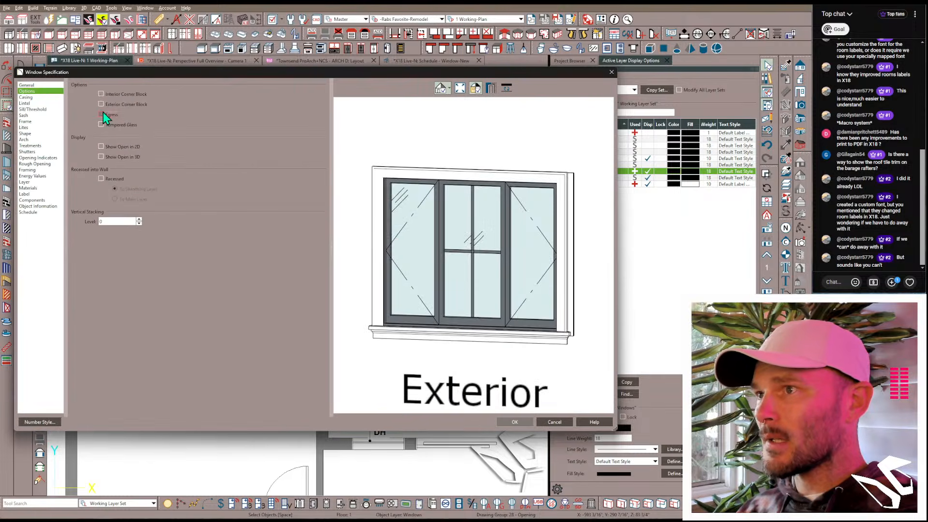
click(520, 424)
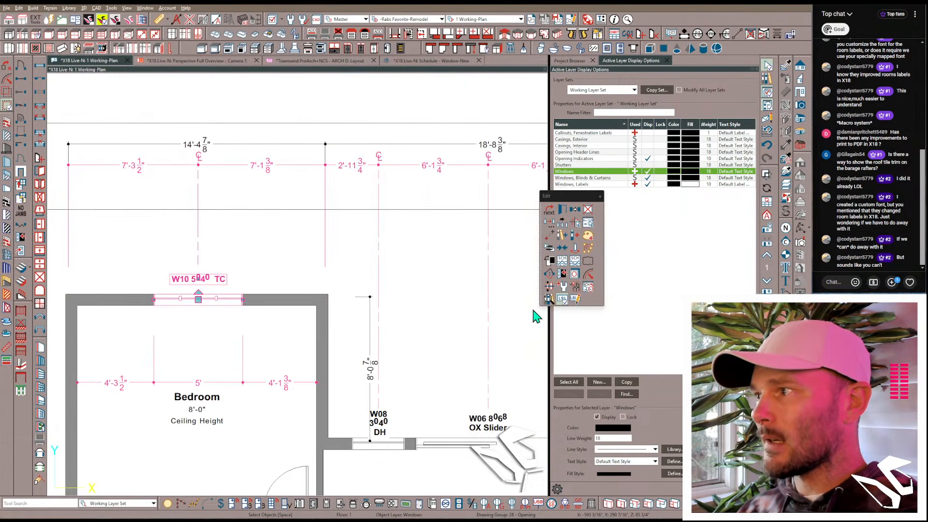
Step: Check the W10 entry's egress and type values in the window schedule, and return to the working plan
click(587, 288)
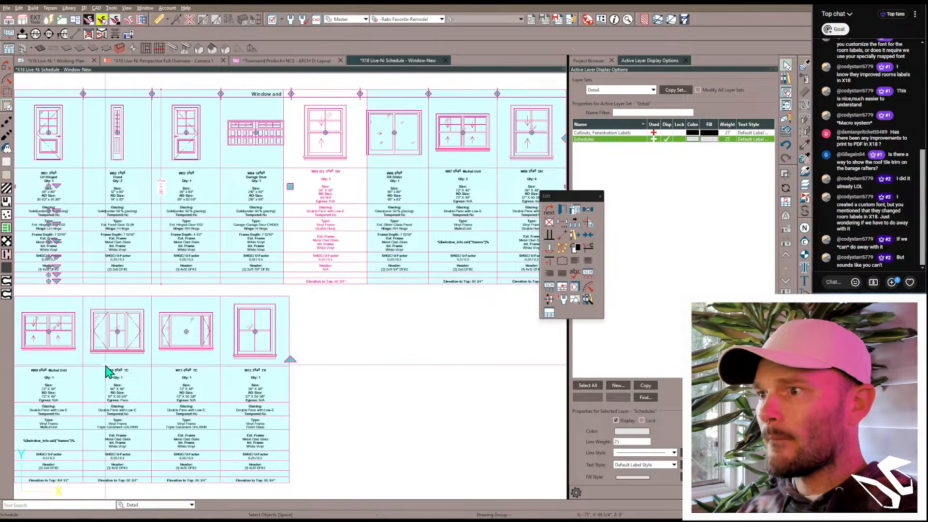
click(109, 401)
scroll(114, 418, up, 4)
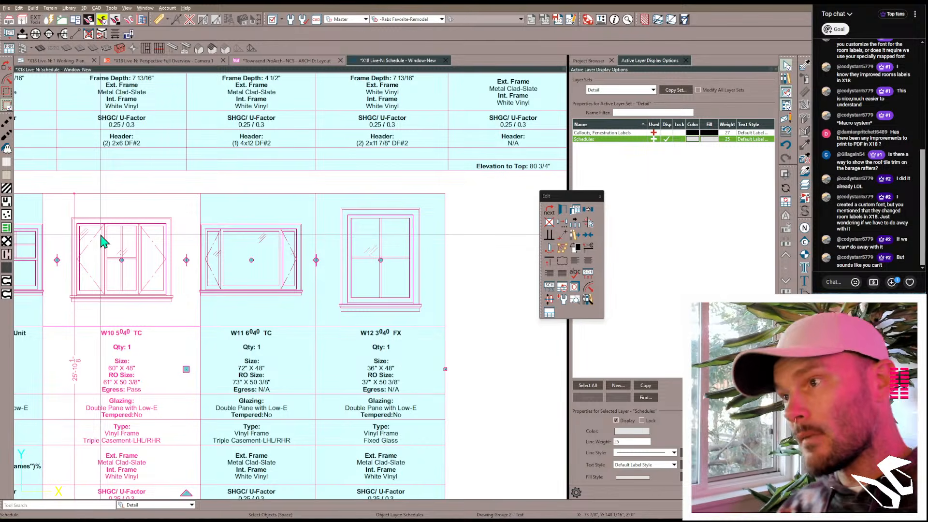
scroll(176, 263, down, 4)
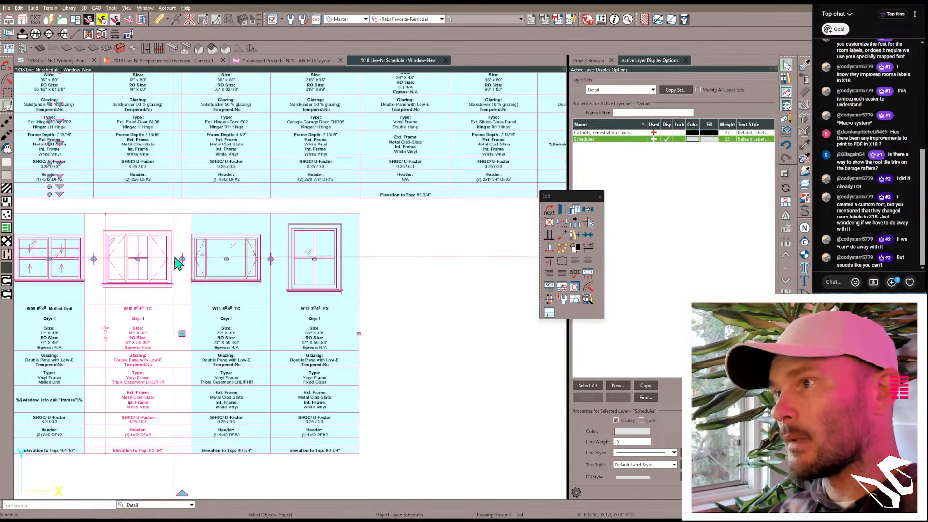
click(70, 62)
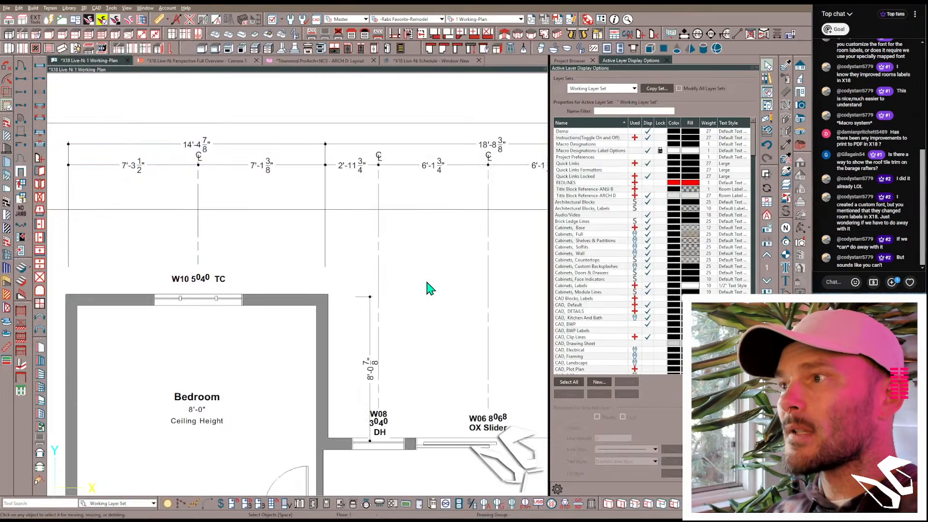
Step: Narrow the upper W08 window on the upper-right bedroom's left wall to 22 7/8 inches and turn on its Egress option
scroll(421, 282, down, 4)
middle_drag(420, 282, 270, 196)
scroll(270, 196, down, 1)
scroll(406, 228, down, 5)
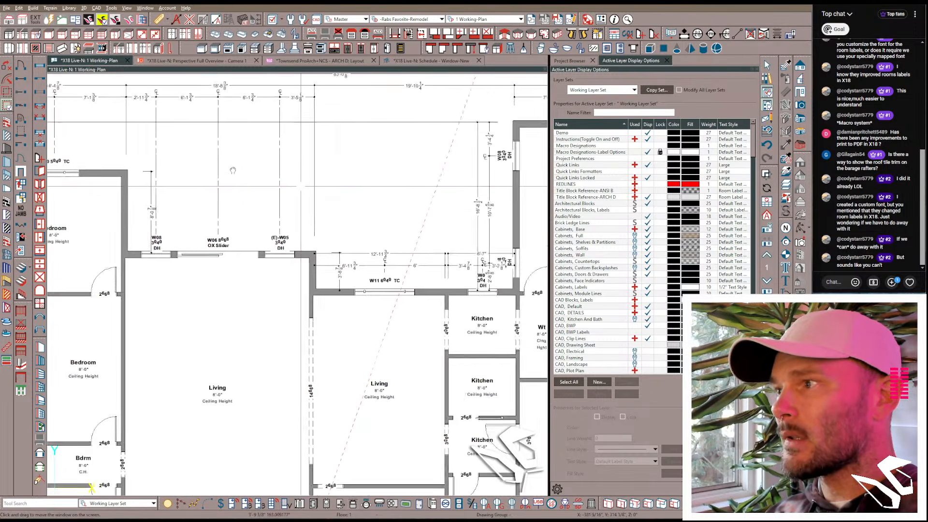
scroll(363, 248, up, 5)
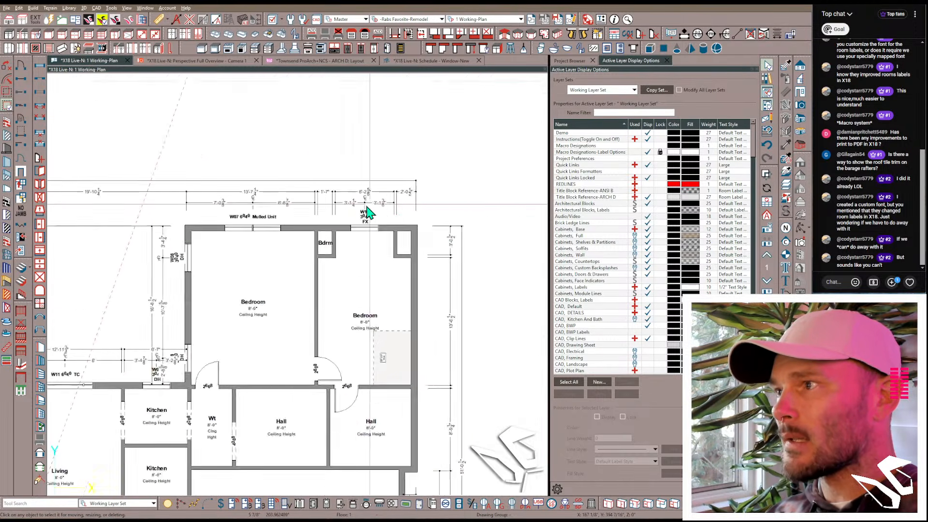
click(357, 247)
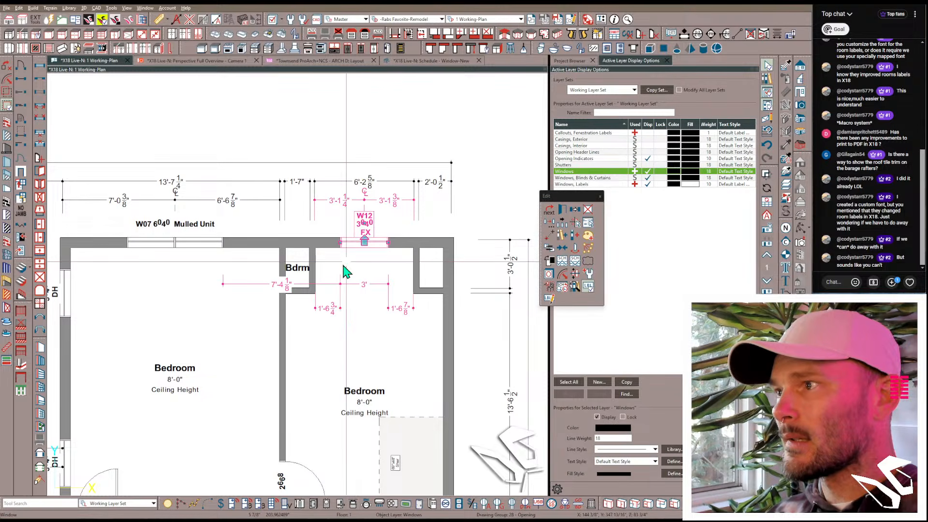
middle_drag(160, 320, 315, 303)
click(216, 289)
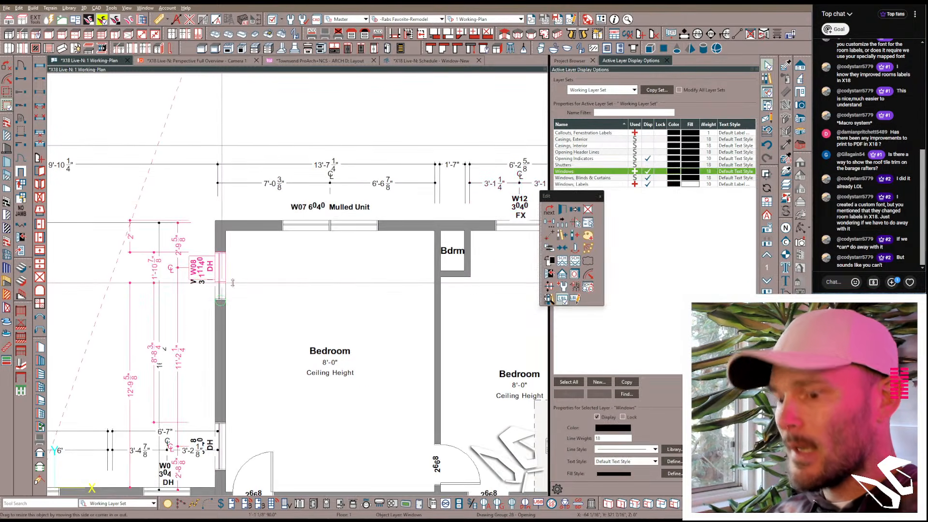
drag(273, 278, 273, 279)
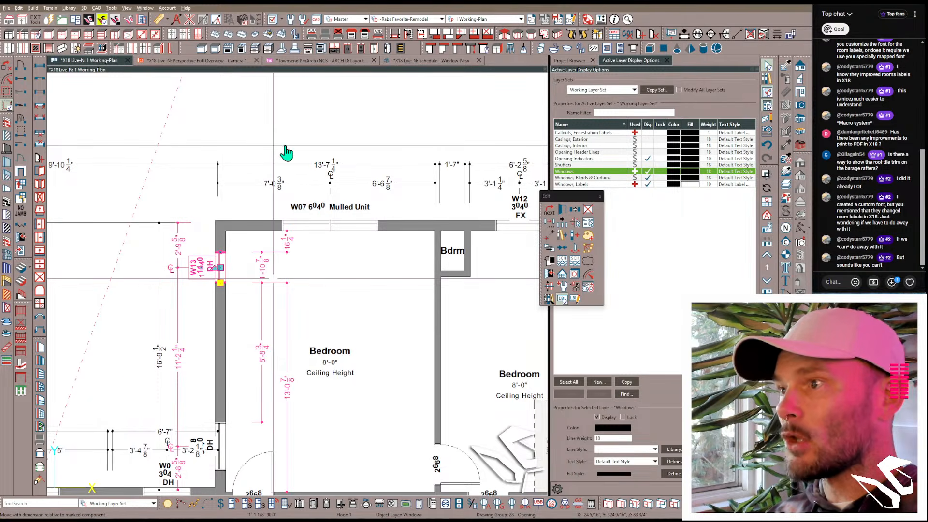
key(ctrl+e)
key(Return)
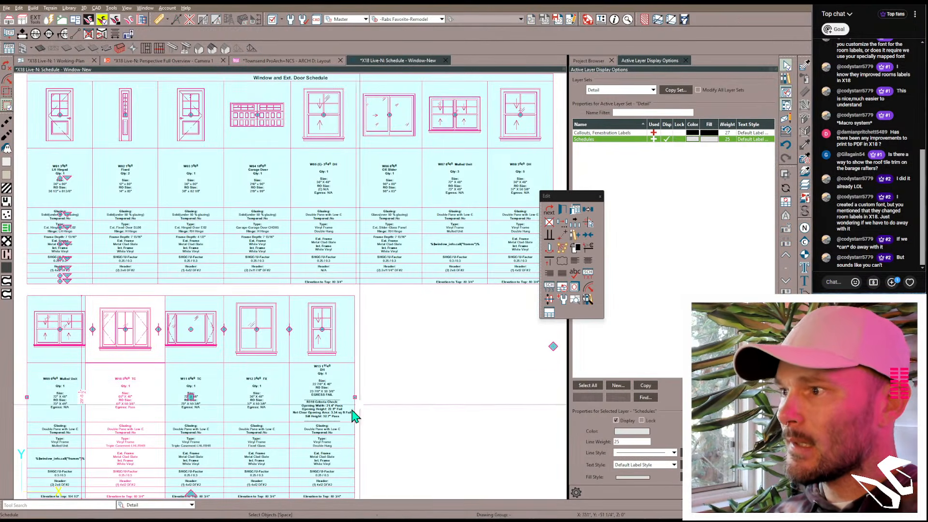
Step: Examine the narrowed window's size and R310 egress criteria in the window schedule
scroll(323, 418, up, 5)
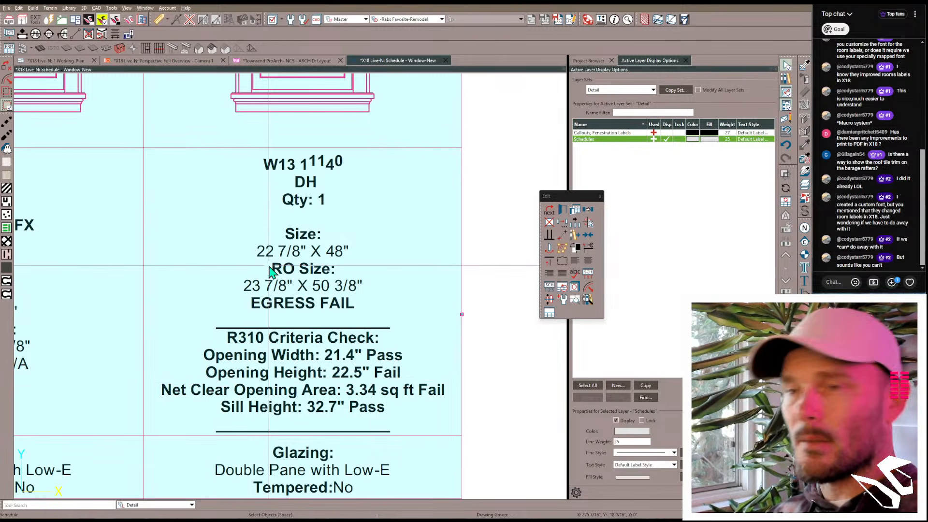
scroll(318, 213, down, 3)
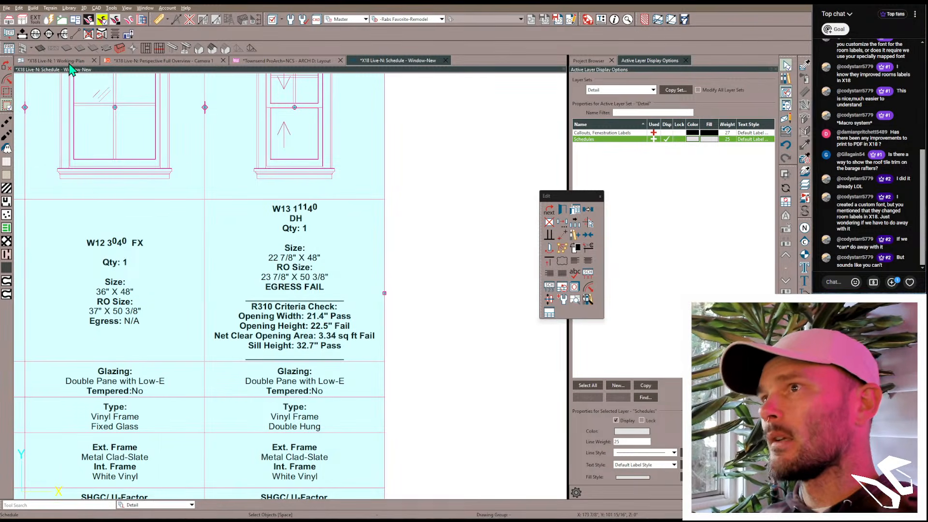
Step: Return to the working plan and undo the narrowed bedroom window's Egress and width changes
click(71, 62)
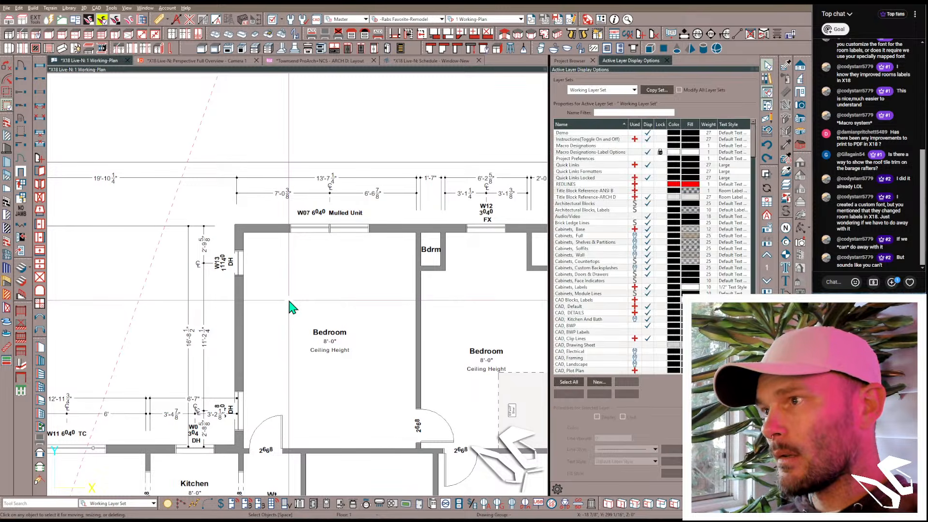
click(243, 266)
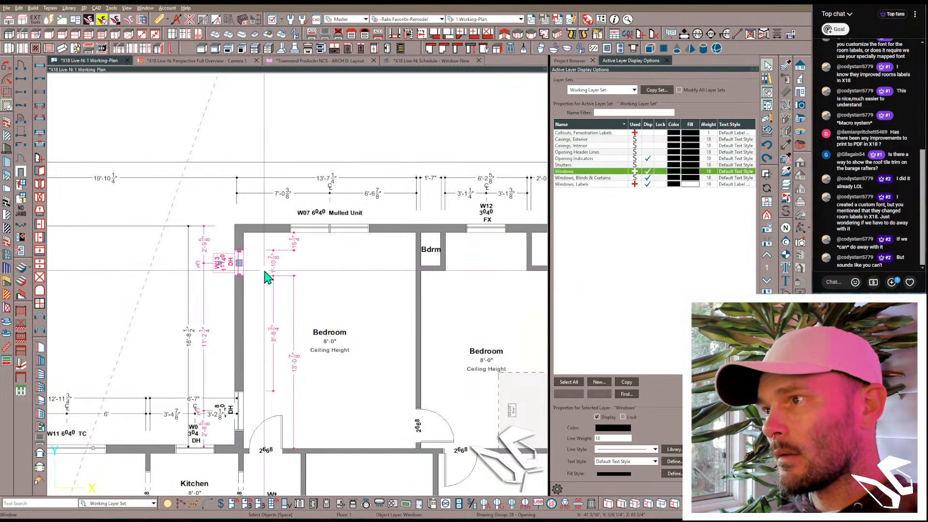
key(ctrl+z)
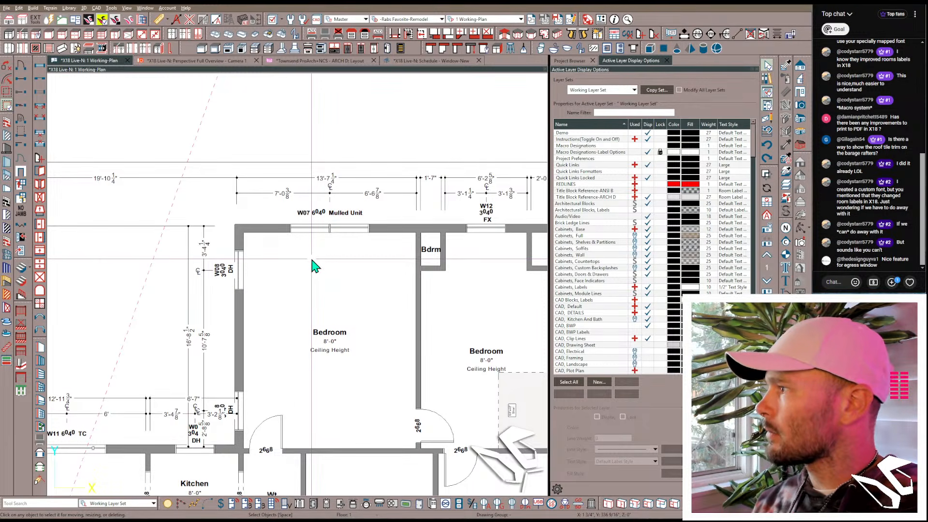
Step: Set the Label Replacement custom field of the upper W08 window on the bedroom's left wall to gfdfgdfg
scroll(315, 266, down, 5)
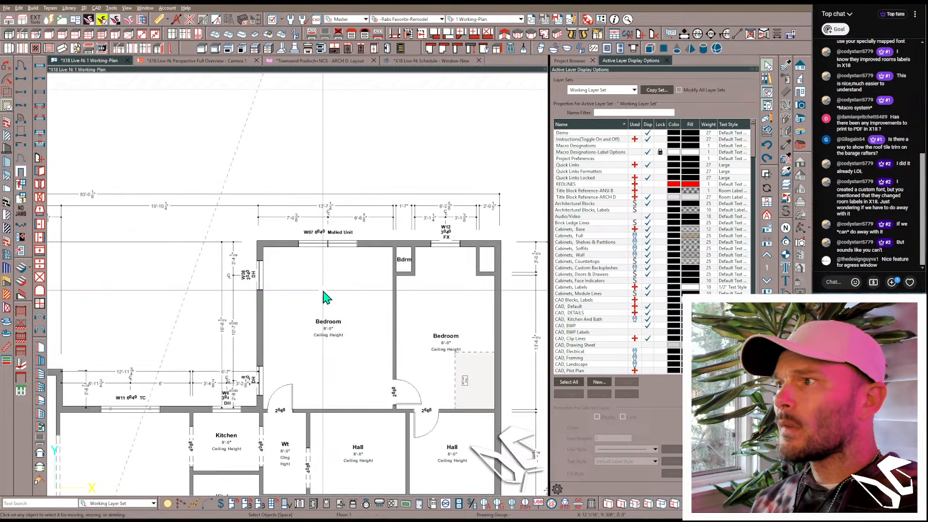
scroll(352, 213, down, 4)
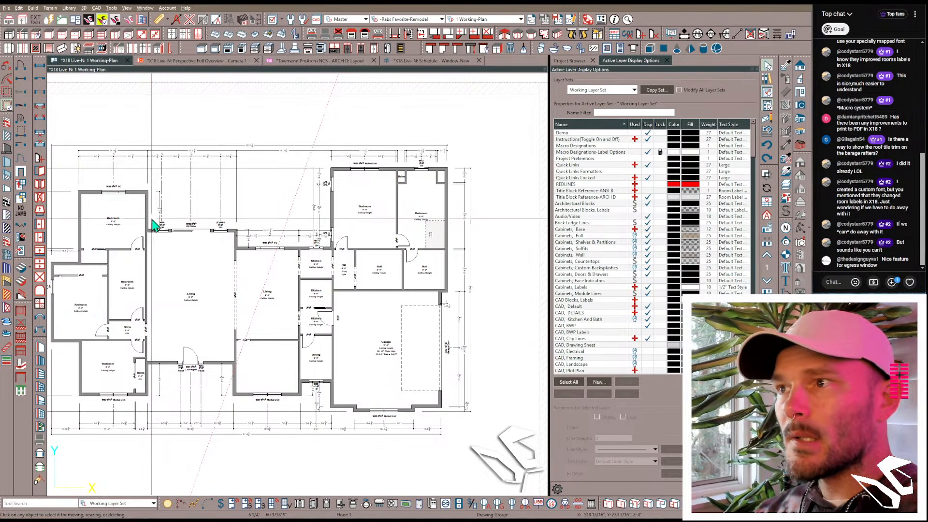
scroll(345, 203, up, 4)
scroll(334, 186, up, 3)
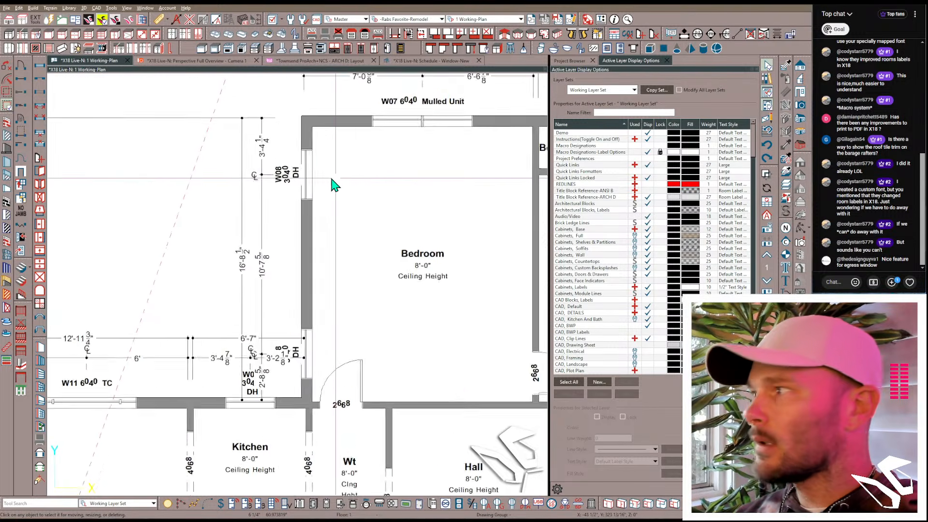
click(305, 174)
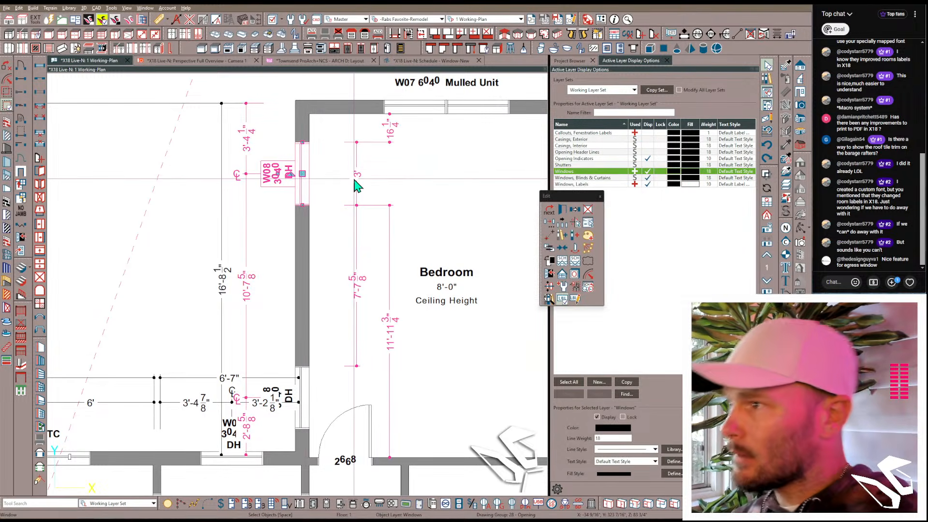
key(ctrl+e)
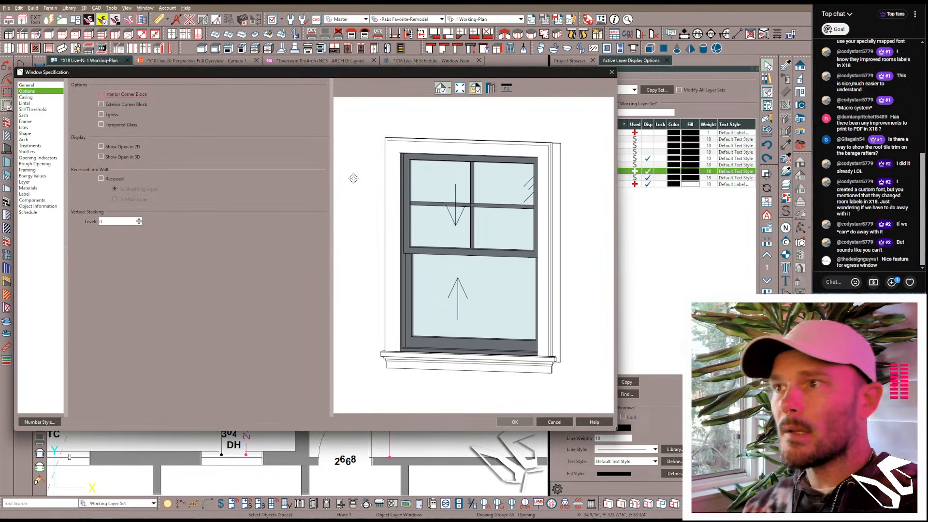
click(46, 206)
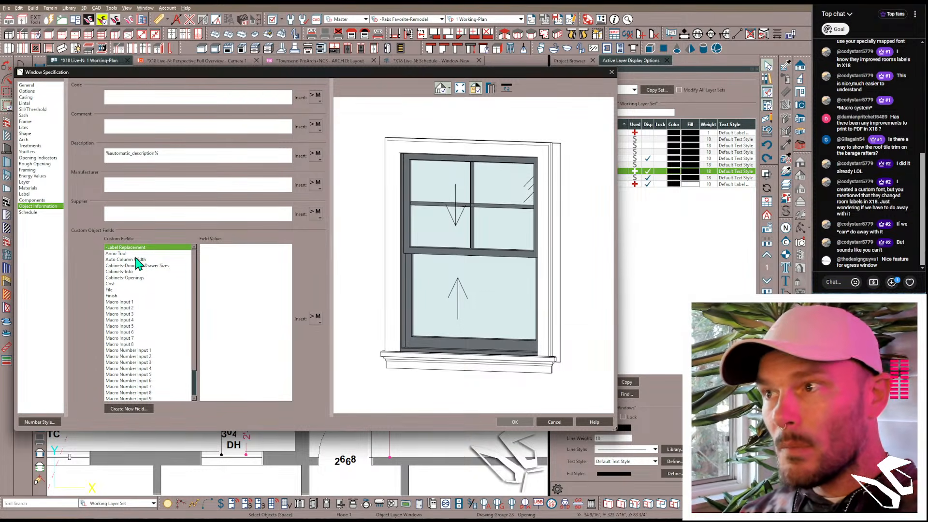
click(218, 247)
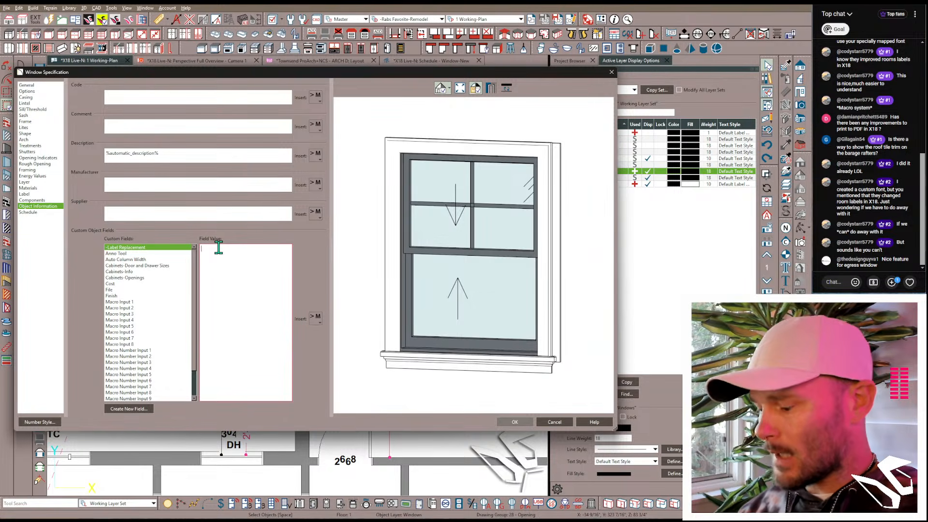
text(gfdfgdfg)
key(Return)
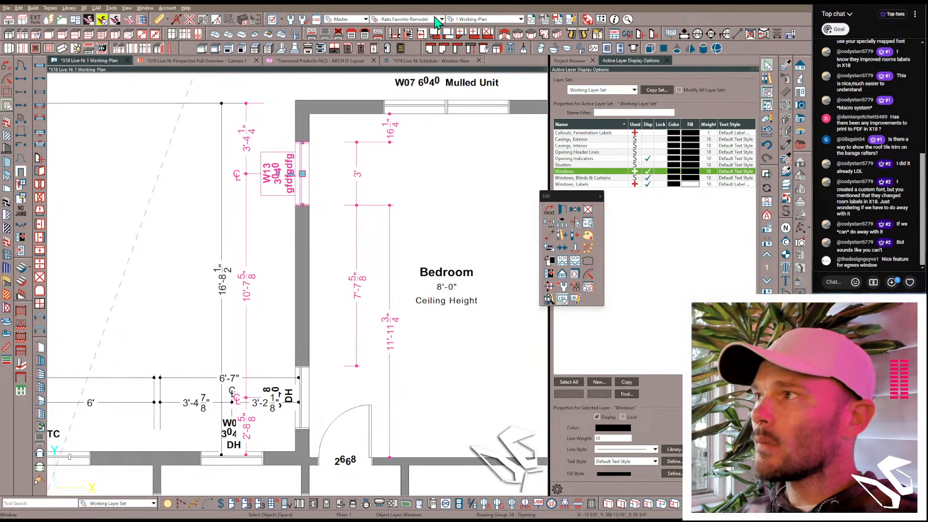
Step: Check the edited window's label in the Window Order Overview plan view, and return to 1 Working-Plan
click(485, 20)
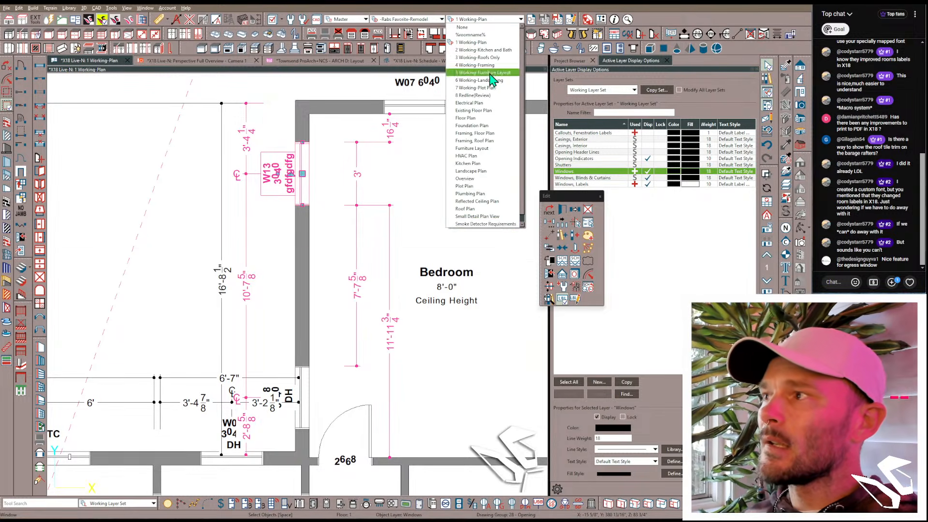
click(473, 224)
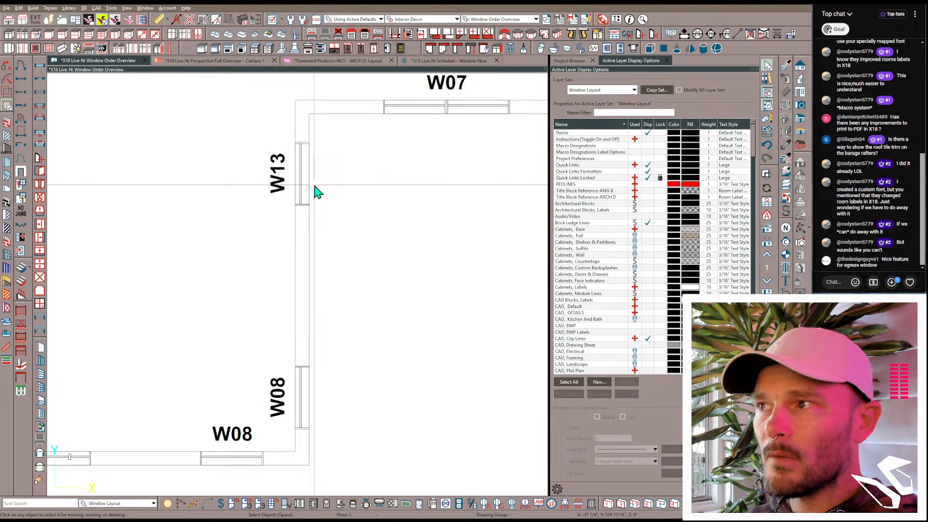
click(311, 187)
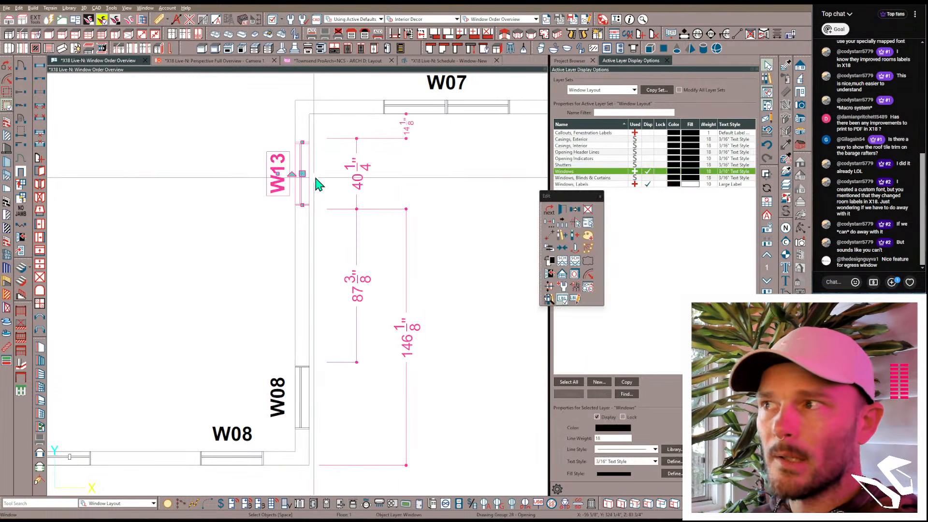
click(513, 22)
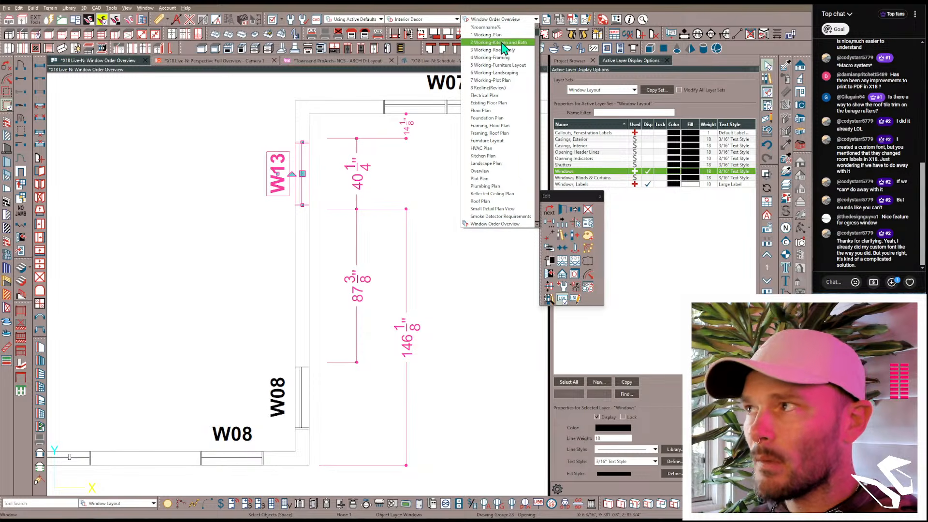
click(500, 37)
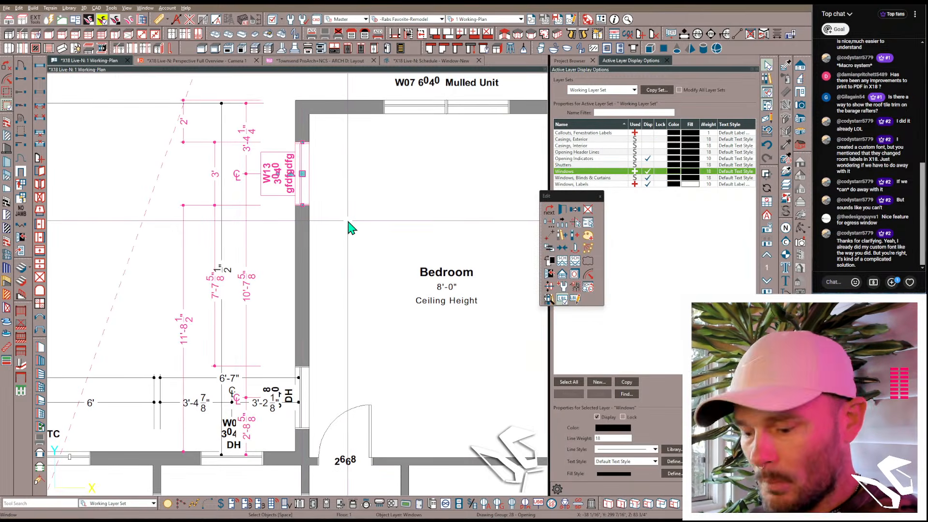
Step: Put a + in front of gfdfgdfg in the window's Label Replacement field to append it after the default label
key(ctrl+e)
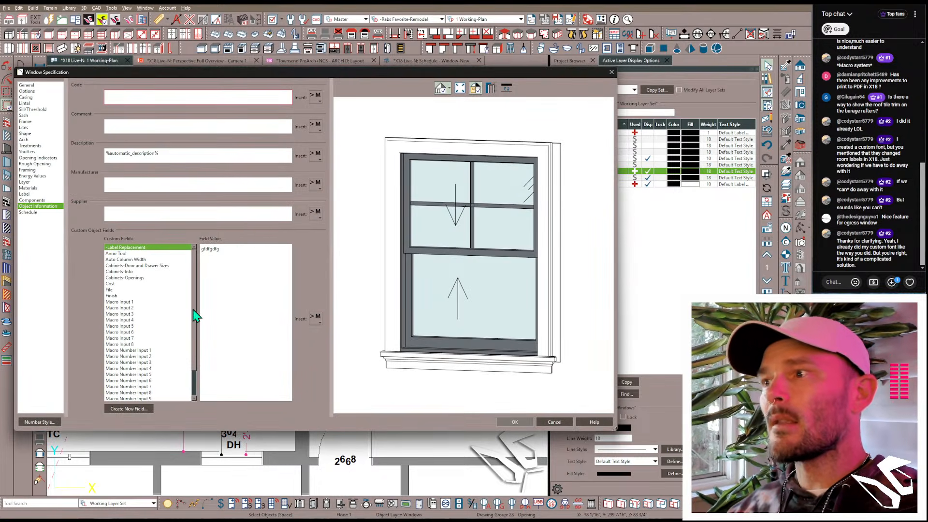
click(203, 249)
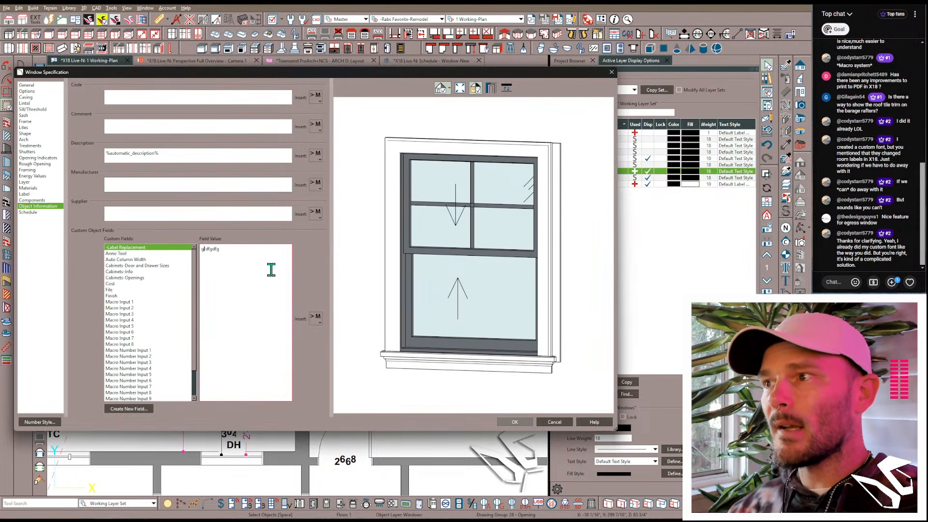
key(Return)
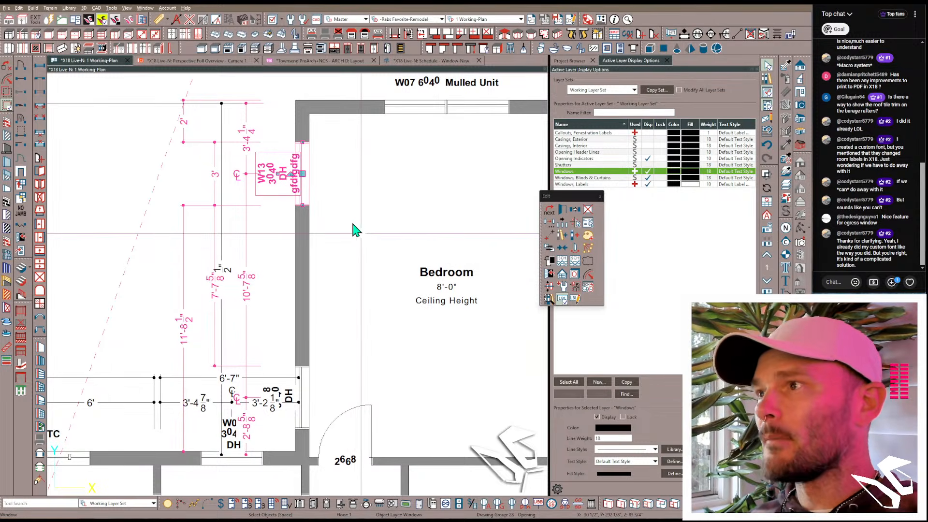
Step: Move the + to the end of gfdfgdfg in the Label Replacement field to place the text before the default label
key(ctrl+e)
click(212, 250)
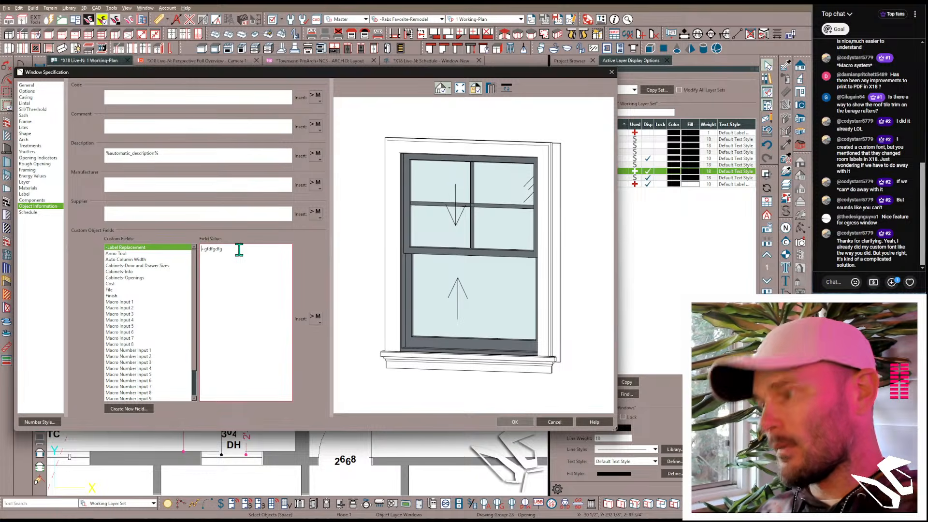
key(BackSpace)
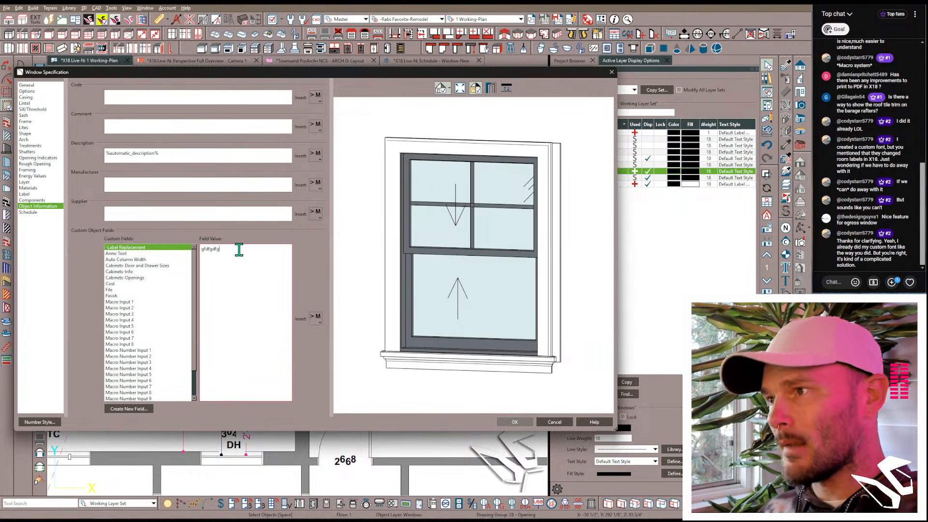
key(Return)
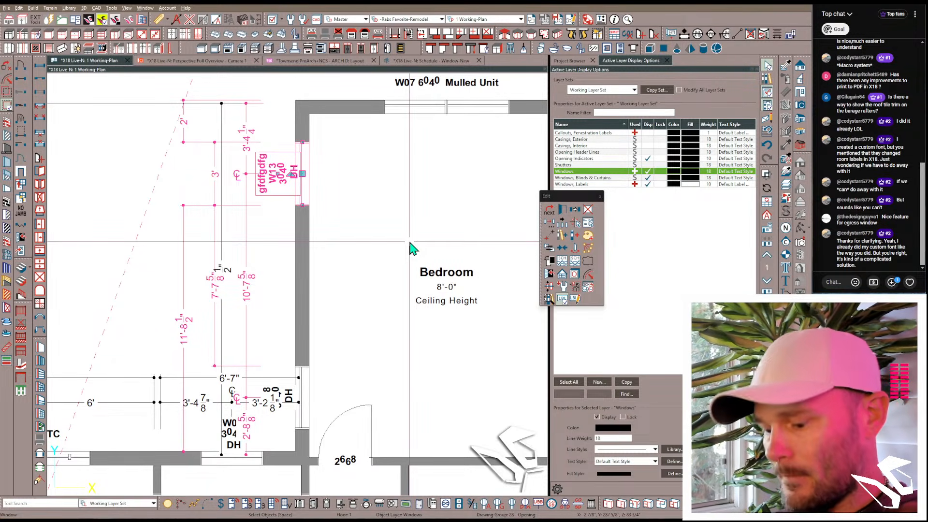
Step: Clear the Label Replacement field of the bedroom's upper left-wall window
key(ctrl+e)
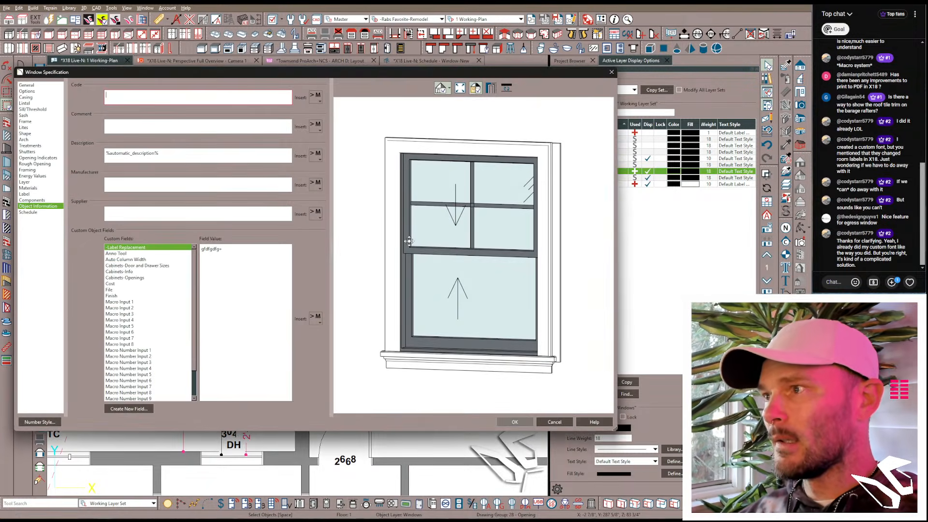
drag(247, 272, 151, 236)
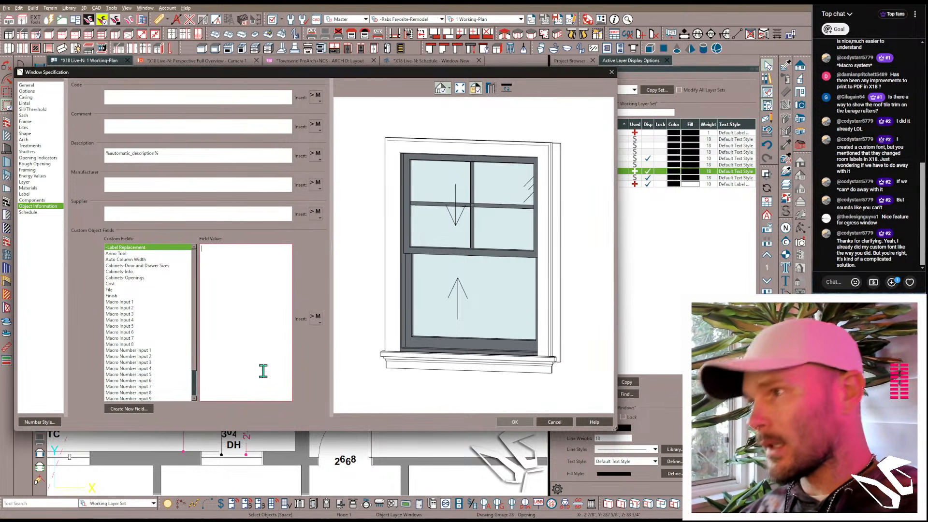
click(509, 422)
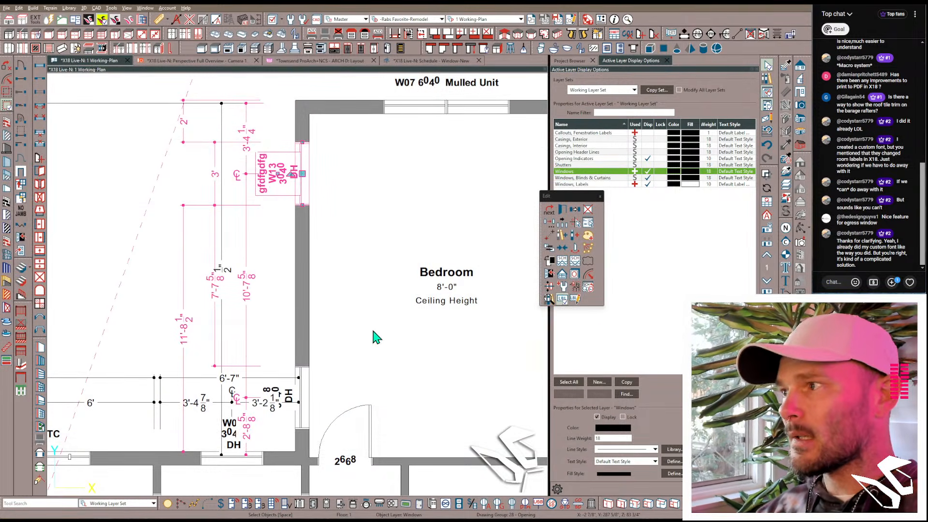
Step: Examine the Label Replacement custom field in the object information of the upper Kitchen room beside Wt
scroll(379, 319, down, 3)
scroll(283, 365, up, 4)
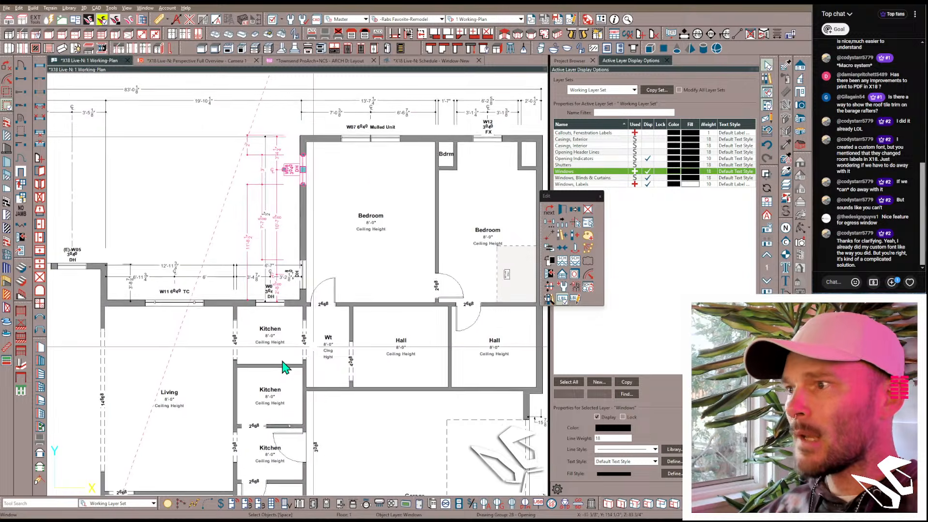
click(243, 295)
scroll(256, 302, up, 1)
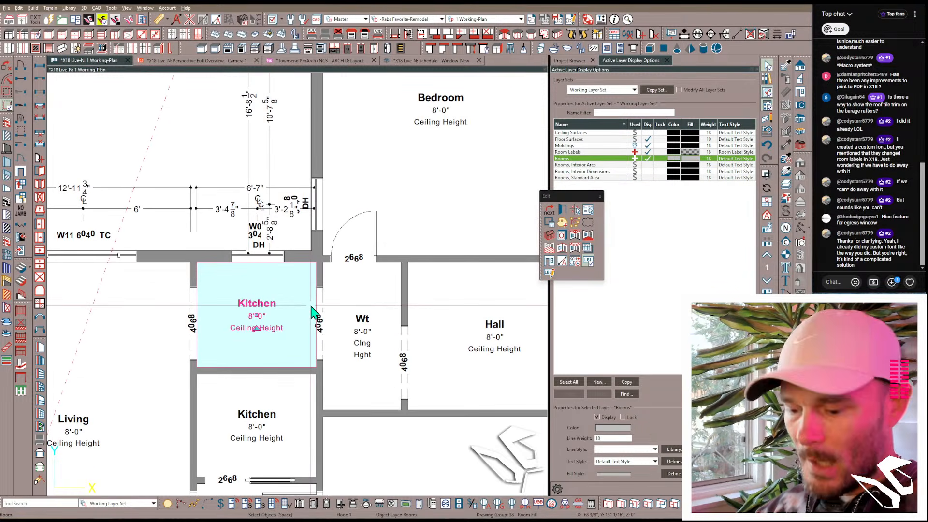
key(ctrl+e)
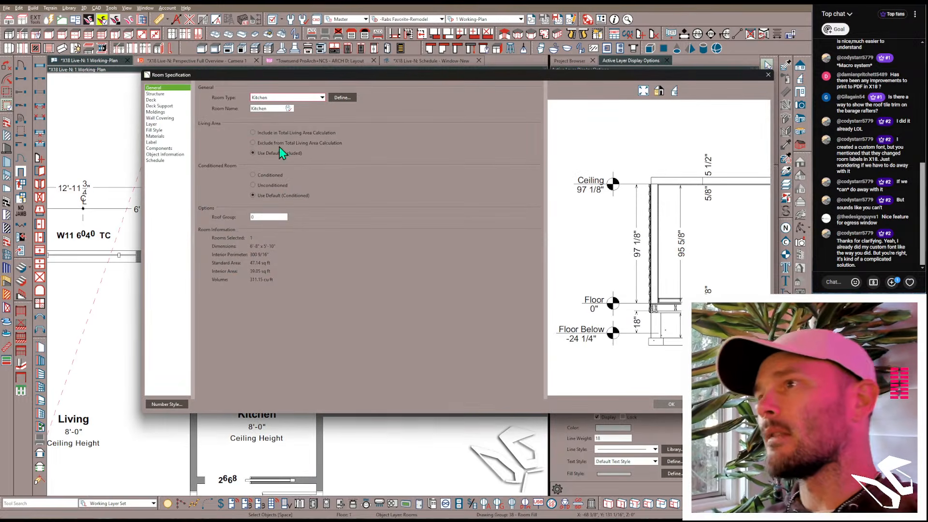
click(165, 155)
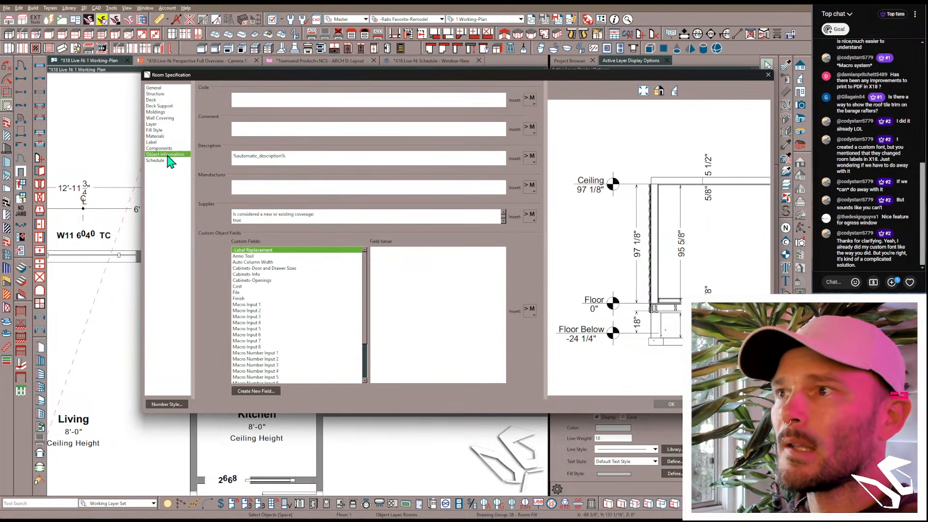
click(402, 261)
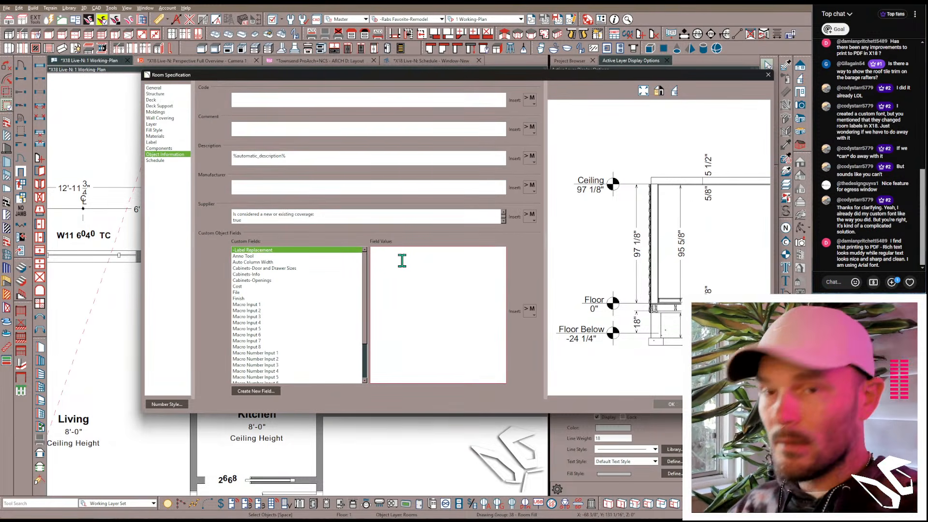
key(Escape)
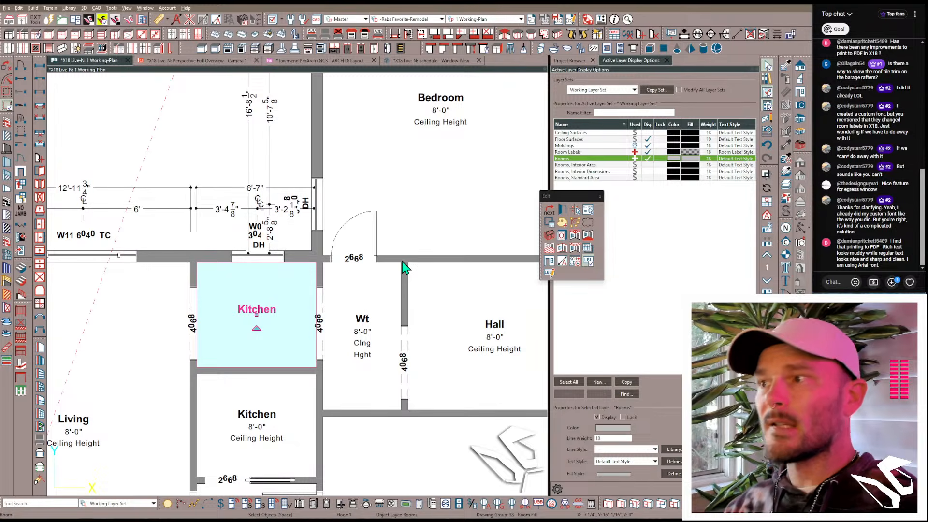
double_click(253, 325)
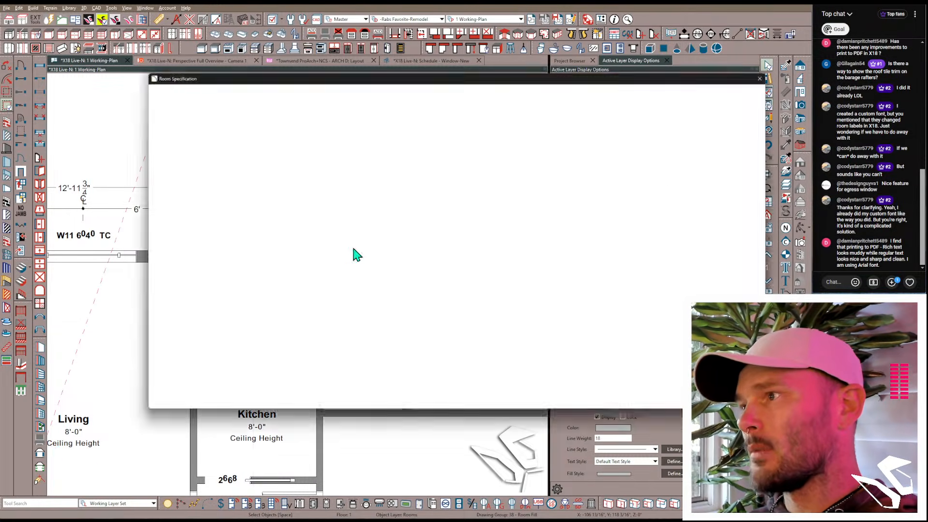
click(409, 252)
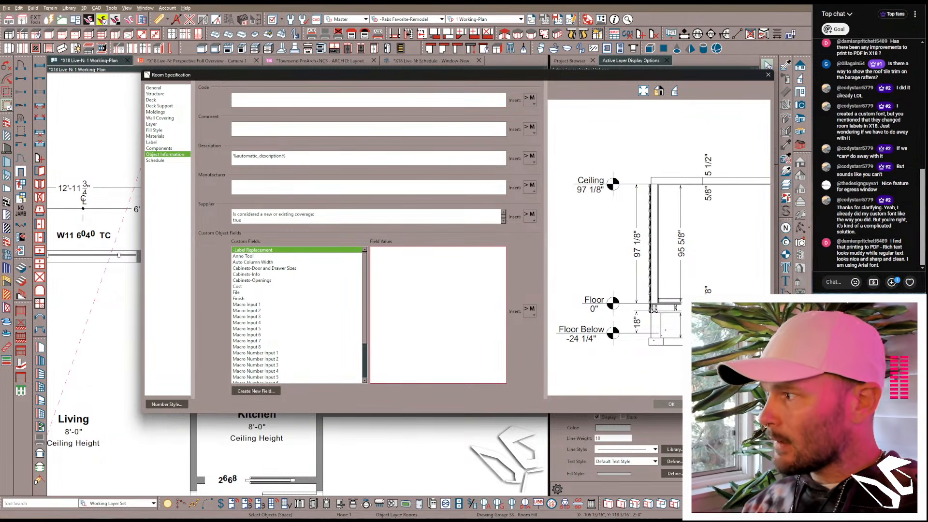
click(711, 404)
Step: Give the upper Kitchen a vaulted ceiling and set its Label Replacement field to 76" to Ridge
click(254, 283)
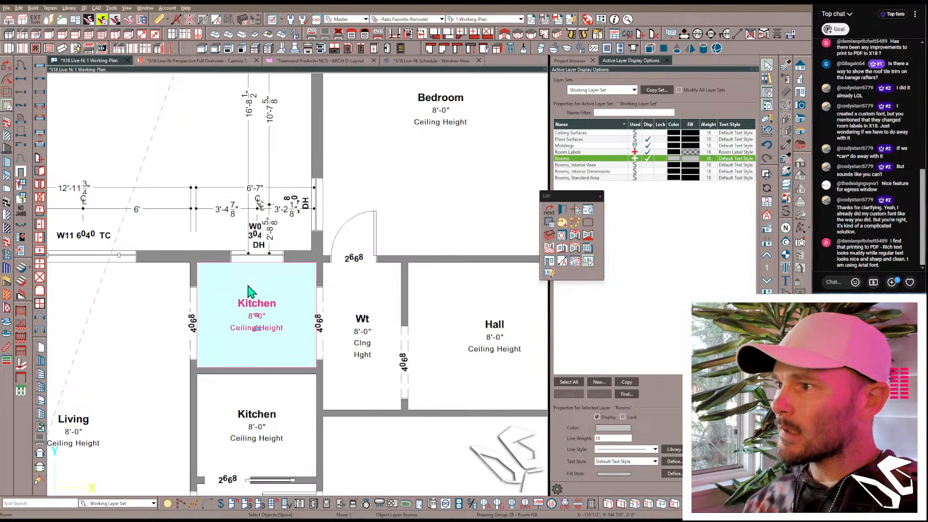
click(580, 236)
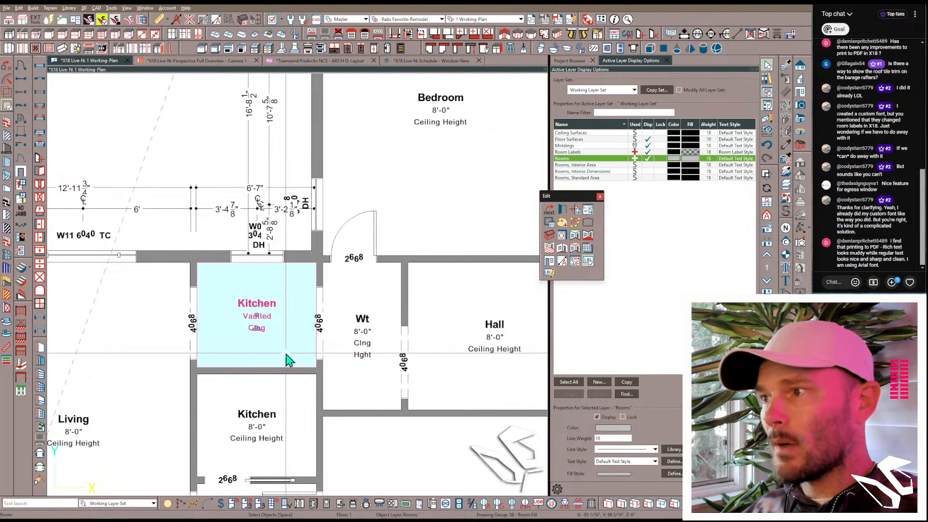
double_click(288, 360)
click(422, 256)
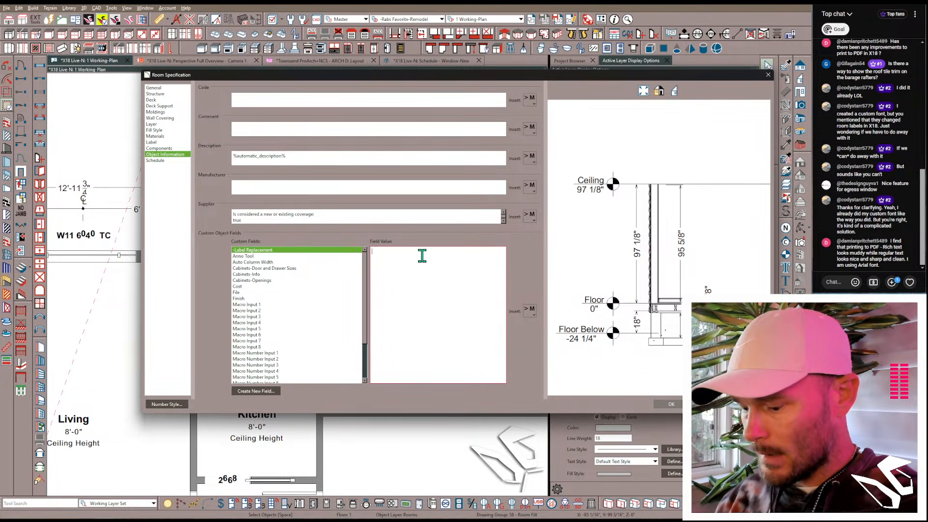
text(76)
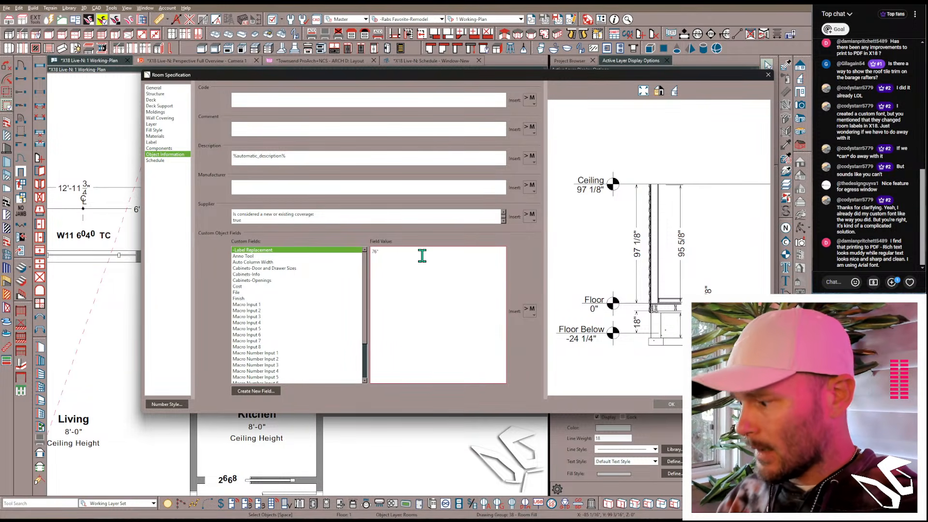
text(" to Ridge)
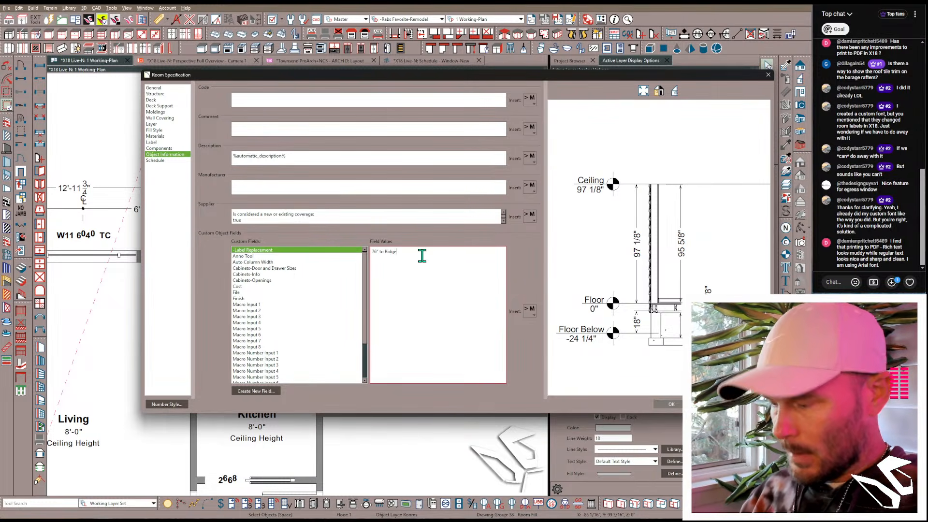
key(Return)
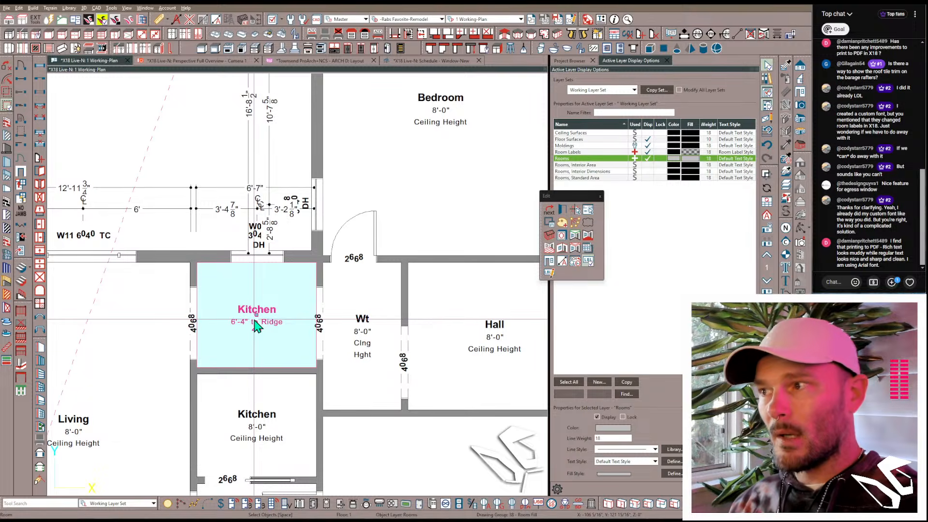
Step: Put a + in front of 76" to Ridge in the upper Kitchen's Label Replacement field to append it to the default label
double_click(278, 294)
click(371, 254)
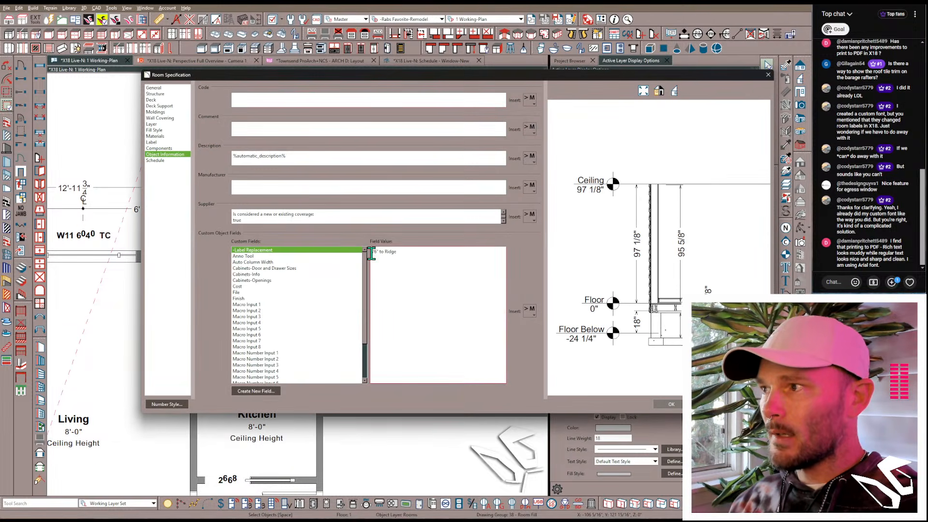
key(Return)
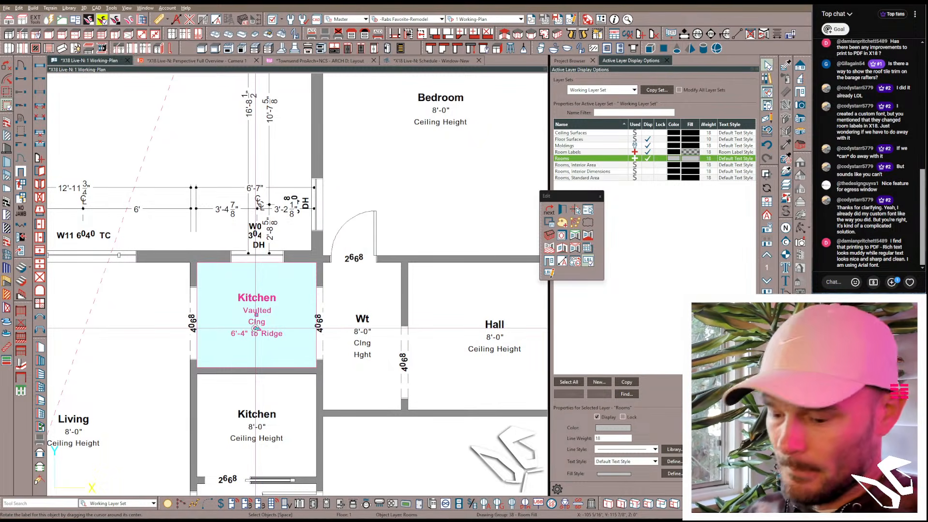
Step: Clear the Label Replacement field of the upper Kitchen room to restore its default label
double_click(256, 329)
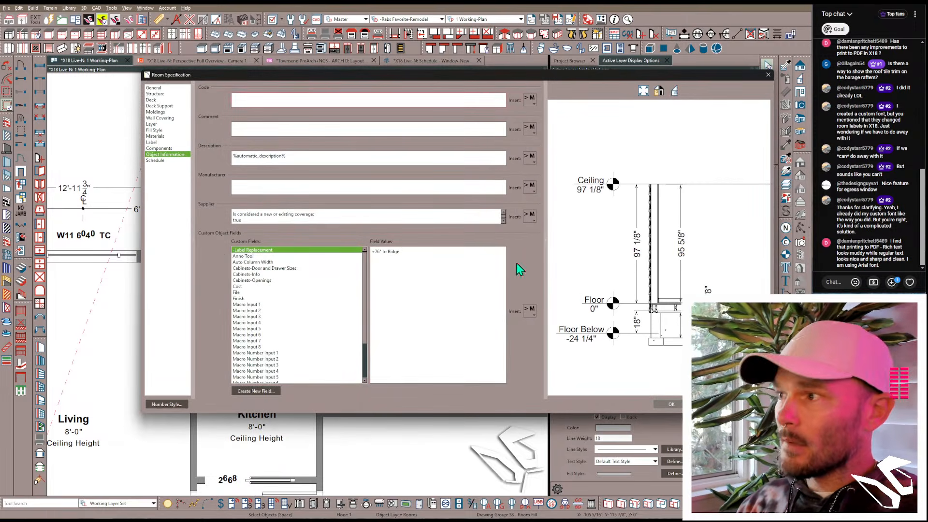
drag(465, 261, 364, 253)
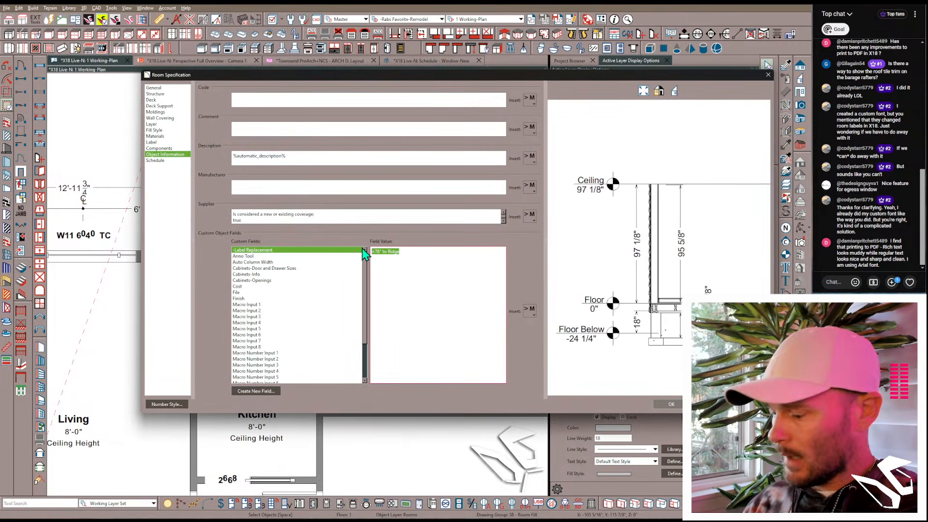
key(BackSpace)
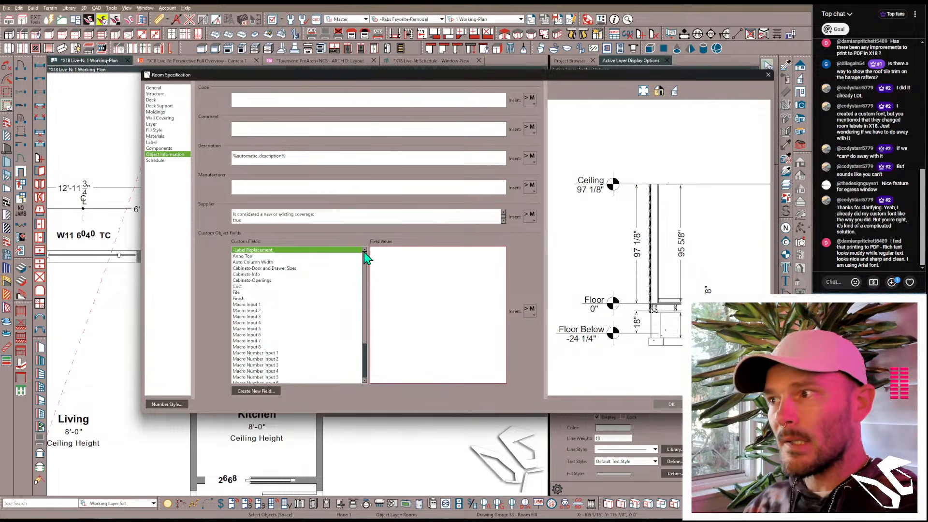
key(Return)
click(248, 296)
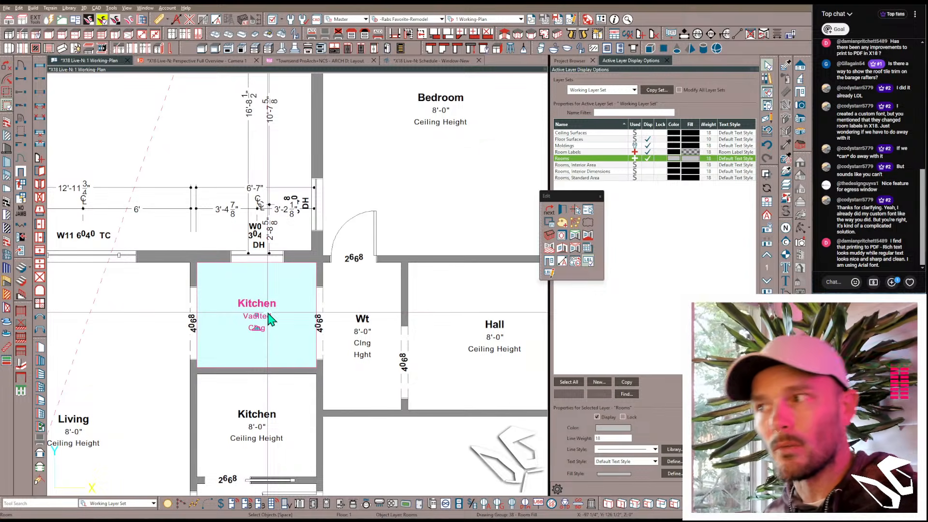
scroll(270, 318, down, 2)
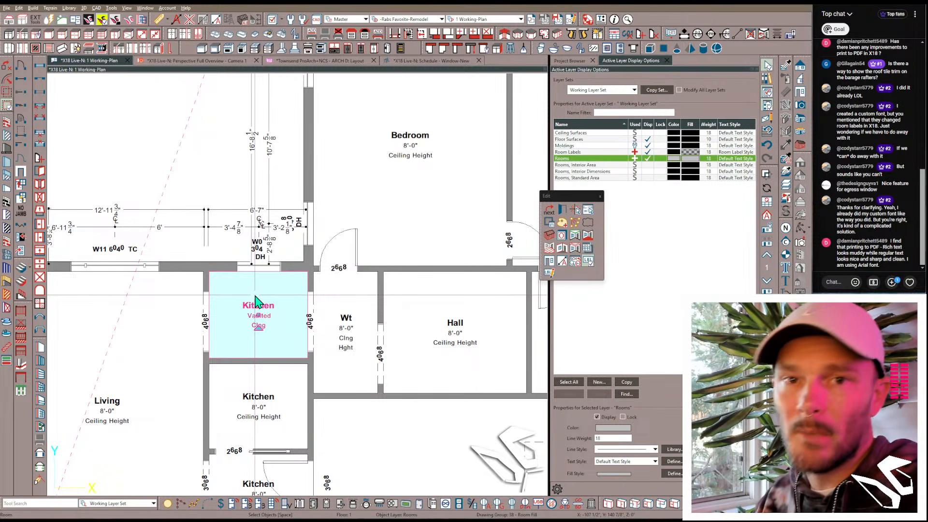
scroll(256, 300, down, 4)
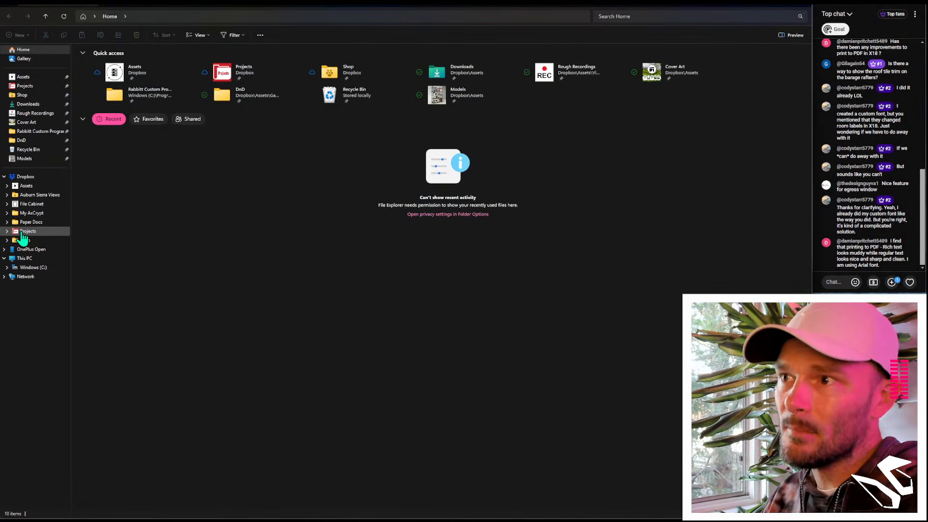
Step: In File Explorer, open Shop > X17 PP - X18 Preview > Pro Plan Downloads > X18 BETA Versions > Step 1-Font Files > Required Fonts - Restart Chief > Create Your Own
click(23, 239)
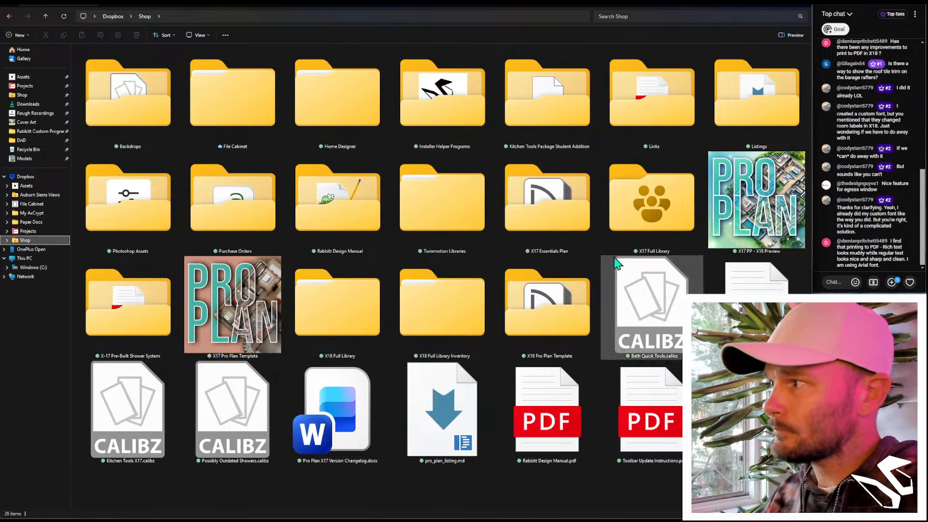
double_click(738, 201)
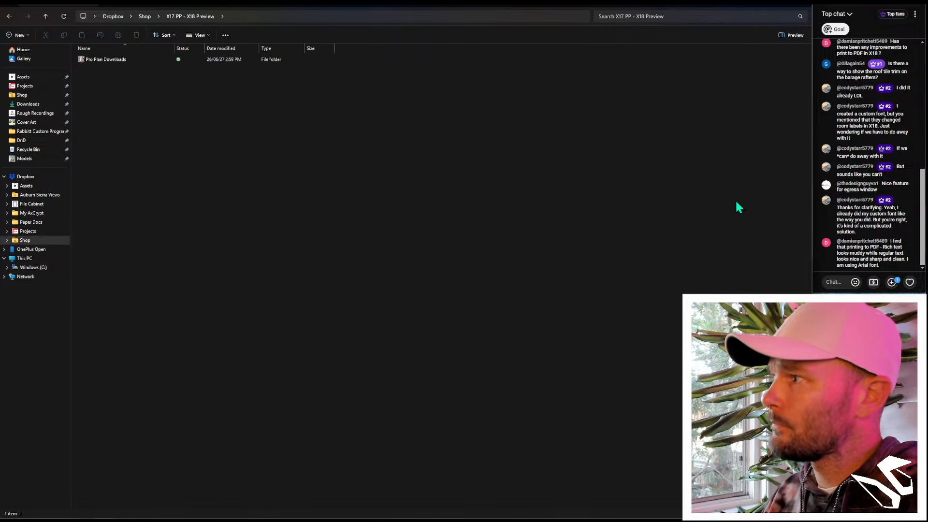
double_click(107, 59)
double_click(106, 68)
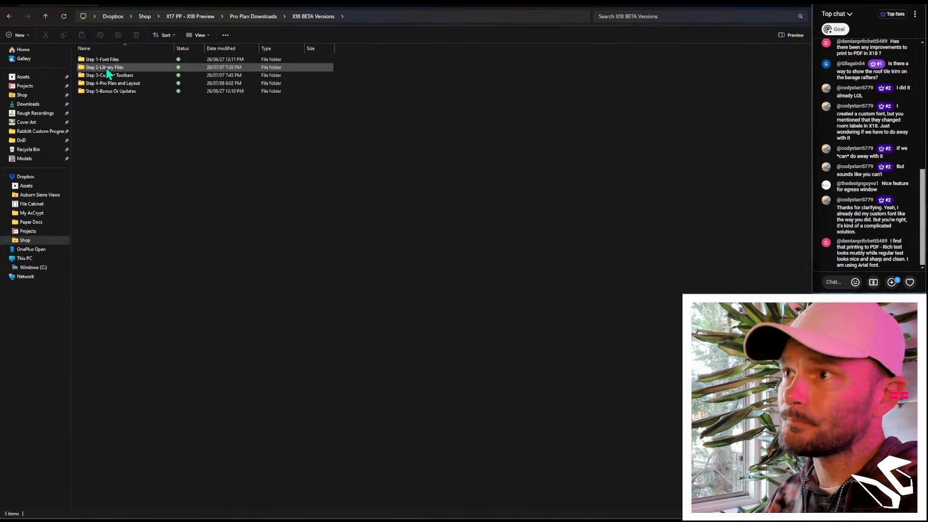
click(106, 62)
double_click(107, 60)
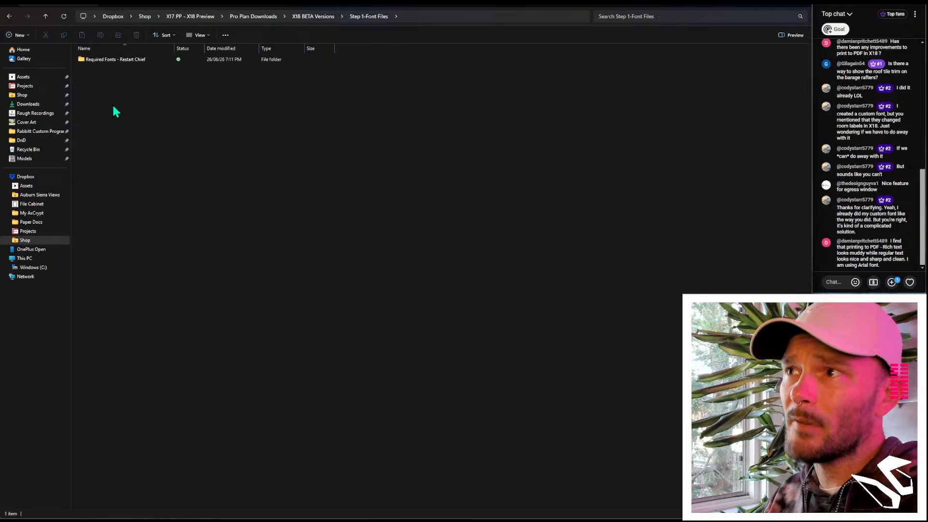
double_click(105, 61)
double_click(104, 61)
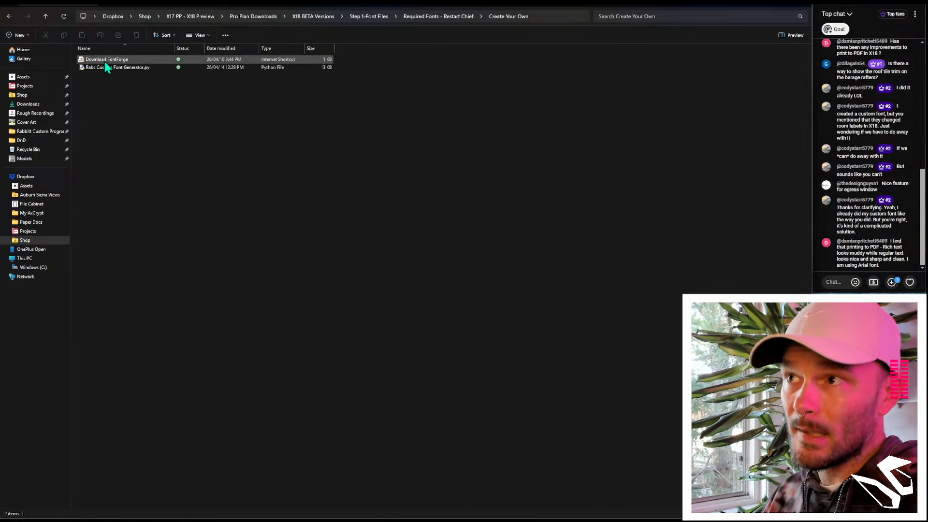
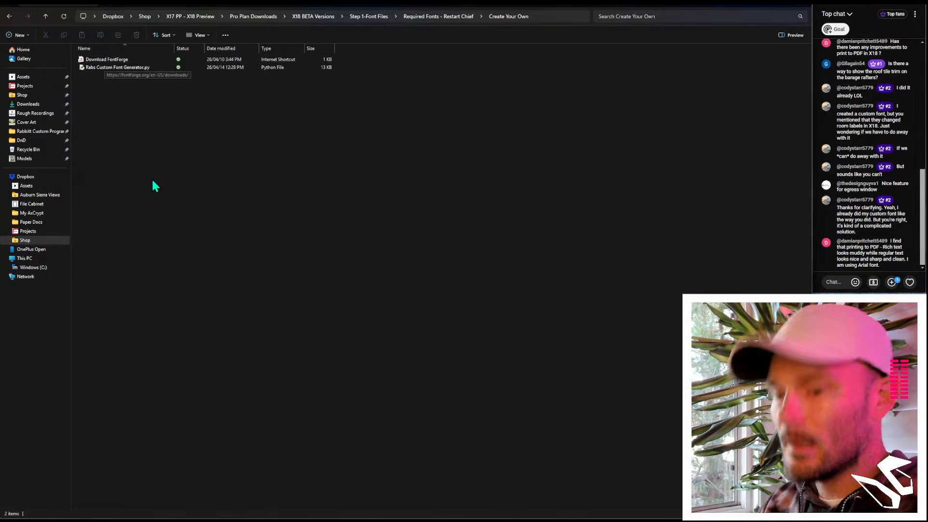
Step: Find and launch FontForge from the Windows search
key(super)
text(fontf)
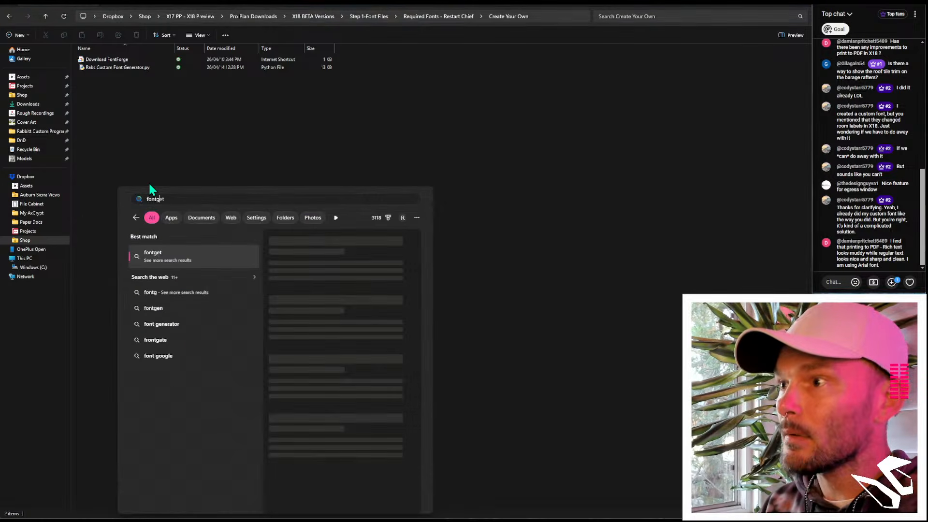
key(Return)
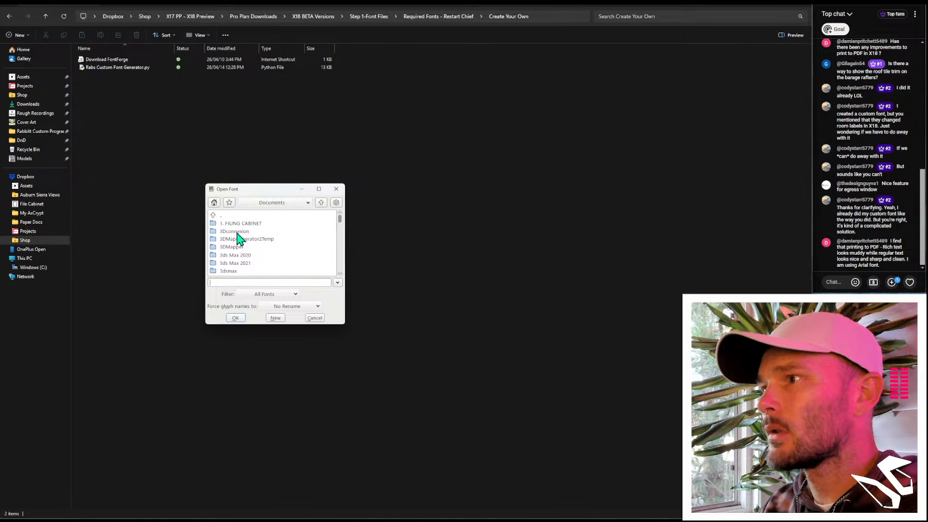
Step: Open ArchitectsDaughter-Regular.ttf from the Fonts folder inside Assets and position the font window to show all its glyph columns
scroll(239, 239, down, 3)
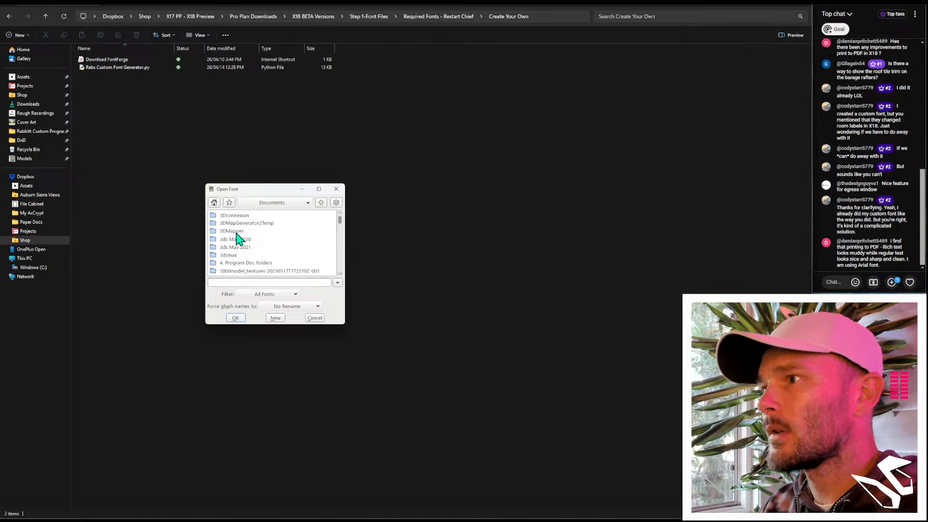
scroll(283, 222, down, 2)
click(289, 203)
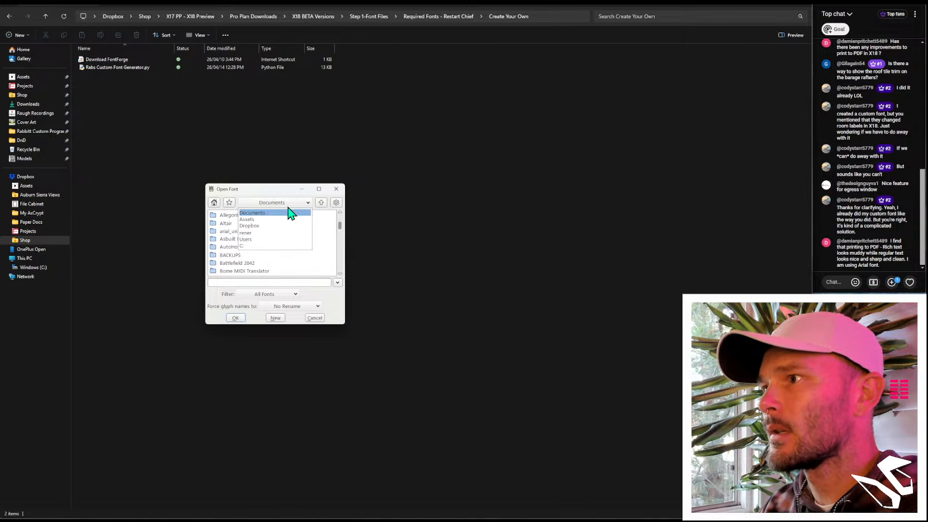
click(268, 219)
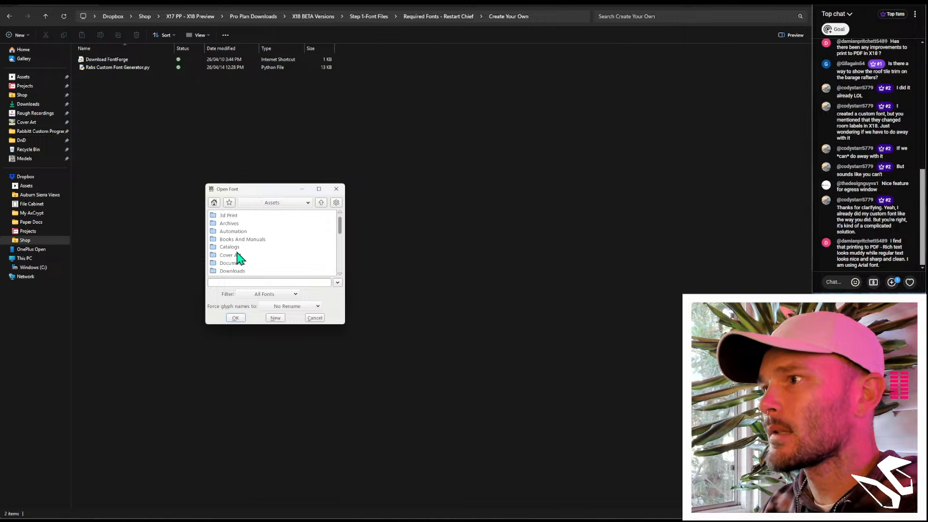
scroll(234, 259, down, 1)
click(229, 265)
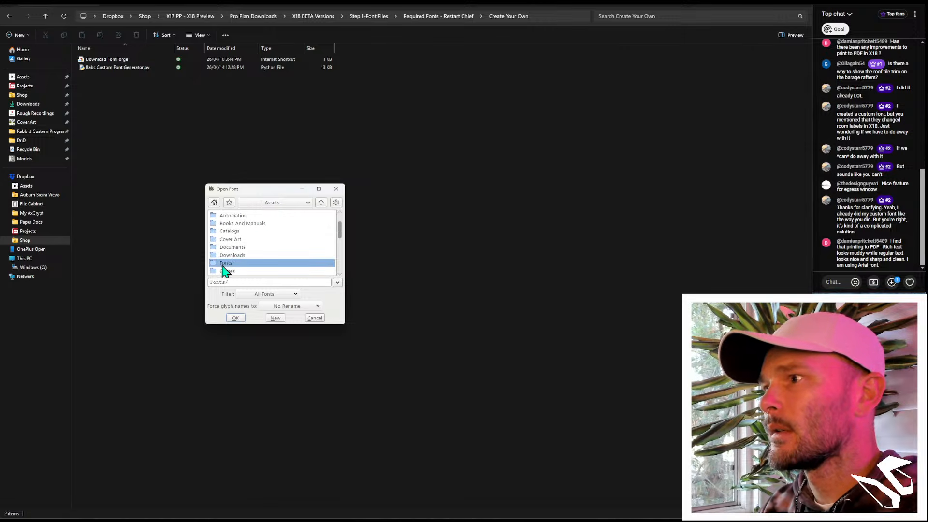
scroll(289, 261, down, 1)
scroll(289, 261, down, 1)
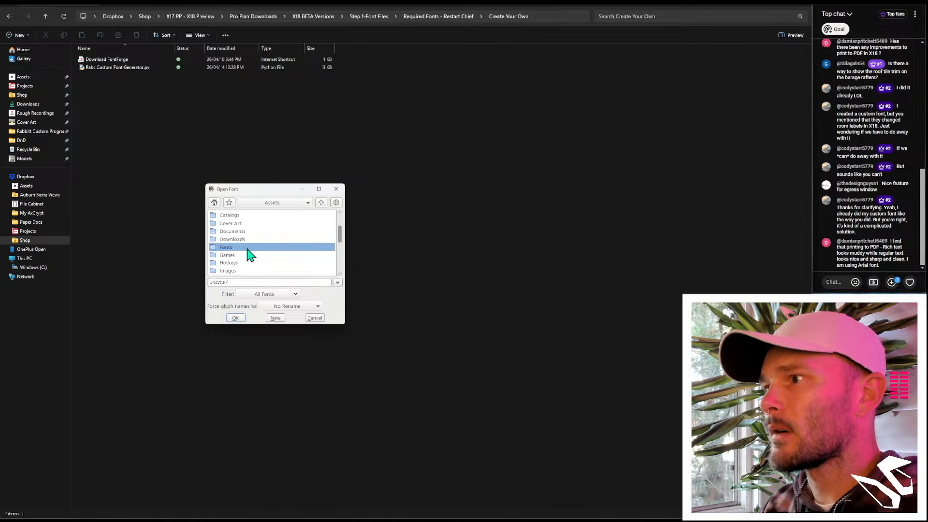
double_click(213, 248)
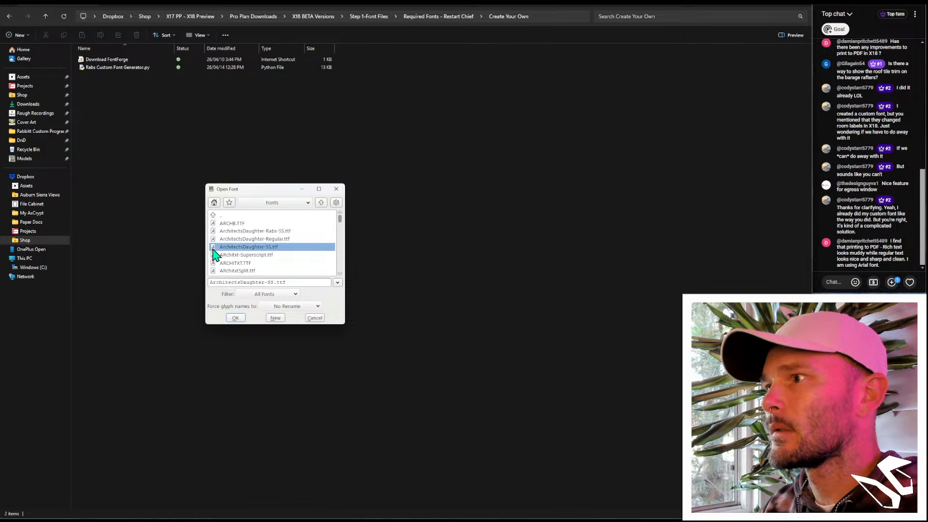
click(232, 241)
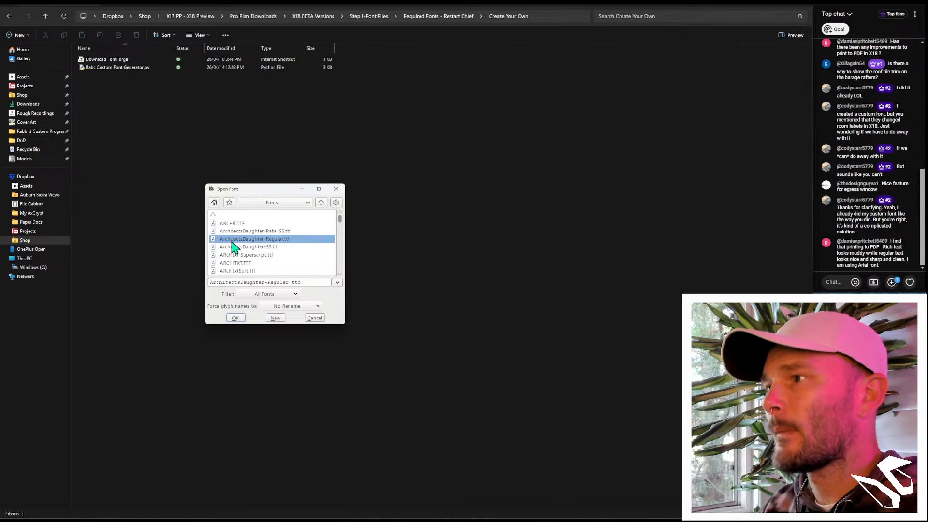
click(237, 318)
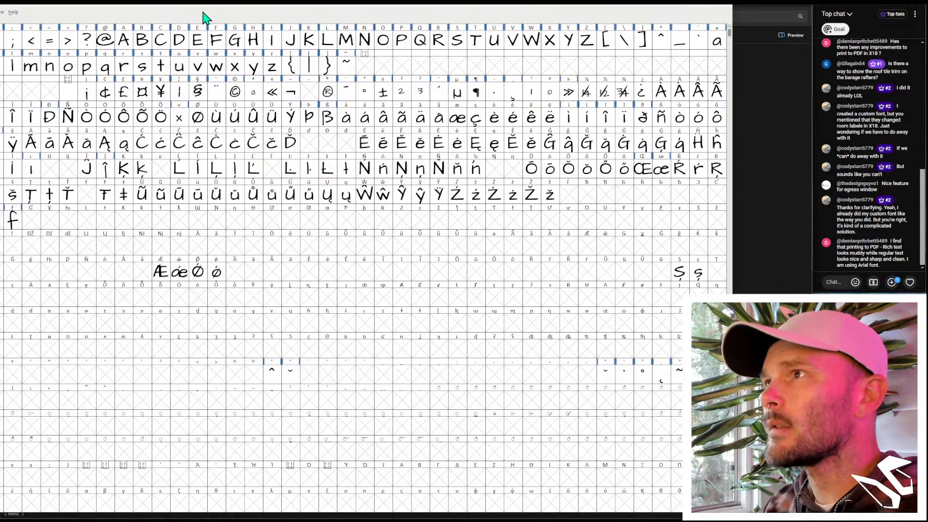
shift+drag(213, 6, 290, 37)
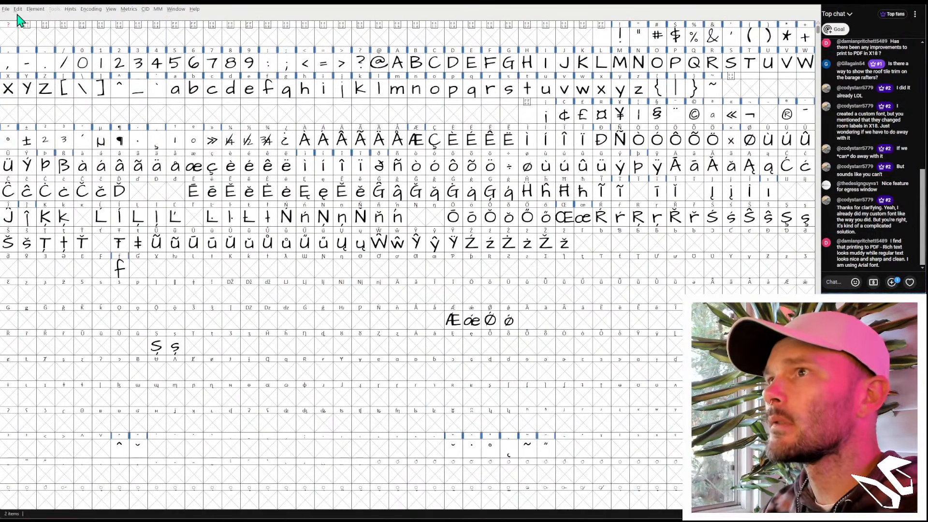
Step: Open FontForge's Execute Script window, and copy the entire code of Rabs Custom Font Generator.py from Notepad++
click(6, 9)
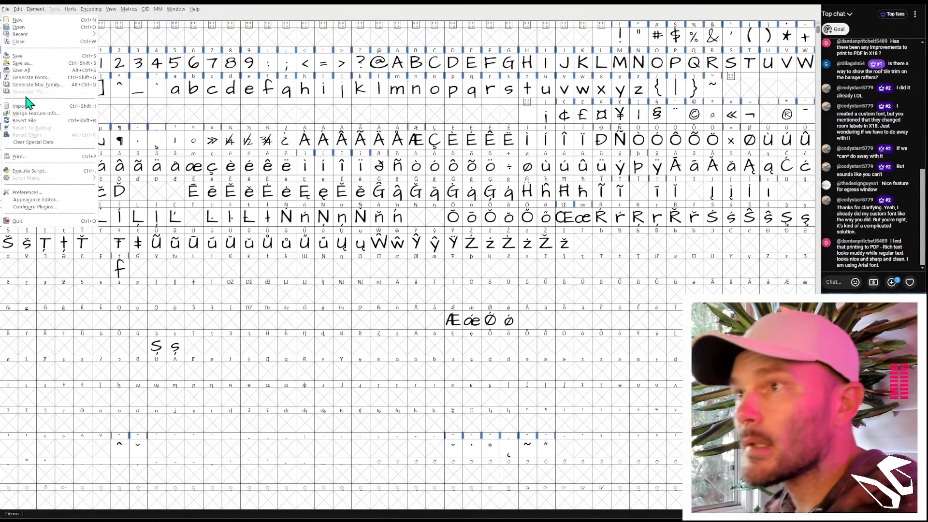
click(41, 172)
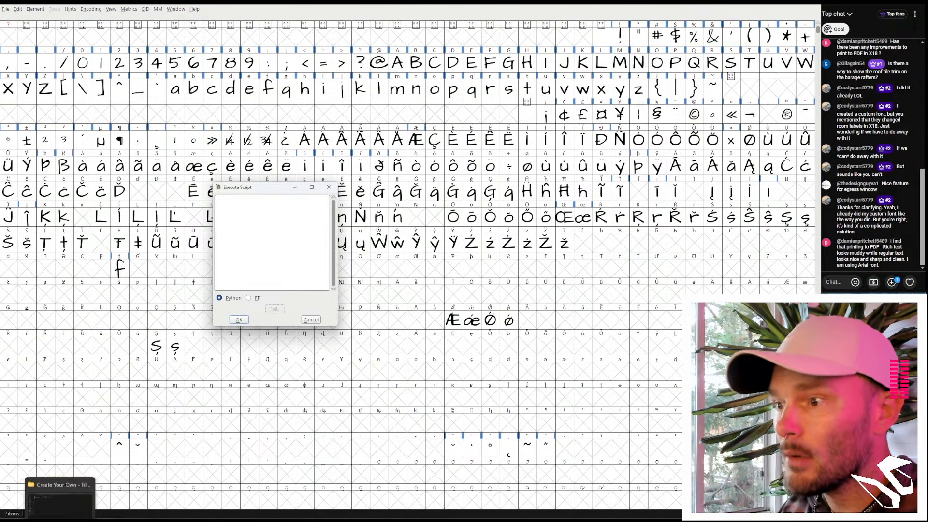
click(60, 520)
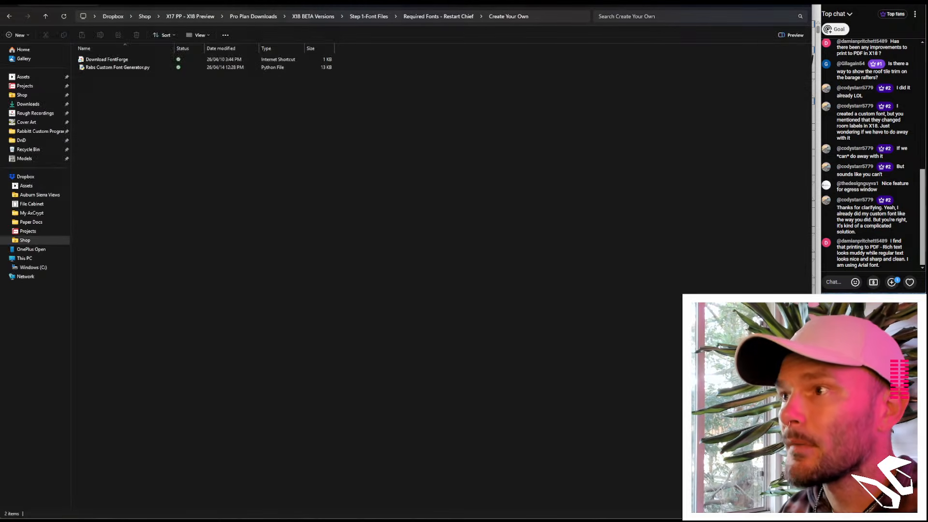
right_click(108, 68)
mouse_move(138, 113)
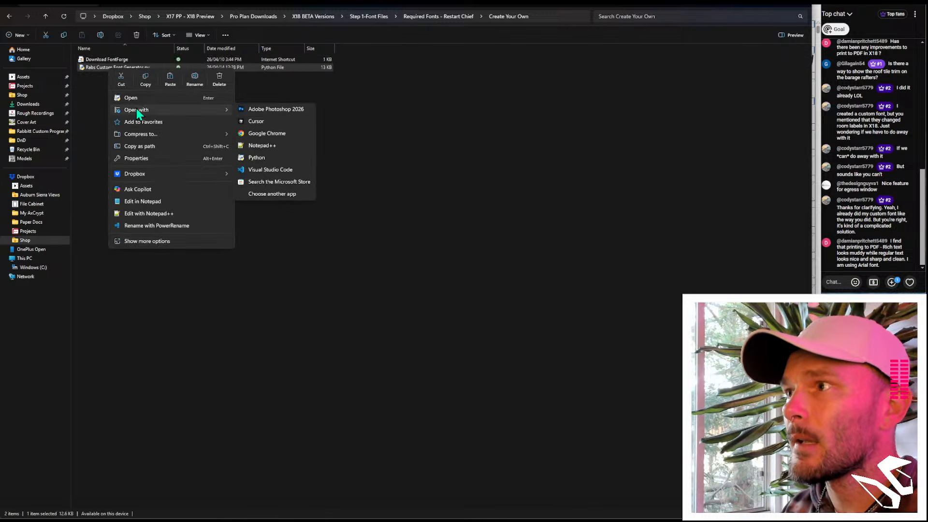
click(262, 147)
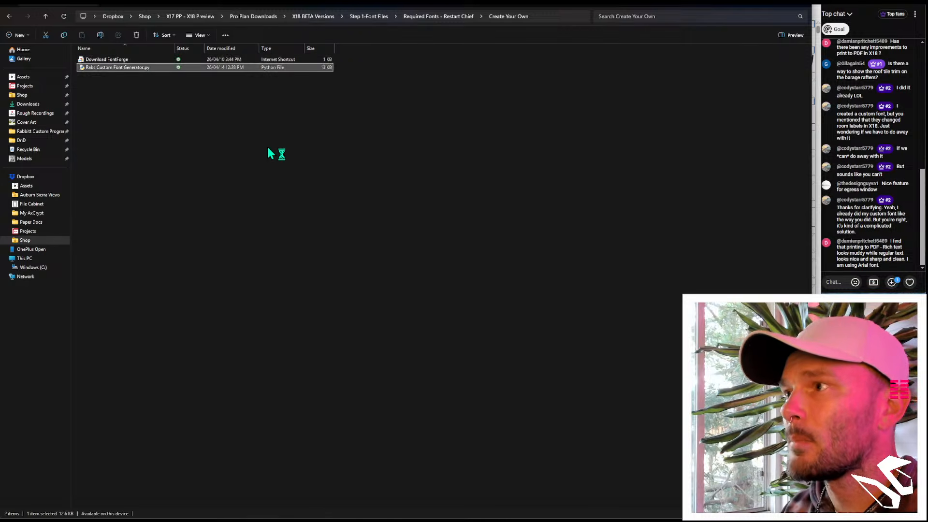
key(ctrl+a)
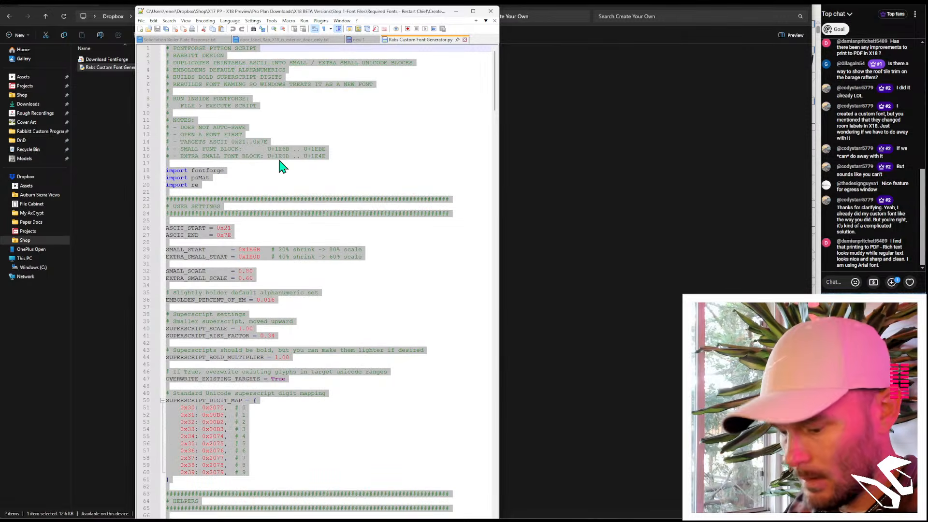
Step: Return to FontForge, paste the copied code into the Execute Script window, and run it as Python
key(alt+Tab)
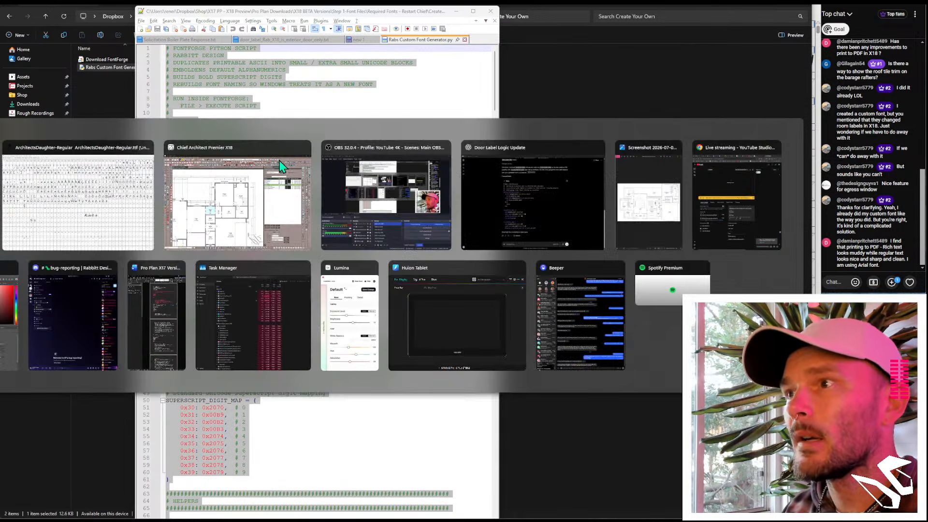
key(alt+Tab)
click(253, 209)
key(ctrl+v)
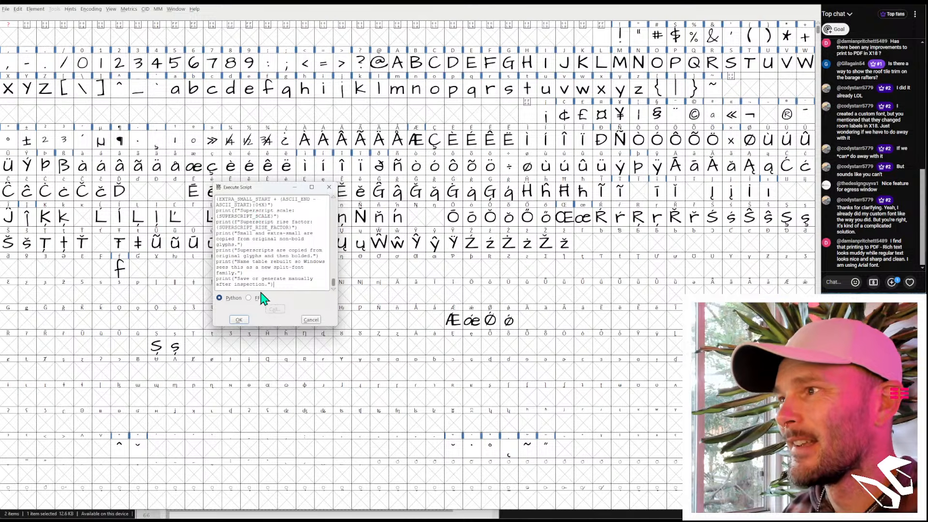
click(238, 321)
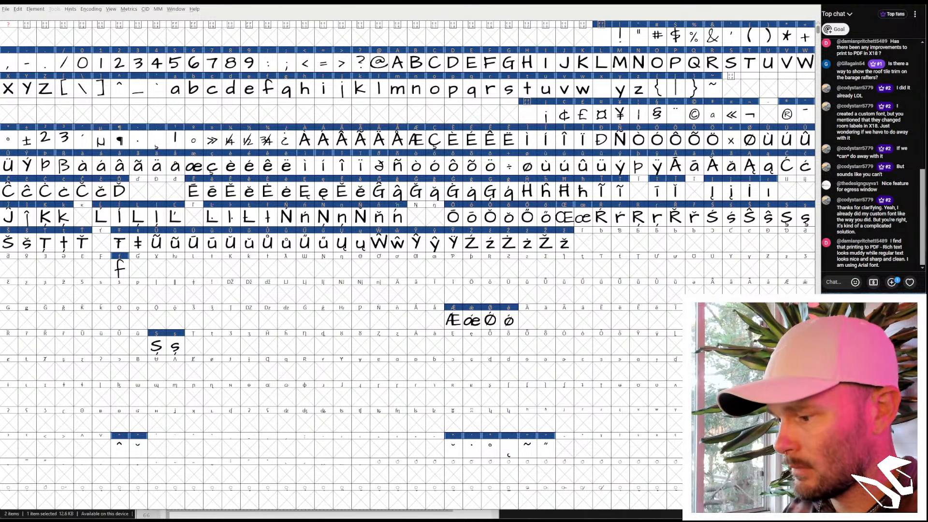
Step: Generate the TrueType font ArchitectsDaughter-RegularSplit.ttf in the Fonts folder and close FontForge without saving the font project
click(5, 12)
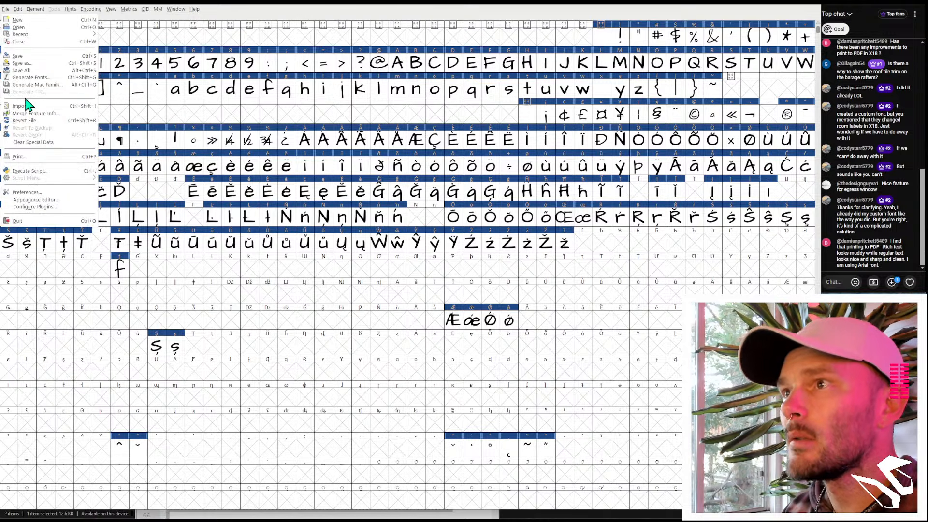
click(29, 77)
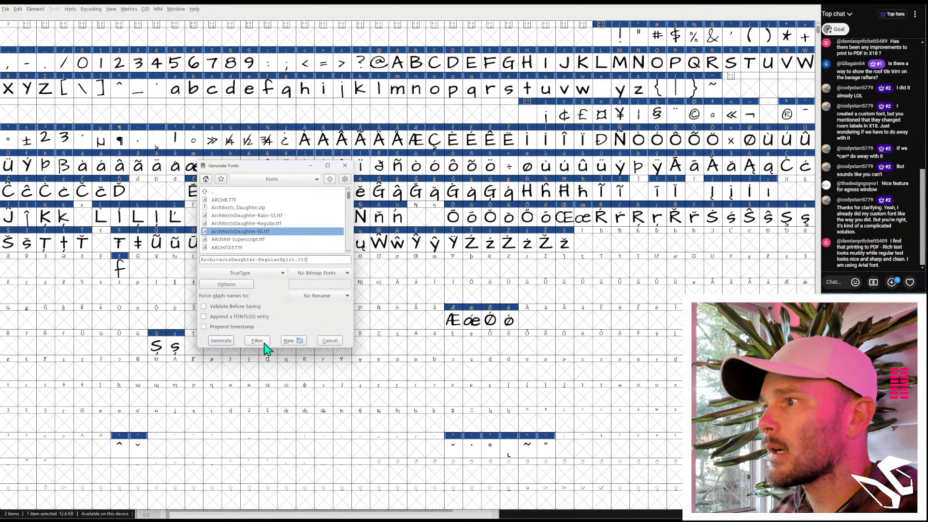
click(221, 341)
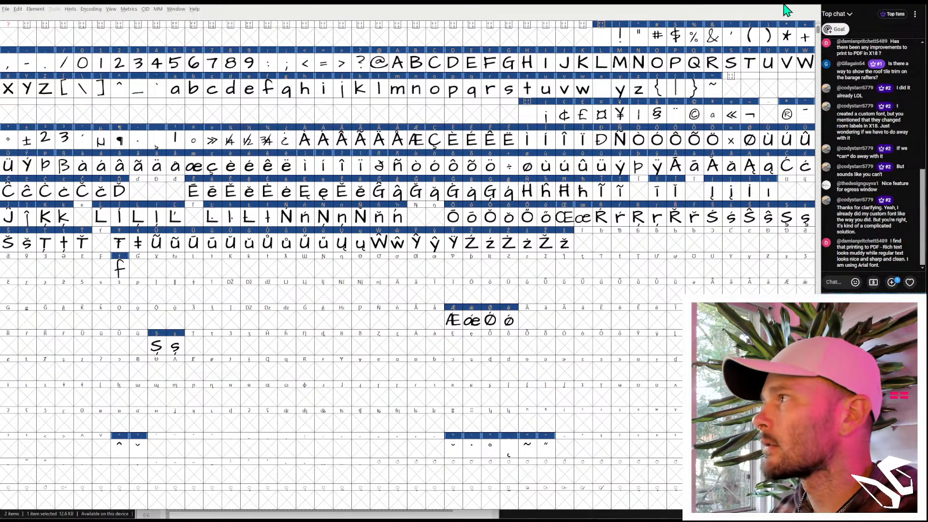
click(810, 4)
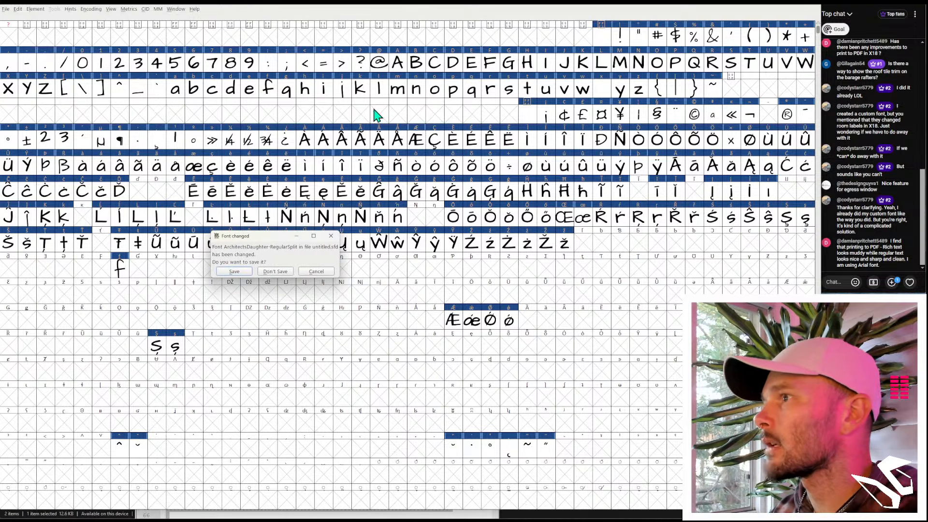
click(279, 271)
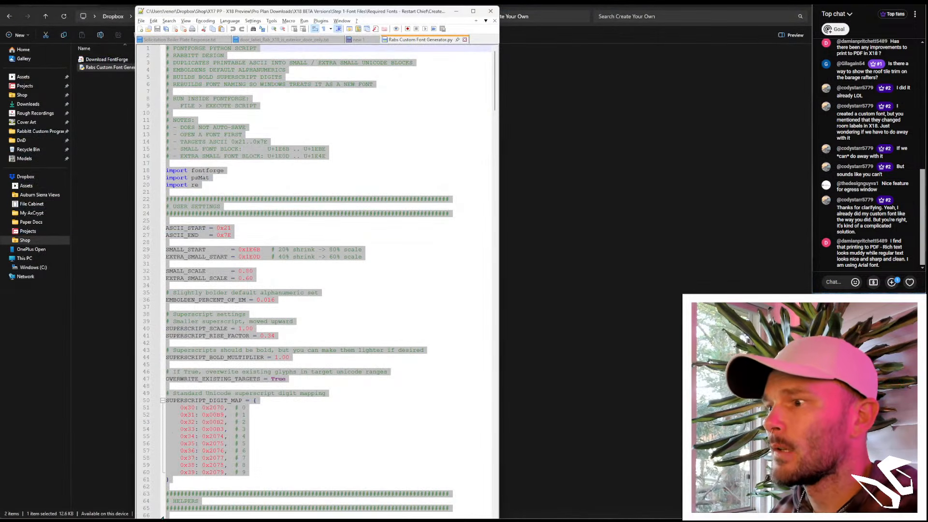
Step: Switch to Chief Architect and examine the Replace Fonts list for the RabsCustom entry, leaving the fonts unreplaced
key(alt+Tab)
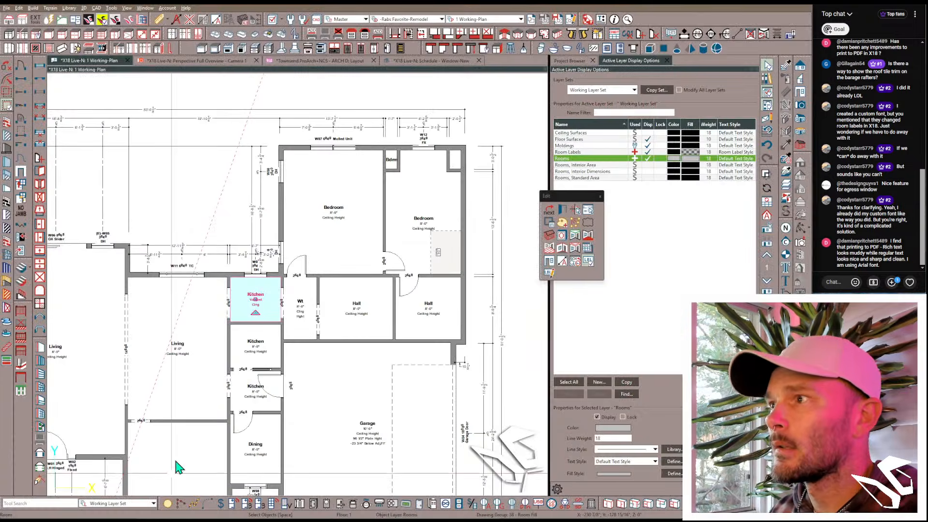
click(19, 8)
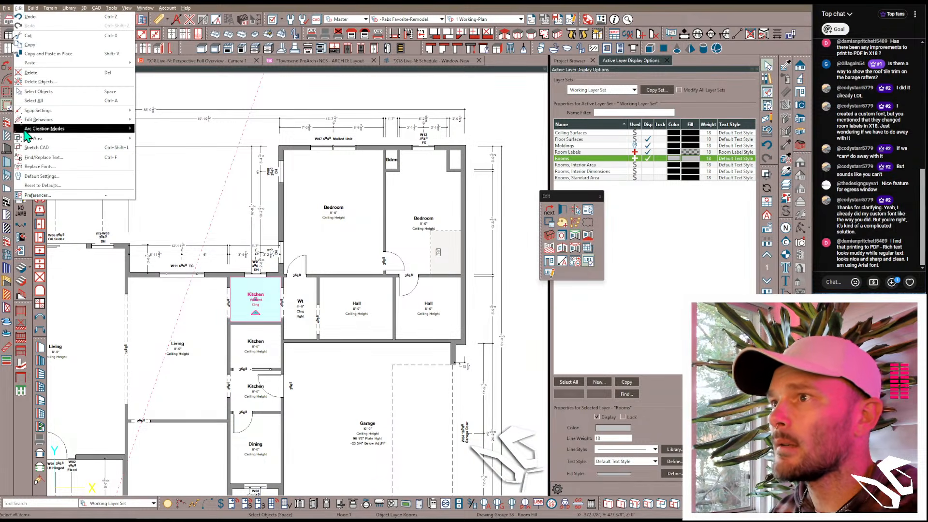
click(31, 167)
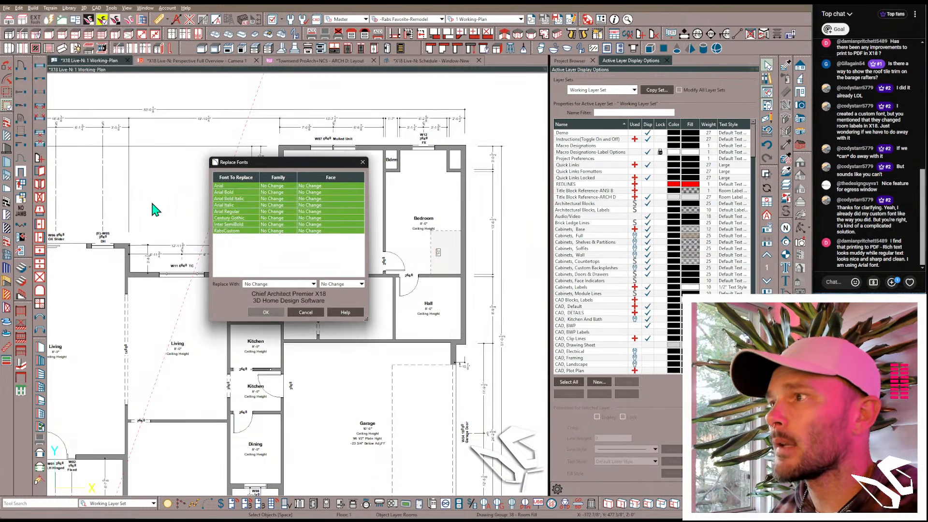
click(241, 231)
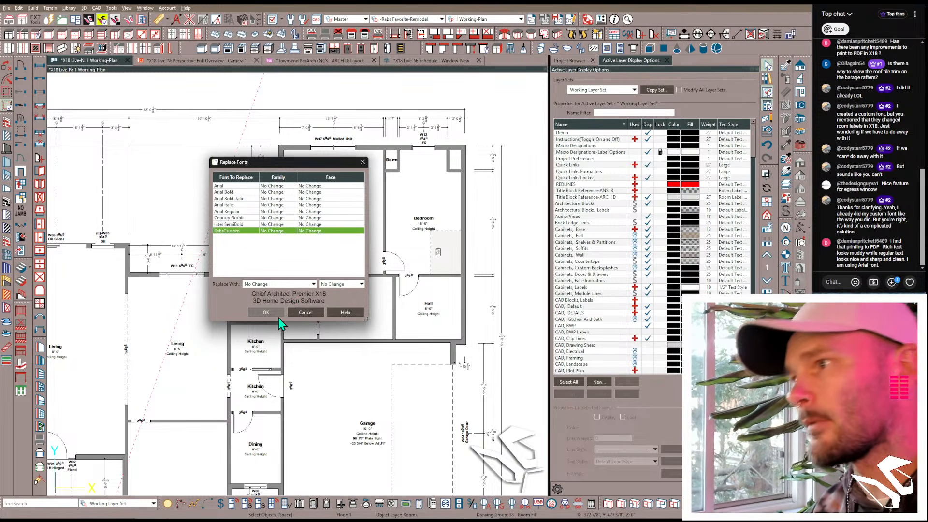
click(304, 312)
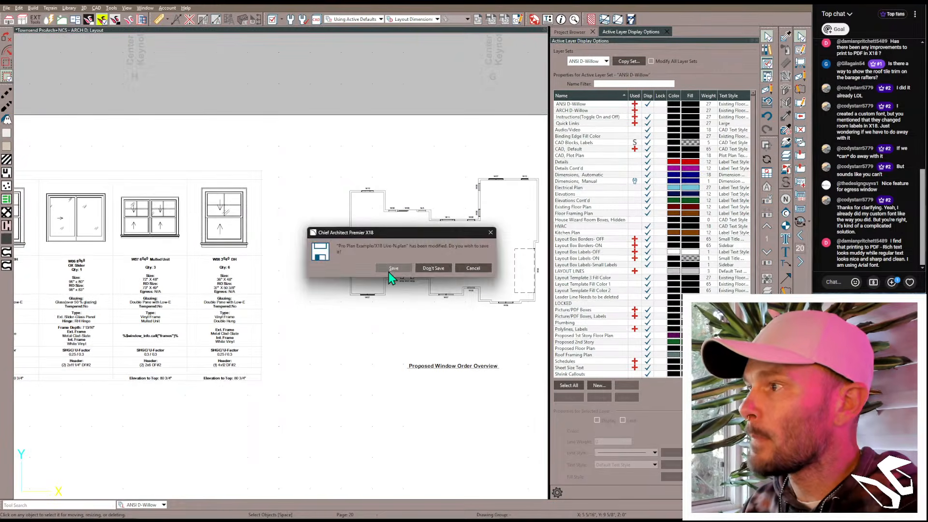
Step: Save the changes to the X18 Live-N plan while closing Chief Architect
click(388, 272)
click(391, 269)
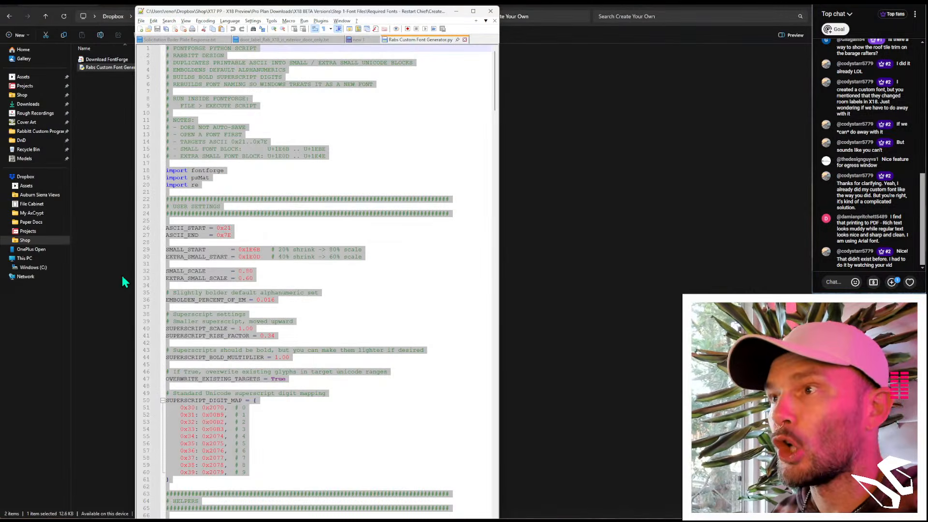
Step: Switch to File Explorer and open the Fonts folder inside Assets
click(101, 219)
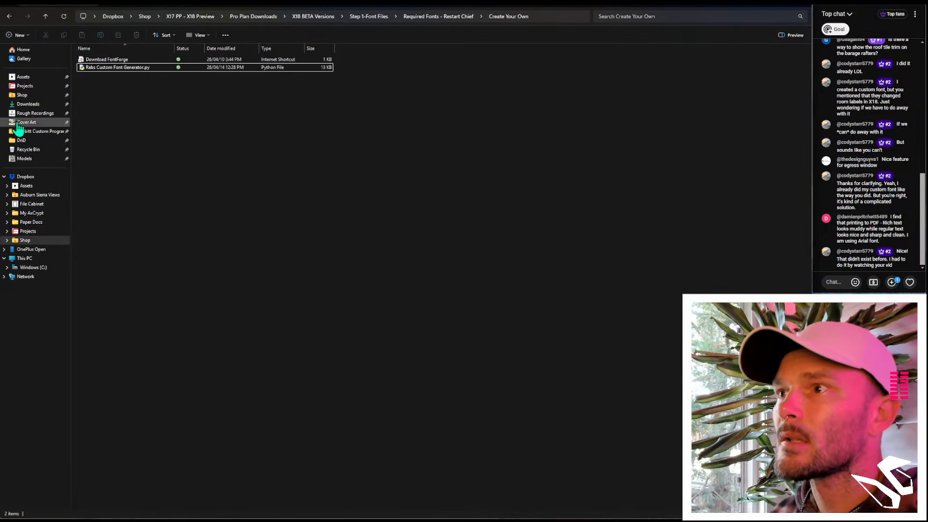
click(23, 77)
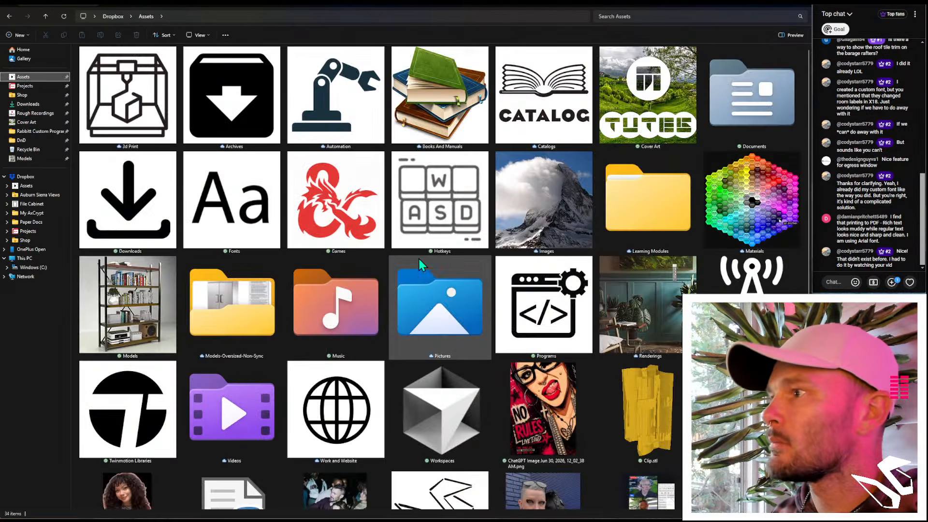
click(249, 203)
double_click(248, 203)
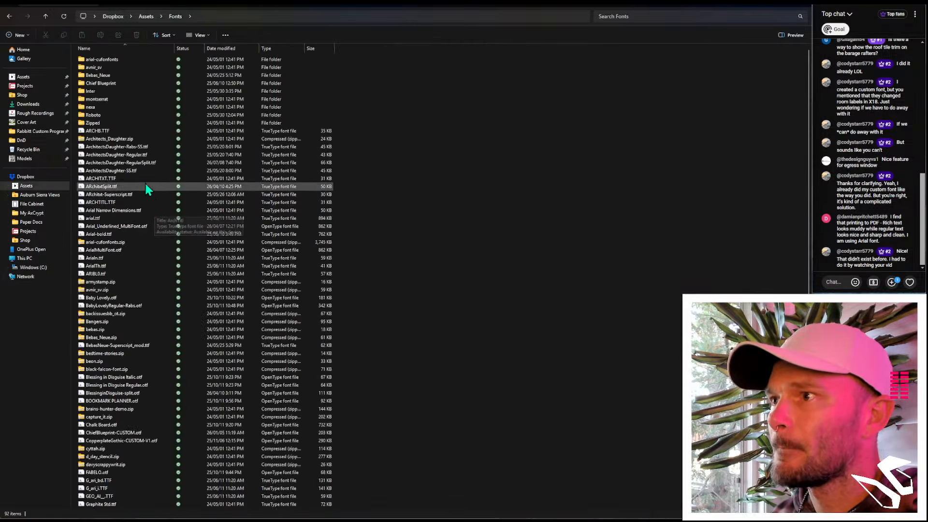
Step: Preview the ArchitectsDaughter-RegularSplit.ttf font file and close the preview
double_click(139, 163)
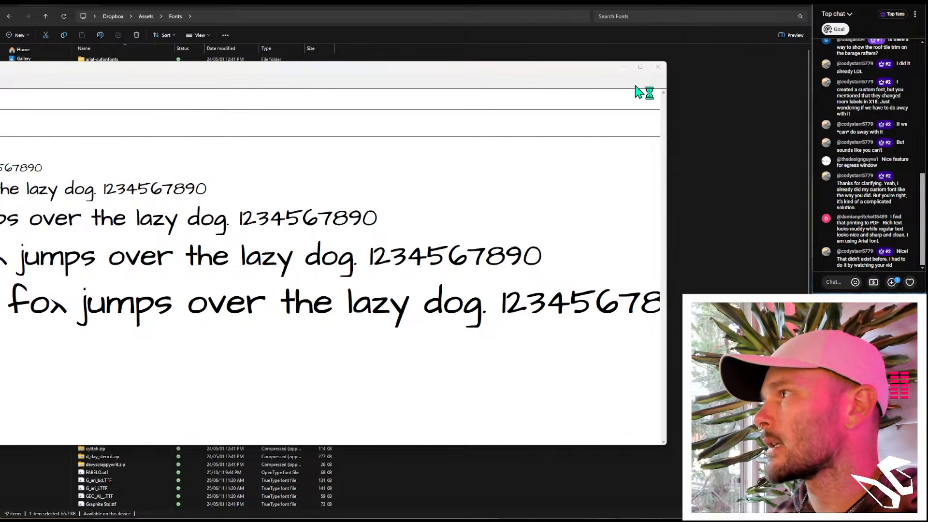
click(657, 67)
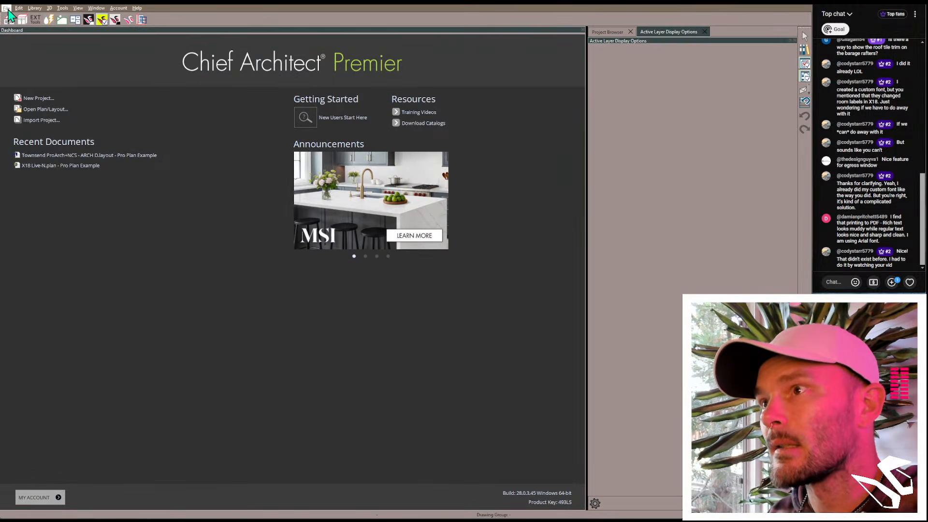
Step: Switch to Chief Architect and open X18 Live-N.plan from the Pro Plan Example project
click(7, 8)
click(7, 8)
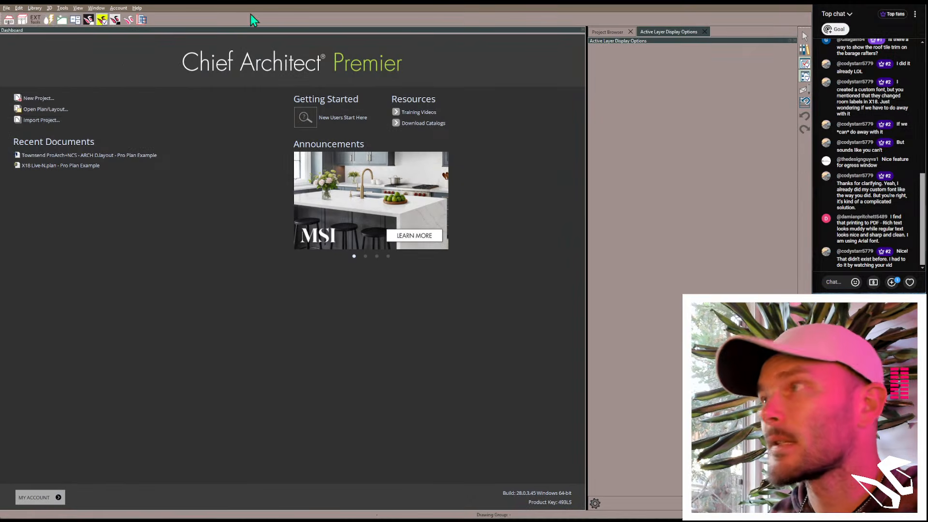
click(607, 32)
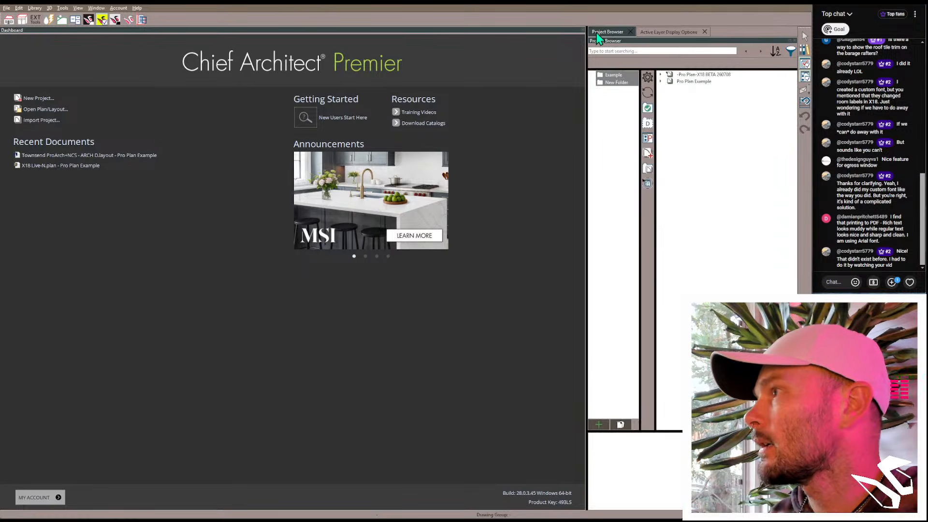
click(661, 81)
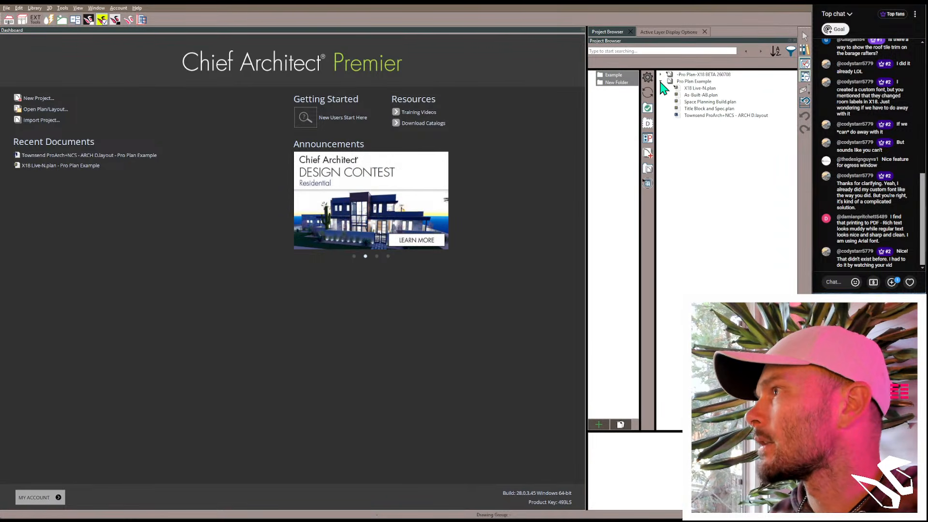
double_click(695, 89)
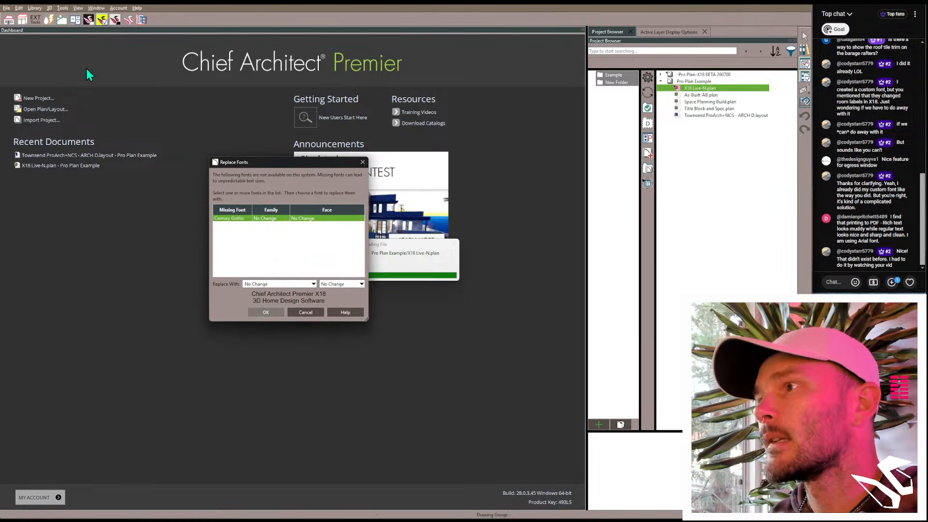
Step: Replace the missing Century Gothic font with Century Regular while loading the plan
triple_click(285, 284)
text(century)
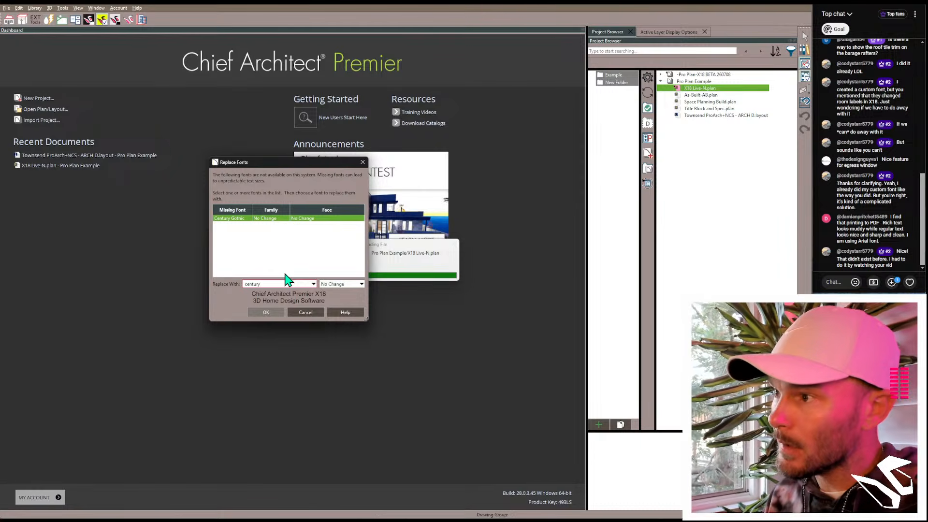
key(Tab)
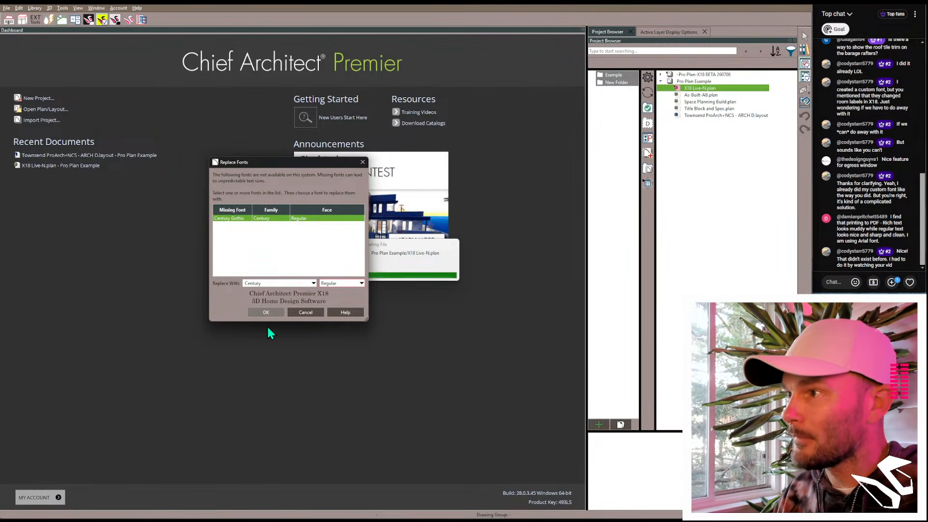
click(266, 312)
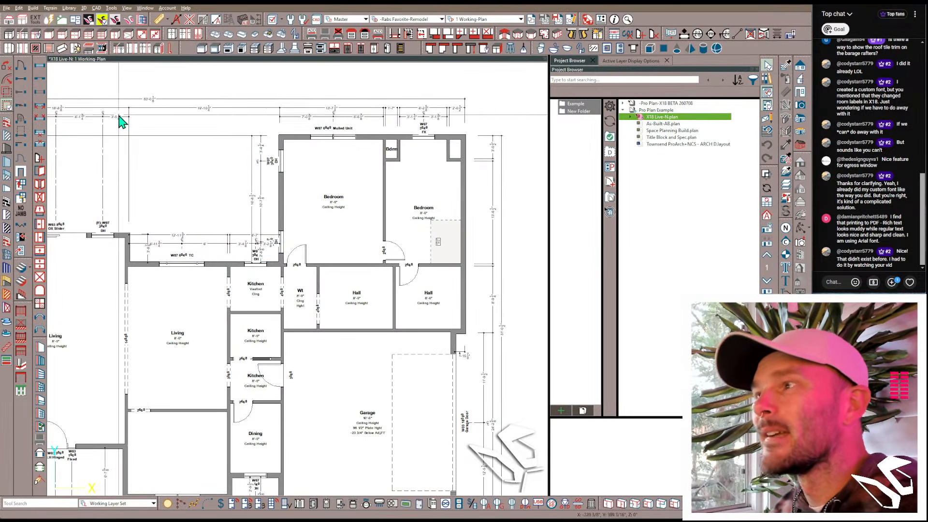
Step: Replace the RabsCustom font throughout the plan with Architects Daughter Split, Regular face
click(19, 8)
click(46, 167)
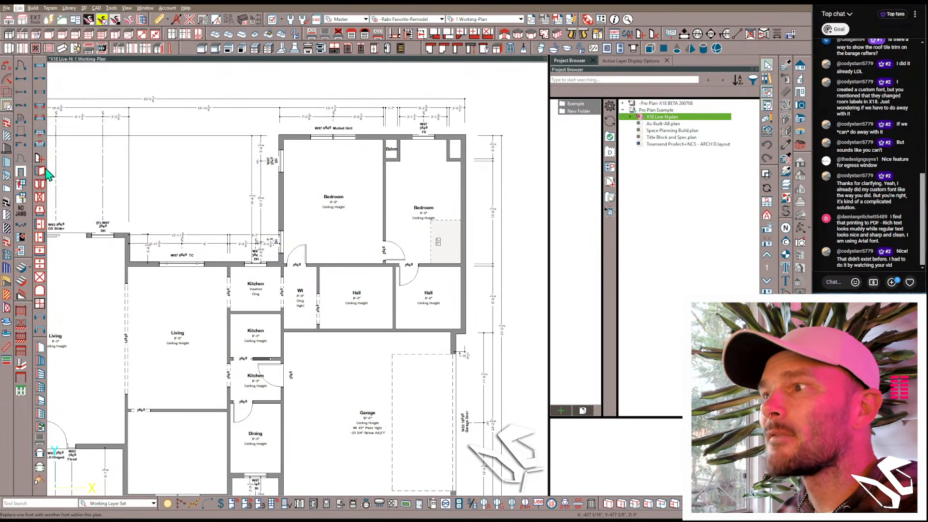
click(243, 232)
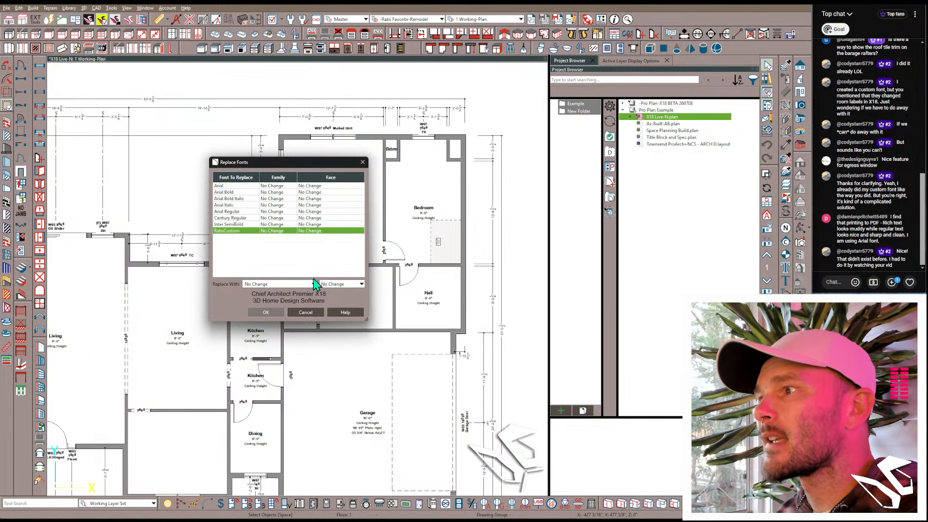
click(313, 285)
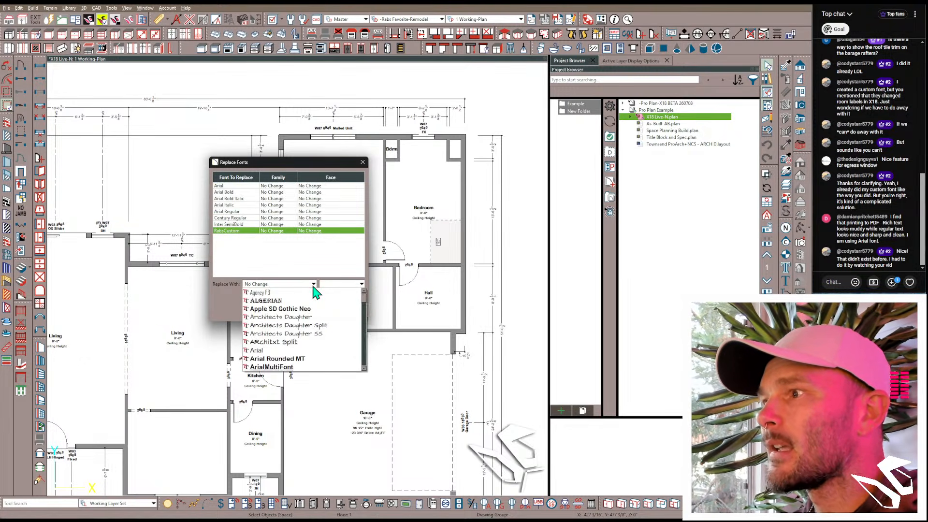
click(303, 333)
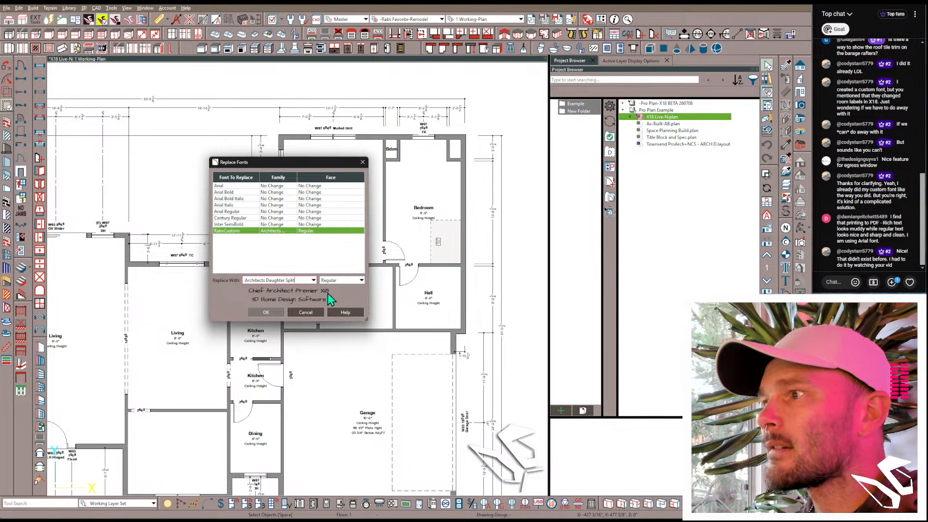
click(266, 312)
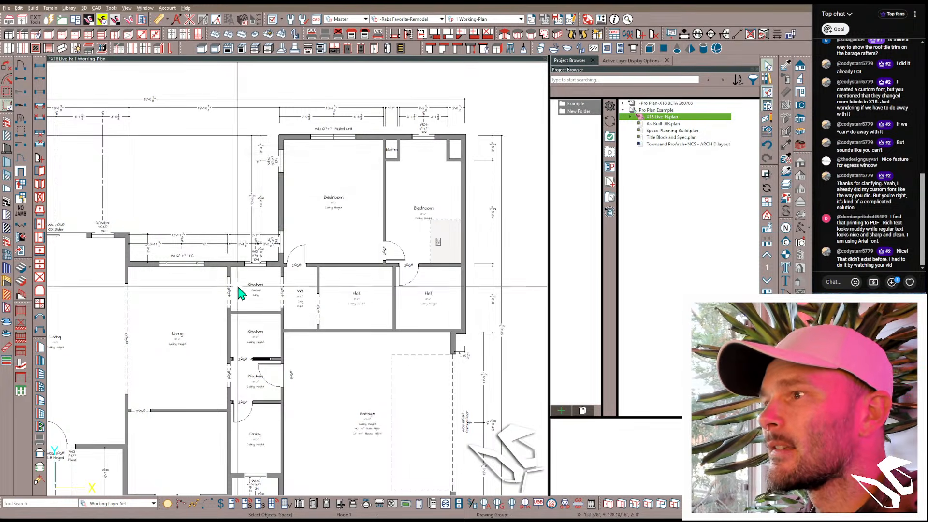
Step: Examine the replaced lettering in the Kitchen labels and in the Window and Ext. Door Schedule, and close the schedule view
scroll(180, 269, up, 6)
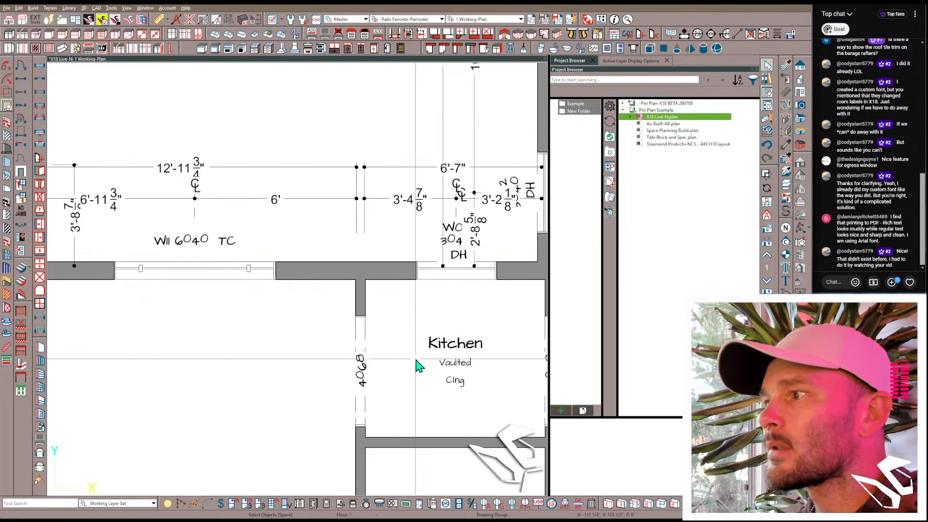
scroll(332, 352, up, 5)
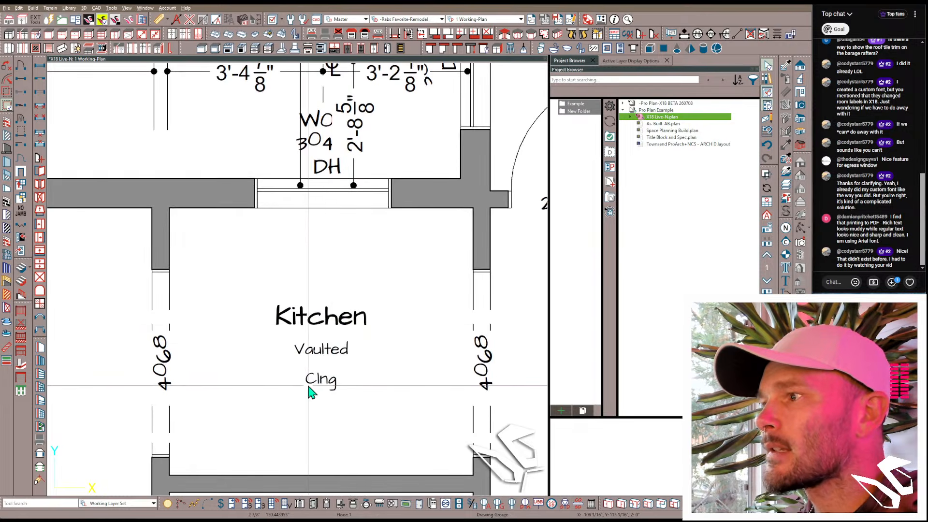
click(318, 207)
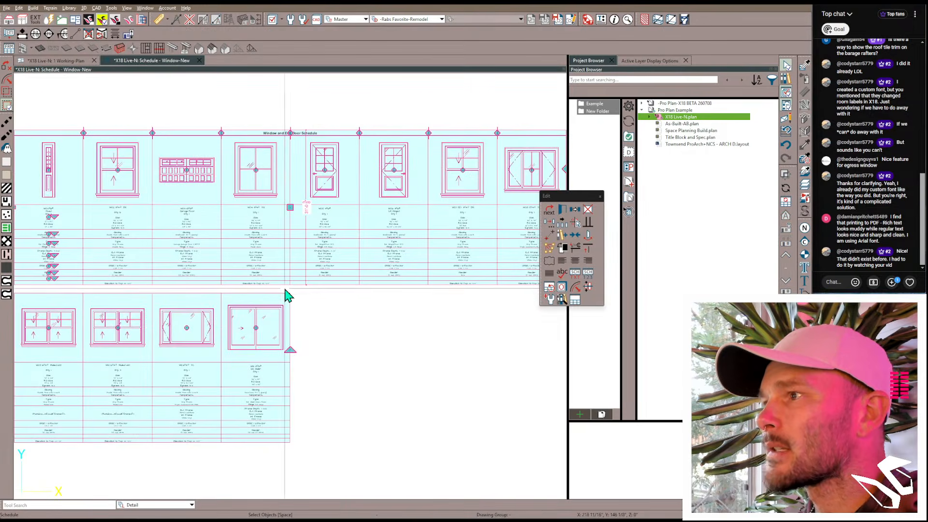
click(137, 95)
scroll(169, 225, up, 2)
scroll(171, 227, up, 6)
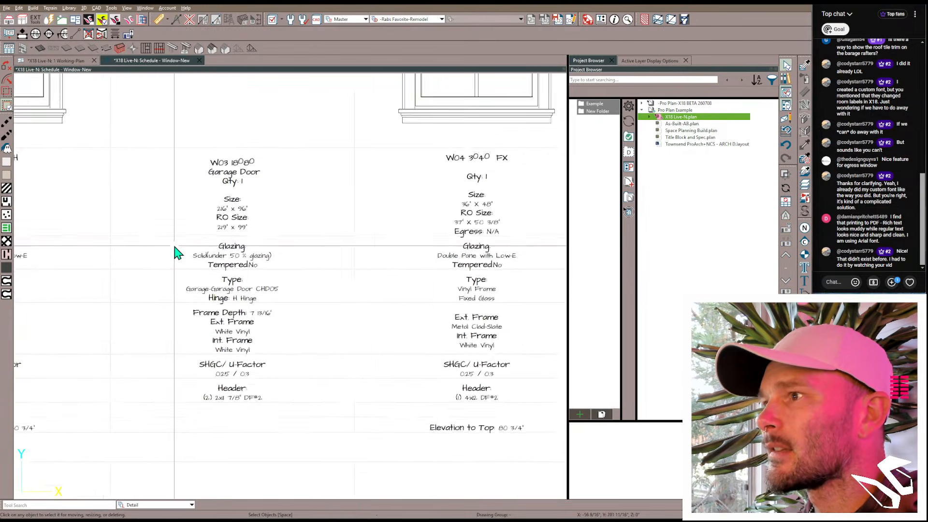
middle_drag(153, 274, 447, 256)
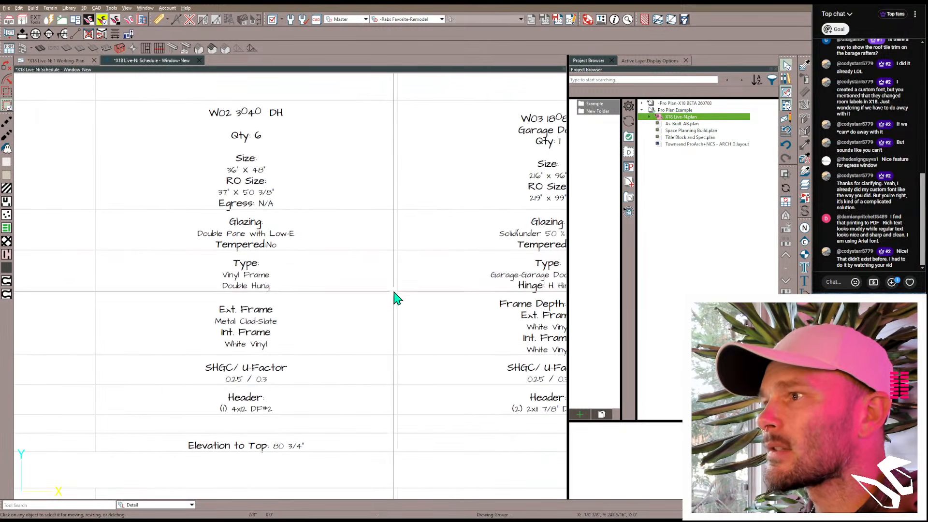
middle_drag(162, 296, 455, 326)
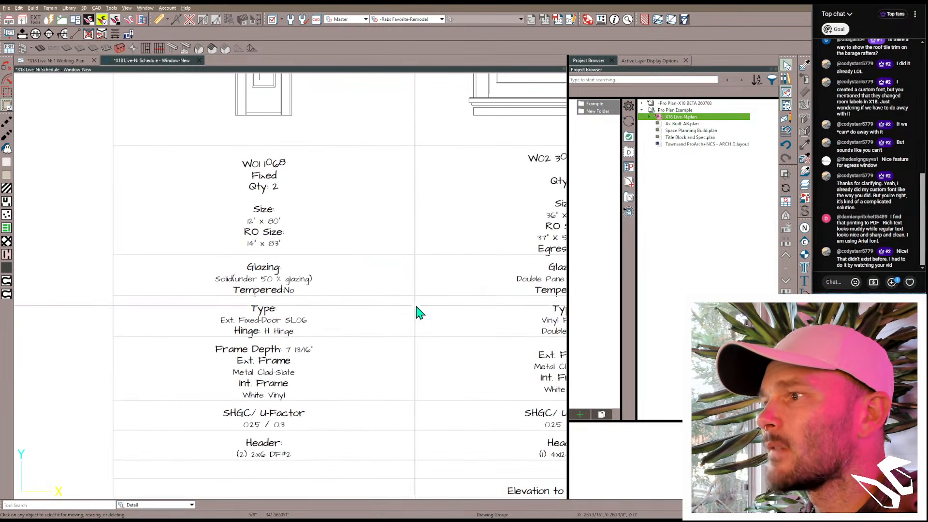
scroll(399, 309, down, 8)
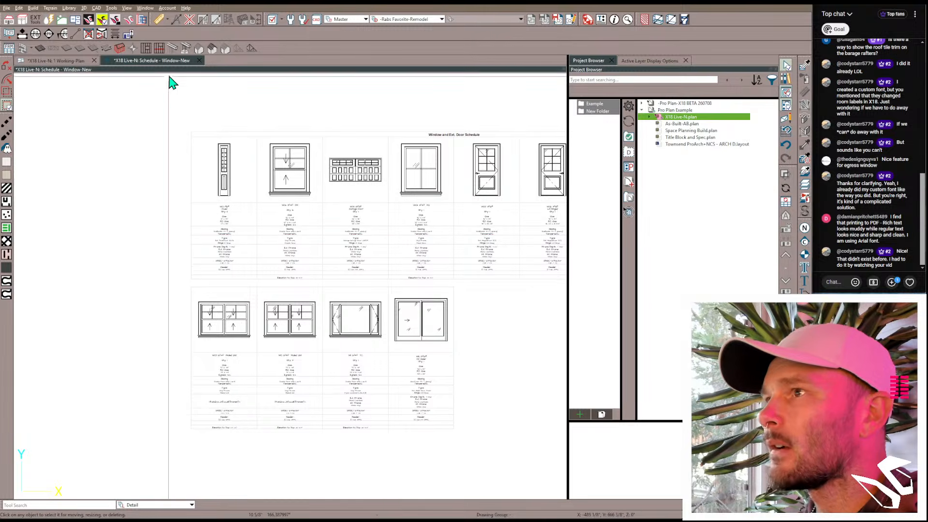
click(200, 62)
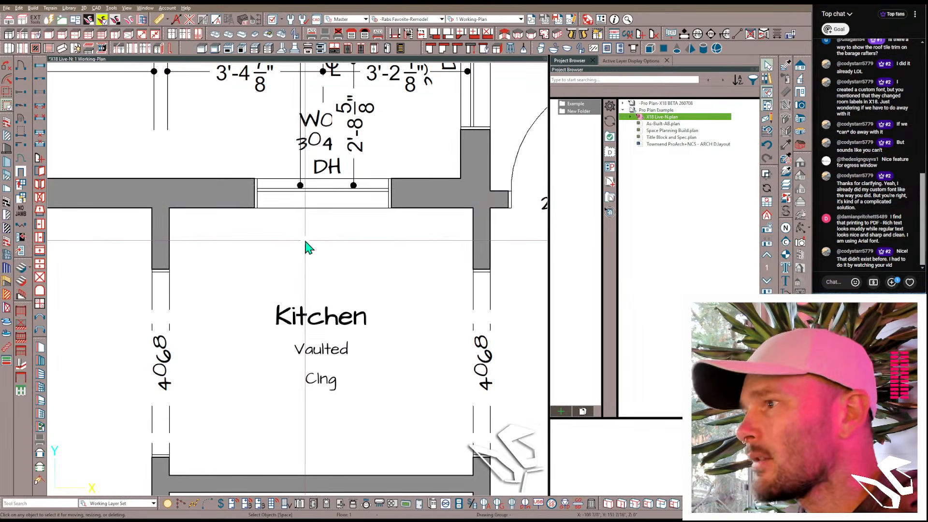
scroll(316, 253, down, 4)
scroll(383, 270, down, 2)
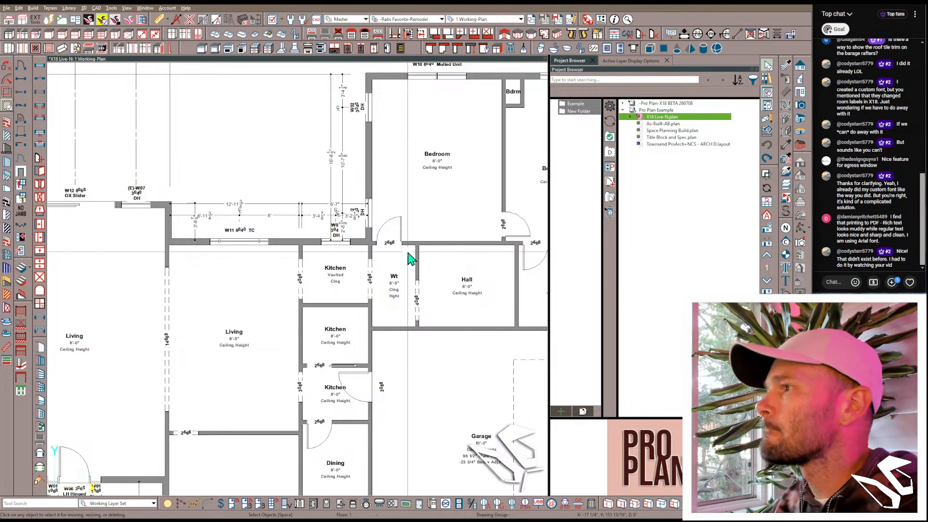
scroll(407, 258, down, 2)
scroll(387, 260, down, 2)
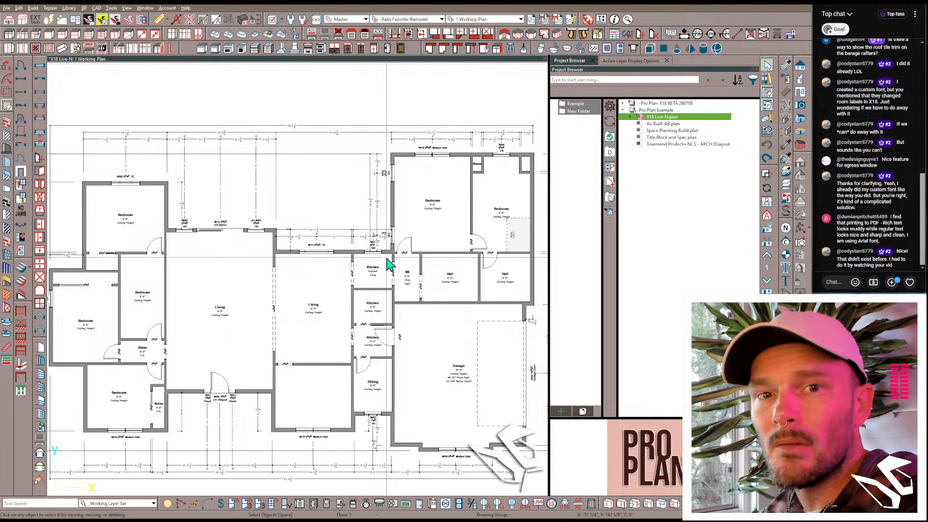
scroll(387, 261, down, 1)
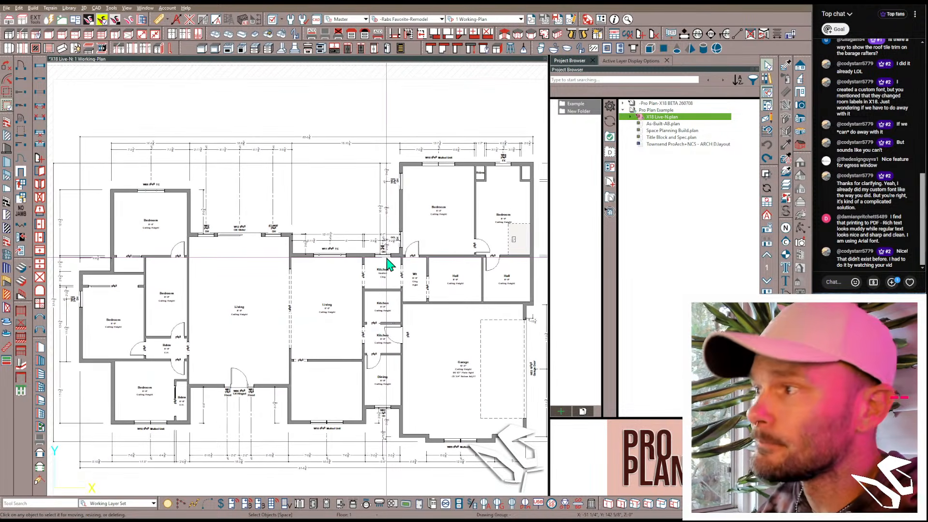
scroll(387, 266, down, 1)
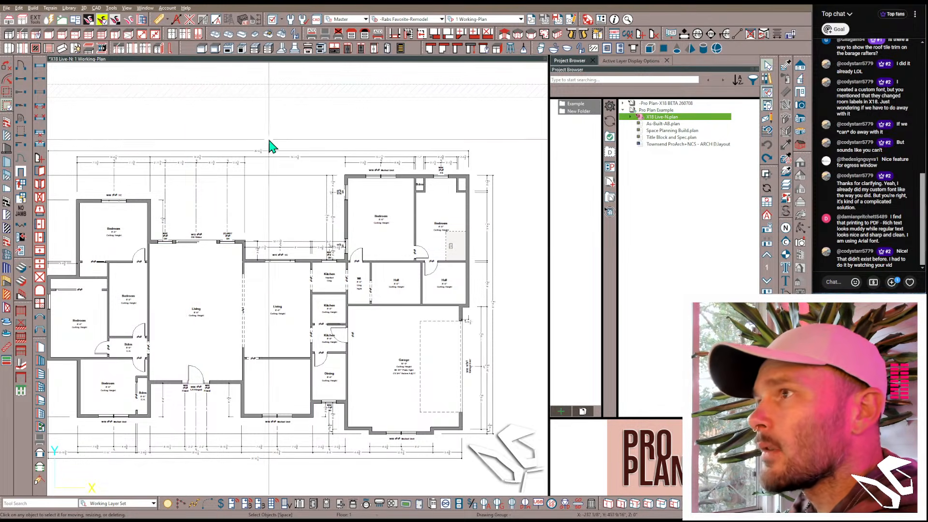
Step: Open the Townsend ProArch+NCS - ARCH D layout and go to the Kitchen Plan sheet I101
click(661, 144)
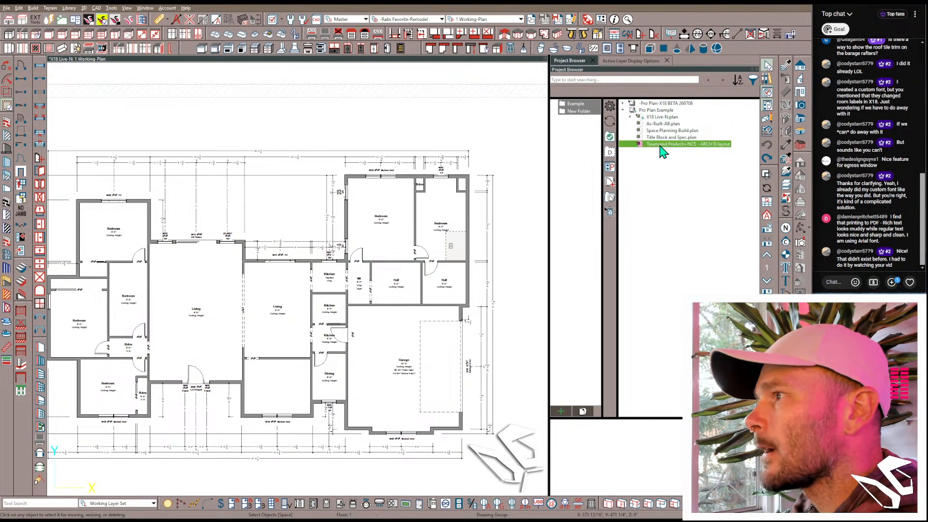
double_click(660, 146)
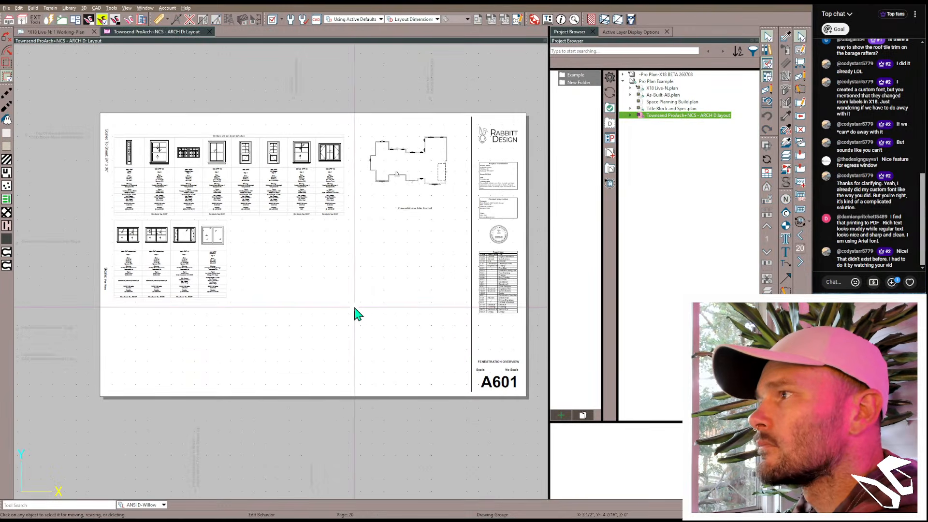
key(Page_Down)
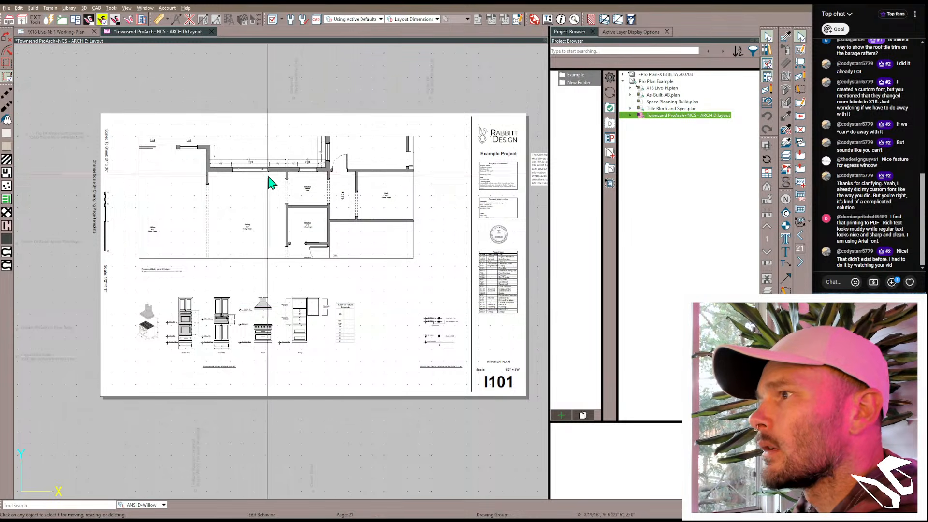
scroll(267, 174, up, 1)
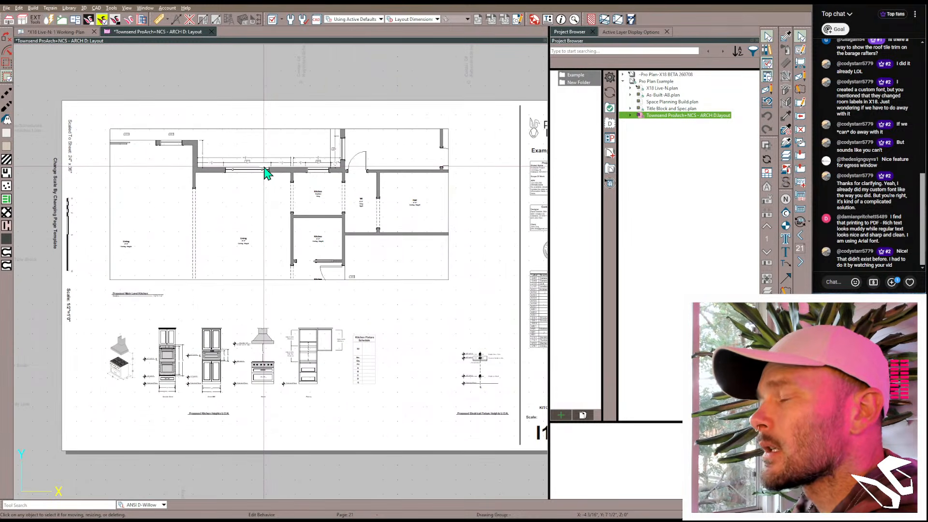
scroll(424, 358, down, 1)
middle_drag(425, 358, 303, 345)
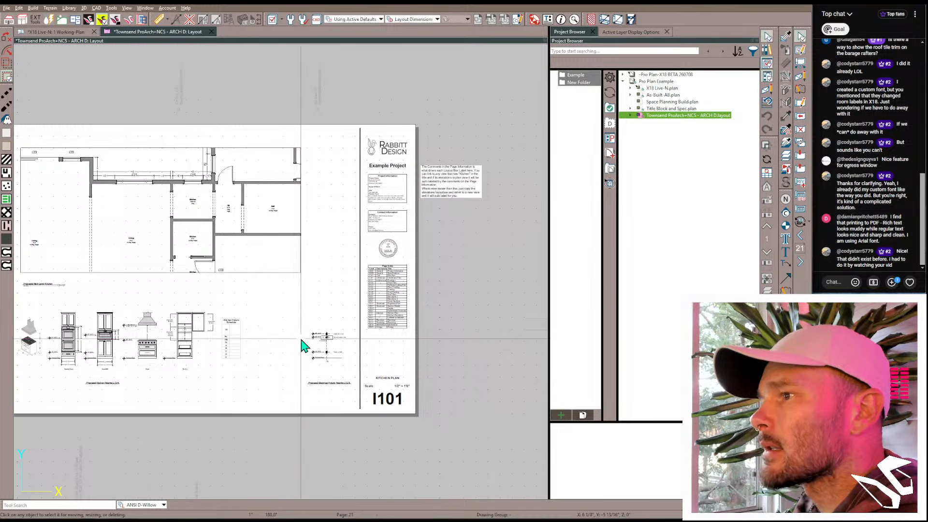
middle_drag(272, 307, 402, 348)
scroll(303, 244, up, 1)
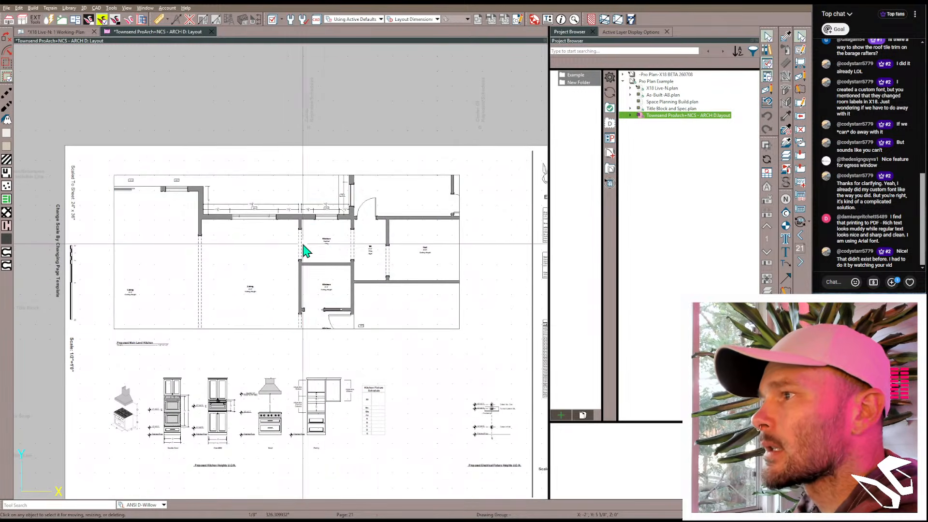
Step: Shift the plan view upward inside the Proposed Main Level Kitchen layout box
click(278, 257)
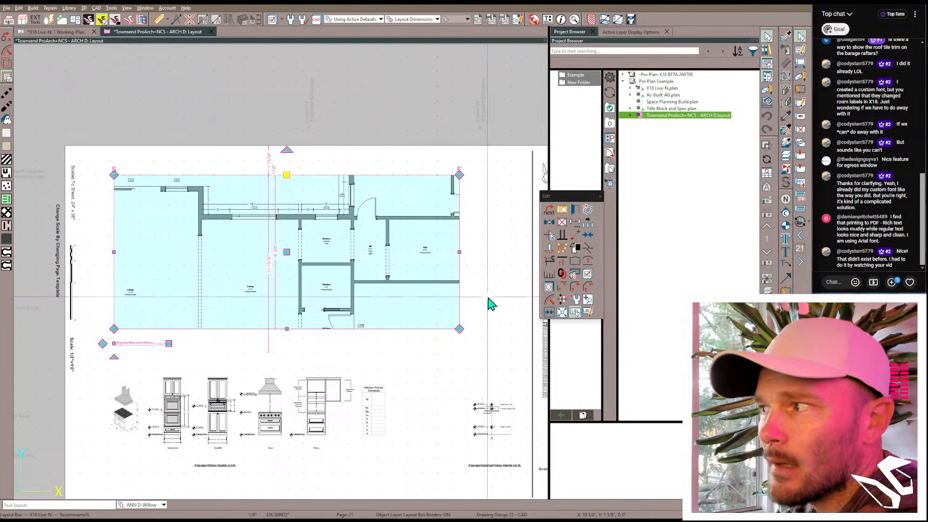
click(589, 311)
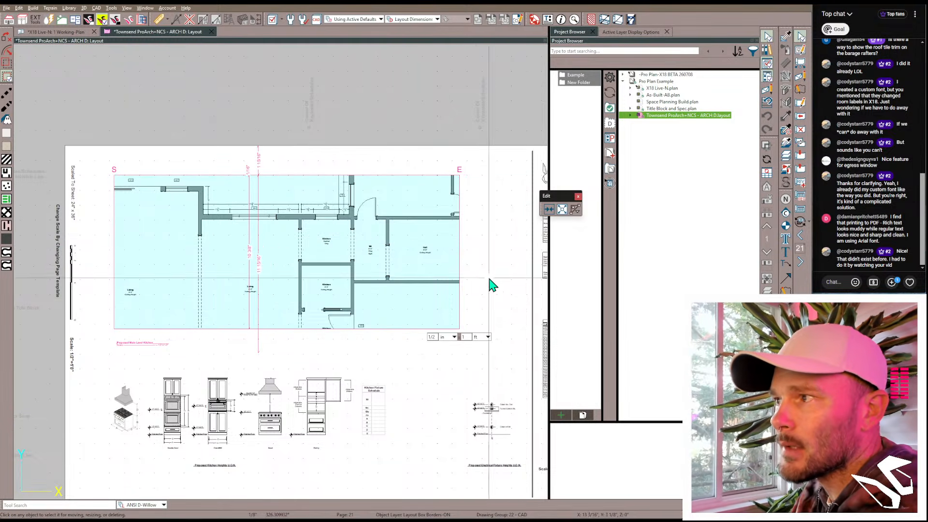
drag(296, 273, 309, 257)
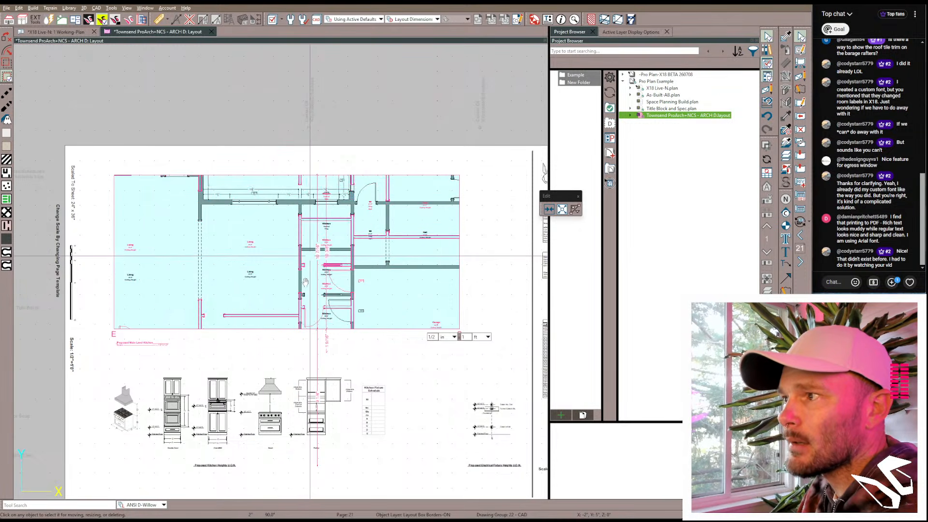
click(471, 199)
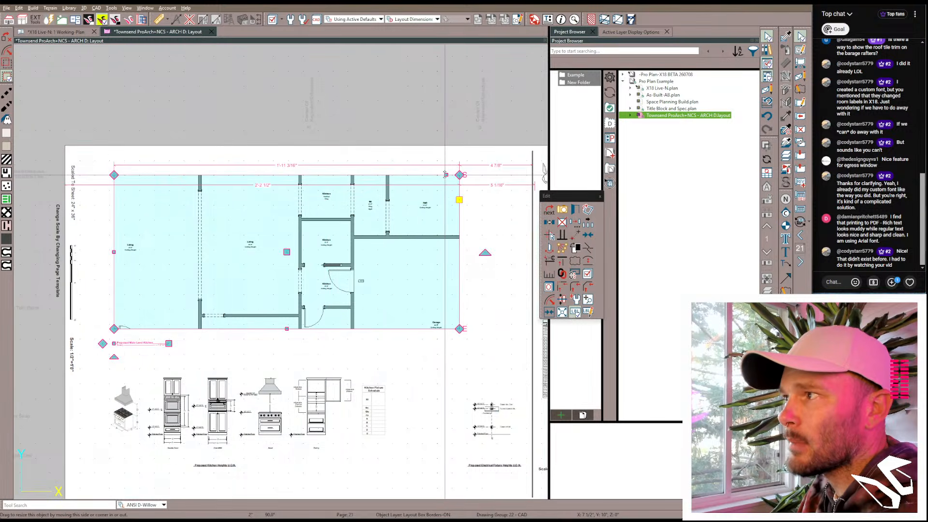
Step: Extend the upper edge of the Proposed Main Level Kitchen layout box to reveal the exterior wall and its windows
mouse_move(445, 164)
mouse_down()
mouse_move(446, 152)
mouse_move(426, 150)
mouse_move(427, 160)
mouse_up()
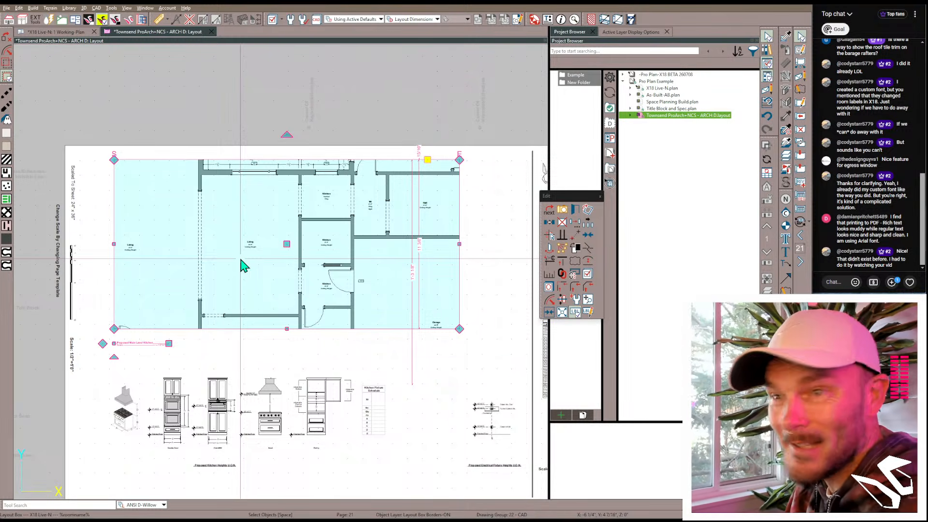
key(Escape)
click(250, 276)
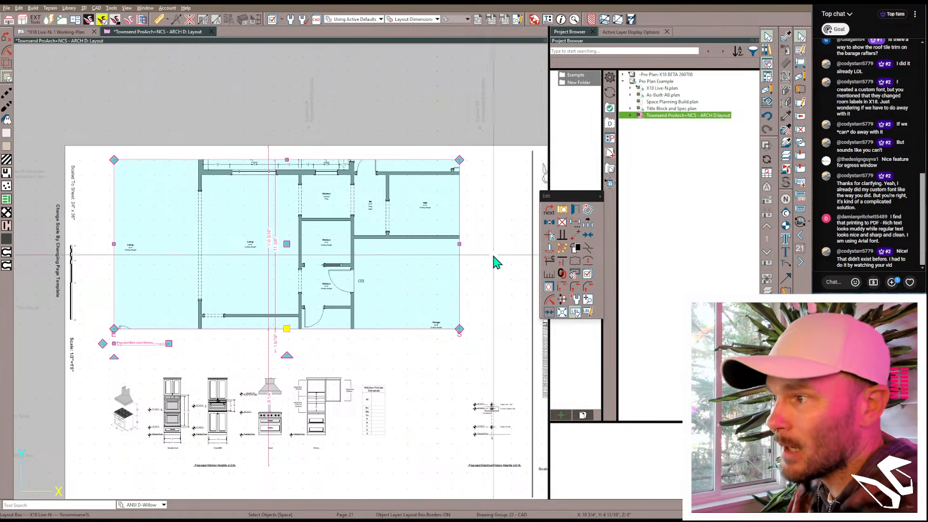
click(483, 266)
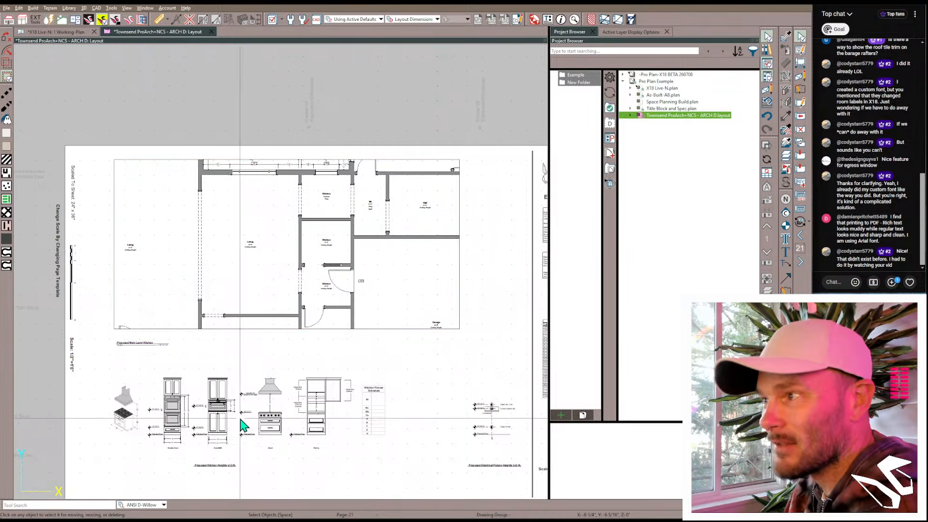
scroll(244, 425, up, 5)
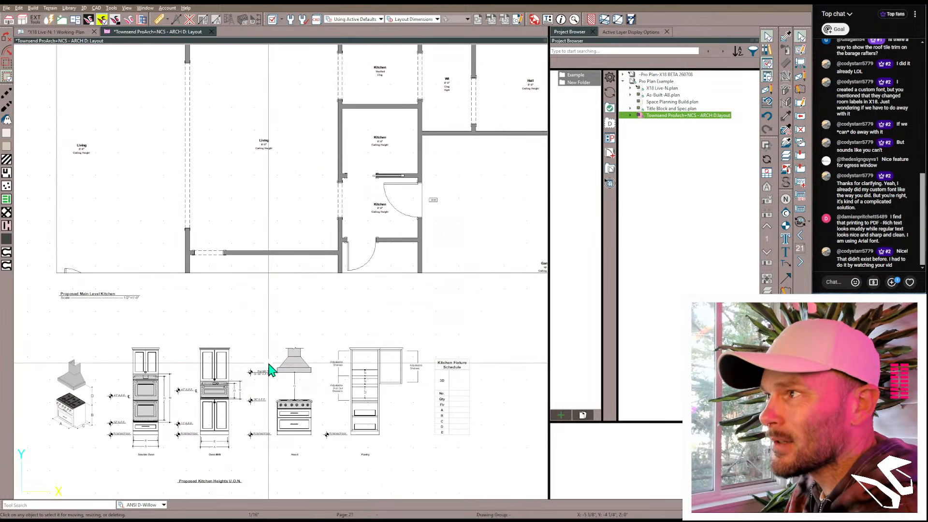
scroll(269, 369, down, 4)
click(343, 188)
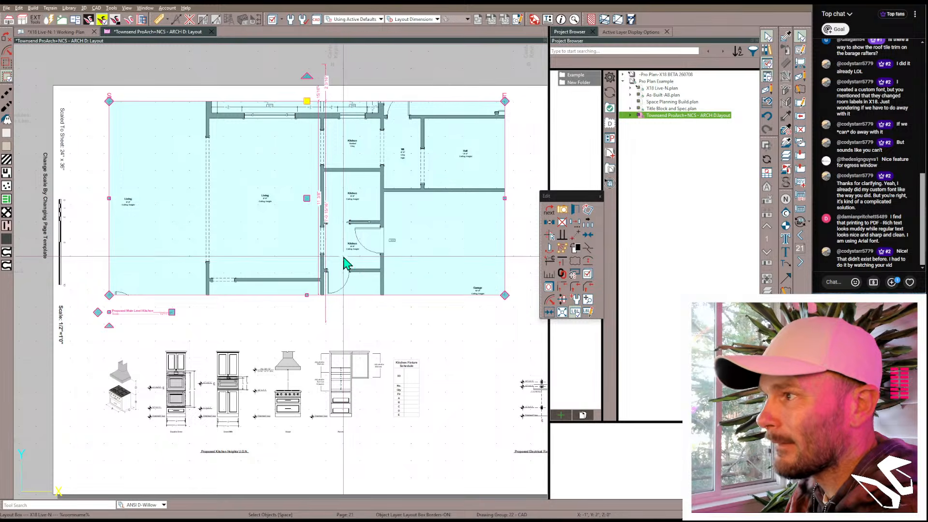
click(380, 345)
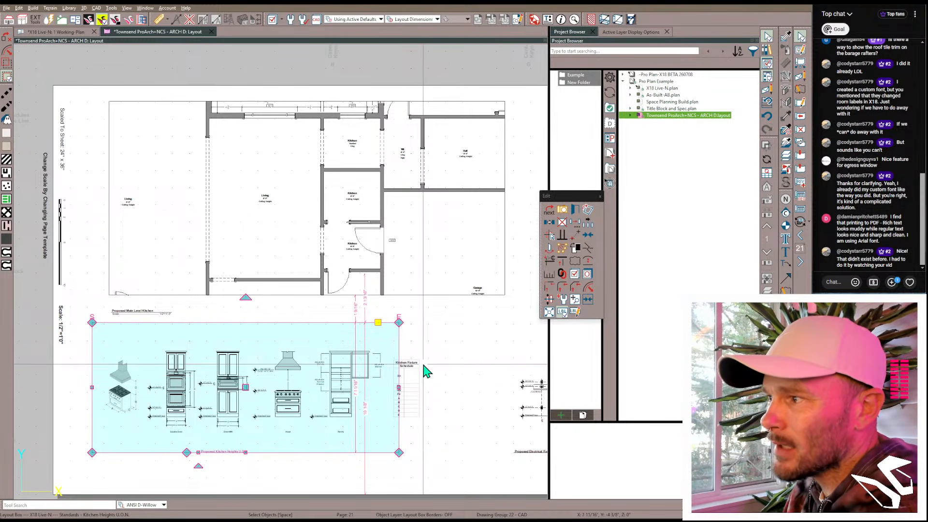
Step: Switch to the X18 Live-N working plan and set the narrow bedroom beside the large living room to room type Bath
click(58, 32)
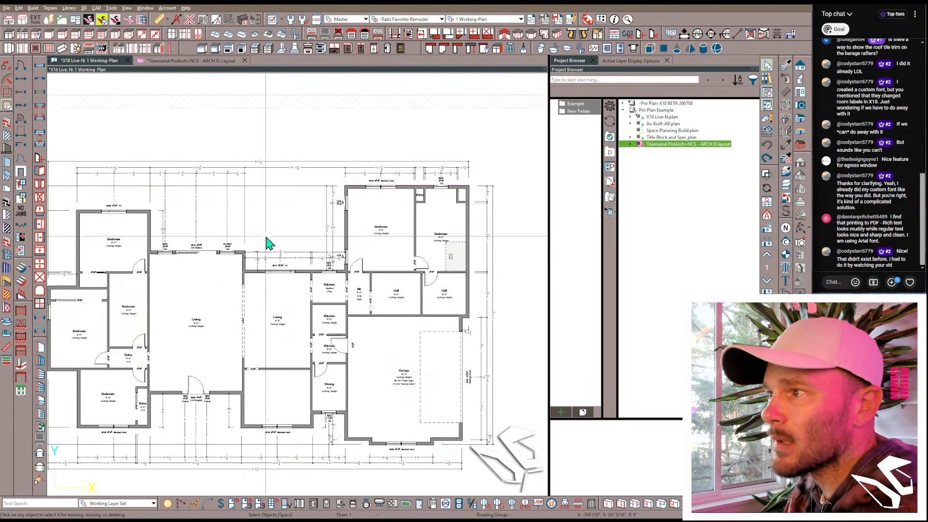
scroll(284, 296, up, 2)
click(284, 301)
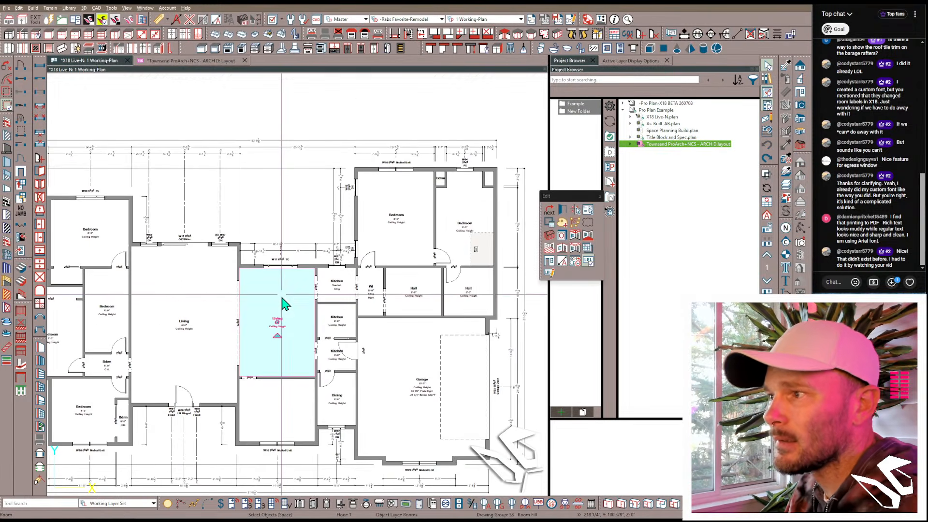
scroll(282, 299, down, 1)
click(136, 322)
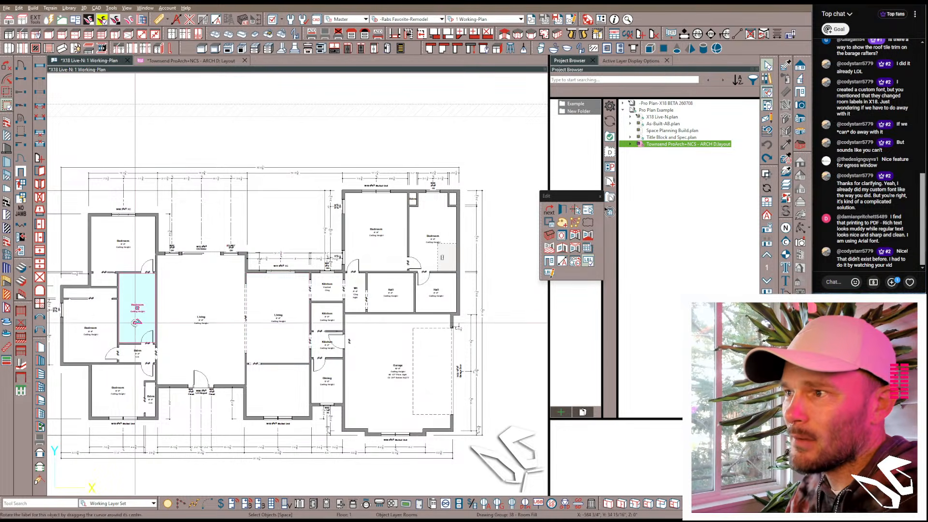
scroll(135, 310, up, 3)
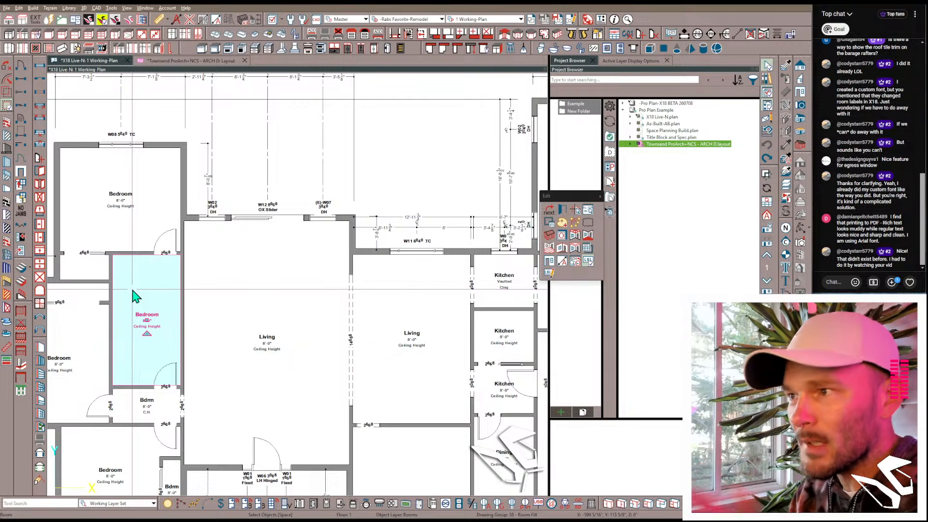
double_click(136, 296)
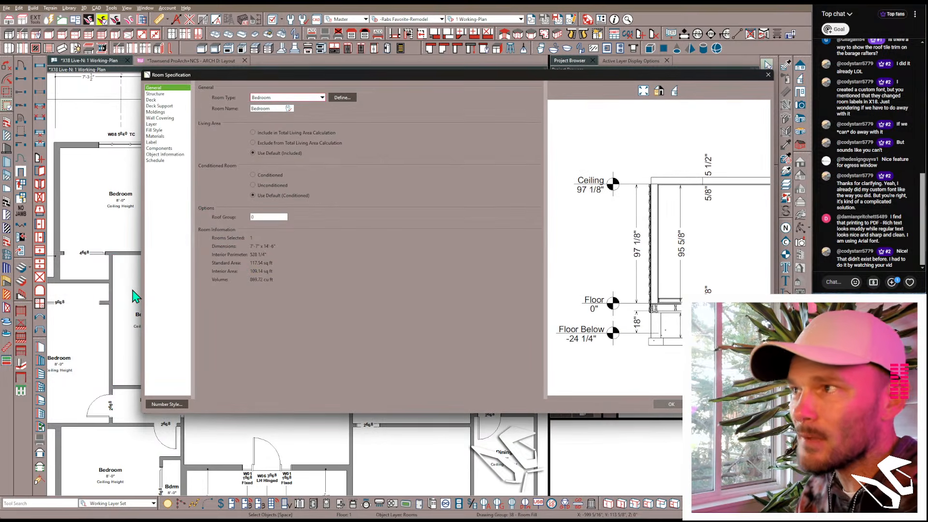
key(b)
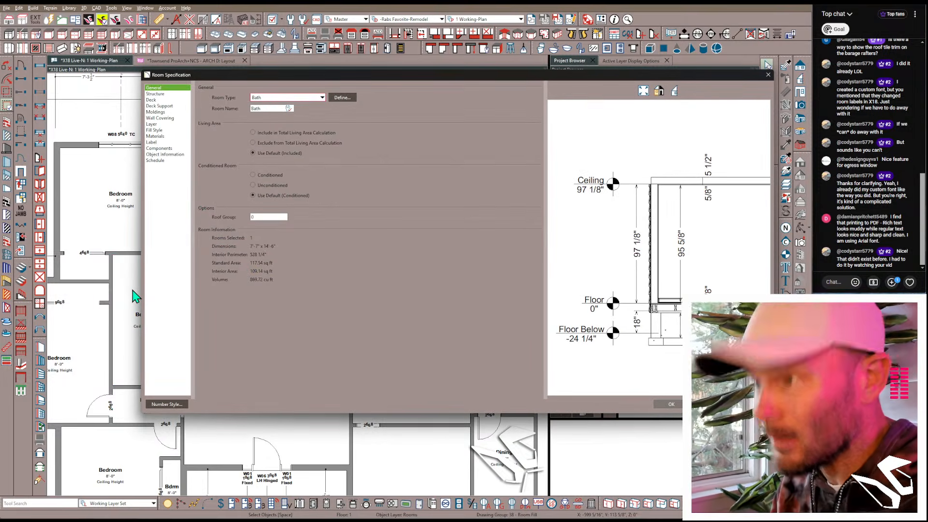
key(Return)
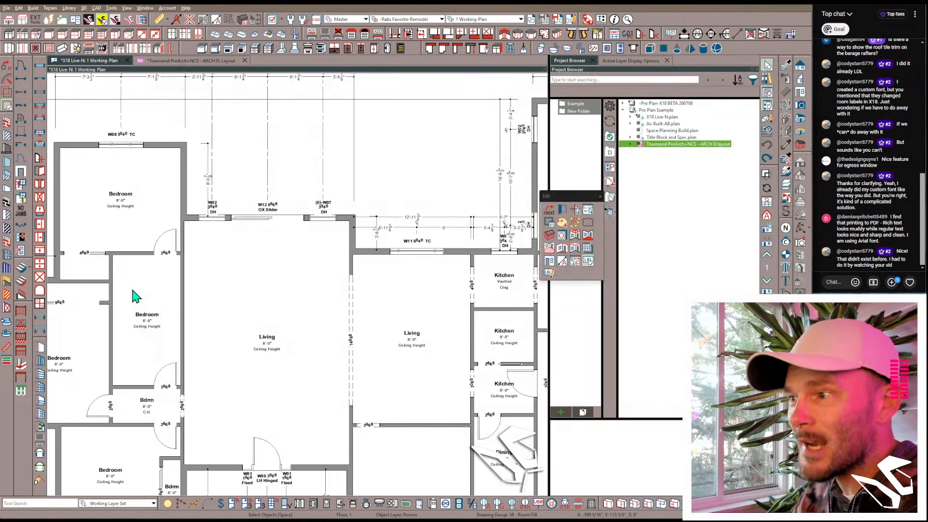
Step: Set the small Bdrm passage directly below the bath to room type Hall
click(127, 414)
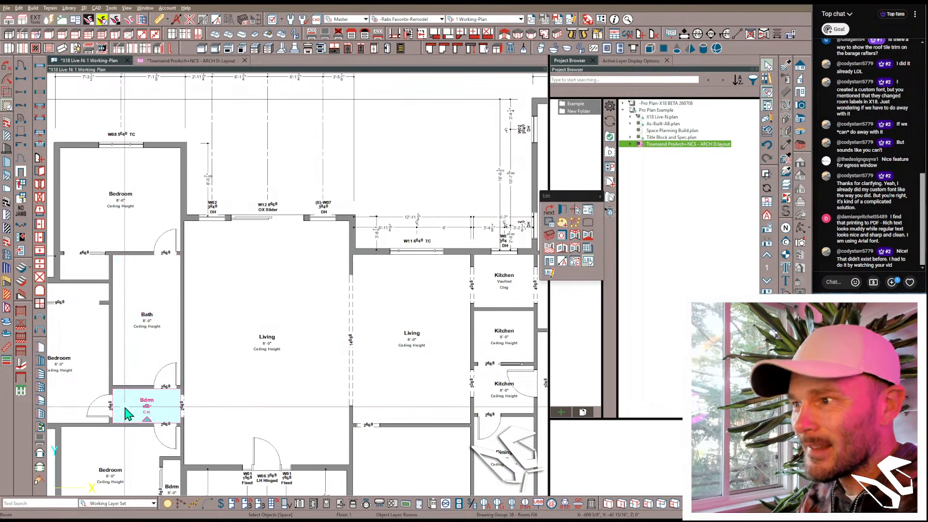
double_click(127, 414)
key(h)
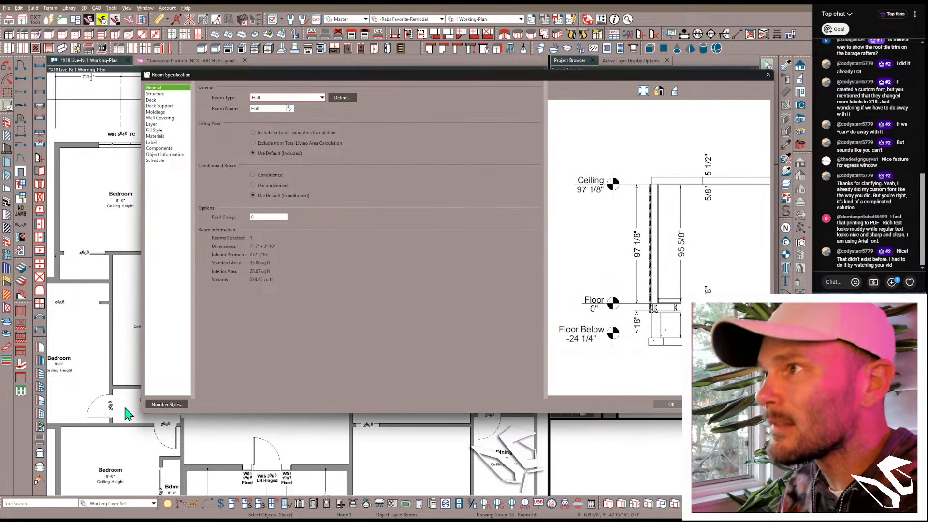
key(Return)
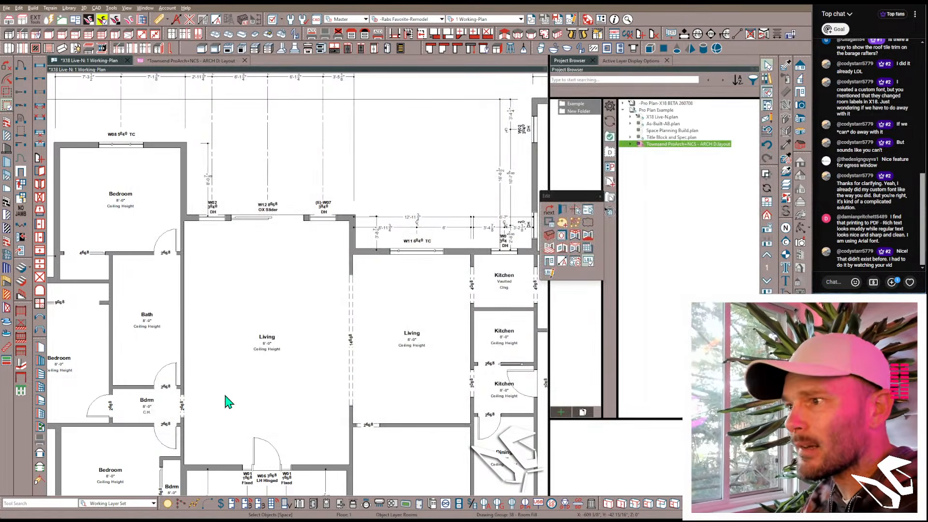
Step: Set the narrow Bdrm space beside the lower bedroom to room type Clst
middle_drag(232, 400, 210, 352)
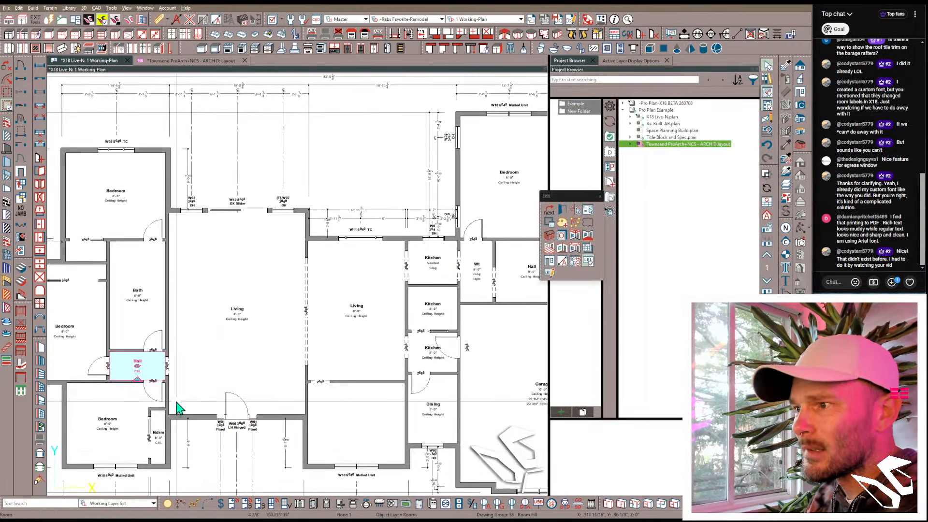
click(159, 419)
click(161, 425)
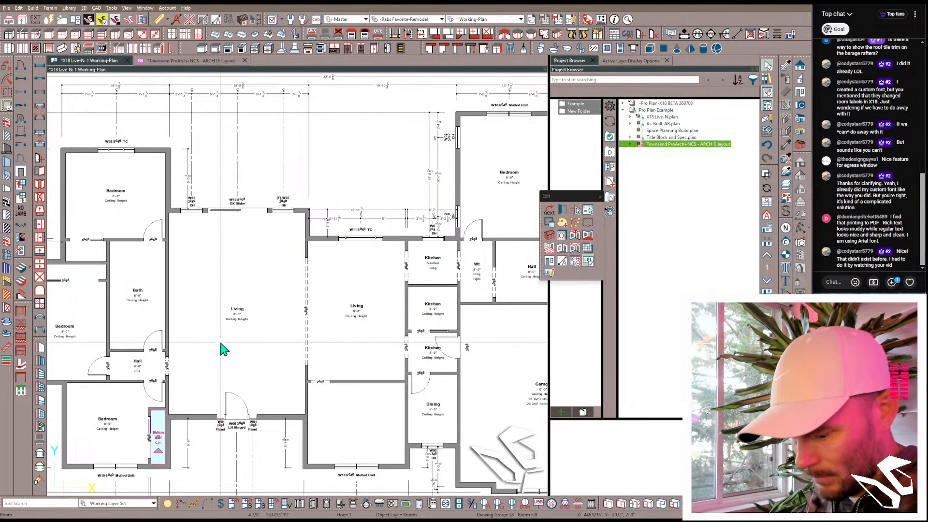
key(ctrl+e)
text(cl)
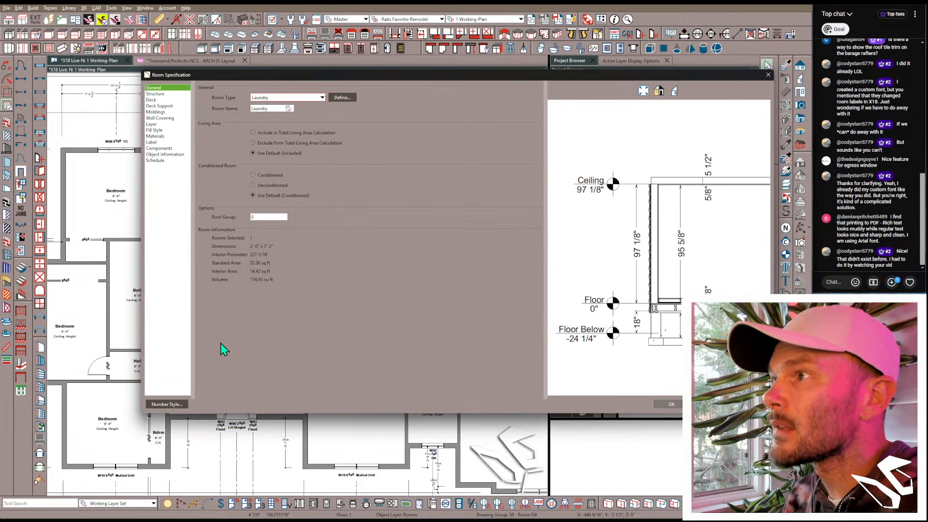
text(c)
key(alt+Down)
key(Down)
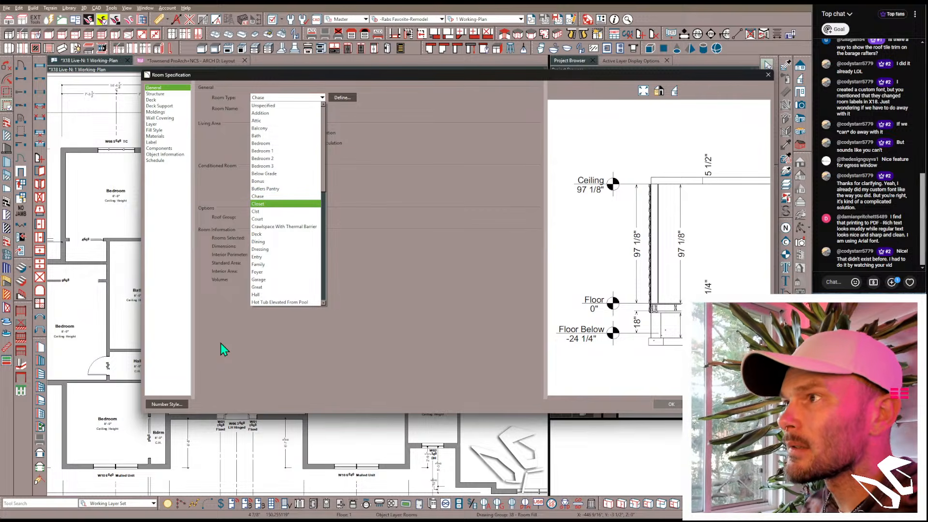
key(Down)
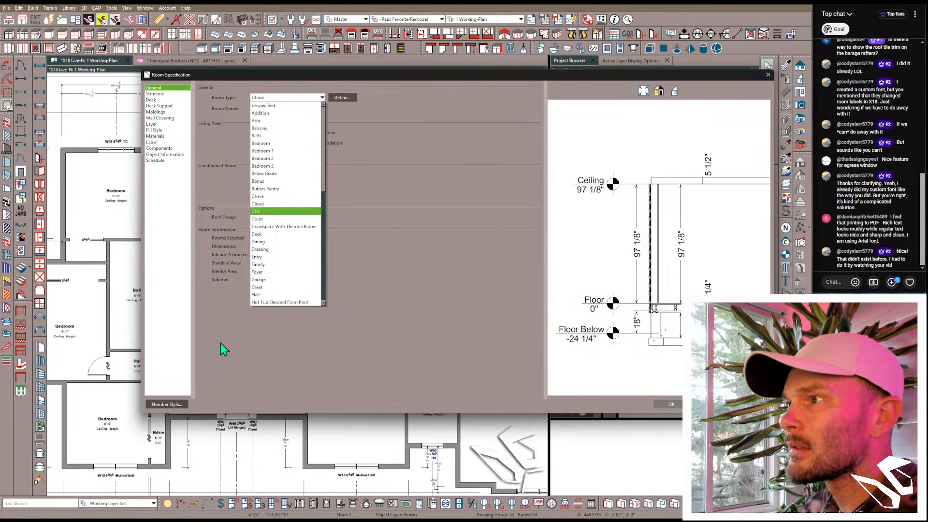
key(Escape)
key(Return)
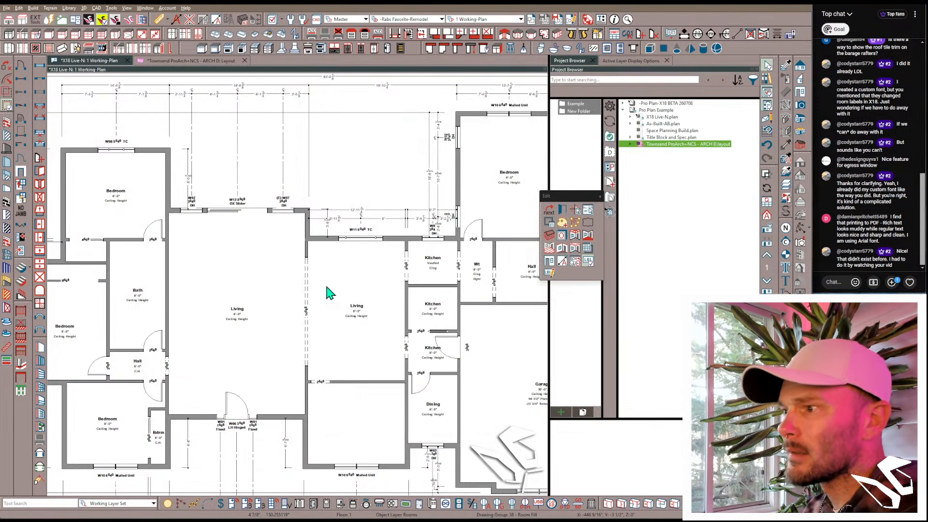
Step: Set the unlabeled room below the smaller living room to room type Dining
click(362, 432)
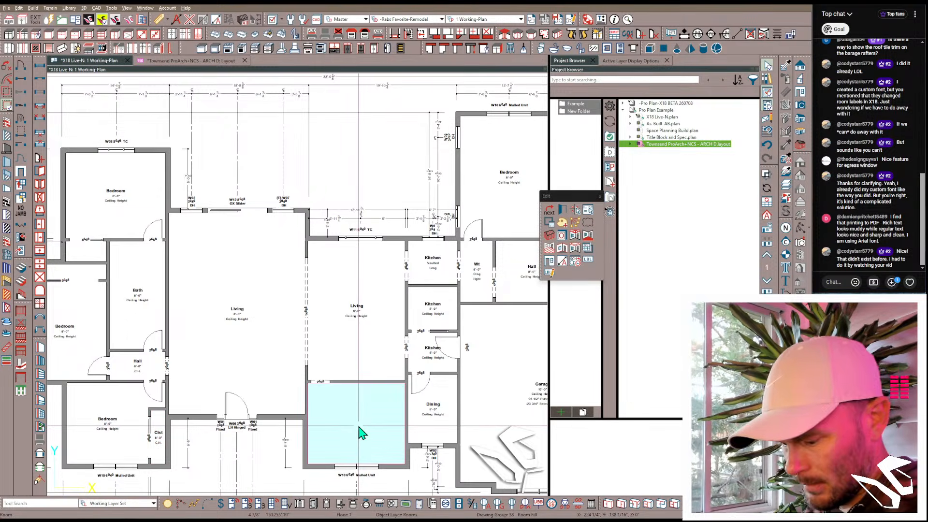
double_click(362, 432)
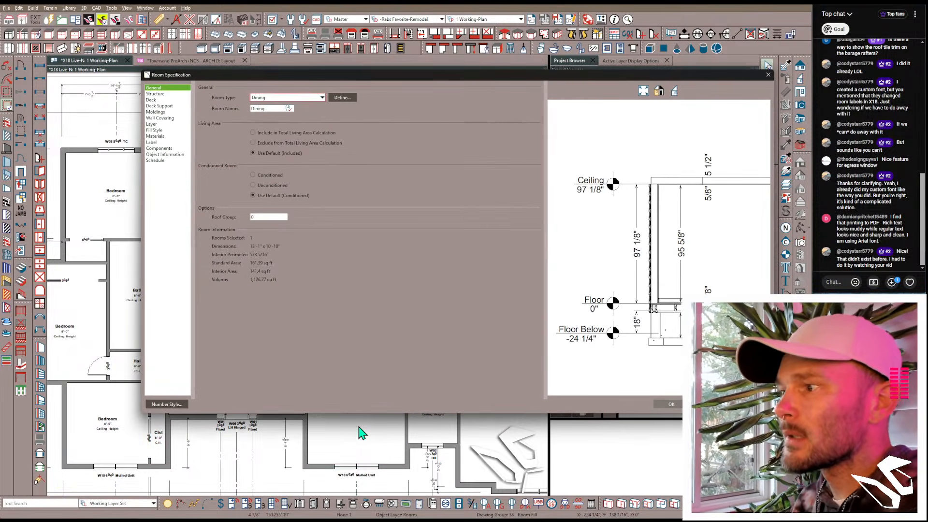
key(Return)
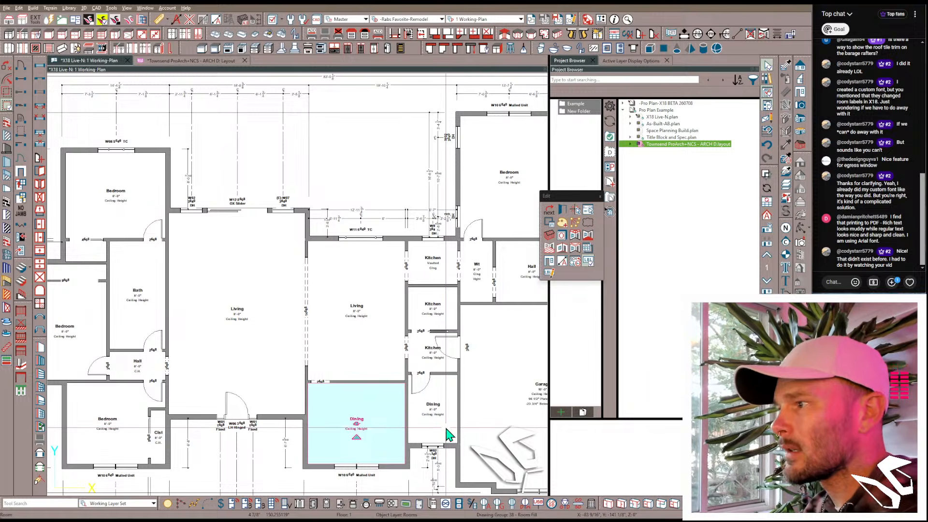
Step: Set the small dining room between the new dining room and the garage to room type Laundry
click(449, 434)
double_click(448, 434)
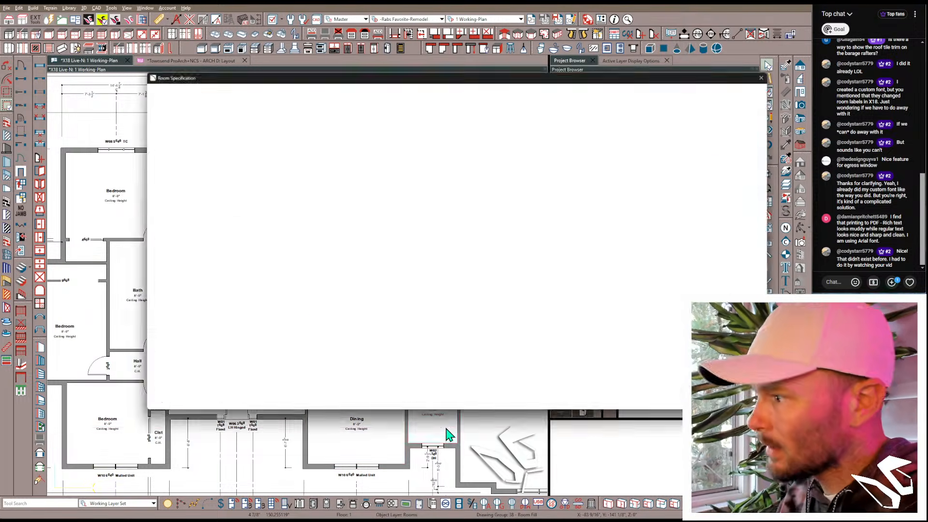
key(Return)
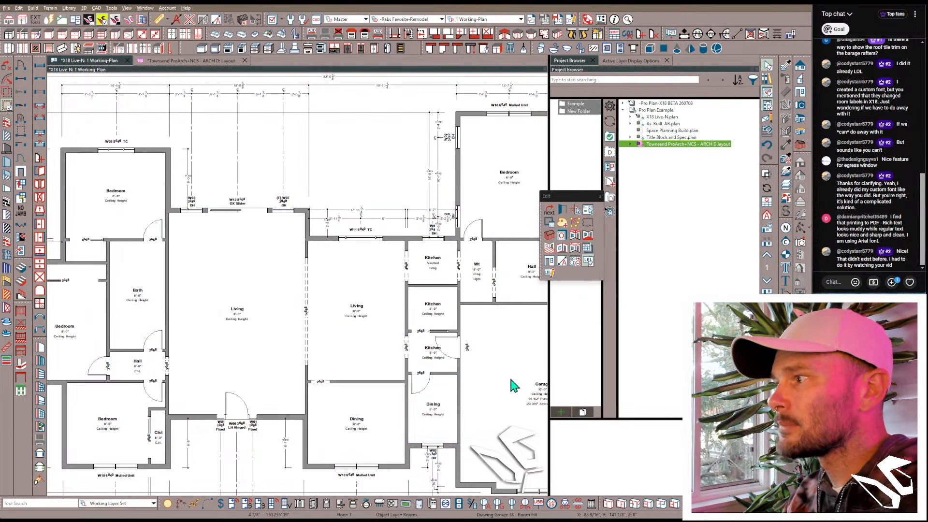
Step: Set the small kitchen space directly above the laundry to room type Mud Room
click(451, 365)
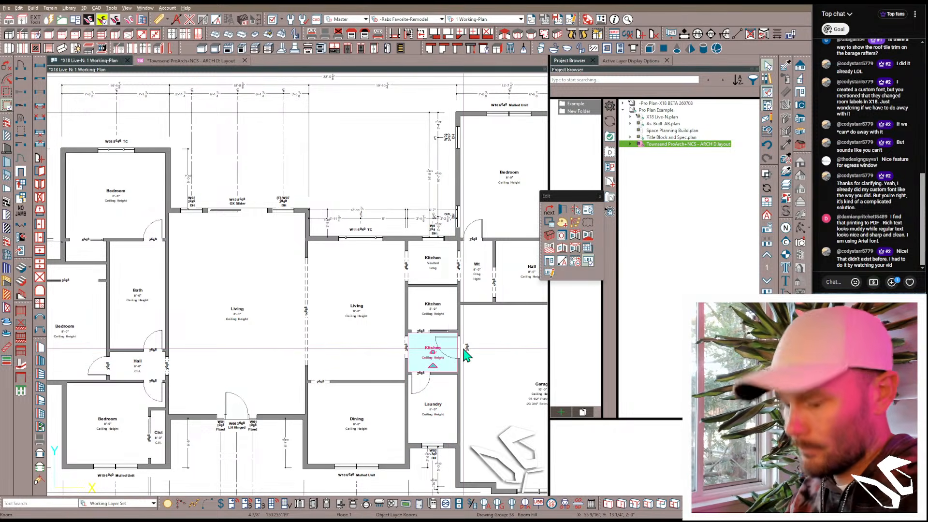
double_click(464, 349)
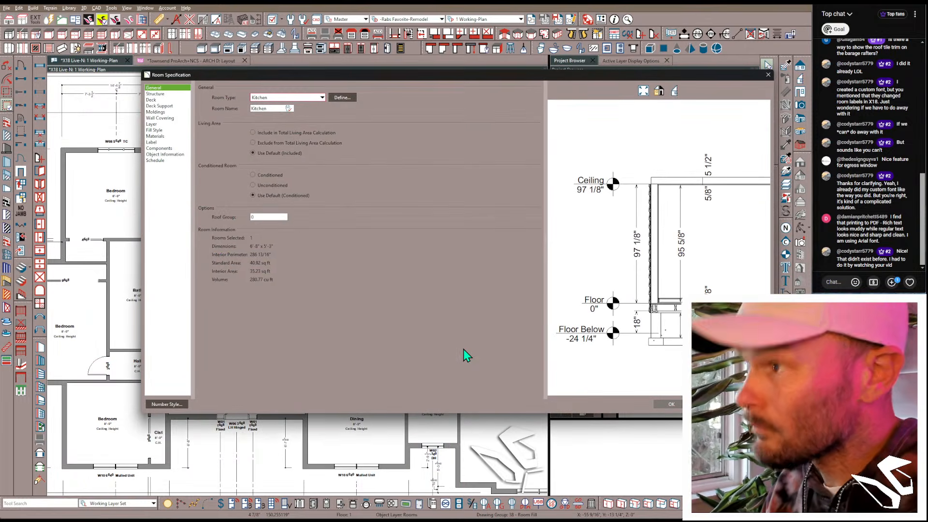
key(m)
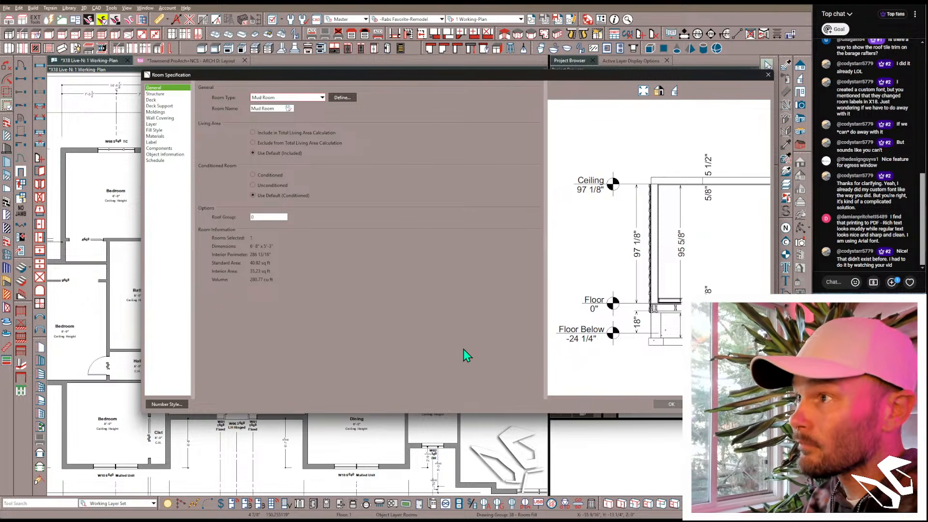
key(Return)
Step: Set the small kitchen space directly above the mud room to room type Pantry
click(451, 303)
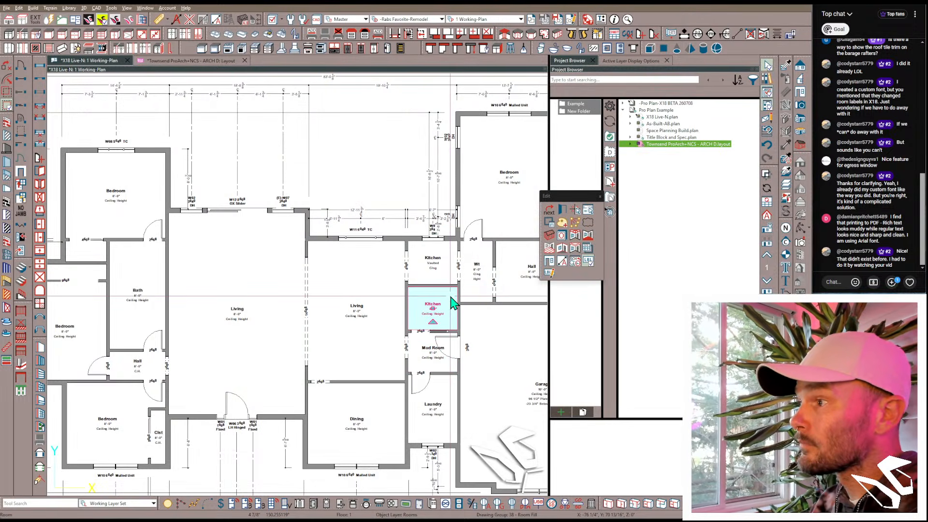
double_click(452, 304)
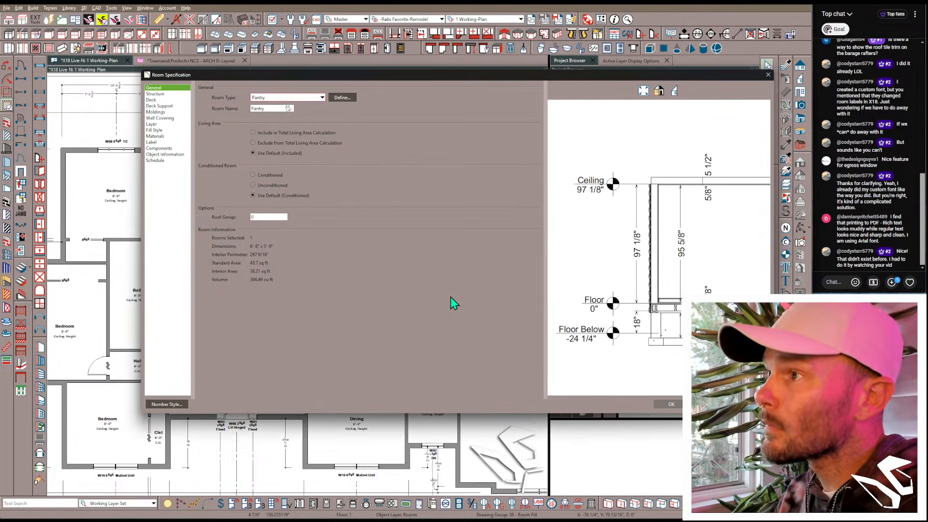
key(Return)
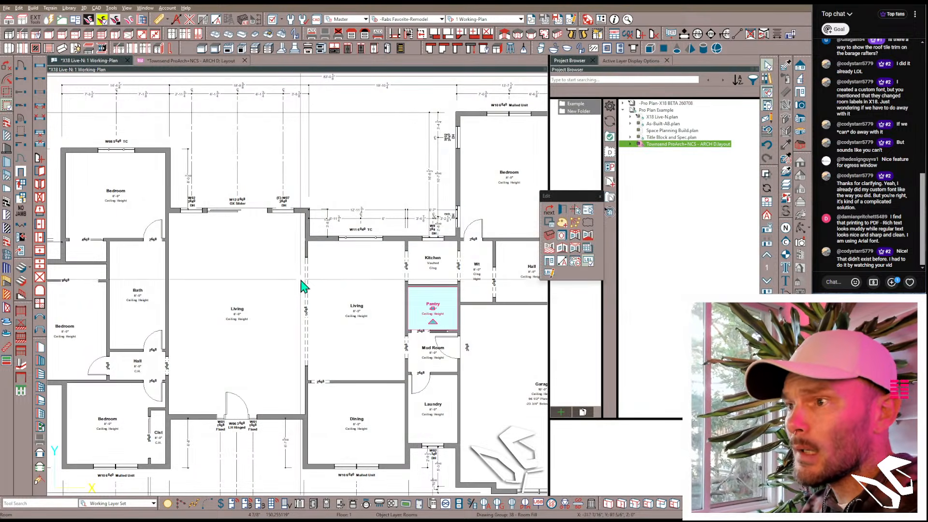
Step: Set the narrow unlabeled space above the far-left bedroom to a closet room type
scroll(139, 292, down, 3)
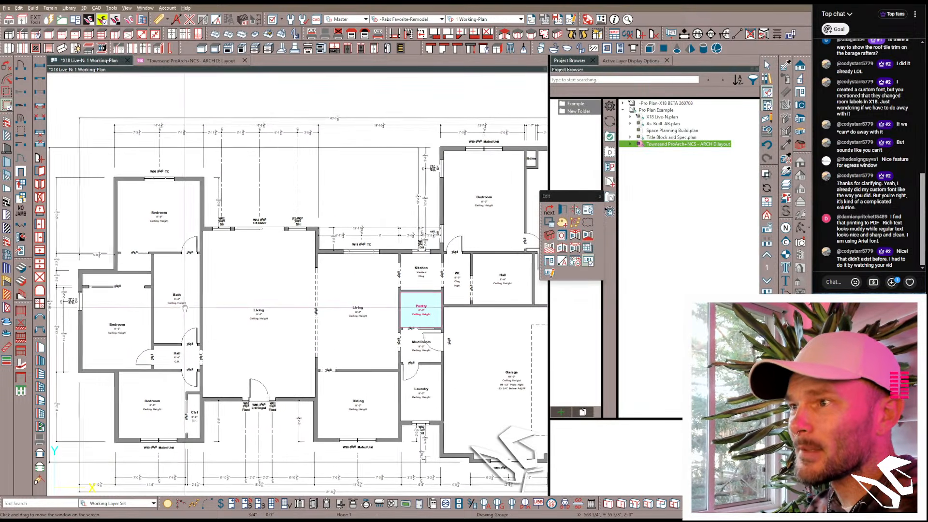
click(138, 280)
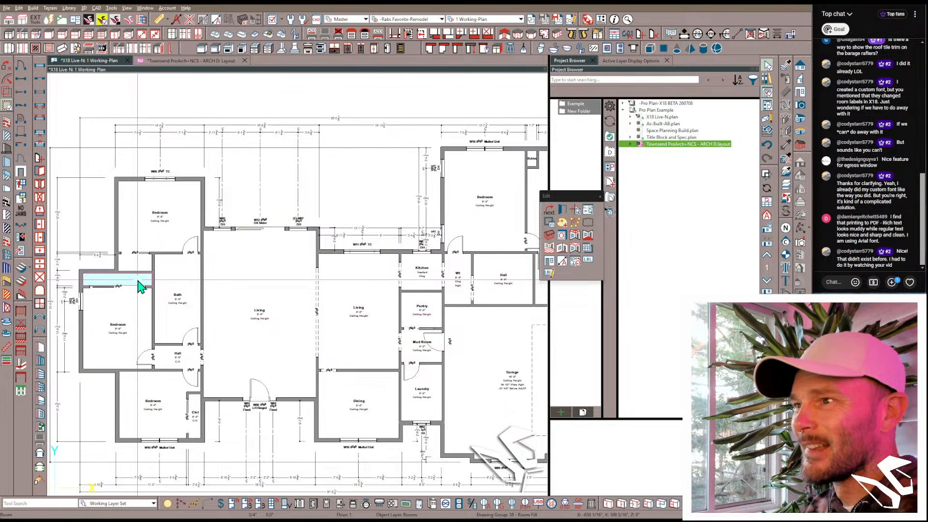
key(ctrl+e)
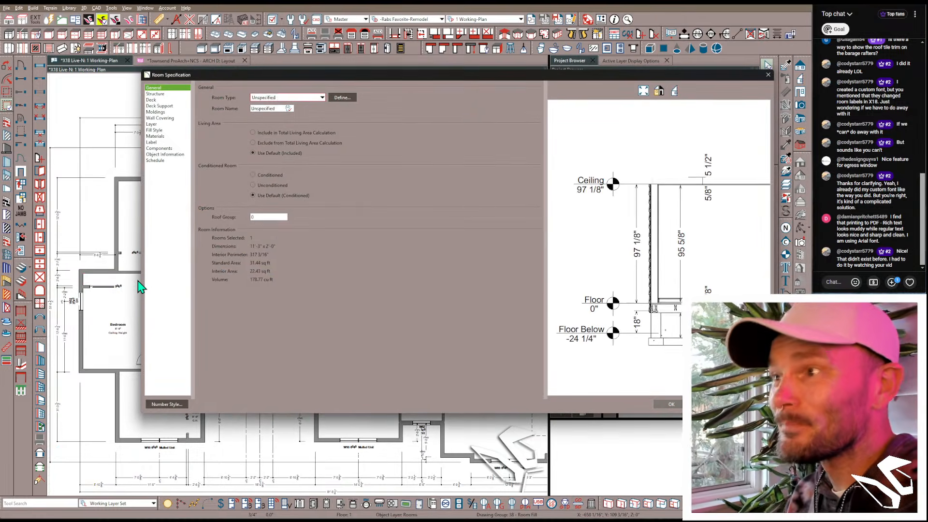
key(c)
key(Return)
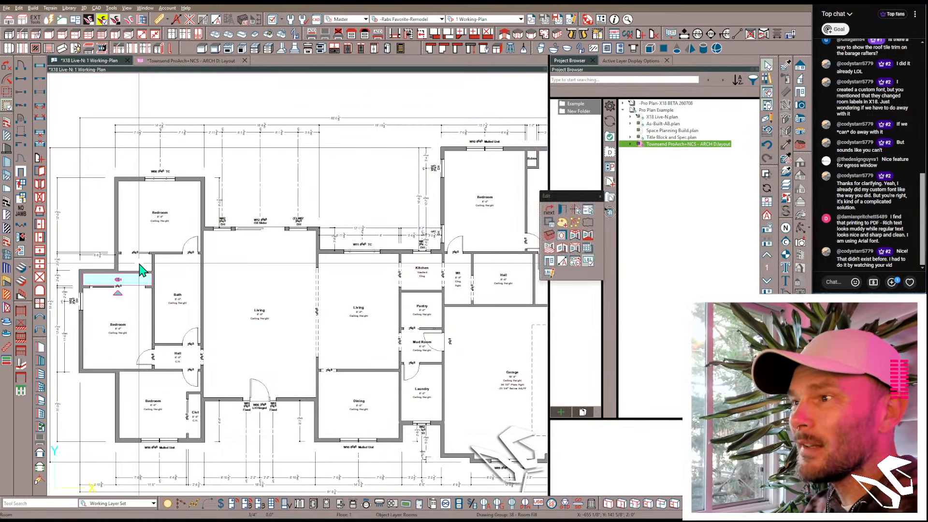
Step: Set the narrow unlabeled space just below the upper-left bedroom to a closet room type
click(141, 270)
key(ctrl+e)
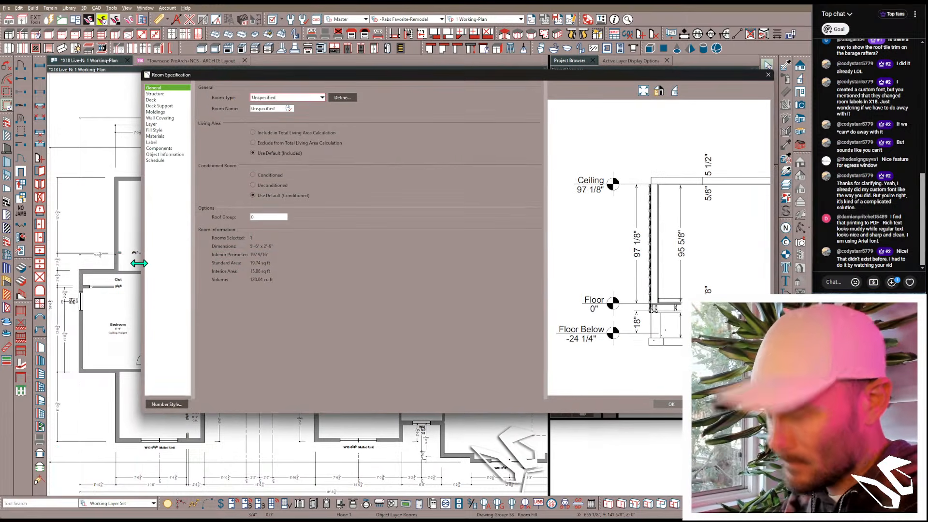
key(c)
key(Return)
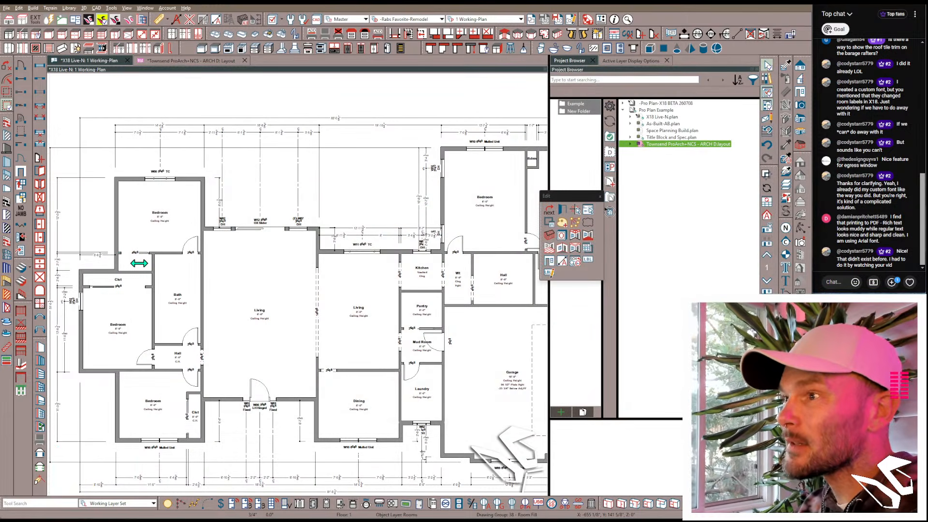
Step: Check the Wt room's specification and rename the small kitchen above the pantry to Wet
click(466, 269)
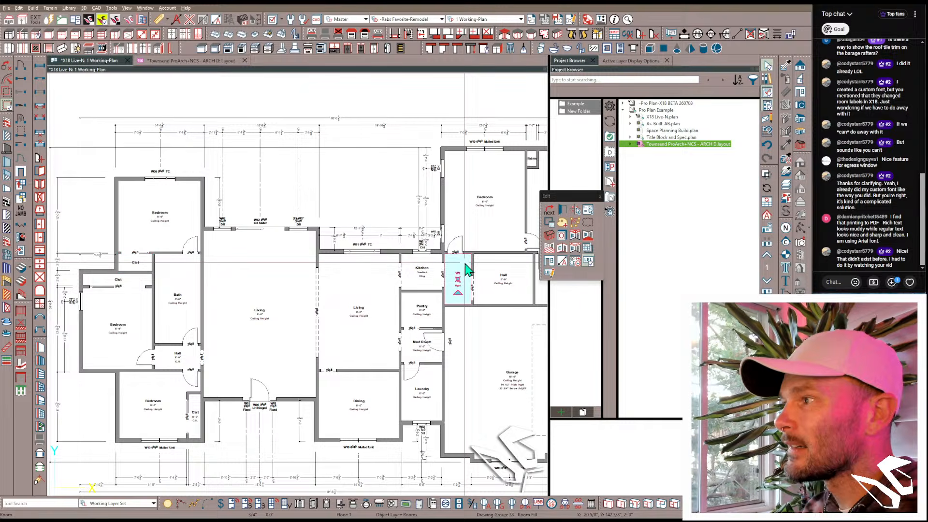
scroll(466, 269, up, 3)
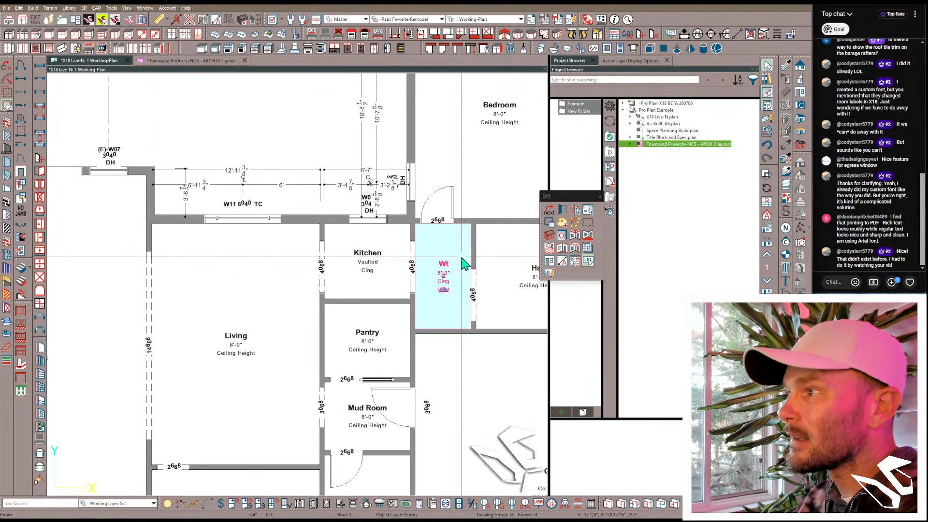
double_click(462, 257)
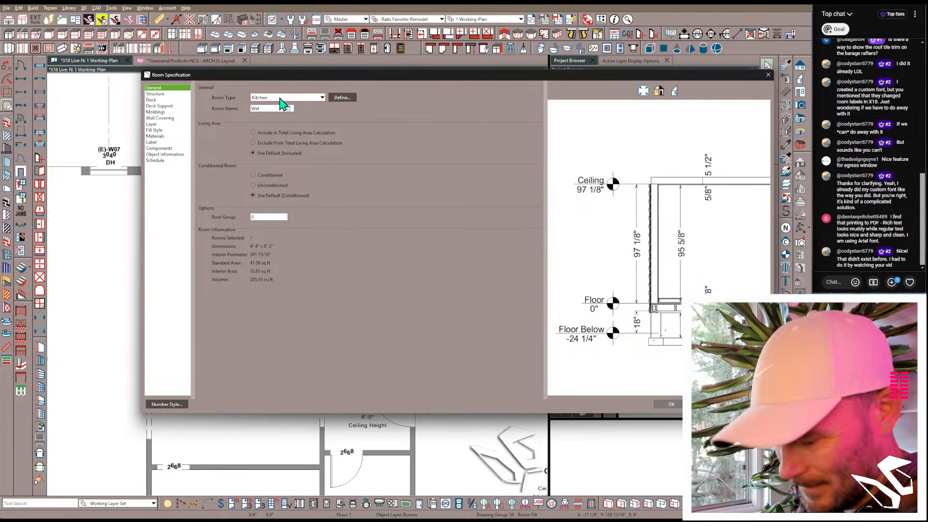
key(Return)
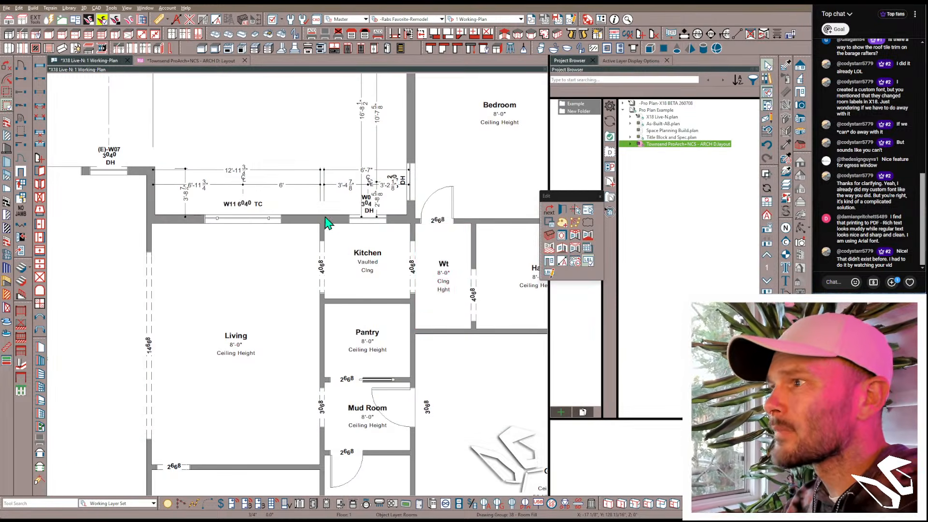
click(340, 248)
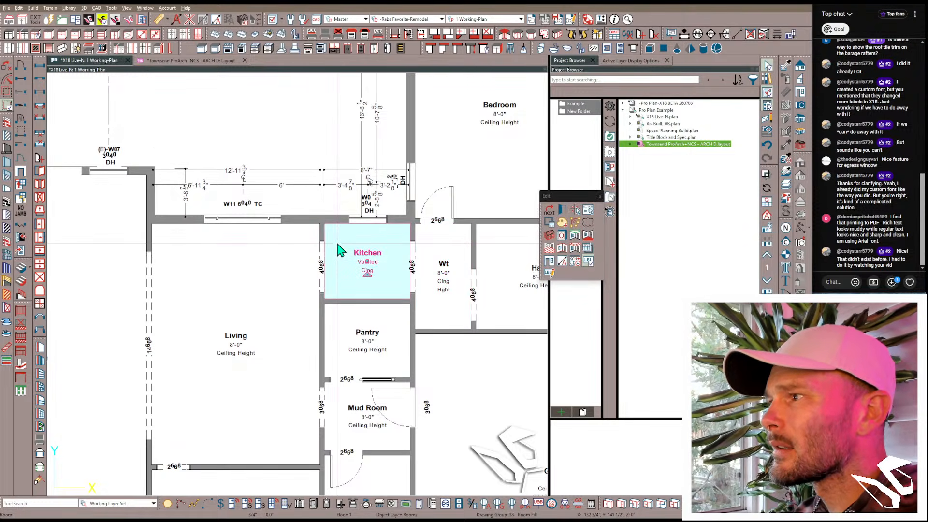
double_click(340, 248)
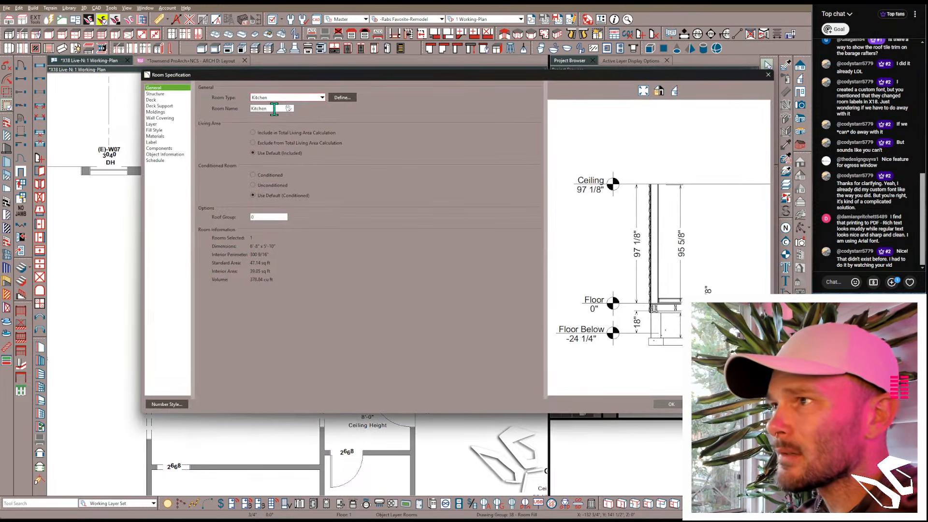
double_click(267, 108)
text(Wet)
key(Return)
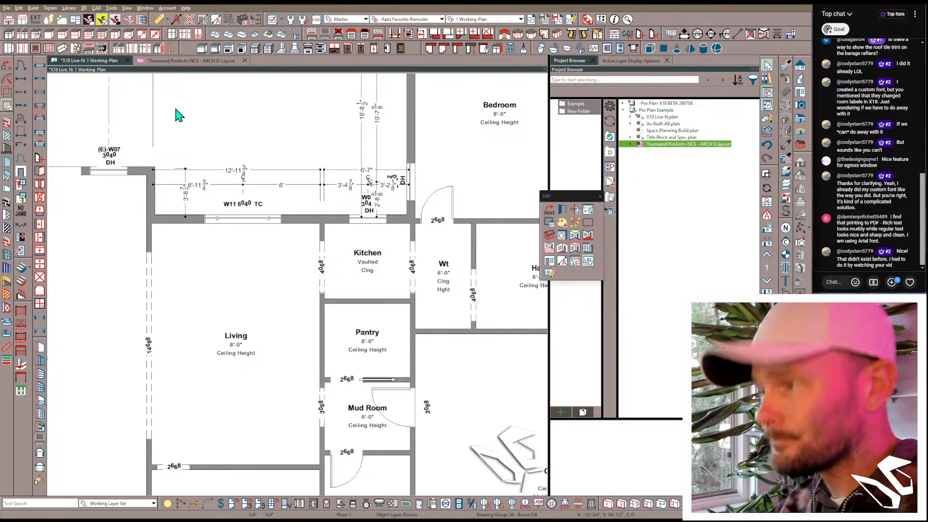
Step: Set the Wt room to room type Hall and restore its default room name
double_click(453, 243)
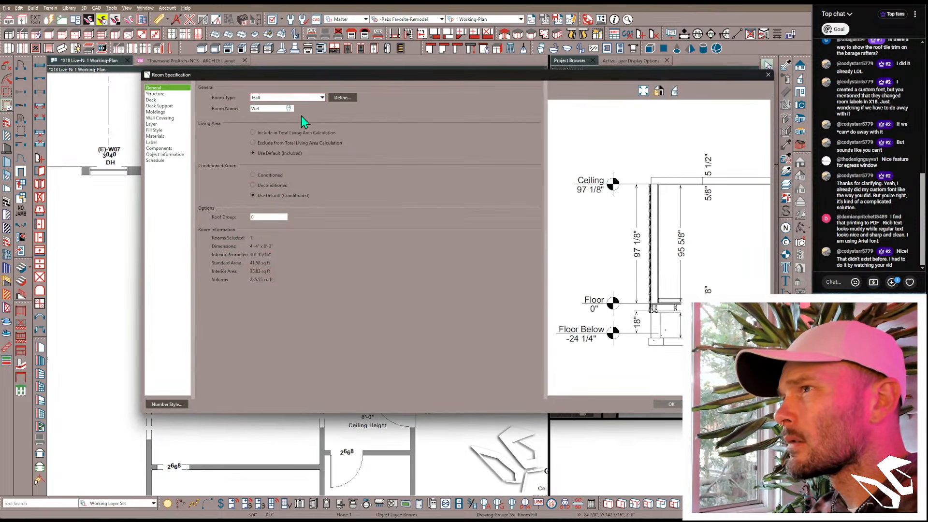
click(289, 109)
key(Return)
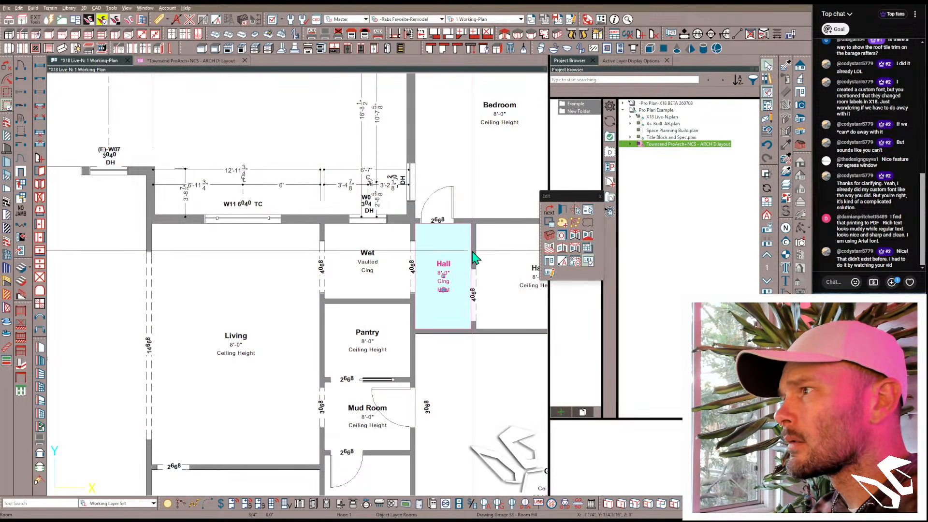
Step: Set the rightmost hall, below the upper-right bedroom, to room type Closet
middle_drag(462, 275, 224, 305)
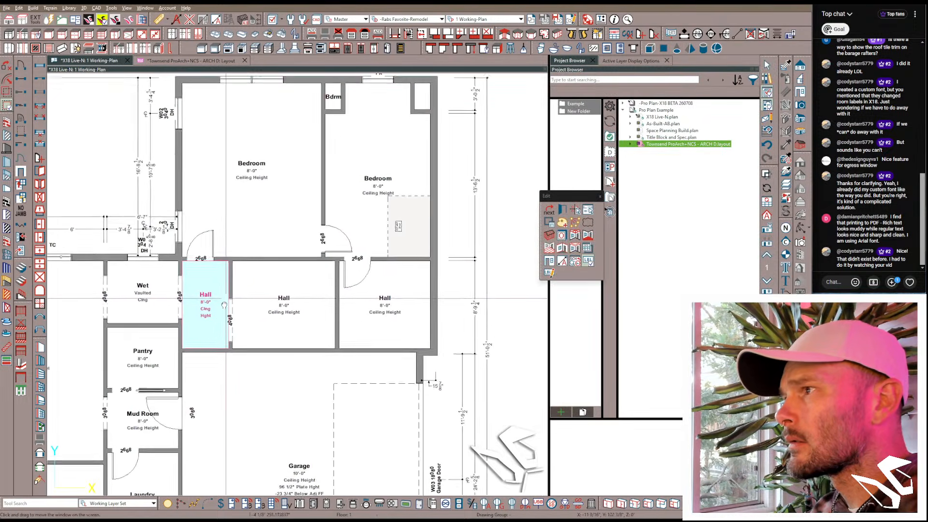
scroll(224, 305, down, 1)
scroll(414, 300, up, 1)
click(415, 301)
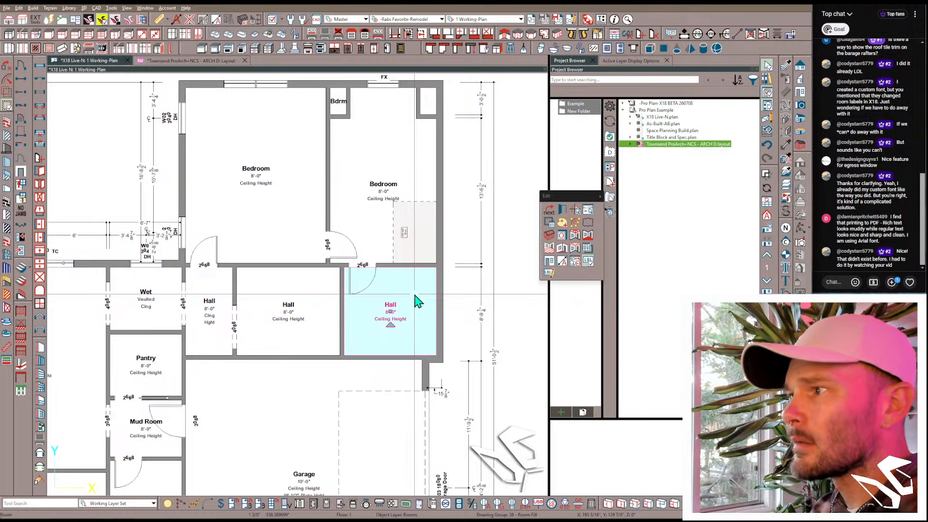
double_click(414, 295)
key(c)
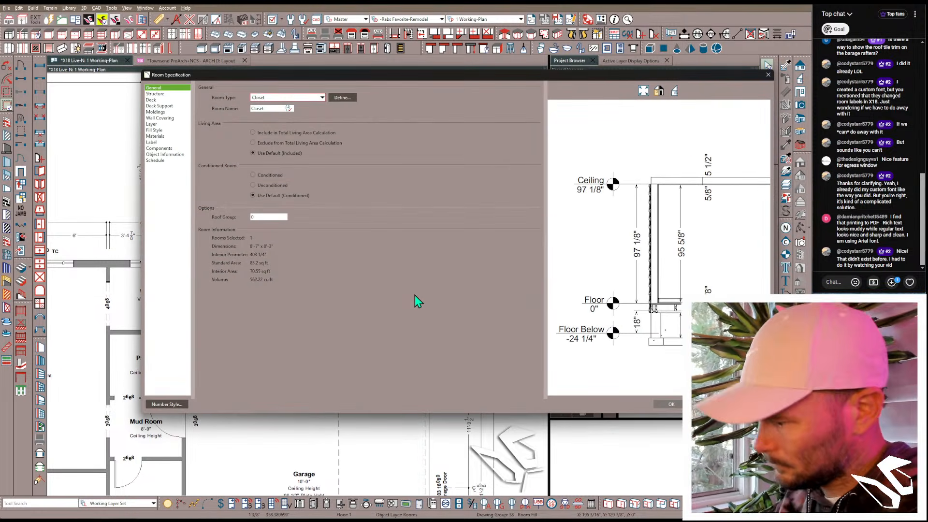
key(Return)
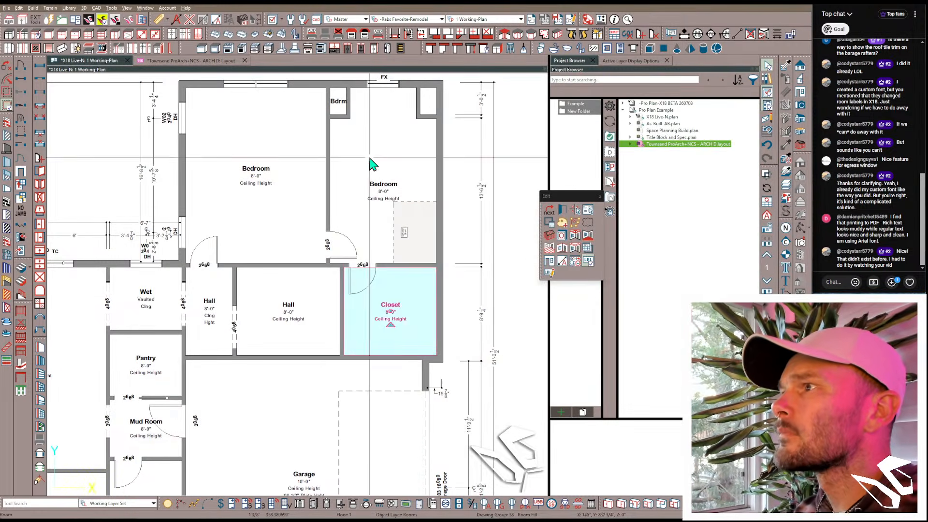
Step: Remove the room label from the tiny Bdrm space between the two bedrooms above the garage wing
click(341, 110)
key(ctrl+e)
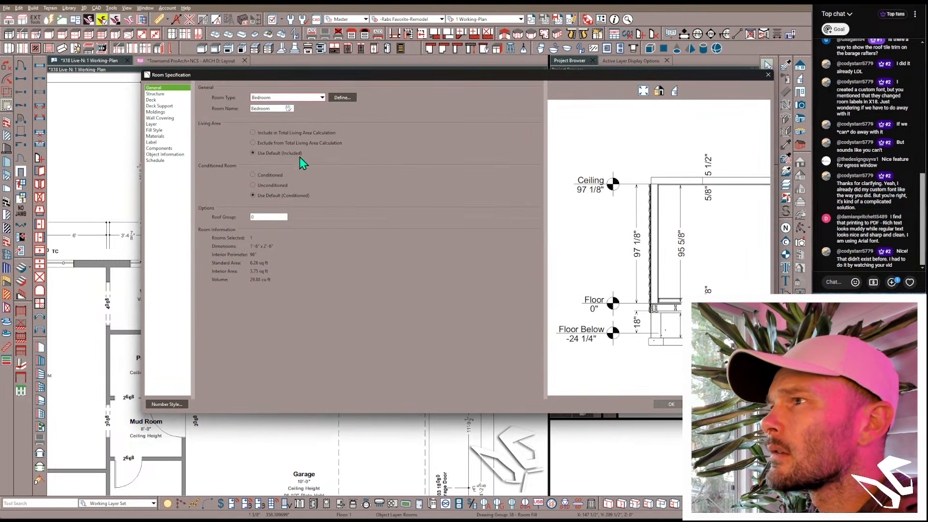
key(Return)
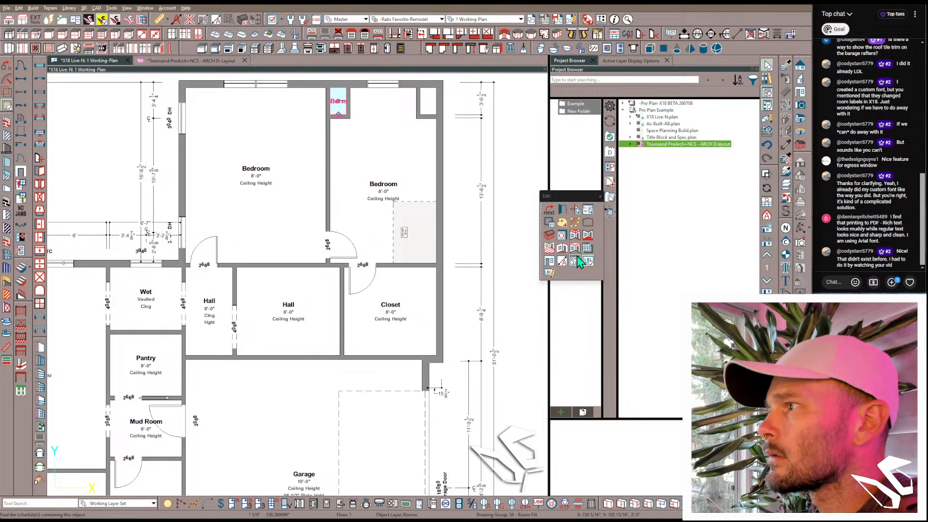
click(587, 265)
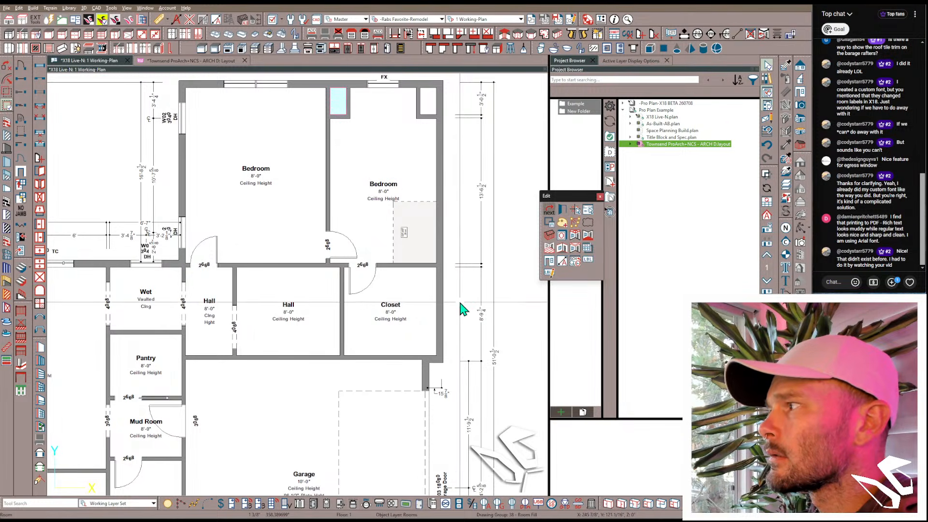
Step: Set the smaller living room beside the pantry and above the dining room to room type Kitchen
scroll(463, 309, down, 2)
scroll(460, 303, down, 4)
middle_drag(364, 373, 418, 331)
click(317, 338)
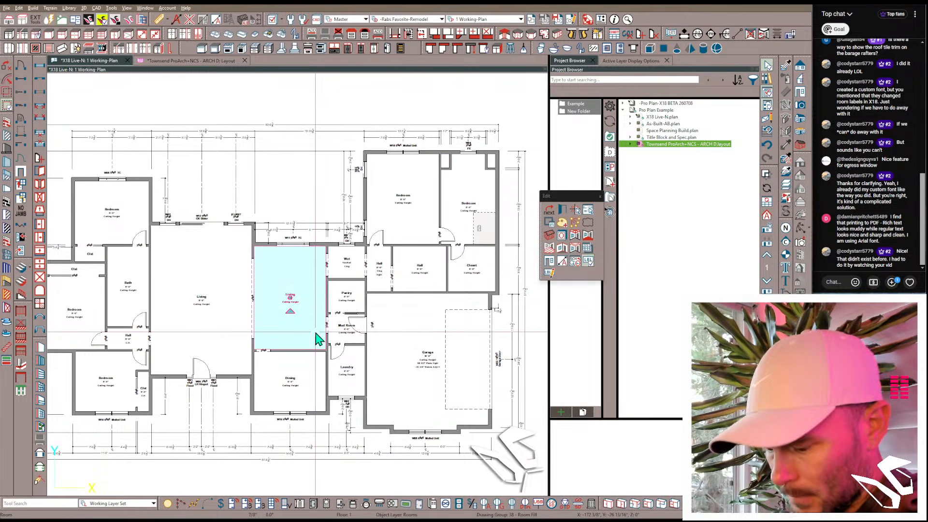
double_click(318, 339)
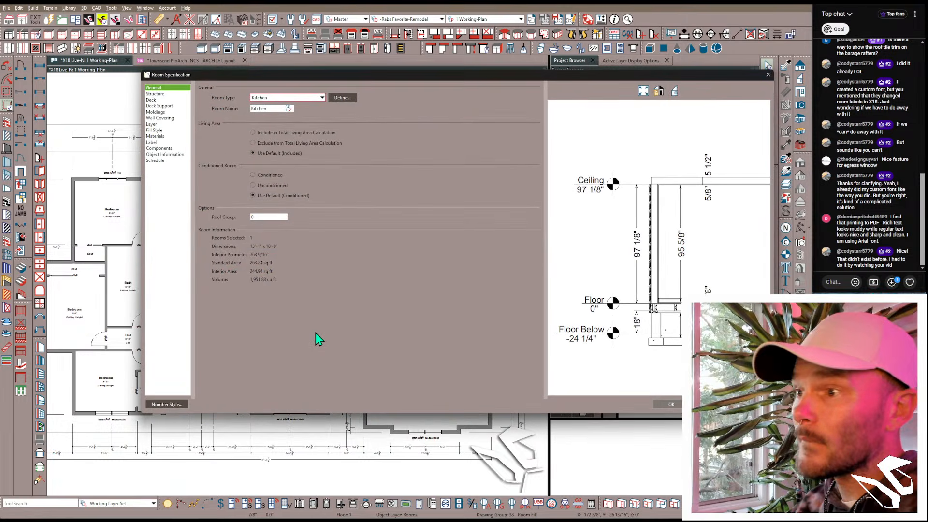
key(Escape)
click(318, 338)
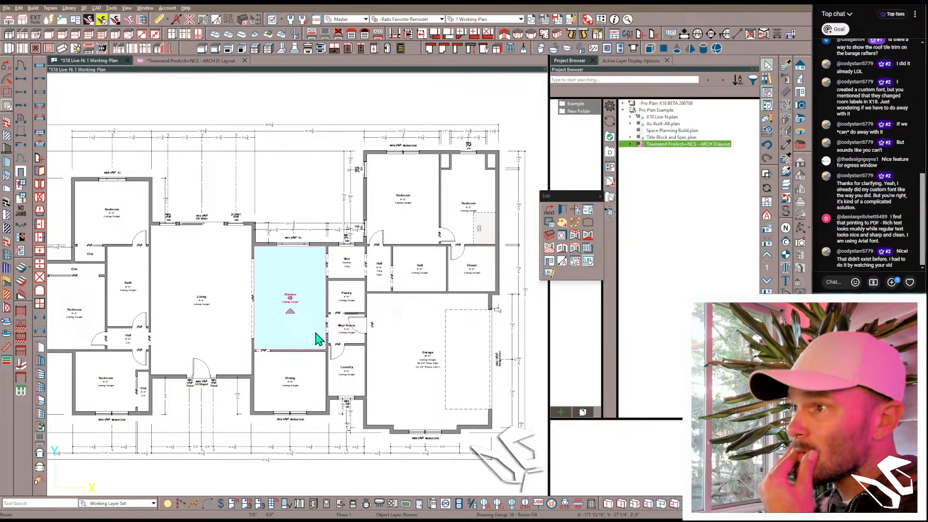
Step: Review the room layout and labels across the floor plan, from the living area to the garage and bedrooms
scroll(318, 339, down, 3)
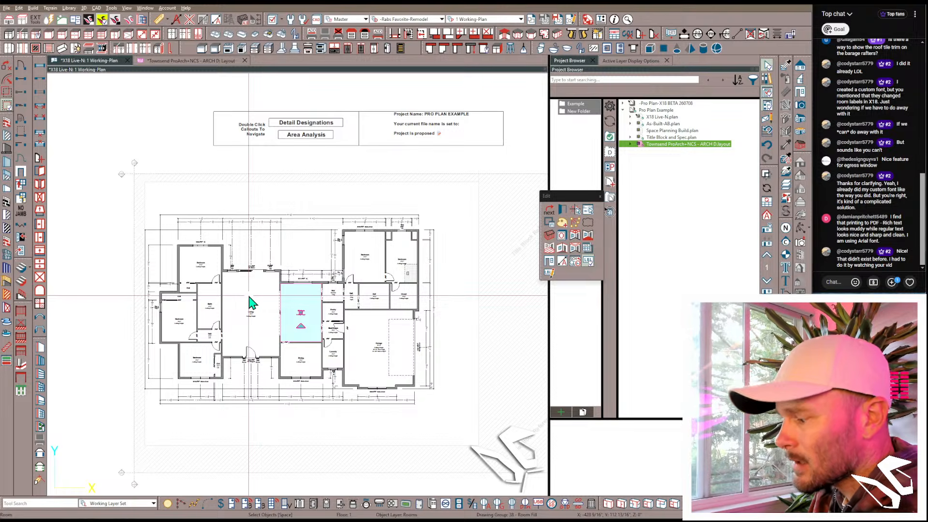
scroll(406, 314, up, 2)
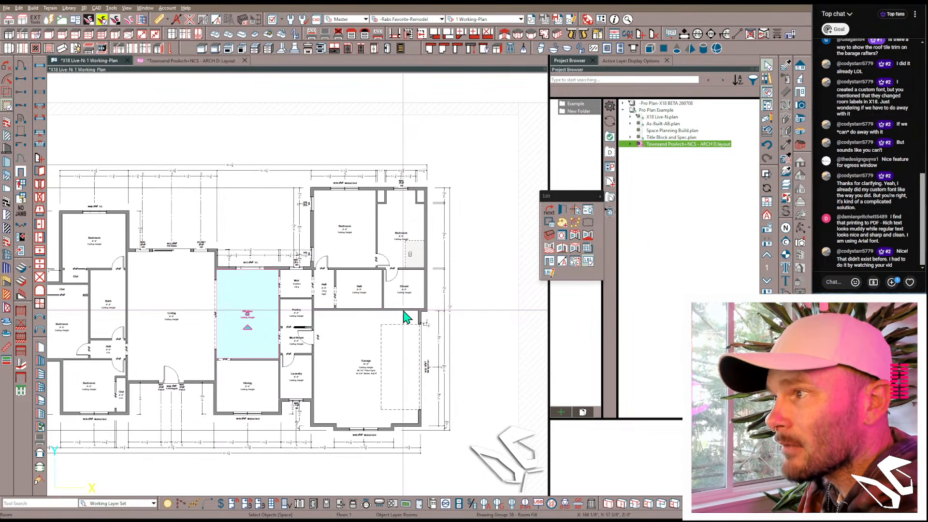
scroll(406, 317, up, 1)
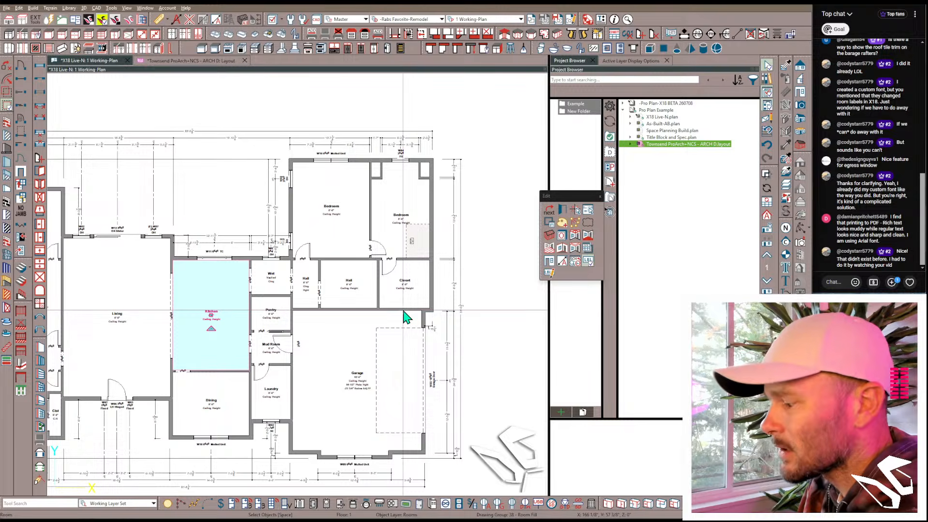
middle_drag(393, 199, 306, 238)
scroll(347, 384, down, 1)
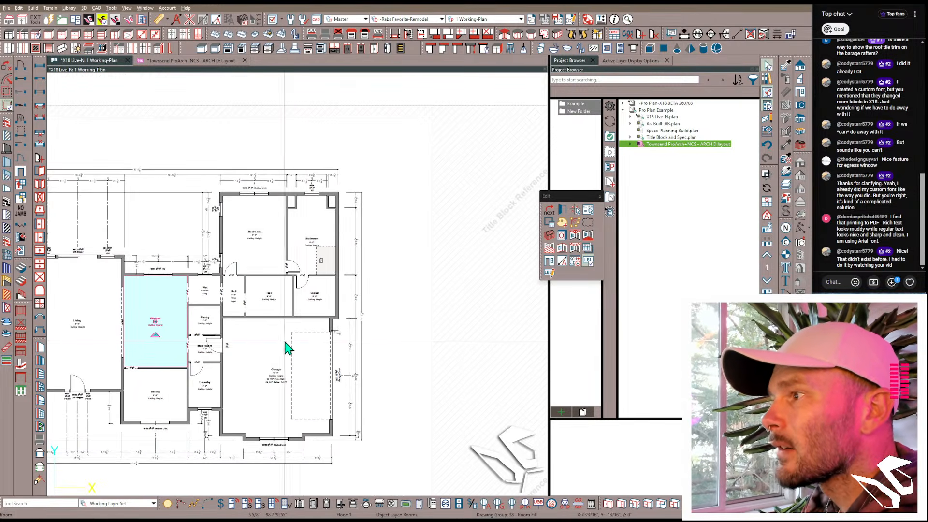
scroll(268, 360, up, 1)
middle_drag(227, 353, 381, 296)
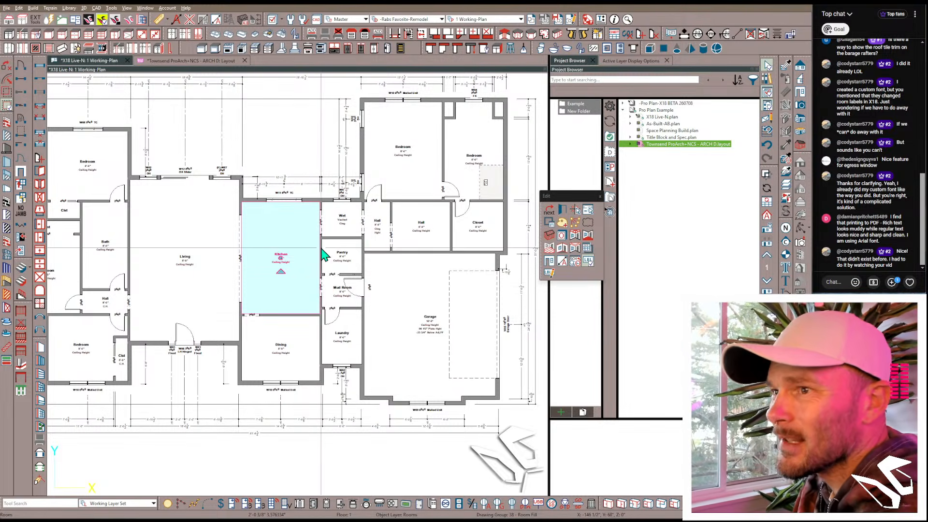
Step: Place a base cabinet against the kitchen wall shared with the pantry and create a wall elevation facing it
scroll(310, 240, up, 5)
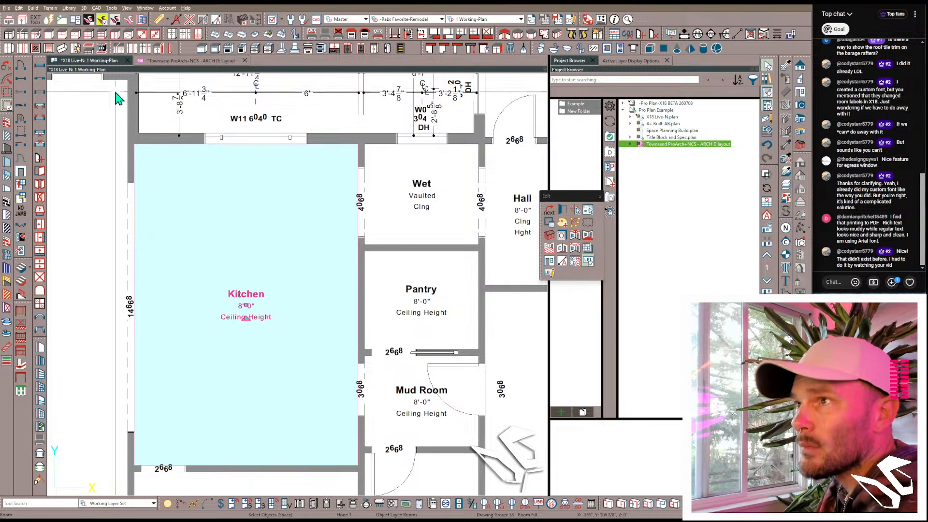
click(8, 38)
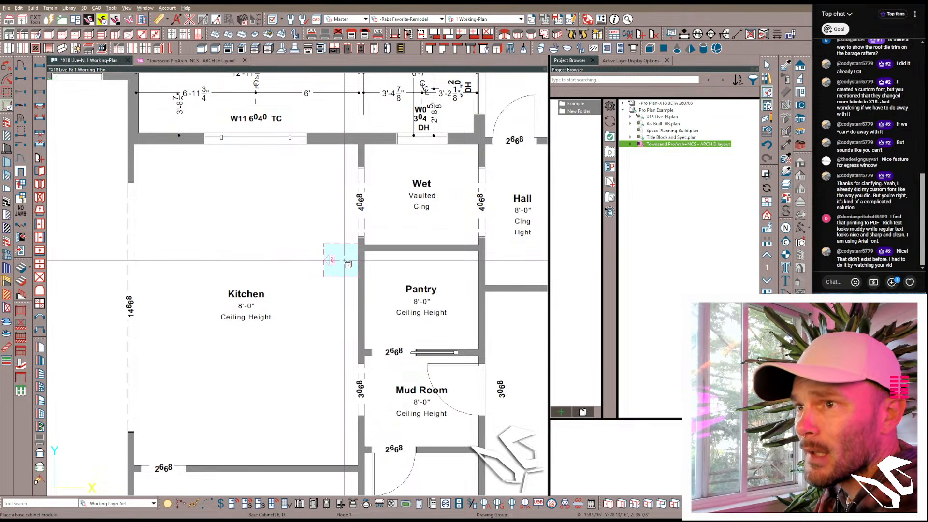
click(347, 263)
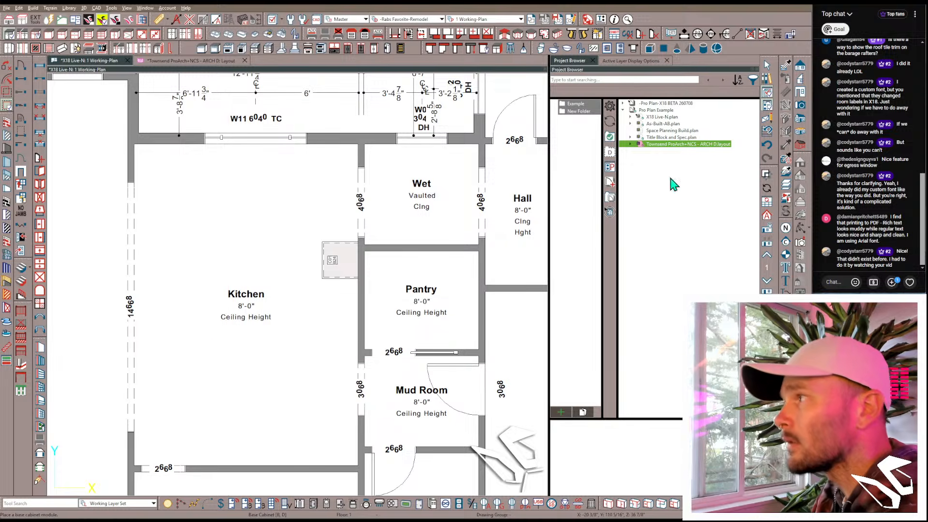
click(801, 97)
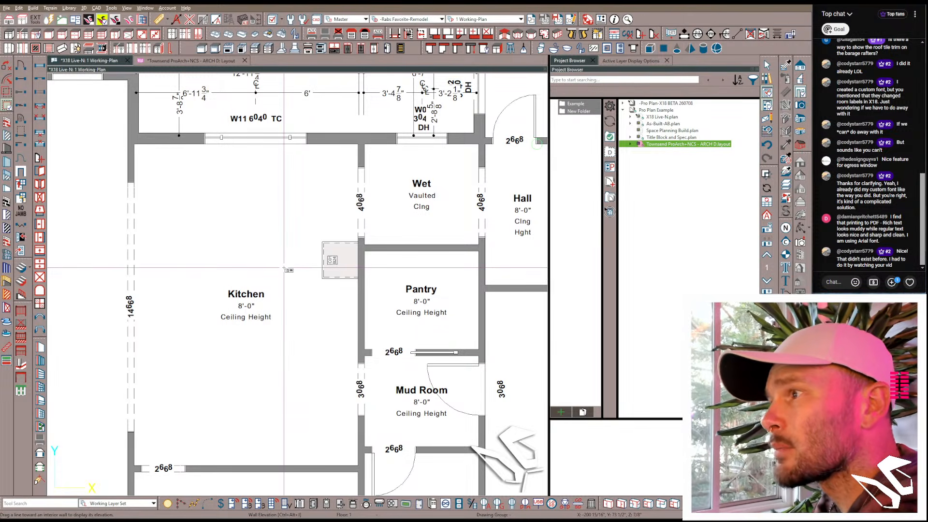
drag(284, 268, 423, 267)
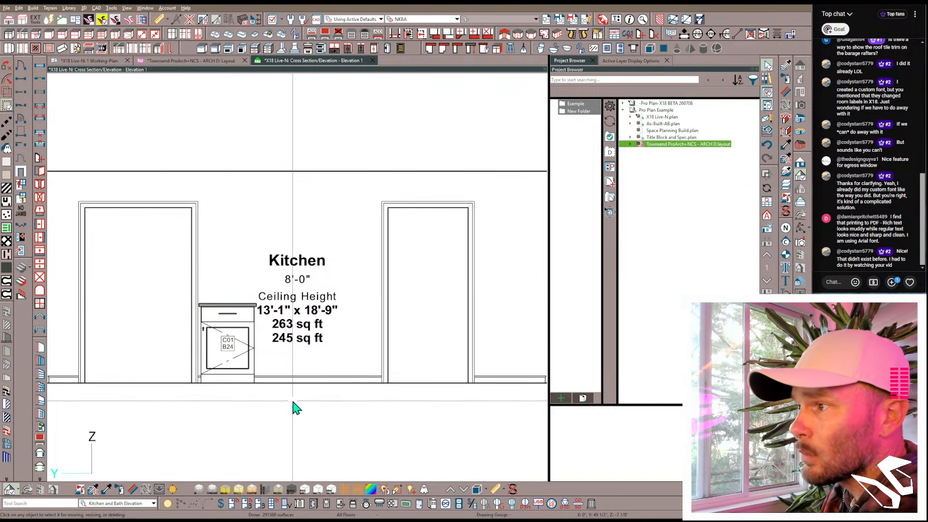
Step: Turn off display of the Room Labels layer in the Kitchen and Bath Elevation layer set
click(330, 365)
scroll(376, 271, down, 3)
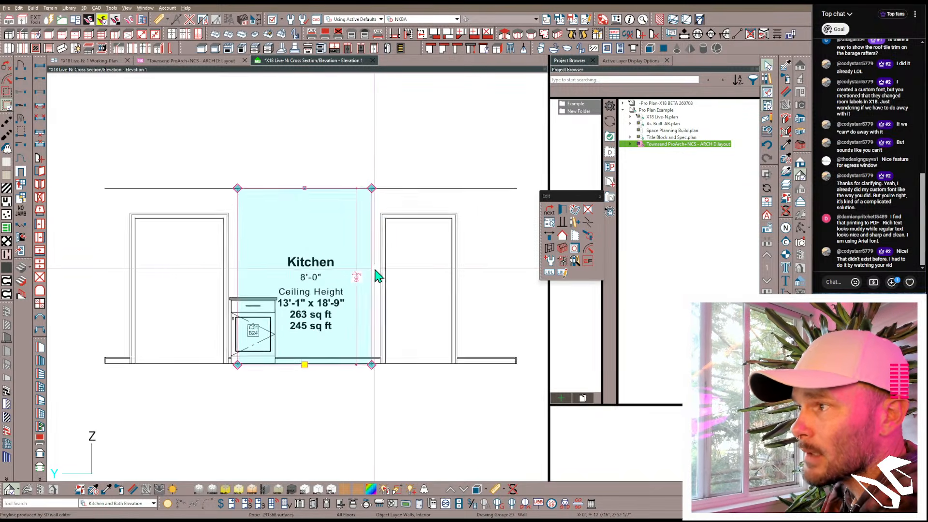
click(441, 286)
click(331, 286)
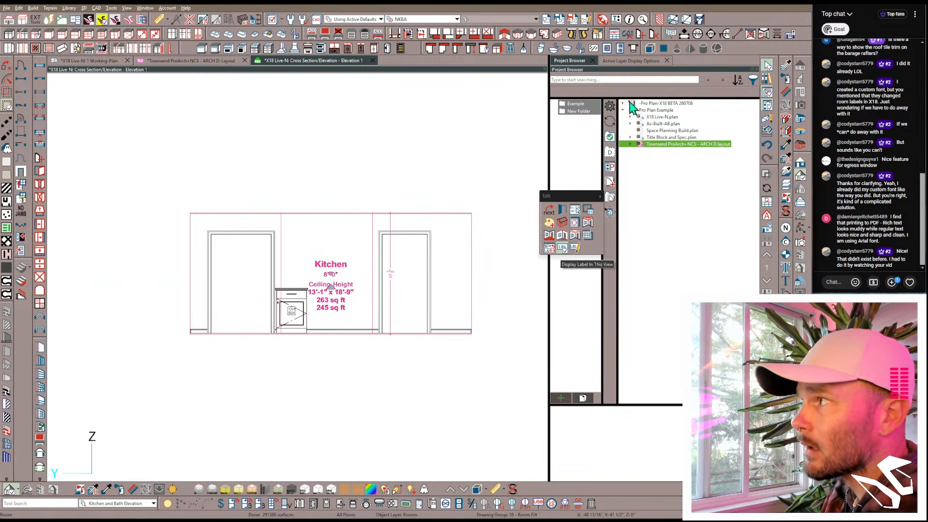
click(635, 62)
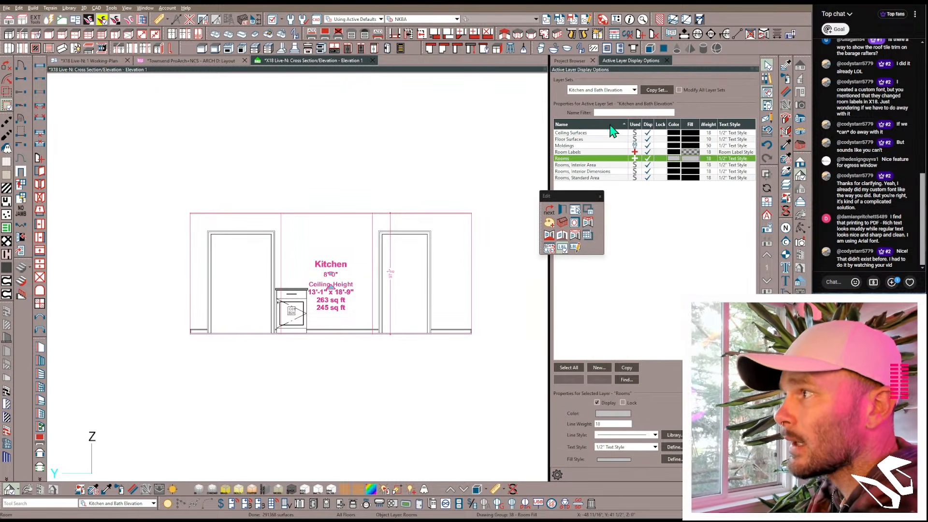
click(647, 152)
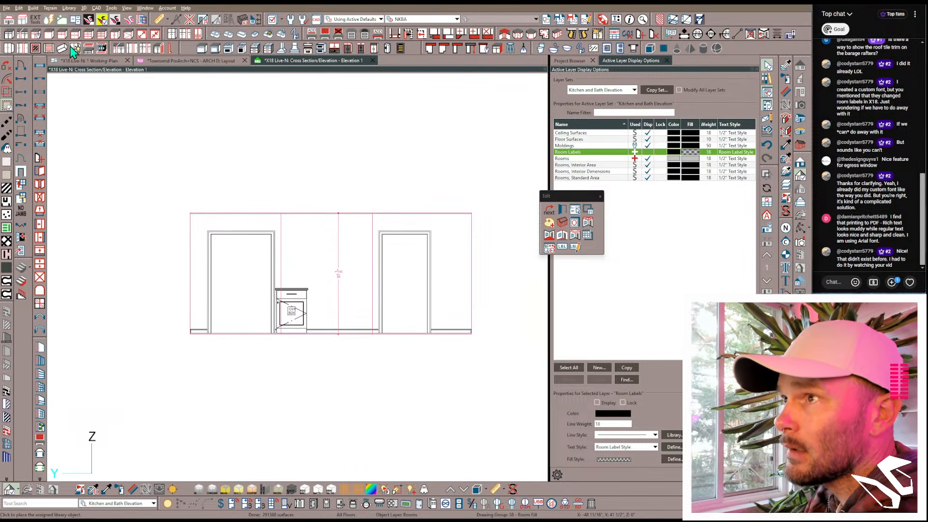
Step: Place a range beside the base cabinet and center it on the kitchen wall
click(230, 49)
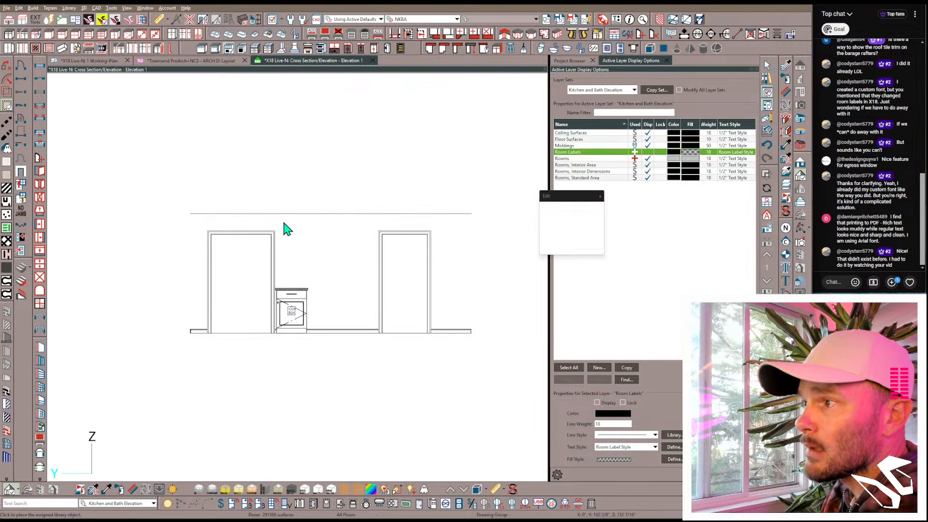
click(321, 304)
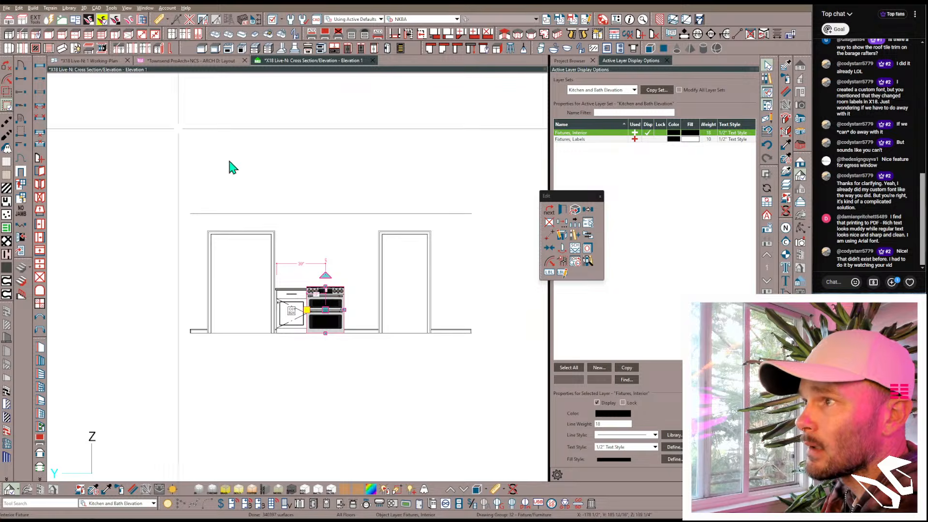
click(327, 234)
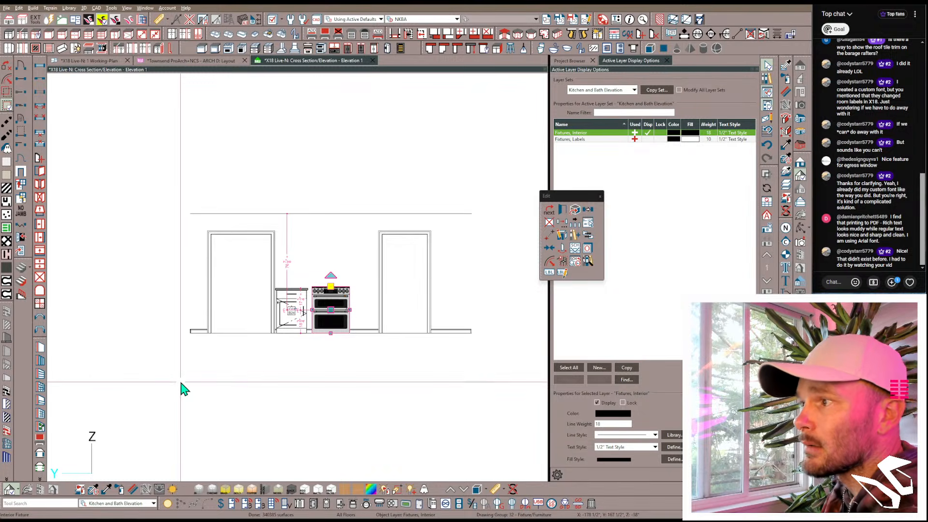
Step: Move the base cabinet flush against the range, mirror a copy to the range's other side, and return to the floor plan
click(296, 311)
scroll(301, 301, up, 2)
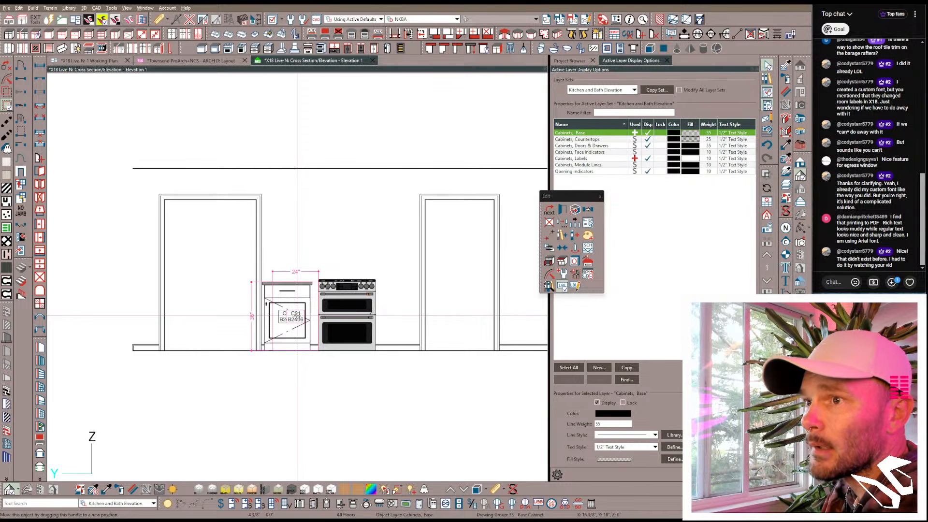
drag(266, 380, 269, 371)
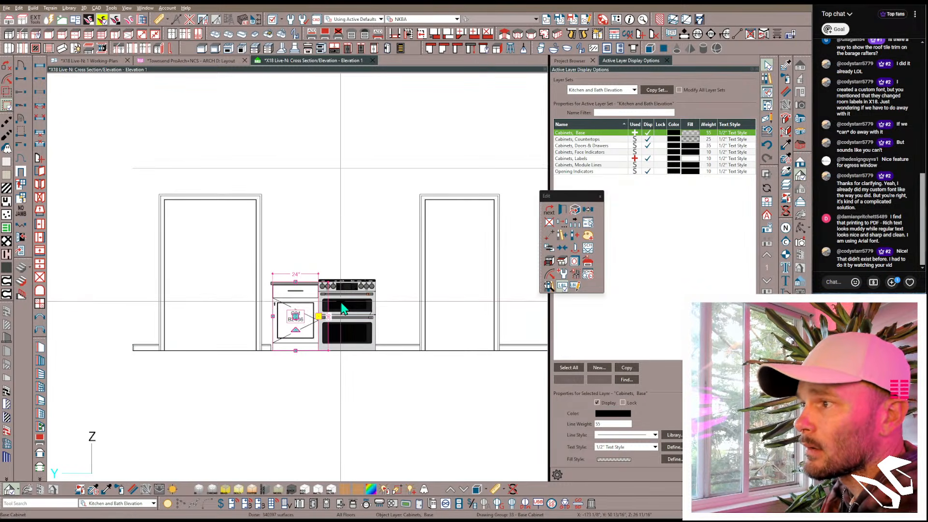
key(ctrl+c)
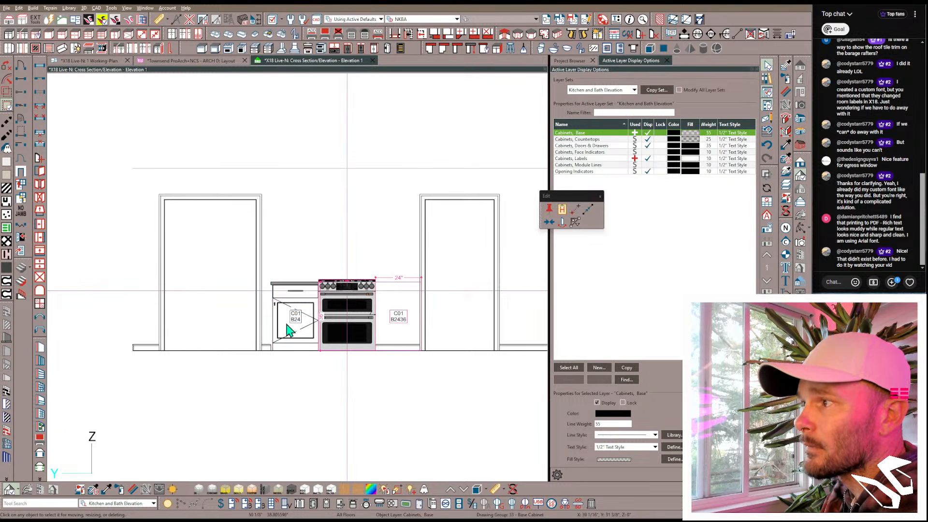
click(286, 365)
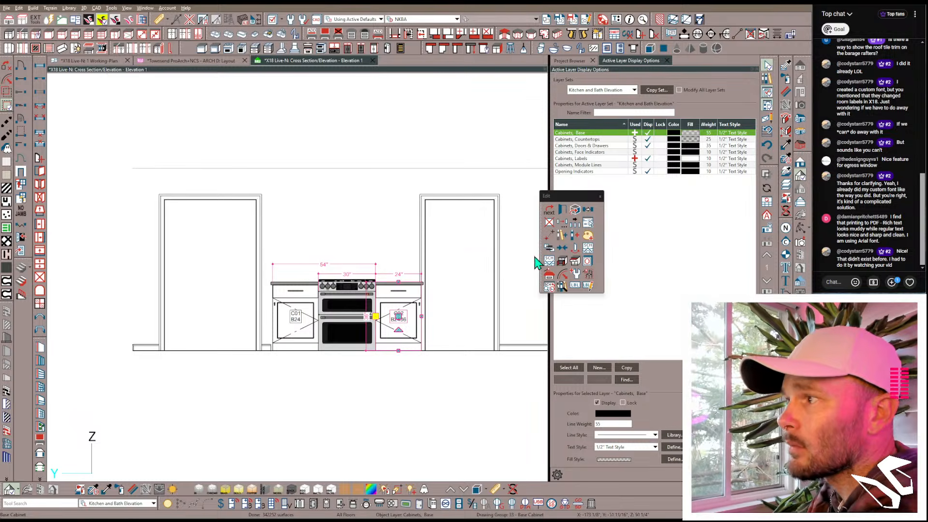
click(106, 62)
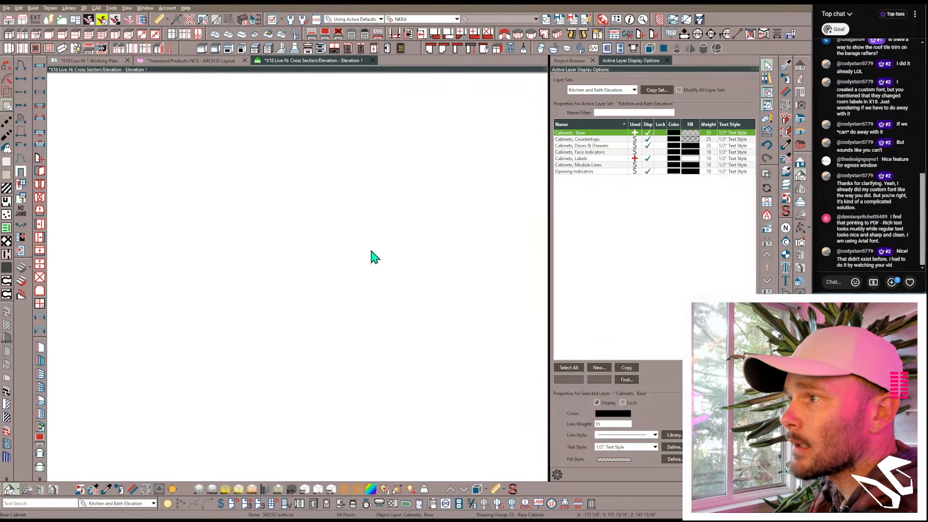
Step: Try to narrow the opening between the kitchen and the Wet room by 6 inches from its upper end
click(362, 213)
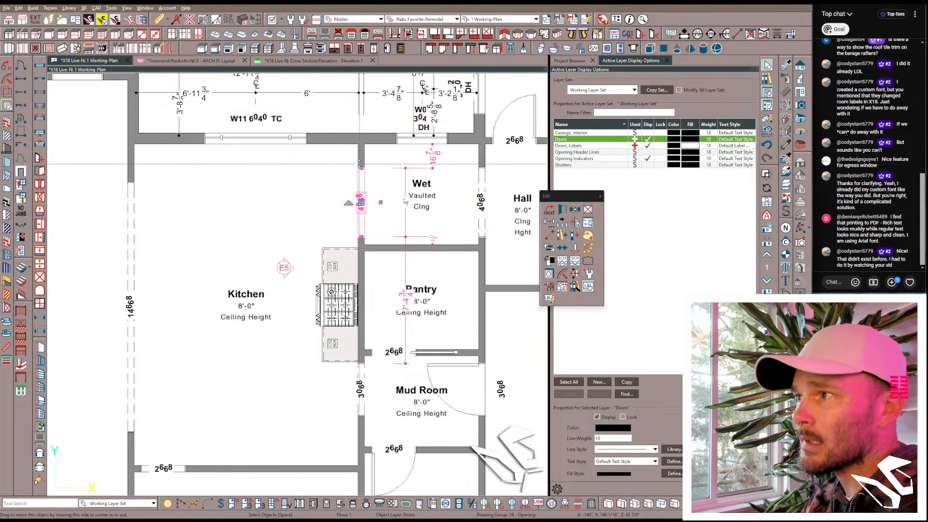
drag(361, 168, 362, 197)
key(Tab)
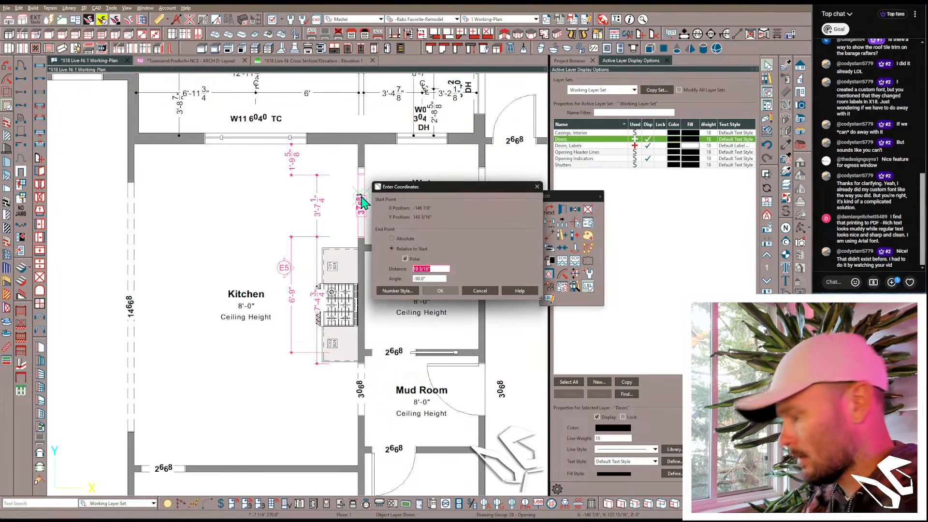
text(6)
key(Return)
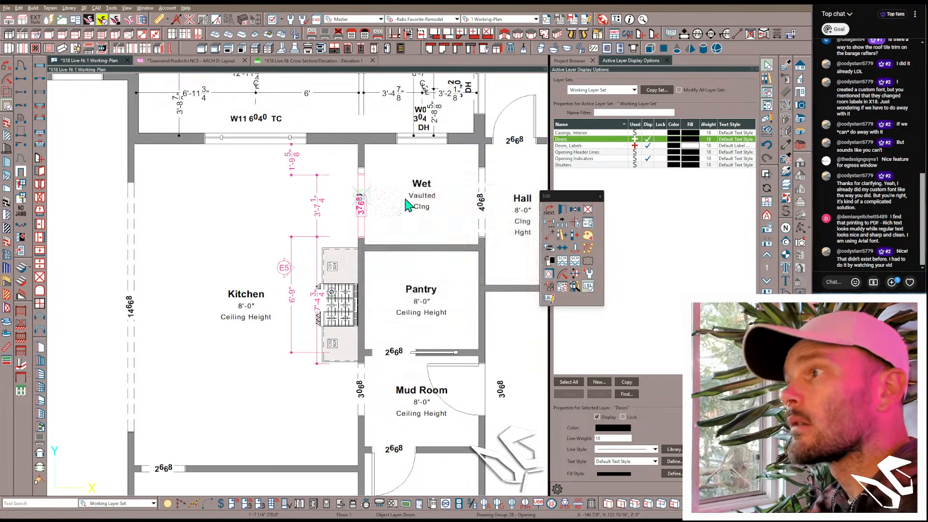
Step: Narrow the opening between the Wet room and the Hall by 12 inches from its upper end
click(483, 189)
drag(482, 168, 479, 182)
key(Tab)
text(12)
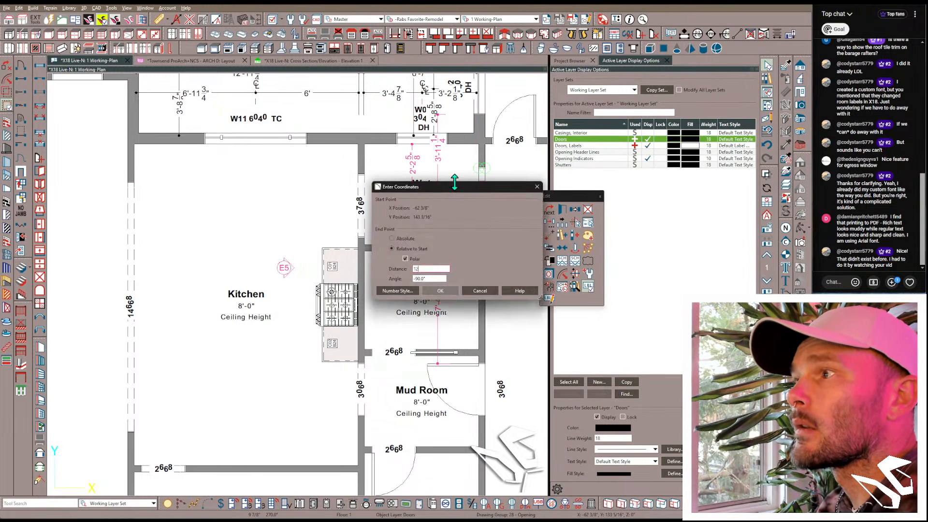
key(Return)
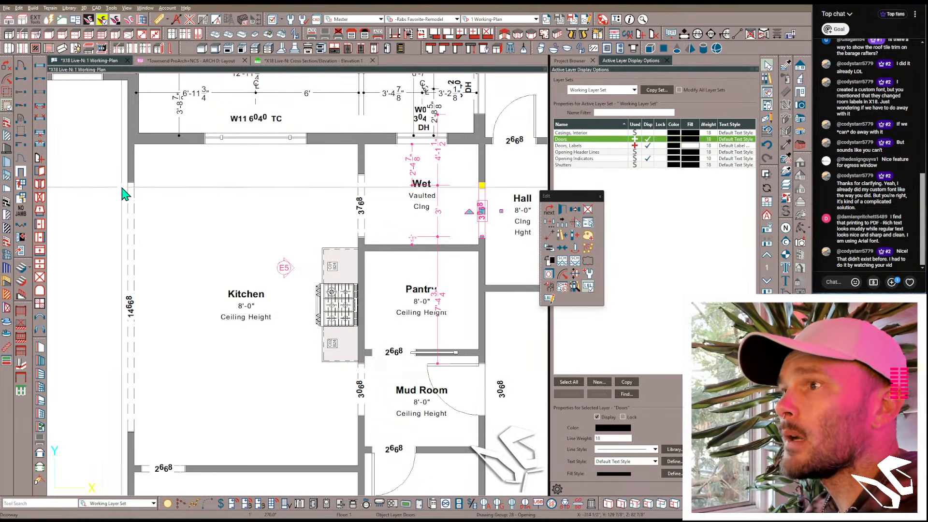
key(Escape)
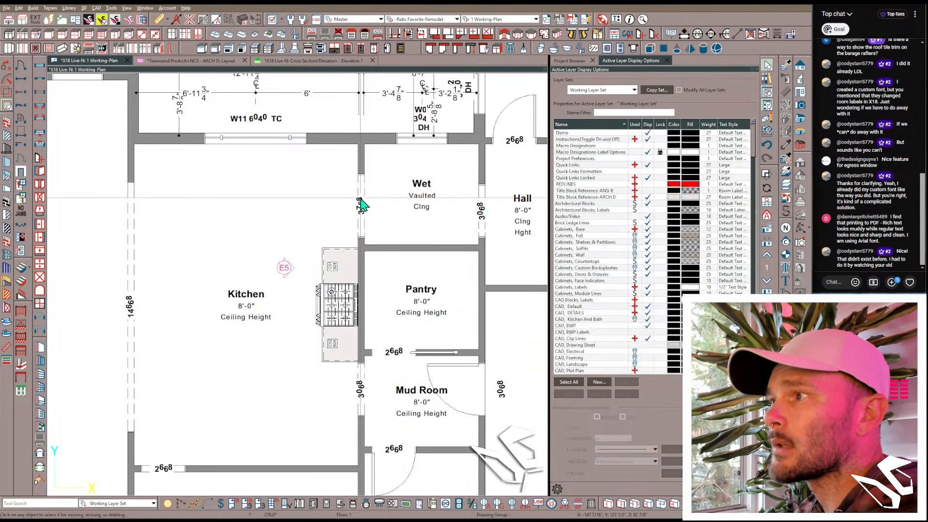
Step: Set the width of the opening between the kitchen and the Wet room to 3'
click(362, 206)
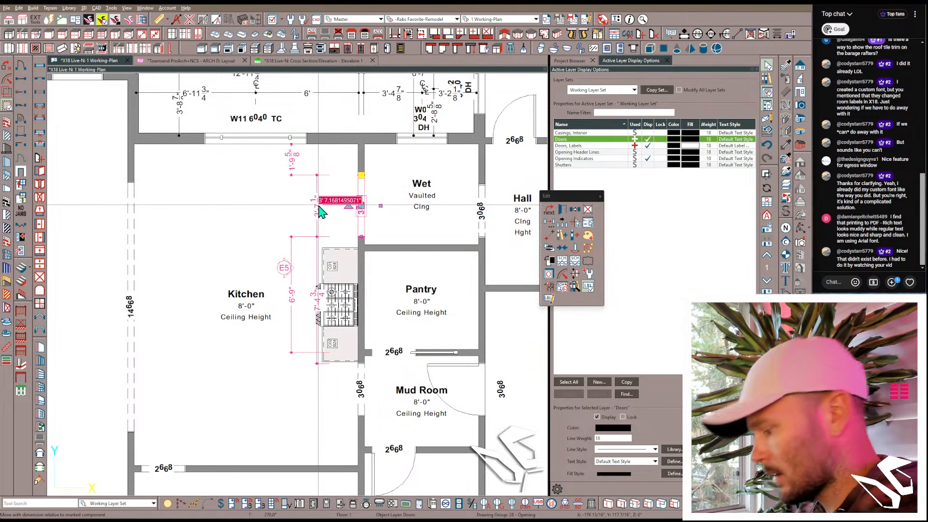
key(Return)
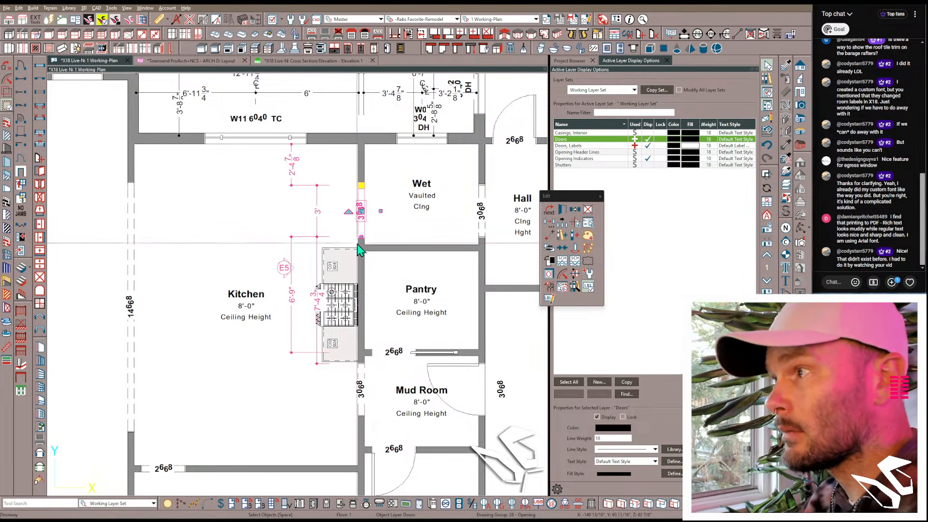
click(260, 251)
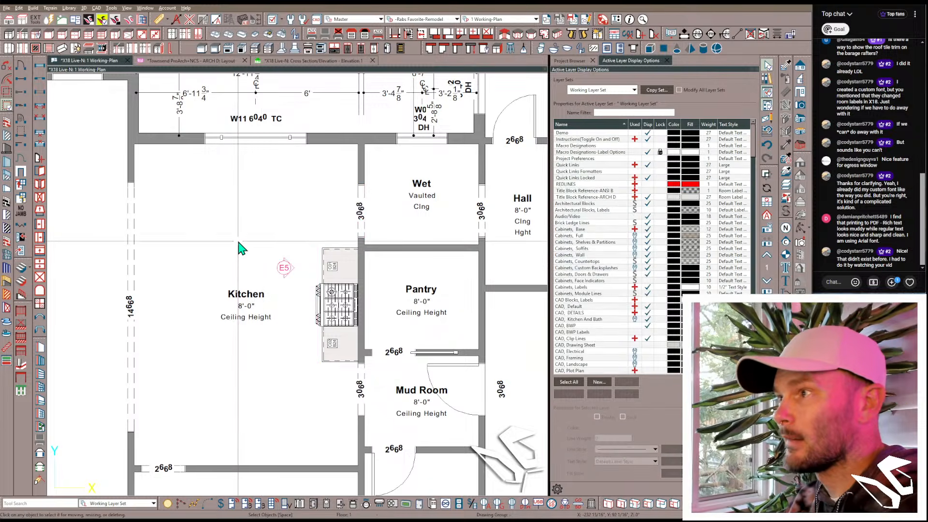
Step: Center the kitchen's Wet room and Mud Room openings together on the kitchen
click(360, 392)
shift+click(362, 222)
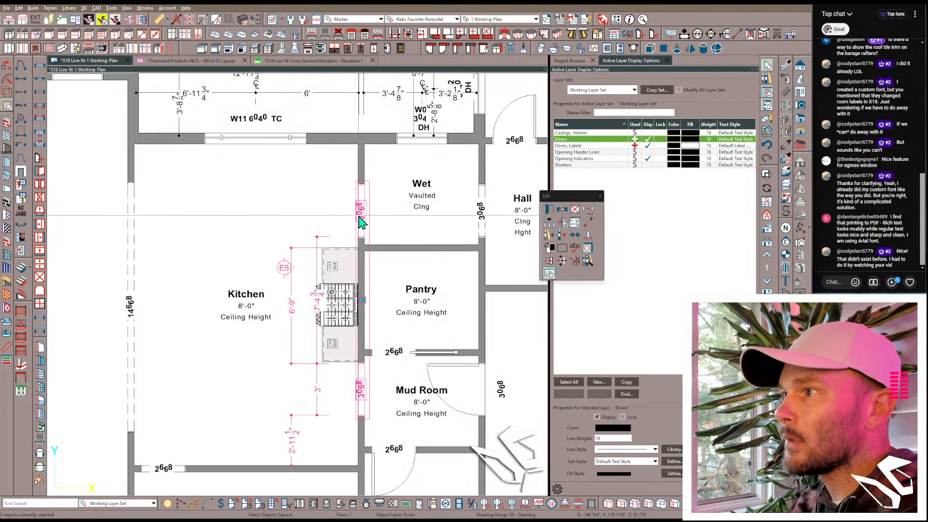
click(205, 316)
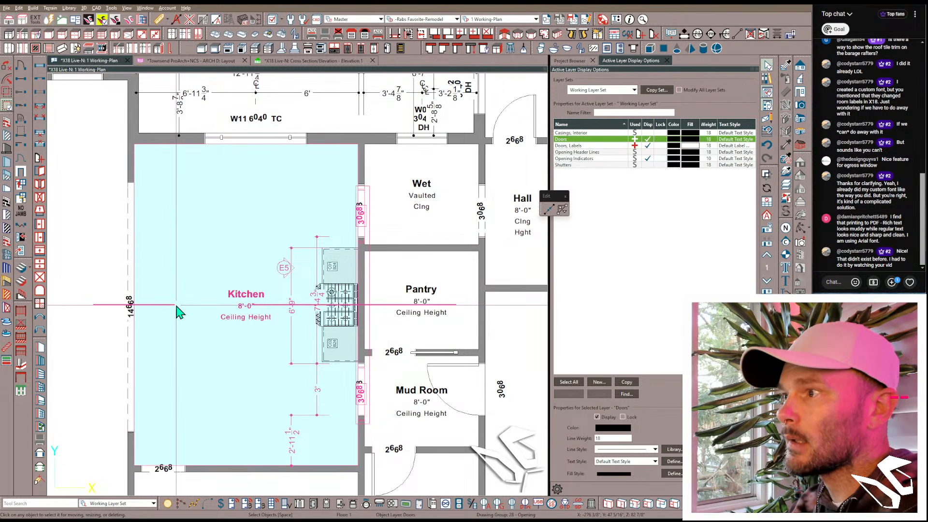
click(229, 345)
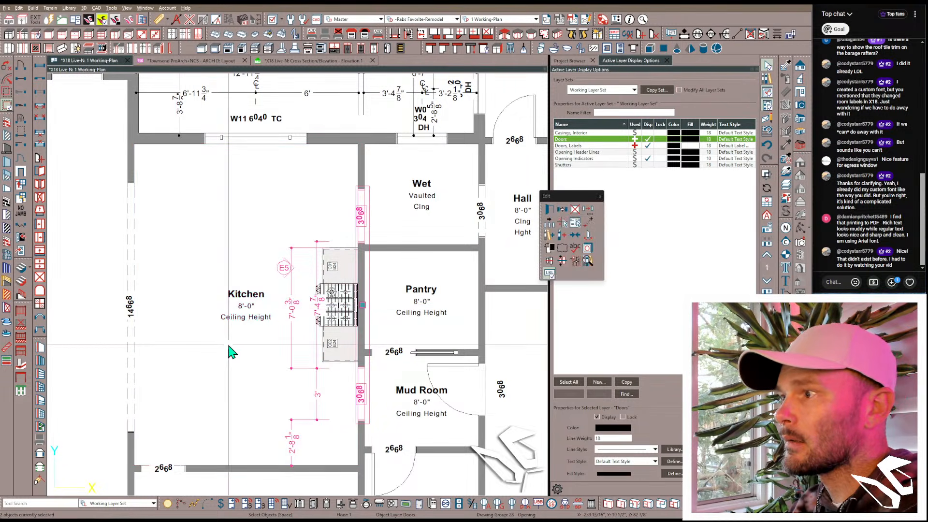
Step: Center the pantry's upper and lower walls together on the kitchen
click(406, 251)
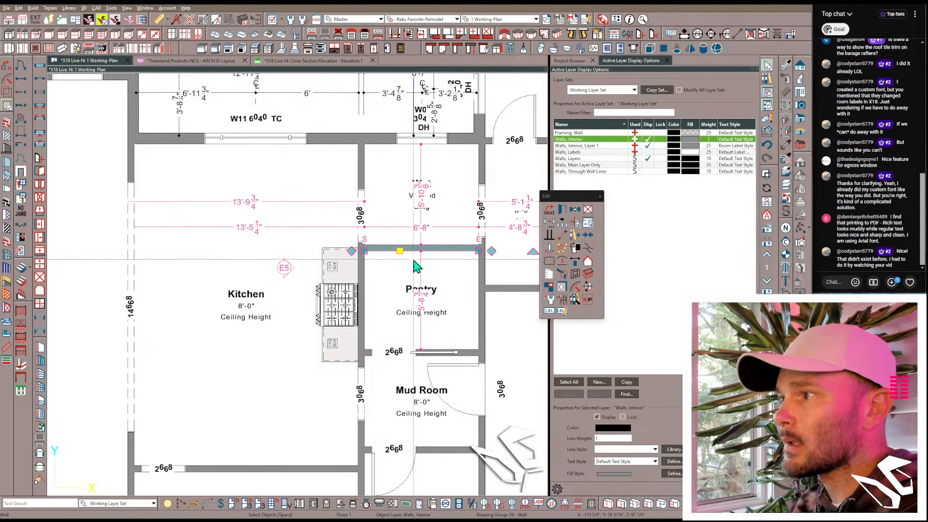
shift+click(469, 351)
key(c)
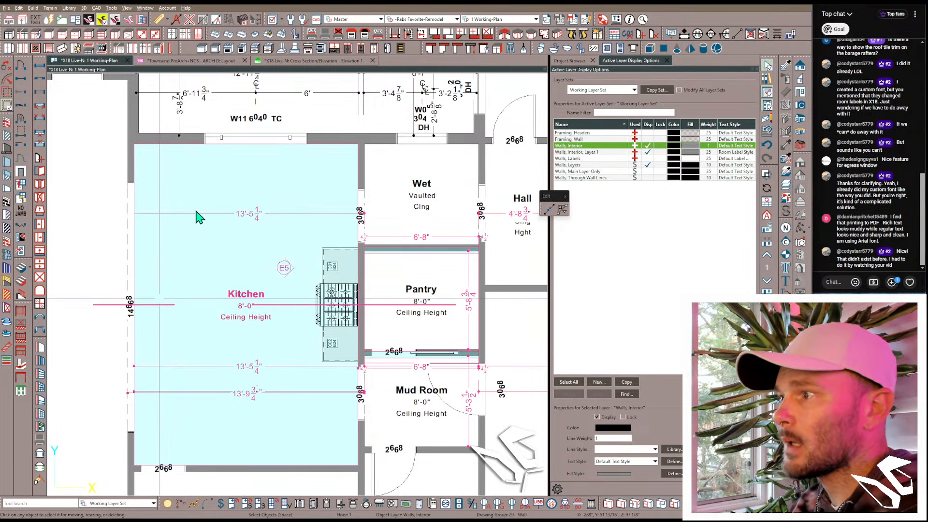
click(228, 222)
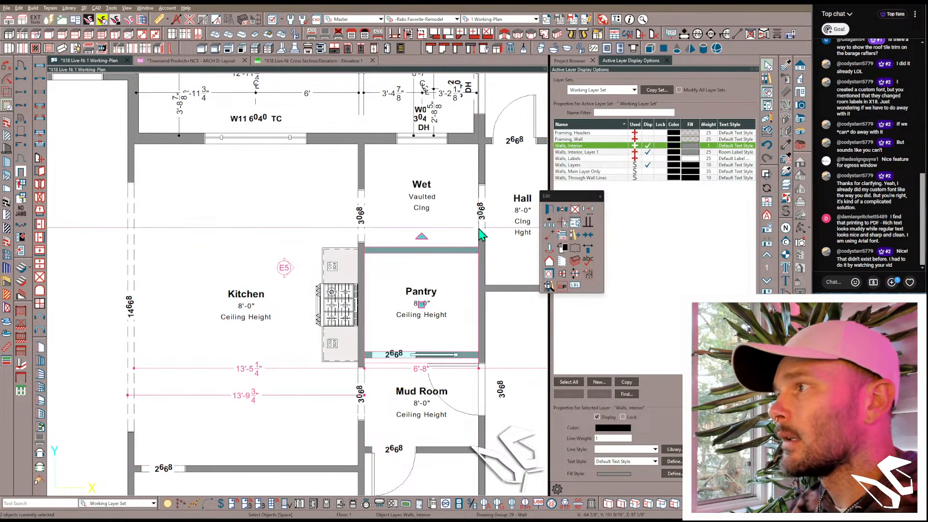
Step: Center the Wet room's Hall opening and the Mud Room's garage door on the kitchen openings directly across from them
click(480, 227)
key(c)
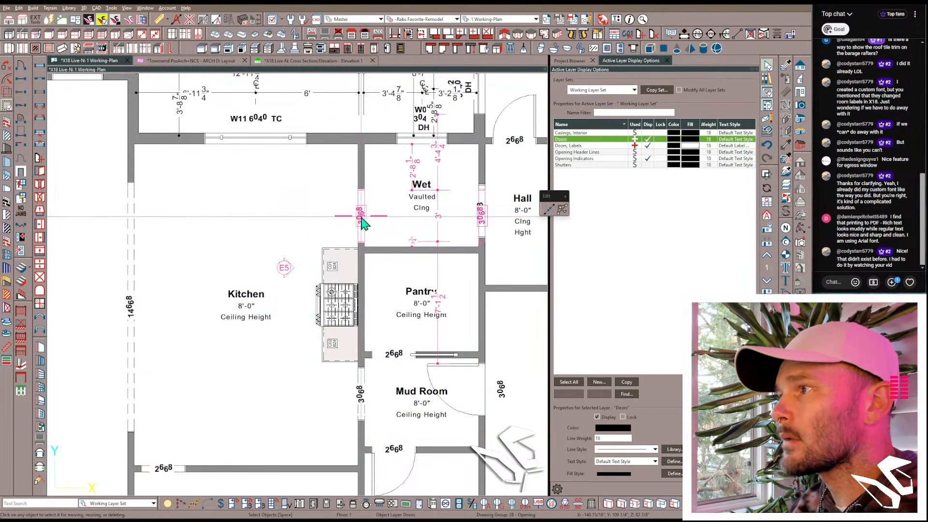
click(483, 388)
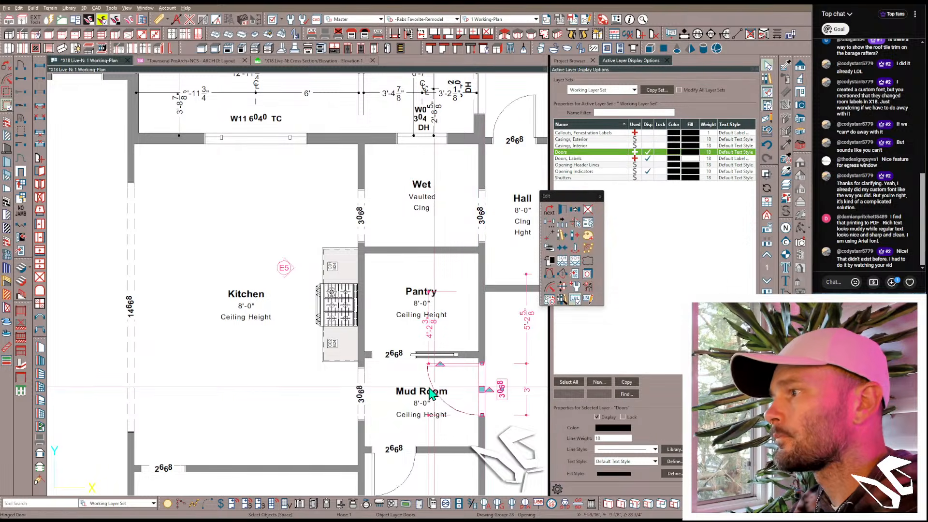
key(c)
click(273, 267)
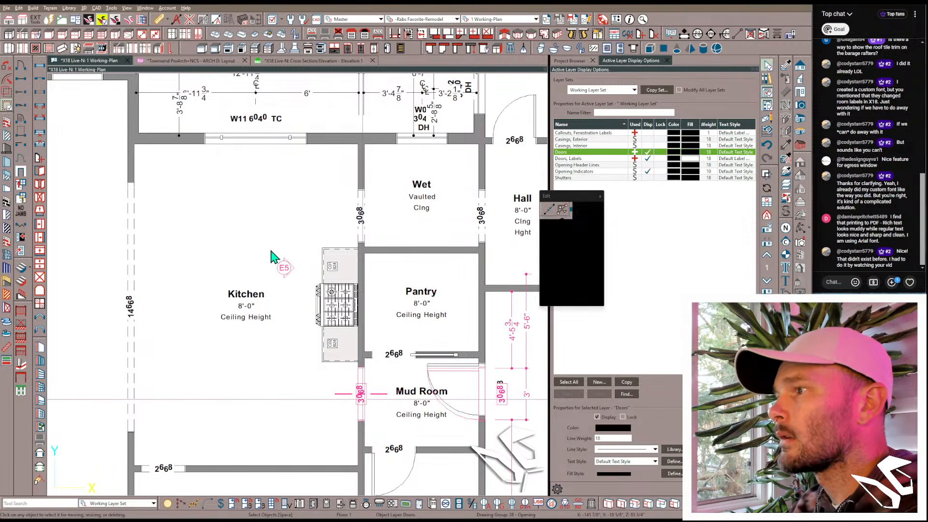
Step: In the kitchen elevation, match the base cabinet right of the range to the two-drawer style of the cabinet on its left
click(334, 266)
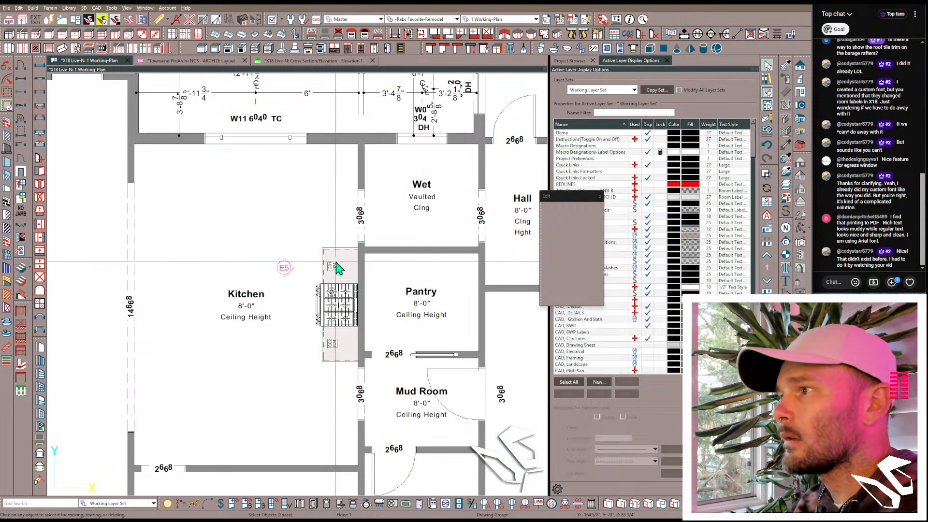
click(298, 63)
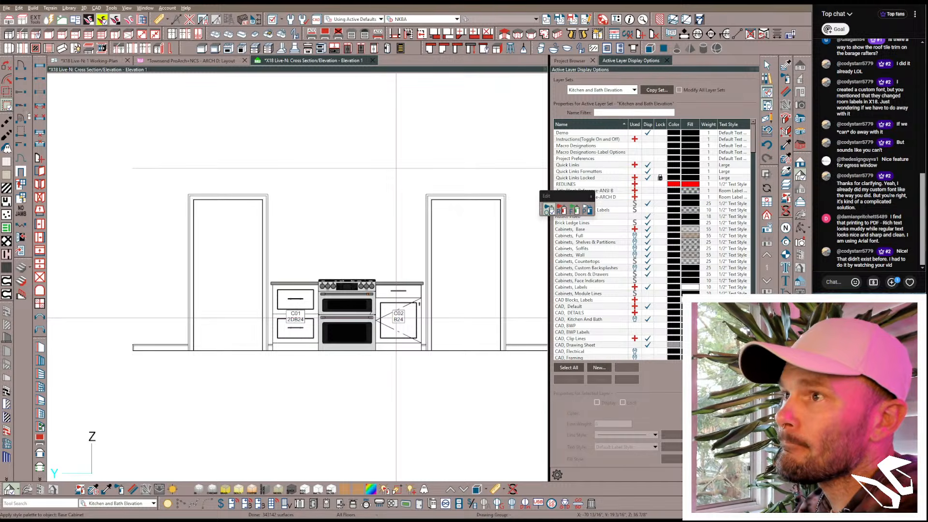
click(397, 318)
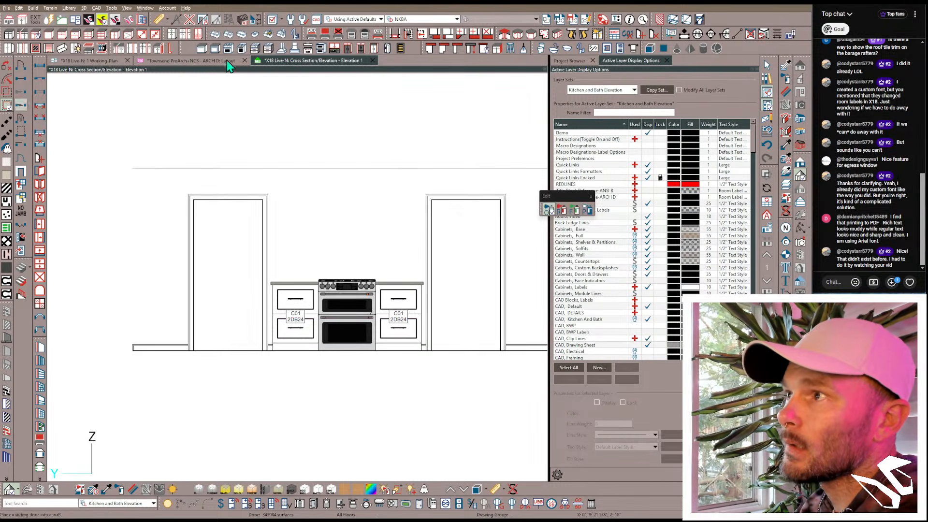
Step: Place a chimney range hood above the range, raised toward the ceiling and centered on the range
click(282, 52)
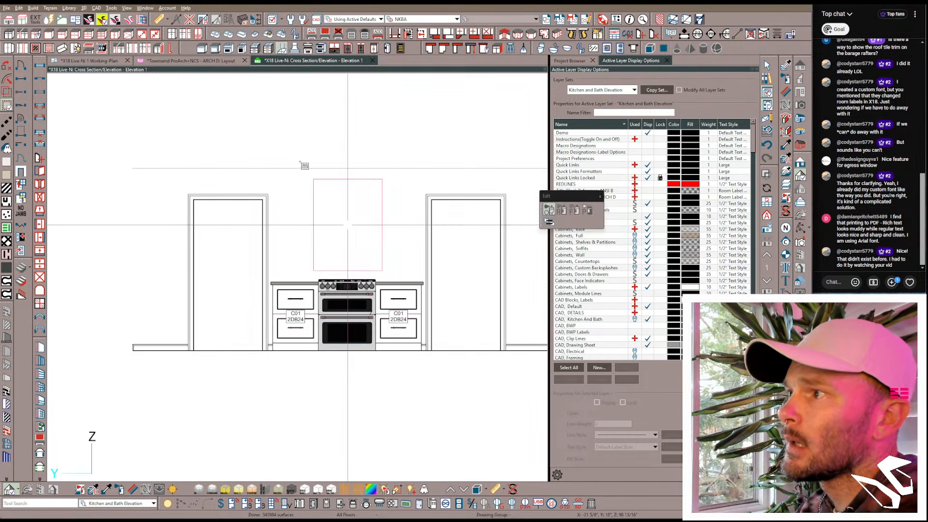
click(348, 225)
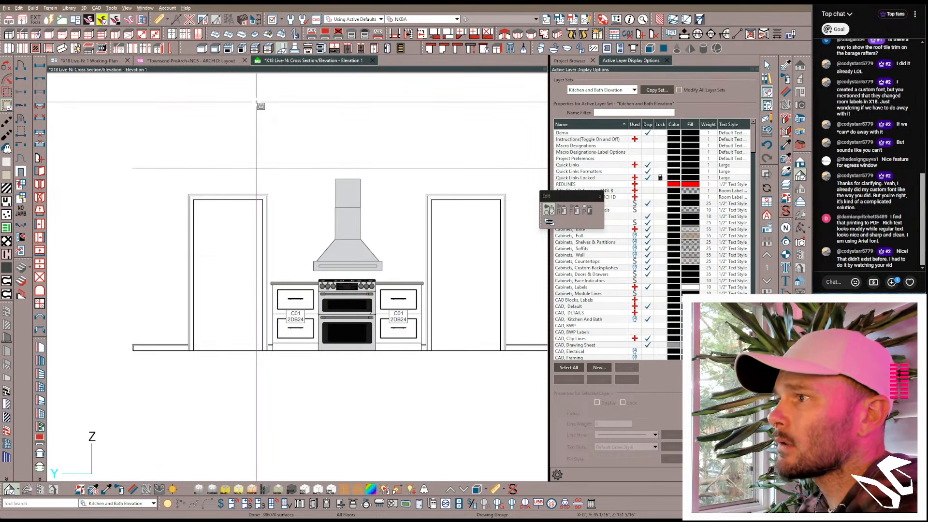
click(354, 236)
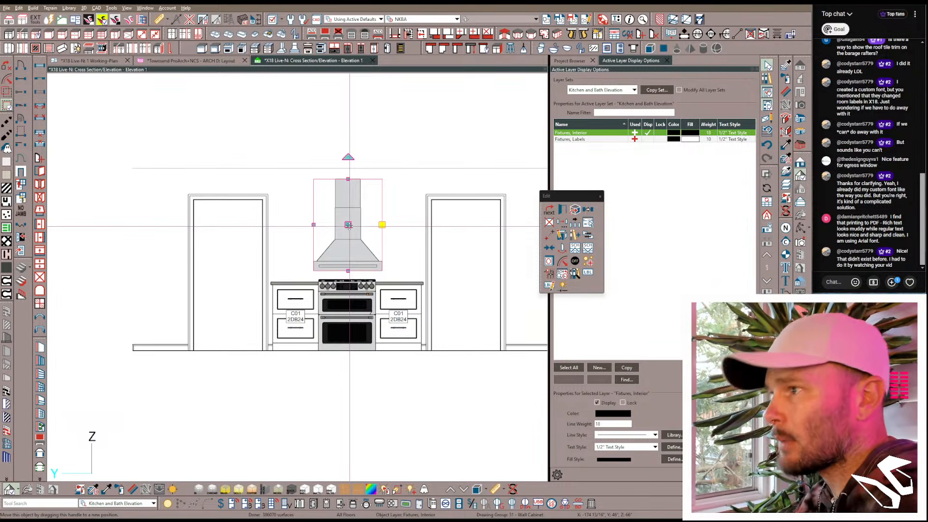
drag(348, 225, 346, 202)
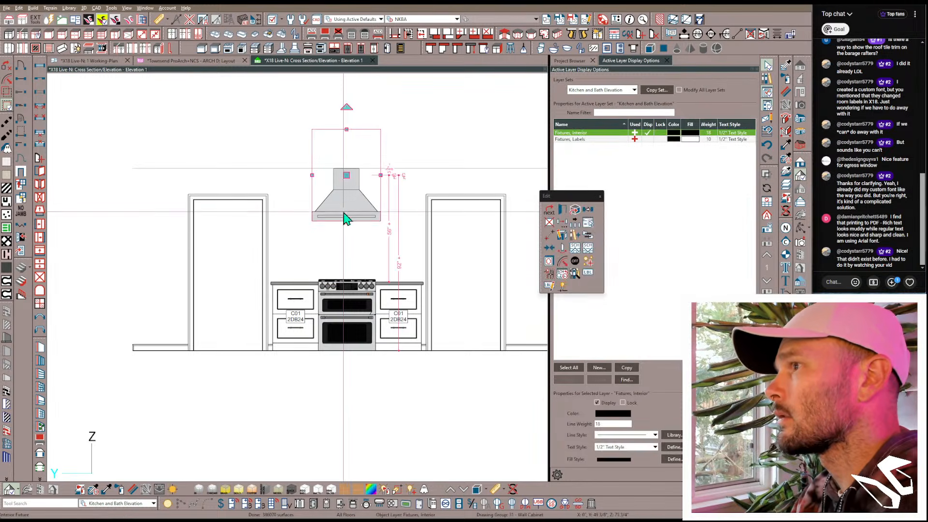
click(356, 303)
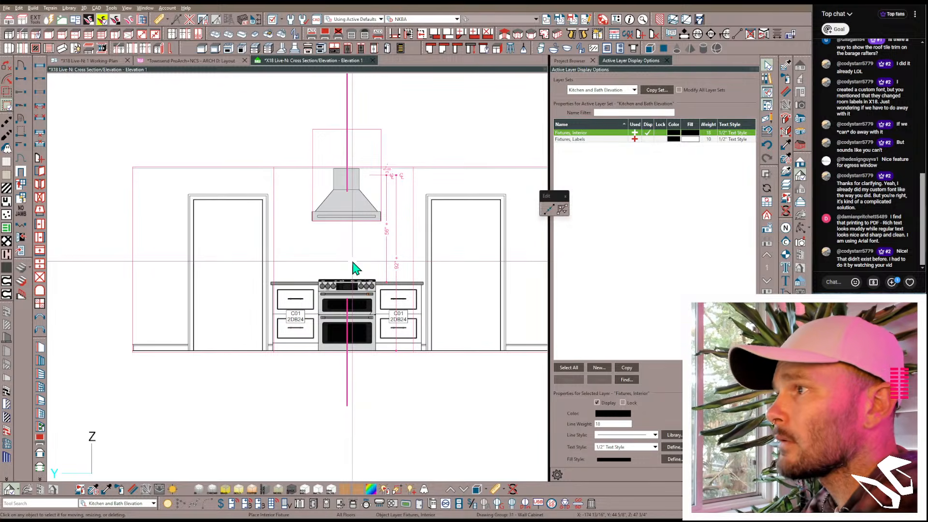
click(192, 198)
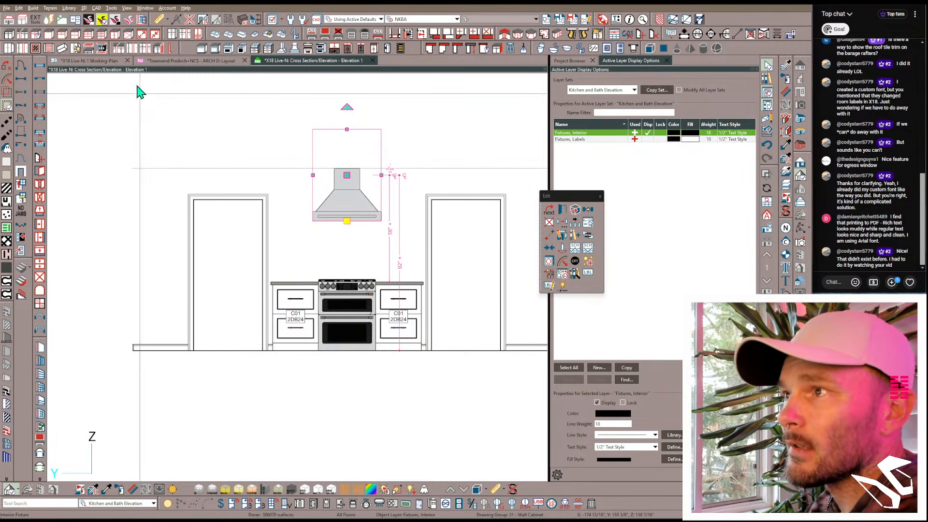
Step: In a full perspective overview of the house, raise the room ceiling height by 12"
click(161, 61)
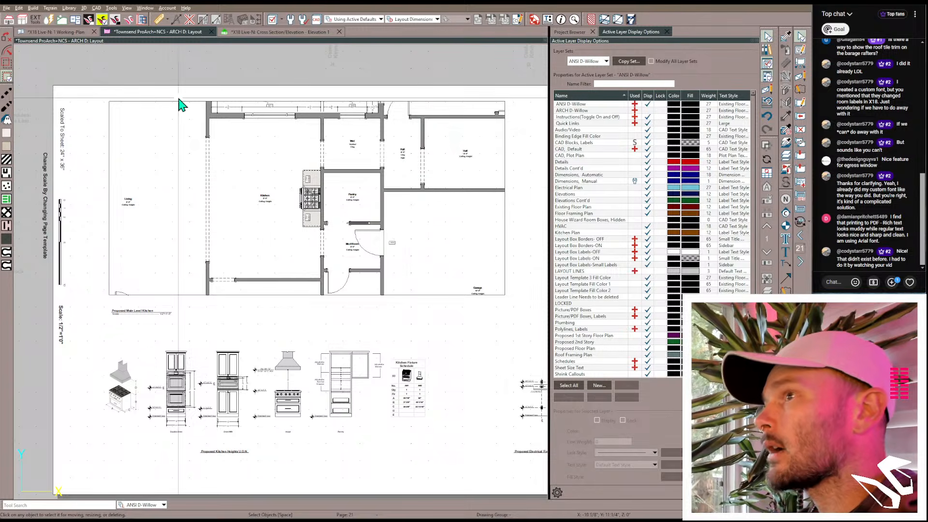
click(71, 32)
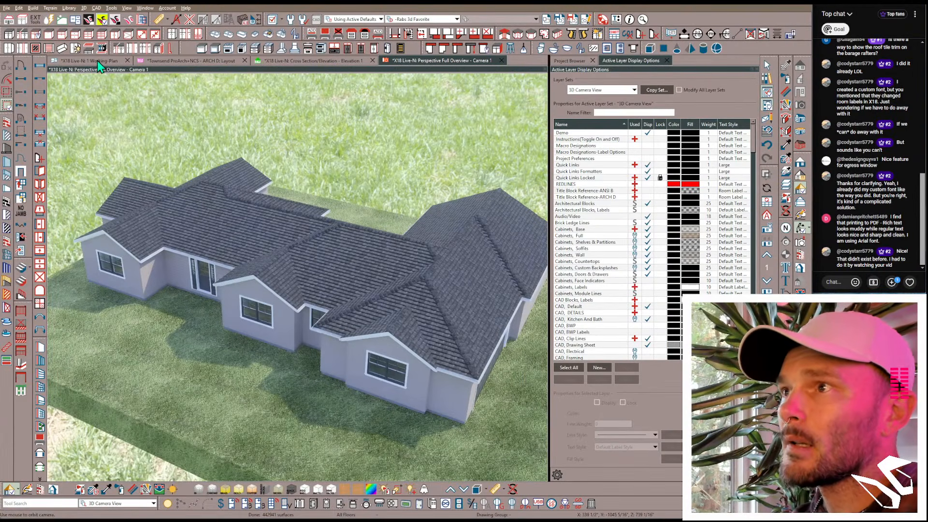
drag(213, 232, 261, 290)
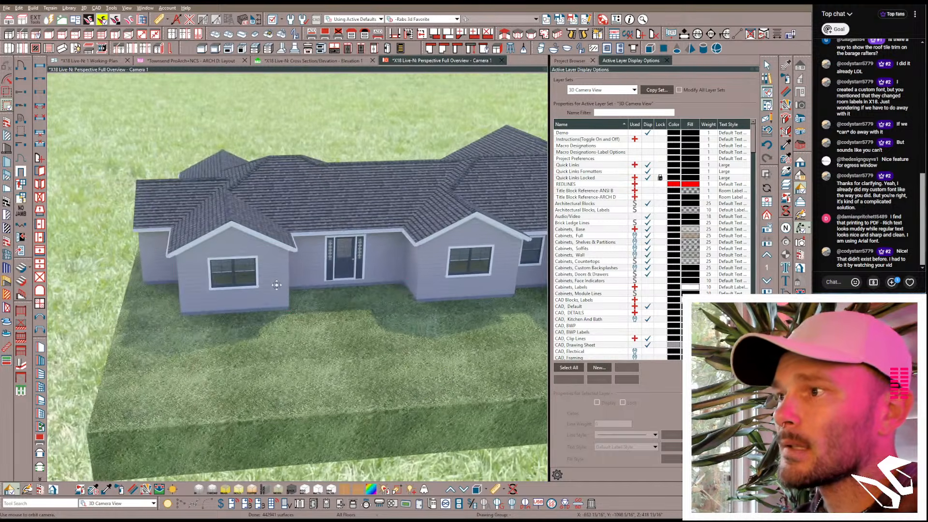
click(277, 286)
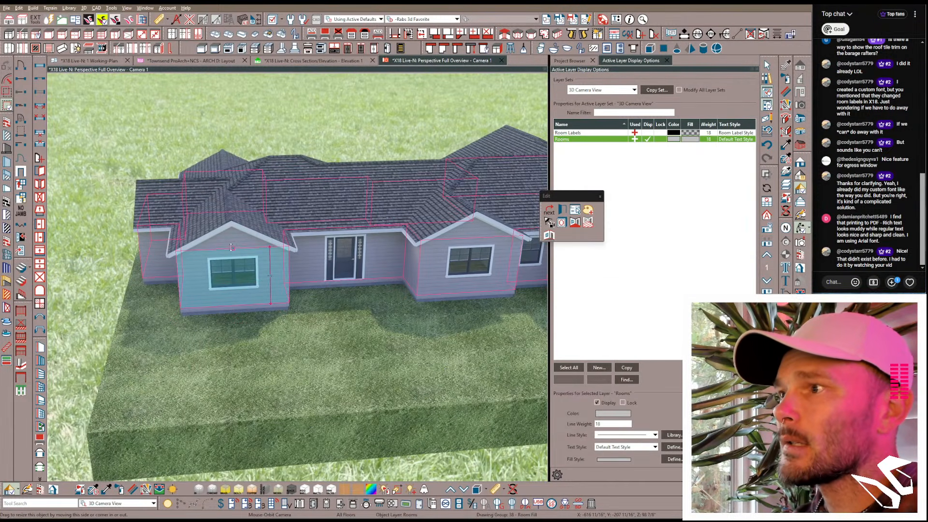
drag(230, 247, 229, 227)
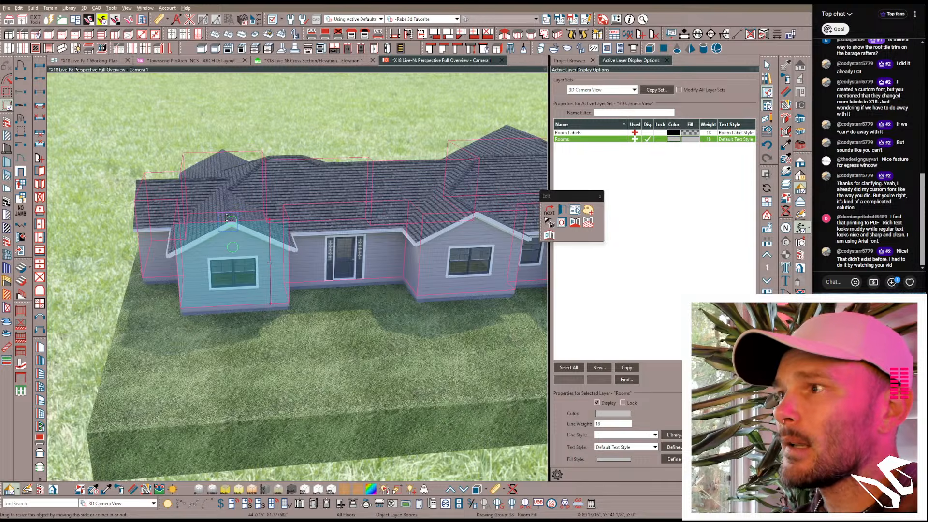
key(Tab)
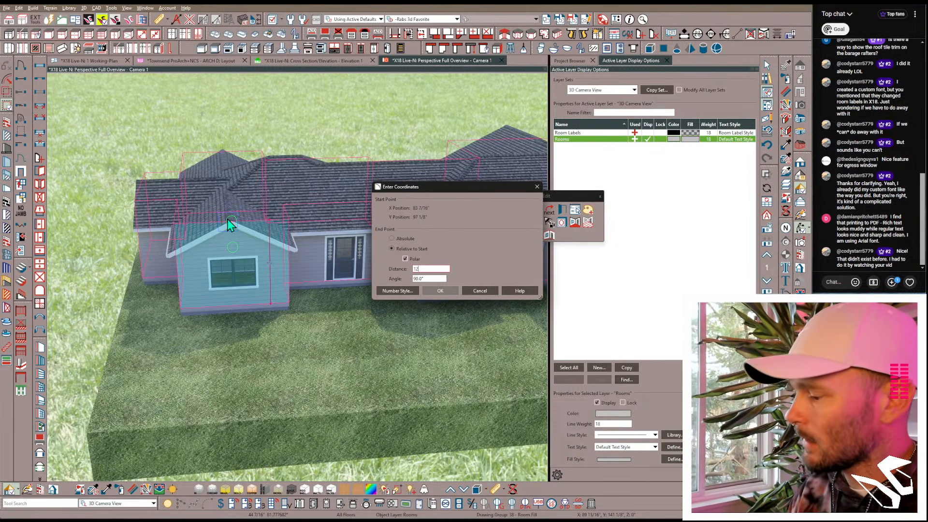
text(12)
key(Return)
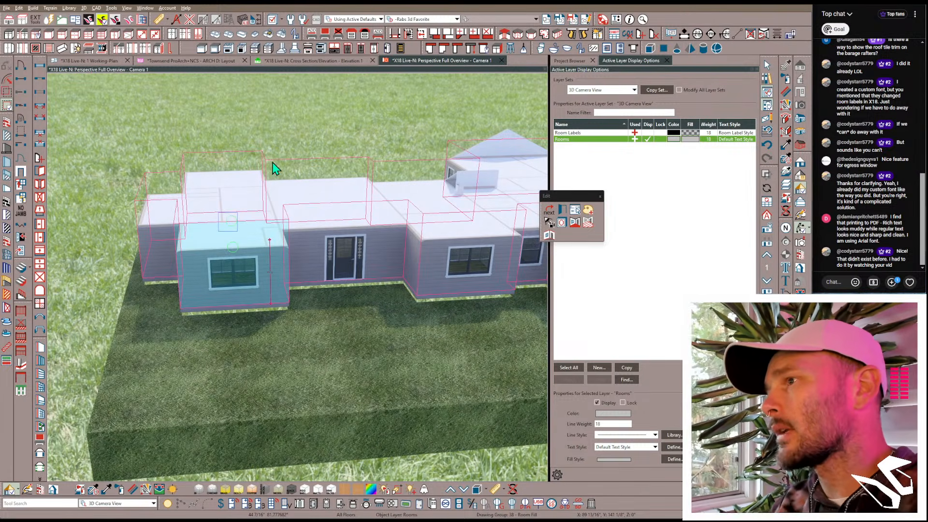
scroll(272, 165, up, 3)
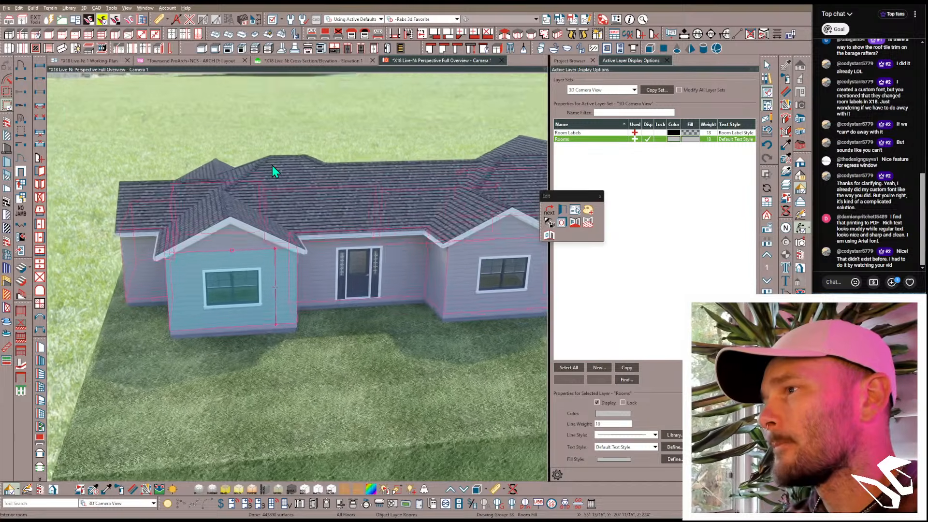
scroll(272, 165, up, 5)
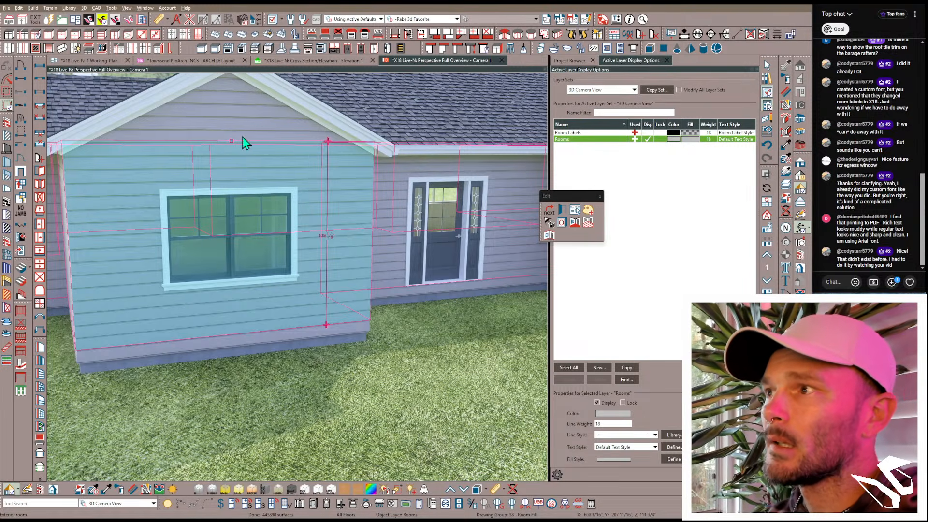
click(242, 238)
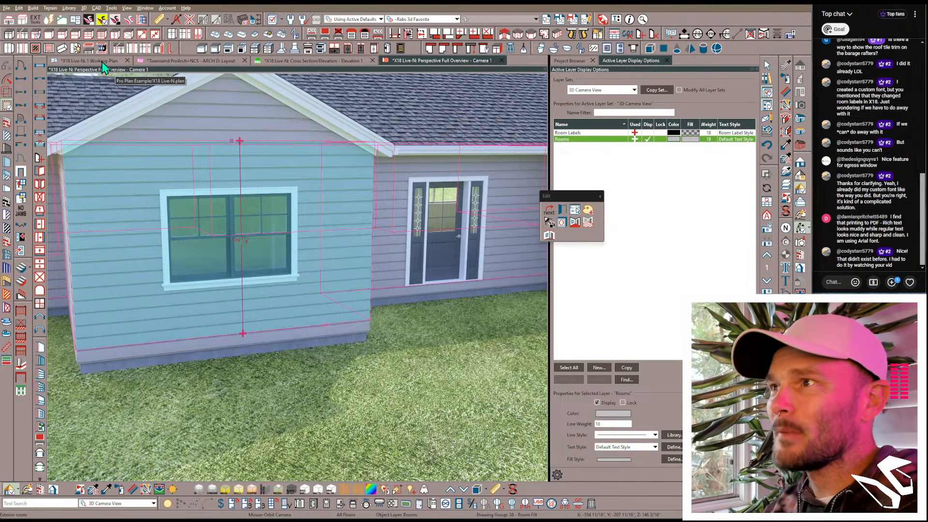
Step: In the kitchen elevation, place a 24" wide, 36" high wall cabinet centered over the base cabinet left of the range
click(298, 60)
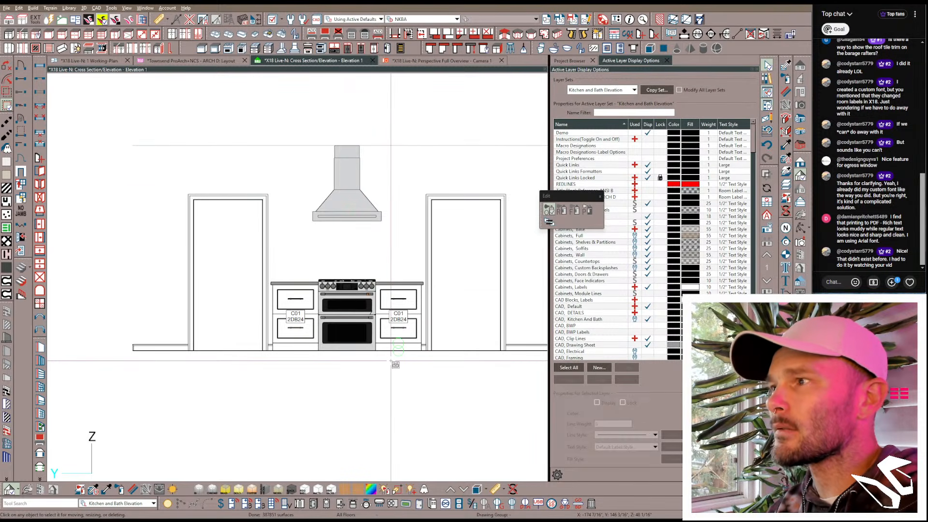
scroll(390, 360, right, 3)
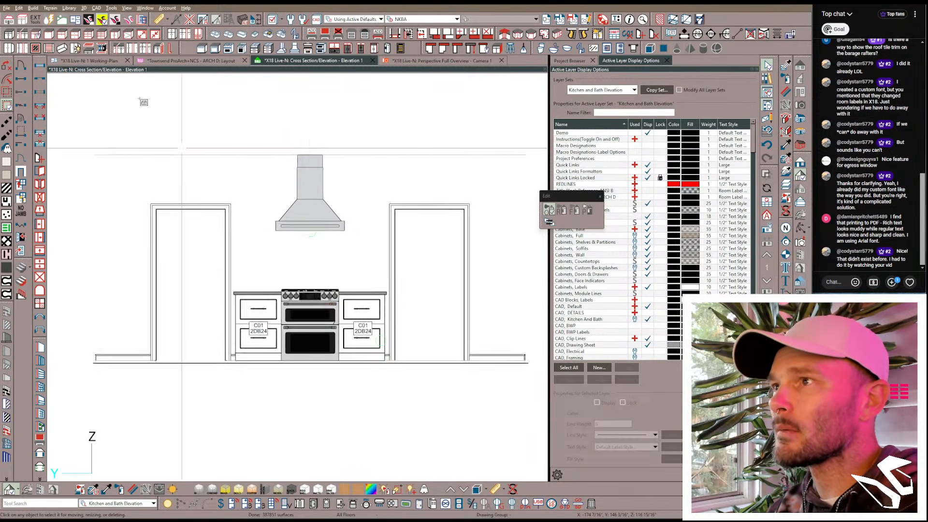
scroll(143, 102, up, 2)
click(13, 48)
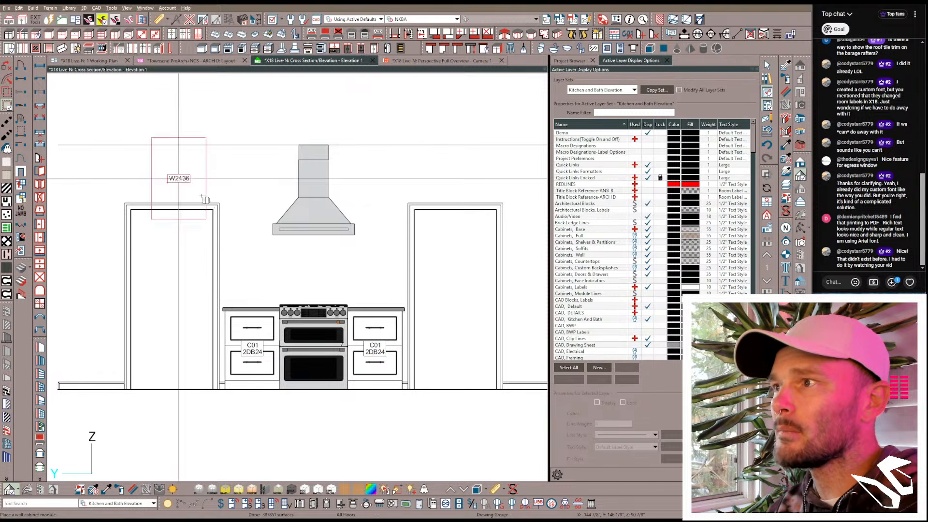
click(250, 236)
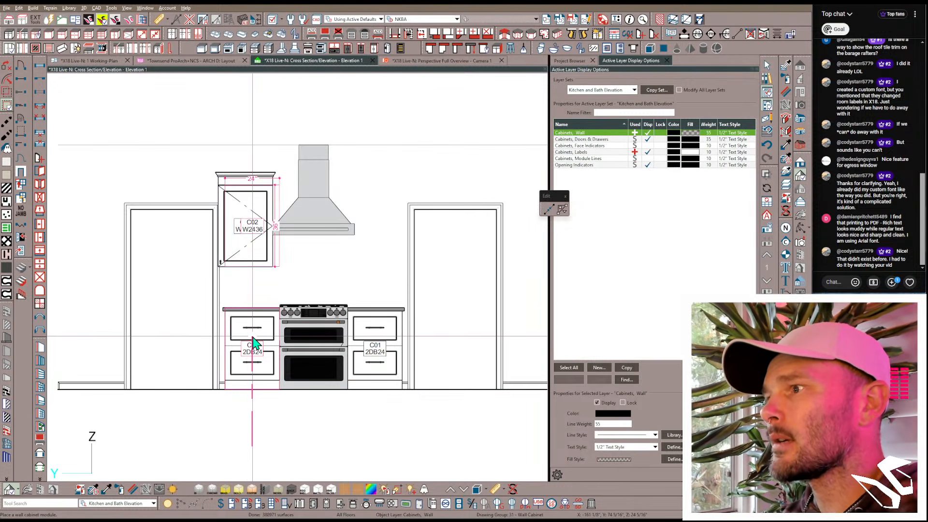
click(255, 232)
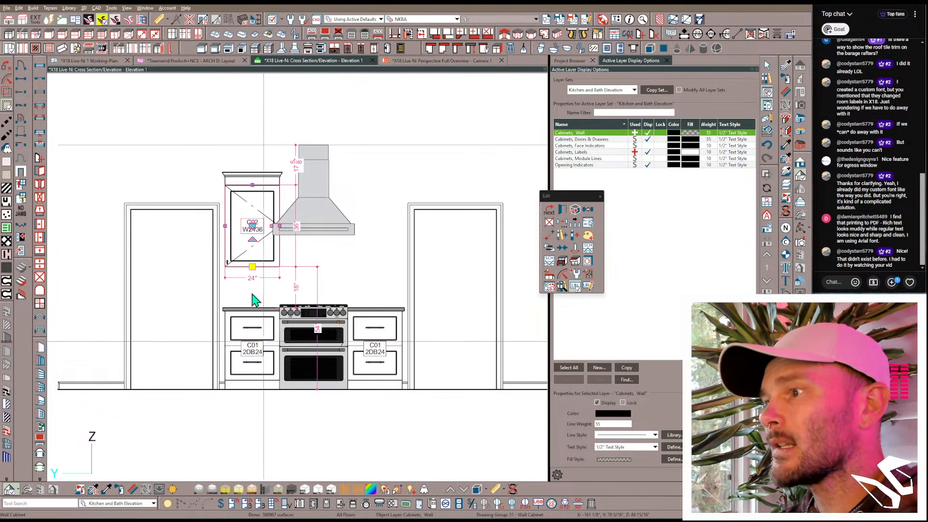
Step: Narrow the new wall cabinet to 18" and apply the Glass style palette to it
drag(279, 226, 267, 229)
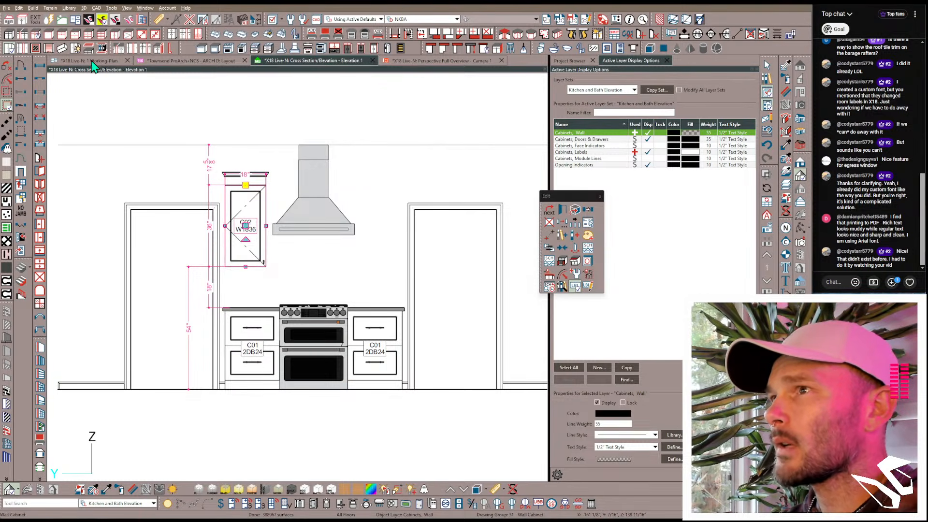
click(36, 49)
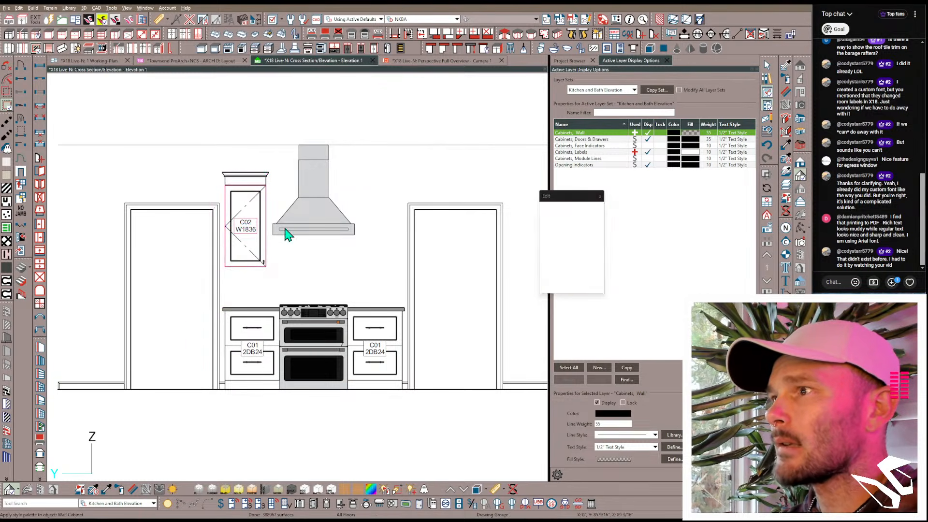
click(265, 267)
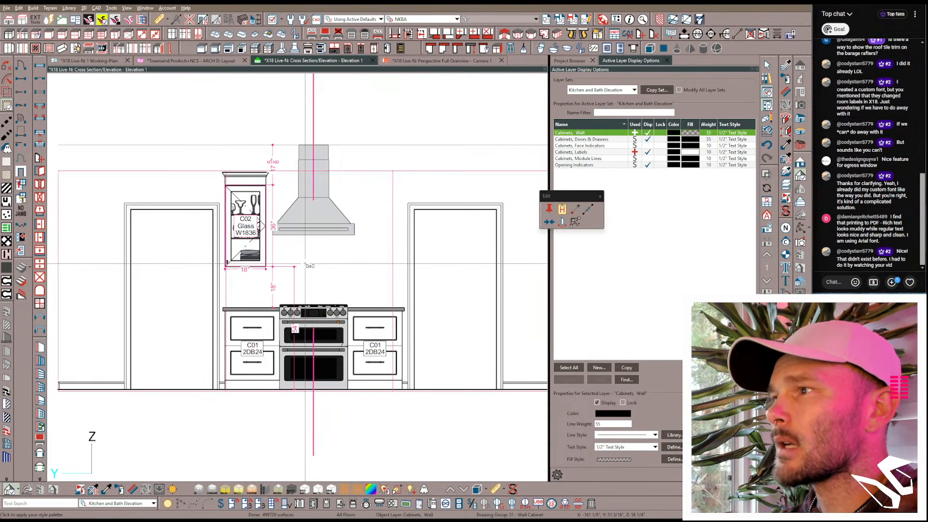
Step: Copy the glass wall cabinet to the opposite side of the hood, mirrored about the hood's centerline
click(310, 225)
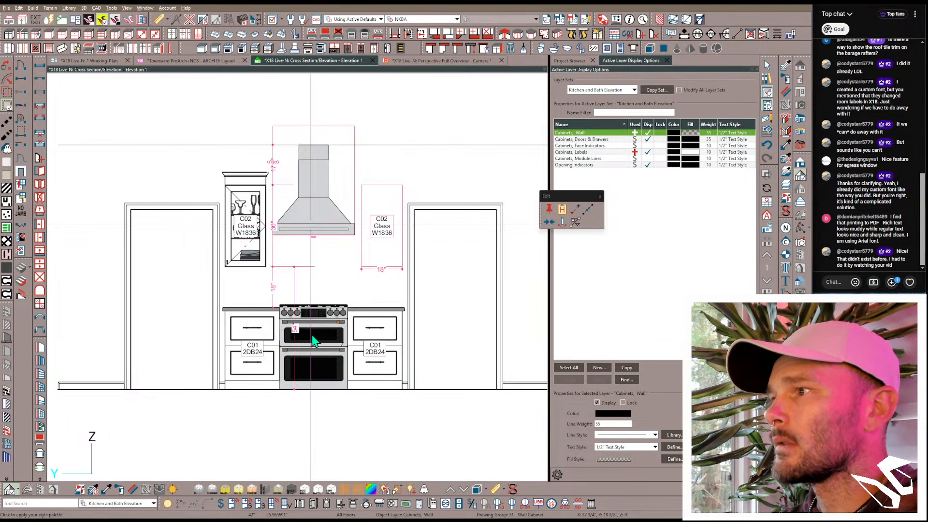
click(367, 225)
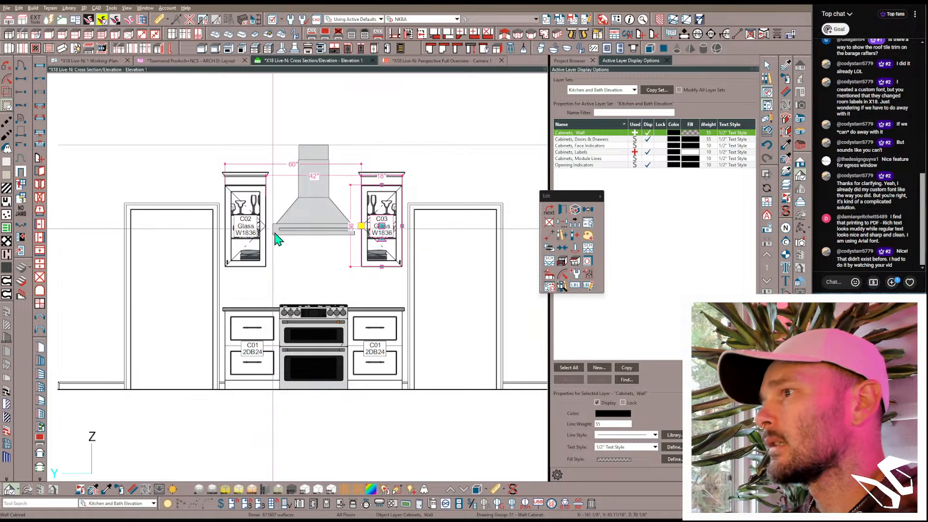
Step: Draw a custom backsplash behind the range, extending from floor to ceiling and 78" wide to the wall cabinets' outer edges
click(325, 33)
drag(293, 279, 327, 248)
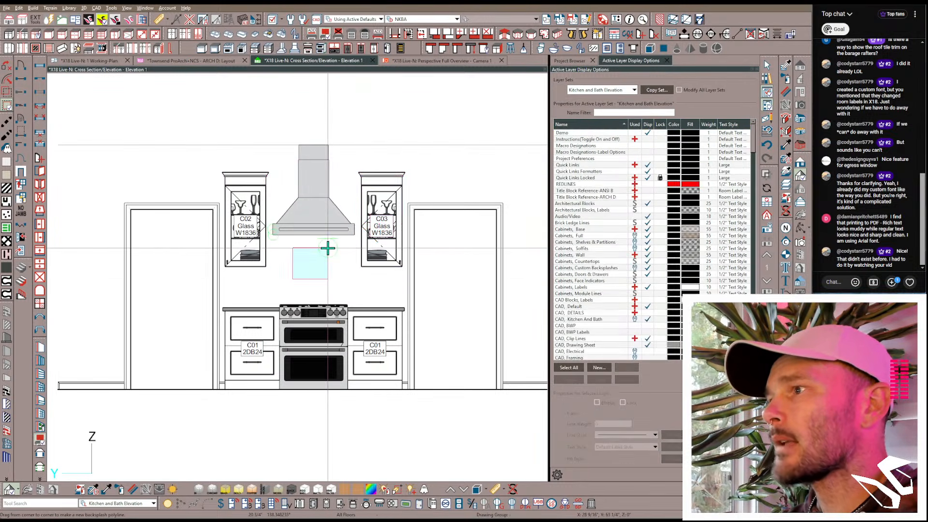
click(308, 265)
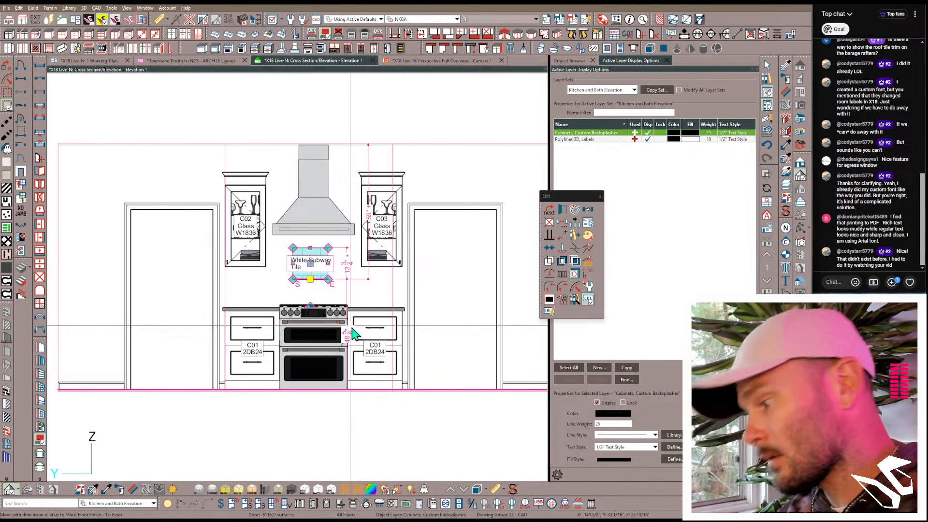
click(311, 249)
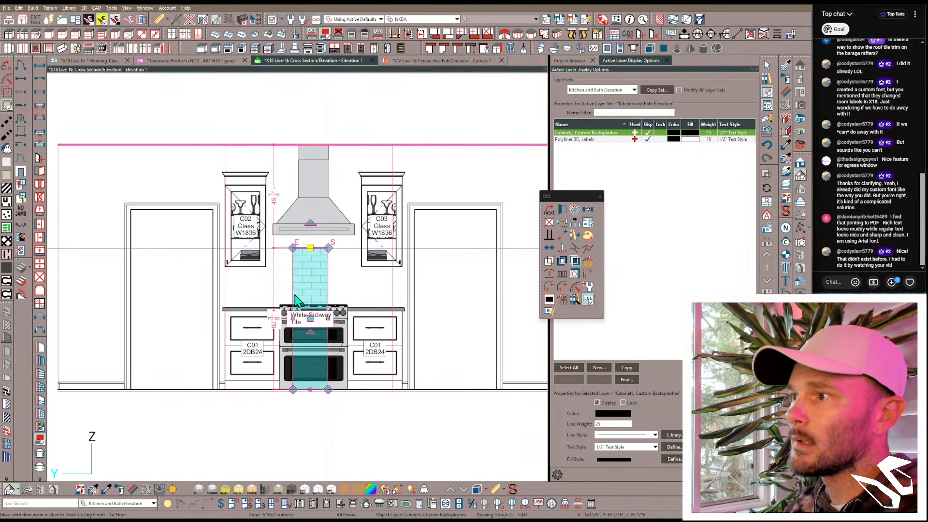
drag(293, 267, 223, 246)
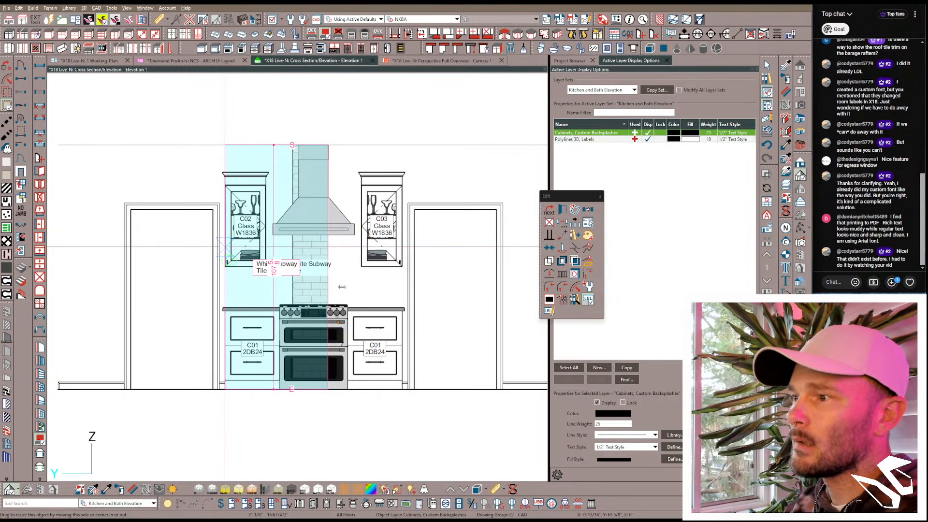
drag(329, 266, 402, 250)
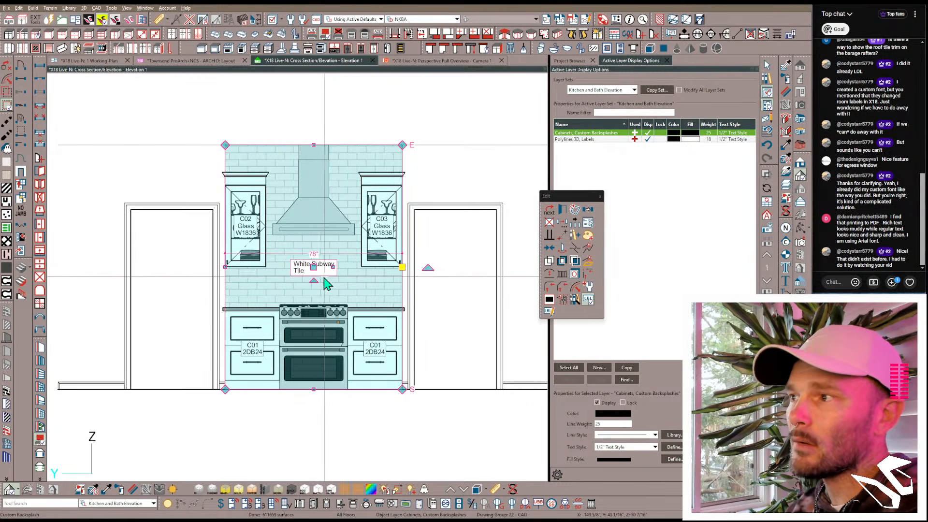
Step: Open the backsplash subway tile's material definition to review its name and pattern settings
click(786, 92)
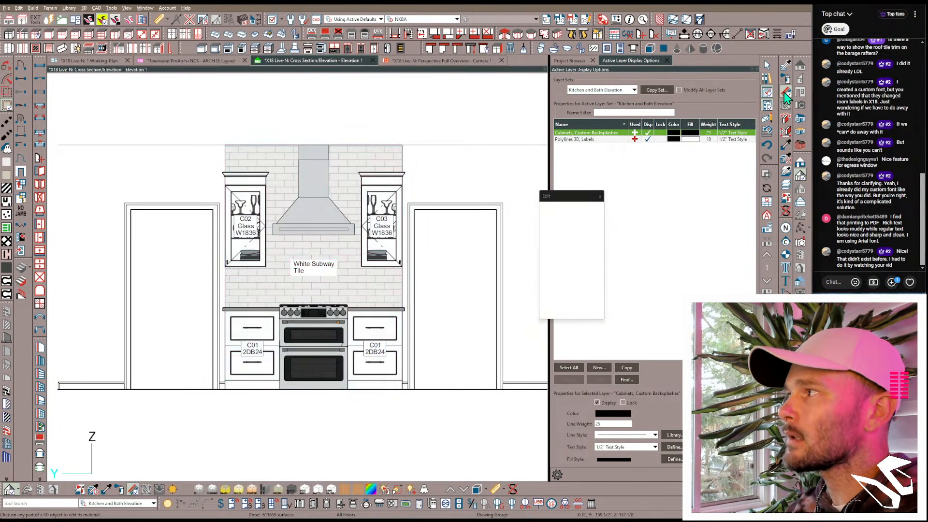
click(399, 338)
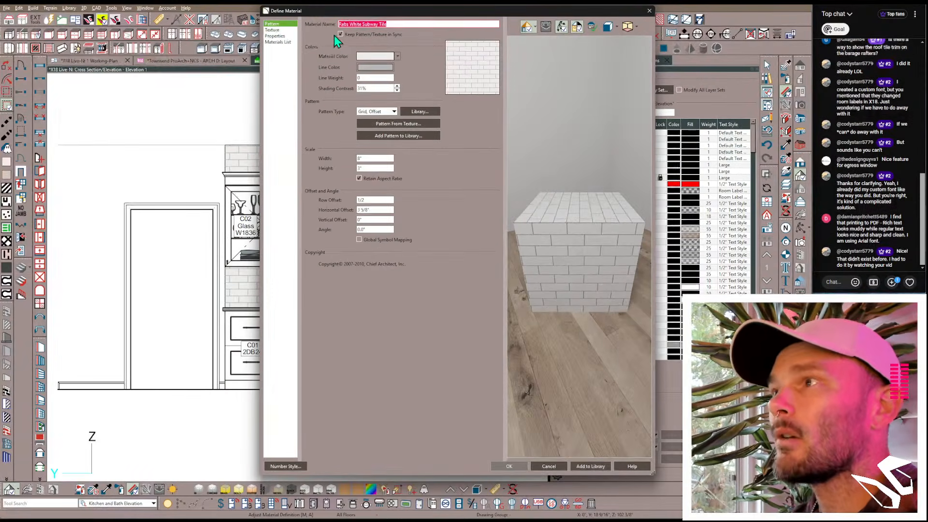
click(512, 466)
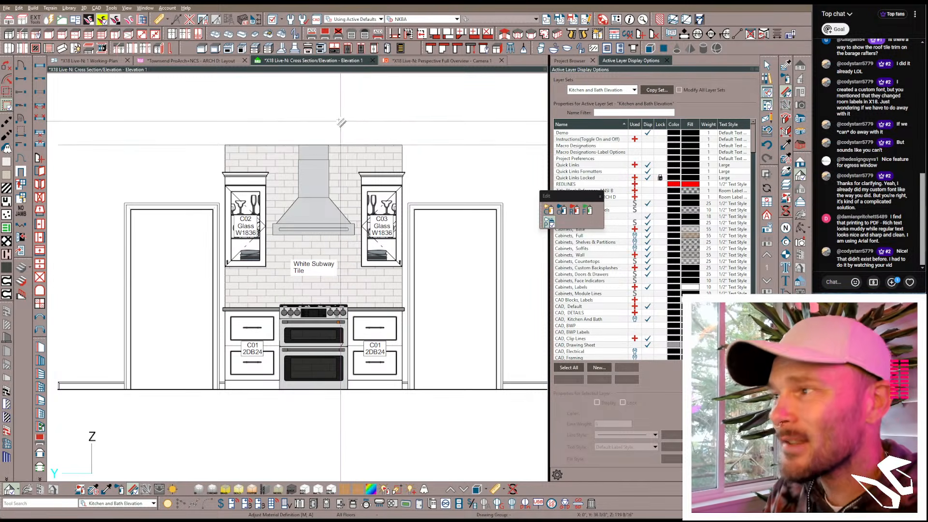
Step: Turn off Clip to Room for the kitchen elevation so the spaces beyond the wall openings are drawn
scroll(312, 216, down, 3)
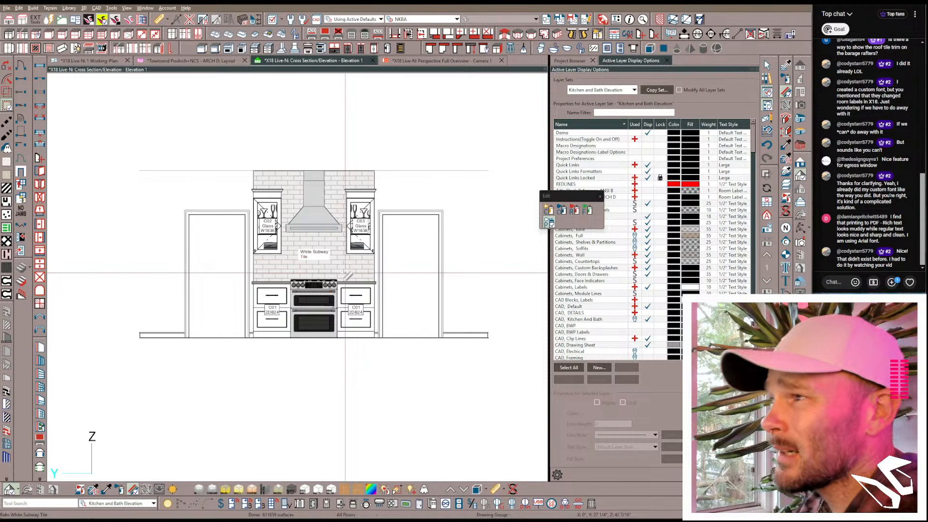
click(587, 21)
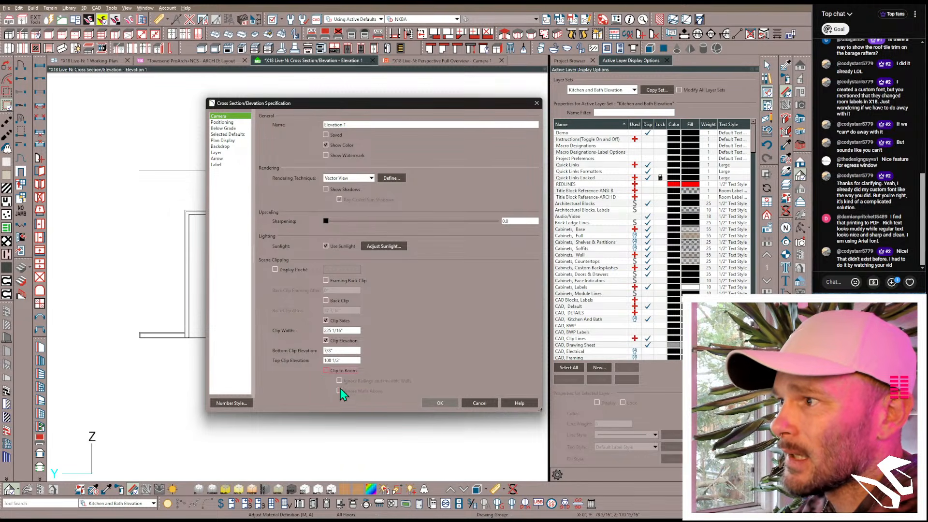
click(438, 406)
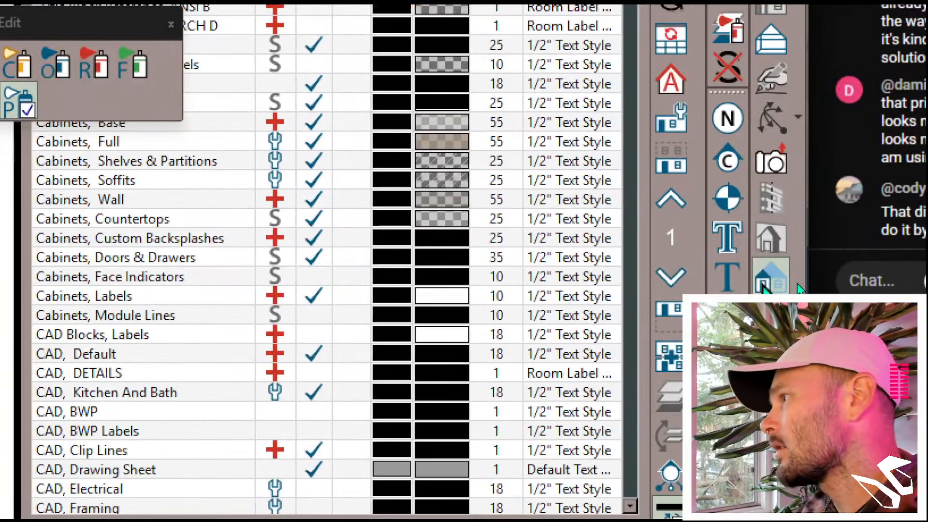
Step: Enable Depth Cue for the elevation with start and end kept in sync at about 71 5/16"
click(763, 284)
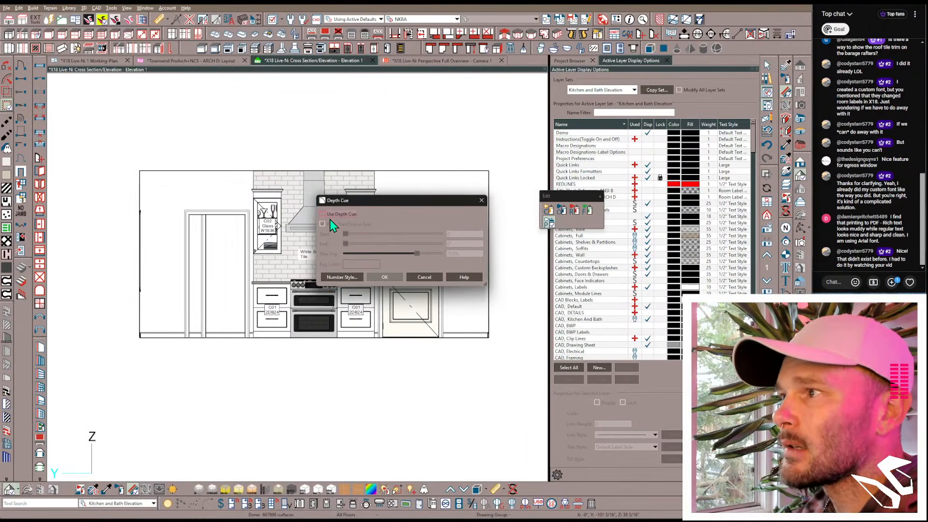
click(330, 217)
drag(346, 244, 363, 241)
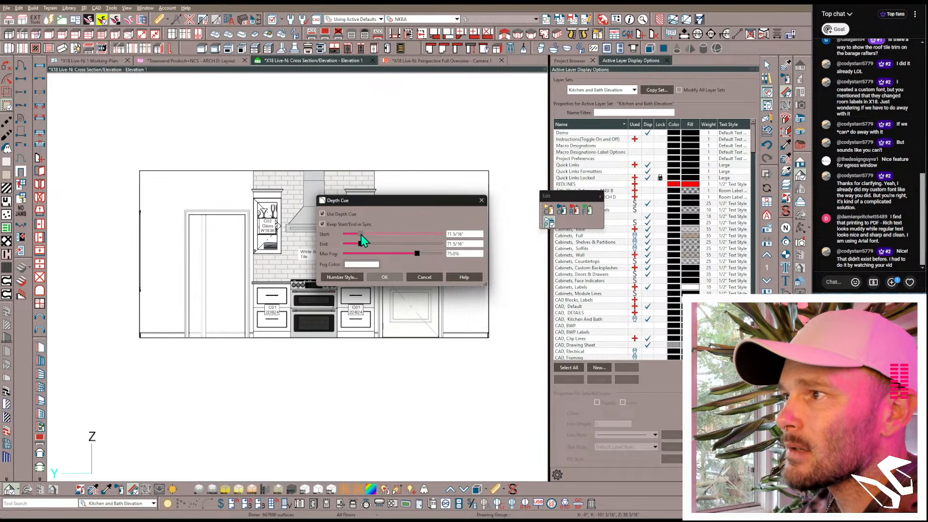
click(385, 278)
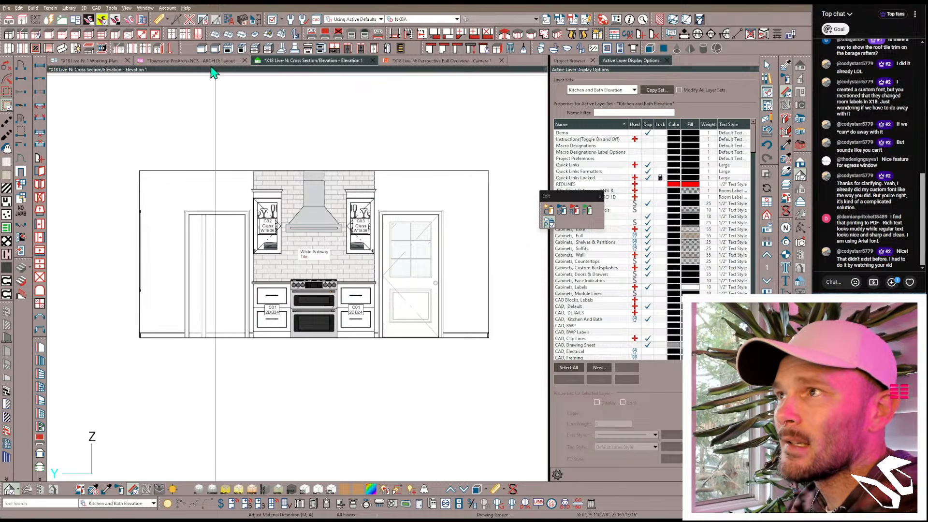
Step: Generate automatic elevation dimensions around the whole kitchen range wall
click(205, 21)
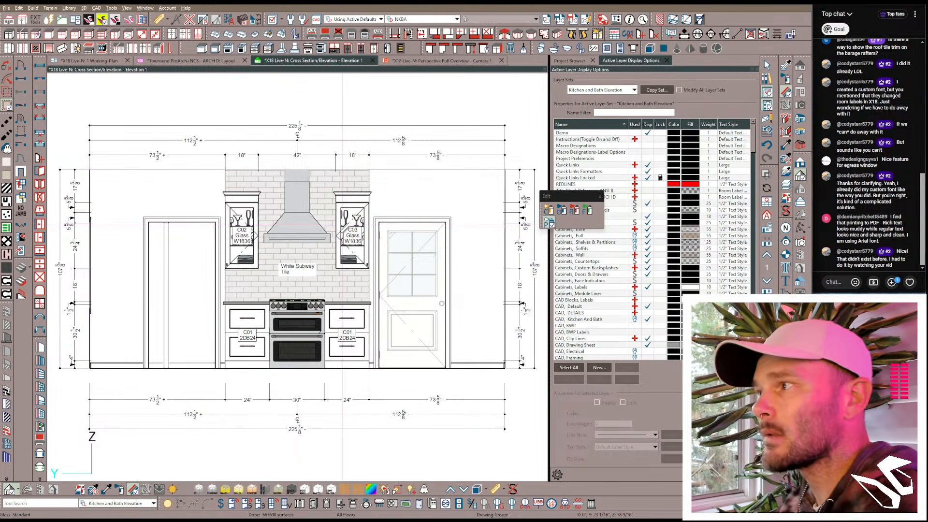
scroll(348, 207, up, 3)
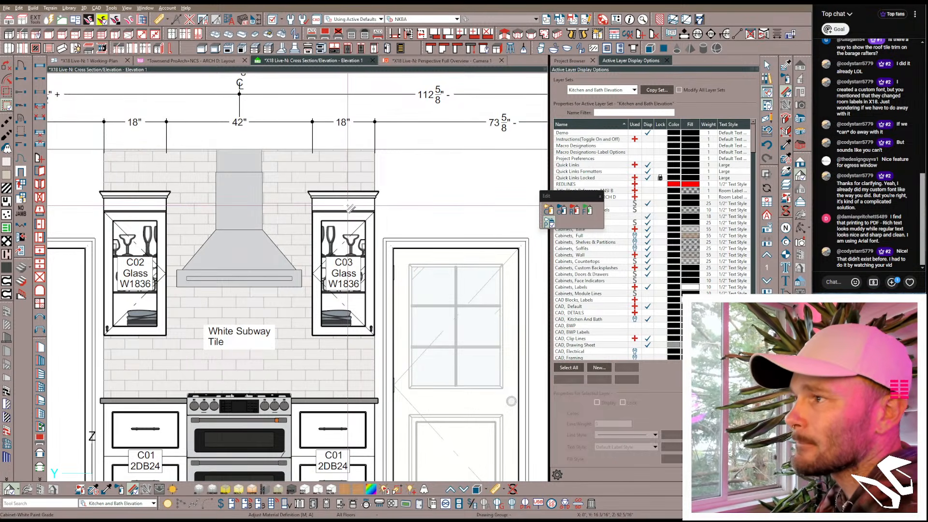
scroll(348, 205, down, 2)
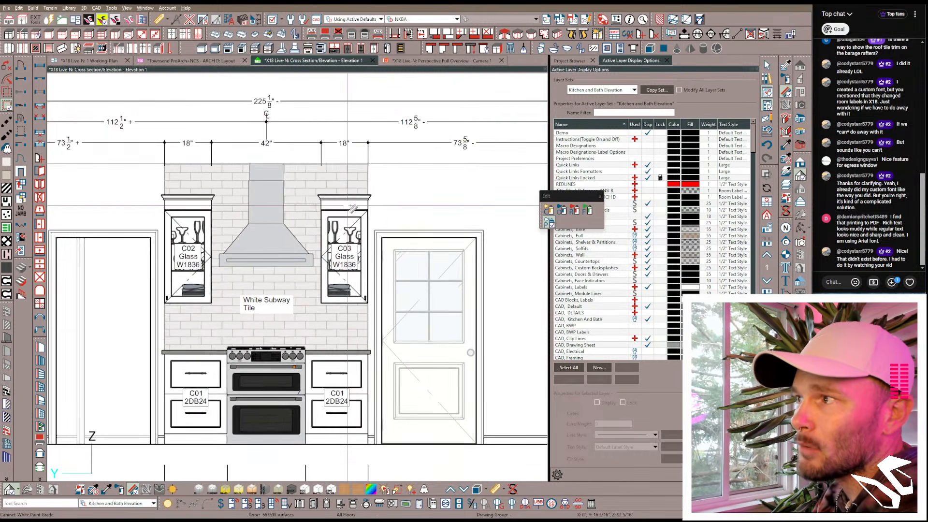
Step: Examine the vertical dimension string beside the glazed door, including its stacked fractions and cabinet height breaks
middle_drag(416, 212, 250, 240)
scroll(358, 254, up, 4)
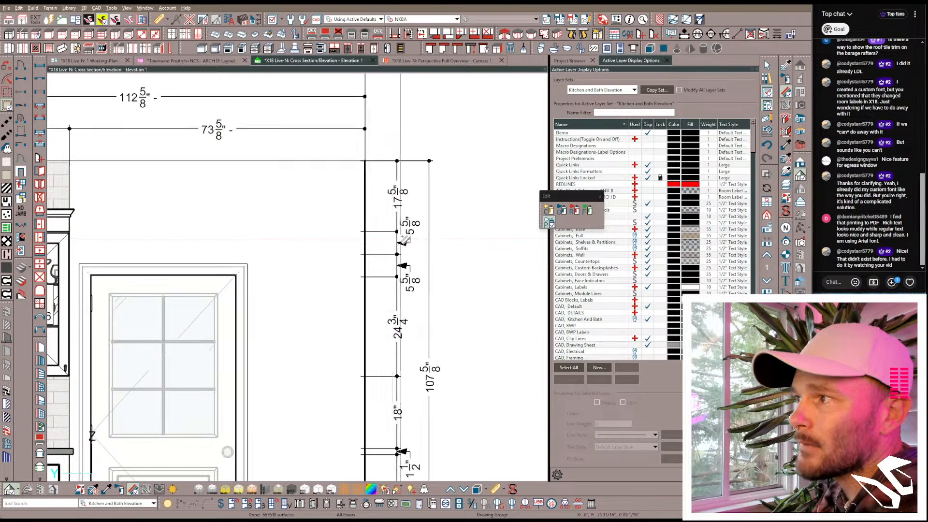
scroll(410, 233, down, 5)
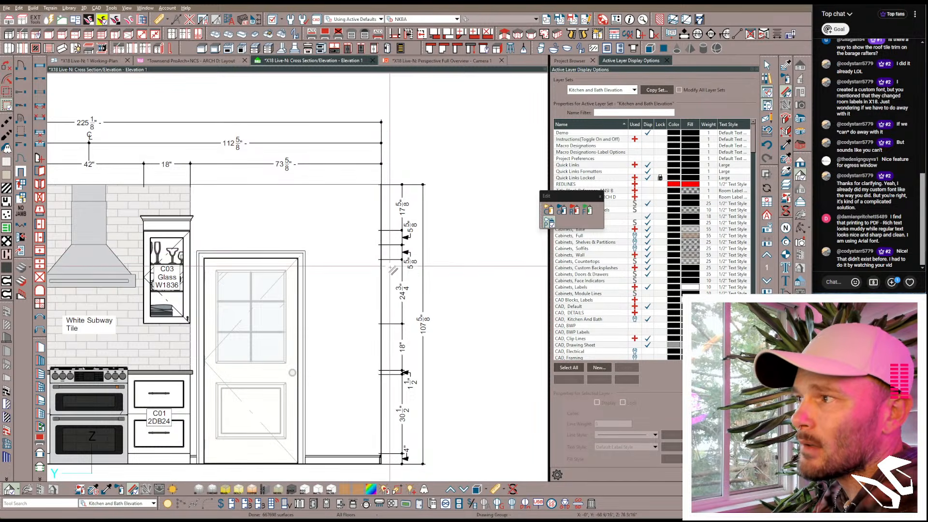
scroll(389, 255, up, 2)
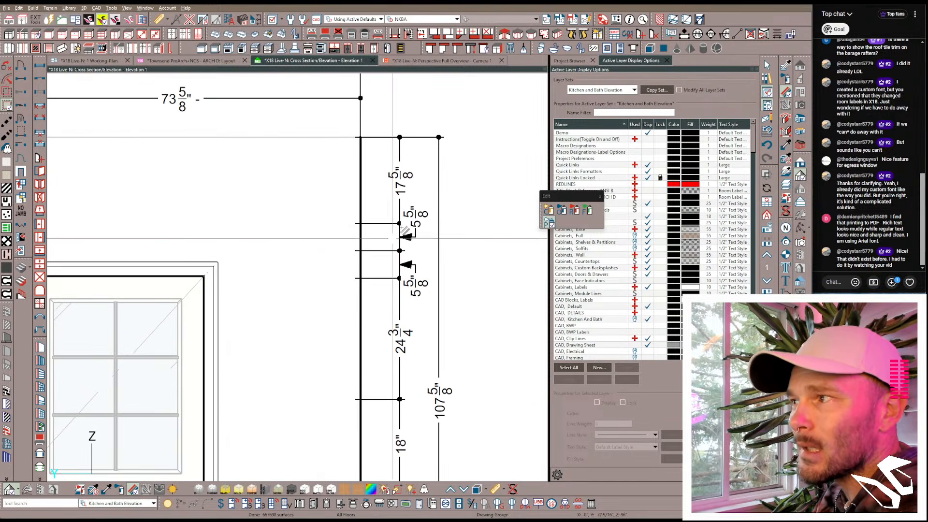
scroll(348, 251, down, 3)
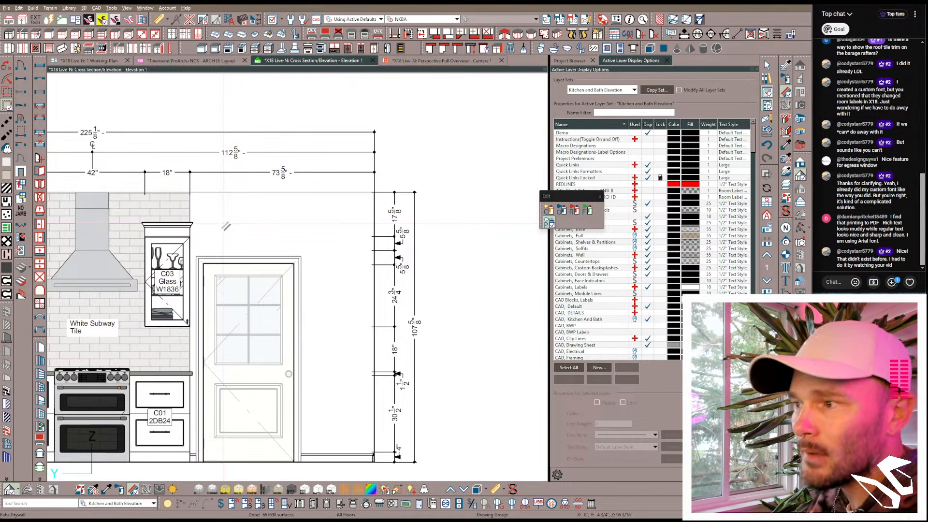
scroll(223, 223, down, 3)
middle_drag(249, 262, 360, 282)
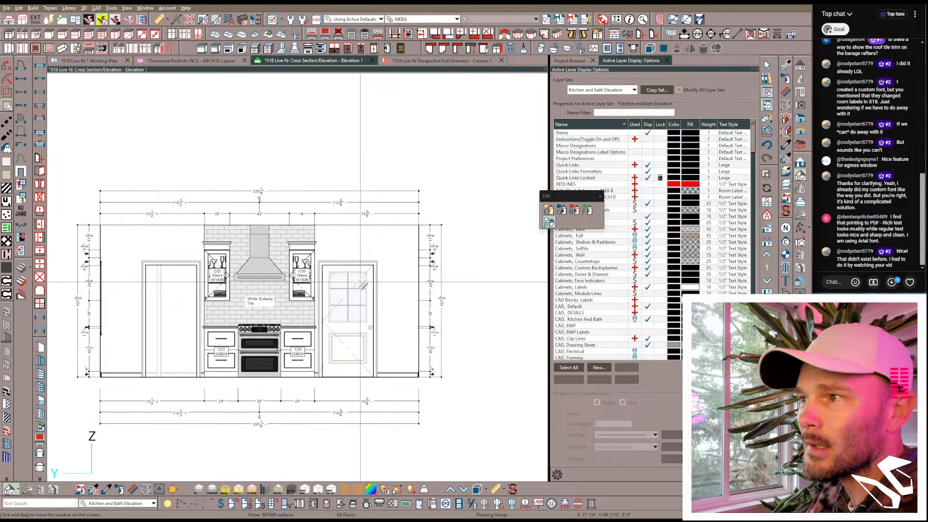
Step: Extend glass wall cabinet C03 upward, resizing it so its box top sits 5 5/8" below the ceiling
scroll(406, 261, up, 2)
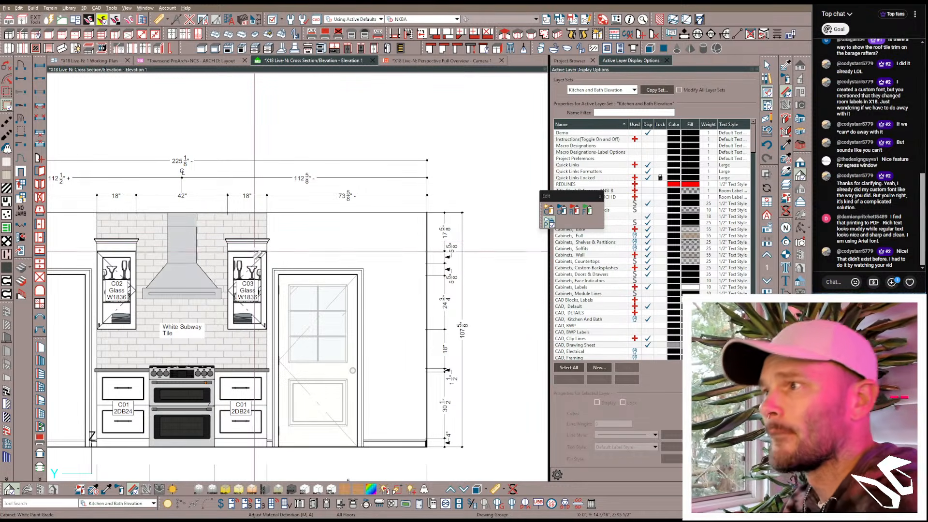
click(255, 268)
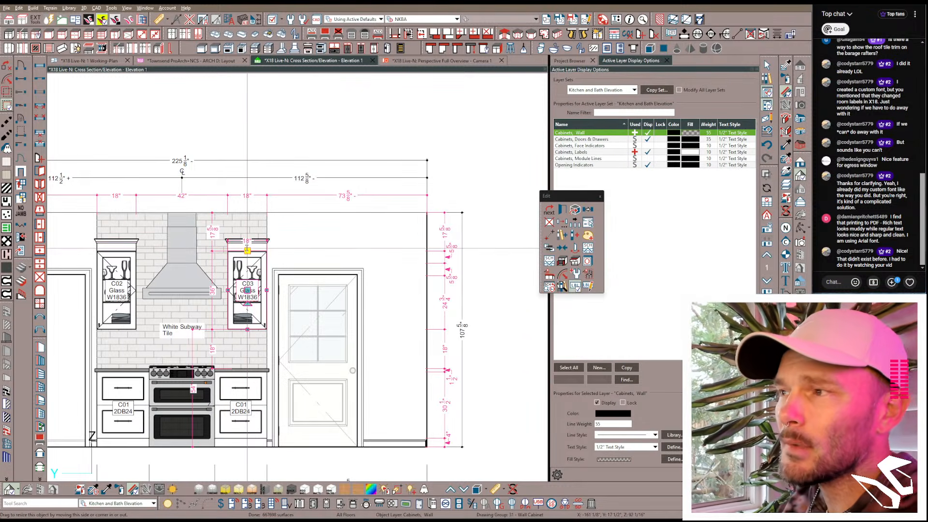
click(215, 238)
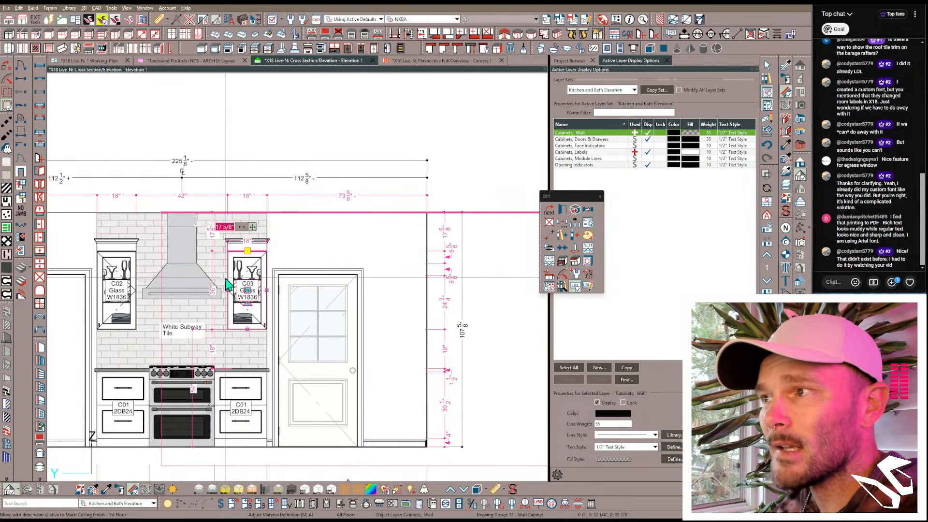
text(5)
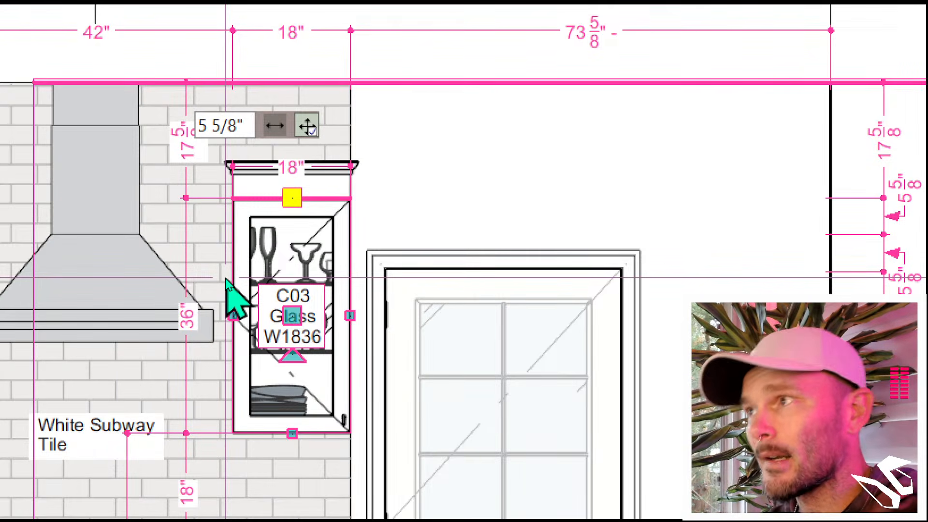
key(Tab)
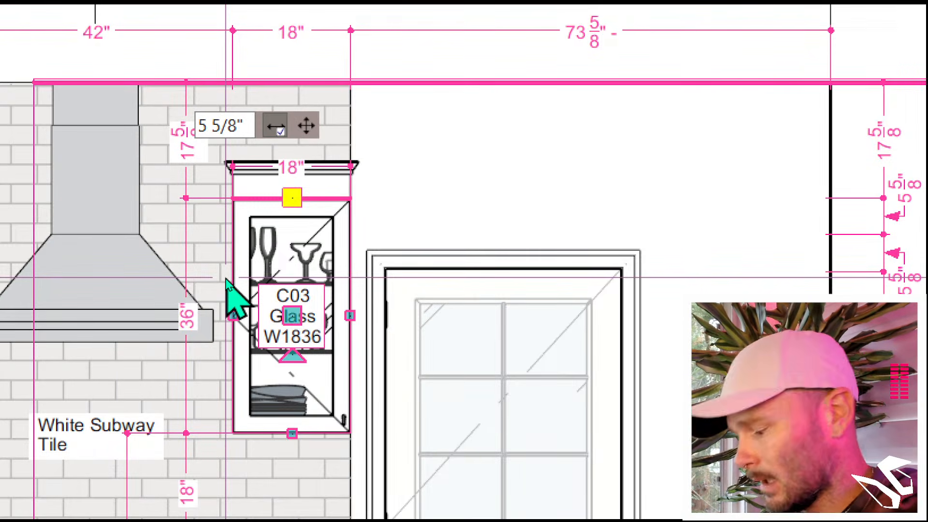
key(Return)
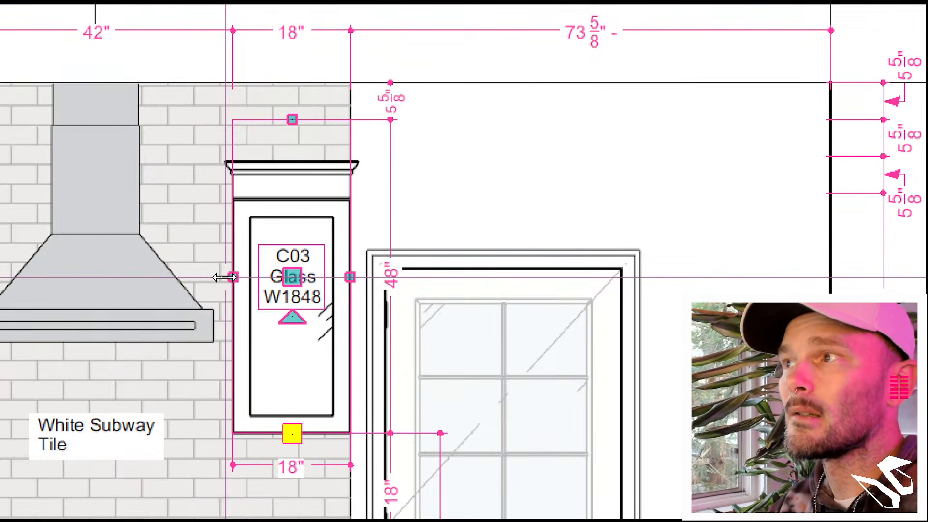
key(Up)
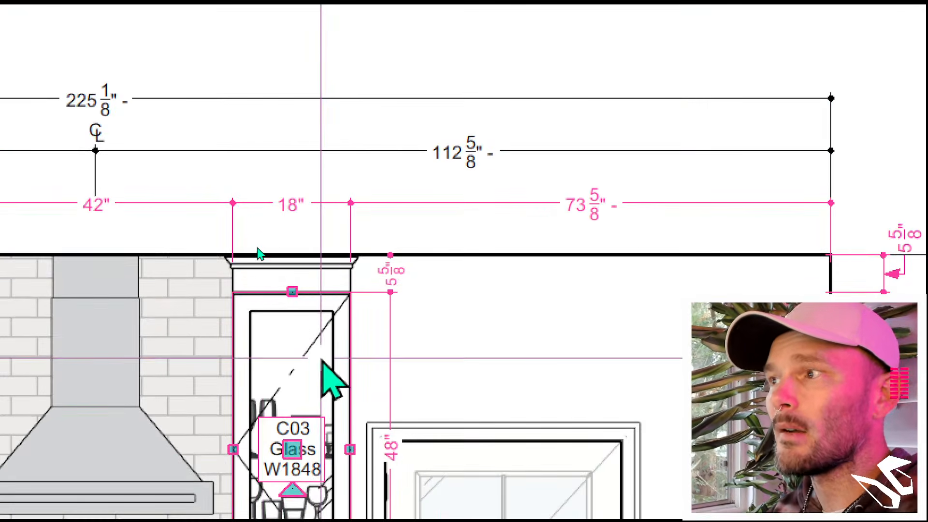
key(Escape)
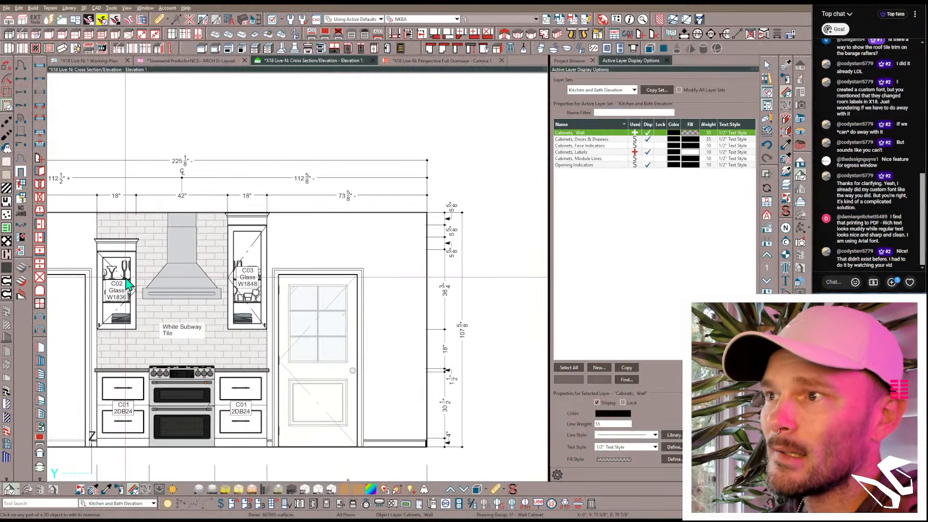
Step: Resize glass wall cabinet C02 on the opposite side of the hood so its top is also 5 5/8" below the ceiling
click(120, 274)
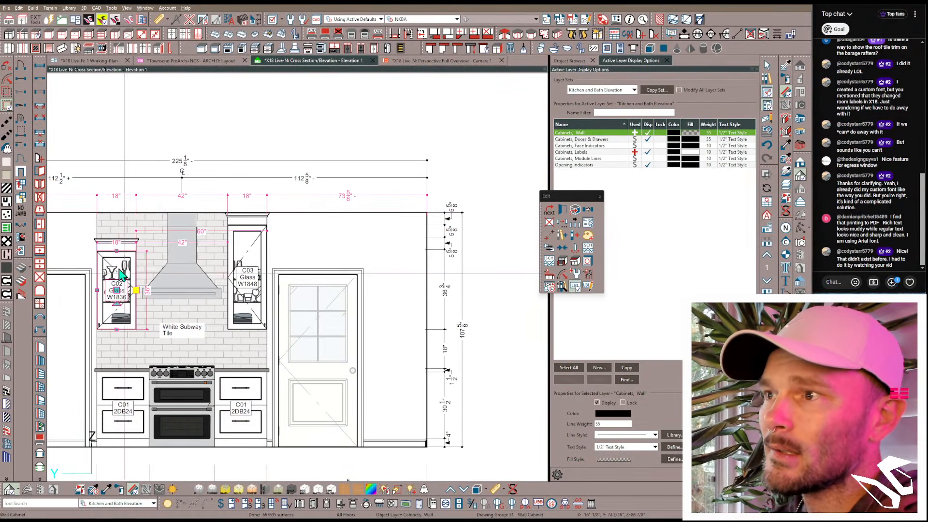
click(81, 233)
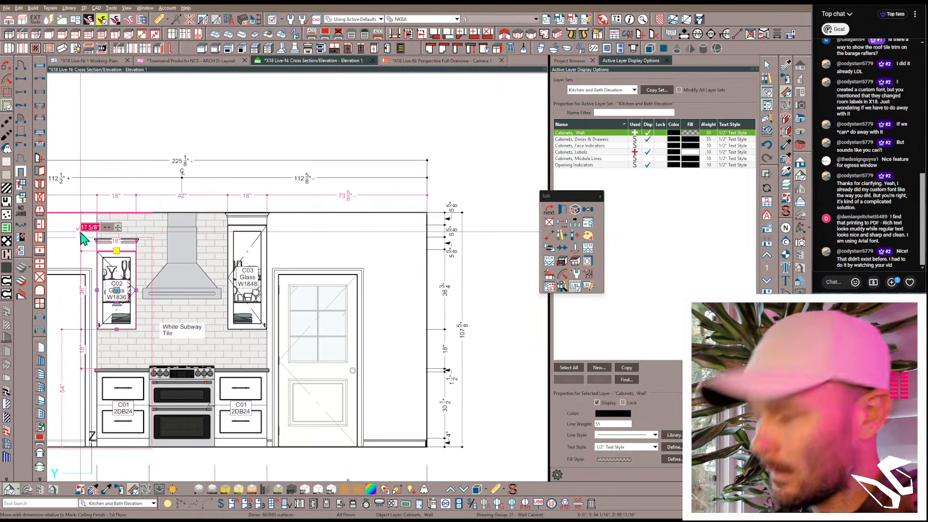
text(5)
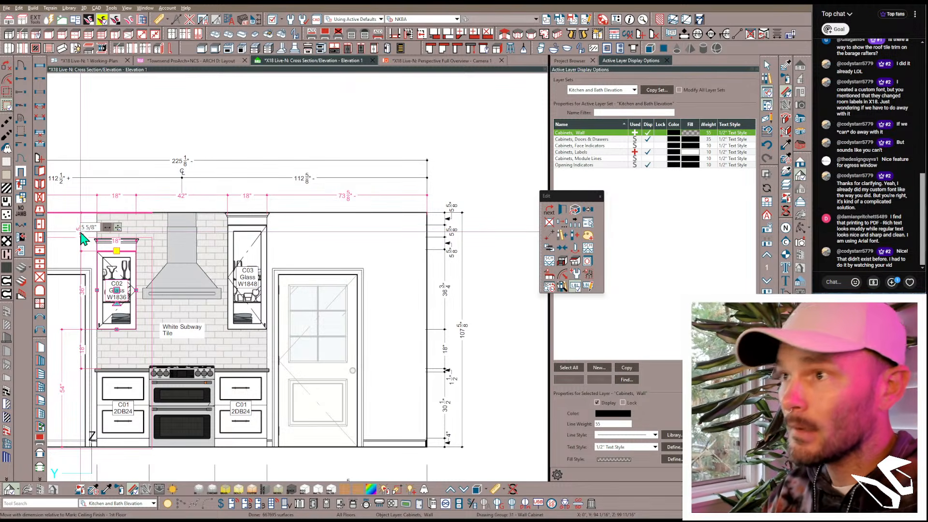
key(Return)
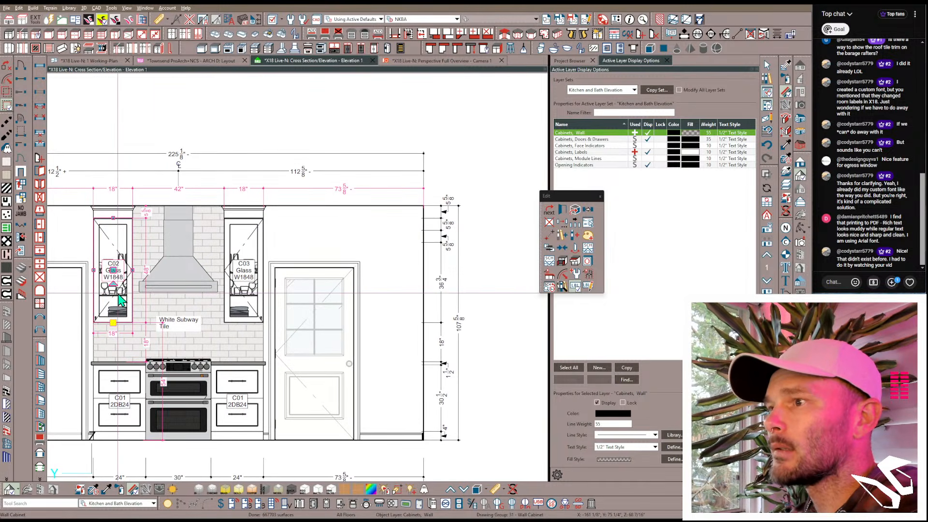
Step: Swap the two glass wall cabinets across the hood so their doors hinge on the outer sides
click(173, 334)
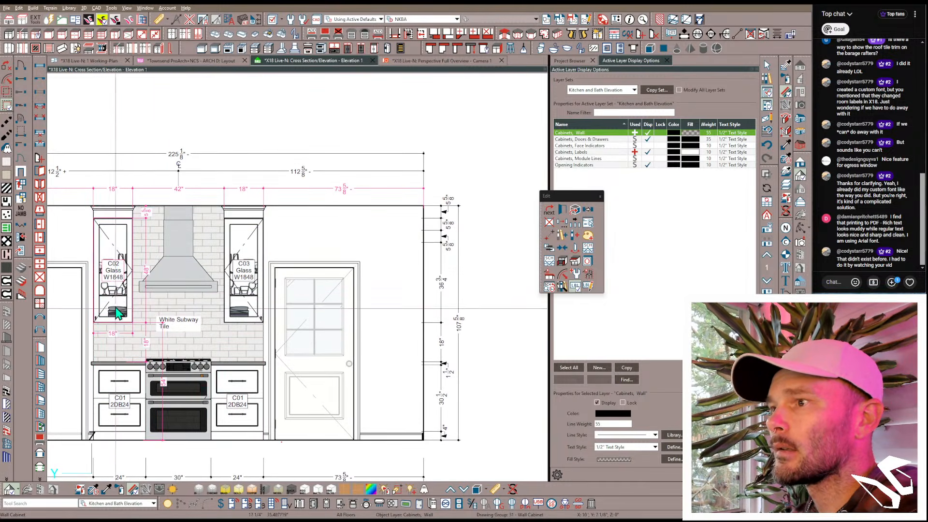
drag(236, 279, 113, 271)
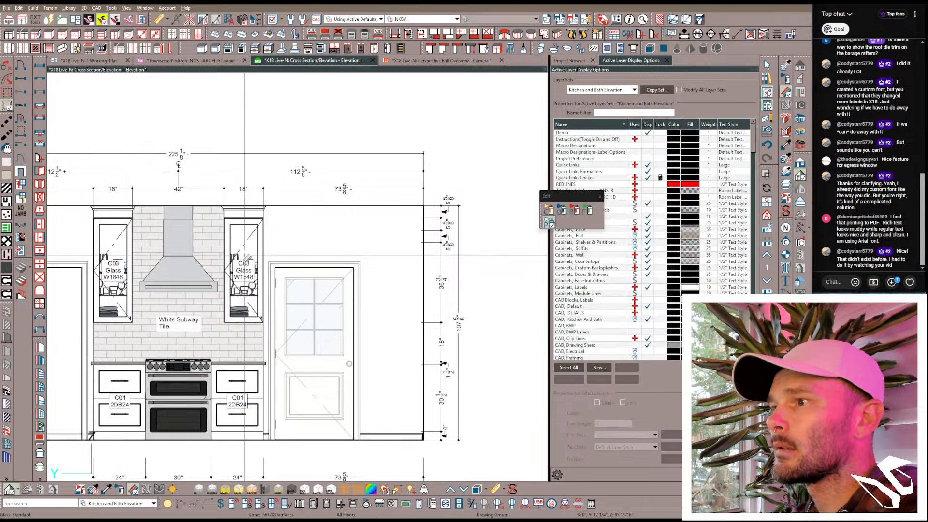
click(245, 265)
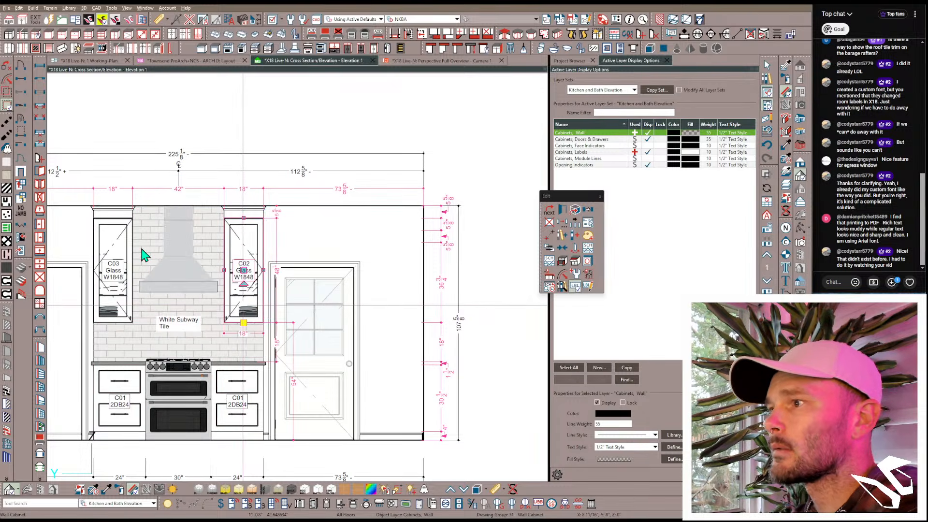
scroll(377, 140, down, 1)
click(388, 124)
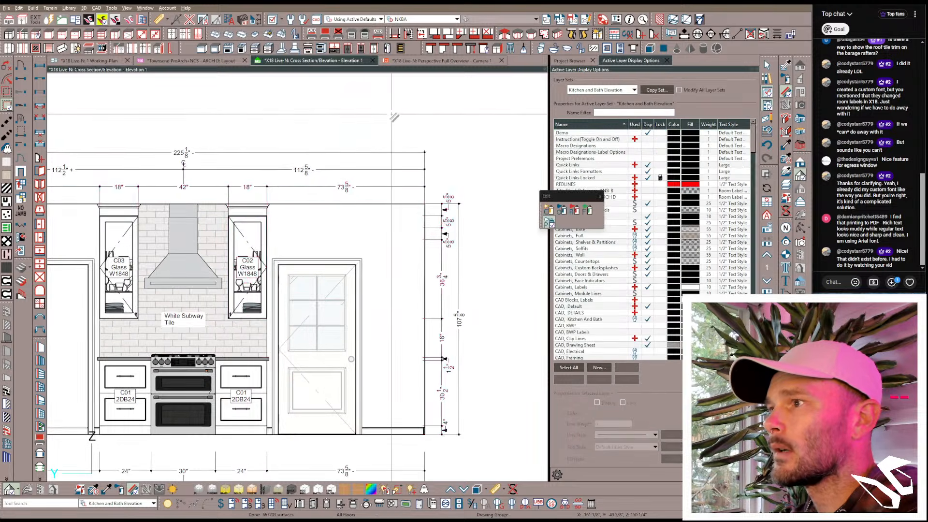
Step: Bring up the perspective overview camera, and switch to the ARCH D layout sheet with the kitchen drawings
scroll(391, 140, down, 4)
click(448, 62)
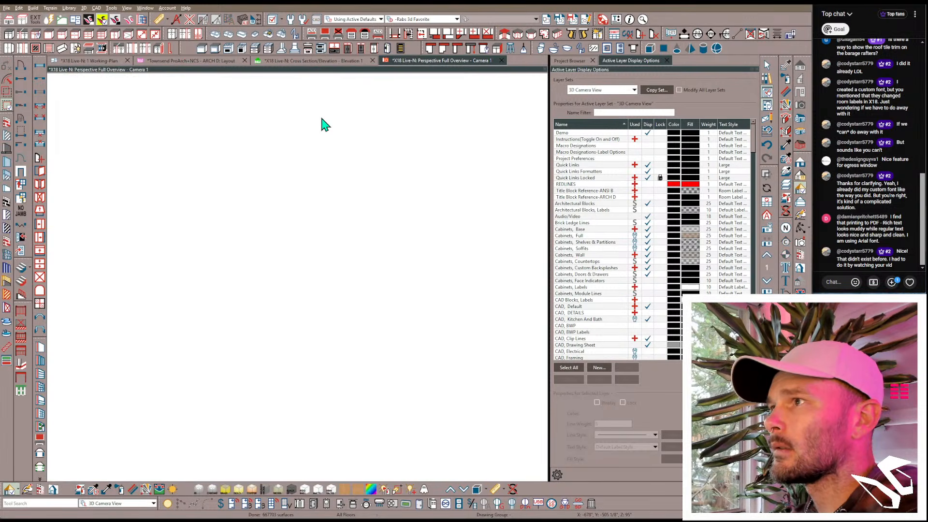
key(ctrl+Tab)
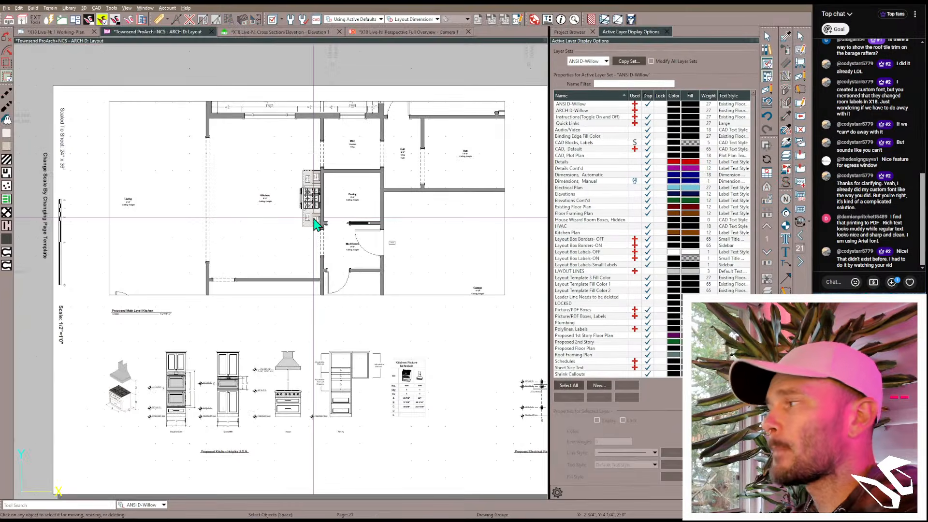
Step: Send the kitchen range wall elevation to empty layout page 22 as color-filled plot lines at a scale of 1/2 in = 1 ft
scroll(396, 255, down, 1)
middle_drag(393, 264, 357, 271)
scroll(340, 274, down, 1)
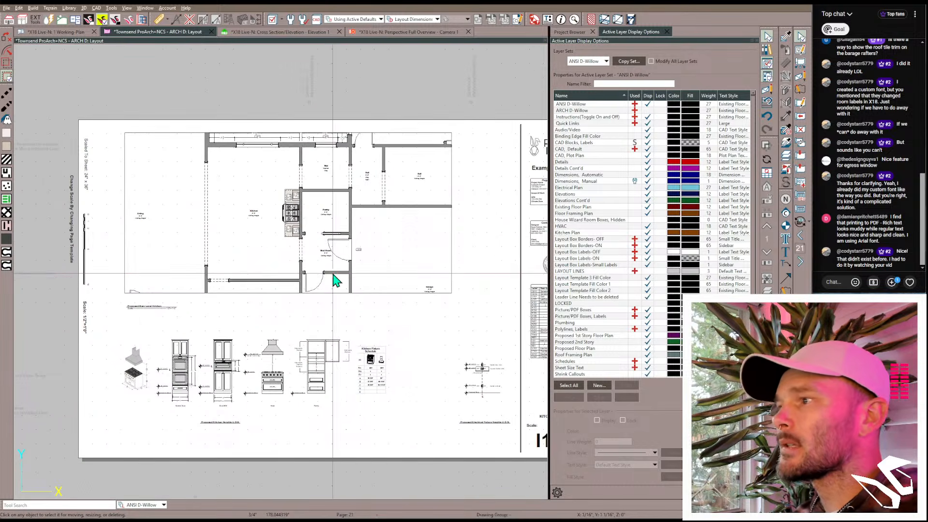
key(Page_Down)
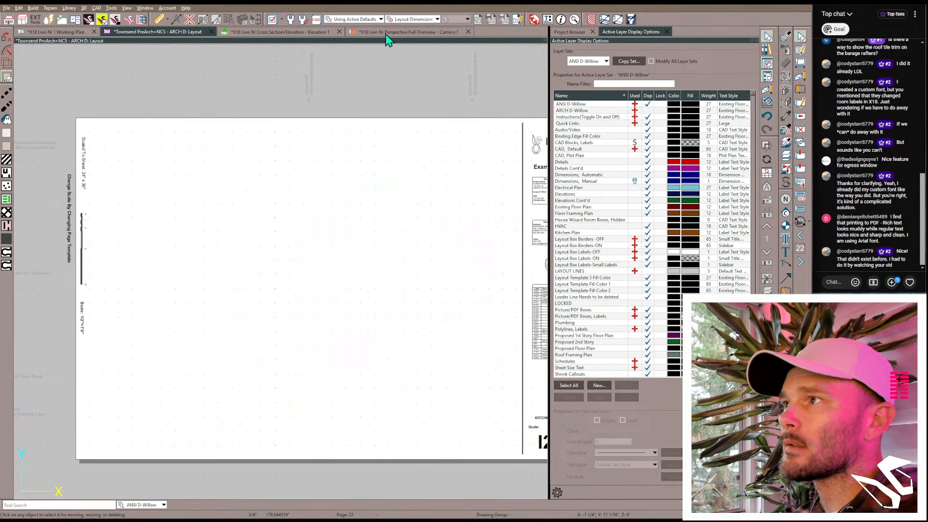
click(302, 33)
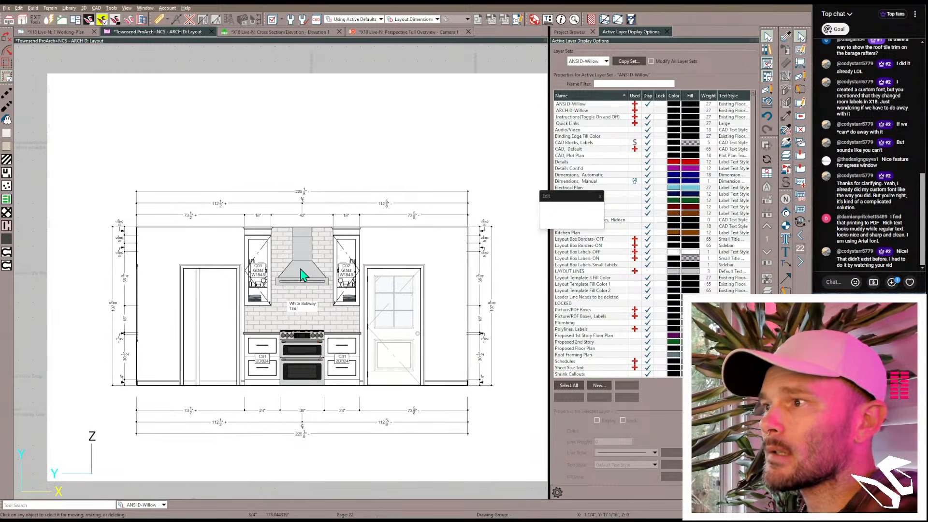
key(ctrl+m)
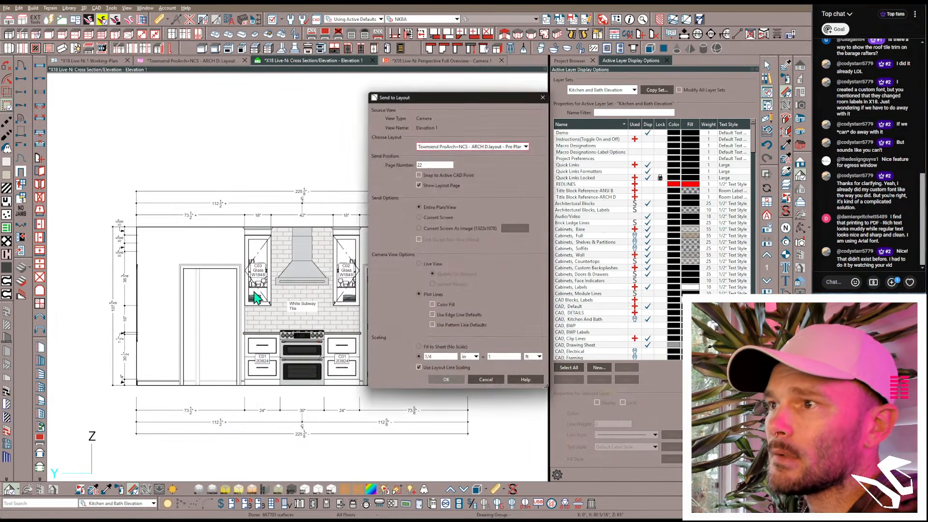
click(432, 304)
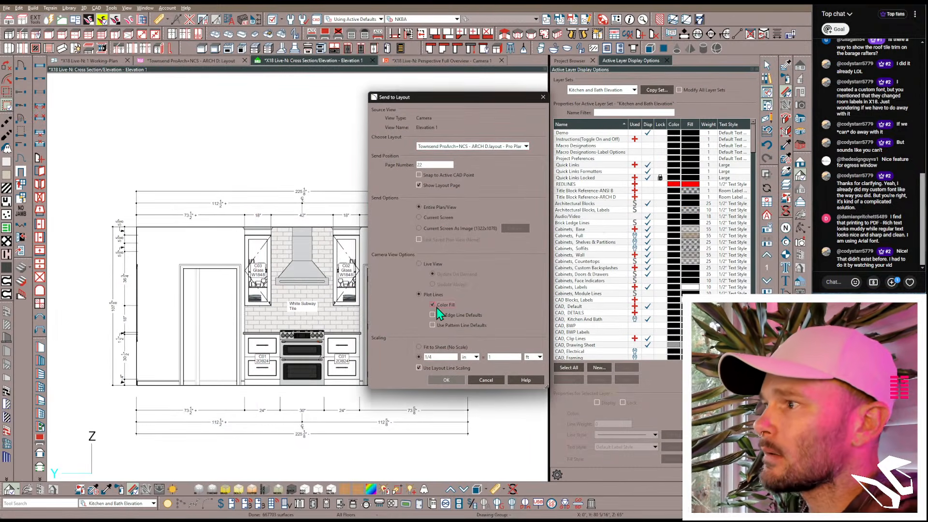
drag(438, 356, 388, 356)
text(1/2)
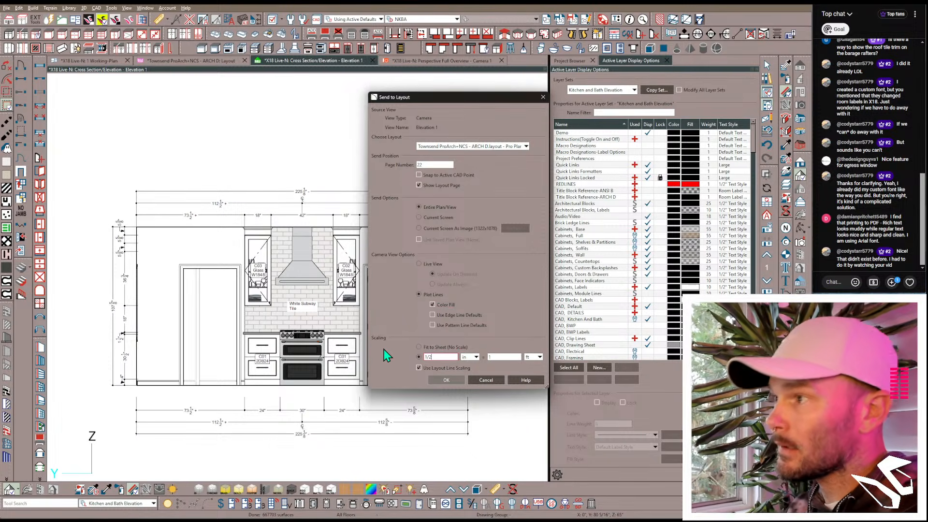
key(Return)
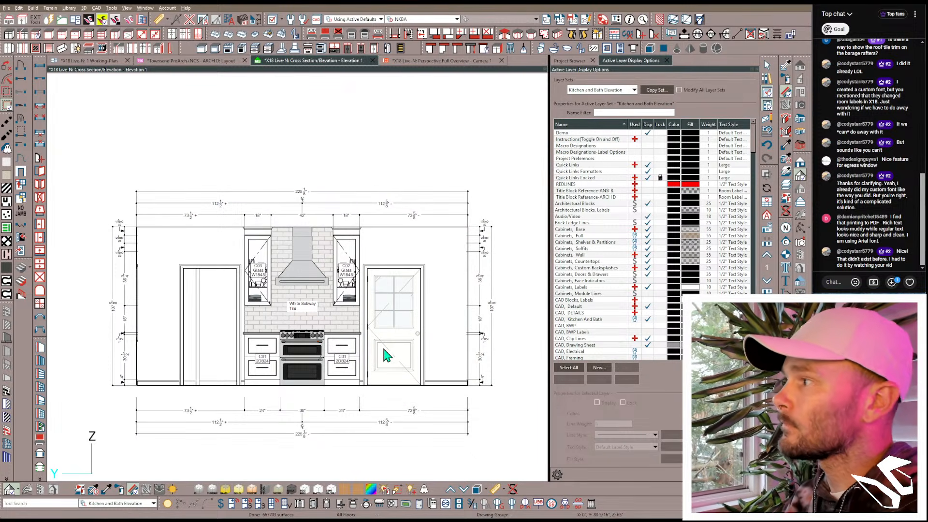
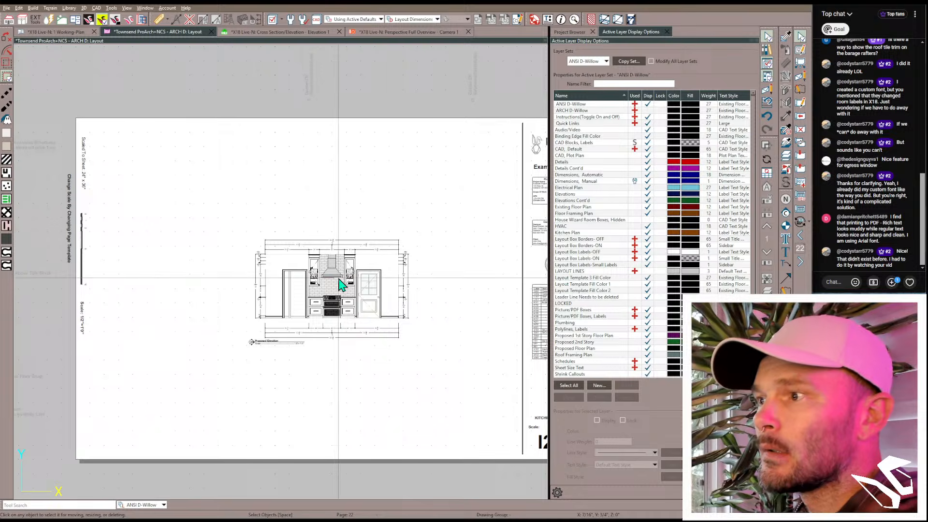
Step: Extend the lower border of the elevation's layout box downward to leave room between the dimensions and the title label
click(328, 290)
drag(332, 342, 292, 365)
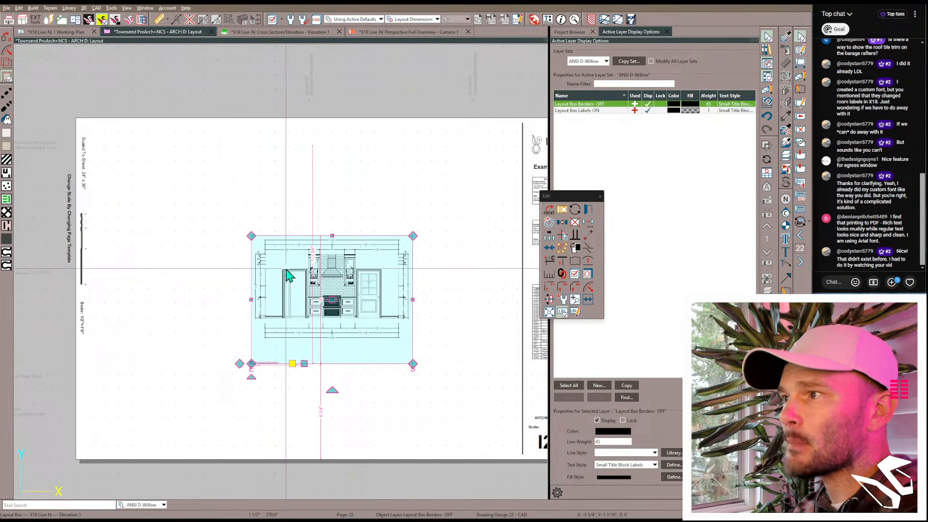
scroll(279, 214, up, 3)
scroll(242, 254, up, 2)
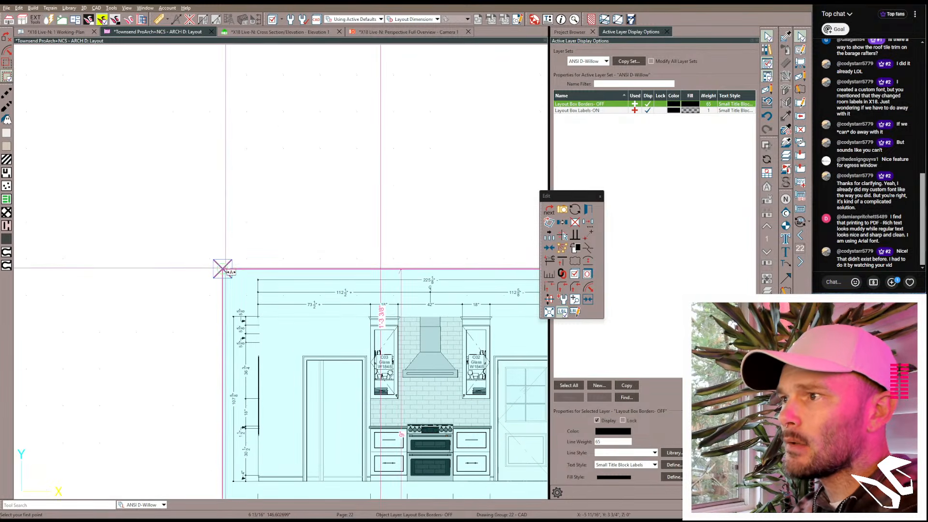
click(222, 269)
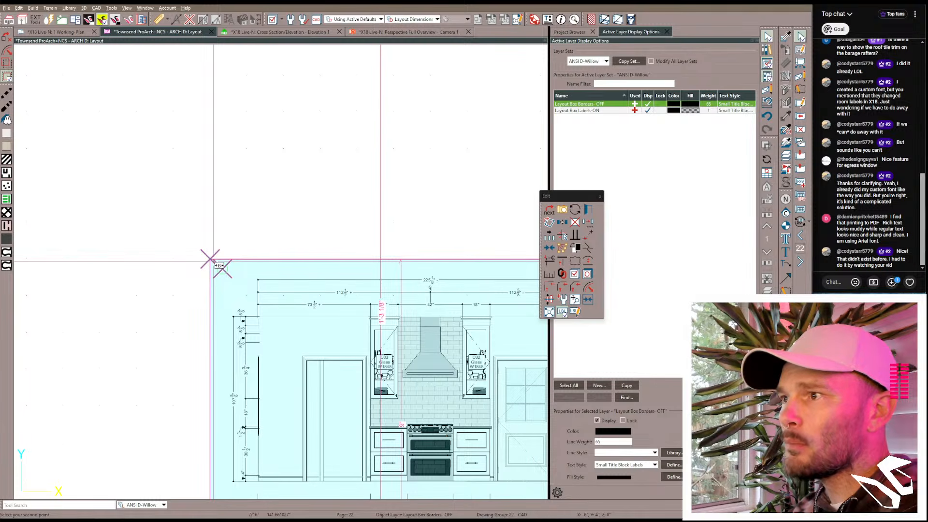
click(223, 269)
scroll(220, 269, down, 5)
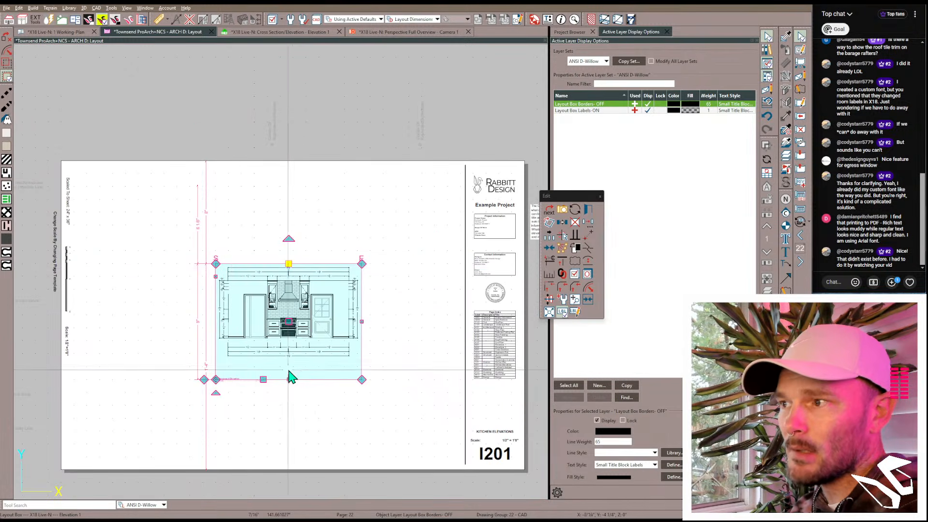
click(290, 378)
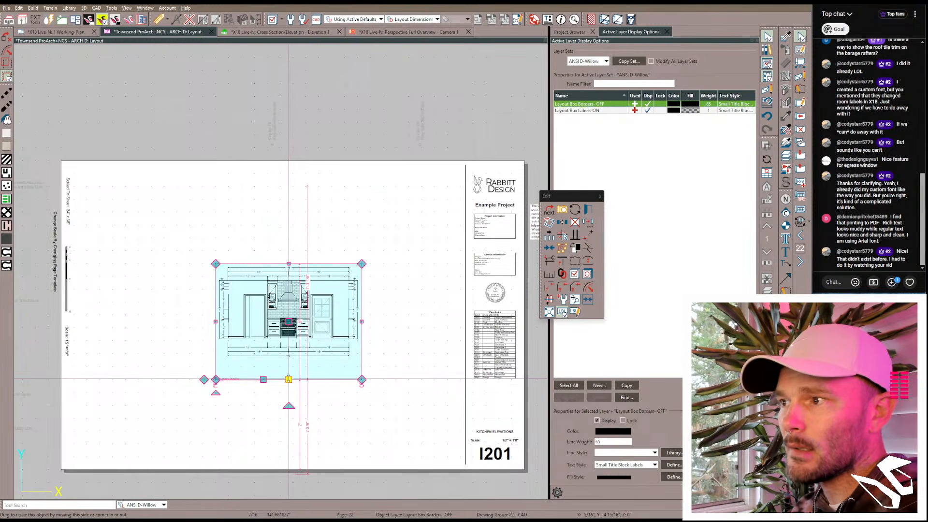
mouse_move(289, 379)
mouse_down()
mouse_move(289, 366)
mouse_move(293, 379)
mouse_move(284, 377)
mouse_up()
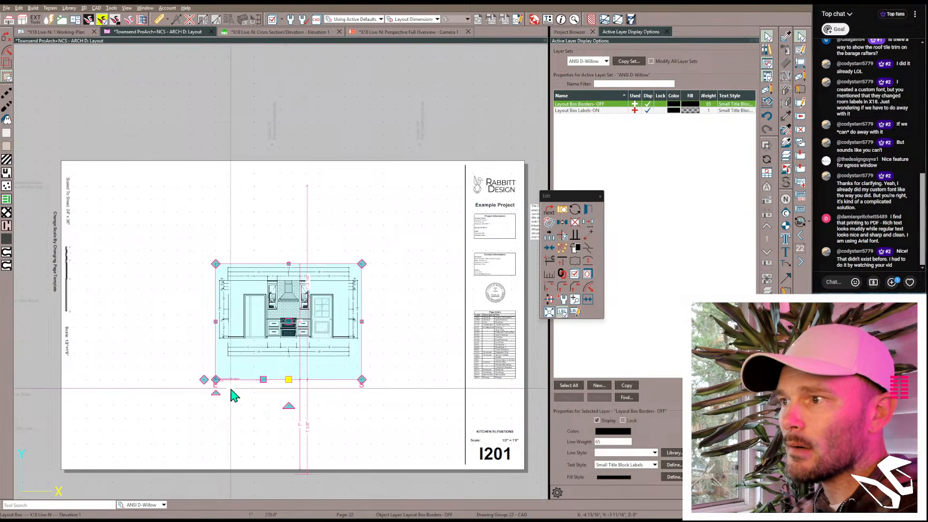
Step: Move the elevation's layout box point to point from its lower-left corner into the upper-left area of sheet I201
click(215, 379)
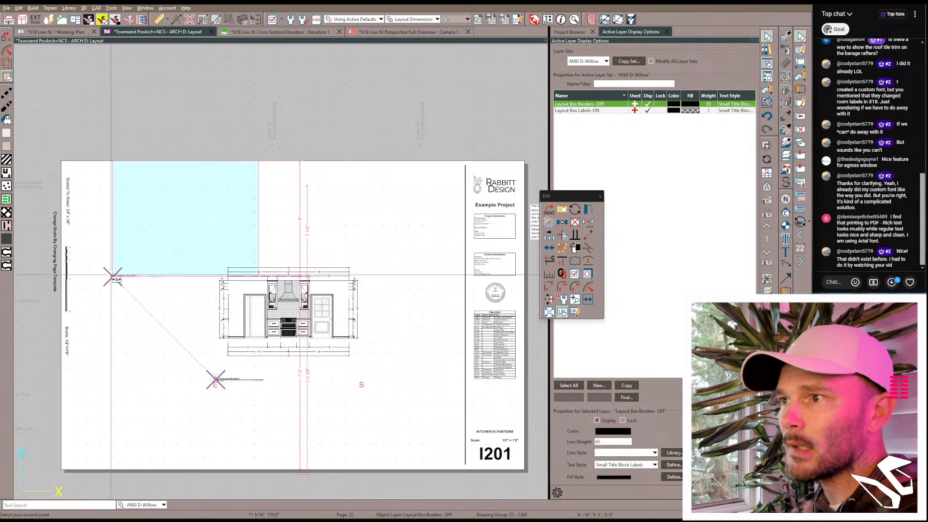
click(124, 401)
click(285, 240)
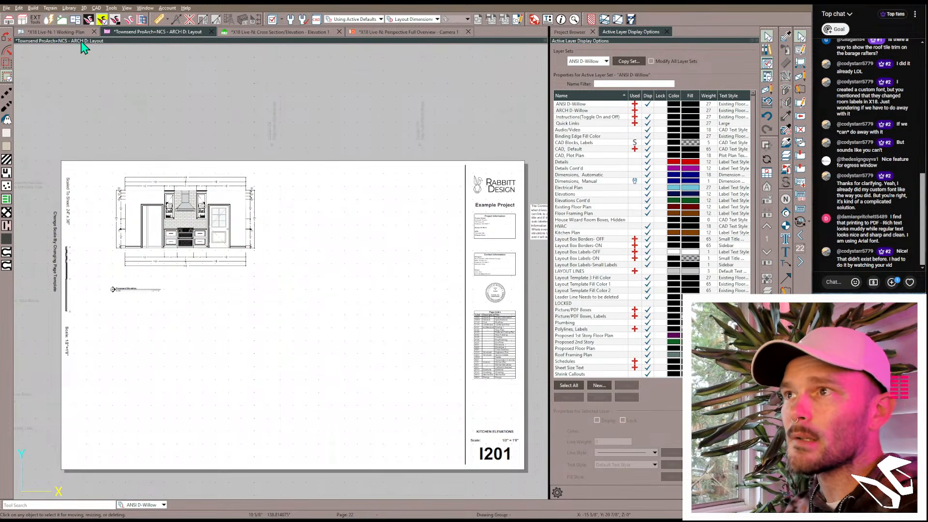
Step: Switch to the perspective overview camera and place a base cabinet beneath the kitchen window
key(ctrl+Tab)
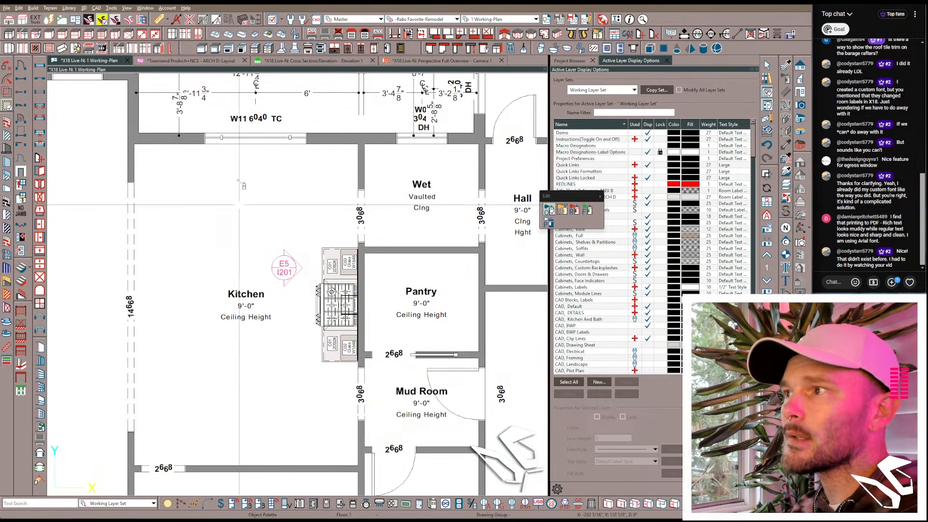
click(424, 62)
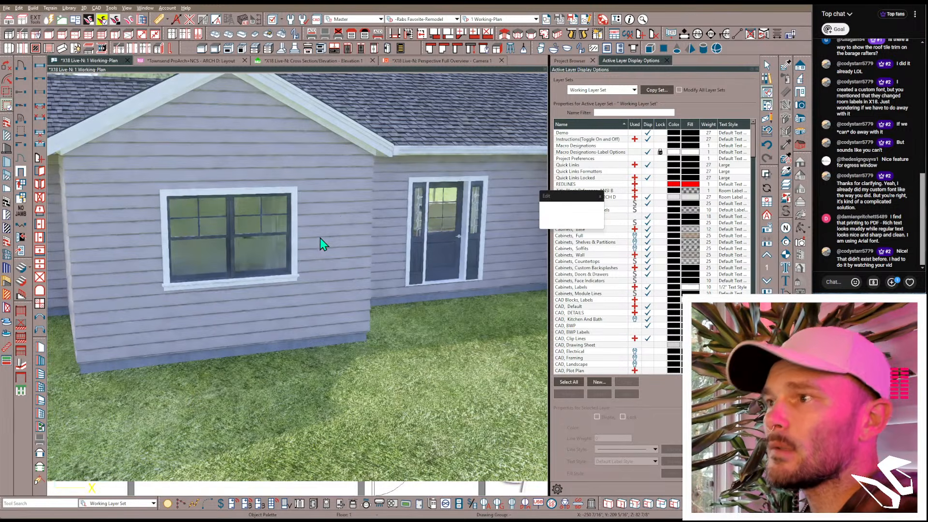
scroll(337, 211, up, 8)
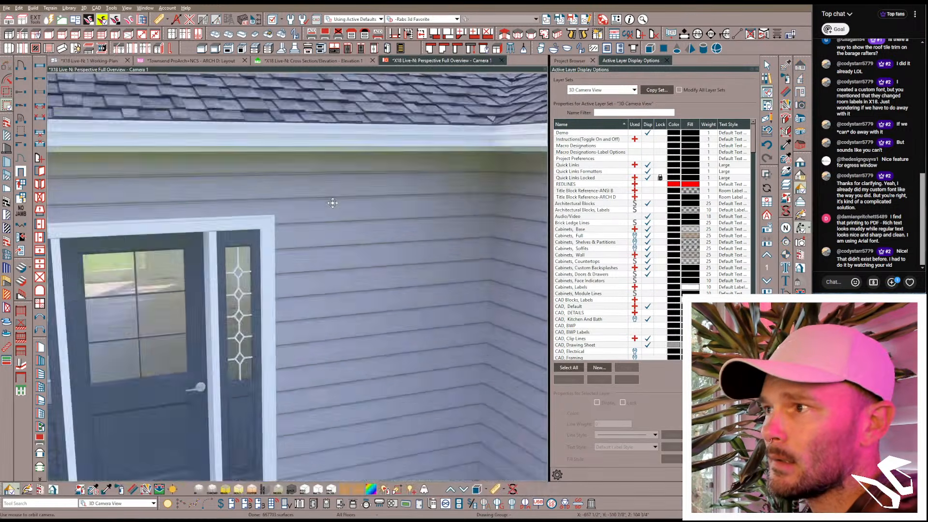
drag(338, 217, 338, 238)
middle_drag(338, 239, 365, 263)
click(21, 48)
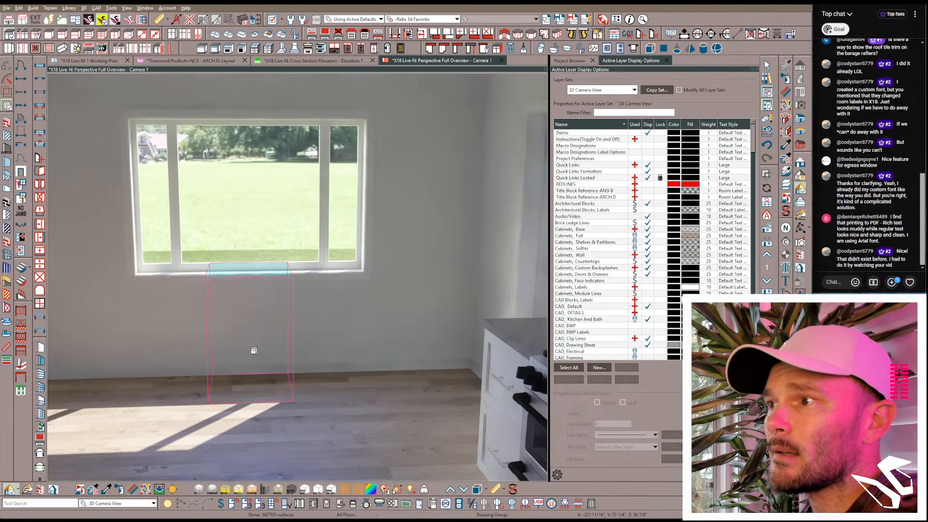
click(254, 348)
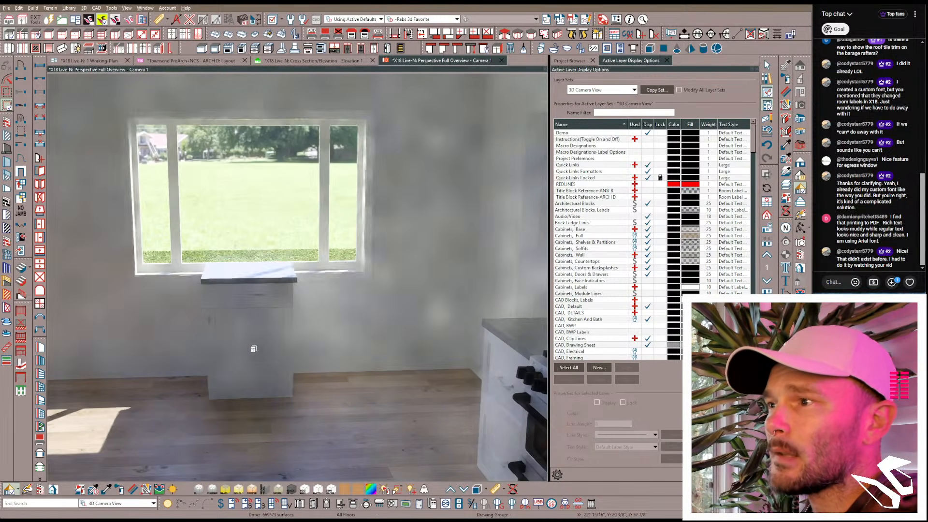
Step: Widen the base cabinet to 36" and center it on the window above
drag(294, 339, 336, 339)
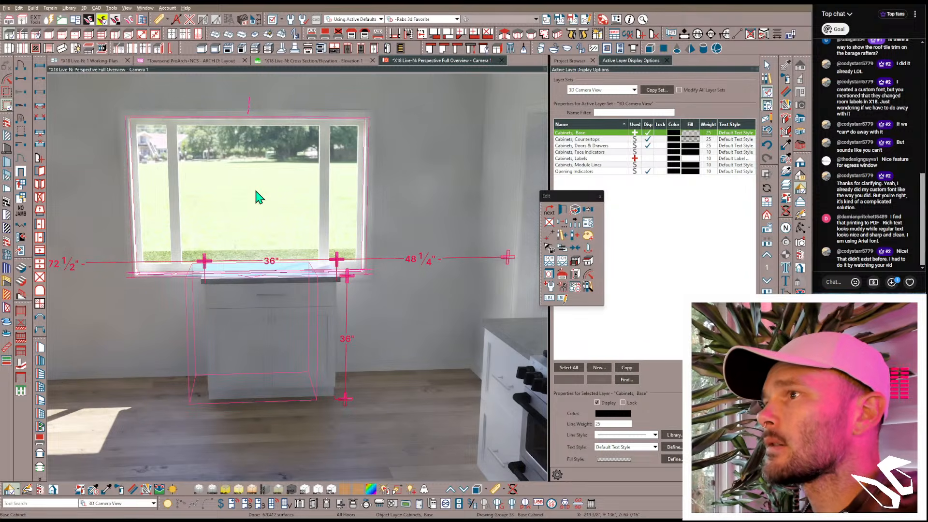
drag(285, 274, 285, 273)
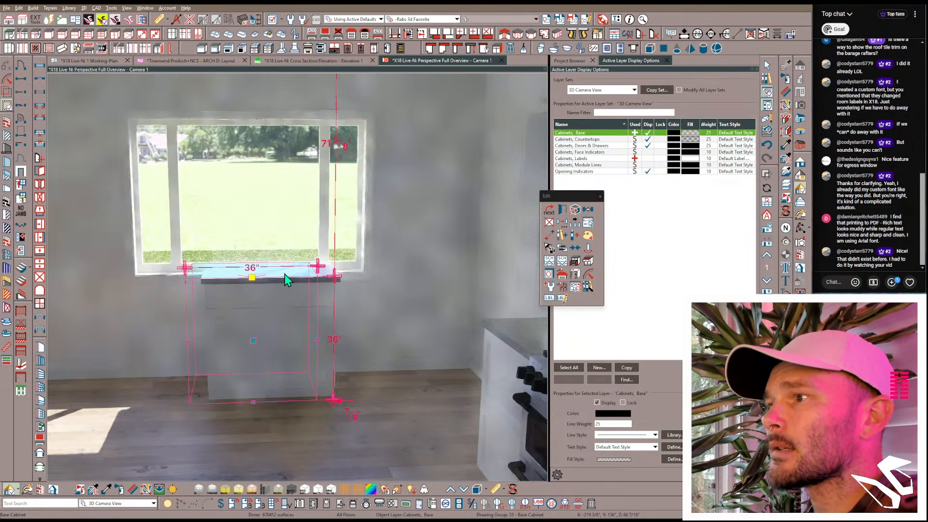
scroll(368, 392, up, 2)
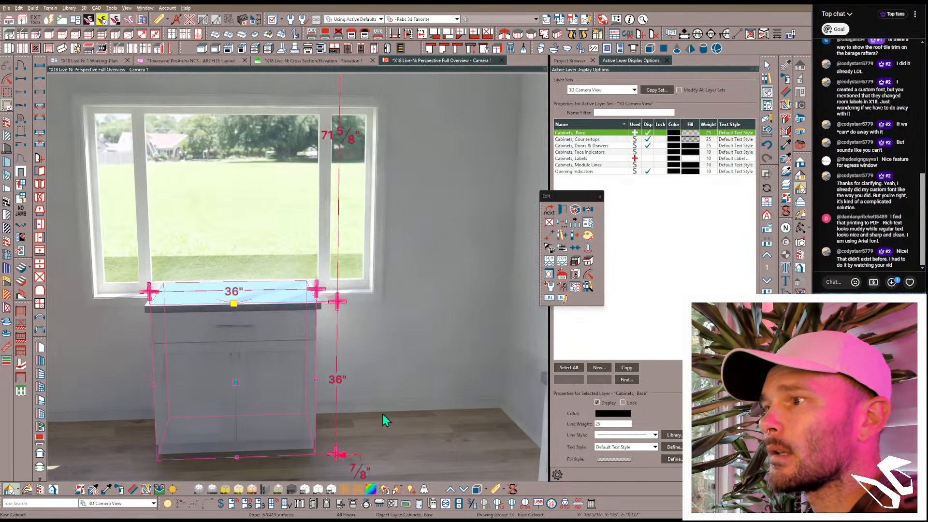
Step: Add two 24" base cabinets side by side, continuing the run from the 36" cabinet toward the range wall
key(b)
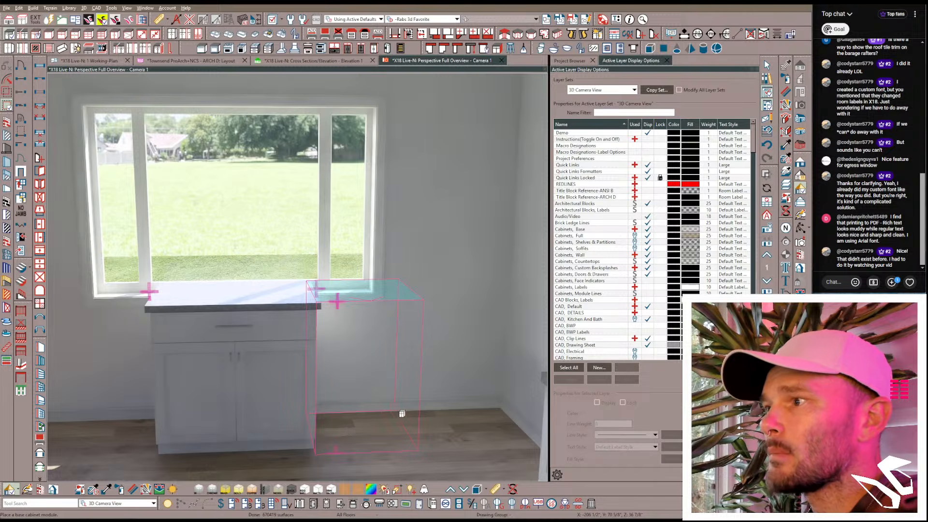
click(406, 413)
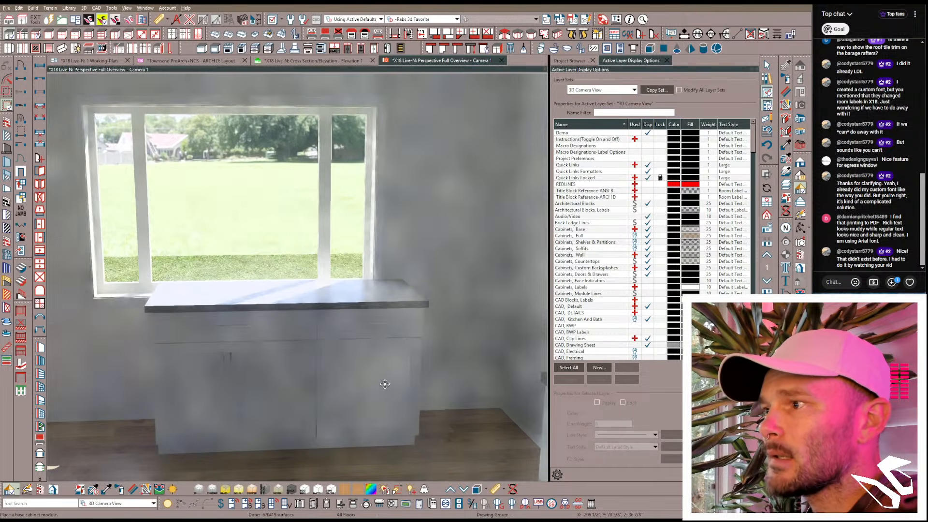
middle_drag(385, 383, 308, 409)
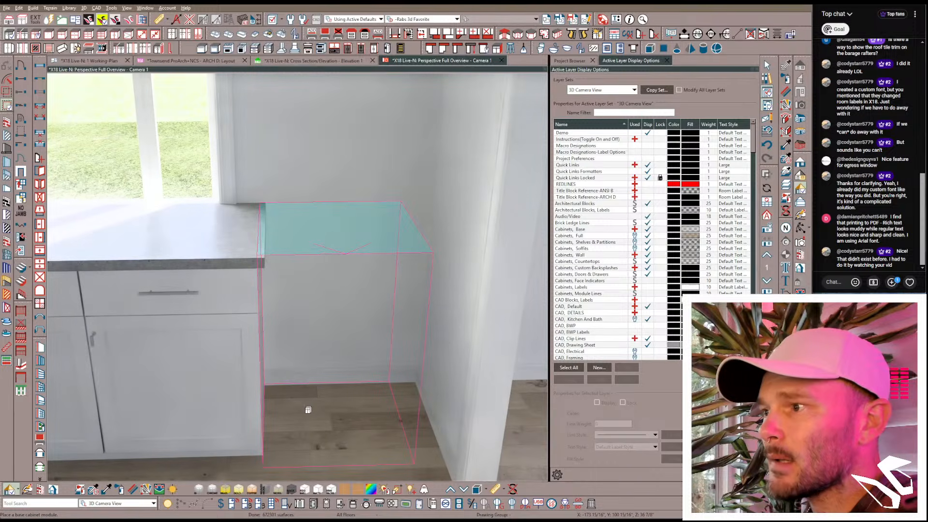
click(408, 347)
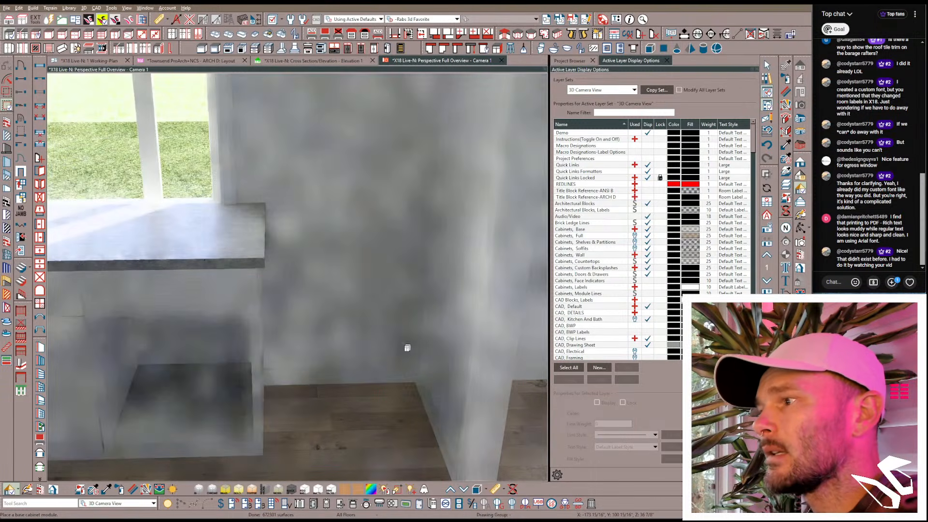
Step: Widen the end base cabinet nearest the range wall to 27"
click(395, 387)
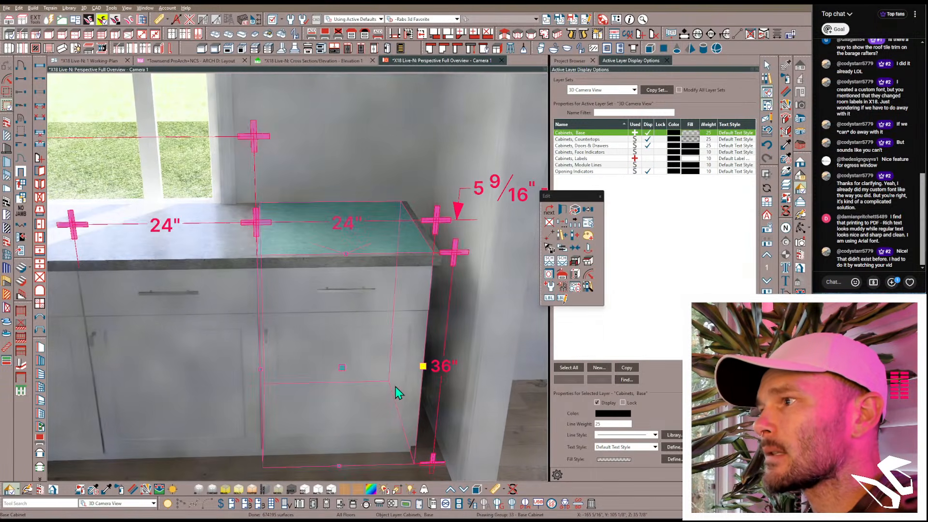
middle_drag(415, 374, 456, 332)
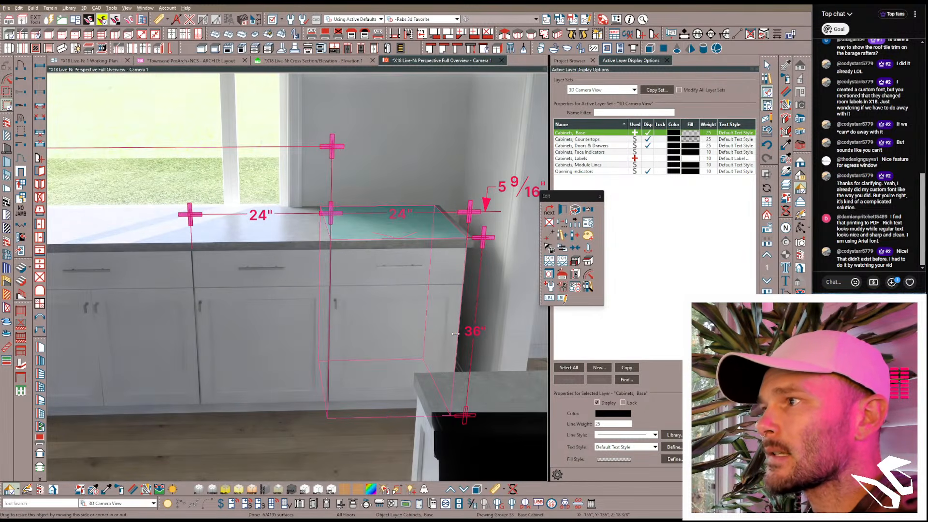
drag(455, 334, 470, 333)
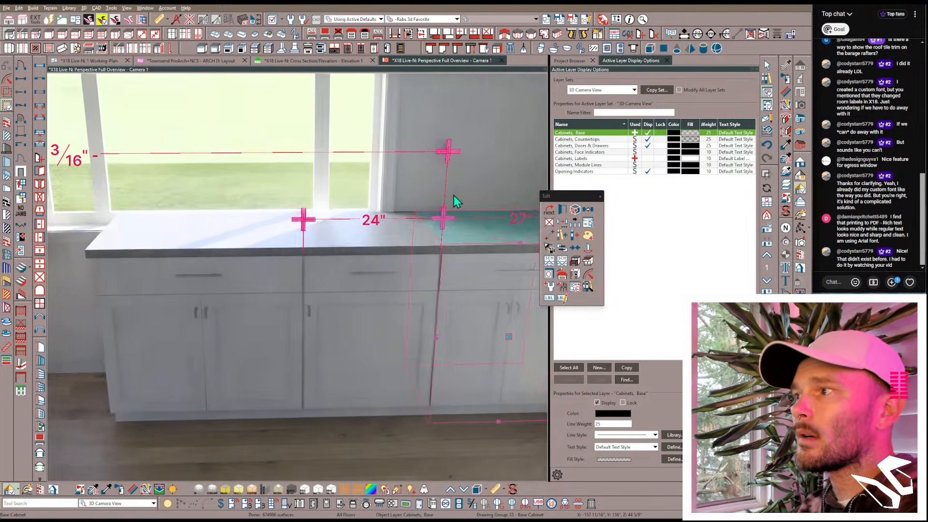
Step: Set a right stile extension in the box construction of the 27" end base cabinet
middle_drag(454, 195, 433, 282)
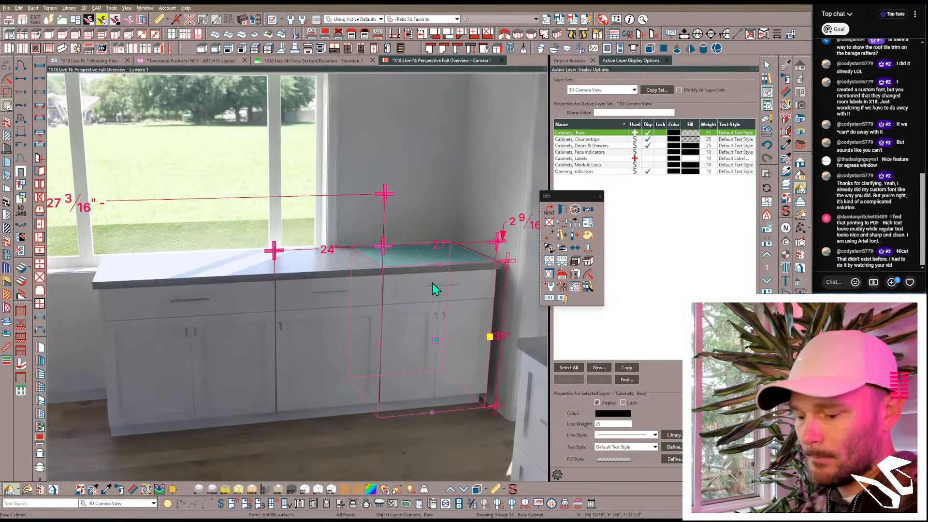
double_click(433, 283)
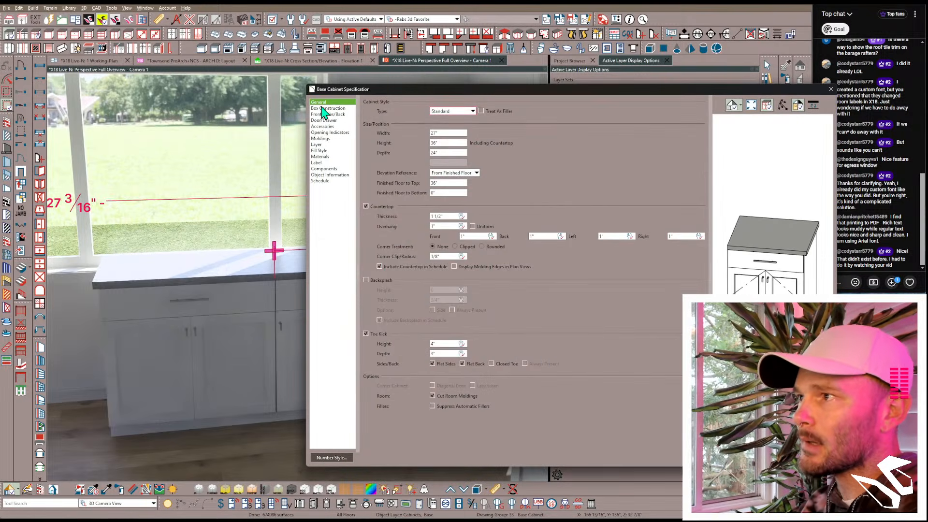
click(324, 109)
double_click(440, 144)
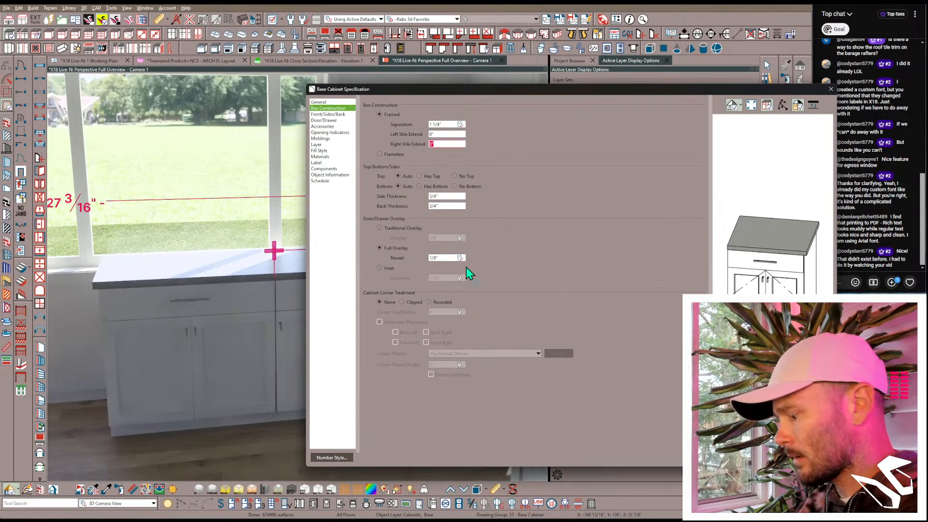
key(Return)
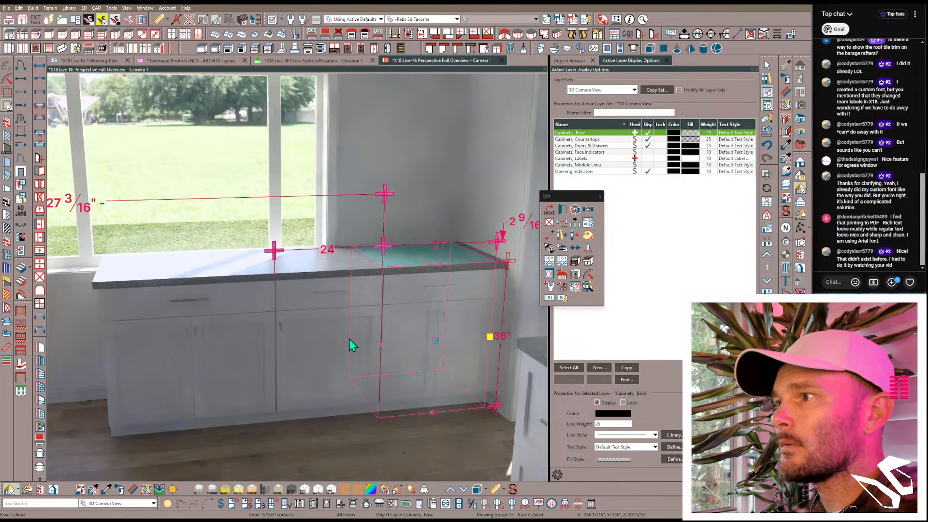
Step: Move the 24" base cabinet next to the 36" window cabinet to that cabinet's opposite side, opening a gap beside the 27" cabinet
click(345, 335)
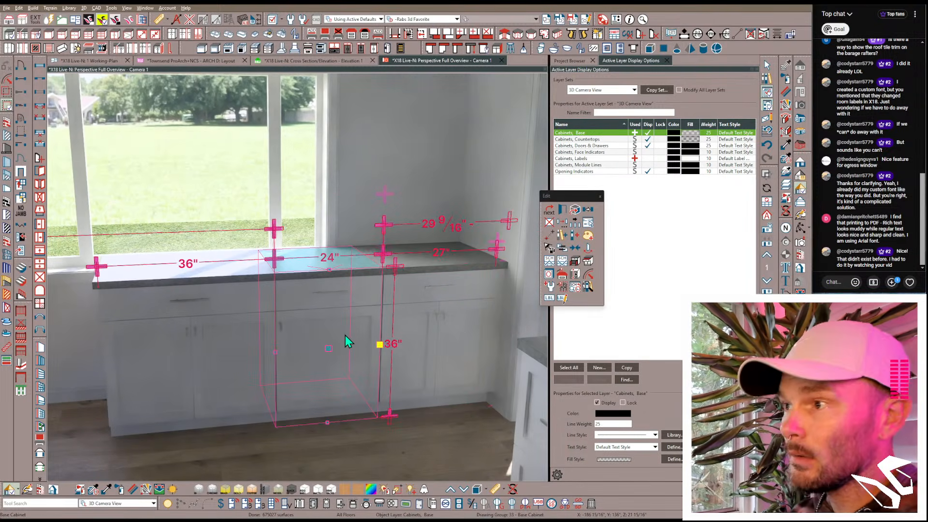
scroll(262, 294, down, 5)
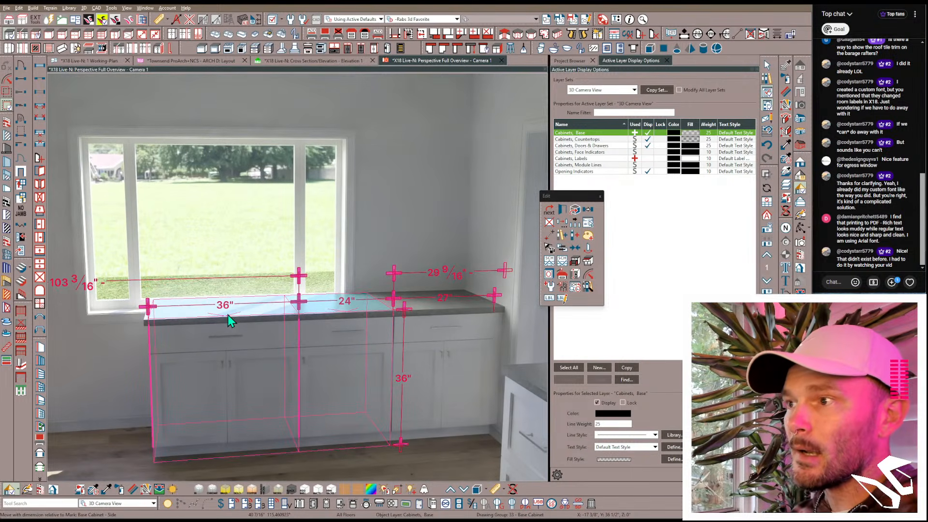
scroll(227, 315, up, 2)
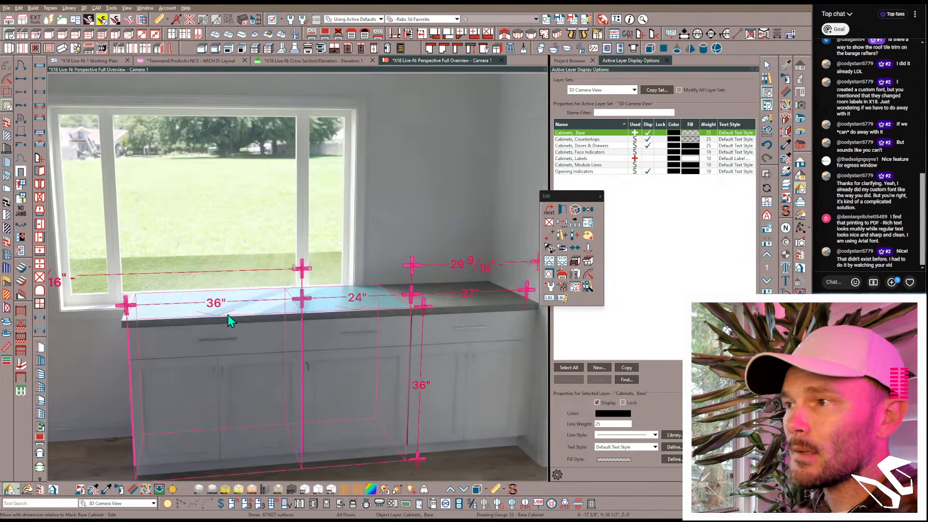
middle_drag(317, 309, 367, 353)
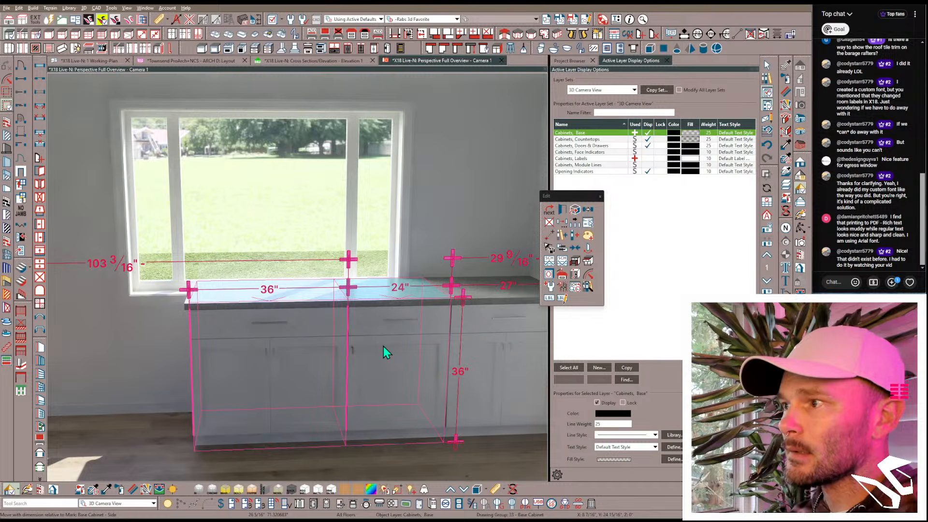
click(384, 346)
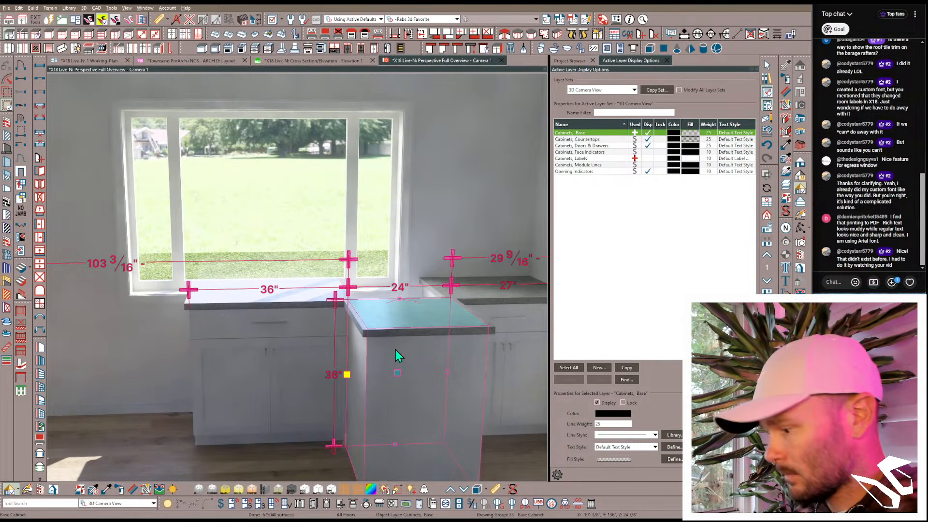
key(ctrl+z)
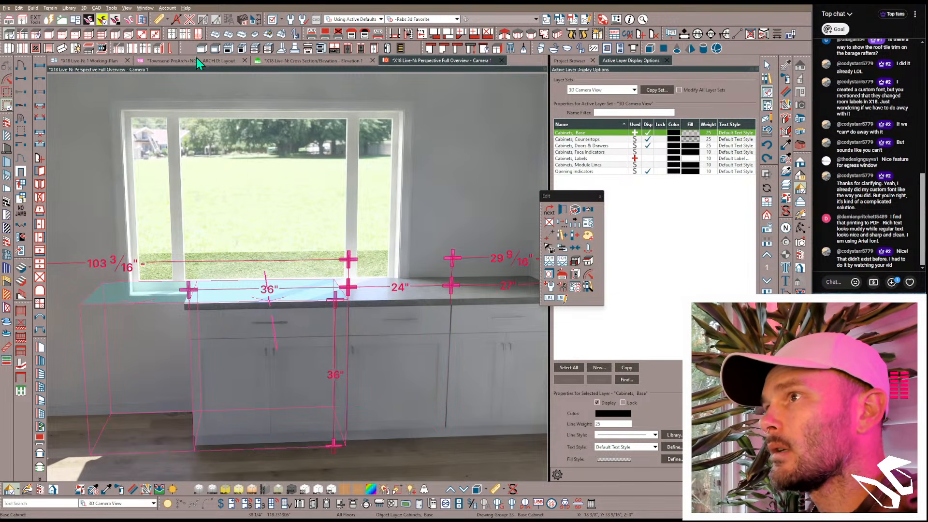
key(ctrl+z)
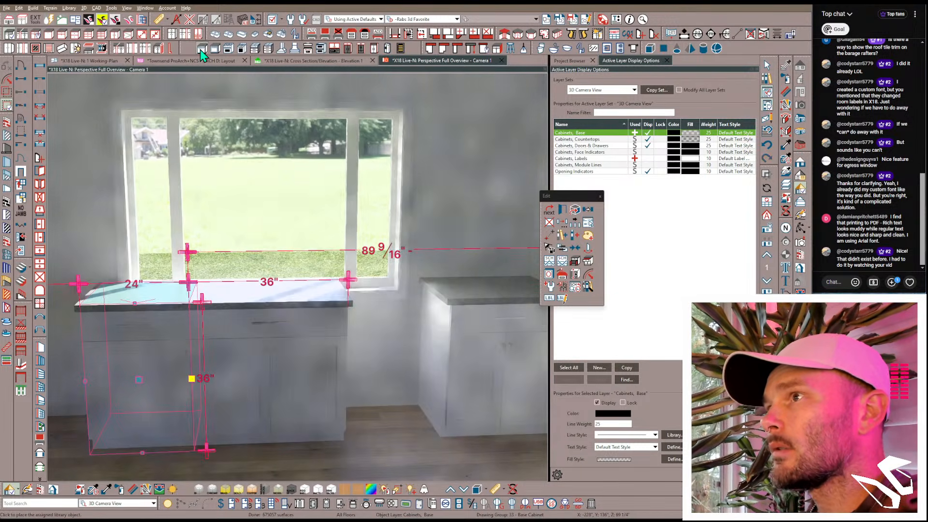
Step: Place a dishwasher in the gap between the 36" cabinet and the 27" end cabinet
click(200, 49)
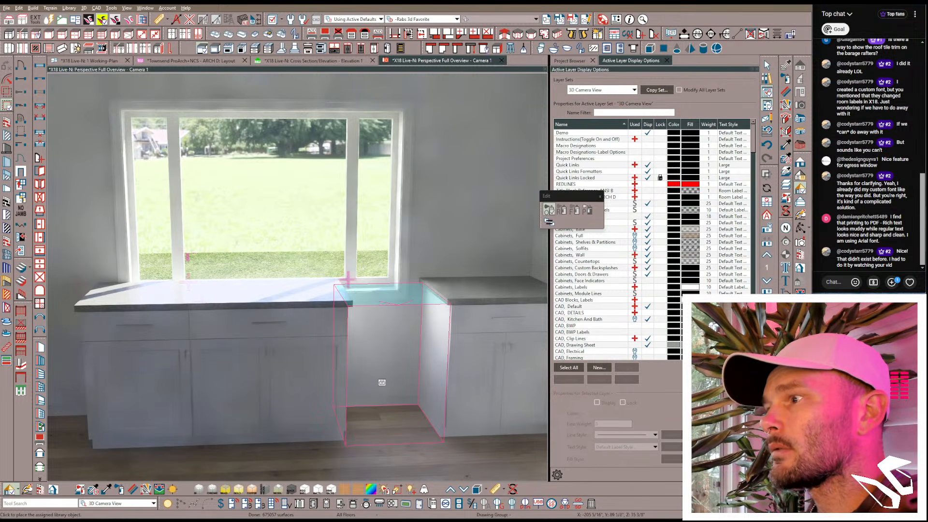
click(386, 158)
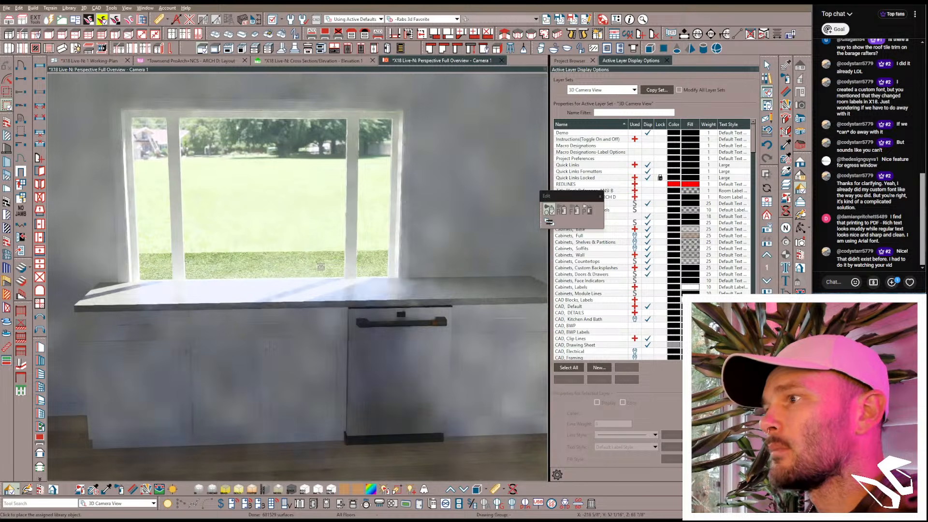
scroll(222, 291, down, 3)
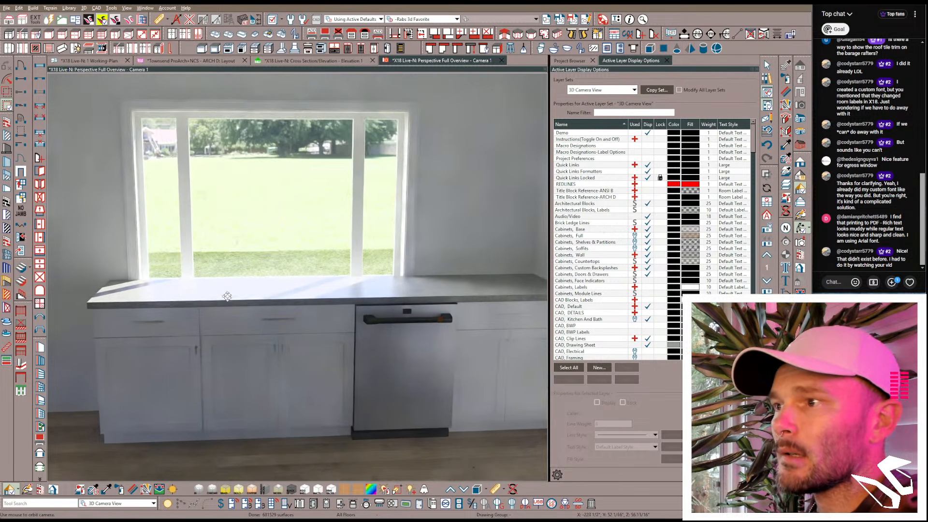
Step: Narrow the 24" base cabinet beside the 36" cabinet to 18" by moving its outer side inward
middle_drag(228, 298, 231, 318)
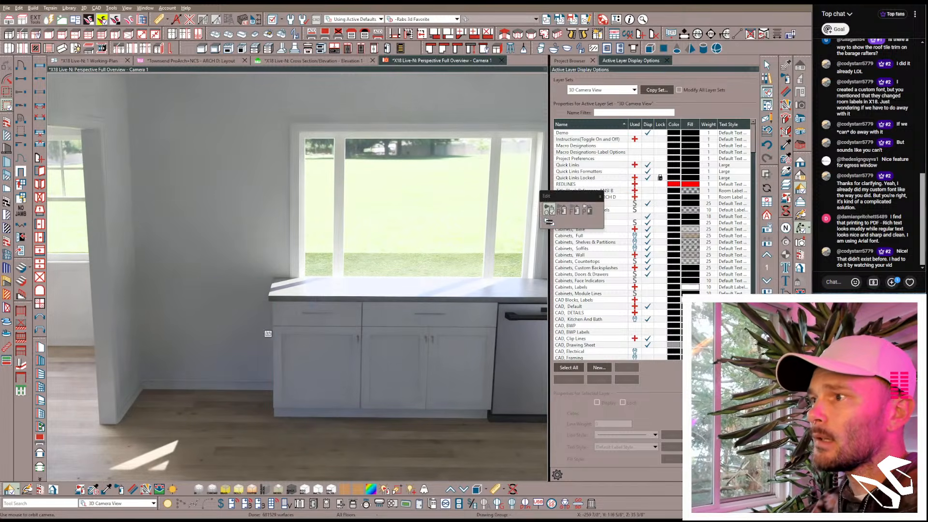
click(308, 346)
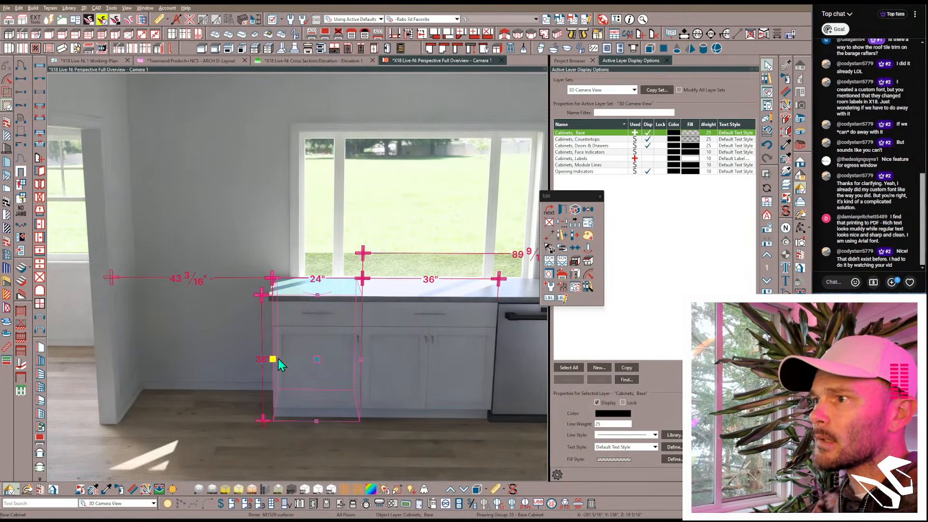
drag(273, 359, 289, 357)
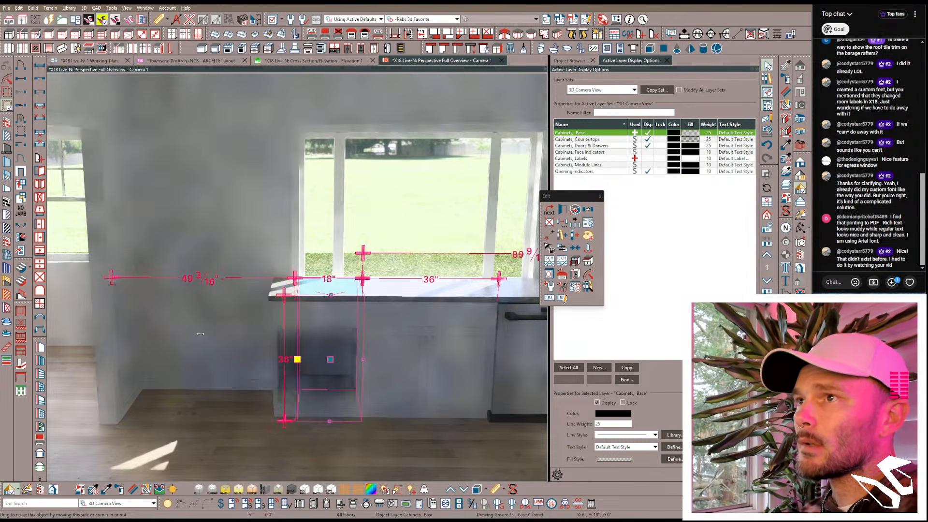
key(Escape)
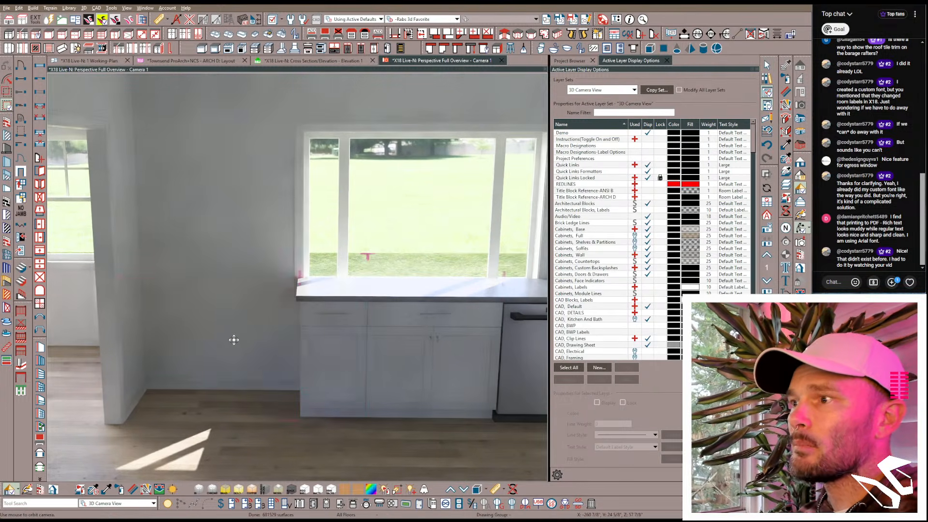
Step: Add two 24" base cabinets side by side, extending the run from the 18" cabinet to the opposite wall end
key(b)
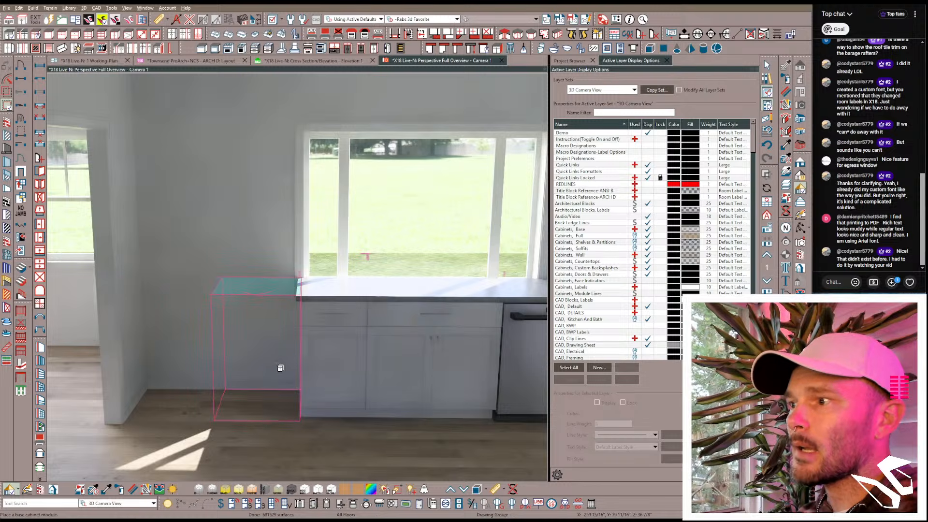
click(189, 282)
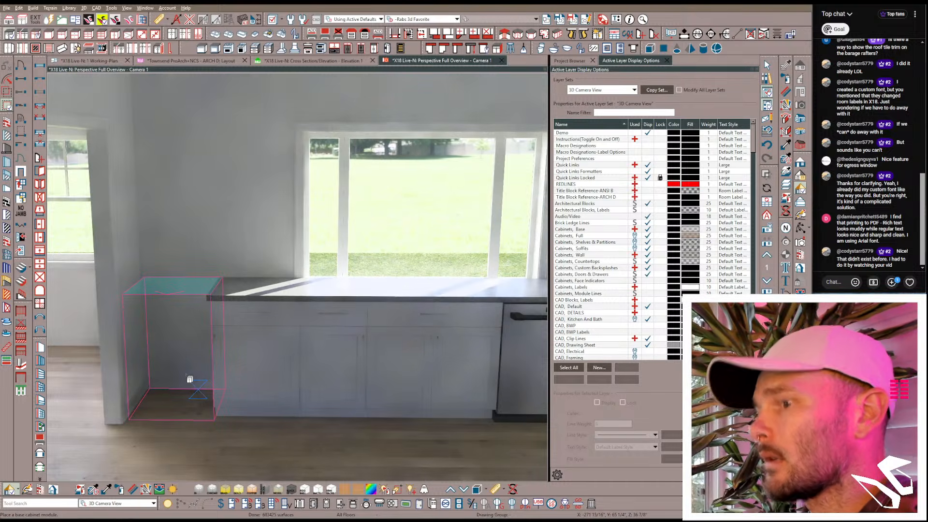
click(189, 380)
Step: Set the left stile extension of the new wall-end base cabinet to 3" in its box construction
double_click(187, 375)
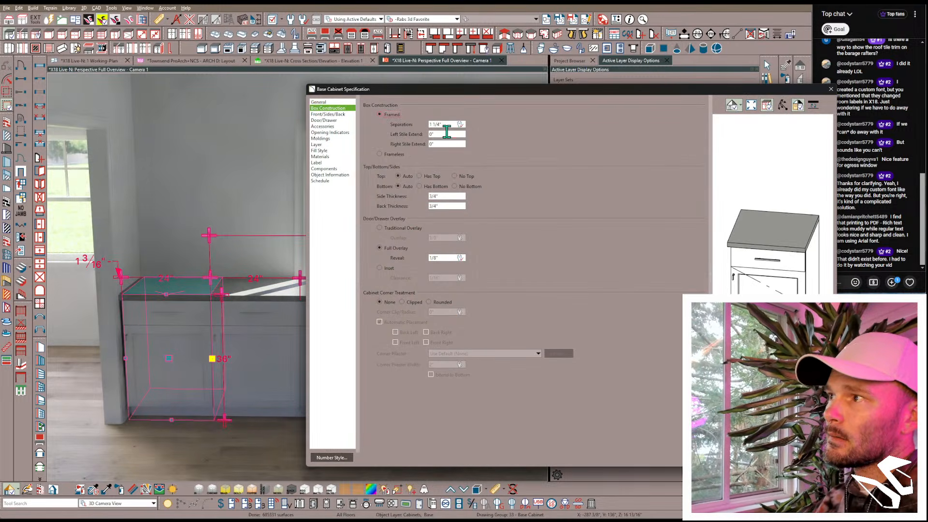
drag(445, 133, 401, 130)
text(3)
key(Return)
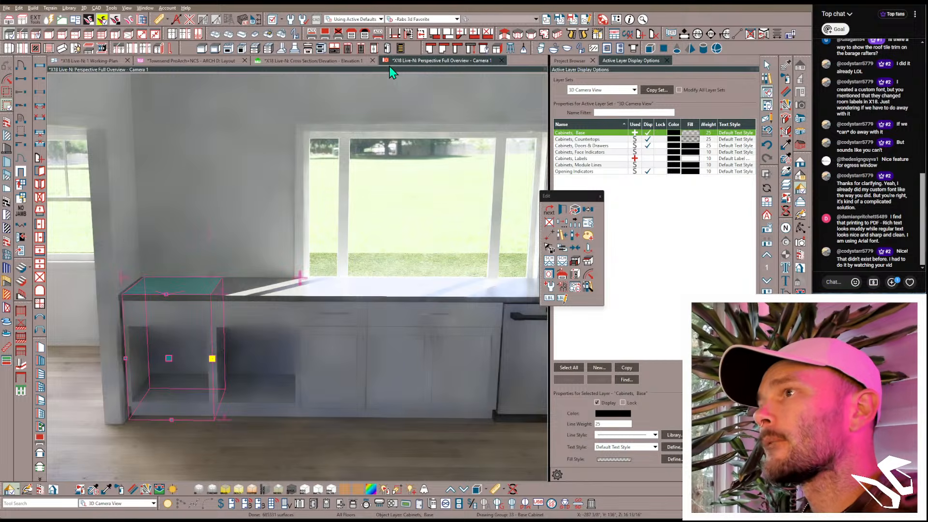
Step: Apply the full-height door style to the 18" base cabinet and the adjacent 24" base cabinet
middle_drag(367, 218, 320, 213)
key(Left)
key(Left)
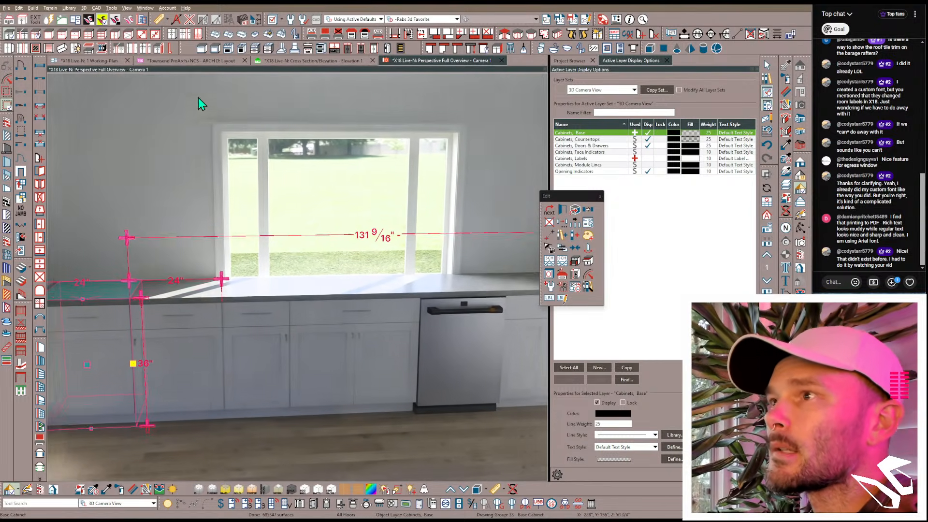
key(Down)
click(49, 35)
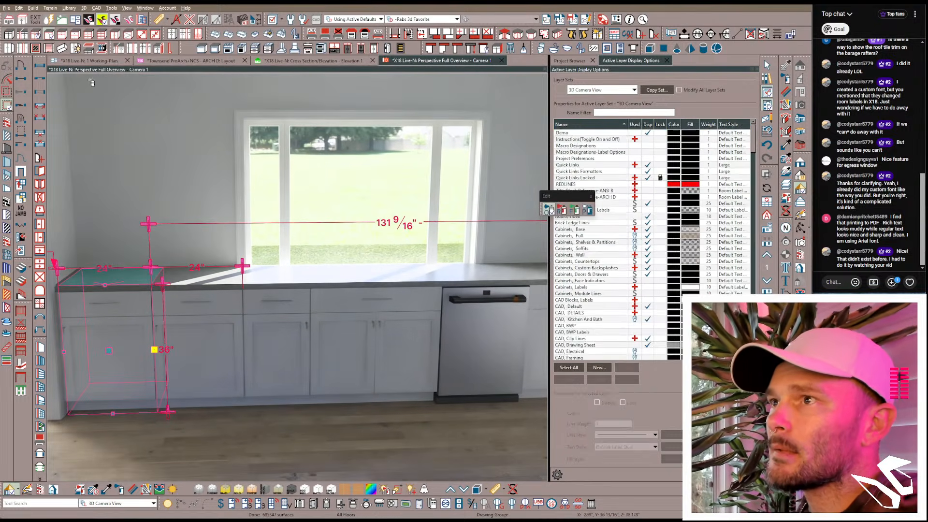
click(295, 337)
key(Escape)
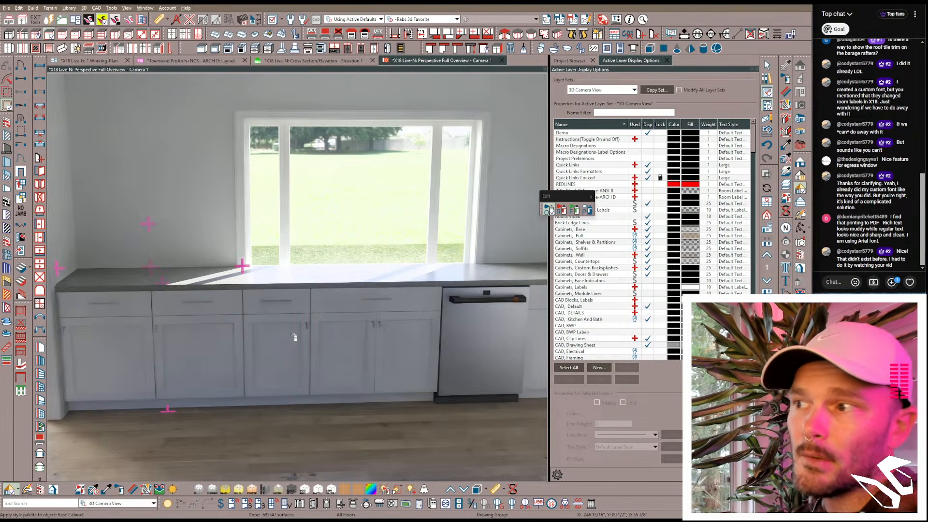
key(Delete)
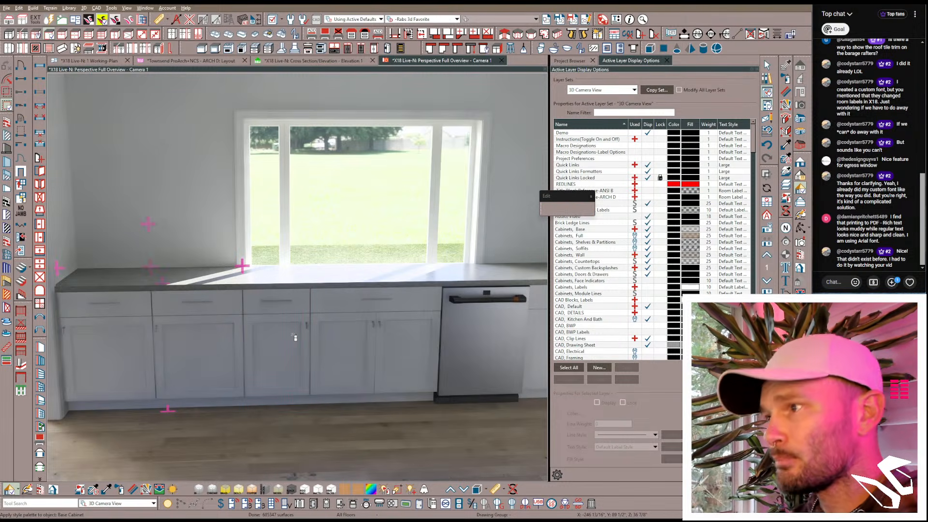
click(243, 367)
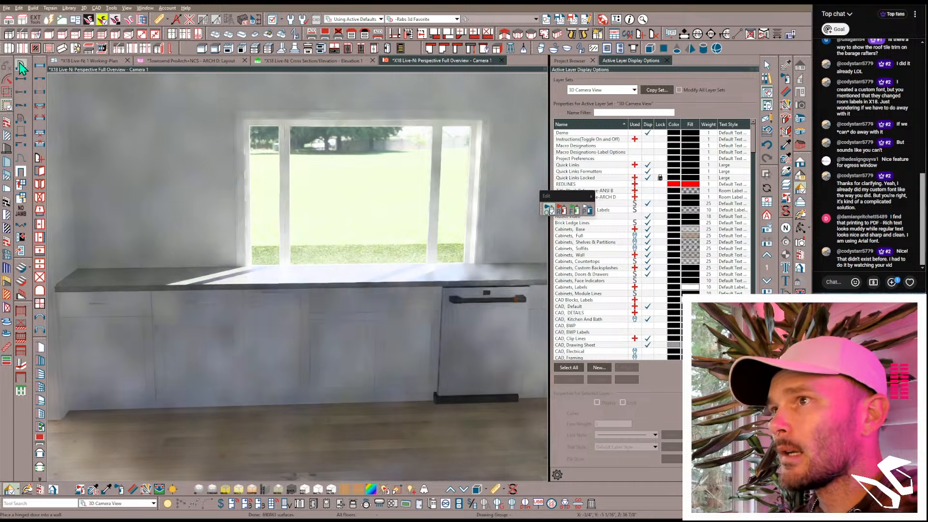
Step: Apply the four-drawer style to both end base cabinets and place a sink with faucet in the 36" cabinet under the window
click(86, 43)
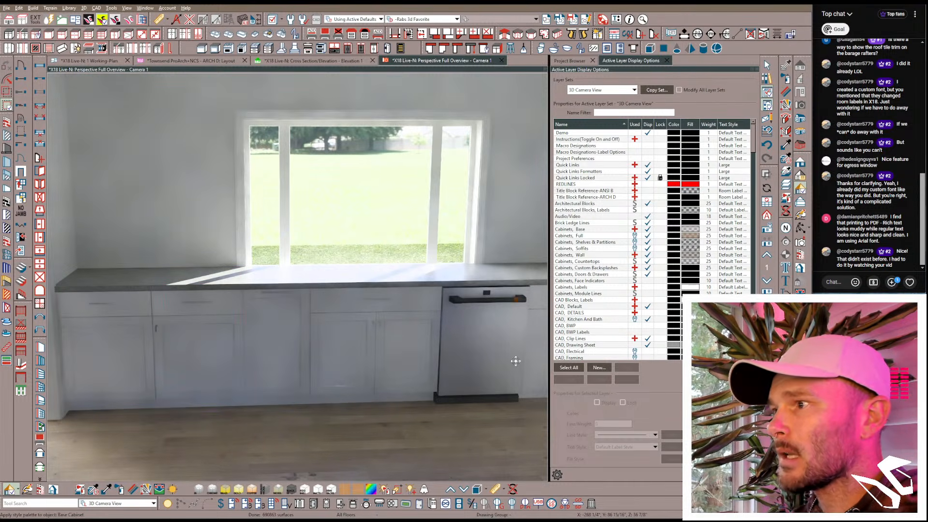
drag(498, 288, 146, 81)
middle_drag(146, 81, 113, 64)
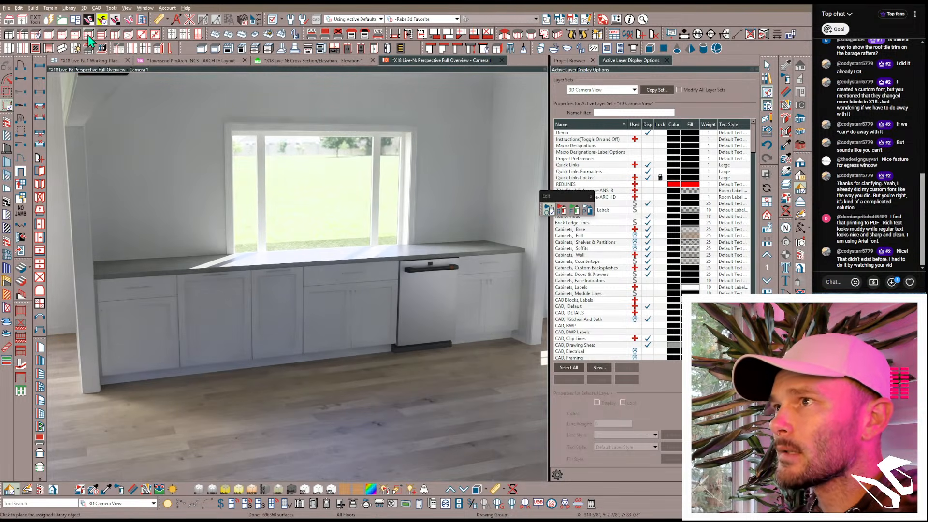
click(103, 35)
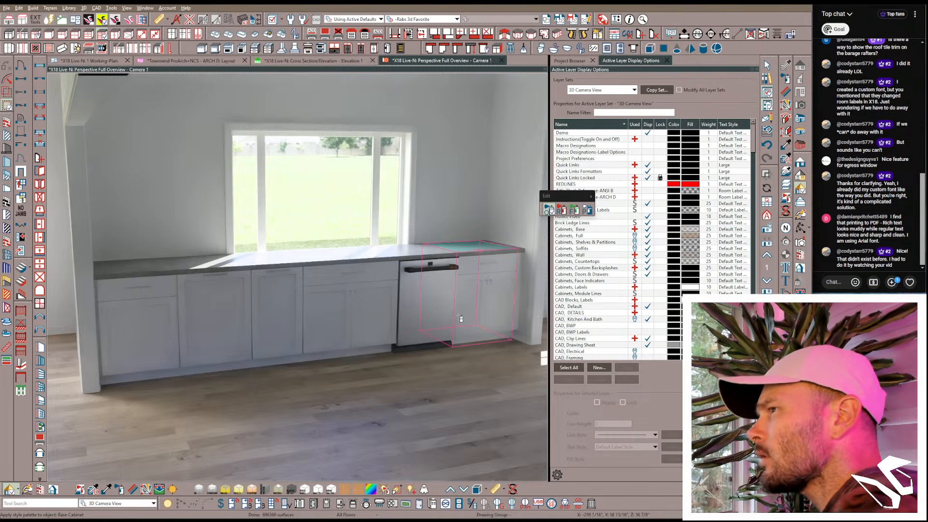
click(280, 317)
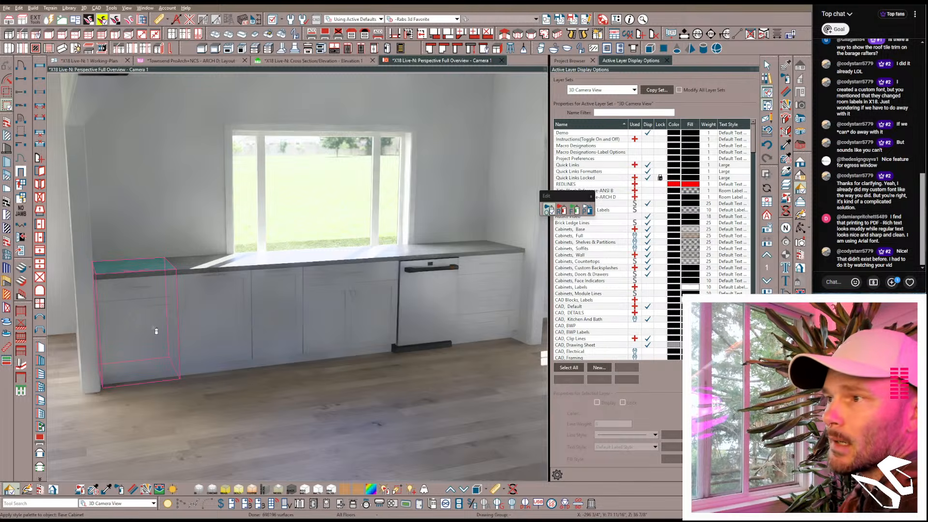
click(155, 329)
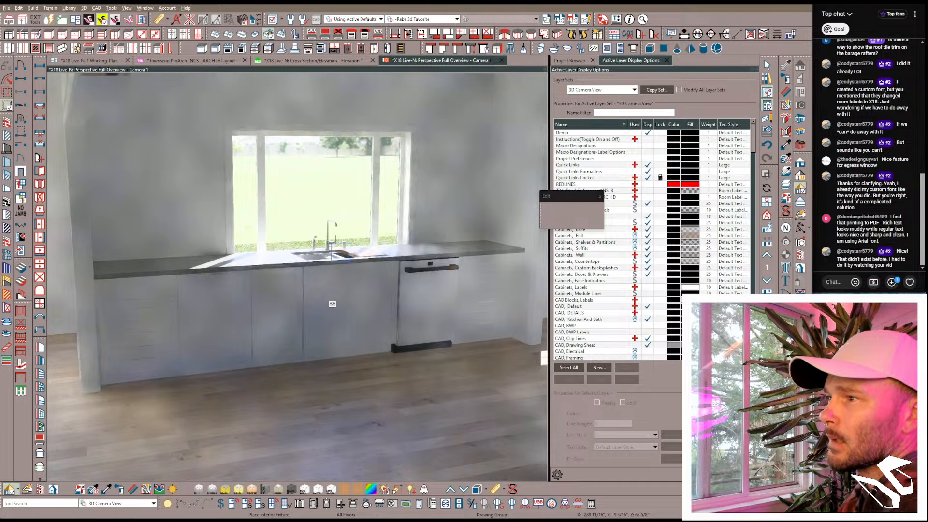
key(space)
Step: Set the height of the window above the sink to 36", keeping its top edge in place
click(330, 216)
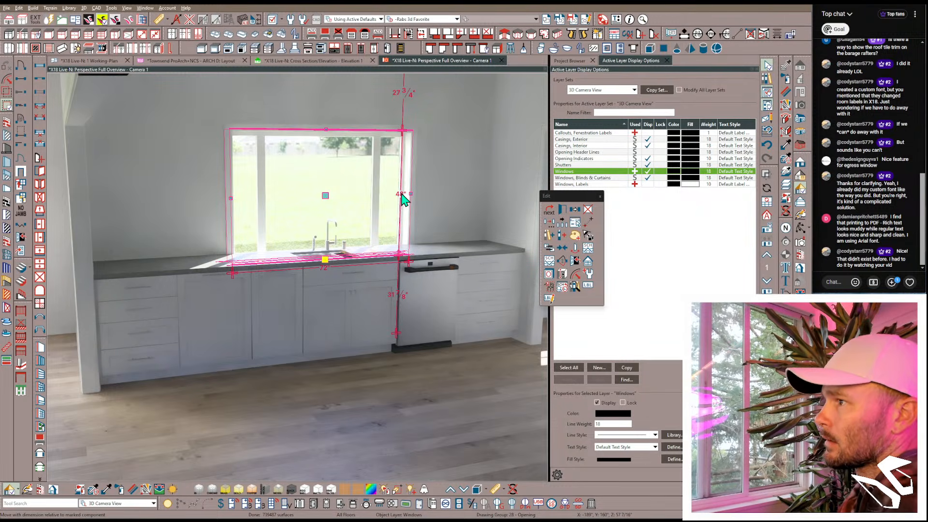
key(ctrl+z)
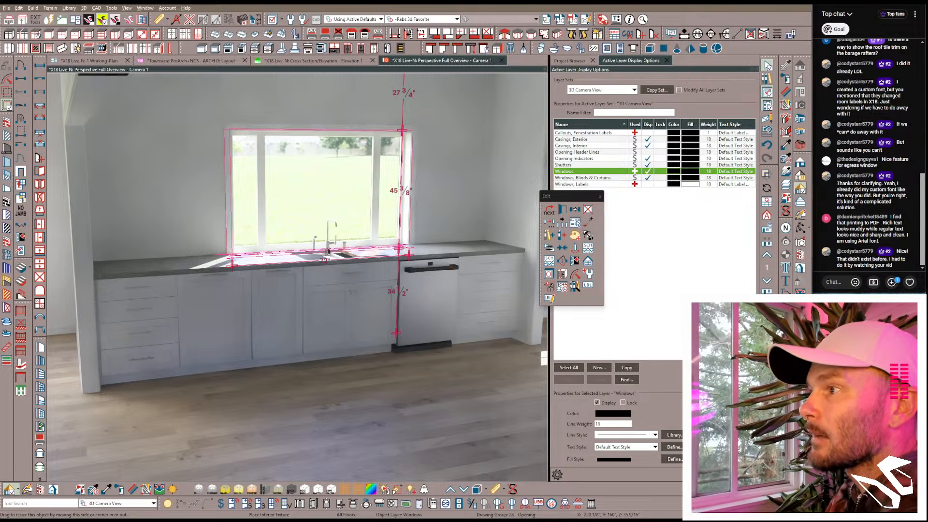
click(401, 195)
text(48)
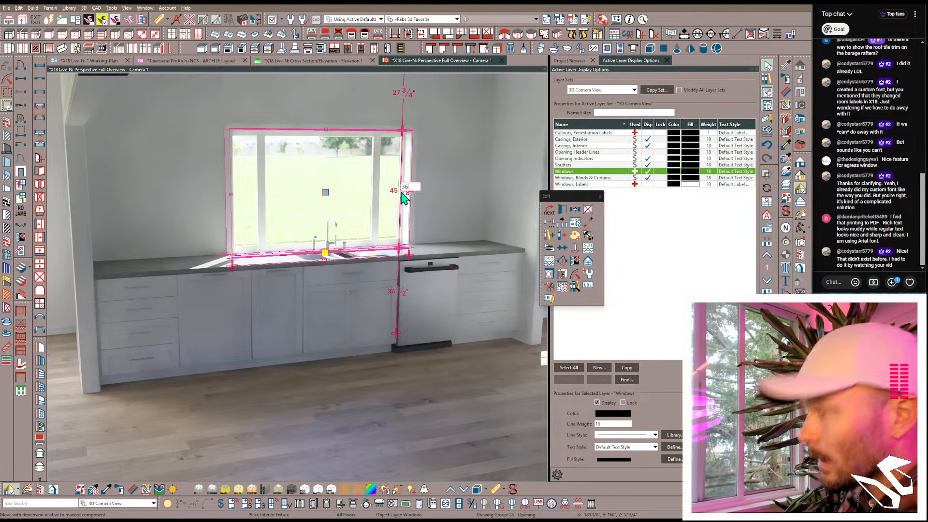
key(Return)
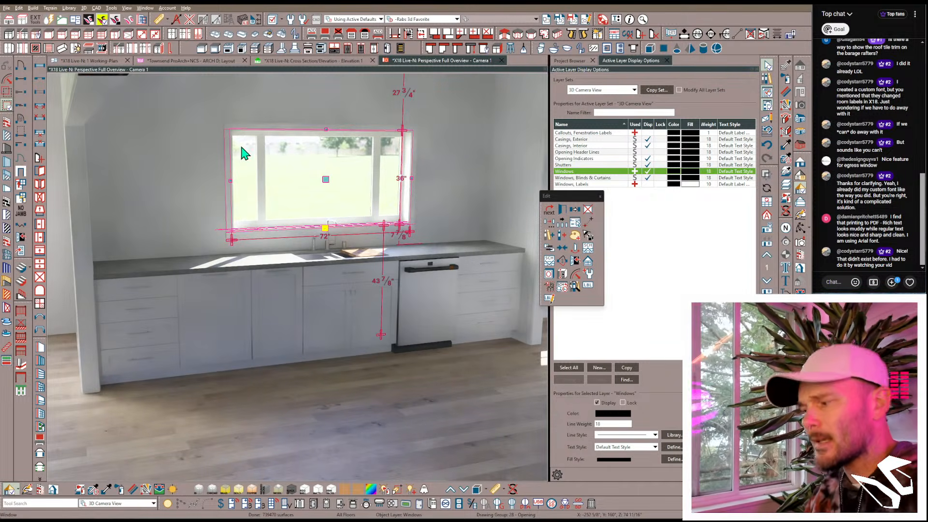
Step: Try a drawer front style on the 24" base cabinet between the end drawer stack and the 18" cabinet, and delete that cabinet
middle_drag(305, 213, 193, 288)
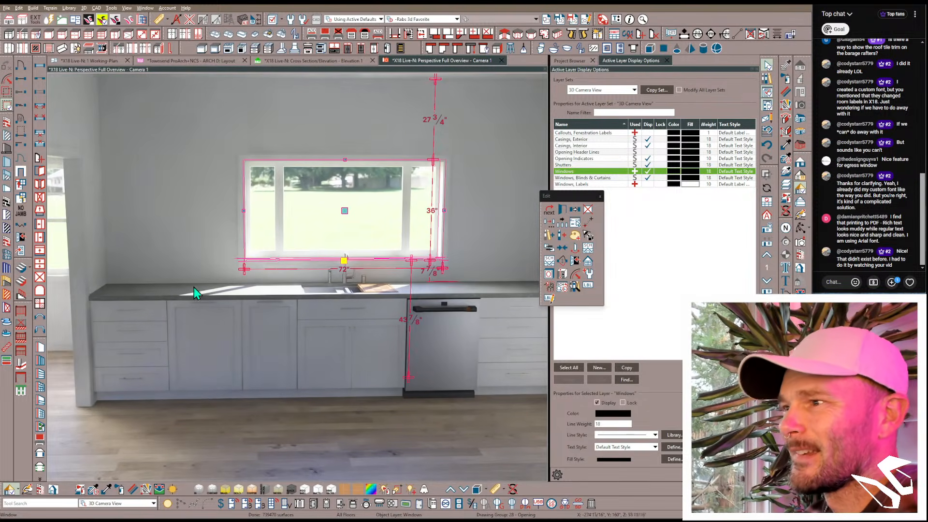
click(76, 34)
click(210, 335)
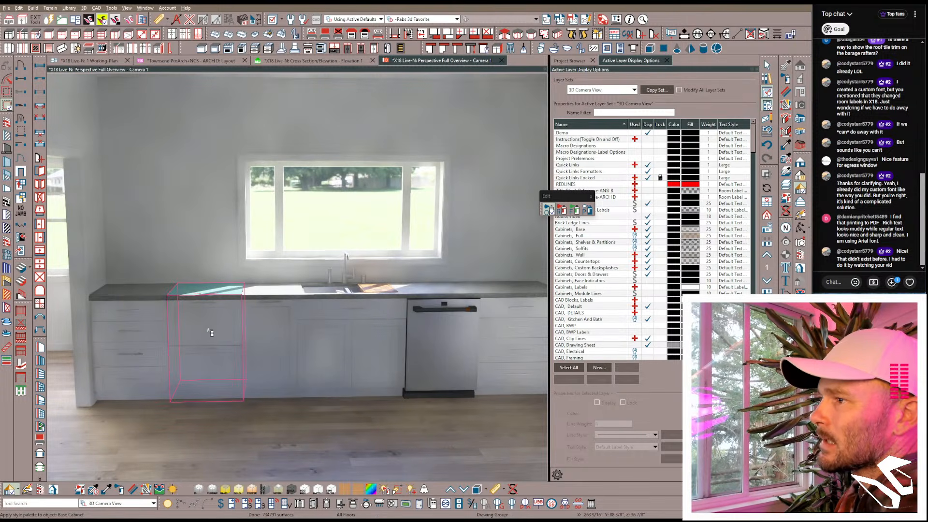
click(210, 333)
key(Delete)
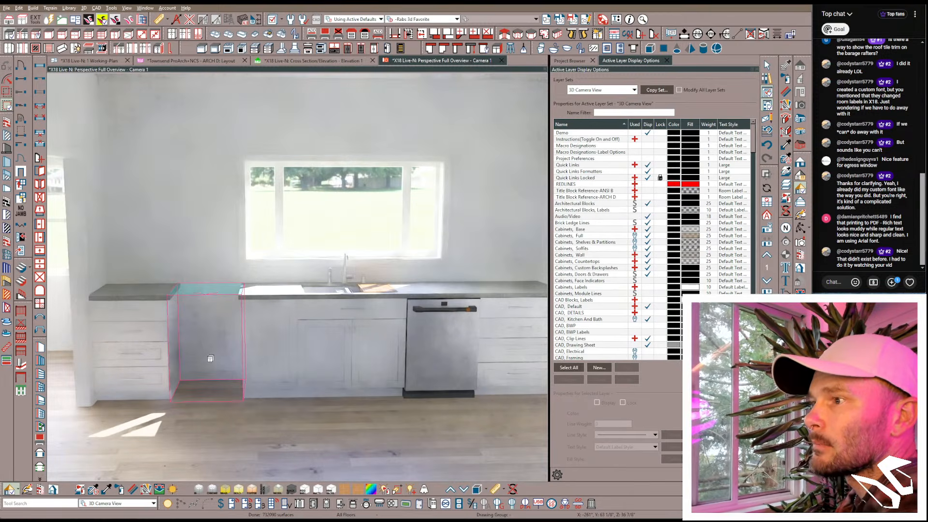
Step: Restore the deleted 24" base cabinet between the end drawer stack and the 18" cabinet, with its drawer fronts
click(85, 37)
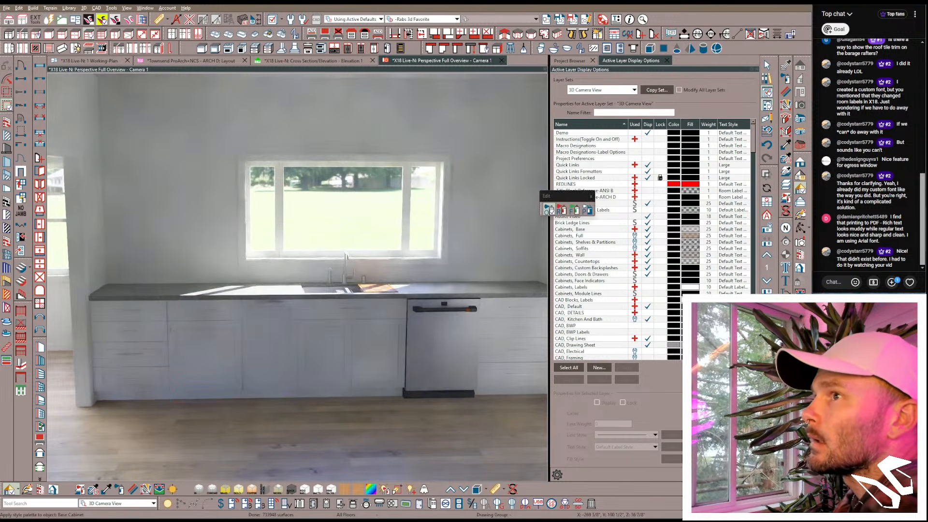
key(ctrl+z)
key(ctrl+z)
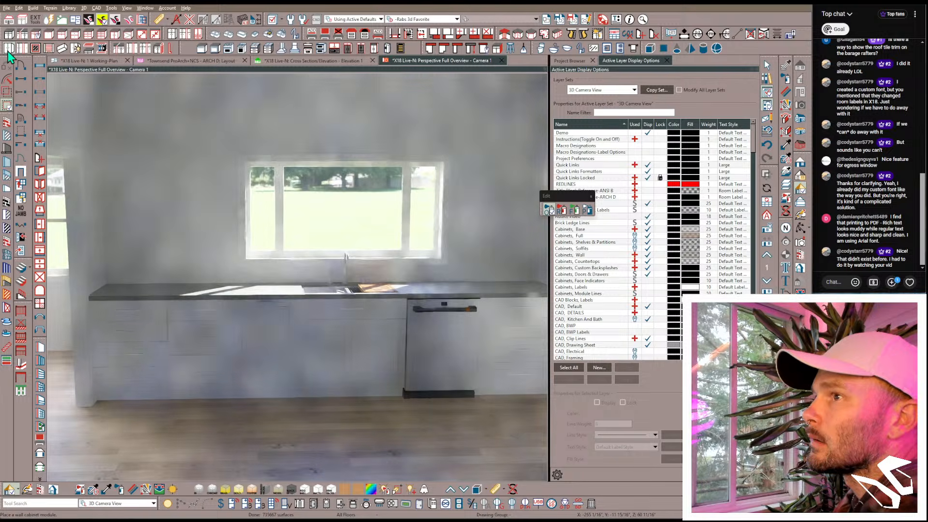
Step: Place a 24" wide wall cabinet beside the window and align it over the end drawer base cabinet
click(8, 51)
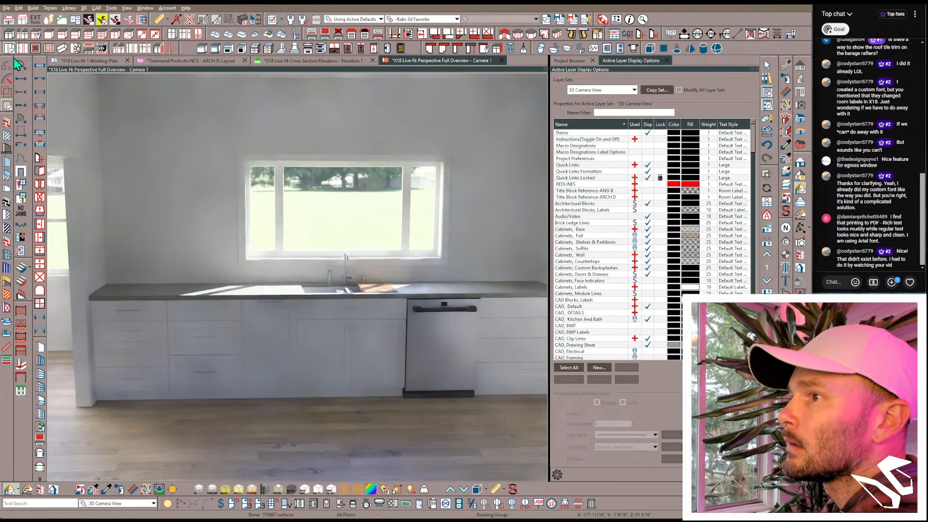
click(143, 319)
scroll(488, 256, down, 4)
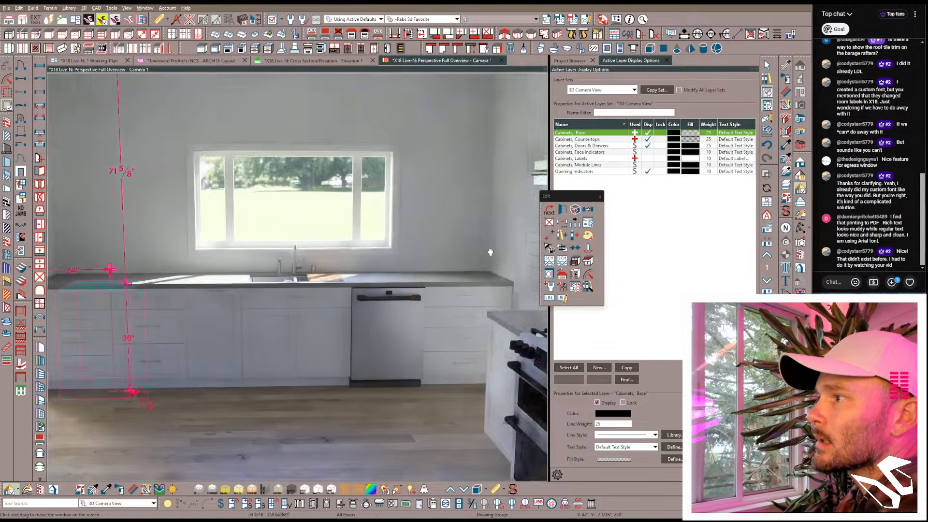
scroll(304, 319, down, 3)
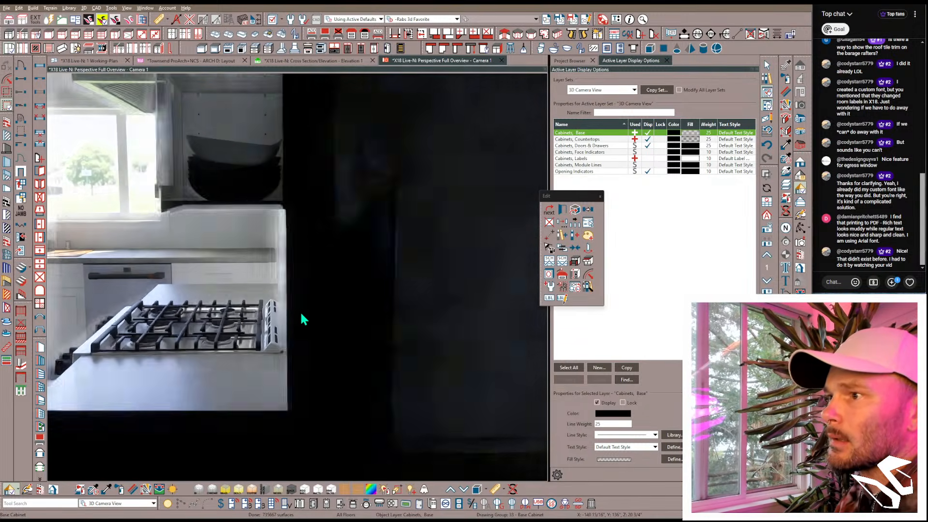
scroll(317, 266, down, 5)
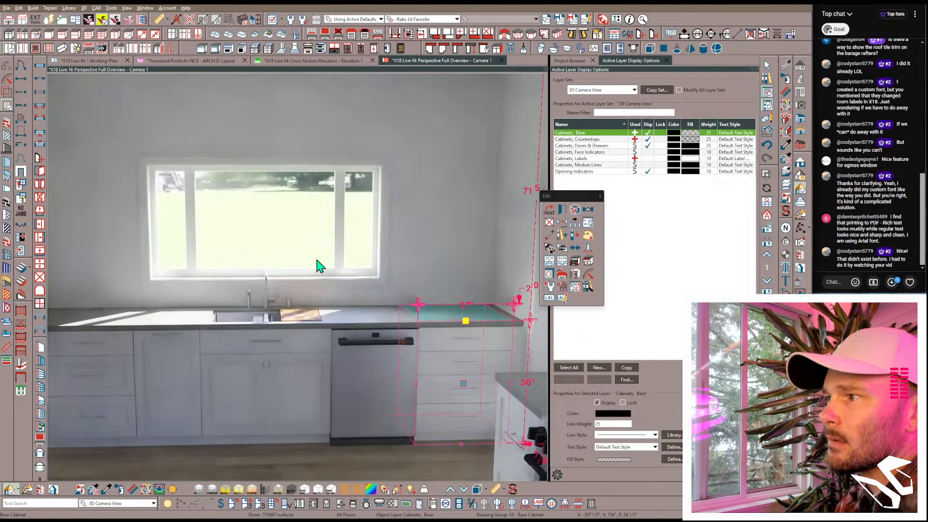
scroll(317, 259, up, 2)
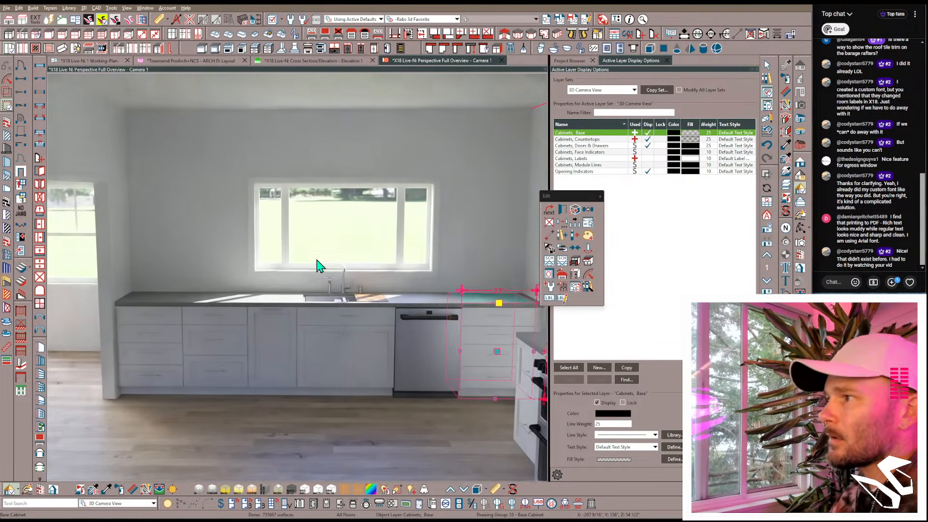
scroll(484, 292, up, 3)
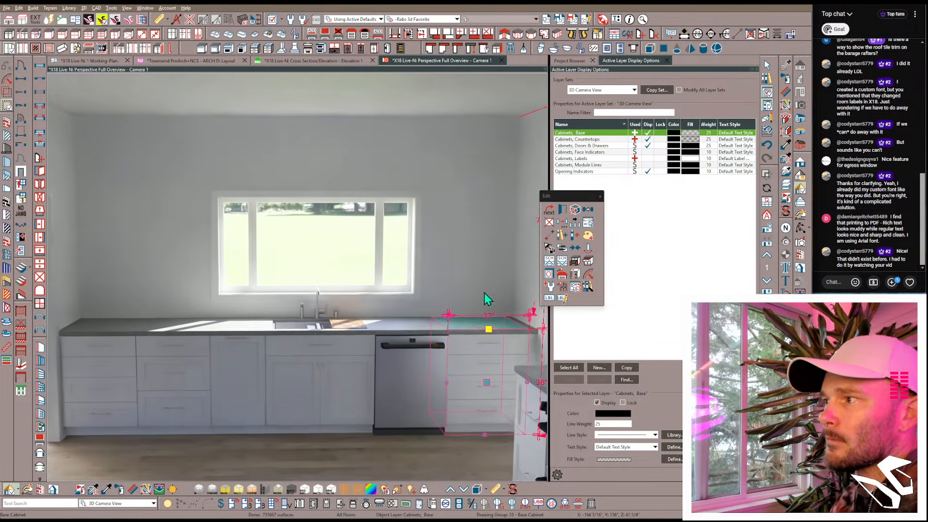
scroll(105, 130, up, 1)
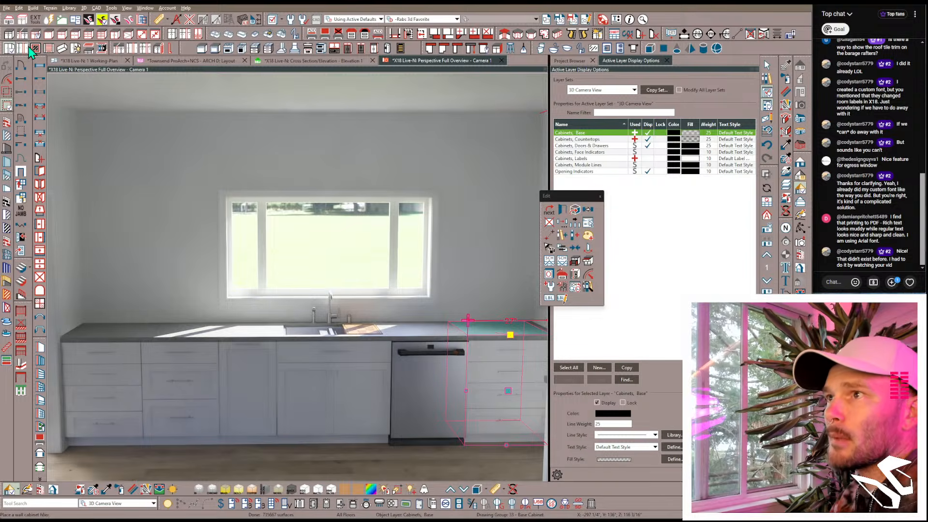
click(9, 49)
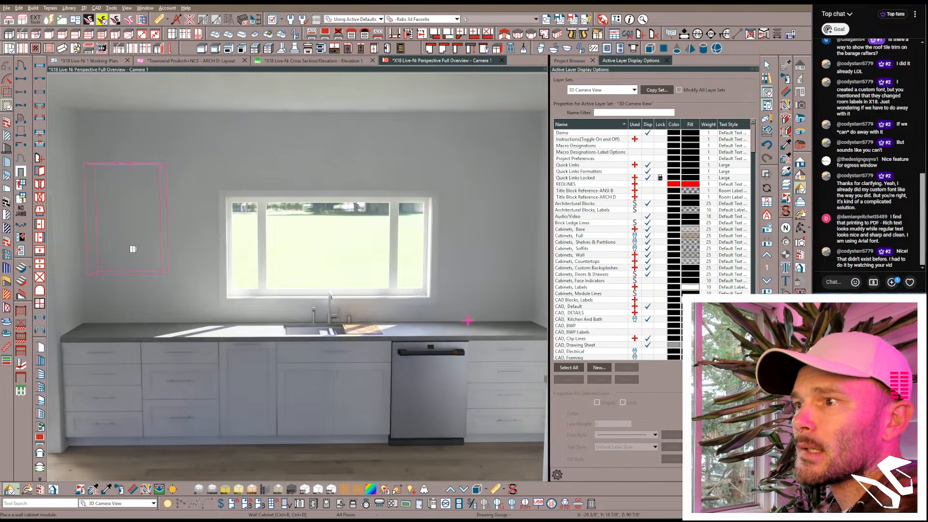
click(131, 247)
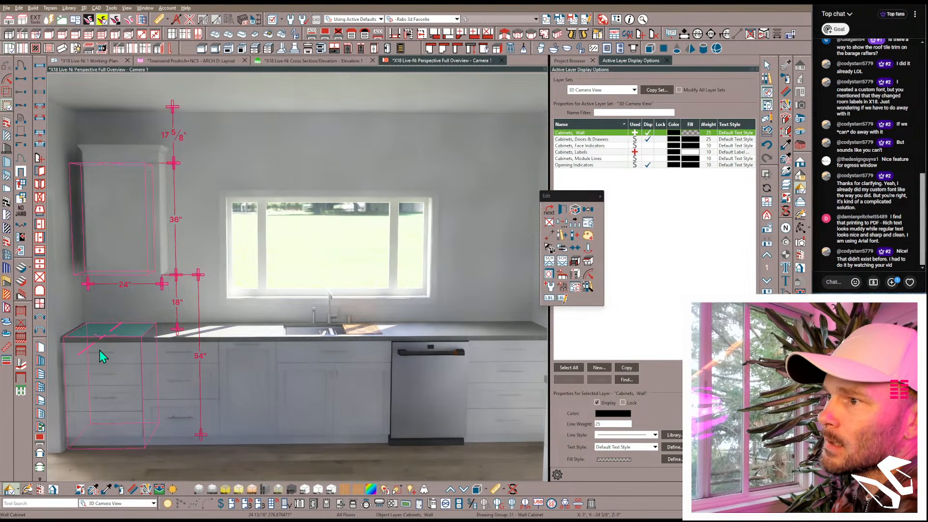
click(120, 224)
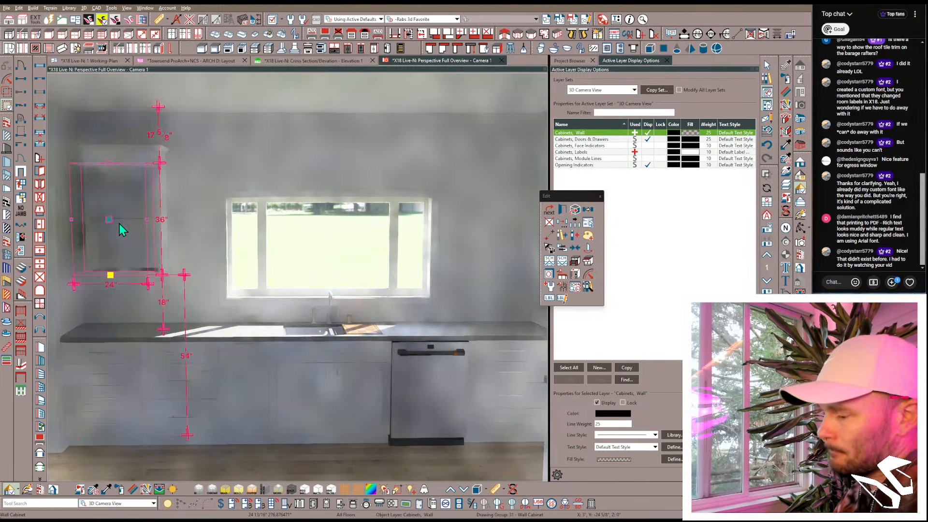
Step: Review the new wall cabinet's front face layout and box construction settings without changing them
double_click(120, 225)
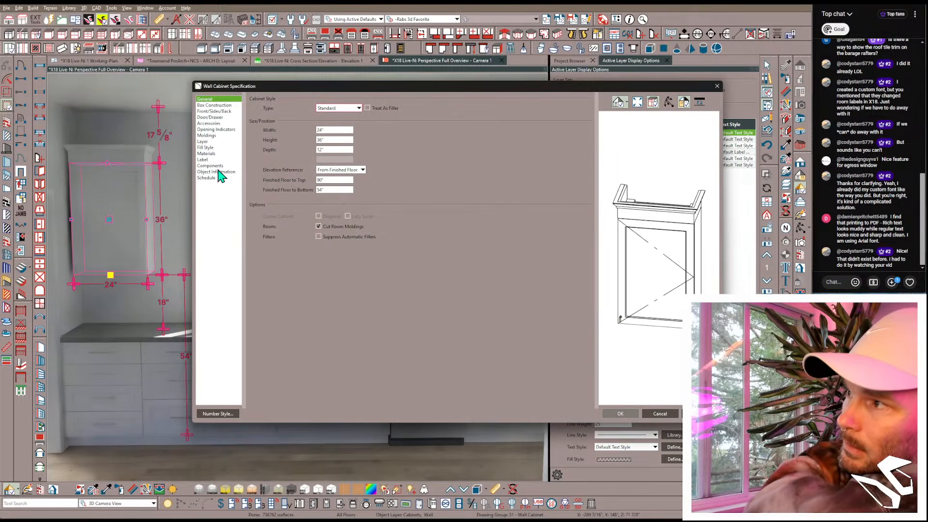
click(212, 105)
click(213, 111)
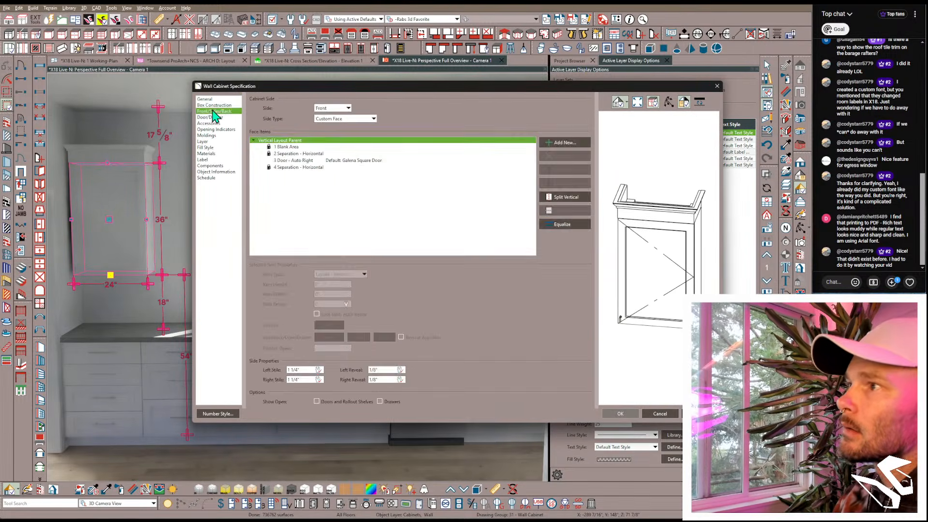
click(213, 105)
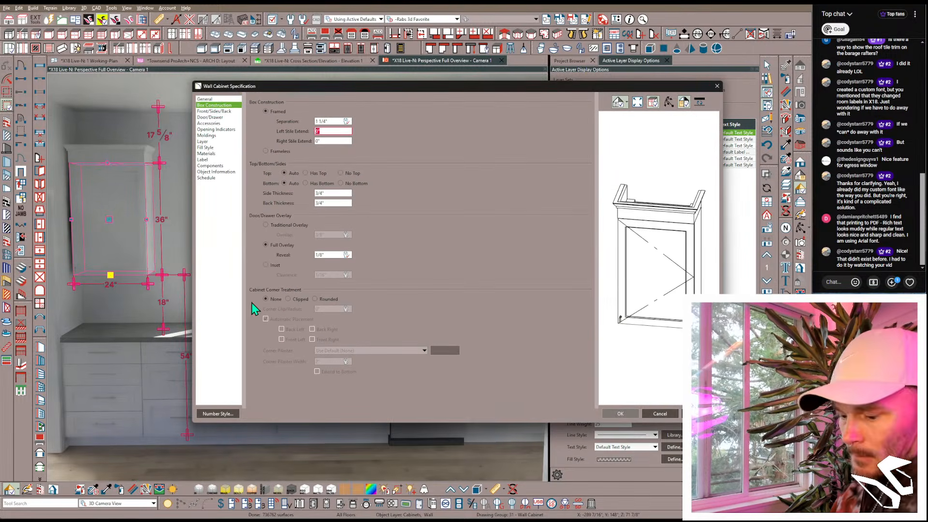
key(Escape)
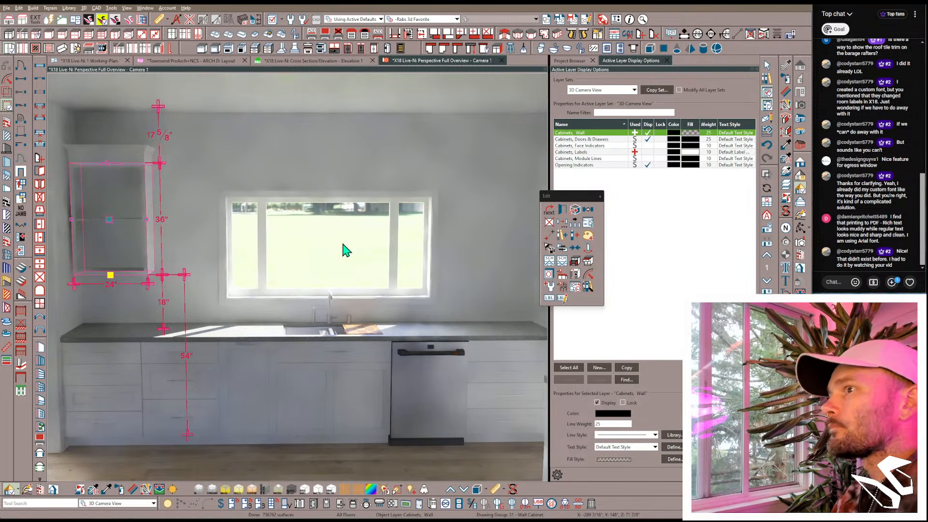
Step: Extend the wall cabinet upward to a height of 48" and update the wall cabinet defaults from it
key(c)
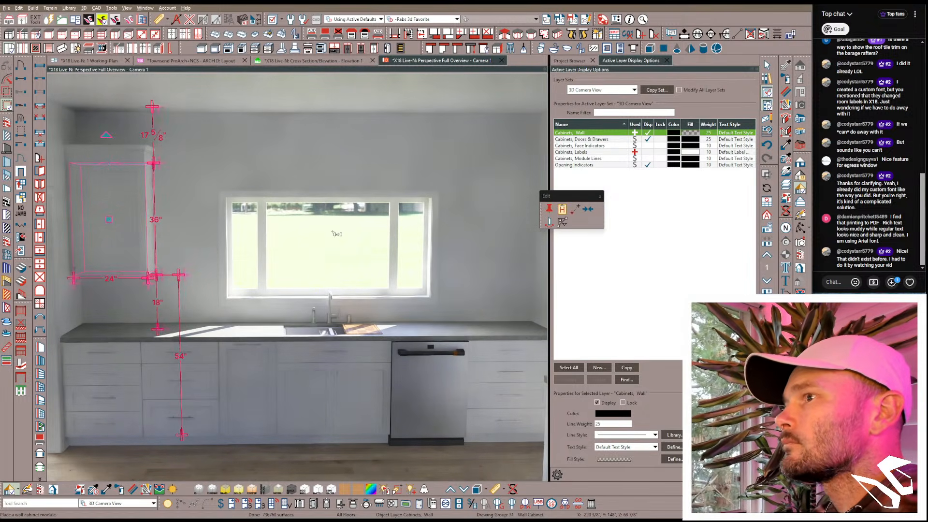
click(108, 189)
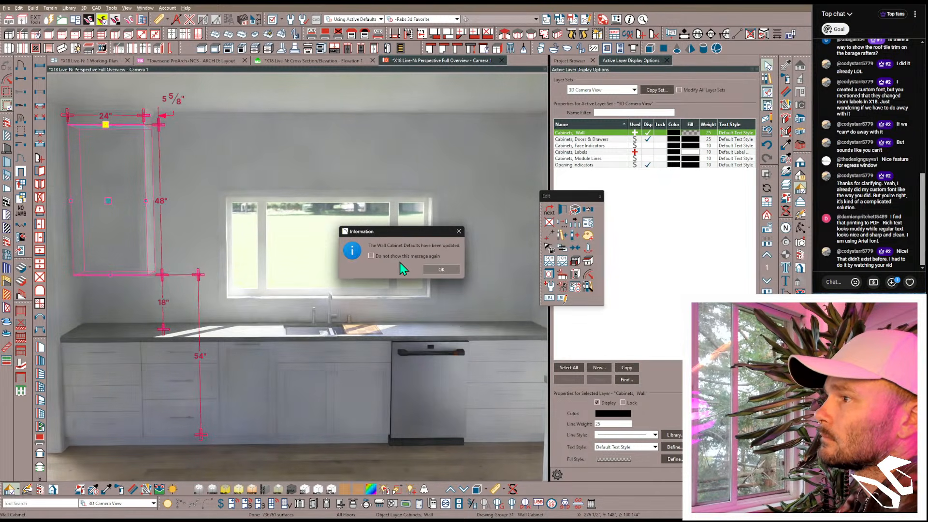
click(438, 269)
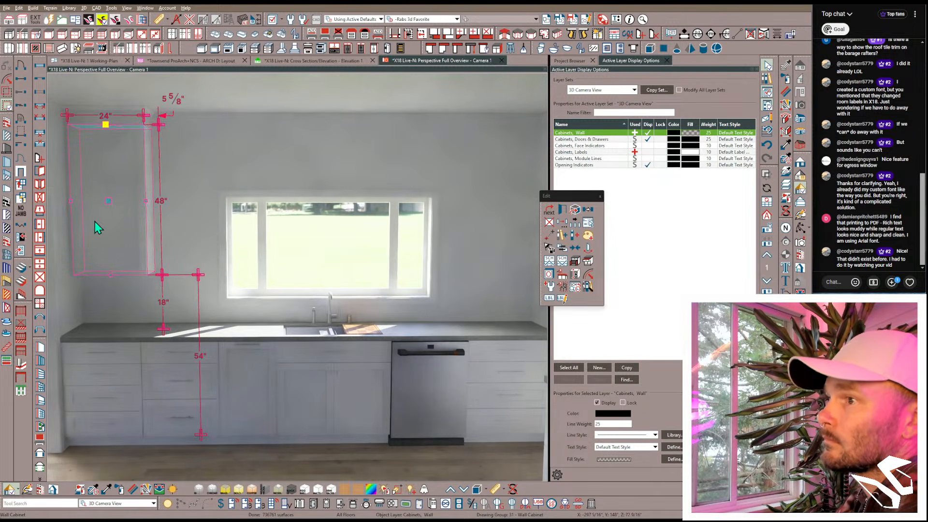
drag(100, 229, 112, 180)
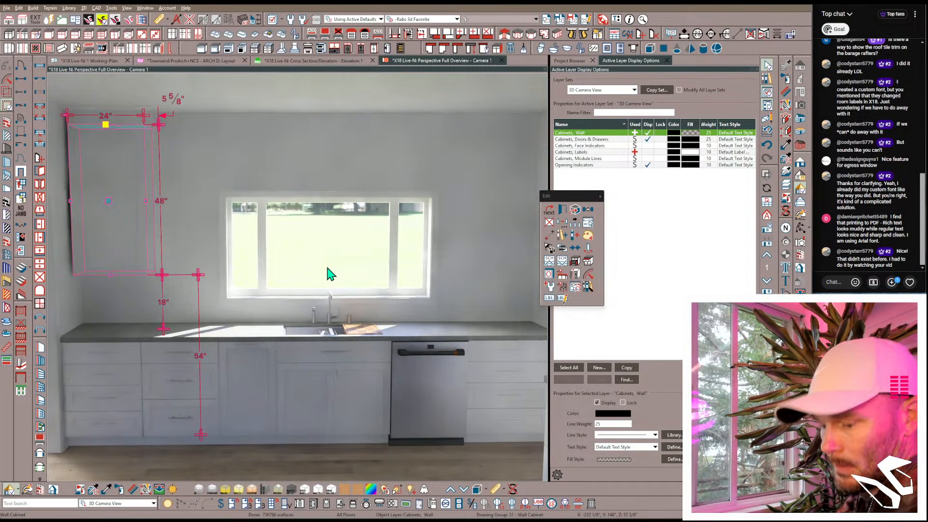
Step: Check the stile extension values in the 48" wall cabinet's box construction settings
key(ctrl+e)
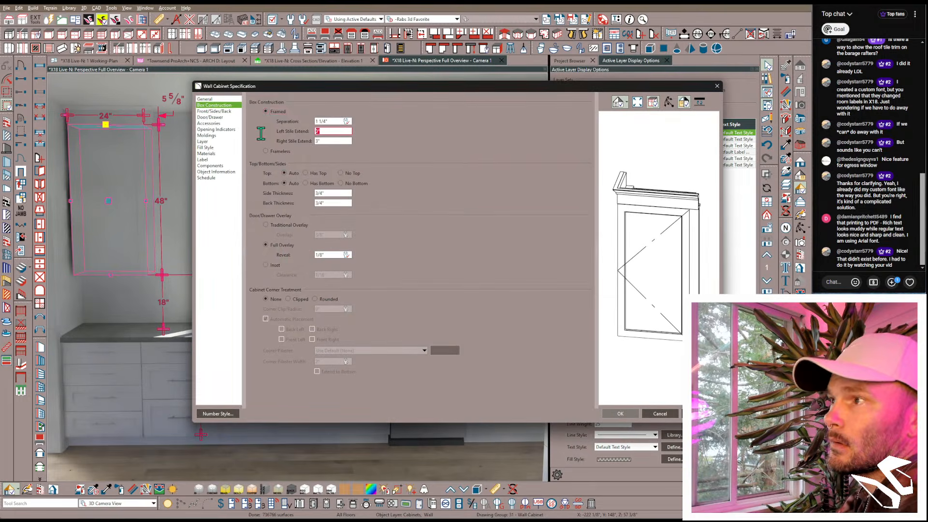
key(Tab)
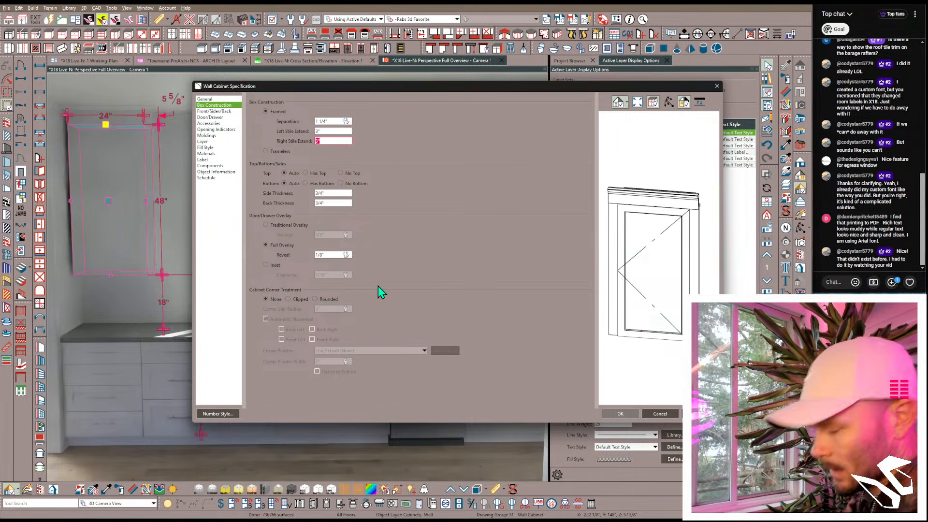
key(Return)
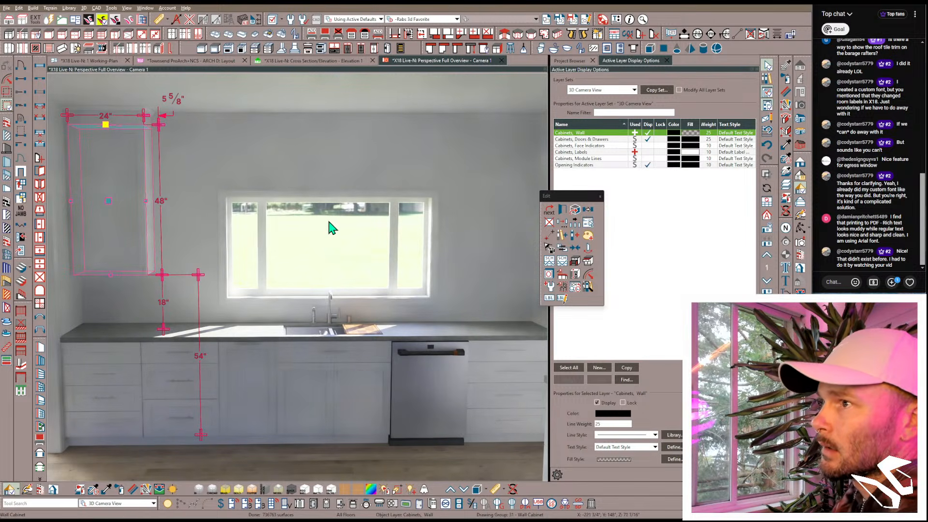
Step: Mirror a copy of the 48" wall cabinet about the window above the sink
click(334, 231)
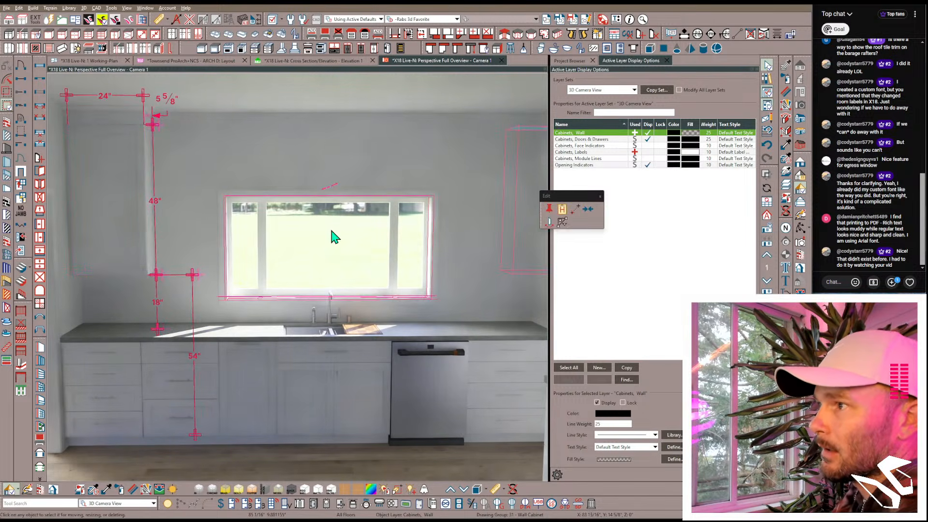
click(332, 231)
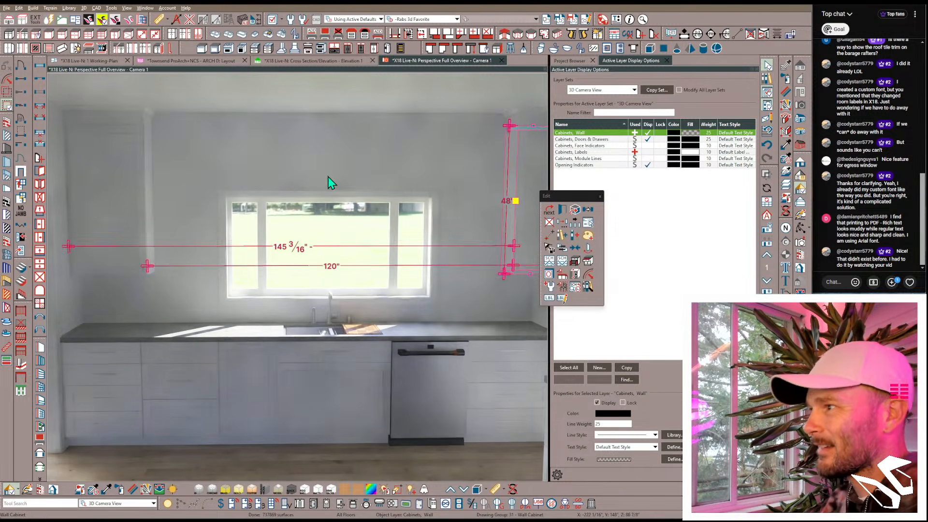
Step: Center the window above the sink on the room, between the two side walls
middle_drag(328, 177, 275, 240)
click(369, 233)
scroll(270, 220, up, 1)
key(c)
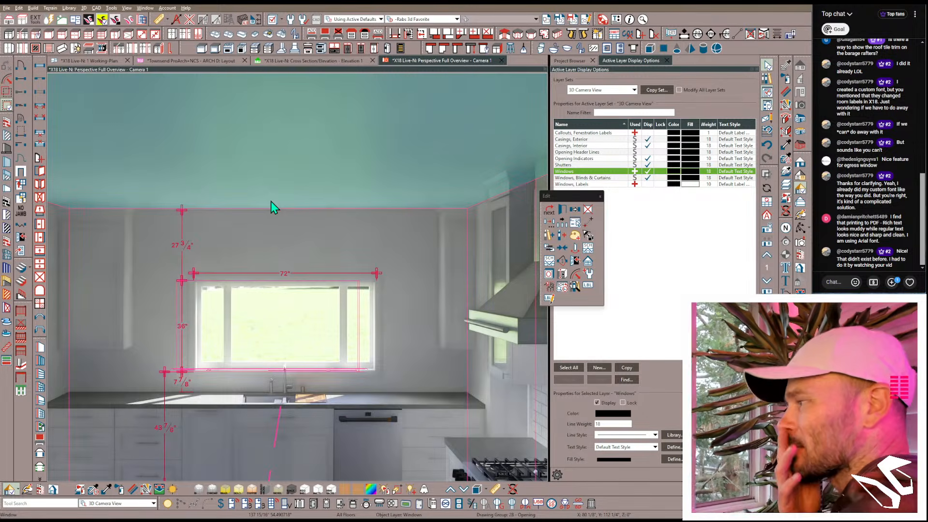
click(271, 207)
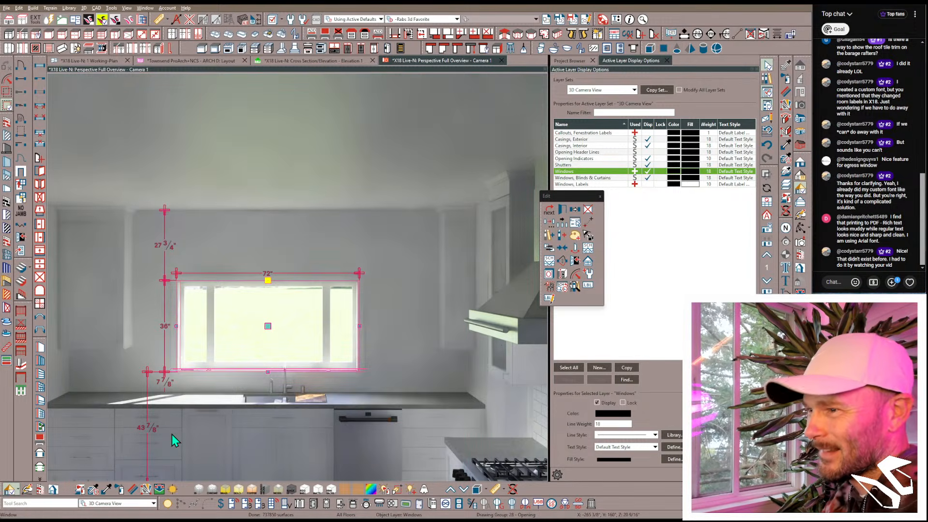
Step: Narrow the 24" drawer base cabinet next to the end drawer stack to about 9" wide
click(200, 430)
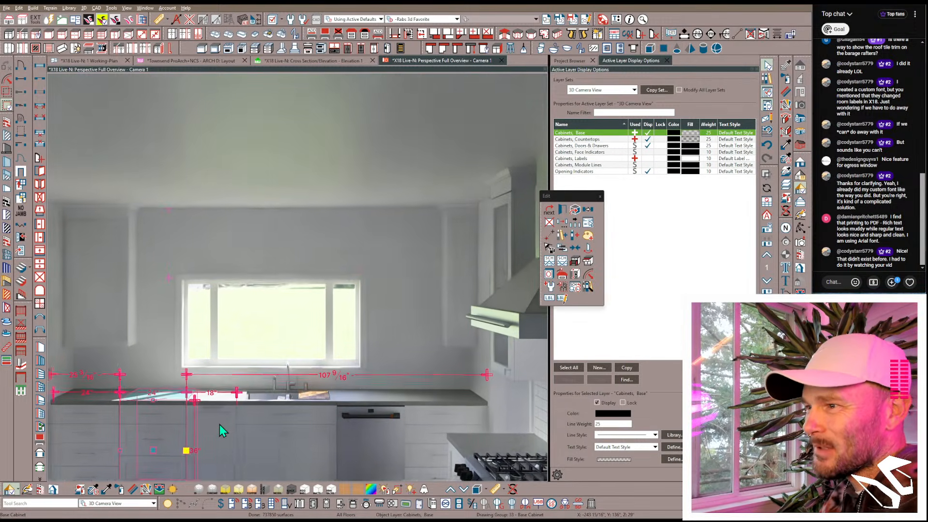
mouse_move(202, 417)
mouse_down()
mouse_move(162, 412)
mouse_move(191, 408)
mouse_up()
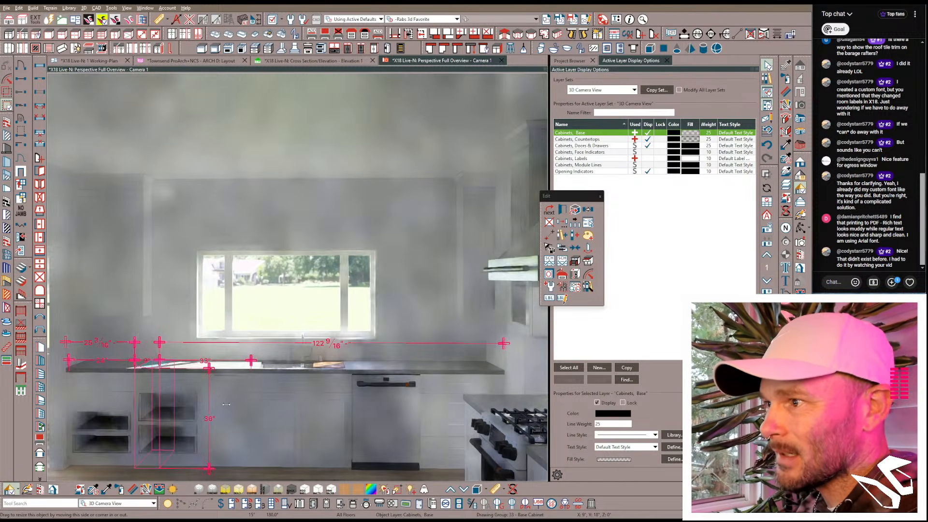
Step: Move the 18" base cabinet, sink cabinet and dishwasher together so the group is centered under the window
click(230, 401)
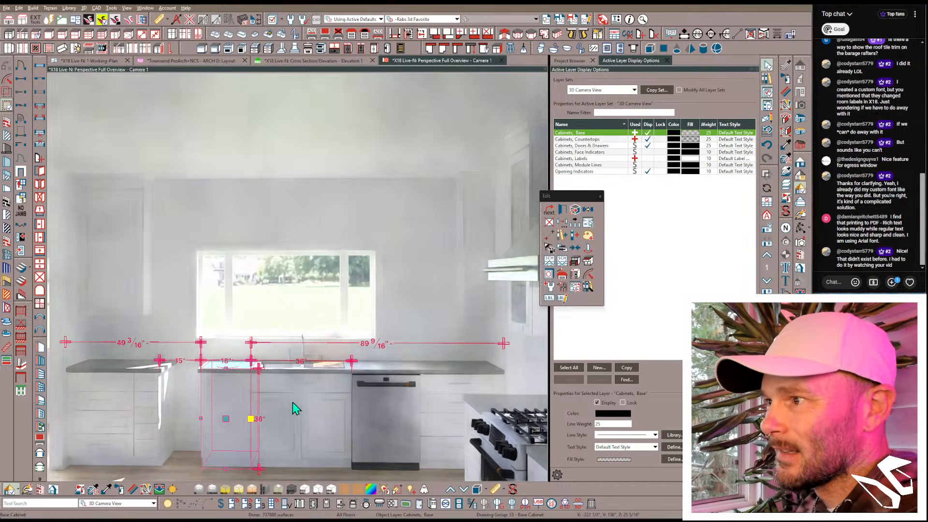
shift+click(298, 401)
shift+click(378, 399)
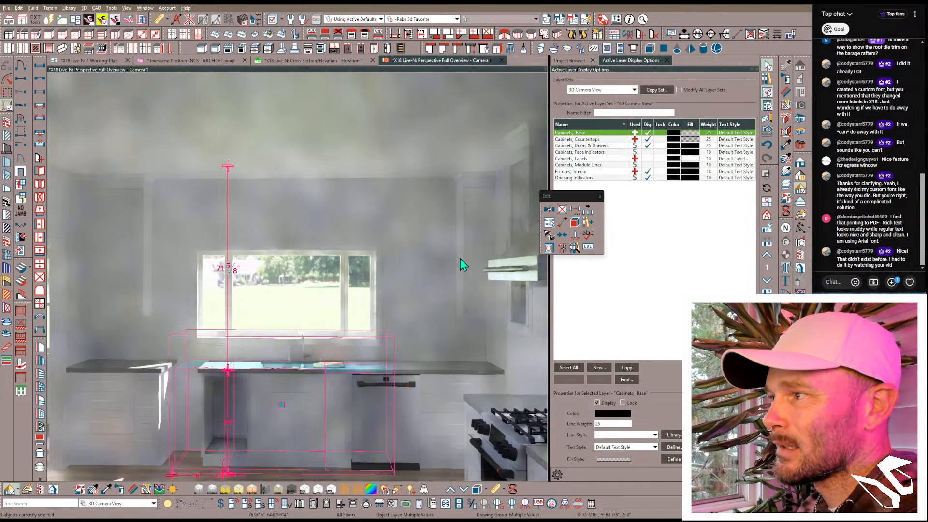
Step: Delete the mirrored wall cabinet next to the range hood
click(461, 238)
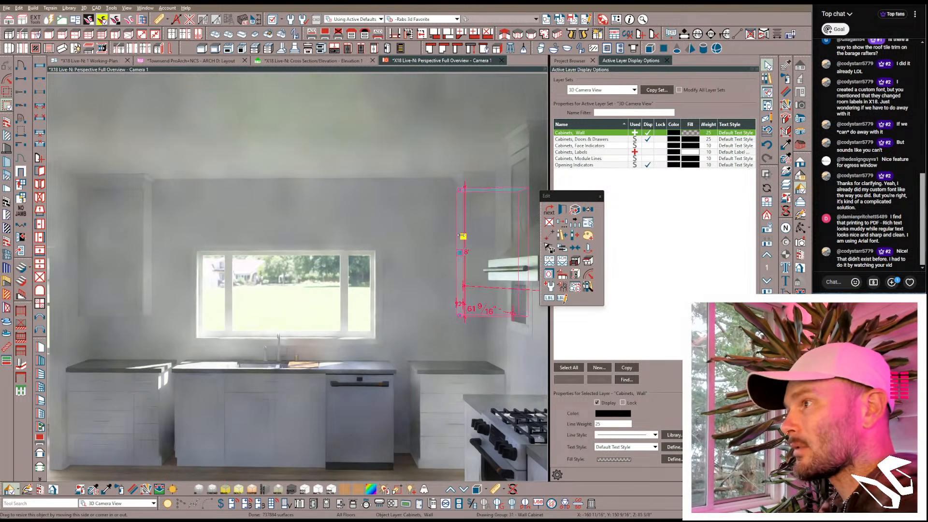
key(Delete)
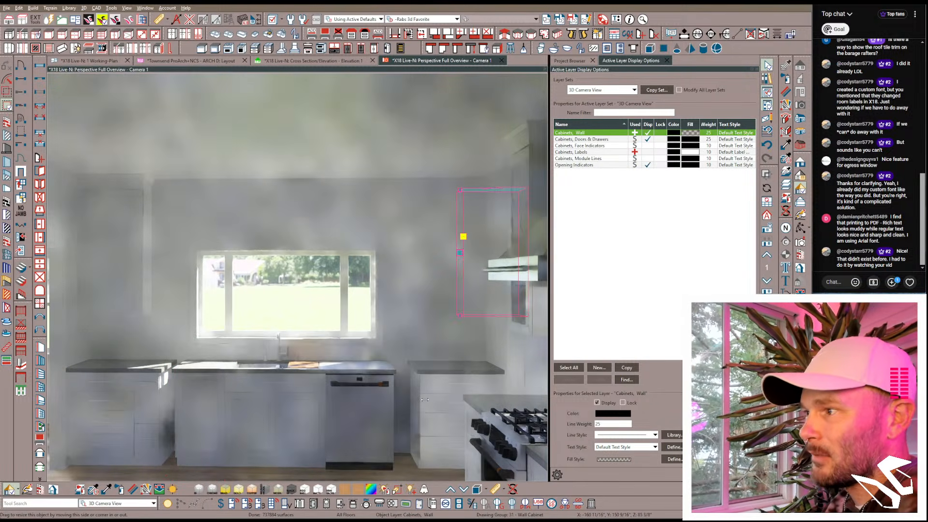
Step: Set the gap between the dishwasher and the end drawer base cabinet near the range to 0"
click(428, 400)
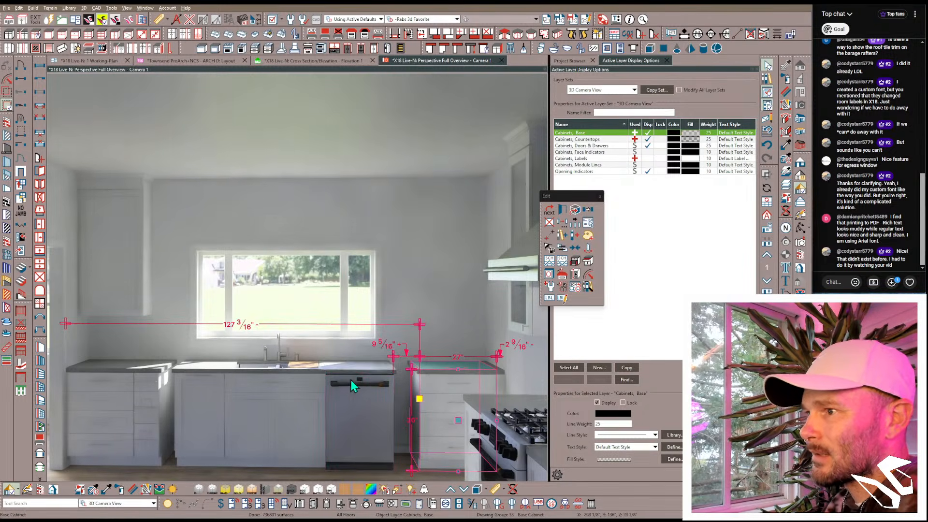
click(385, 340)
text(0)
key(Return)
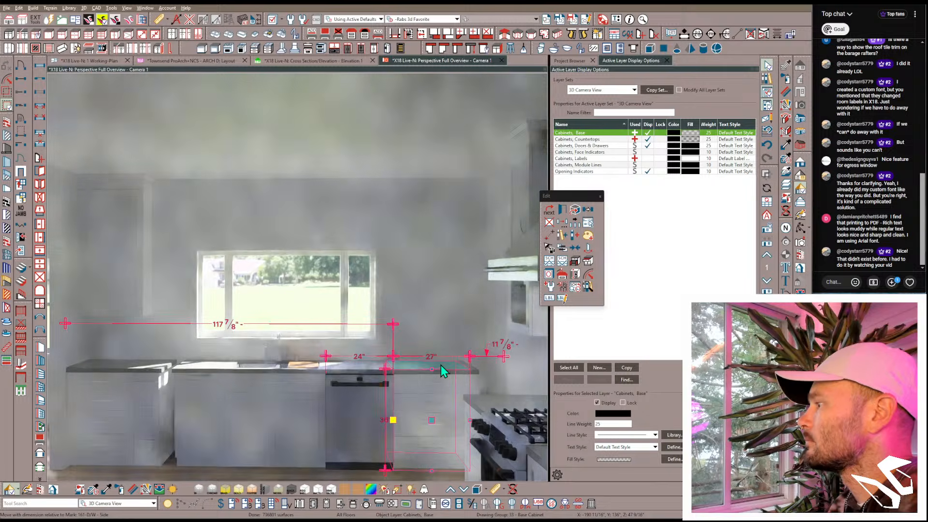
Step: Widen the end drawer base cabinet near the range to 36" and delete the 9" drawer base cabinet beside the opposite drawer stack
drag(473, 414, 493, 417)
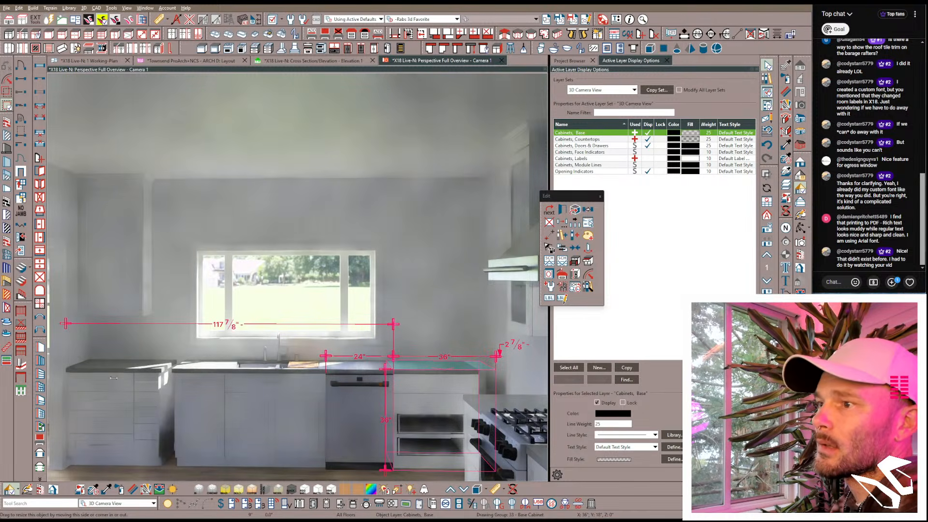
click(146, 404)
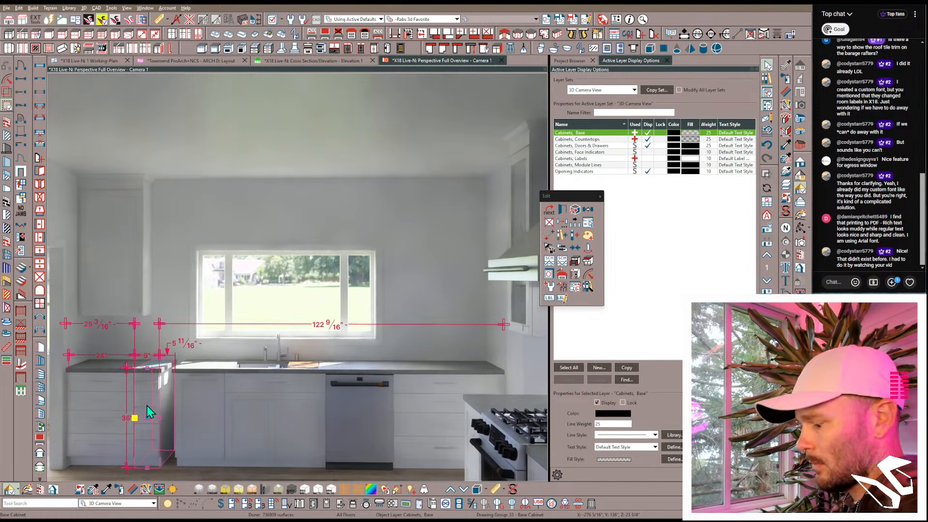
key(Delete)
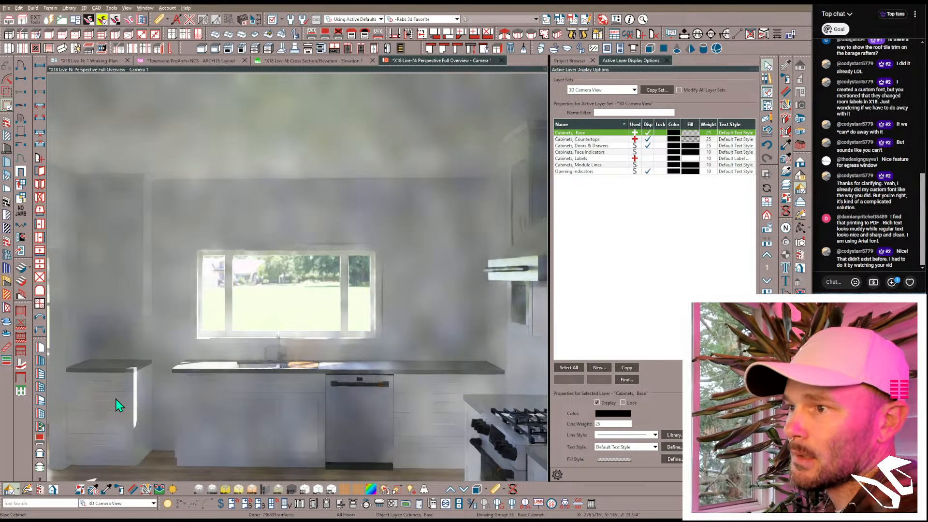
Step: Move the 24" drawer base cabinet against the 18" base cabinet and widen it to 36" toward the side wall
click(116, 399)
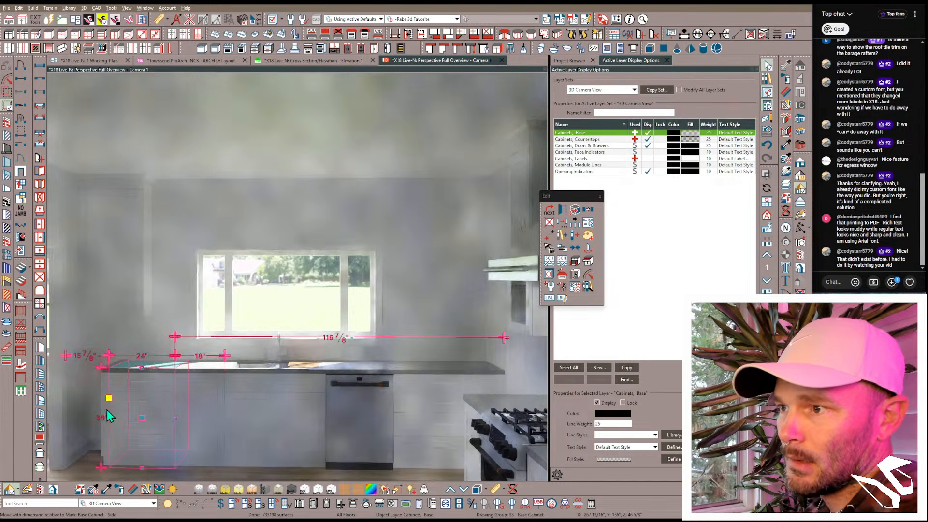
drag(108, 398, 131, 395)
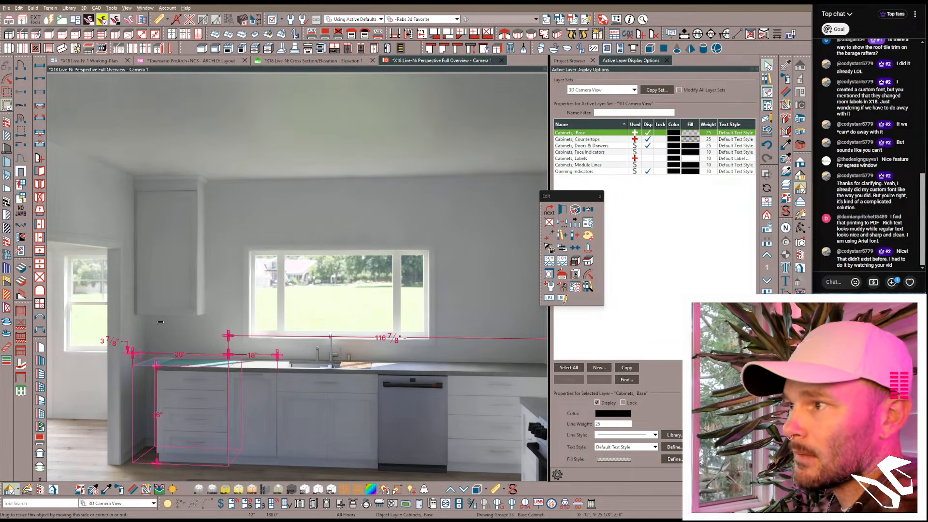
drag(160, 321, 161, 321)
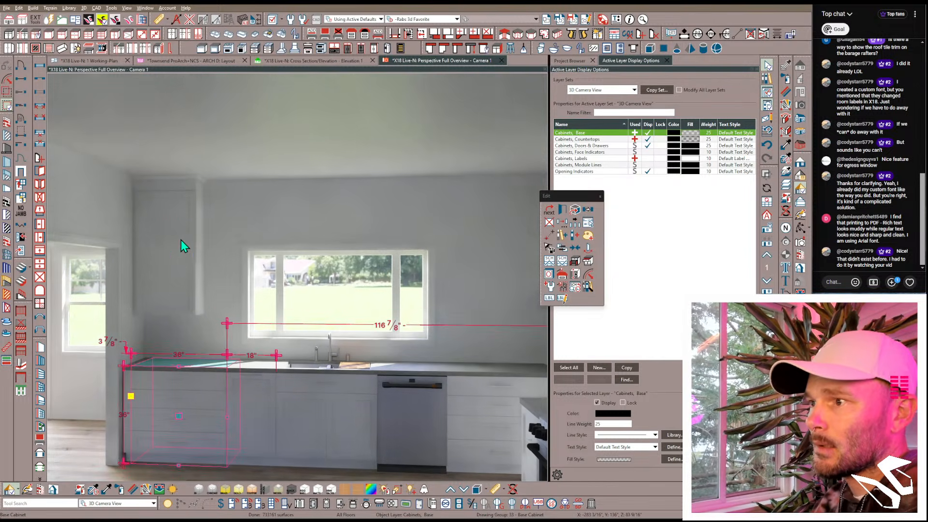
Step: Mirror a copy of the 24" wall cabinet to the opposite side of the window
click(180, 238)
middle_drag(338, 293, 291, 258)
click(291, 258)
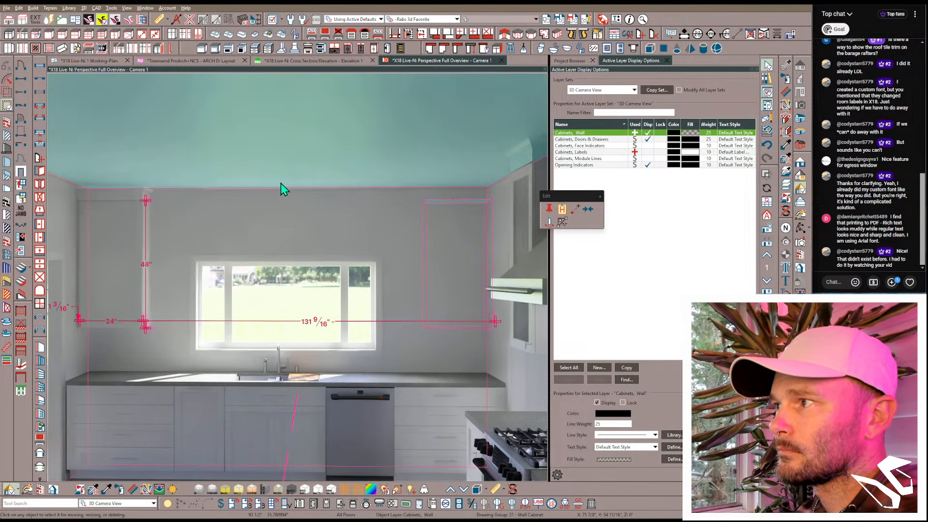
click(281, 184)
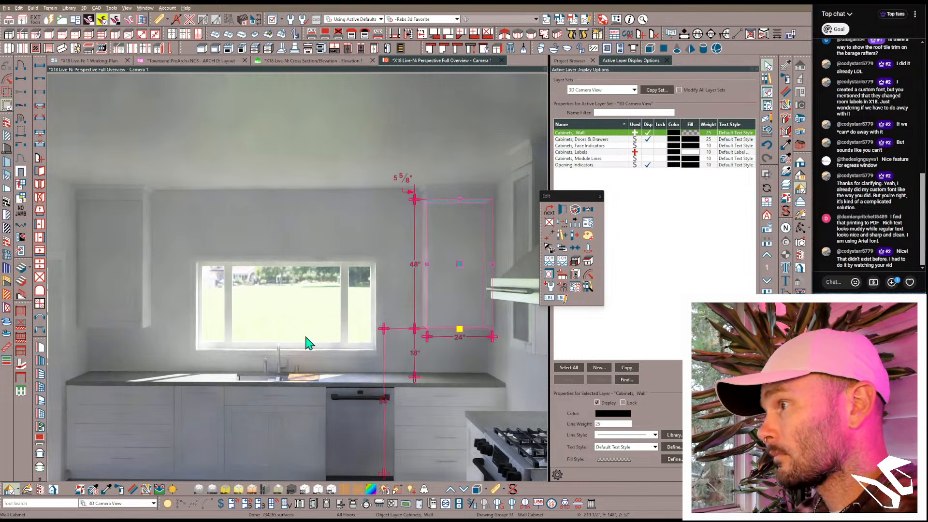
Step: Add a custom backsplash to the window wall, filling the area between the countertop and the wall cabinets
scroll(310, 338, up, 5)
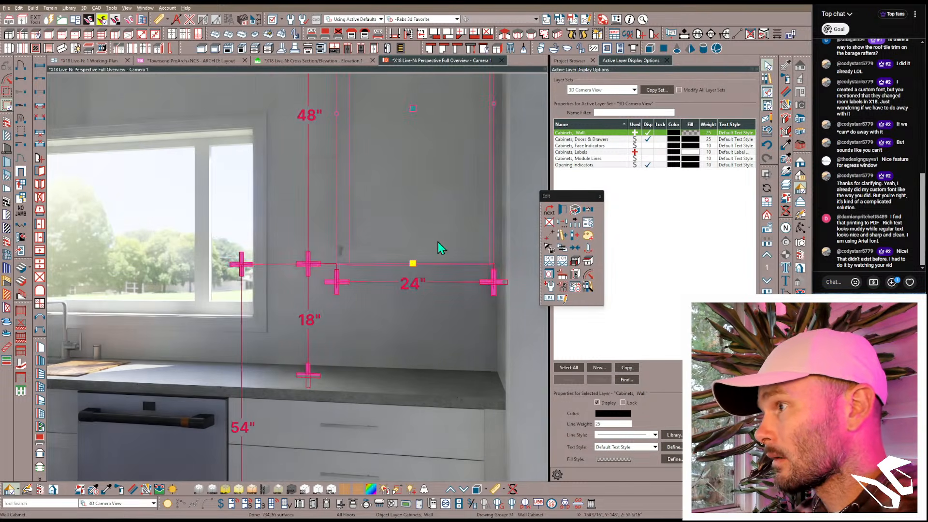
middle_drag(442, 233, 427, 275)
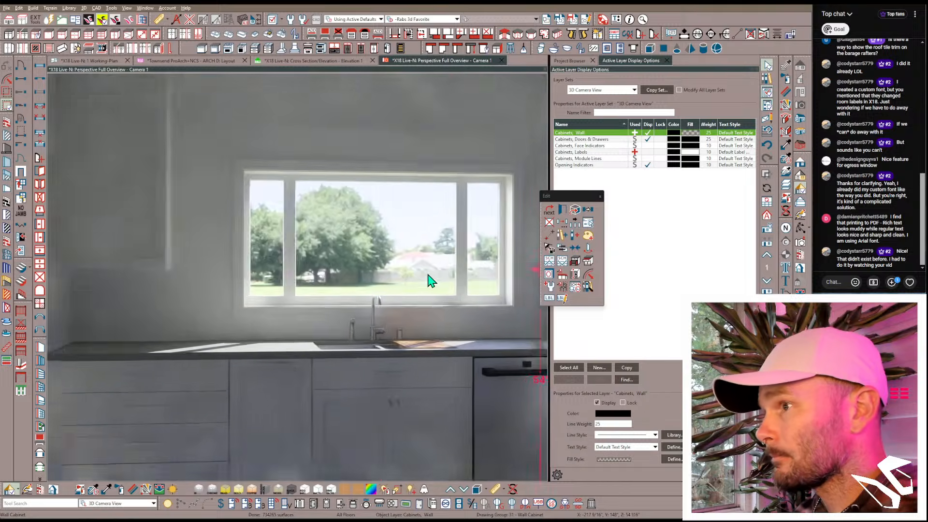
scroll(390, 322, down, 4)
middle_drag(390, 322, 352, 417)
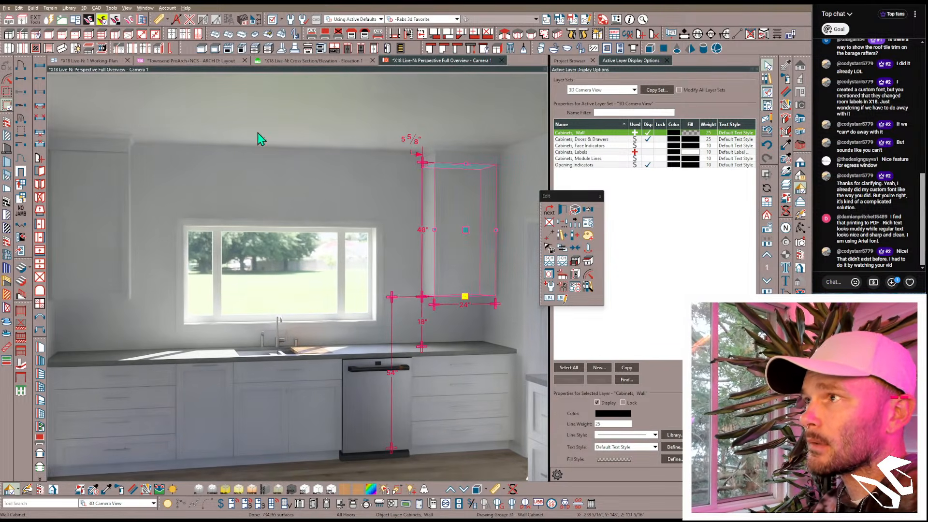
click(326, 38)
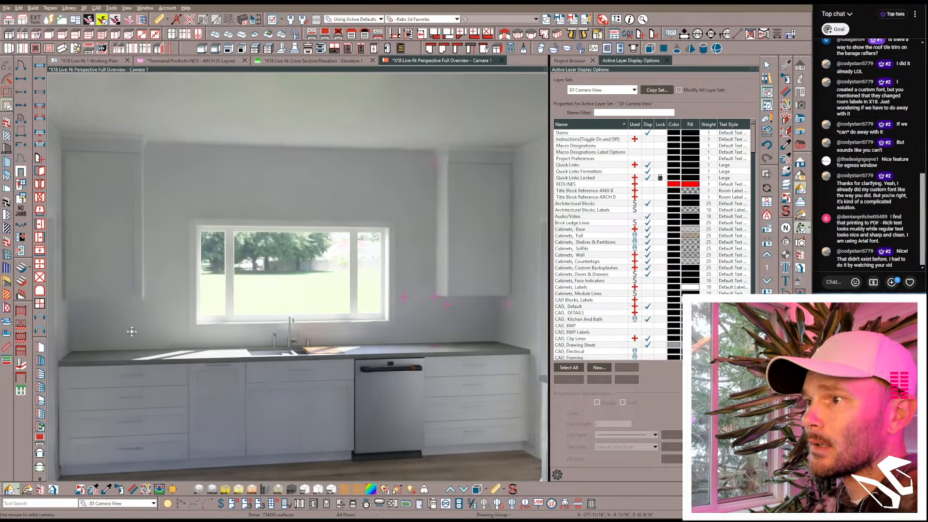
click(287, 268)
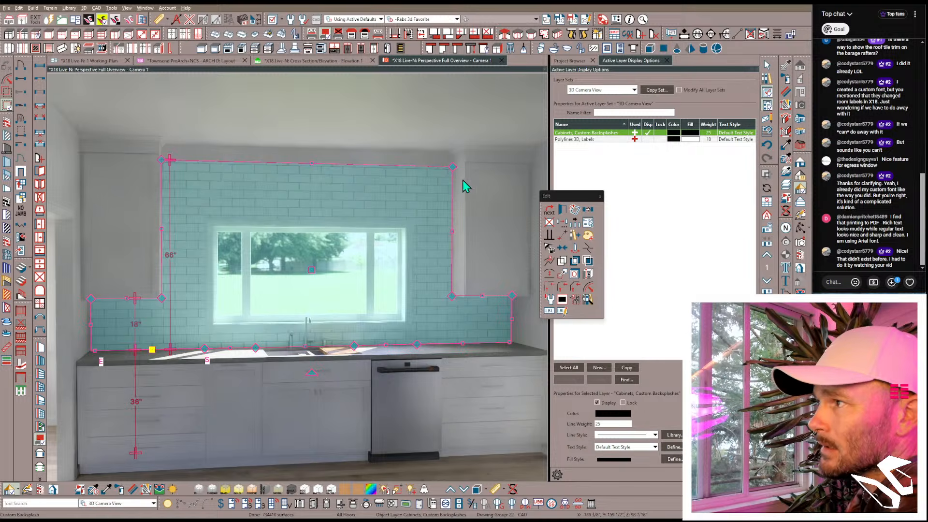
Step: Extend the top edge of the window-wall backsplash up to the ceiling
click(314, 162)
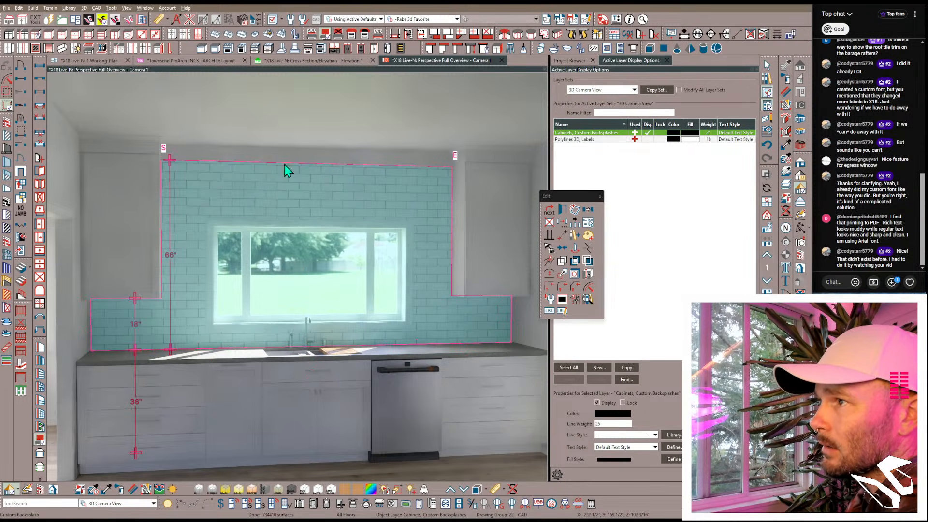
click(292, 163)
click(323, 157)
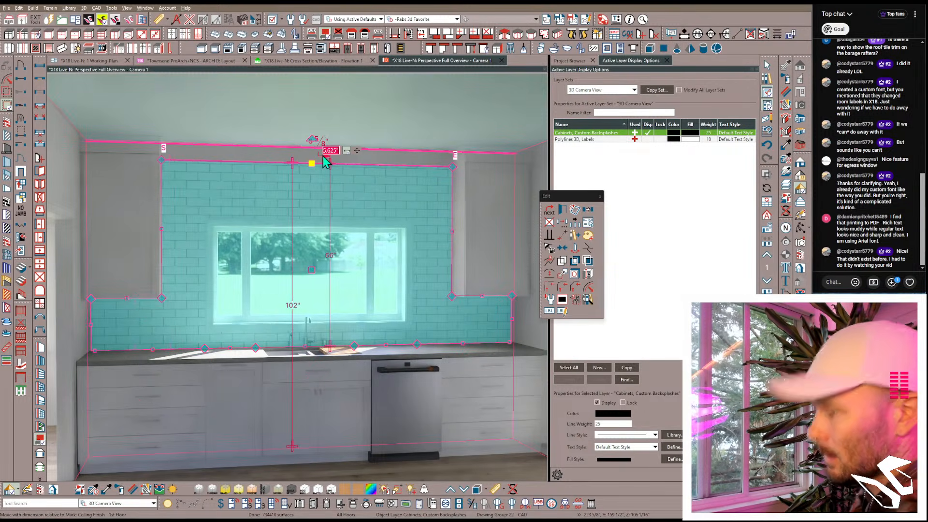
key(Escape)
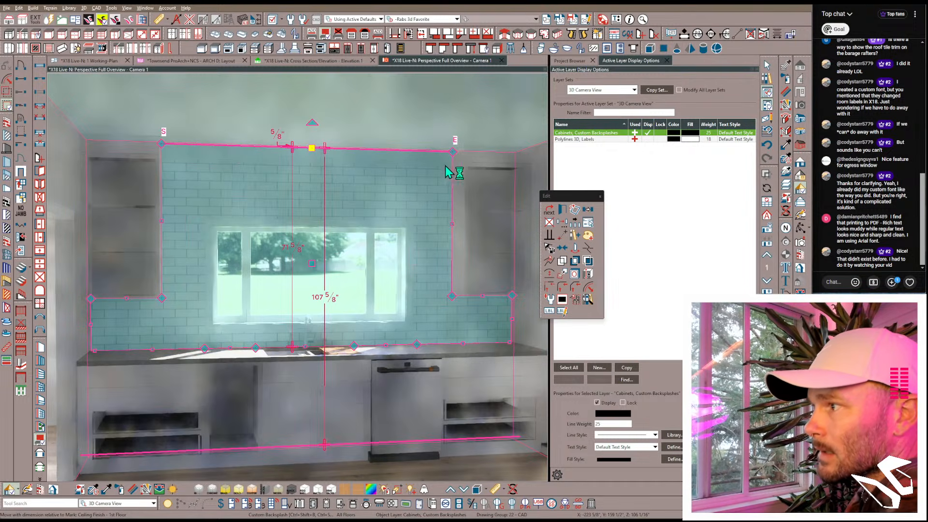
Step: Extend both short side edges of the backsplash, below the wall cabinets, out to the adjoining side walls
click(90, 325)
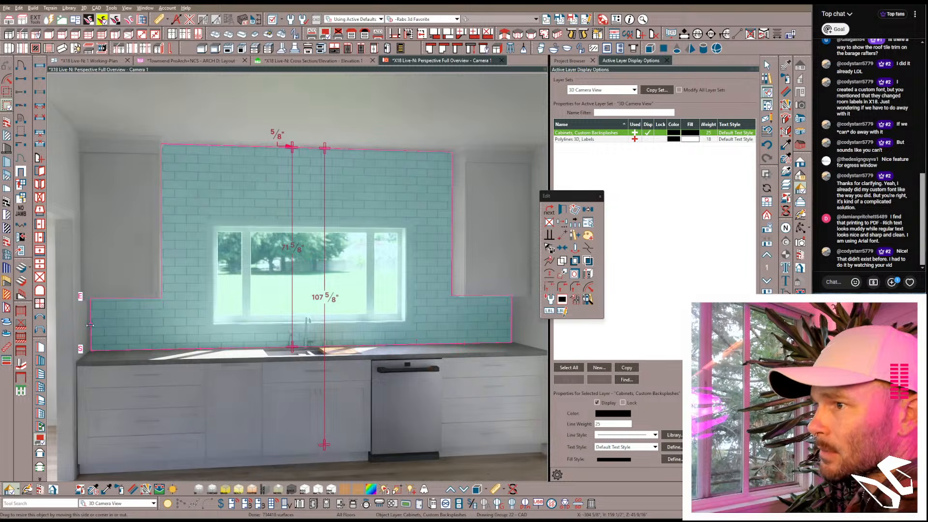
drag(90, 324, 89, 349)
click(76, 388)
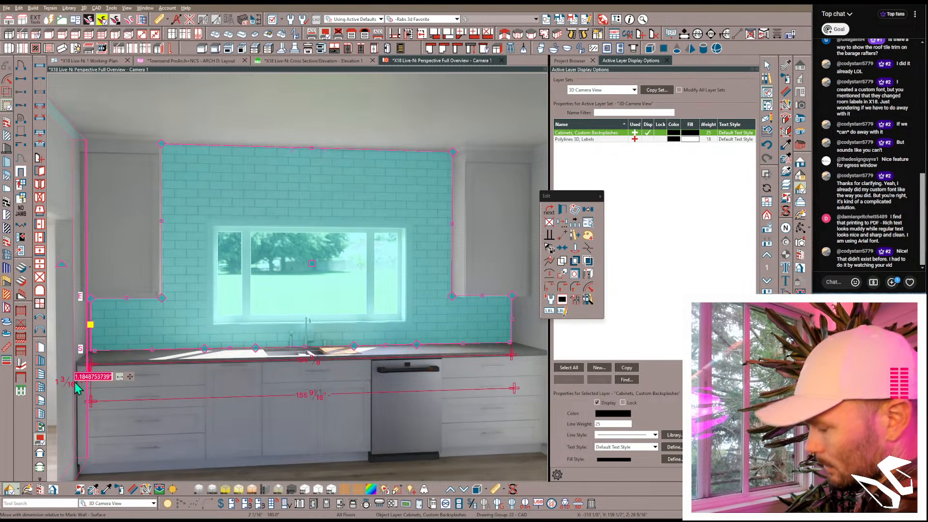
key(Return)
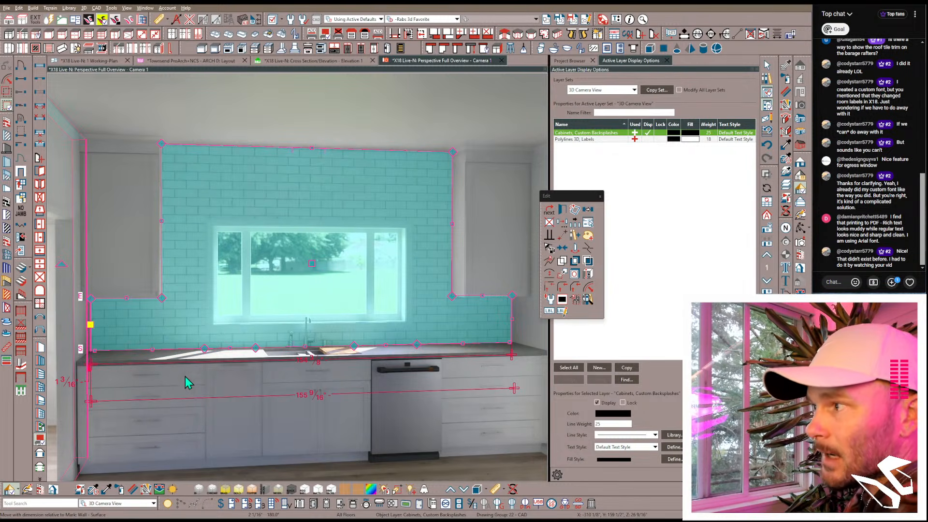
key(ctrl+z)
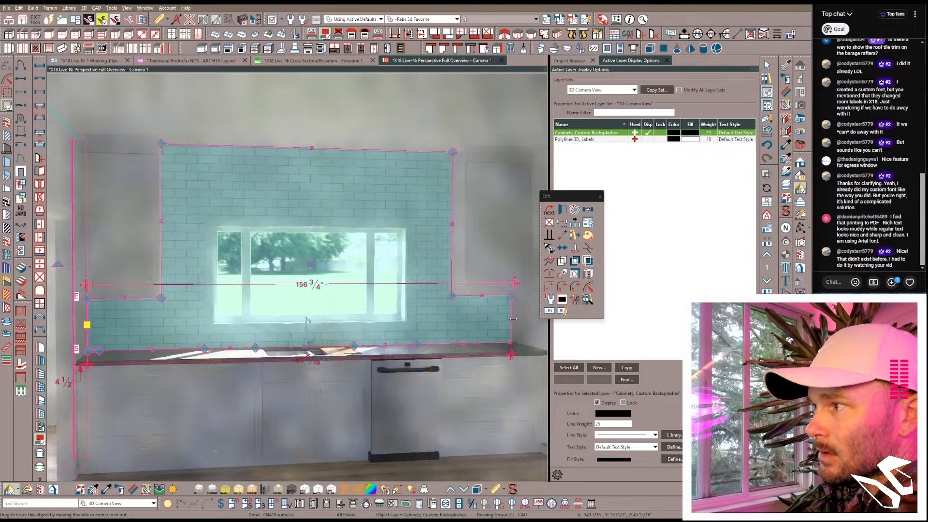
click(513, 327)
click(506, 380)
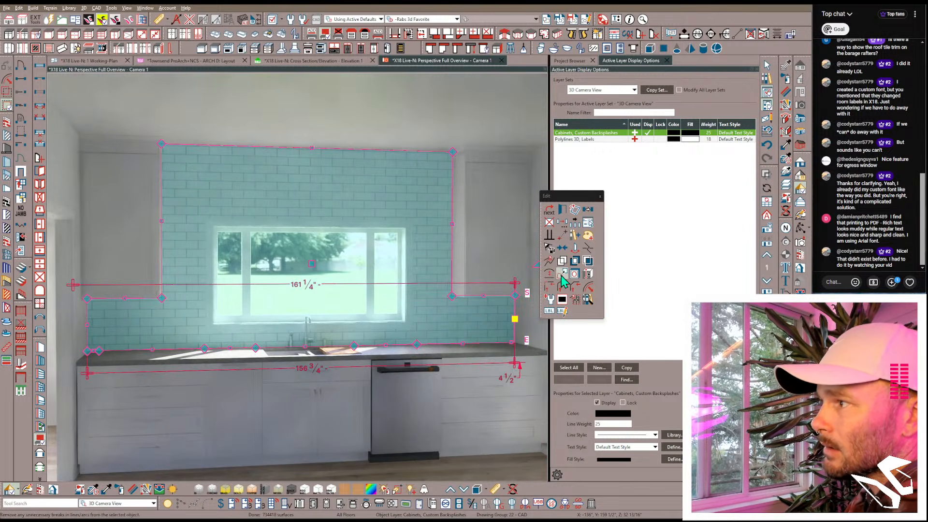
Step: Remove the unnecessary breaks from the backsplash outline and close the Active Layer Display Options
click(767, 93)
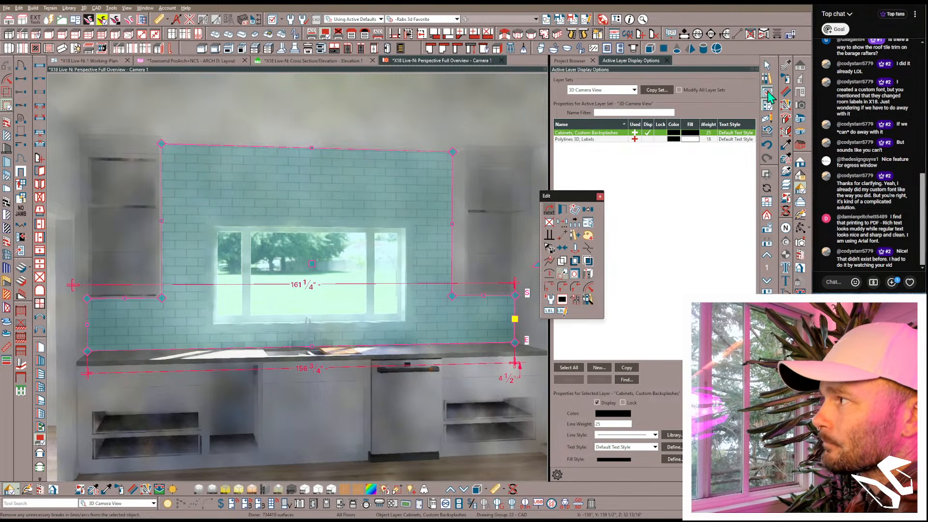
click(768, 92)
click(767, 106)
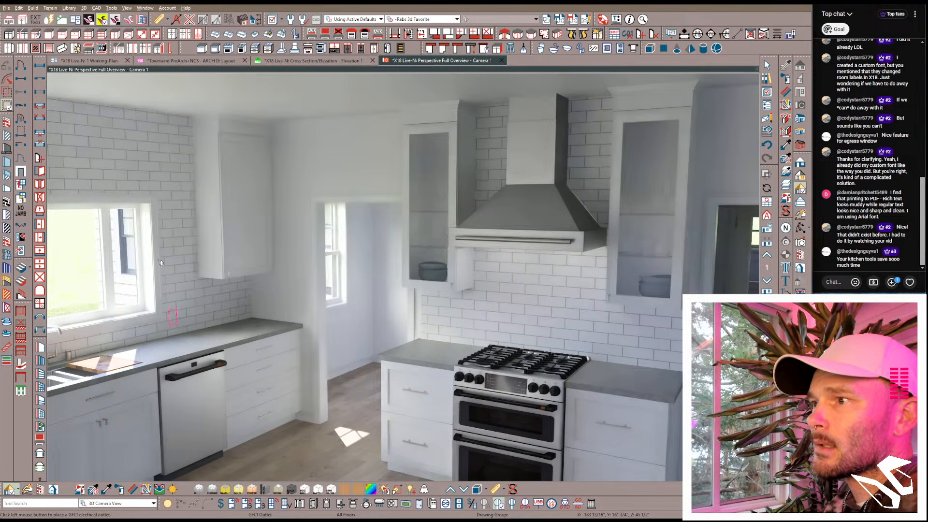
Step: Start placing a GFCI electrical outlet on the tiled backsplash of the window wall
middle_drag(180, 273, 421, 313)
scroll(421, 313, down, 3)
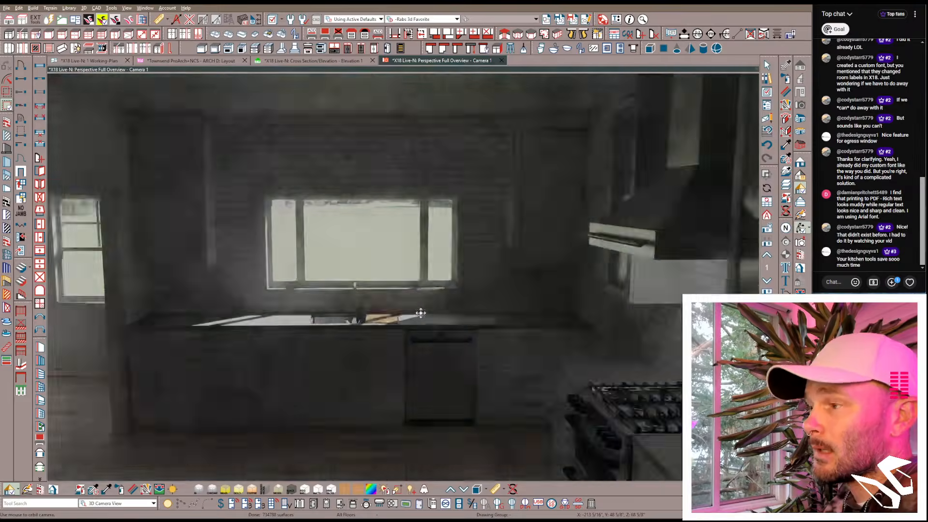
key(g)
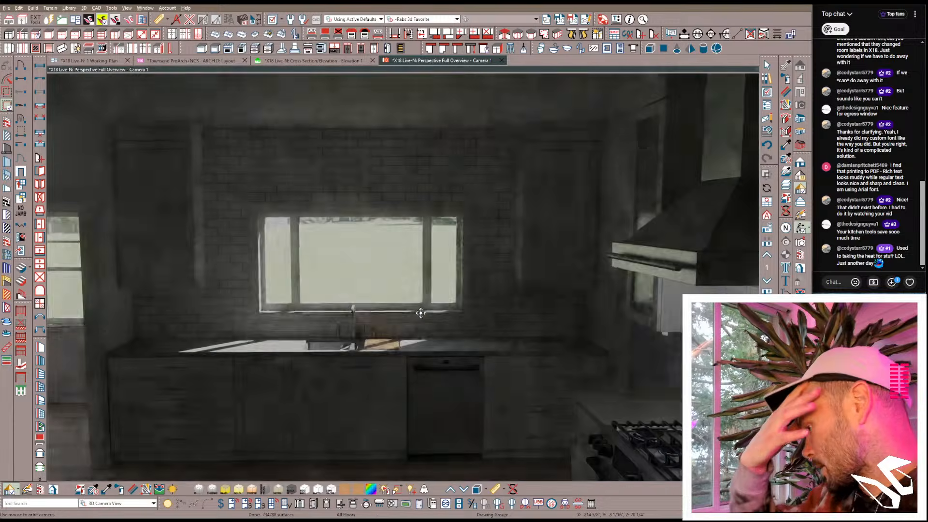
scroll(420, 313, up, 3)
middle_drag(421, 312, 400, 205)
scroll(401, 208, down, 3)
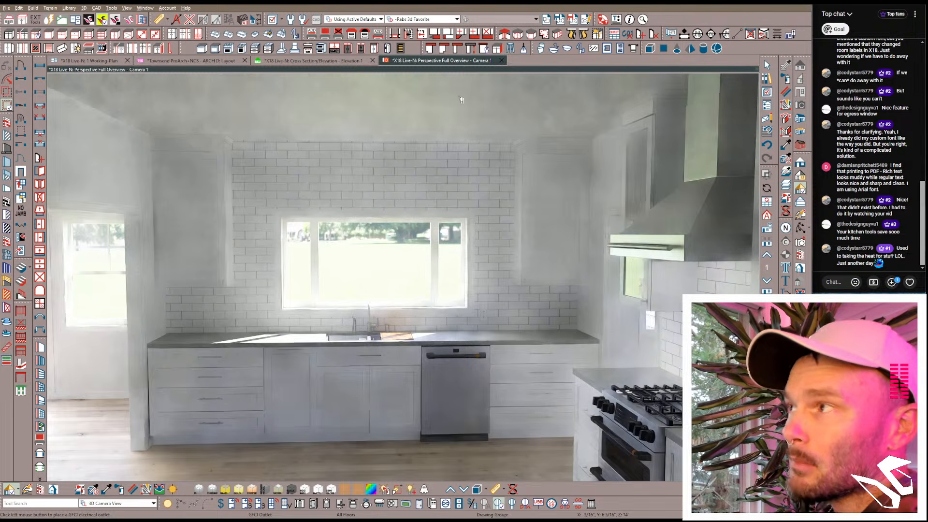
Step: Check the rendering and sunlight settings in the kitchen camera view's specification
scroll(514, 216, up, 4)
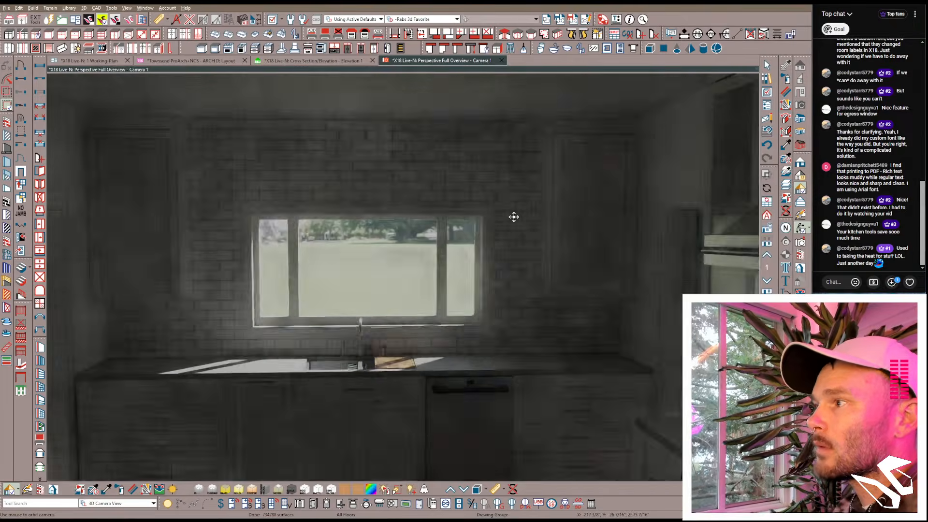
scroll(514, 217, down, 5)
scroll(578, 54, up, 1)
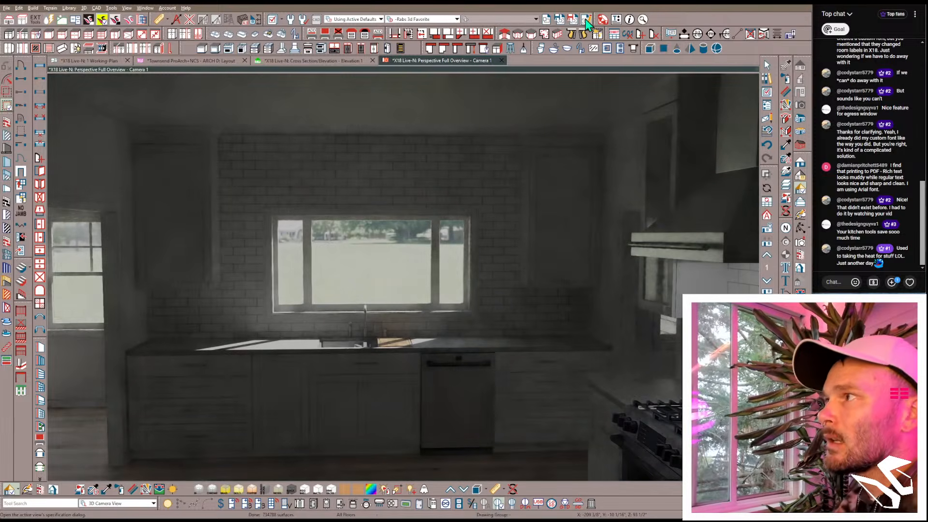
click(585, 18)
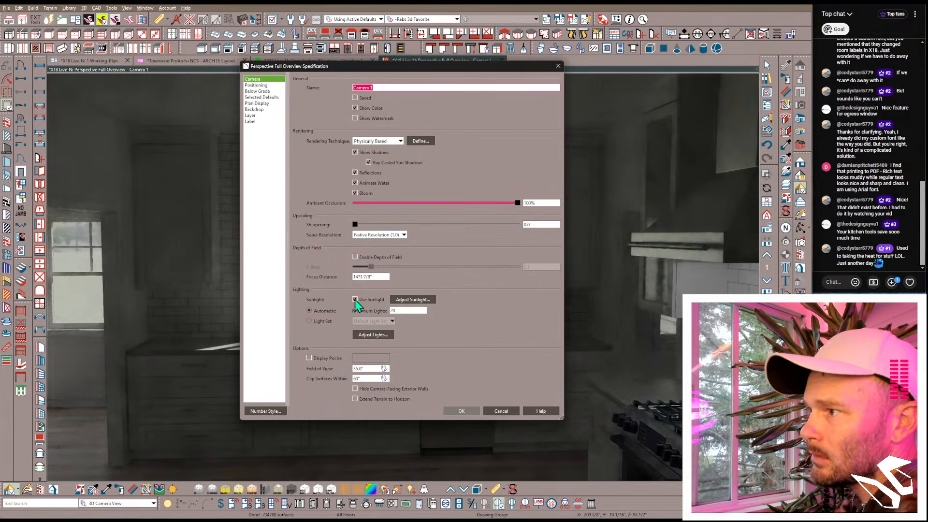
scroll(381, 236, down, 1)
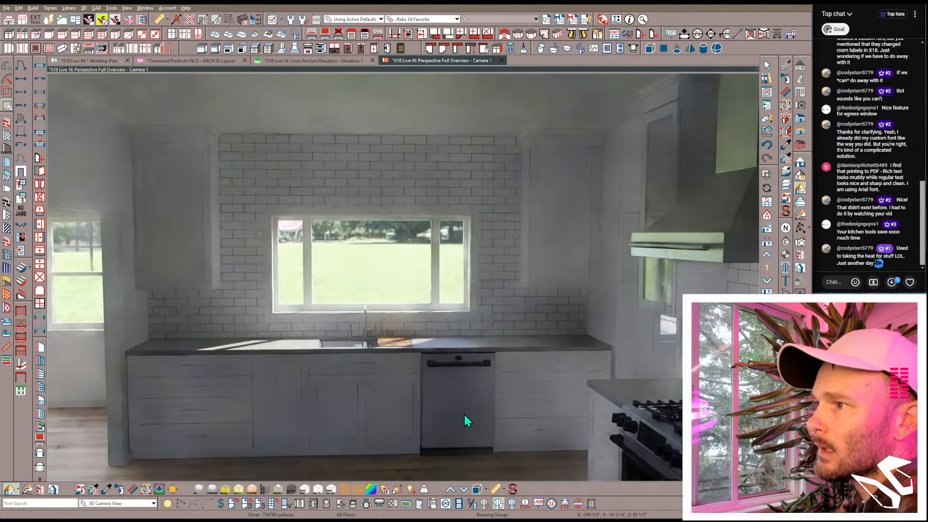
click(461, 412)
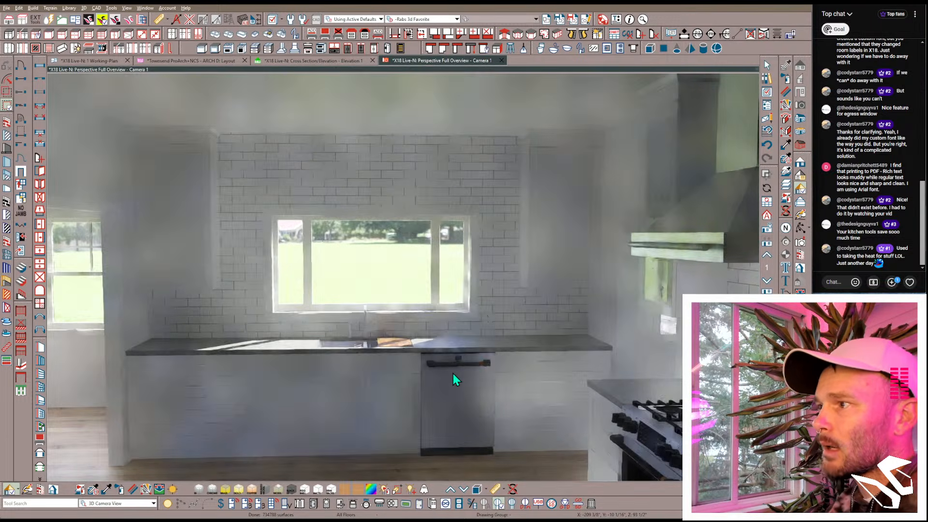
Step: Place a GFCI outlet on the backsplash to the right of the sink window and mirror a copy of it to the left side
middle_drag(454, 373, 470, 362)
key(g)
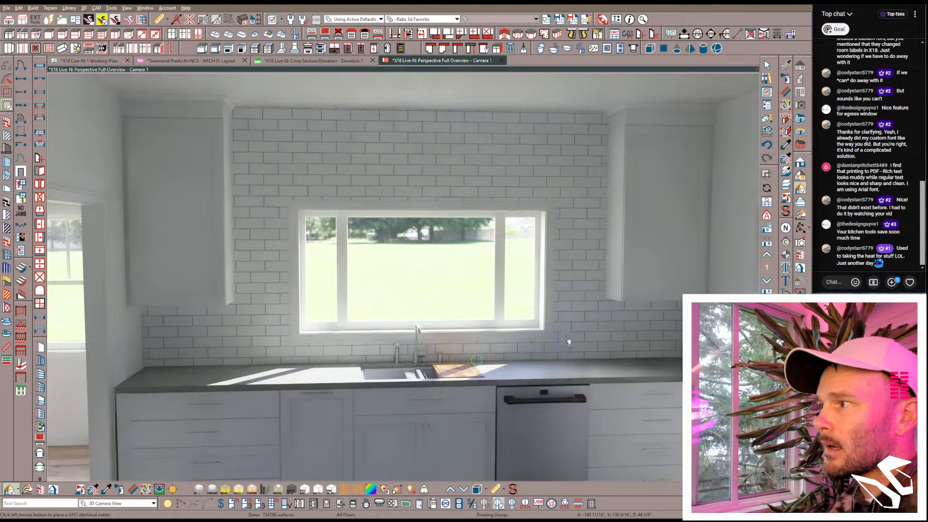
click(569, 343)
middle_drag(569, 343, 338, 333)
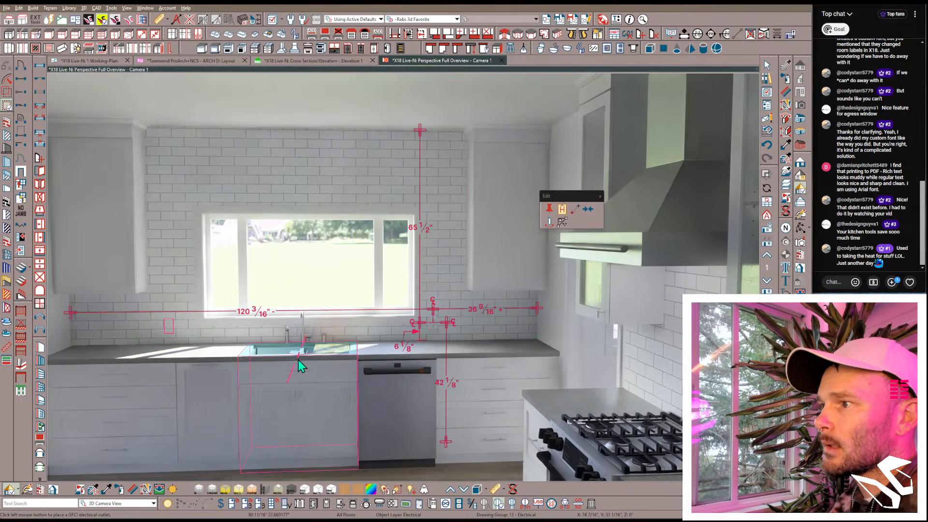
click(172, 326)
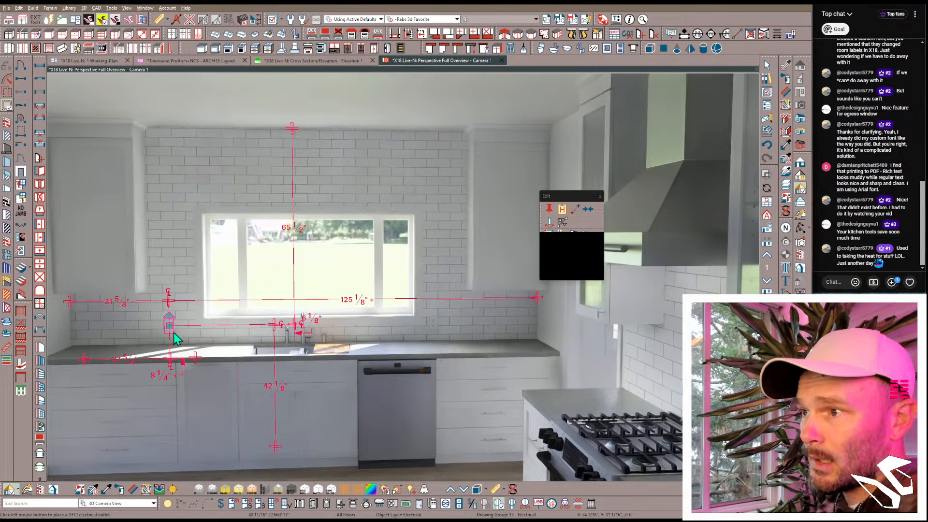
Step: Copy the left outlet toward the counter's left end and mirror that copy to the right end of the backsplash
key(ctrl+c)
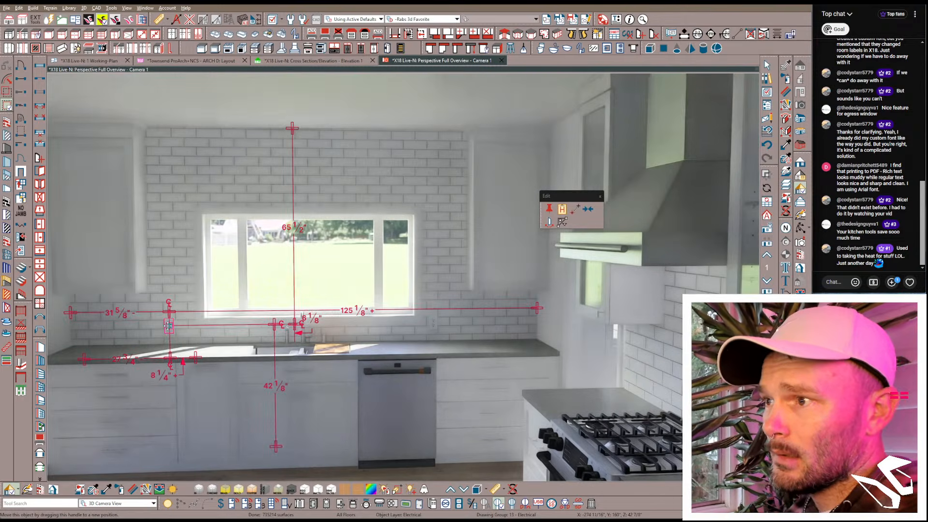
drag(168, 326, 94, 326)
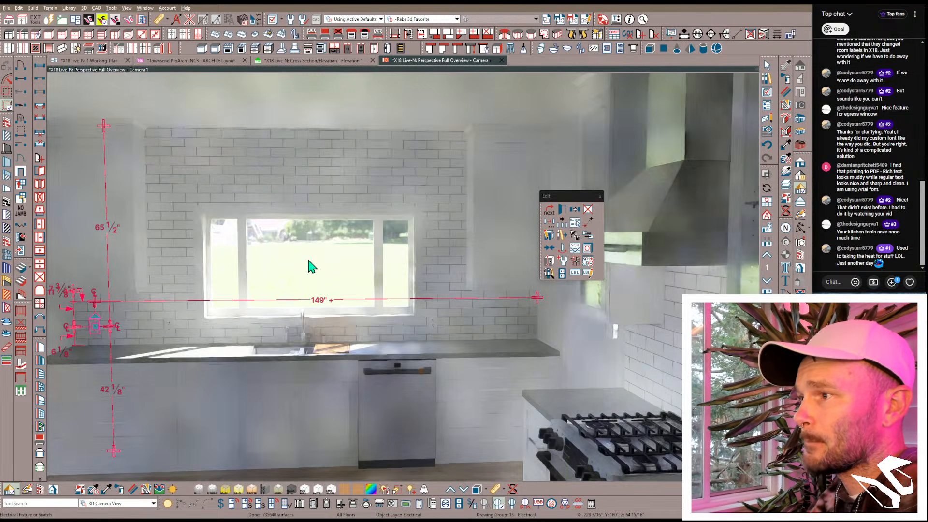
click(310, 264)
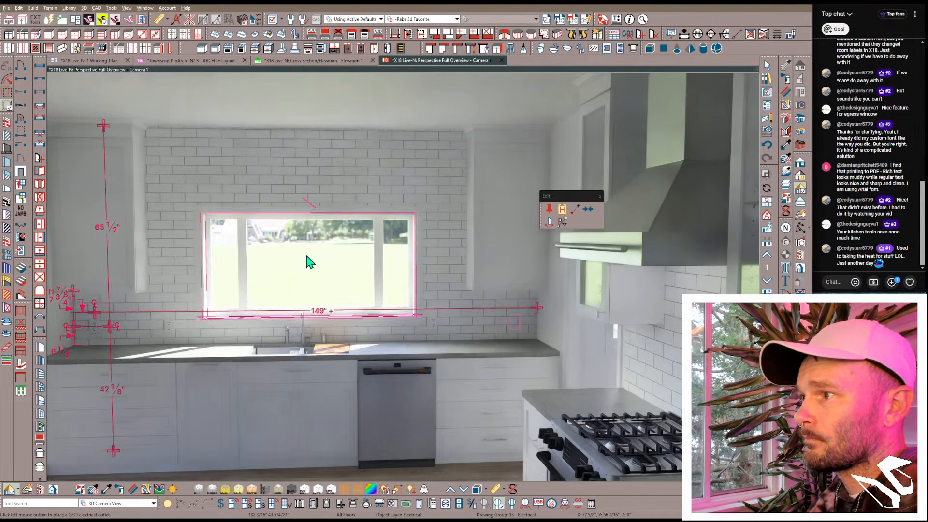
click(332, 359)
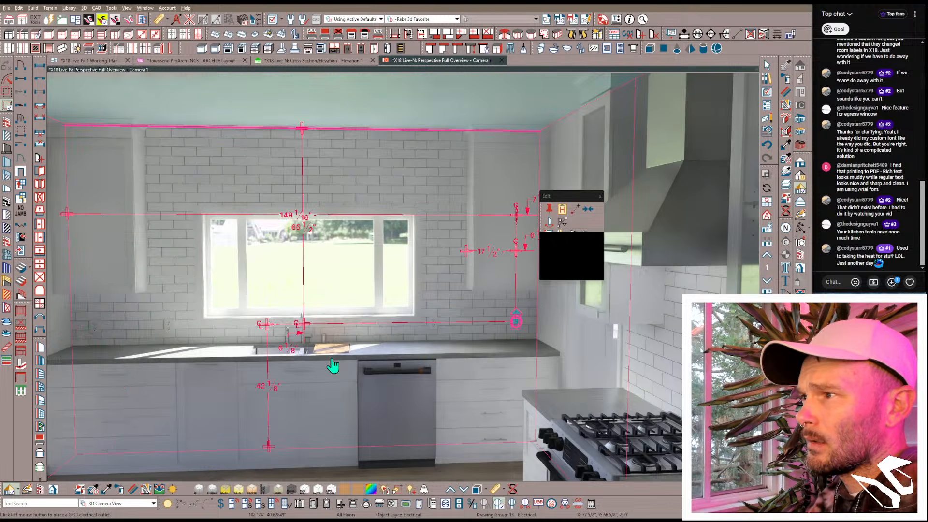
Step: Center the sink base cabinet under the kitchen window
scroll(330, 360, up, 2)
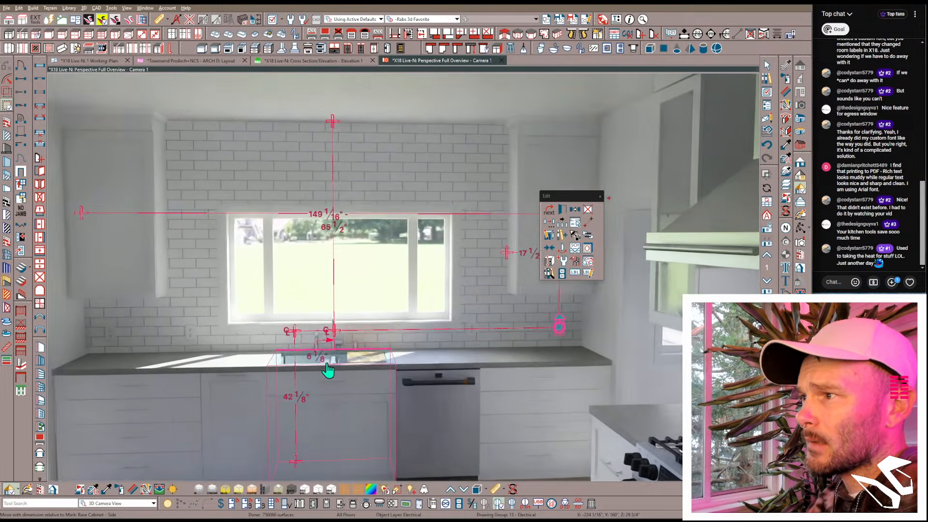
click(348, 290)
scroll(348, 290, down, 2)
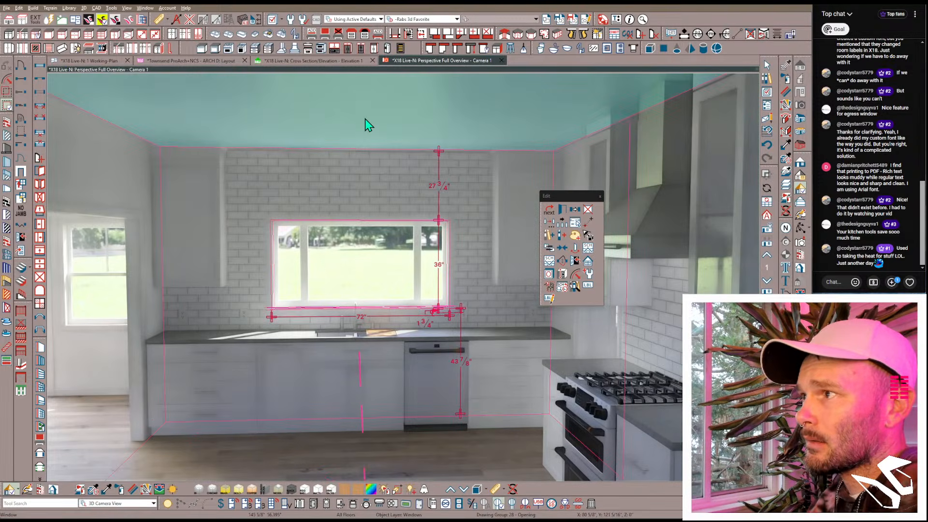
click(356, 301)
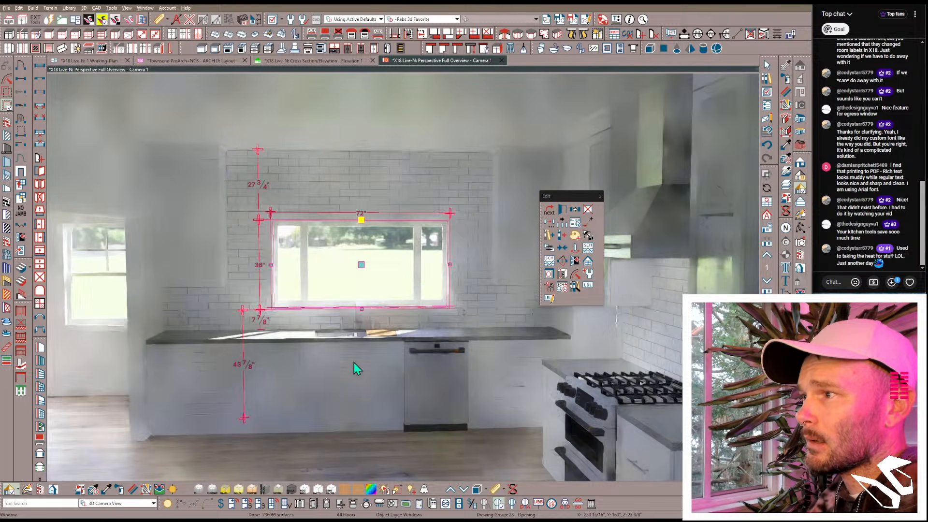
click(356, 373)
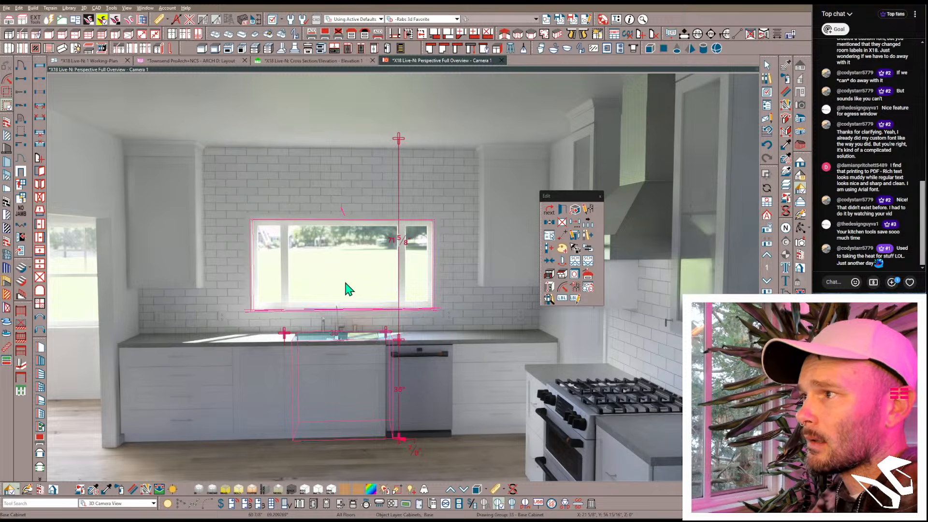
click(430, 374)
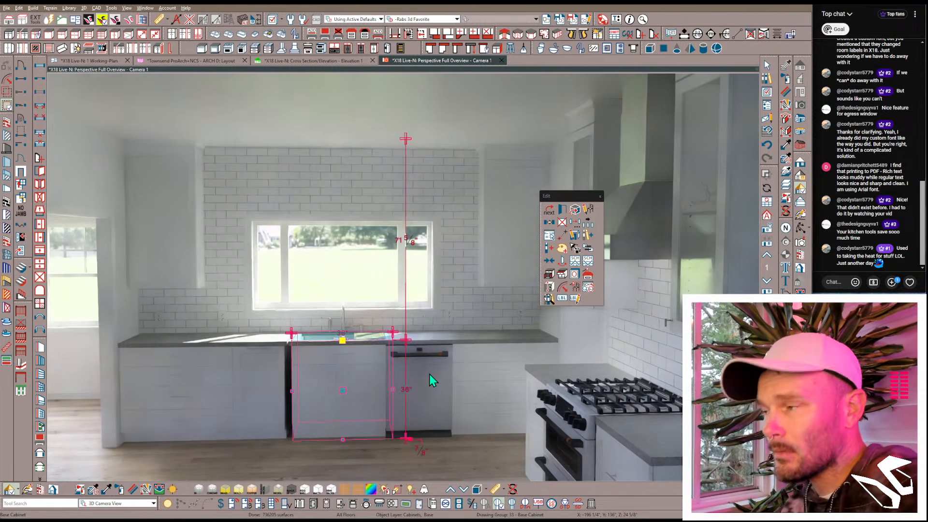
Step: Shift the 18-inch base cabinet against the sink base with a gap of 0, and the left drawer base against the 18-inch cabinet
click(260, 372)
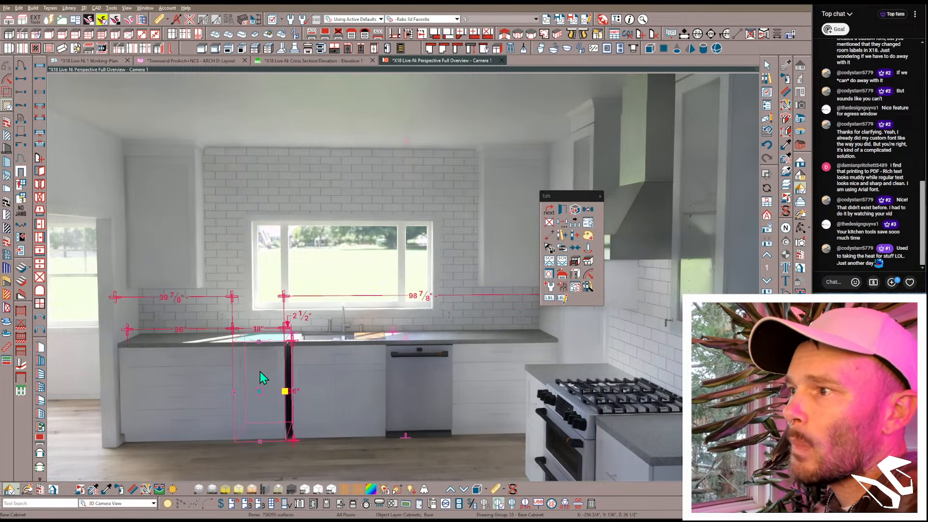
click(299, 316)
text(0)
key(Return)
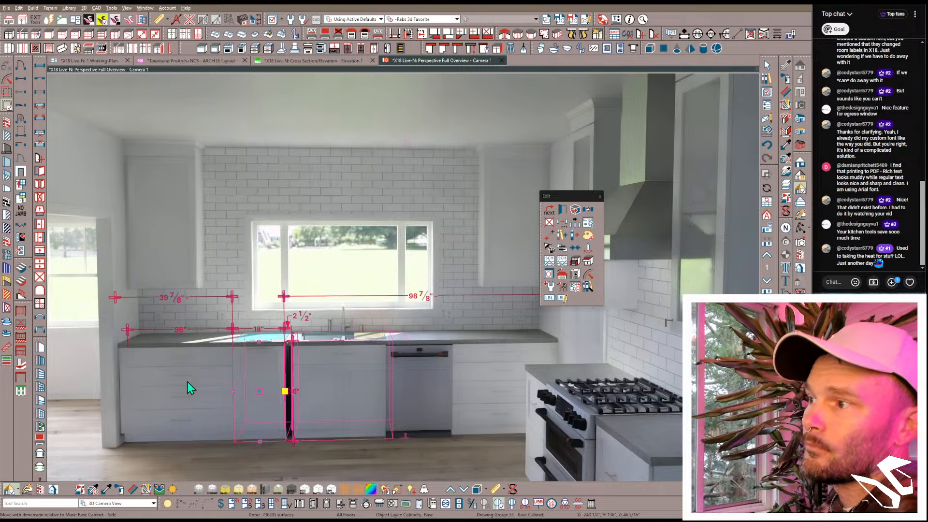
click(187, 382)
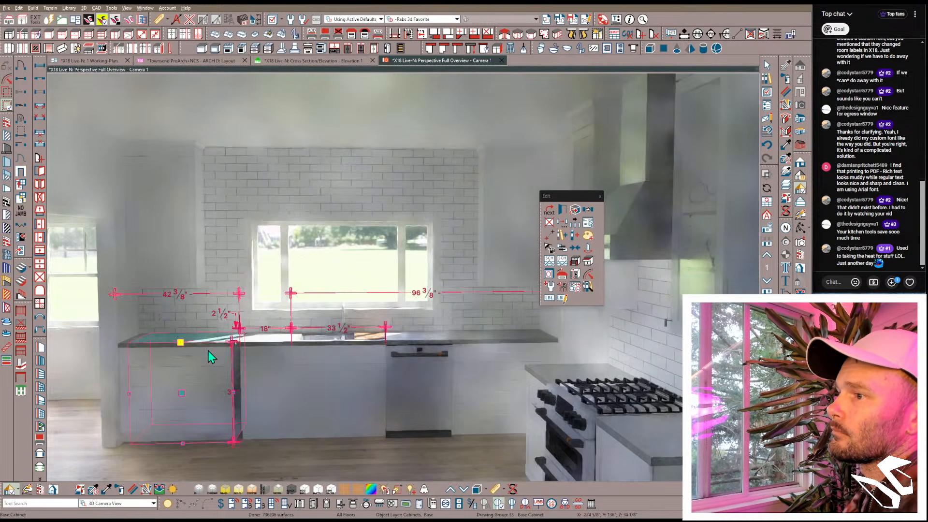
click(216, 369)
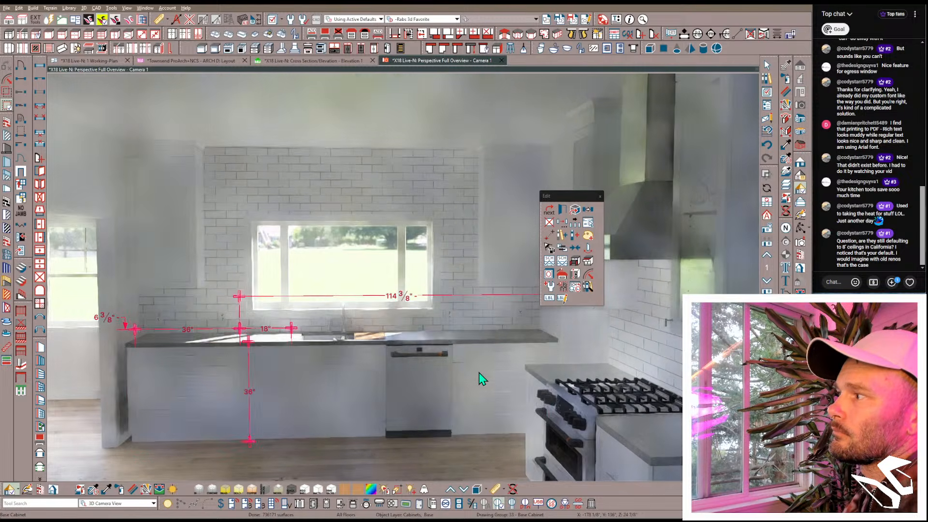
Step: Narrow the drawer base beside the dishwasher to 24 inches from its left side and move the dishwasher against the sink base
click(465, 382)
drag(456, 390, 483, 389)
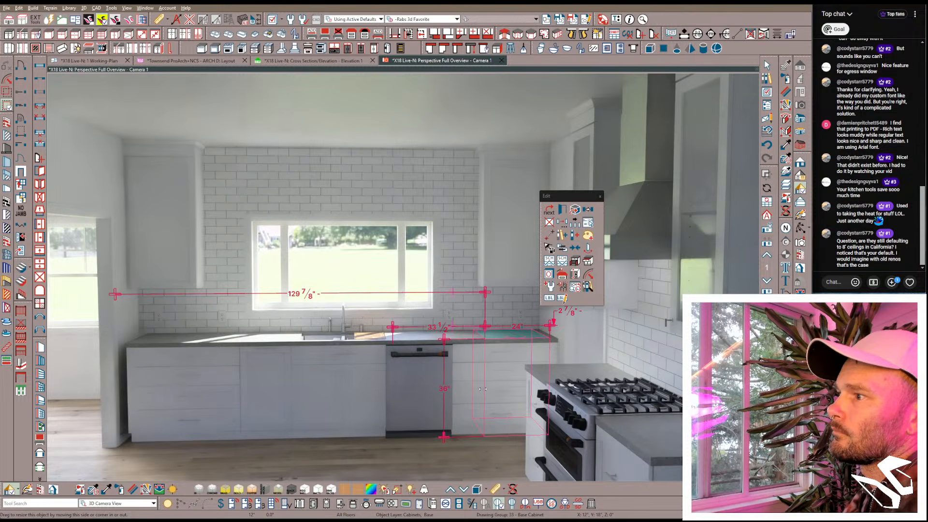
click(414, 387)
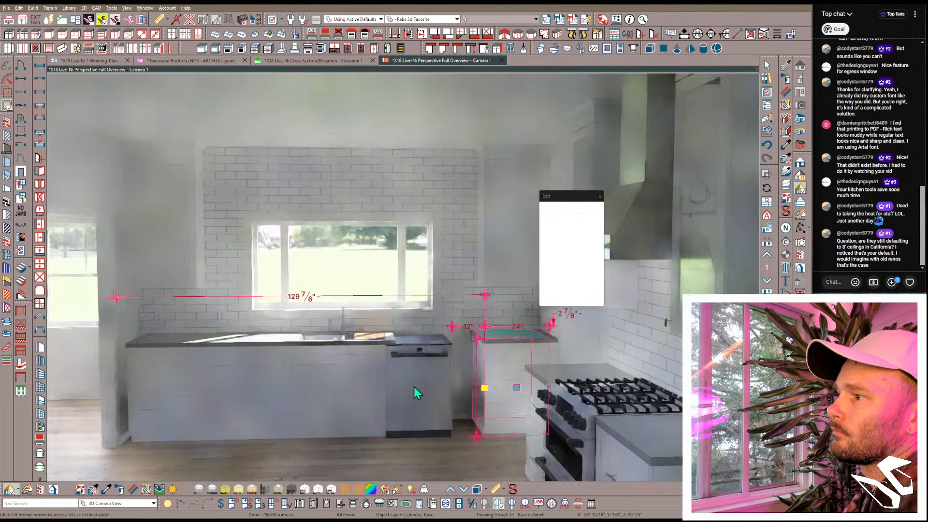
drag(426, 391, 418, 381)
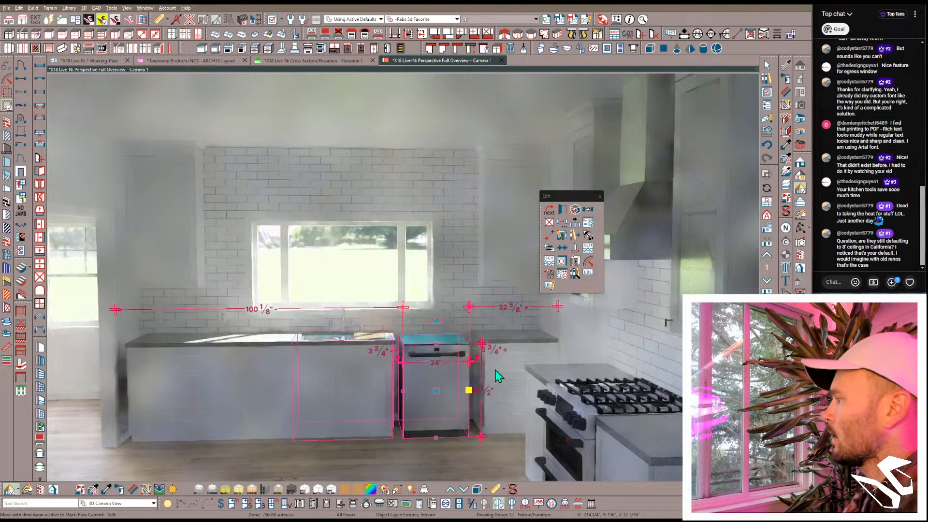
key(ctrl+z)
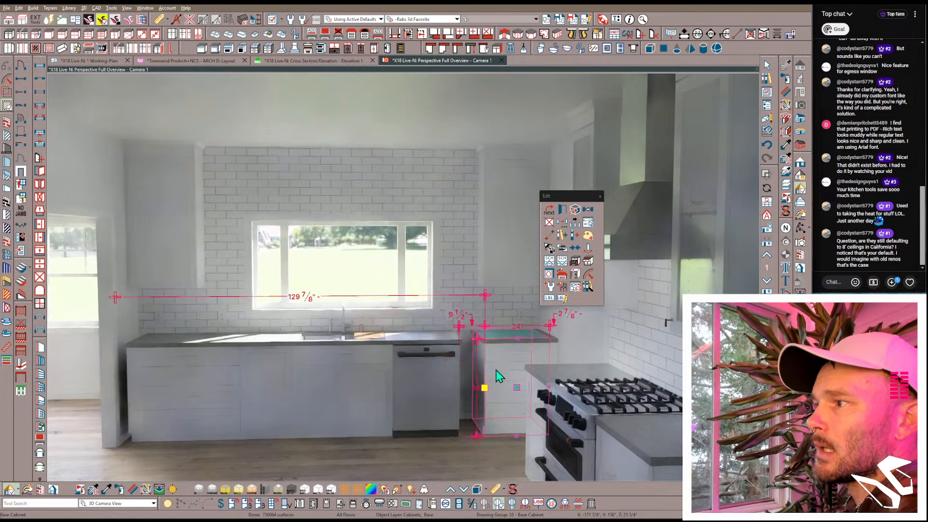
Step: Set the gap between the right drawer base and the dishwasher to 0, and widen the drawer base to 36 inches toward the wall
click(475, 360)
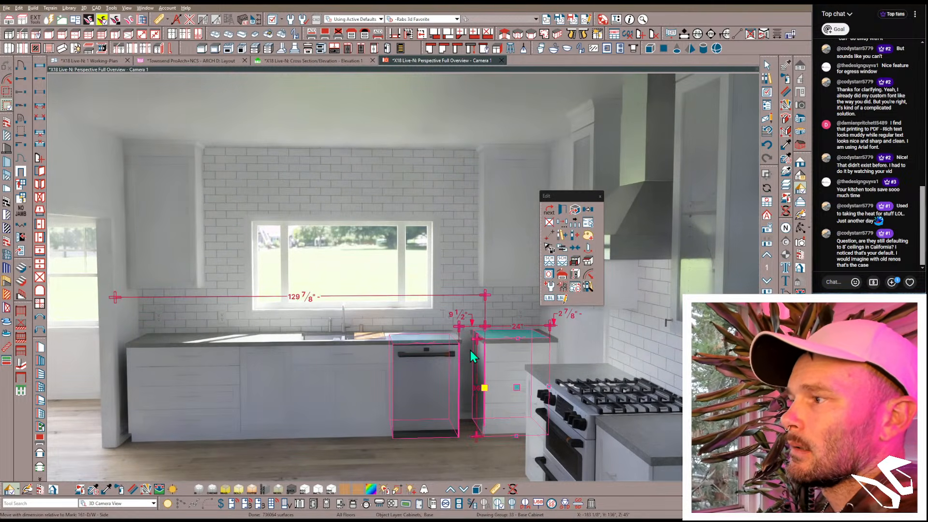
text(0)
key(Return)
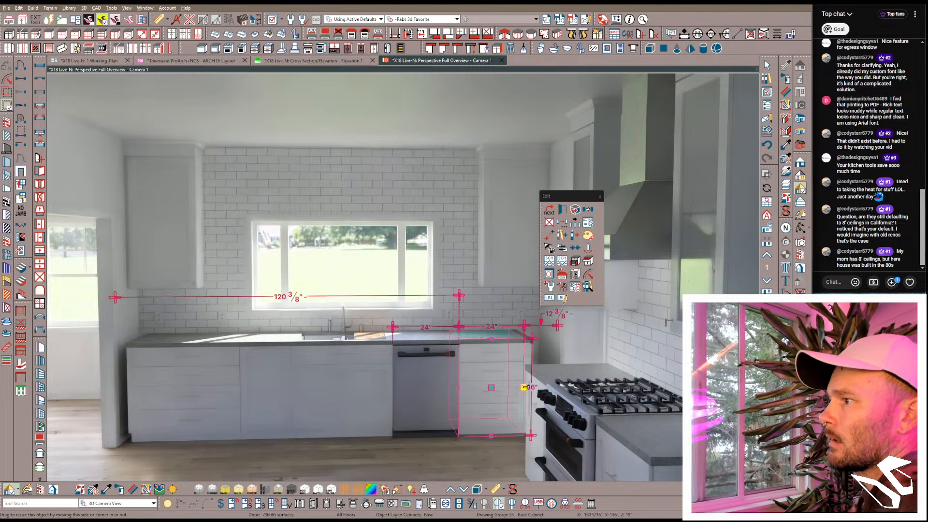
drag(523, 387, 554, 386)
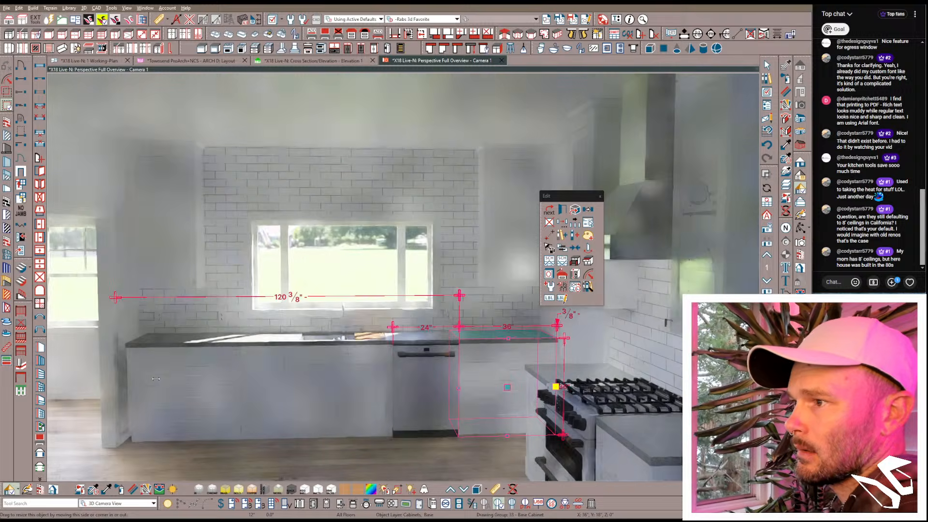
Step: Widen the far-left drawer base to 42 inches by extending its left side toward the wall end
click(156, 379)
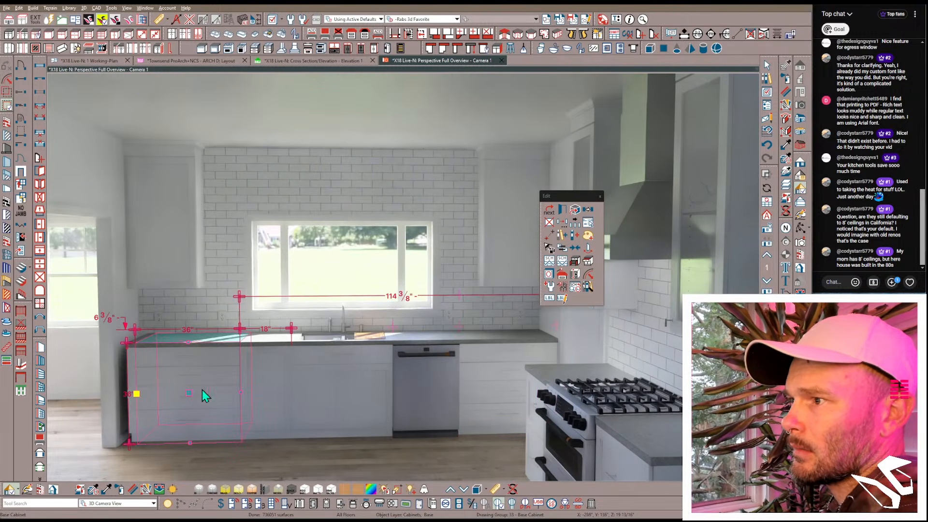
click(281, 371)
click(171, 382)
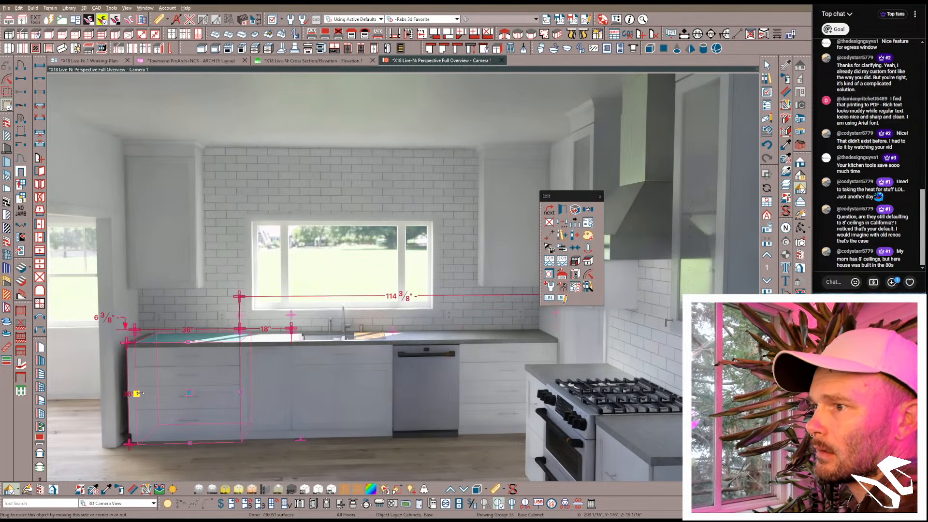
drag(136, 394, 118, 393)
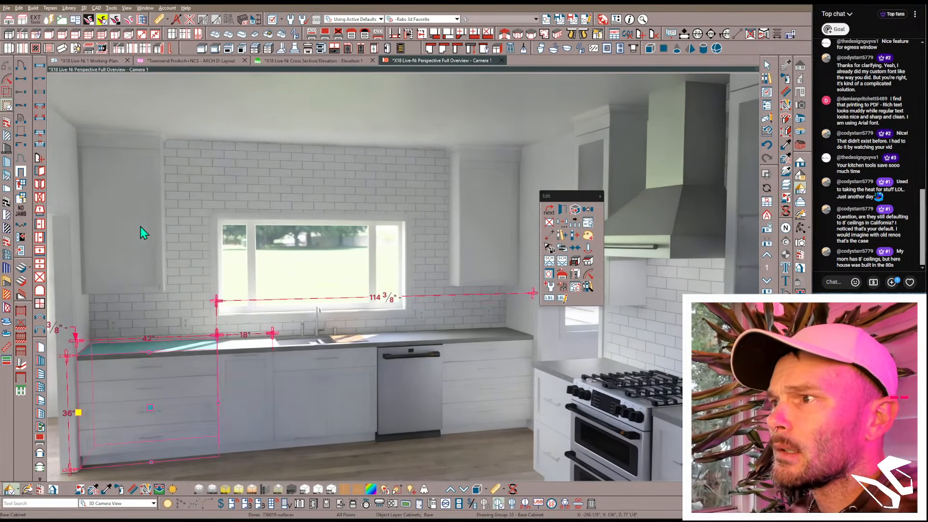
Step: Widen both wall cabinets flanking the sink window to 33 inches by extending their window-facing sides
click(164, 220)
drag(164, 220, 186, 226)
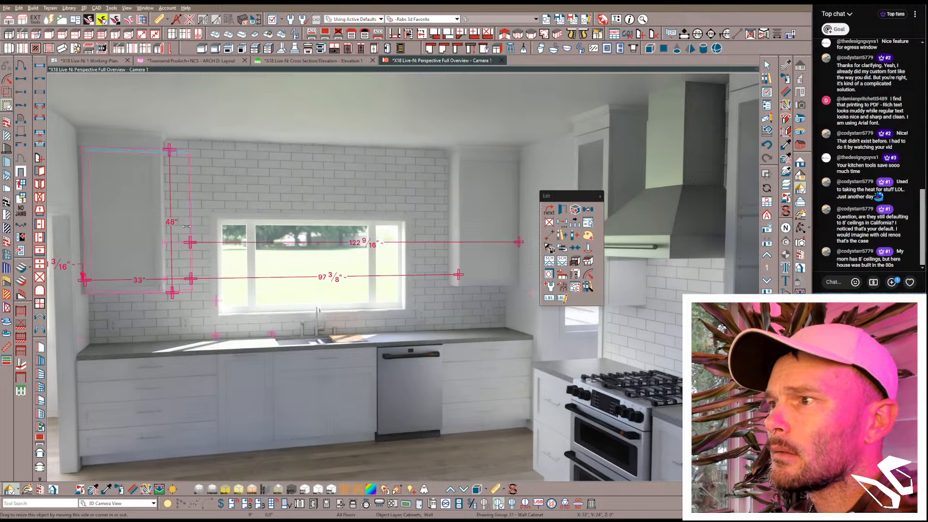
click(472, 212)
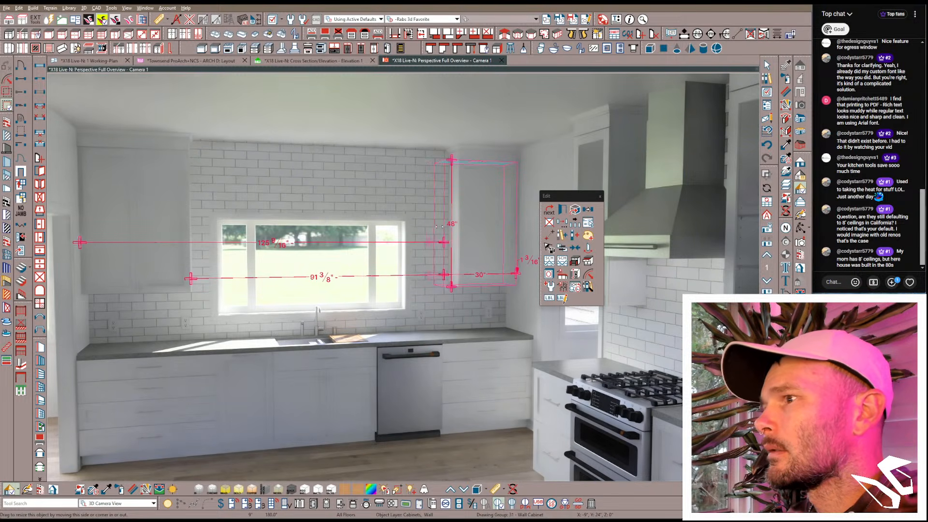
click(164, 241)
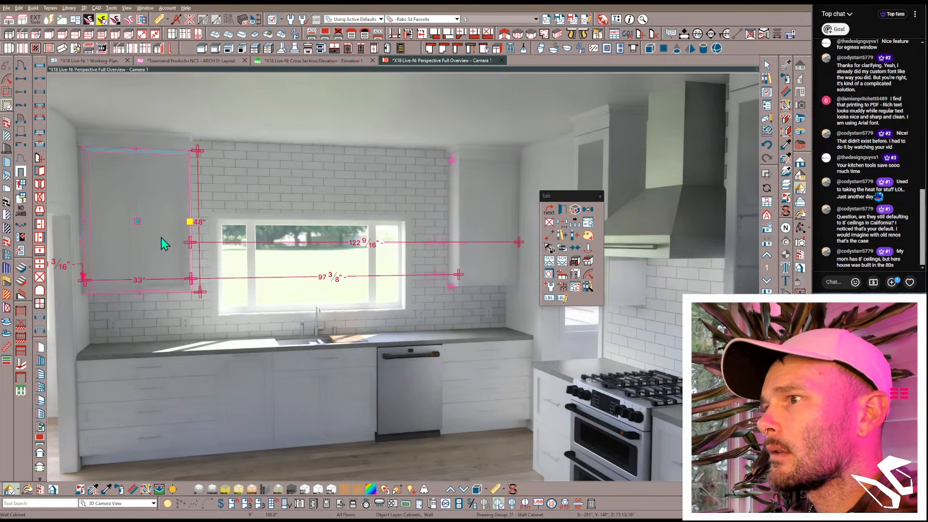
click(461, 215)
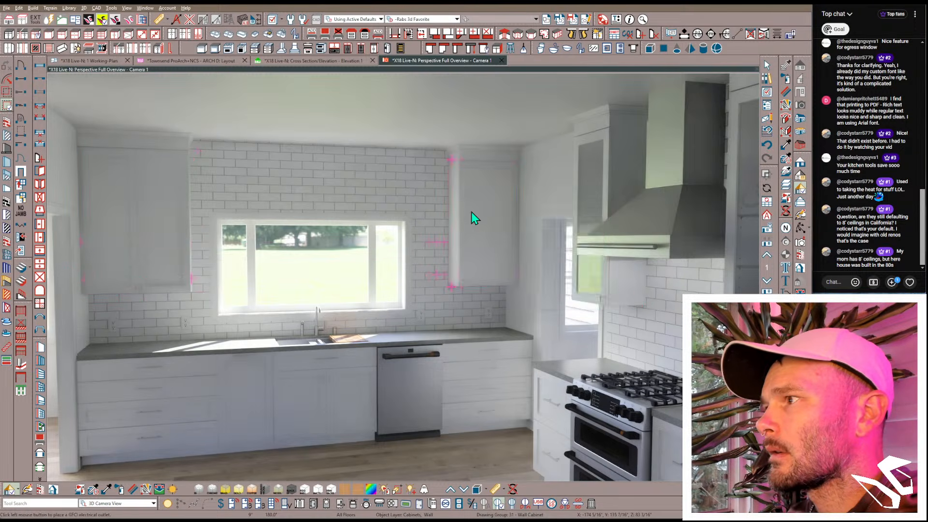
drag(459, 224, 436, 222)
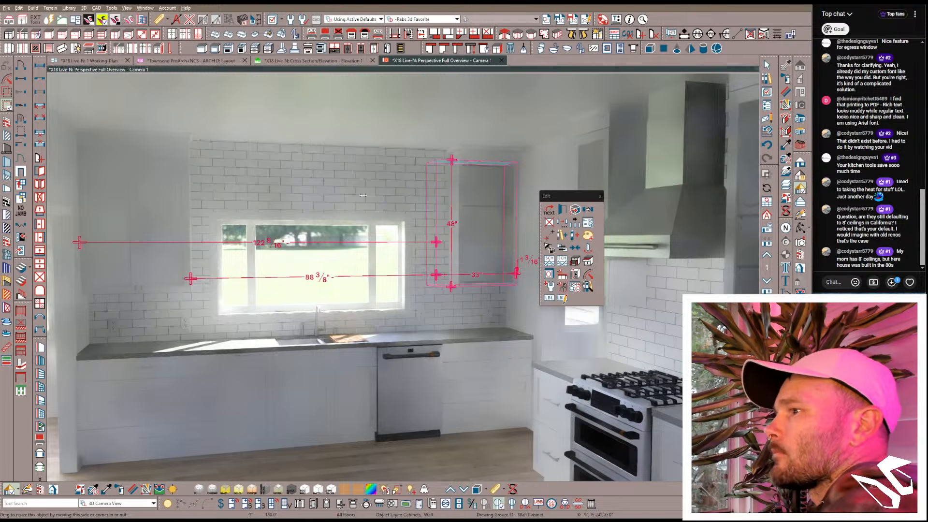
Step: Create a wall elevation of the kitchen's sink wall from the working plan, looking toward the window
middle_drag(319, 369, 325, 384)
middle_drag(215, 197, 209, 151)
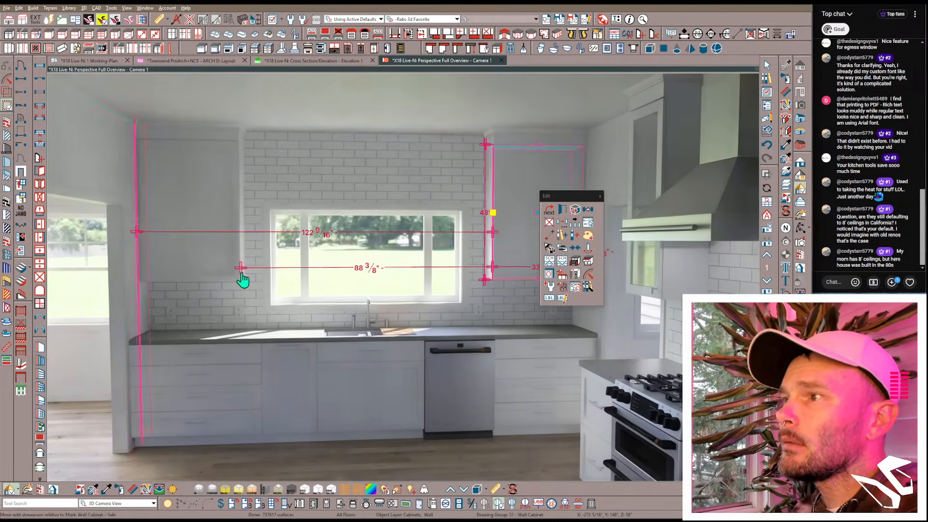
click(250, 378)
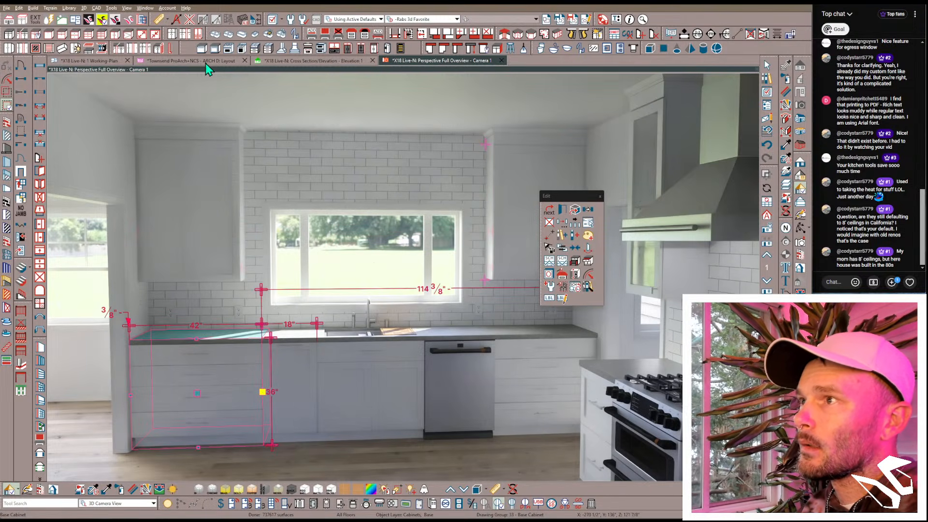
click(91, 61)
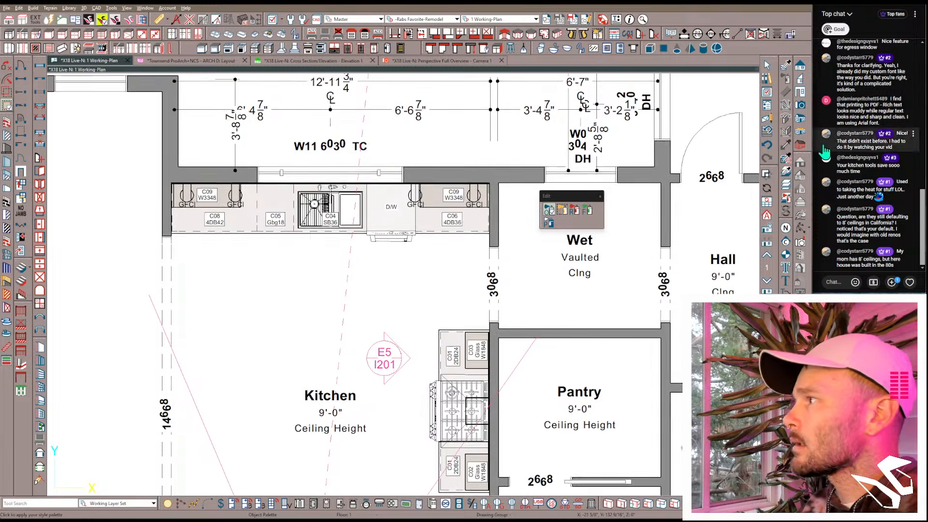
click(799, 92)
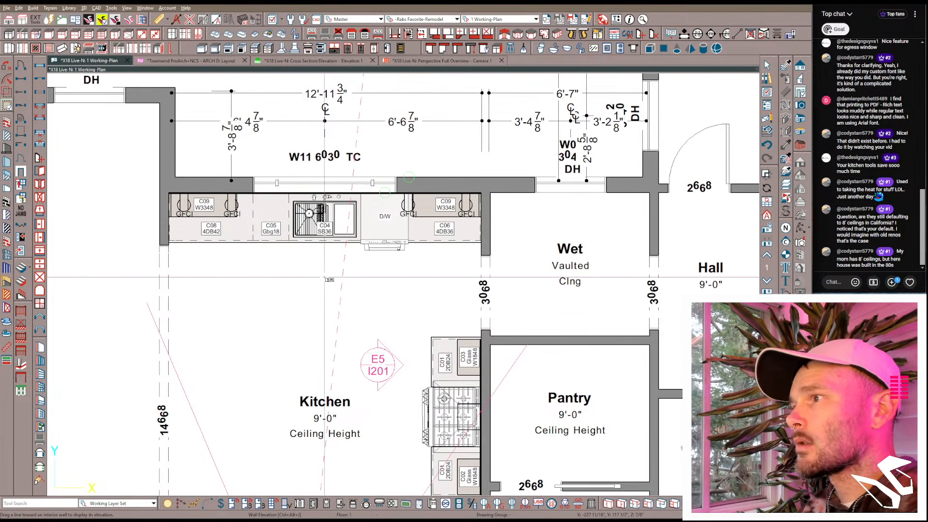
drag(325, 288, 325, 206)
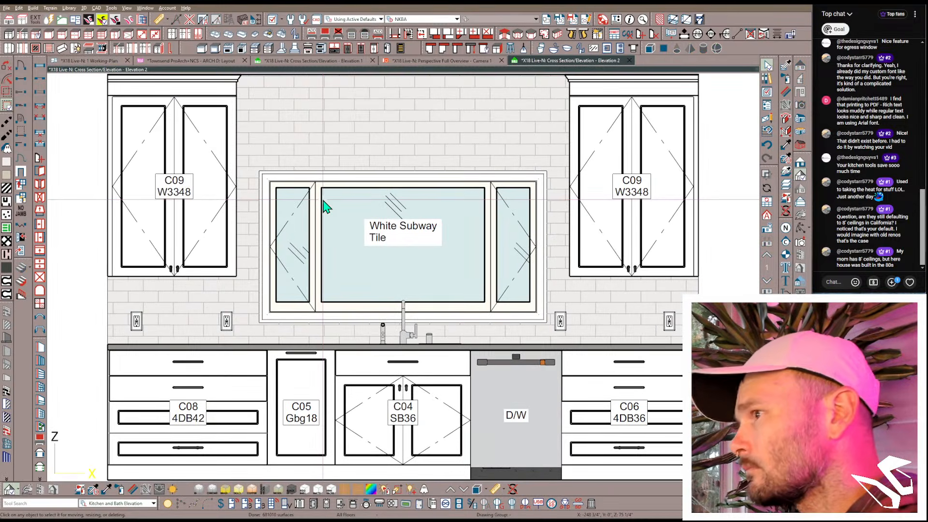
Step: Generate automatic dimensions for the sink wall elevation
scroll(325, 207, down, 3)
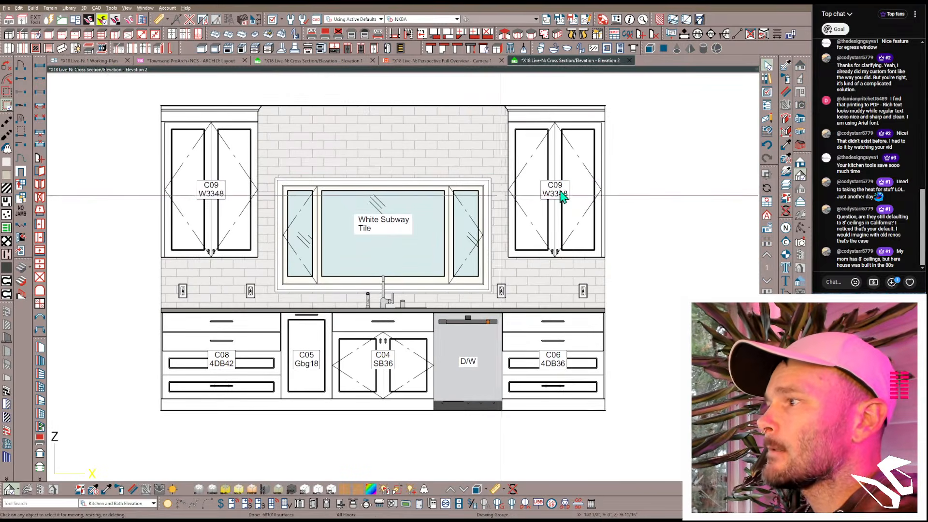
scroll(347, 167, down, 1)
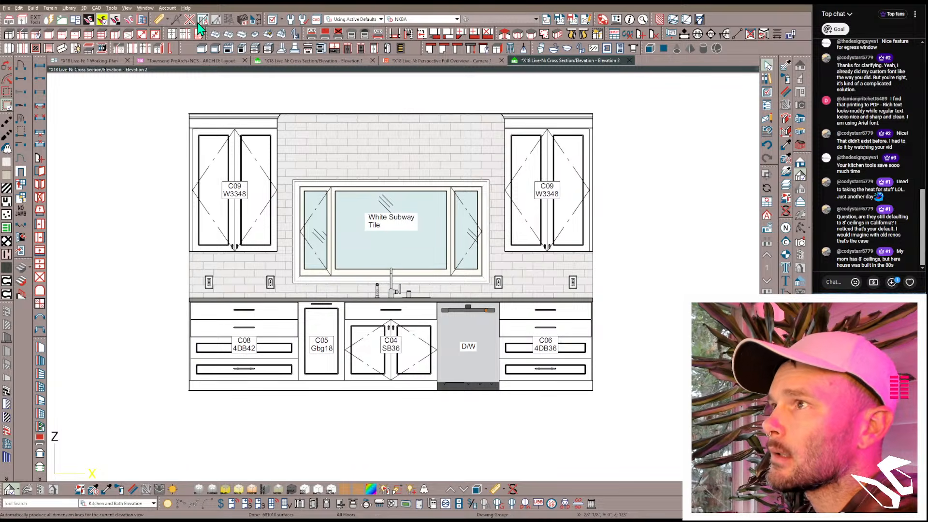
click(202, 19)
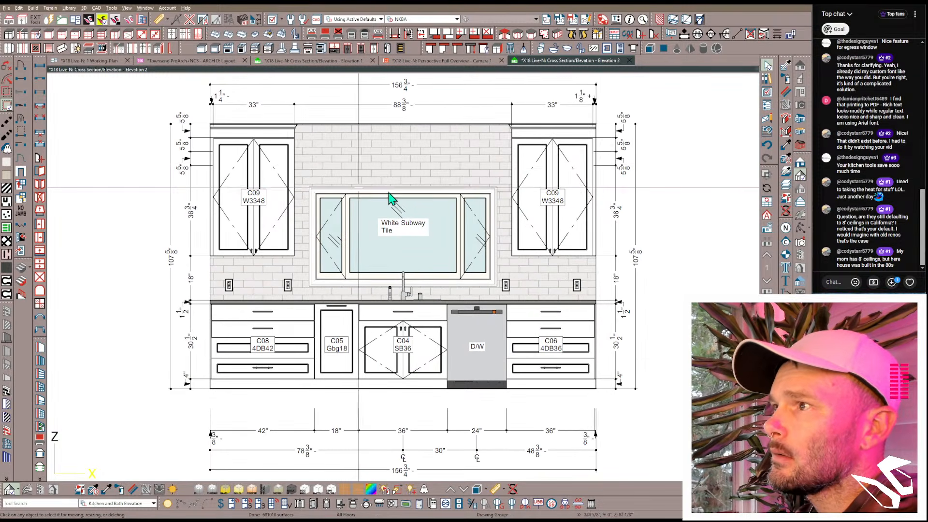
Step: Remove the surplus upper cabinet markers from both vertical dimension strings so each wall cabinet is dimensioned as a single 48-inch height
click(616, 176)
drag(593, 165, 640, 130)
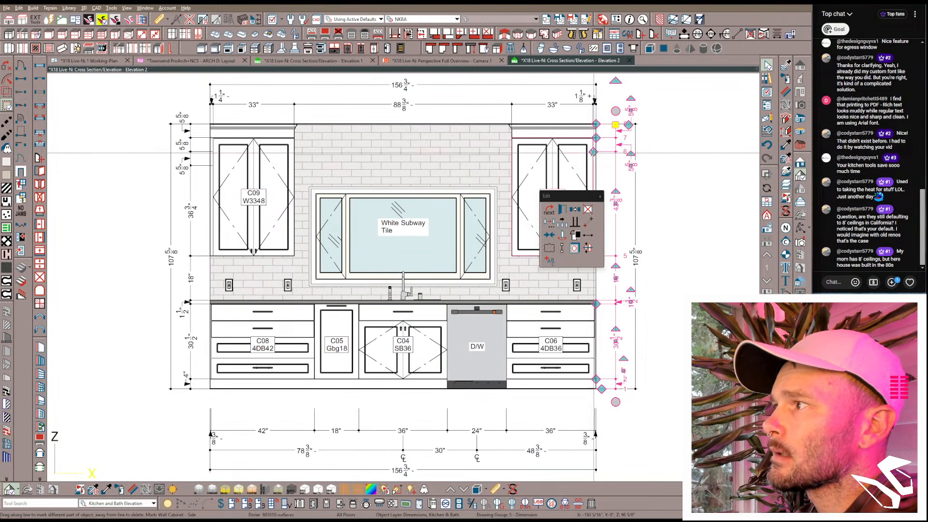
drag(593, 152, 640, 125)
click(189, 186)
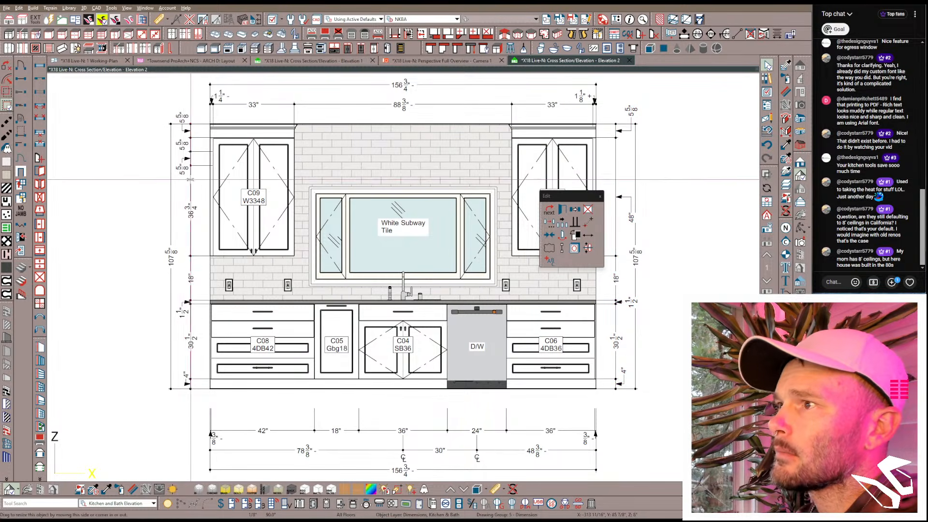
drag(213, 165, 95, 103)
Step: Add both outer edges of the window casing to the dimension string above the wall cabinets
click(441, 105)
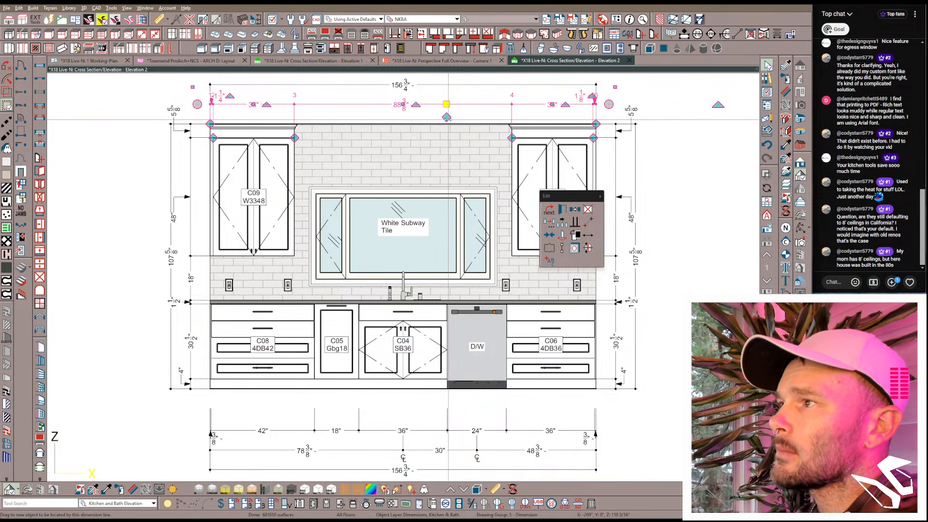
drag(446, 117, 309, 192)
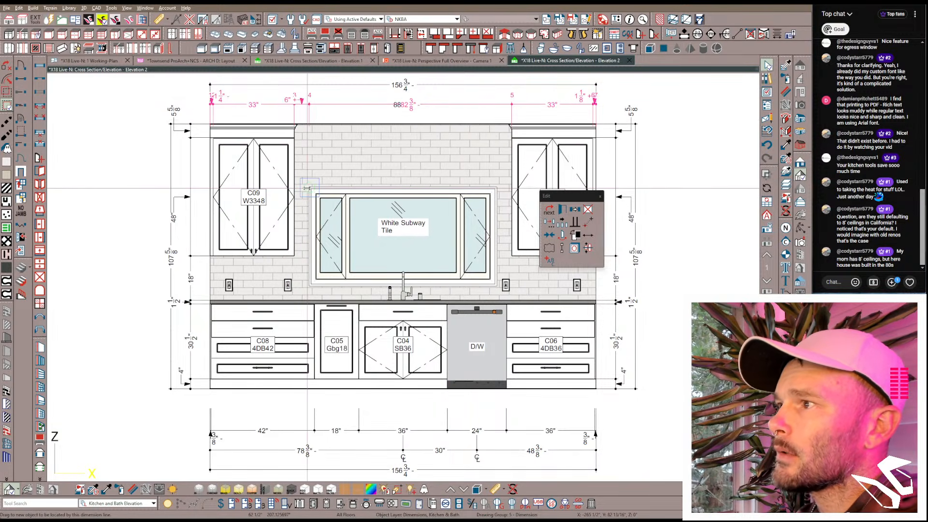
drag(306, 117, 496, 187)
click(677, 210)
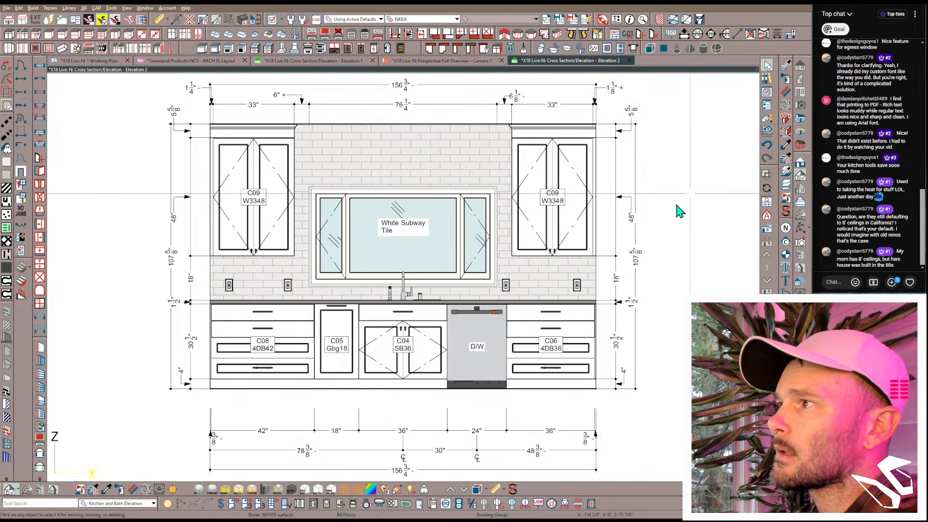
Step: Close the sink wall elevation and save it
scroll(671, 219, down, 3)
middle_drag(679, 225, 602, 237)
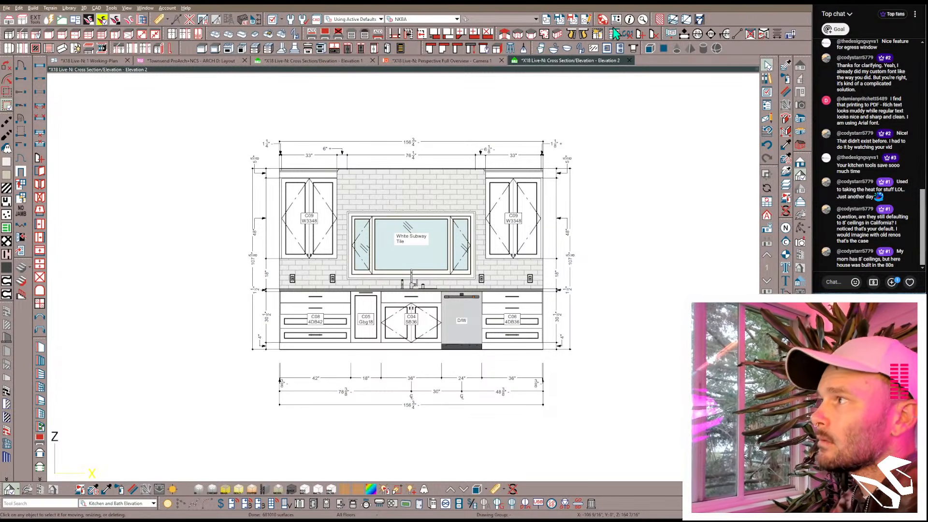
click(629, 59)
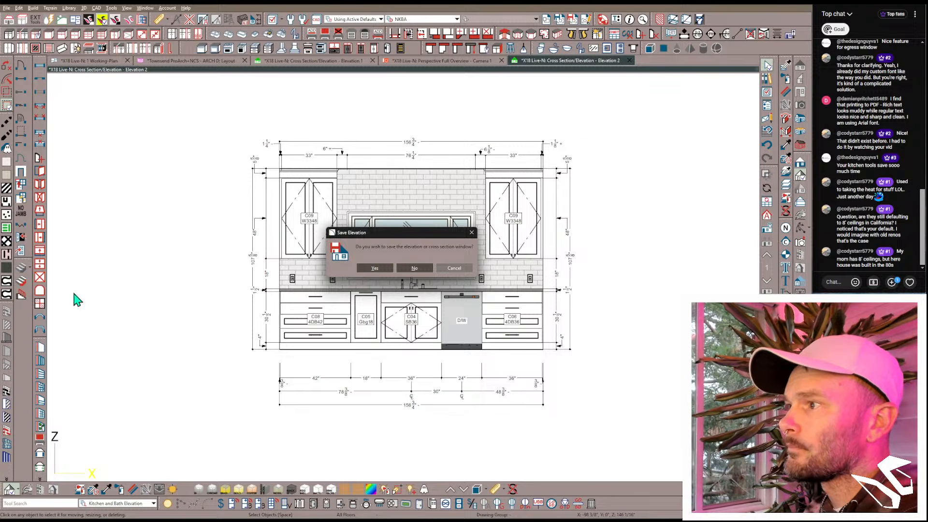
click(381, 268)
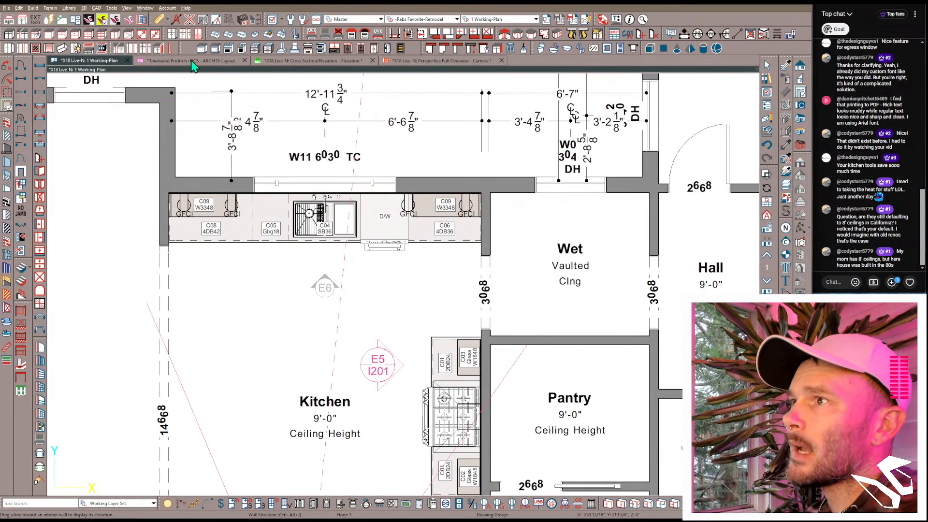
Step: In the layout, place a copy of the range wall elevation box to the right of the original
click(192, 62)
click(265, 314)
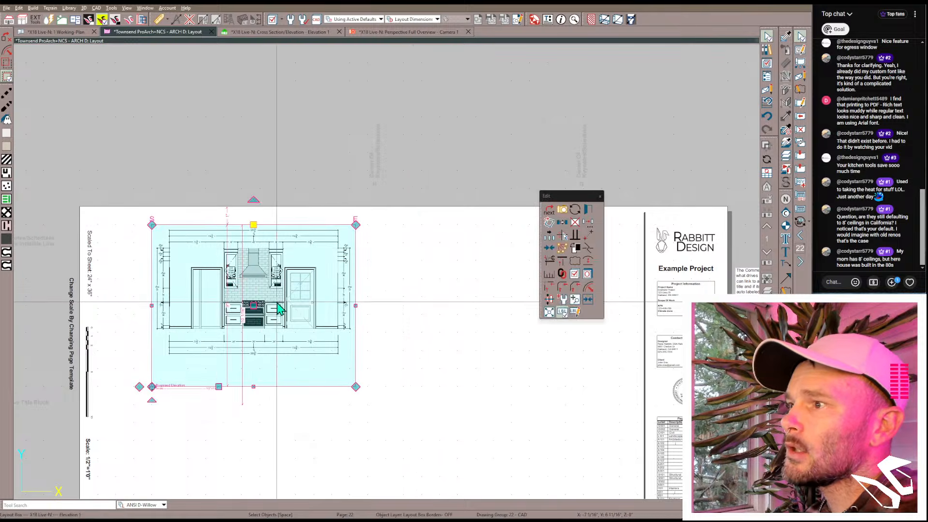
drag(279, 309, 502, 298)
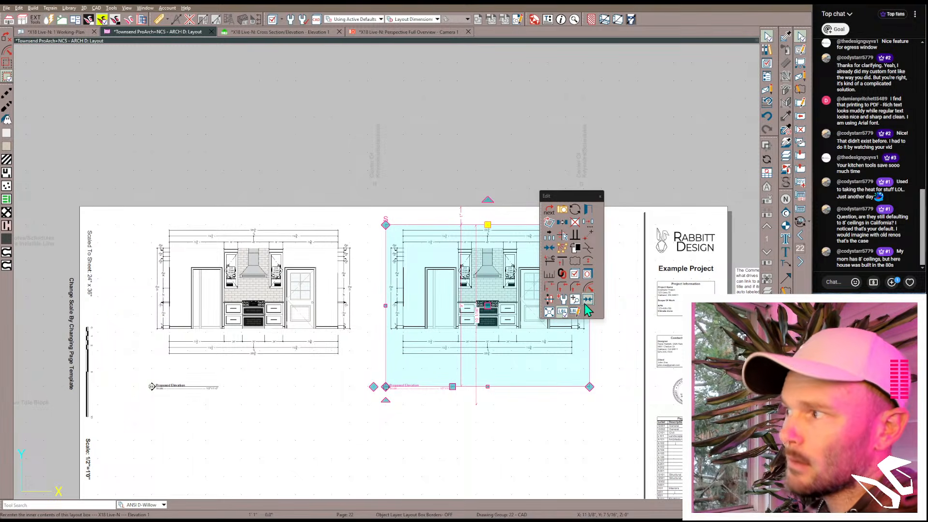
Step: Relink the copied layout box to Elevation 2, keeping the contents' position, and recenter the view inside the box
click(561, 273)
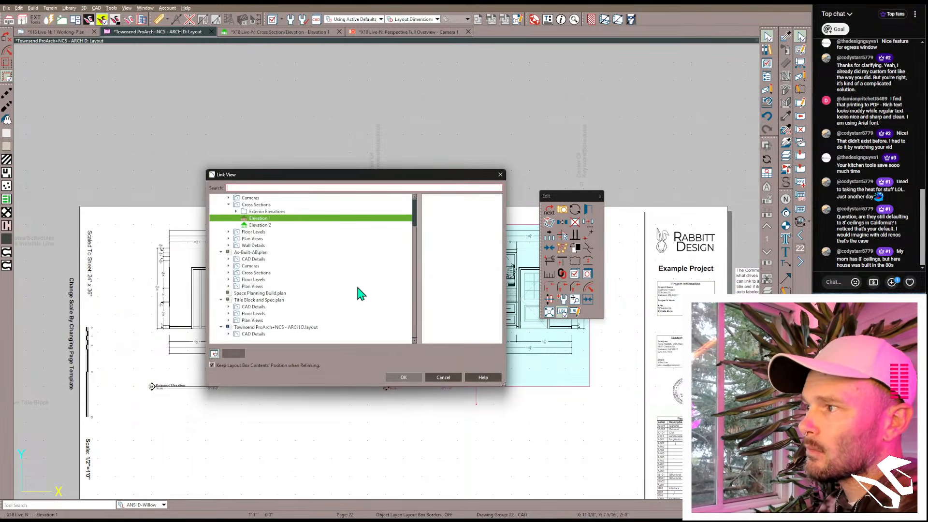
click(404, 377)
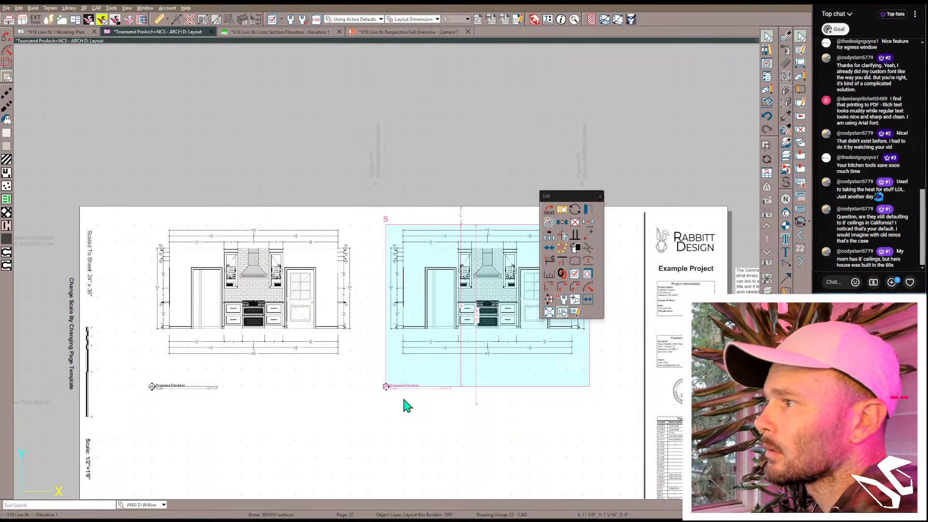
click(550, 247)
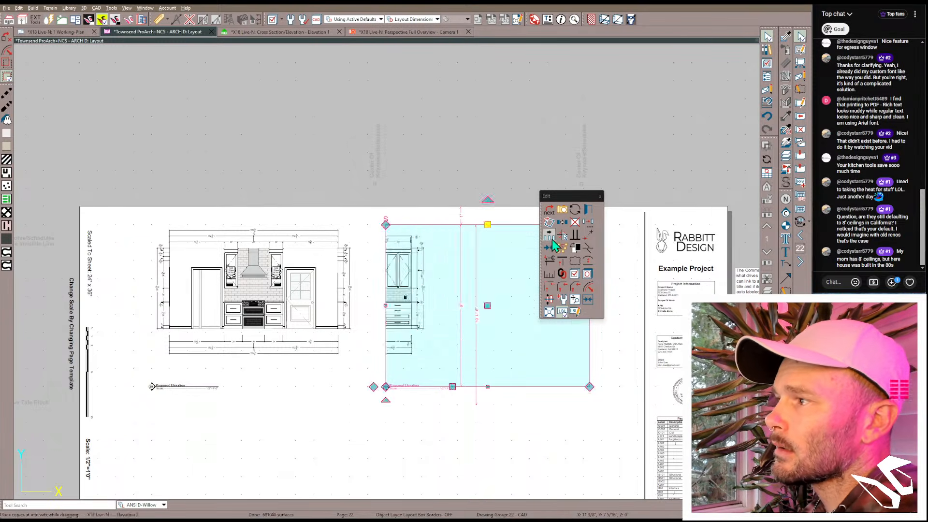
click(586, 300)
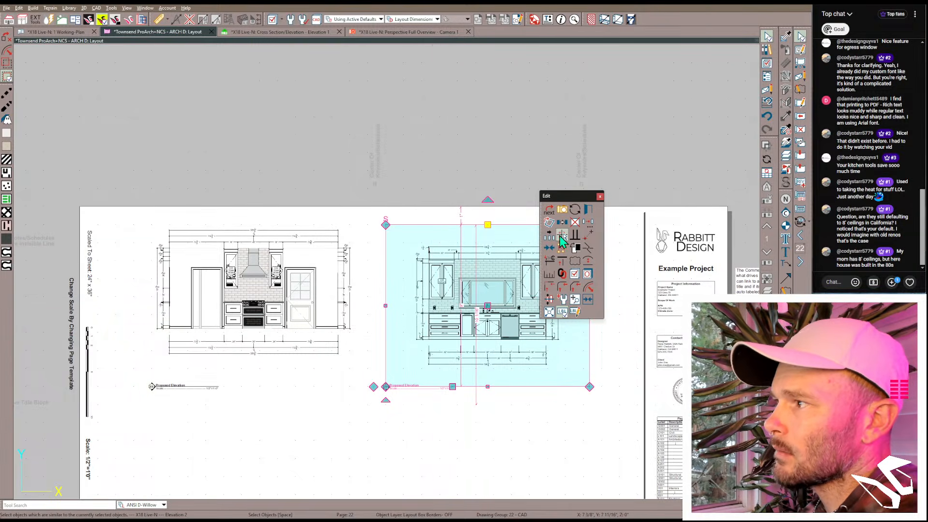
Step: Align the sink elevation's floor line with the range elevation's by a point-to-point move, and slide the box back sideways to clear it
click(584, 234)
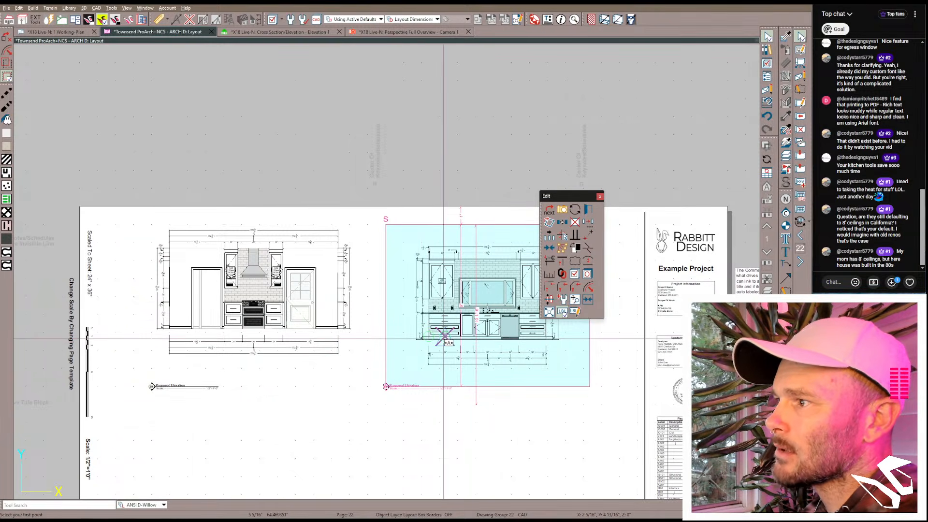
scroll(443, 339, up, 3)
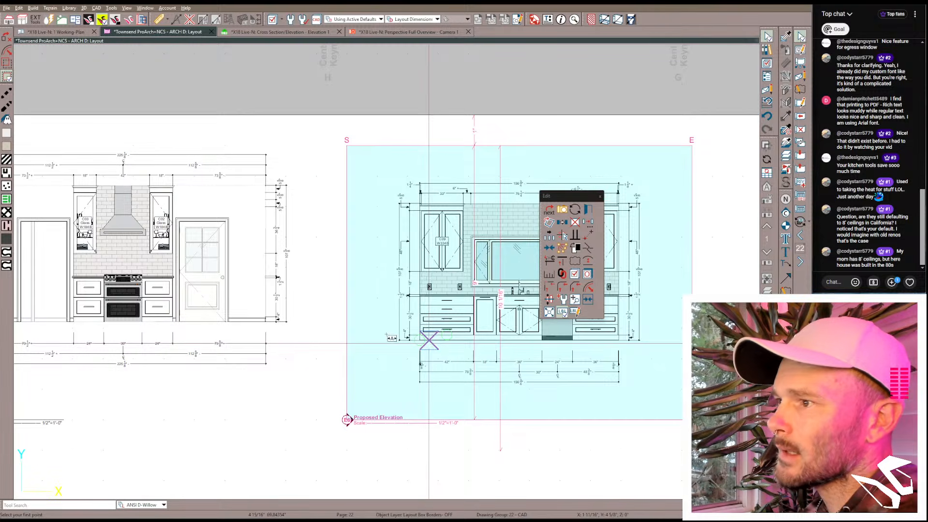
click(429, 341)
click(249, 321)
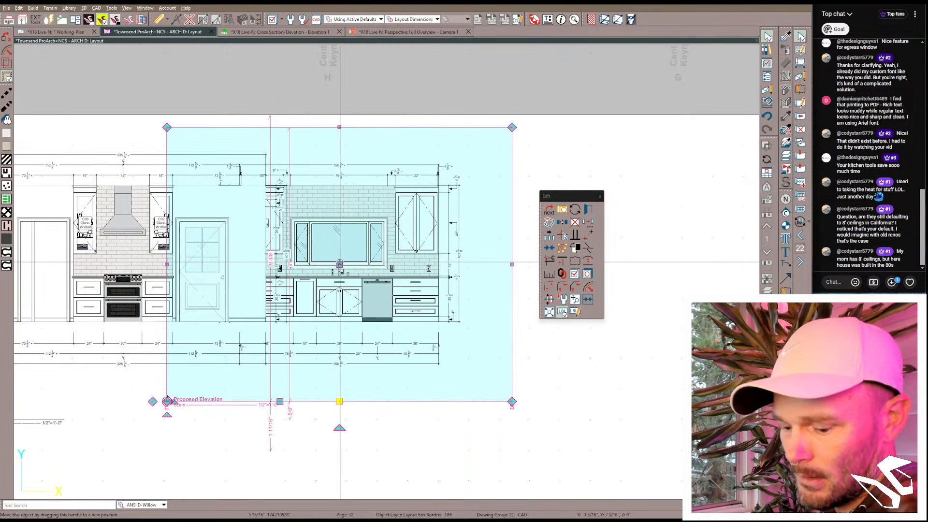
drag(339, 264, 518, 268)
Step: Extend the sink elevation box's bottom edge downward so its Proposed Elevation label lines up with the neighbouring label
scroll(420, 400, down, 1)
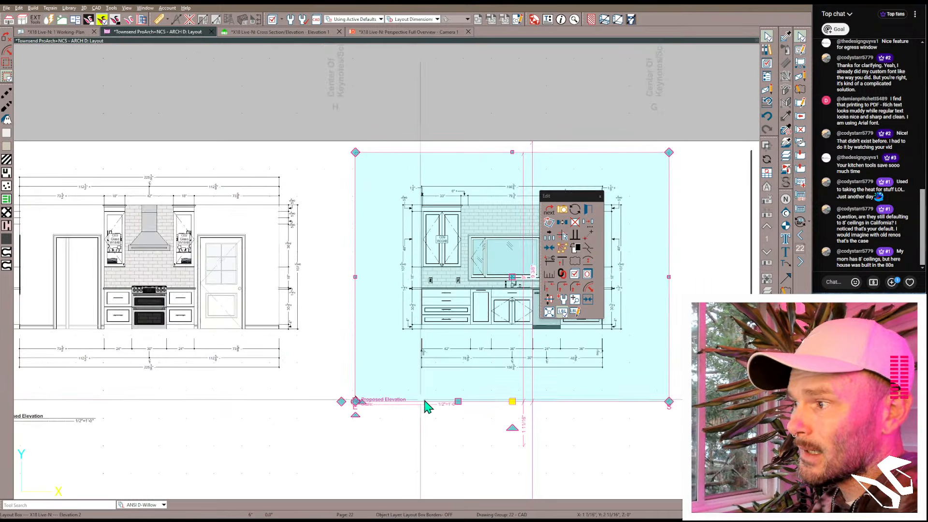
drag(512, 401, 356, 418)
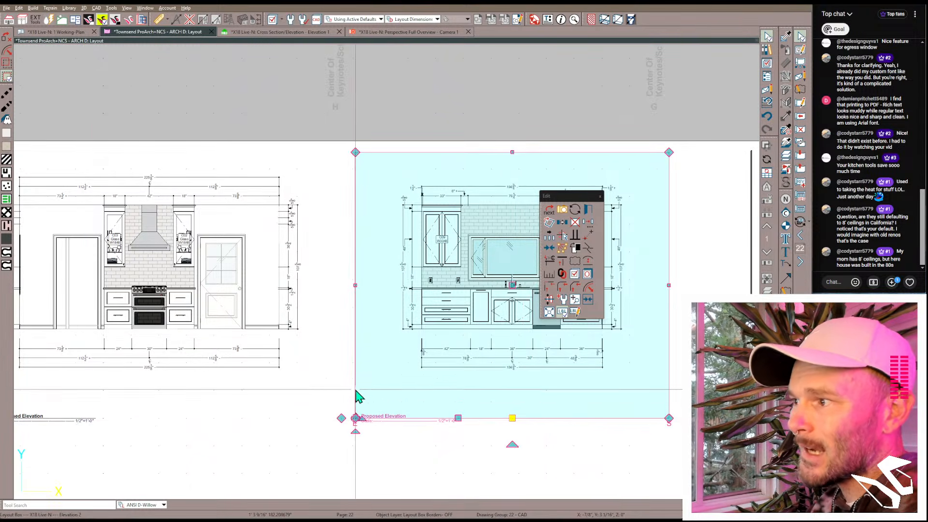
scroll(305, 404, down, 1)
scroll(306, 403, down, 1)
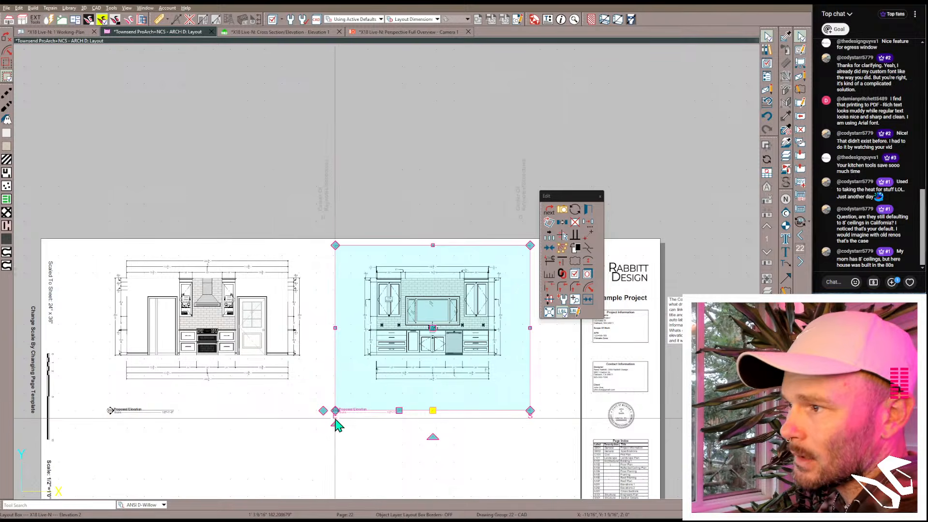
Step: Rotate the arrow of the sink elevation's label callout to point left
scroll(347, 421, up, 5)
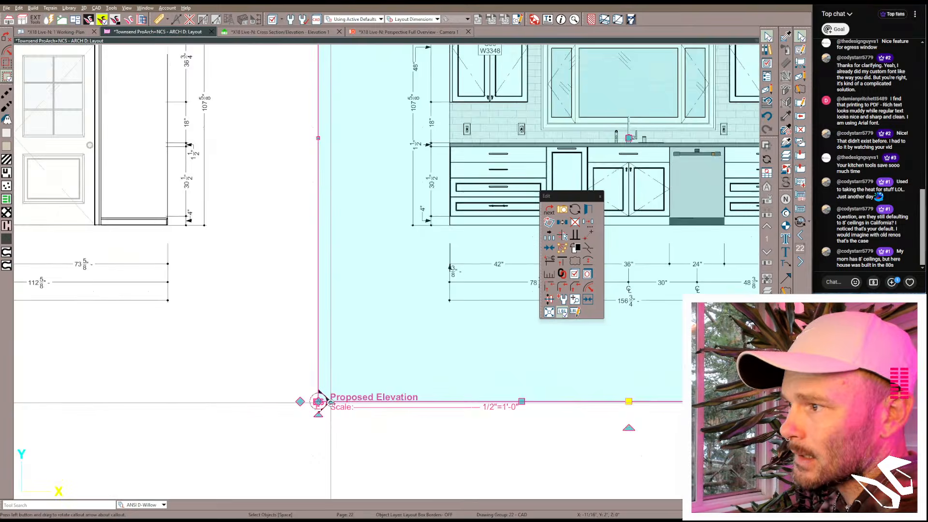
drag(331, 403, 258, 390)
scroll(258, 388, down, 5)
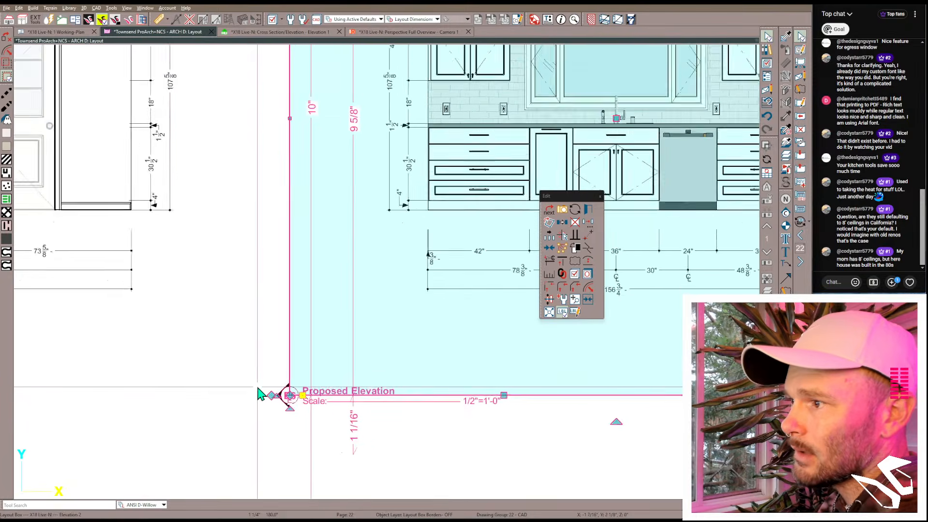
Step: Rotate the arrow of the sink elevation's label callout to point up, using the range elevation's label for comparison
middle_drag(160, 368, 509, 350)
scroll(509, 350, down, 3)
scroll(228, 370, down, 3)
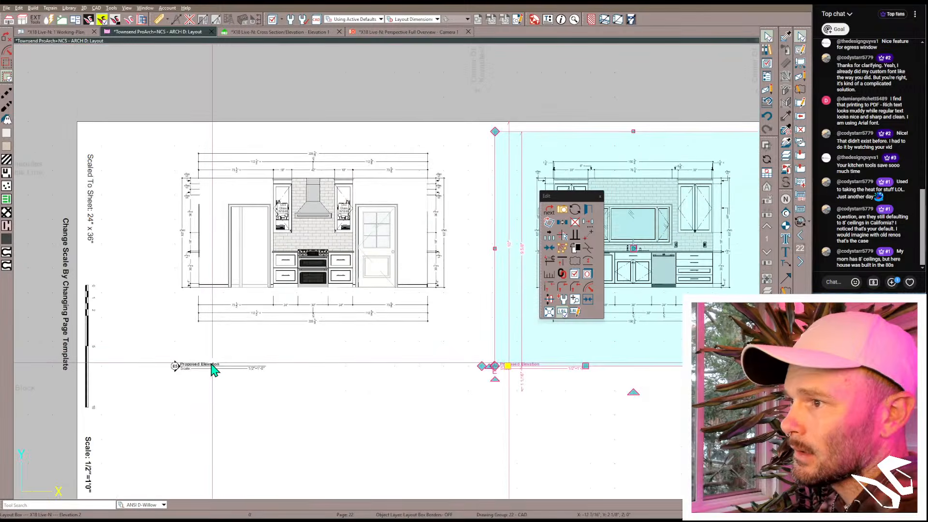
scroll(208, 369, up, 2)
scroll(524, 366, up, 6)
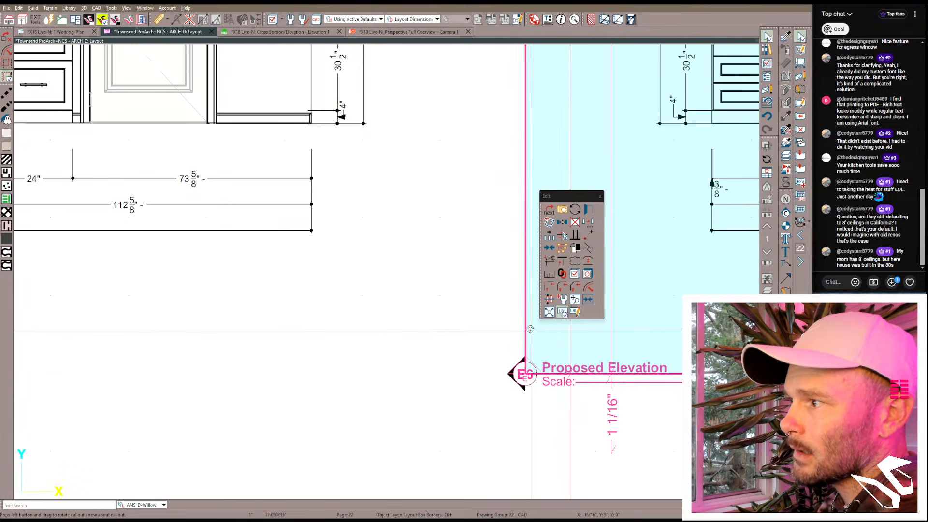
click(524, 338)
scroll(382, 380, down, 2)
scroll(314, 386, down, 3)
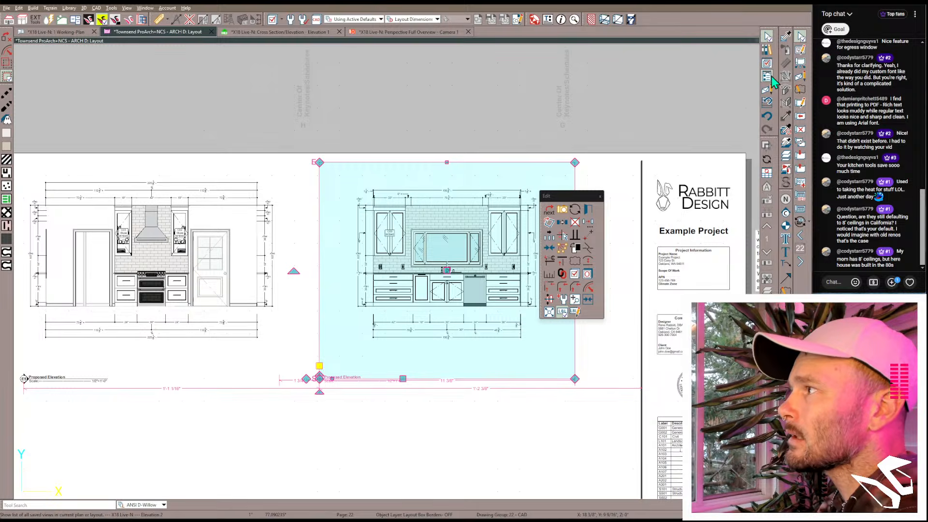
Step: In the Project Browser, rename Elevation 1 under X18 Live-N.plan's cross sections as "%roomname% - Elevation 1" and check its layout label
click(764, 114)
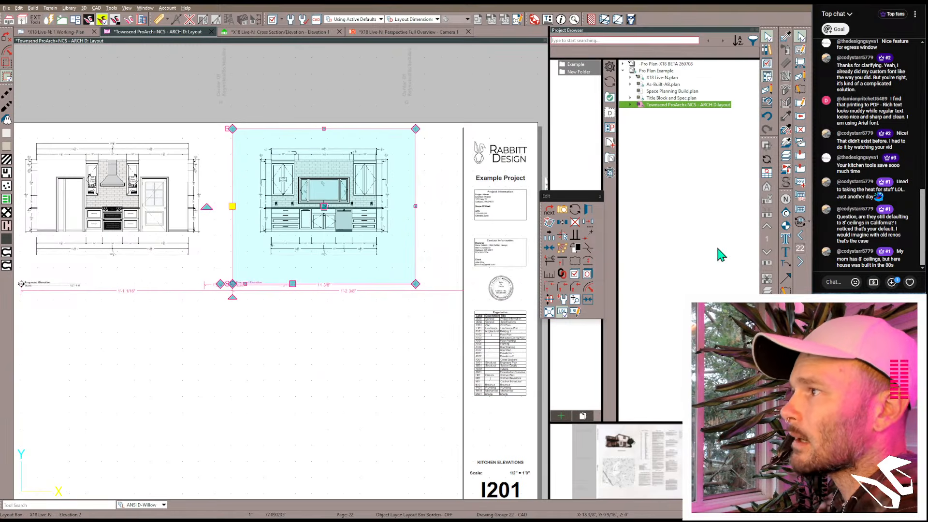
click(631, 80)
click(638, 98)
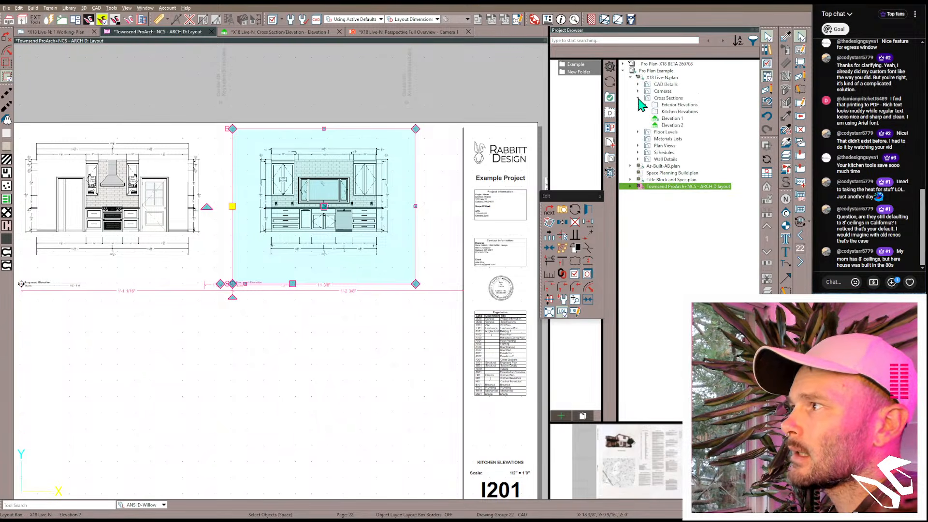
click(673, 120)
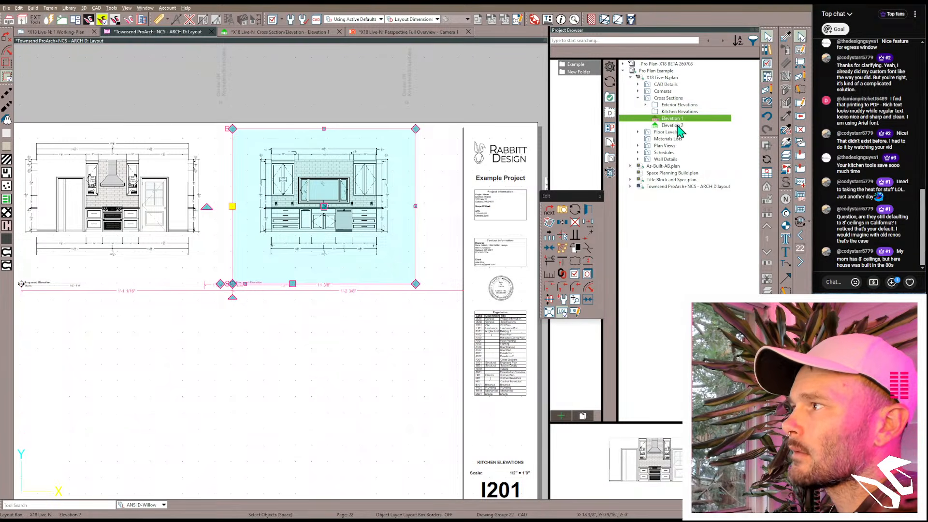
click(665, 120)
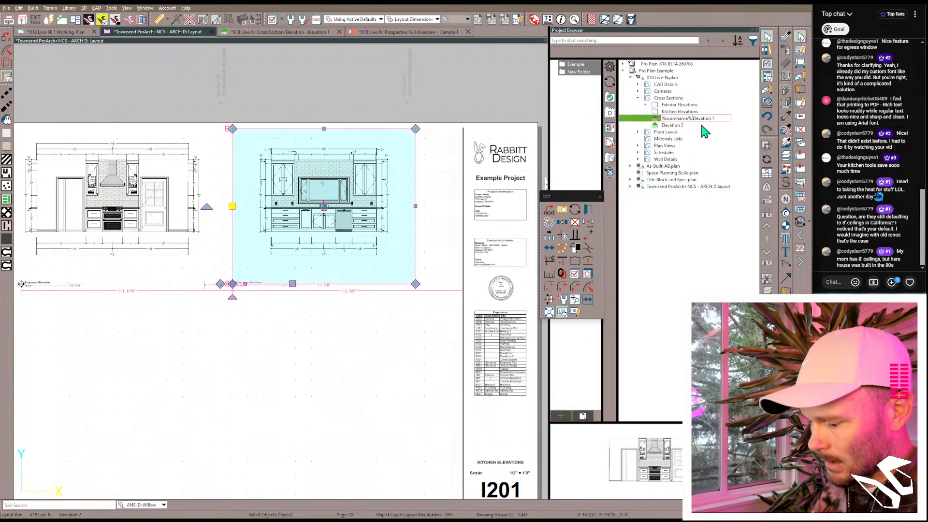
key(Return)
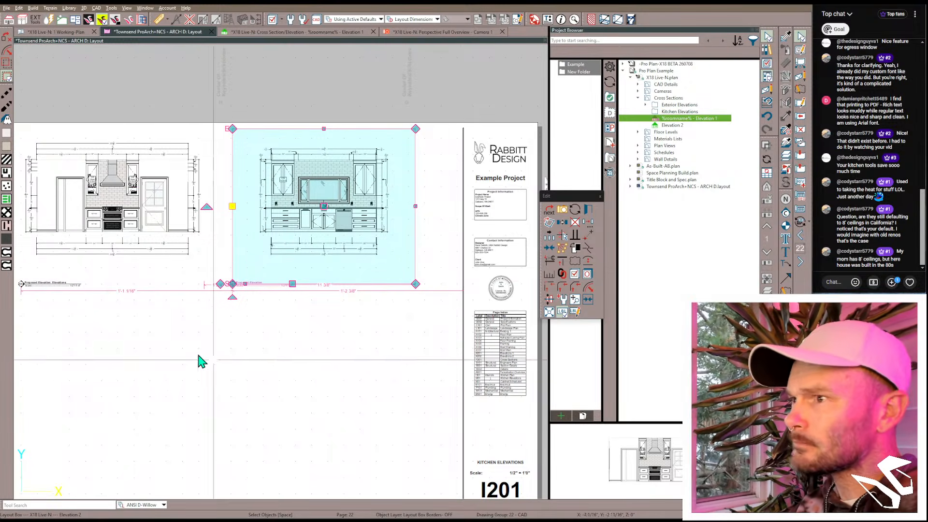
scroll(39, 290, up, 3)
scroll(44, 290, up, 1)
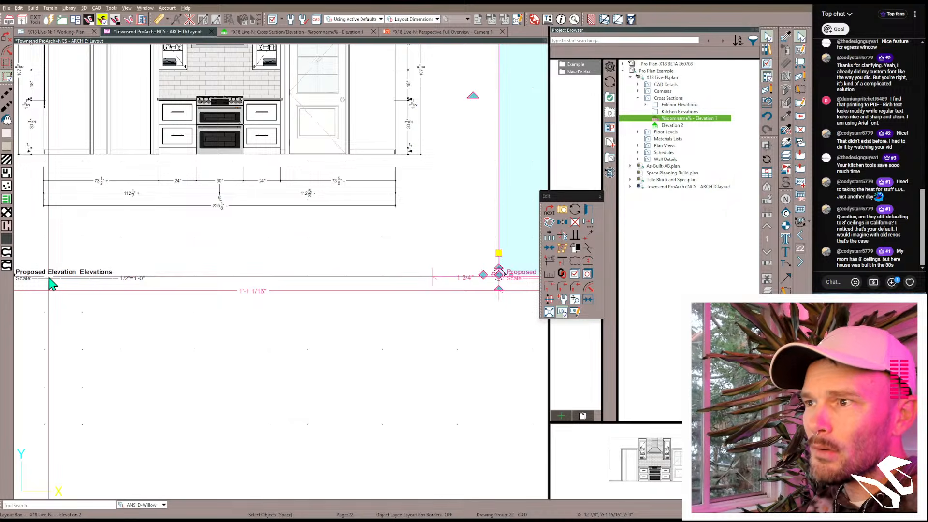
scroll(49, 279, down, 2)
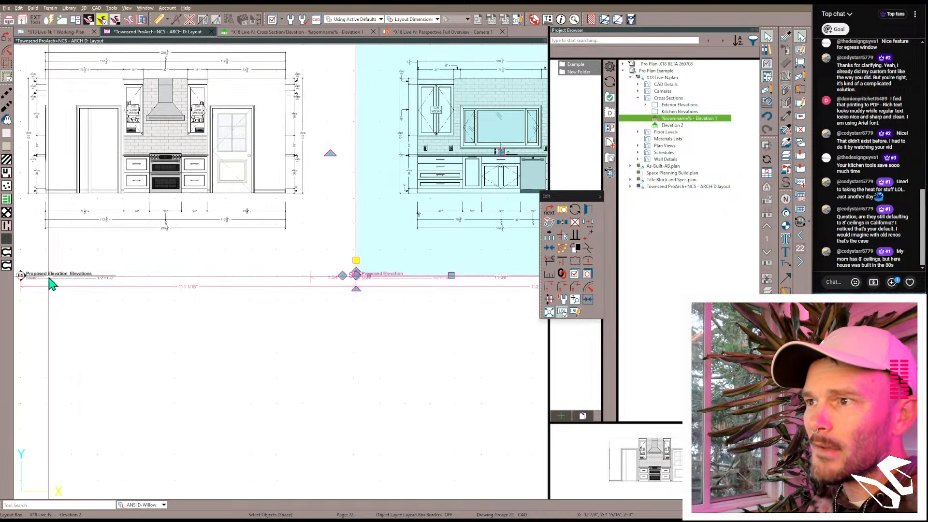
Step: Check the Comments entry in page 22's Layout Page Specification
click(799, 50)
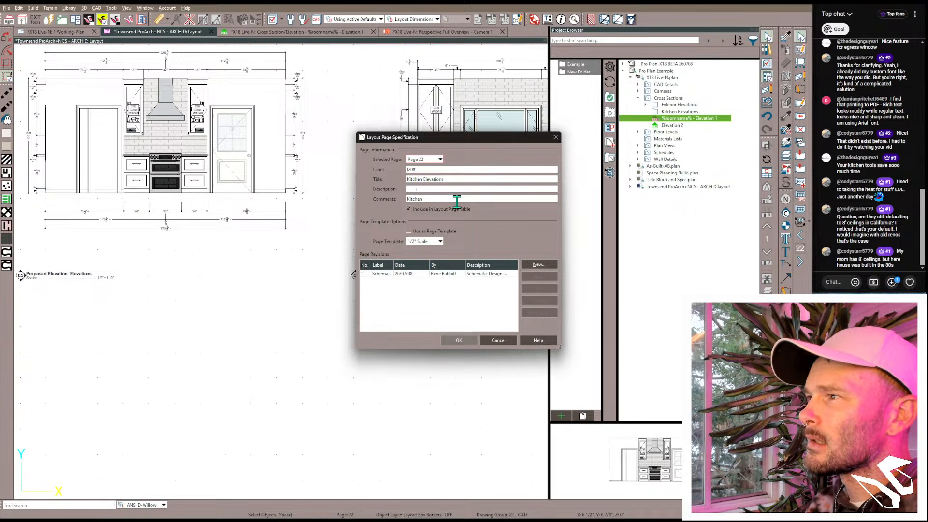
drag(441, 199, 272, 198)
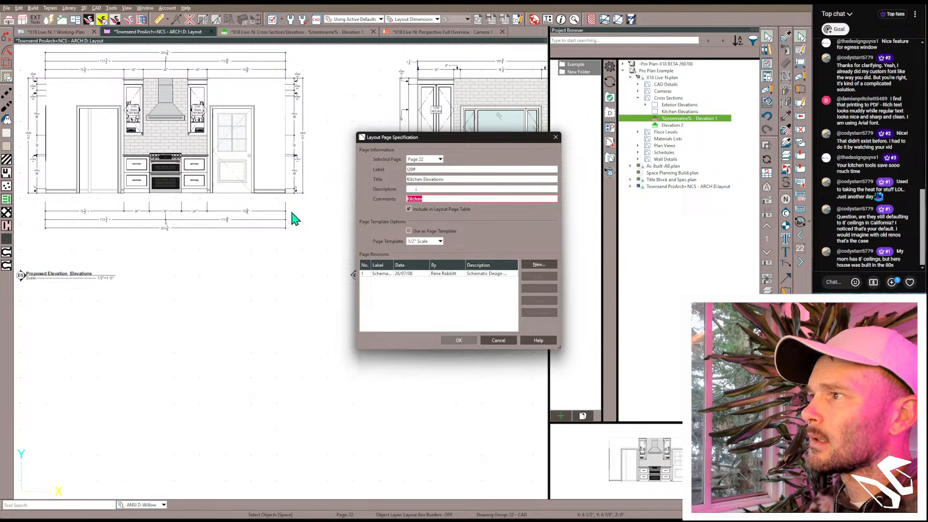
click(455, 342)
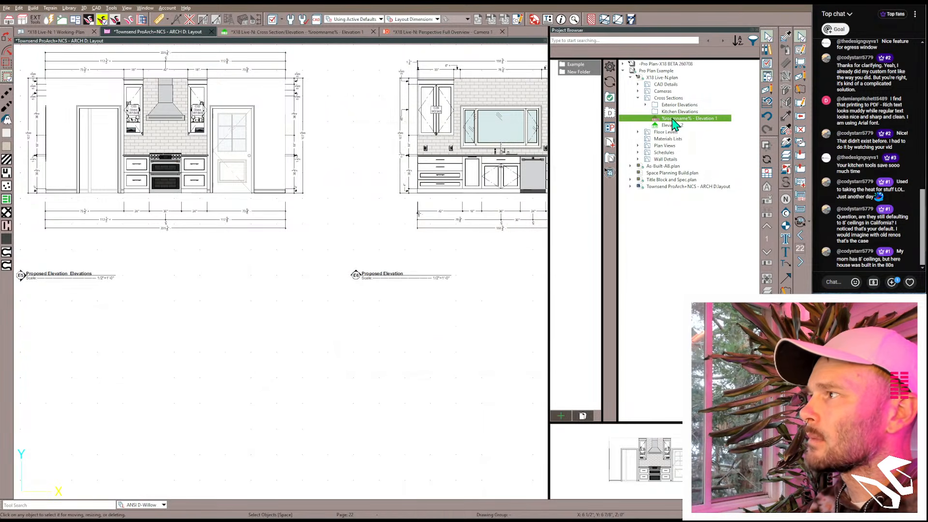
Step: Rename the range wall elevation view as "Elevation 1 - %roomname%", moving the room name macro behind the number
click(688, 119)
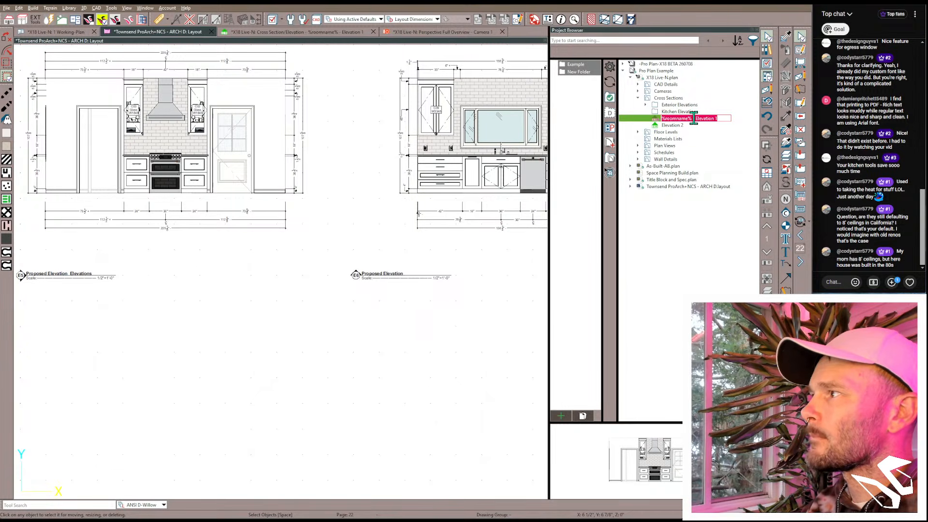
drag(693, 119, 654, 118)
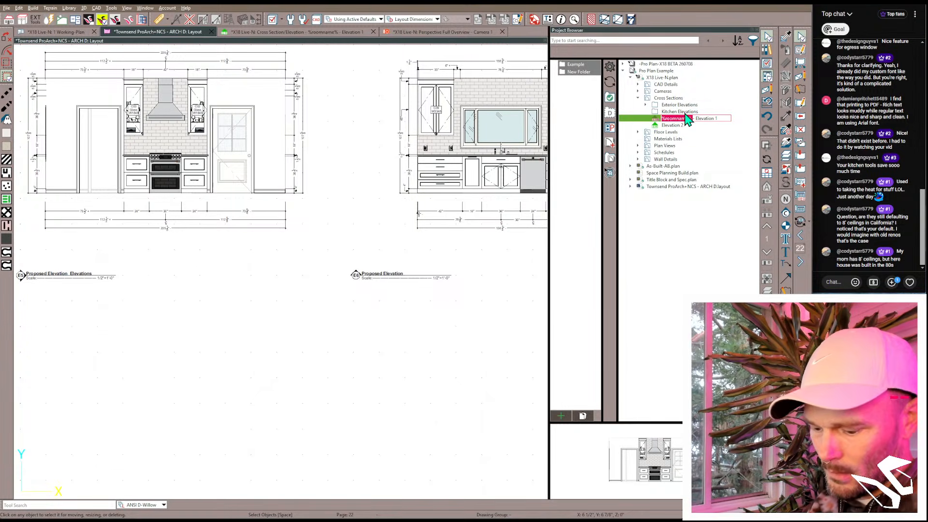
key(BackSpace)
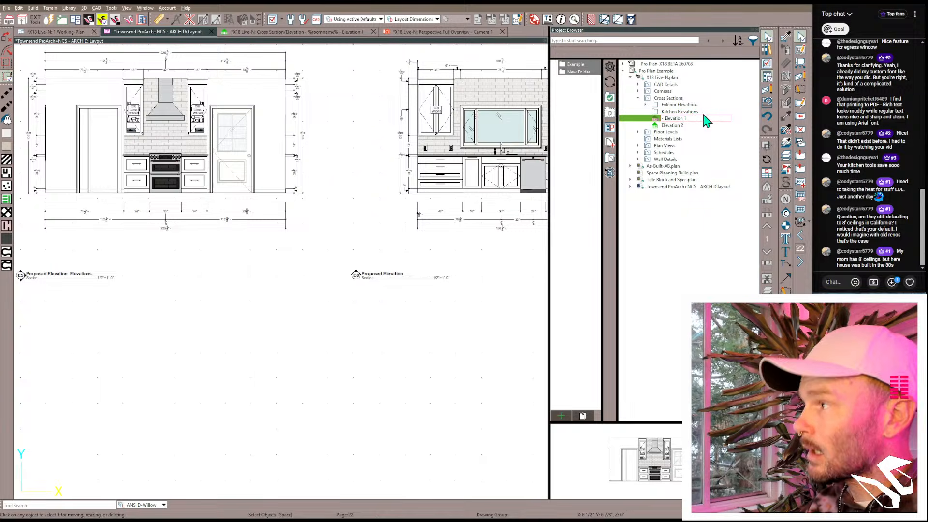
key(Delete)
key(Delete)
key(Delete)
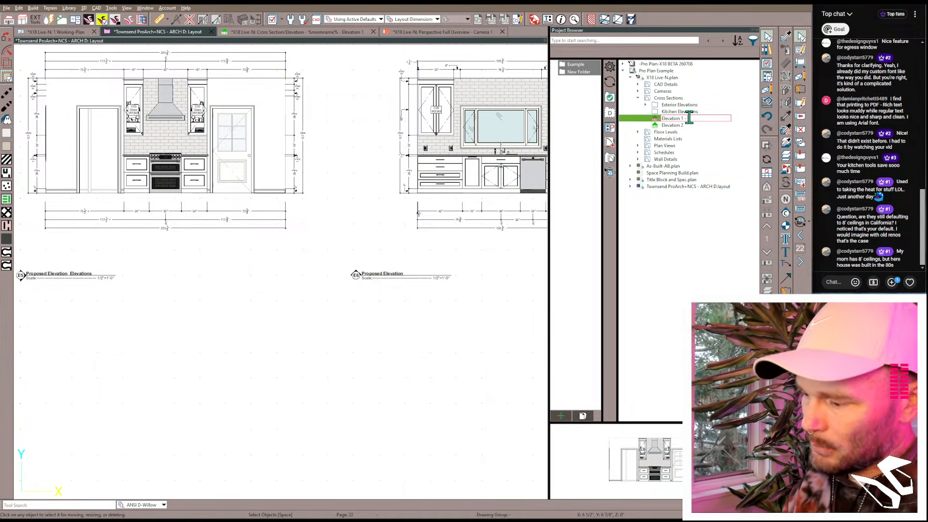
text(- %roomname%)
key(Return)
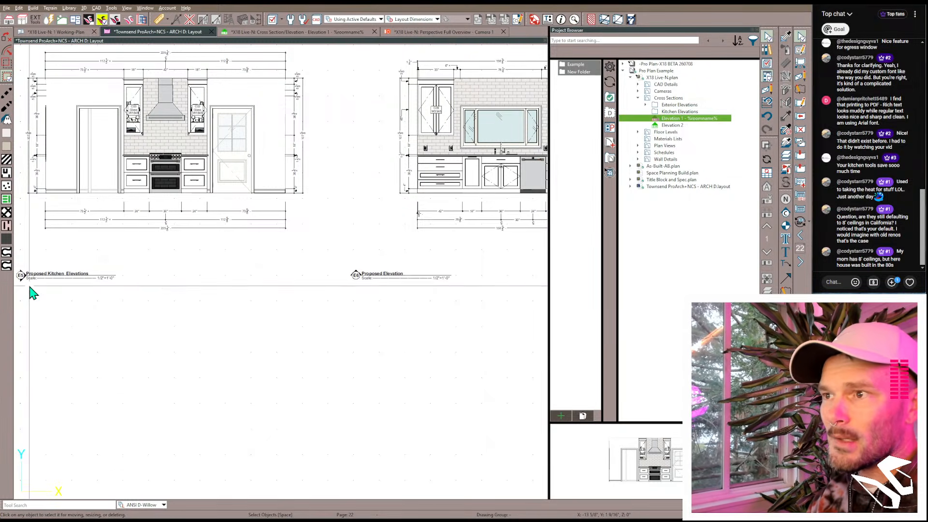
Step: Set the Comments of layout page 22 to Bath to test the room name macro in the elevation label
click(802, 58)
key(Tab)
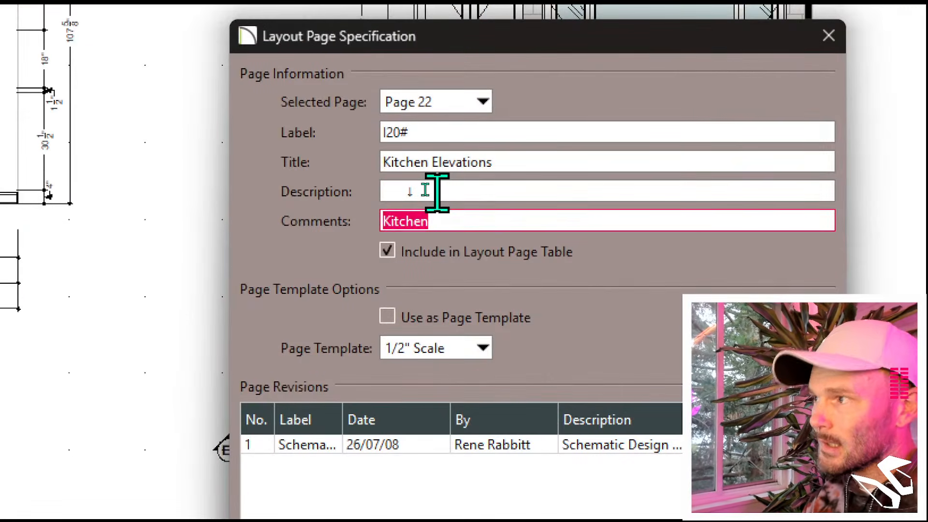
text(Bath)
key(Return)
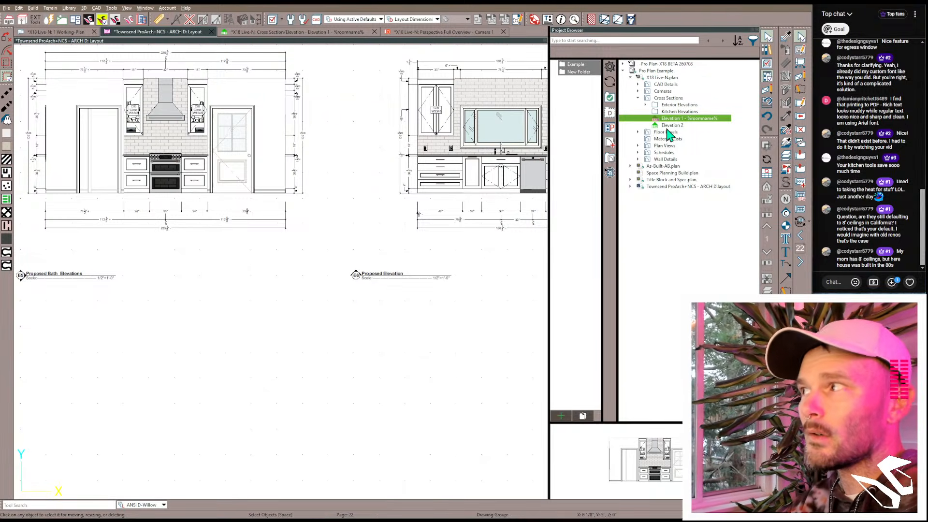
Step: Rename the sink wall elevation view as "Elevation 2 - %roomname%"
click(679, 126)
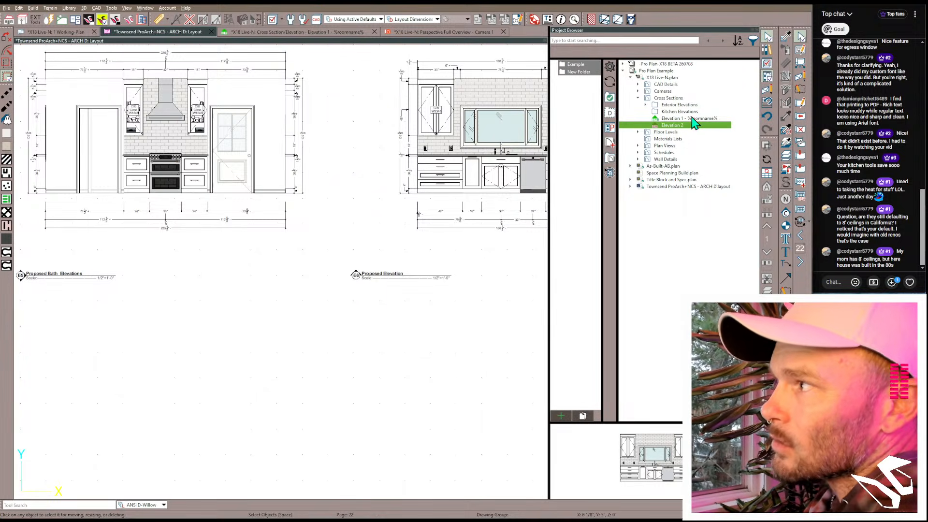
click(694, 127)
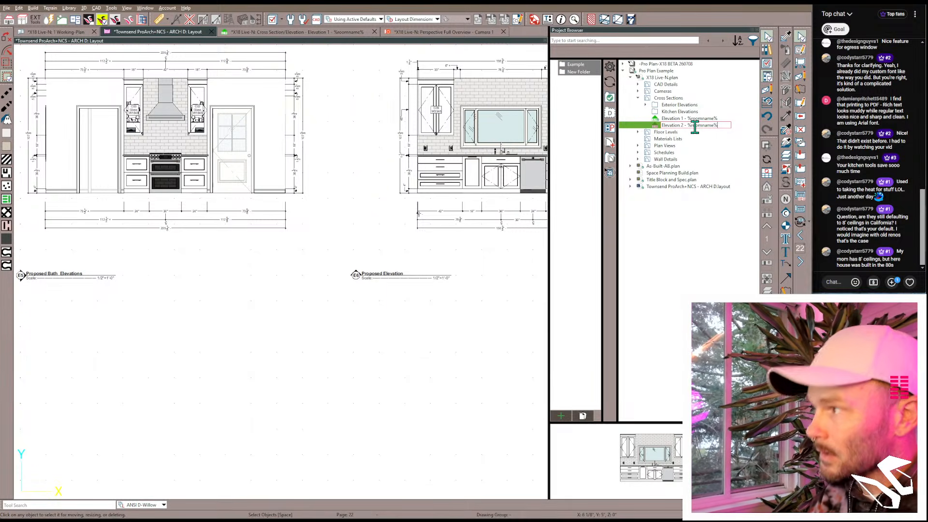
key(Return)
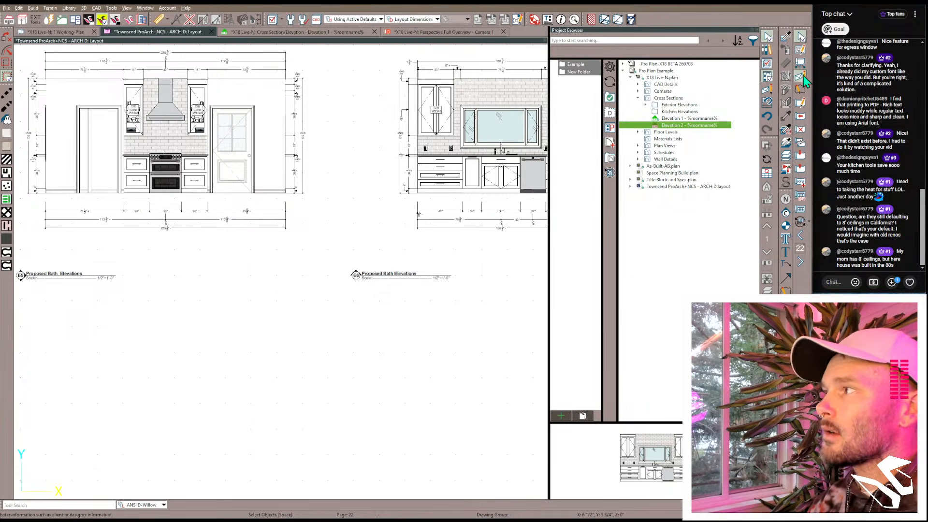
Step: Set the Comments of layout page 22 back to Kitchen
click(801, 49)
drag(440, 198, 351, 197)
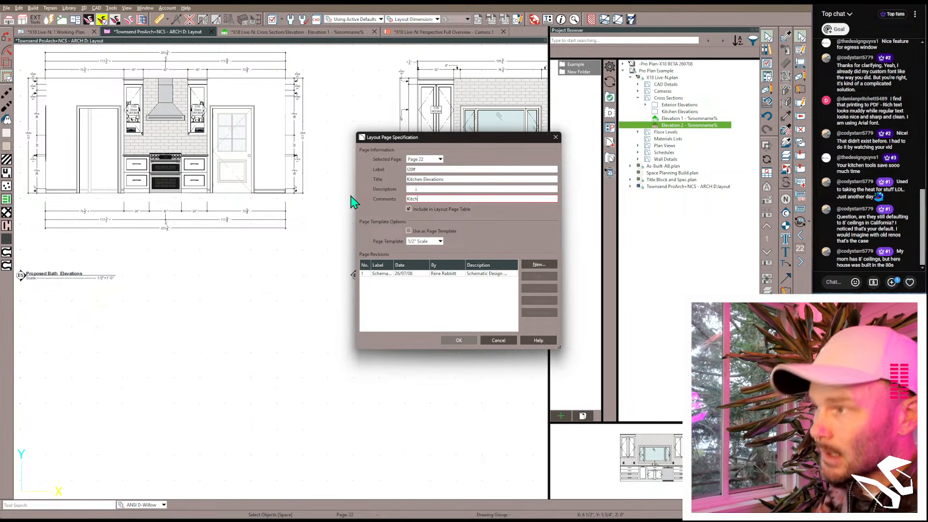
text(Kitchen)
key(Return)
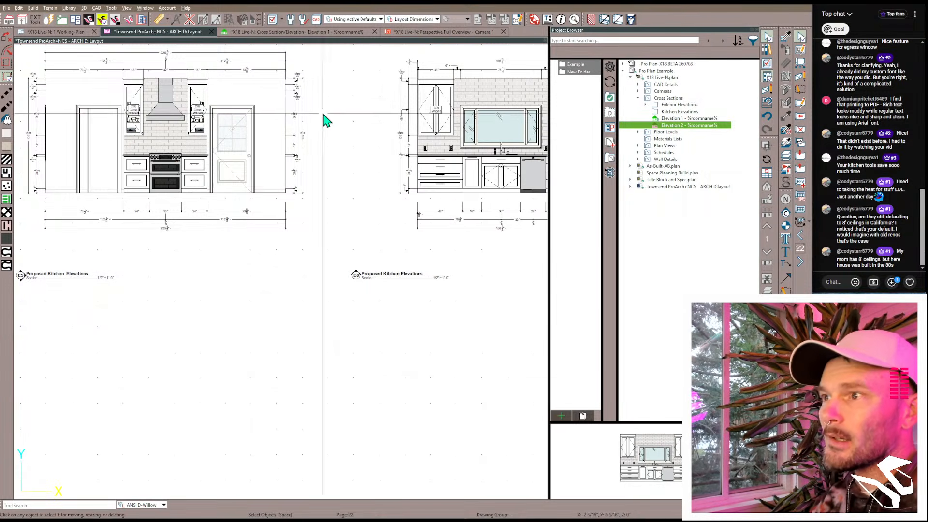
scroll(306, 174, down, 2)
scroll(239, 260, down, 3)
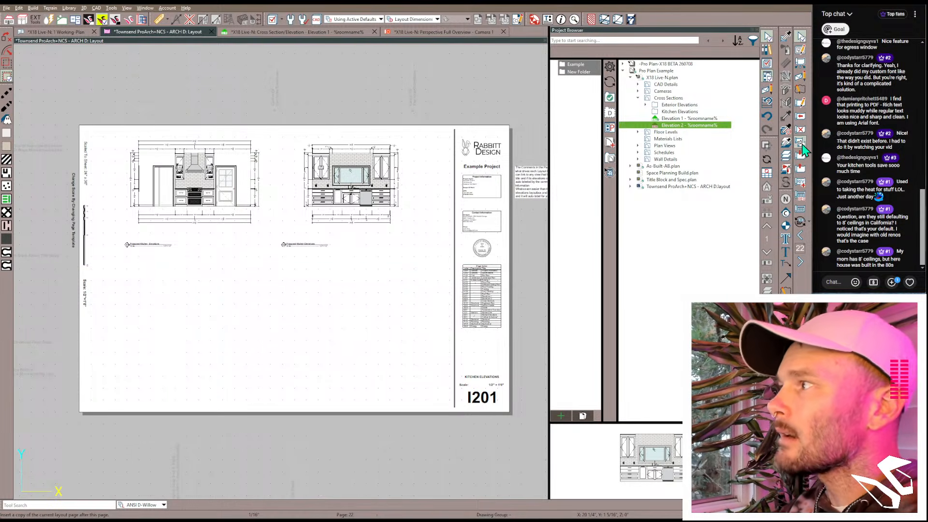
Step: Insert a copy of the kitchen elevations page after it, set its Comments to Bath and Title to Bath Elevations, and check the page index
click(801, 146)
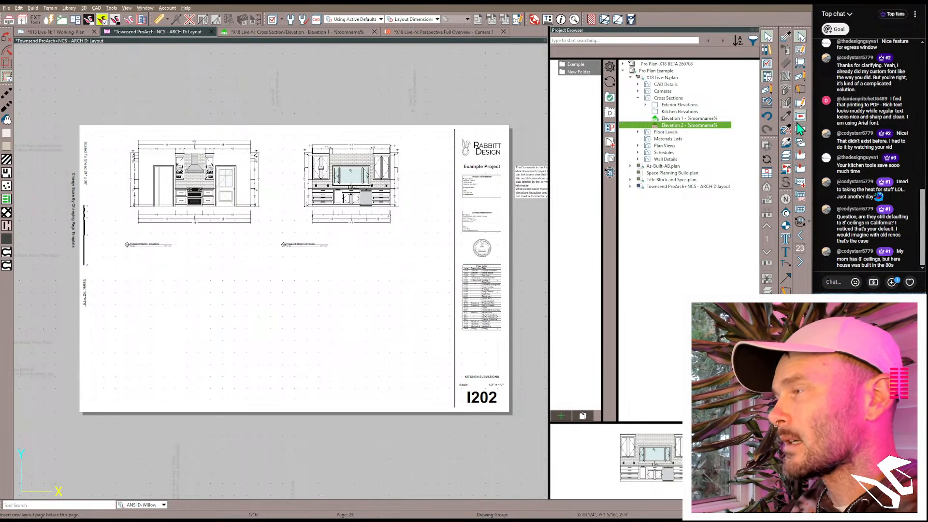
click(800, 49)
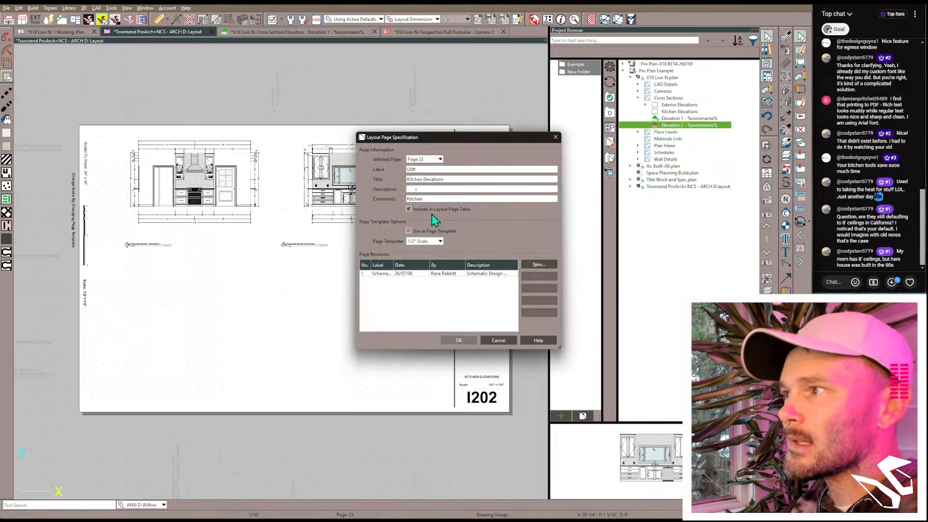
drag(432, 199, 356, 204)
text(Bath)
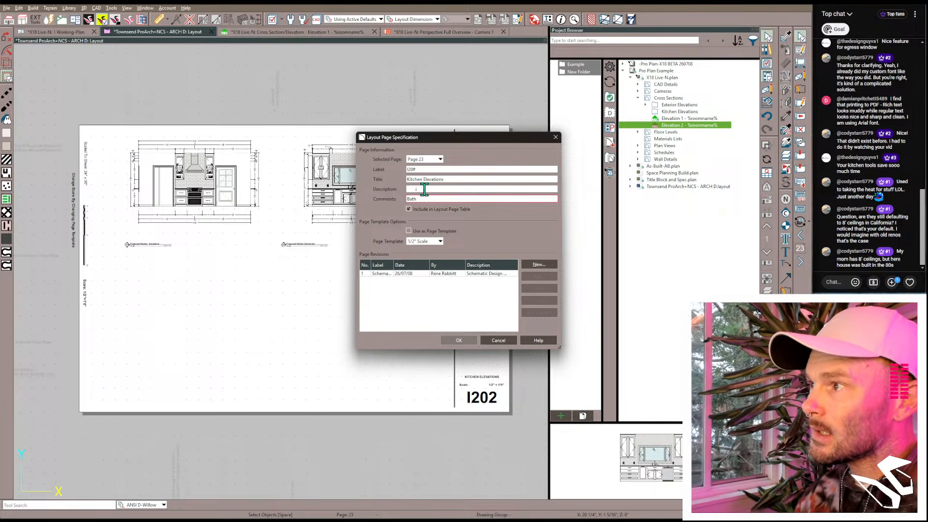
drag(423, 180, 372, 183)
text(Bath)
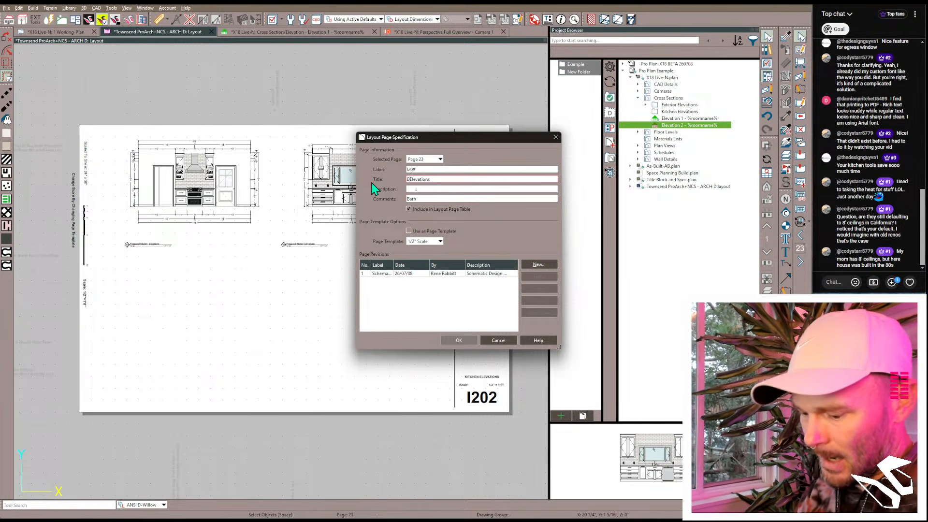
click(462, 339)
scroll(461, 339, up, 6)
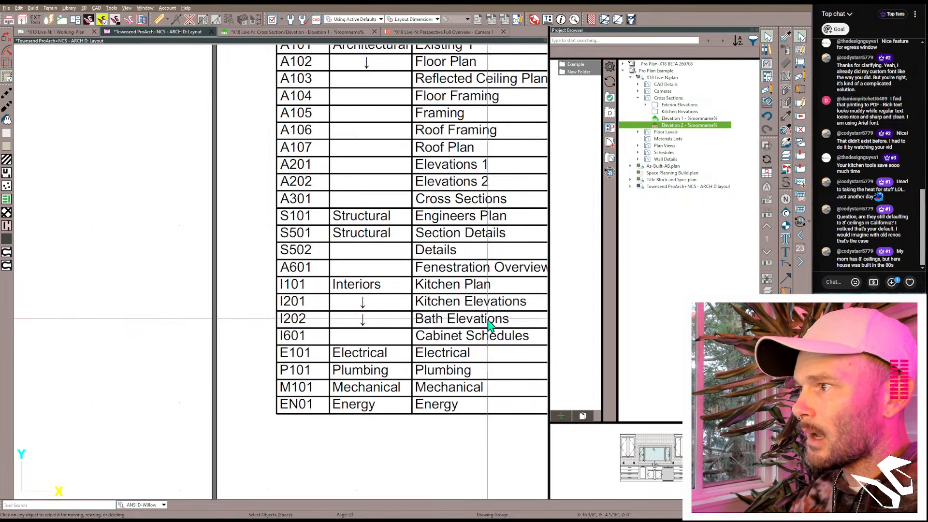
scroll(390, 330, down, 4)
scroll(390, 330, down, 5)
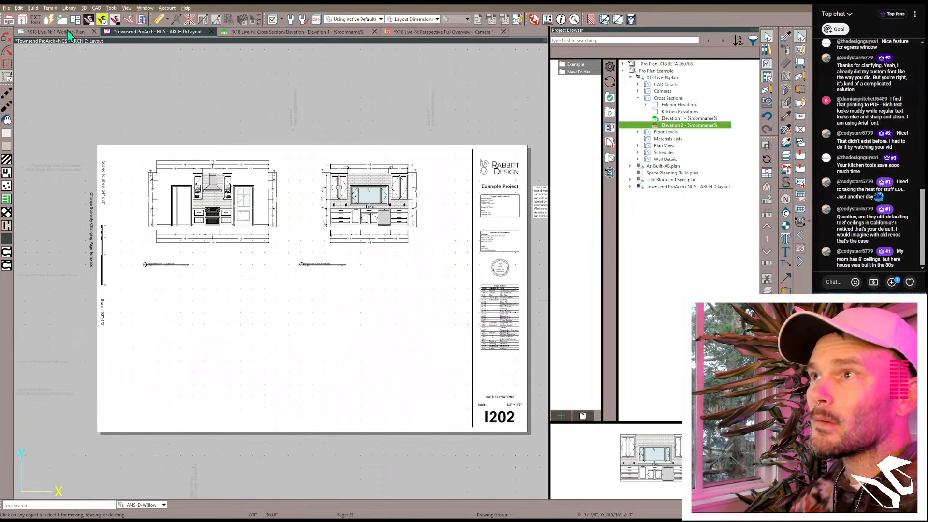
Step: In the working plan, copy both kitchen elevation cameras into the bedroom above the closet and shift the right-facing copy toward the room's center
click(67, 32)
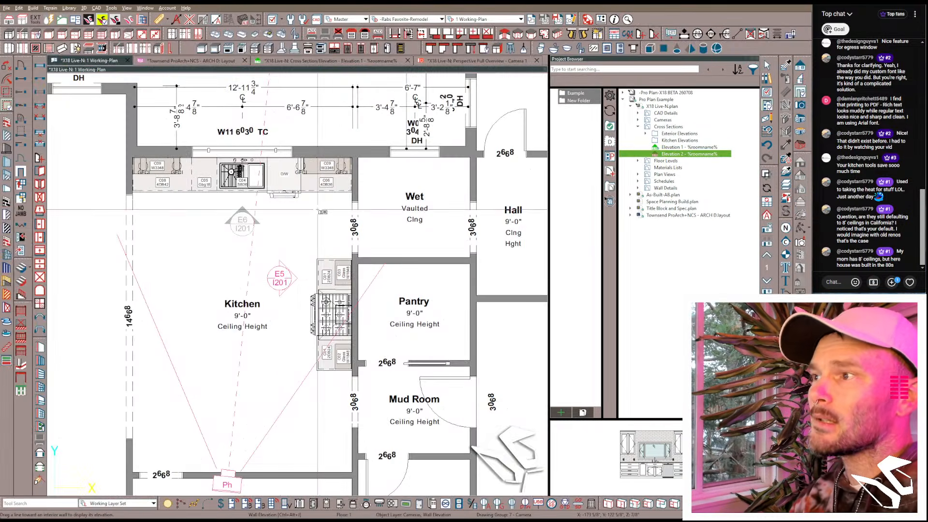
click(281, 285)
scroll(270, 324, down, 4)
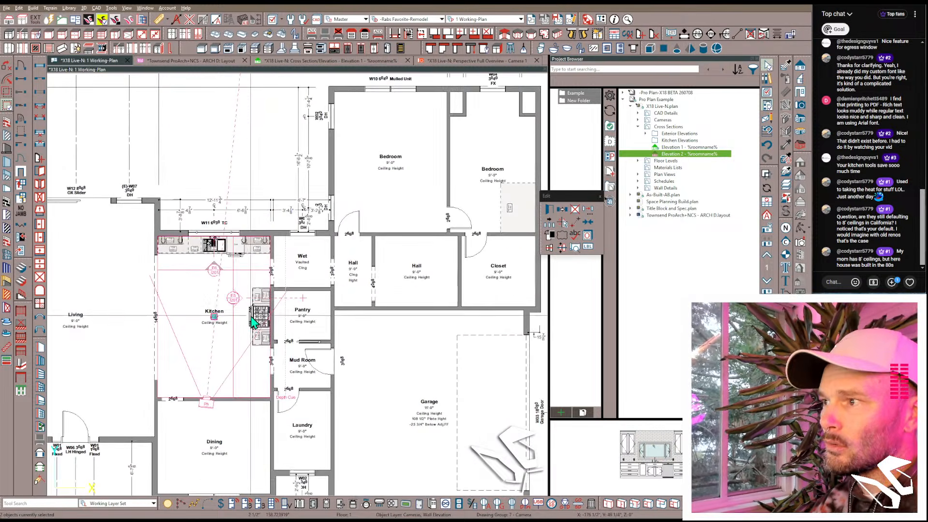
click(562, 209)
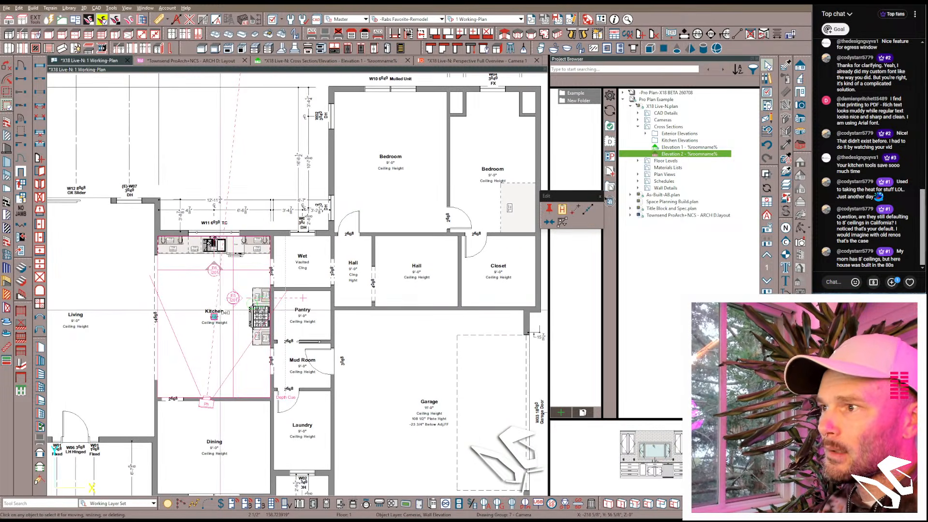
drag(214, 315, 492, 172)
scroll(498, 193, up, 3)
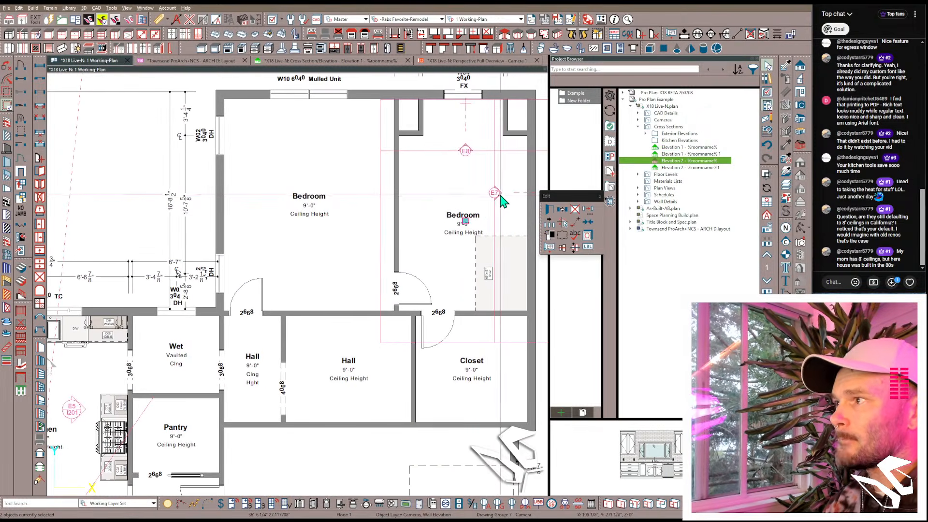
click(498, 194)
drag(494, 193, 467, 194)
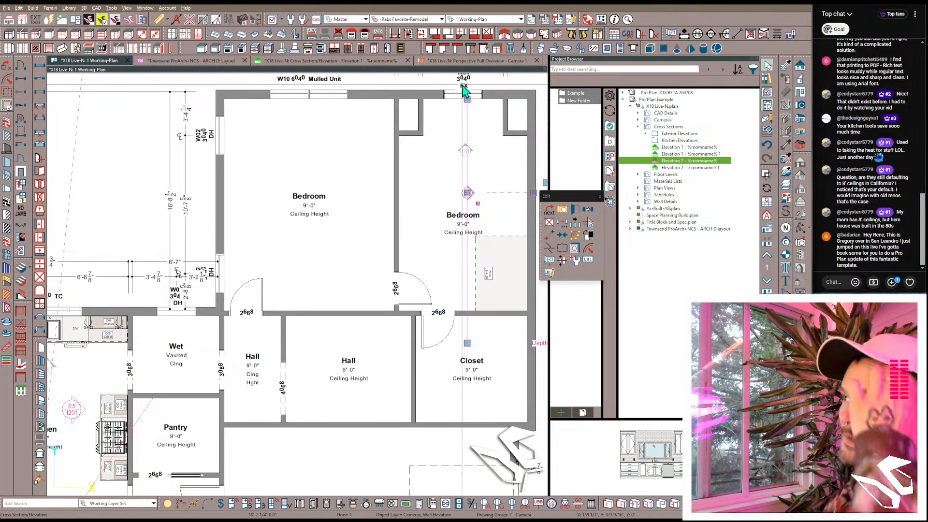
Step: On the Bath Elevations layout page, relink the sink wall elevation box to the view "Elevation 1 - %roomname% 1"
click(210, 62)
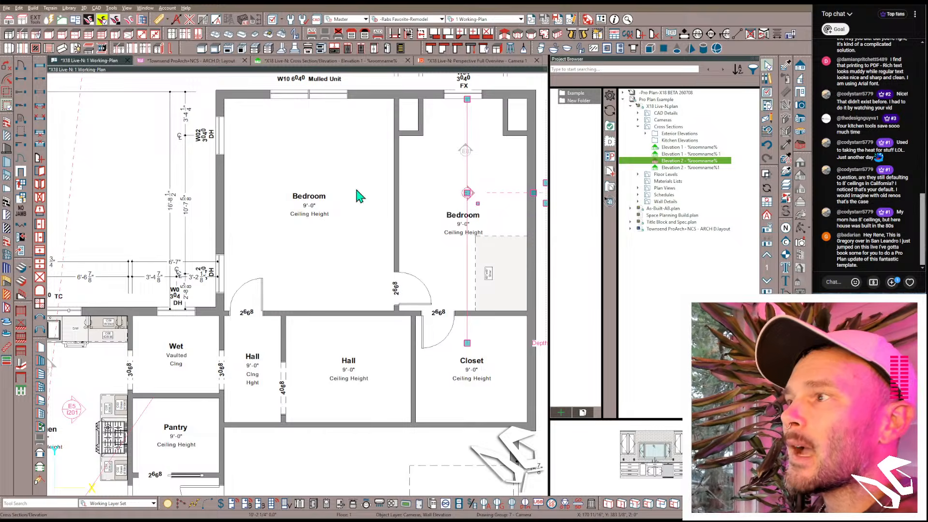
click(378, 203)
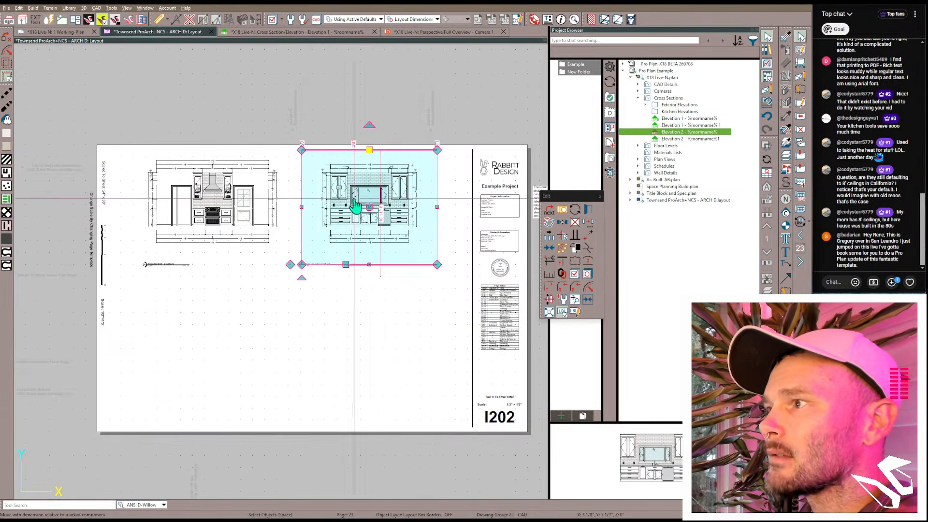
click(562, 277)
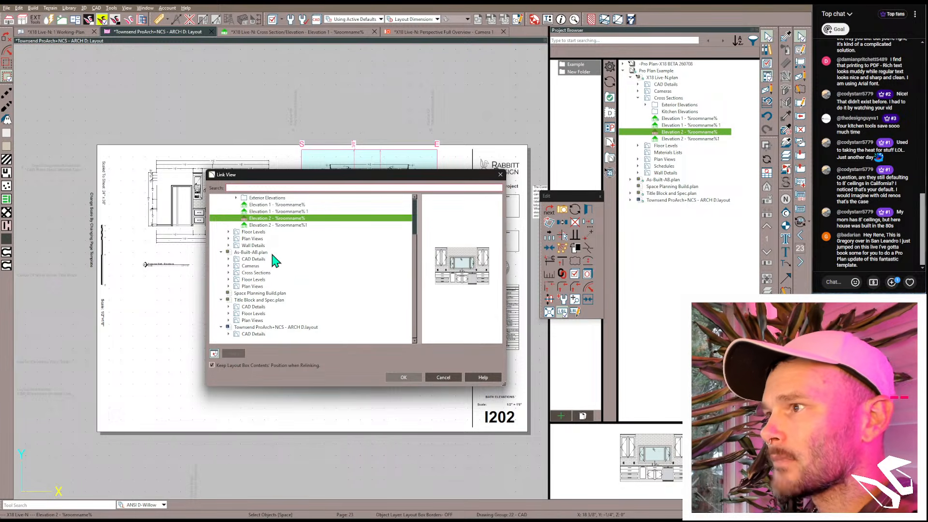
click(275, 224)
click(269, 219)
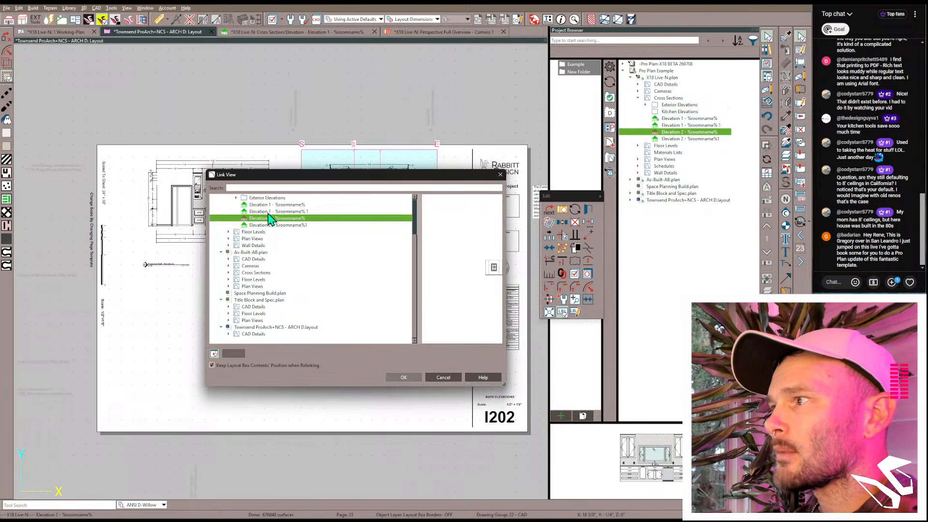
click(270, 205)
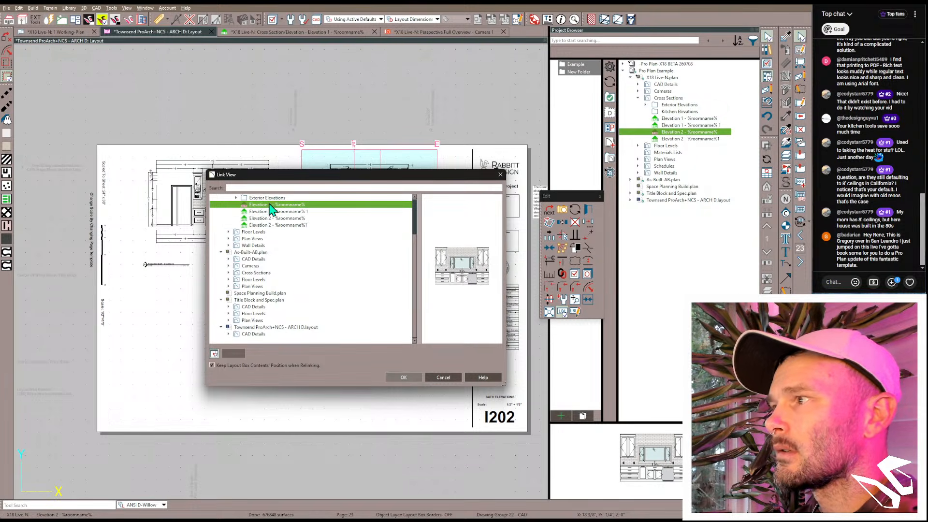
click(271, 212)
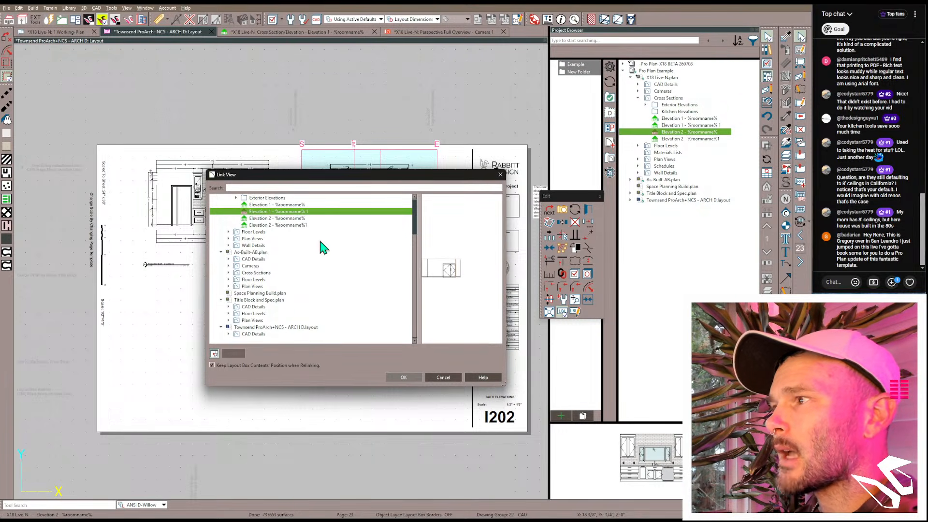
click(404, 377)
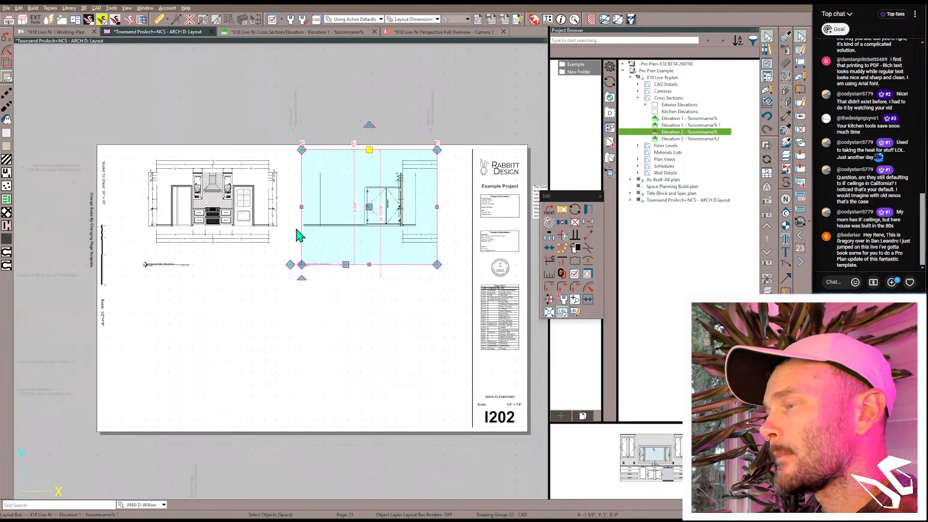
Step: Check the floor-line alignment of the two elevations with a temporary horizontal line across the page, and remove the line
key(l)
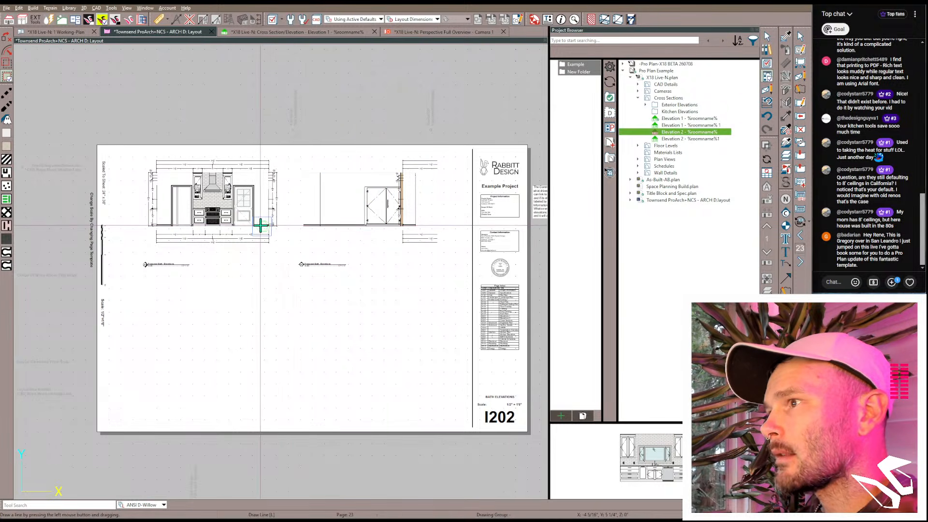
drag(261, 226, 512, 214)
click(380, 199)
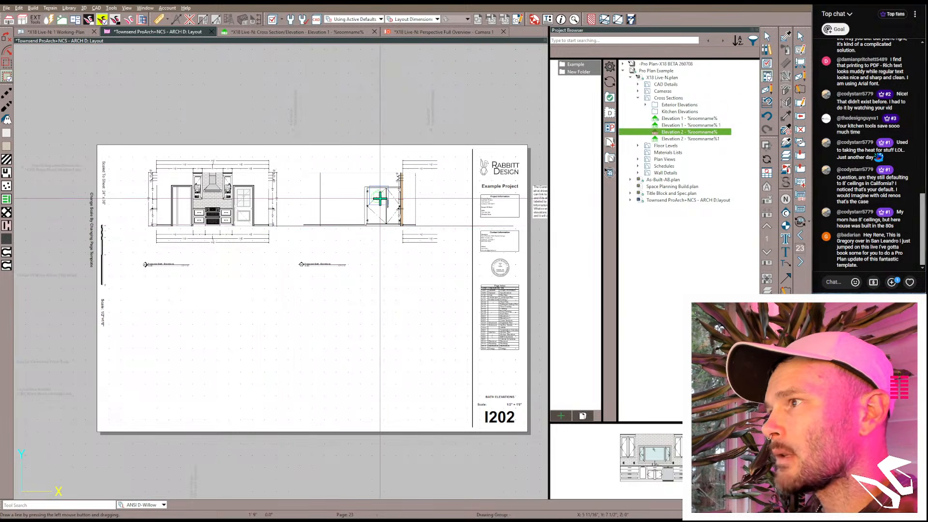
click(456, 226)
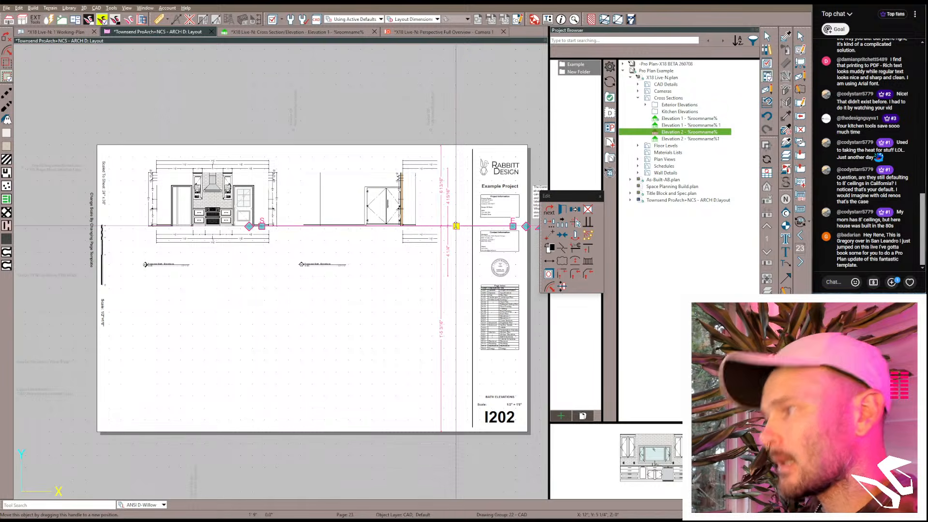
key(Escape)
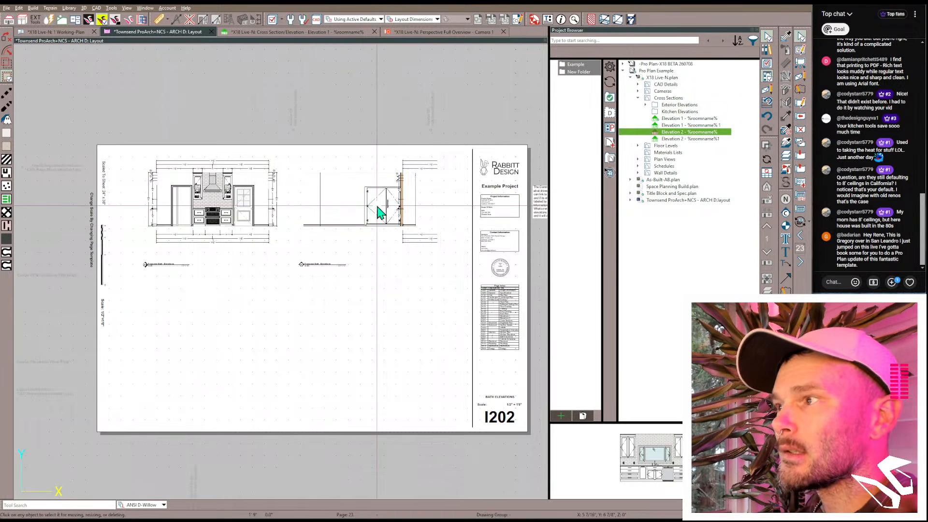
Step: Open the relinked elevation's source view, delete the leftover kitchen dimensions, and generate automatic elevation dimensions
click(380, 212)
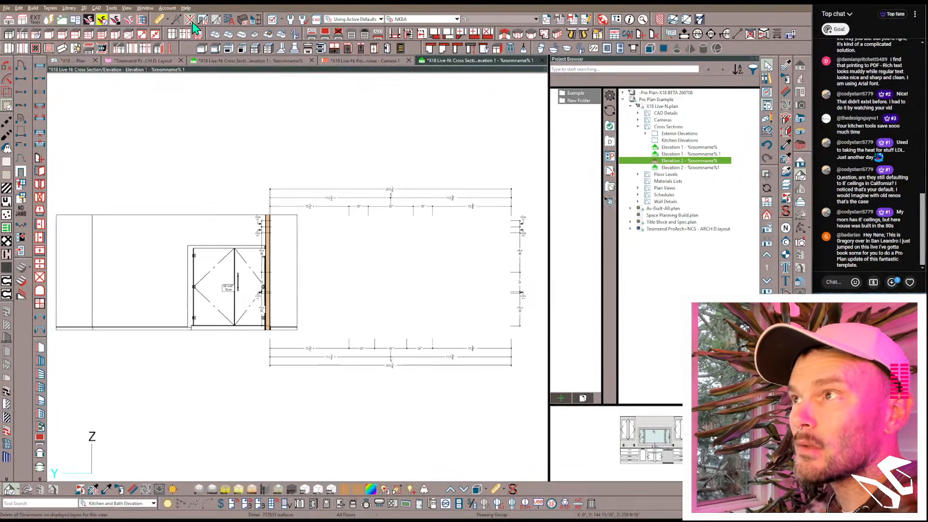
click(192, 21)
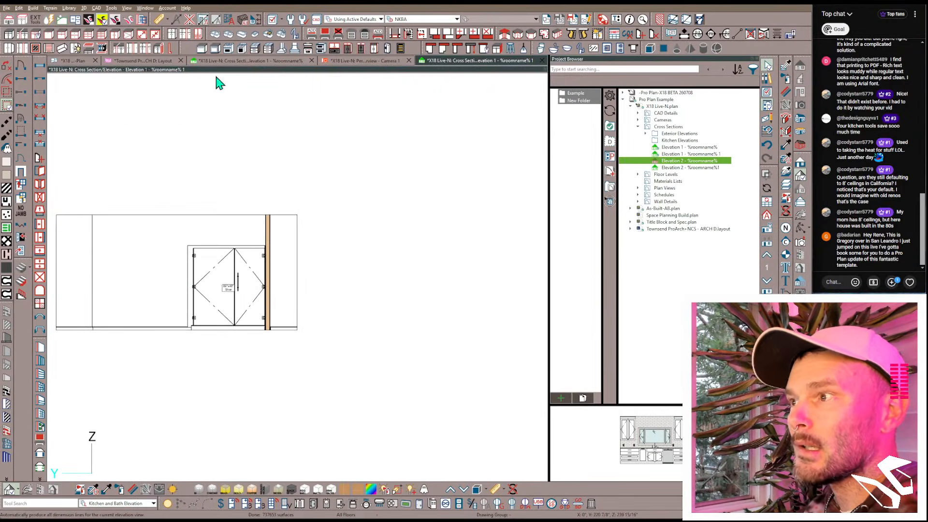
scroll(380, 210, down, 2)
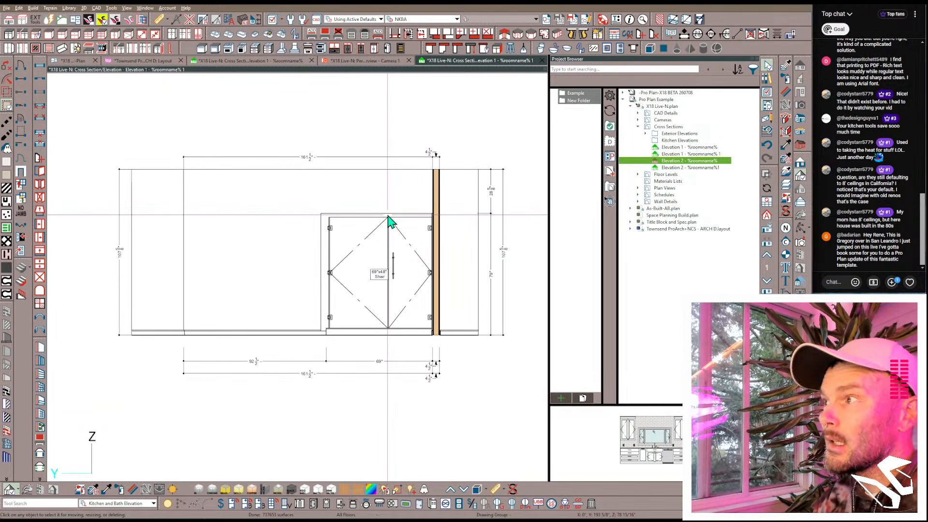
Step: Enable Clip to Room in the specification of the "Elevation 1 - %roomname% 1" view
click(586, 20)
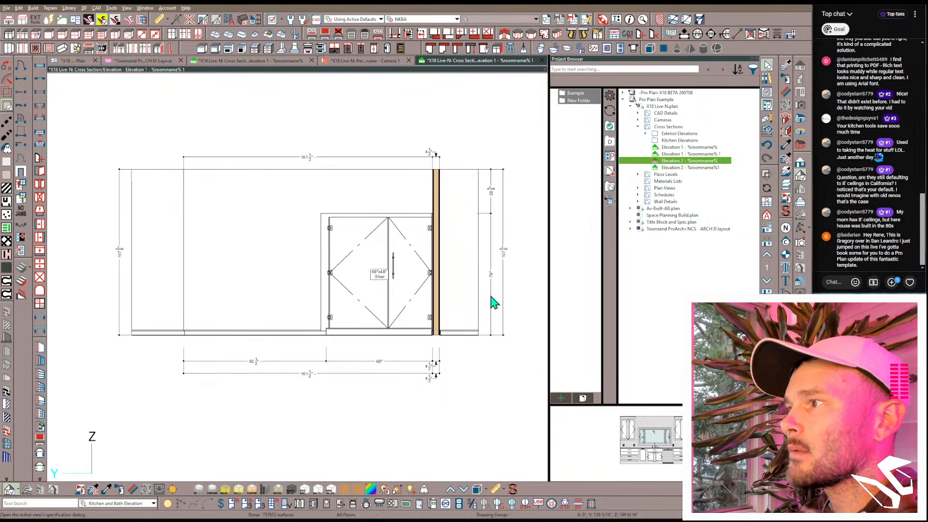
click(326, 371)
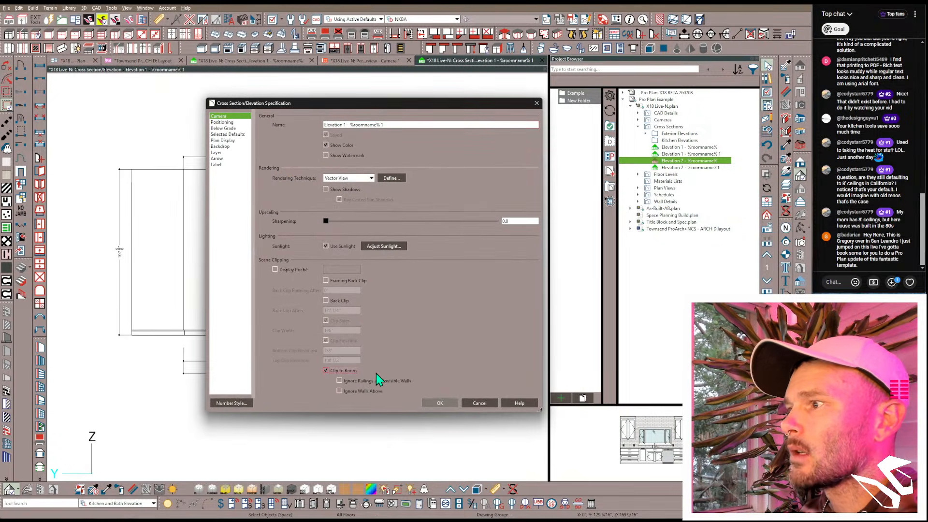
click(440, 403)
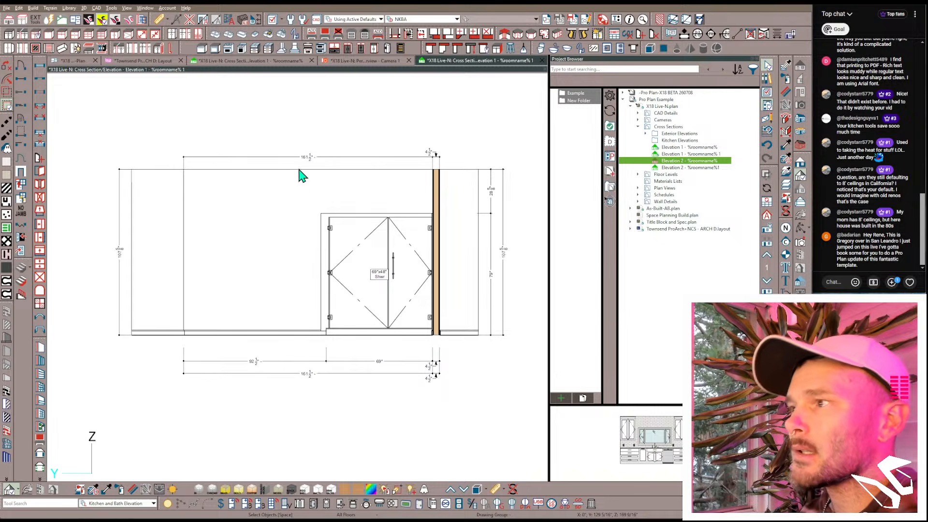
Step: Delete and regenerate the automatic dimensions for the clipped elevation, close the view, and accept updating it on the layout
click(191, 20)
click(207, 22)
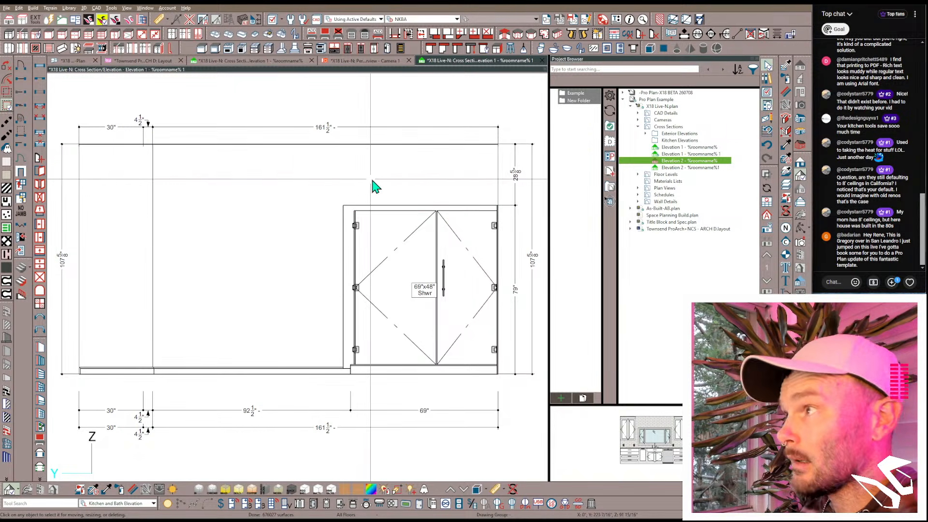
key(ctrl+w)
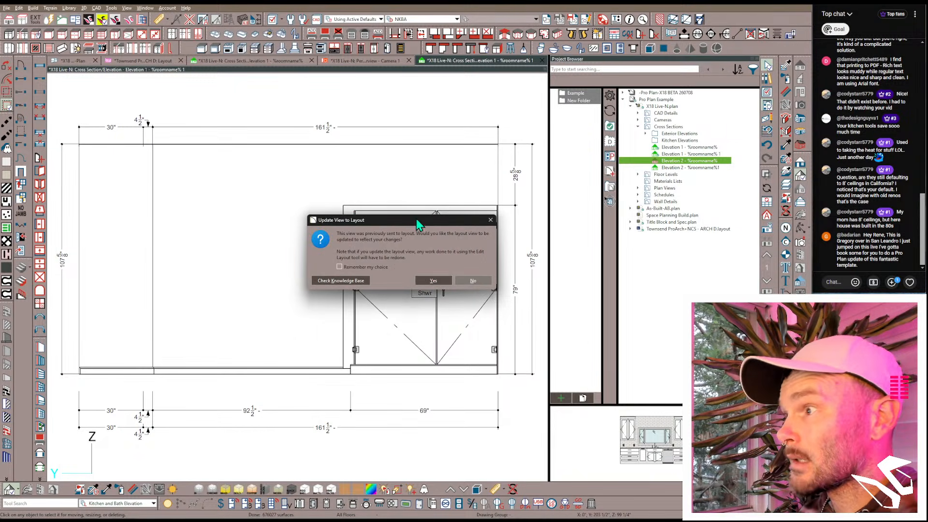
click(431, 280)
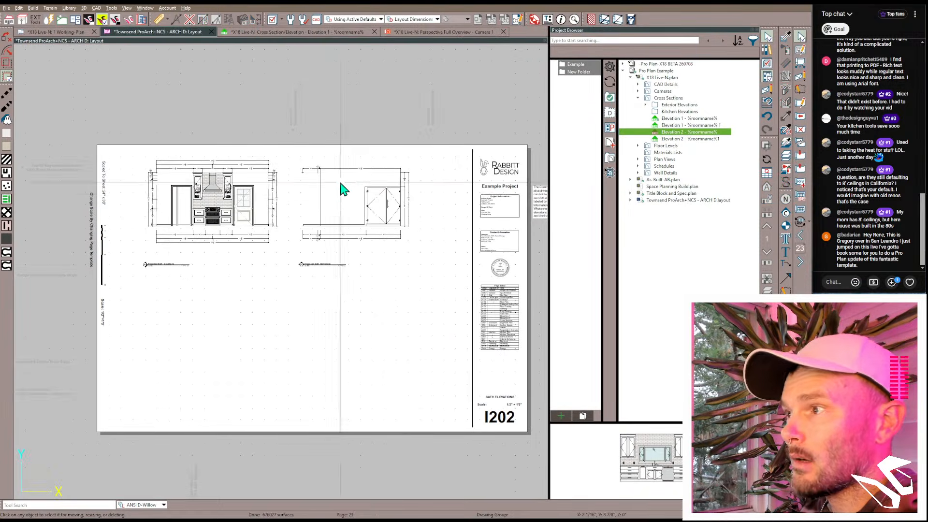
Step: Compare the elevation drawings and their room-name labels on the Bath Elevations and Kitchen Elevations pages
scroll(345, 225, up, 2)
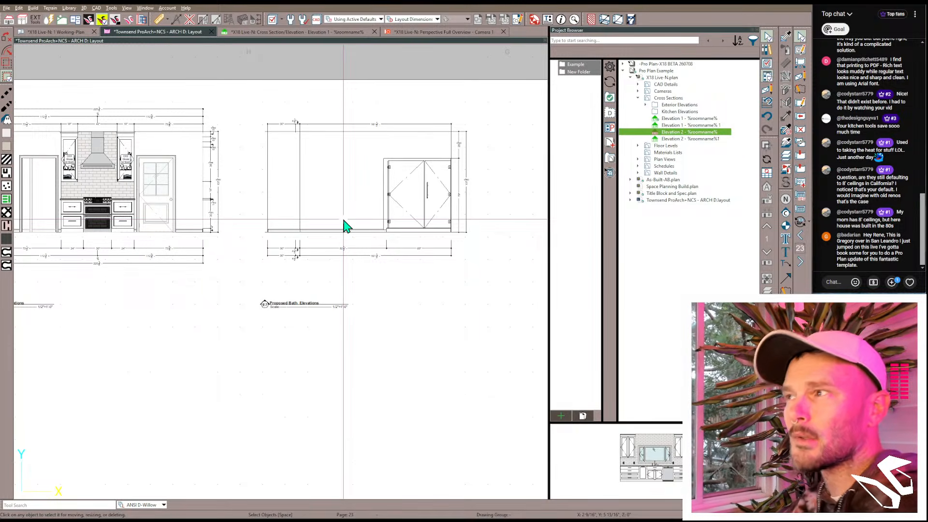
scroll(344, 226, down, 2)
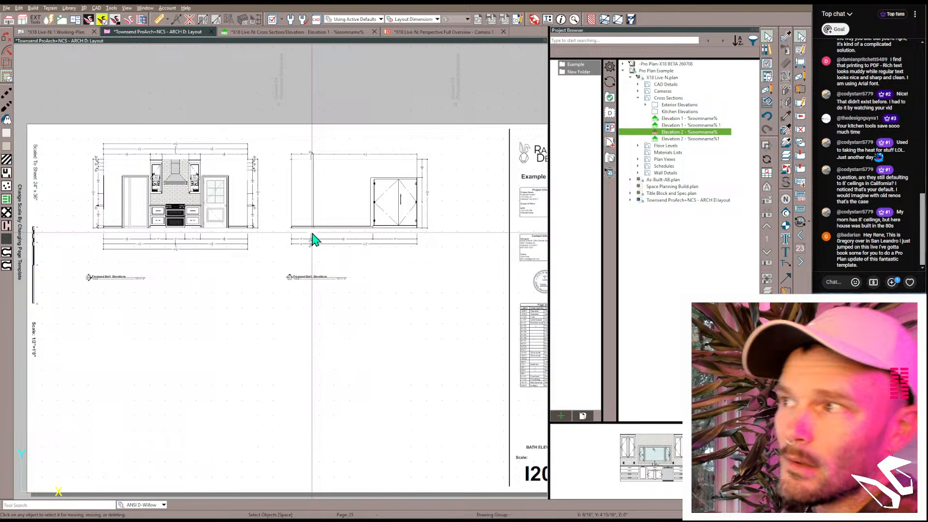
key(Page_Up)
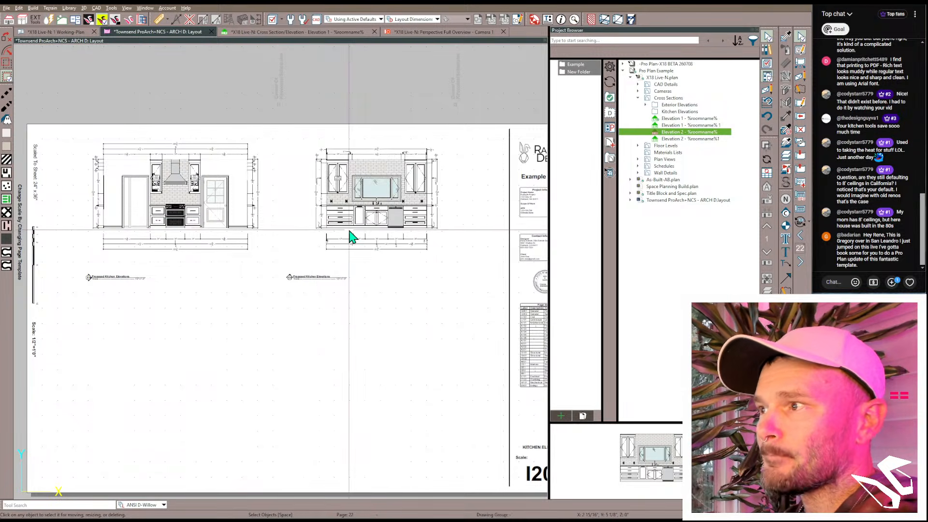
scroll(352, 261, down, 1)
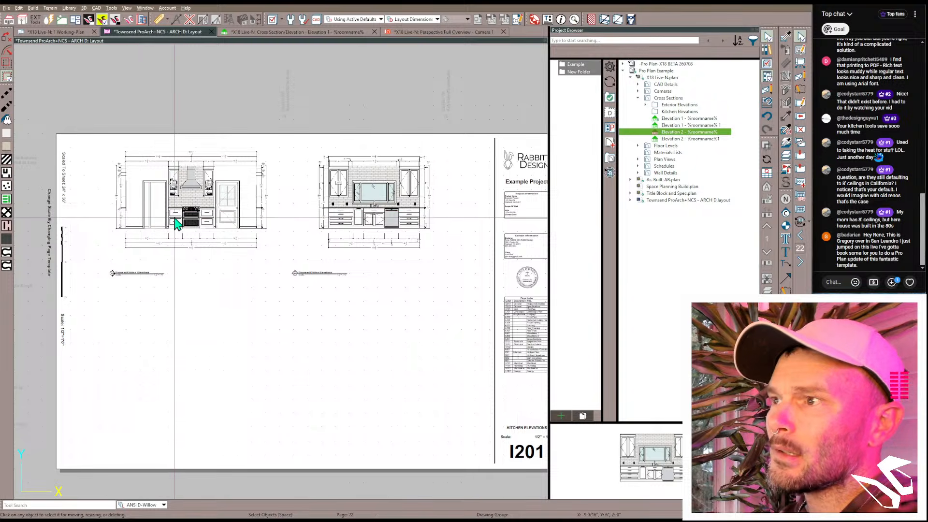
scroll(177, 223, up, 3)
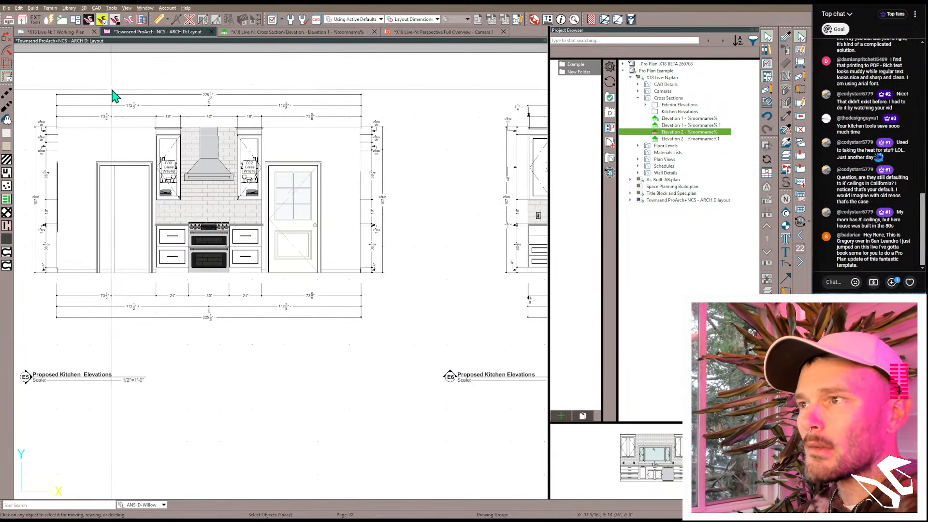
scroll(190, 273, down, 1)
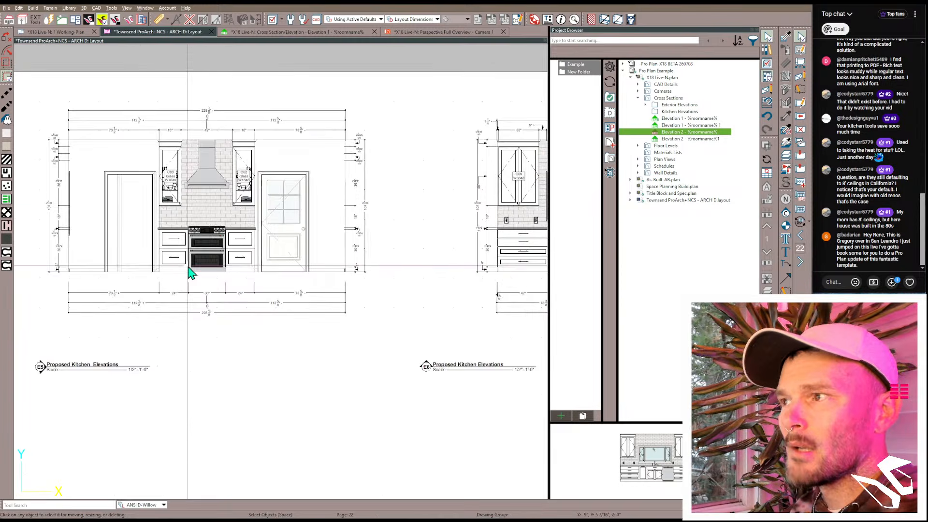
scroll(192, 273, down, 1)
Step: Open the source view of the range-wall kitchen elevation and delete the vertical dimension strings beside the dishwasher cabinet end
click(204, 222)
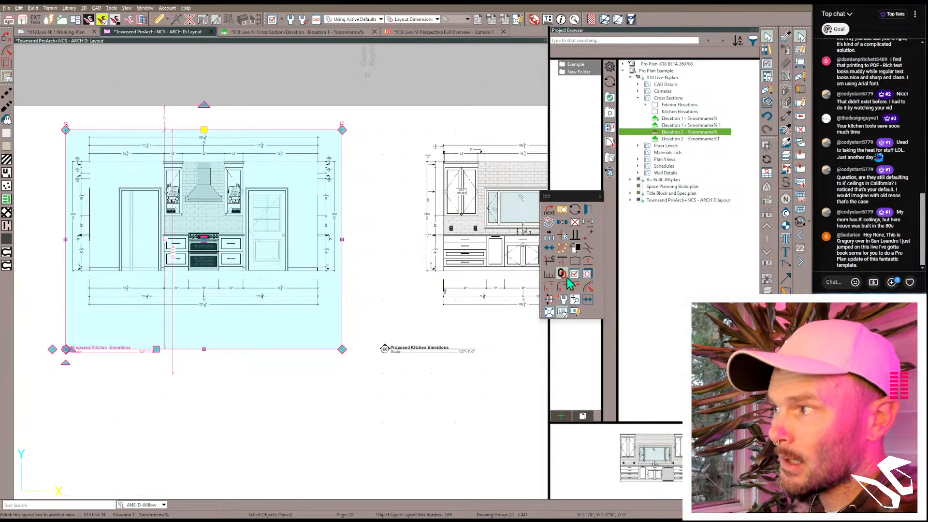
double_click(220, 223)
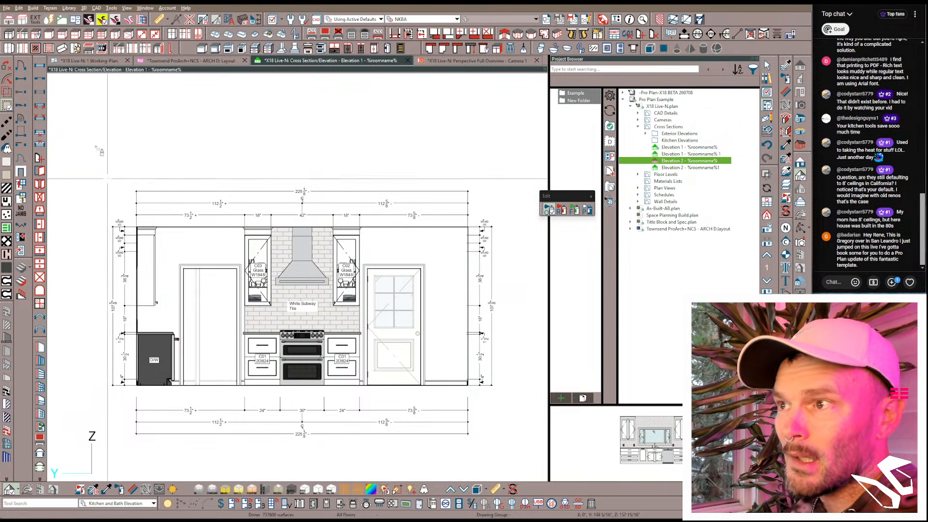
click(8, 94)
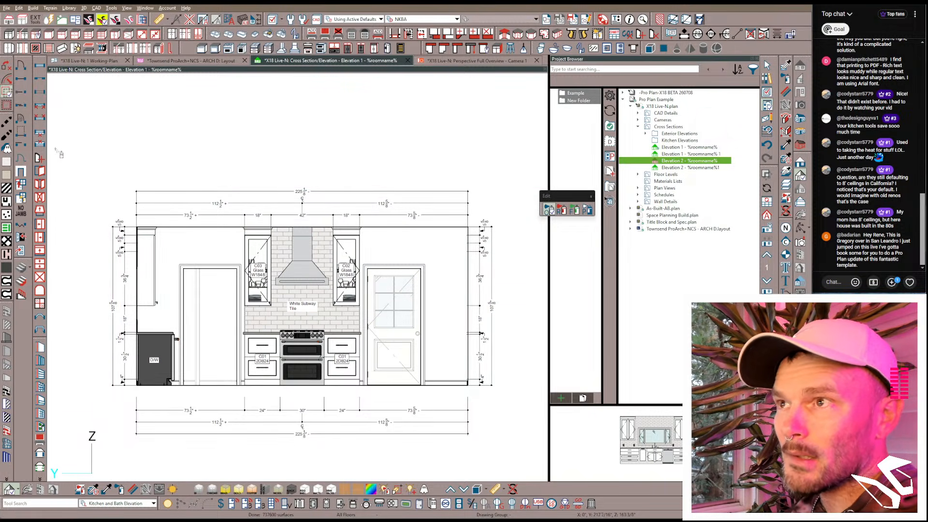
drag(85, 161, 131, 394)
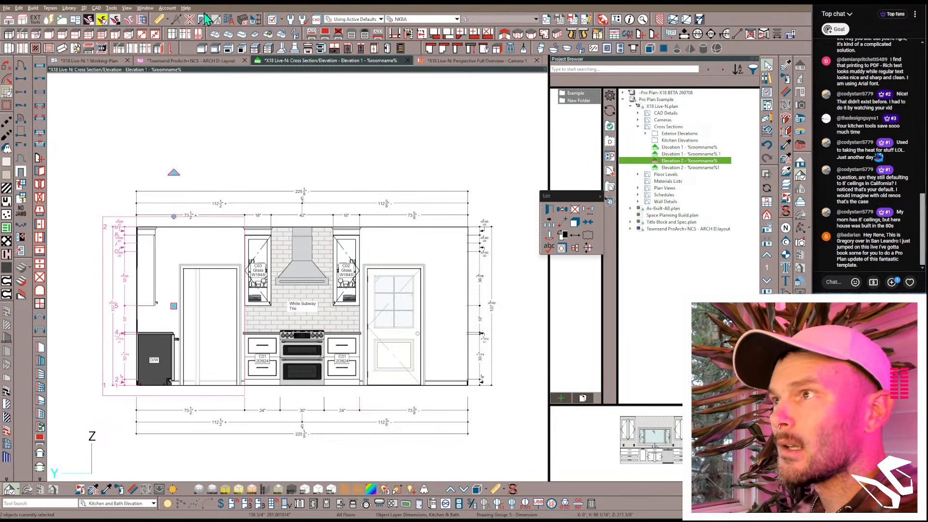
click(159, 20)
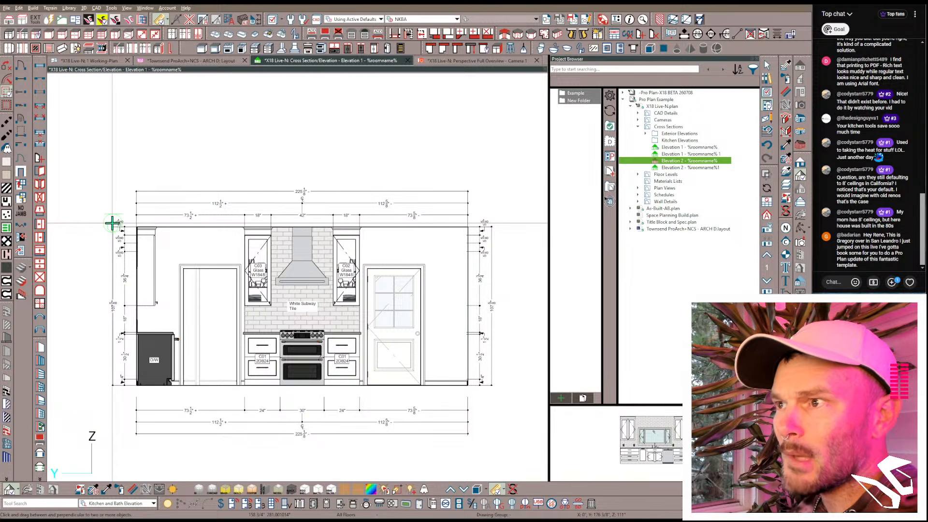
drag(113, 385, 114, 409)
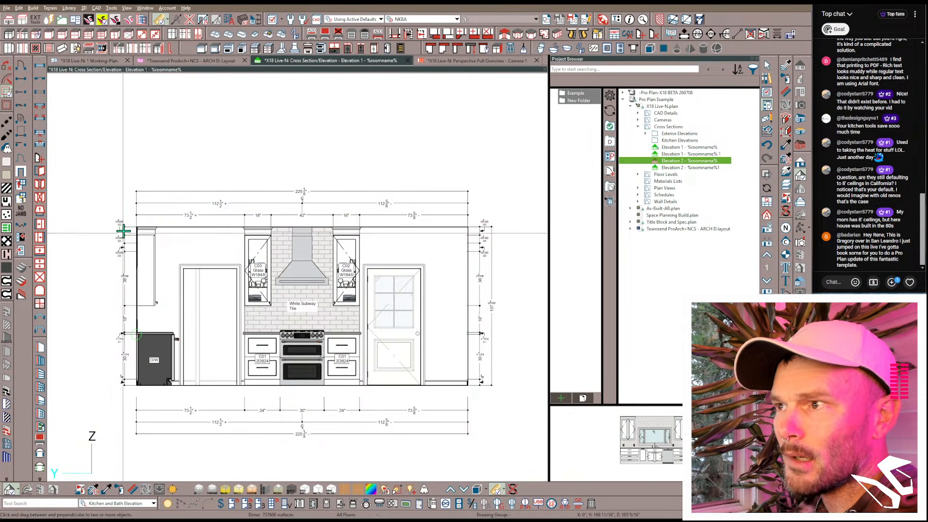
key(ctrl+z)
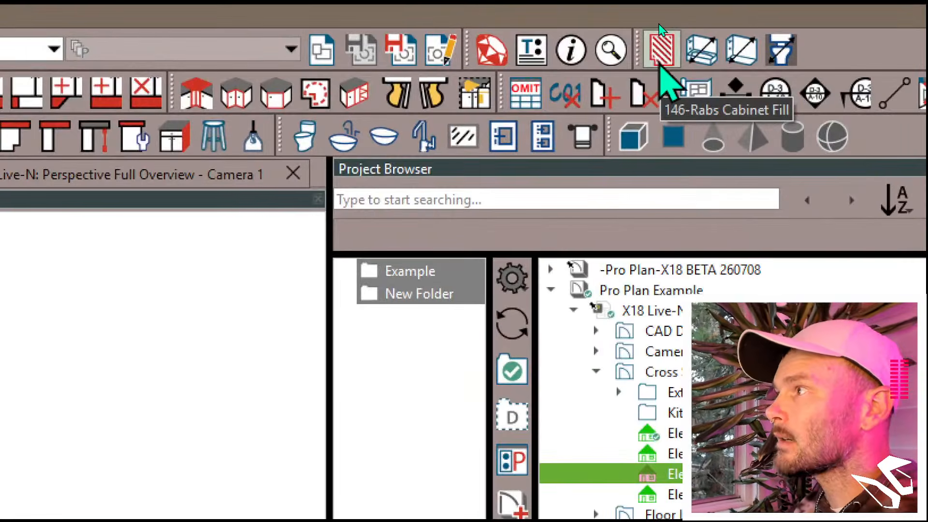
Step: Place the Rabs Cabinet Fill block, mirror it, and align its base corner with the wall and floor corner of the cut cabinets
click(661, 51)
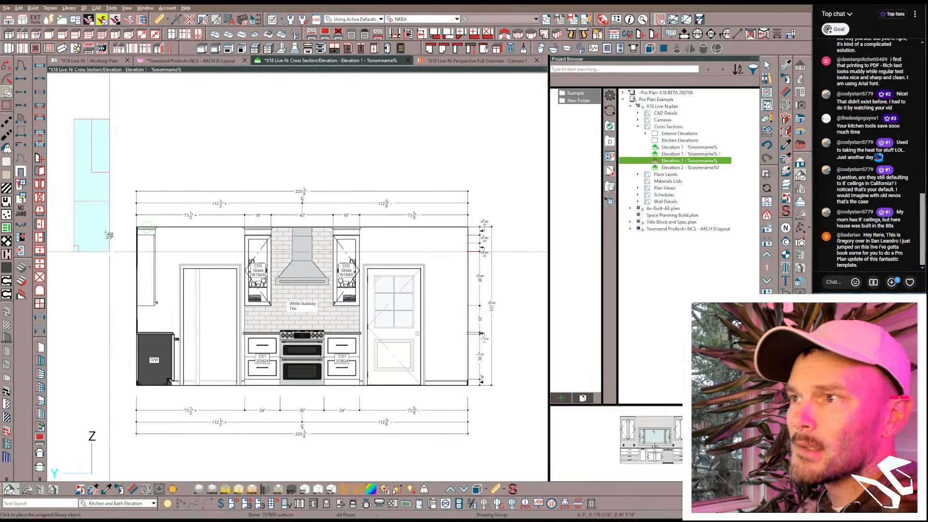
click(109, 235)
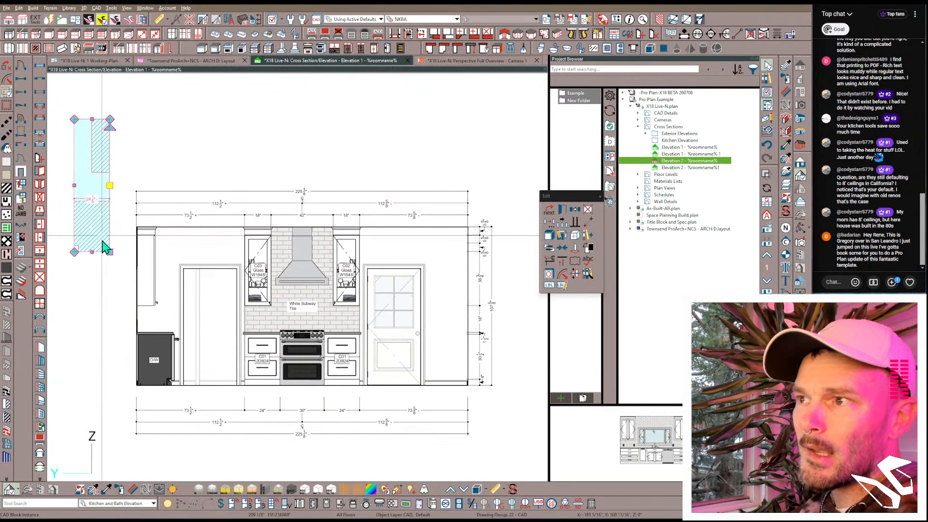
key(r)
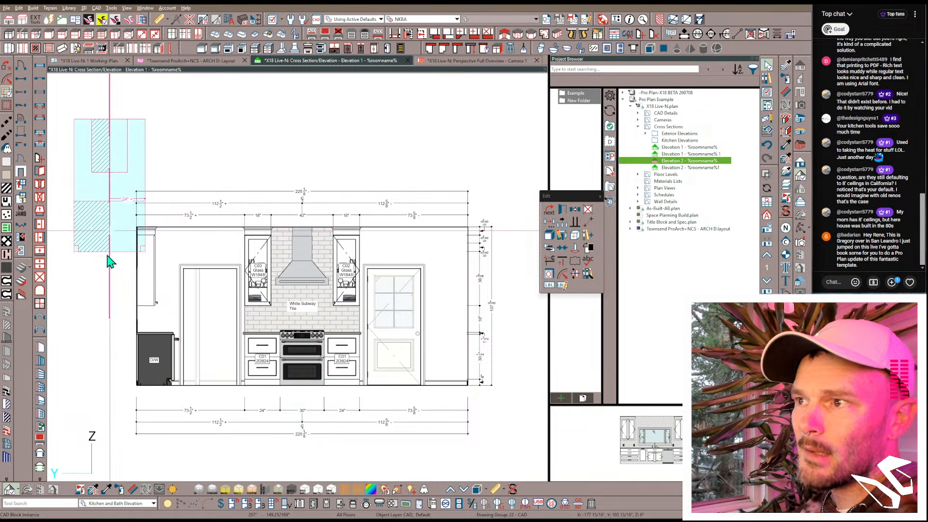
click(108, 256)
key(m)
click(110, 252)
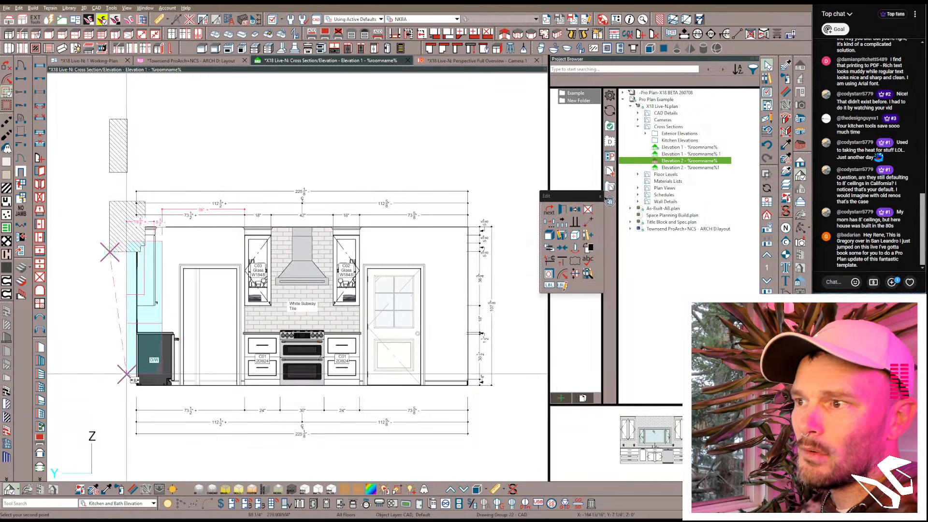
click(136, 385)
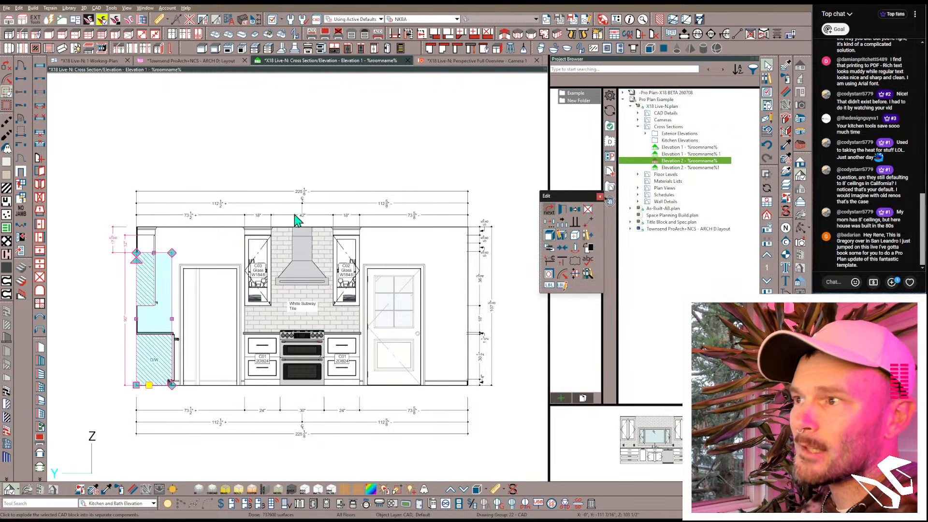
Step: Explode the cabinet fill block and extend the upper hatch to the top of the cut wall cabinet
click(144, 269)
drag(145, 254, 145, 230)
click(158, 143)
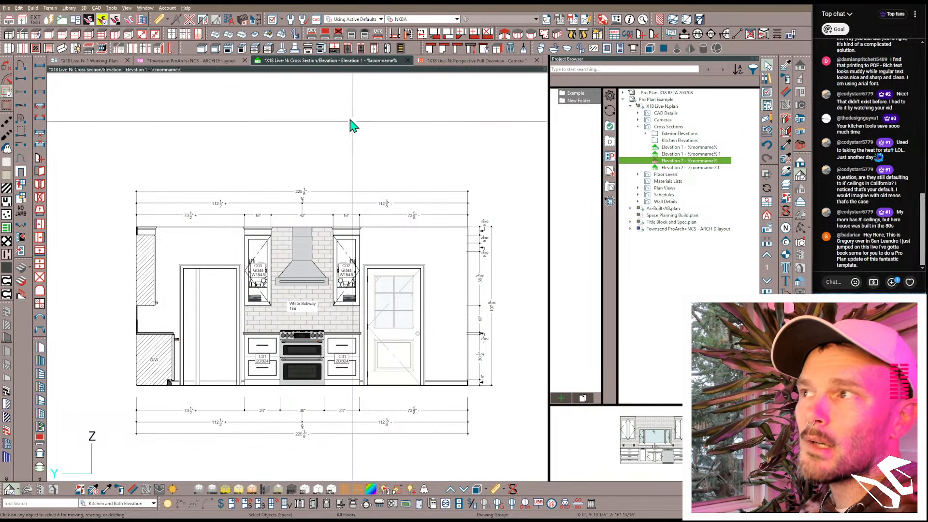
Step: Close the elevation view, accept updating it on the layout, and leave block placement without adding another cabinet fill
click(408, 61)
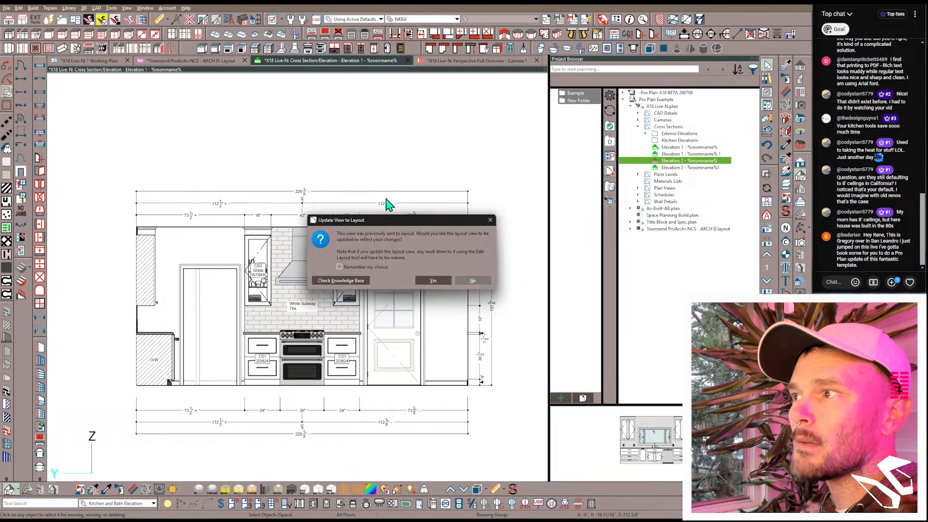
click(425, 282)
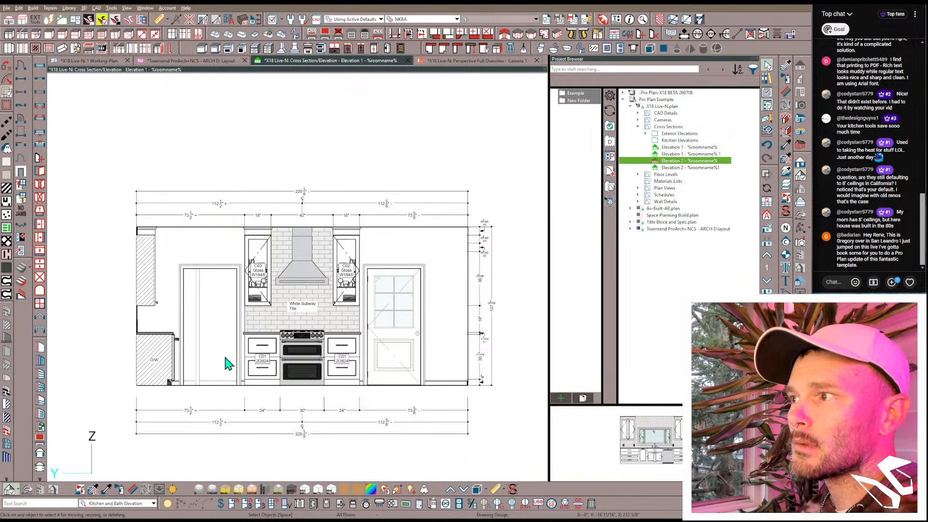
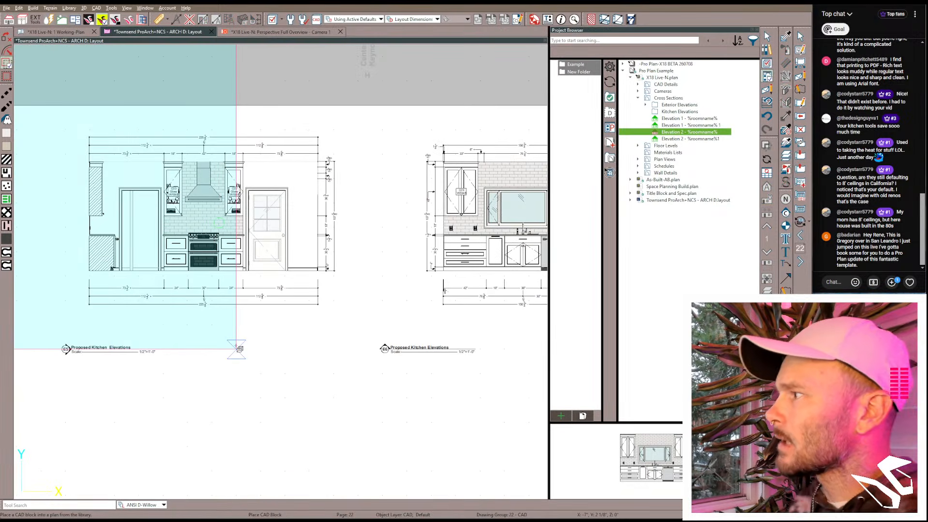
scroll(240, 348, down, 3)
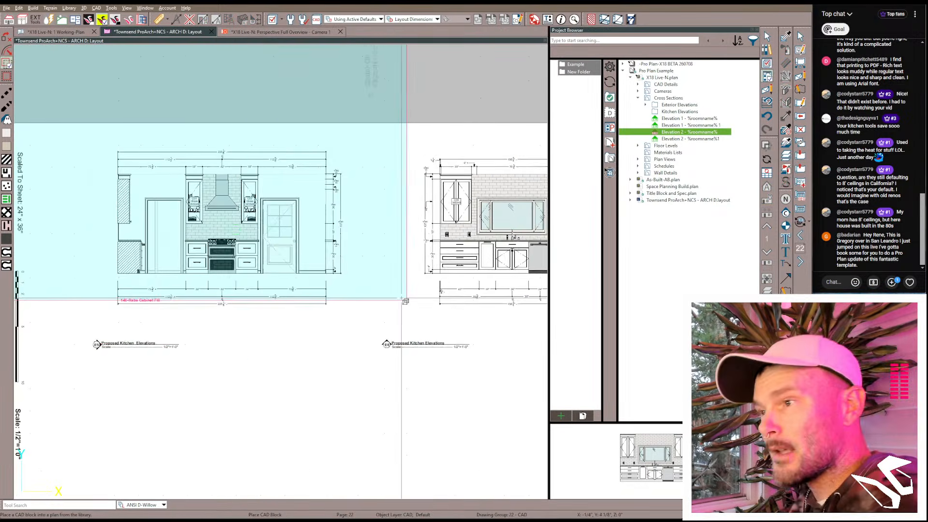
key(space)
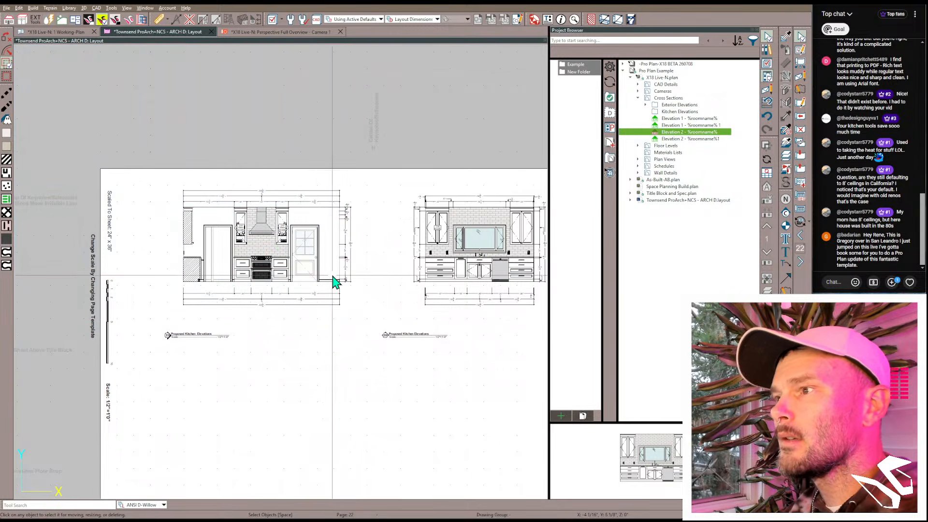
Step: Swap the two elevations on the Kitchen Elevations page, placing the range-wall view close after the sink-wall view
click(436, 251)
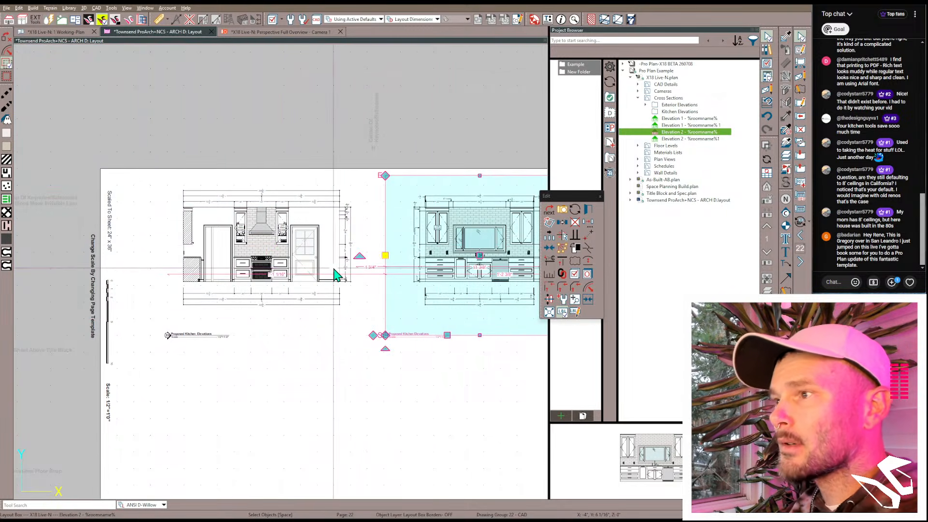
scroll(285, 400, down, 1)
middle_drag(249, 391, 199, 387)
scroll(198, 381, down, 1)
click(189, 309)
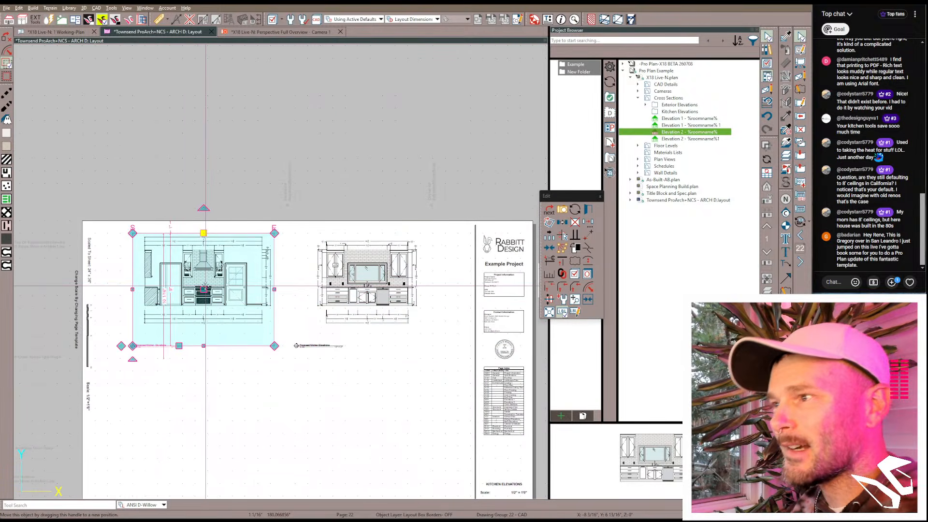
mouse_move(203, 289)
mouse_down()
mouse_move(399, 298)
mouse_move(206, 289)
mouse_up()
click(368, 288)
click(356, 300)
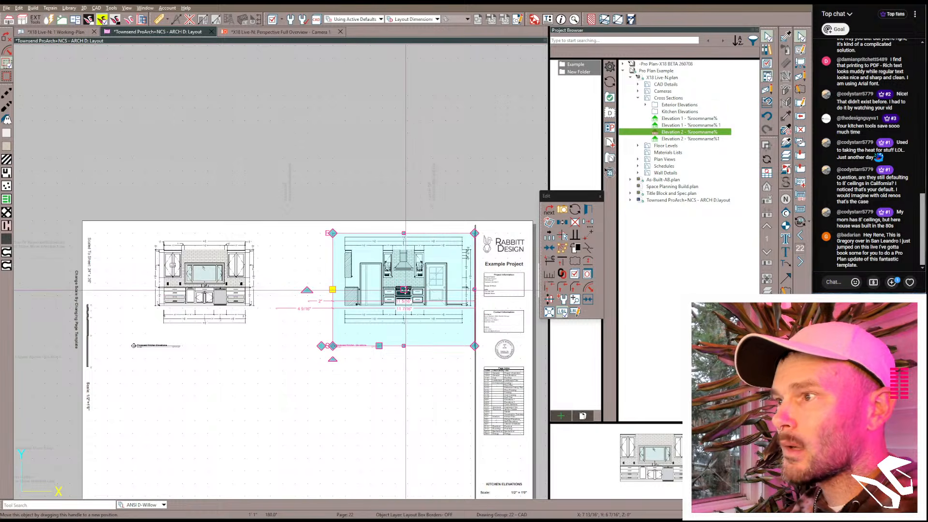
drag(405, 292, 324, 292)
scroll(245, 284, up, 3)
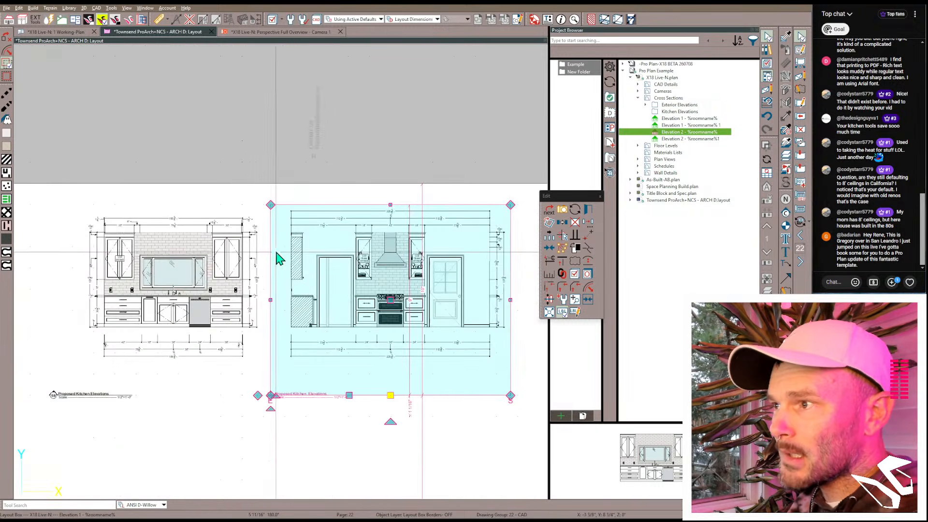
scroll(250, 264, up, 2)
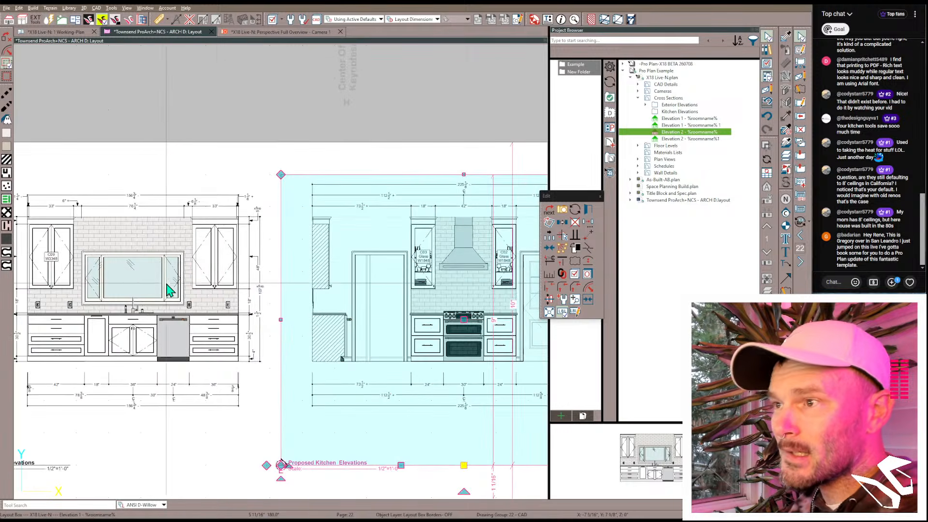
scroll(166, 286, down, 1)
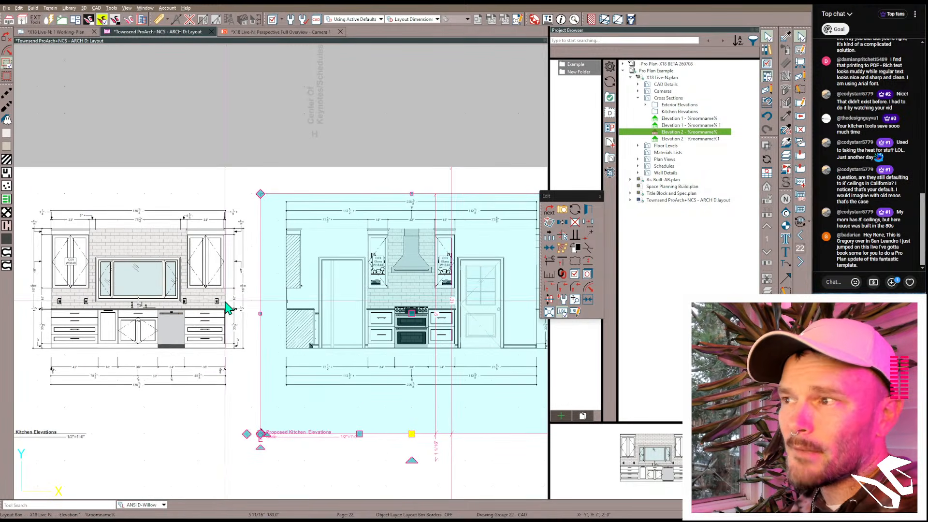
Step: Open the sink-wall elevation's source view, delete the vertical dimension strings on the side facing the range-wall elevation, and update the layout
click(180, 295)
click(177, 264)
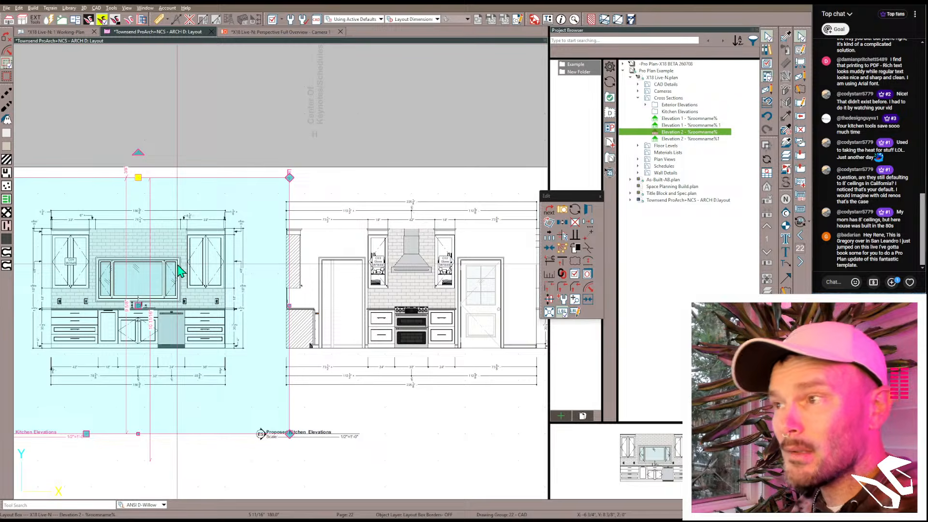
double_click(177, 264)
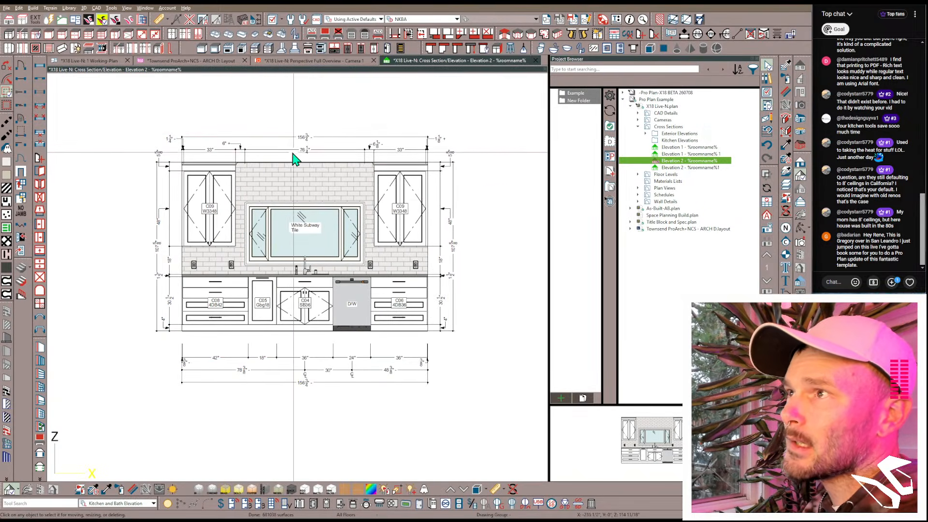
click(159, 19)
drag(452, 162, 431, 375)
key(ctrl+z)
key(ctrl+z)
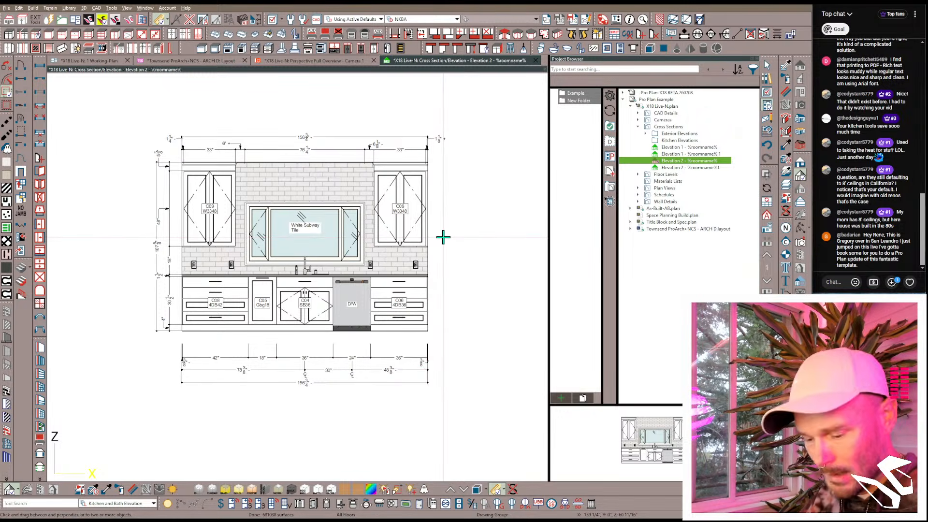
key(ctrl+z)
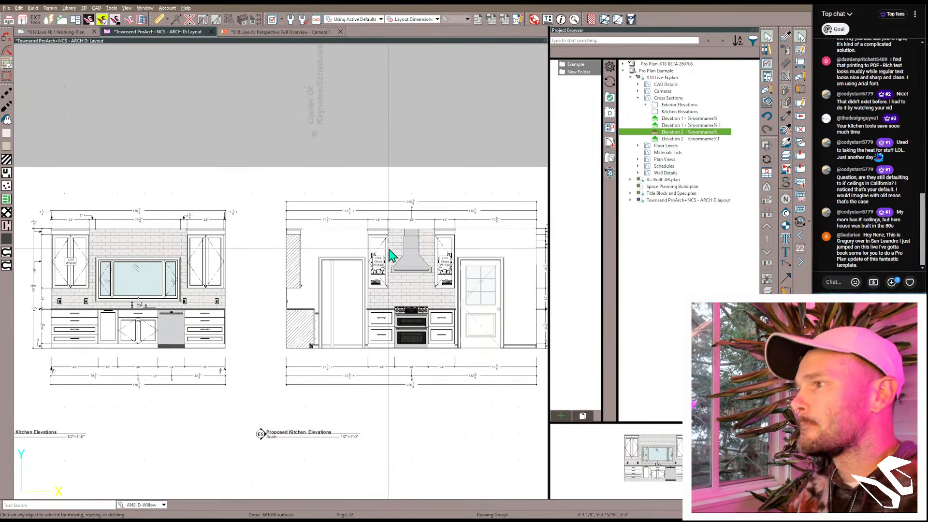
Step: Pull in the facing edges of the range-wall and sink-wall layout boxes so they fit close to their drawings
click(353, 289)
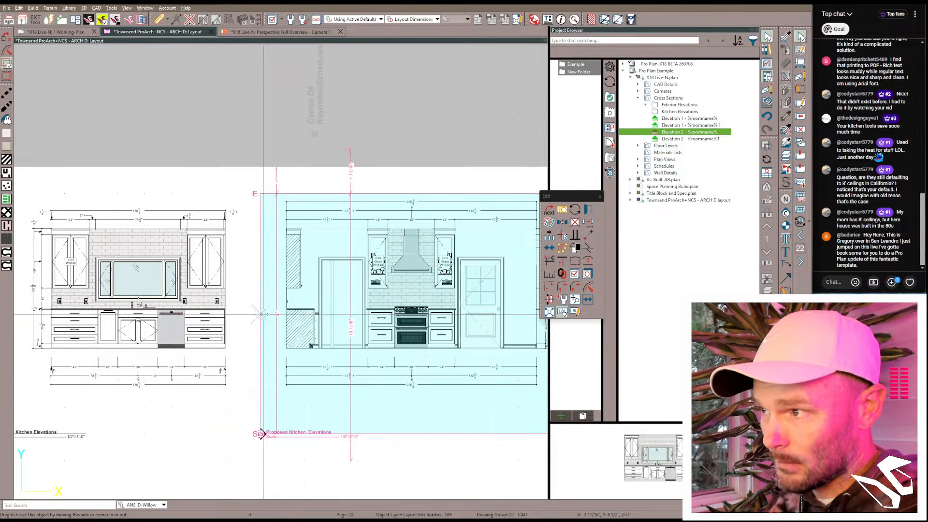
drag(260, 314, 280, 318)
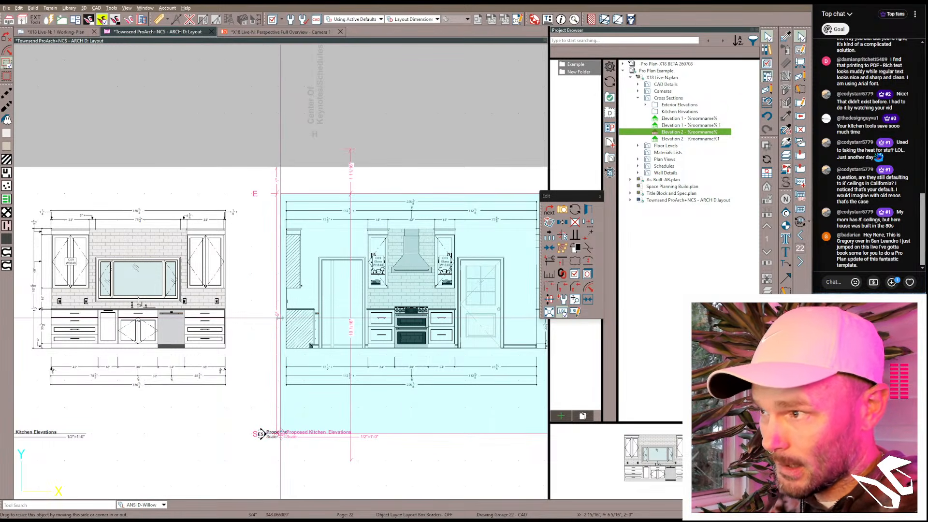
click(213, 300)
drag(289, 306, 232, 307)
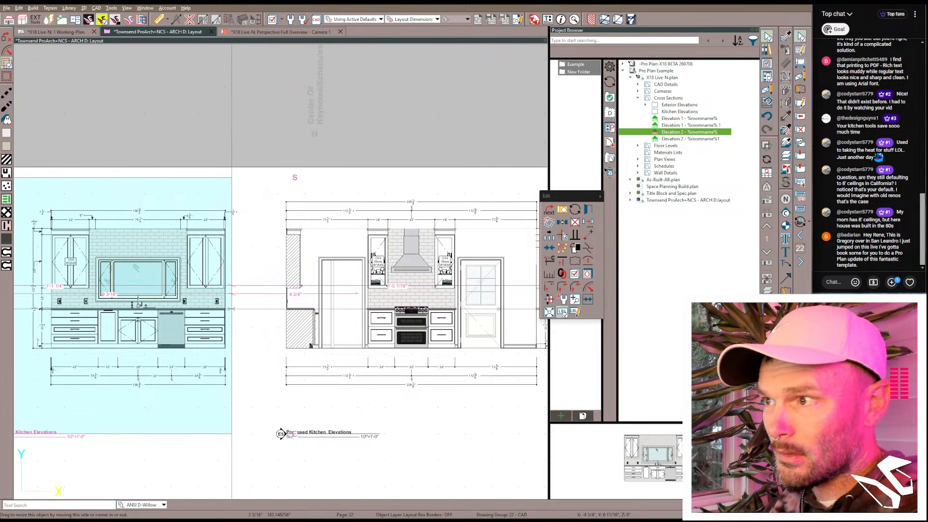
Step: Shift the range-wall layout box closer to the sink-wall elevation, comparing the spacing before and after
click(326, 308)
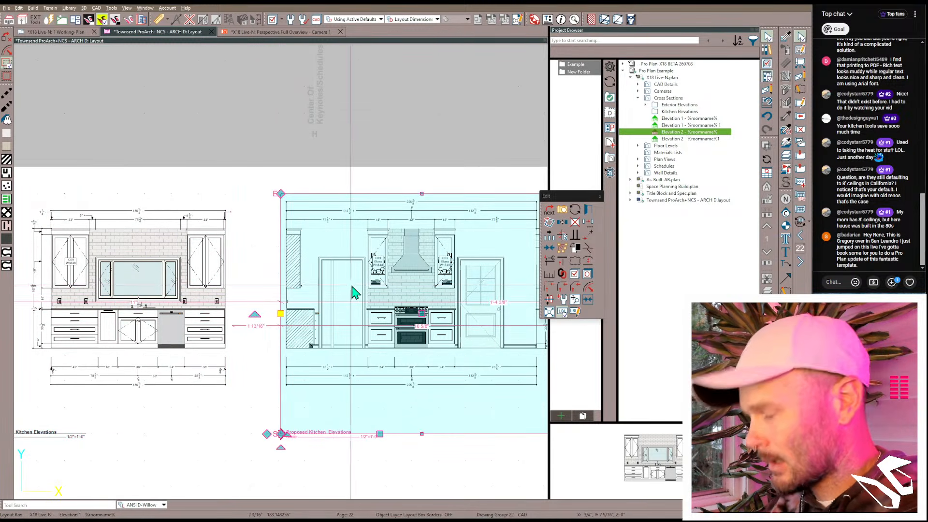
key(Left)
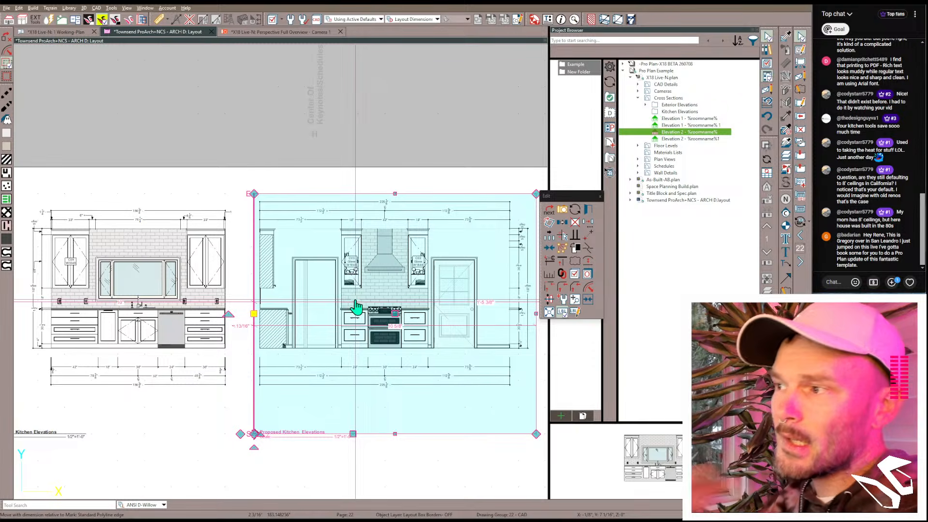
key(Right)
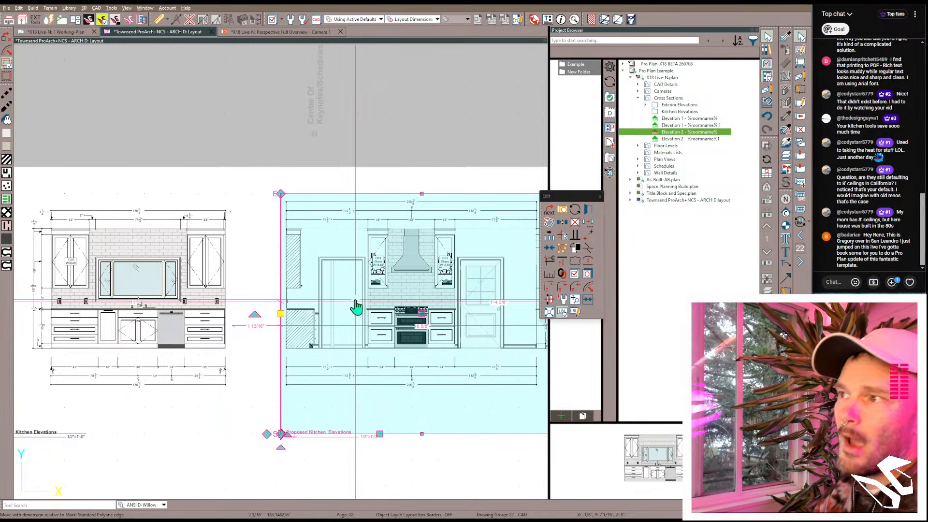
key(Left)
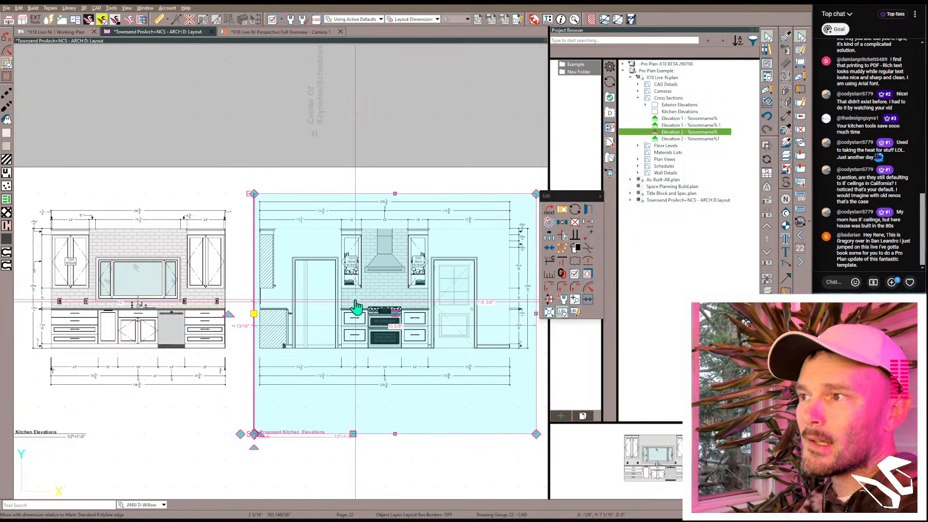
Step: Nudge the range-wall layout box to leave a small gap beside the sink-wall elevation, and check the spacing on the whole sheet
key(Left)
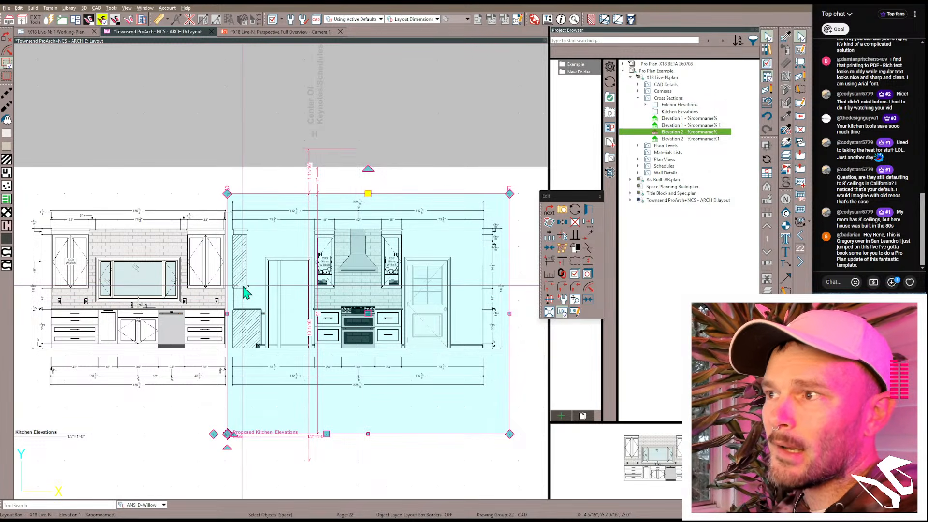
key(Right)
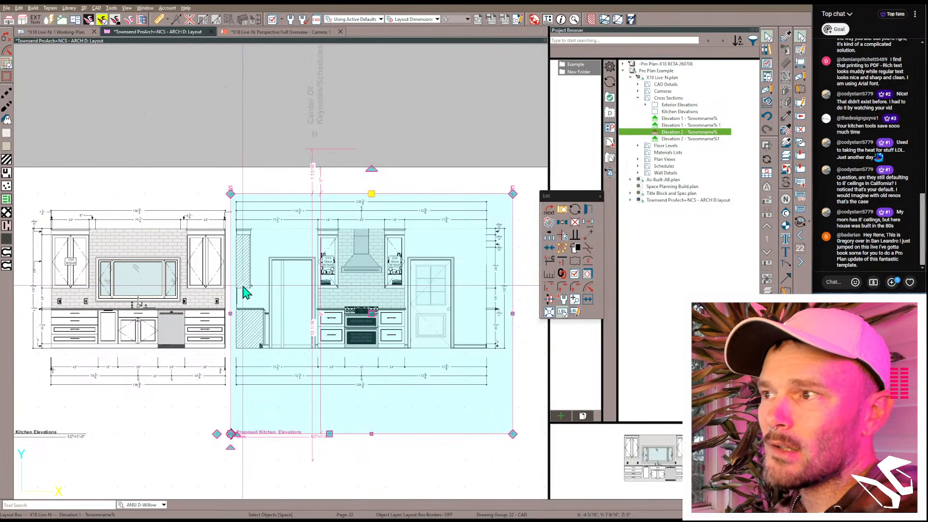
key(Right)
key(Right)
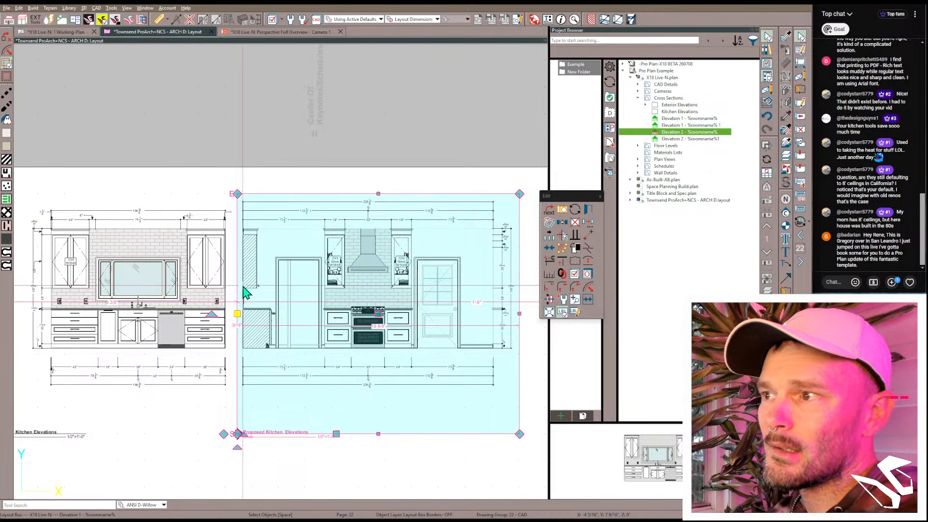
key(Right)
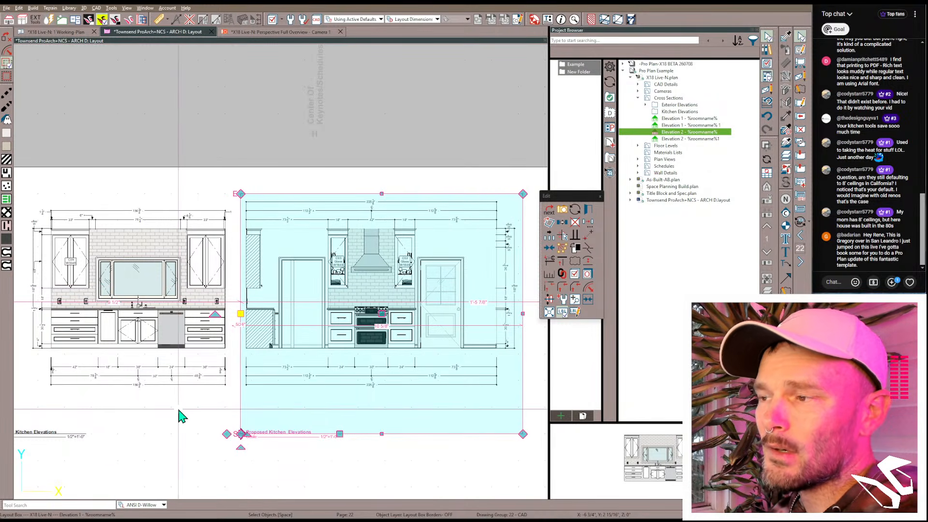
click(180, 416)
click(252, 145)
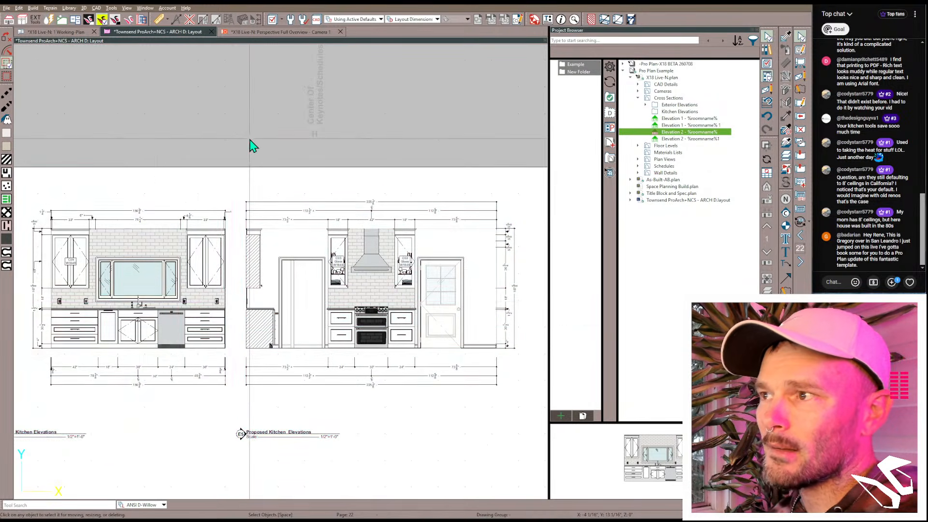
scroll(252, 145, down, 2)
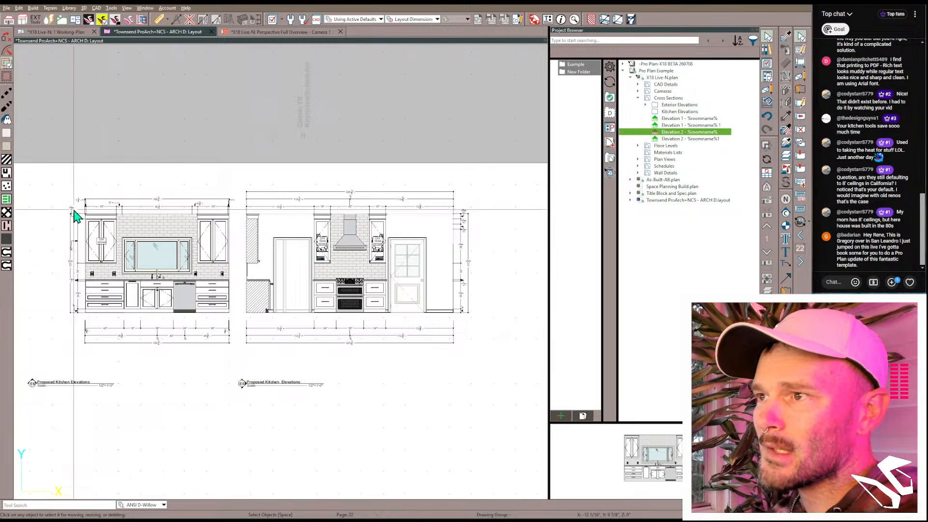
scroll(306, 370, down, 1)
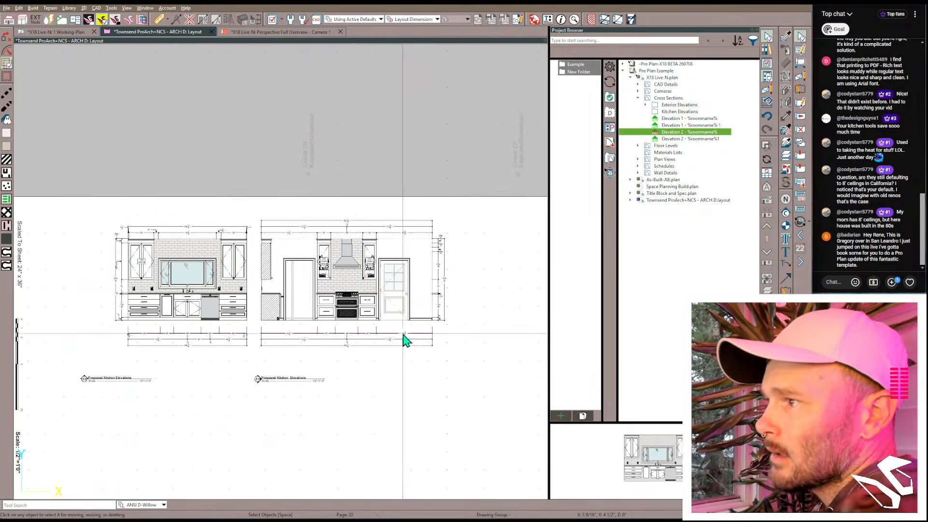
scroll(405, 346, up, 1)
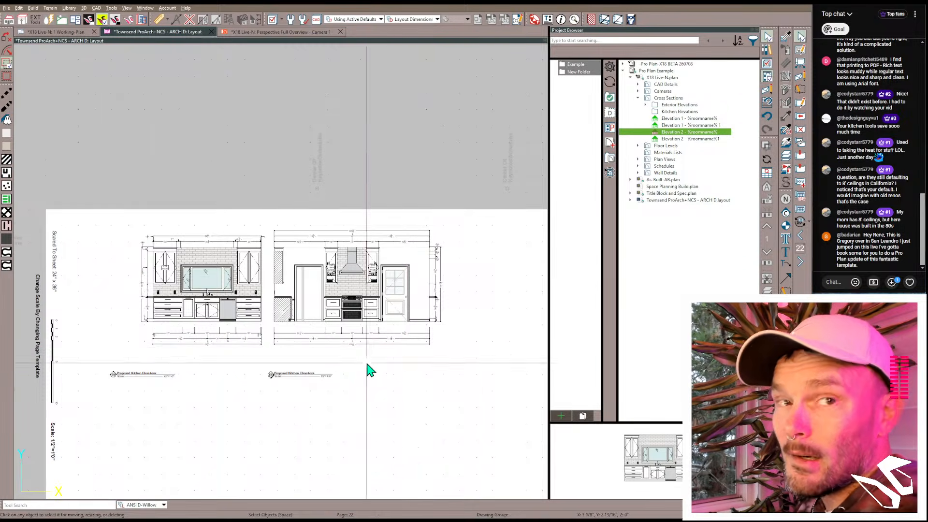
scroll(367, 360, down, 2)
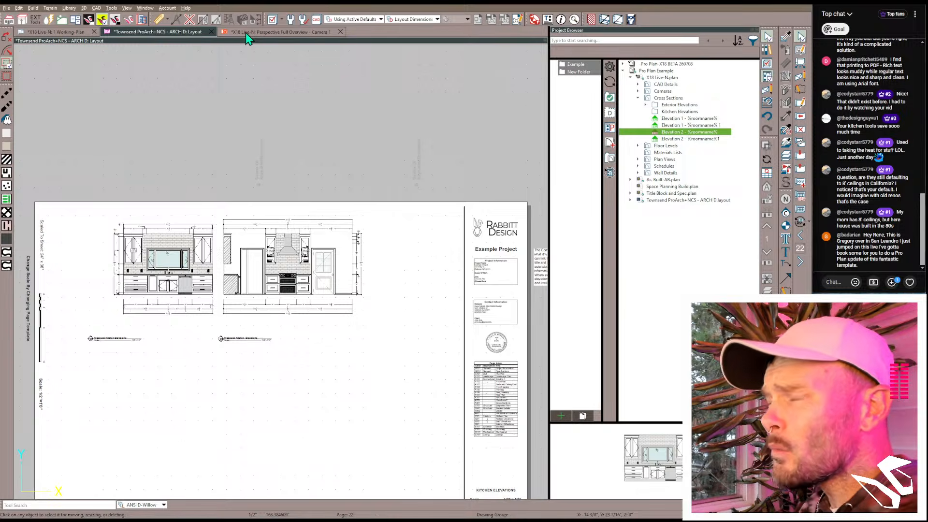
Step: Switch to the perspective camera view of the kitchen and look at the sink-wall cabinets
mouse_move(247, 38)
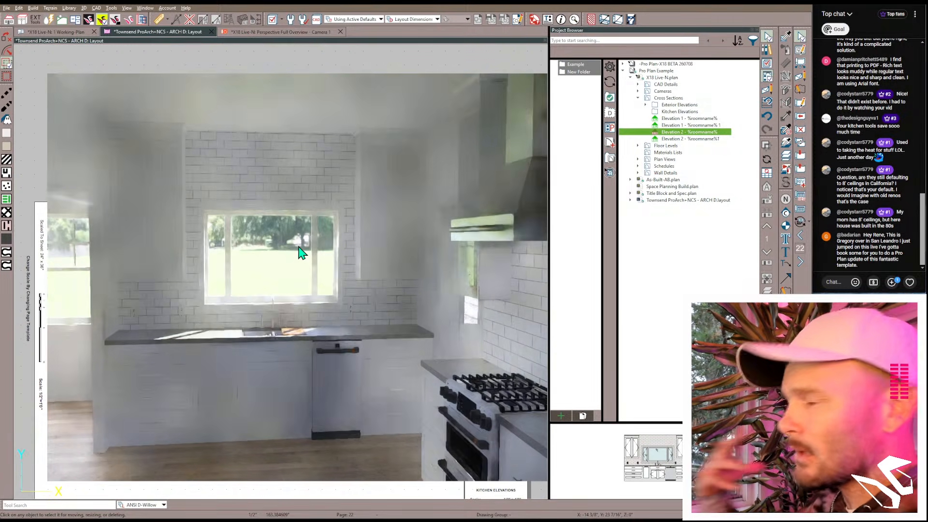
click(302, 253)
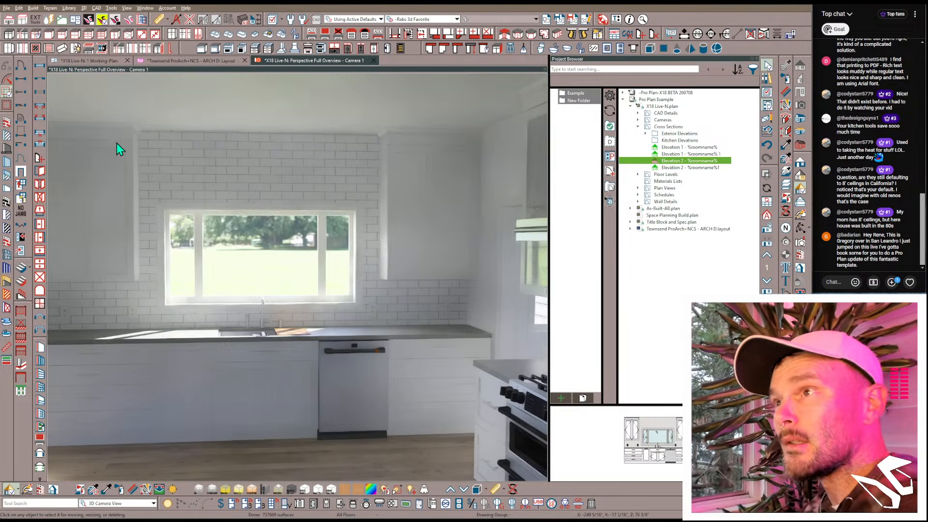
click(117, 35)
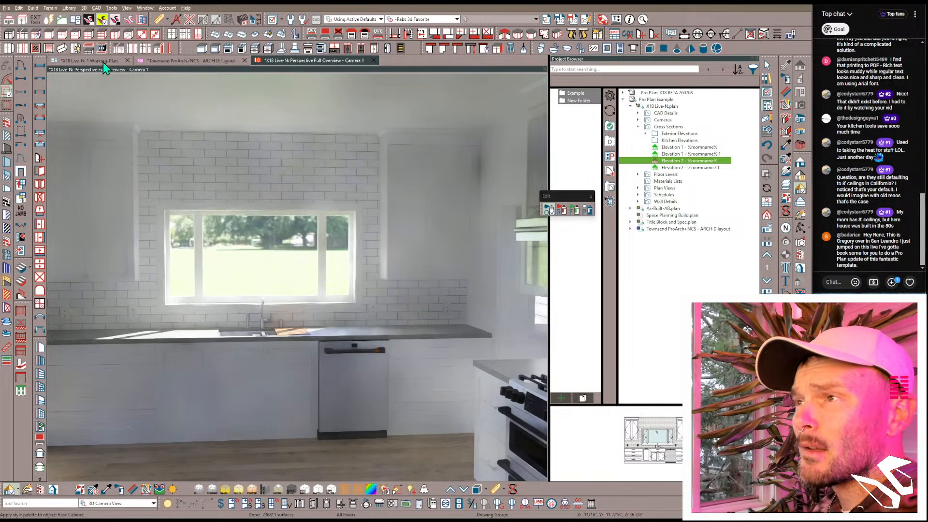
Step: Open the working plan and examine the base and wall cabinets along the kitchen's sink wall
click(102, 62)
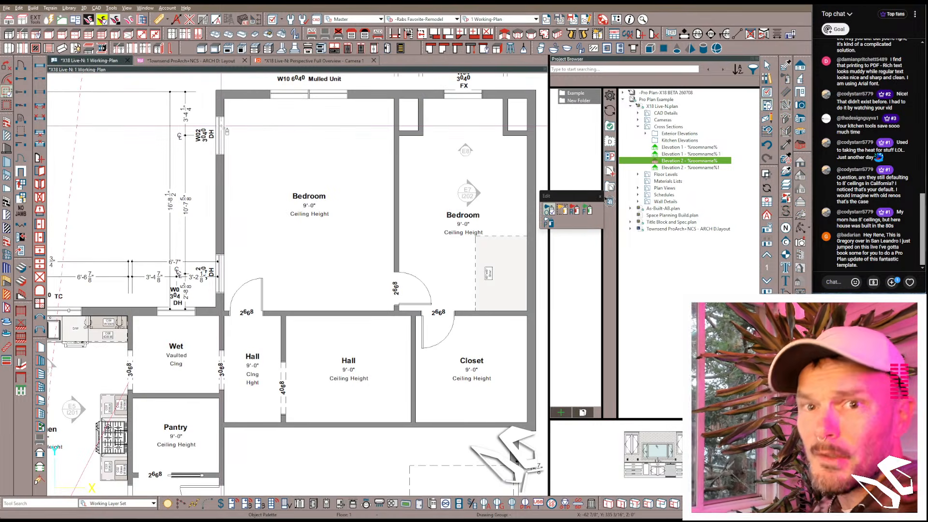
middle_drag(113, 246, 387, 136)
scroll(276, 221, up, 6)
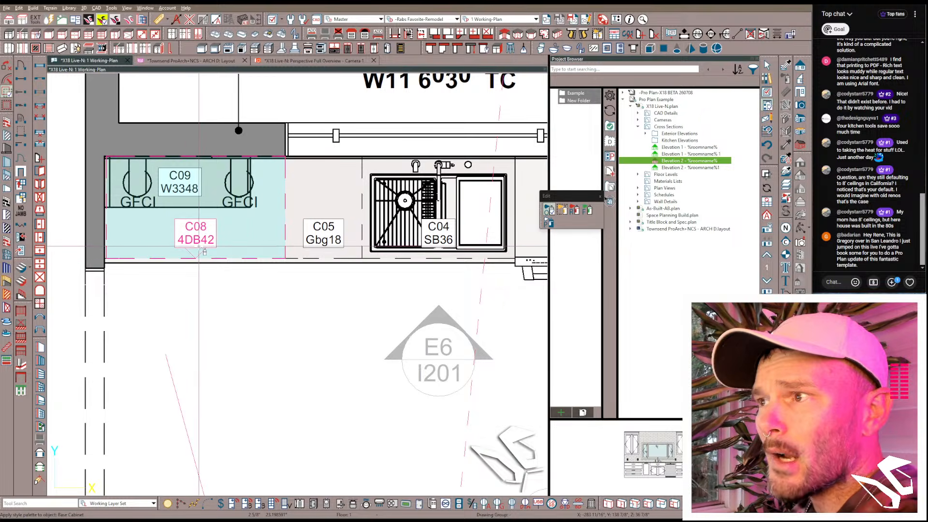
middle_drag(325, 332, 223, 353)
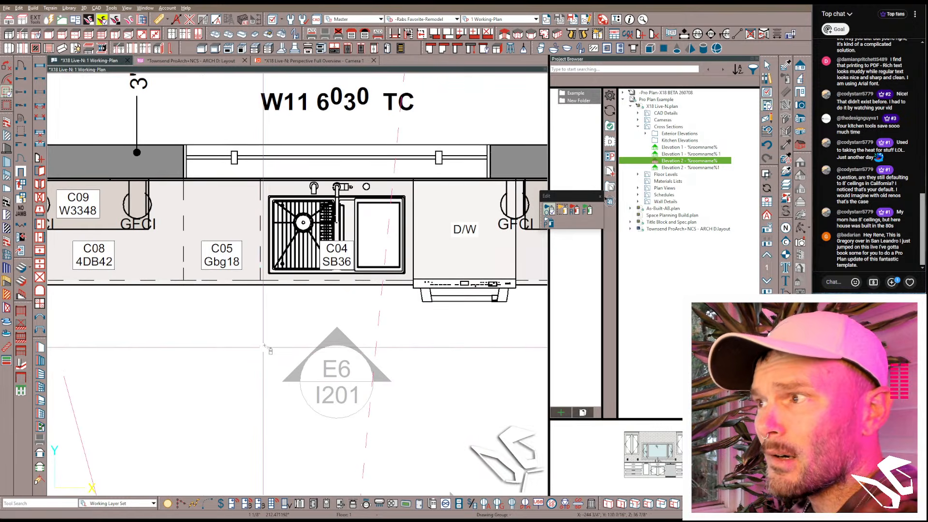
middle_drag(434, 344, 226, 340)
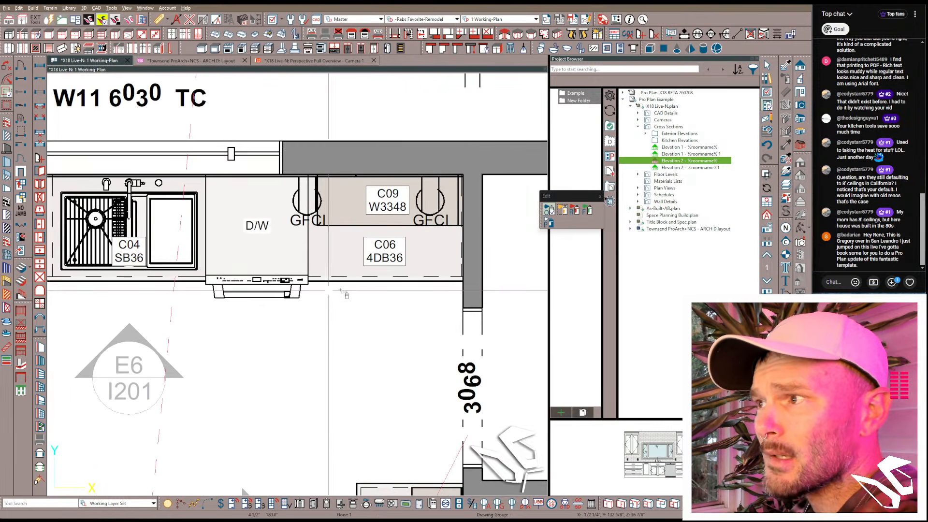
middle_drag(388, 344, 375, 284)
scroll(354, 324, down, 1)
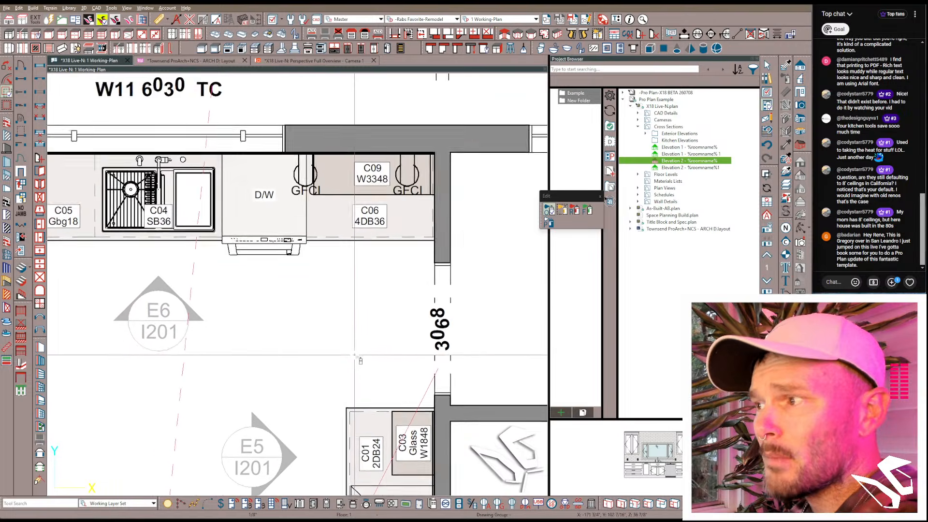
middle_drag(353, 322, 350, 239)
middle_drag(355, 205, 334, 363)
scroll(349, 286, up, 2)
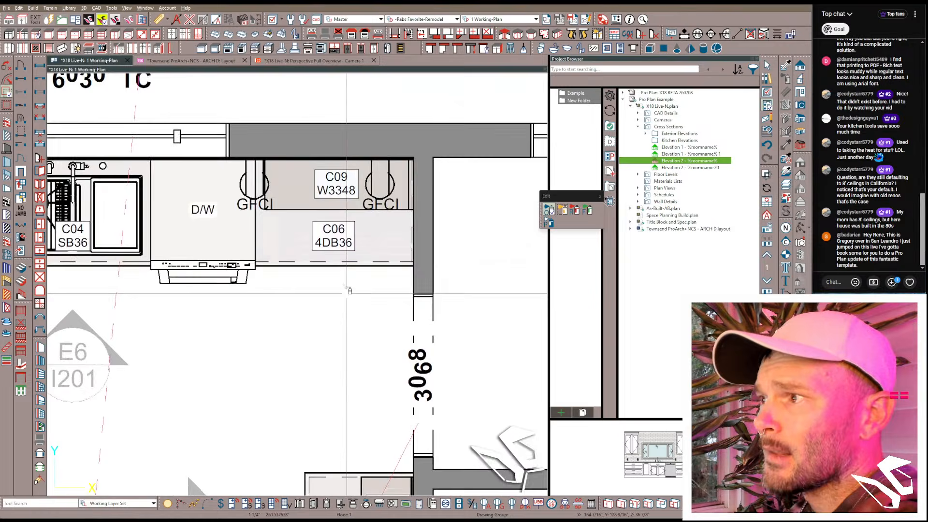
Step: Try changing the cabinet depths beside the dishwasher, including a 15" deep wall cabinet, and undo the wall cabinet resize
click(364, 265)
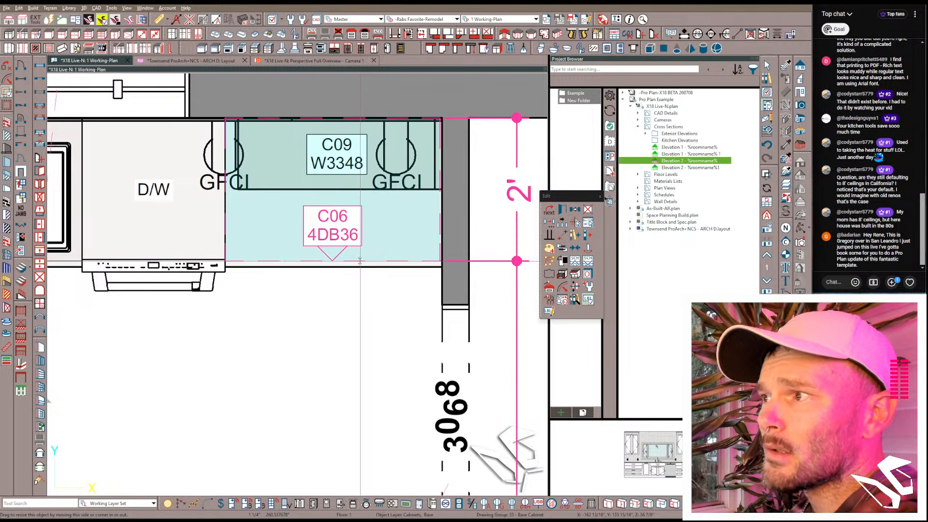
drag(359, 261, 359, 269)
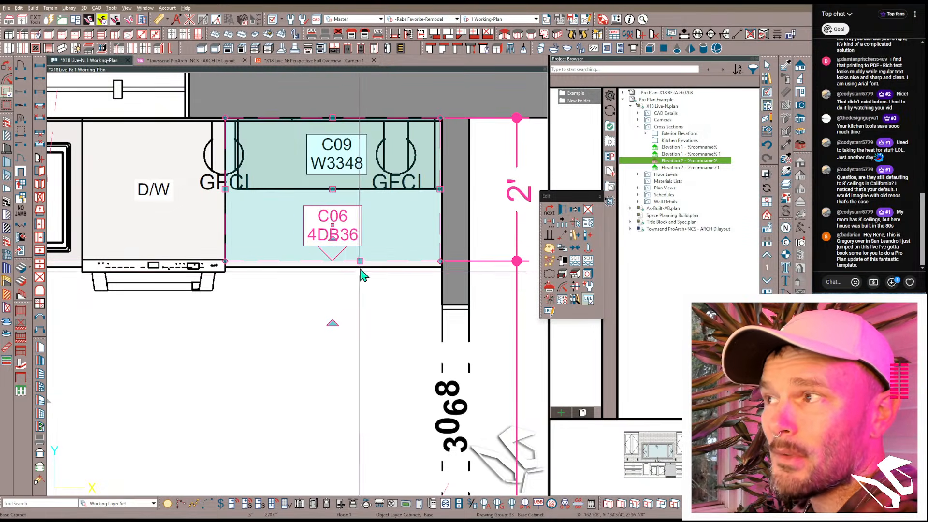
click(349, 188)
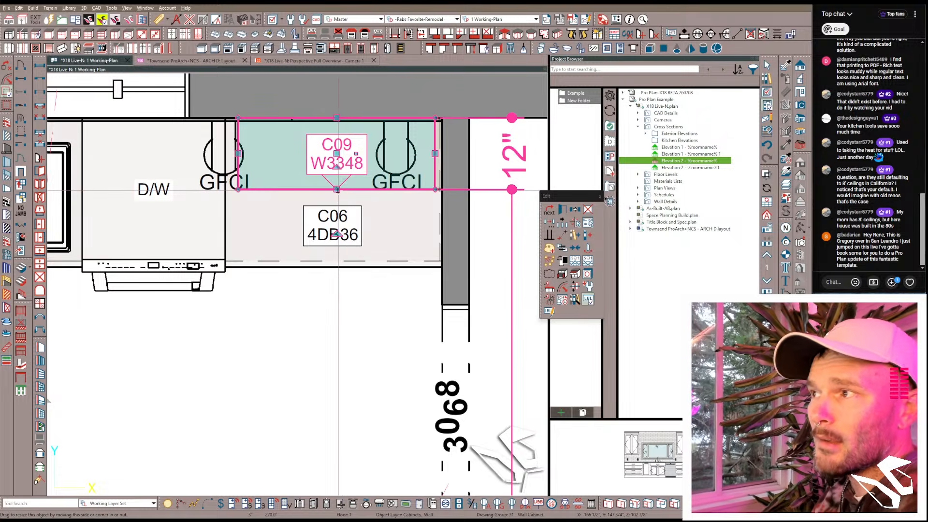
drag(337, 189, 335, 206)
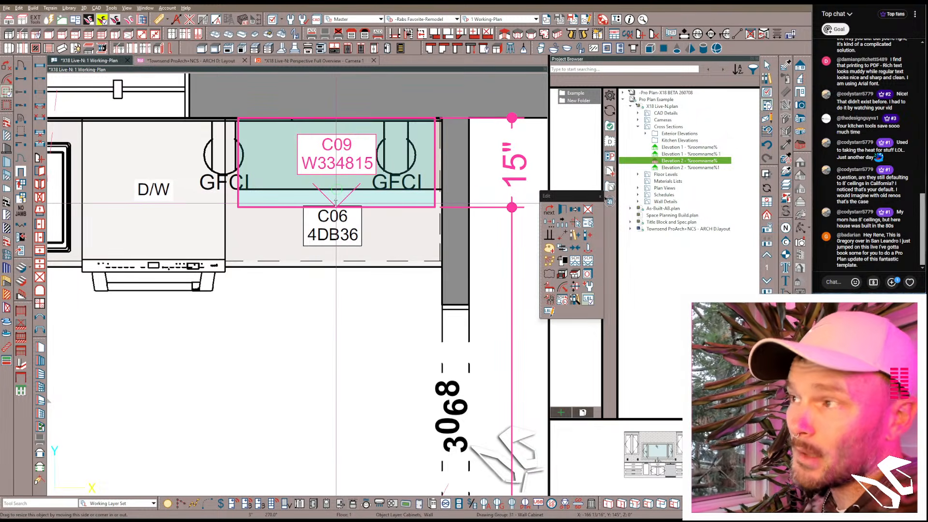
key(ctrl+z)
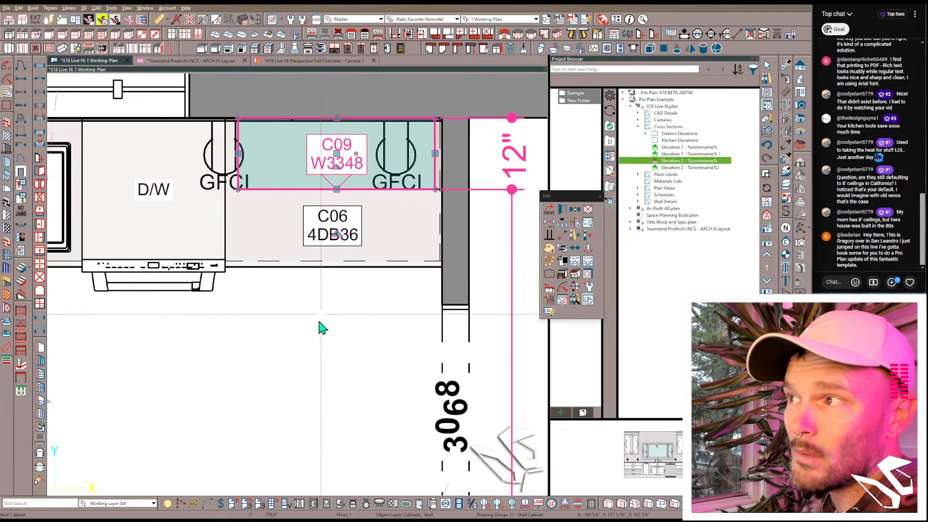
Step: Review the kitchen's range-wall cabinets, elevation callouts and adjoining rooms in the working plan
middle_drag(304, 338, 307, 126)
scroll(308, 126, down, 2)
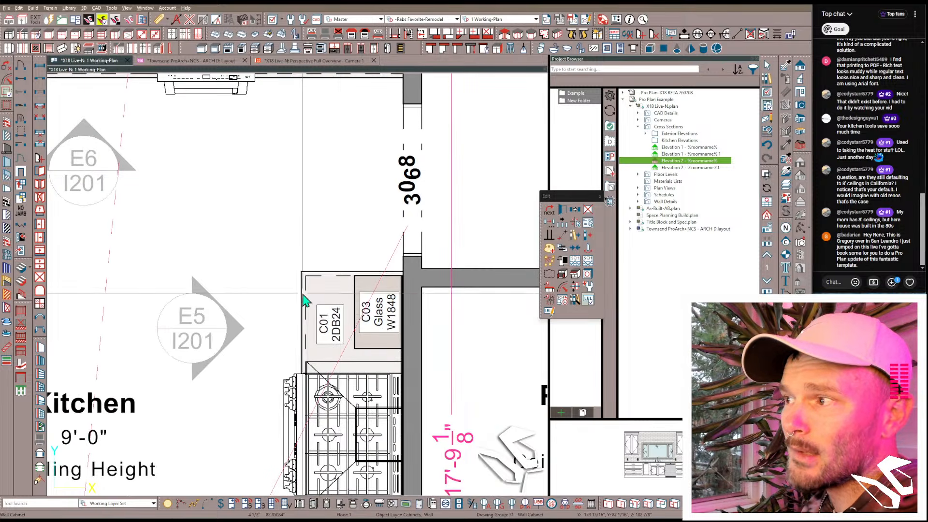
scroll(301, 289, down, 3)
middle_drag(276, 237, 315, 252)
scroll(315, 252, down, 1)
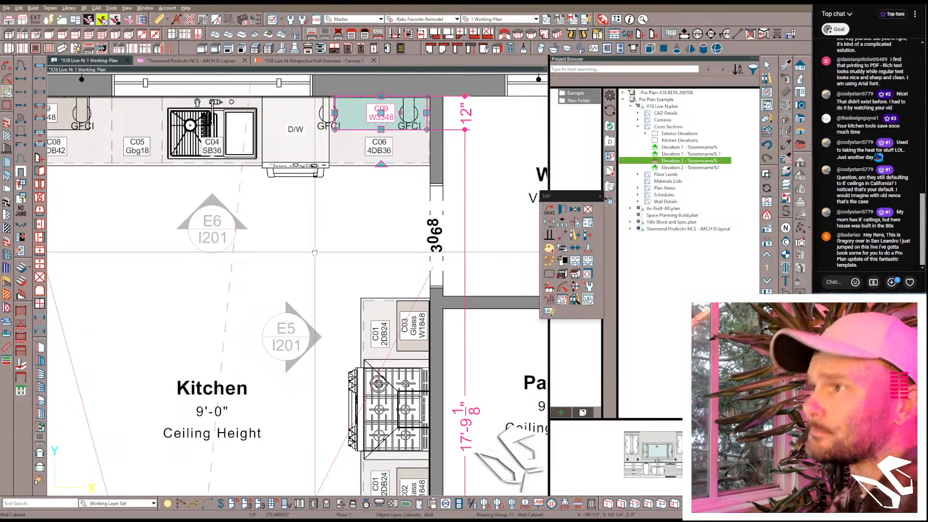
scroll(314, 253, down, 1)
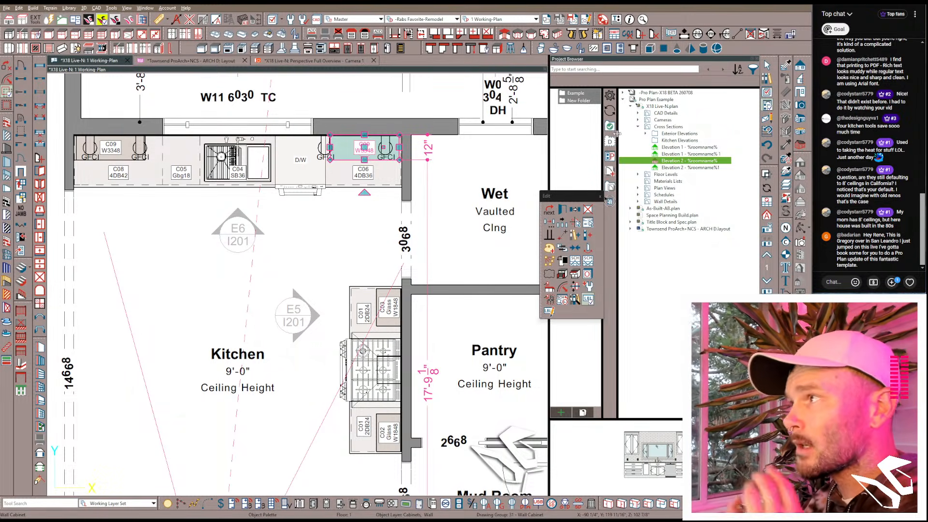
scroll(269, 259, down, 3)
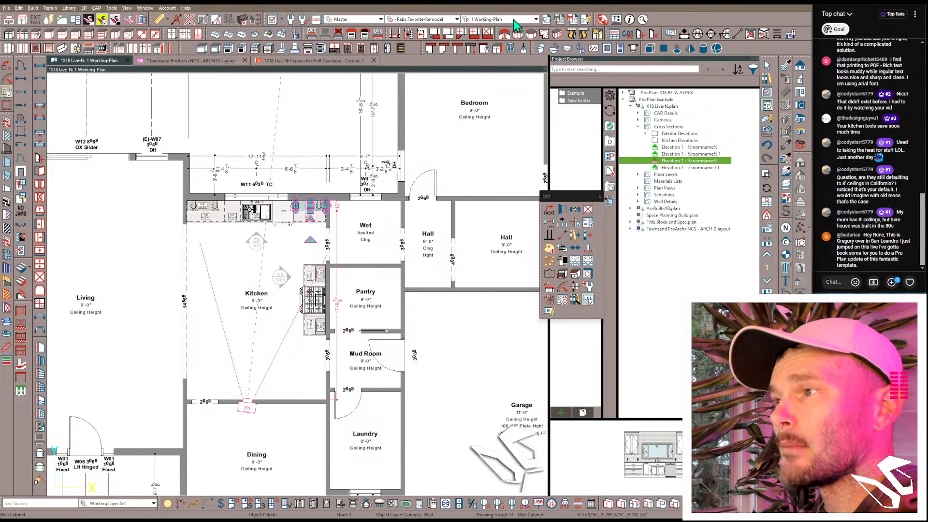
Step: Place a four-arrow KE callout in the kitchen between the wide living-room opening and the E6 elevation callout
scroll(270, 244, up, 3)
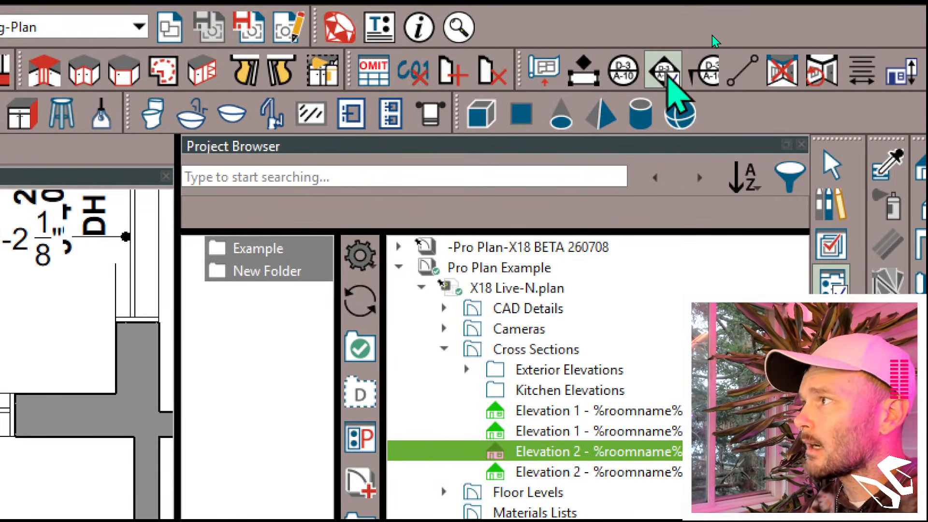
click(666, 73)
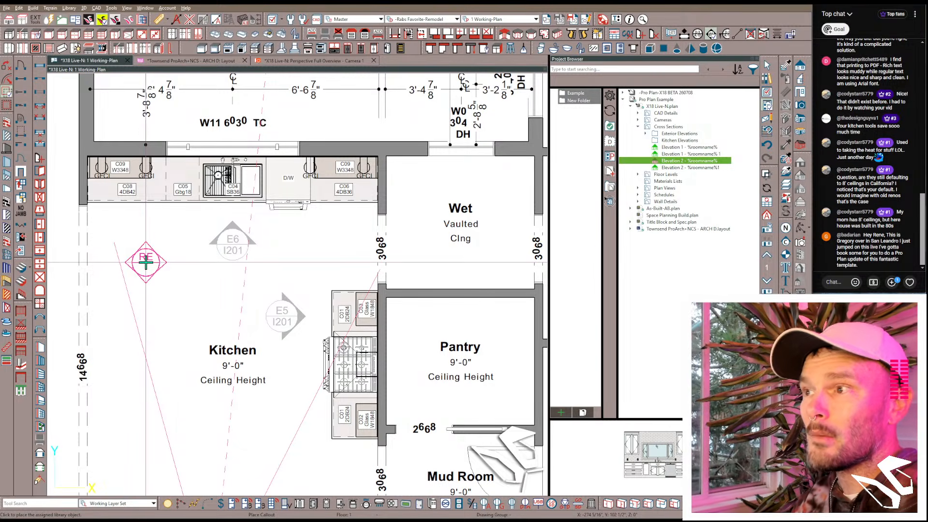
click(145, 260)
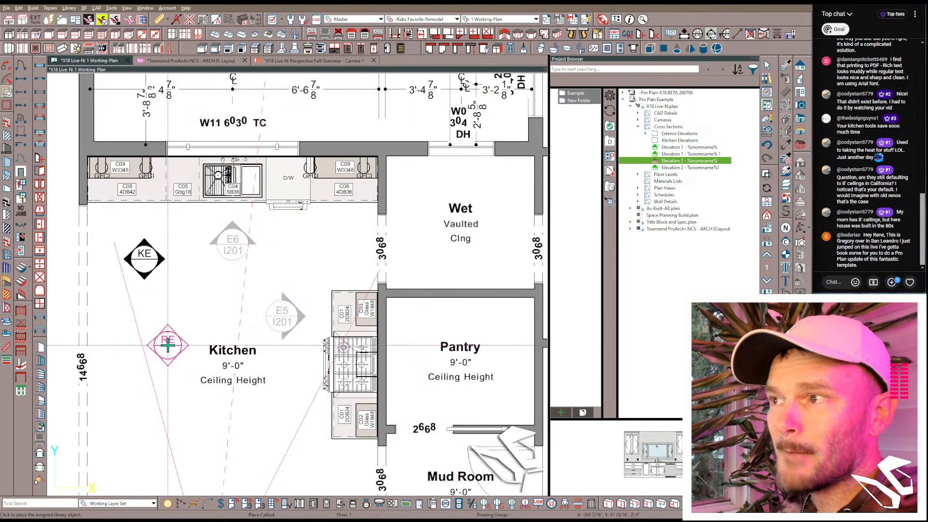
key(space)
click(149, 267)
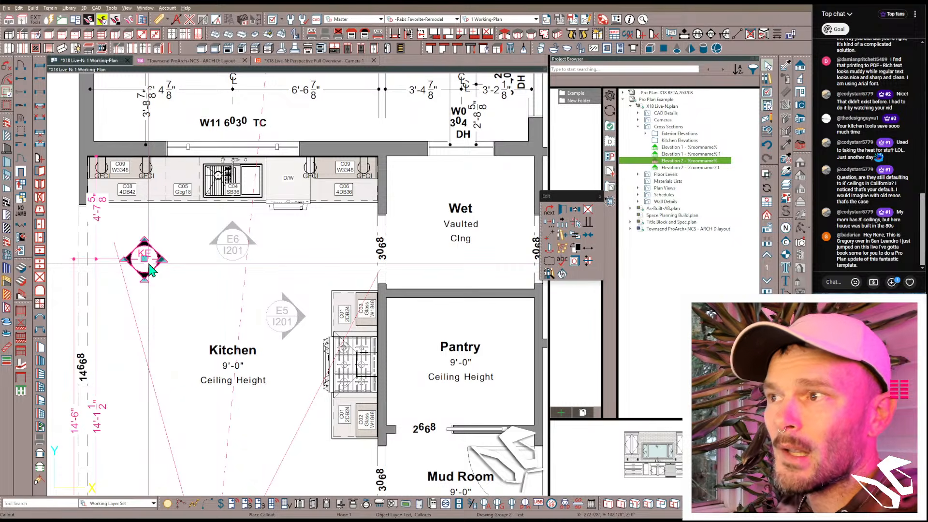
Step: Examine the camera and plan display settings of the kitchen's E6 elevation and leave them unmodified
click(233, 243)
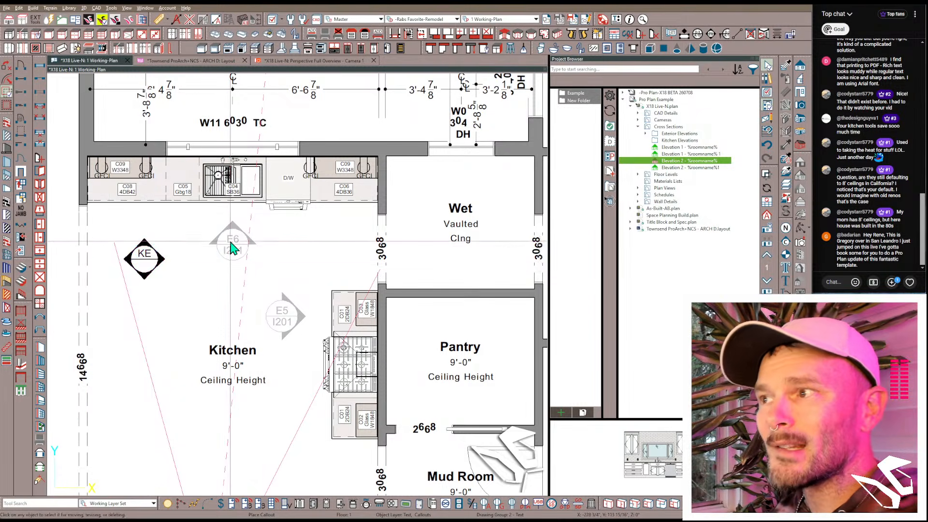
double_click(240, 306)
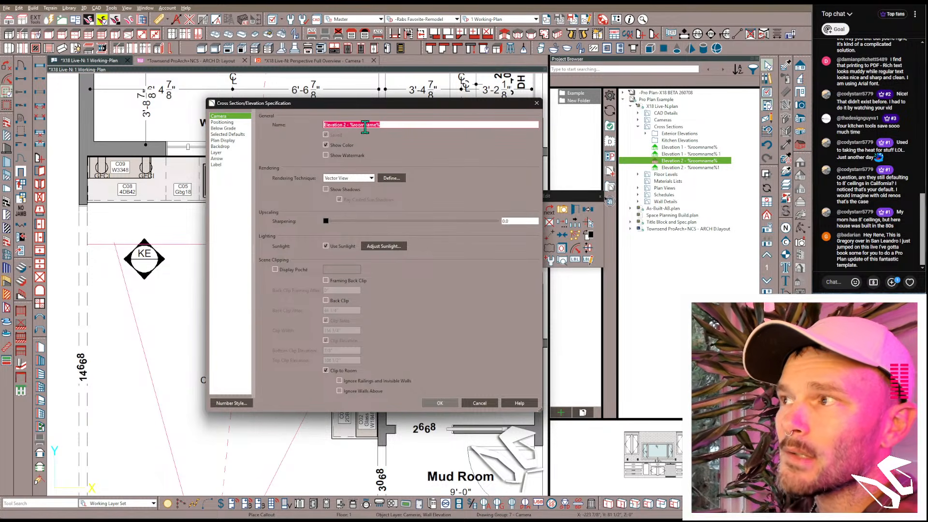
click(224, 141)
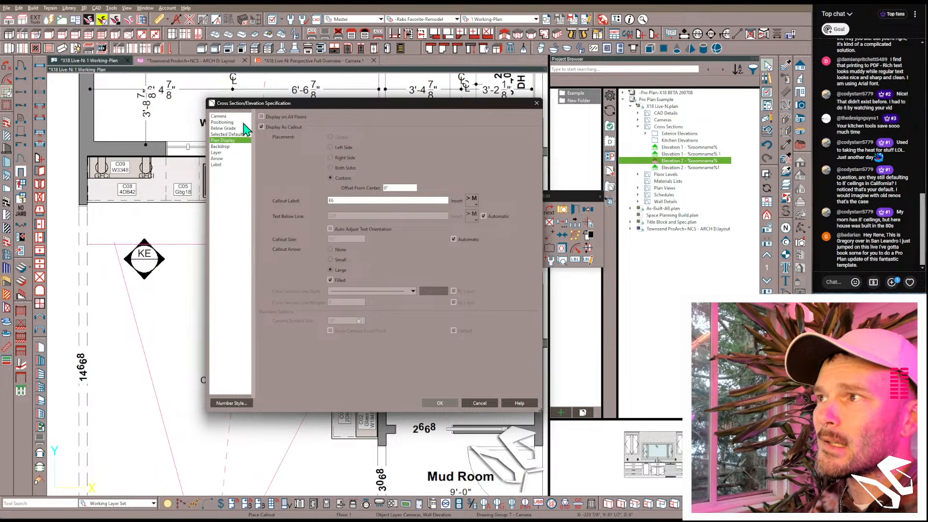
click(219, 116)
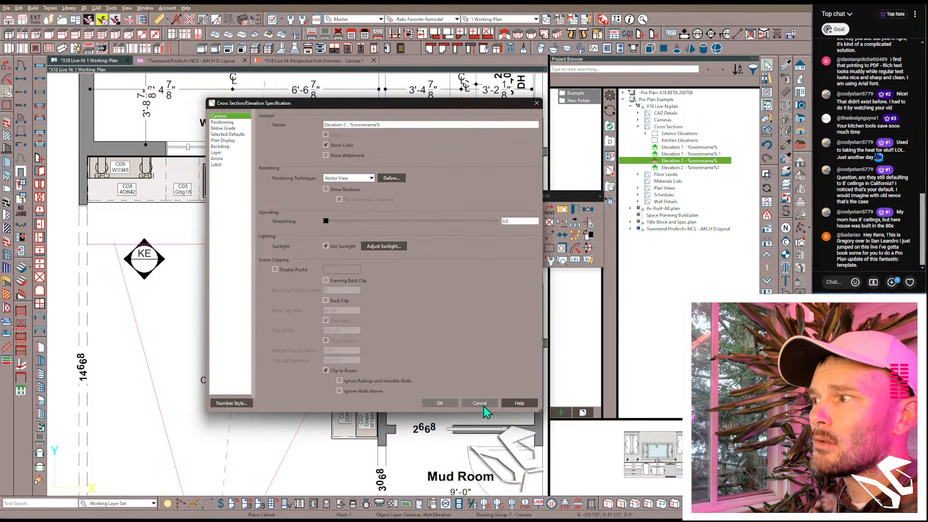
click(483, 404)
Step: Link the KE callout to the Elevation 2 - %roomname% view, finding it with the search text "elev"
click(155, 267)
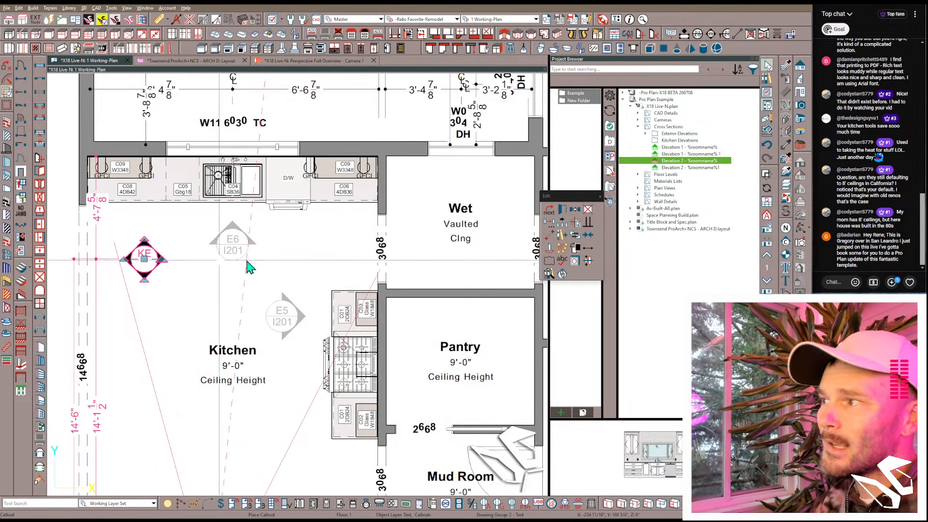
click(562, 274)
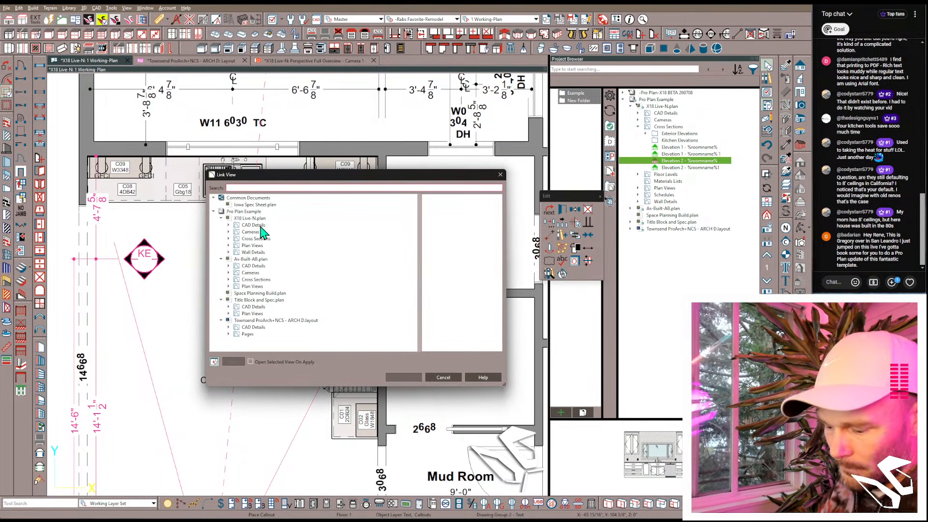
text(elev)
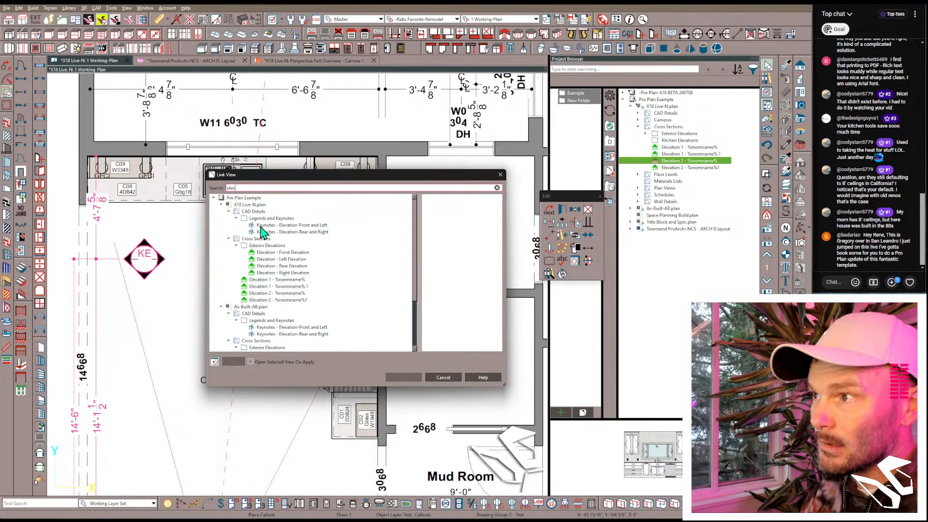
click(266, 294)
click(402, 377)
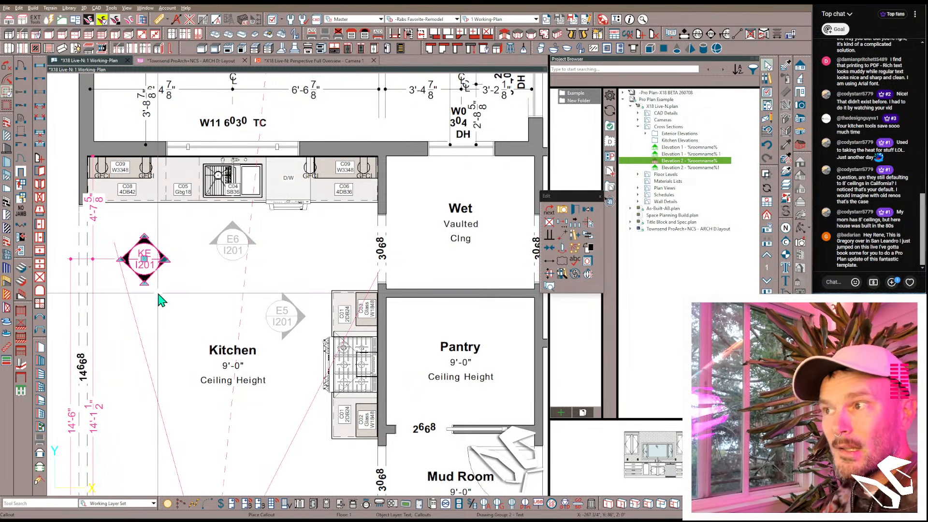
Step: Check the KE callout's attributes and hide its west-pointing arrow, keeping the north, east and south arrows shown
scroll(160, 295, down, 1)
middle_drag(183, 317, 221, 316)
scroll(221, 315, down, 1)
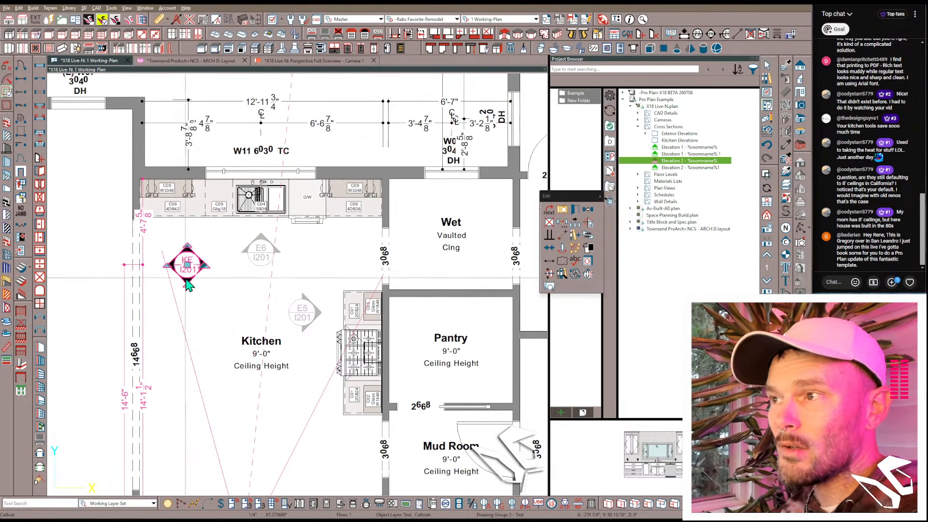
key(ctrl+e)
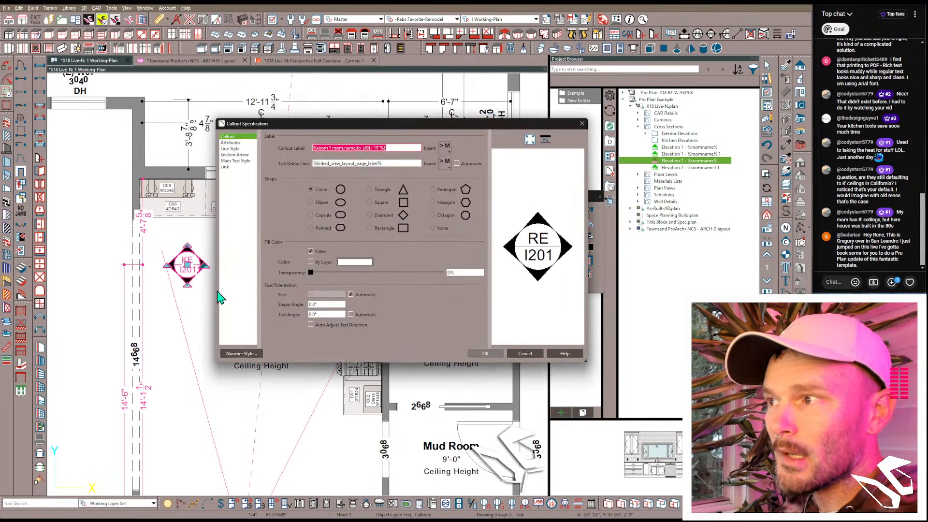
click(237, 143)
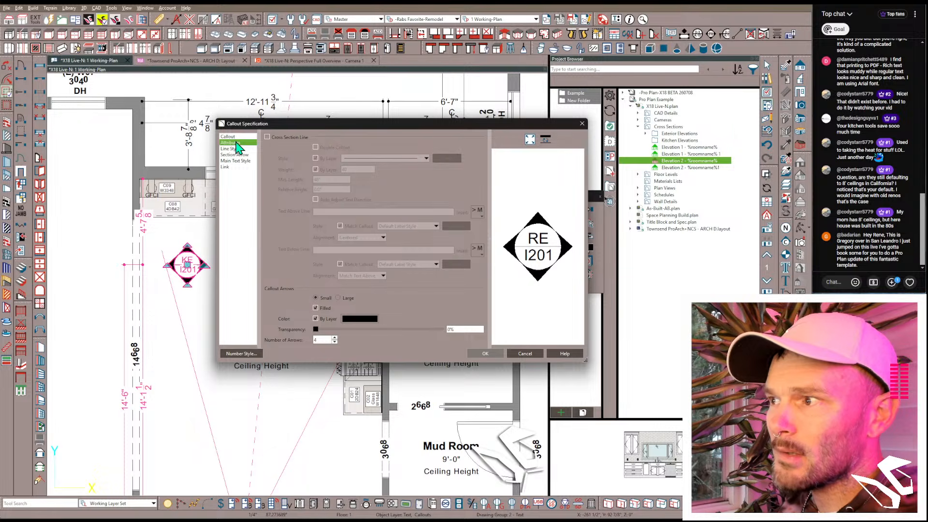
click(475, 354)
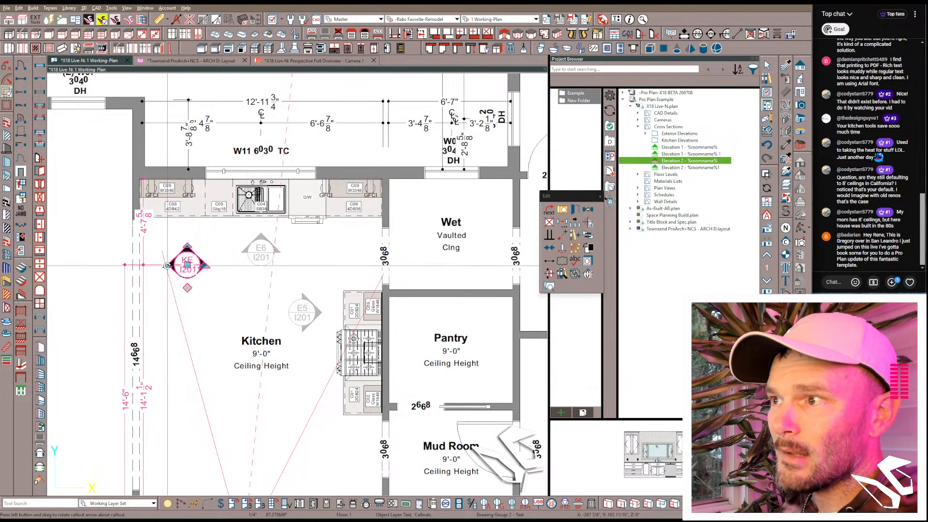
click(166, 265)
click(188, 289)
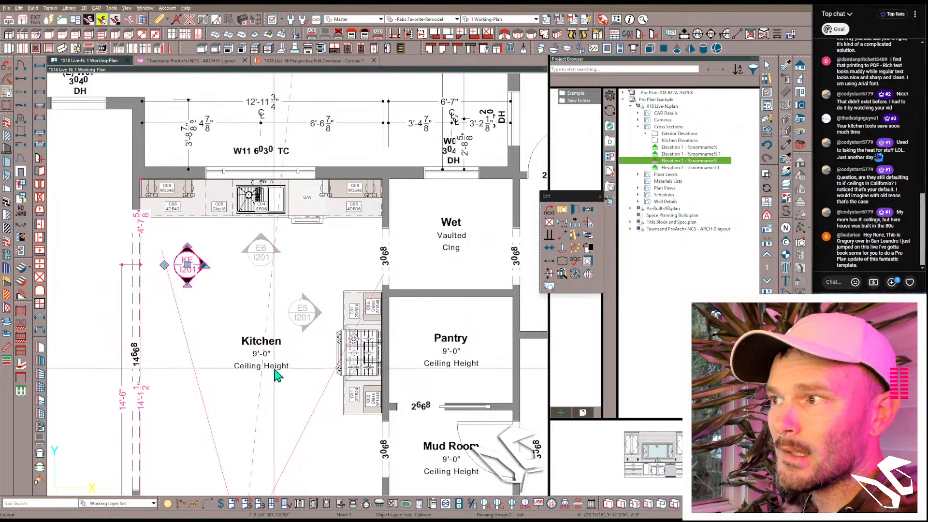
Step: Switch to the Kitchen Plan view and move the KE callout to the open floor in front of the range
scroll(234, 309, down, 3)
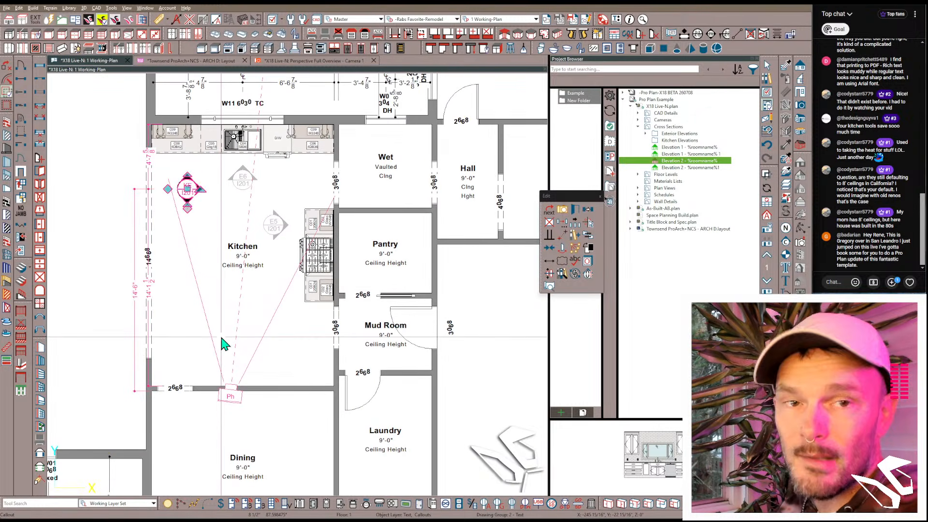
click(485, 20)
click(486, 163)
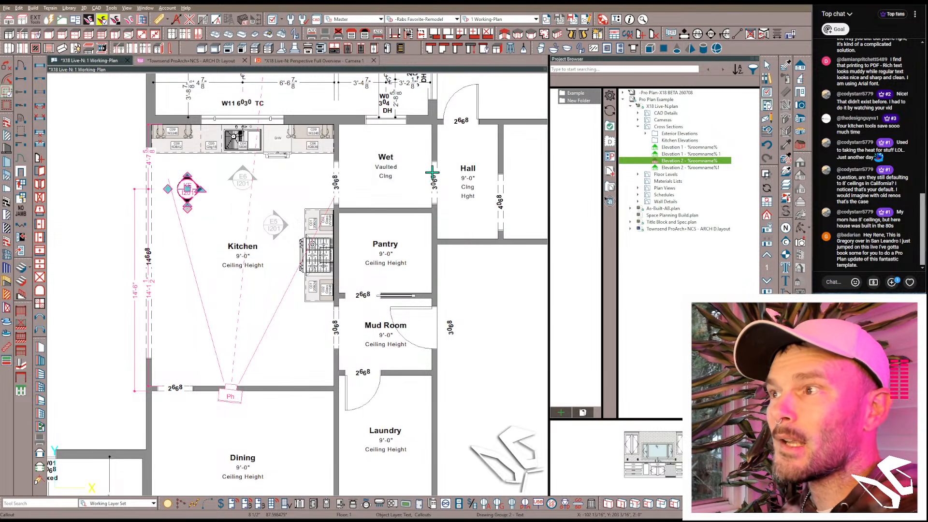
scroll(220, 198, up, 2)
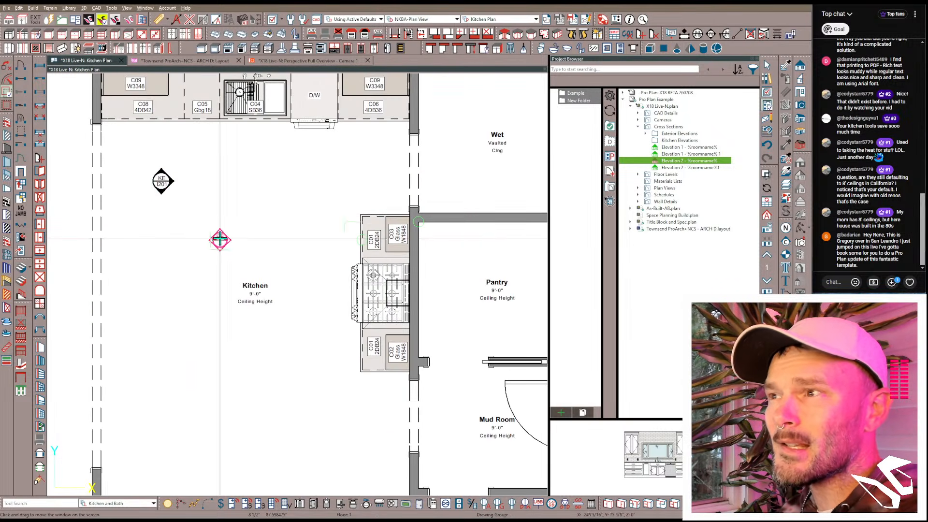
click(162, 180)
drag(162, 181, 311, 271)
Step: Place a full-height cabinet in the kitchen corner beside the mud room opening and pull its wall-side edge in by 3"
scroll(268, 363, down, 2)
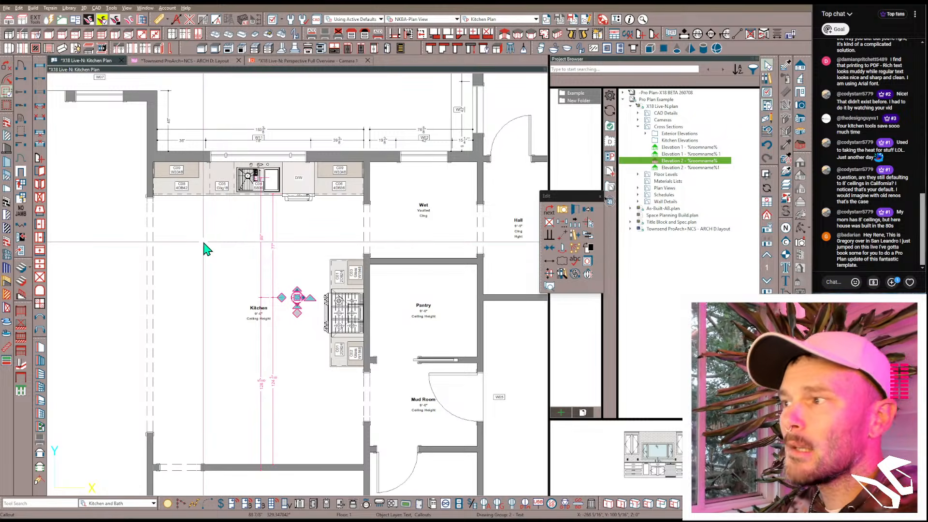
scroll(202, 249, down, 1)
scroll(202, 290, down, 1)
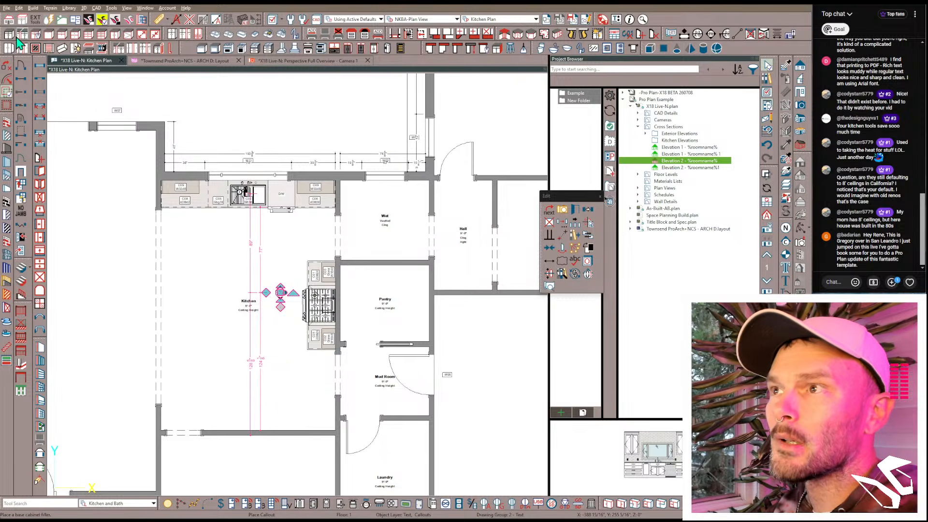
click(172, 34)
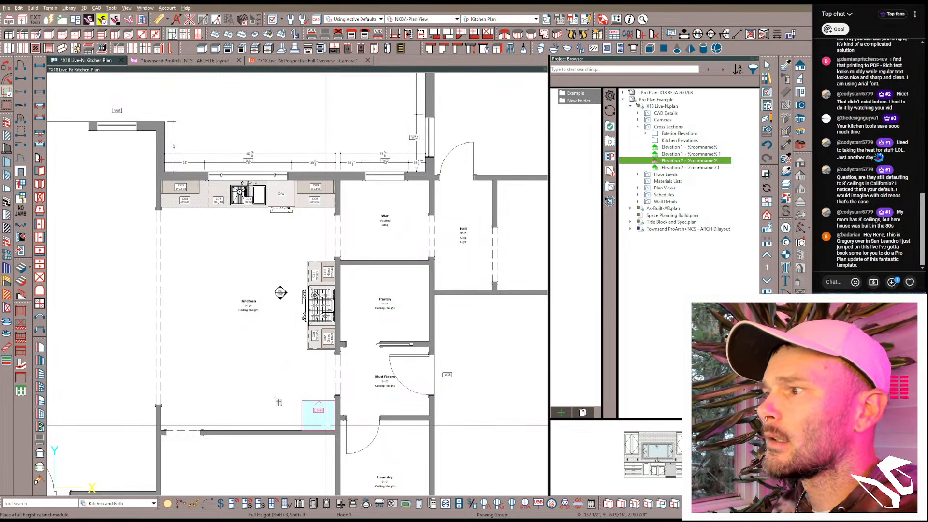
click(332, 418)
scroll(336, 420, up, 2)
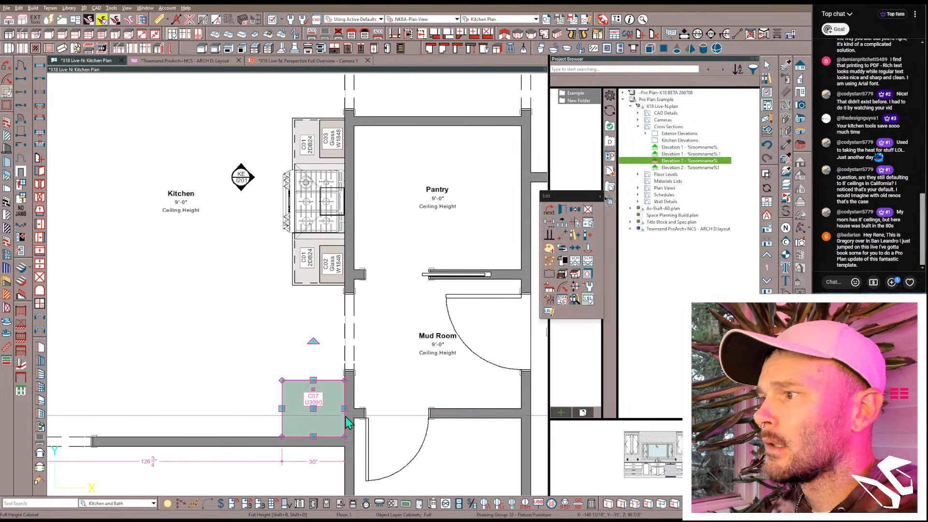
drag(344, 408, 334, 407)
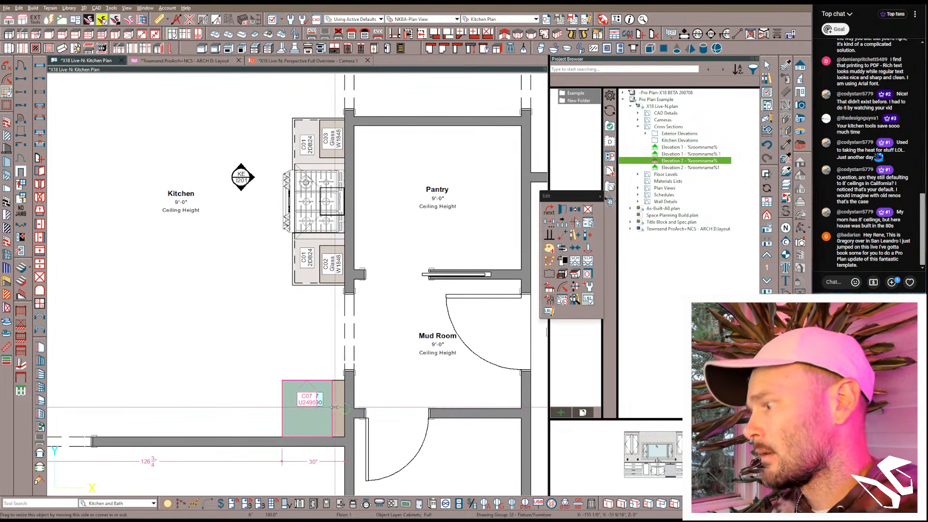
key(Tab)
text(3)
key(Return)
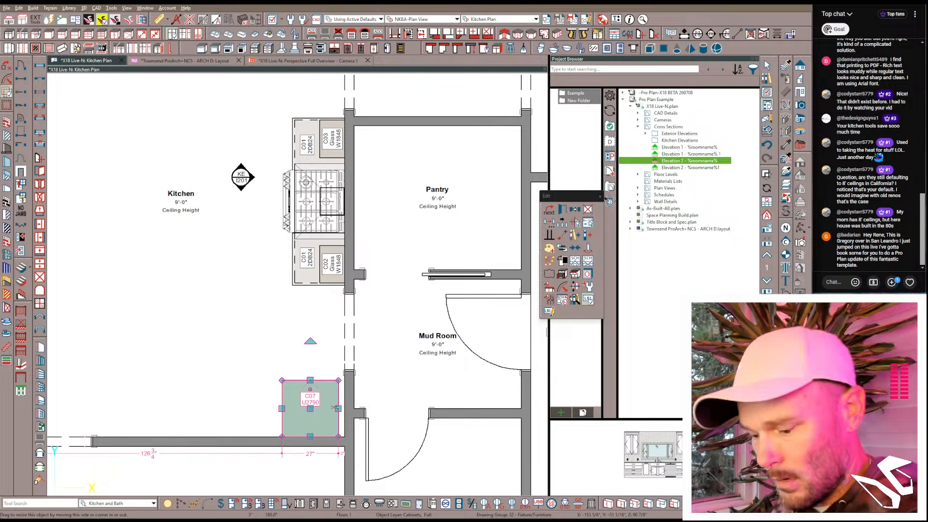
Step: Set the corner full-height cabinet's left stile extension to 3" in its box construction settings
double_click(335, 393)
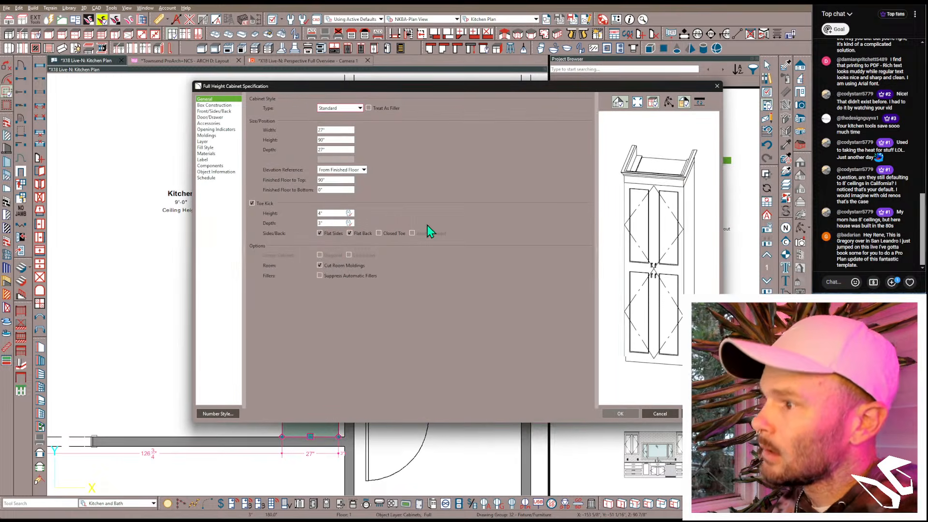
click(215, 105)
drag(333, 131, 261, 131)
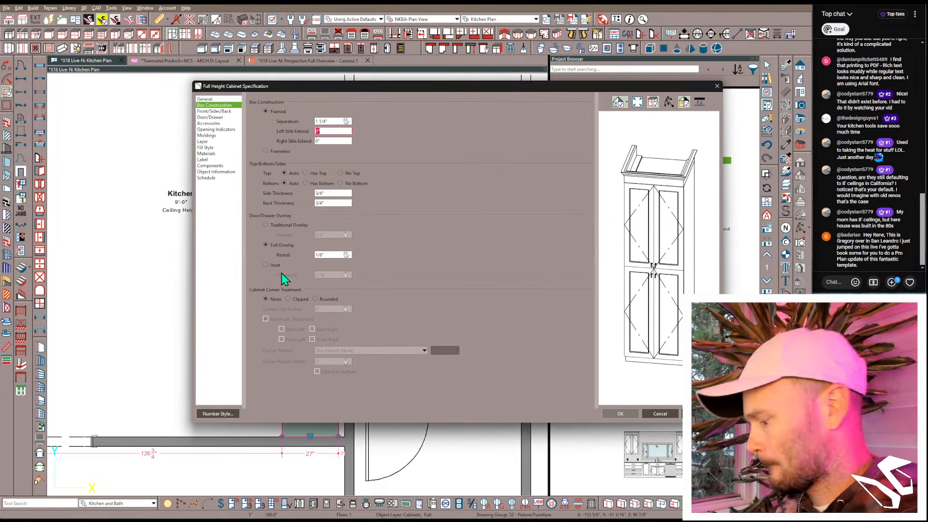
text(3)
key(Return)
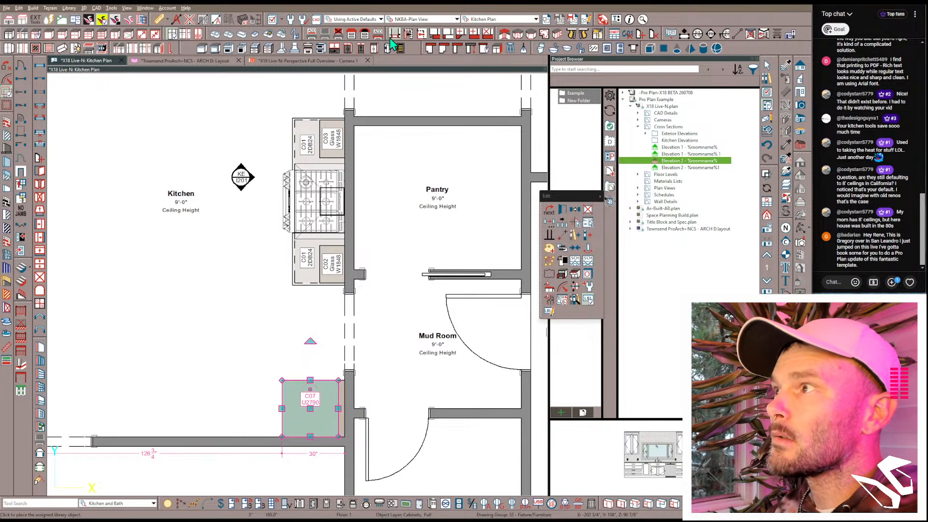
Step: Place a 39" wide refrigerator cabinet against the corner cabinet, followed by a 30" wide full-height cabinet along the same wall
click(348, 51)
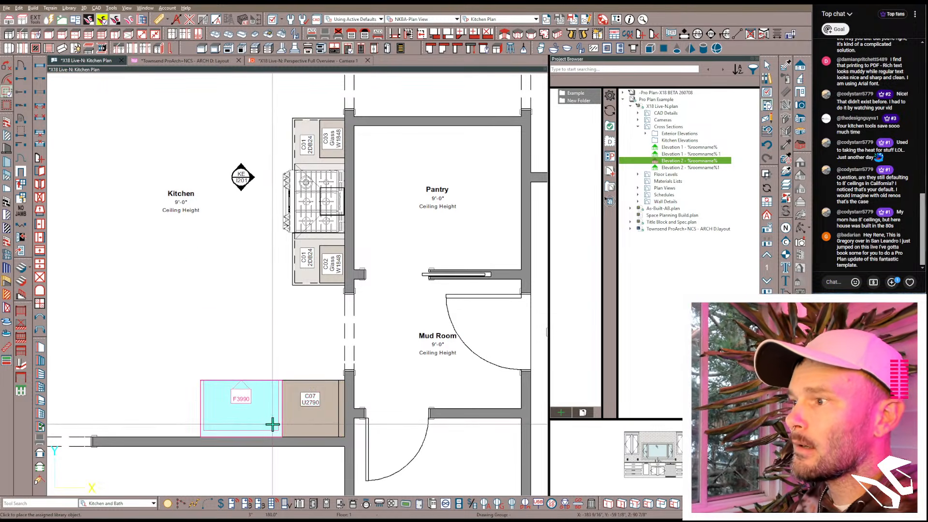
click(195, 258)
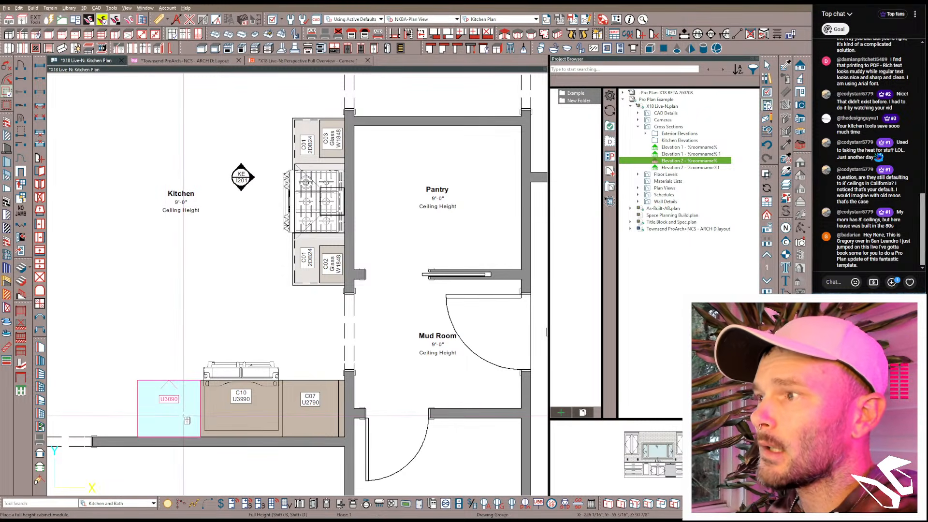
click(183, 415)
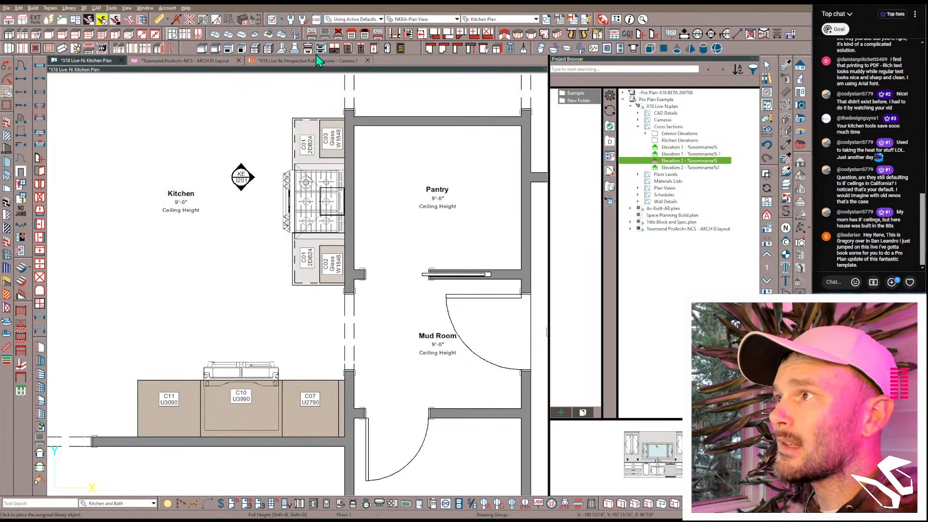
Step: Apply the FOV 27 oven style to the end full-height cabinet and move it snug against the refrigerator cabinet
click(321, 49)
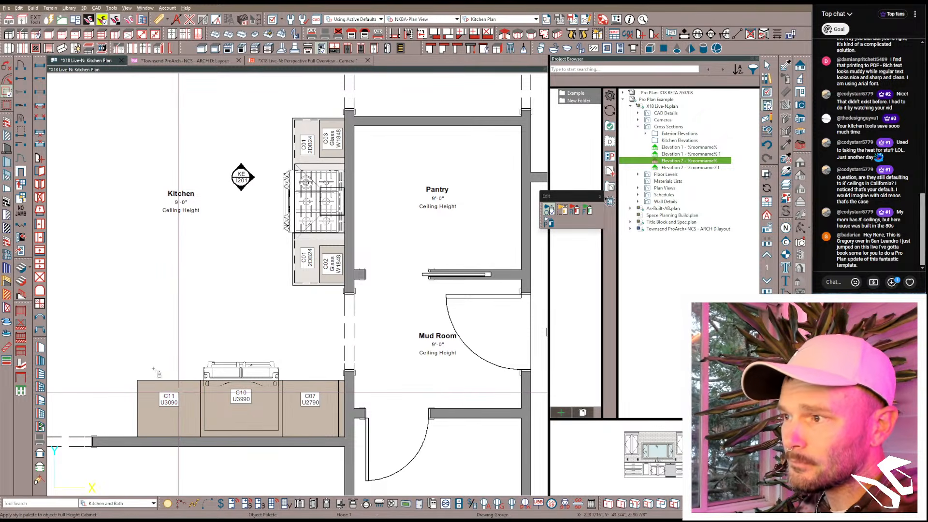
click(165, 413)
key(space)
click(169, 408)
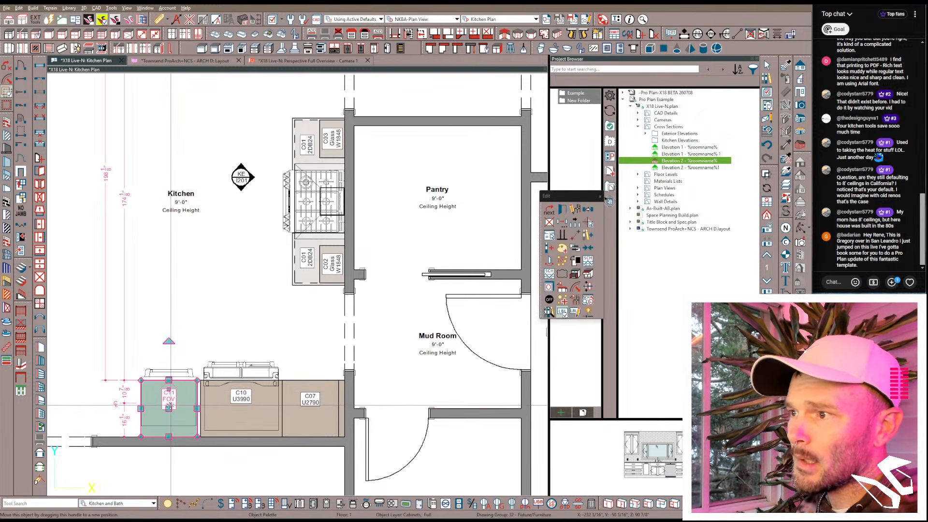
drag(170, 409, 175, 409)
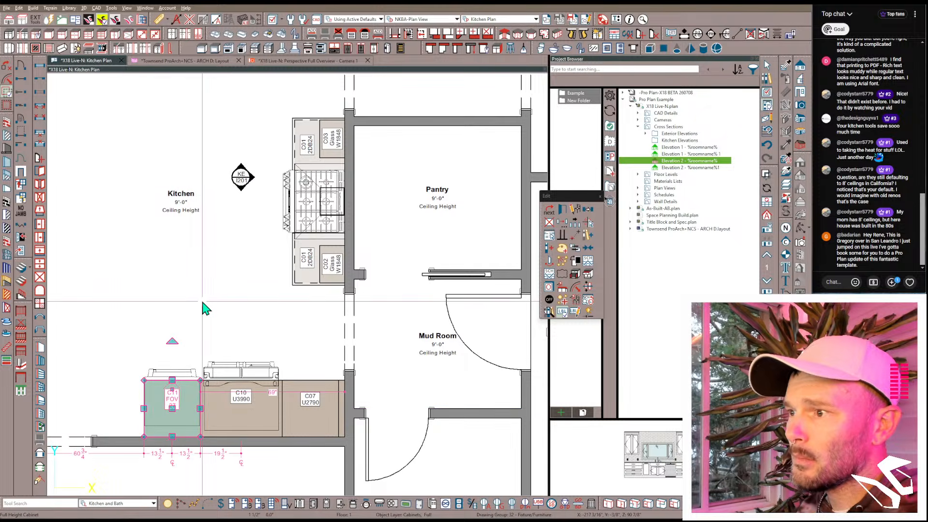
Step: Place another full-height cabinet beside the FOV 27 oven cabinet and narrow it to 18" wide from its free side
middle_drag(156, 300, 236, 300)
scroll(236, 300, down, 1)
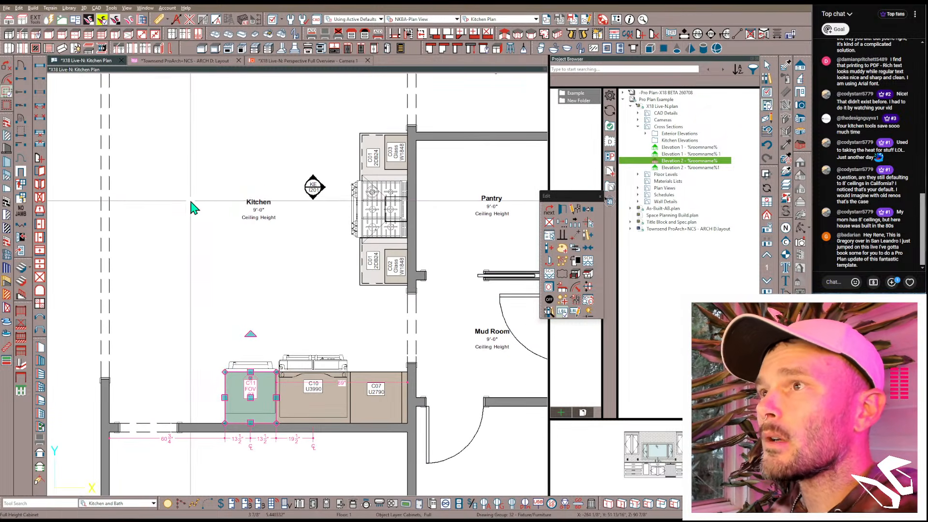
key(f)
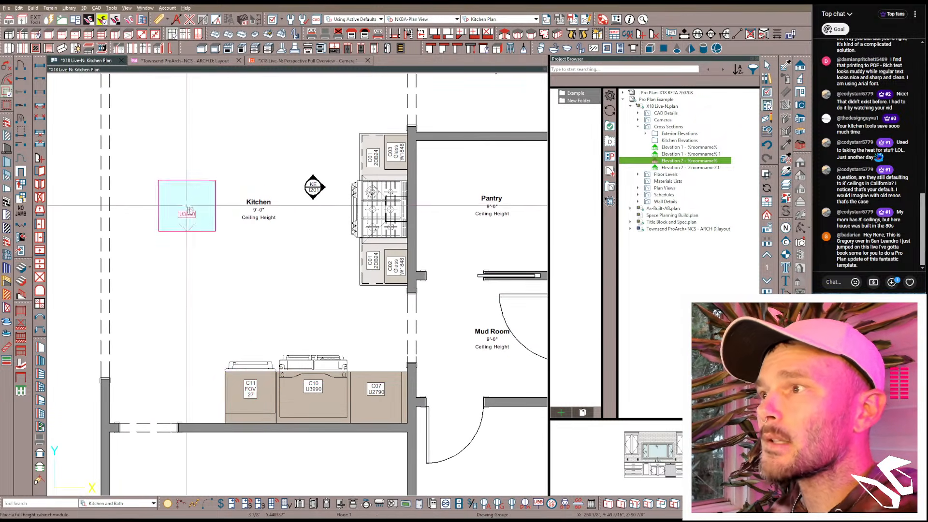
click(210, 418)
drag(169, 397, 192, 398)
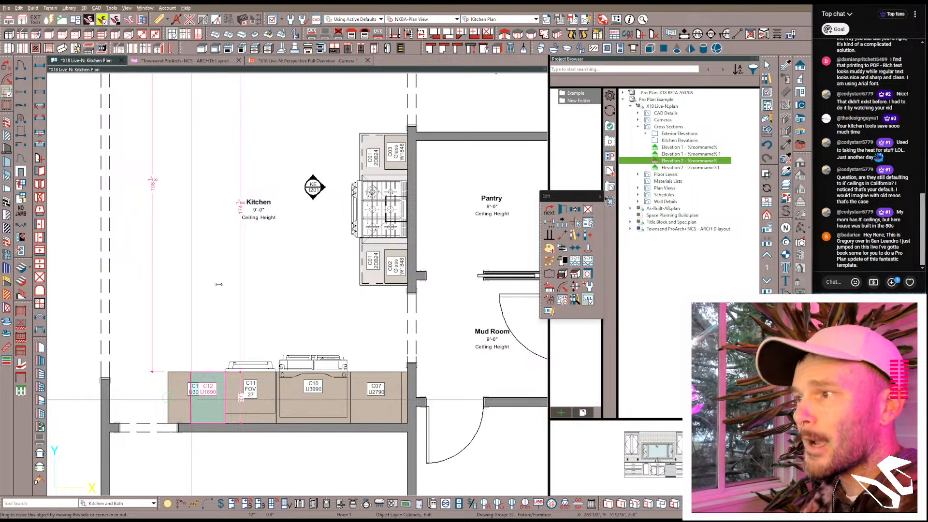
click(8, 48)
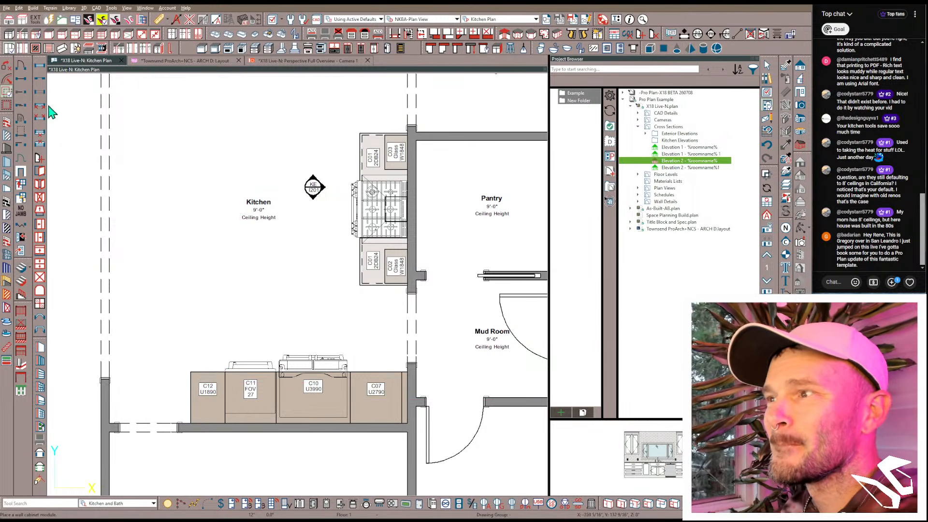
Step: Replace the 18" full-height cabinet beside the FOV 27 oven cabinet with a base cabinet narrowed to 18" wide
click(209, 408)
key(Delete)
click(10, 35)
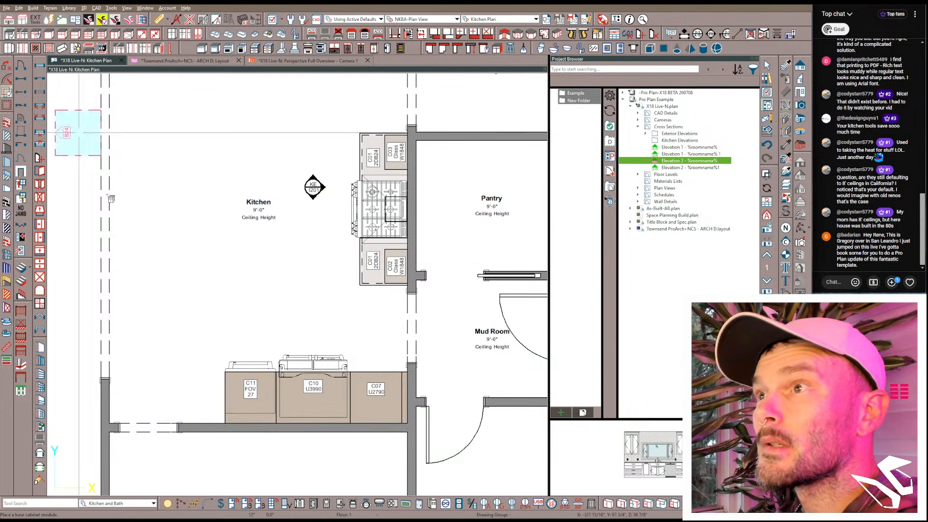
click(222, 426)
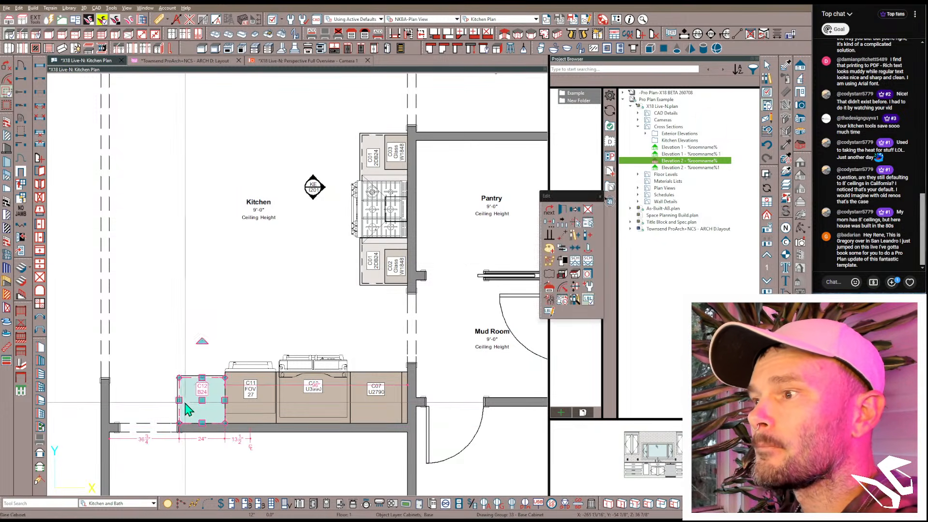
drag(180, 401, 189, 402)
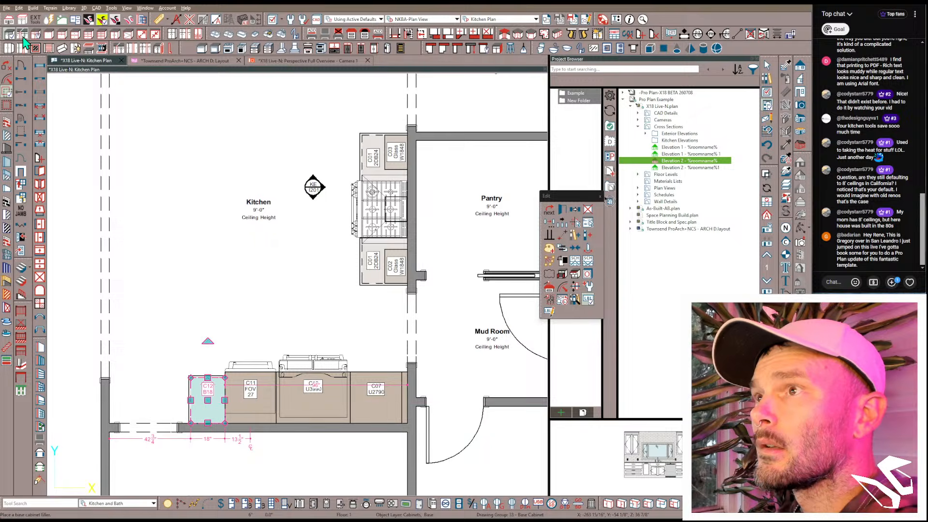
Step: Place a wall cabinet above the new base cabinet, narrow it to 18" wide, and set its left stile extension to 0
click(10, 48)
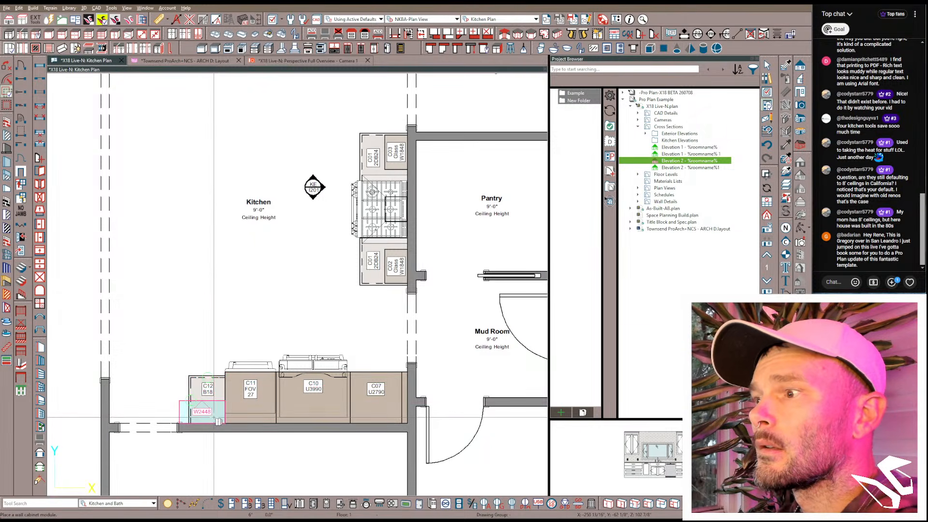
click(213, 416)
drag(181, 412, 224, 414)
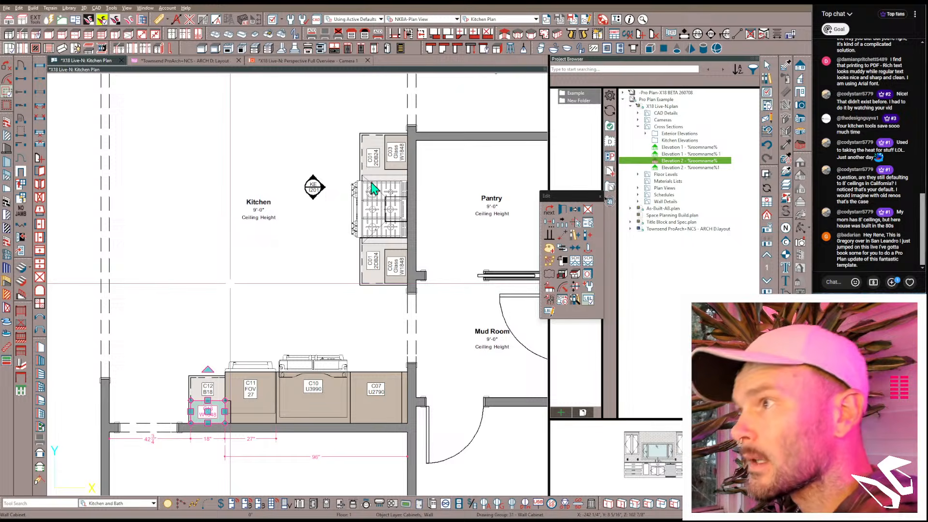
key(ctrl+e)
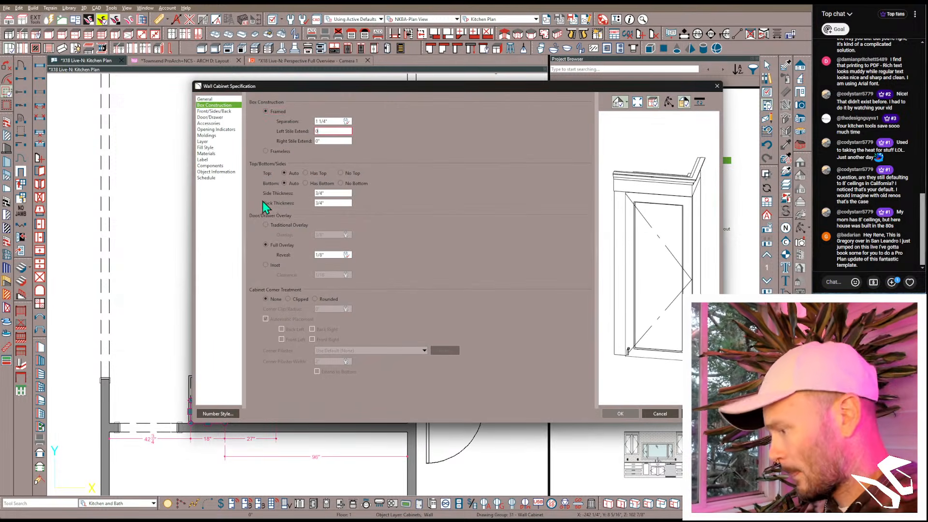
key(Return)
click(289, 286)
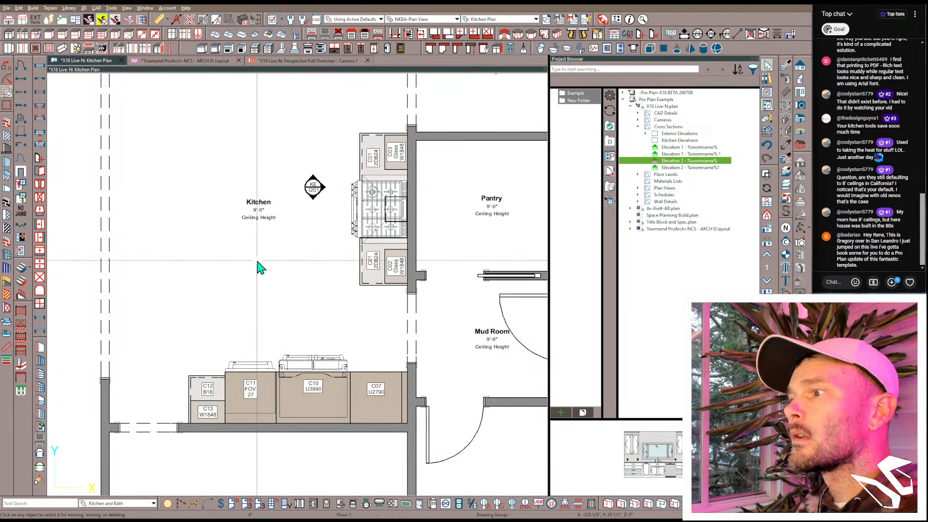
Step: Switch to the 2 Working-Kitchen and Bath plan view and create a wall elevation facing the kitchen's south cabinet run
middle_drag(255, 279, 255, 321)
scroll(255, 288, down, 1)
scroll(255, 322, down, 1)
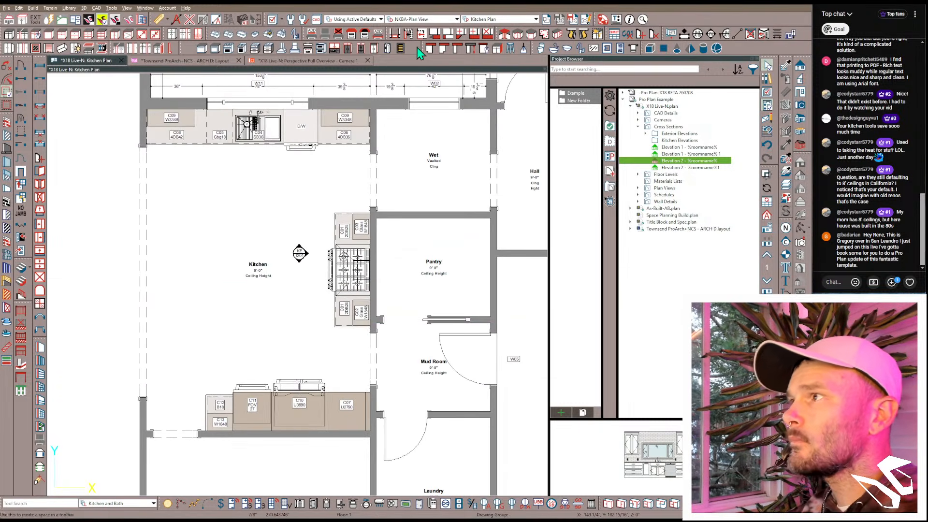
click(485, 20)
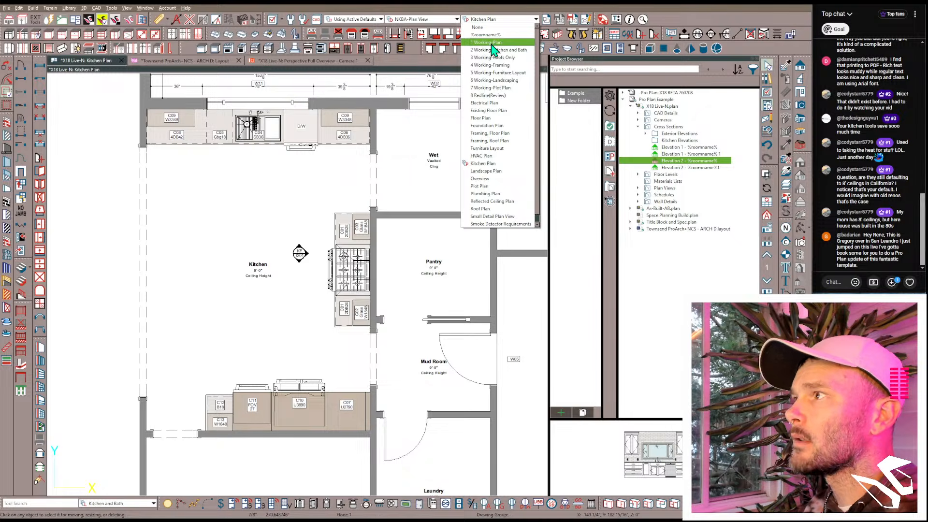
click(493, 50)
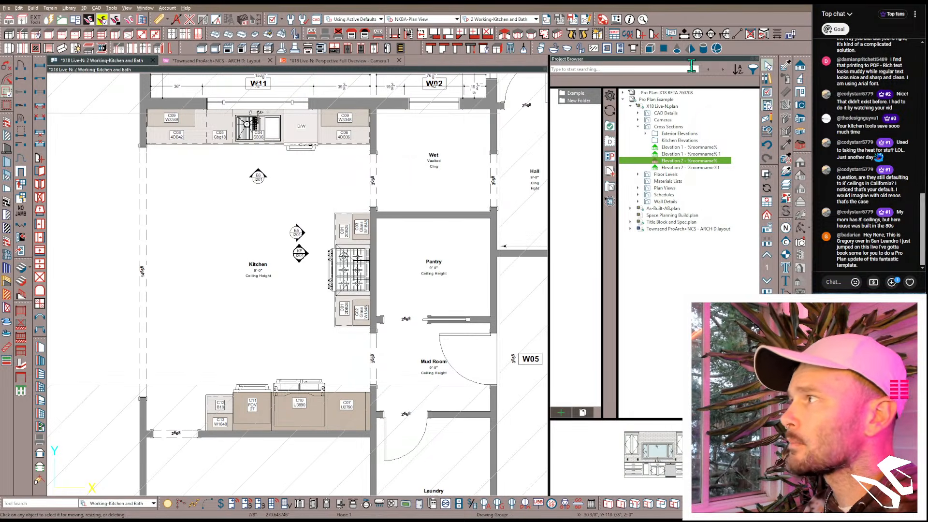
click(800, 92)
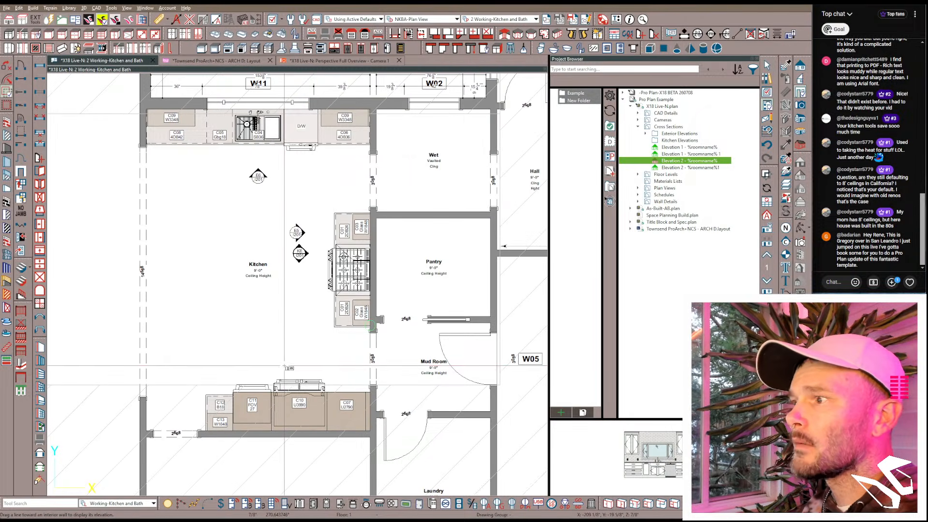
mouse_move(289, 368)
mouse_down()
mouse_move(289, 416)
mouse_move(300, 410)
mouse_up()
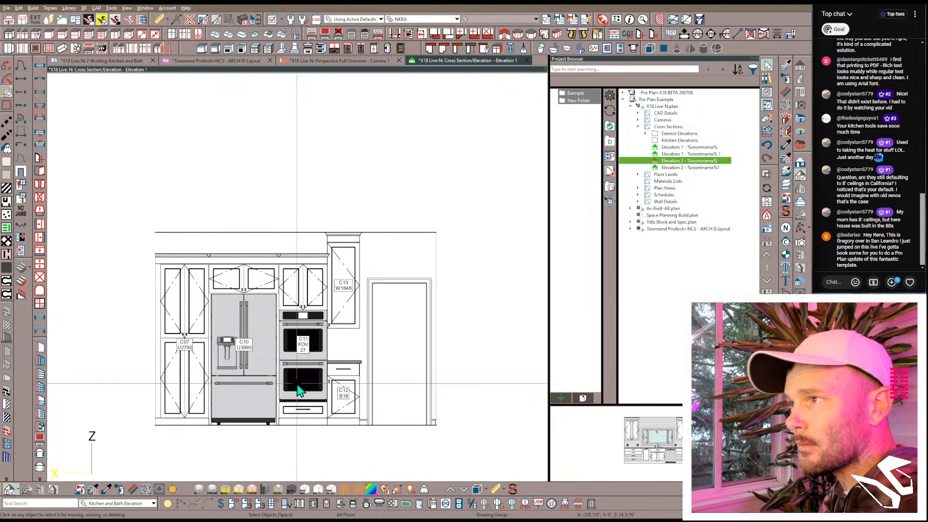
Step: Set the default material for Cabinet and Cabinet Door/Drawer to the alder cabinet material from the user catalog
click(289, 25)
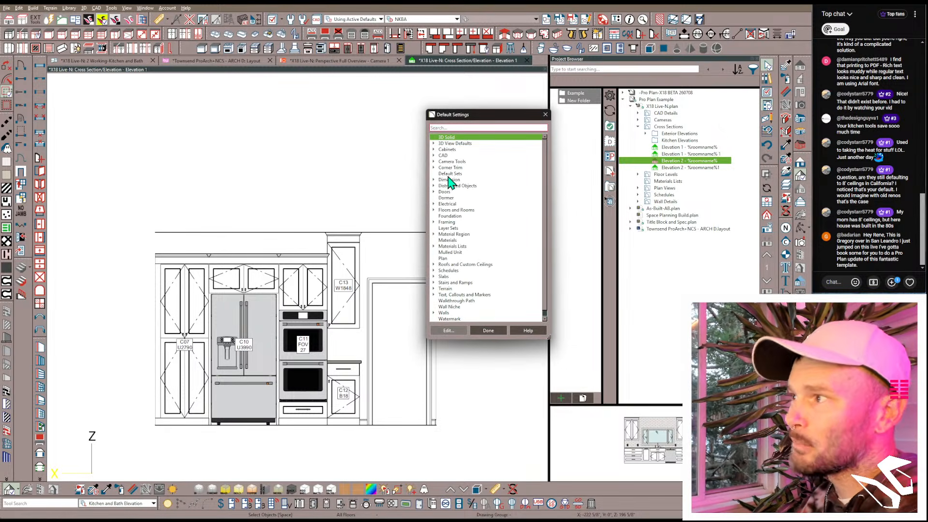
double_click(459, 240)
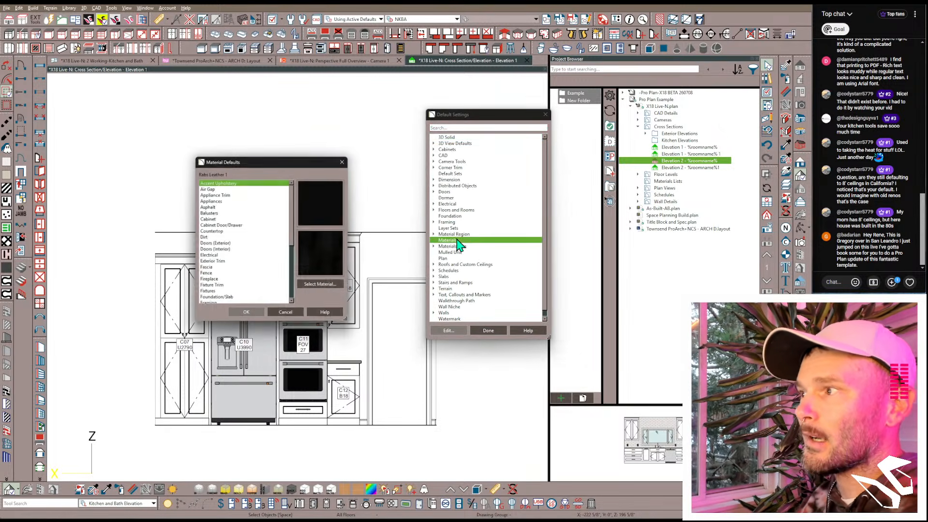
click(207, 219)
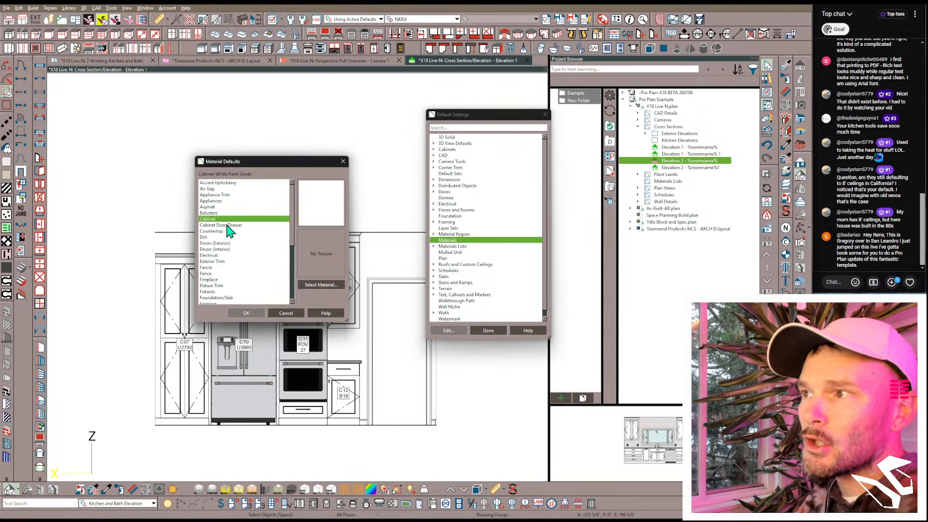
ctrl+click(221, 225)
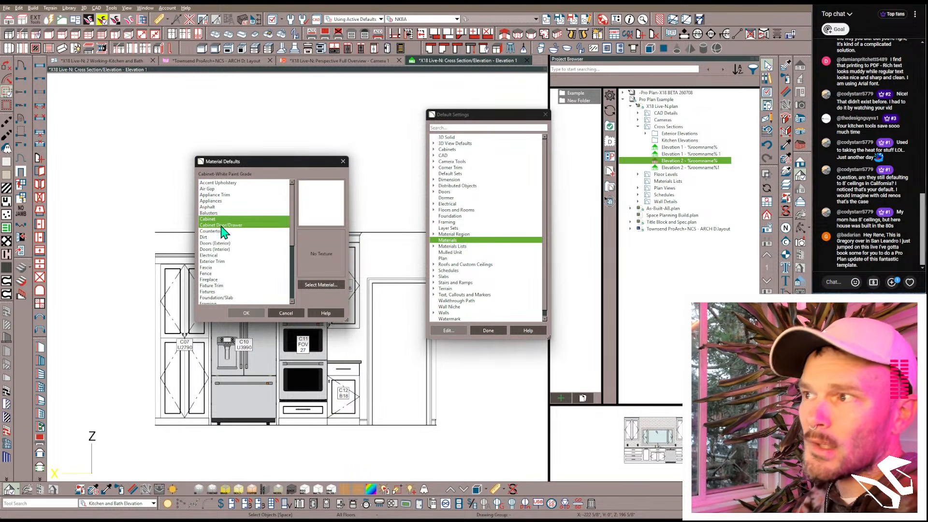
click(316, 285)
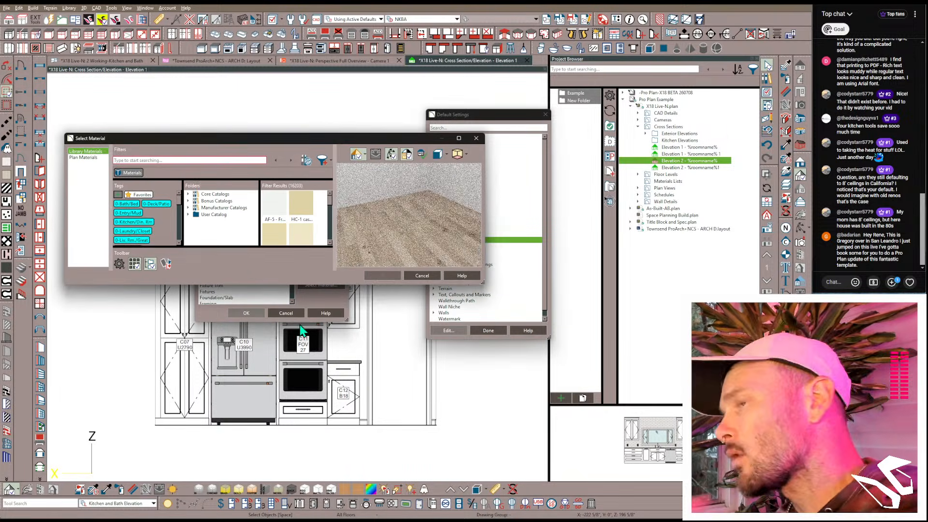
click(133, 161)
text(alder)
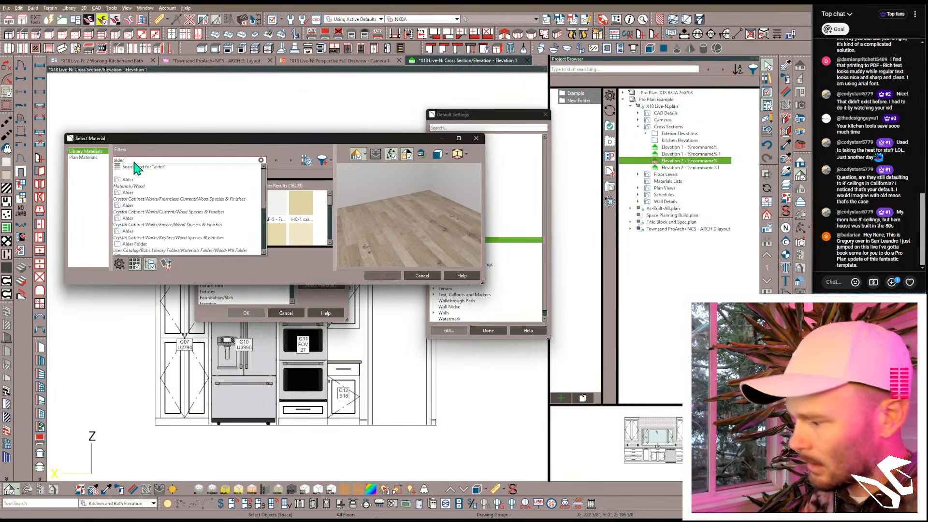
key(Return)
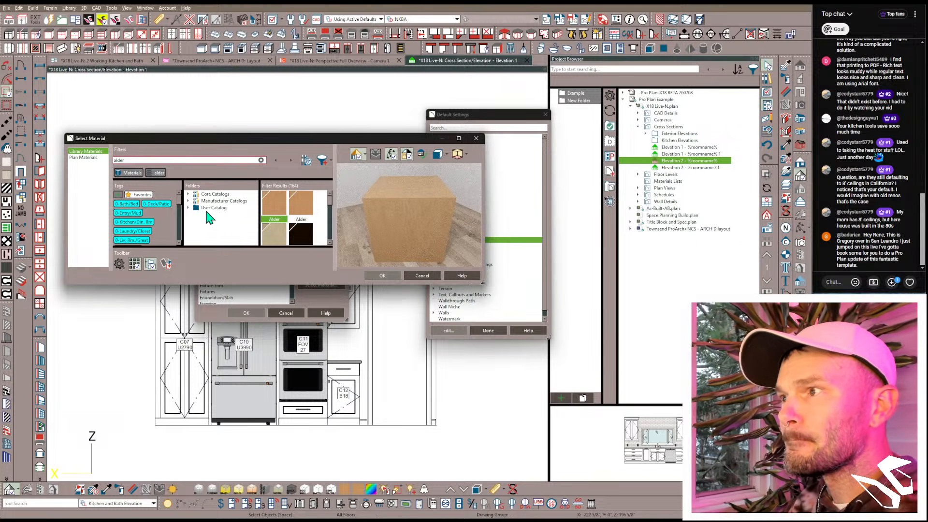
click(213, 208)
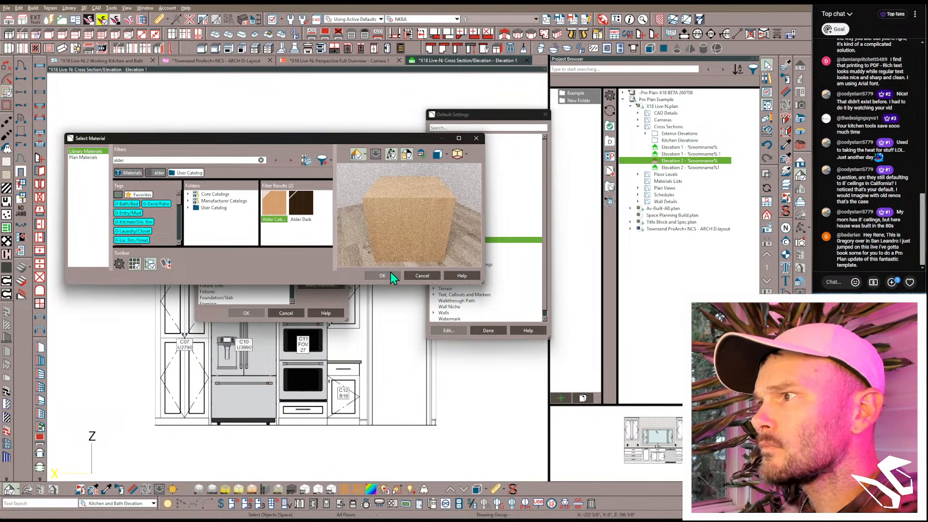
click(389, 275)
click(247, 313)
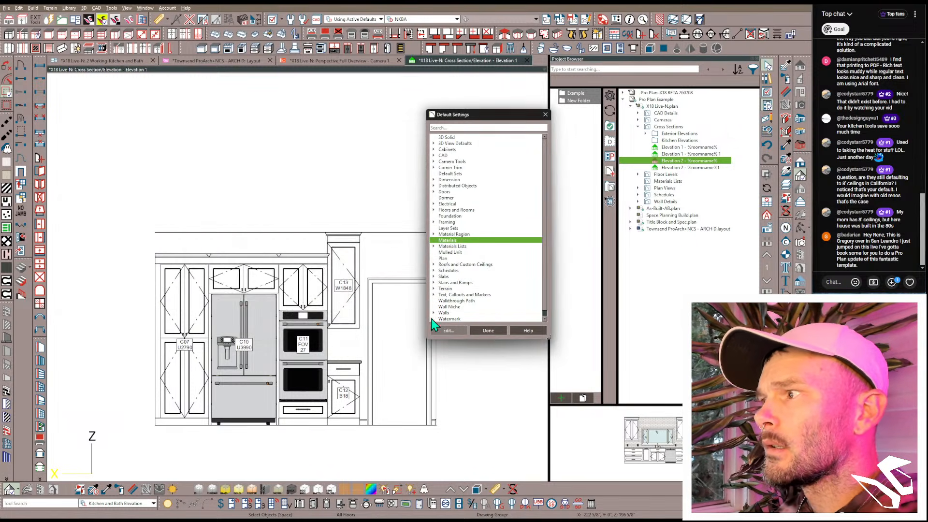
click(489, 330)
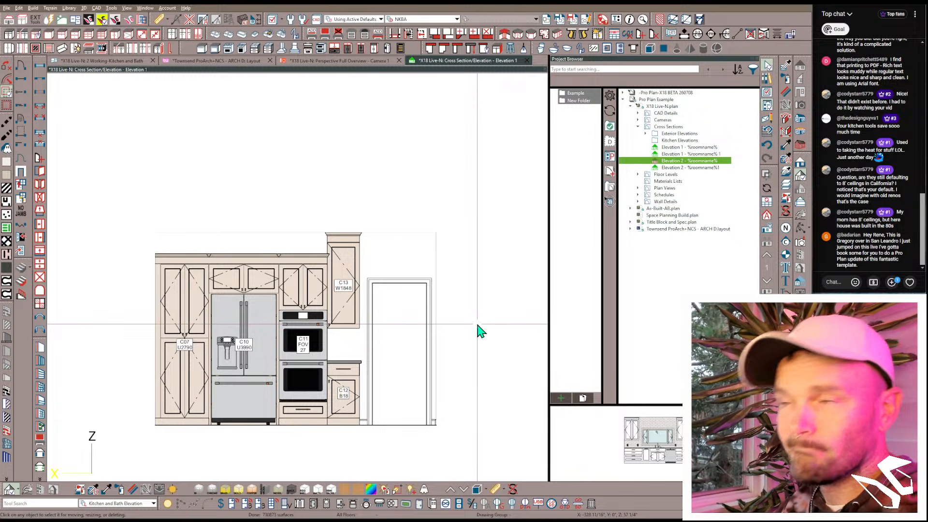
Step: Raise the top of the FOV 27 oven cabinet to 5 5/8" below the finished ceiling
click(316, 292)
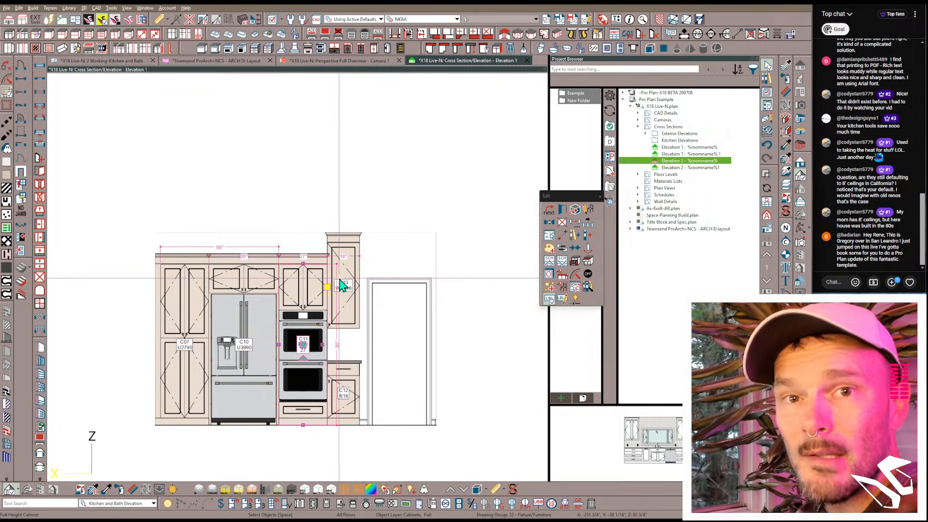
click(300, 266)
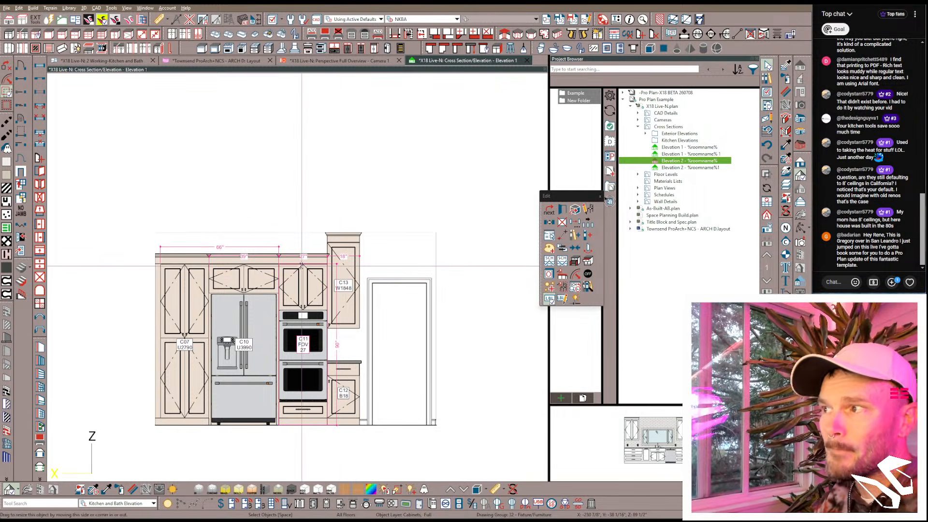
click(267, 248)
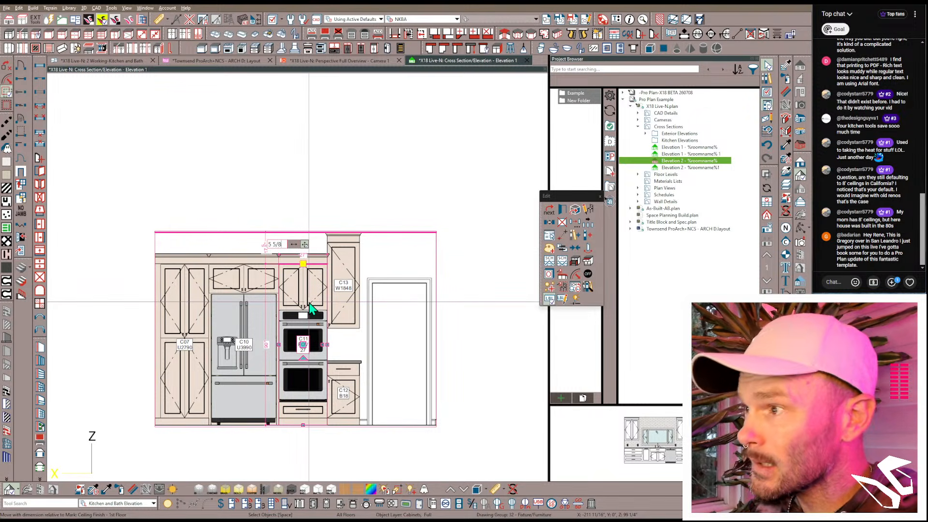
key(Return)
Step: Set the height of the refrigerator cabinet and the corner full-height cabinet to 102" together
click(246, 277)
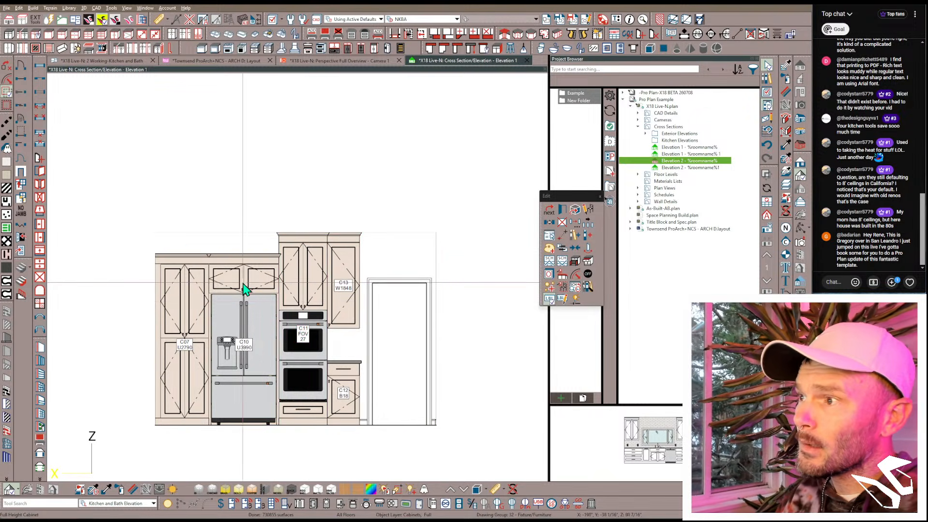
click(303, 276)
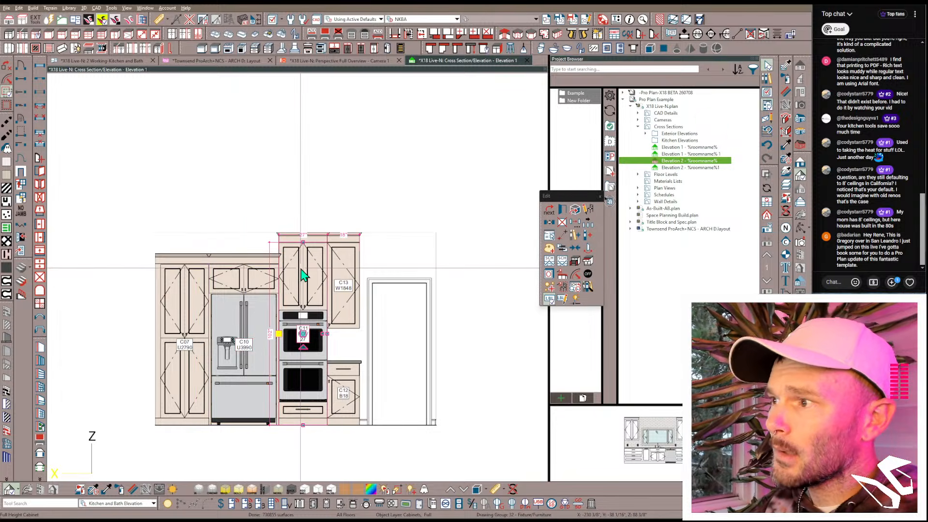
click(251, 285)
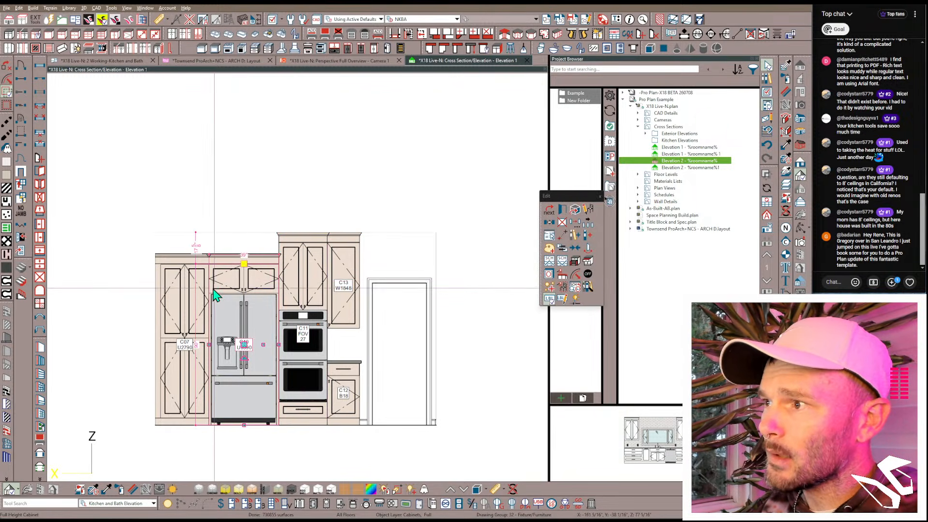
shift+click(189, 293)
double_click(250, 262)
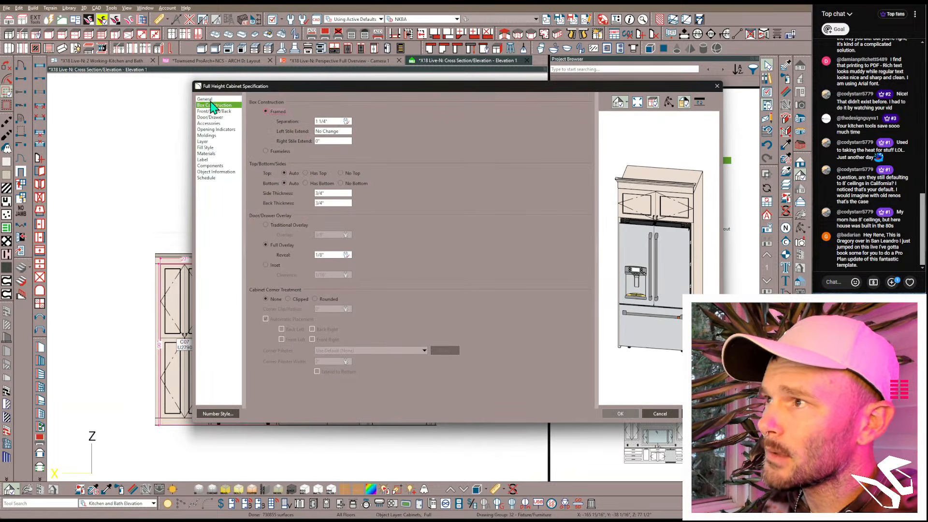
click(207, 99)
double_click(339, 140)
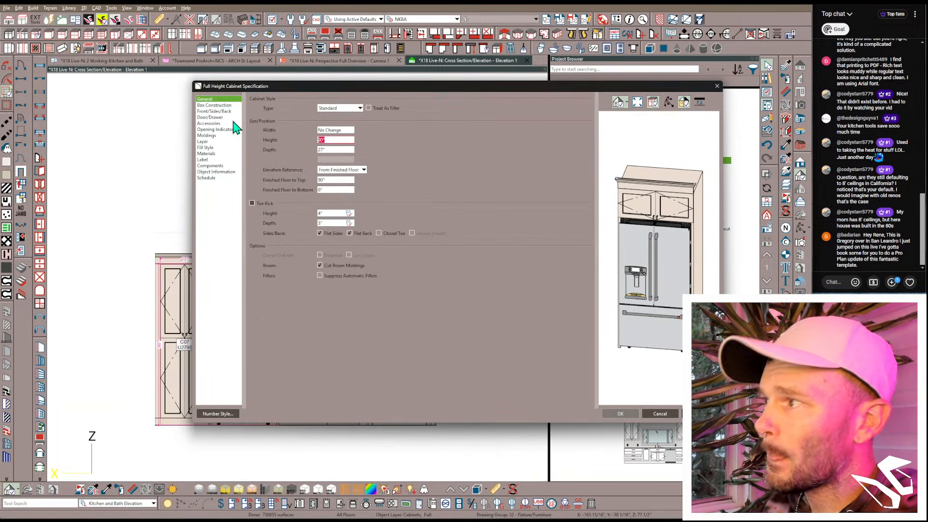
key(Return)
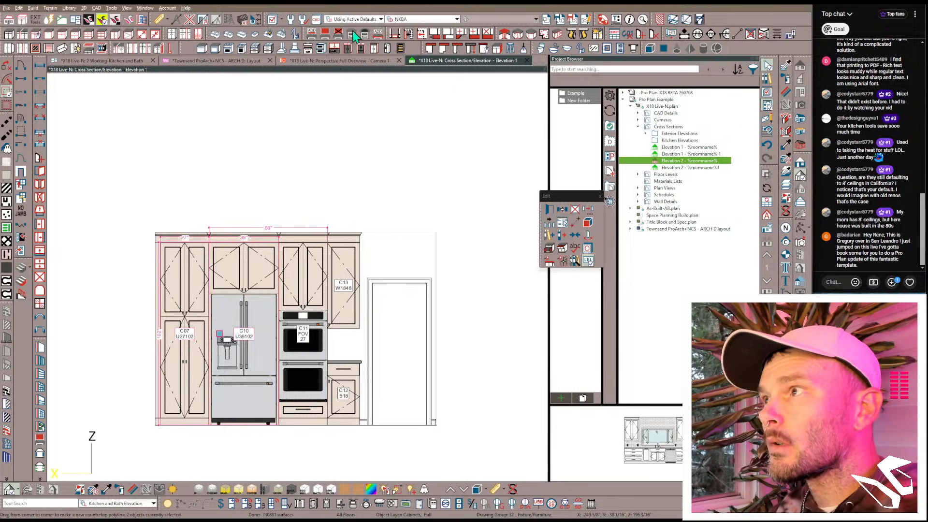
Step: Add a white subway tile backsplash between the 18" wall and base cabinets, and automatically dimension the elevation
click(323, 33)
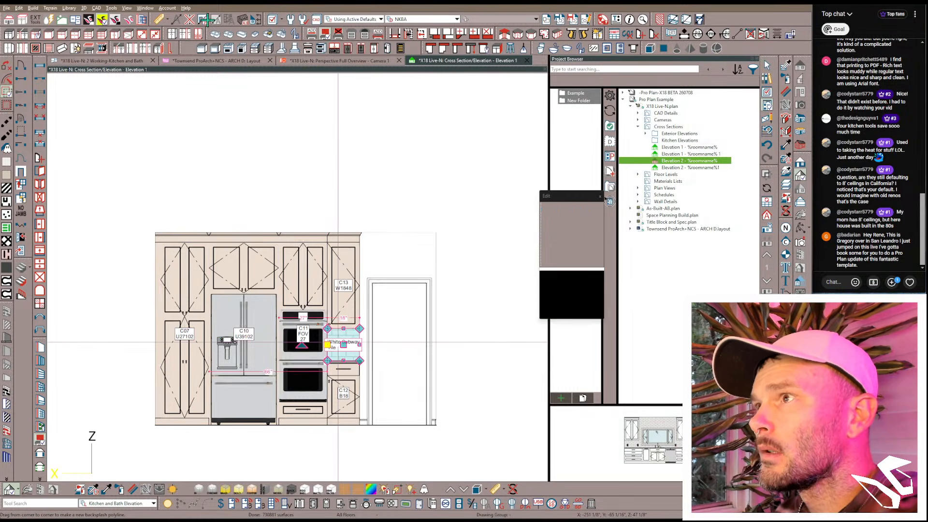
click(203, 20)
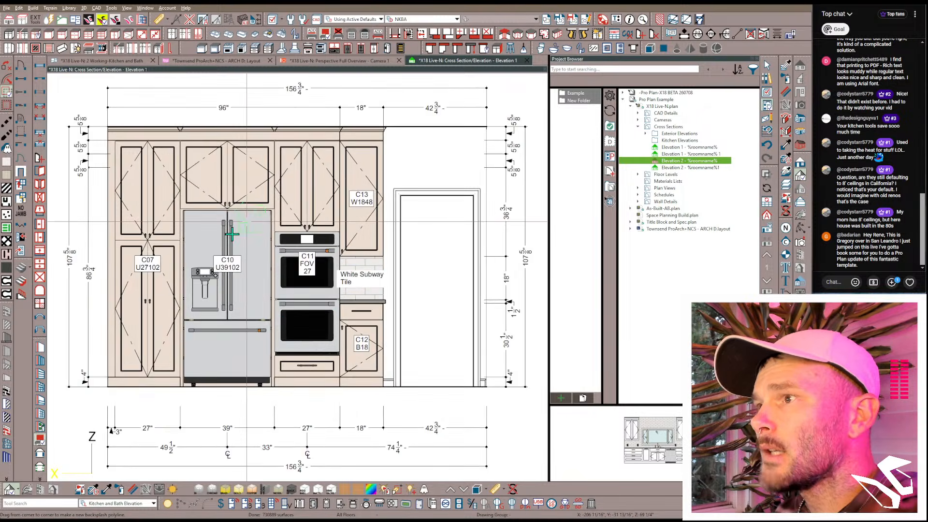
Step: Delete the unneeded vertical dimensions from the inner string beside the corner full-height cabinet
scroll(149, 183, down, 1)
click(160, 19)
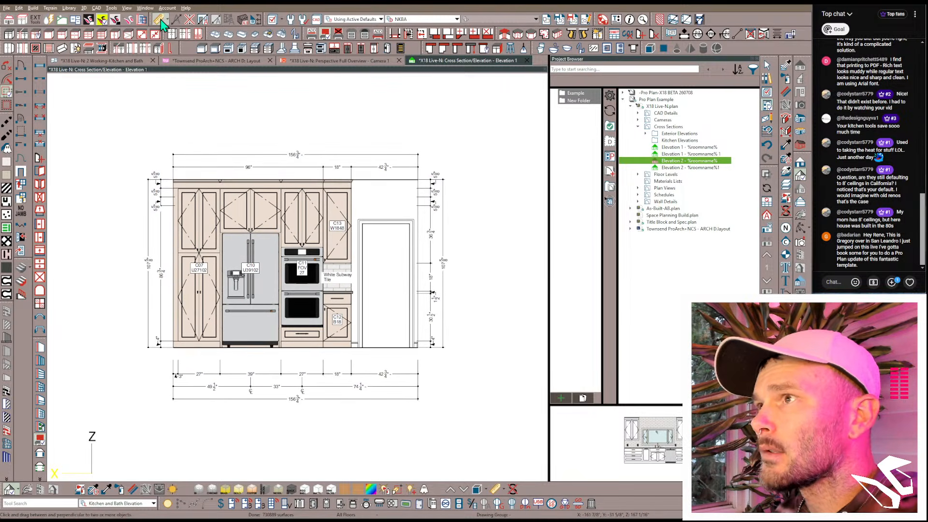
click(160, 184)
key(Delete)
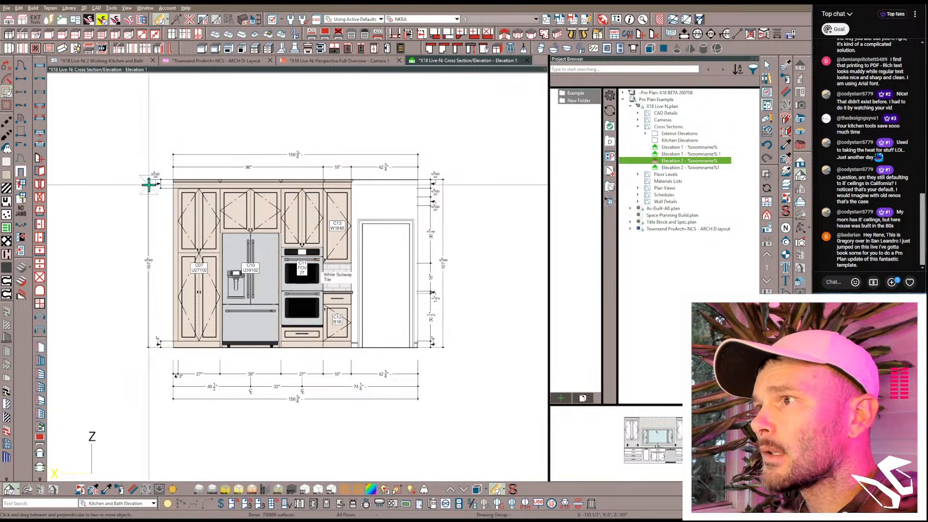
Step: Delete the remaining vertical dimensions on the outer side of the corner full-height cabinet
click(149, 186)
key(Delete)
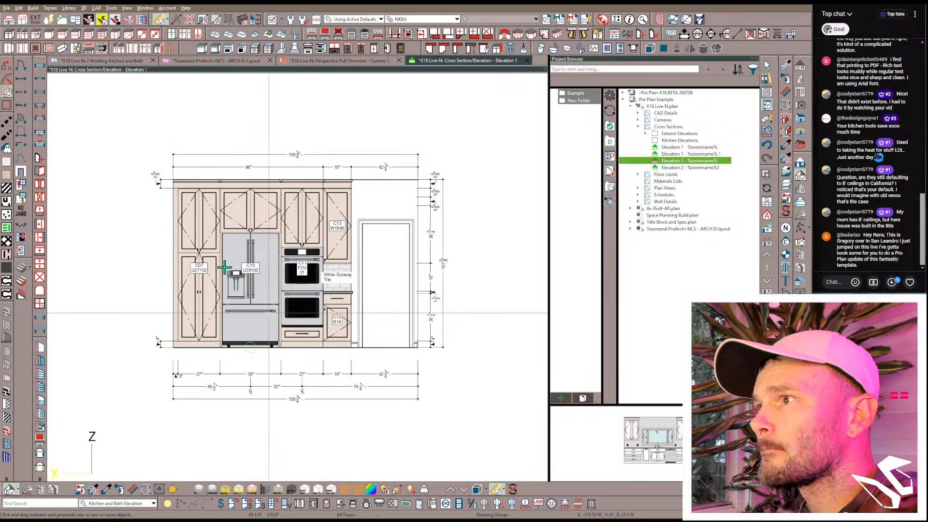
drag(161, 173, 157, 181)
key(Delete)
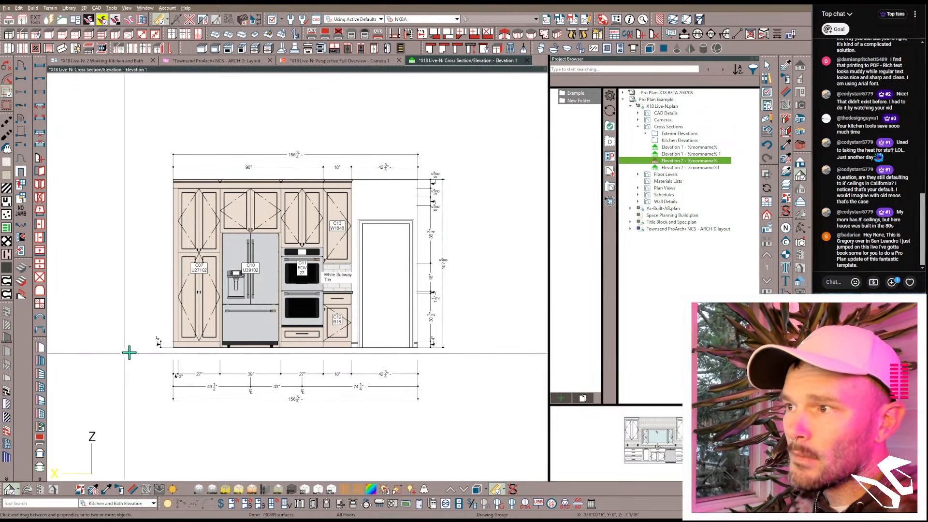
click(160, 343)
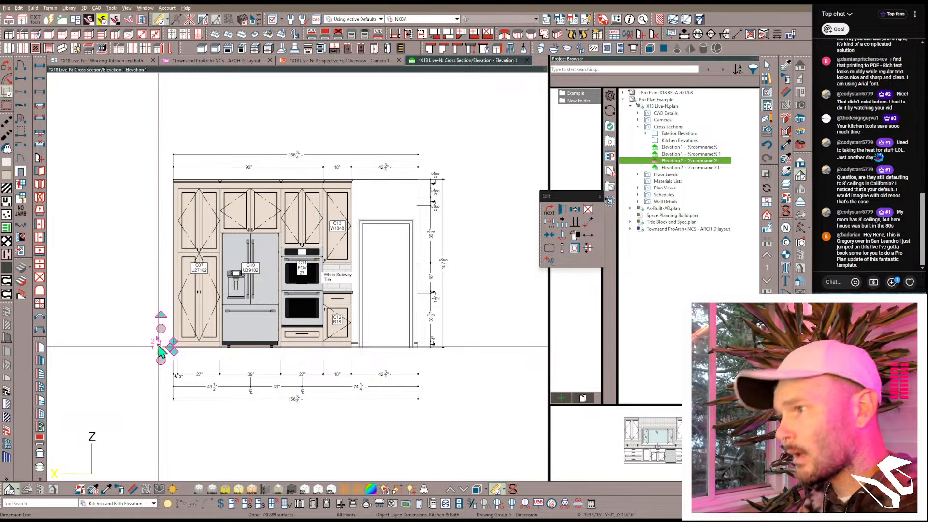
key(Delete)
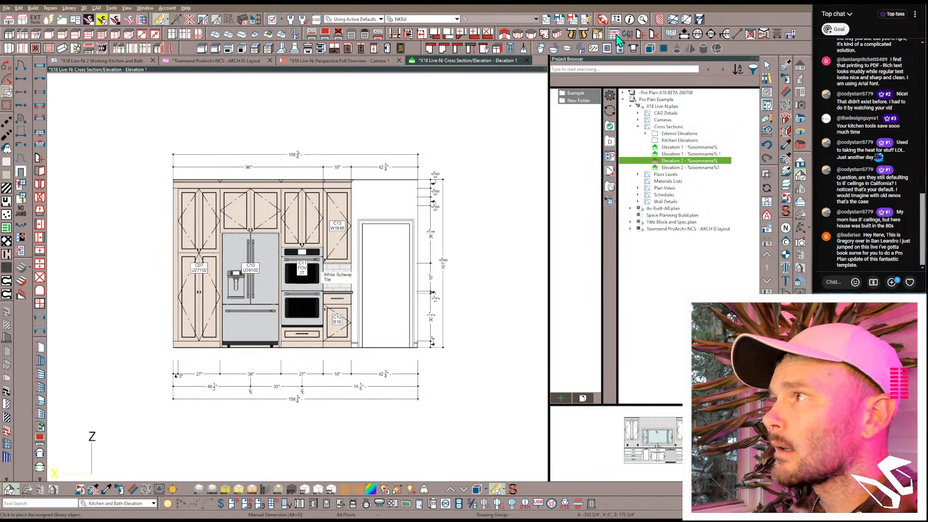
Step: Save the elevation as a camera named "Elevation 3 - %roomname%" and close its view
click(570, 20)
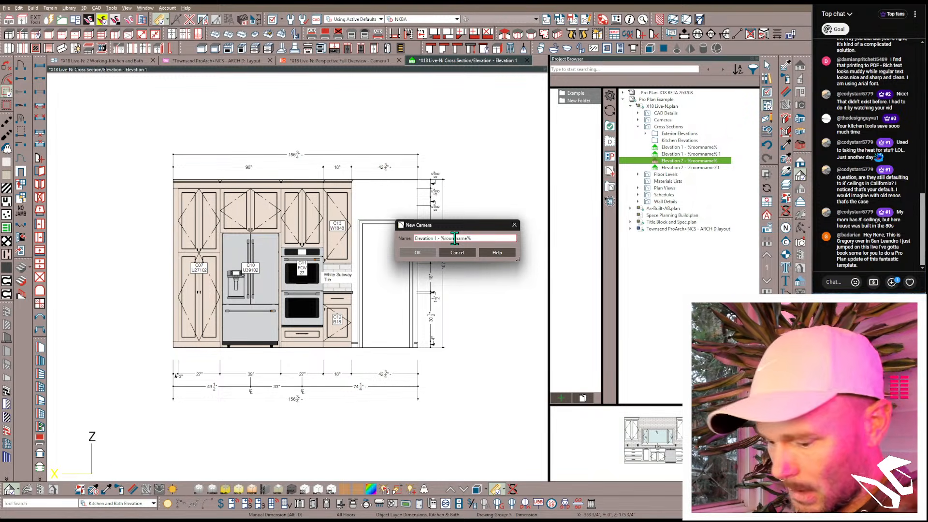
key(BackSpace)
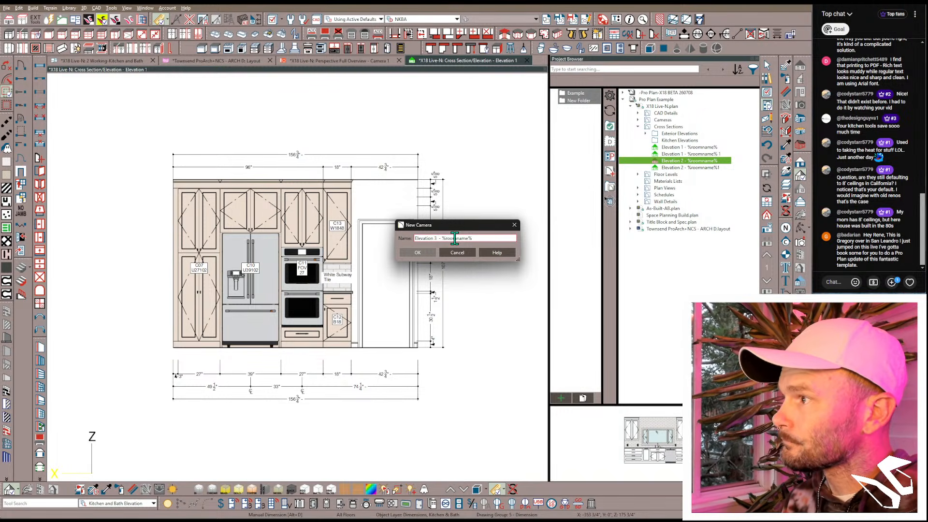
key(Return)
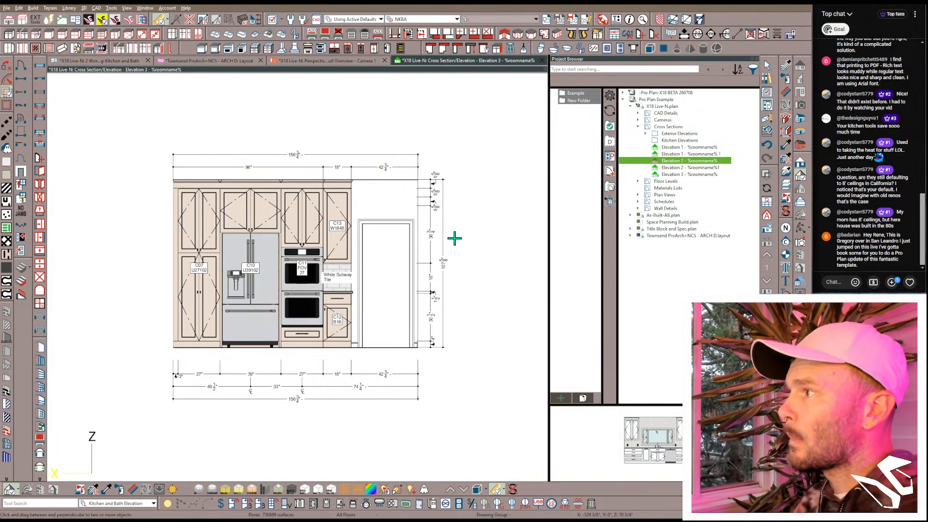
key(ctrl+w)
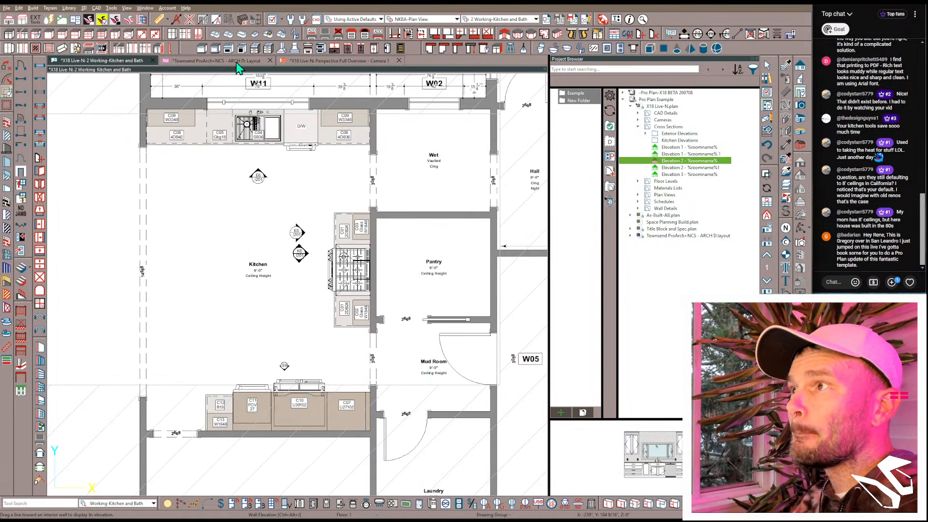
Step: Switch to the ARCH D layout and place a copy of the range elevation's layout box directly below the original
click(217, 61)
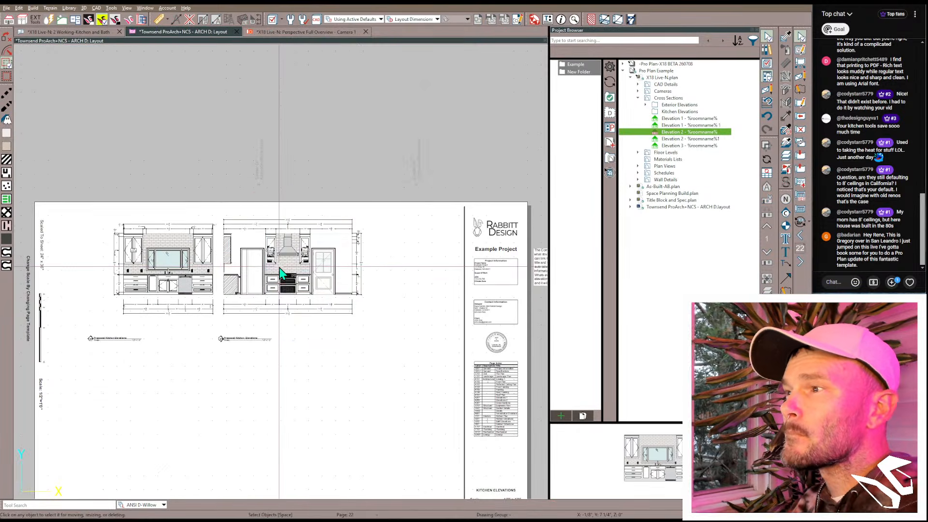
click(292, 290)
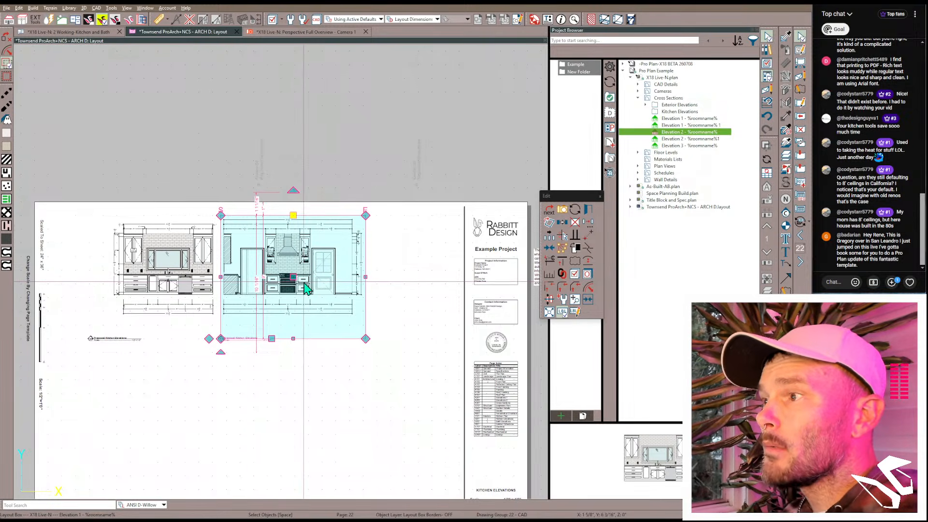
drag(304, 289, 394, 276)
drag(379, 370, 394, 411)
drag(374, 380, 374, 380)
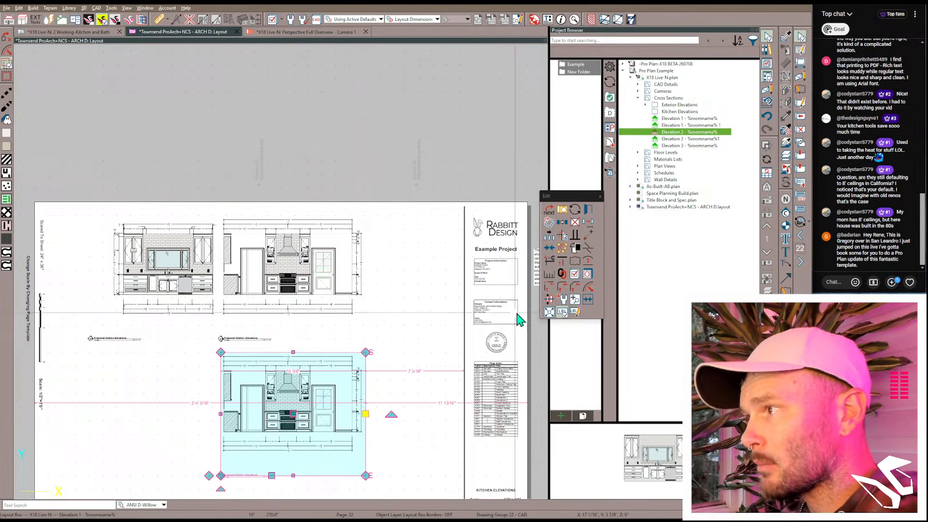
Step: Relink the copied layout box to "Elevation 3 - %roomname%" without keeping the contents' position
click(562, 274)
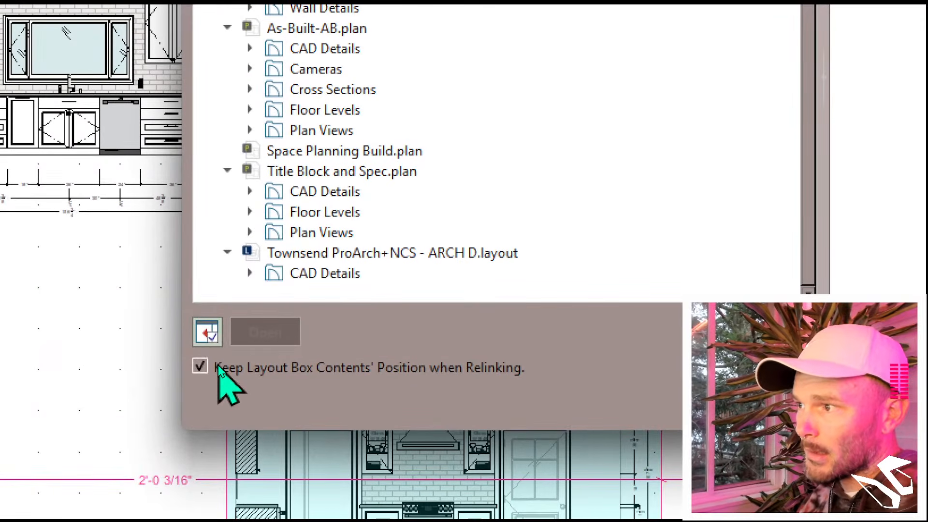
click(200, 366)
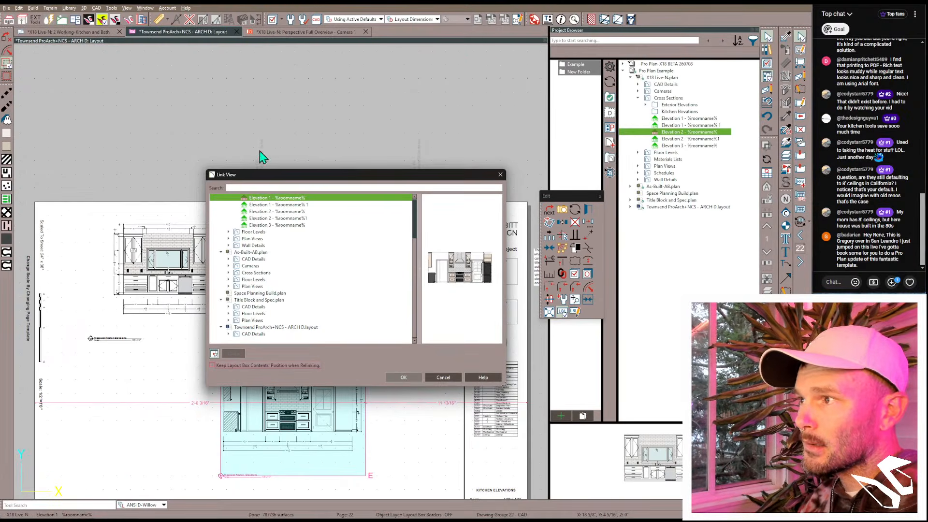
click(310, 225)
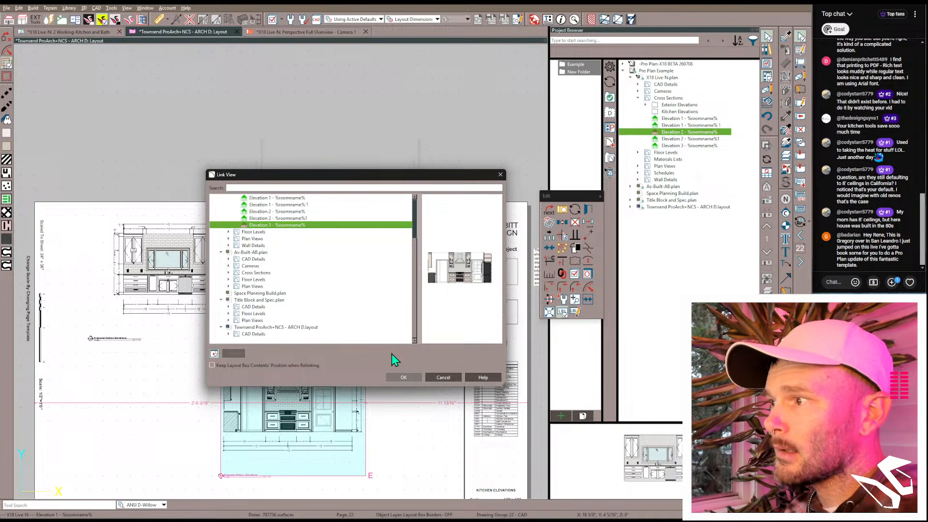
click(402, 377)
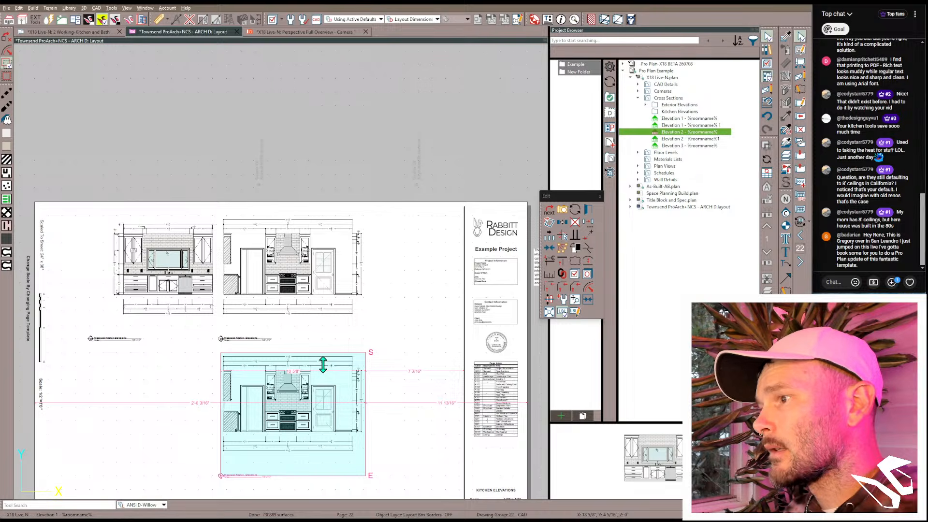
Step: Move the relinked elevation beside the range elevation with matching floor lines, and nudge it sideways to clear the neighbouring dimensions and title block
key(m)
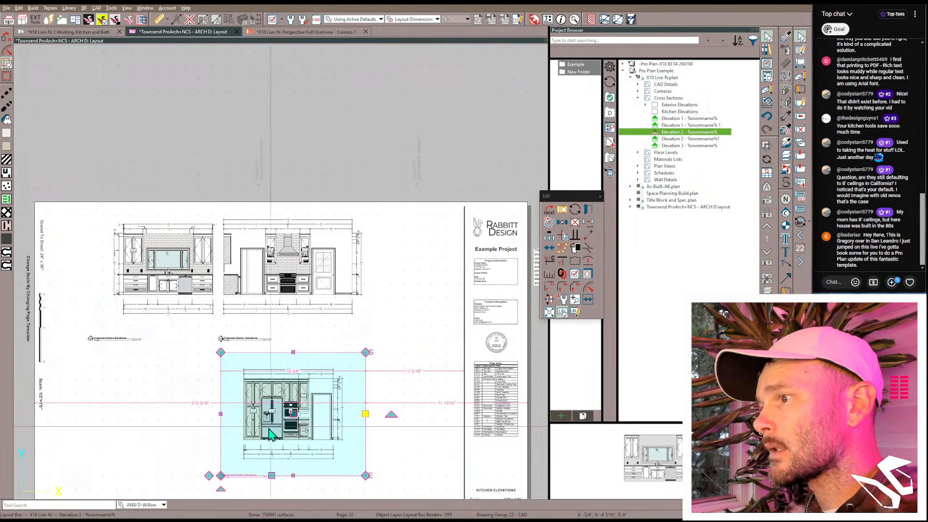
click(244, 440)
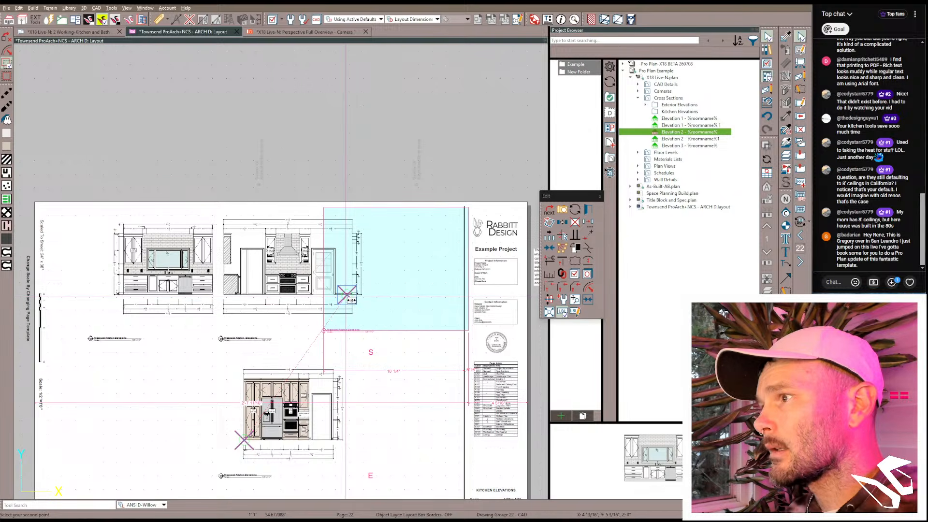
click(358, 294)
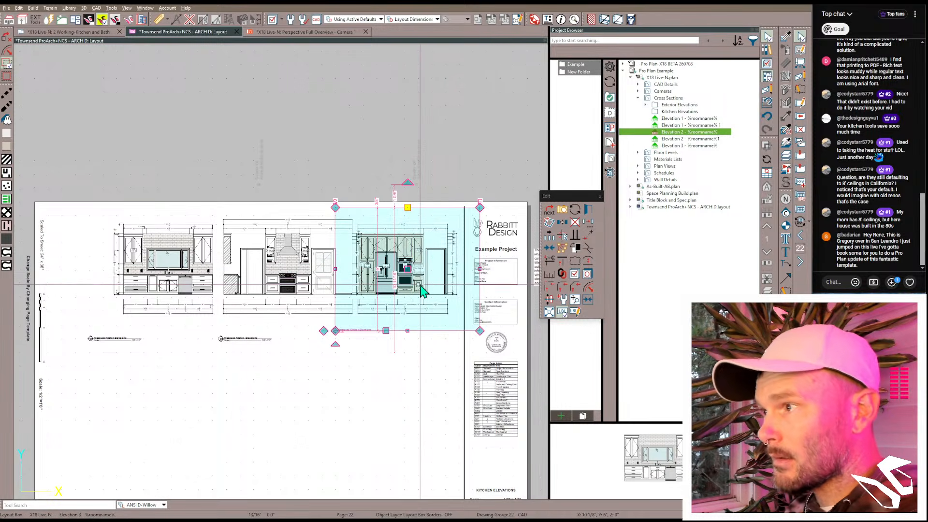
key(Right)
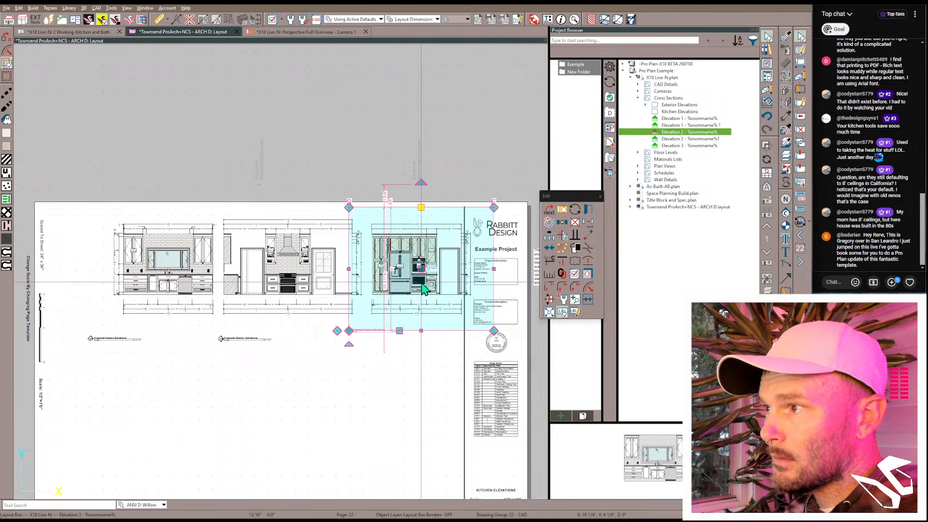
key(Left)
key(Left)
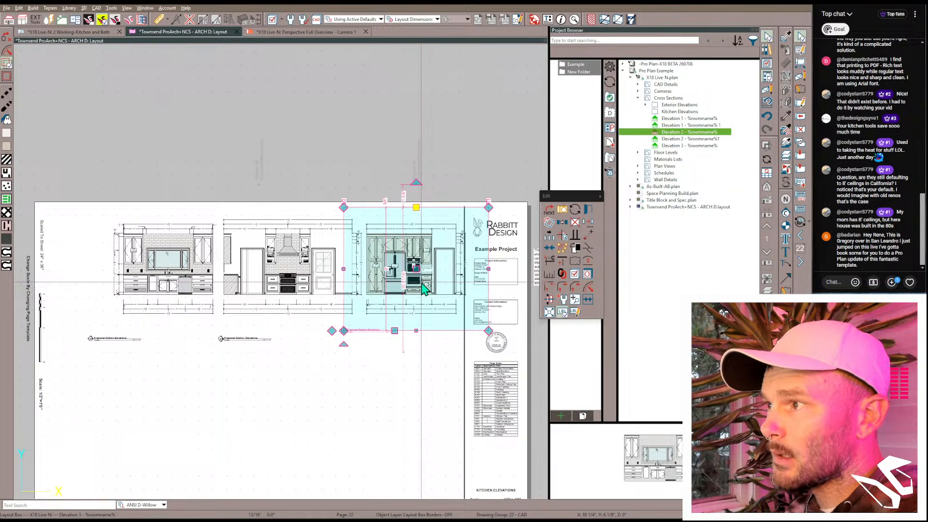
key(Left)
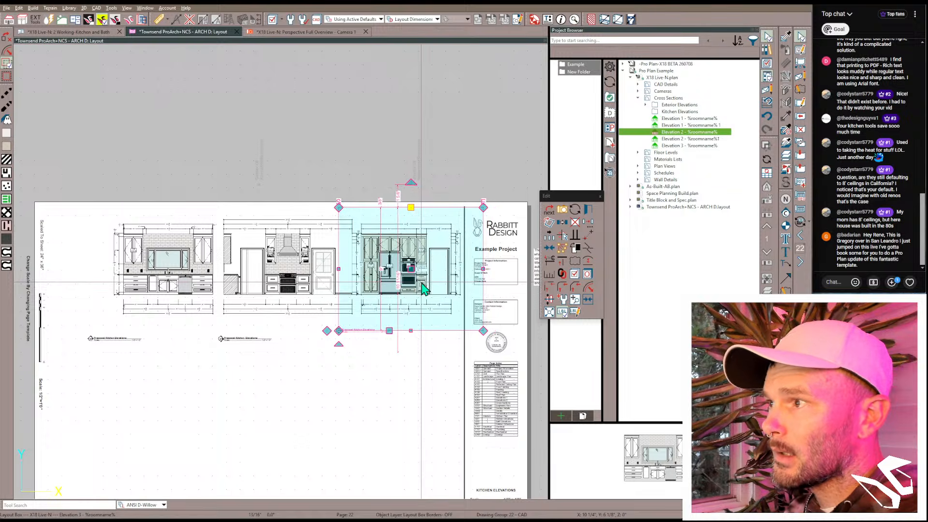
key(Right)
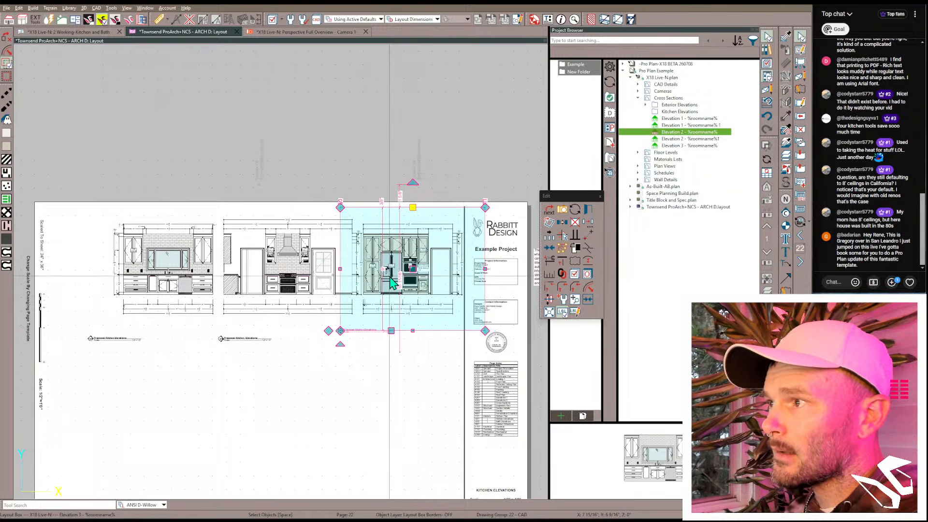
Step: Open the range elevation from the layout and copy the dishwasher's hatched rectangle onto the lower part of the refrigerator run
click(298, 262)
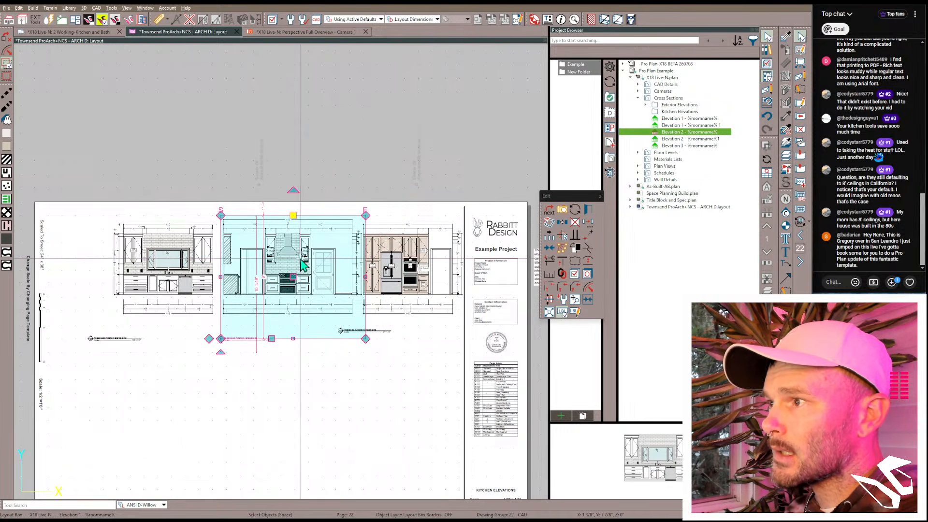
double_click(301, 260)
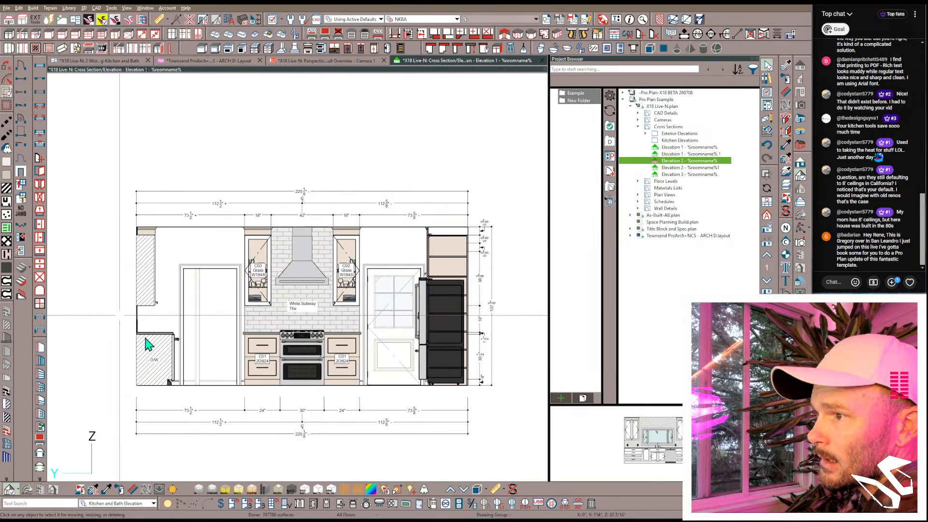
click(162, 362)
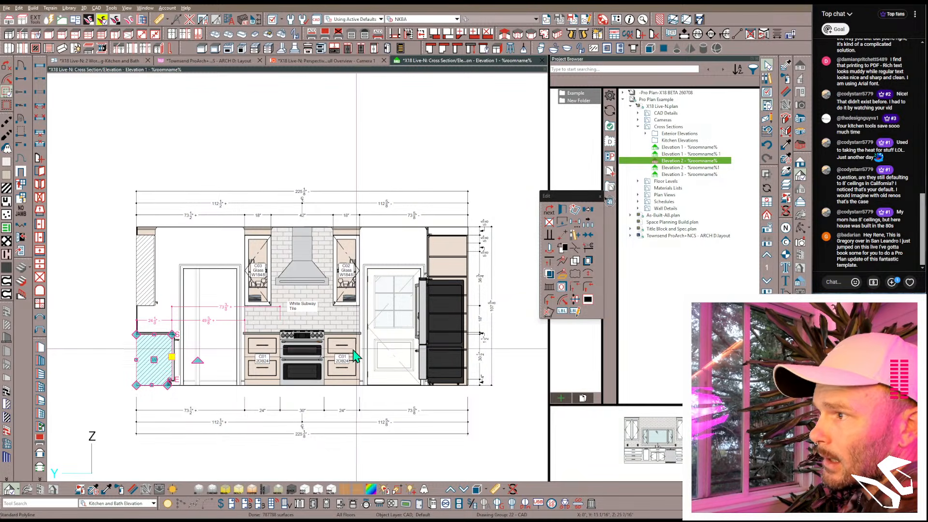
click(299, 295)
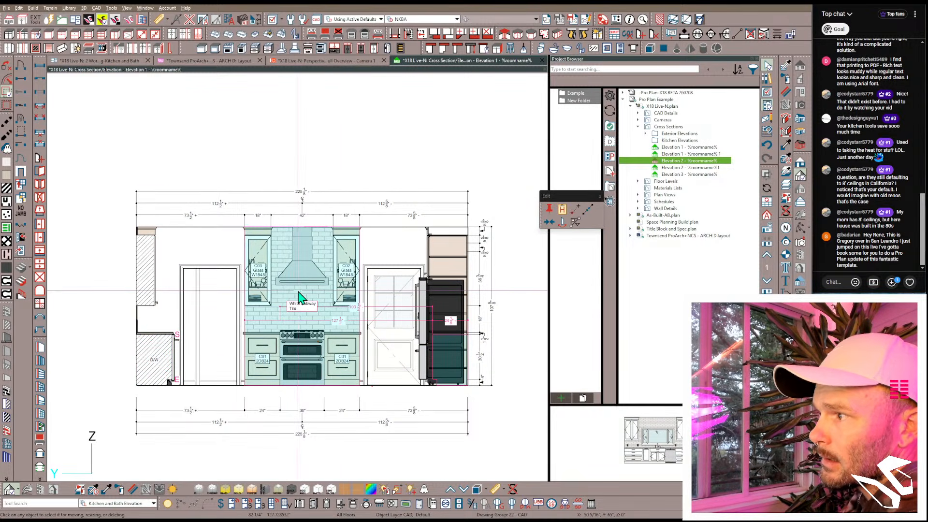
click(437, 360)
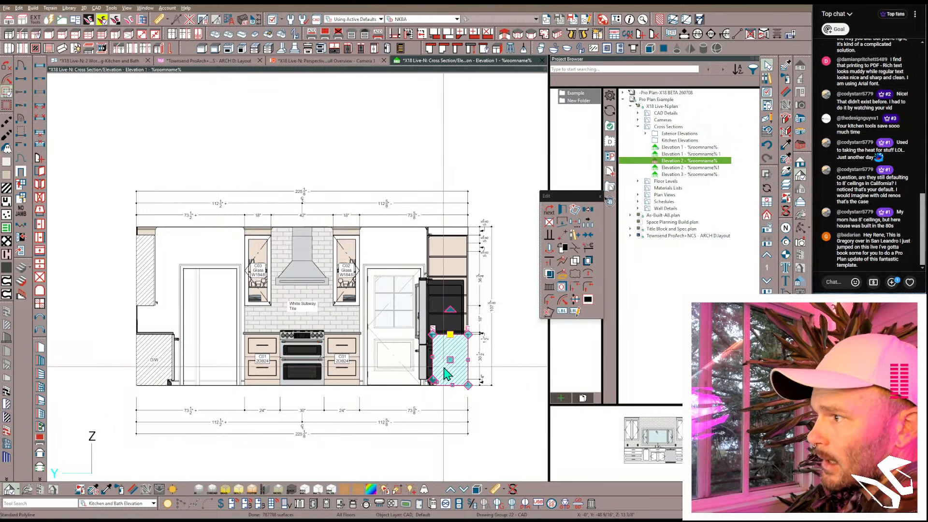
Step: Stretch the copied hatch to the full-height cabinet's 27 3/8" depth and up to its 102" height
scroll(432, 360, up, 3)
key(m)
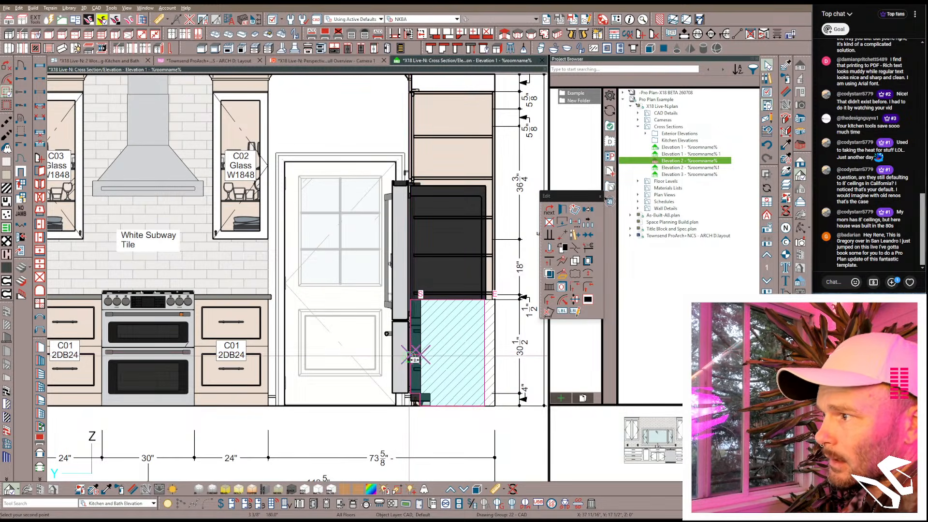
click(415, 356)
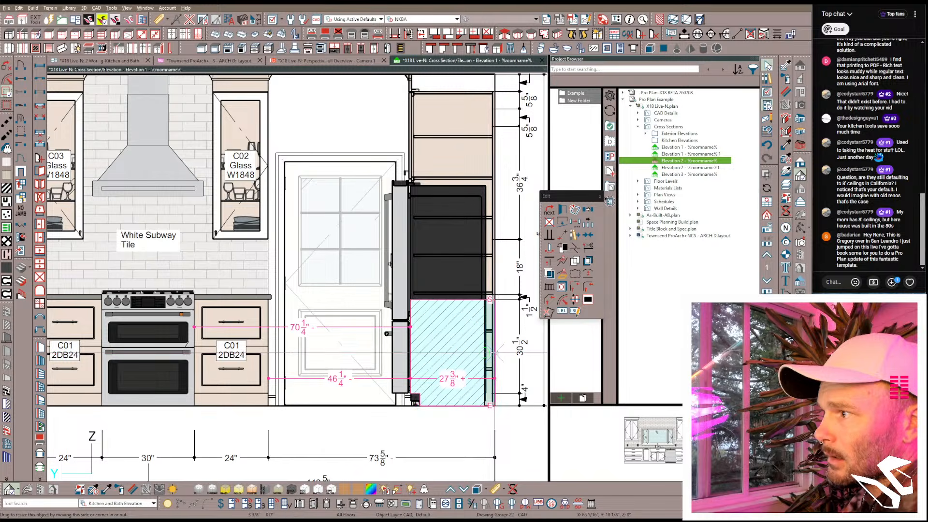
click(453, 96)
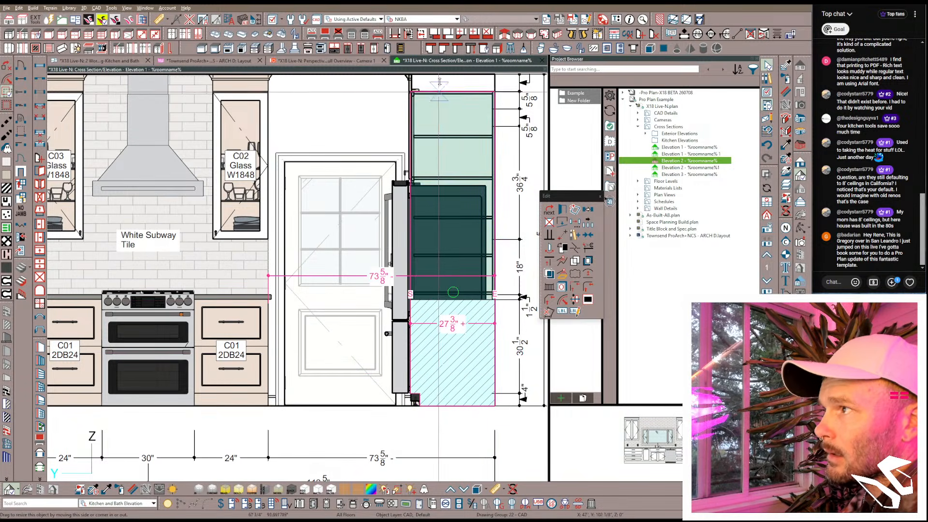
drag(452, 93, 452, 91)
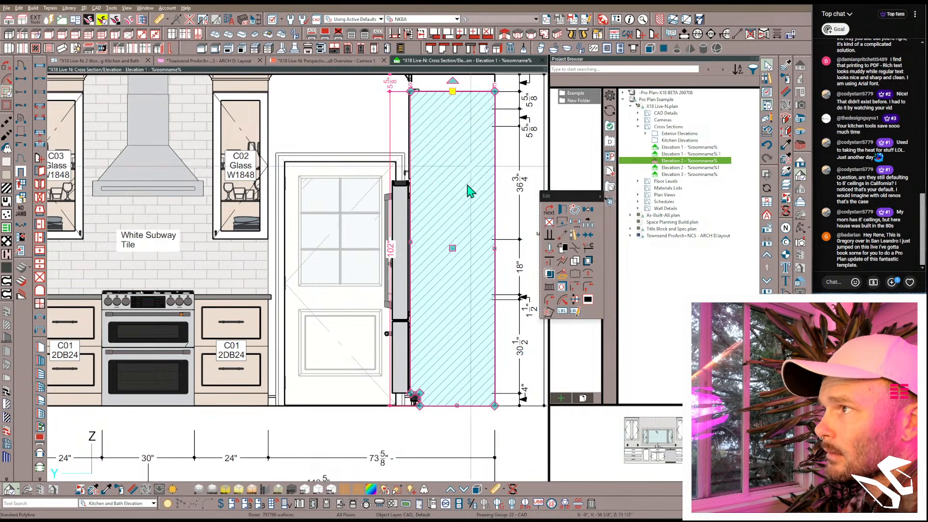
scroll(460, 197, down, 2)
click(528, 141)
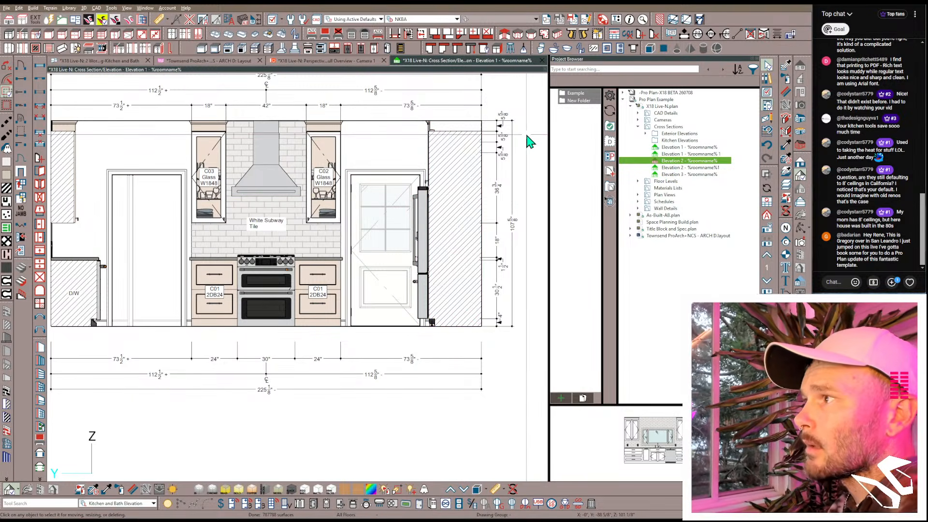
Step: Delete the vertical dimension strings beside the hatched full-height cabinet in the range elevation
click(161, 20)
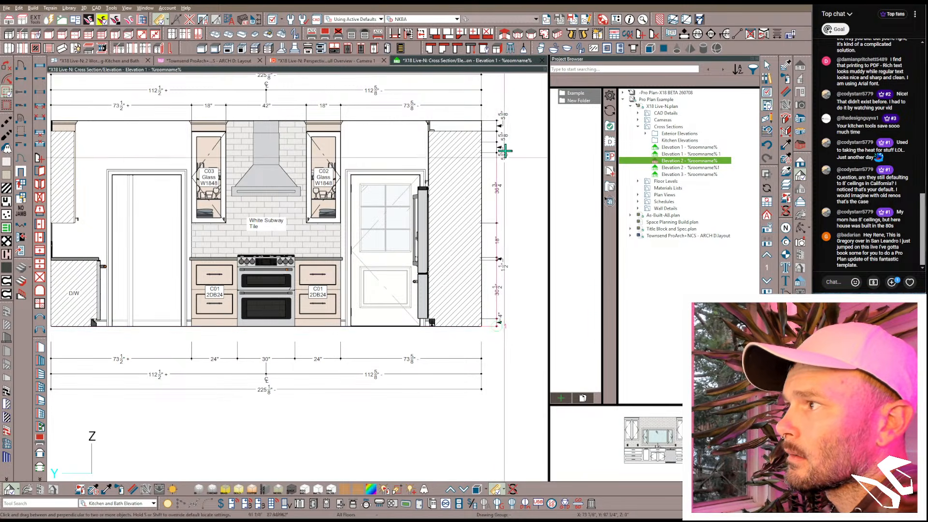
scroll(464, 199, down, 5)
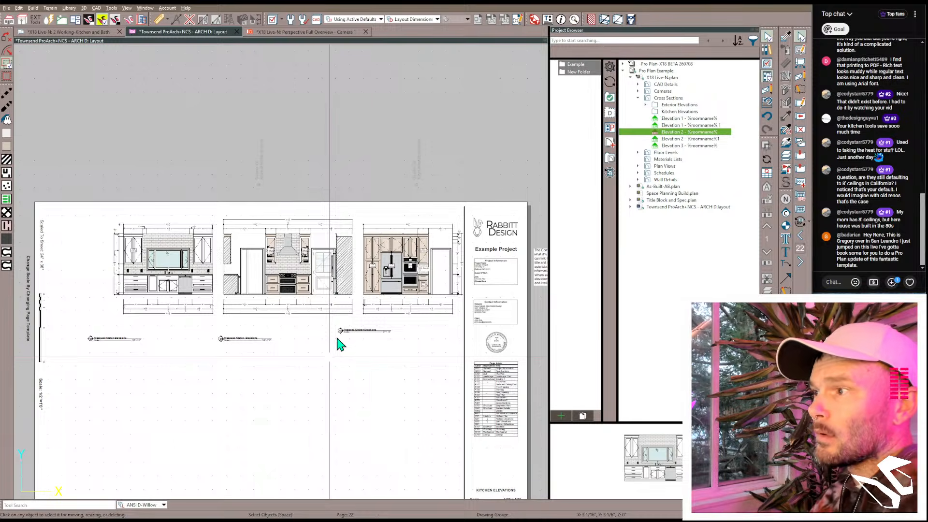
Step: Align the oven and refrigerator elevation's layout box and title label with those of the range elevation on the sheet
click(371, 282)
drag(412, 330, 250, 339)
drag(304, 348, 313, 215)
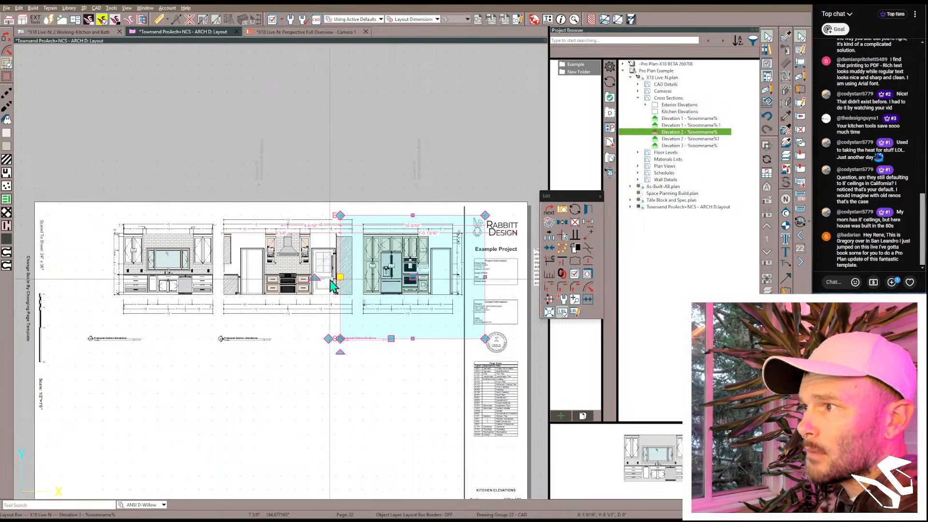
Step: Select all three kitchen elevation layout boxes and move them together toward the sheet's left edge, away from the title block
shift+click(290, 271)
shift+click(187, 275)
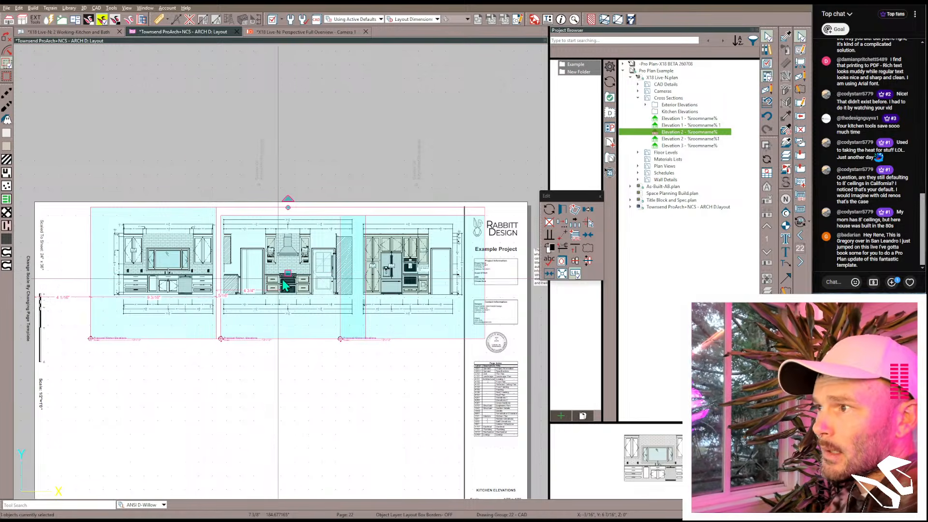
drag(286, 274, 210, 274)
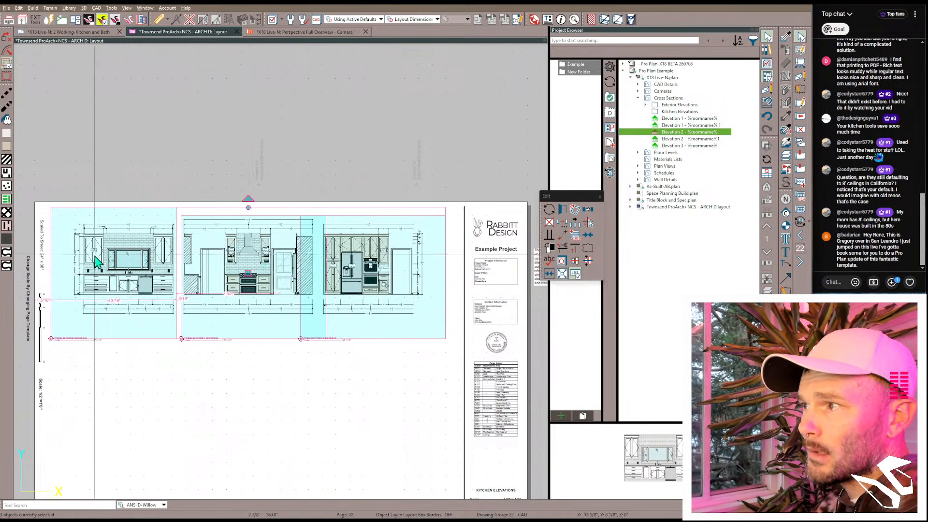
Step: Trim the left edges of the sink elevation's and the refrigerator elevation's layout boxes so their title labels start closer to the drawings
click(65, 266)
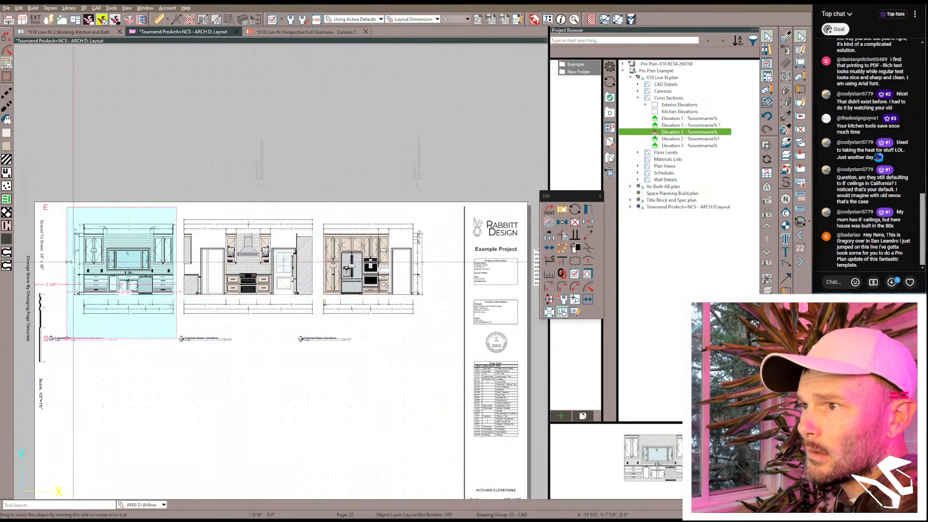
drag(72, 354, 73, 353)
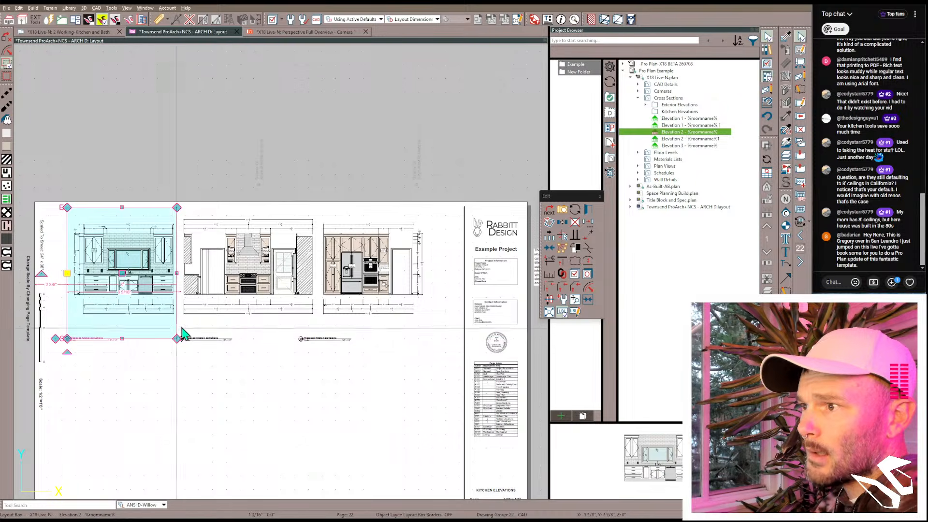
key(Escape)
click(212, 297)
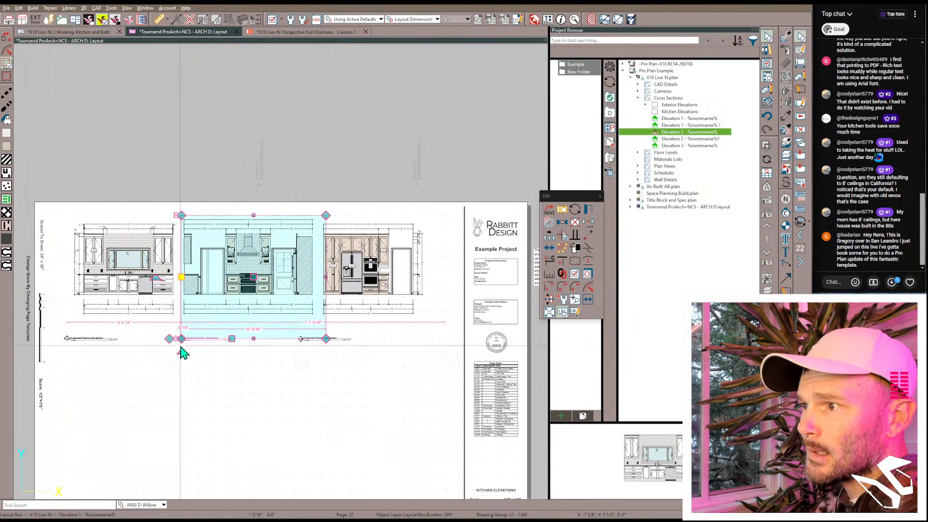
click(364, 273)
drag(300, 277, 320, 279)
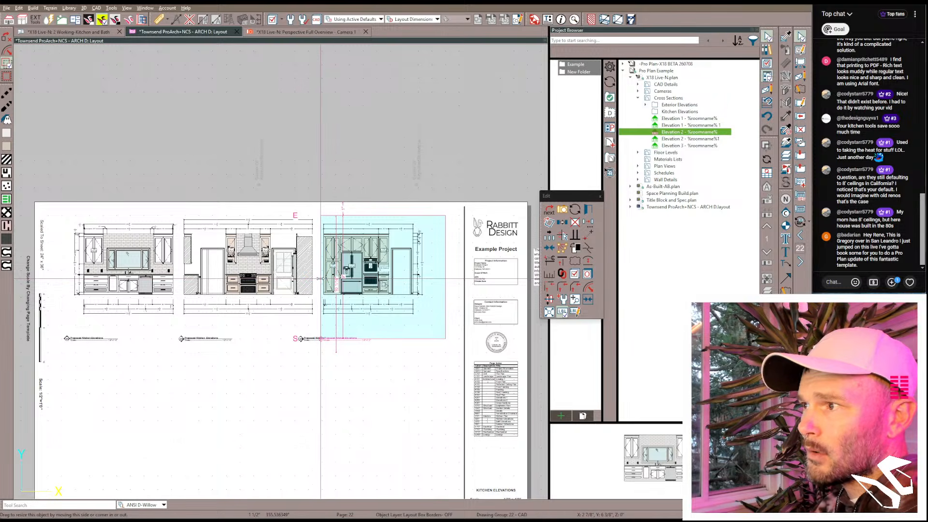
drag(348, 351, 348, 366)
click(348, 366)
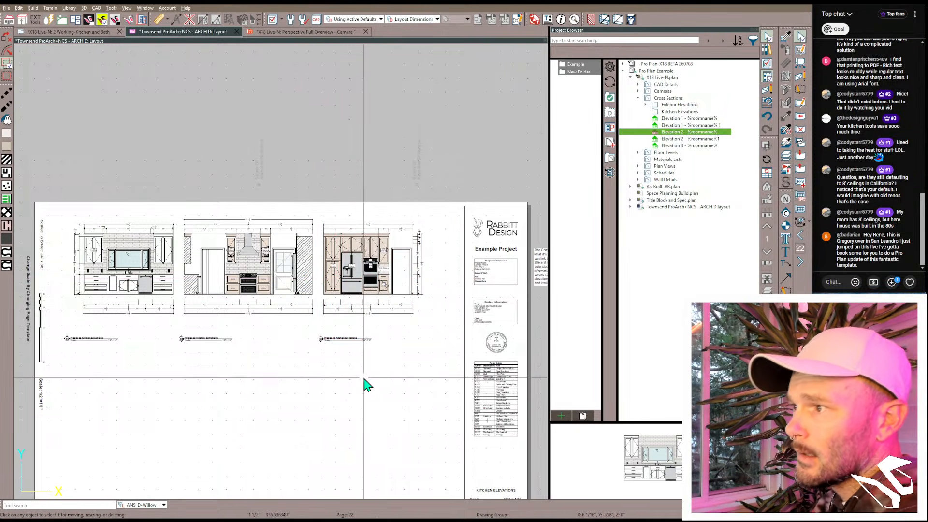
Step: Try to rotate the pointer of the E9 callout on the refrigerator elevation's title label to face down
scroll(338, 356, up, 6)
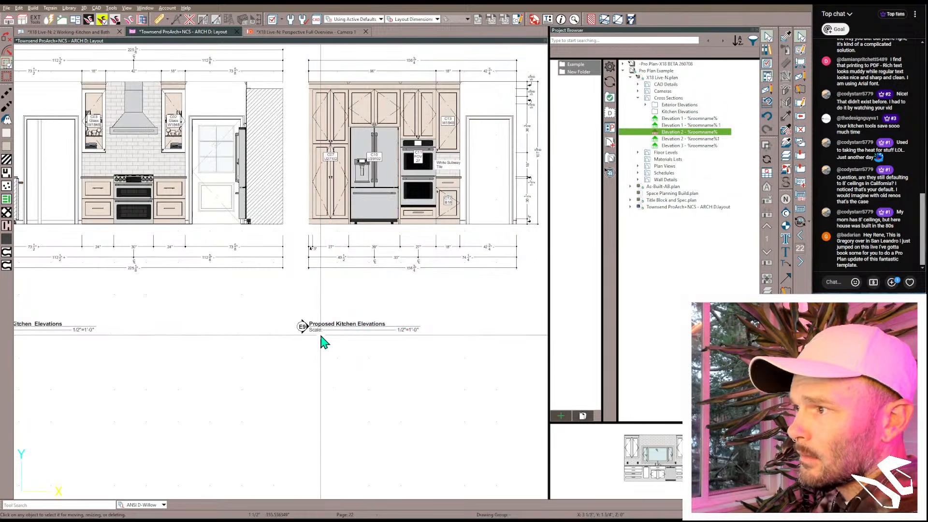
click(310, 336)
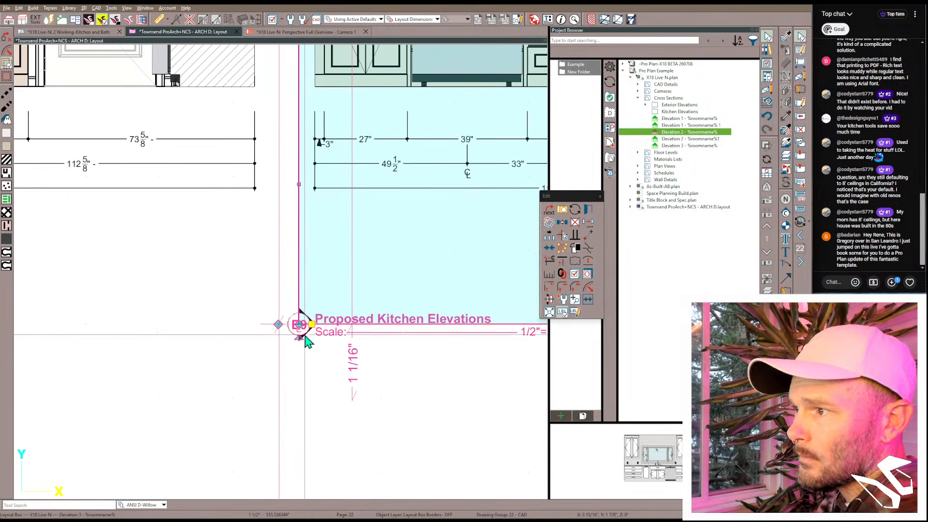
scroll(307, 337, up, 3)
drag(320, 320, 275, 315)
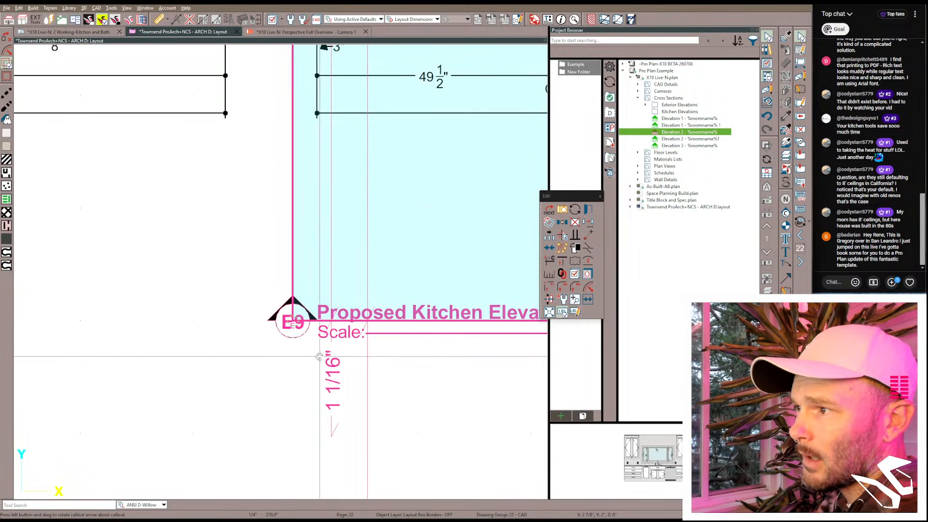
click(286, 317)
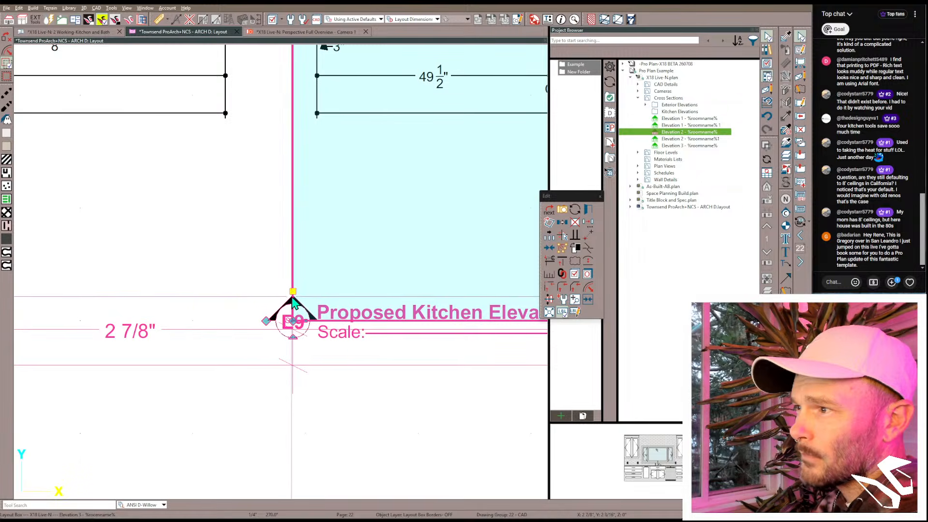
click(279, 311)
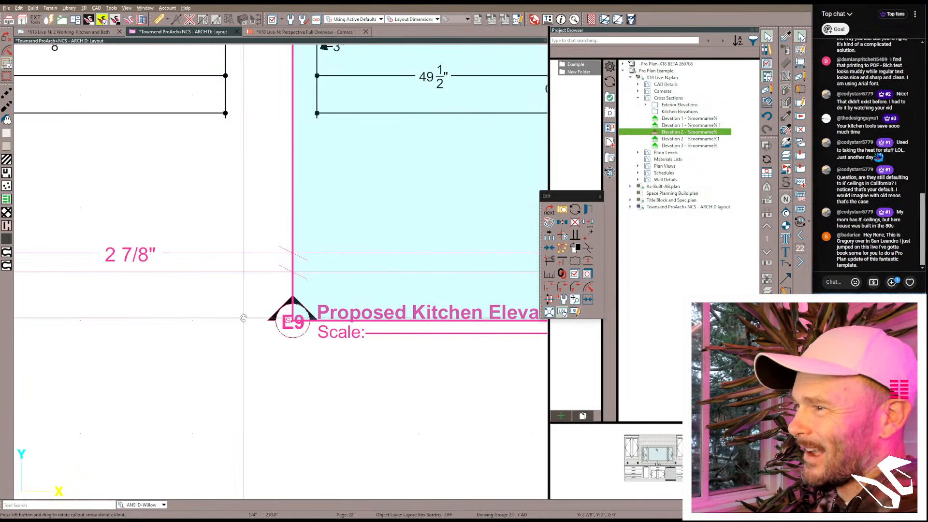
Step: Turn off the snap grid in the general layout defaults and rotate the E9 callout's pointer to face down
double_click(769, 37)
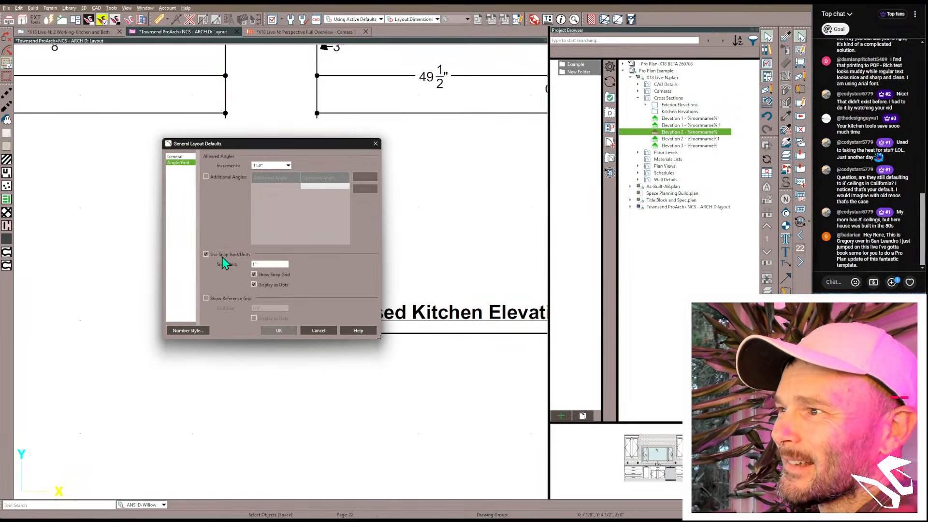
click(281, 333)
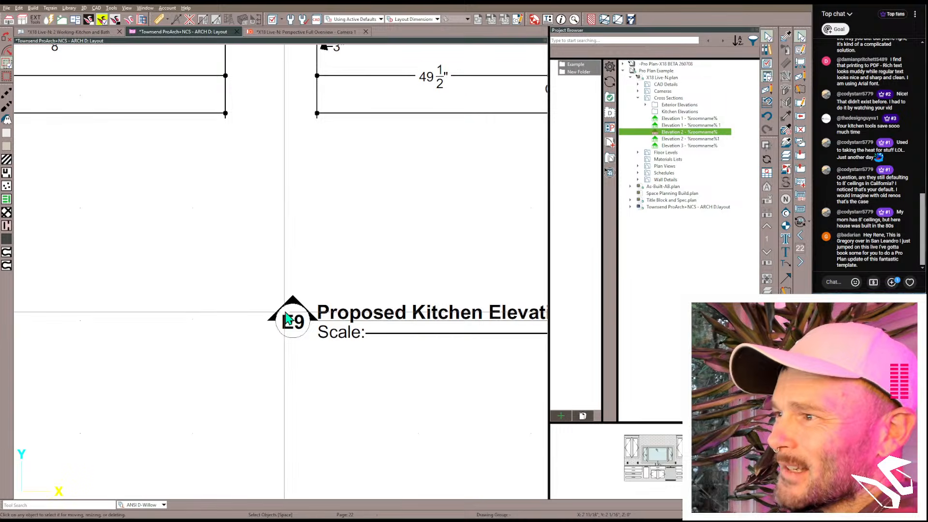
click(291, 318)
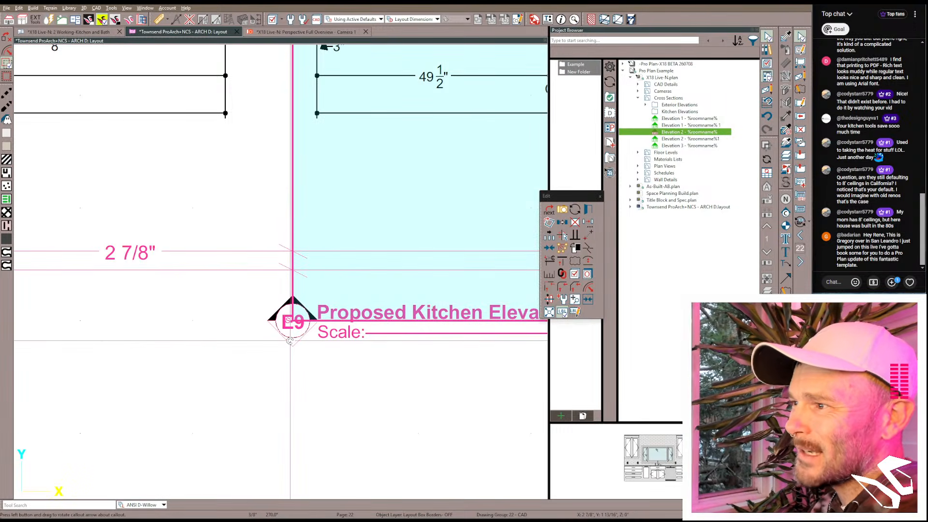
drag(292, 297, 241, 333)
click(234, 338)
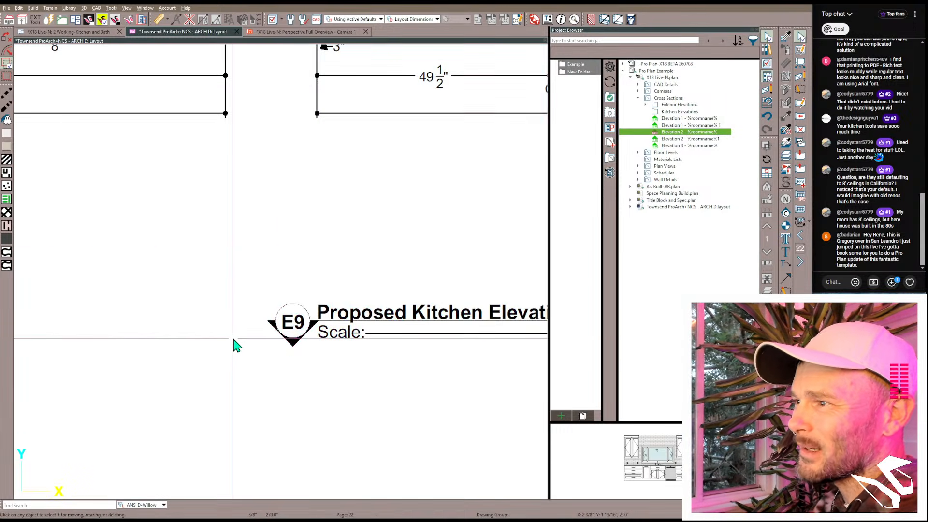
Step: Turn Use Snap Grid/Units back on in the general layout defaults
scroll(234, 338, down, 5)
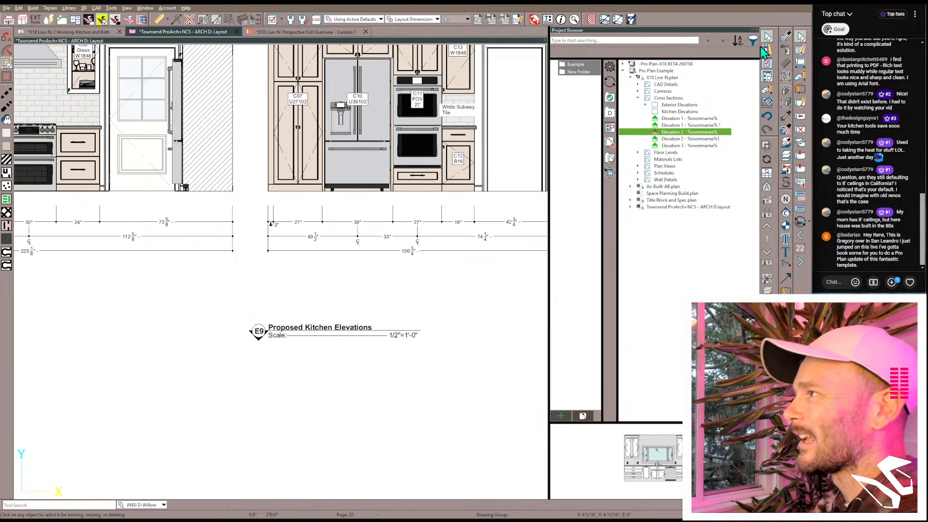
double_click(765, 38)
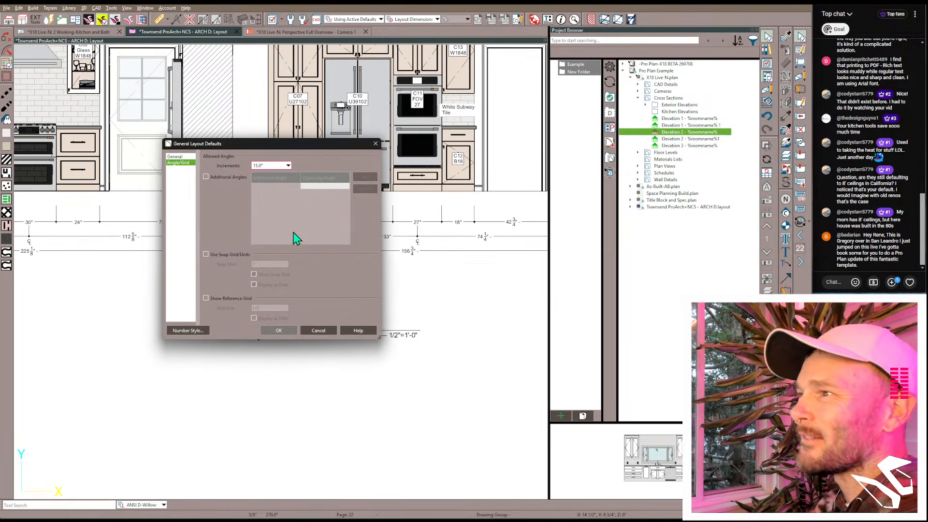
click(213, 257)
click(277, 332)
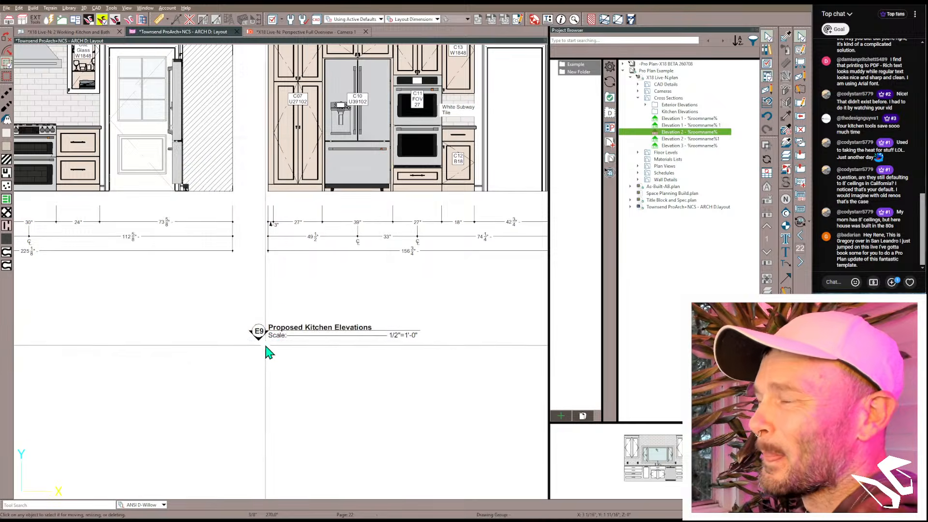
Step: Update the sink wall elevation's layout view so its cabinets are redrawn in colour on the kitchen elevations sheet
scroll(269, 353, down, 5)
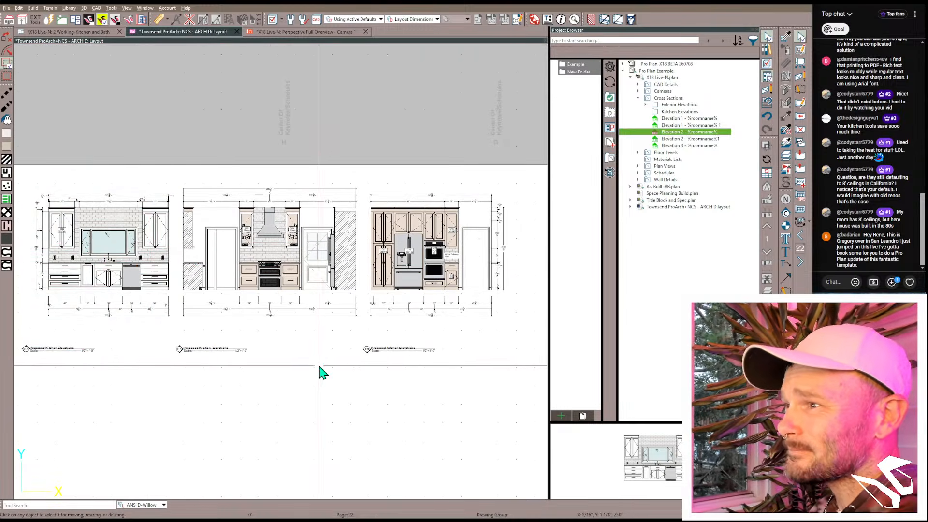
click(149, 285)
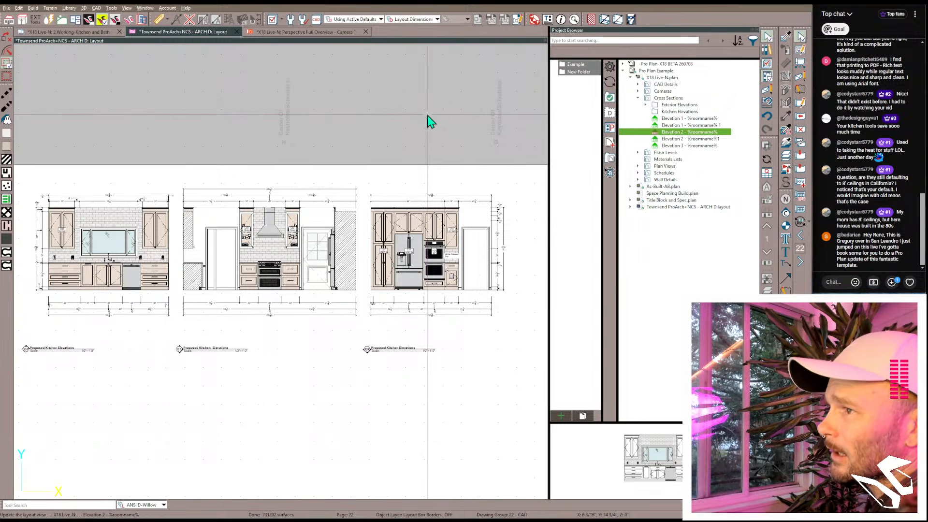
scroll(379, 215, down, 4)
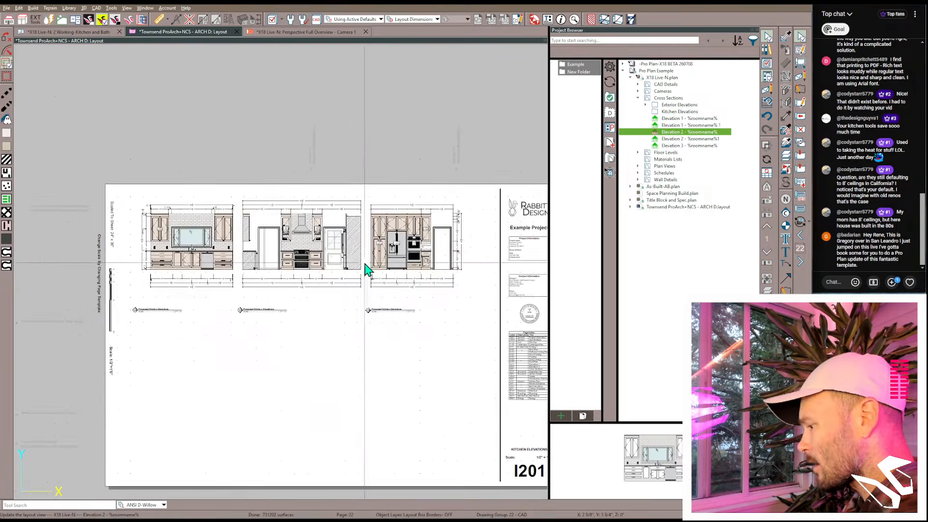
middle_drag(345, 320, 331, 279)
scroll(330, 279, down, 1)
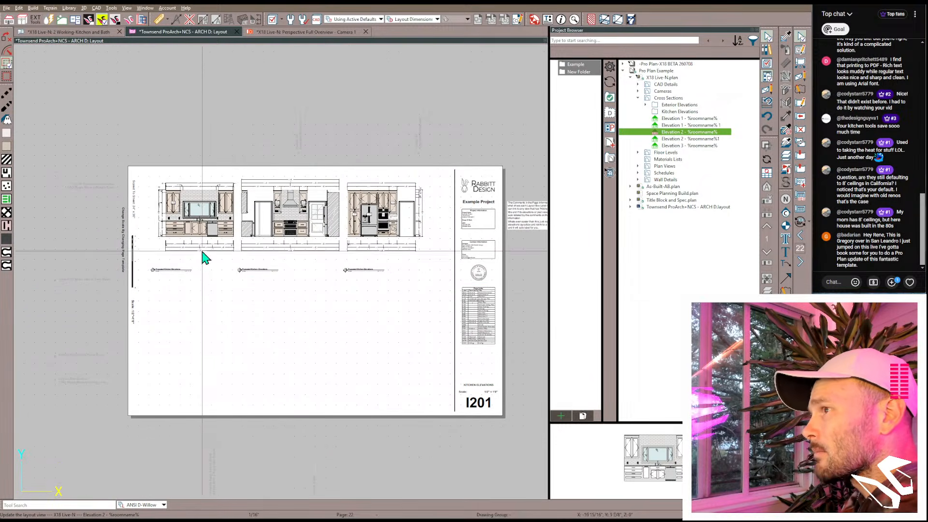
Step: Switch to the working kitchen and bath plan and place a base cabinet in front of the range
click(72, 32)
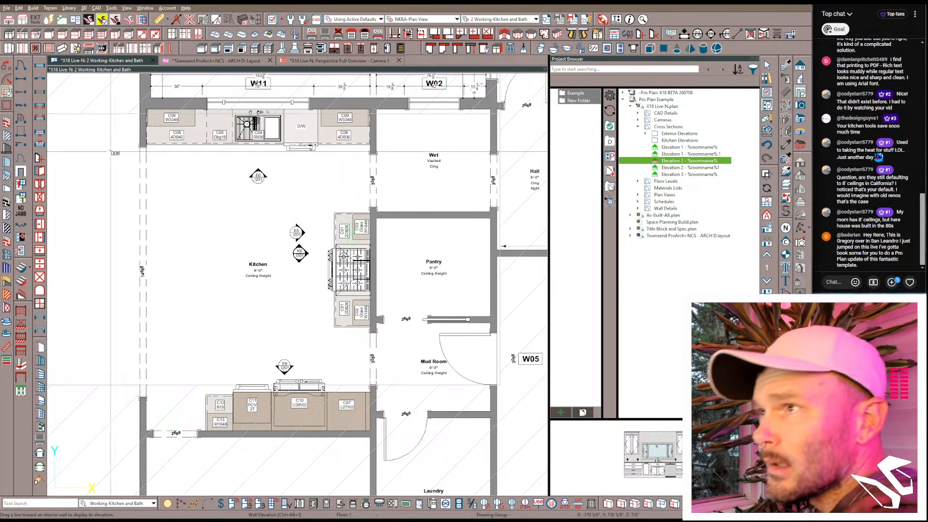
click(8, 35)
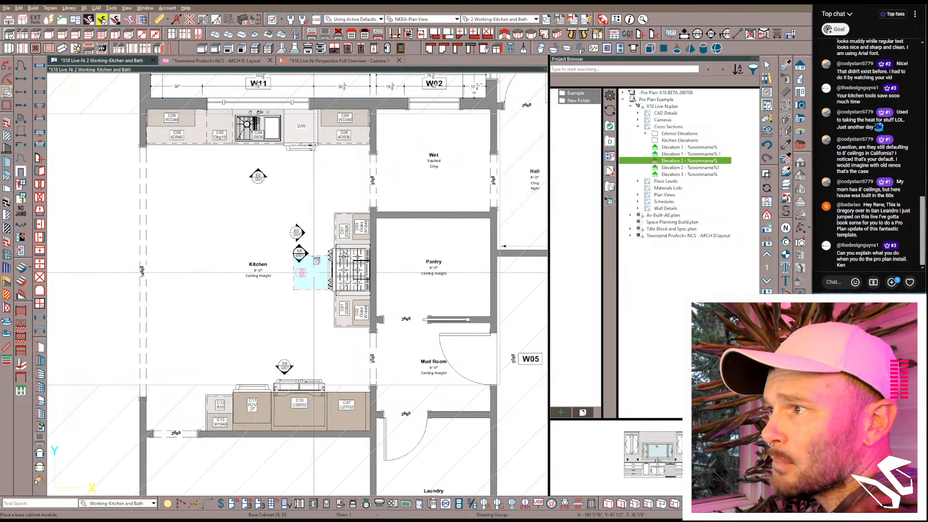
click(315, 261)
Step: Move the new base cabinet 42" straight away from the range into the middle of the kitchen
scroll(315, 259, up, 4)
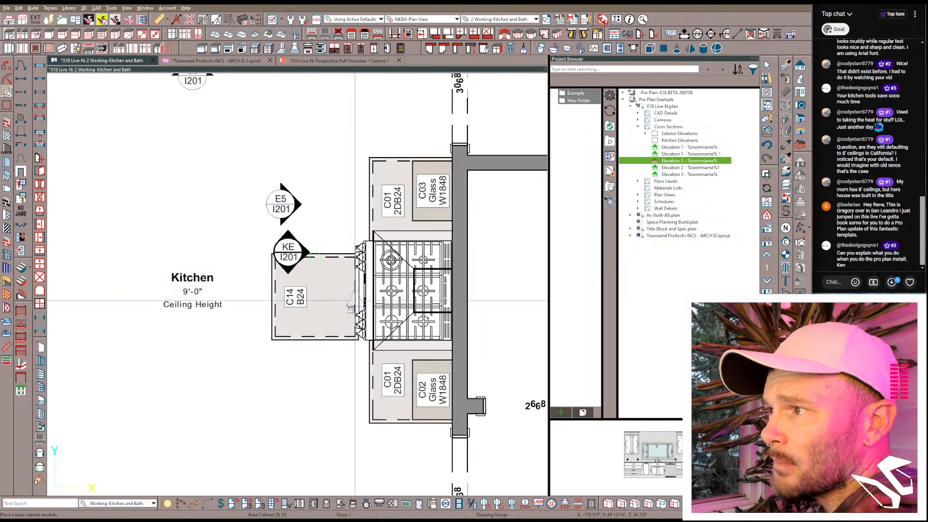
click(324, 307)
drag(315, 299, 196, 297)
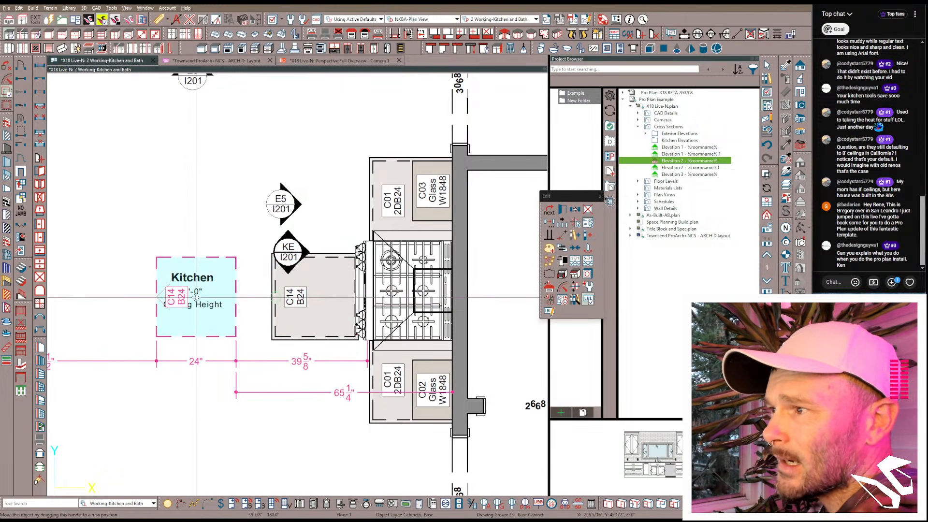
key(Tab)
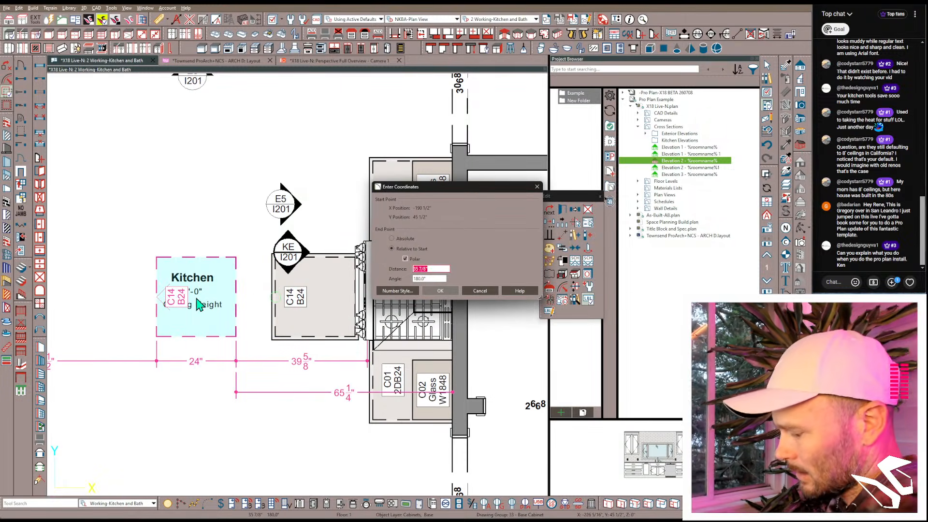
text(42)
key(Return)
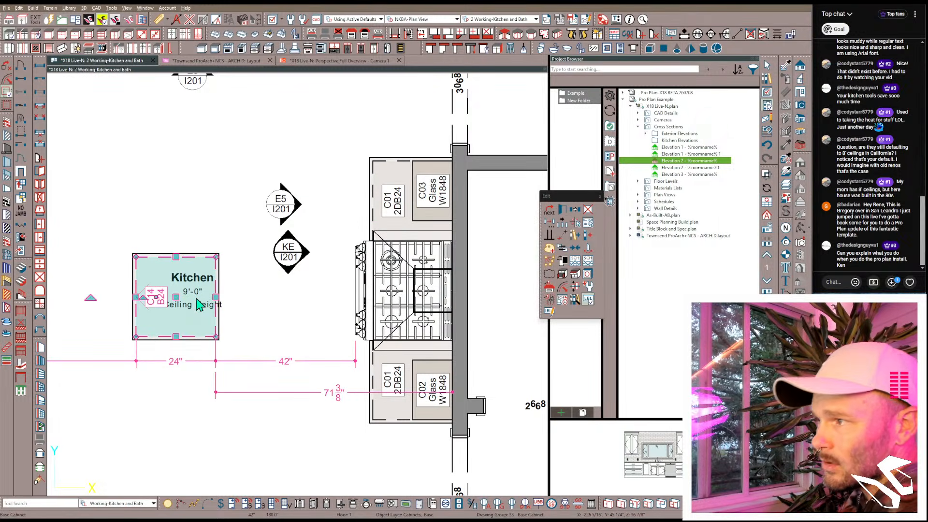
Step: Rotate the island base cabinet 180° so its front faces the range
scroll(198, 304, down, 3)
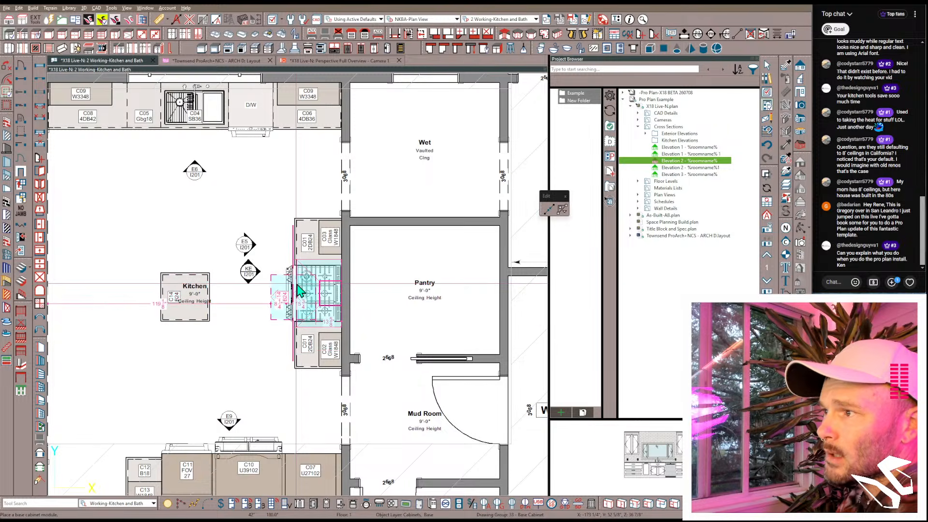
key(Escape)
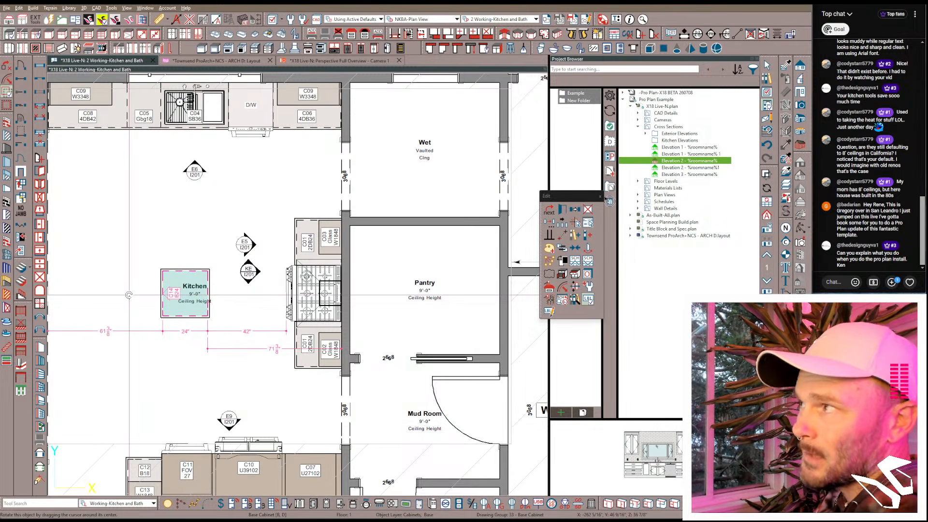
drag(129, 295, 224, 298)
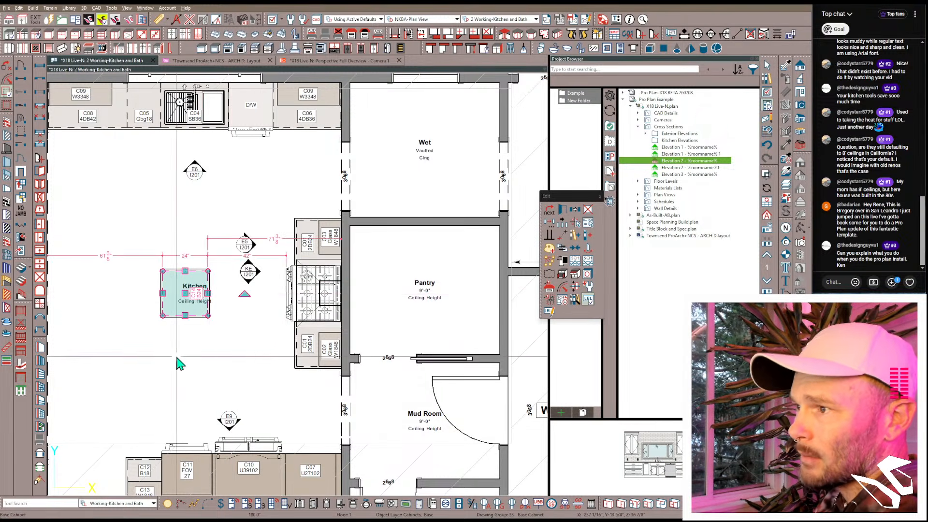
Step: Place a second base cabinet against the first one's side nearest the refrigerator wall, extending the island, and select it
key(Escape)
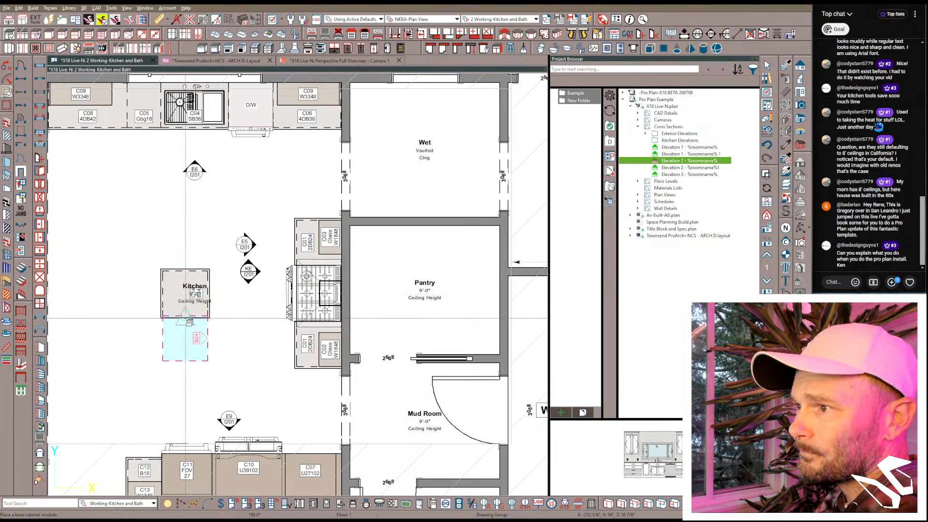
click(185, 318)
scroll(236, 361, down, 1)
middle_drag(236, 361, 298, 379)
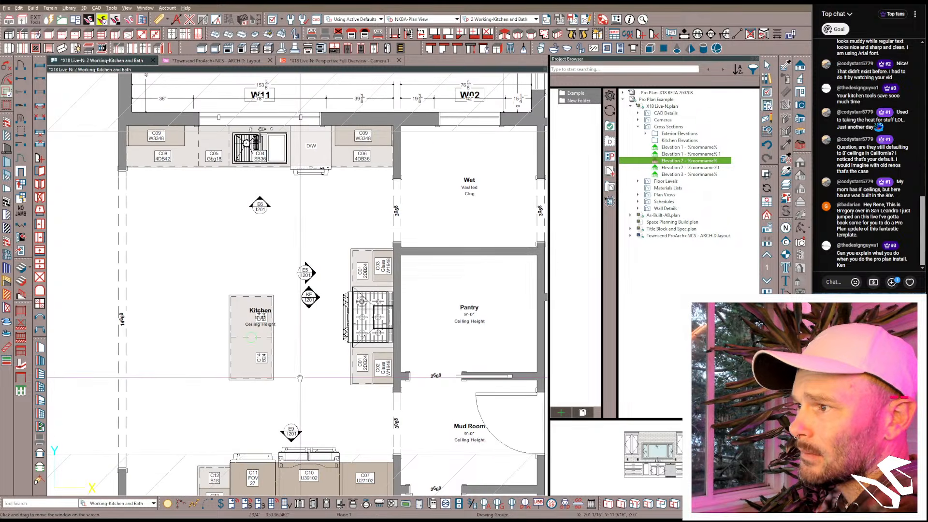
scroll(298, 379, up, 1)
click(248, 353)
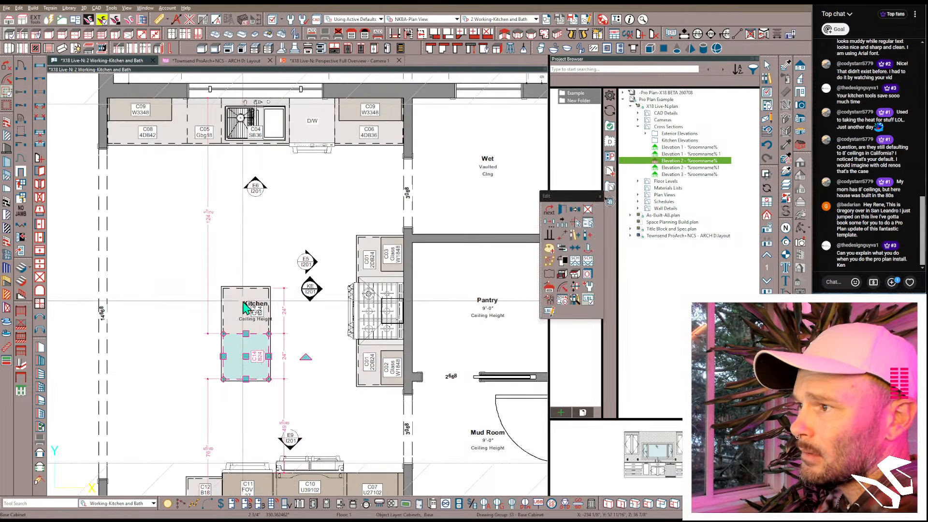
Step: Add a third island base cabinet by copying and mirroring the selected one toward the sink wall
key(ctrl+c)
key(r)
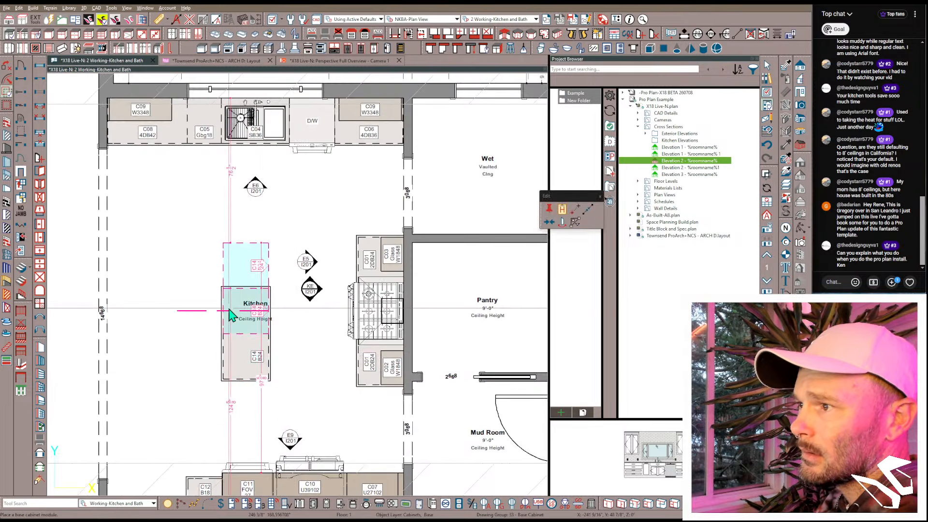
click(216, 364)
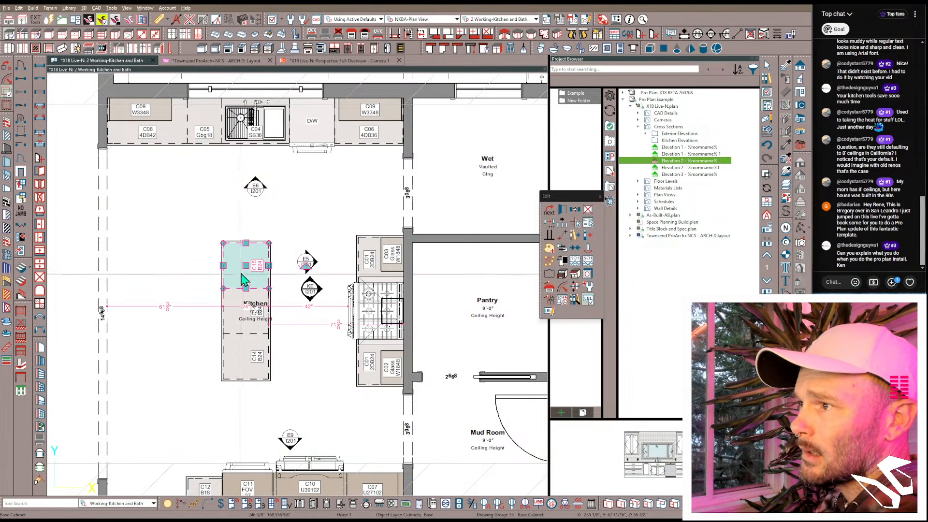
Step: Mirror a copy of all three island base cabinets across their back edge to form a second, back-to-back row
drag(290, 213, 220, 387)
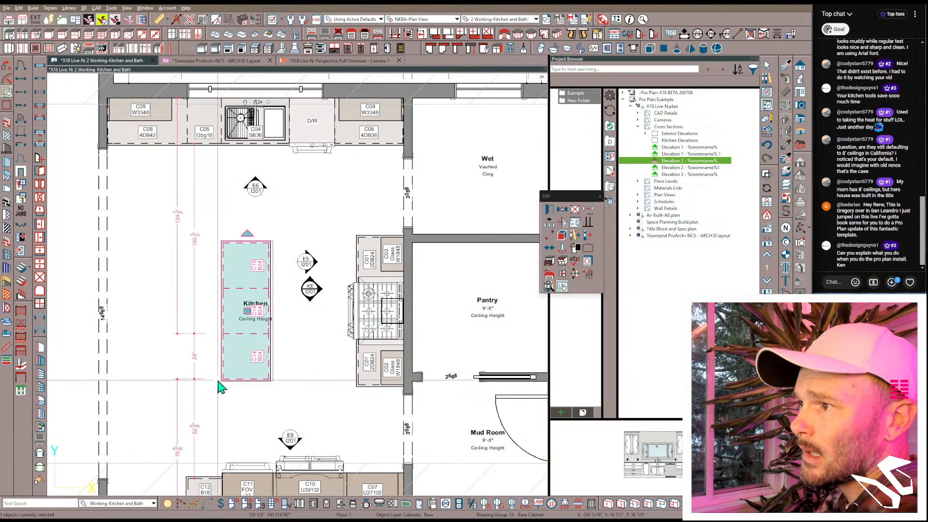
key(ctrl+c)
key(r)
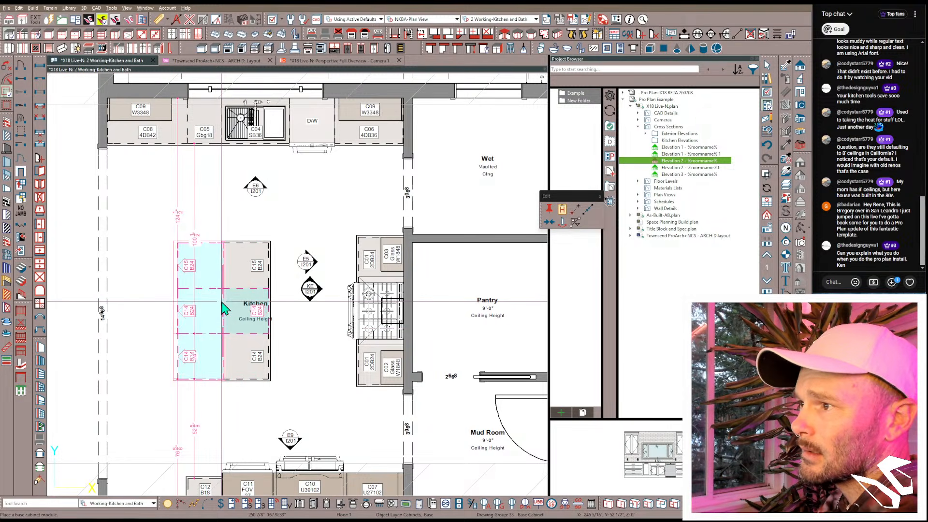
click(227, 293)
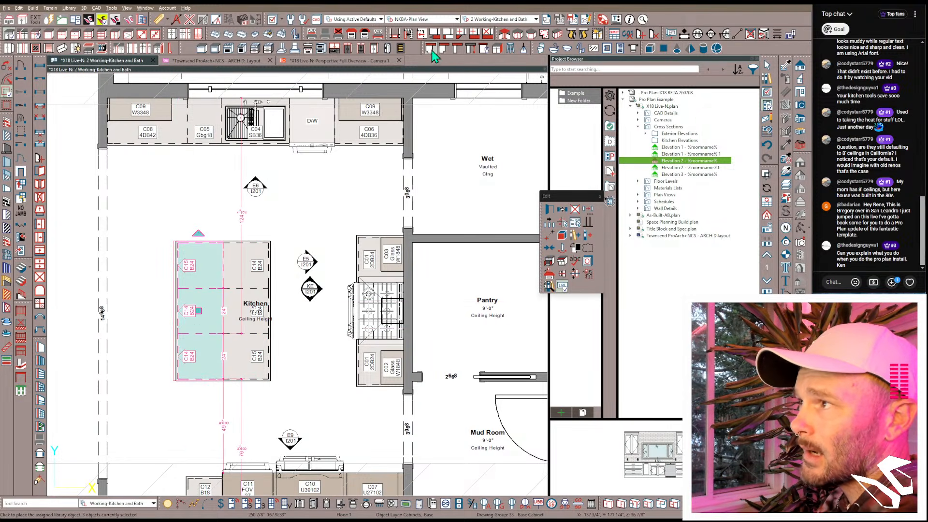
Step: Float the Kitchen Islands toolbar over the plan and apply its 12 inch front overhang style to the row of island cabinets facing away from the range
drag(426, 44, 170, 182)
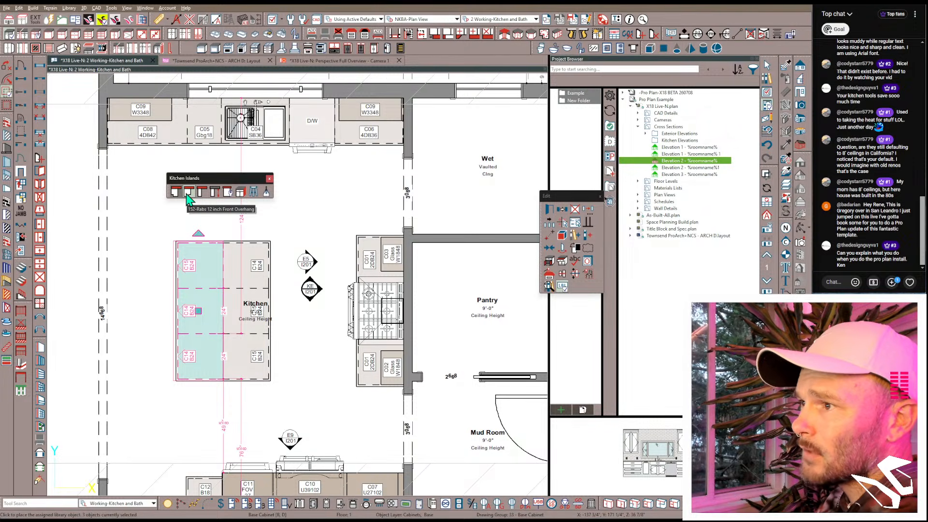
click(188, 194)
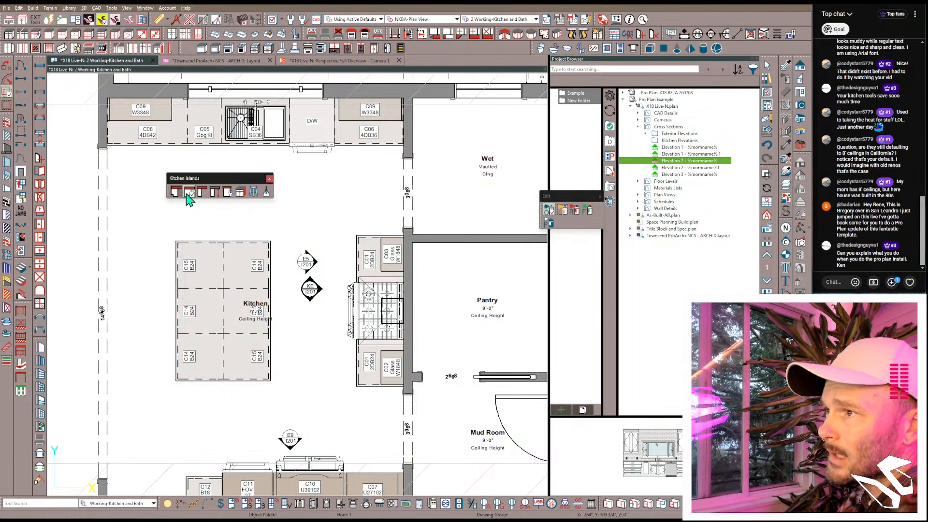
drag(576, 205, 376, 193)
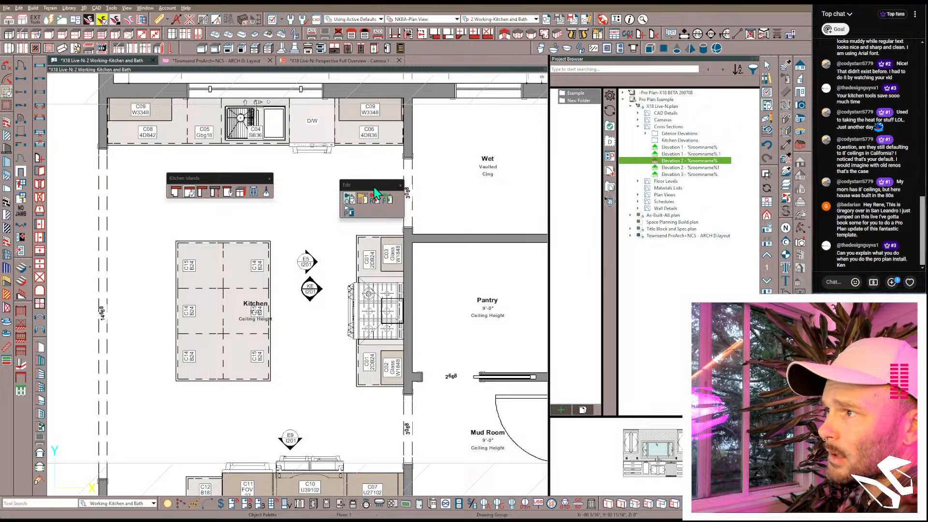
click(364, 199)
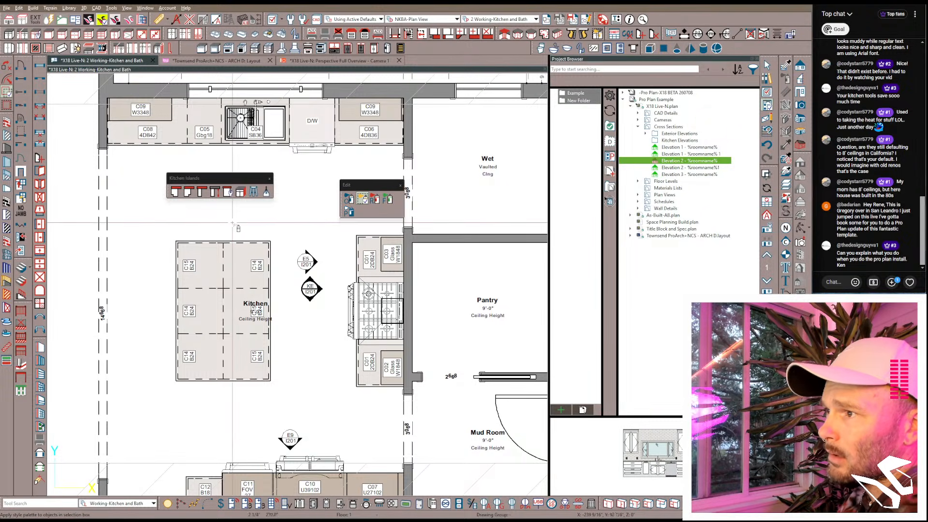
drag(233, 222, 155, 442)
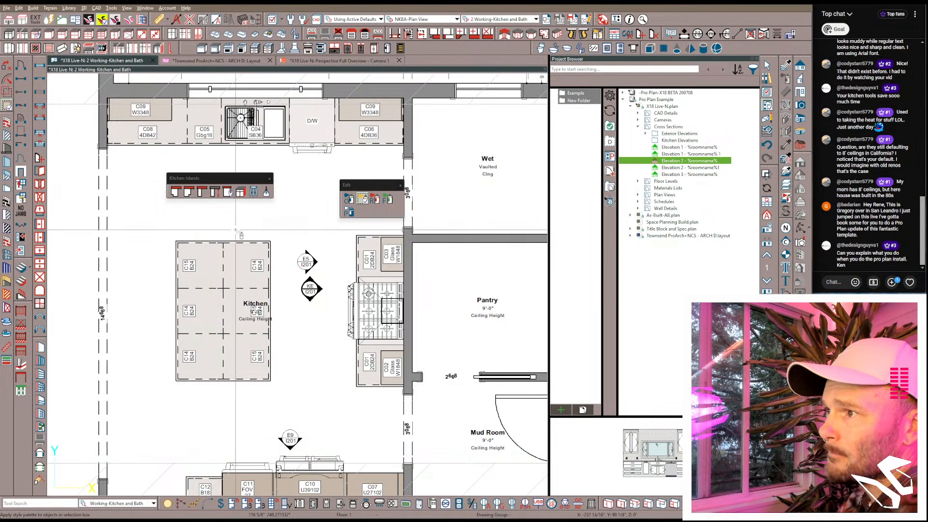
drag(231, 227, 156, 401)
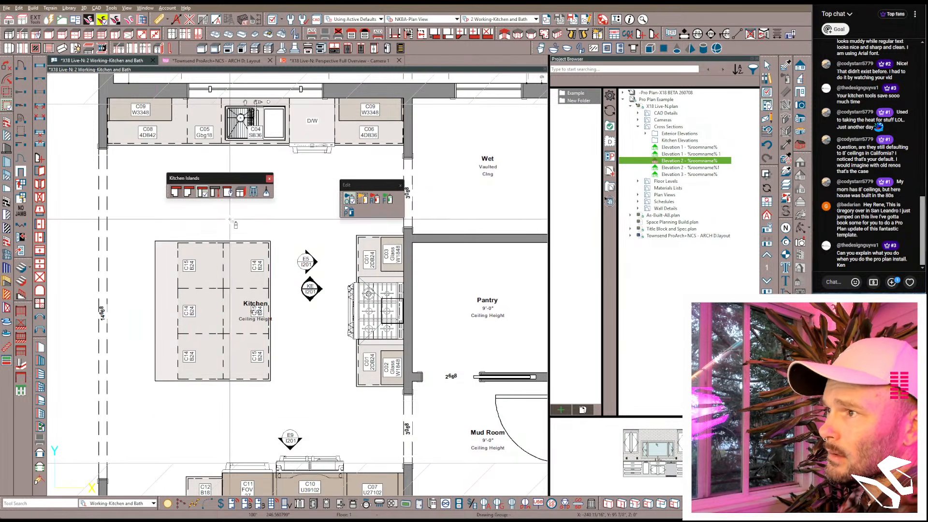
Step: Make the three overhang-side island cabinets 12" deep and convert them to full-height-door units (FH2412)
click(362, 198)
drag(234, 227, 141, 402)
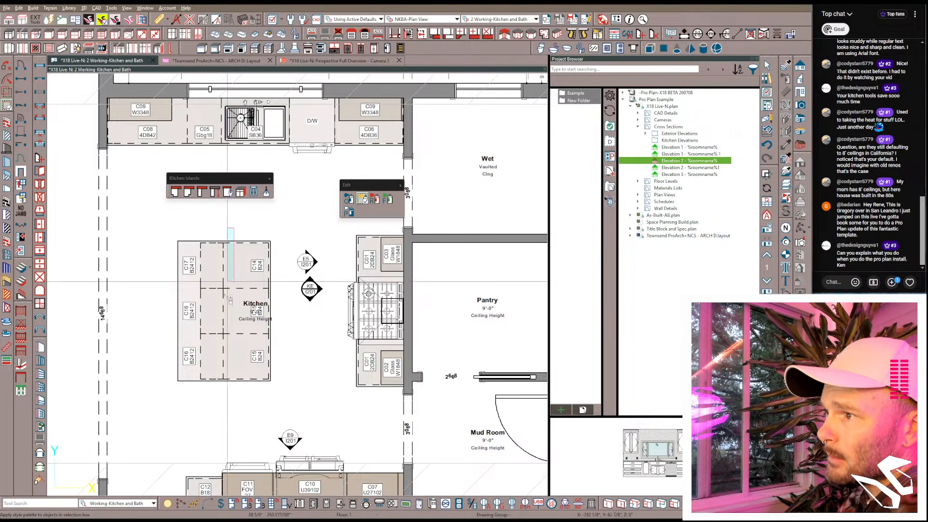
drag(233, 228, 148, 408)
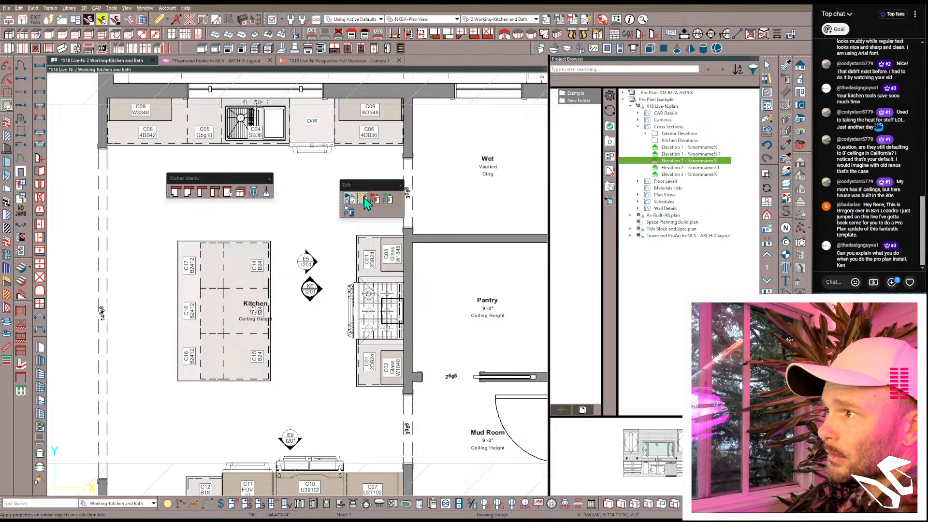
drag(230, 232, 152, 412)
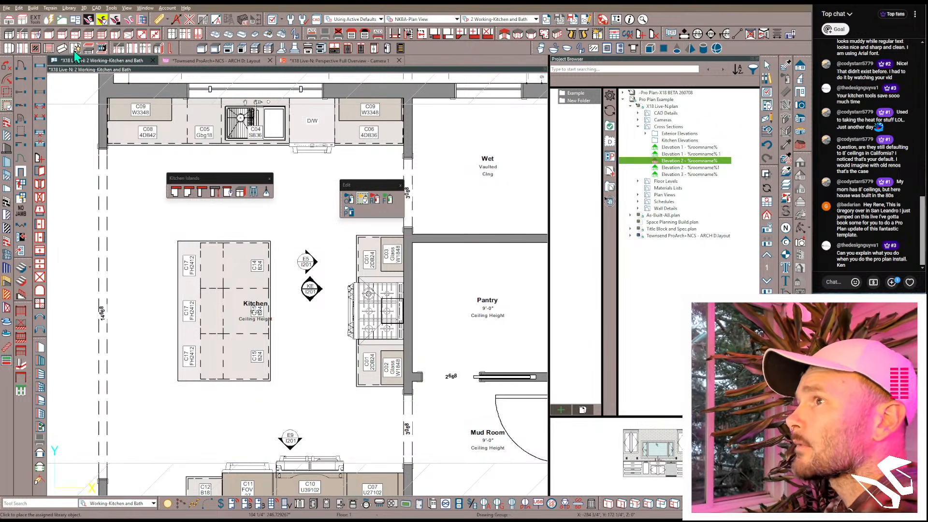
Step: Convert the range-side island cabinets to two-drawer bases, with a BMW30 microwave base in the middle
click(363, 199)
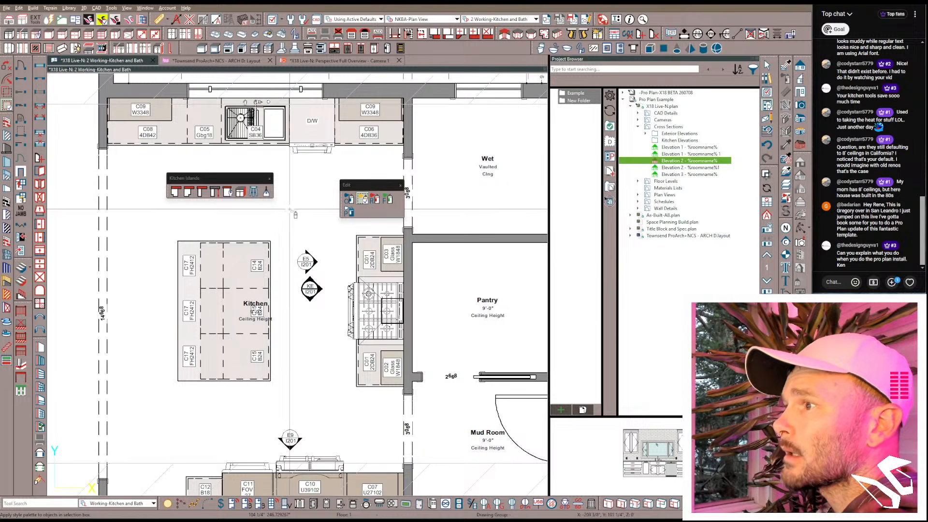
drag(279, 214, 219, 365)
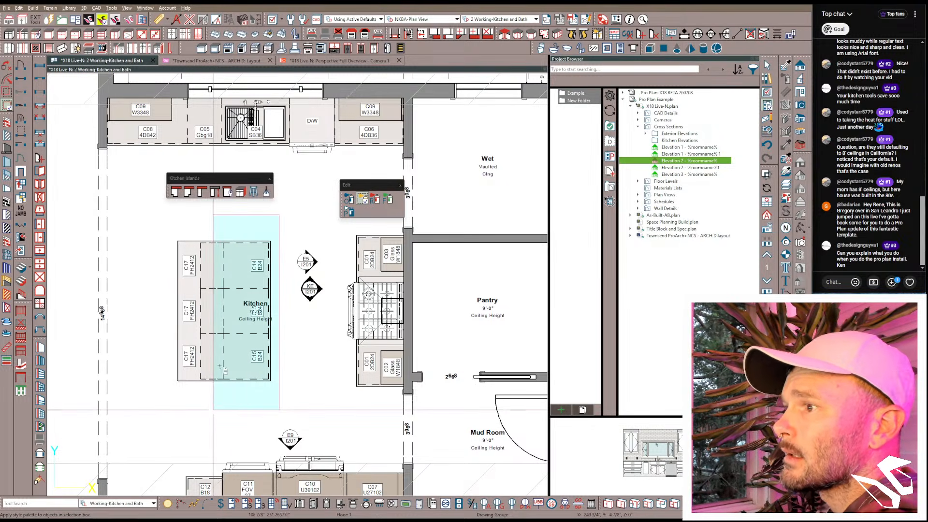
drag(213, 410, 212, 411)
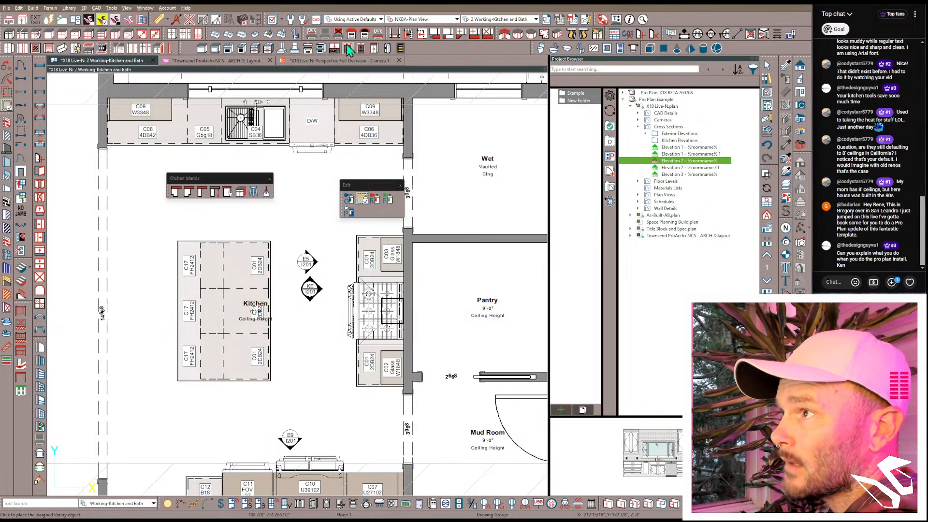
click(334, 47)
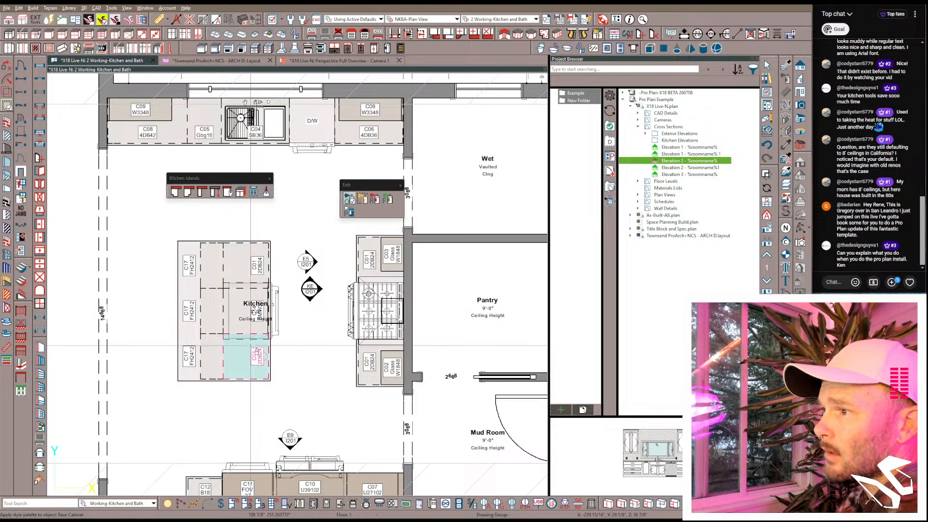
click(251, 343)
Step: Narrow the two drawer bases flanking the island microwave to 21" each and move the Kitchen room label into the aisle by the range
drag(246, 334, 244, 340)
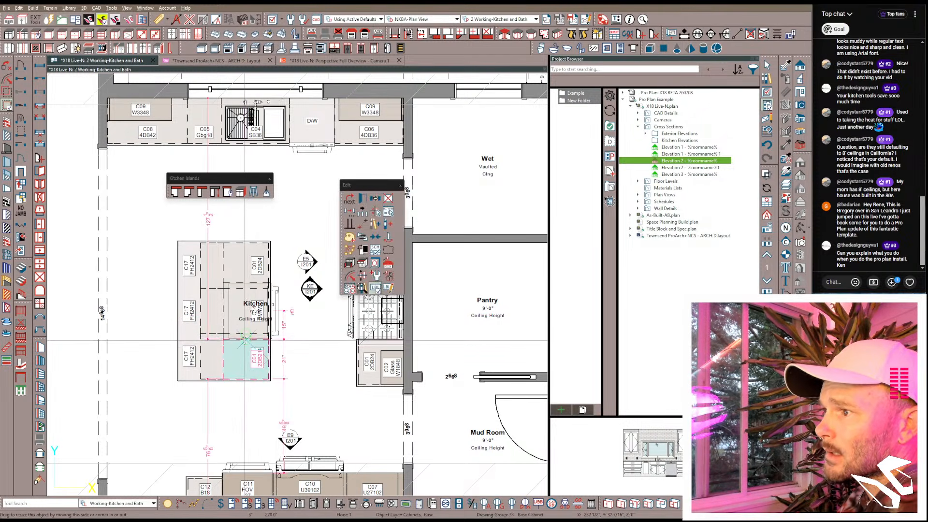
click(247, 281)
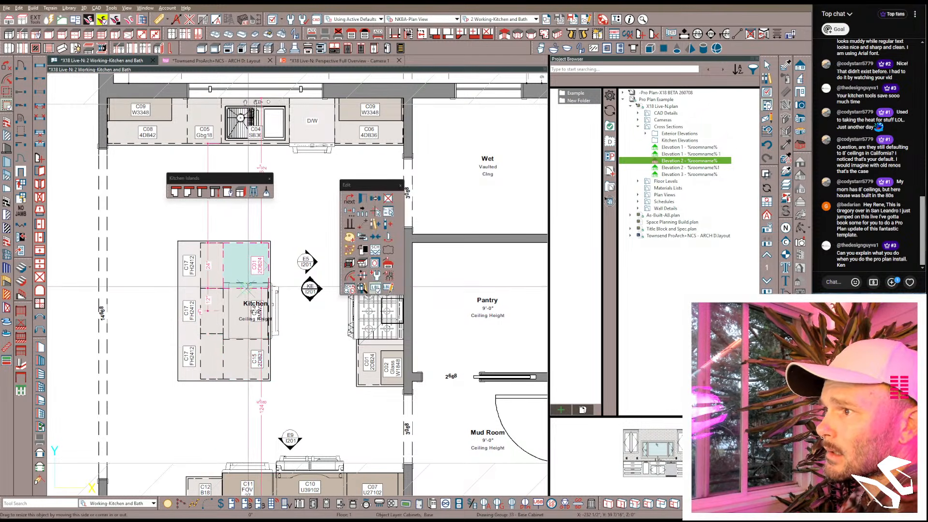
drag(248, 287, 246, 282)
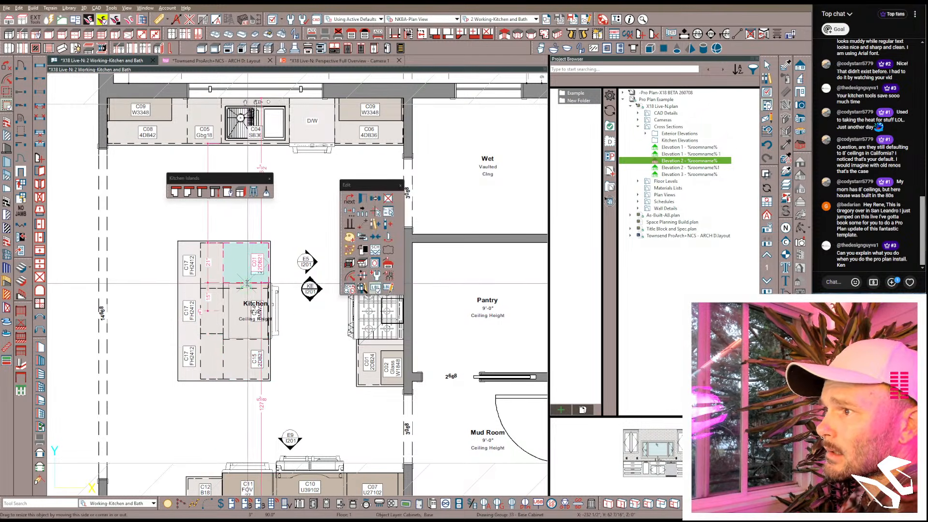
click(307, 379)
drag(255, 323, 311, 317)
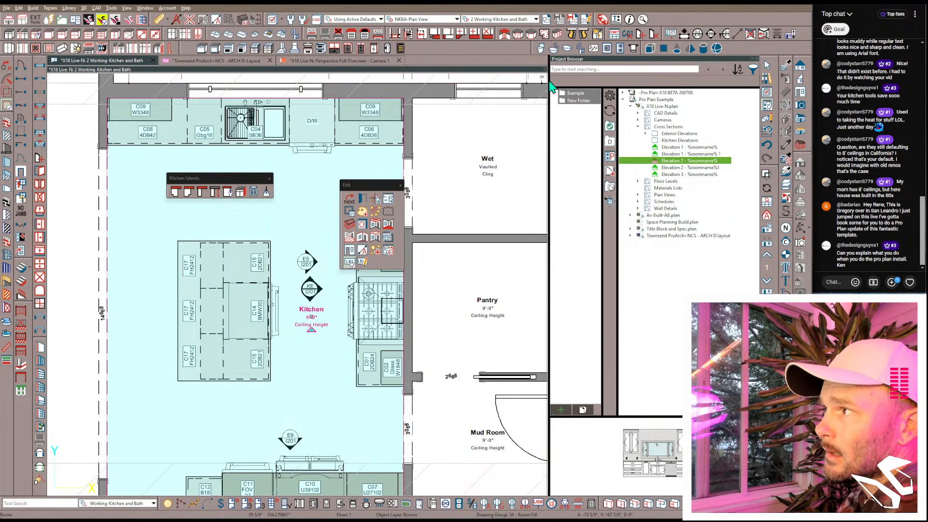
Step: Apply the brown cabinet finish style to the entire island and dock the Kitchen Islands toolbar again
click(601, 34)
click(362, 200)
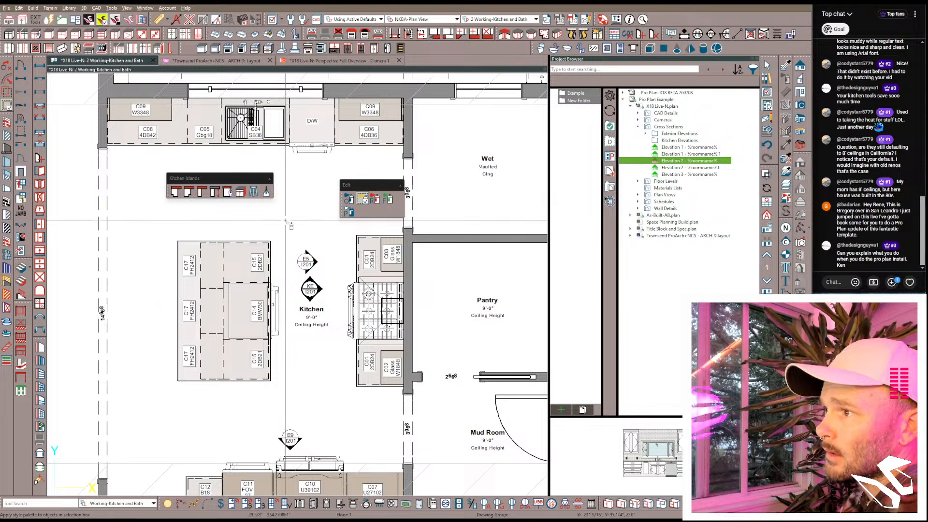
drag(285, 221, 141, 410)
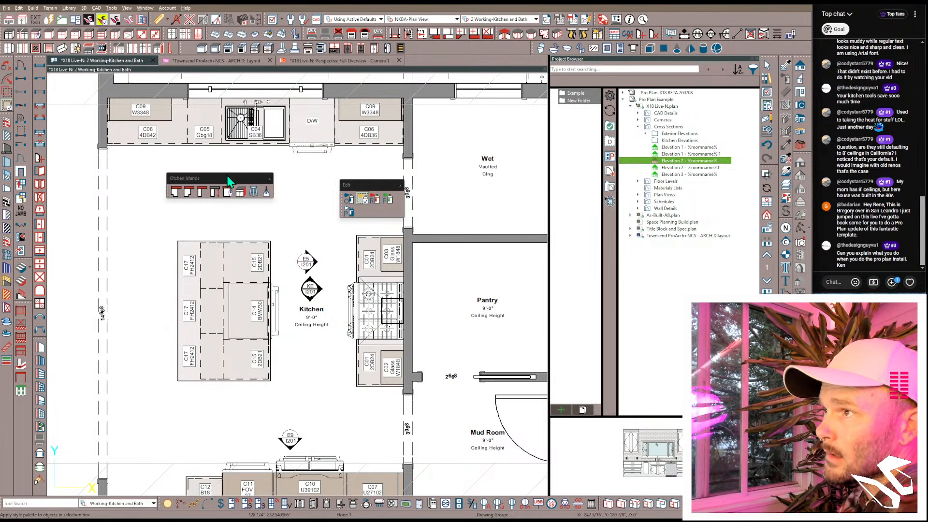
drag(227, 178, 472, 47)
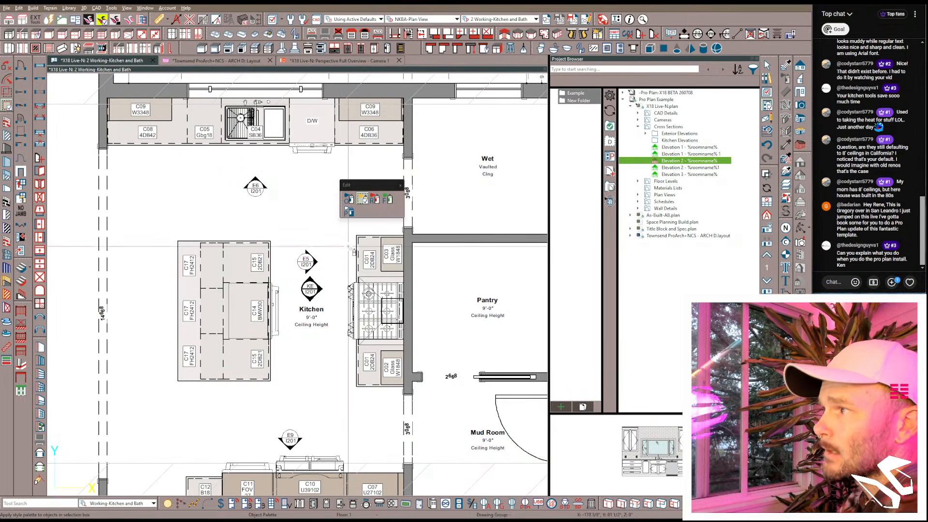
Step: Extend an arrow on the side of the KE elevation callout that faces the island
click(800, 88)
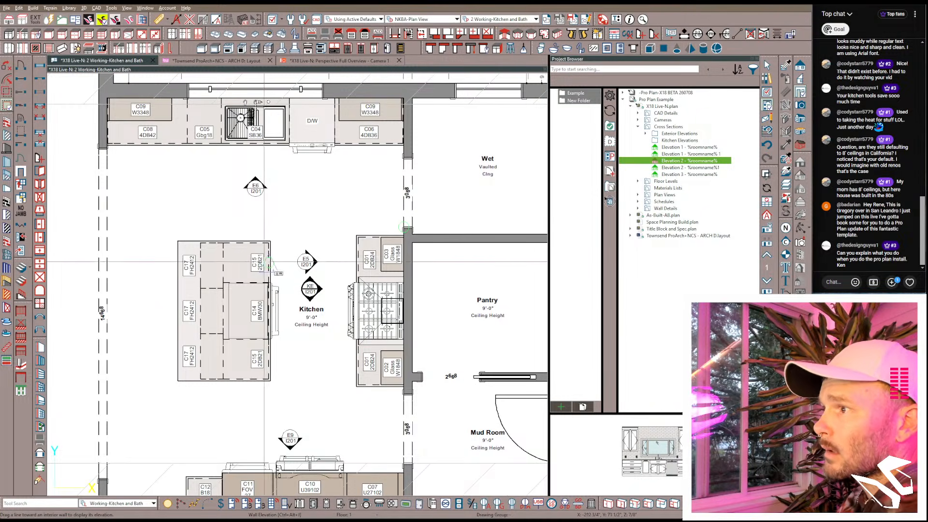
click(311, 289)
scroll(310, 293, up, 2)
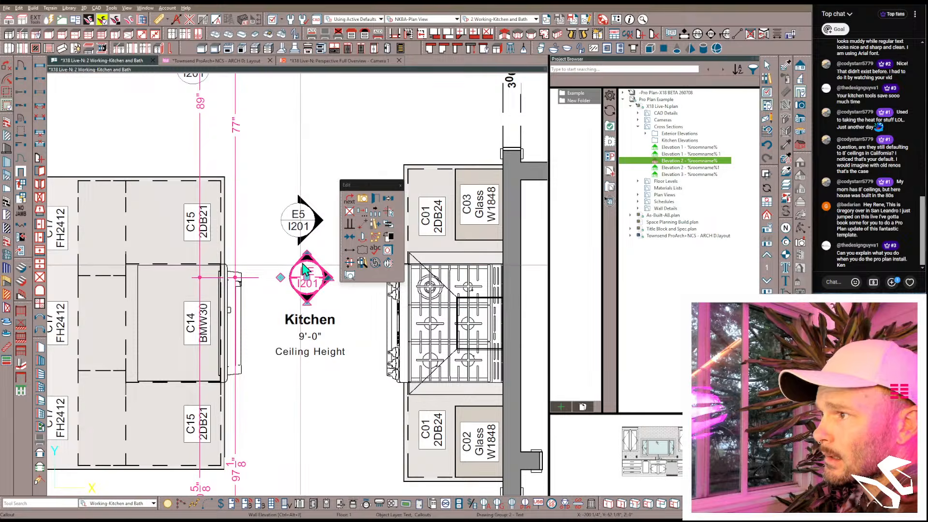
scroll(309, 286, up, 2)
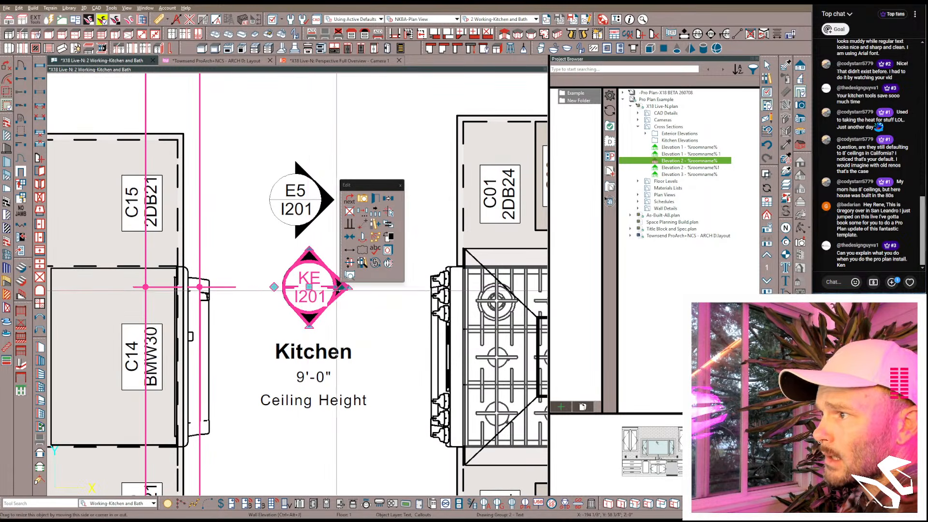
drag(274, 287, 264, 286)
scroll(218, 191, down, 4)
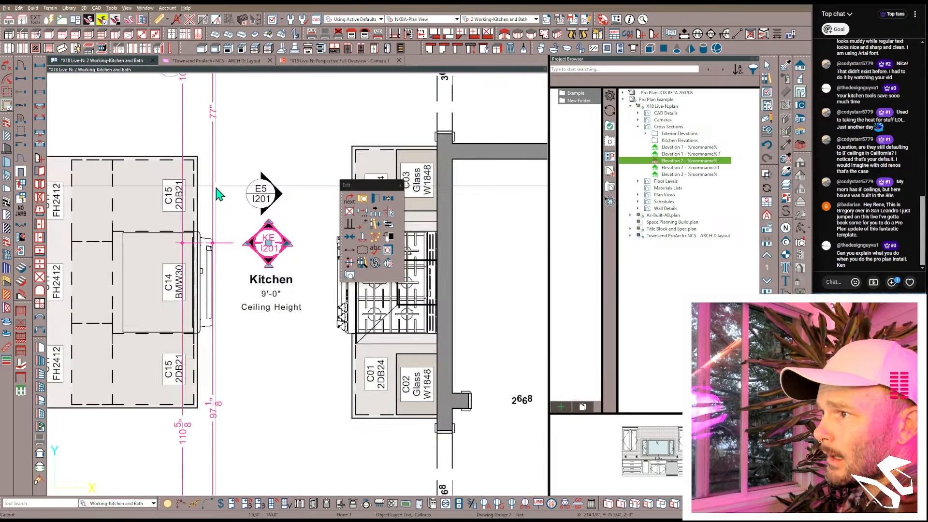
Step: Create a wall elevation from the range aisle looking at the microwave side of the island
scroll(246, 326, up, 2)
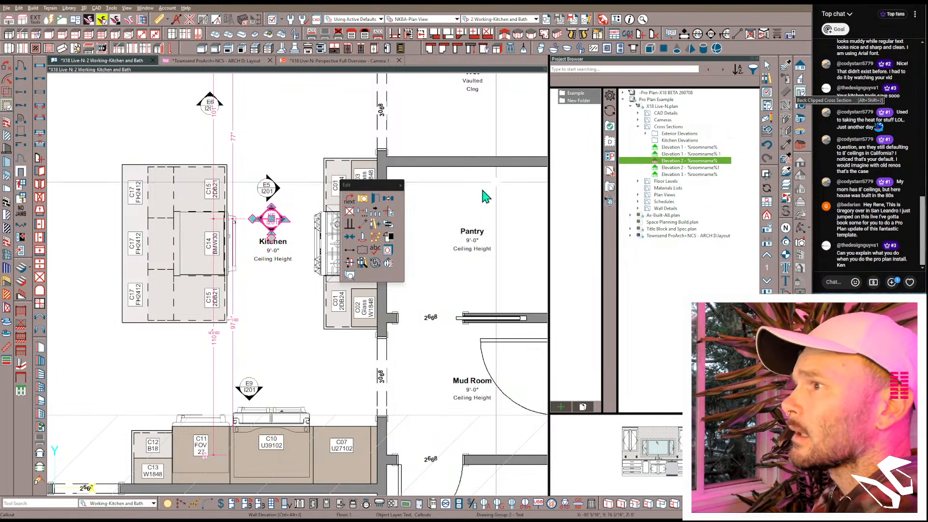
key(ctrl+alt+i)
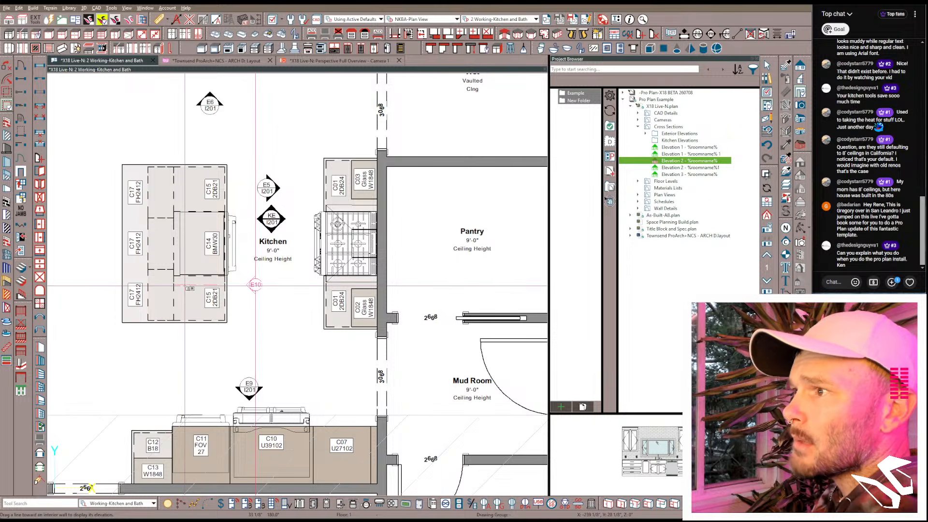
click(108, 361)
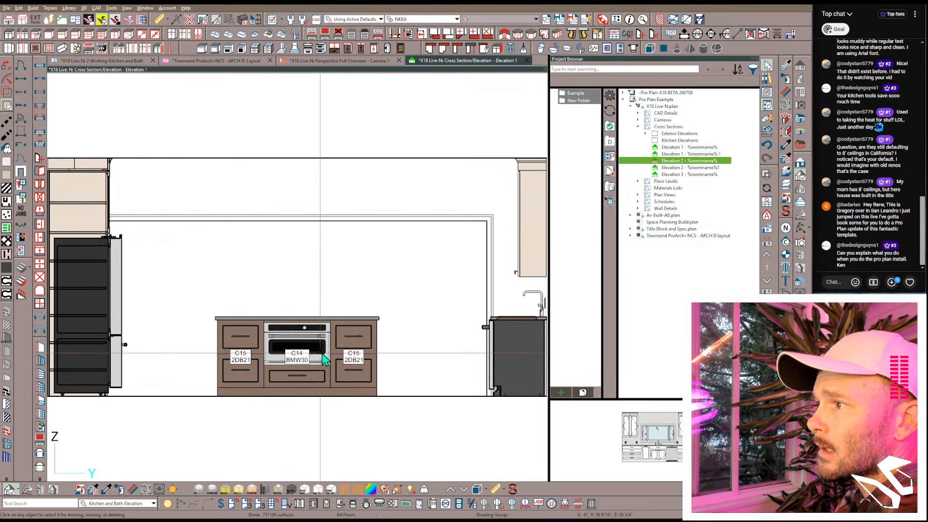
scroll(322, 358, down, 2)
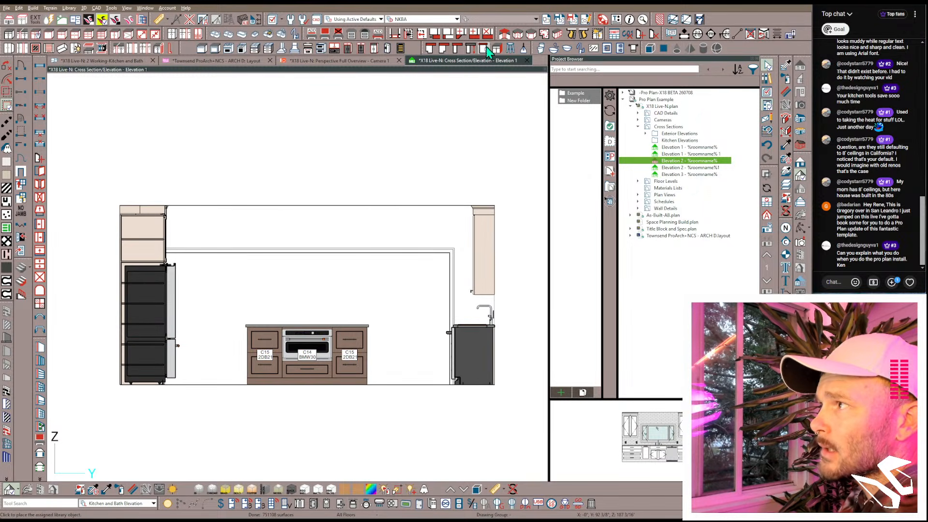
Step: Place the cabinet section CAD block over the sink-wall cabinets, explode it, and stretch its upper hatch up to the crown molding
click(659, 19)
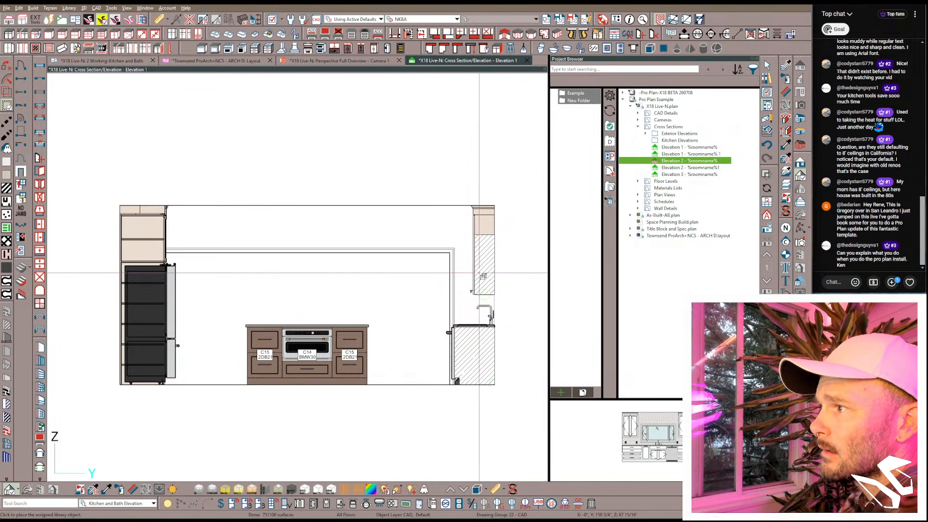
click(494, 384)
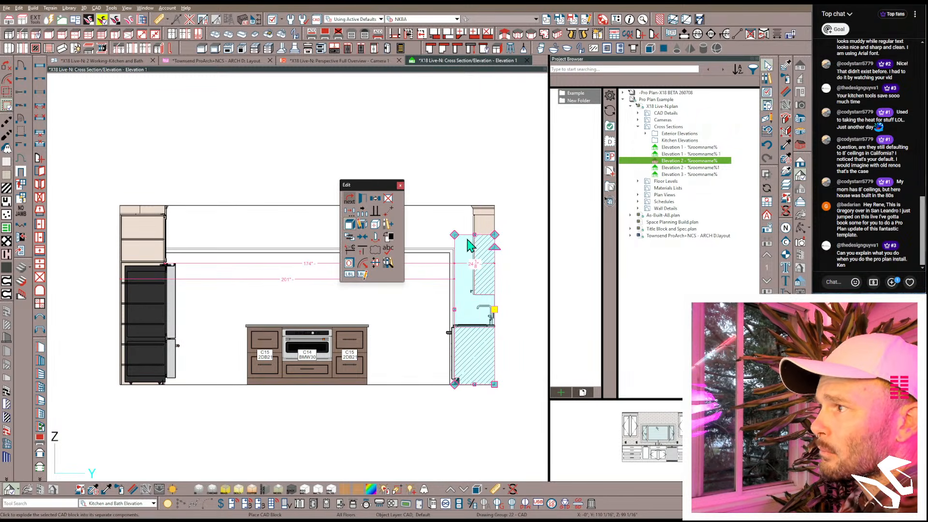
click(486, 249)
drag(482, 224, 483, 215)
Step: Mirror the upper and base cabinet hatches about the island's center to the refrigerator side, and delete the mirrored upper hatch
shift+click(486, 348)
key(r)
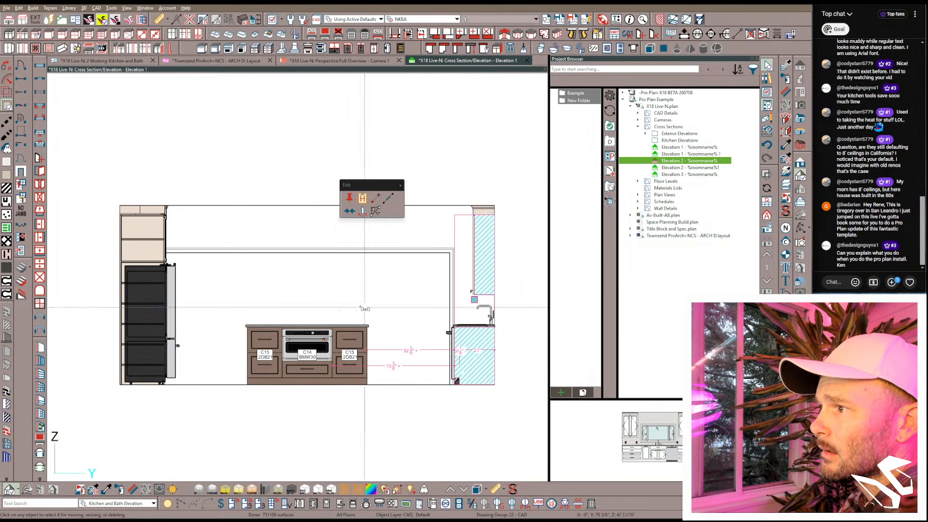
click(308, 354)
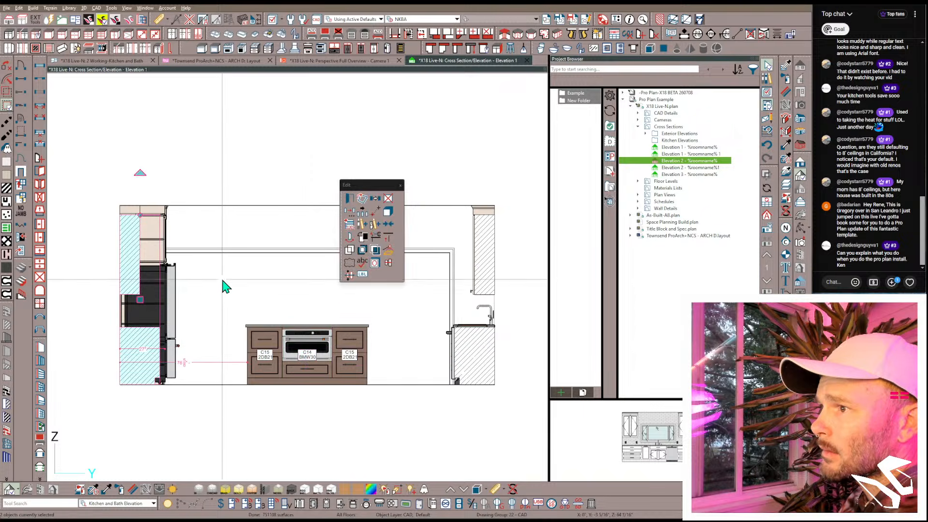
click(134, 279)
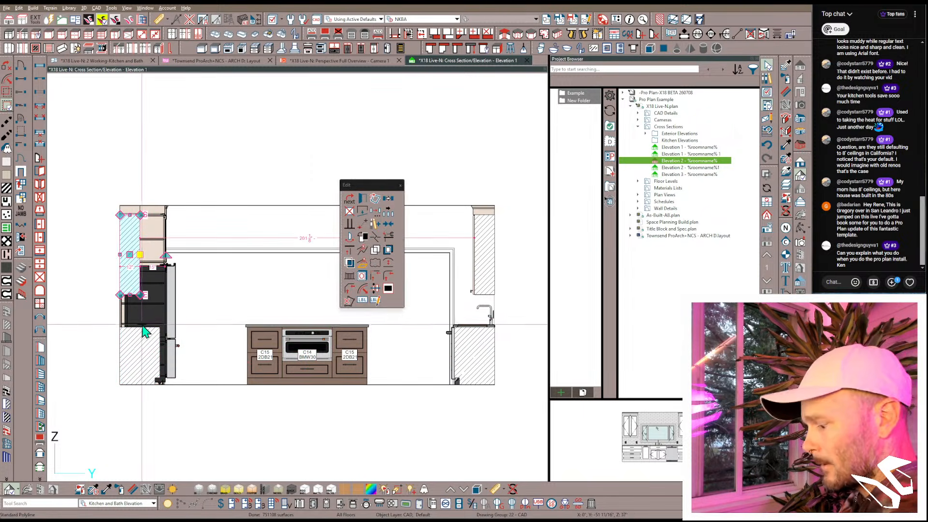
key(Delete)
Step: Align the mirrored base hatch with the refrigerator cabinet's front, and stretch it back to the wall and up to the crown
click(140, 363)
scroll(147, 361, up, 5)
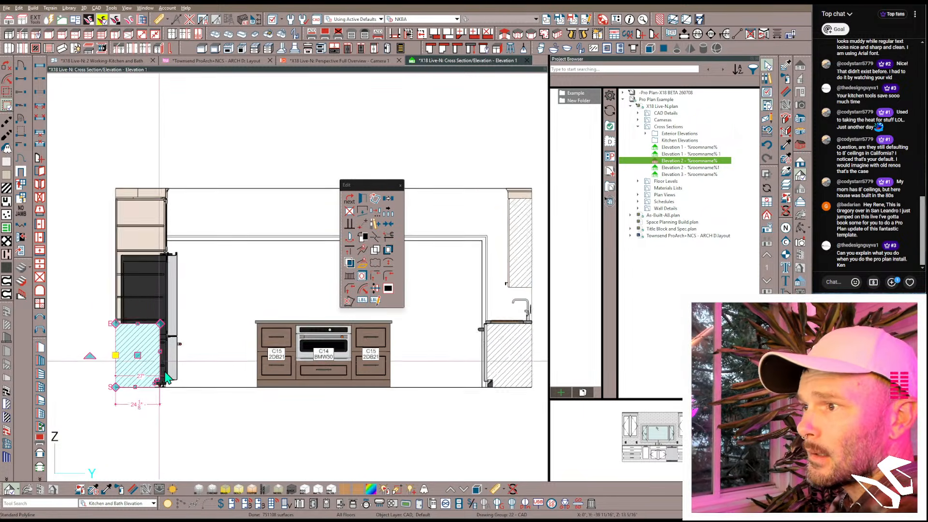
scroll(95, 390, down, 1)
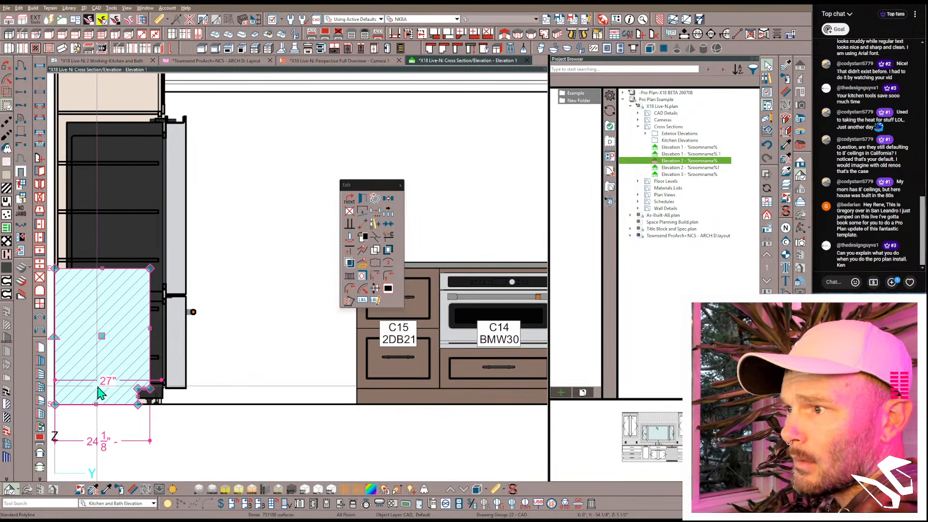
key(m)
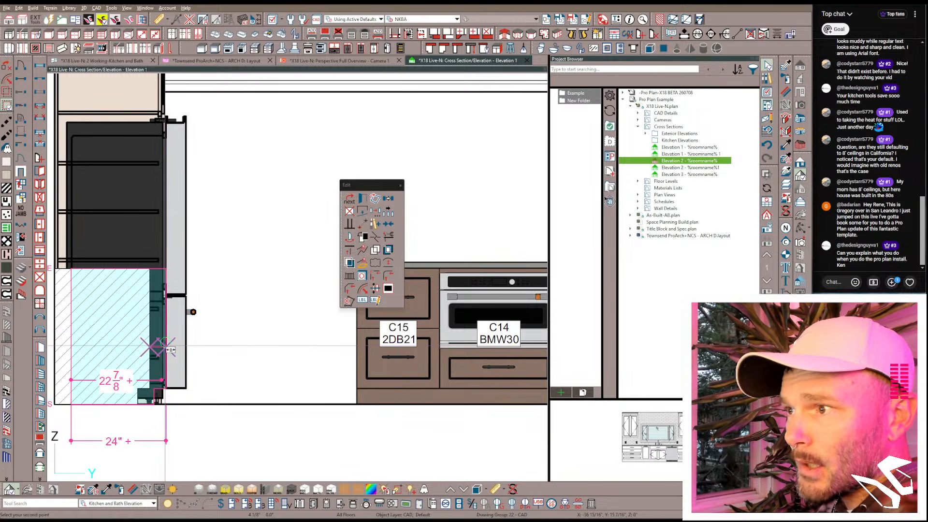
click(158, 347)
drag(73, 340, 54, 338)
mouse_move(111, 266)
mouse_down()
mouse_move(137, 63)
mouse_move(135, 217)
mouse_up()
scroll(233, 152, down, 6)
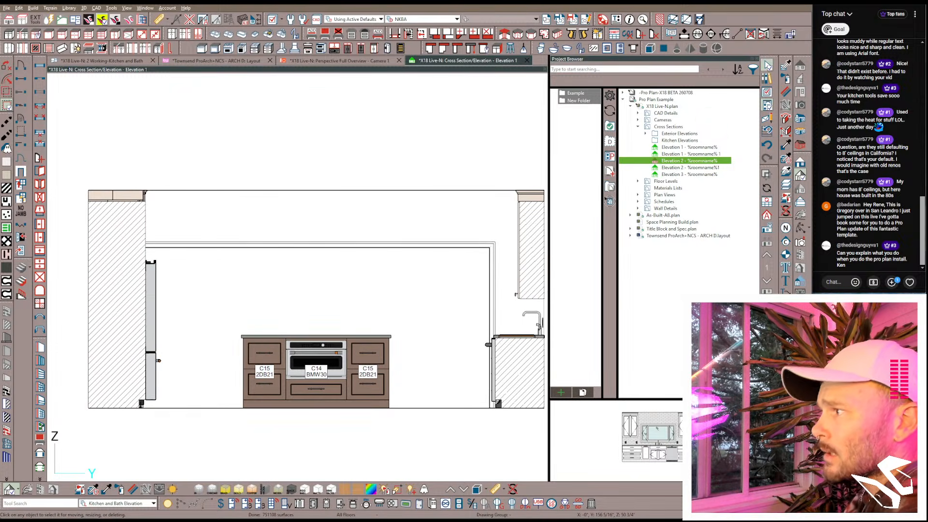
Step: Enable Depth Cue for the elevation, with the synced start and end set just beyond the island's front, fading the background
click(800, 285)
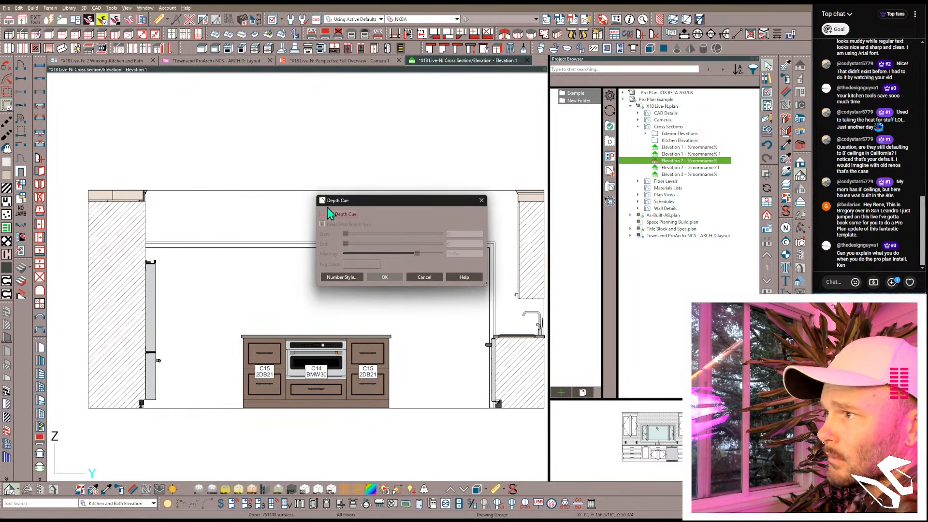
click(340, 213)
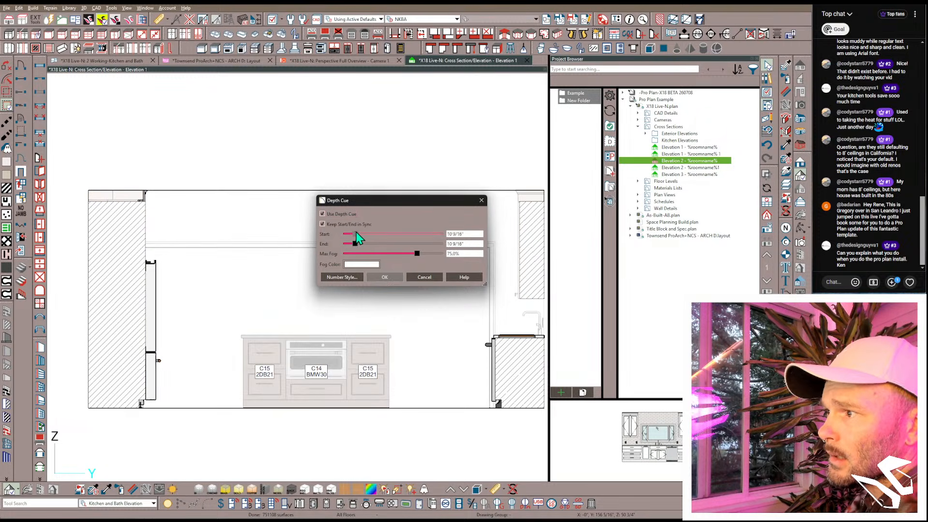
drag(356, 234, 363, 233)
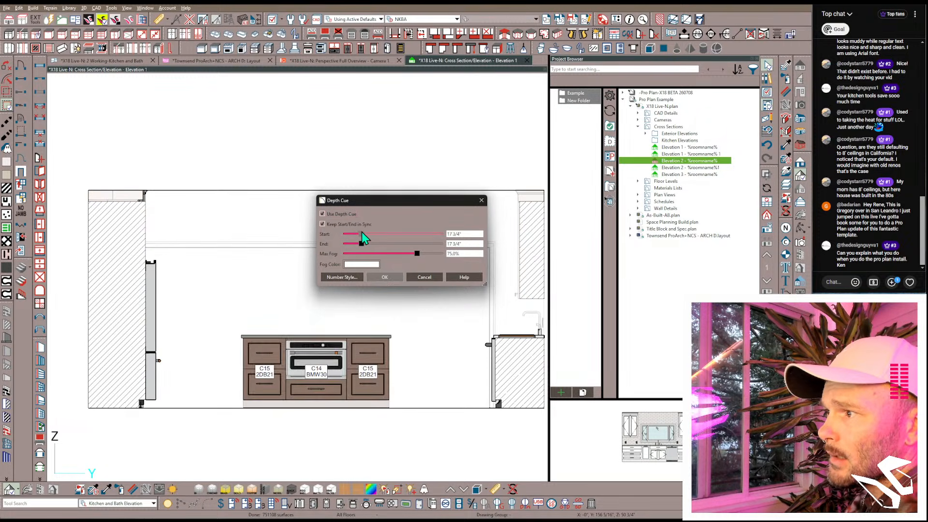
click(377, 277)
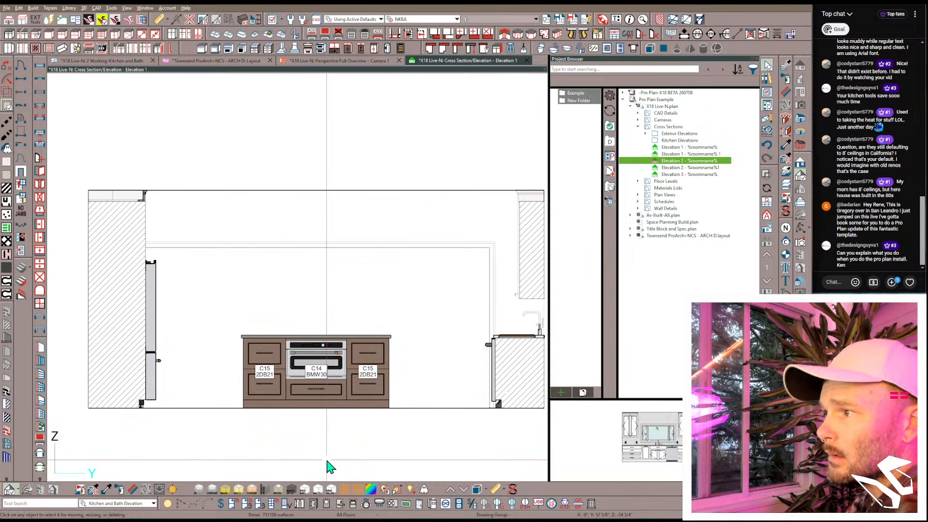
Step: Turn off room clipping for the Elevation 1 camera
click(587, 20)
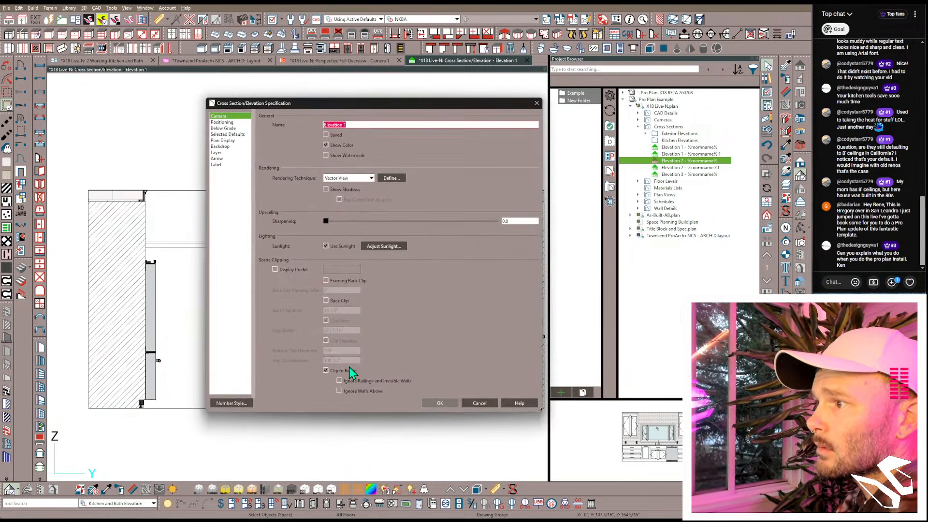
click(351, 370)
click(433, 404)
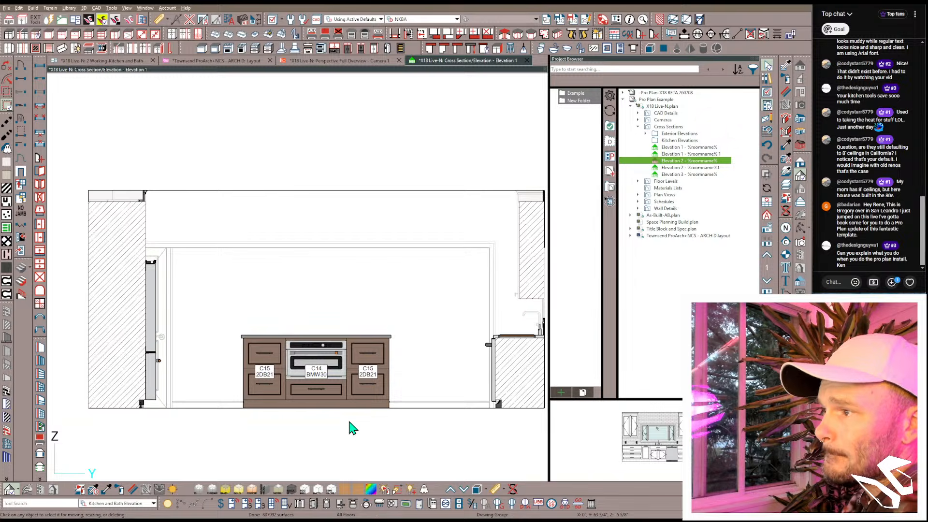
Step: Add automatic dimensions to the elevation, and move both vertical strings' upper extension markers to the cabinet tops below the crown
scroll(265, 293, down, 1)
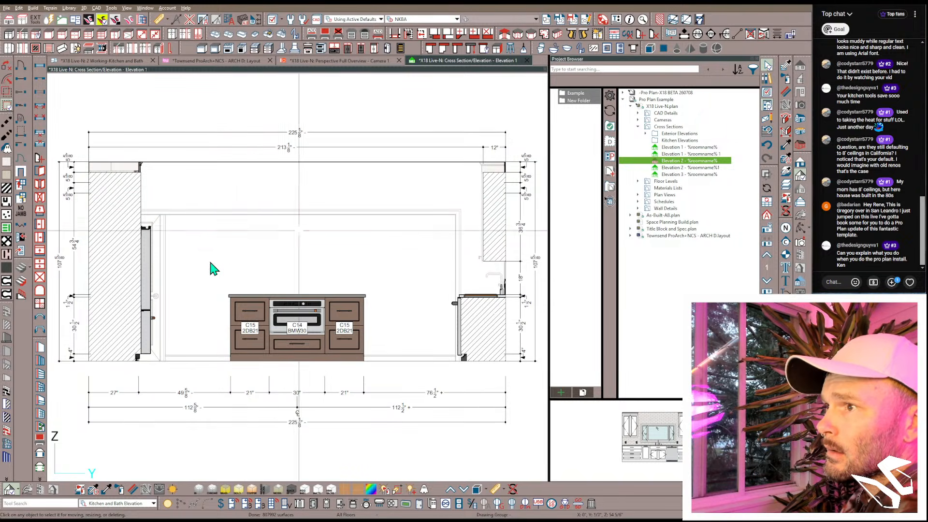
scroll(142, 224, down, 1)
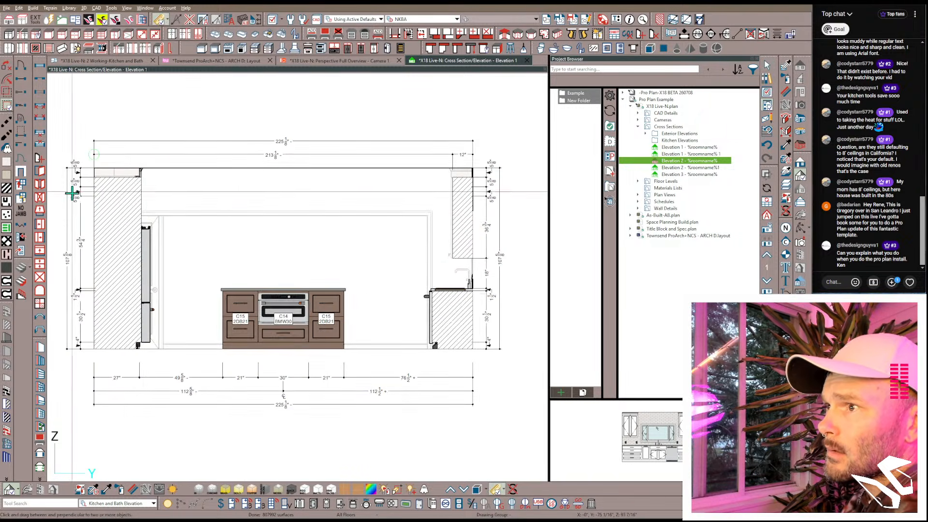
drag(78, 195, 79, 179)
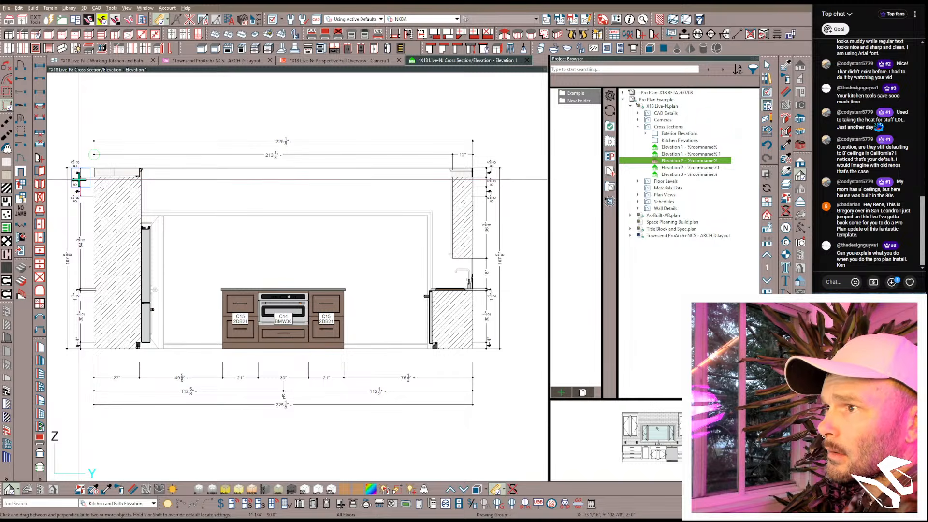
click(81, 213)
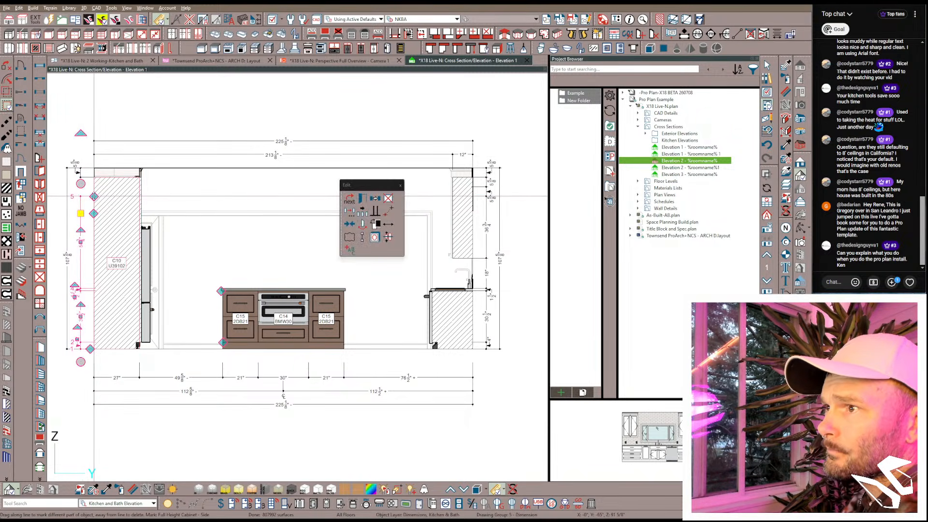
drag(94, 197, 94, 177)
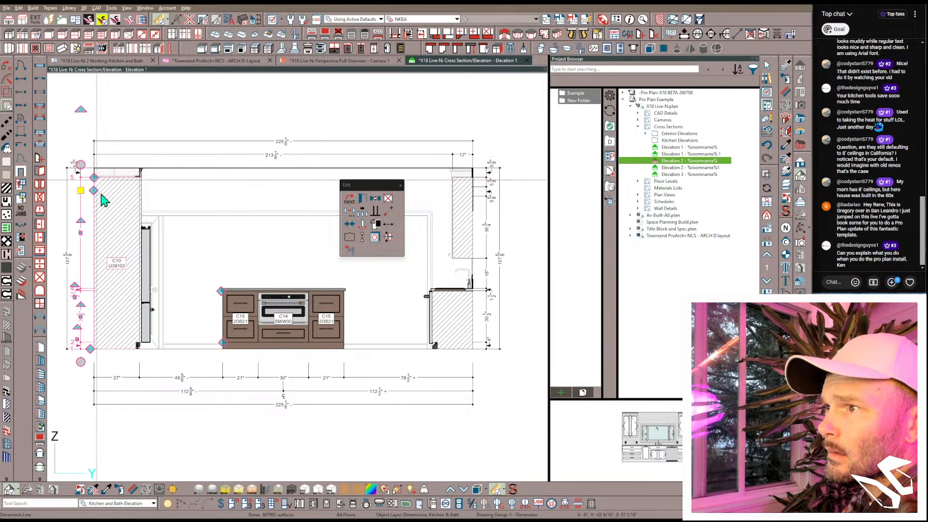
click(487, 213)
drag(471, 196, 473, 177)
key(Escape)
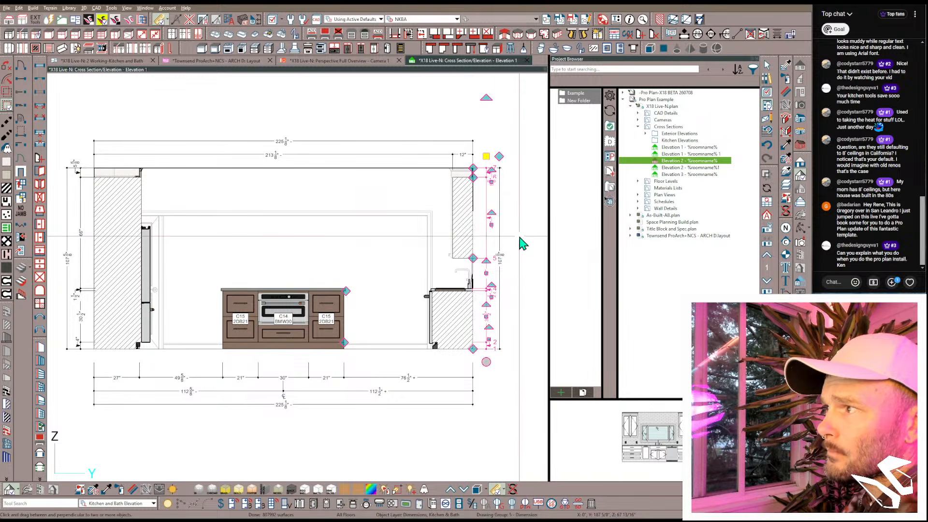
Step: Send the entire elevation view to layout page 22 as color-filled plot lines at 1/2 in = 1 ft
scroll(487, 249, down, 3)
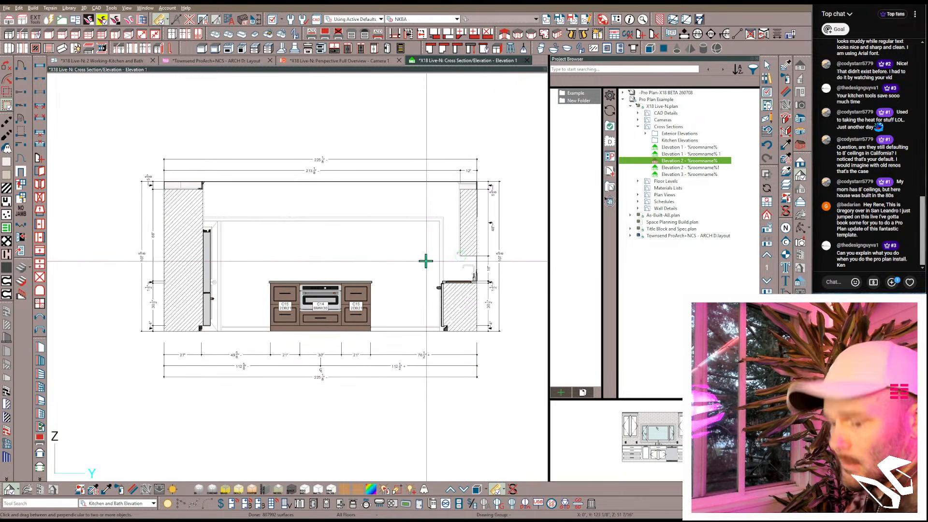
key(ctrl+l)
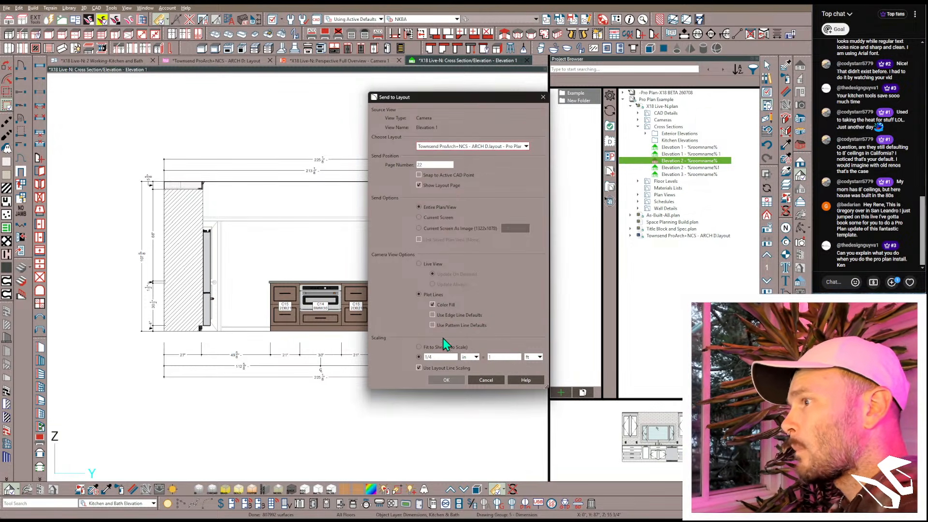
double_click(440, 357)
text(1/2)
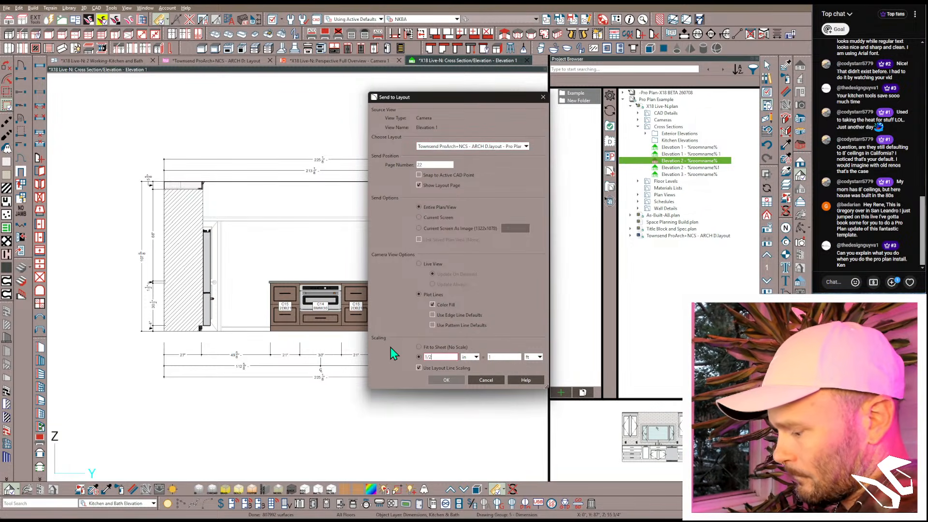
key(Return)
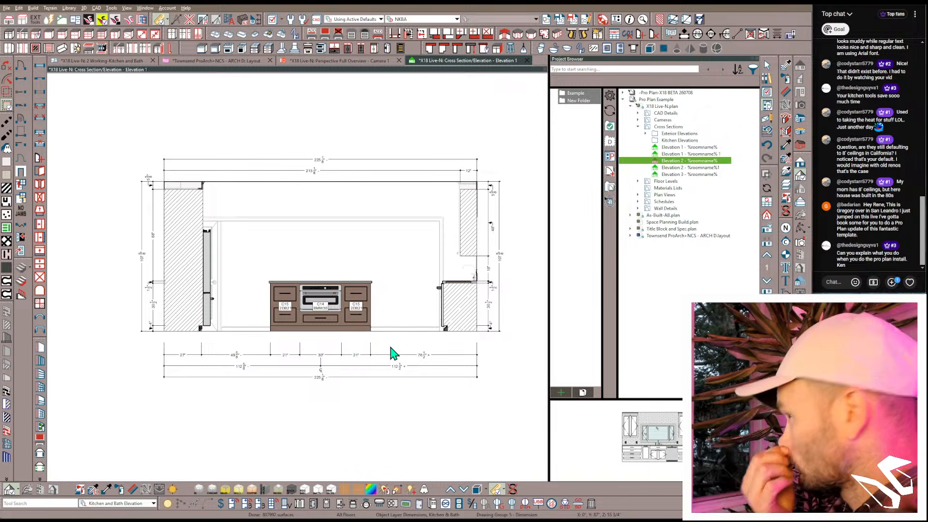
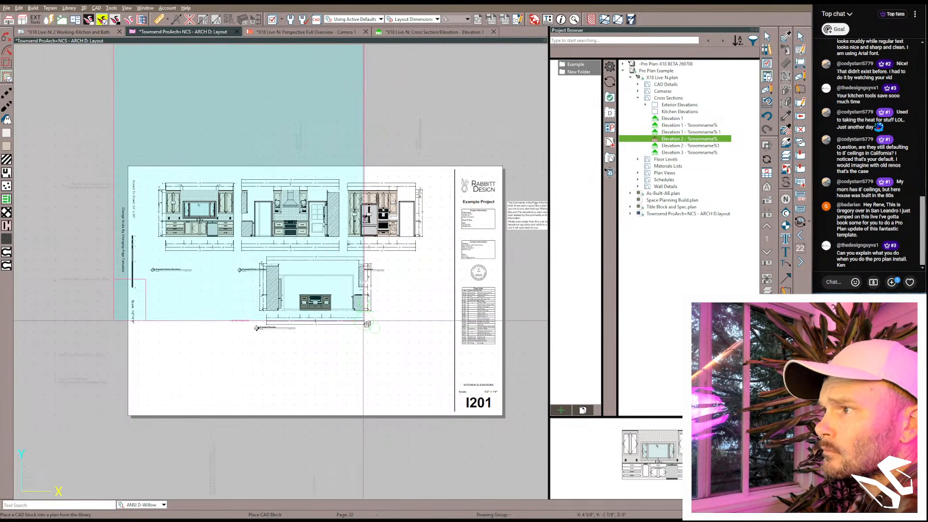
Step: Move the new elevation's layout box so its label lines up with the label of the middle elevation in the upper row
key(Escape)
click(329, 320)
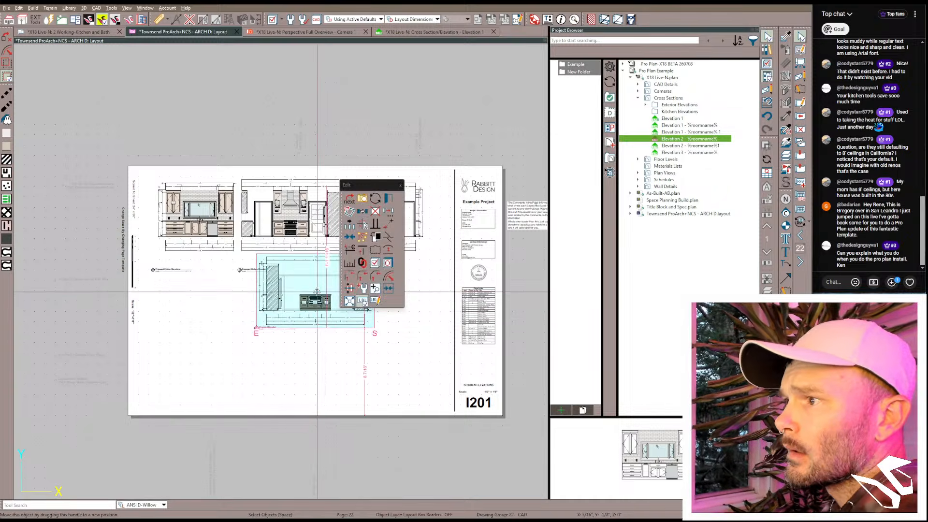
key(Escape)
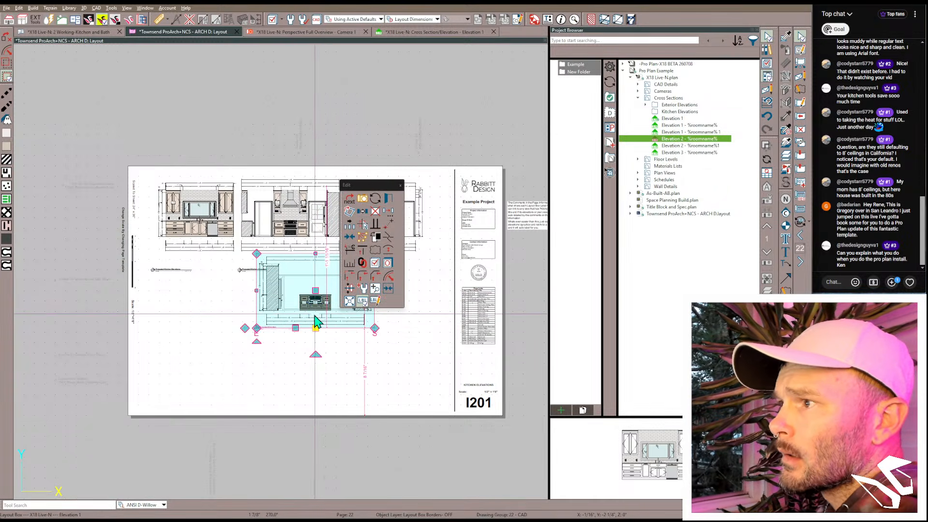
key(m)
click(284, 311)
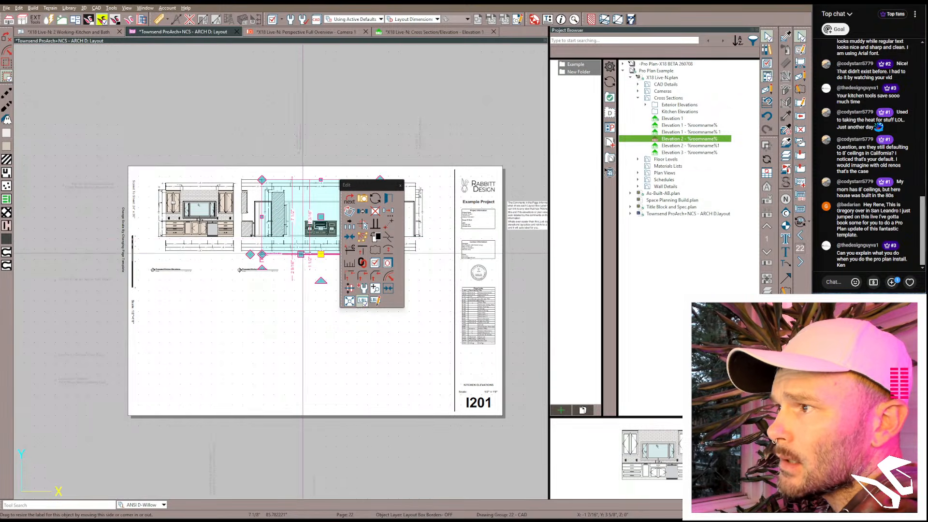
click(269, 268)
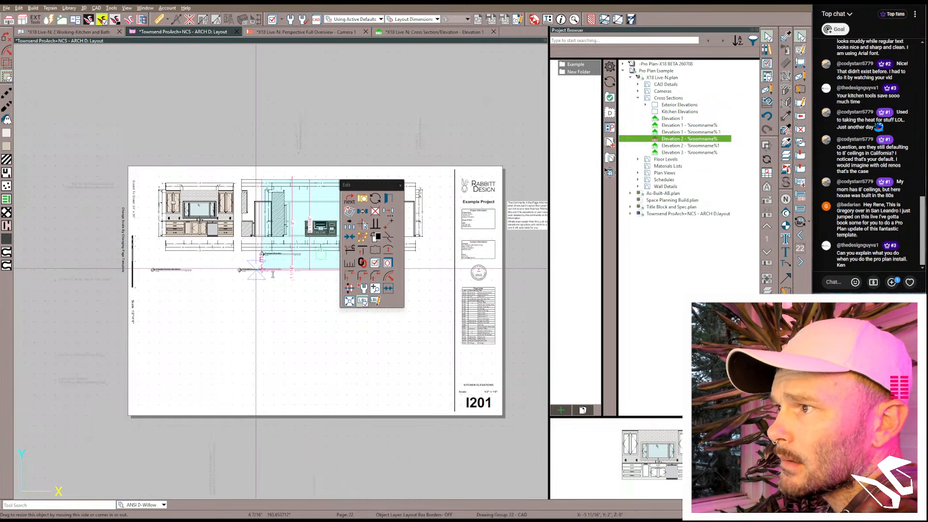
Step: Move the layout box 10" down and 10" to the left, beneath the first kitchen elevation
drag(309, 221, 309, 325)
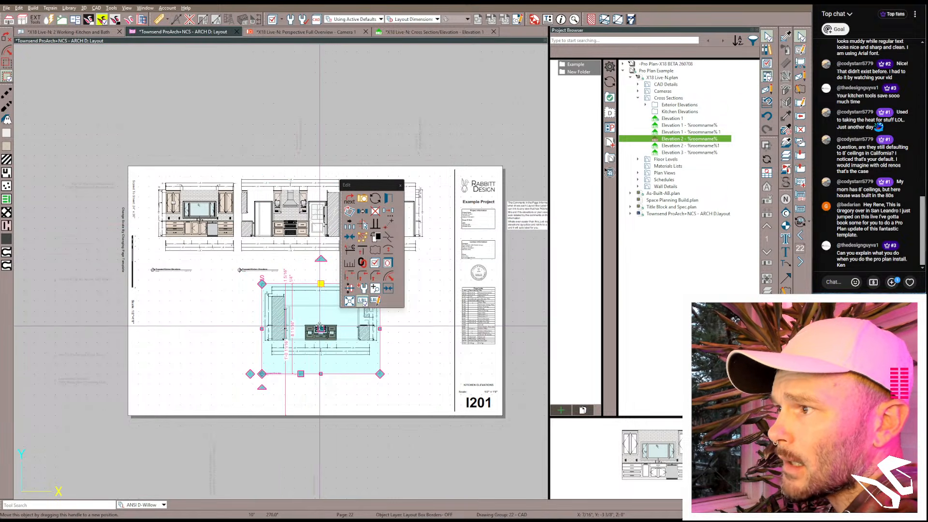
drag(320, 329, 212, 331)
click(341, 298)
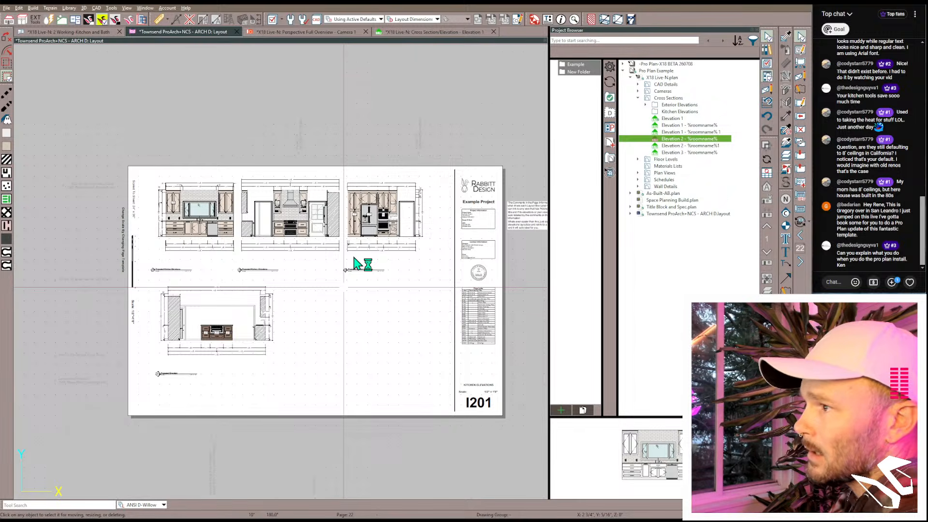
Step: Open the Kitchen Fixture Schedule from its layout box on the I101 kitchen plan sheet, layout page 21
key(Page_Down)
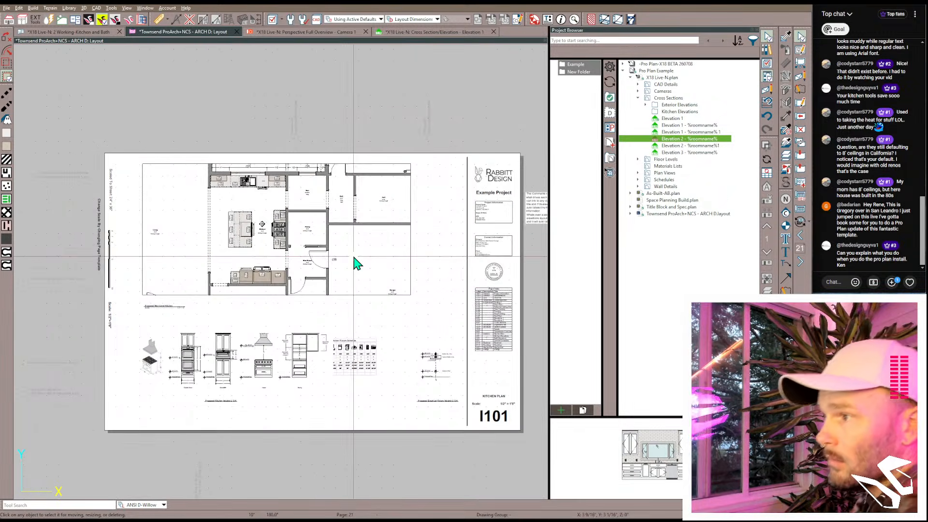
scroll(344, 372, up, 2)
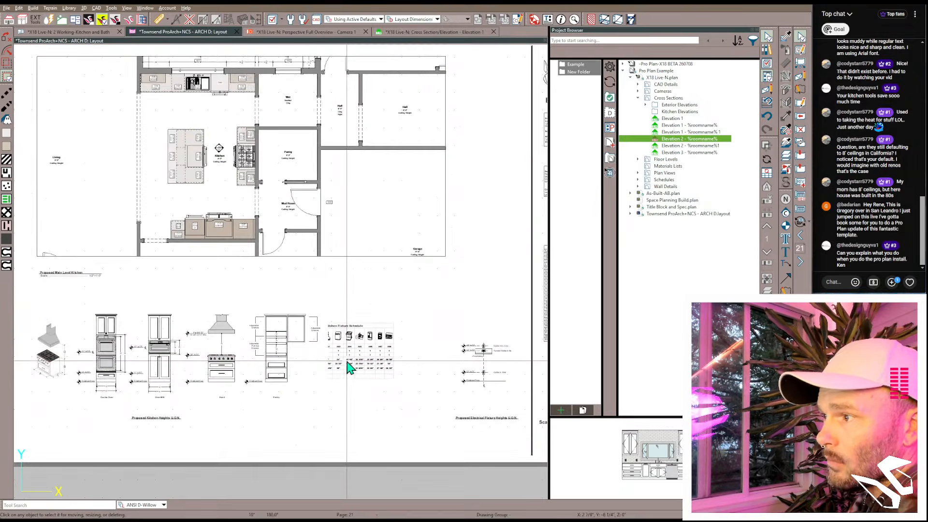
click(384, 350)
scroll(384, 350, up, 2)
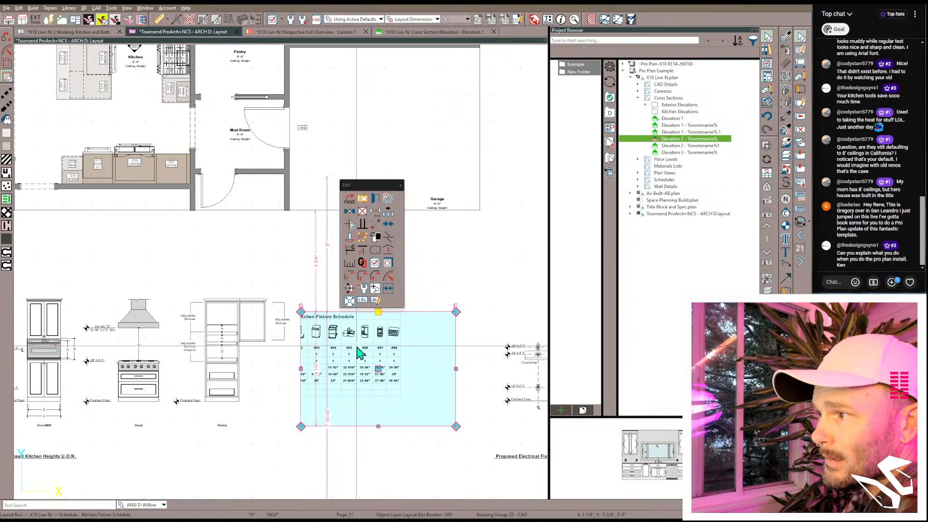
double_click(319, 382)
Step: Limit the Kitchen Fixture Schedule to objects from the Kitchen room only, excluding all other rooms
double_click(308, 303)
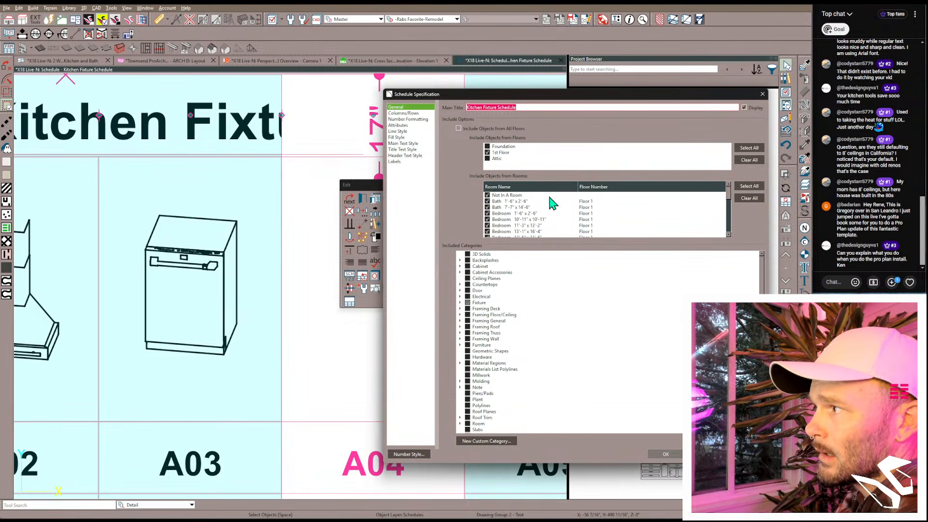
click(737, 201)
scroll(555, 228, down, 3)
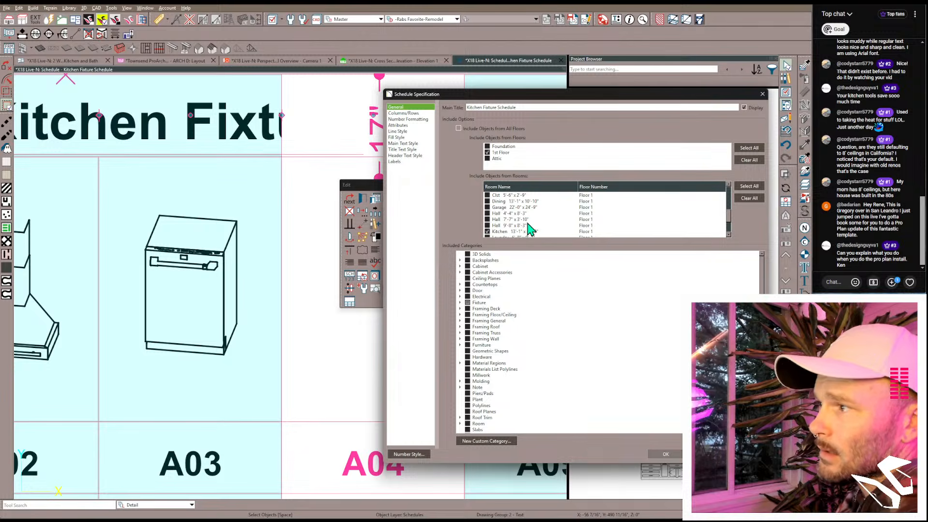
click(666, 454)
Step: Review the fixture schedule's contents and examine which columns its specification includes, especially the ones labelled A to E
scroll(442, 390, down, 3)
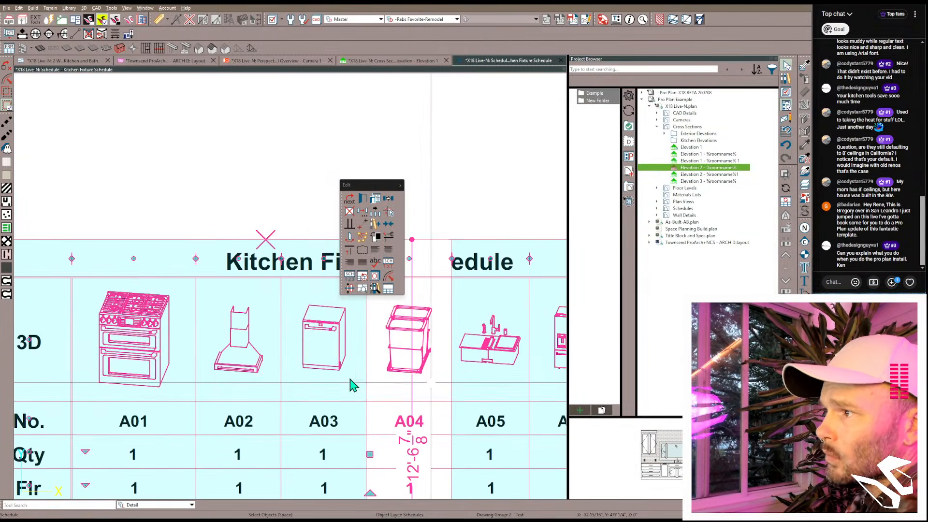
scroll(353, 385, down, 4)
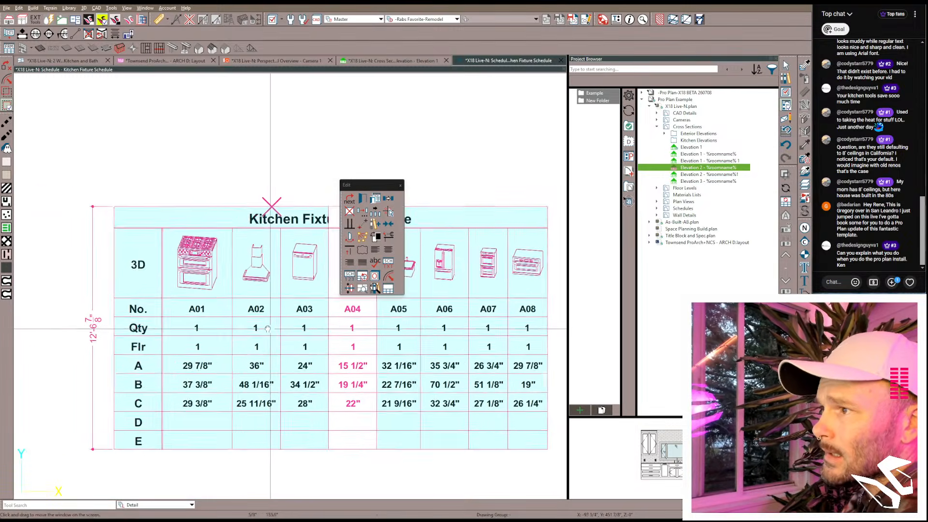
middle_drag(268, 328, 211, 317)
scroll(211, 317, down, 1)
scroll(343, 352, down, 1)
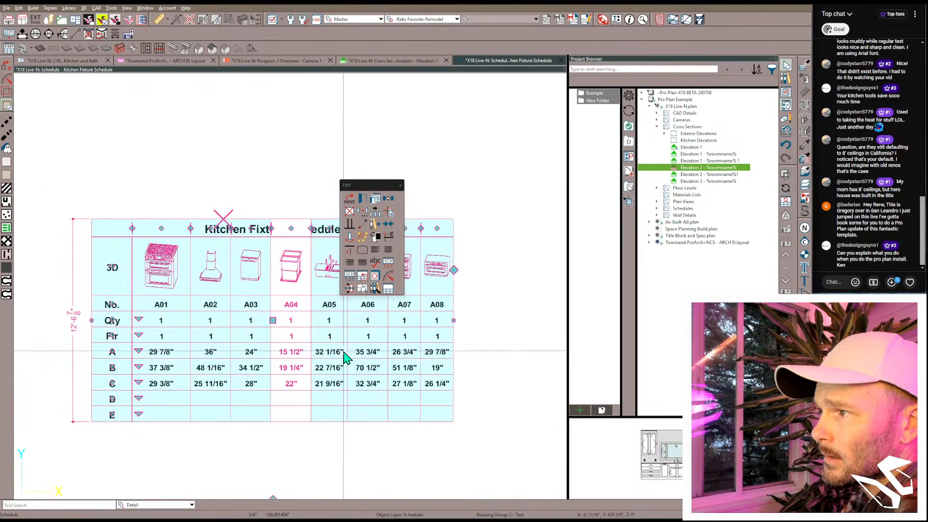
mouse_move(327, 352)
middle_down()
mouse_move(235, 344)
mouse_move(340, 343)
middle_up()
scroll(321, 351, down, 1)
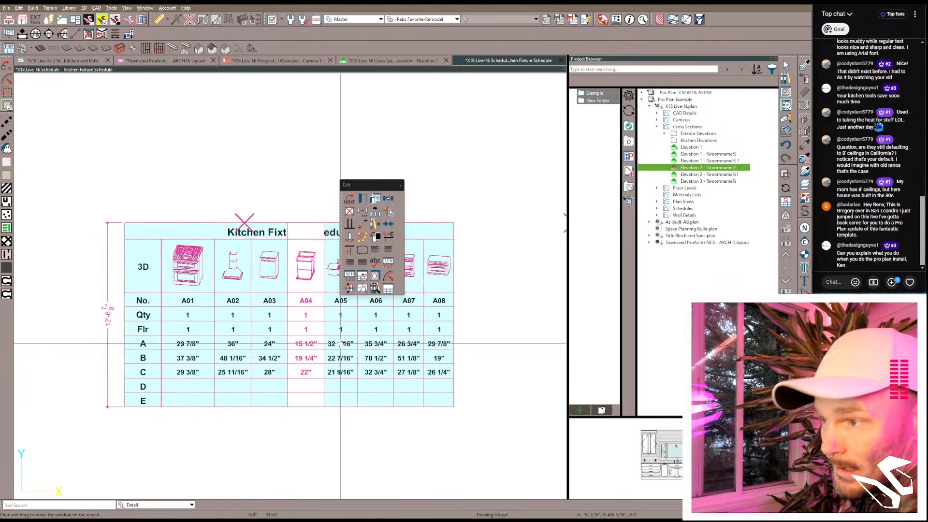
double_click(209, 343)
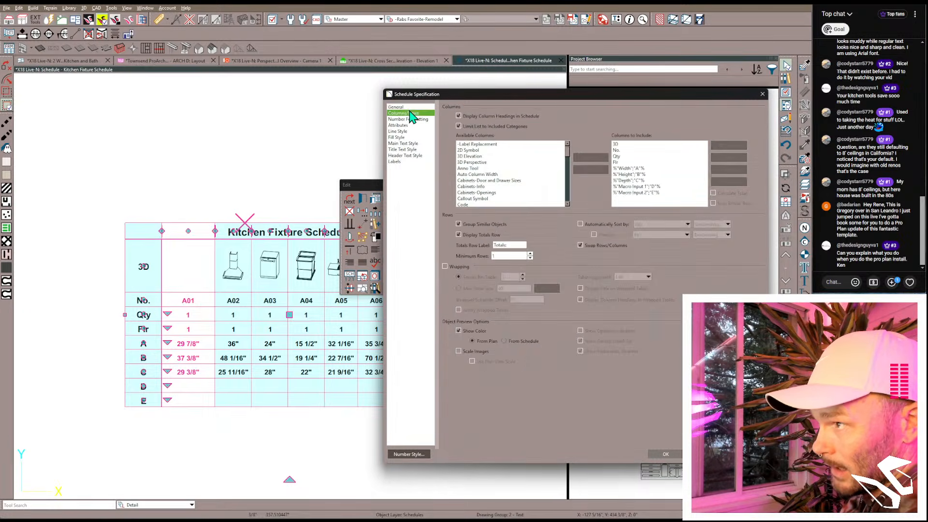
click(404, 113)
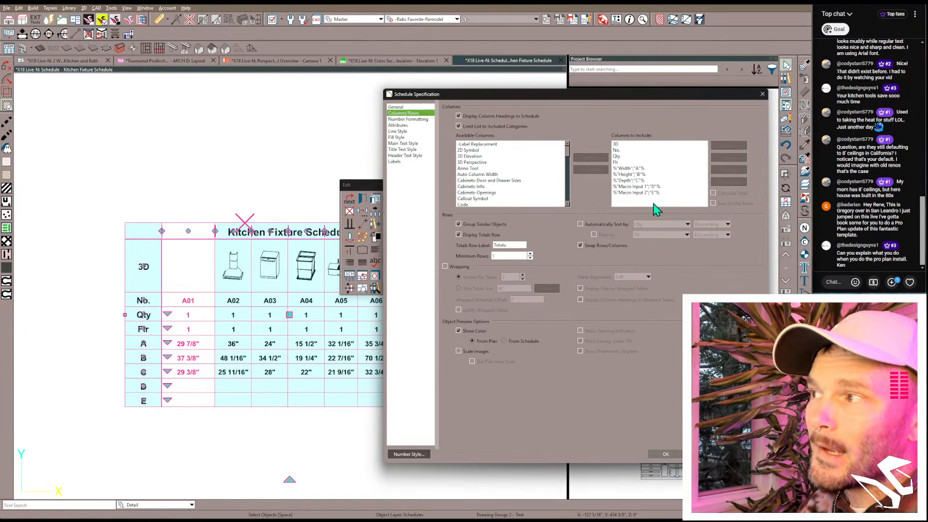
click(663, 452)
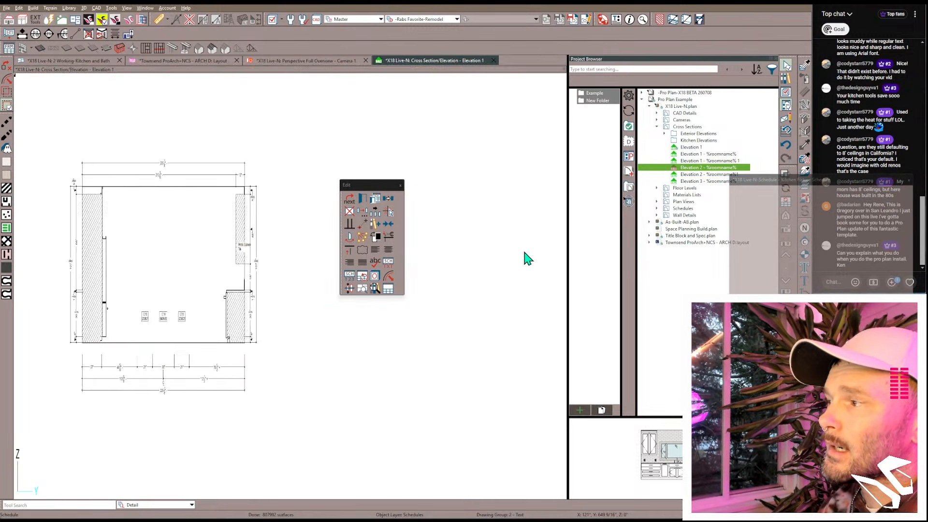
Step: Place the Kitchen Fixture Schedule window beside the layout and show the layout's range and hood detail
drag(528, 259, 534, 257)
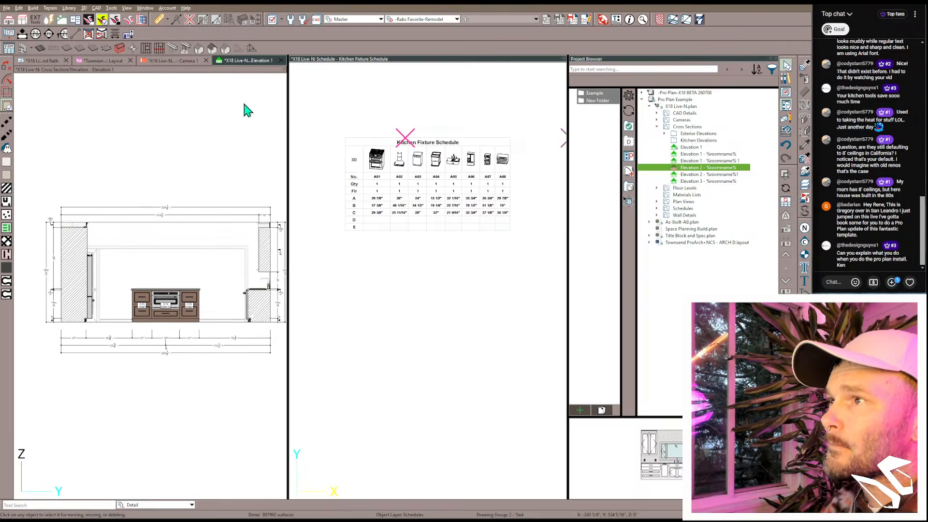
click(102, 61)
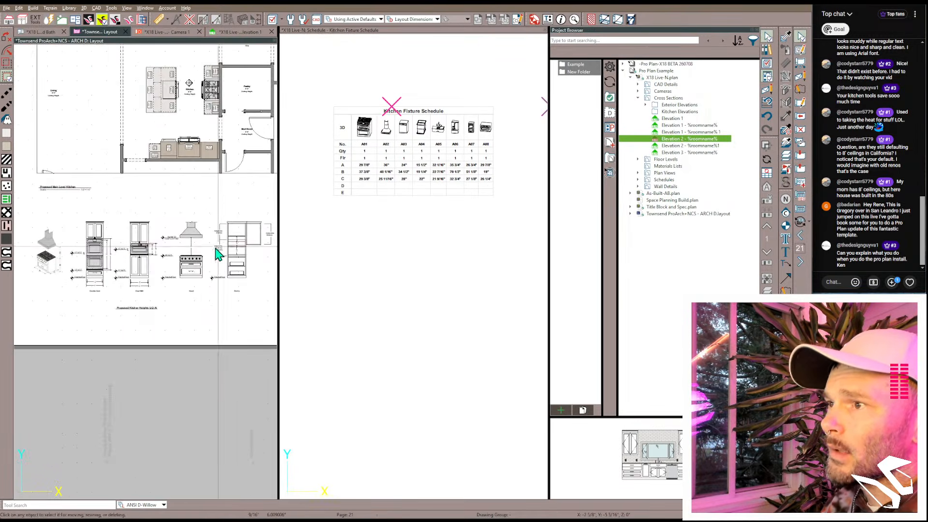
scroll(44, 272, up, 6)
middle_drag(48, 292, 127, 318)
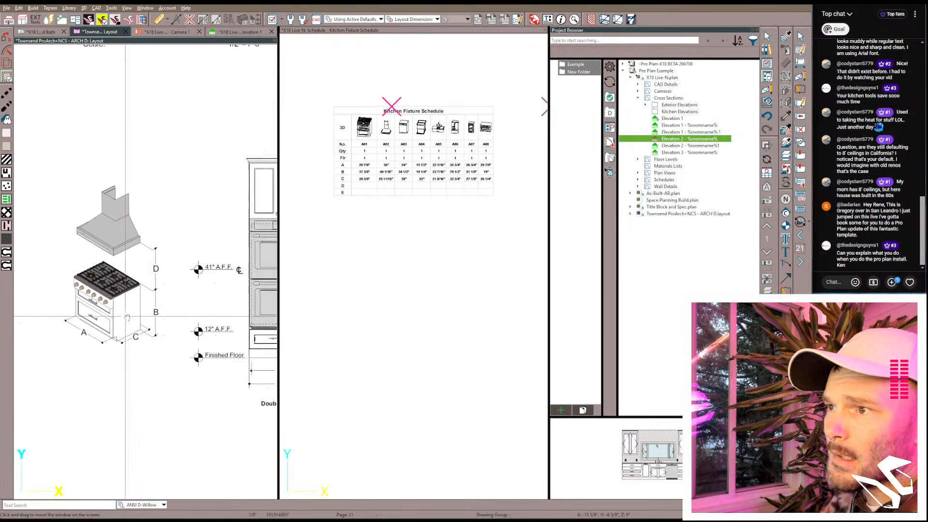
scroll(127, 318, down, 1)
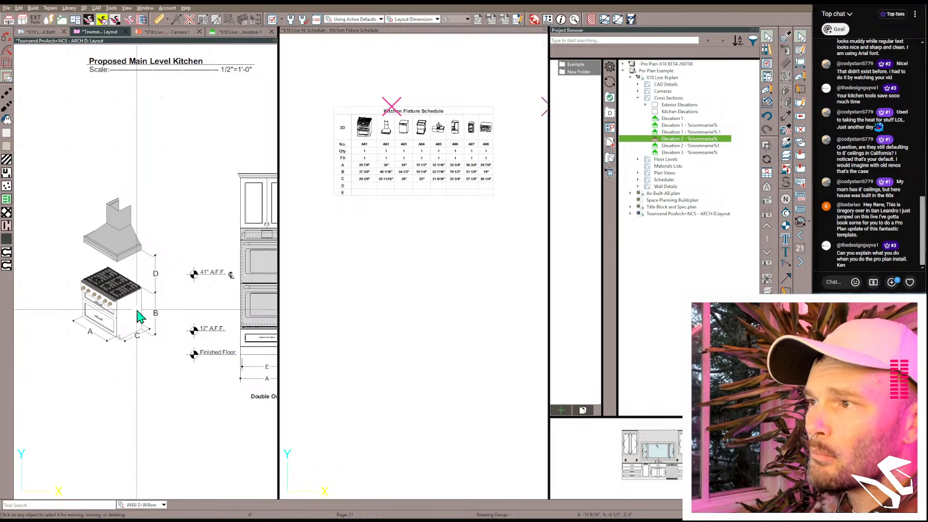
Step: Set the range hood's Macro Input 1 object information field to 30" Min through its schedule entry
scroll(386, 129, up, 4)
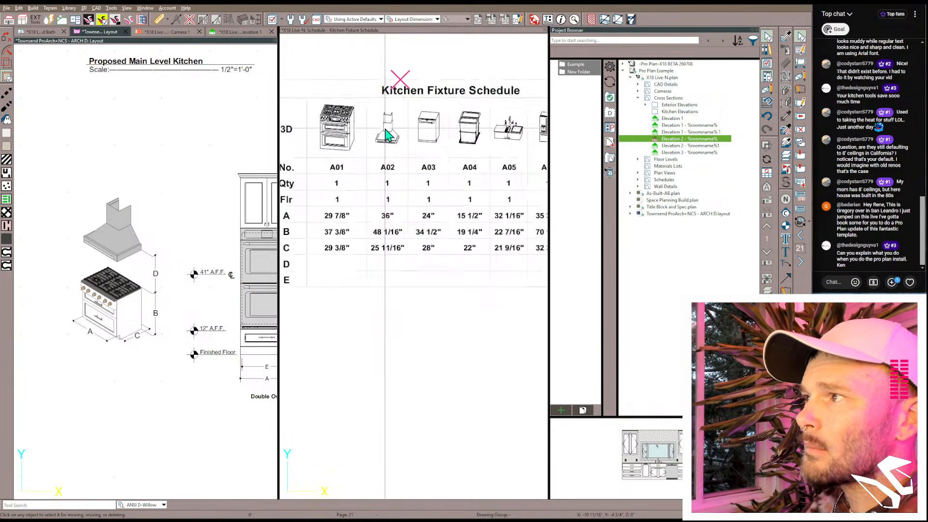
scroll(386, 131, up, 3)
click(384, 140)
click(397, 184)
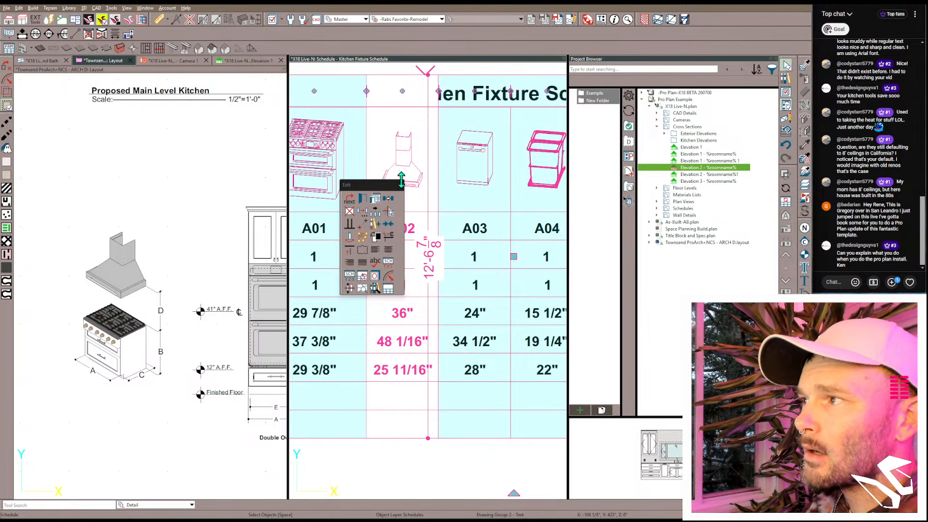
click(379, 198)
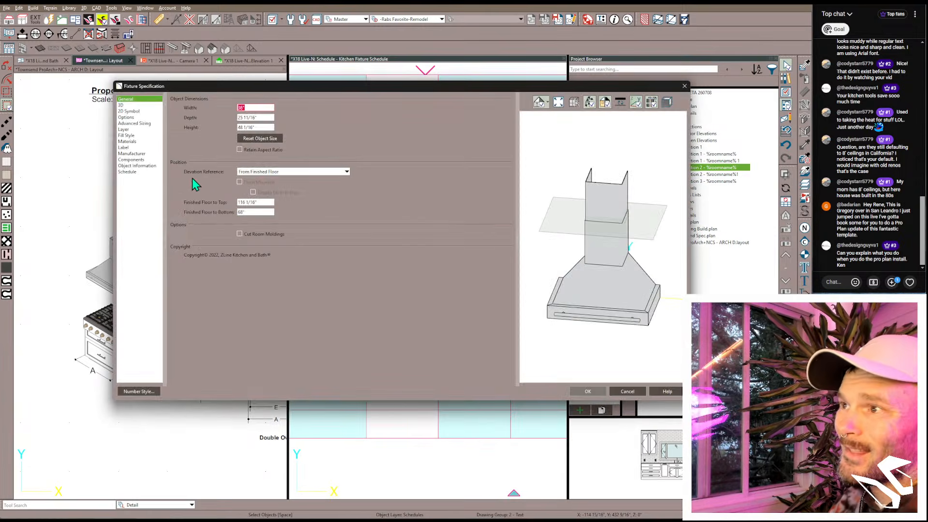
click(137, 165)
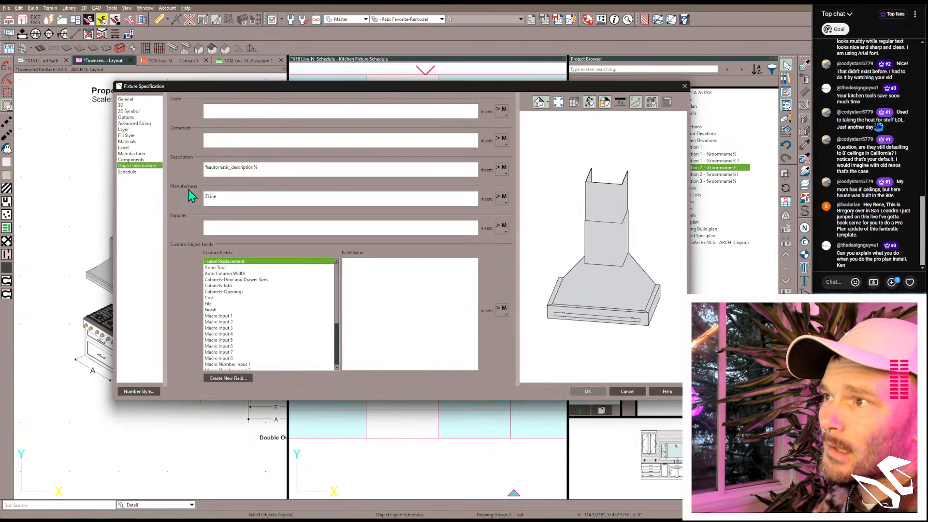
click(227, 316)
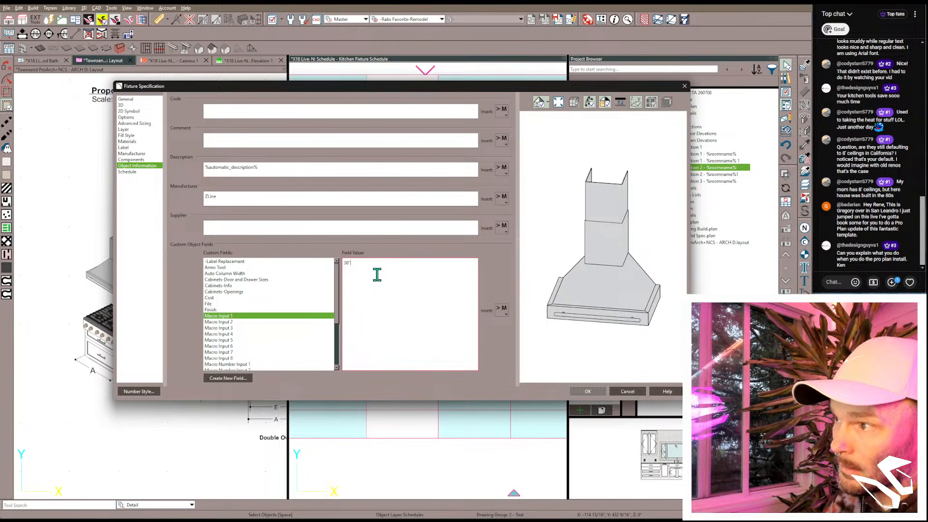
text(Min)
key(Return)
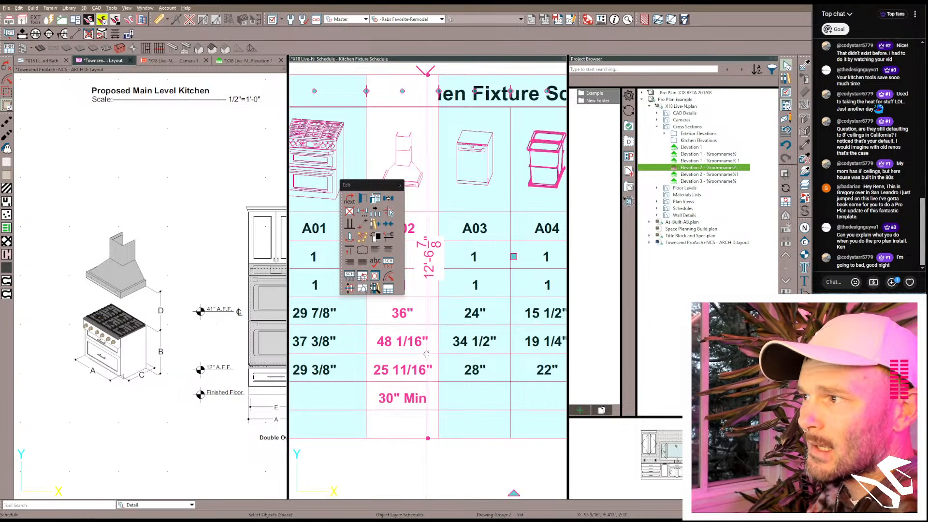
Step: Examine the lettered dimensions D and E on the layout's double oven detail
middle_drag(430, 356, 486, 368)
scroll(477, 387, down, 1)
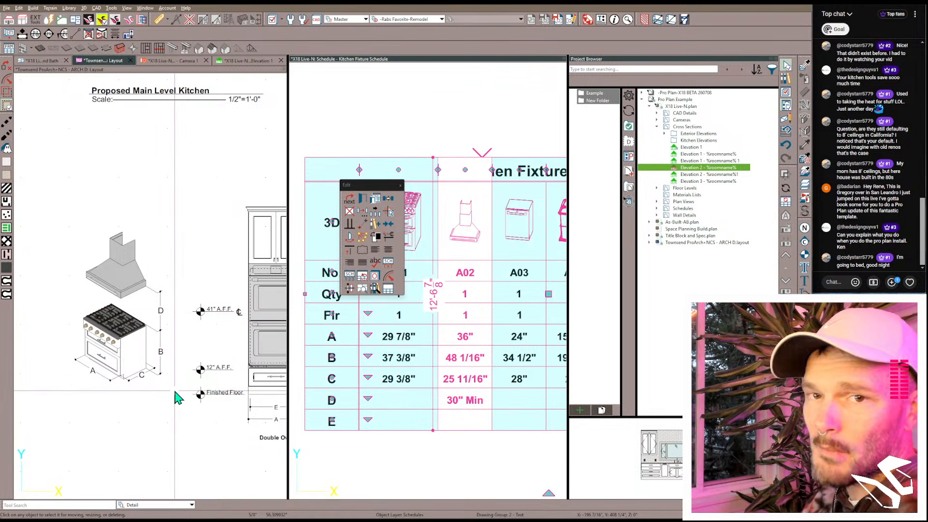
scroll(177, 398, down, 1)
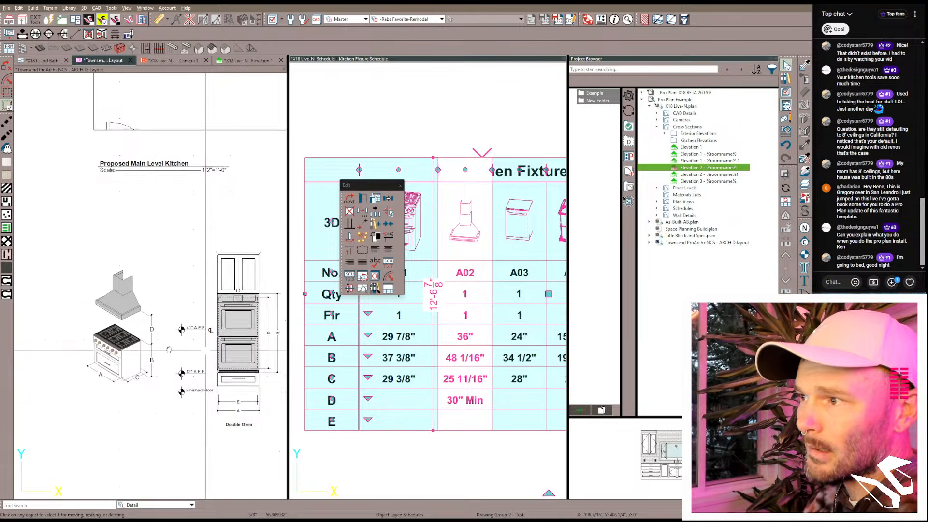
scroll(140, 337, down, 2)
middle_click(140, 337)
scroll(156, 342, up, 3)
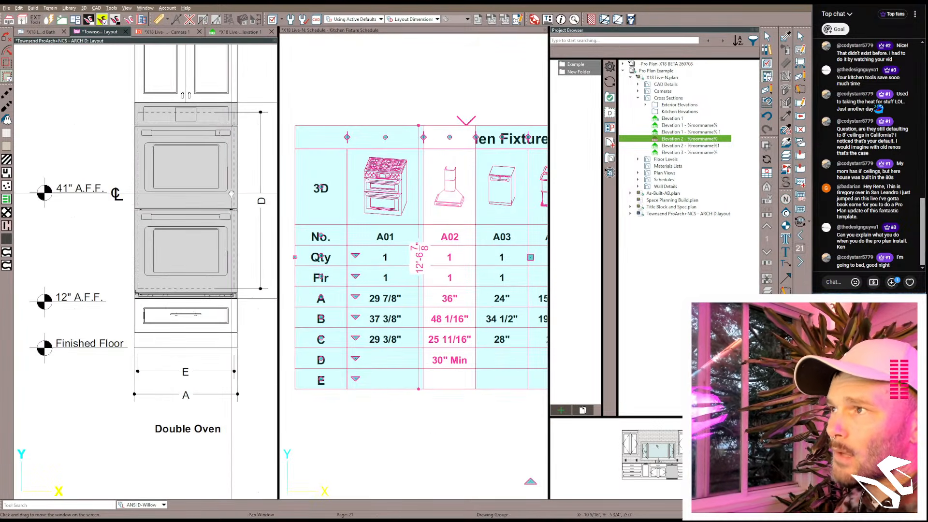
middle_drag(229, 196, 170, 259)
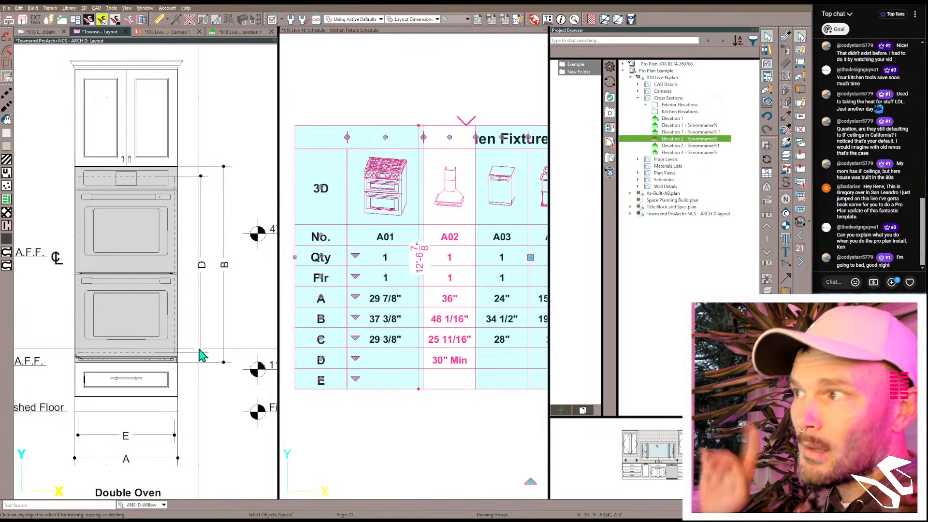
Step: Set the double oven fixture's Macro Input 1 to 53 and Macro Input 2 to 25 11/16" in its object information
scroll(368, 248, down, 4)
middle_drag(440, 233, 377, 234)
key(Escape)
click(501, 250)
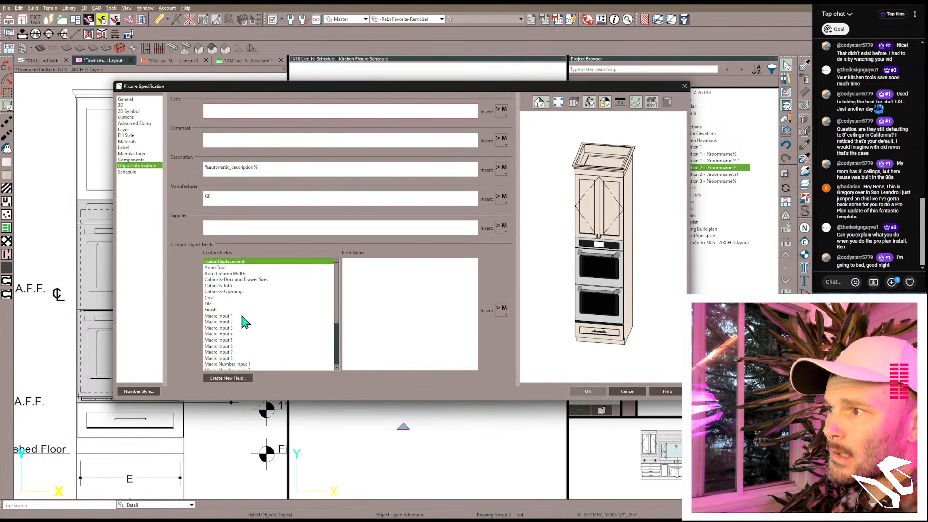
click(242, 316)
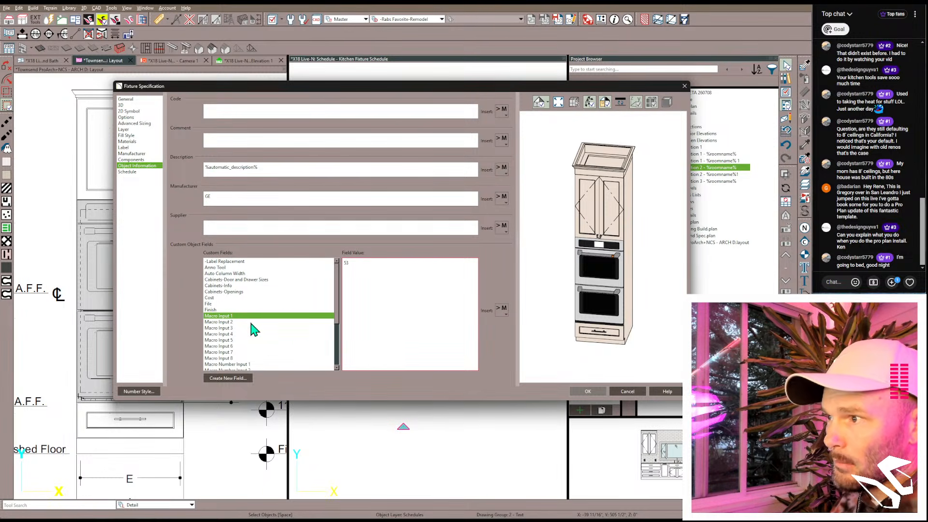
click(272, 322)
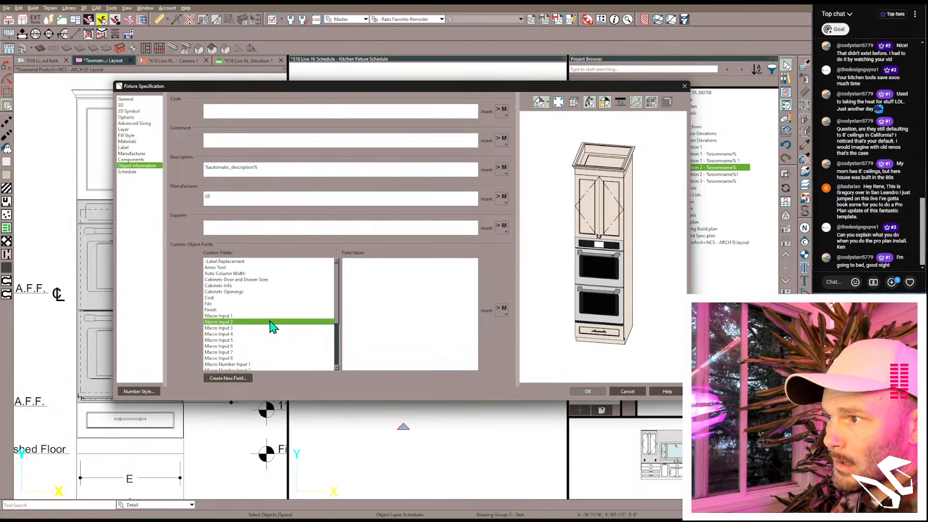
click(362, 275)
text(25 11/16")
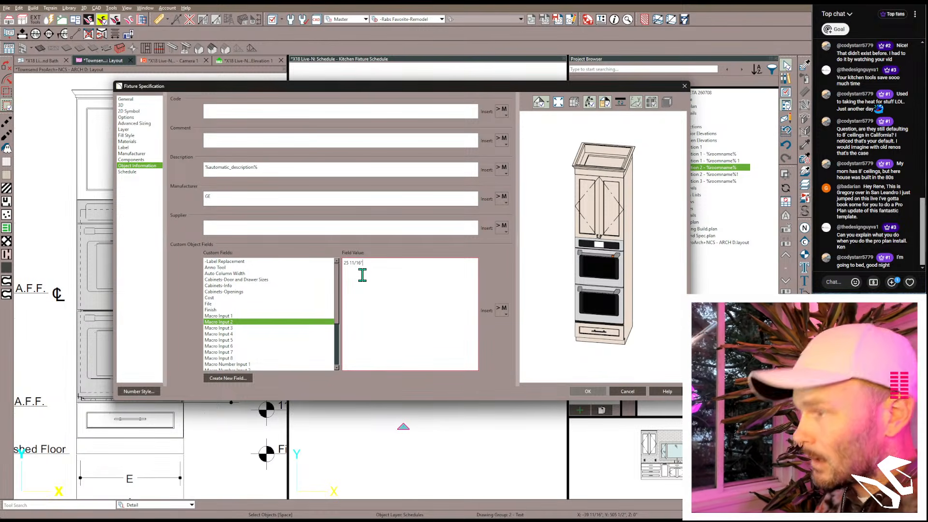
key(Return)
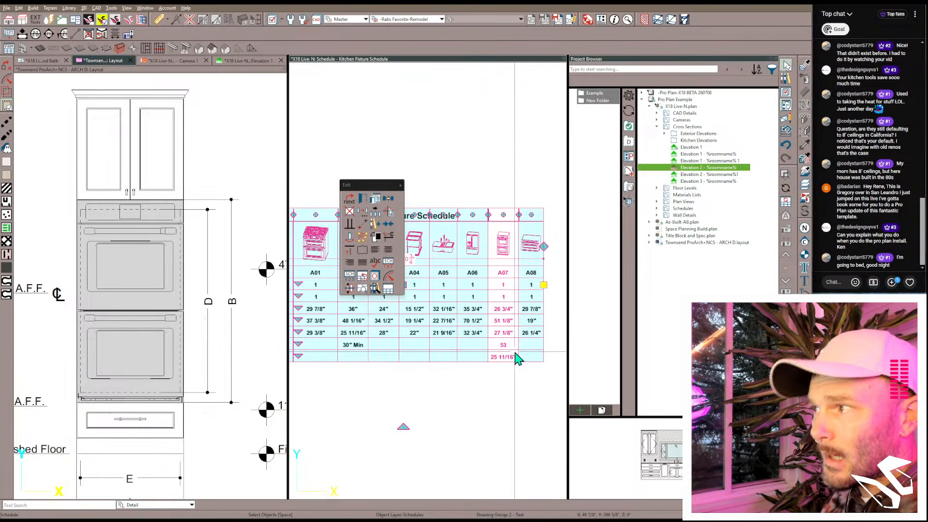
Step: Open the Kitchen Heights U.O.N. detail from its layout box beside the double oven height markers
scroll(141, 308, down, 1)
scroll(140, 308, down, 1)
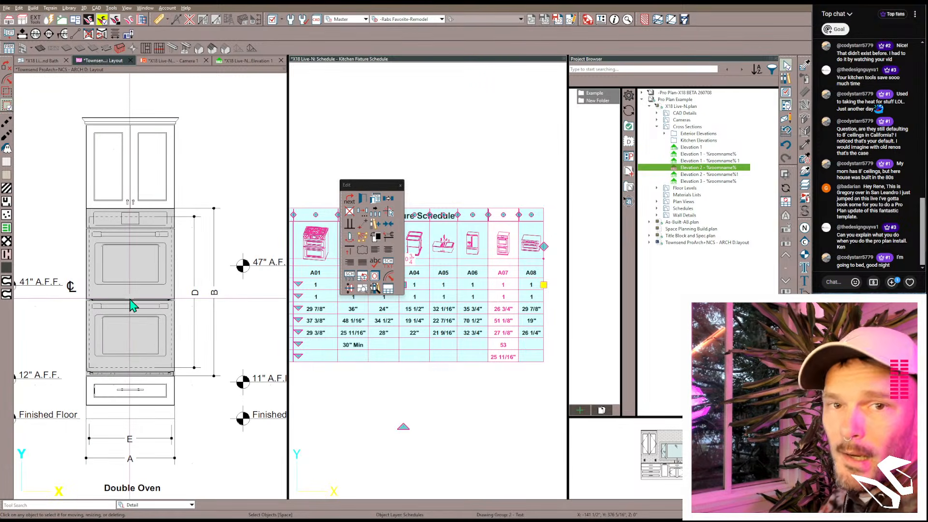
scroll(129, 299, down, 2)
mouse_move(122, 304)
middle_down()
mouse_move(181, 311)
mouse_move(195, 328)
middle_up()
click(151, 329)
scroll(144, 328, down, 1)
scroll(125, 284, up, 4)
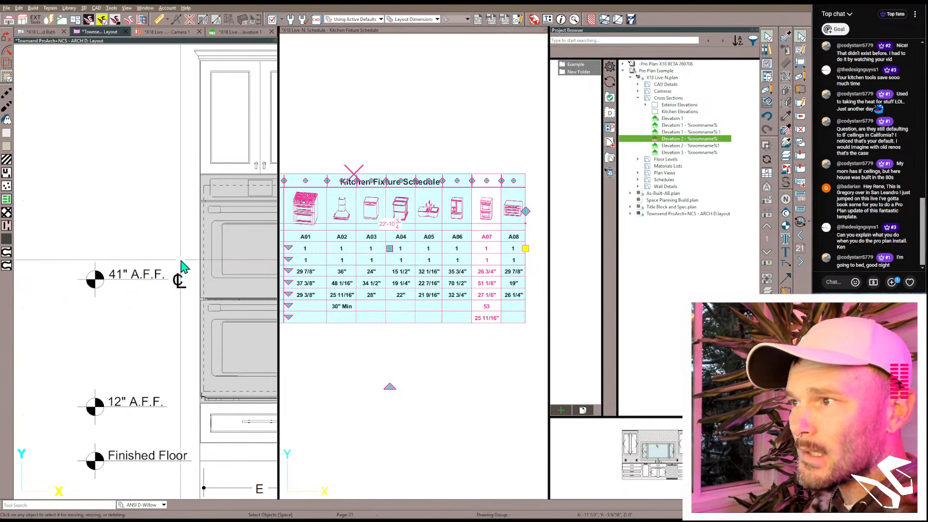
mouse_move(194, 236)
mouse_down()
mouse_move(176, 321)
mouse_move(72, 315)
mouse_move(78, 339)
mouse_up()
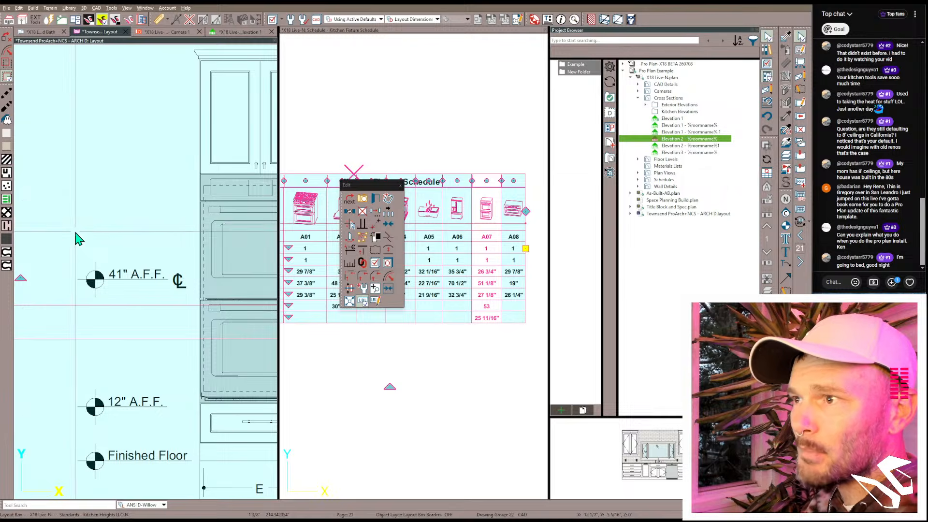
double_click(80, 244)
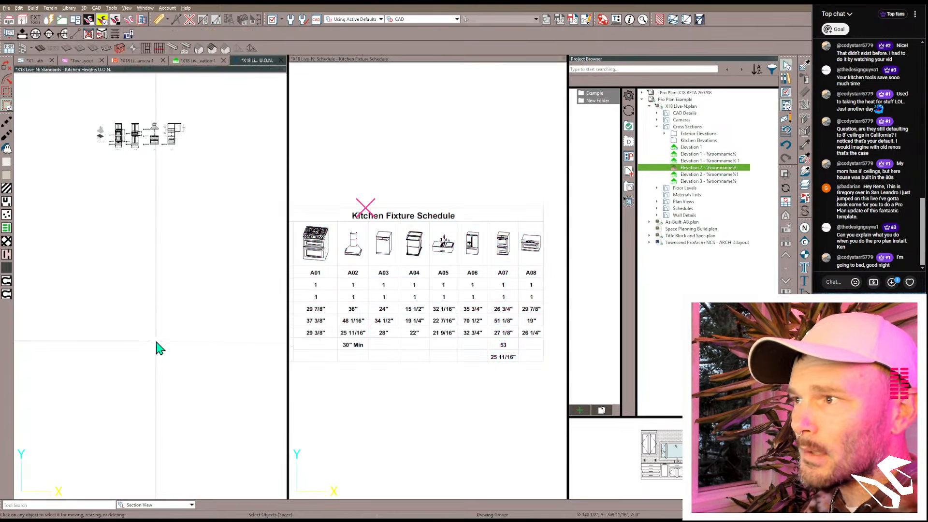
Step: Move the centerline height marker beside the Oven/MW cabinet down to 38" A.F.F
scroll(150, 145, up, 10)
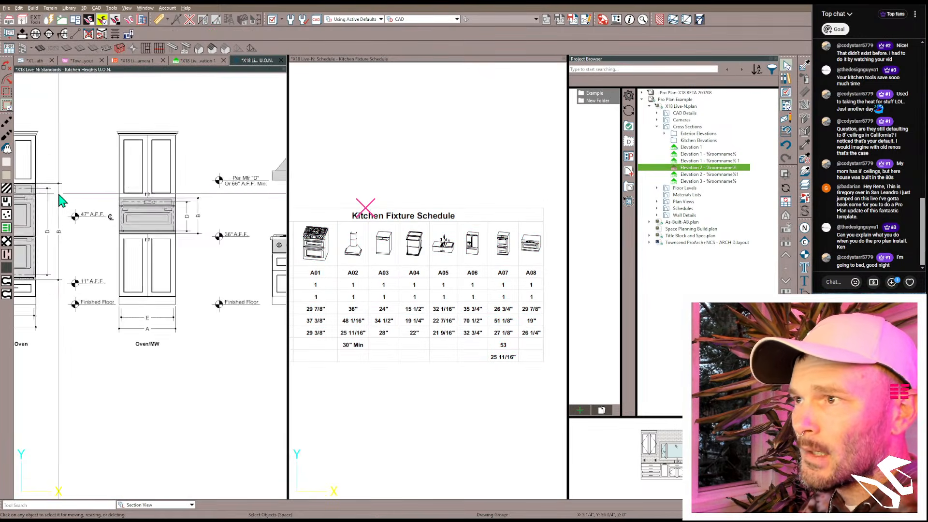
mouse_move(62, 193)
mouse_down()
mouse_move(104, 217)
mouse_move(160, 274)
mouse_up()
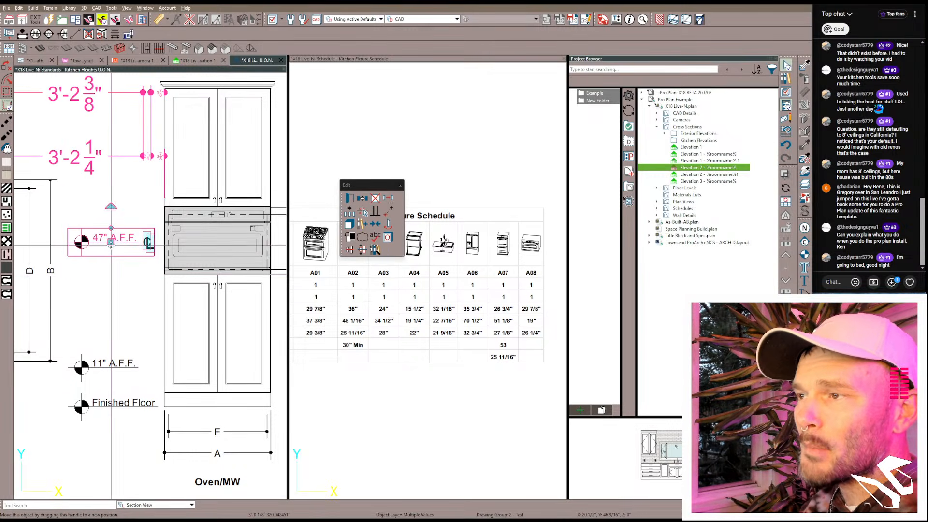
drag(111, 246, 111, 271)
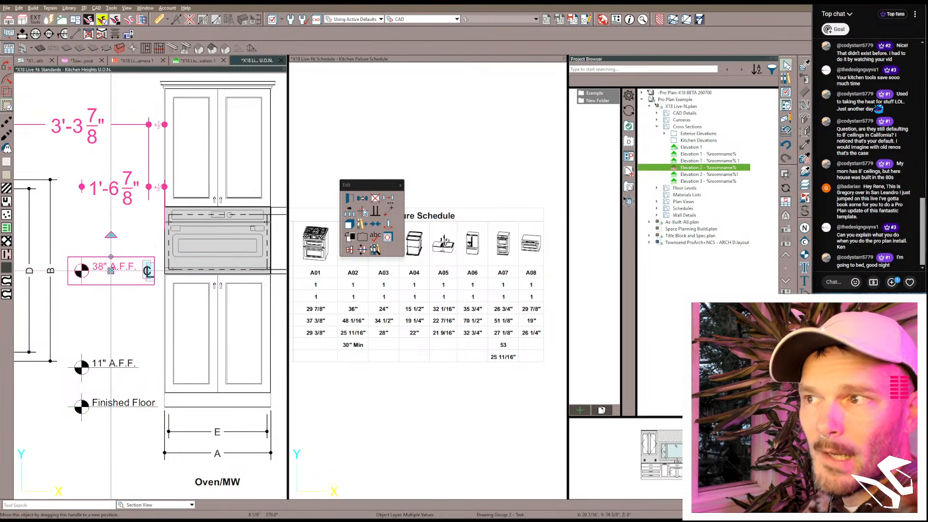
scroll(131, 323, down, 3)
scroll(128, 329, down, 8)
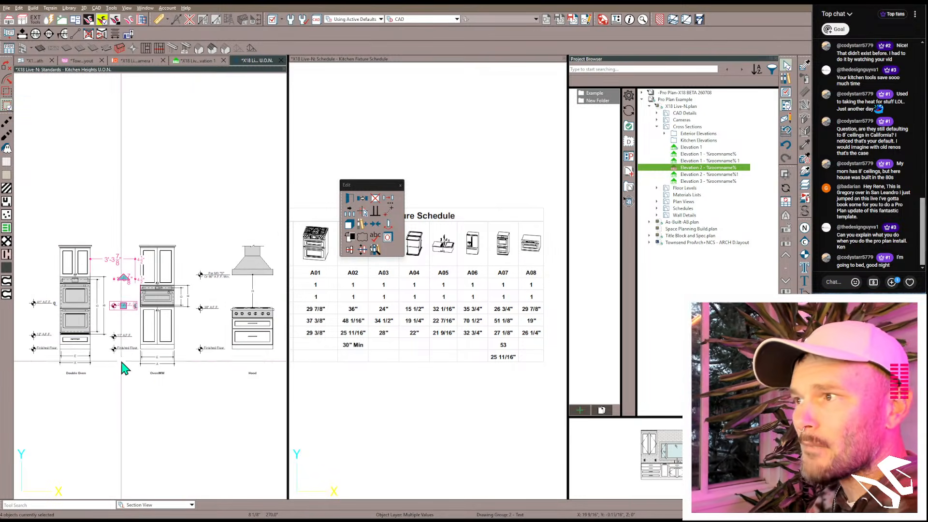
middle_drag(124, 400, 165, 399)
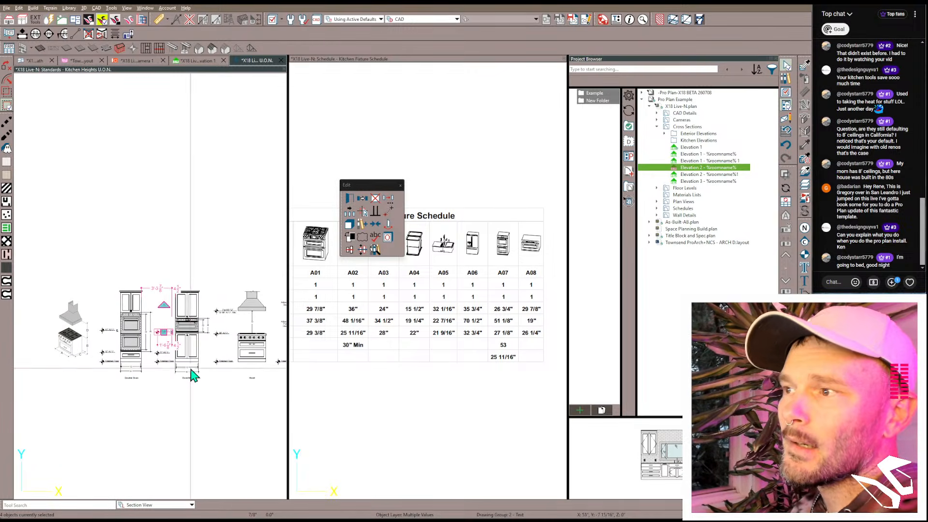
scroll(254, 322, up, 5)
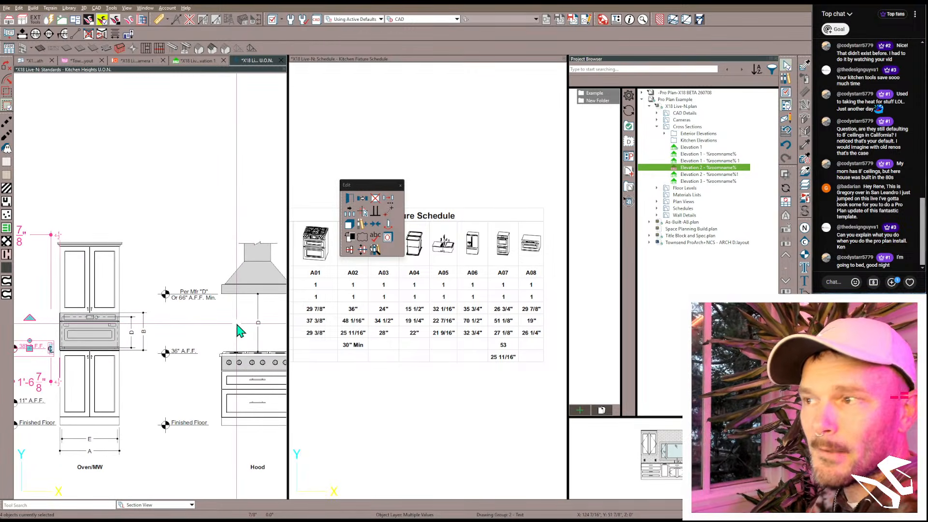
scroll(238, 329, down, 2)
scroll(207, 312, down, 4)
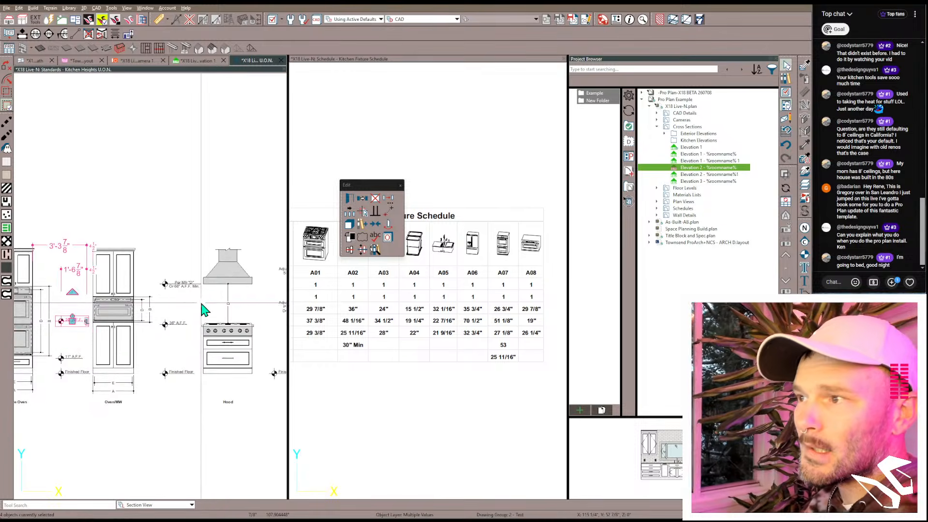
Step: Close the Kitchen Fixture Schedule and Kitchen Heights U.O.N. views to return to the kitchen plan layout sheet
click(564, 59)
scroll(478, 297, down, 2)
scroll(478, 302, down, 3)
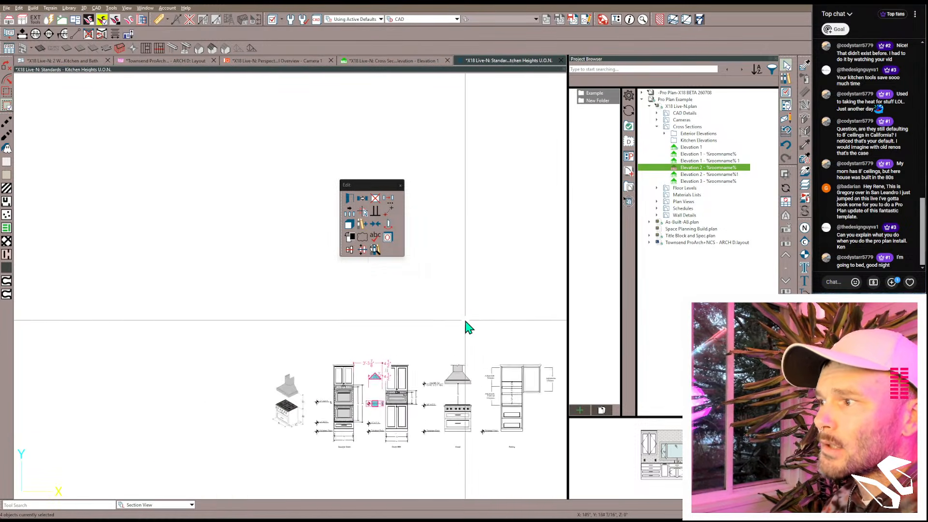
click(561, 61)
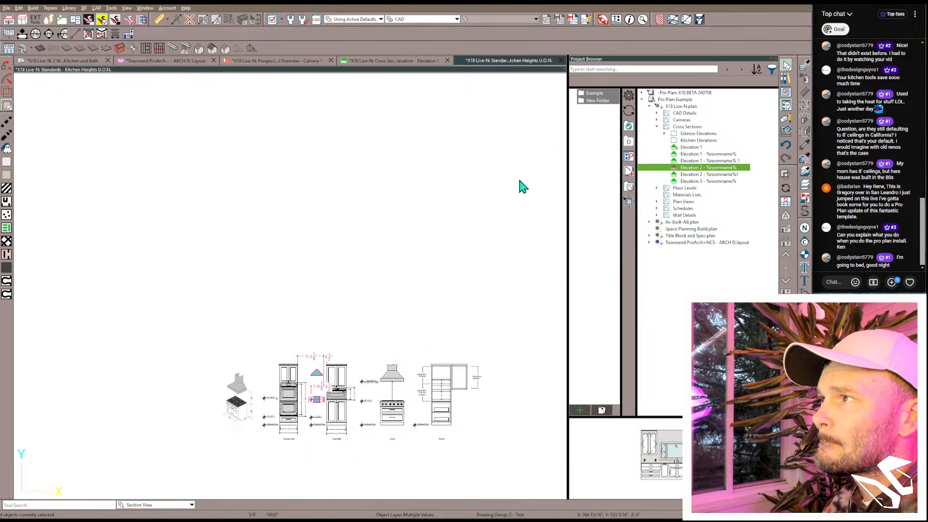
scroll(439, 290, down, 4)
scroll(423, 294, down, 6)
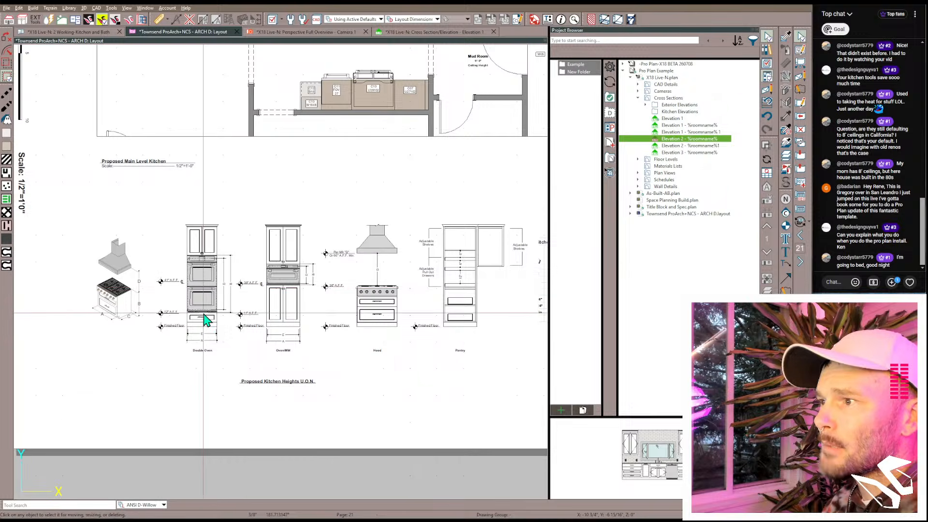
scroll(184, 285, up, 3)
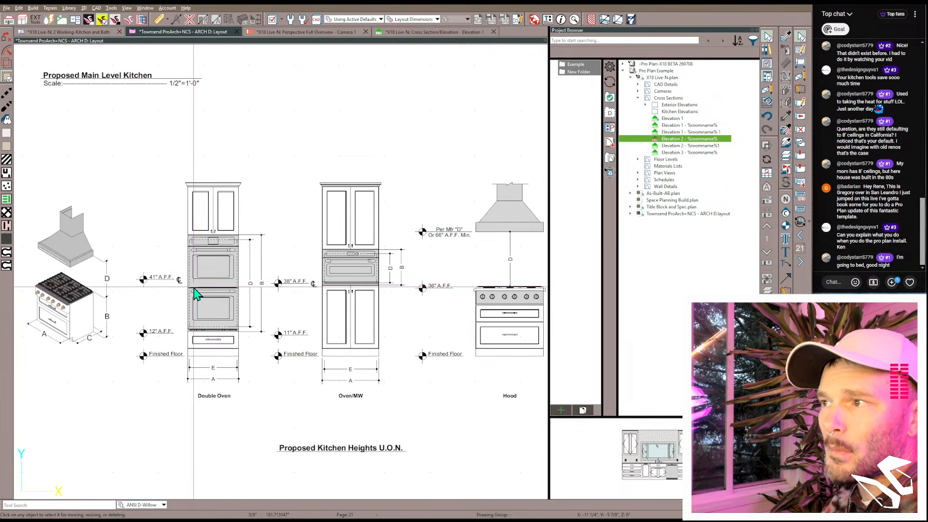
scroll(198, 295, down, 3)
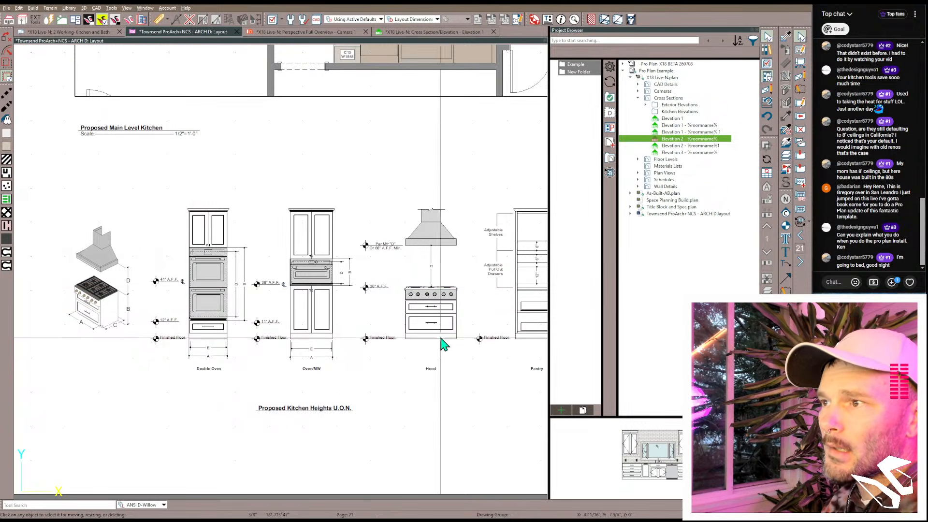
Step: Shift the Kitchen Fixture Schedule to the right within its layout box so its row labels and first columns fit inside
scroll(439, 338, down, 1)
middle_drag(439, 338, 138, 309)
scroll(425, 254, up, 5)
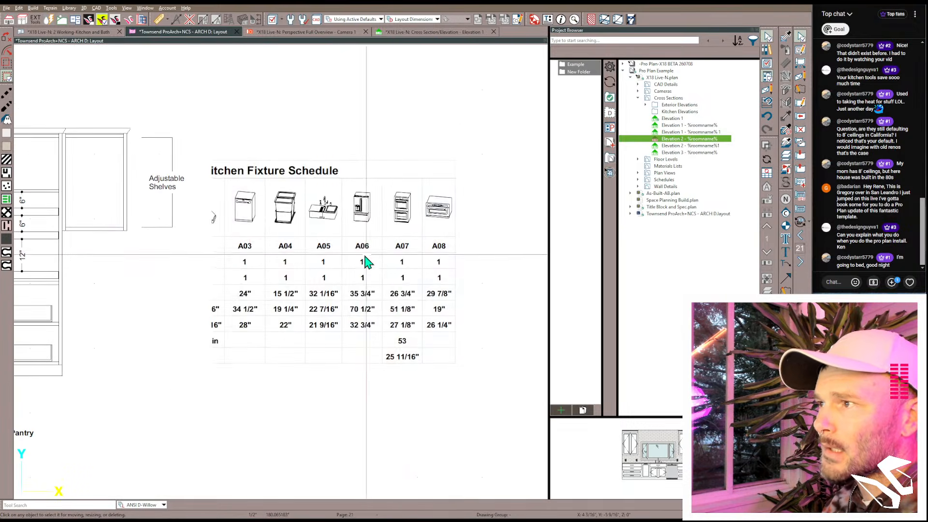
click(365, 261)
click(378, 287)
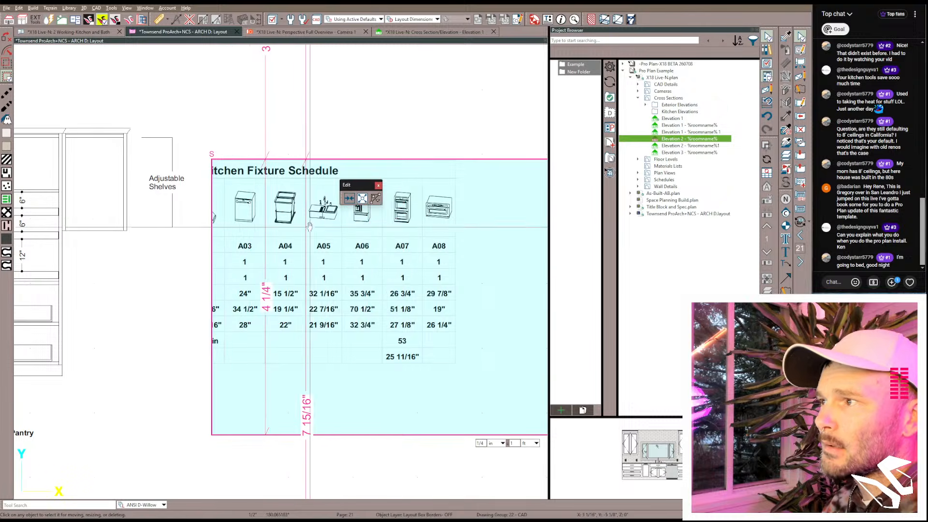
drag(313, 232, 416, 219)
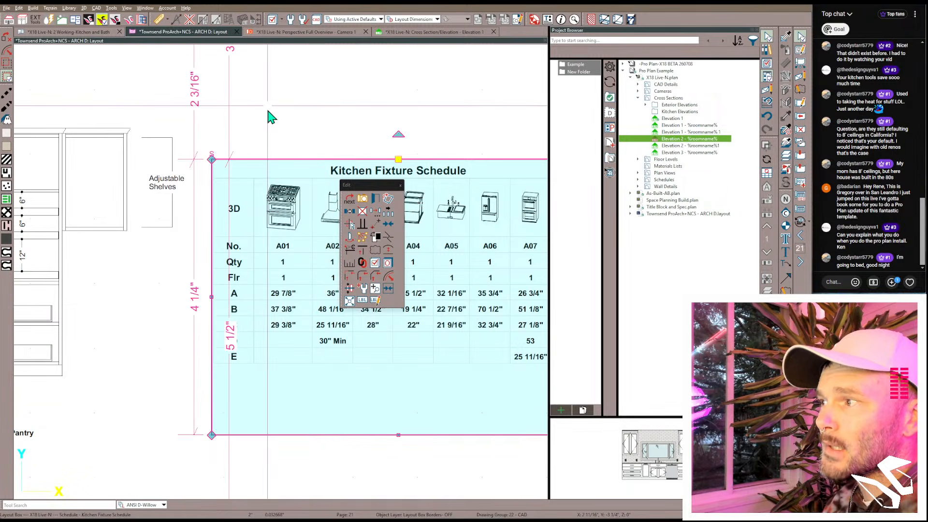
click(157, 339)
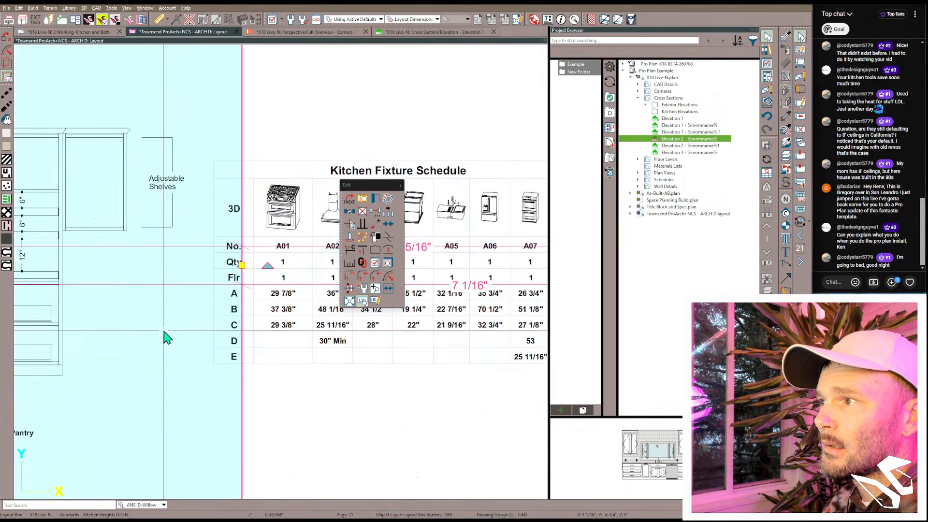
scroll(193, 341, down, 5)
click(279, 411)
scroll(280, 416, down, 3)
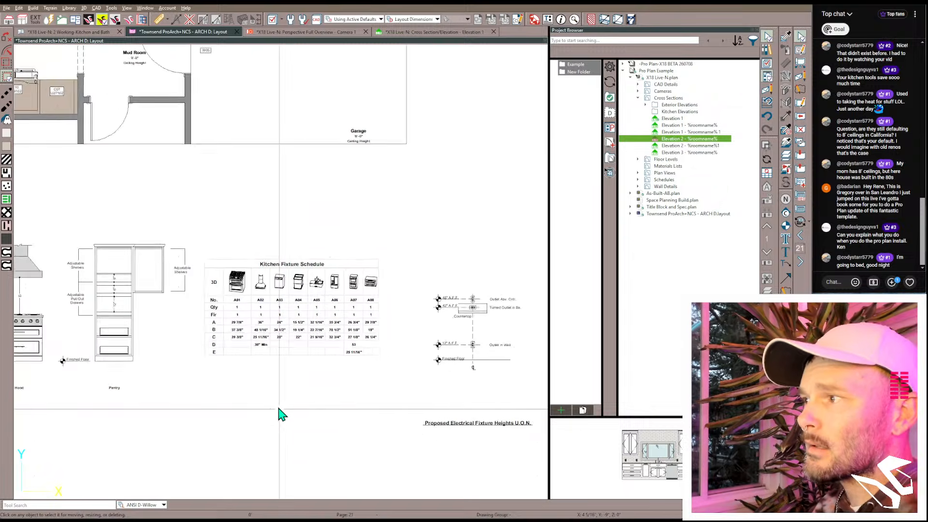
Step: Examine the Proposed Electrical Fixture Heights U.O.N. detail and its layout box on the kitchen plan sheet
scroll(459, 340, up, 5)
scroll(458, 334, up, 2)
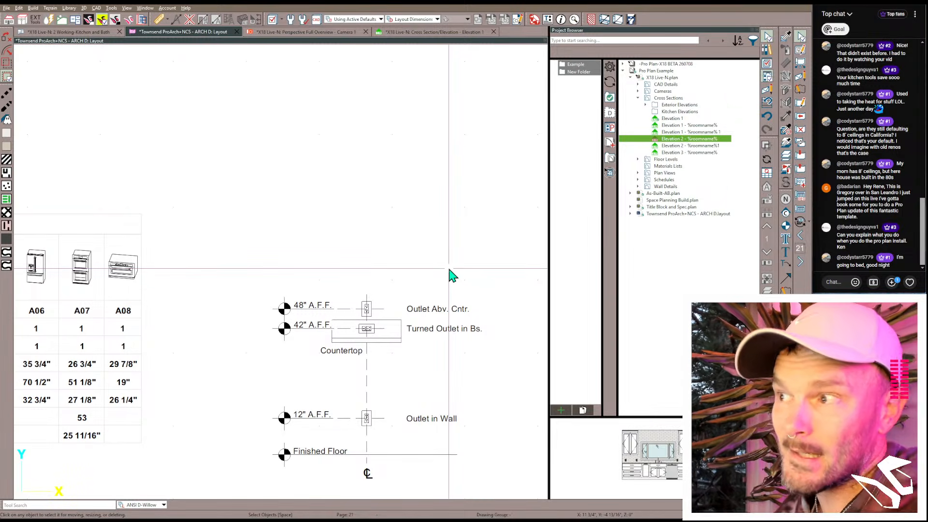
click(437, 213)
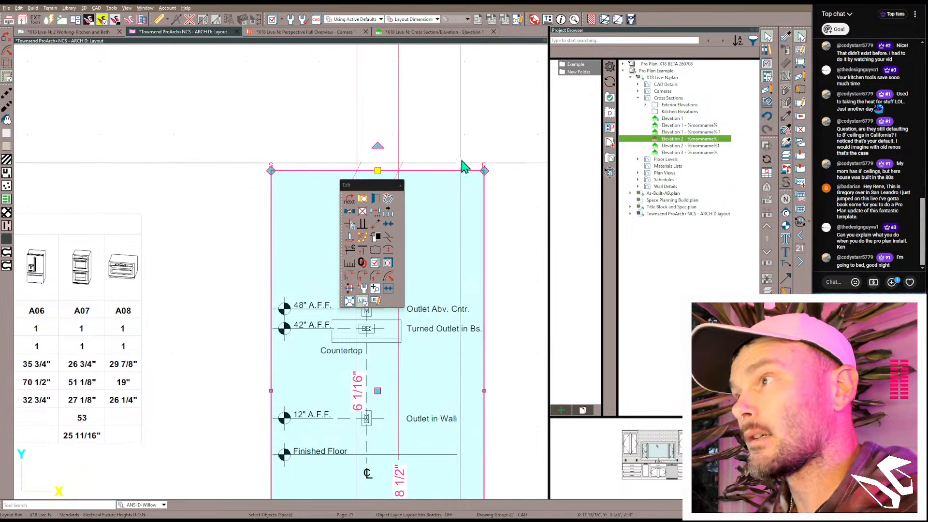
click(472, 145)
scroll(425, 182, down, 4)
scroll(317, 206, down, 5)
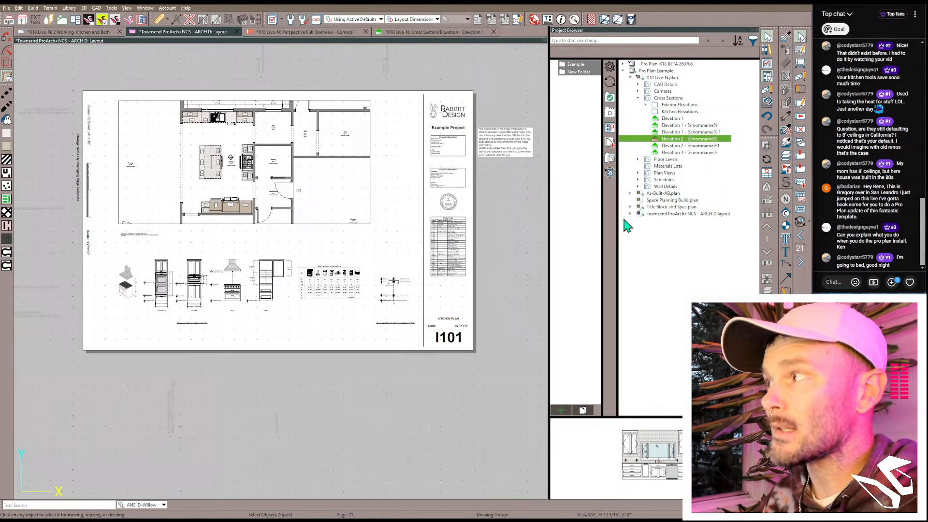
Step: Search the project for "csv" and open the Keynotes - CSV System CAD detail of the X18 Live-N plan
click(673, 41)
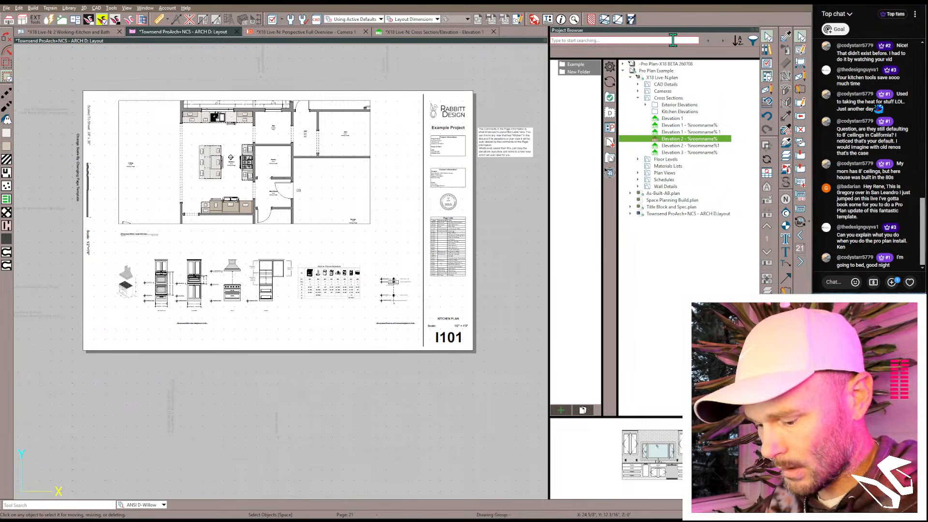
text(csv)
click(675, 47)
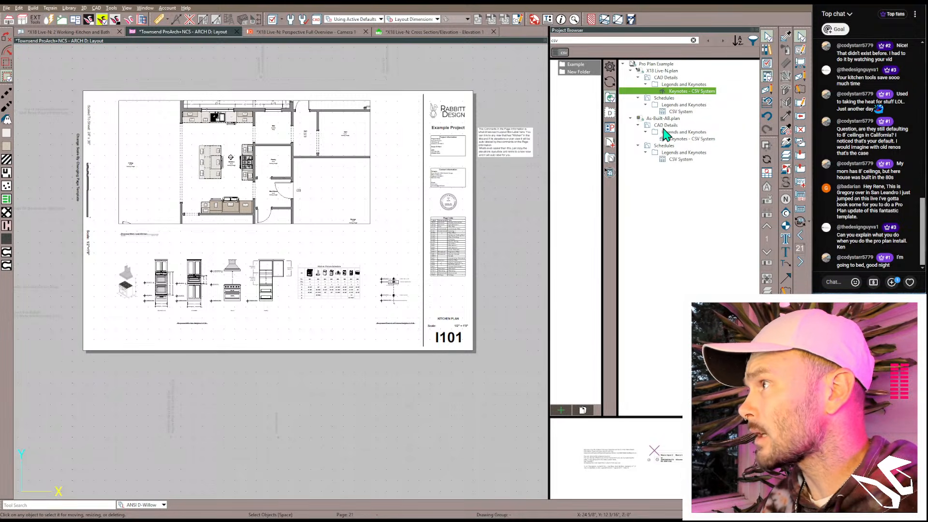
double_click(686, 92)
scroll(190, 195, up, 3)
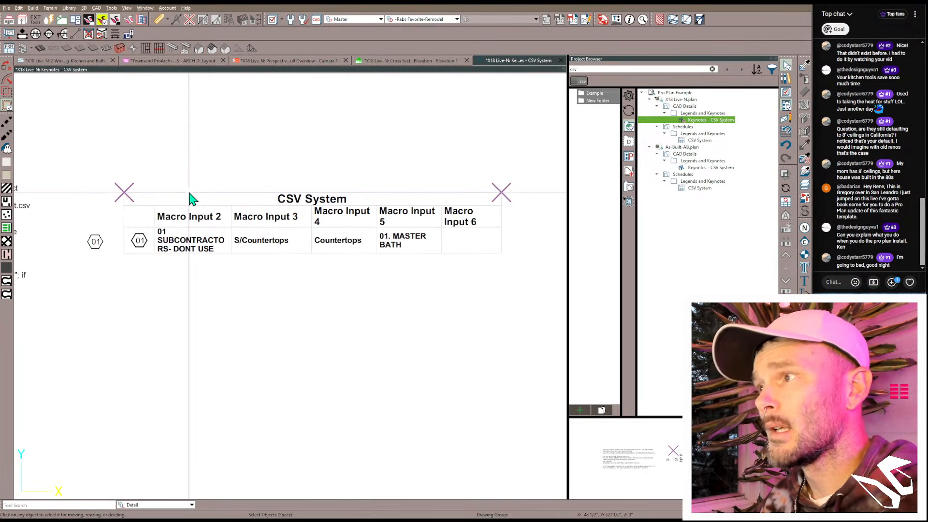
scroll(190, 196, up, 2)
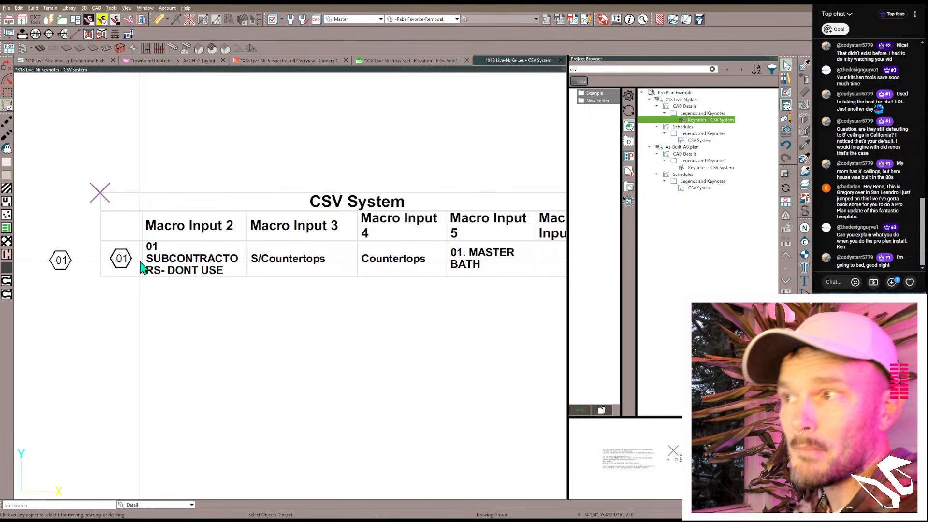
Step: Examine the File and Macro Input custom field values in the object information of the 01 keynote beside the CSV System schedule
double_click(55, 264)
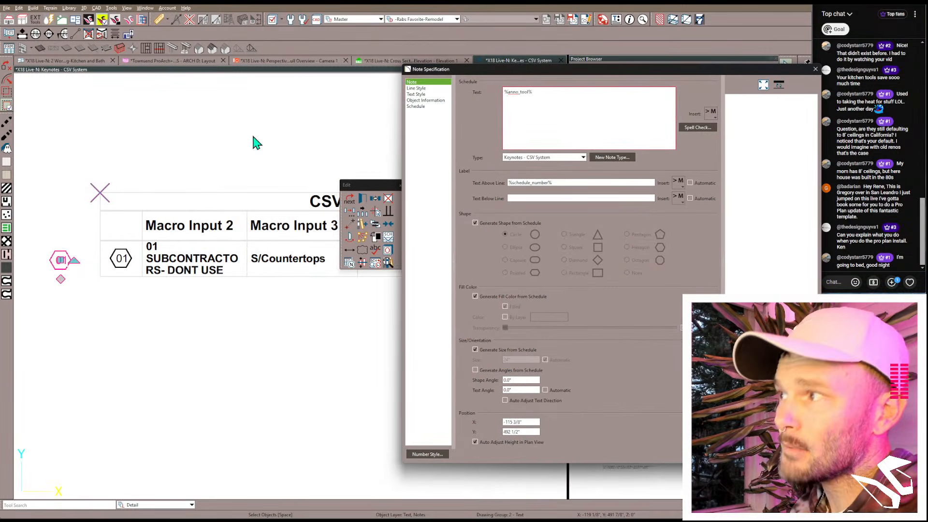
click(434, 101)
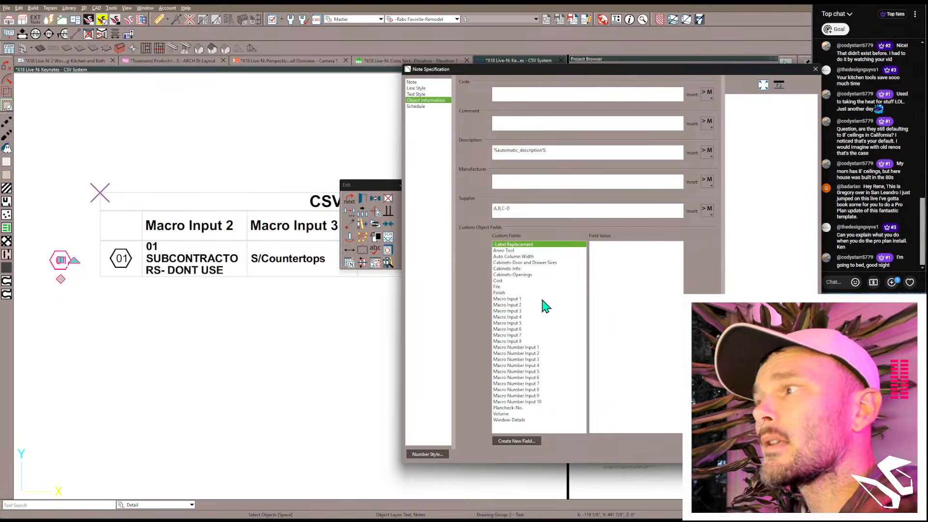
click(528, 293)
click(527, 289)
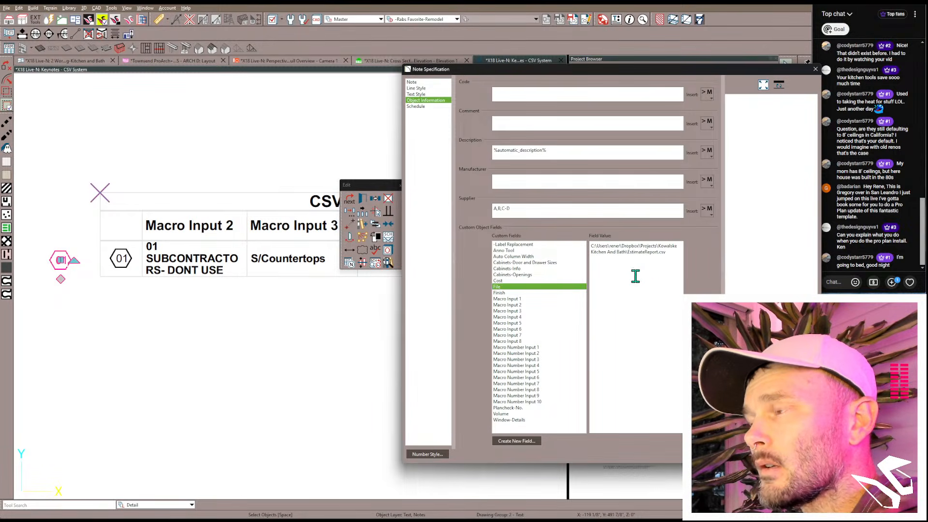
key(Down)
key(Down)
key(Down)
key(Down)
key(Down)
key(Down)
key(Down)
key(Down)
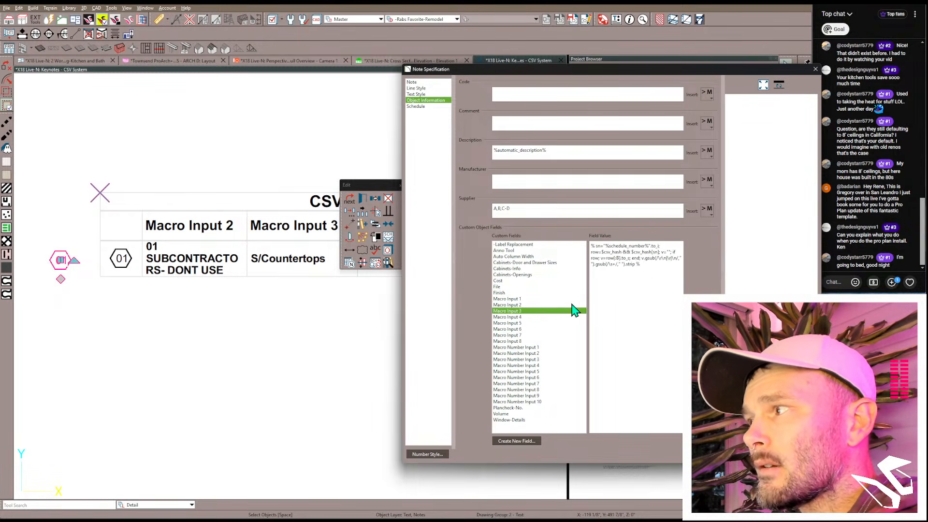
key(Down)
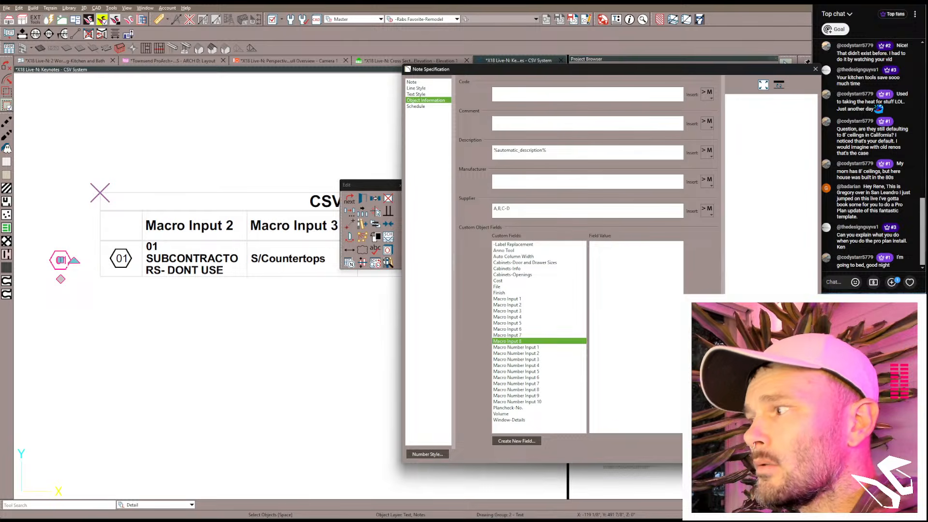
key(Return)
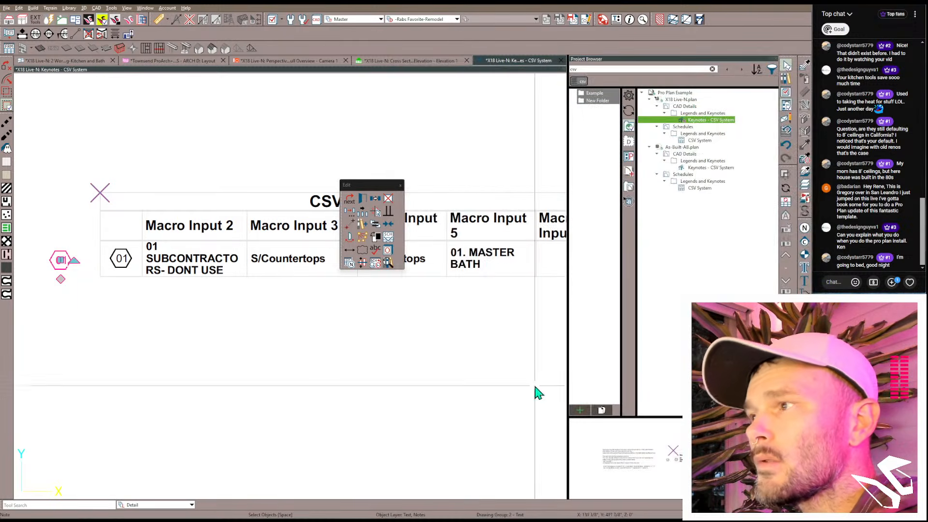
Step: Examine the columns included in the CSV System schedule, such as Macro Input 2, in its specification
click(250, 248)
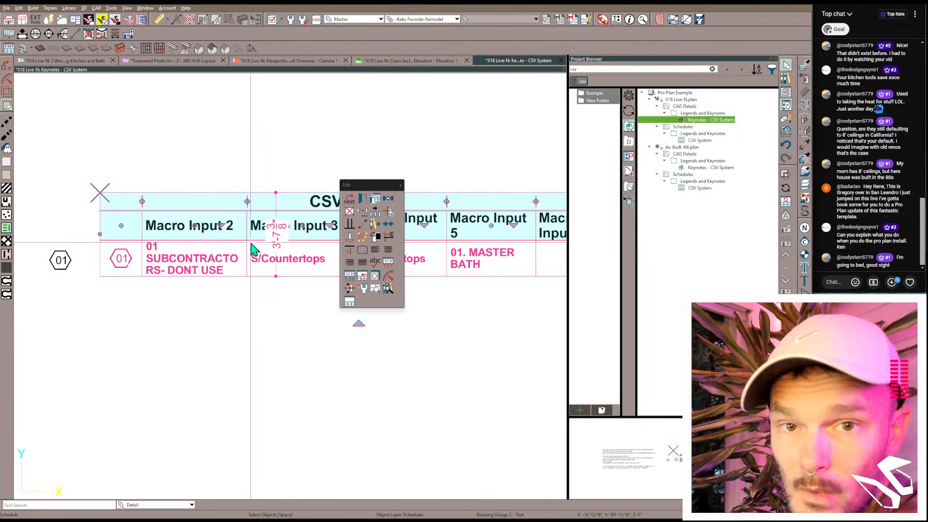
scroll(258, 348, down, 1)
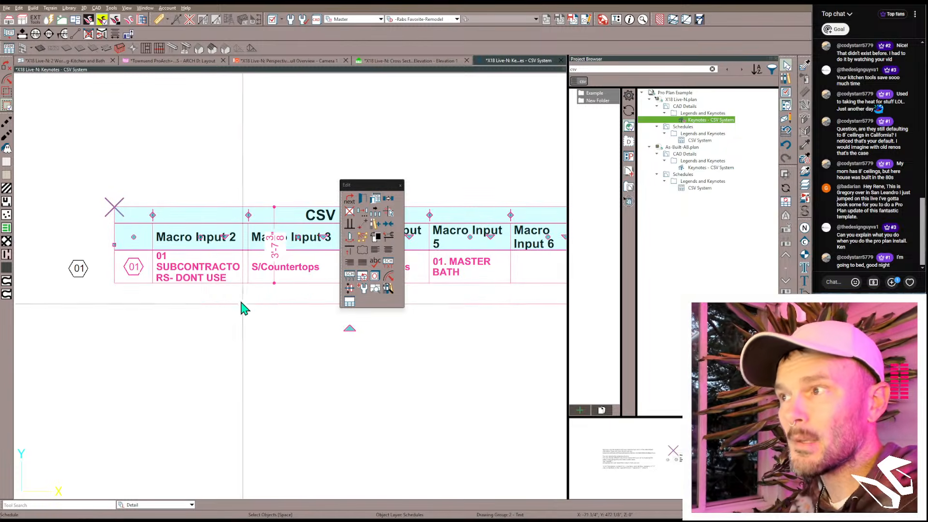
double_click(208, 249)
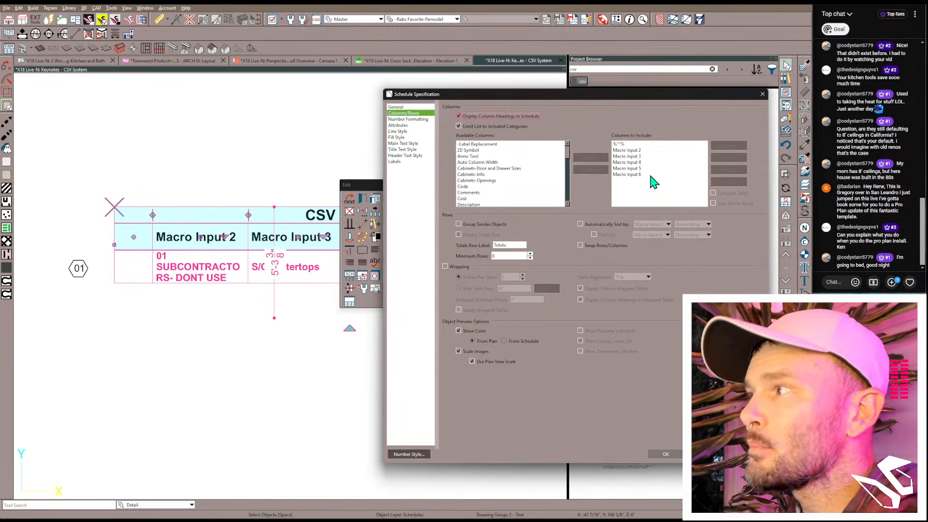
click(641, 151)
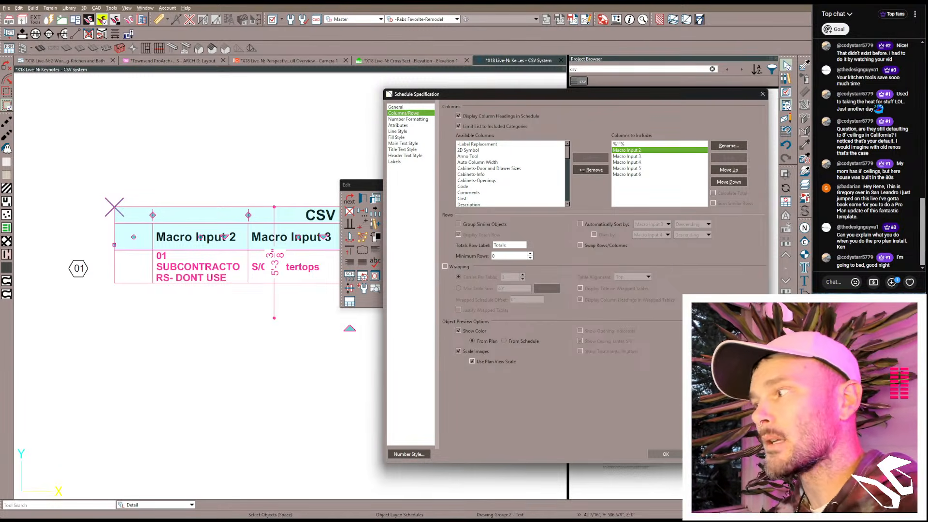
click(650, 454)
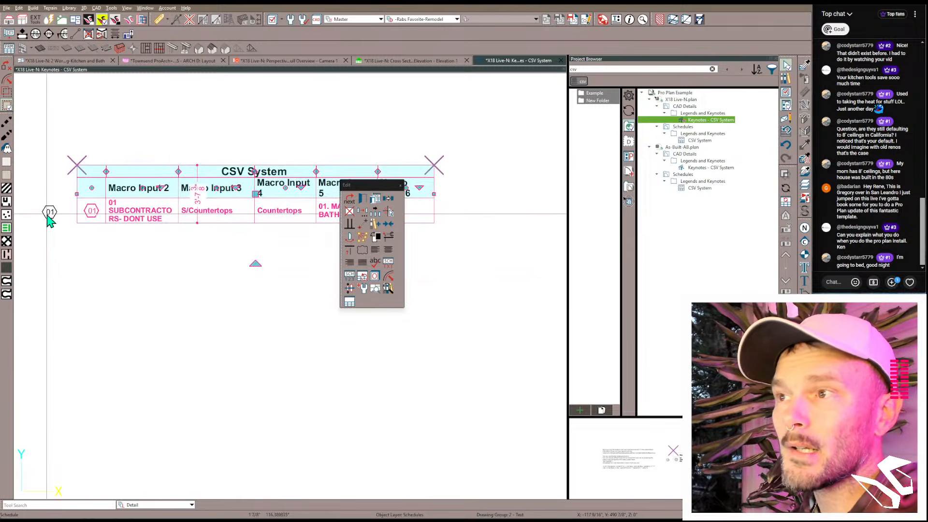
Step: Place five copies of the 01 keynote below and around the CSV System schedule and close the detail
click(49, 212)
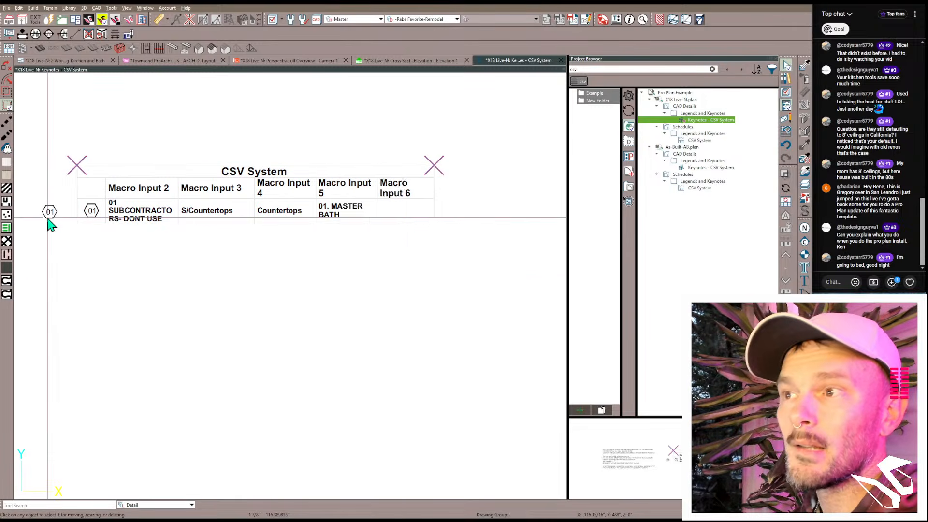
click(71, 277)
key(c)
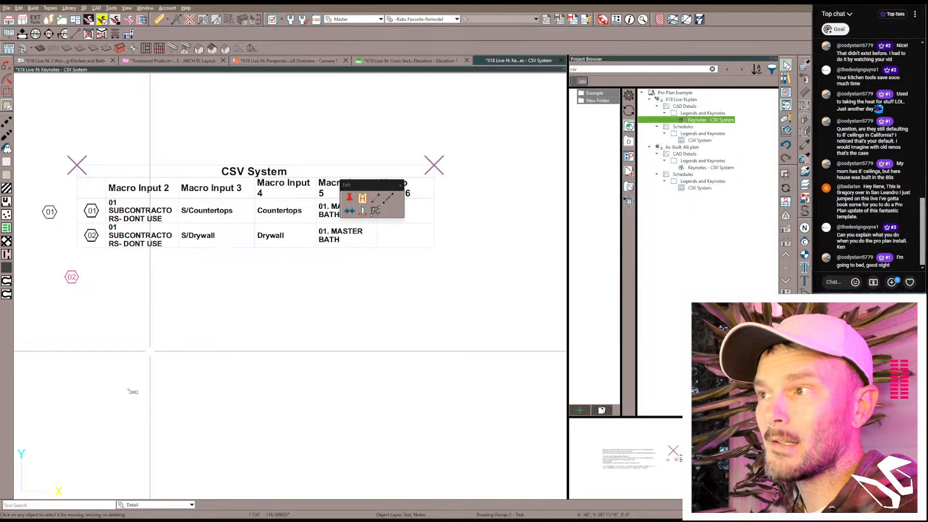
click(150, 351)
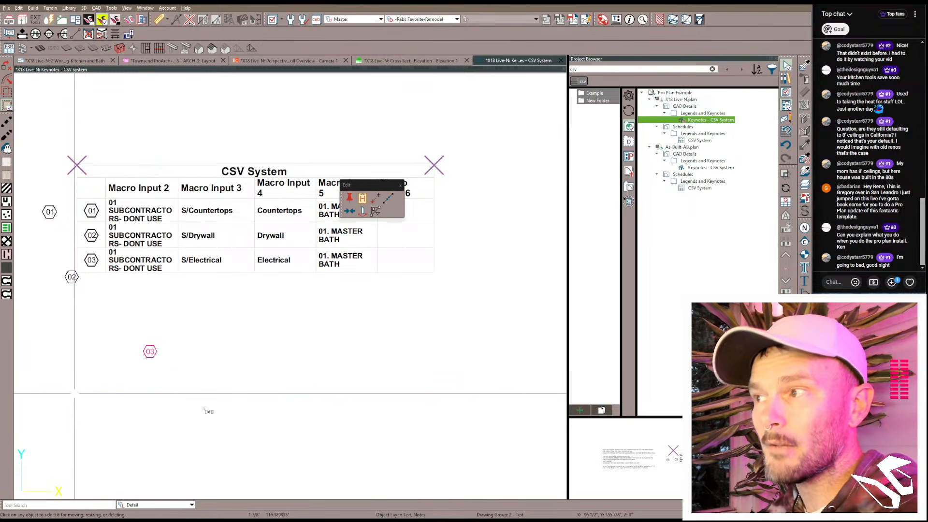
click(75, 393)
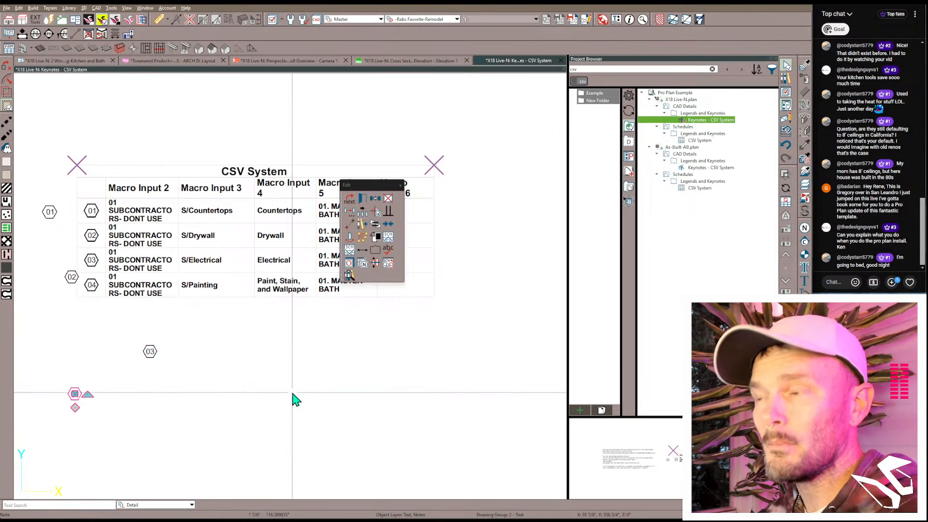
click(329, 390)
key(c)
click(171, 431)
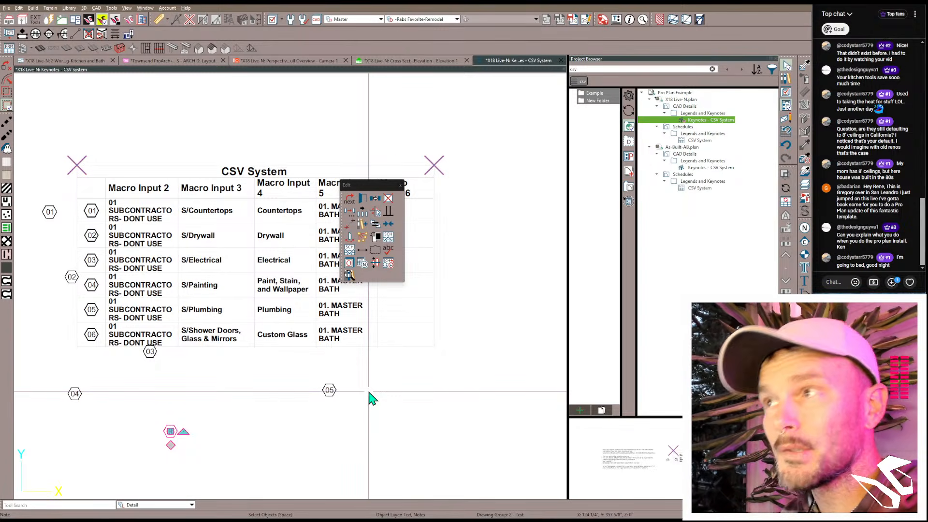
scroll(338, 389, down, 3)
scroll(199, 351, down, 2)
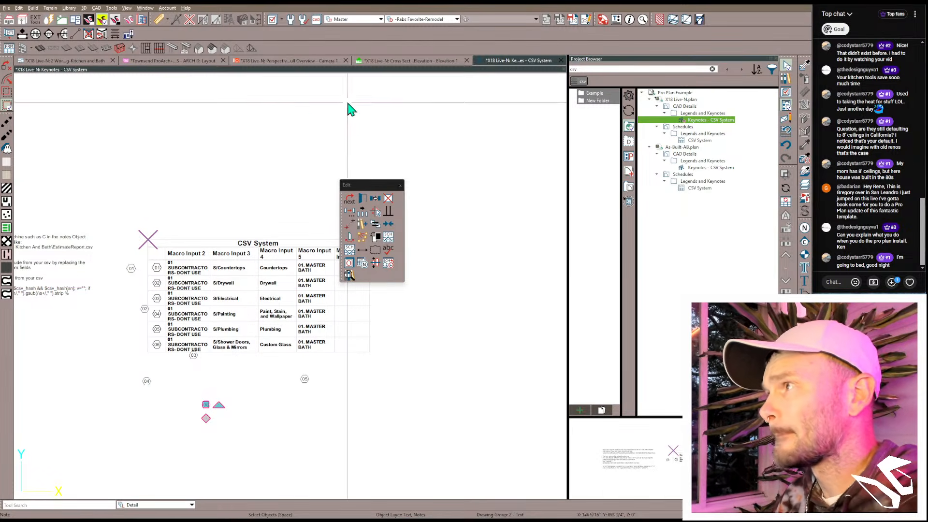
click(561, 60)
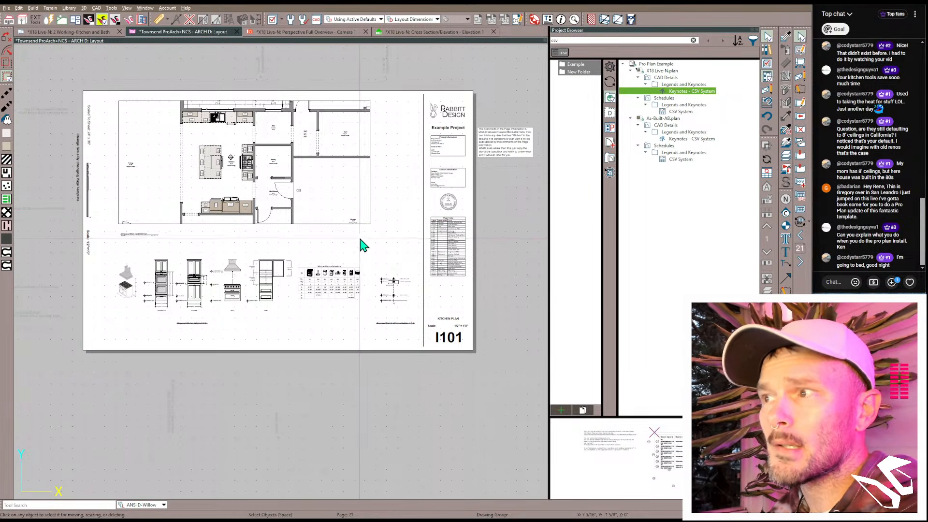
Step: On the I601 Cabinet Schedules sheet, shift the cabinet schedule view inside its layout box to uncover the row labels
middle_drag(321, 246, 312, 295)
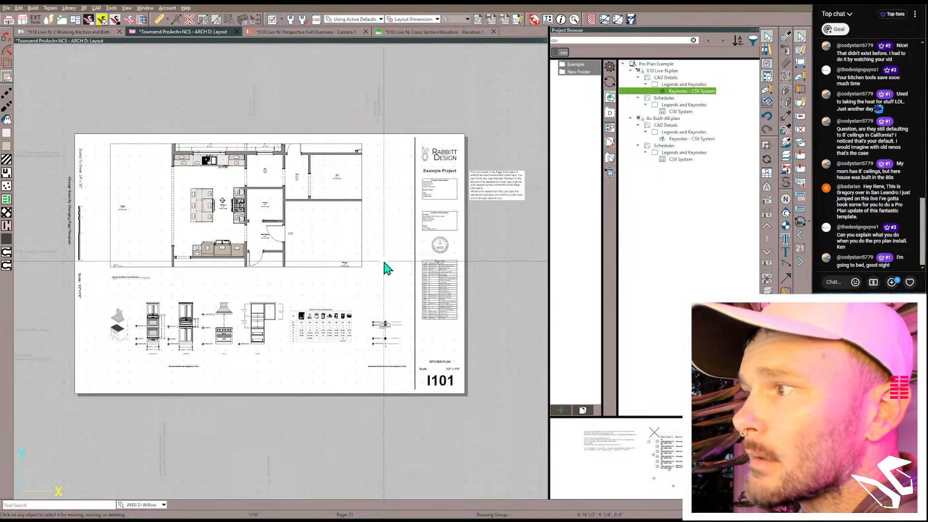
key(Page_Down)
key(Page_Down)
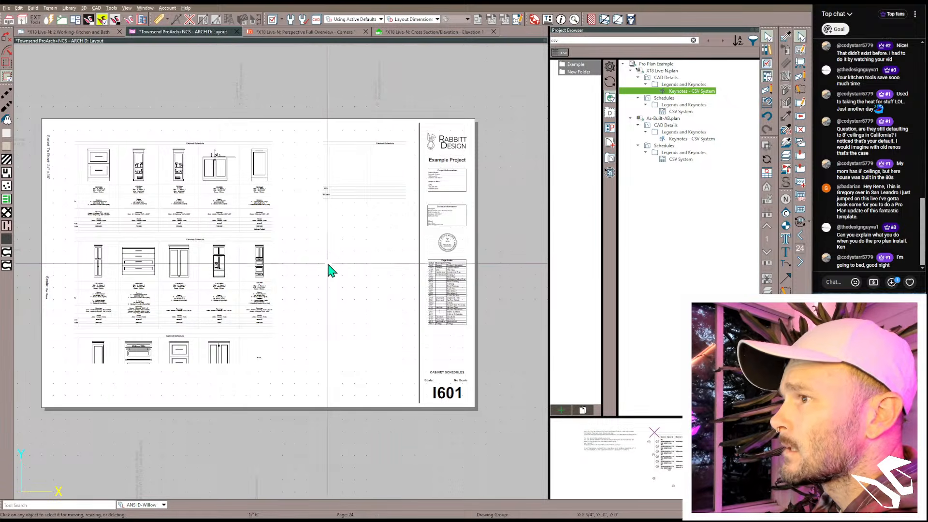
scroll(180, 246, up, 1)
scroll(179, 241, up, 1)
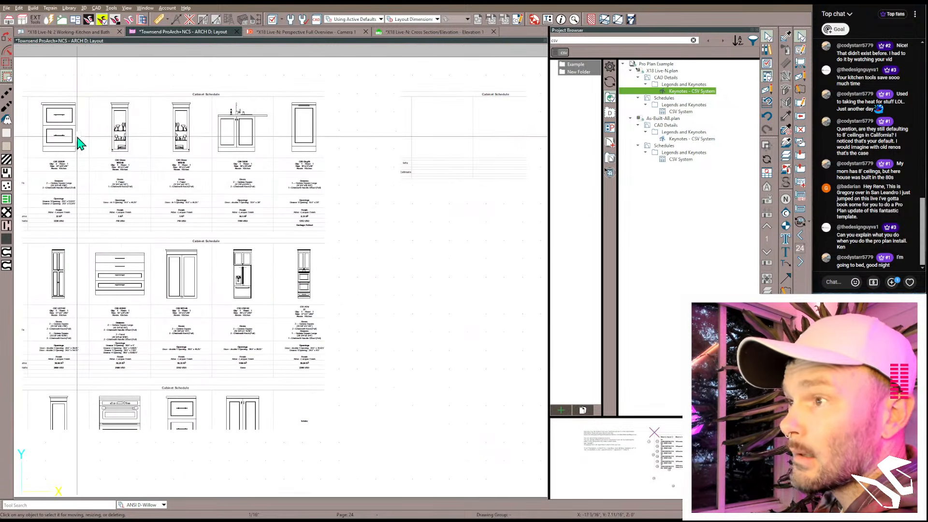
middle_drag(61, 133, 188, 147)
click(284, 182)
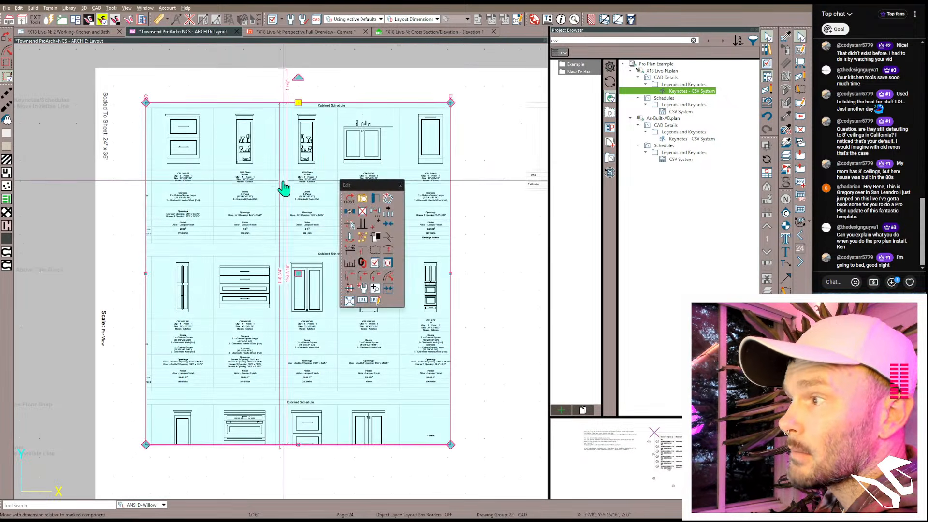
click(374, 289)
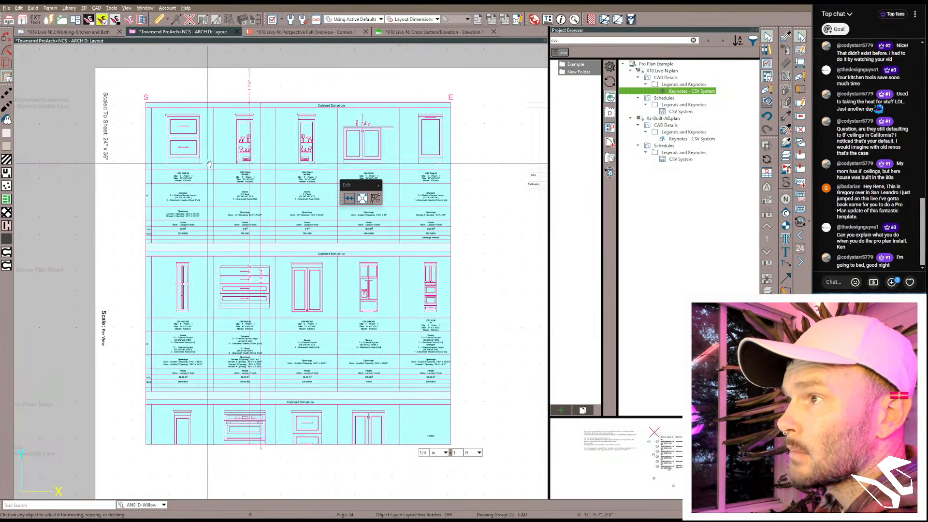
drag(225, 169, 219, 161)
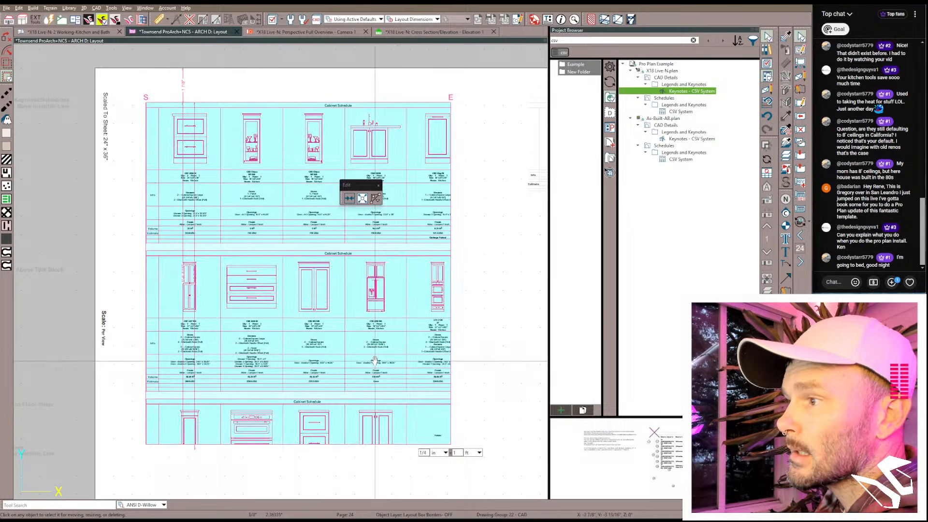
click(466, 254)
Step: Enlarge the cabinet schedule layout box on its right, bottom and left sides, and move it up on the sheet
click(453, 252)
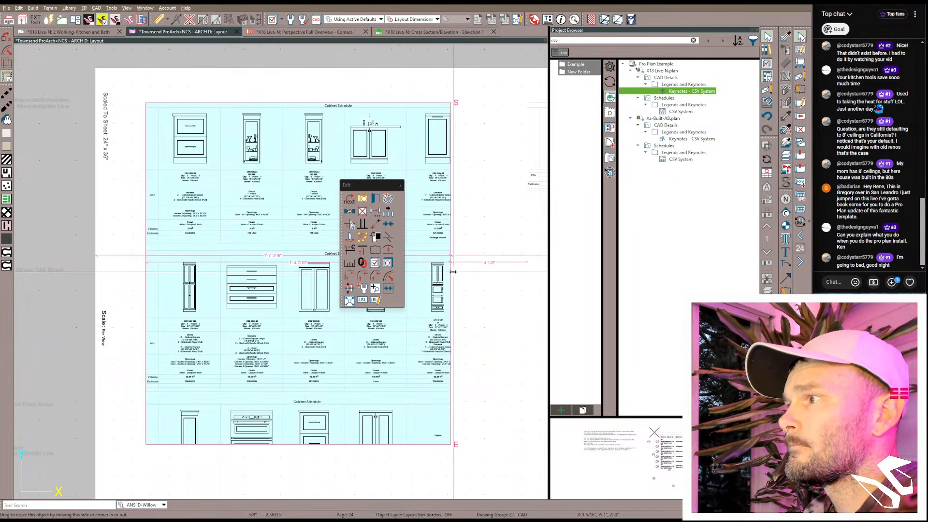
scroll(418, 251, down, 2)
mouse_move(418, 252)
mouse_down()
mouse_move(440, 253)
mouse_move(420, 255)
mouse_up()
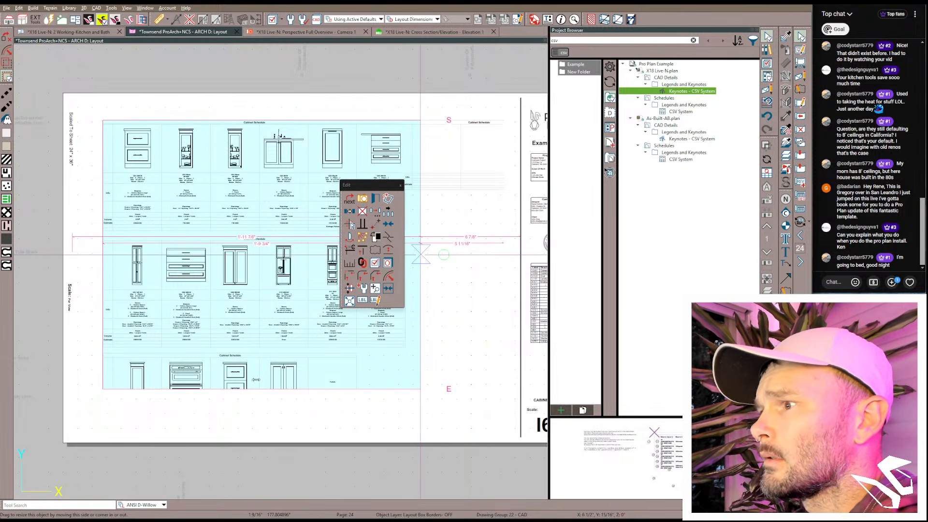
drag(262, 390, 263, 443)
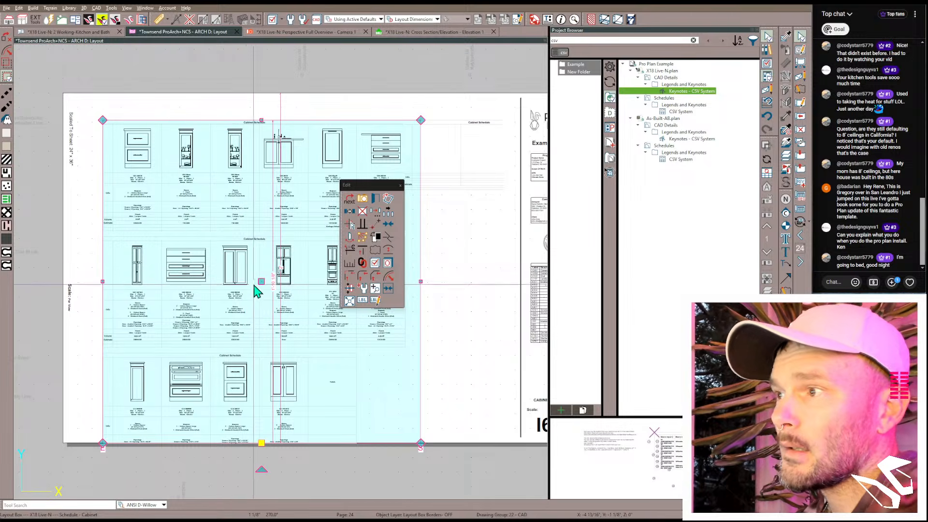
drag(261, 282, 261, 266)
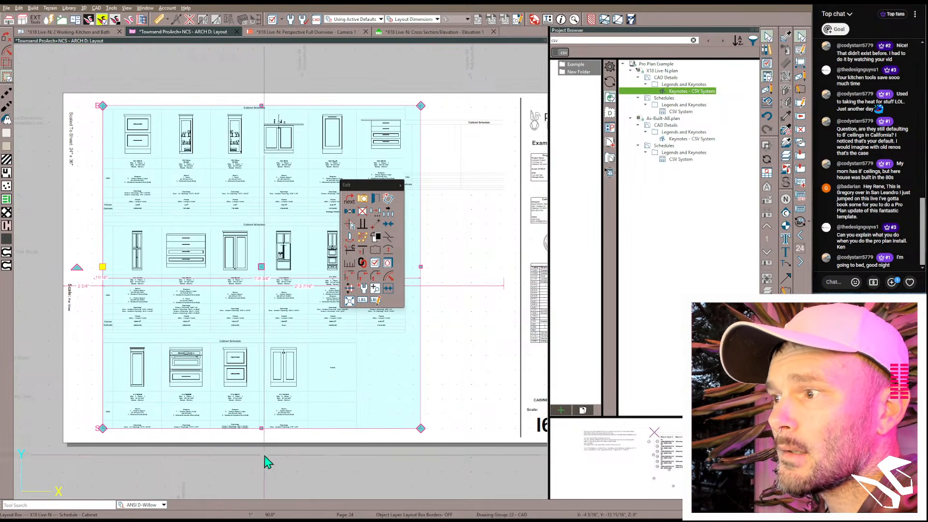
drag(260, 427, 259, 441)
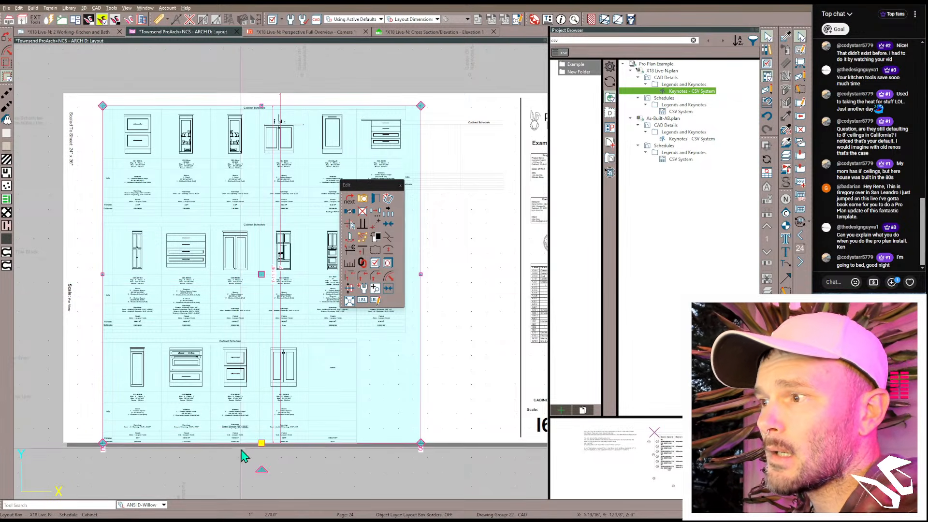
drag(103, 274, 93, 272)
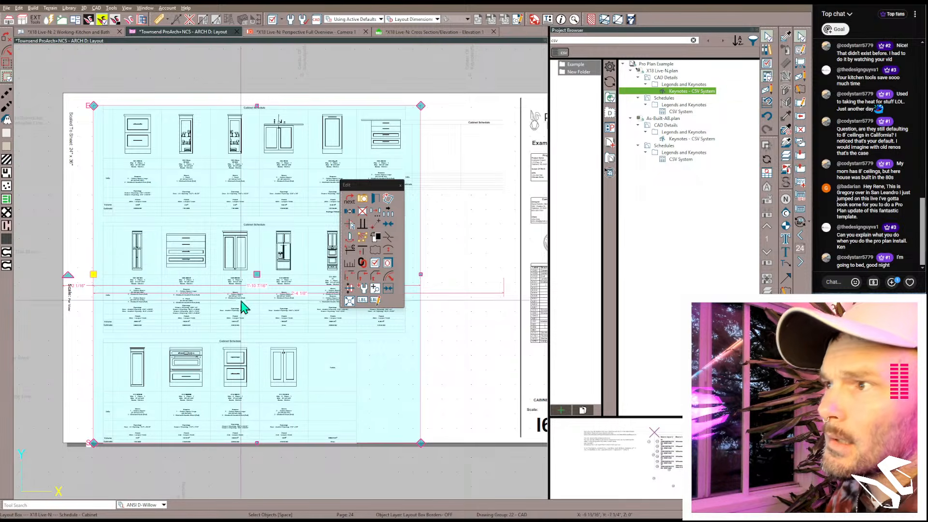
Step: Extend the bottom edge of the cabinet schedule layout box past the lower edge of the I601 sheet
scroll(145, 205, up, 5)
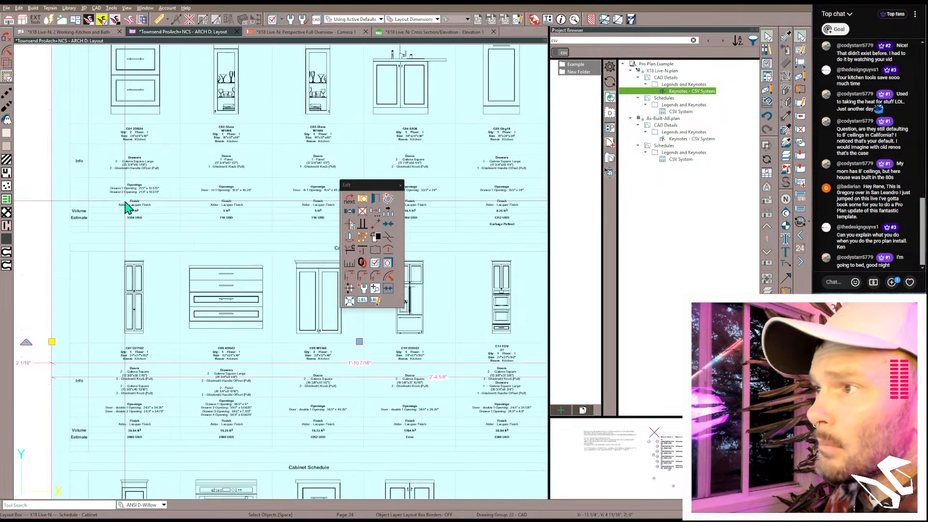
scroll(89, 242, down, 6)
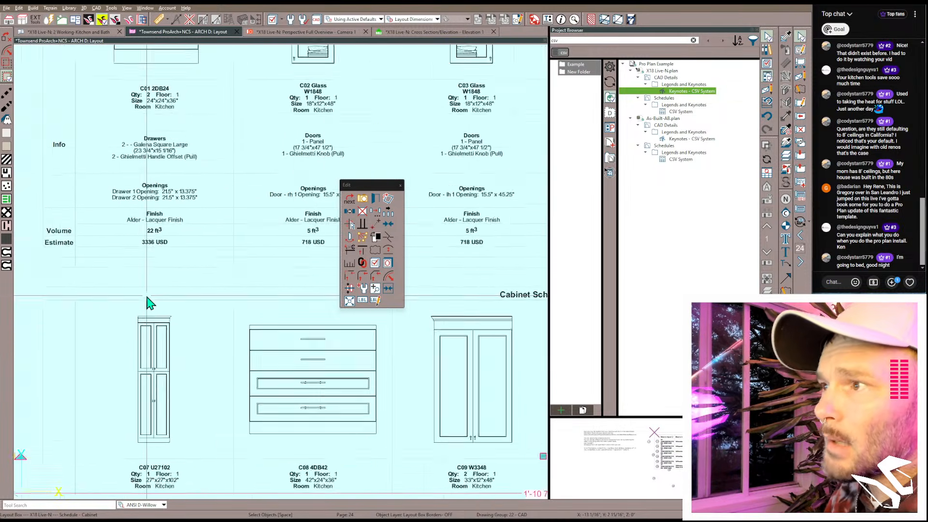
scroll(190, 255, down, 1)
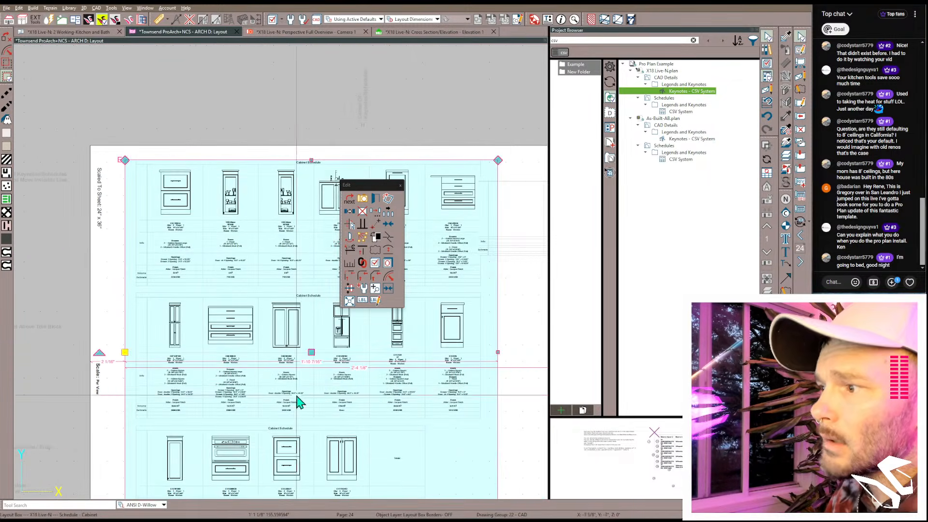
scroll(520, 458, down, 1)
middle_drag(483, 469, 257, 345)
scroll(256, 345, up, 1)
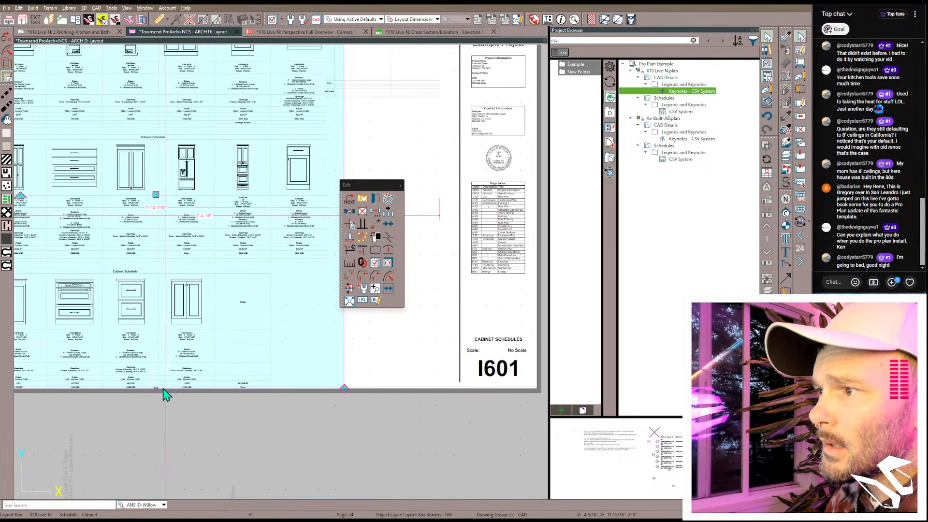
drag(156, 389, 152, 420)
Step: Examine the volume and estimate rows of the individual cabinets and the totals column in the cabinet schedule
scroll(251, 408, up, 5)
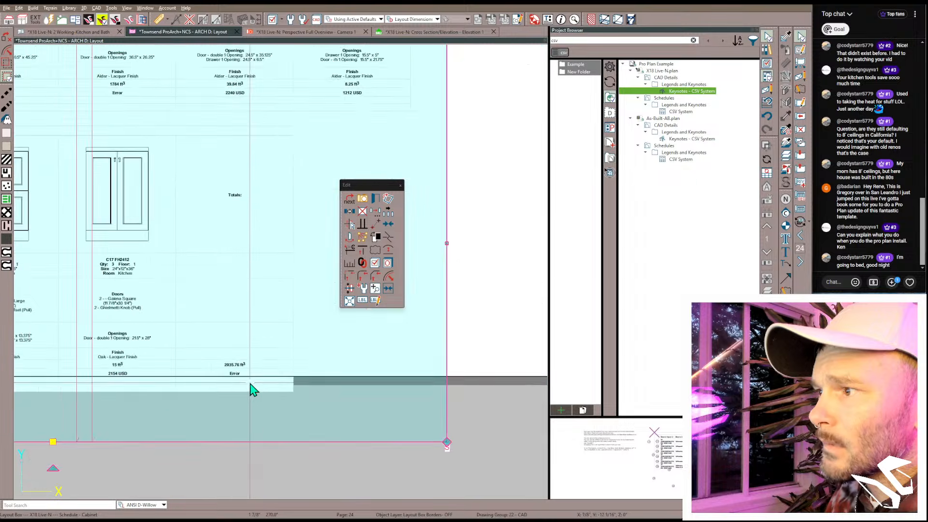
scroll(192, 437, down, 3)
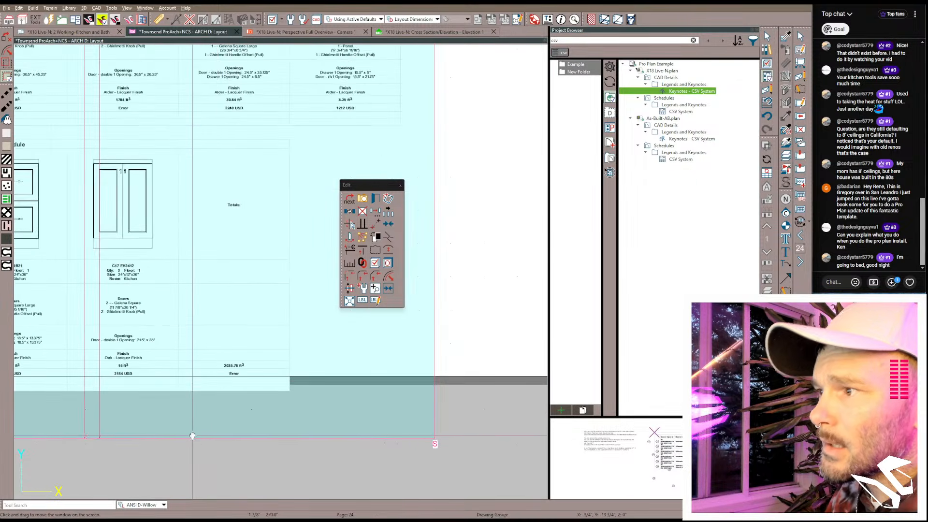
scroll(248, 432, down, 1)
scroll(263, 426, up, 1)
middle_drag(263, 427, 325, 495)
scroll(324, 495, down, 1)
scroll(274, 296, up, 1)
scroll(282, 147, down, 2)
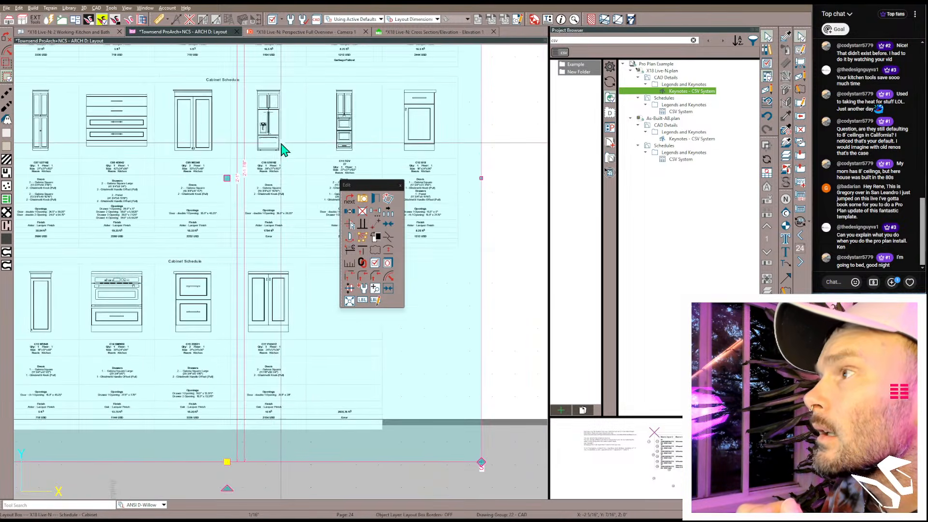
scroll(282, 147, up, 1)
middle_drag(249, 286, 183, 352)
scroll(182, 352, down, 1)
scroll(191, 349, down, 2)
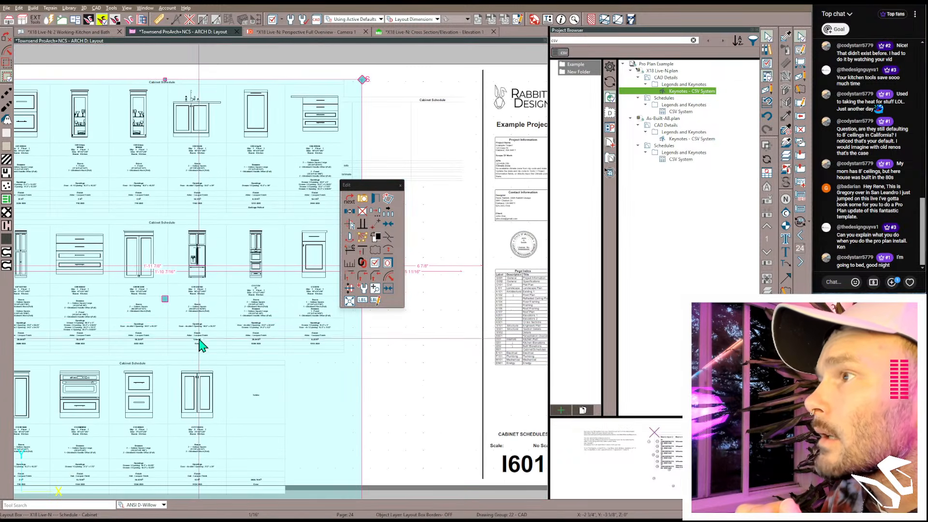
middle_drag(207, 323, 260, 311)
click(203, 134)
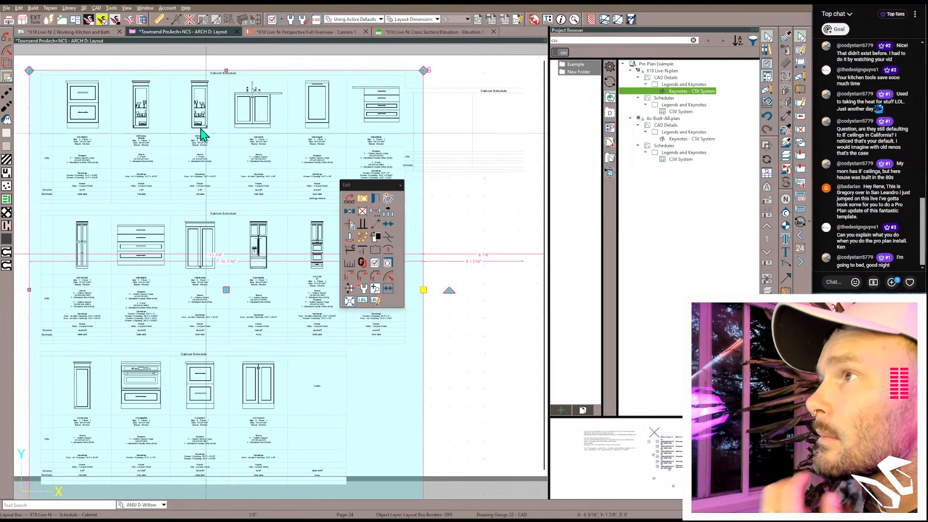
Step: In the 2 Working-Kitchen and Bath plan, pick up only the Custom Fields property from tall cabinet C07 for the Object Painter
click(74, 30)
scroll(305, 376, down, 2)
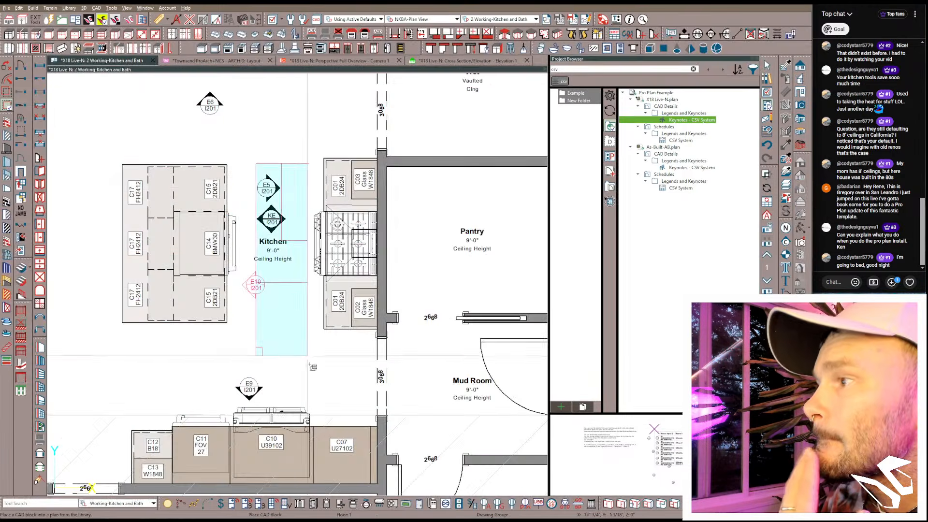
click(334, 437)
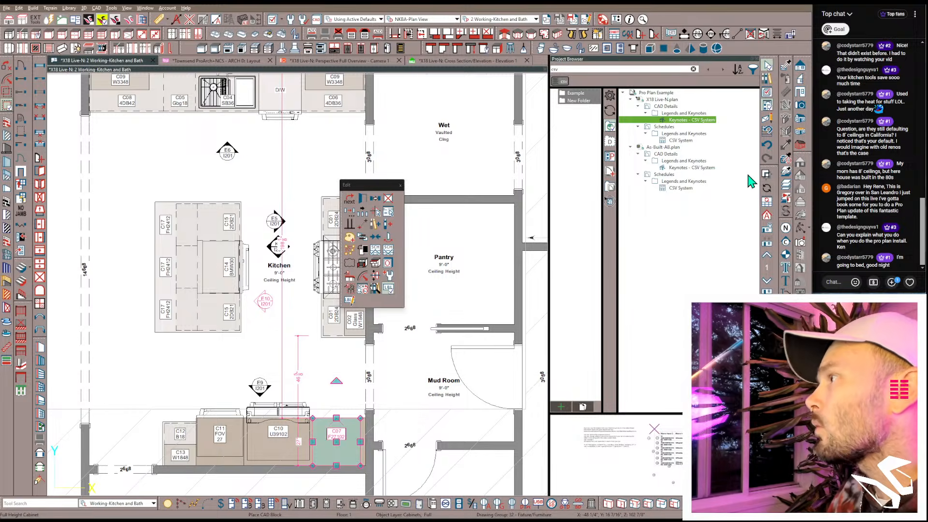
click(787, 160)
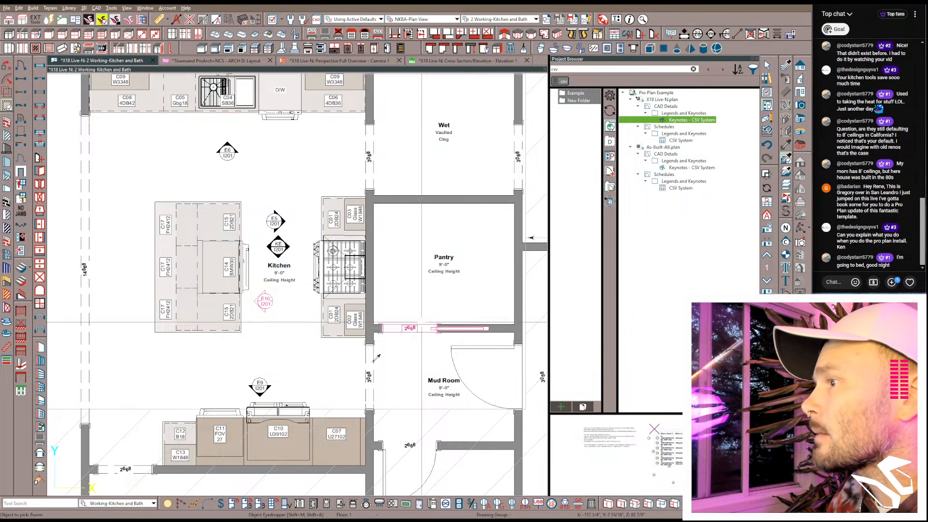
click(339, 428)
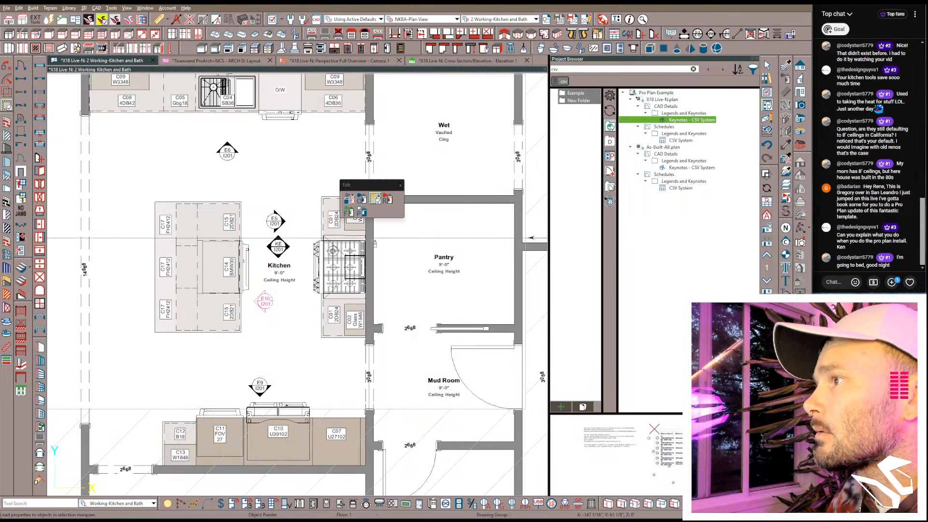
click(360, 205)
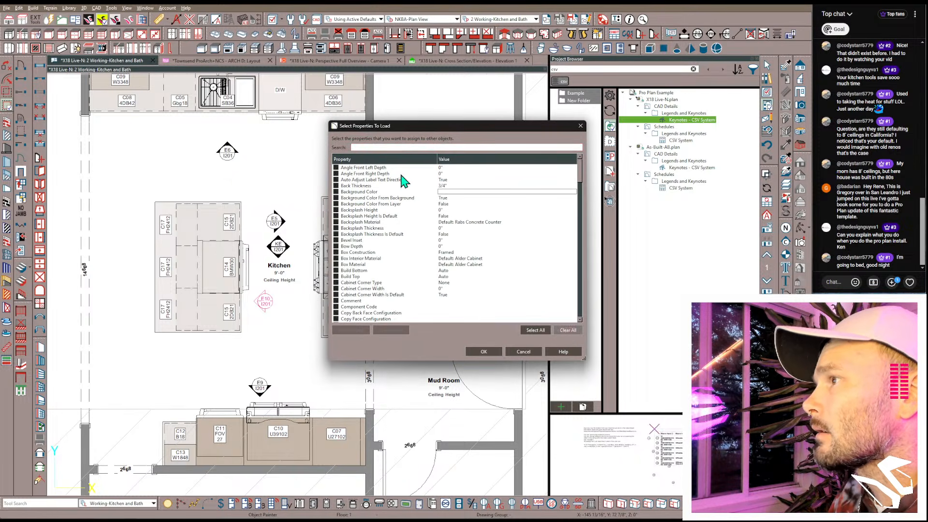
scroll(345, 244, down, 3)
scroll(340, 268, down, 1)
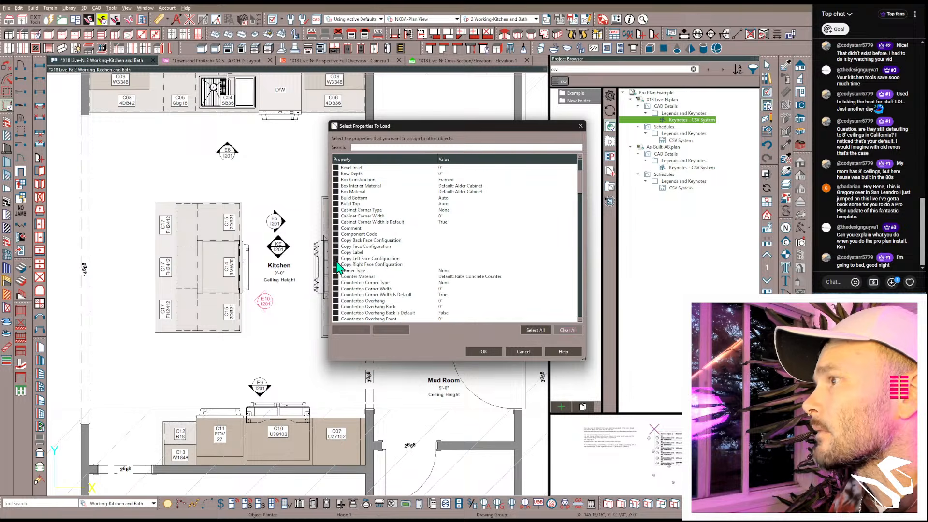
scroll(340, 273, down, 4)
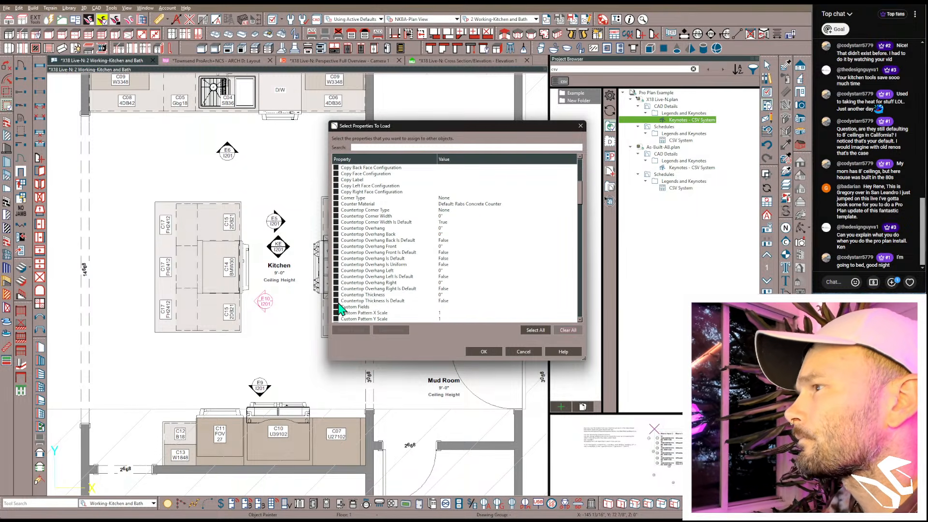
click(335, 307)
click(483, 351)
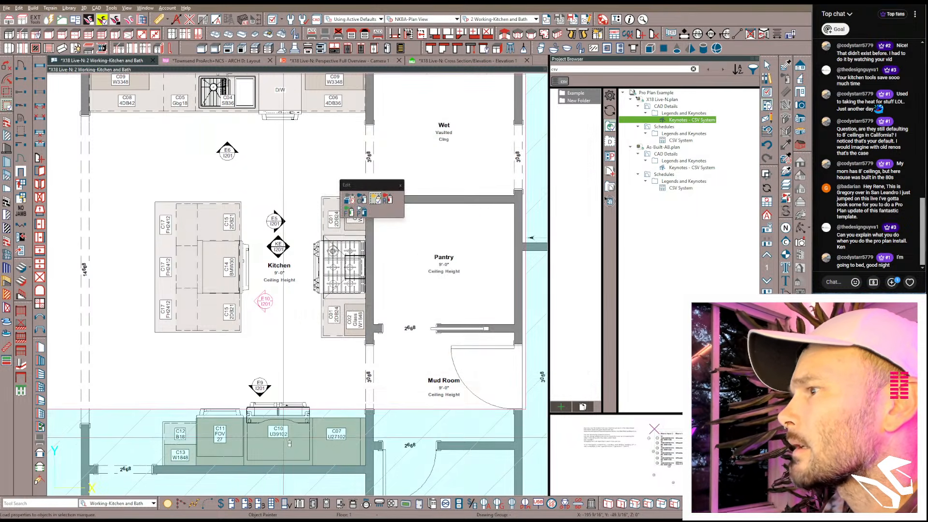
Step: Apply the loaded Custom Fields property to refrigerator cabinet C10 along the kitchen's lower wall using the marquee painter mode
scroll(286, 408, down, 3)
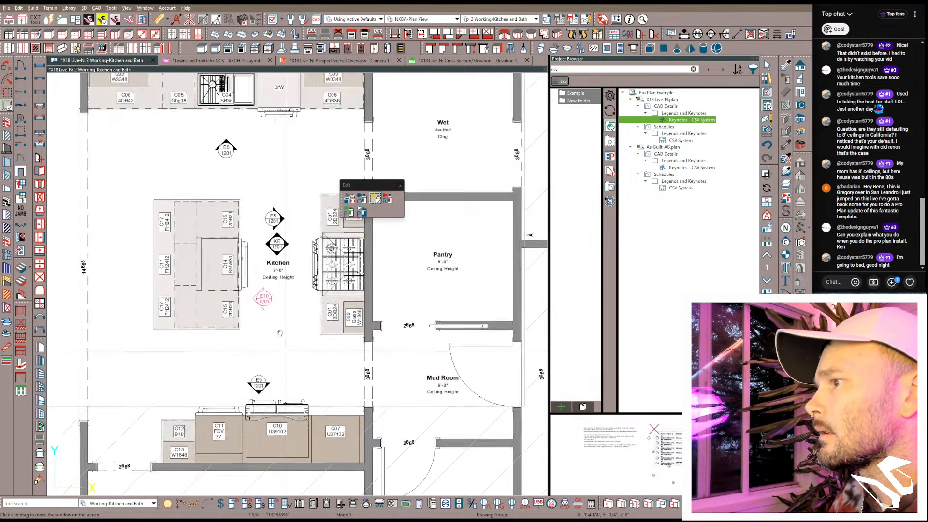
scroll(263, 310, down, 1)
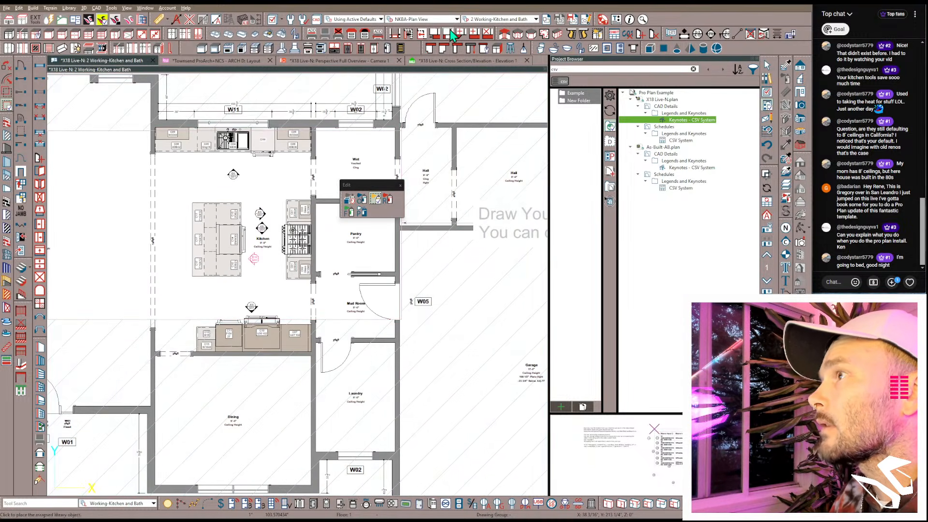
click(503, 263)
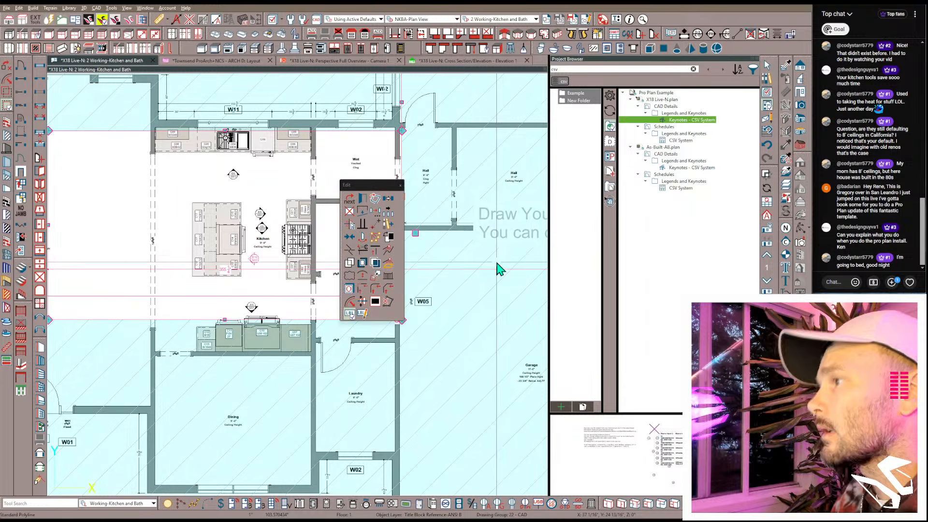
key(Escape)
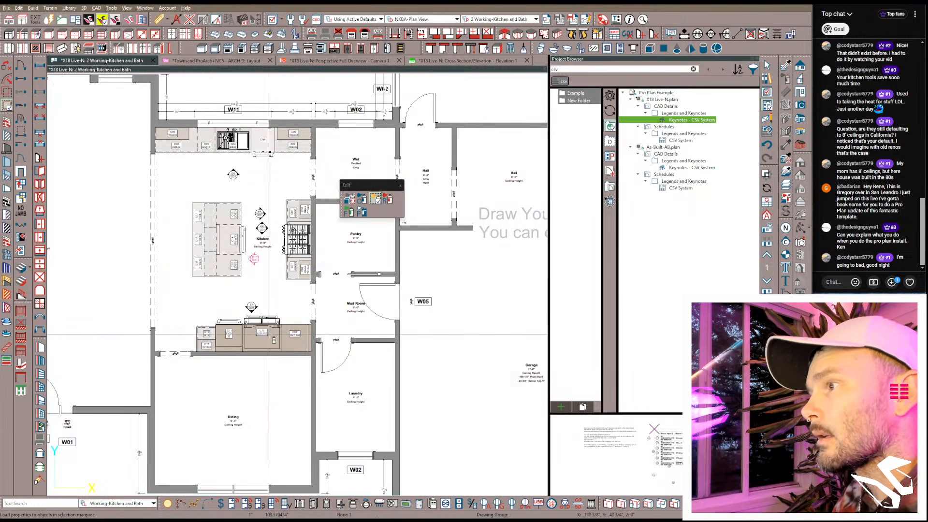
scroll(265, 329, up, 2)
scroll(265, 329, up, 1)
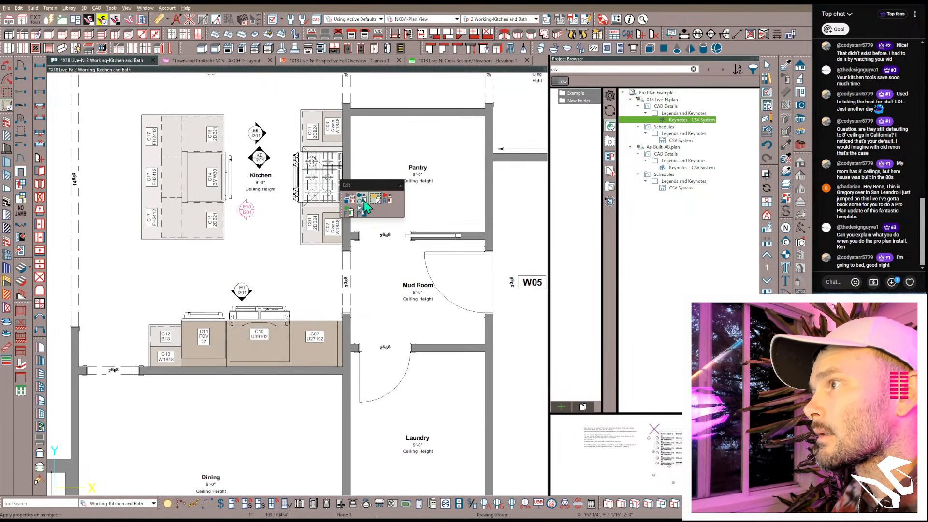
drag(309, 274, 210, 377)
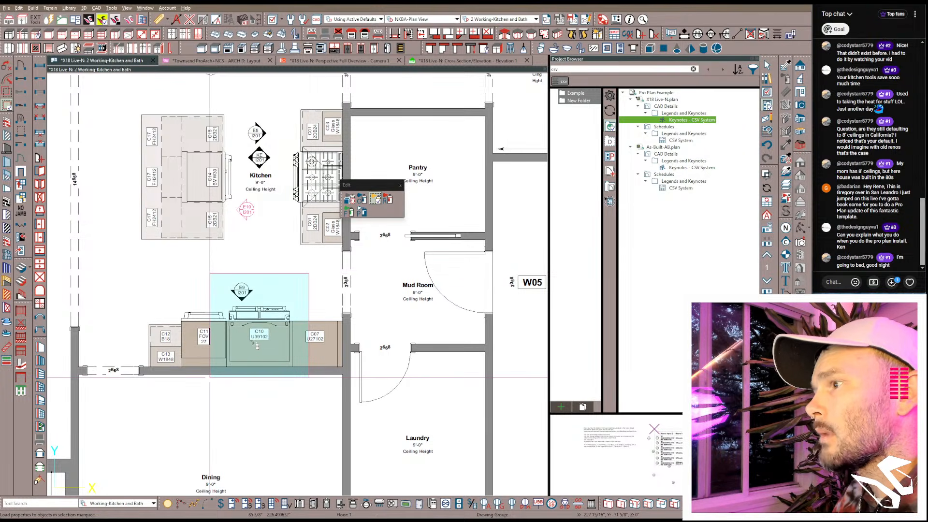
click(257, 346)
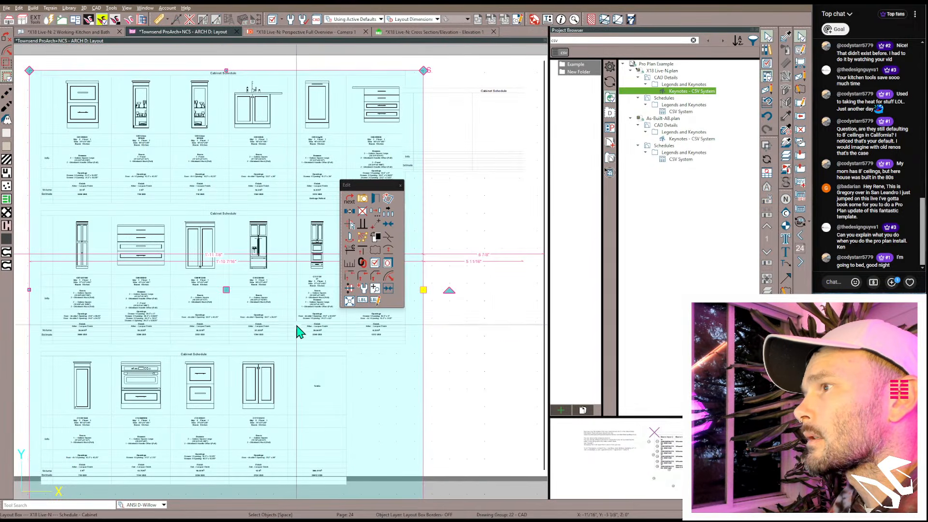
Step: On the I601 sheet, examine the volume and estimate totals of the cabinet schedule and how the schedule fits the sheet
scroll(315, 490, up, 1)
scroll(315, 491, up, 3)
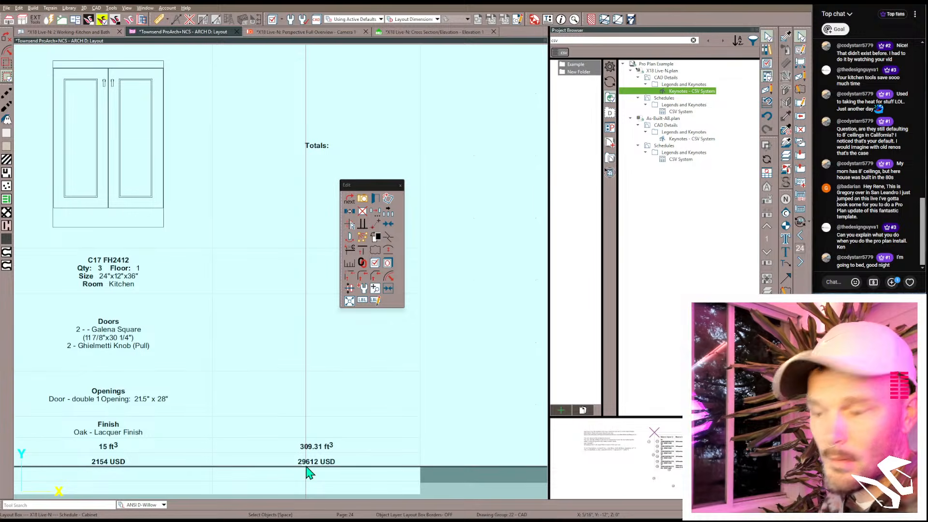
scroll(290, 391, down, 5)
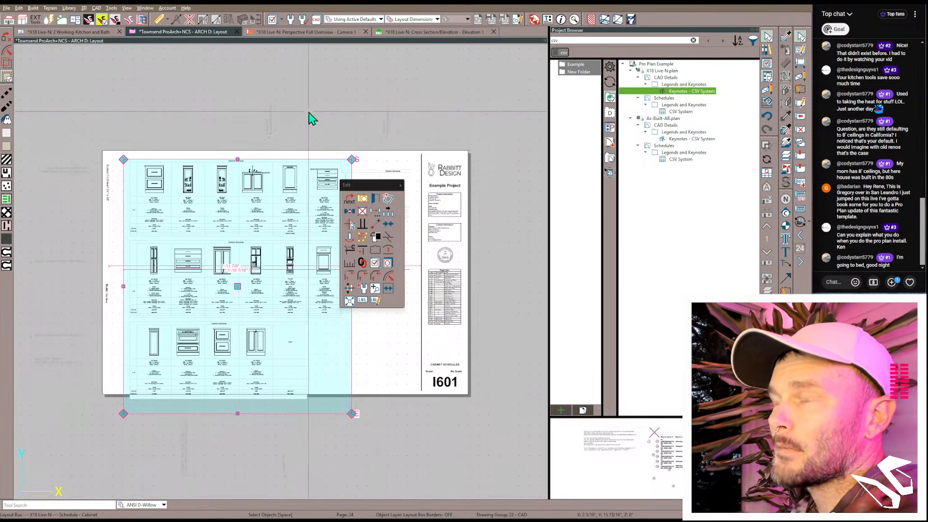
scroll(310, 127, up, 2)
scroll(280, 179, down, 1)
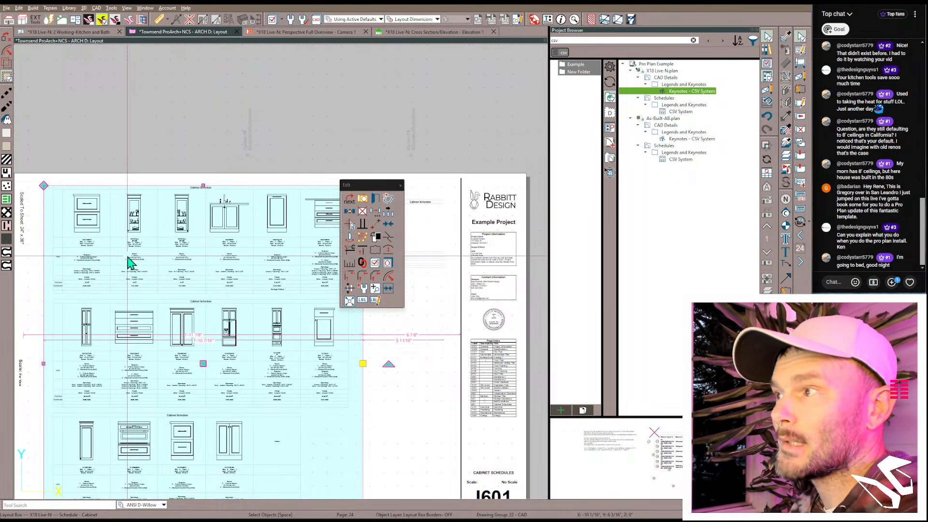
scroll(298, 121, down, 2)
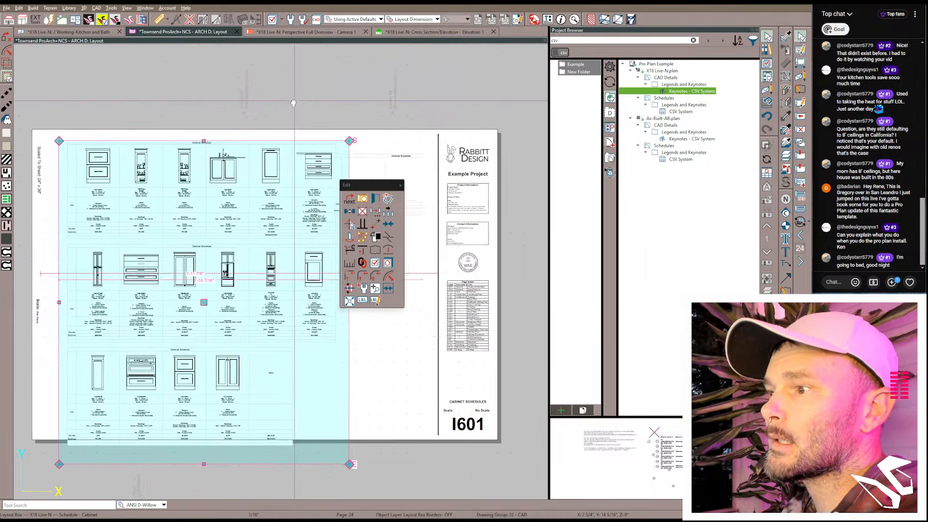
scroll(294, 102, down, 1)
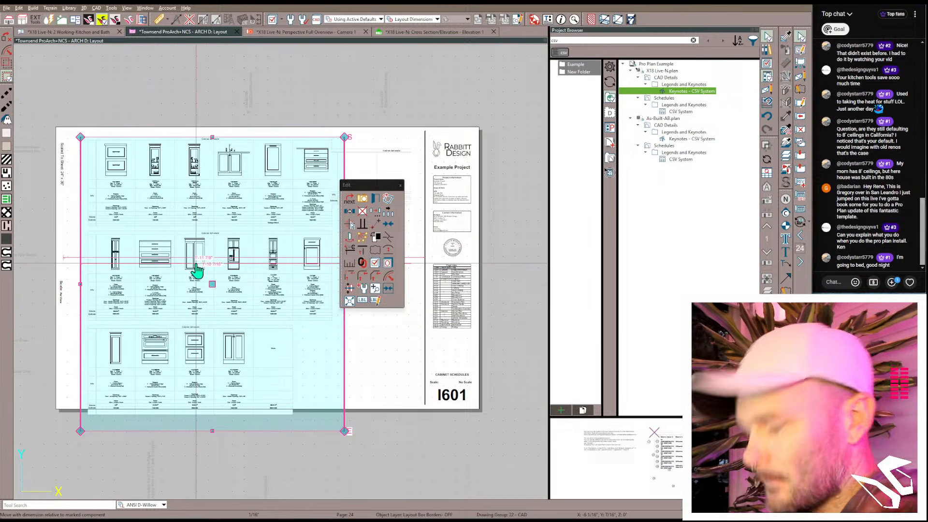
Step: Move the cabinet schedule layout box up so its last row sits on the I601 sheet, and fine-tune its vertical position with nudges
drag(208, 259, 214, 232)
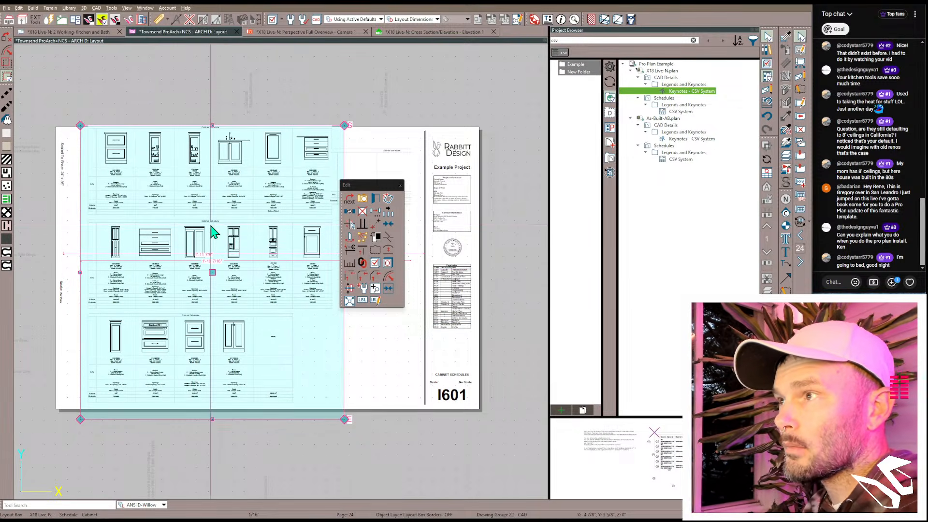
key(Down)
key(Down)
key(Down)
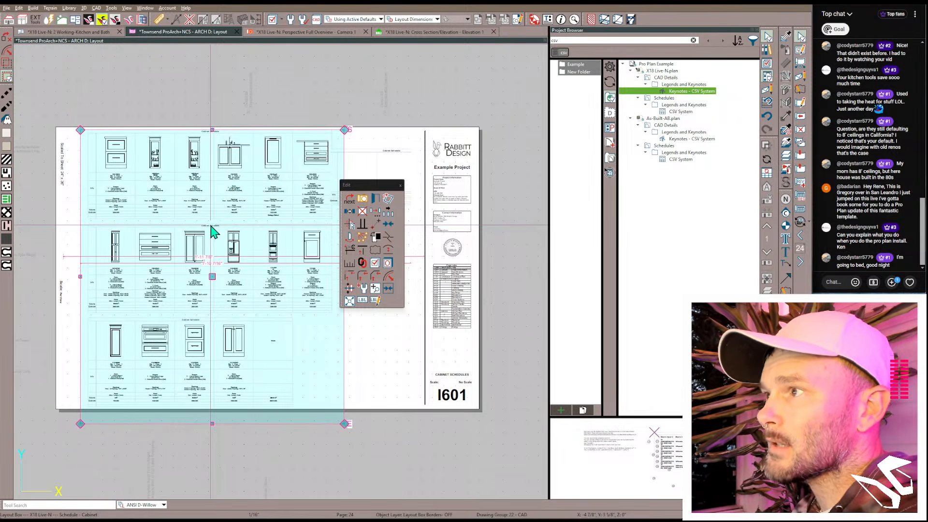
key(Up)
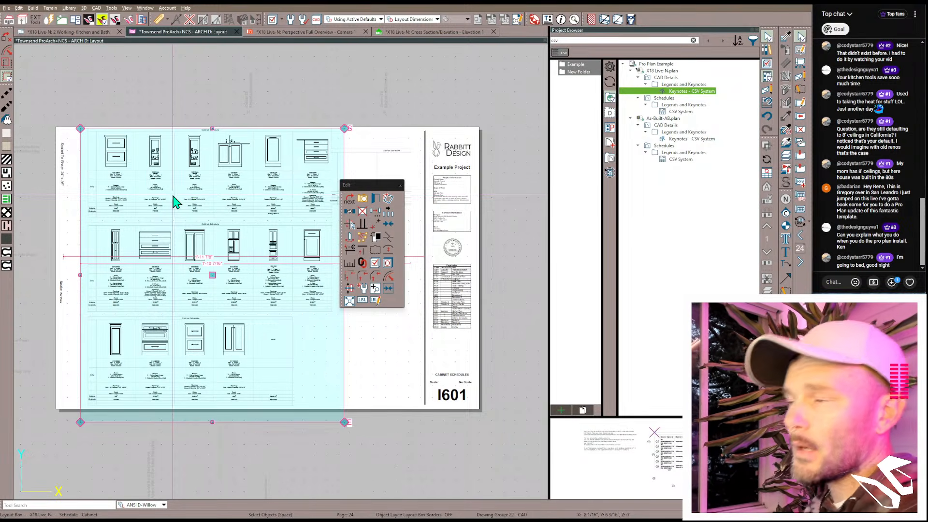
click(358, 342)
Step: Examine the three bands of the cabinet schedule on the I601 sheet, including the row labels and the volume and estimate rows
scroll(289, 276, up, 1)
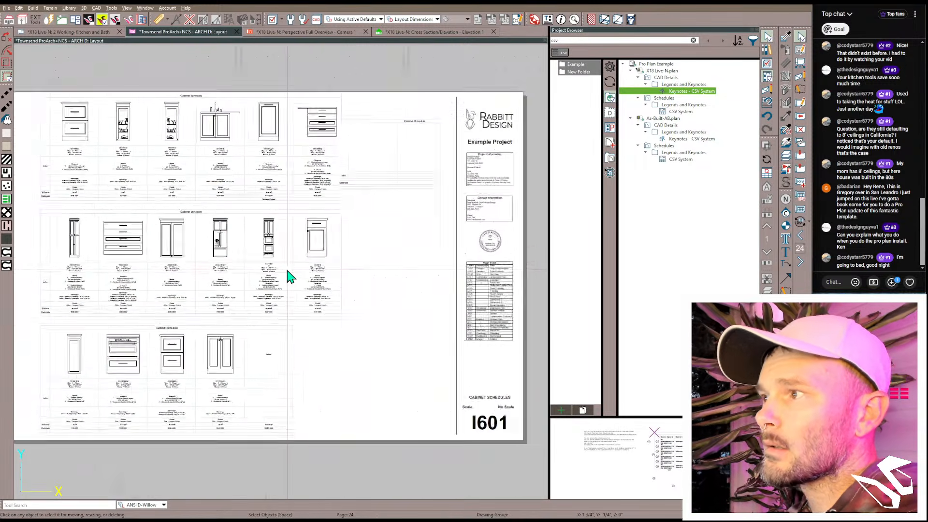
scroll(287, 271, up, 3)
middle_drag(244, 206, 394, 287)
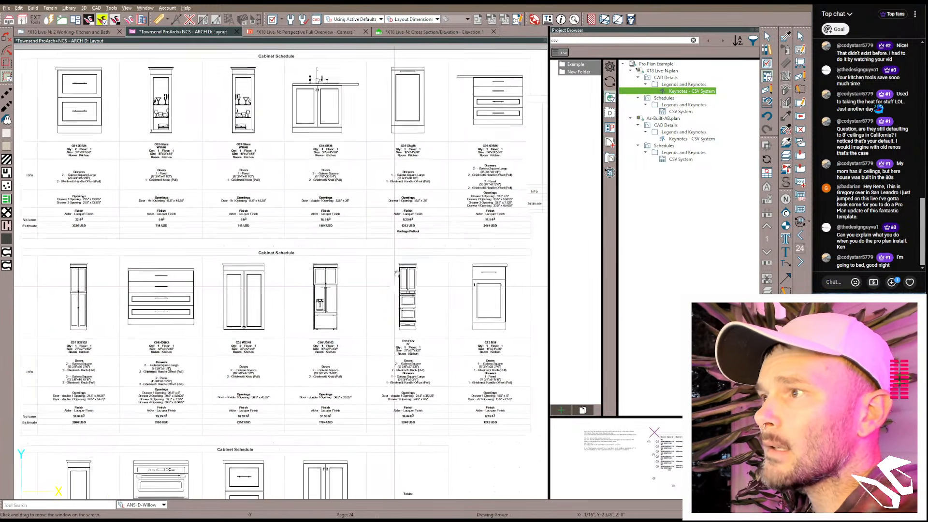
scroll(395, 287, down, 1)
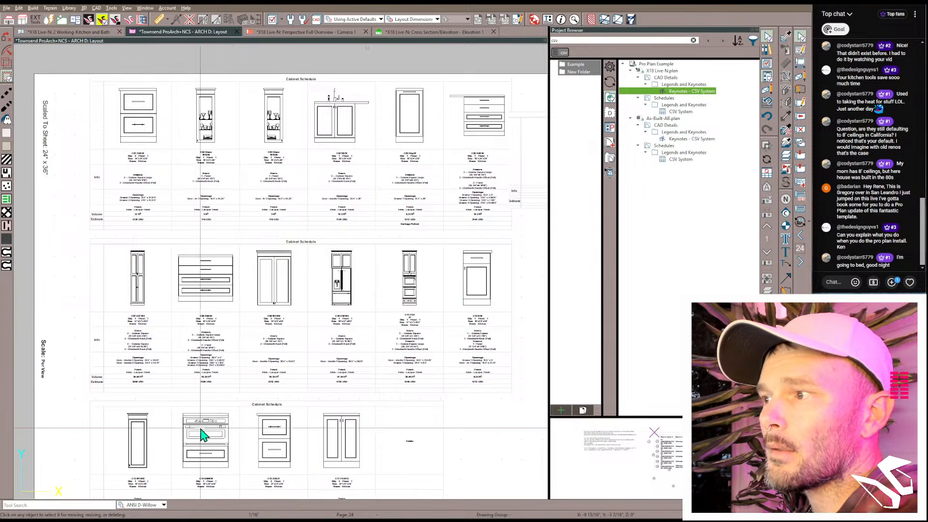
scroll(304, 416, down, 2)
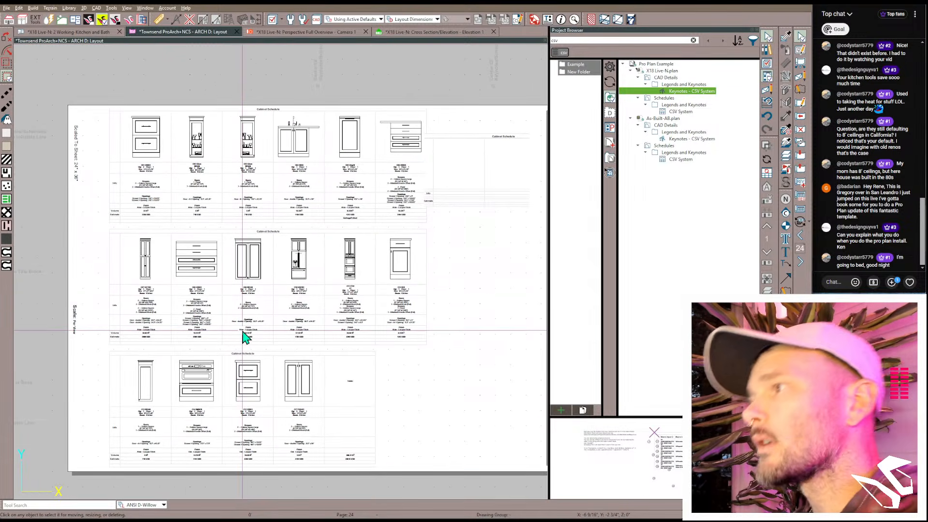
scroll(244, 337, up, 1)
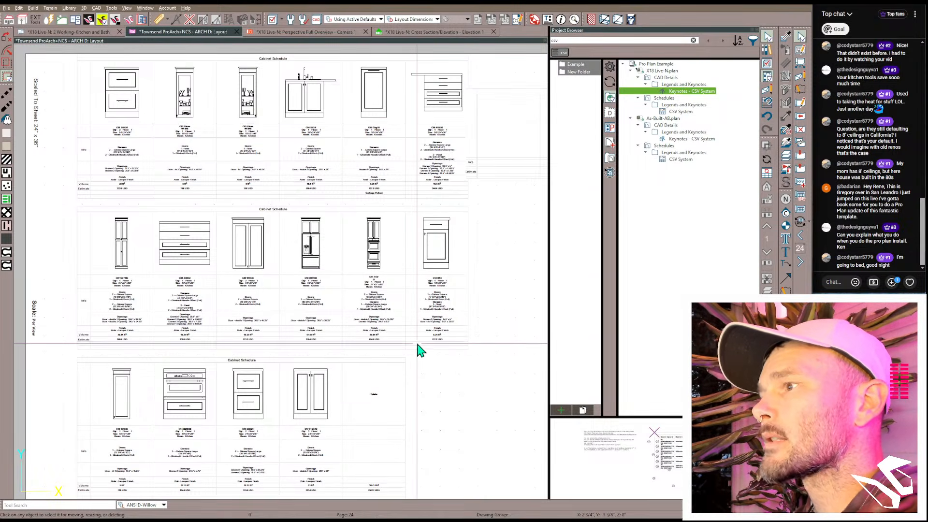
scroll(410, 348, down, 2)
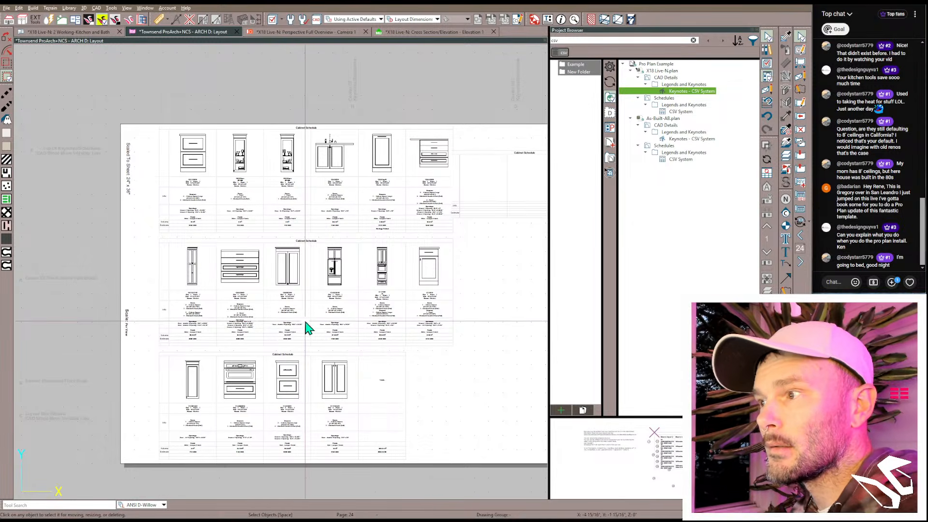
scroll(307, 325, up, 2)
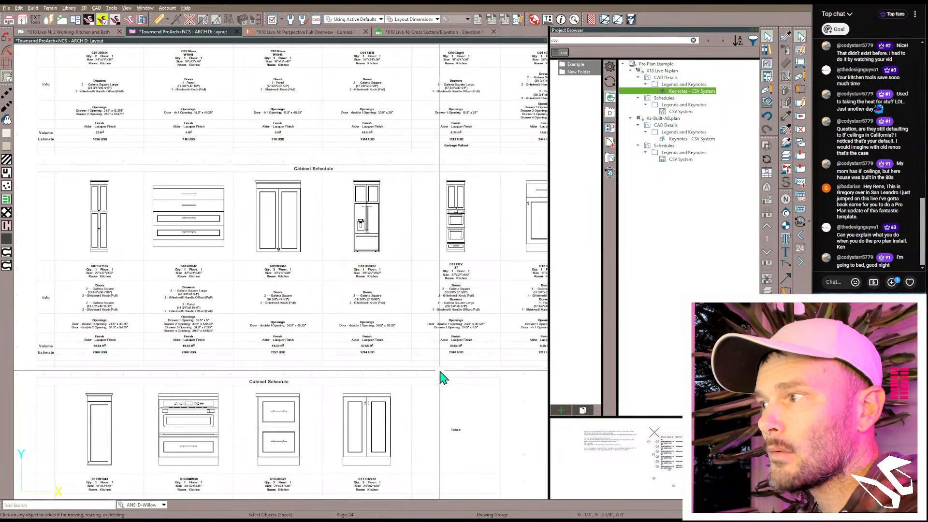
scroll(123, 380, down, 1)
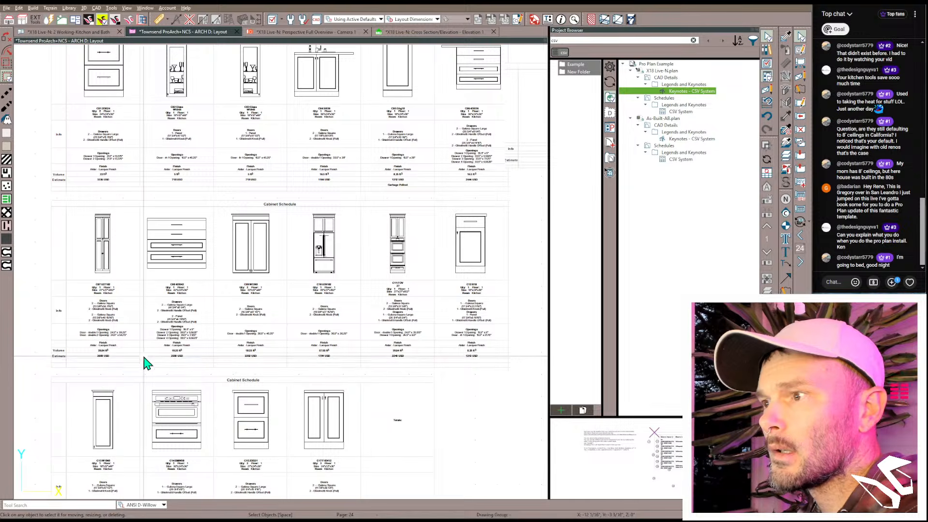
Step: Open the source Schedule - Cabinet CAD detail from the cabinet schedule layout box
click(160, 355)
scroll(161, 356, down, 1)
scroll(162, 356, down, 1)
click(182, 297)
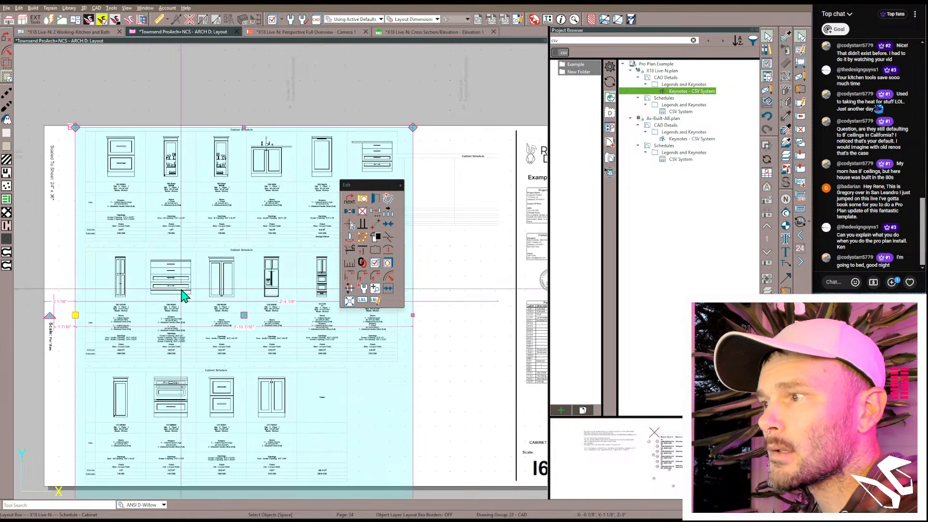
double_click(248, 245)
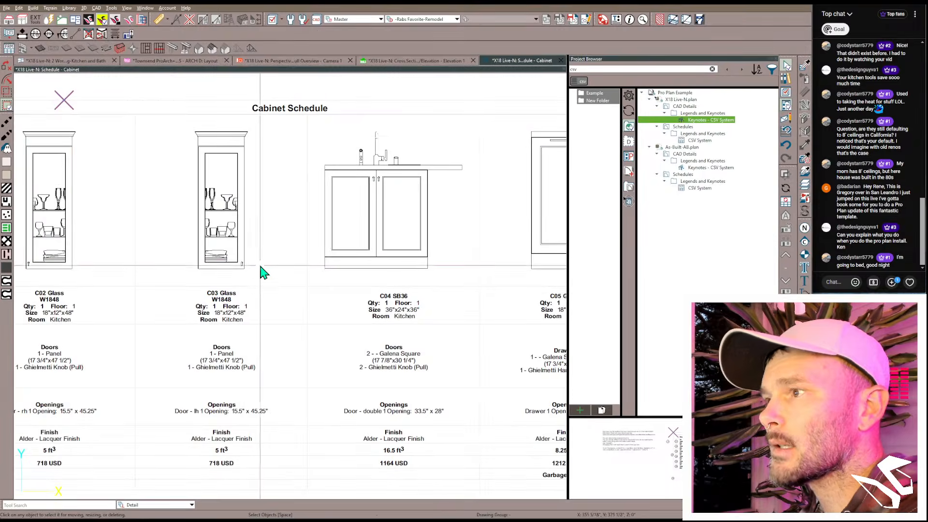
Step: Remove the Comments and Estimate columns from the cabinet schedule and close its CAD detail
click(260, 263)
double_click(262, 269)
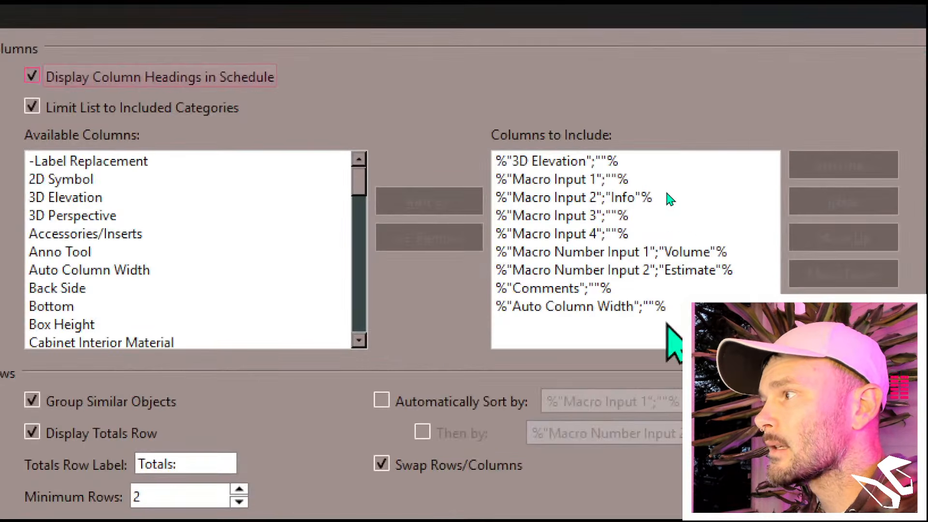
click(663, 186)
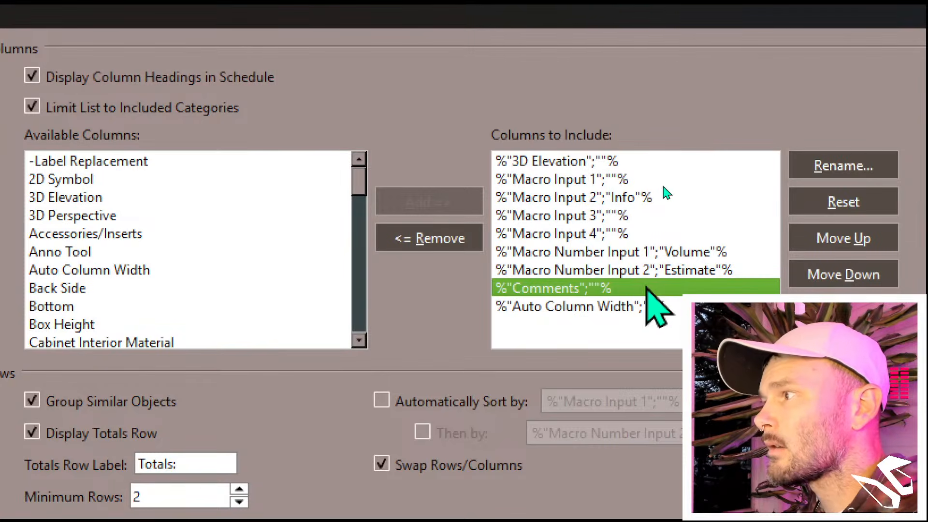
click(448, 247)
click(449, 238)
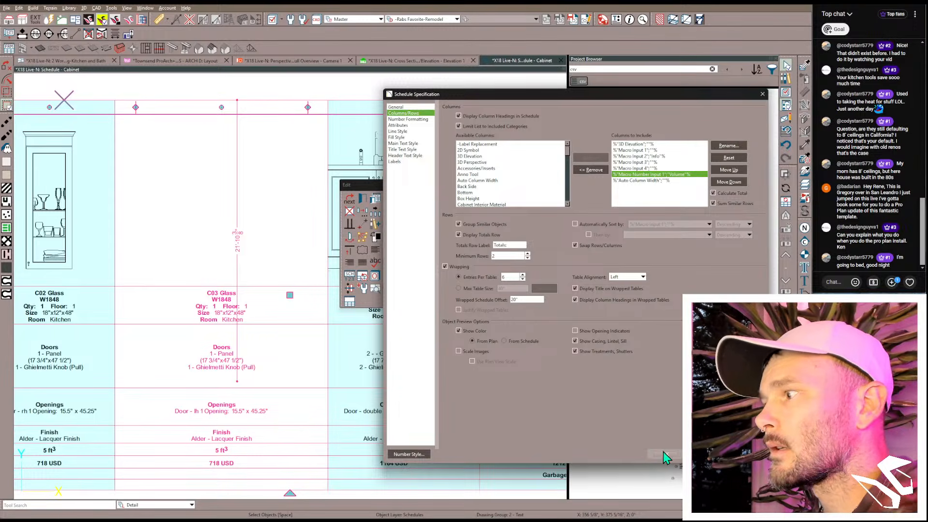
click(665, 455)
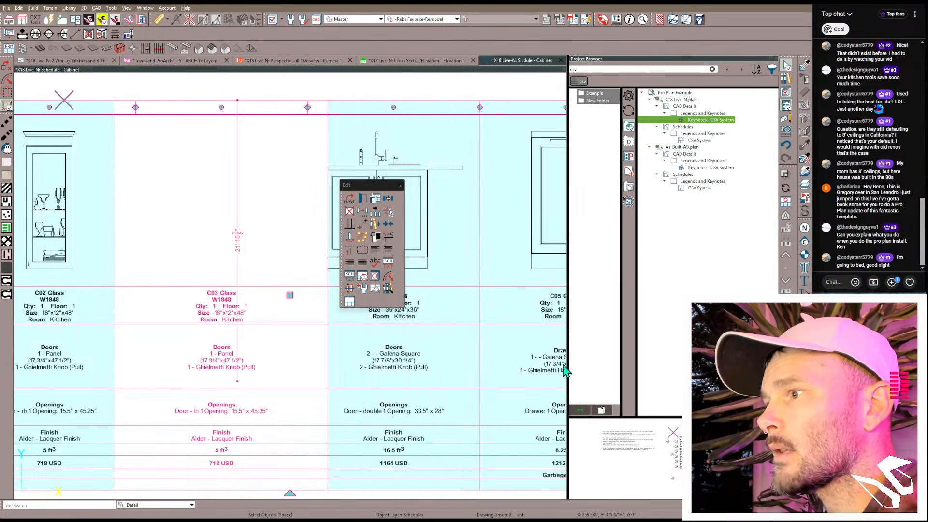
key(Escape)
scroll(272, 329, down, 5)
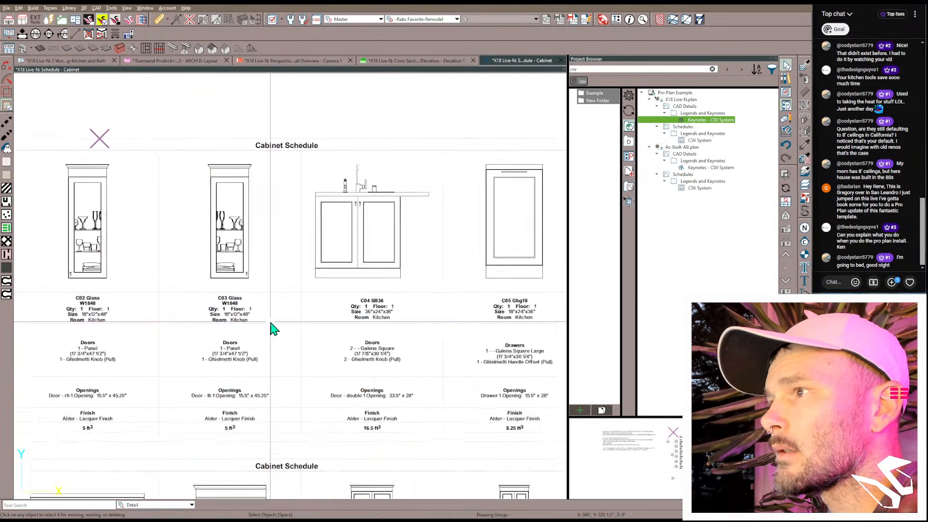
key(ctrl+w)
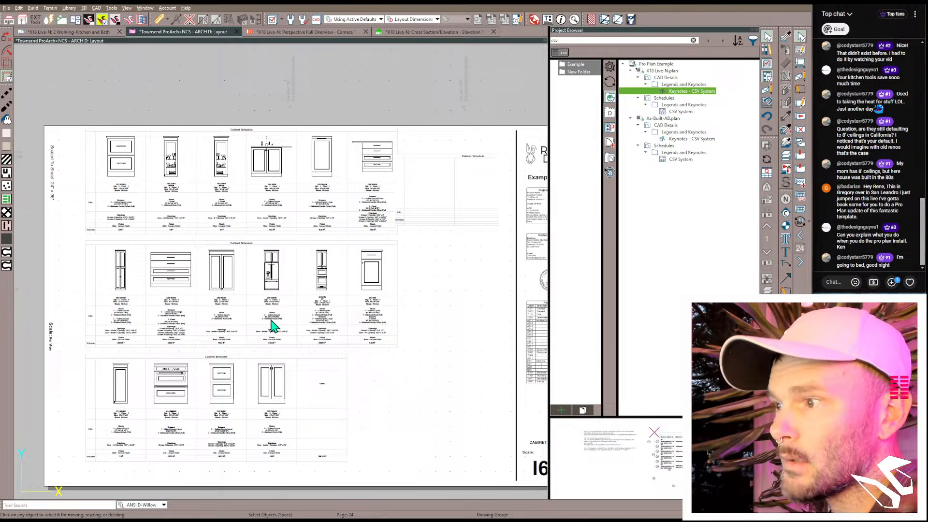
Step: Pull the bottom edge of the cabinet schedule layout box up onto the I601 sheet and shift the schedule slightly down
click(259, 336)
scroll(269, 346, down, 1)
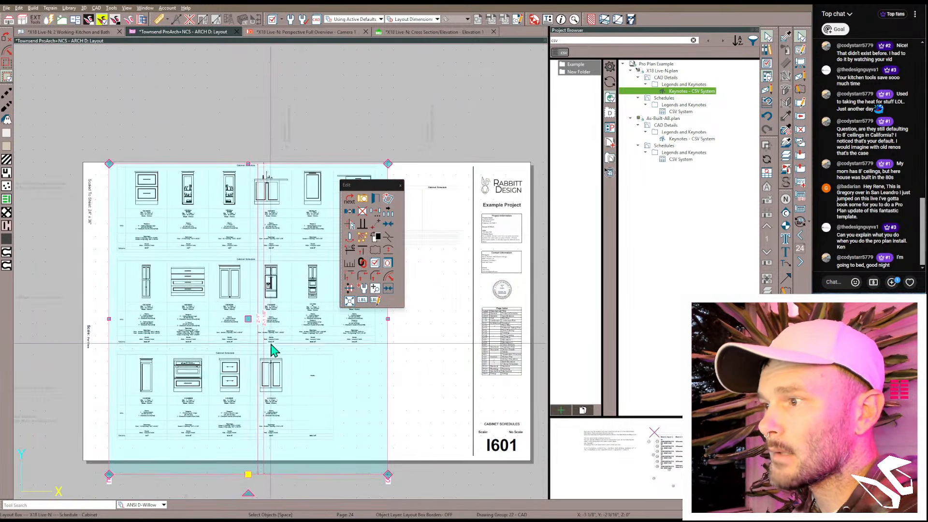
drag(247, 474, 247, 445)
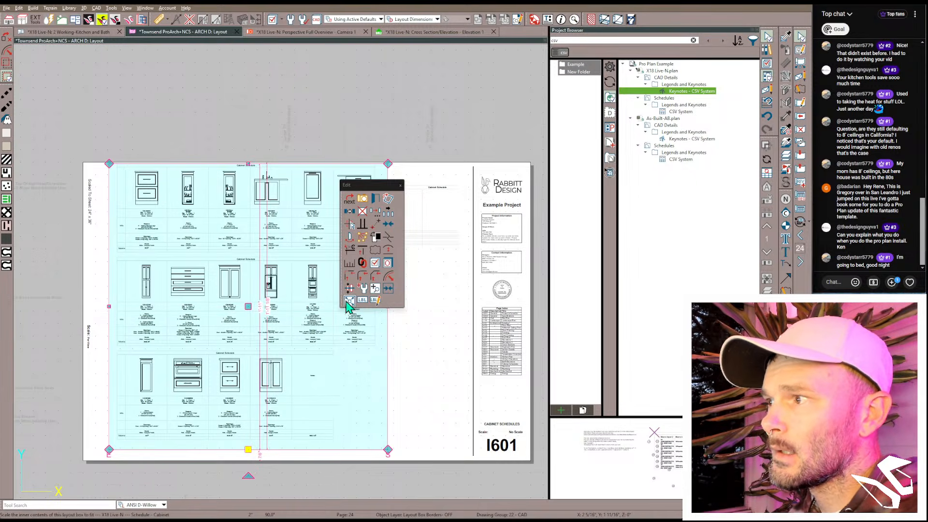
click(375, 289)
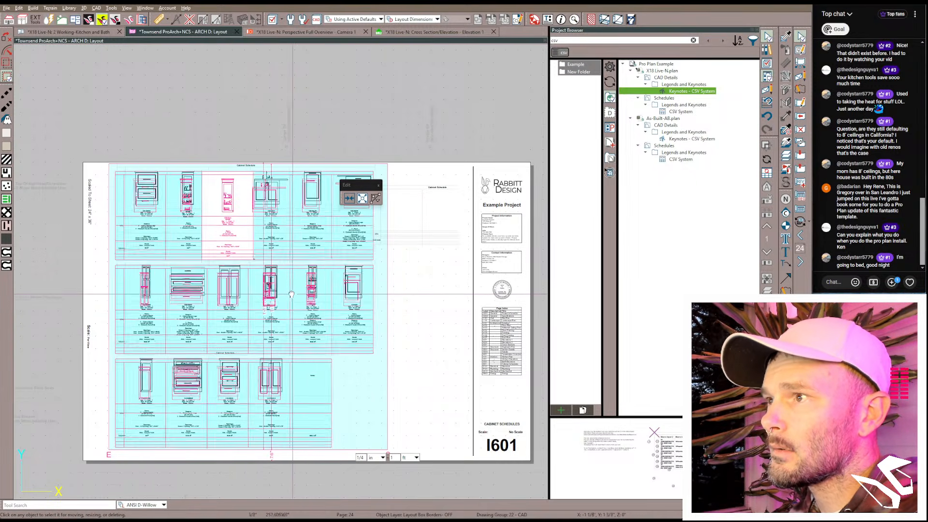
drag(302, 295, 303, 296)
Step: Delete the Cabinet Fillers and Partitions schedule layout box from the I601 sheet
click(419, 236)
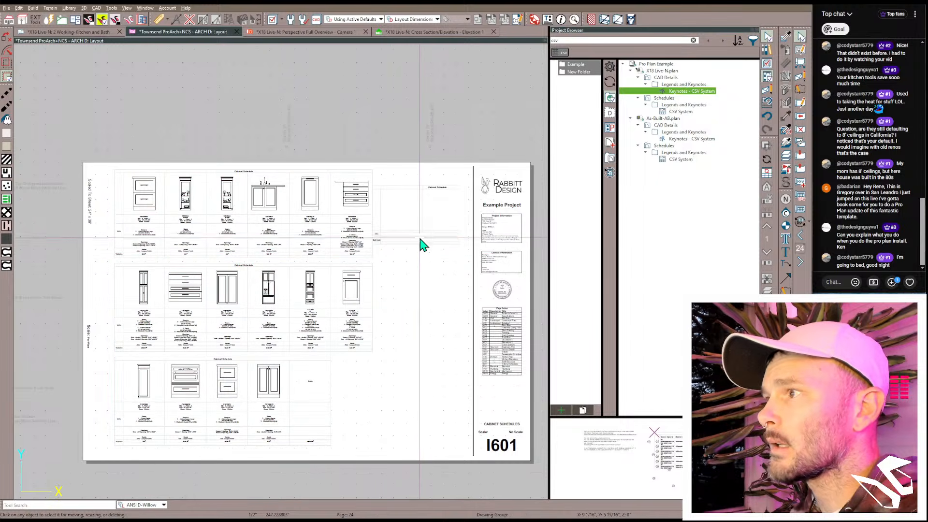
click(421, 235)
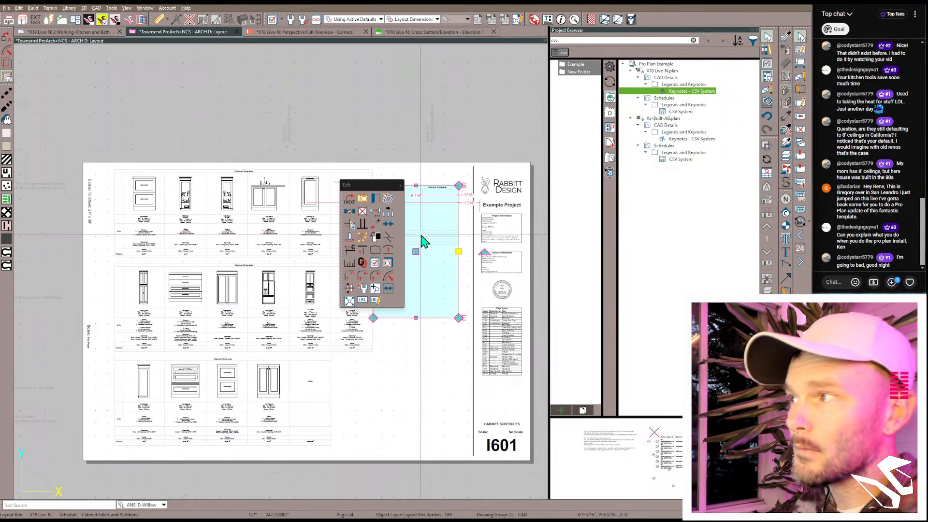
key(Escape)
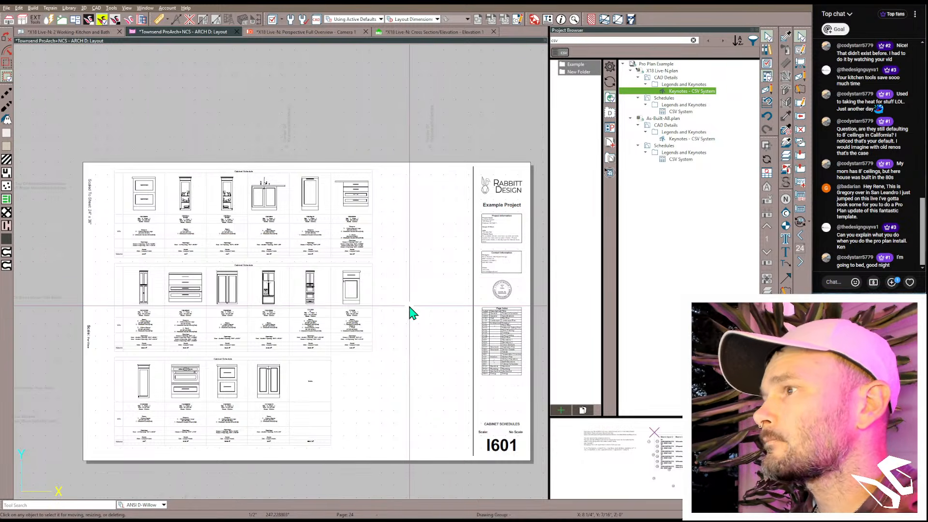
Step: Go to the E101 electrical sheet and open the Electrical Plan view from its layout box
key(Page_Down)
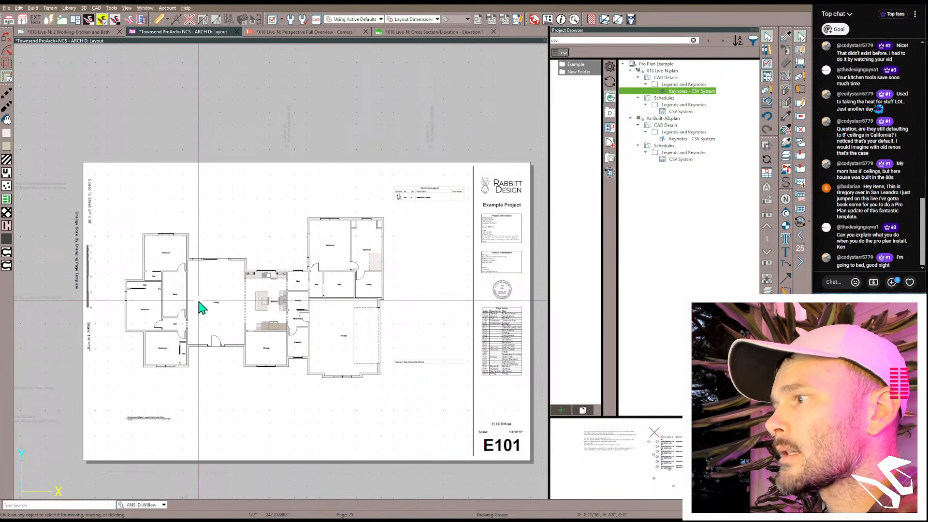
click(287, 321)
double_click(285, 321)
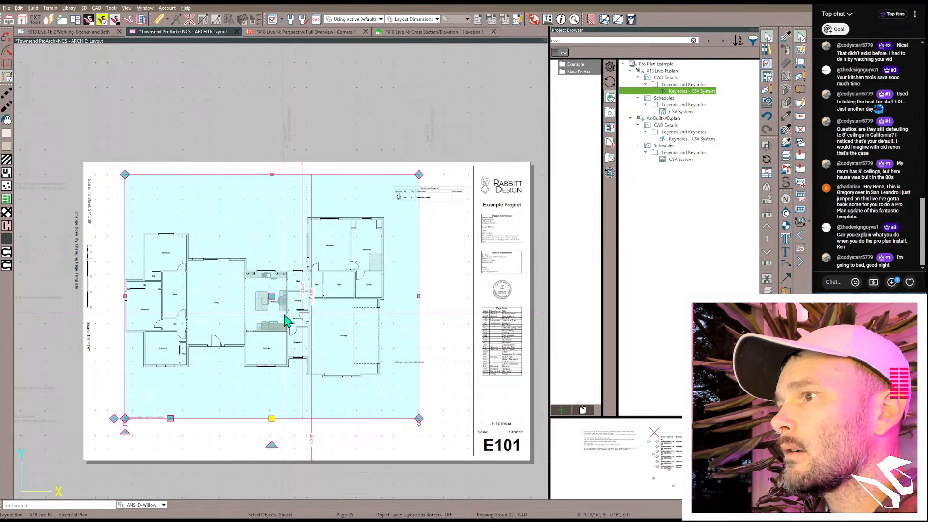
scroll(299, 323, down, 2)
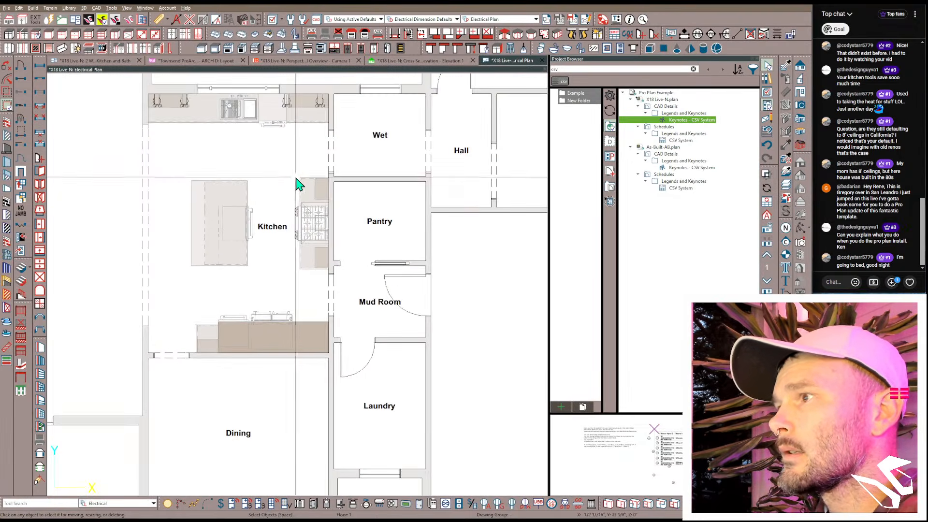
Step: Place three ceiling lights in the kitchen: two in a row in front of the sink wall and one between the island and range
scroll(285, 168, up, 2)
scroll(232, 156, down, 1)
click(168, 502)
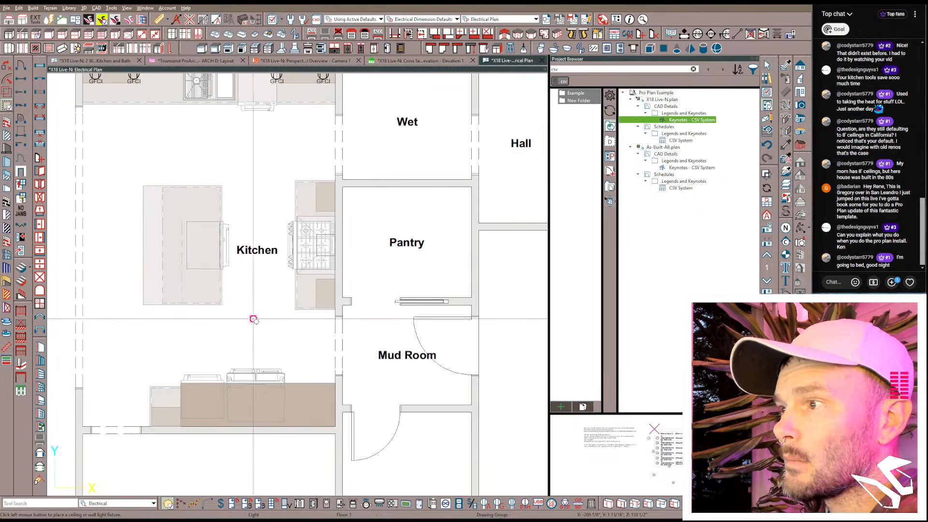
click(261, 291)
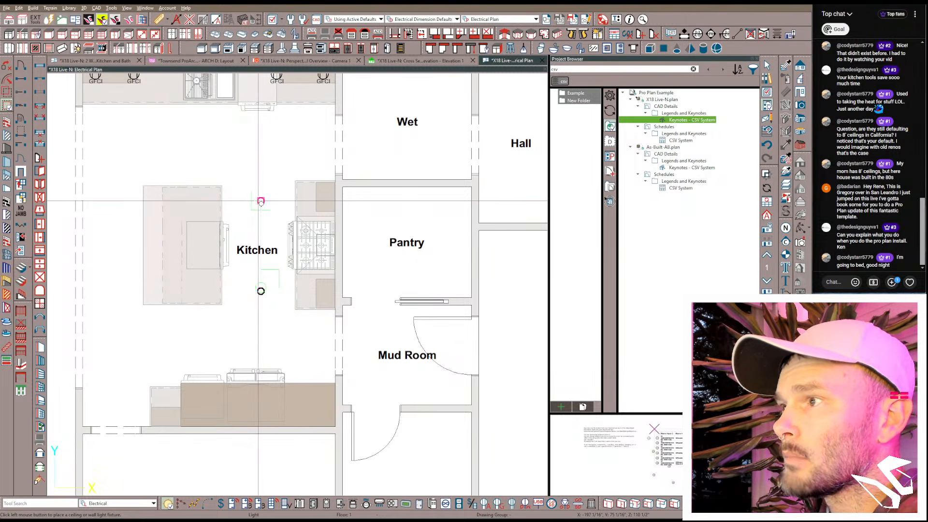
click(261, 141)
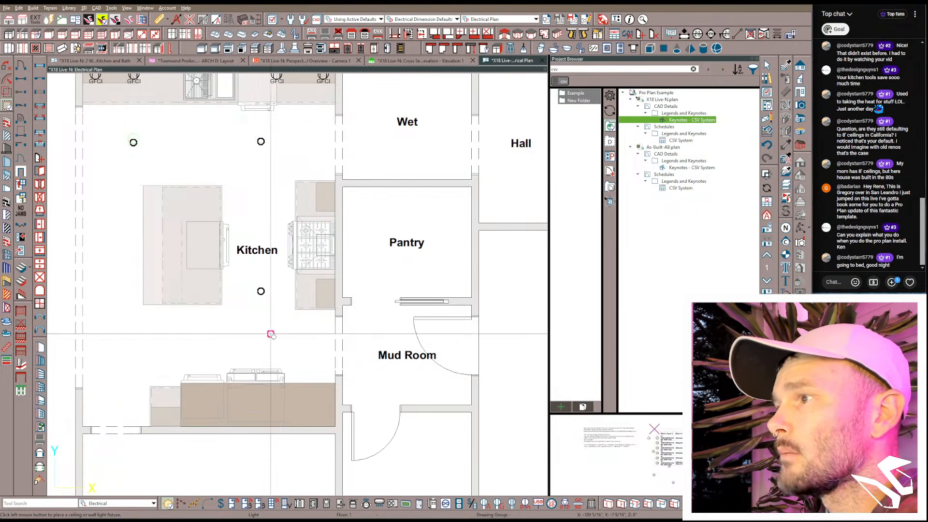
Step: Place a dishwasher (DW) outlet on the cabinet front at the kitchen sink
scroll(267, 325, down, 3)
scroll(276, 267, up, 5)
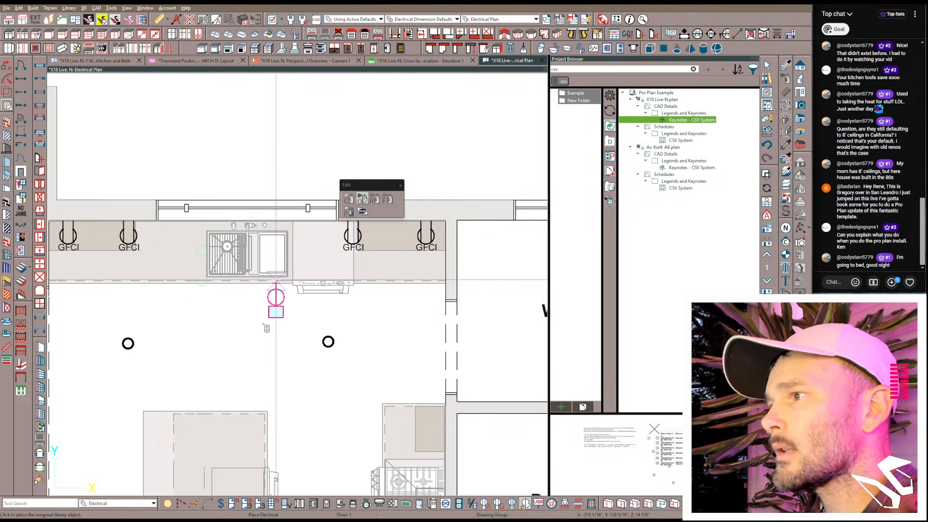
click(263, 333)
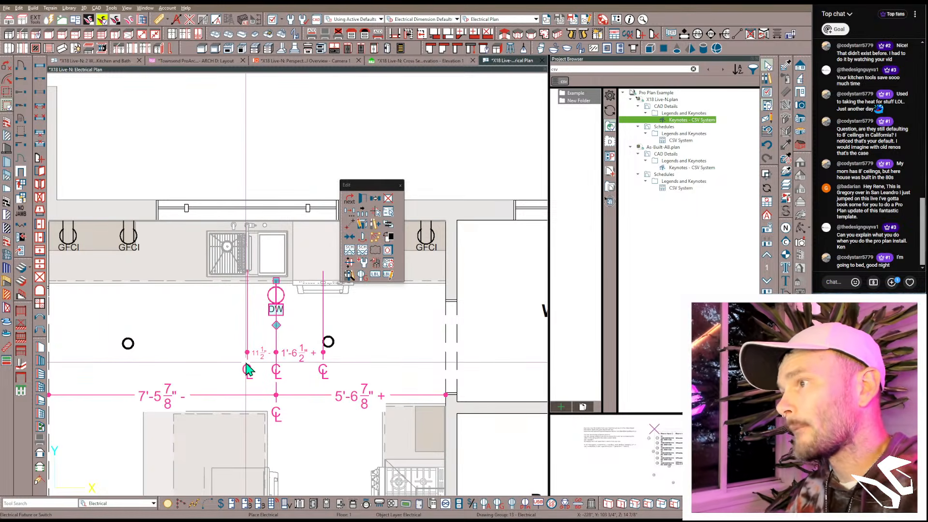
Step: Change the DW outlet's placement to Floor Mounted and move it inside the sink cabinet
double_click(247, 369)
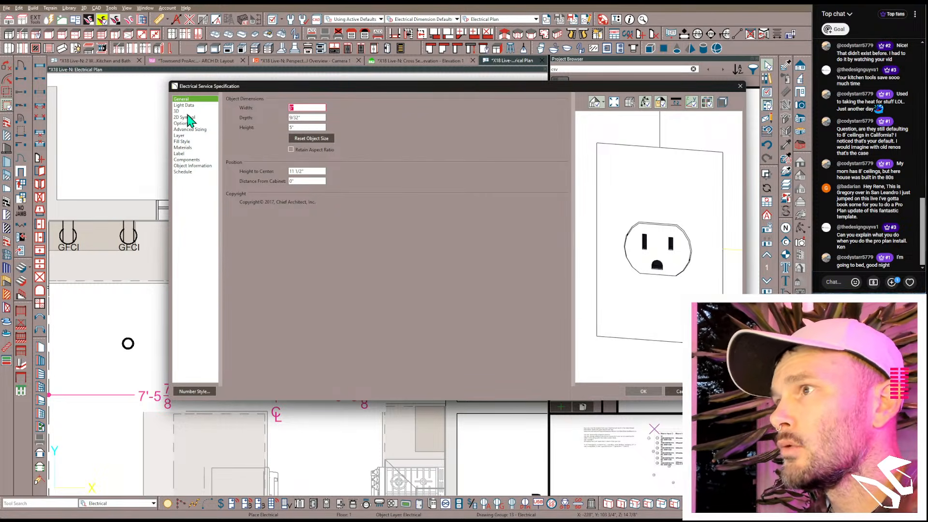
click(183, 123)
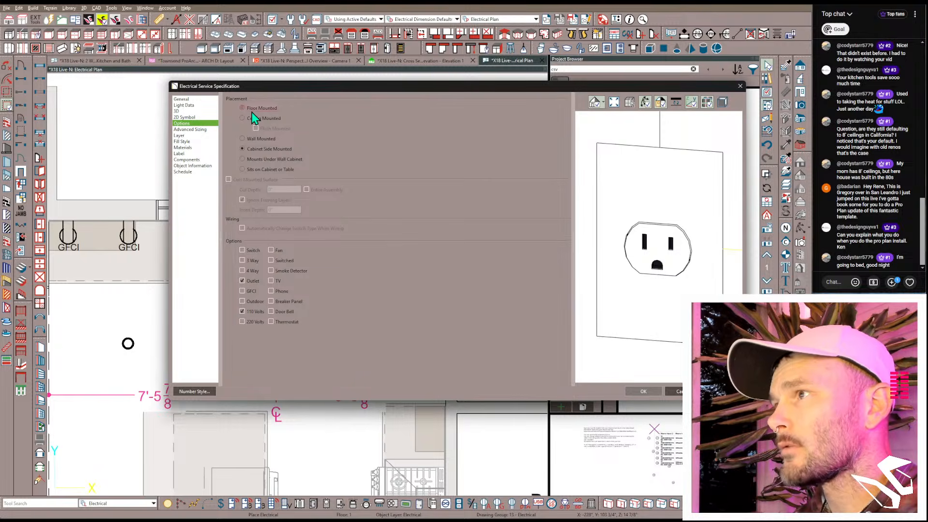
click(648, 391)
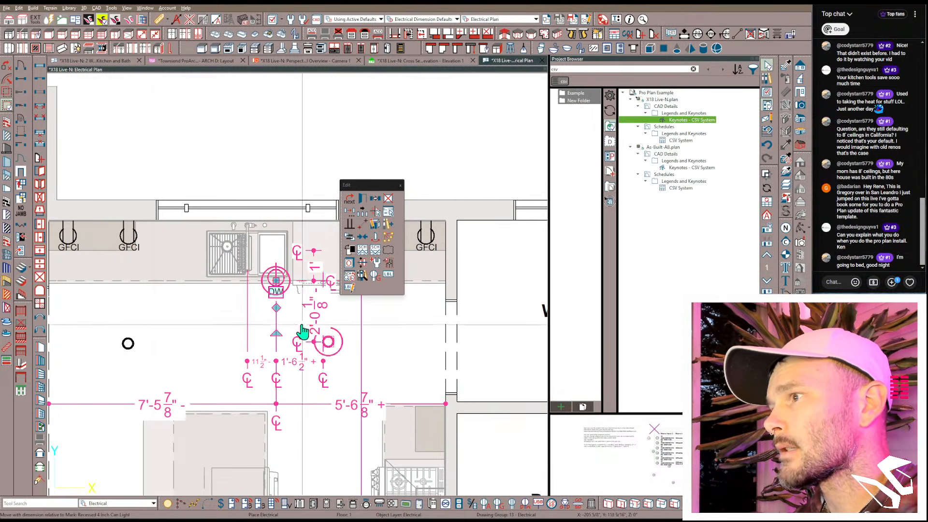
drag(276, 334, 279, 263)
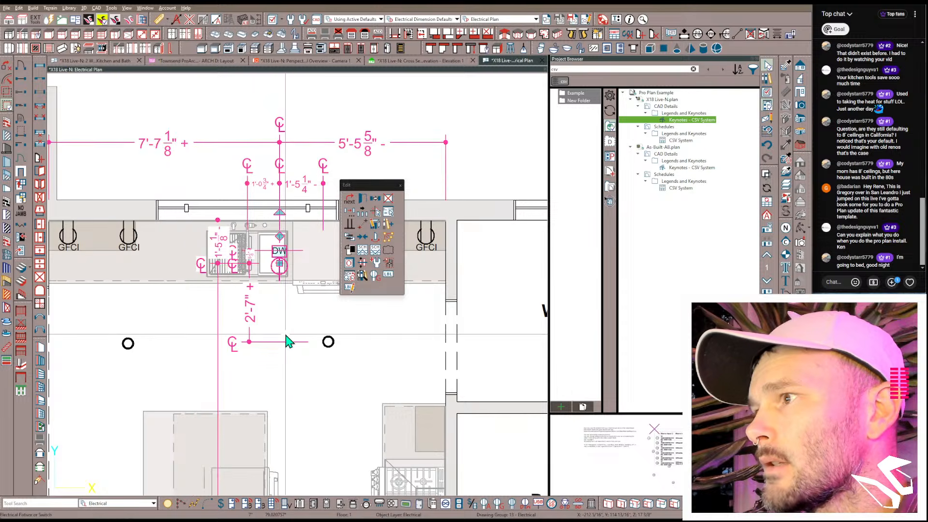
key(Escape)
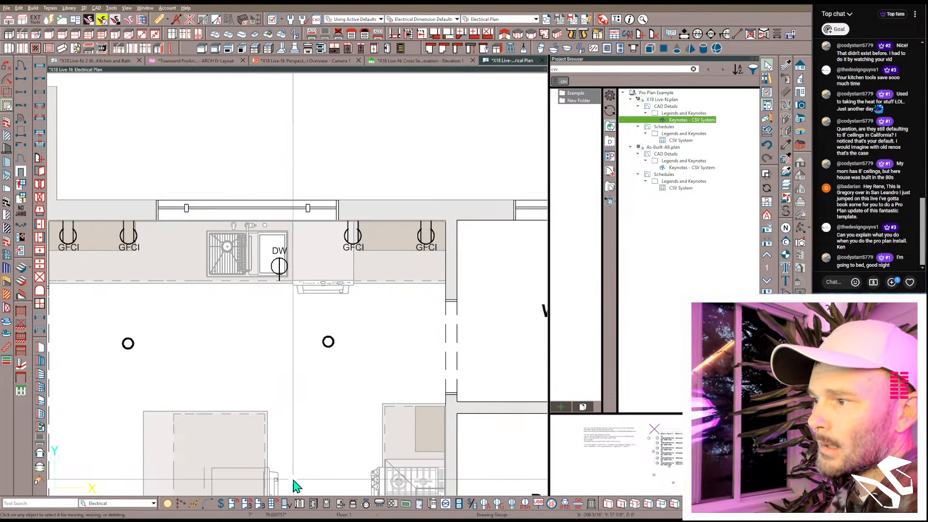
Step: Place two ZD switches next to each other on the kitchen wall between the range and the mud room opening
click(231, 503)
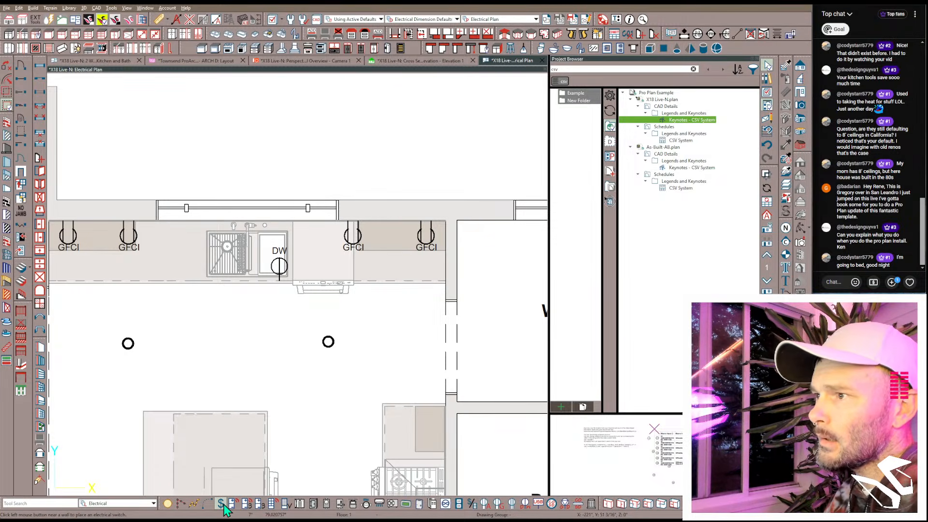
click(224, 504)
scroll(343, 357, down, 5)
middle_drag(358, 341, 367, 252)
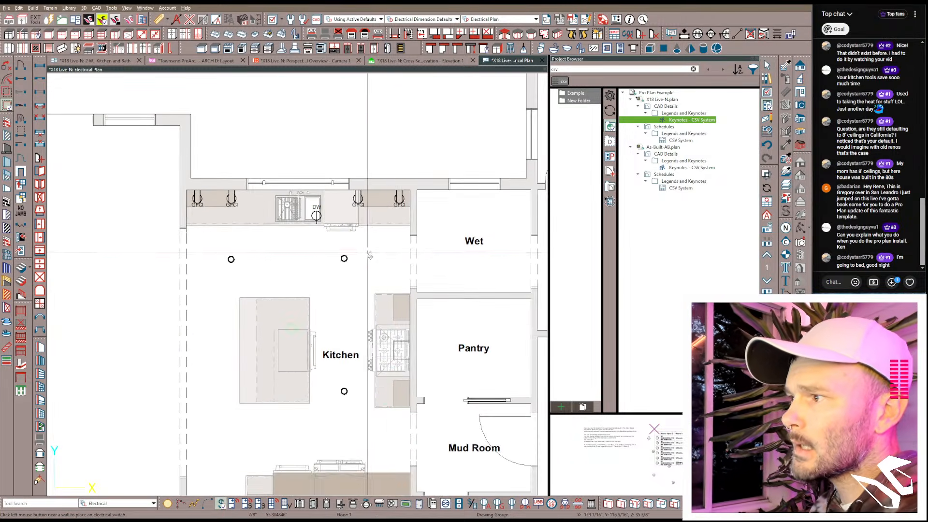
scroll(409, 402, up, 3)
click(410, 401)
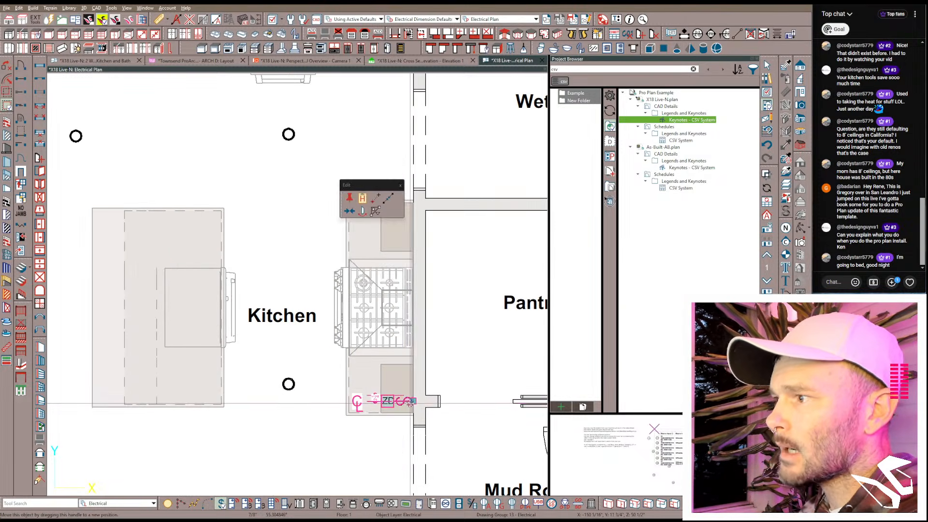
drag(410, 402, 357, 424)
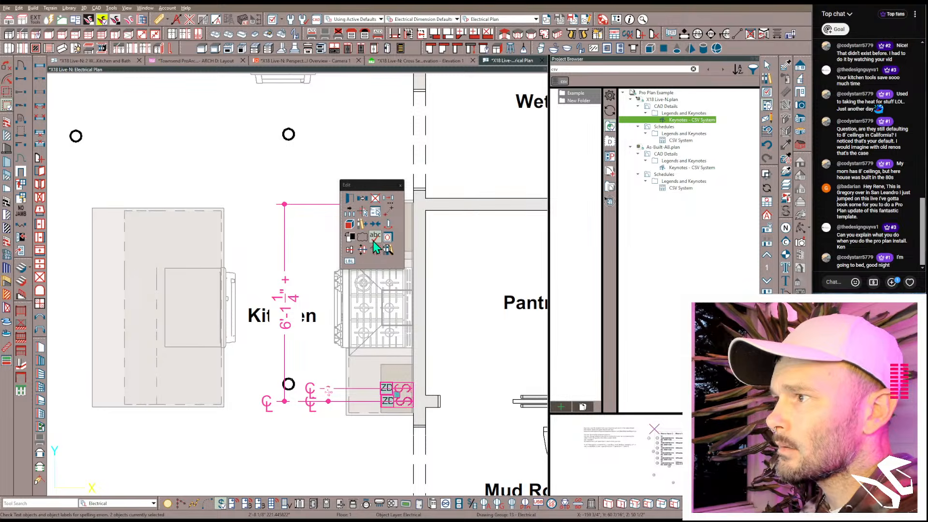
click(400, 390)
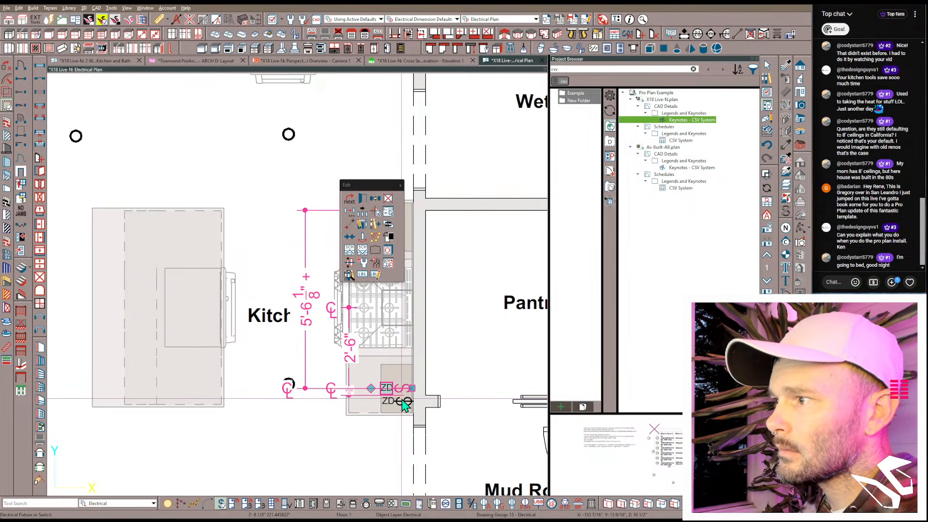
shift+click(401, 399)
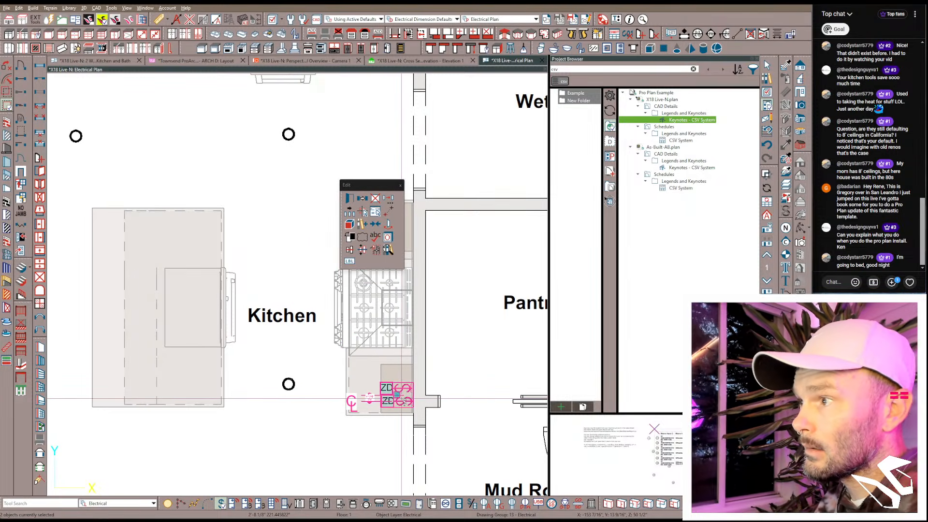
click(402, 392)
drag(413, 388, 450, 388)
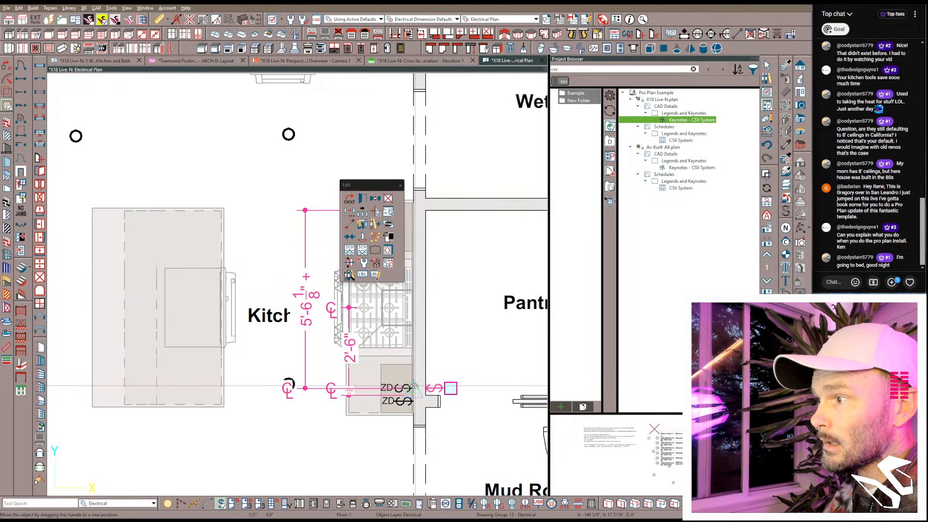
key(Escape)
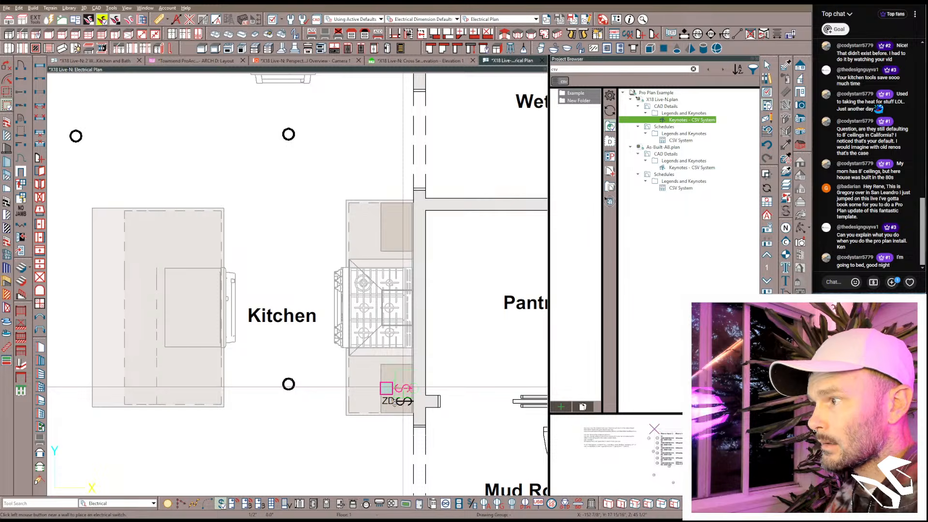
Step: Delete the ZD switches beside the range and place two new ones closer together on the same kitchen wall
click(401, 402)
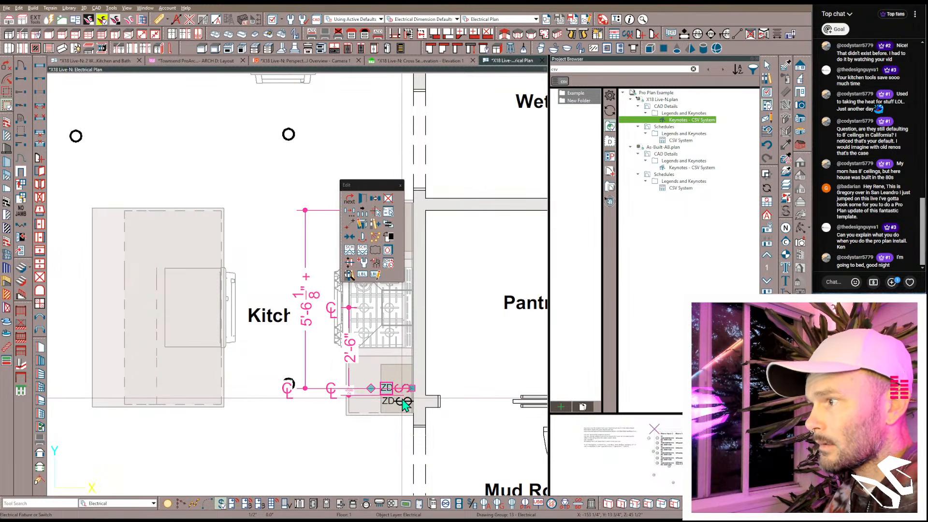
shift+click(404, 404)
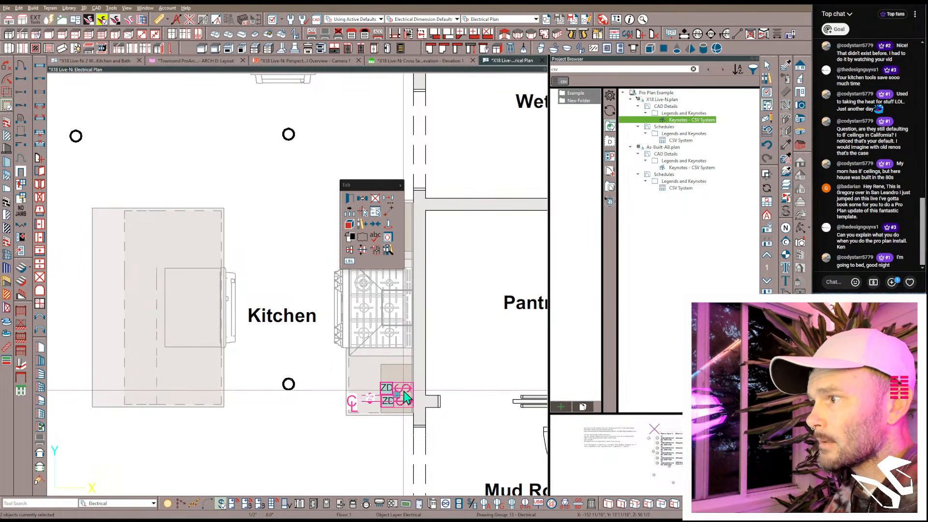
click(405, 394)
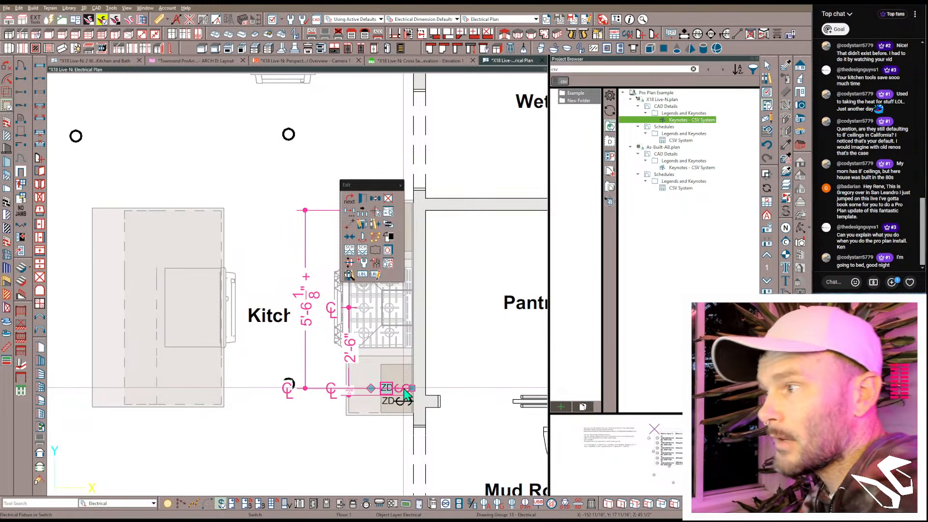
key(Escape)
scroll(405, 391, up, 5)
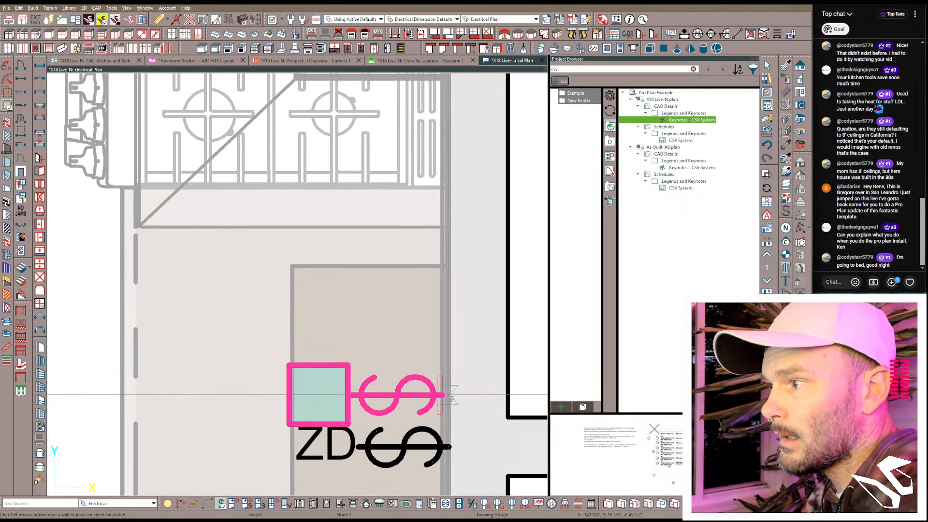
click(424, 443)
key(Delete)
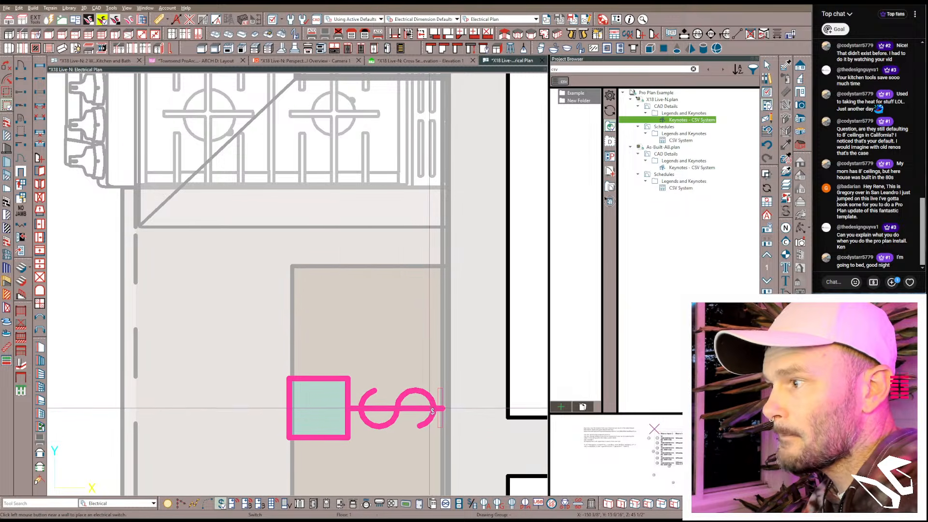
click(432, 435)
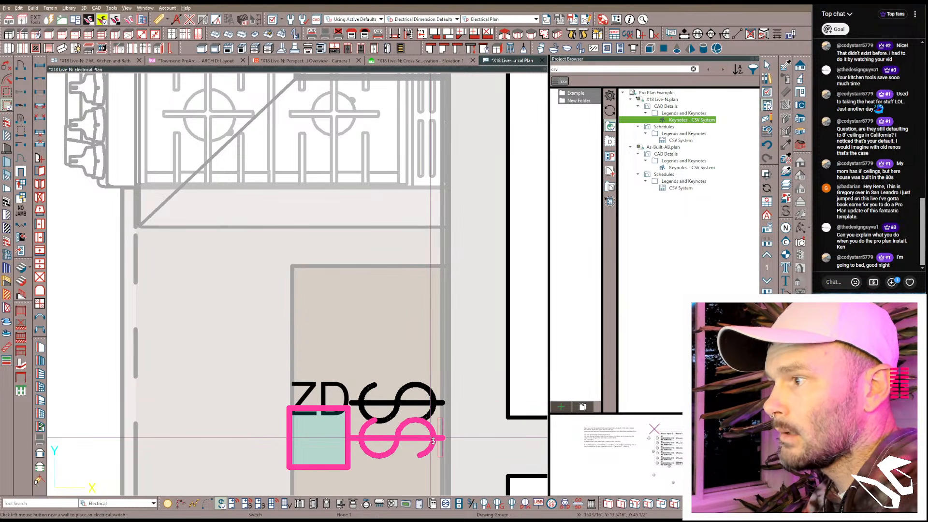
Step: Combine the two ZD switches on the kitchen wall into one ganged electrical block
click(422, 420)
click(411, 427)
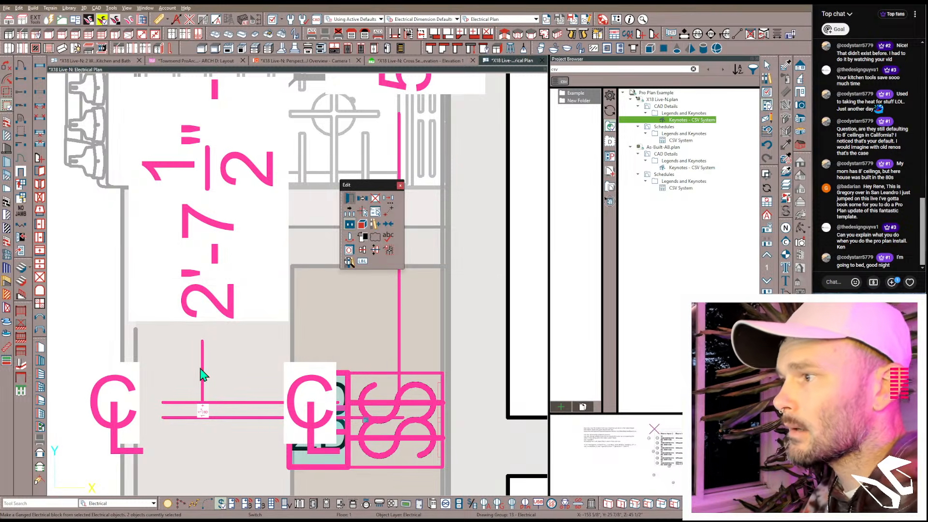
scroll(202, 375, down, 6)
key(Escape)
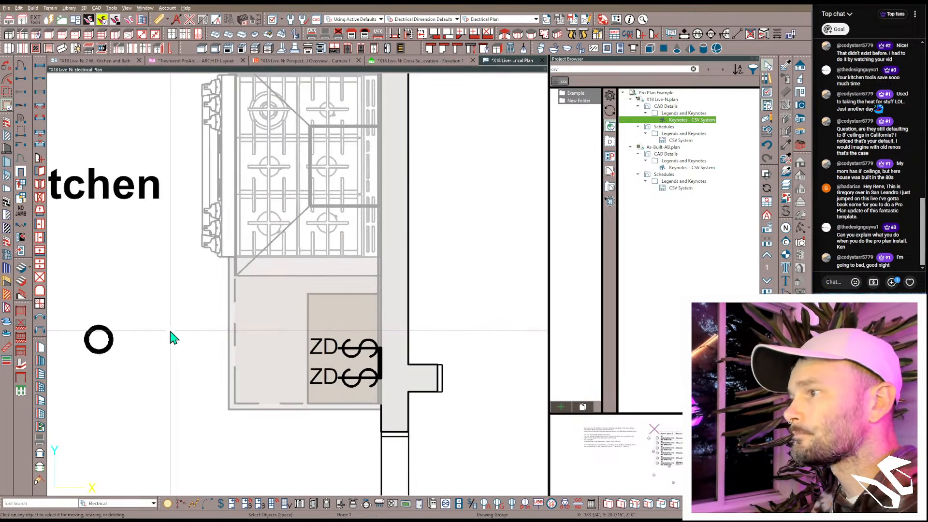
Step: Connect the ganged ZD switches to the ceiling light between the island and the range
scroll(173, 337, down, 4)
click(378, 356)
scroll(379, 356, up, 2)
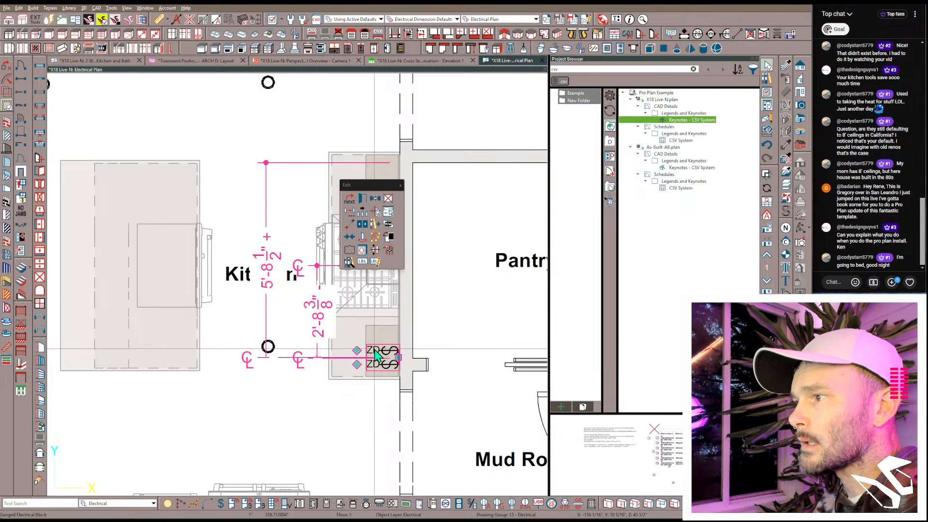
drag(379, 352, 269, 347)
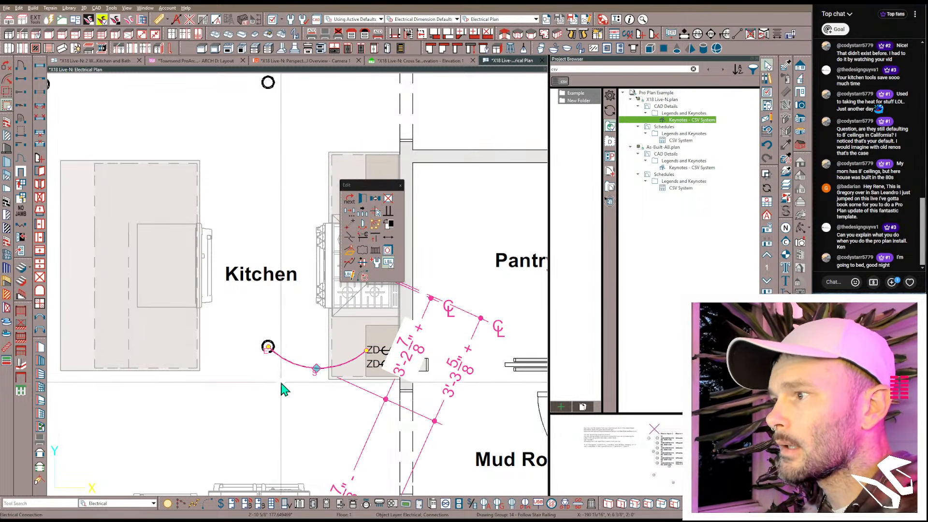
Step: Continue the electrical connection from that light to the two ceiling lights in front of the sink wall
click(268, 347)
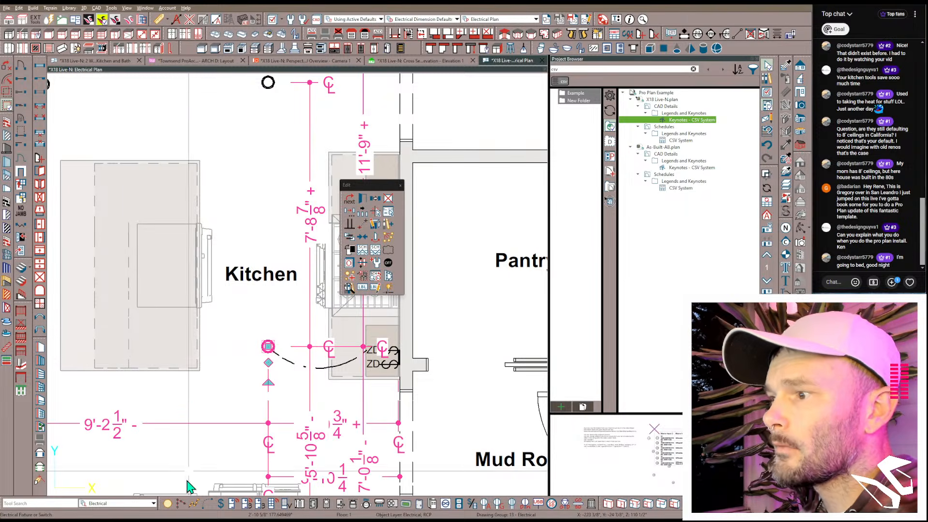
click(208, 503)
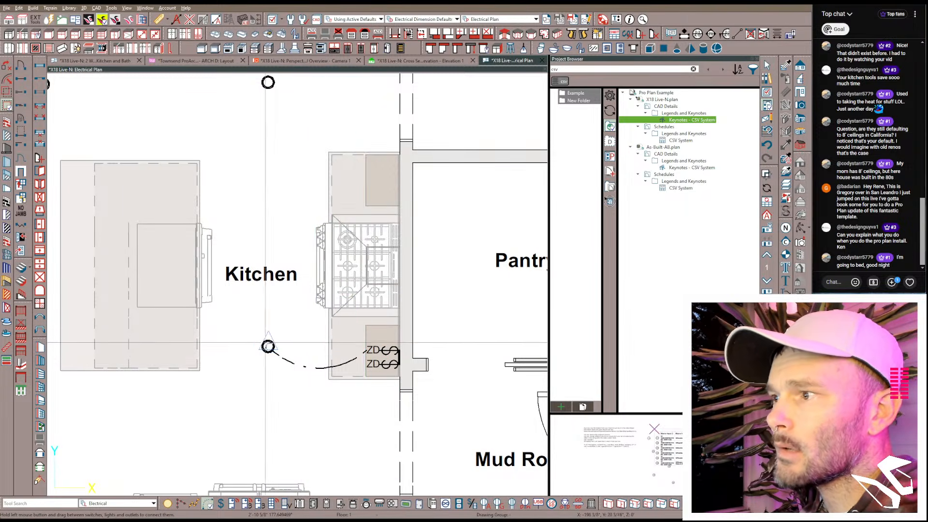
drag(268, 346, 268, 82)
scroll(247, 118, down, 1)
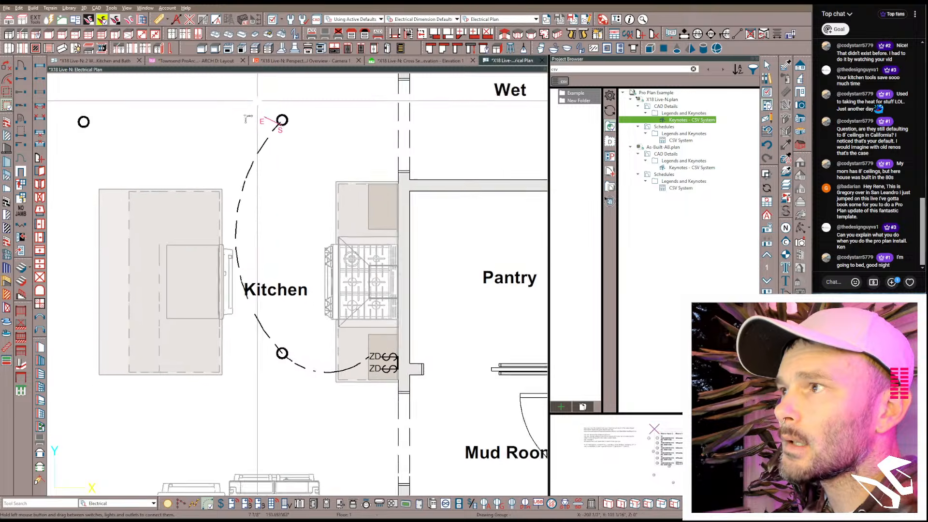
scroll(246, 116, down, 2)
middle_drag(245, 116, 296, 200)
drag(245, 116, 167, 204)
drag(167, 204, 158, 262)
scroll(191, 346, down, 1)
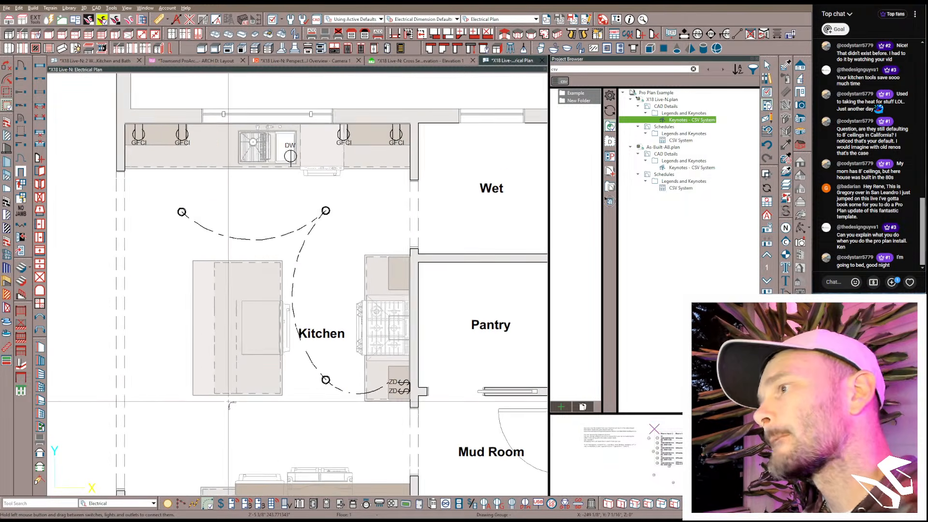
Step: Switch to the Reflected Ceiling Plan view and create a tray ceiling from the shape of the Kitchen room
scroll(218, 272, down, 3)
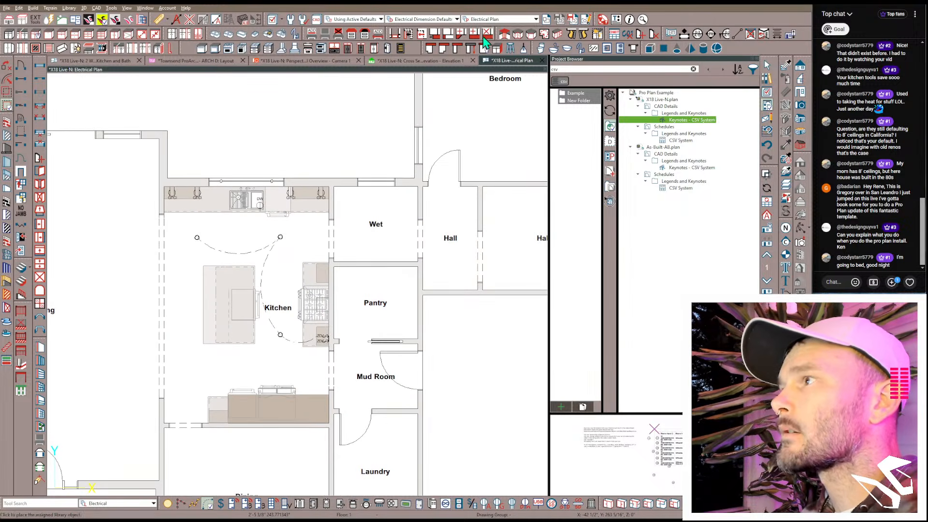
click(535, 19)
click(495, 201)
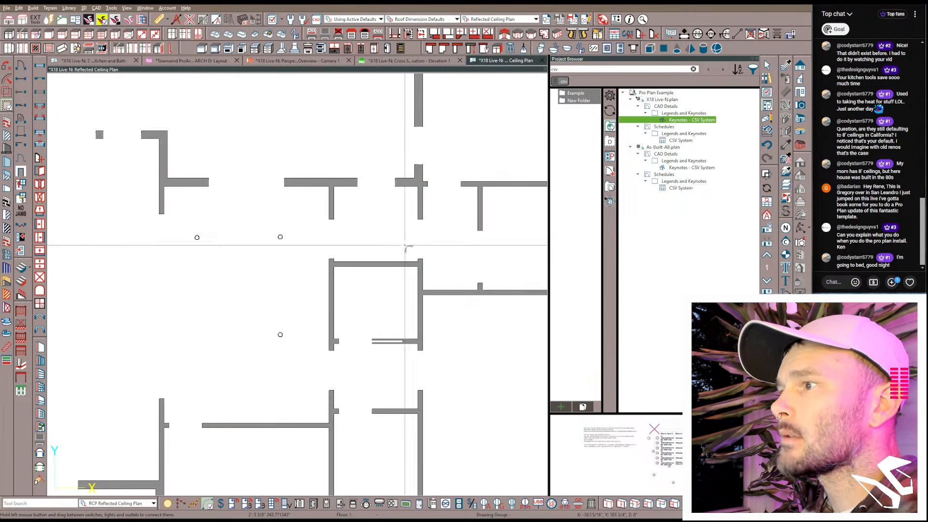
click(299, 266)
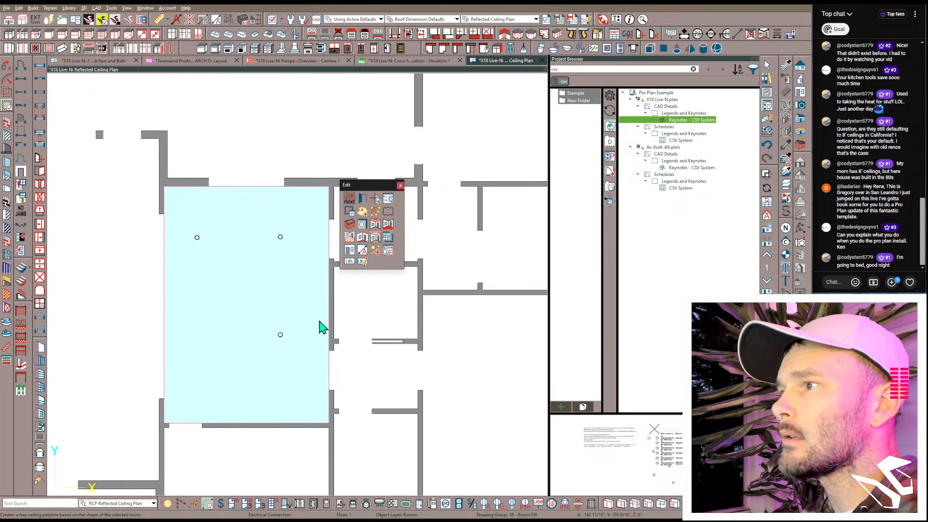
double_click(323, 327)
key(Escape)
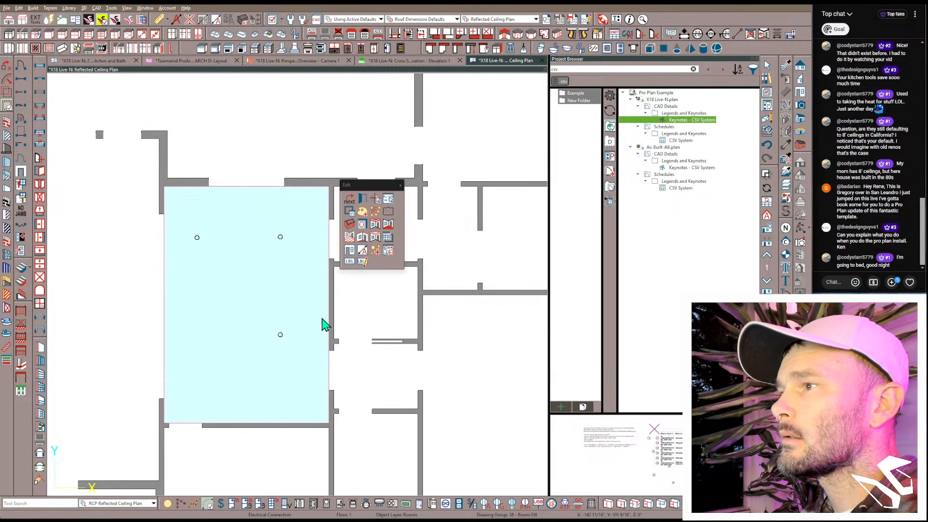
key(Escape)
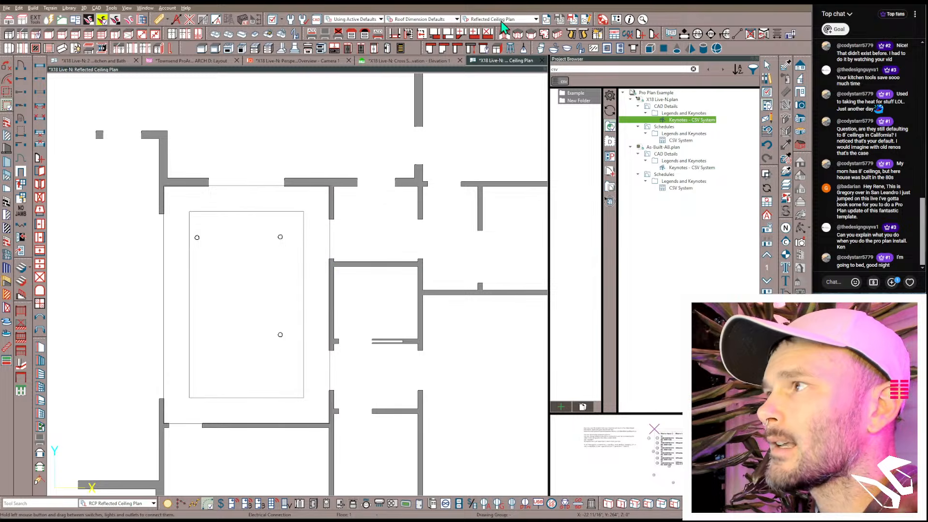
Step: Return to the Electrical Plan view of the kitchen
click(500, 20)
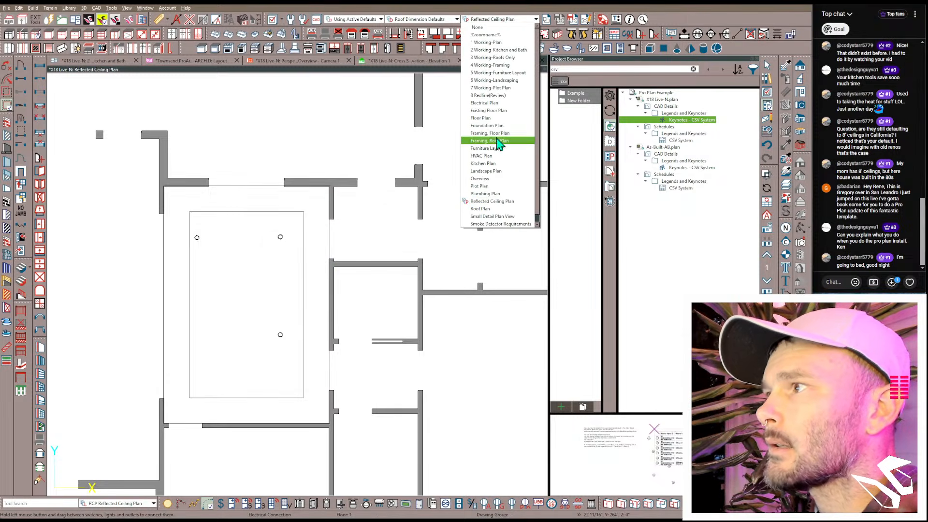
click(490, 103)
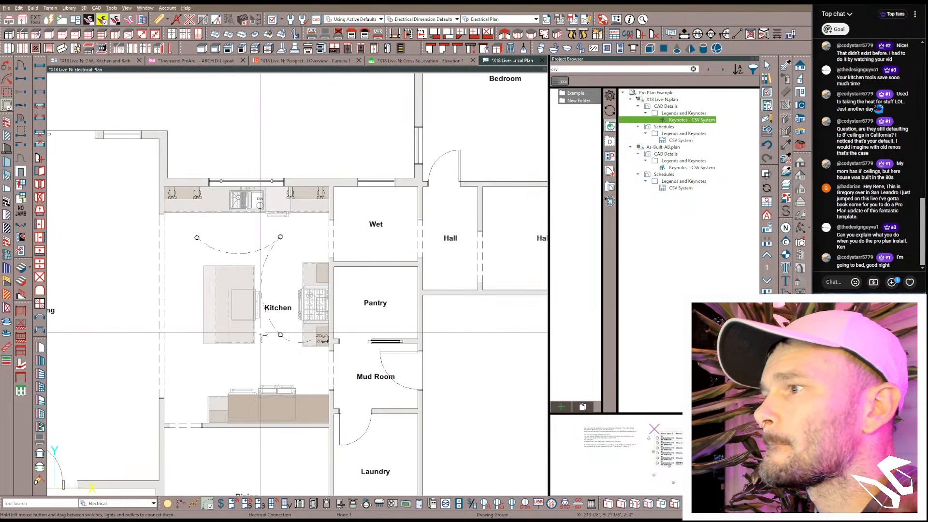
middle_drag(269, 317, 269, 340)
scroll(269, 340, up, 1)
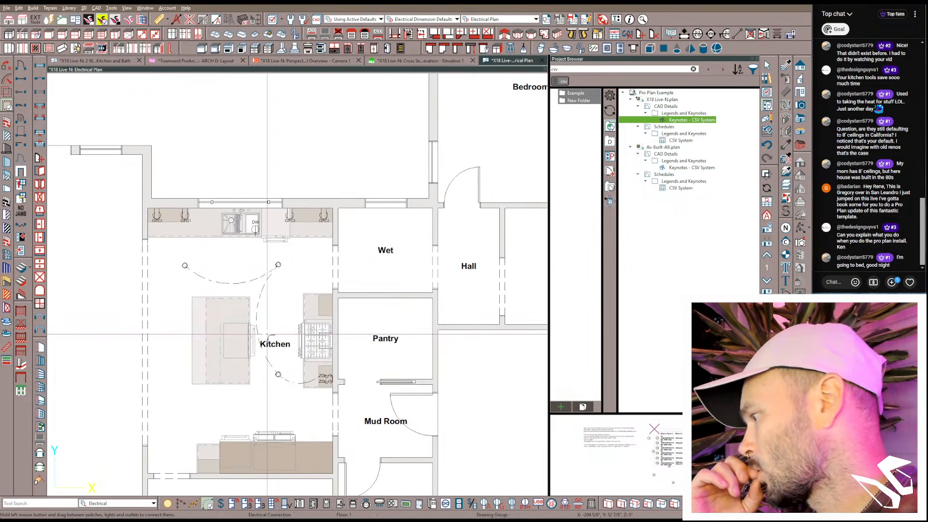
scroll(269, 340, down, 2)
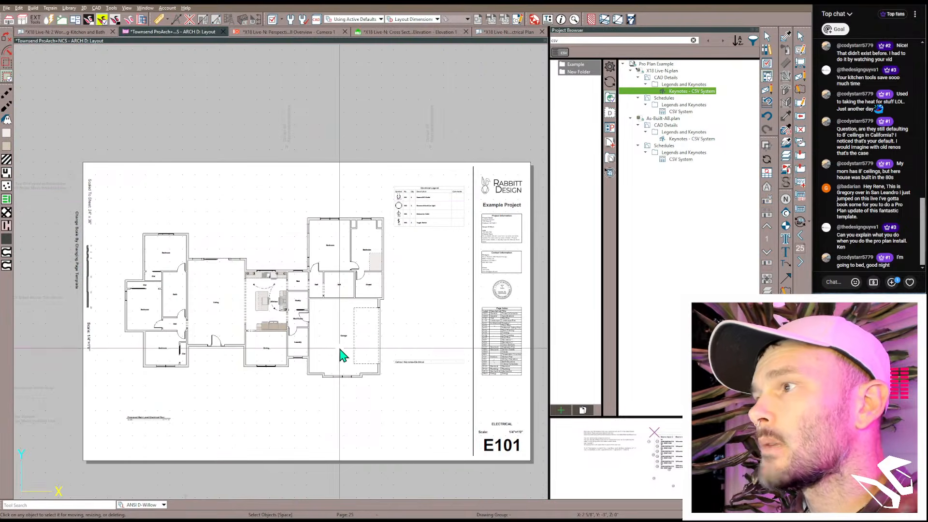
Step: Examine the Electrical Legend and the electrical plan on layout sheet E101
scroll(480, 206, up, 3)
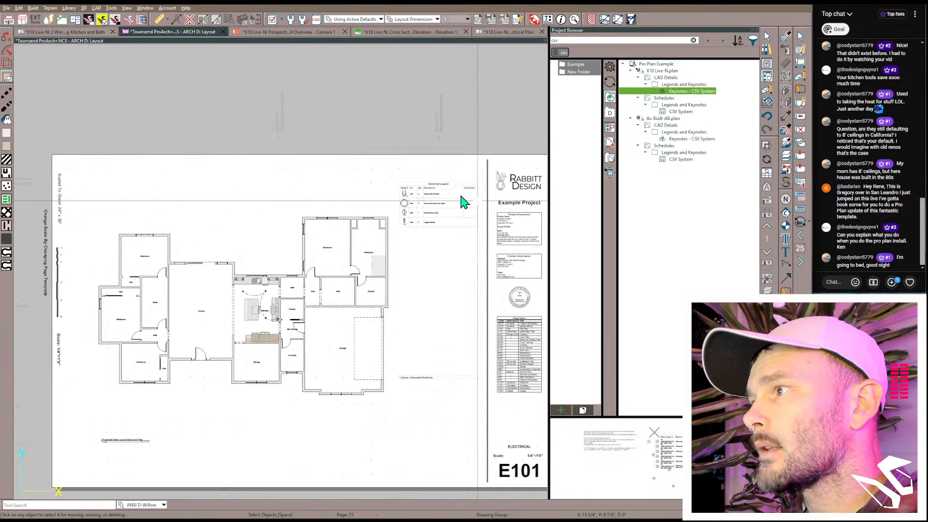
scroll(461, 203, up, 1)
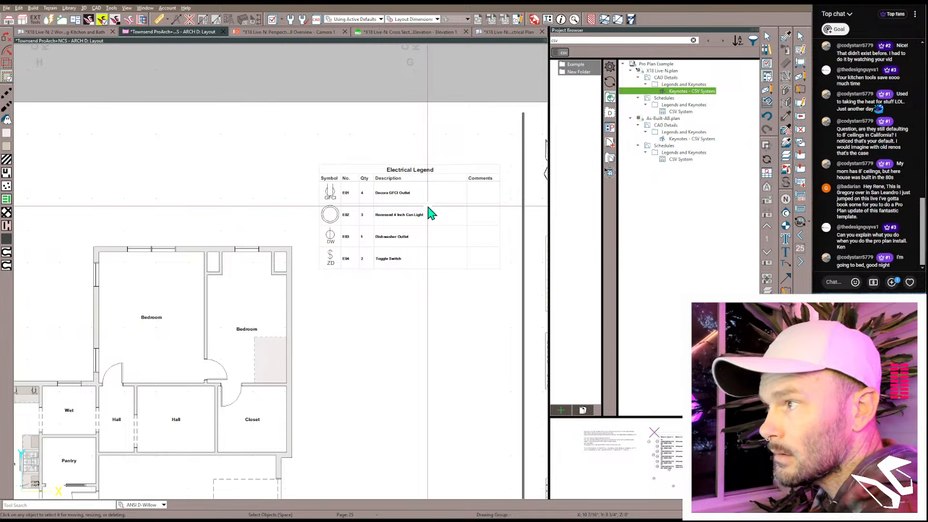
scroll(421, 285, down, 1)
scroll(347, 365, down, 1)
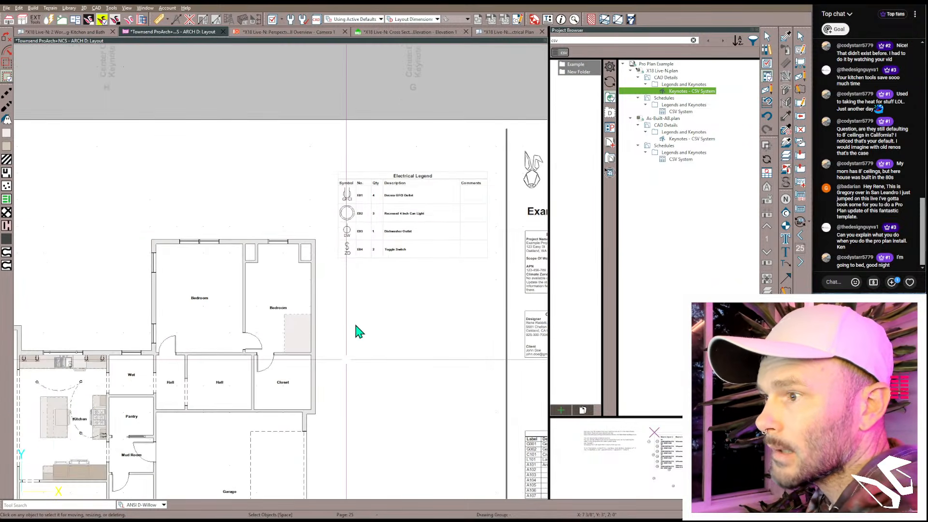
scroll(349, 355, down, 2)
middle_drag(355, 325, 421, 266)
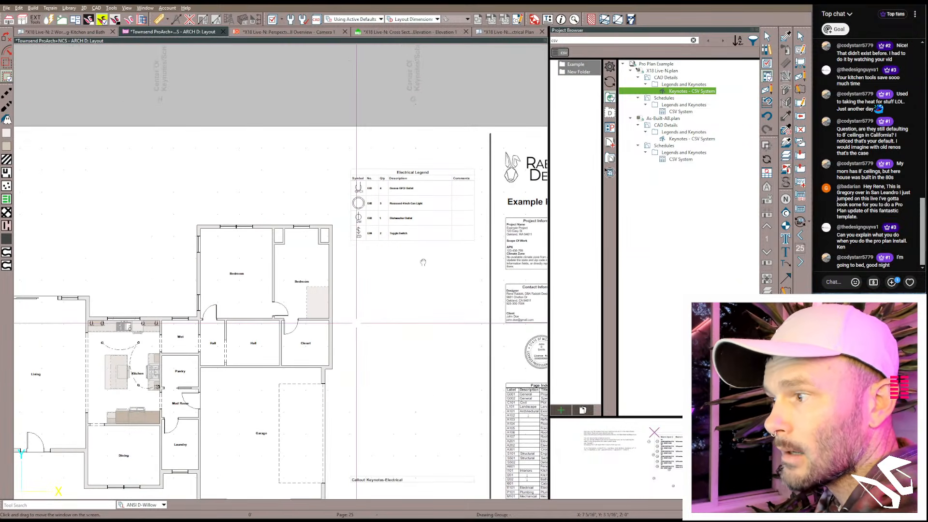
scroll(422, 263, down, 1)
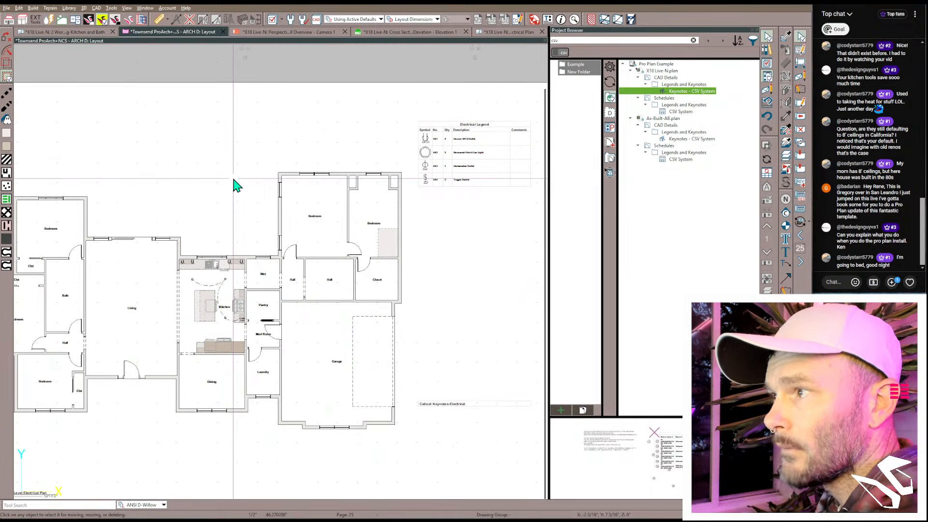
scroll(234, 180, down, 1)
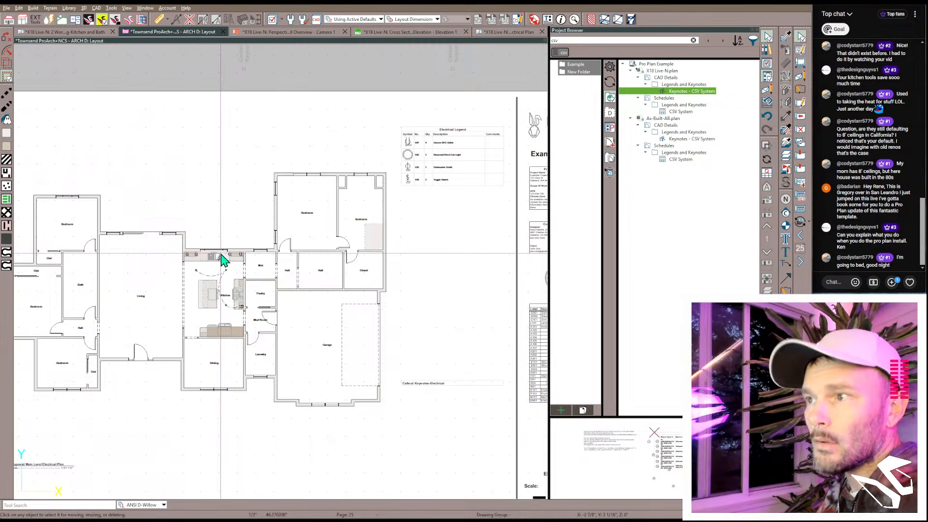
scroll(246, 284, down, 2)
click(201, 301)
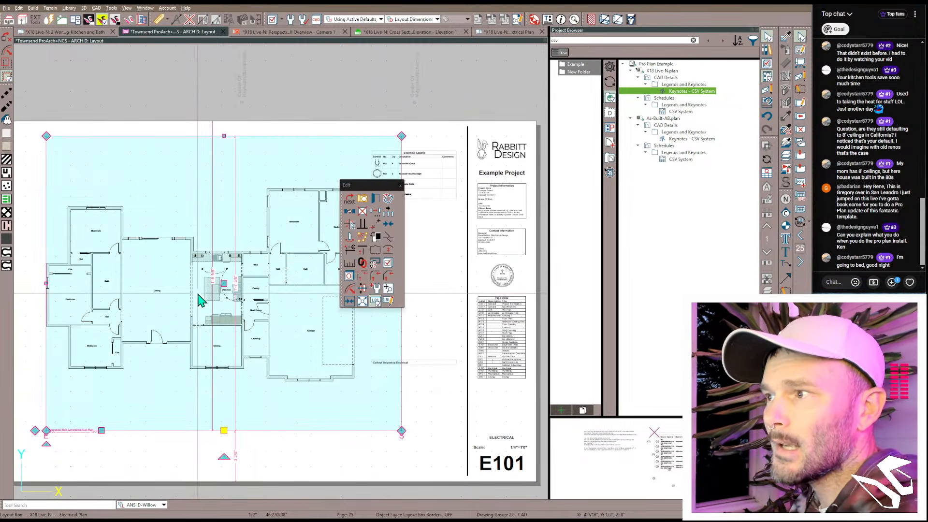
click(365, 103)
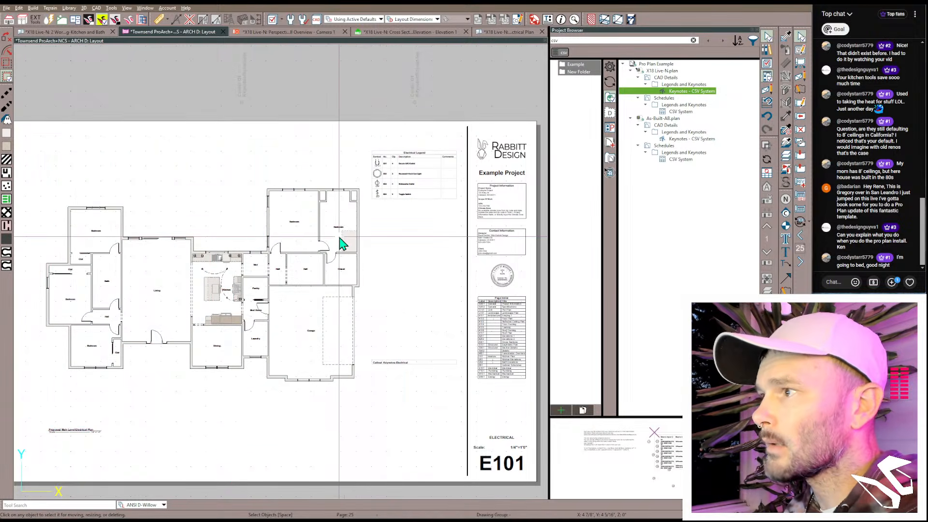
scroll(338, 249, down, 3)
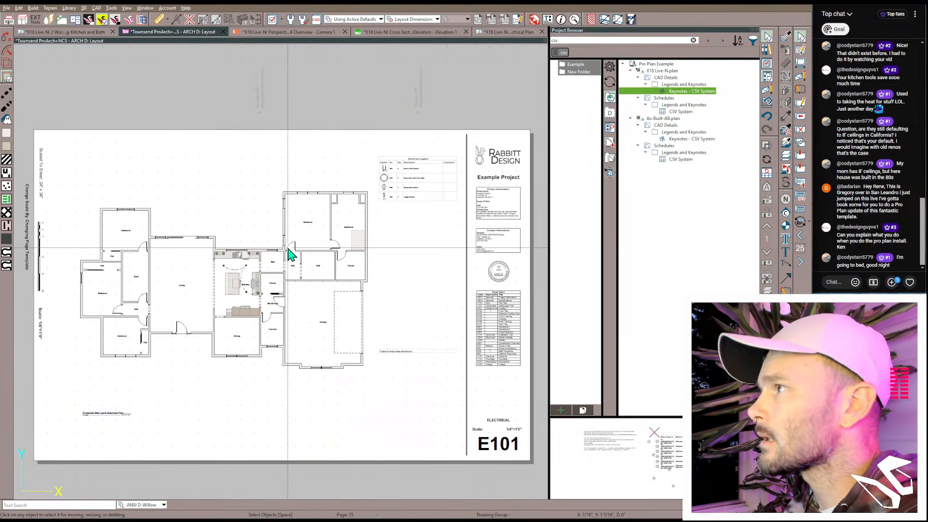
Step: Copy the Electrical Plan layout box on sheet E101 and place the copy about 5" straight above the original
click(240, 285)
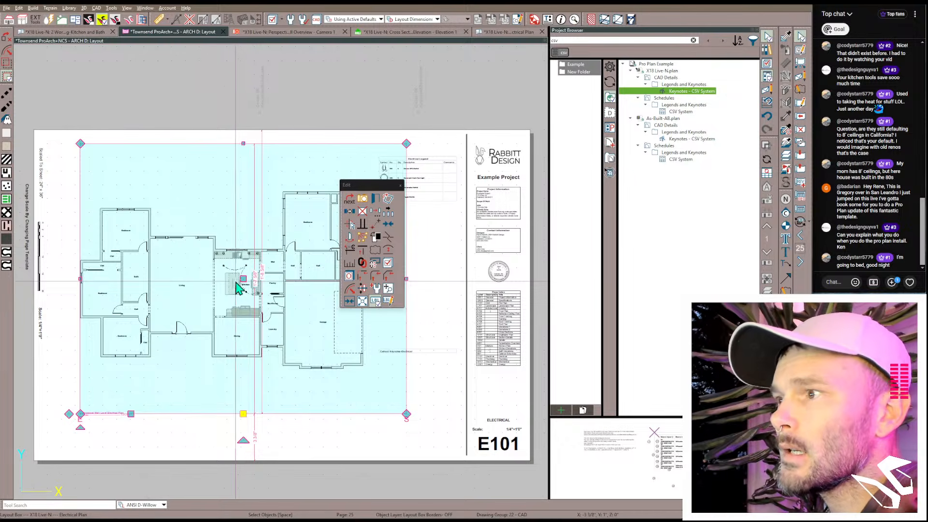
key(ctrl+c)
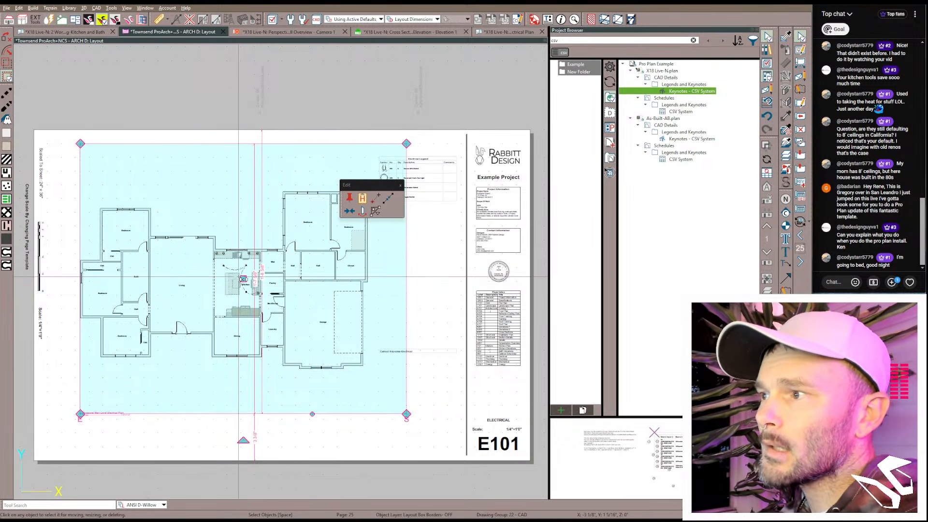
drag(243, 278, 246, 207)
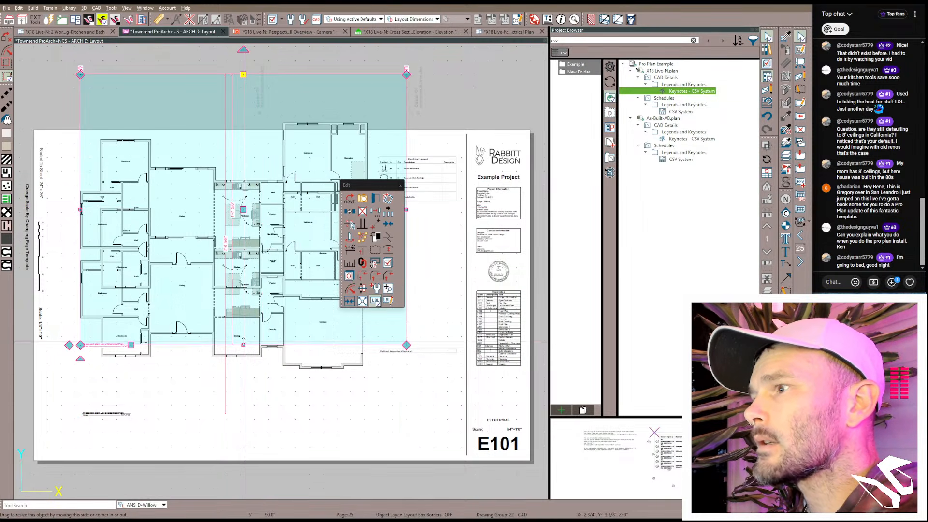
Step: Crop the copied Electrical Plan layout box by pulling its lower edge up and its right edge in toward the kitchen
drag(243, 345, 250, 263)
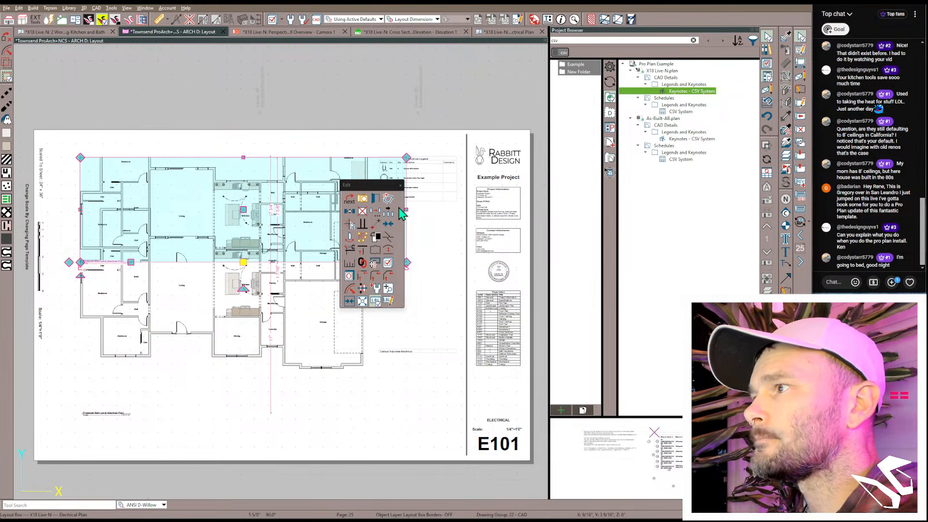
drag(405, 210, 450, 225)
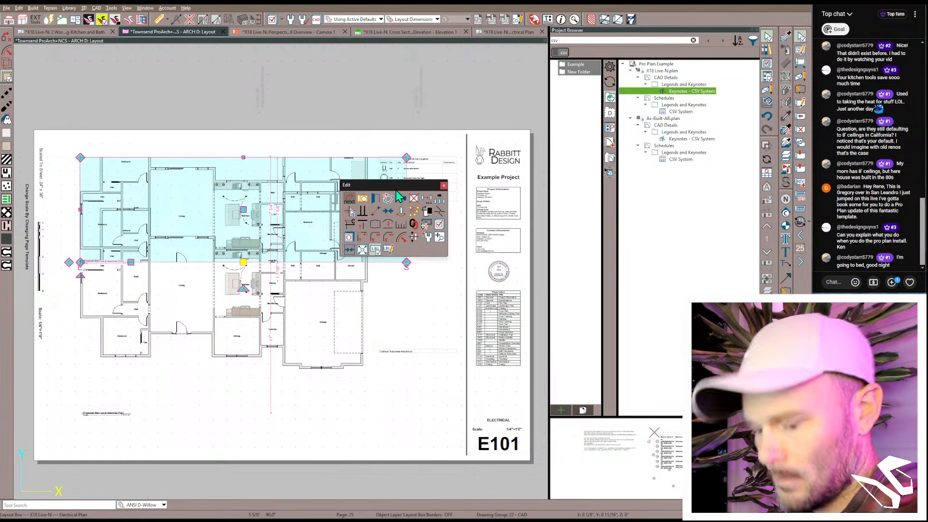
drag(396, 187, 432, 98)
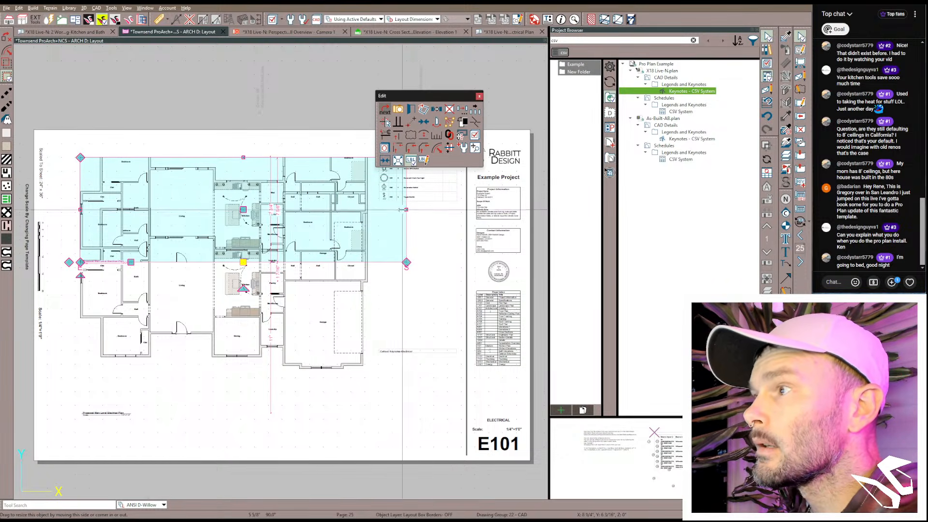
drag(406, 209, 232, 211)
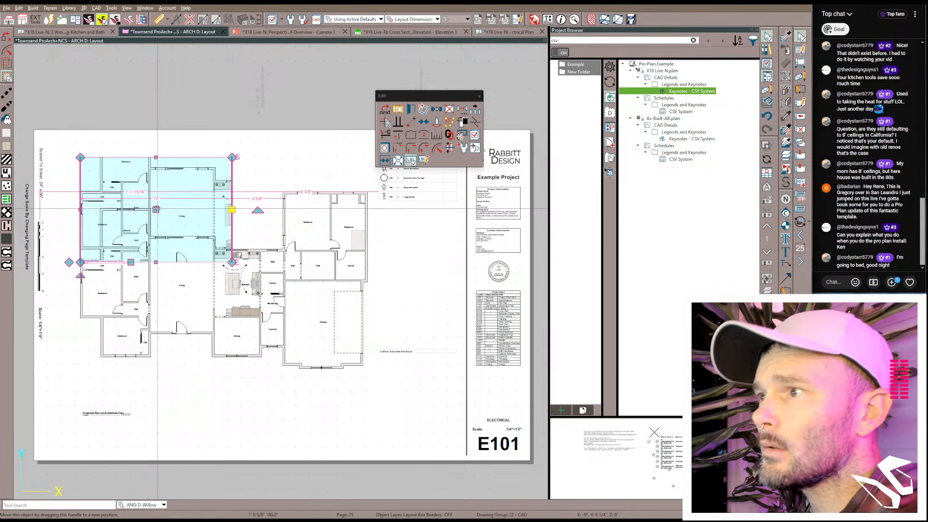
Step: Move the cropped Electrical Plan copy about 9" straight up so it sits above the sheet
drag(156, 209, 148, 79)
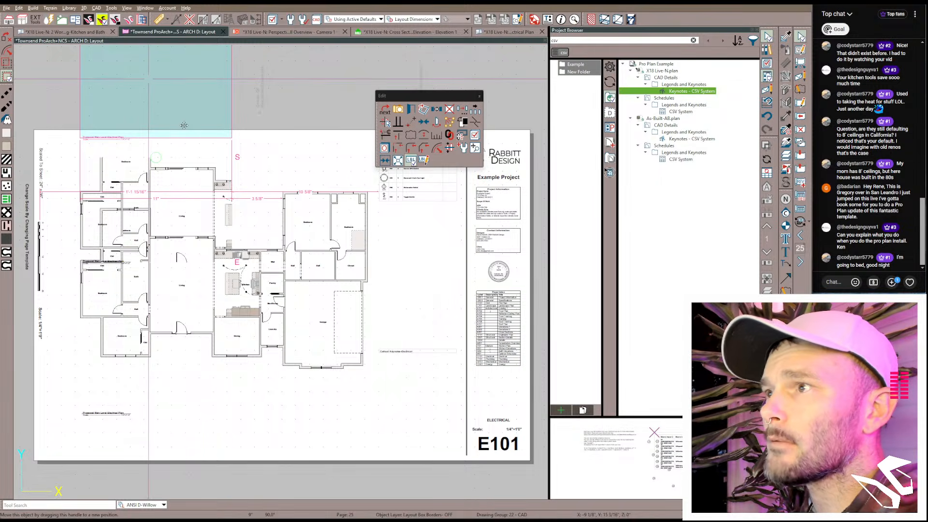
drag(185, 125, 186, 129)
middle_drag(187, 141, 151, 273)
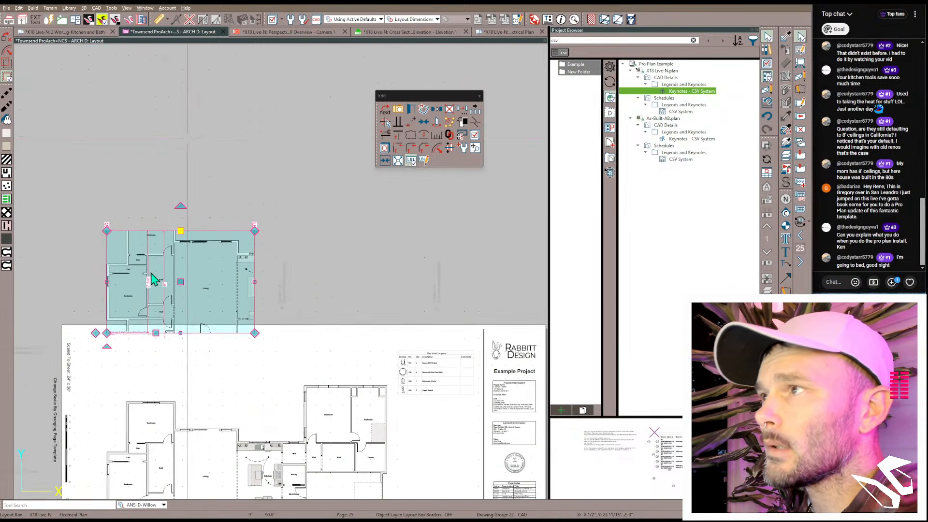
click(175, 377)
scroll(162, 285, up, 2)
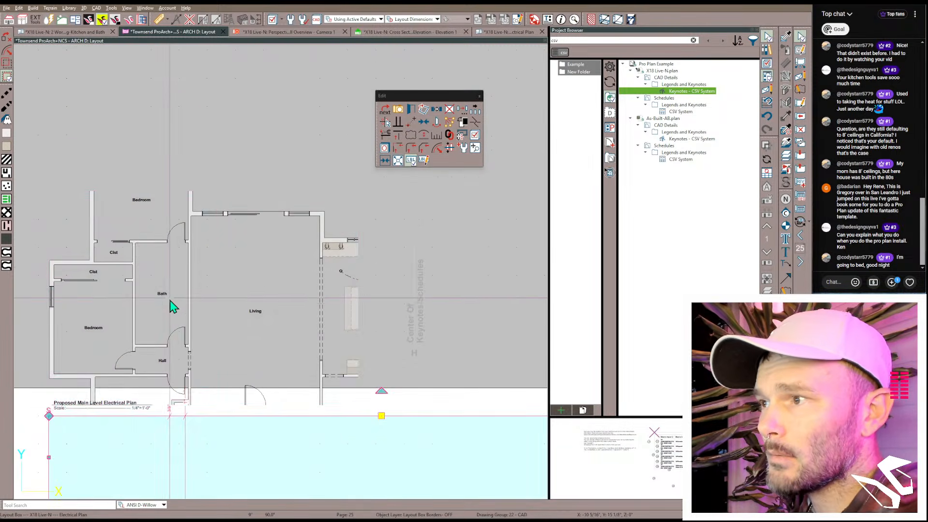
Step: Enlarge the copy's plan view to a scale of about 7/16" = 1'-0" and shift its contents to centre on the Hall
click(179, 302)
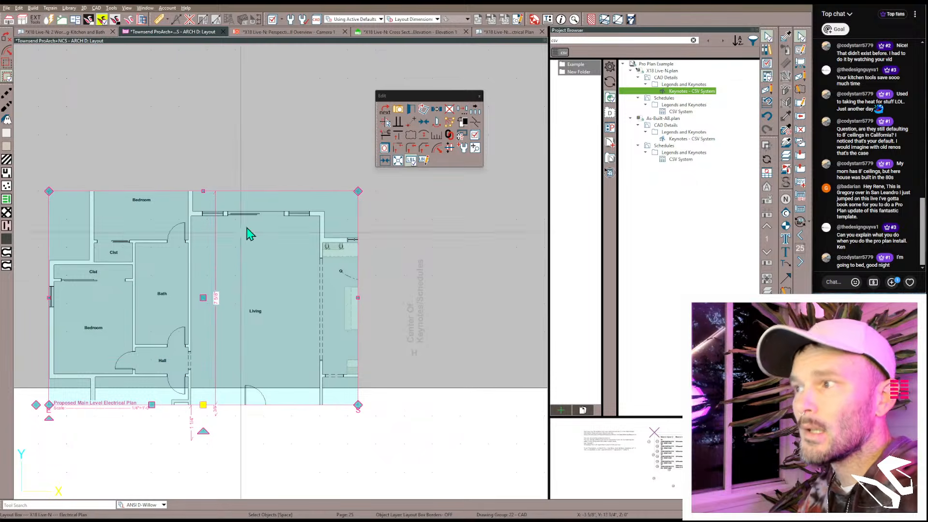
click(475, 150)
drag(176, 338, 203, 291)
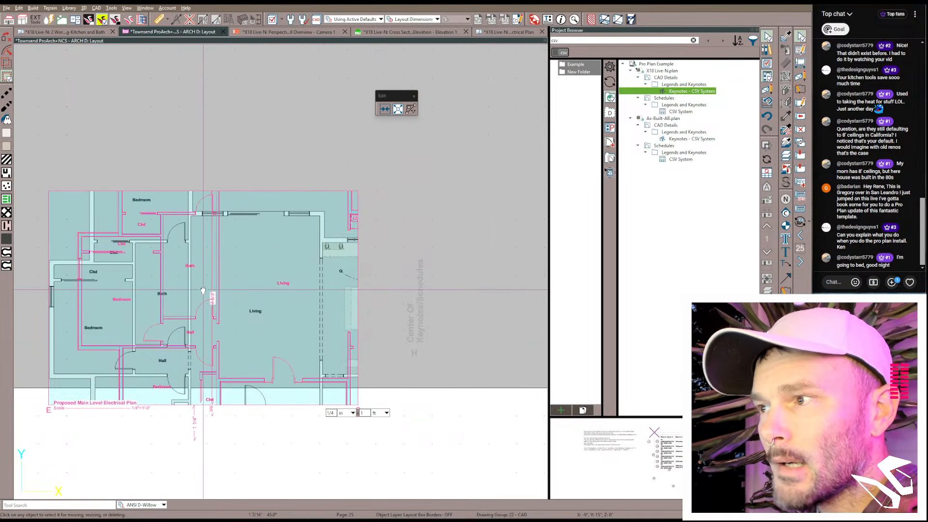
drag(204, 364, 175, 341)
drag(176, 277, 162, 315)
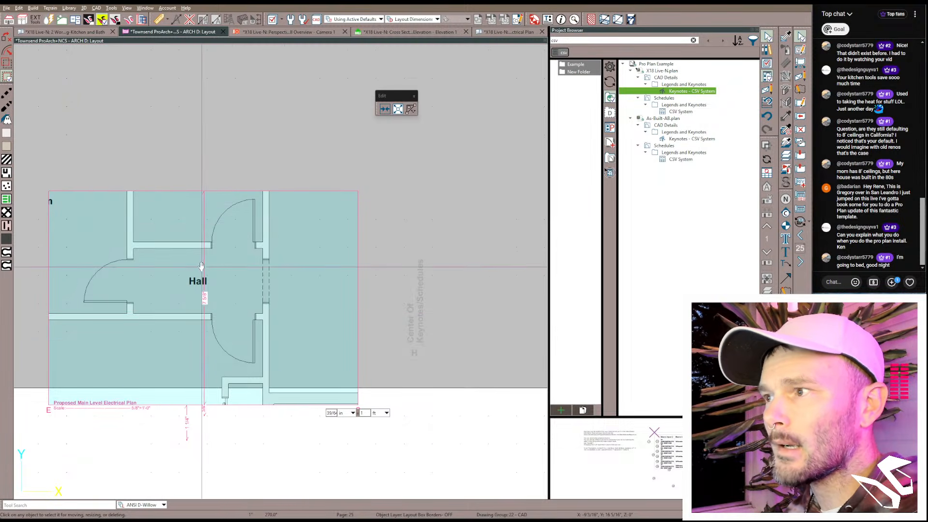
scroll(204, 267, down, 4)
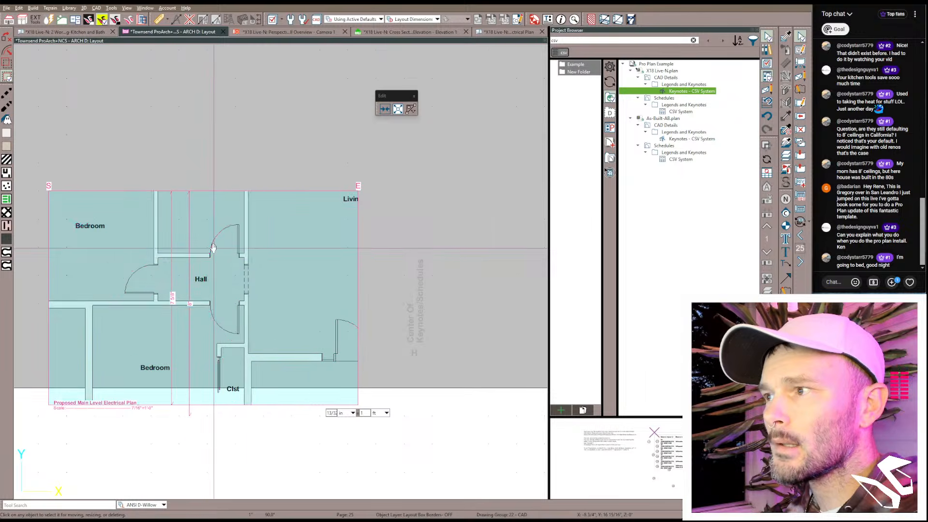
scroll(216, 251, up, 3)
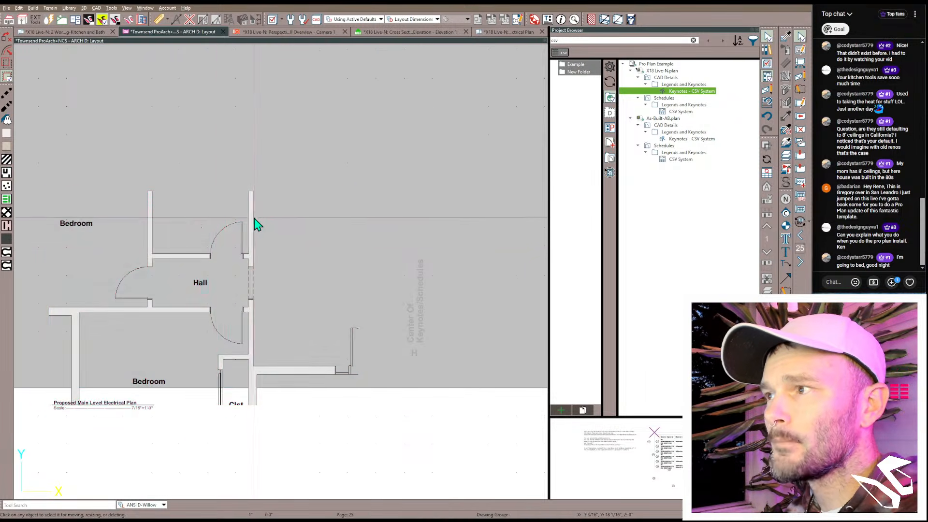
Step: Crop the enlarged layout box closely around the Hall on all but its lower edge
click(254, 203)
drag(255, 191, 267, 235)
drag(356, 297, 135, 294)
drag(282, 298, 282, 299)
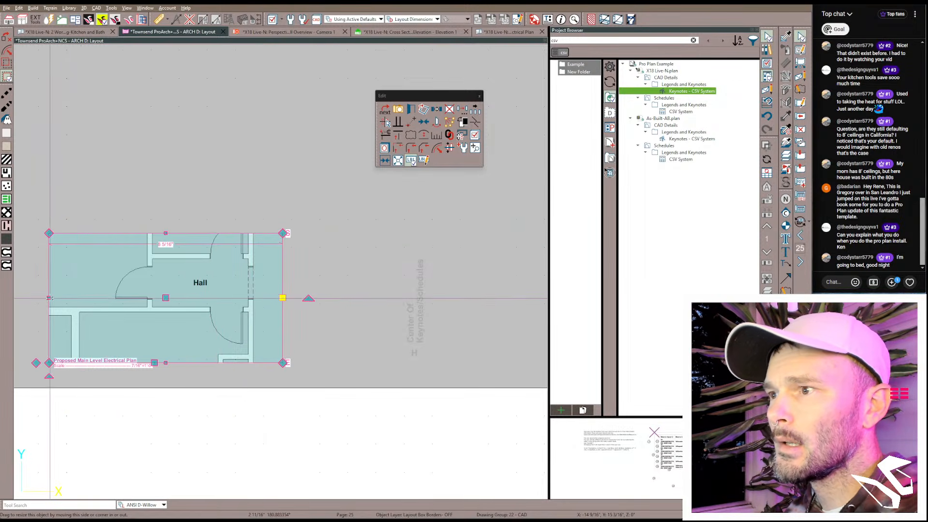
drag(49, 299, 86, 299)
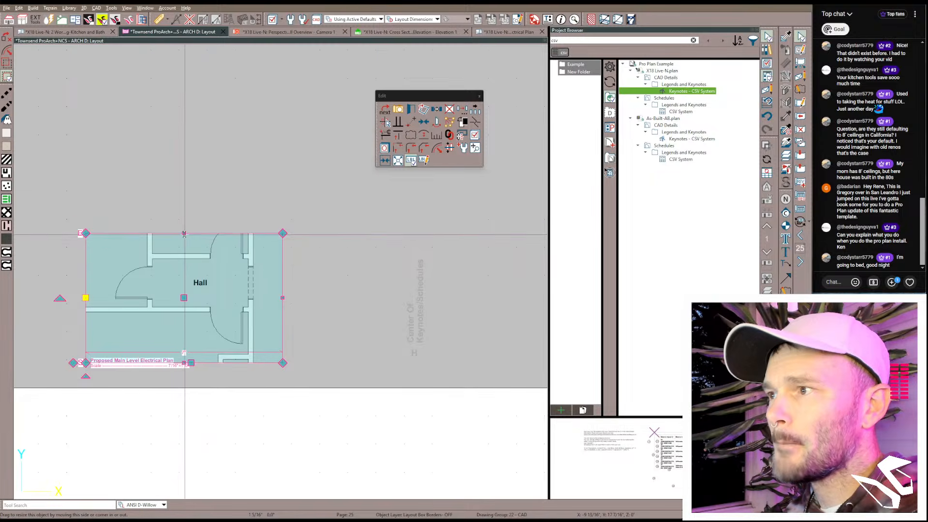
drag(184, 234, 187, 218)
drag(207, 248, 208, 248)
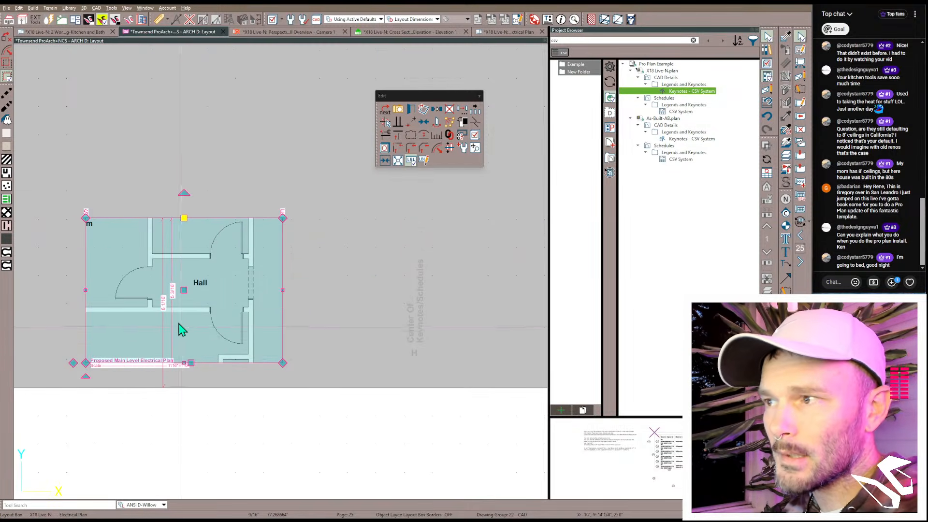
key(Escape)
Step: Relink the cropped layout box to the Smoke Detector Requirements view
scroll(208, 305, down, 1)
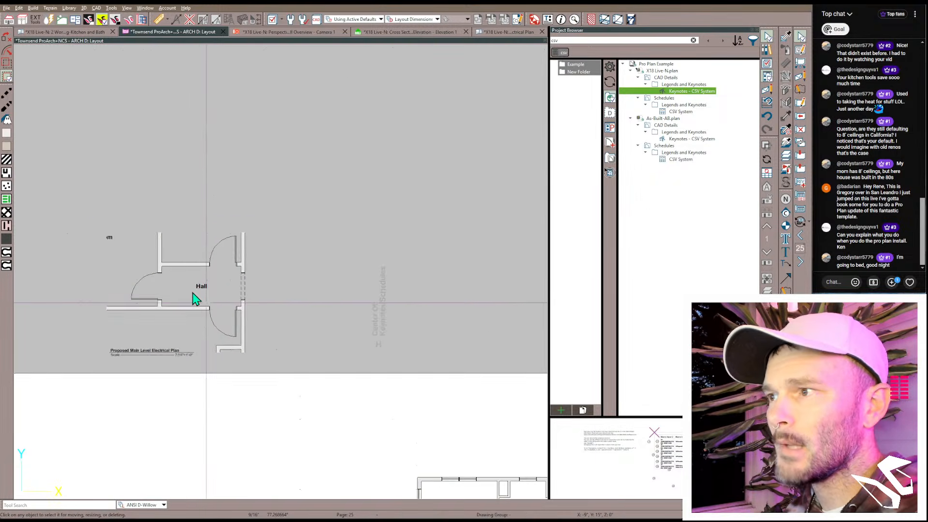
scroll(188, 297, up, 1)
click(182, 294)
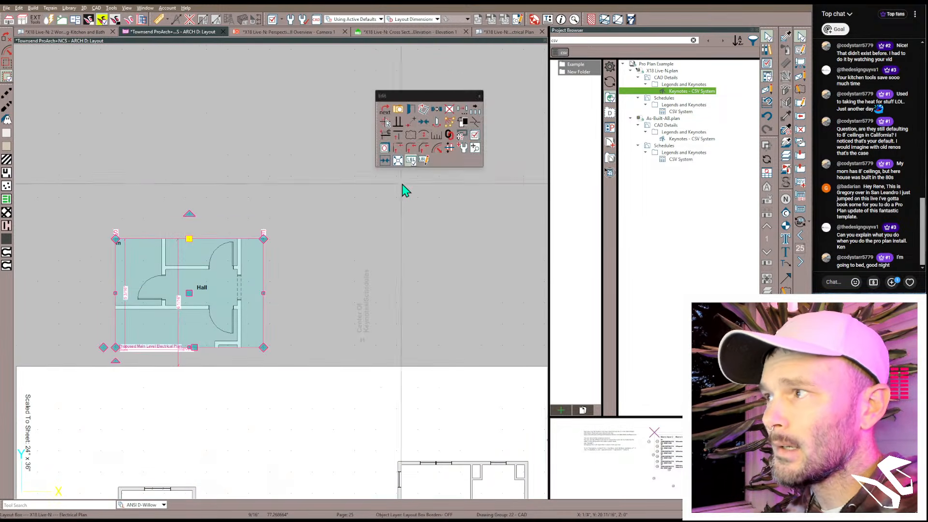
click(449, 142)
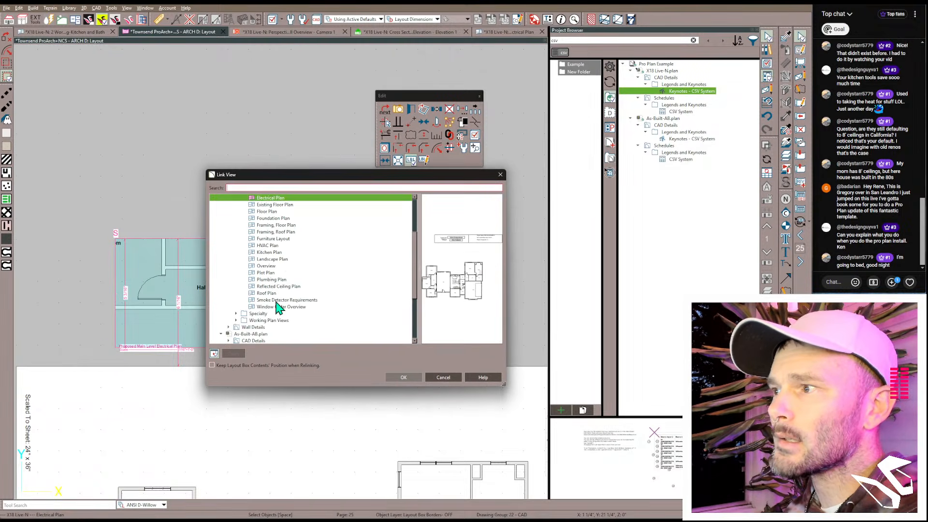
click(277, 300)
click(400, 377)
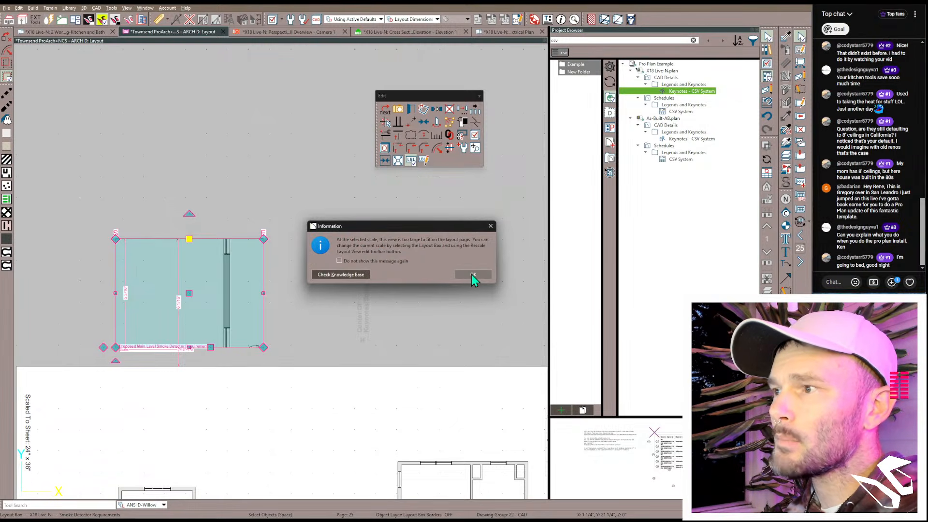
click(471, 274)
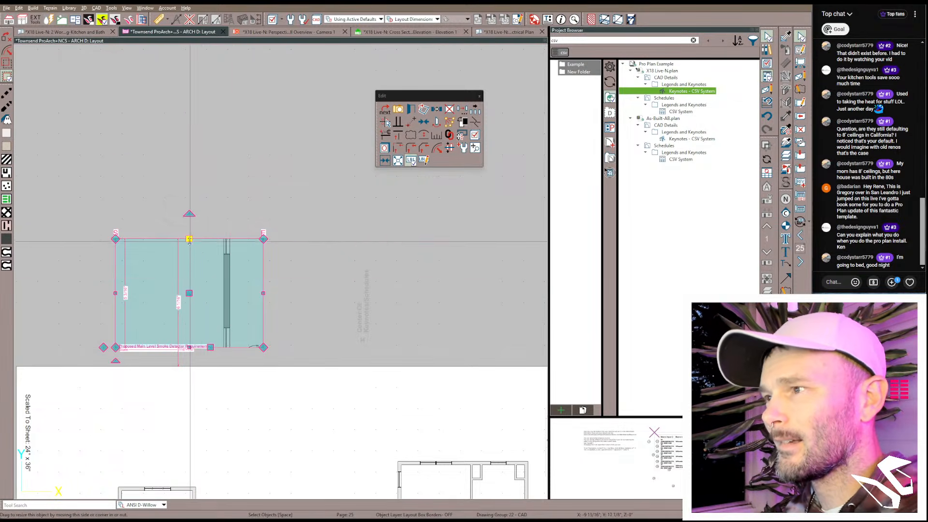
Step: Resize the Smoke Detector Requirements box and shift its contents so it frames the two halls and the Bedroom doorway
drag(188, 239, 177, 115)
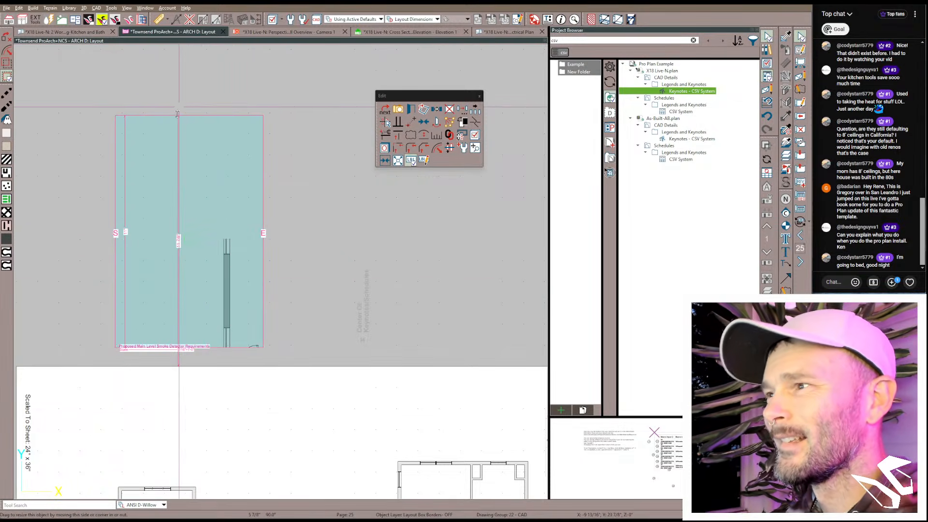
click(172, 140)
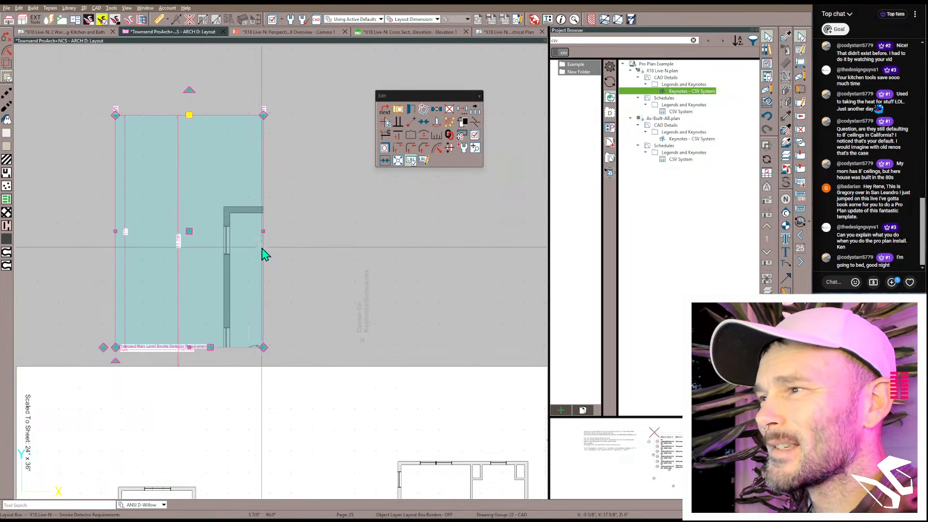
click(474, 148)
drag(205, 239, 177, 184)
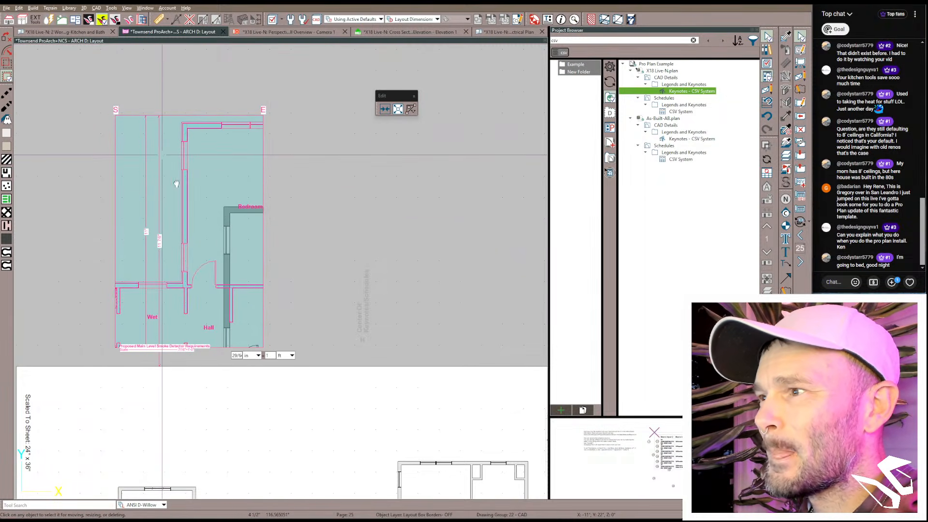
drag(148, 217, 188, 260)
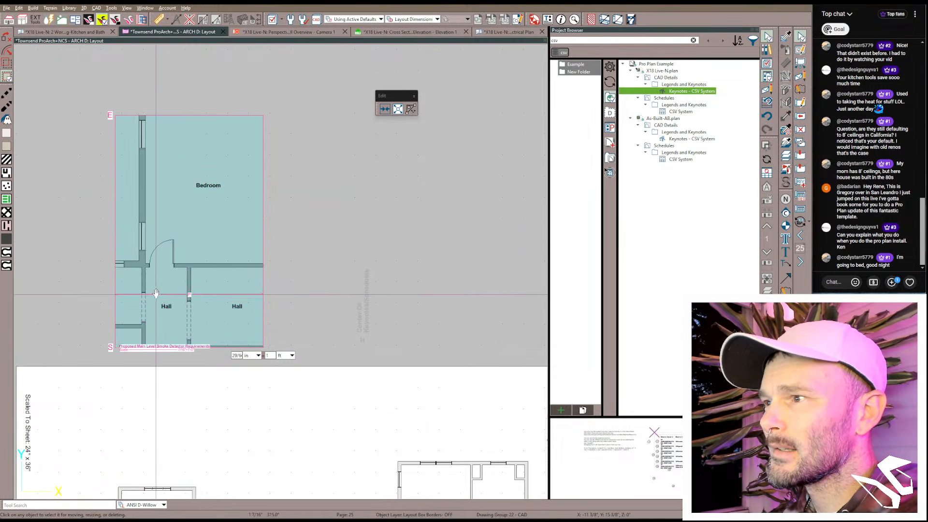
drag(157, 295, 158, 175)
drag(162, 129, 190, 177)
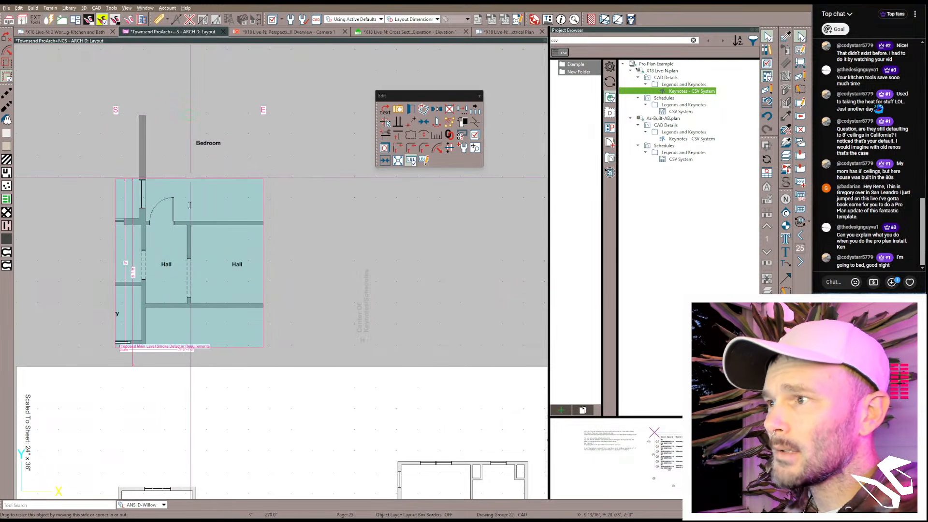
Step: Open the box's Smoke Detector Requirements view, show the active layer display options, and focus on the halls below the Bedroom
click(202, 261)
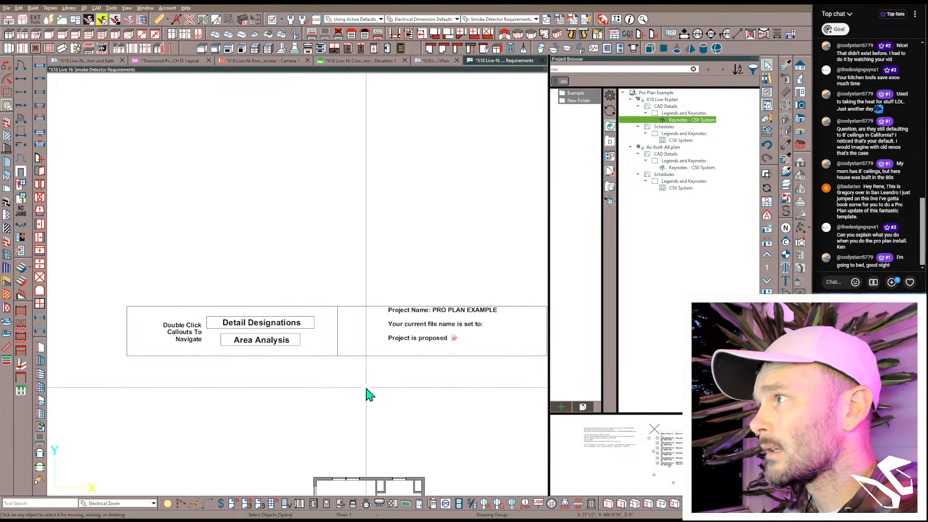
click(768, 95)
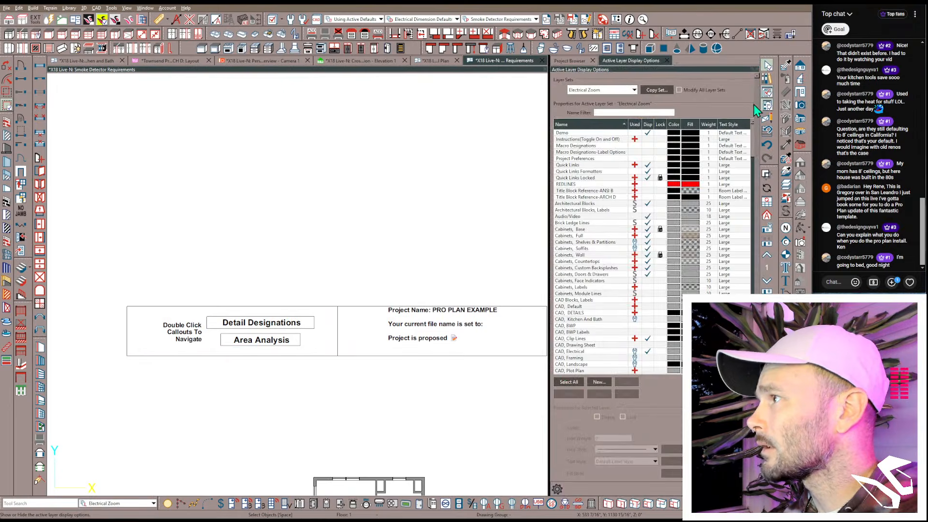
scroll(375, 387, down, 1)
middle_drag(375, 386, 317, 148)
scroll(348, 285, down, 1)
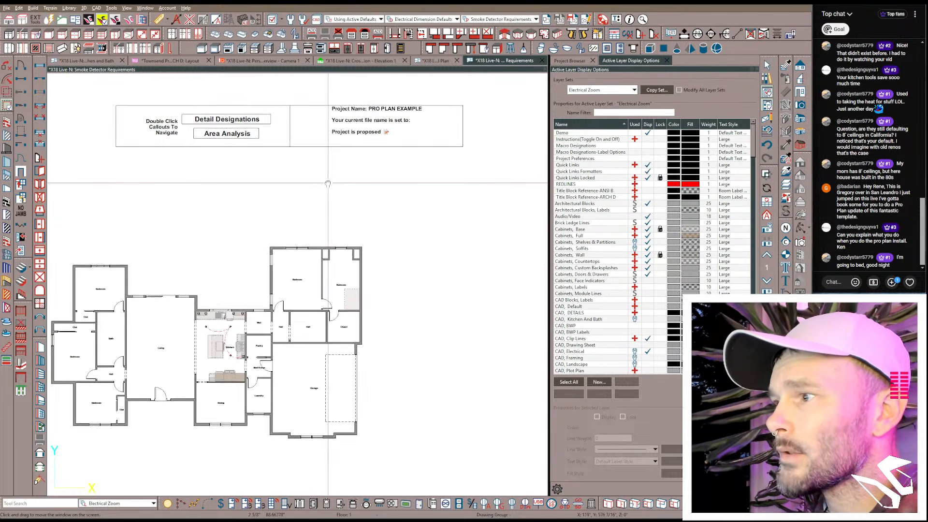
scroll(284, 325, up, 15)
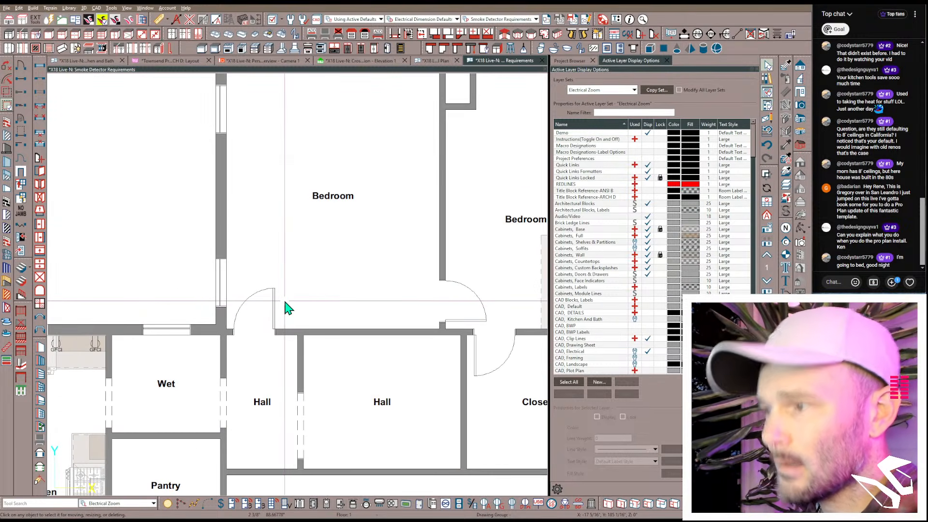
scroll(287, 308, up, 1)
Step: Place the text "Bedrm" in the Bedroom just inside its door to the small hall
key(t)
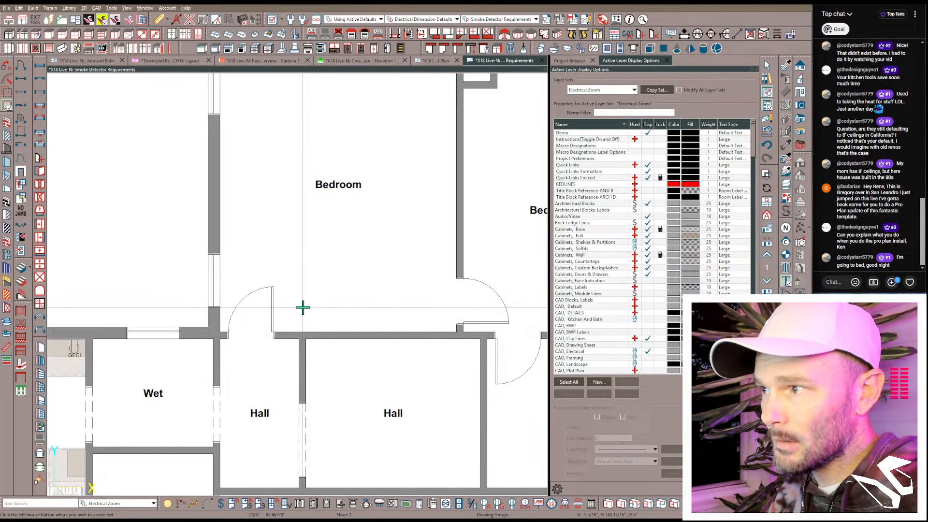
click(303, 307)
text(B)
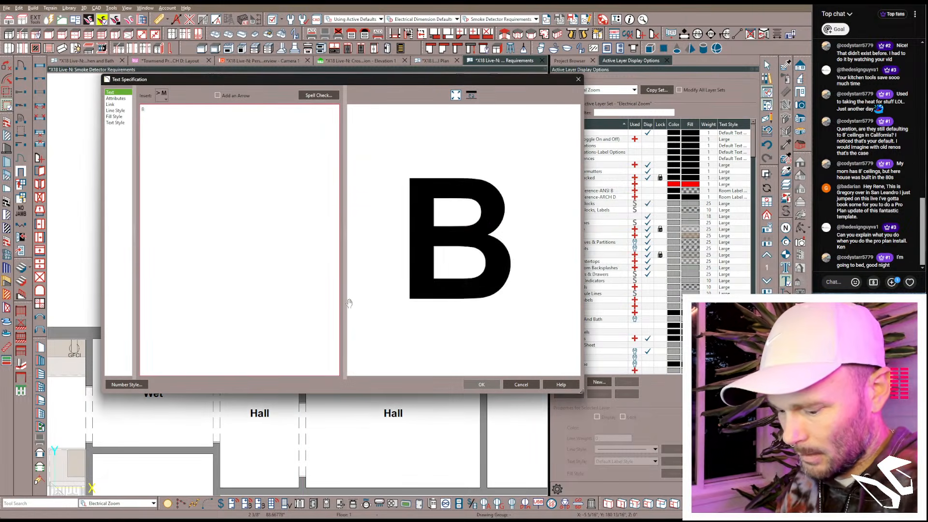
text(edroom)
key(Escape)
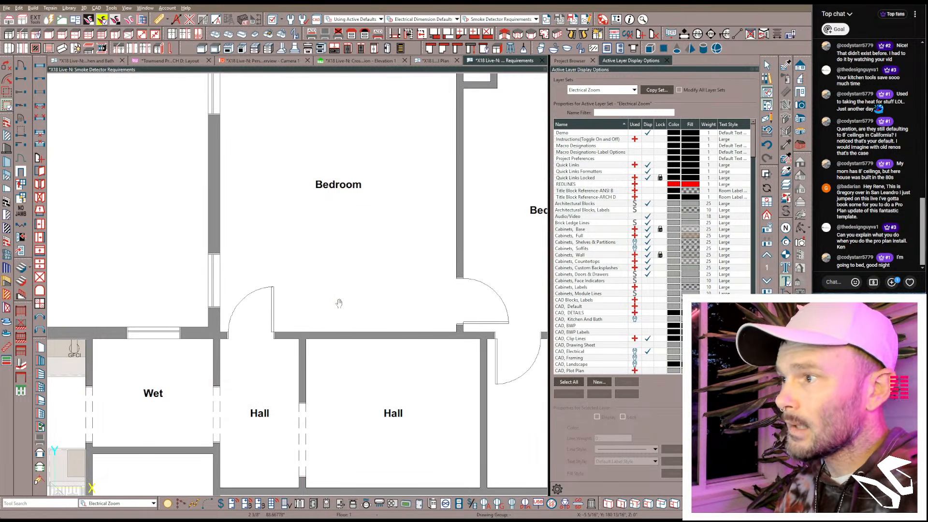
click(340, 317)
drag(343, 324, 319, 295)
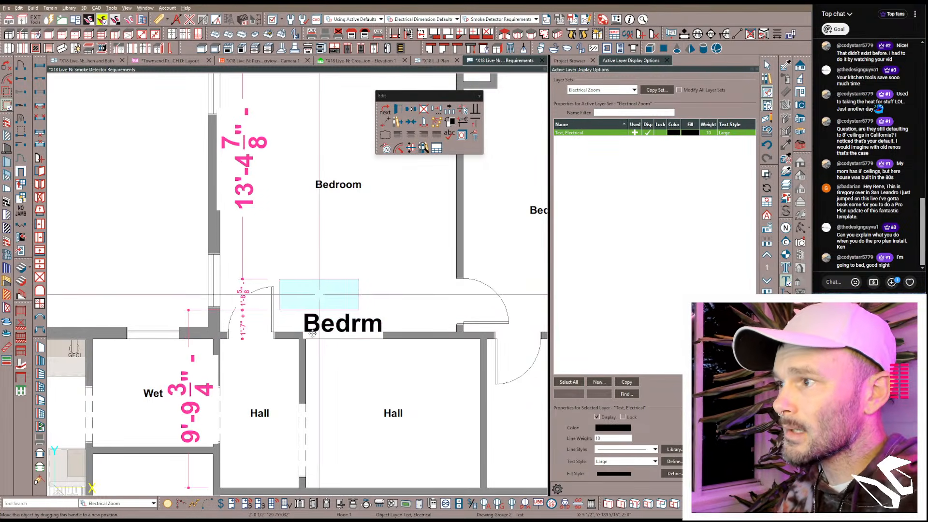
Step: Hide the room labels in the Electrical Zoom layer set and copy the "Bedrm" text into the small hall below the Bedroom door
click(261, 416)
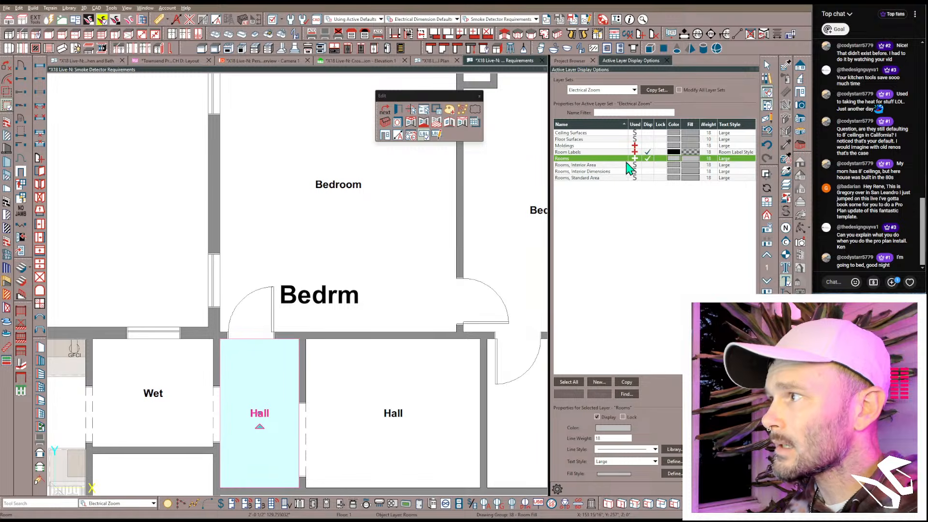
click(324, 304)
key(c)
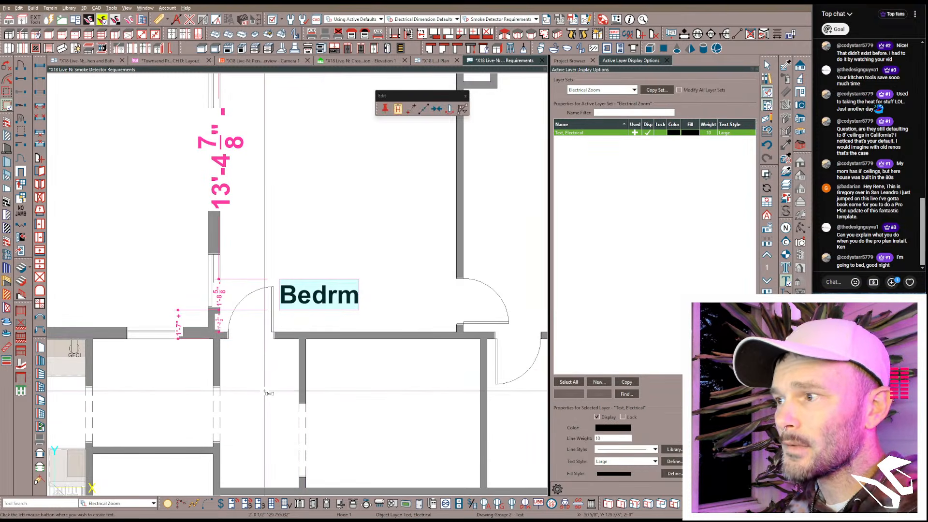
click(264, 391)
Step: Change the copied text to "Hall" and center it in the small hall
double_click(265, 389)
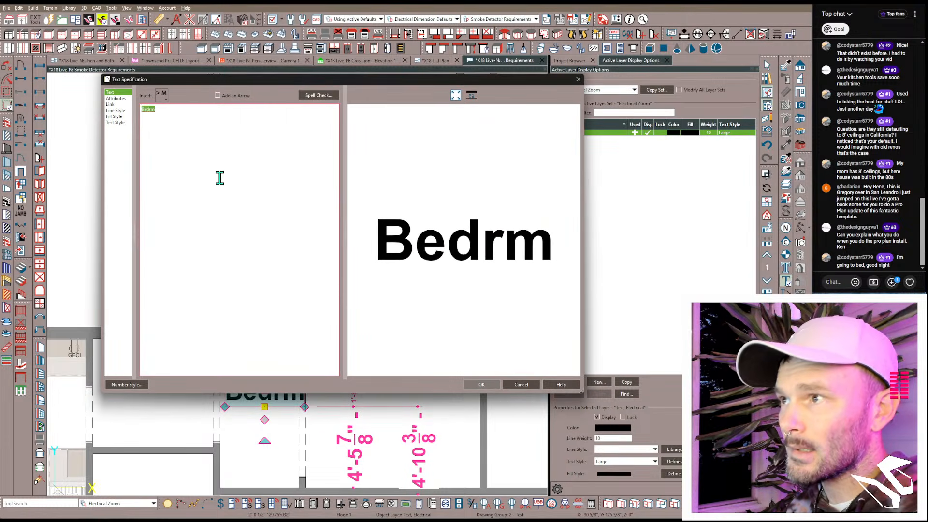
text(Hall)
key(Return)
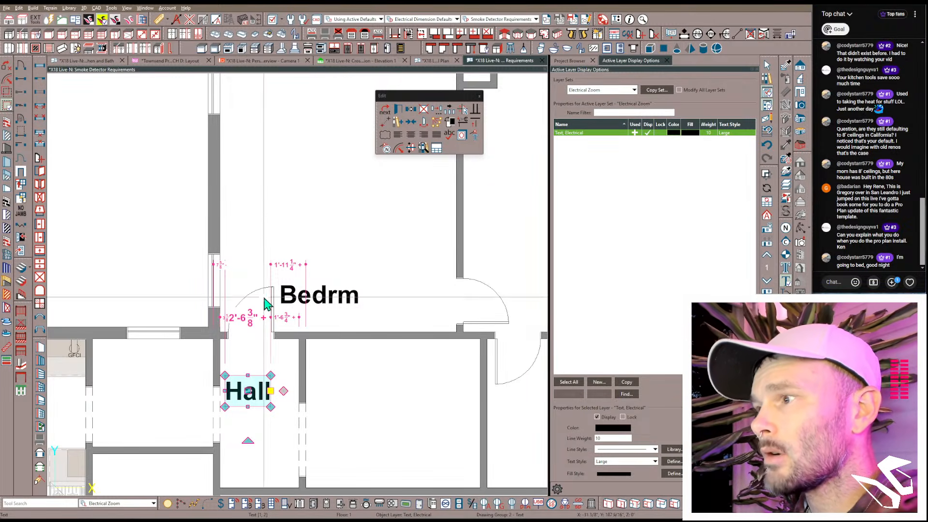
drag(247, 392, 259, 401)
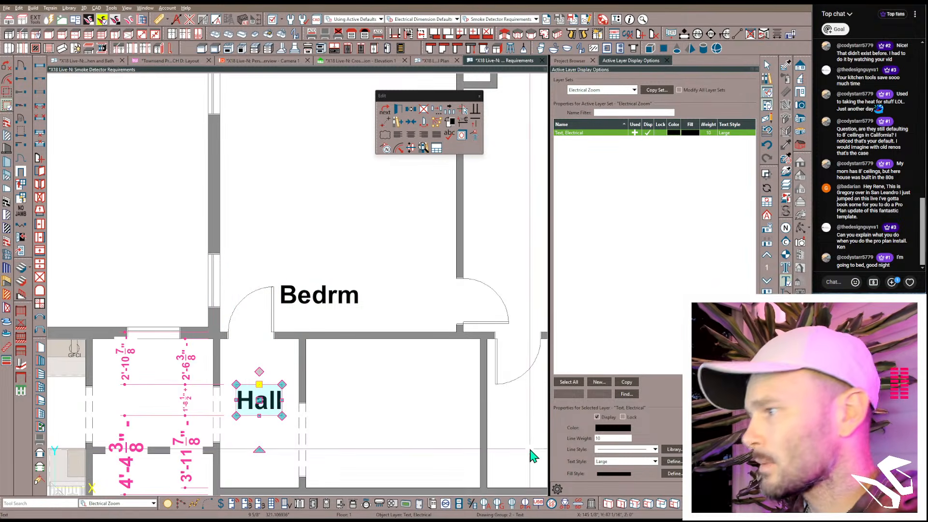
Step: Search the User Catalog for "smoke" and place the first Z-Wave detector in the small hall at the Bedroom door
click(580, 504)
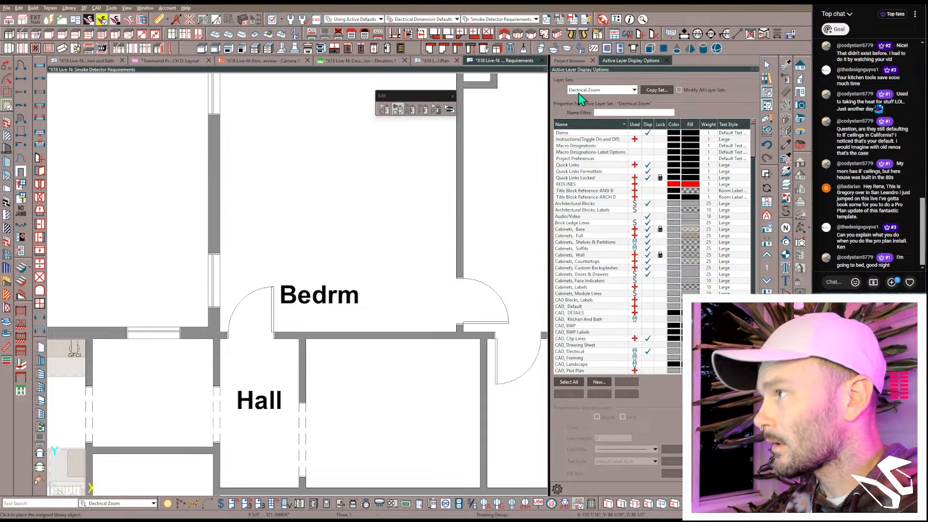
click(766, 79)
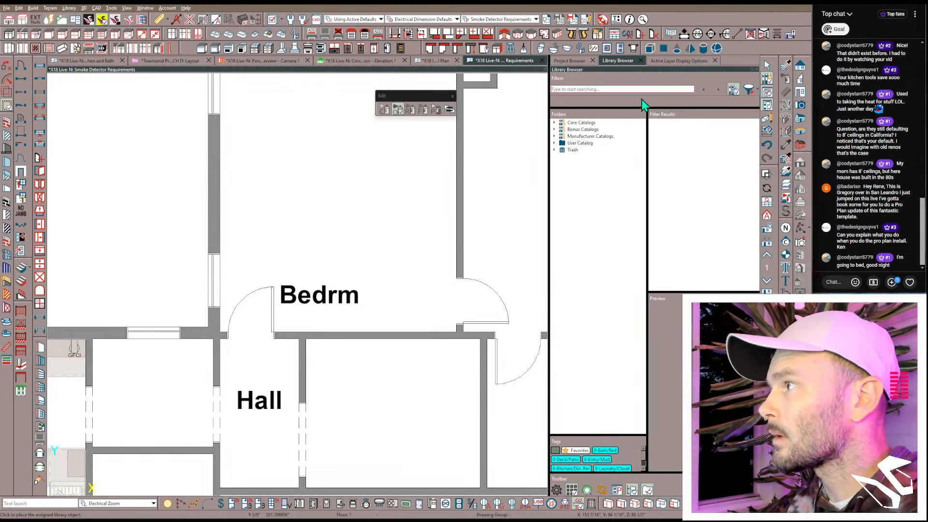
click(612, 90)
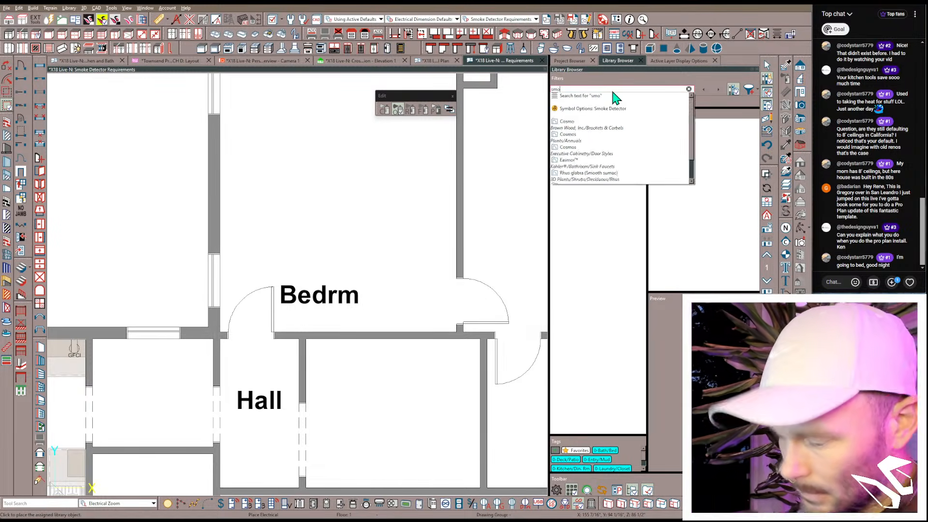
text(smoke)
key(Return)
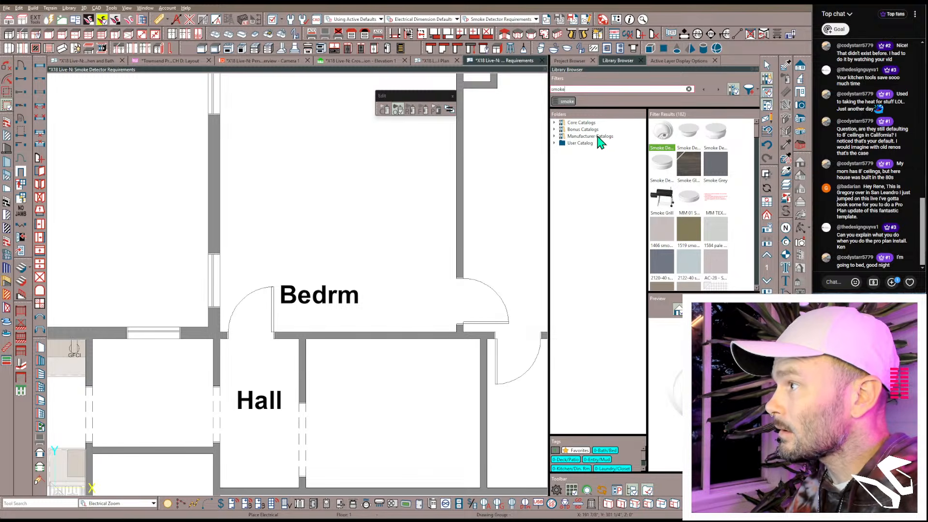
click(582, 143)
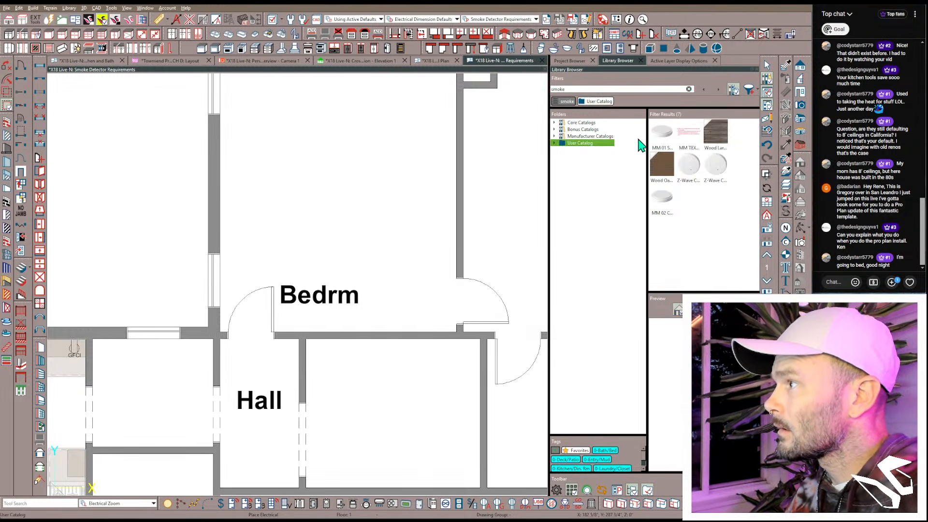
click(688, 164)
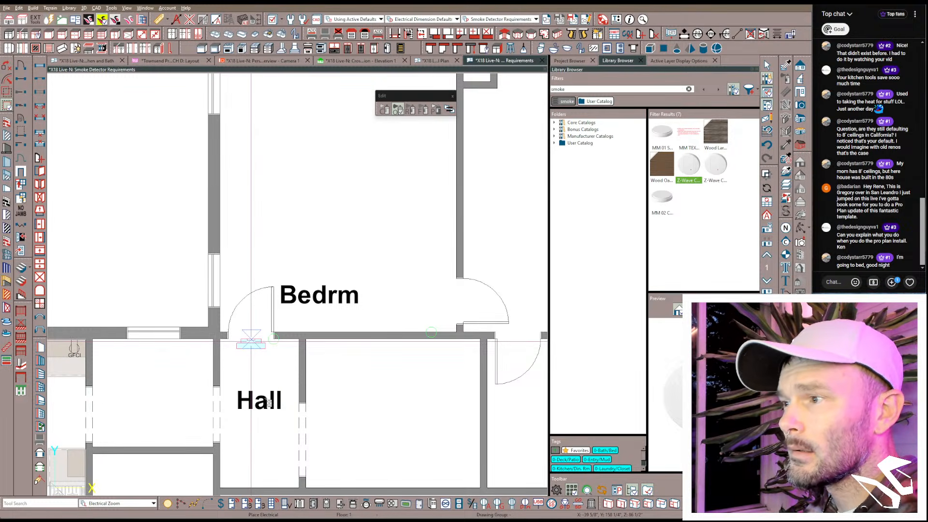
click(251, 341)
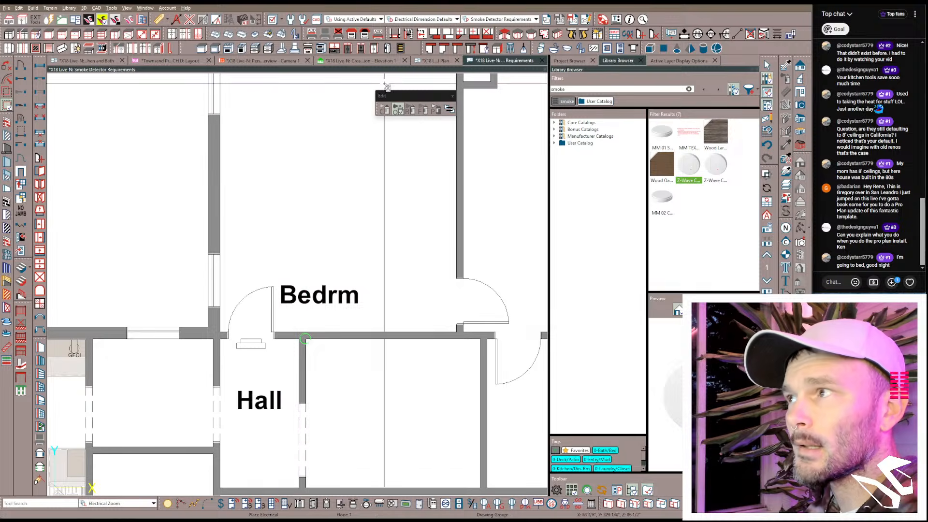
Step: In the layout, rescale the Smoke Detector Requirements box to 1/4 in = 1 ft and move it onto the sheet above the electrical plan
click(176, 61)
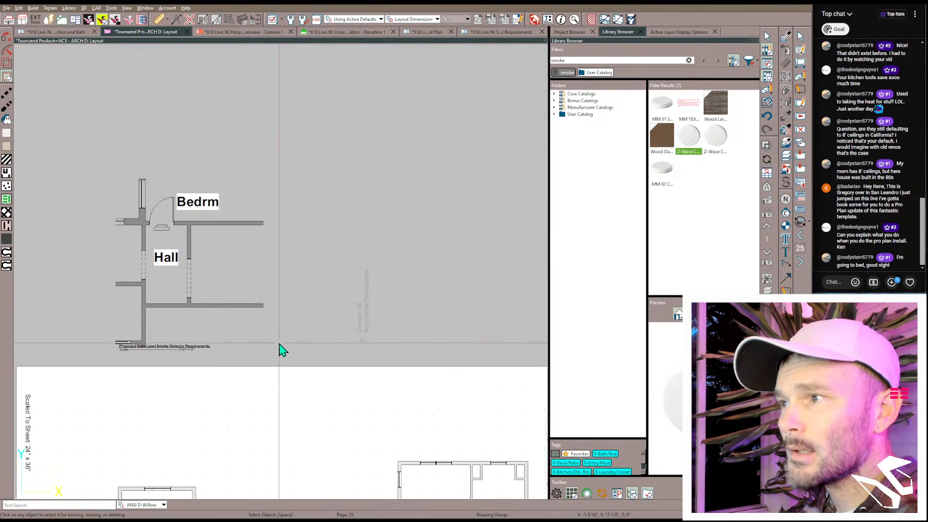
scroll(204, 285, down, 1)
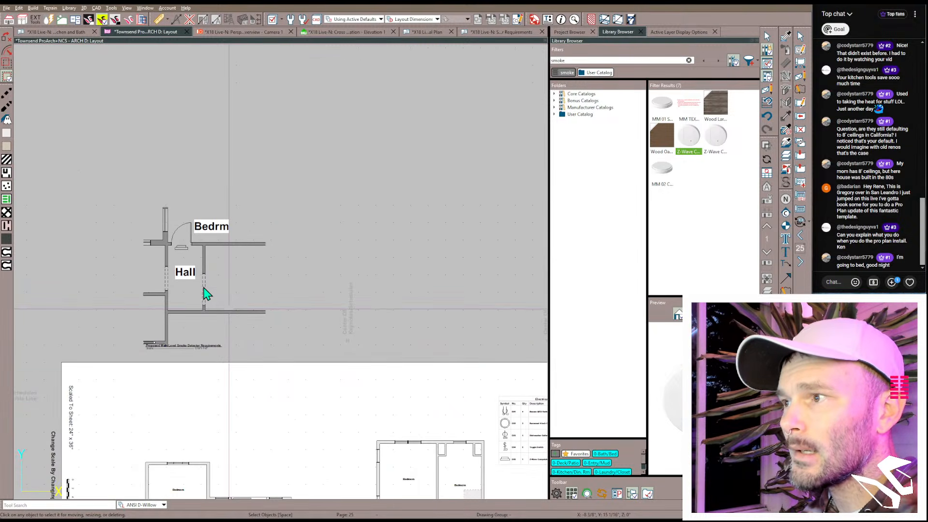
scroll(204, 288, down, 2)
scroll(193, 261, up, 1)
middle_drag(198, 262, 187, 238)
scroll(187, 238, down, 1)
scroll(175, 202, down, 1)
click(178, 209)
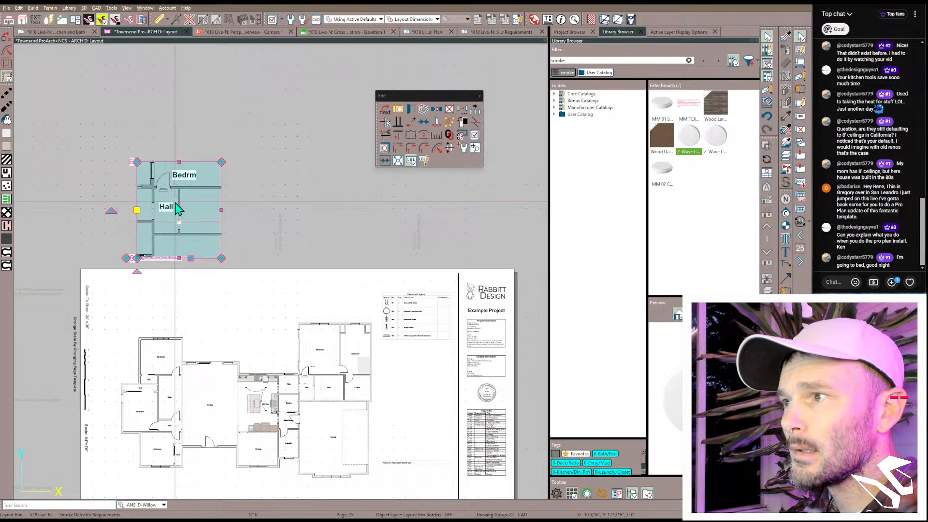
click(475, 154)
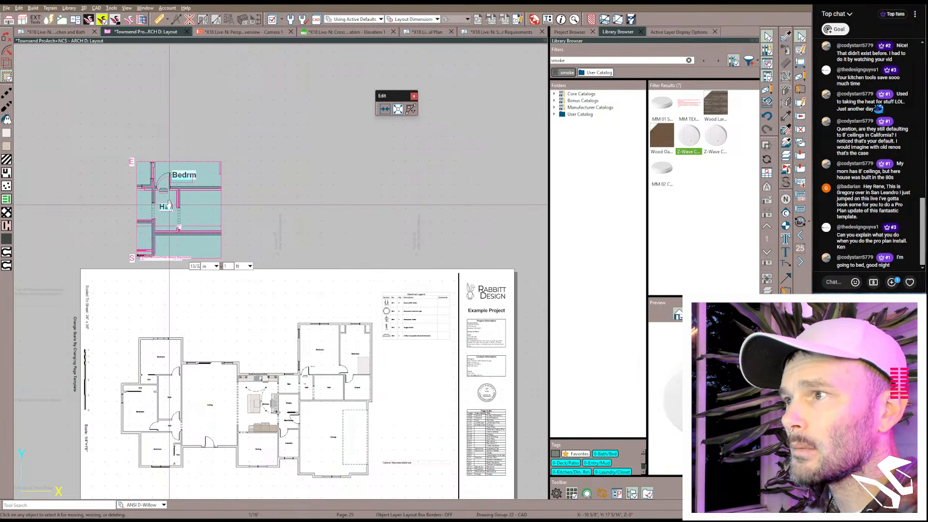
scroll(168, 204, down, 1)
scroll(171, 206, down, 1)
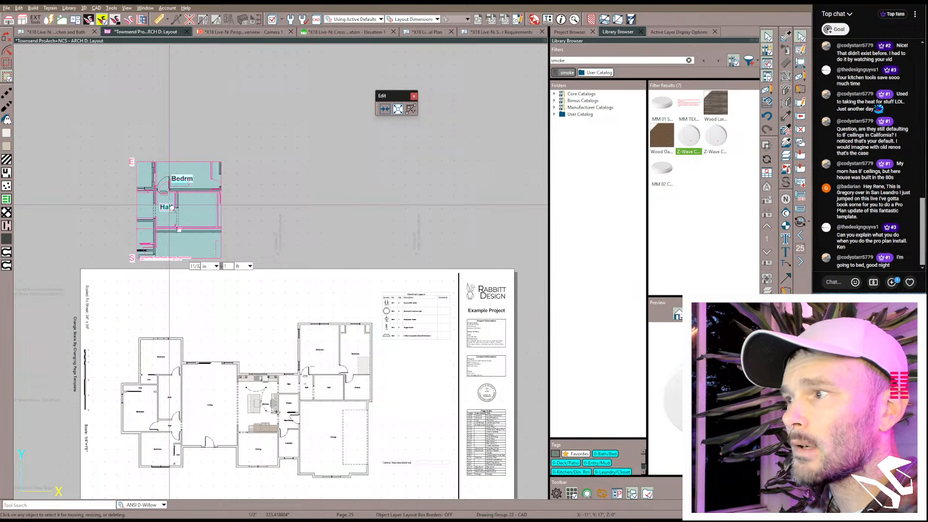
scroll(169, 203, down, 3)
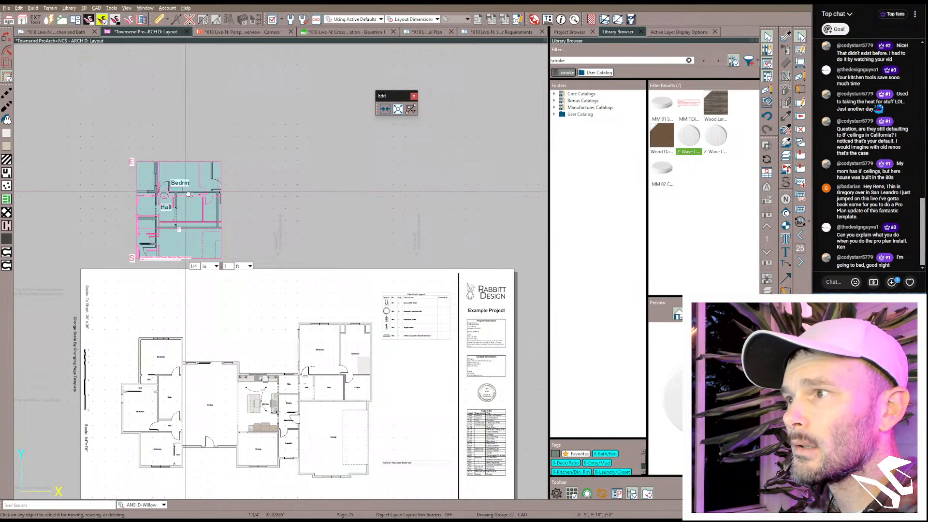
click(200, 237)
click(186, 227)
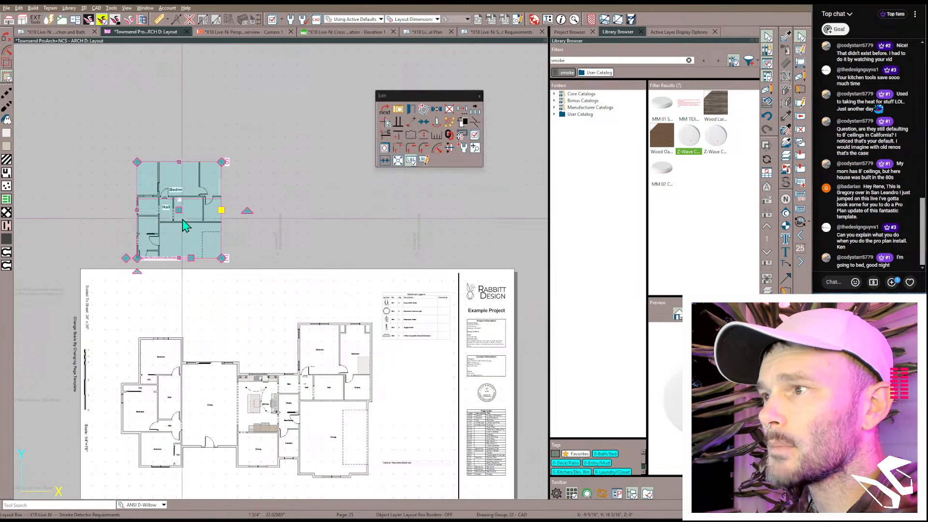
drag(182, 226, 231, 307)
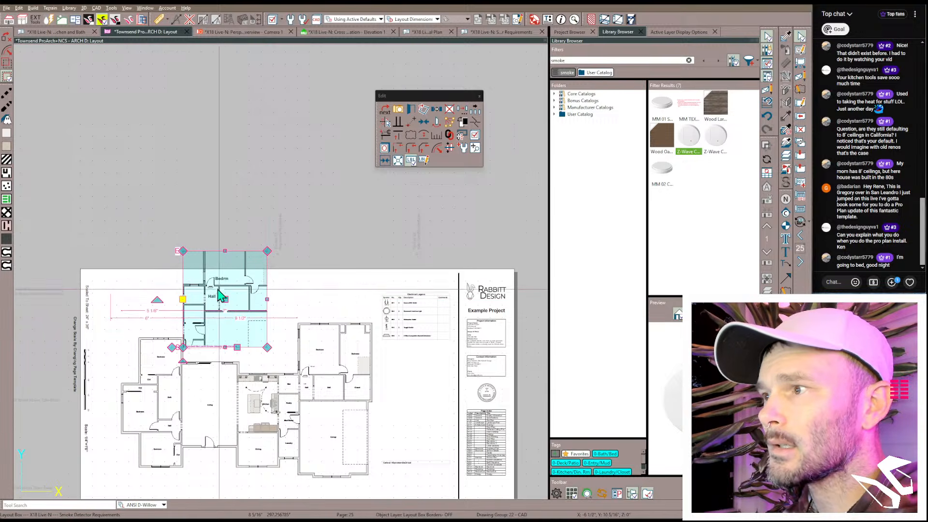
key(Escape)
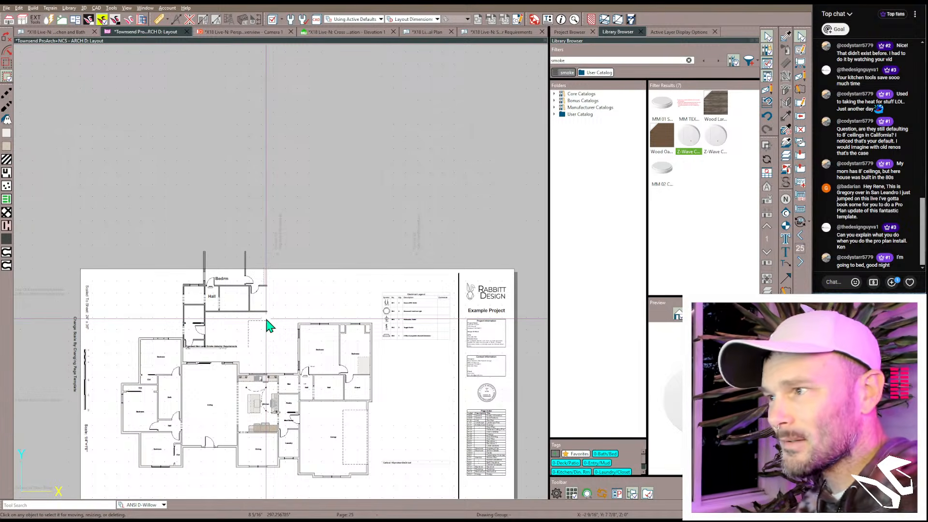
Step: Delete the Smoke Detector Requirements box that overlaps the electrical plan from the sheet
click(243, 321)
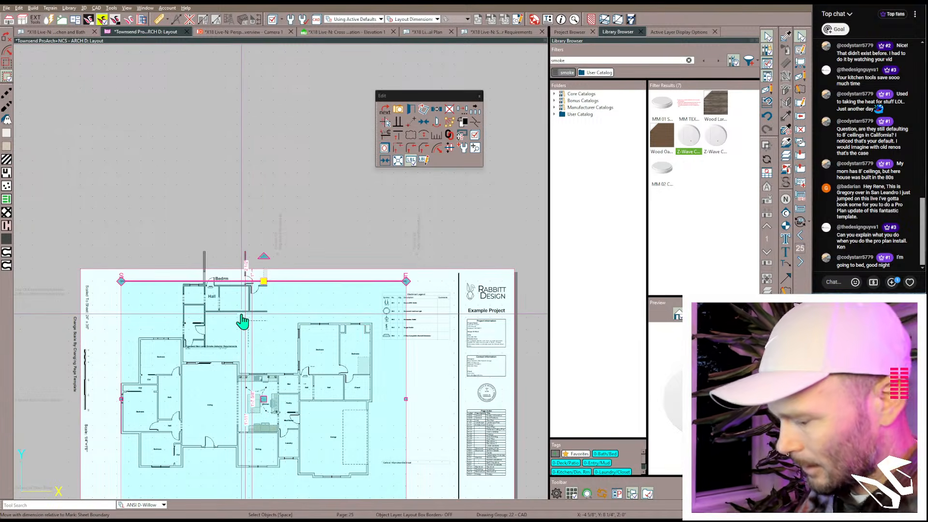
click(243, 322)
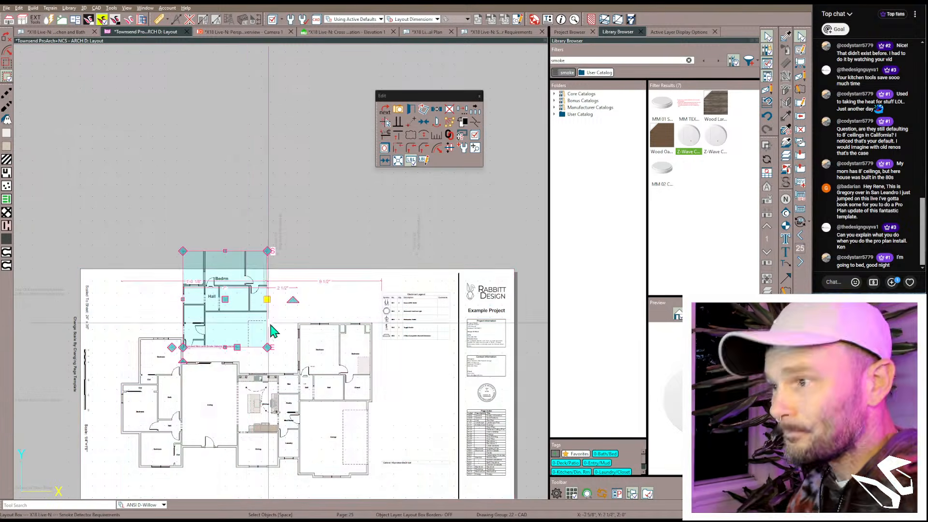
click(235, 217)
Step: Look through the layout sheets that follow E101, covering plumbing, HVAC and energy compliance
scroll(235, 213, down, 1)
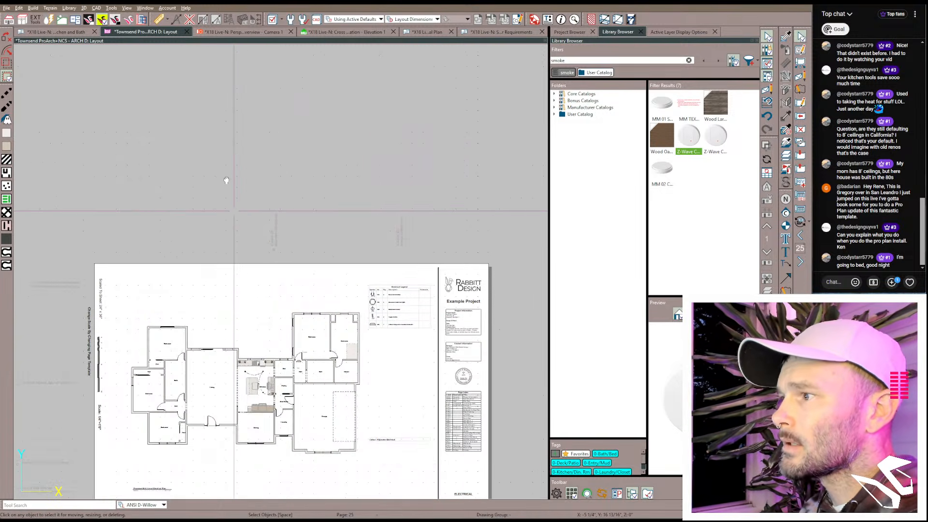
scroll(235, 211, down, 2)
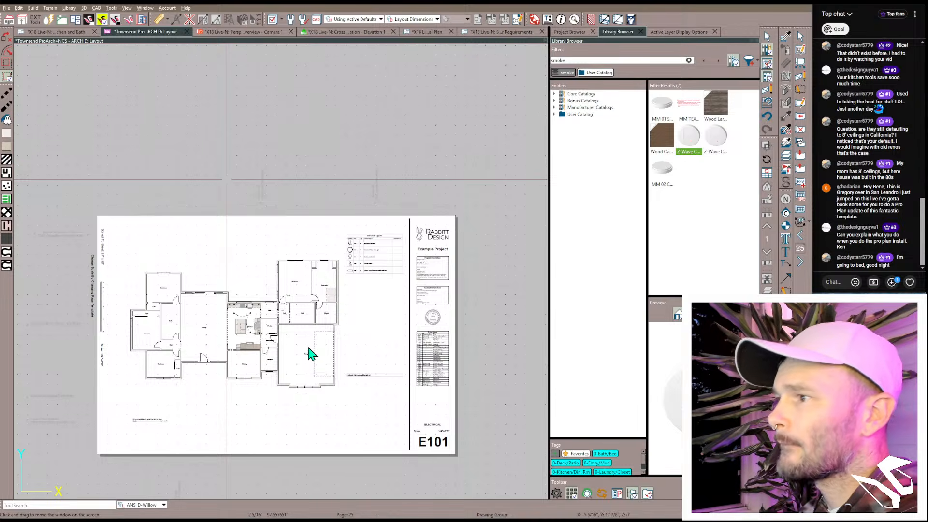
key(Page_Down)
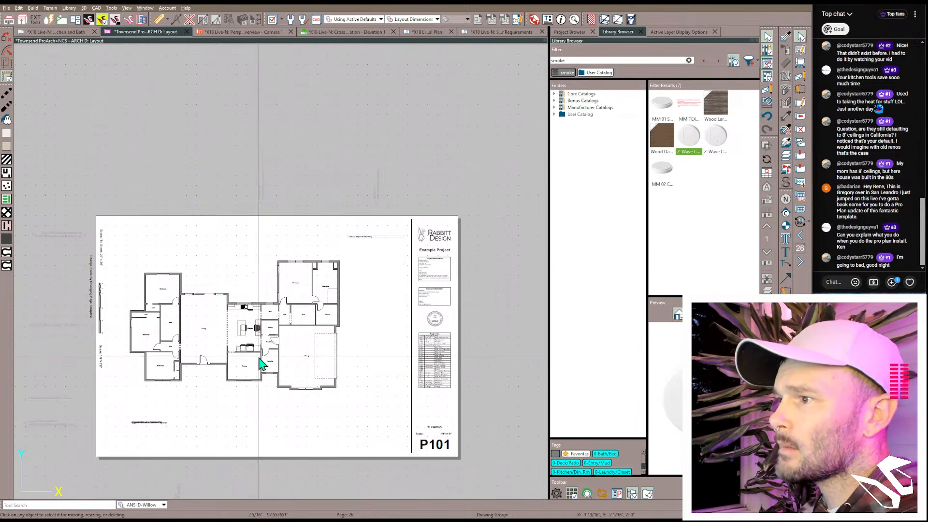
scroll(261, 364, up, 2)
scroll(261, 363, up, 1)
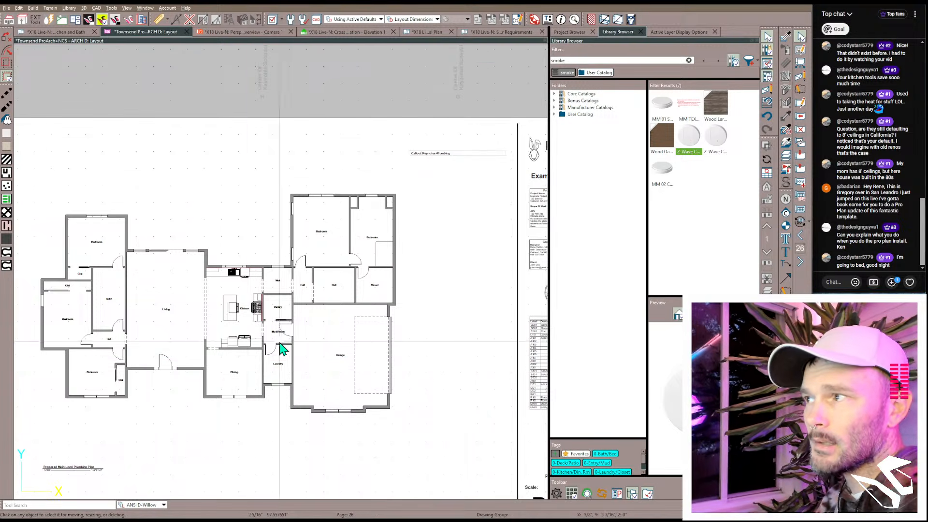
key(Page_Down)
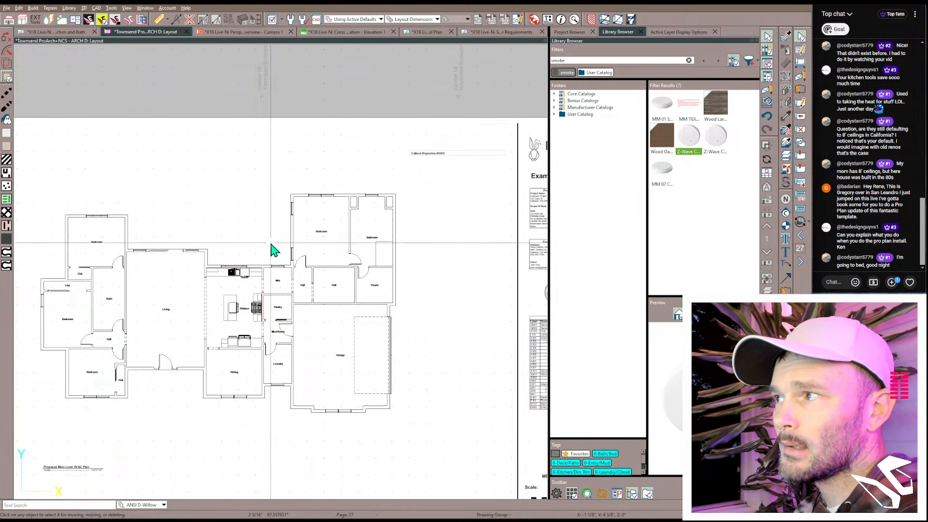
key(Page_Down)
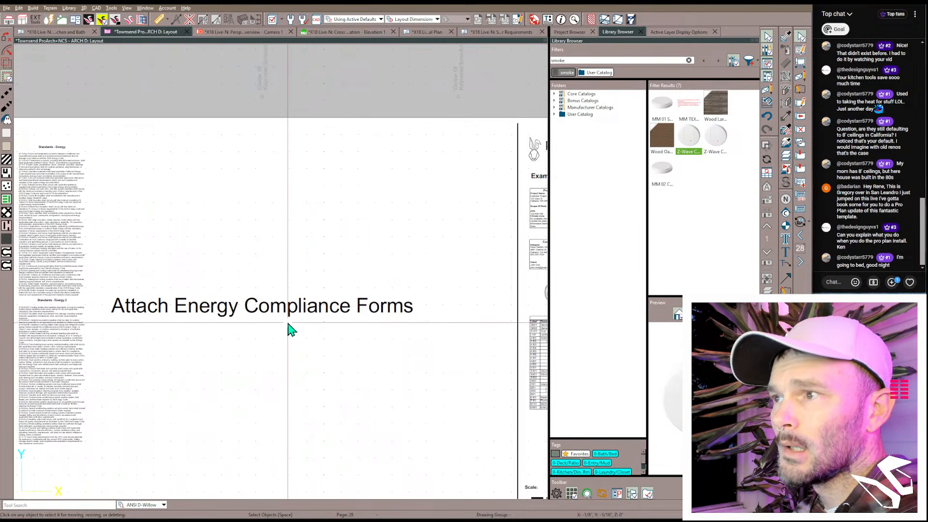
Step: Review the preceding layout sheets back through the kitchen elevations, construction details, wall sections and engineer page to the rear and right elevations
key(Page_Up)
key(Page_Up)
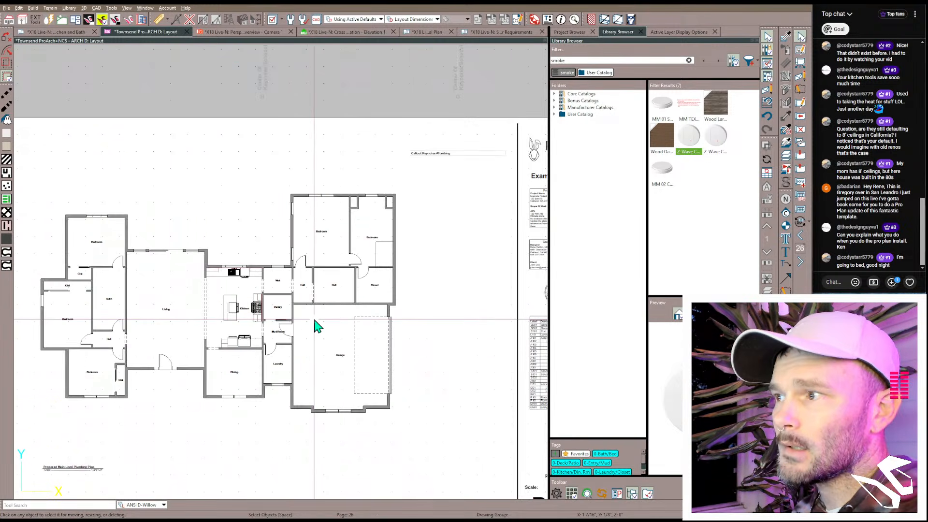
key(Page_Up)
key(Page_Up)
key(Page_Up)
key(Page_Up)
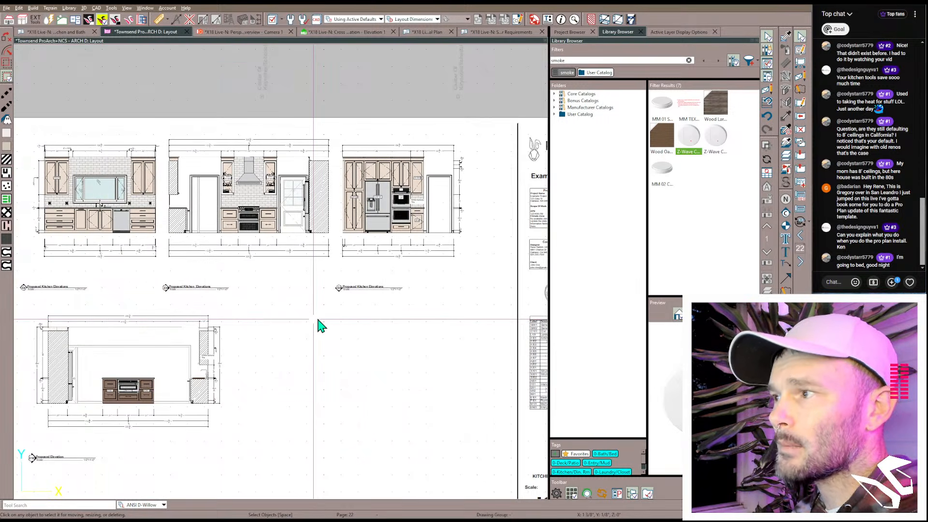
key(Page_Up)
key(Page_Up)
key(Page_Up)
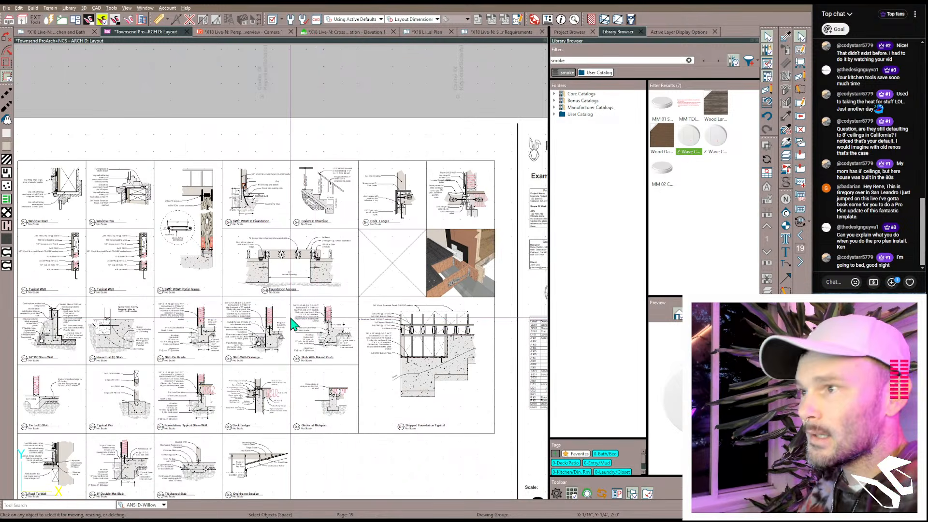
key(Page_Up)
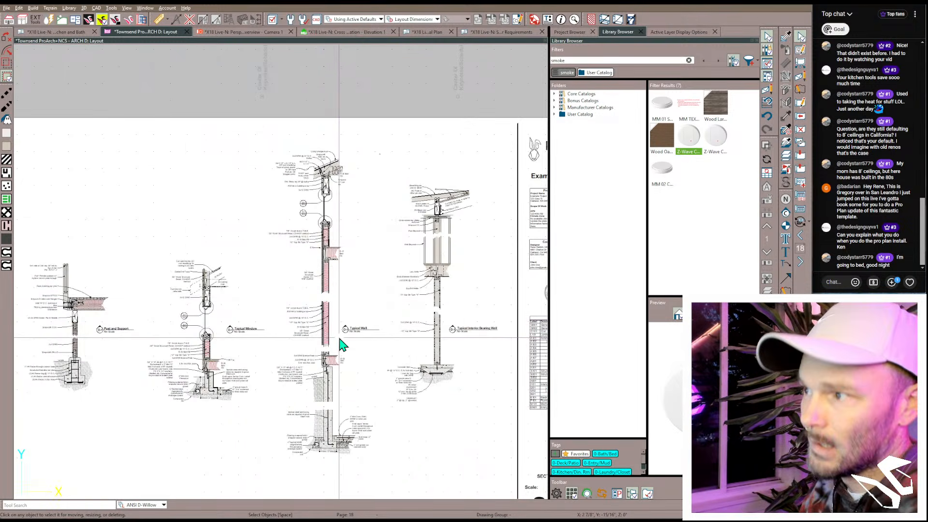
key(Page_Up)
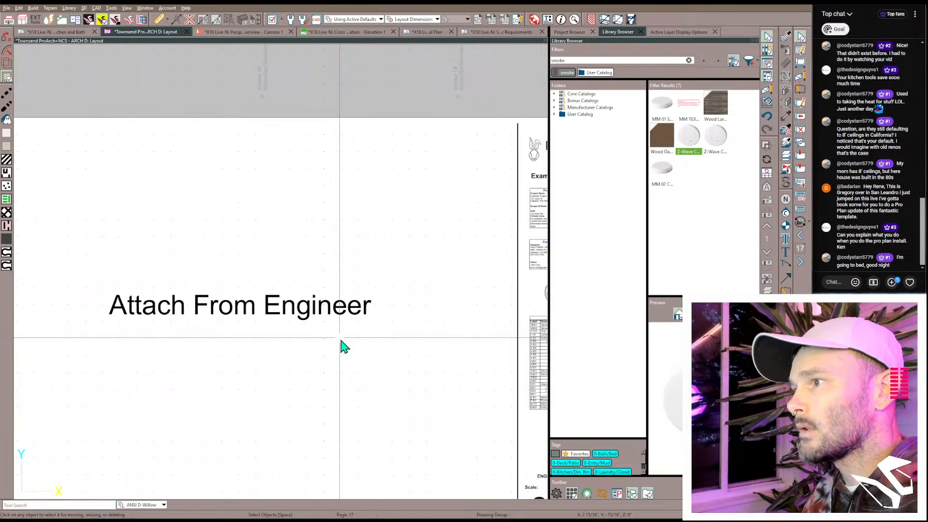
key(Page_Up)
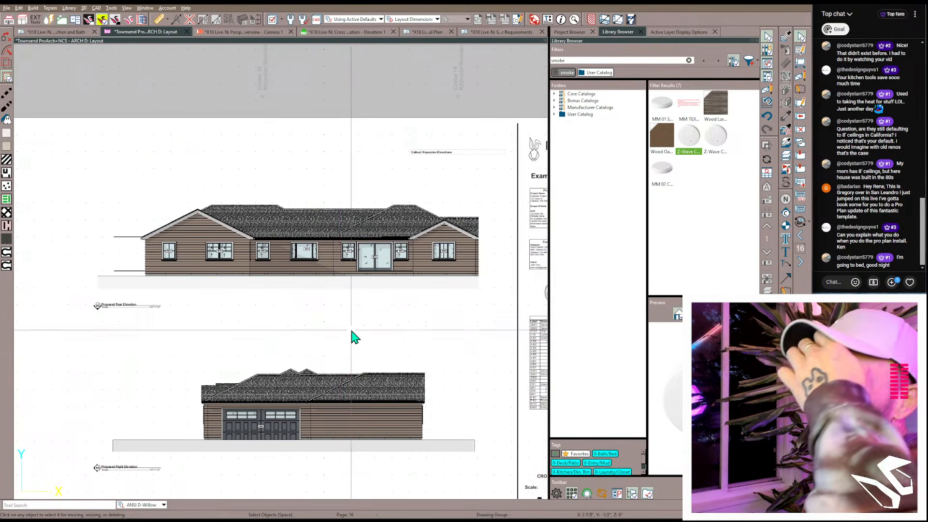
Step: Switch from the layout's A301 elevations sheet to the house's Working-Kitchen and Bath plan view
scroll(360, 315, down, 1)
middle_drag(361, 325, 351, 291)
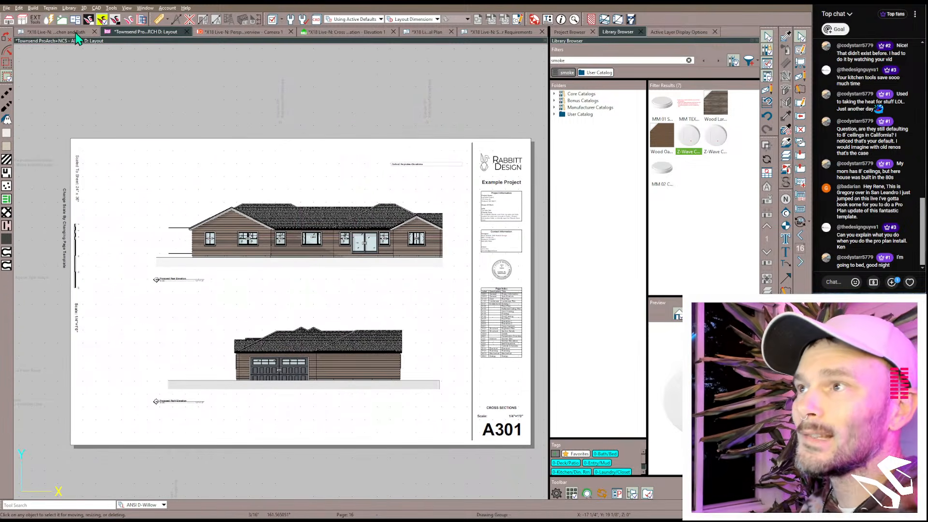
click(76, 32)
scroll(279, 273, down, 3)
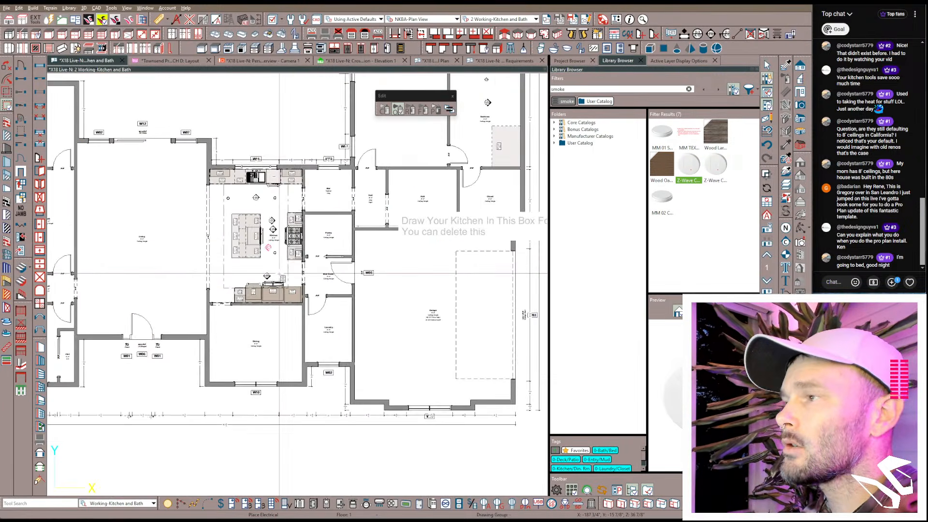
scroll(280, 273, down, 2)
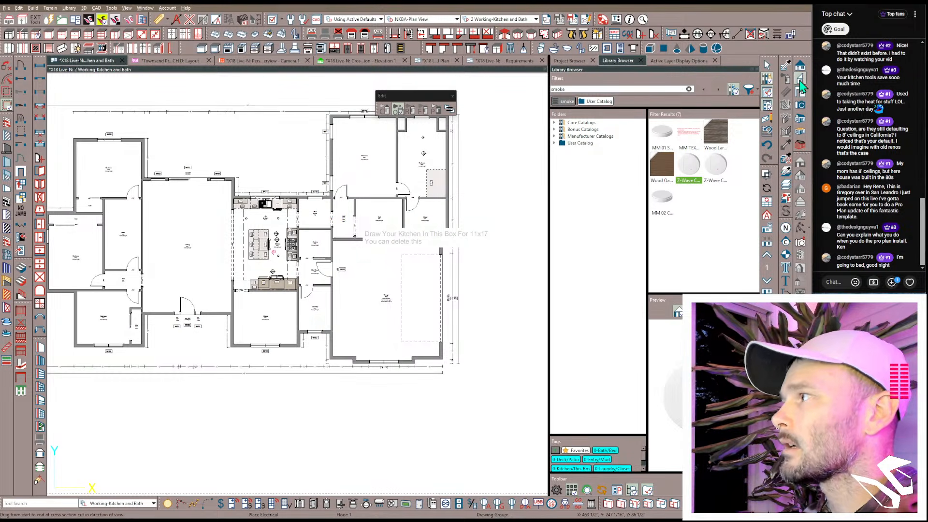
Step: Start a back-clipped cross section and change the saved plan view to 4 Working-Framing after checking Working-Roofs Only and Framing, Roof Plan
click(800, 80)
scroll(495, 179, down, 1)
middle_drag(493, 181, 492, 230)
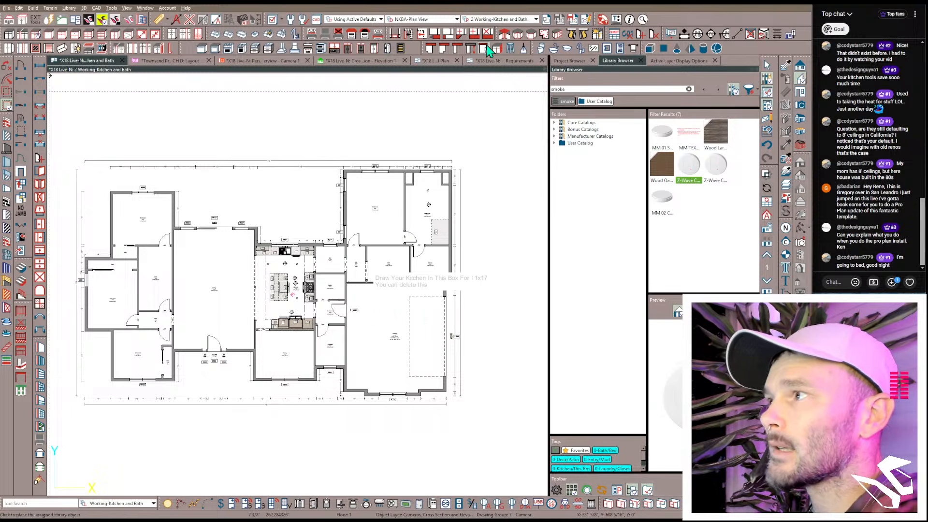
click(493, 20)
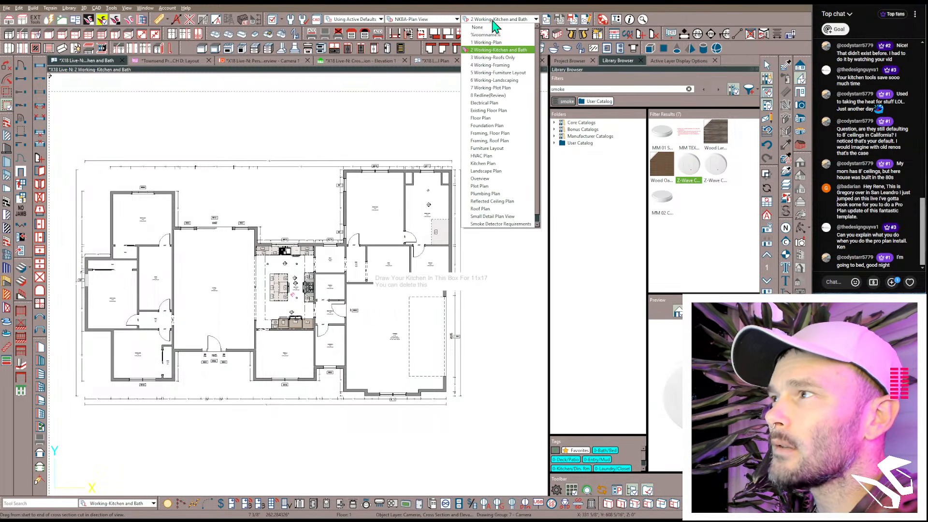
click(490, 58)
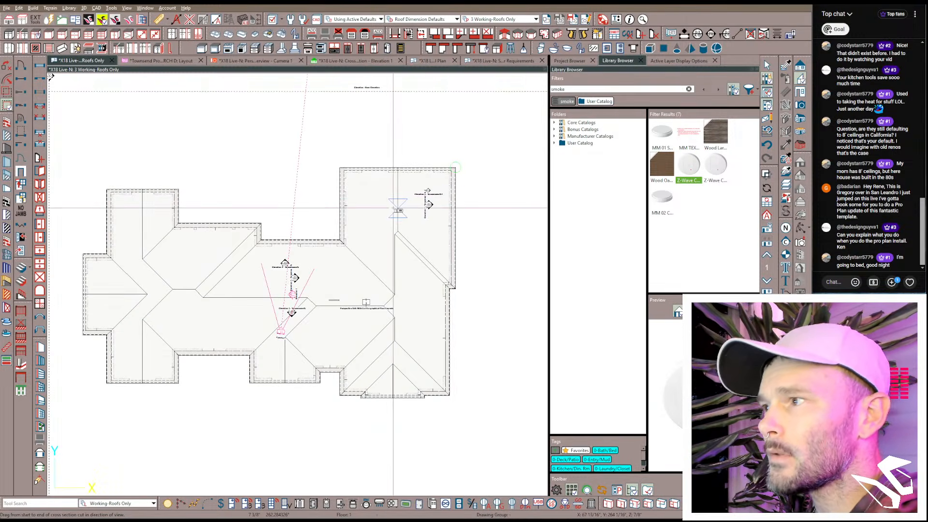
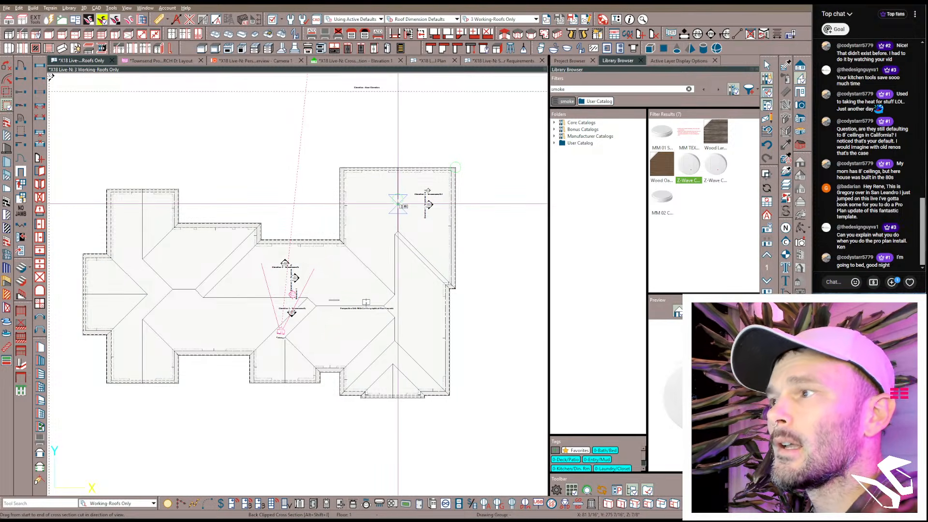
click(505, 20)
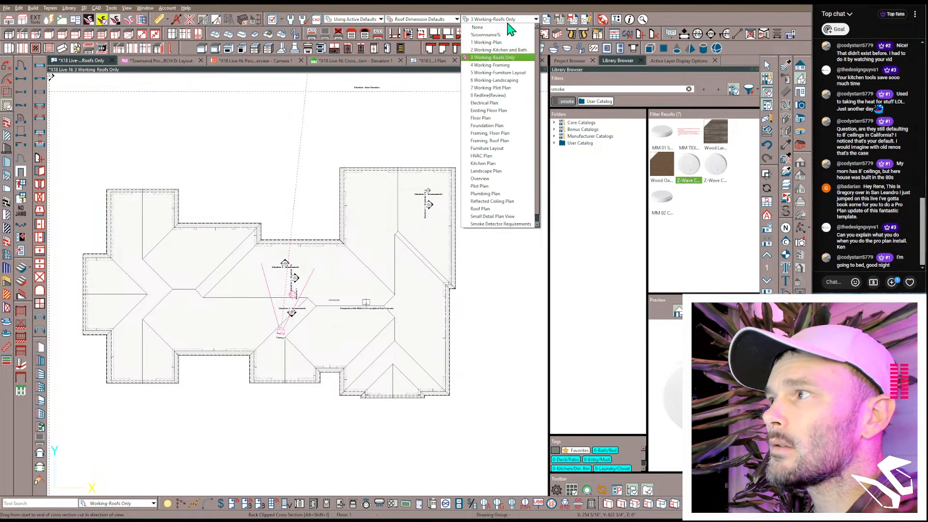
click(490, 141)
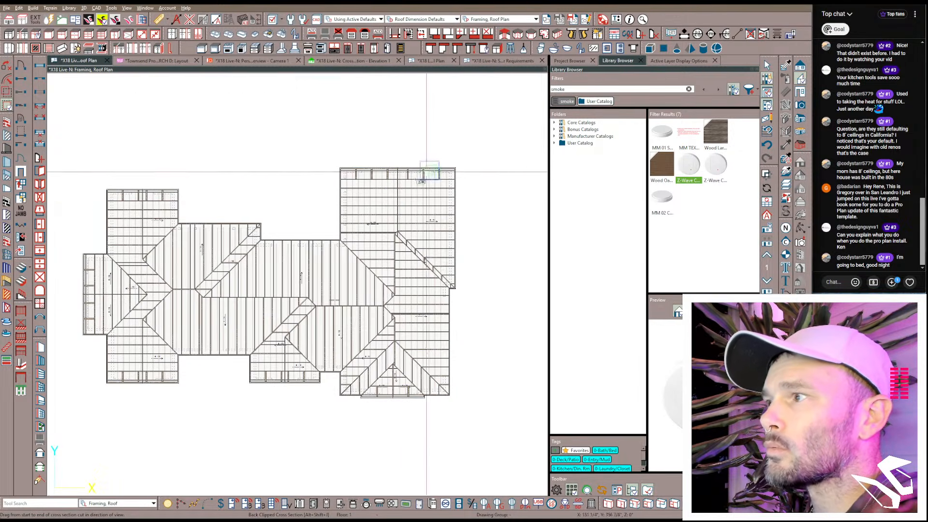
scroll(389, 204, up, 3)
scroll(389, 204, up, 2)
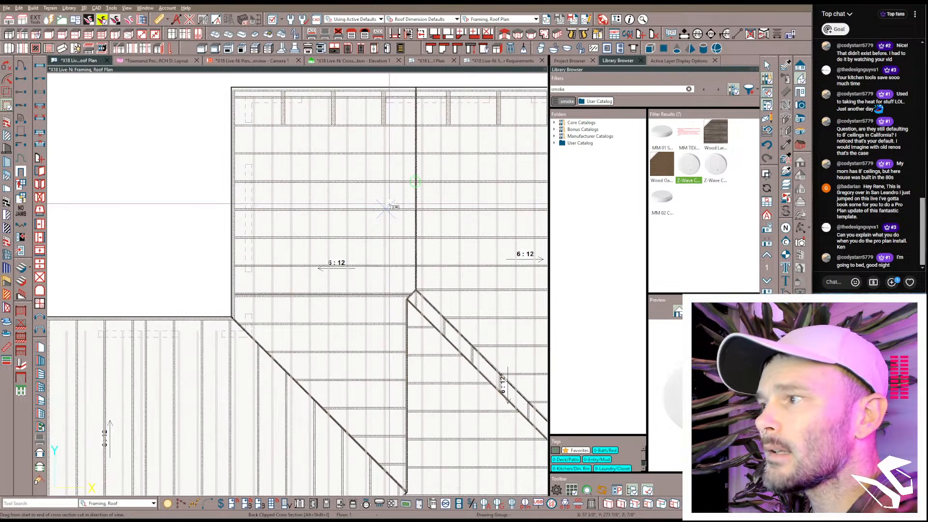
click(513, 22)
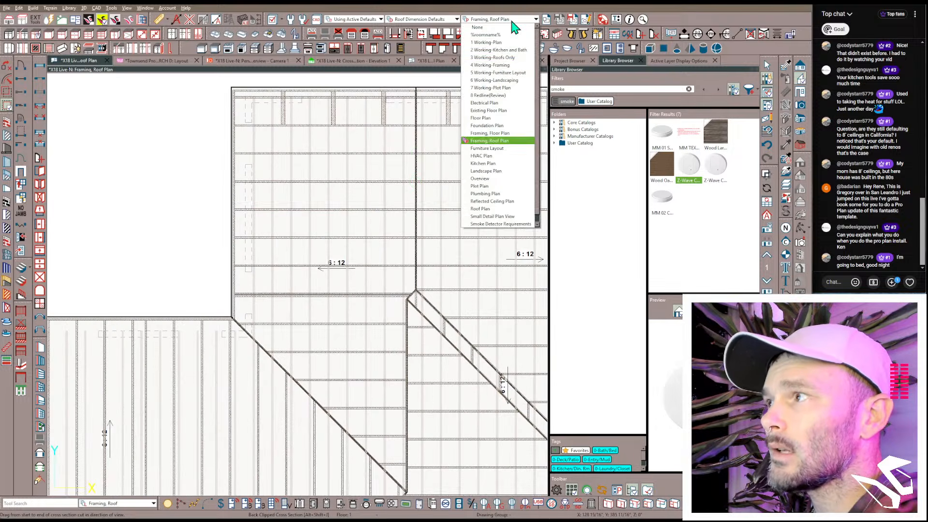
click(500, 66)
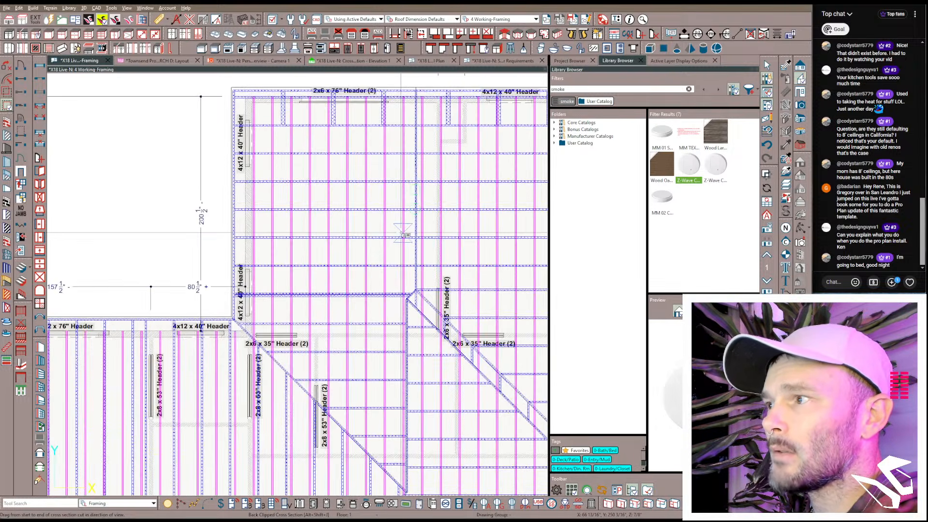
scroll(383, 265, down, 3)
scroll(384, 264, down, 1)
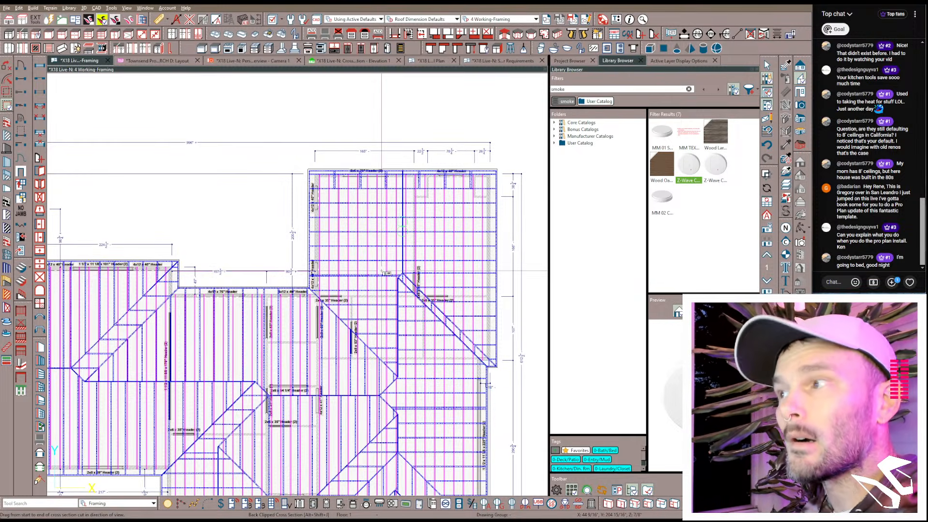
scroll(370, 237, up, 4)
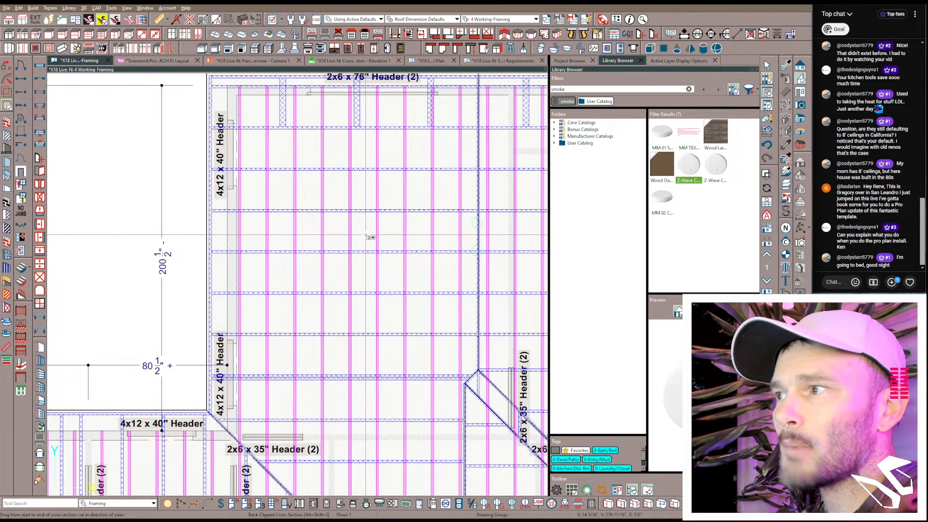
mouse_move(366, 236)
mouse_down()
mouse_move(367, 387)
mouse_move(366, 321)
mouse_move(360, 344)
mouse_move(323, 333)
mouse_move(322, 297)
mouse_move(323, 373)
mouse_move(322, 271)
mouse_move(311, 308)
mouse_move(310, 281)
mouse_move(308, 289)
mouse_up()
scroll(367, 332, down, 2)
scroll(363, 339, down, 2)
scroll(309, 281, down, 1)
scroll(311, 285, down, 4)
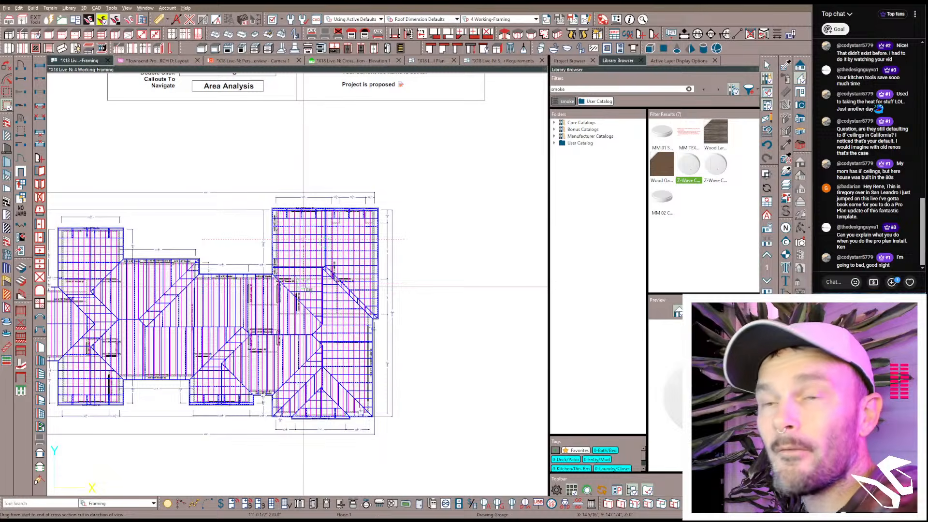
key(Escape)
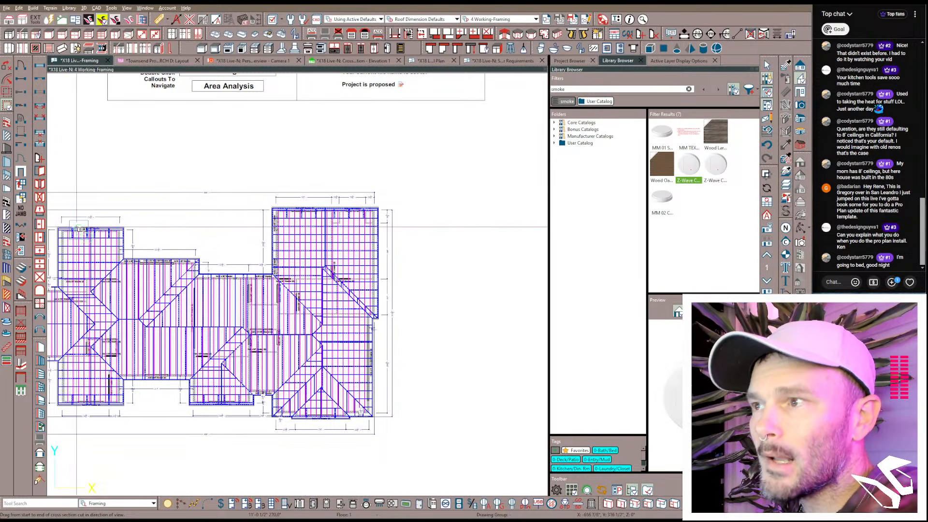
scroll(116, 226, up, 3)
scroll(133, 271, up, 2)
scroll(116, 263, down, 1)
middle_drag(355, 262, 316, 266)
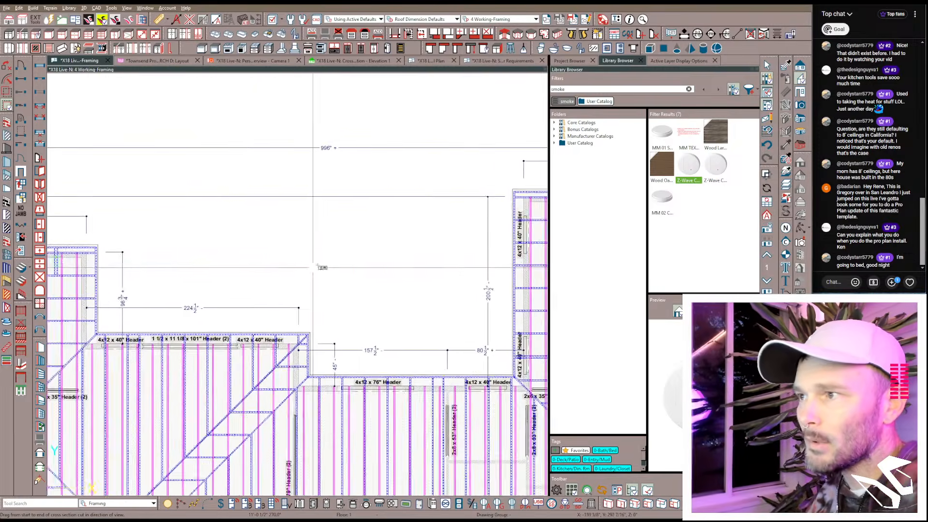
middle_drag(531, 249, 300, 253)
scroll(371, 250, up, 2)
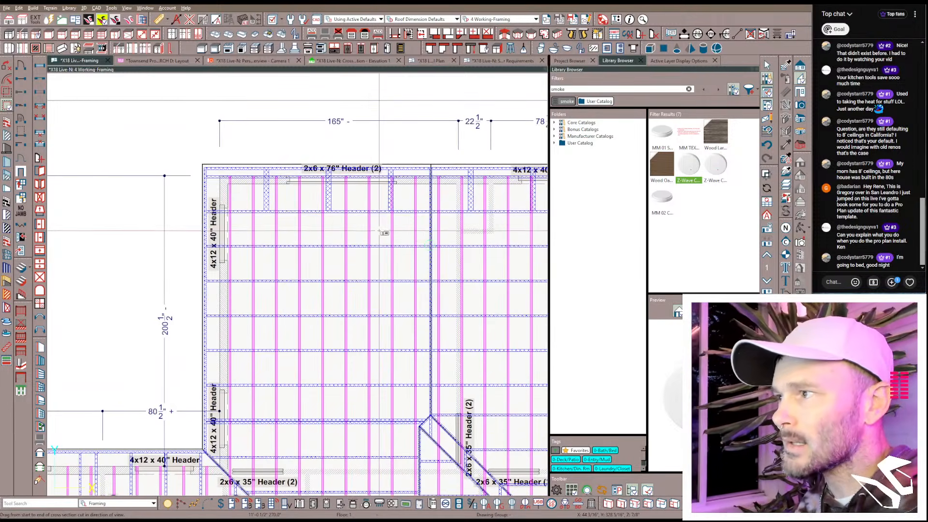
drag(381, 231, 377, 257)
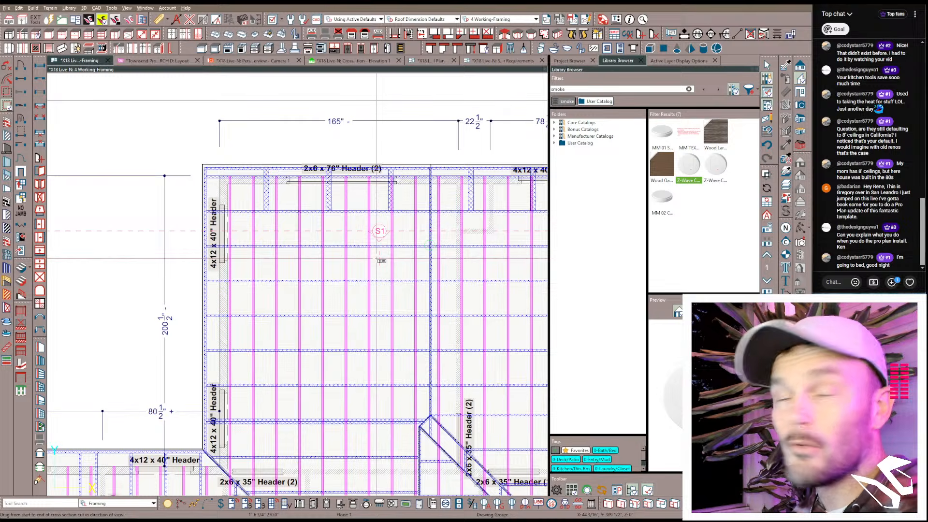
scroll(302, 251, down, 3)
drag(376, 257, 304, 360)
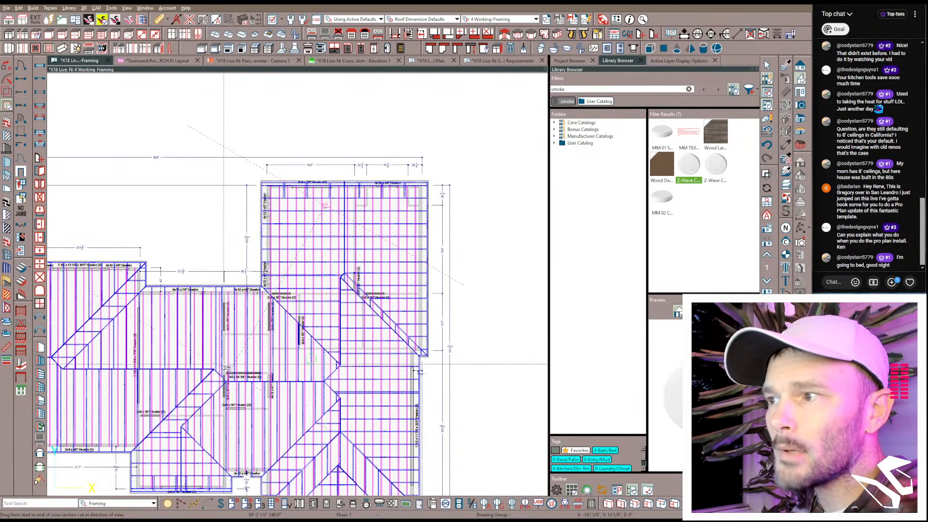
drag(224, 364, 323, 373)
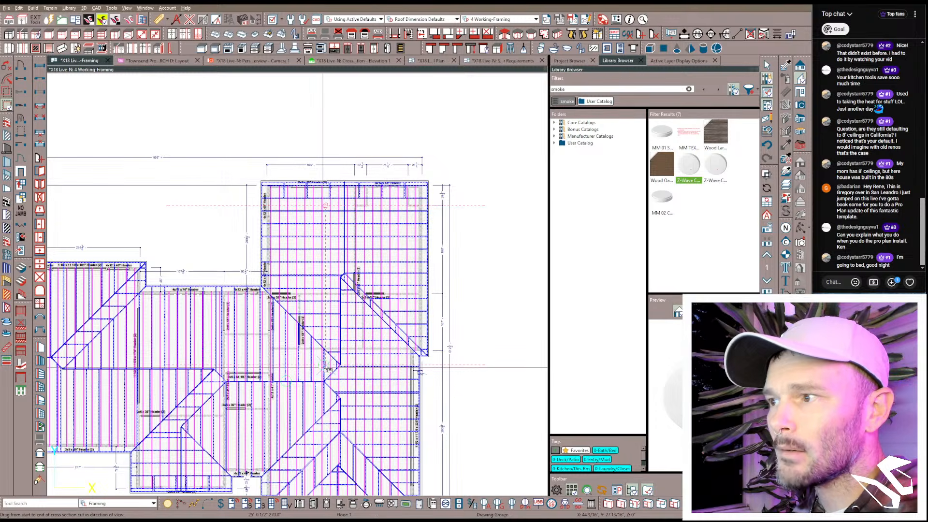
Step: Draw a horizontal CAD line about 74'-7 1/2" long across the framing plan, extending past the garage side of the house
key(l)
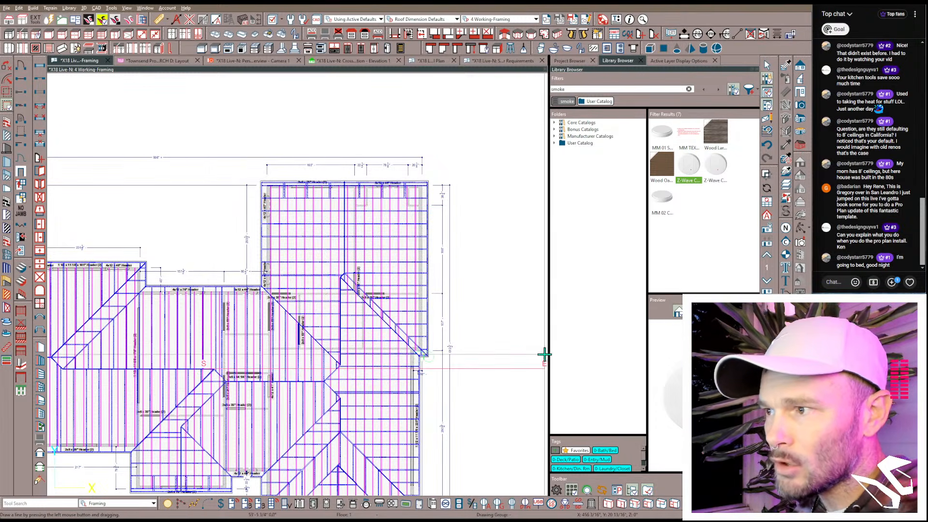
scroll(546, 350, up, 5)
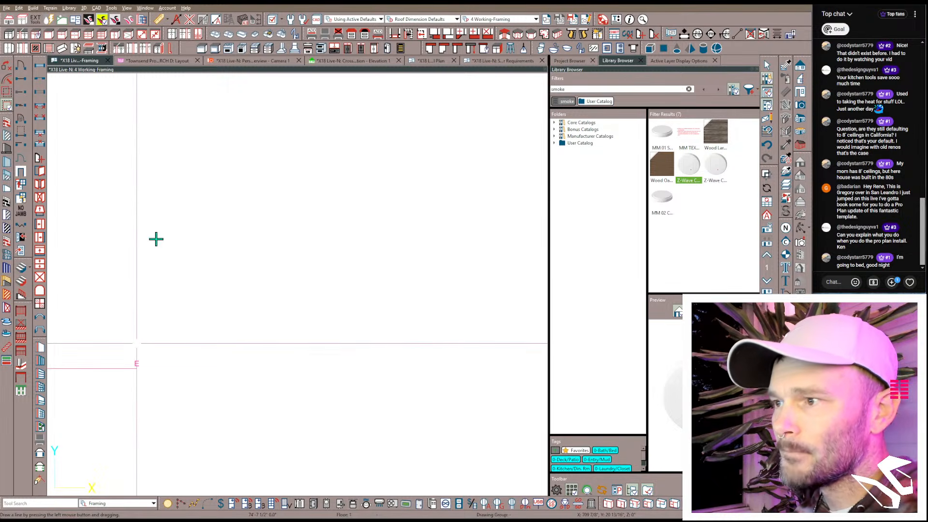
scroll(156, 238, down, 5)
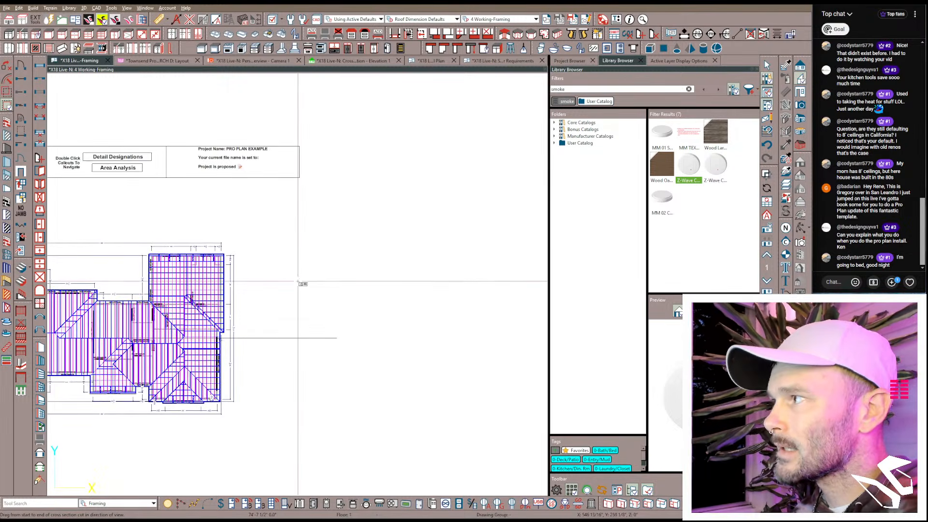
Step: Create a back-clipped cross section through the projecting bedroom wing and examine the cut framing of the two bedrooms and gable roof
scroll(299, 281, up, 5)
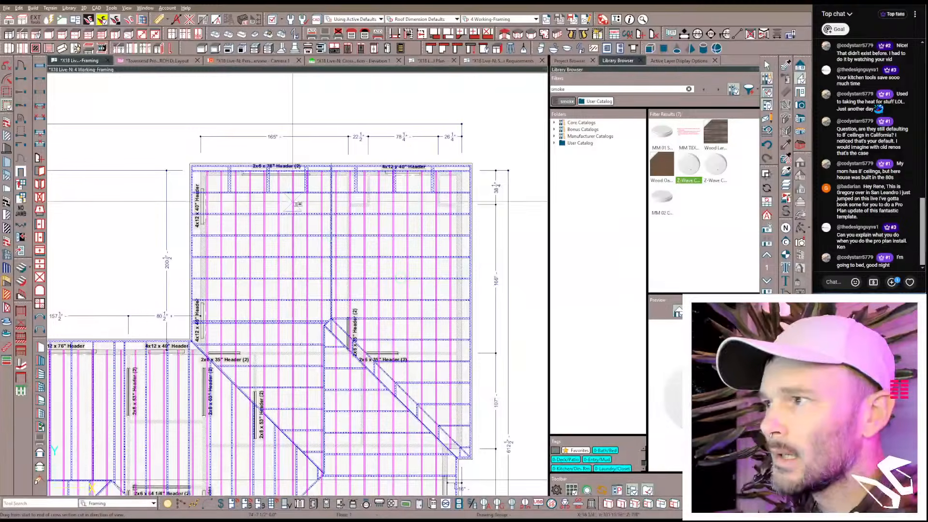
drag(301, 204, 266, 406)
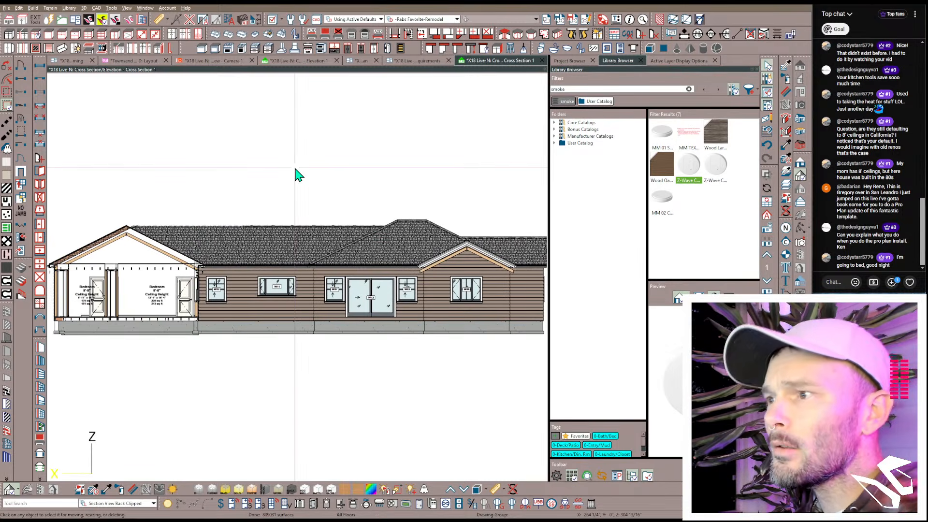
middle_drag(253, 209, 430, 219)
scroll(360, 220, up, 3)
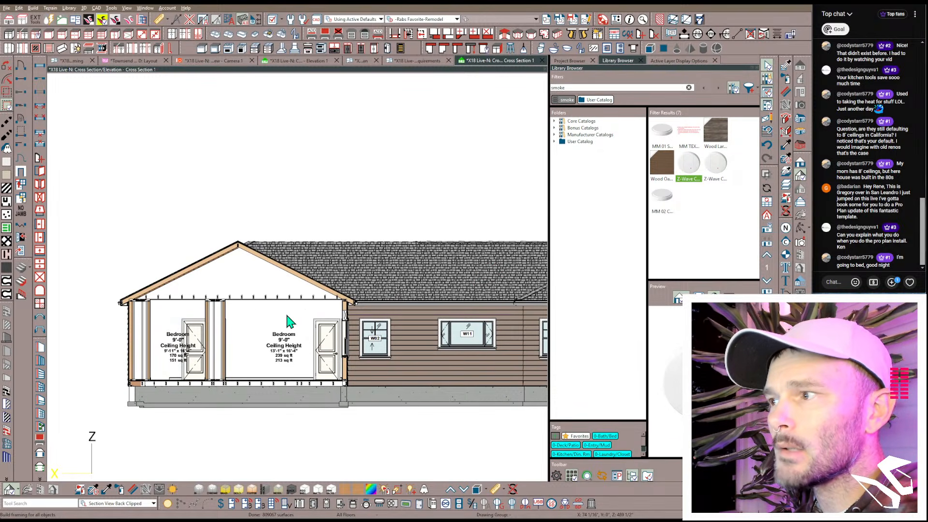
scroll(287, 317, up, 4)
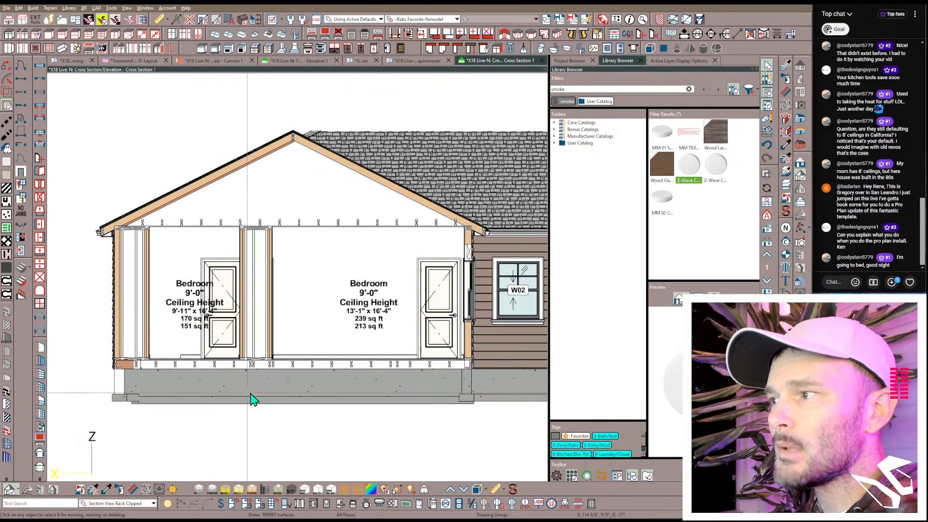
scroll(261, 389, down, 1)
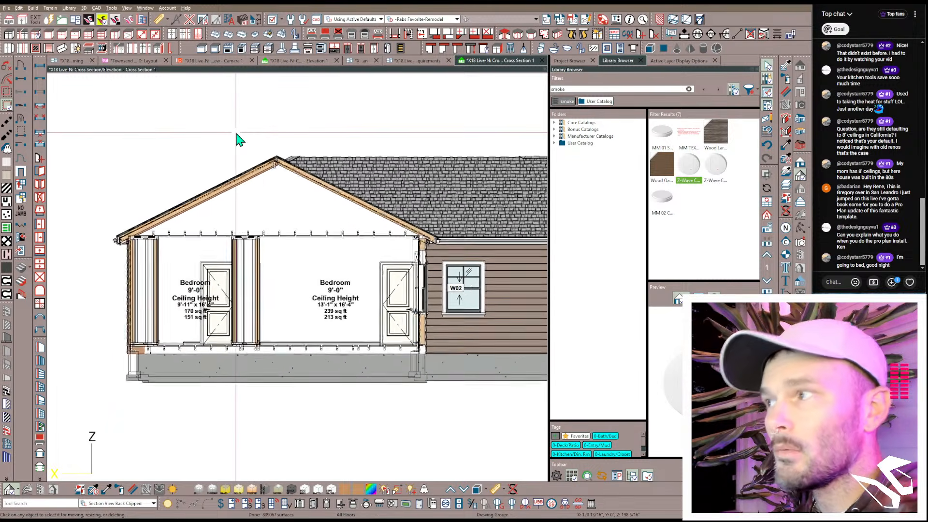
scroll(236, 134, down, 2)
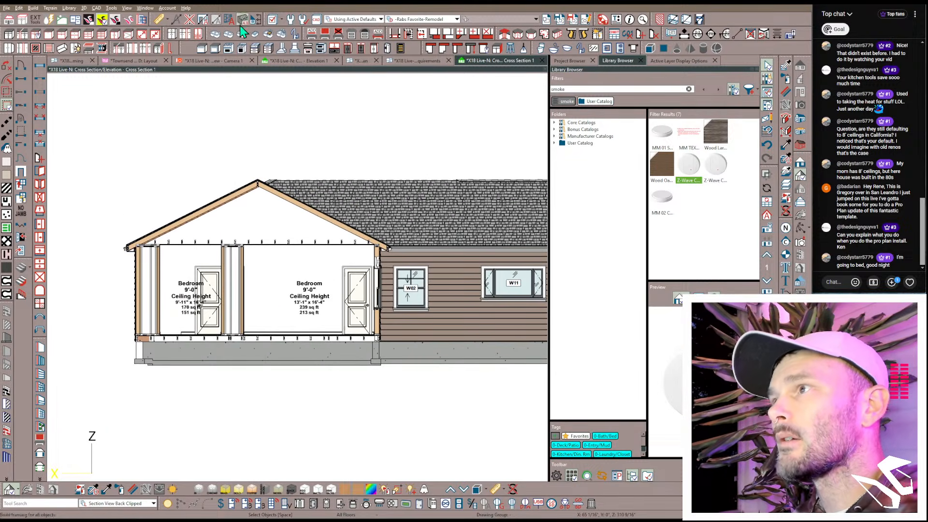
Step: Auto-detail the bedroom wing cross section and delete the grey wall fills covering the two interior framing bays
click(230, 23)
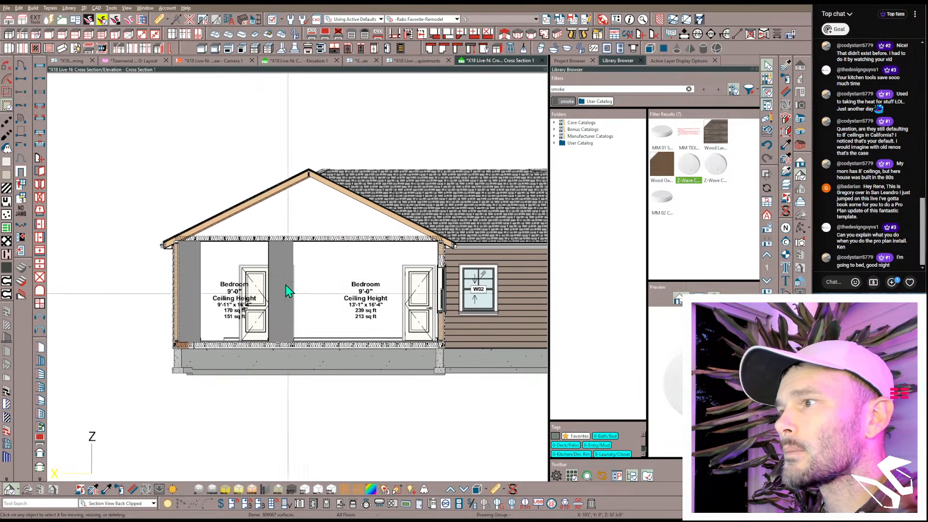
click(279, 290)
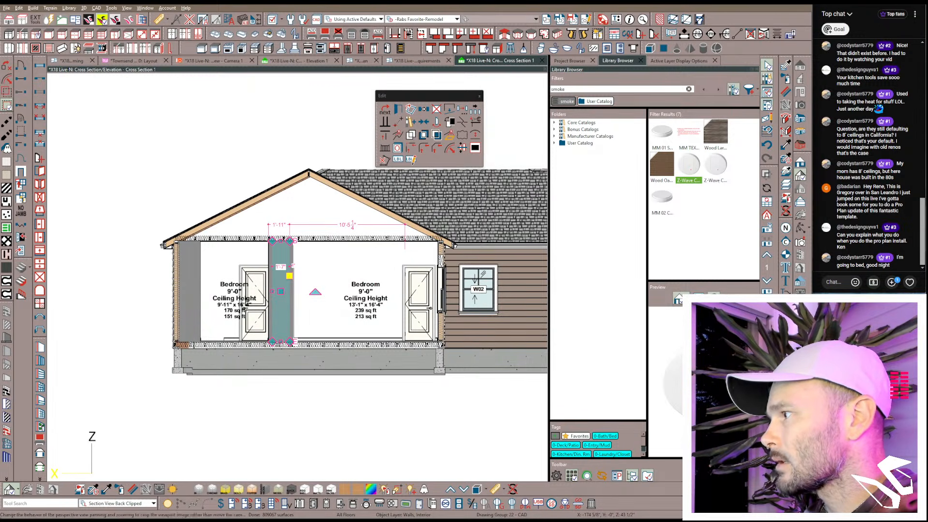
key(Escape)
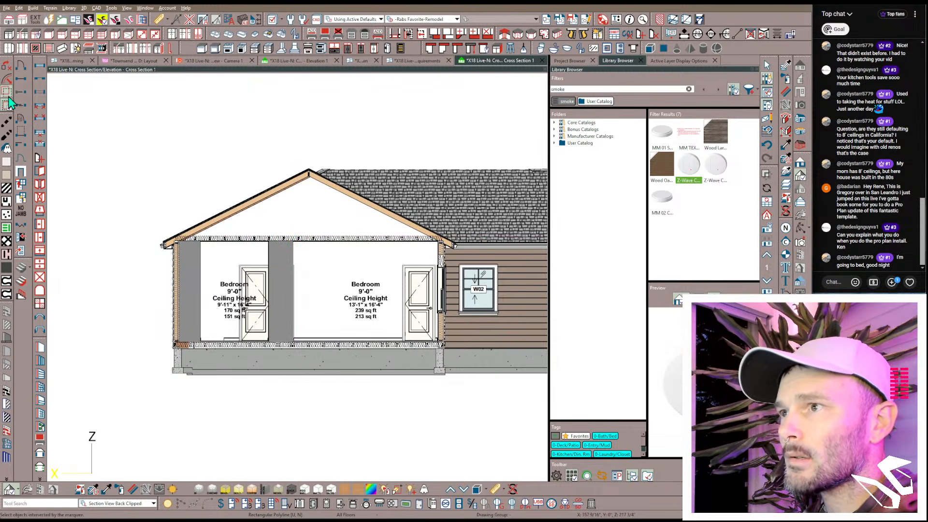
click(277, 265)
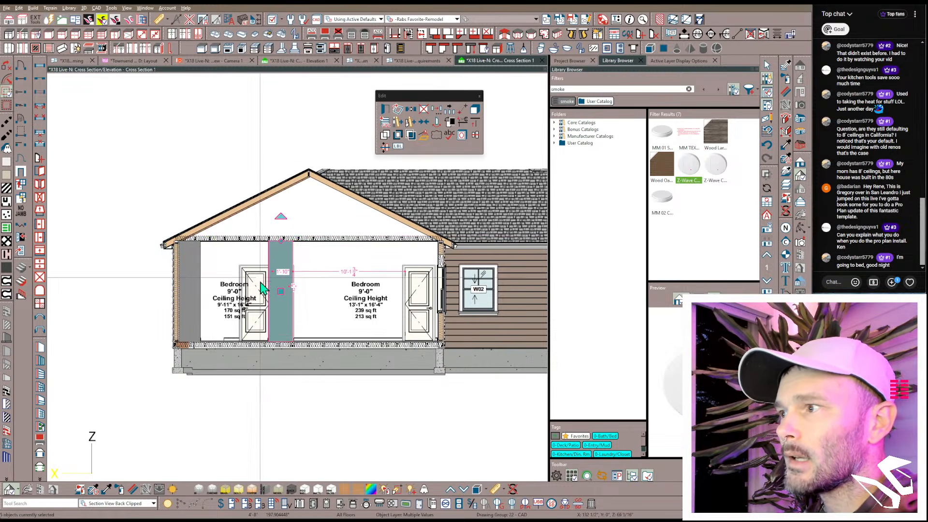
drag(289, 295, 197, 295)
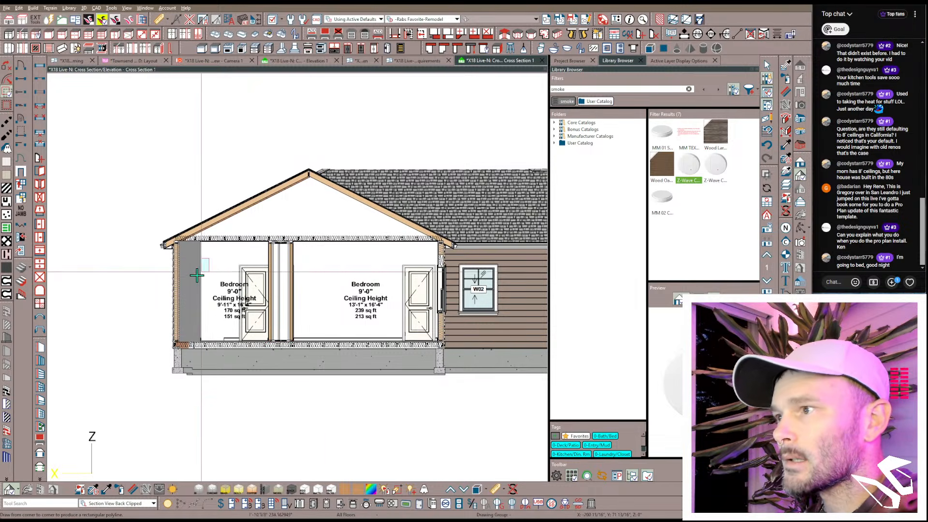
key(Escape)
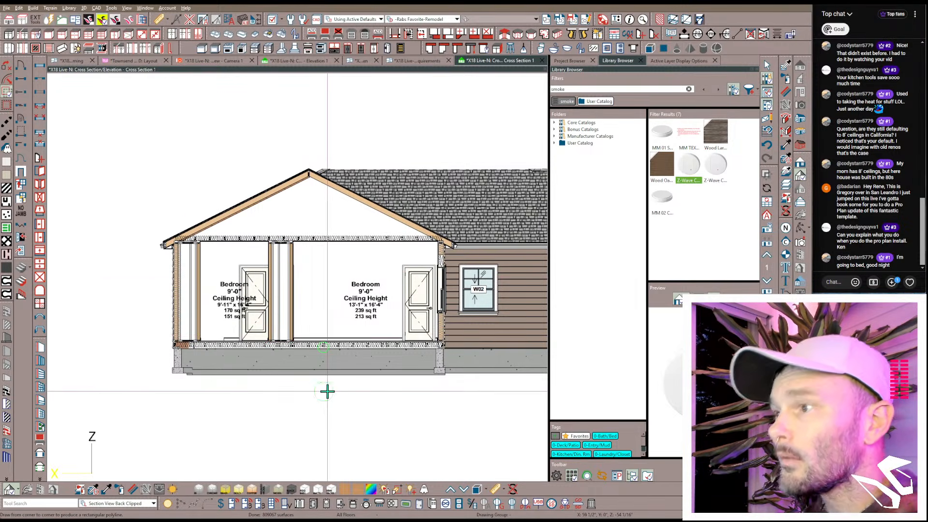
Step: Examine the detailed section, including the floor framing above the stem wall, the bedroom framing and the rest of the house
scroll(186, 356, up, 3)
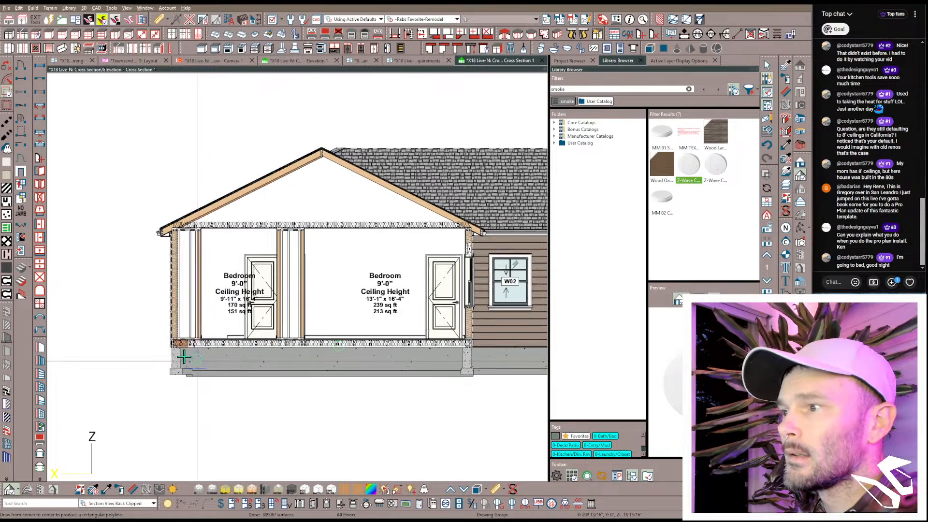
scroll(174, 356, up, 5)
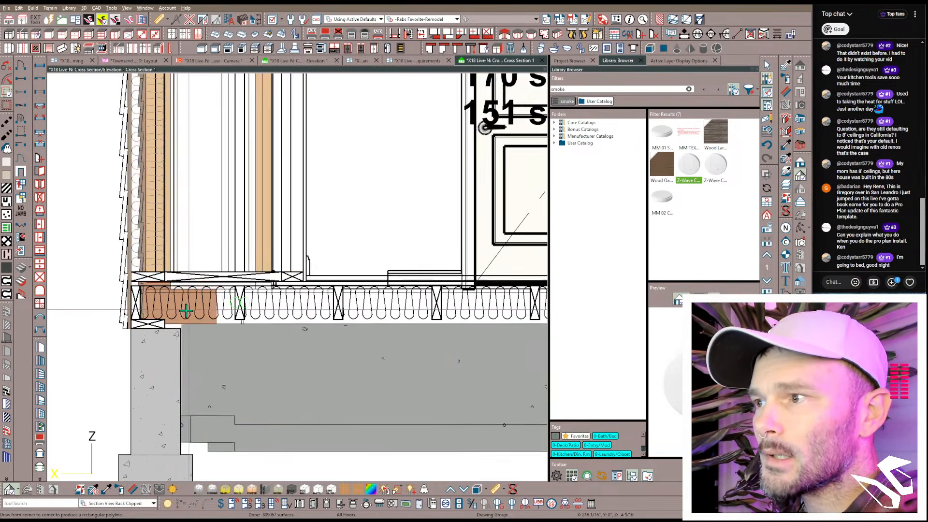
scroll(207, 329, down, 5)
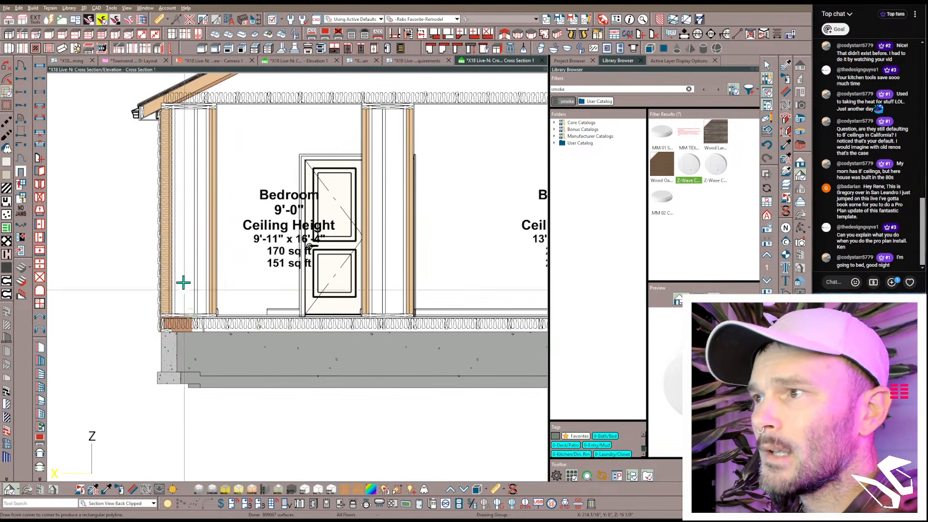
scroll(106, 193, down, 6)
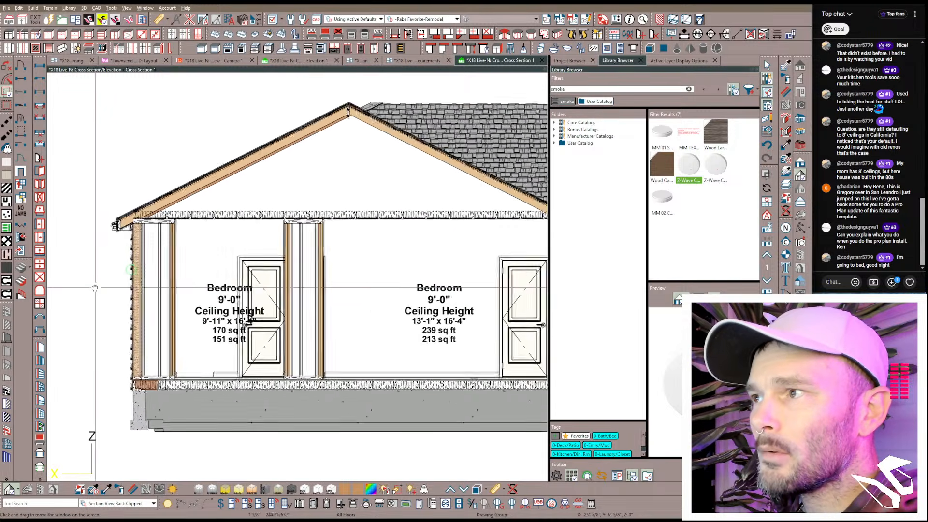
scroll(311, 338, down, 6)
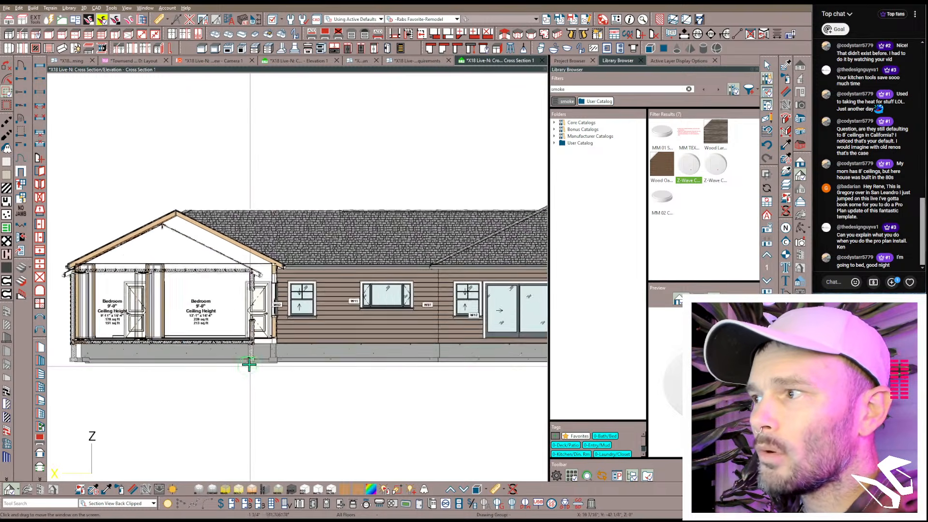
scroll(276, 366, down, 5)
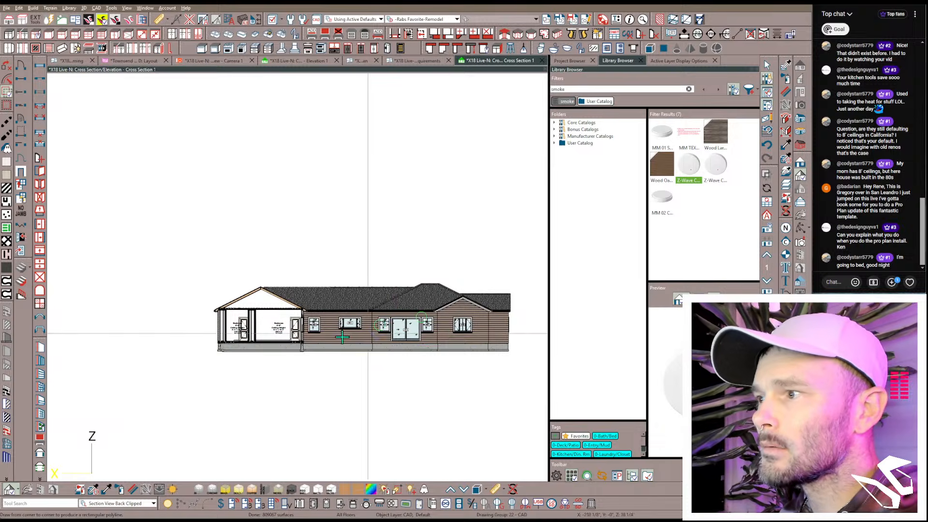
scroll(230, 322, up, 5)
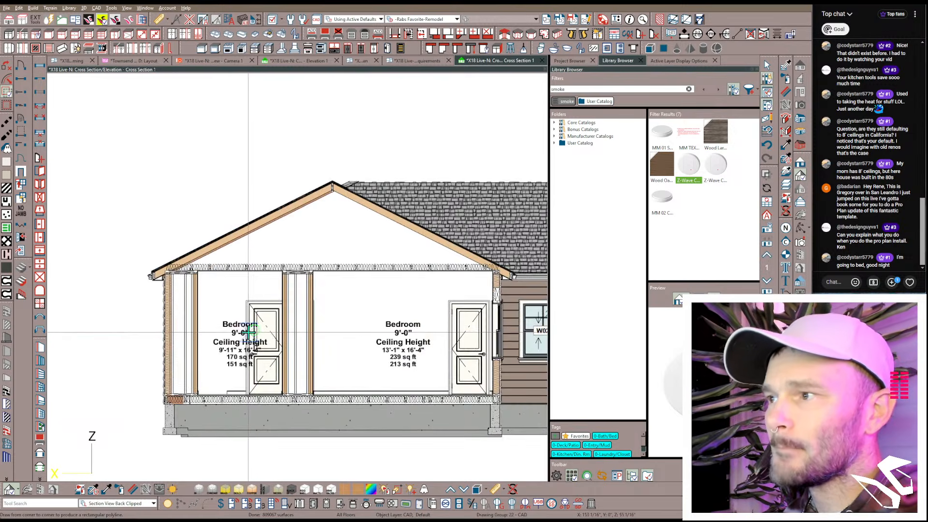
Step: Turn on side clipping for Cross Section 1 and display the CAD, Clip Lines layer in the view
scroll(301, 293, down, 2)
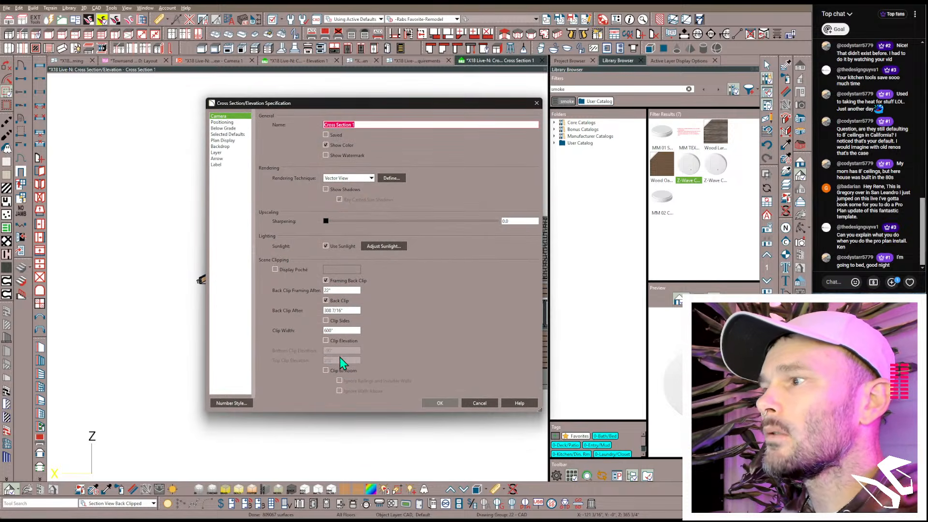
click(431, 404)
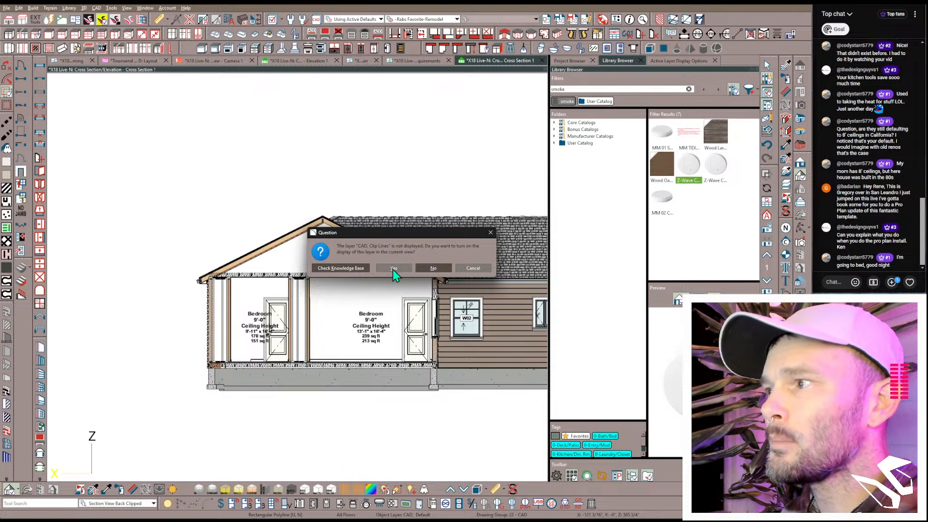
click(393, 268)
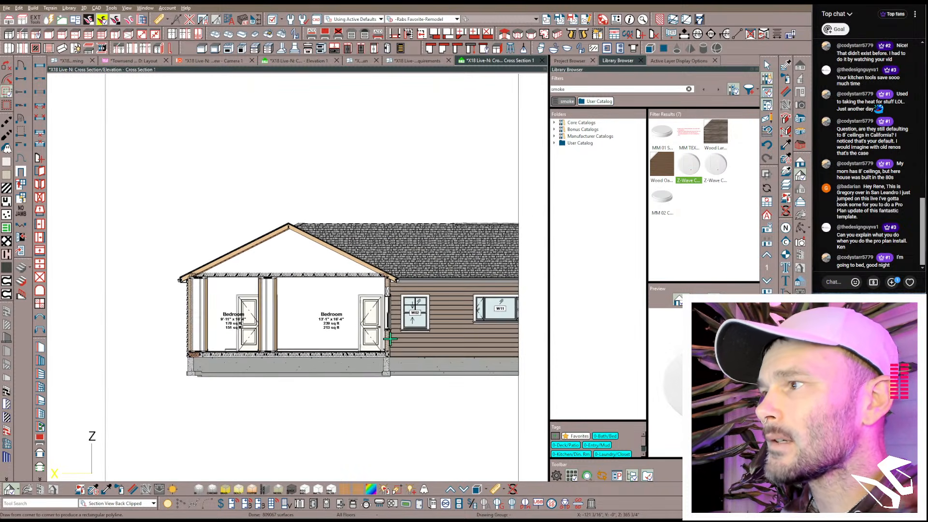
Step: Narrow the section's side clipping to about 13'-6" so only the outer bedroom wall and eave are included
click(465, 203)
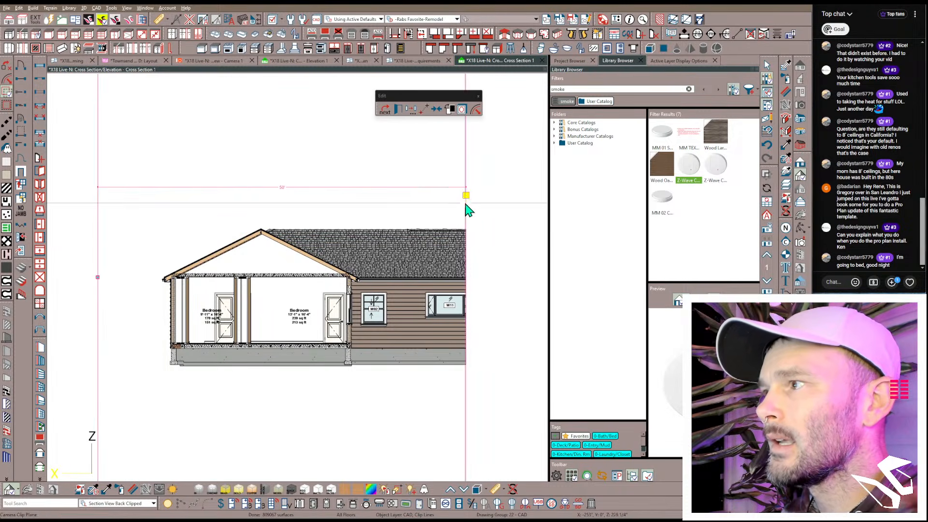
drag(466, 203, 182, 268)
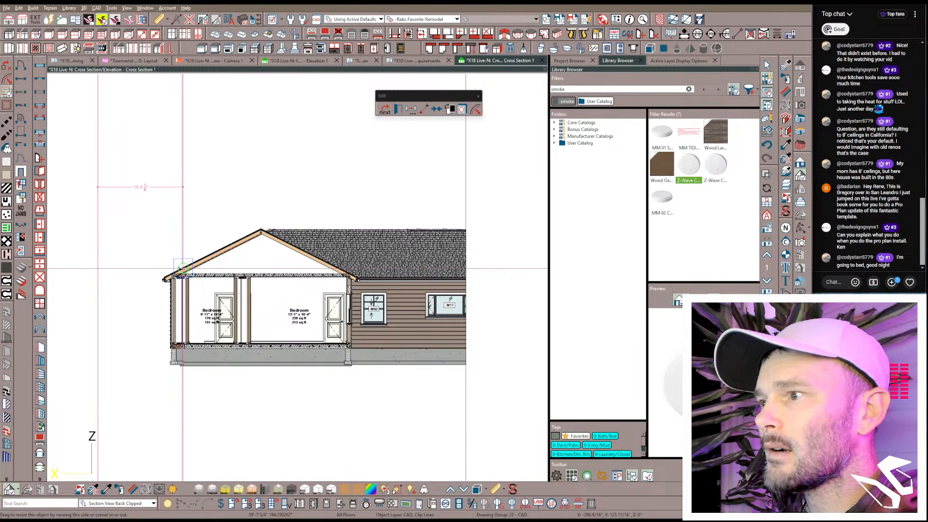
drag(182, 267, 198, 266)
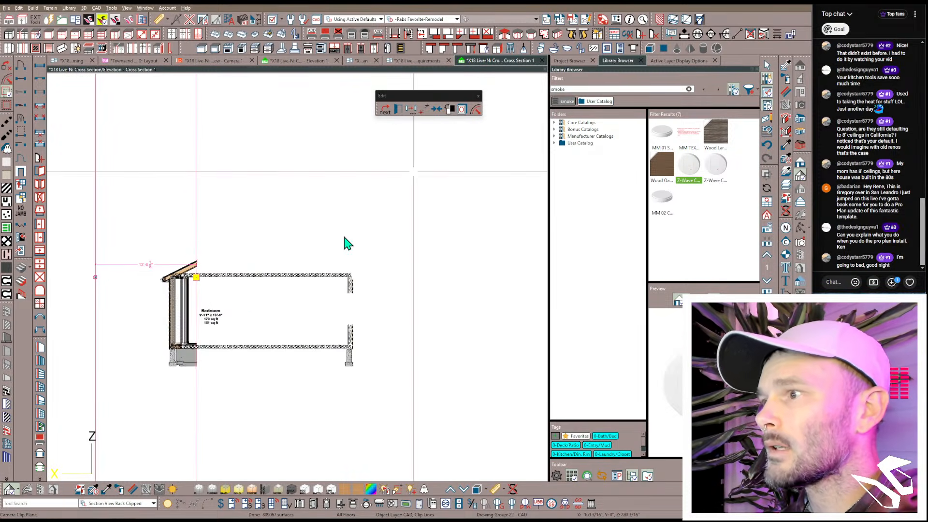
scroll(247, 304, up, 4)
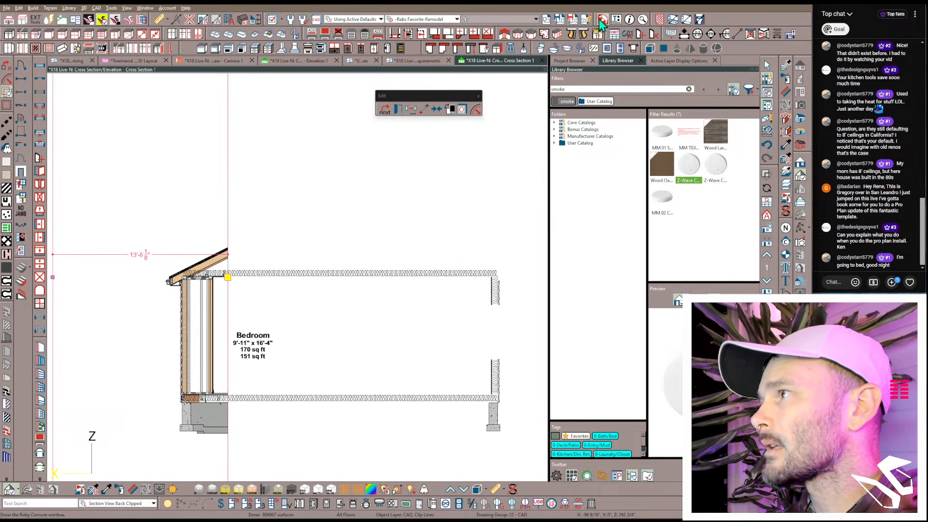
Step: Set the cross section's back clip distance to 10'
double_click(362, 355)
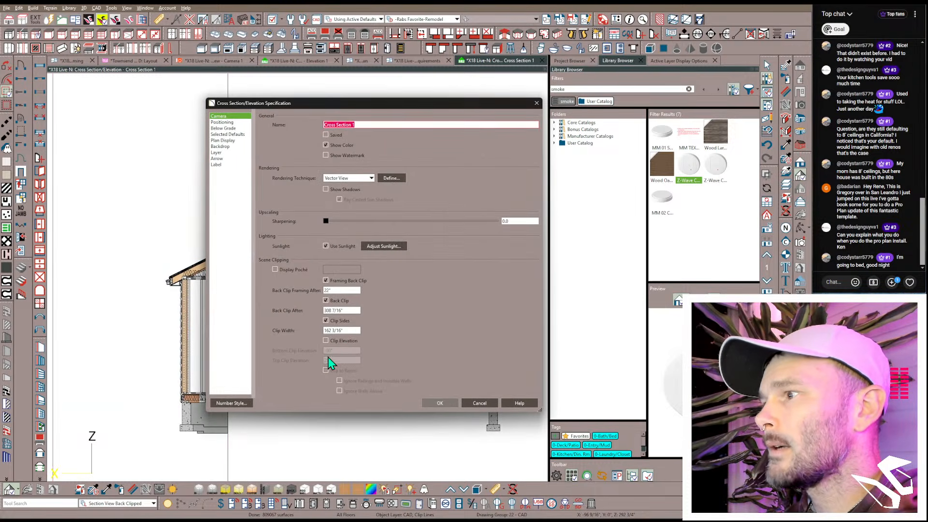
click(353, 310)
text(10)
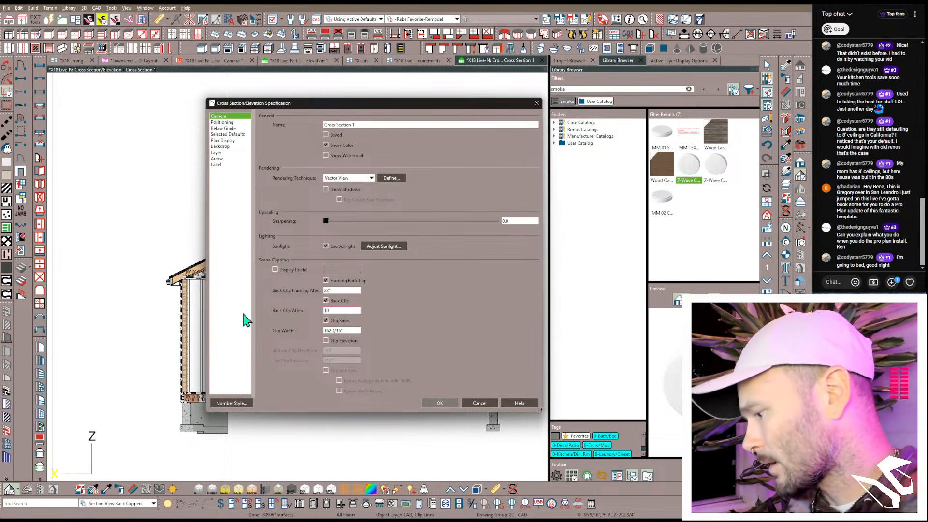
text(')
key(Return)
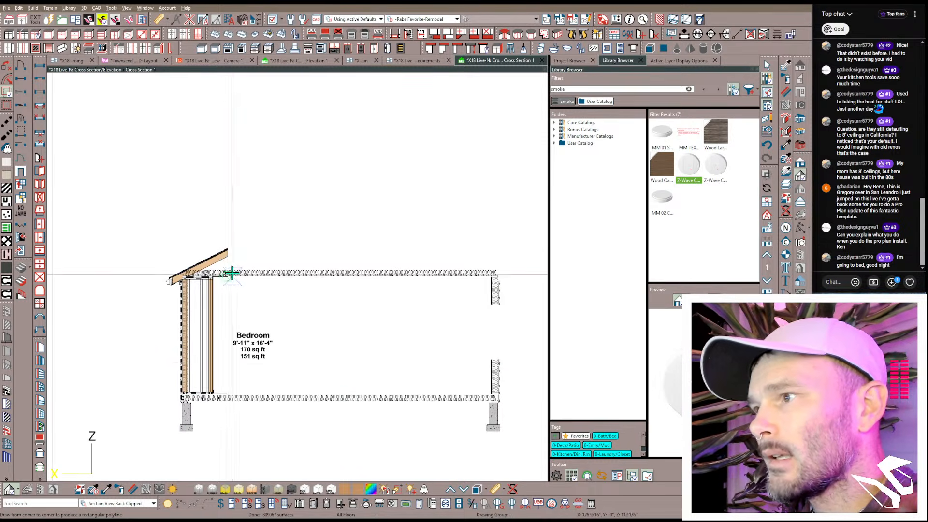
Step: Delete the leftover detail fills from the earlier section and auto-detail the narrowed wall section again
scroll(227, 249, down, 1)
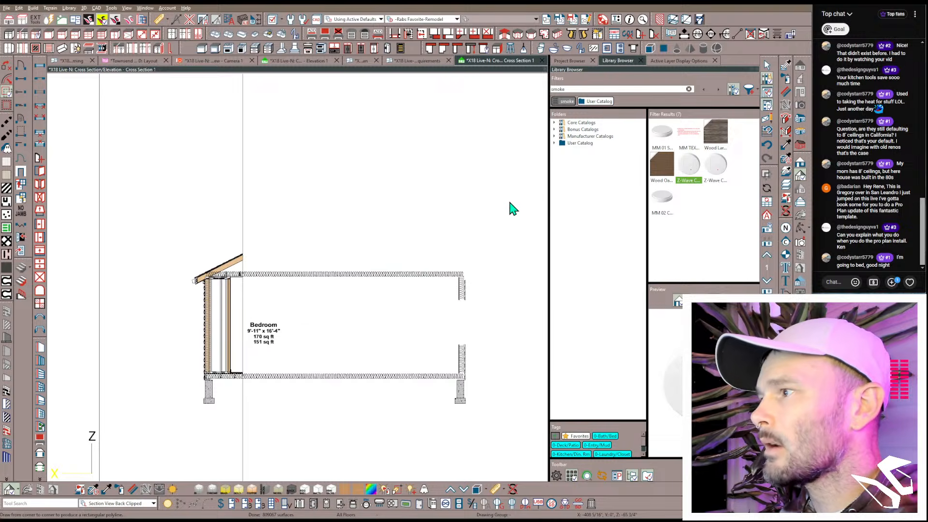
mouse_move(515, 193)
mouse_down()
mouse_move(375, 354)
mouse_move(129, 452)
mouse_move(127, 462)
mouse_up()
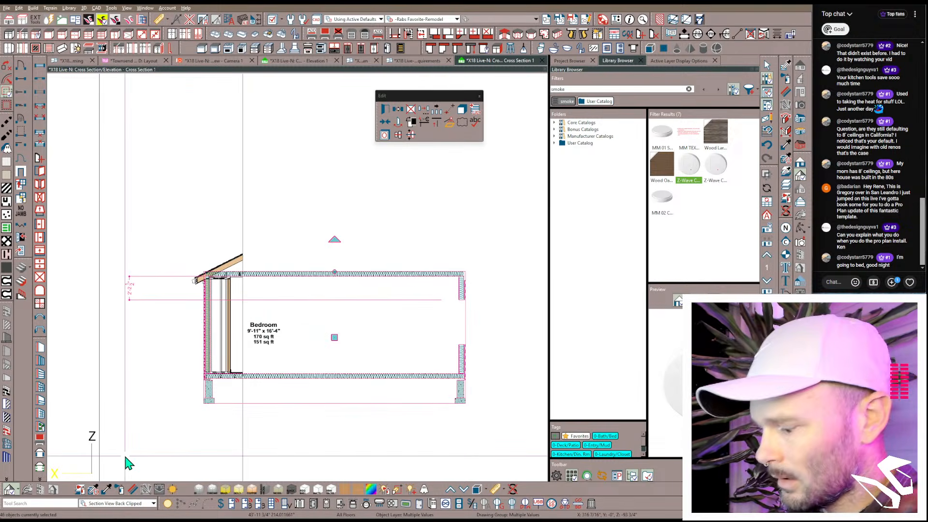
key(Delete)
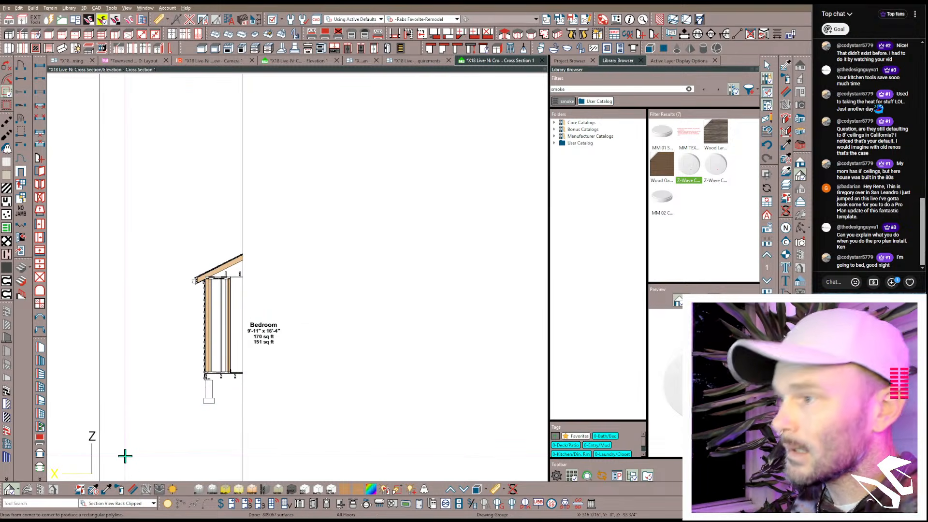
click(241, 23)
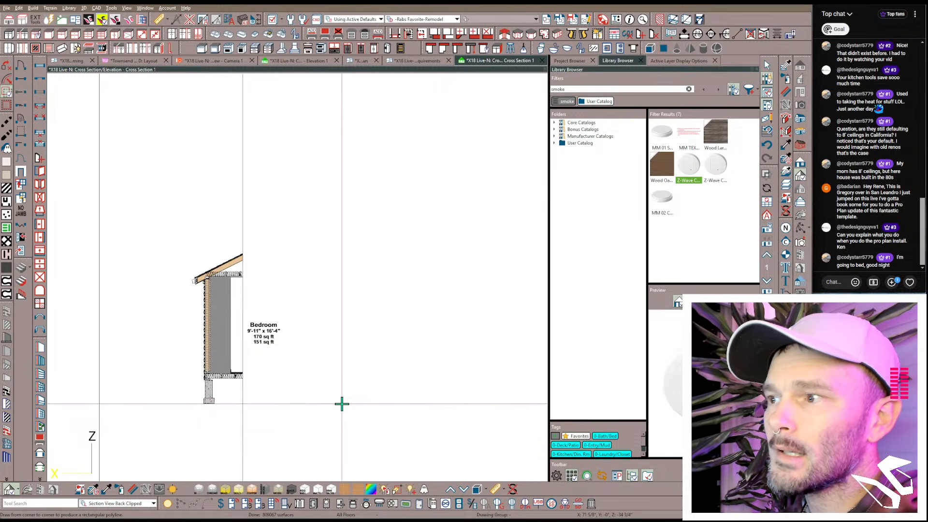
Step: Place a Rabs Label Callout outside the wall section and add a leader circle around the upper part of the wall
scroll(341, 404, up, 5)
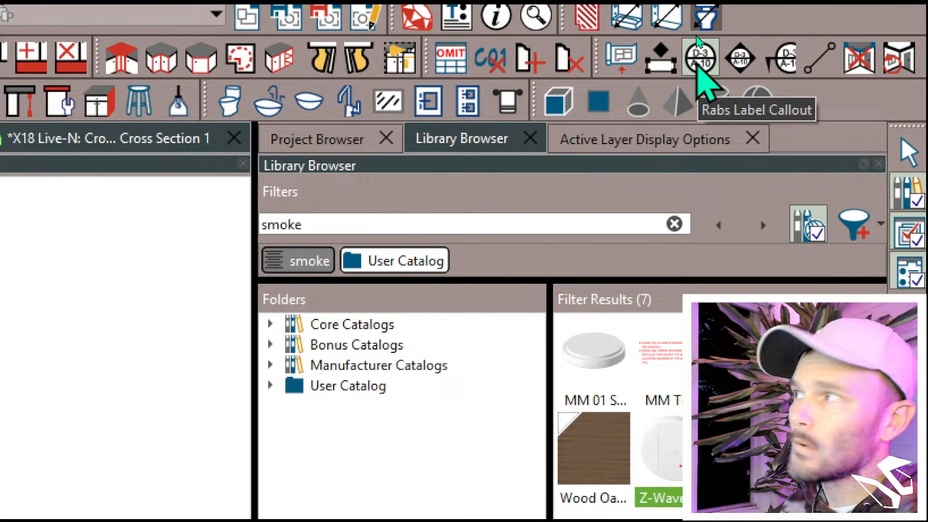
click(699, 62)
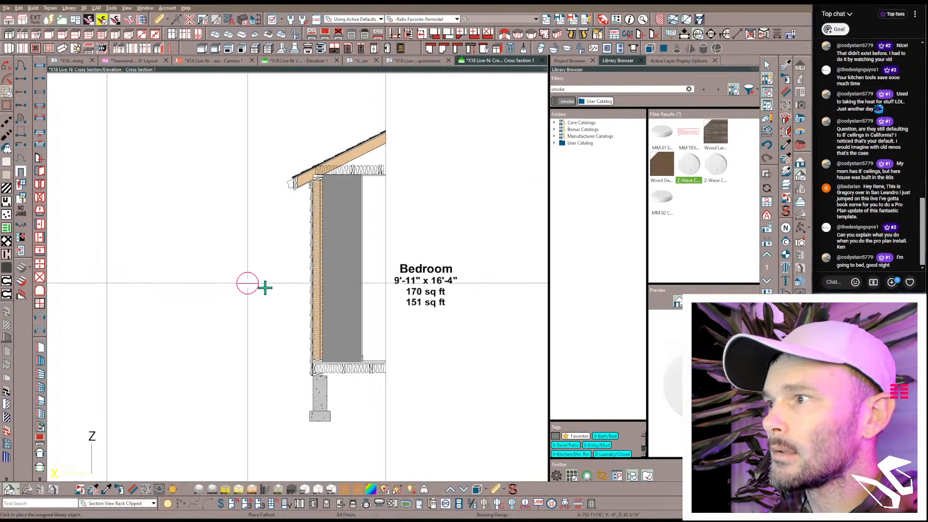
click(271, 281)
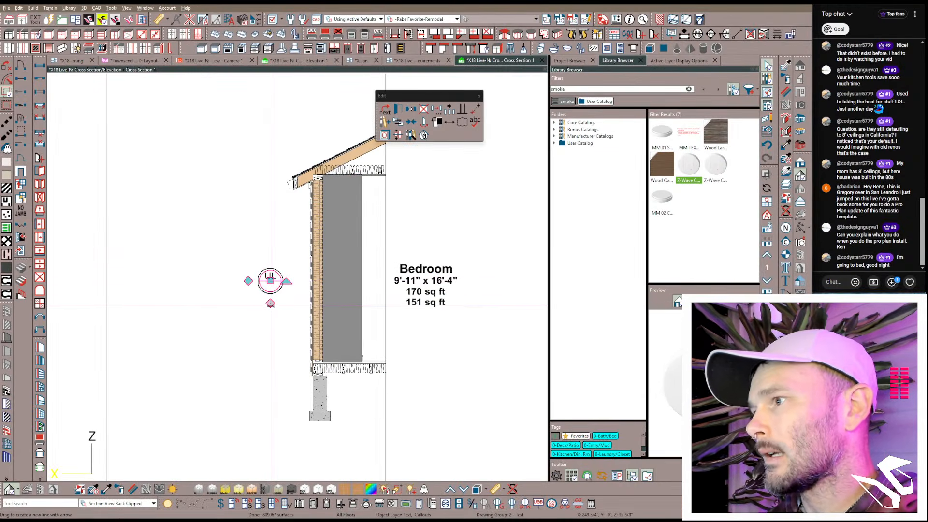
drag(271, 281, 313, 238)
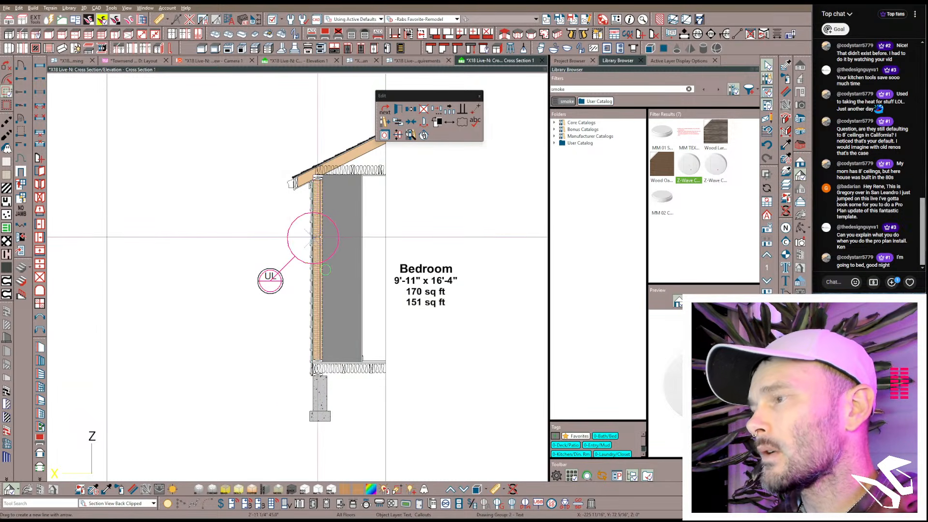
Step: Add matching callouts with leader circles at the roof eave and at the floor-to-foundation connection
shift+click(289, 261)
drag(303, 246, 307, 381)
click(283, 305)
click(277, 289)
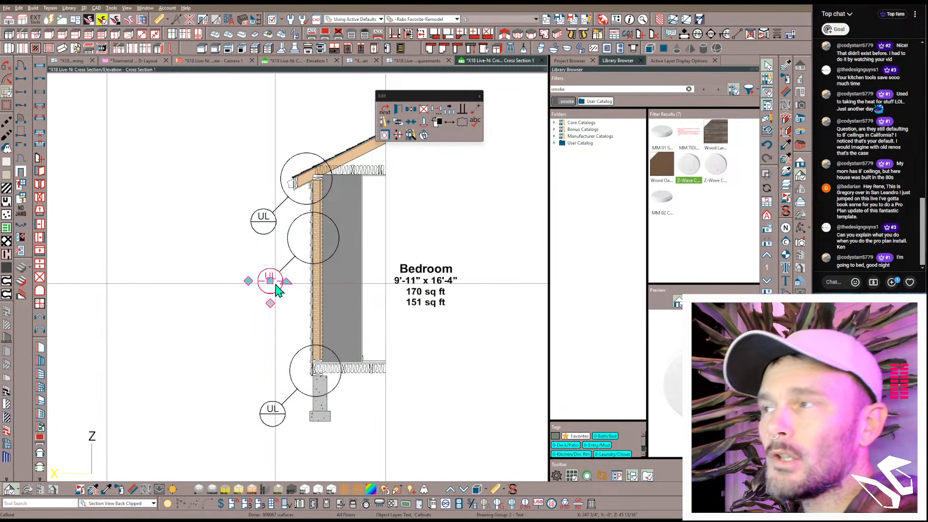
Step: Switch to the Townsend layout and go past the S501 section details sheet to the S502 details sheet
click(131, 60)
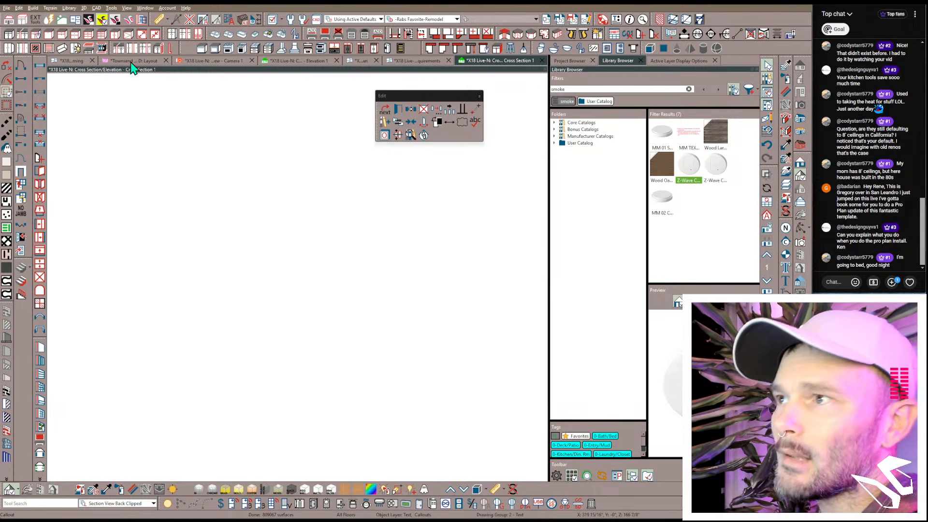
click(786, 252)
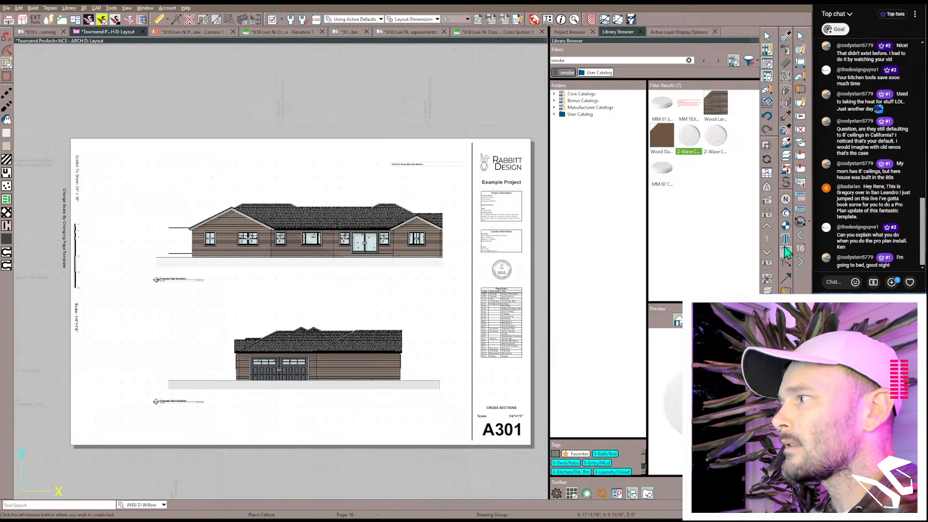
key(Page_Down)
key(Page_Down)
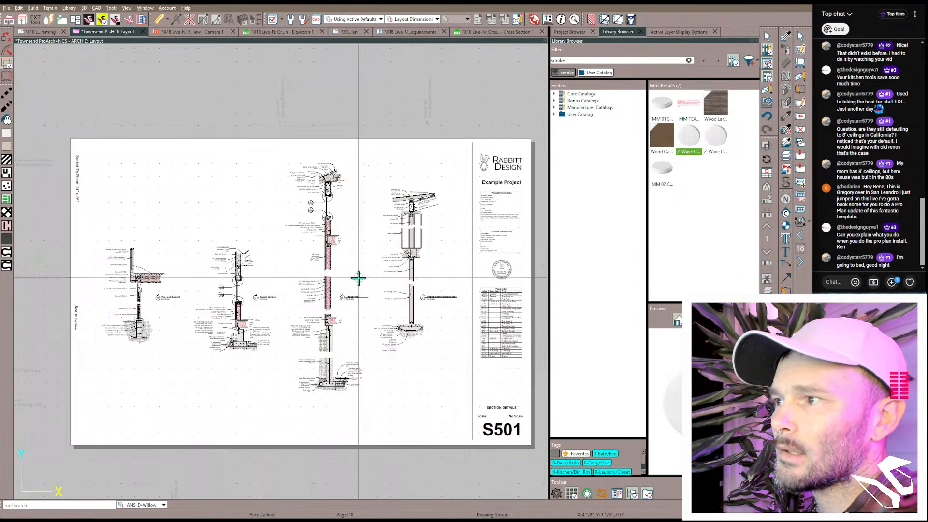
key(Page_Down)
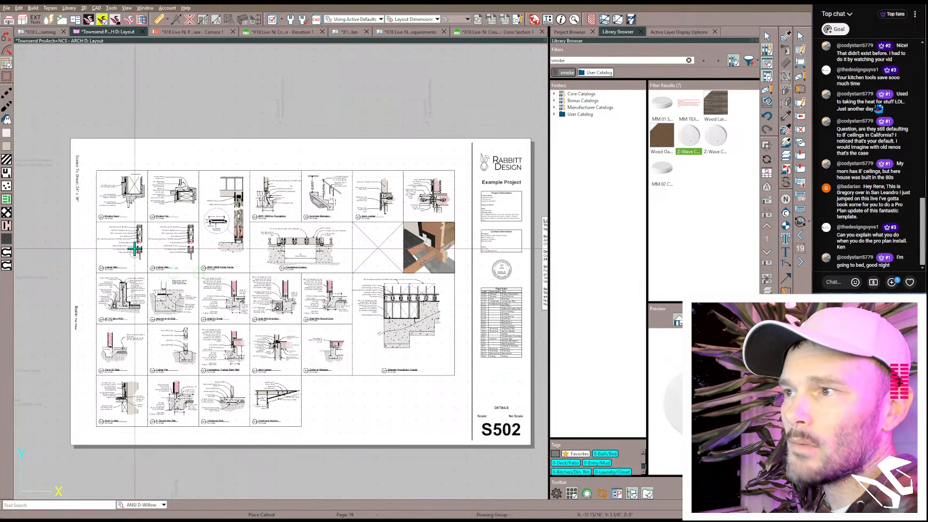
Step: Select the second Typical Wall detail box on S502 and open its view link for changing
scroll(126, 246, up, 3)
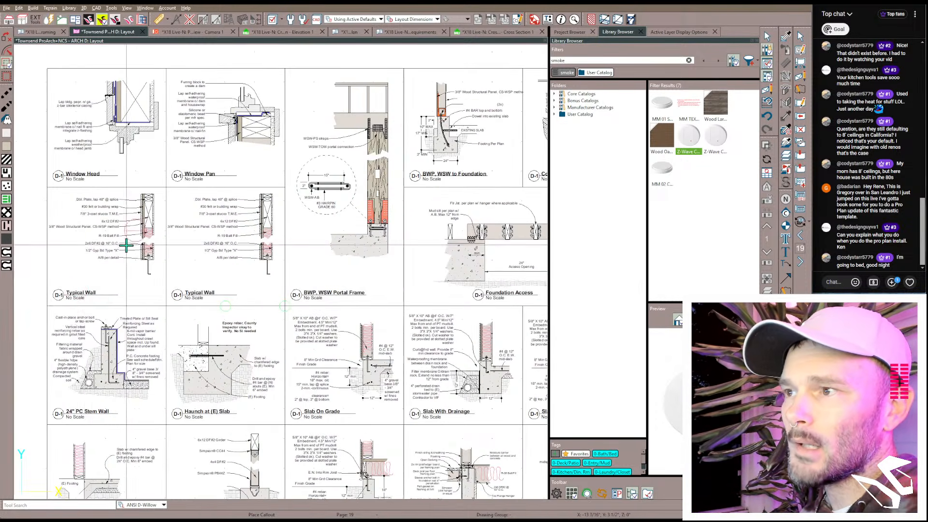
click(235, 255)
scroll(171, 226, up, 1)
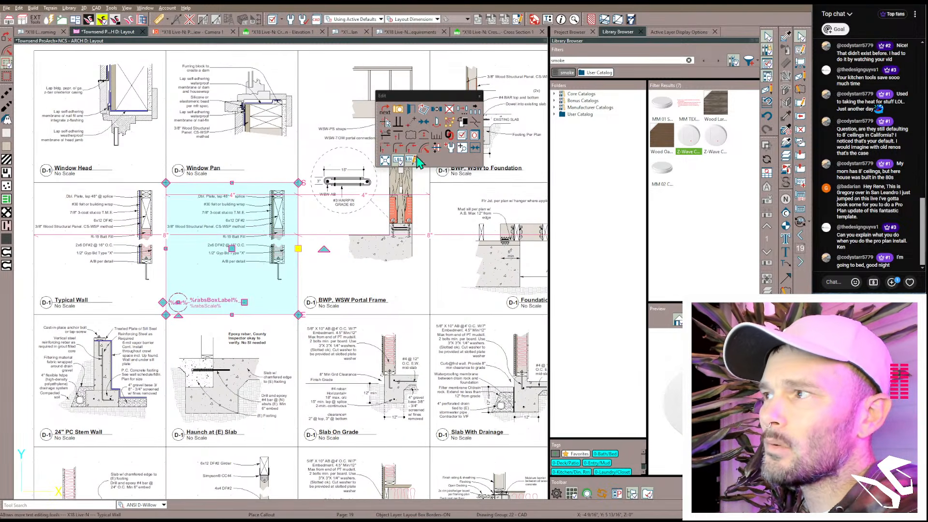
click(450, 136)
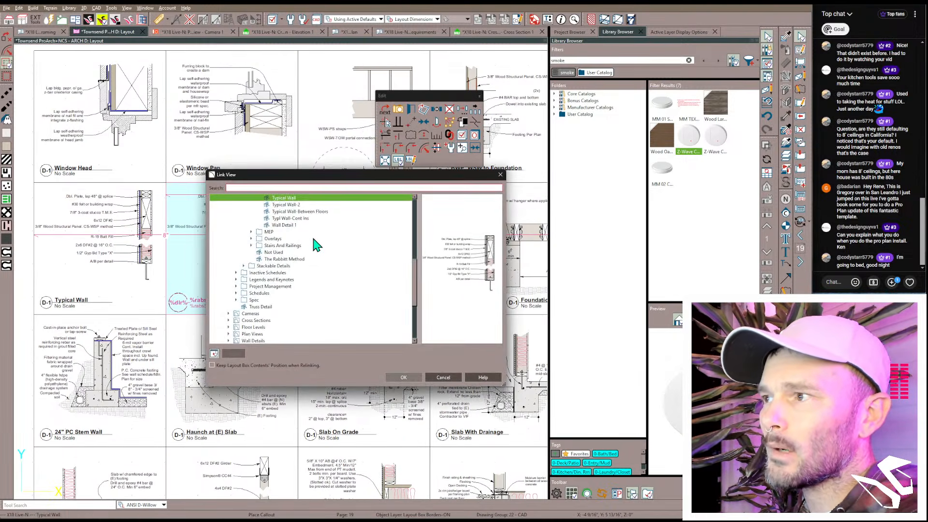
Step: Relink the layout box beside the Typical Wall detail to the Typical Wall-2 CAD detail
click(289, 204)
click(408, 377)
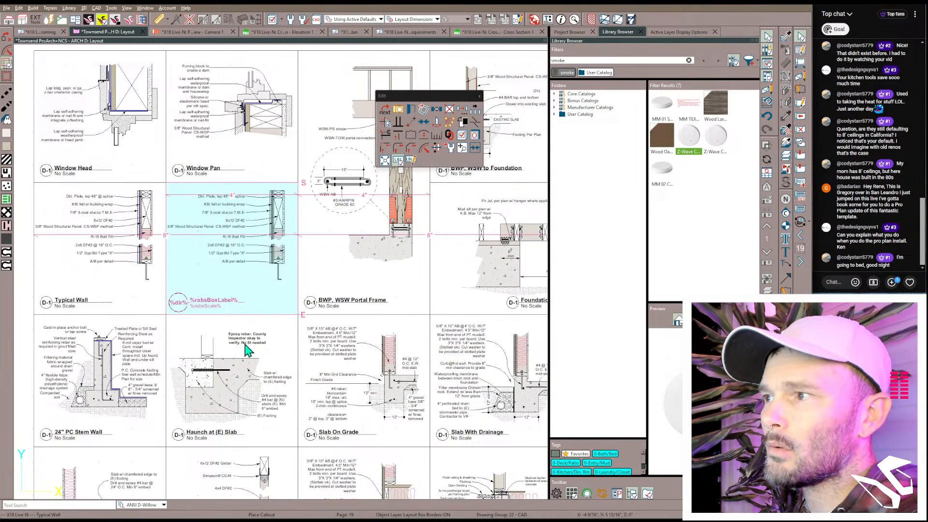
click(97, 254)
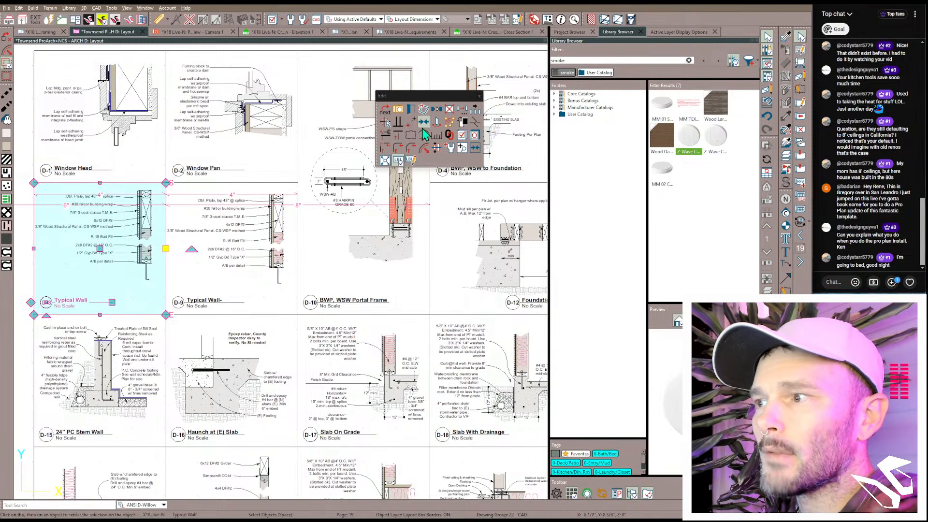
Step: Try relinking the box beside Typical Wall to the Rafter/Plate Connection framing detail of X18 Live-N.plan, and undo the relink
scroll(337, 275, down, 5)
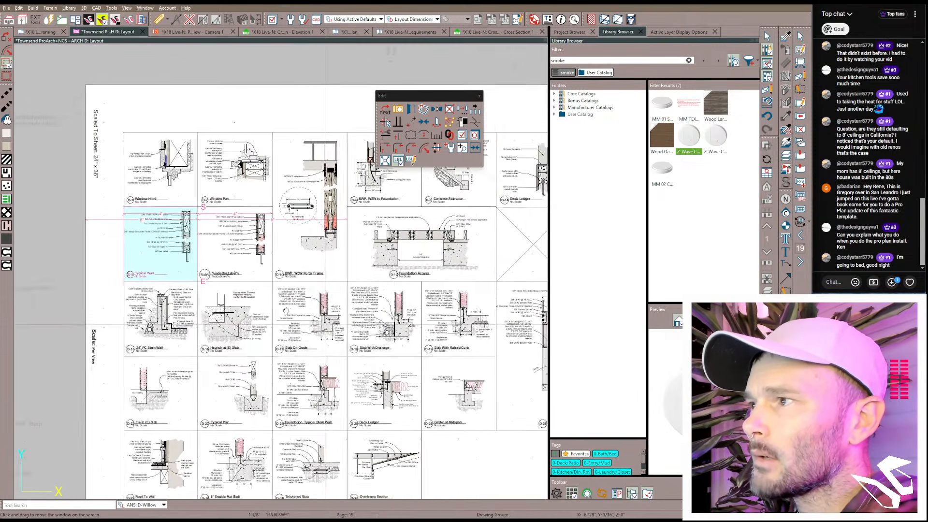
middle_drag(286, 312, 246, 324)
click(191, 248)
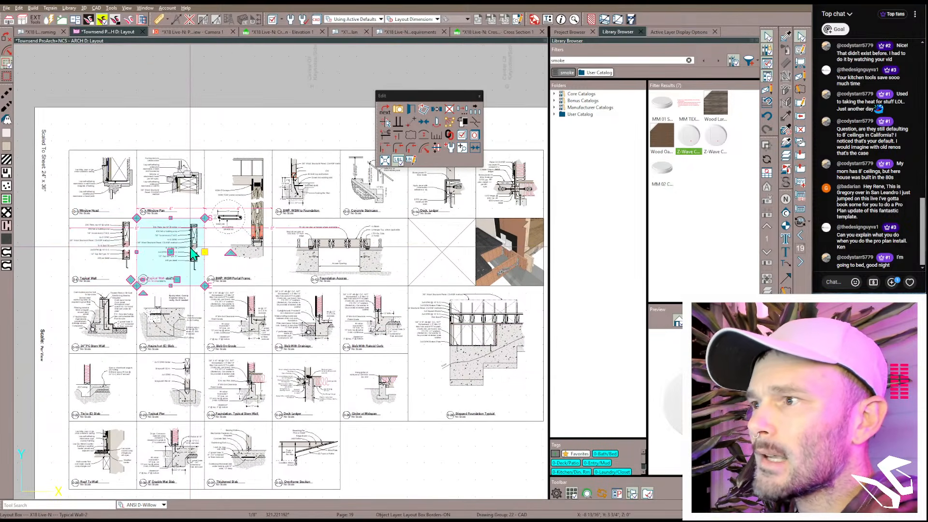
click(449, 135)
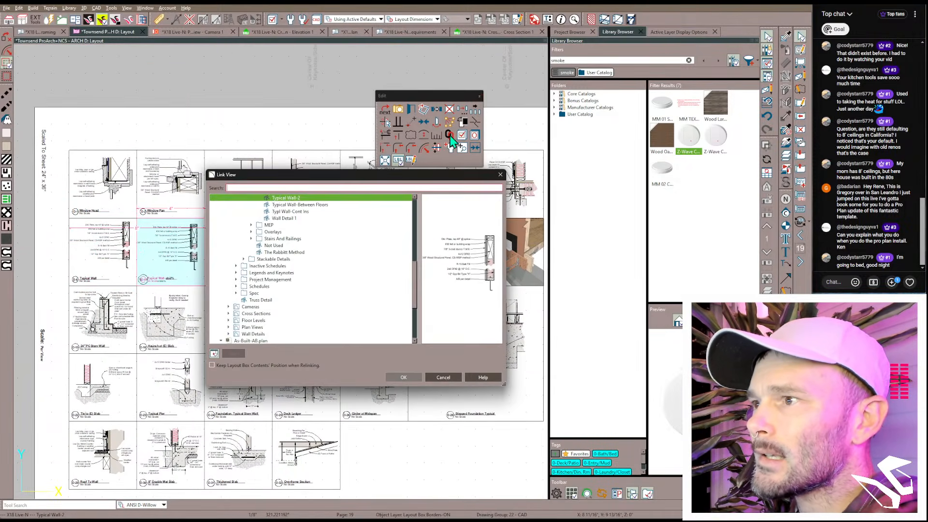
text(rafter)
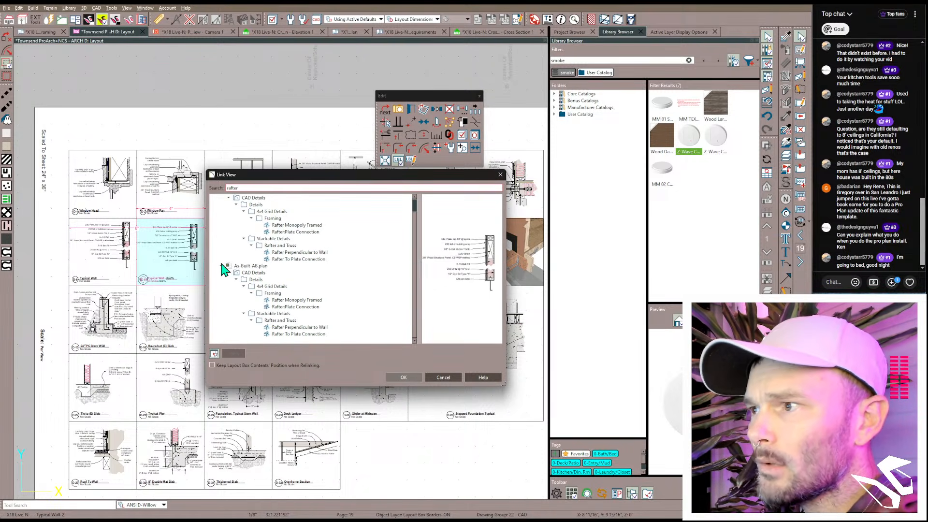
click(221, 266)
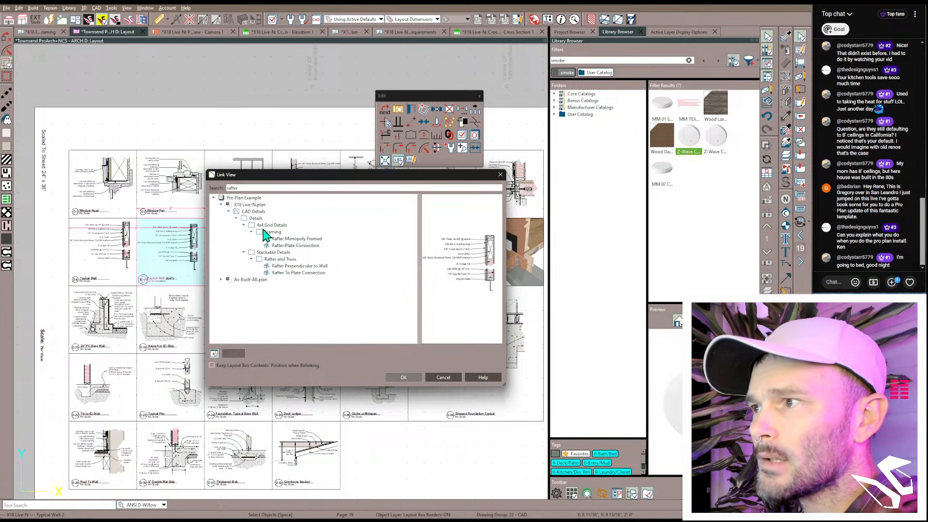
click(289, 246)
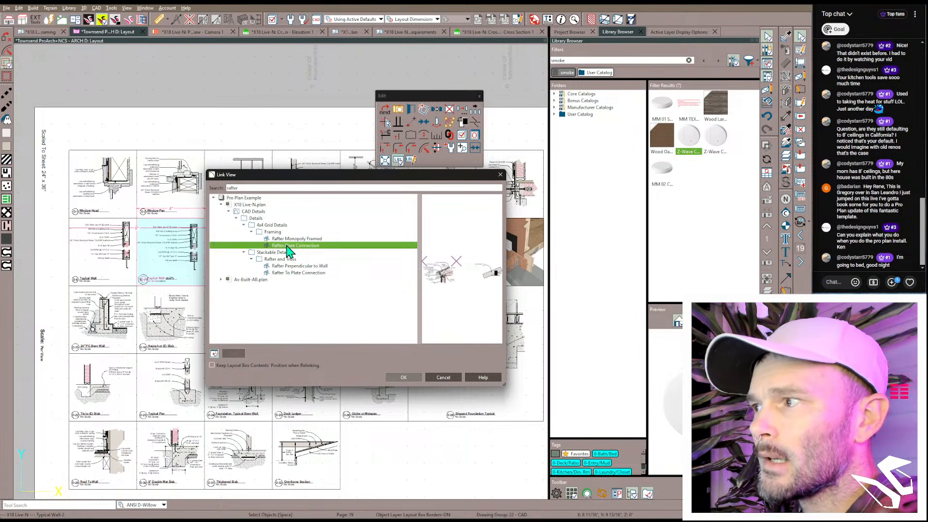
click(416, 378)
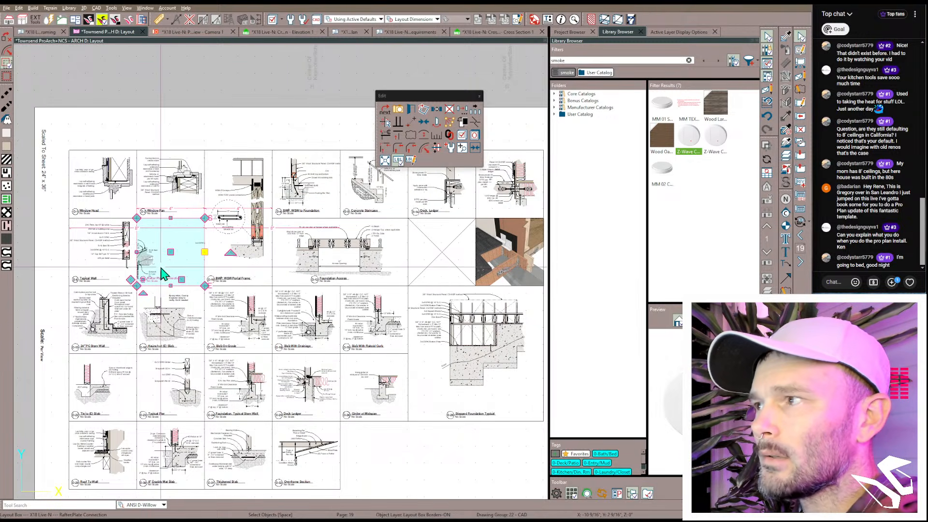
double_click(177, 268)
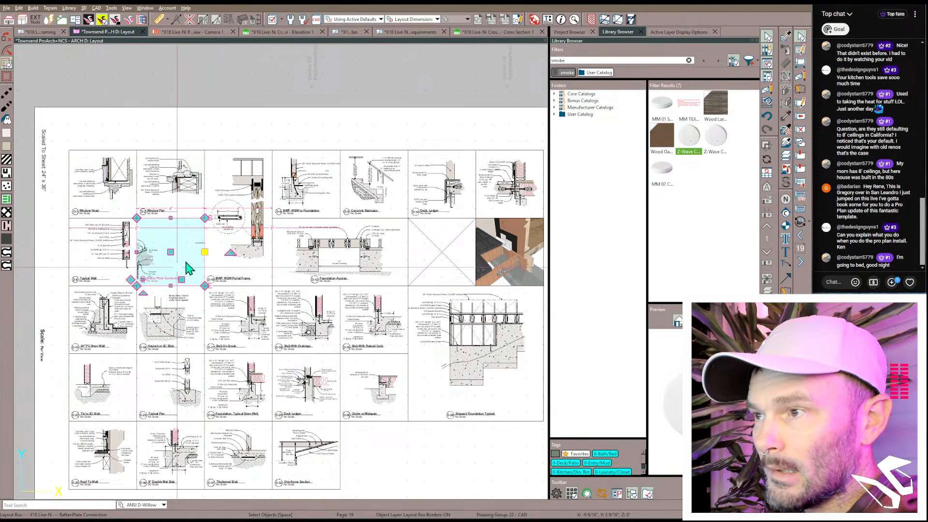
key(ctrl+z)
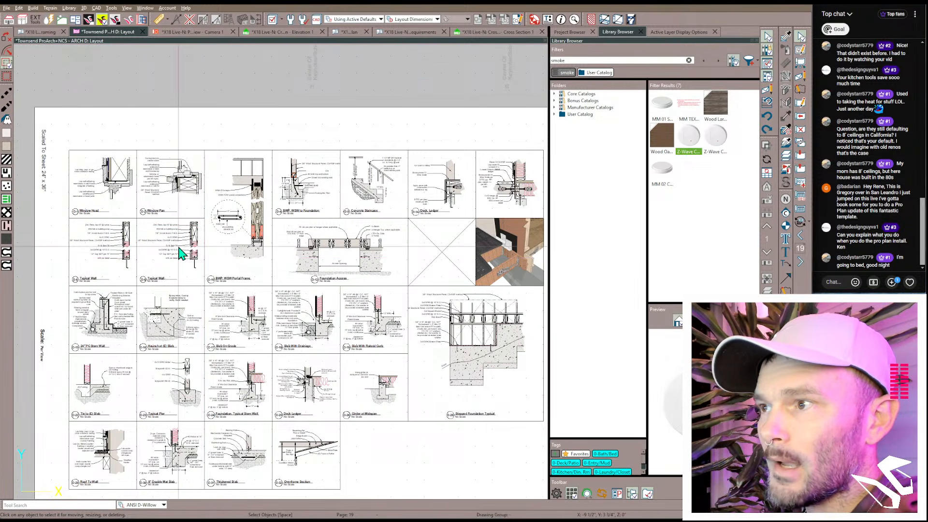
Step: Relink the box beside Typical Wall to the Rafter/Plate Connection detail of X18 Live-N.plan, keeping the layout box contents' position
click(182, 251)
click(449, 140)
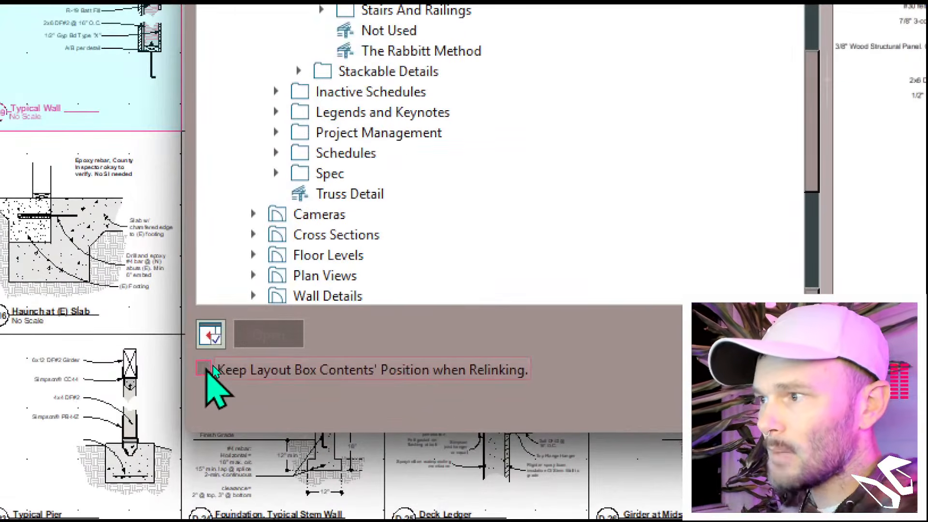
click(212, 364)
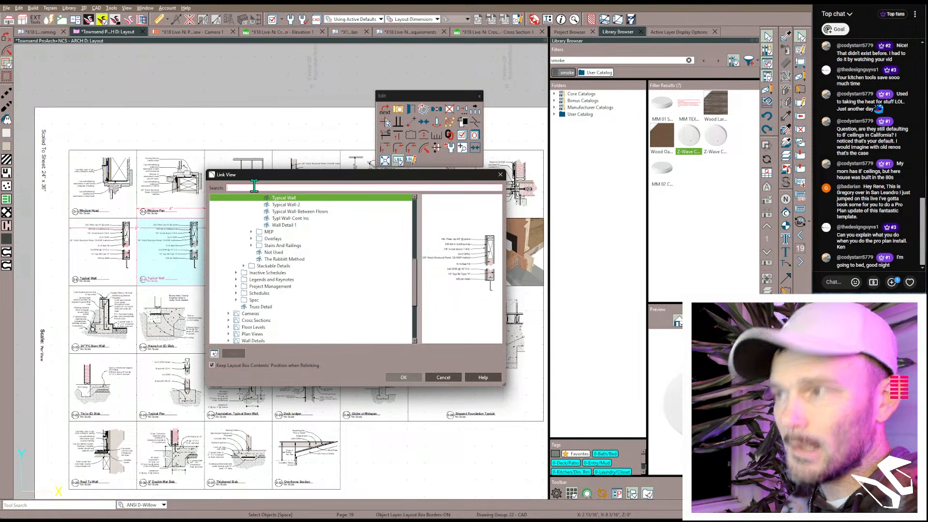
text(rafter)
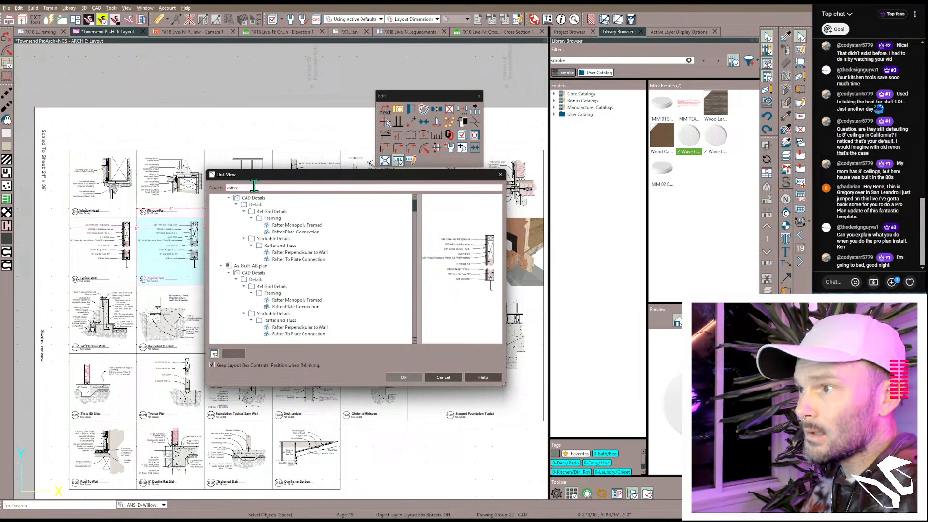
click(222, 266)
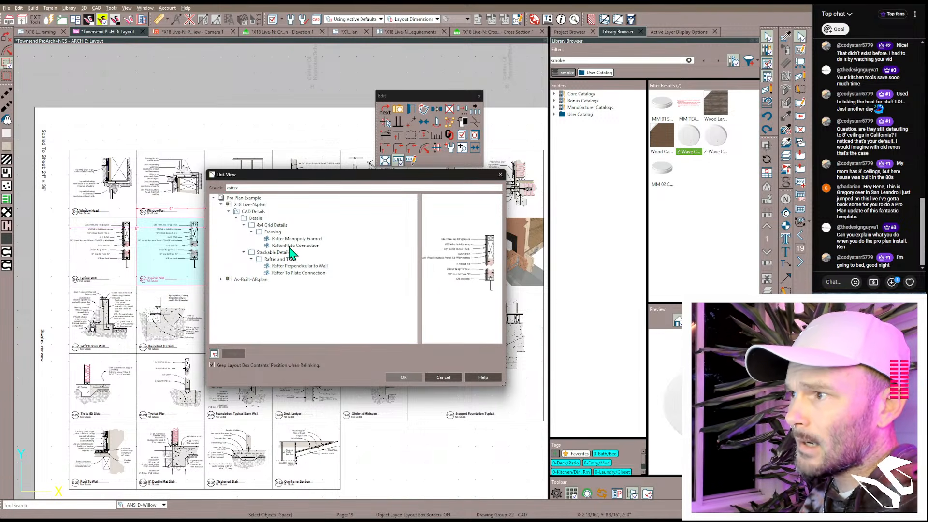
click(285, 247)
click(403, 377)
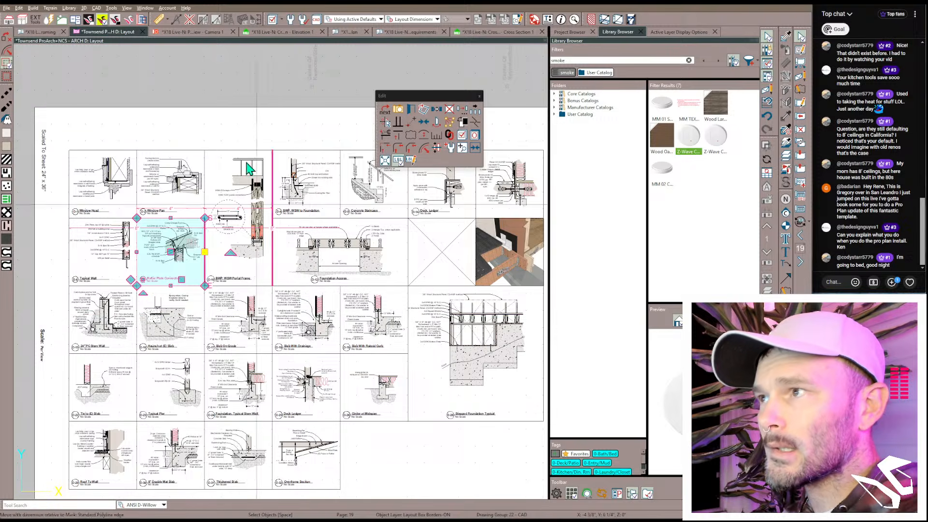
Step: In the Cross Section 1 view, link the mid-wall callout to the Typical Wall framing detail of X18 Live-N.plan
click(504, 32)
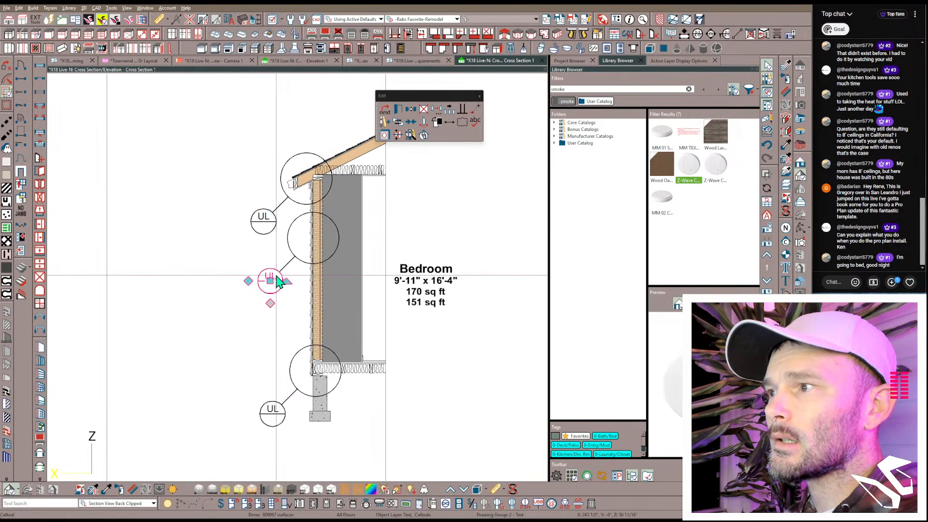
click(424, 135)
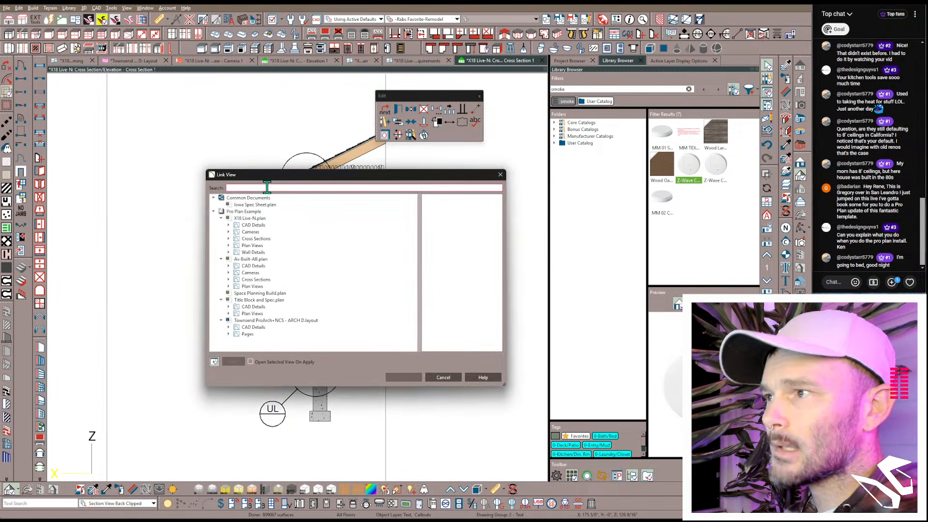
text(typ)
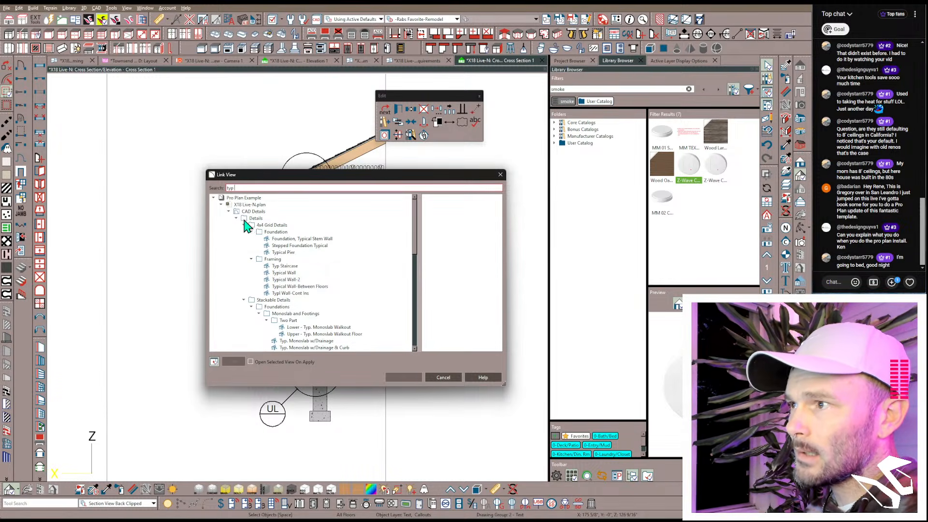
click(280, 272)
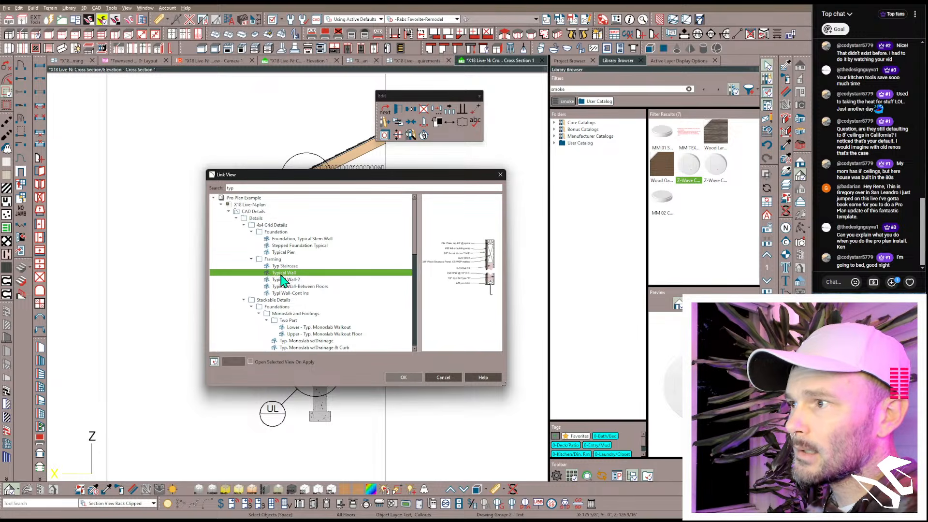
click(404, 378)
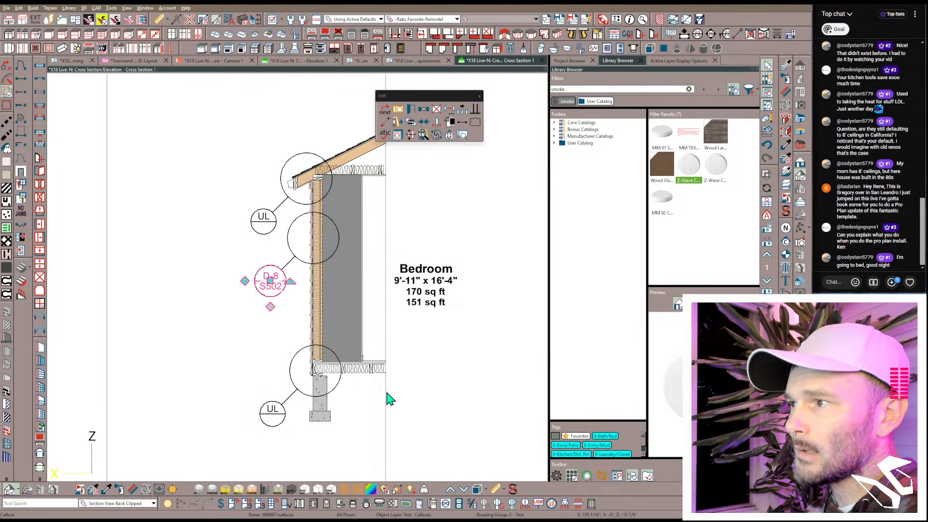
Step: Link the foundation callout to the Stemwall w/ Drainage stackable detail, comparing it with the other drainage details
click(274, 427)
click(274, 426)
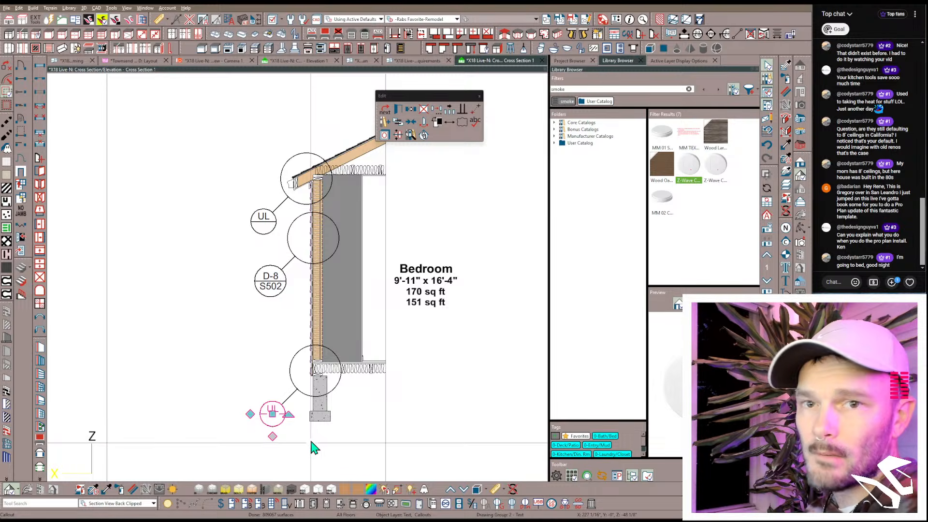
click(424, 137)
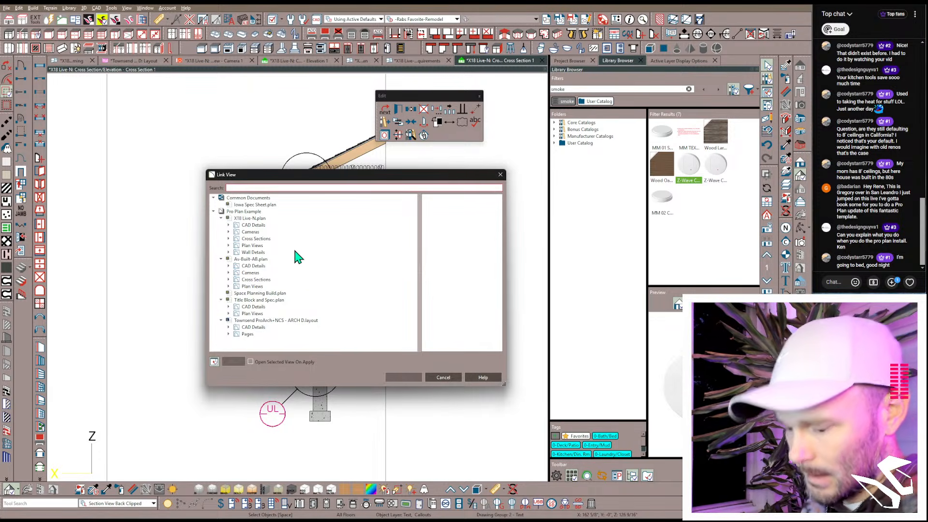
text(drainag)
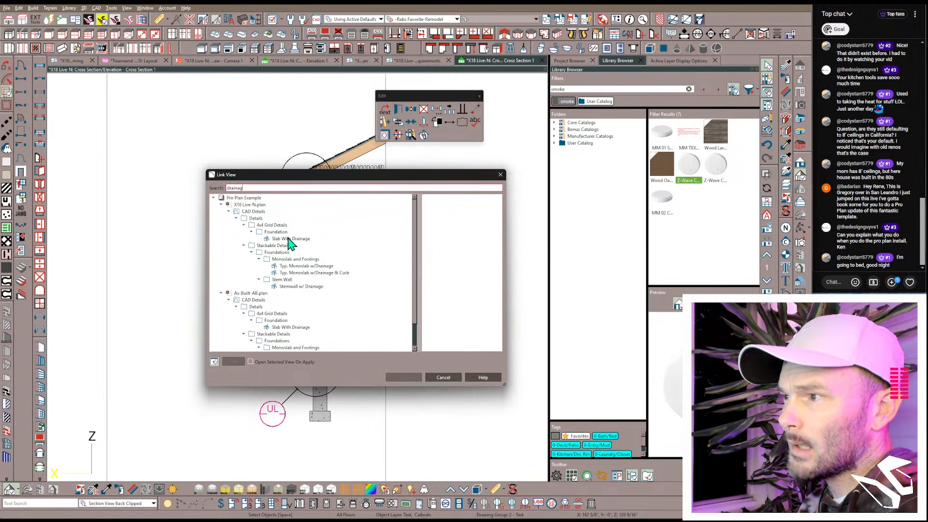
click(290, 239)
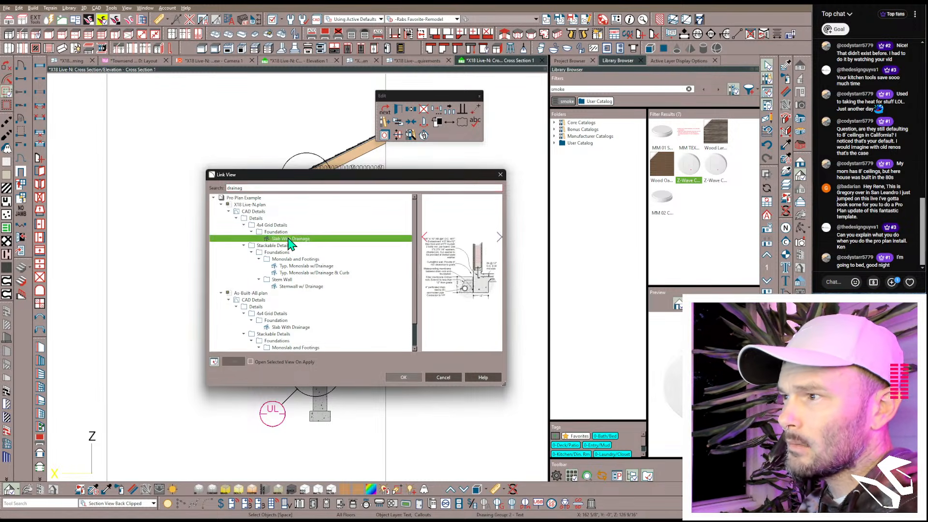
click(292, 266)
click(295, 274)
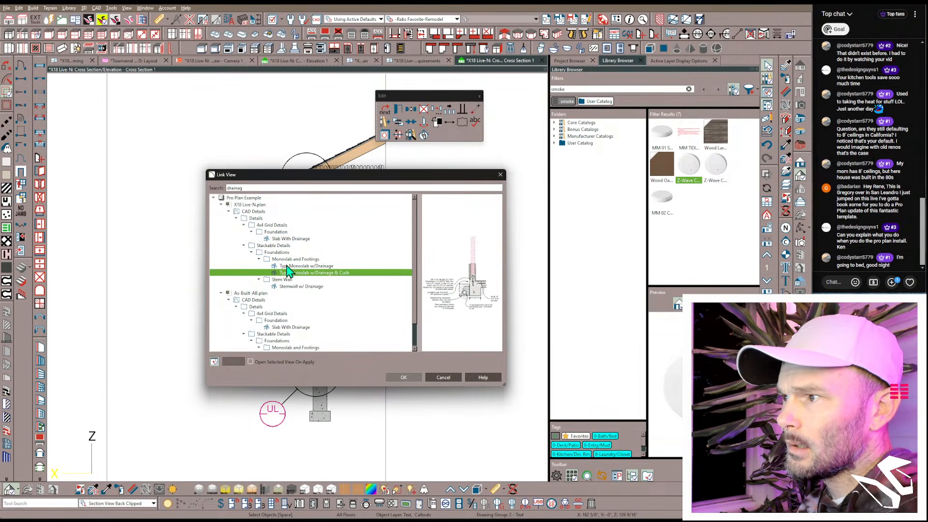
click(288, 287)
click(396, 376)
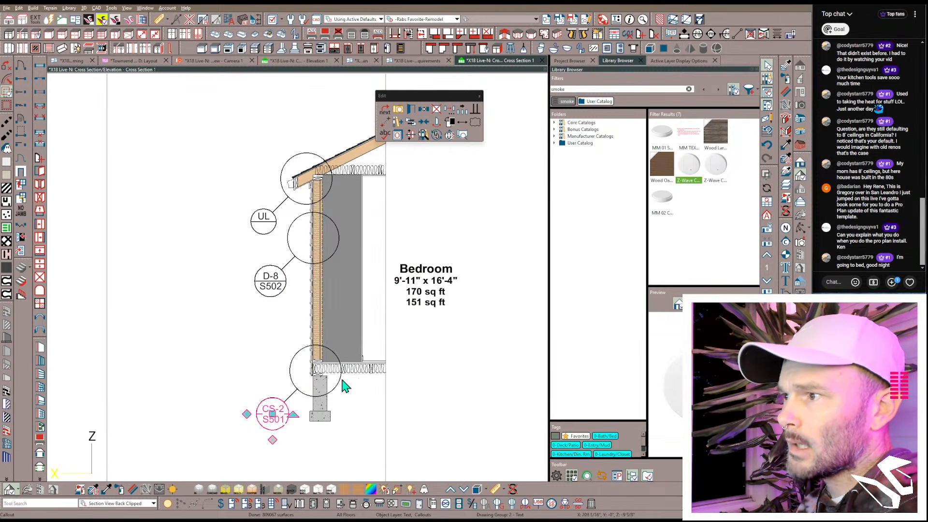
Step: Link the roof eave callout to the Rafter/Plate Connection framing detail of X18 Live-N.plan
click(263, 221)
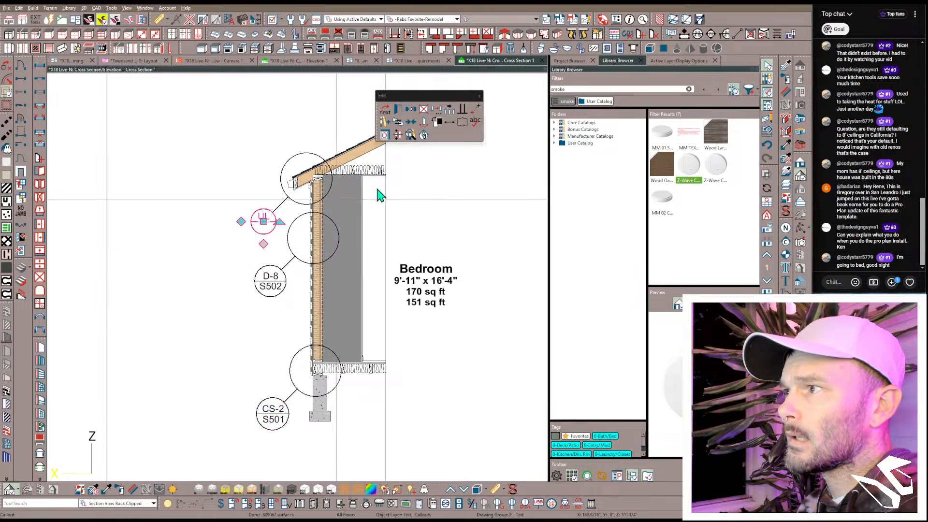
click(423, 136)
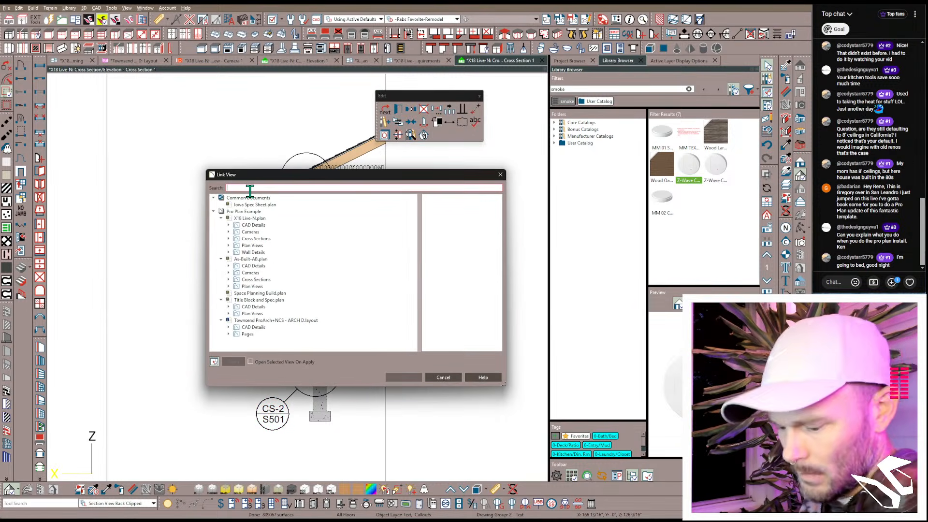
text(rafter)
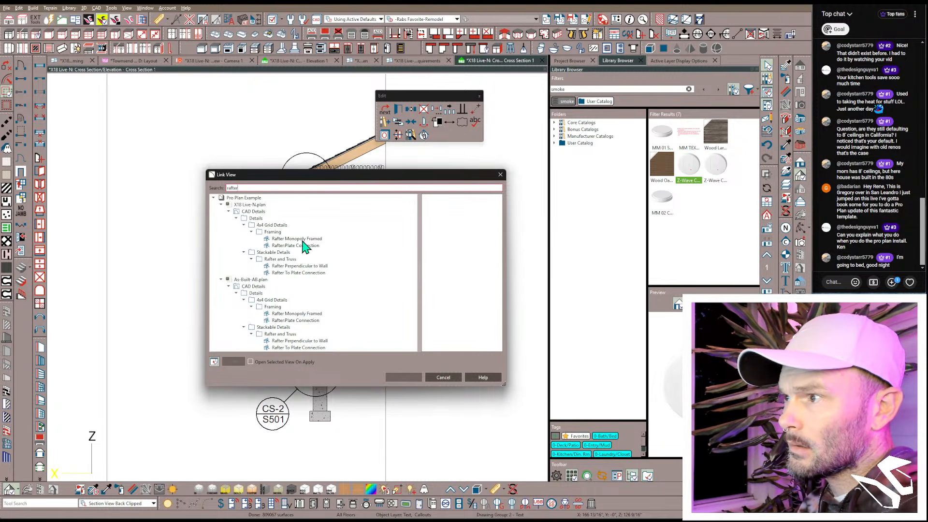
click(305, 246)
click(404, 378)
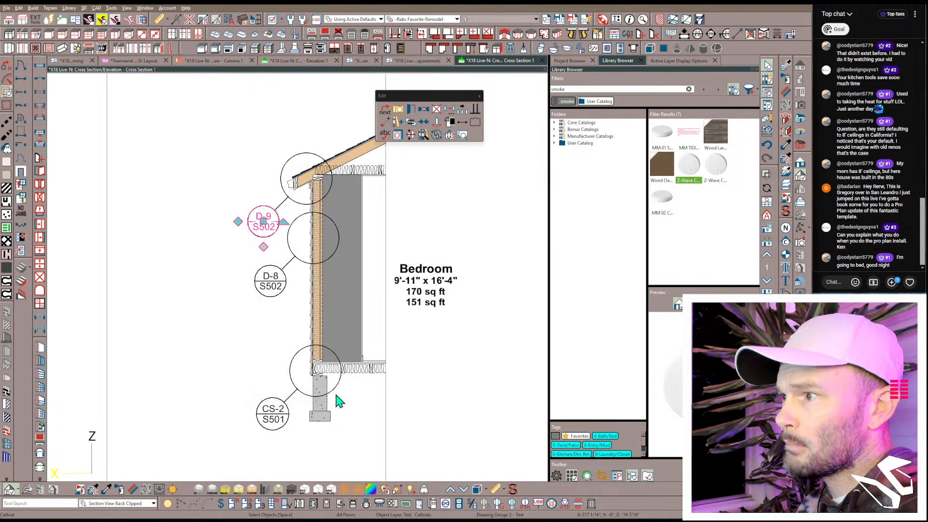
click(192, 297)
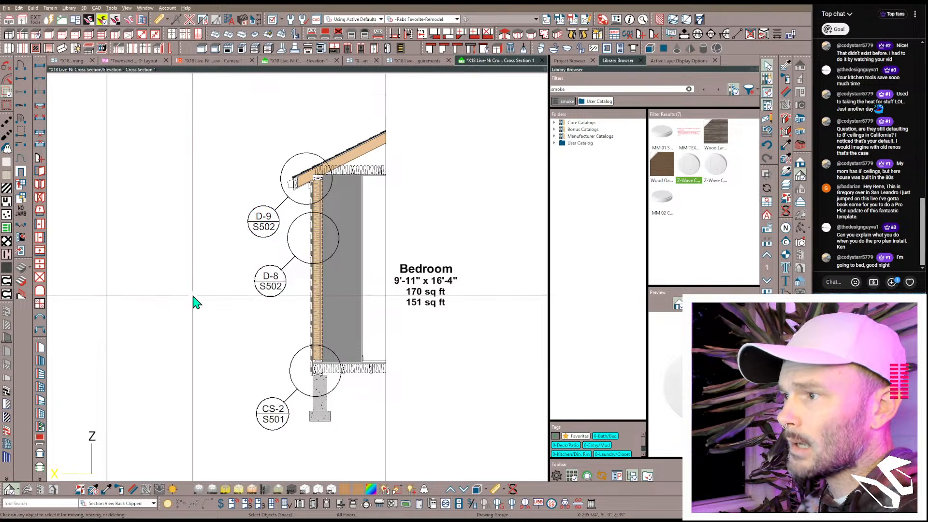
Step: Look up the stem wall detail referenced by the foundation callout among the stacked details on layout page 18
click(272, 414)
click(225, 314)
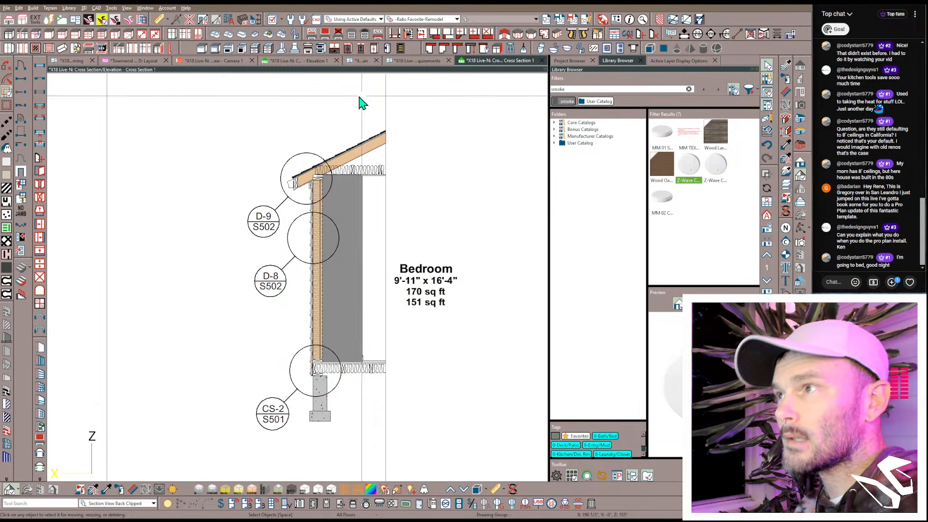
click(142, 61)
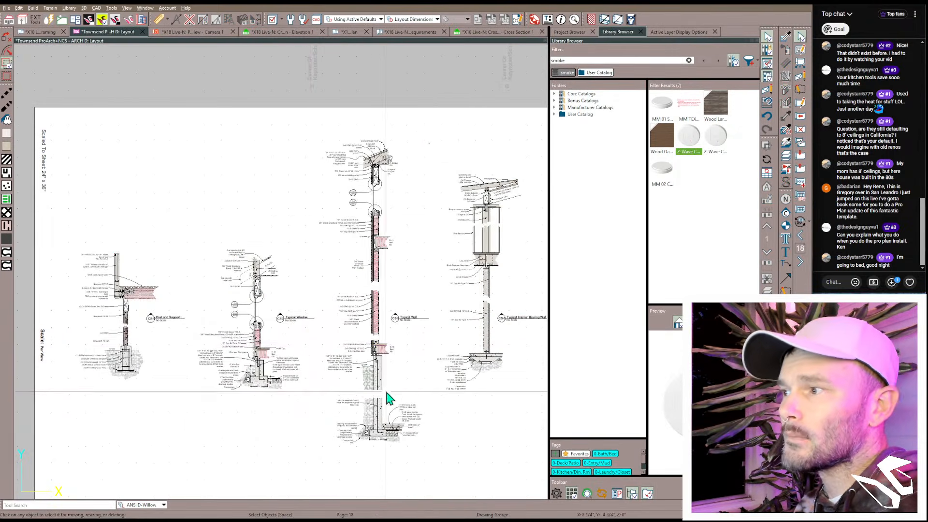
click(254, 379)
click(216, 450)
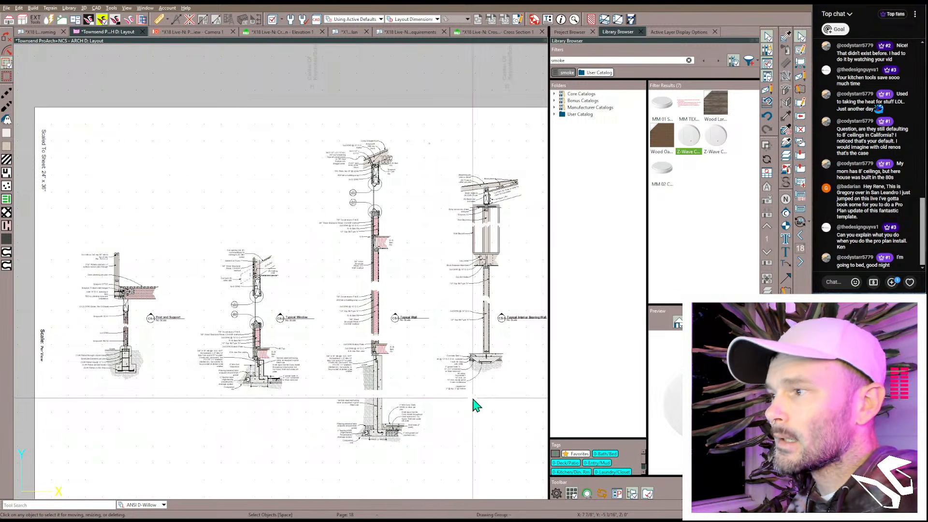
Step: Relink the Typical Window section's roof eave layout box to the Rafter To Plate Connection stackable detail of X18 Live-N.plan
middle_drag(472, 404, 345, 413)
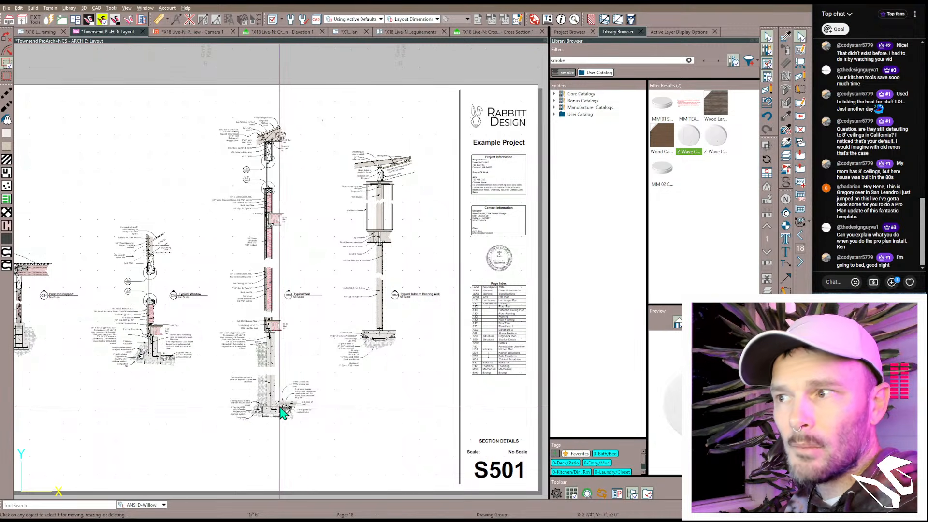
scroll(116, 353, up, 3)
middle_drag(174, 430, 281, 451)
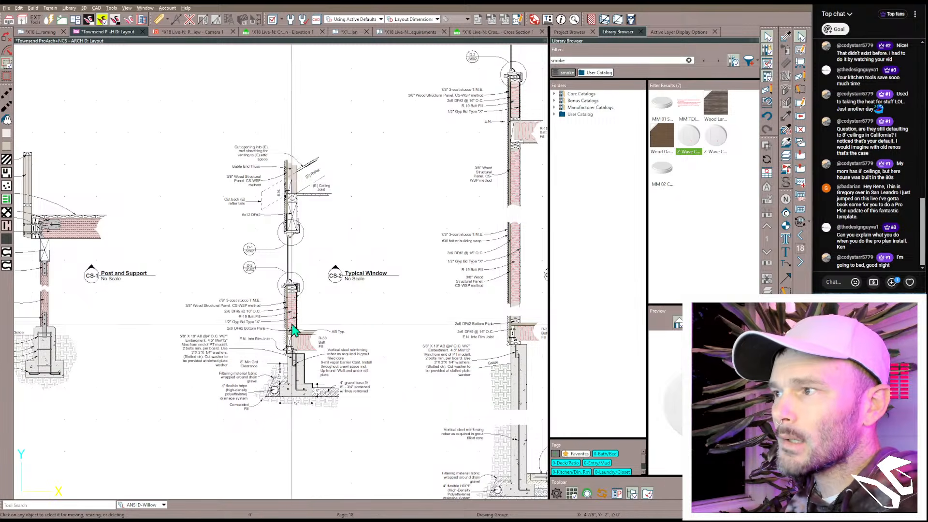
click(292, 175)
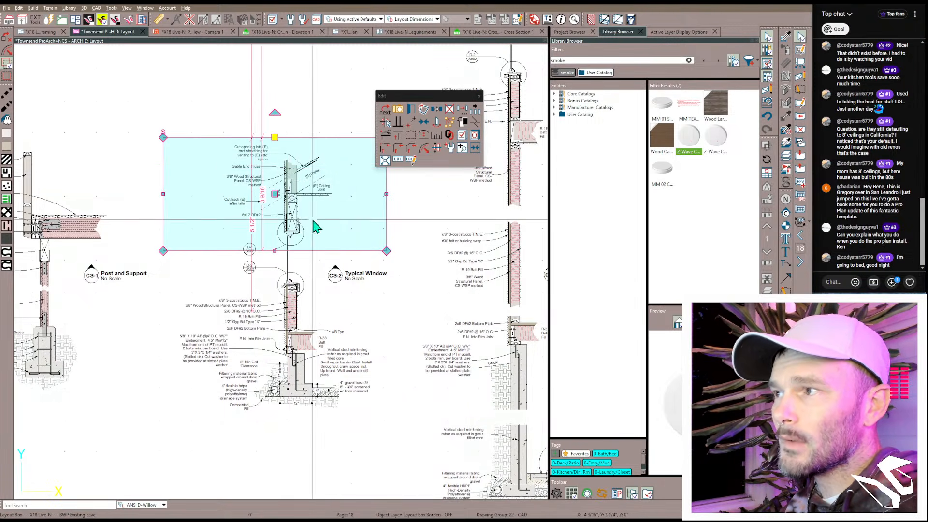
click(449, 135)
text(rafter)
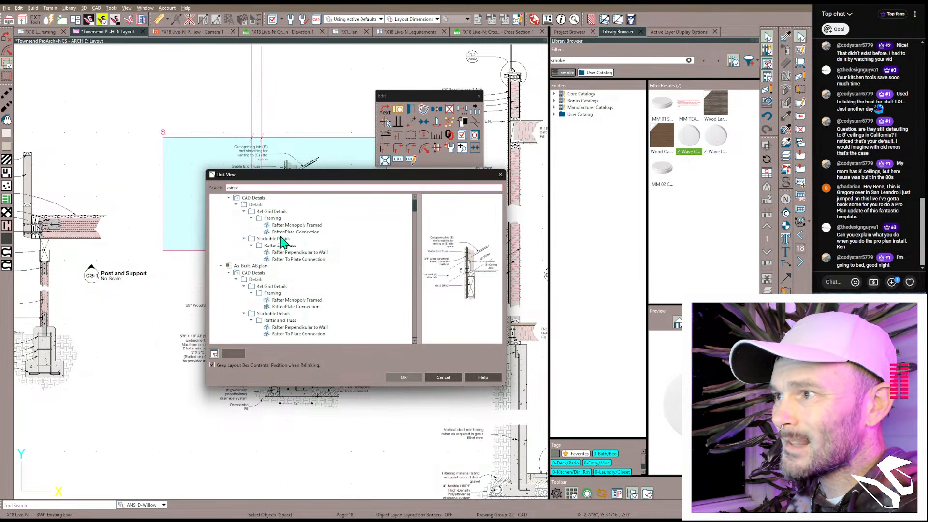
click(290, 259)
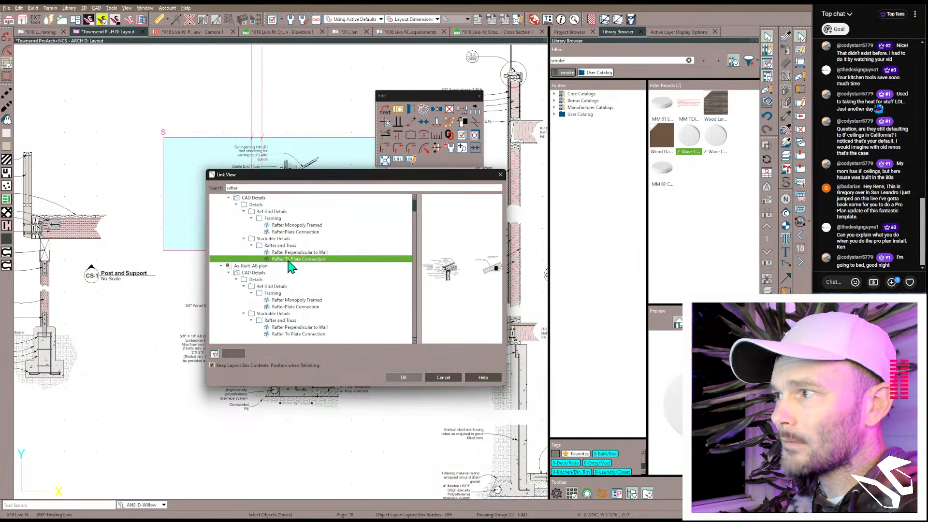
click(402, 378)
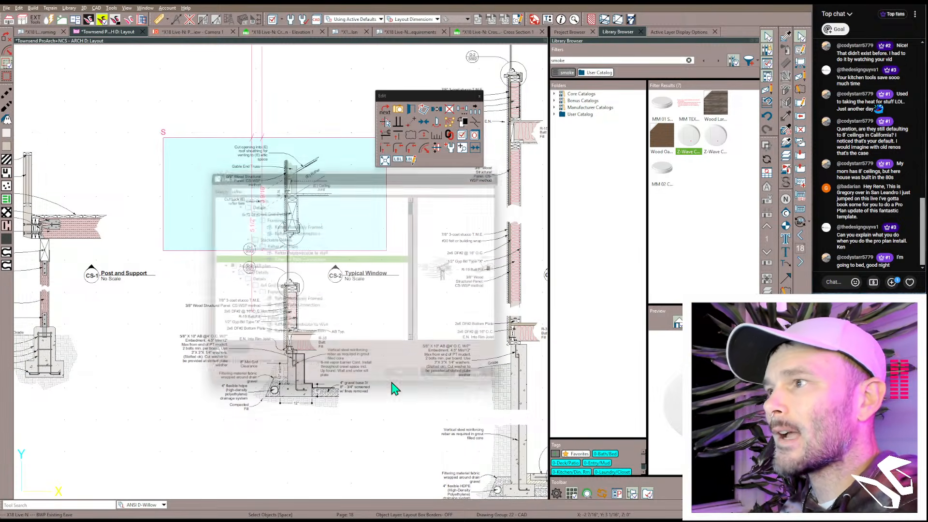
key(Escape)
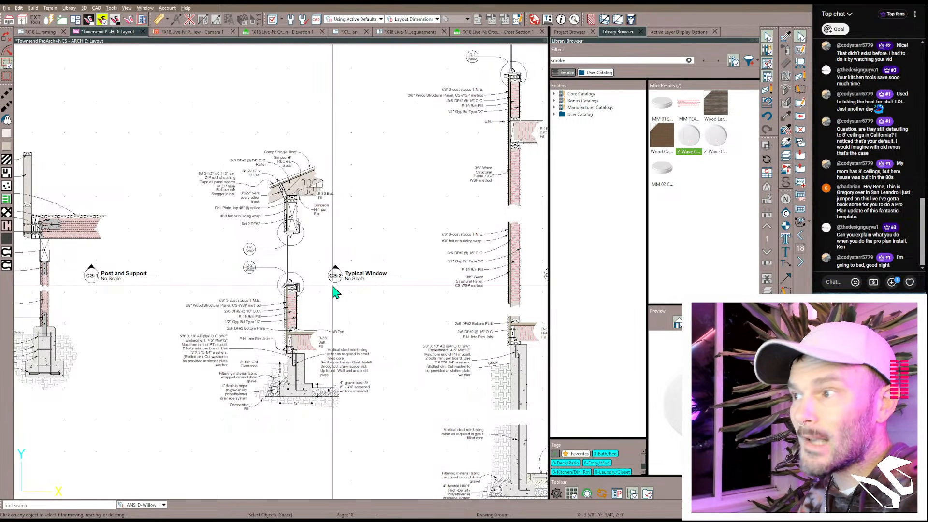
Step: Move the Typical Window section's eave and window layout boxes together about 4" straight up, away from the foundation detail
middle_drag(377, 294, 360, 296)
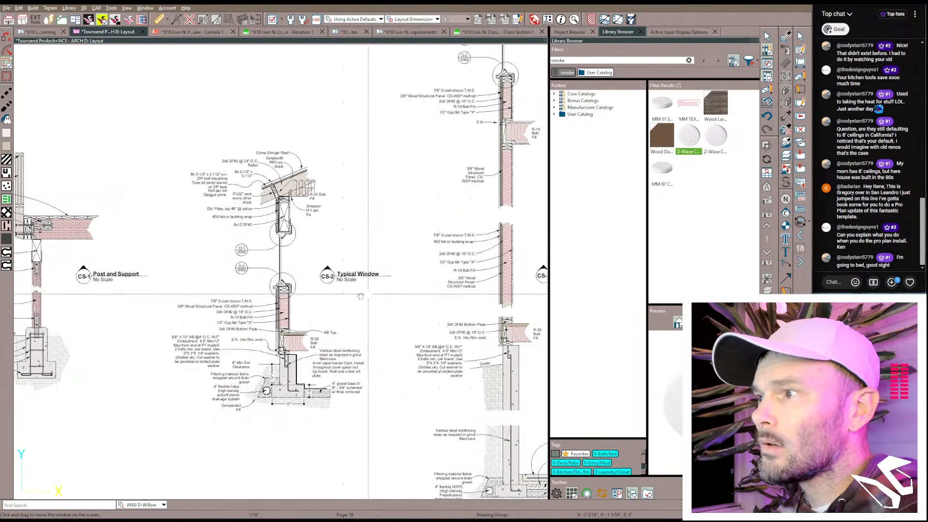
scroll(360, 297, down, 1)
click(466, 270)
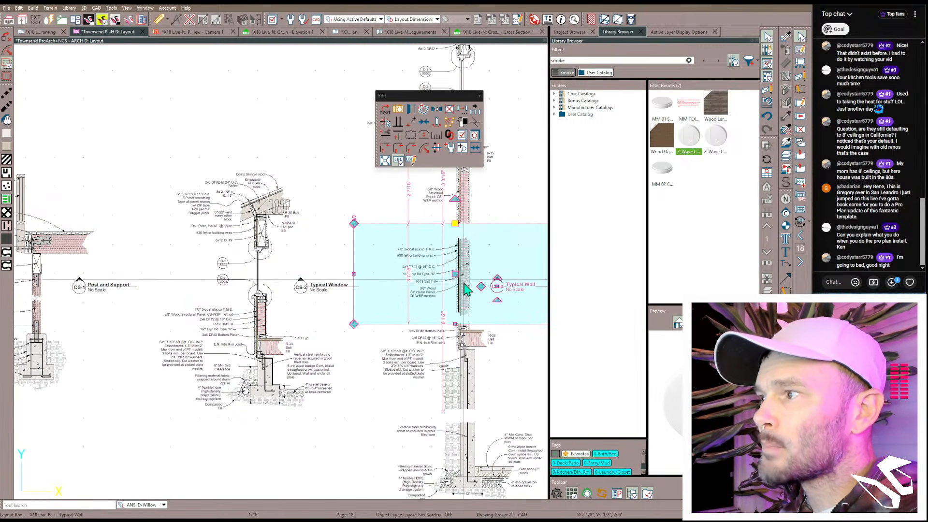
click(278, 244)
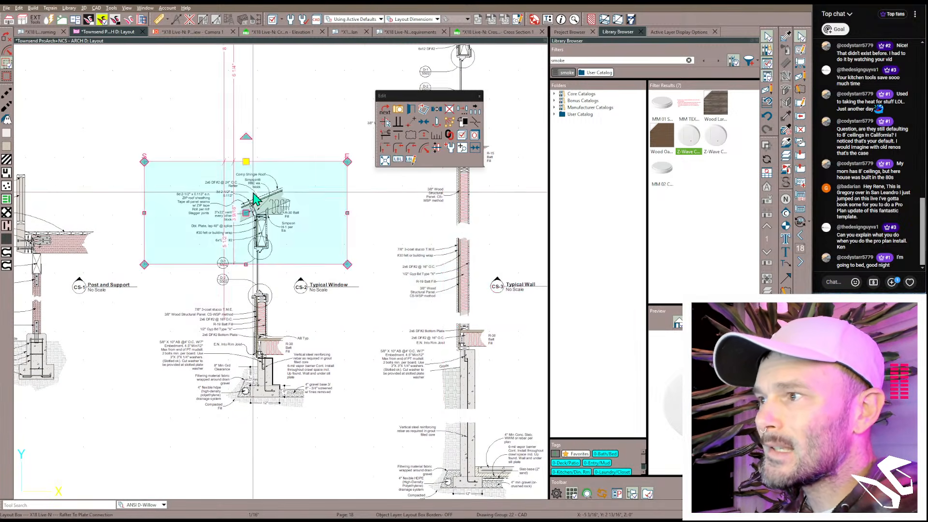
shift+click(265, 307)
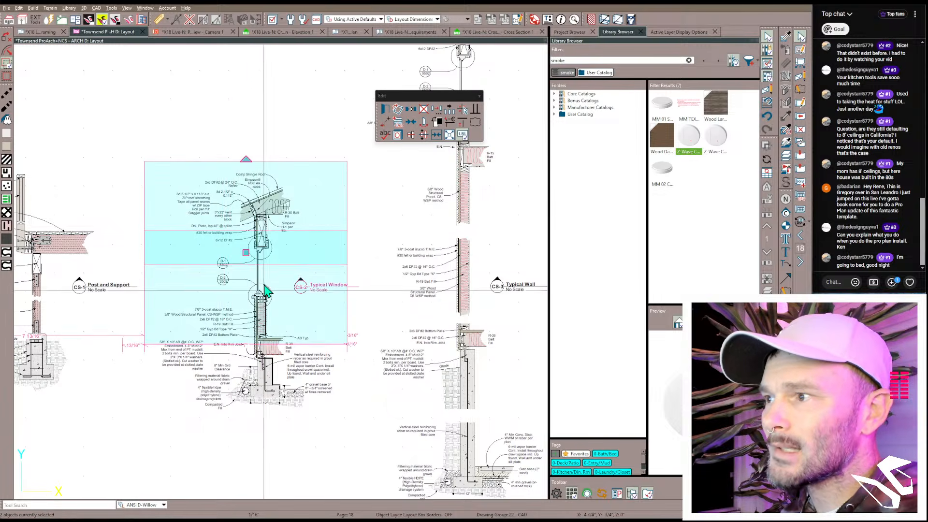
click(260, 208)
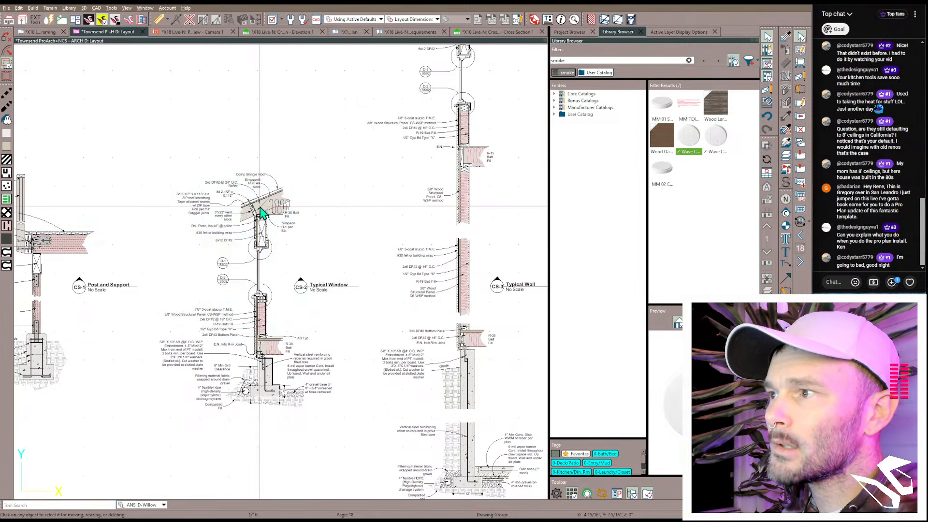
click(263, 296)
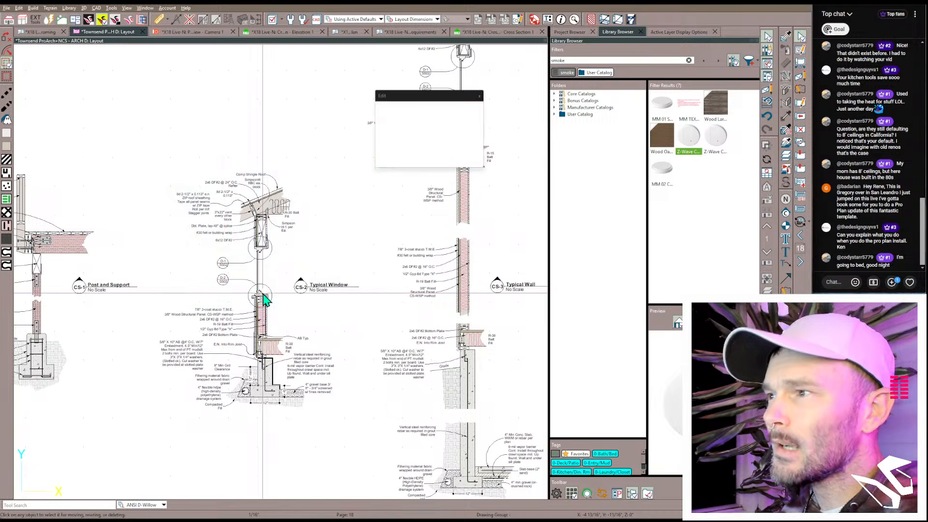
click(260, 187)
shift+click(262, 306)
drag(246, 252, 245, 140)
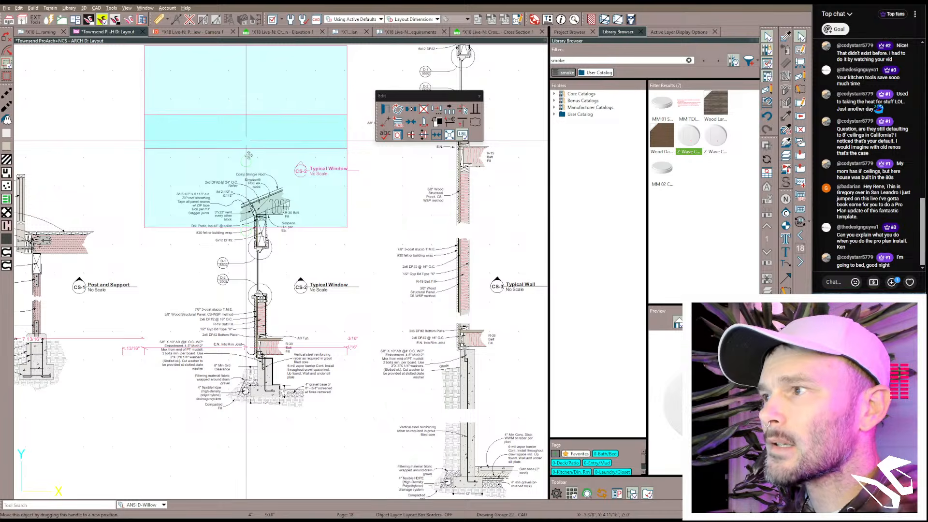
Step: Copy the Typical Window layout box about 4" straight down into the gap above the foundation detail
click(274, 197)
key(c)
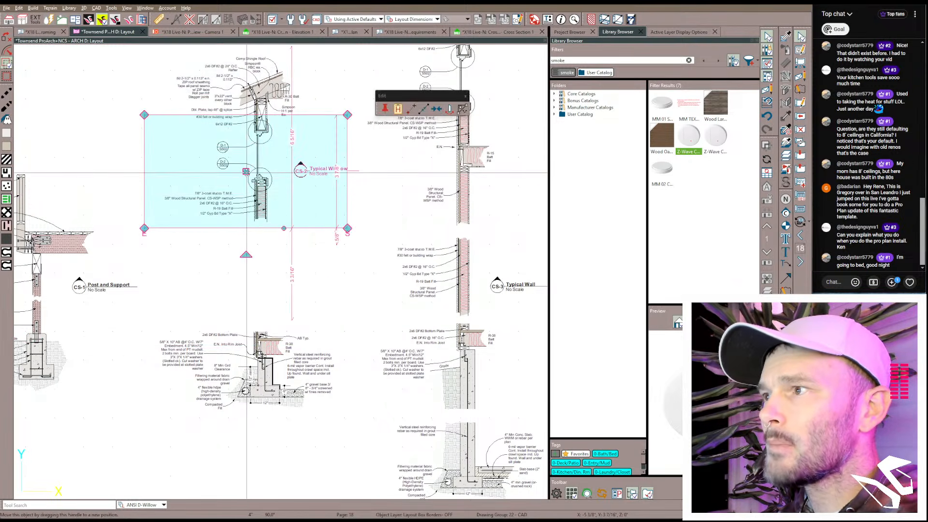
drag(246, 171, 241, 279)
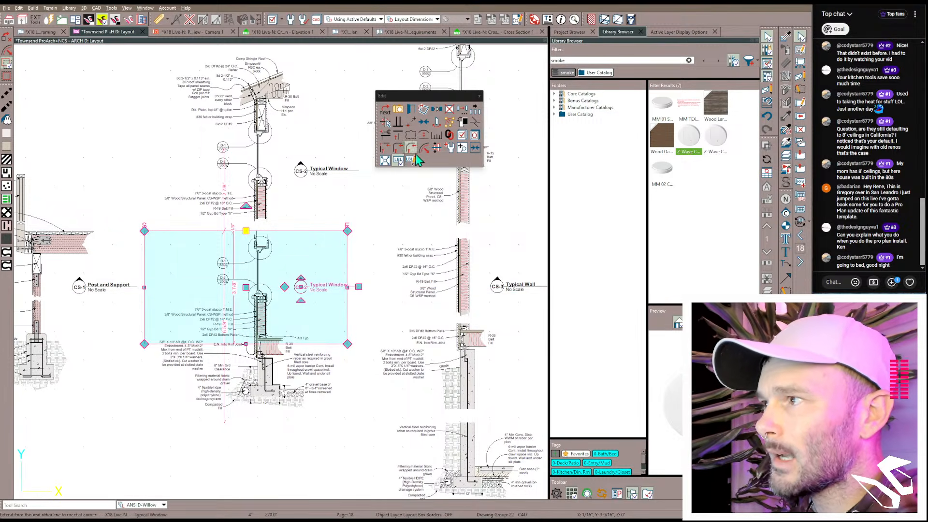
Step: Relink the copied layout box above the foundation to the Typical Wall detail in the Stackable Details Walls folder
click(450, 136)
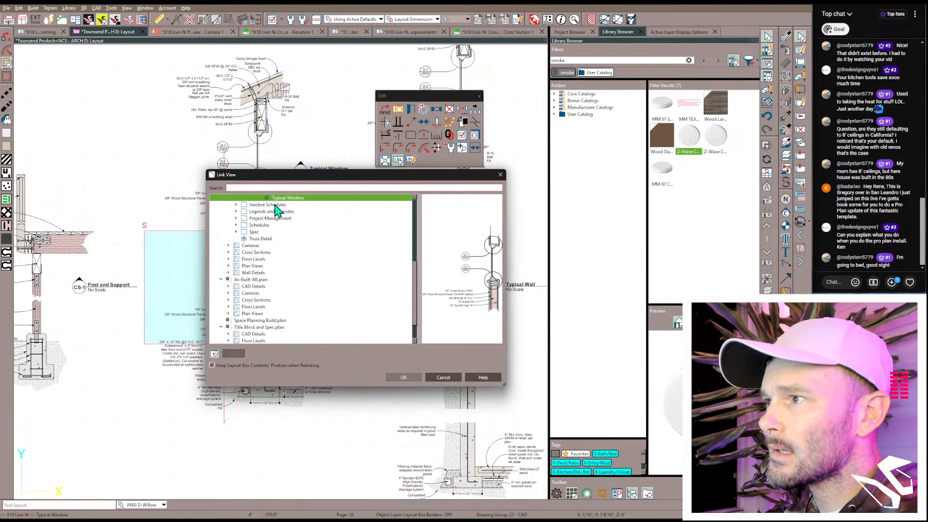
text(wall)
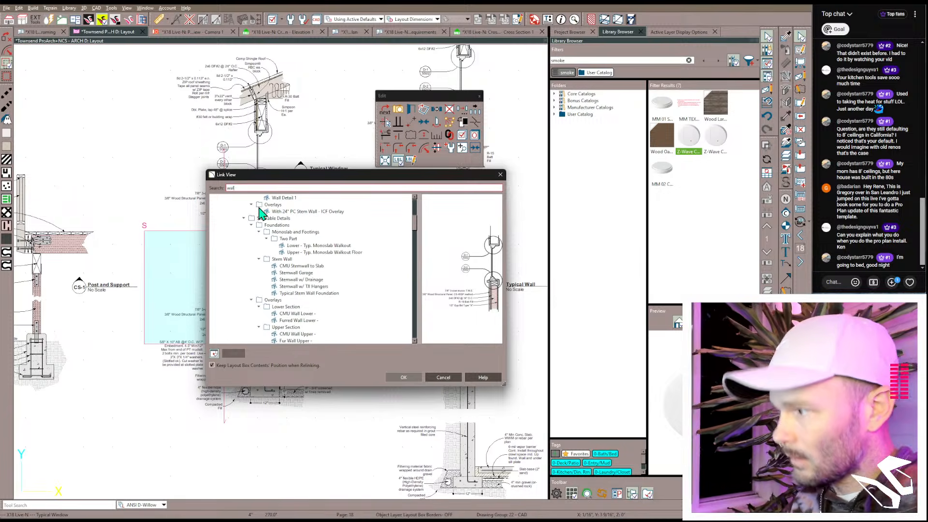
scroll(270, 231, up, 7)
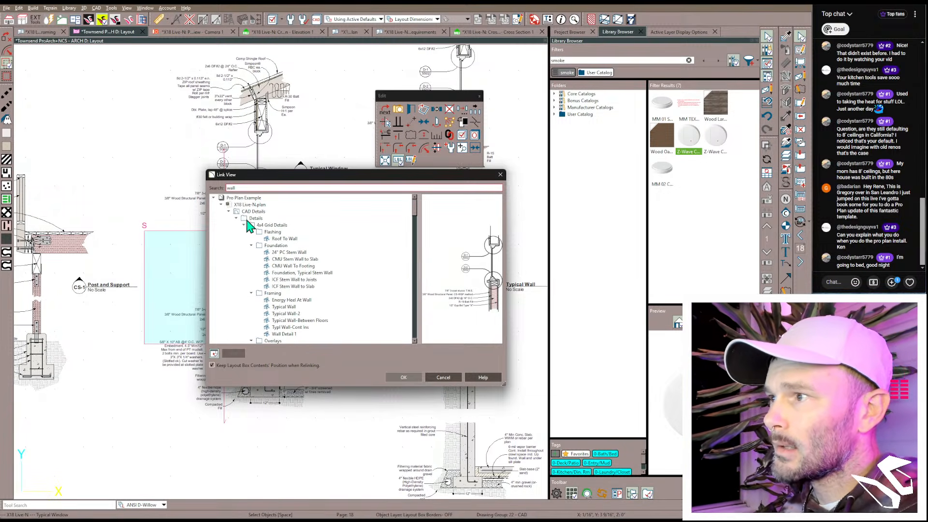
scroll(270, 251, down, 4)
scroll(300, 279, down, 3)
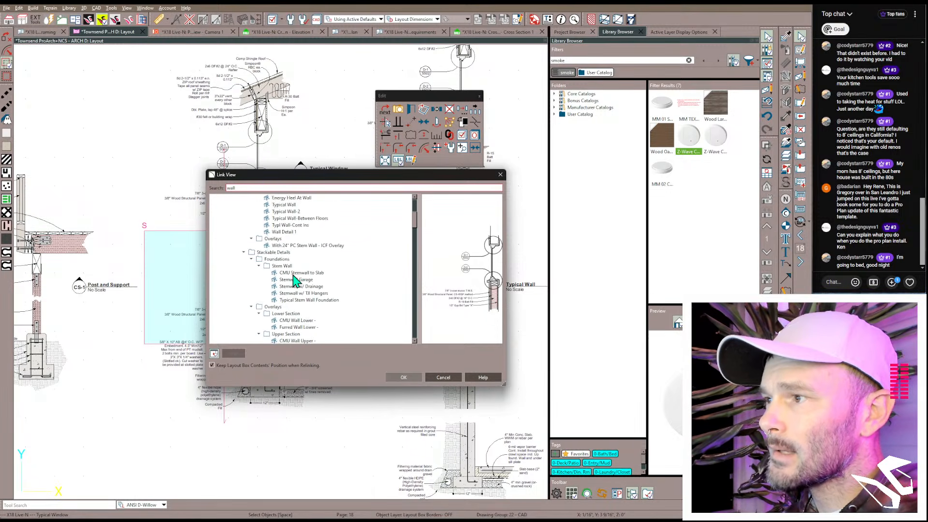
scroll(300, 286, down, 2)
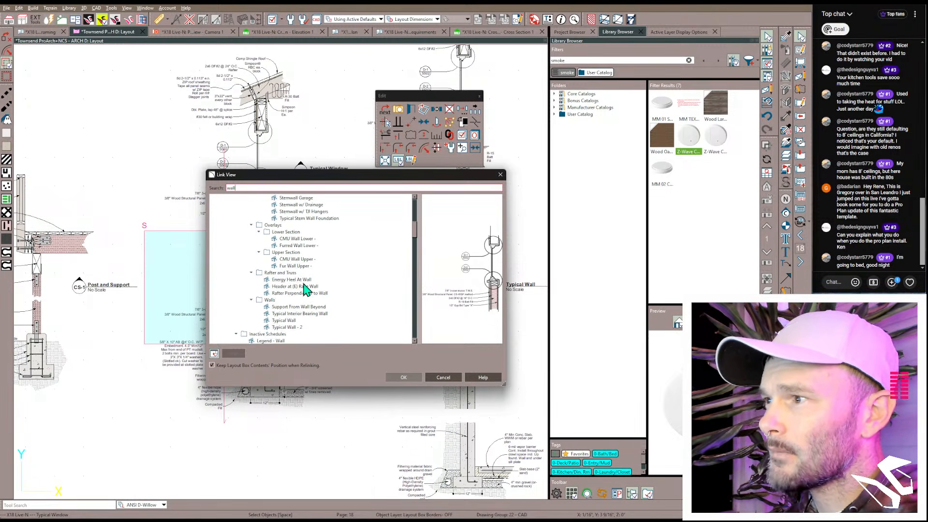
click(290, 321)
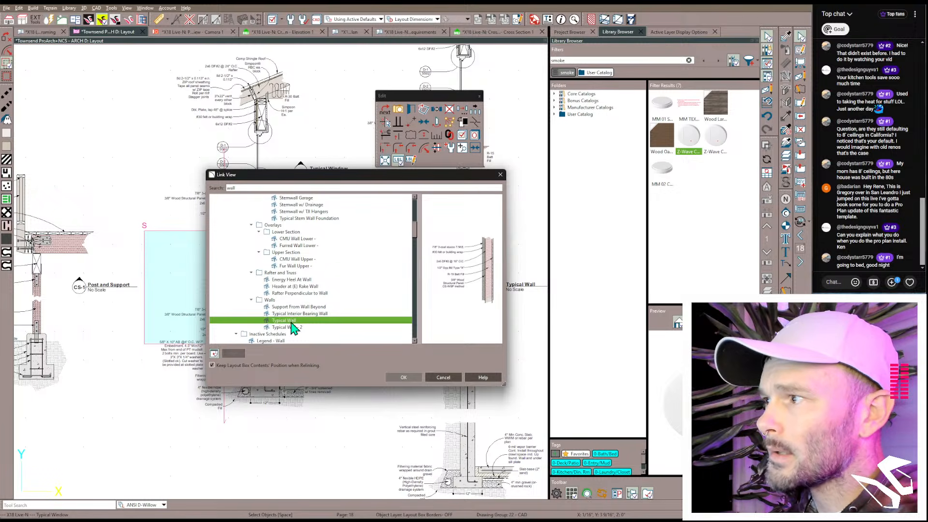
click(403, 377)
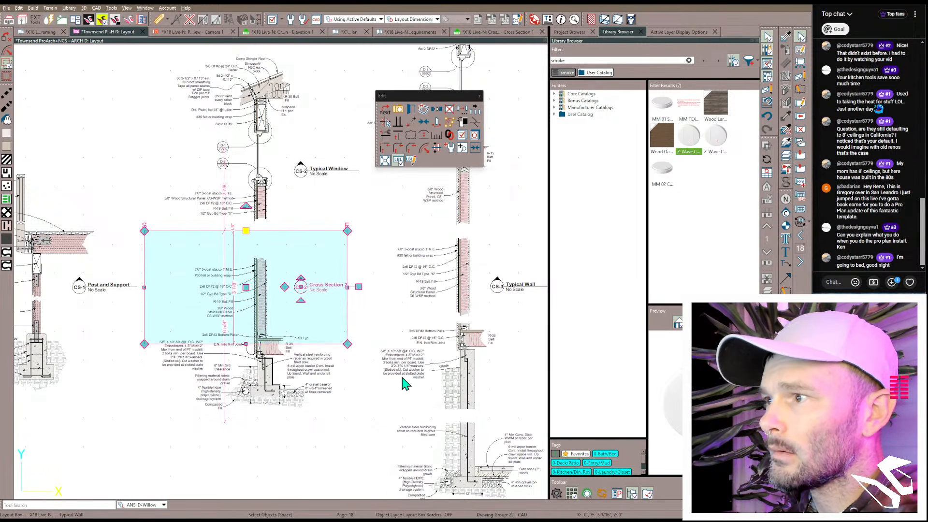
Step: Move the eave and window layout boxes together down until they sit just above the new wall segment
click(264, 197)
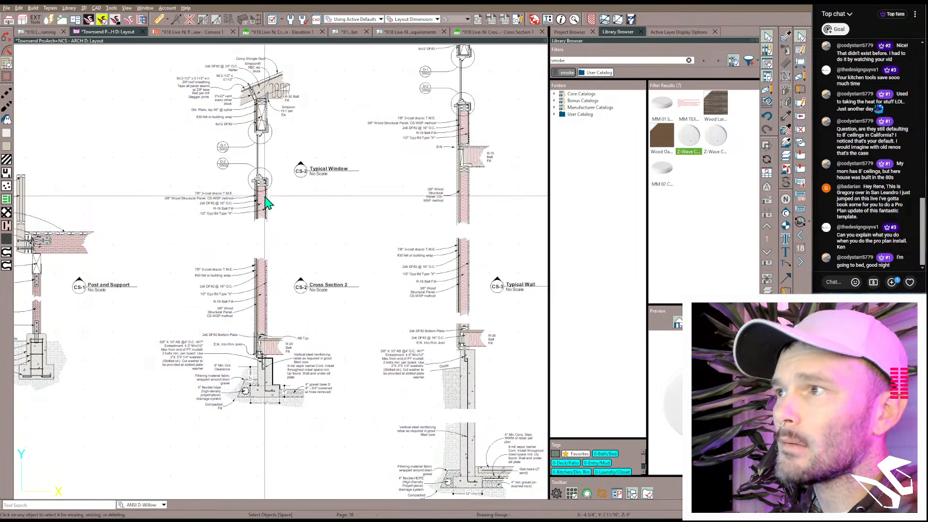
shift+click(271, 91)
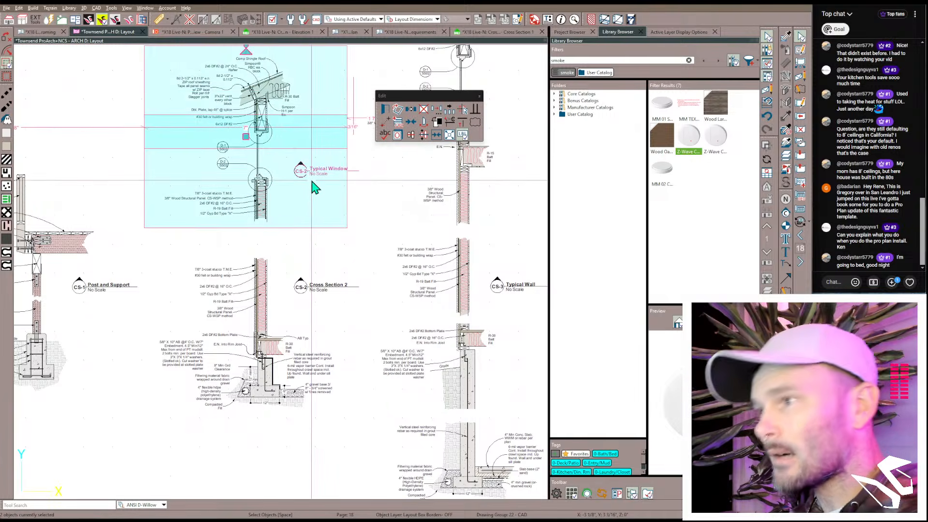
drag(315, 187, 314, 208)
key(Escape)
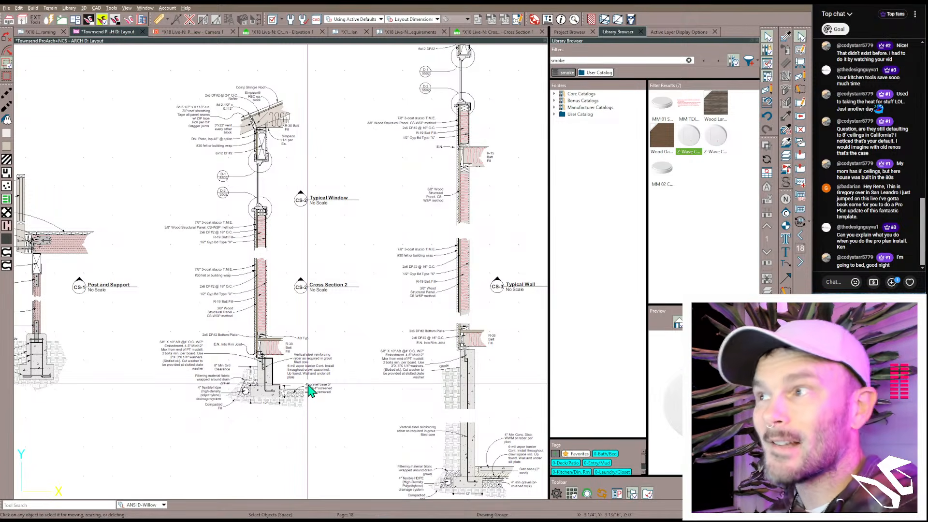
scroll(218, 307, up, 3)
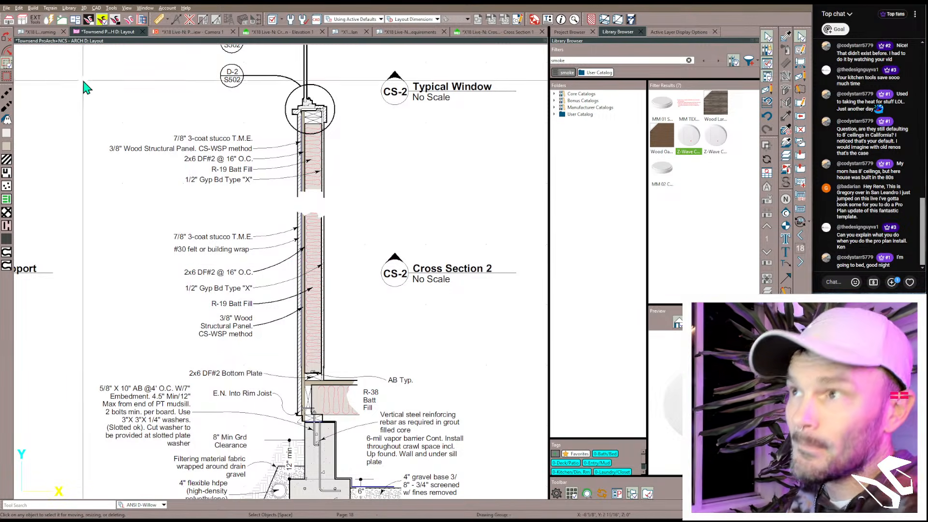
Step: Switch to the plan's 1 Working-Plan view and open the Detail Designations CAD detail through its navigation callout
click(39, 33)
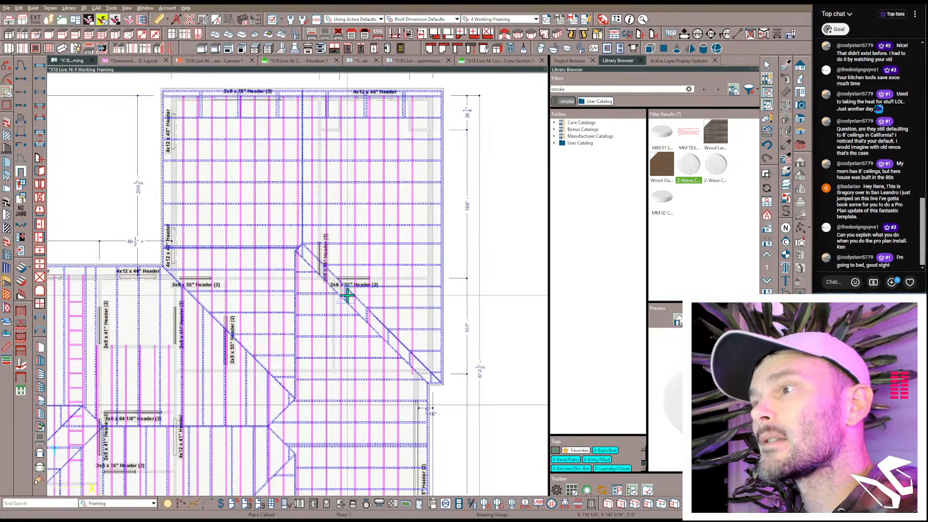
scroll(344, 240, down, 3)
click(483, 19)
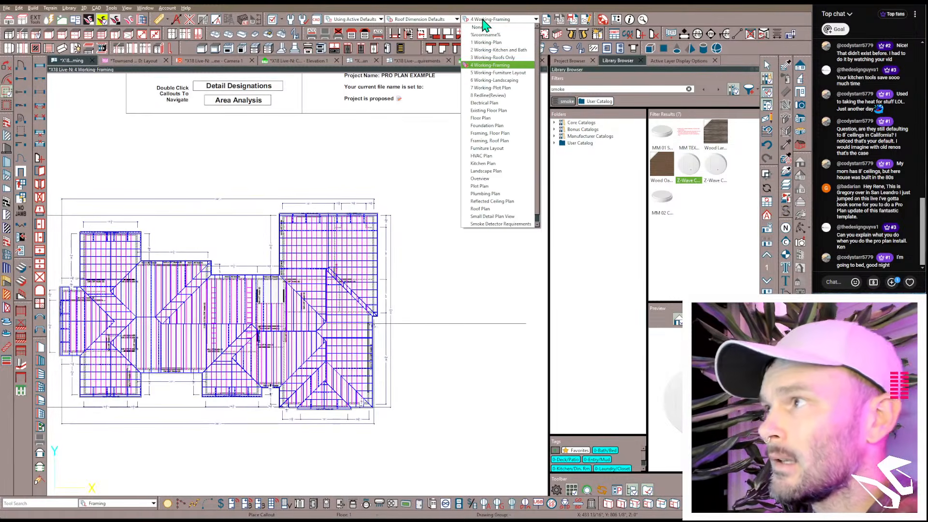
key(Return)
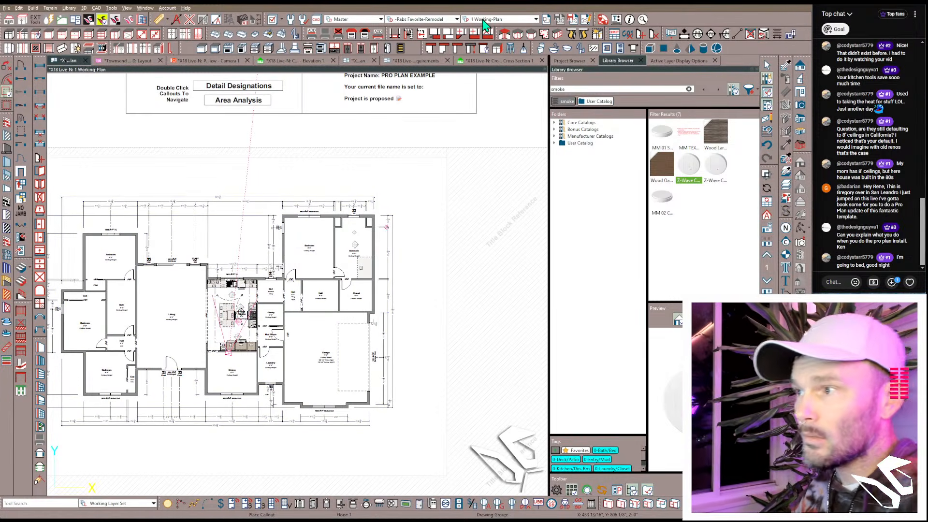
key(space)
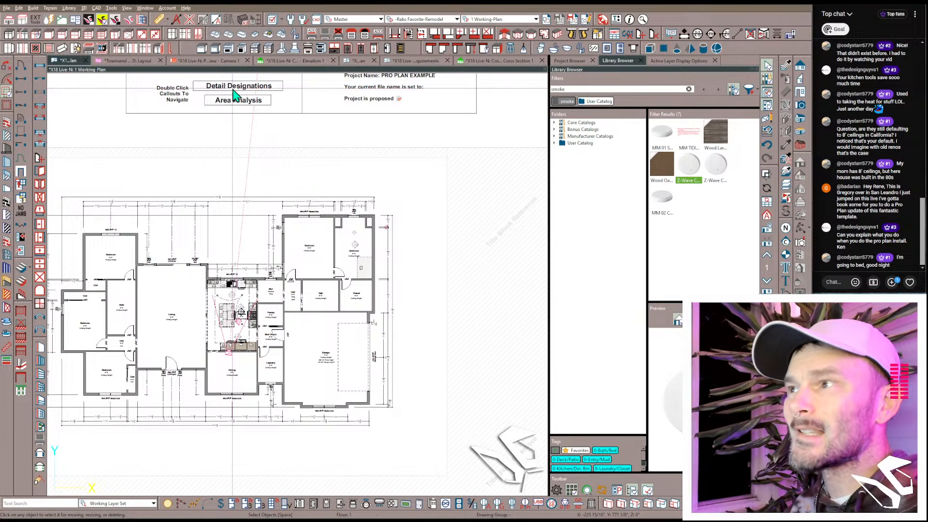
click(236, 87)
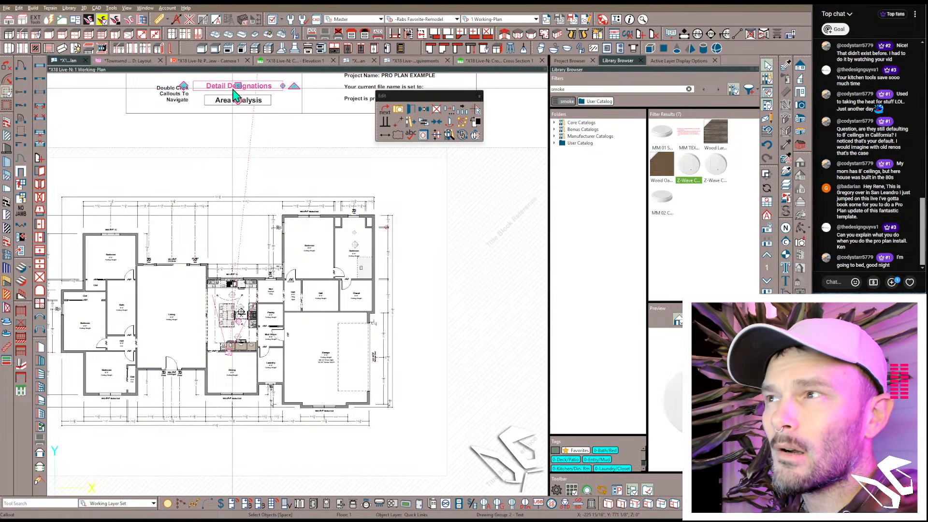
double_click(234, 88)
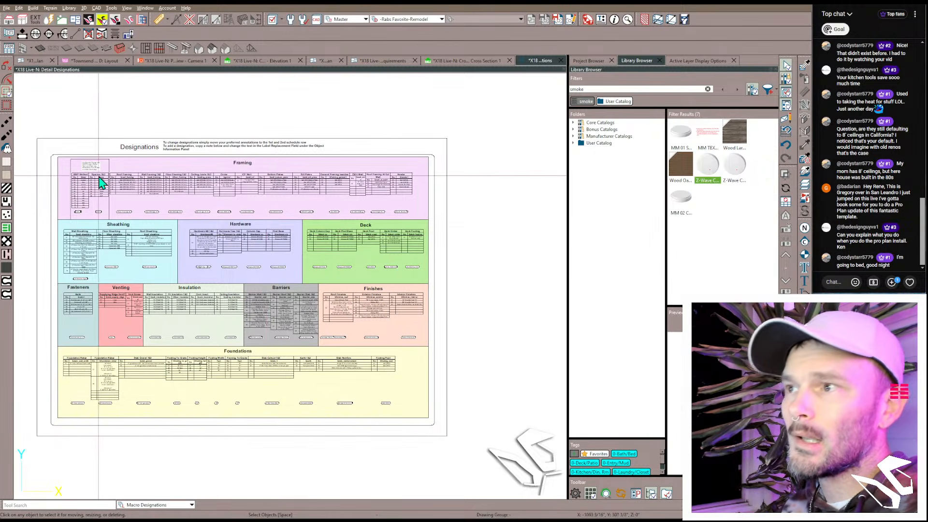
Step: Reorder the Wall Framing 1&2 schedule so the 2x8 DF#2 @ 24" O.C. designation is in row 01
scroll(97, 182, up, 4)
scroll(331, 208, up, 5)
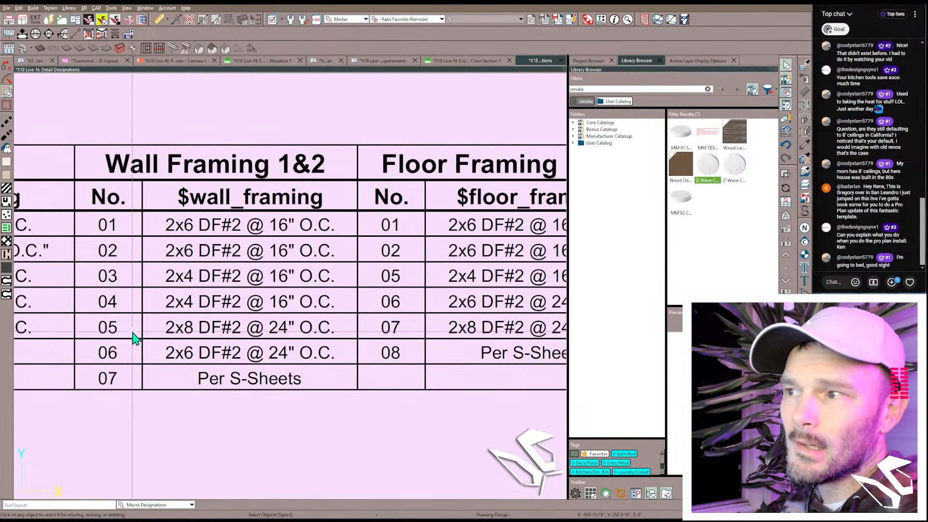
click(136, 338)
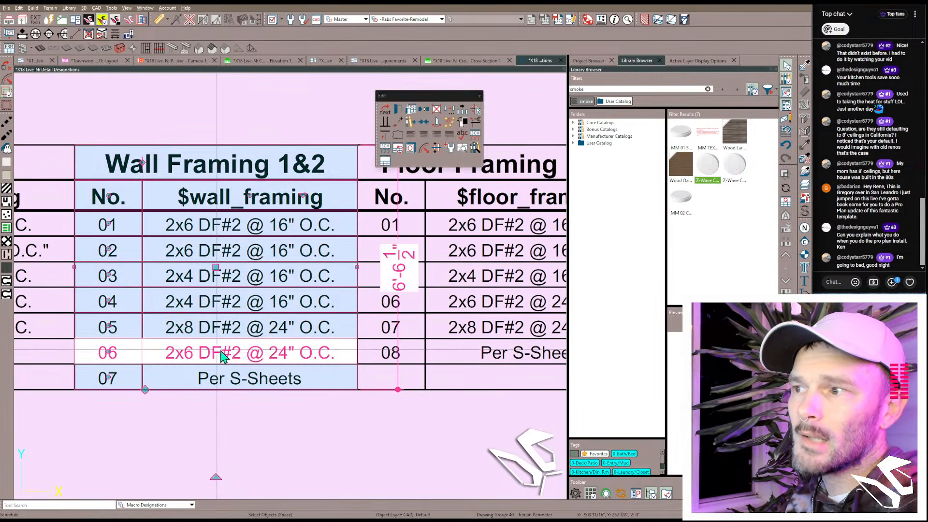
click(118, 332)
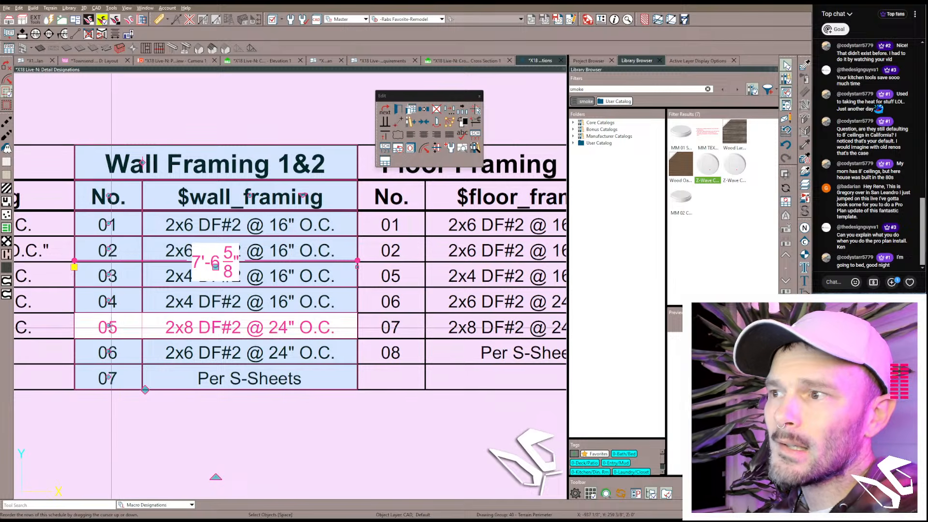
drag(110, 327, 102, 226)
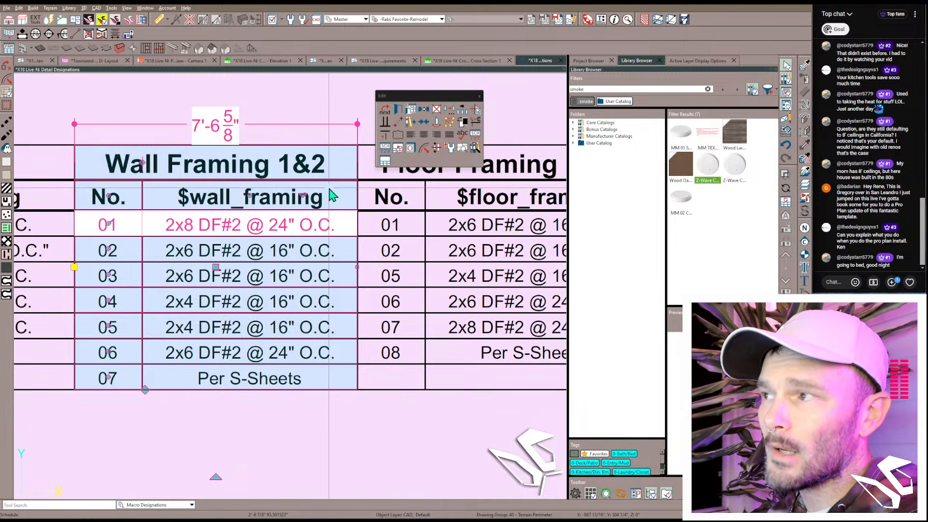
Step: Locate the note behind the Wall Framing 2x8 DF#2 @ 24" O.C. row and duplicate it in place
click(465, 147)
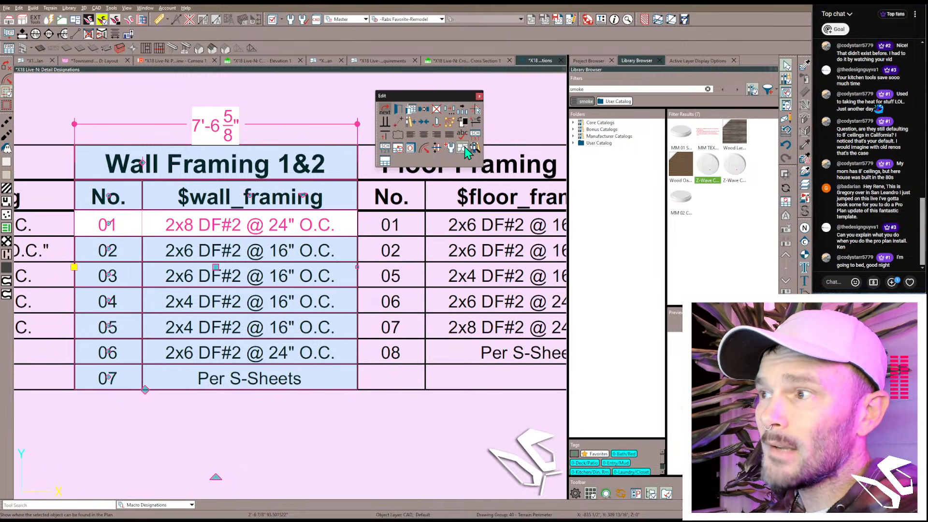
click(412, 113)
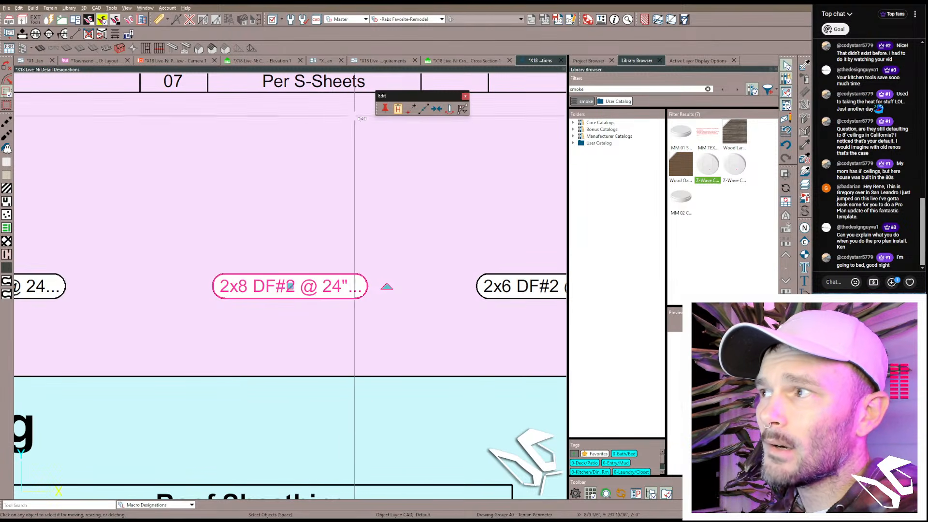
click(280, 196)
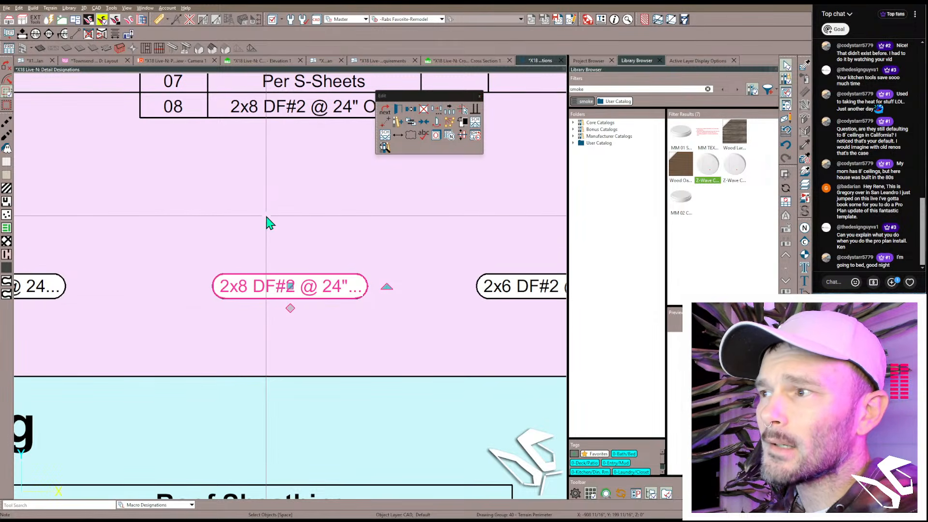
Step: Move the duplicated 2x8 DF#2 @ 24" O.C. designation up to row 02 of the Wall Framing 1&2 schedule
scroll(266, 223, down, 1)
middle_drag(266, 232, 265, 433)
scroll(266, 429, down, 3)
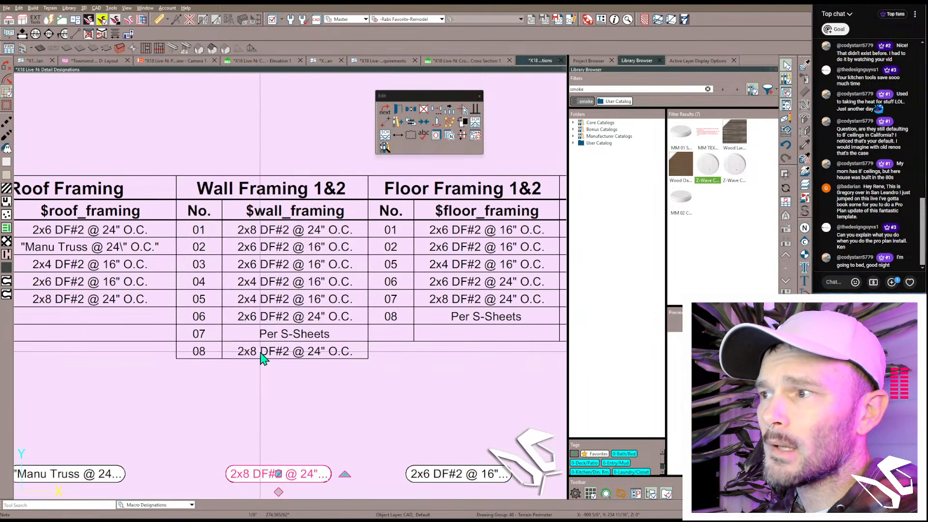
click(262, 357)
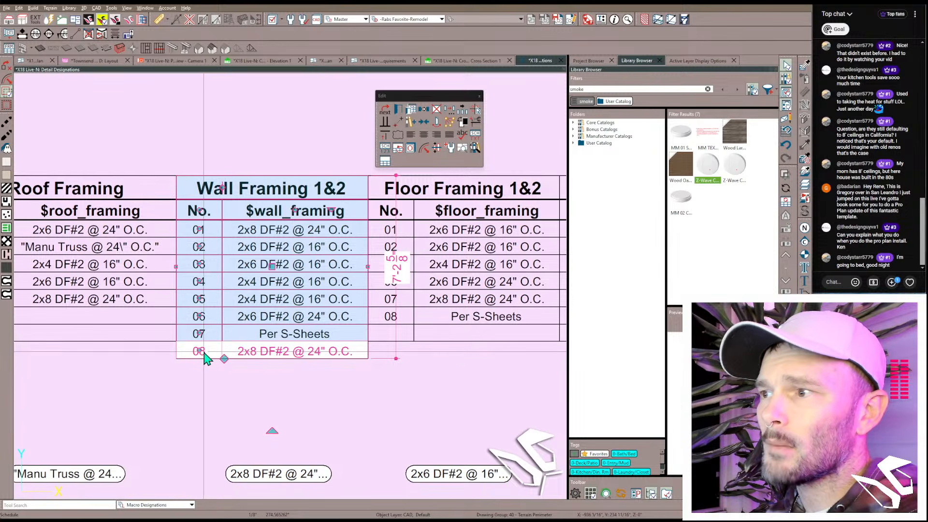
drag(201, 351, 212, 333)
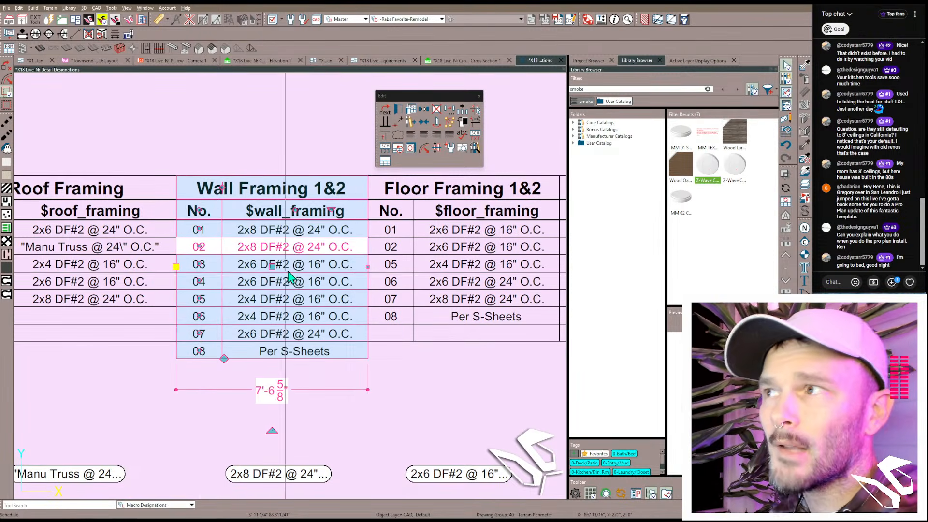
Step: Switch to the layout sheet and check the framing notes in the stacked wall section details
click(471, 63)
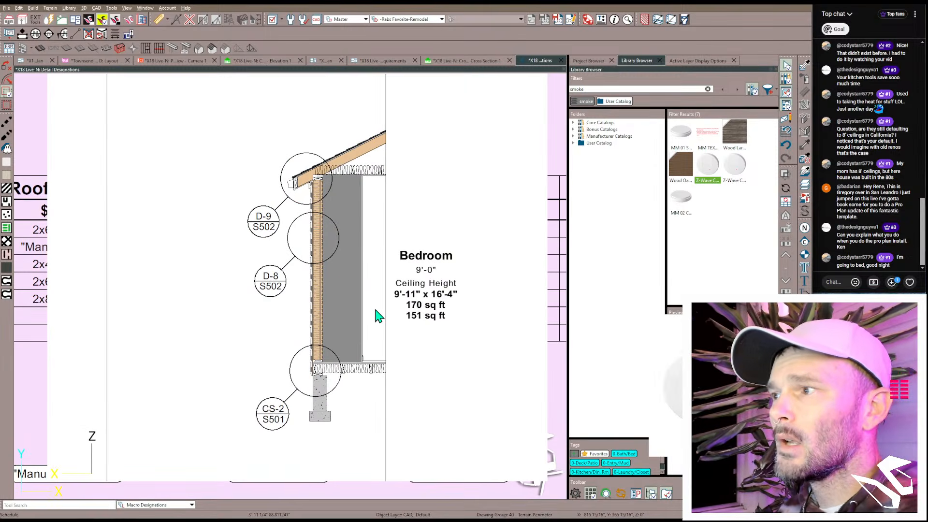
click(111, 60)
scroll(217, 285, up, 3)
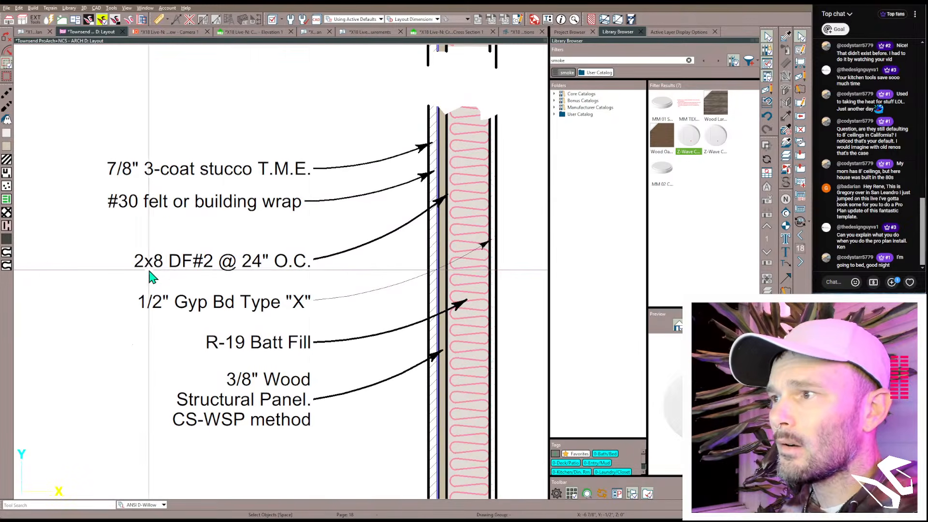
scroll(310, 280, down, 5)
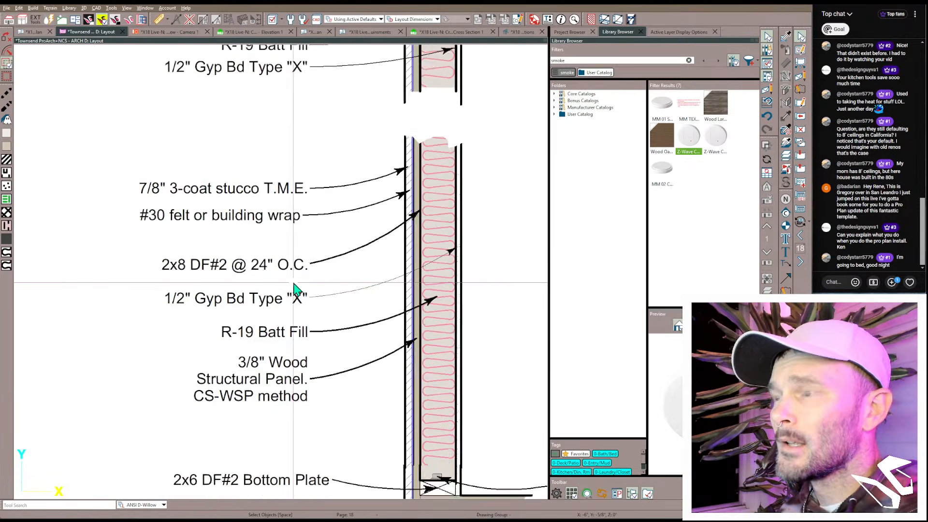
scroll(235, 408, down, 1)
scroll(235, 408, down, 3)
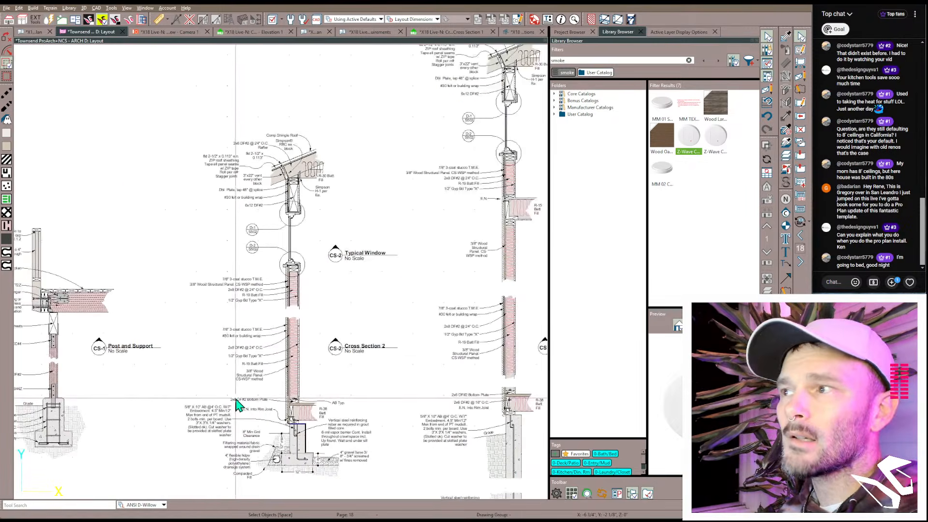
scroll(265, 406, up, 2)
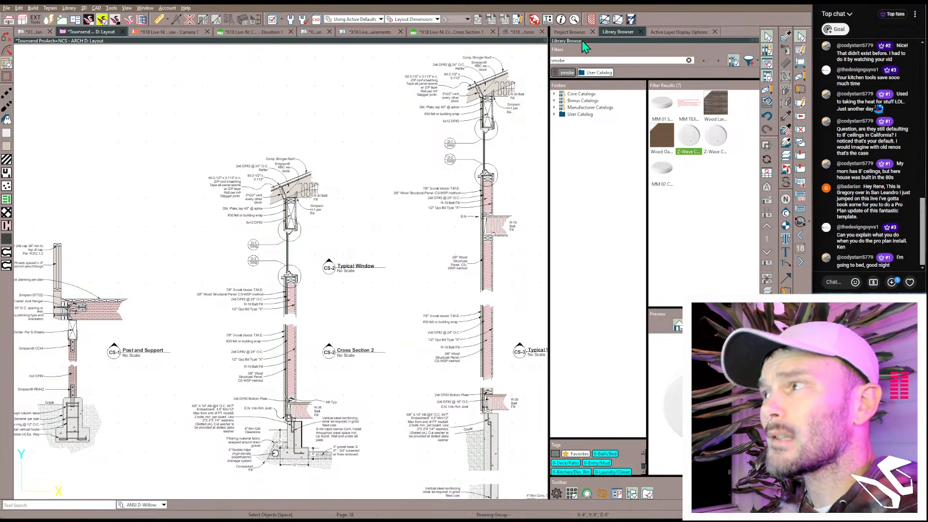
Step: Return to the 1 Working-Plan view, clear the library filters and expand Rabs Library Folder, Pro Plan Tools Folder, down to the detail annotation designations
click(32, 33)
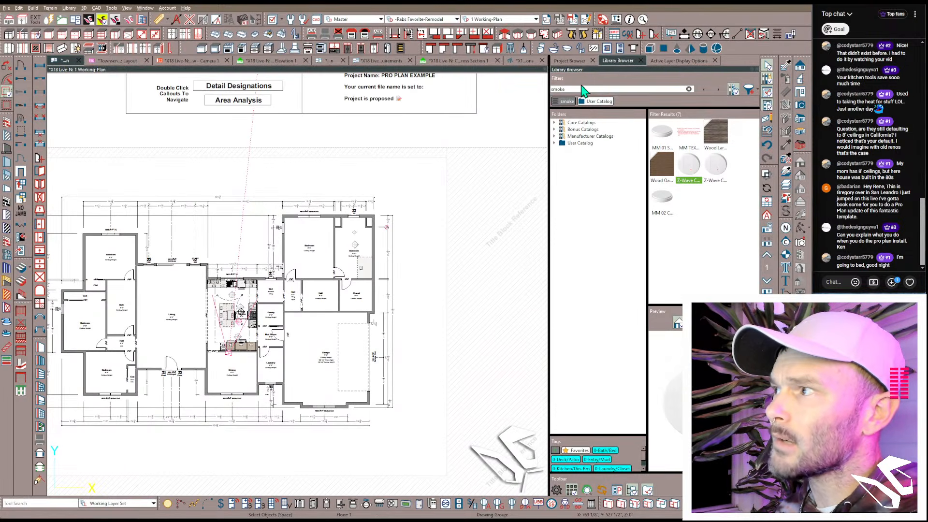
click(555, 102)
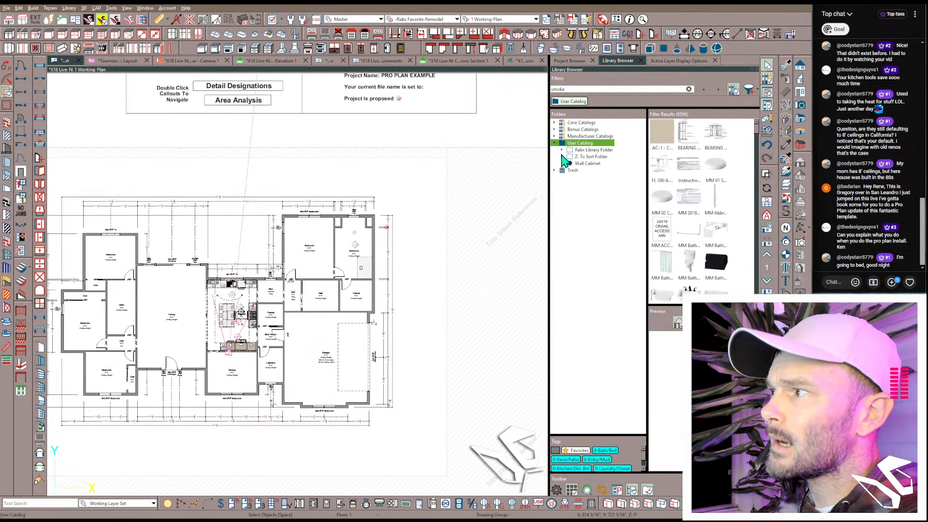
click(556, 101)
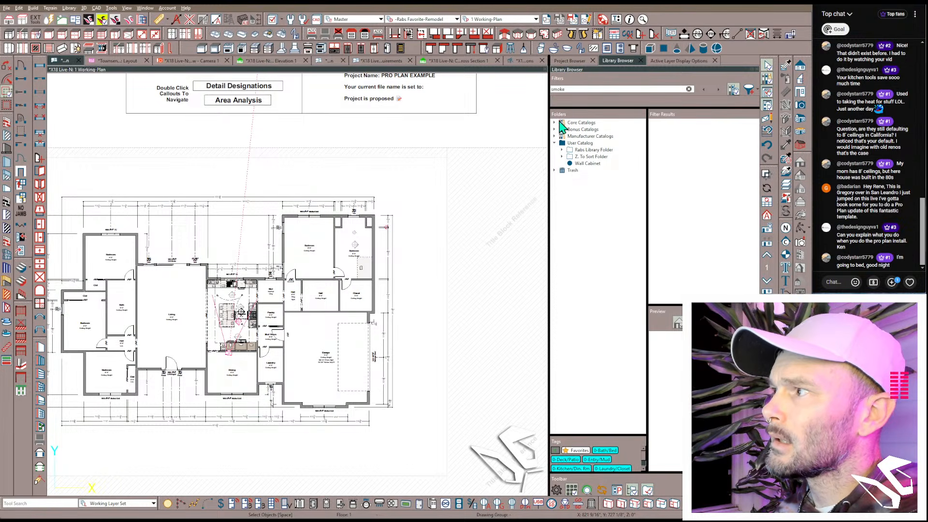
click(562, 150)
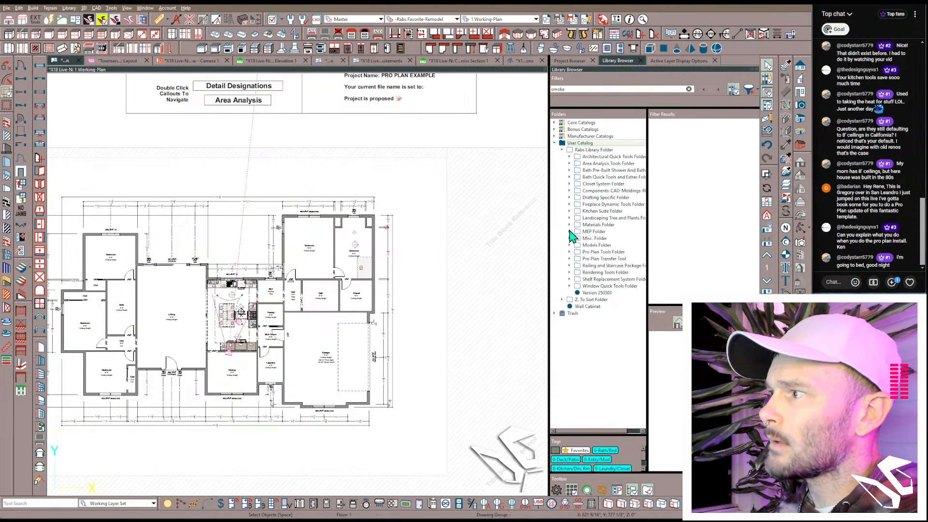
click(569, 251)
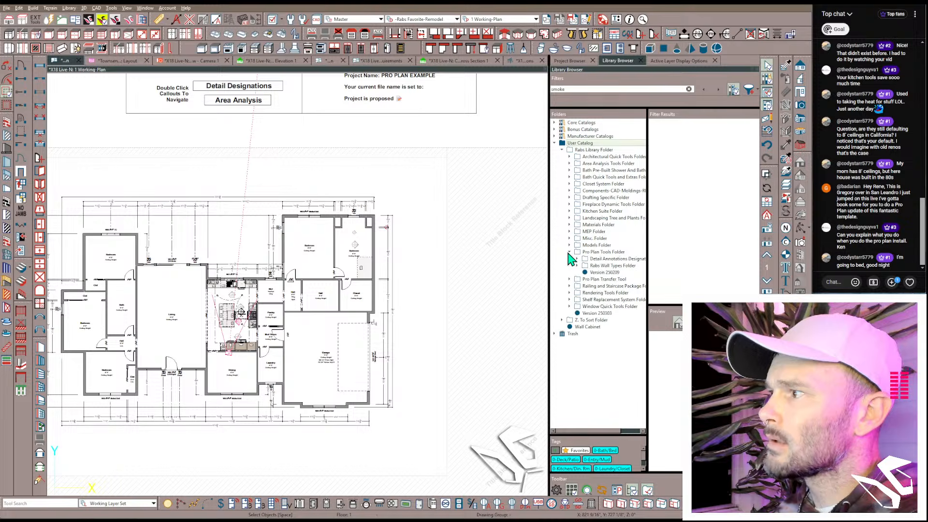
click(574, 259)
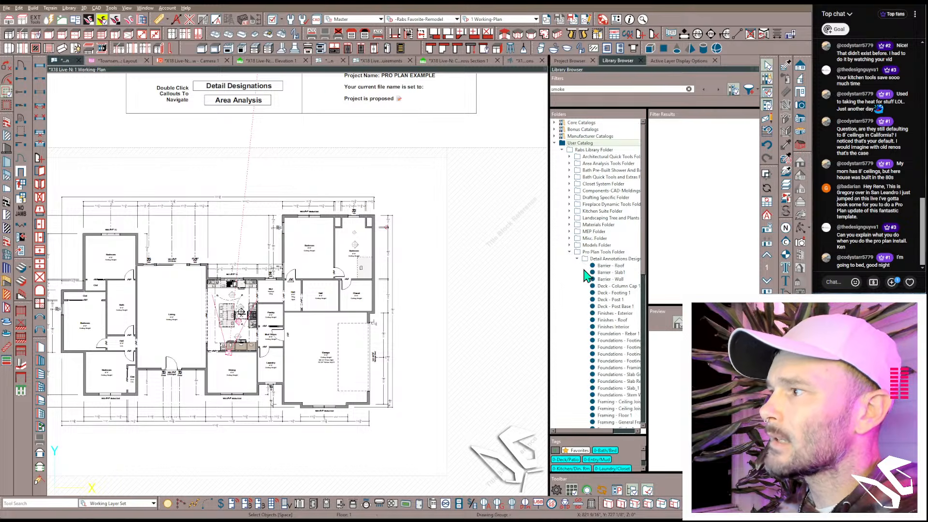
scroll(599, 277, down, 7)
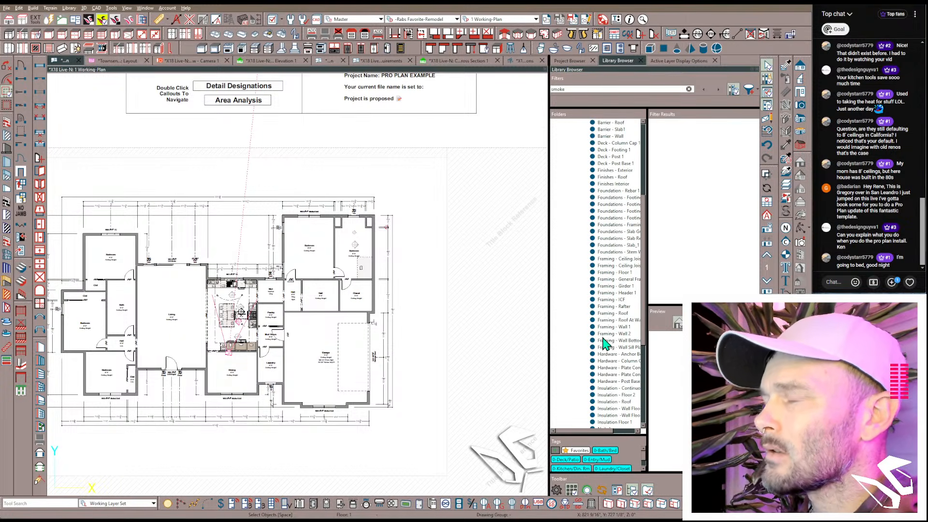
Step: Place the Framing - Rafter annotation from the library in the open area above the kitchen window on the plan
click(620, 307)
scroll(227, 250, up, 5)
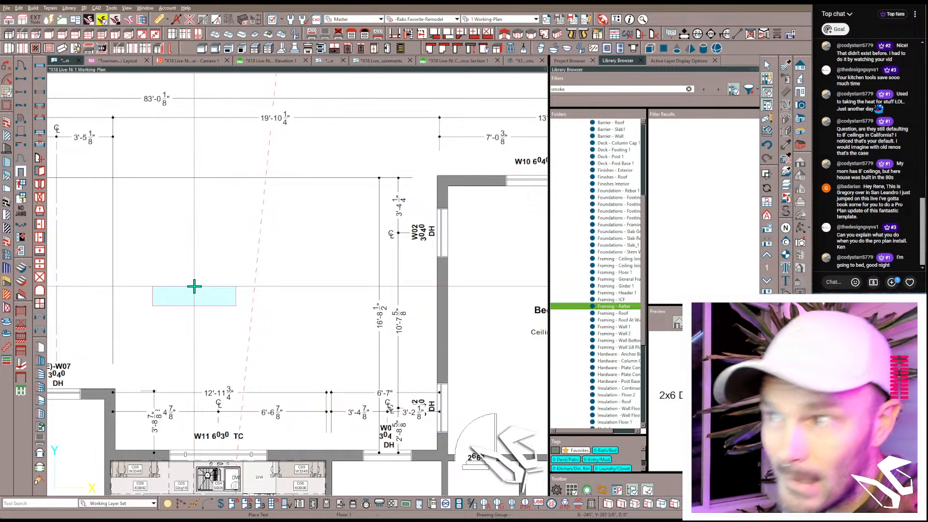
click(193, 274)
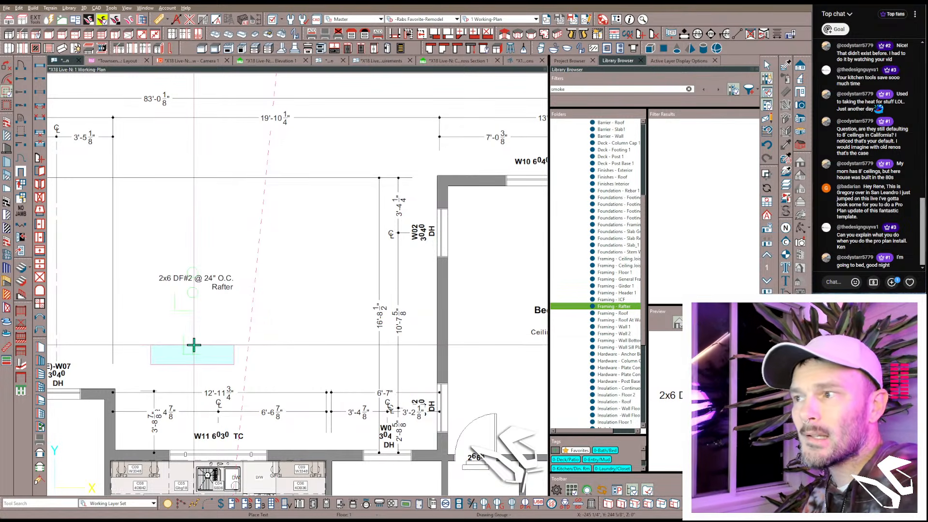
click(189, 278)
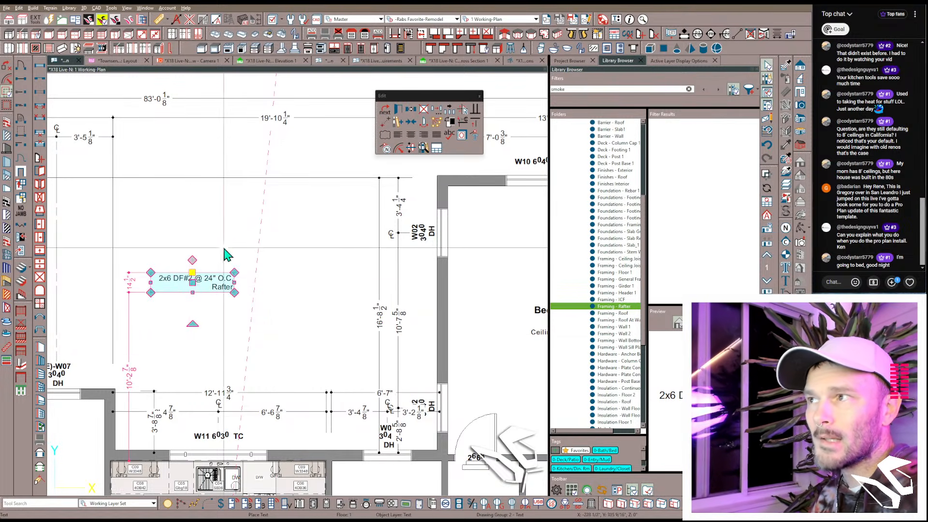
Step: Reorder the Roof Framing schedule in Detail Designations so the Manu Truss designation is in row 01
click(524, 61)
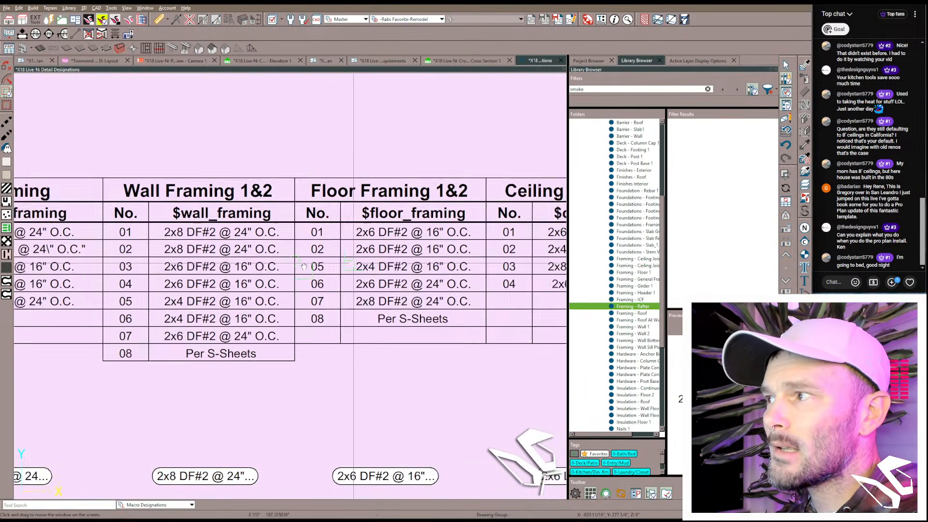
scroll(159, 273, down, 2)
middle_drag(303, 267, 409, 270)
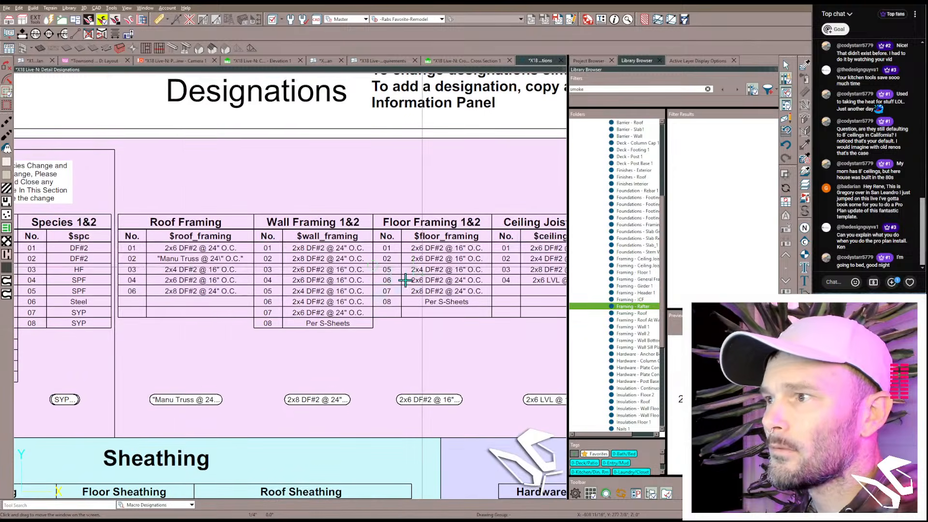
click(177, 268)
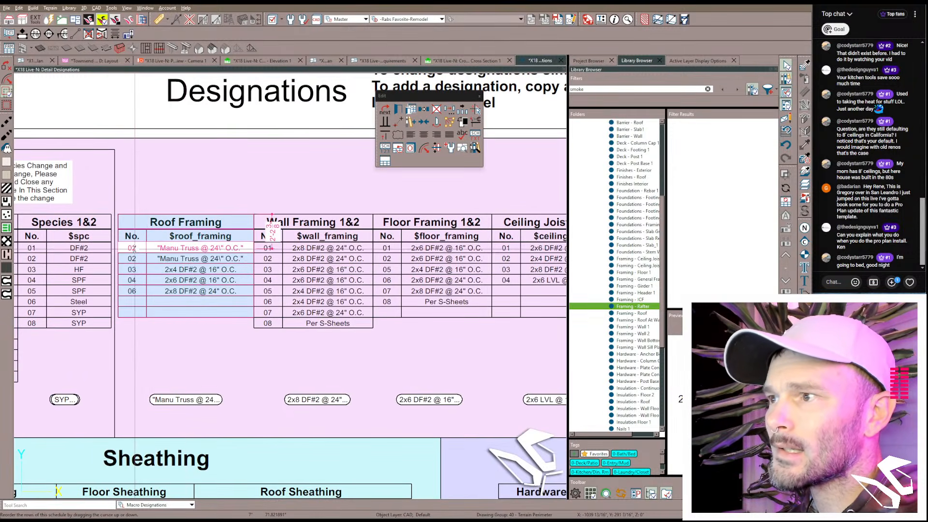
drag(272, 247, 269, 248)
Step: Check the placed rafter annotation in the working plan view, then delete it
click(35, 62)
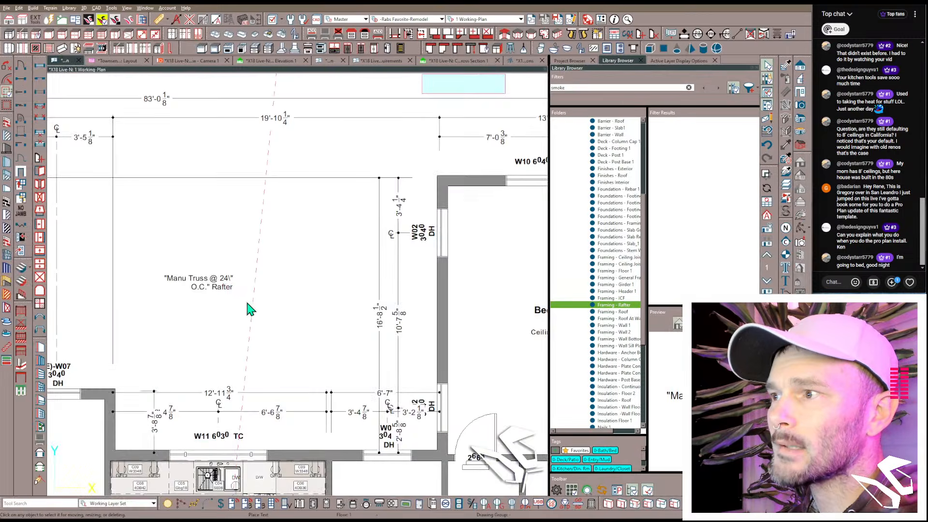
scroll(225, 307, up, 4)
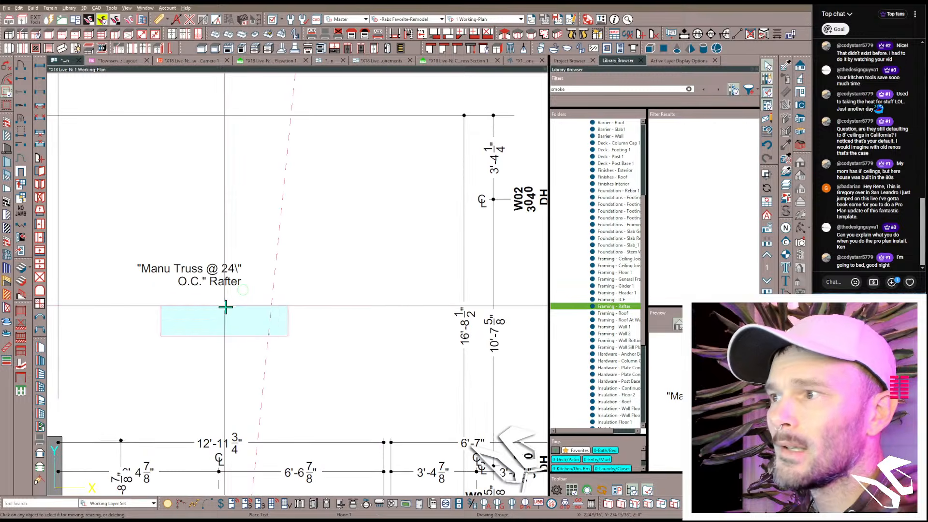
click(199, 288)
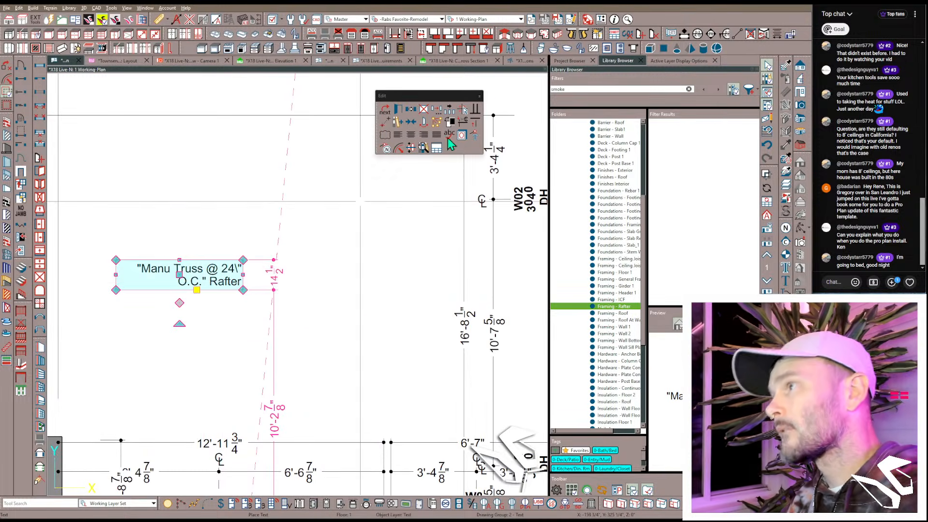
key(Delete)
Step: Copy a Roof Framing note in Detail Designations, set its Label Replacement to "Type Whatever You Wat", and move that designation to row 01
click(527, 61)
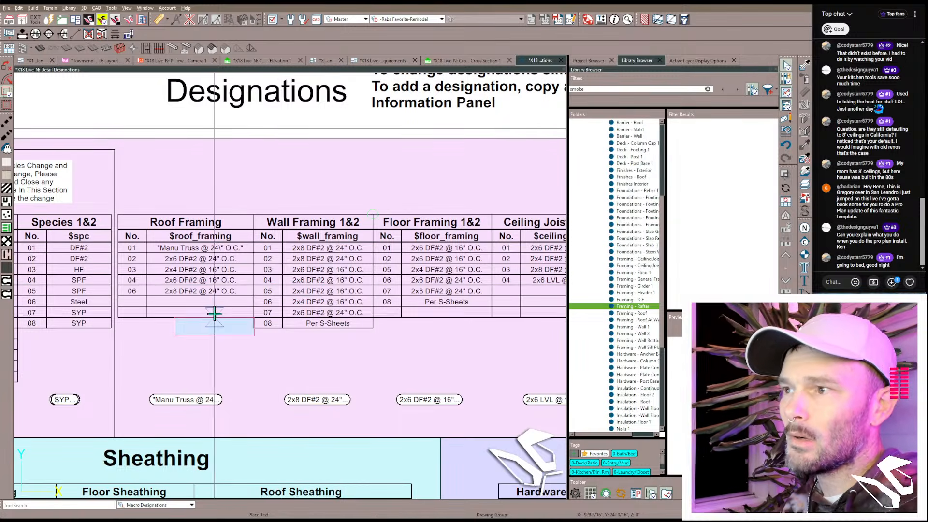
click(215, 265)
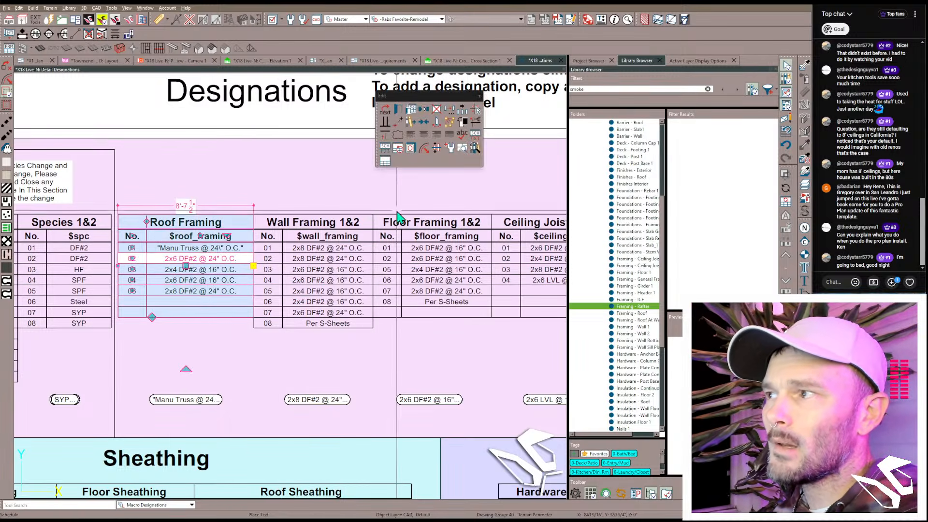
click(464, 149)
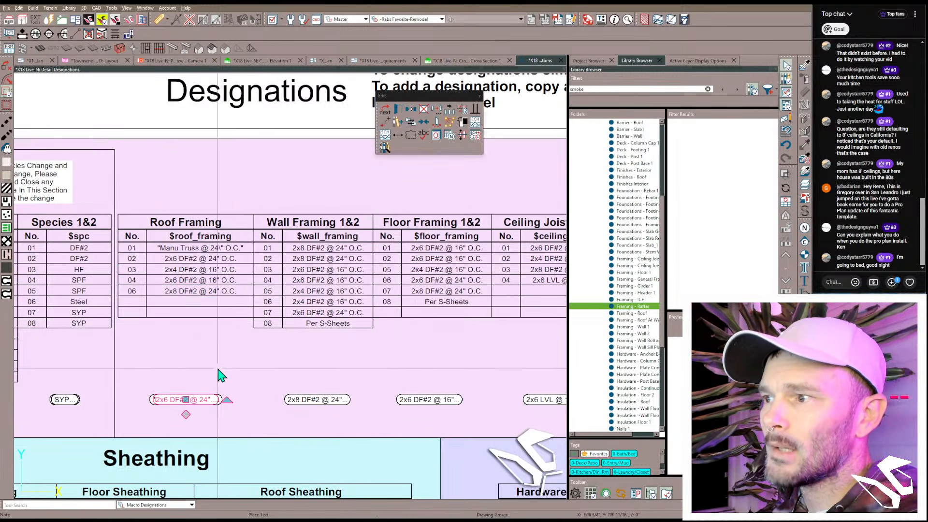
drag(185, 399, 179, 359)
key(ctrl+e)
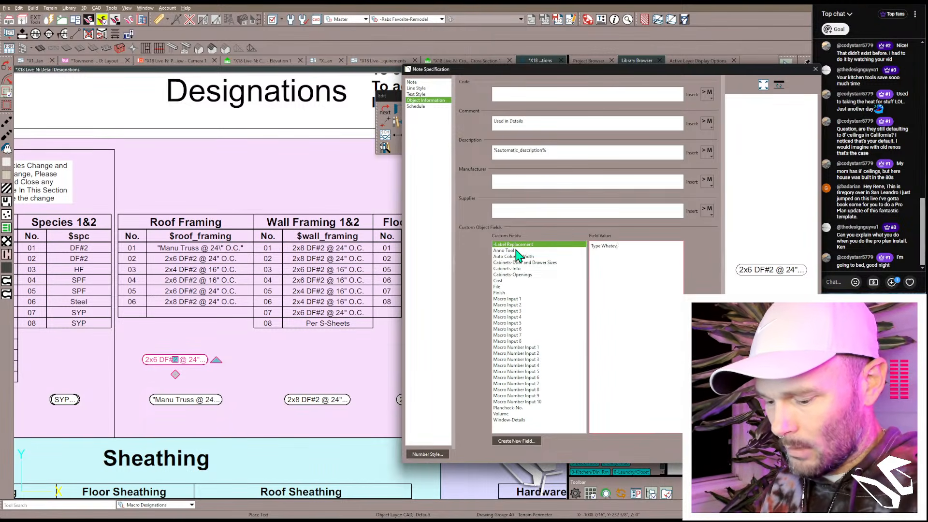
key(Return)
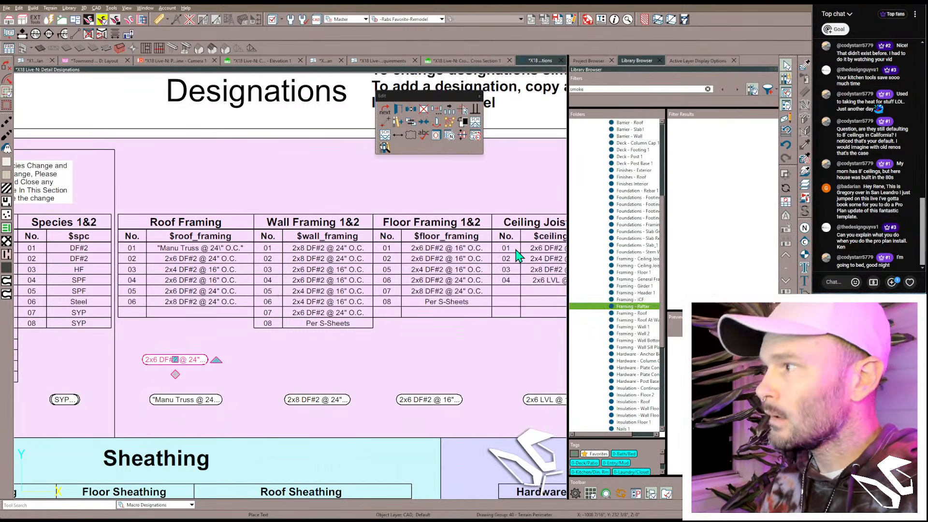
click(172, 293)
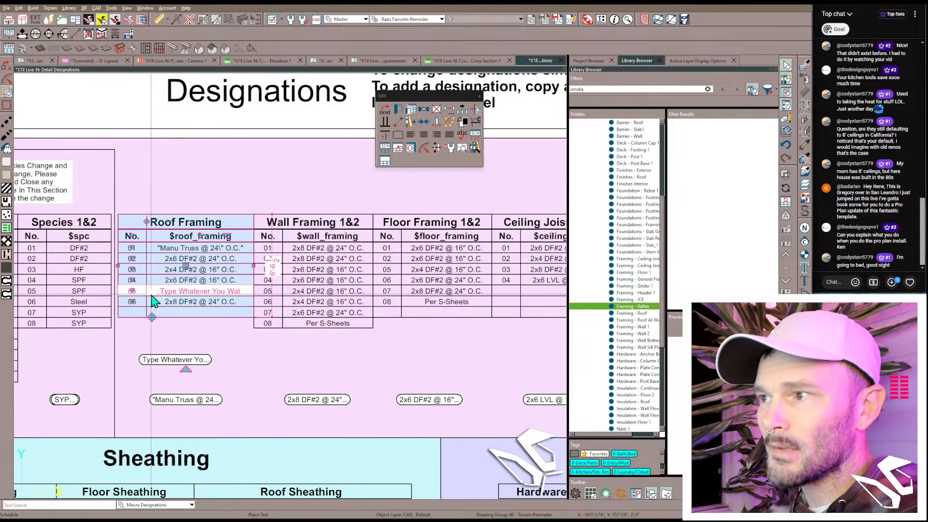
drag(131, 290, 135, 248)
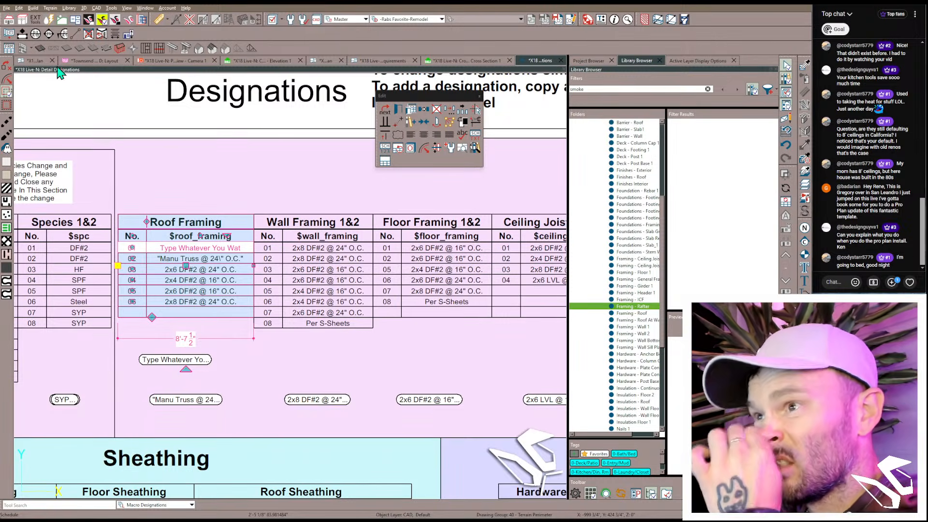
Step: Place the Framing - Rafter annotation above the kitchen window in 1 Working-Plan to test the designation, then delete it
click(34, 61)
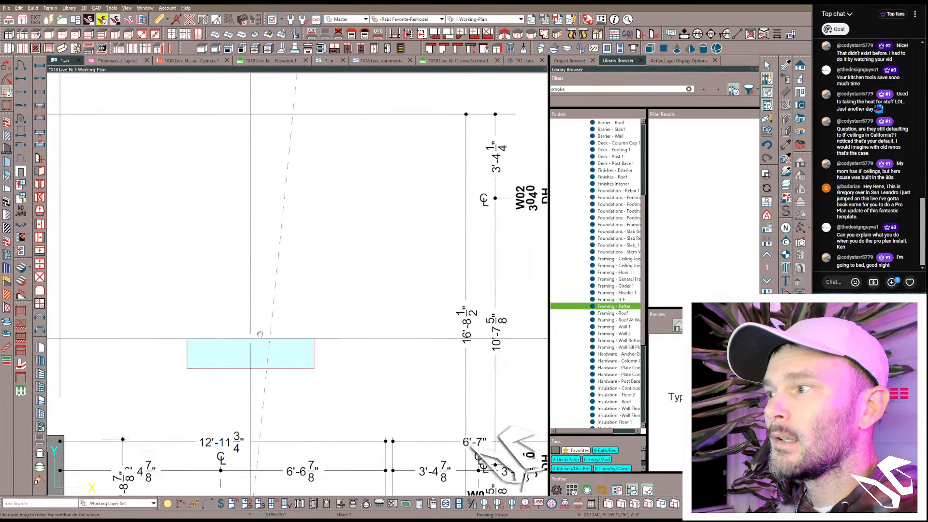
key(Escape)
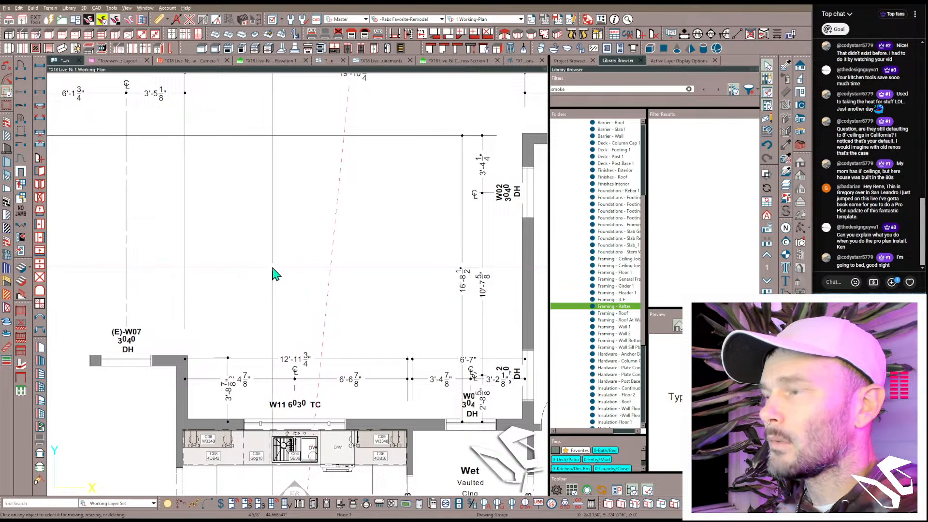
click(613, 307)
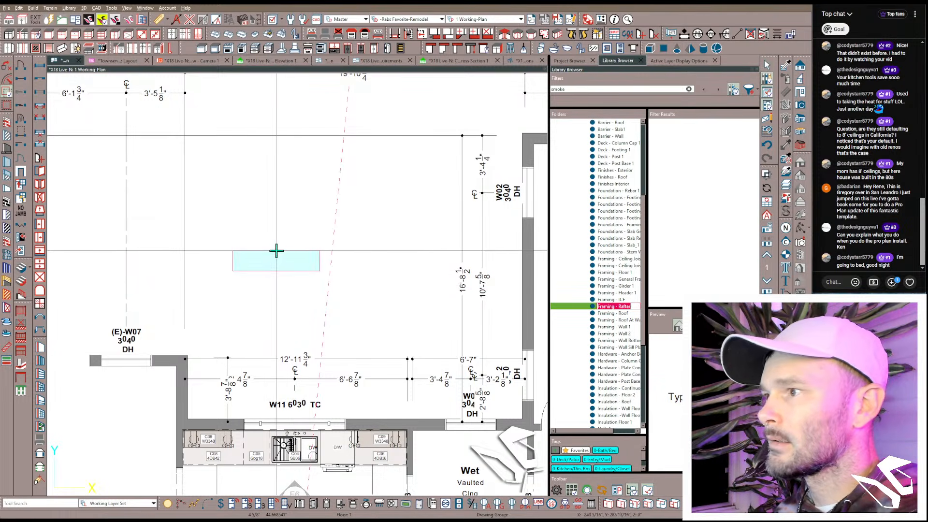
click(284, 293)
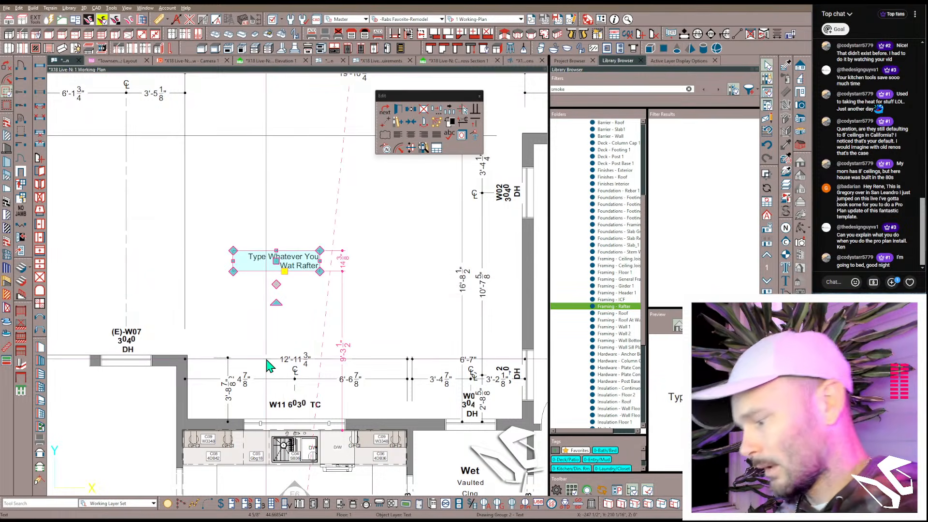
key(Delete)
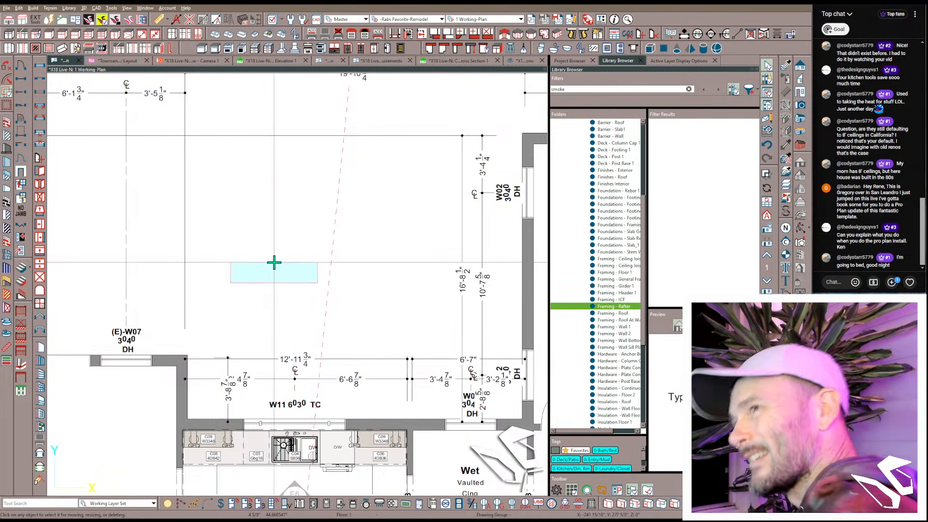
Step: Reorder the Species 1&2 schedule in Detail Designations so both SPF designations are in rows 01 and 02
click(524, 61)
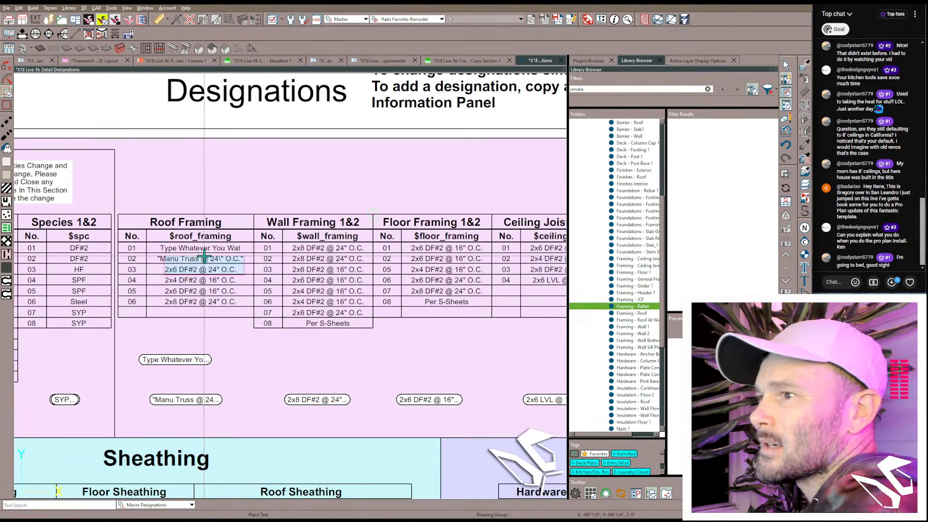
mouse_move(138, 248)
middle_down()
mouse_move(215, 228)
mouse_move(420, 247)
middle_up()
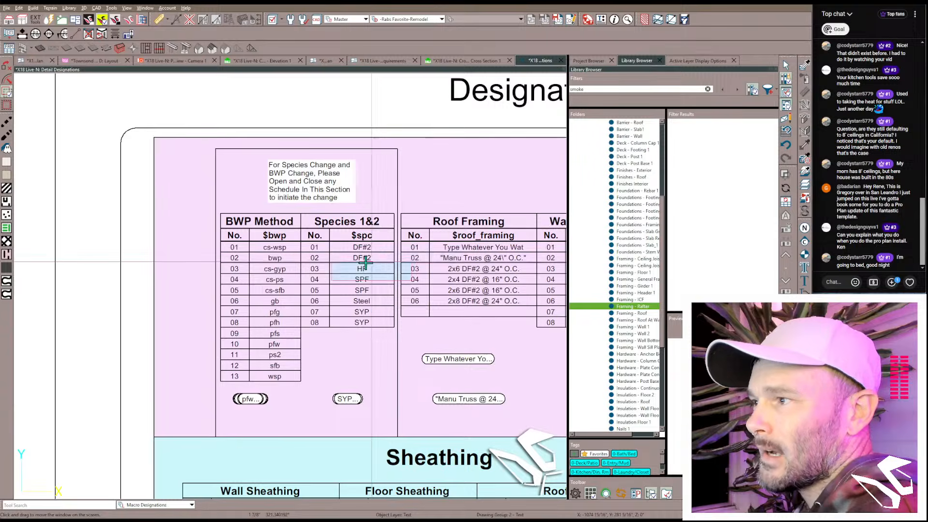
scroll(360, 265, up, 4)
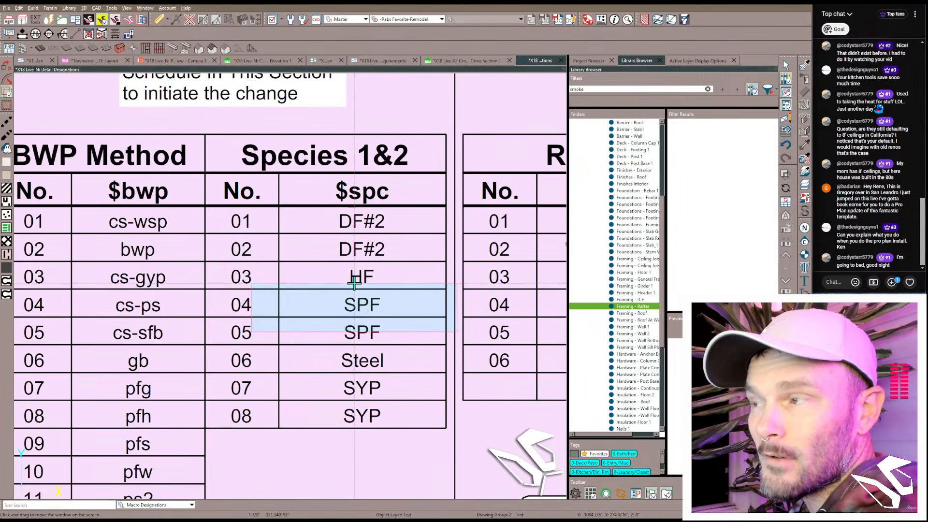
key(Escape)
click(334, 308)
drag(242, 303, 242, 219)
drag(244, 326, 244, 250)
Step: Open and close the Species 1&2 schedule's specification to apply the species change to the framing designations
scroll(289, 278, down, 1)
scroll(288, 278, down, 1)
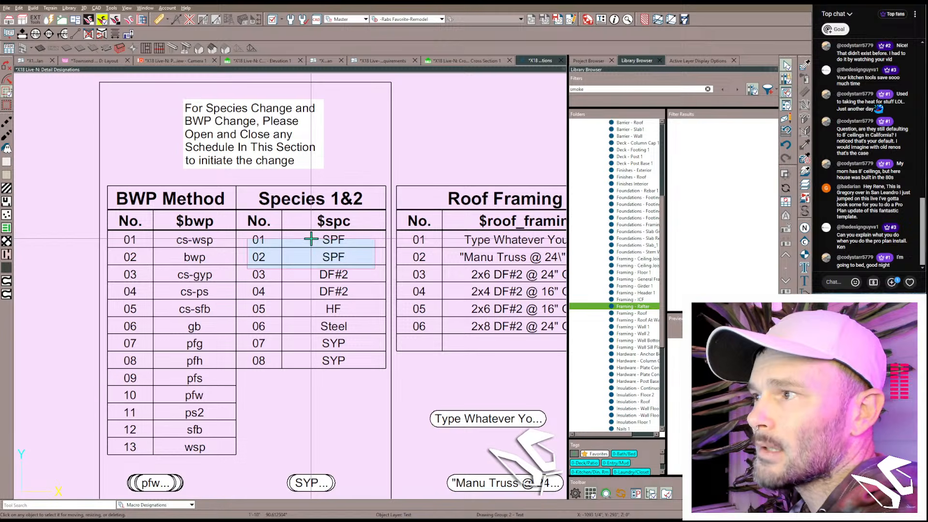
double_click(312, 237)
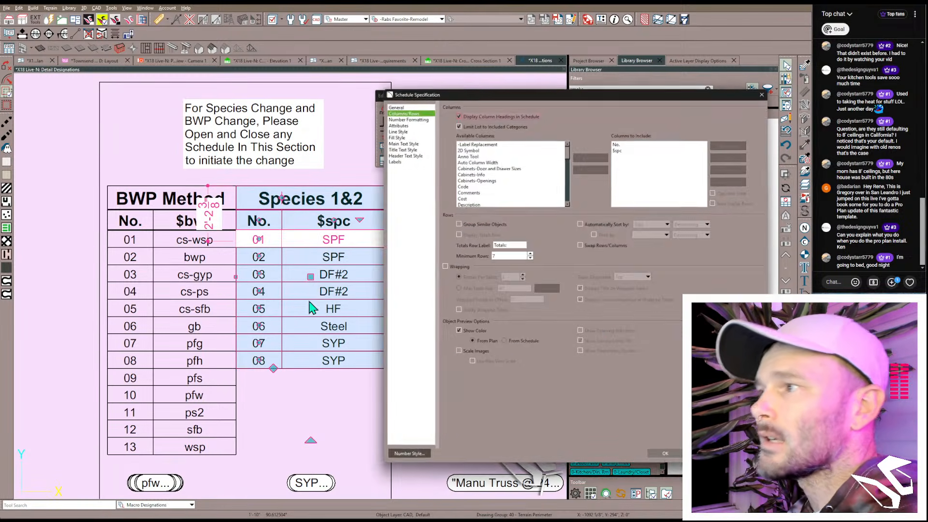
key(Return)
scroll(529, 338, down, 1)
middle_drag(529, 338, 111, 302)
middle_drag(497, 277, 199, 309)
click(198, 308)
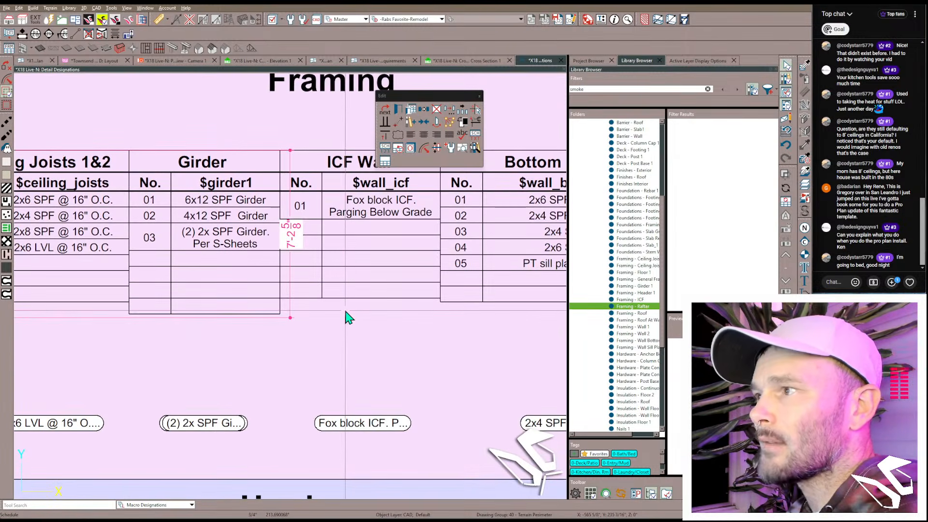
scroll(348, 317, down, 5)
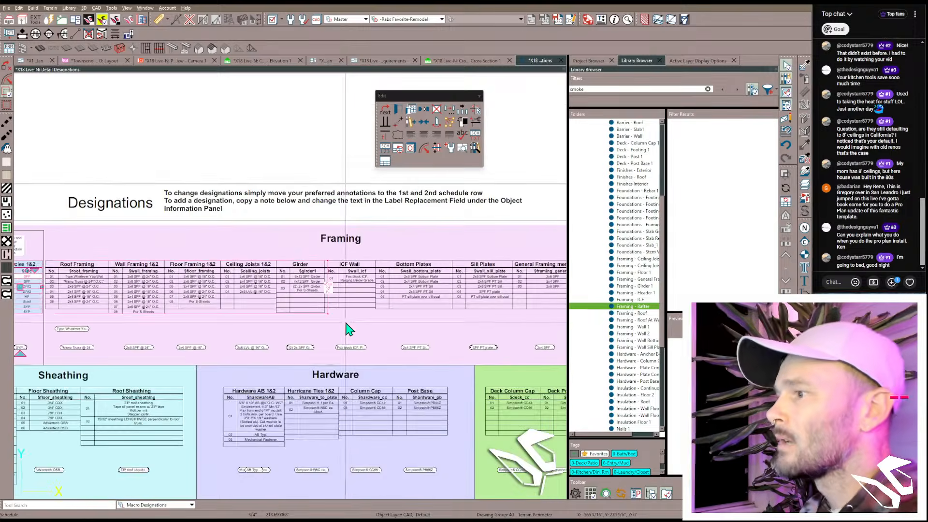
scroll(335, 348, down, 5)
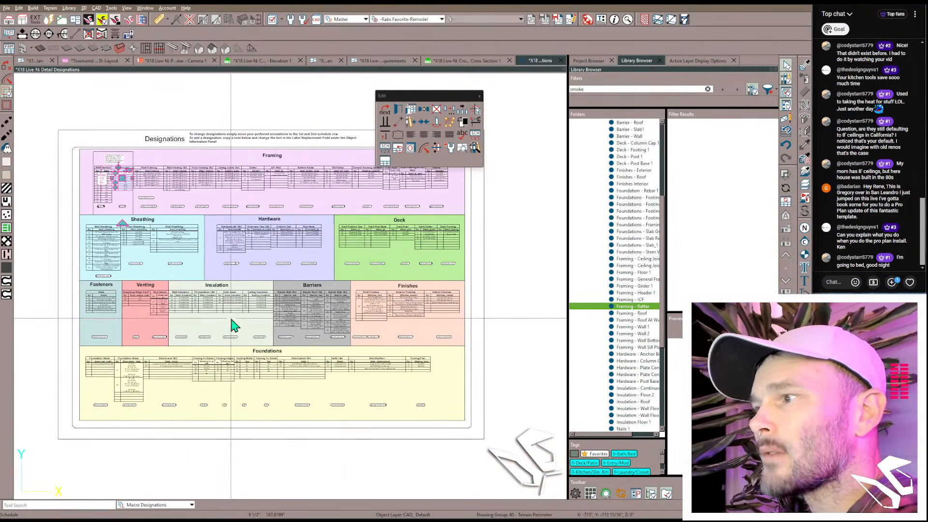
Step: Close the Detail Designations and Cross Section 1 views, returning to 1 Working-Plan
click(560, 61)
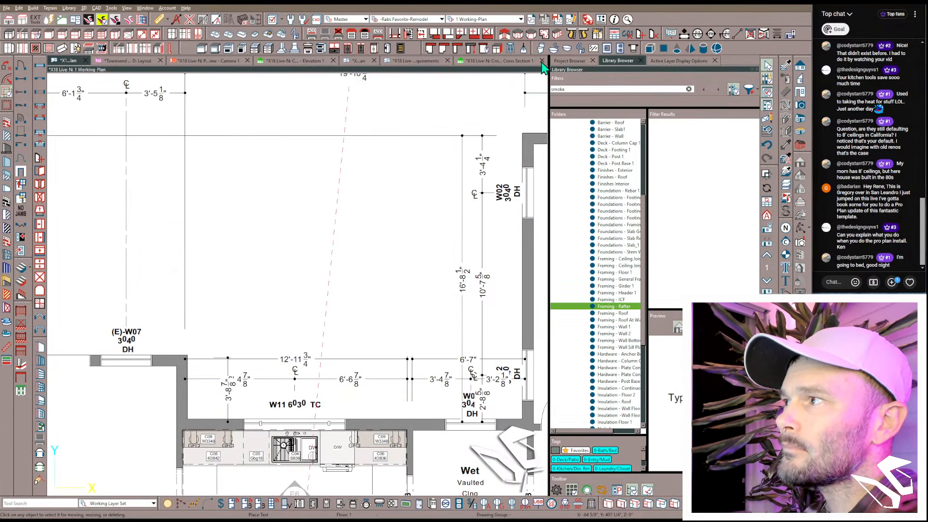
click(542, 61)
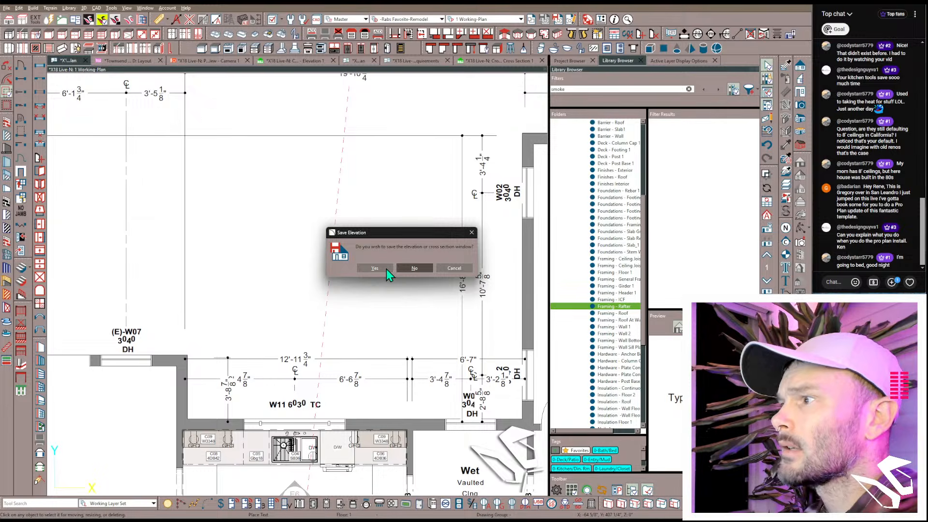
key(Escape)
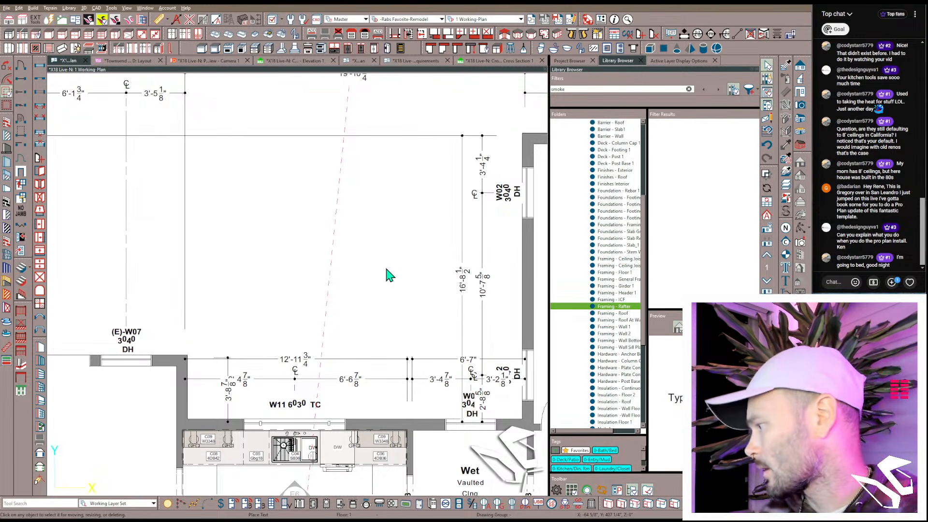
click(386, 268)
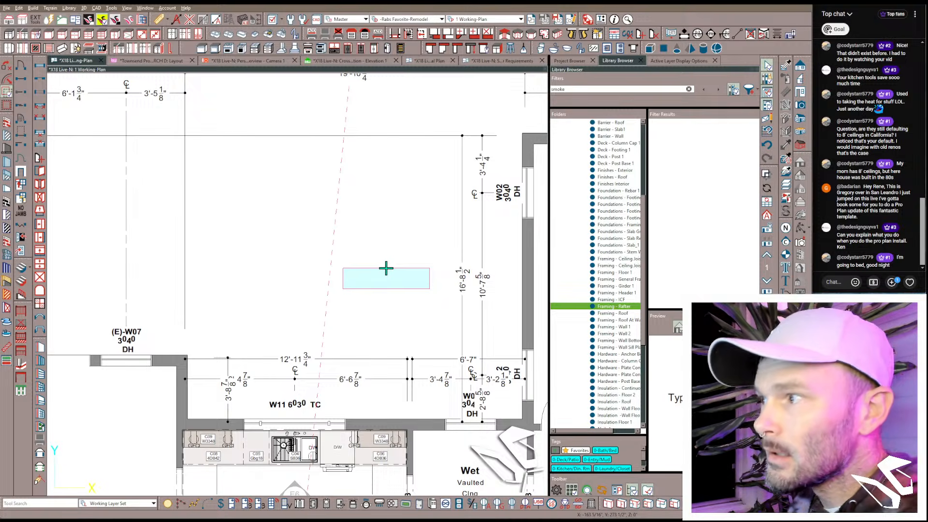
Step: Try to draw a horizontal manual dimension from the middle bedroom's W02 window wall toward the living room
scroll(386, 268, down, 5)
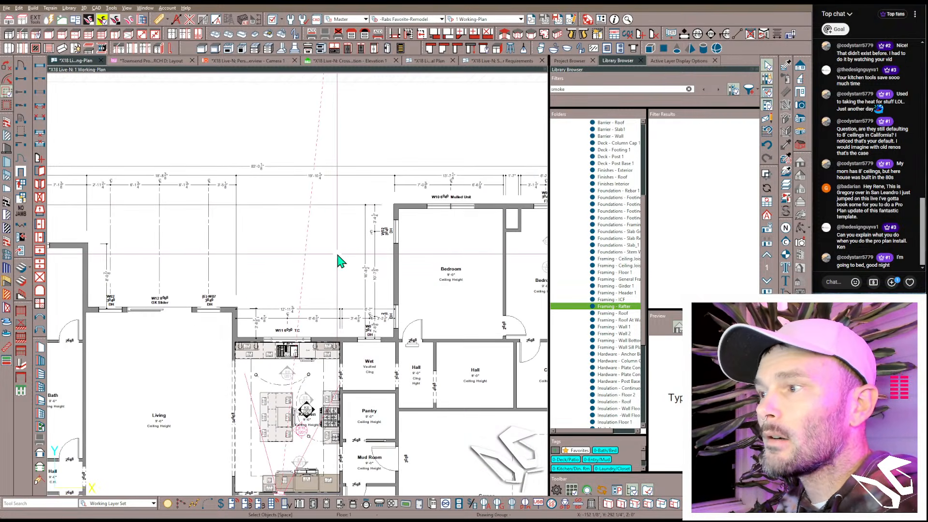
scroll(342, 261, down, 5)
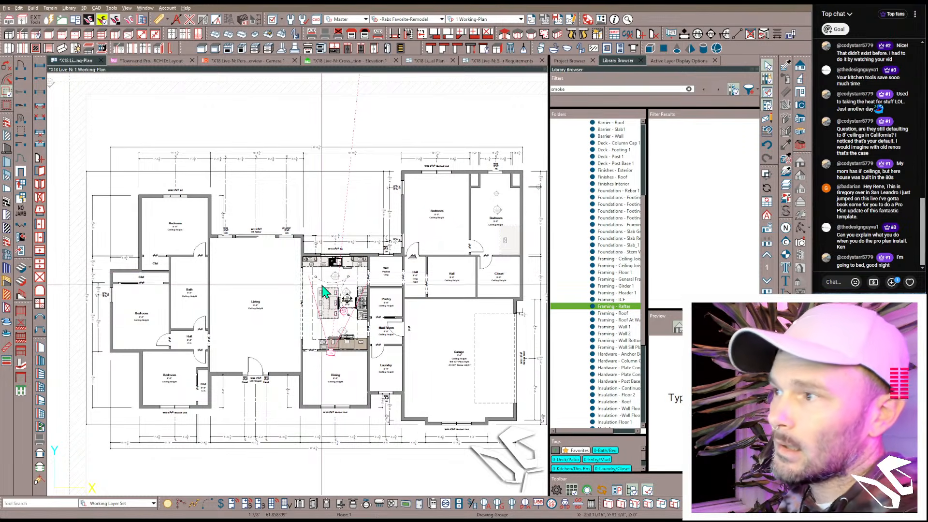
click(155, 22)
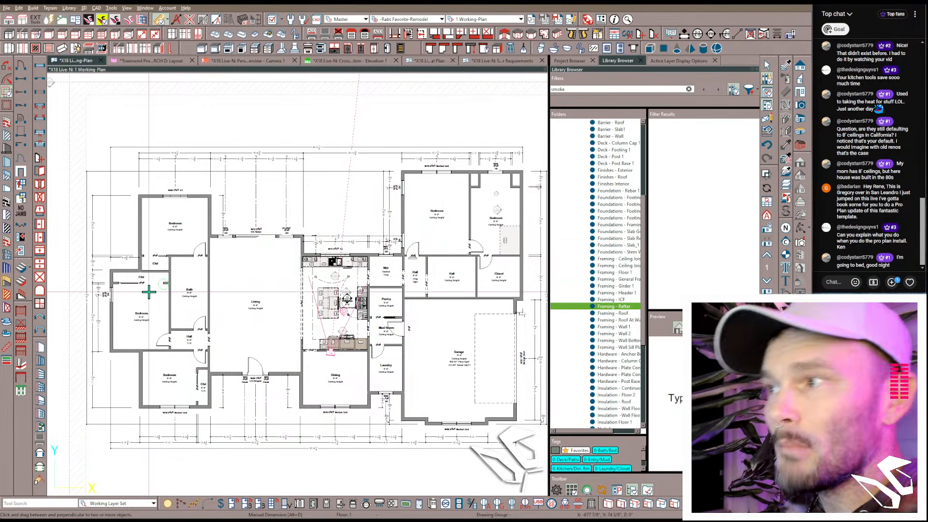
scroll(167, 292, up, 5)
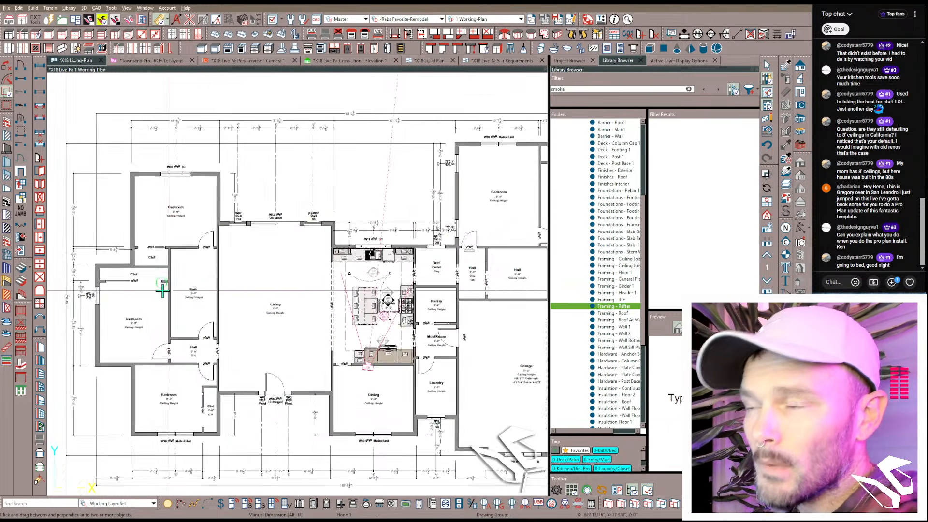
scroll(279, 317, up, 1)
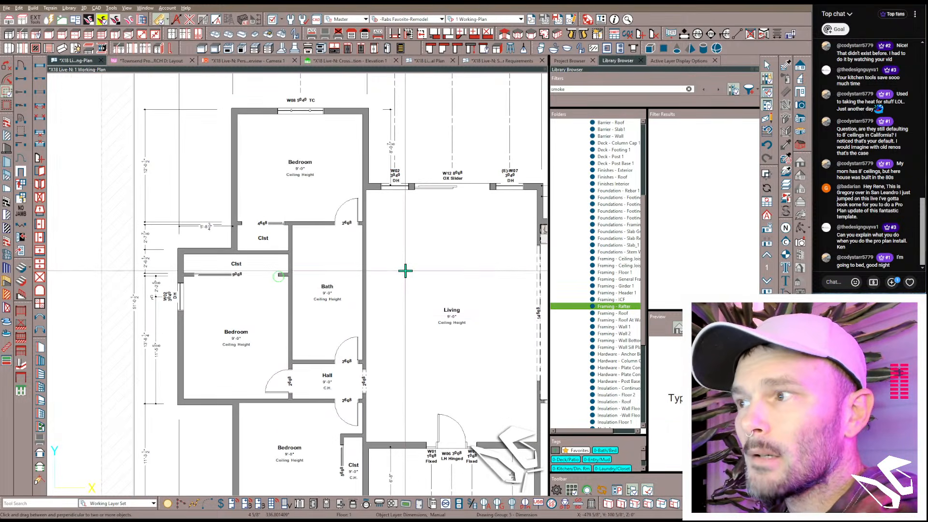
middle_drag(425, 294, 459, 298)
scroll(310, 298, up, 3)
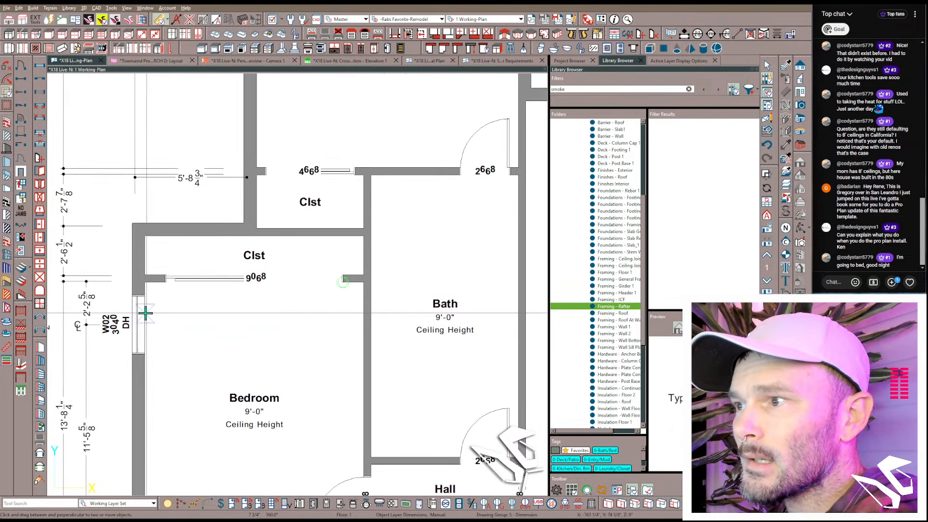
drag(128, 306, 280, 317)
key(Escape)
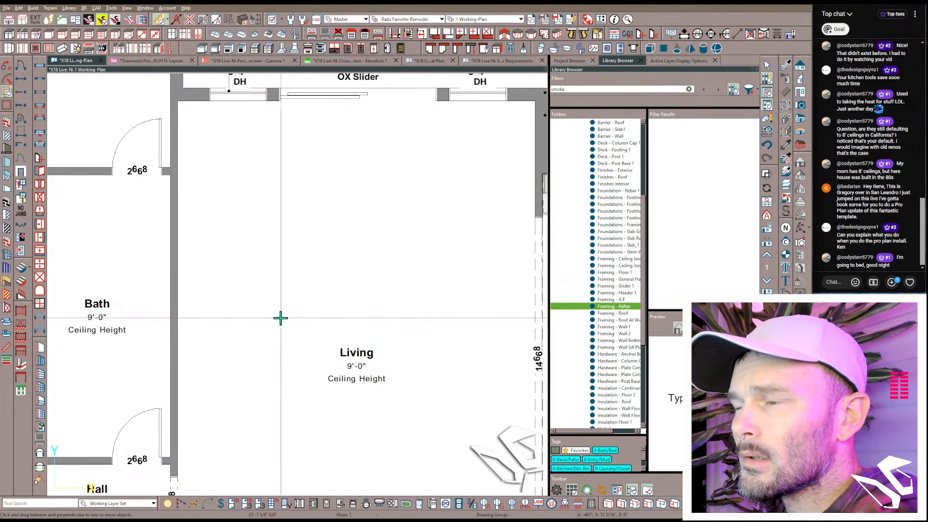
Step: Try to draw a horizontal manual dimension along the wall between the bath and the hall
scroll(280, 317, down, 5)
middle_drag(187, 308, 384, 312)
drag(183, 301, 298, 296)
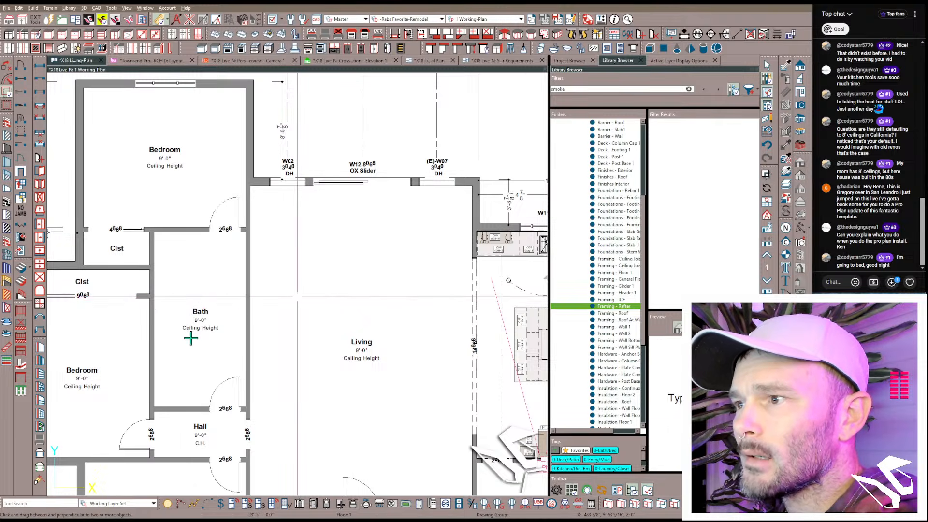
scroll(190, 338, down, 5)
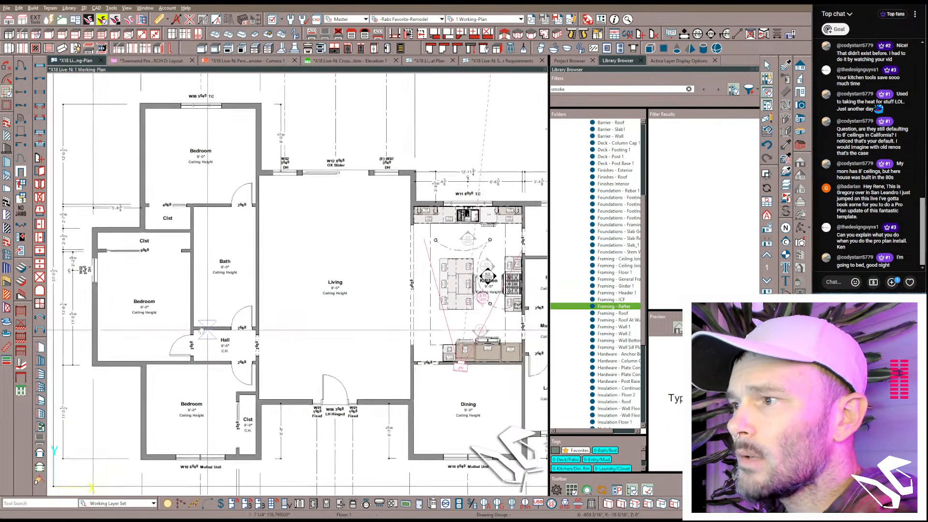
scroll(201, 330, up, 2)
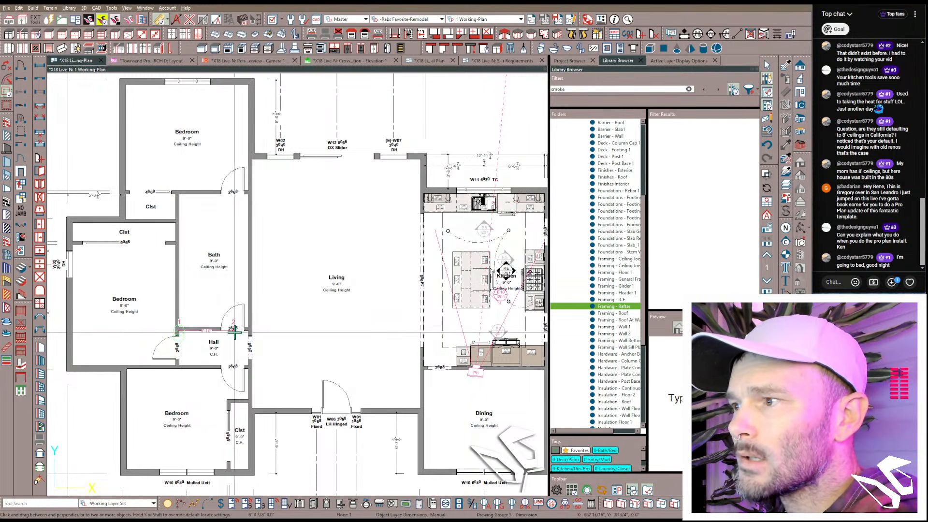
drag(234, 332, 166, 331)
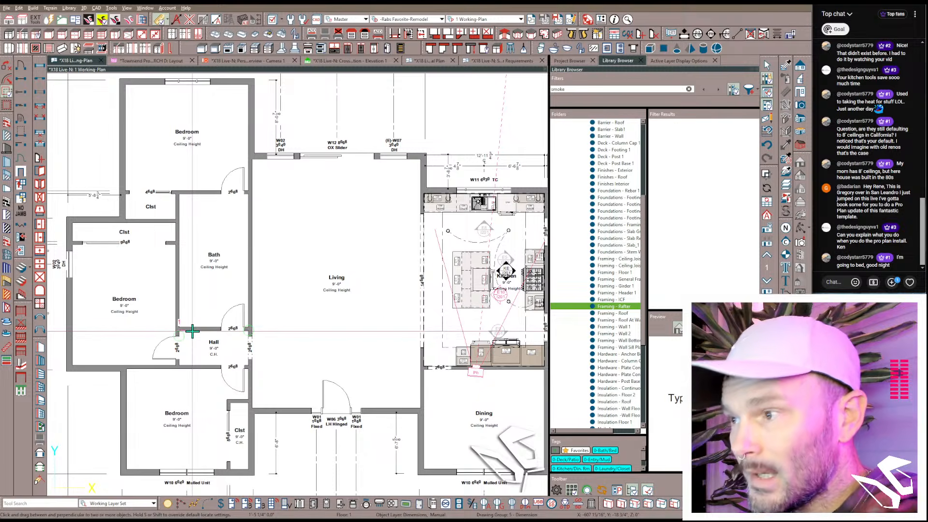
mouse_move(192, 331)
mouse_down()
mouse_move(528, 321)
mouse_move(190, 334)
mouse_up()
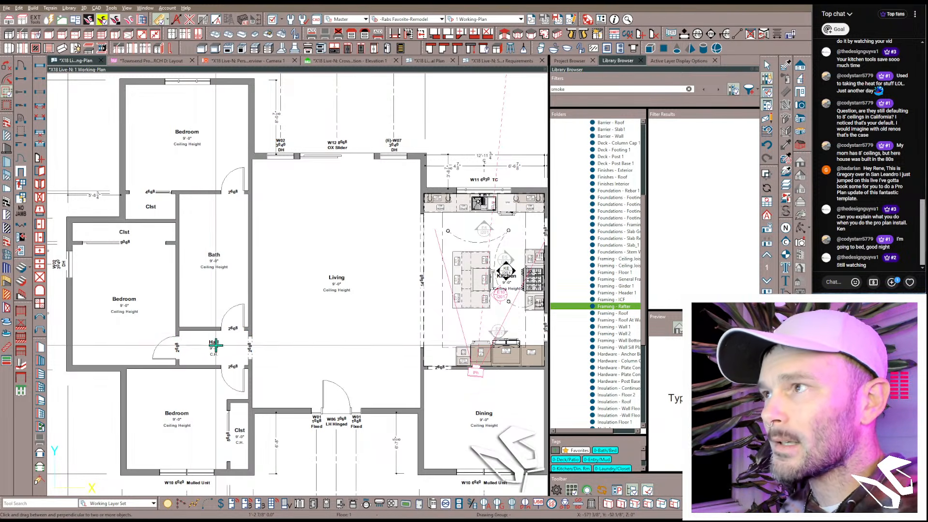
Step: Set manual dimension defaults to locate opening sides instead of centers, and try a horizontal dimension from the middle bedroom through the hall
double_click(161, 22)
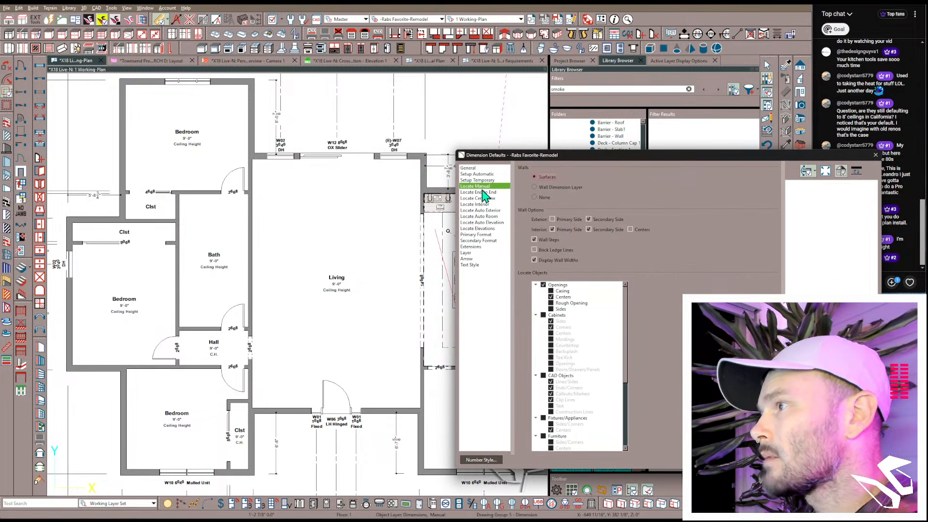
click(552, 309)
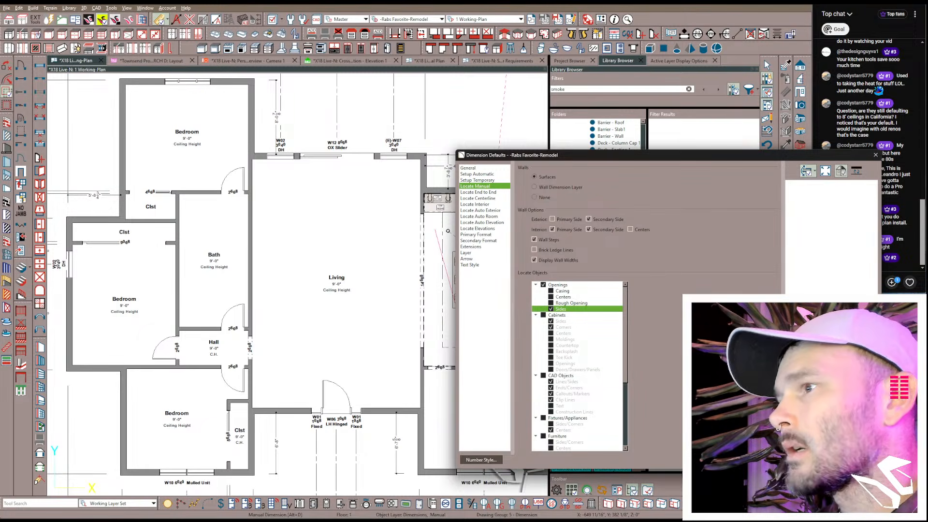
key(Return)
drag(71, 333, 299, 331)
key(s)
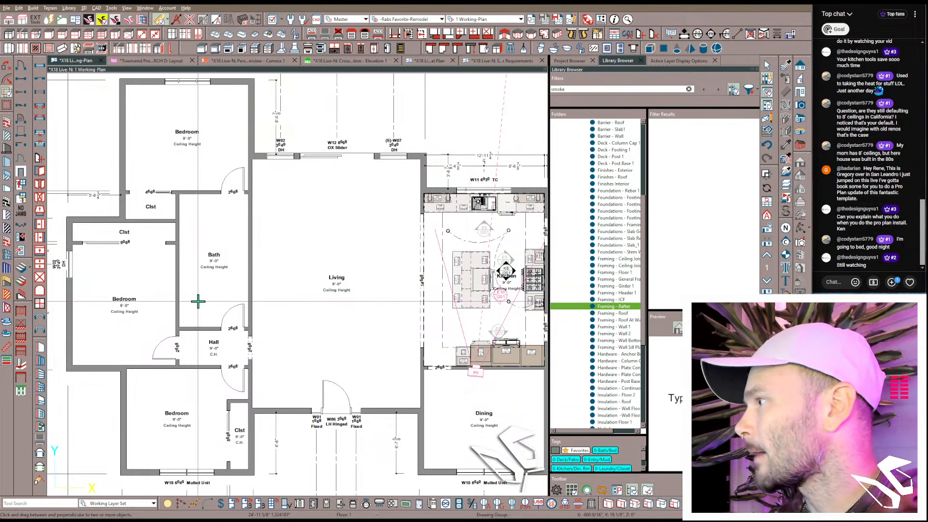
Step: Draw rope lights under the front edges of the two W3348 wall cabinets beside kitchen window W11, the one near C08 about 2'-8" long
scroll(338, 283, down, 2)
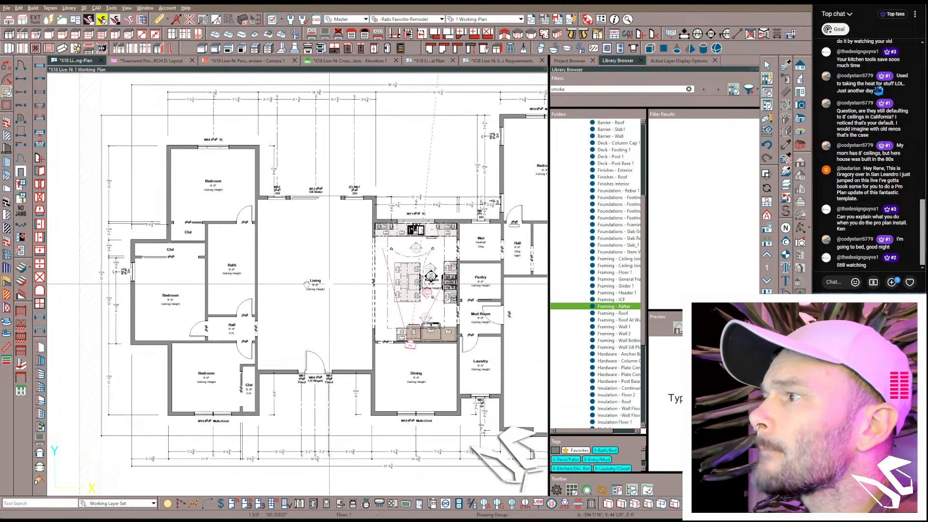
scroll(306, 284, down, 1)
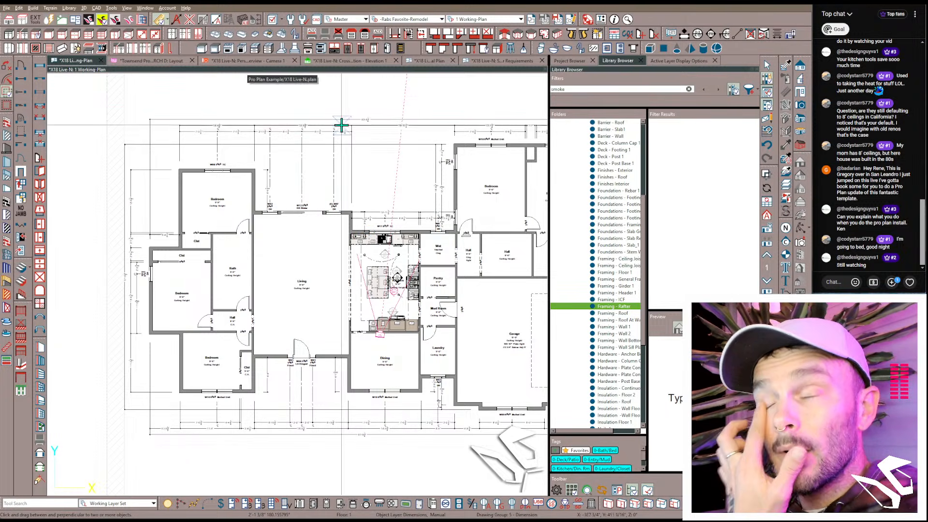
scroll(468, 207, up, 5)
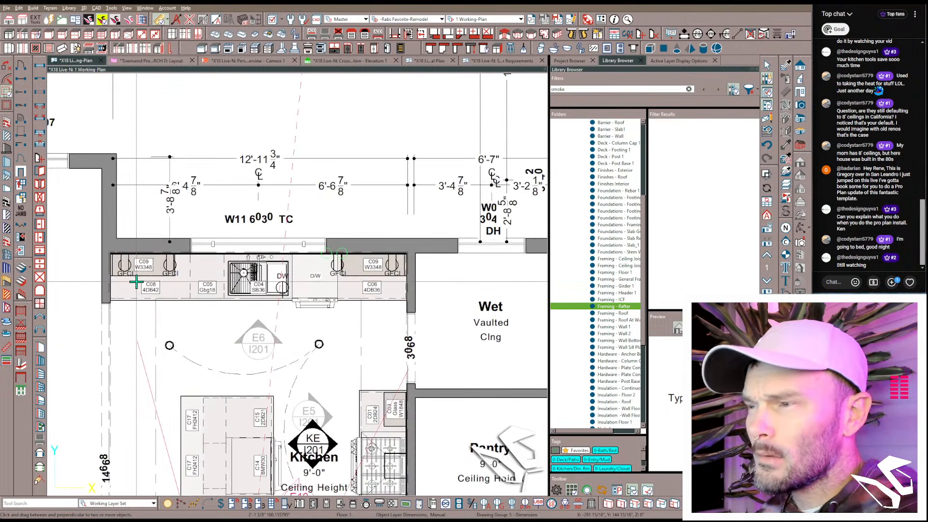
scroll(140, 281, up, 2)
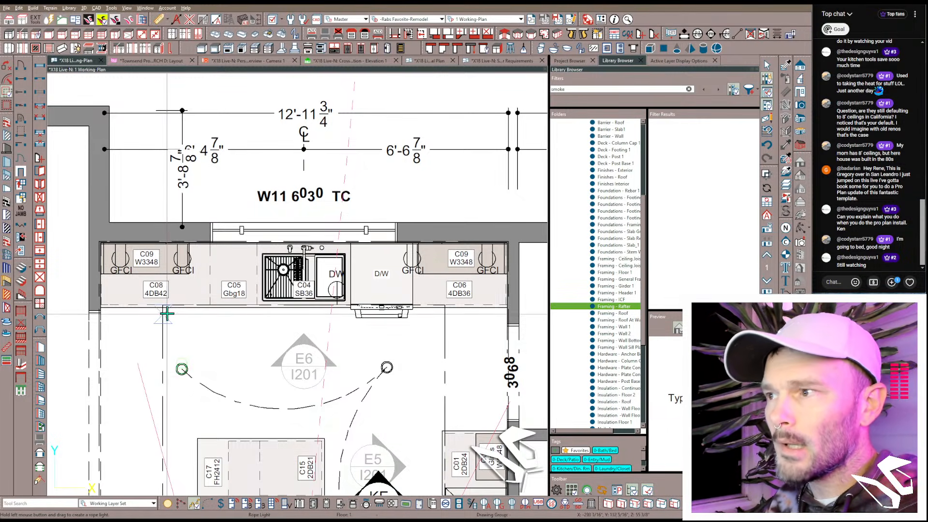
scroll(117, 274, up, 3)
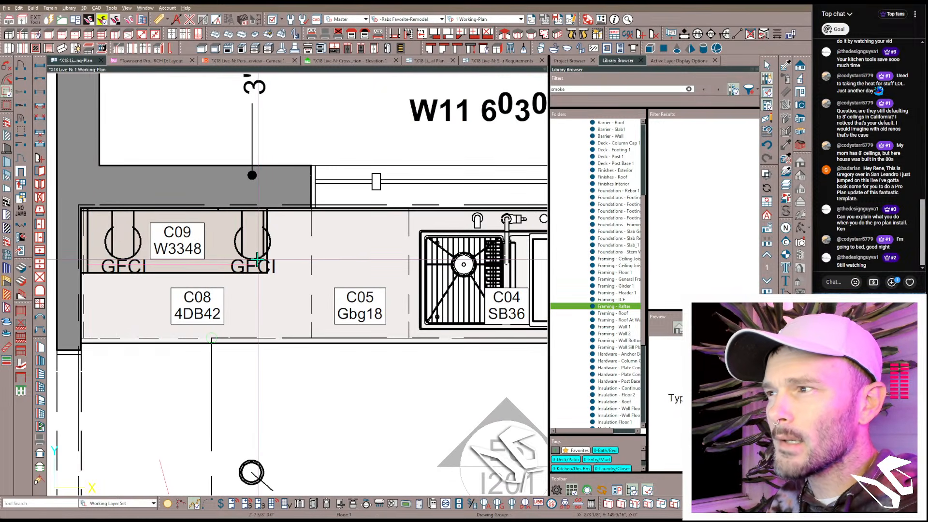
drag(88, 264, 259, 260)
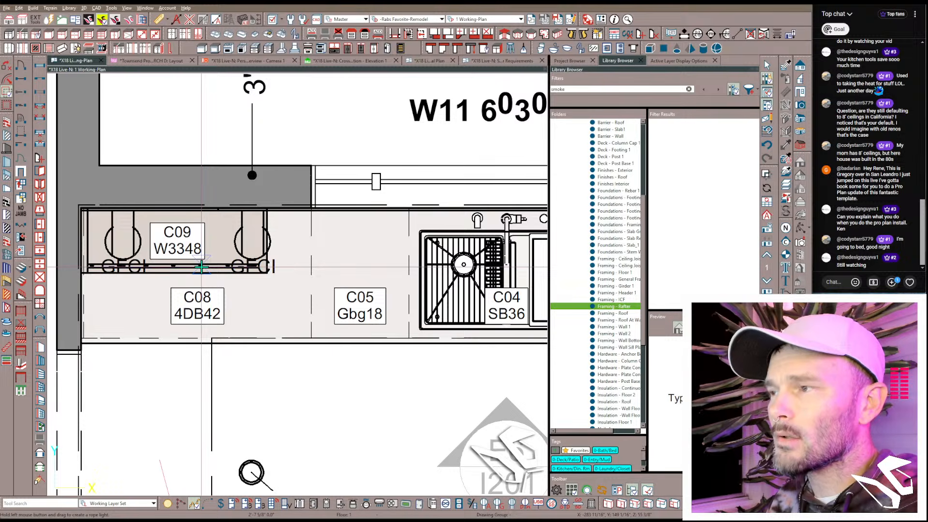
scroll(201, 266, down, 4)
scroll(366, 286, up, 4)
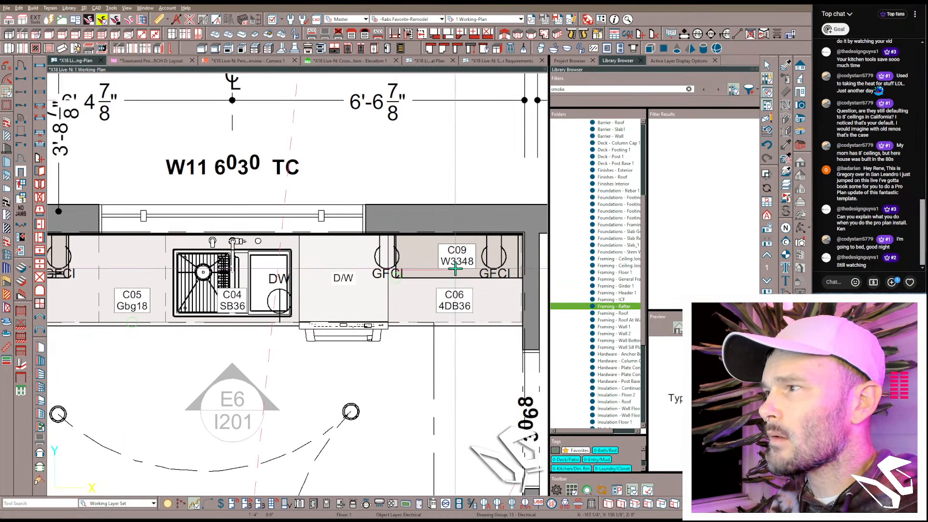
Step: Inspect the rope light under the wall cabinet above C06 in the kitchen camera view and delete it in the working plan
click(235, 61)
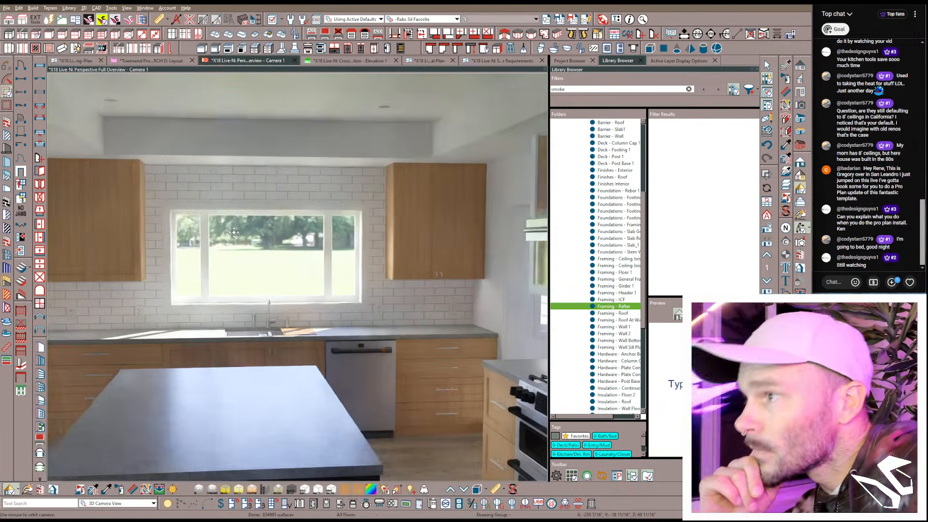
drag(234, 232, 237, 239)
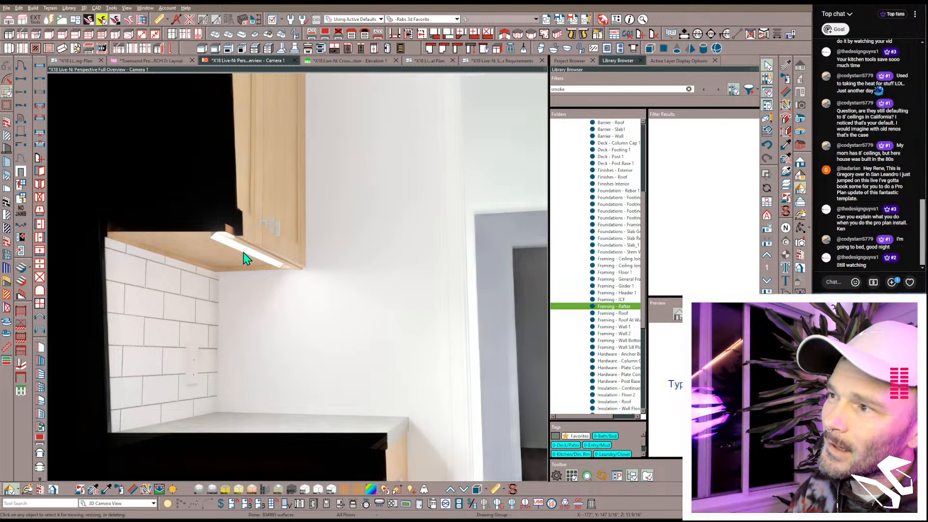
click(243, 252)
scroll(258, 284, down, 8)
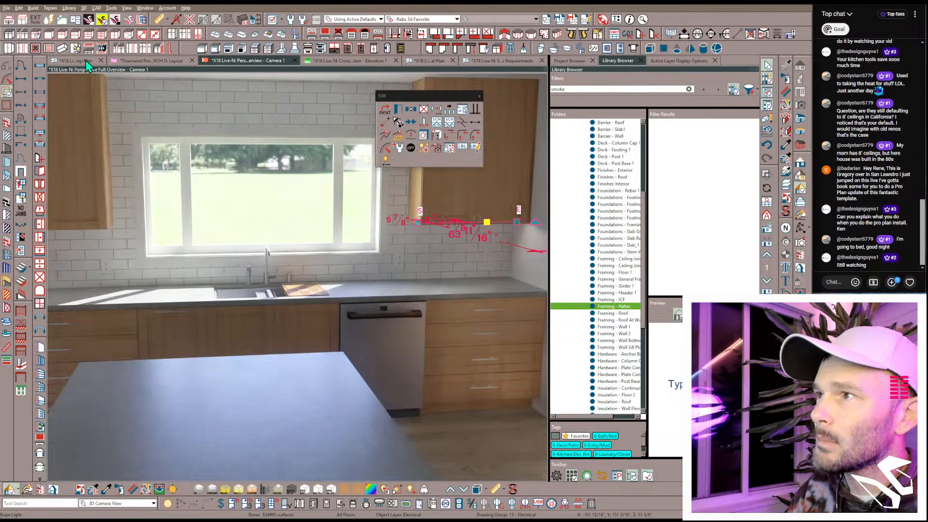
click(78, 61)
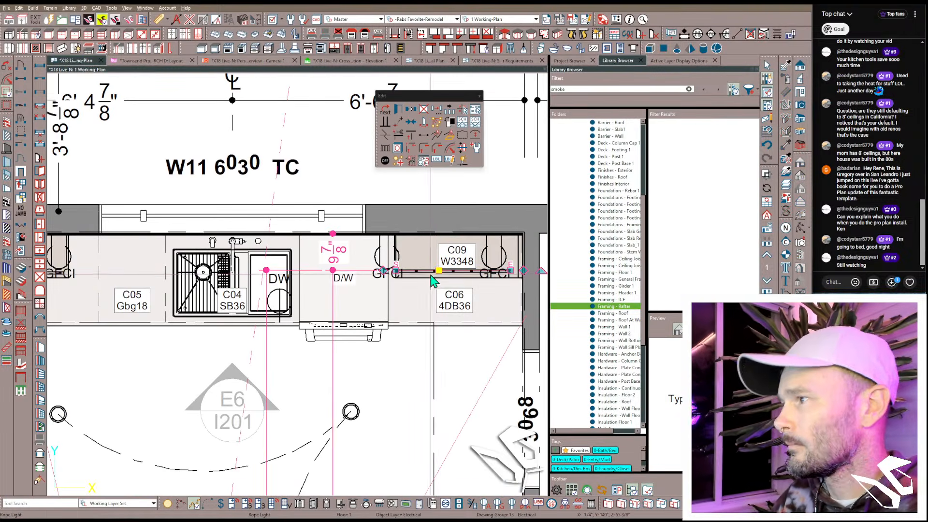
key(Delete)
Step: Delete the rope light under the W3348 cabinet above C08, restoring the cabinet if removed by mistake, and redraw rope lights under both wall cabinets
middle_drag(90, 261, 303, 256)
click(247, 267)
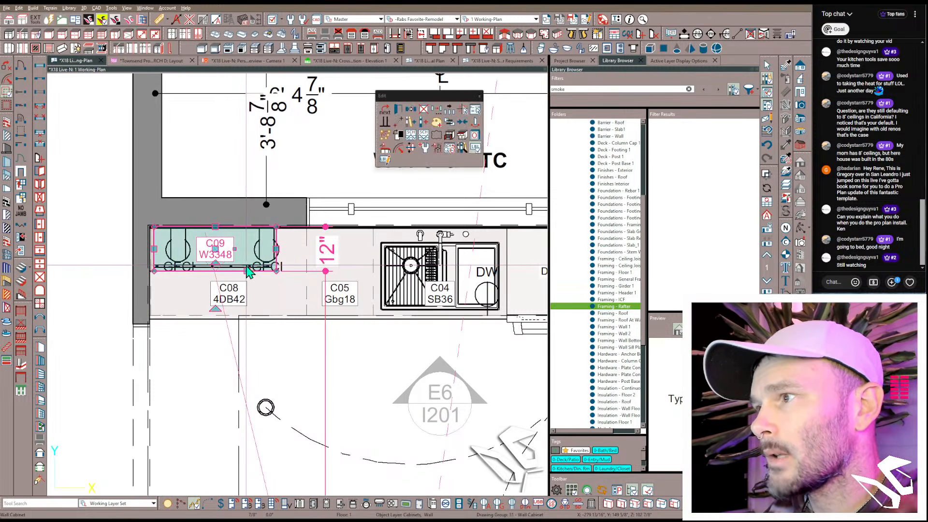
key(Delete)
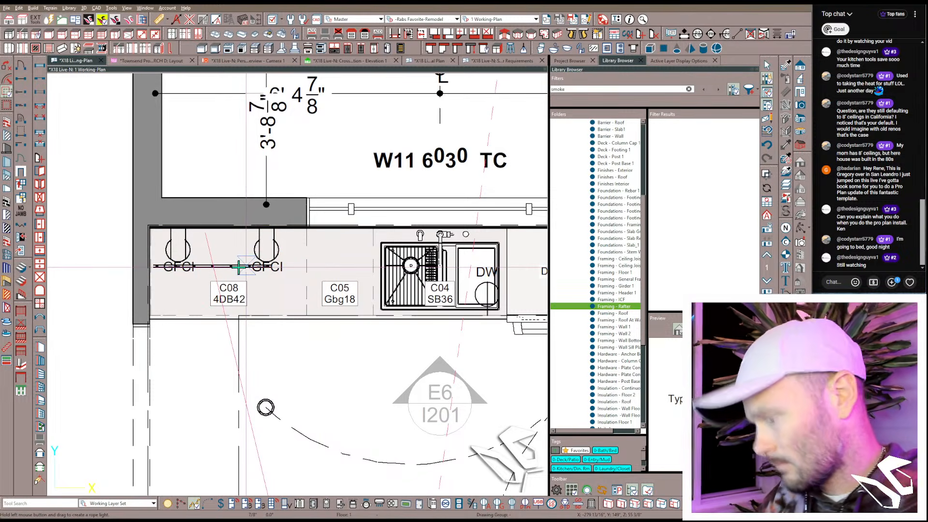
key(ctrl+z)
click(228, 265)
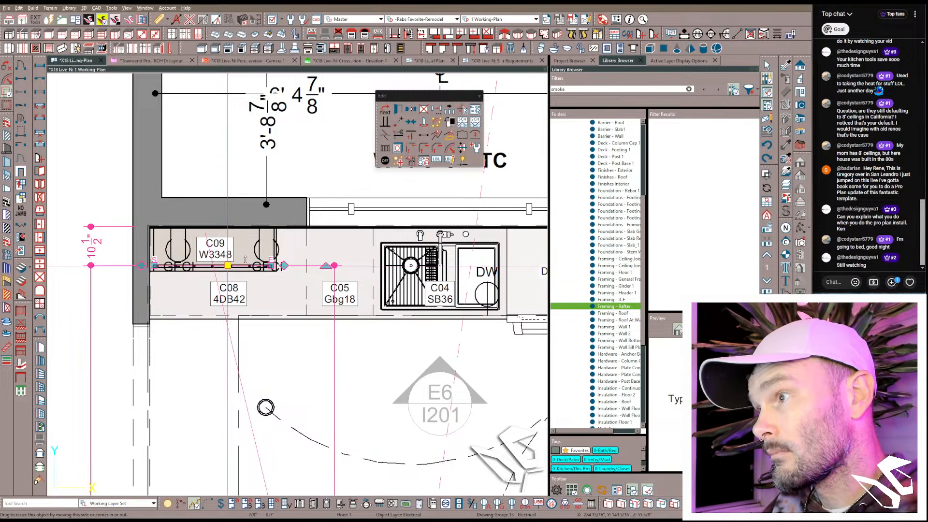
key(Delete)
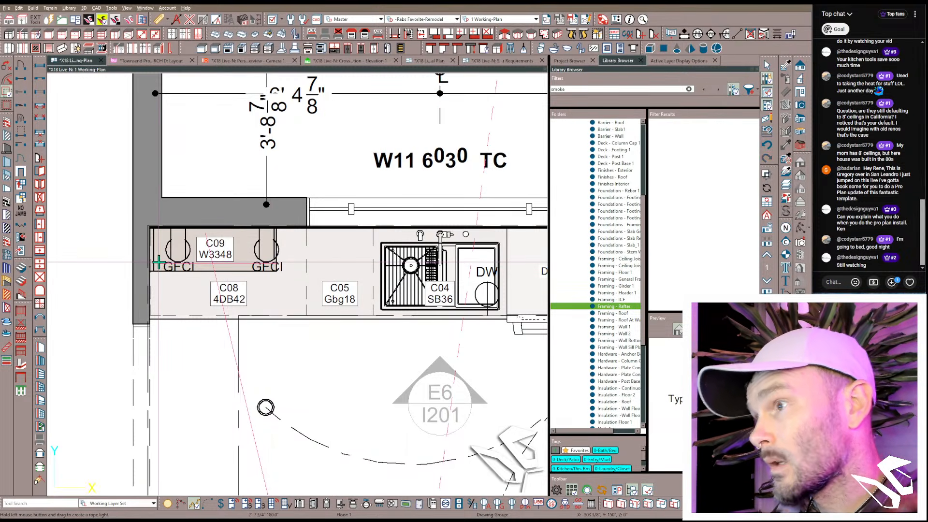
scroll(385, 238, right, 5)
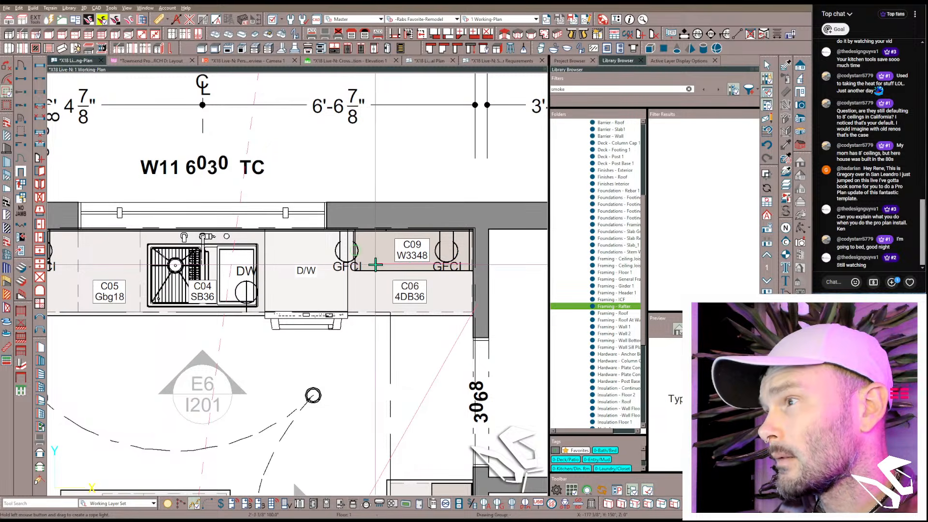
Step: Apply an object style palette in entire-plan mode from the kitchen camera view, targeting the base cabinetry by the dishwasher
click(241, 61)
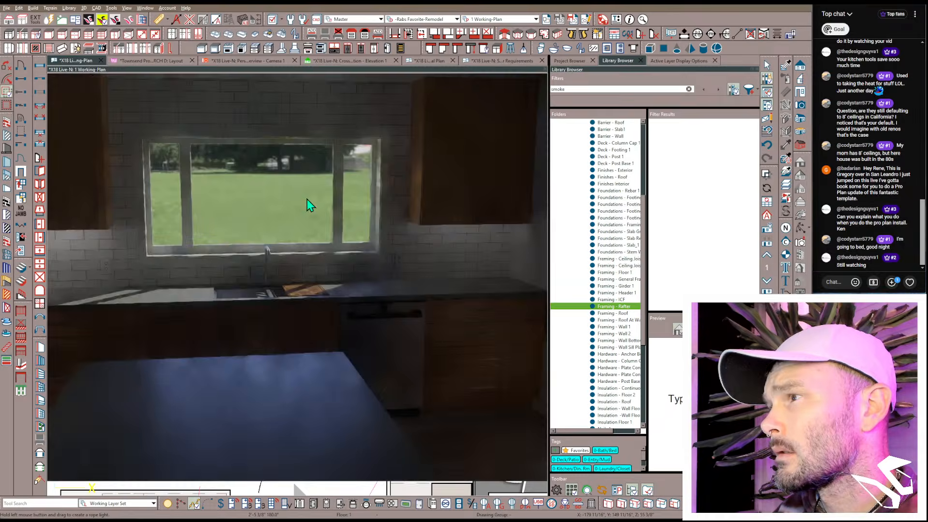
middle_drag(306, 199, 331, 246)
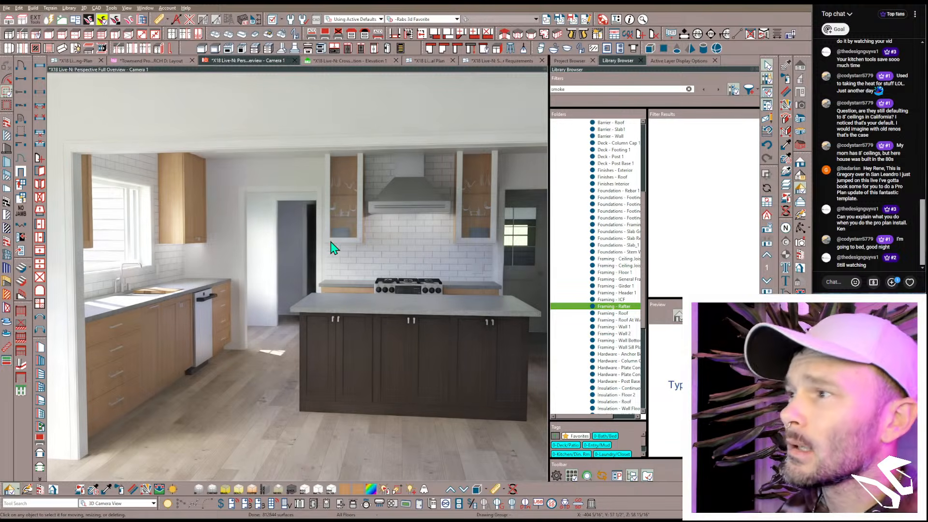
click(346, 213)
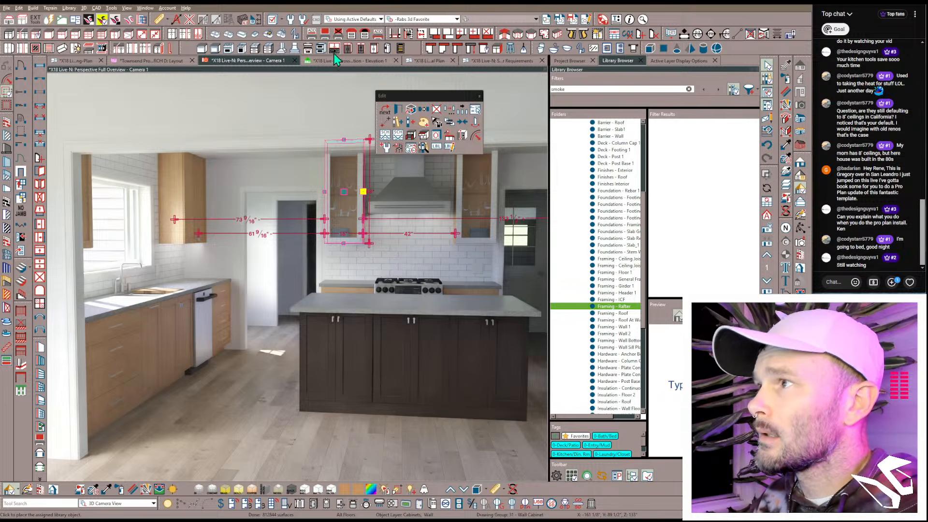
click(376, 37)
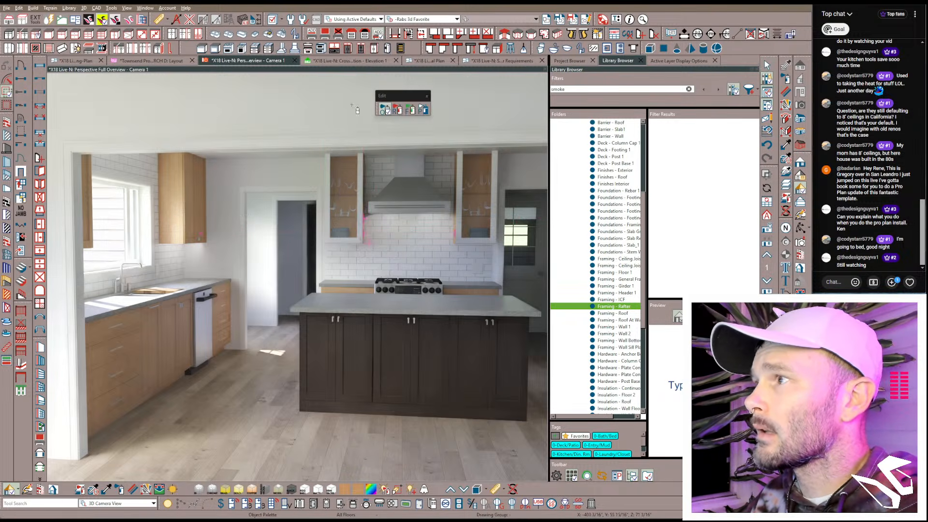
click(423, 111)
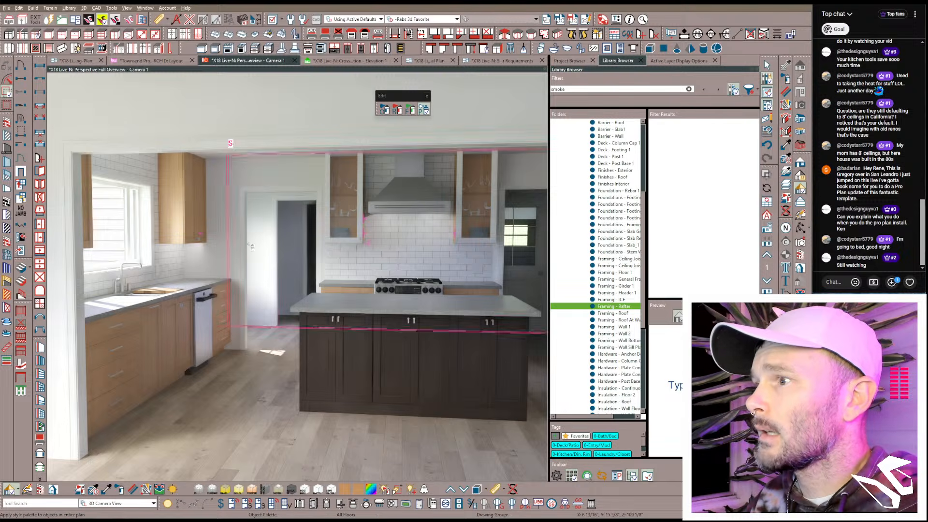
click(204, 289)
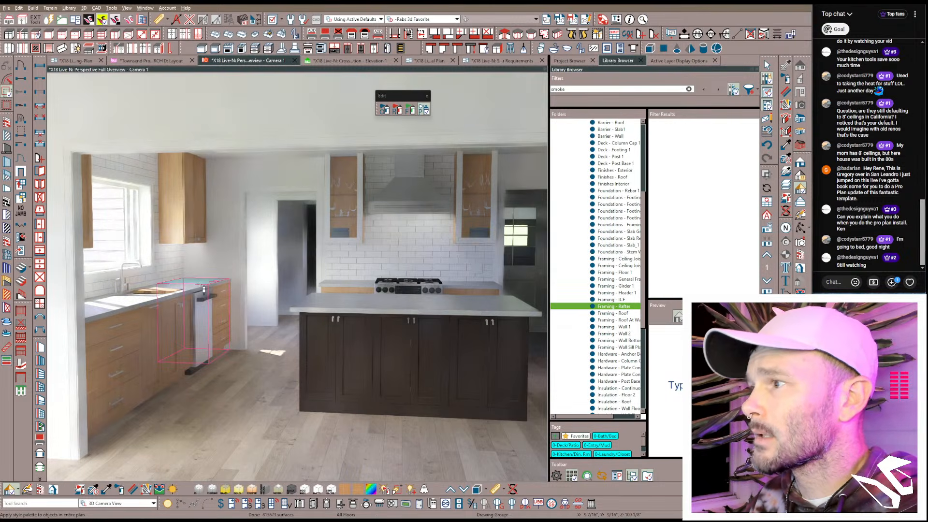
Step: Search the library for "ogee" and apply the Ogee molding to the casing of the kitchen doorway
scroll(241, 293, up, 7)
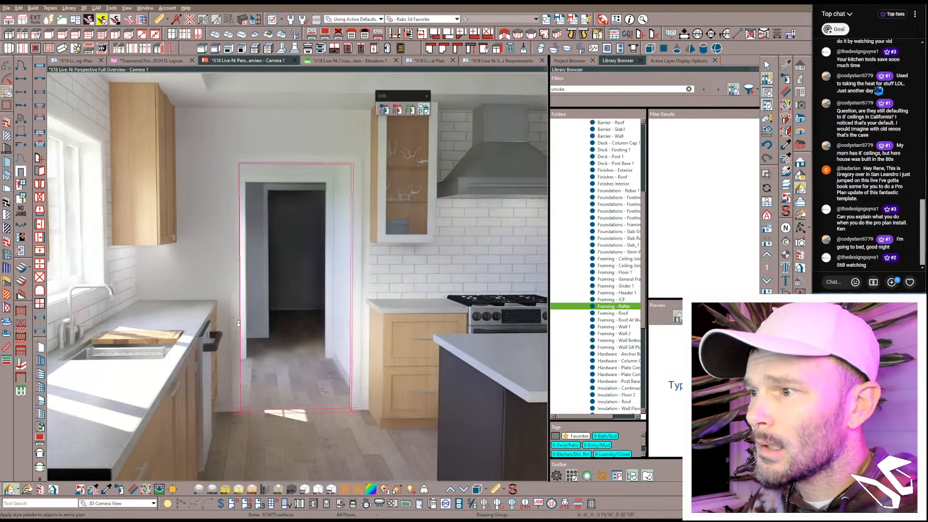
middle_drag(243, 296, 223, 309)
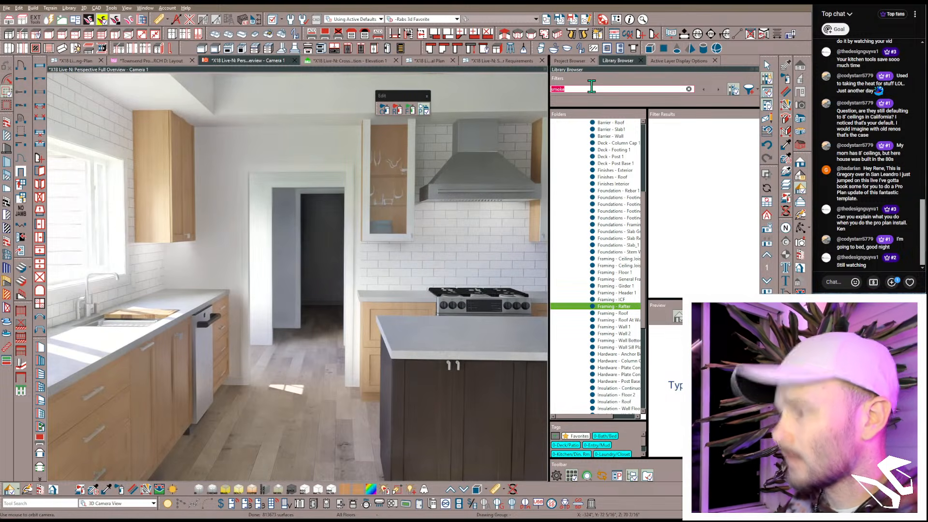
text(ogee)
key(Return)
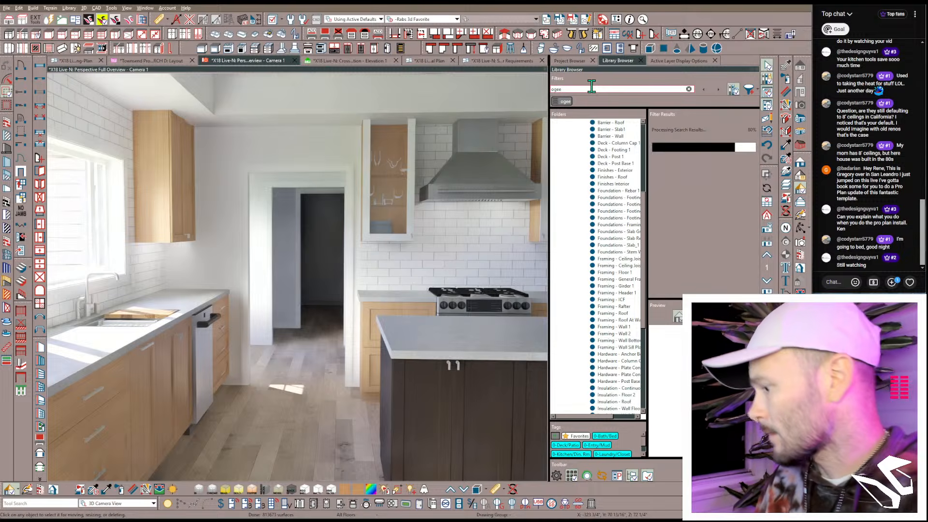
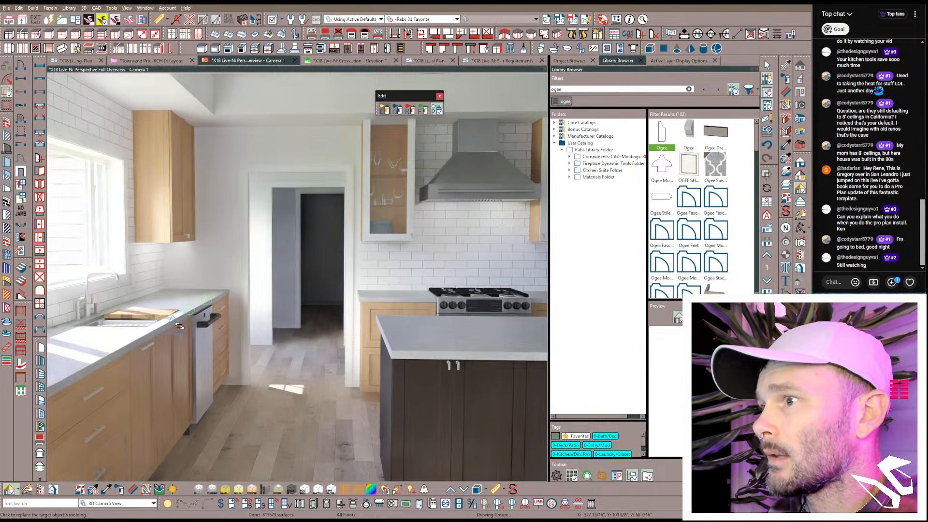
click(347, 247)
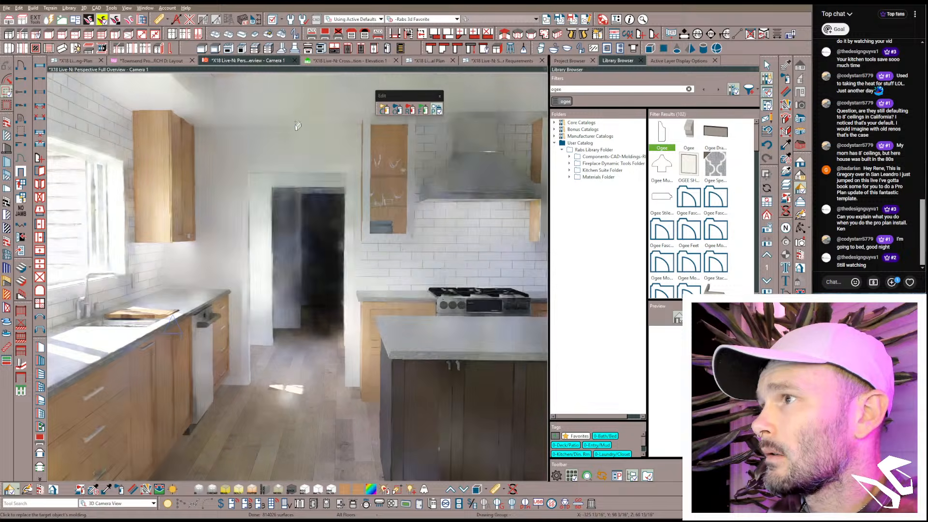
Step: Delete the tray ceiling polyline above the kitchen in the camera view
click(295, 121)
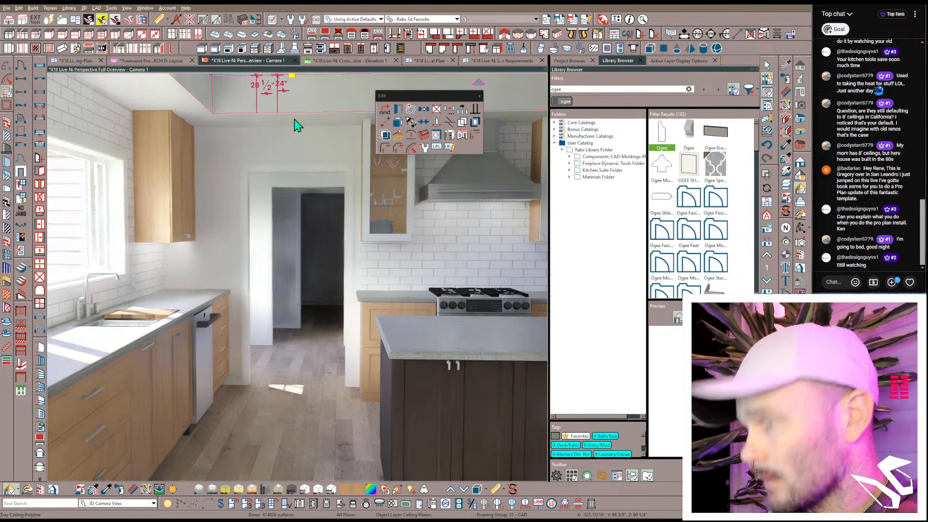
key(Delete)
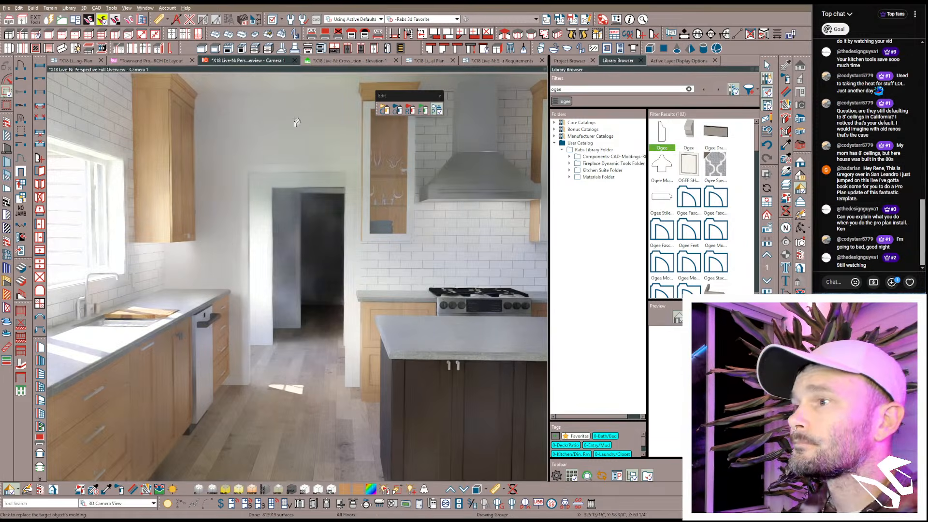
middle_drag(280, 120, 518, 56)
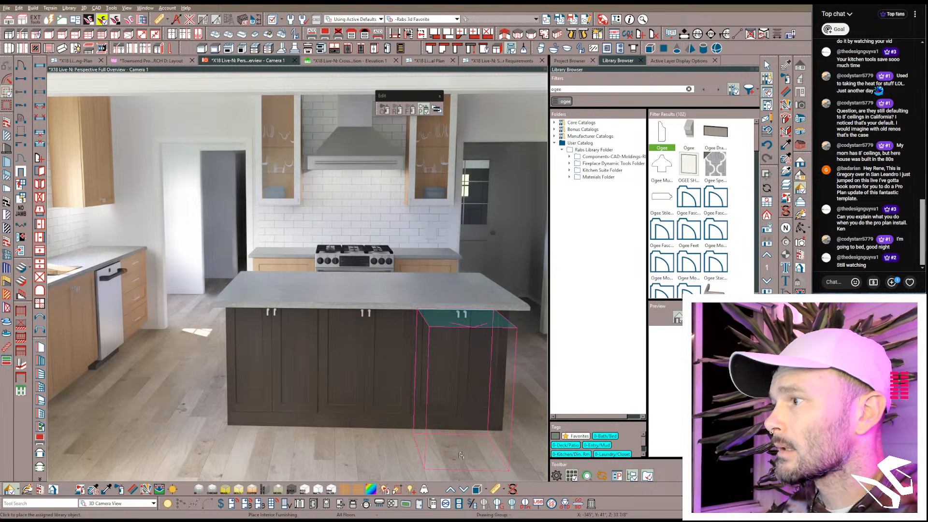
Step: Place a bar stool at the end of the island's seating side and rotate it 180° to face the island
click(462, 380)
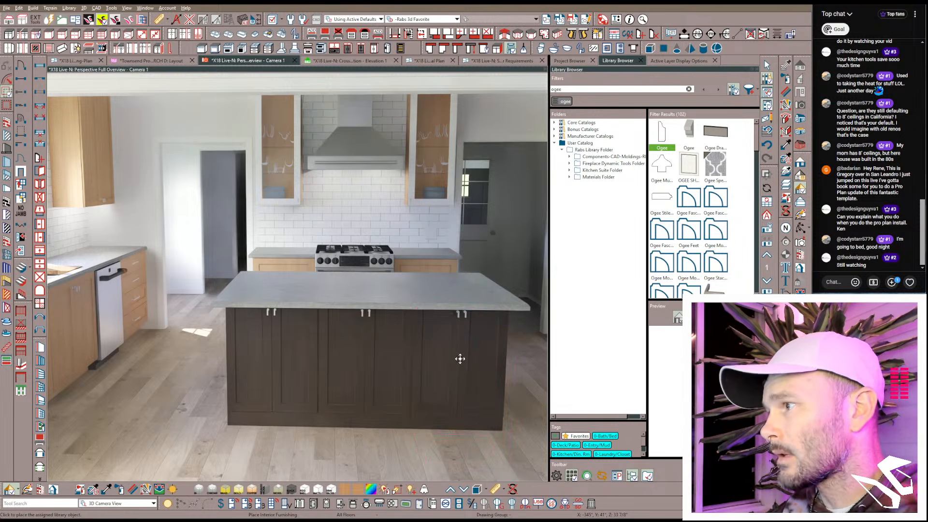
key(space)
click(464, 357)
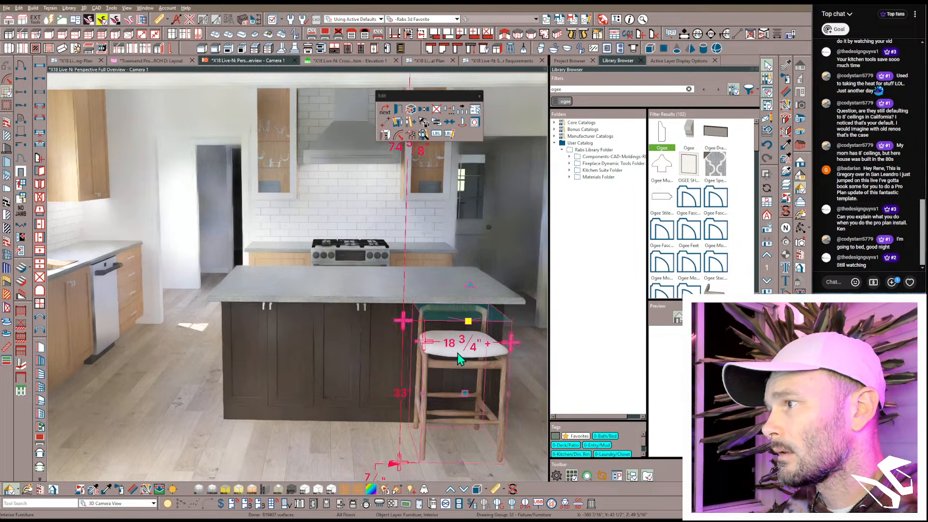
middle_drag(460, 356, 394, 319)
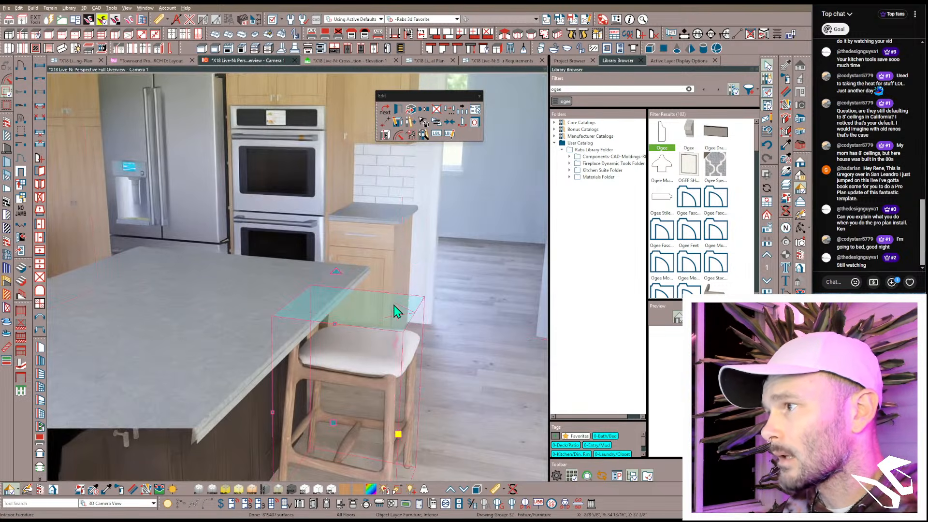
drag(361, 308, 355, 303)
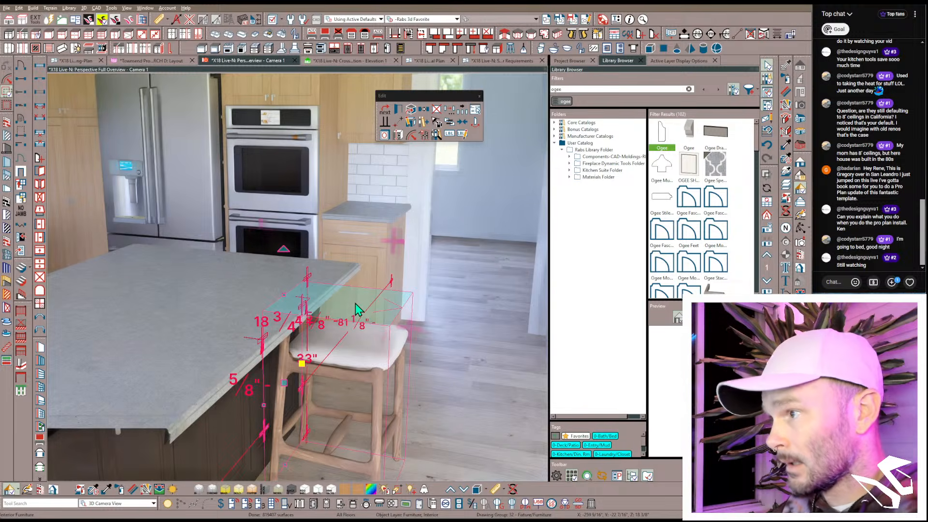
drag(463, 316, 271, 304)
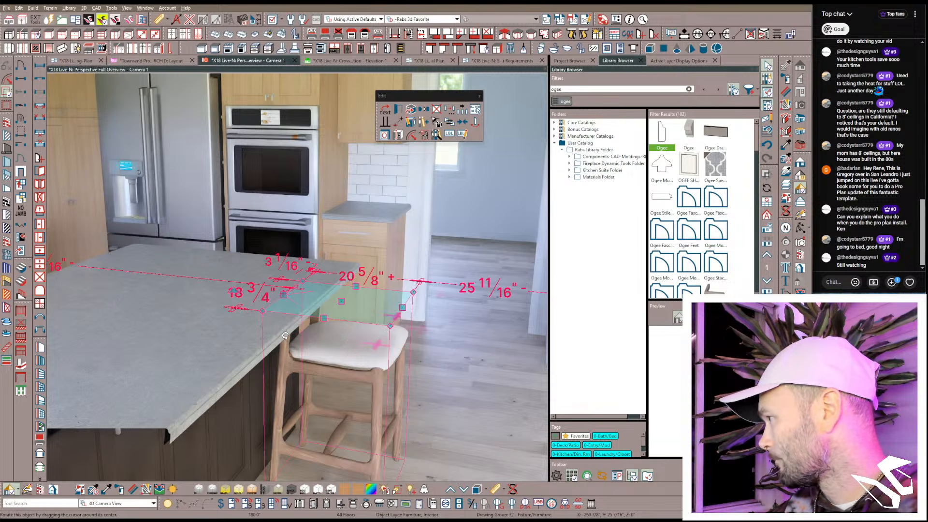
scroll(286, 336, down, 6)
middle_drag(286, 337, 244, 338)
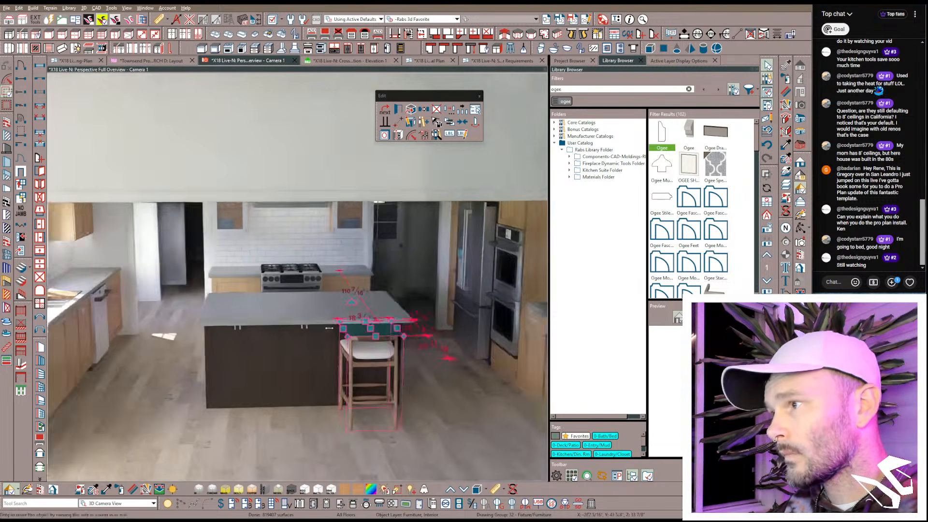
middle_drag(297, 375, 334, 322)
click(334, 322)
shift+click(317, 201)
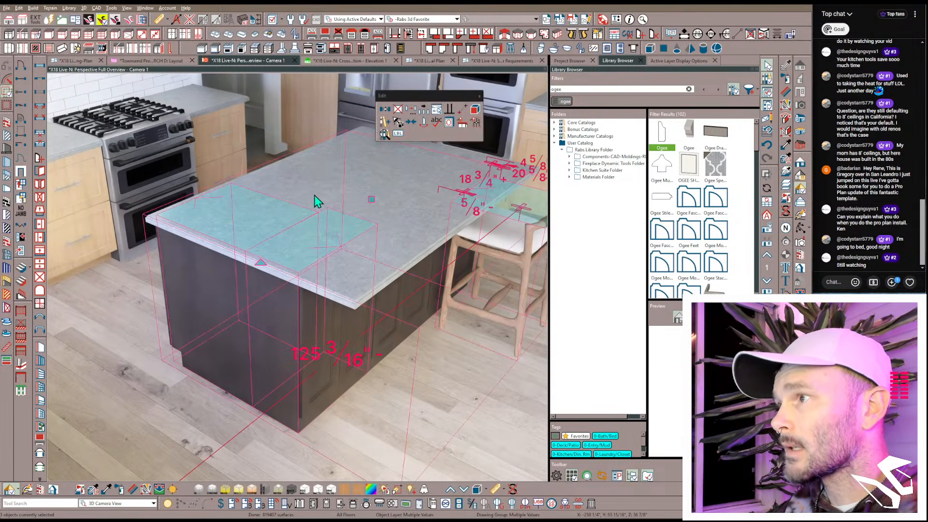
shift+click(417, 174)
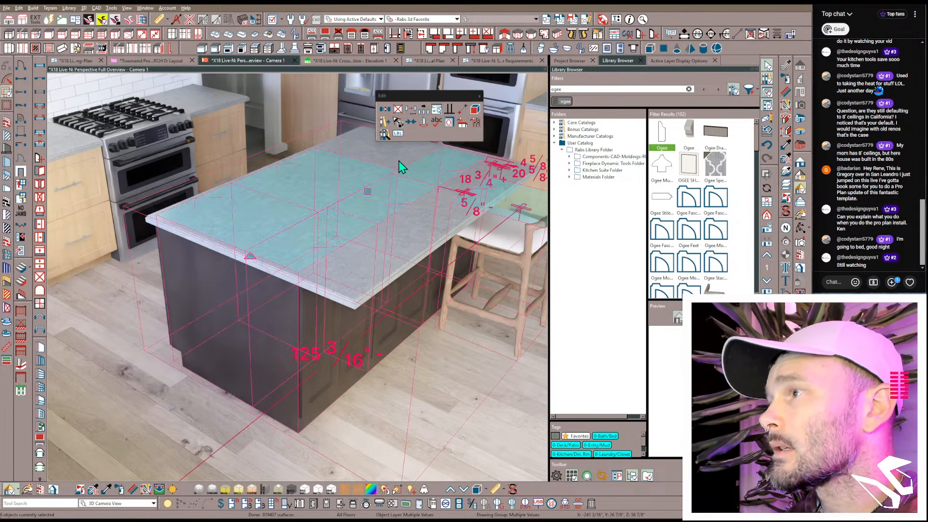
shift+click(400, 159)
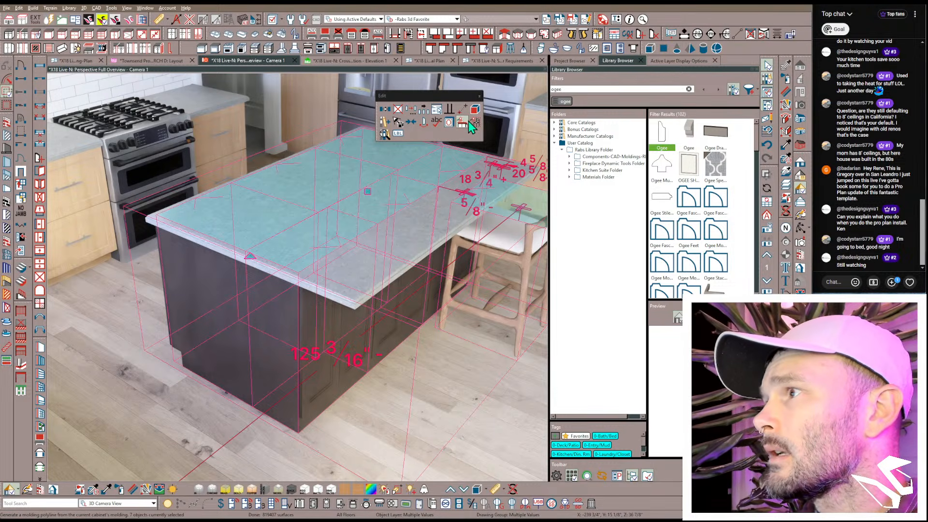
middle_drag(387, 185, 357, 230)
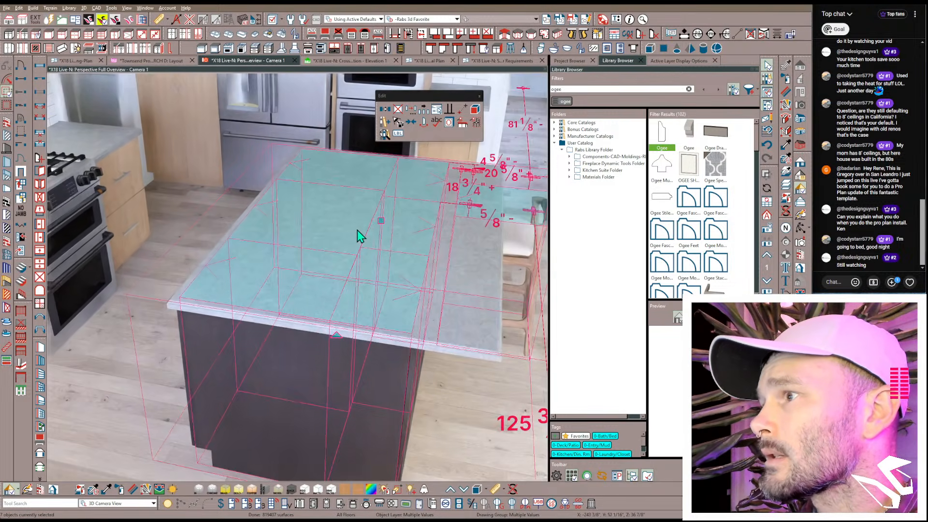
key(Escape)
Step: Select all the island base cabinets and generate one custom countertop over them
click(412, 182)
shift+click(350, 176)
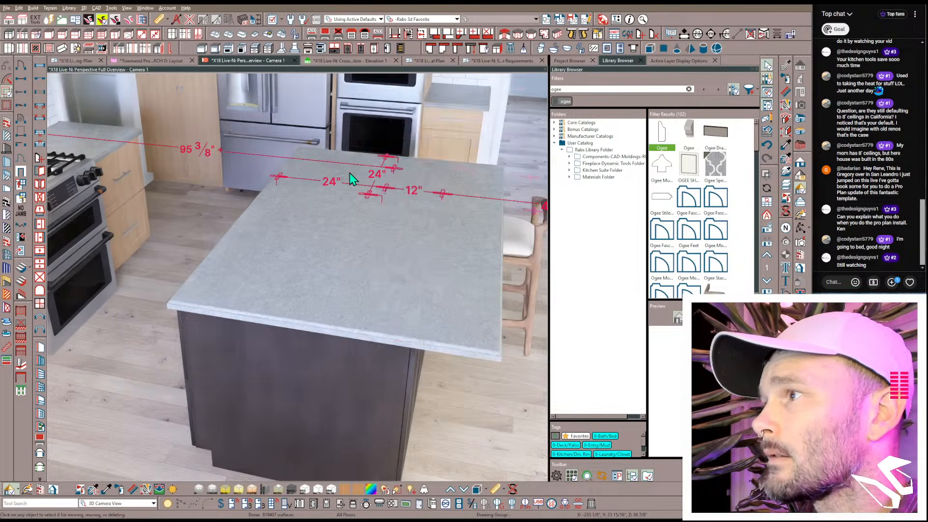
shift+click(335, 210)
shift+click(399, 224)
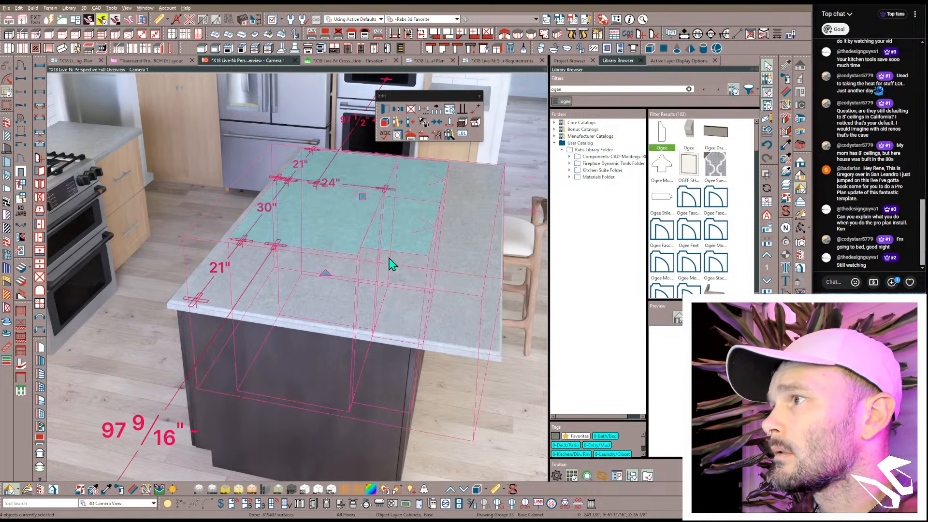
shift+click(367, 269)
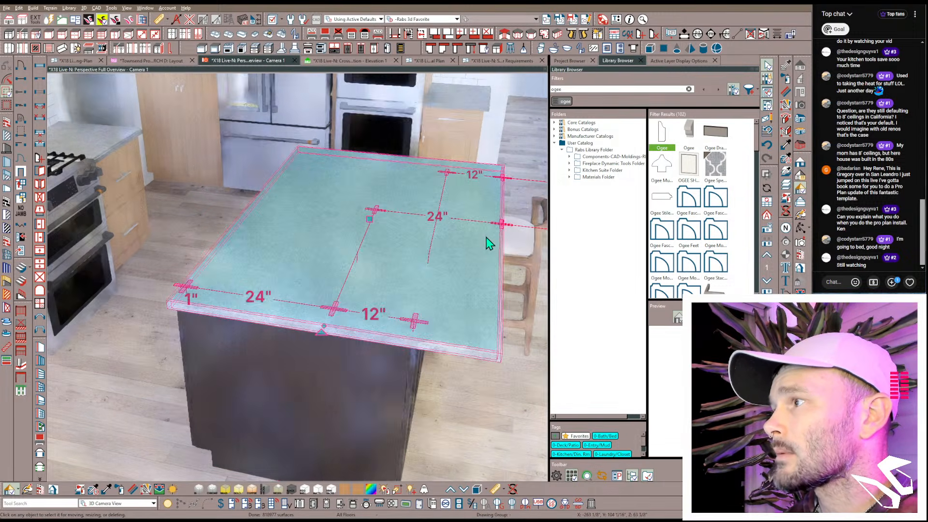
Step: Extend the island countertop's edge on the stool side outward by 3 inches
key(Escape)
click(500, 234)
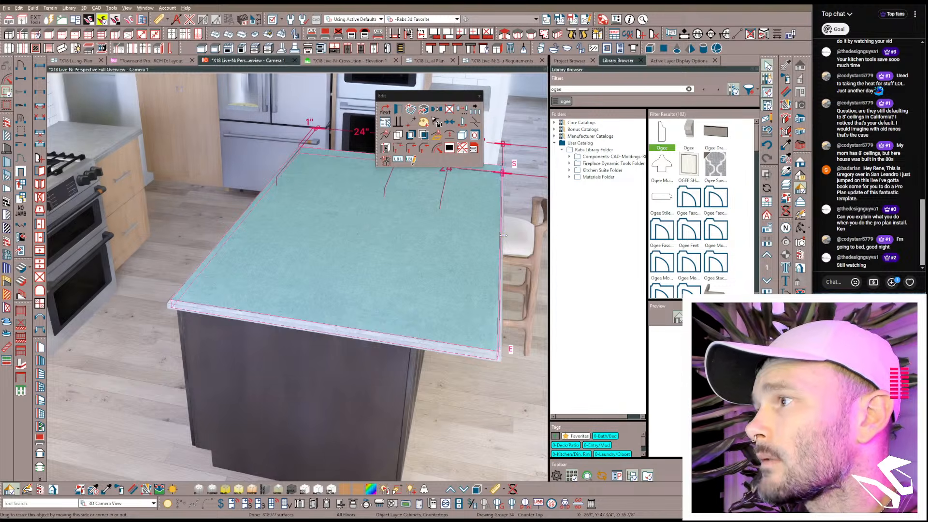
drag(503, 236, 520, 238)
key(Tab)
text(3)
key(Return)
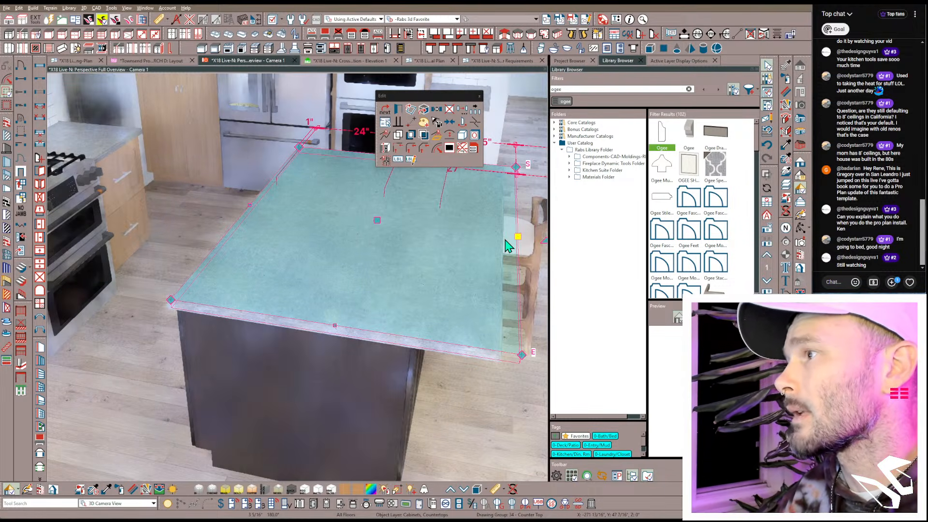
Step: Copy the bar stool twice along the island so that three stools line its seating side
middle_drag(505, 240, 374, 219)
click(463, 248)
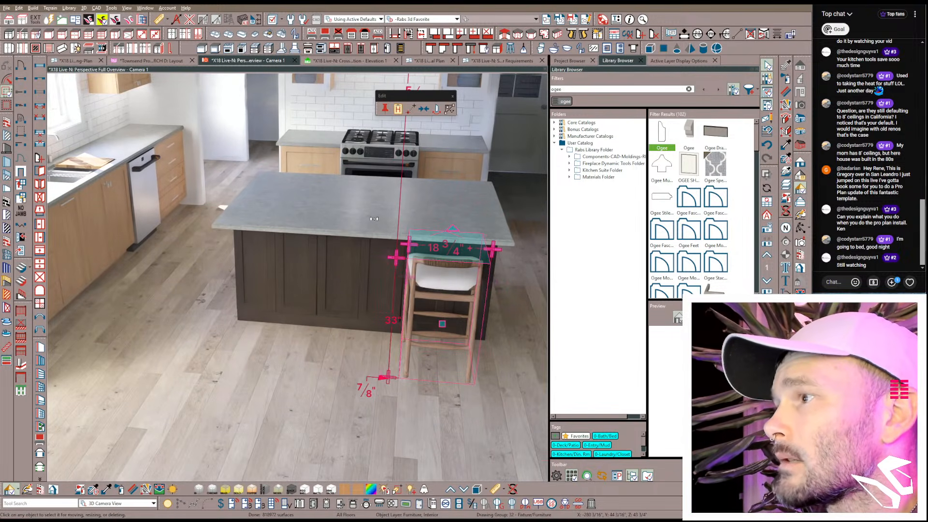
click(361, 219)
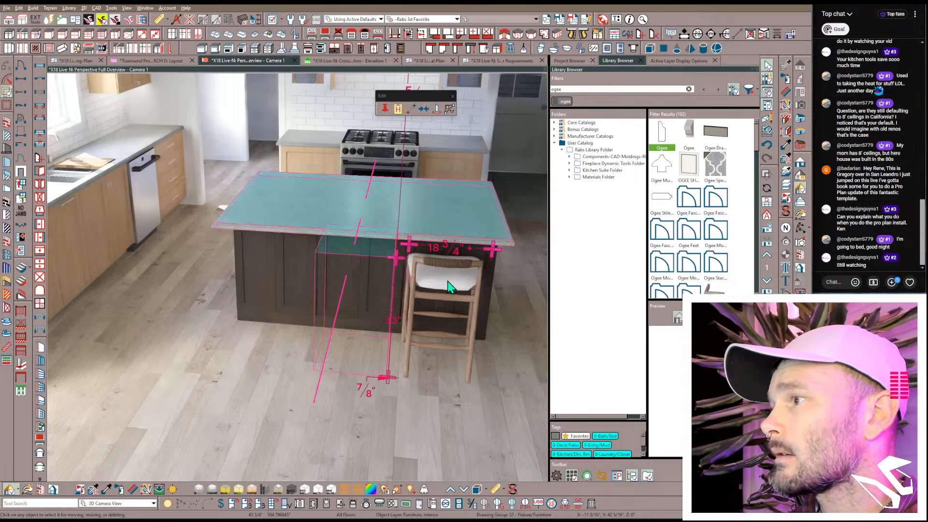
key(Tab)
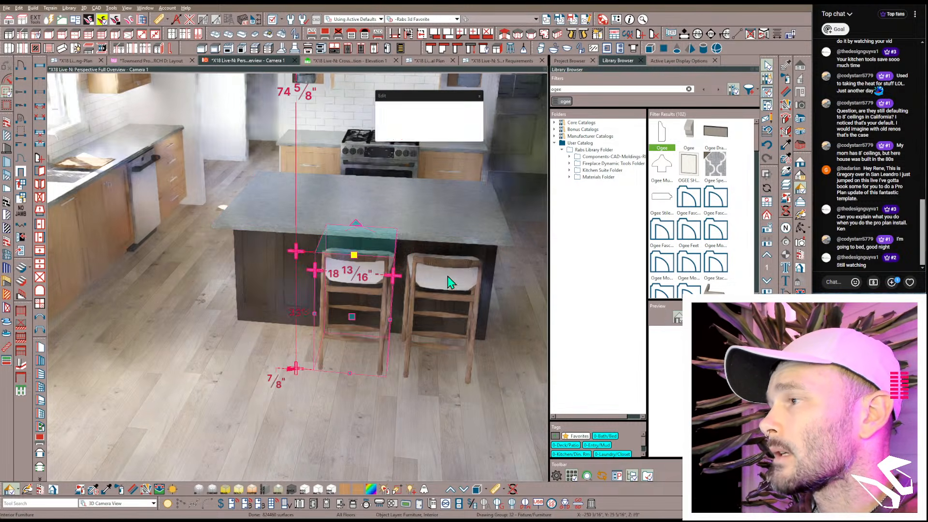
click(447, 276)
click(368, 214)
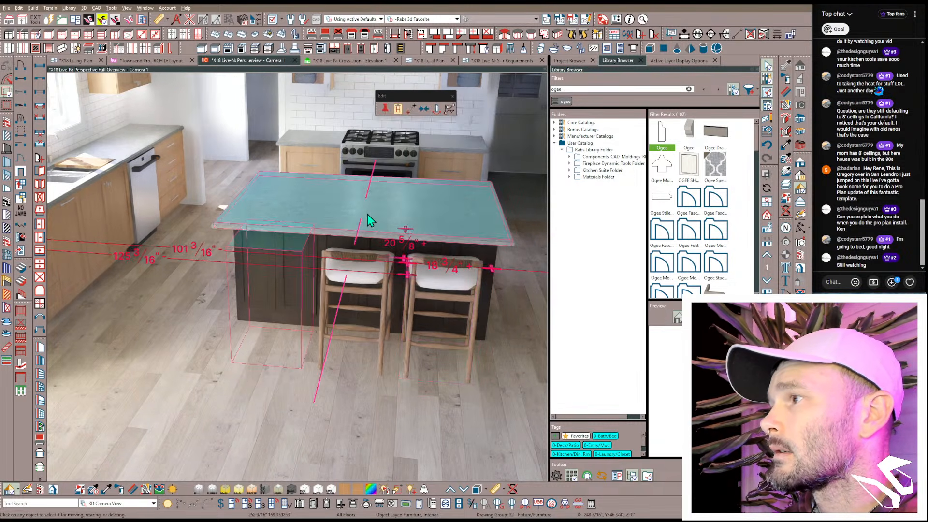
key(Tab)
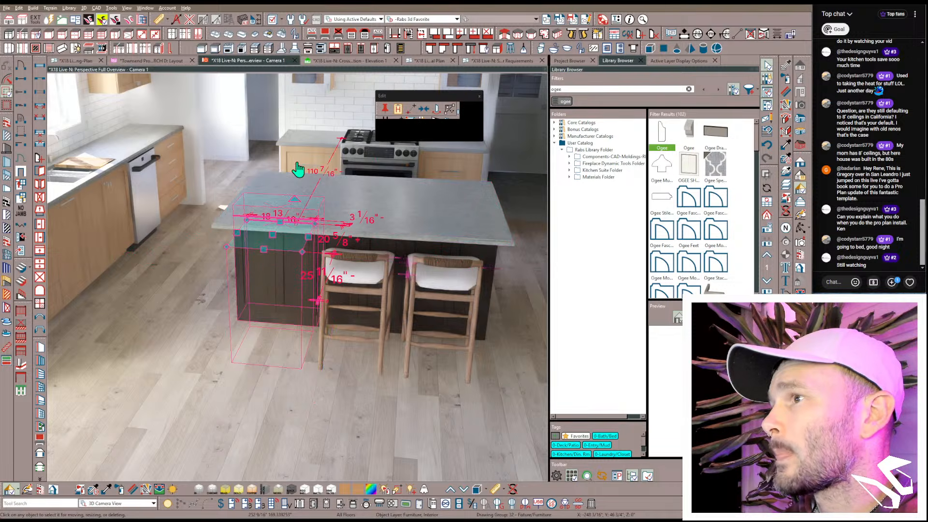
scroll(297, 169, down, 6)
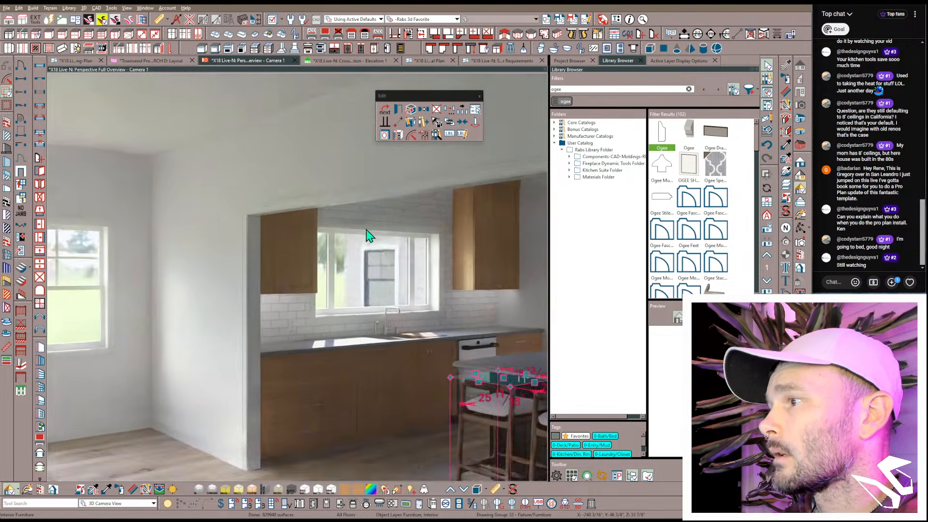
middle_drag(366, 229, 75, 80)
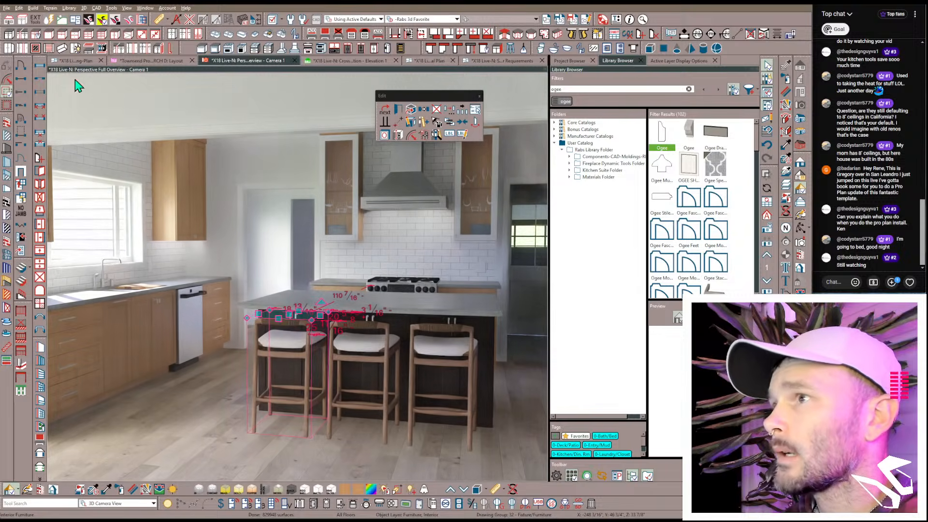
Step: Open the layout file and page back from sheet S501 through the drawing set to examine the dimensioned floor plan sheet
click(147, 62)
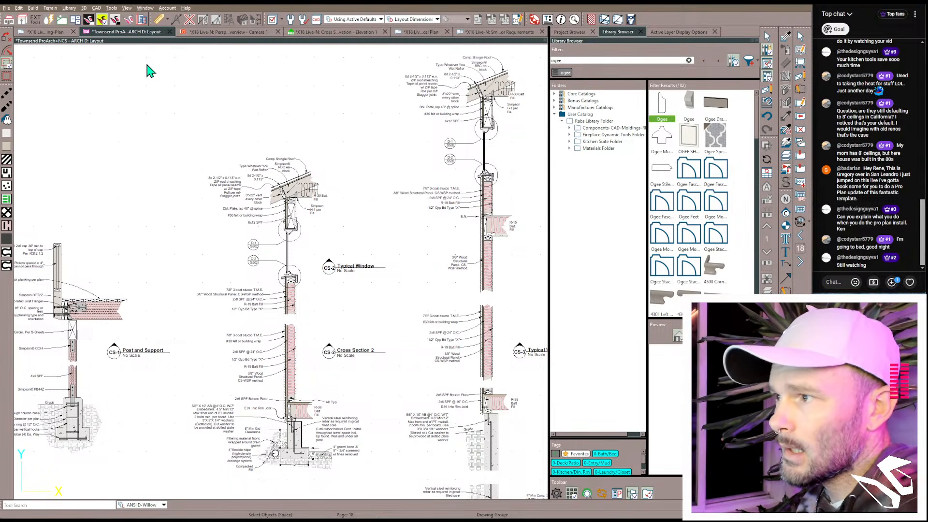
scroll(430, 259, down, 8)
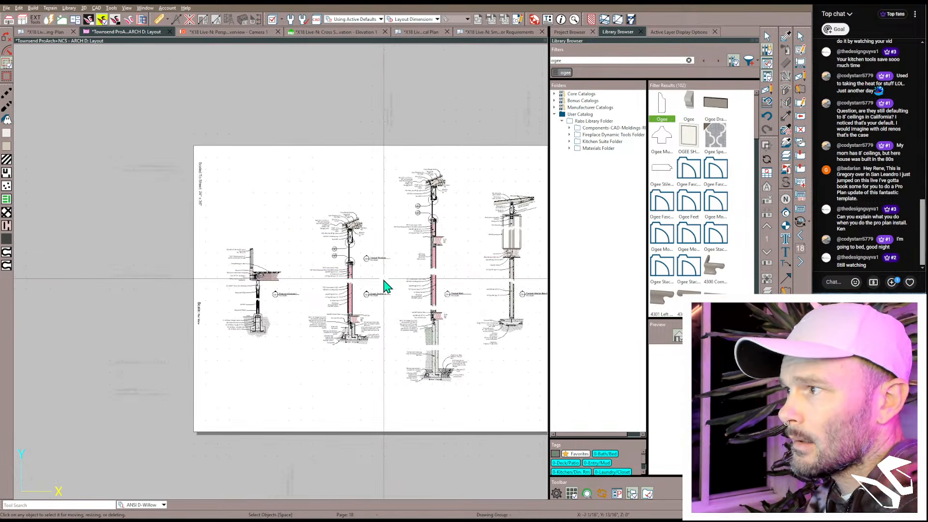
middle_drag(342, 281, 324, 281)
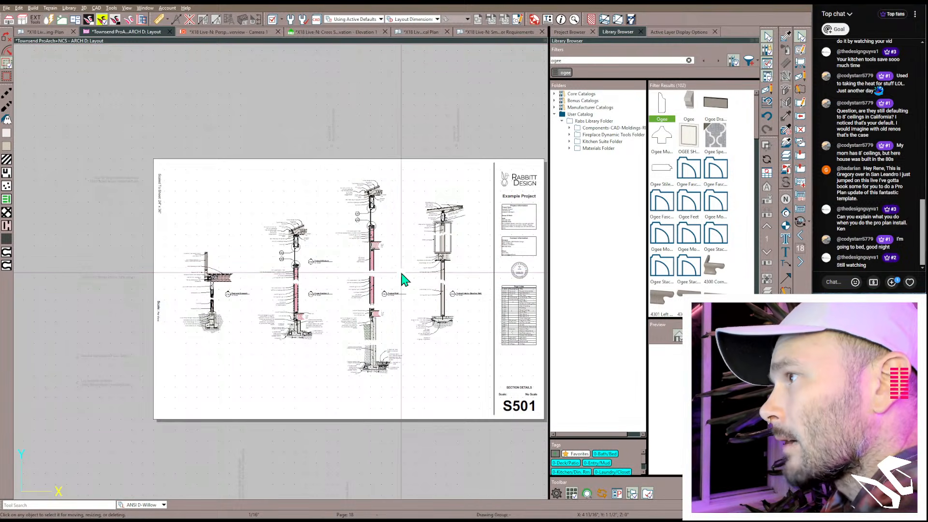
key(Page_Up)
key(Page_Up)
key(Page_Up)
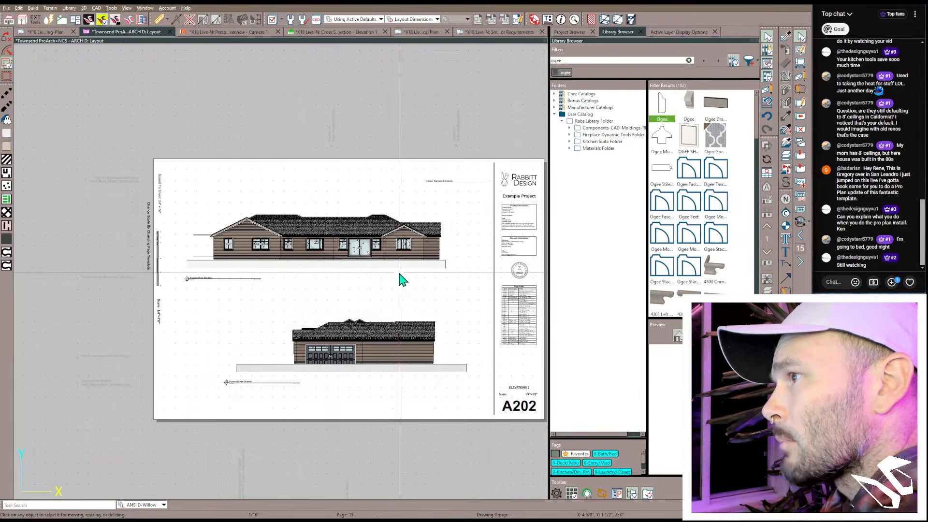
key(Page_Up)
key(Page_Up)
key(Page_Up)
key(Page_Up)
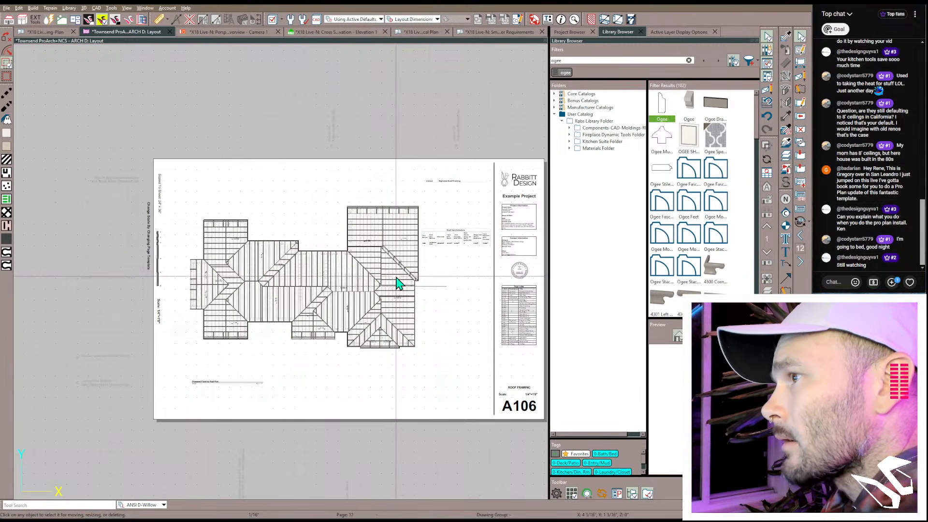
key(Page_Up)
key(Page_Up)
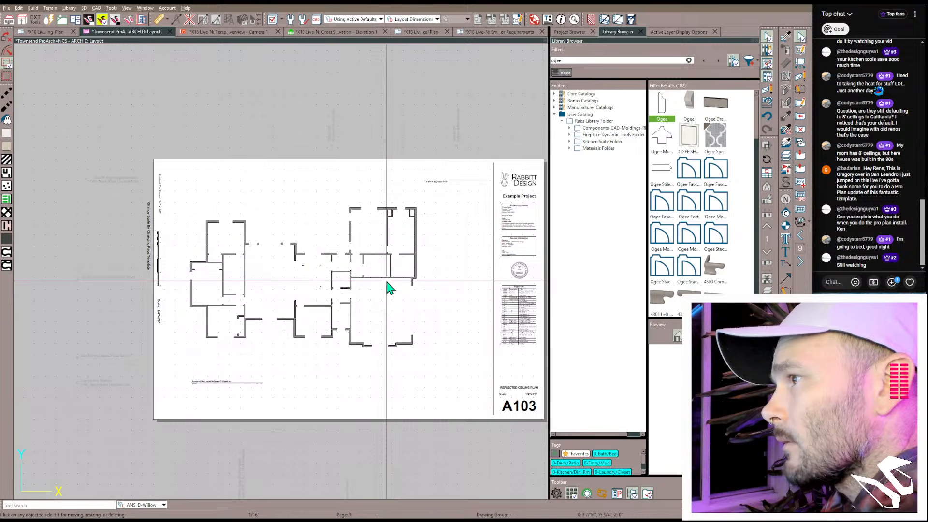
key(Page_Up)
key(Page_Up)
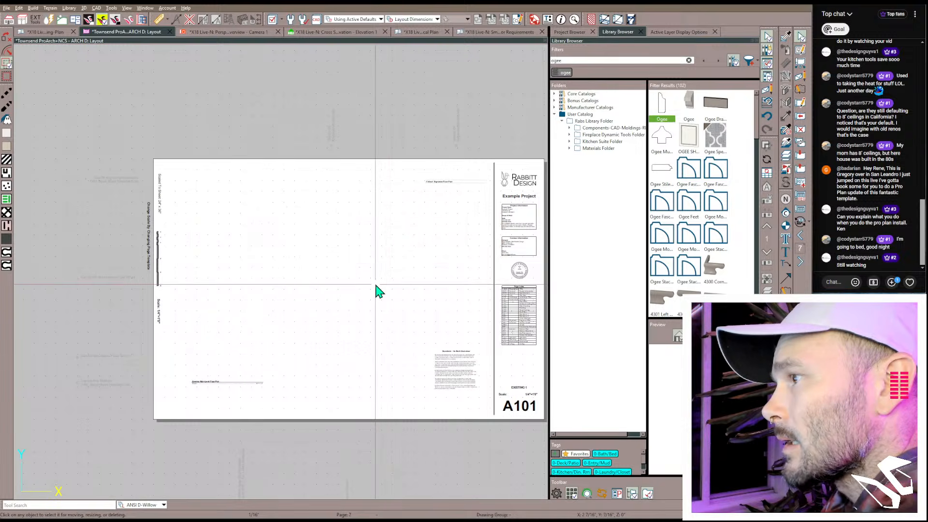
key(Page_Down)
scroll(261, 261, up, 1)
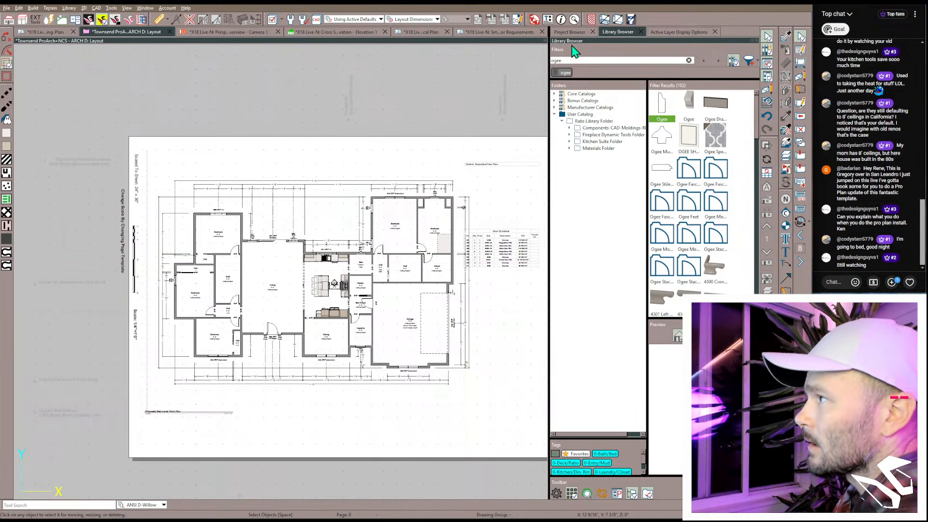
Step: Return to the working plan, remove the csv filter from the project file tree and collapse the X18 Live-N plan's CAD Details folder
click(46, 32)
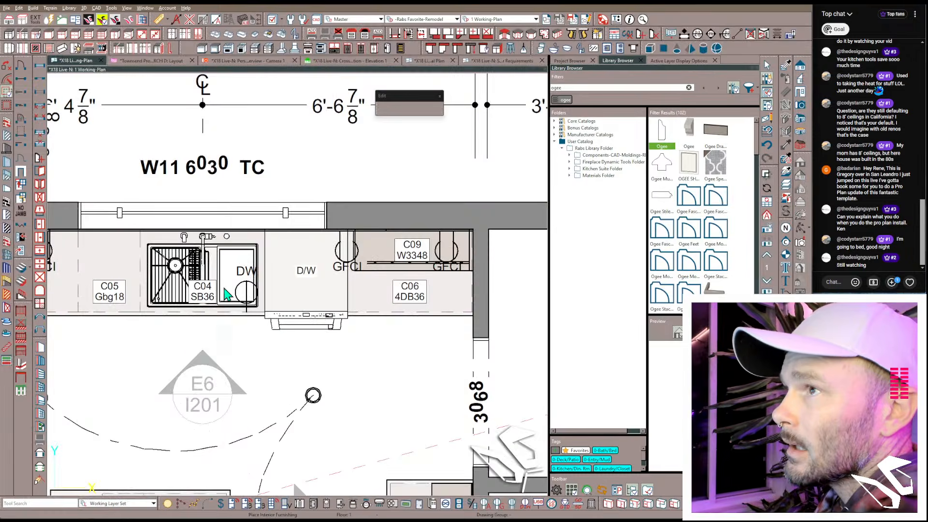
scroll(245, 343, down, 10)
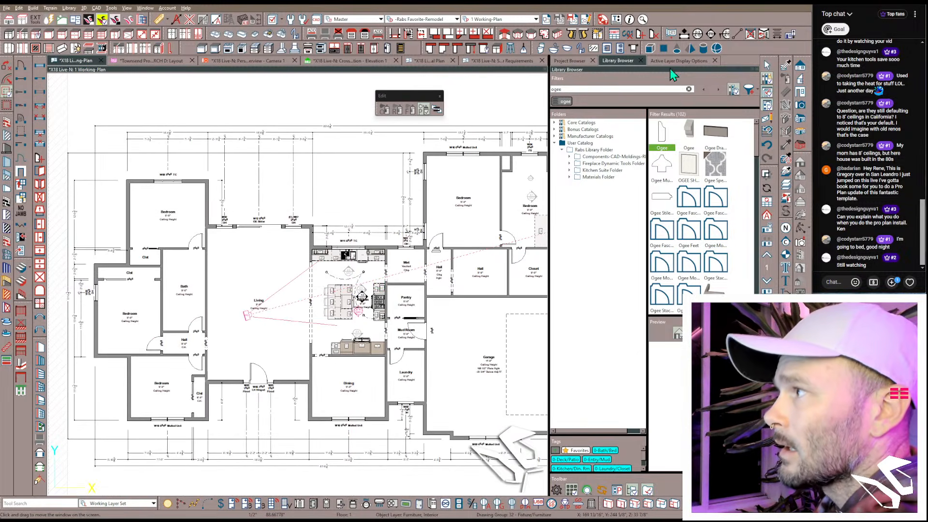
click(571, 61)
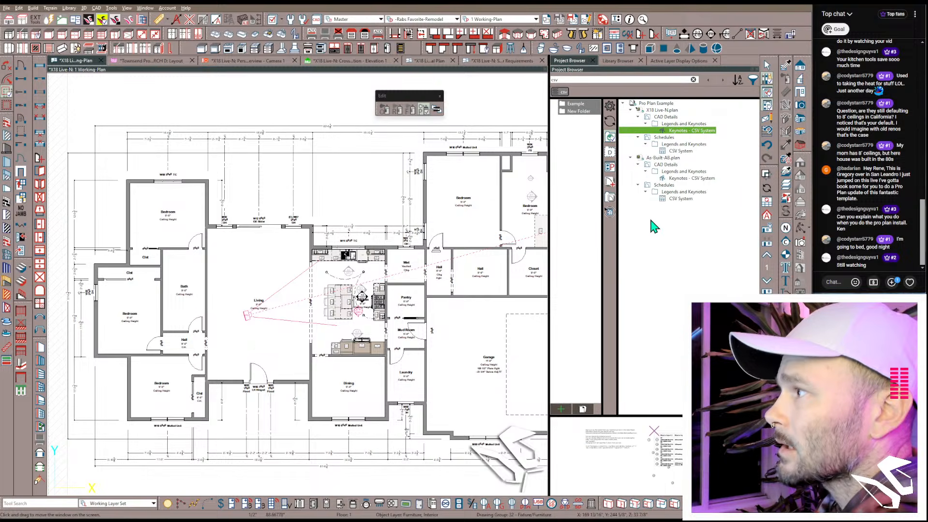
click(560, 92)
click(645, 137)
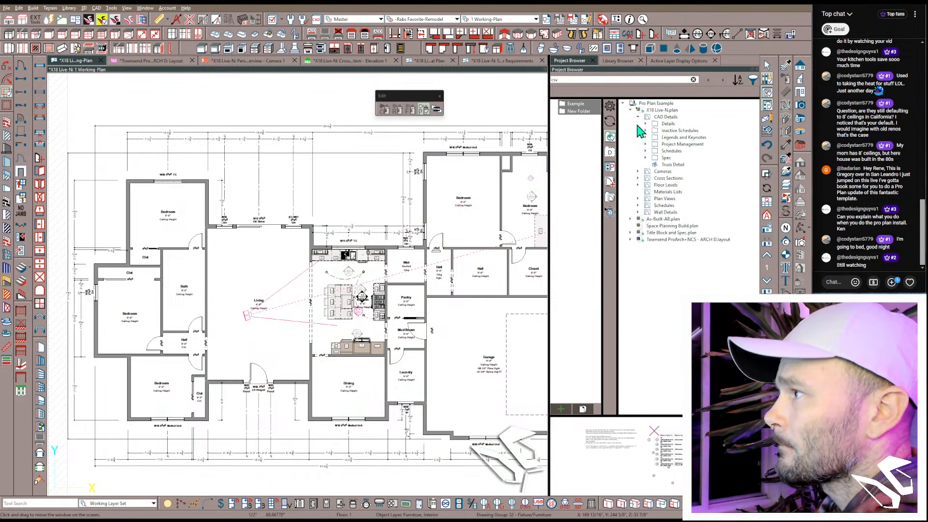
click(638, 117)
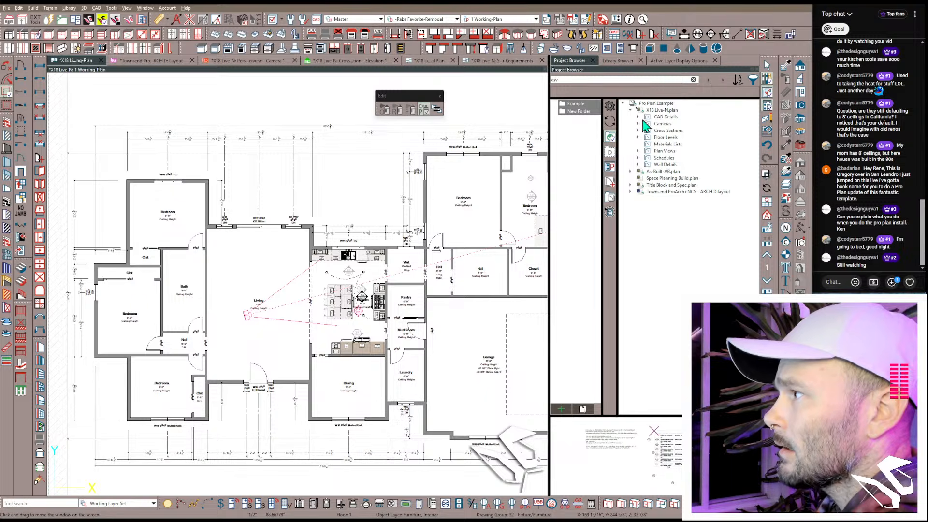
Step: Close the Townsend ProArch+NCS - ARCH D layout file and save its changes
right_click(661, 172)
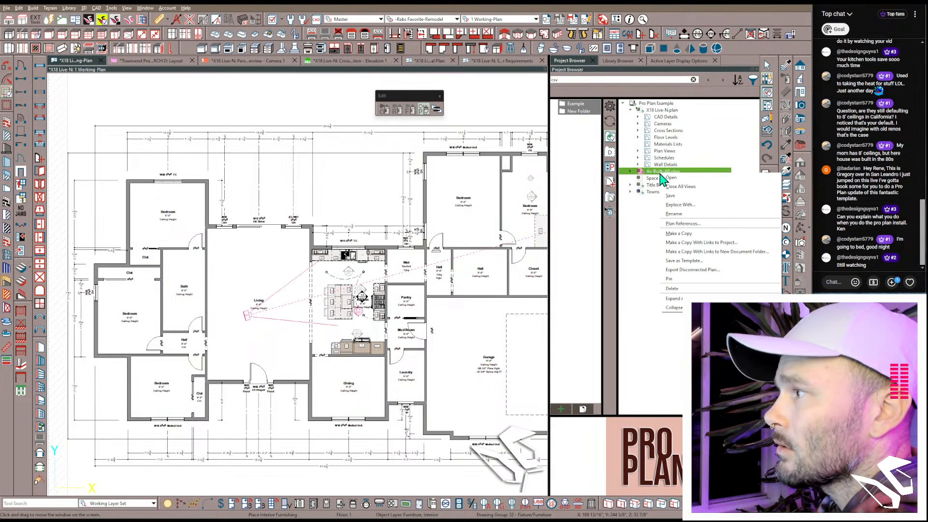
click(159, 62)
click(178, 61)
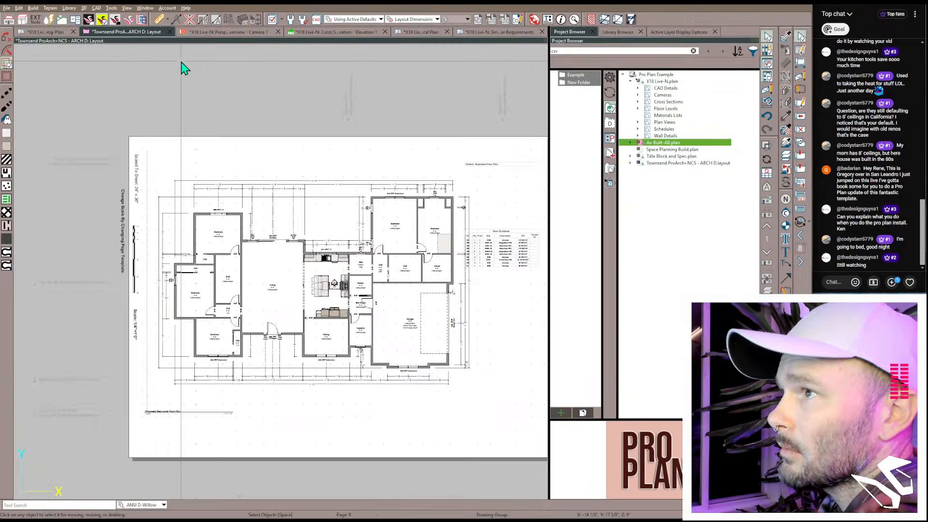
click(169, 32)
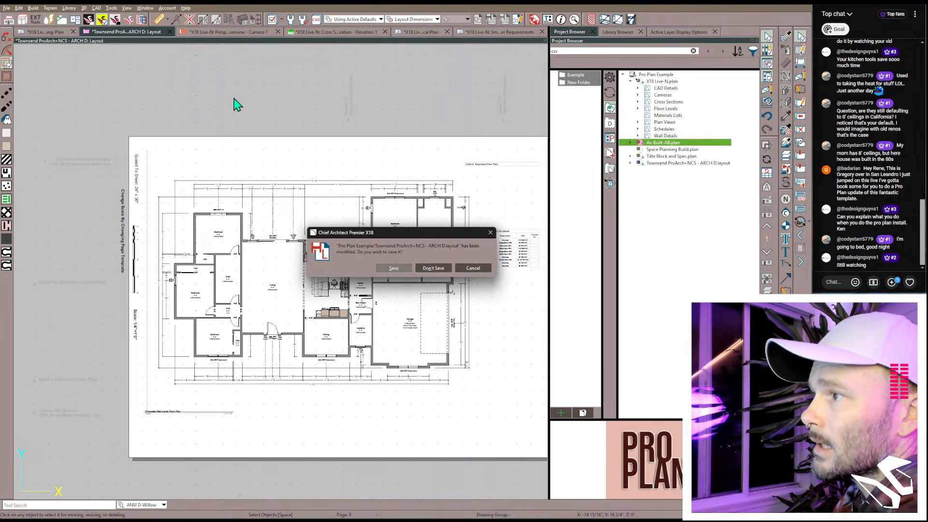
click(393, 267)
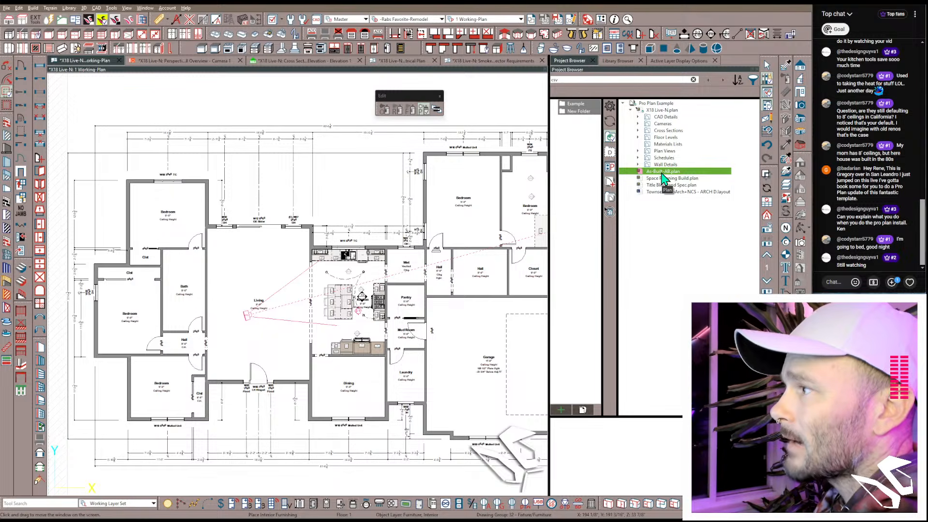
Step: Replace the contents of As-Built-AB.plan with X18 Live-N.plan, keeping the source file
right_click(664, 178)
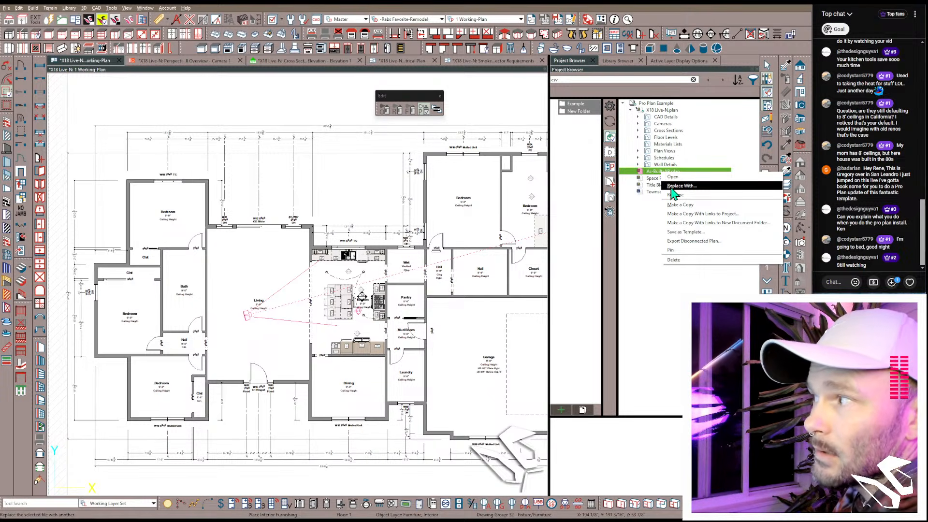
click(673, 187)
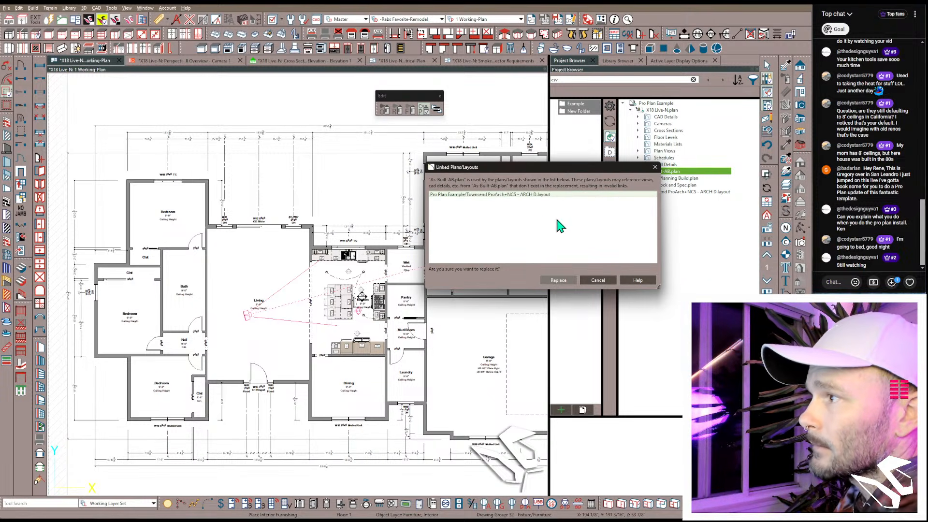
click(559, 280)
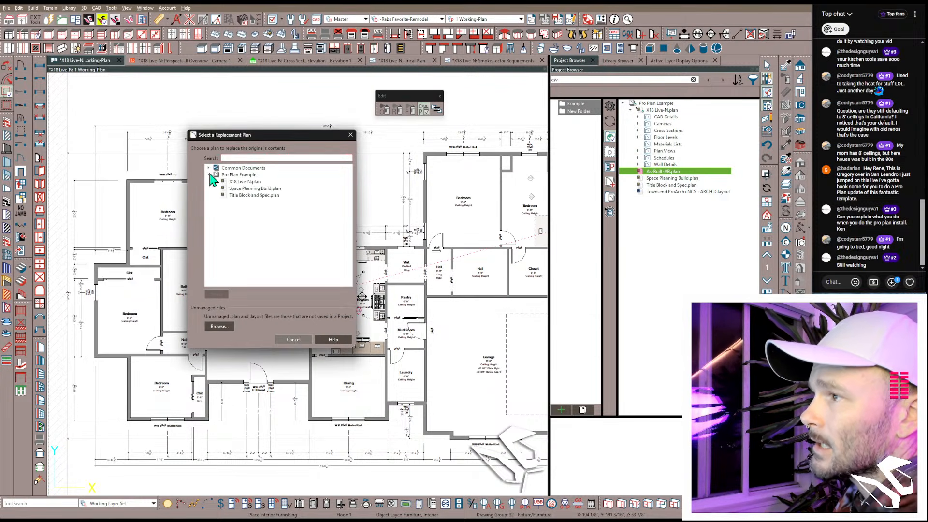
click(243, 182)
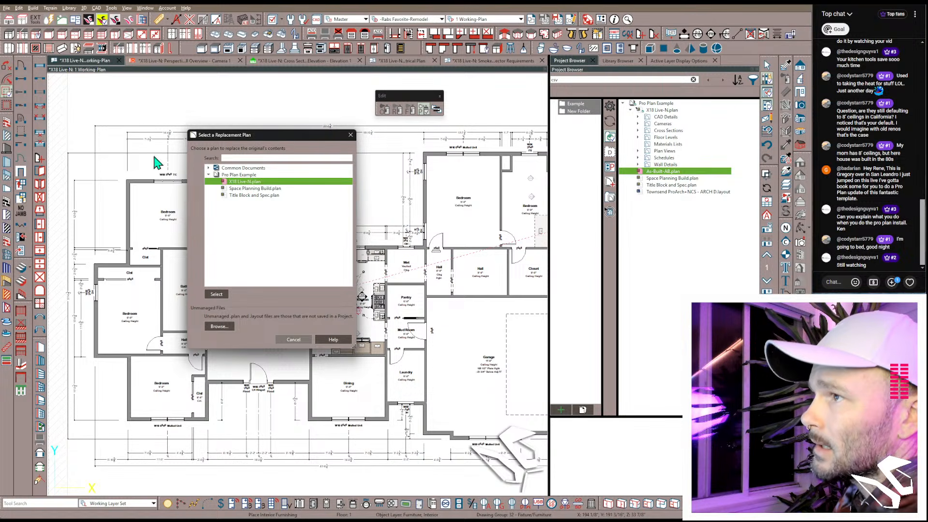
click(223, 294)
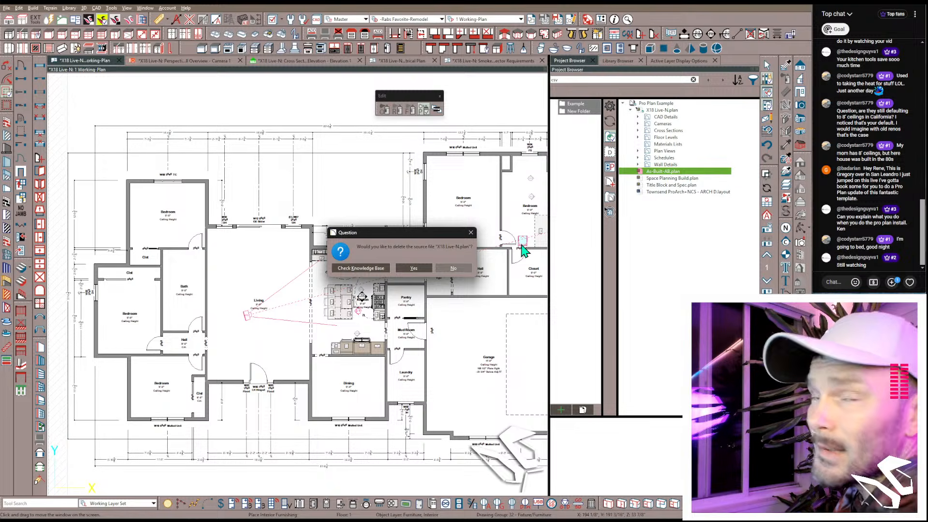
click(462, 269)
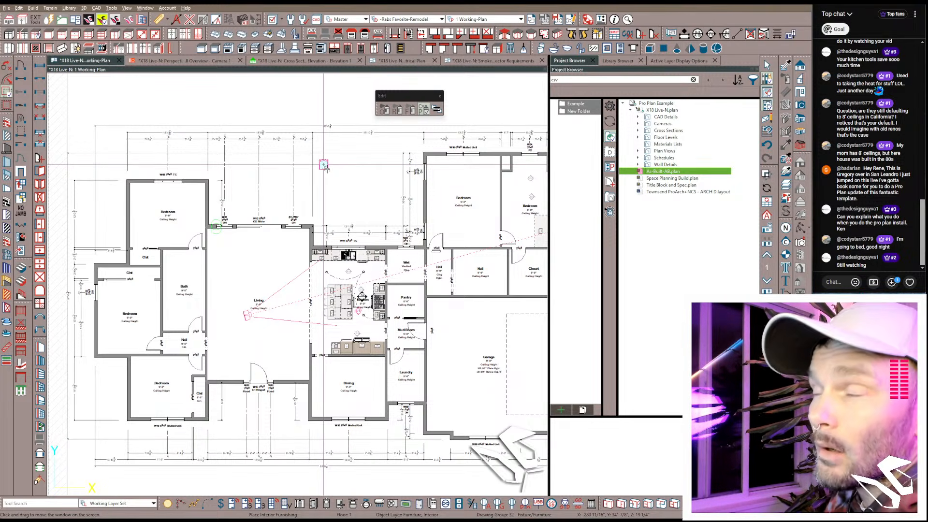
Step: Reopen the Townsend ProArch+NCS - ARCH D layout, leaving the missing Century Gothic font set to No Change
scroll(324, 166, down, 2)
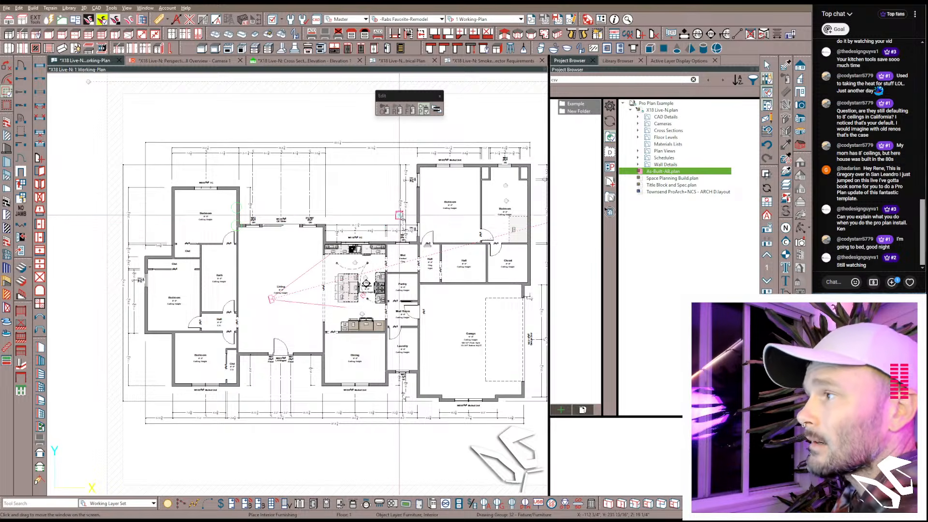
middle_drag(362, 220, 293, 247)
scroll(293, 247, down, 1)
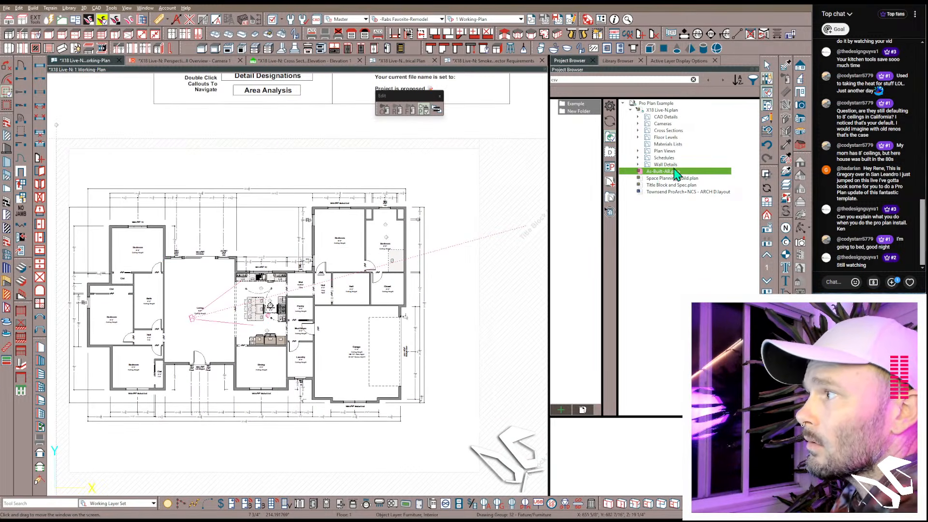
double_click(662, 191)
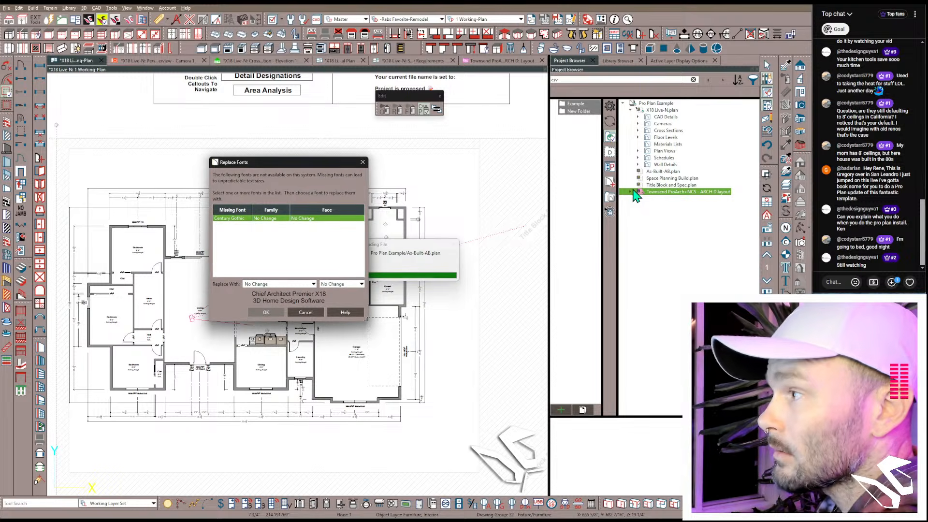
click(257, 314)
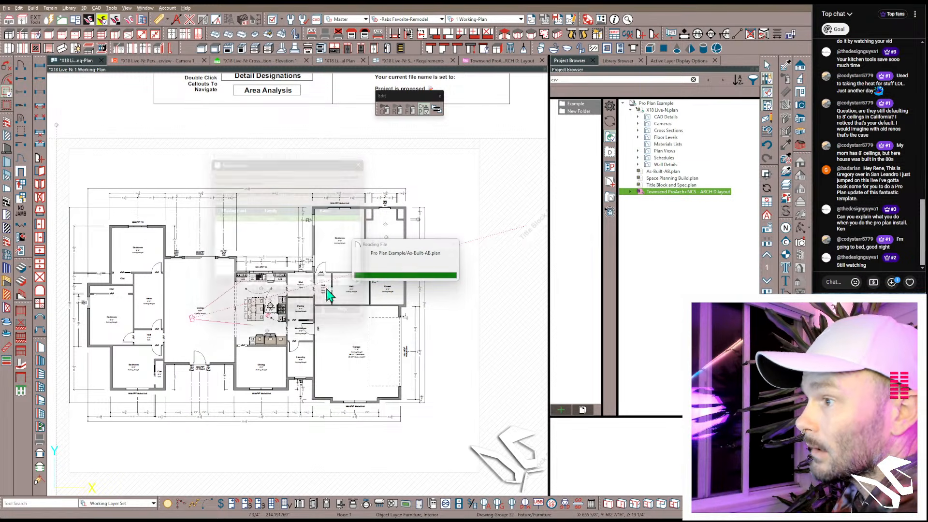
double_click(634, 191)
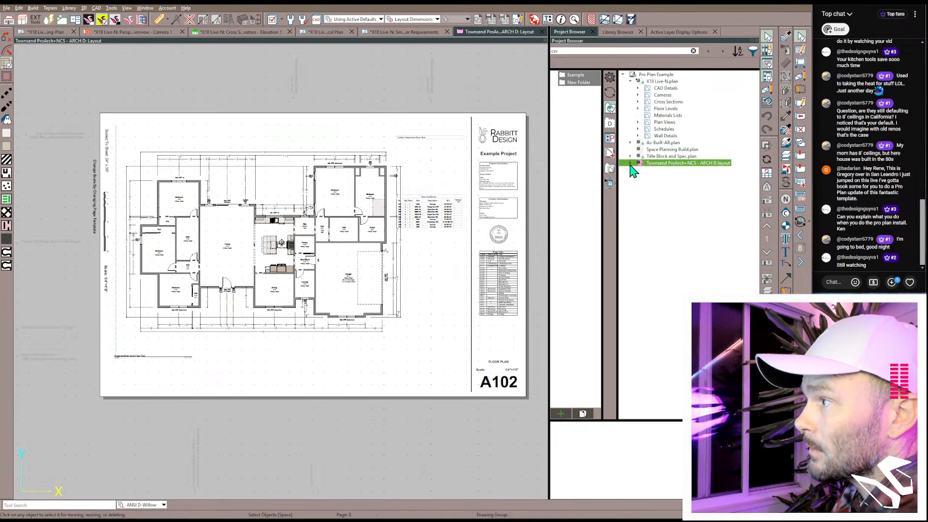
Step: Open layout page 7, A101 Existing 1, and widen its floor plan view box on the left side to uncover the clipped dimensions
click(638, 170)
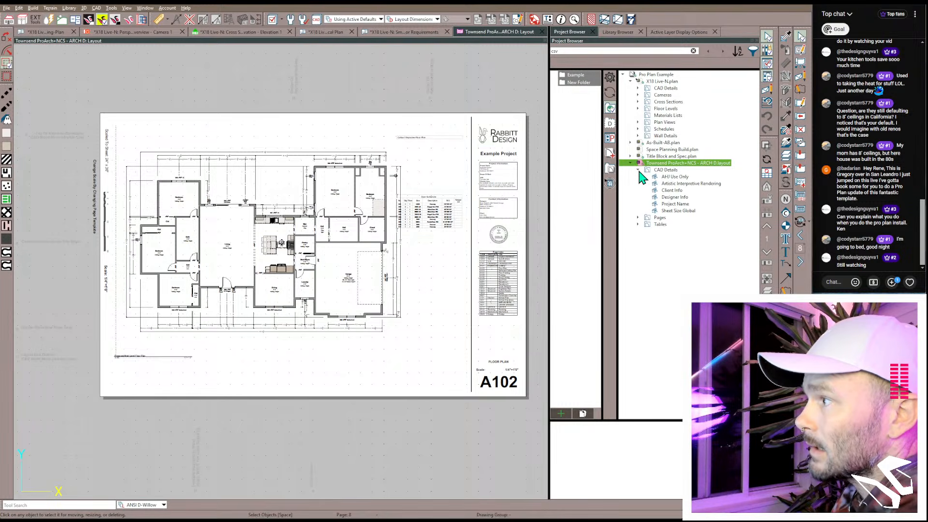
click(639, 171)
click(639, 177)
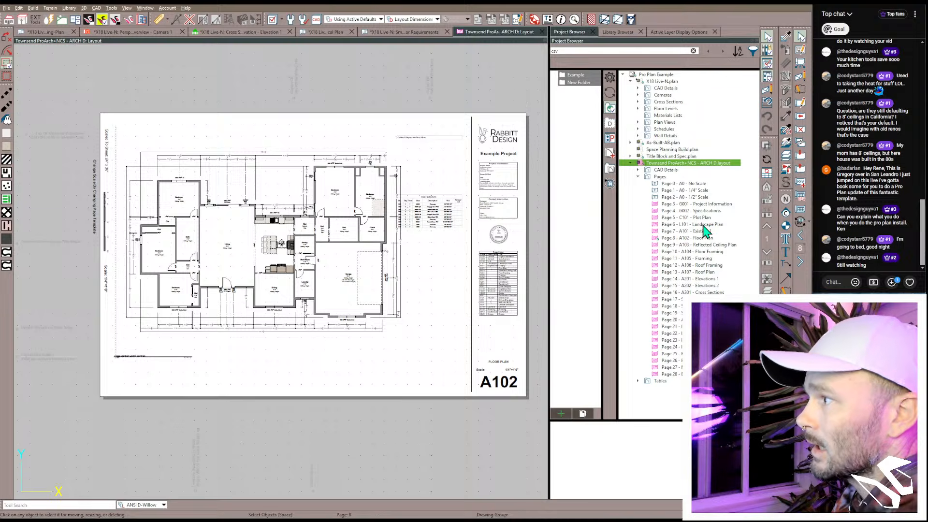
click(705, 232)
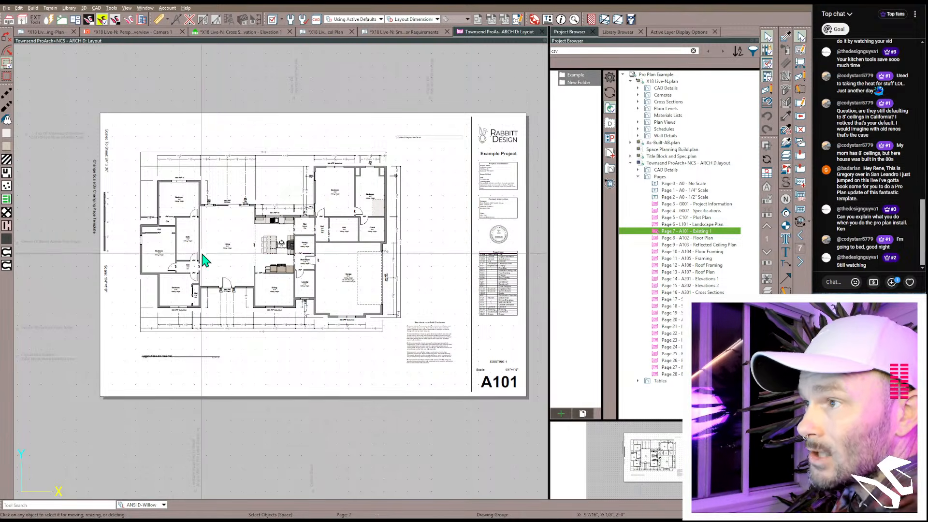
click(203, 264)
drag(139, 240, 112, 240)
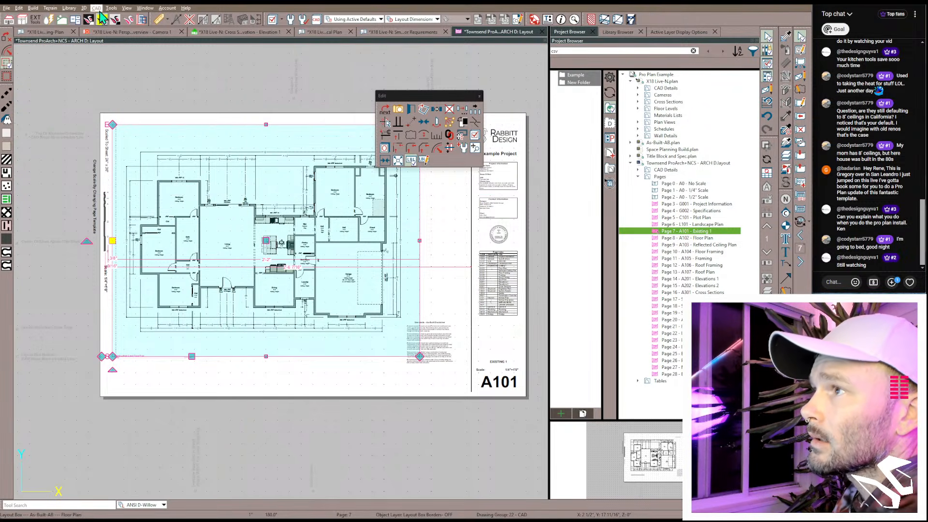
Step: In the working plan, place horizontal construction lines at the lower end of the overall side dimension and at the lower bedroom's bottom exterior wall
click(46, 32)
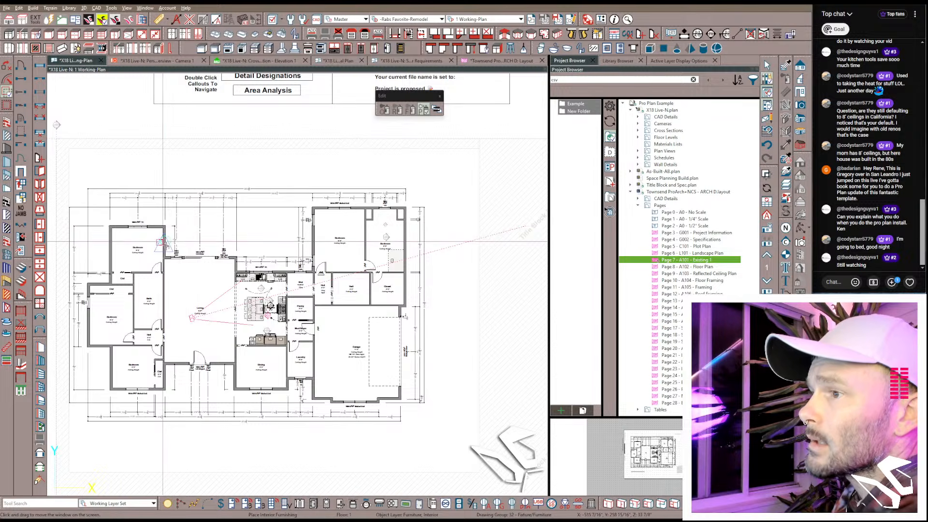
scroll(280, 214, up, 5)
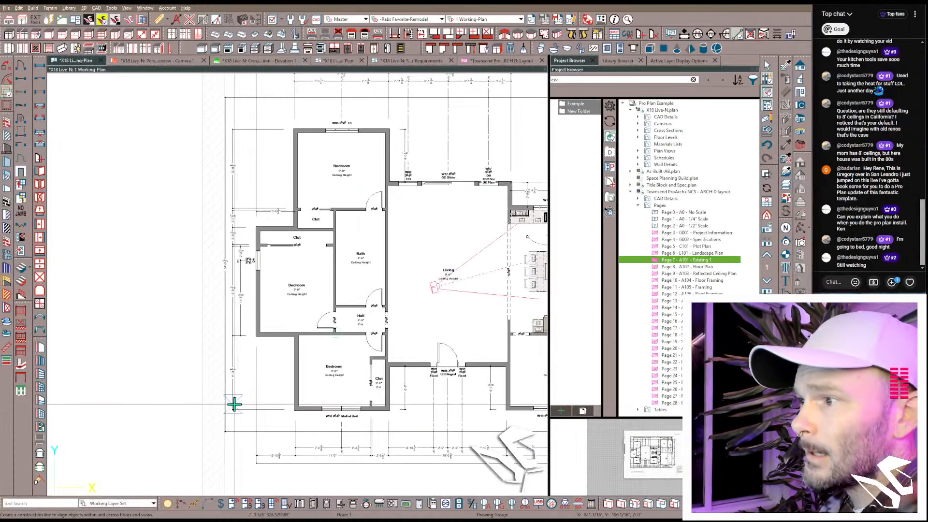
scroll(278, 276, up, 3)
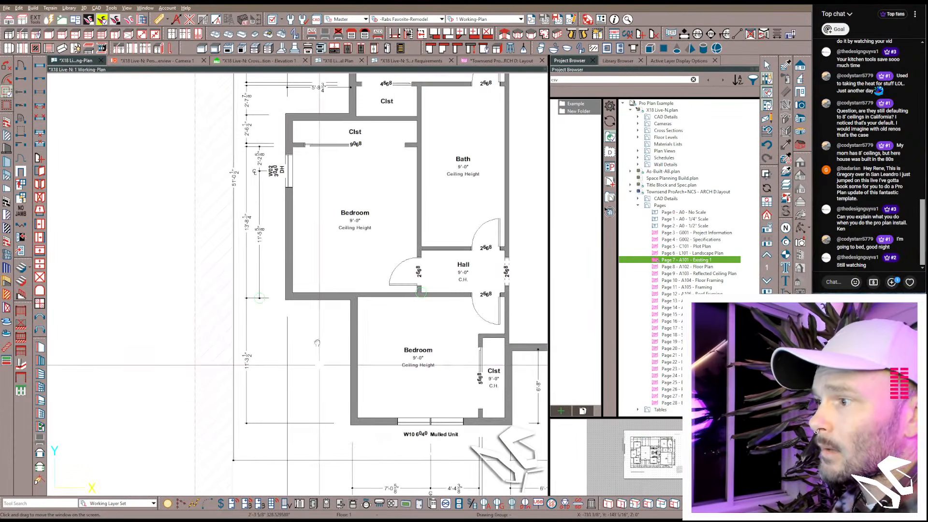
scroll(317, 343, down, 6)
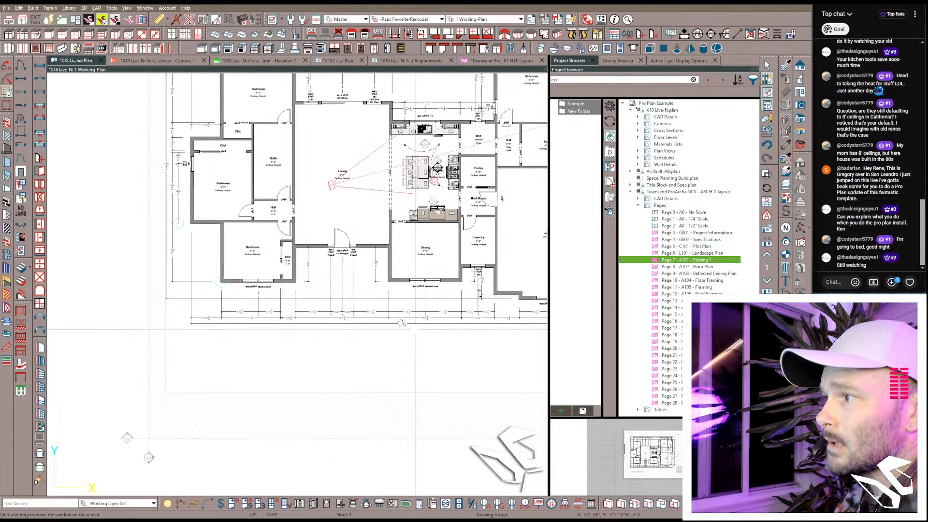
scroll(220, 285, up, 5)
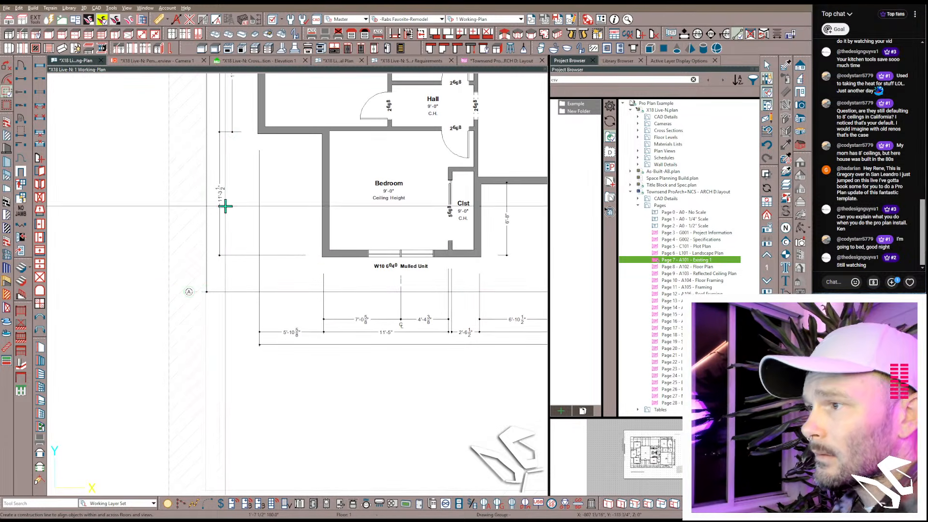
middle_drag(226, 190, 226, 196)
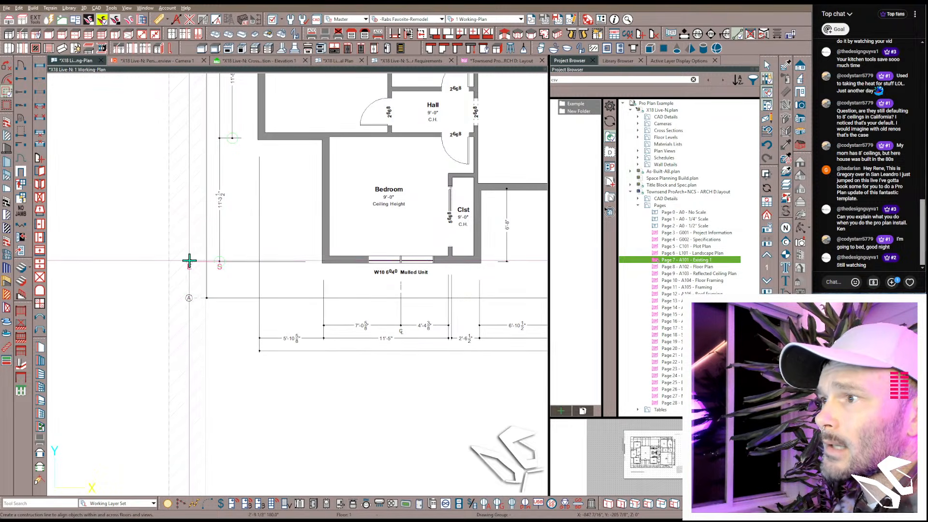
mouse_move(189, 261)
mouse_down()
mouse_move(189, 292)
mouse_move(189, 261)
mouse_up()
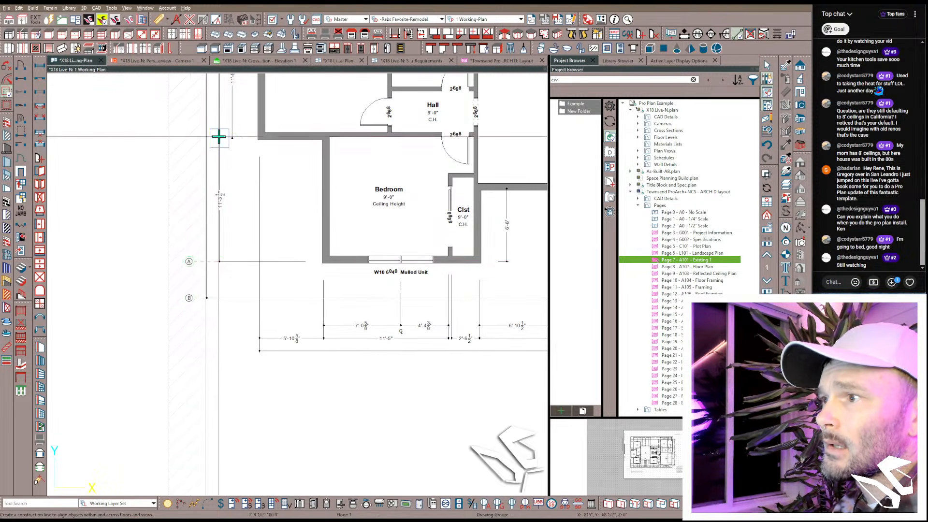
Step: Place horizontal construction lines at the middle left bedroom's bottom exterior wall and at the top exterior wall of its closet
middle_drag(222, 184, 222, 229)
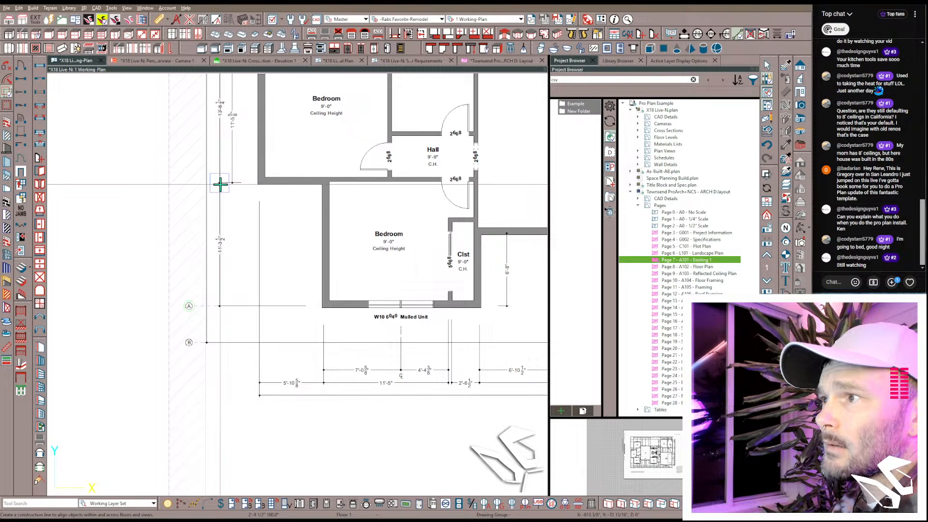
mouse_move(220, 184)
mouse_down()
mouse_move(190, 308)
mouse_move(189, 180)
mouse_up()
middle_drag(220, 101, 213, 236)
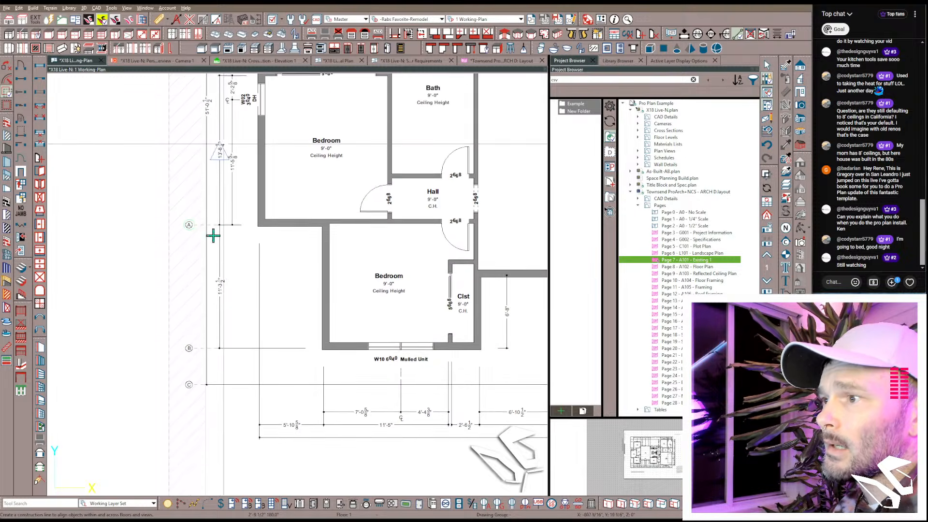
middle_drag(230, 142, 222, 230)
mouse_move(229, 221)
mouse_down()
mouse_move(205, 268)
mouse_move(197, 400)
mouse_up()
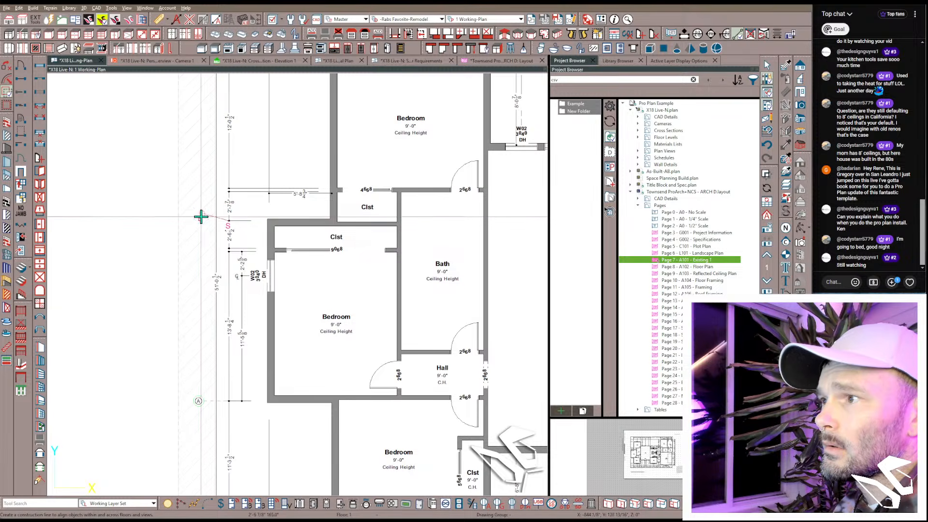
drag(201, 217, 200, 216)
Step: Place horizontal construction lines at the exterior top walls of the upper-left bedroom, the living room and the upper-right bedrooms
middle_drag(217, 157, 220, 267)
scroll(218, 226, down, 1)
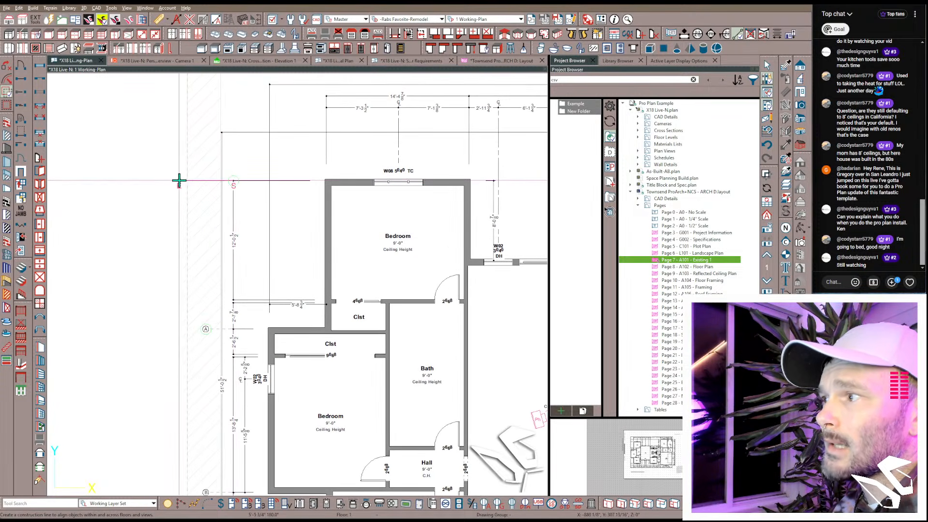
mouse_move(469, 261)
mouse_down()
mouse_move(192, 248)
mouse_move(140, 260)
mouse_up()
scroll(305, 214, down, 4)
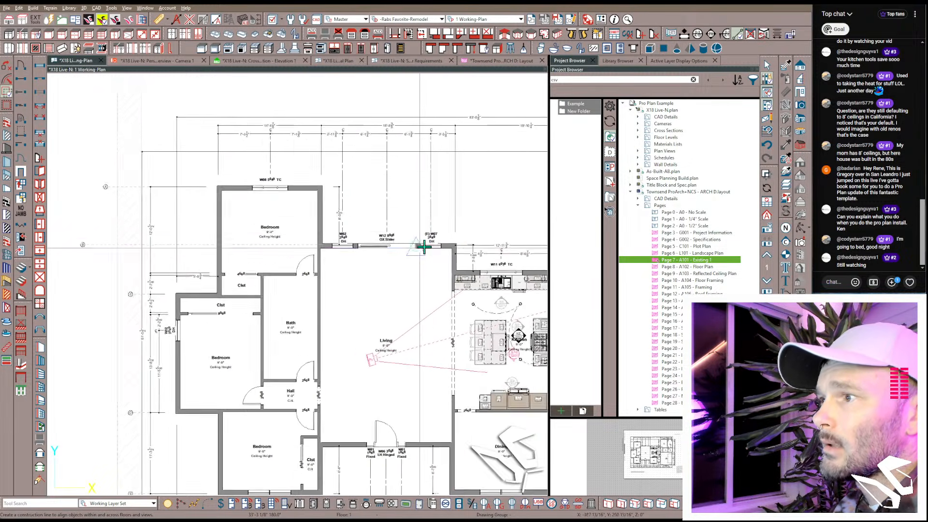
scroll(456, 227, down, 1)
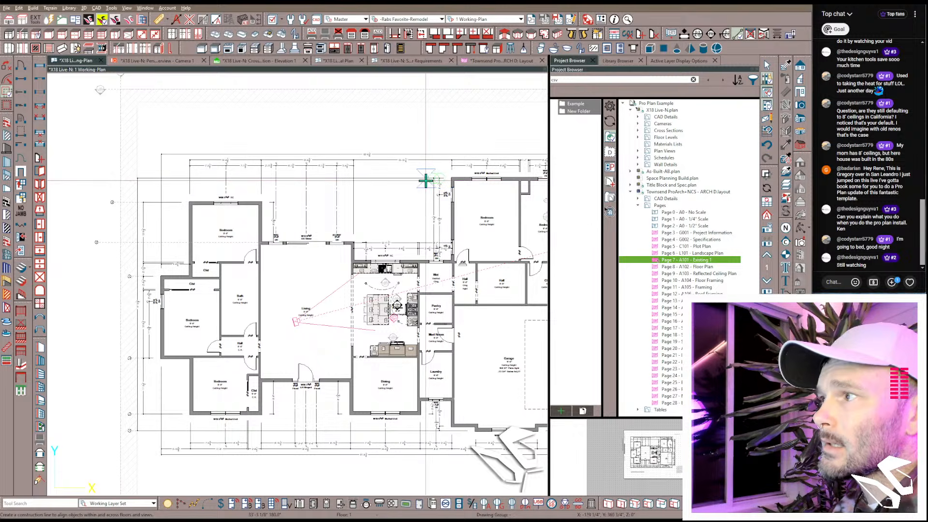
drag(421, 180, 99, 180)
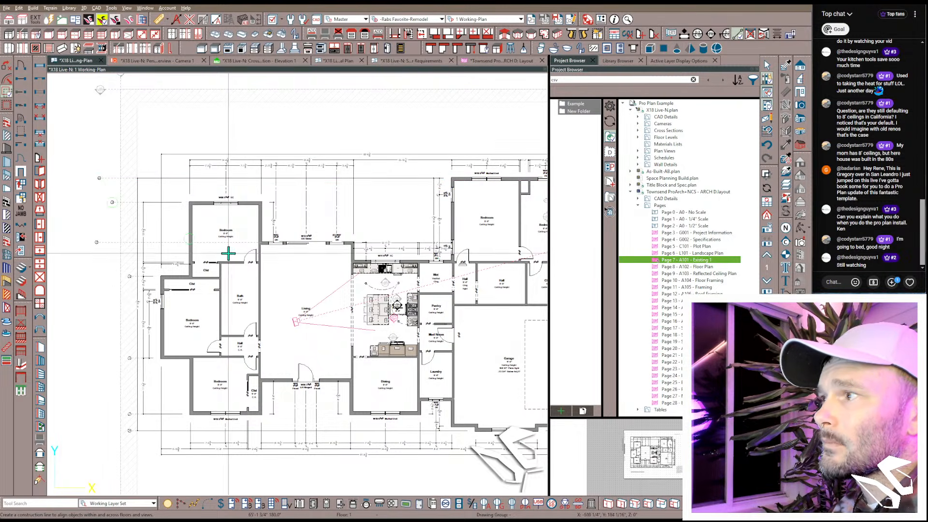
Step: Draw a vertical CAD line about 60' long left of the plan and extend the horizontal construction lines to it
scroll(271, 245, down, 1)
scroll(269, 244, down, 1)
middle_drag(129, 178, 143, 179)
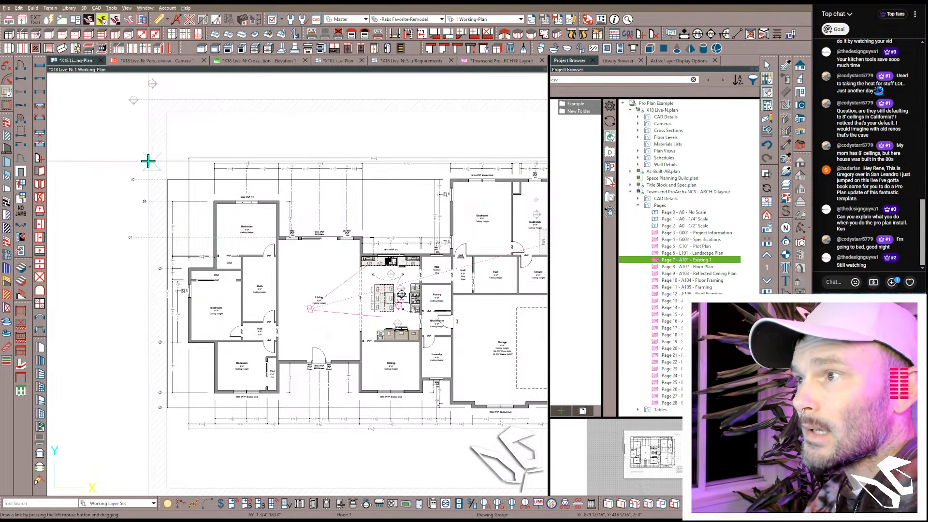
drag(112, 164, 115, 431)
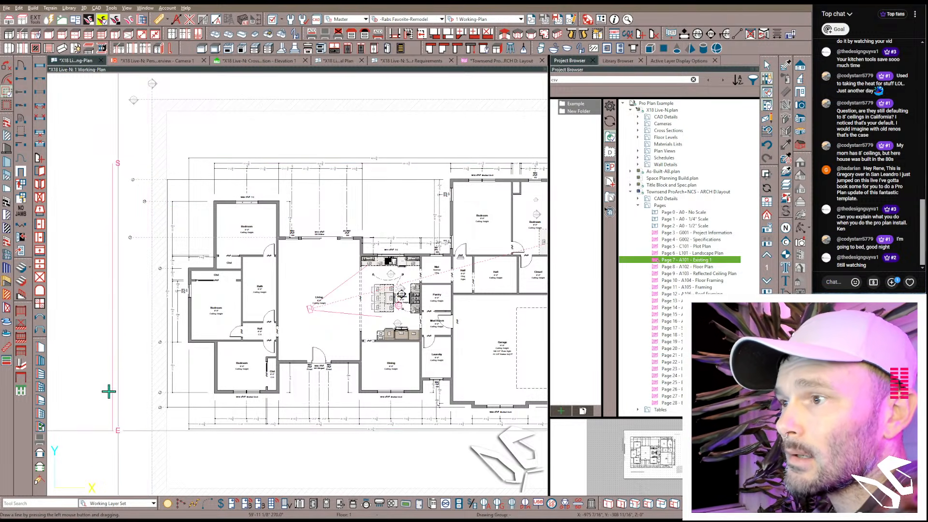
click(111, 343)
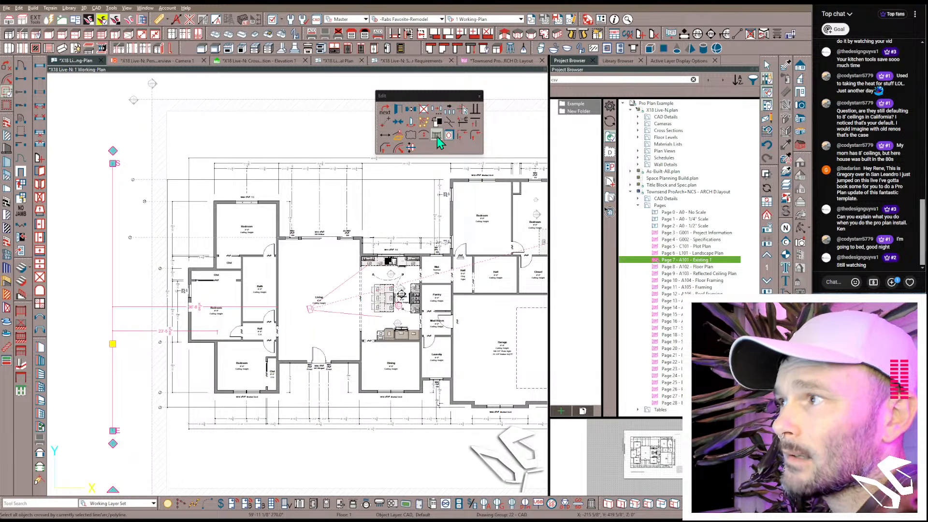
click(475, 122)
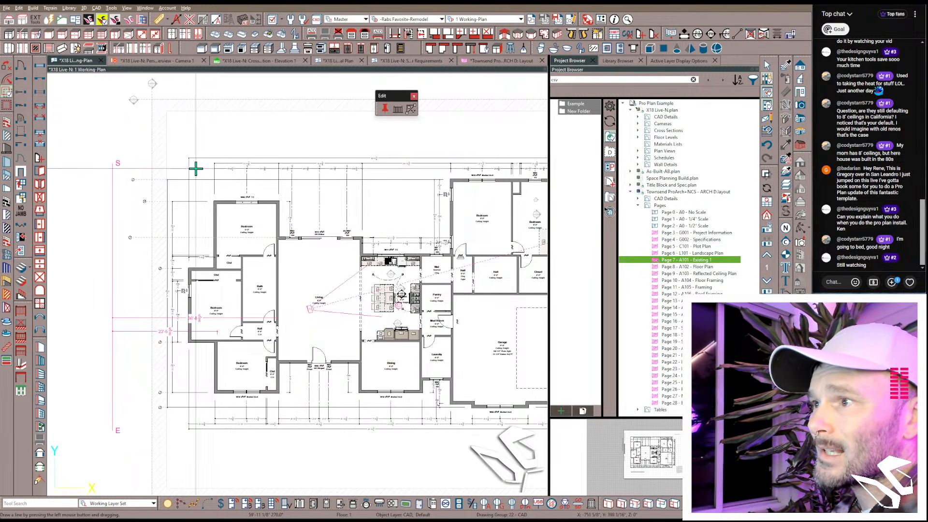
mouse_move(163, 162)
mouse_down()
mouse_move(155, 290)
mouse_move(165, 433)
mouse_up()
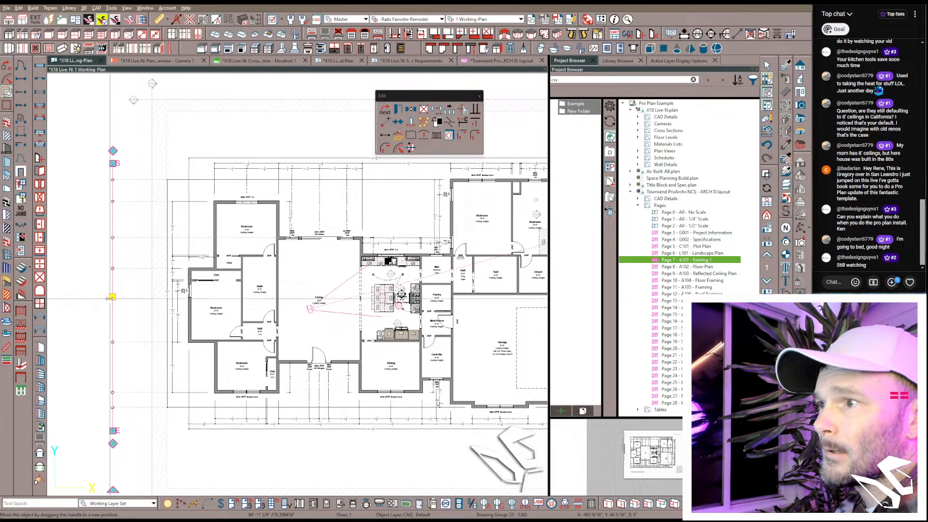
Step: Move the vertical line closer to the plan, trim the horizontal construction lines' ends to it and delete the line
drag(109, 298, 158, 299)
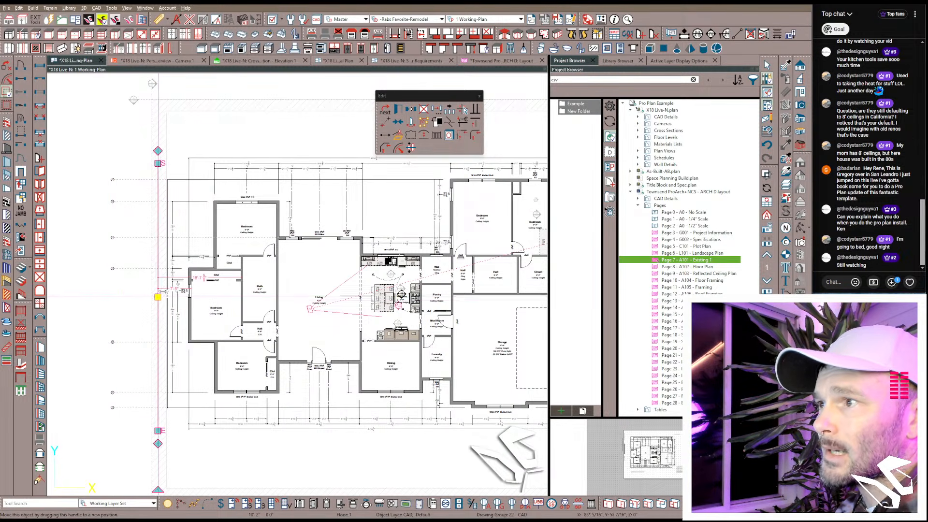
click(461, 124)
drag(136, 153, 132, 440)
key(Delete)
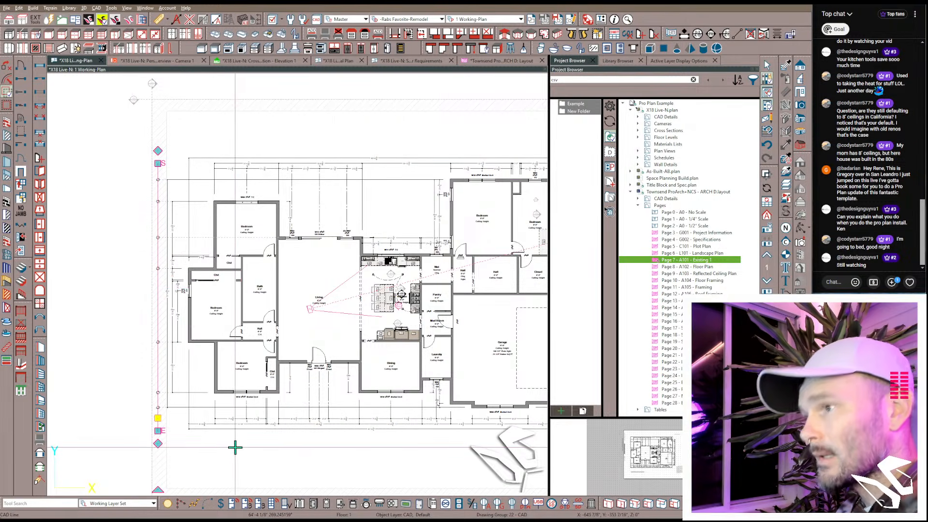
Step: Place vertical construction lines above the plan at the leftmost exterior wall and at both side walls of the upper-left bedroom
middle_drag(307, 224, 241, 304)
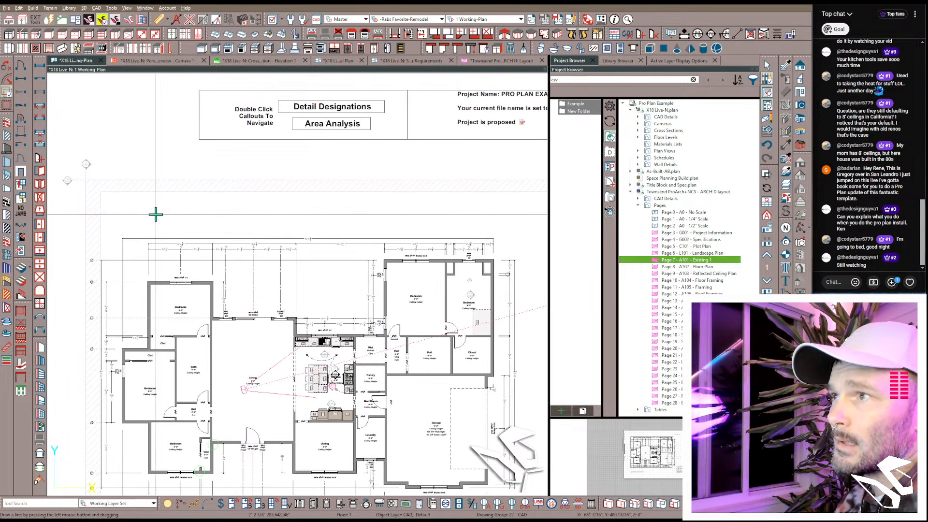
key(c)
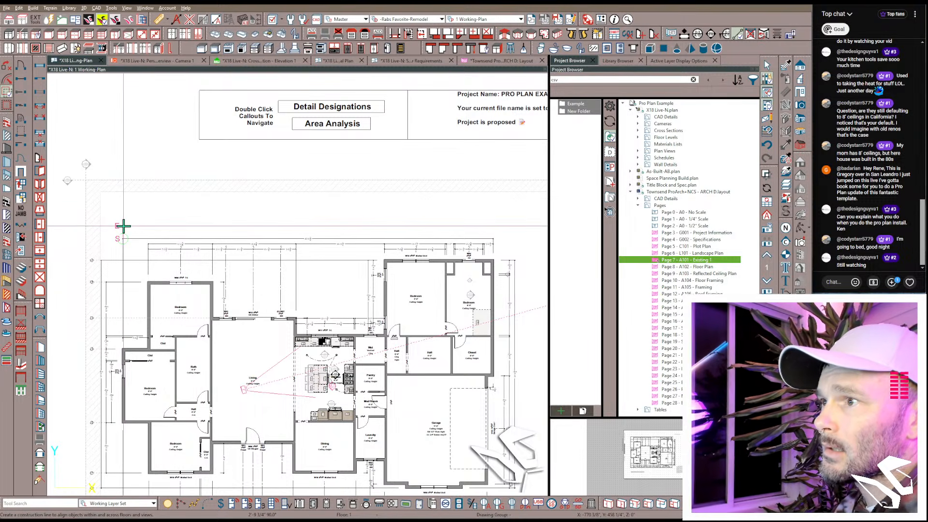
scroll(122, 219, up, 1)
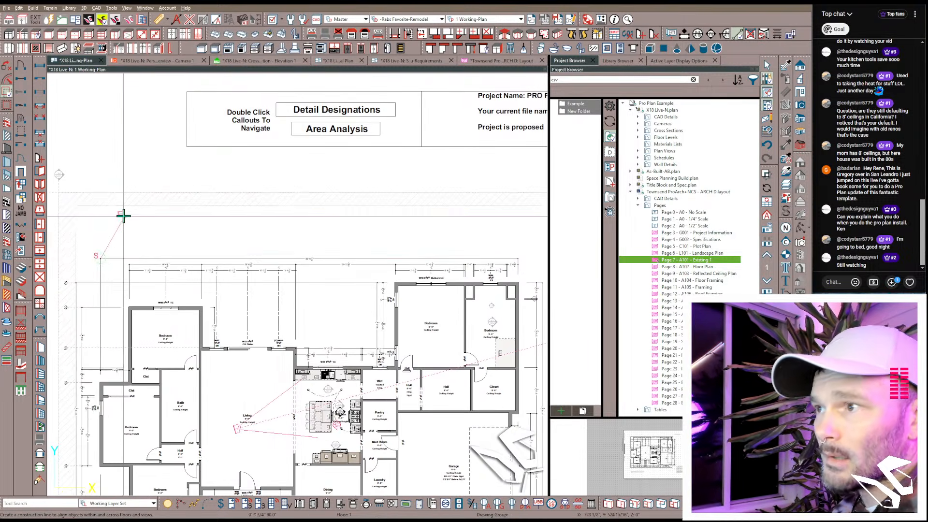
scroll(97, 172, up, 1)
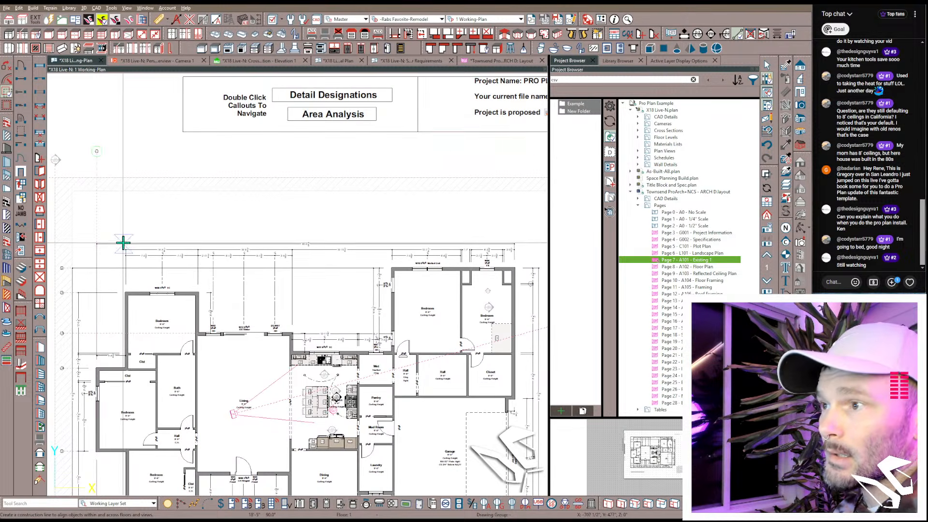
click(198, 245)
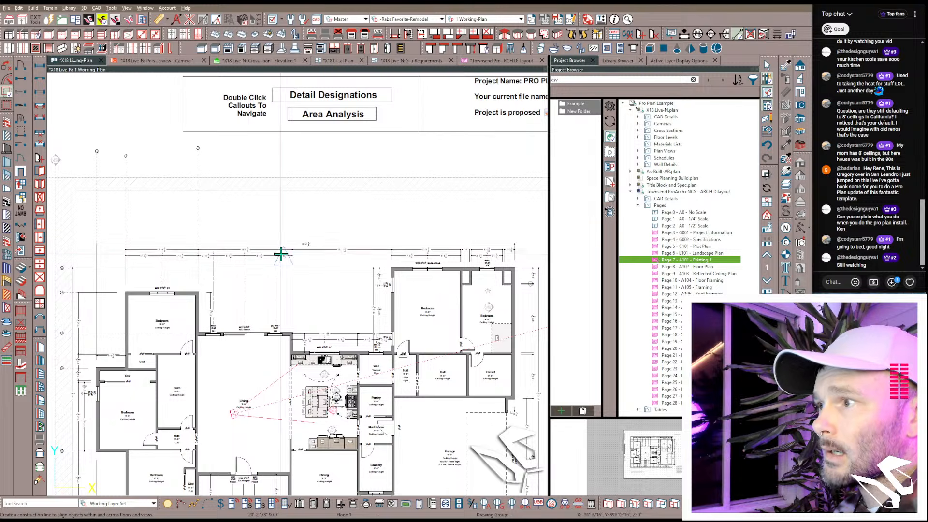
Step: Place vertical construction lines at the living room's right wall, the kitchen's right wall and the upper-right bedrooms' left, dividing and right walls
click(292, 169)
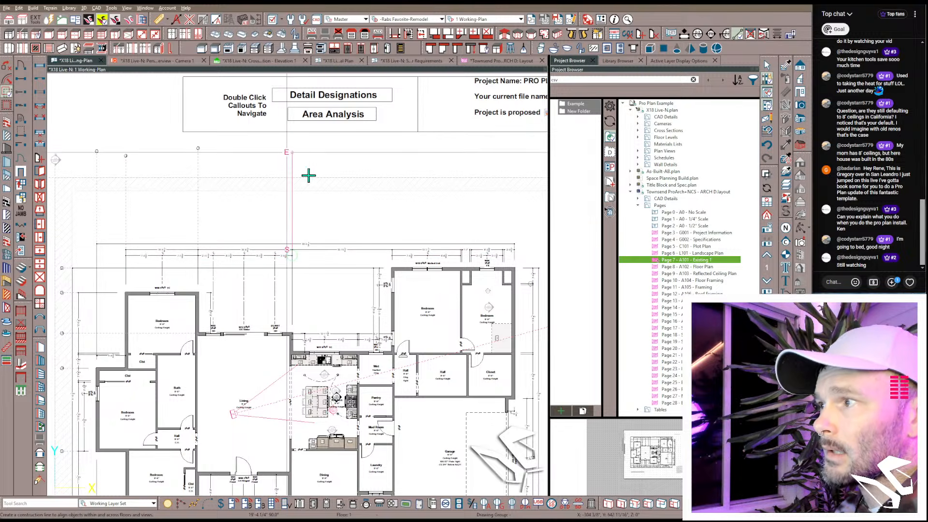
click(358, 319)
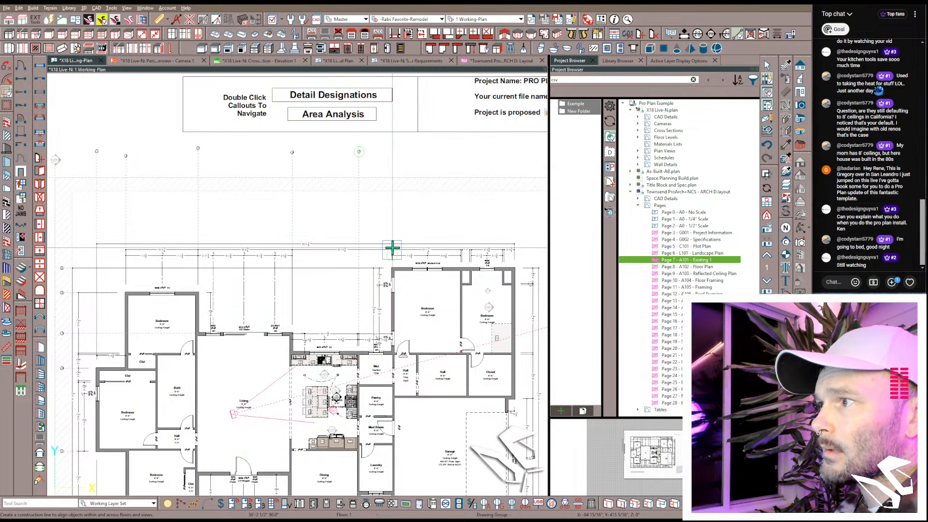
click(392, 157)
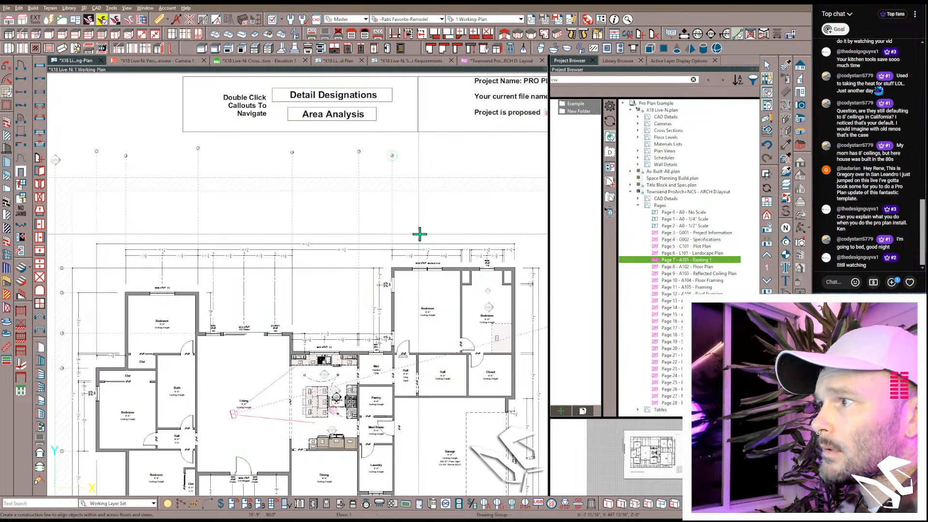
click(459, 153)
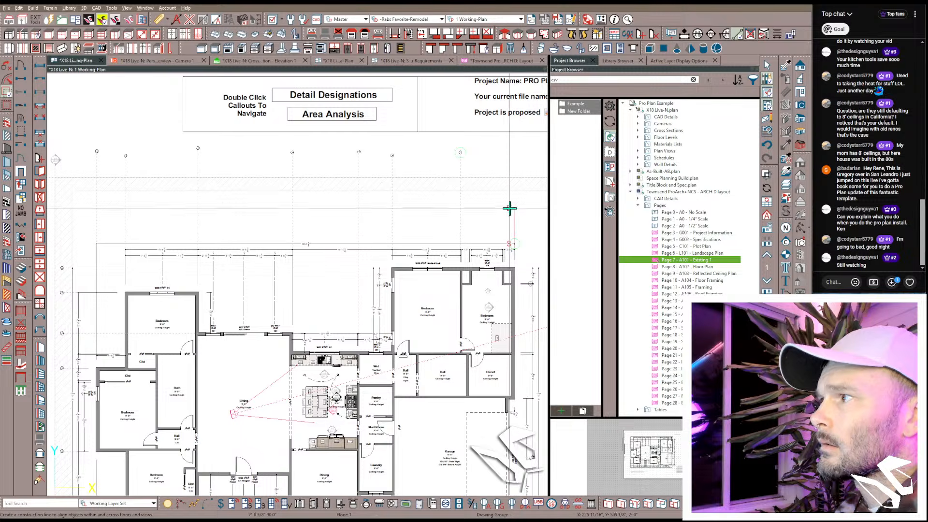
click(512, 150)
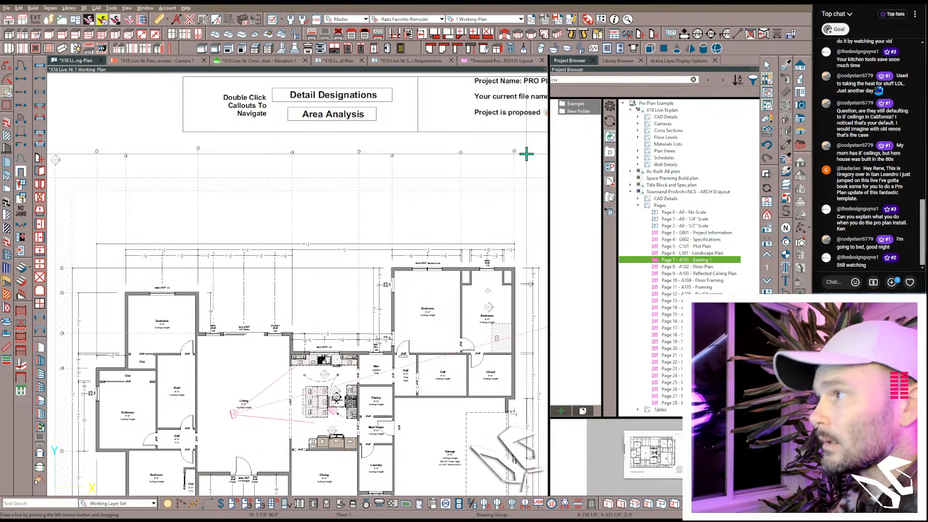
Step: Draw a horizontal CAD line about 87' long above the overall dimension, trim the vertical construction lines to it and delete the line
mouse_move(525, 234)
mouse_down()
mouse_move(87, 236)
mouse_move(100, 235)
mouse_up()
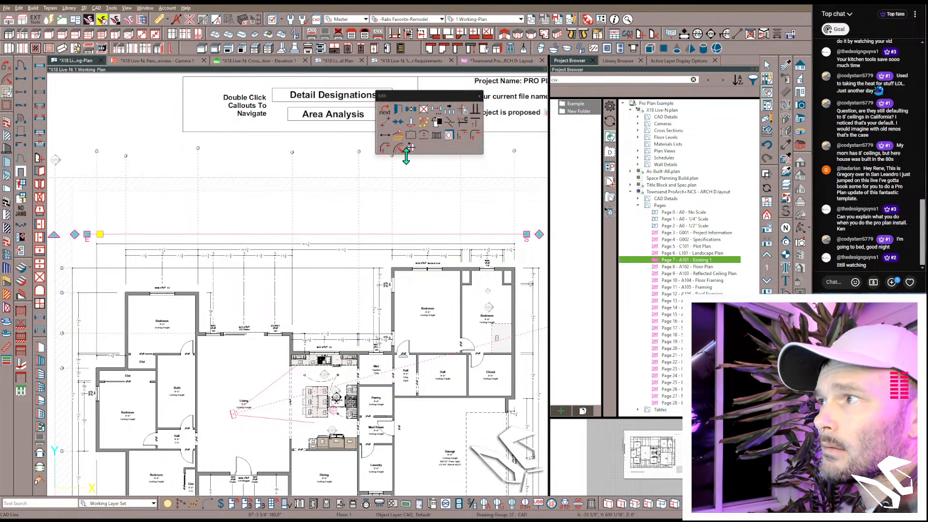
click(466, 125)
drag(529, 220, 80, 221)
key(Delete)
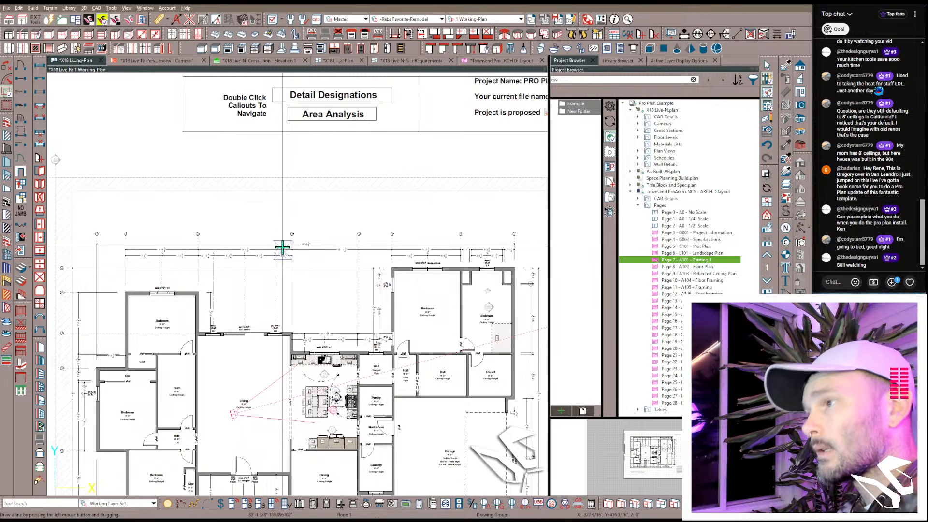
Step: Place a section callout across the right exterior wall of the upper-right bedroom
scroll(224, 198, down, 2)
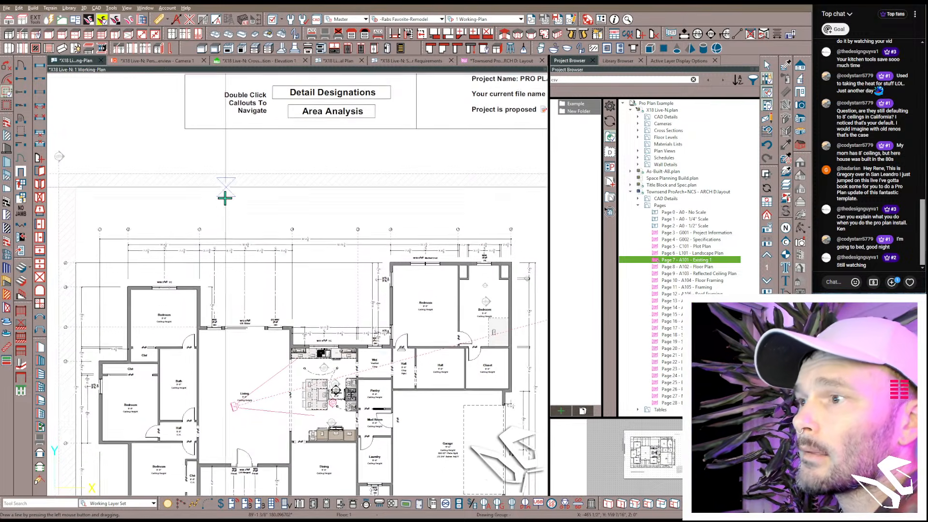
scroll(243, 272, down, 1)
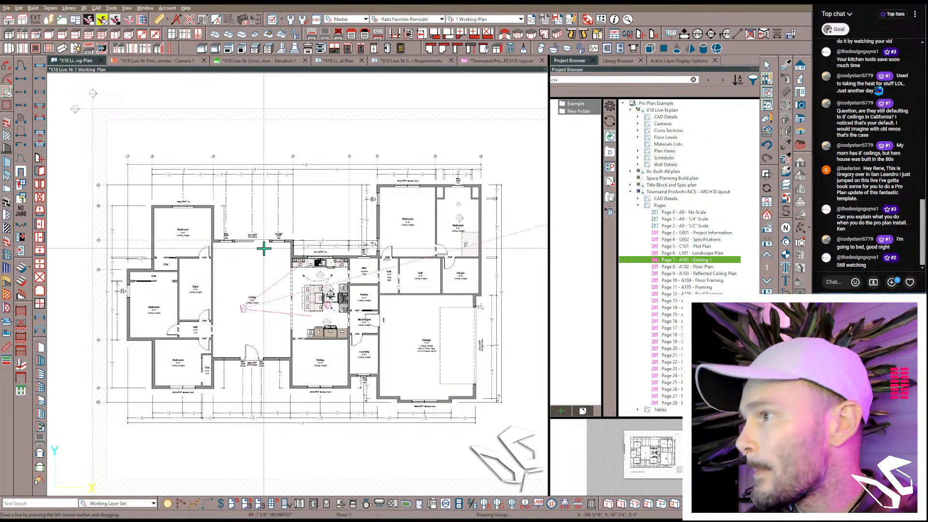
middle_drag(264, 248, 272, 252)
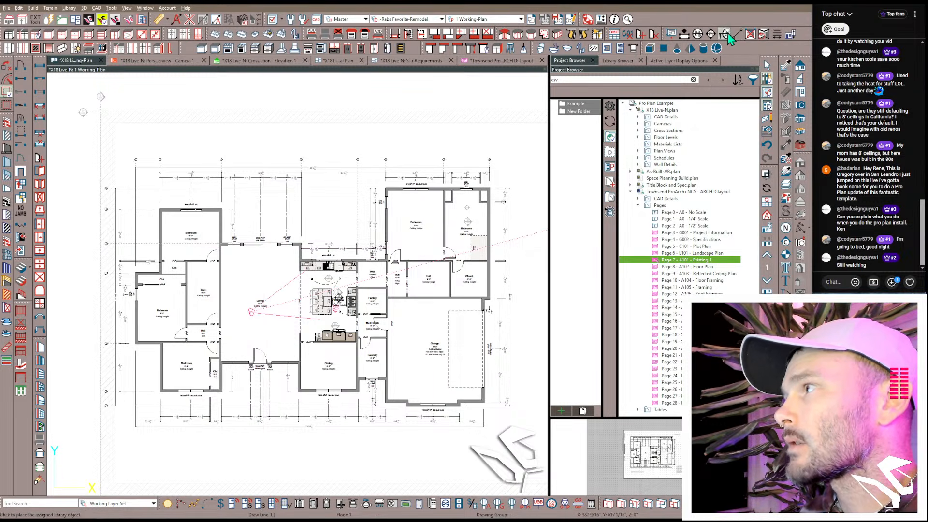
scroll(481, 180, up, 5)
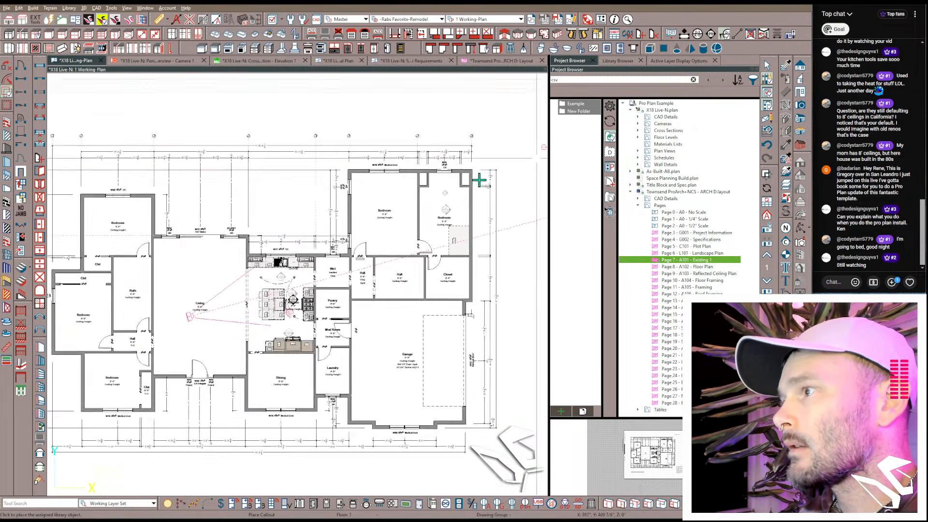
middle_drag(384, 190, 317, 329)
middle_drag(301, 203, 294, 261)
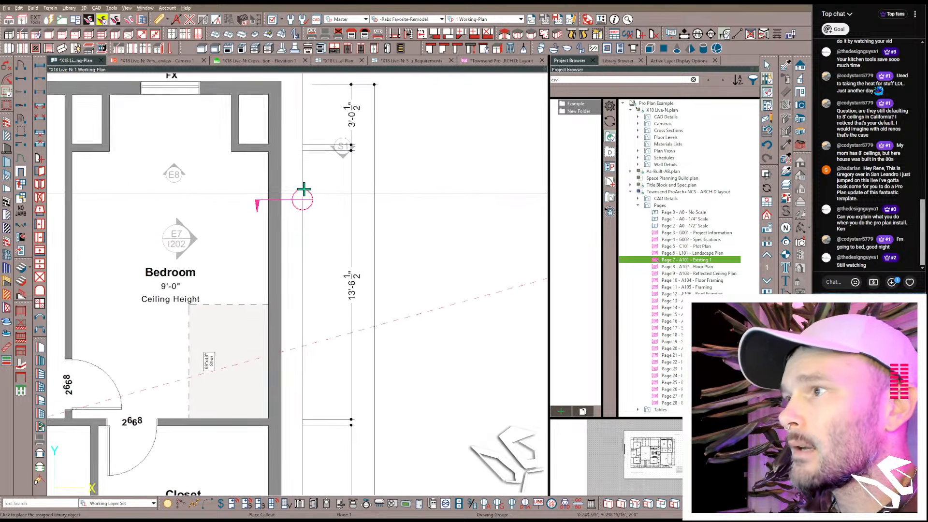
scroll(304, 193, up, 1)
click(308, 205)
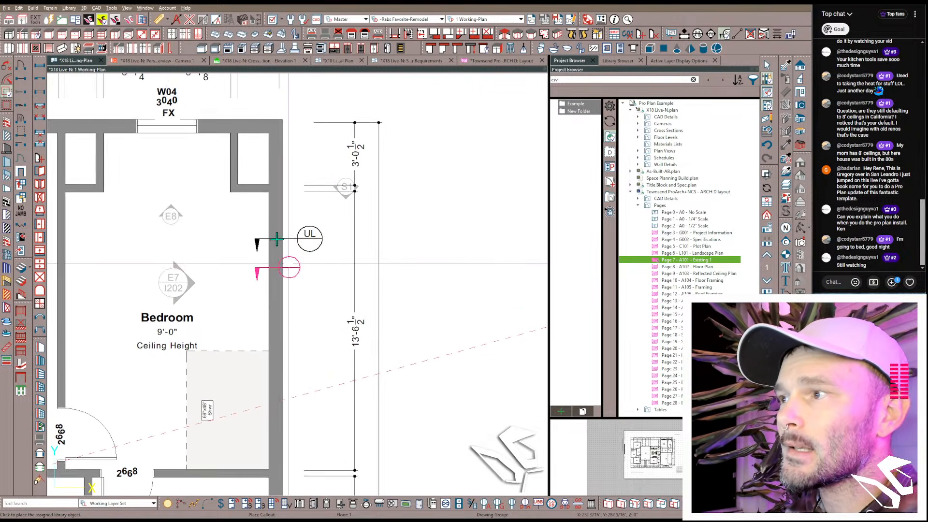
Step: Link the section callout on the upper-right bedroom's right exterior wall to the Typical Wall framing CAD detail
scroll(224, 216, down, 3)
scroll(224, 216, down, 1)
middle_drag(55, 191, 226, 245)
scroll(242, 310, up, 1)
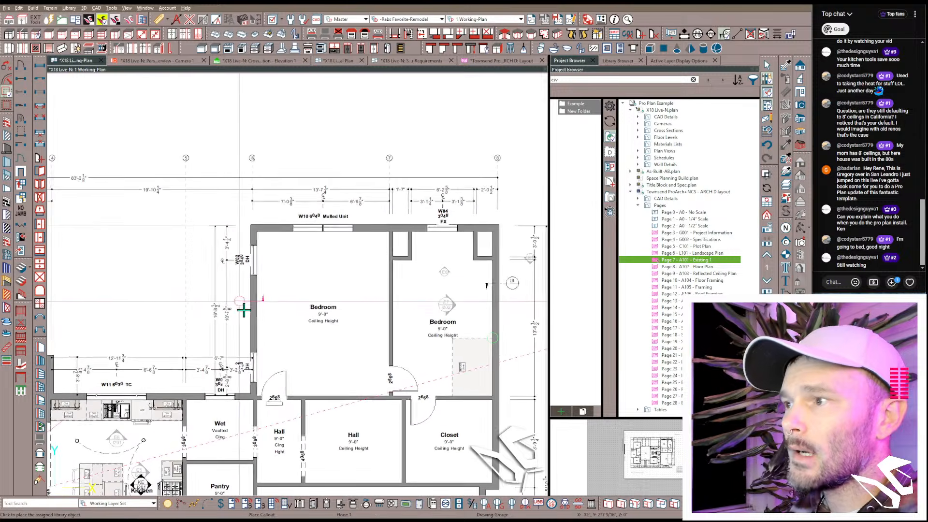
middle_drag(498, 297, 435, 272)
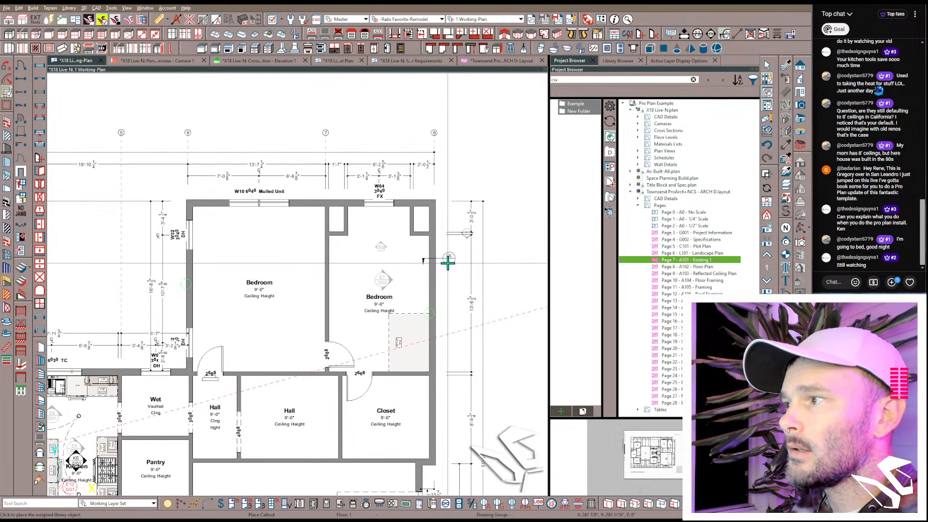
click(448, 262)
click(449, 136)
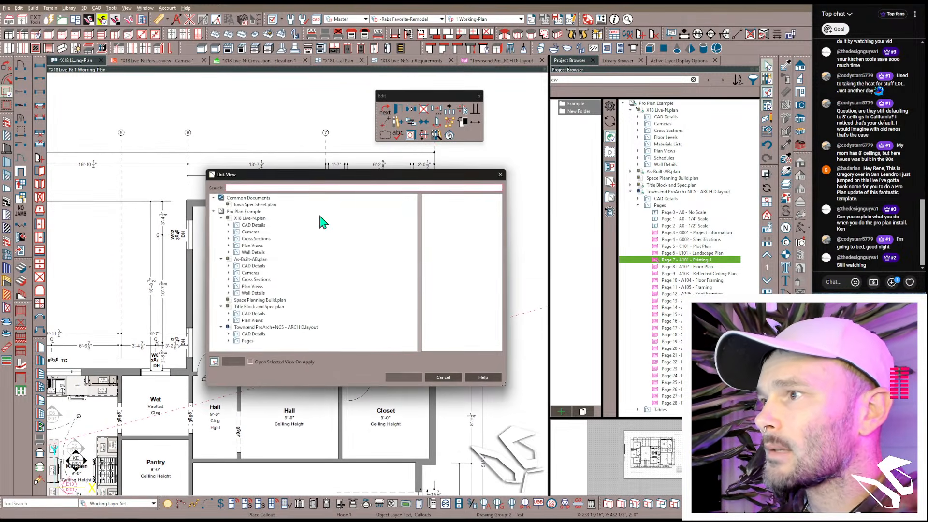
text(typ)
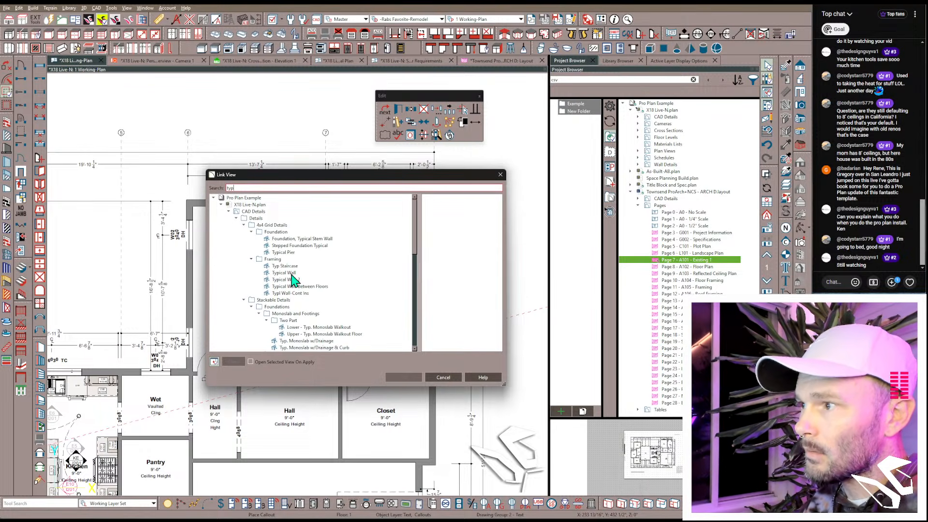
click(285, 273)
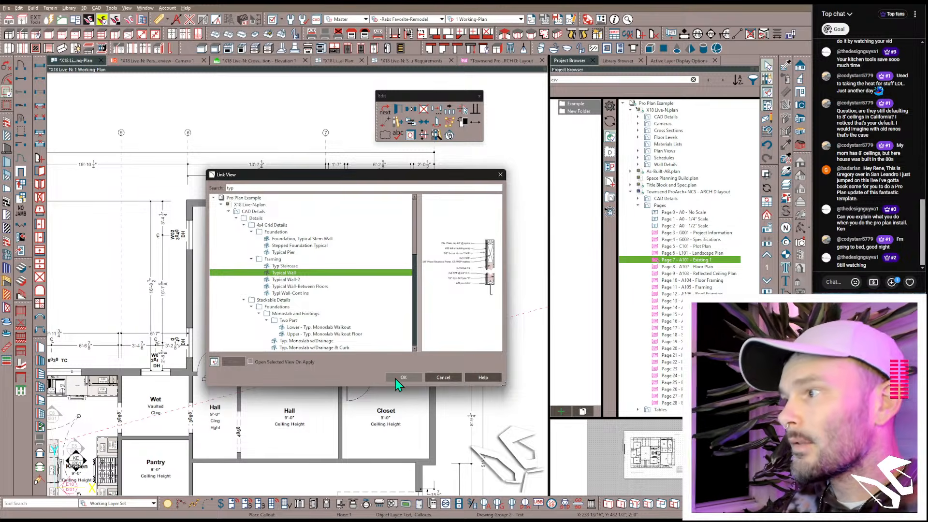
click(395, 378)
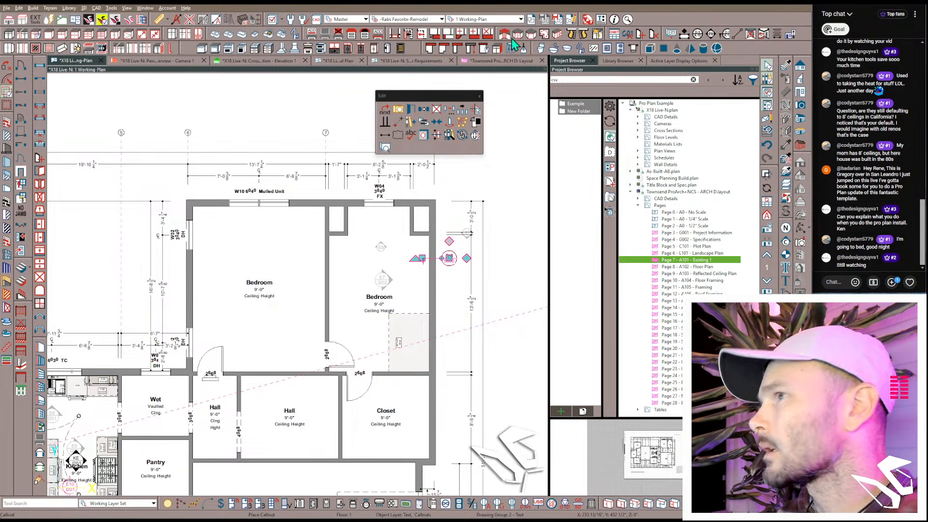
Step: Place a second callout below the section callout, outside the upper-right bedroom, with an arrow pointing to the right exterior wall
click(93, 16)
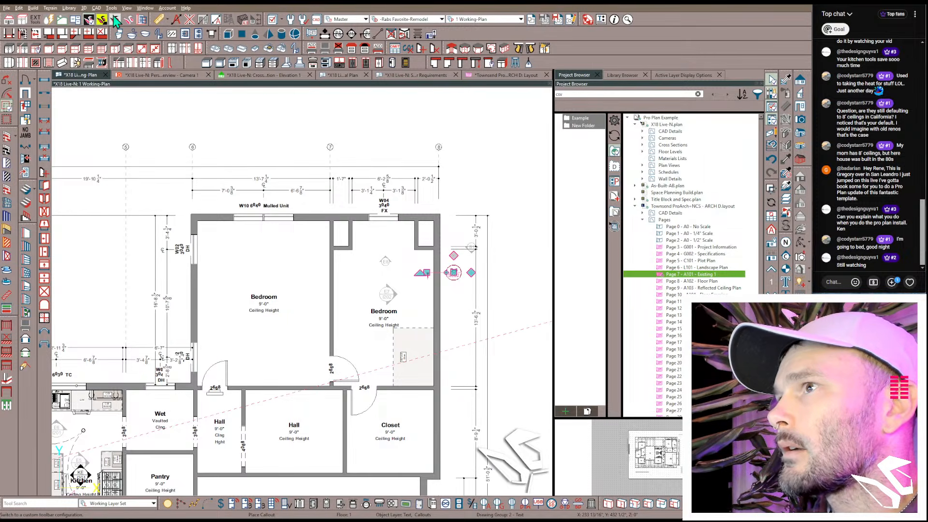
click(104, 20)
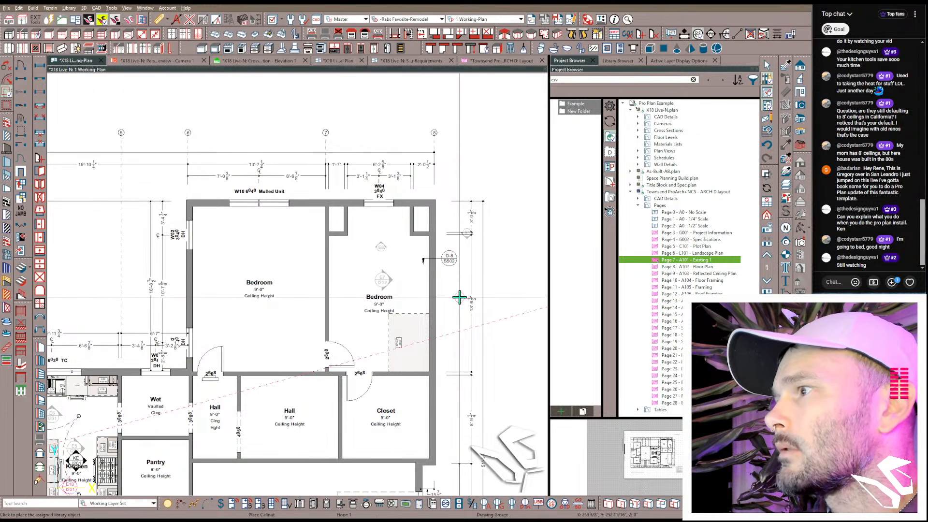
click(435, 290)
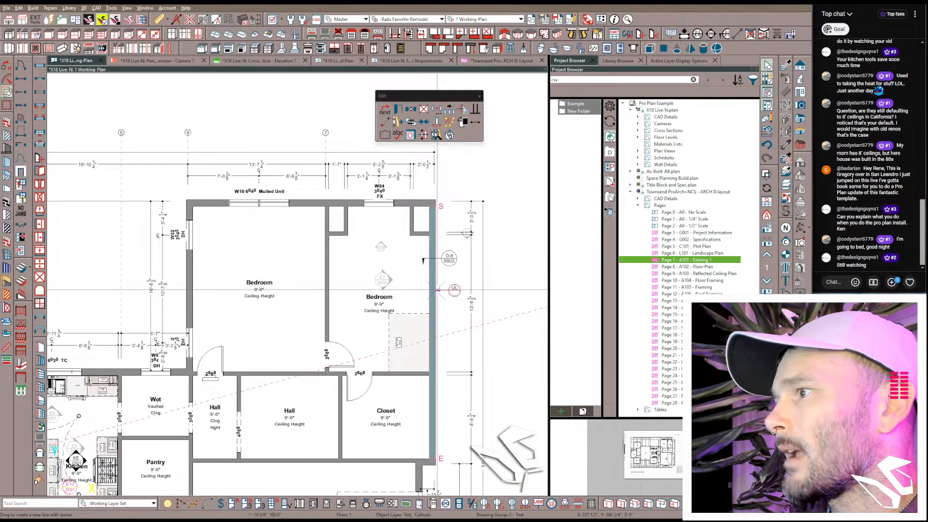
drag(437, 290, 436, 290)
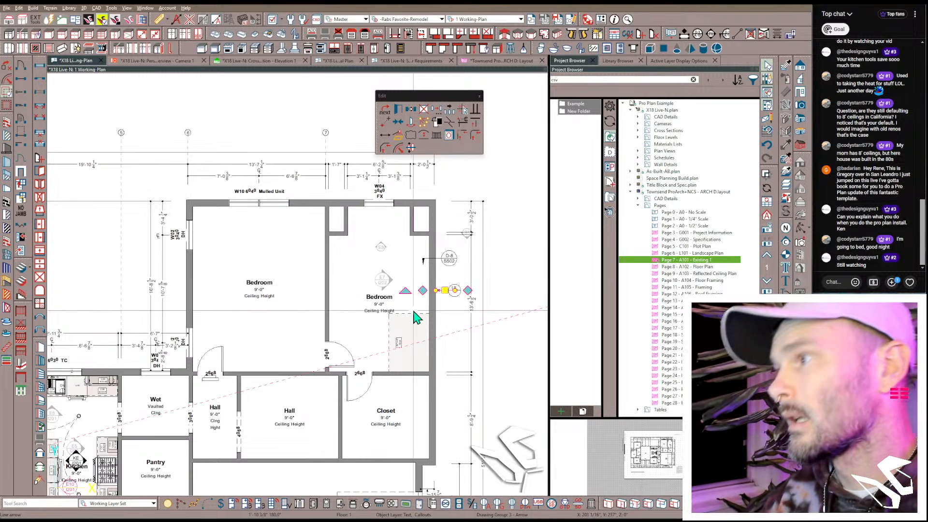
Step: Link the new arrow callout to the Wall Detail 1 framing CAD detail
click(455, 289)
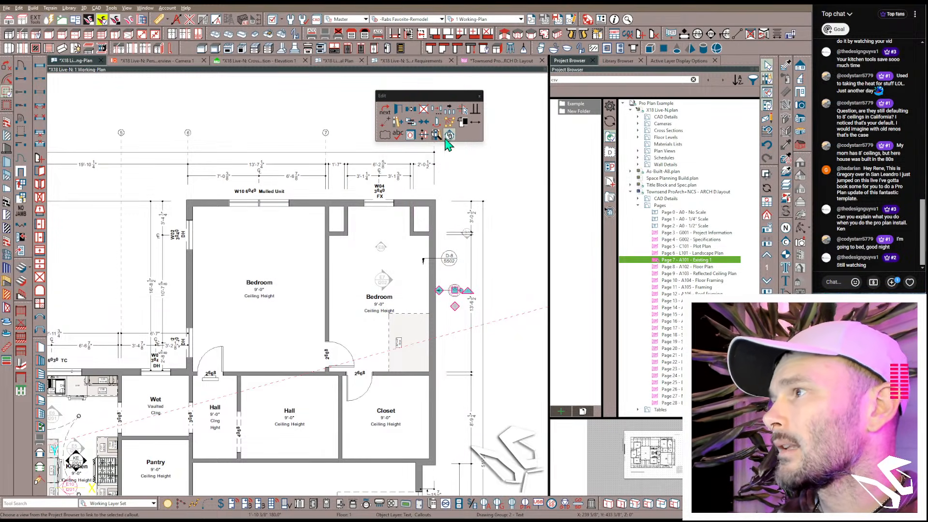
click(450, 136)
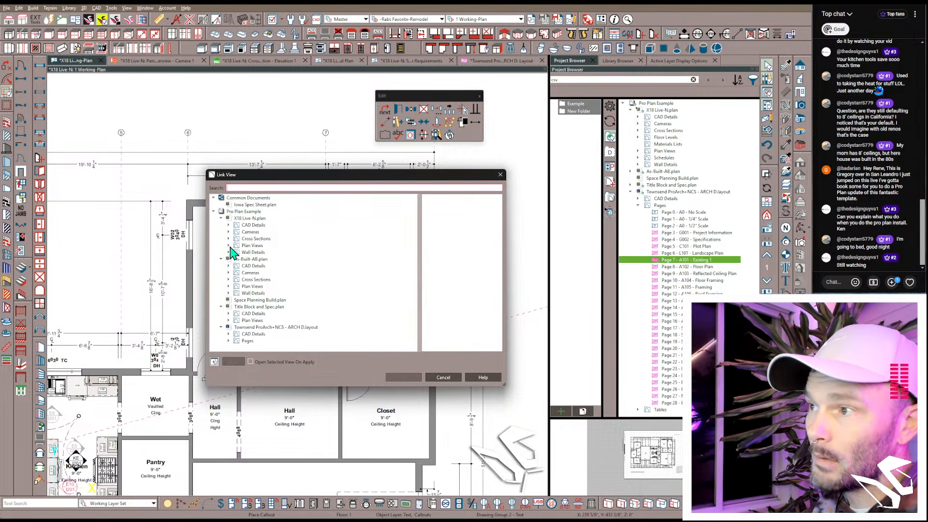
text(wall)
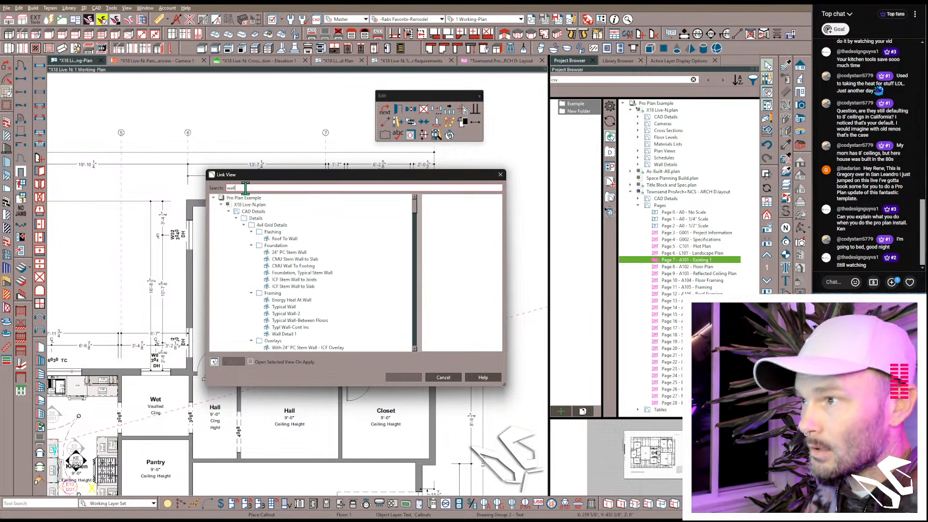
scroll(300, 279, down, 1)
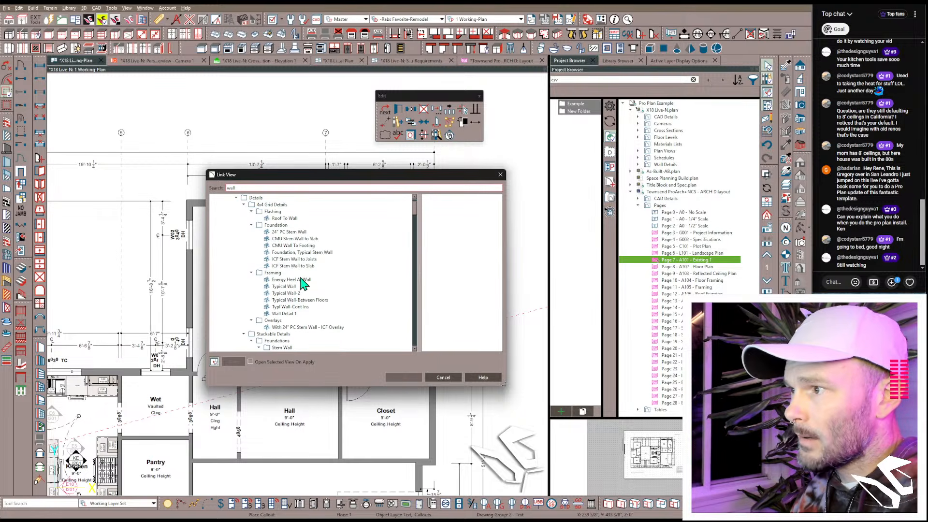
click(290, 314)
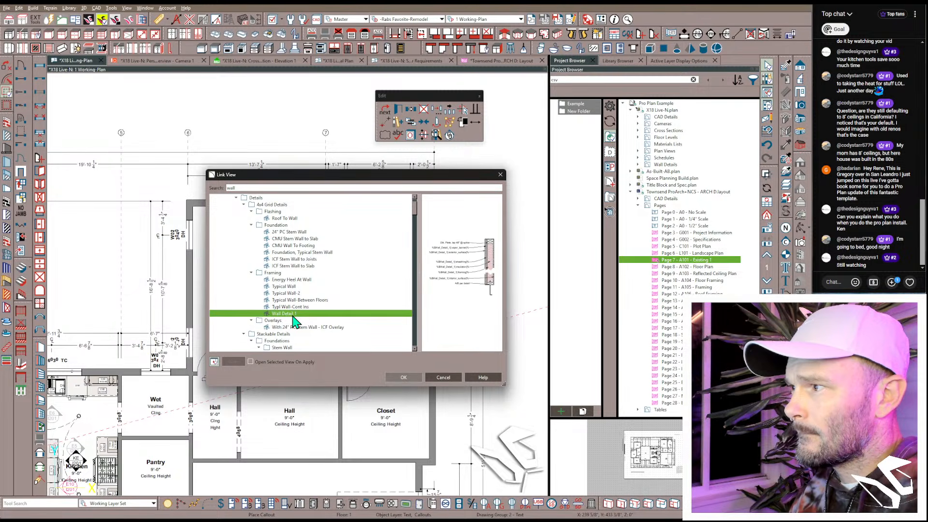
click(405, 378)
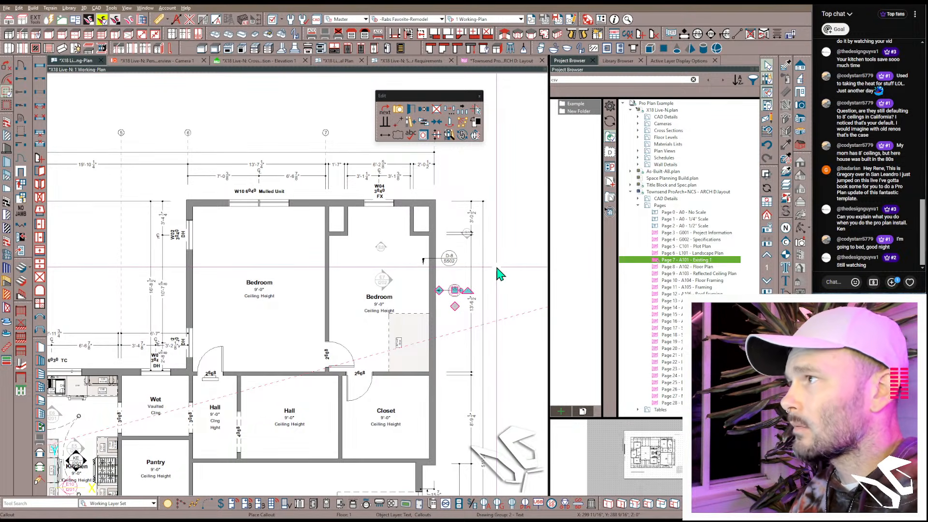
Step: Switch to the Townsend ProArch layout and go to the details sheet S502
click(502, 63)
key(Page_Down)
key(Page_Down)
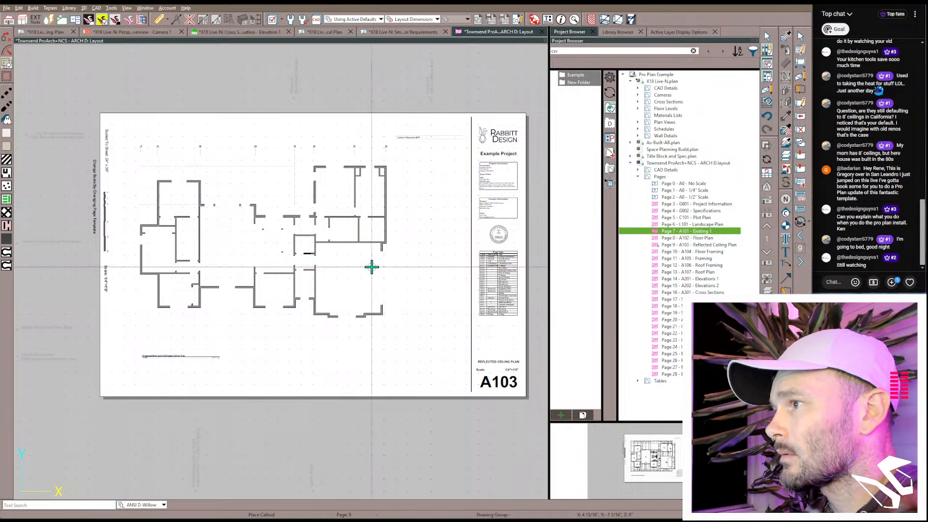
key(Page_Down)
key(Page_Down)
key(Page_Down)
key(Page_Down)
key(Page_Down)
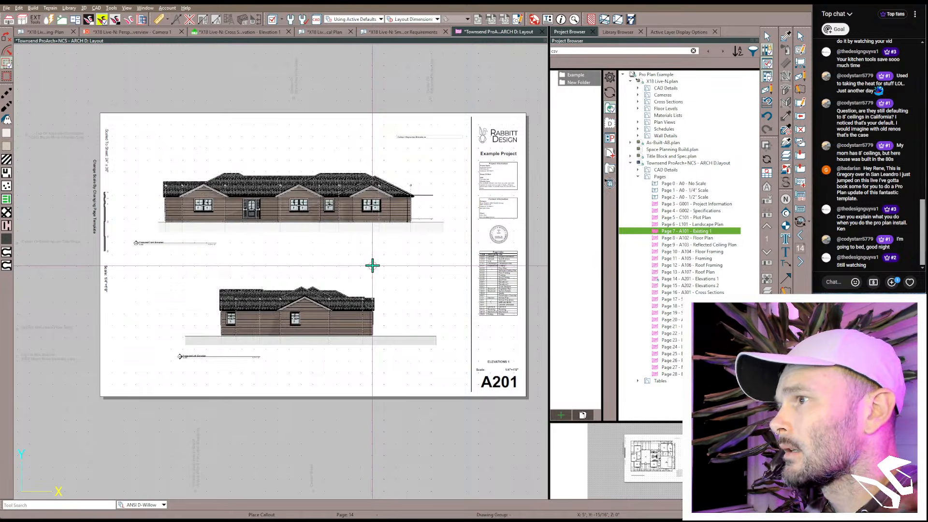
key(Page_Down)
key(Page_Down)
key(Page_Down)
key(Page_Down)
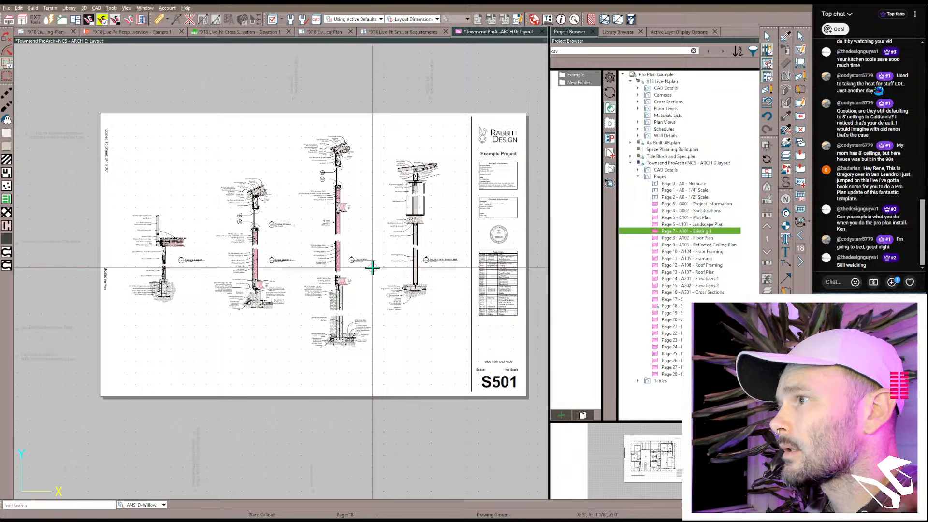
key(Page_Down)
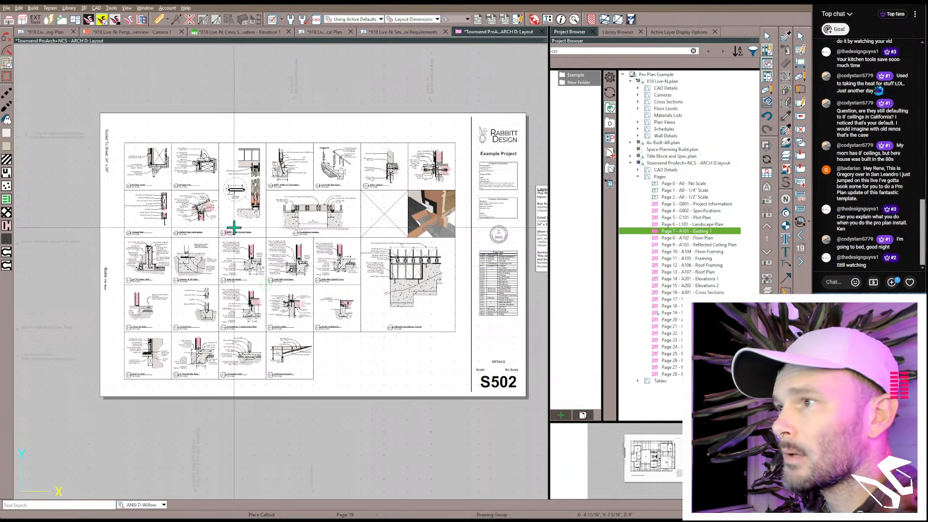
Step: Relink the fourth layout box in the top row of sheet S502 to the Wall Detail 1 CAD detail
click(298, 171)
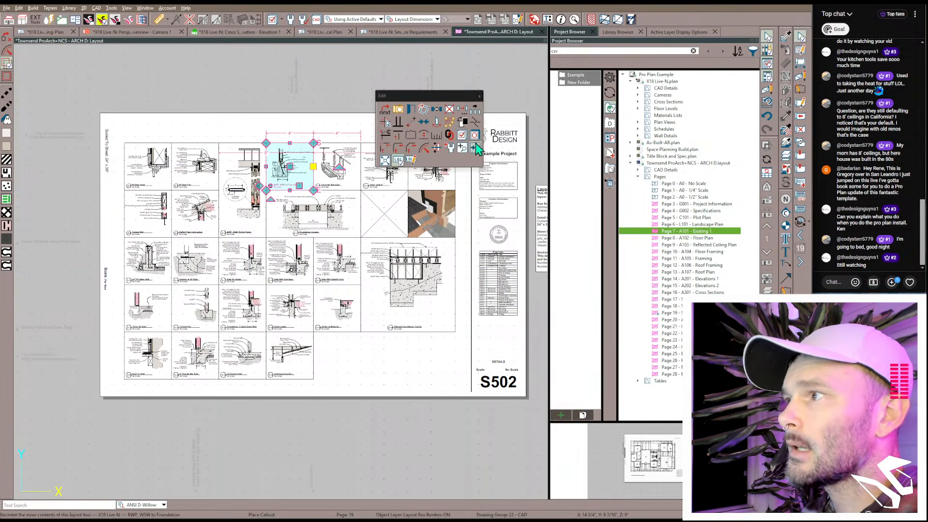
click(450, 136)
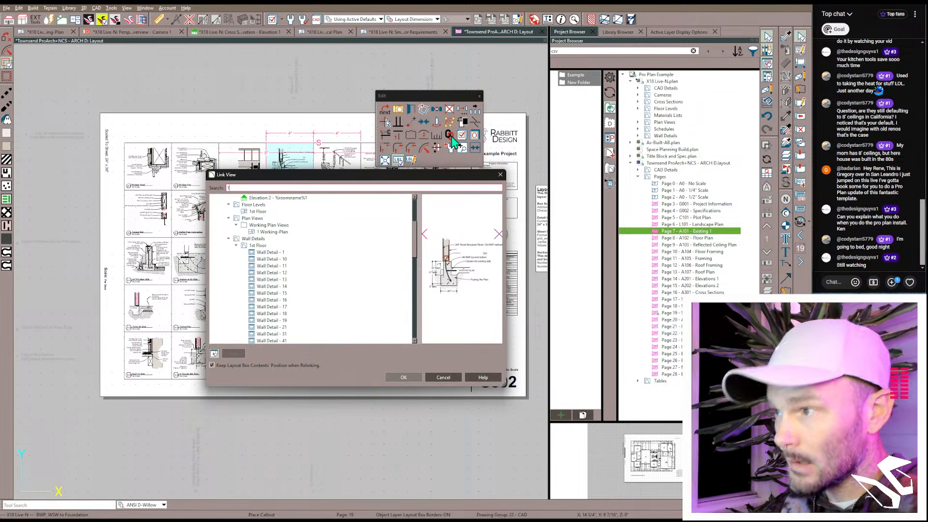
scroll(323, 236, up, 4)
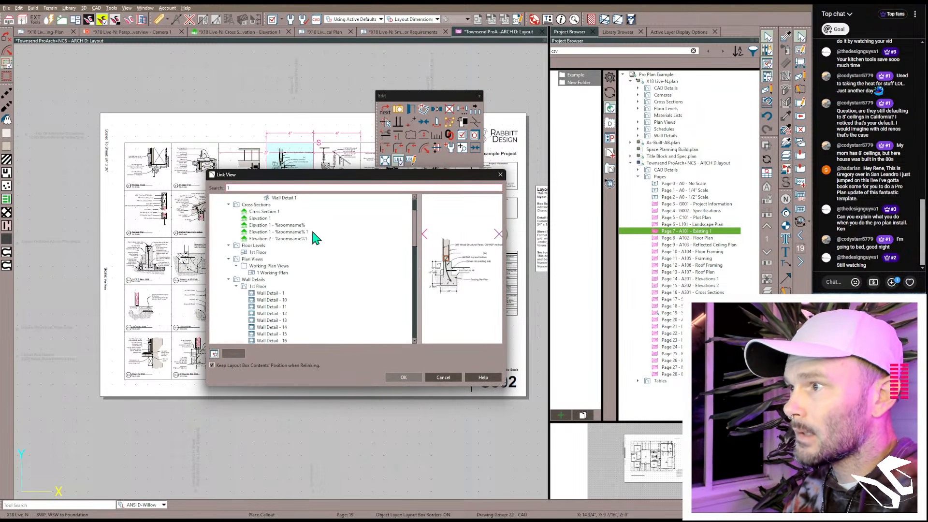
click(289, 239)
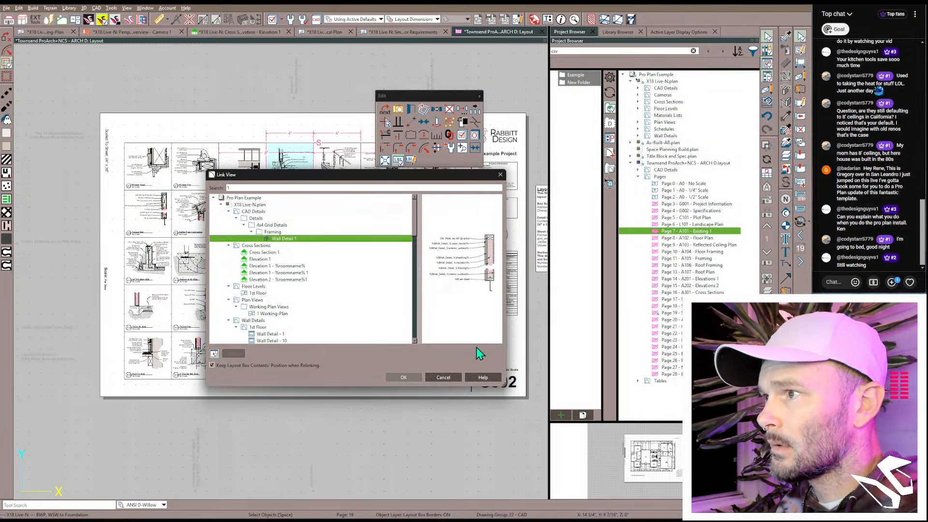
click(404, 377)
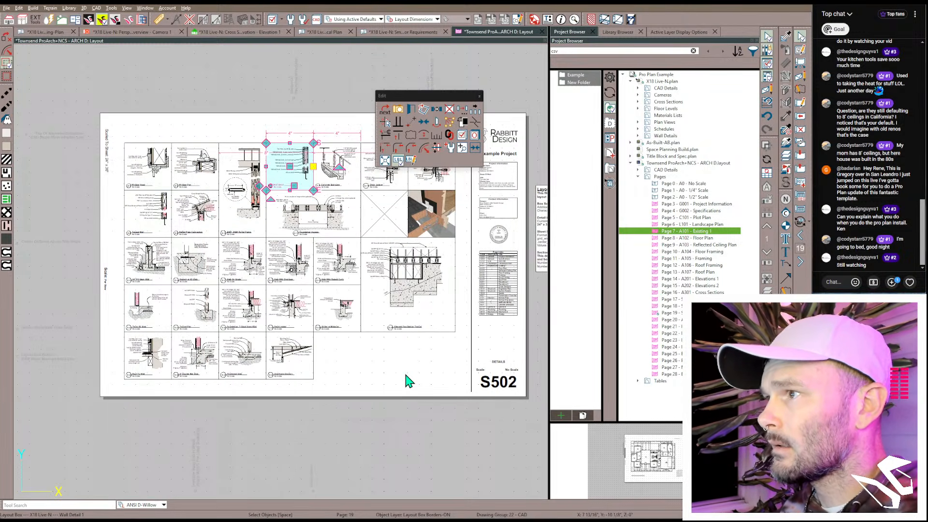
Step: Return to the working plan, open the detail linked to the arrow callout and examine the wall labels' text macros
click(35, 33)
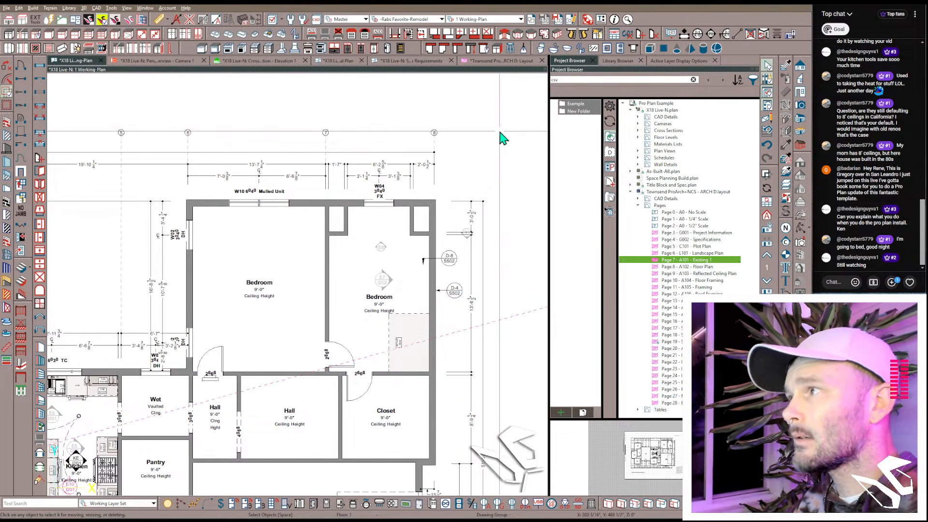
double_click(457, 290)
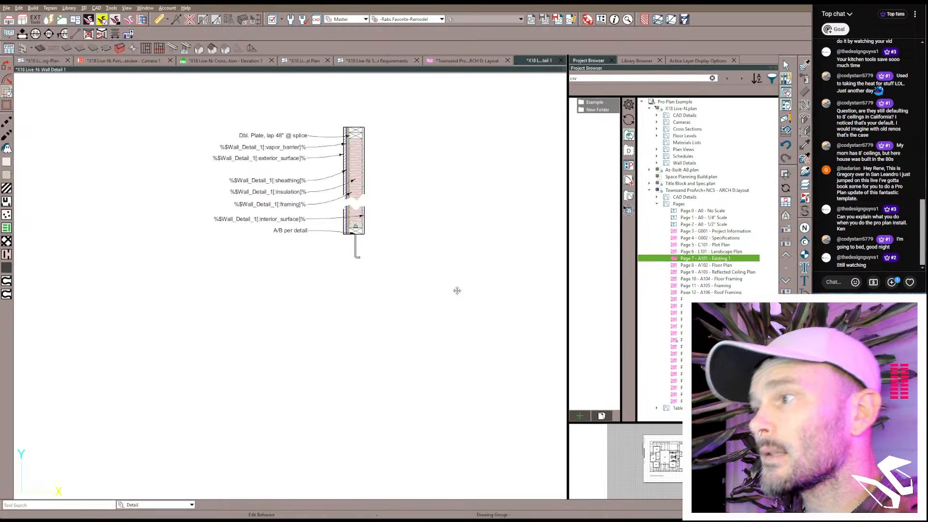
scroll(307, 151, up, 2)
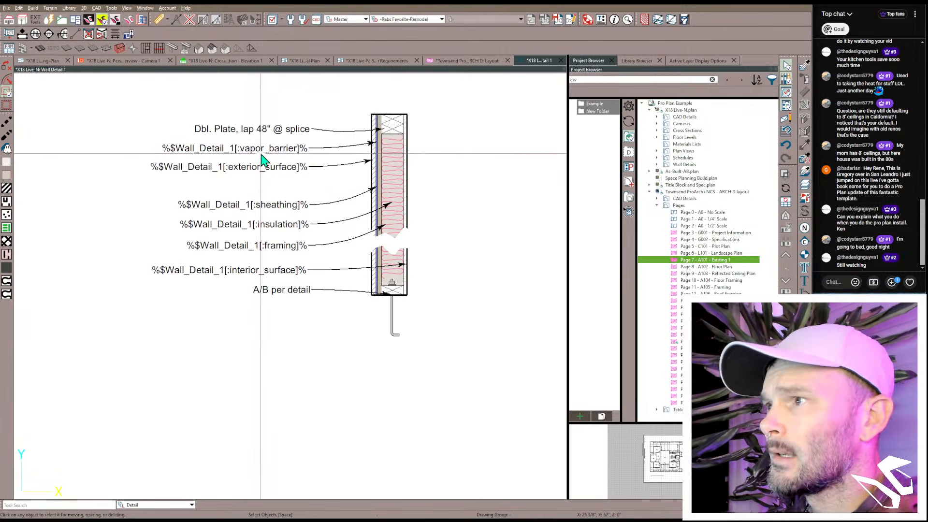
click(260, 153)
double_click(261, 154)
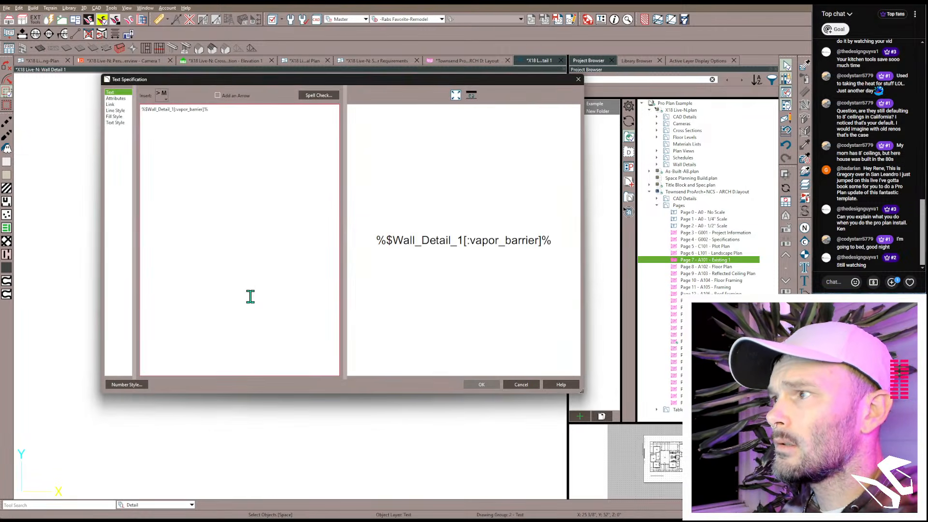
key(Escape)
click(261, 331)
click(245, 274)
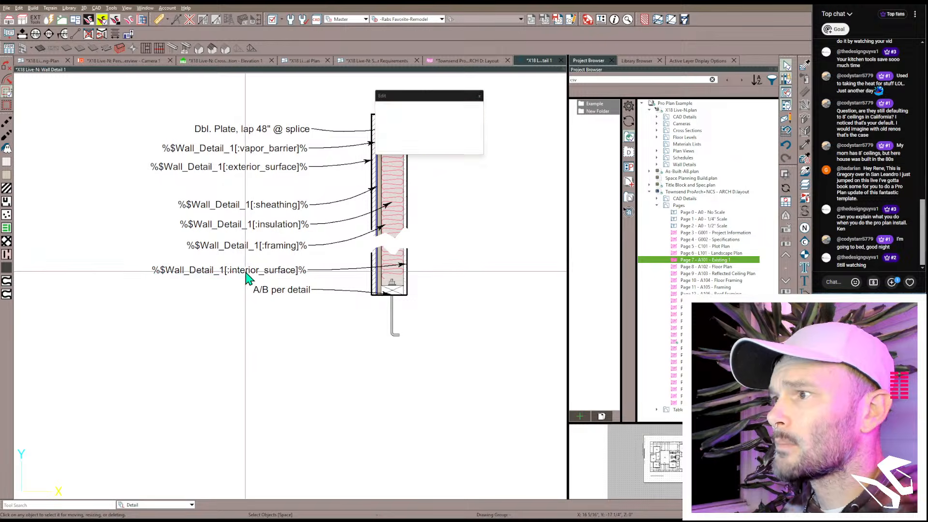
click(237, 356)
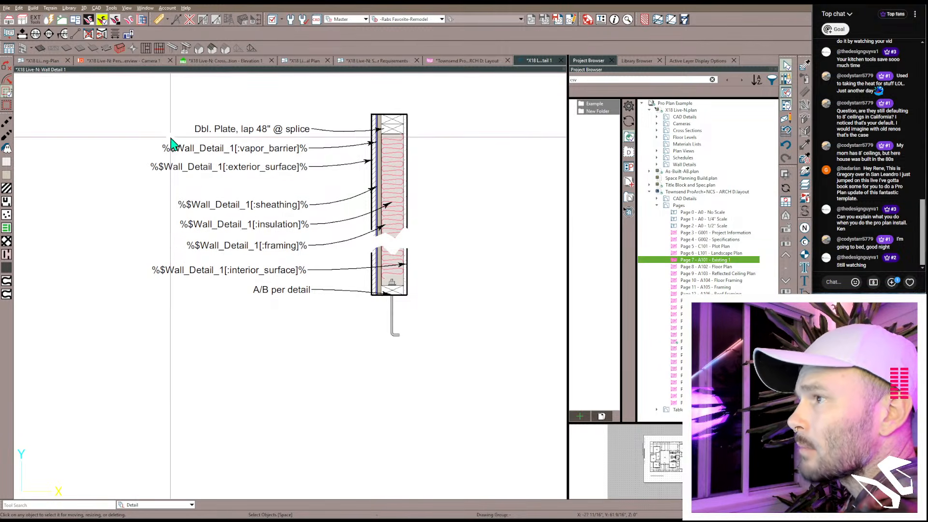
scroll(517, 237, down, 1)
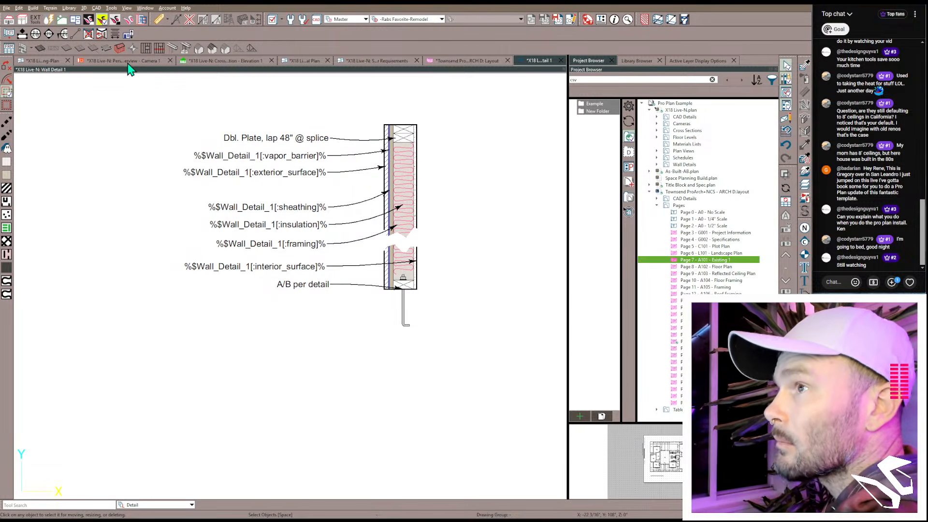
Step: Tile the working plan beside the other open views and show layout sheet S502 next to it
click(53, 60)
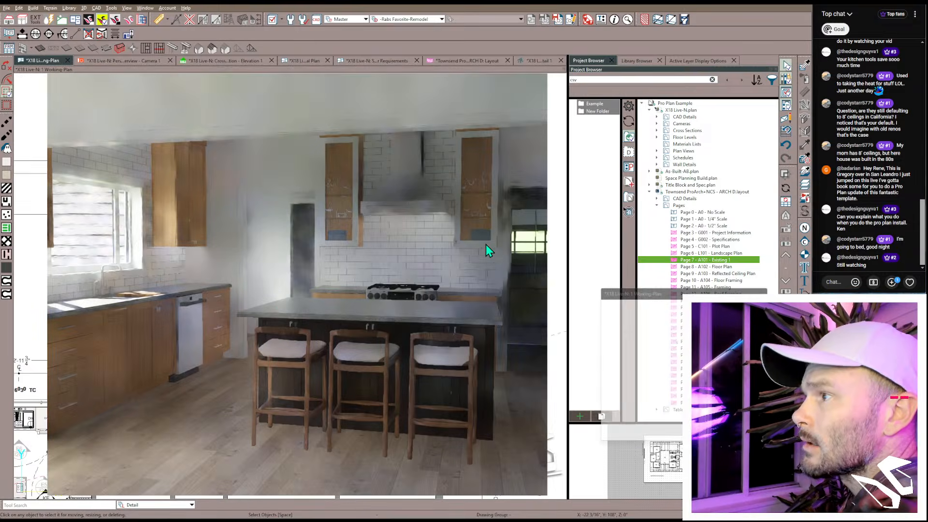
drag(492, 244, 500, 251)
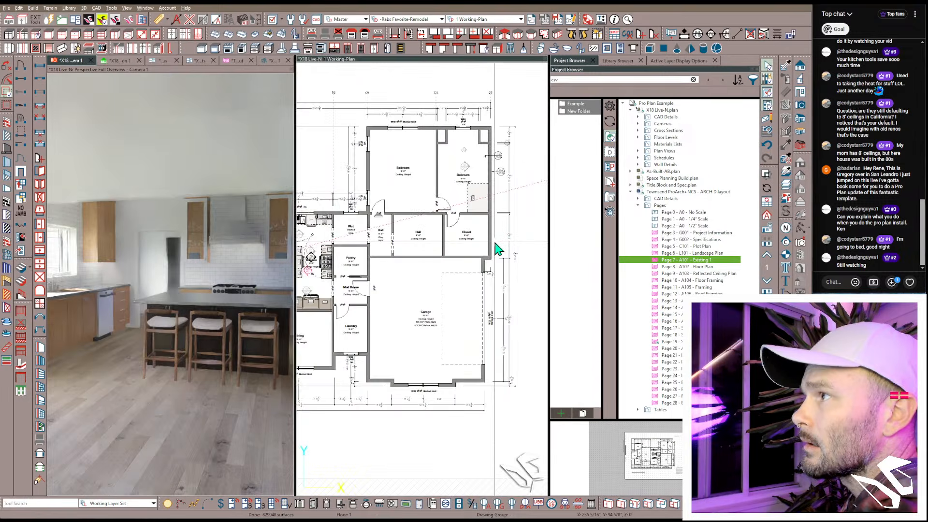
click(235, 62)
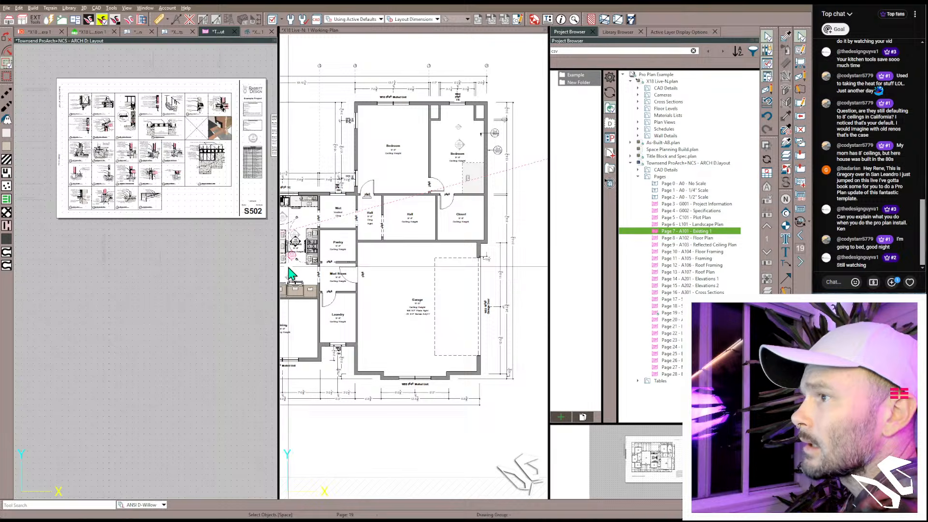
Step: Examine the construction details and their fills on layout sheet S502
scroll(93, 192, up, 6)
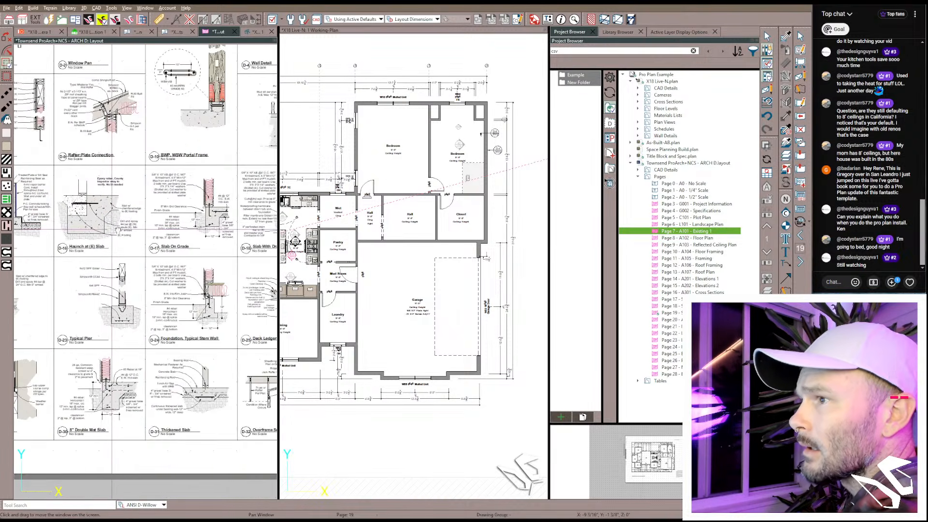
middle_drag(112, 229, 194, 249)
scroll(118, 254, up, 1)
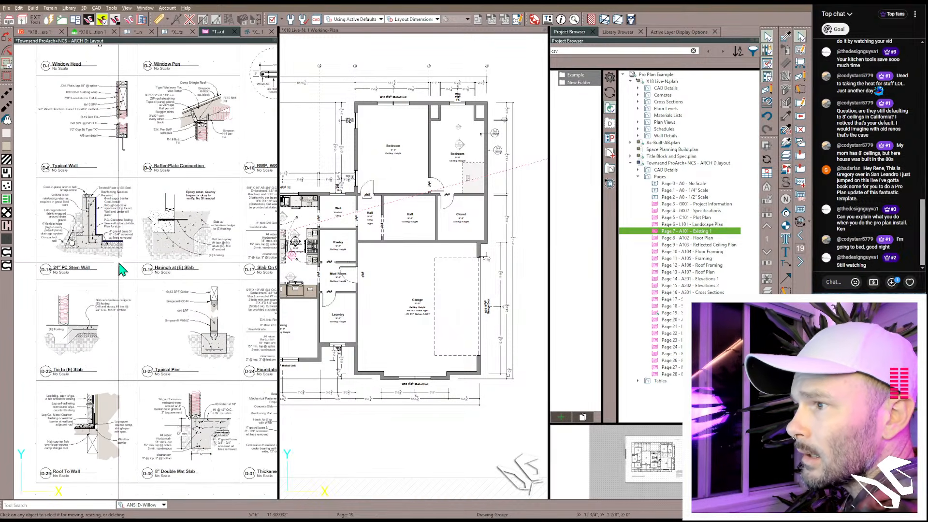
middle_drag(173, 303, 86, 318)
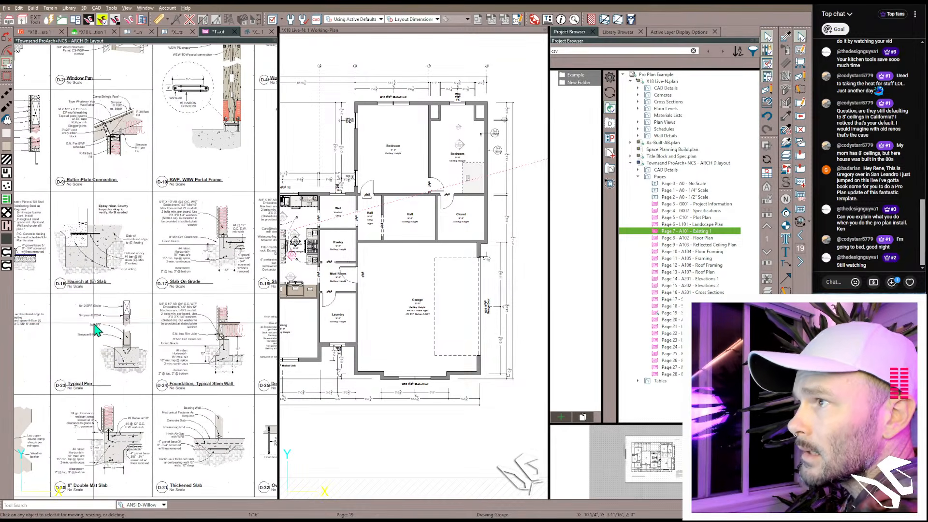
scroll(163, 257, down, 1)
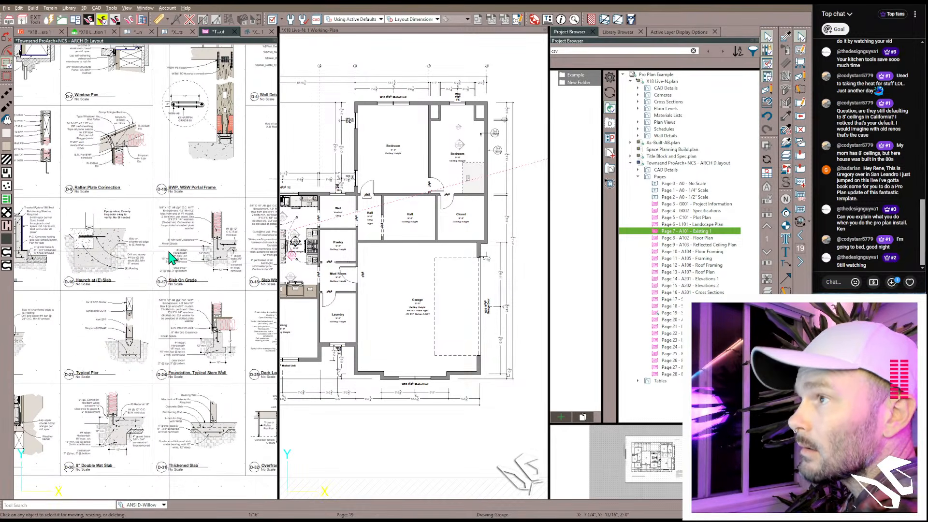
scroll(169, 252, down, 1)
middle_drag(178, 249, 147, 260)
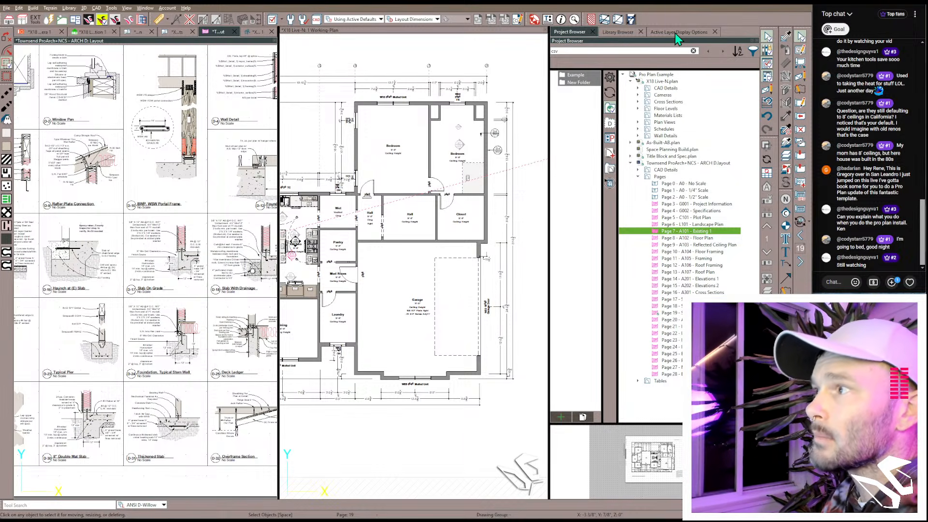
Step: Show the working plan's layer display options at the Details layers and enable modifying all layer sets
click(360, 30)
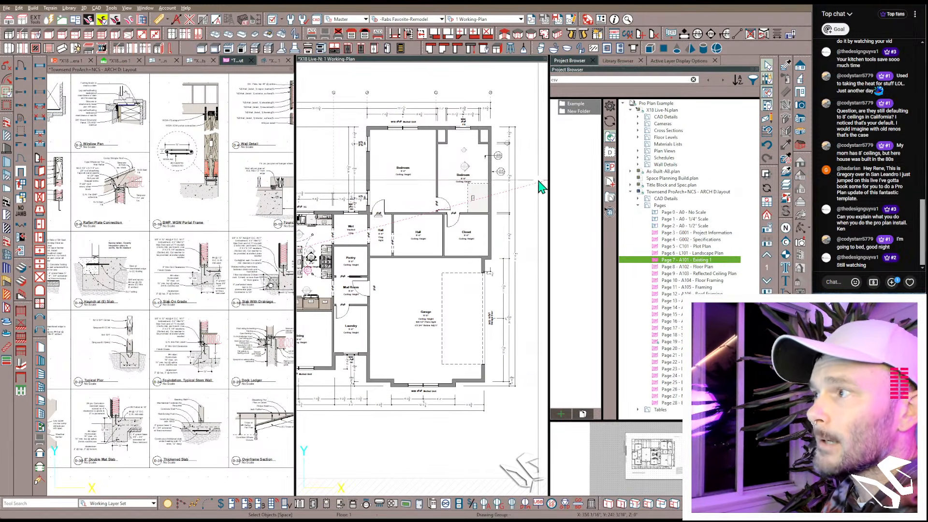
click(687, 60)
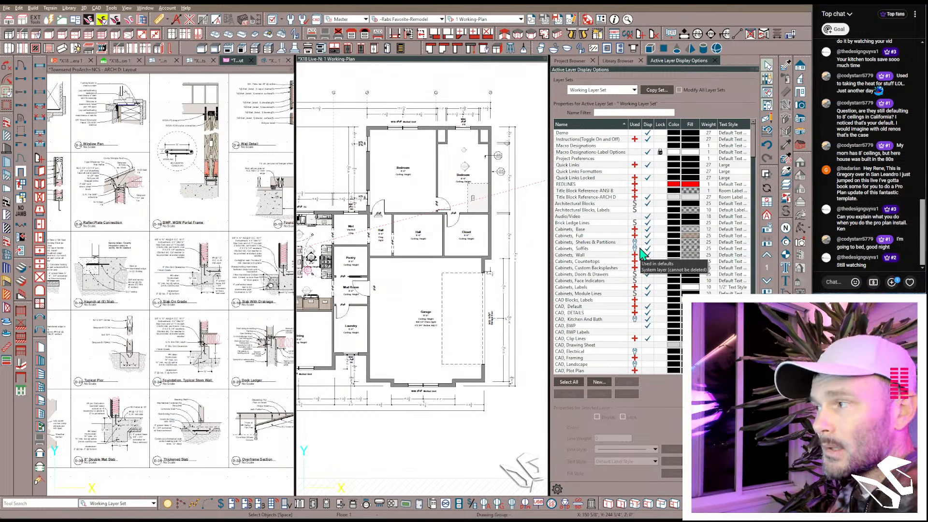
scroll(623, 251, down, 8)
scroll(606, 251, down, 9)
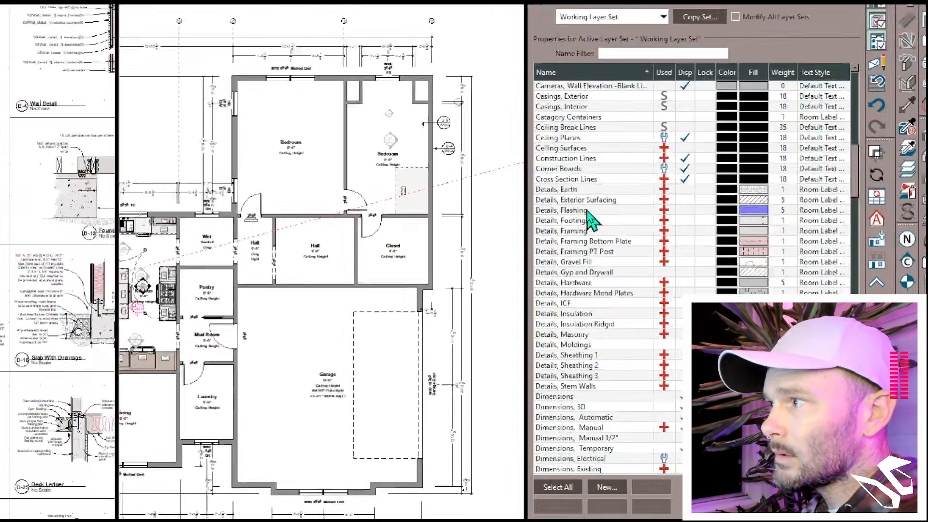
scroll(587, 251, down, 2)
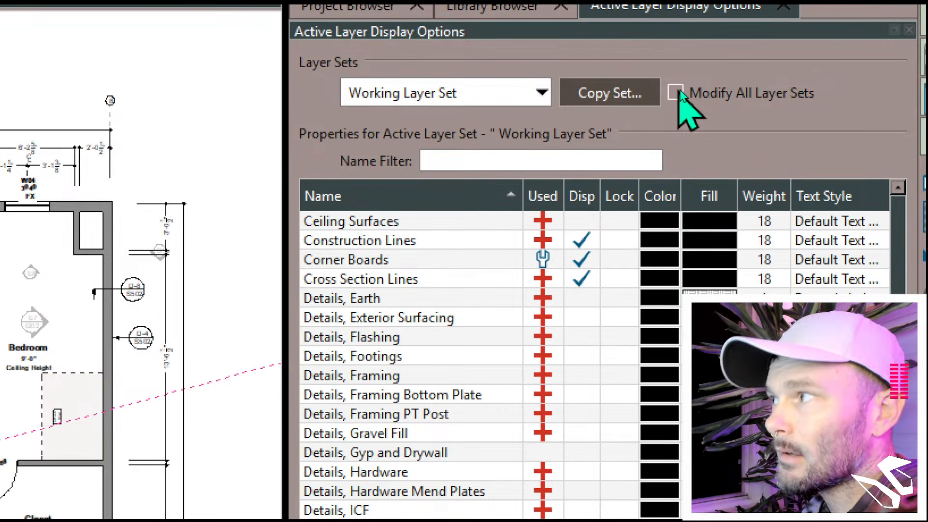
click(675, 92)
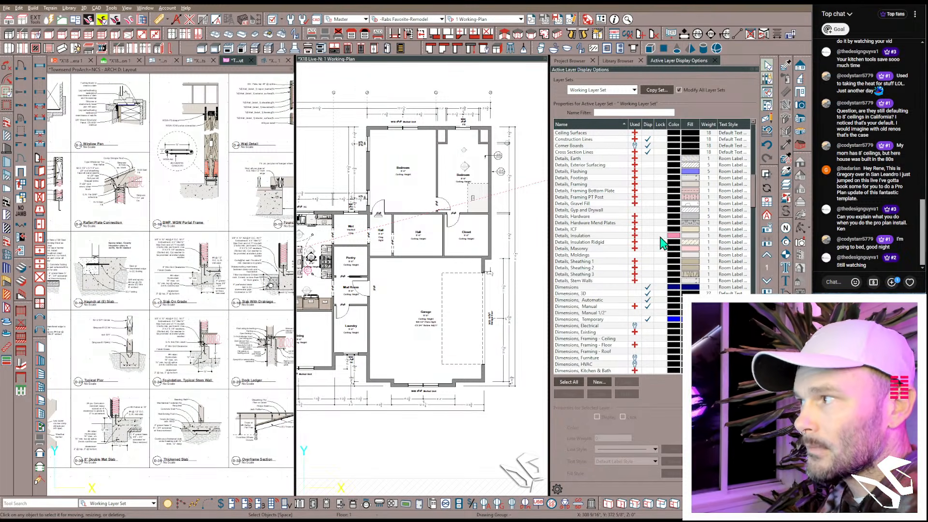
Step: Set the color of the "Details, Insulation" layer to cyan, #00FFFF
click(673, 235)
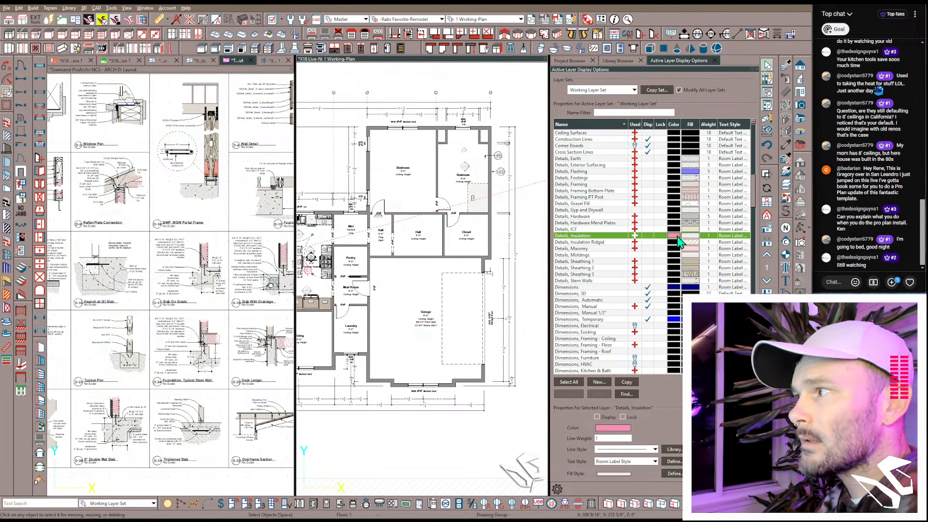
click(415, 125)
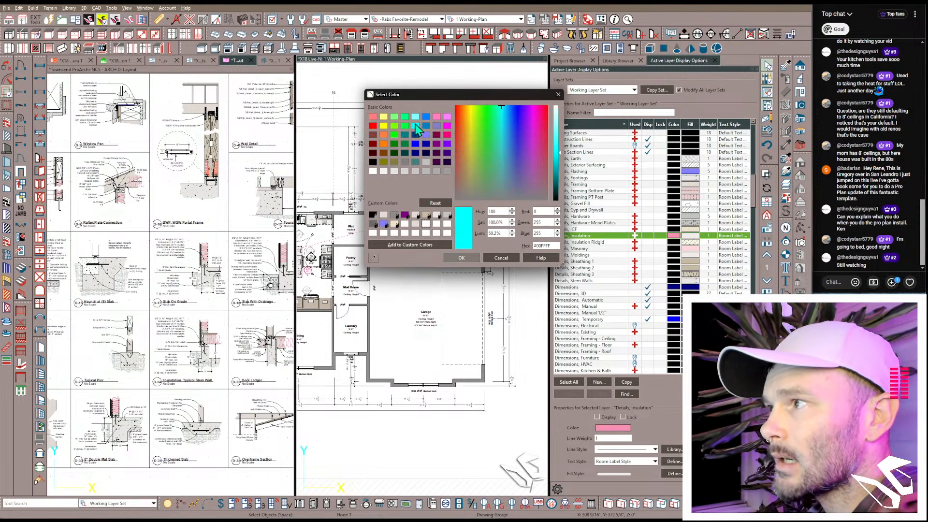
click(471, 258)
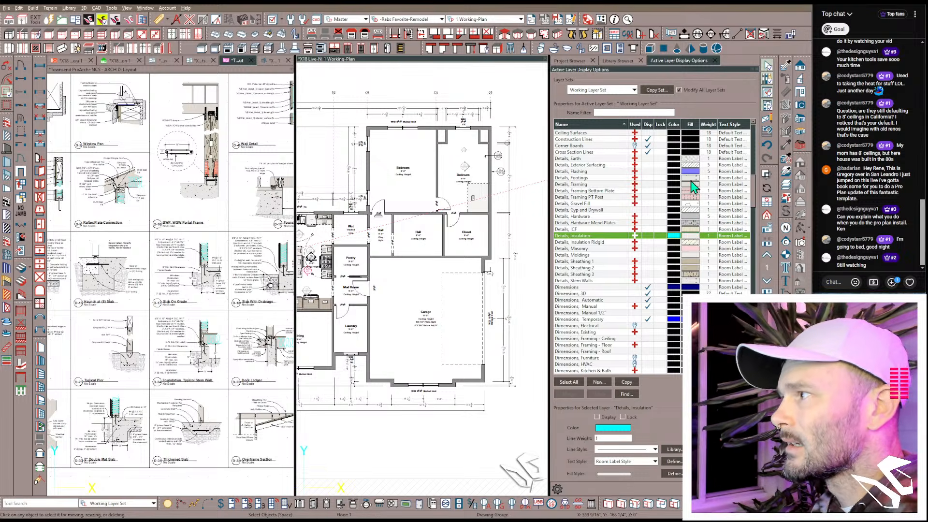
Step: Give the "Details, Stem Walls" layer's concrete fill a line weight of 15 and a darker grey background, #C7C4BD
double_click(690, 280)
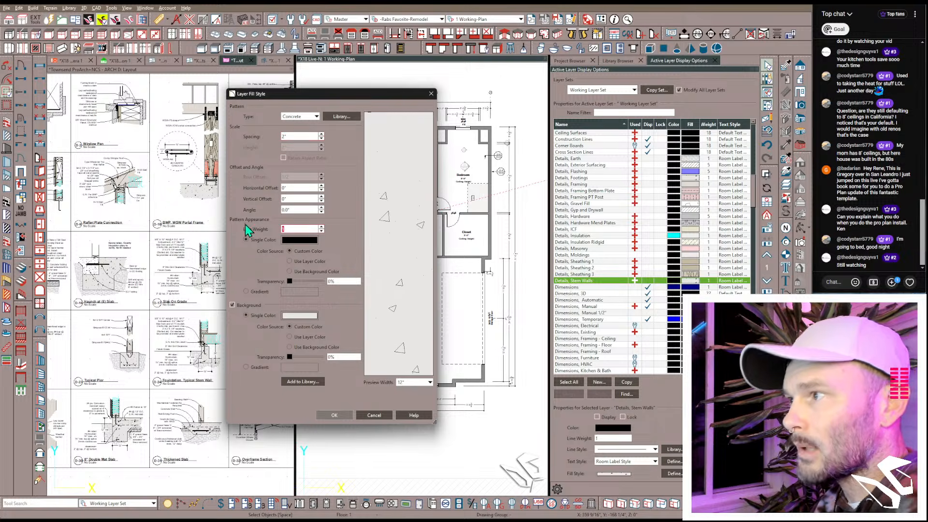
text(15)
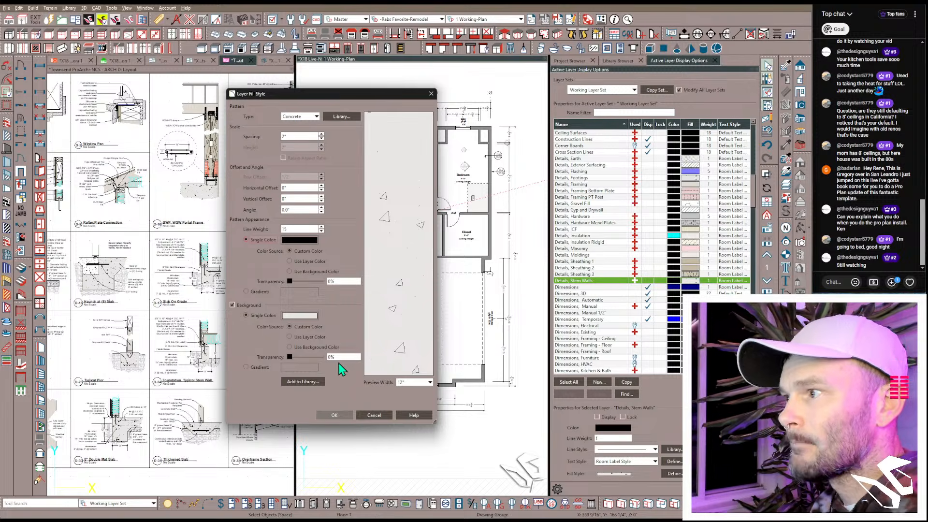
click(306, 317)
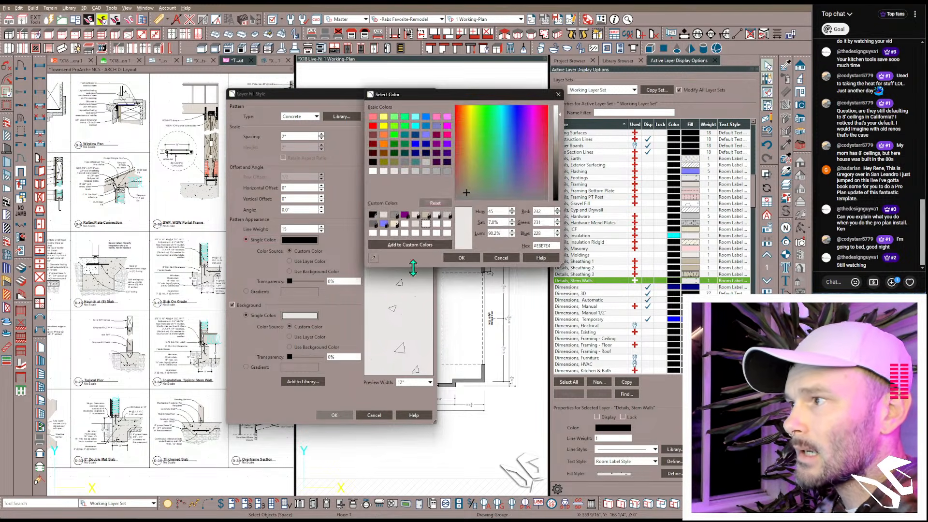
click(557, 129)
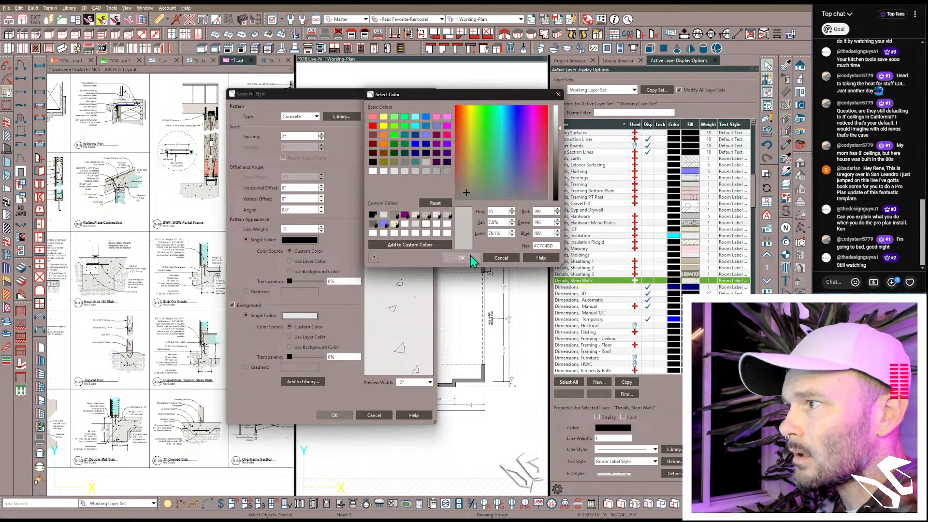
click(469, 257)
click(338, 416)
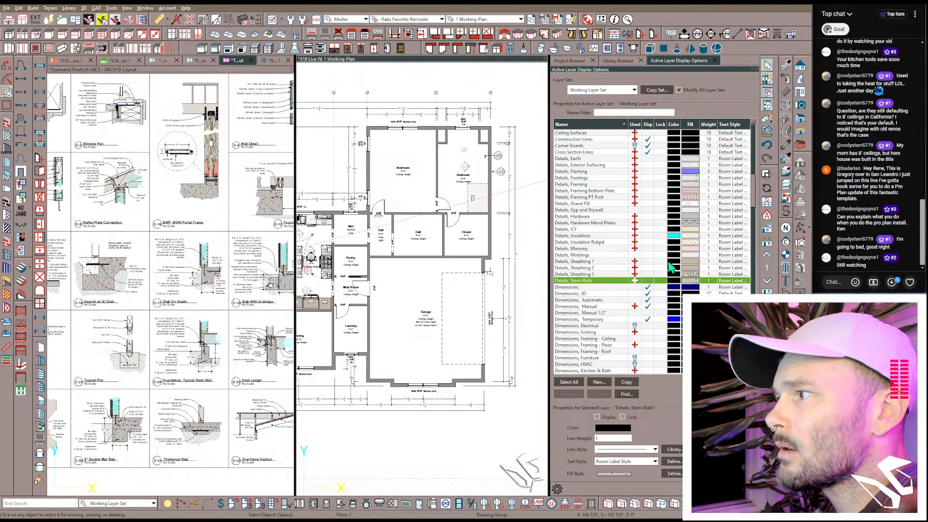
Step: Change the solid fill of the "Details, Sheathing 1" layer to light green, #B3E2AE
double_click(688, 262)
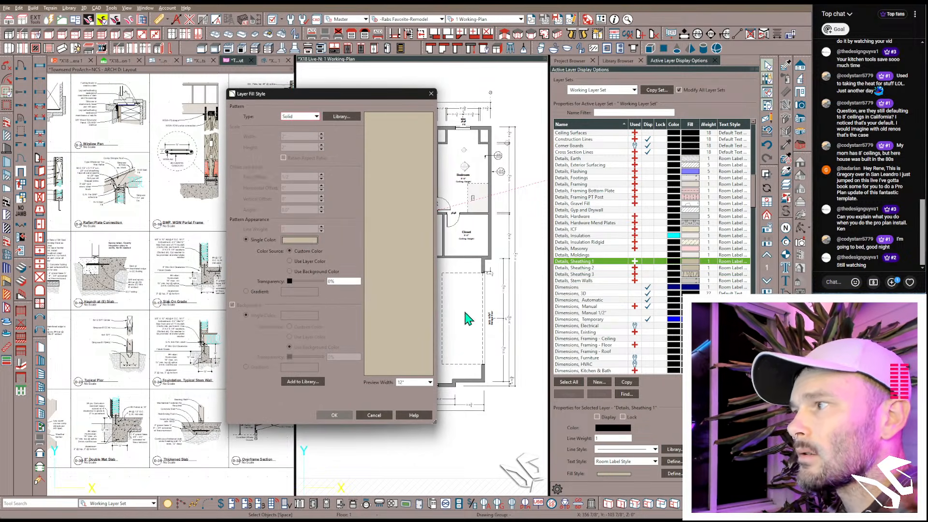
click(300, 240)
click(395, 136)
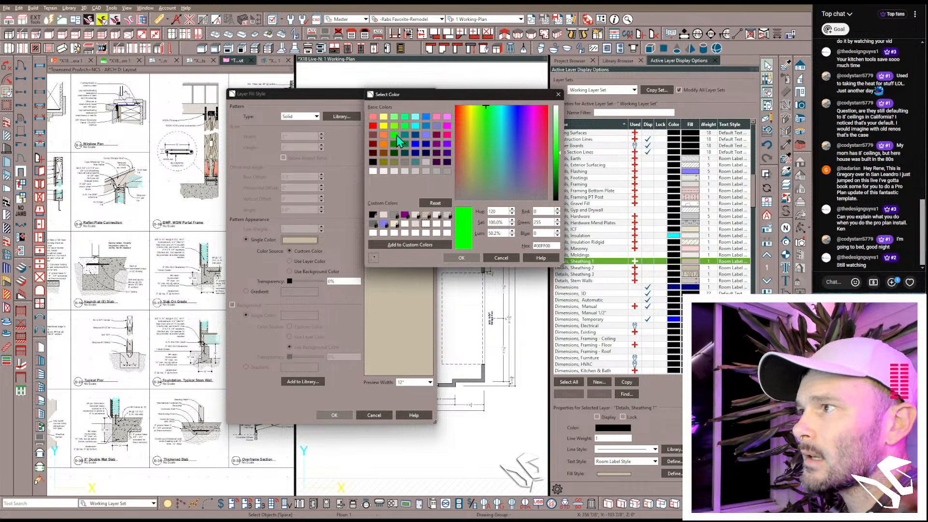
click(485, 155)
click(555, 126)
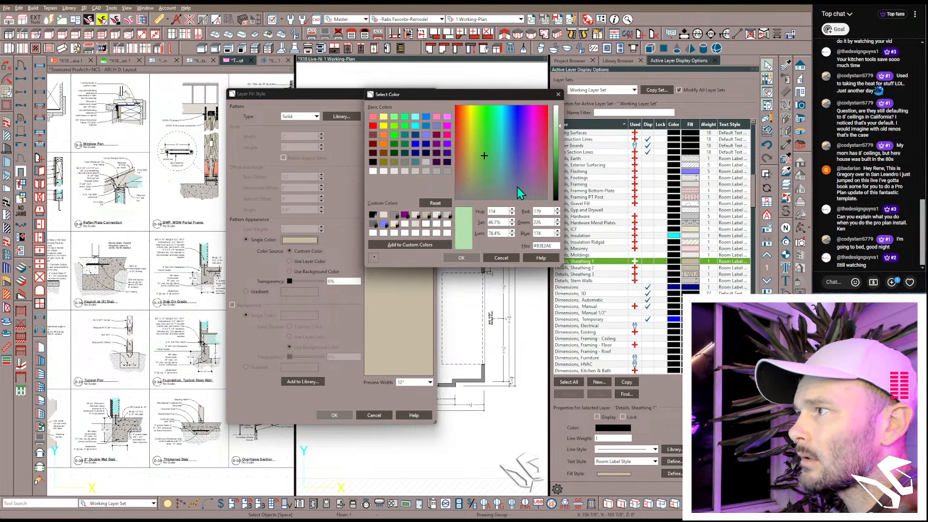
click(471, 257)
click(339, 416)
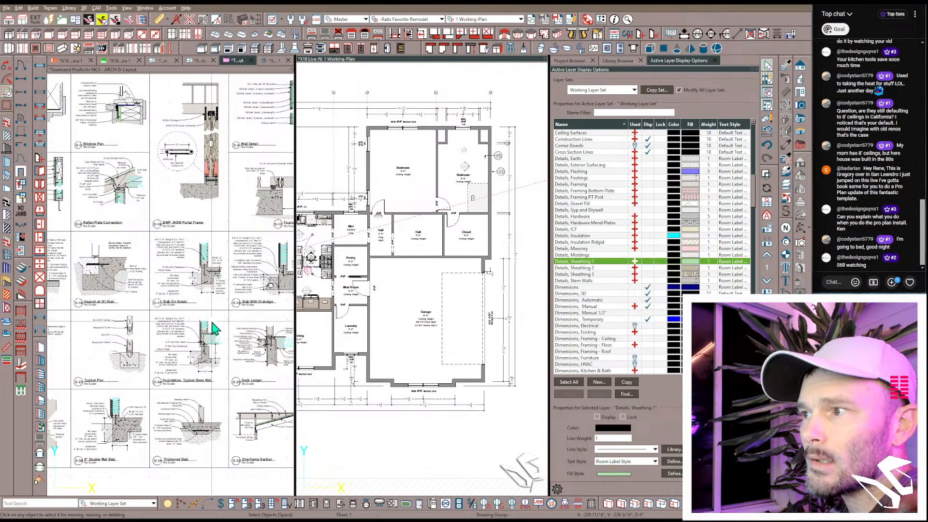
Step: Inspect the recolored Slab On Grade detail and set the "Details, Framing" layer's fill to use the background color
scroll(206, 263, up, 5)
scroll(206, 263, up, 5)
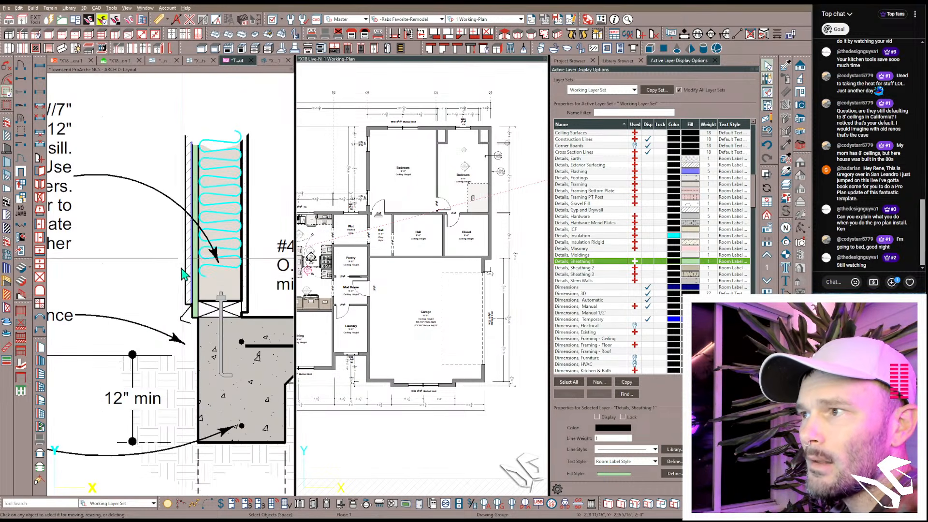
scroll(209, 227, down, 4)
scroll(209, 226, down, 3)
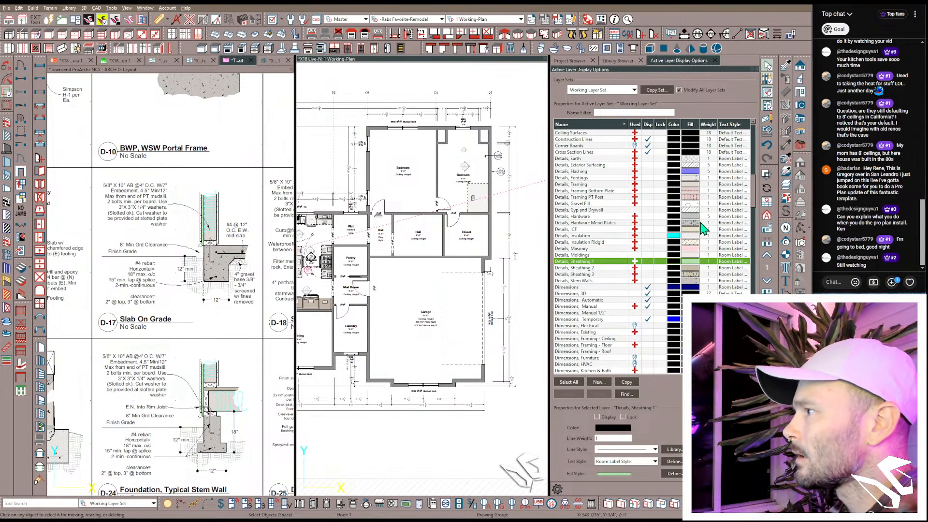
double_click(691, 185)
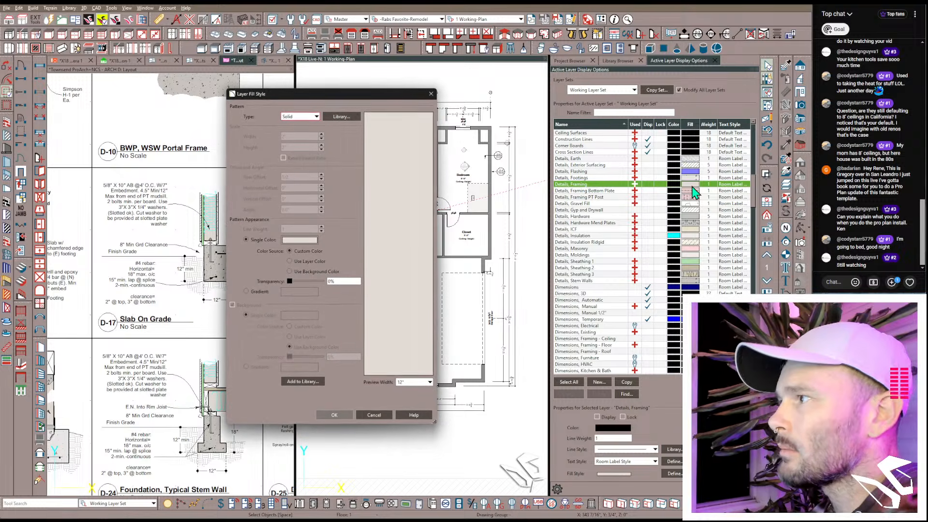
click(290, 272)
click(341, 417)
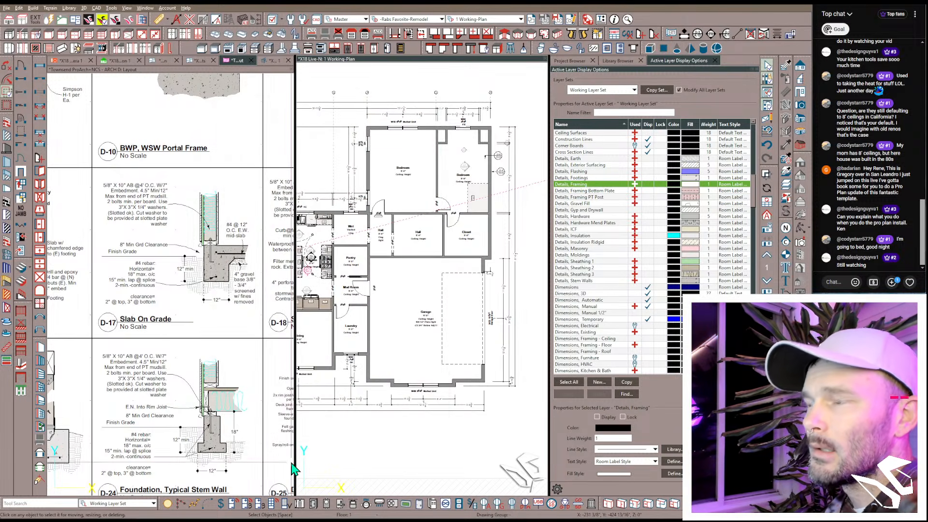
Step: Review the recolored details across the whole of layout sheet S502
scroll(201, 351, down, 3)
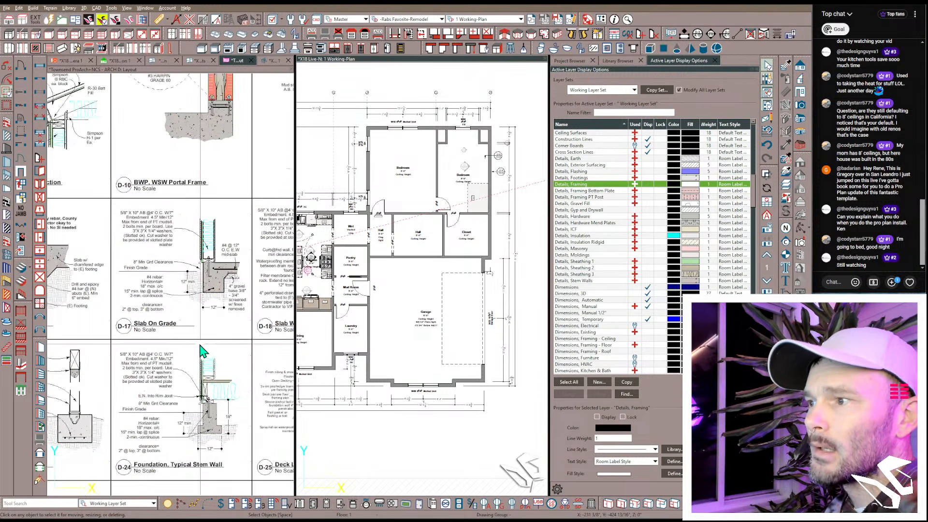
scroll(201, 351, down, 4)
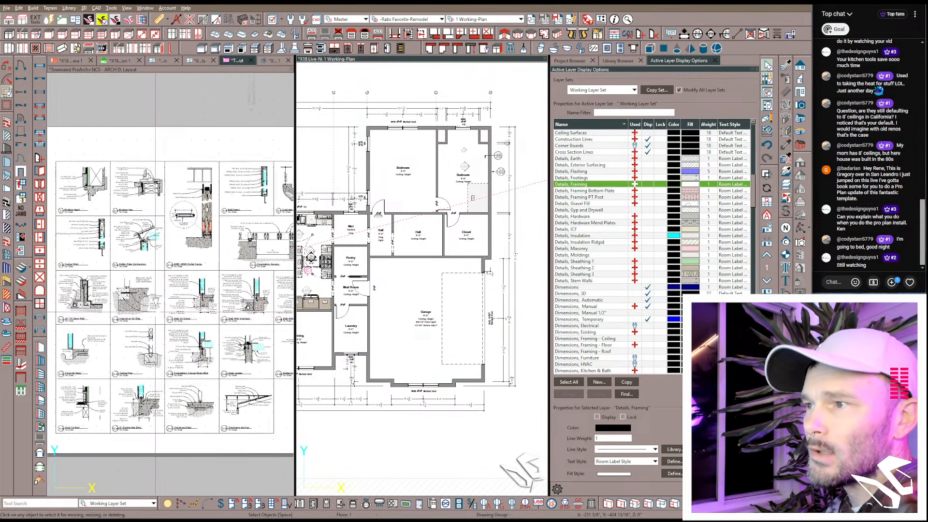
click(158, 292)
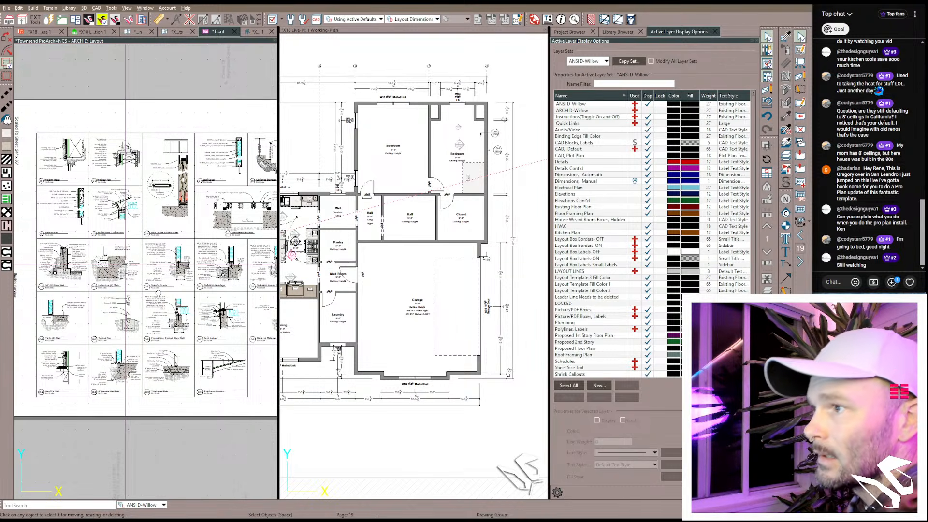
Step: Make the working plan active again and dock it back among the view tabs at full size
click(465, 29)
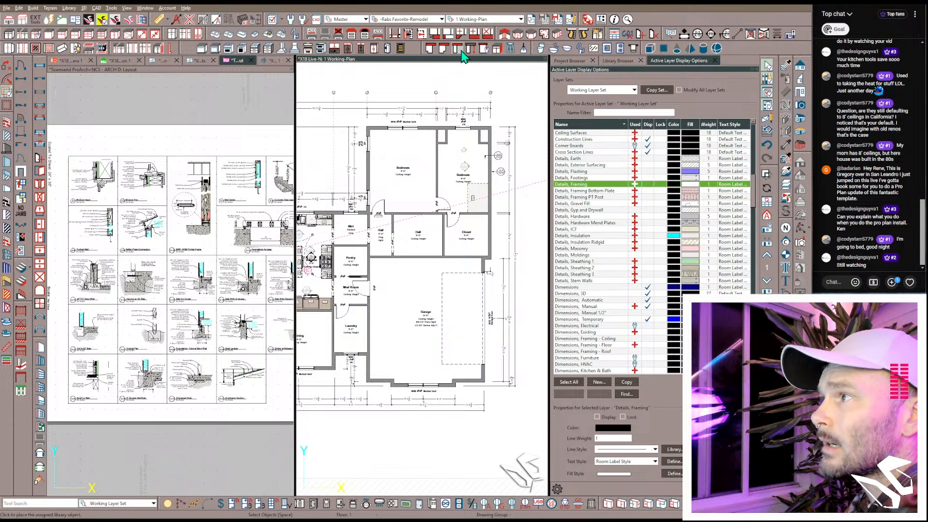
drag(464, 66, 271, 161)
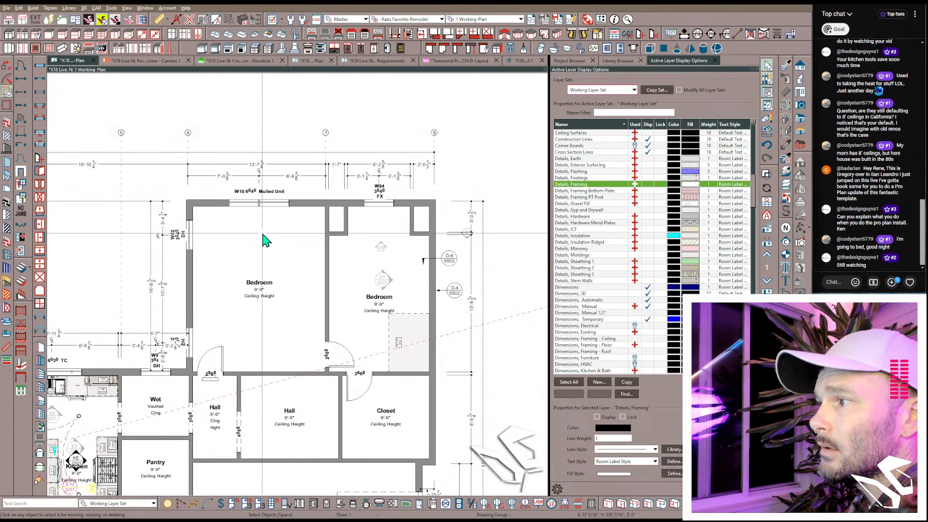
scroll(305, 287, down, 8)
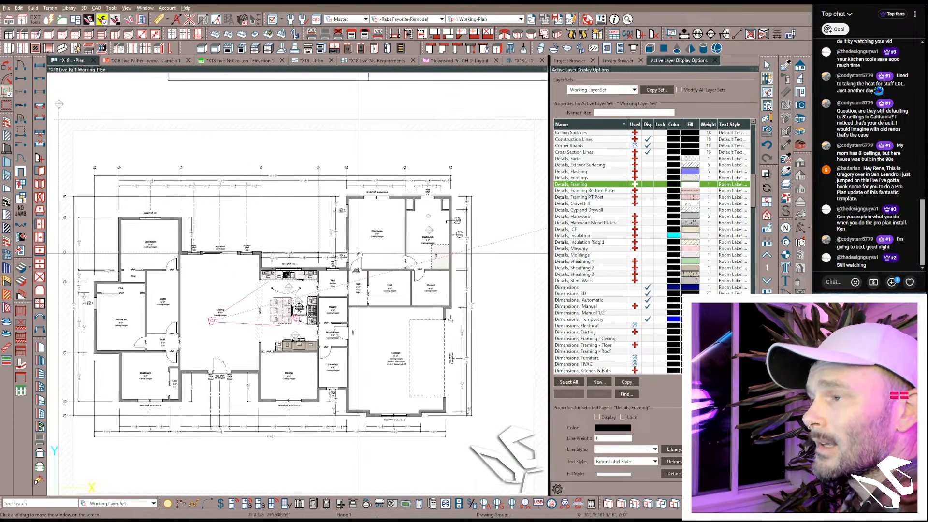
scroll(355, 256, down, 1)
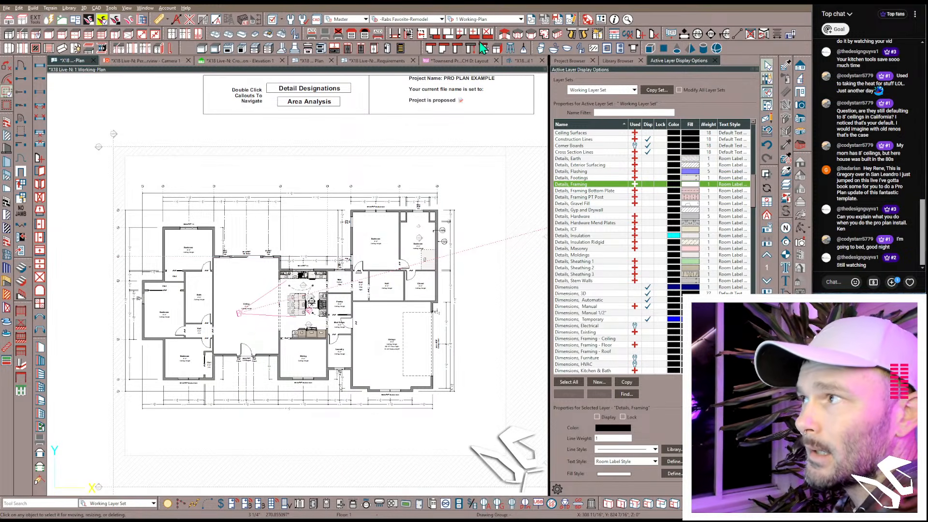
Step: Open the bedroom's exterior wall specification and review the layers in its Siding-6 wall type definition
scroll(379, 228, up, 5)
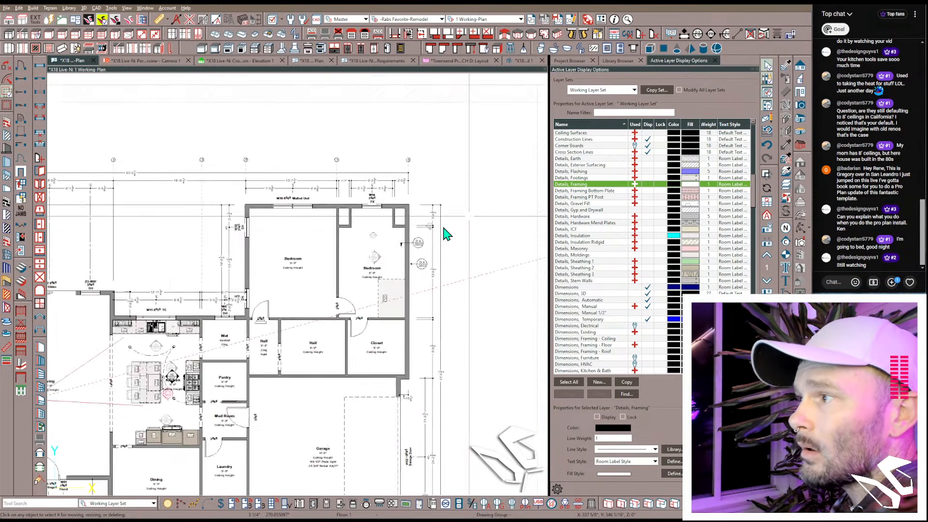
click(382, 273)
scroll(408, 252, up, 1)
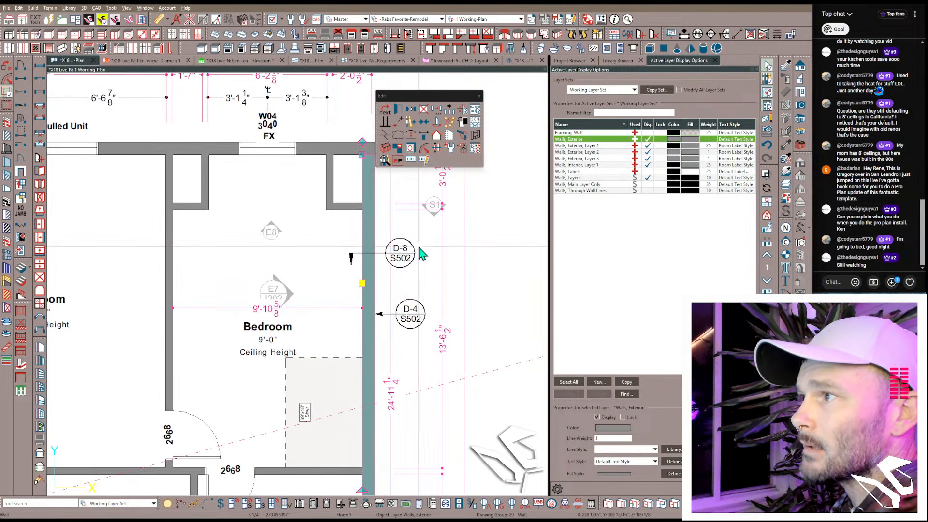
scroll(428, 253, down, 1)
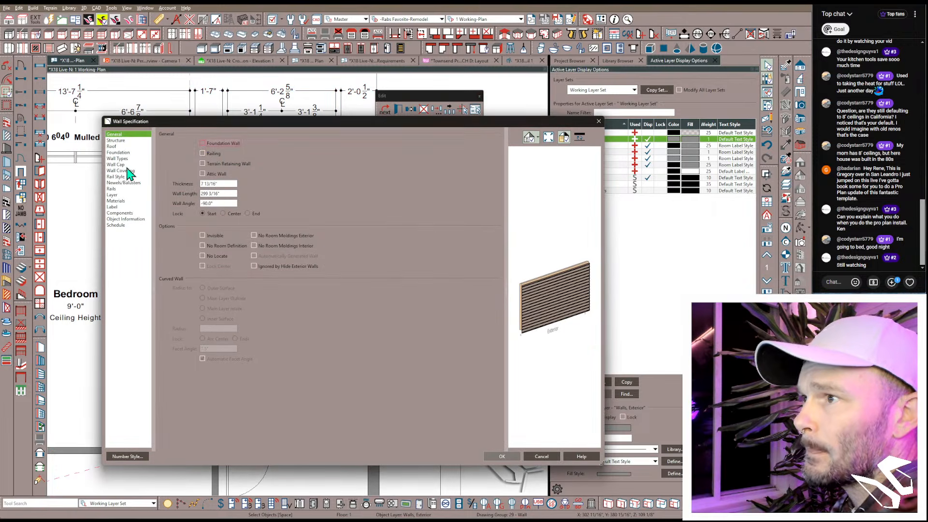
click(124, 158)
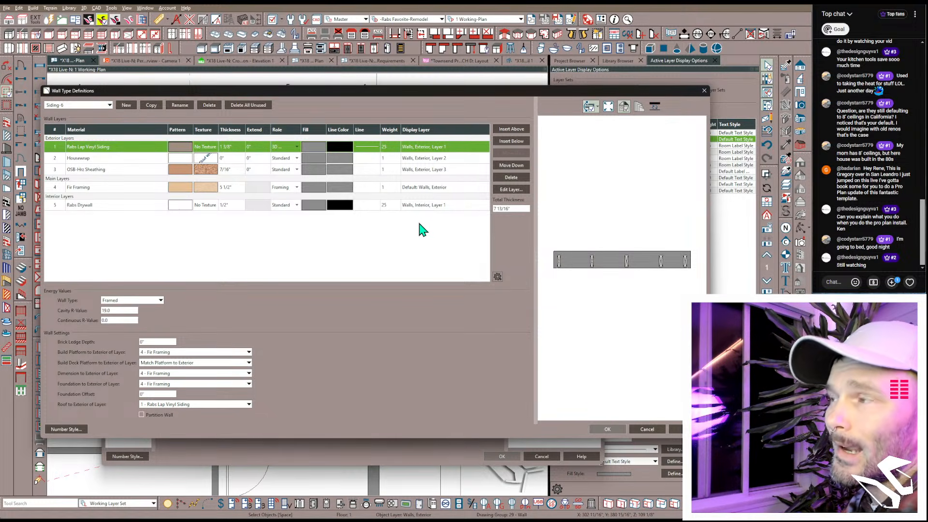
click(599, 428)
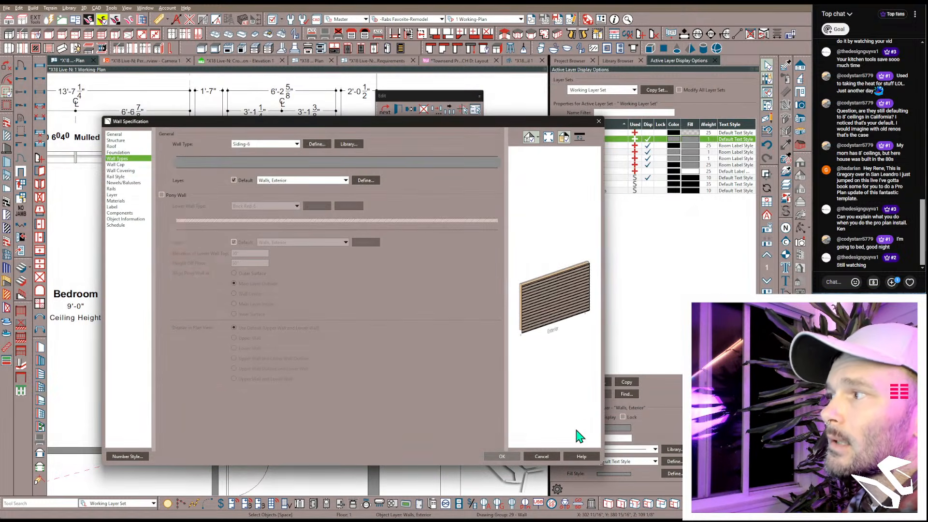
click(502, 455)
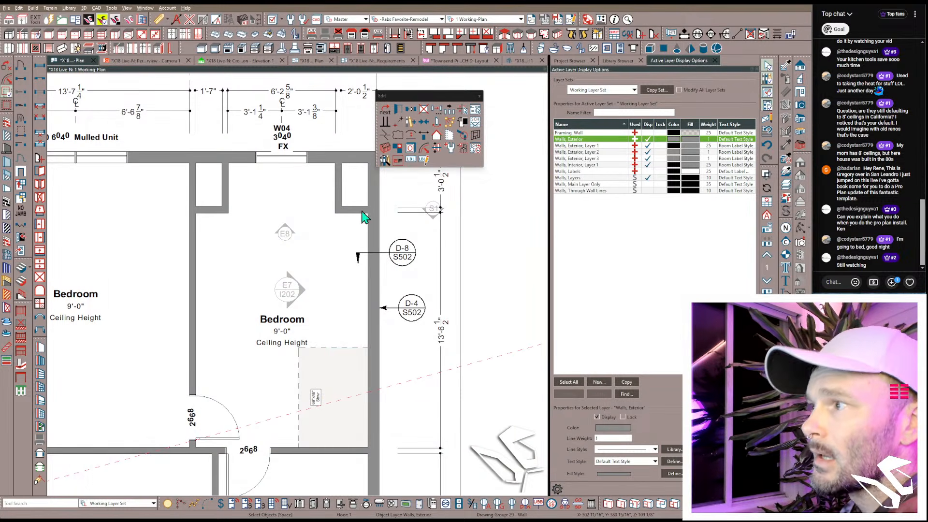
Step: Set the fill style of the "Walls, Exterior, Layer 1", "Layer 2" and "Layer 3" layers to the Grid, Angle pattern
click(596, 146)
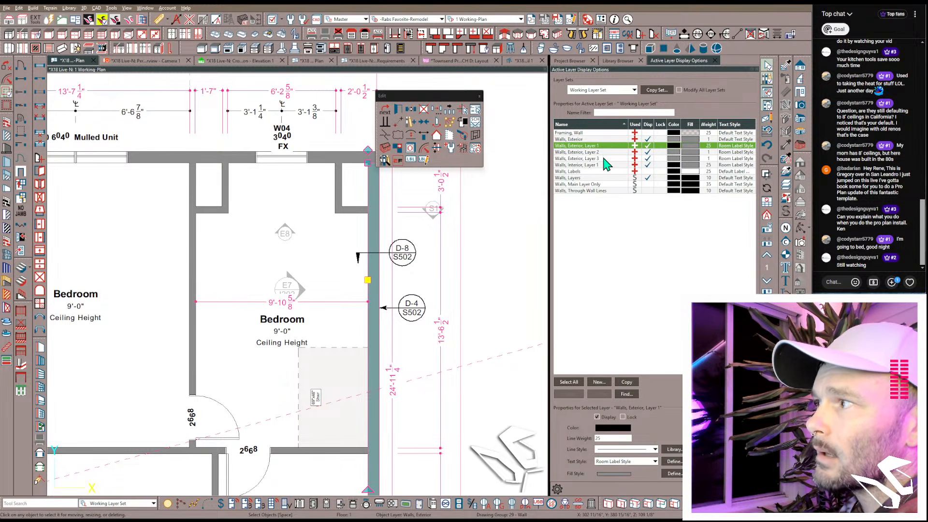
shift+click(606, 158)
click(625, 474)
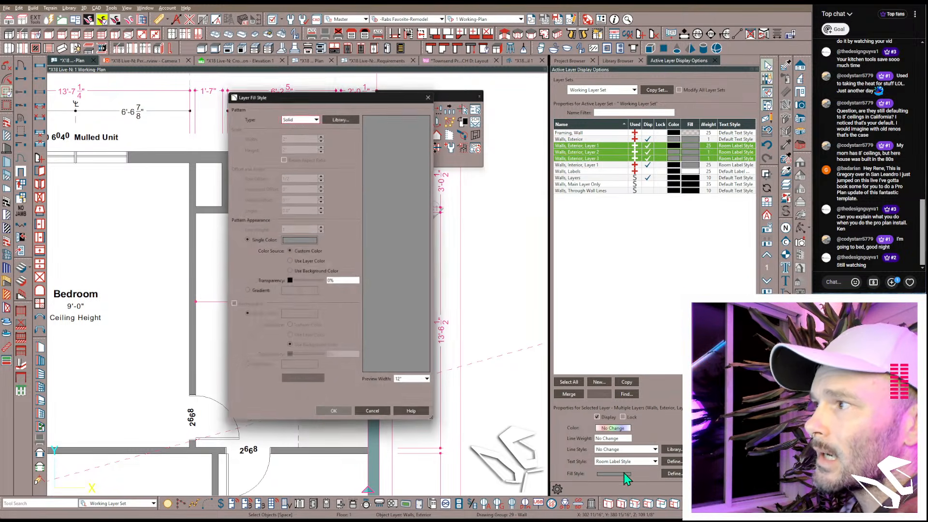
click(304, 118)
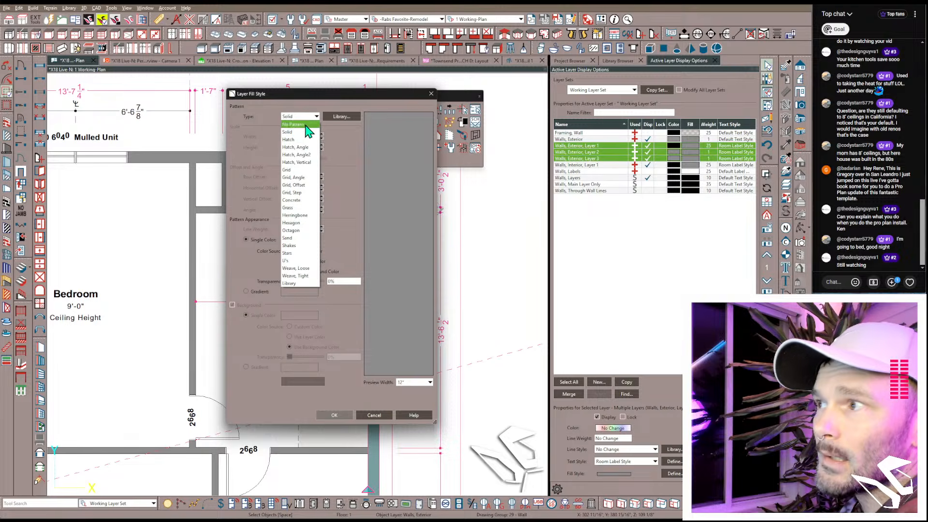
click(299, 178)
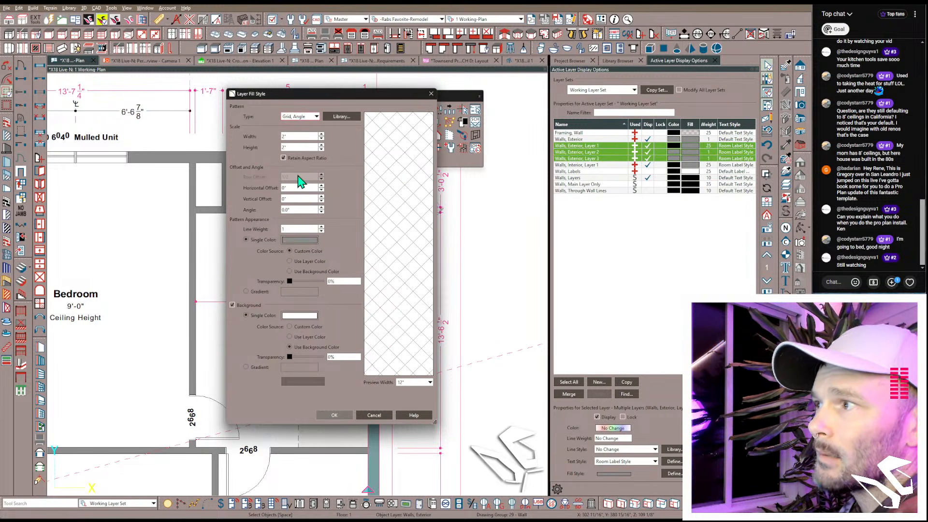
click(334, 415)
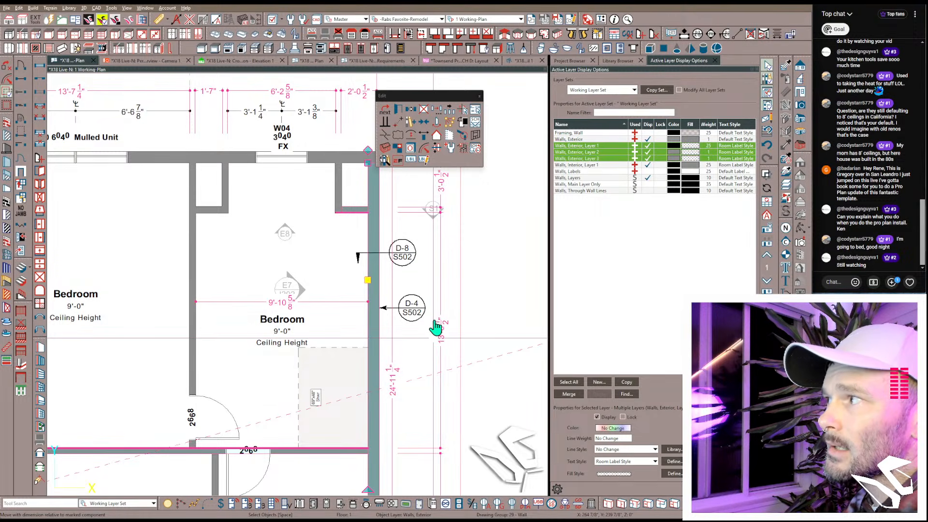
click(483, 259)
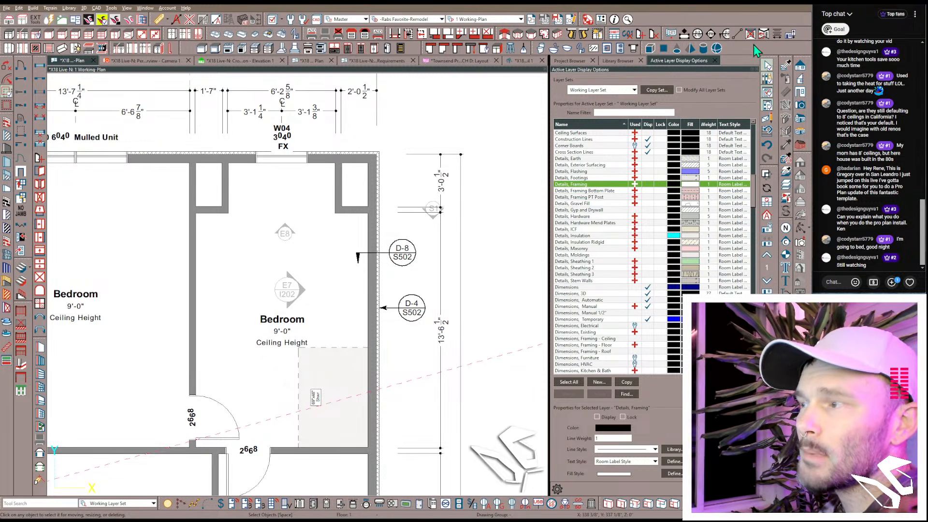
Step: Switch the plan to the "Framing, Floor Plan" saved view and inspect the wall framing around the bedroom closets
scroll(405, 190, down, 1)
scroll(405, 186, down, 2)
scroll(260, 238, down, 2)
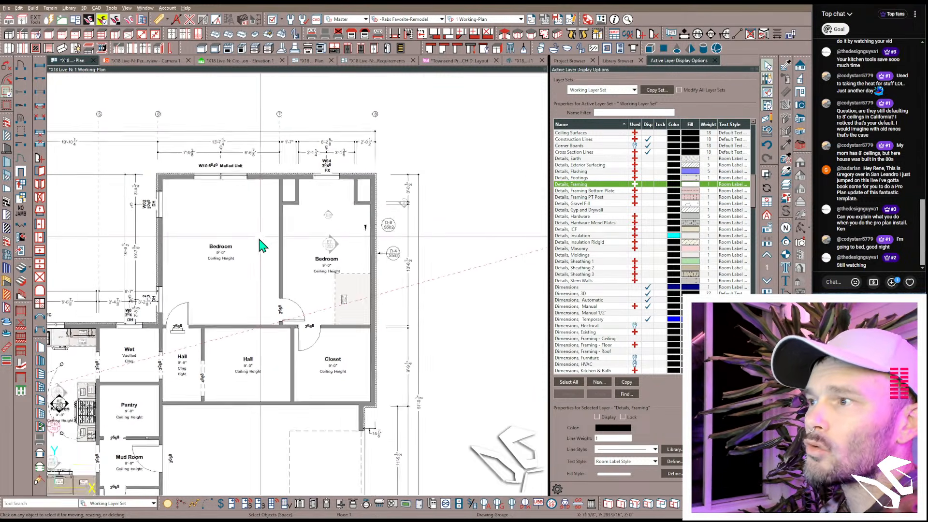
middle_drag(245, 217, 443, 187)
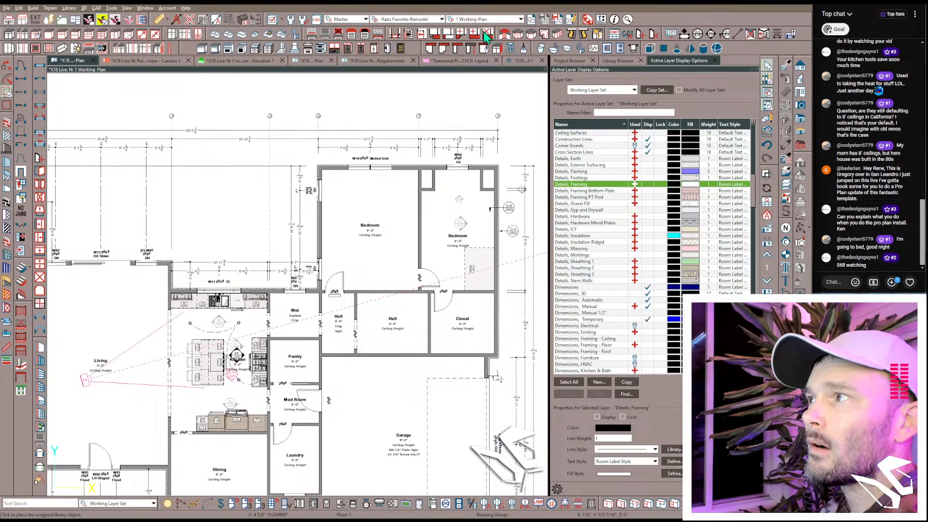
click(497, 18)
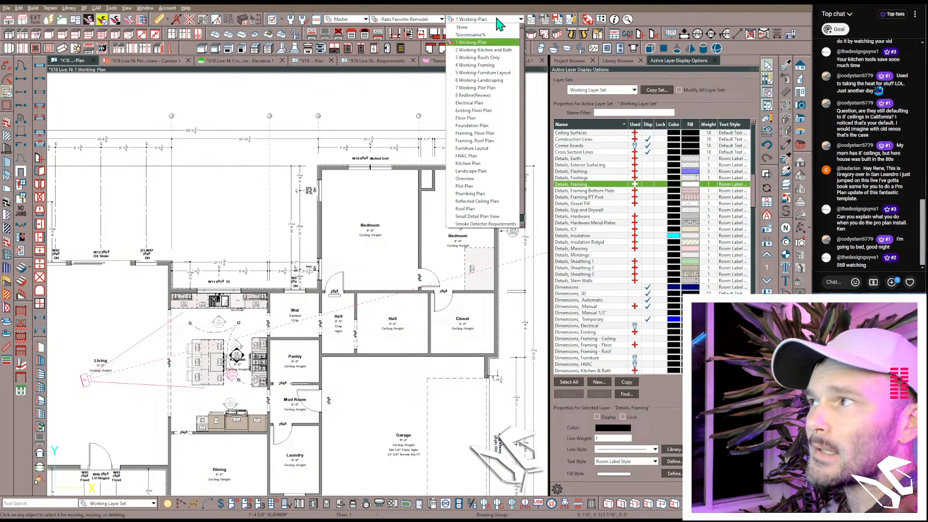
click(482, 133)
scroll(488, 177, up, 6)
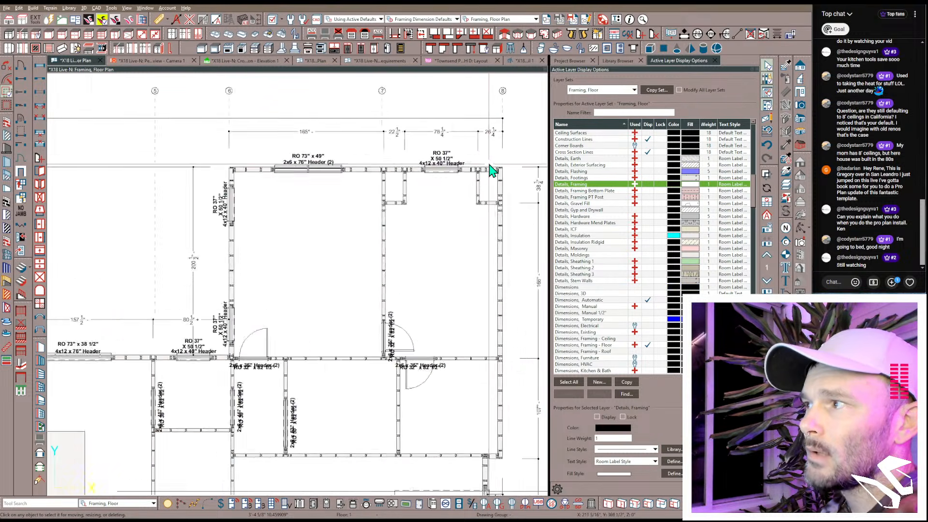
scroll(502, 166, up, 2)
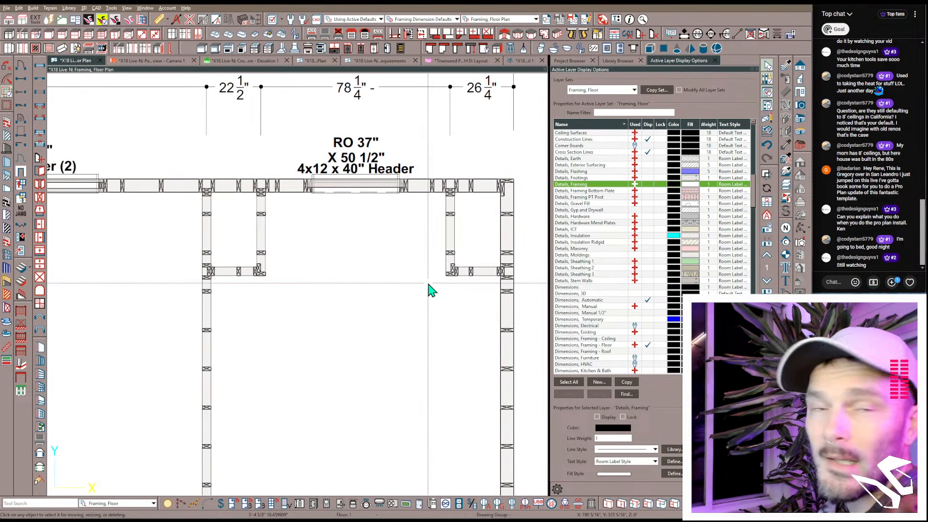
Step: Place a BWP-01 braced wall panel beside the bedroom's exterior wall and move it point to point onto the wall framing near the corner
scroll(408, 297, down, 1)
middle_drag(407, 297, 306, 161)
scroll(305, 165, down, 5)
scroll(291, 231, down, 2)
middle_drag(282, 245, 432, 276)
scroll(438, 240, up, 1)
middle_drag(439, 242, 243, 275)
scroll(243, 275, up, 2)
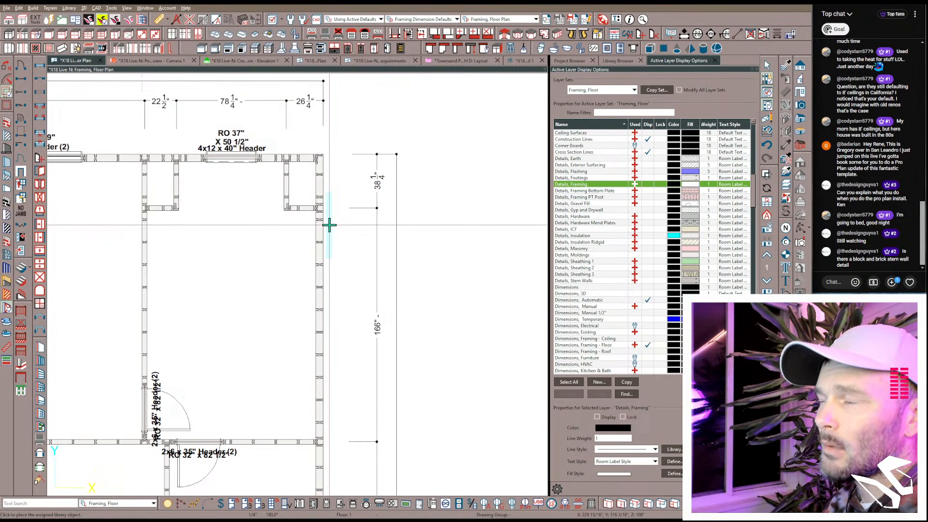
scroll(334, 165, up, 5)
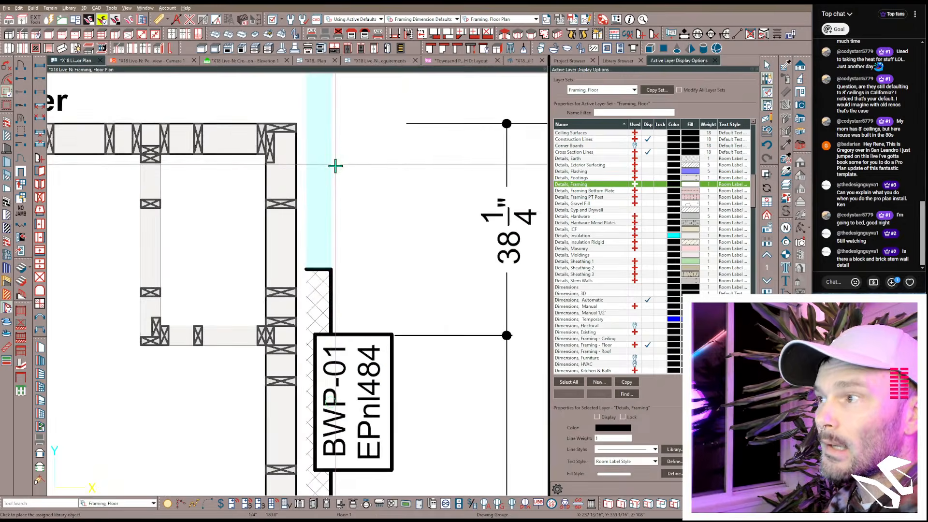
click(309, 278)
click(306, 269)
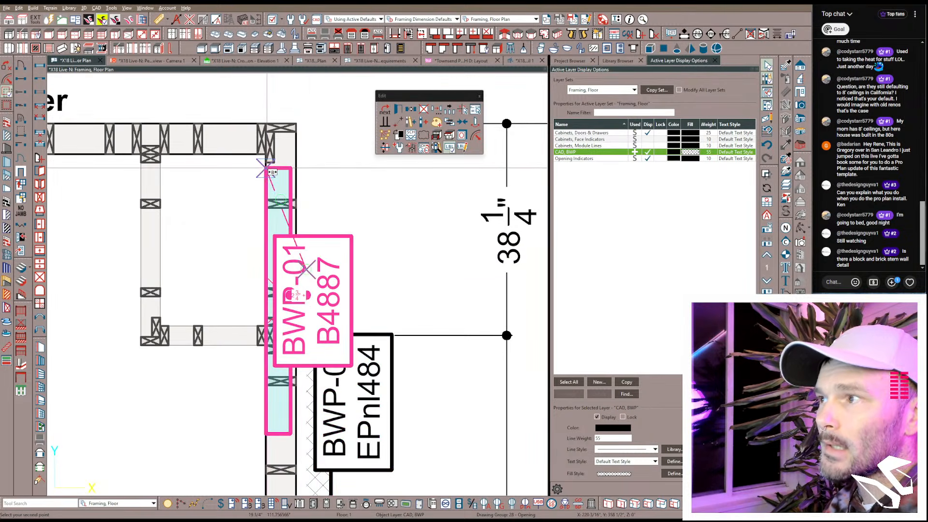
click(266, 168)
click(380, 222)
scroll(376, 222, down, 2)
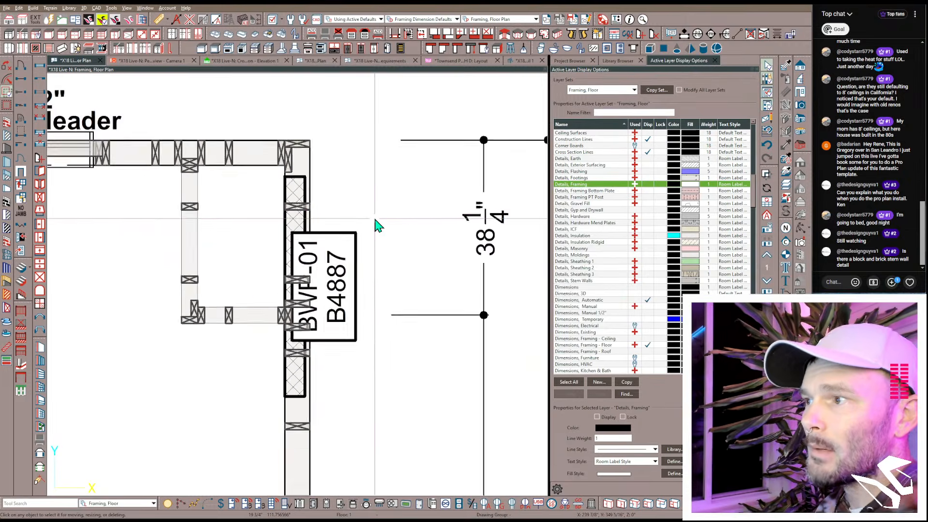
Step: Move the braced wall panel's label clear of the framing to the outside of the exterior wall
click(339, 274)
drag(341, 279, 370, 280)
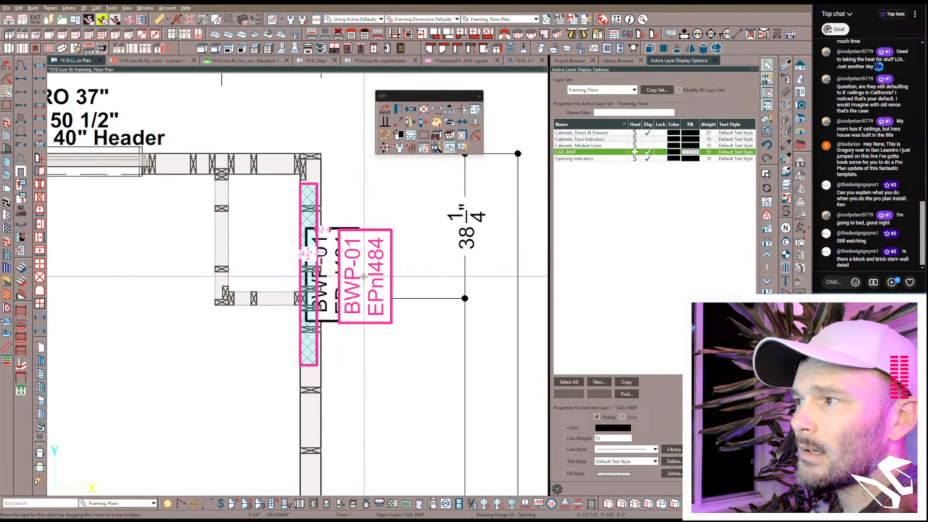
click(373, 220)
scroll(338, 232, down, 4)
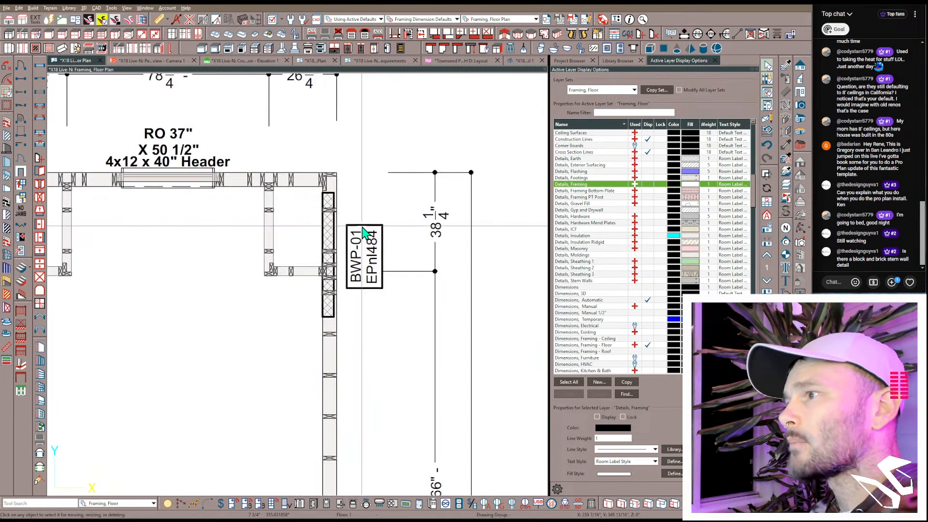
scroll(309, 277, down, 2)
middle_drag(251, 291, 318, 276)
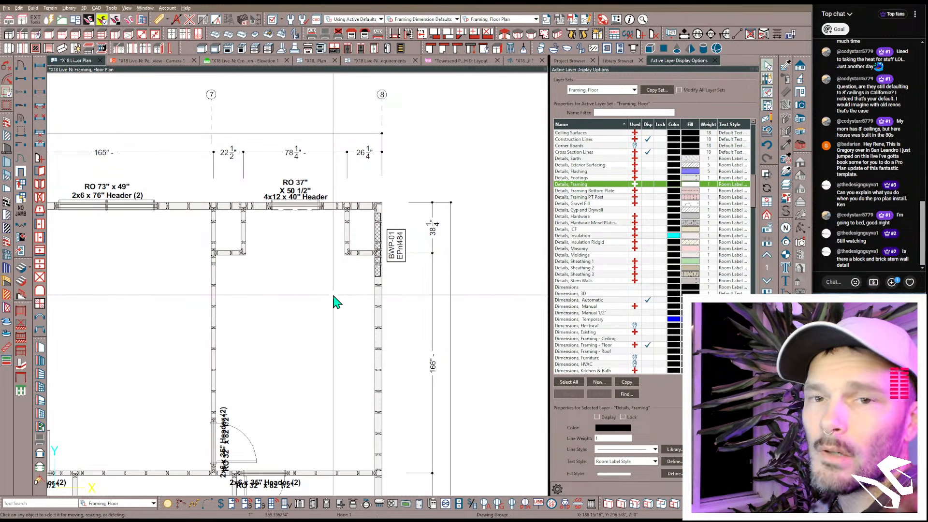
click(387, 241)
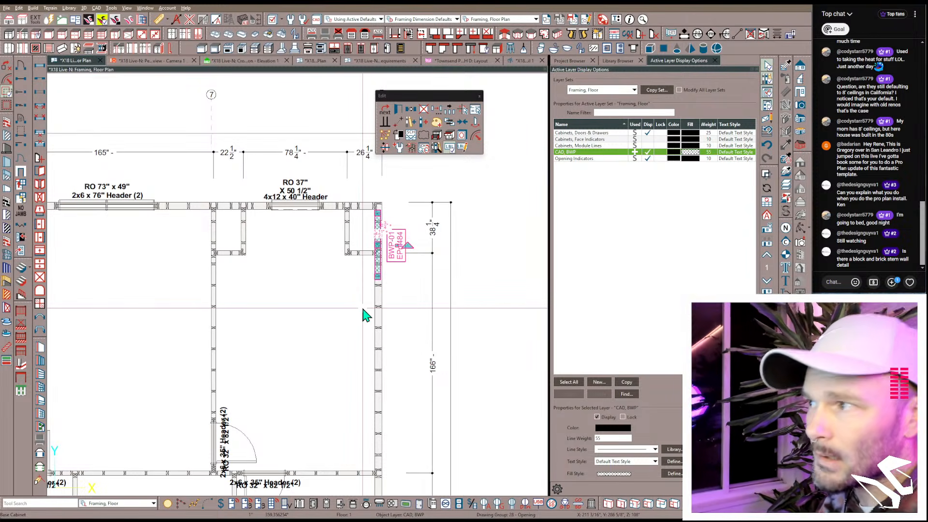
key(Escape)
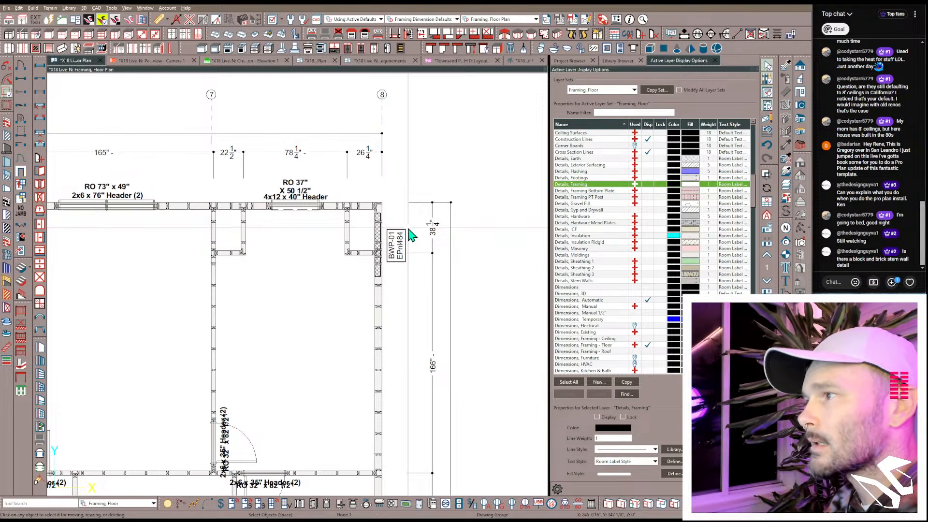
Step: Switch back to the "1 Working-Plan" saved view with the bedrooms and the new braced wall panel in view
scroll(300, 242, down, 2)
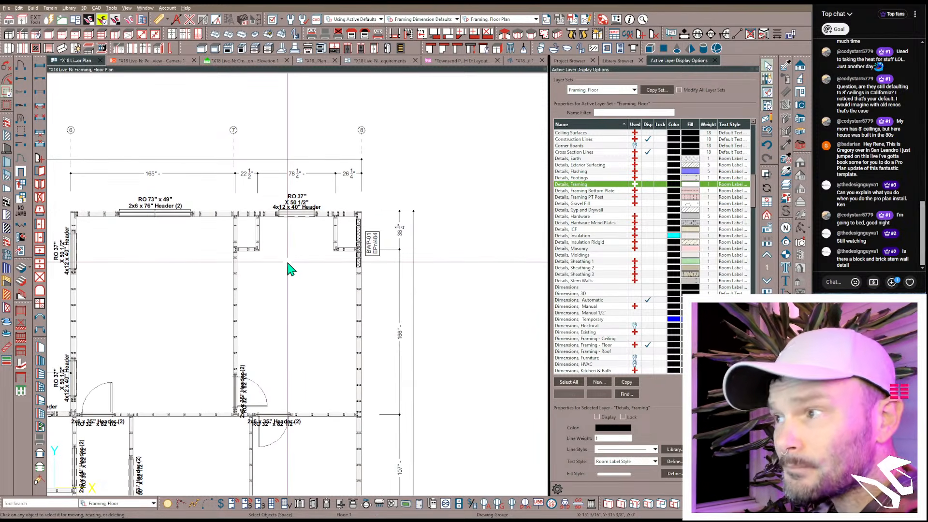
scroll(303, 290, down, 1)
middle_drag(304, 290, 422, 262)
click(498, 19)
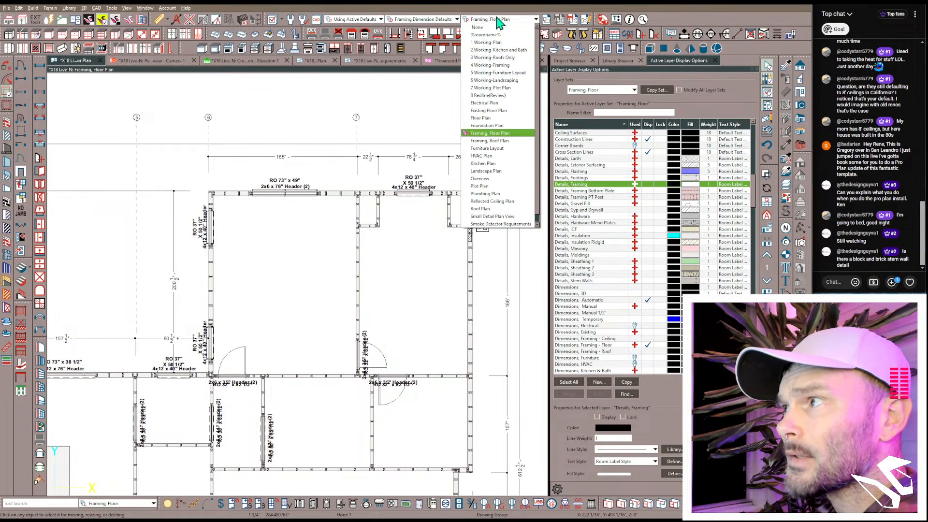
click(491, 43)
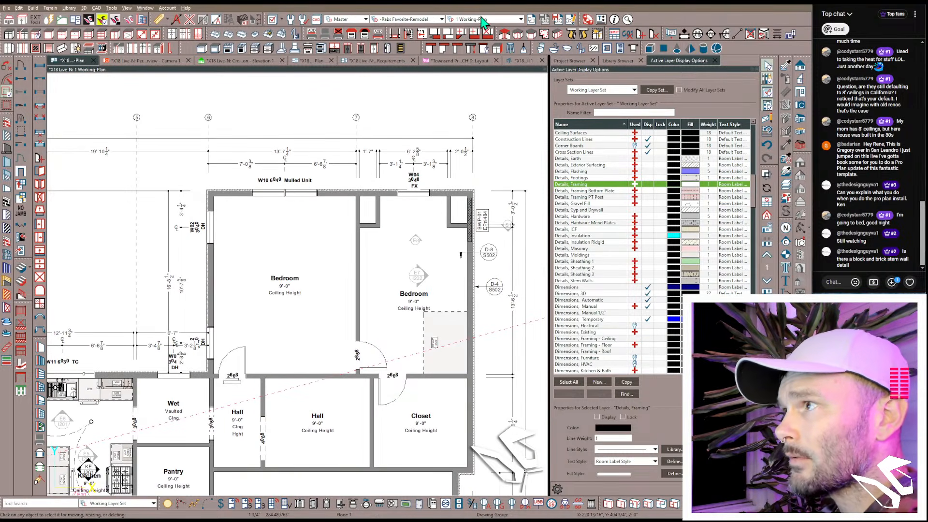
Step: Display the "3 Working-Roofs Only" plan view, followed by "5 Working-Furniture Layout"
click(483, 19)
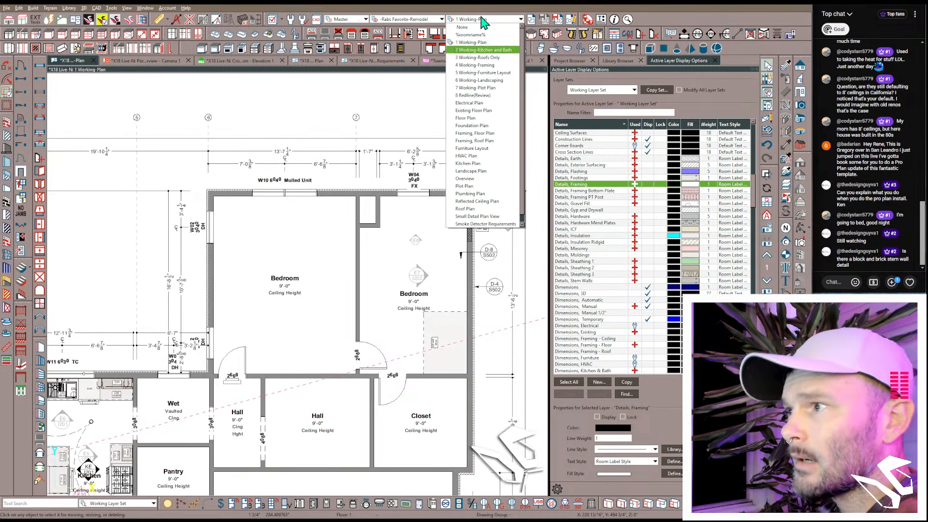
click(482, 21)
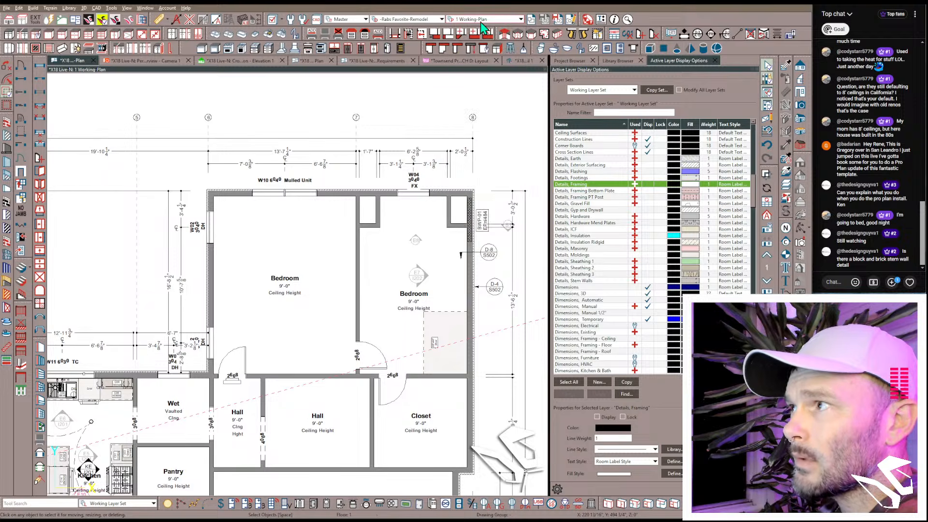
click(483, 20)
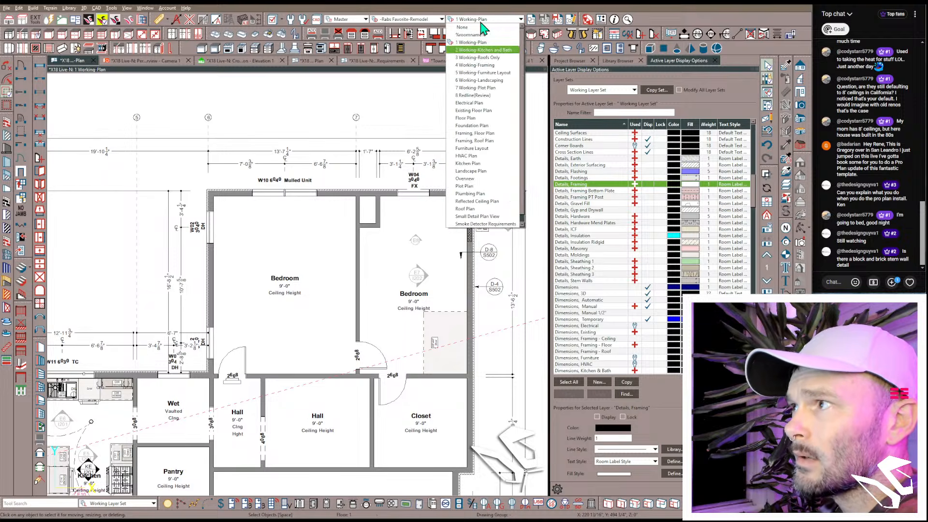
click(478, 58)
scroll(372, 249, down, 2)
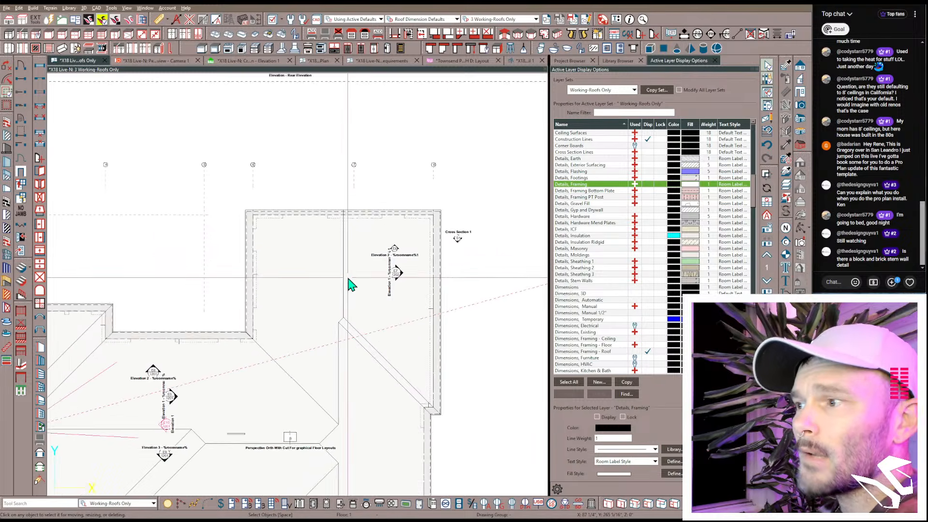
scroll(350, 285, down, 1)
click(490, 20)
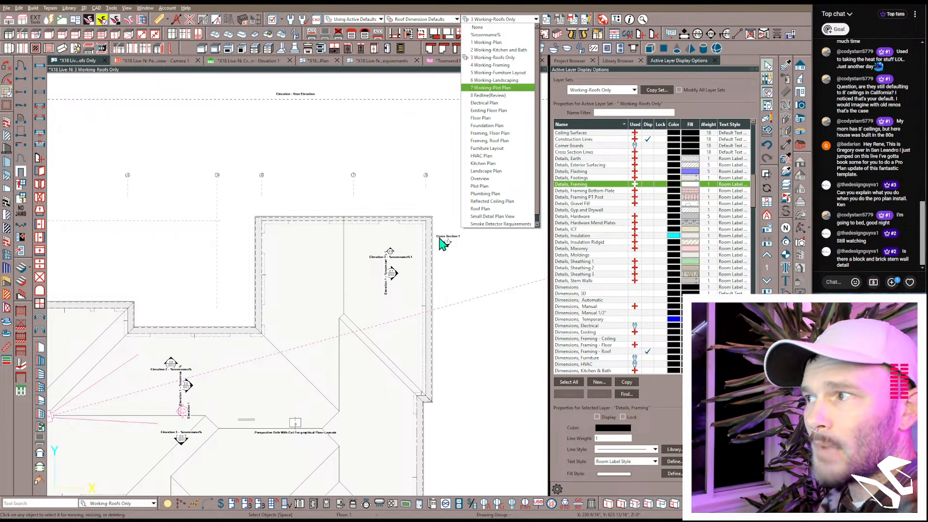
click(498, 73)
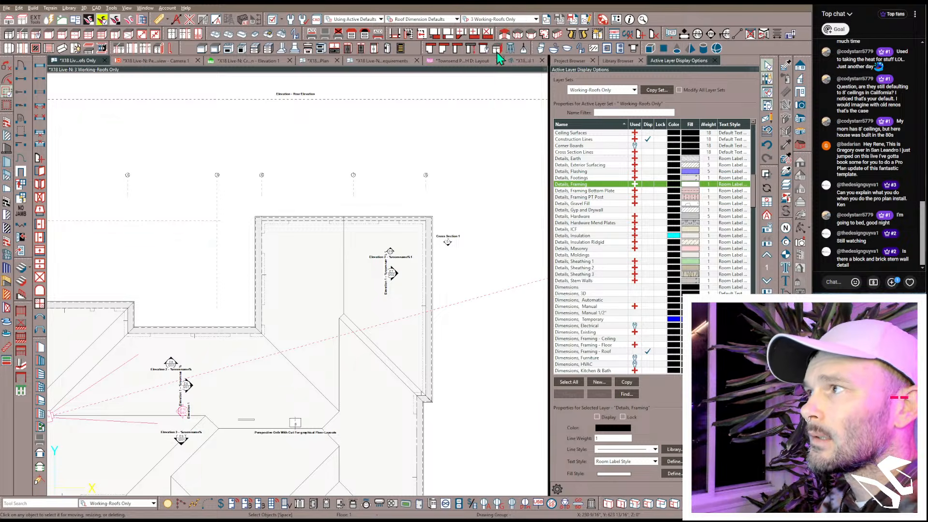
Step: Display the "6 Working-Landscaping" plan view, followed by "7 Working-Plot Plan"
click(504, 22)
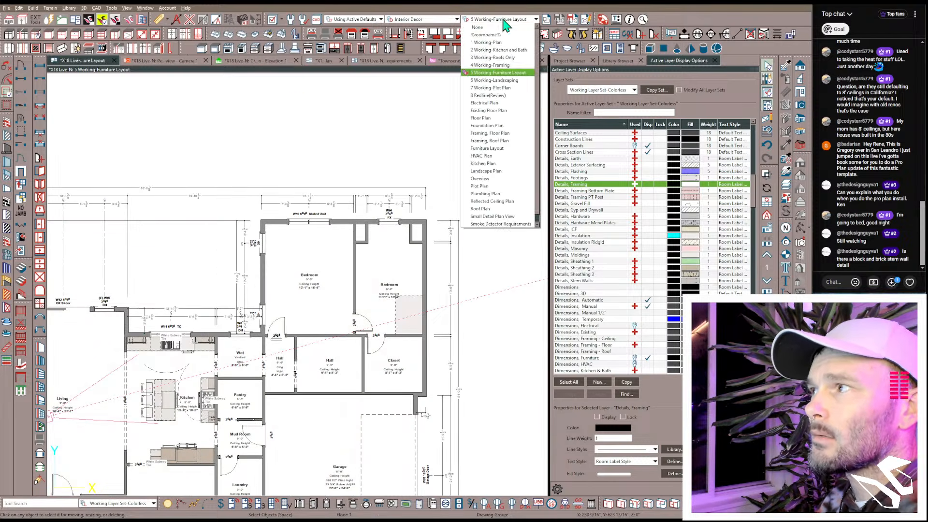
click(498, 80)
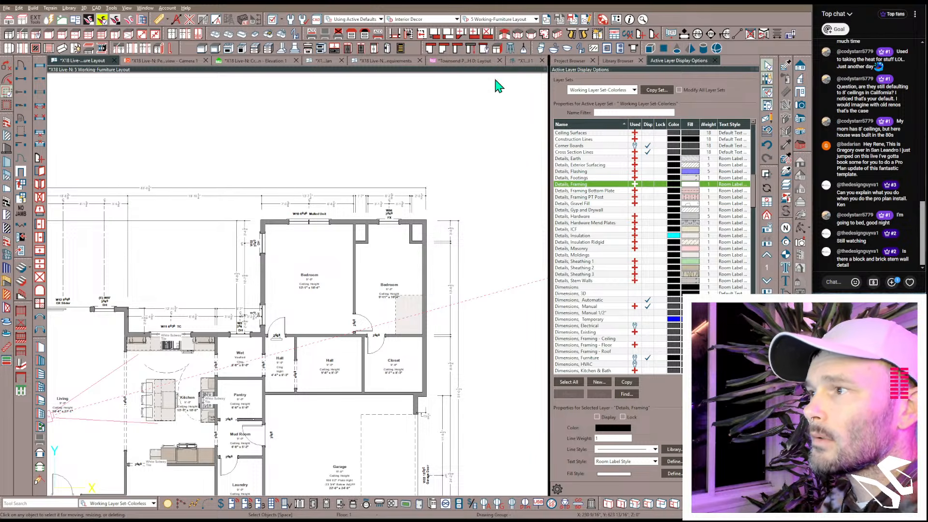
middle_drag(337, 270, 408, 267)
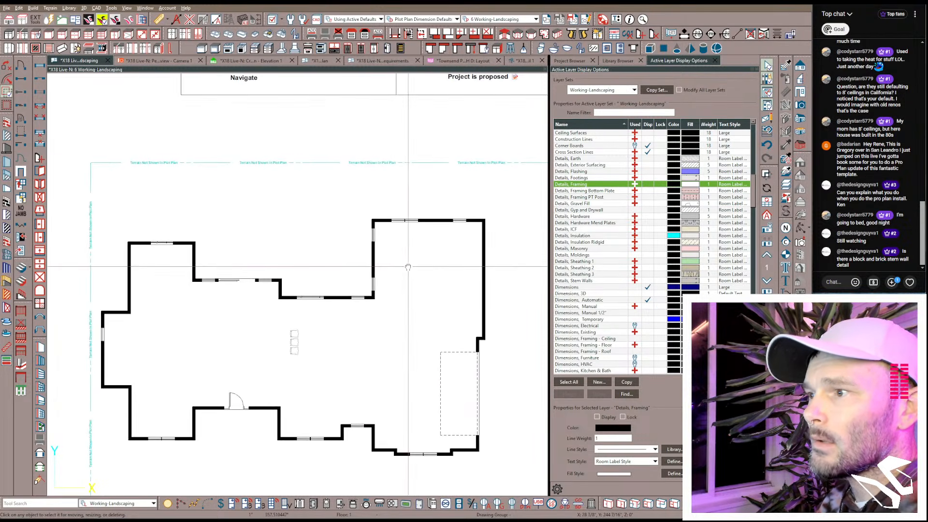
click(519, 27)
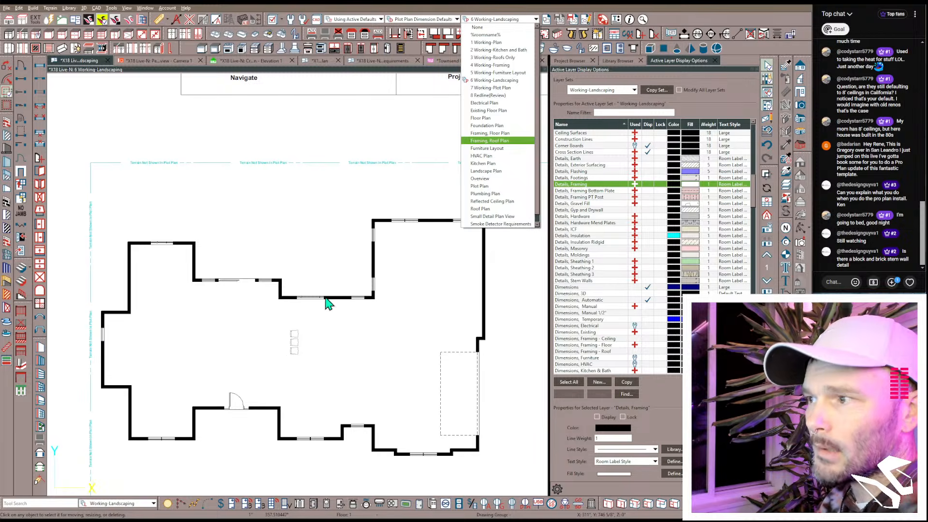
click(483, 91)
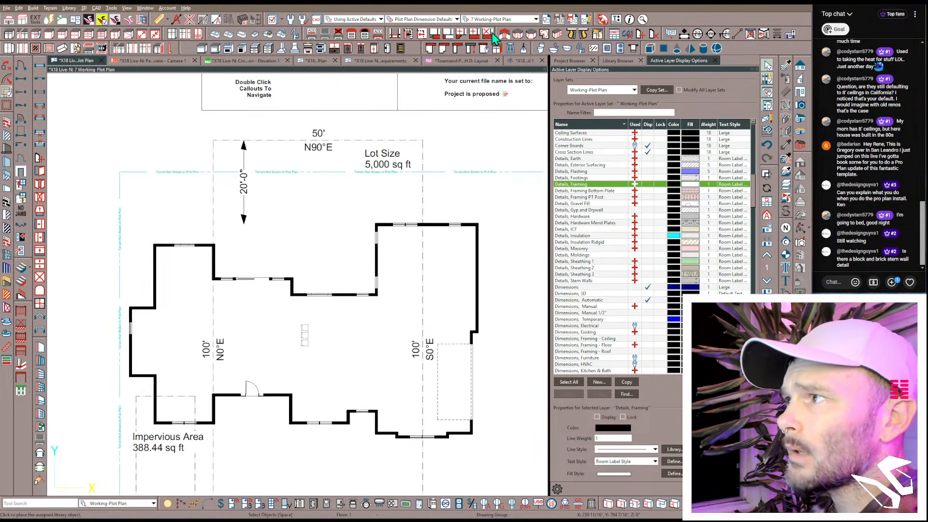
Step: Display the Electrical Plan view and examine the kitchen's lighting circuits, switches and outlets and the surrounding rooms
click(502, 19)
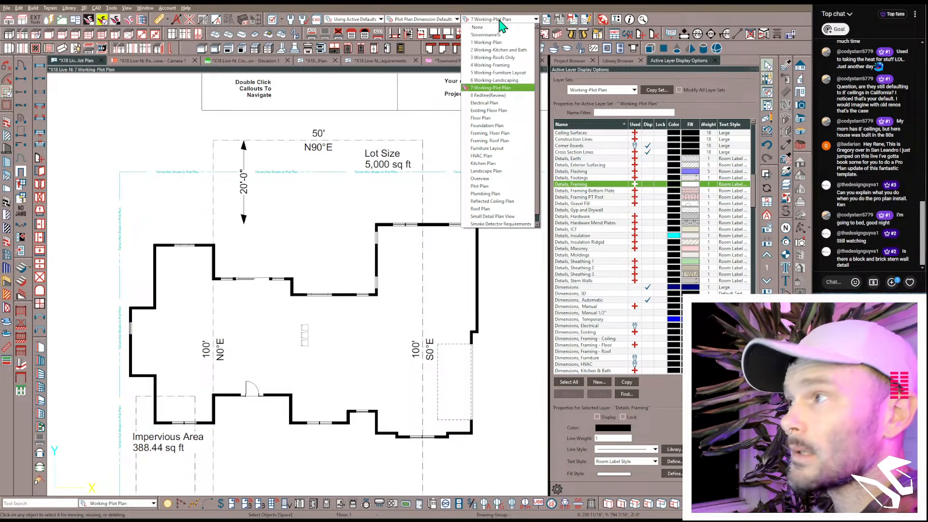
click(486, 102)
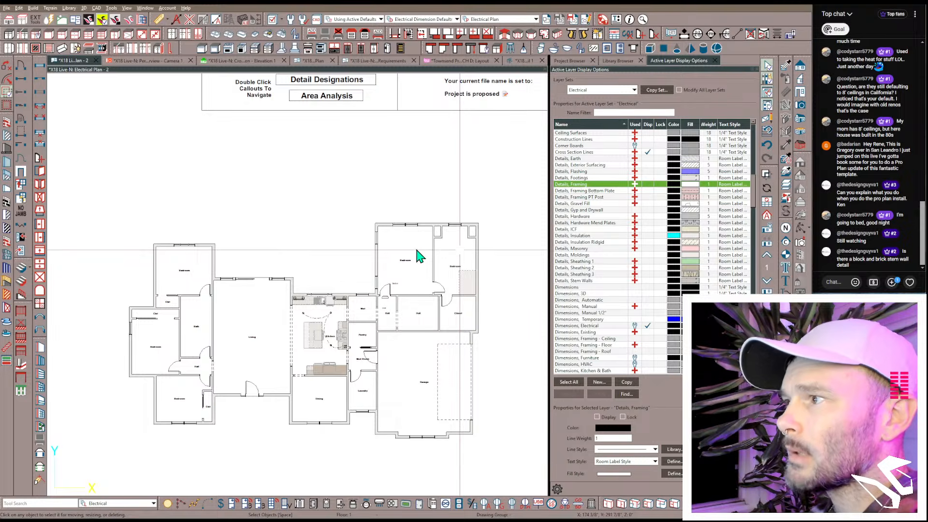
scroll(410, 232, up, 3)
scroll(402, 233, up, 3)
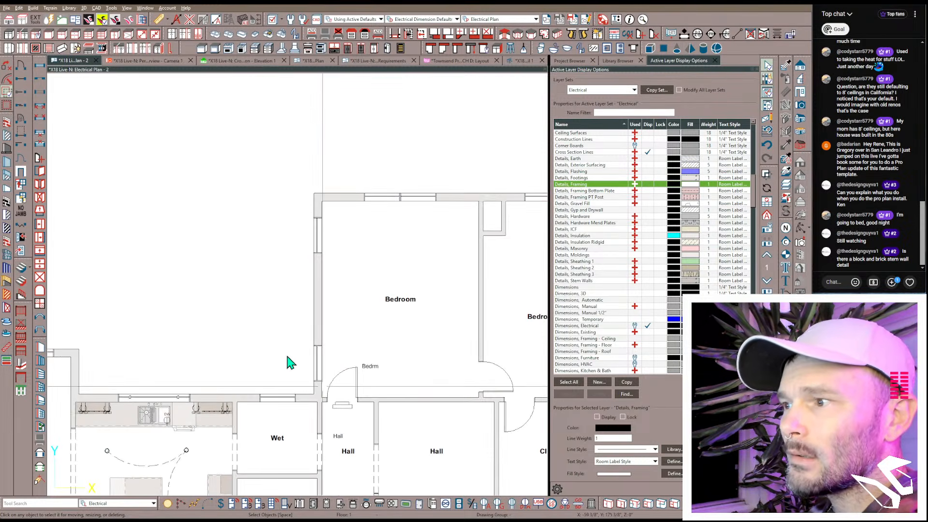
middle_drag(274, 348, 345, 184)
scroll(344, 183, down, 1)
scroll(334, 207, down, 1)
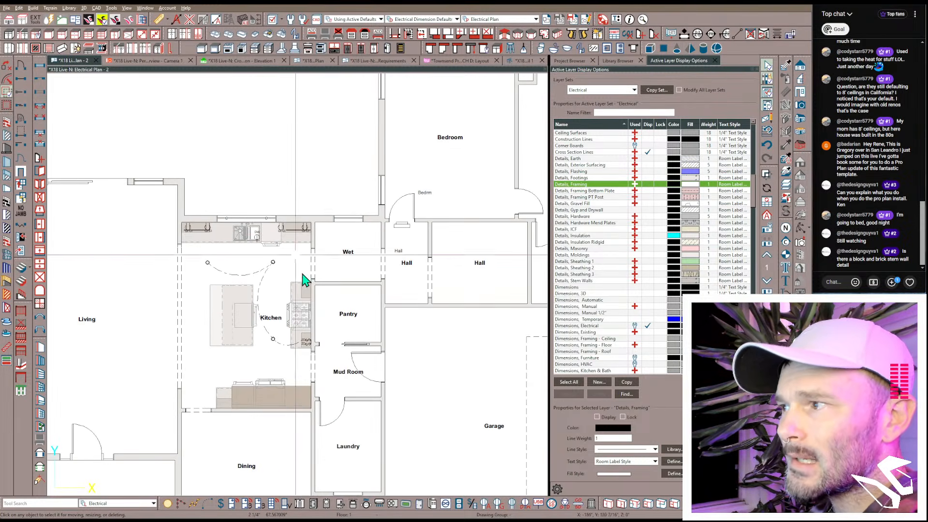
scroll(275, 317, down, 1)
scroll(245, 285, up, 1)
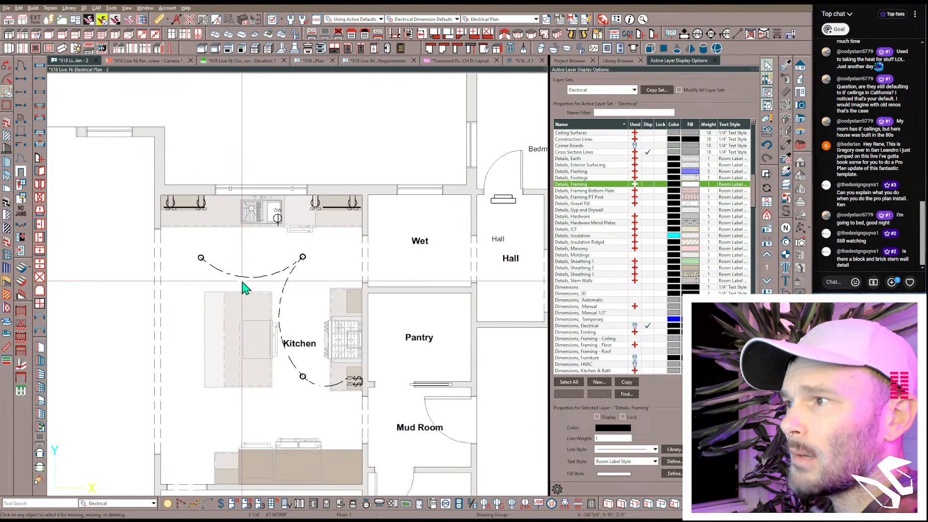
scroll(254, 283, up, 1)
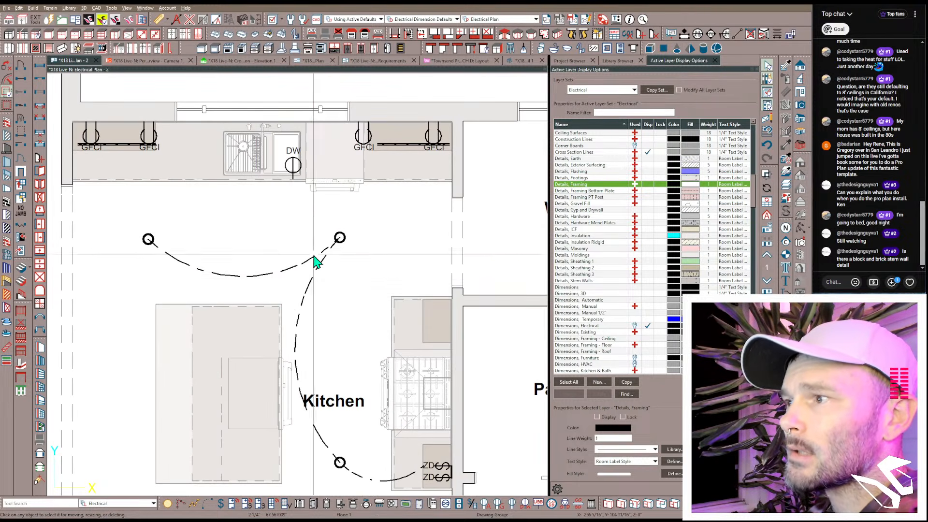
scroll(208, 296, down, 1)
scroll(206, 299, down, 1)
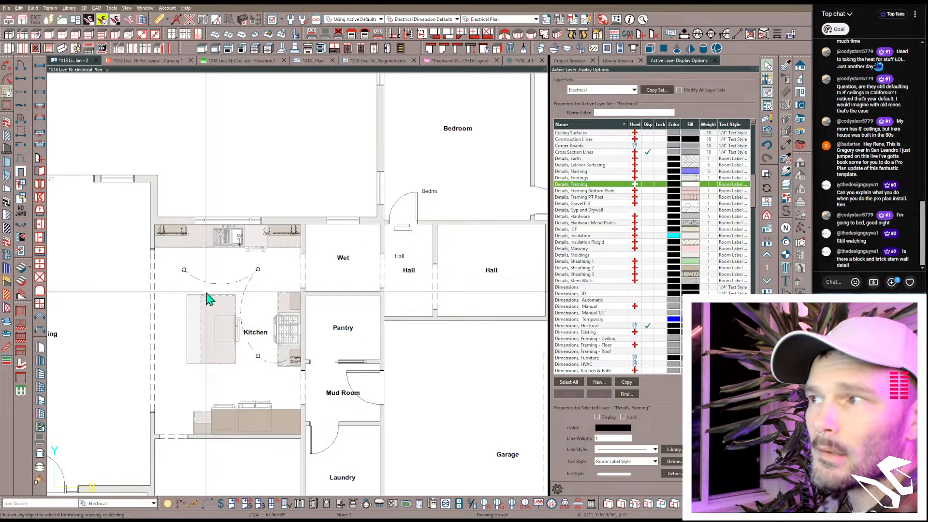
scroll(236, 267, down, 1)
middle_drag(238, 259, 323, 267)
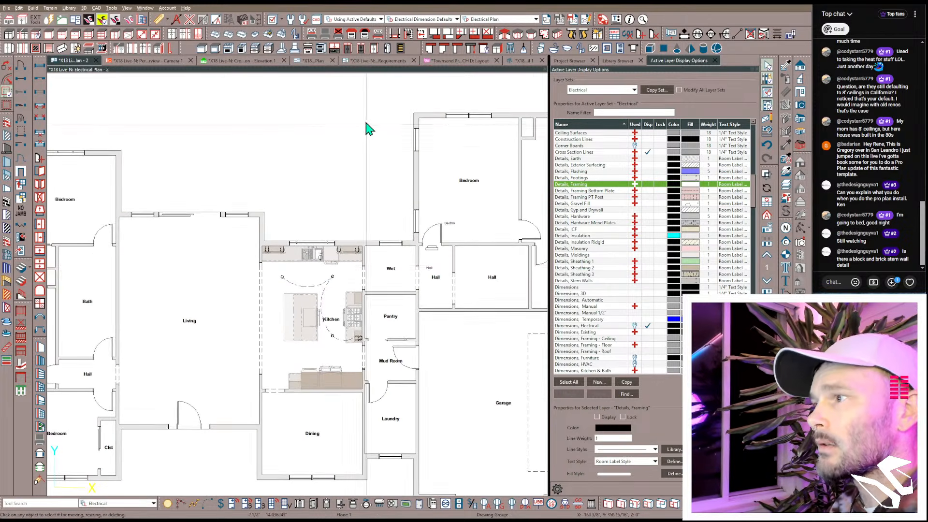
Step: Display the Existing Floor Plan view of the whole house, followed by the Floor Plan view
click(483, 19)
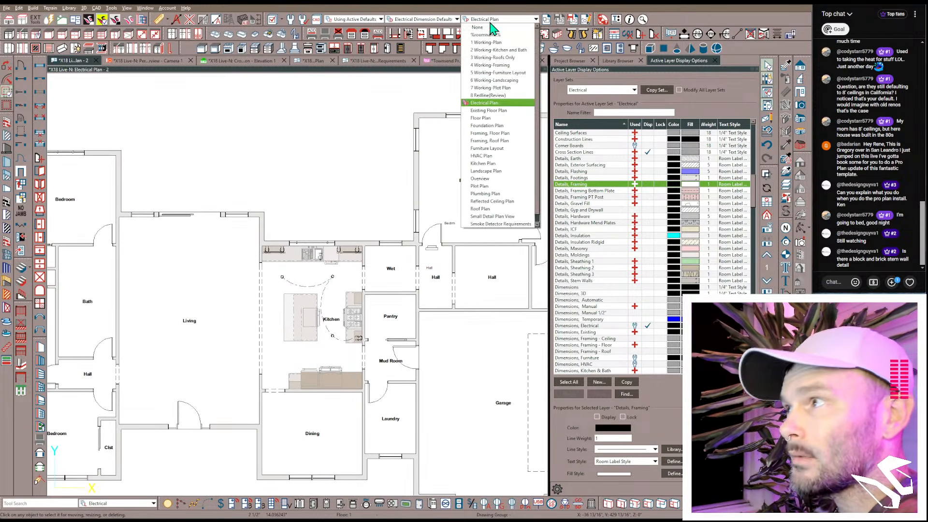
click(489, 111)
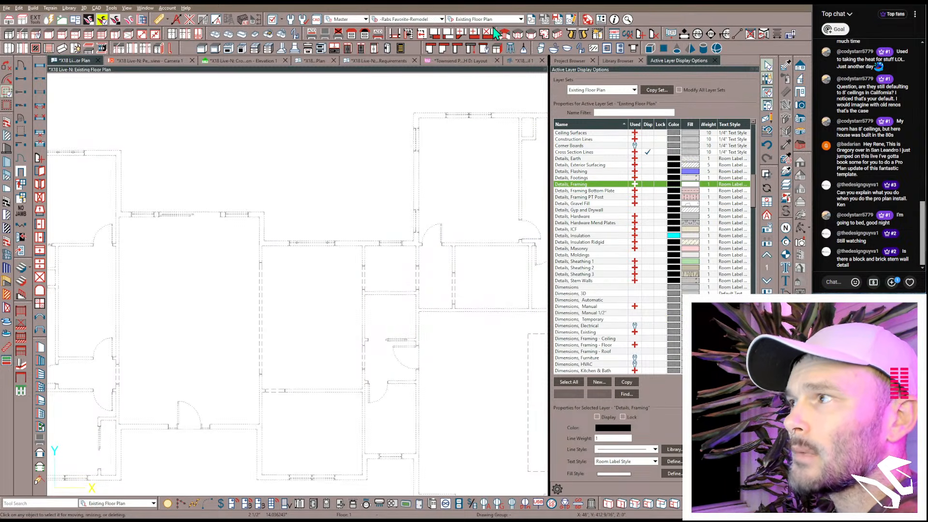
scroll(257, 307, down, 3)
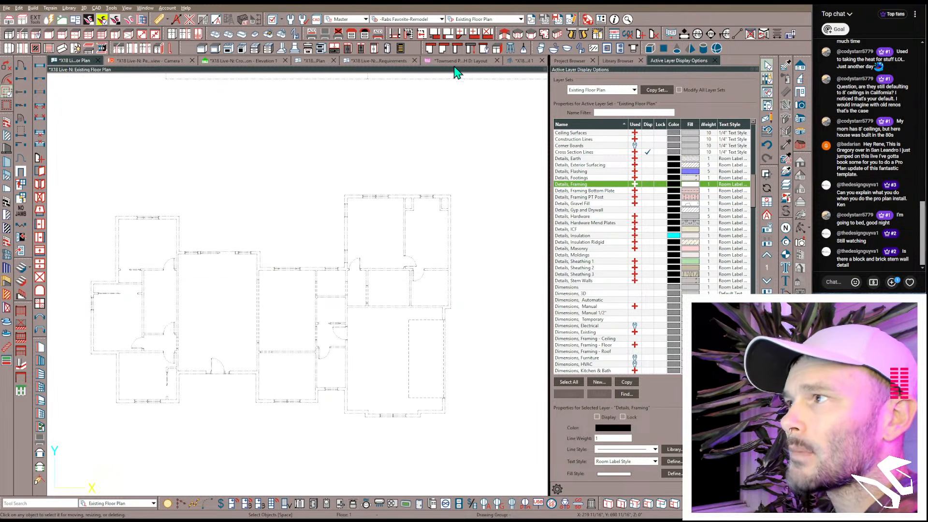
click(486, 22)
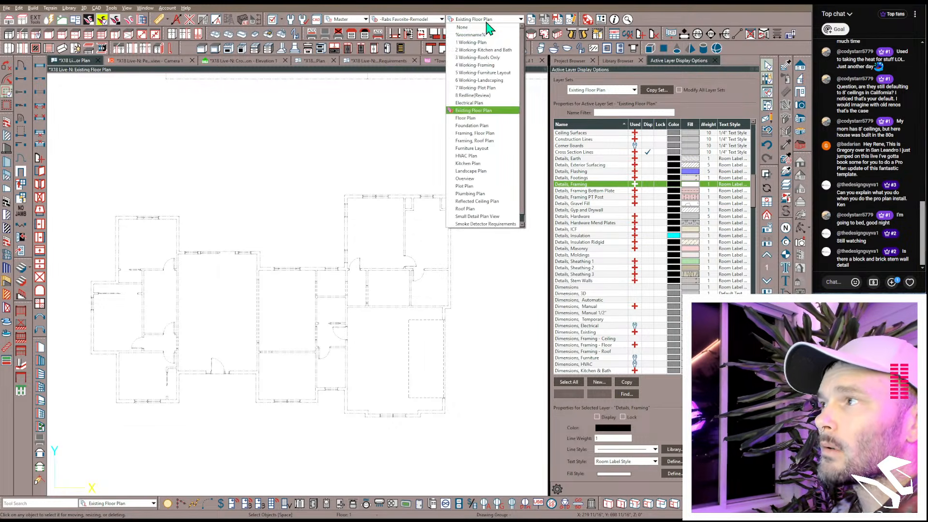
click(481, 120)
Step: Display the Foundation Plan view and inspect the stem walls and footings around the garage corner
click(481, 21)
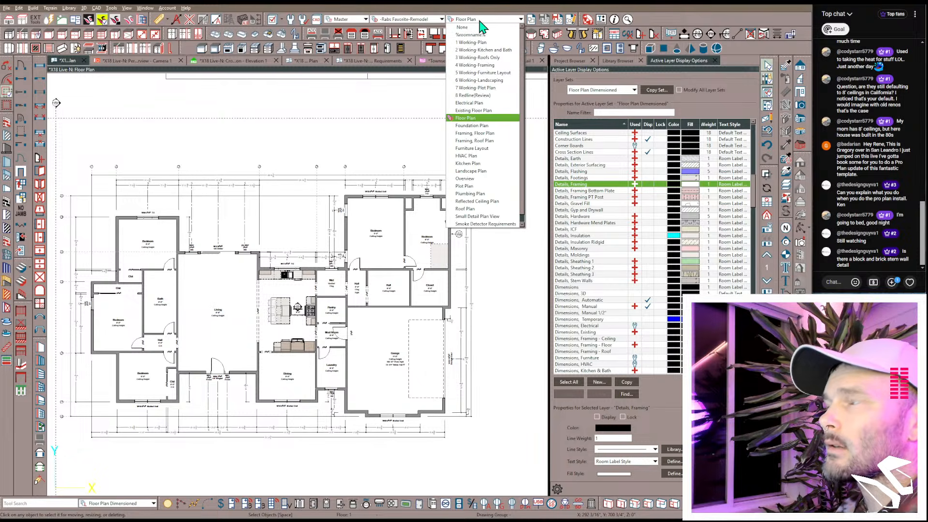
click(471, 125)
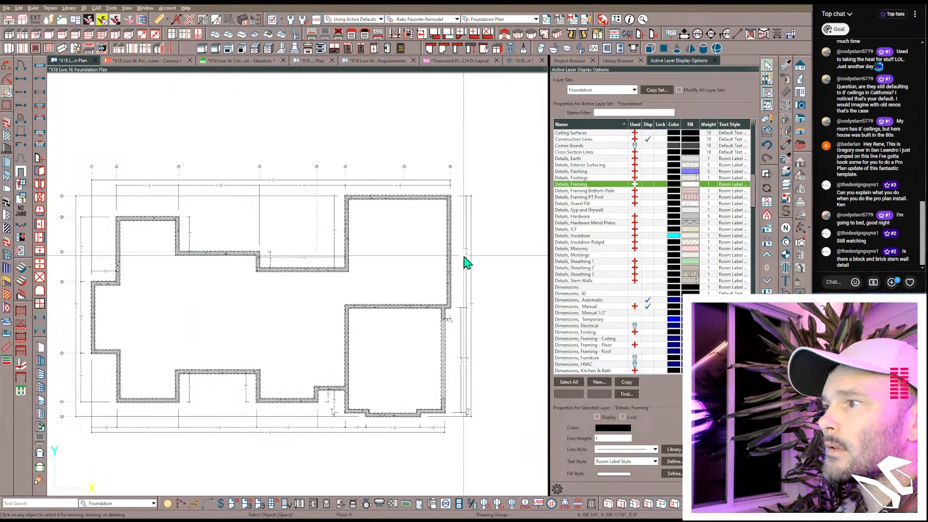
scroll(452, 302, up, 3)
scroll(452, 309, up, 2)
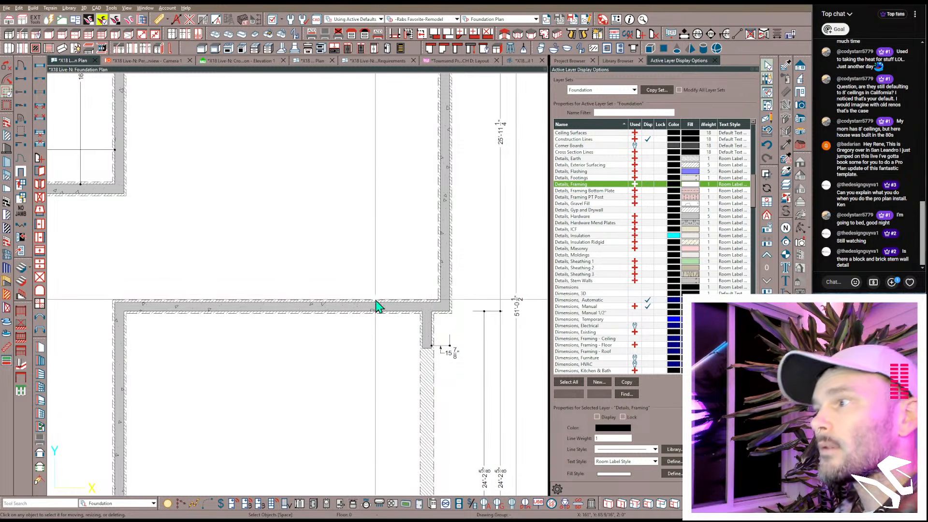
scroll(331, 234, down, 4)
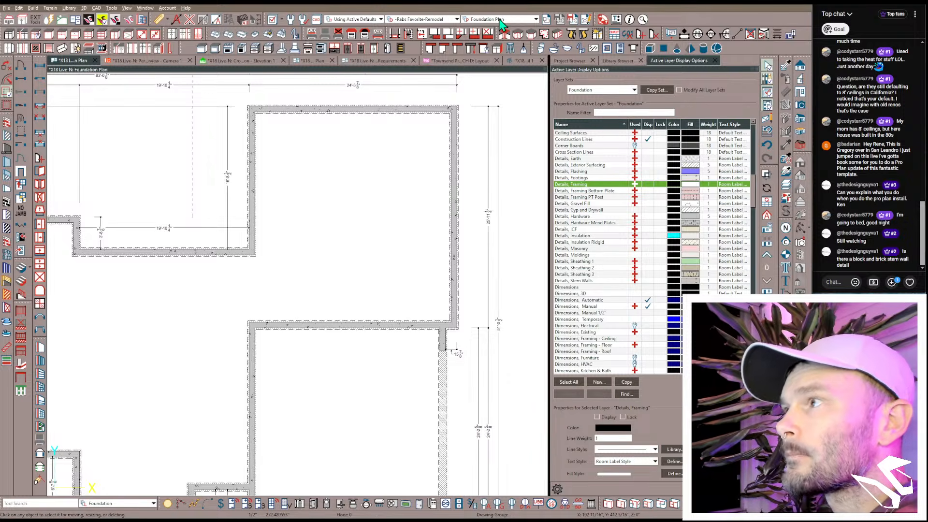
Step: Display the Framing, Floor Plan view and examine the floor joist layout and dimensions across the house
click(501, 20)
click(497, 133)
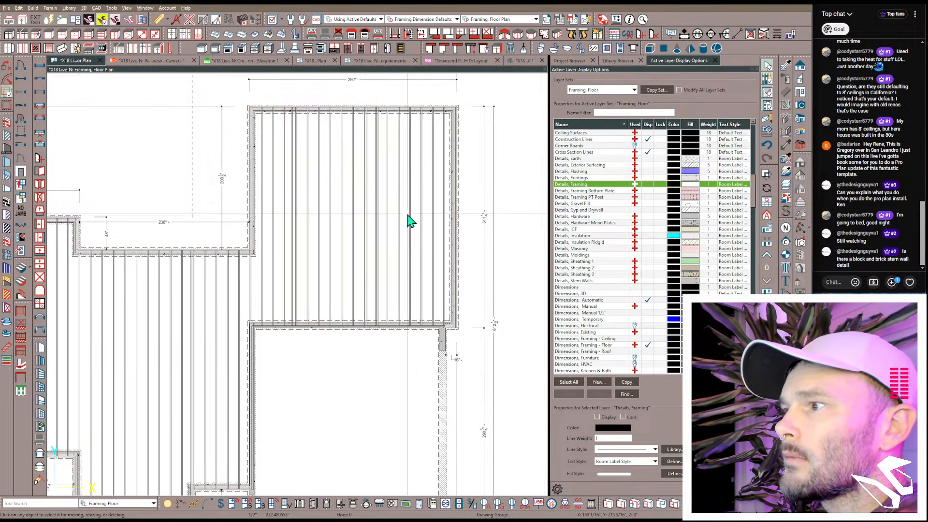
scroll(337, 370, up, 1)
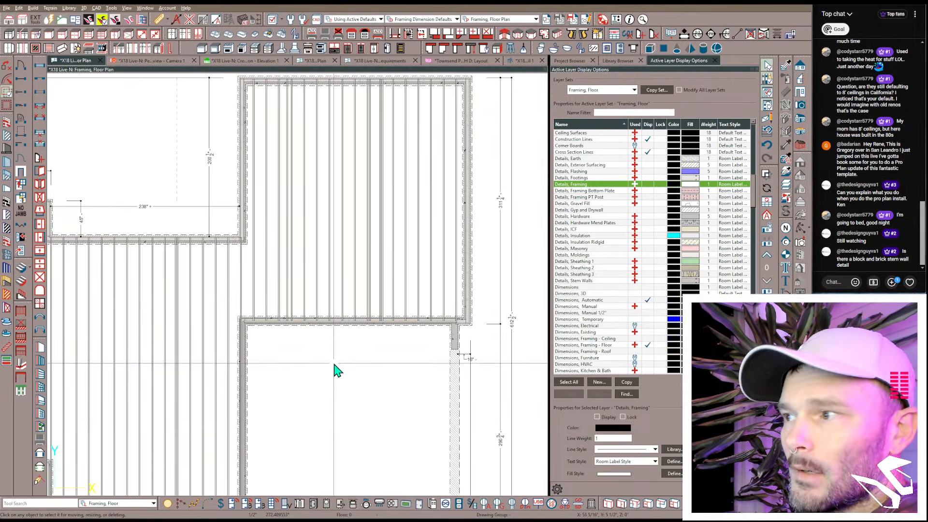
scroll(336, 371, down, 3)
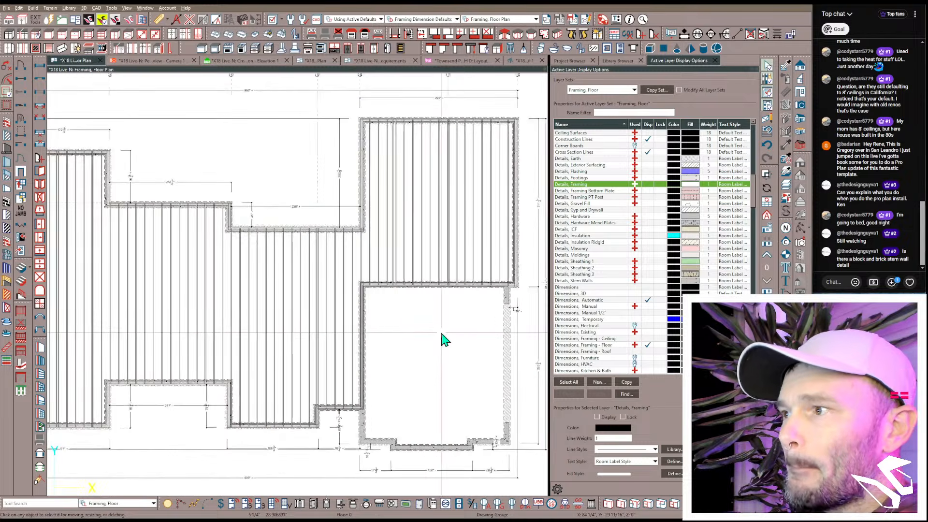
scroll(441, 337, down, 3)
scroll(348, 329, up, 2)
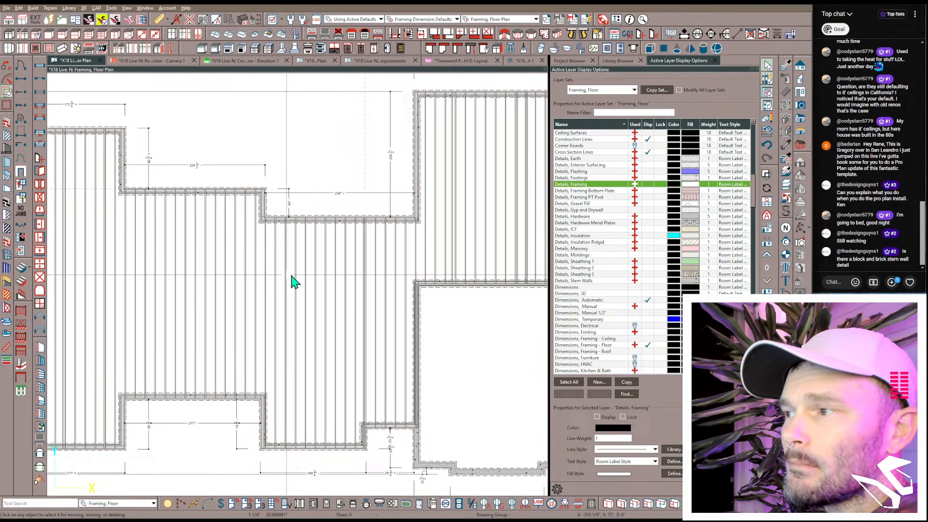
scroll(321, 301, down, 3)
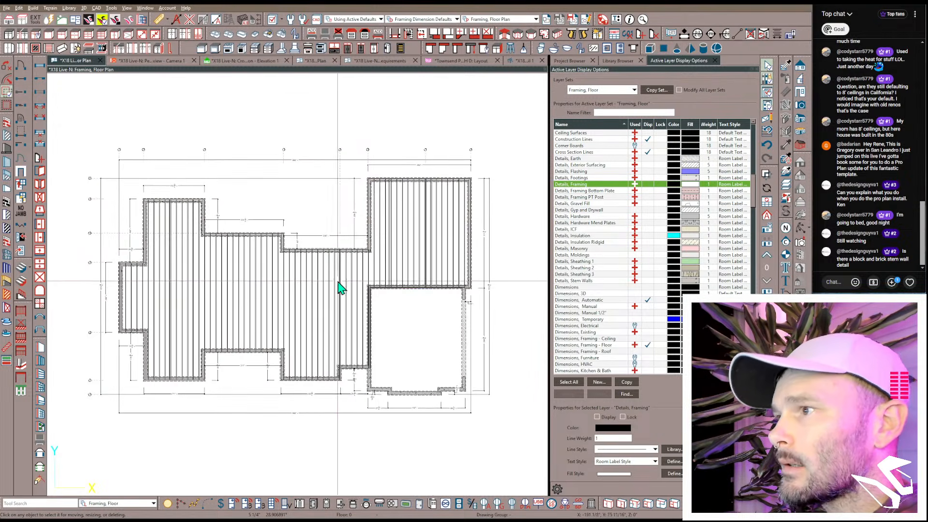
scroll(429, 137, up, 2)
scroll(430, 137, up, 1)
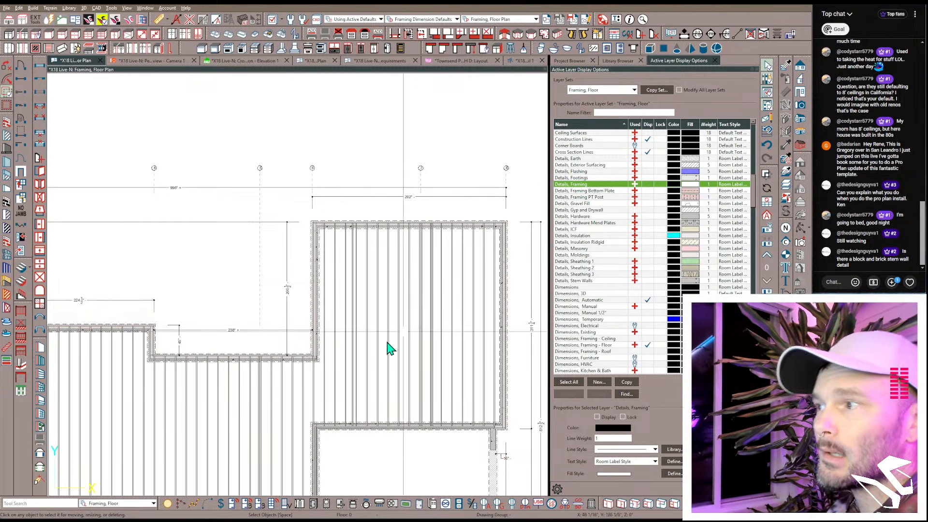
scroll(255, 295, down, 1)
scroll(255, 296, down, 1)
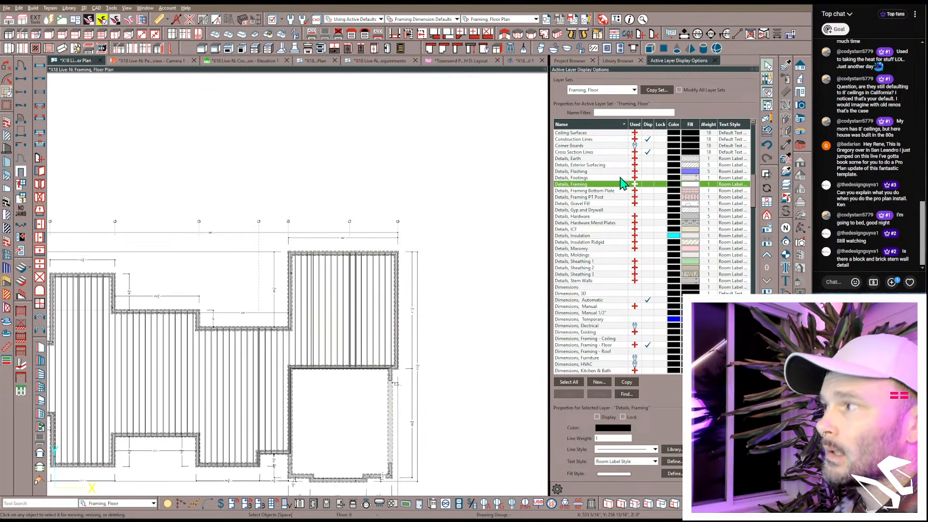
scroll(268, 244, down, 1)
middle_drag(226, 263, 289, 235)
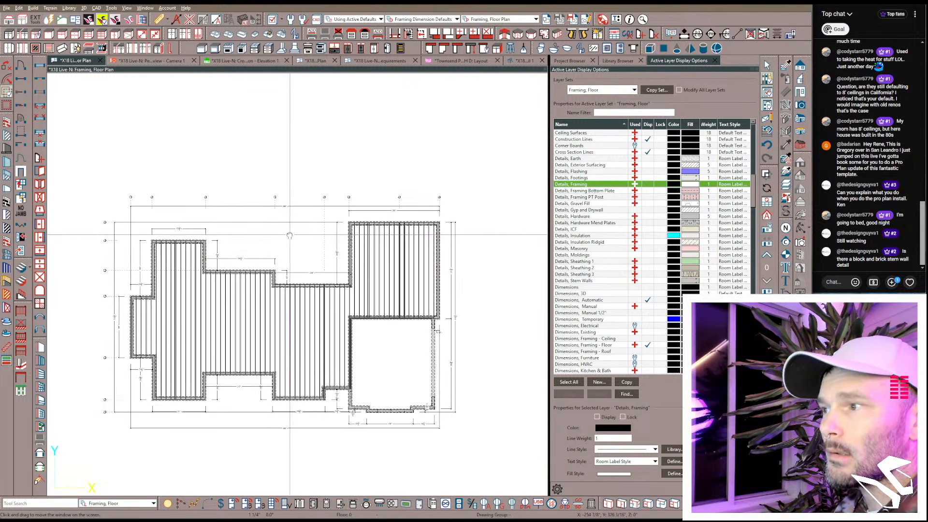
Step: Display the 4 Working-Framing view and go down one floor to review the floor framing at foundation level
click(507, 18)
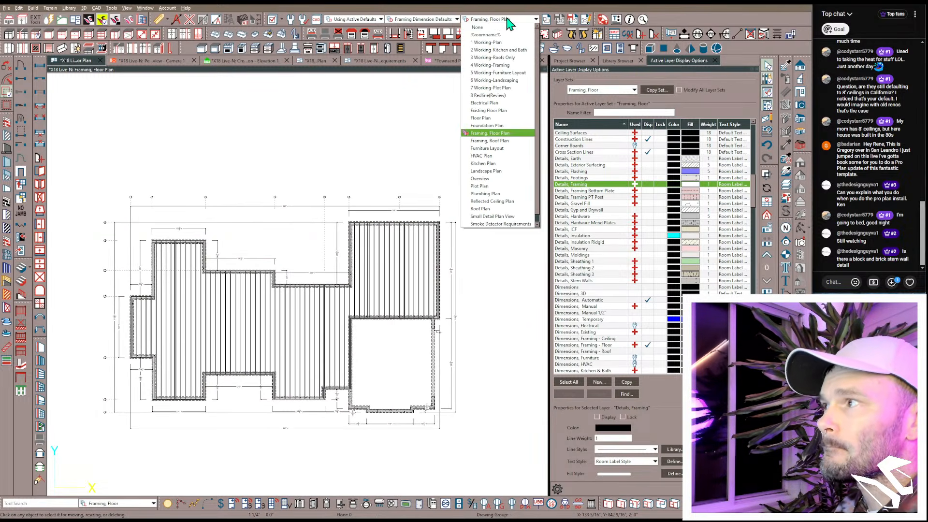
click(492, 66)
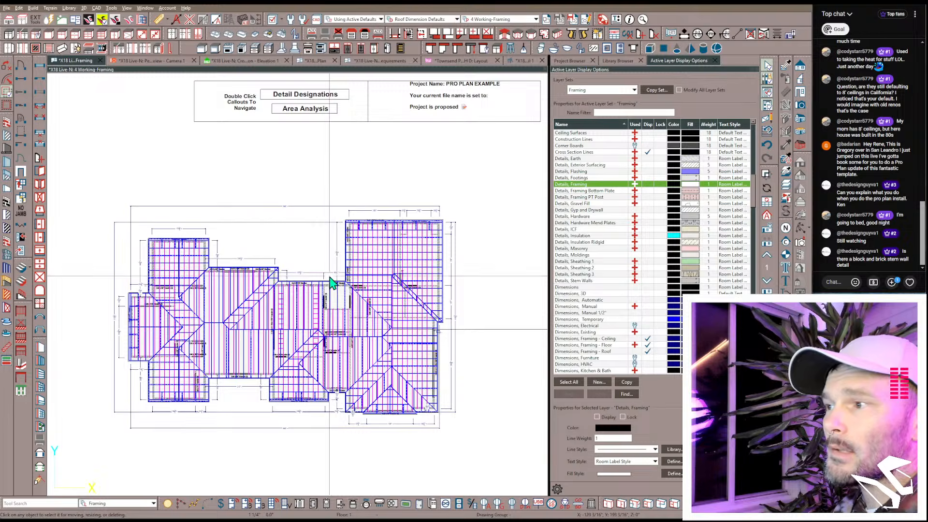
scroll(304, 341, up, 1)
key(Page_Down)
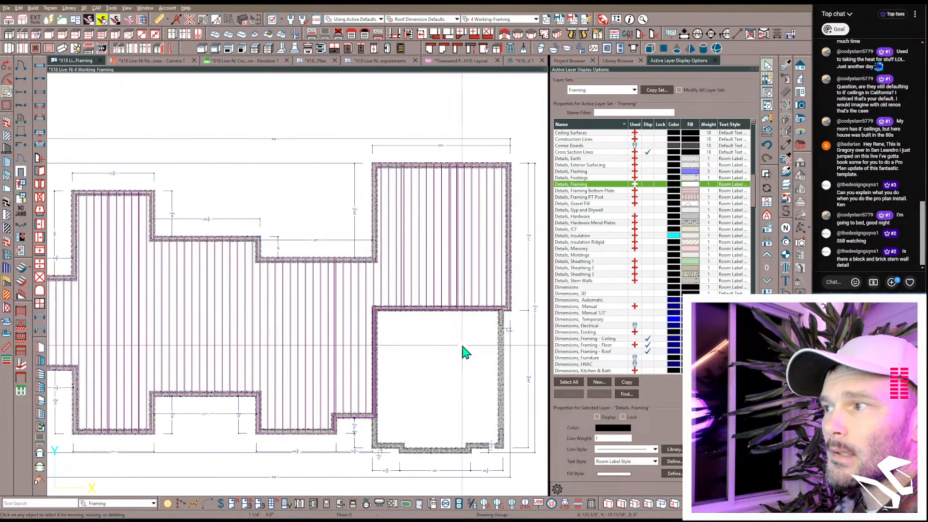
scroll(432, 367, down, 1)
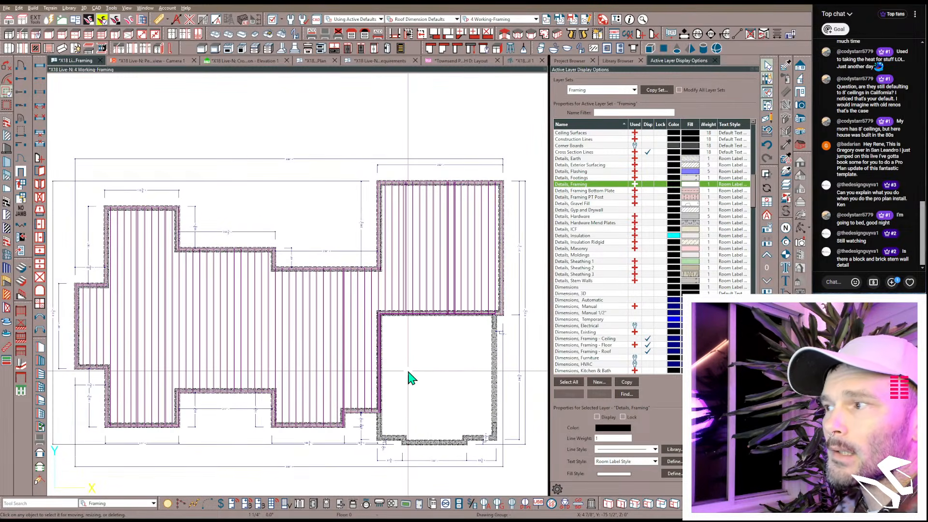
Step: Return to Floor 1 and hide the ceiling joists layer from the working framing plan
key(Page_Up)
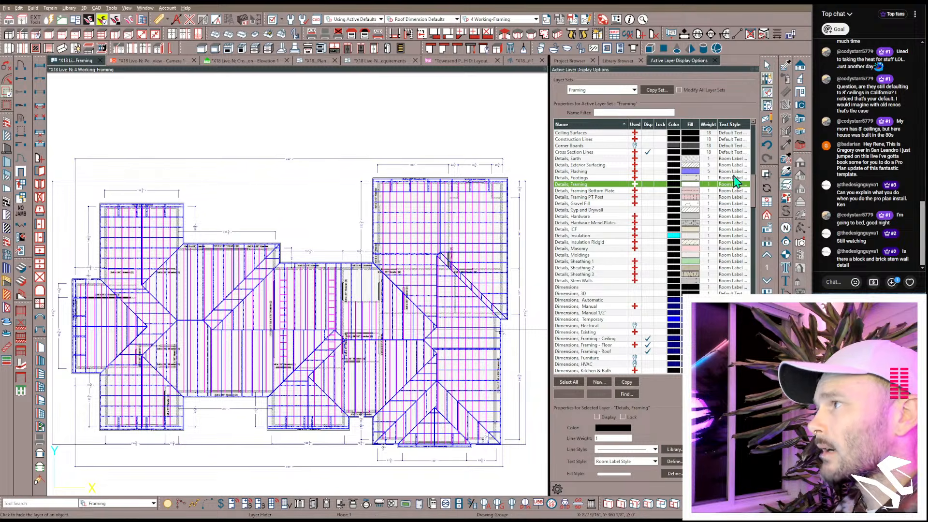
scroll(419, 249, up, 5)
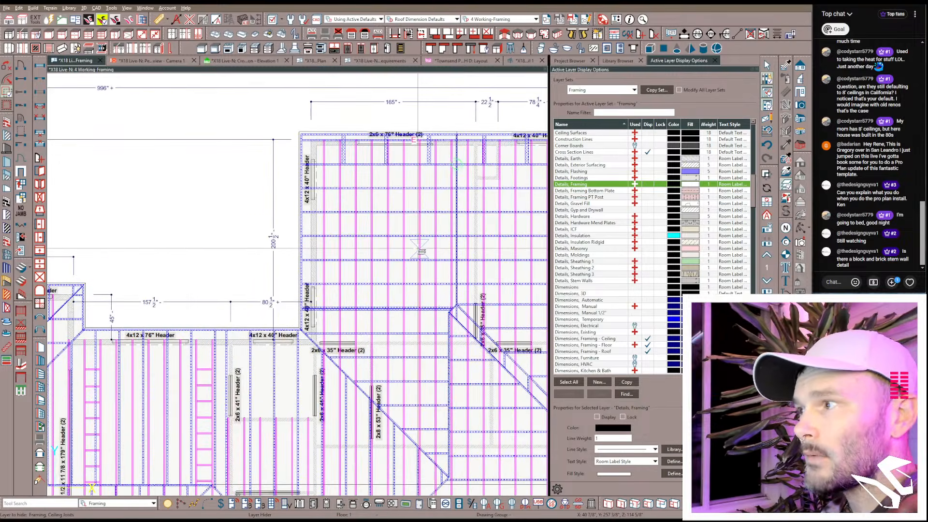
scroll(367, 288, down, 6)
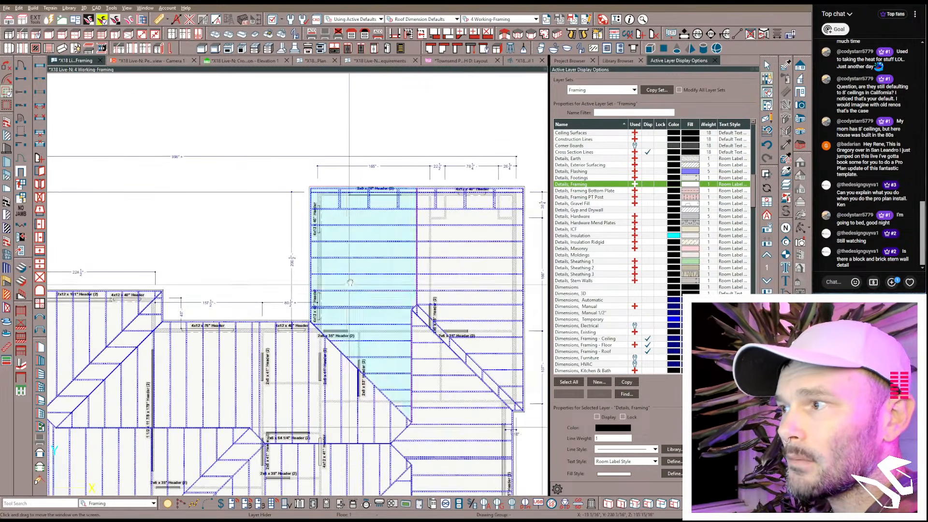
scroll(399, 208, down, 4)
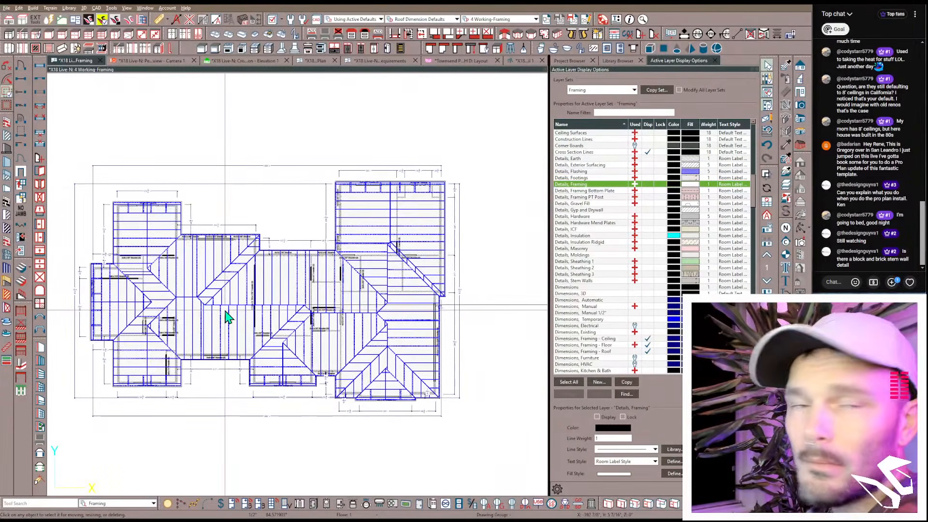
Step: Switch to the 1 Working-Plan view and focus on the bedroom wing and kitchen
click(525, 20)
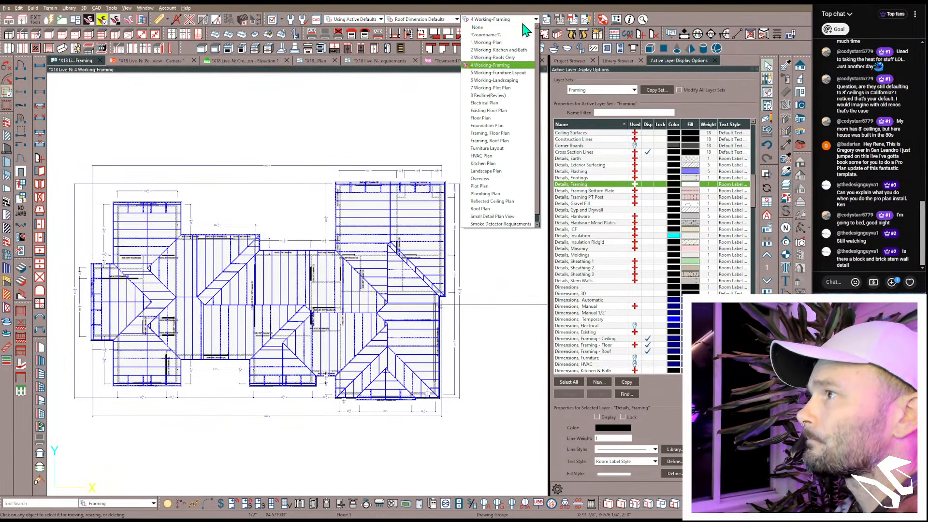
click(509, 41)
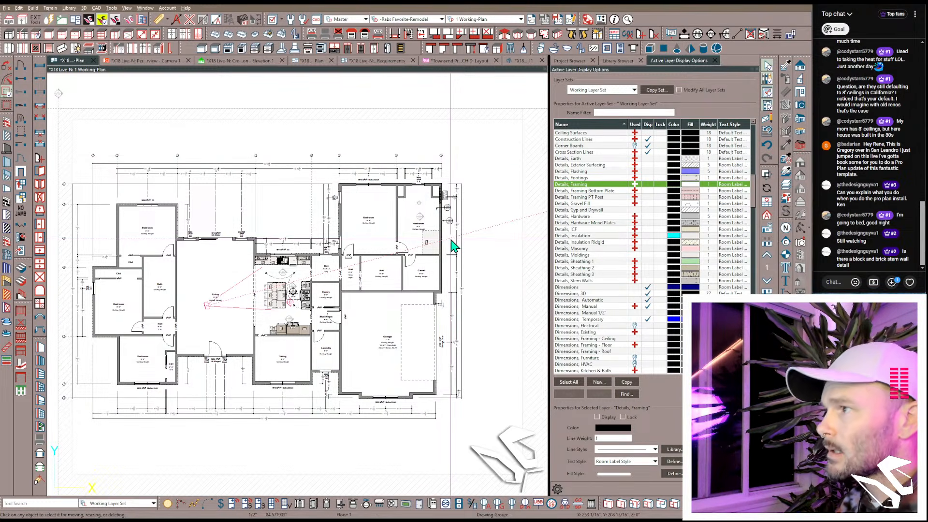
scroll(414, 166, up, 3)
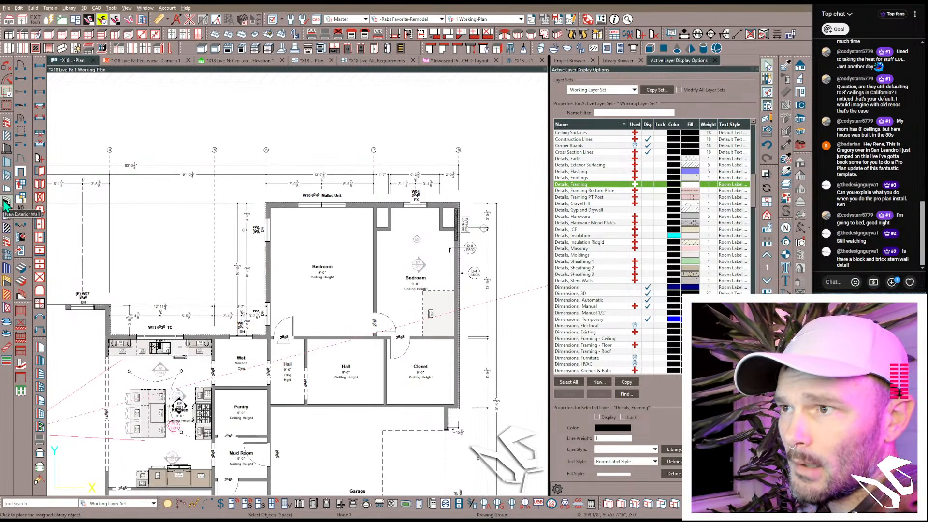
Step: Draw three exterior walls enclosing an addition beside the bedroom and closet, about 4' deep and about 25' long
scroll(394, 168, up, 2)
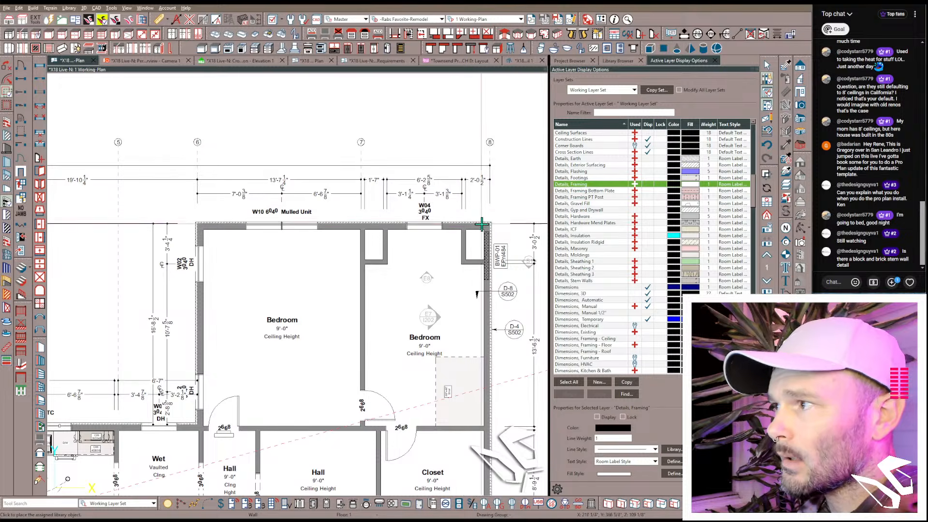
drag(486, 143, 483, 159)
key(Escape)
middle_drag(277, 239, 276, 239)
scroll(306, 284, down, 3)
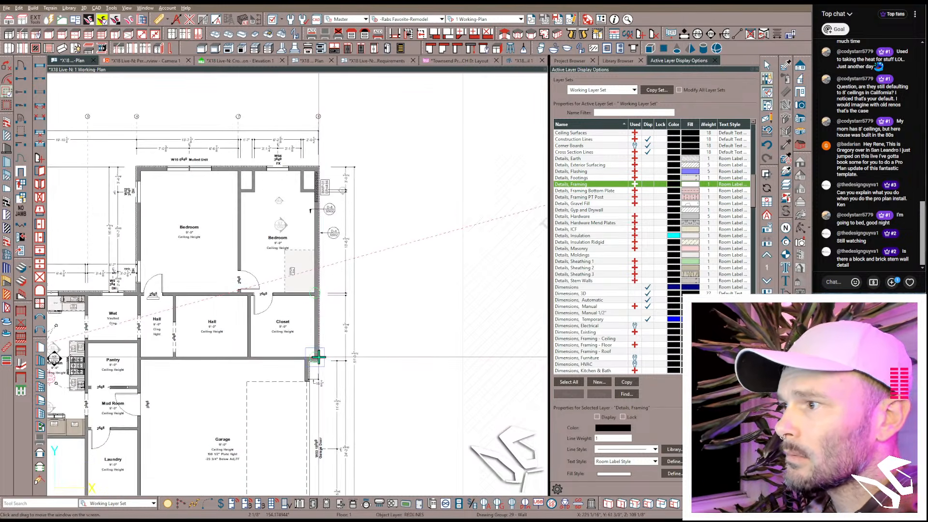
drag(315, 357, 348, 357)
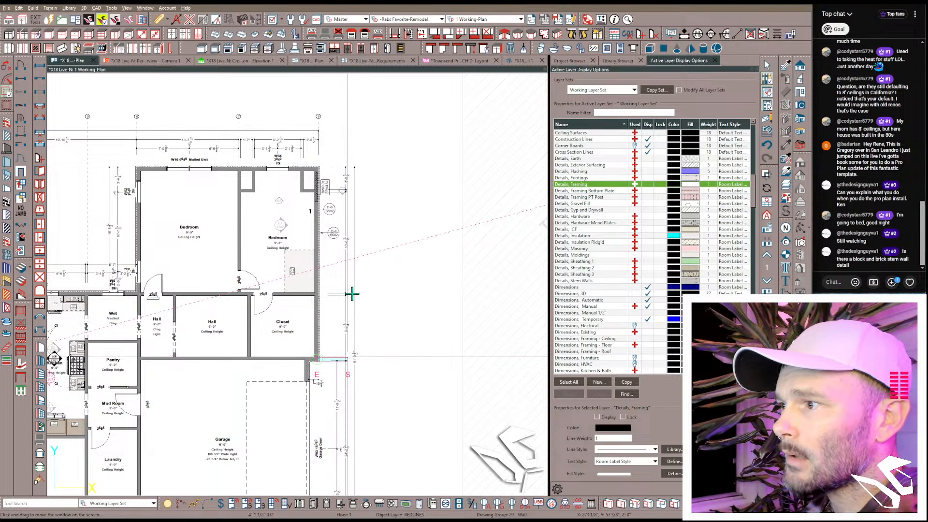
drag(347, 359, 347, 170)
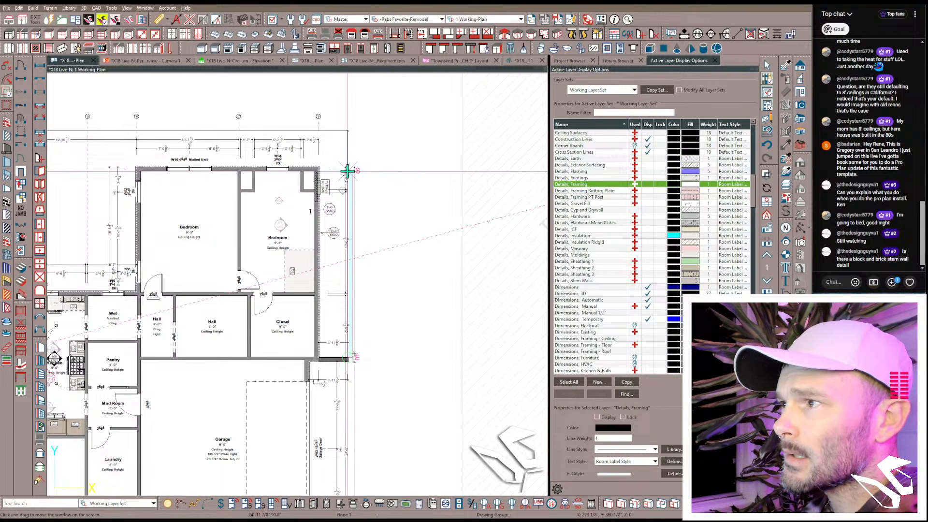
scroll(339, 157, up, 2)
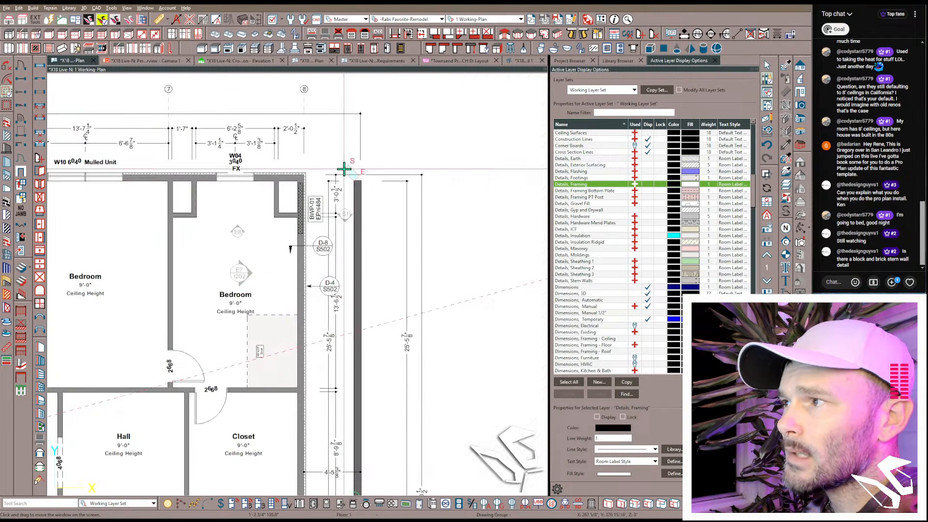
drag(354, 181, 307, 184)
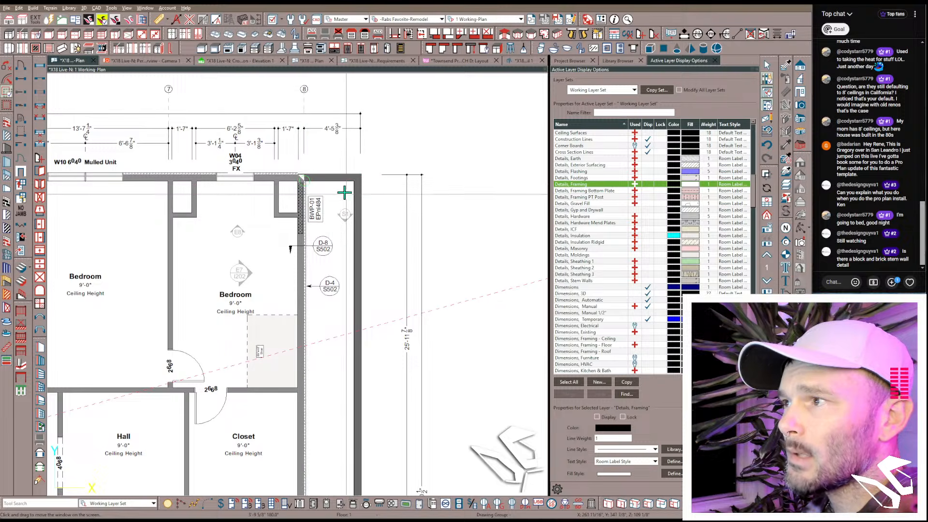
Step: Align the addition's upper wall with the existing exterior wall and move its long outer wall farther from the bedroom
click(333, 186)
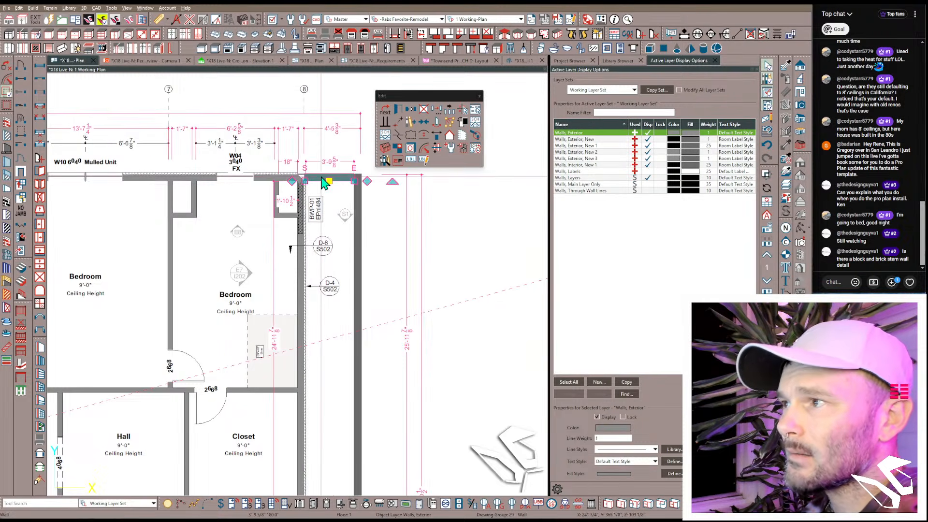
scroll(331, 183, up, 2)
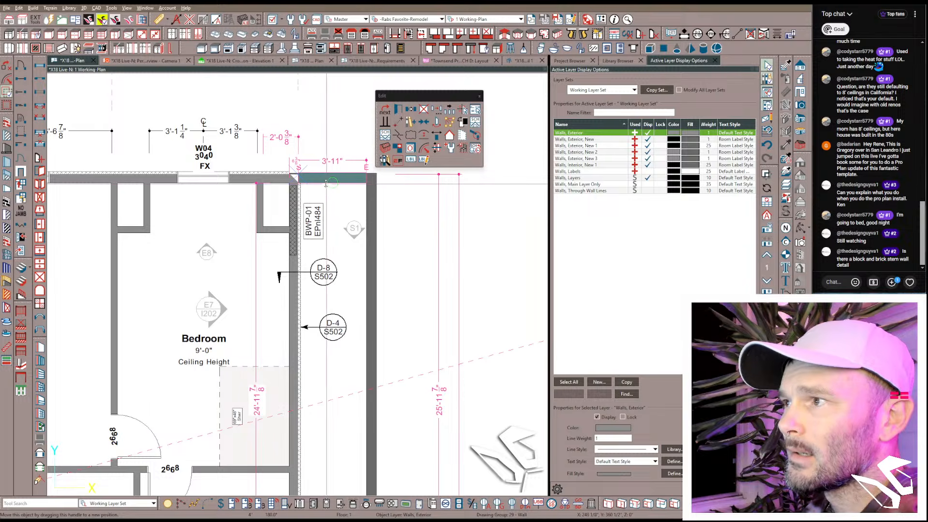
drag(326, 183, 322, 183)
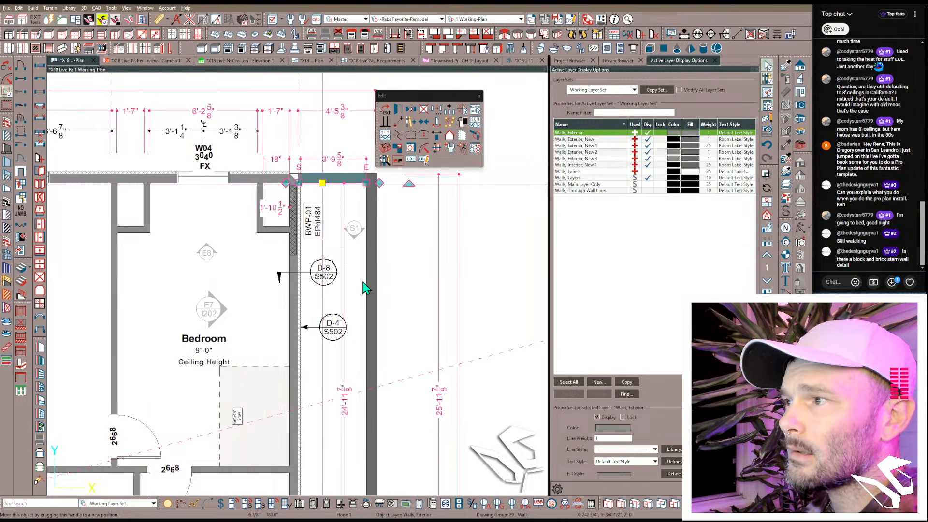
scroll(353, 237, down, 2)
click(370, 295)
scroll(370, 295, down, 2)
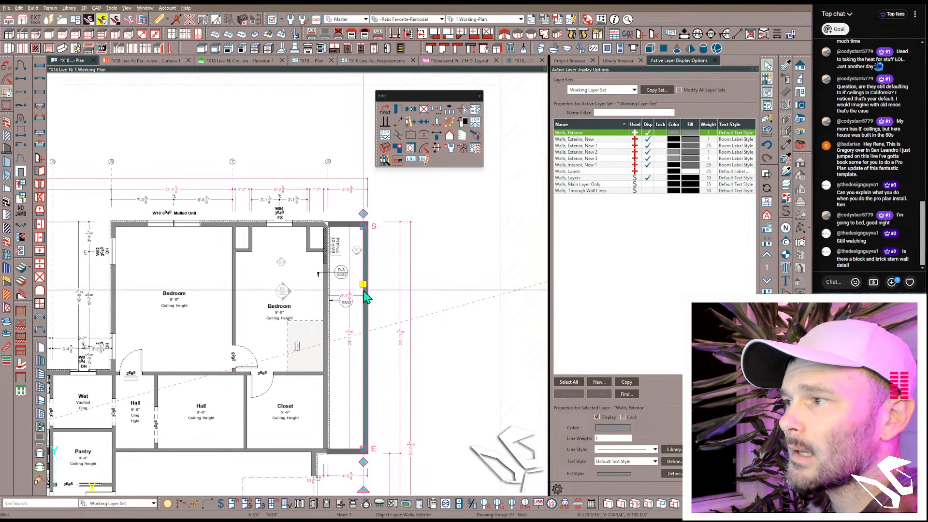
drag(365, 285, 400, 285)
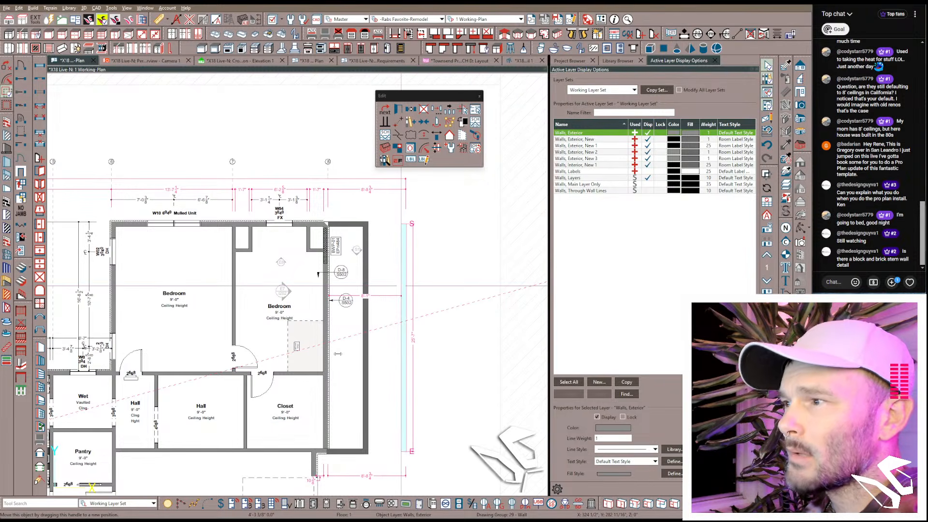
Step: Delete the old exterior wall between the bedroom and the addition, with its braced wall panel and the D-8 and D-4 callouts
click(326, 336)
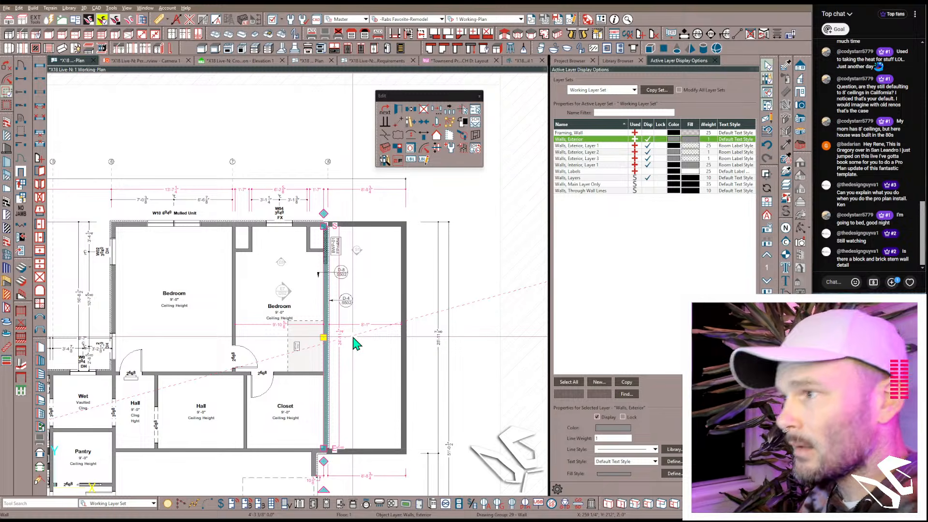
click(304, 289)
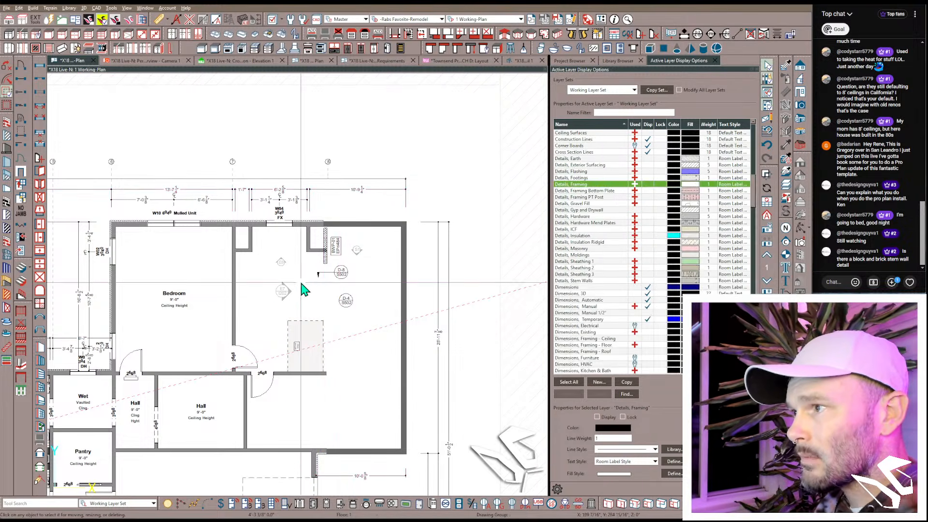
click(338, 252)
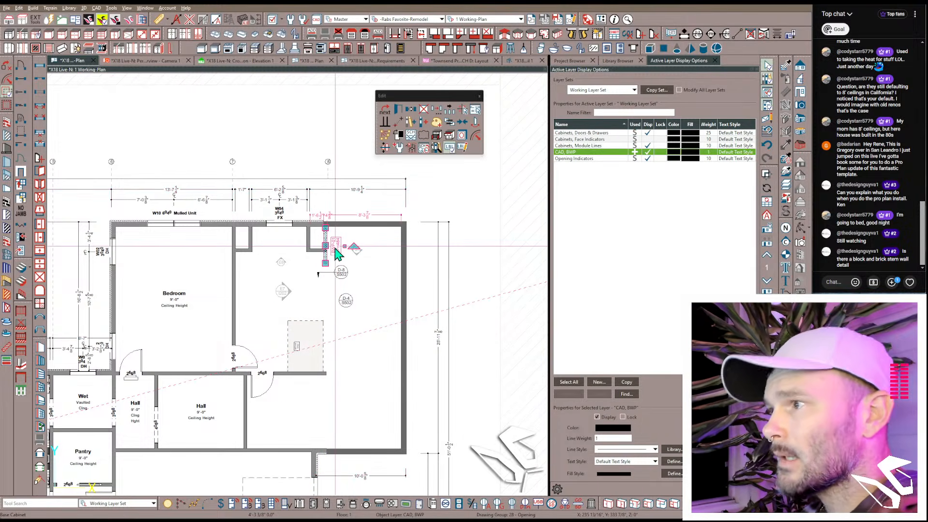
key(Delete)
click(340, 272)
key(Delete)
click(345, 299)
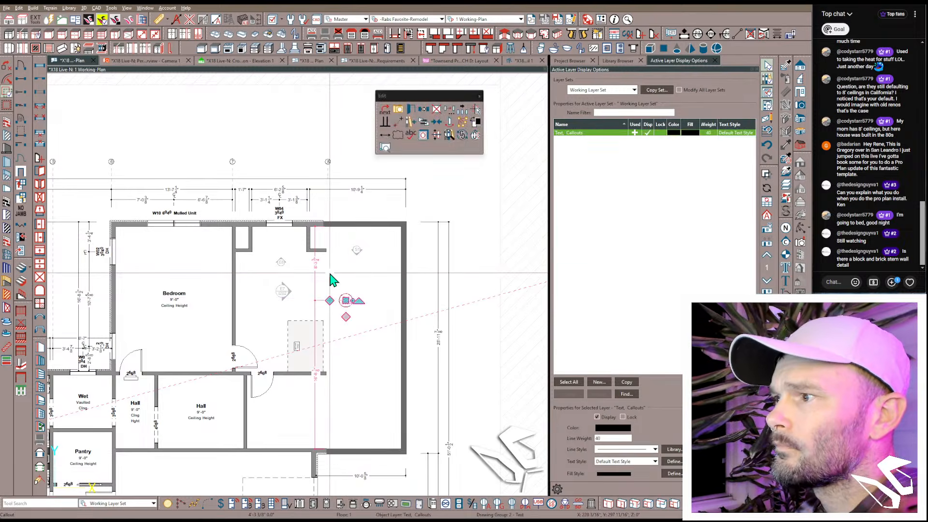
key(Delete)
Step: Delete the base cabinet and the two wall elevation cameras inside the enlarged bedroom
click(302, 331)
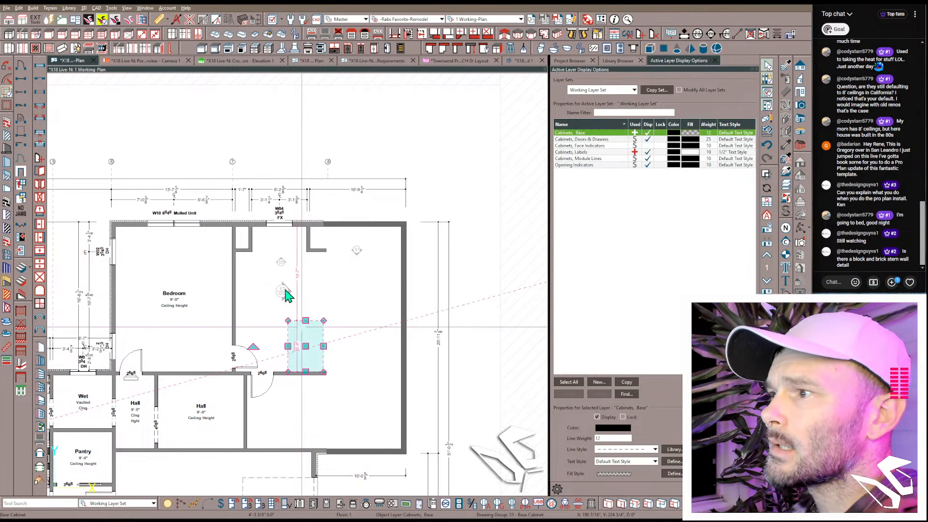
key(Delete)
click(283, 291)
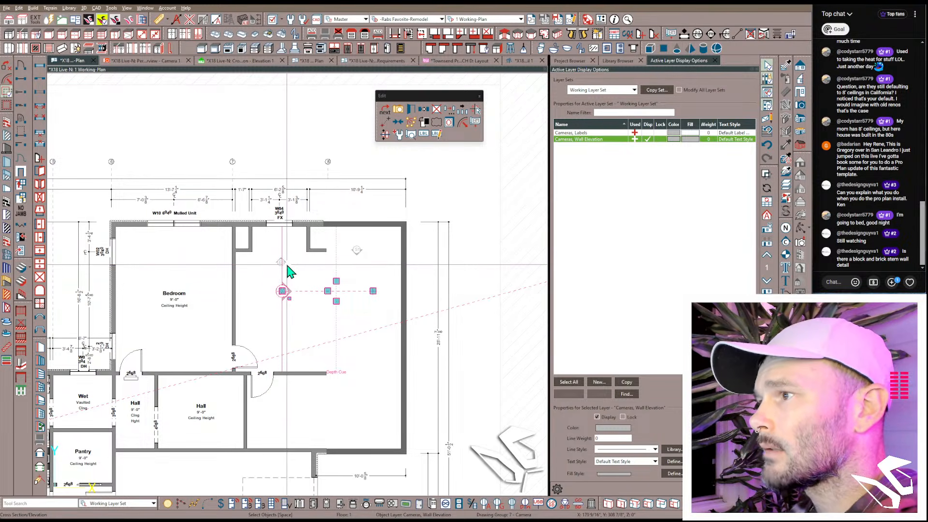
key(Delete)
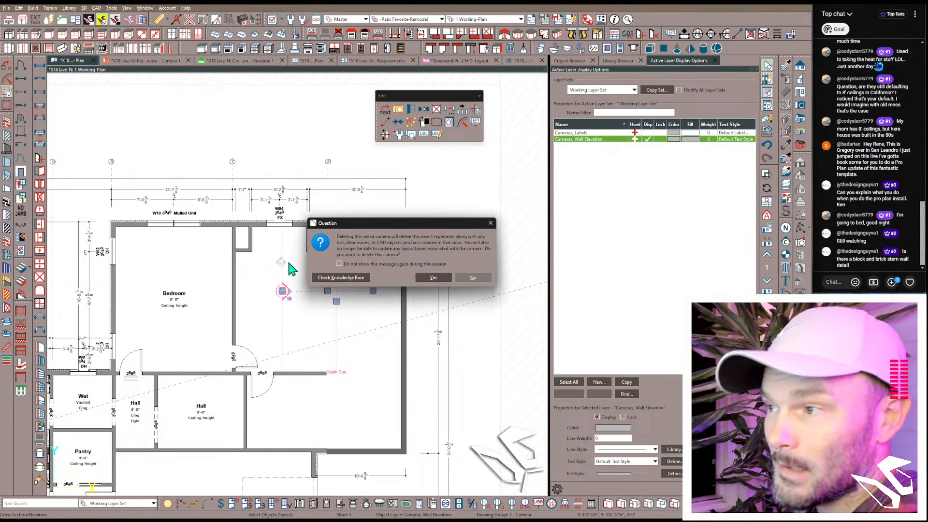
click(427, 275)
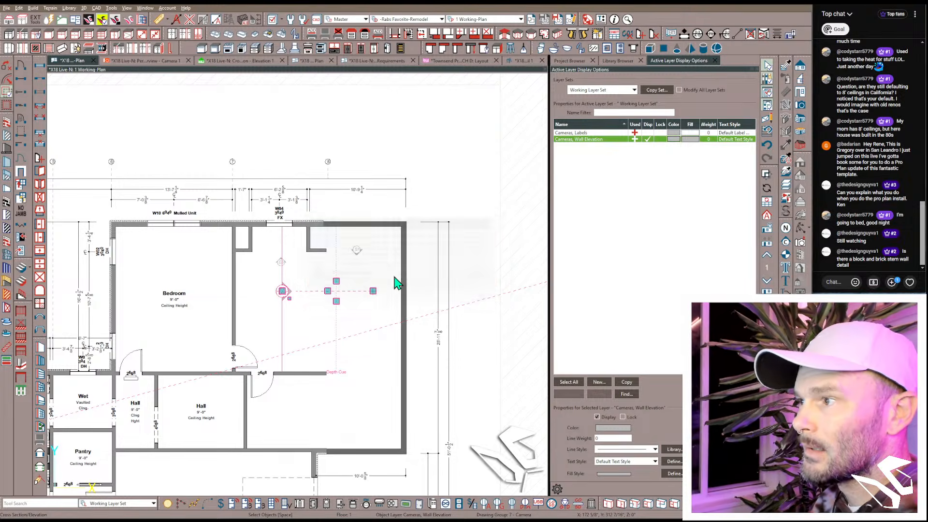
click(282, 262)
key(Delete)
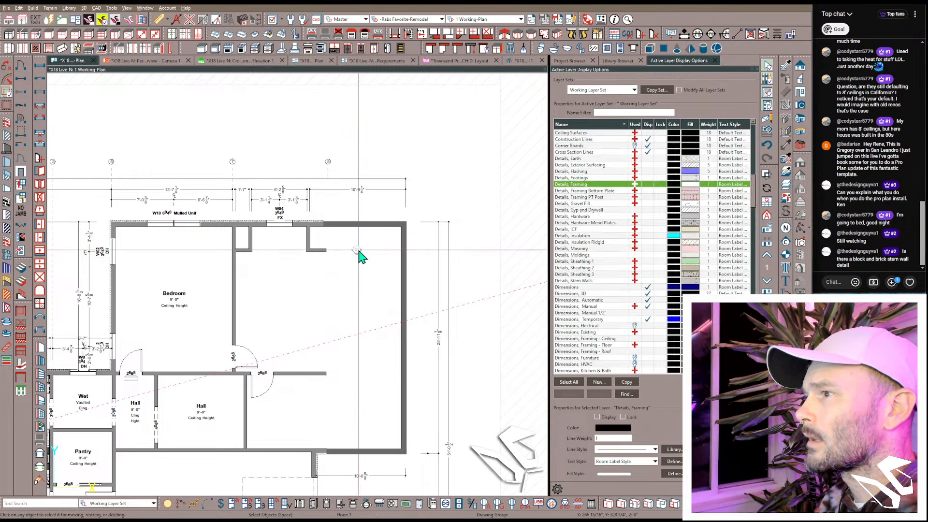
Step: Delete the two short interior walls beside window W04 in the enlarged bedroom
click(316, 251)
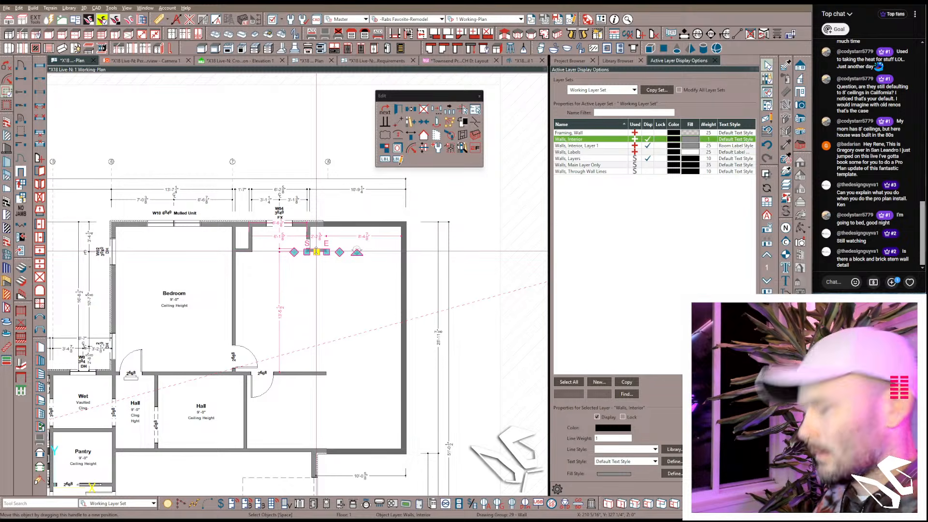
click(311, 244)
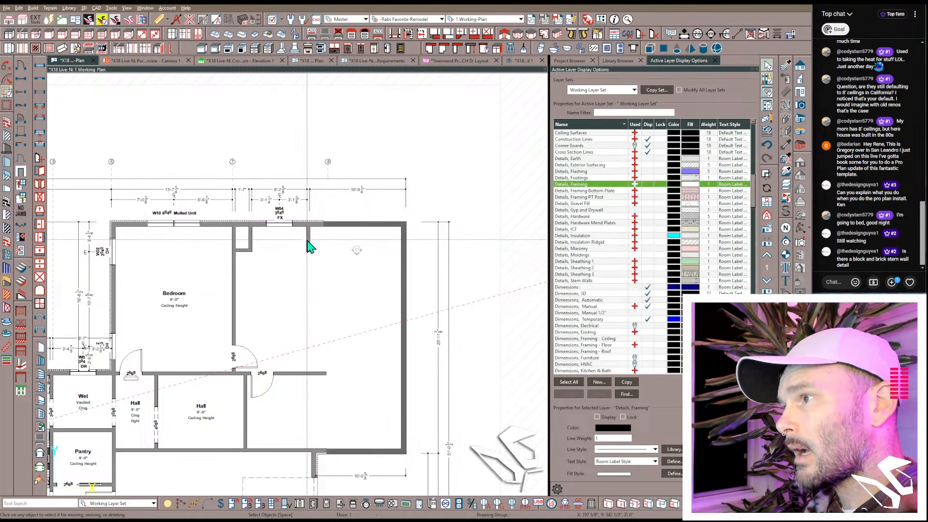
click(307, 242)
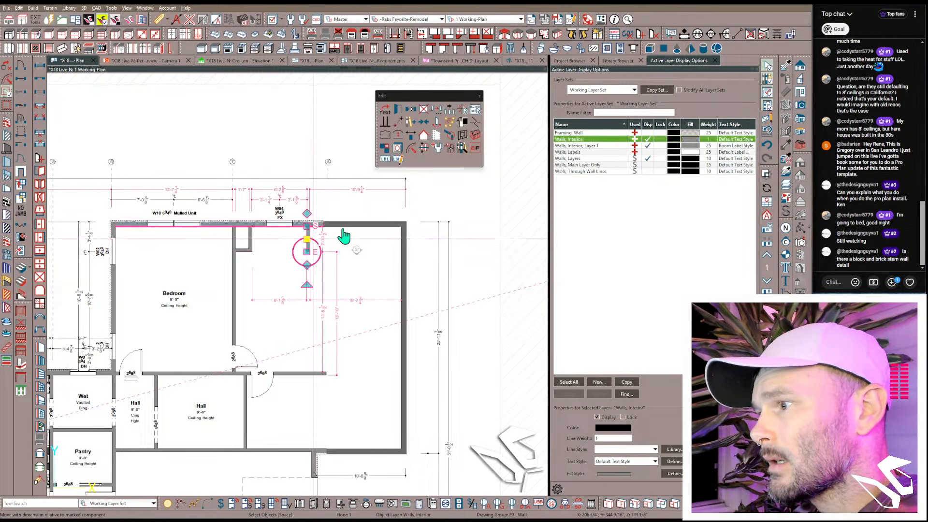
key(Escape)
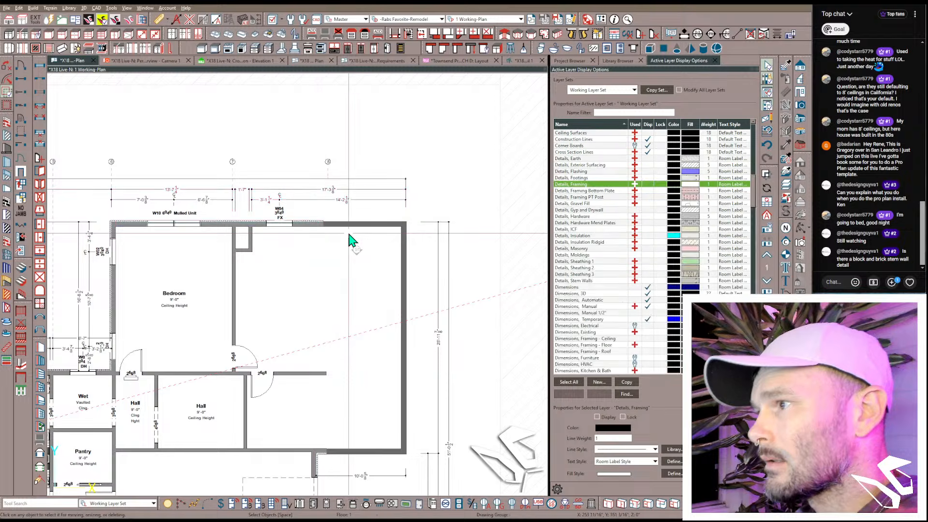
Step: Continue the interior wall between the bedroom and closet out to the new exterior wall
click(322, 375)
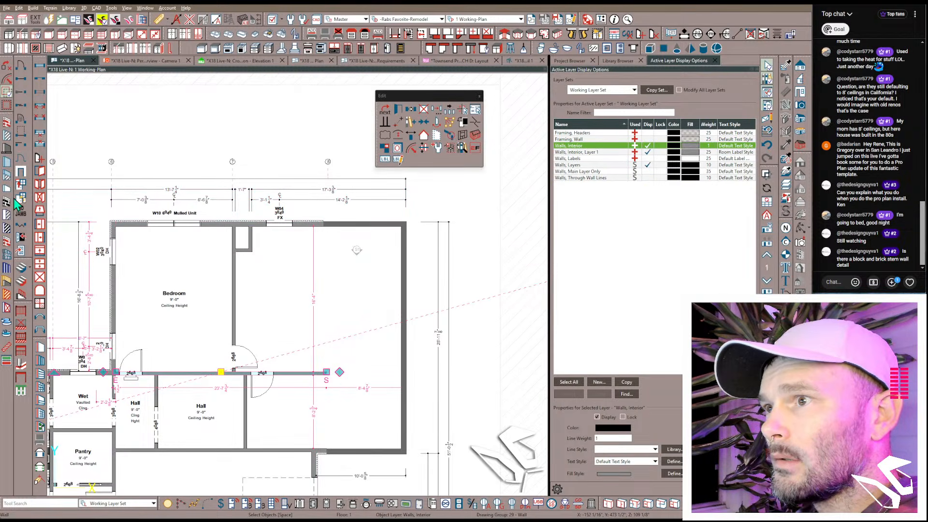
click(10, 227)
drag(326, 373, 402, 367)
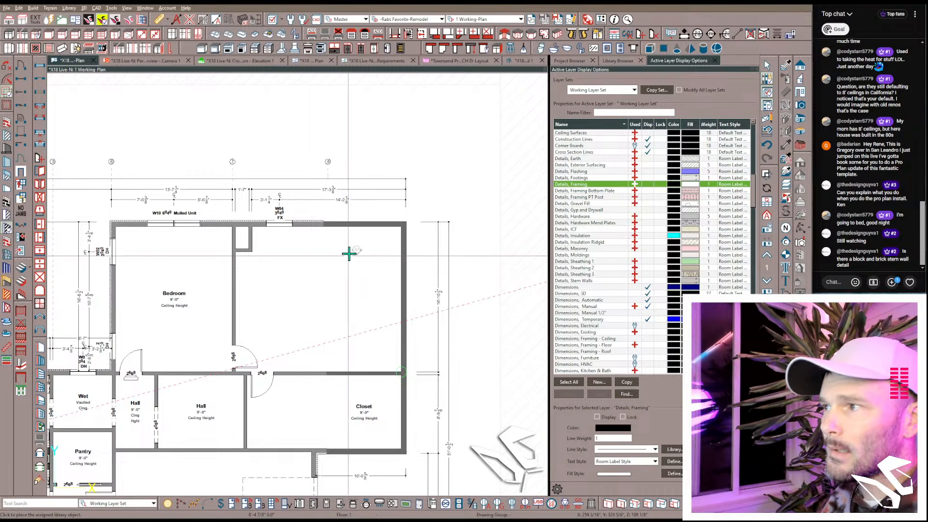
Step: Fine-tune the position of the addition's upper exterior wall to line up with the existing wall by window W04
scroll(331, 226, up, 2)
click(333, 230)
scroll(332, 228, up, 2)
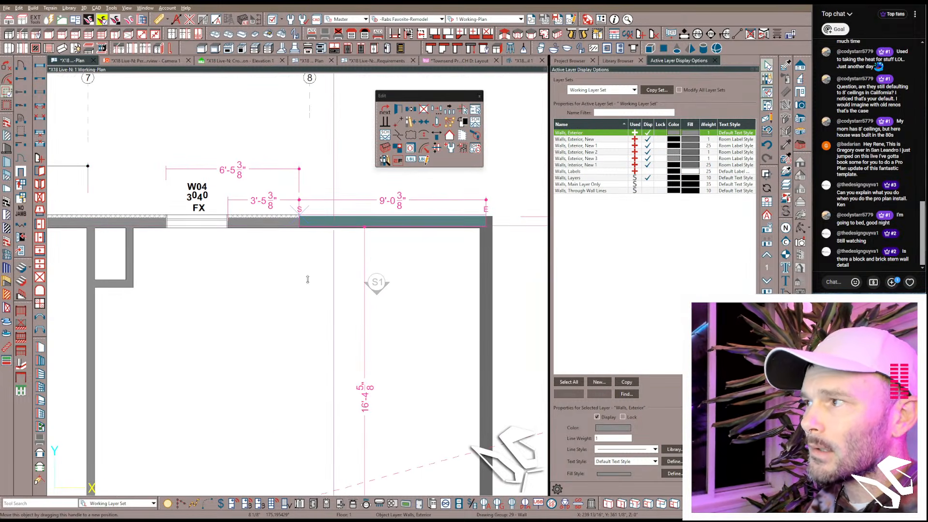
click(335, 223)
scroll(335, 223, down, 1)
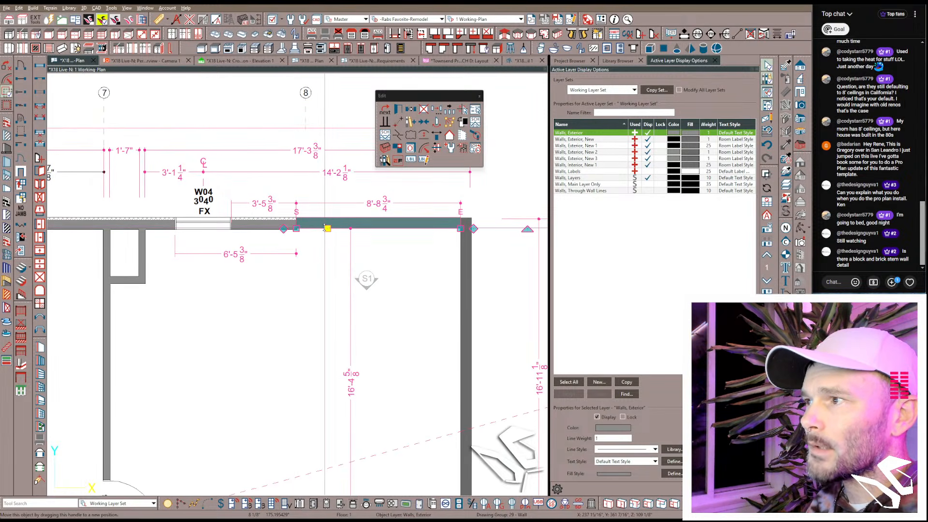
Step: Extend the addition's upper exterior wall back to the remaining closet nook wall and put window W04 in the extended wall
scroll(296, 300, down, 4)
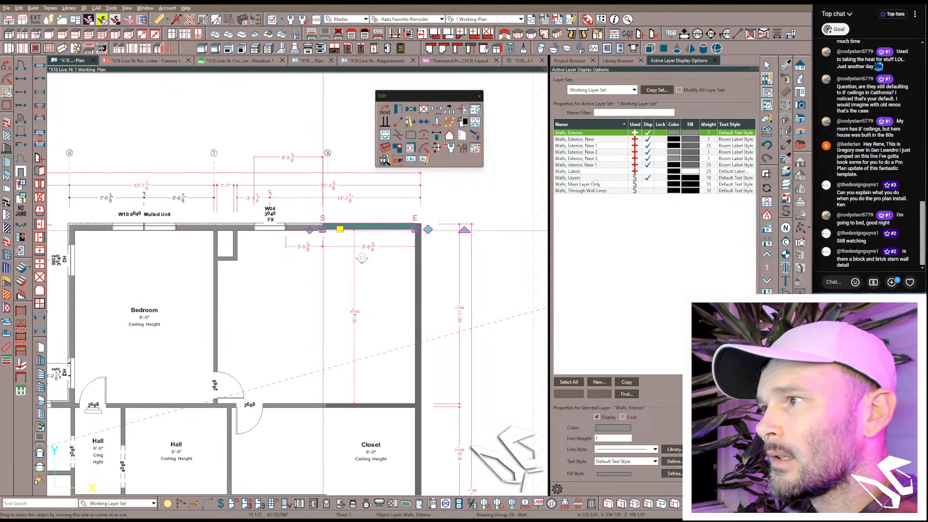
drag(322, 230, 237, 228)
click(282, 230)
click(286, 272)
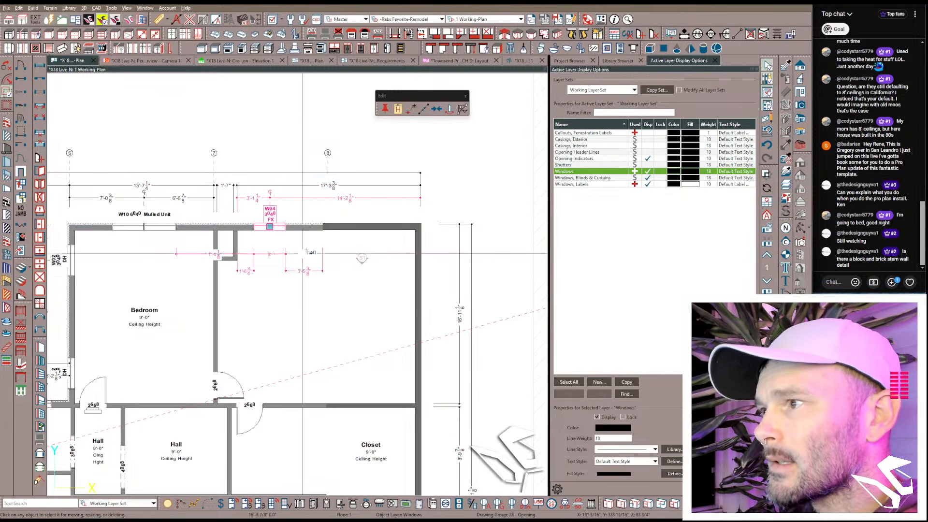
key(Escape)
click(337, 228)
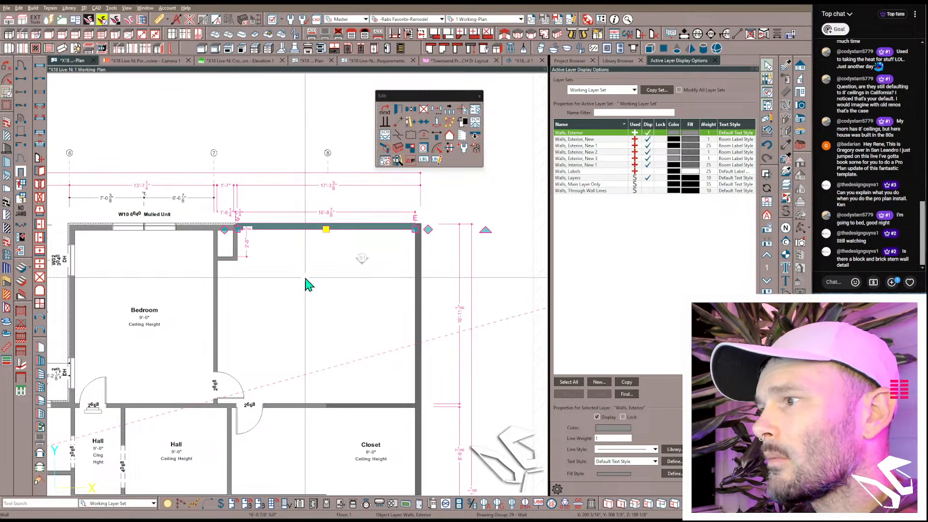
key(c)
key(ctrl+z)
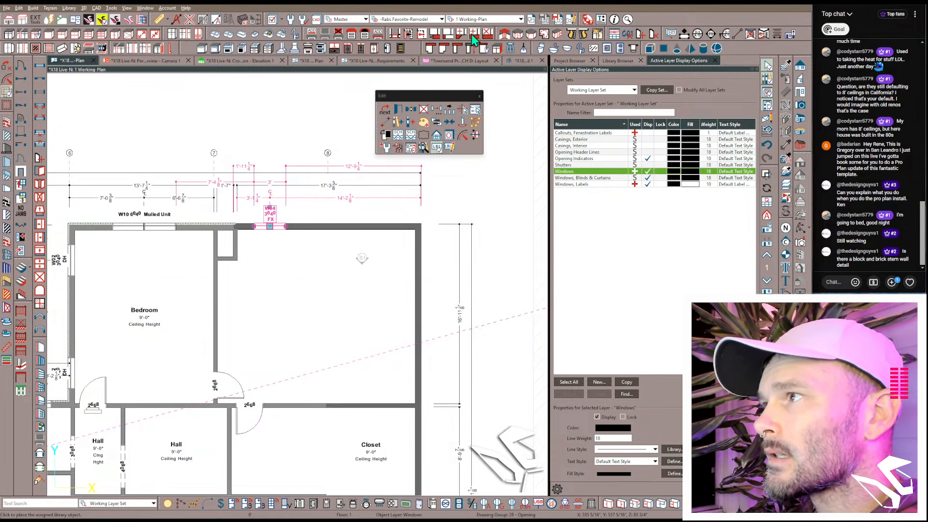
Step: Switch to the saved Floor Plan view and turn on its reference display with As-Built-AB.plan as the reference plan
click(485, 19)
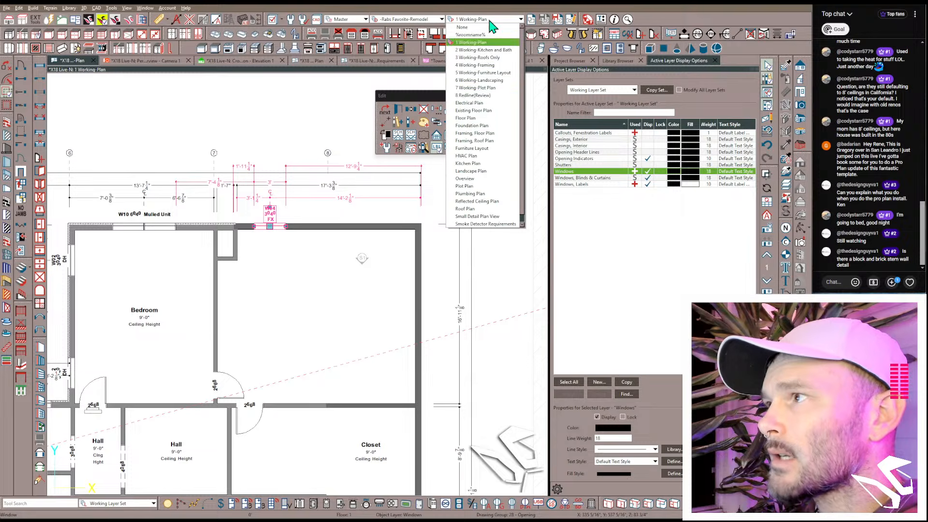
click(482, 126)
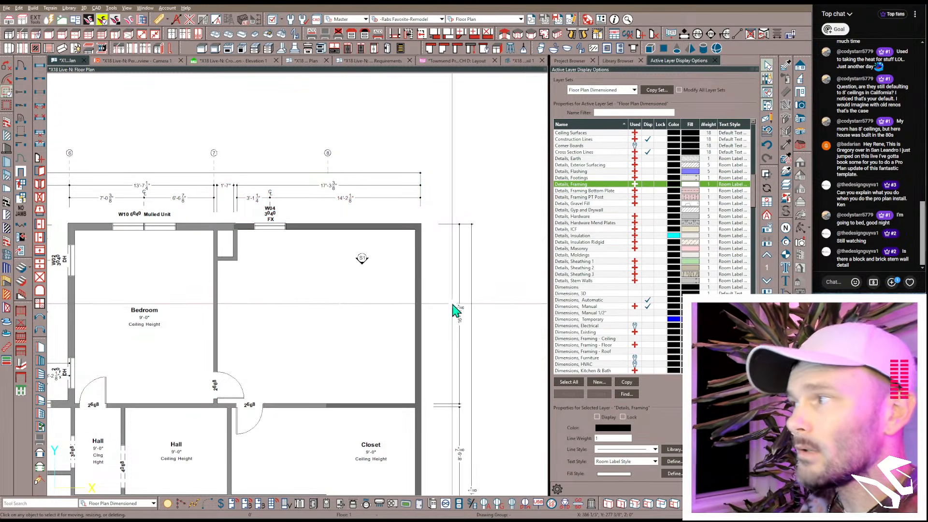
click(767, 270)
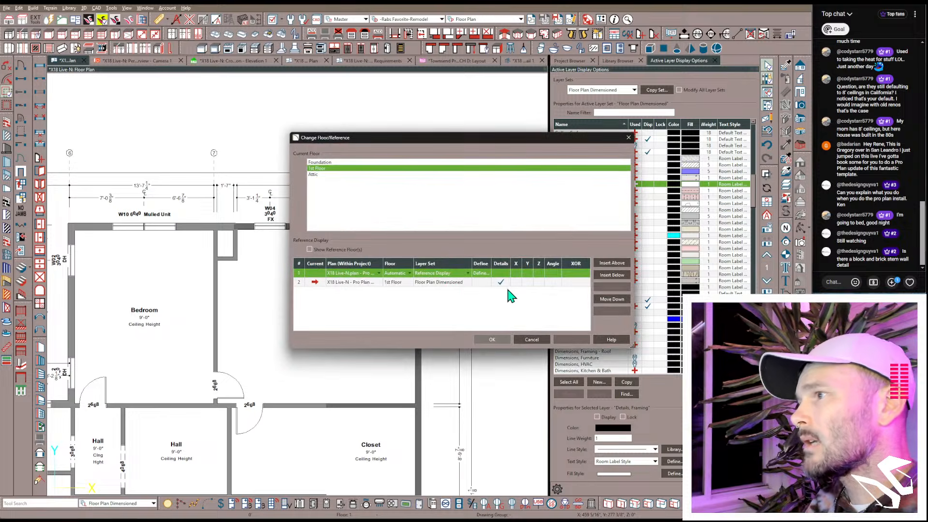
click(380, 273)
click(377, 287)
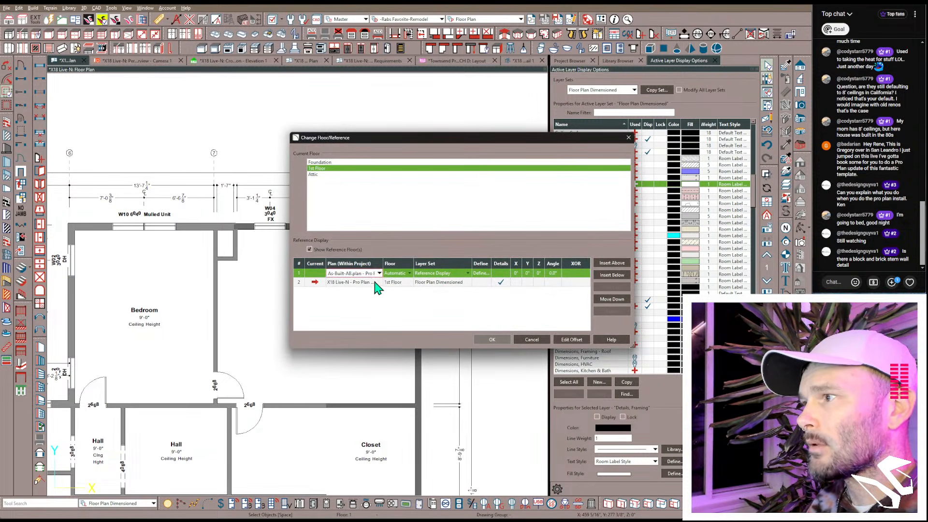
Step: Set the reference's layer set to Existing Floor Plan and place it below the current plan, matching the current floor with XOR enabled
click(449, 274)
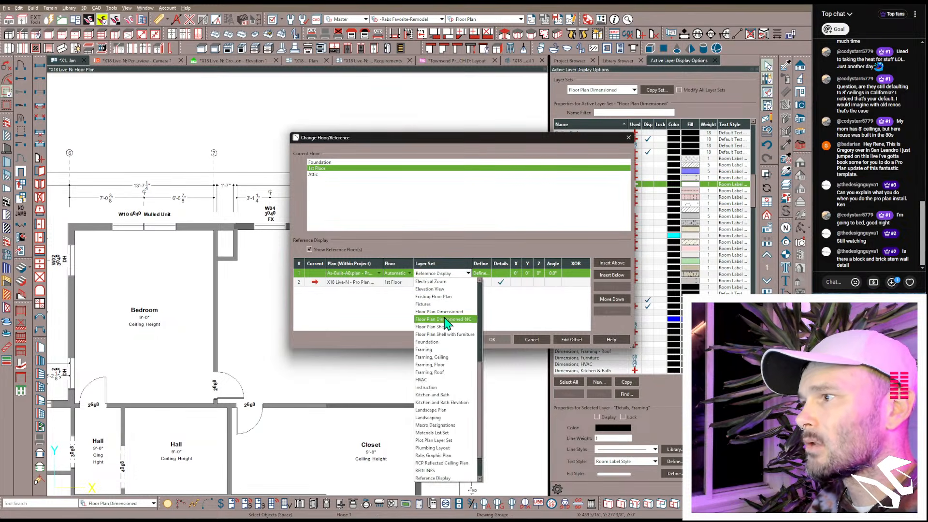
click(437, 296)
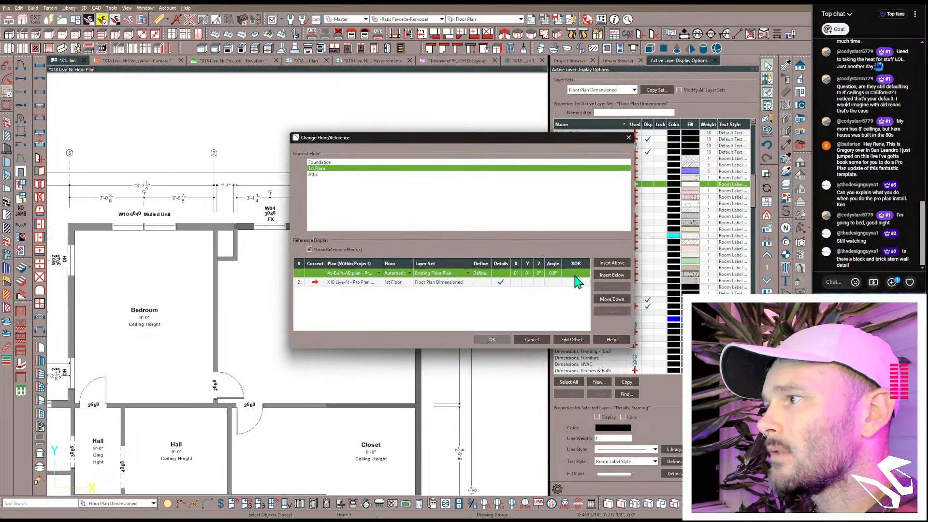
click(613, 298)
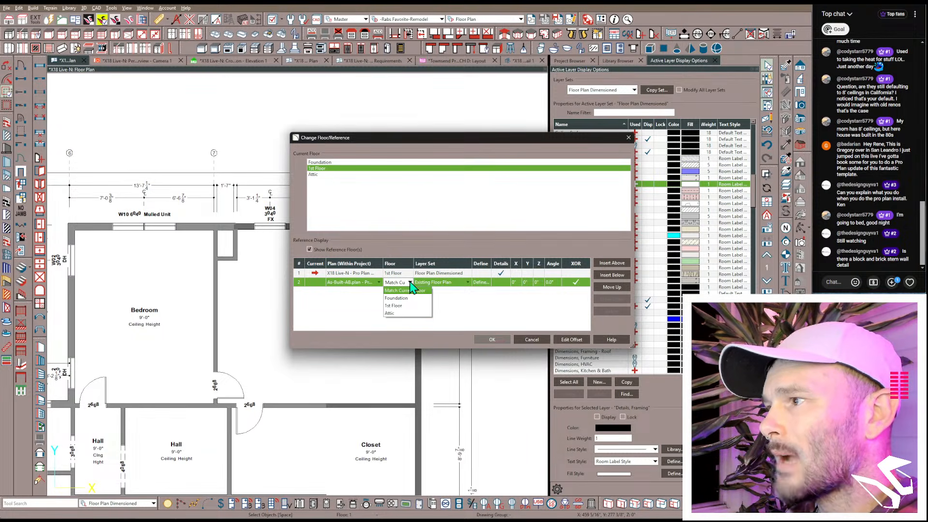
click(494, 341)
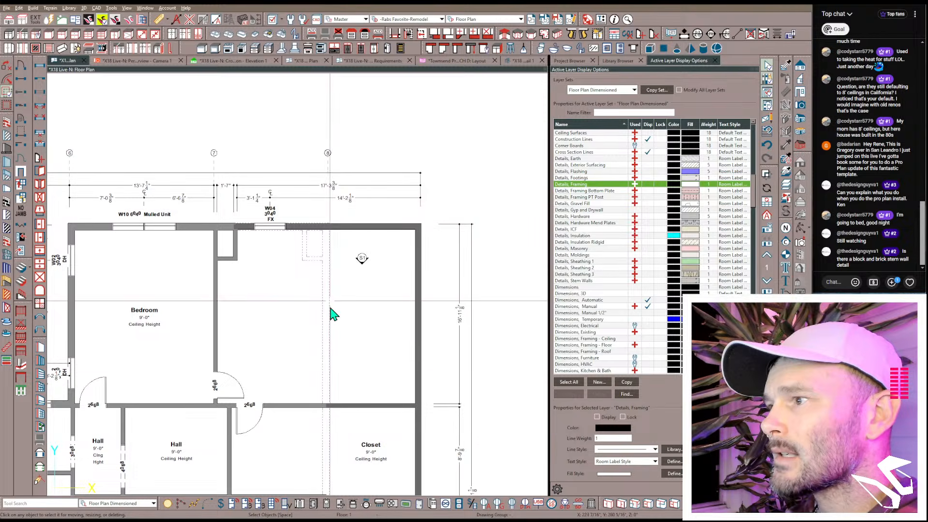
middle_drag(346, 396, 332, 232)
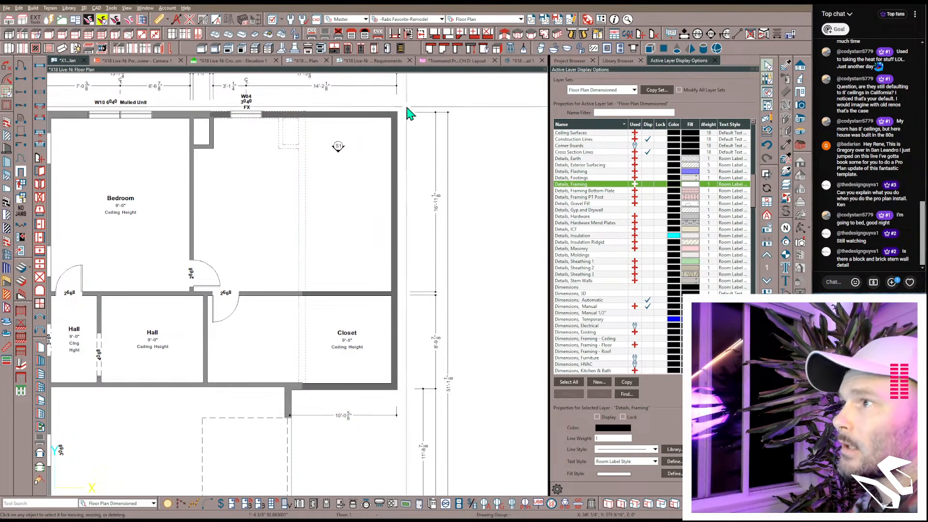
Step: Close the extra plan, requirements, detail and elevation views and open As-Built-AB.plan from the project
click(326, 61)
click(393, 60)
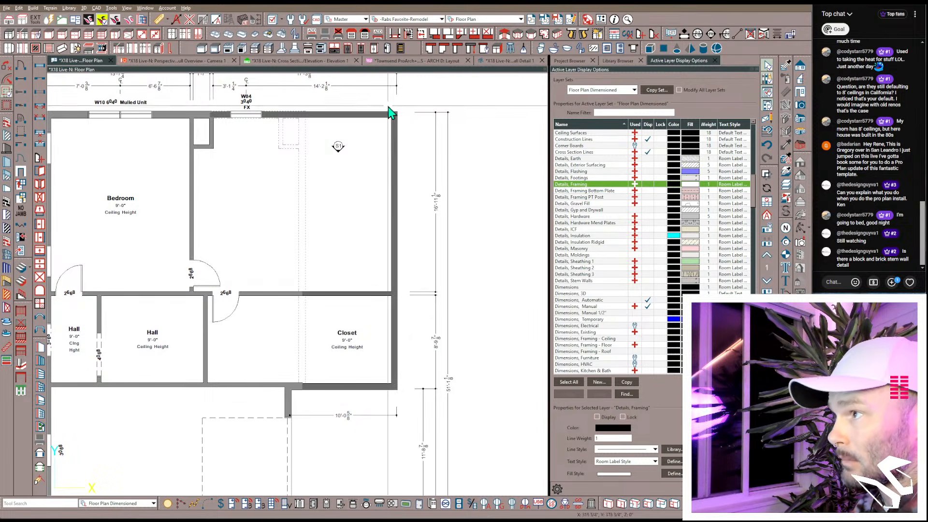
click(542, 61)
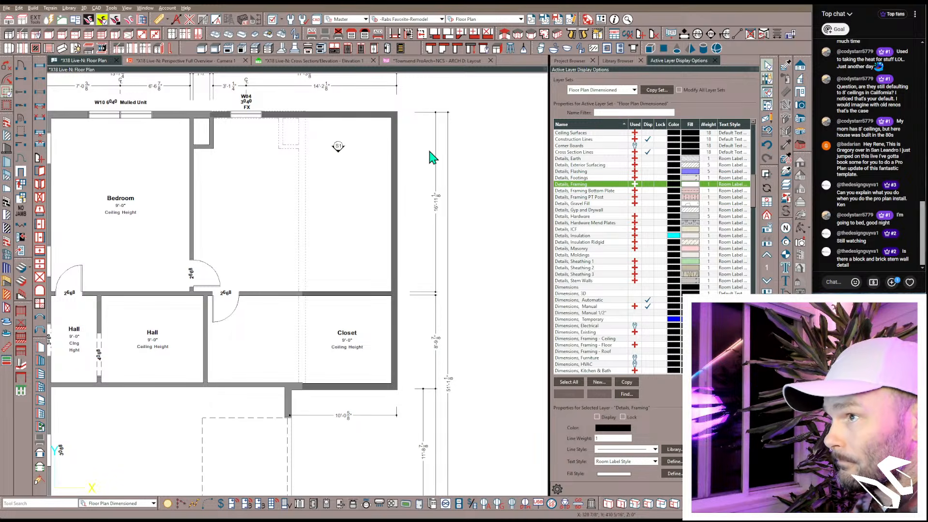
click(575, 62)
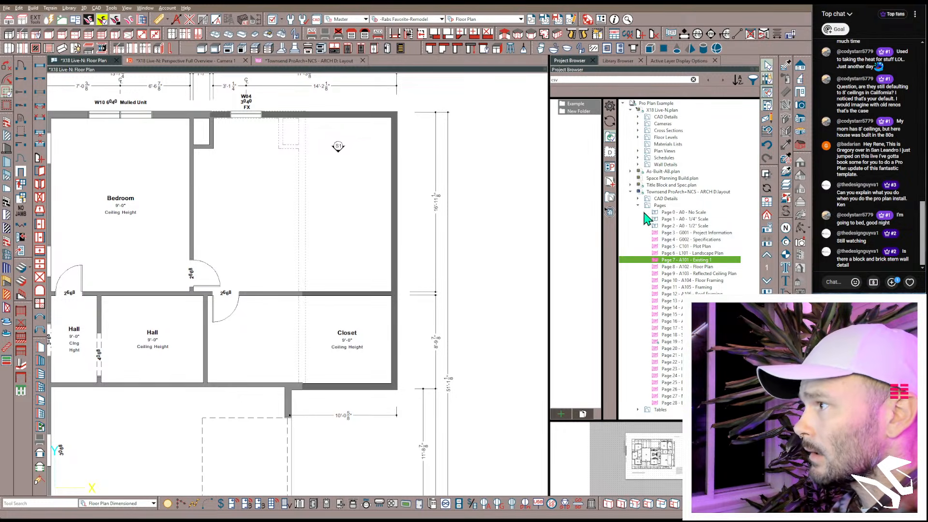
click(631, 192)
click(648, 172)
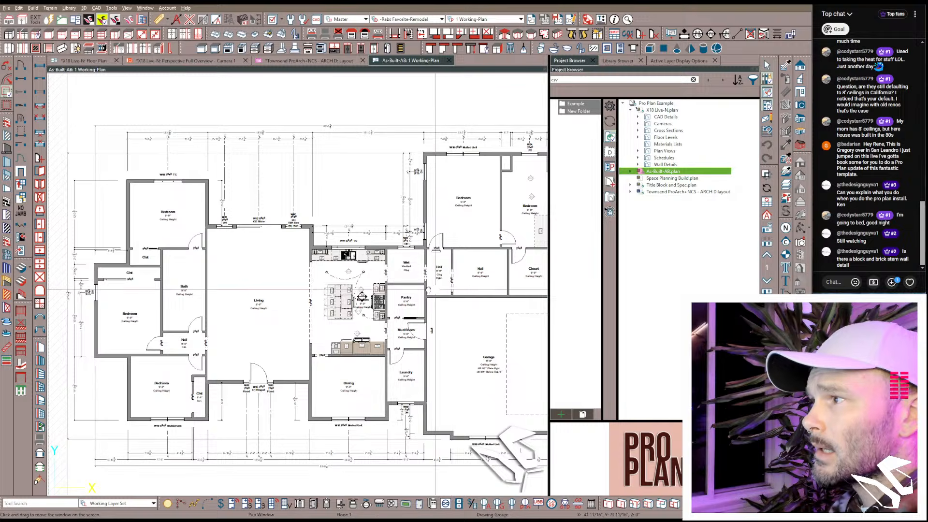
Step: Add wall hatching along the bedroom wing's outer exterior wall, from the corner near window W04 down past the closet
middle_drag(461, 289, 314, 307)
scroll(447, 157, up, 1)
scroll(417, 198, up, 3)
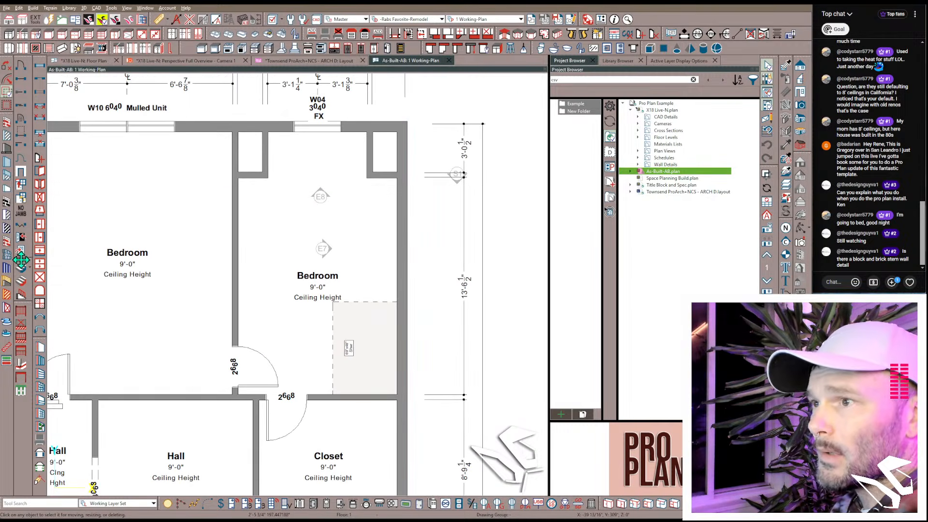
click(9, 351)
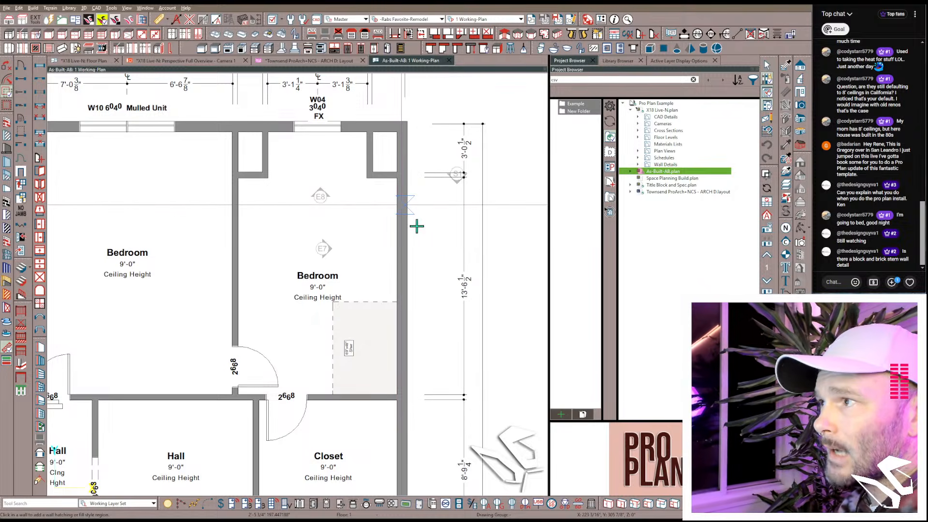
scroll(439, 265, down, 4)
click(423, 269)
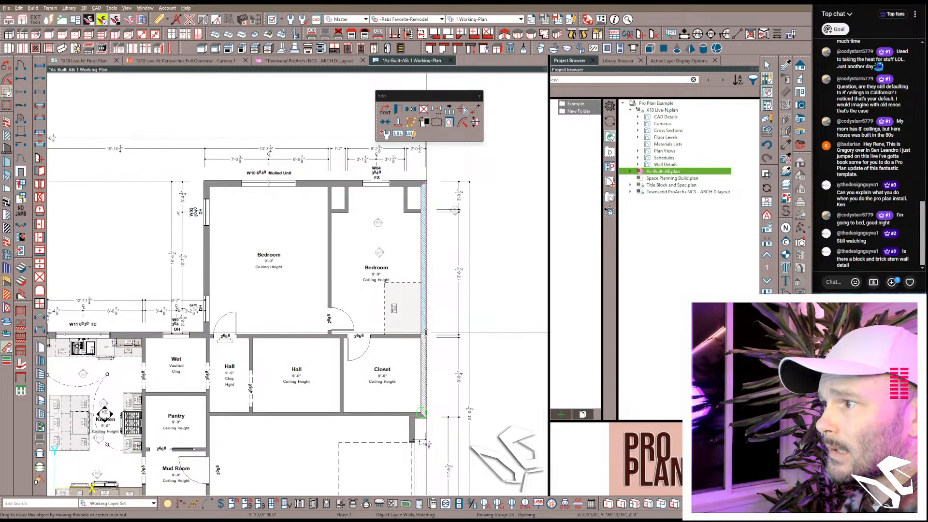
drag(424, 333, 424, 347)
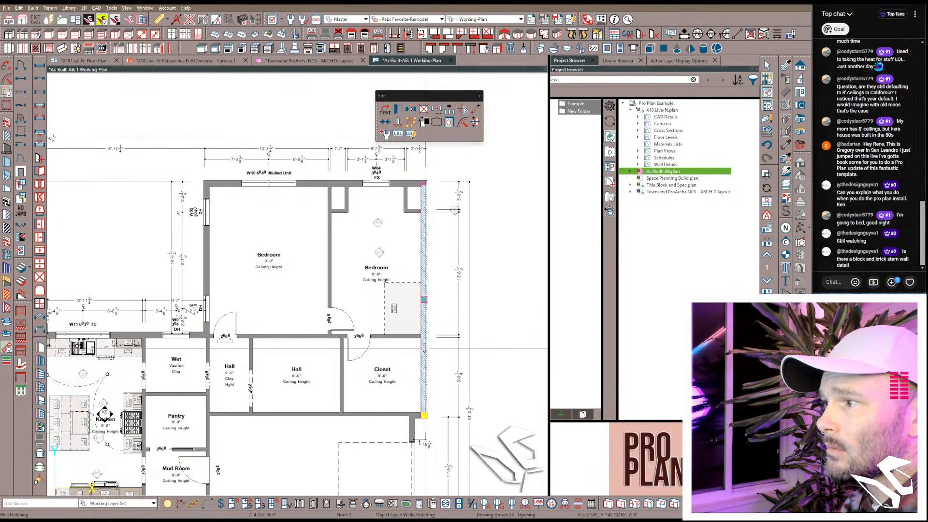
key(Escape)
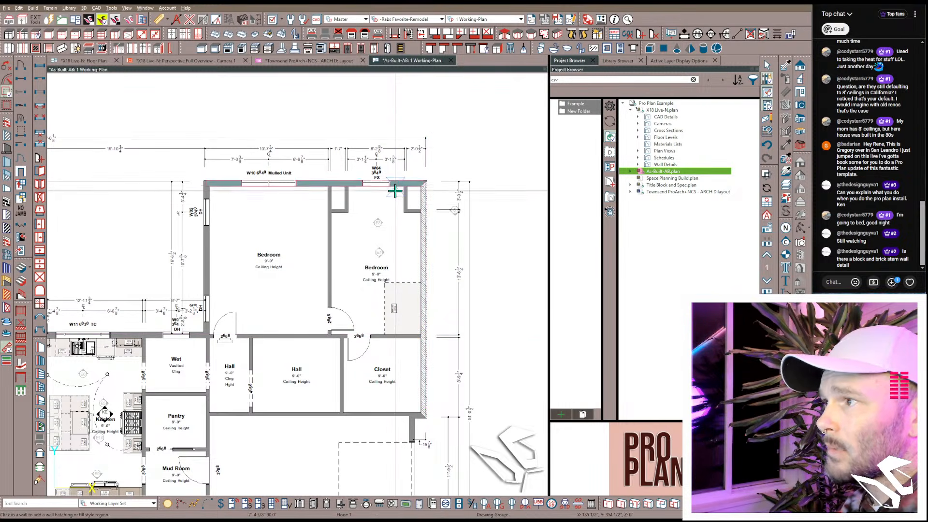
Step: Hatch the upper exterior wall around window W04, trimmed to start at the wall between the bedrooms, and the nook walls at the outer corner
click(313, 184)
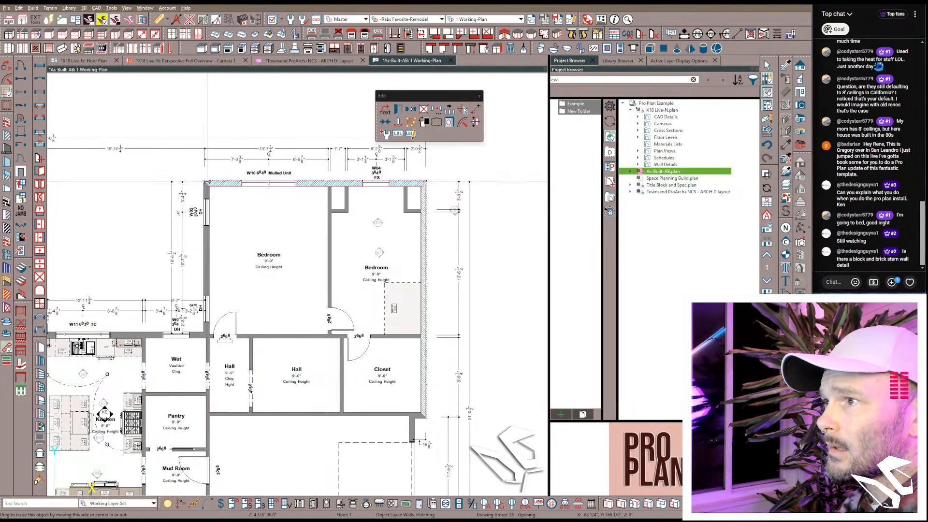
drag(334, 245, 333, 247)
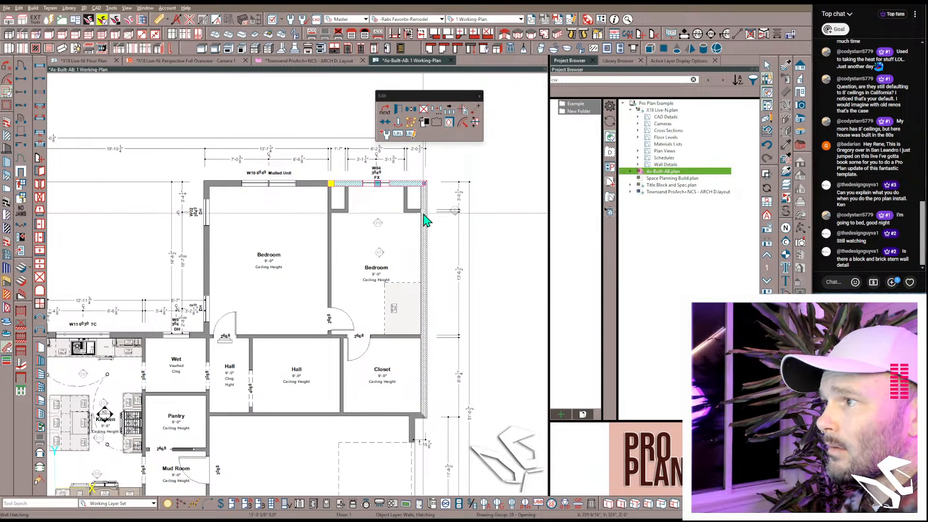
key(Escape)
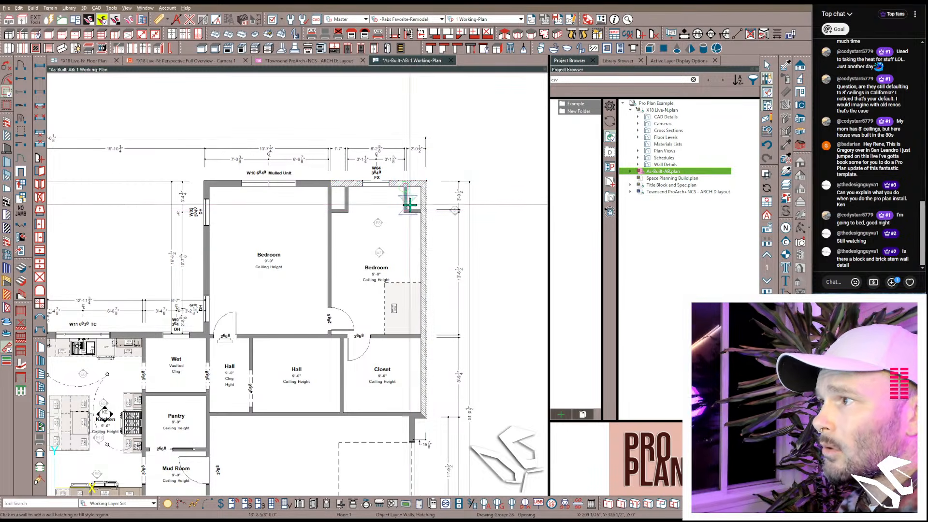
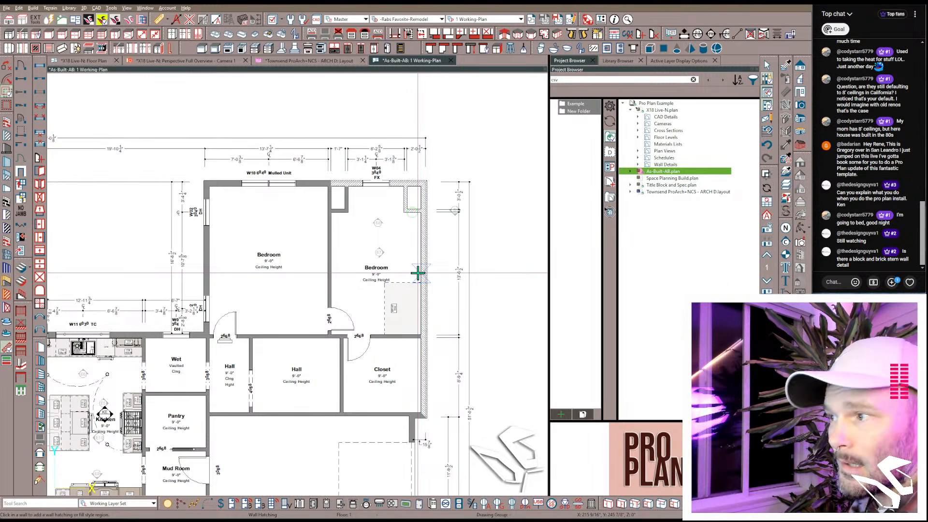
Step: Add wall hatching to the interior wall between the bedroom and closet, trimmed to start at the closet's side wall
click(266, 337)
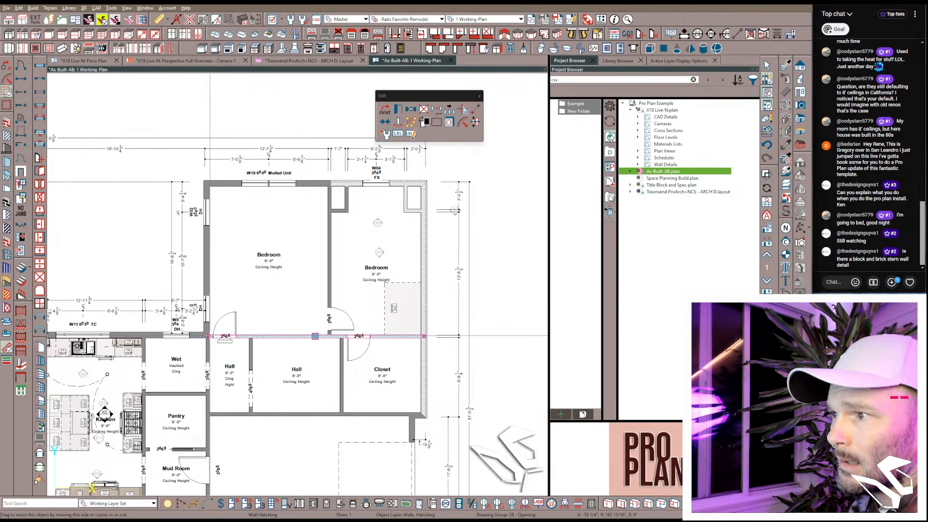
drag(209, 336, 368, 343)
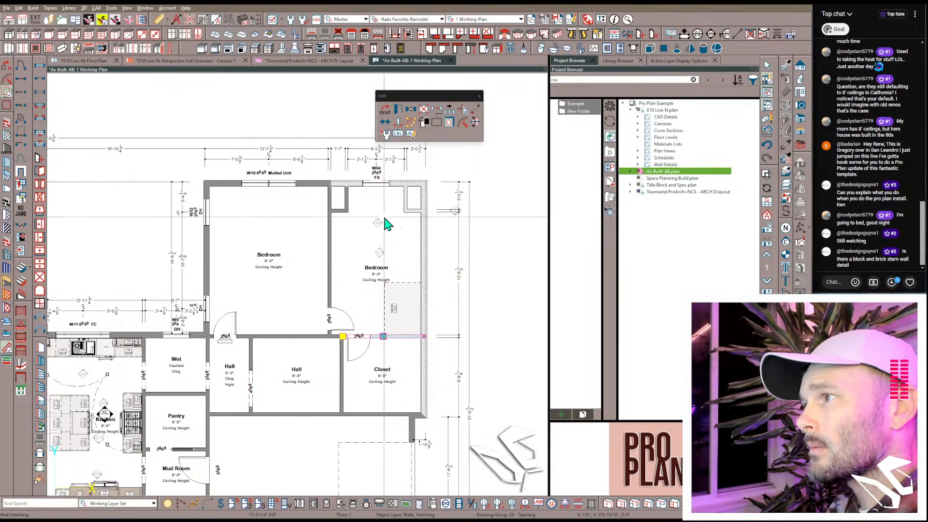
scroll(424, 222, up, 2)
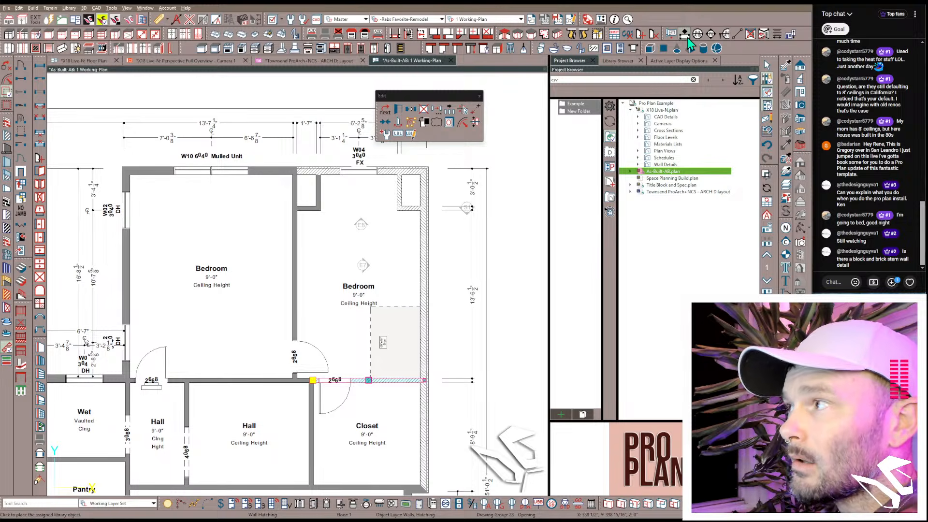
key(Escape)
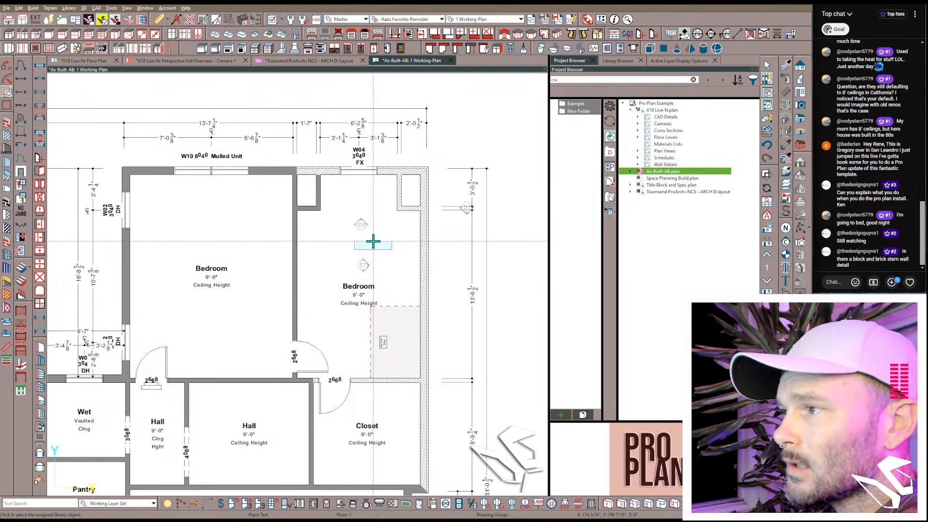
Step: Place an annotation macro label in the bedroom beside the outer exterior wall and point its leader arrow at that hatched wall
click(390, 245)
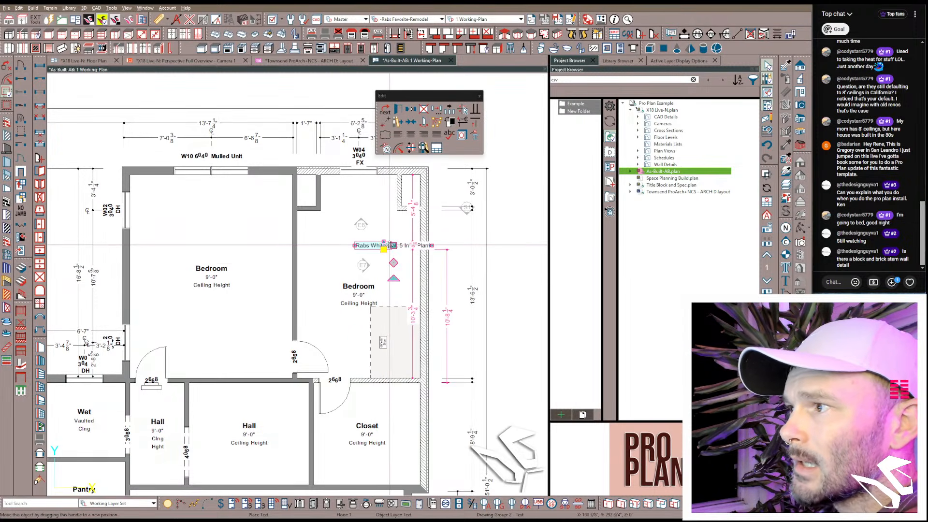
drag(377, 244, 372, 245)
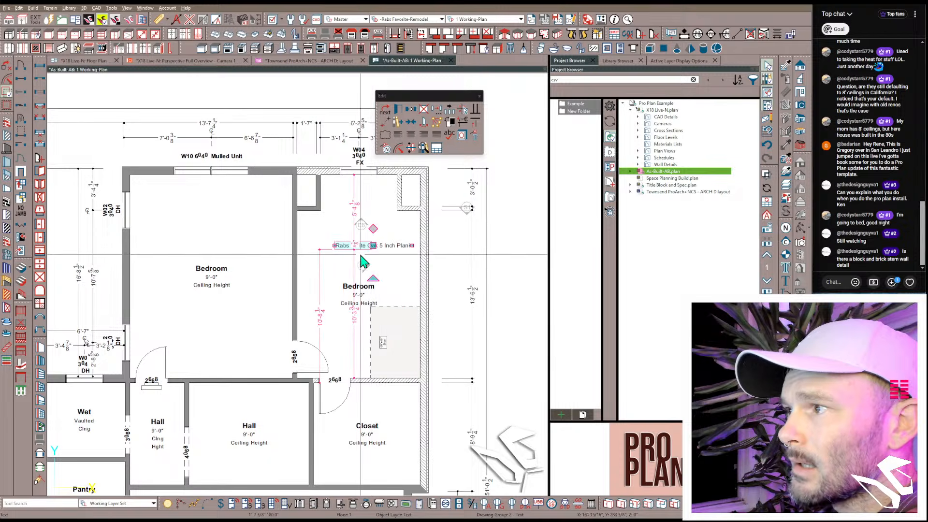
scroll(394, 242, up, 3)
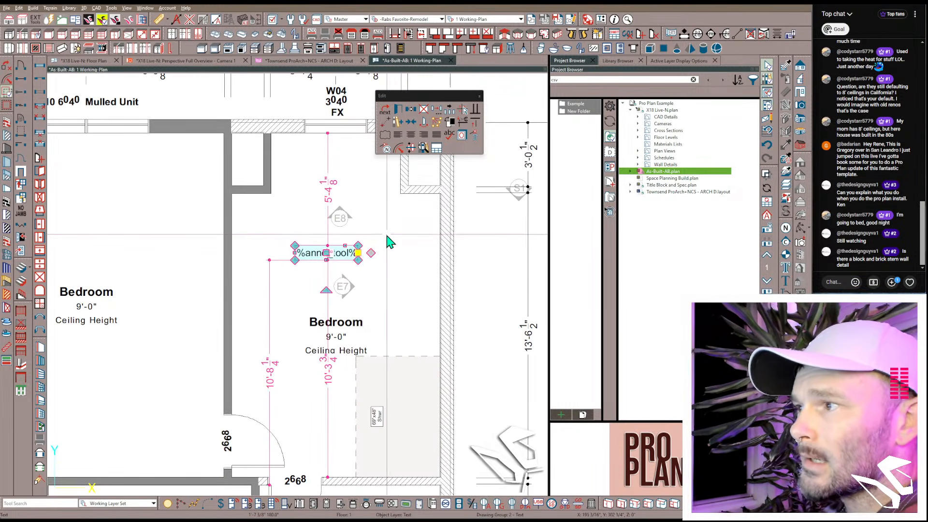
mouse_move(371, 252)
mouse_down()
mouse_move(447, 250)
mouse_move(415, 213)
mouse_move(424, 192)
mouse_move(441, 253)
mouse_up()
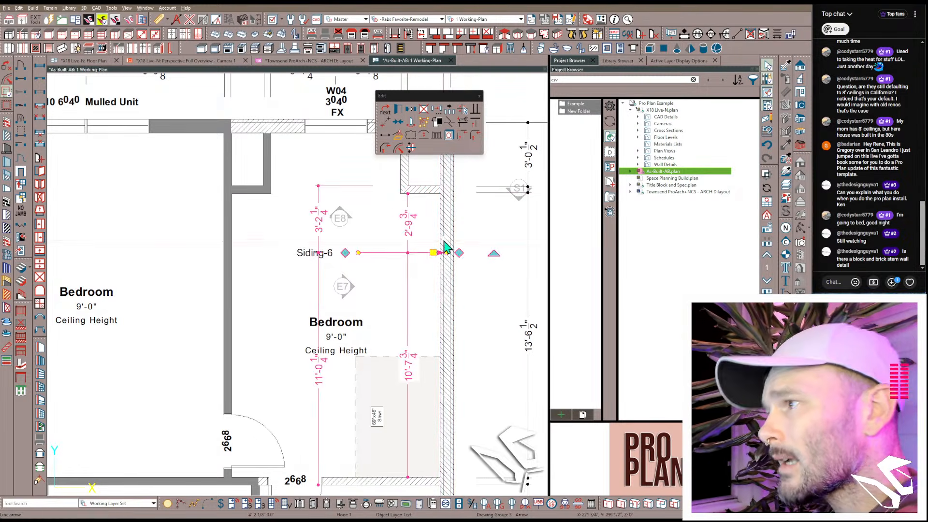
Step: Set the Anno Tool custom field of the bedroom's hatched outer exterior wall to "New Wall;Wall TBR" in its object information
click(449, 248)
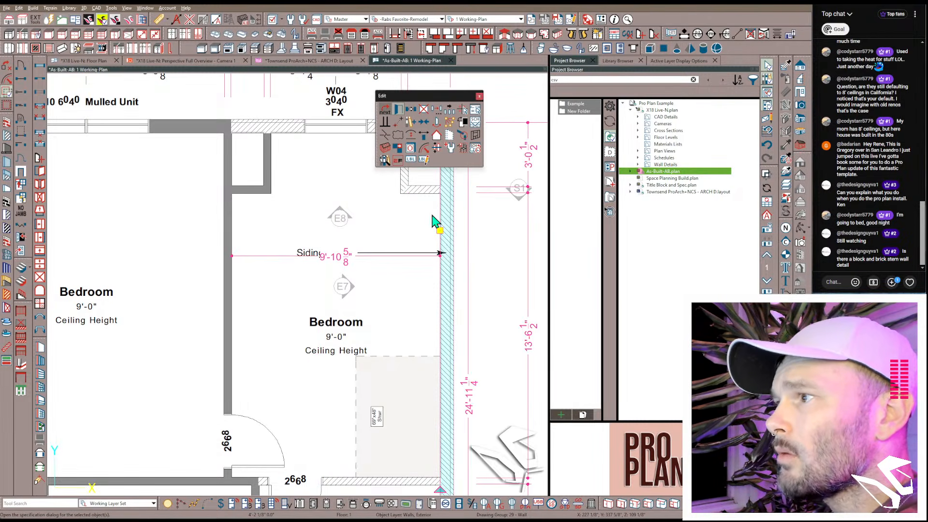
key(ctrl+e)
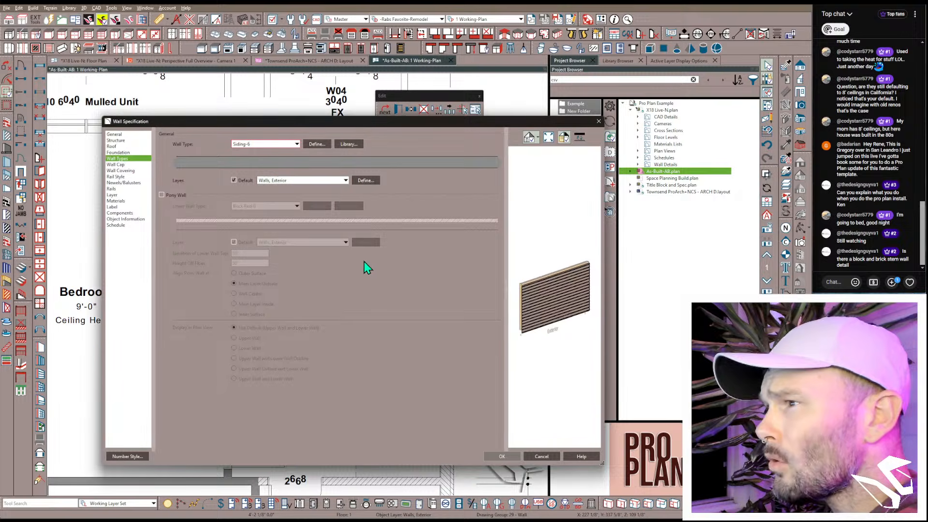
click(126, 219)
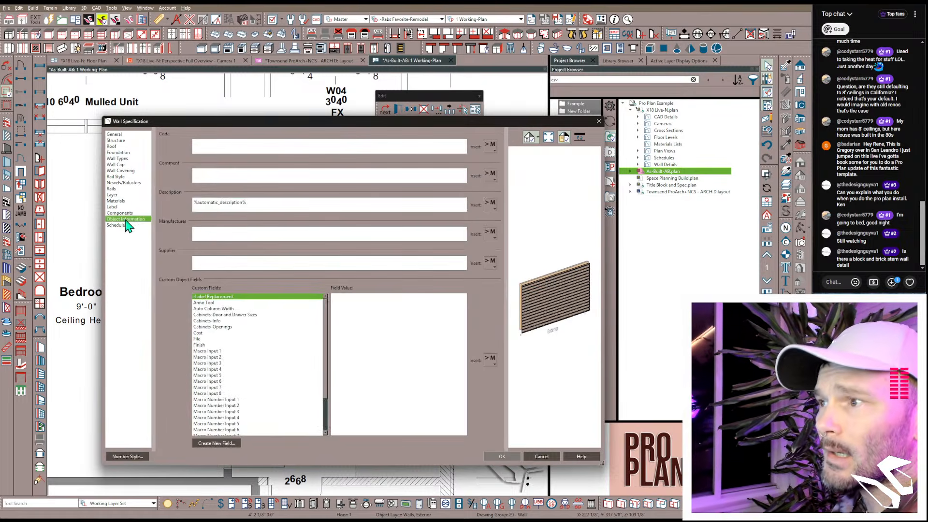
click(216, 303)
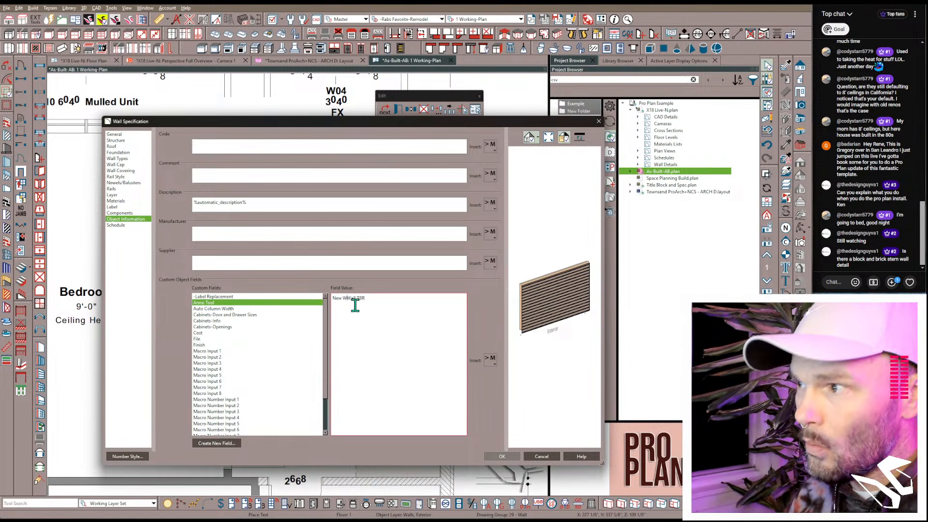
text(all;)
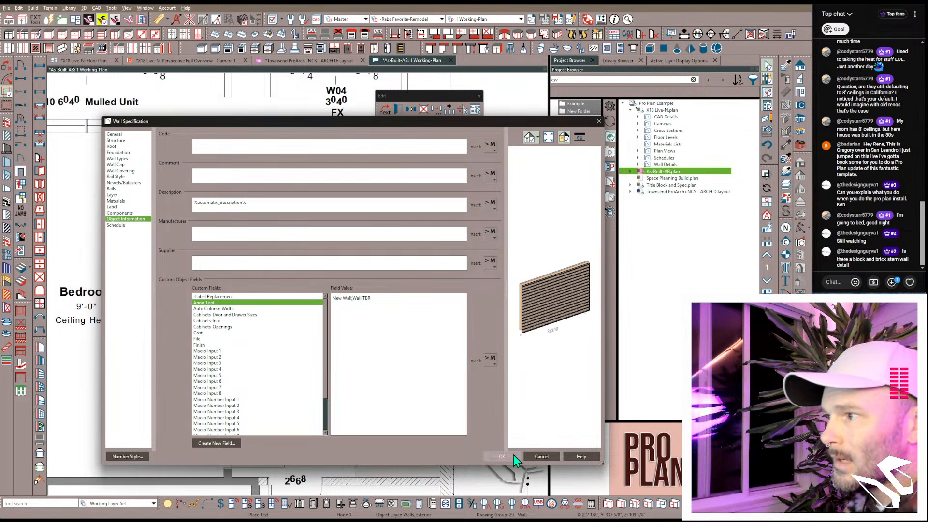
click(514, 454)
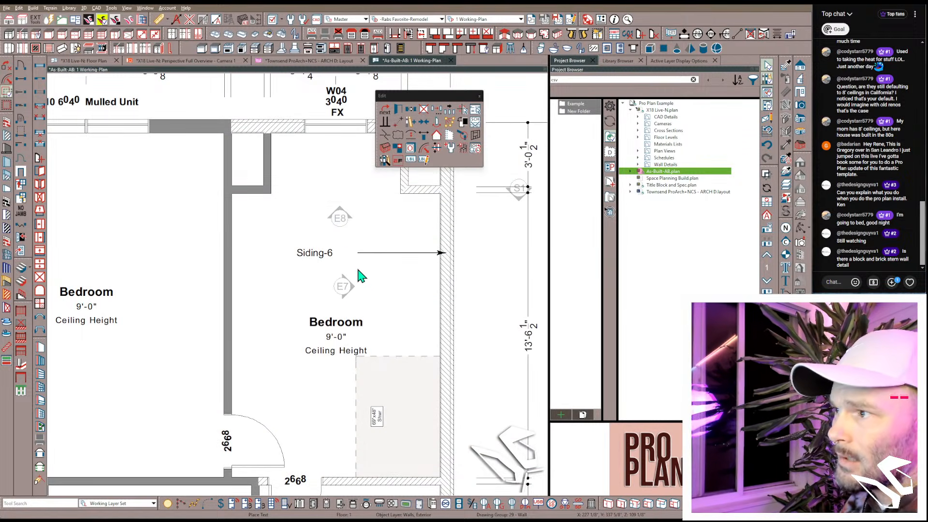
Step: Right-align the wall's annotation label text so it sits against its leader arrow
key(Escape)
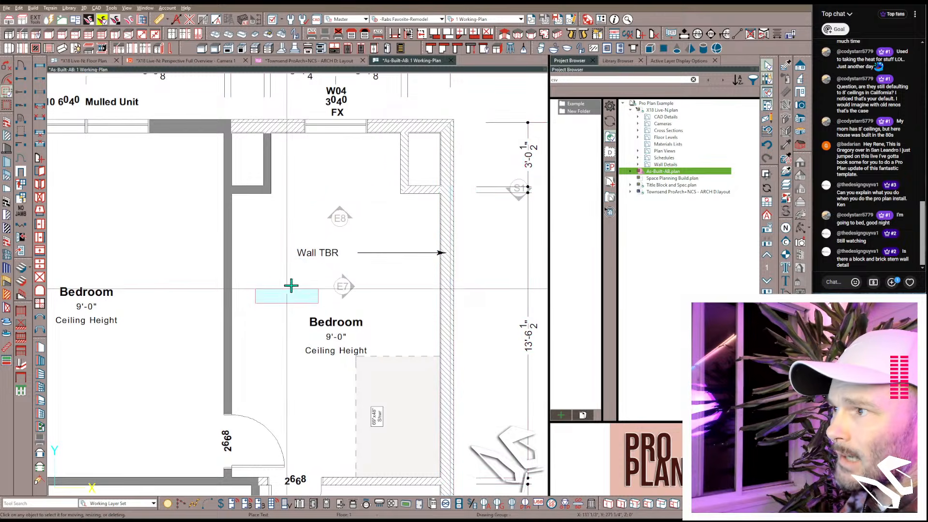
click(310, 254)
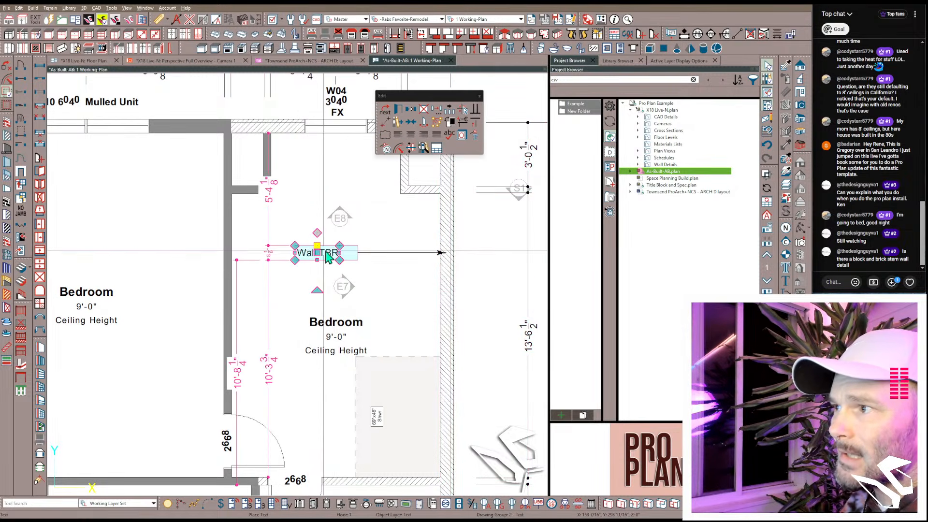
click(424, 138)
key(Escape)
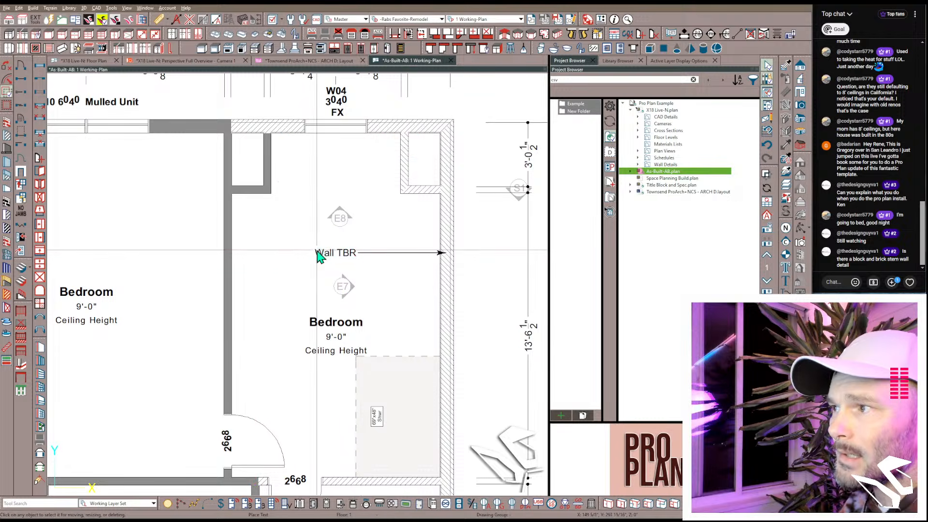
Step: Switch to the X18 Live-N floor plan, place an annotation macro label in the bedroom and point its leader at the door to the hall
scroll(354, 289, down, 3)
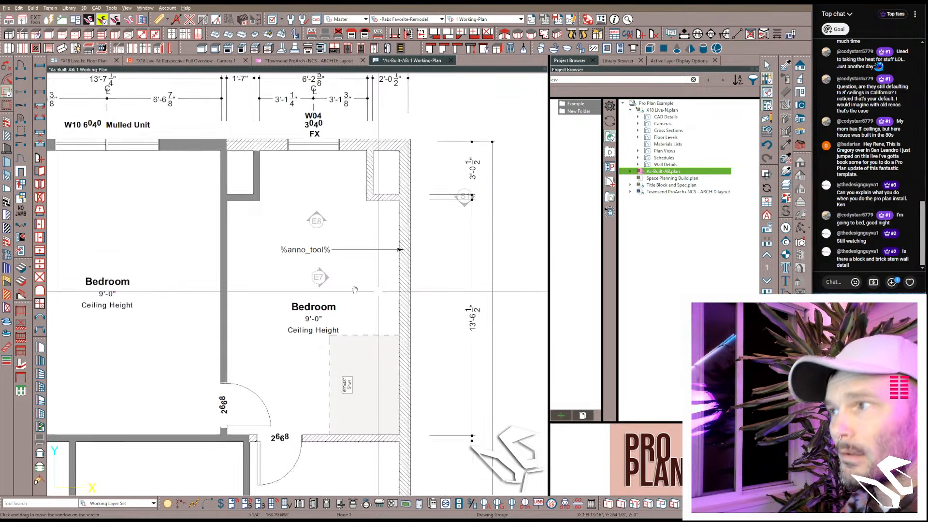
click(87, 61)
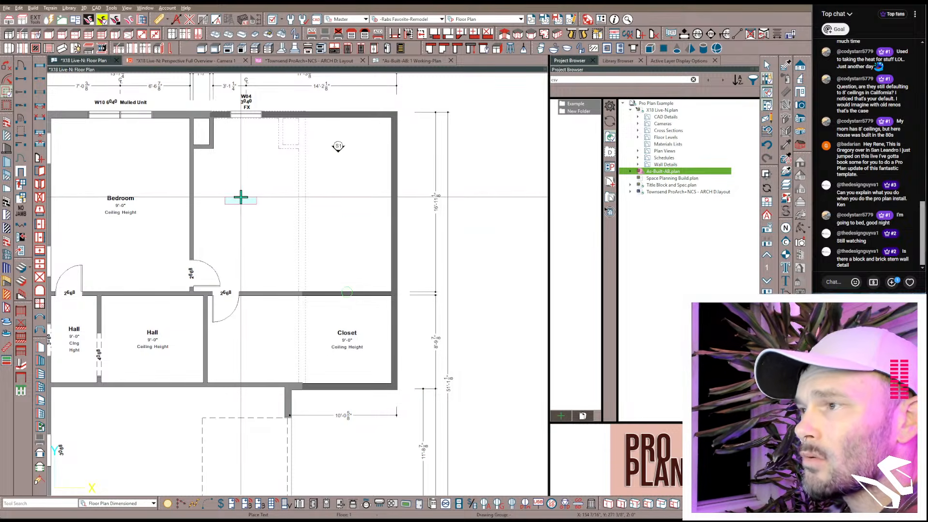
middle_drag(151, 157, 342, 263)
click(342, 264)
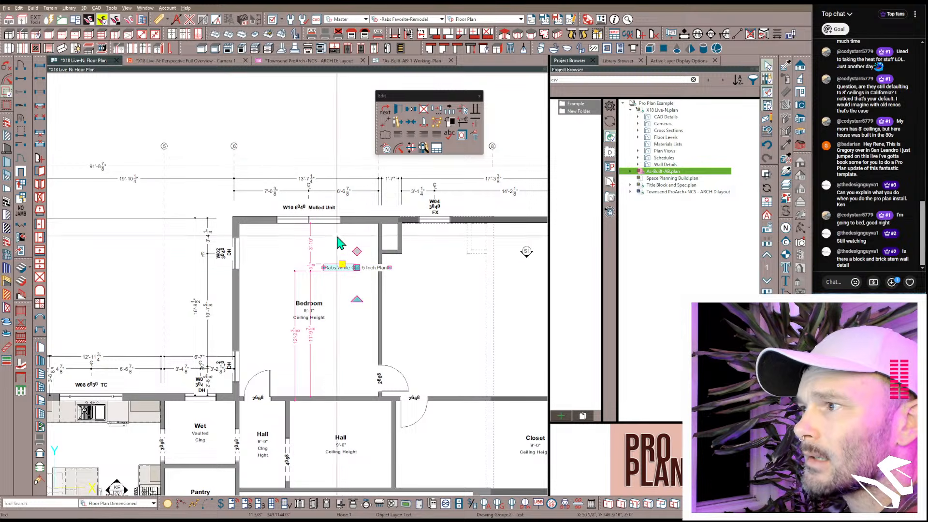
drag(356, 251, 257, 396)
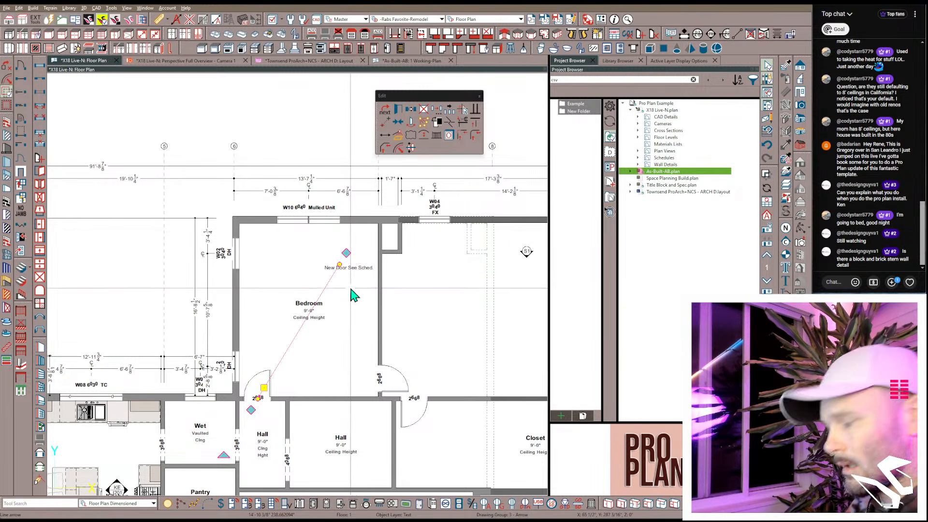
Step: Delete the door's leader arrow and its annotation label from the bedroom
key(Delete)
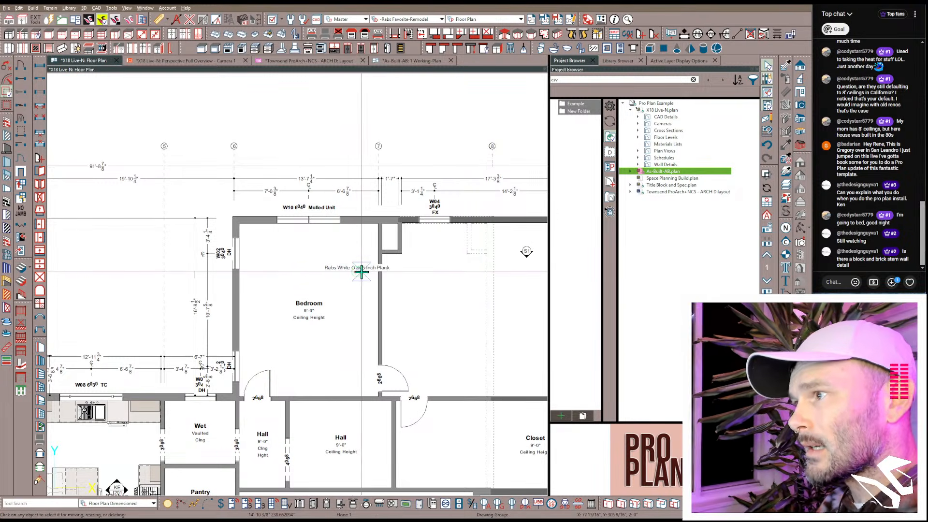
click(361, 271)
key(Delete)
Step: On the foundation level, place an annotation macro label inside the garage and point its leader at the foundation wall by the garage door
scroll(484, 372, down, 3)
scroll(472, 374, up, 1)
middle_drag(452, 396, 365, 307)
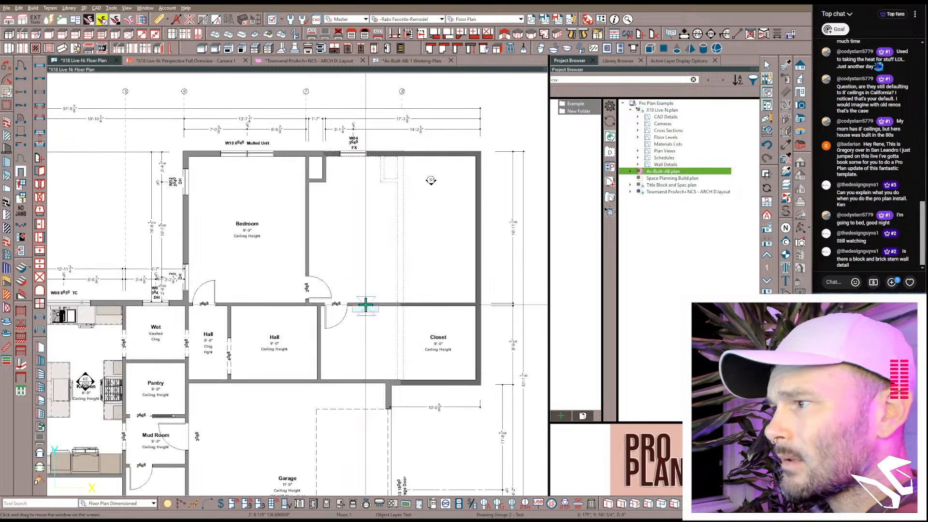
key(Page_Down)
middle_drag(402, 407, 382, 200)
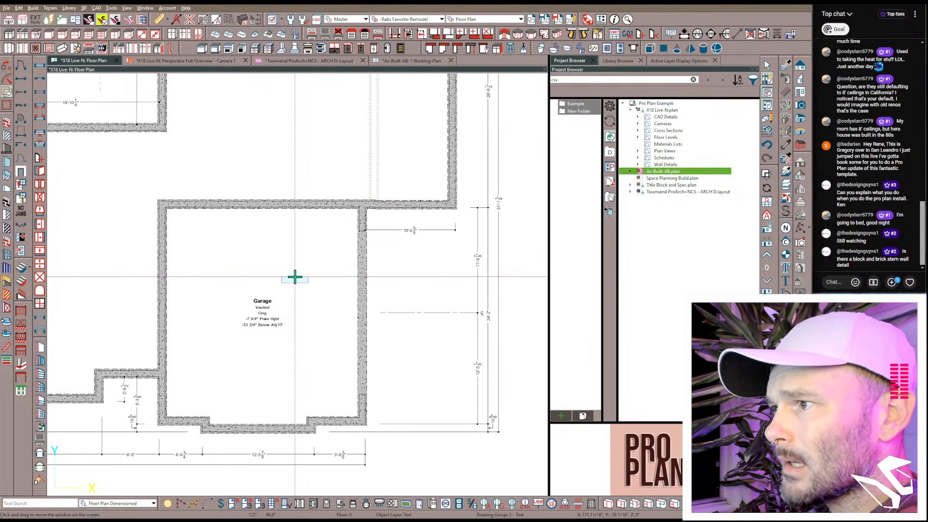
click(294, 280)
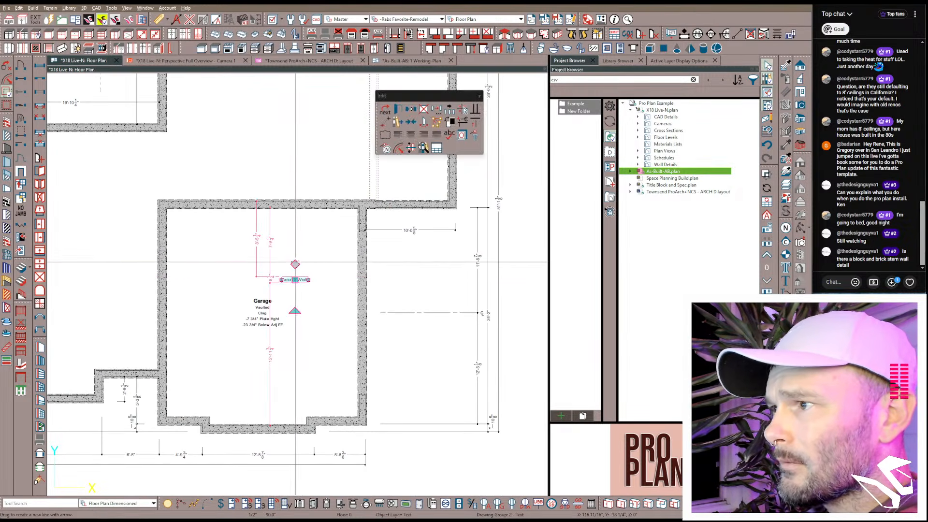
drag(295, 263, 361, 281)
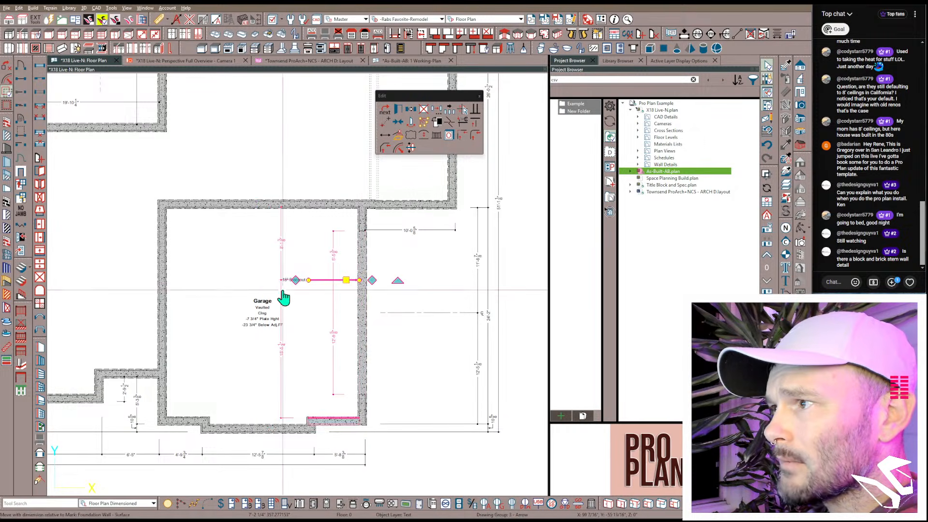
key(Escape)
scroll(300, 283, up, 3)
scroll(301, 283, up, 1)
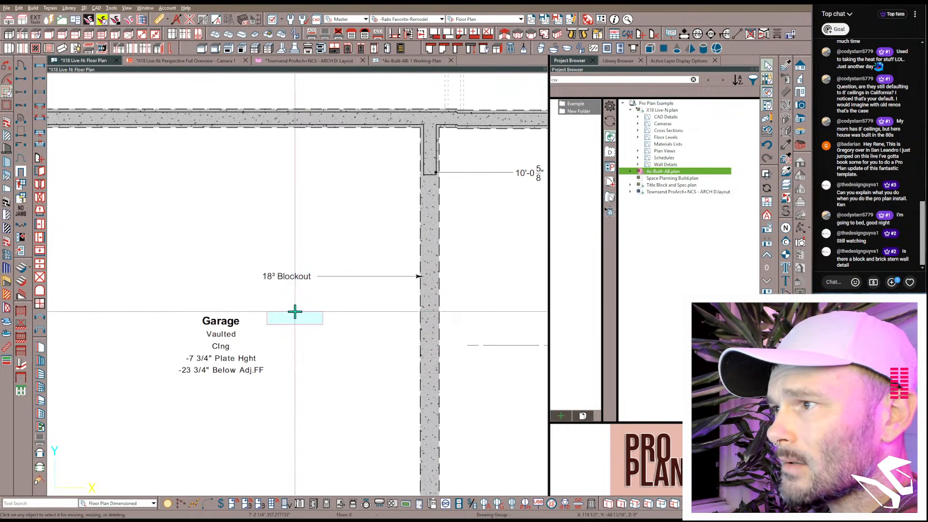
Step: Remove the foundation wall's annotation label and leader from the garage
click(293, 275)
key(ctrl+x)
key(ctrl+v)
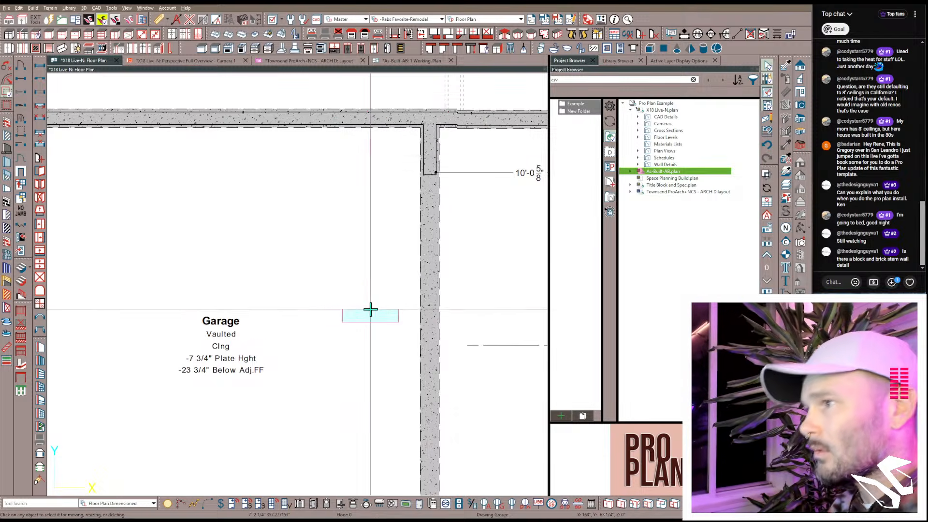
Step: On the first floor, place a straight staircase in the hall and an annotation macro label below it with the leader pointing at the stairs
scroll(352, 310, down, 2)
scroll(301, 270, down, 5)
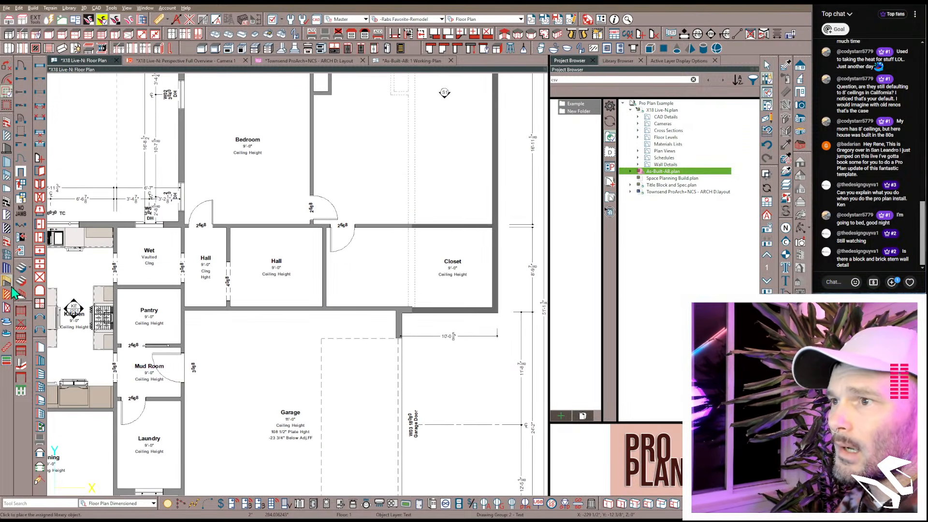
click(22, 269)
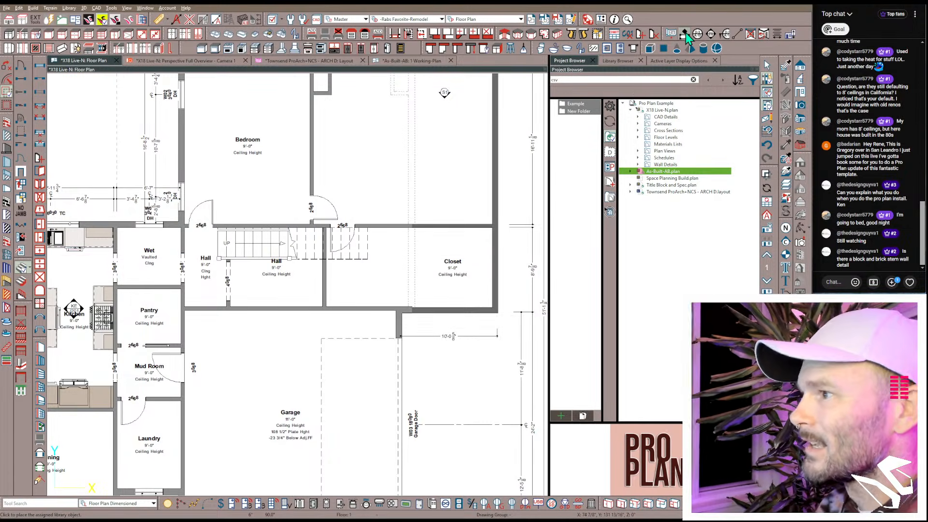
click(294, 292)
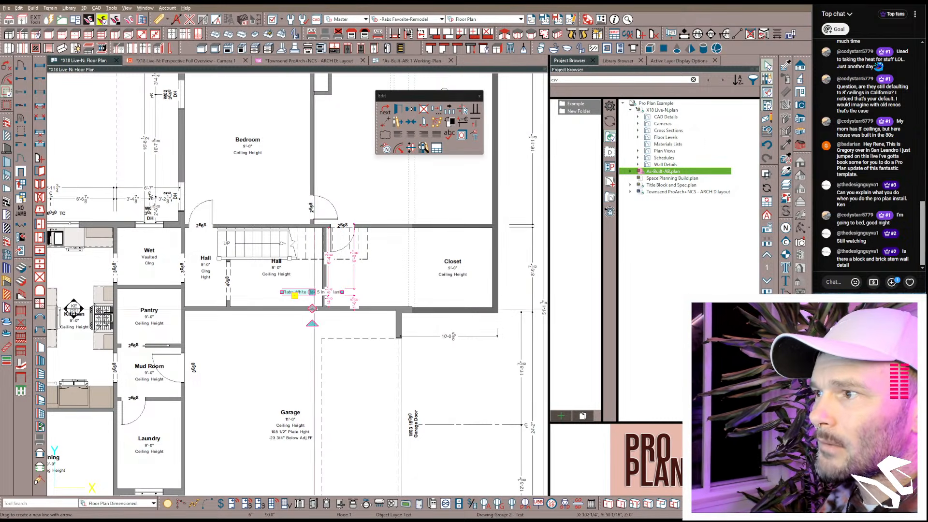
drag(296, 290, 296, 255)
scroll(312, 329, up, 3)
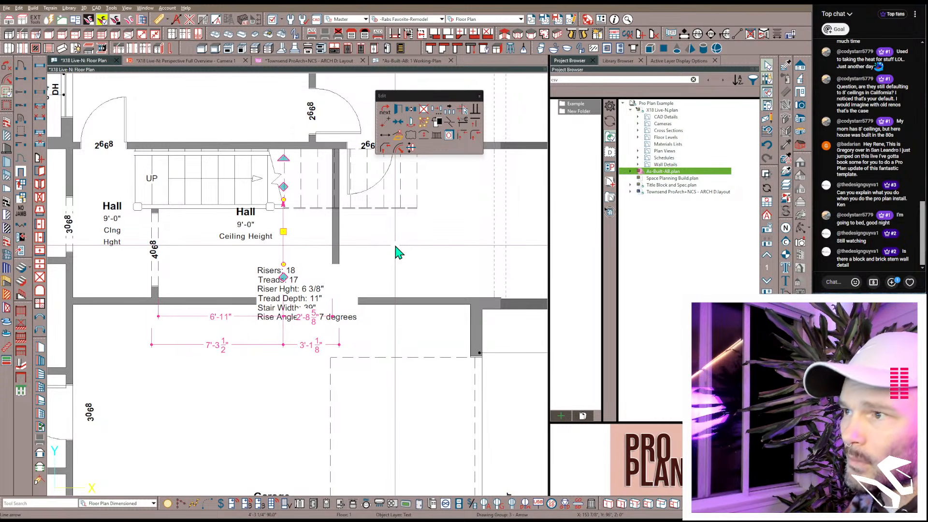
scroll(255, 366, down, 3)
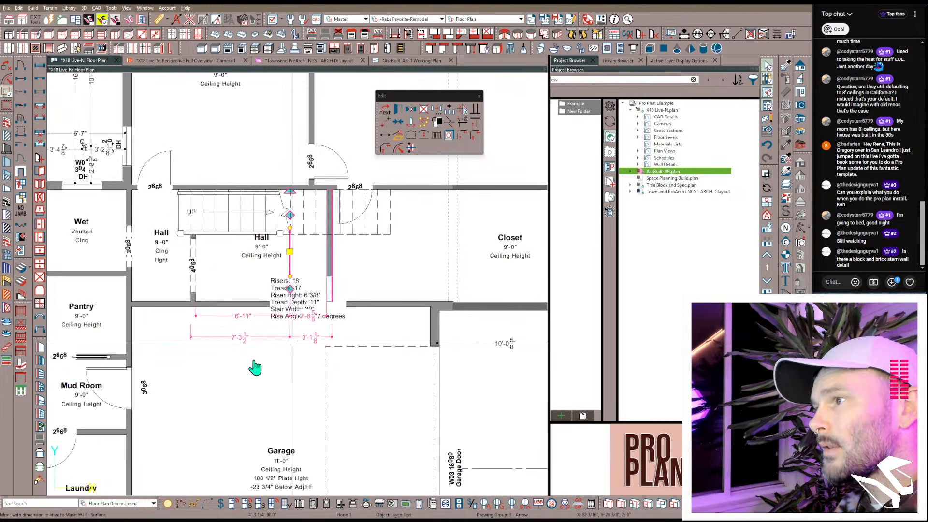
middle_drag(237, 381, 383, 358)
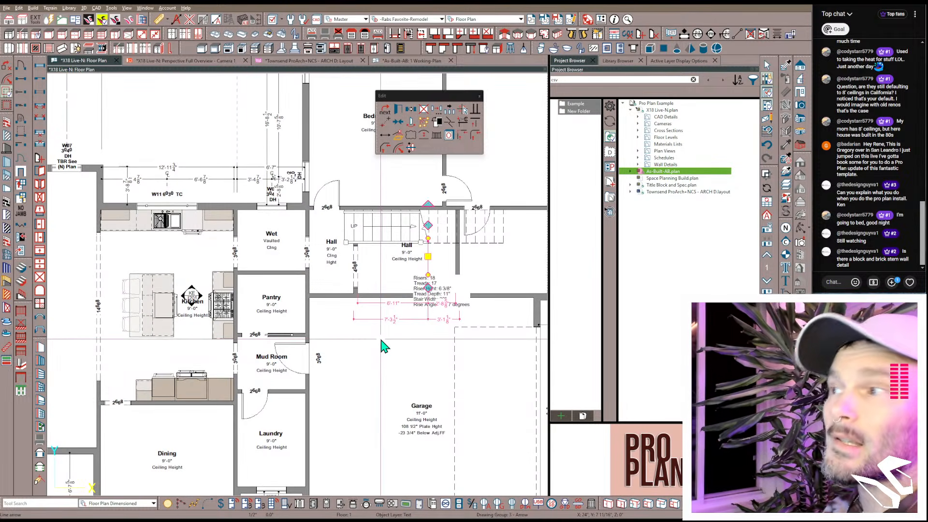
Step: Delete the stair annotation label and the staircase from the hall
click(383, 346)
click(424, 287)
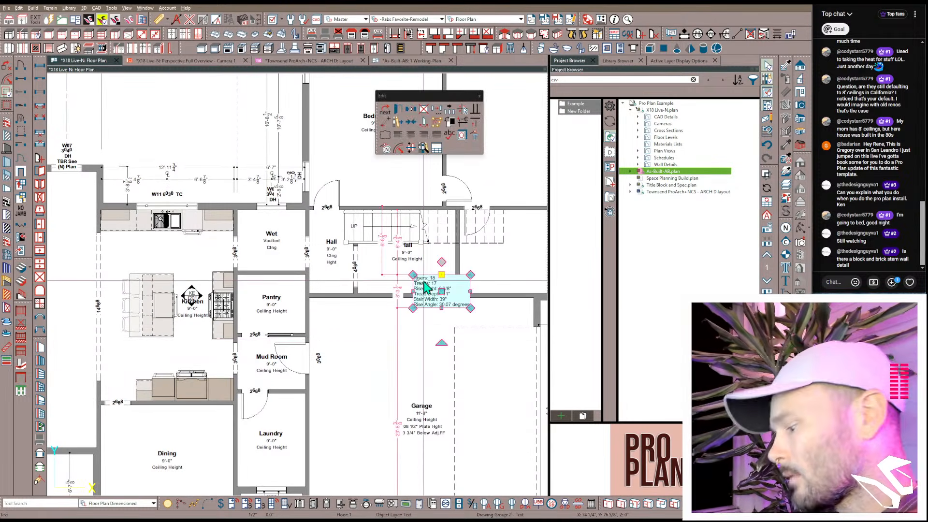
key(Delete)
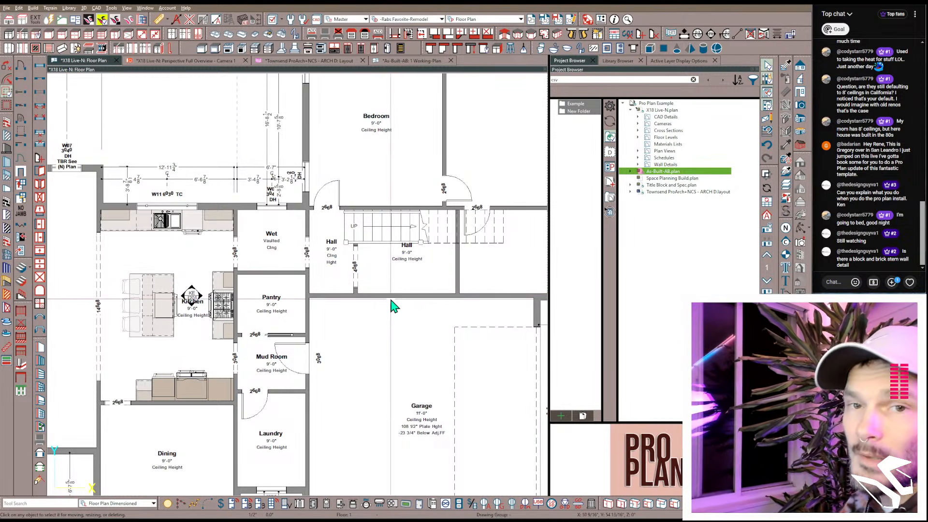
scroll(344, 325, down, 3)
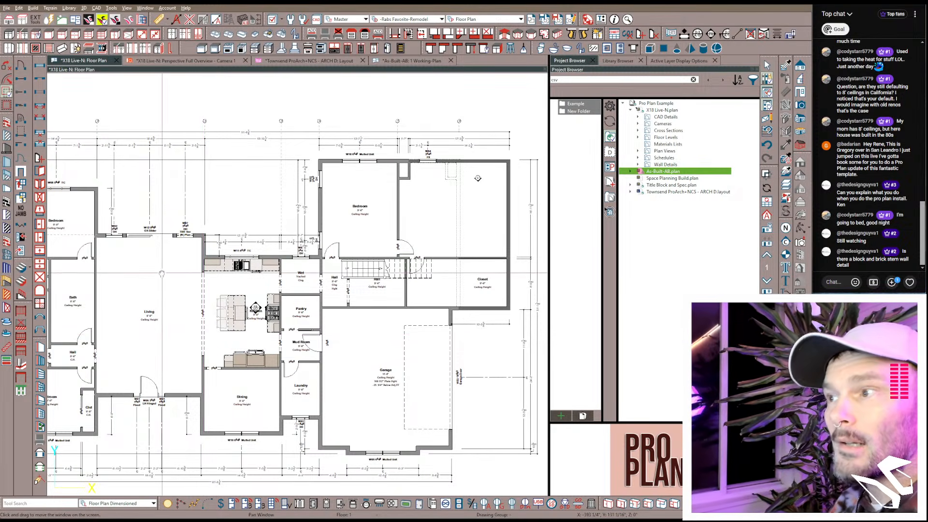
middle_drag(181, 274, 277, 268)
scroll(267, 265, down, 1)
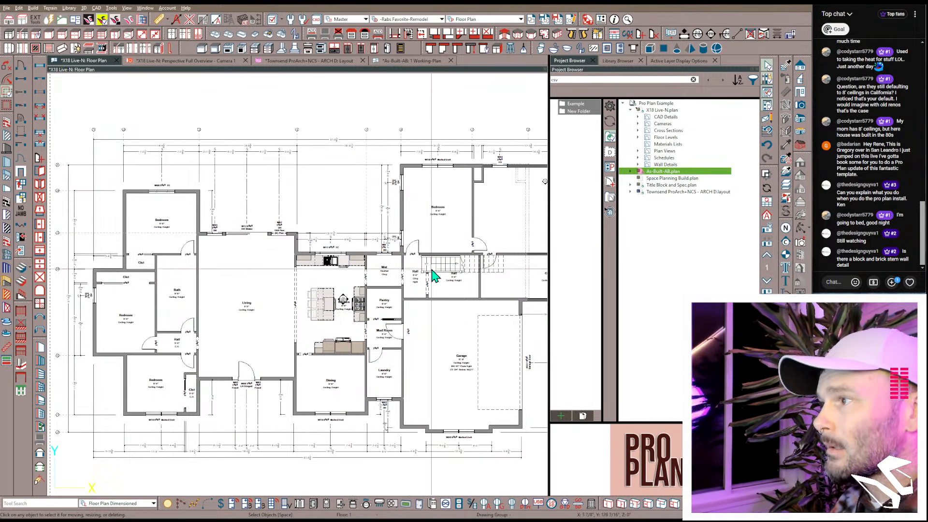
click(461, 270)
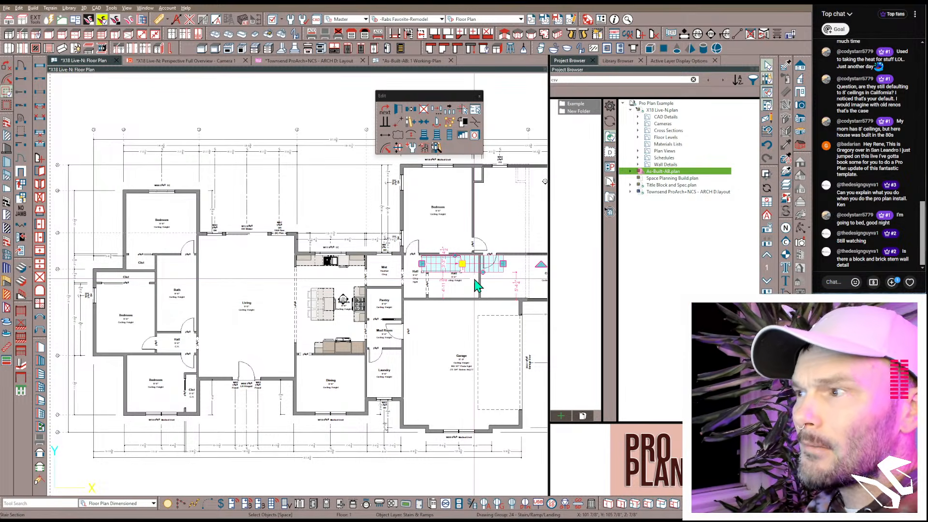
key(Delete)
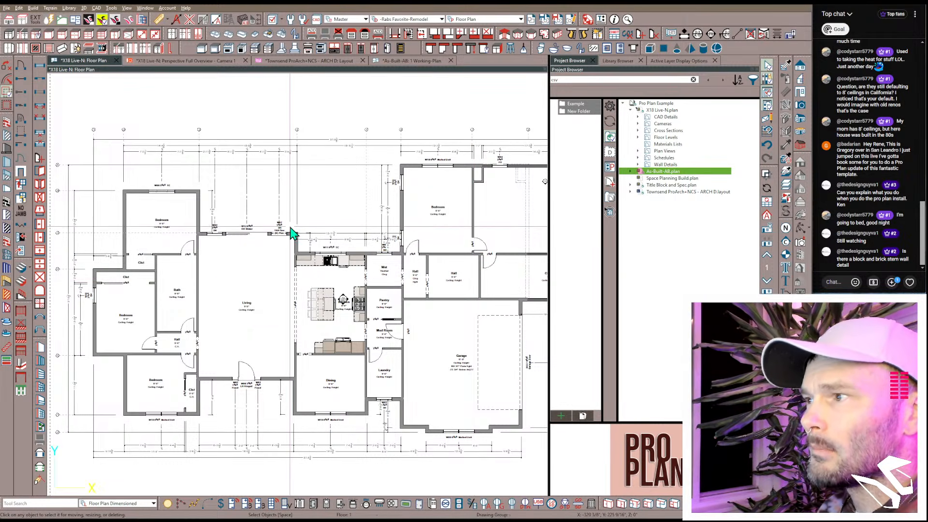
scroll(352, 254, up, 1)
scroll(354, 260, up, 1)
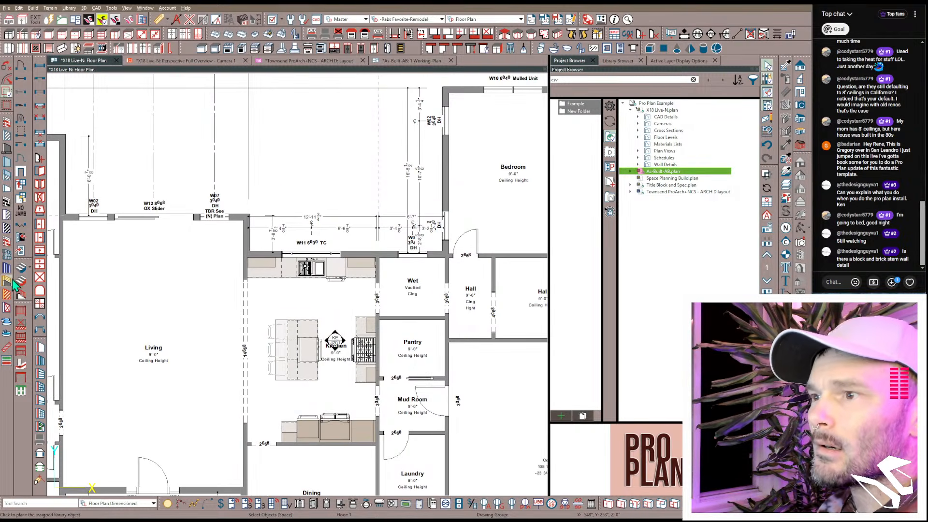
click(7, 363)
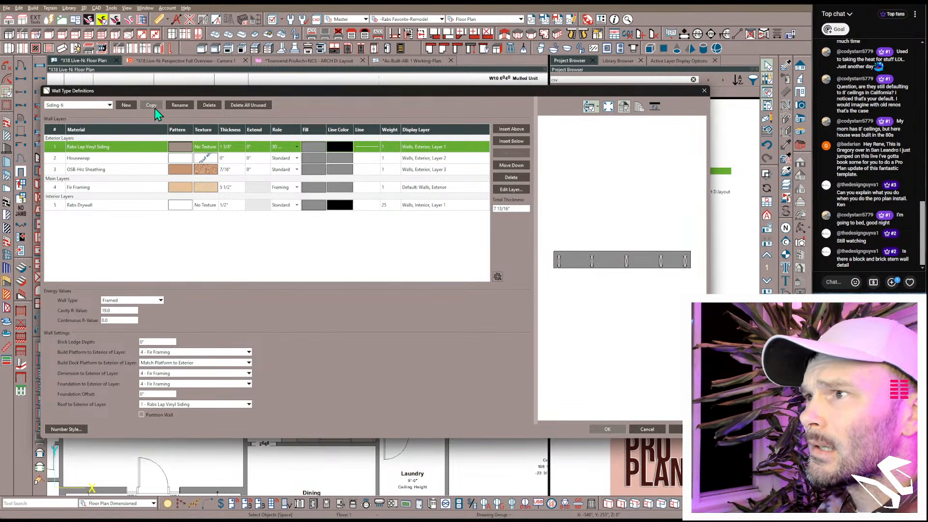
click(646, 429)
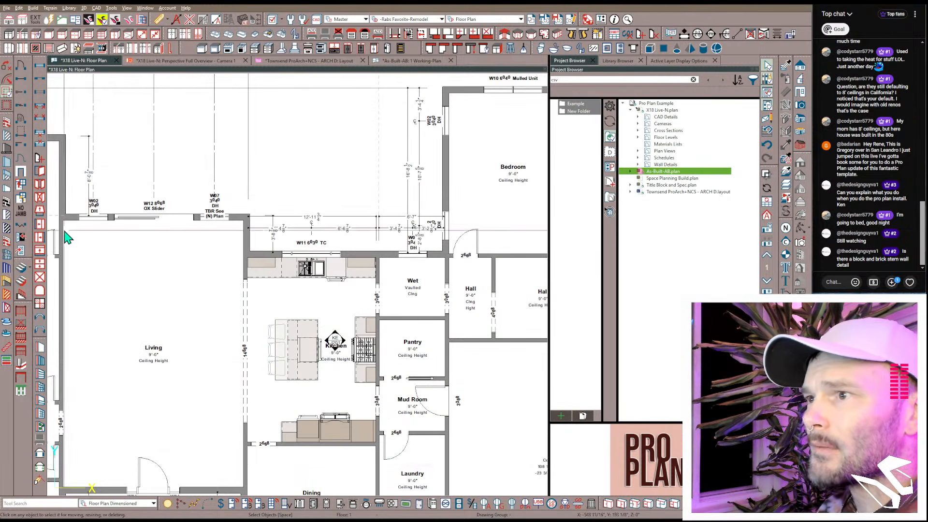
Step: Examine the Anno Tool custom field's value in the exterior wall defaults' object information
double_click(9, 122)
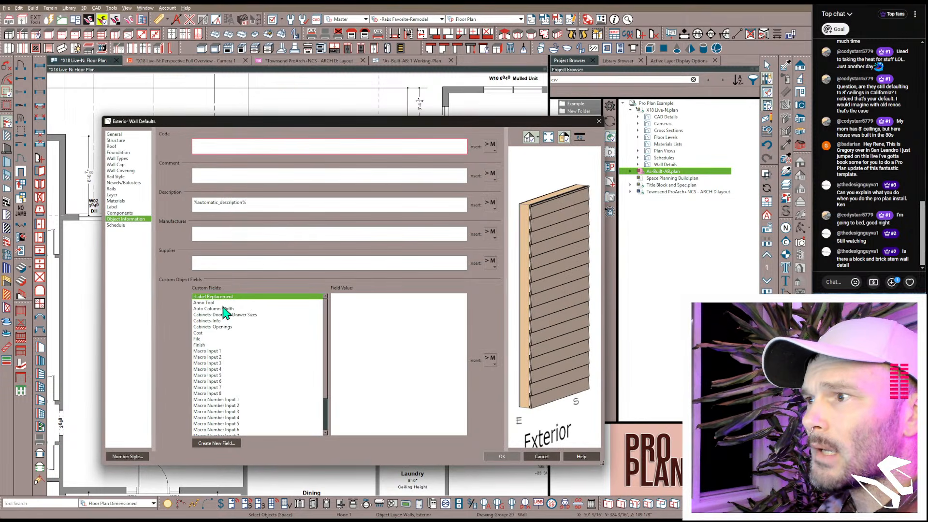
click(220, 303)
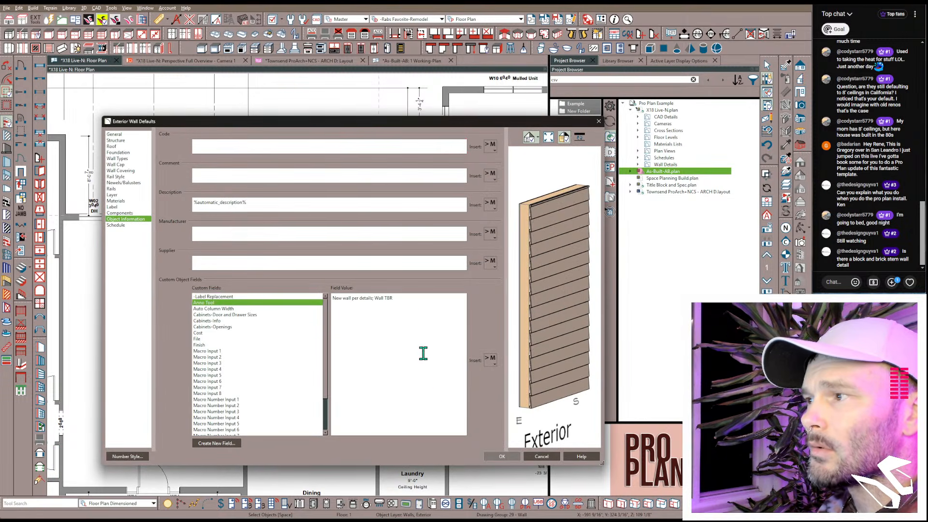
click(514, 459)
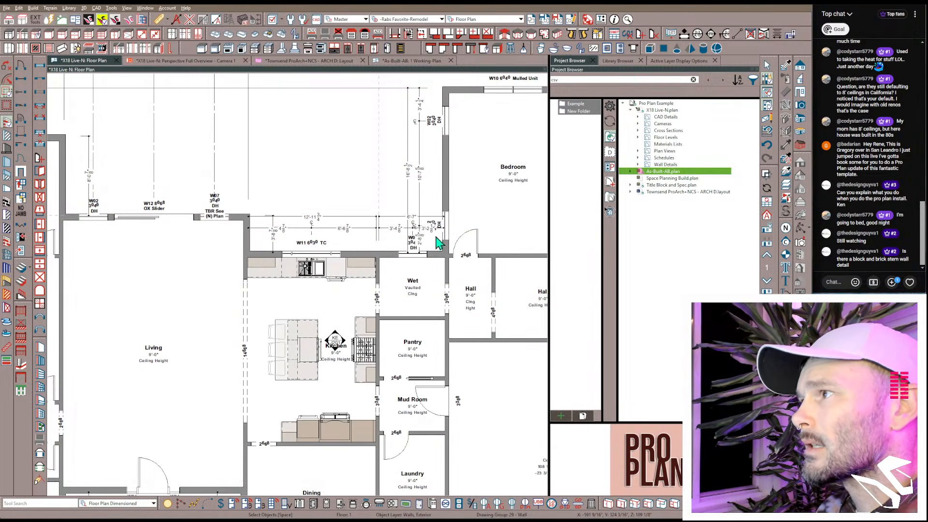
Step: Place an annotation macro label in the bedroom north of the closets and point its leader at the exterior wall beside the window
middle_drag(165, 265, 418, 325)
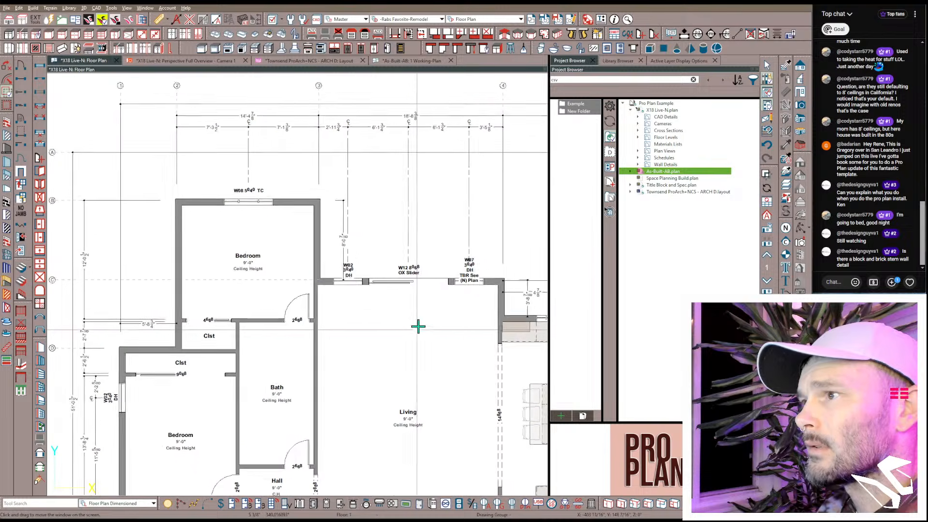
click(684, 34)
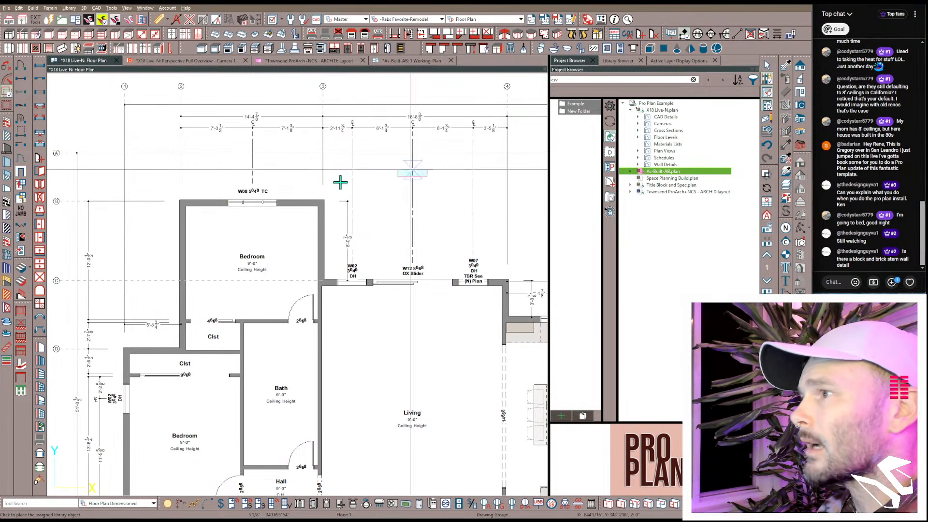
click(230, 227)
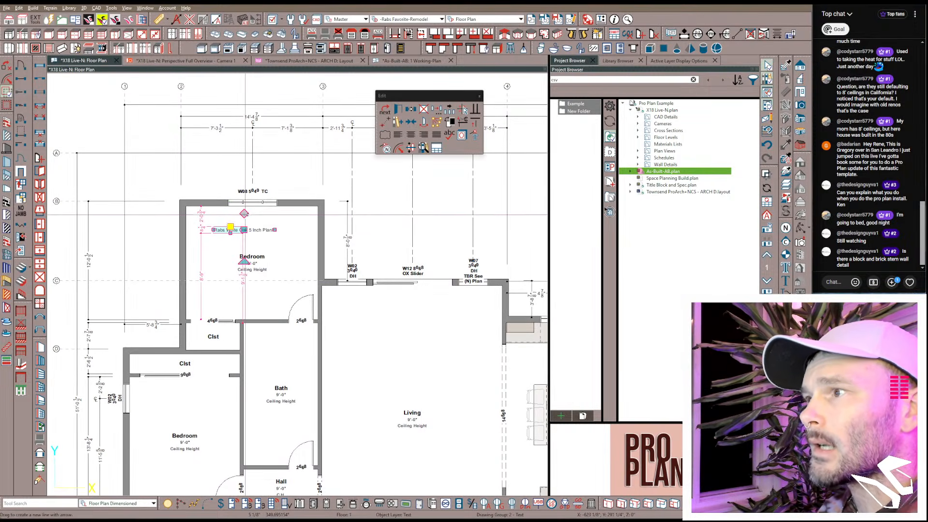
drag(207, 209, 207, 206)
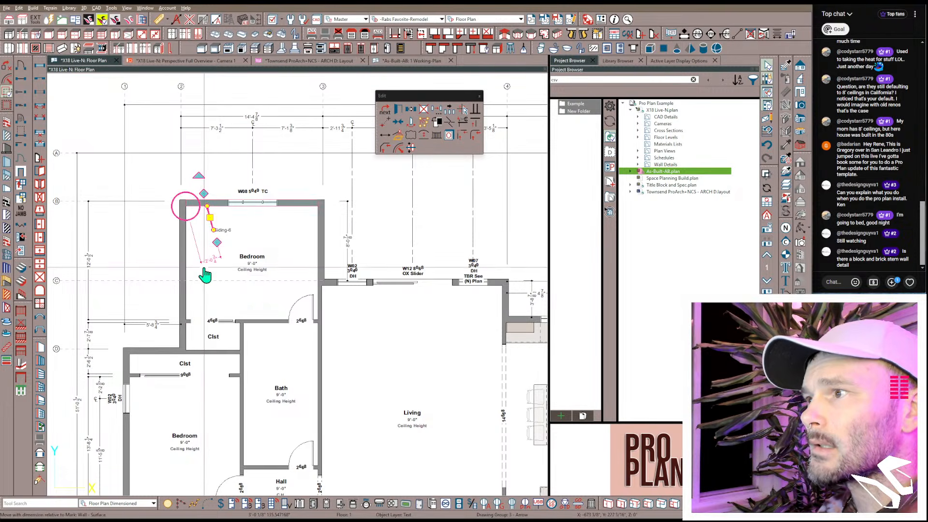
key(Escape)
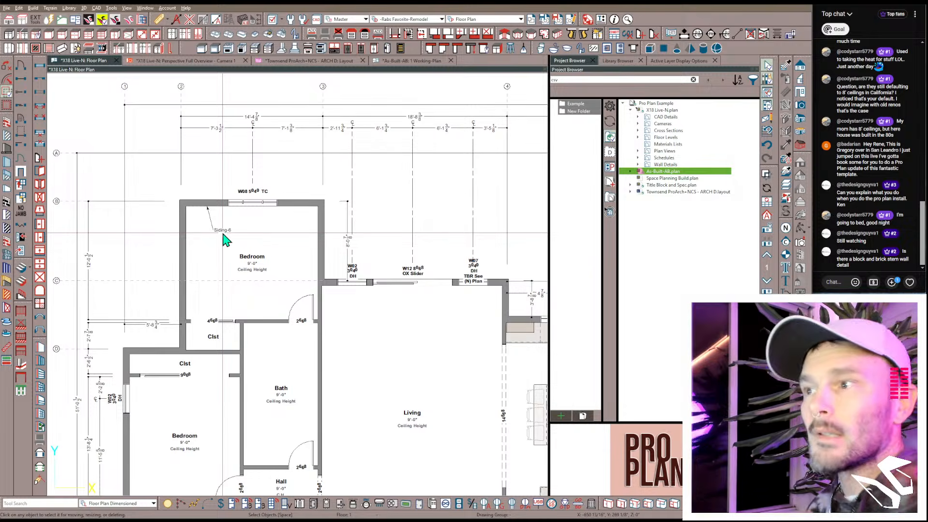
Step: Delete the annotation label and its leader from the bedroom
scroll(249, 257, down, 2)
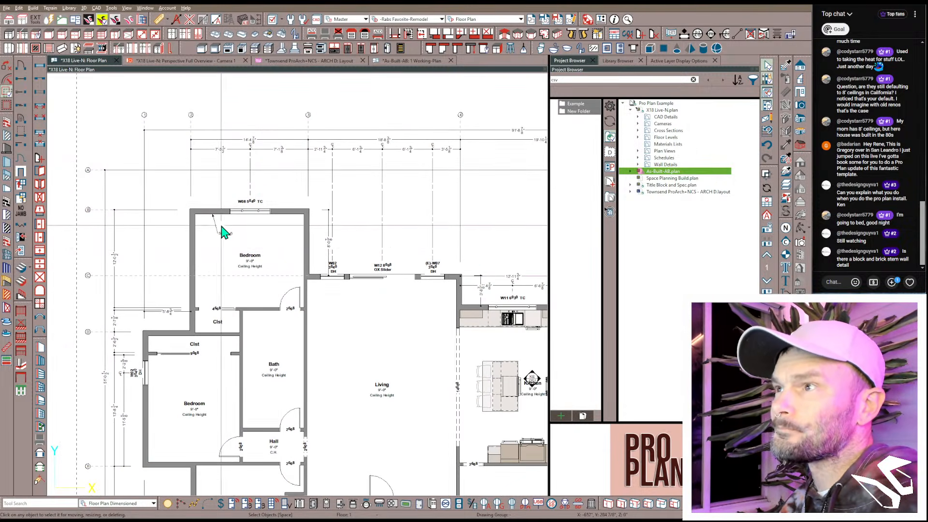
click(225, 233)
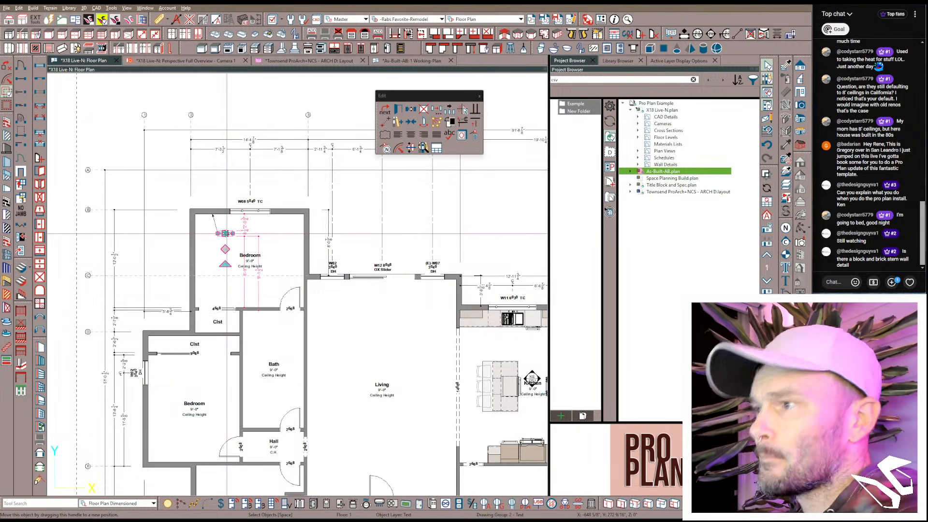
key(Delete)
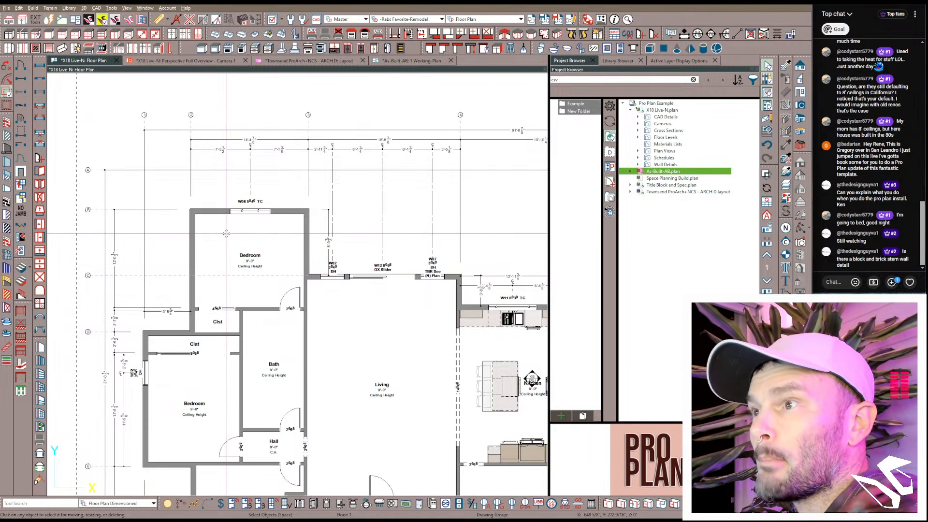
scroll(226, 234, down, 1)
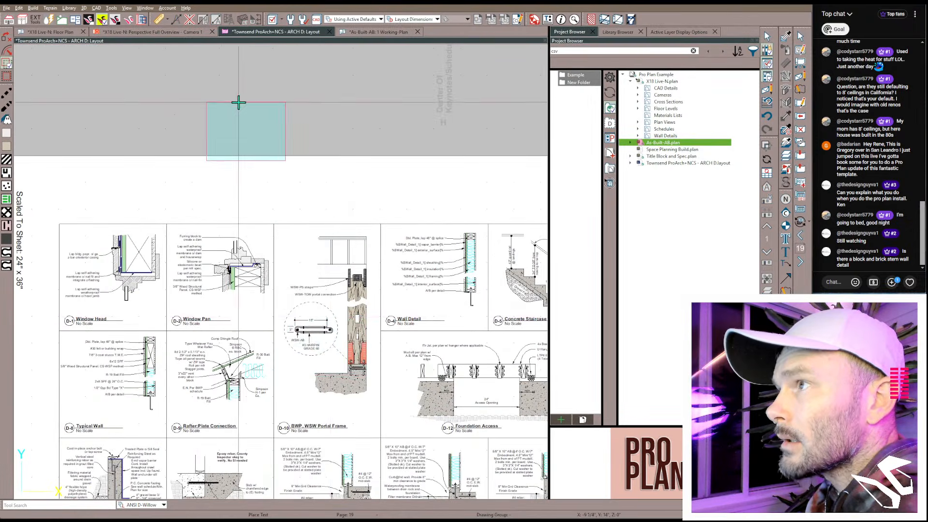
Step: On the floor plan, rename the large unlabeled Addition-type room east of the bedroom as Bedroom
click(60, 32)
scroll(435, 261, down, 2)
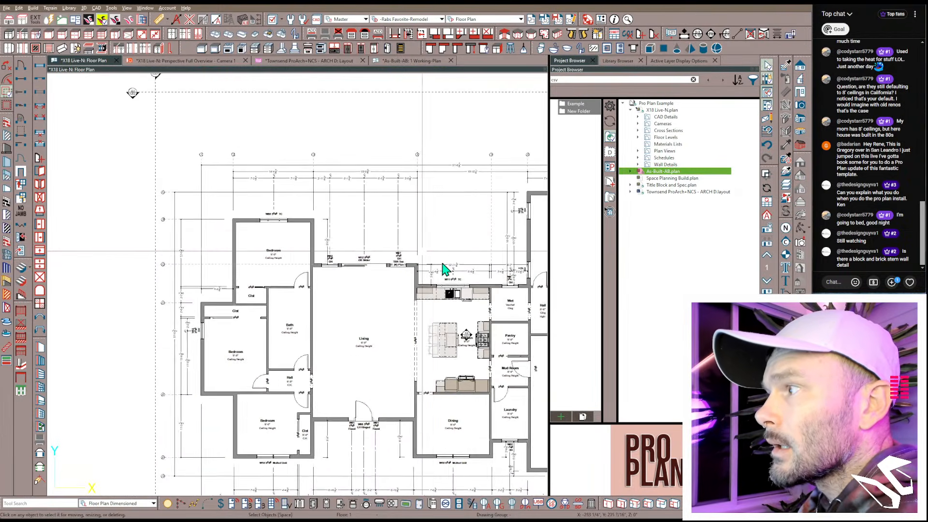
middle_drag(440, 266, 191, 241)
scroll(354, 216, up, 1)
click(380, 225)
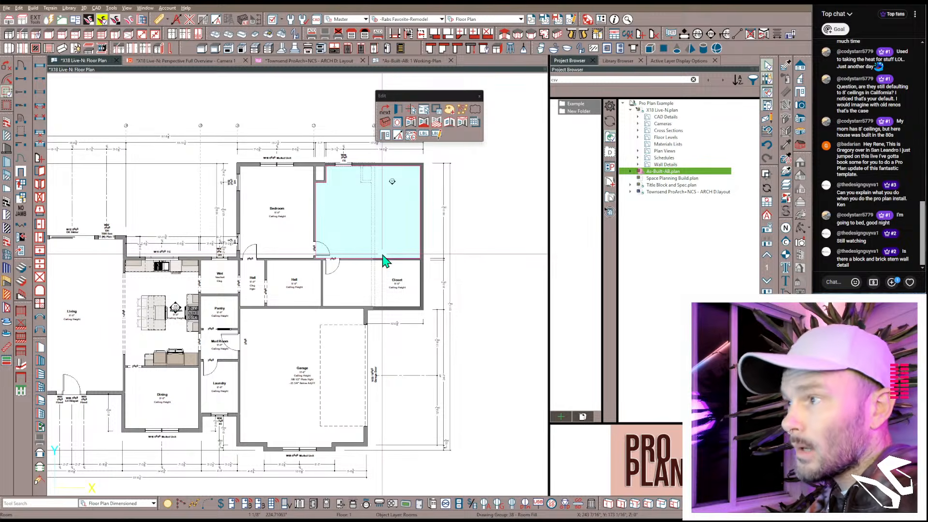
double_click(356, 245)
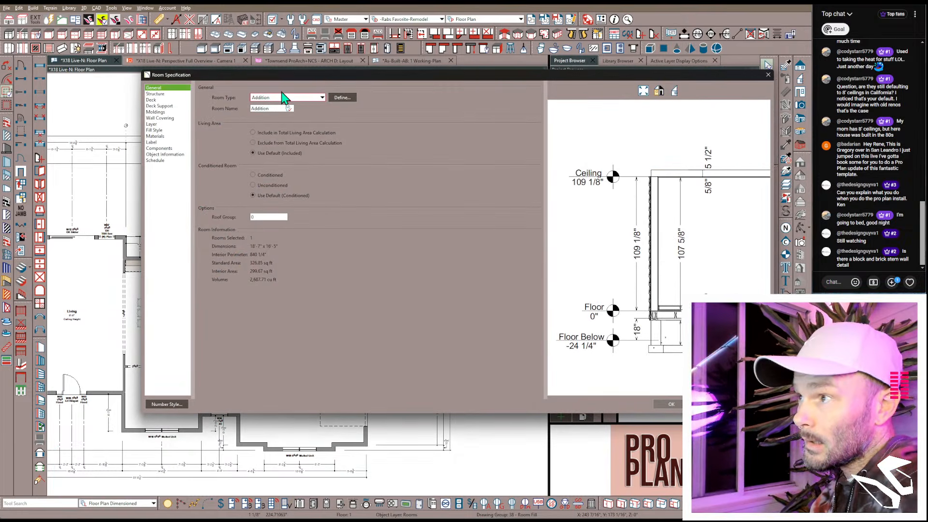
key(Tab)
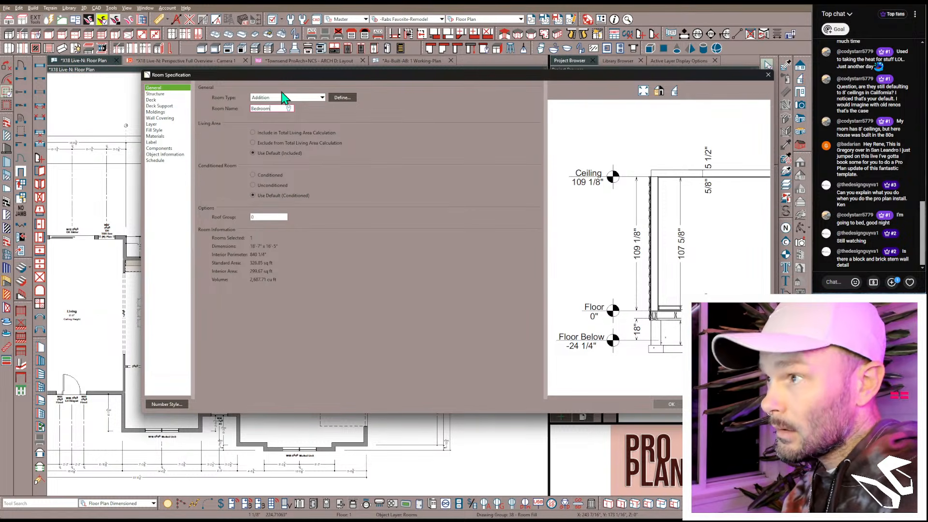
key(Return)
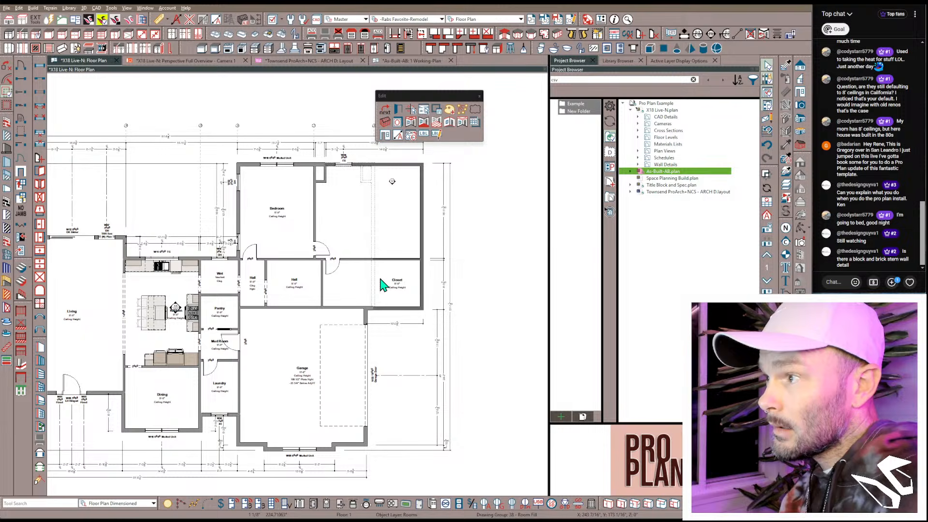
Step: Rename the Addition-type closet below the new bedroom as Bathroom
click(382, 280)
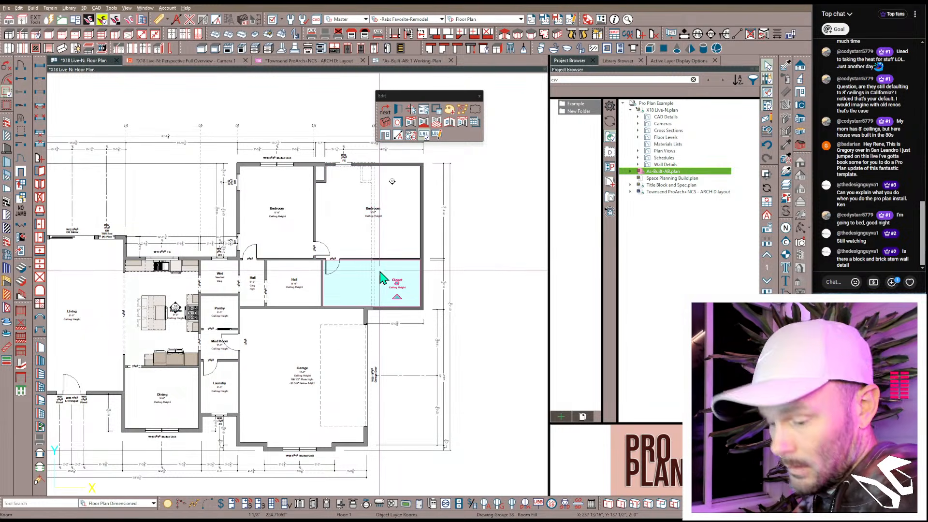
double_click(383, 279)
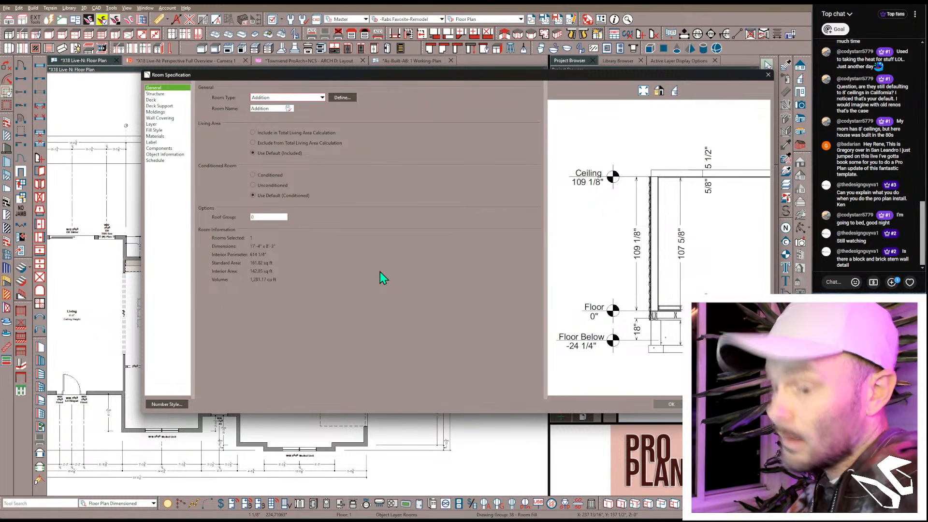
key(Tab)
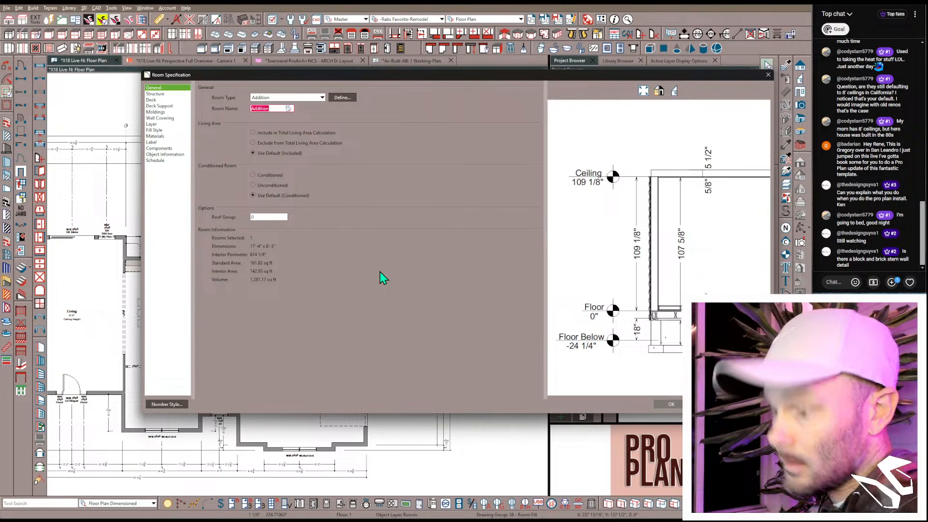
key(Escape)
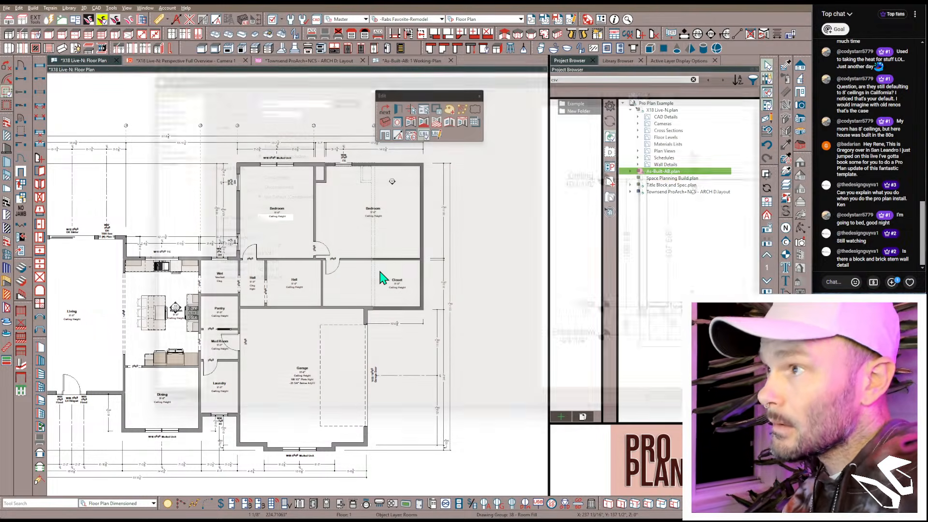
Step: Open the Area Analysis detail and examine the existing, new and total coverage in the Lot Analysis
click(381, 274)
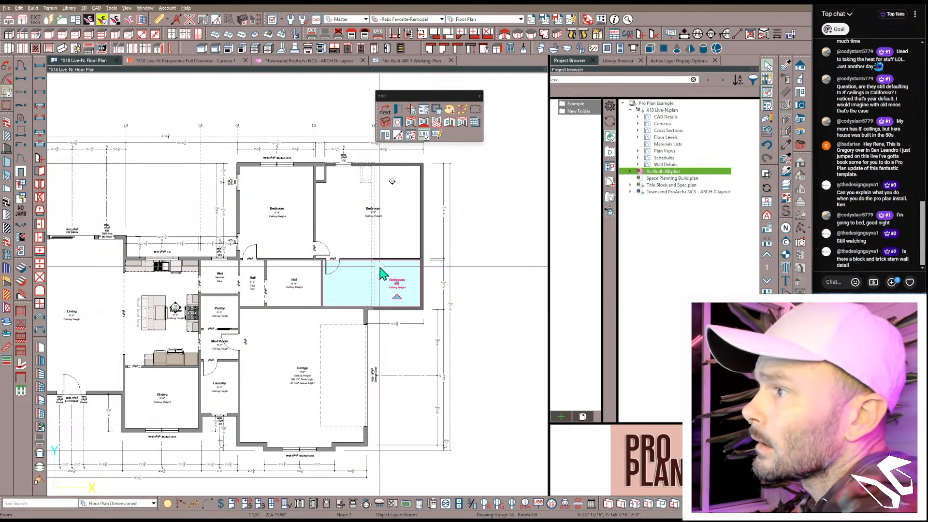
click(411, 137)
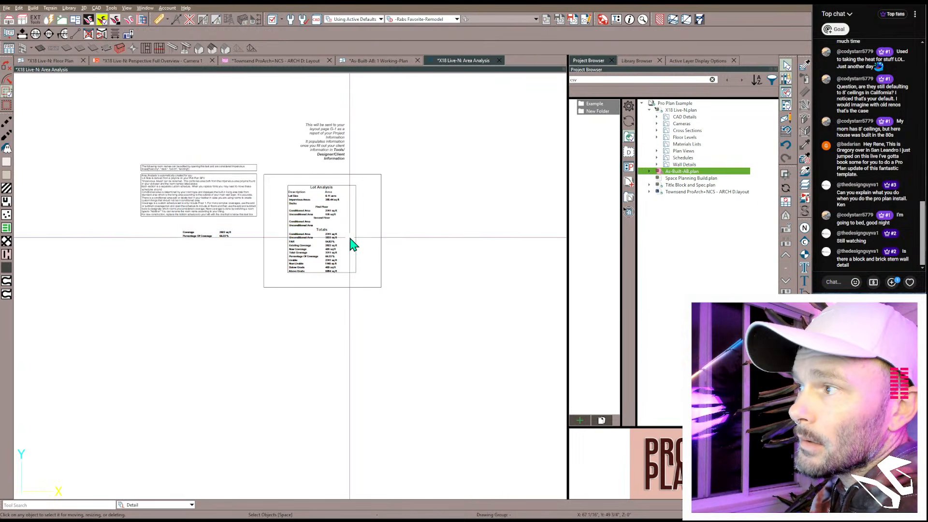
scroll(352, 242, up, 5)
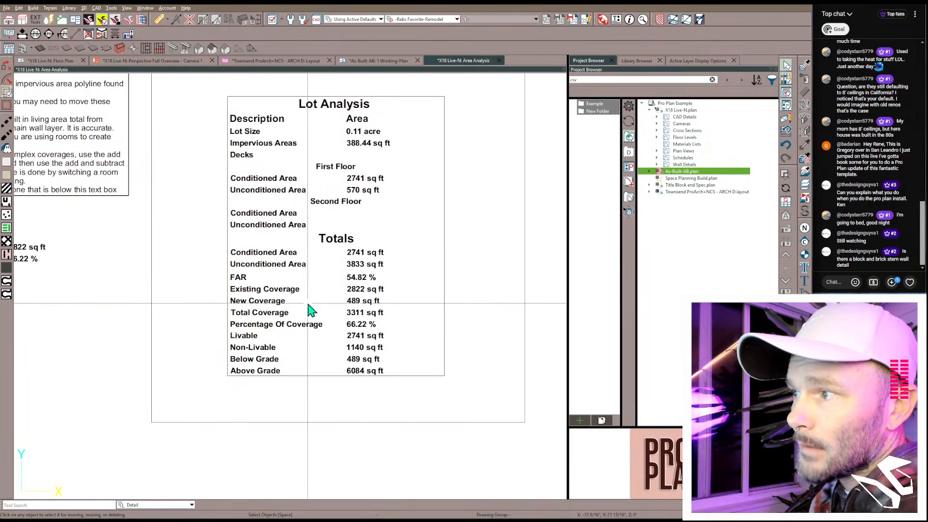
scroll(298, 311, up, 3)
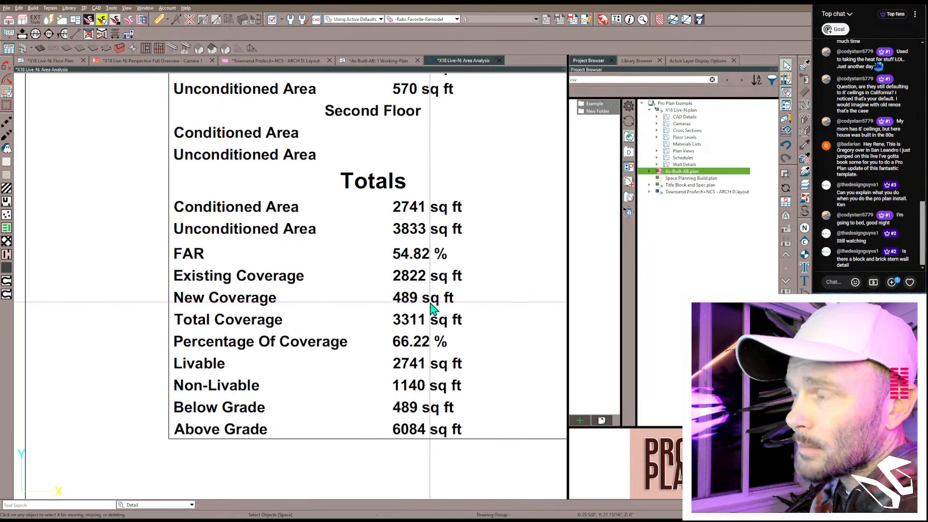
scroll(431, 308, down, 4)
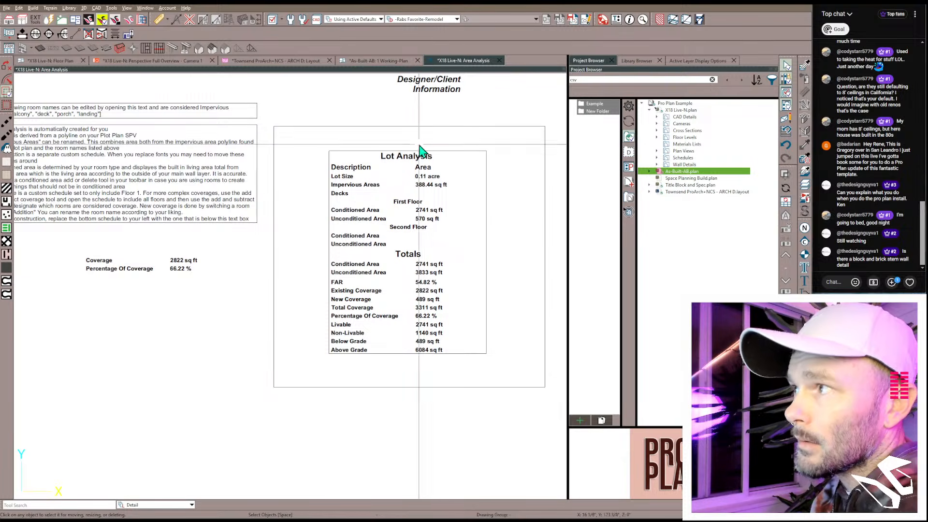
Step: Return to the floor plan and switch to the Plot Plan saved plan view, saving the modified Floor Plan view settings
click(63, 61)
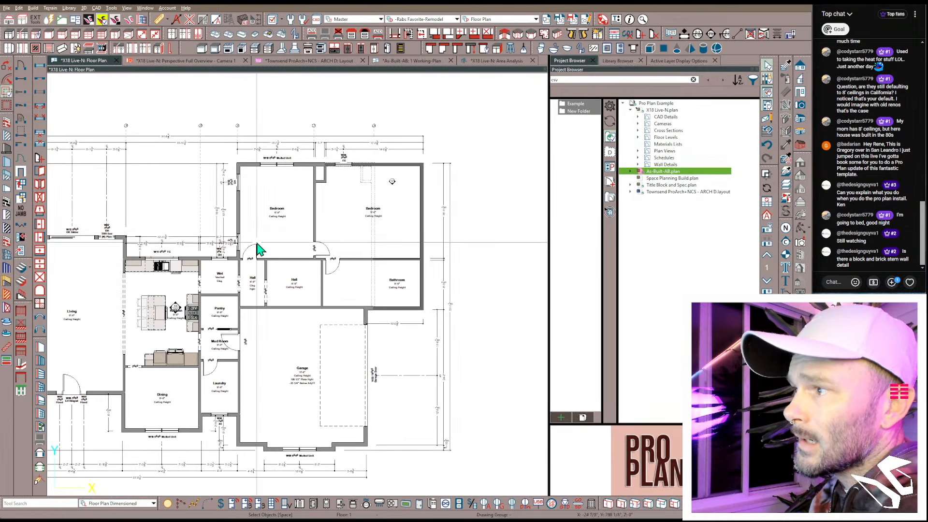
scroll(377, 244, up, 2)
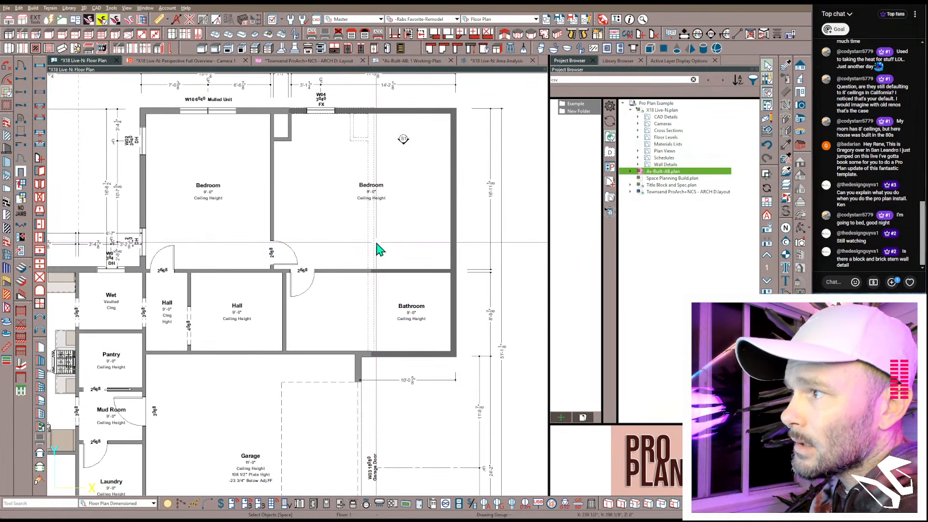
click(403, 233)
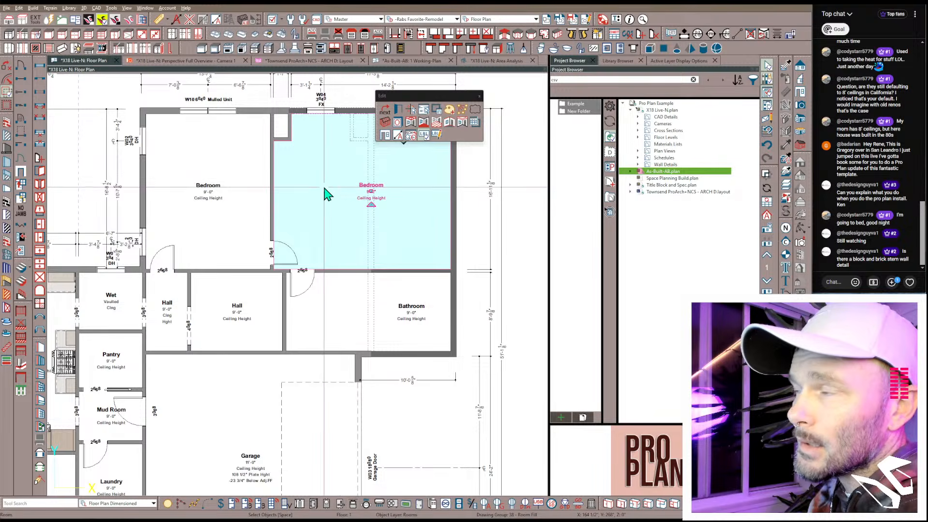
scroll(327, 192, down, 4)
click(473, 19)
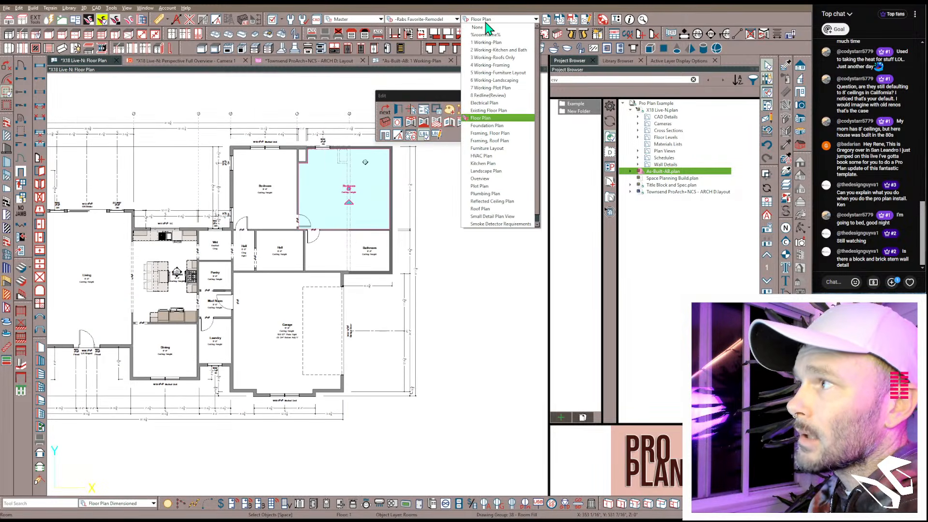
click(483, 186)
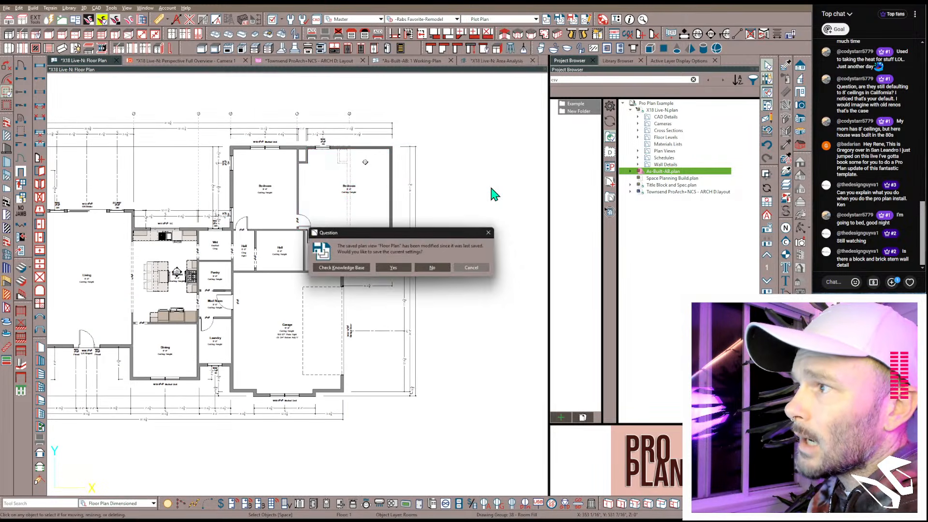
click(394, 268)
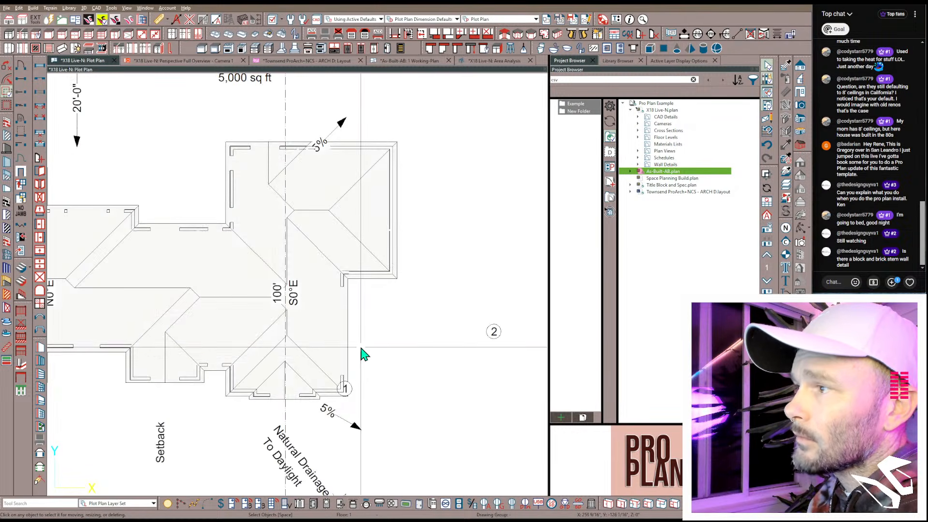
Step: Widen the lot's property line polyline on its west and east sides to about 105 ft so it encloses the whole house
scroll(358, 343, down, 2)
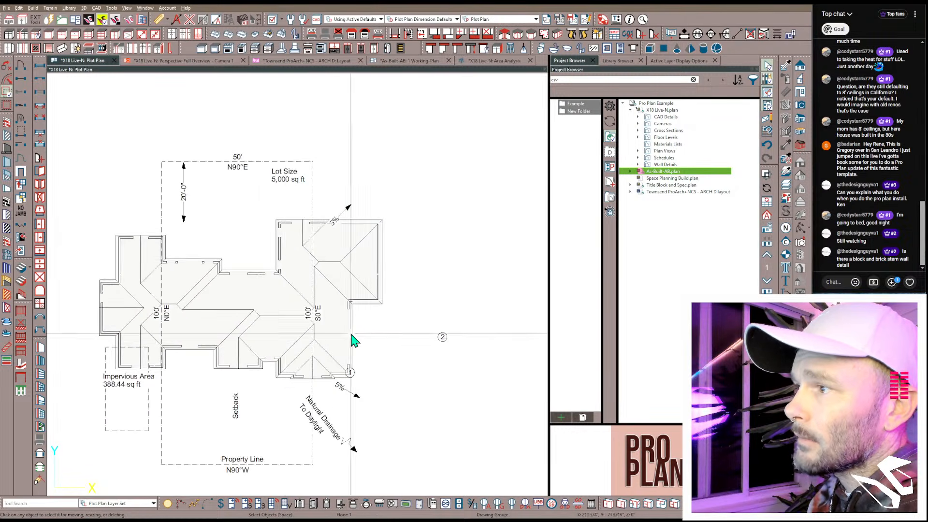
click(165, 181)
scroll(166, 182, down, 1)
drag(162, 185, 108, 185)
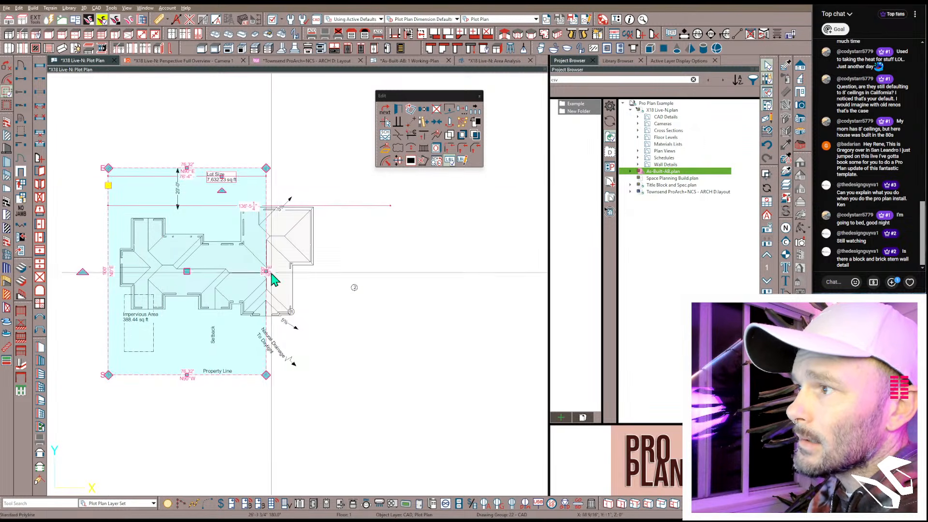
drag(266, 278, 326, 287)
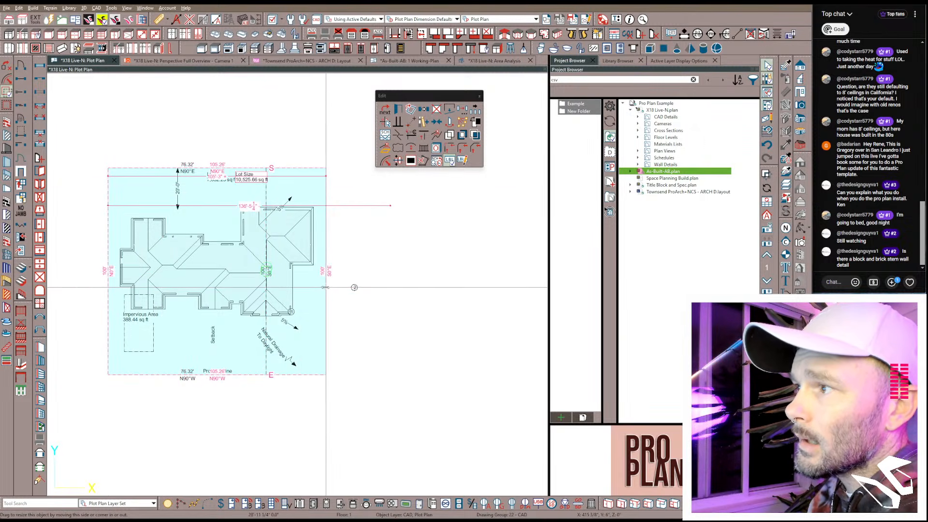
Step: Add a break in the north property line, pull it outward into a peak, and stretch the lot's southwest corner outward to the south
key(Escape)
click(157, 169)
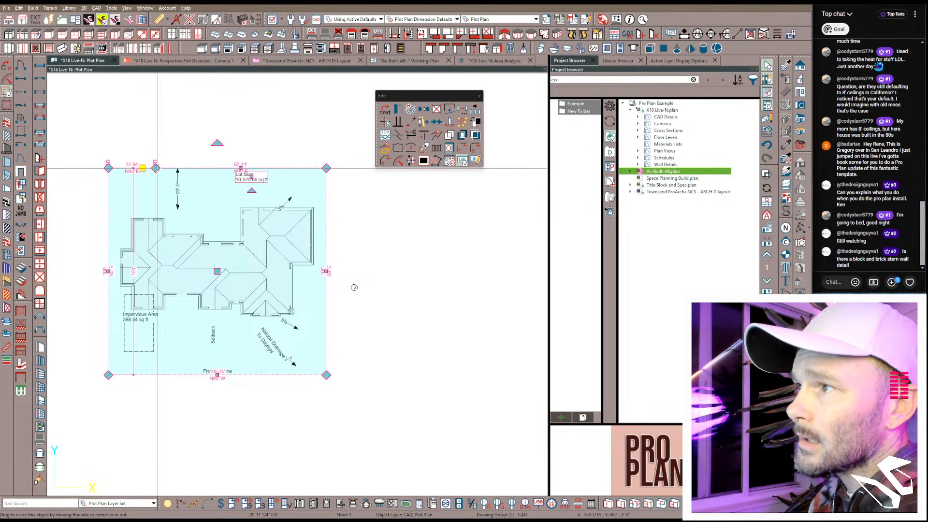
drag(158, 169, 167, 109)
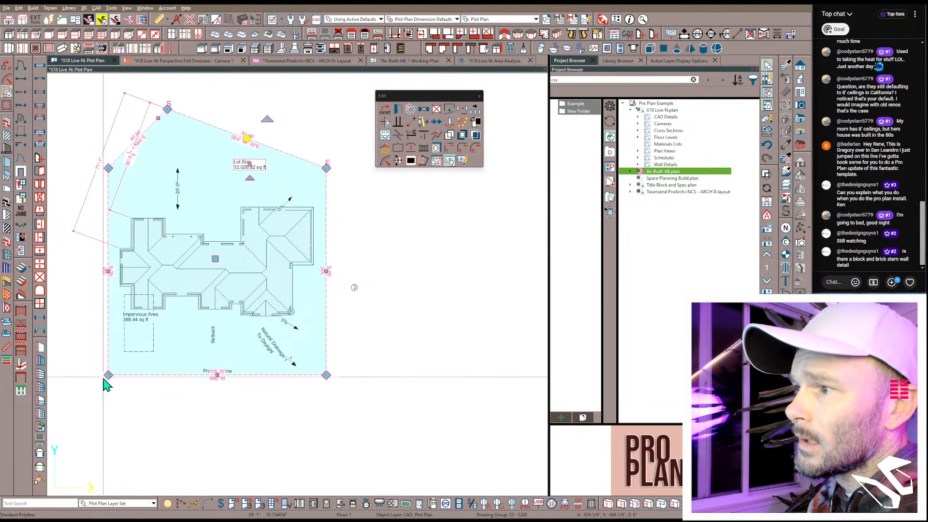
drag(108, 375, 98, 443)
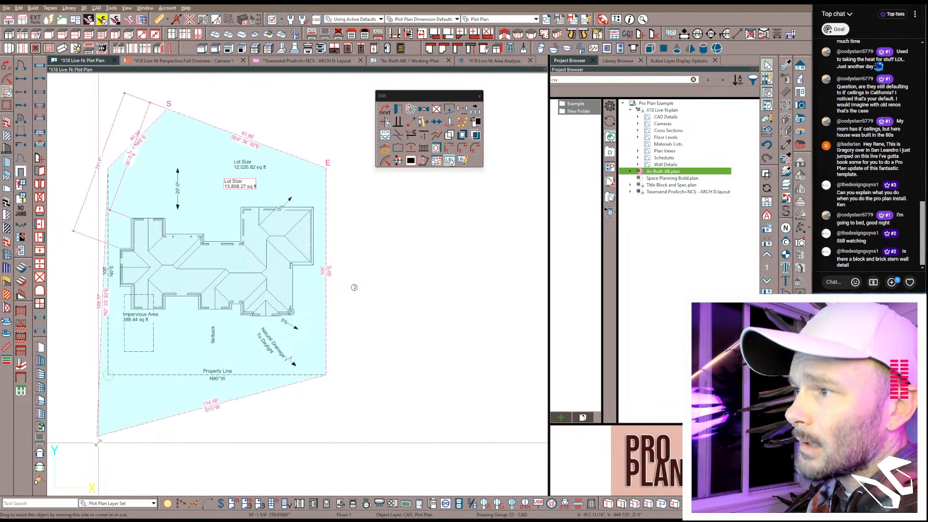
click(333, 264)
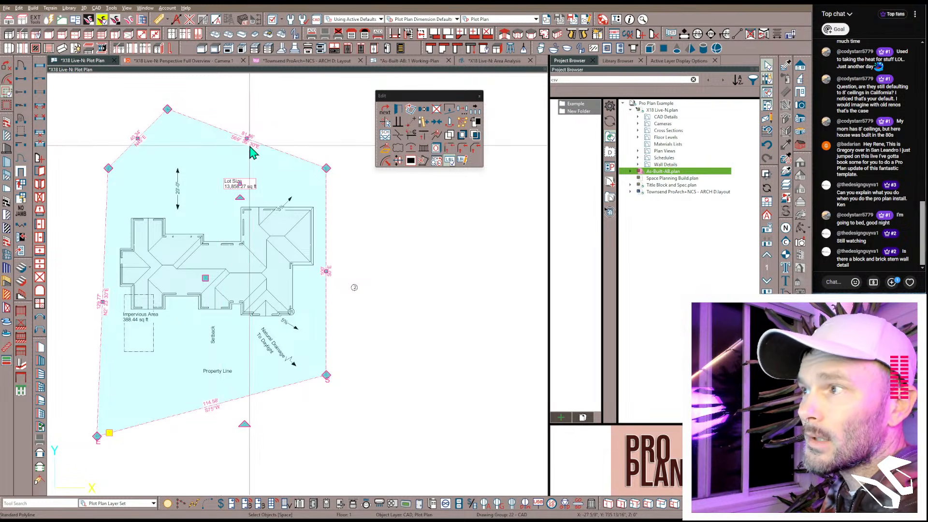
Step: Switch to the 1 Working-Plan saved view and open the Left Elevation camera to inspect the west side of the house
scroll(253, 153, down, 1)
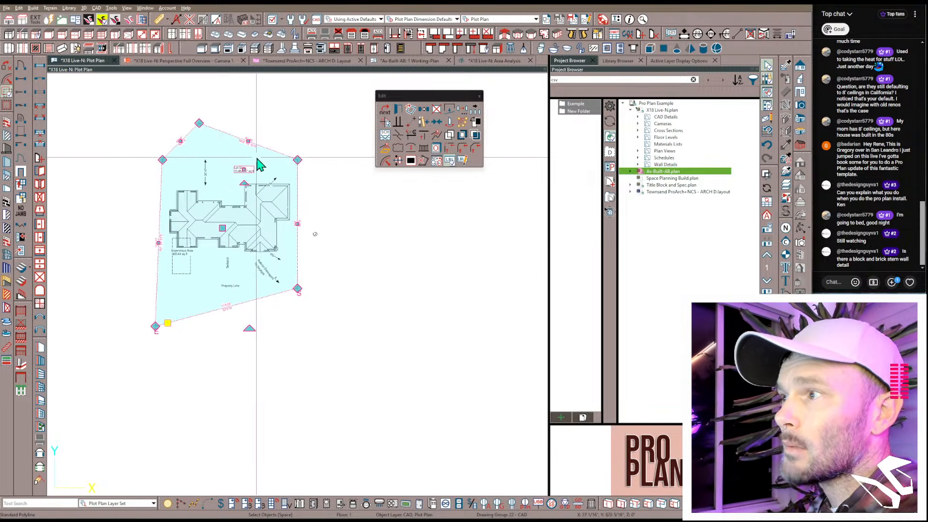
scroll(259, 162, down, 1)
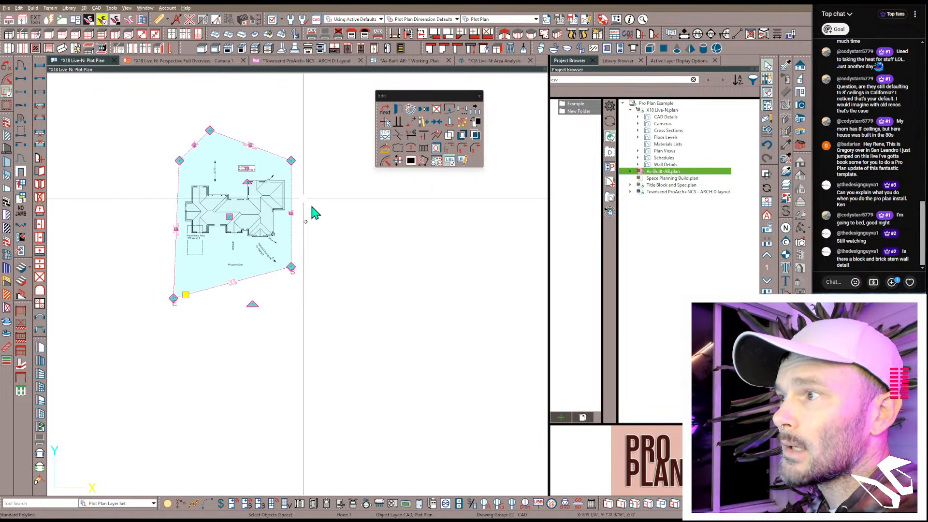
click(505, 20)
click(495, 42)
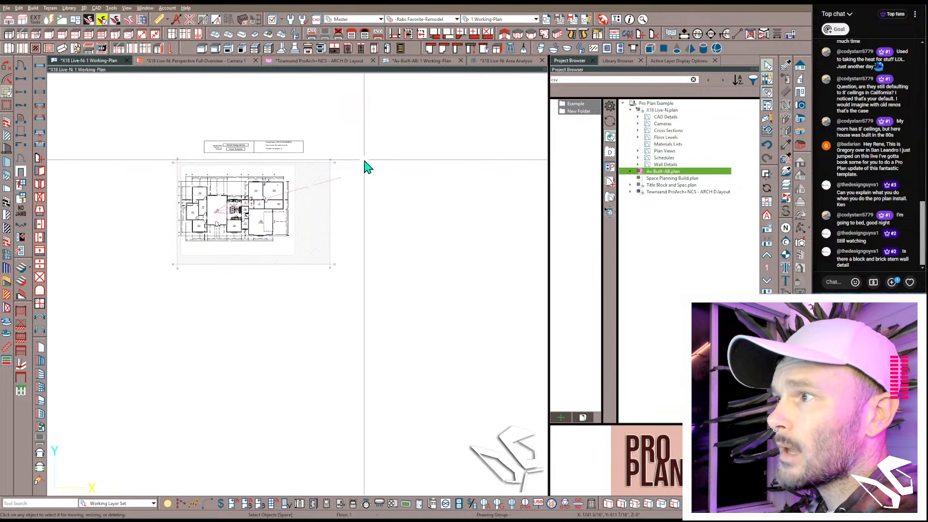
click(178, 160)
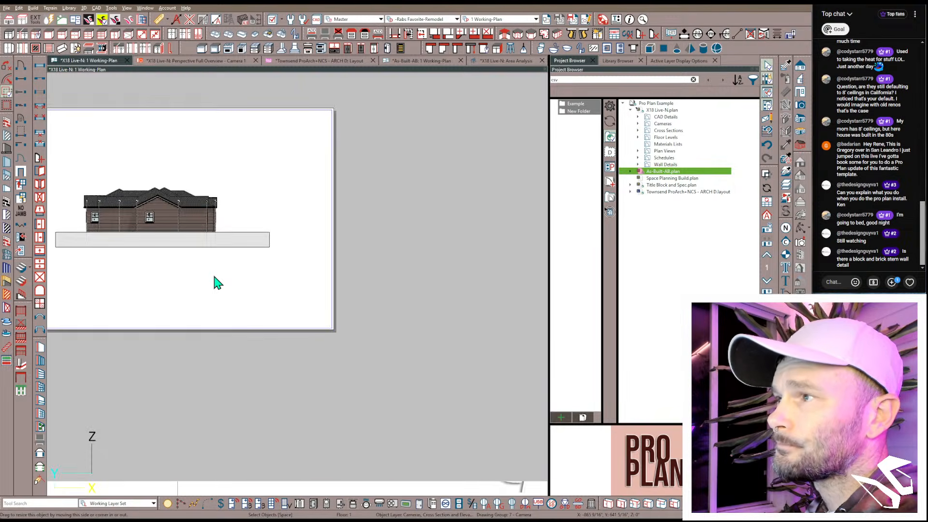
scroll(124, 235, up, 8)
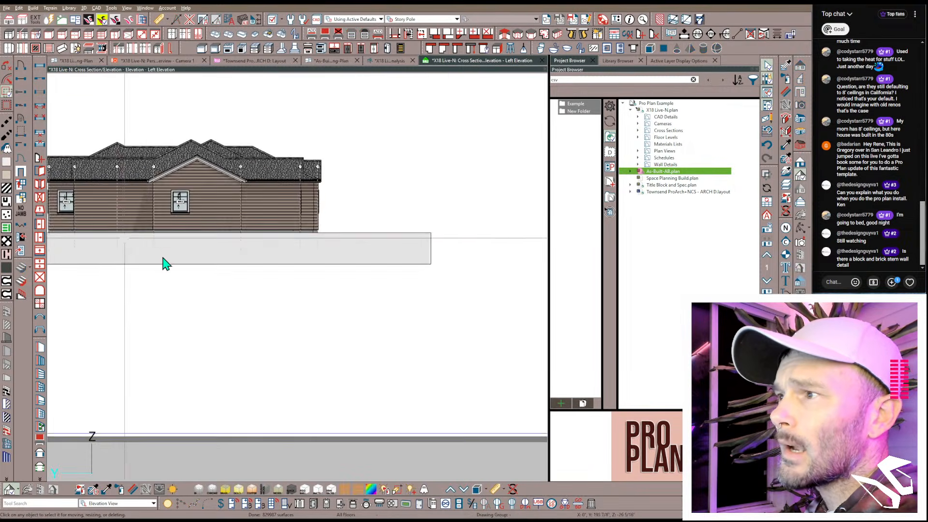
mouse_move(165, 259)
middle_down()
mouse_move(257, 278)
mouse_move(350, 317)
middle_up()
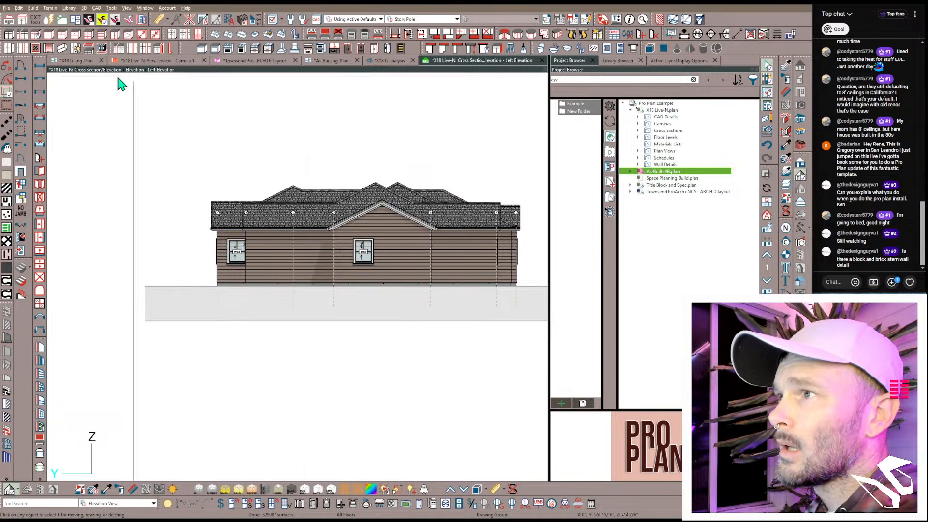
Step: Return to the working plan and set the Left Elevation camera's callout placement to Center in its plan display settings
click(77, 62)
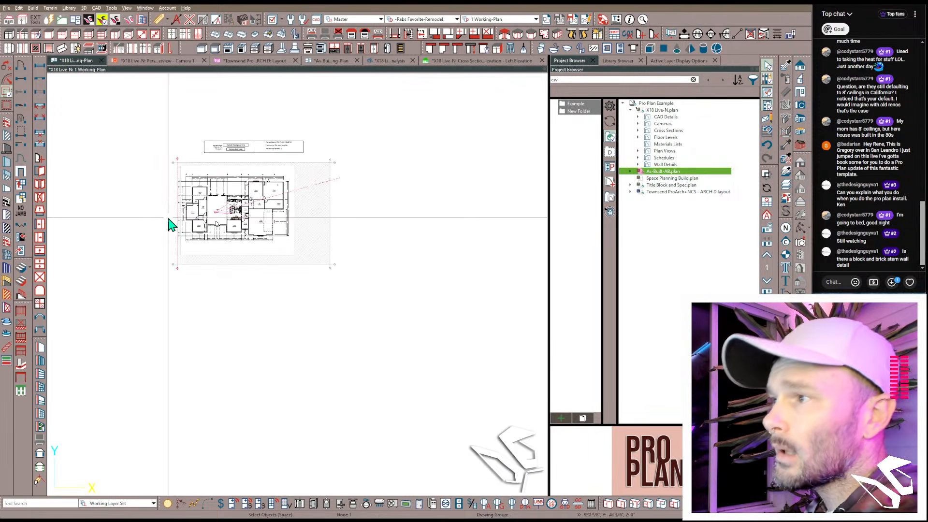
click(177, 160)
scroll(193, 248, up, 5)
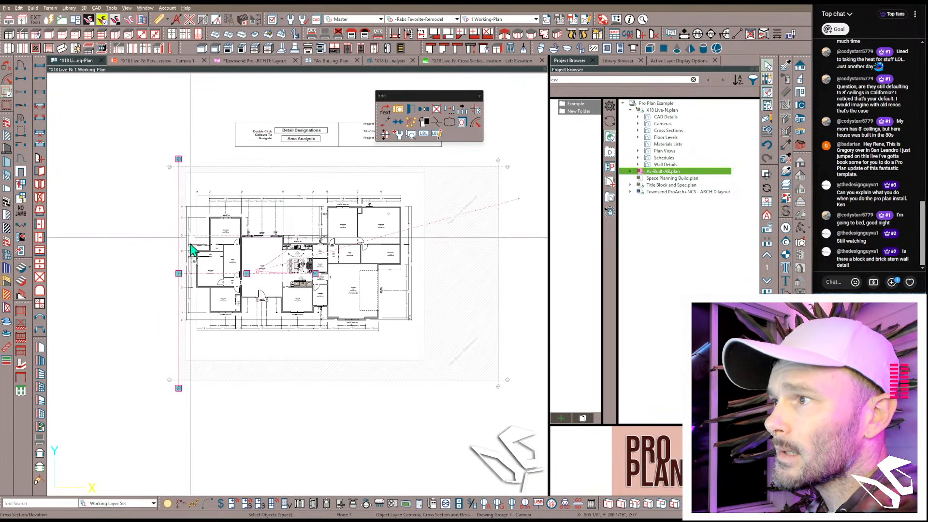
drag(175, 286, 184, 286)
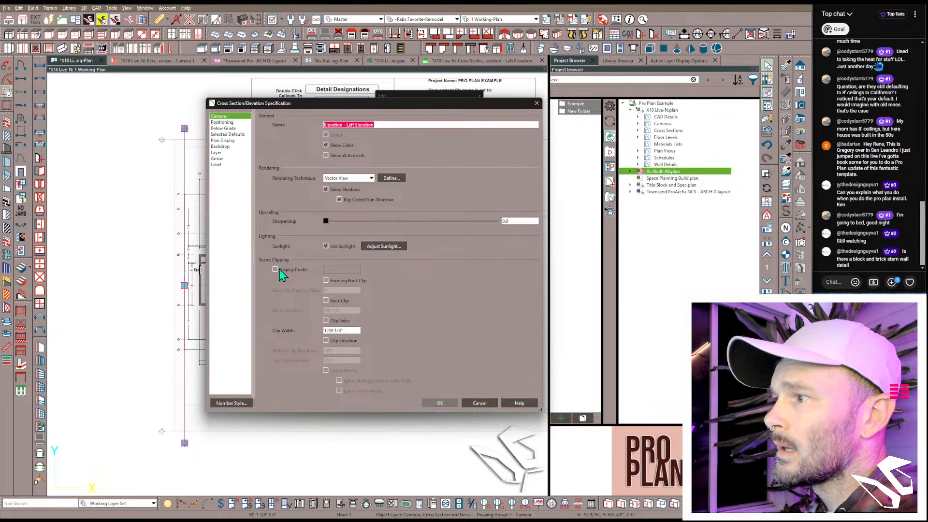
click(225, 141)
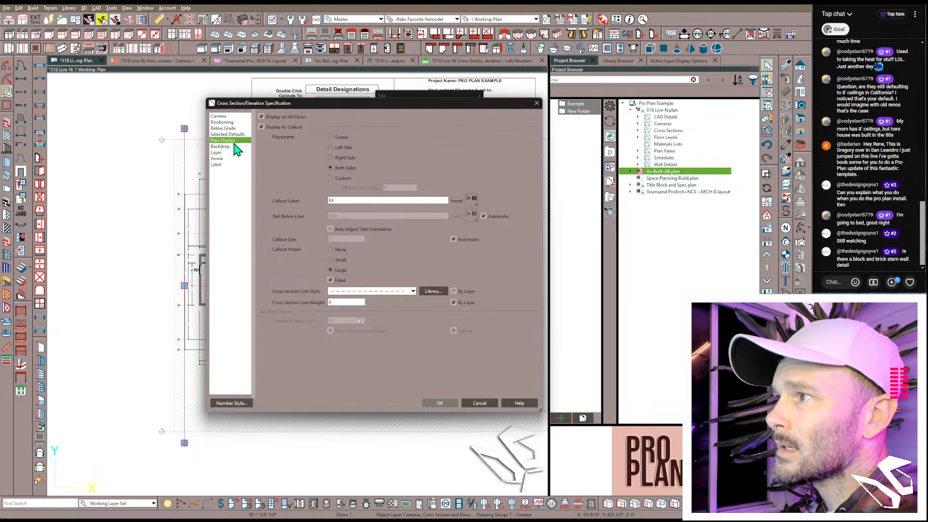
click(331, 137)
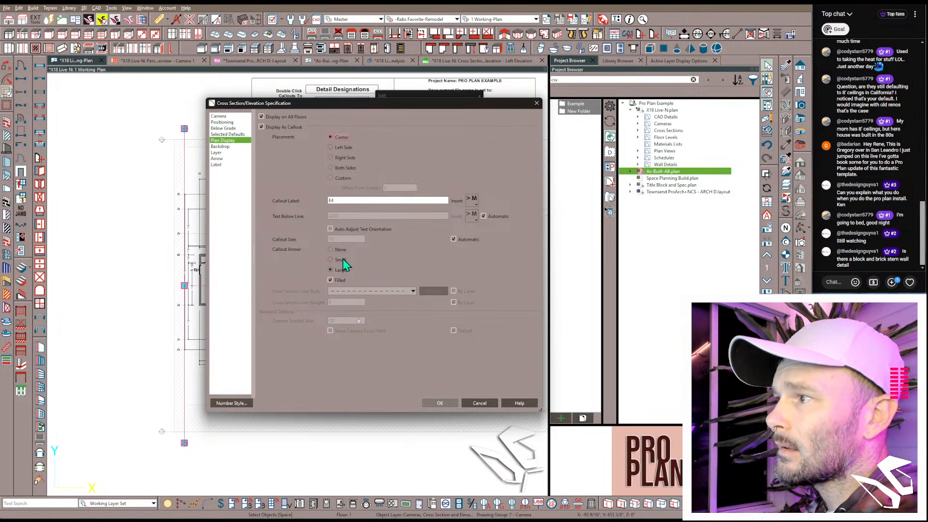
click(439, 403)
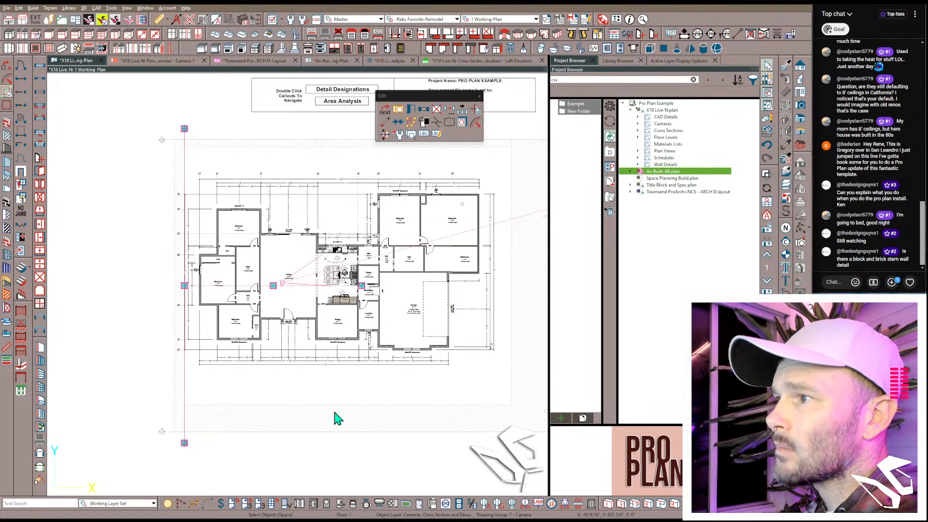
scroll(184, 294, up, 5)
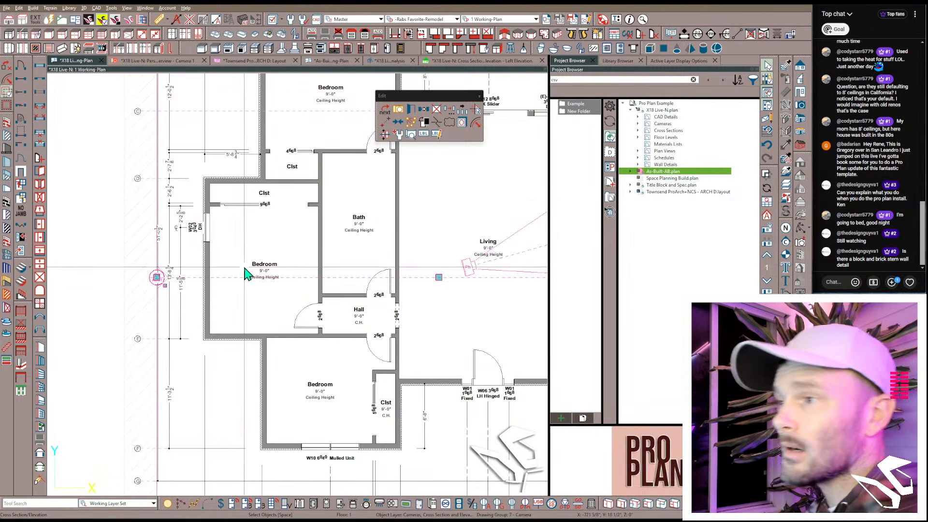
scroll(159, 283, down, 3)
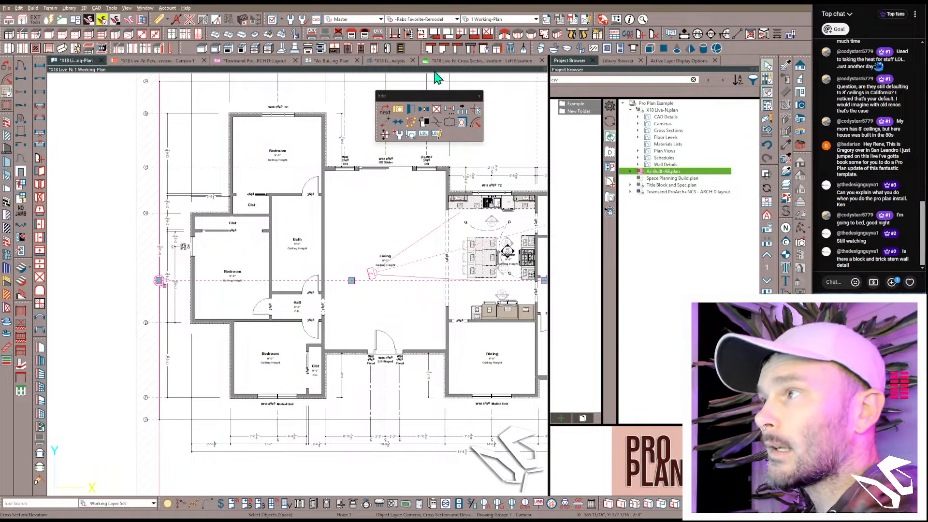
Step: Go back to the open Left Elevation view and examine the house against the terrain band below it
click(479, 62)
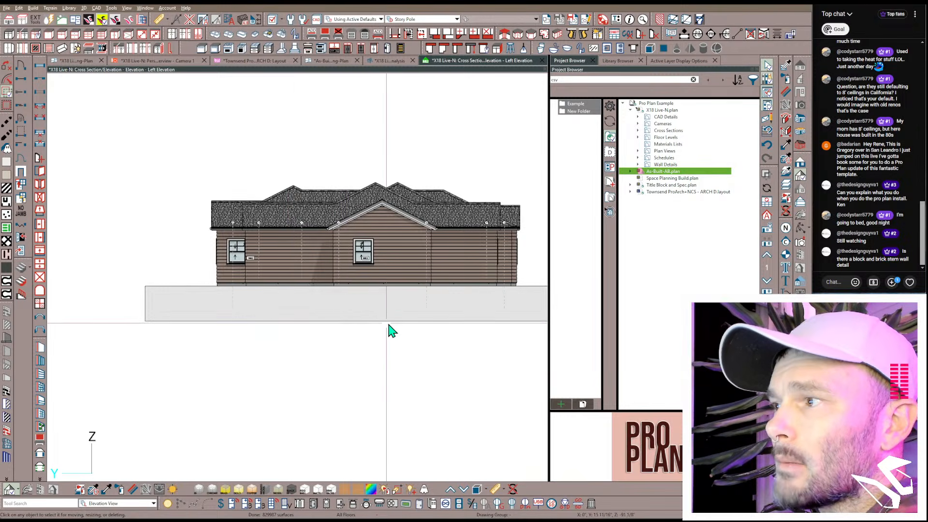
scroll(387, 323, down, 1)
middle_drag(387, 324, 292, 332)
scroll(292, 332, down, 1)
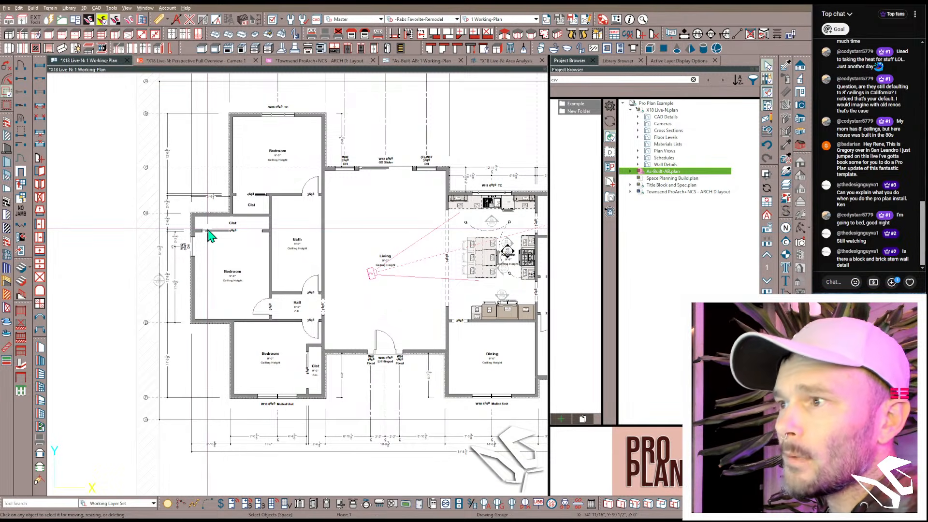
Step: Switch to the 6 Working-Landscaping saved view and move the terrain perimeter's west edge outward, past the elevation camera line
click(497, 20)
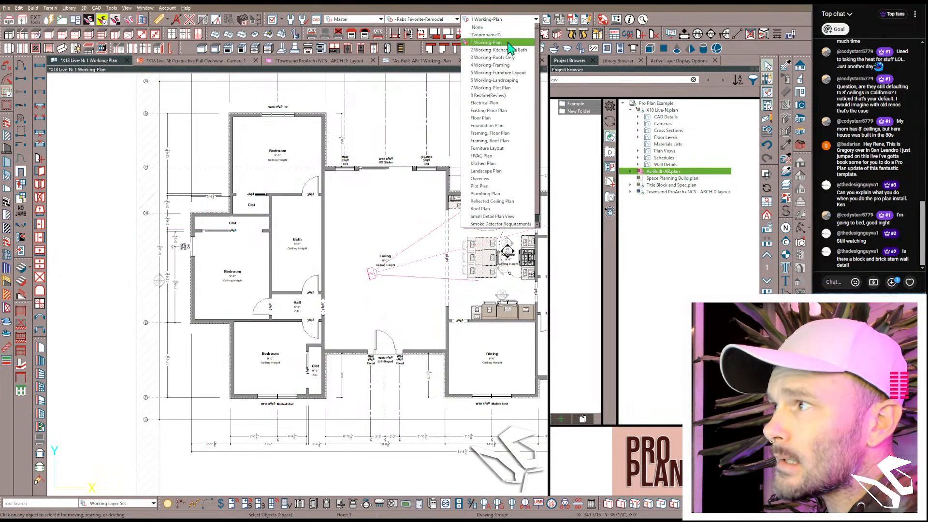
click(512, 80)
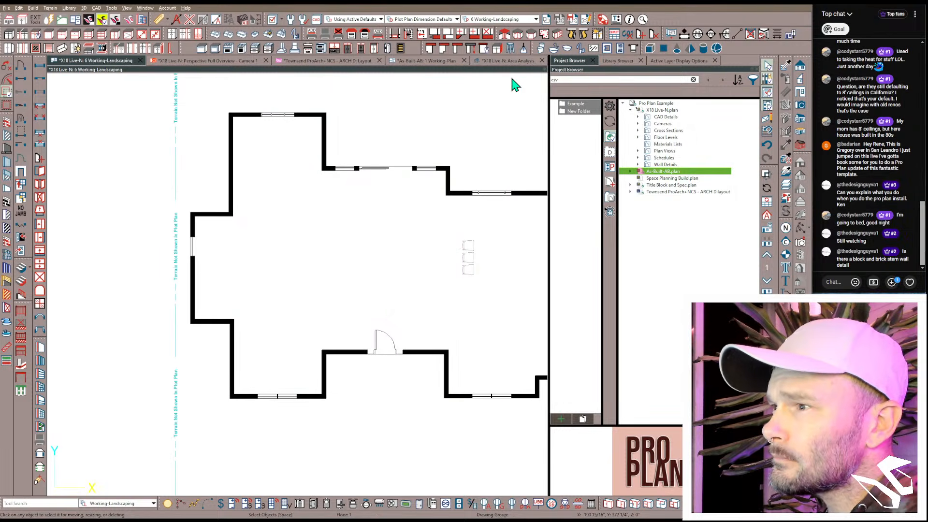
click(518, 21)
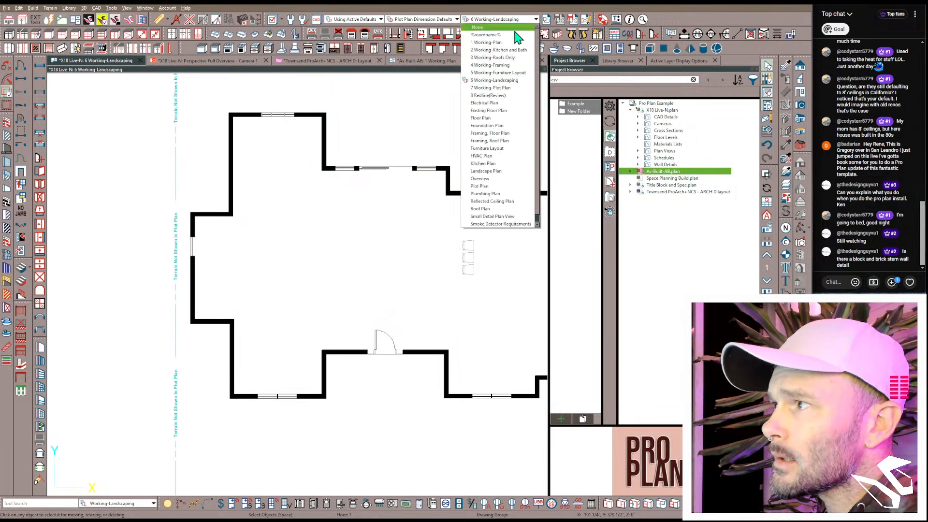
click(175, 203)
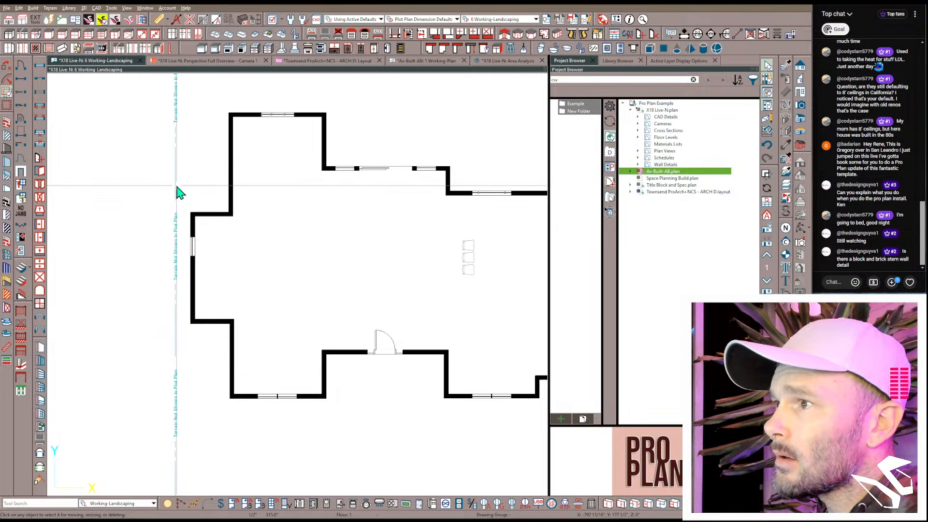
click(176, 190)
drag(164, 185, 115, 183)
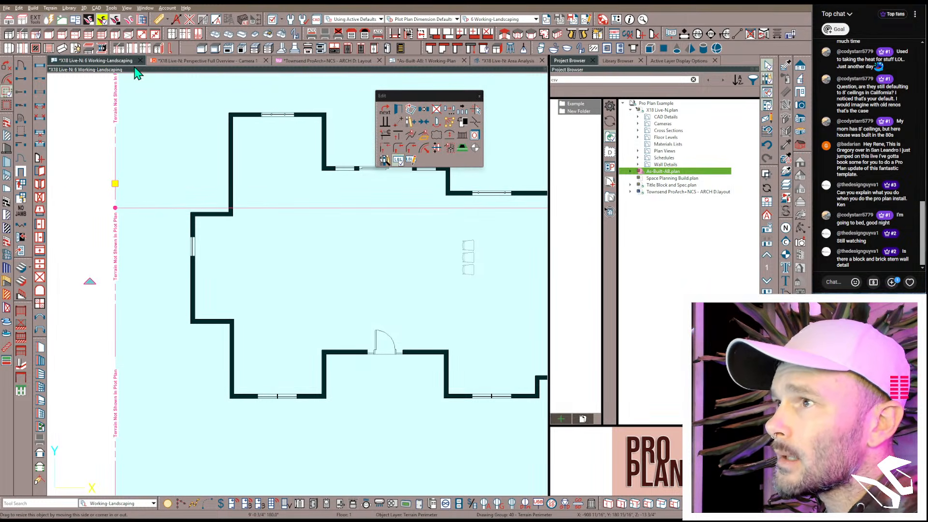
Step: Switch back to 1 Working-Plan, reopen the Left Elevation from its callout, and check how the foundation shows at the terrain
click(509, 21)
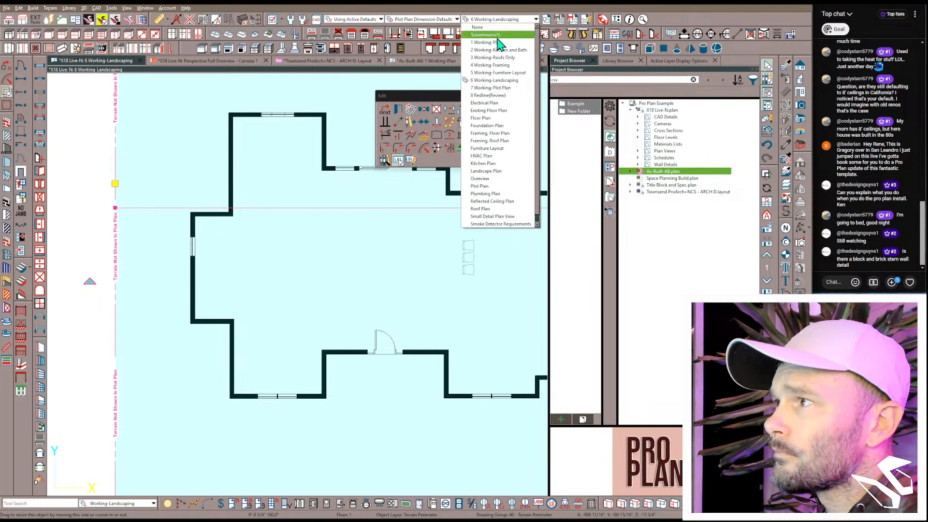
click(484, 34)
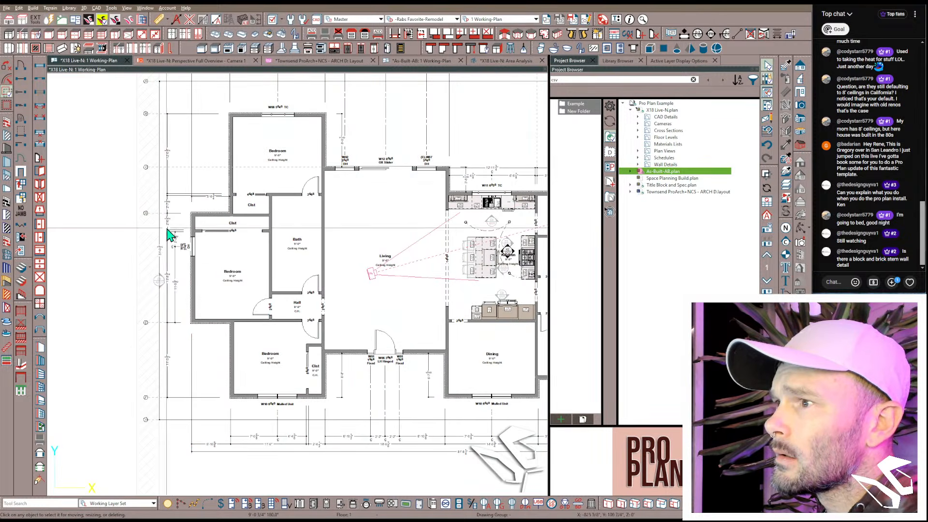
click(159, 282)
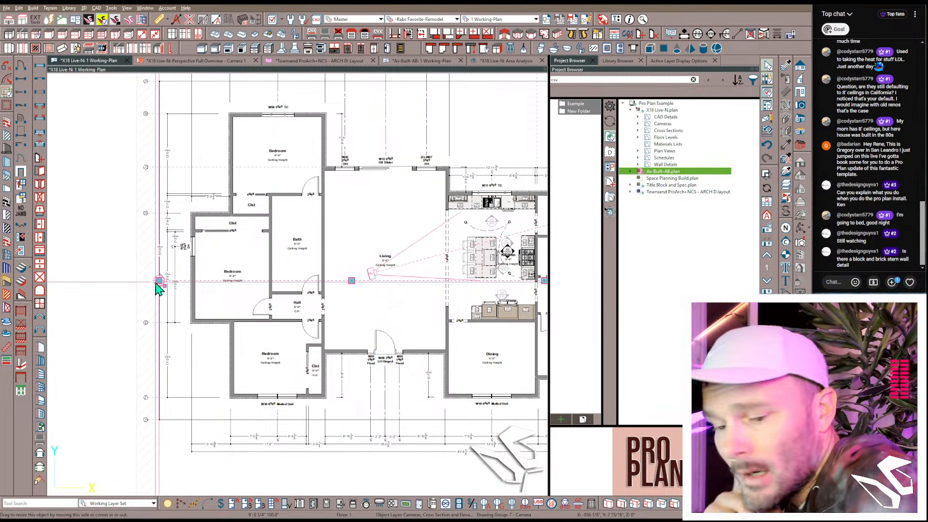
double_click(155, 283)
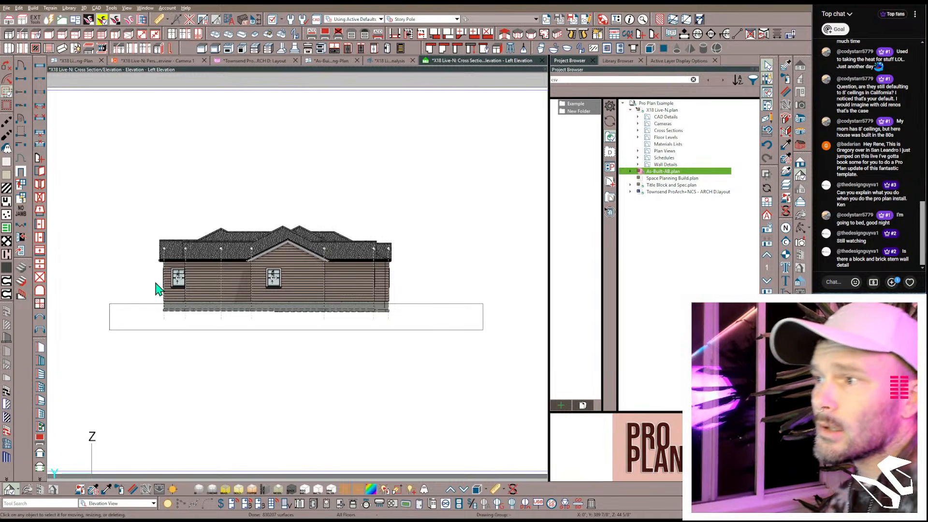
scroll(191, 331, up, 3)
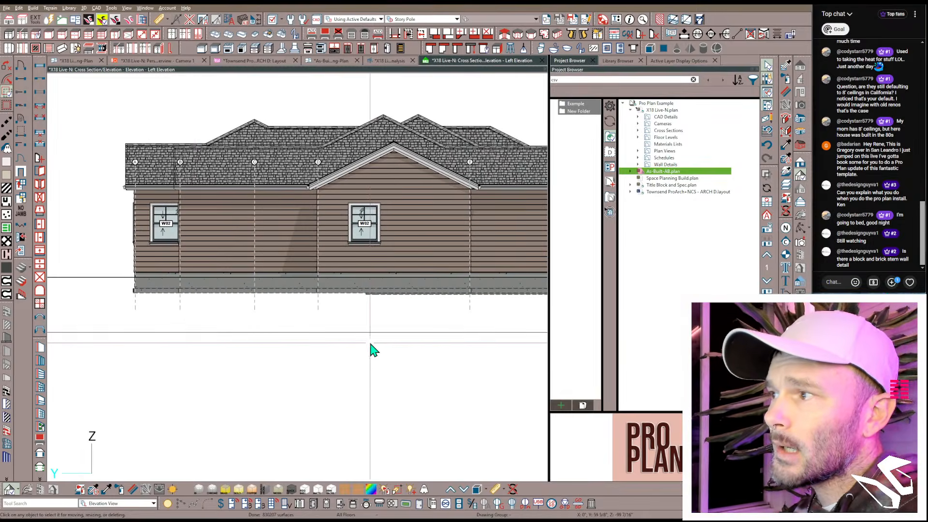
scroll(402, 353, down, 2)
scroll(443, 369, down, 1)
middle_drag(443, 368, 380, 366)
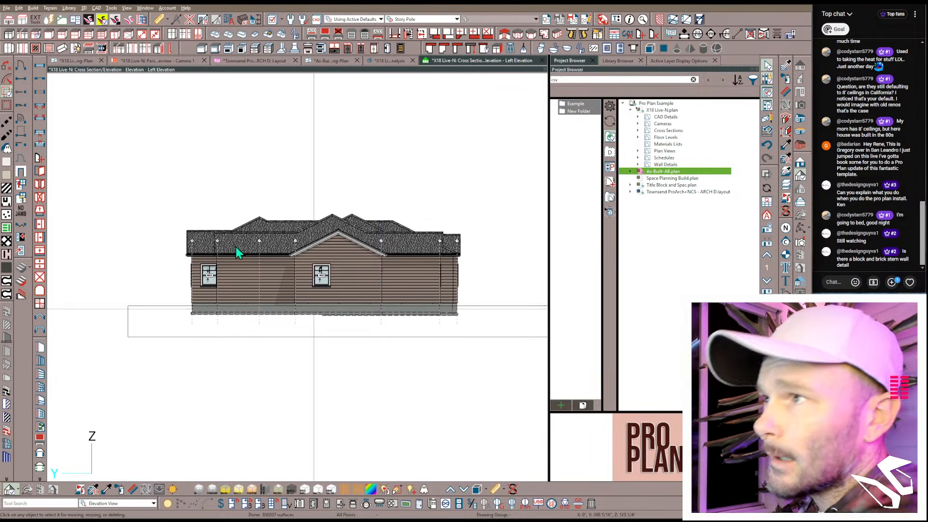
Step: View page 3 of the Townsend ProArch+NCS ARCH D layout and return to the Camera 1 perspective of the kitchen
click(229, 62)
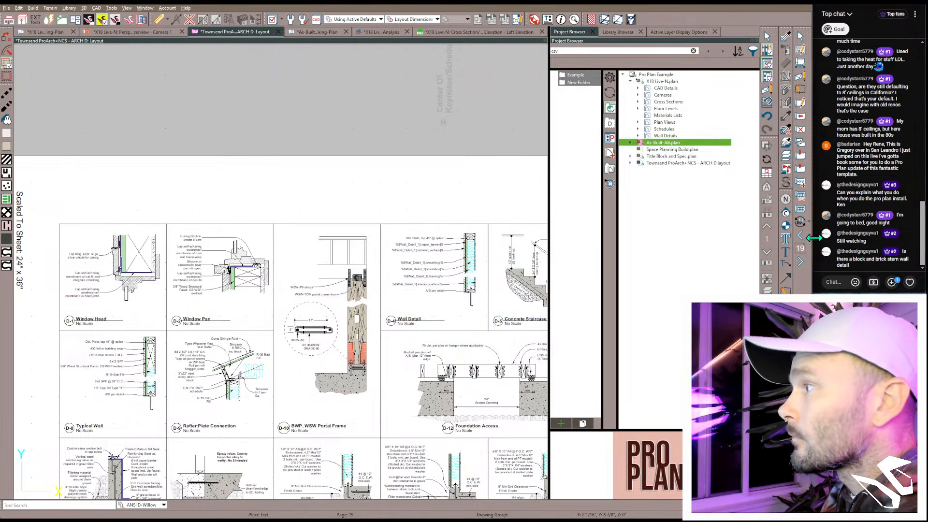
click(798, 249)
text(3)
key(Return)
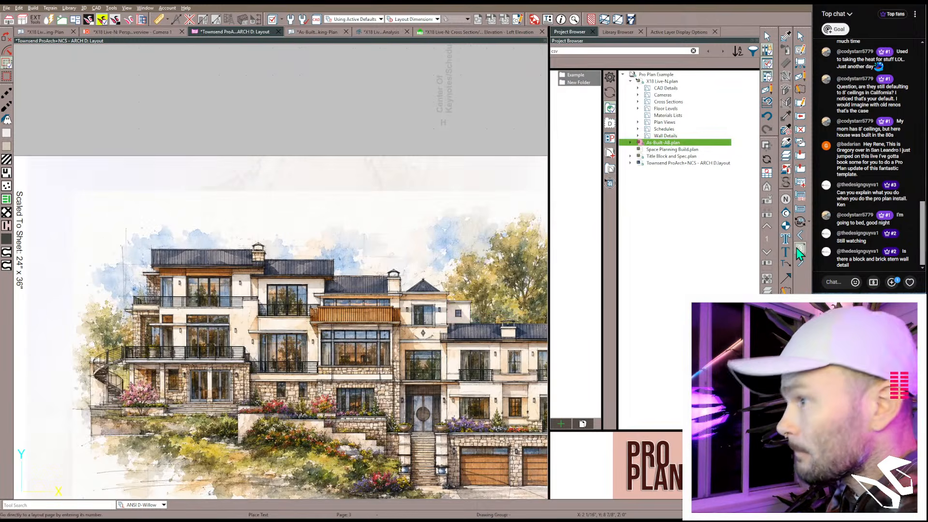
scroll(184, 153, down, 6)
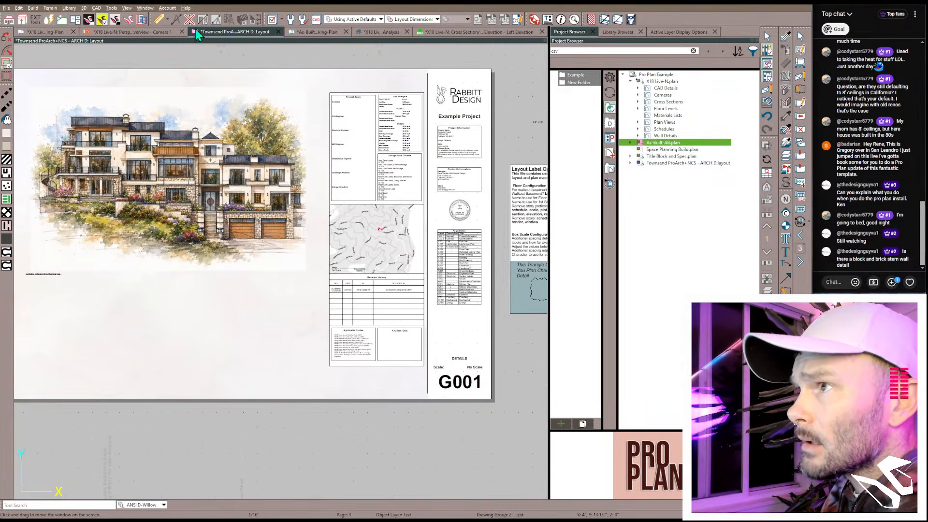
click(140, 35)
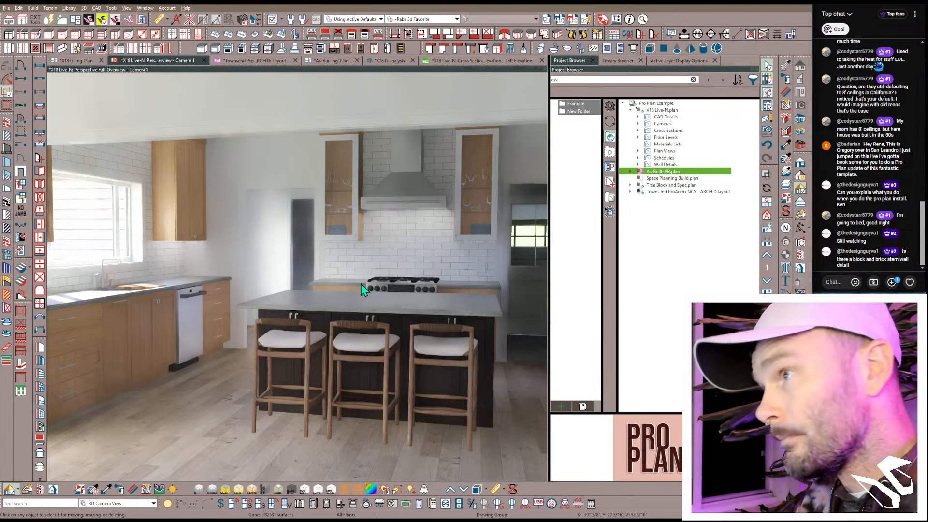
Step: Pull the Camera 1 view out of the kitchen to frame the full front exterior, and capture the house as a screenshot
scroll(361, 284, down, 4)
middle_drag(360, 283, 357, 292)
scroll(356, 289, down, 8)
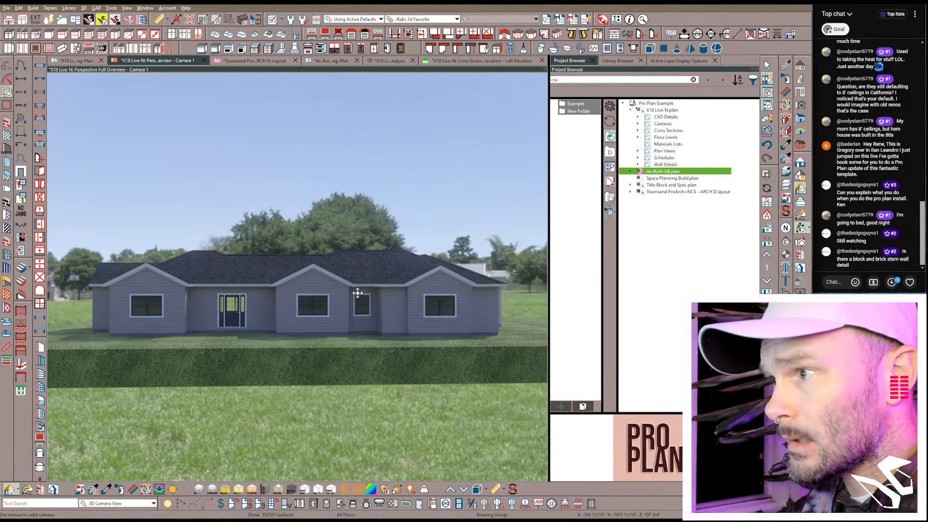
key(space)
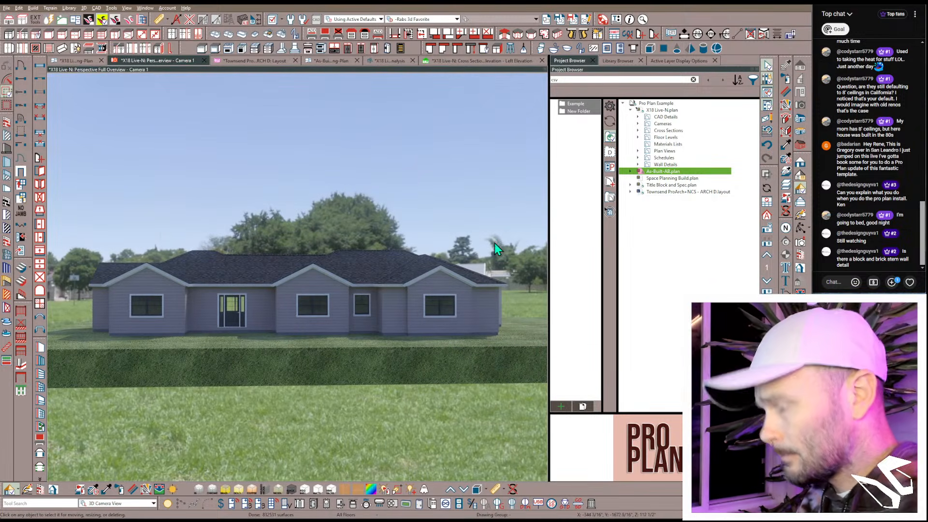
key(super+shift+s)
drag(523, 194, 69, 356)
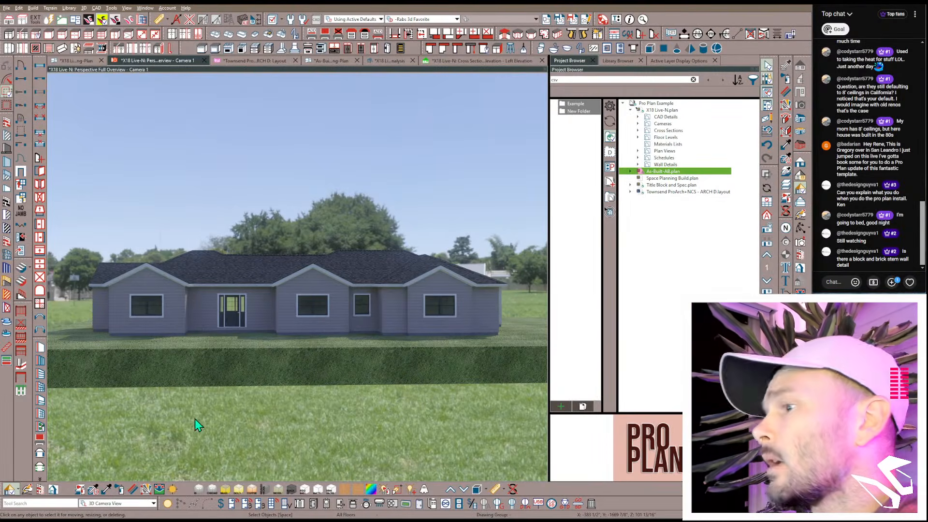
Step: Switch to the Architectural Watercolor Rendering chat in ChatGPT, find the master prompt, and paste the house capture into a new message
mouse_move(218, 520)
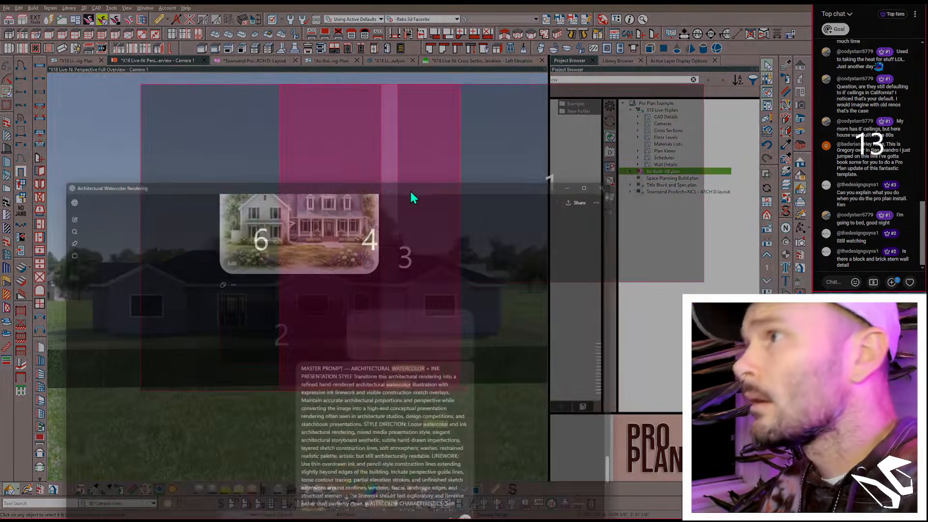
scroll(418, 244, down, 5)
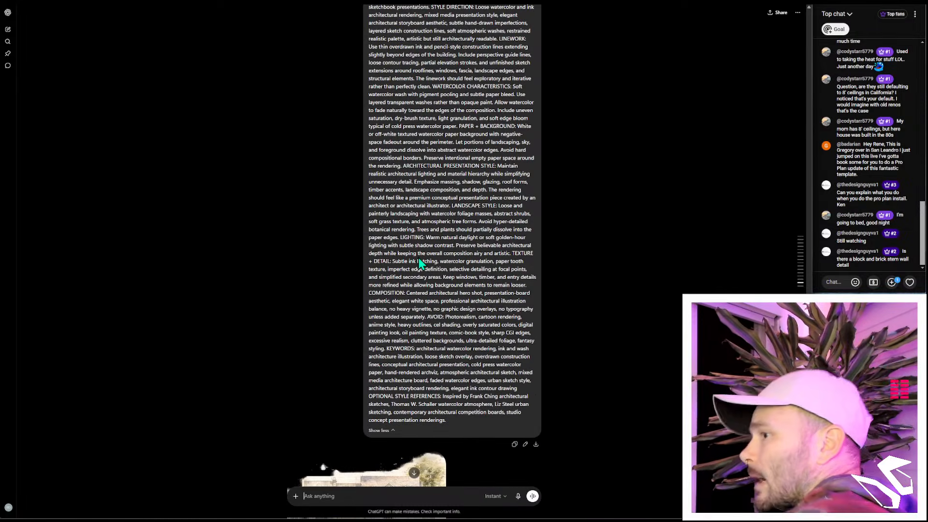
scroll(418, 262, up, 5)
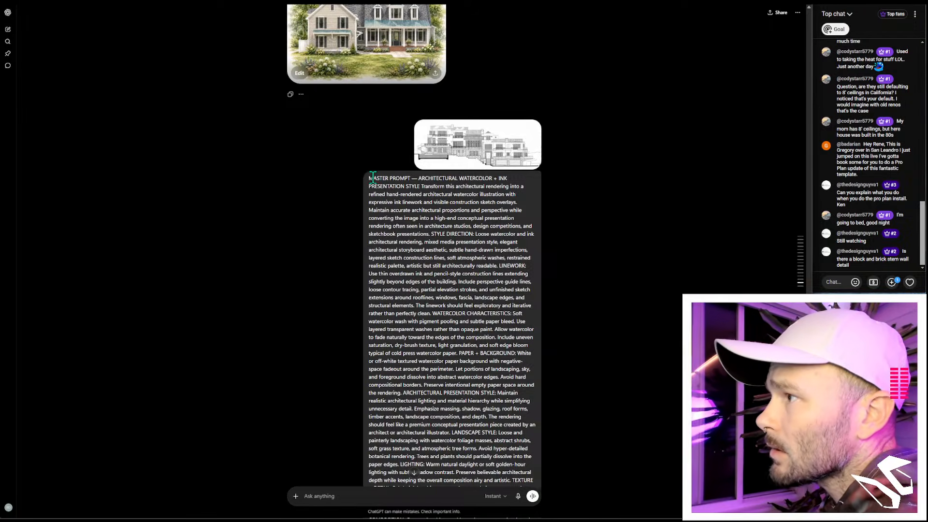
drag(370, 178, 502, 387)
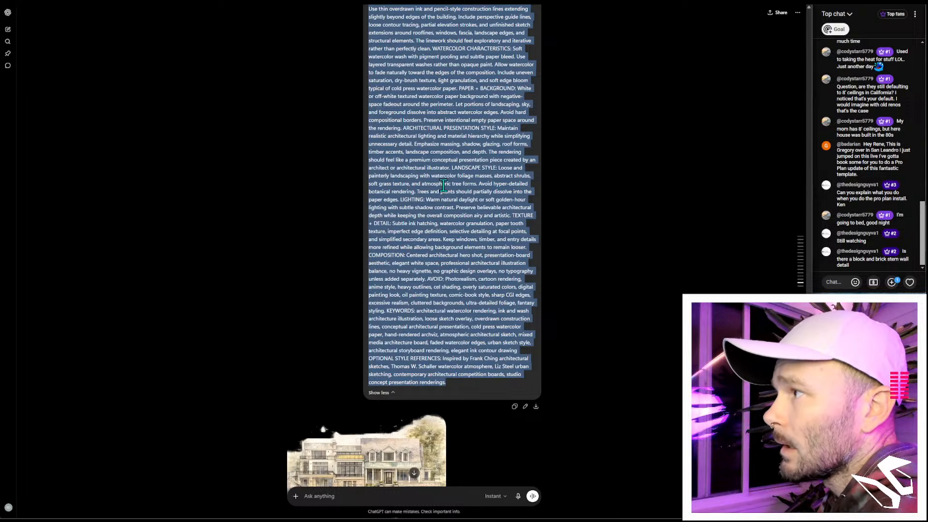
click(340, 500)
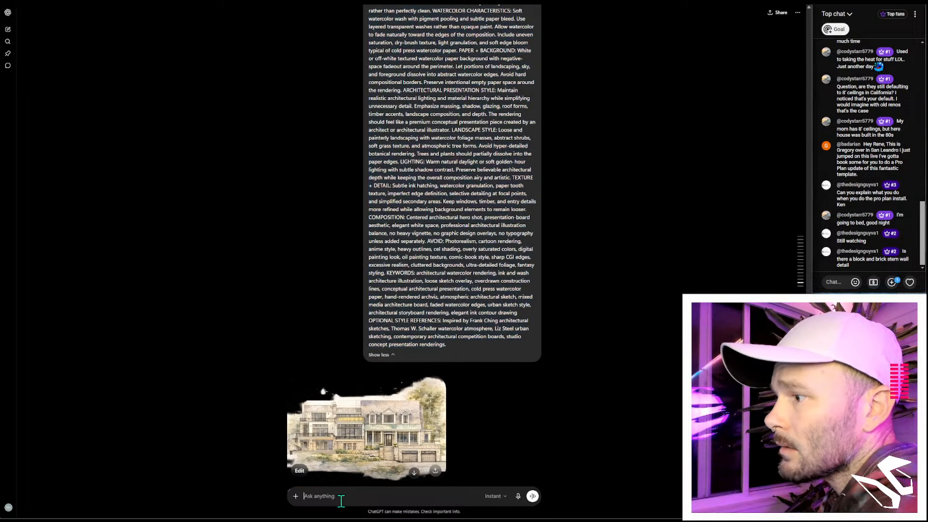
key(ctrl+v)
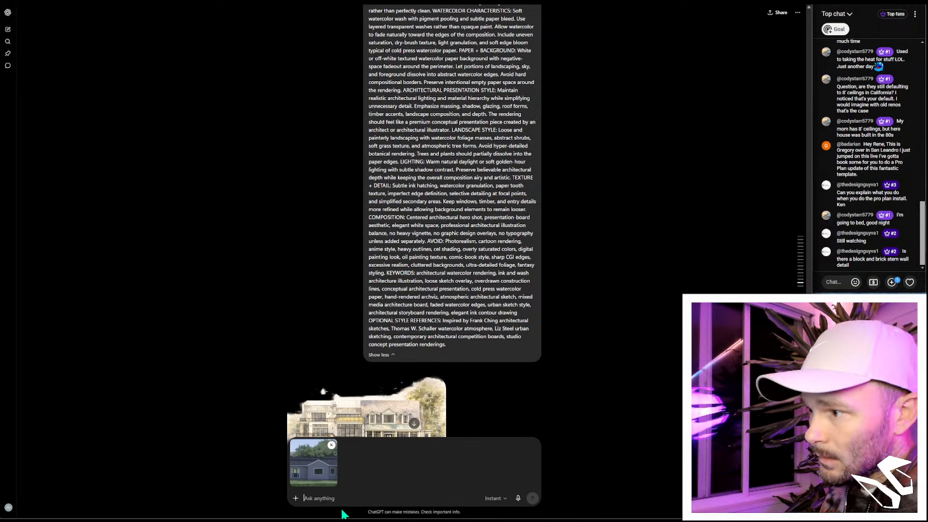
triple_click(425, 315)
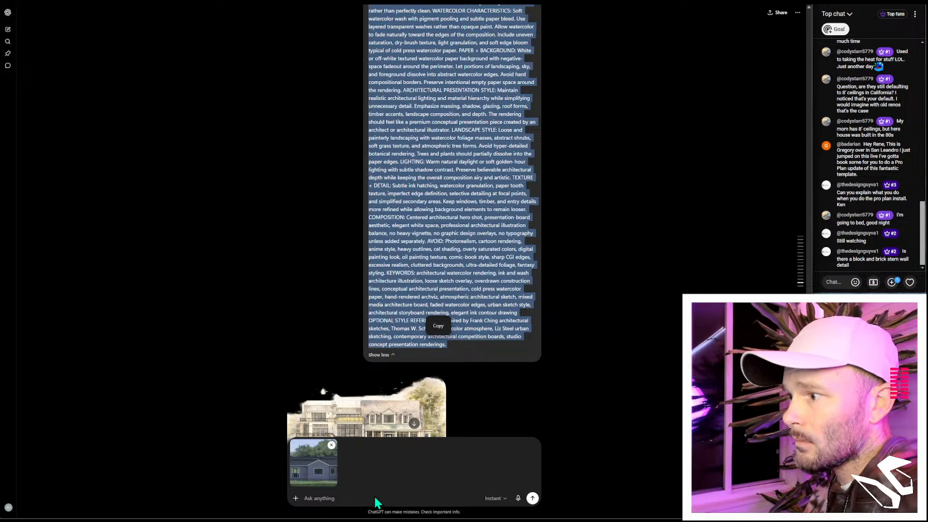
click(356, 495)
key(ctrl+v)
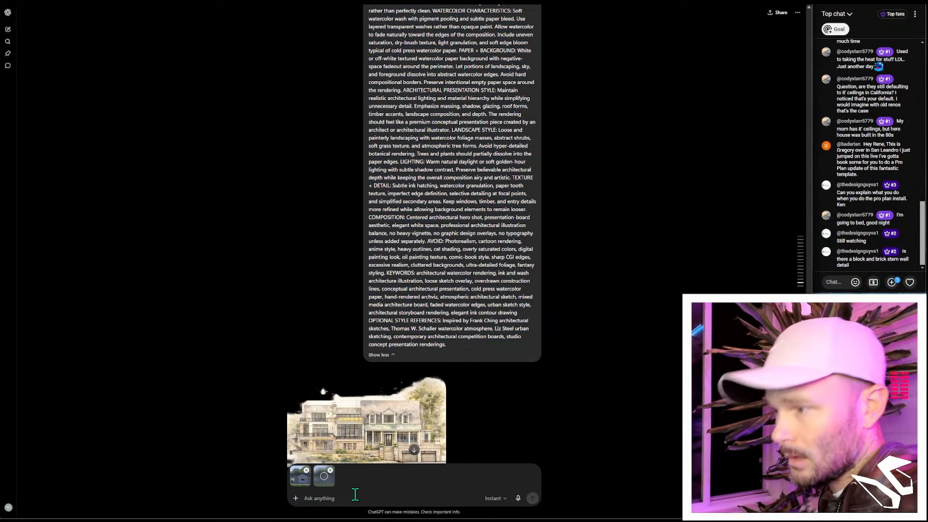
click(330, 470)
Step: Copy the full architectural watercolor and ink master prompt into the message with the house image and send it
triple_click(425, 273)
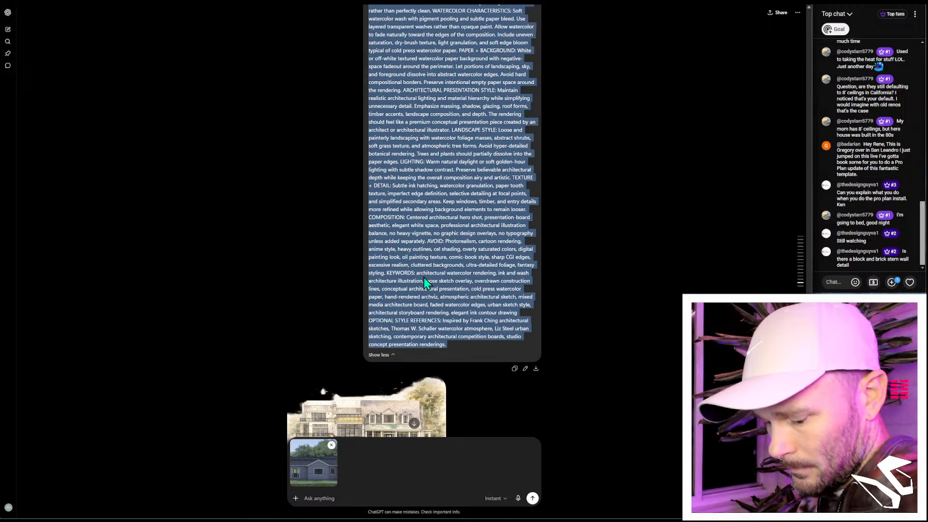
key(ctrl+c)
click(338, 498)
key(ctrl+v)
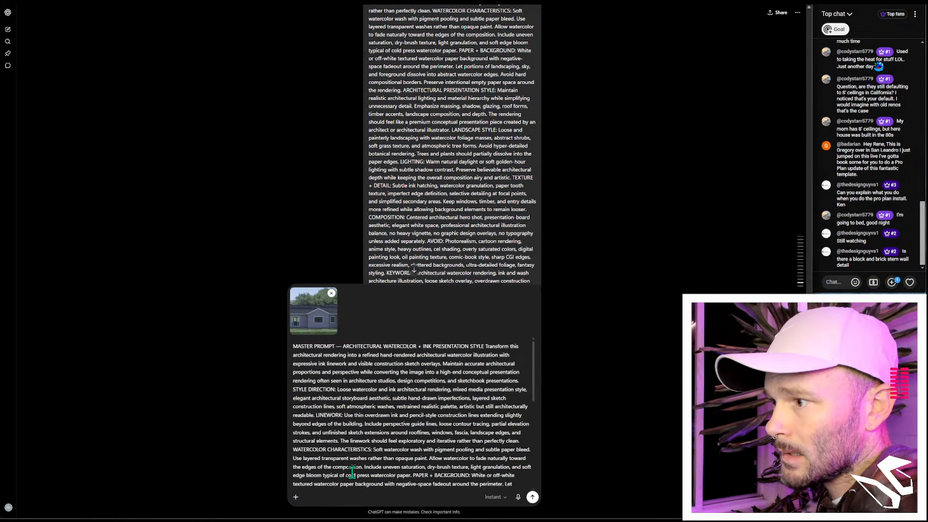
key(Return)
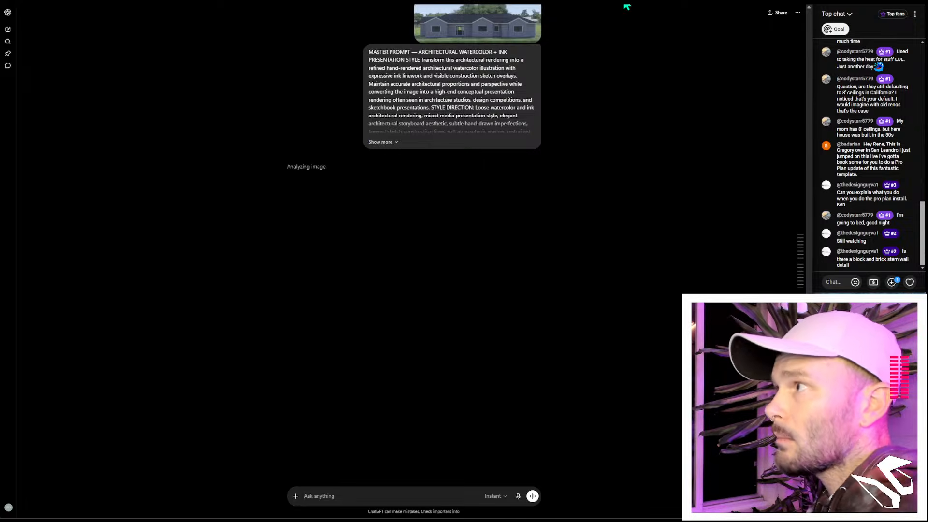
Step: Return to Chief Architect, show layout sheet G001, and open the Title Block and Spec plan from its Project Team box
drag(629, 4, 925, 149)
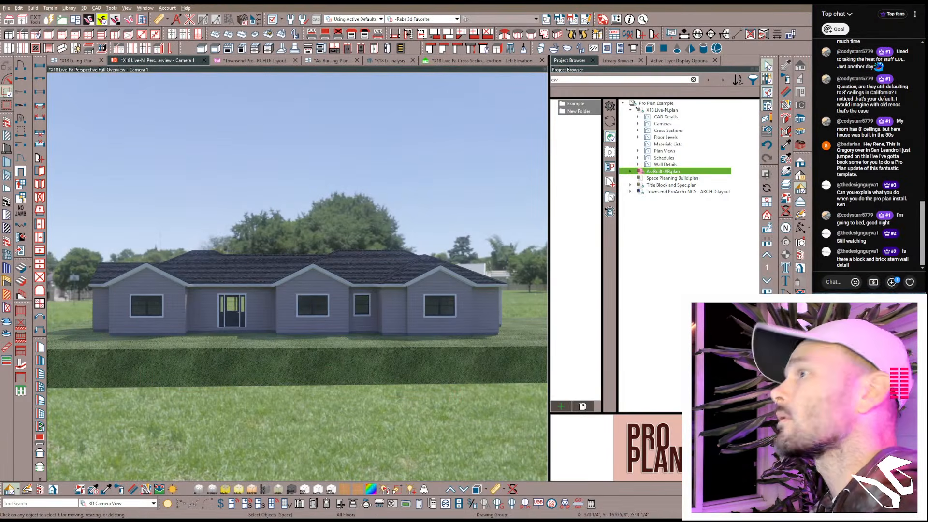
click(235, 61)
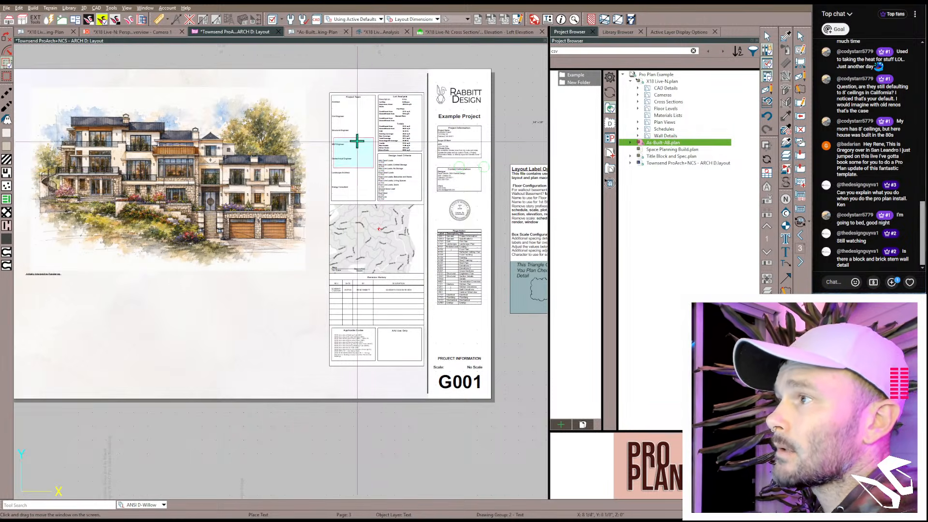
key(space)
double_click(349, 122)
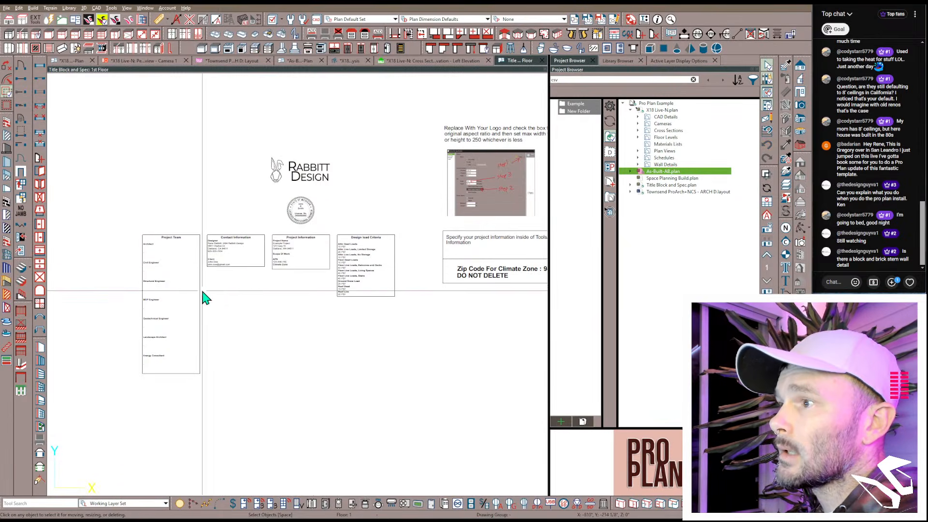
Step: Open Project Information for the Title Block and Spec plan and look through the Project Team owner's fields
click(768, 118)
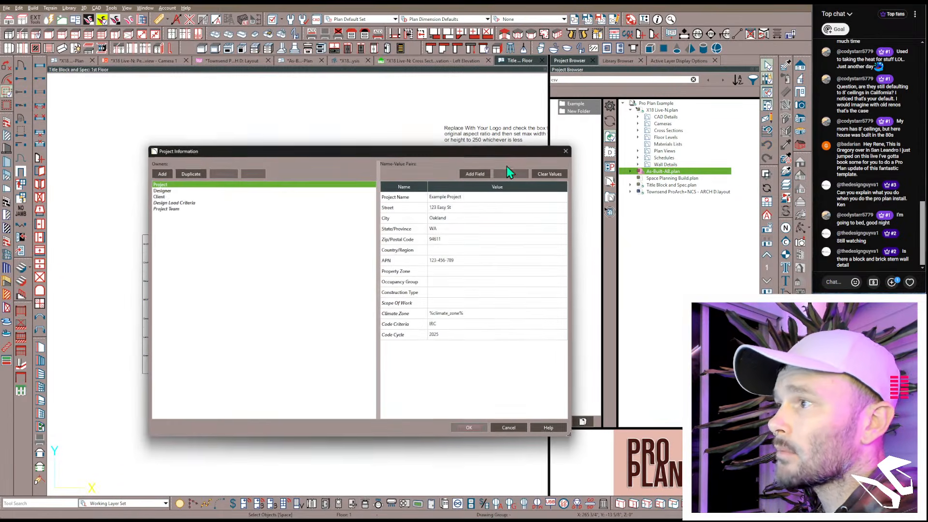
click(180, 210)
scroll(427, 208, down, 10)
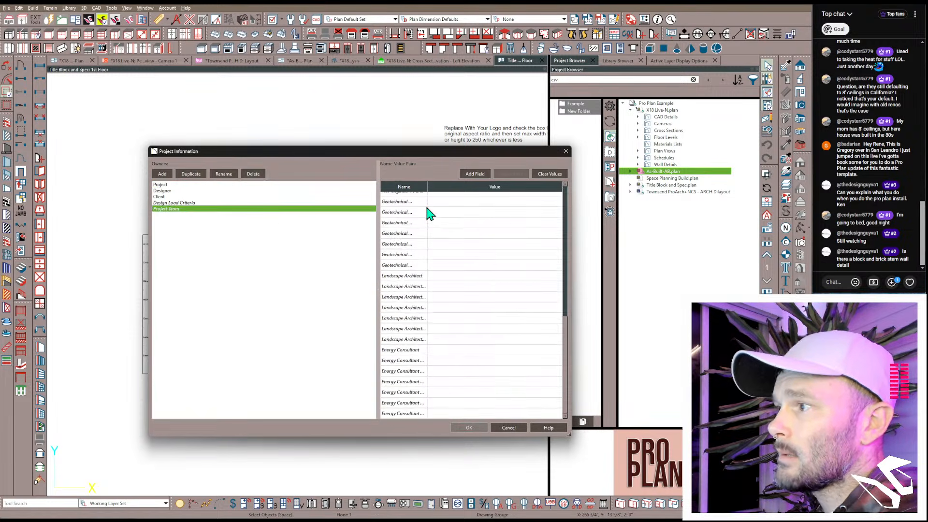
scroll(426, 232, up, 10)
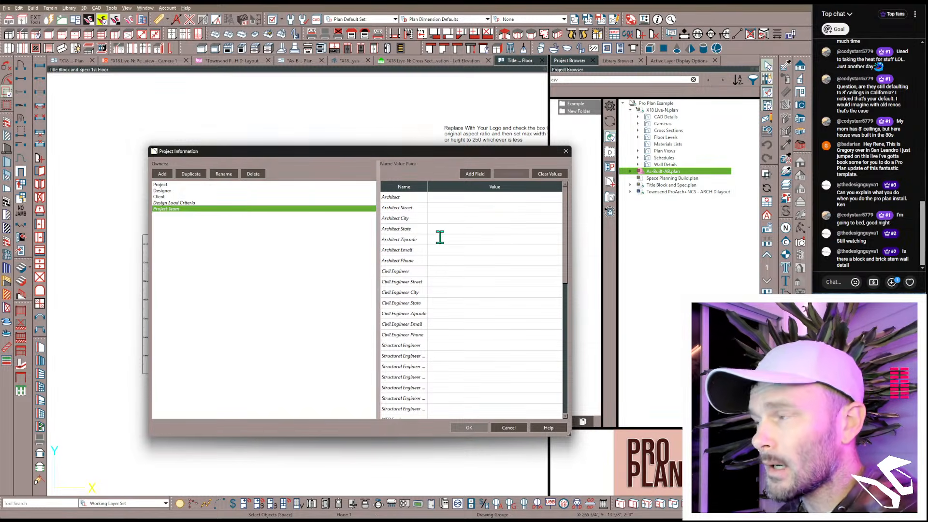
Step: Step through the Project Team's architect fields in order, from the name down to the phone
click(435, 197)
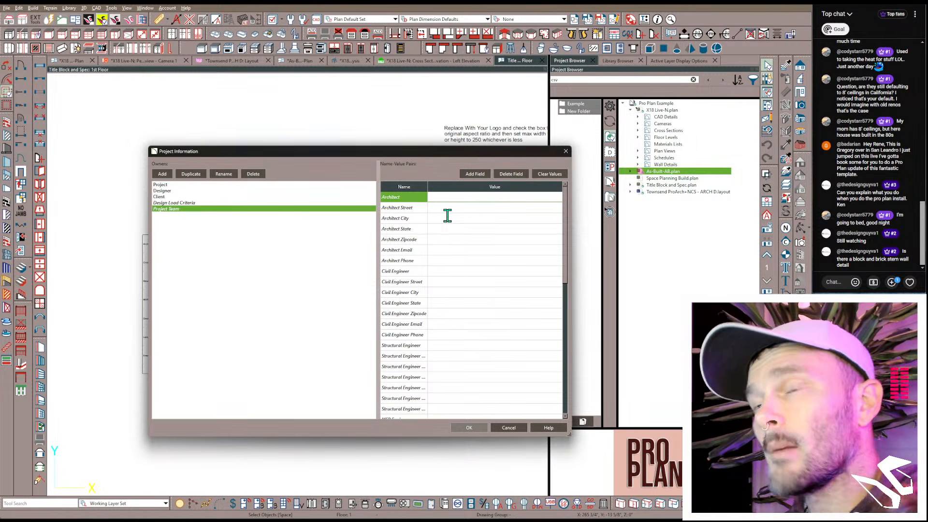
key(Tab)
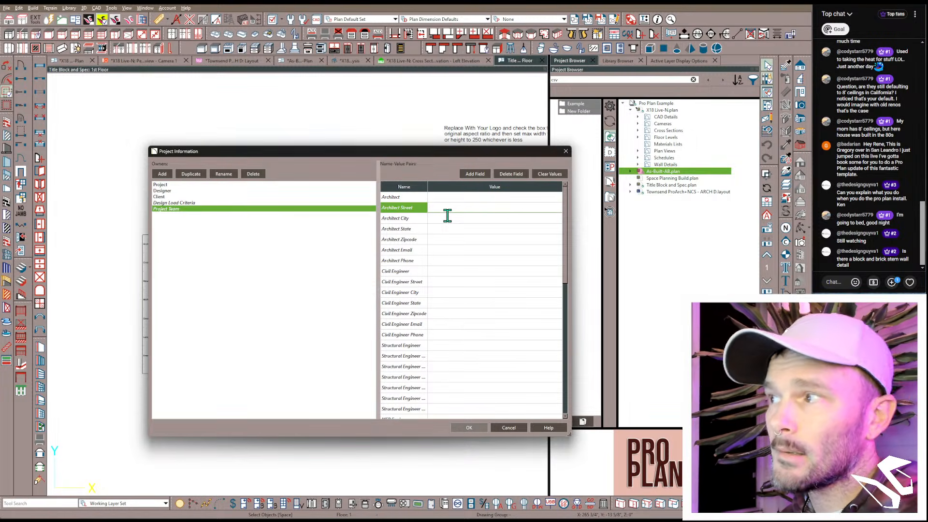
key(Tab)
key(Tab)
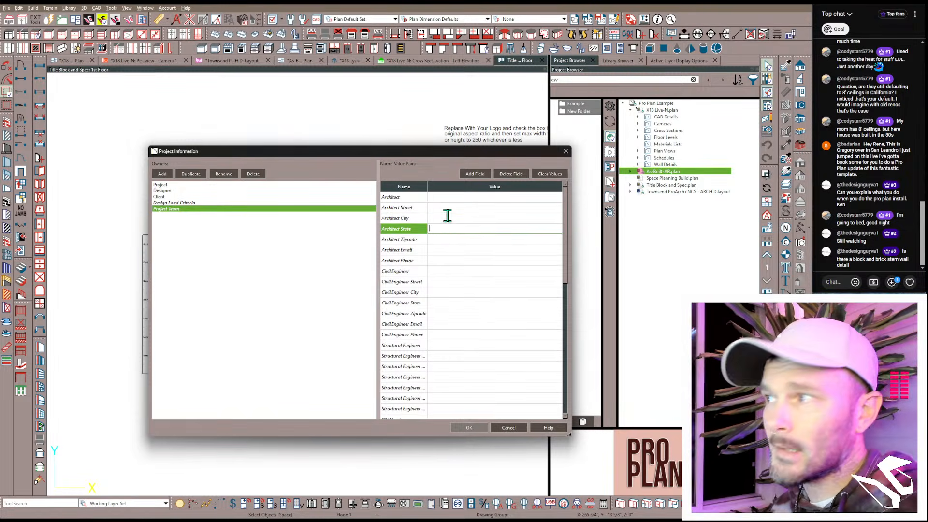
key(Tab)
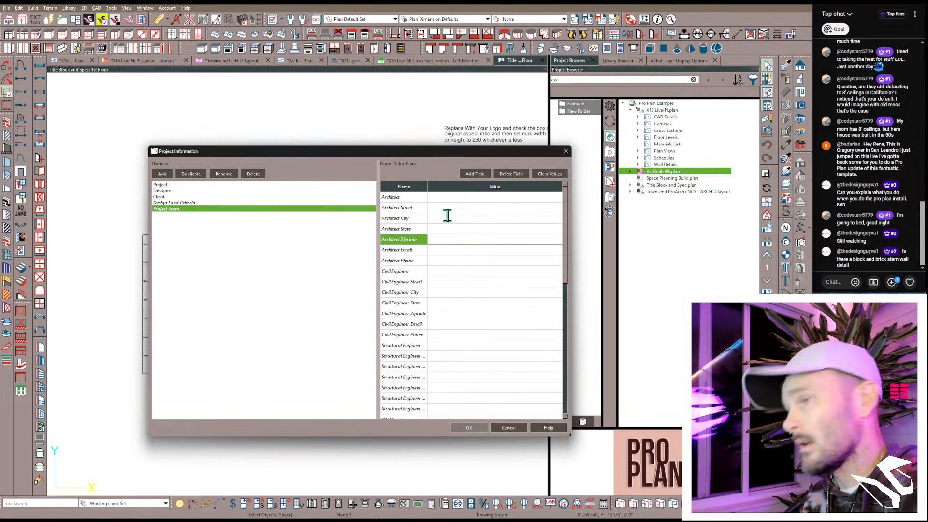
key(Tab)
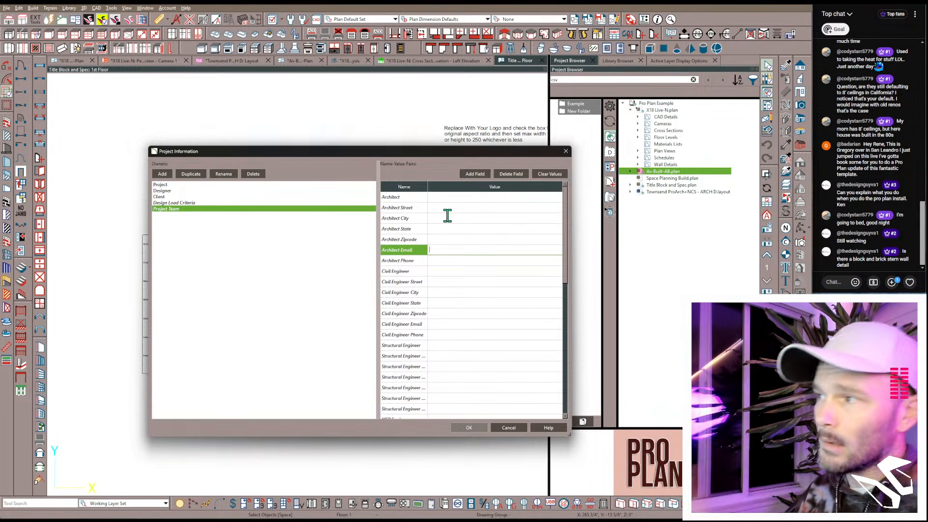
key(Tab)
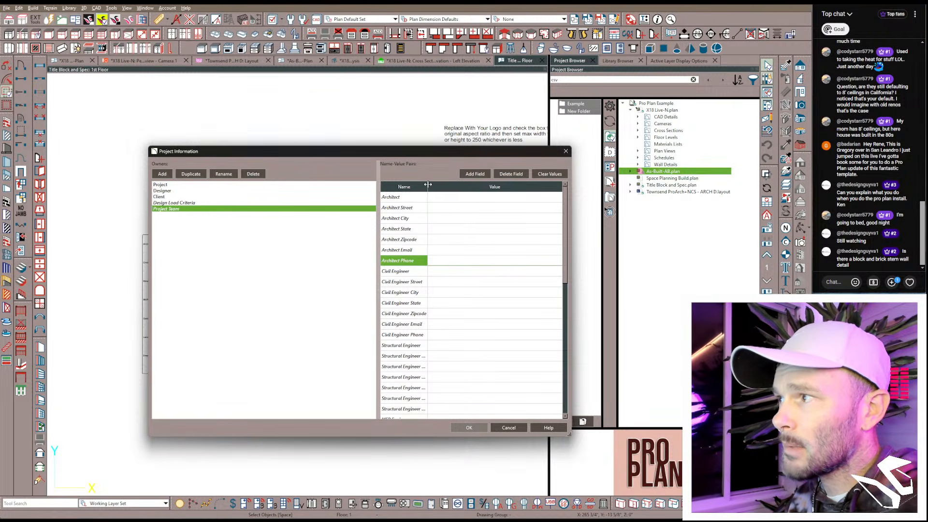
Step: Widen the Name column and make the Project Information dialog shorter, keeping it wide enough for the Value column
drag(427, 189, 481, 193)
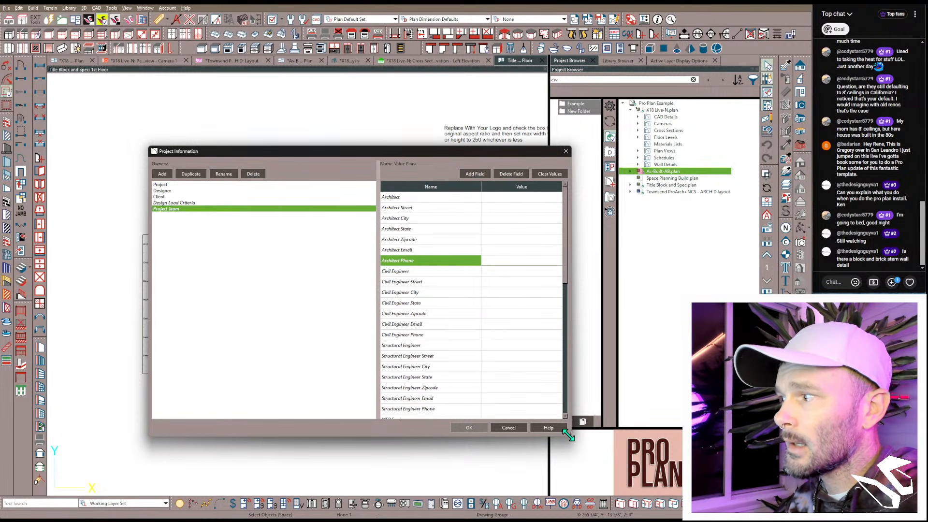
drag(569, 434, 371, 332)
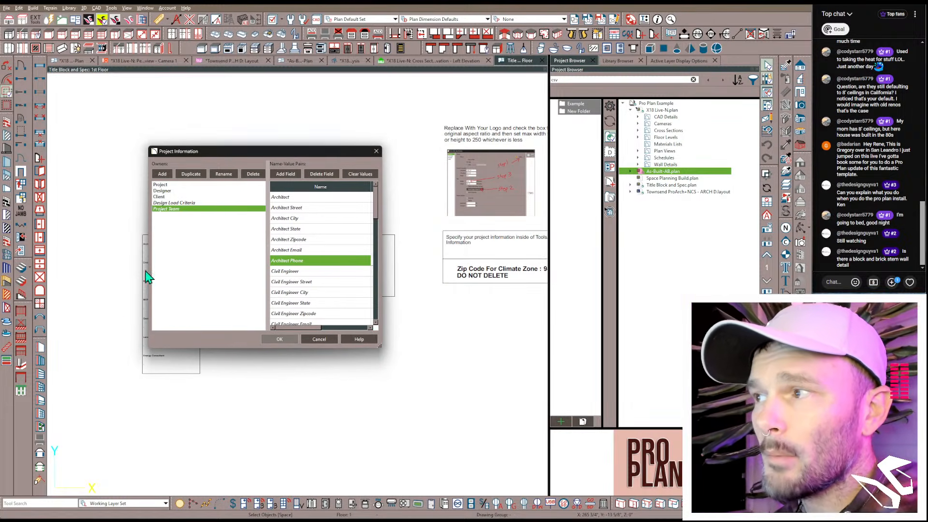
click(325, 198)
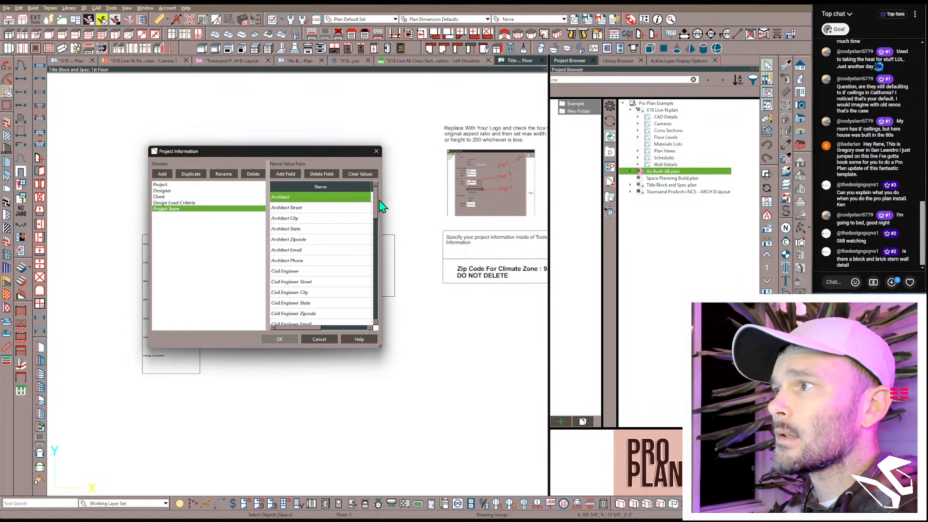
drag(382, 205, 562, 217)
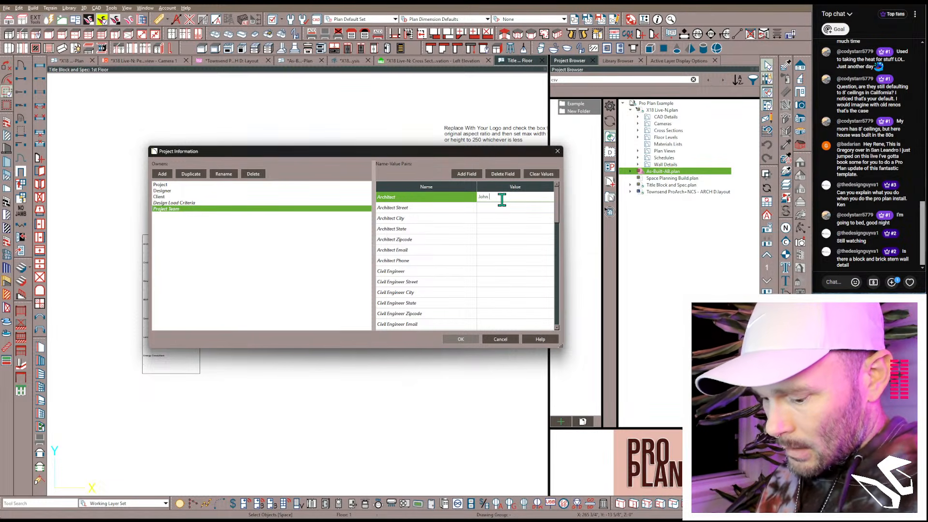
Step: Fill in the Project Team's architect name, street, city, state, zip code, e-mail and phone, and apply the project information
key(Return)
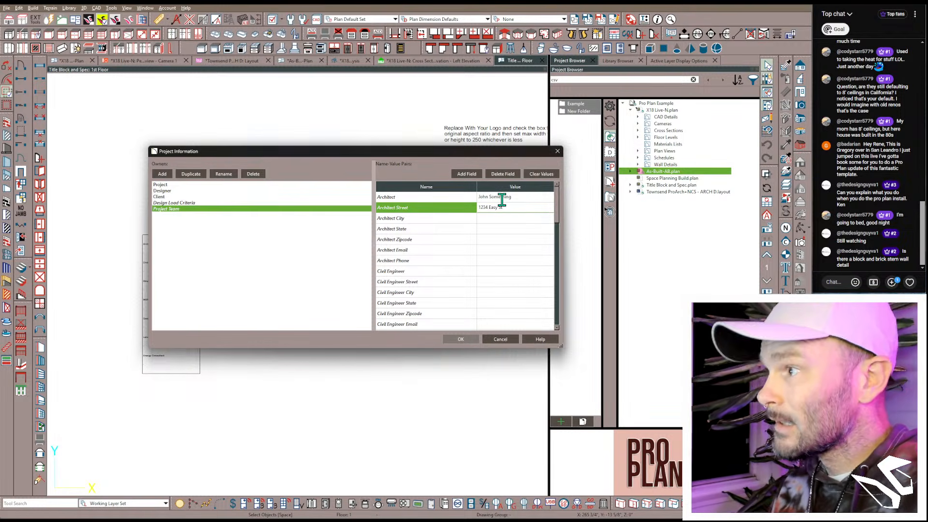
key(Return)
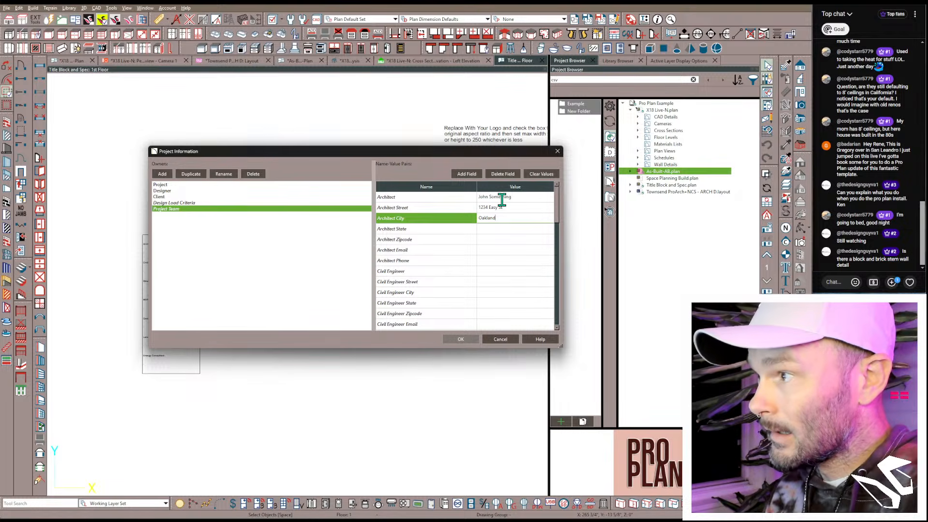
key(Return)
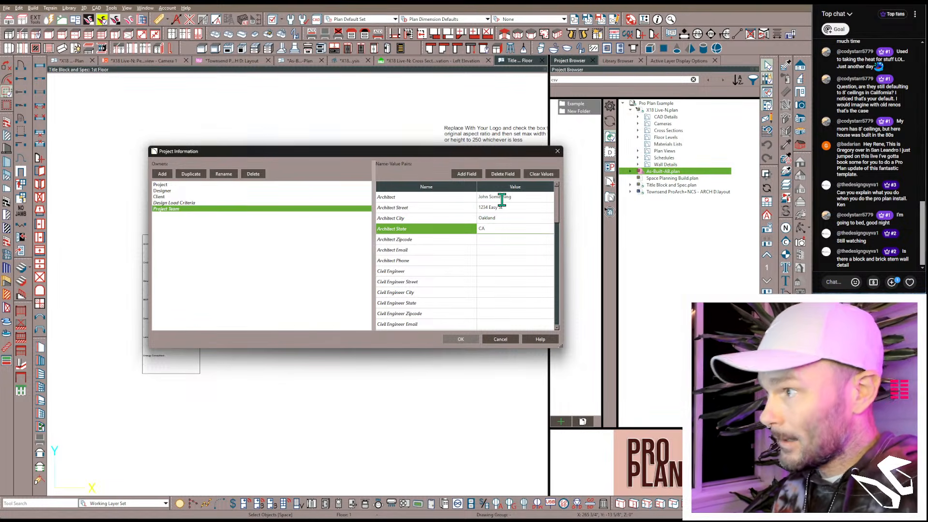
key(Return)
text(94611)
key(Return)
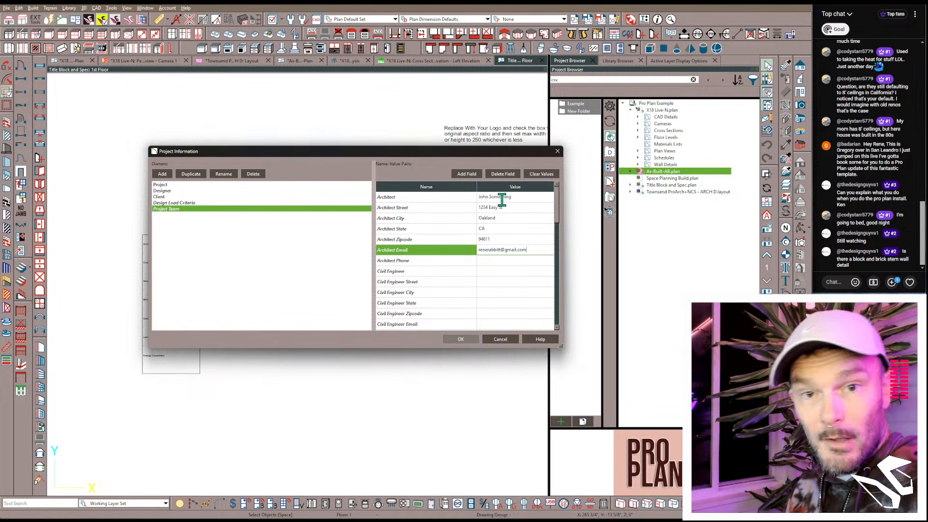
key(Return)
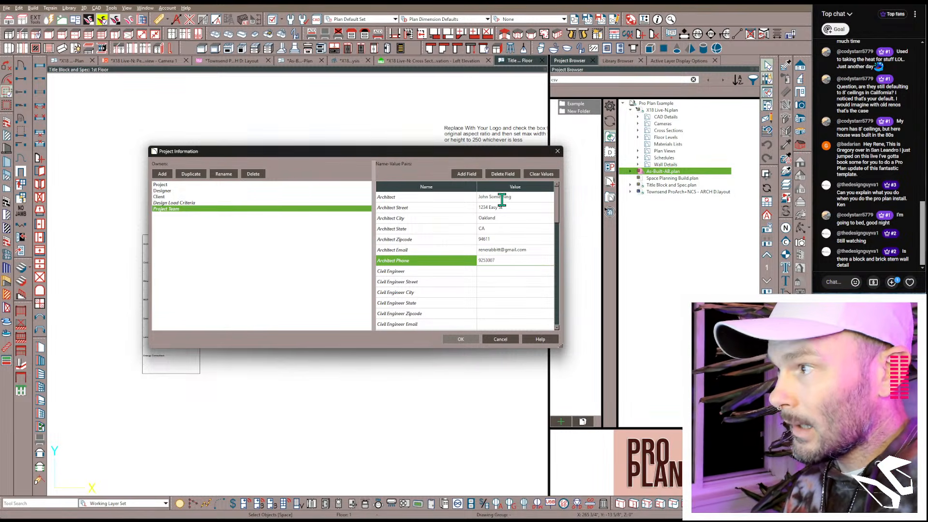
key(Return)
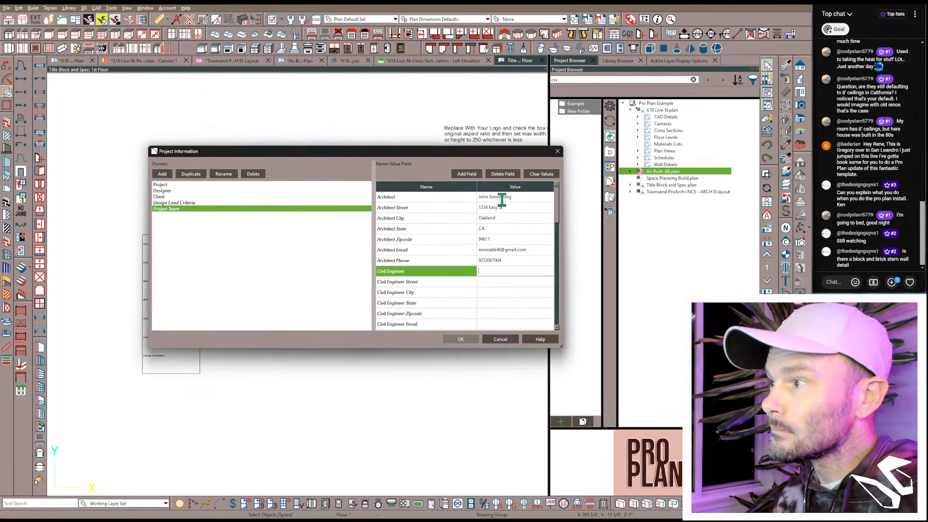
click(460, 339)
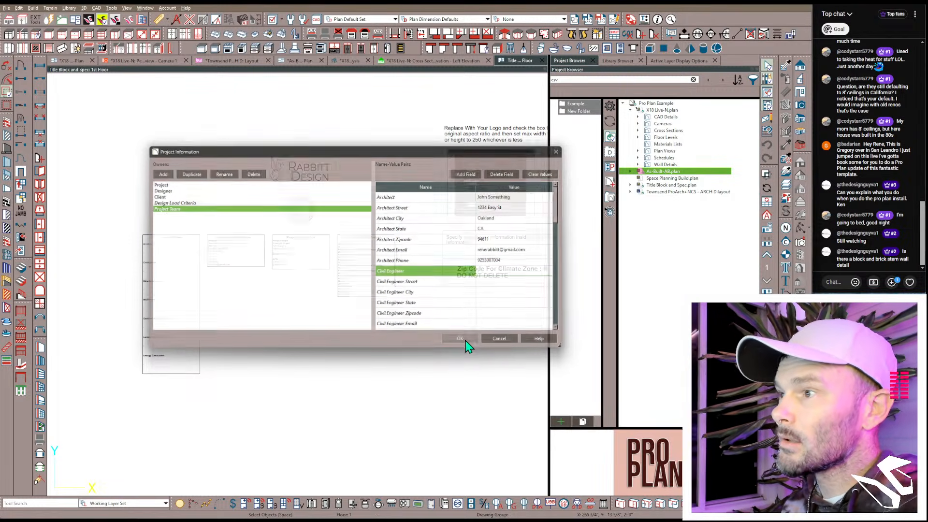
Step: Check the architect's details in the plan's Project Team box and in the matching box on layout sheet G001
scroll(151, 260, up, 4)
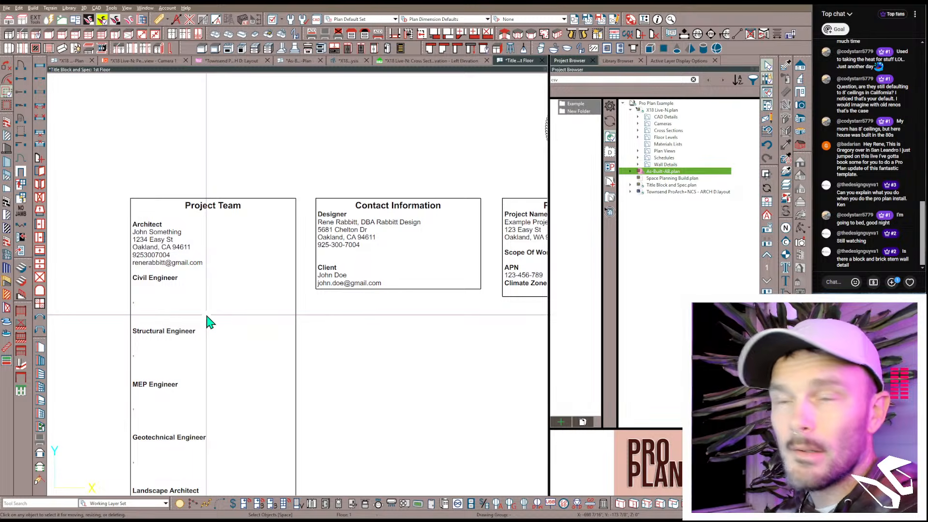
click(248, 61)
scroll(353, 123, up, 4)
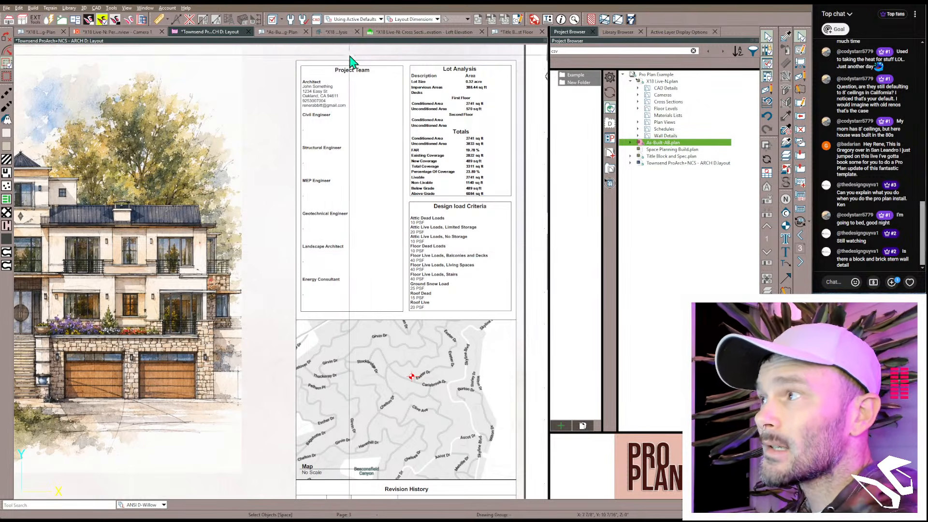
Step: Open the source plan of the layout's Design Load Criteria box and view the Design Load Criteria owner in Project Information
double_click(450, 220)
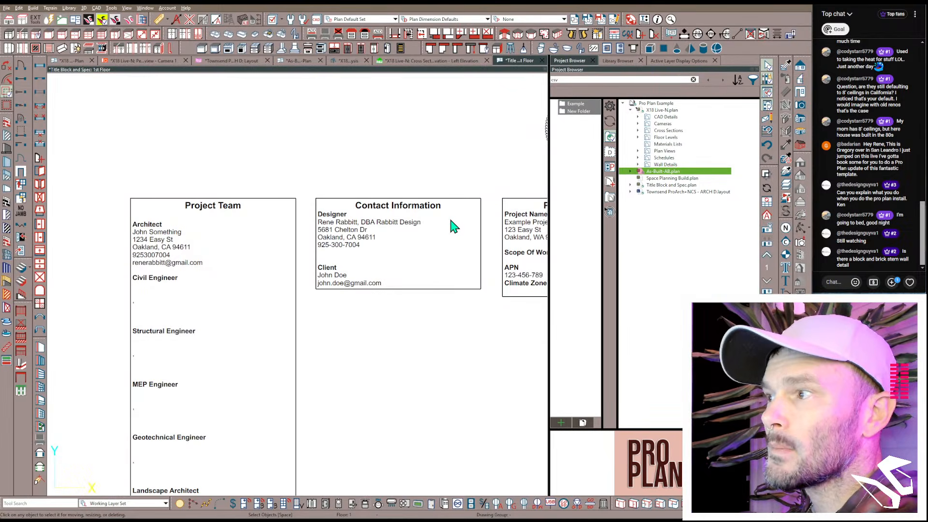
click(767, 119)
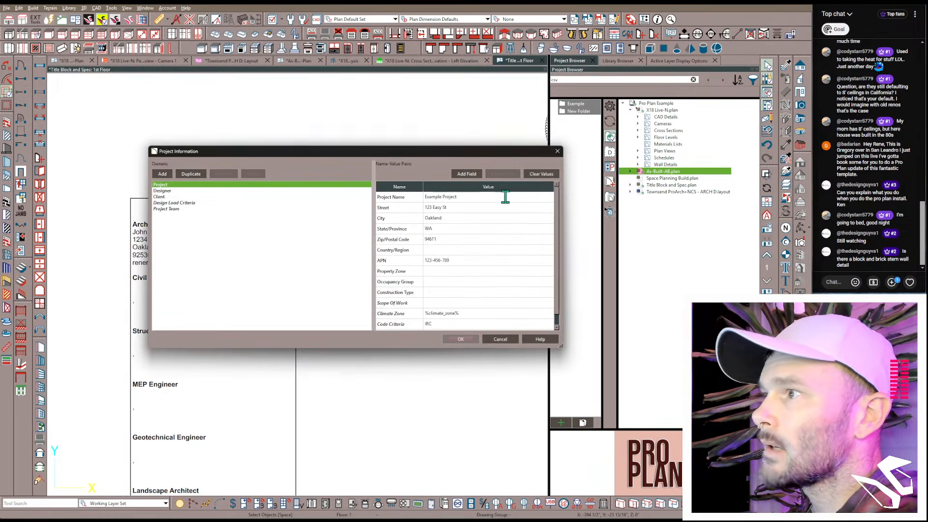
click(174, 203)
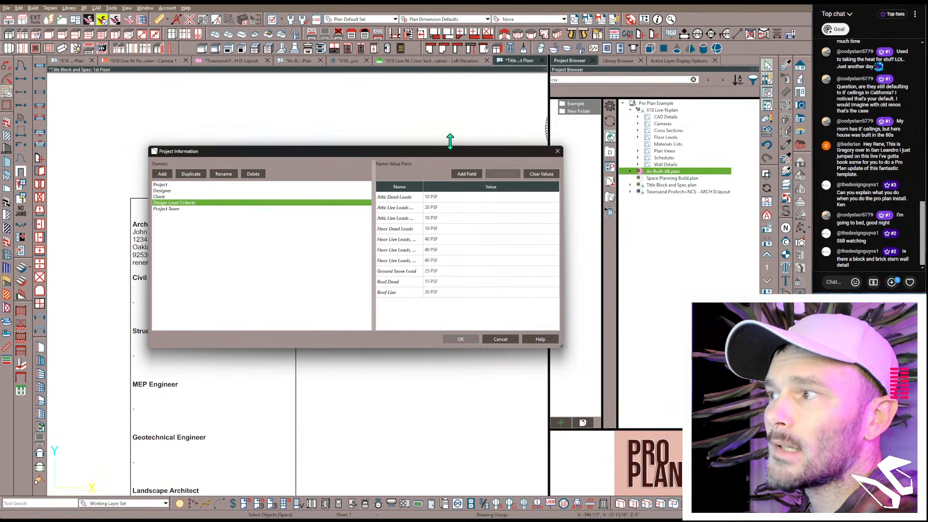
click(460, 338)
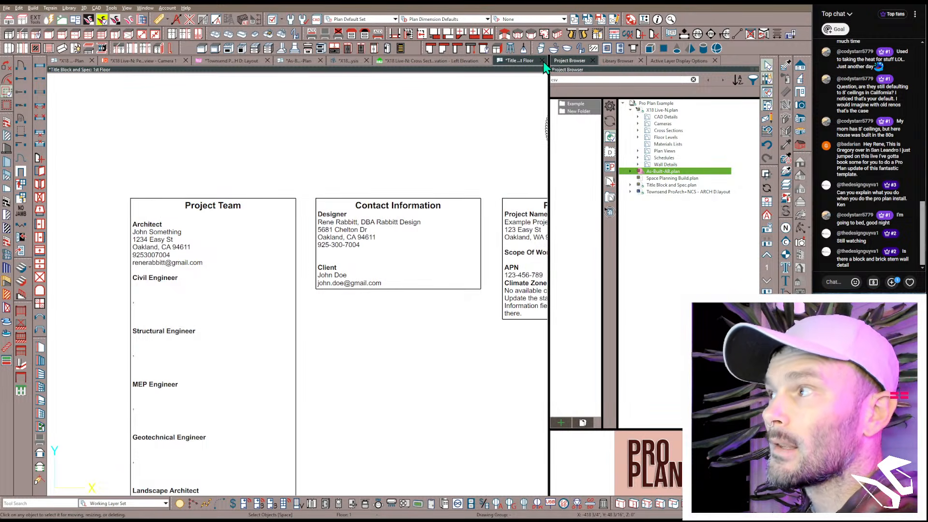
Step: Inspect the engineer's seal in the Title Block and Spec plan and locate it in the title block of layout sheet G001
scroll(224, 250, down, 5)
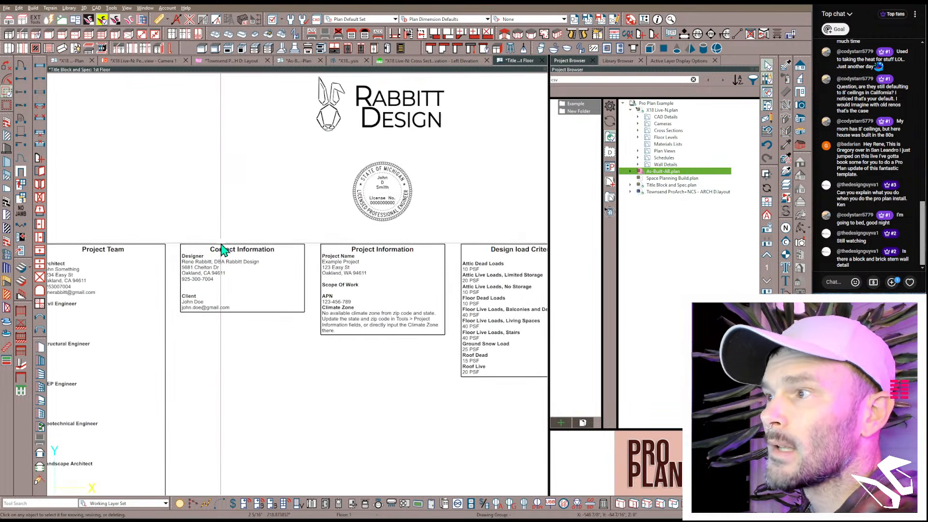
scroll(379, 213, down, 3)
scroll(249, 256, up, 3)
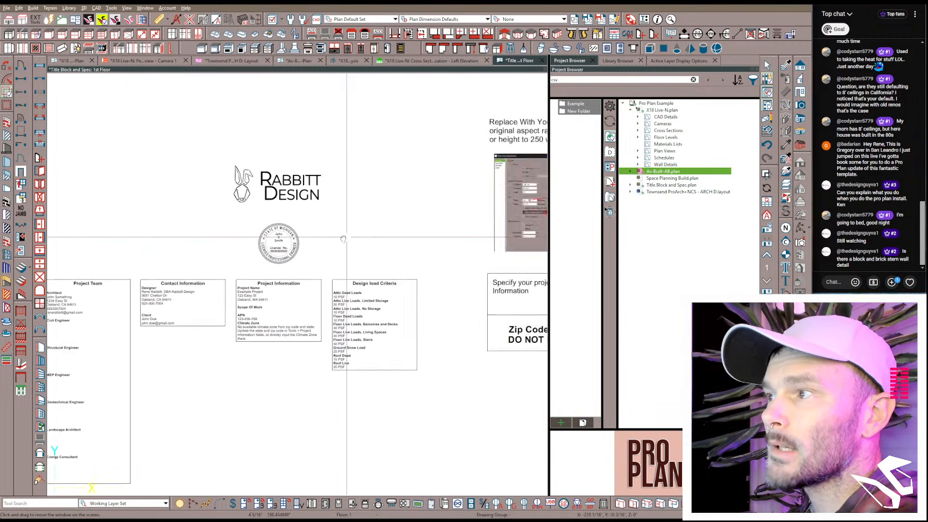
click(276, 256)
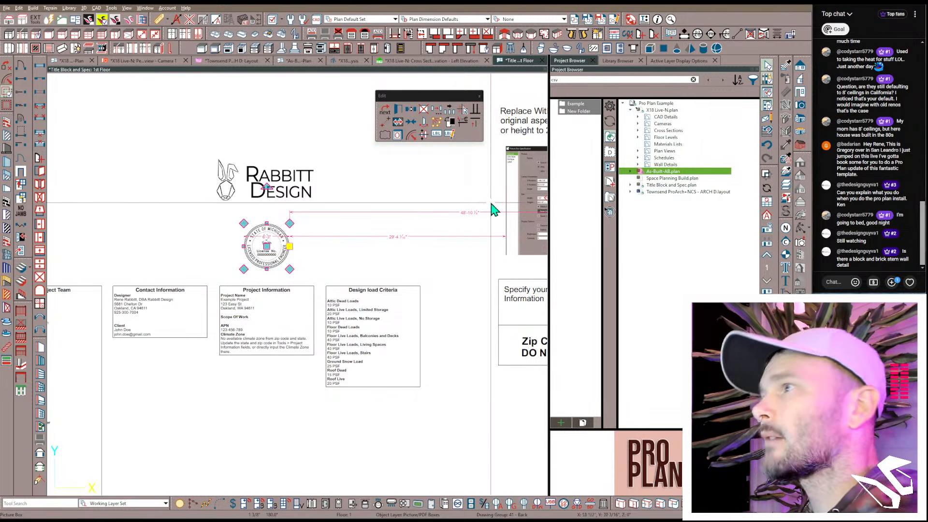
click(228, 61)
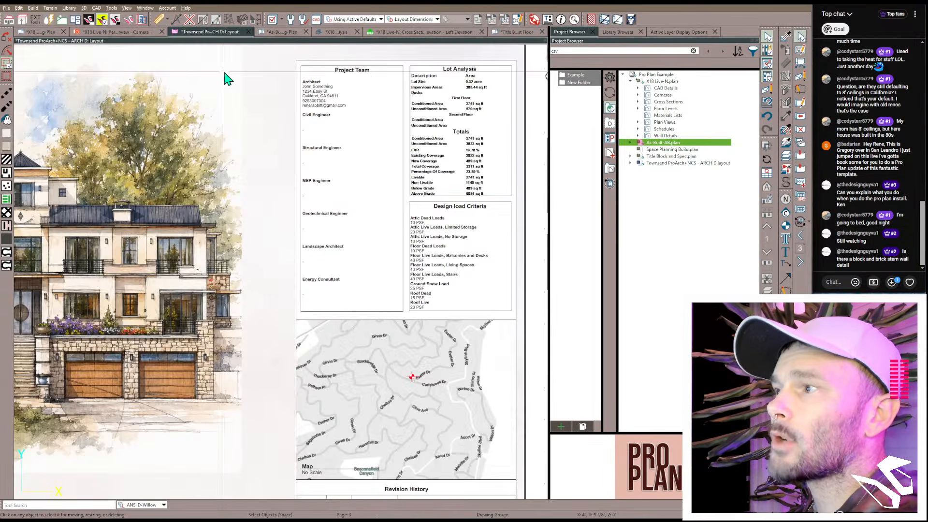
scroll(446, 234, down, 3)
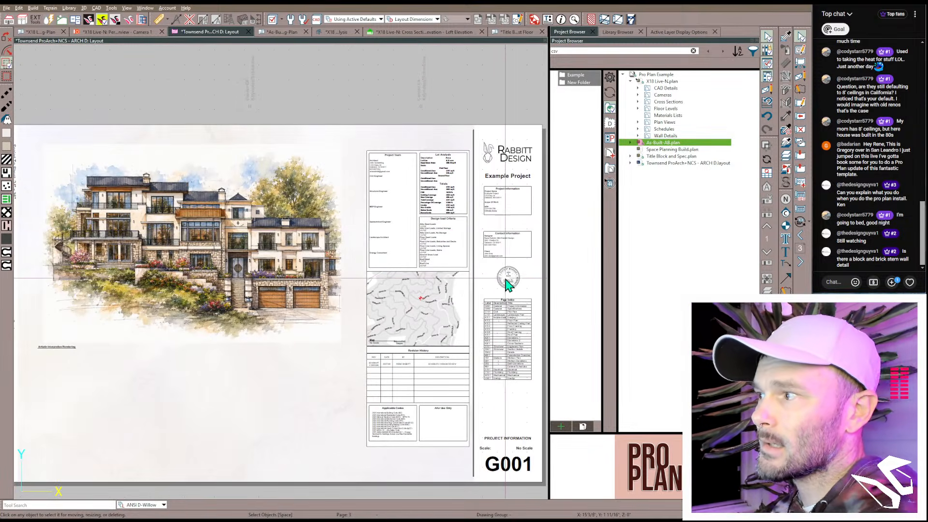
scroll(410, 304, down, 1)
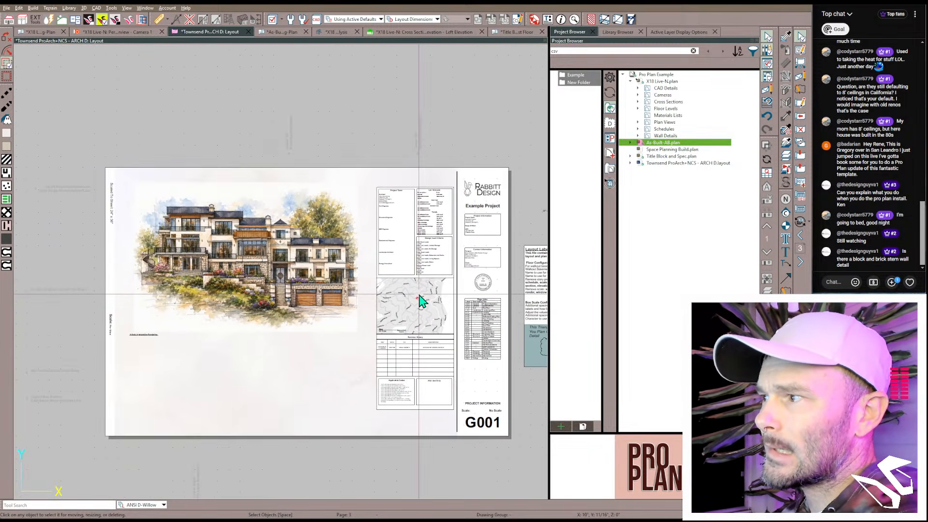
Step: Page through the layout sheets from G001 to A105, checking the seal in each title block
key(Page_Up)
key(Page_Down)
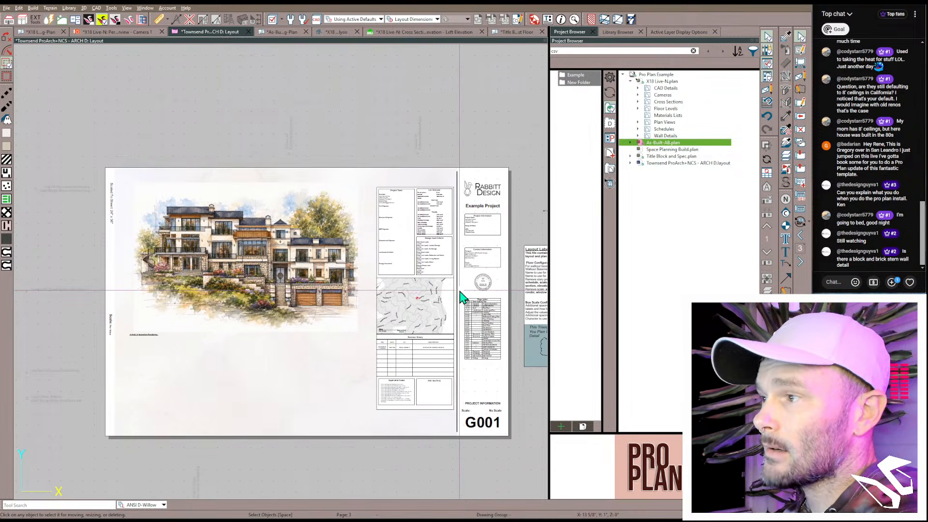
key(Page_Down)
key(Page_Down)
key(Page_Down)
key(Page_Down)
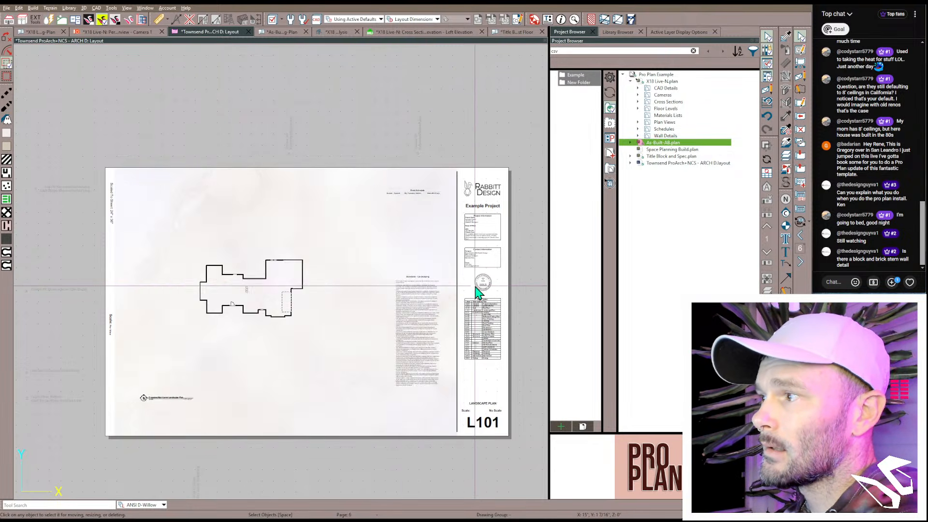
key(Page_Down)
key(Page_Down)
key(Page_Down)
key(Page_Down)
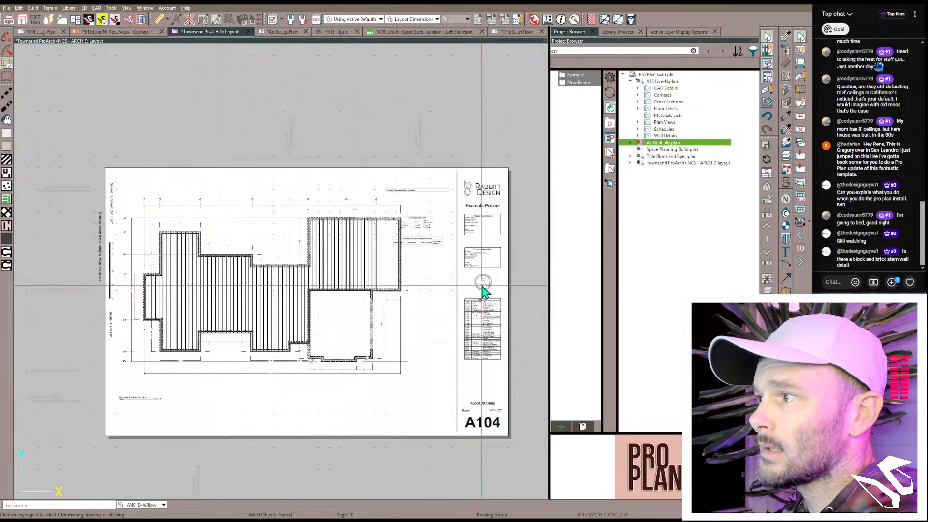
key(Page_Down)
Step: Page back through the layout sheets to landscape plan L101, and return to floor plan sheet A102
key(Page_Up)
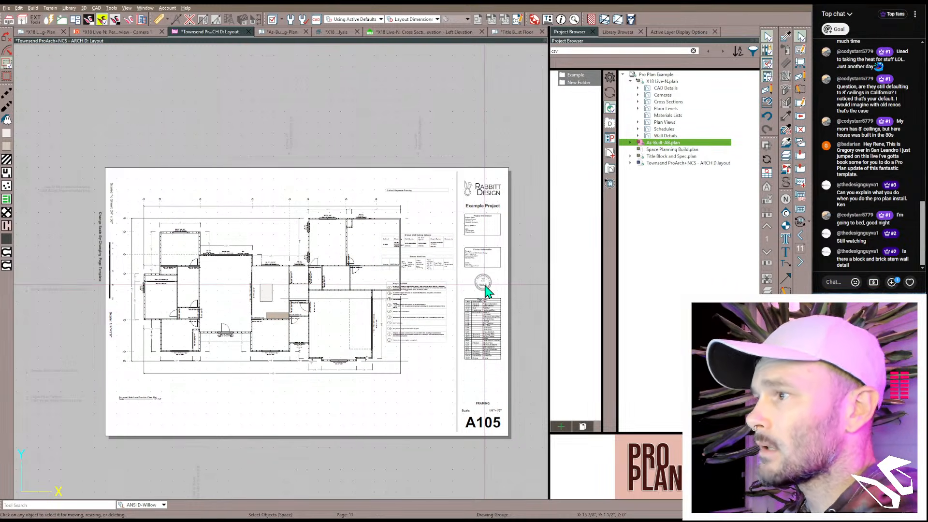
key(Page_Up)
key(Page_Up)
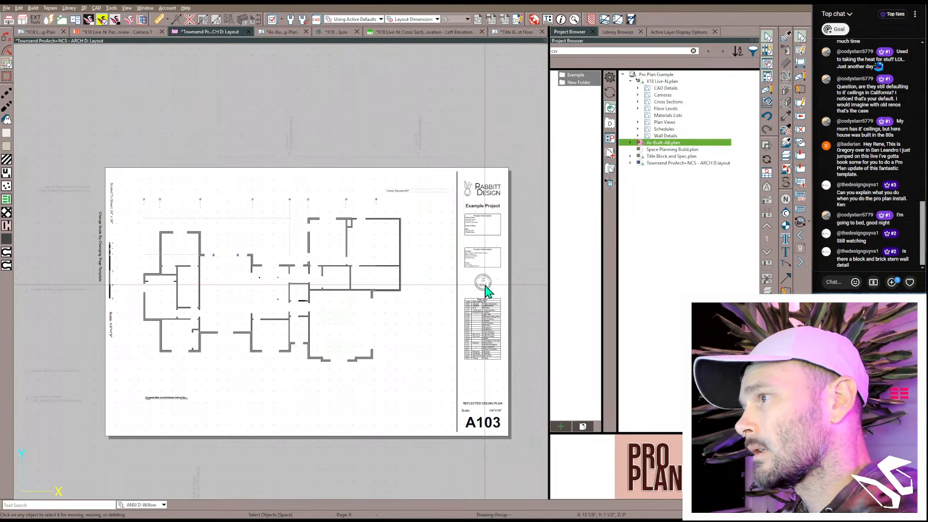
key(Page_Up)
key(Page_Up)
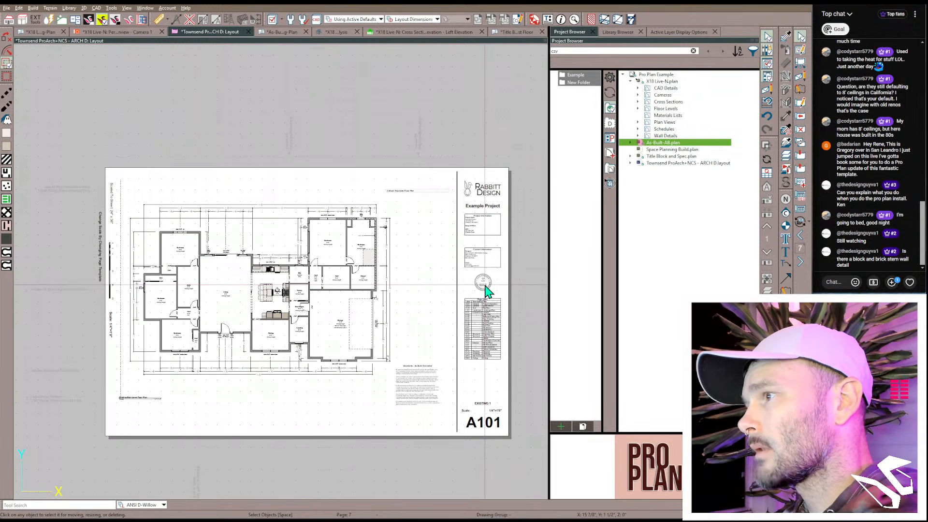
key(Page_Down)
key(Page_Up)
key(Page_Up)
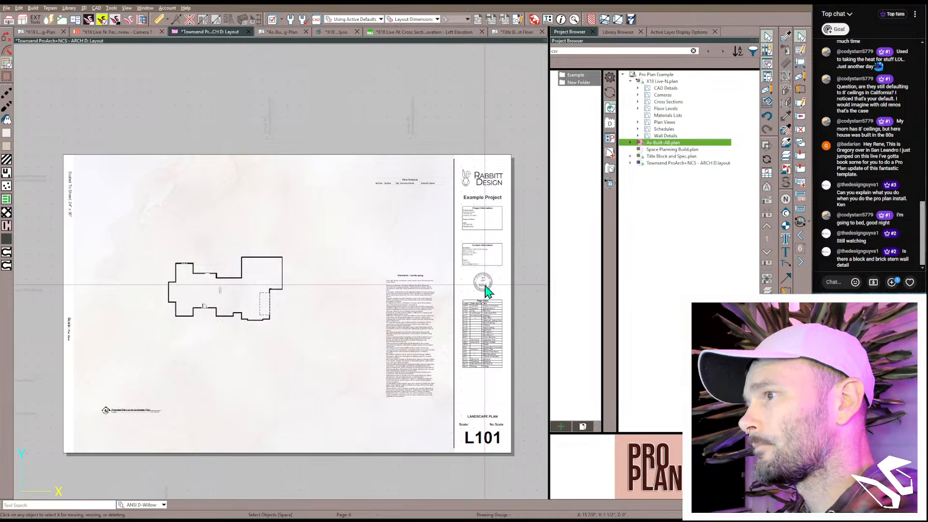
key(Page_Down)
key(Page_Down)
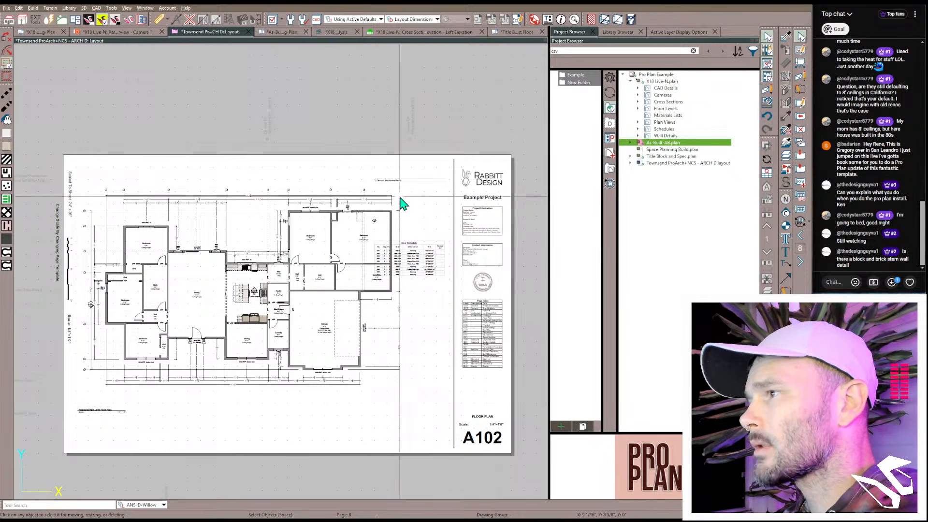
Step: Open the Floor Plan view linked to sheet A102, examine its rooms, and close the view
click(188, 310)
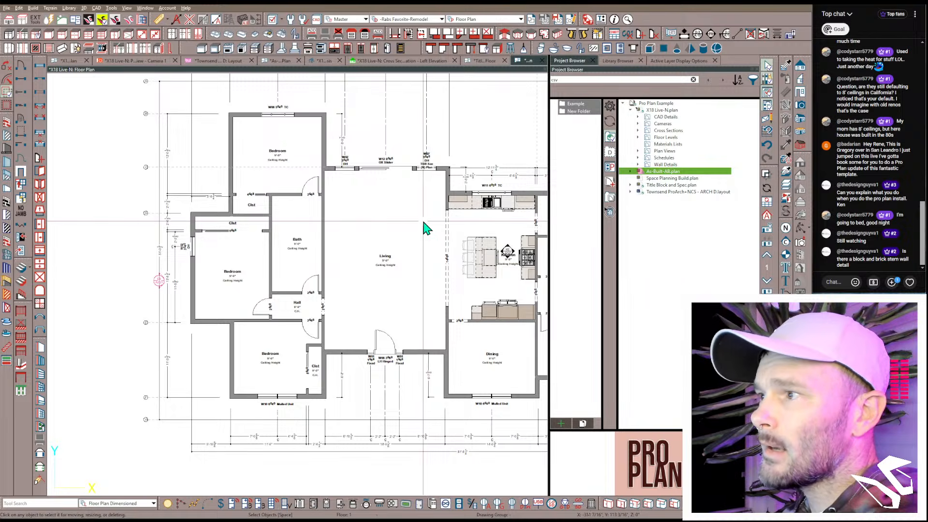
scroll(423, 227, up, 1)
middle_drag(416, 225, 199, 304)
middle_drag(475, 240, 430, 219)
scroll(430, 219, up, 1)
click(543, 60)
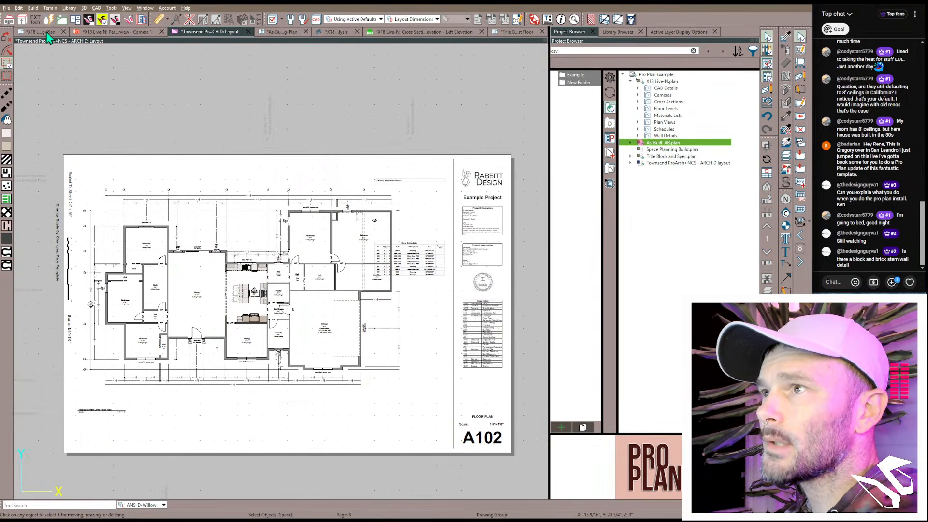
Step: In the 1 Working Plan view, place a numbered note in the Bath with a curved leader to its upper 2668 door
scroll(343, 215, up, 2)
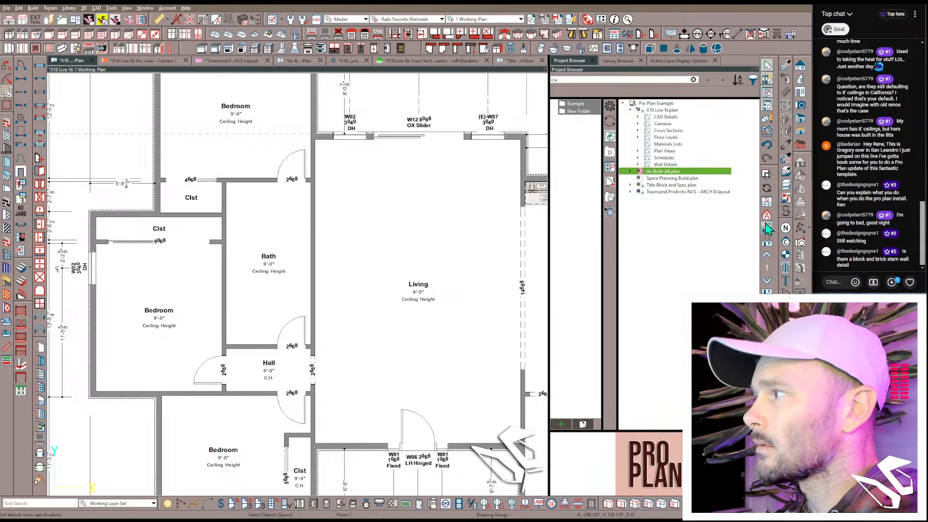
middle_drag(414, 161, 348, 279)
click(206, 319)
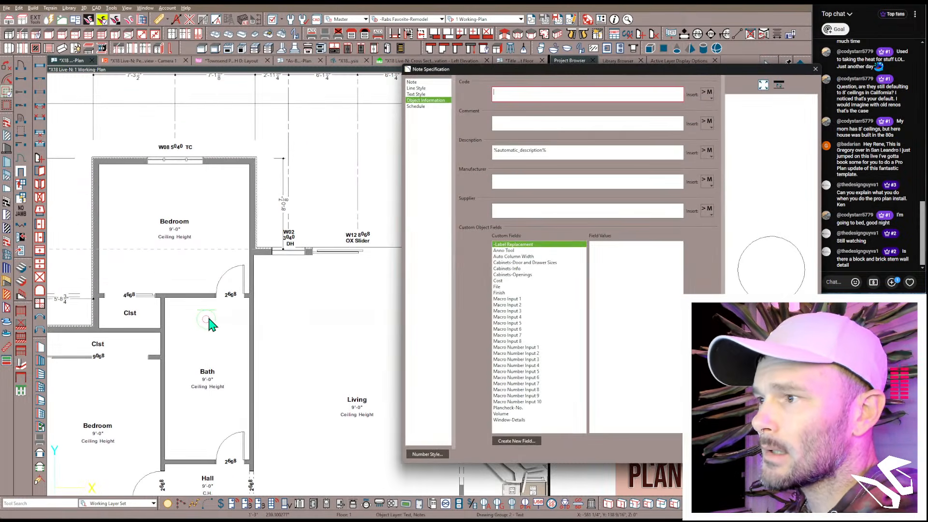
key(Return)
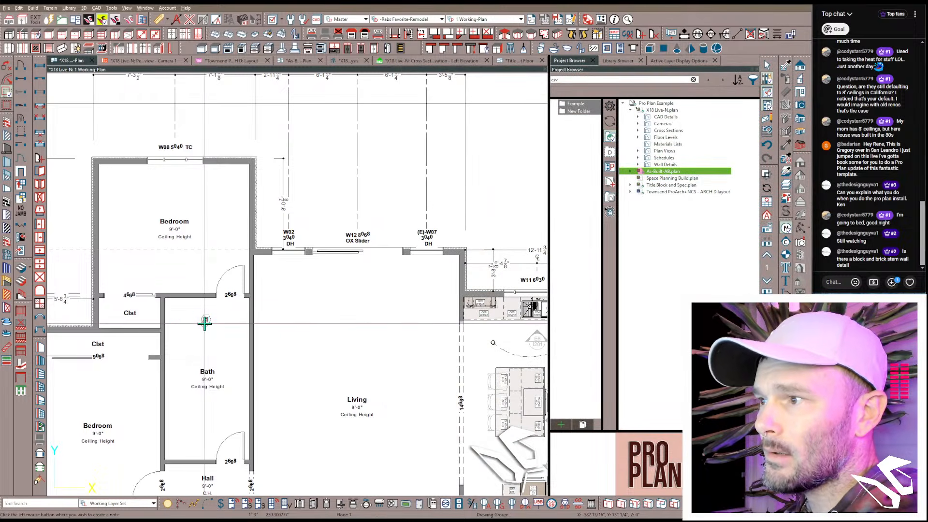
click(204, 321)
mouse_move(219, 320)
mouse_down()
mouse_move(227, 321)
mouse_move(232, 295)
mouse_up()
click(203, 324)
click(202, 321)
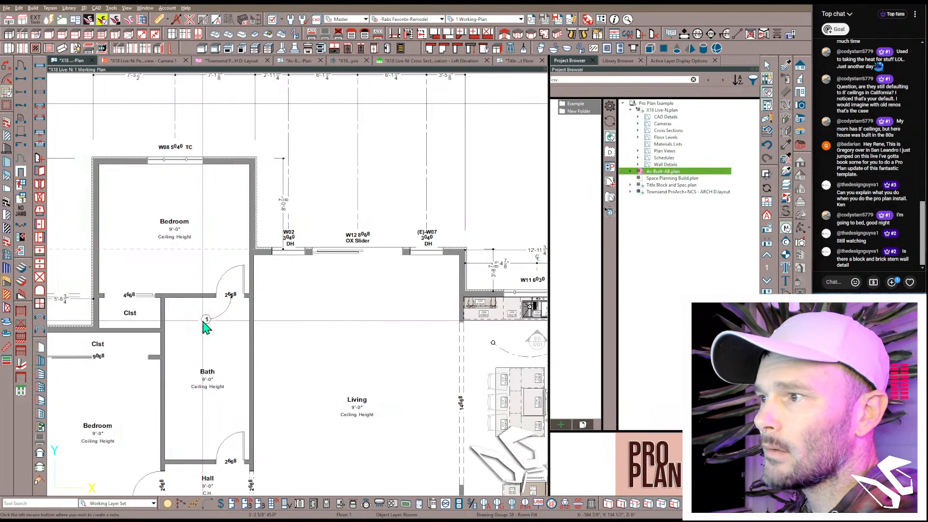
click(203, 322)
Step: Open the floor plan keynote schedule associated with the numbered note in the Bath and examine its entries
click(435, 136)
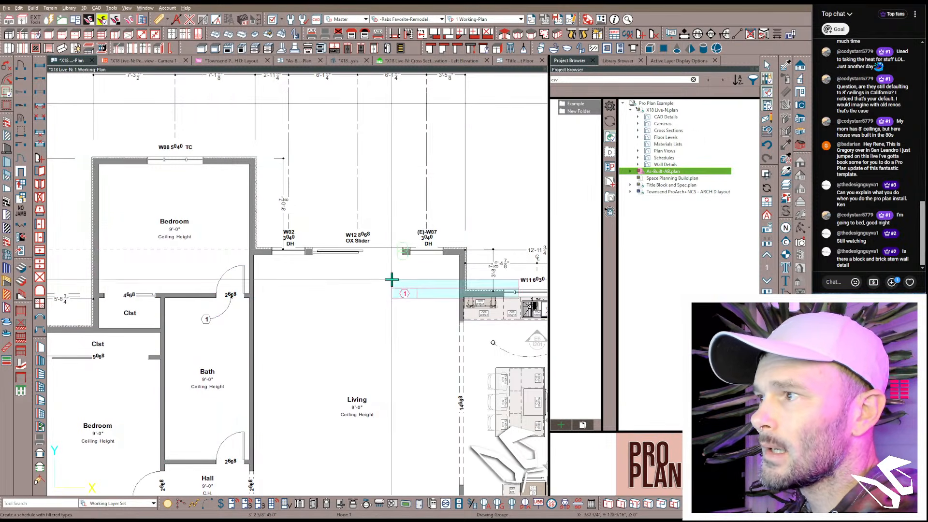
key(Escape)
click(204, 321)
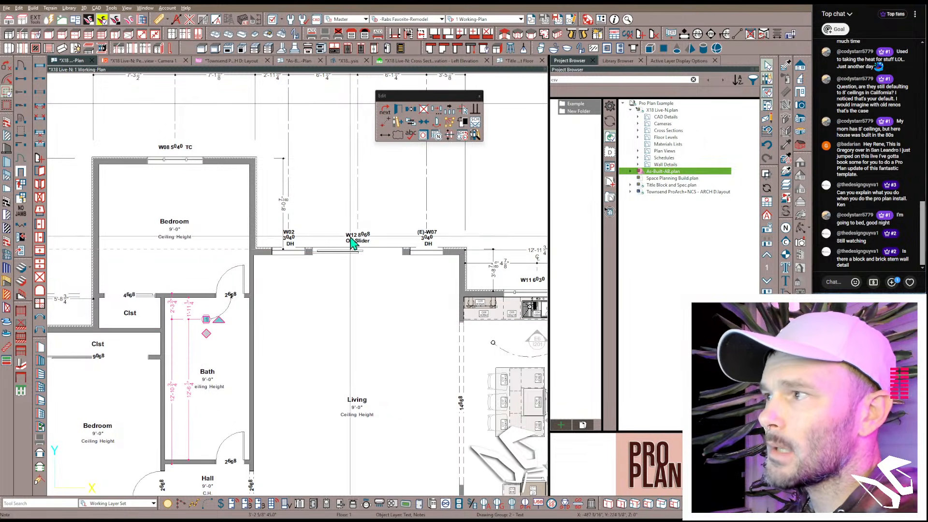
click(458, 136)
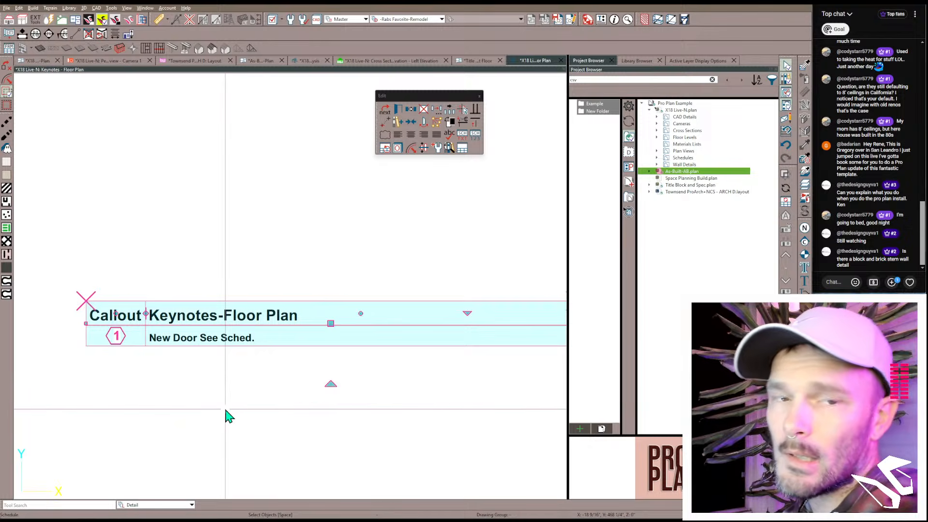
scroll(228, 414, down, 1)
scroll(228, 414, down, 1)
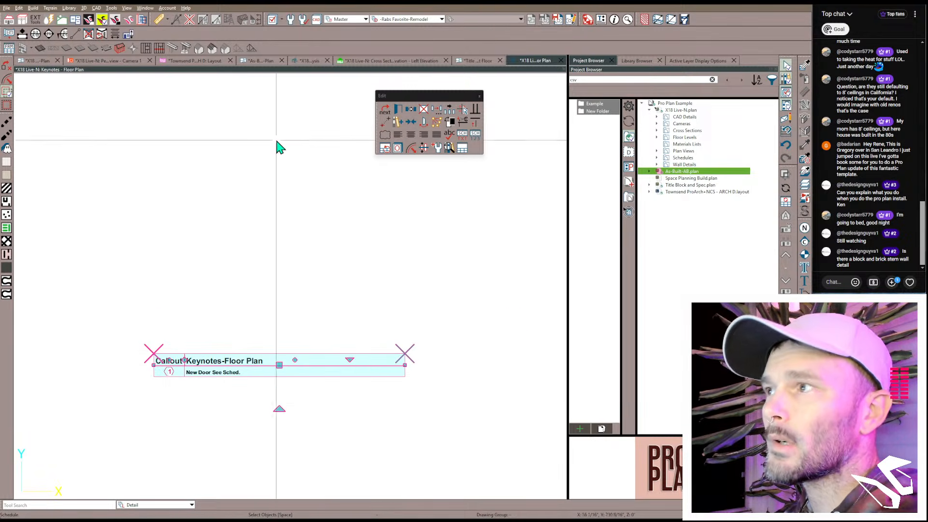
Step: Switch to the ARCH D layout and examine the floor plan keynotes together with the plan and door schedule on sheet A102
click(182, 61)
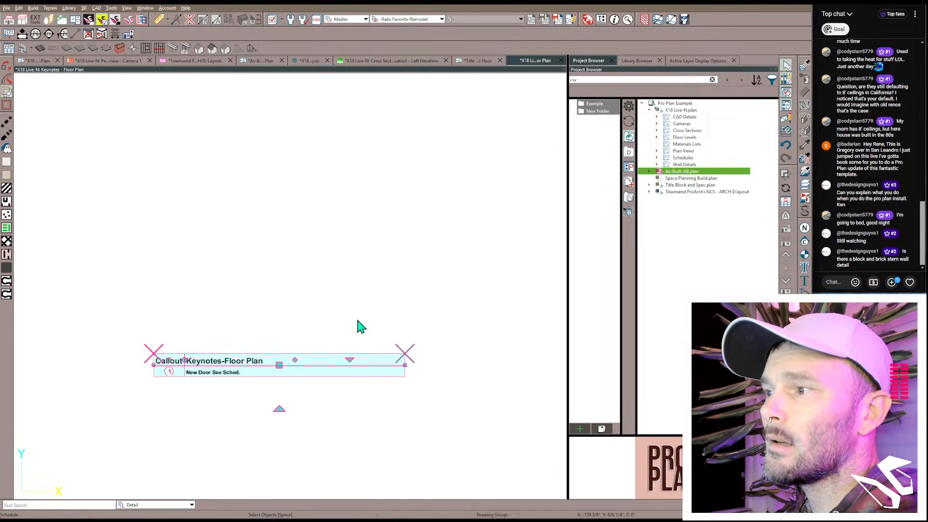
scroll(435, 198, up, 3)
scroll(421, 190, up, 4)
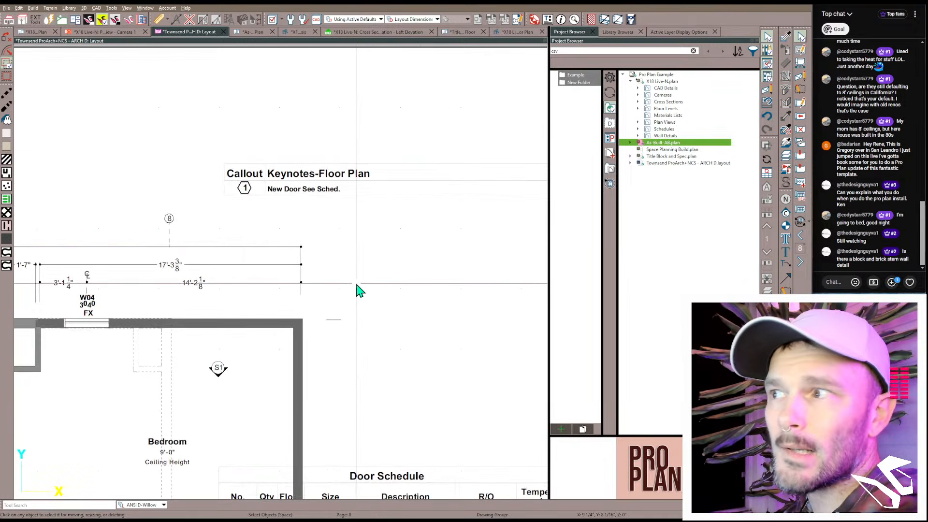
scroll(357, 286, down, 4)
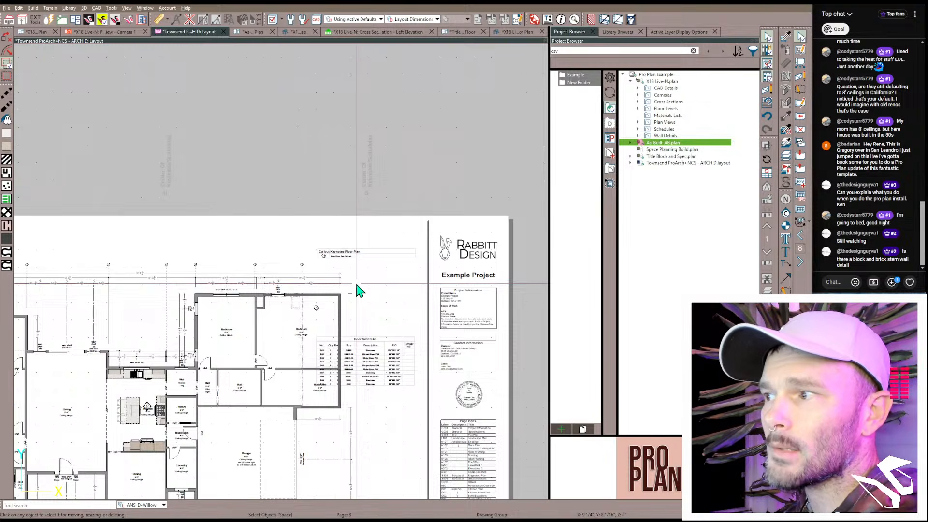
scroll(355, 284, down, 1)
middle_drag(305, 295, 412, 208)
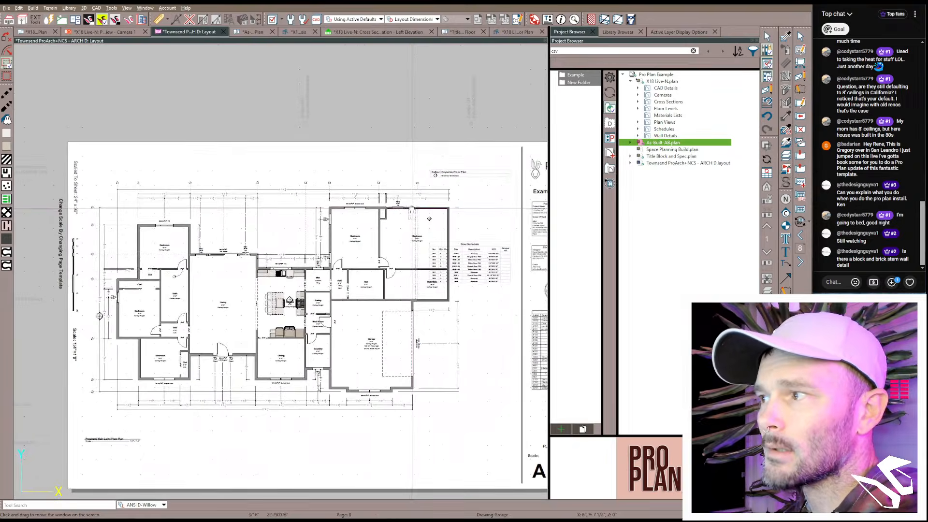
scroll(412, 208, down, 1)
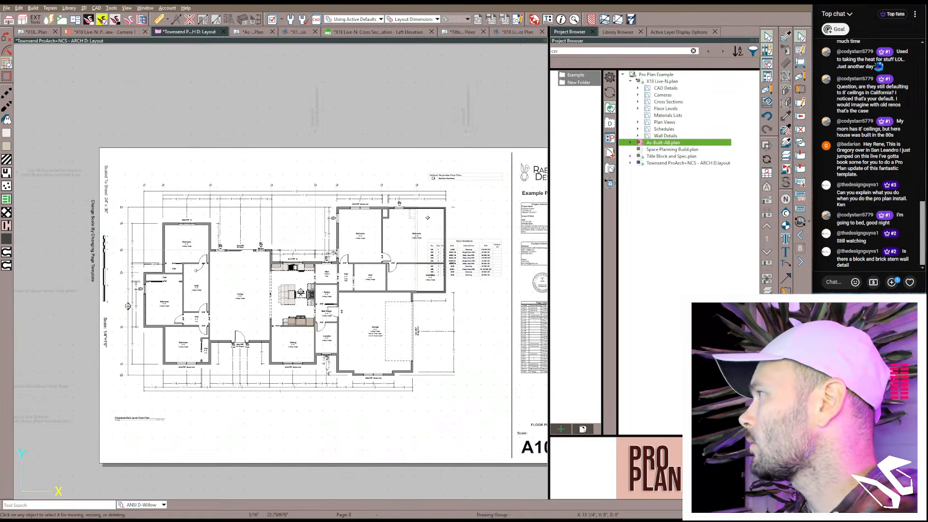
Step: Switch to the generated watercolor house image in ChatGPT and save it as a PNG named Example Pro Plan in Downloads
shift+drag(918, 242, 525, 52)
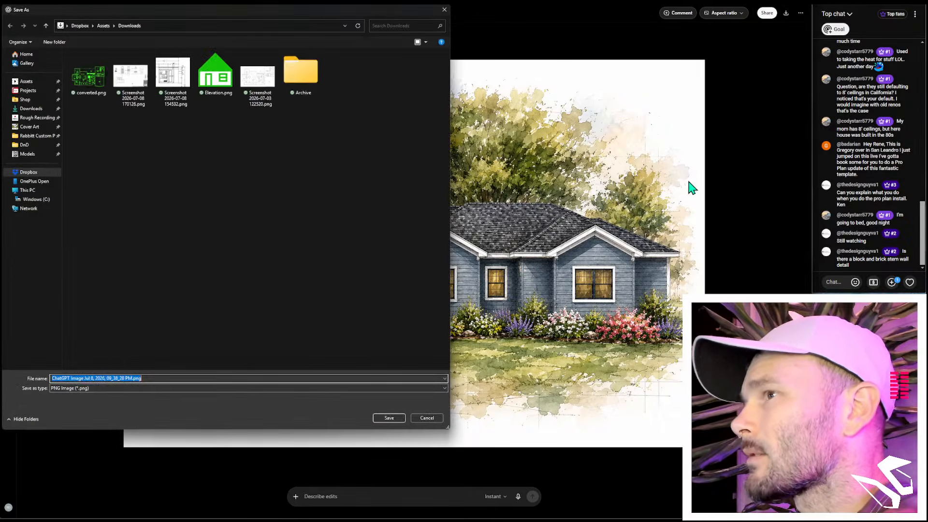
click(36, 111)
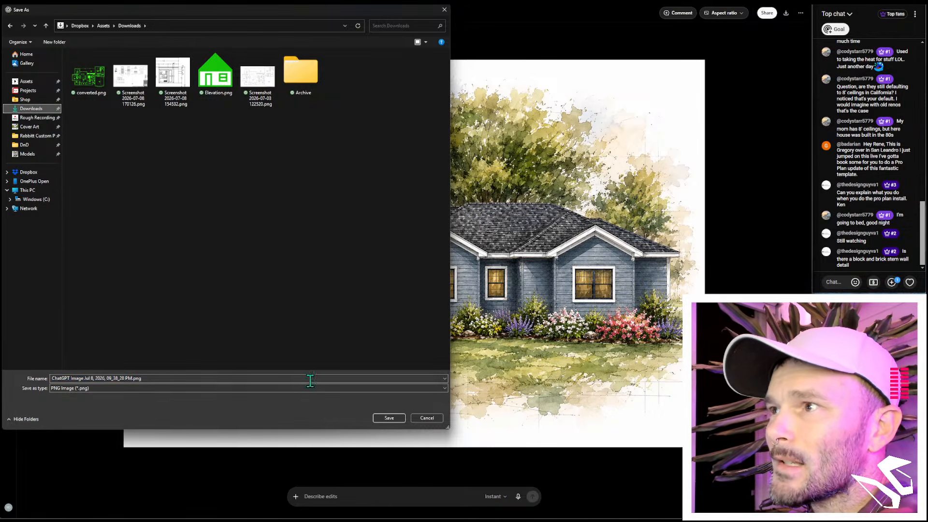
click(166, 379)
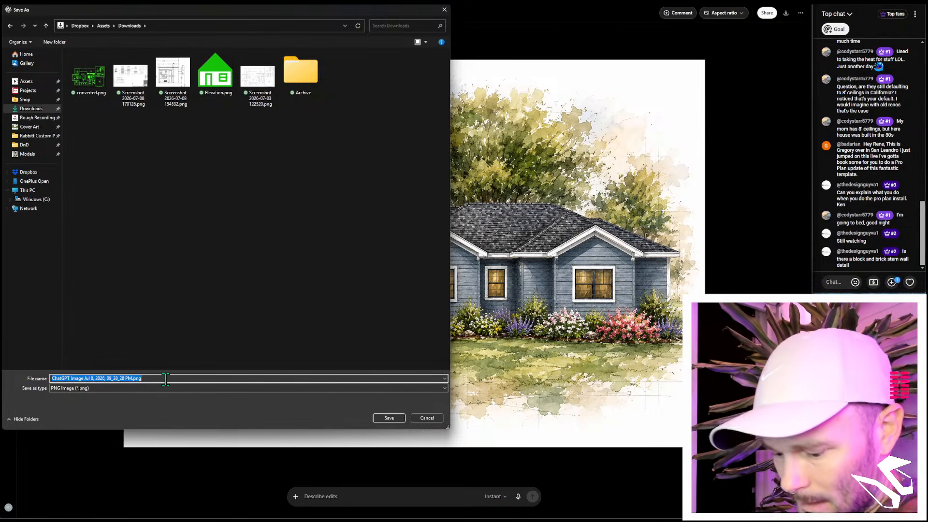
text(Example Pro Plan)
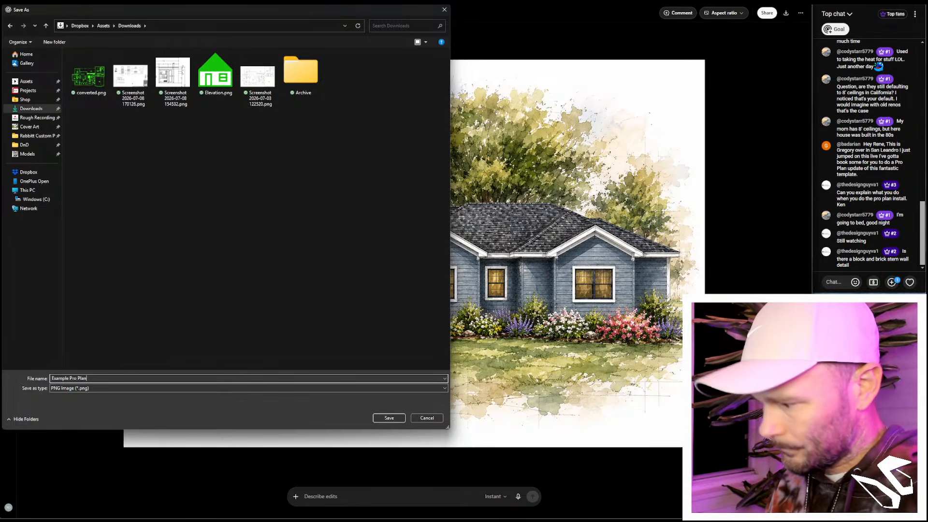
key(Return)
Step: Switch back to Chief Architect and go to layout page 3
key(alt+Tab)
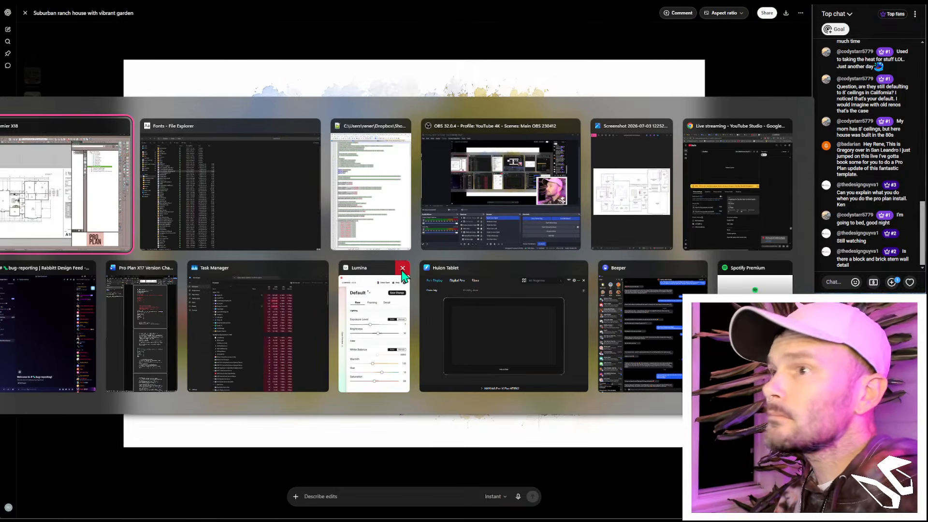
click(800, 248)
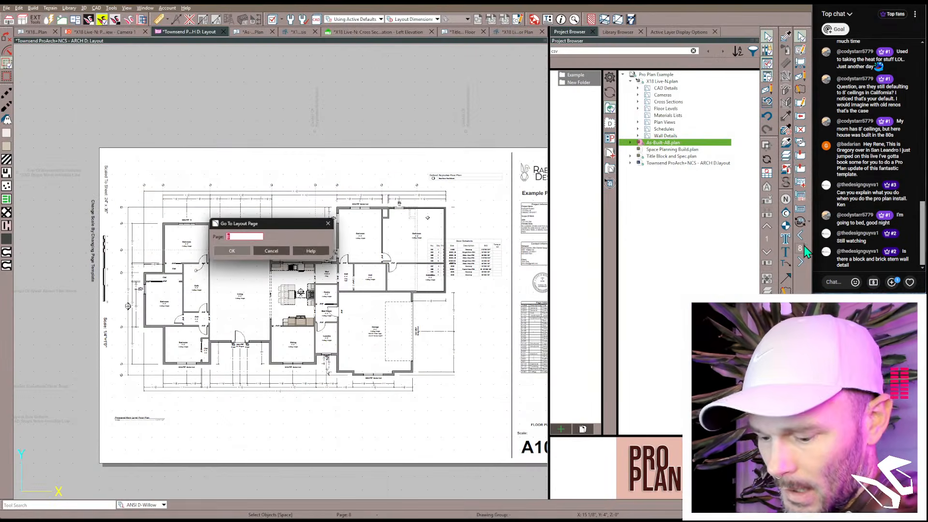
text(3)
key(Return)
Step: Replace the picture in the cover sheet's Artistic Interpretive Rendering detail with Example Pro Plan.png from Downloads, and close the detail
click(274, 248)
double_click(274, 247)
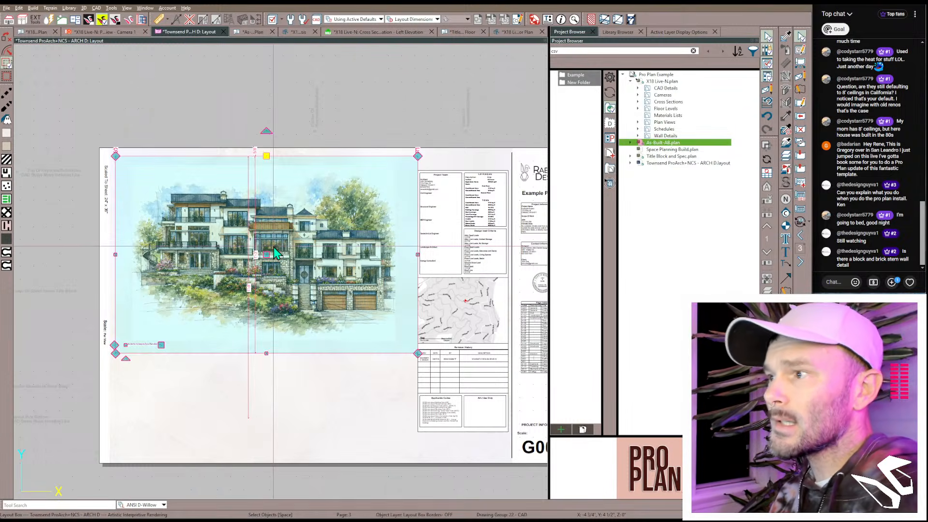
double_click(282, 233)
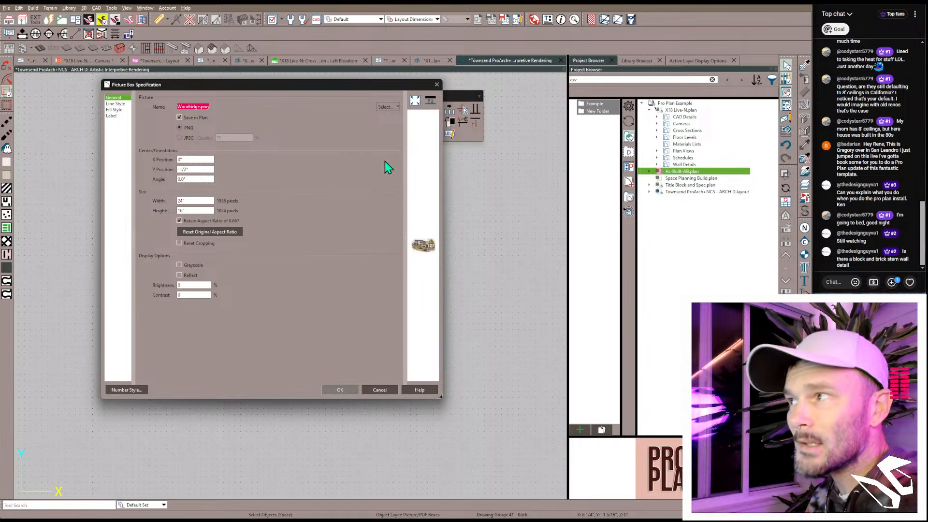
click(385, 107)
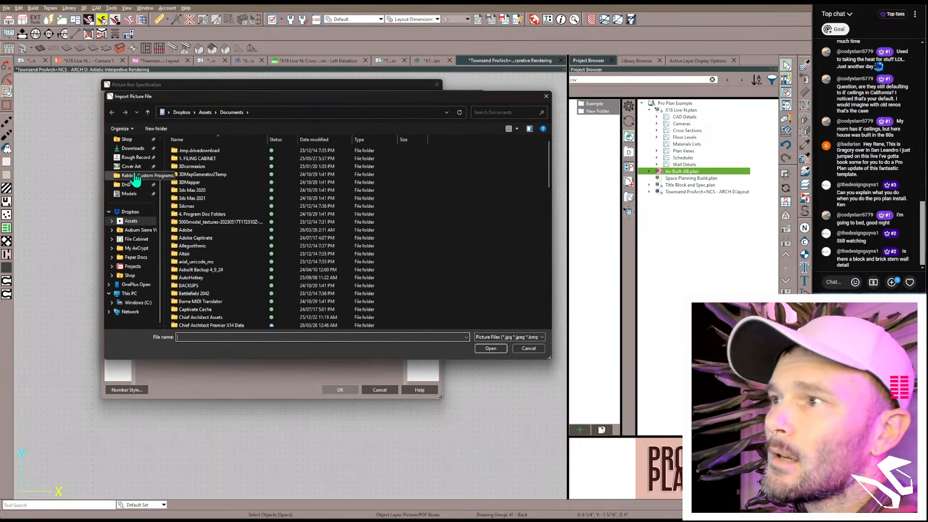
click(128, 150)
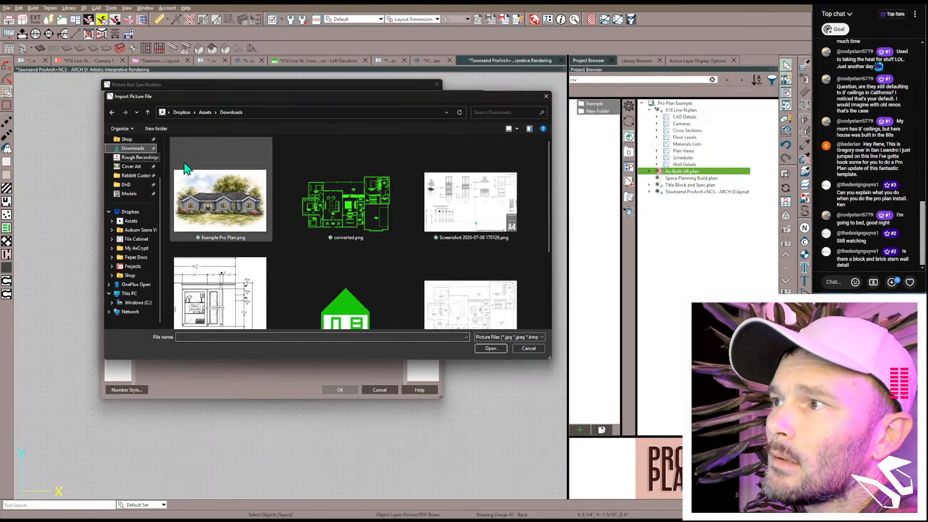
double_click(217, 195)
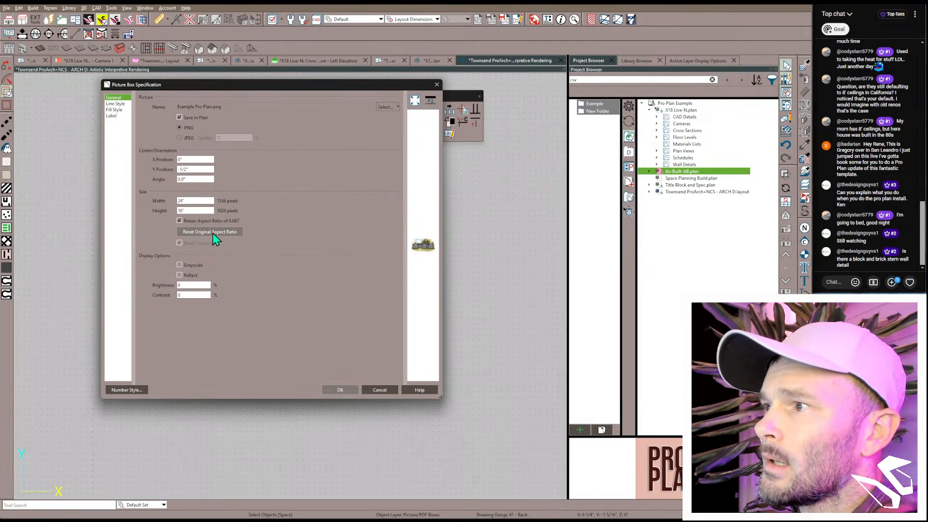
click(338, 392)
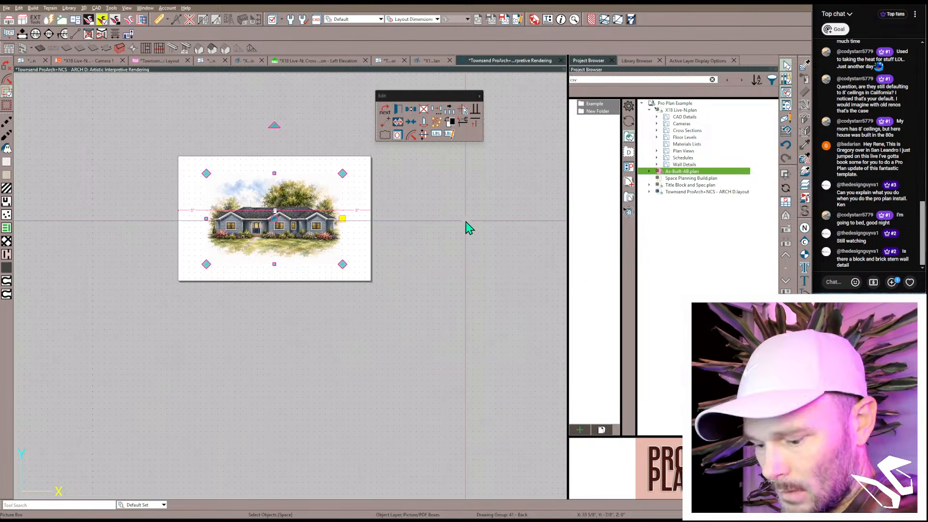
key(ctrl+w)
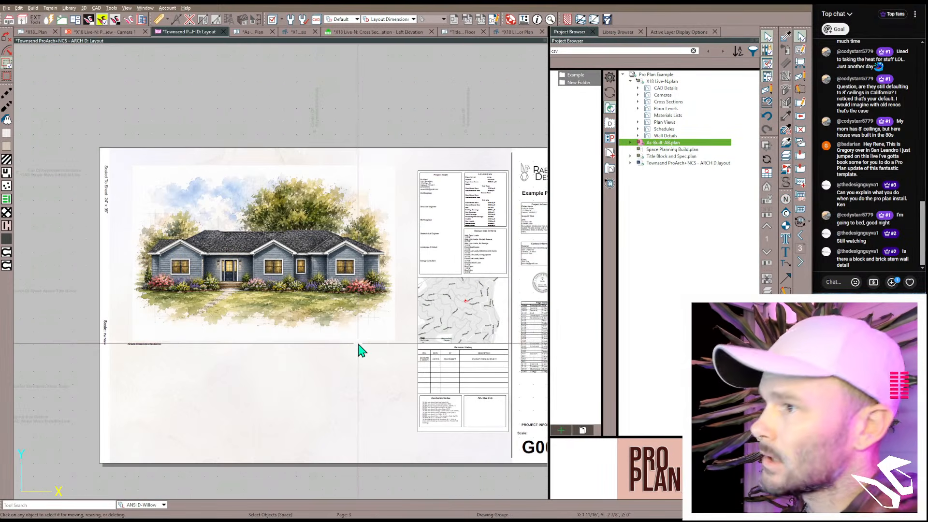
Step: Examine cover sheet G001, checking the house rendering, project information, map, revision history and page index
scroll(357, 363, down, 3)
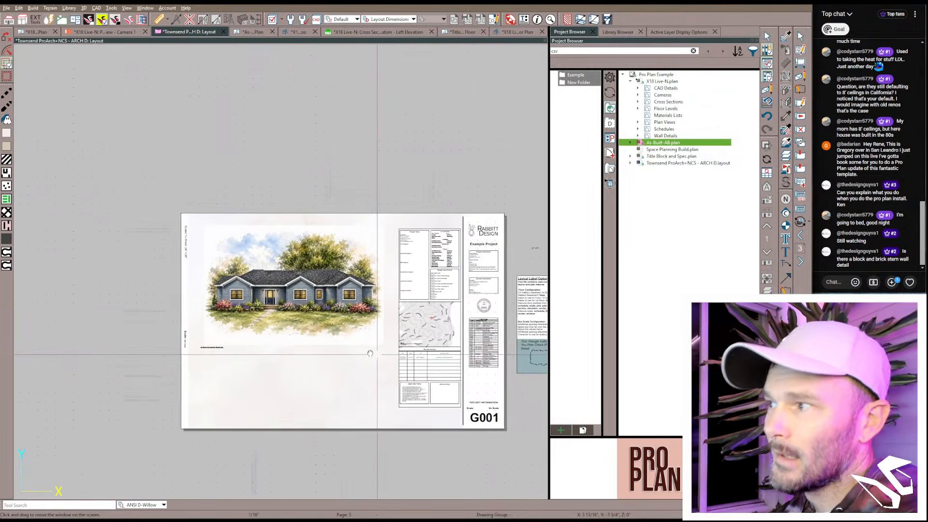
middle_drag(356, 364, 284, 321)
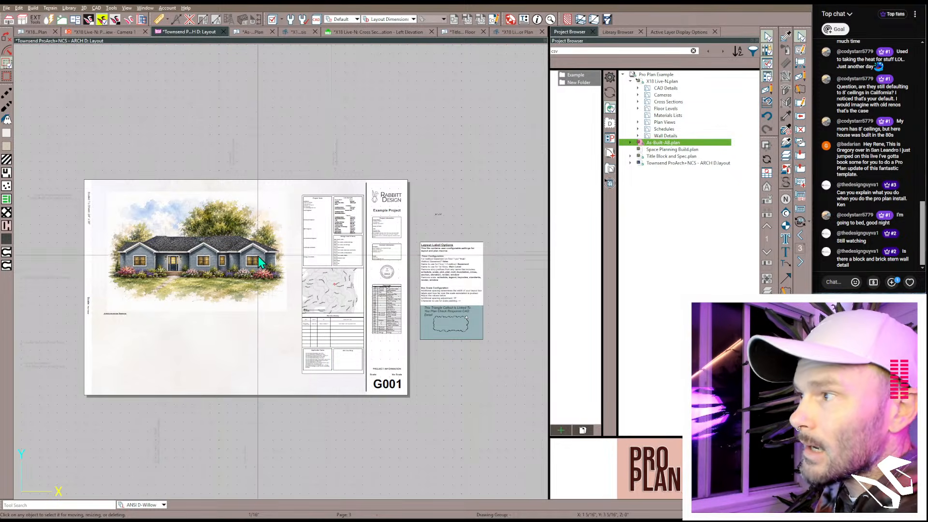
scroll(257, 256, up, 1)
scroll(256, 255, up, 1)
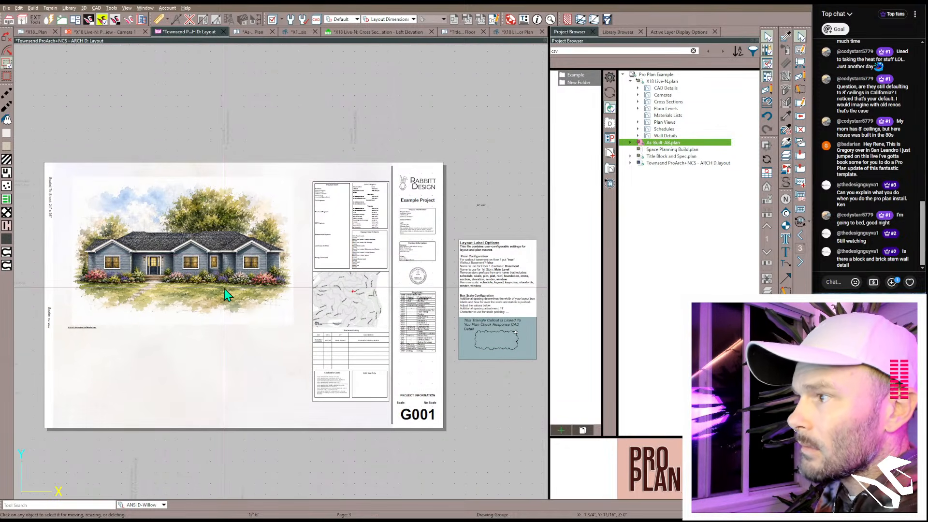
scroll(226, 294, up, 1)
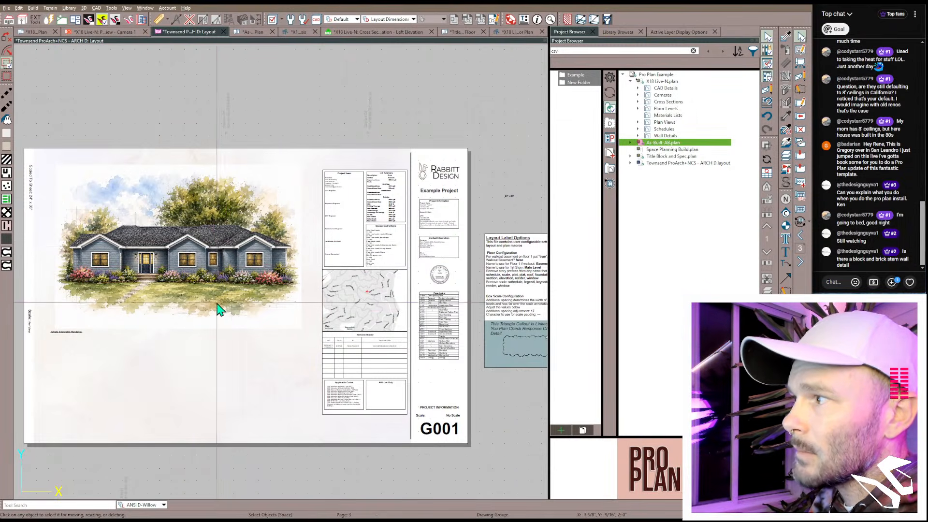
scroll(441, 353, up, 5)
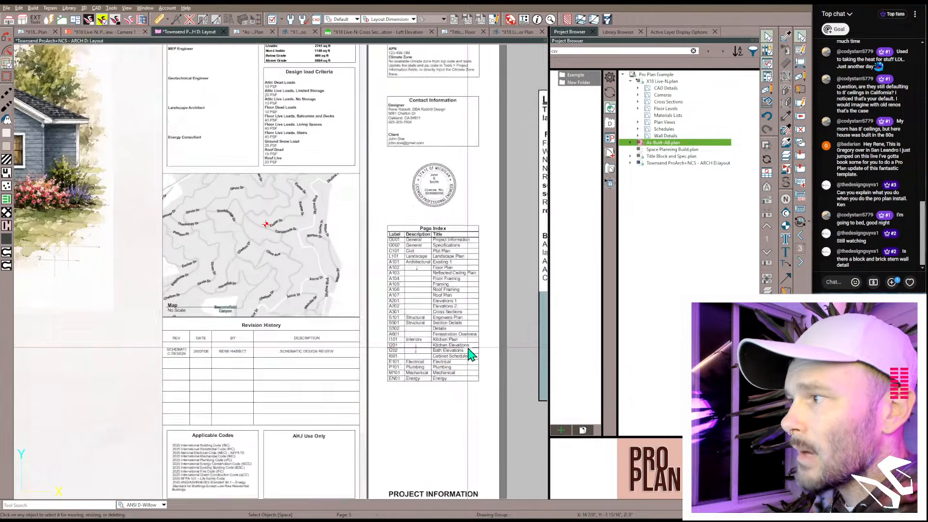
scroll(439, 326, down, 4)
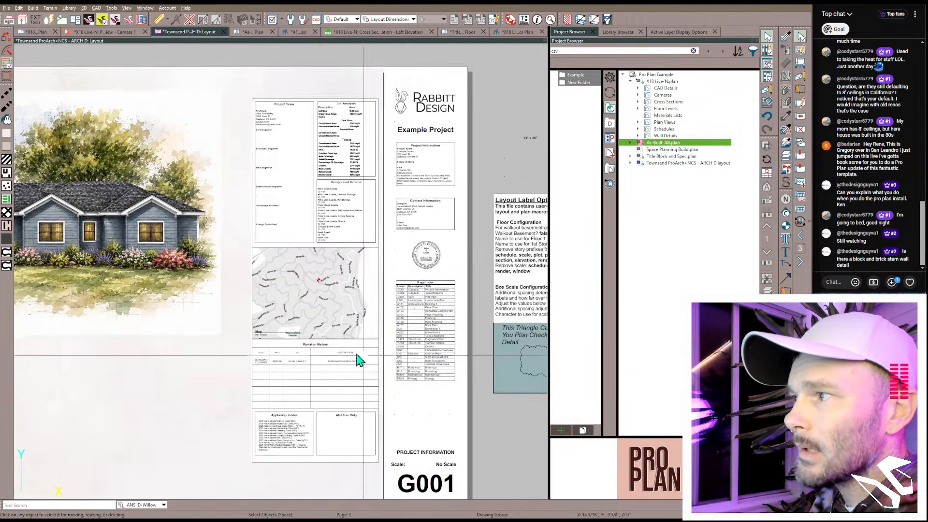
scroll(419, 273, down, 3)
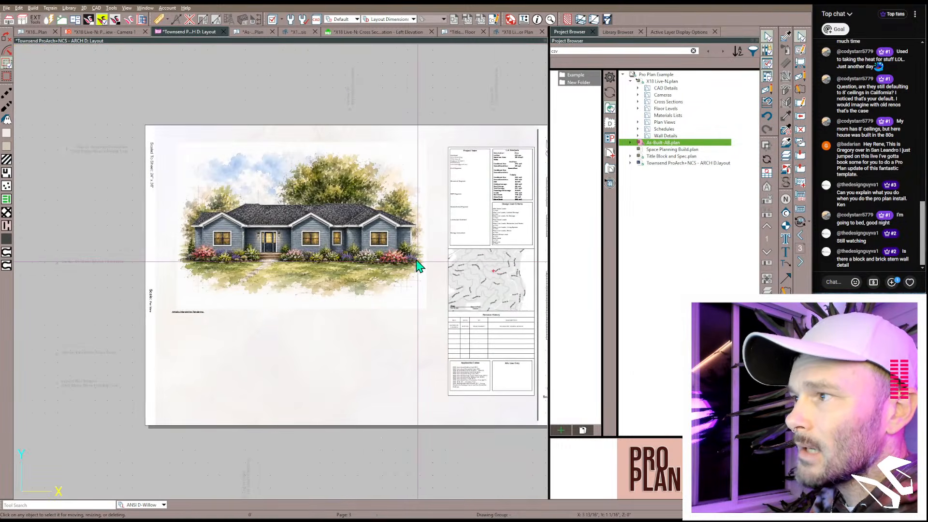
Step: Page through the layout sheets from G001 to floor plan A102, and return to existing plan A101
key(Page_Down)
key(Page_Down)
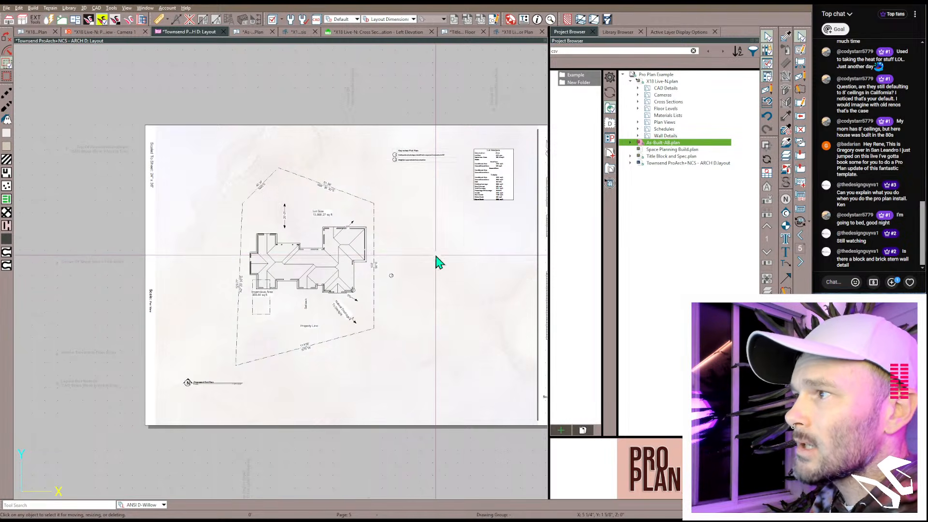
scroll(439, 261, down, 3)
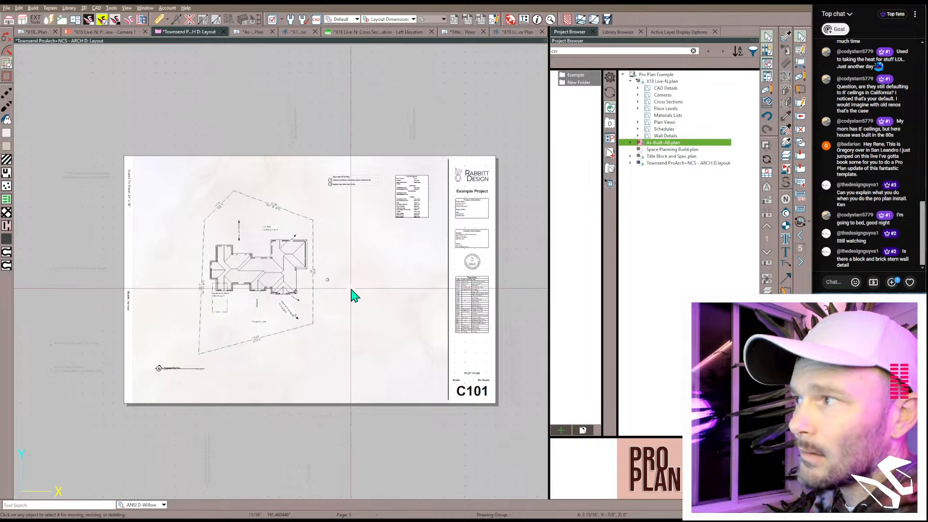
key(Page_Down)
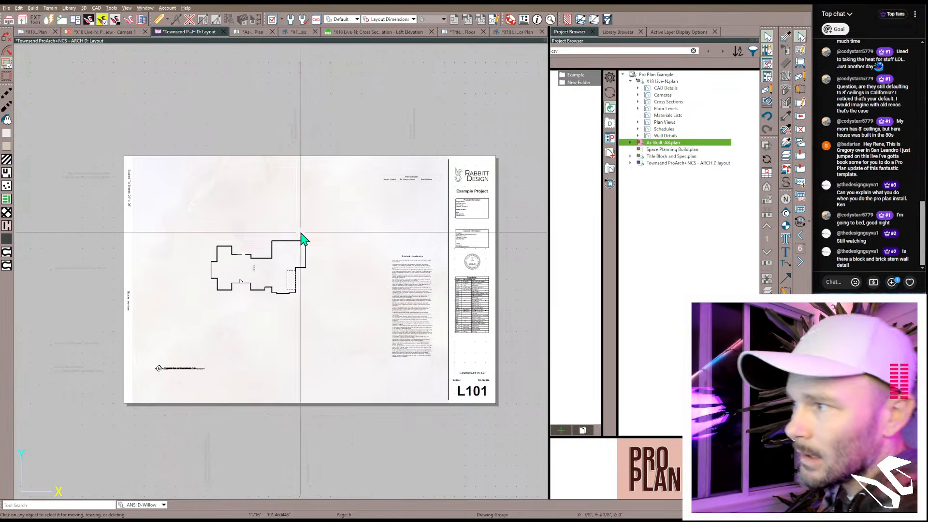
key(Page_Down)
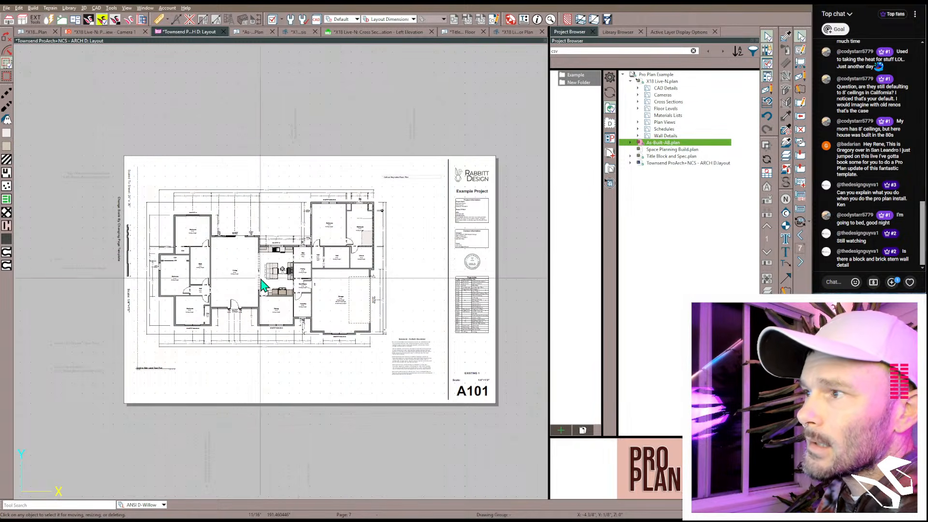
key(Page_Down)
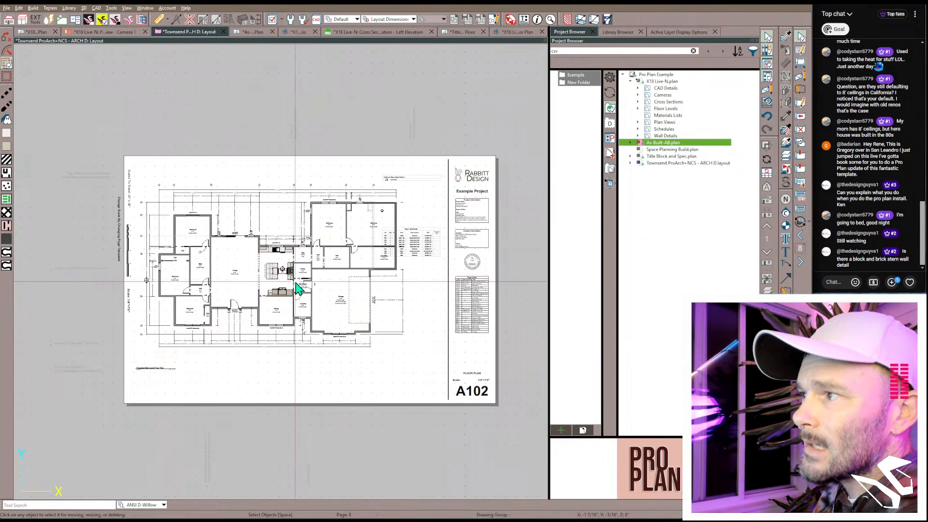
key(Page_Up)
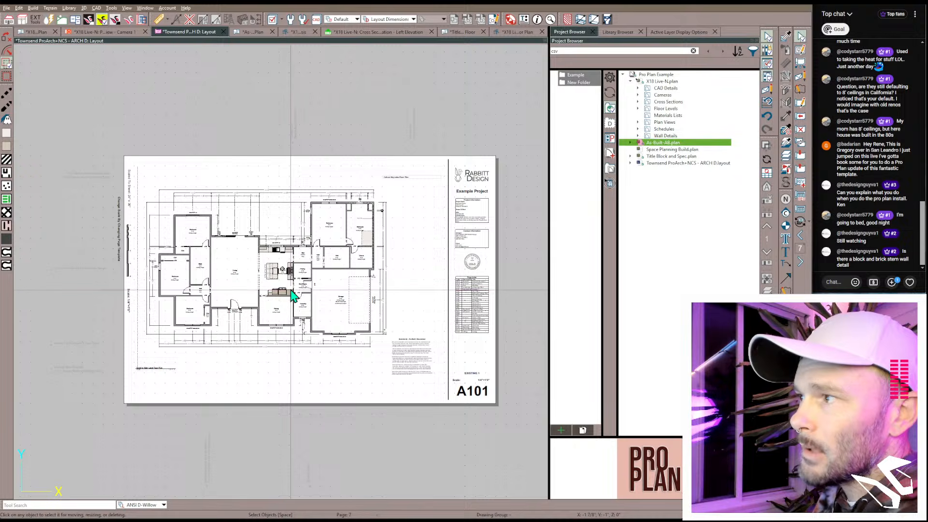
Step: Page through layout sheets A102 to A106, checking the floor plan, reflected ceiling, floor framing and roof framing sheets
key(Page_Down)
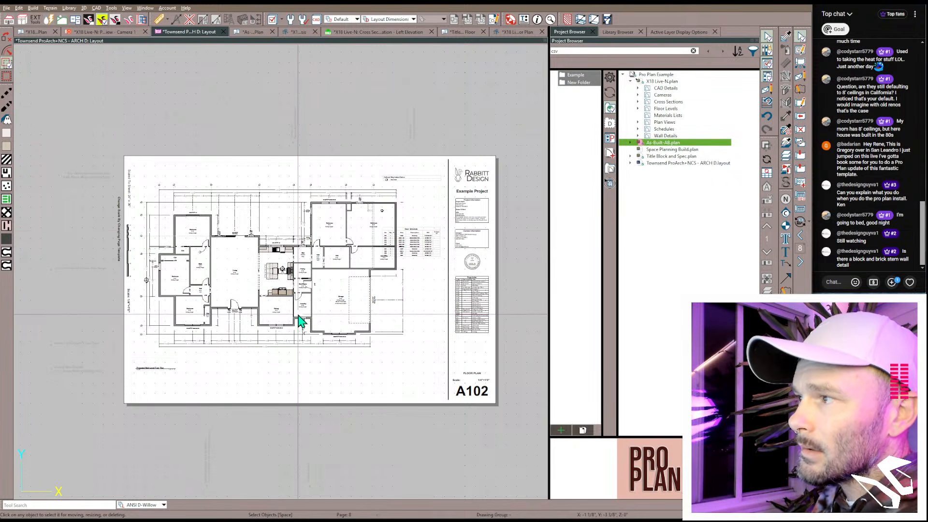
key(Page_Down)
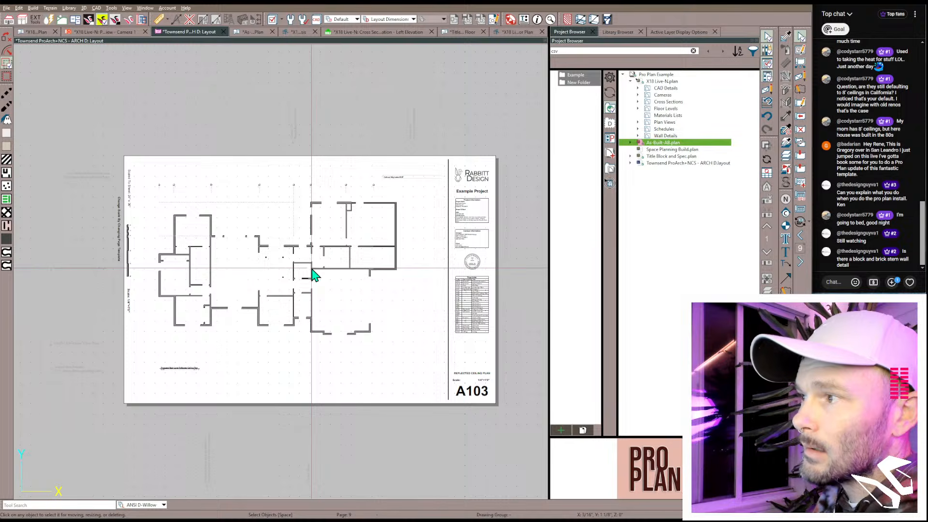
key(Page_Down)
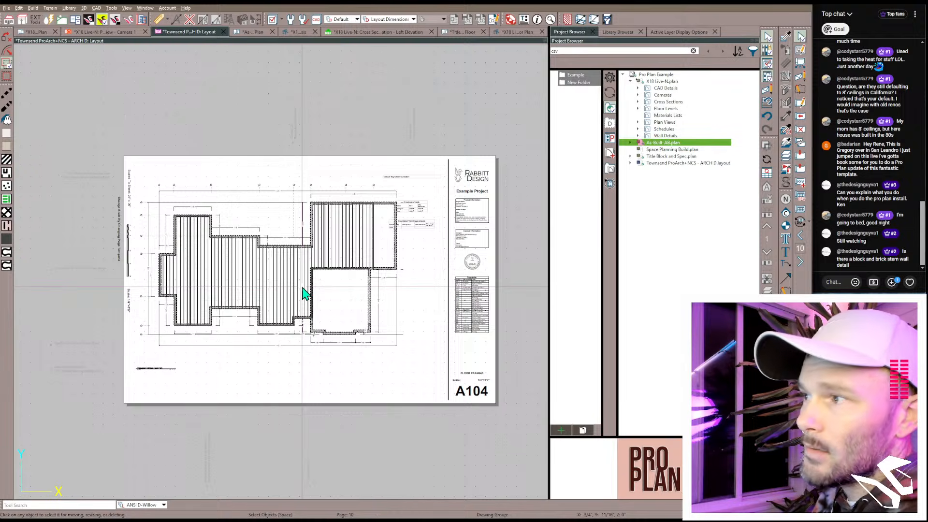
key(Page_Down)
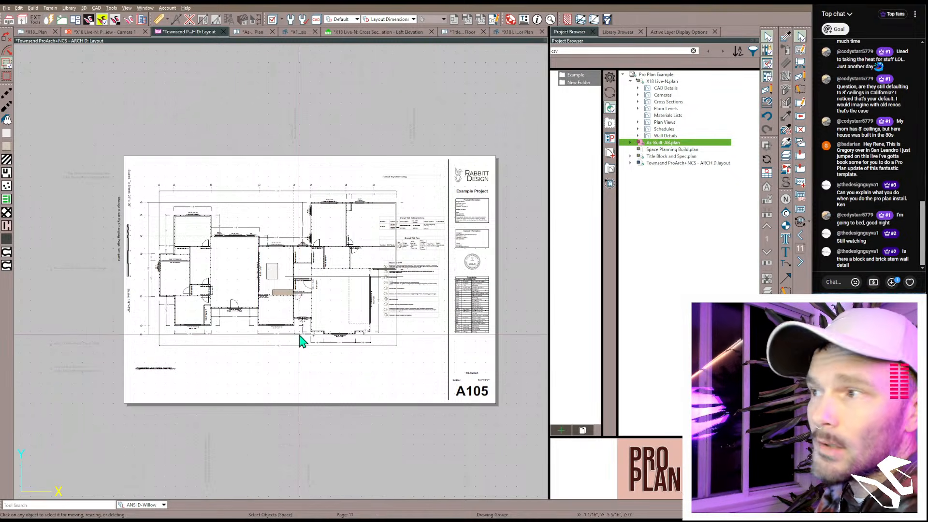
key(Page_Down)
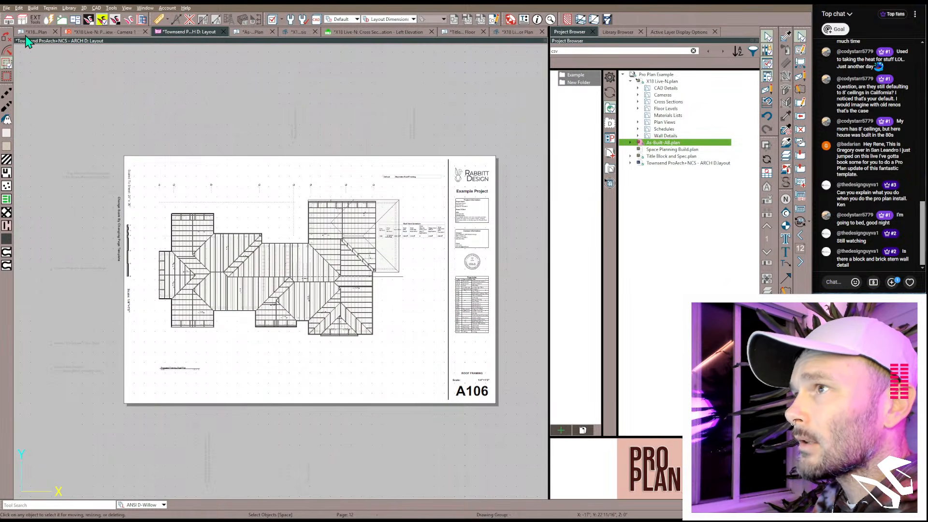
Step: Rebuild the roof framing in the X18 Live-N working plan without turning on the hidden framing layers, and return to the layout
click(39, 32)
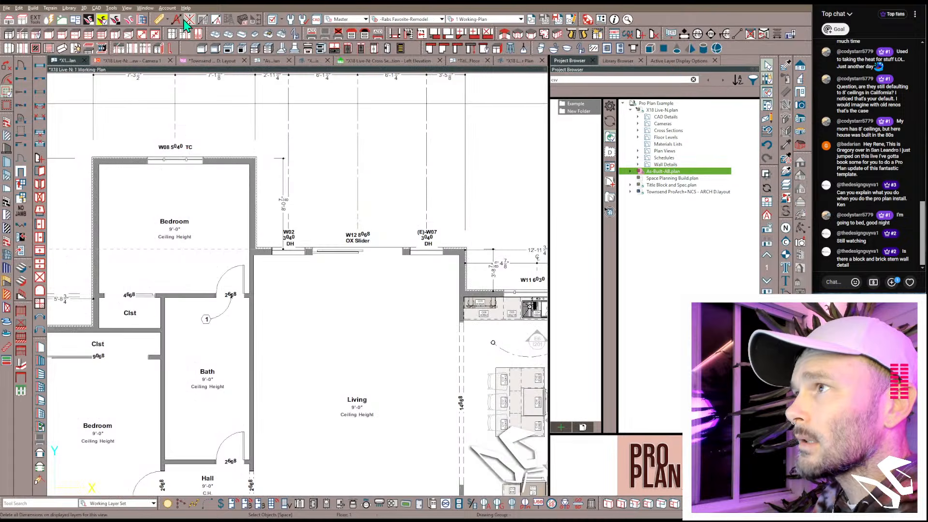
click(246, 21)
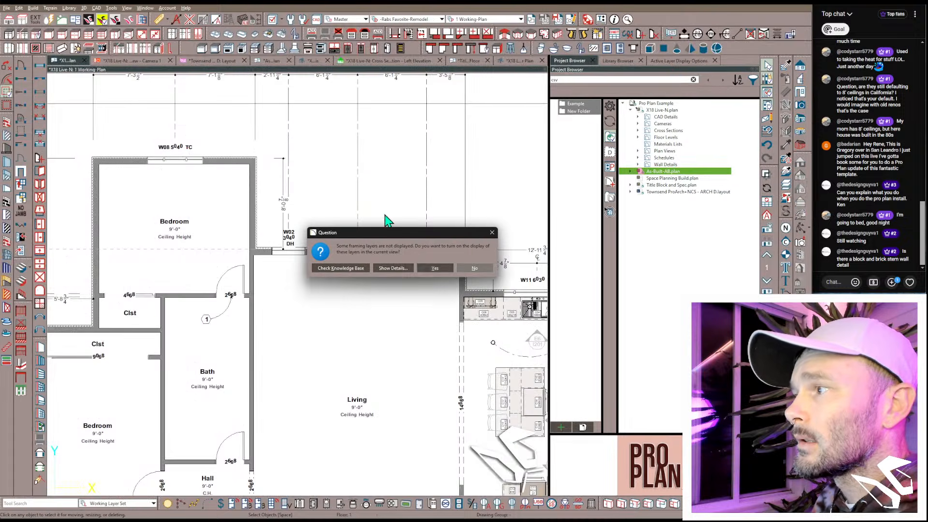
click(479, 268)
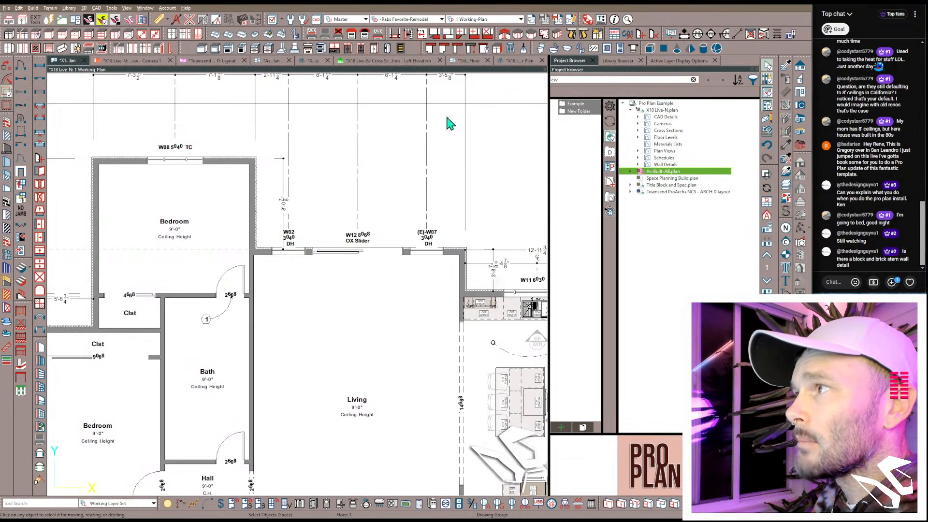
click(210, 61)
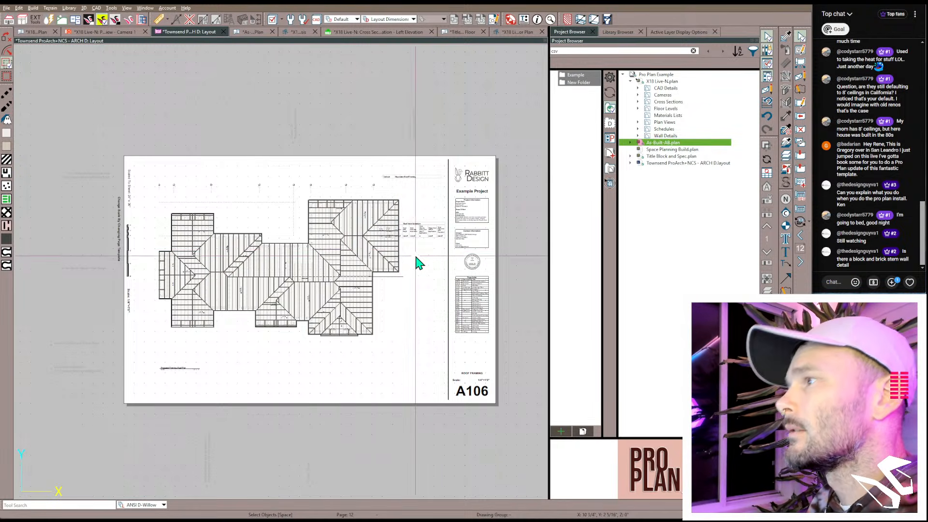
Step: Review sheets A107 to S502, covering the roof plan, elevations, cross sections, engineer page and structural details
key(Page_Down)
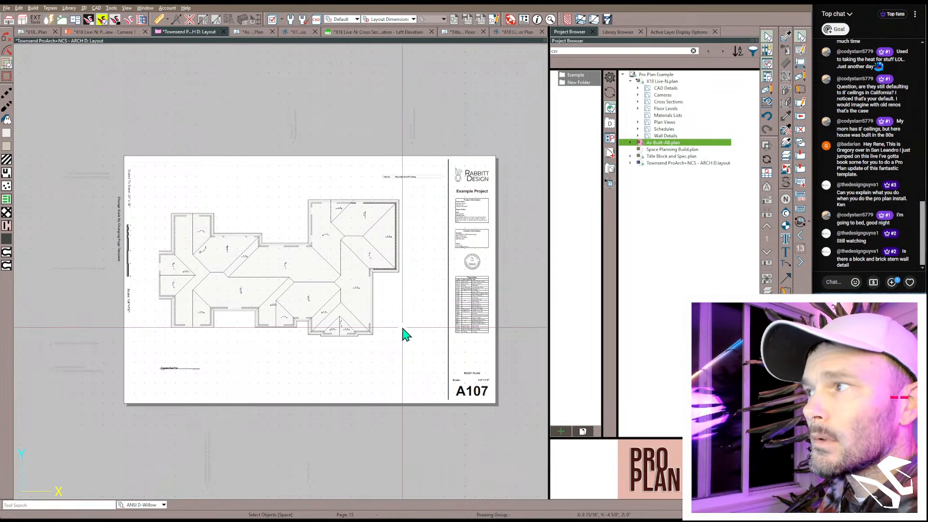
key(Page_Down)
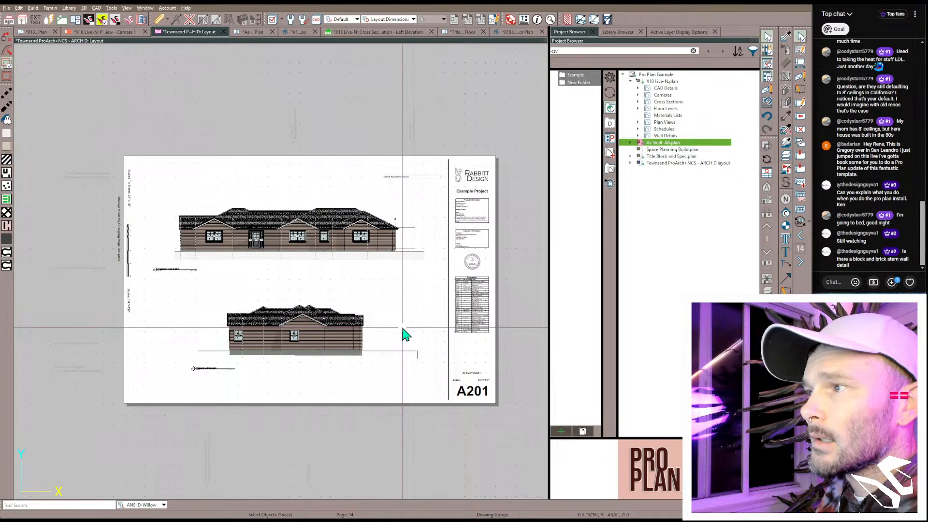
key(Page_Down)
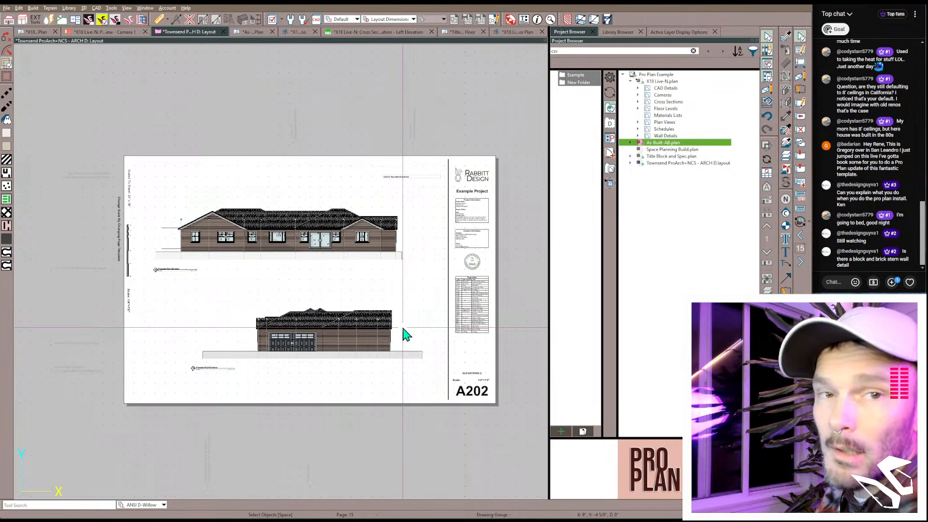
key(Page_Down)
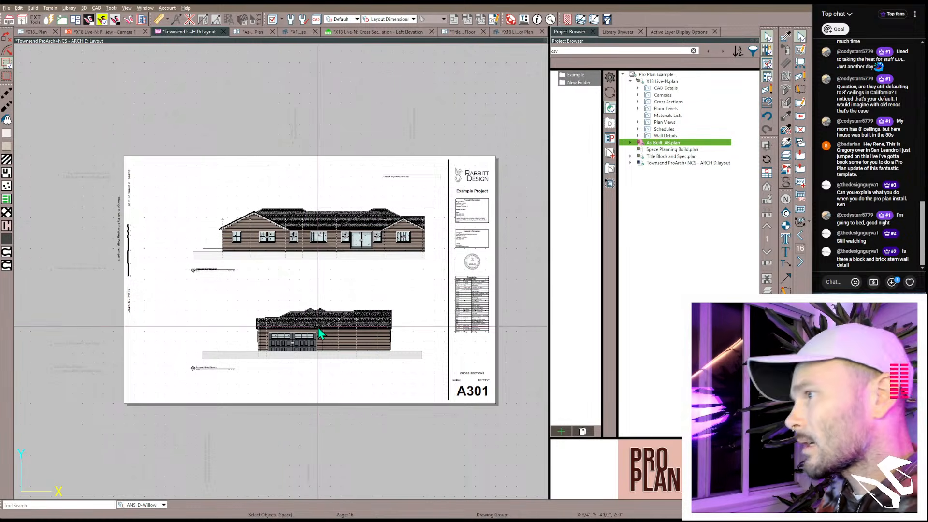
key(Page_Down)
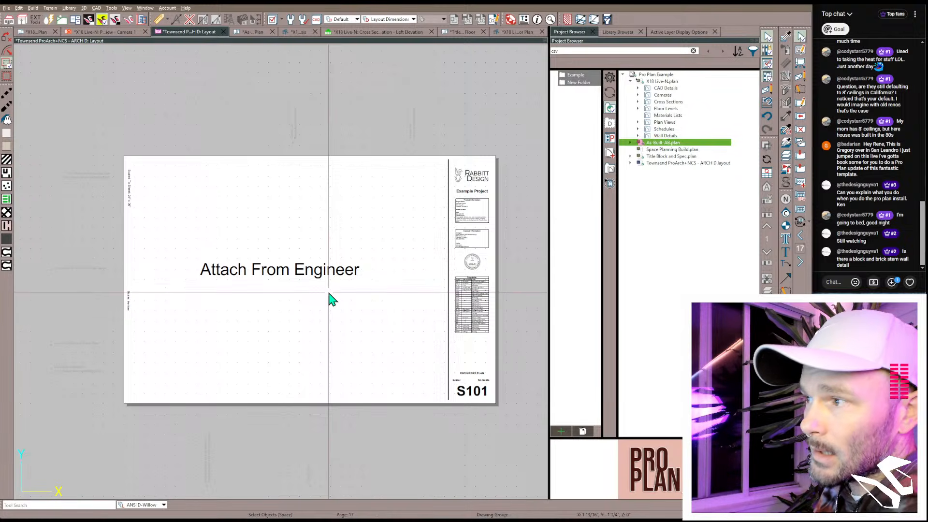
key(Page_Down)
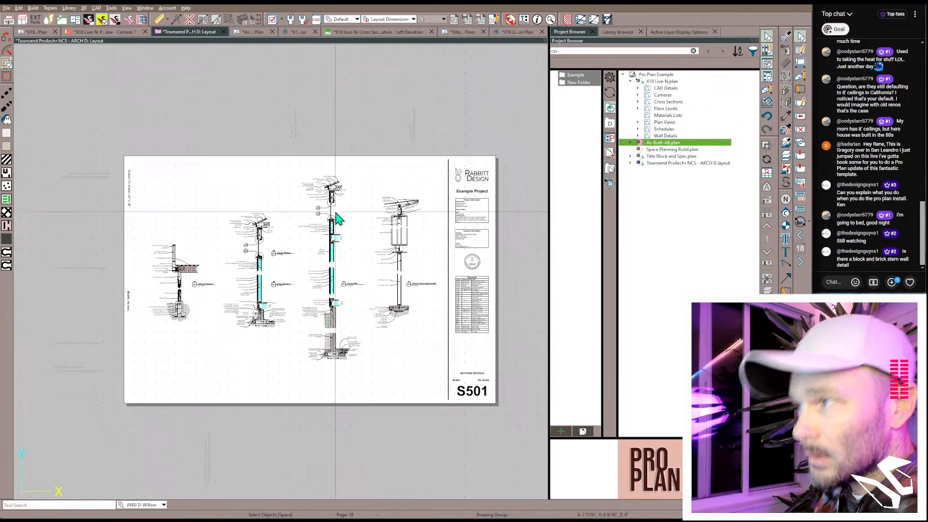
key(Page_Down)
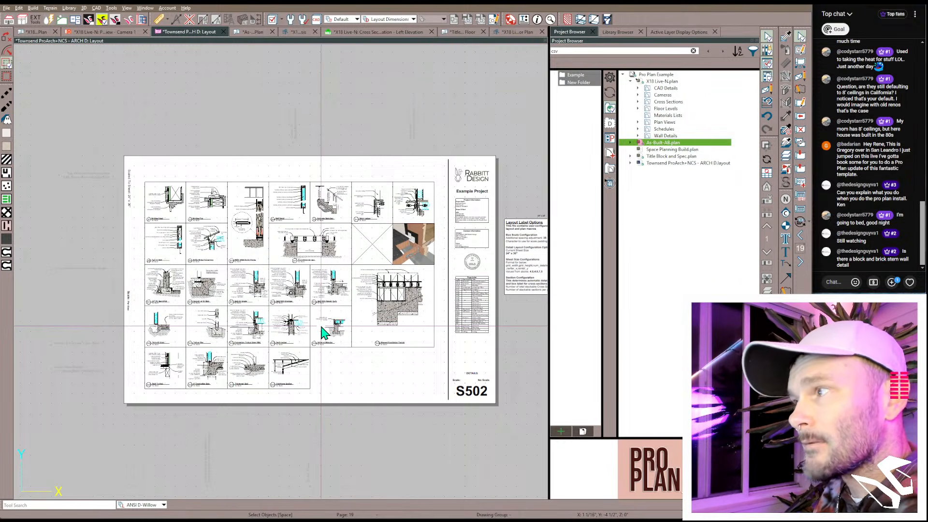
Step: Review the interior, cabinet schedule, electrical, plumbing and mechanical sheets from I101 through M101
key(Page_Down)
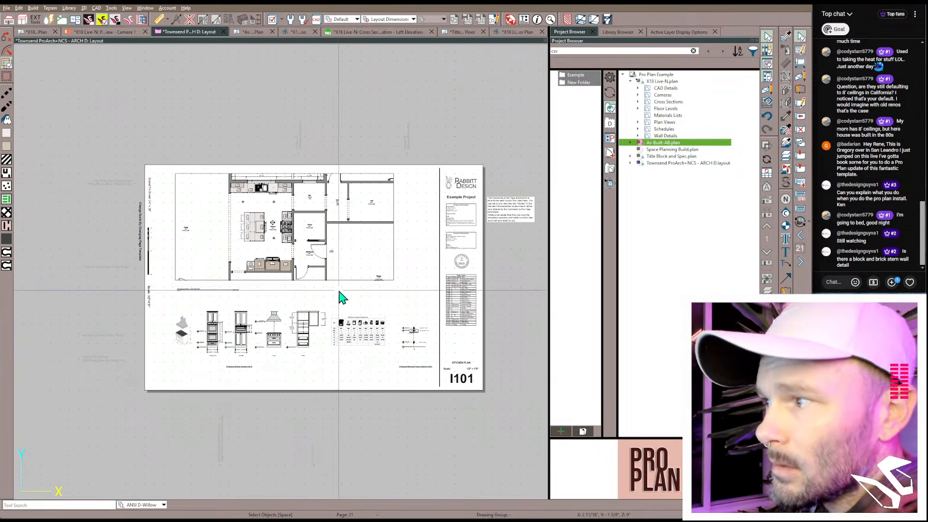
key(Page_Down)
key(Page_Down)
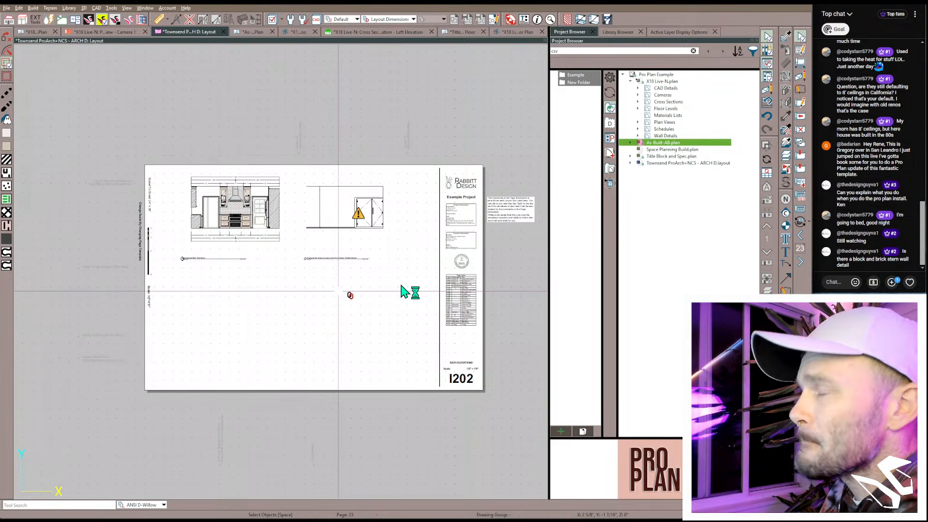
key(Page_Down)
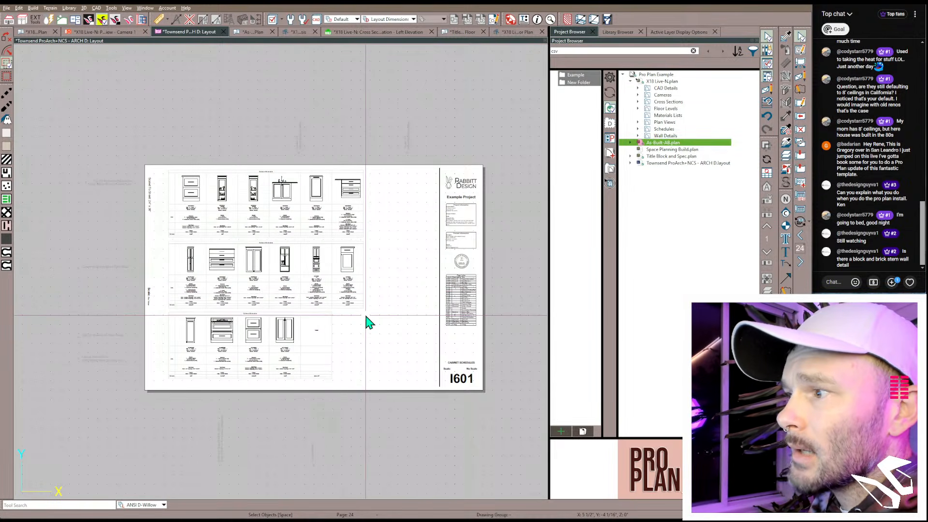
key(Page_Down)
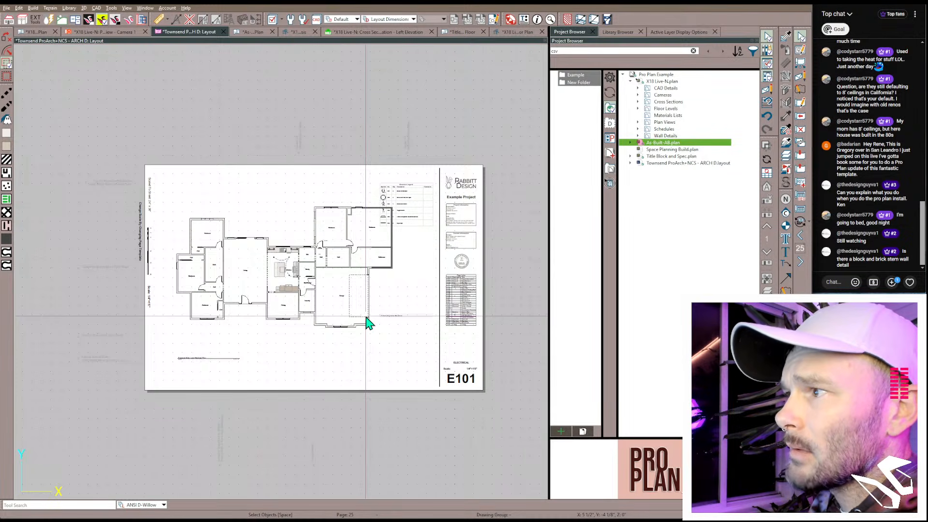
key(Page_Down)
key(Page_Down)
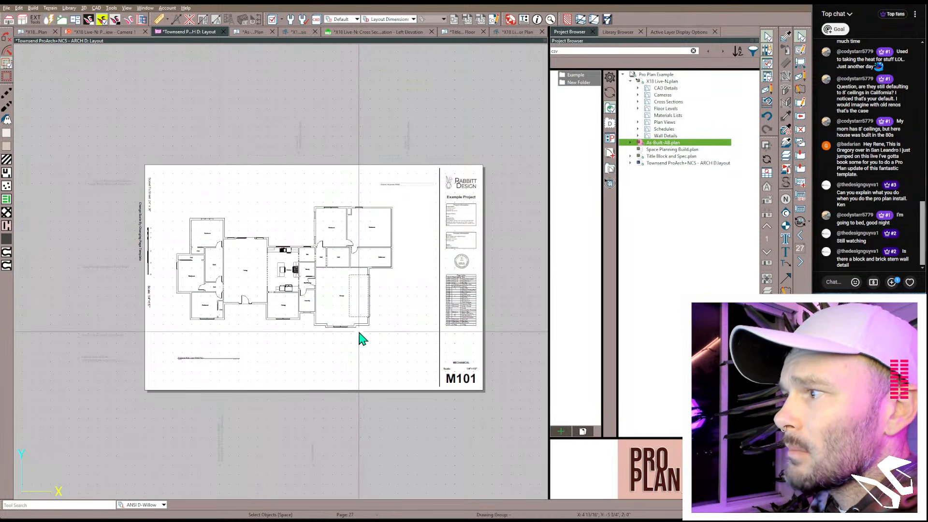
Step: Page back through the layout from M101 to floor framing sheet A104
key(Page_Up)
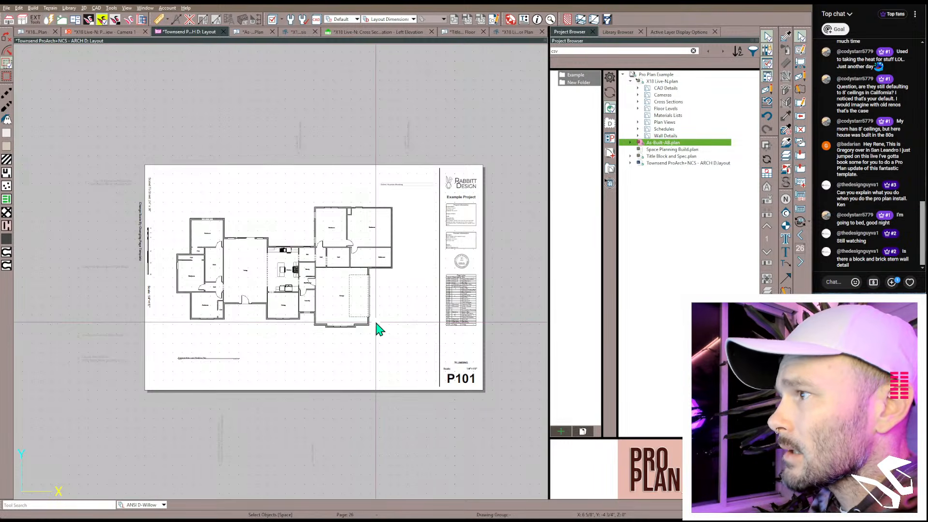
key(Page_Up)
key(Page_Up)
key(Page_Up)
key(Page_Up)
key(Page_Up)
key(Page_Up)
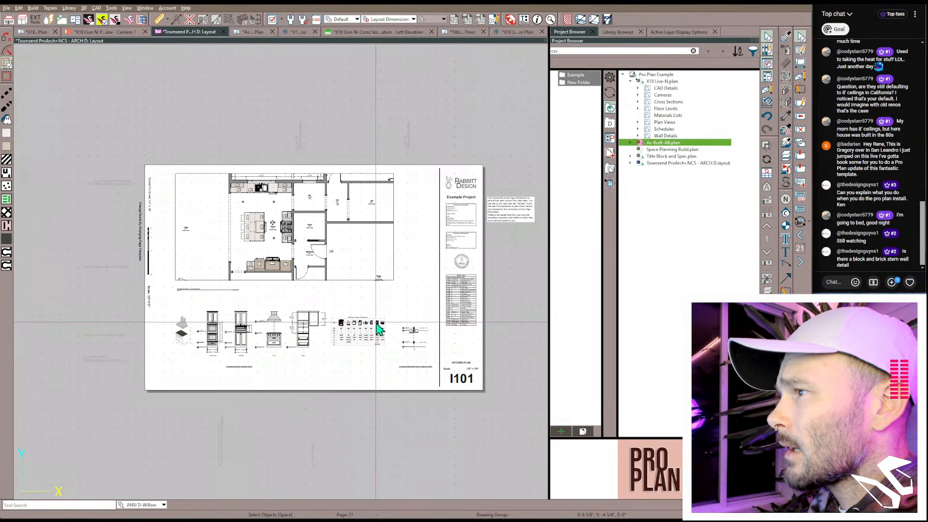
key(Page_Up)
key(Page_Up)
key(Page_Up)
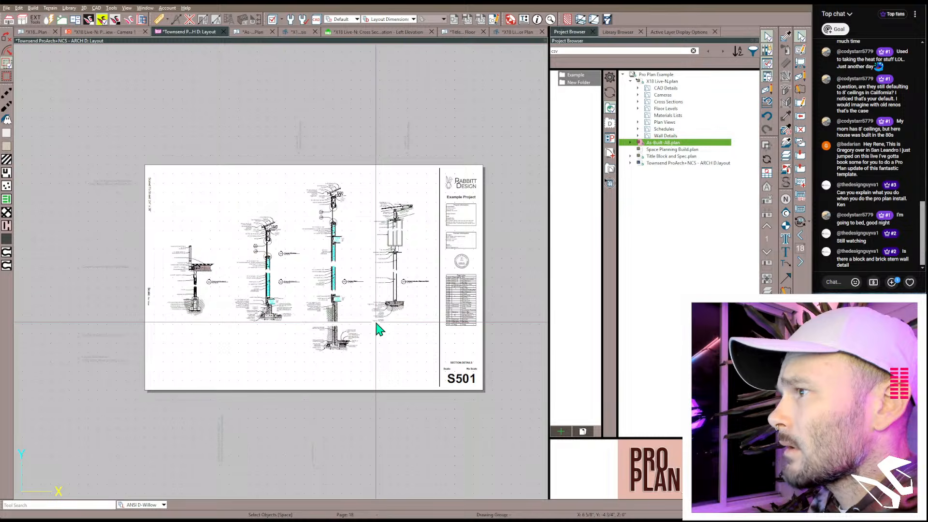
key(Page_Up)
key(Page_Up)
key(Page_Up)
key(Page_Up)
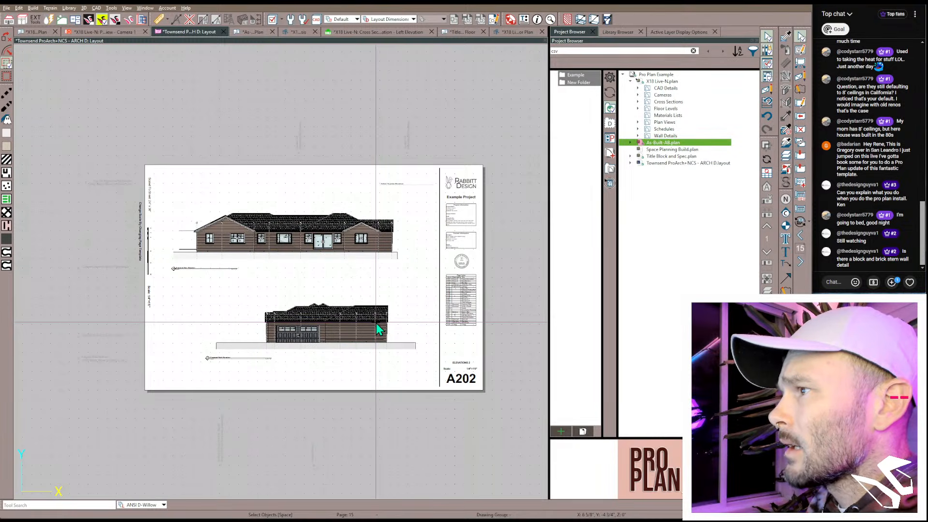
key(Page_Up)
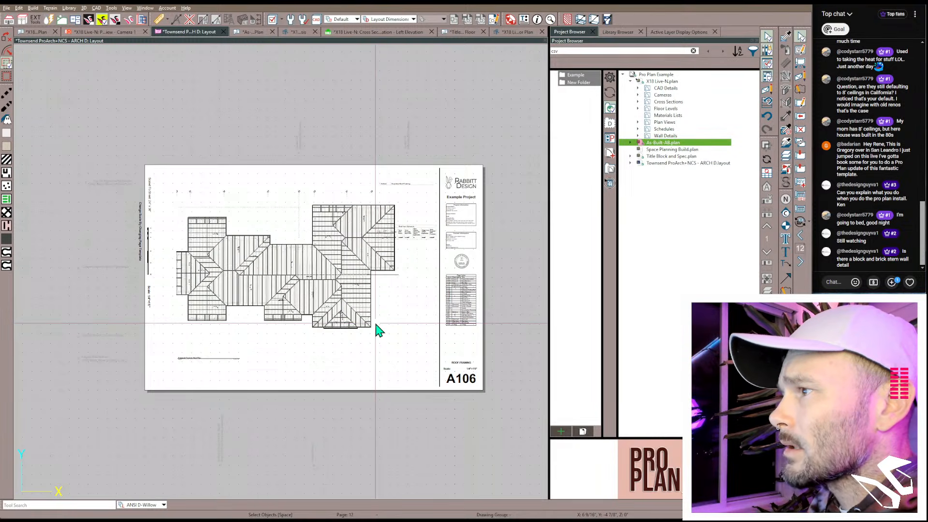
key(Page_Up)
key(Page_Up)
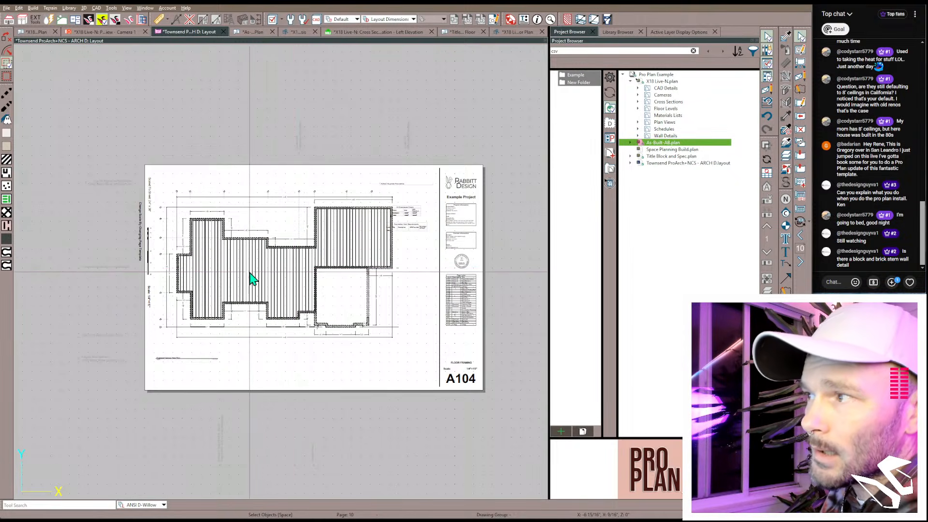
Step: Open the floor framing plan view from sheet A104 and delete all its floor joists together
click(284, 274)
double_click(307, 321)
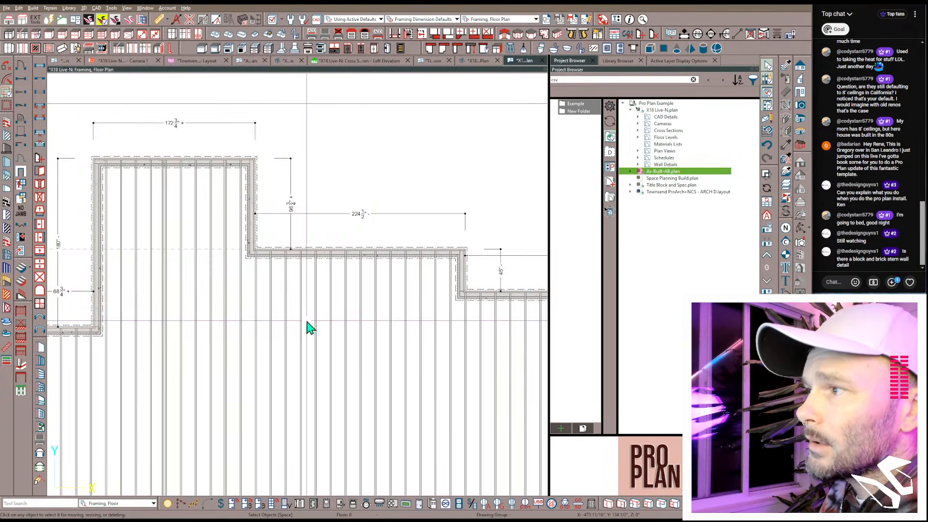
scroll(307, 320, down, 6)
middle_drag(356, 365, 276, 324)
scroll(276, 324, down, 1)
click(286, 311)
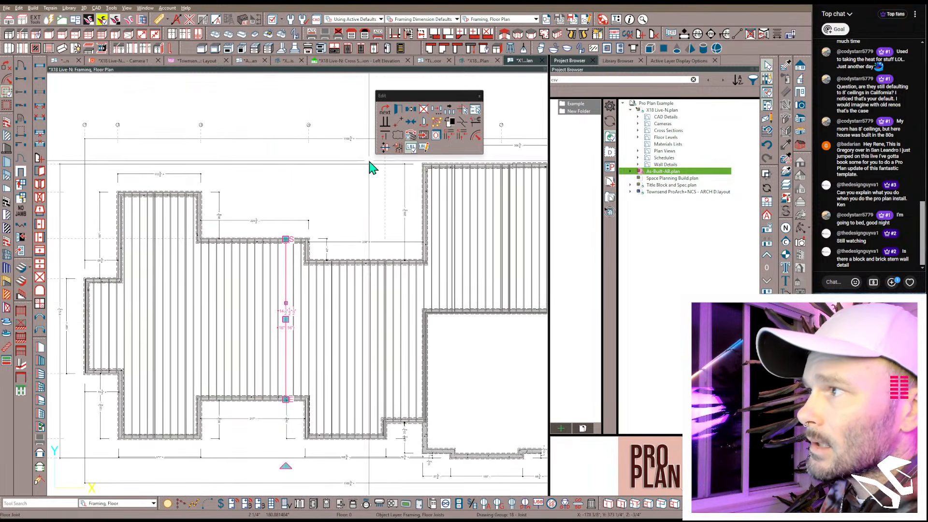
click(463, 112)
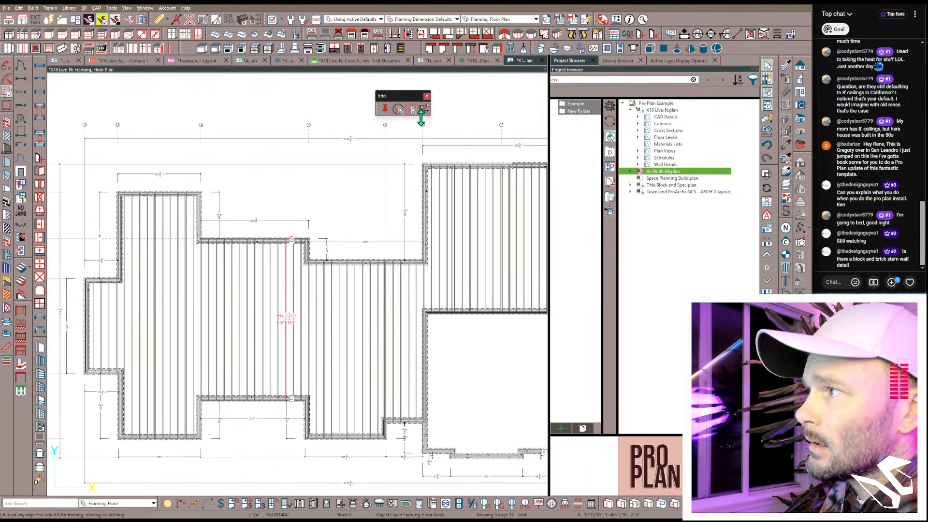
click(398, 111)
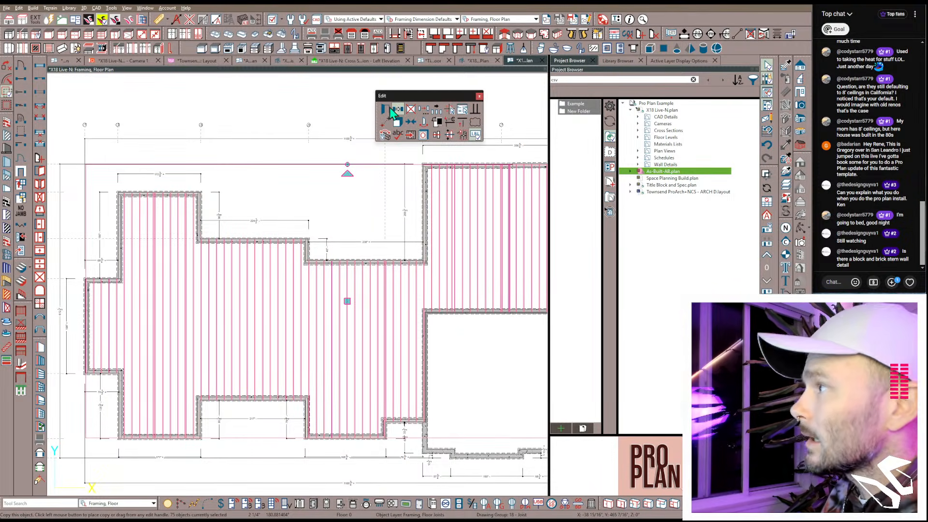
key(Delete)
Step: Search the library for joist and place the joist/rafter direction CAD block in the middle of the floor framing plan
click(617, 62)
double_click(605, 87)
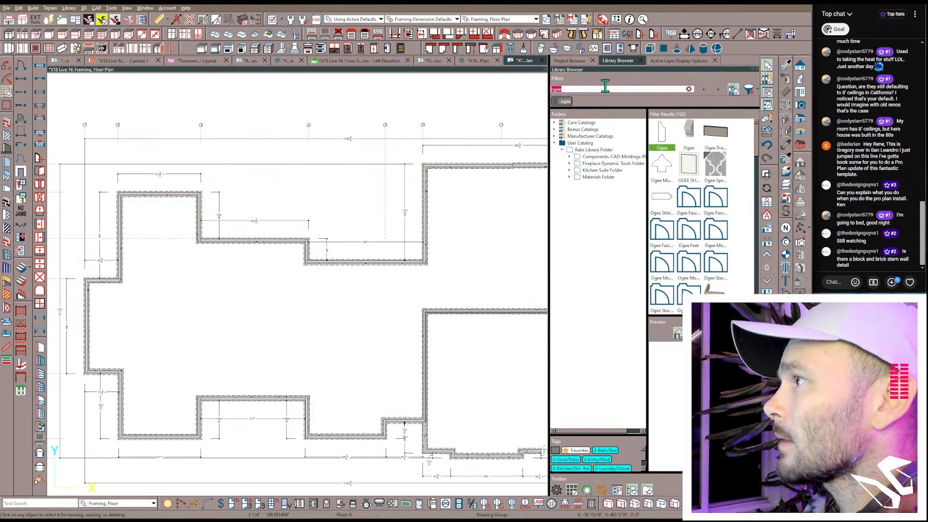
text(joist)
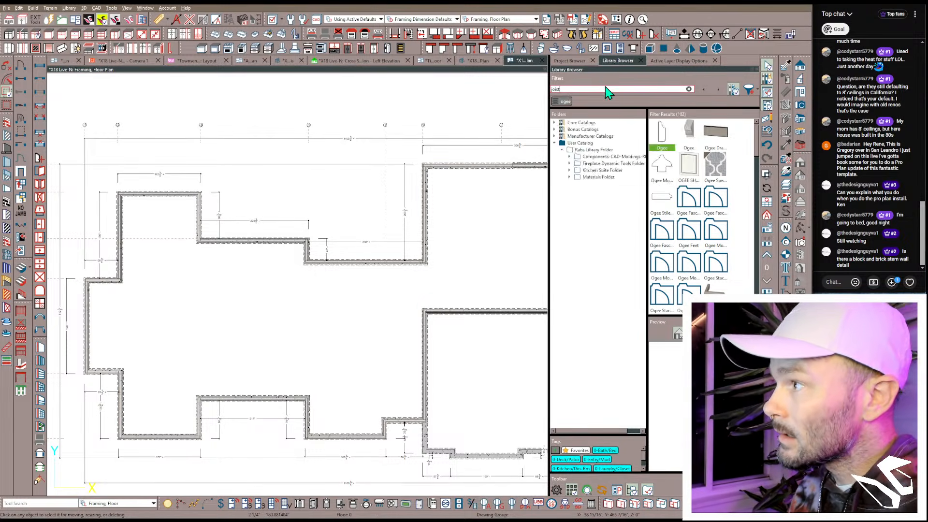
key(Return)
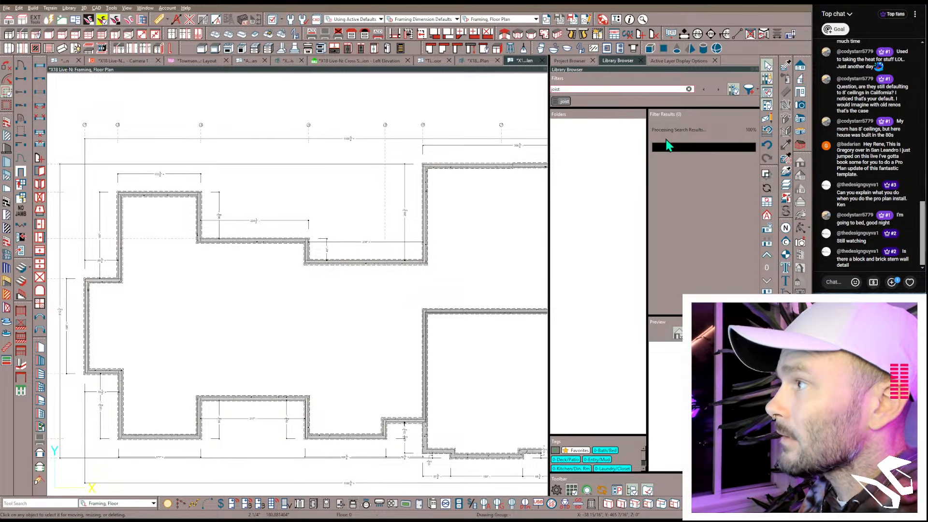
click(668, 144)
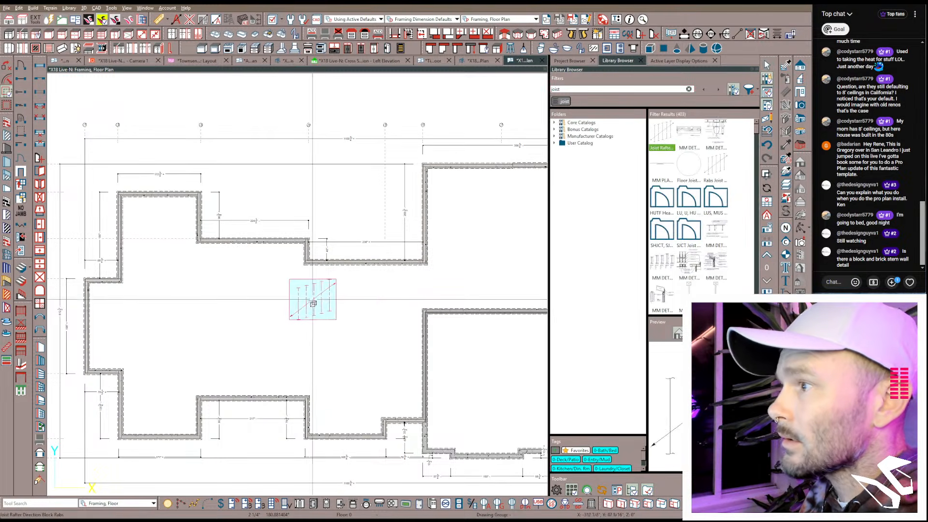
click(287, 319)
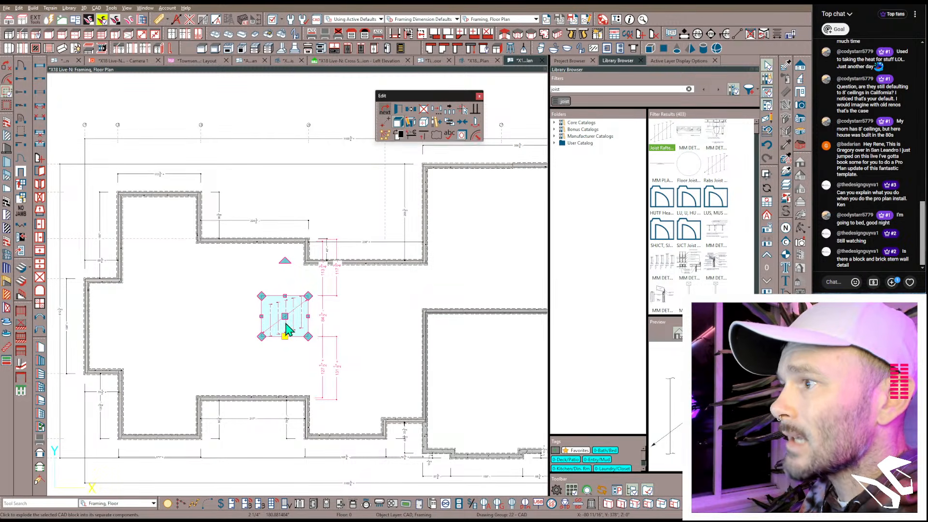
Step: Explode the placed joist direction block into its separate components and leave only this one symbol in the plan
scroll(285, 322, up, 4)
scroll(319, 295, up, 1)
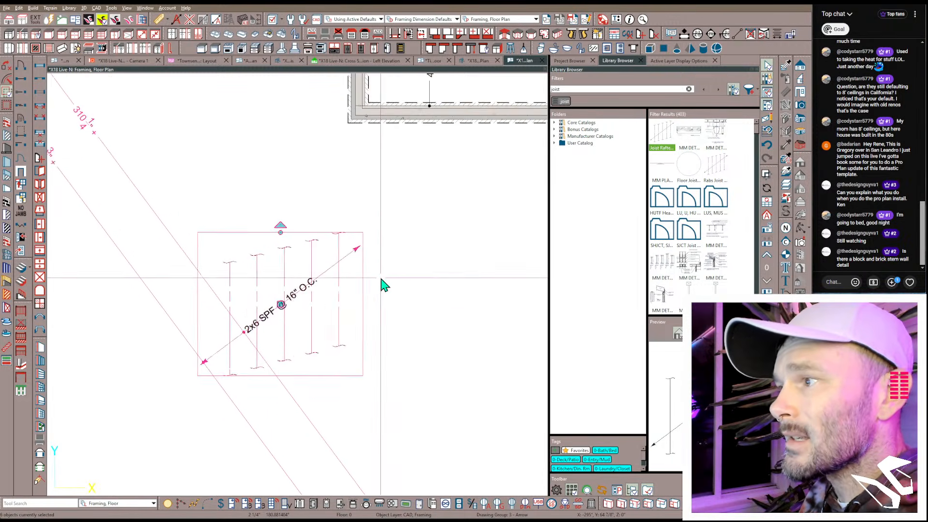
key(Escape)
scroll(356, 355, down, 7)
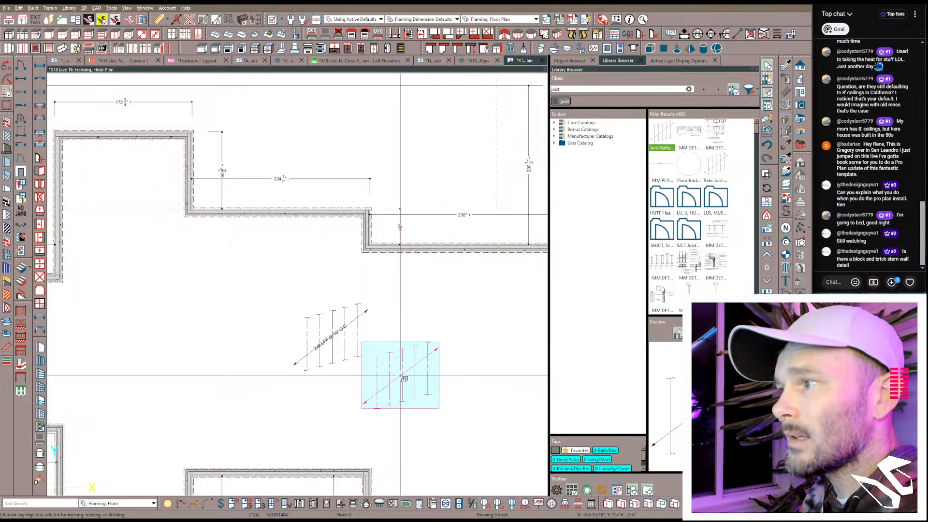
scroll(315, 348, up, 3)
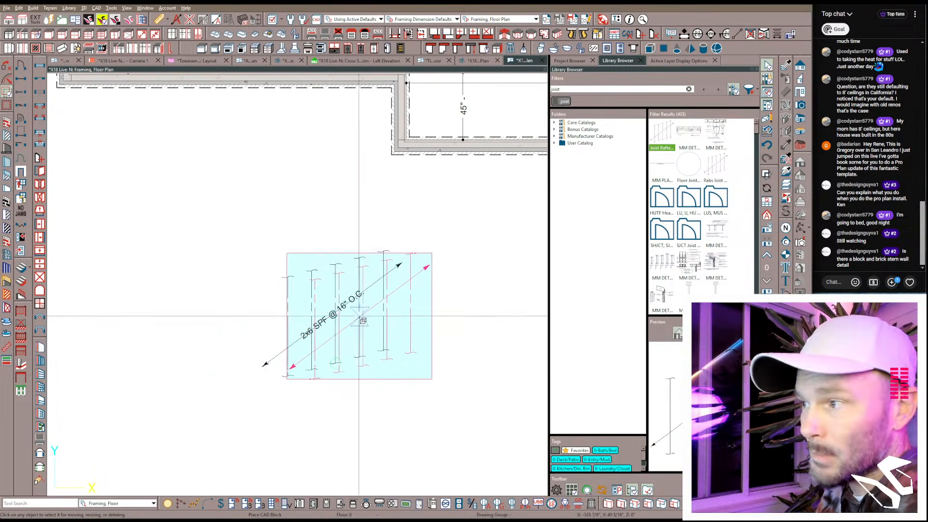
click(375, 358)
scroll(404, 368, down, 4)
scroll(428, 368, down, 2)
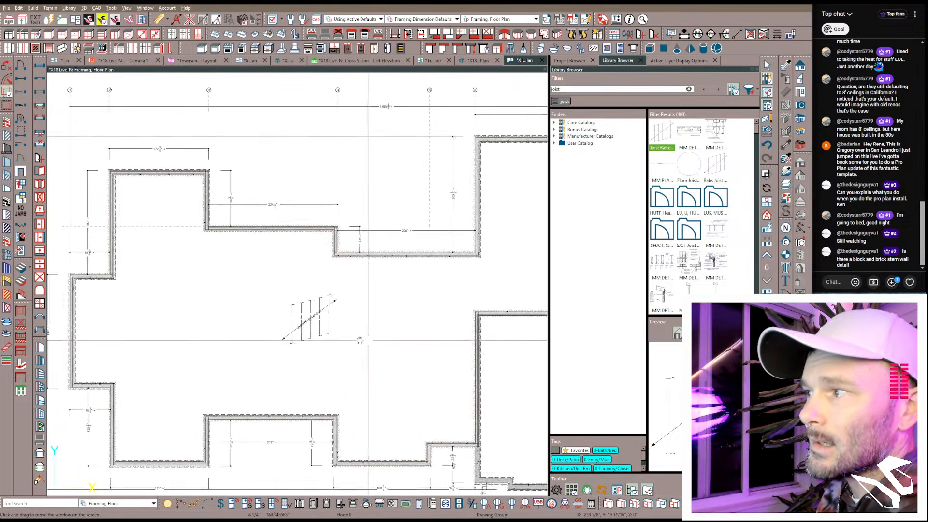
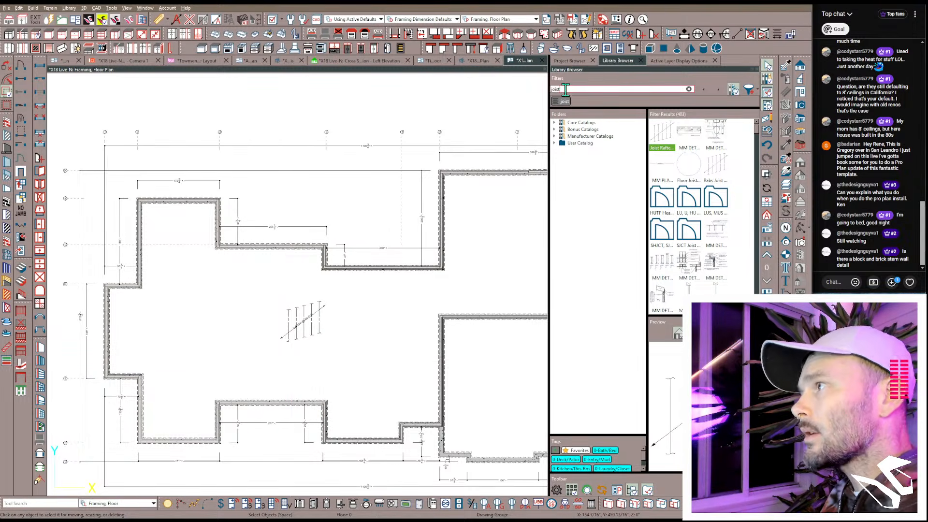
Step: Search the User Catalog for vent and place the foundation vent at several spots along the foundation walls
drag(566, 89, 516, 85)
text(vent)
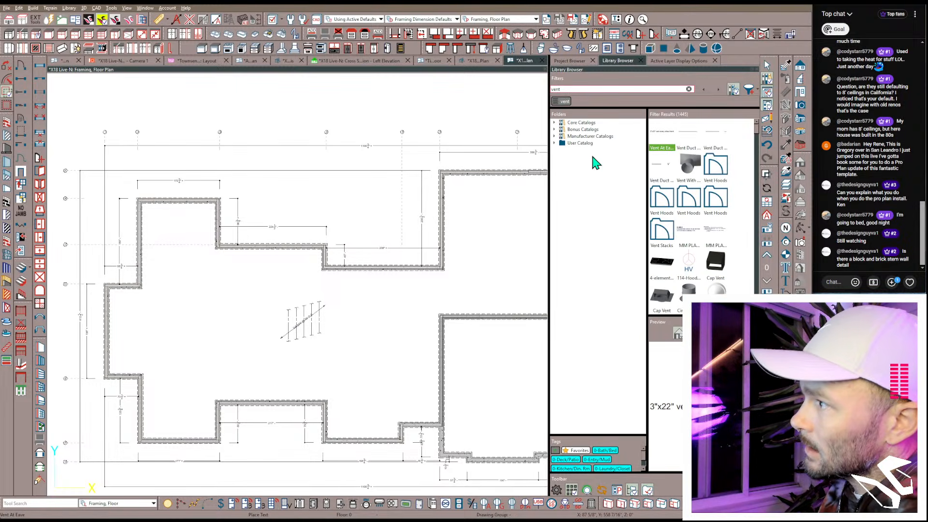
click(580, 143)
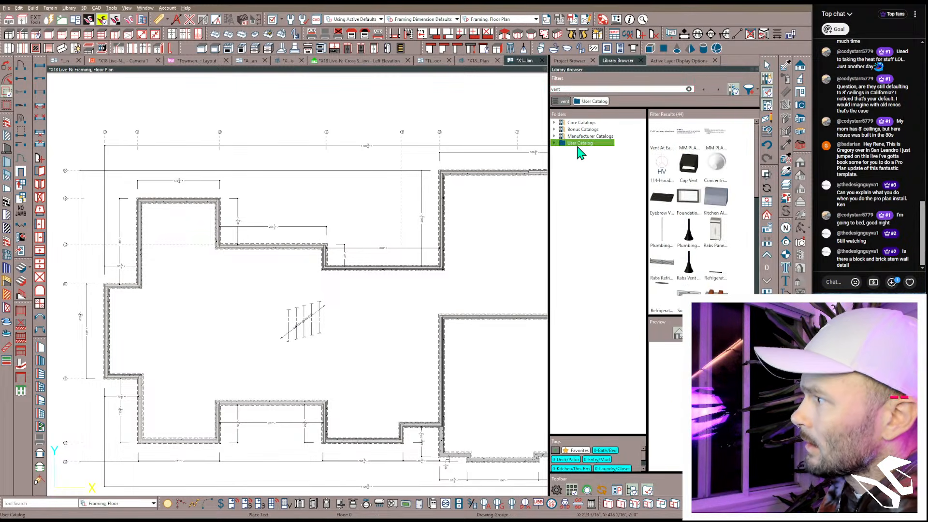
click(696, 200)
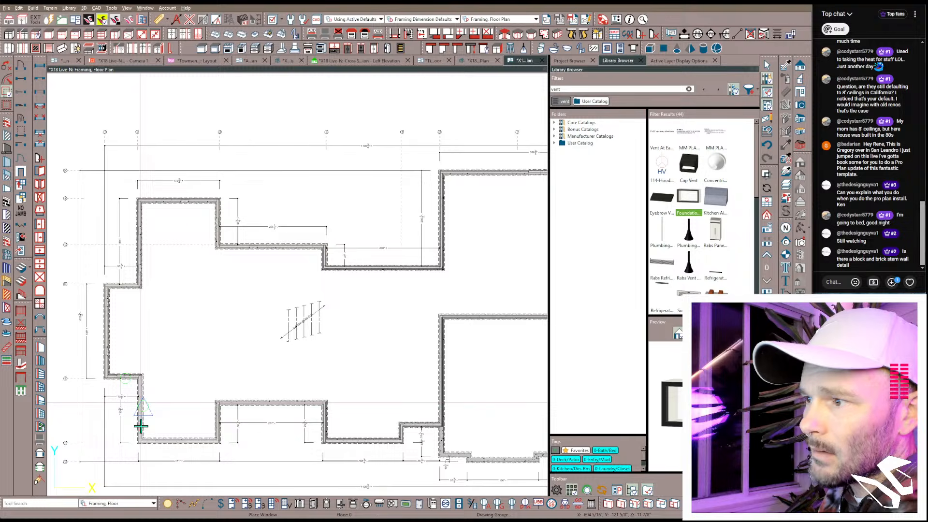
Step: Delete all rim joists together and all sill plates together from the floor framing plan, starting from the lower middle wall
click(239, 403)
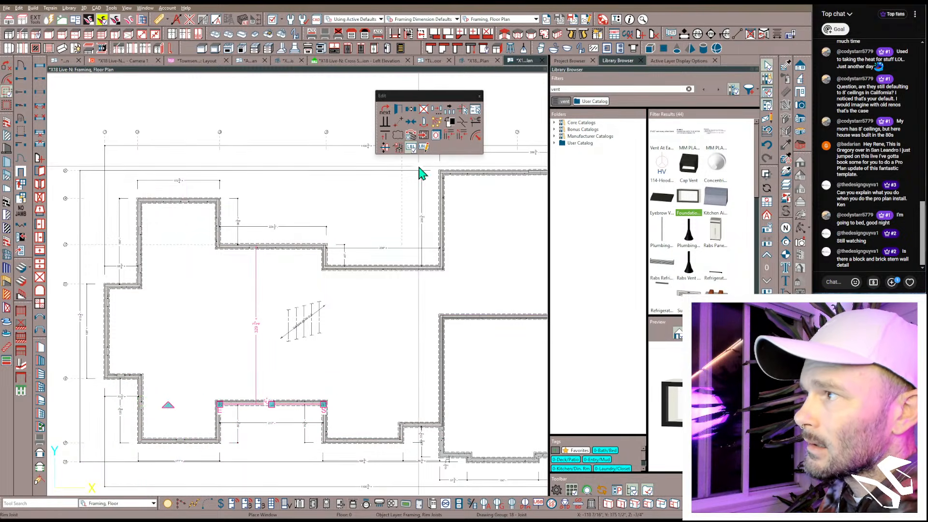
click(462, 108)
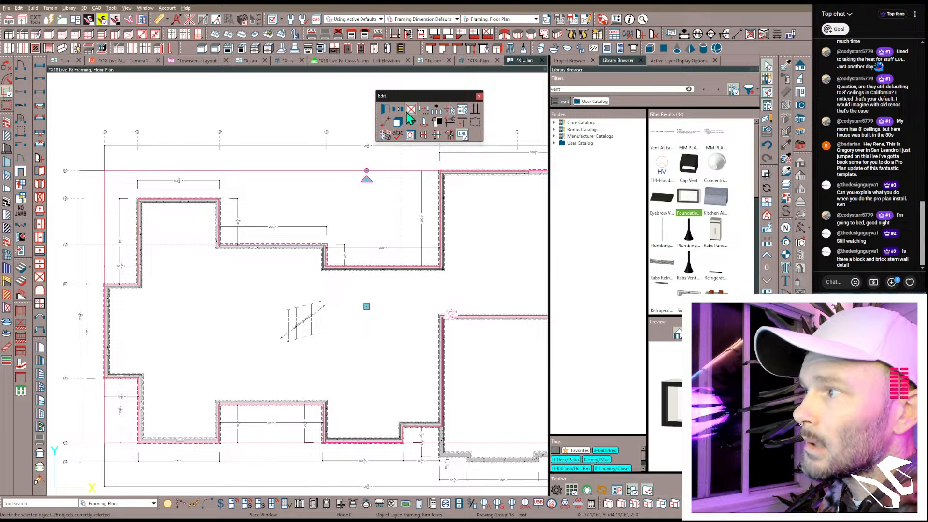
click(384, 333)
click(314, 401)
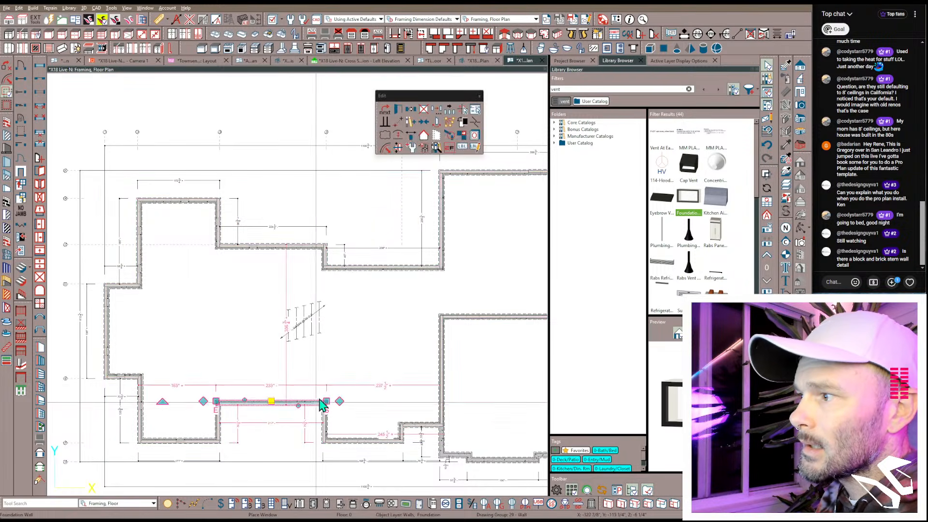
key(Tab)
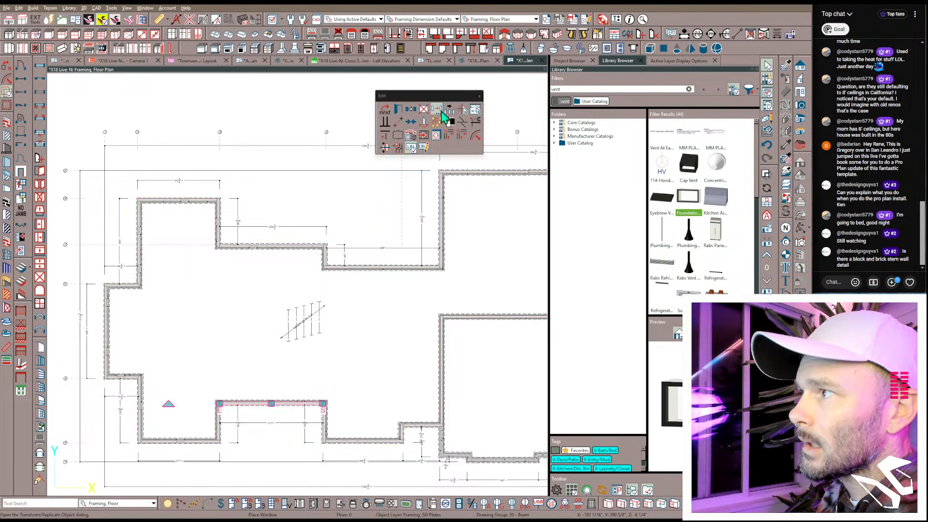
click(461, 109)
click(399, 109)
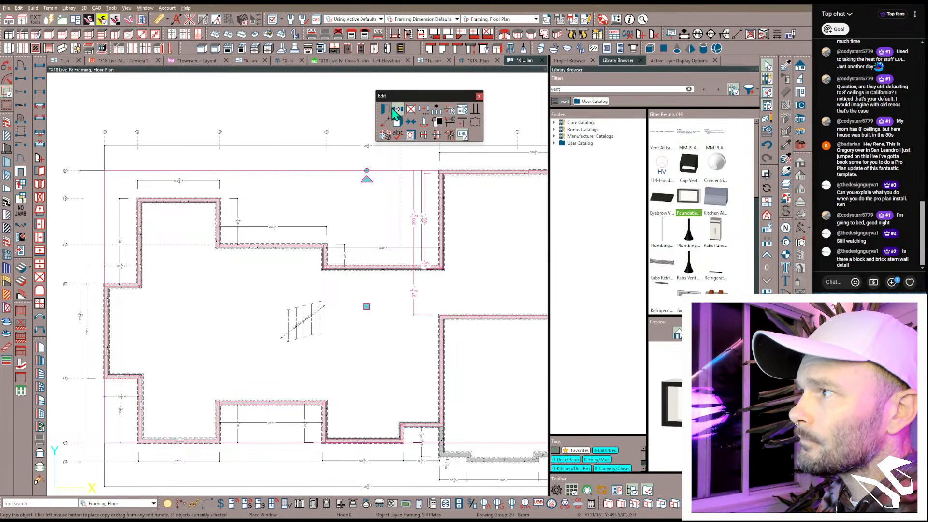
key(Delete)
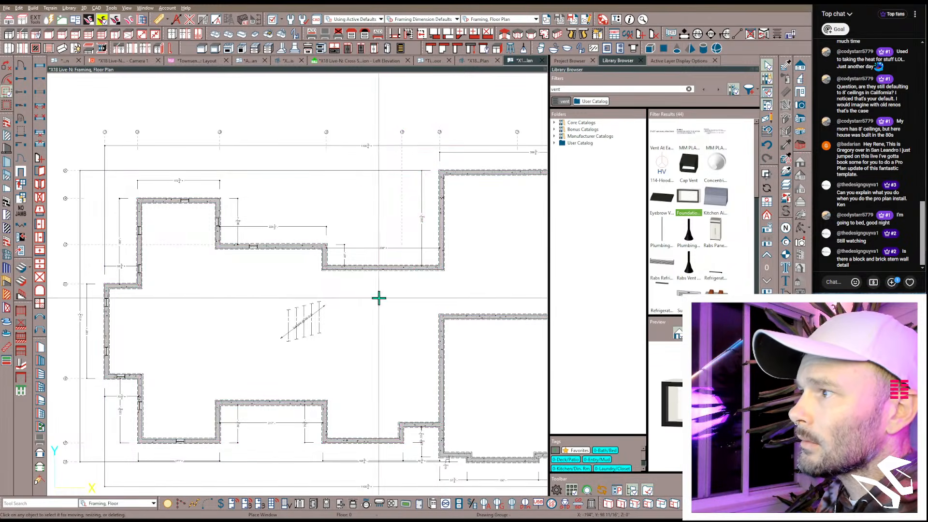
Step: Open the Foundation Vent Calcs schedule to examine the crawlspace totals and vent requirements, and close it to return to the framing plan
scroll(186, 252, up, 1)
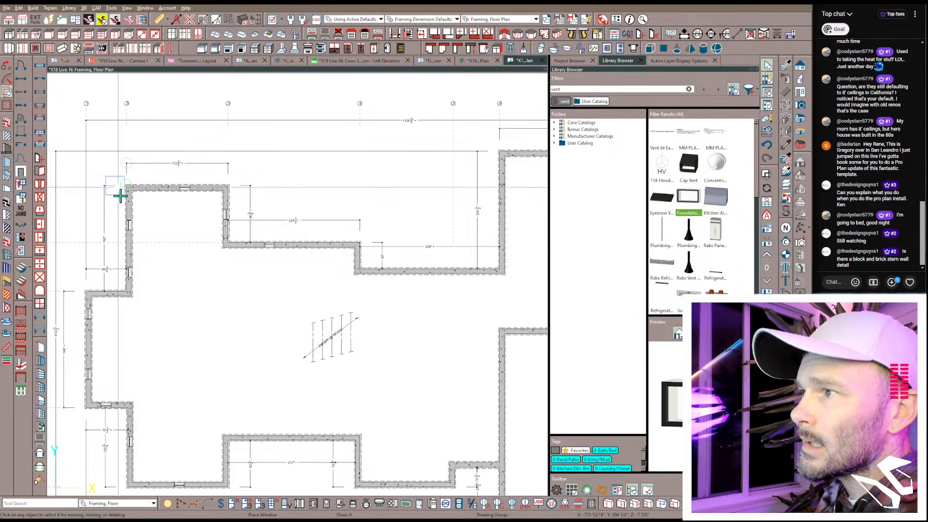
click(267, 242)
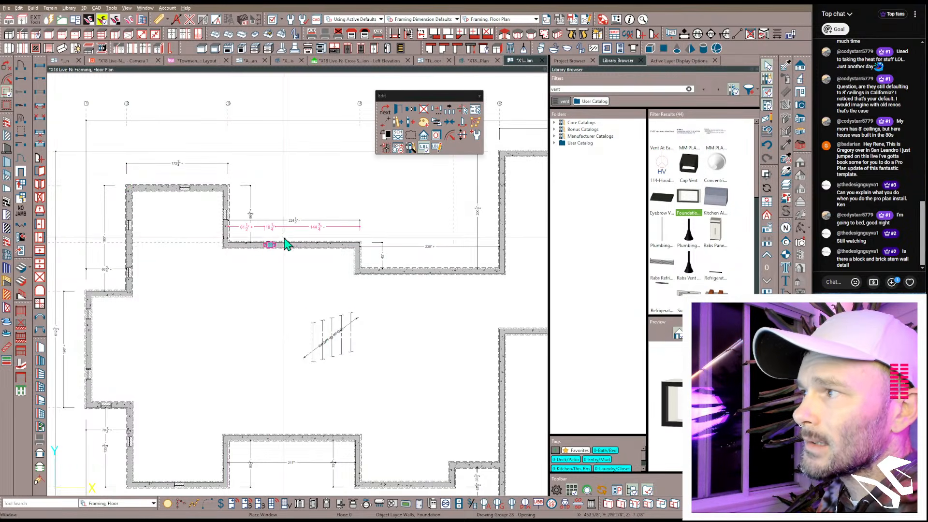
click(400, 151)
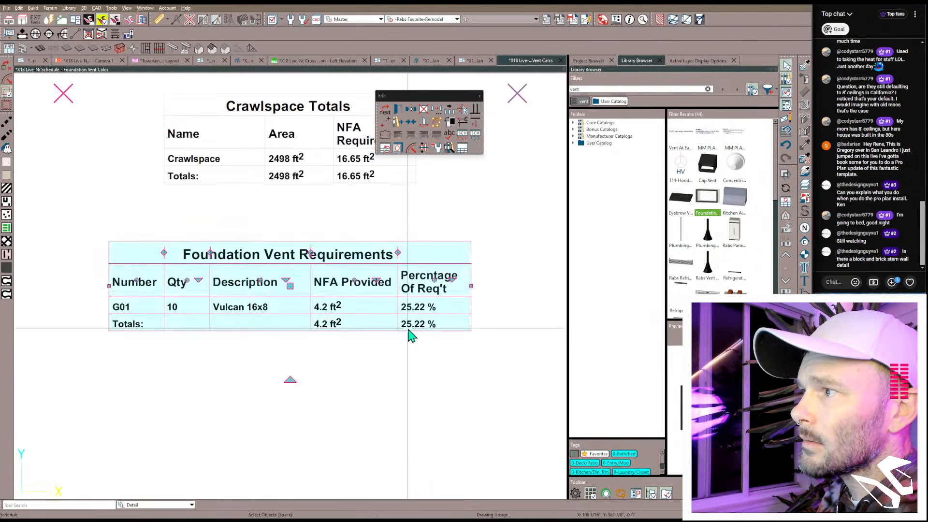
click(408, 365)
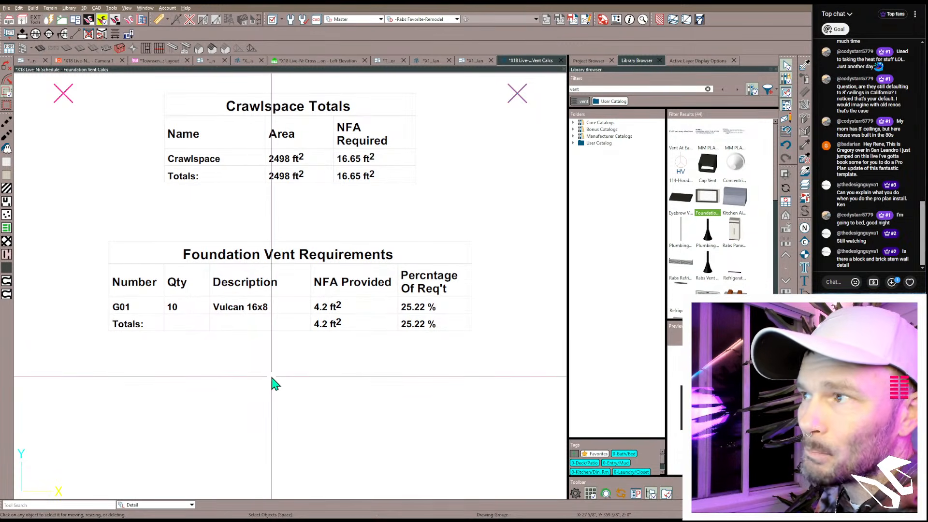
scroll(271, 378, down, 3)
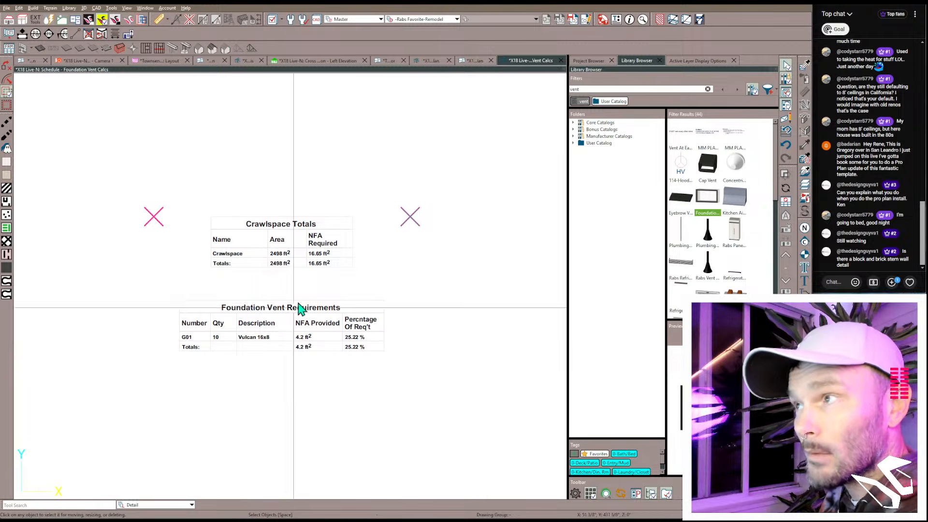
click(561, 61)
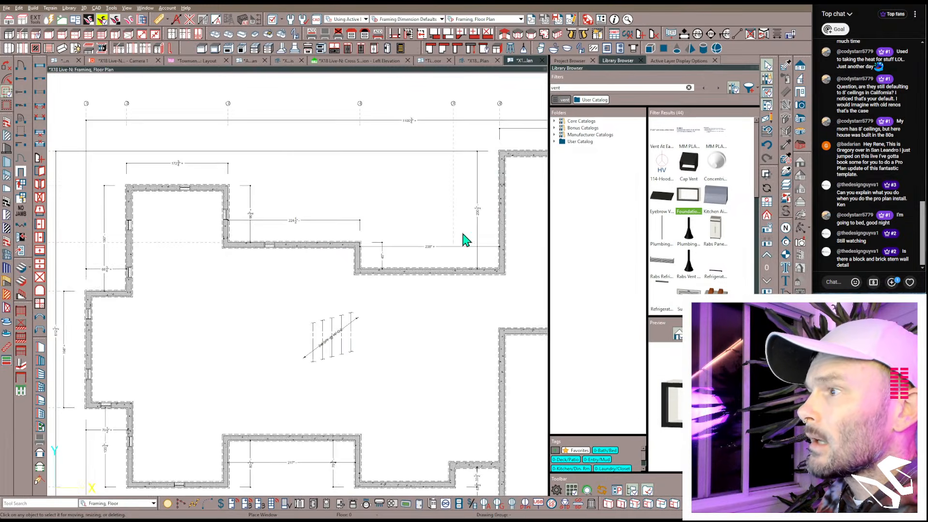
scroll(464, 237, down, 5)
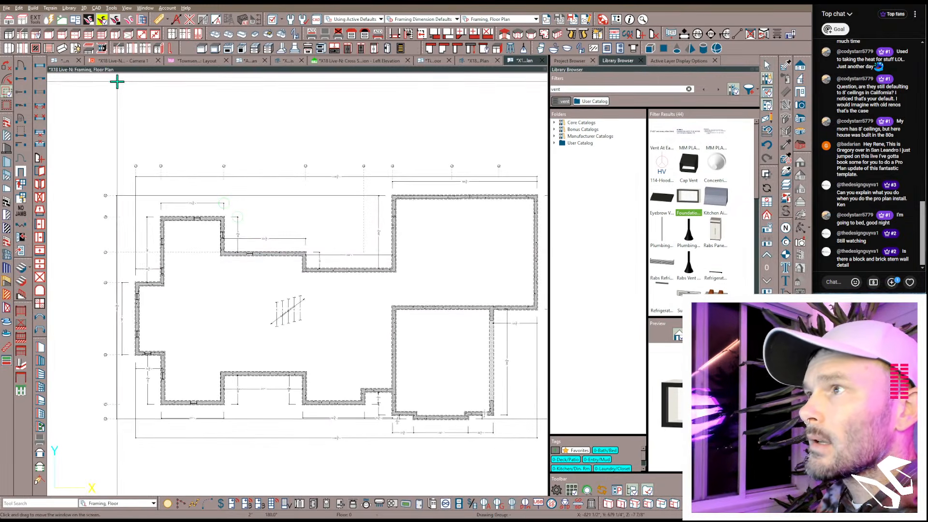
Step: Switch to the layout, duplicate the floor framing sheet A104, and return to the original sheet
click(196, 62)
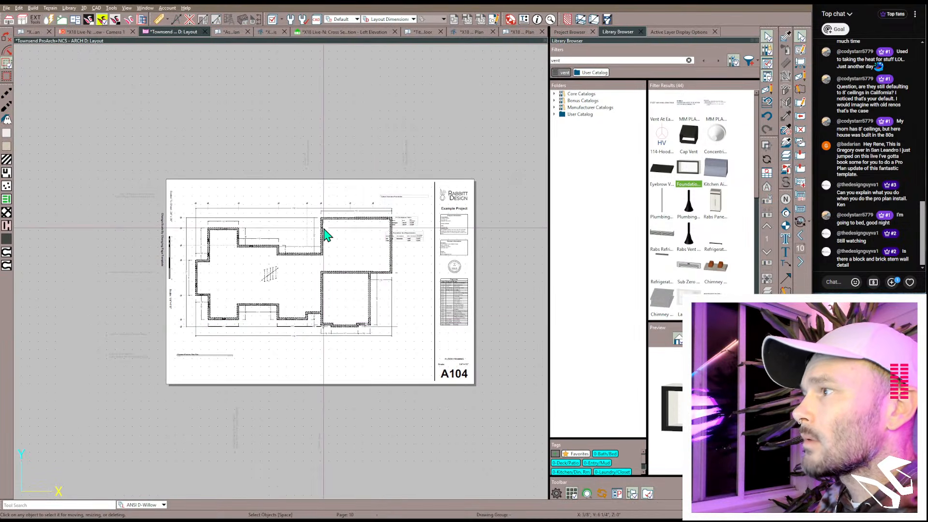
scroll(324, 233, up, 1)
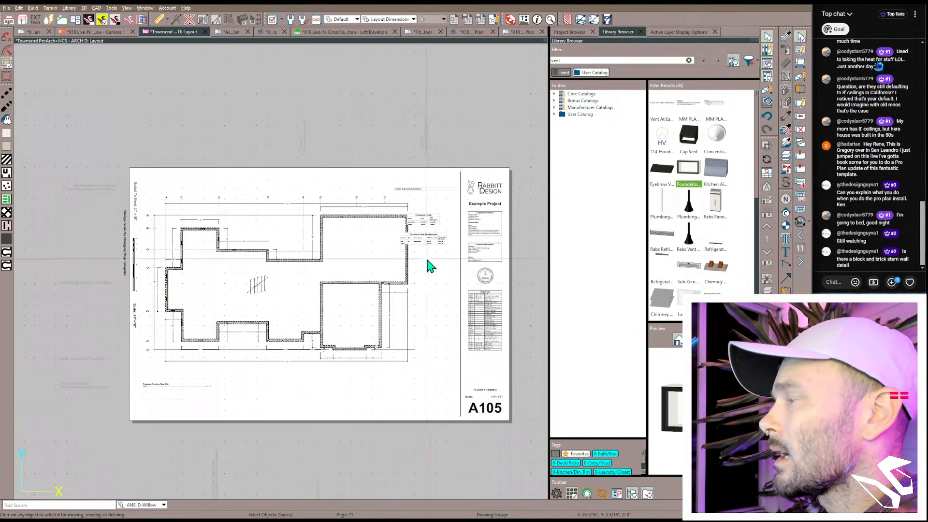
key(Page_Up)
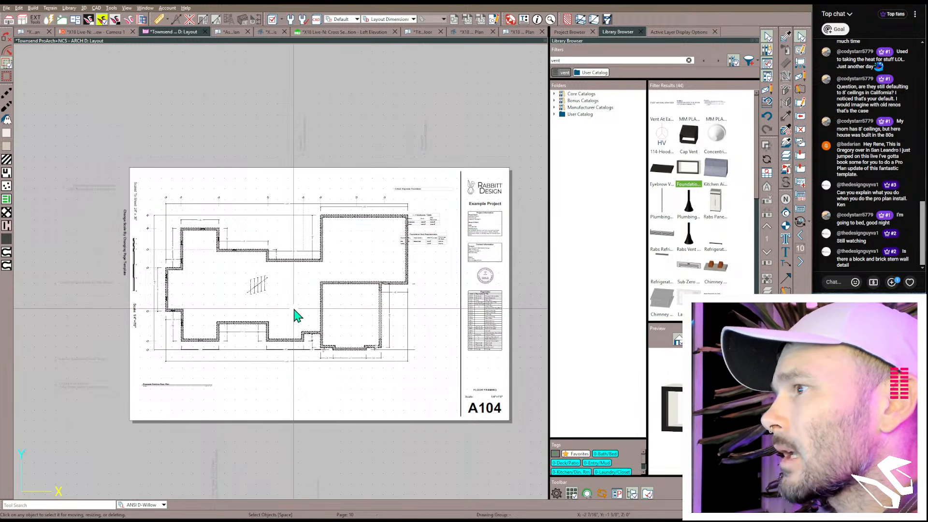
Step: Relink the main plan layout box on sheet A104 to the Foundation Plan view, keeping the box contents' position
click(296, 314)
click(453, 142)
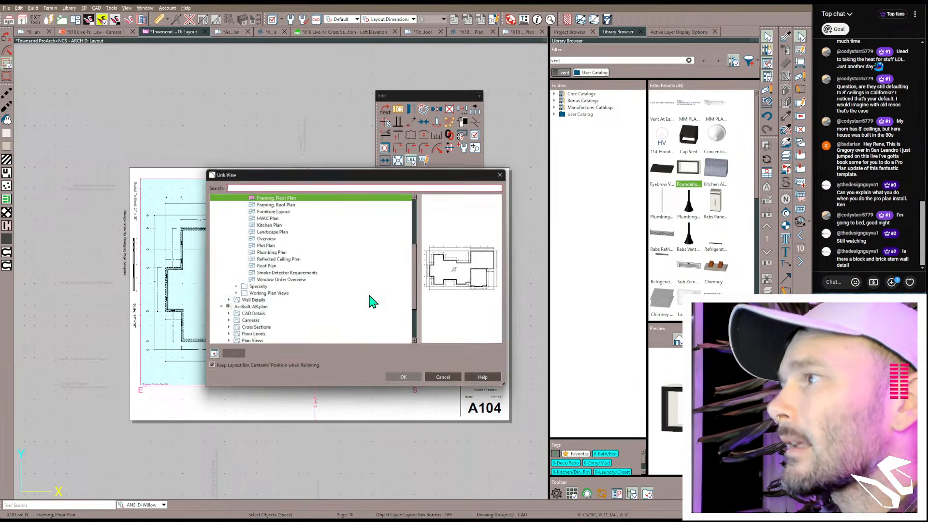
click(277, 218)
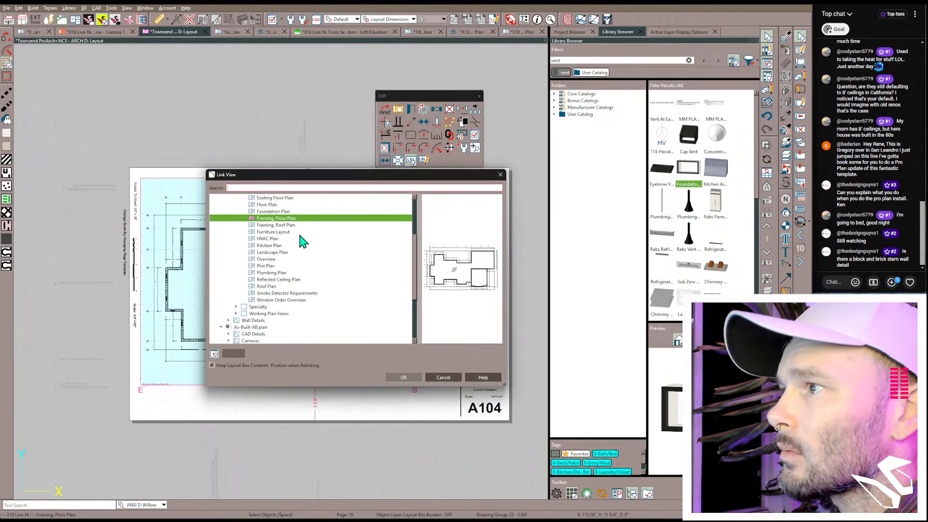
click(273, 211)
click(413, 377)
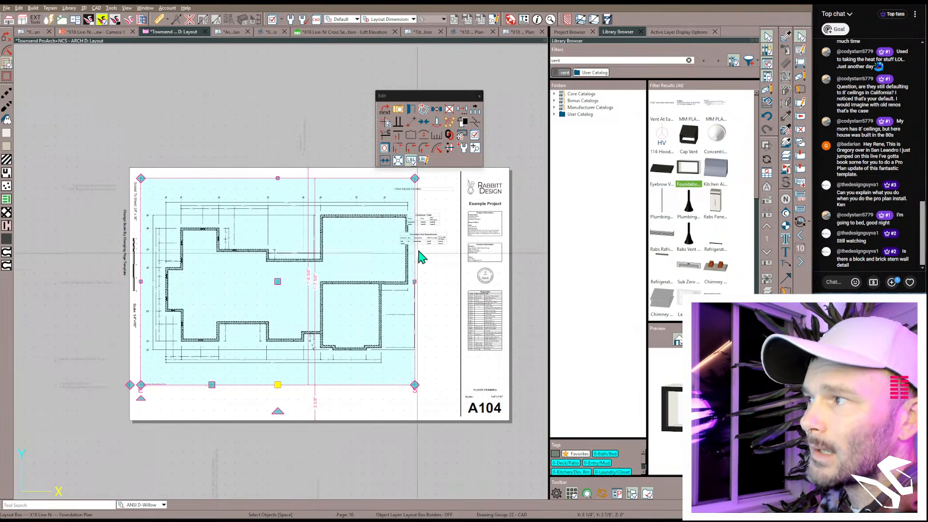
Step: Check which view the keynotes layout box on sheet A104 is linked to, and go to floor framing sheet A105
click(440, 224)
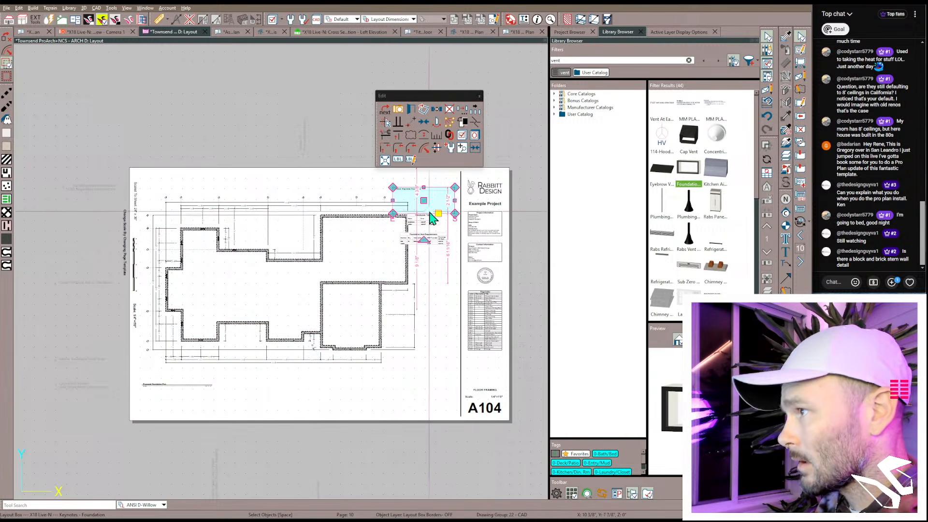
click(450, 136)
scroll(301, 230, up, 1)
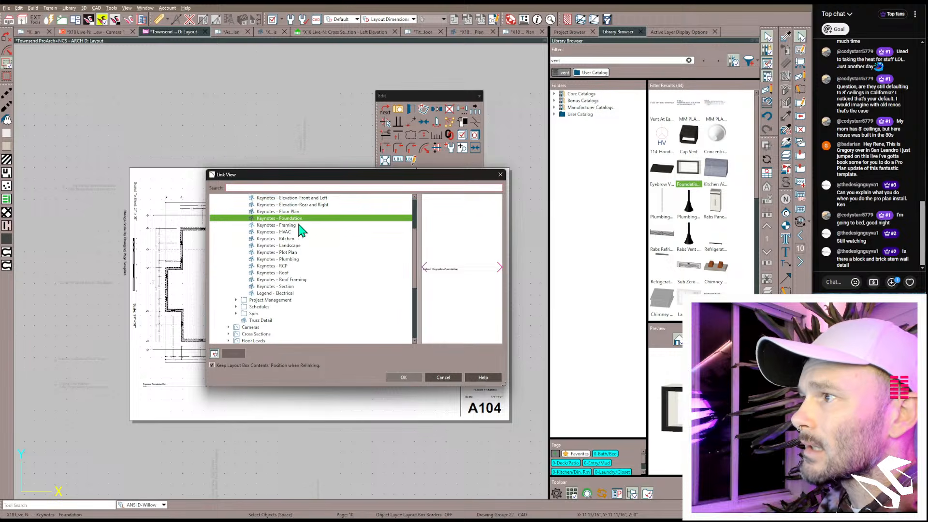
click(403, 377)
scroll(405, 338, up, 4)
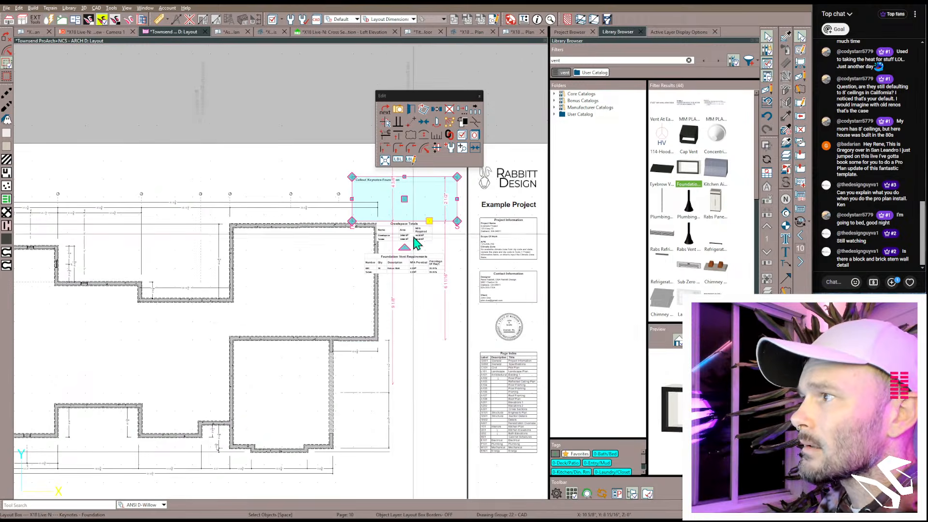
scroll(154, 313, down, 5)
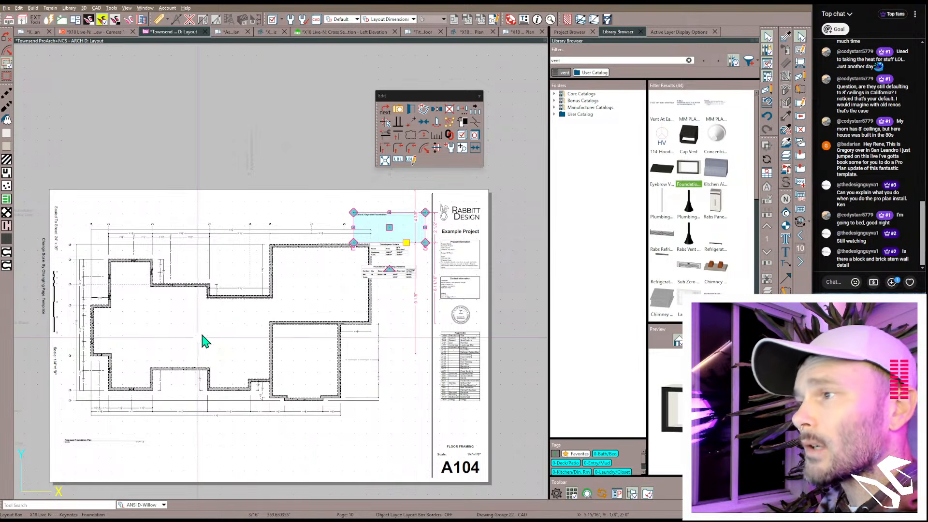
key(Page_Down)
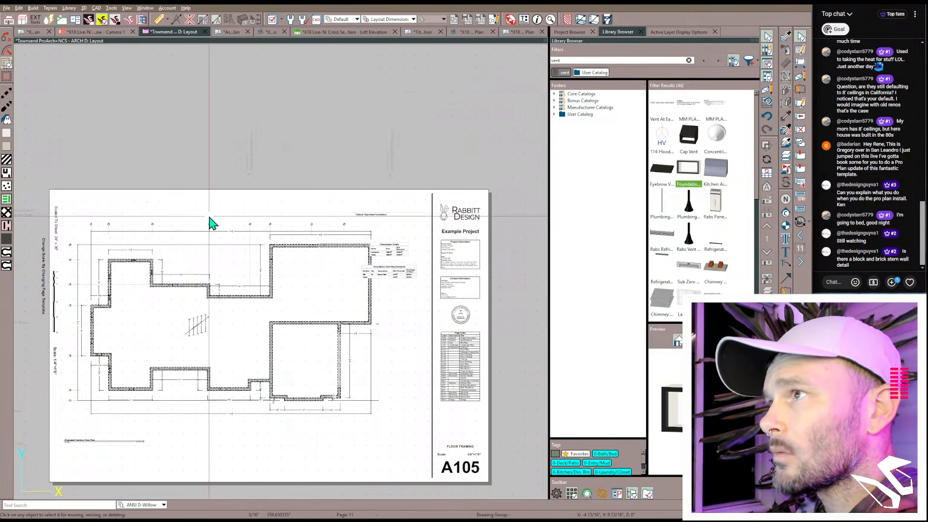
Step: Build the framing in the working plan without turning on the undisplayed framing layers, and return to the layout sheet
click(35, 32)
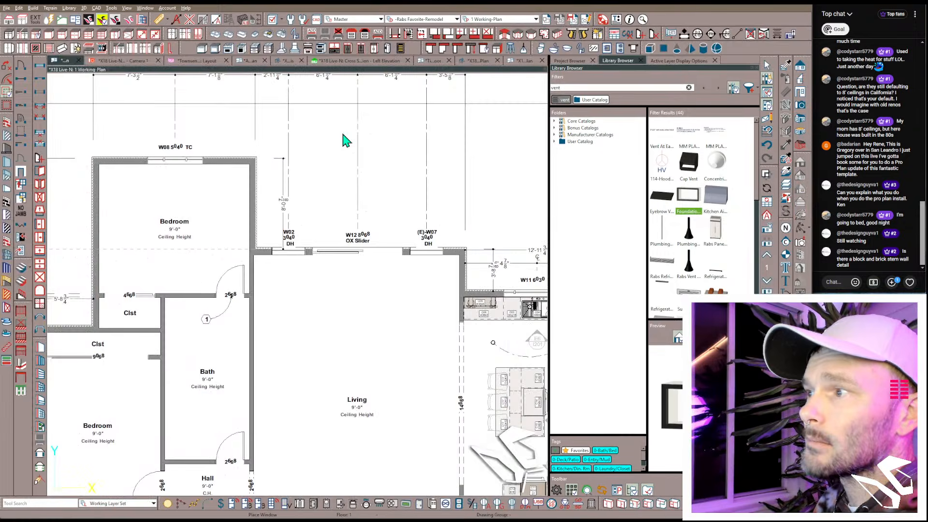
click(242, 20)
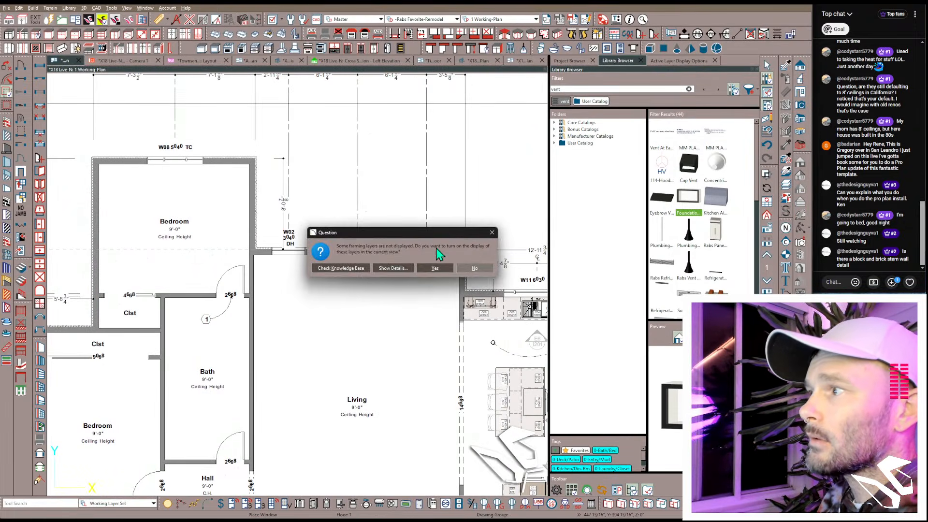
click(472, 268)
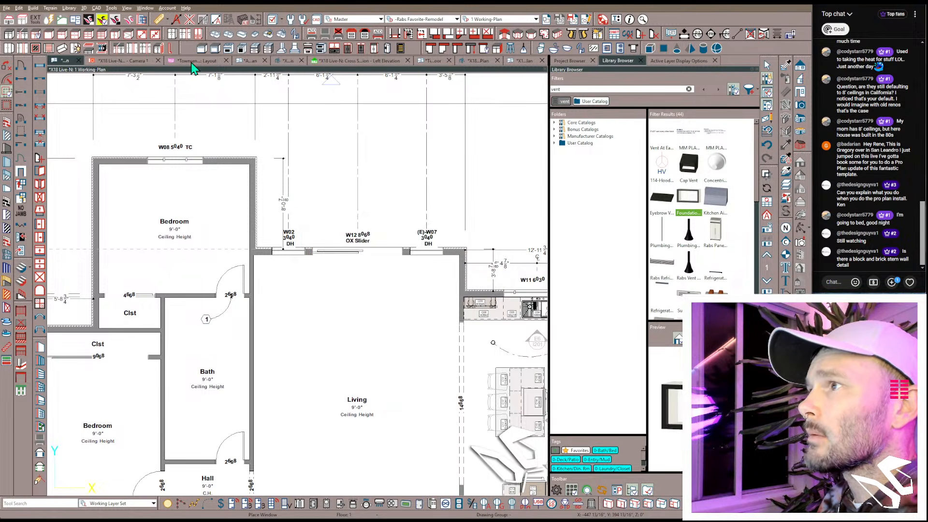
key(ctrl+Tab)
scroll(180, 312, up, 3)
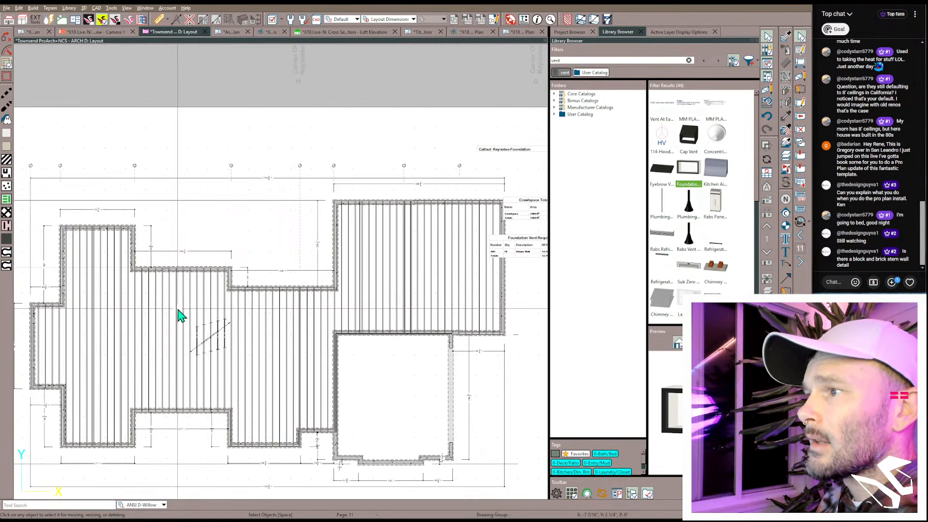
Step: Go back through the layout pages to landscape sheet L101 and open the Landscape Plan view linked to its house outline
key(Page_Up)
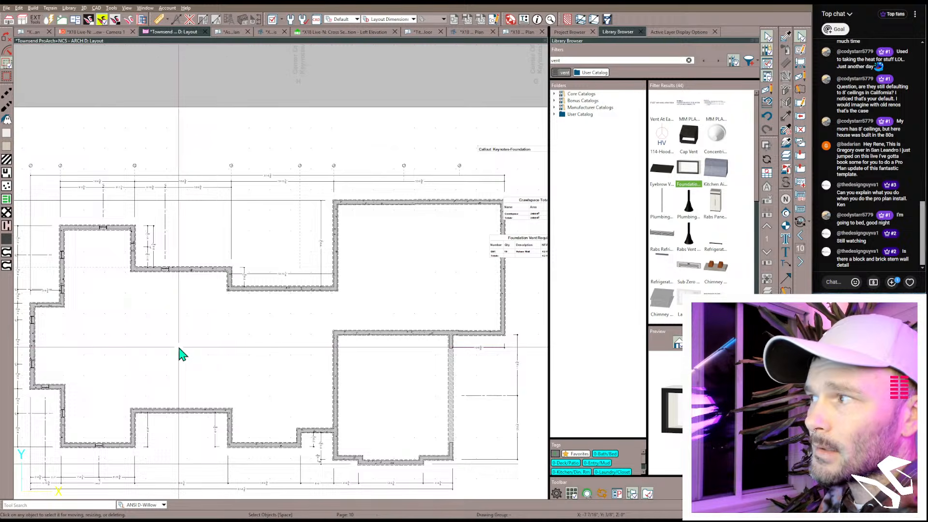
scroll(179, 354, down, 2)
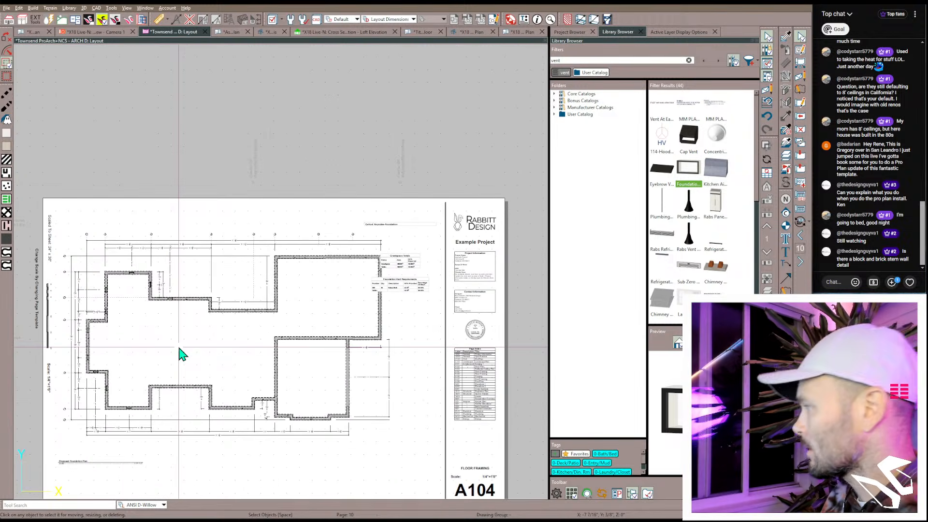
scroll(180, 354, down, 1)
key(Page_Up)
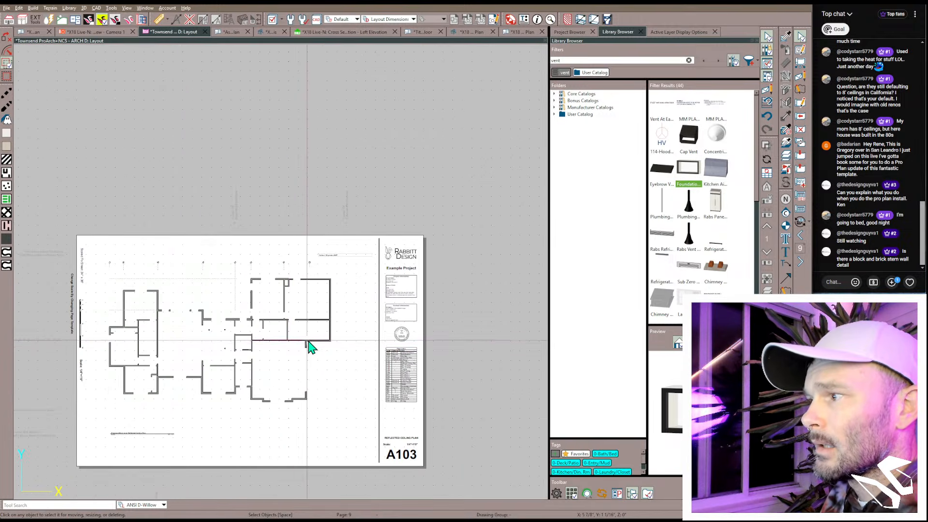
key(Page_Up)
key(Page_Up)
key(Page_Up)
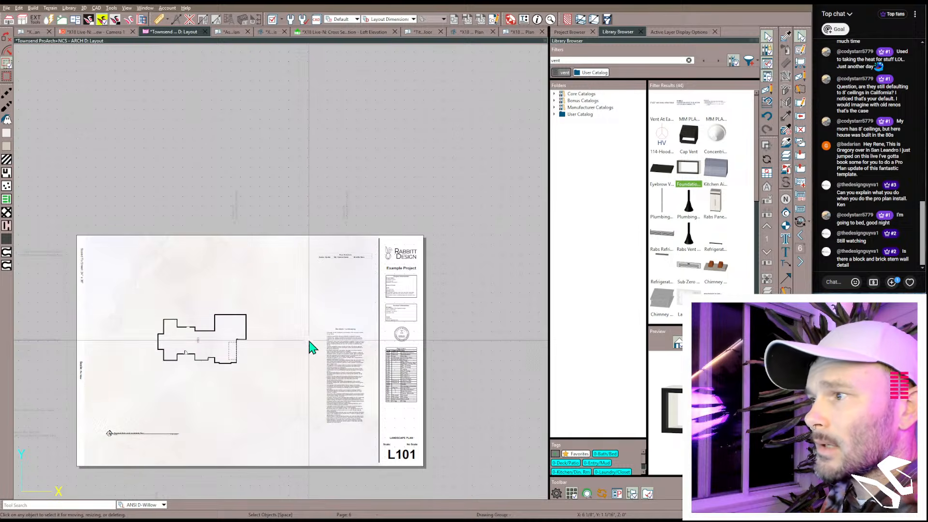
click(225, 355)
double_click(222, 349)
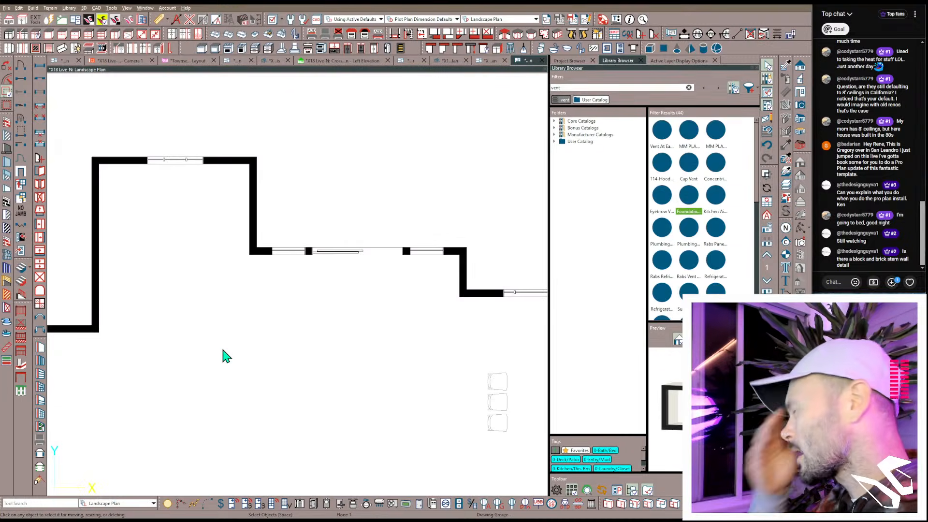
Step: Enable the Terrain Tools toolbar for the landscape plan
scroll(227, 356, down, 6)
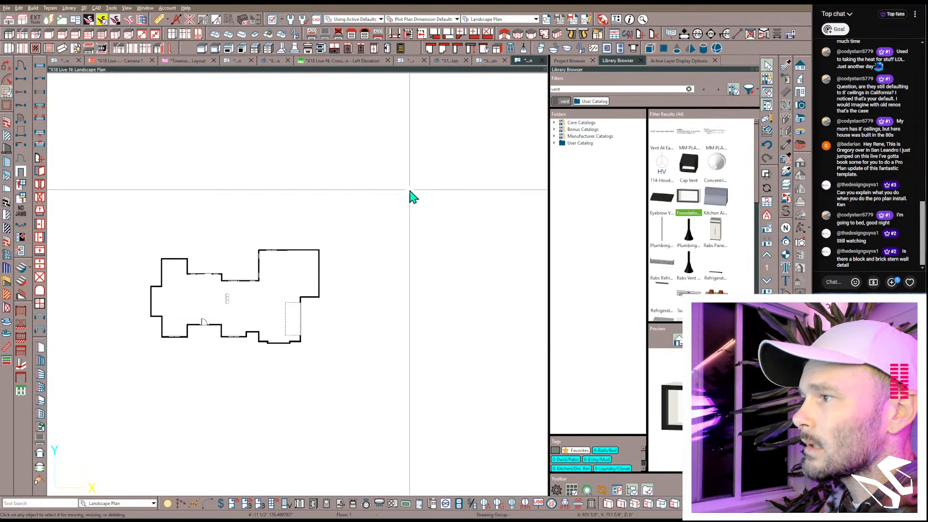
right_click(683, 20)
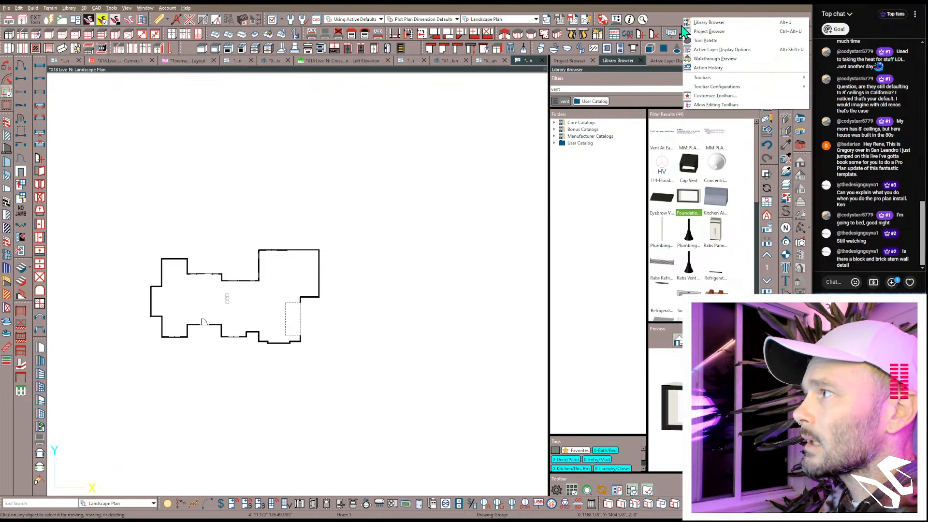
mouse_move(705, 77)
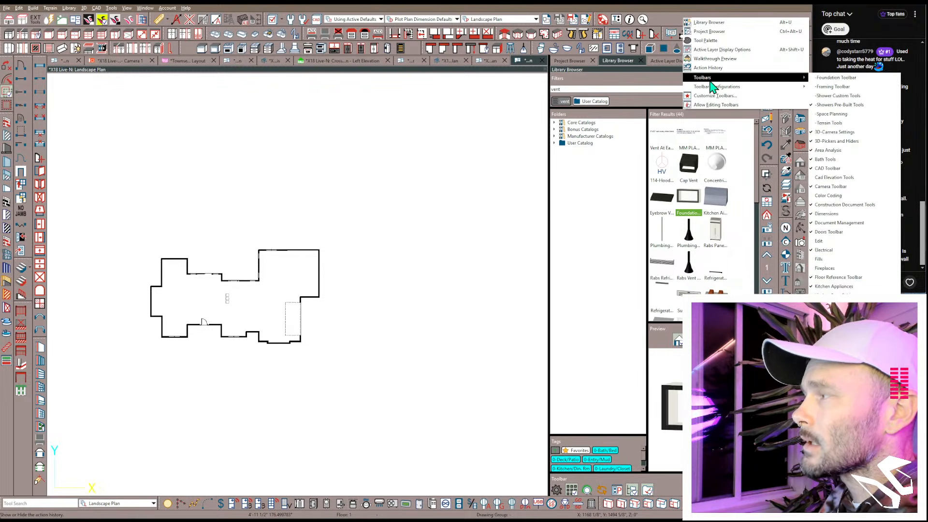
click(831, 124)
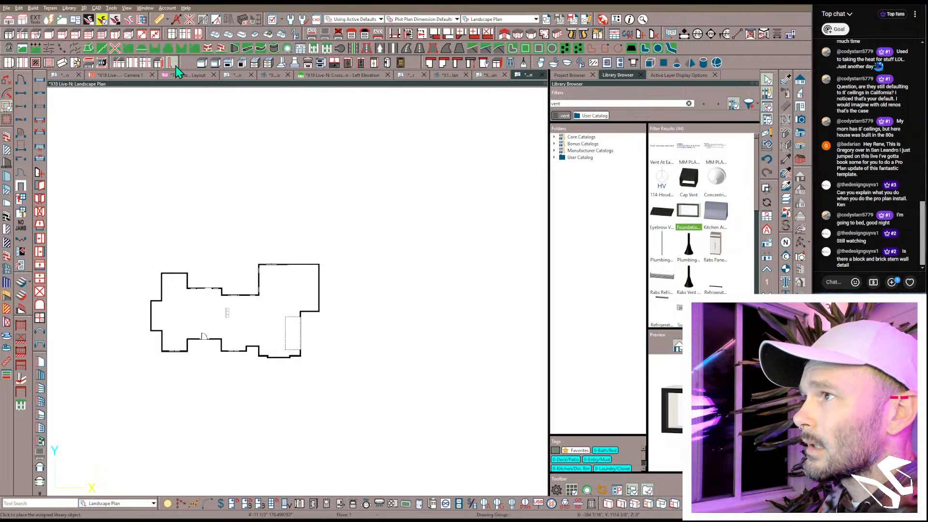
Step: Draw a straight north-south road east of the house and automatically generate sidewalks along both sides of it
click(422, 50)
drag(439, 205, 430, 455)
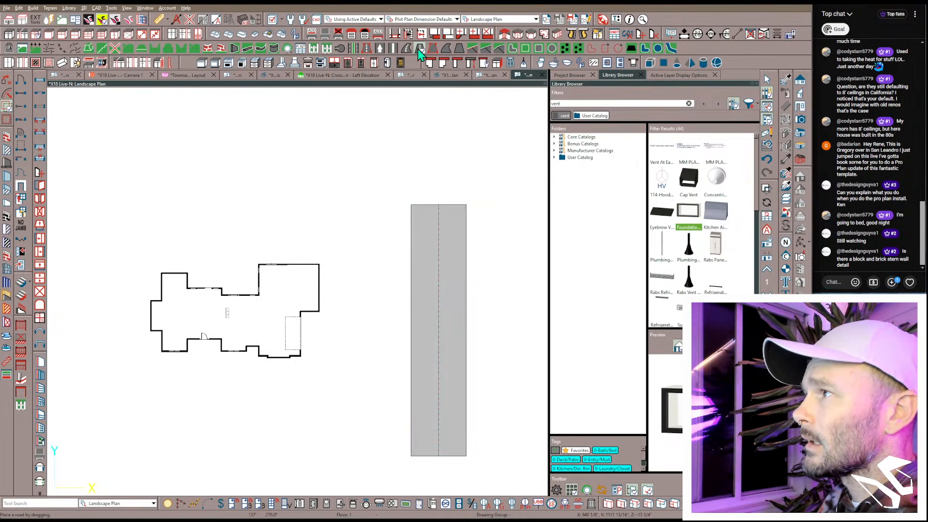
click(449, 231)
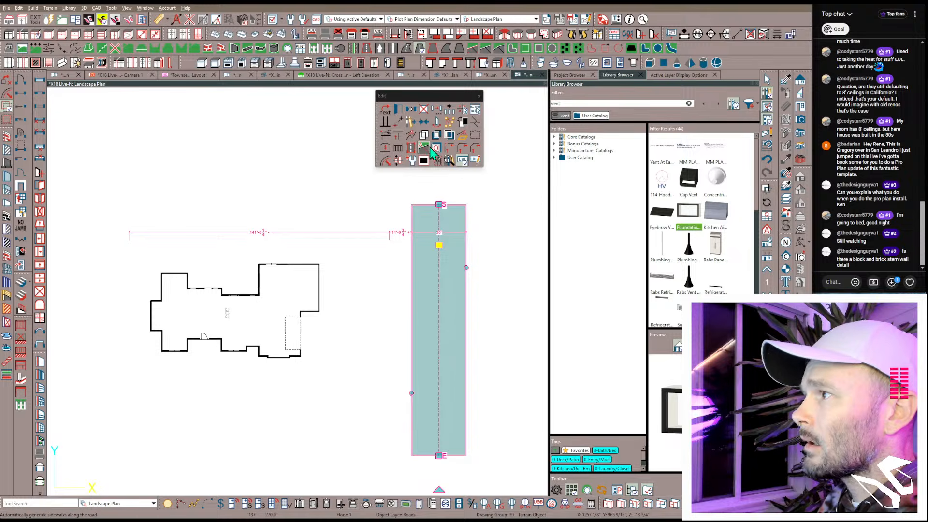
click(424, 147)
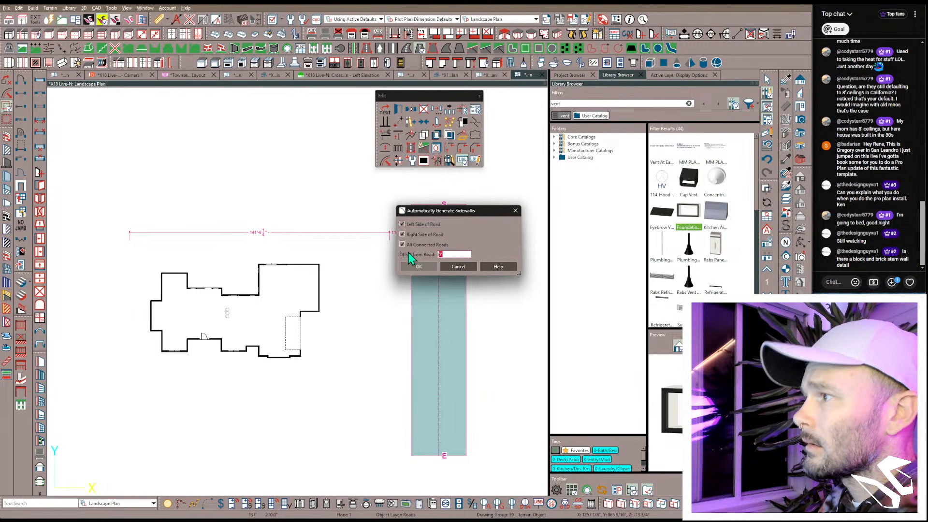
key(Return)
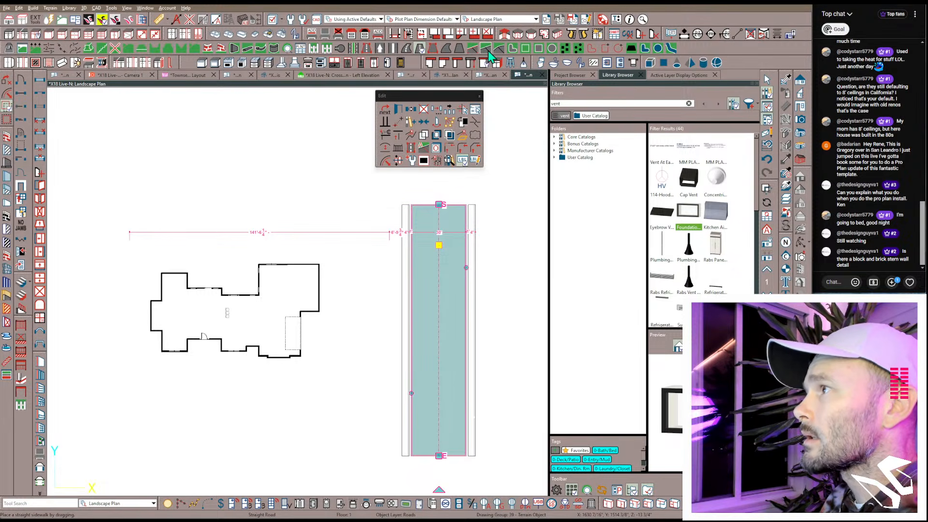
Step: Place a straight driveway running from the garage's east wall to the near sidewalk
click(461, 50)
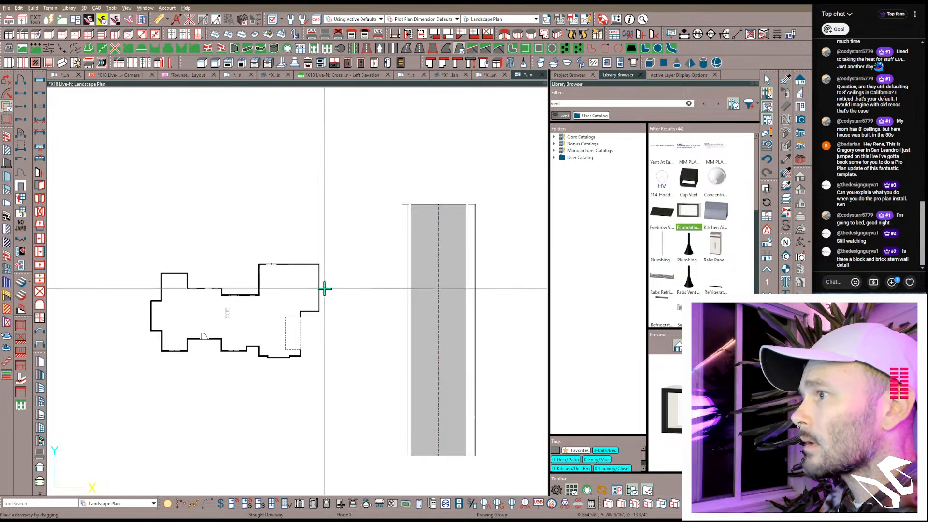
drag(300, 332, 396, 333)
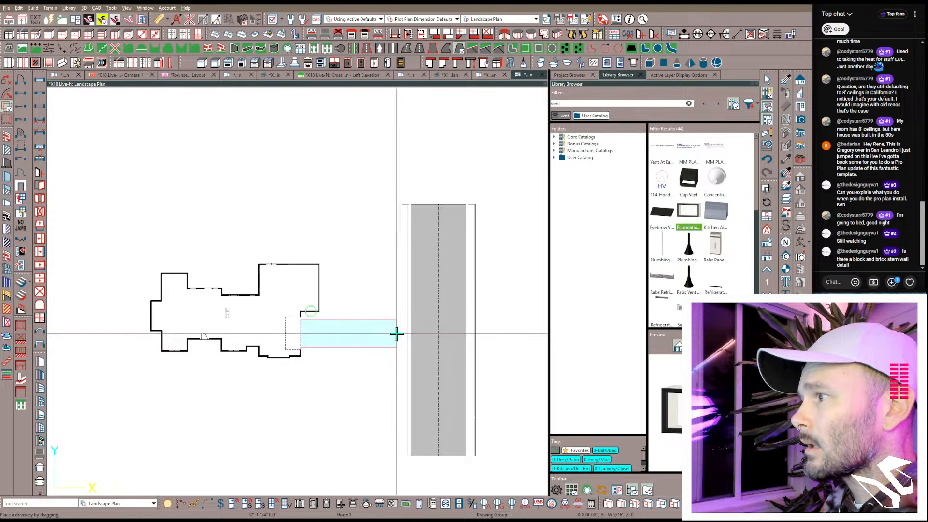
Step: Create a polyline from the house's room outline and expand it outward by about 3'-6" on all sides
click(326, 270)
scroll(282, 240, up, 2)
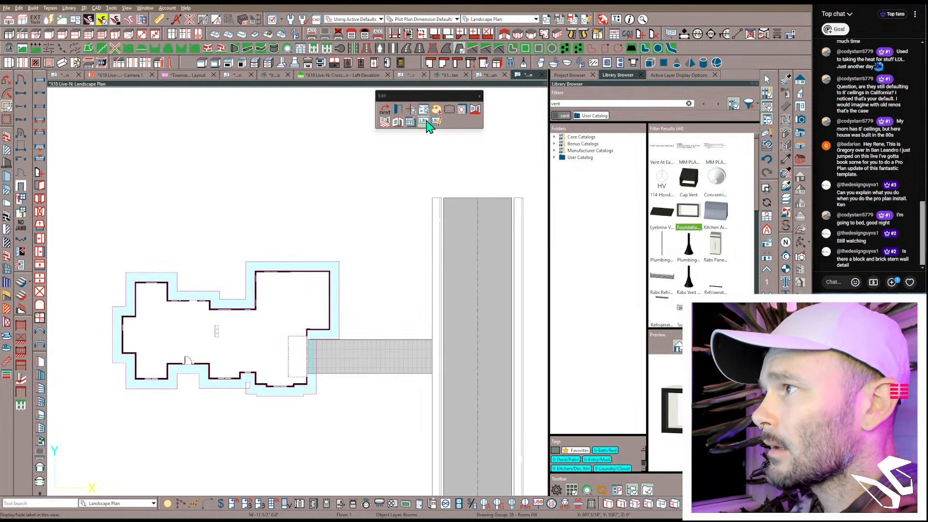
click(475, 111)
key(m)
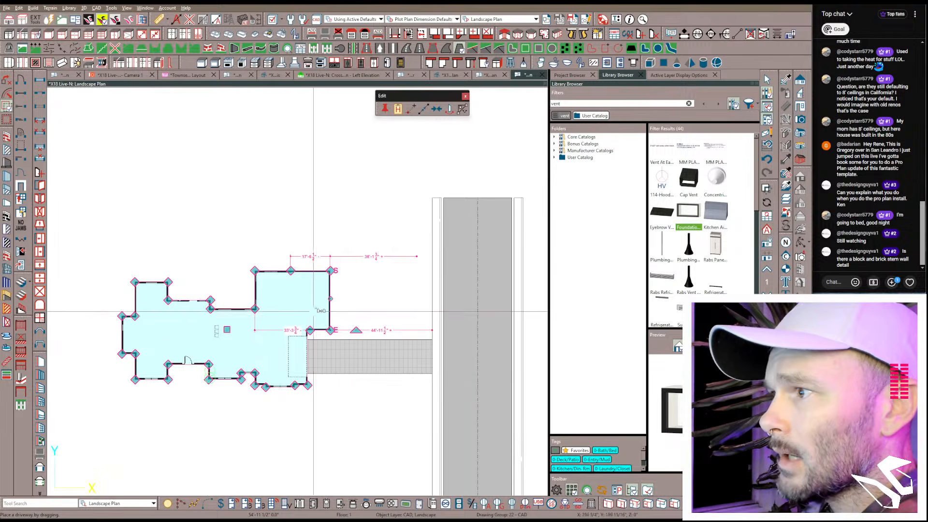
drag(330, 299, 339, 301)
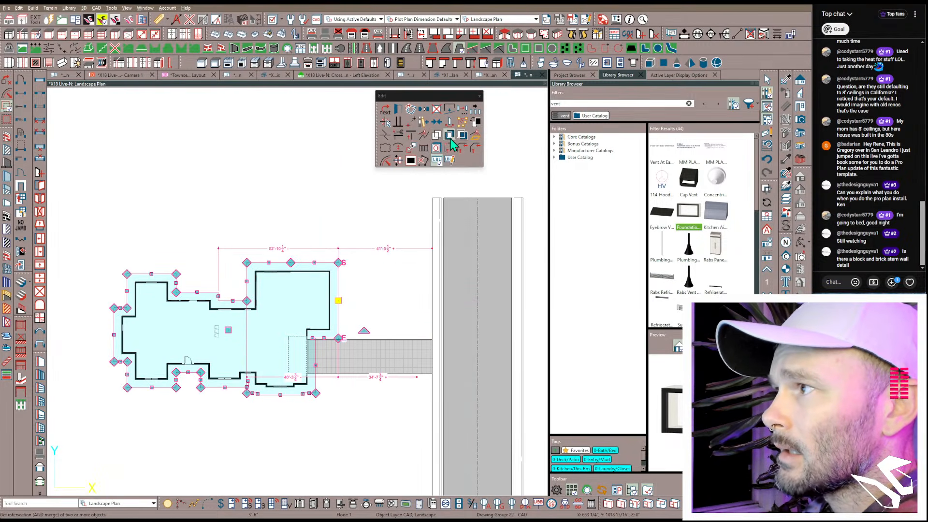
Step: Subtract the house footprint from the expanded polyline without retaining the original objects, leaving a border around the house
click(330, 285)
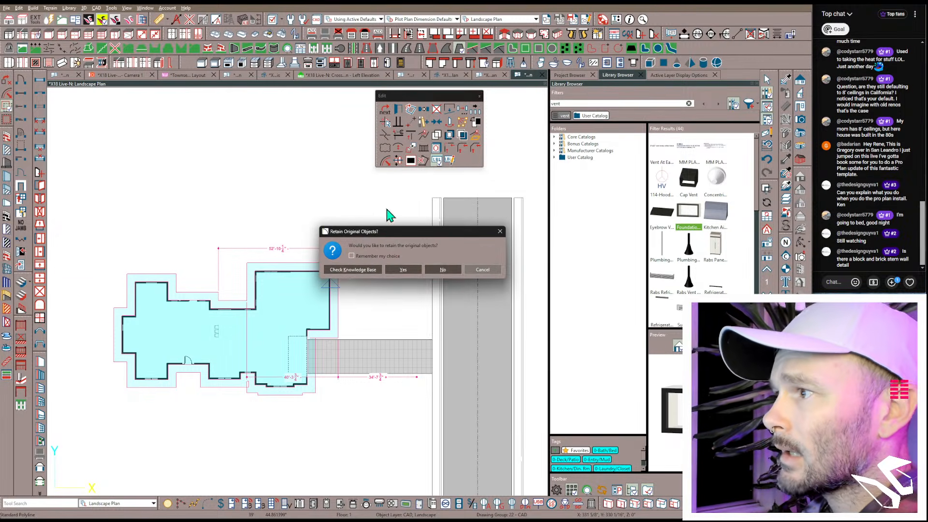
click(430, 270)
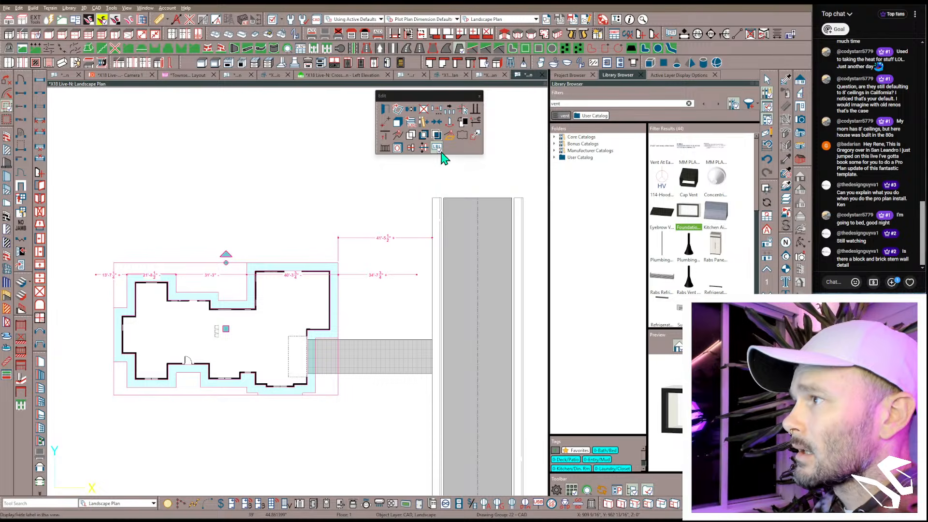
click(383, 356)
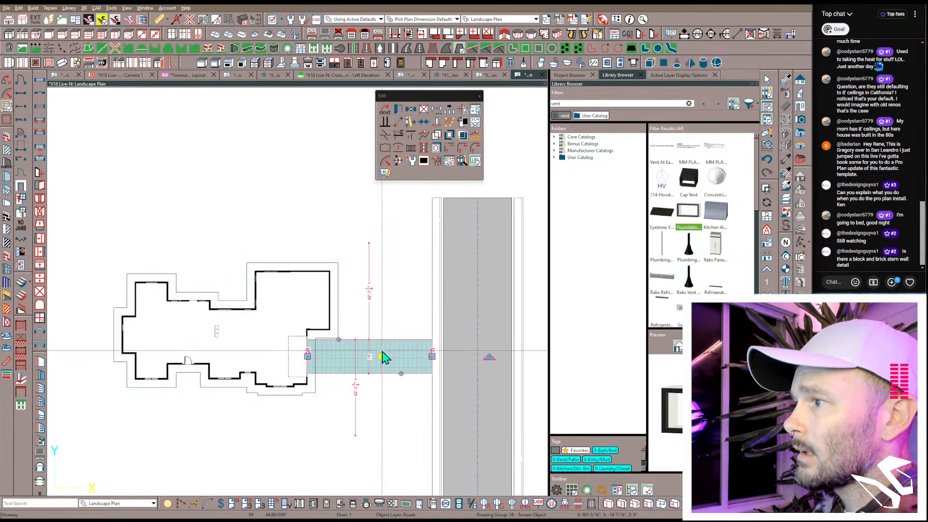
click(412, 111)
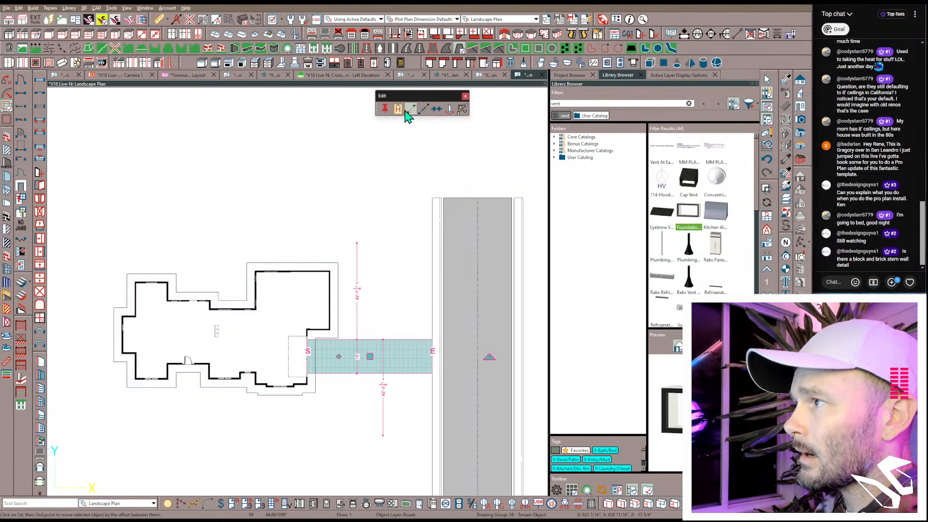
key(Escape)
Step: Subtract the driveway area from the border polyline around the house without retaining the original objects
click(341, 303)
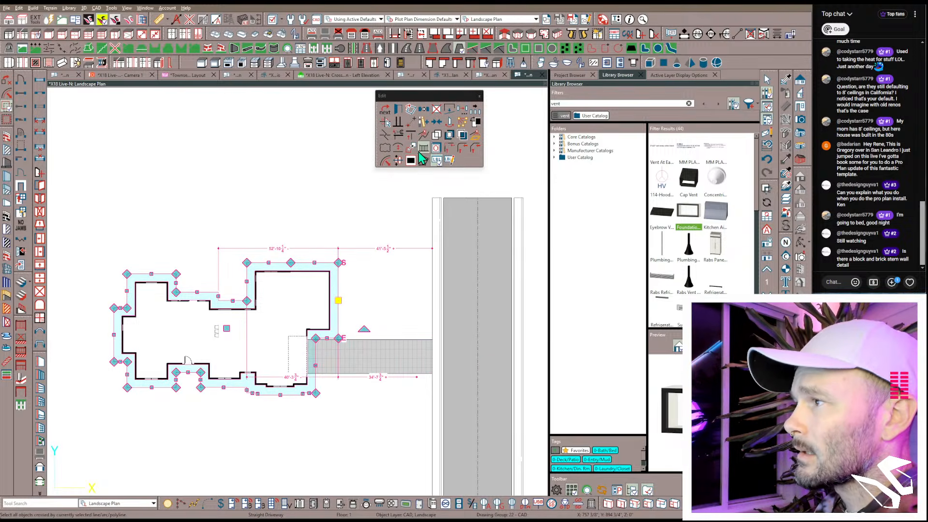
click(385, 348)
click(428, 270)
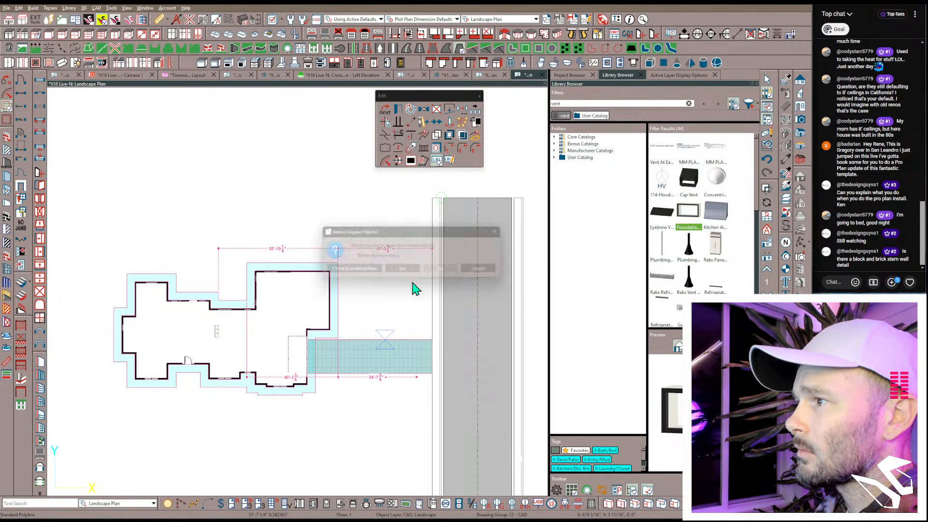
Step: Convert the border polyline around the house to a Garden Bed on the Terrain Features layer, accepting the default specification
click(335, 283)
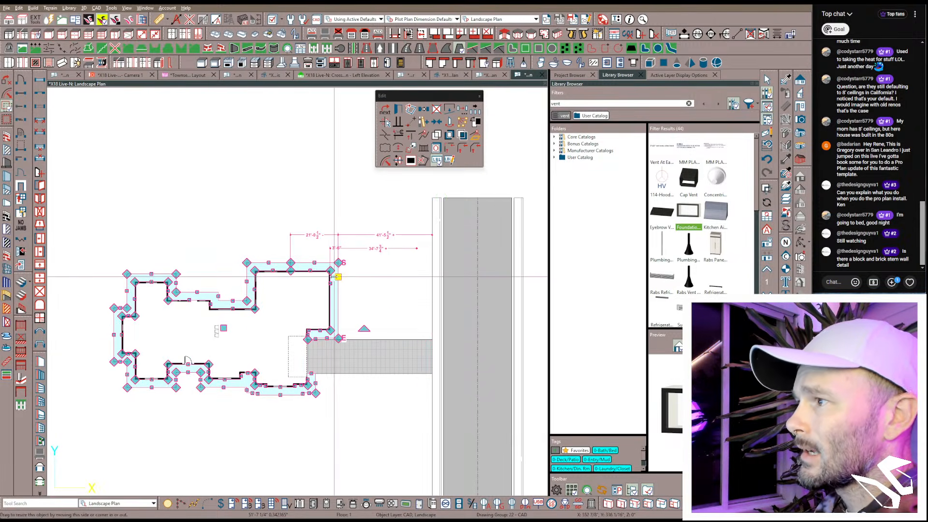
click(474, 139)
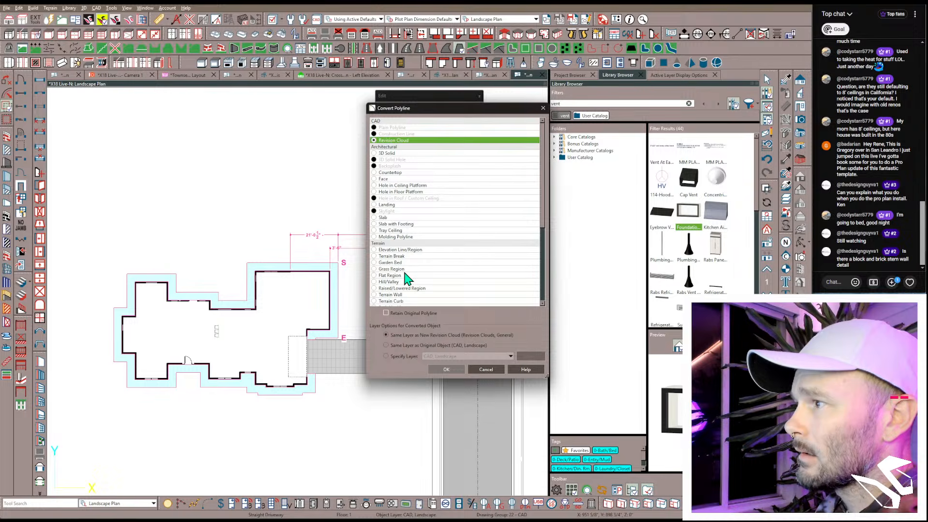
scroll(408, 279, down, 1)
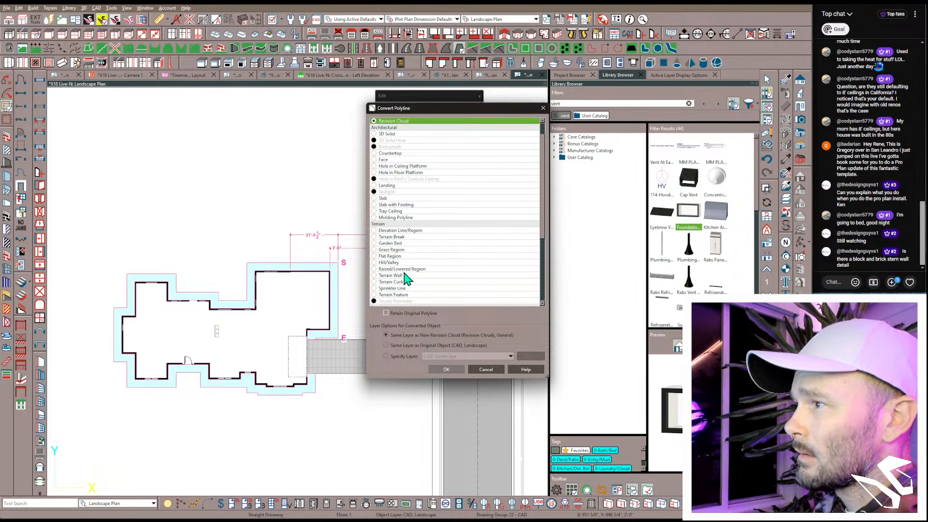
click(395, 249)
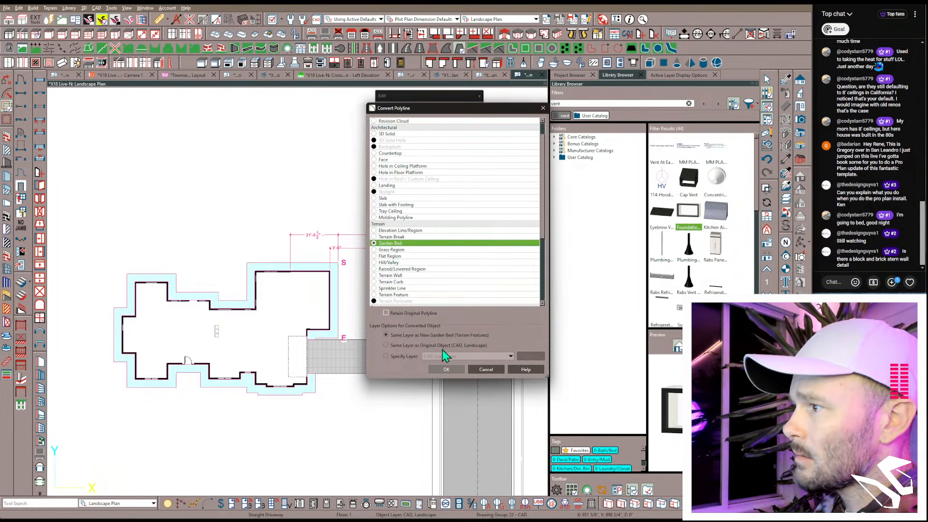
click(451, 369)
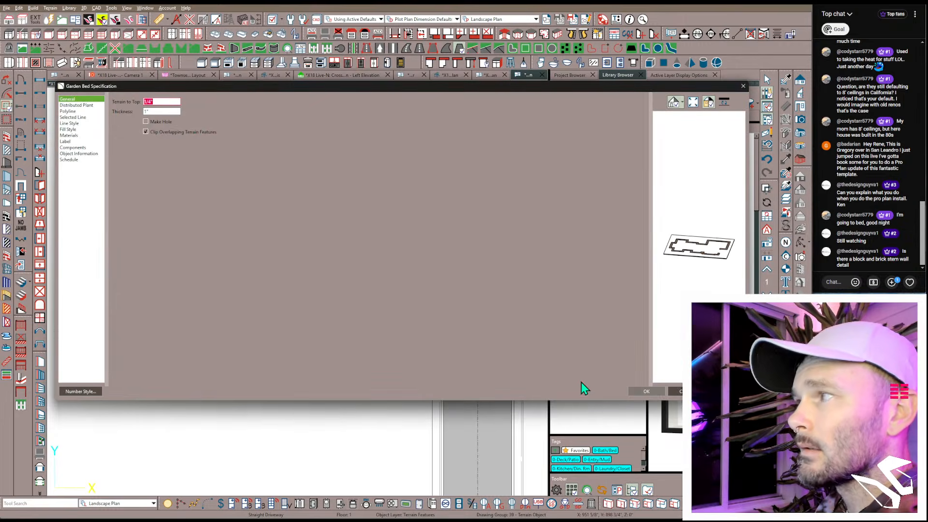
click(646, 391)
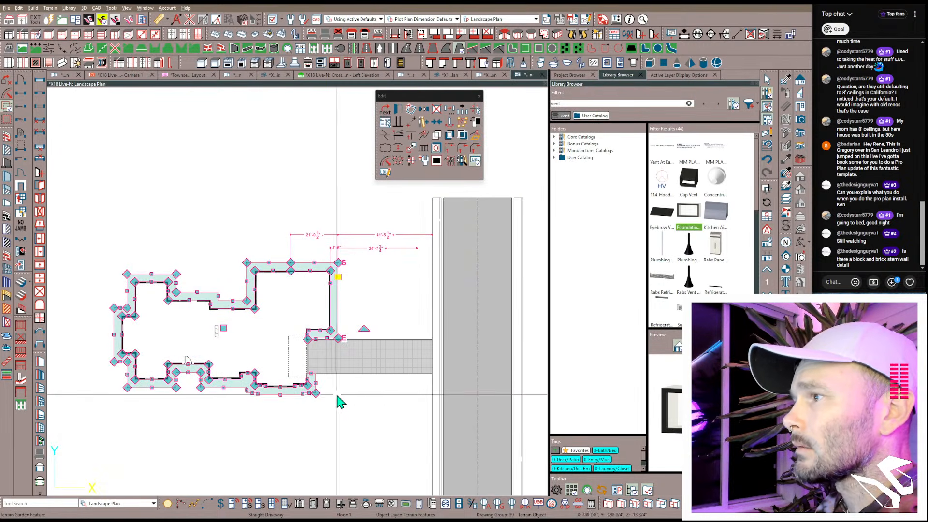
key(Escape)
scroll(389, 312, down, 2)
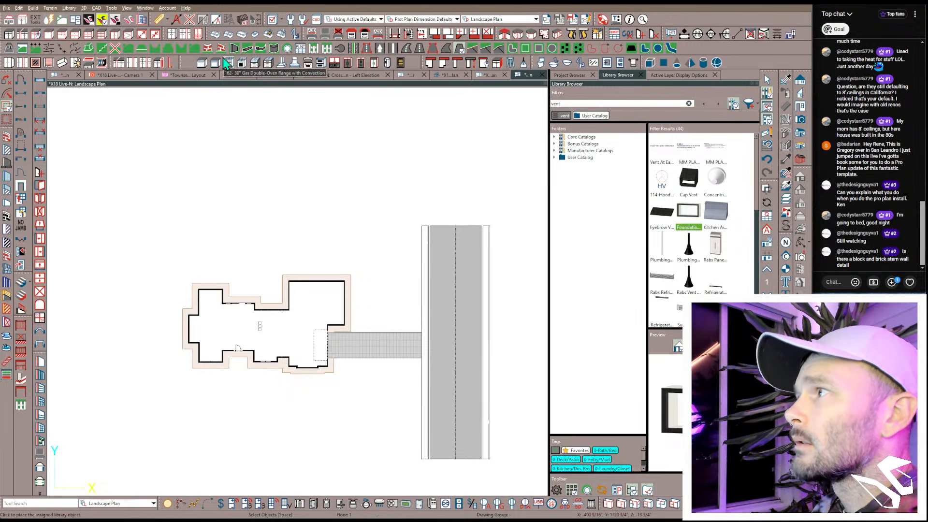
Step: Draw a rectangular grass region over the whole lot around the house, along the sidewalk's full length, about 137 ft on that side
click(523, 50)
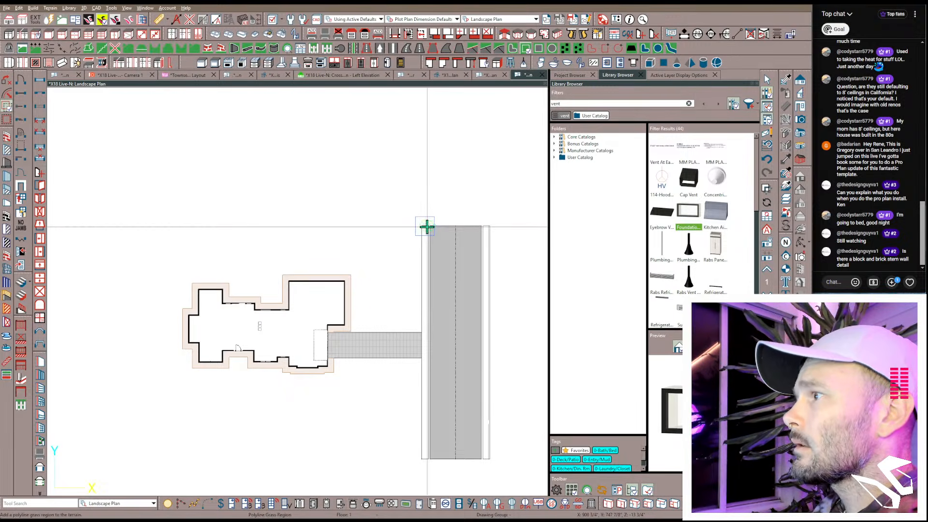
drag(423, 226, 133, 459)
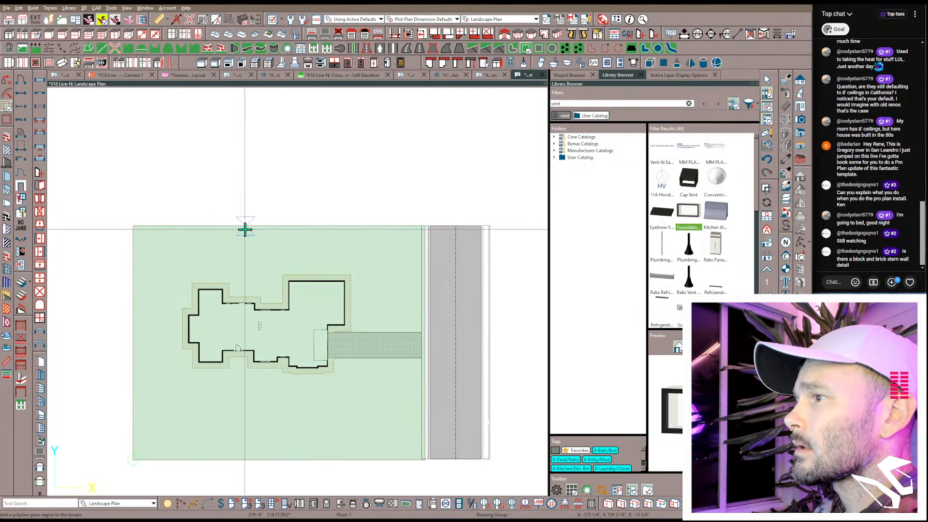
click(303, 293)
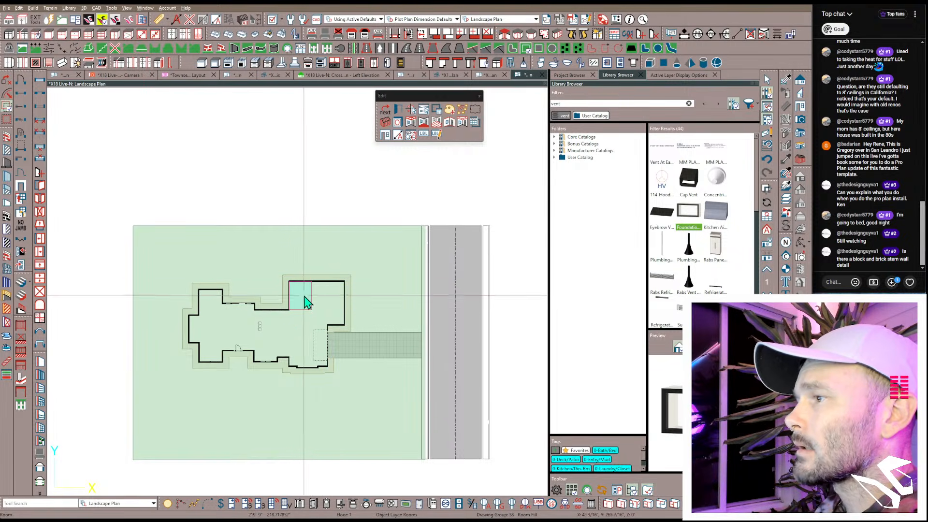
click(325, 283)
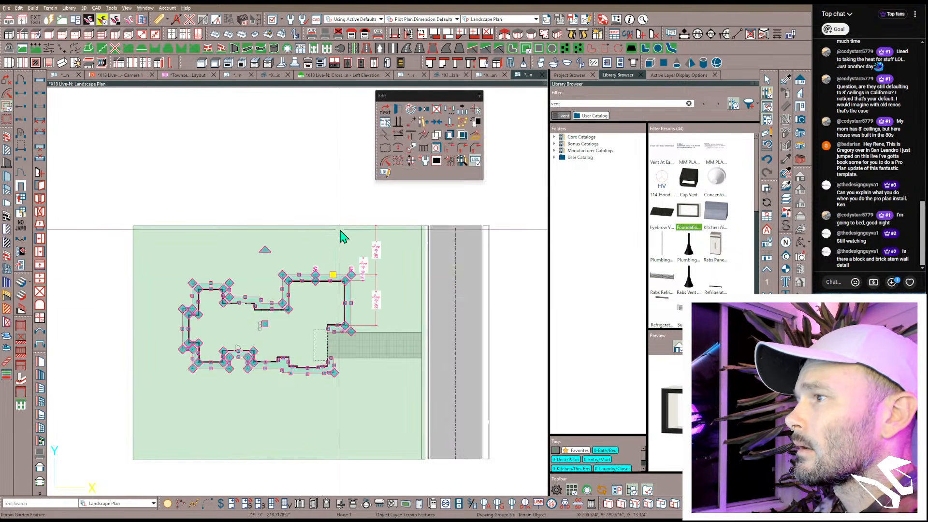
key(Tab)
key(Tab)
key(Tab)
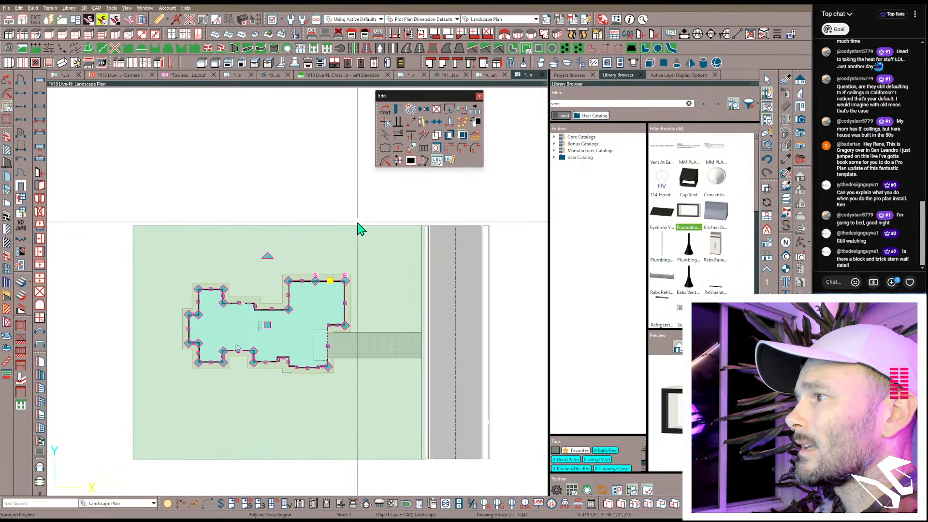
click(358, 227)
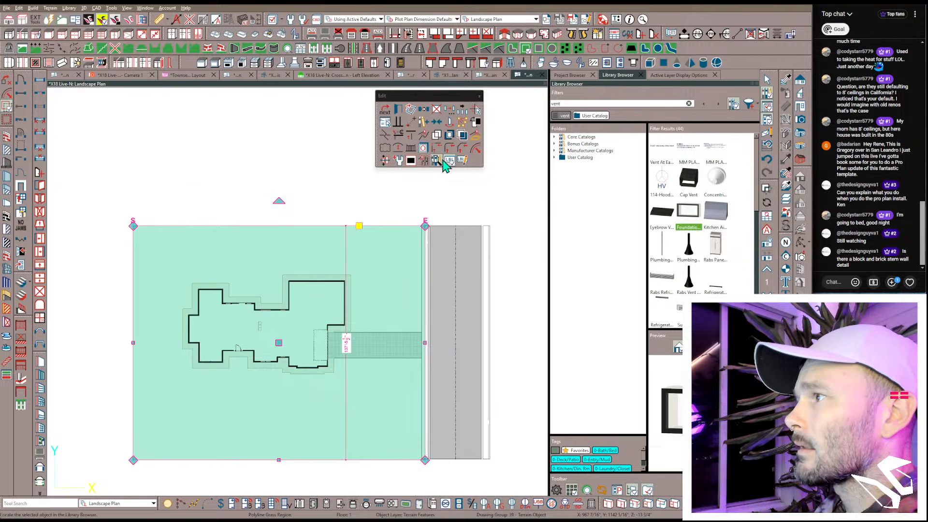
click(460, 137)
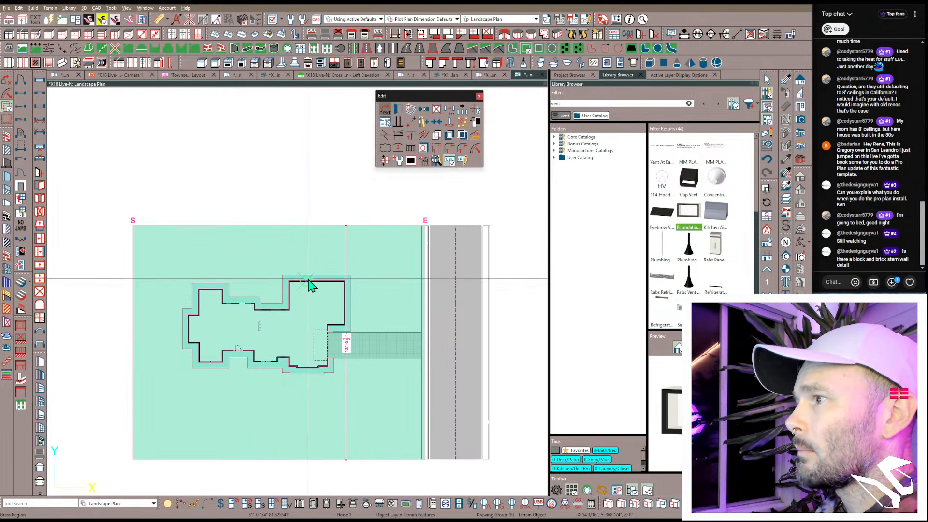
click(310, 286)
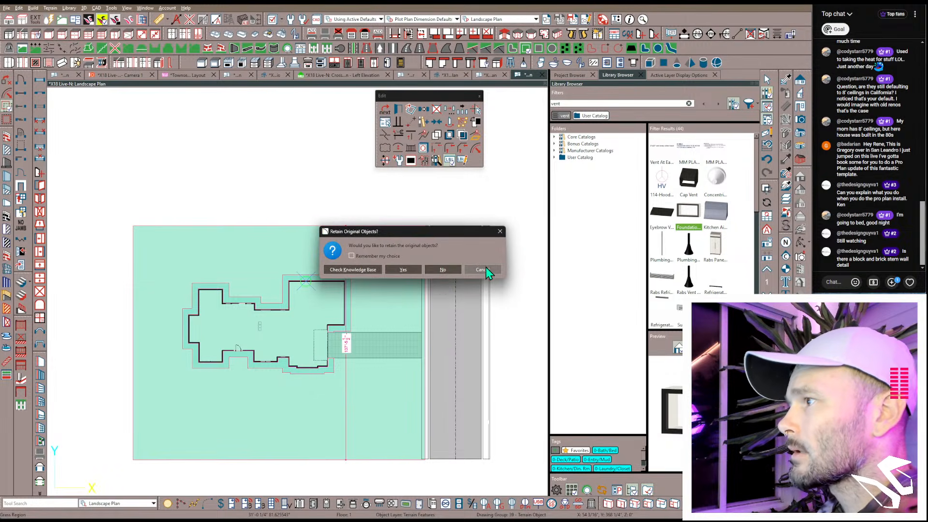
click(485, 267)
Step: Move the garden bed around the house 2000 inches at 180°, clear of the grass region
click(338, 284)
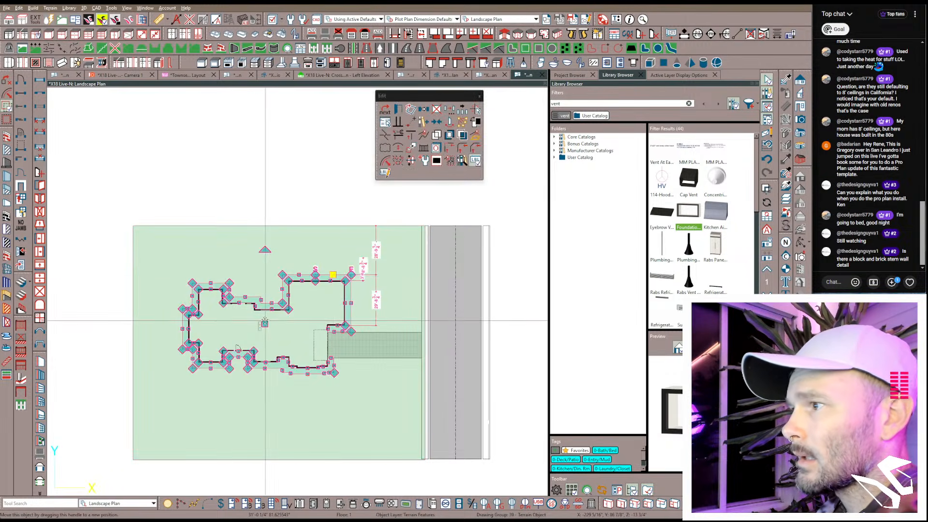
drag(265, 322, 114, 332)
key(Tab)
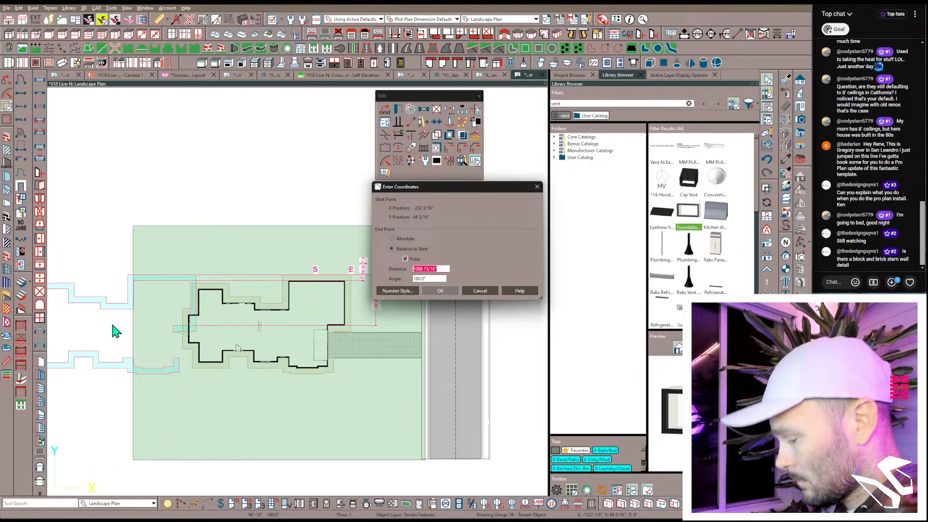
text(2000)
key(Return)
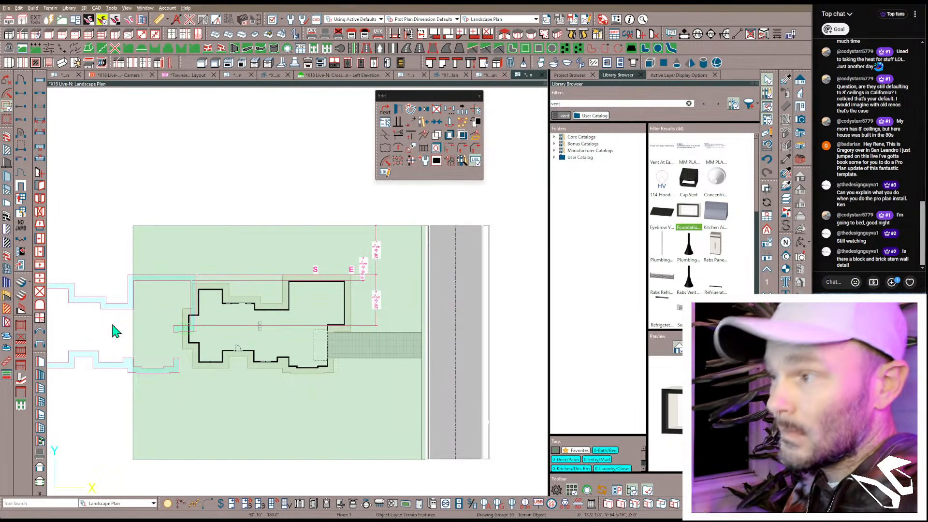
Step: Subtract the house footprint polyline from the grass region without retaining the original objects
click(301, 237)
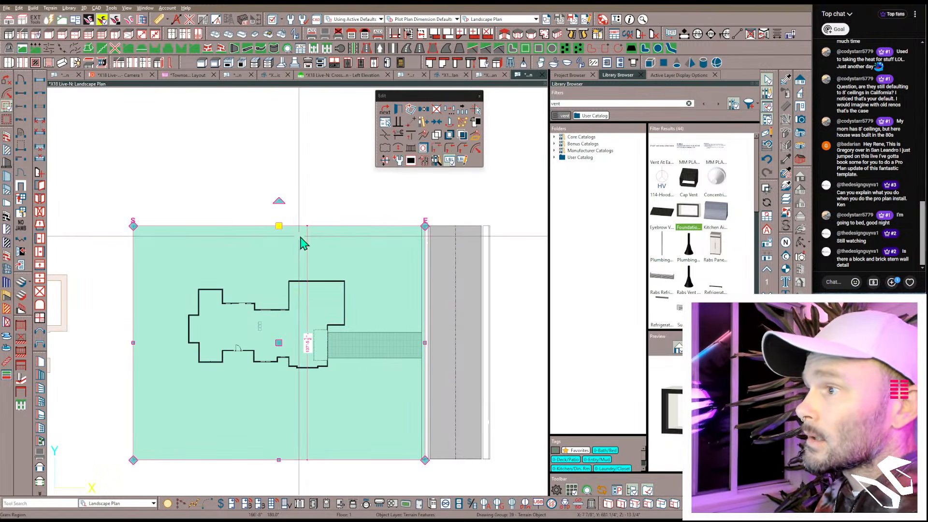
click(463, 135)
click(323, 279)
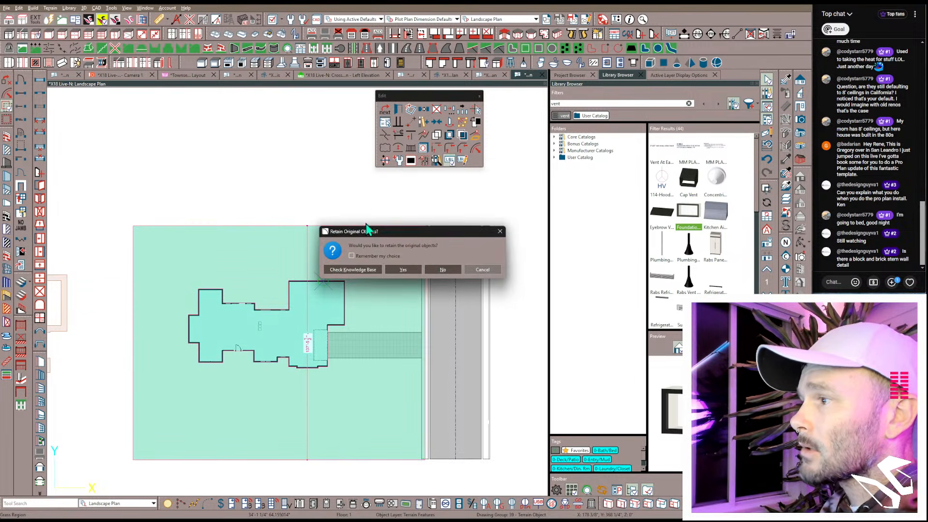
click(446, 269)
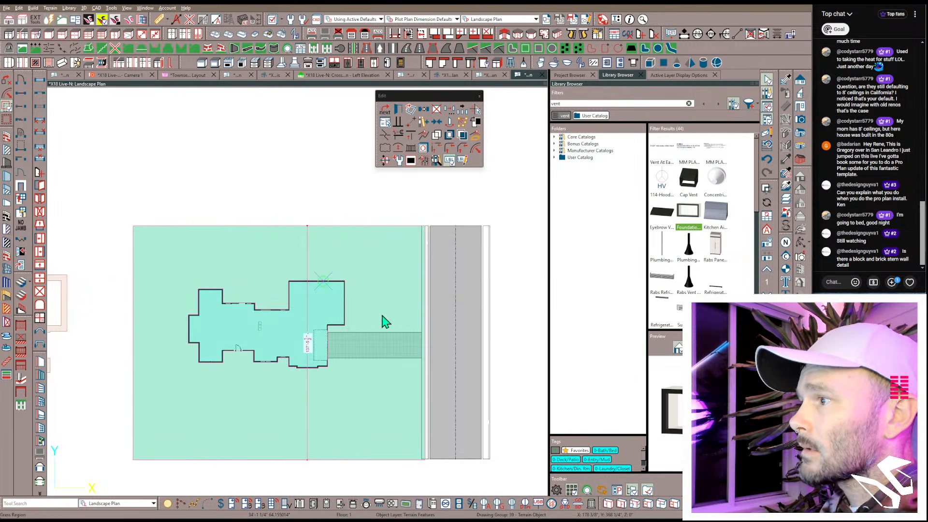
Step: Subtract the driveway area from the grass region without retaining the original objects
click(381, 343)
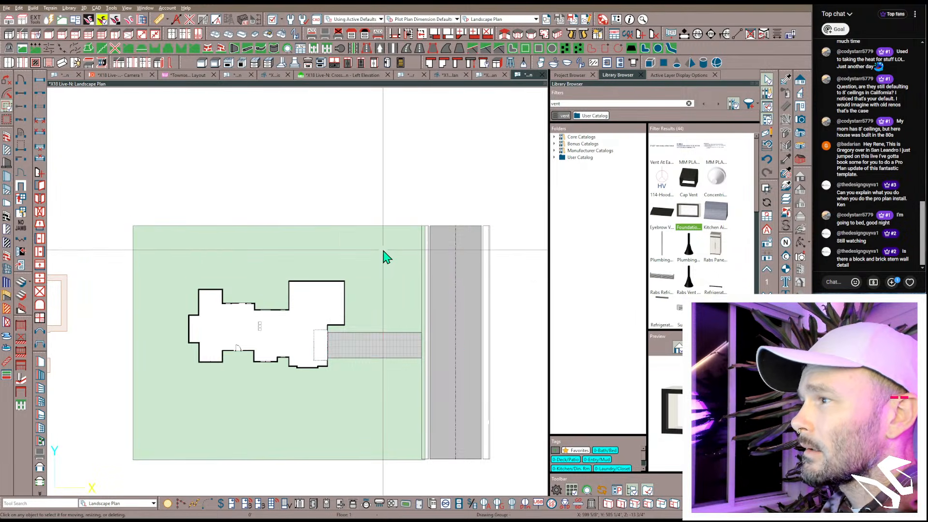
click(383, 257)
click(392, 349)
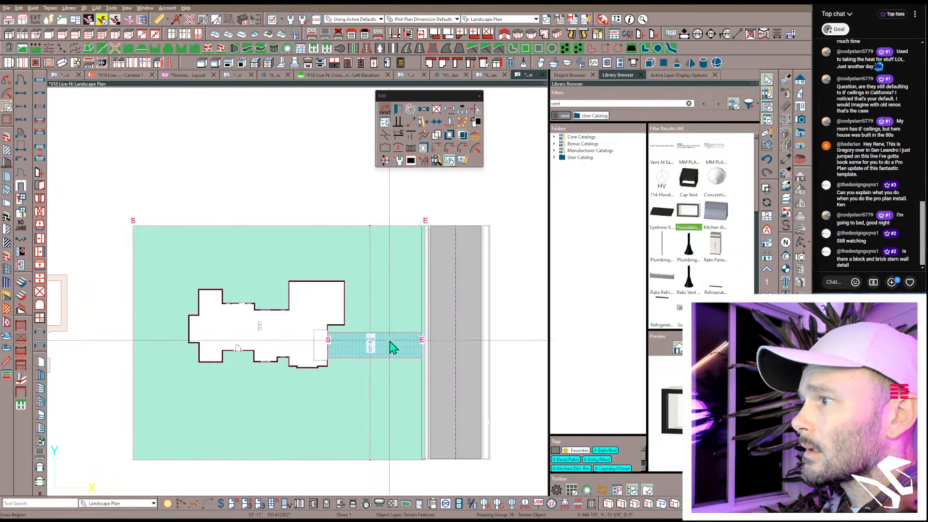
click(443, 271)
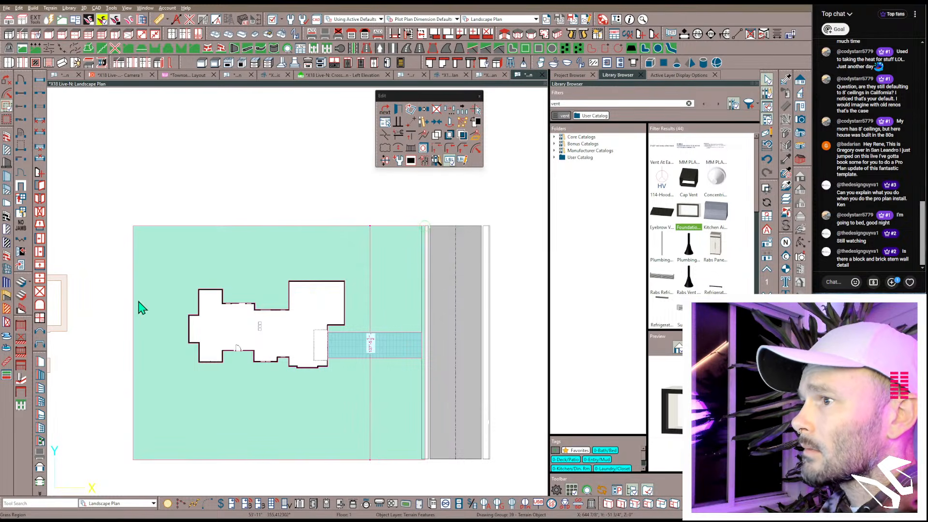
Step: Move the garden bed 2000 inches at 0° back to its place around the house
click(62, 299)
middle_drag(128, 199, 213, 201)
scroll(213, 201, down, 1)
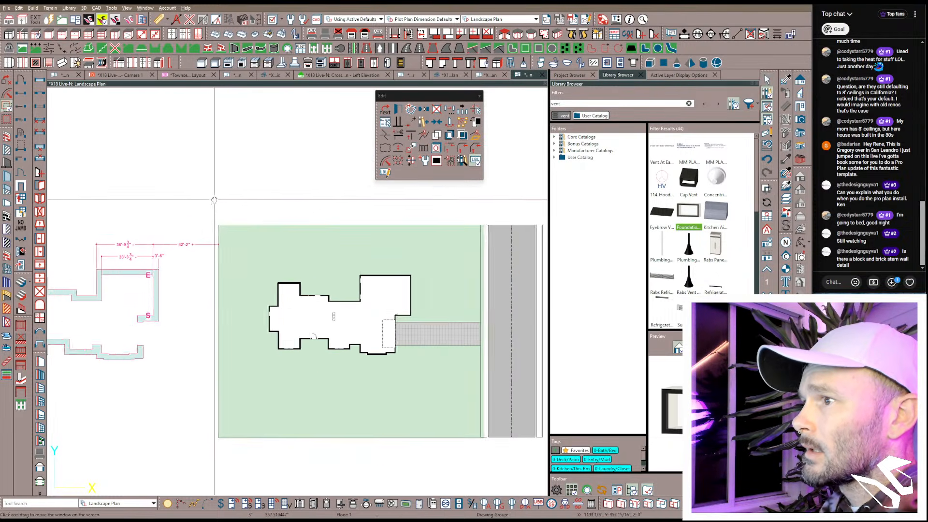
drag(82, 315, 189, 325)
key(Tab)
text(20)
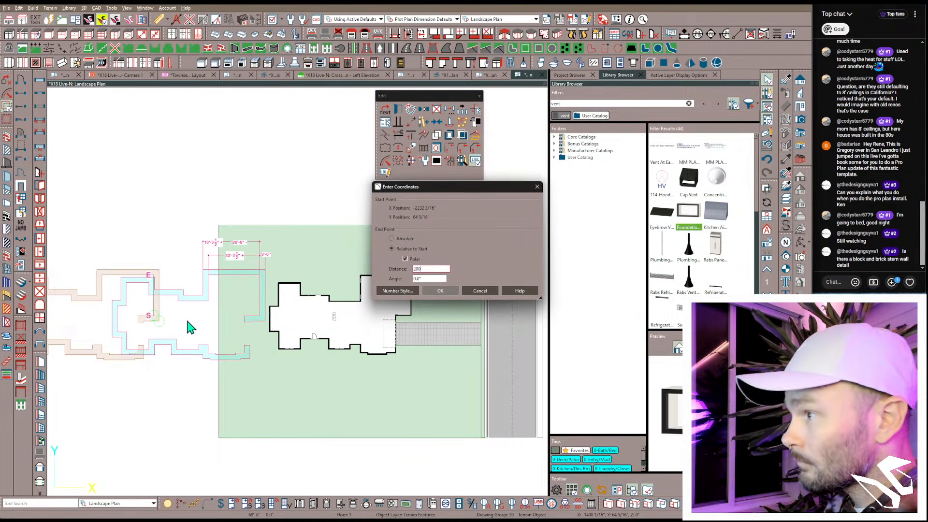
key(Return)
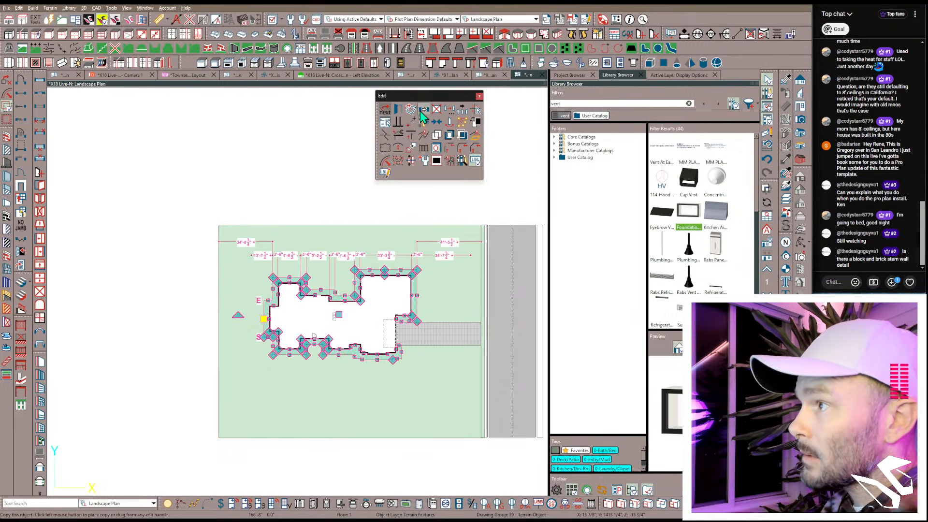
click(421, 111)
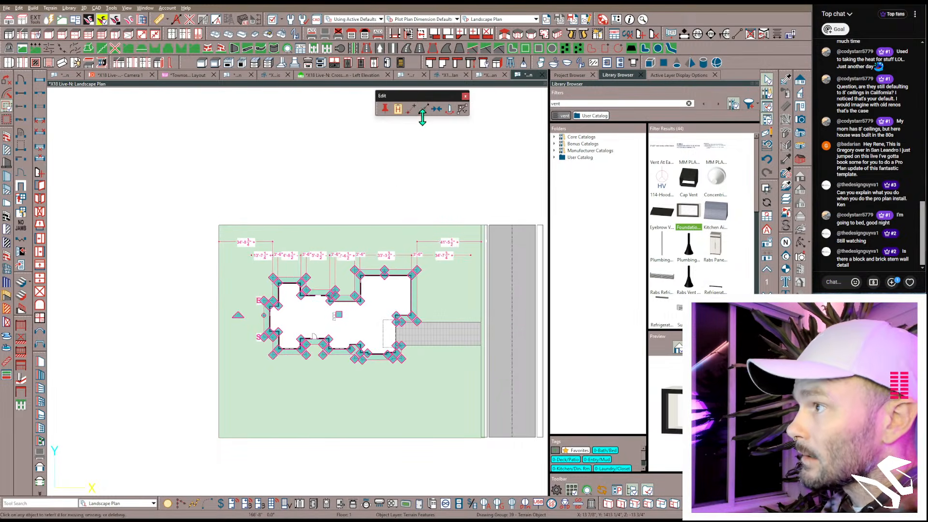
key(Escape)
Step: Subtract the garden bed from the grass region, declining to retain the original objects
click(387, 233)
click(463, 136)
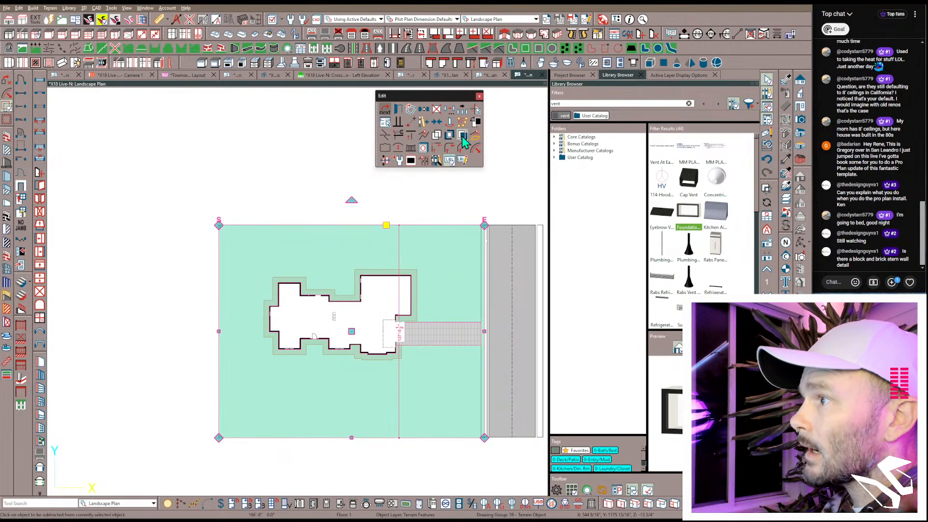
click(379, 271)
click(450, 267)
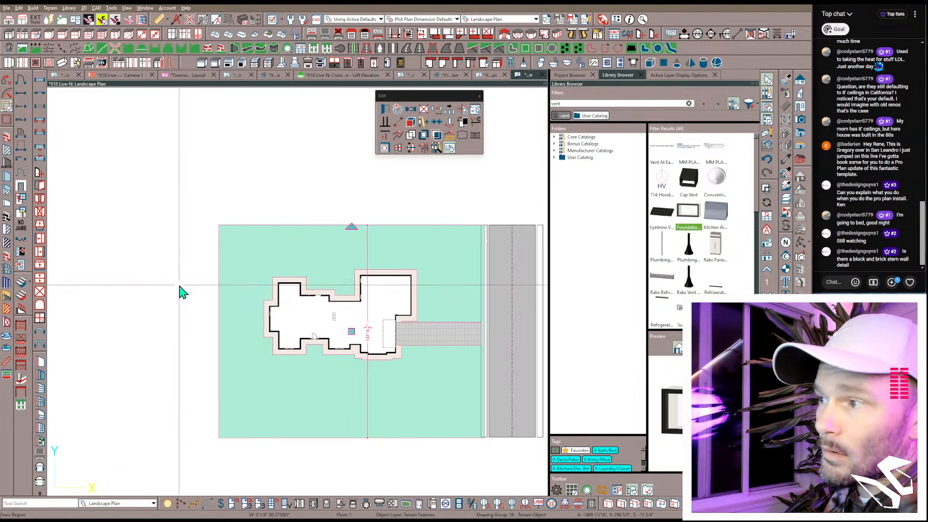
key(Escape)
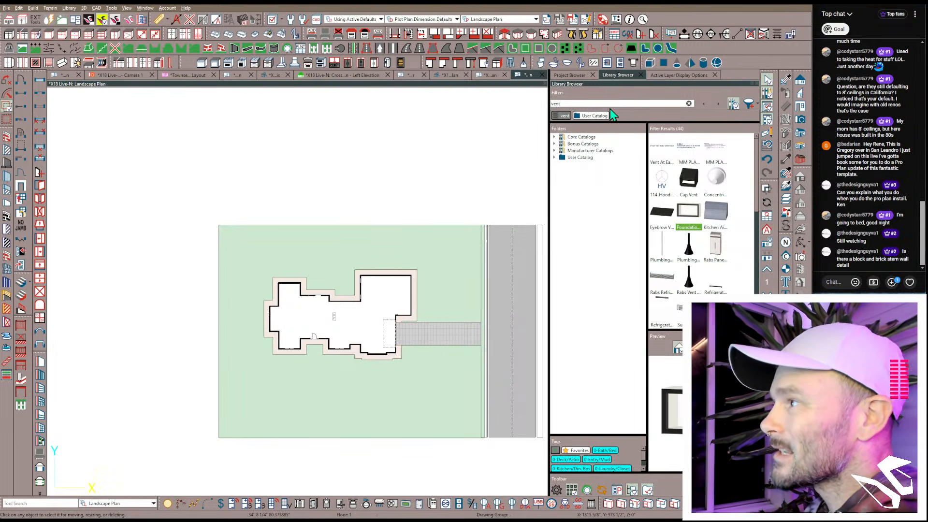
Step: Place a Rabs weeping cedar from the user catalog's Rabs Trees Folder on the lawn below the driveway, near the sidewalk
click(560, 117)
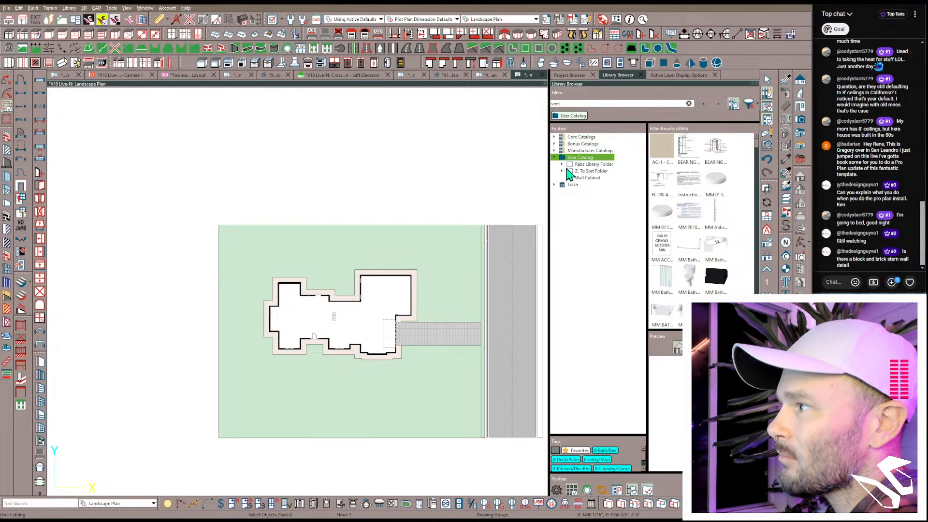
click(563, 165)
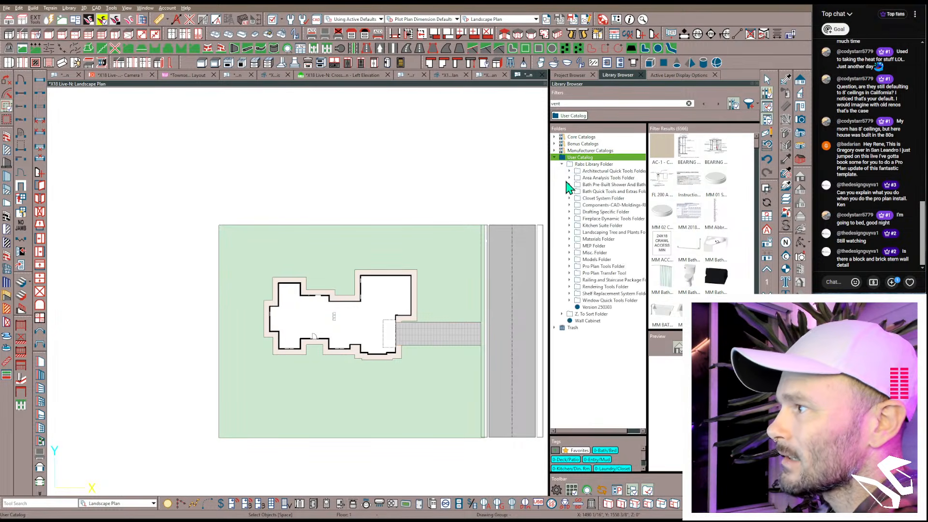
click(569, 233)
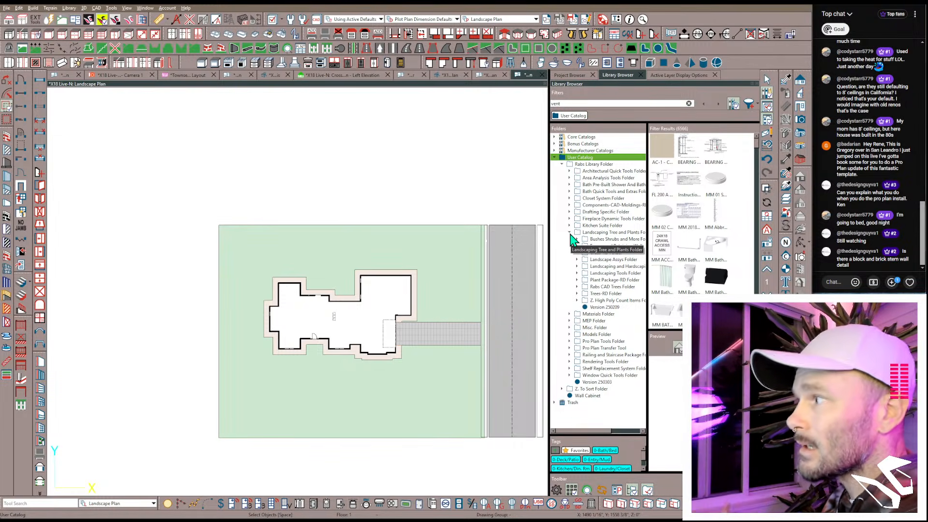
click(578, 294)
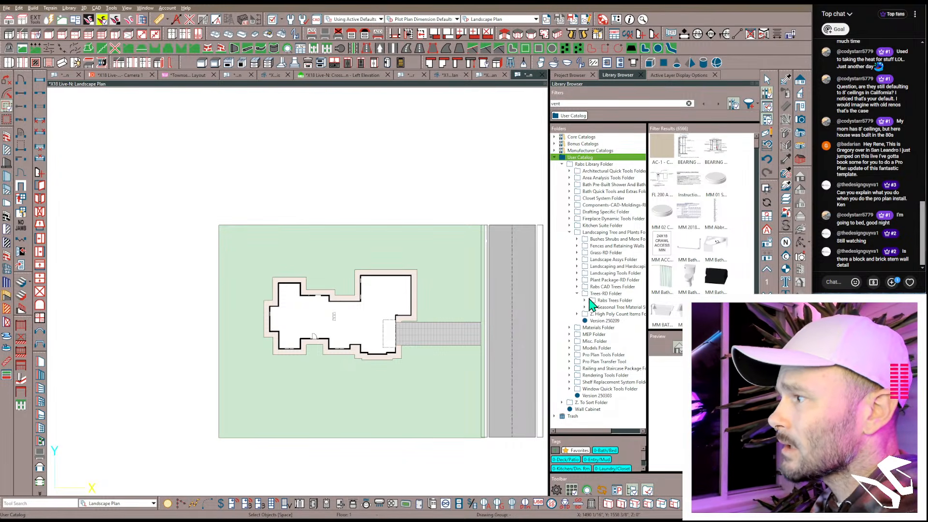
click(584, 300)
click(613, 341)
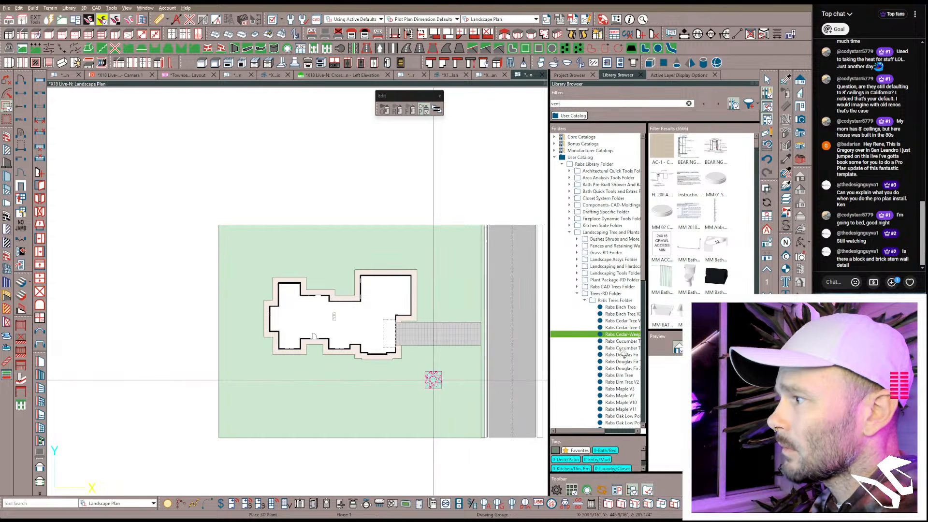
Step: Place Rabs Douglas Fir trees on the lawn below and above the house, and a Rabs Elm Tree V2 near the lawn's lower-left corner
click(621, 355)
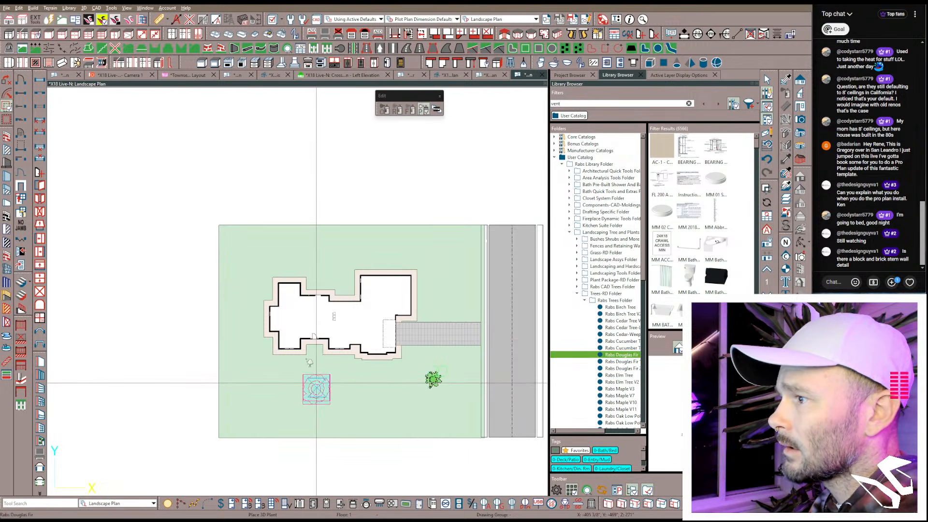
click(317, 386)
click(622, 369)
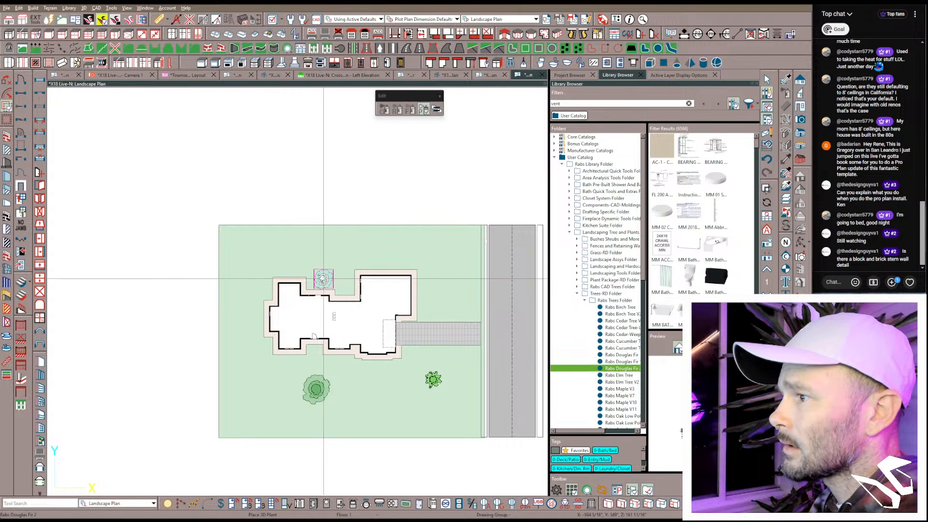
click(621, 382)
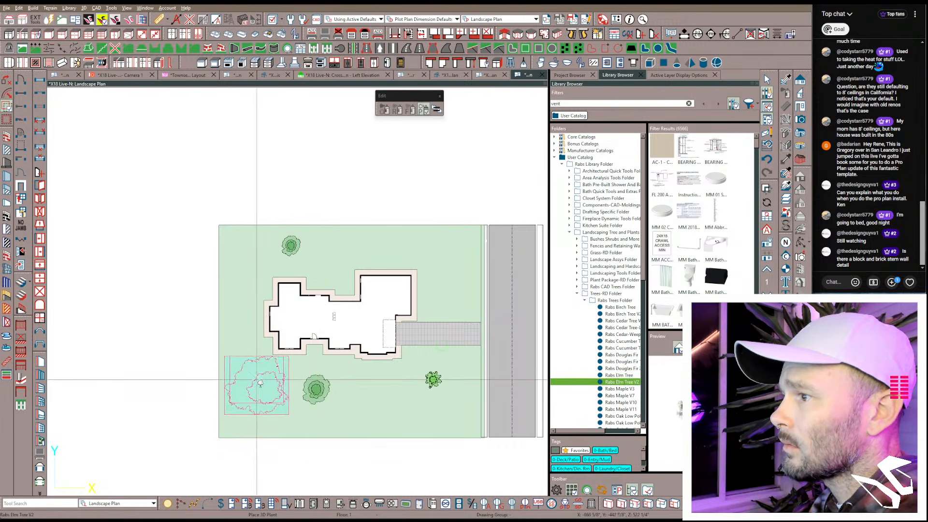
click(263, 384)
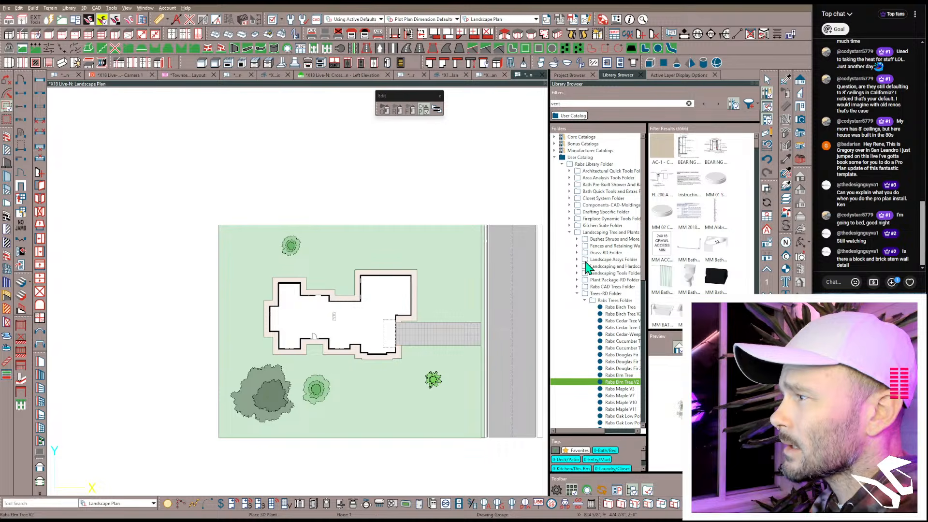
Step: Place two Arborvitae-1 shrubs from the Bushes Shrubs folder in the garden bed below the house's lower-left wing
click(577, 239)
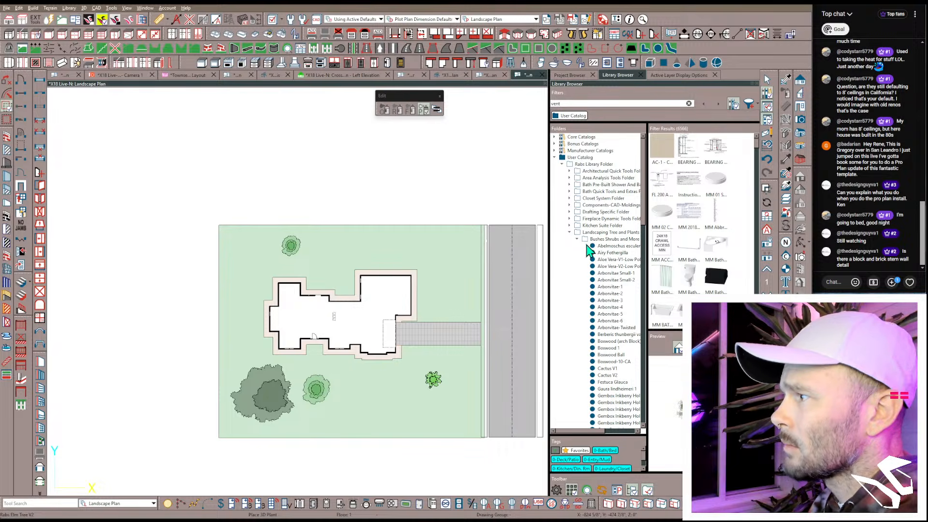
click(608, 287)
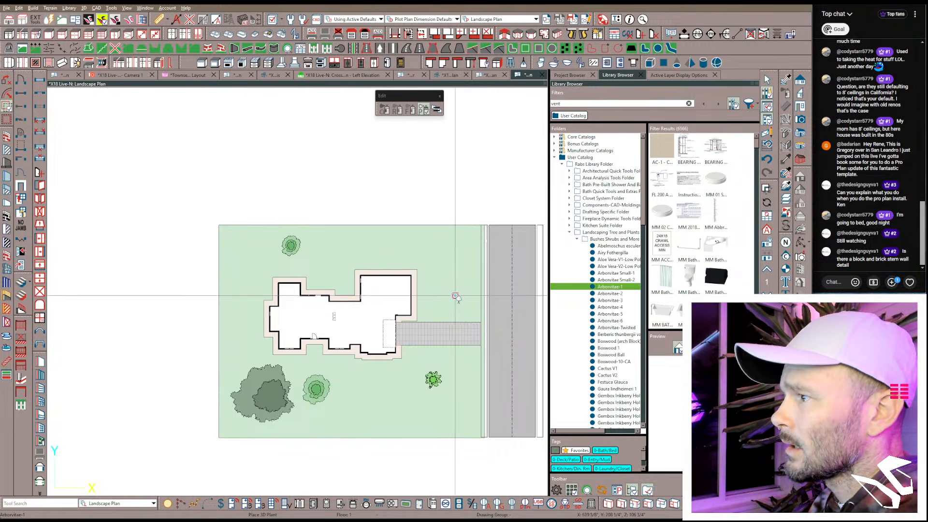
scroll(415, 310, up, 2)
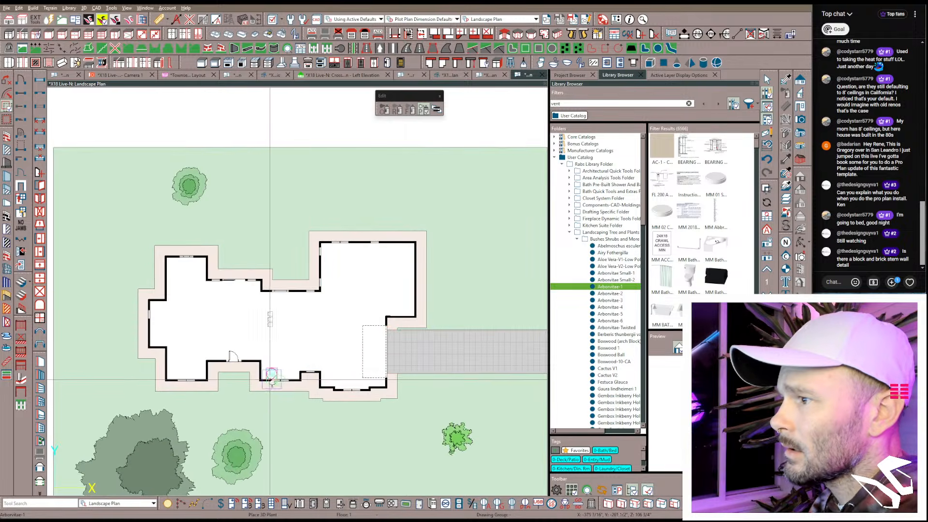
scroll(227, 386, up, 2)
scroll(221, 390, up, 1)
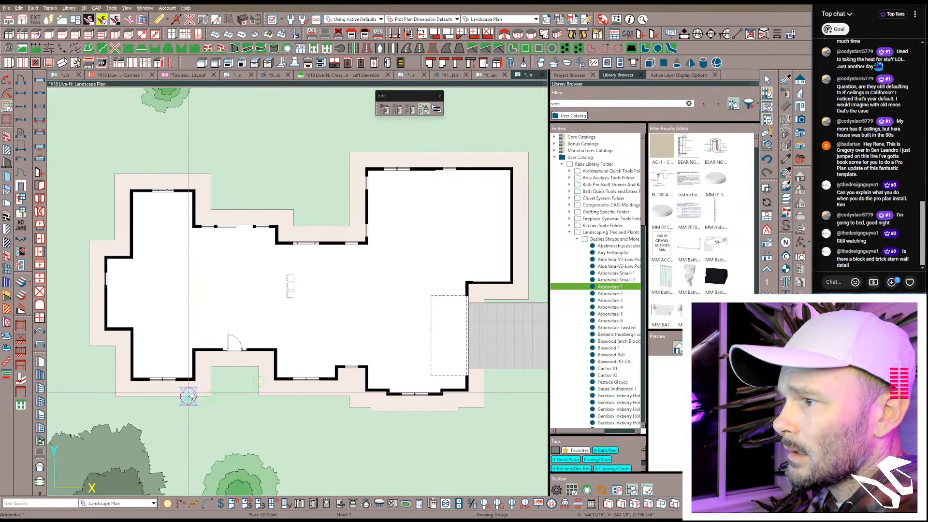
click(188, 396)
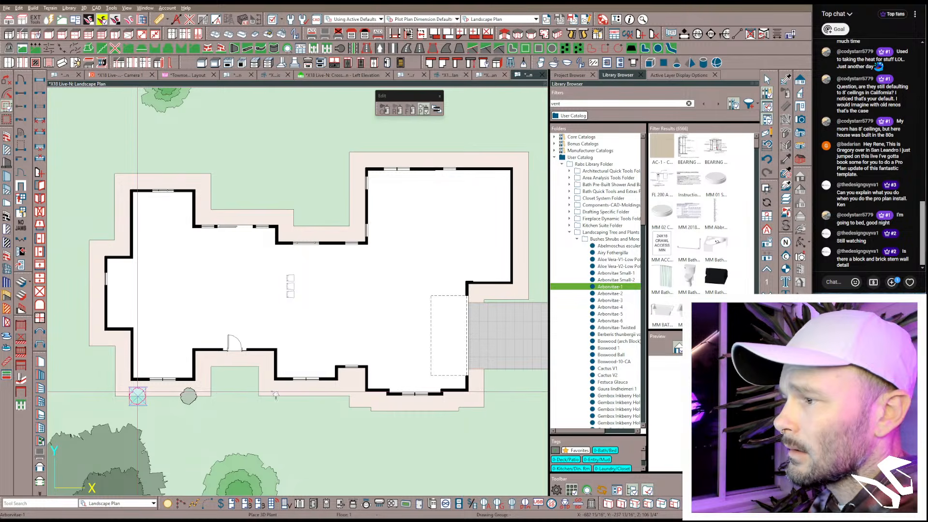
click(138, 395)
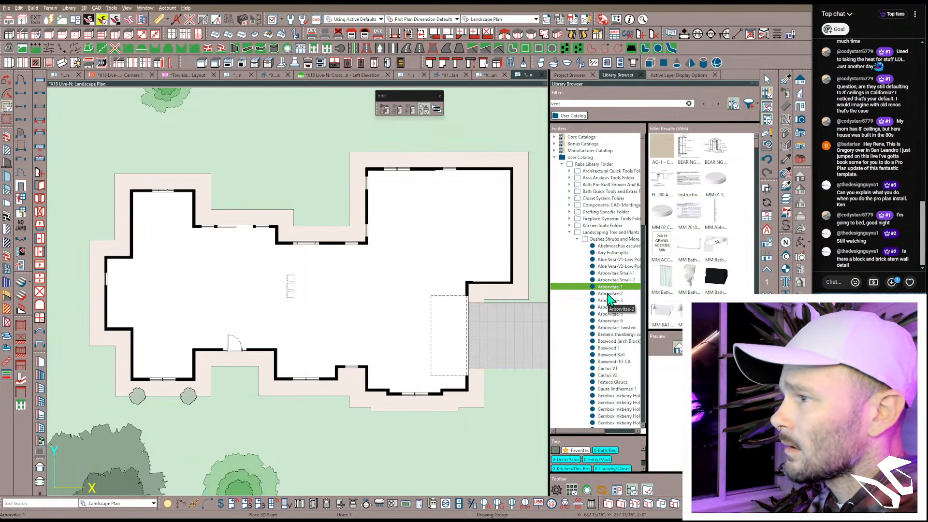
Step: Change the large elm tree's fill style from a single color to a radial gradient
scroll(409, 313, down, 6)
middle_drag(408, 312, 353, 310)
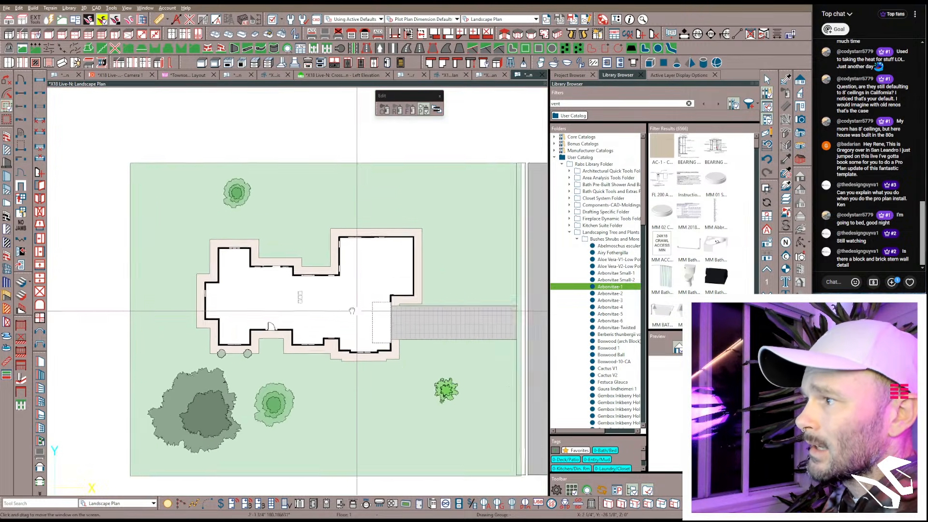
scroll(310, 305, down, 2)
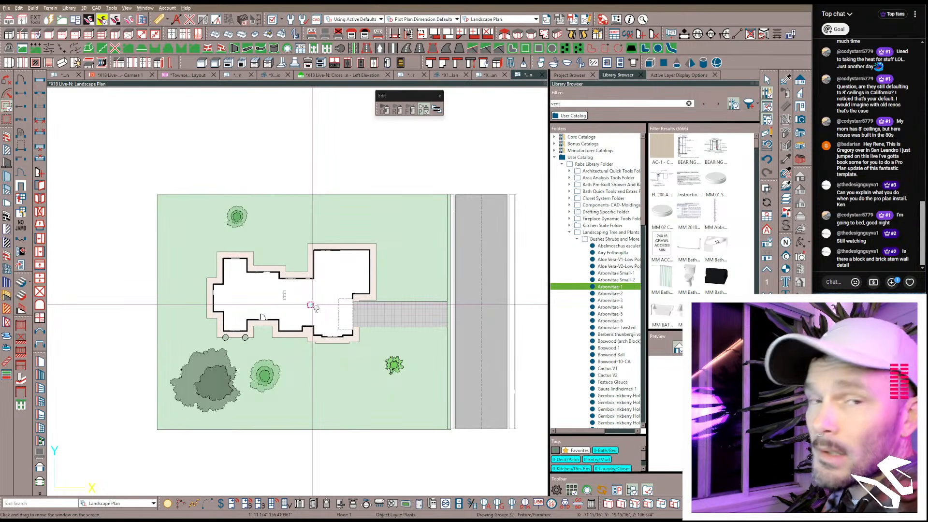
click(213, 385)
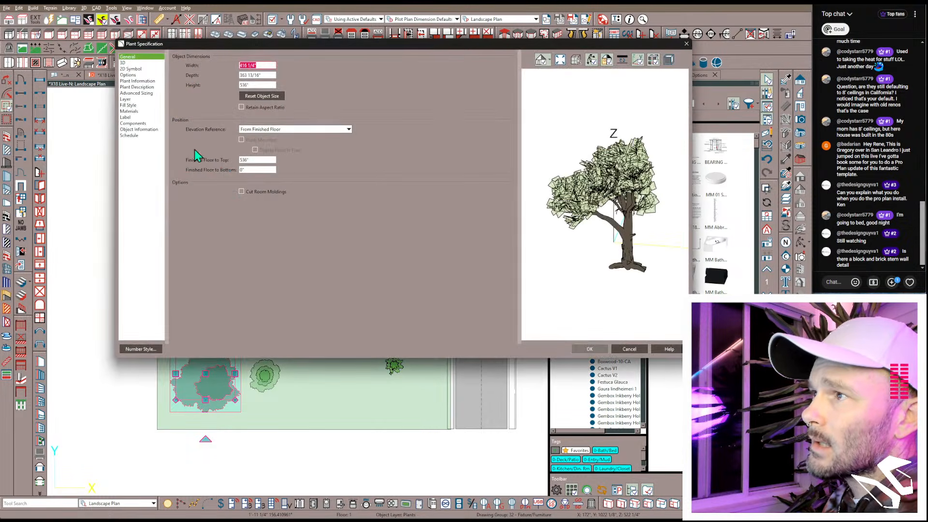
click(132, 105)
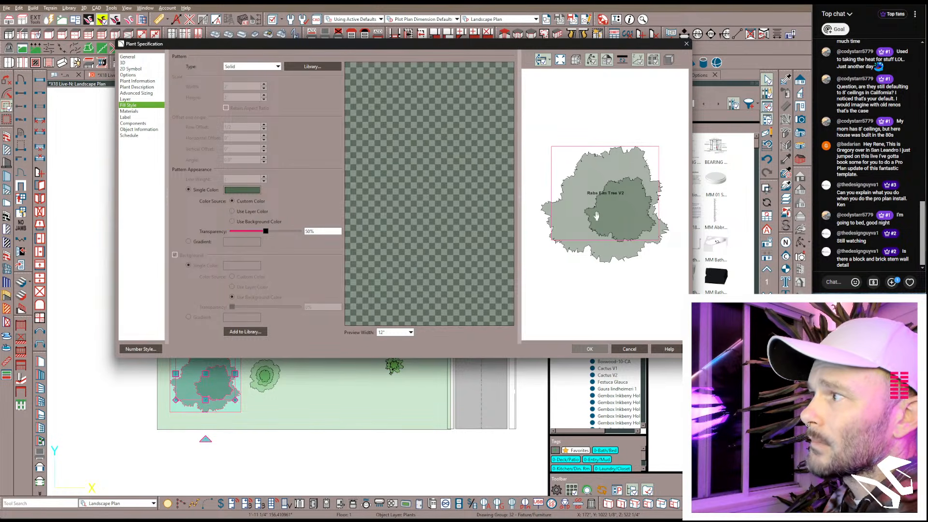
click(189, 242)
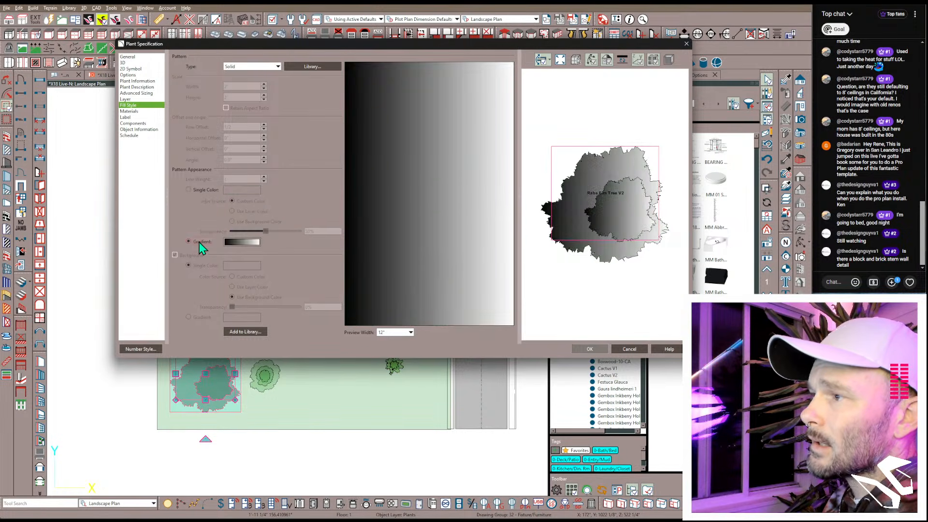
click(234, 245)
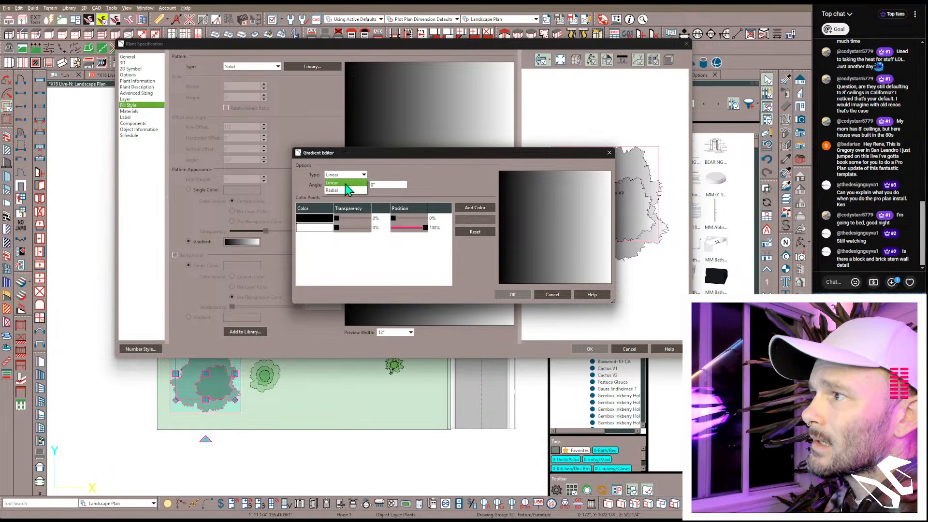
click(346, 190)
Step: Set the gradient's first color point, at position 0%, to bright green #24D241
click(326, 224)
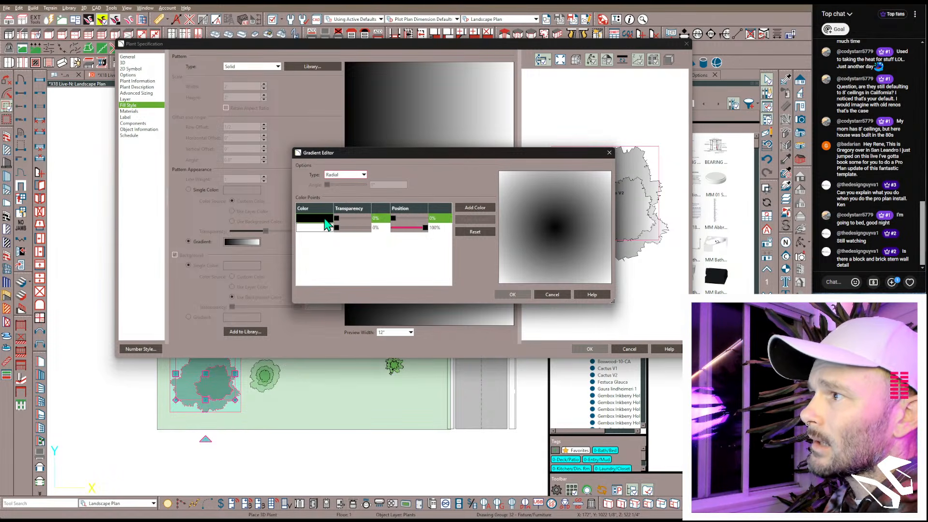
double_click(314, 219)
click(491, 138)
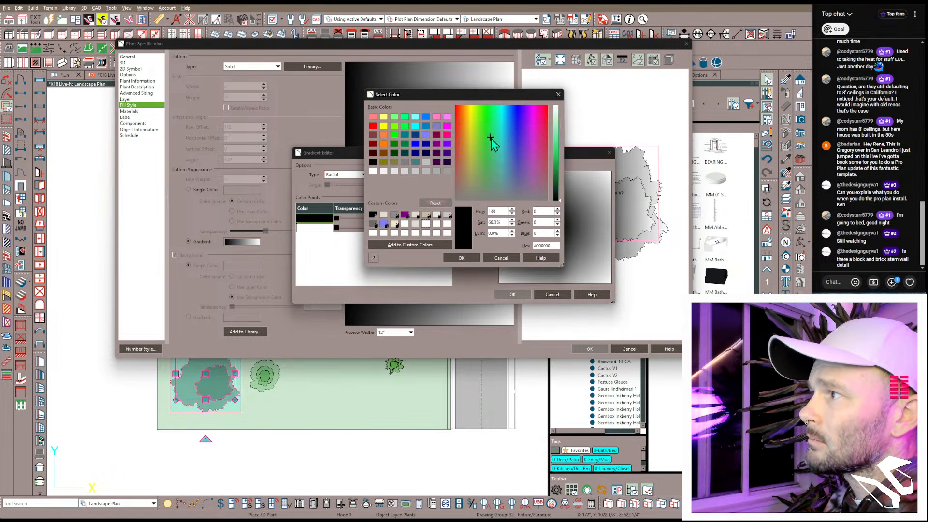
click(559, 158)
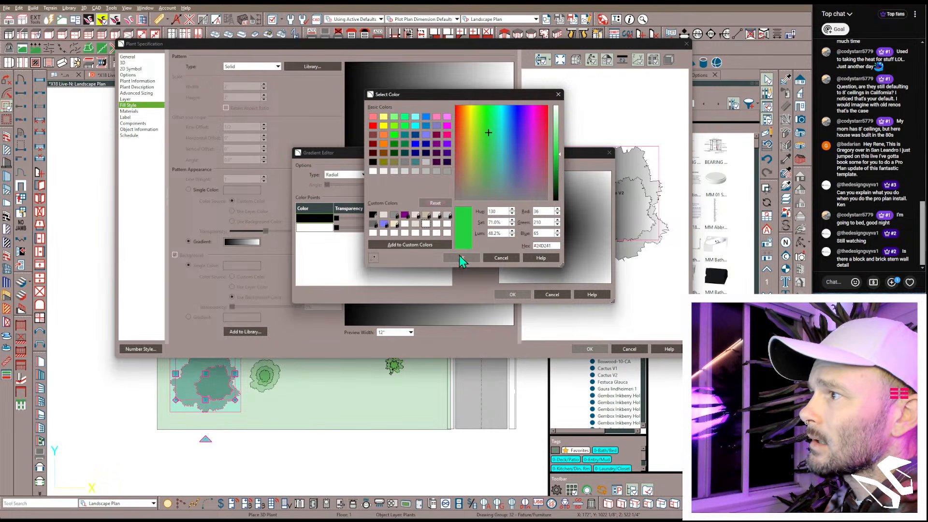
click(462, 258)
Step: Set the gradient's 100% color point to muted green #438143 and apply the fill to the elm tree
click(315, 229)
double_click(315, 228)
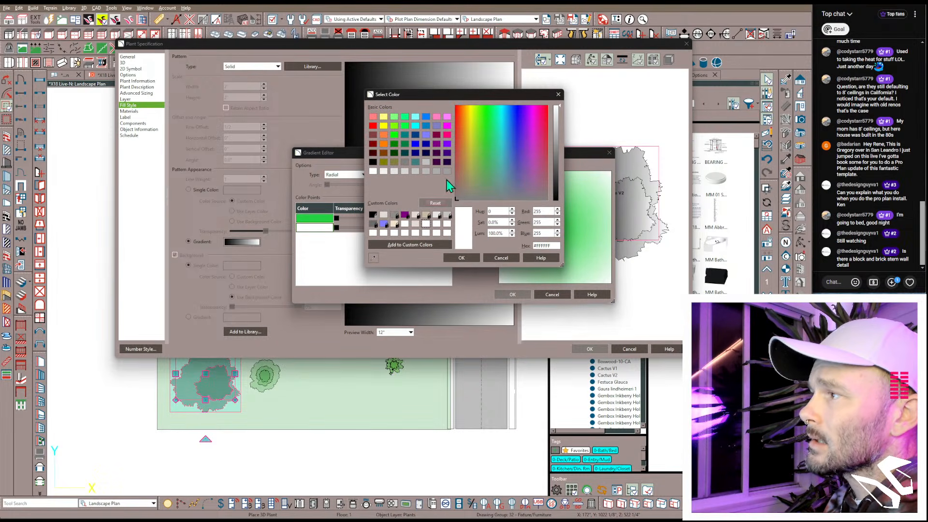
click(560, 164)
click(485, 170)
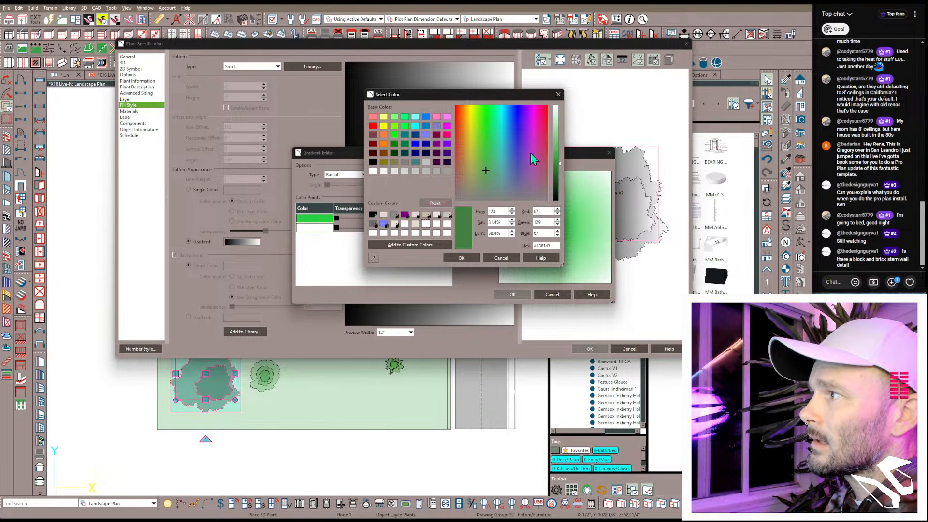
click(464, 257)
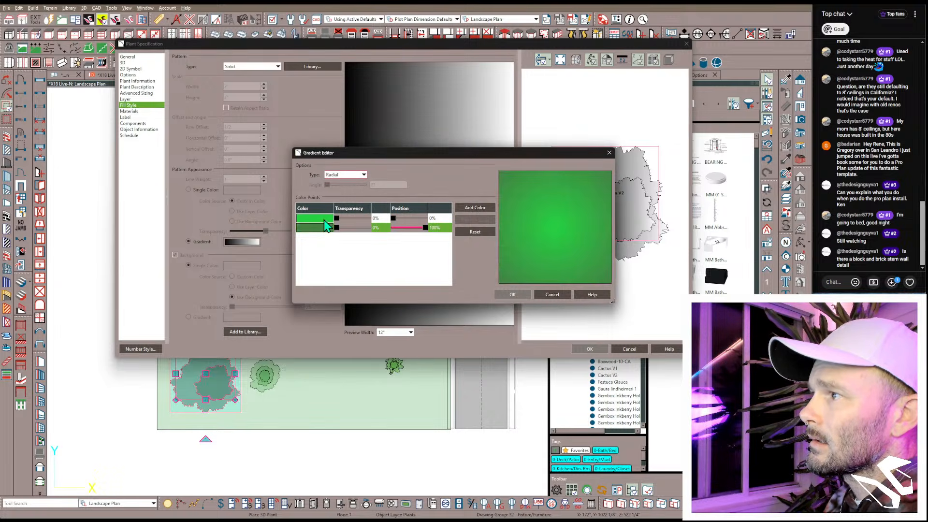
click(511, 296)
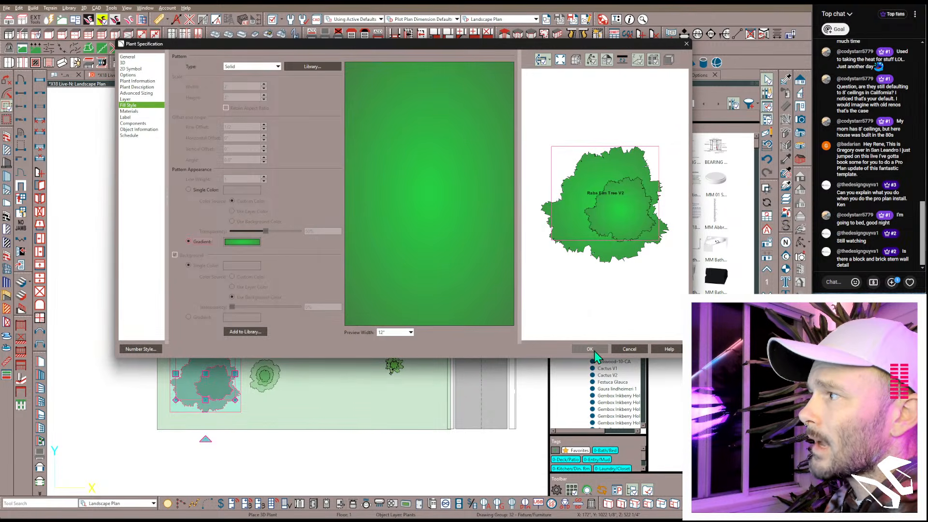
click(590, 348)
click(373, 478)
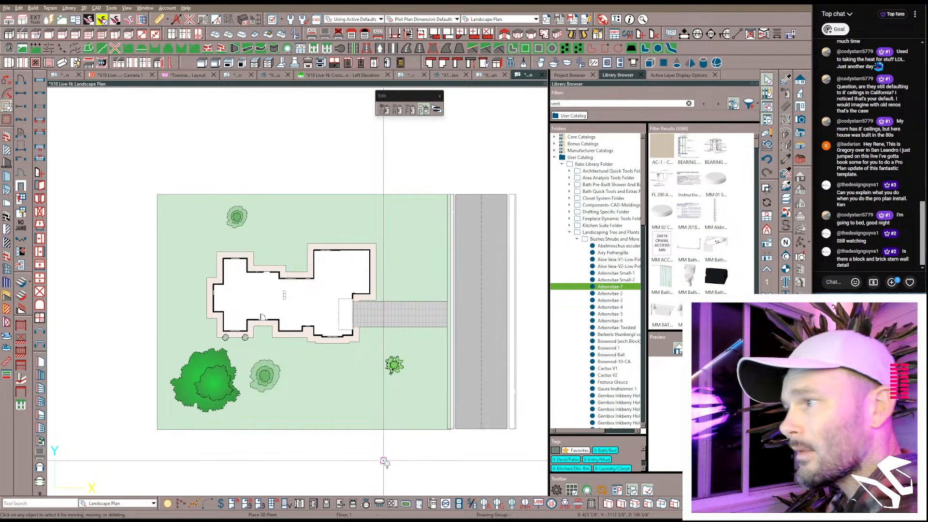
Step: On layout sheet L101, relink the plant schedule's layout box to Schedule - Plant Legend in the X18 Live-N plan
click(178, 78)
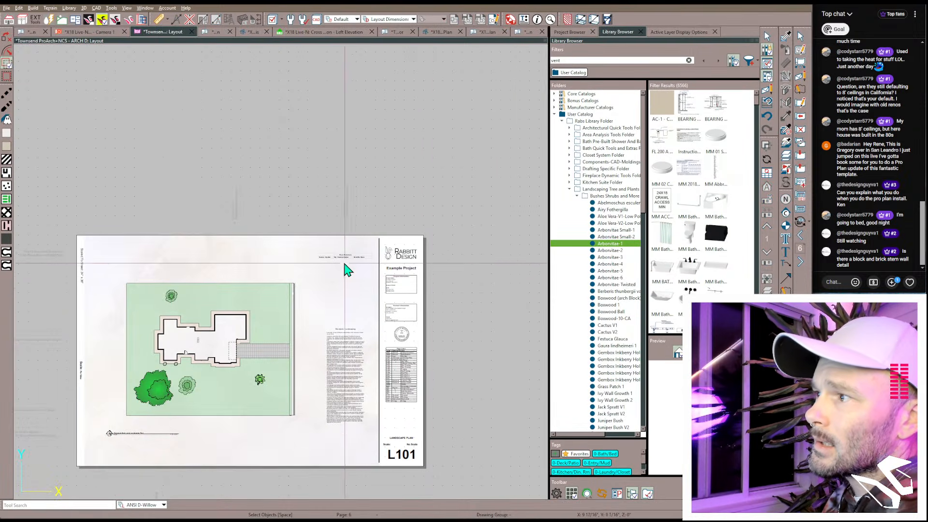
scroll(347, 265, up, 2)
click(343, 257)
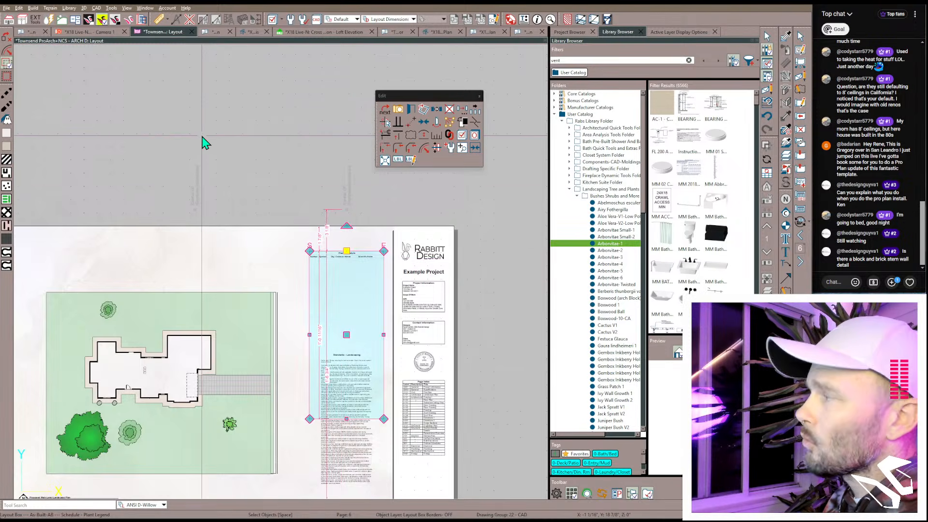
scroll(203, 143, down, 1)
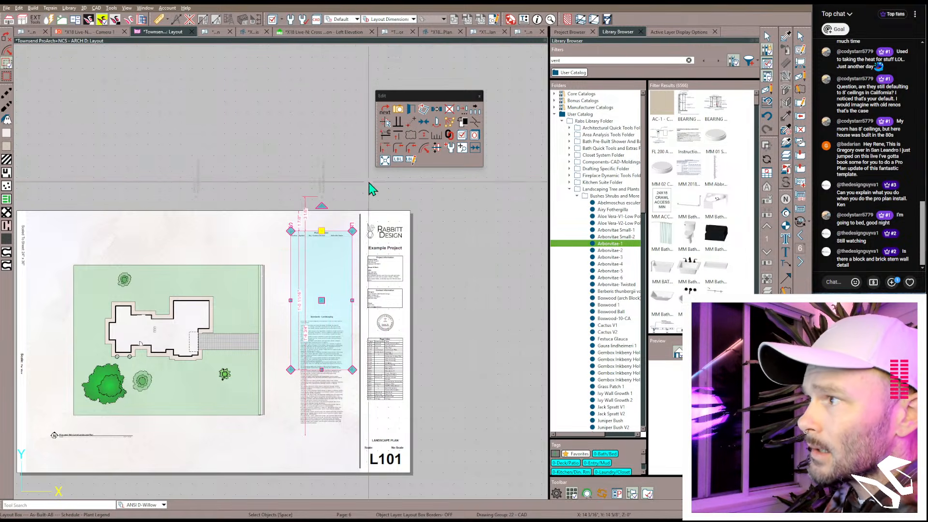
click(449, 136)
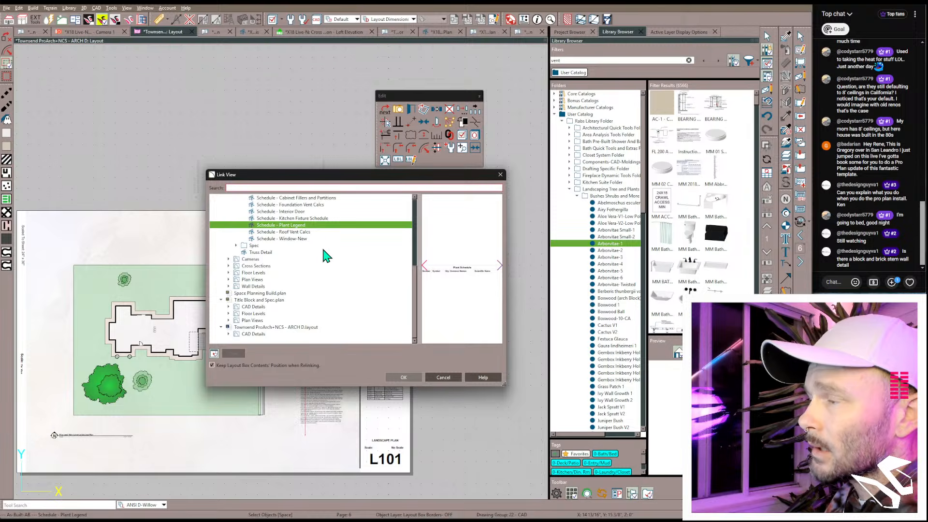
scroll(321, 261, up, 6)
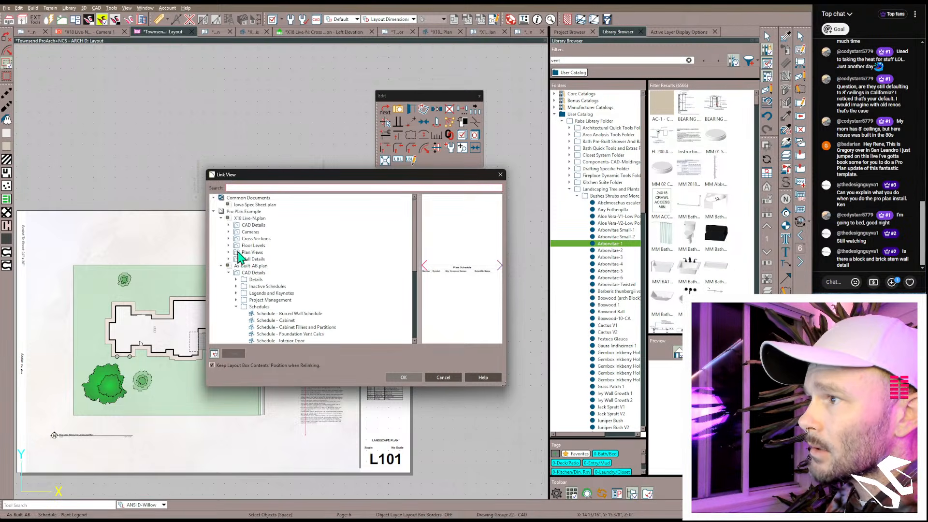
click(250, 188)
text(plant)
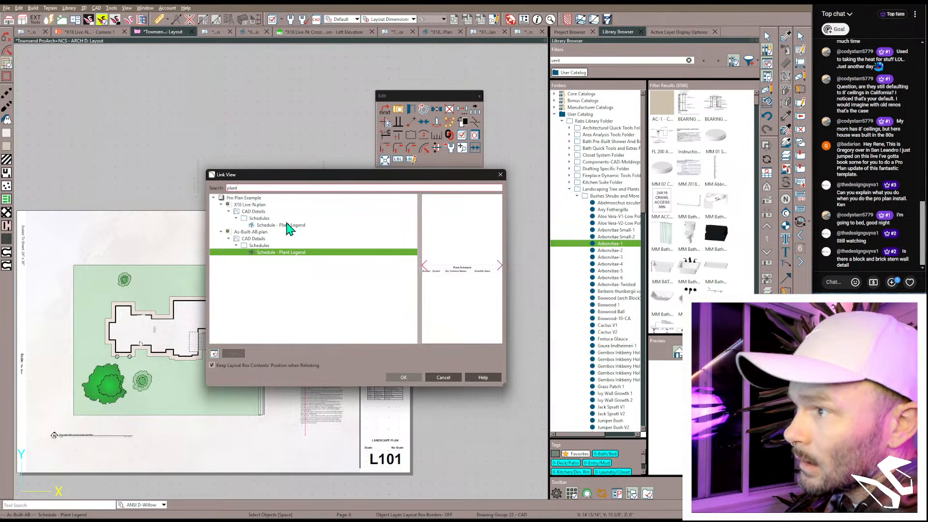
click(285, 225)
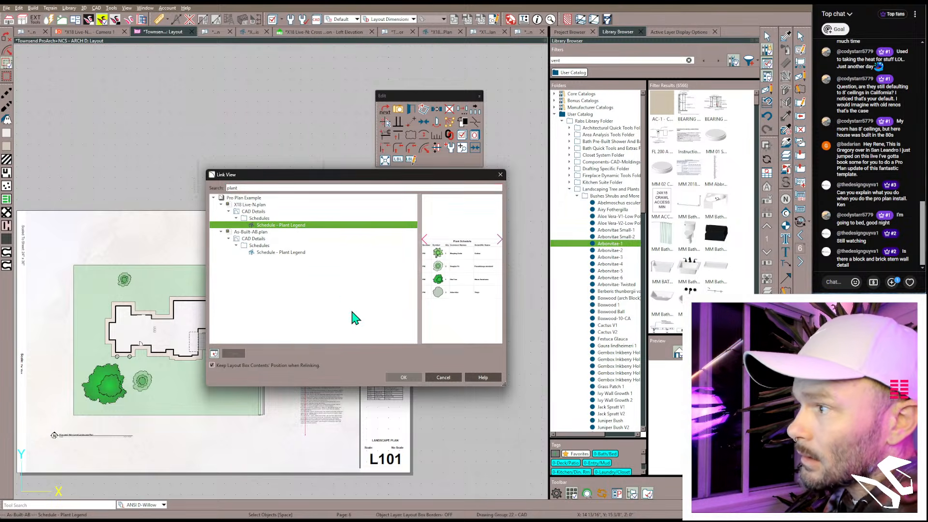
click(399, 376)
click(193, 129)
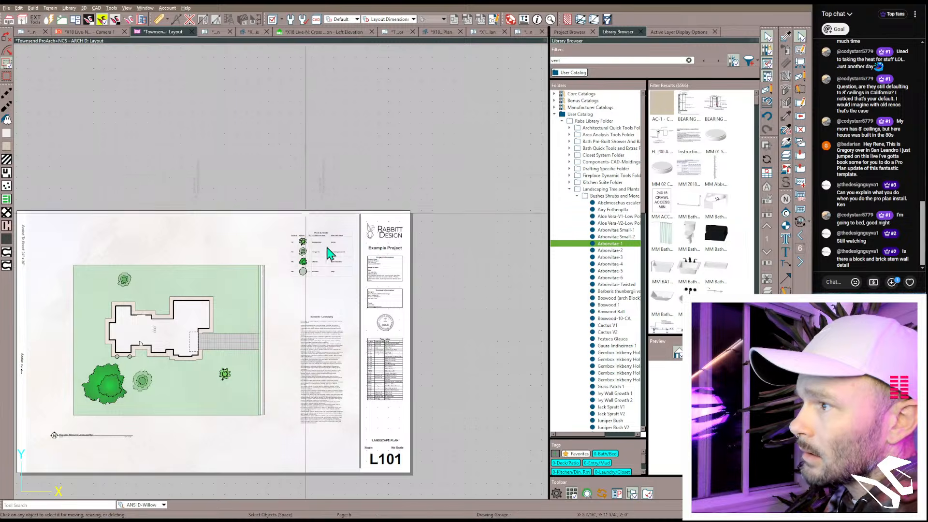
Step: Widen the landscape plan's layout box on its road side, far enough to include the full road
scroll(319, 251, up, 5)
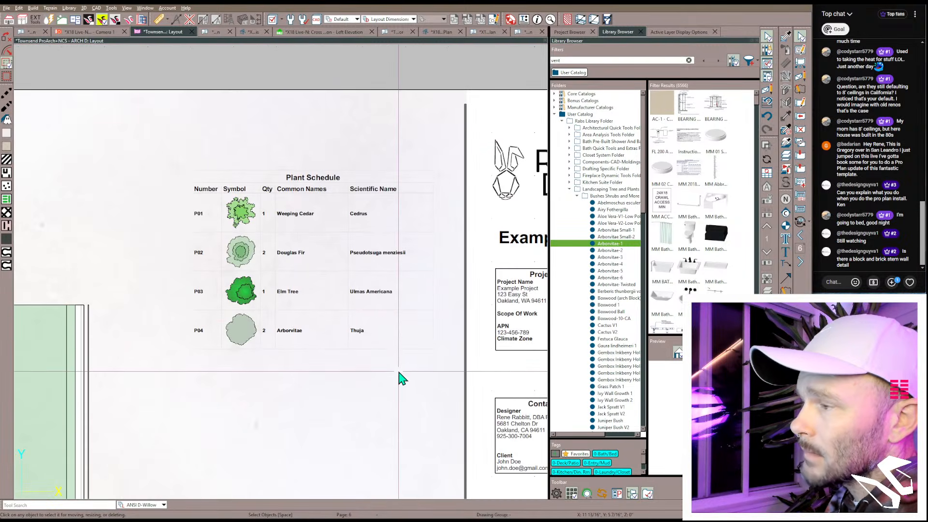
scroll(396, 369, down, 4)
middle_drag(334, 375, 386, 229)
scroll(386, 229, down, 1)
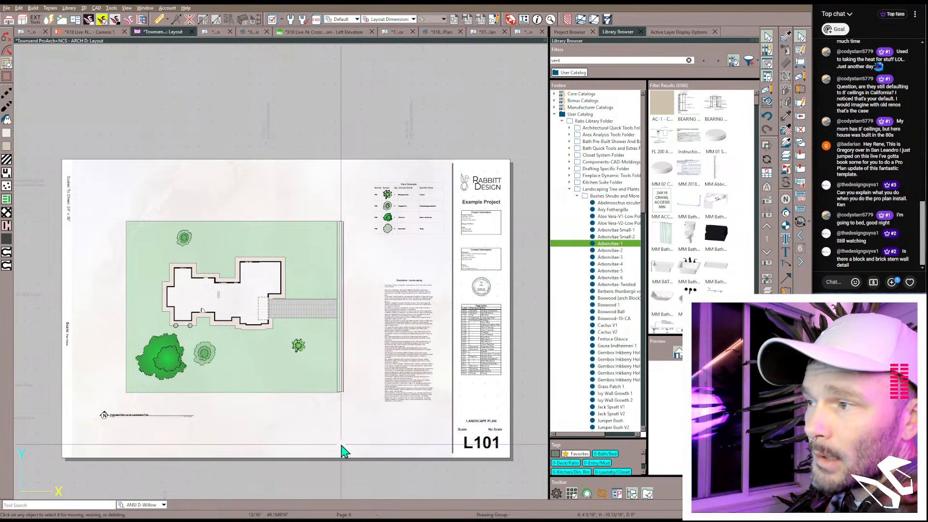
click(346, 297)
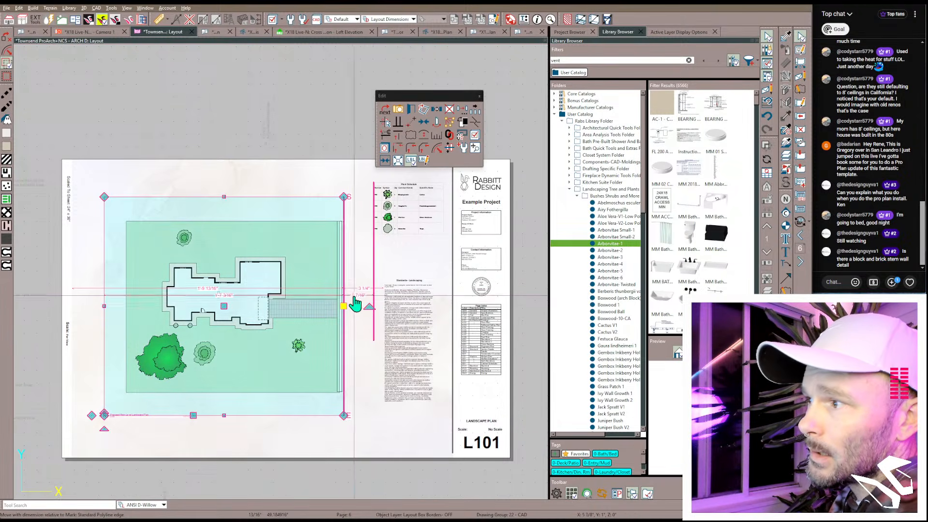
drag(352, 307, 375, 307)
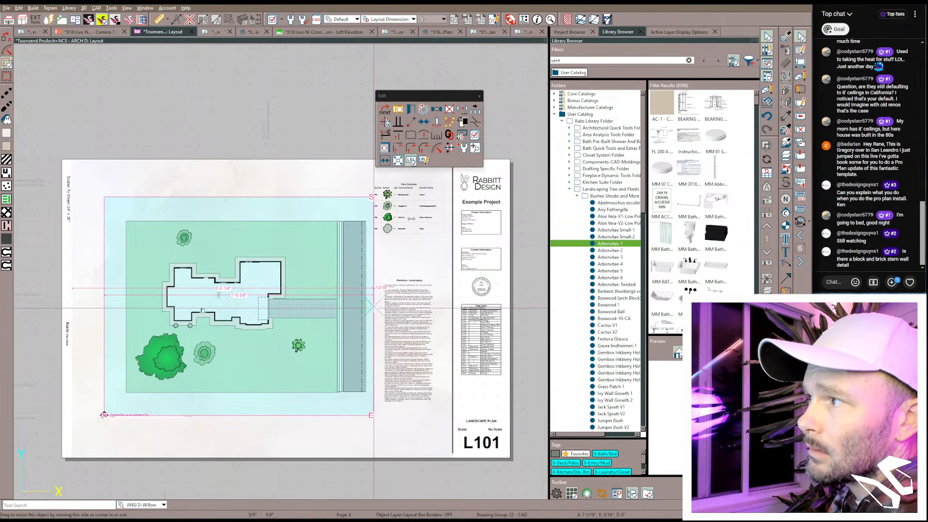
Step: Rescale the landscape plan view to 5/64 in = 1 ft and shift it left inside its layout box
click(473, 148)
scroll(209, 305, down, 1)
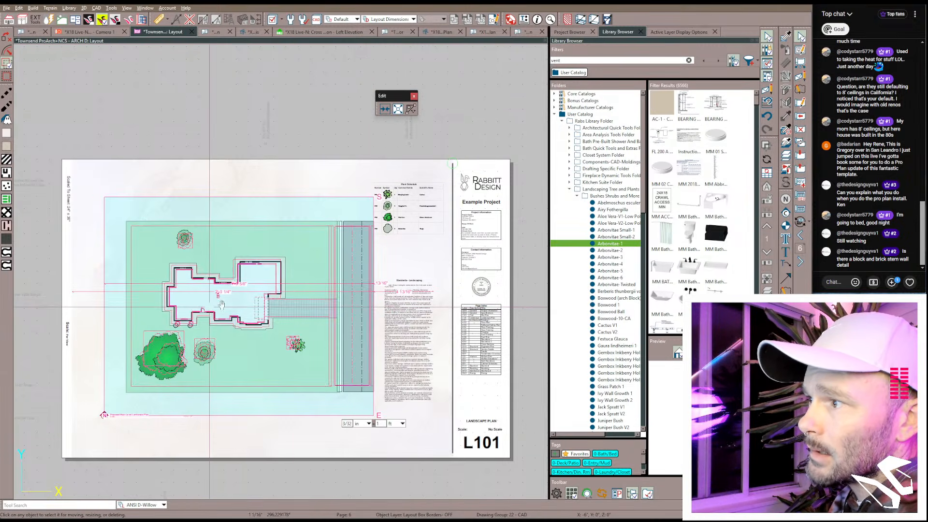
scroll(222, 305, down, 1)
drag(277, 304, 251, 304)
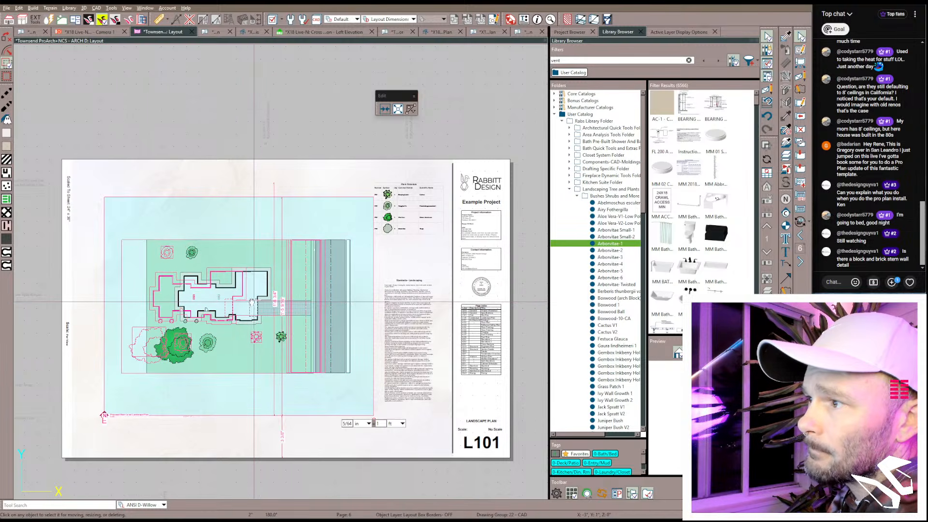
click(293, 144)
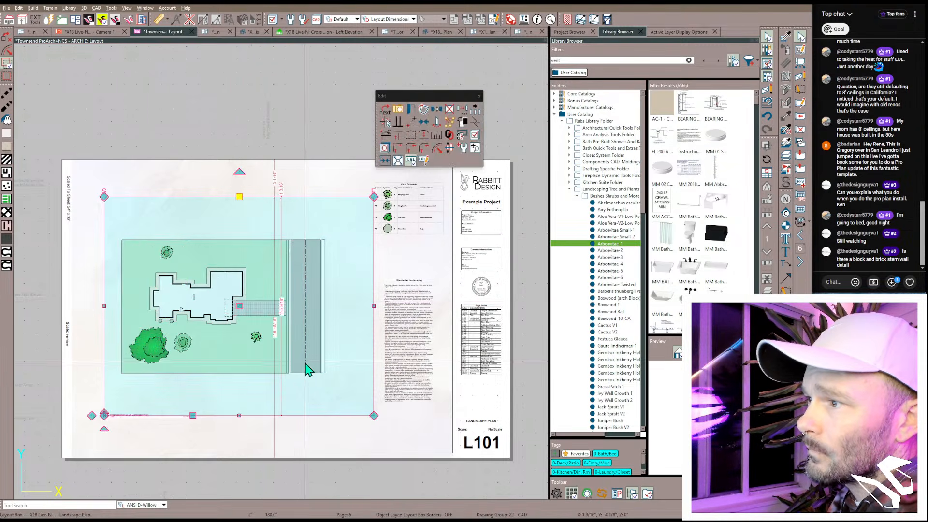
Step: Review the layout sheets from G001 through A105, then return to landscape sheet L101
click(309, 473)
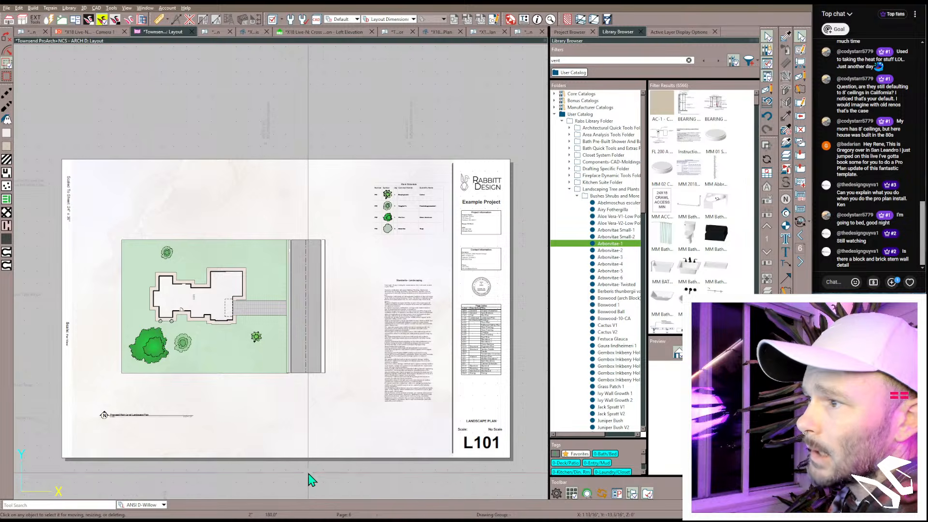
key(Page_Up)
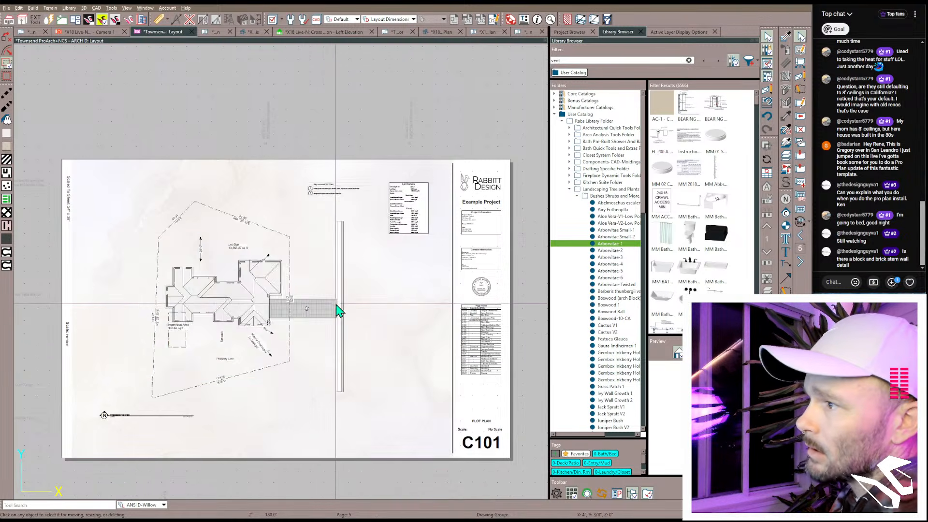
key(Page_Up)
key(Page_Up)
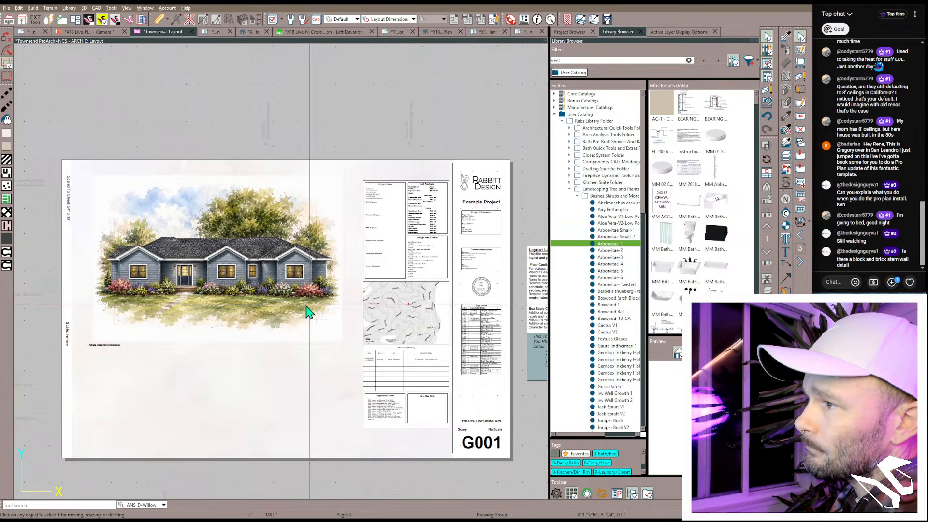
key(Page_Down)
key(Page_Down)
key(Page_Down)
key(Page_Down)
key(Page_Down)
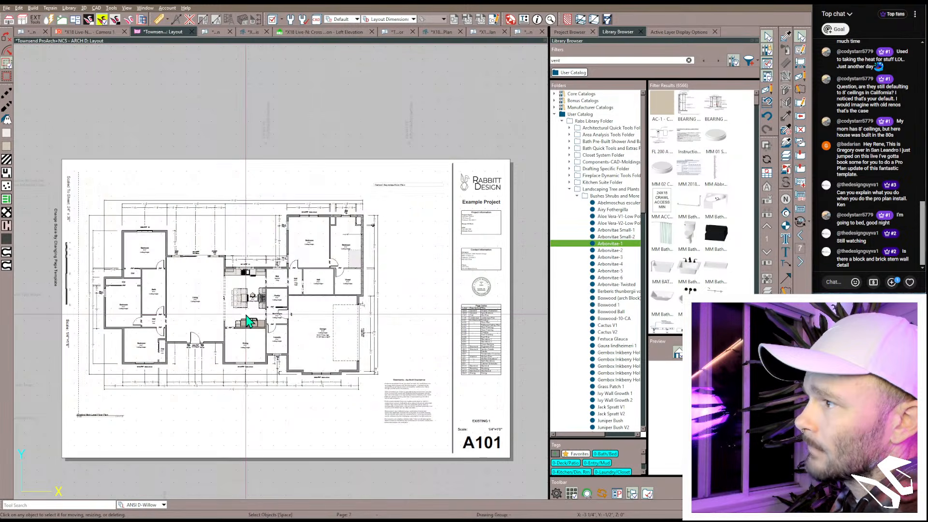
key(Page_Down)
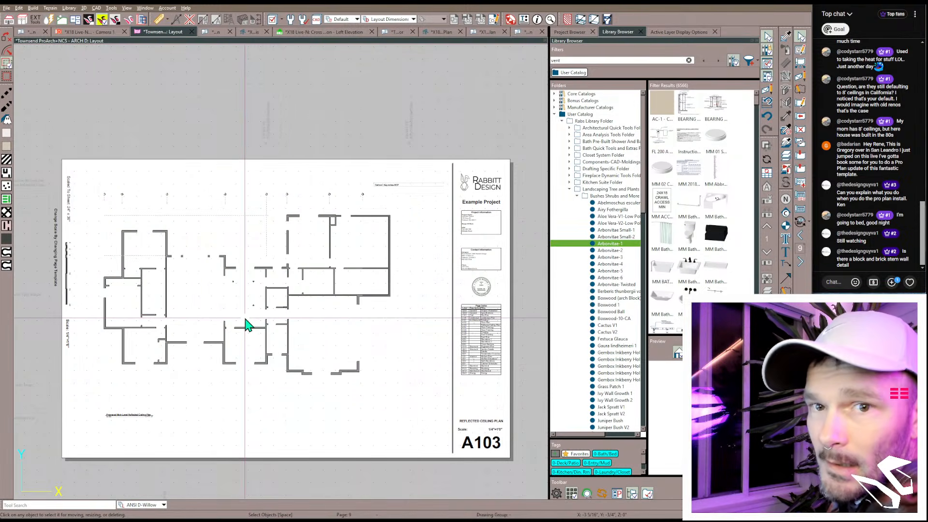
key(Page_Down)
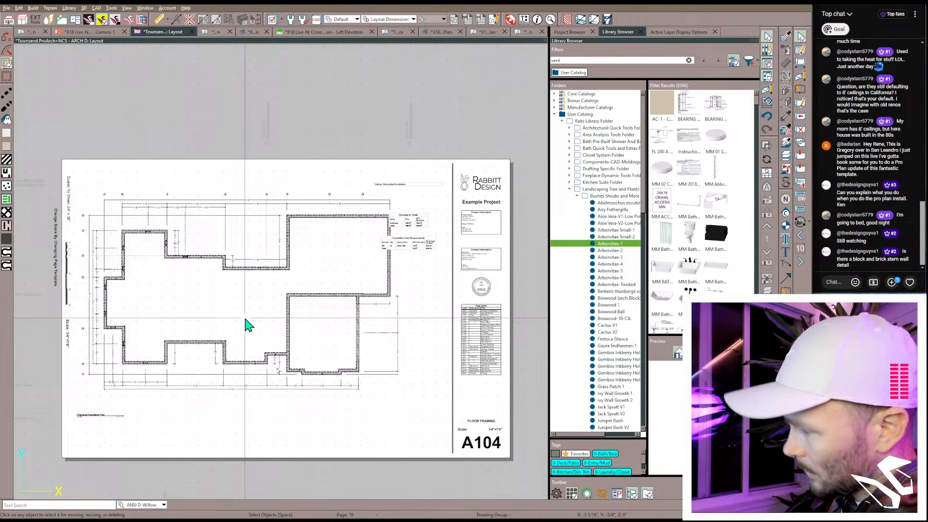
key(Page_Down)
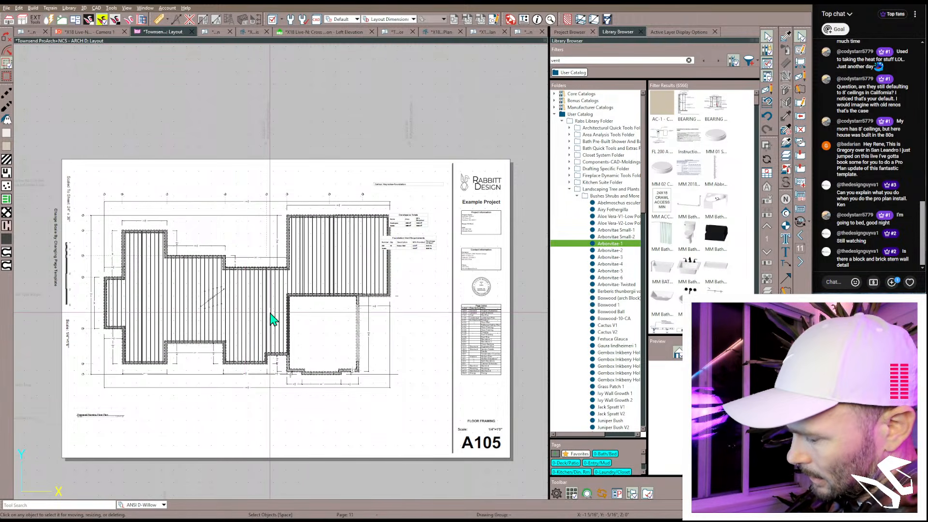
key(Page_Up)
key(Page_Up)
key(Page_Up)
key(Page_Up)
key(Page_Up)
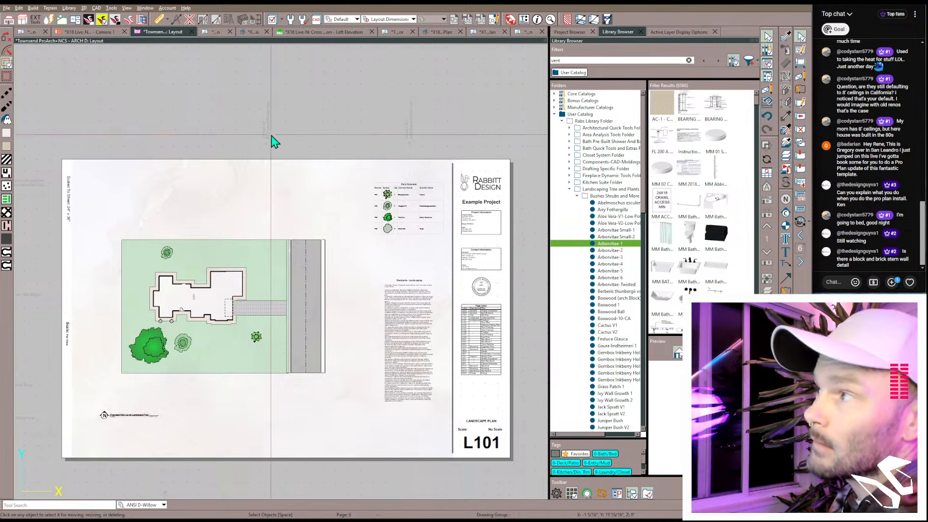
Step: In the X18 Live-N working plan, draw a closed, roughly square room about 12 ft per side west of the house
click(30, 32)
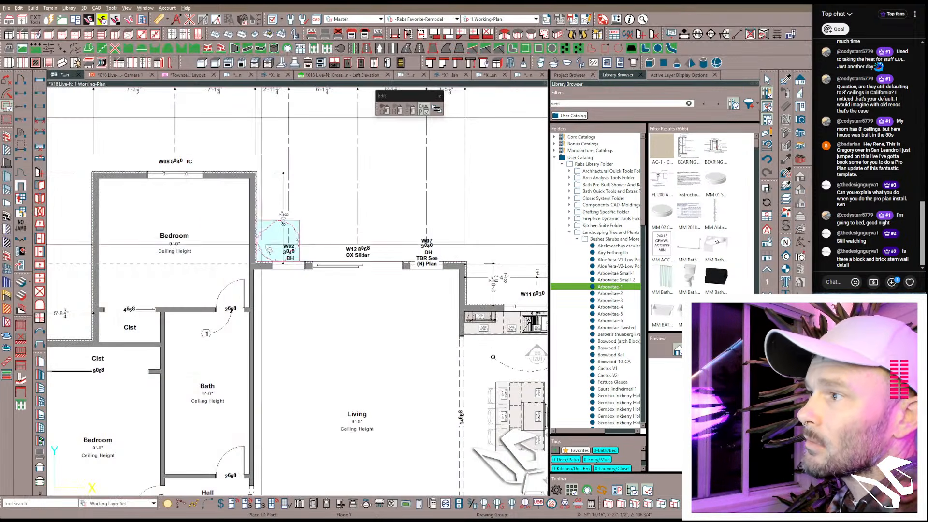
scroll(352, 305, down, 5)
scroll(352, 306, down, 4)
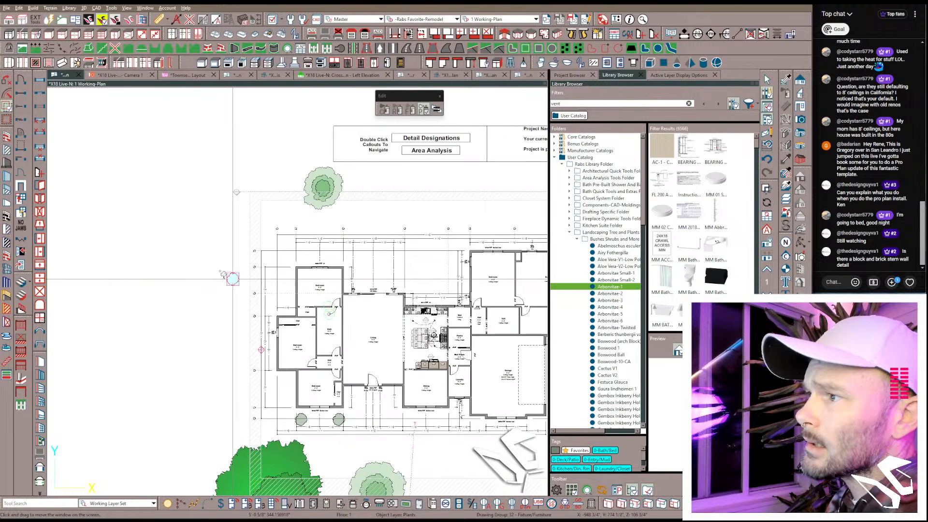
click(7, 282)
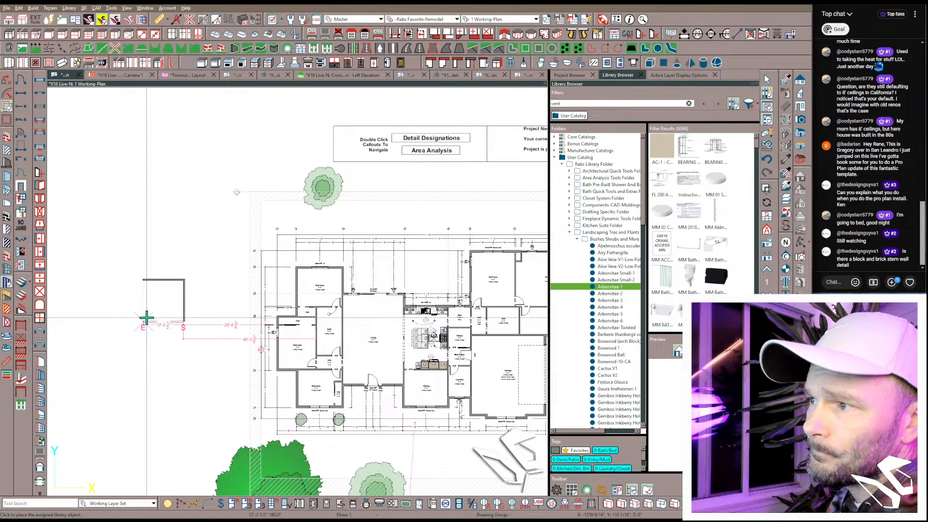
click(143, 279)
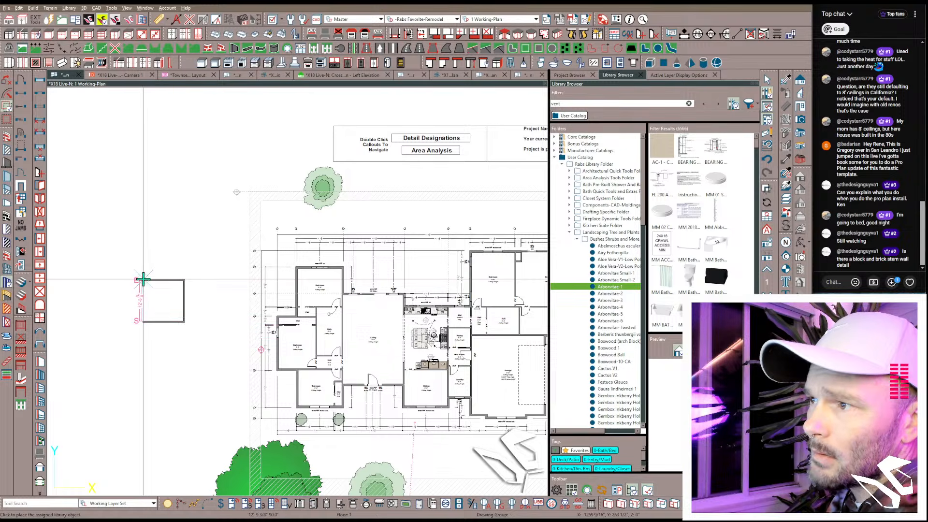
click(143, 280)
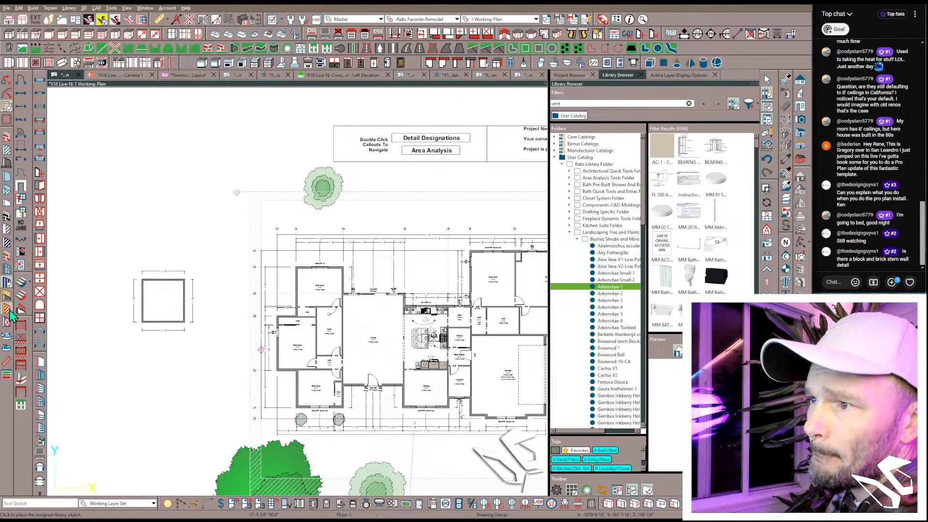
Step: Using another wall type, draw a closed rectangular room about 17 ft by 12 ft 5 in north of the square room
click(9, 299)
click(131, 208)
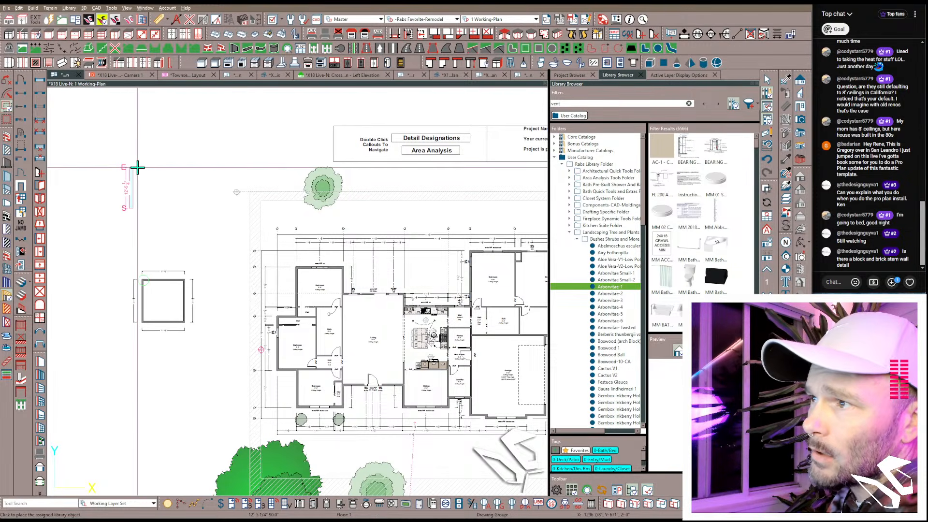
click(188, 166)
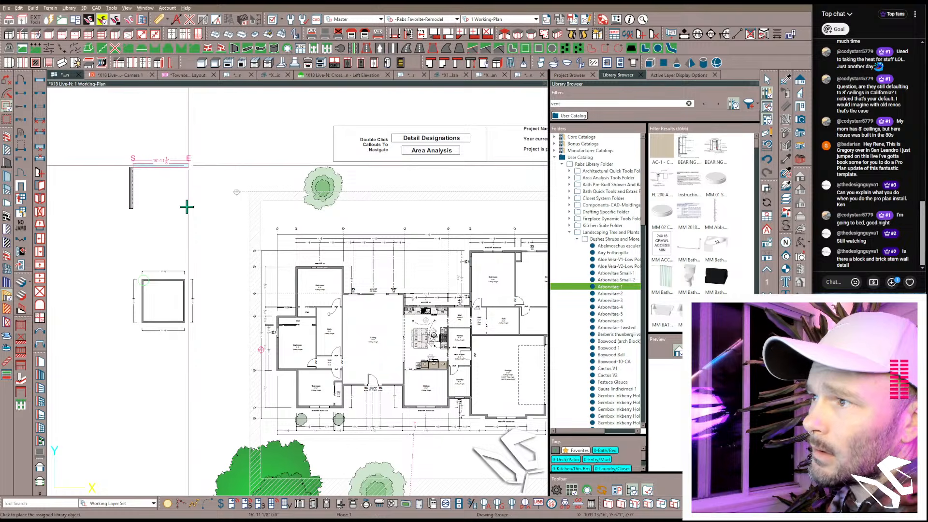
click(132, 208)
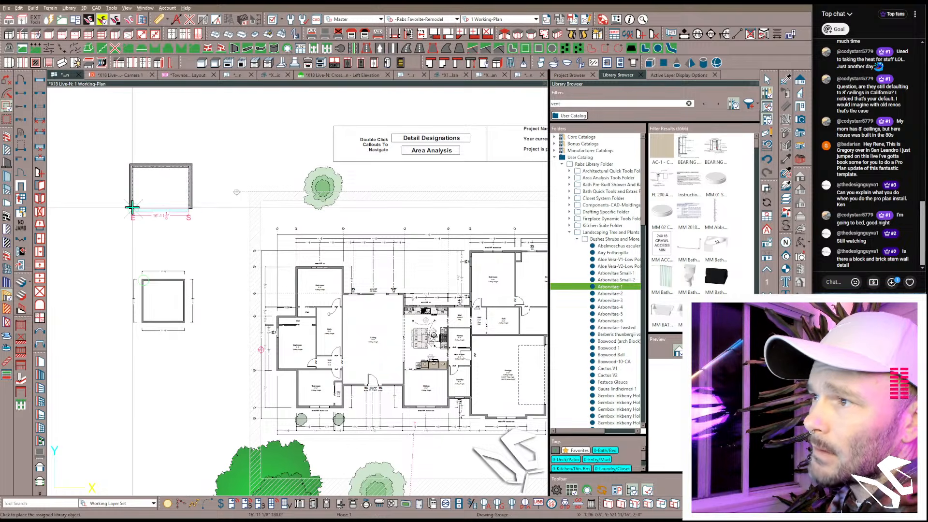
Step: Draw a freestanding vertical wall about 19 ft long just west of the two sample rooms
click(130, 269)
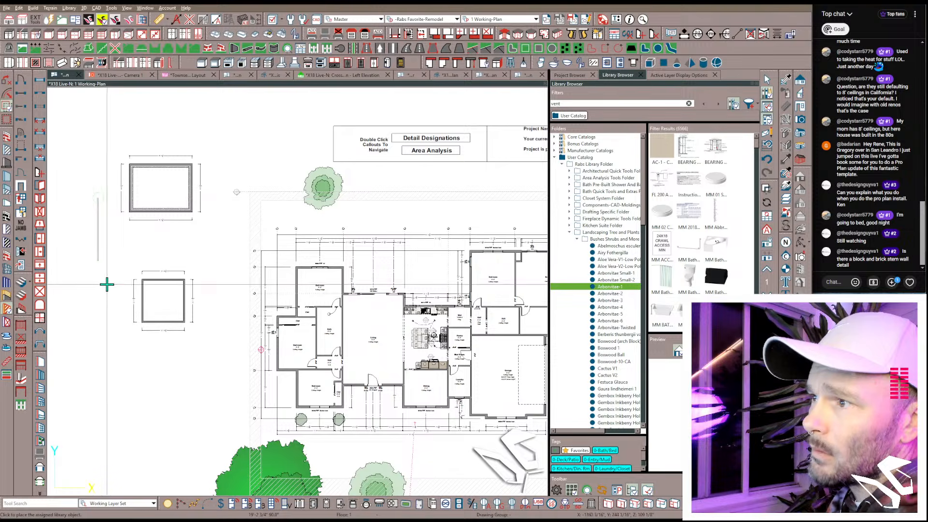
scroll(93, 242, up, 3)
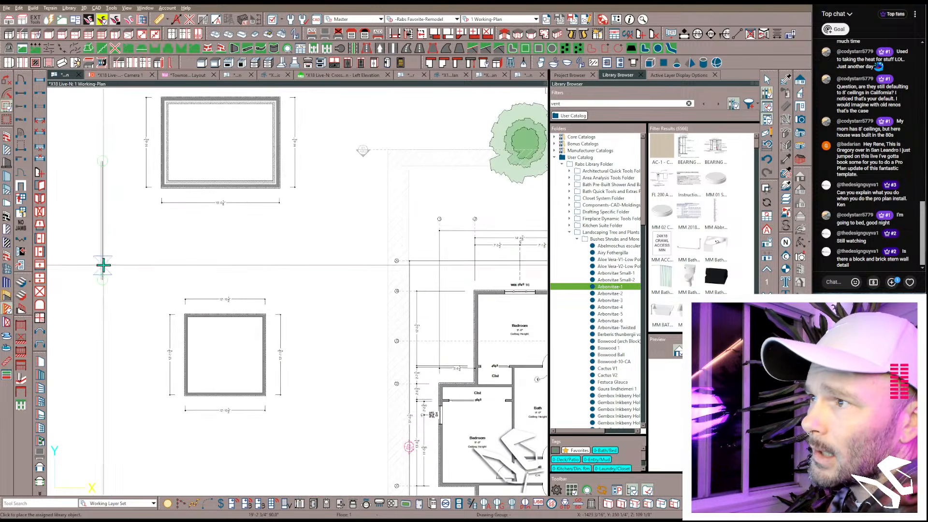
scroll(101, 190, up, 5)
middle_drag(183, 220, 189, 268)
scroll(164, 300, down, 6)
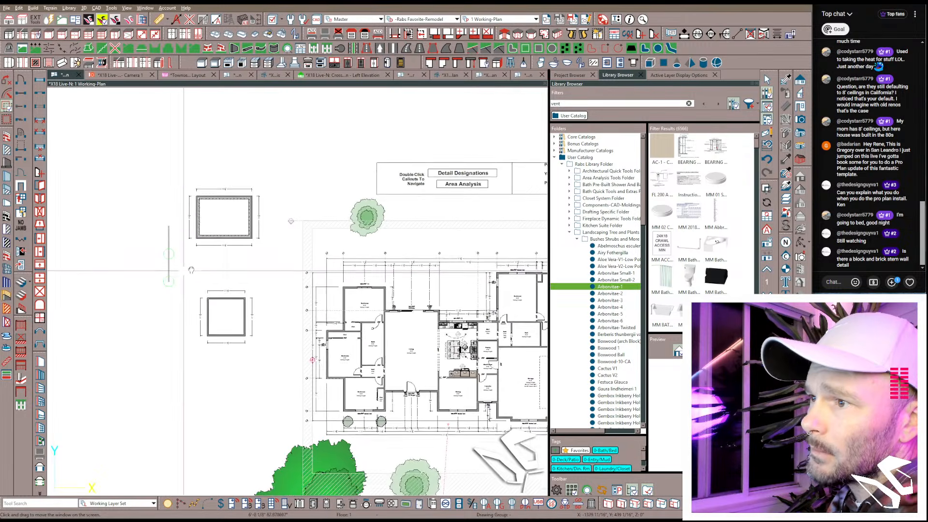
scroll(149, 275, up, 1)
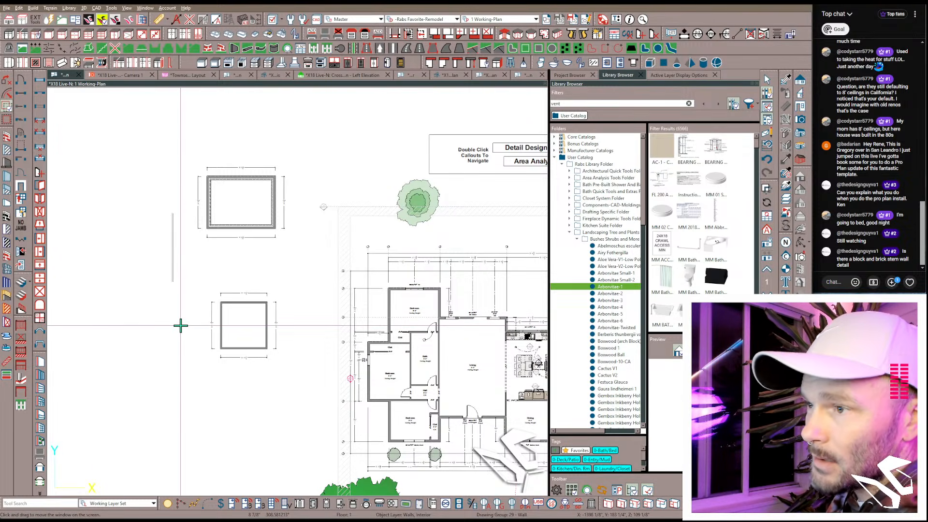
Step: With a different wall type, draw a closed room about 12 ft 7 in by 15 ft 5 in southwest of the square room
click(9, 336)
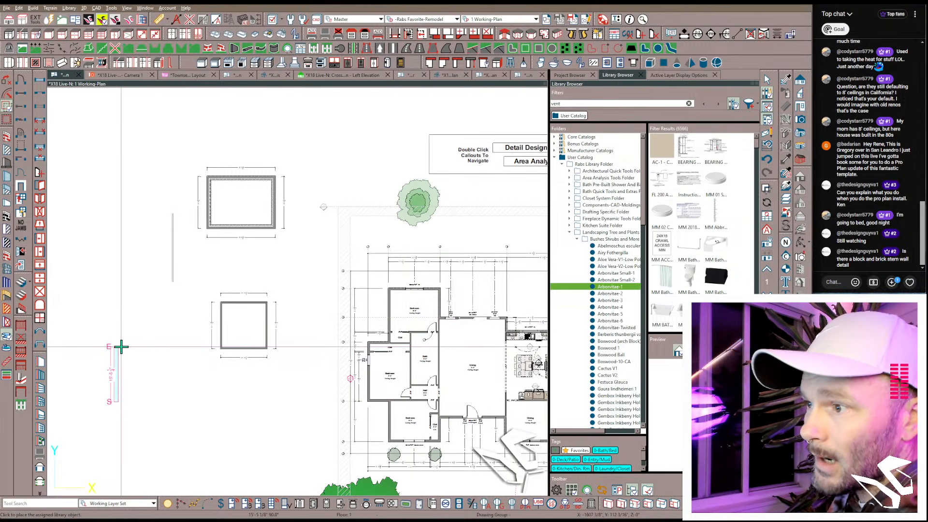
click(162, 349)
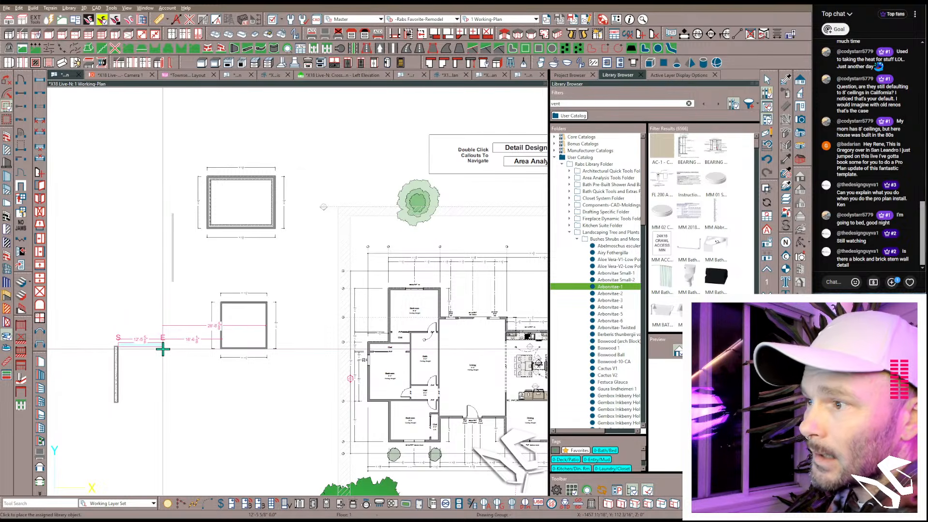
click(160, 402)
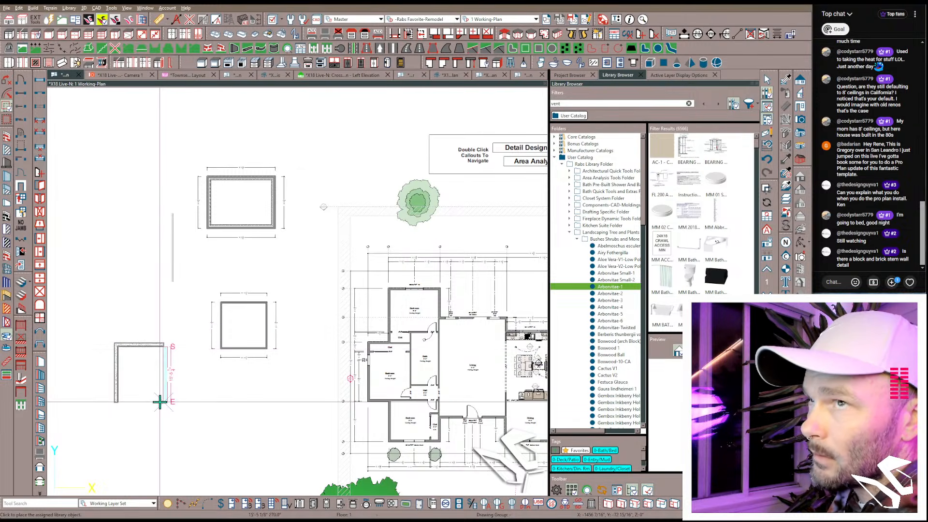
click(117, 402)
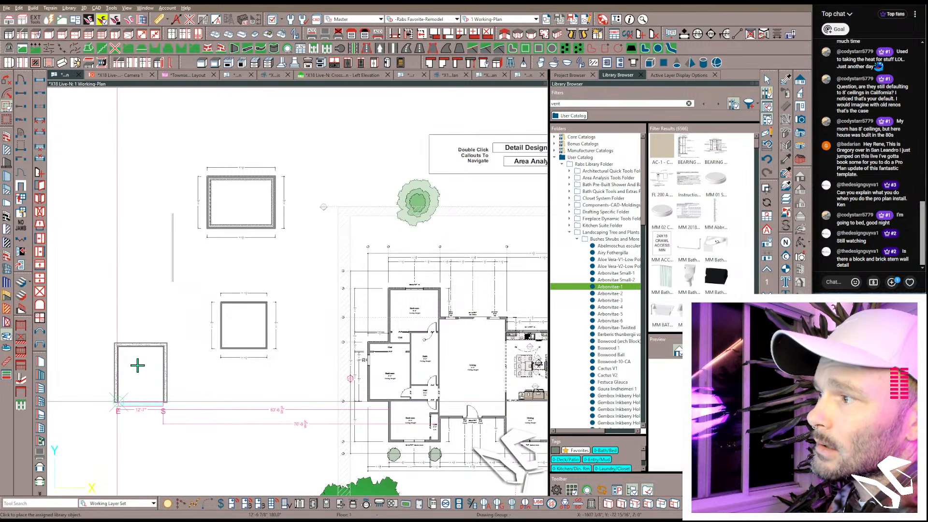
Step: Set the room type of the southwesternmost sample room to Pool
key(space)
click(138, 373)
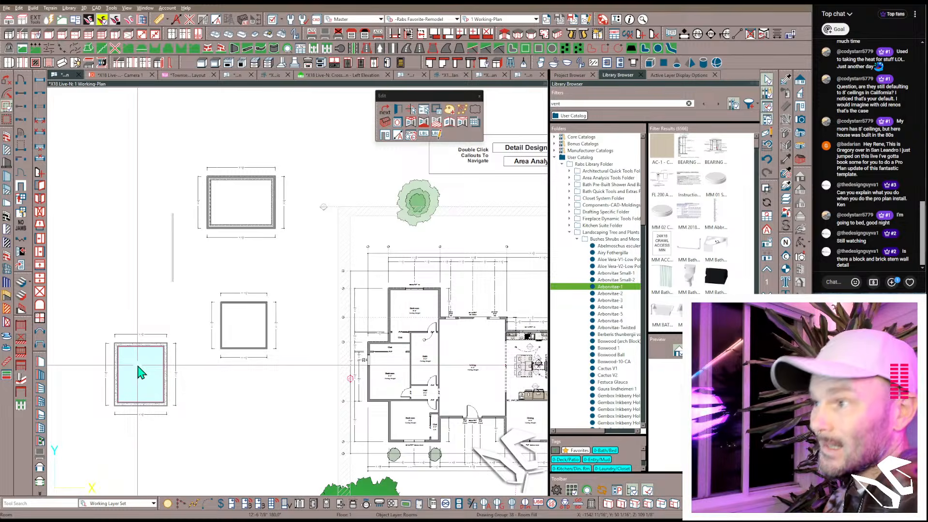
double_click(139, 373)
text(pool)
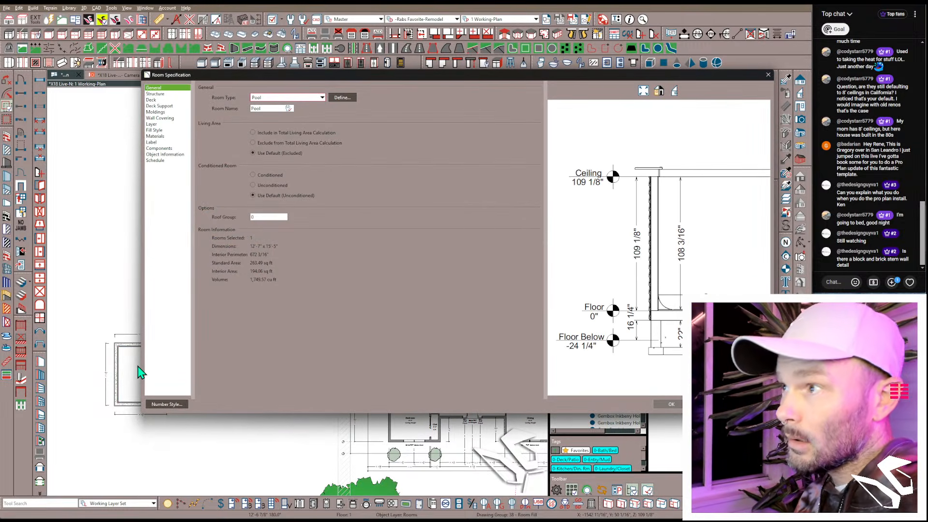
Step: Set the pool room's floor elevation to -72 in and its ceiling elevation to 18 in, and apply the room settings
click(165, 94)
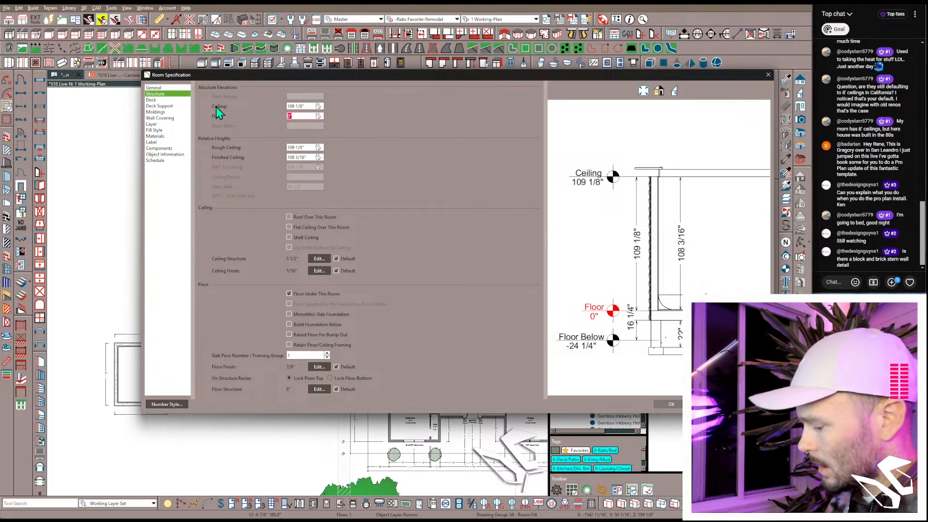
text(-72)
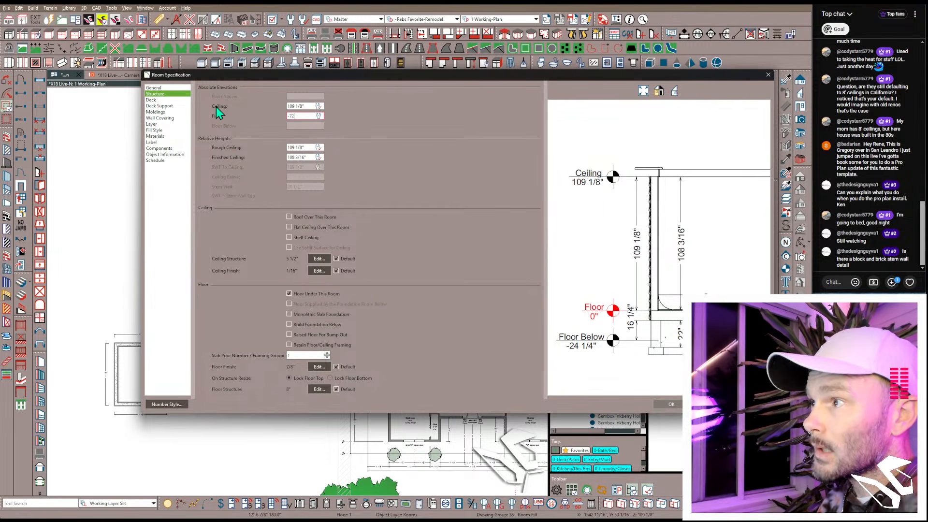
click(306, 148)
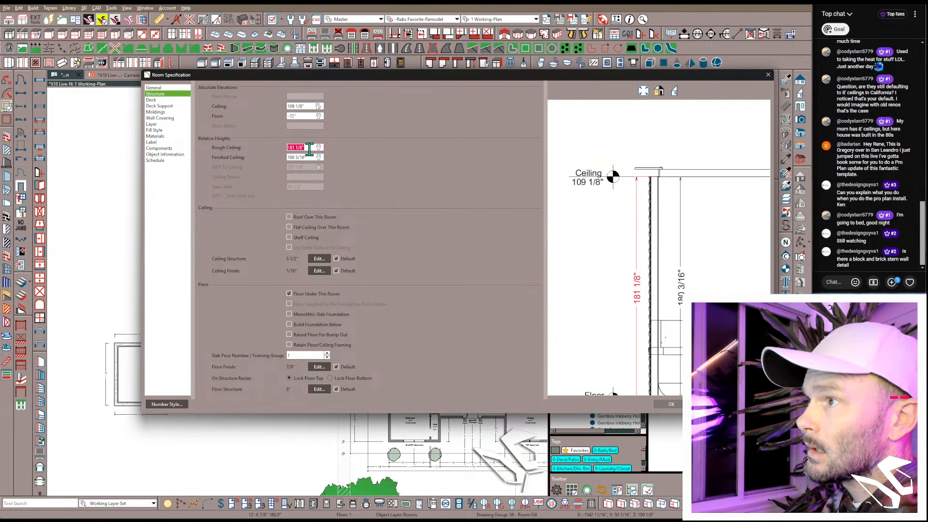
click(309, 108)
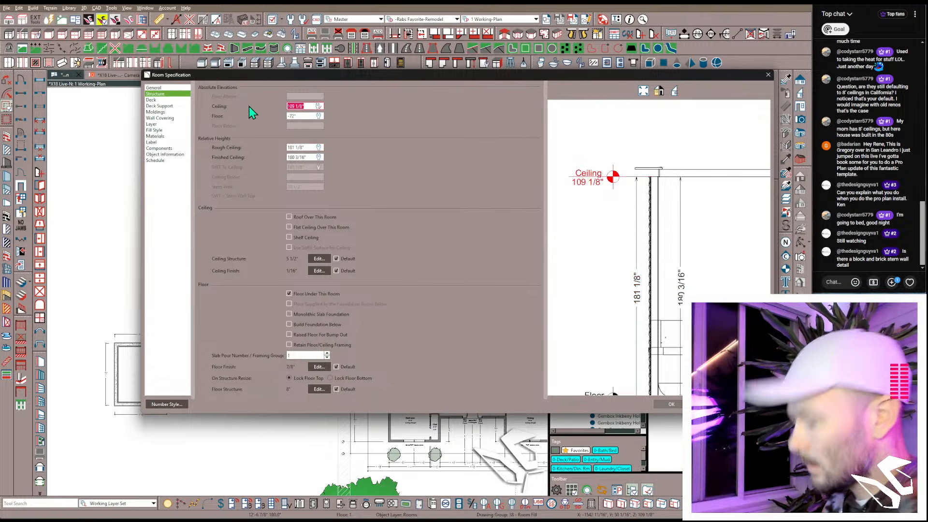
text(18)
key(Tab)
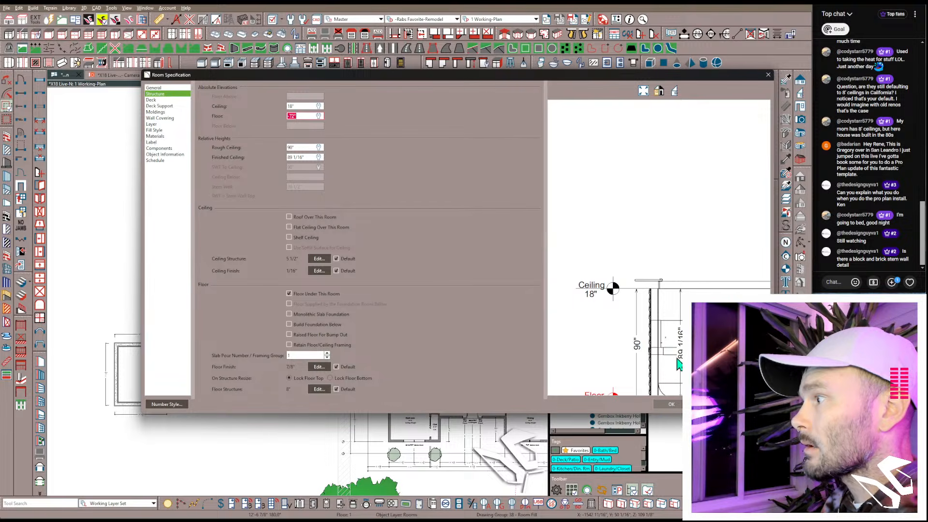
scroll(664, 310, down, 2)
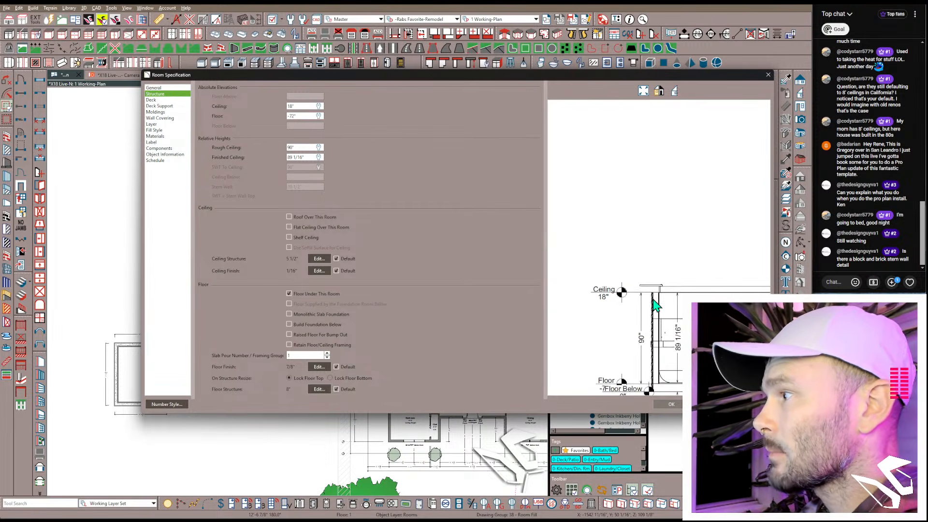
middle_drag(654, 304, 659, 311)
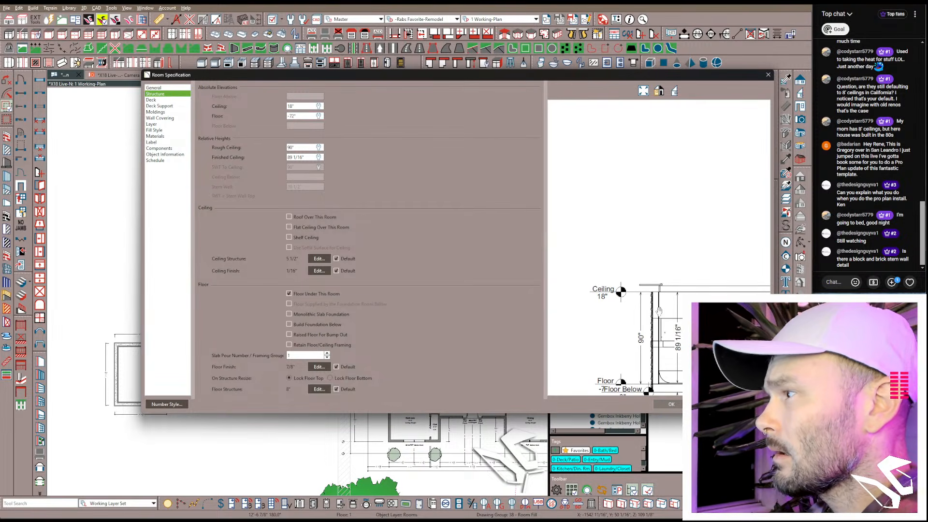
click(671, 402)
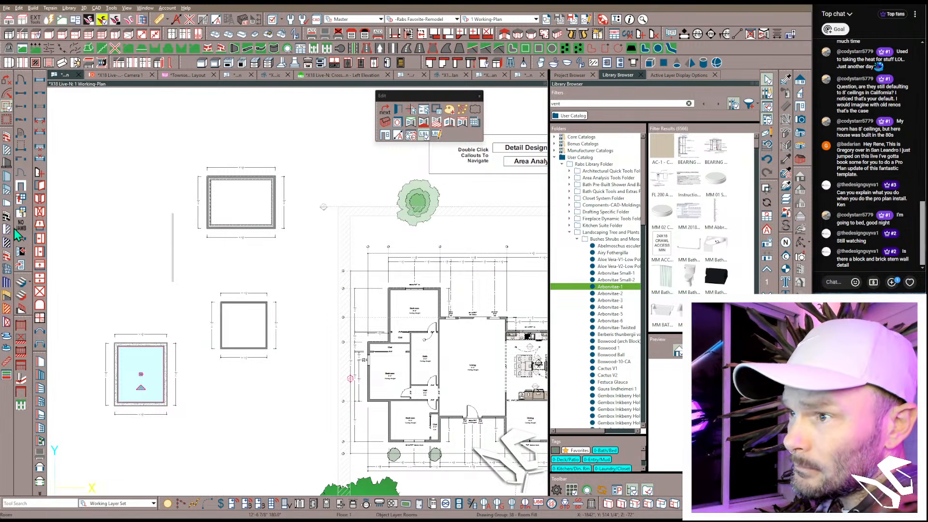
Step: With another wall type, draw a closed sample room about 13 ft 3 in by 13 ft 5 in north of the pool room
click(9, 252)
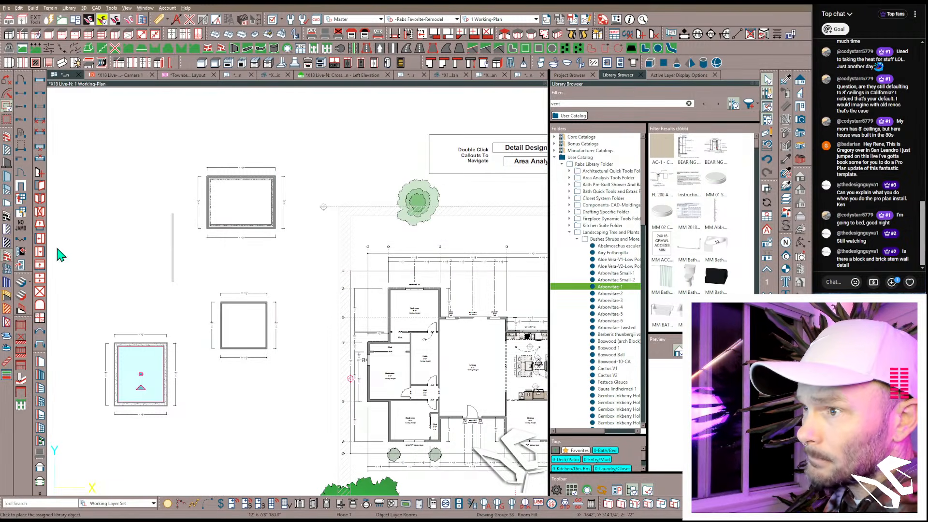
mouse_move(111, 218)
mouse_down()
mouse_move(107, 269)
mouse_move(160, 266)
mouse_move(155, 215)
mouse_up()
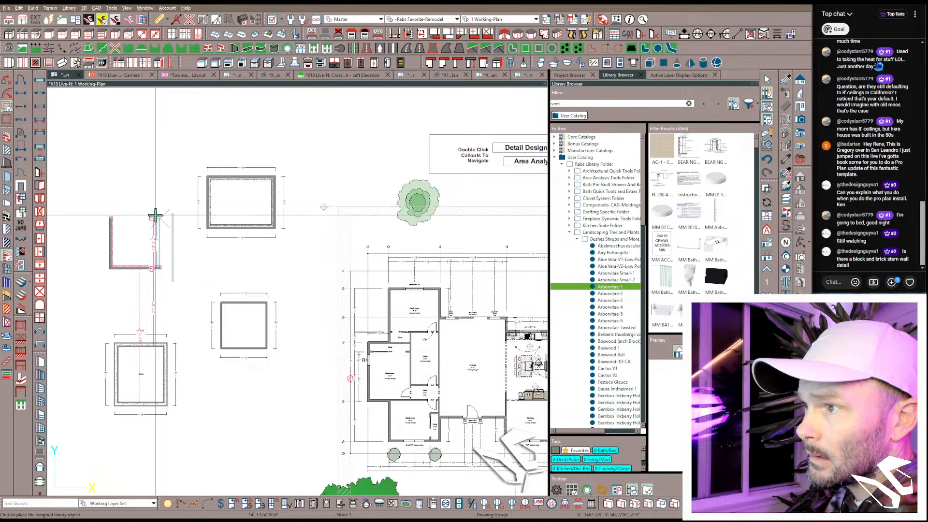
click(112, 213)
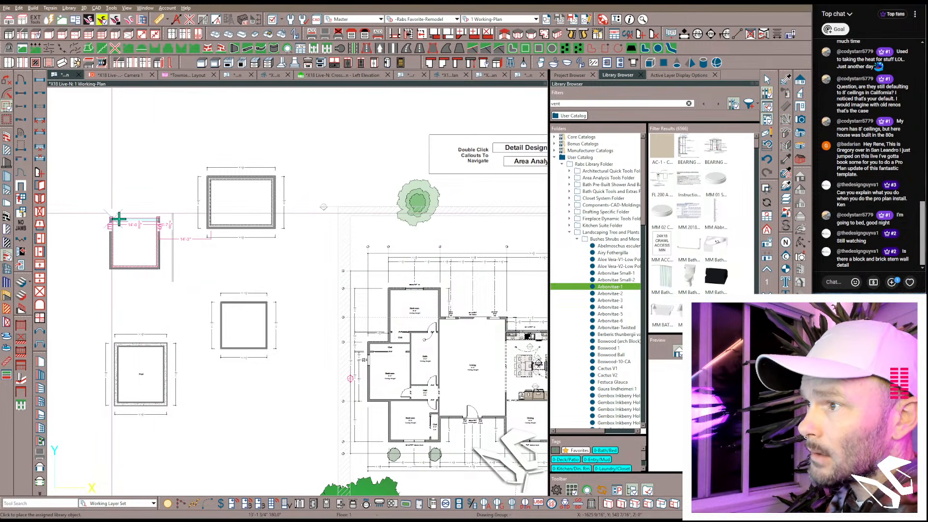
click(119, 219)
scroll(128, 228, up, 4)
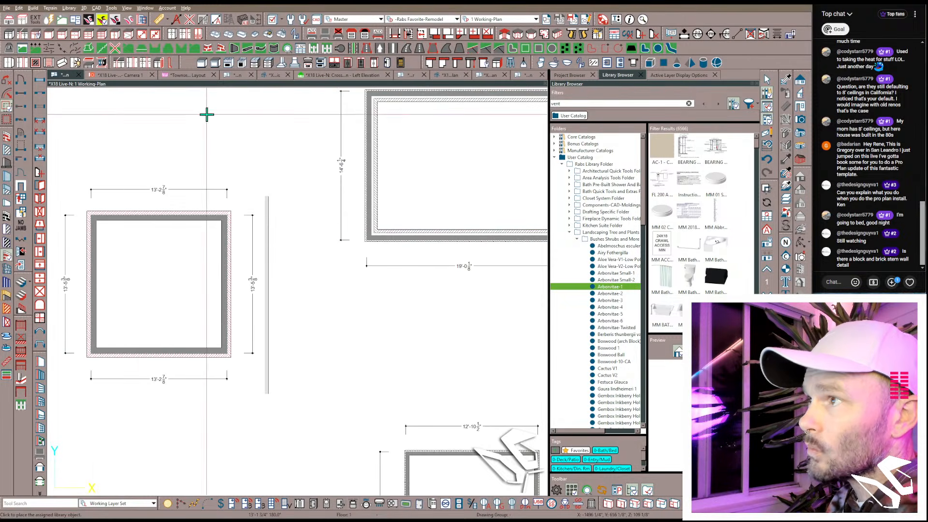
Step: Inspect the sunken pool and the brick, lap-siding and board-and-batten sample rooms from all sides in the Camera 1 perspective view
click(117, 76)
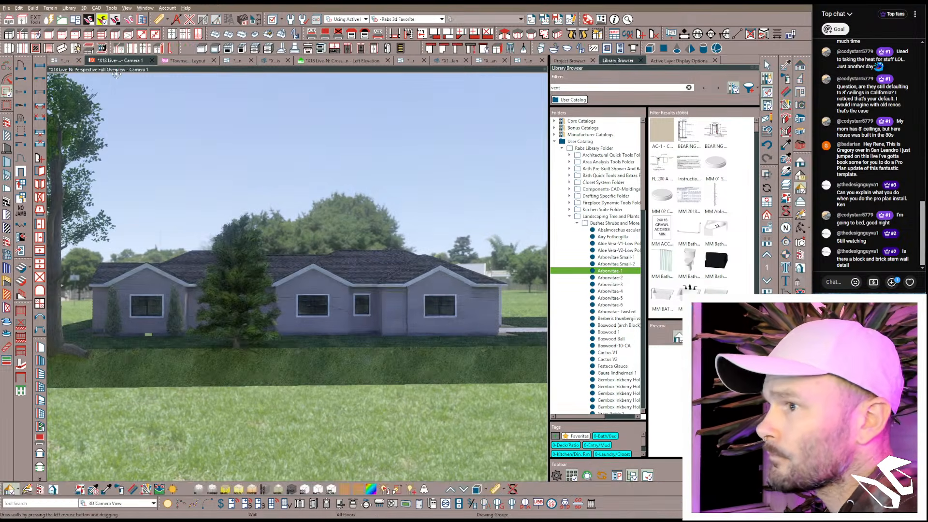
mouse_move(116, 74)
middle_down()
mouse_move(238, 315)
mouse_move(227, 306)
mouse_move(250, 302)
mouse_move(248, 264)
middle_up()
click(238, 317)
drag(64, 257, 53, 257)
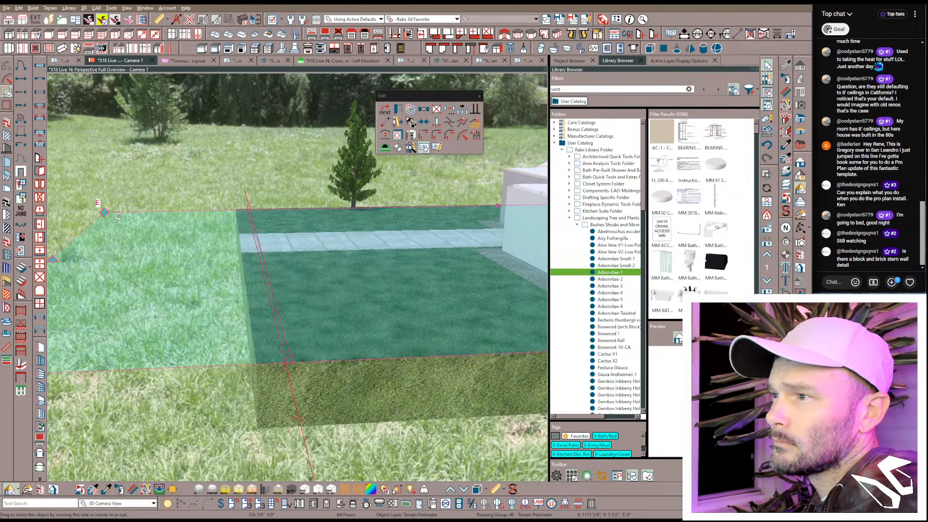
middle_drag(119, 216, 439, 199)
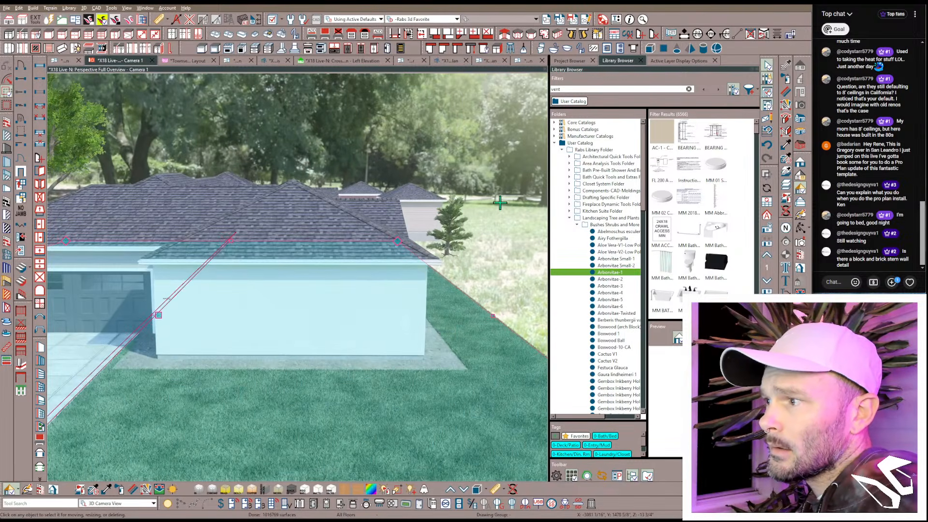
key(o)
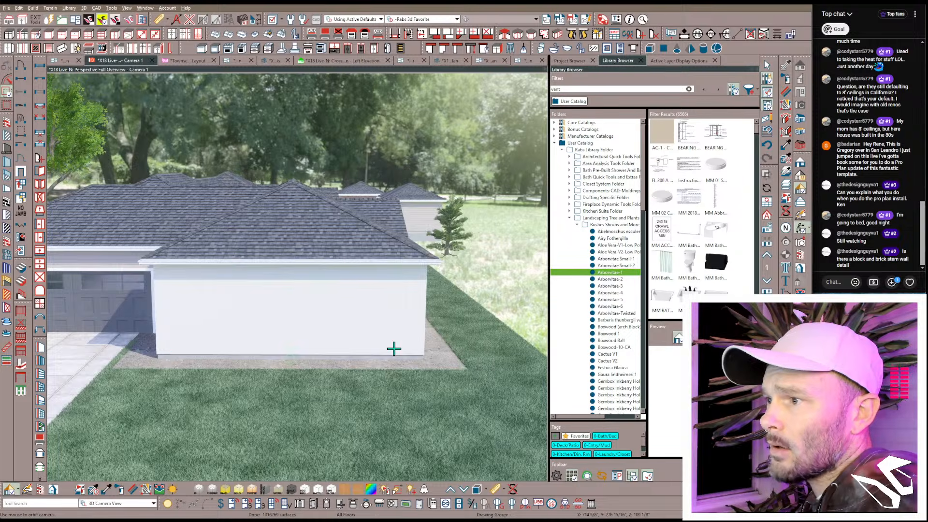
drag(394, 349, 391, 352)
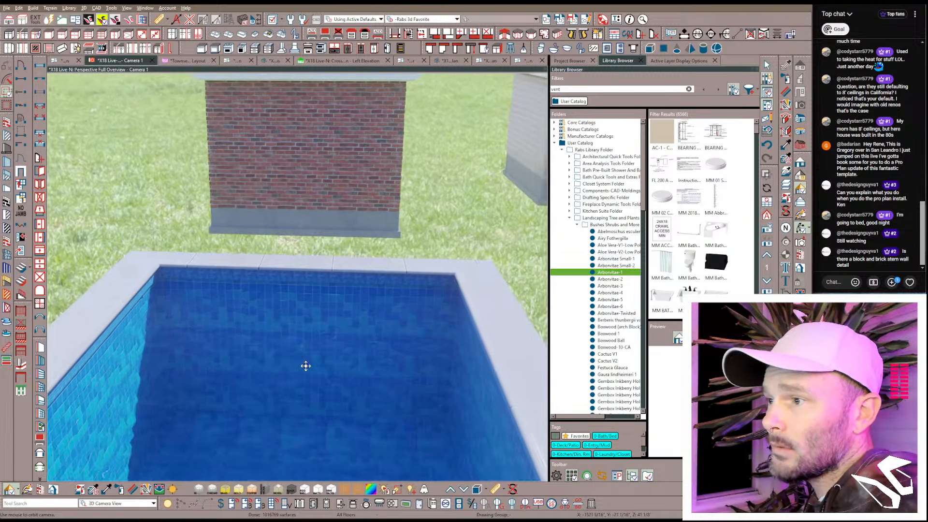
drag(305, 367, 306, 365)
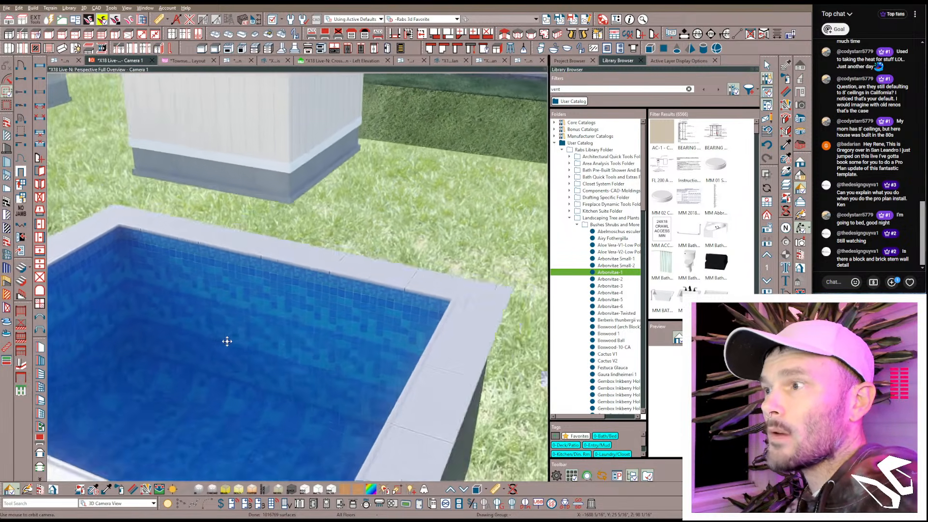
drag(281, 239, 281, 238)
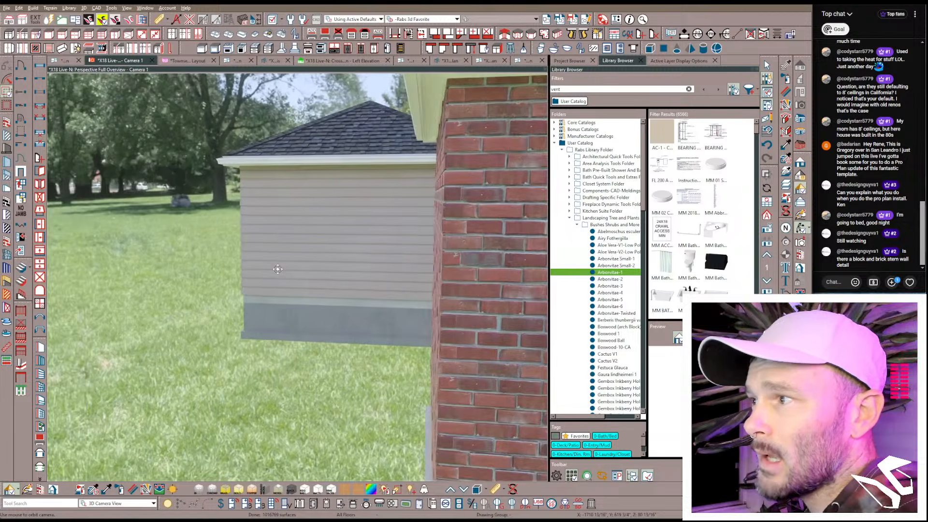
drag(277, 269, 277, 269)
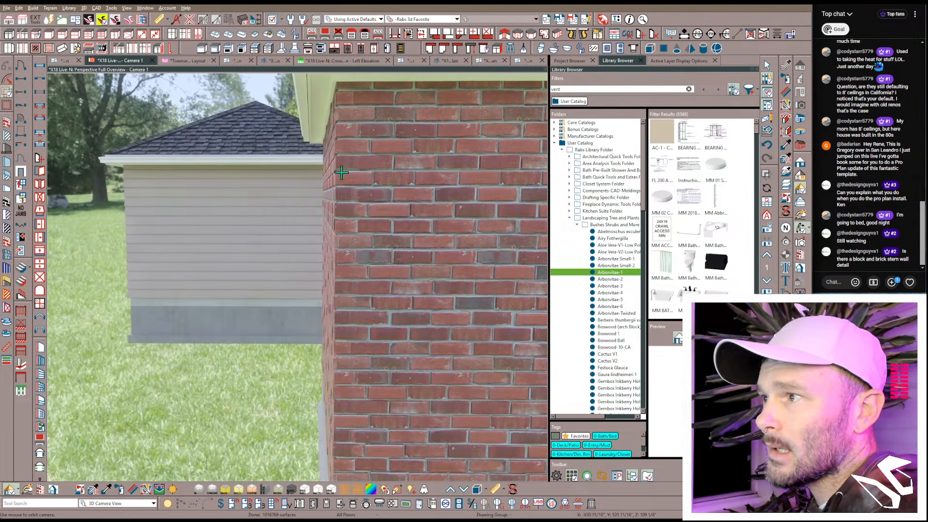
drag(332, 303, 327, 349)
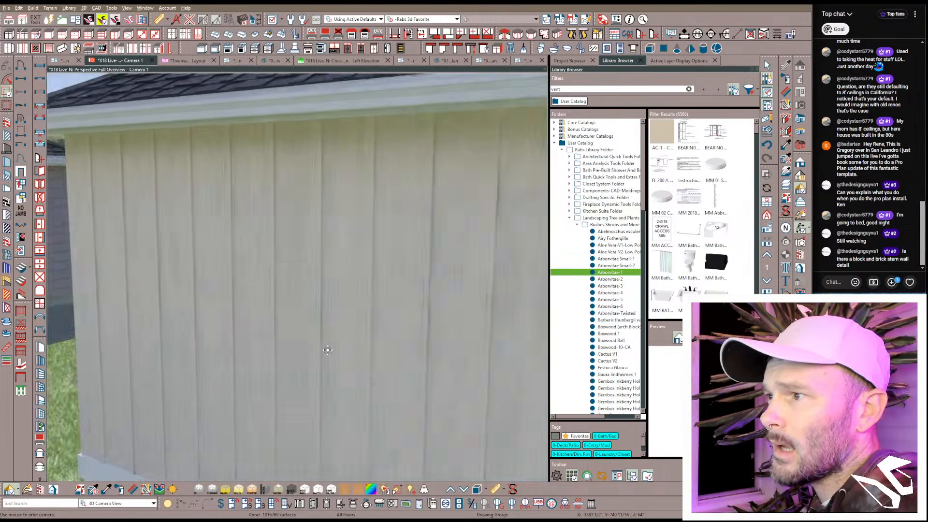
drag(328, 349, 302, 295)
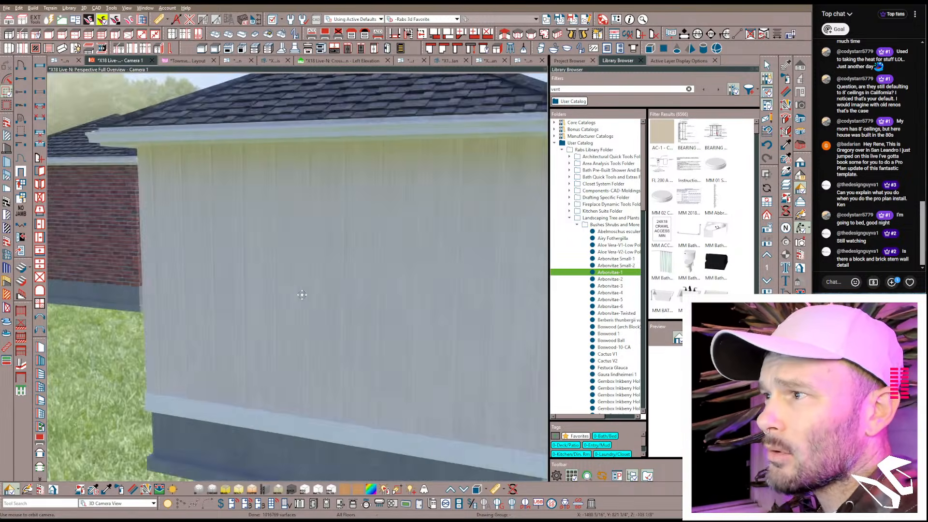
Step: Shift the batten layout on the board-and-batten sample room by moving the 3D cladding origin on its sunlit wall
drag(378, 287, 451, 257)
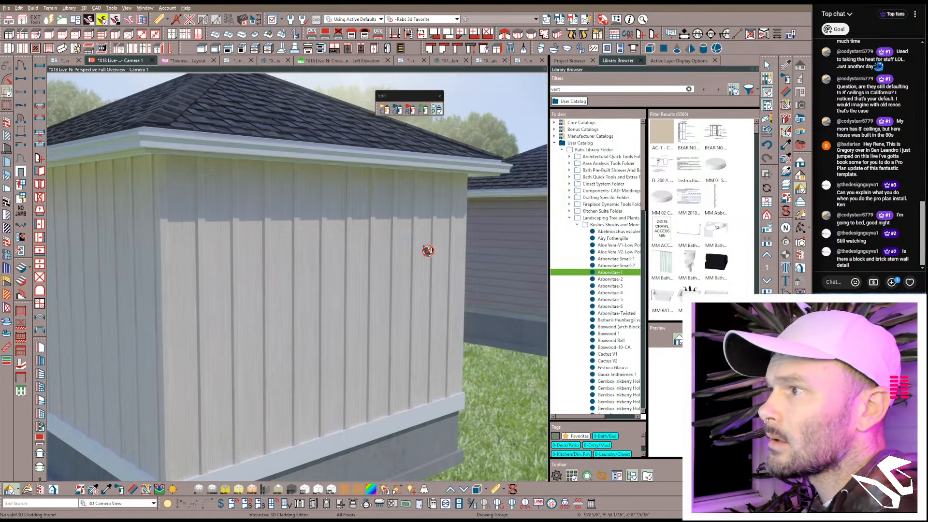
click(394, 251)
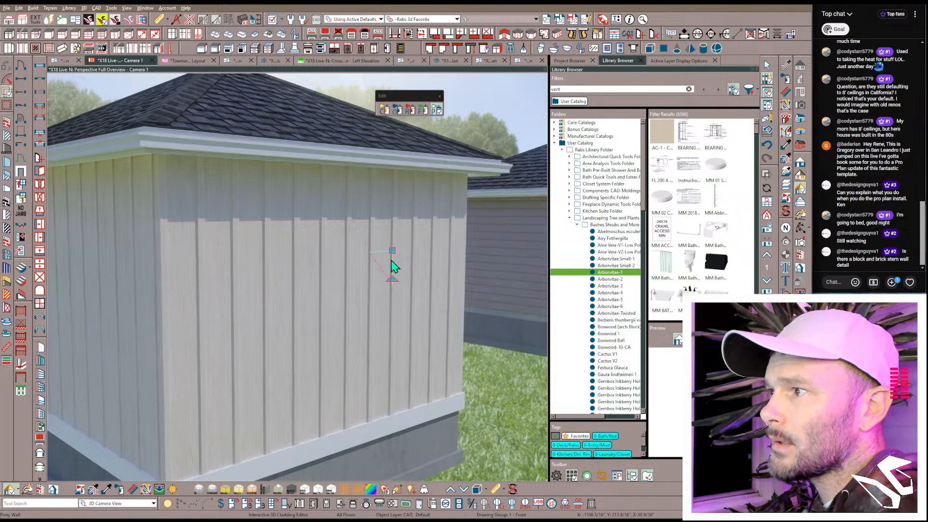
drag(392, 251, 373, 263)
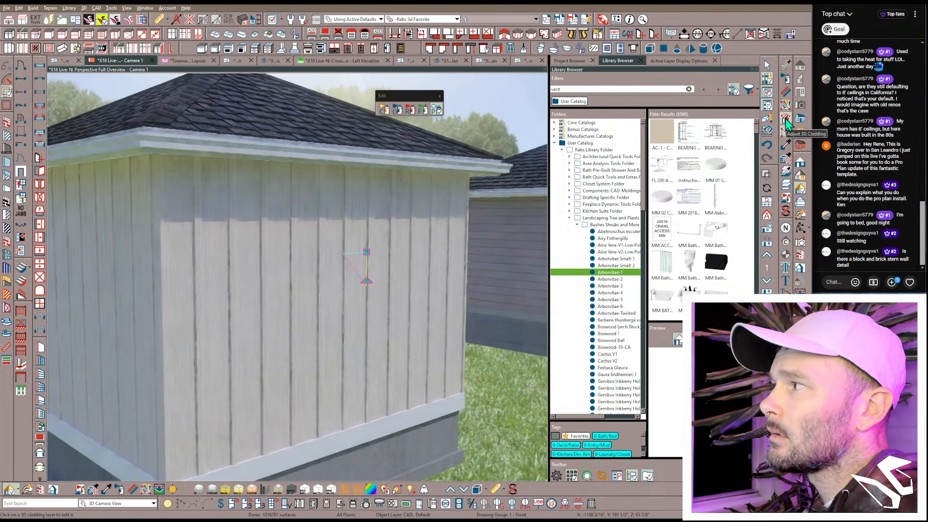
Step: Adjust the 3D cladding on the board-and-batten sample room, setting its row overlap/gap to -6 3/4 in
click(787, 120)
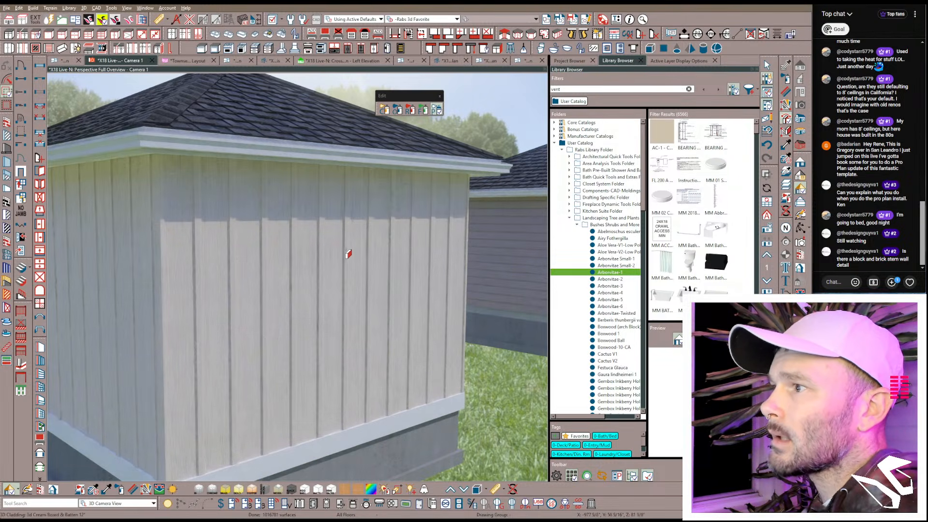
click(360, 346)
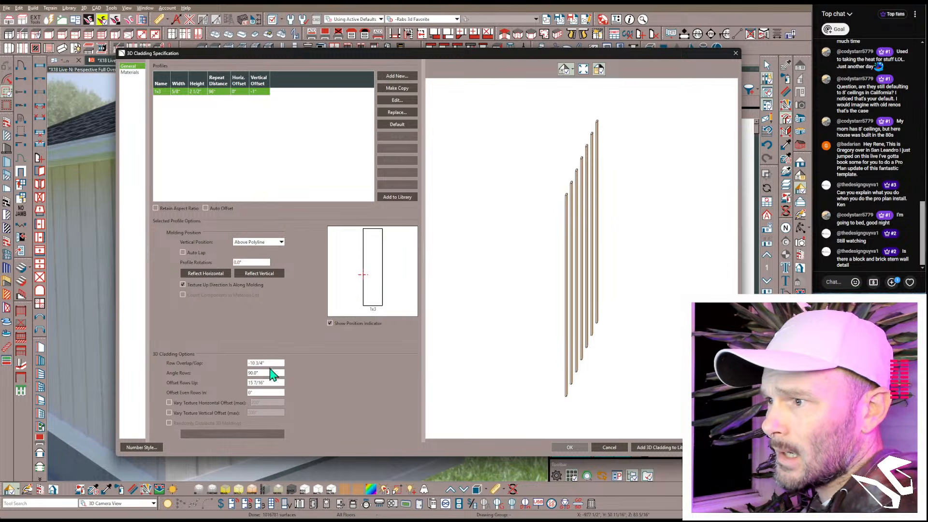
drag(270, 365, 201, 363)
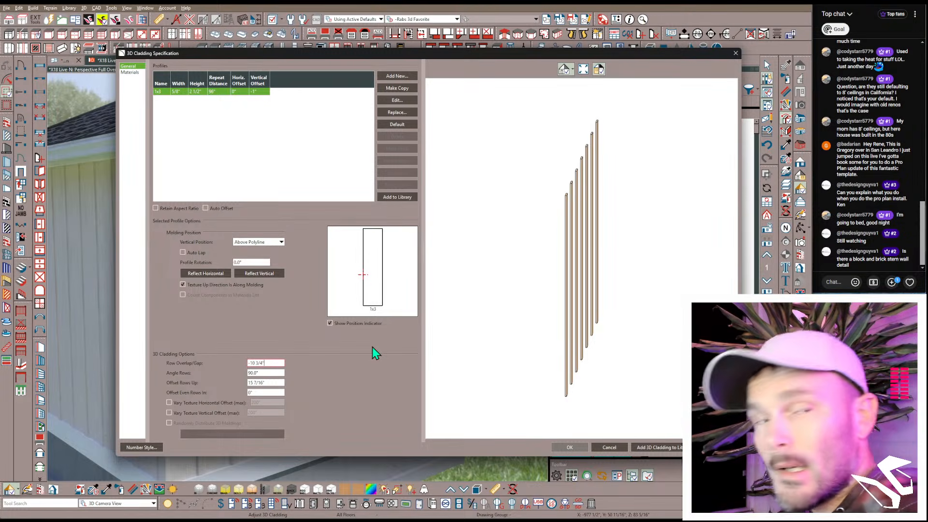
key(Return)
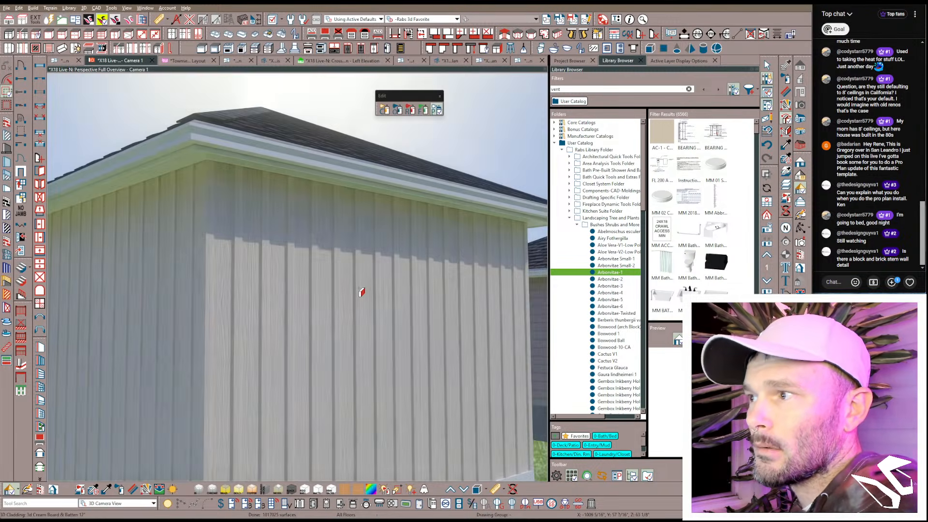
Step: Widen the row gap of the same board-and-batten cladding so the battens stand farther apart
middle_drag(392, 268, 394, 196)
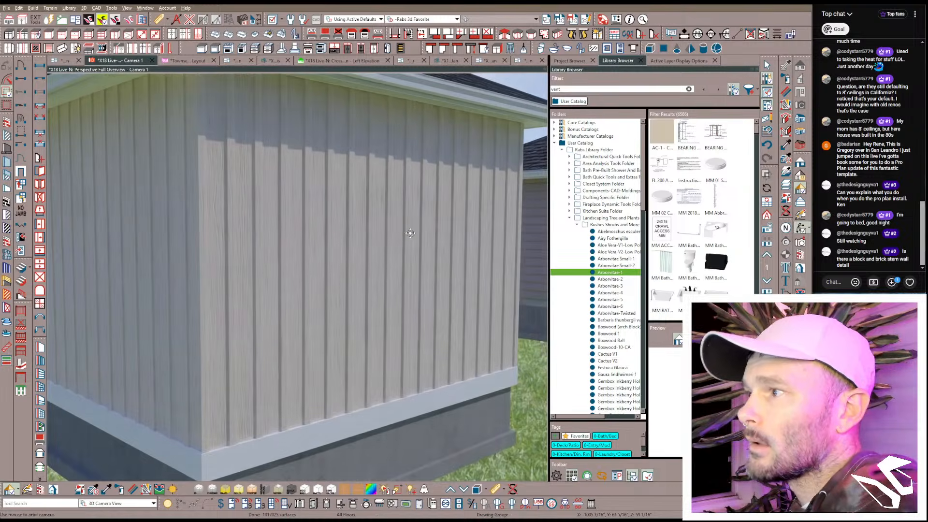
double_click(378, 256)
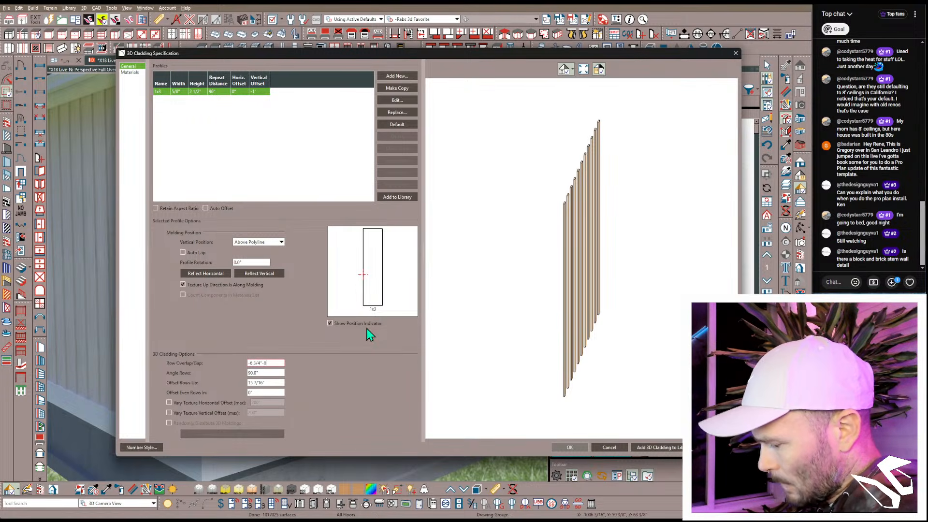
key(Return)
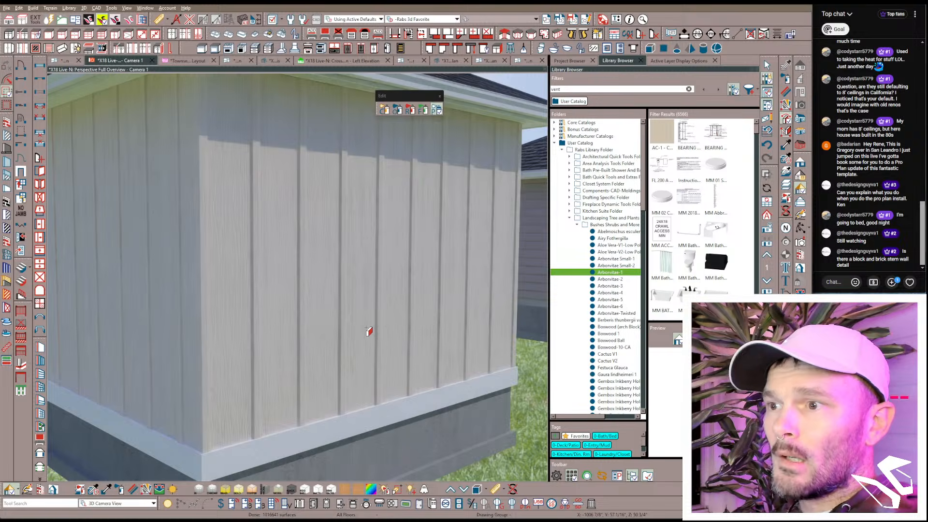
Step: Cover the house's gable end above the single window with a rectangular board-and-batten material region starting at the eave line
click(41, 362)
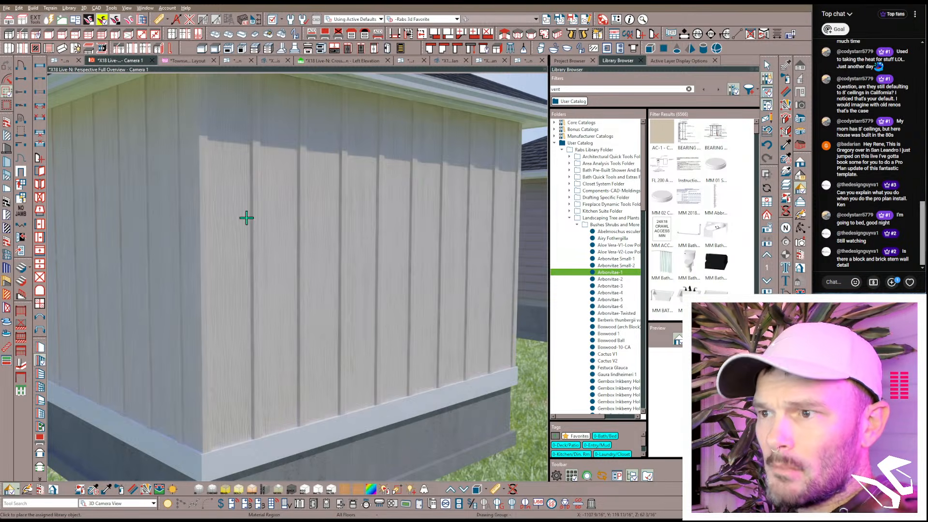
middle_drag(247, 217, 137, 272)
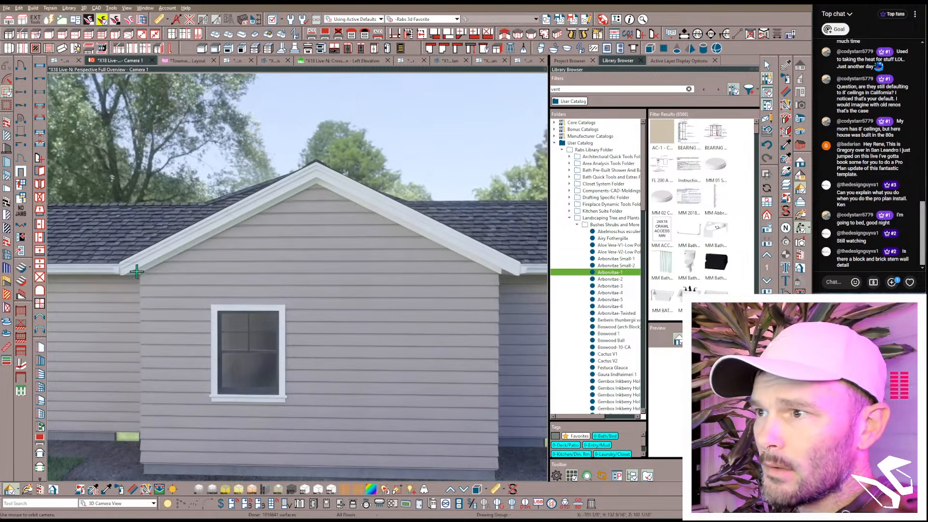
drag(136, 272, 521, 140)
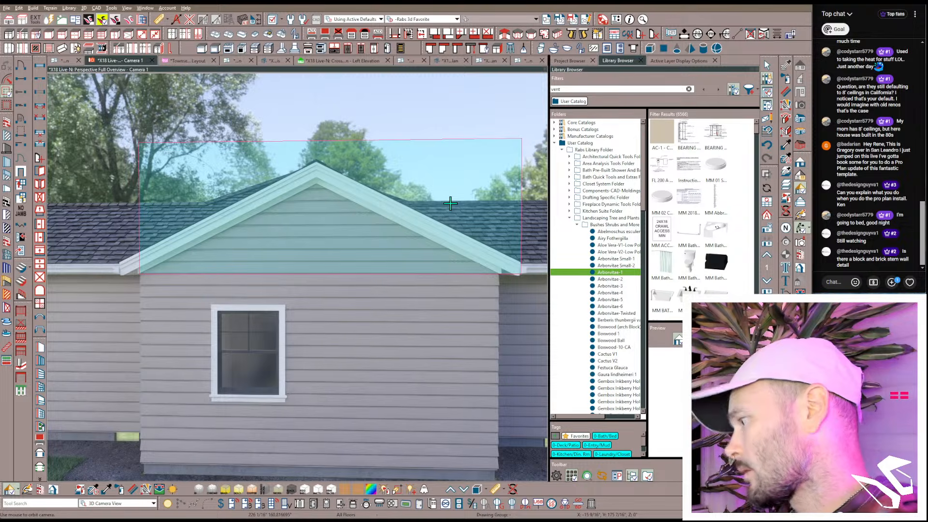
key(Delete)
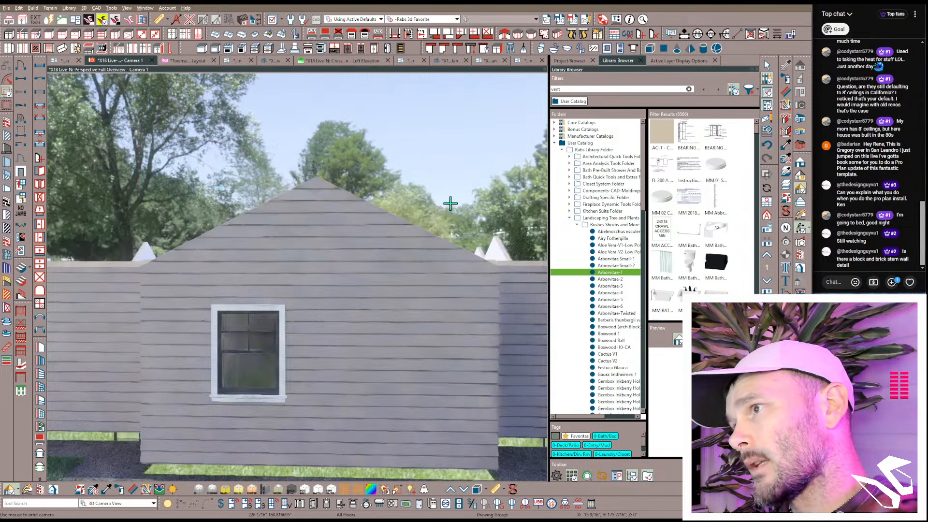
key(ctrl+z)
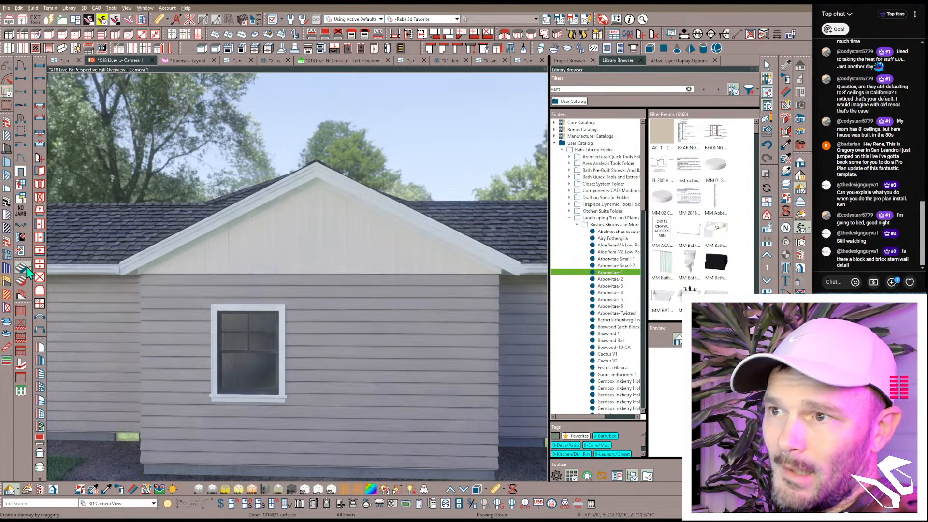
Step: Draw a narrow wall material region as a horizontal band across the gable's base, and move it up to meet the battens
click(18, 233)
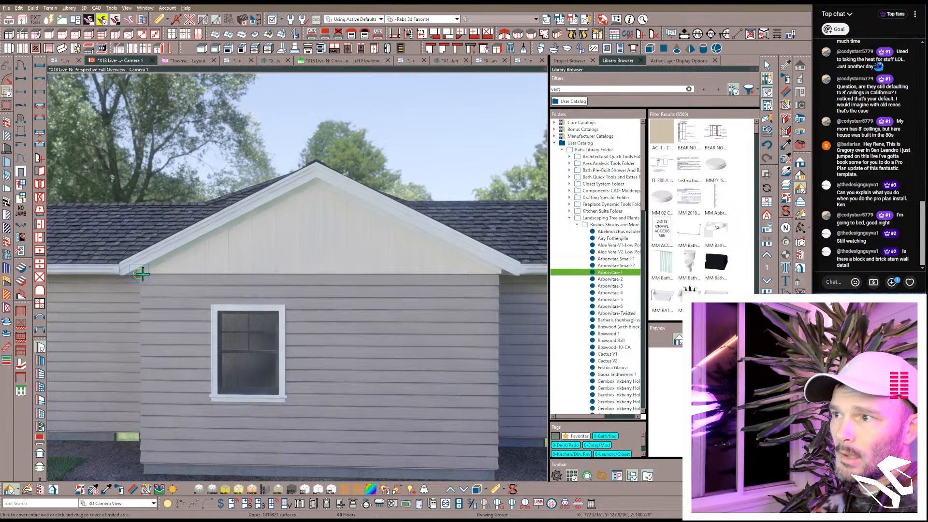
drag(142, 274, 498, 289)
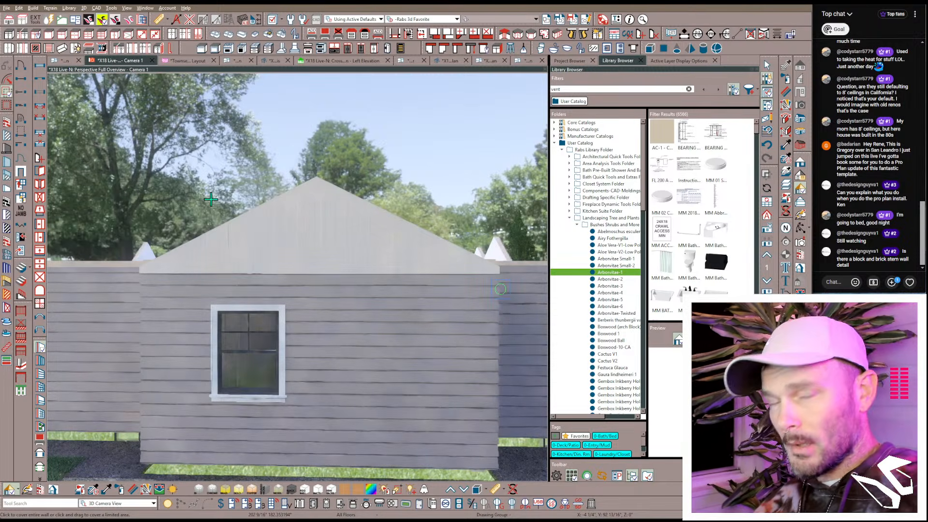
key(space)
click(290, 283)
middle_drag(289, 303, 378, 319)
drag(399, 293, 395, 254)
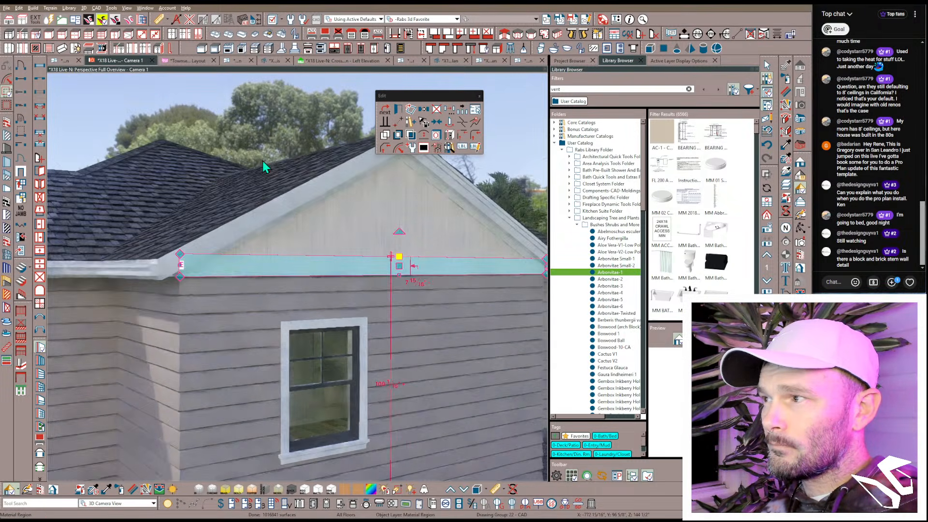
Step: Raise the ceiling of the room behind the board-and-batten gable wall by 12 inches
middle_drag(258, 125, 223, 174)
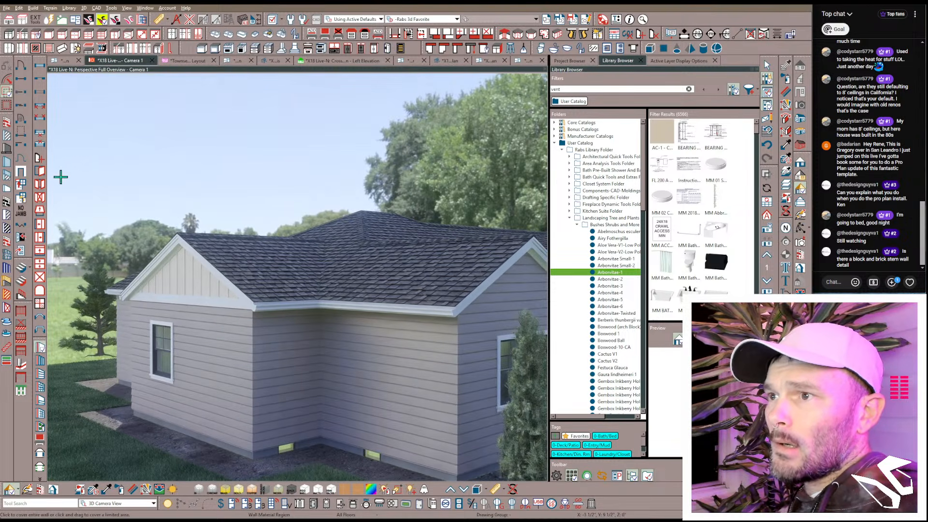
click(21, 184)
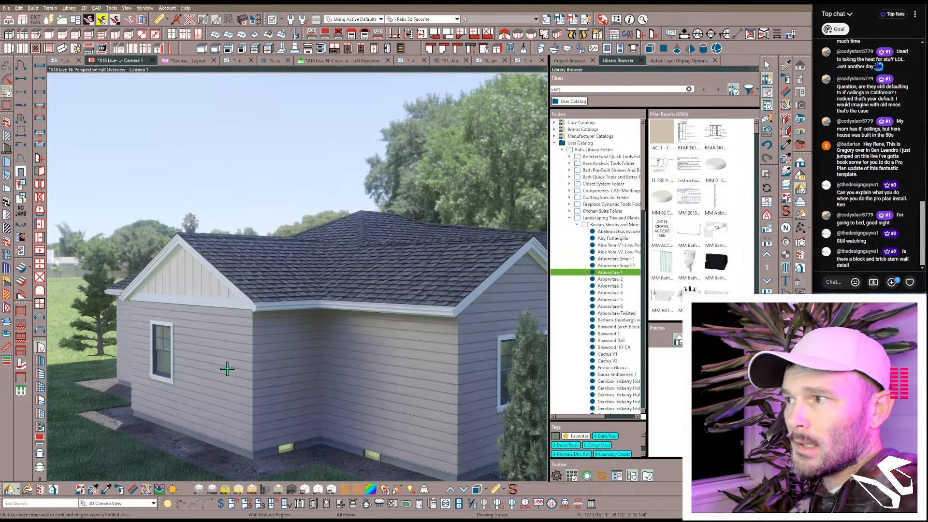
click(227, 368)
key(Tab)
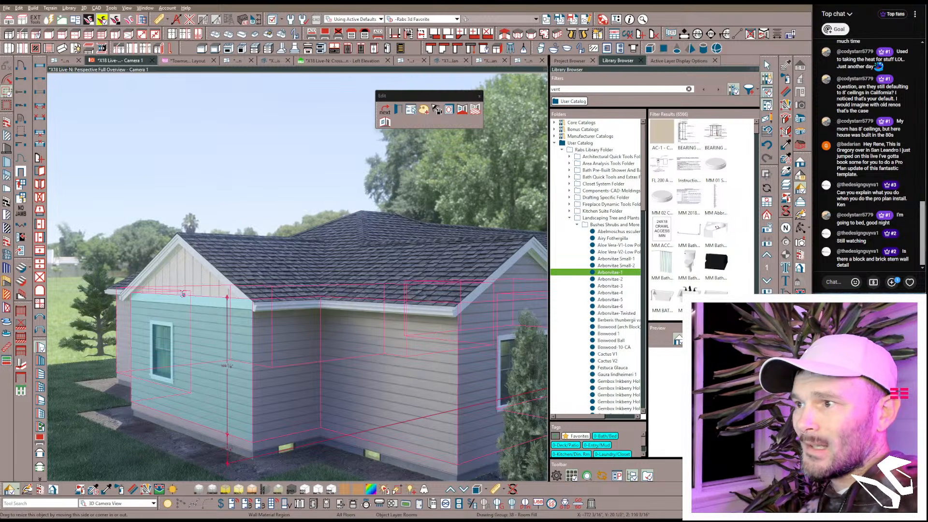
drag(183, 295, 188, 260)
key(Tab)
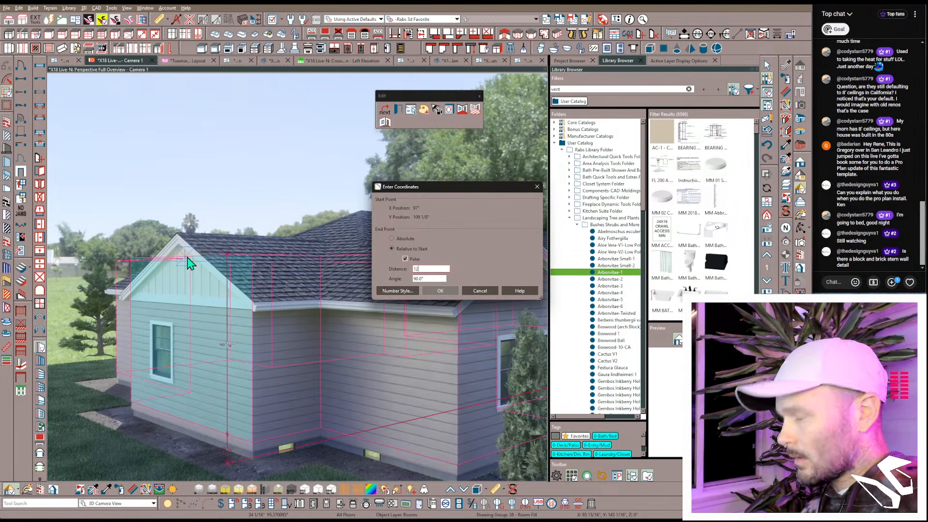
key(Return)
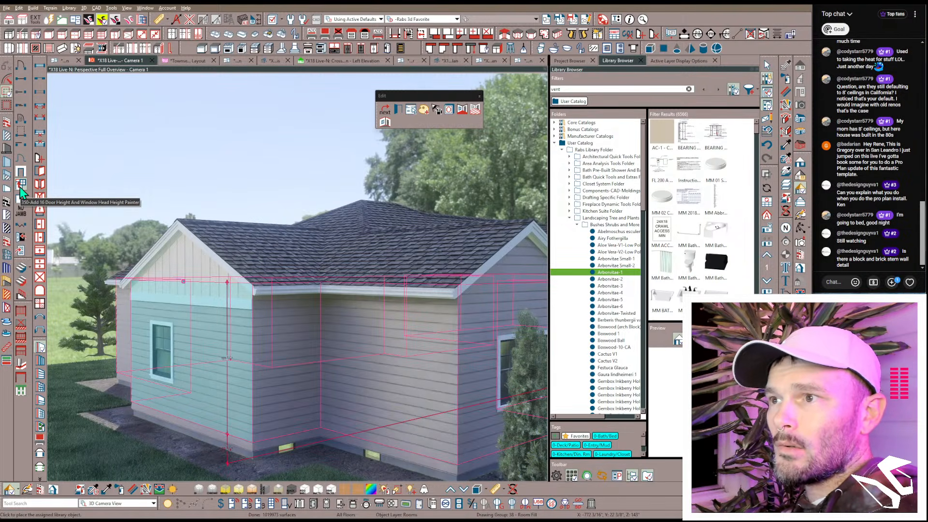
Step: Apply the Door Height And Window Head Height Painter to the house's openings across the entire plan
click(19, 186)
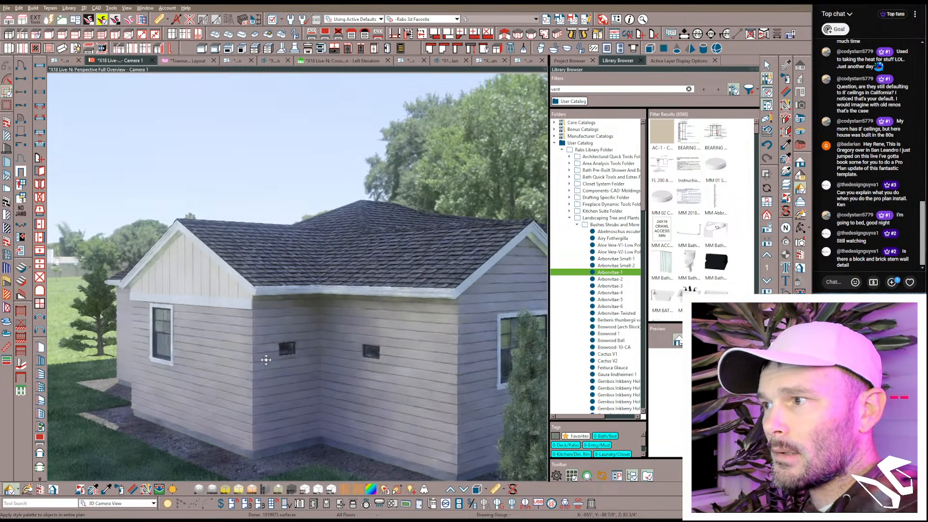
middle_drag(266, 359, 309, 389)
click(291, 348)
click(309, 390)
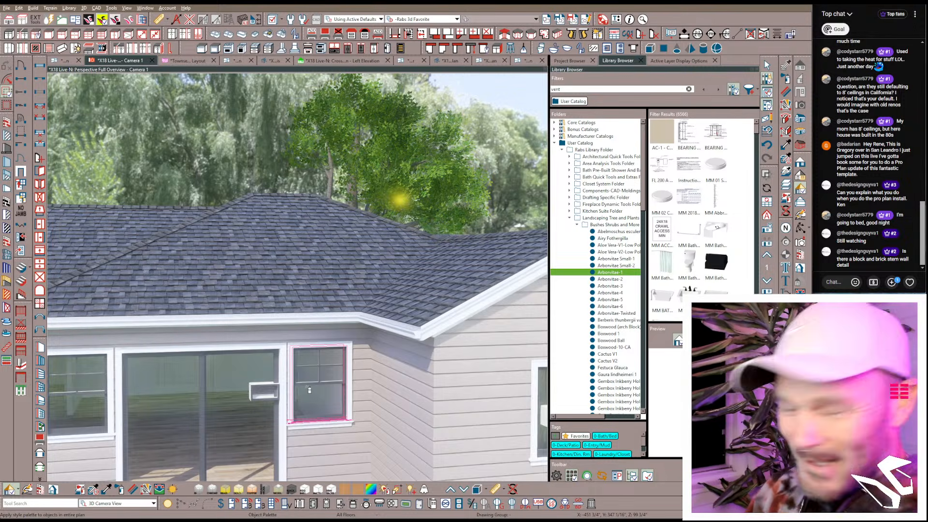
click(304, 385)
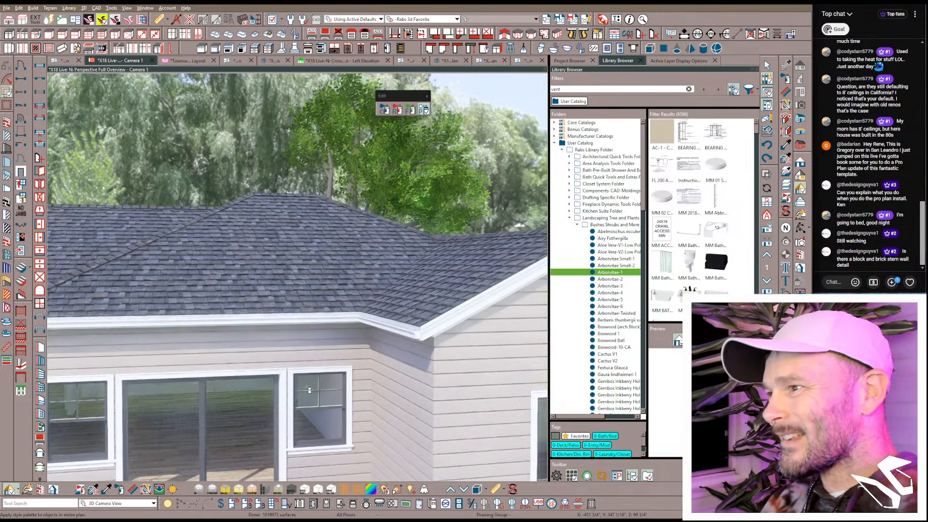
mouse_move(308, 388)
middle_down()
mouse_move(290, 386)
mouse_move(308, 388)
middle_up()
scroll(300, 385, down, 3)
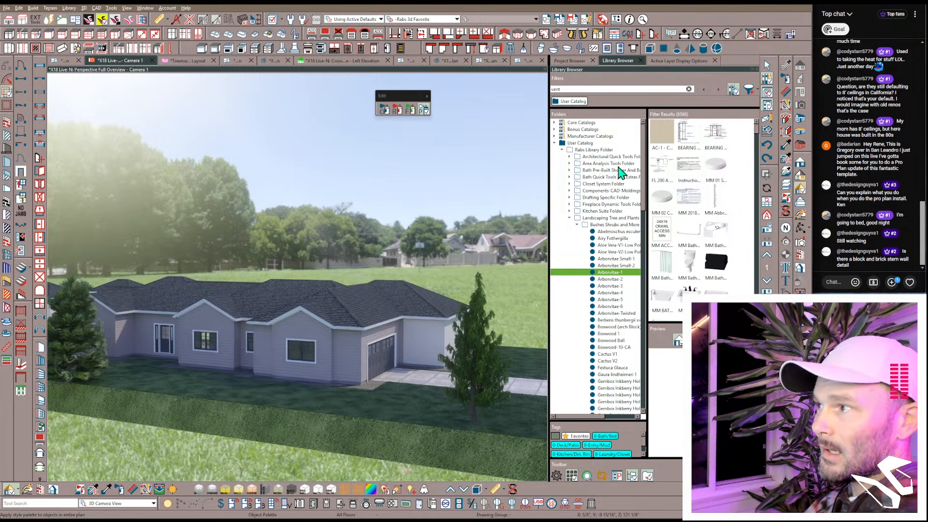
right_click(598, 151)
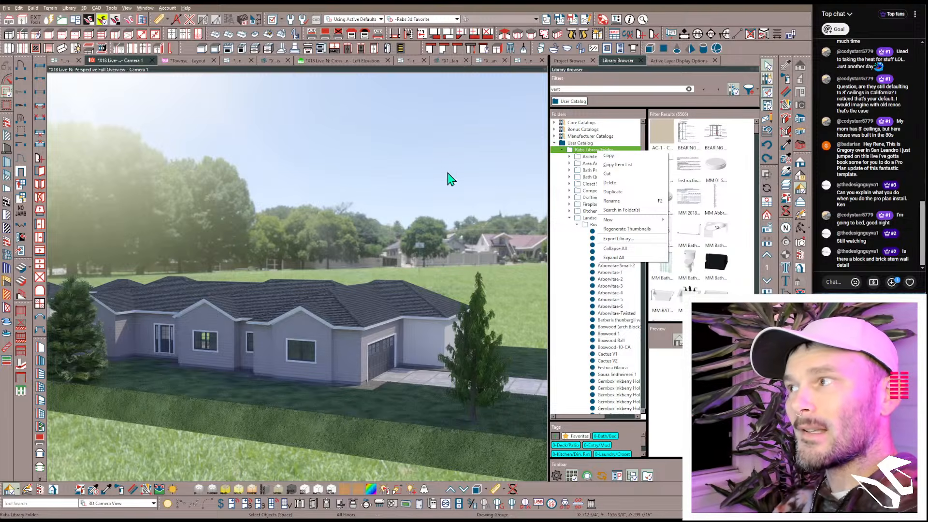
click(245, 206)
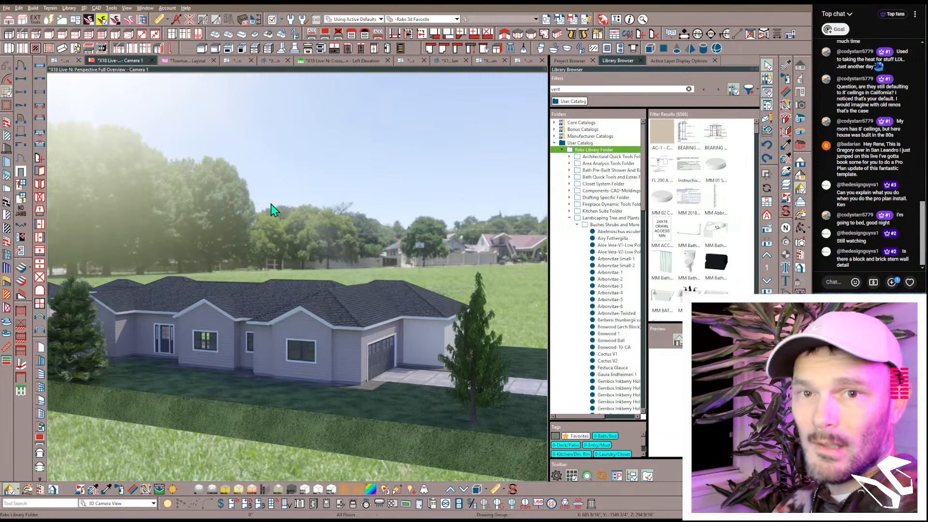
middle_drag(278, 285, 381, 320)
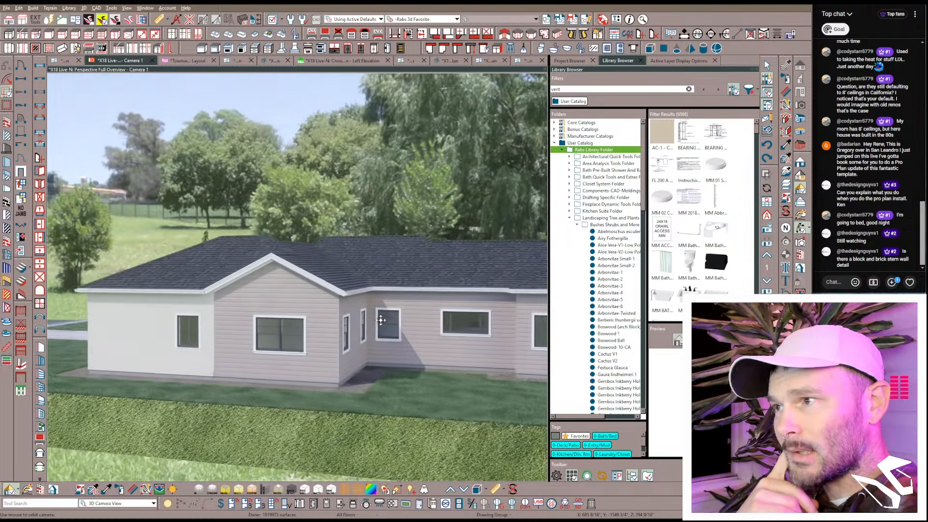
Step: In the roof's surface layers, delete the comp shingle layer and insert a new layer above the OSB sheathing
key(Escape)
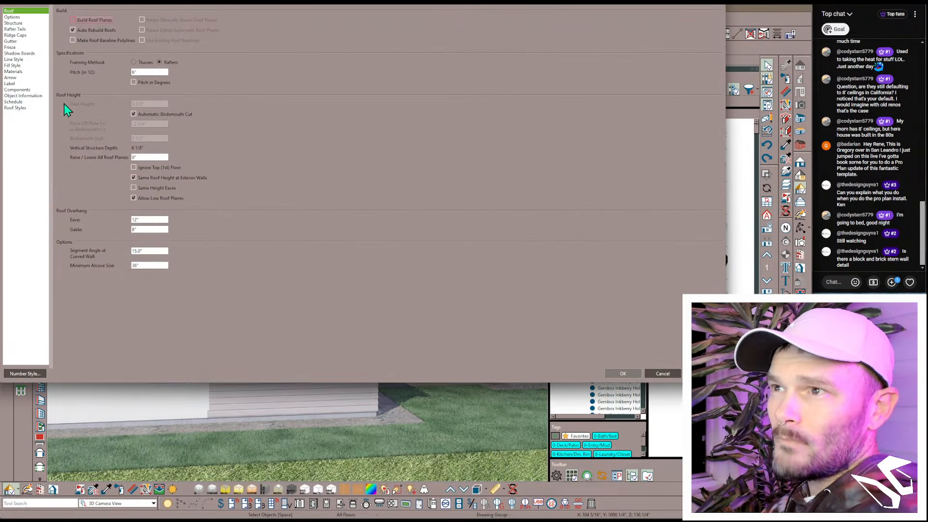
click(14, 23)
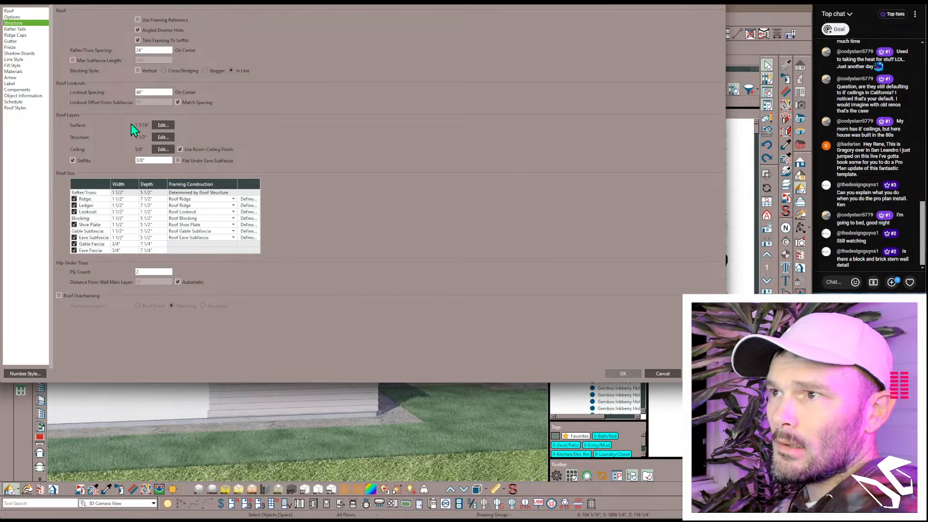
click(160, 127)
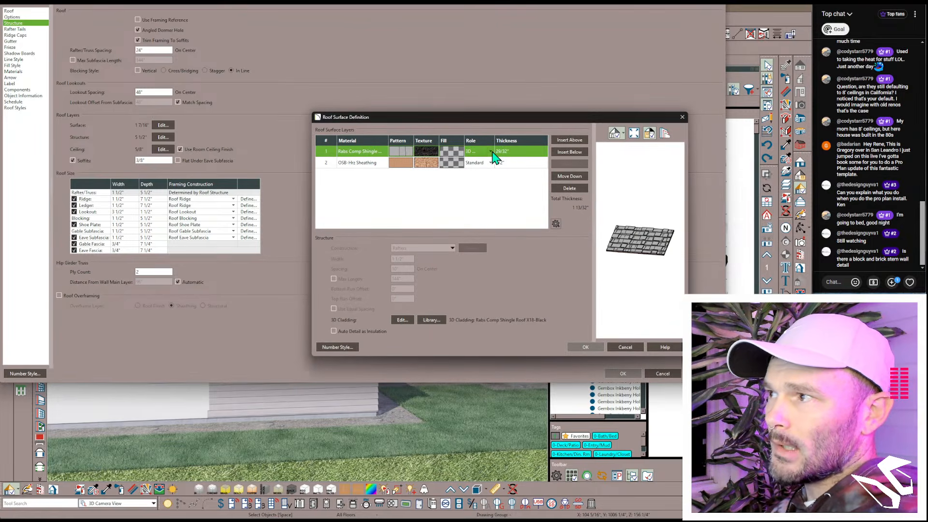
click(491, 152)
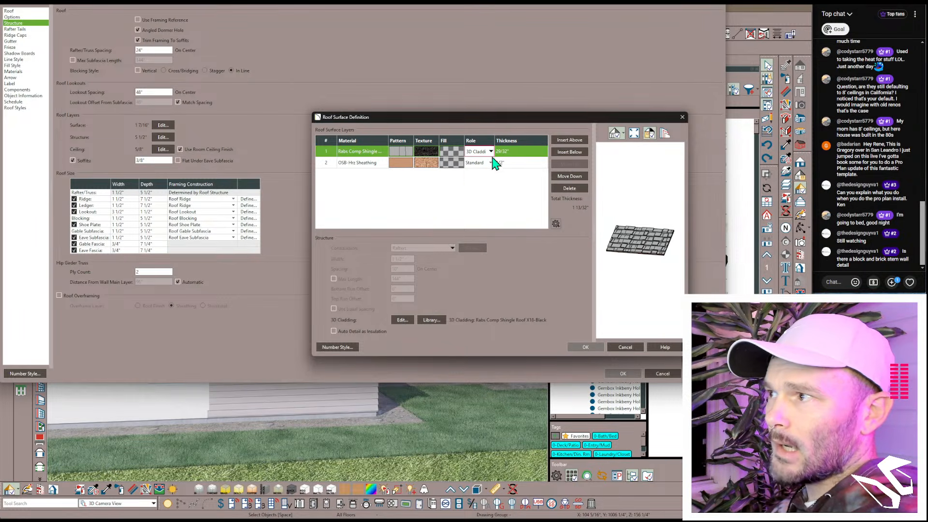
click(569, 189)
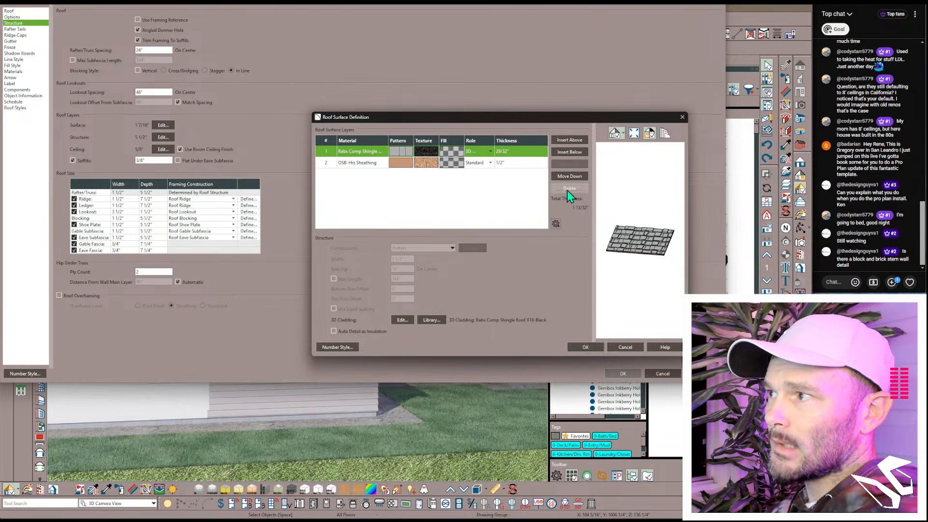
click(567, 141)
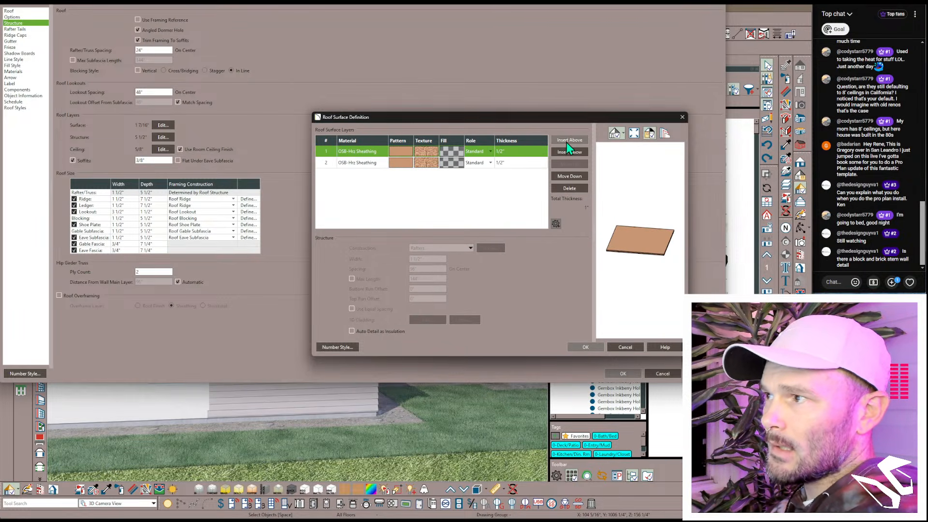
Step: Find the library material with "standing" and assign Standing Seam to the roof's new top surface layer
click(422, 157)
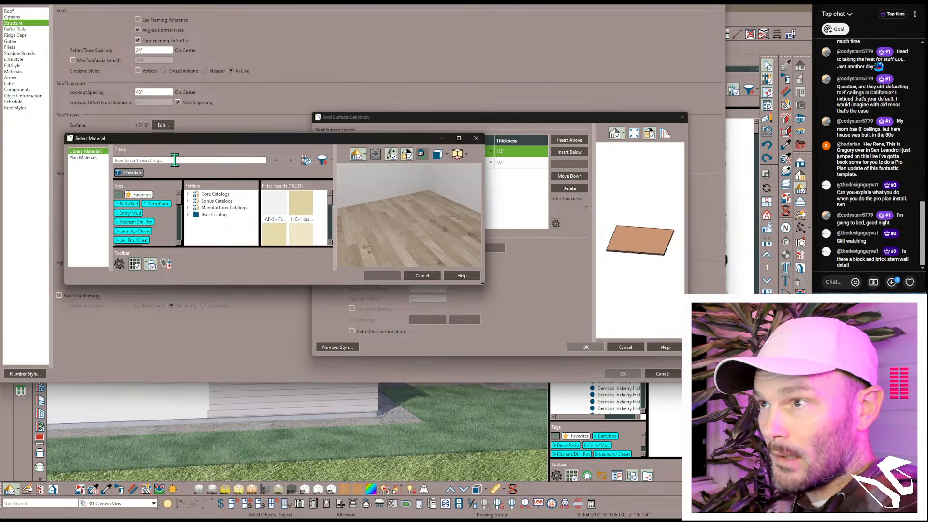
click(174, 160)
text(standing)
key(Return)
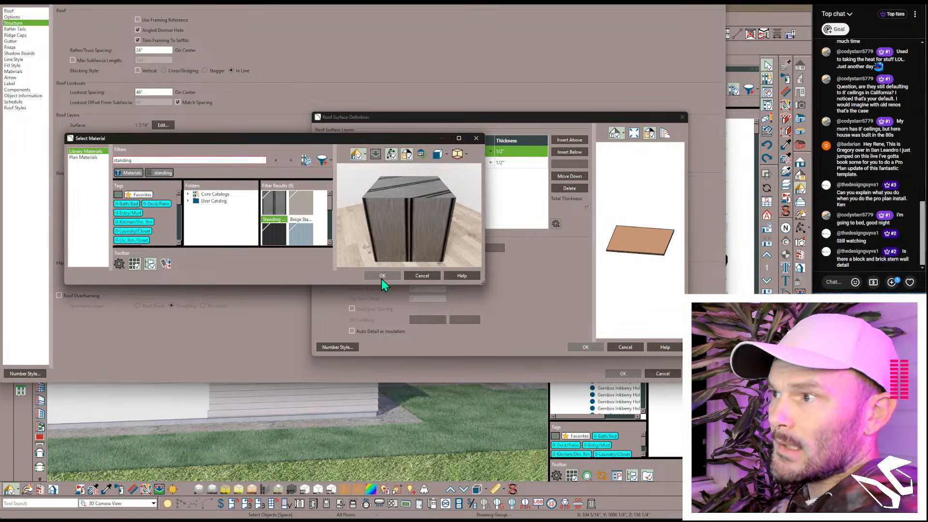
click(384, 279)
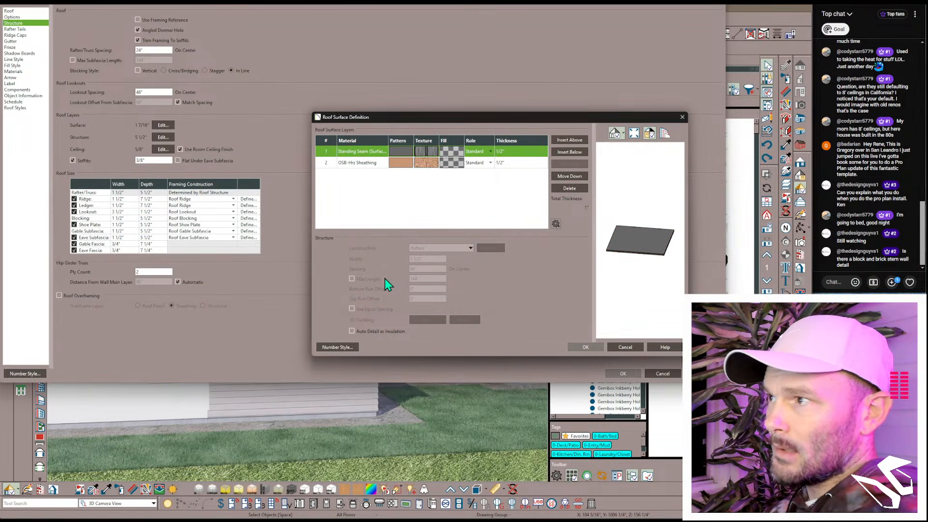
Step: Give the standing seam layer the 3D Cladding role and a thickness of 1 1/4 inches
click(491, 152)
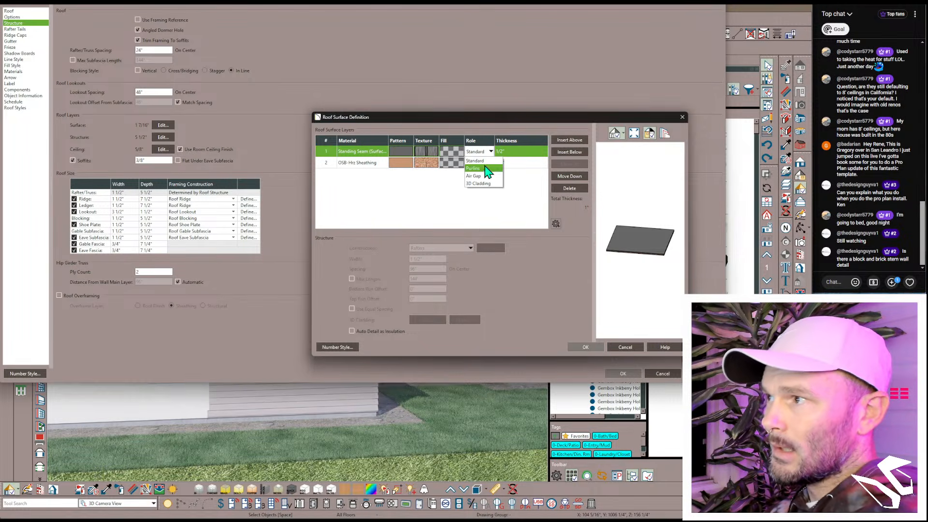
click(485, 188)
click(503, 152)
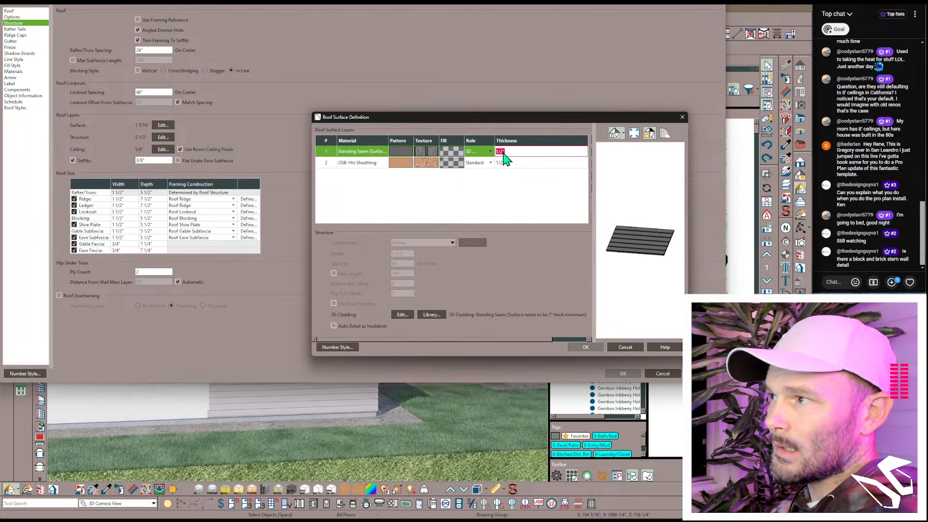
text(1.2)
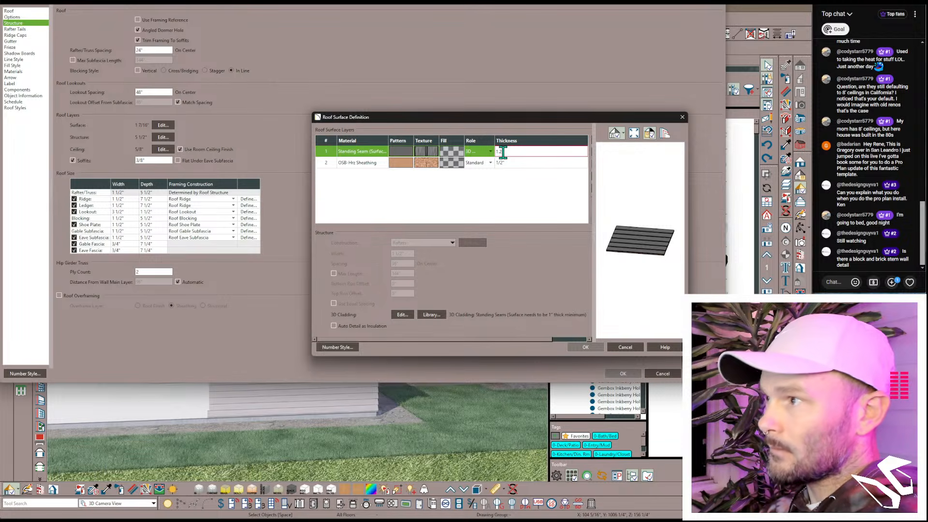
text(5)
click(450, 198)
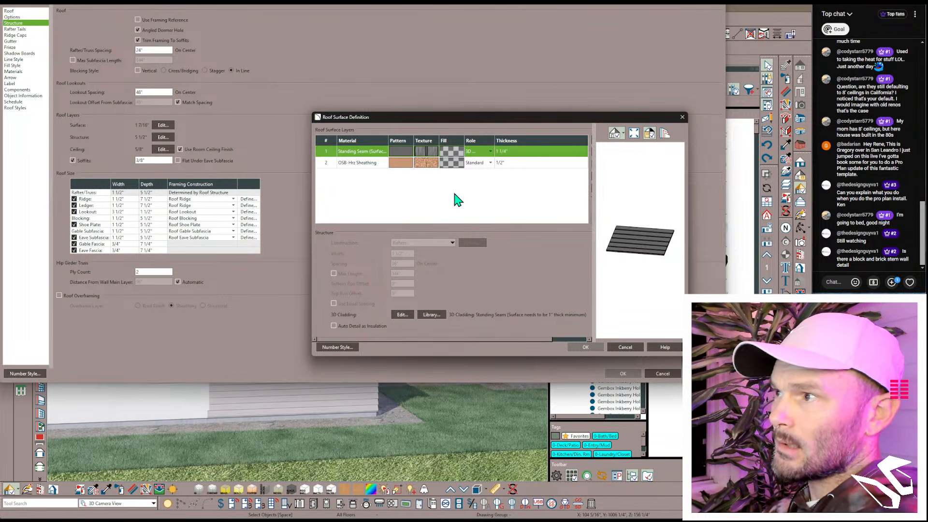
Step: Check the standing seam cladding specification, accept the roof surface definition, and rebuild the roof with it
click(401, 314)
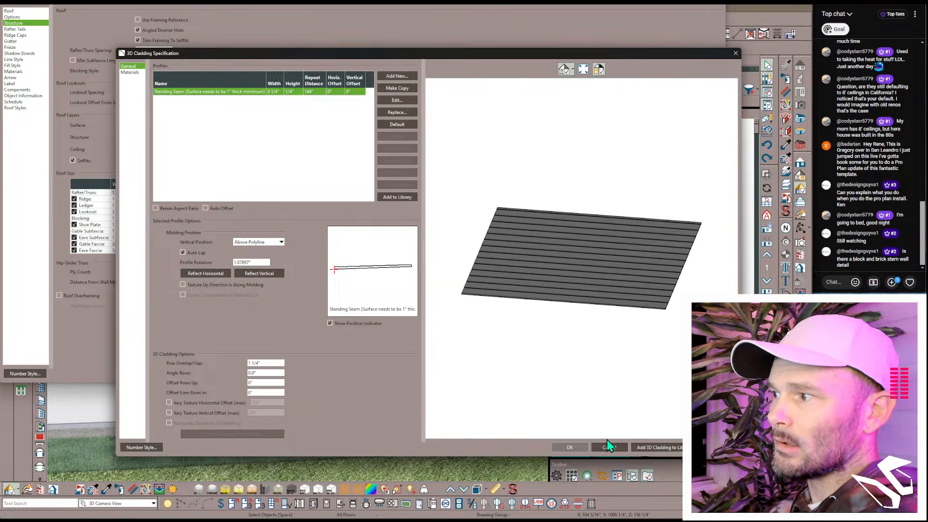
click(569, 447)
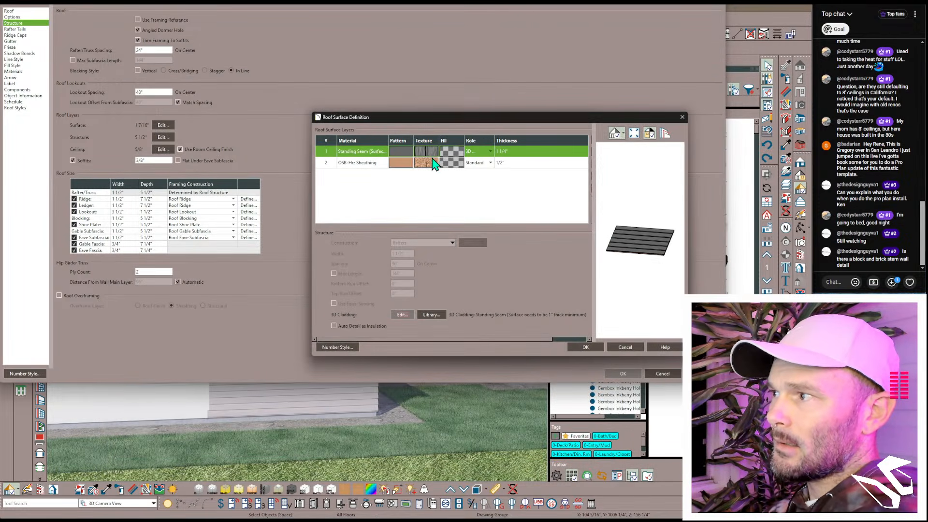
click(583, 347)
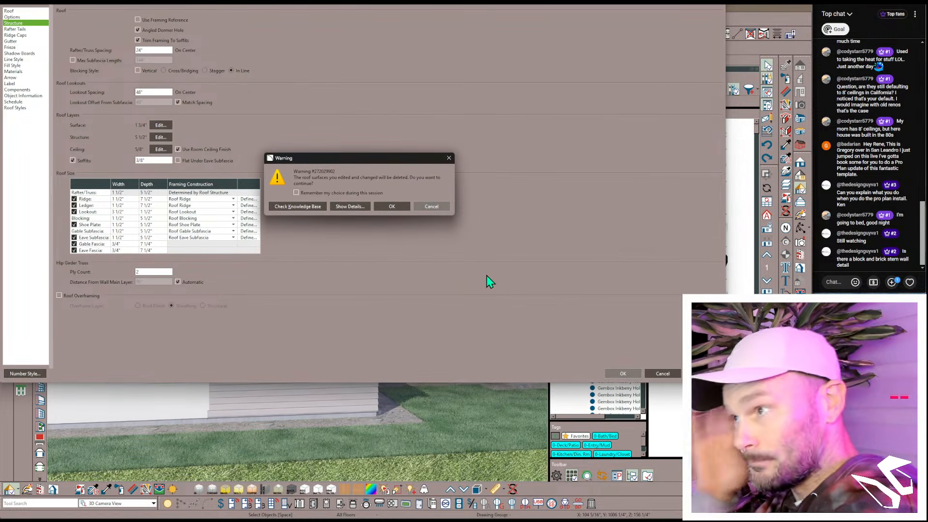
click(396, 208)
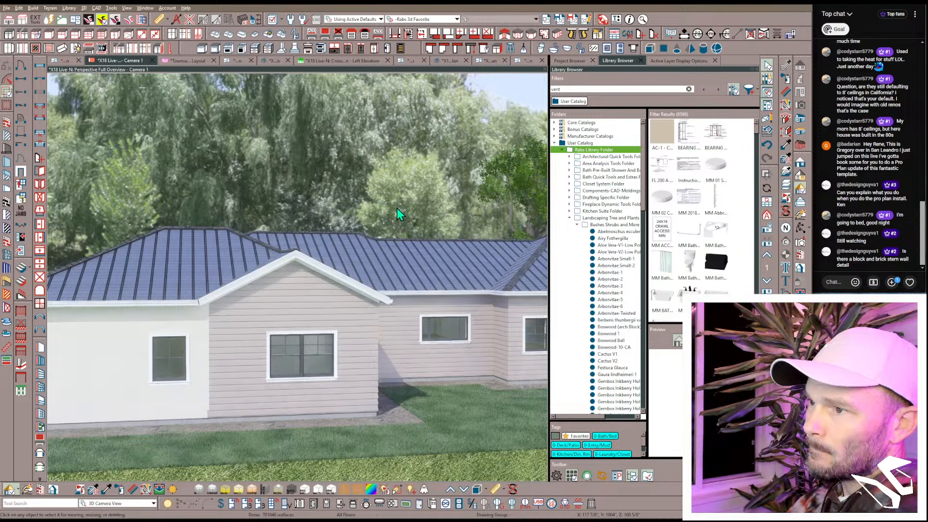
Step: Open the roof's 3D cladding specification and replace its profile with the library's Rabs Standing Seam Ridge
middle_drag(396, 208, 402, 273)
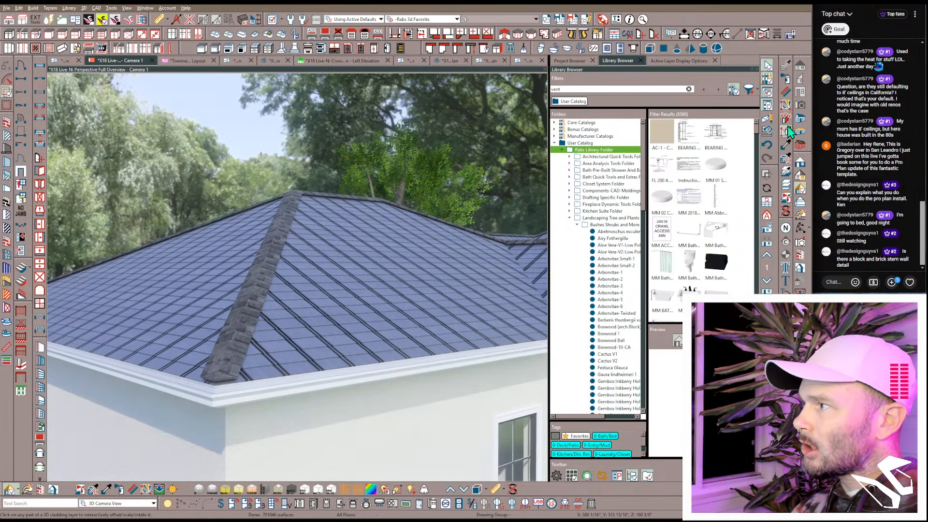
click(788, 122)
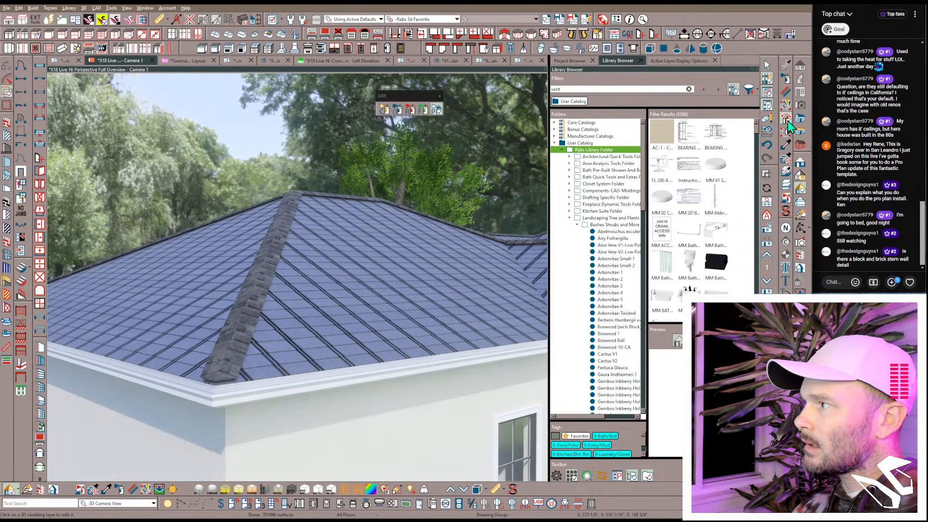
click(378, 285)
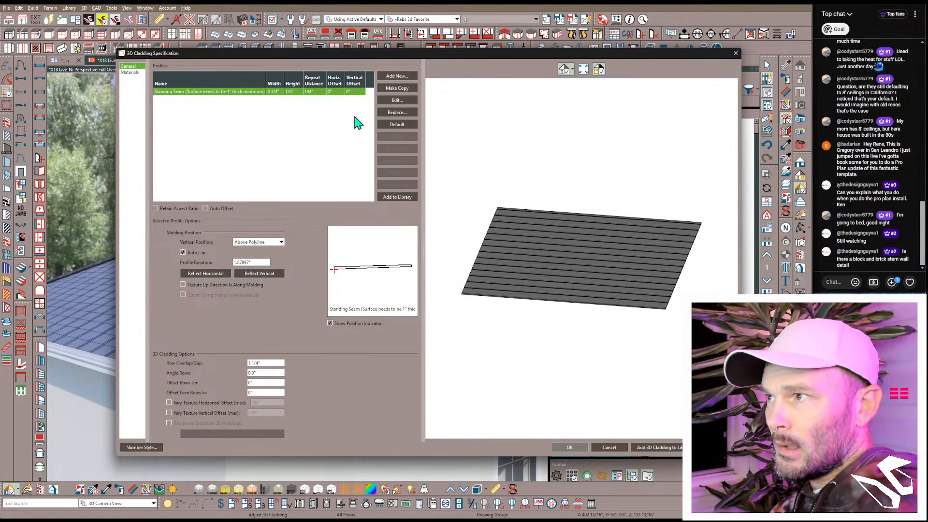
click(393, 112)
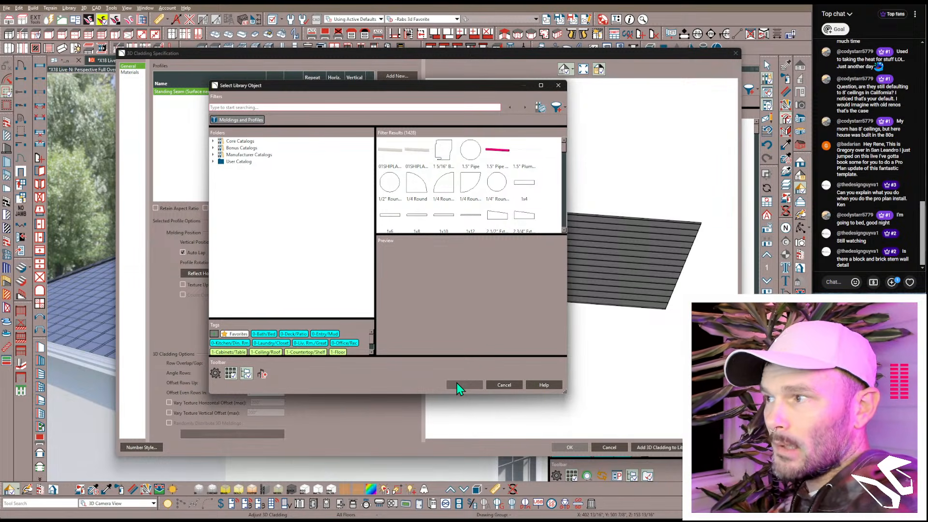
click(285, 107)
text(standing)
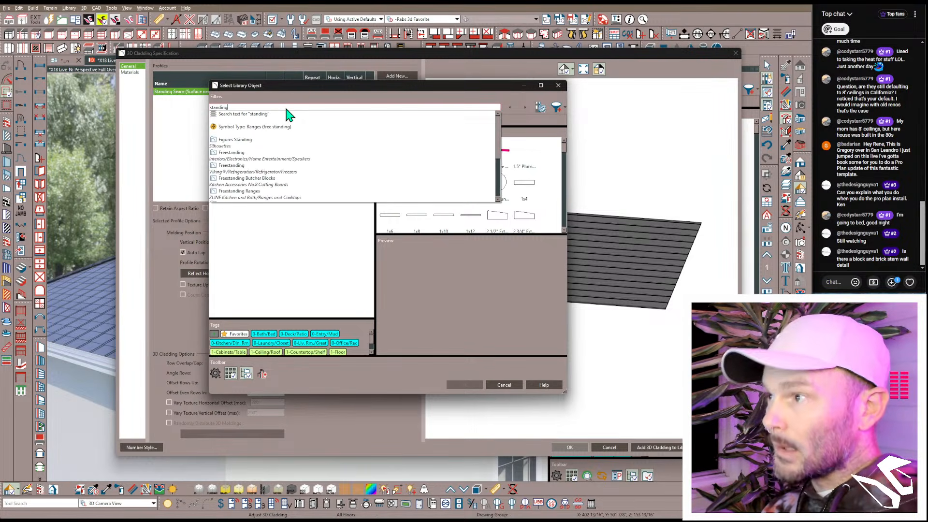
key(Return)
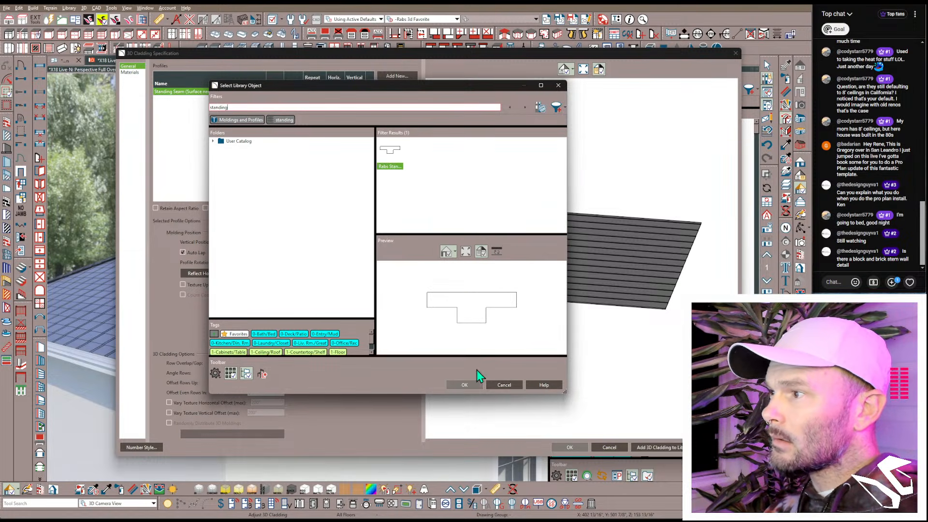
click(465, 385)
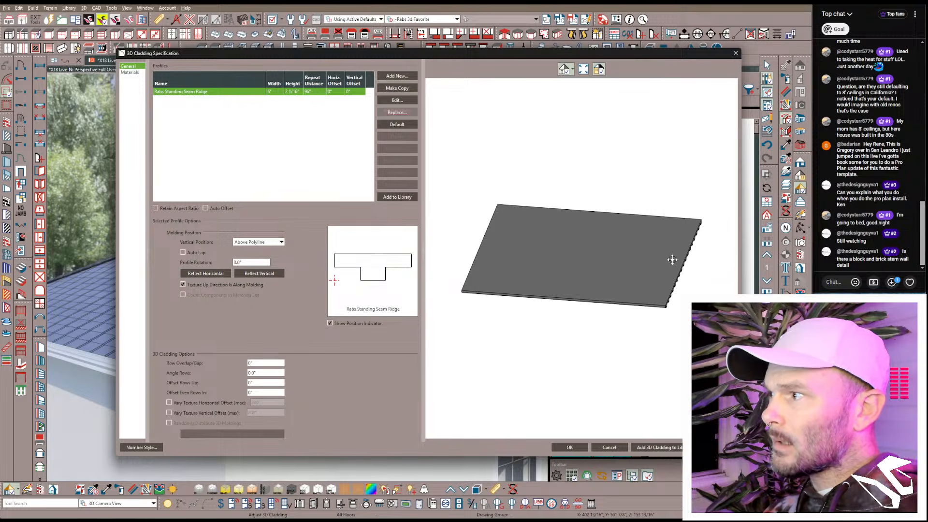
Step: Inspect the cladding preview, try a 90° rotation on the standing seam ridge profile, and return it to 0°
mouse_move(669, 257)
mouse_down()
mouse_move(619, 191)
mouse_move(644, 242)
mouse_move(662, 253)
mouse_up()
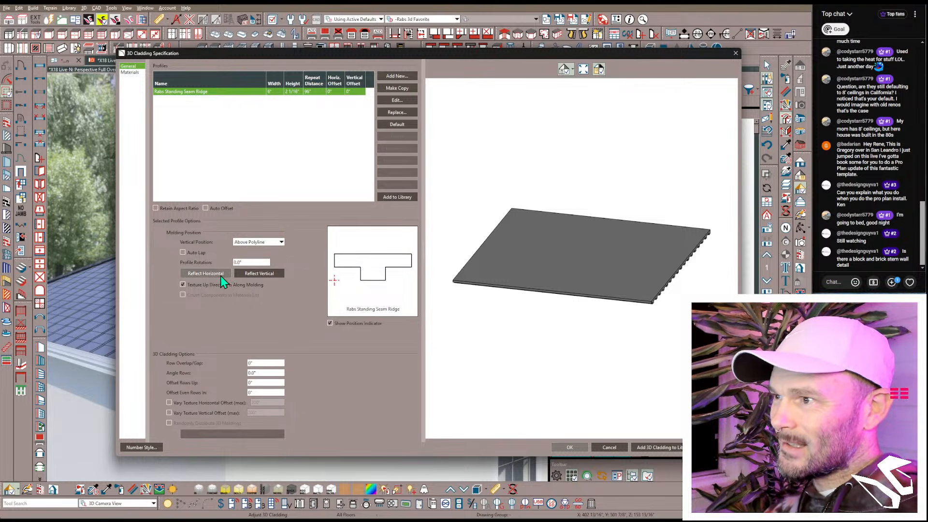
drag(244, 263, 206, 260)
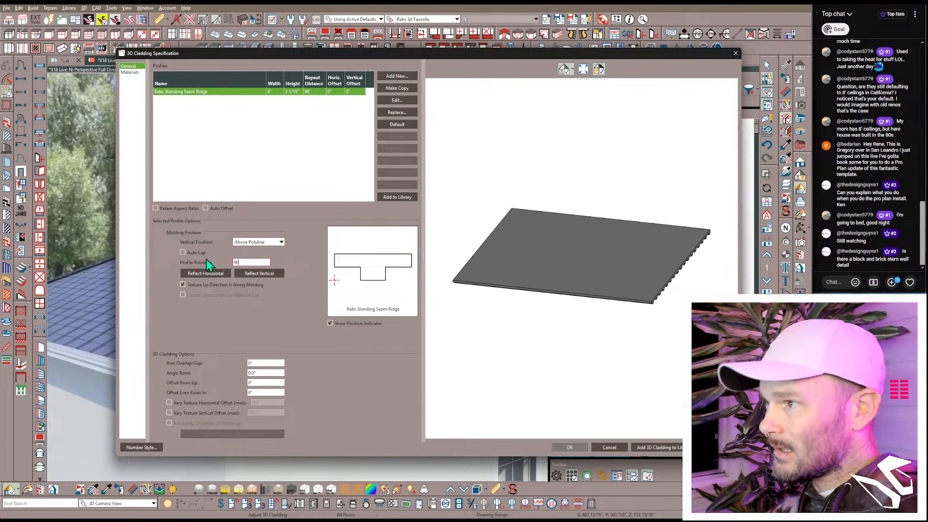
key(Tab)
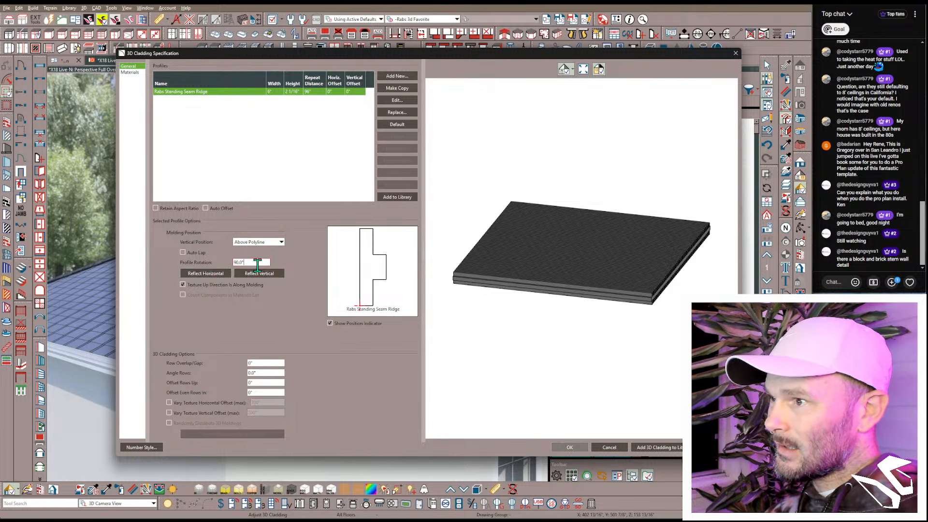
drag(244, 262, 137, 250)
text(0)
key(Tab)
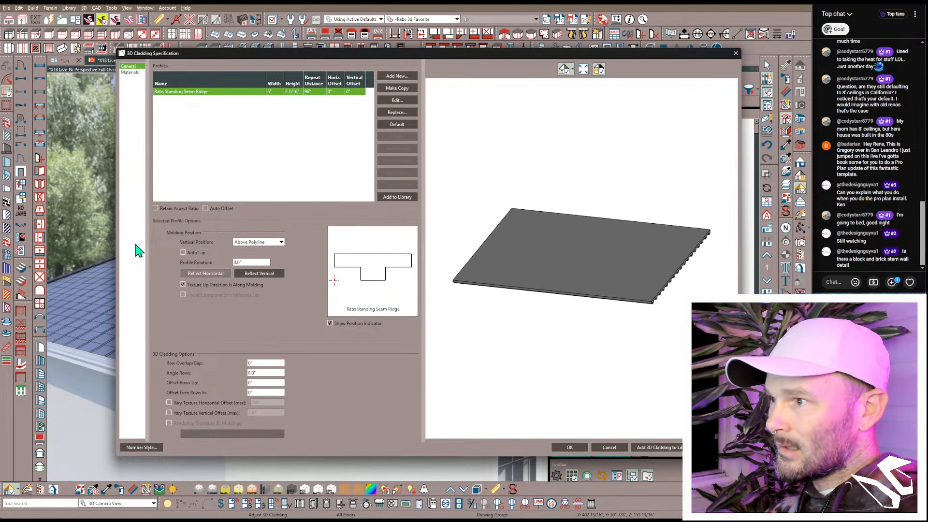
Step: Set the standing seam ridge profile's width and height both to 1 1/4"
click(274, 92)
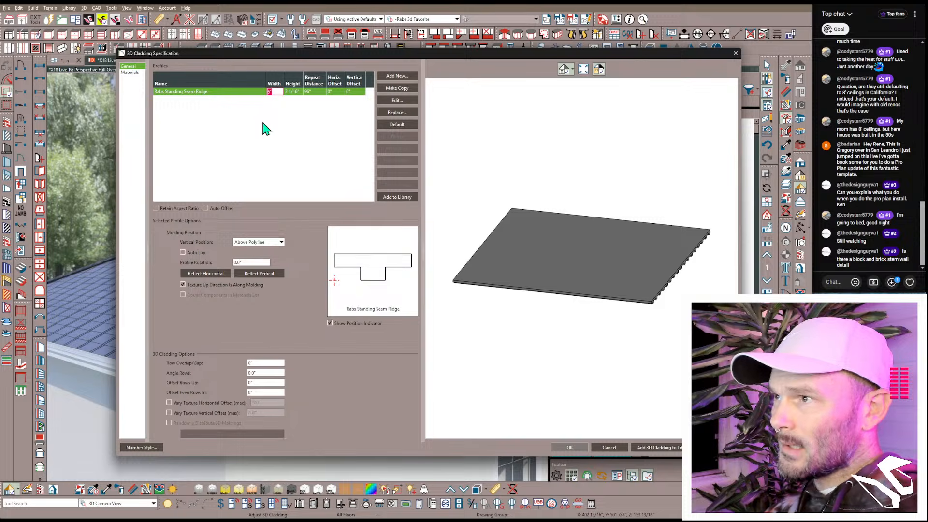
text(1.25)
key(Tab)
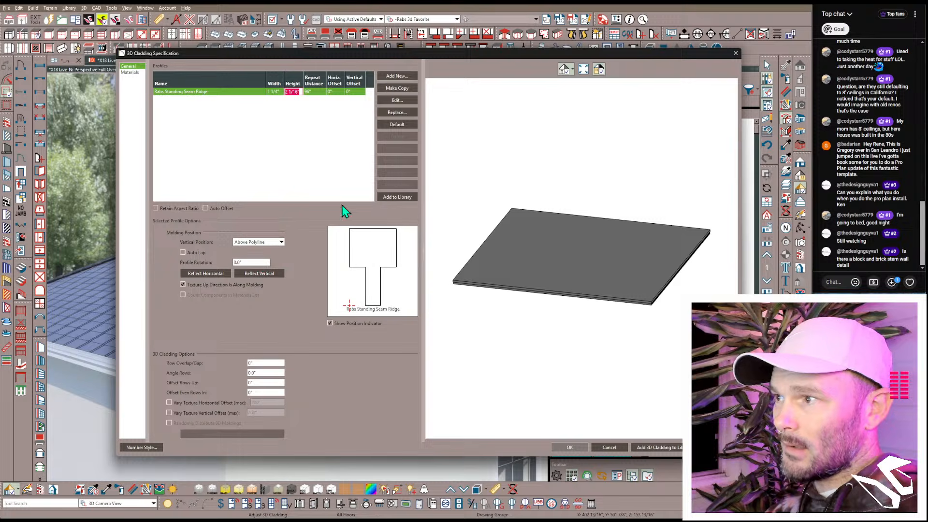
text(1.25)
key(Tab)
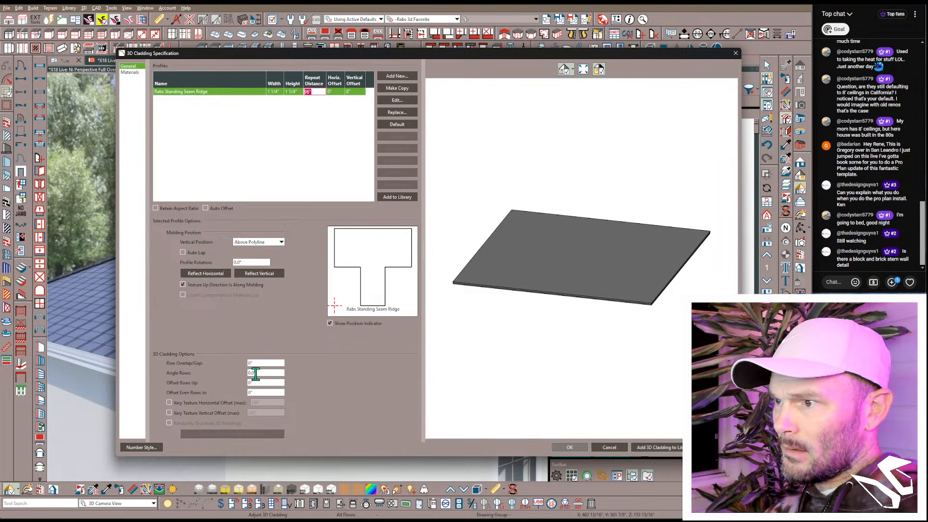
Step: Set the cladding's row overlap/gap to -12" to space the seams apart
drag(265, 363, 192, 341)
text(-)
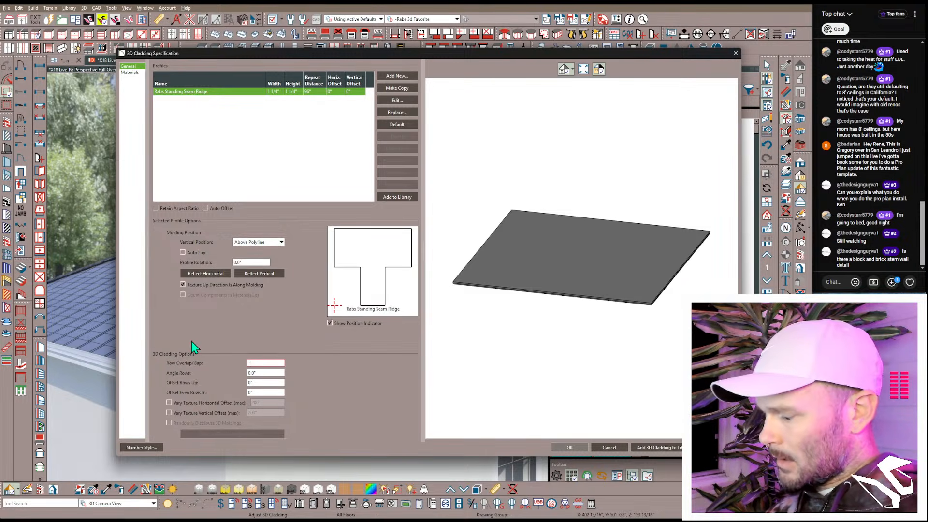
text(12)
key(Tab)
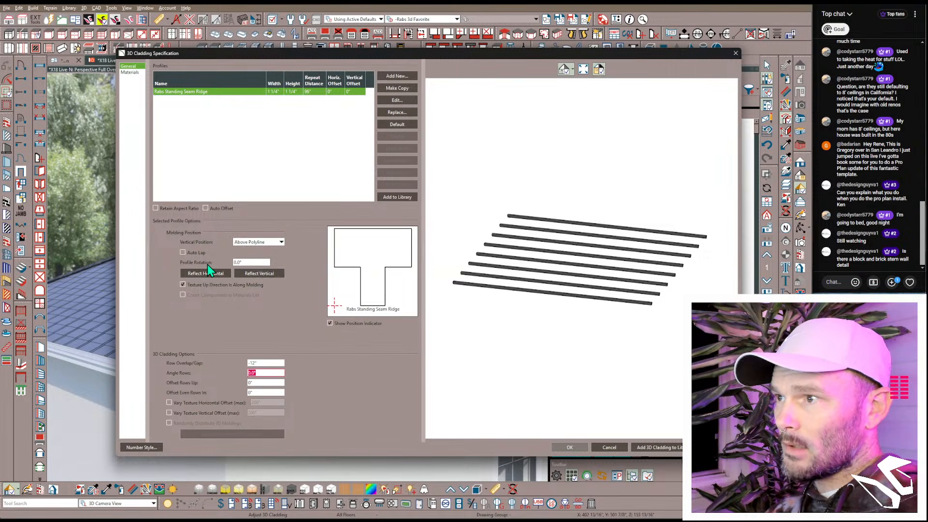
Step: Try the spaced seam profile at 90° rotation again and restore it to 0°
drag(254, 261, 203, 257)
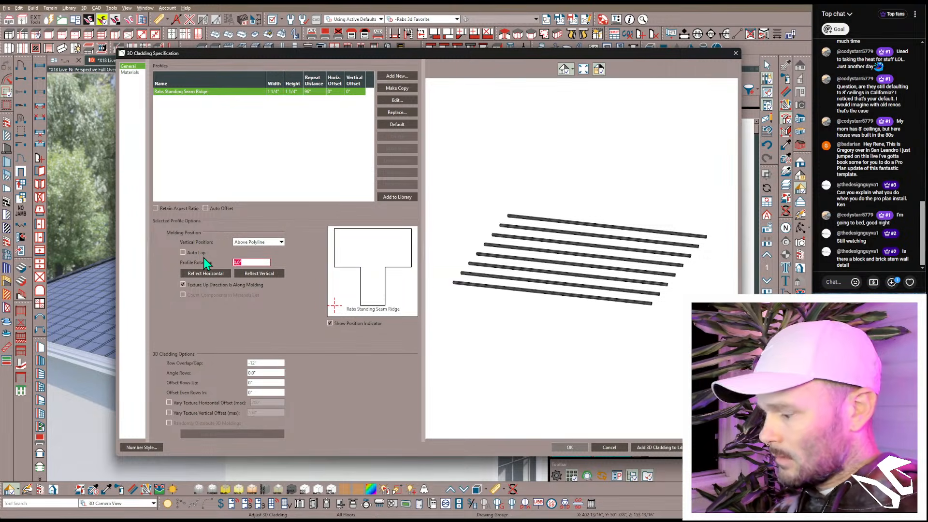
text(90)
key(Tab)
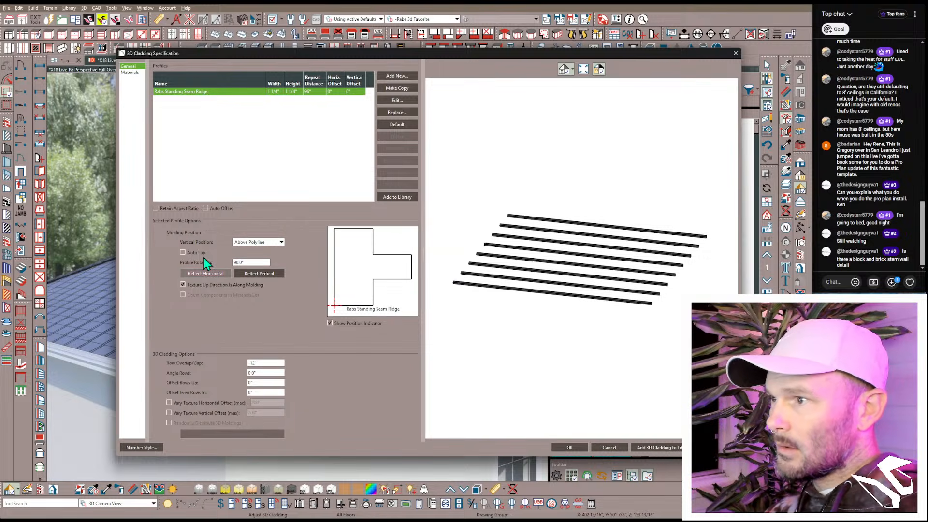
drag(245, 262, 202, 255)
text(0)
key(Tab)
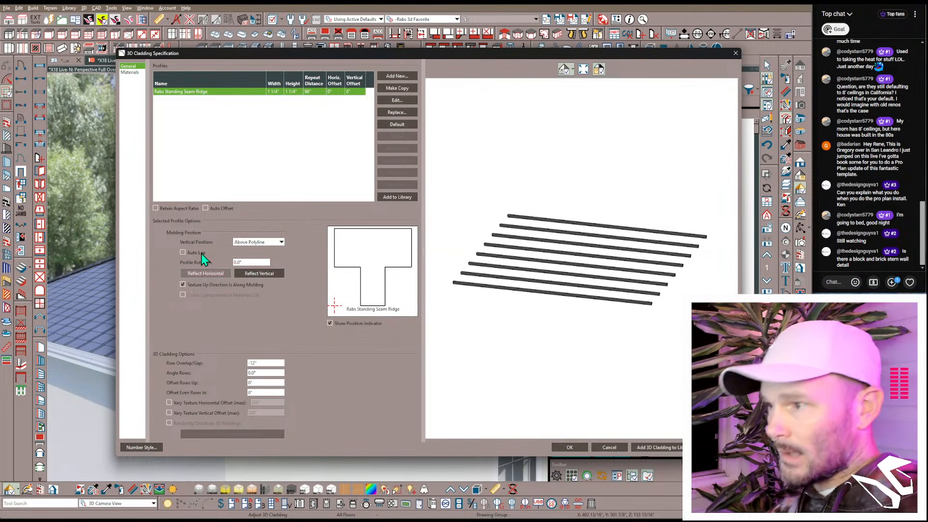
Step: Review the profile's vertical position options, keep Above Polyline, and apply the revised cladding to the roof
click(207, 286)
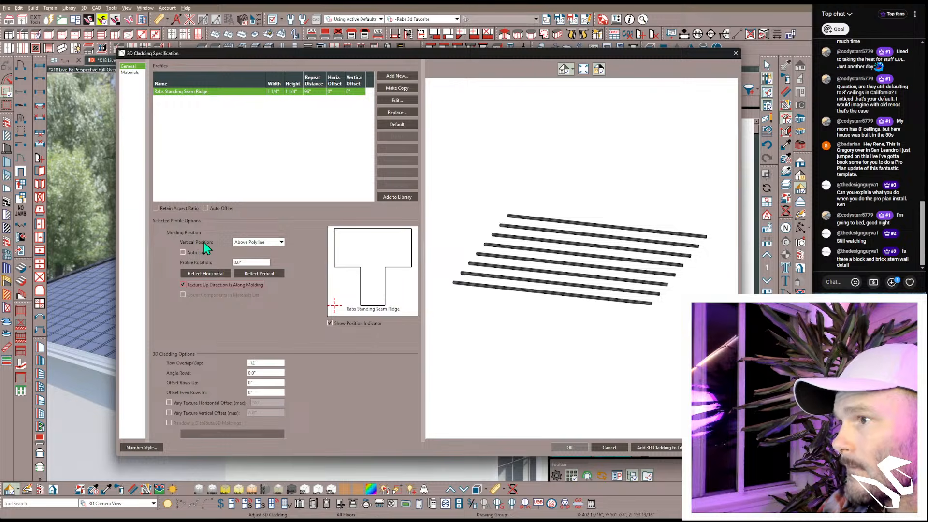
click(250, 242)
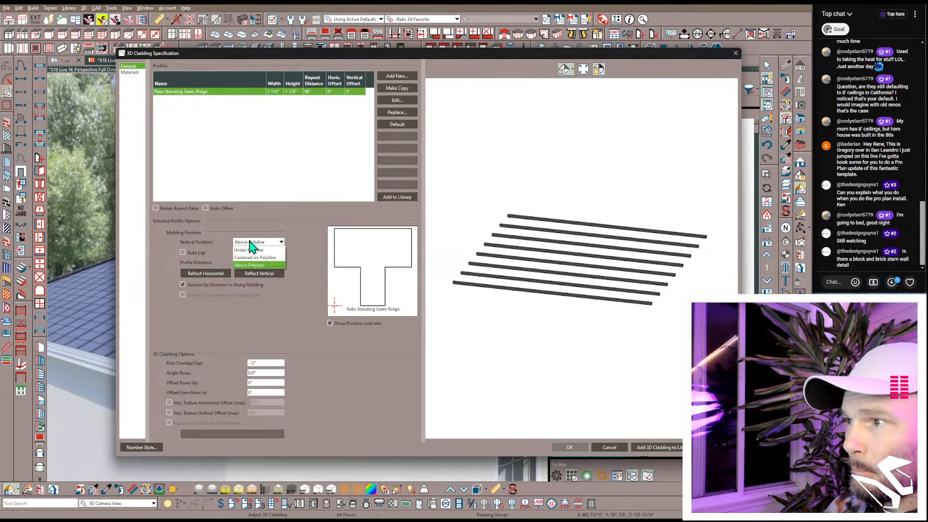
click(283, 243)
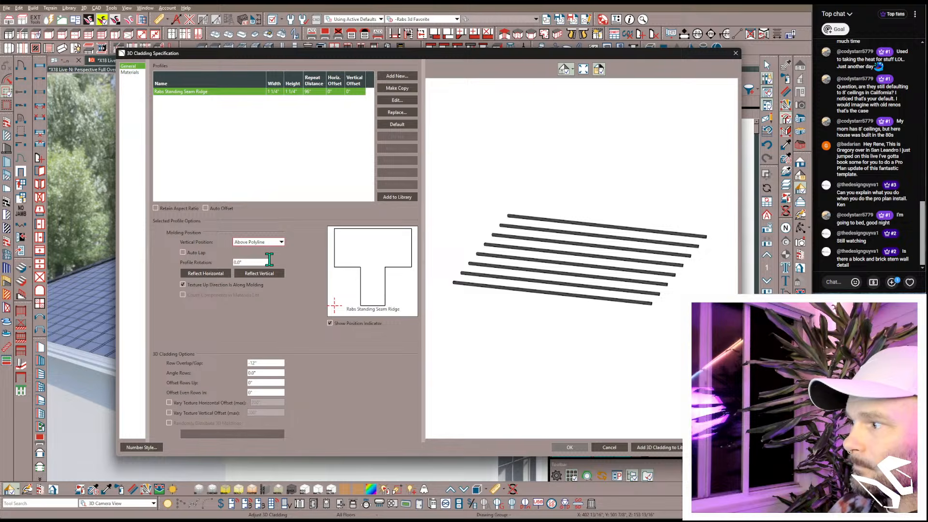
click(570, 448)
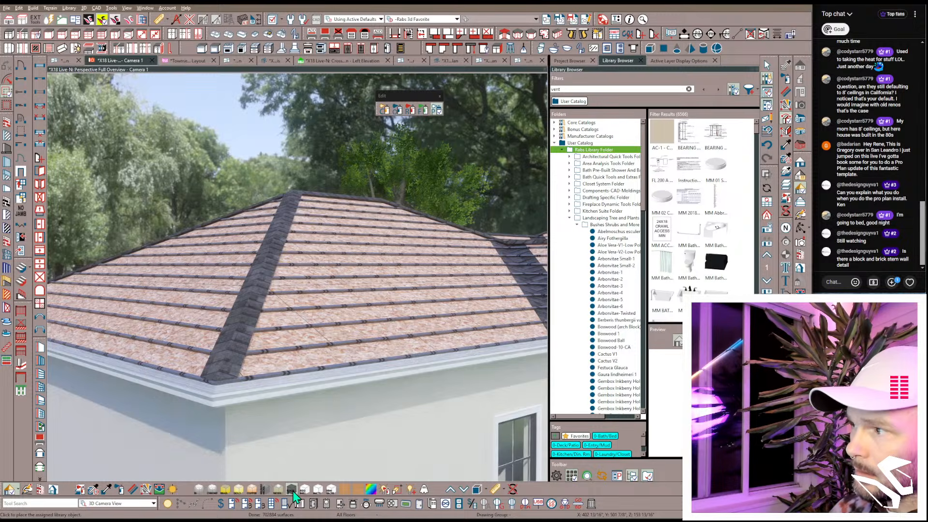
click(293, 491)
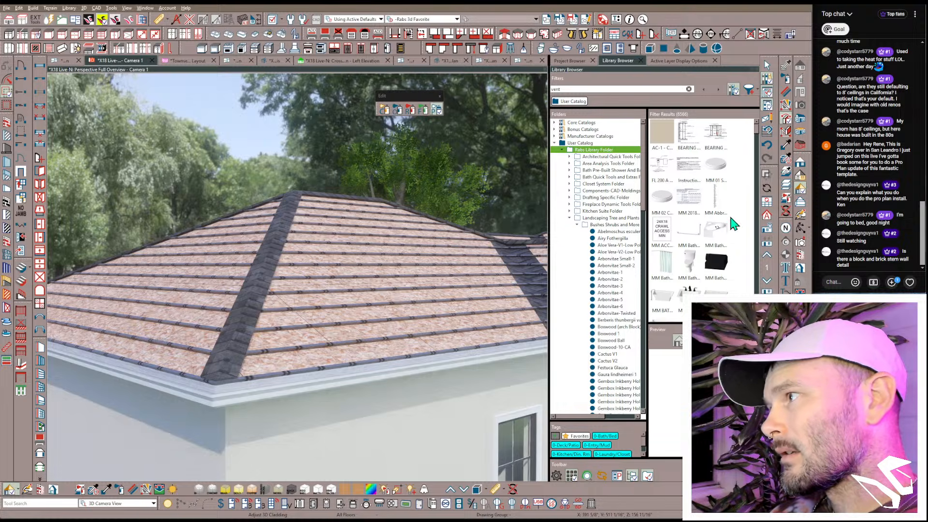
Step: Insert a roof surface layer below the 3D cladding layer, give it the Standard role, and rebuild the roof
click(767, 214)
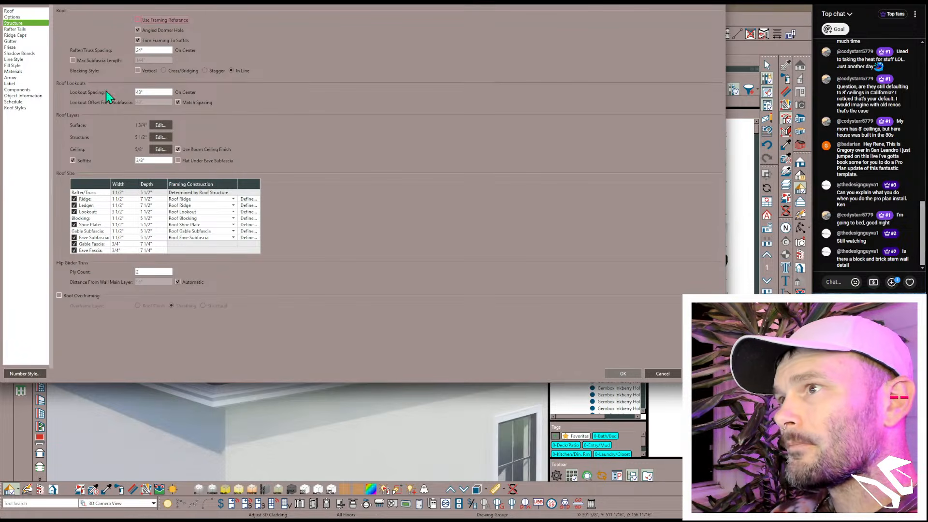
click(161, 125)
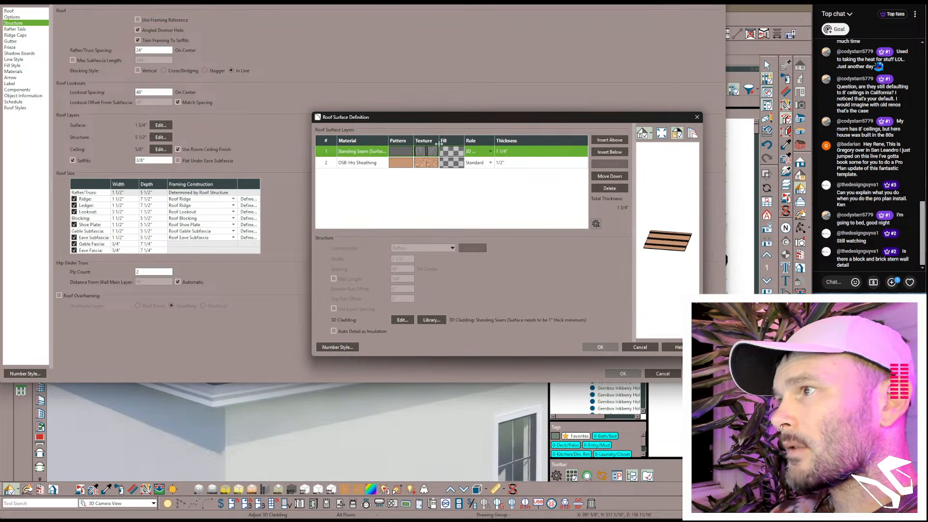
click(611, 152)
click(491, 164)
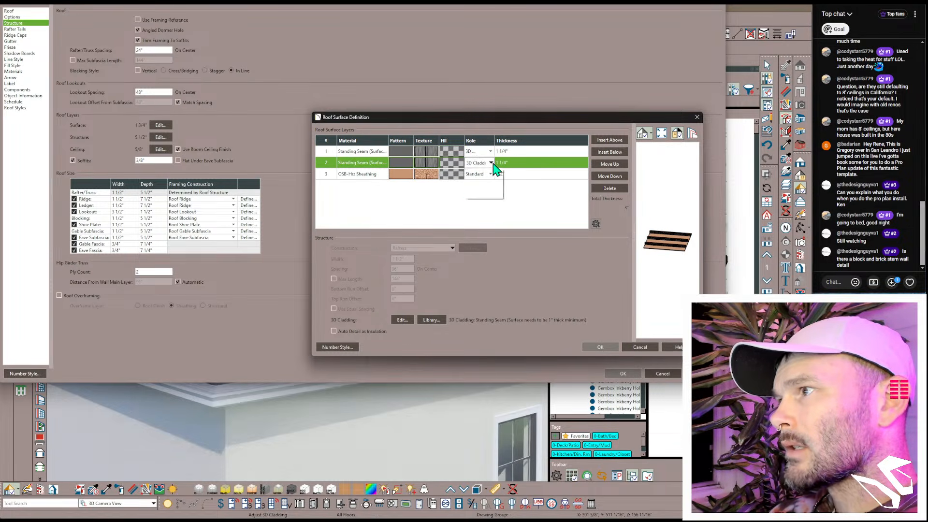
click(481, 175)
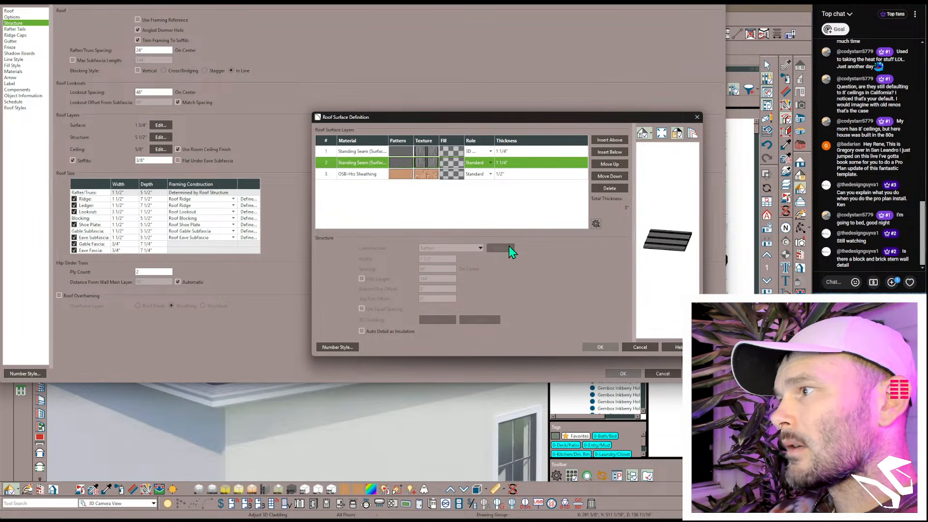
click(594, 347)
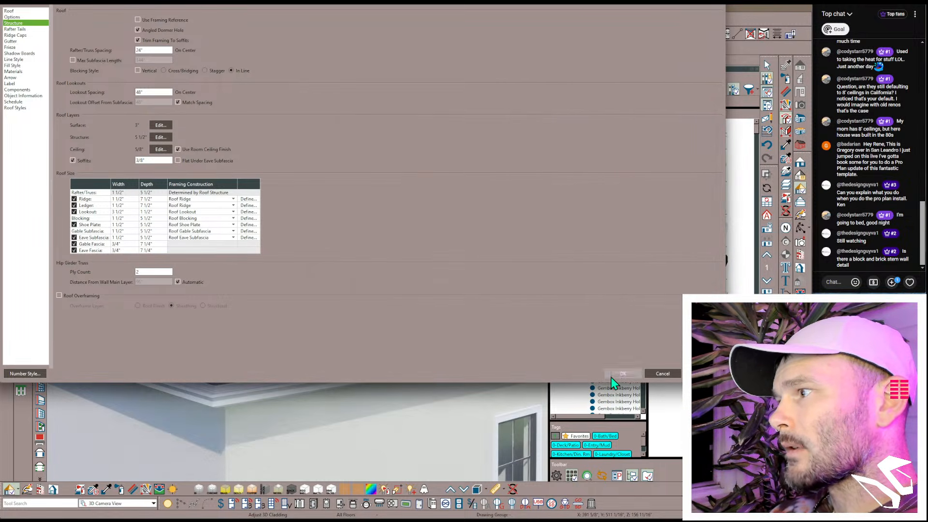
click(623, 374)
Step: Repaint the roof's black comp shingle material with 065-Rabs Iron, changing the default material for that component
click(387, 206)
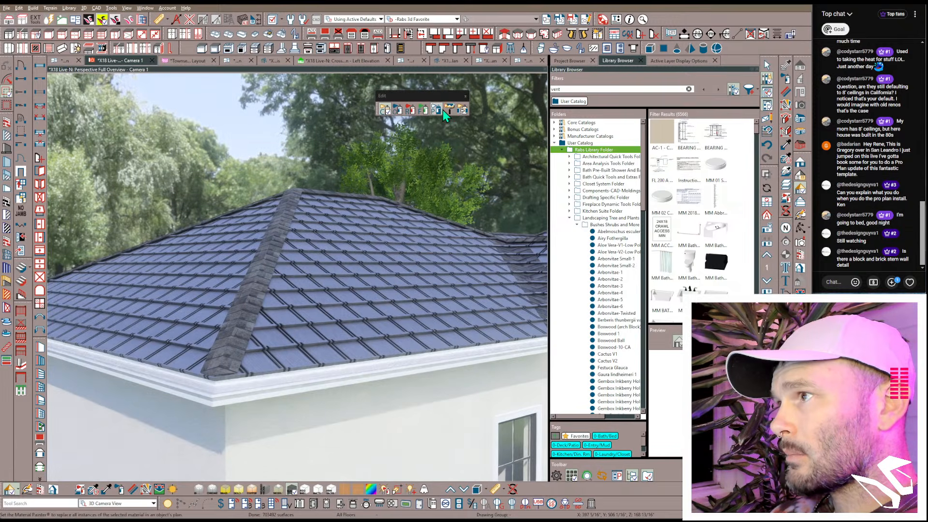
click(522, 206)
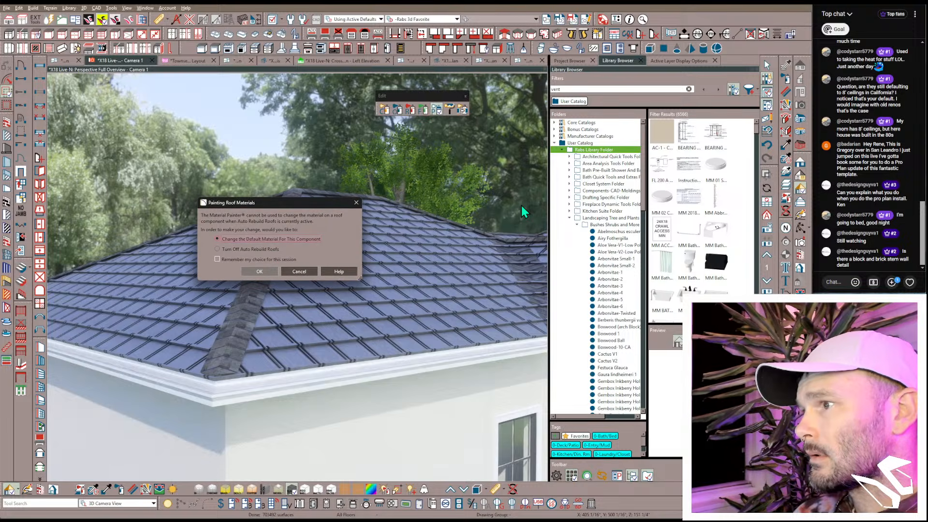
click(252, 272)
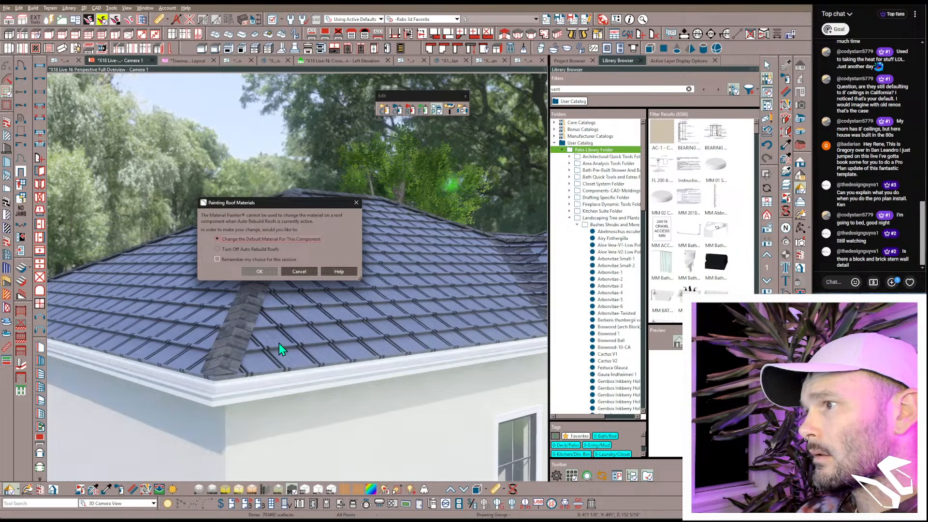
click(266, 273)
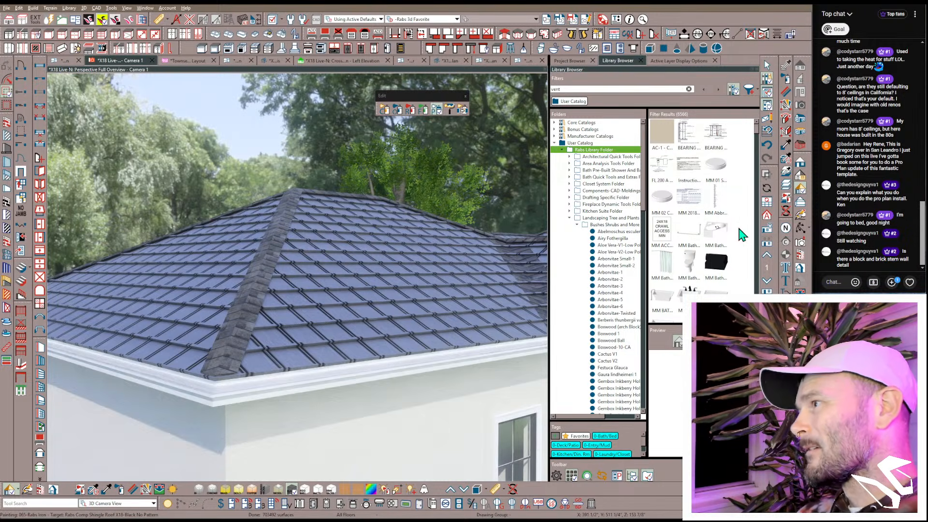
Step: Set the roof surface's 3D cladding layer material to Steel-Stainless Black 2 from the user catalog
click(767, 215)
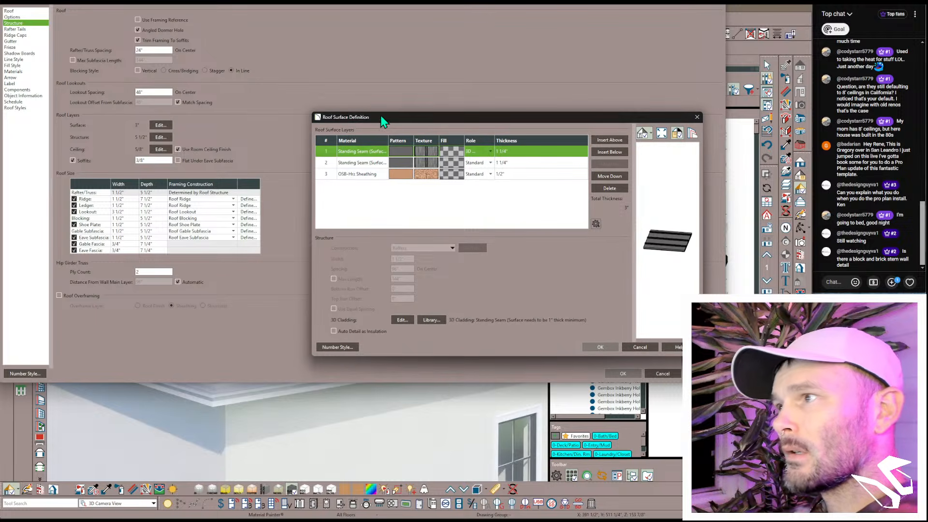
click(368, 165)
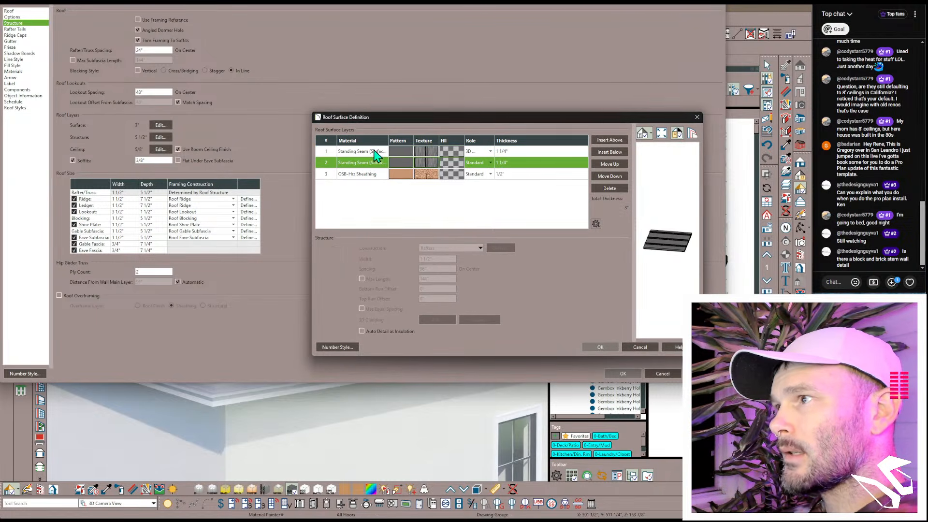
click(386, 151)
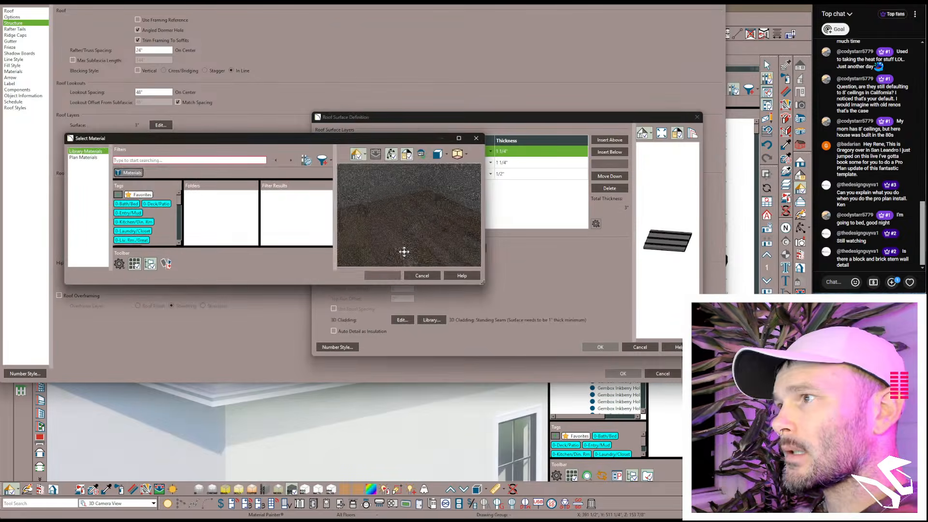
click(129, 160)
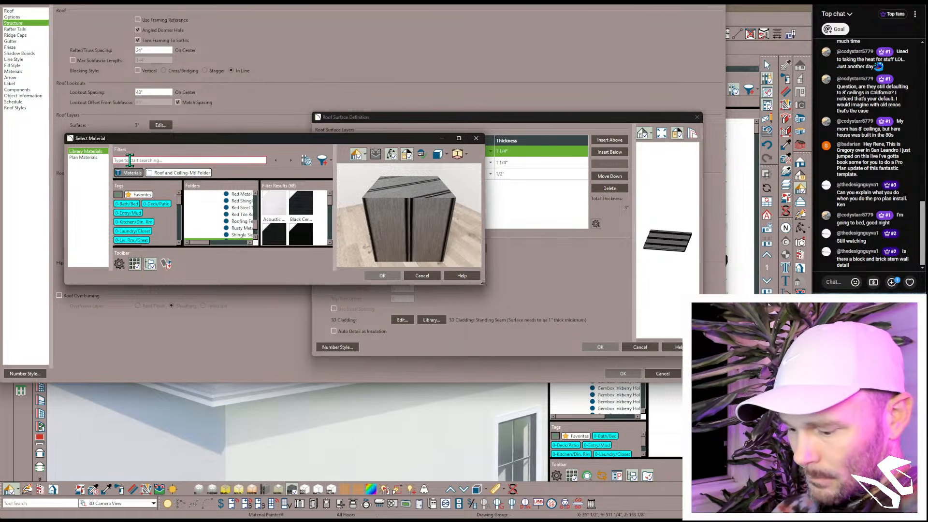
text(black sta)
text(in)
key(Return)
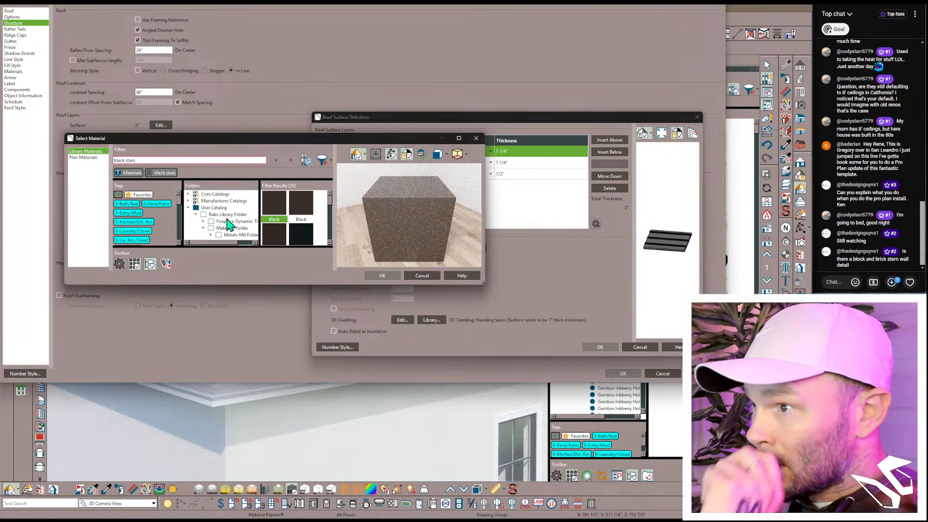
click(217, 208)
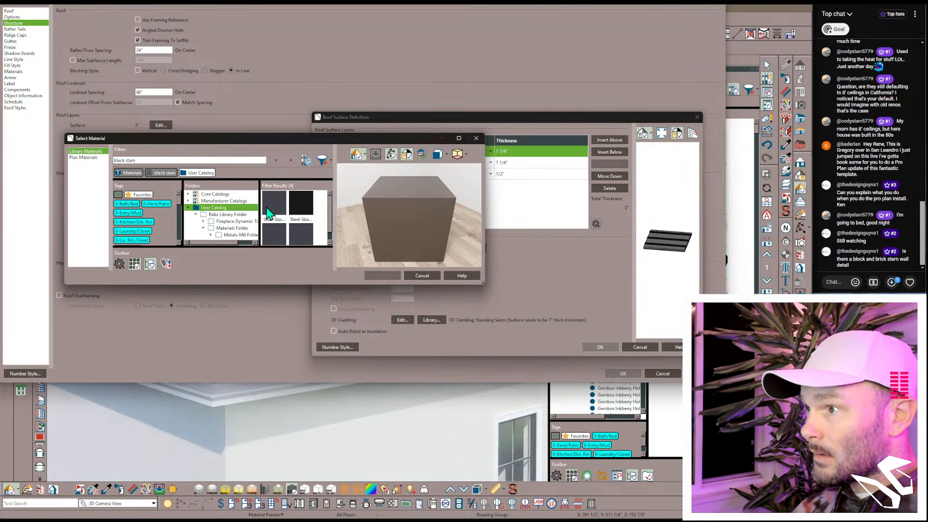
click(301, 204)
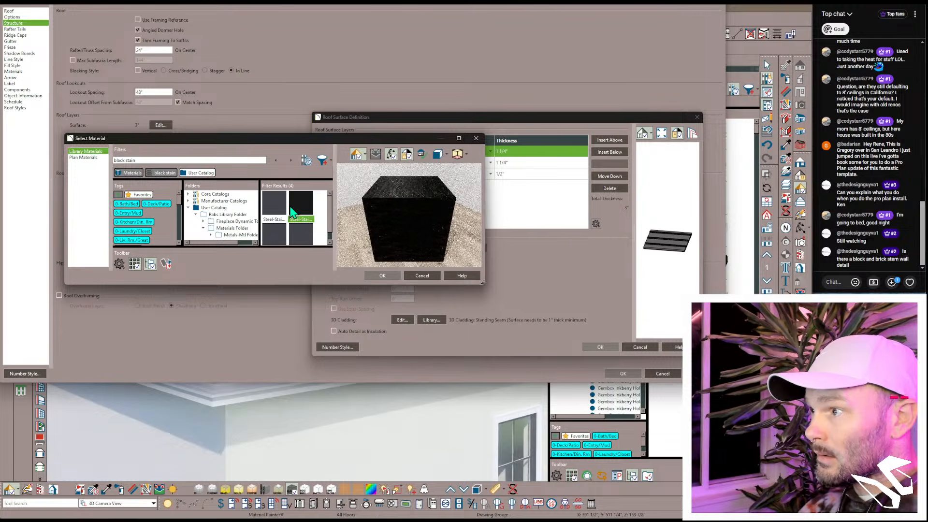
click(383, 276)
Step: Assign the plan material Steel-Stainless Black 2 to the standard layer below the cladding and accept the surface definition
click(403, 164)
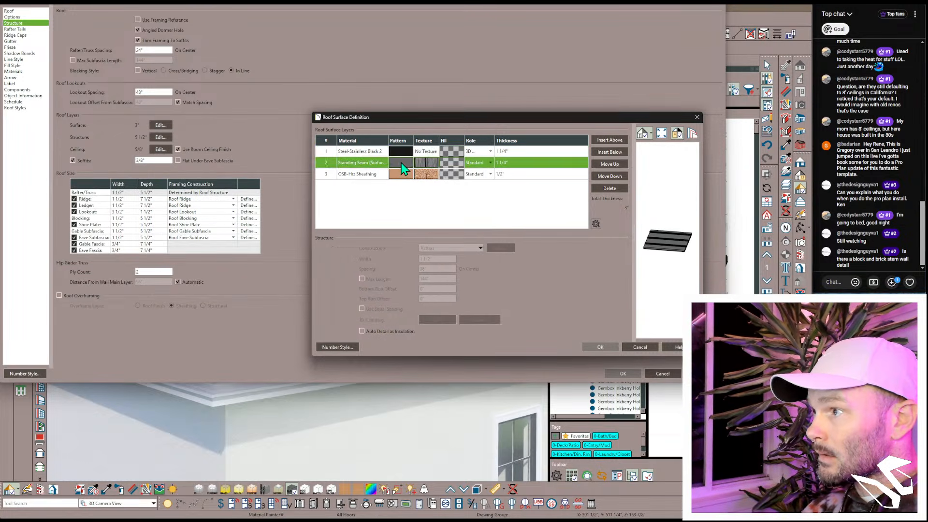
click(406, 166)
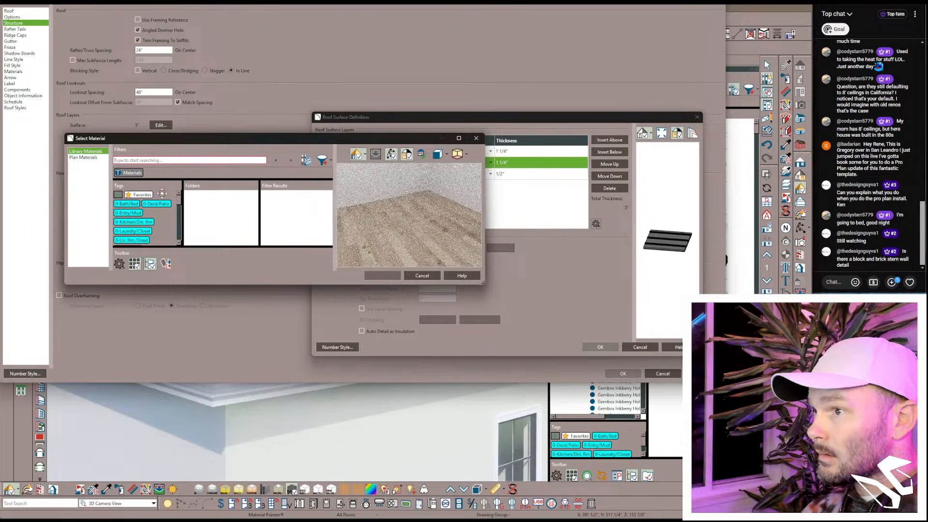
click(149, 152)
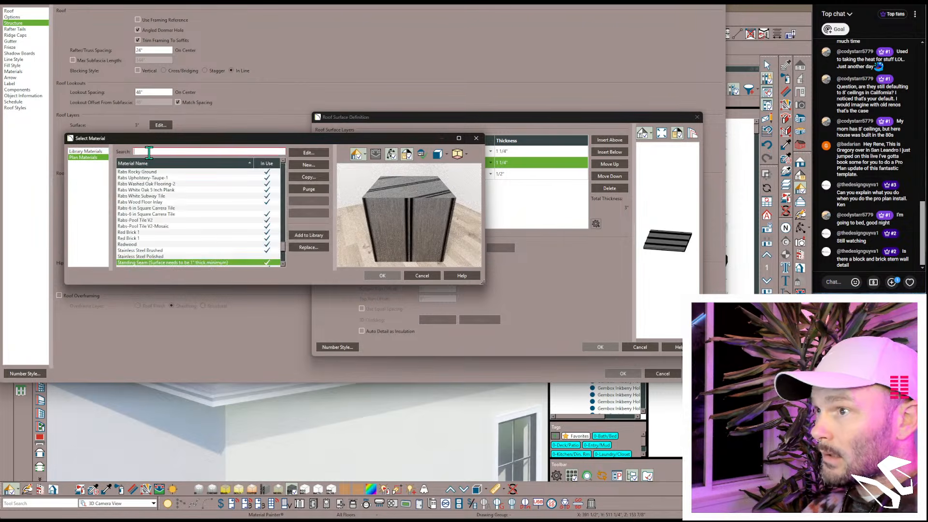
text(black)
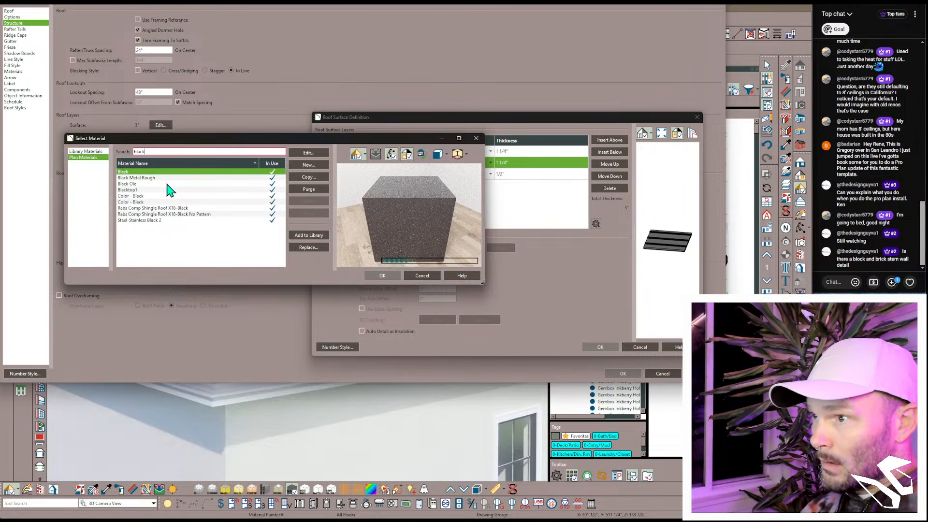
click(162, 220)
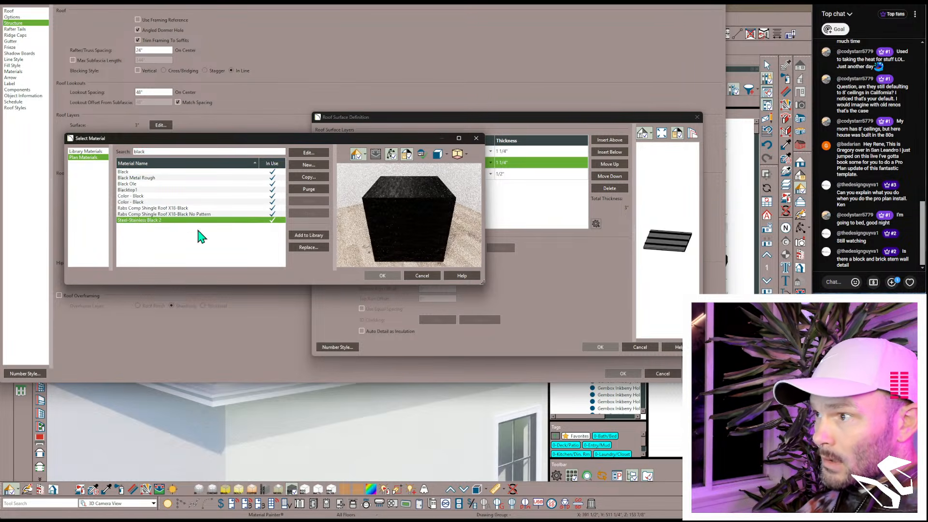
click(393, 276)
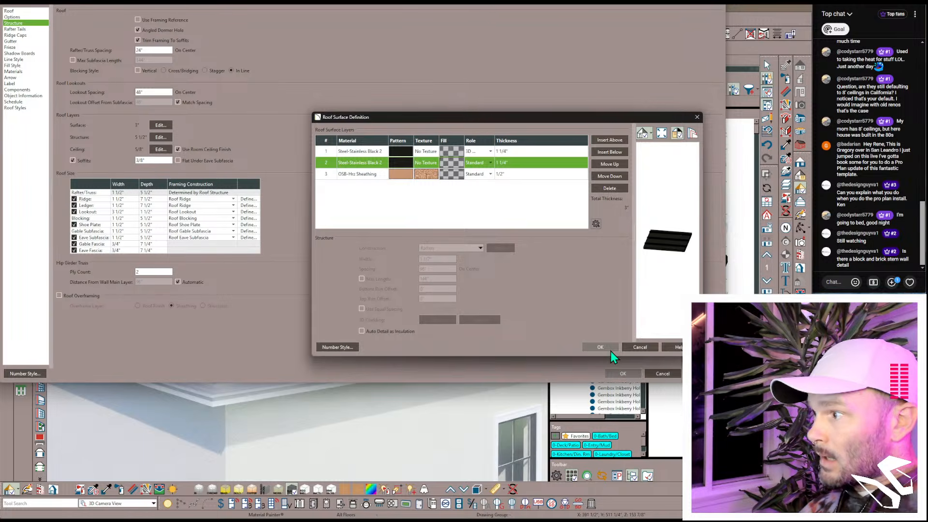
click(608, 349)
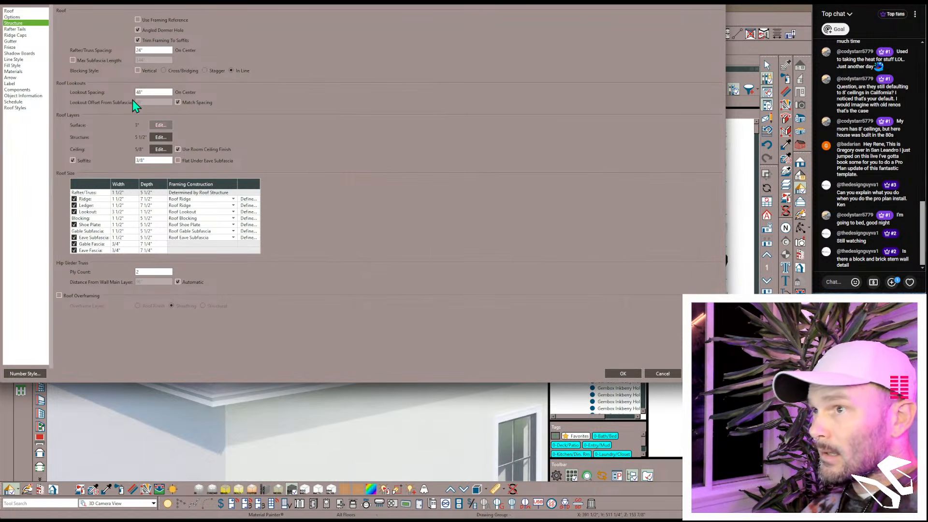
Step: Change the default ridge cap molding's material to Steel-Stainless Black 2 and rebuild the roof, accepting deletion of edited surfaces
click(14, 71)
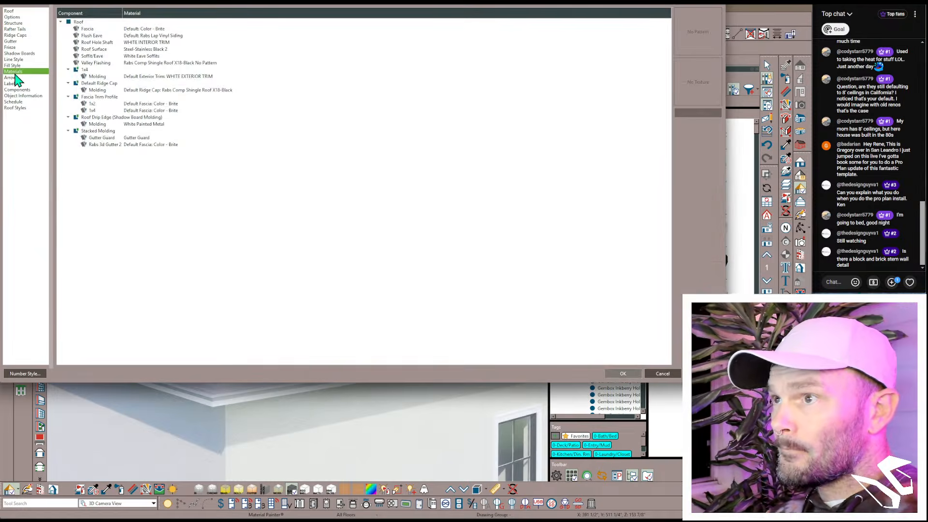
click(131, 91)
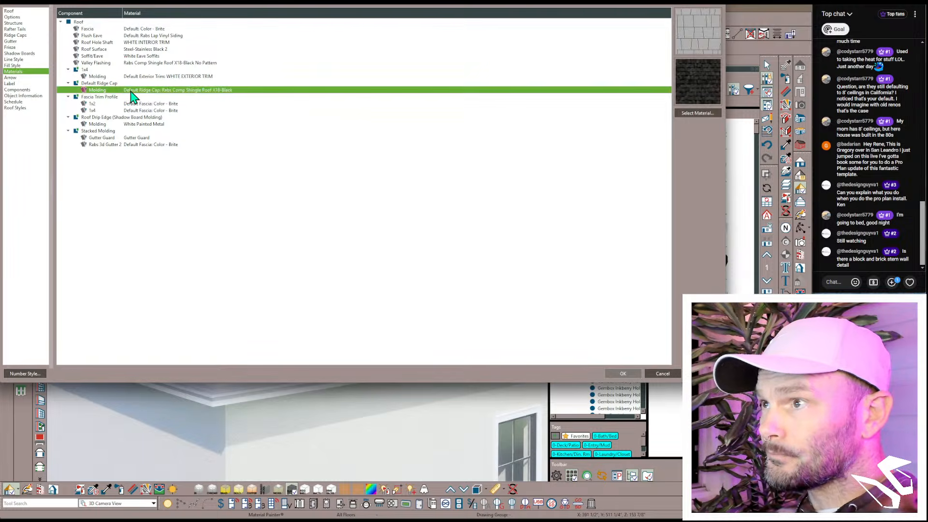
double_click(130, 90)
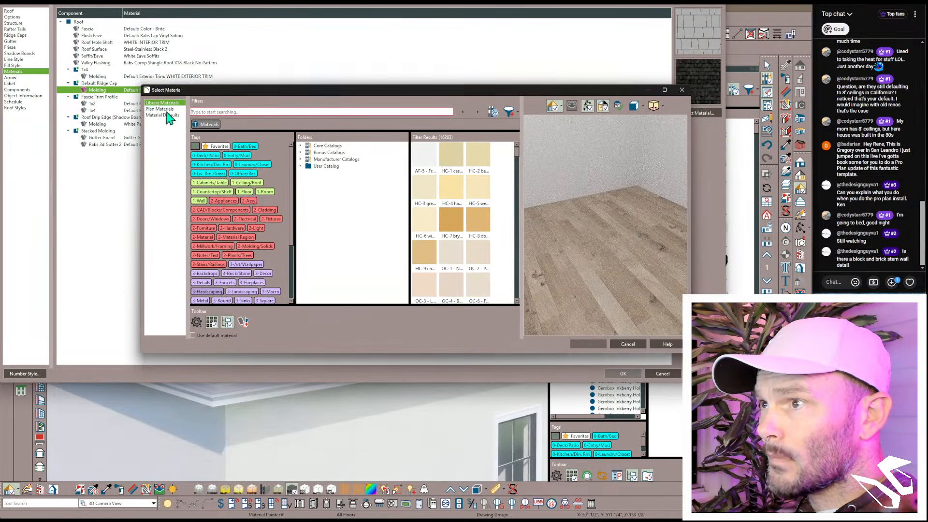
click(165, 110)
click(228, 102)
text(s)
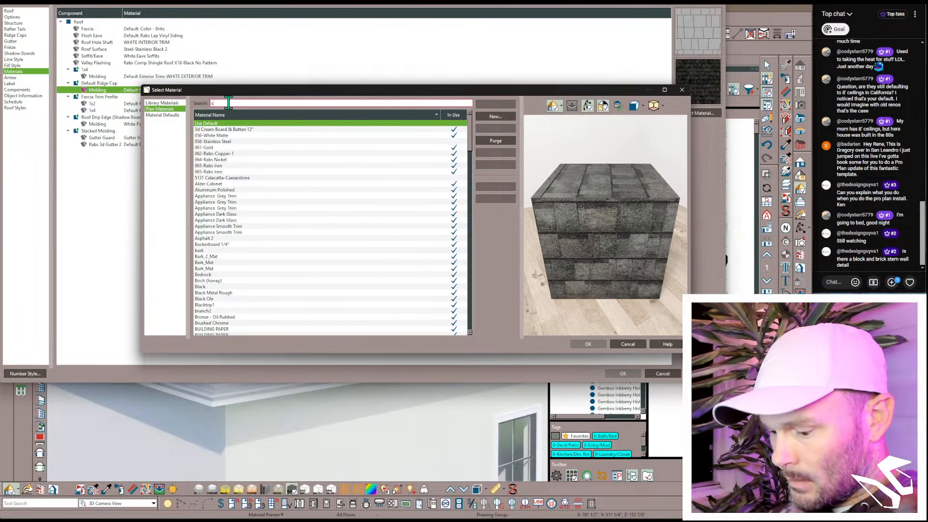
text(tain)
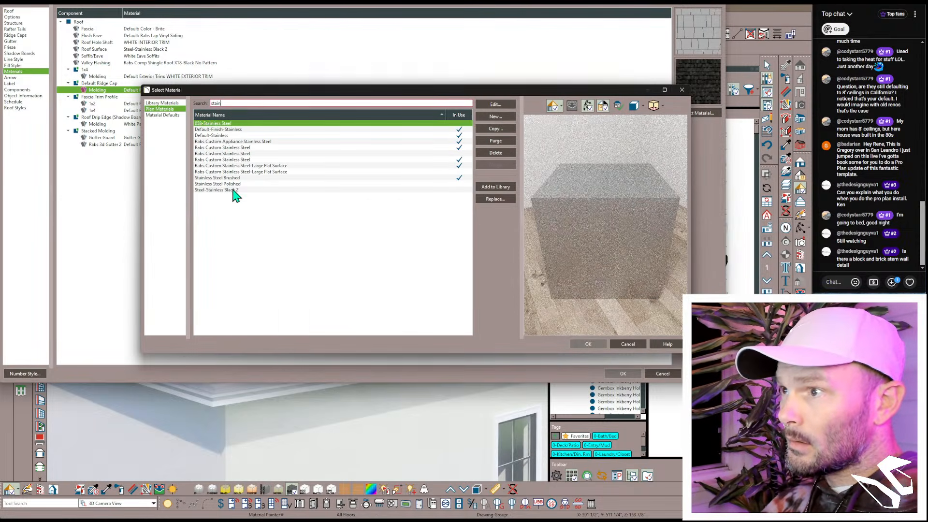
click(227, 190)
click(599, 342)
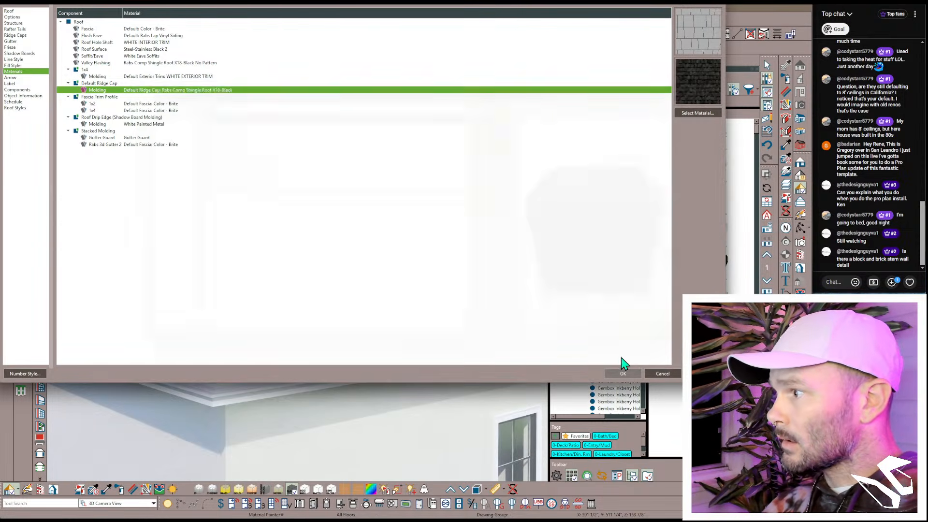
click(624, 372)
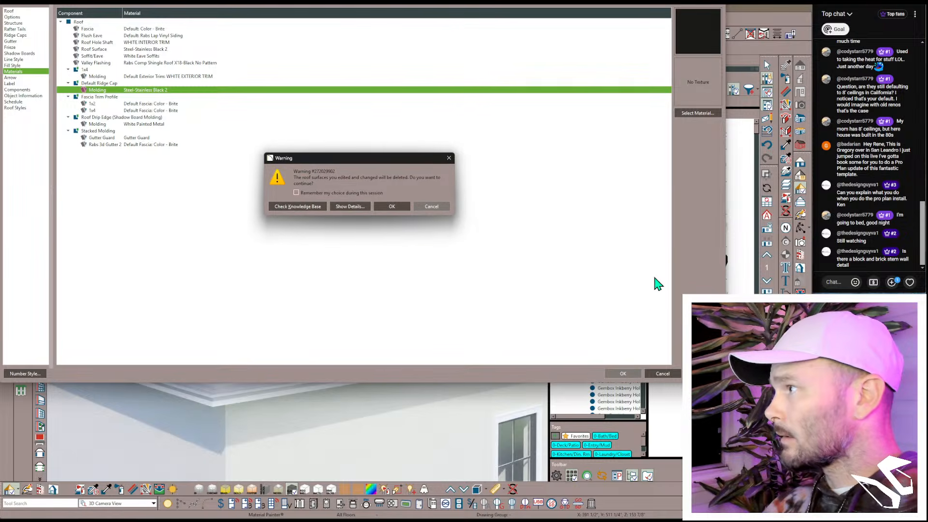
click(389, 207)
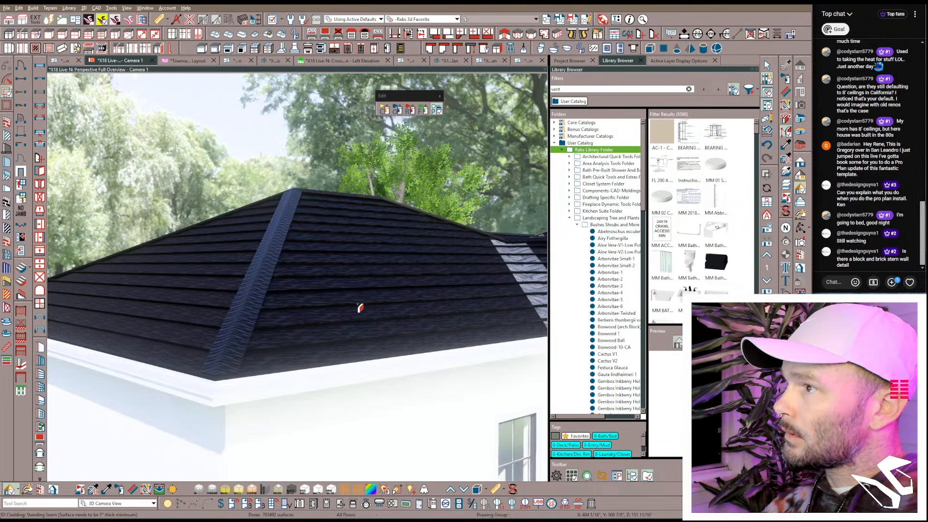
Step: Try to rotate the standing seam cladding on the front roof plane using a 90° angle
click(359, 307)
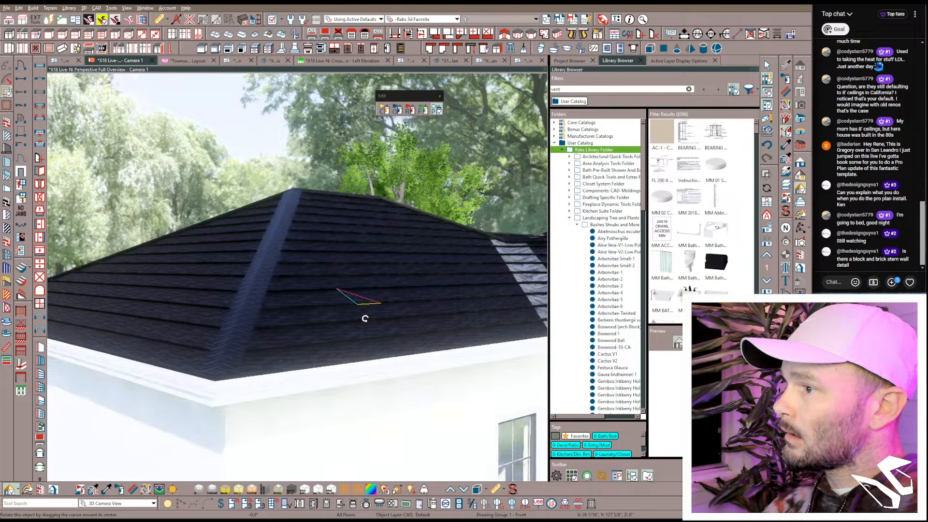
drag(365, 319, 355, 318)
key(Tab)
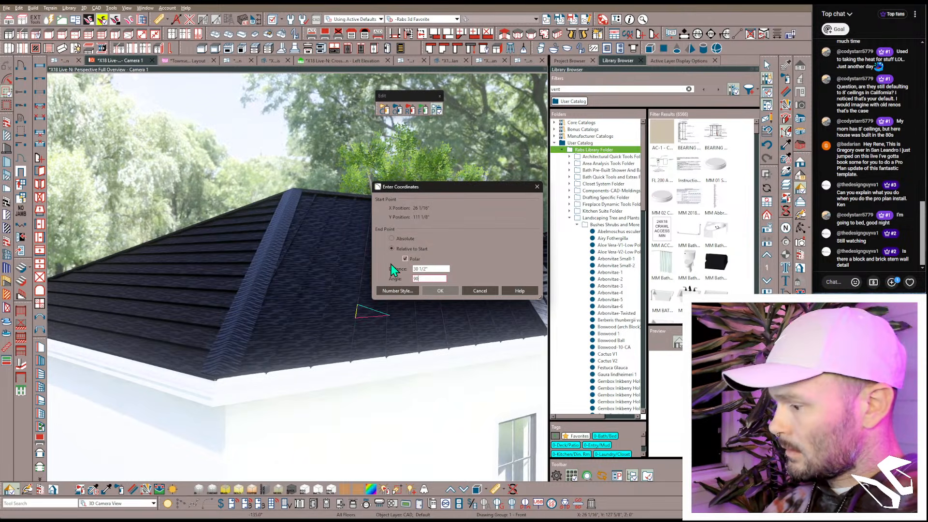
key(Return)
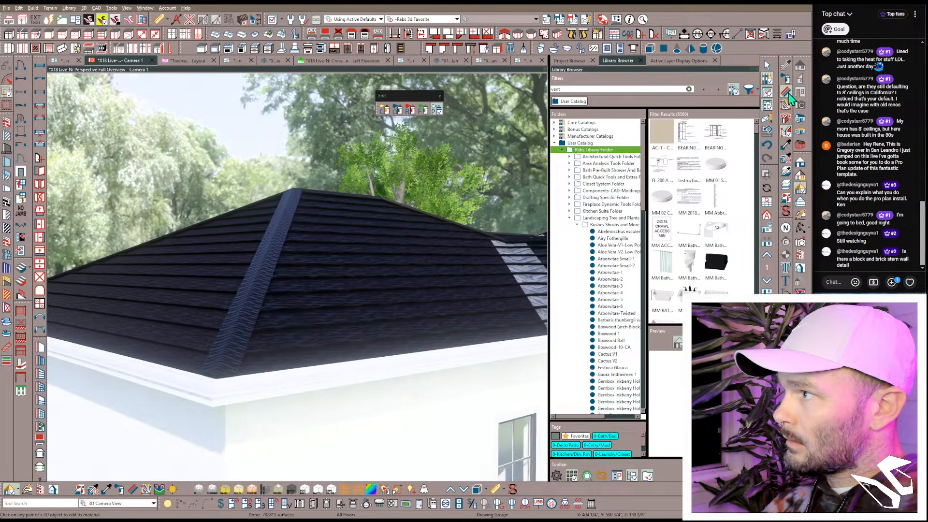
Step: Adjust the Steel-Stainless Black 2 material interactively on the front roof plane and inspect the roof from other angles
click(786, 103)
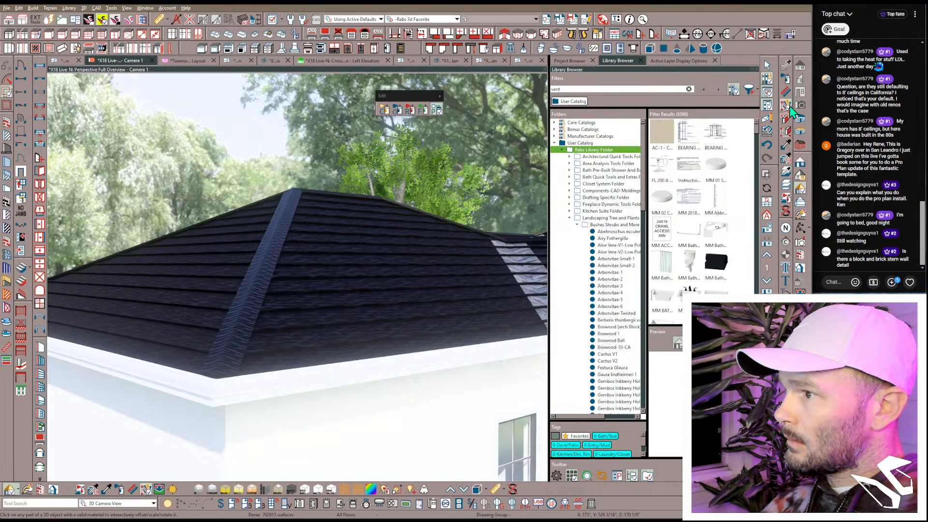
click(353, 302)
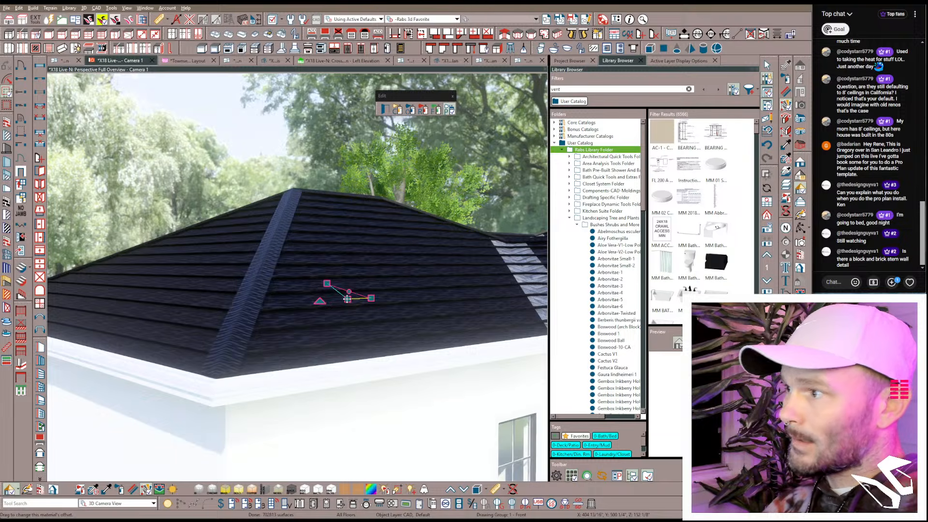
drag(349, 292, 390, 233)
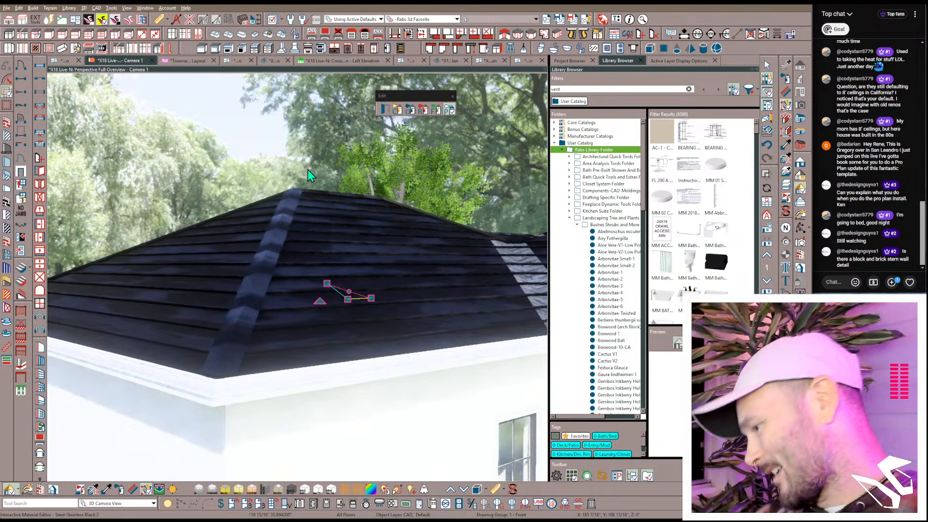
middle_drag(307, 170, 354, 349)
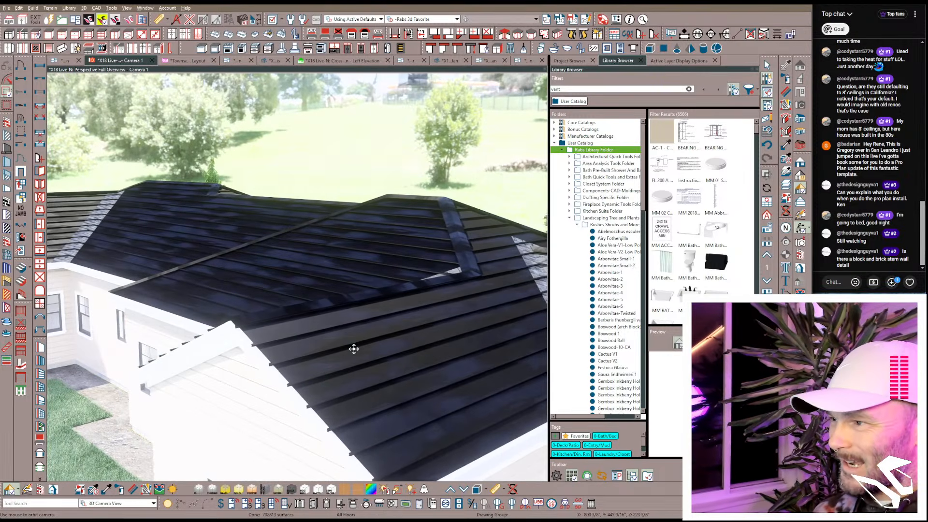
key(m)
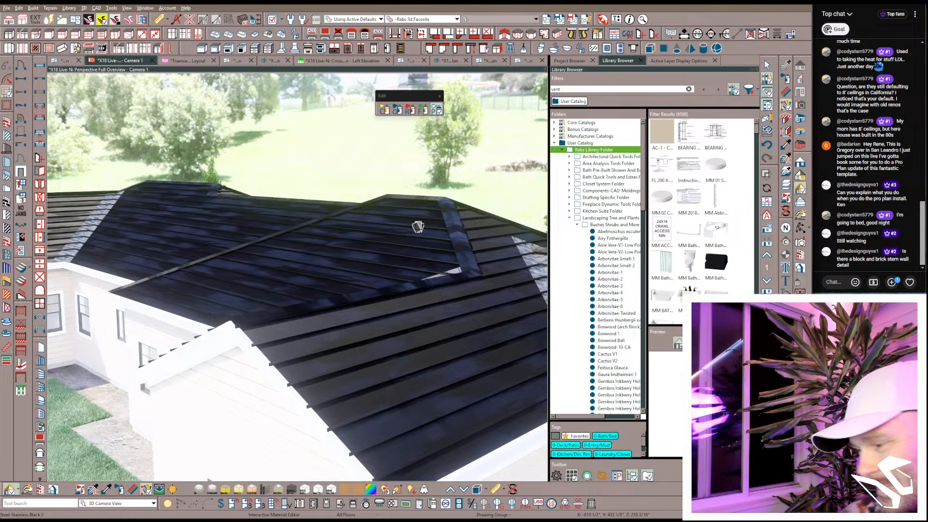
mouse_move(414, 217)
middle_down()
mouse_move(378, 228)
mouse_move(382, 210)
mouse_move(405, 222)
middle_up()
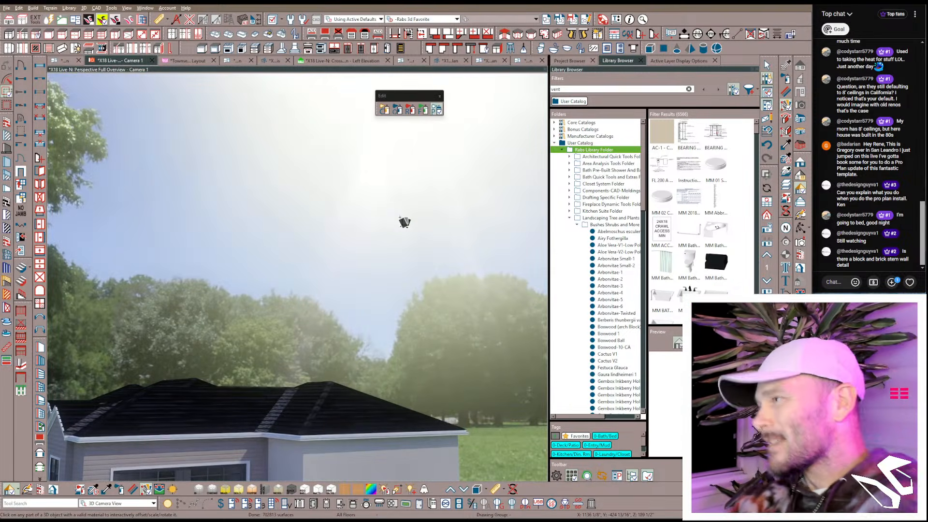
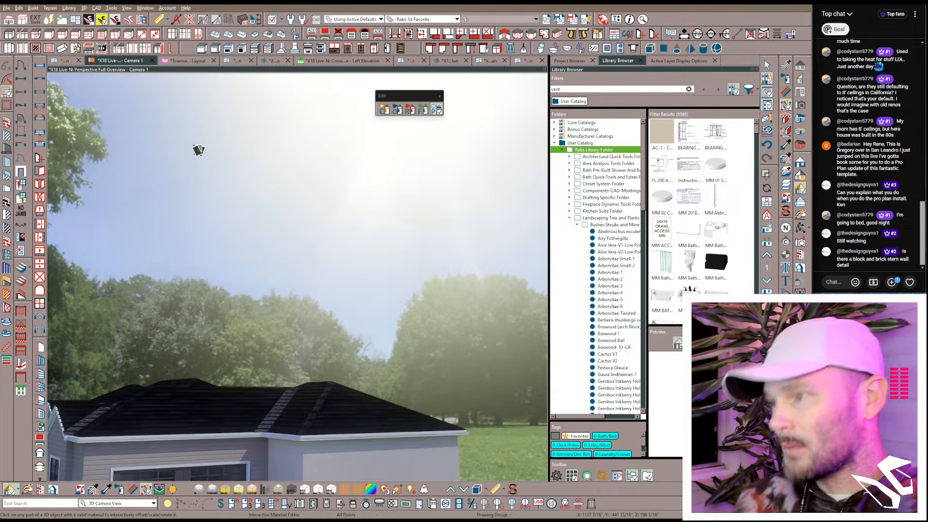
Step: Close the open project files, saving changes to the As-Built-AB, X18 Live-N, and Title Block and Spec plans
click(194, 145)
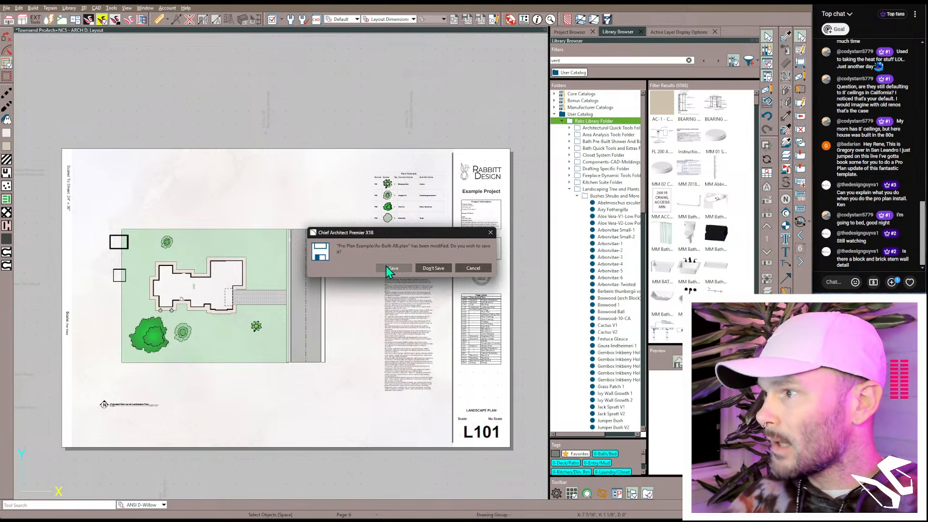
click(389, 268)
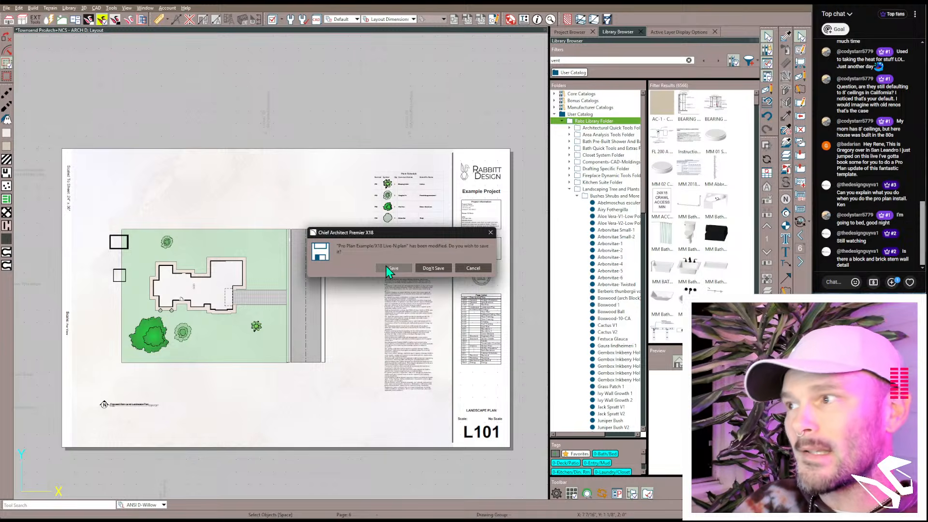
click(392, 268)
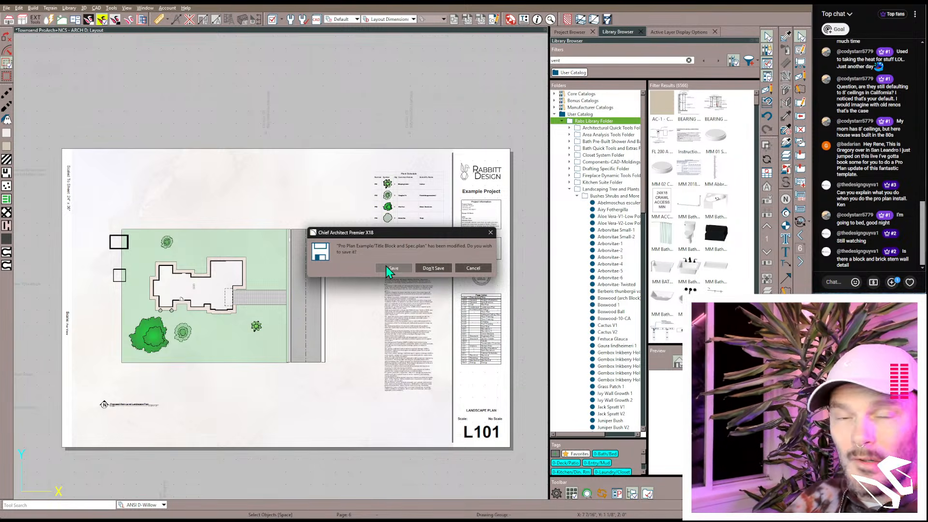
click(385, 266)
click(391, 267)
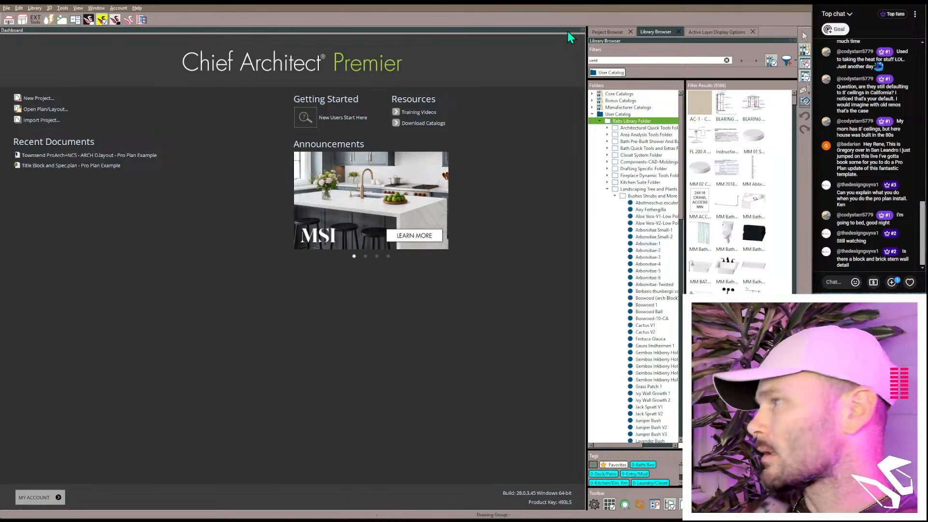
Step: Clear the Project Browser search and expand the -Pro Plan-X18 BETA 260708 project down to its 2. Layouts folder
click(598, 33)
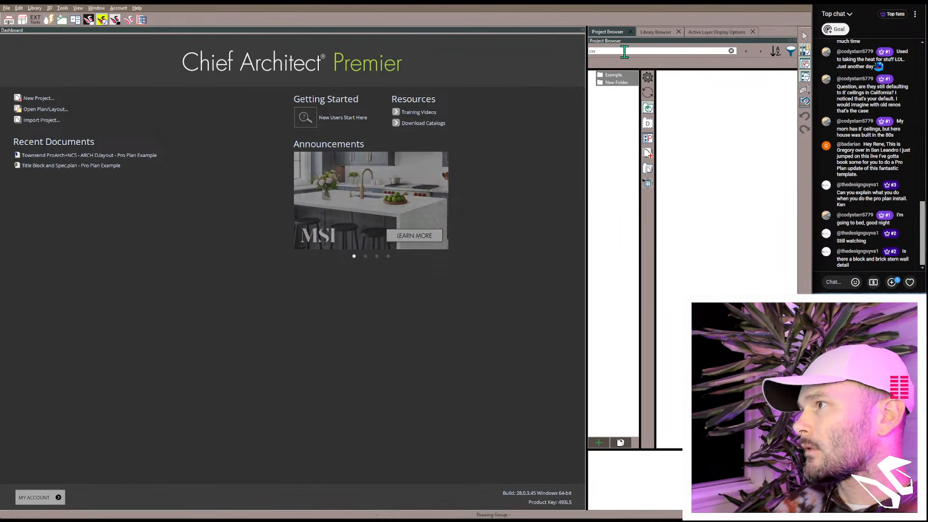
click(731, 51)
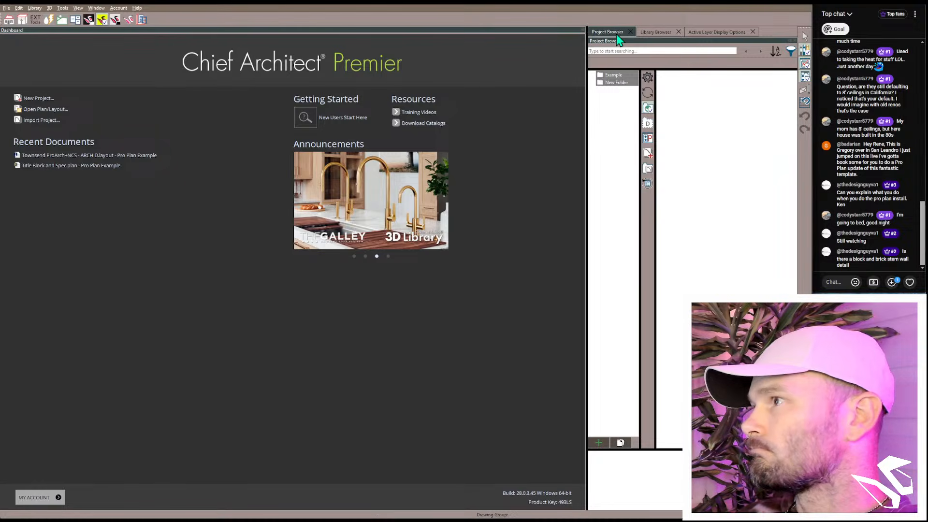
click(649, 106)
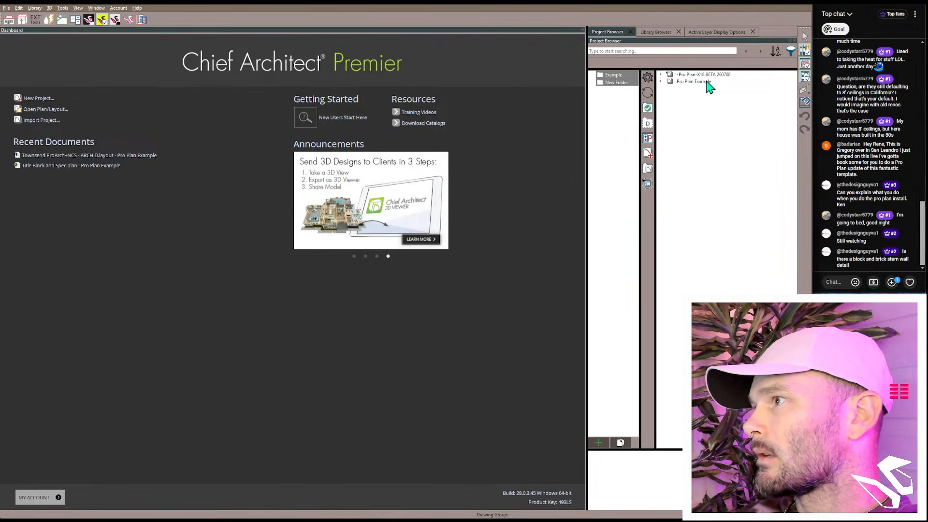
click(661, 75)
click(668, 88)
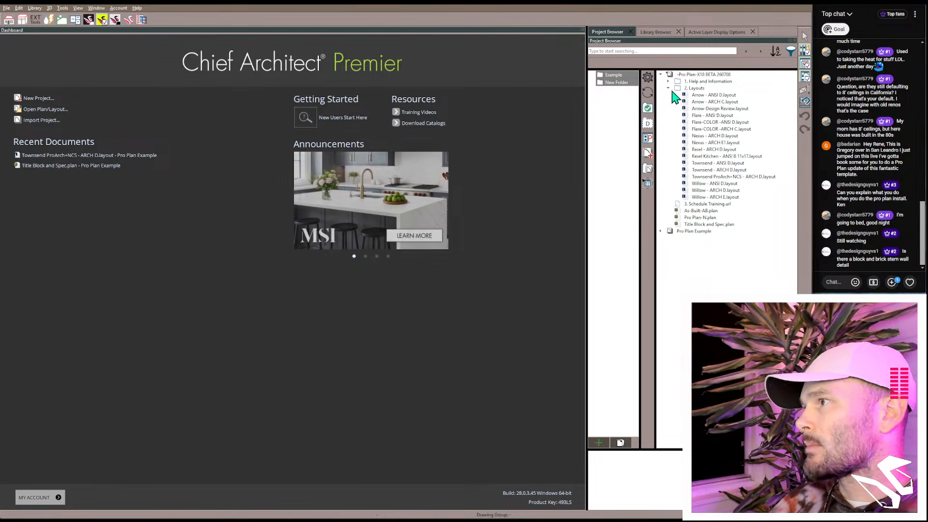
Step: Copy the Rexel Kitchen - ANSI B 11x17 layout with its linked plans into a new project
click(703, 158)
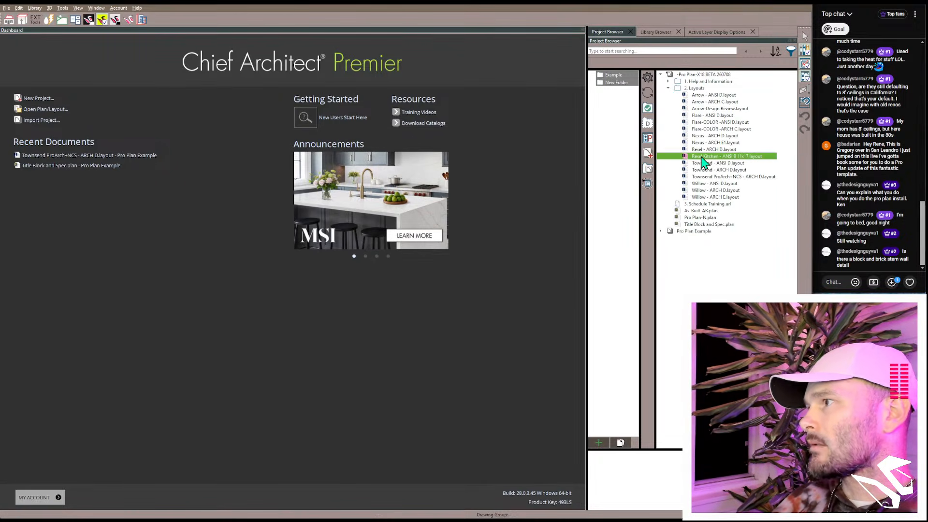
right_click(703, 158)
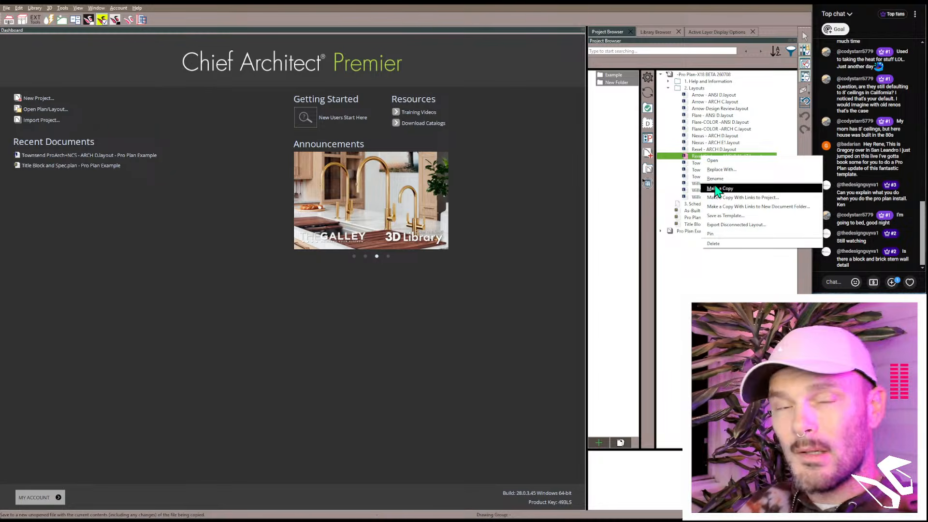
click(734, 189)
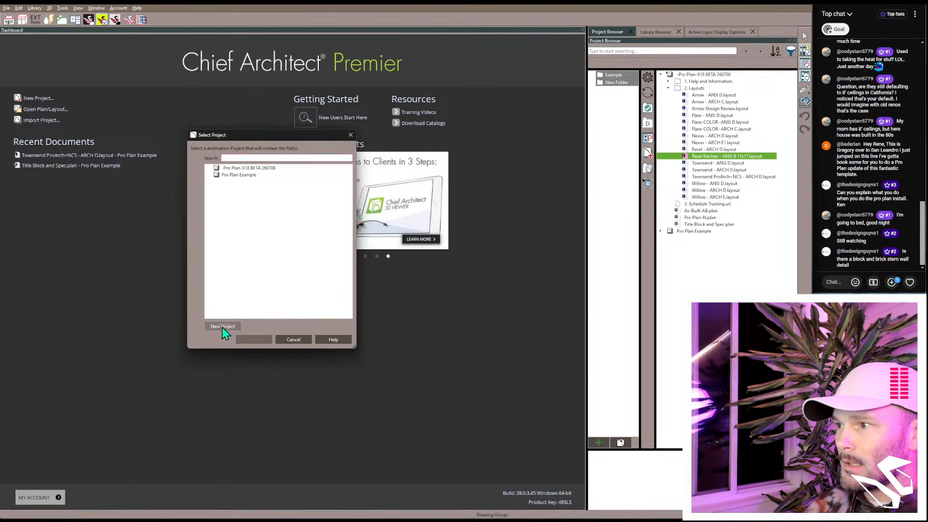
click(222, 327)
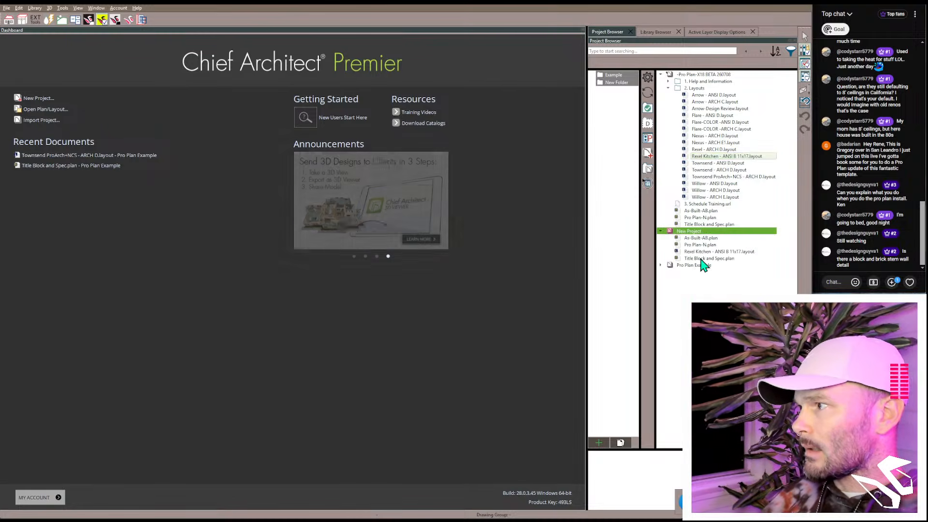
Step: Open Pro Plan-N from the new project in the 2 Working-Kitchen and Bath plan view and inspect the kitchen drawing box
click(701, 245)
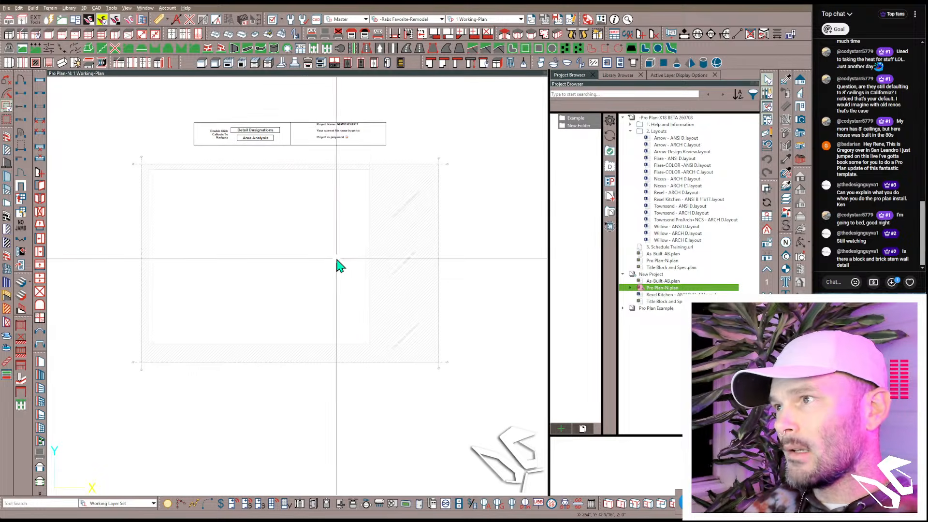
click(474, 20)
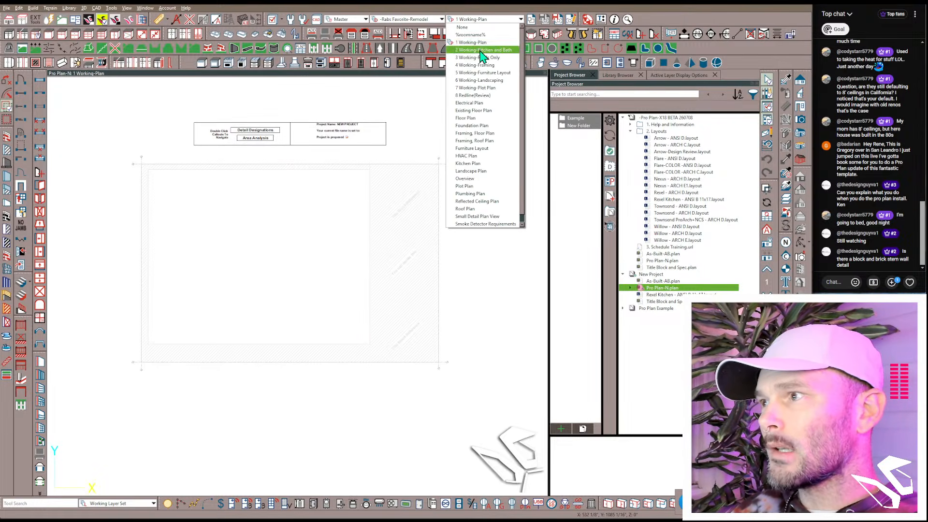
click(483, 50)
scroll(247, 254, up, 3)
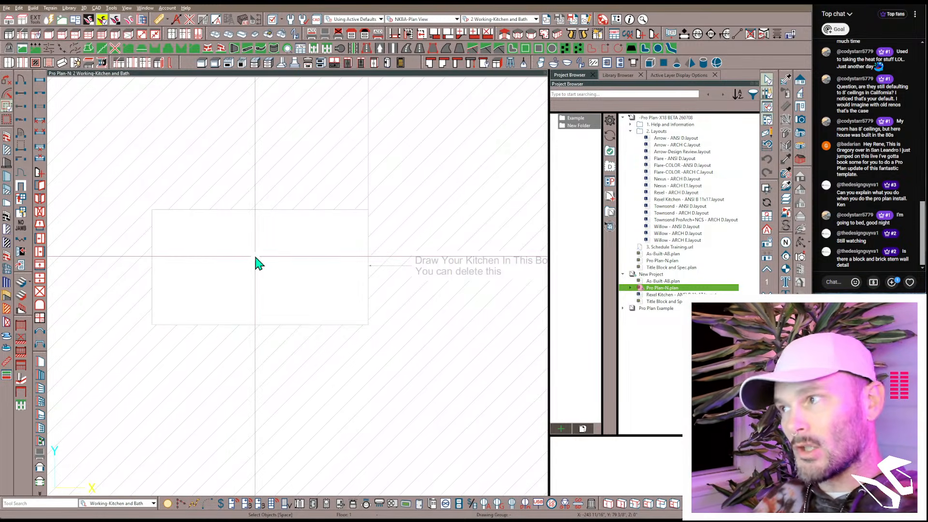
click(248, 213)
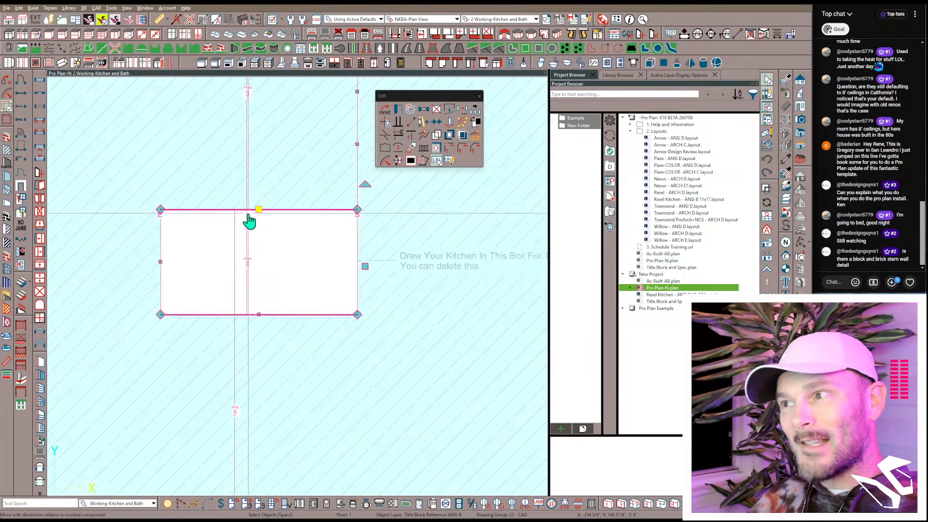
scroll(252, 251, down, 4)
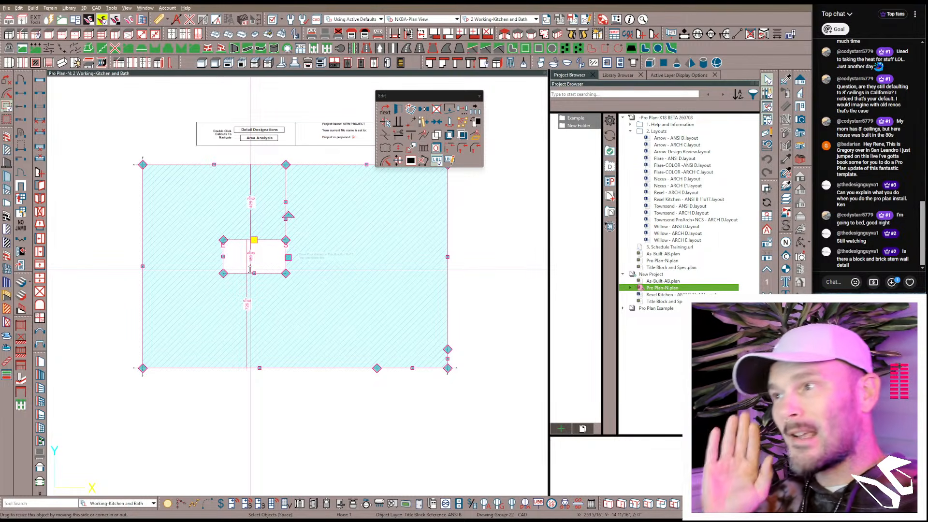
scroll(250, 269, up, 5)
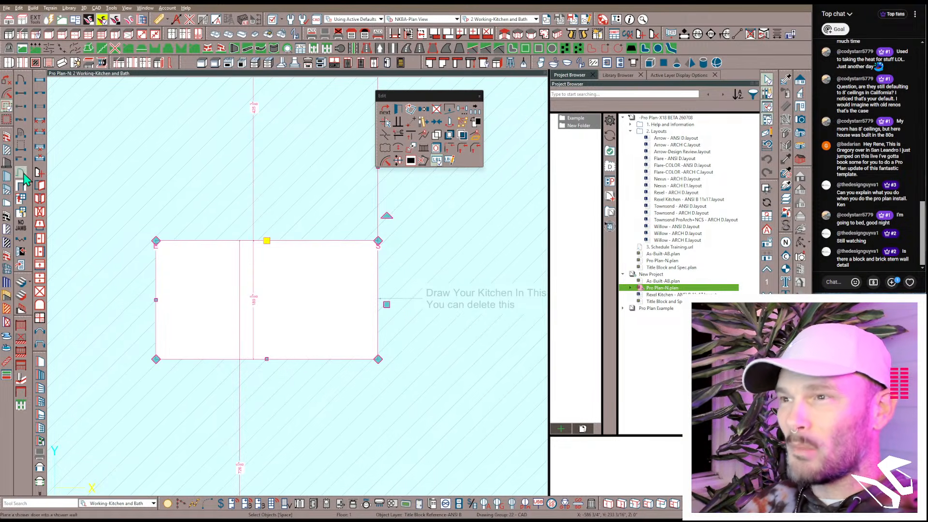
Step: Draw a rectangular room of interior walls about 27'-6" by 15' inside the kitchen drawing box
click(7, 161)
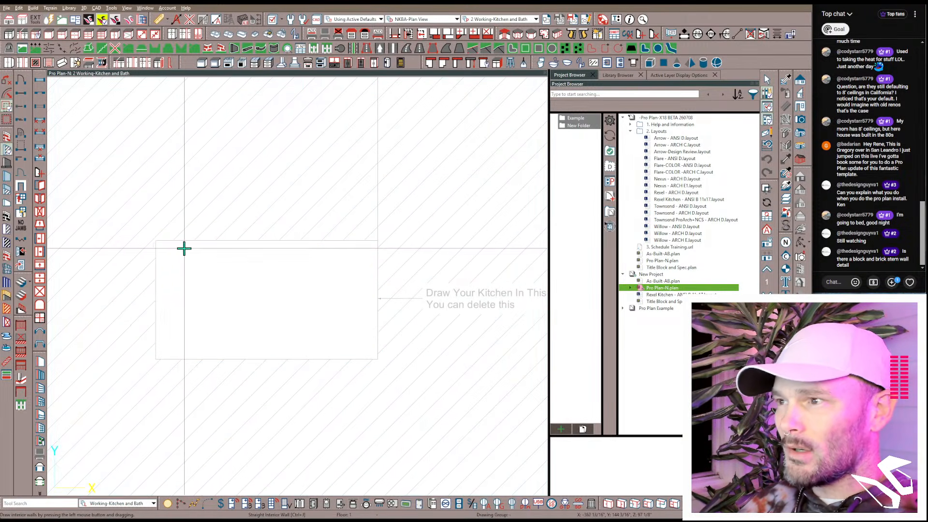
mouse_move(170, 244)
mouse_down()
mouse_move(264, 261)
mouse_move(371, 244)
mouse_move(371, 320)
mouse_move(370, 357)
mouse_move(167, 358)
mouse_up()
drag(167, 271, 169, 245)
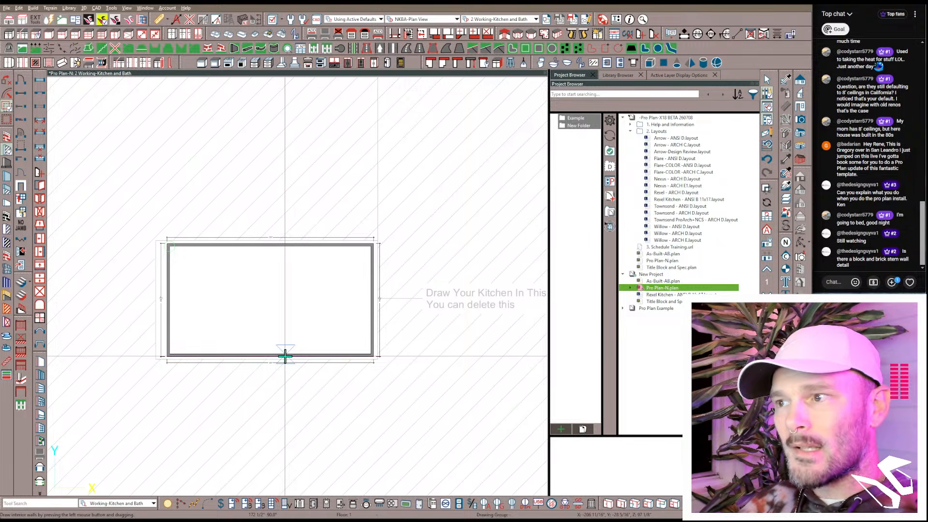
click(370, 307)
scroll(299, 294, up, 3)
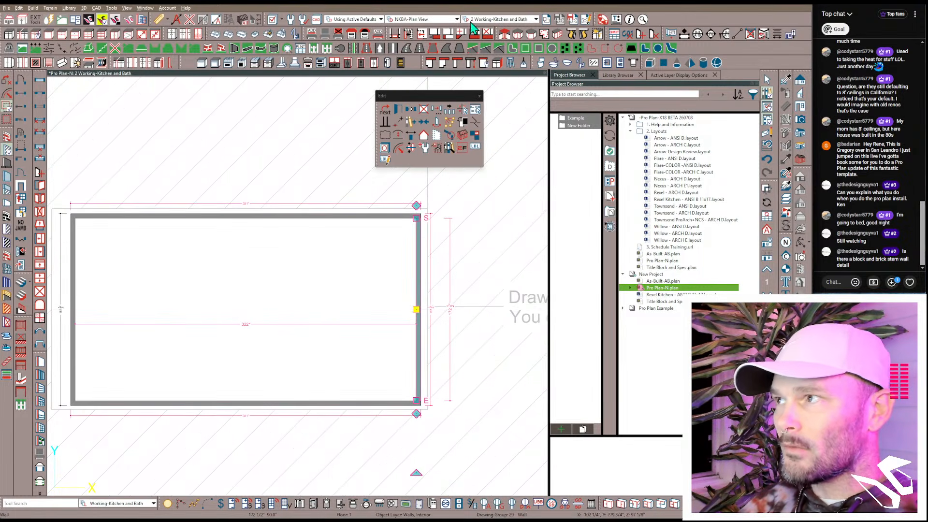
Step: Compare the room's wall dimensions in the 1 Working-Plan view with the 2 Working-Kitchen and Bath view, ending in the kitchen view
click(488, 21)
click(490, 40)
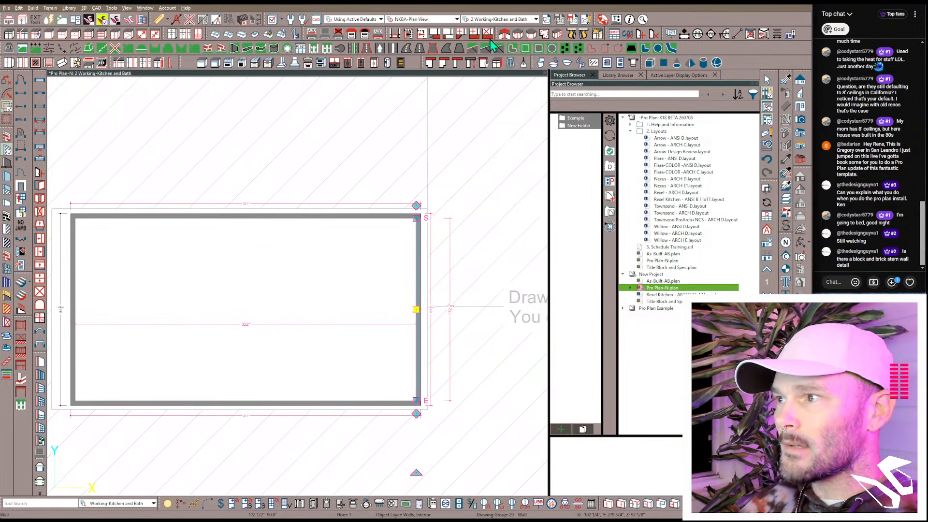
click(415, 260)
click(245, 216)
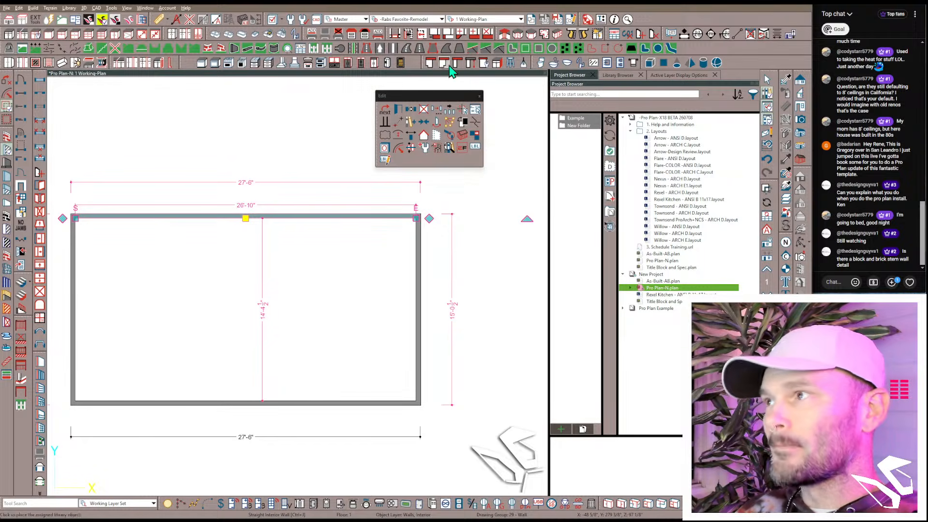
click(491, 19)
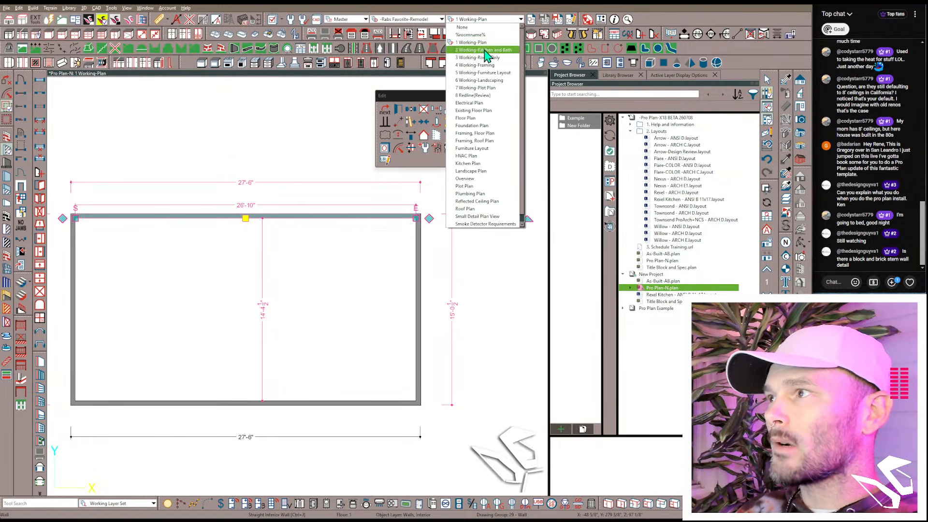
click(483, 50)
click(154, 289)
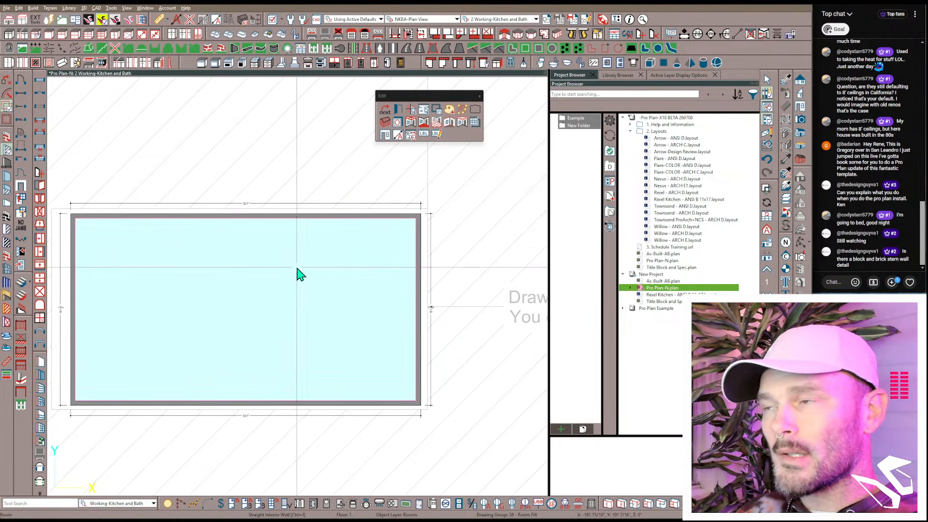
Step: Place a corner base cabinet, an adjacent base cabinet, a wall cabinet and a full-height cabinet along the room's upper wall
click(8, 34)
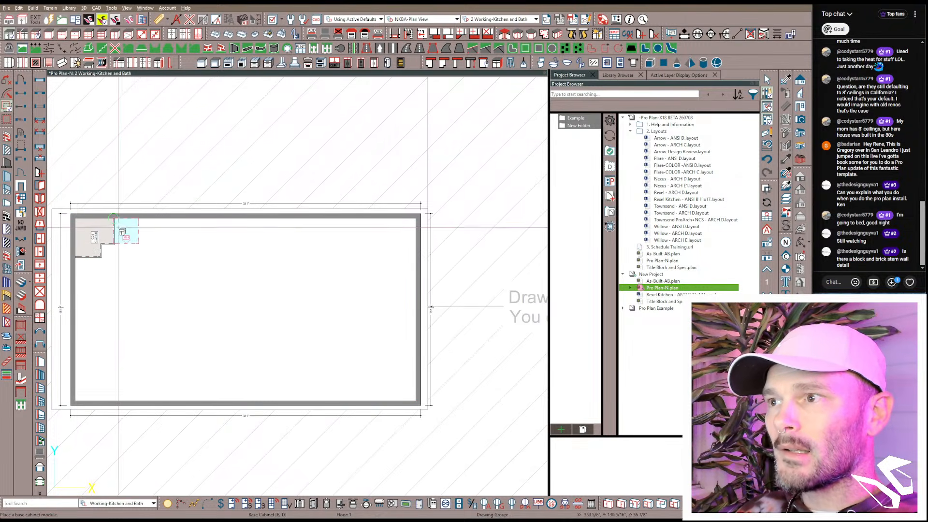
click(119, 228)
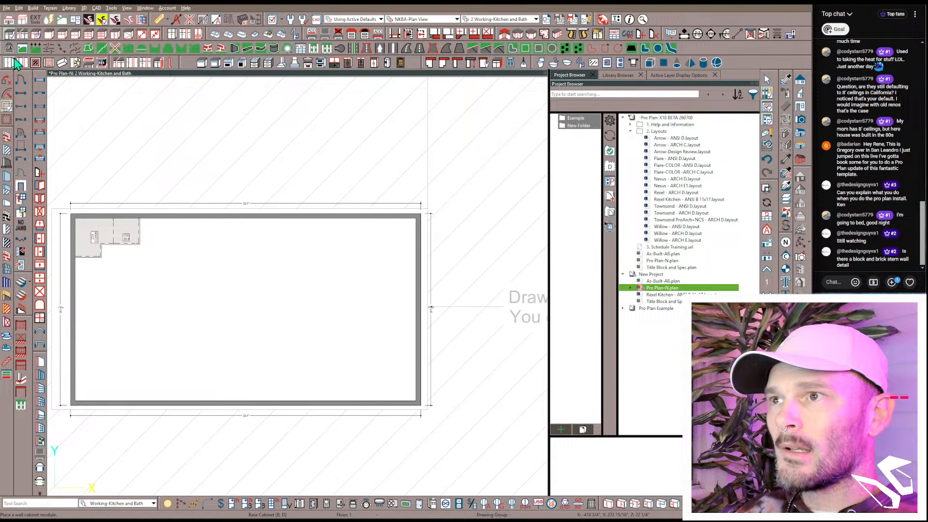
click(12, 60)
click(175, 222)
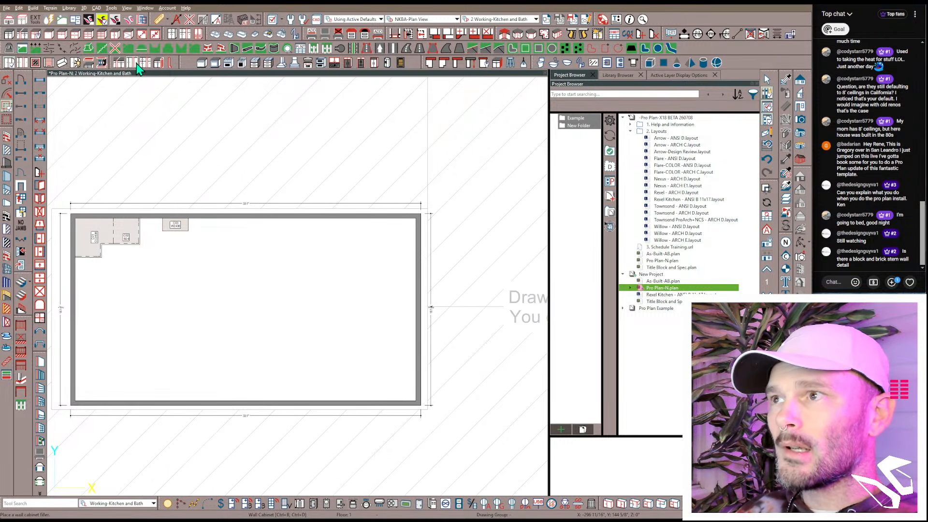
click(172, 34)
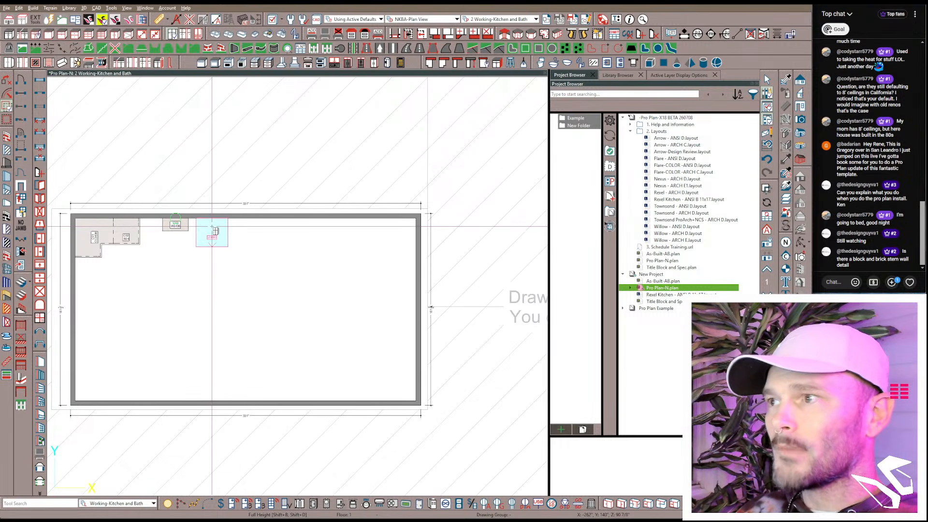
click(212, 232)
Step: Create a full camera view toward the cabinets and apply the two-drawer front style to all cabinets in the plan
click(801, 123)
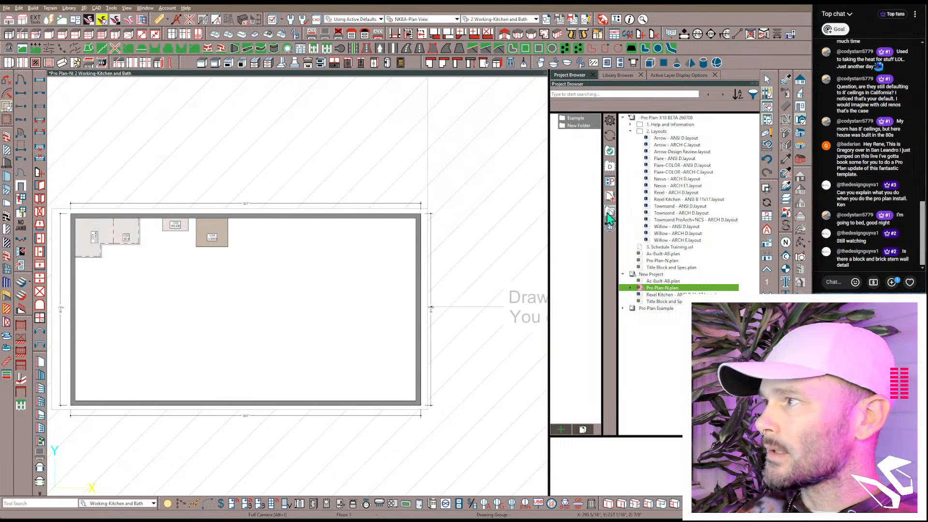
drag(279, 358, 182, 251)
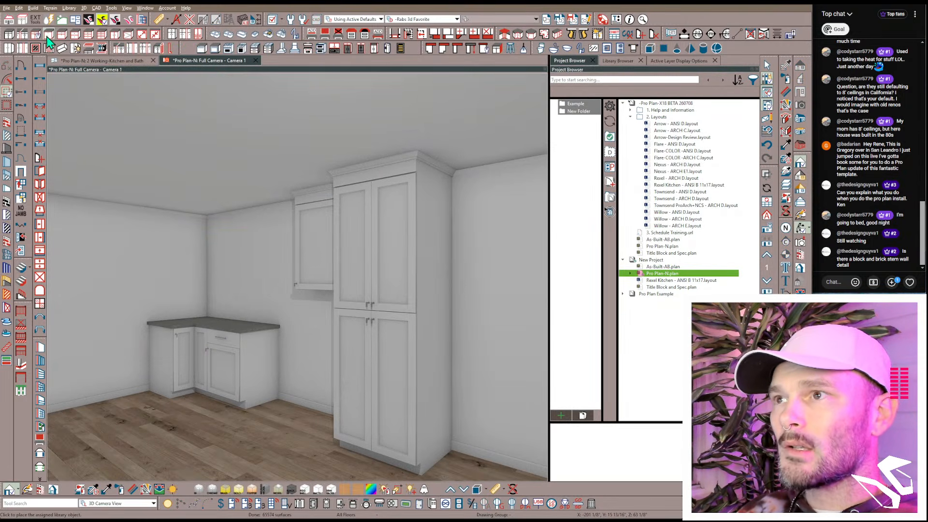
click(74, 37)
click(318, 249)
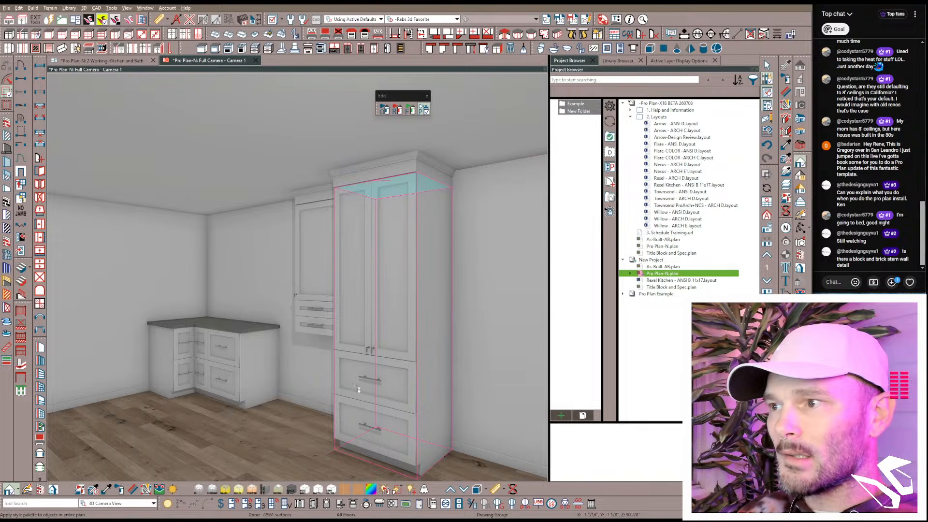
Step: Apply the four-drawer front style to all cabinets in the plan
click(199, 443)
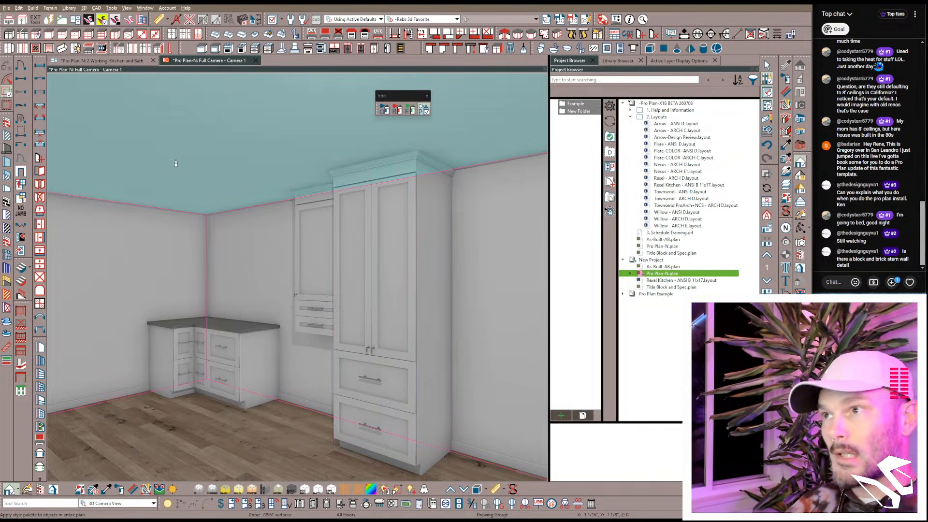
click(336, 269)
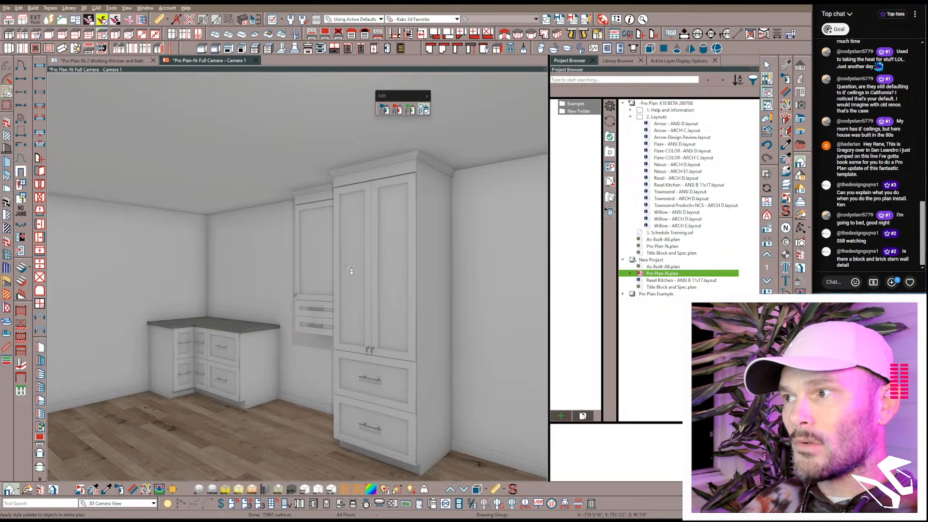
click(227, 426)
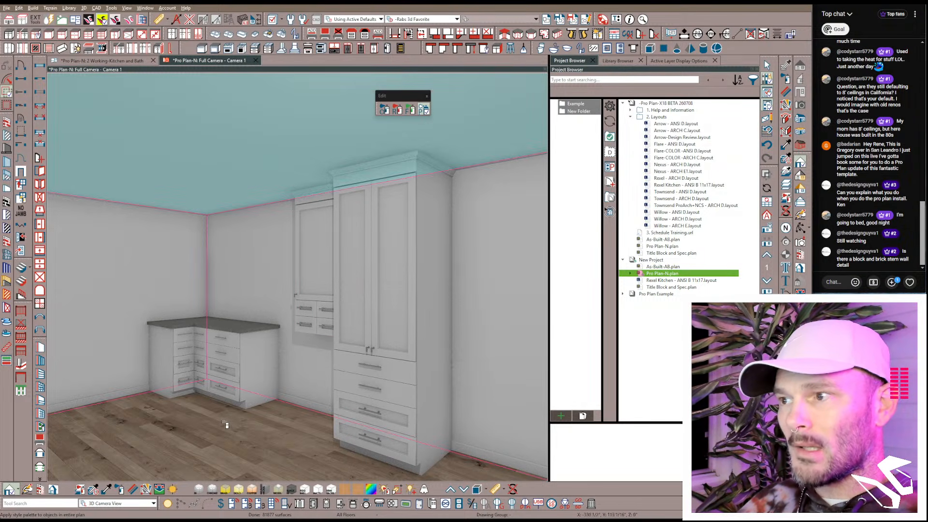
Step: Apply the single-oven front style and the double-oven front style in turn to all cabinets in the plan
key(Escape)
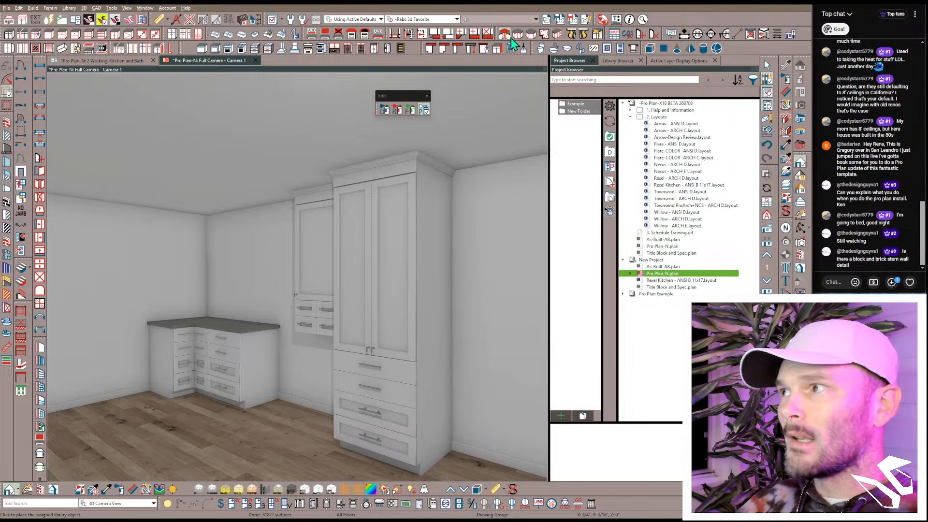
click(334, 51)
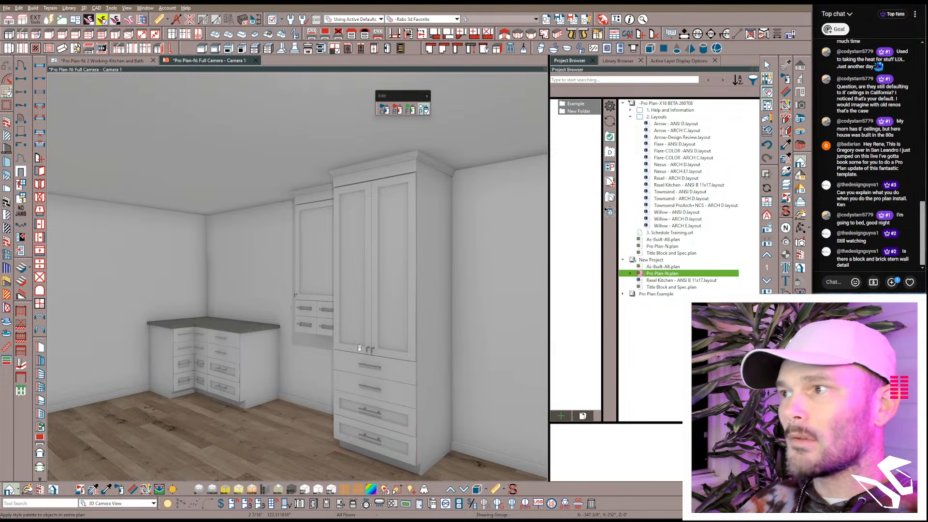
click(351, 390)
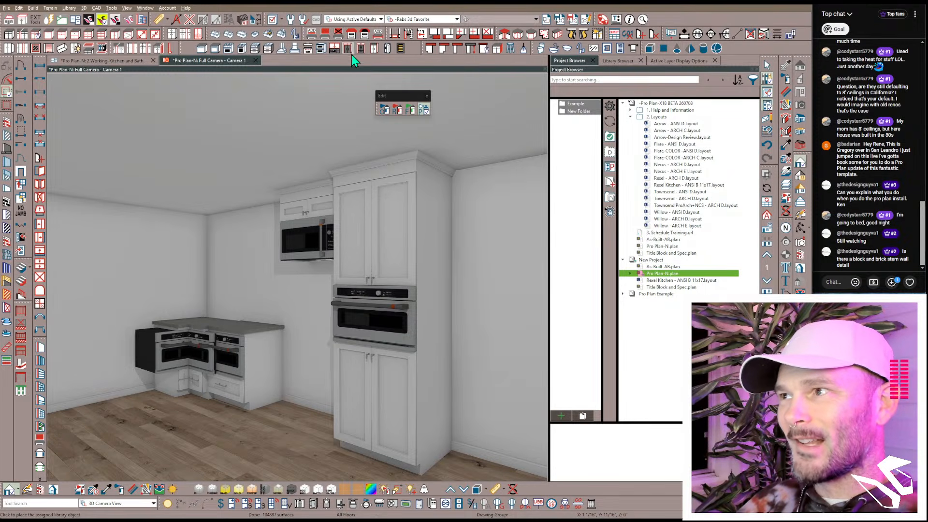
click(322, 51)
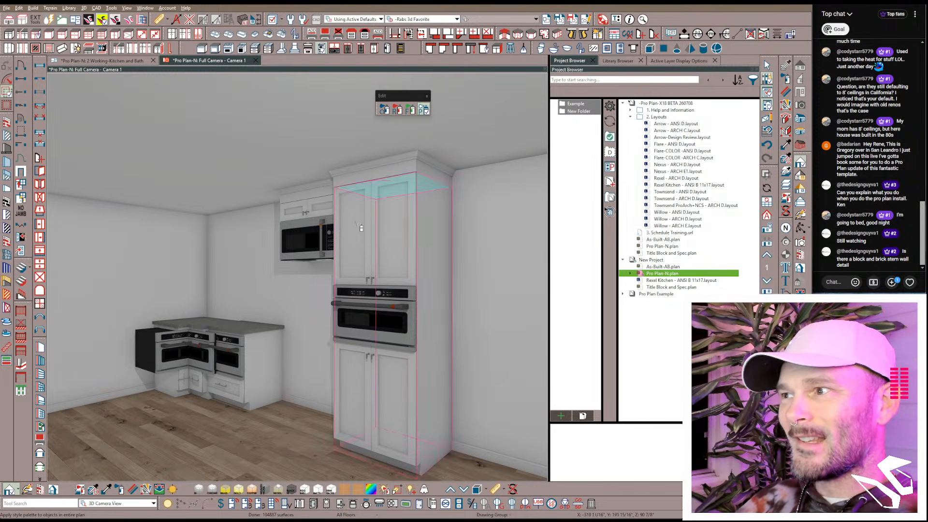
click(339, 436)
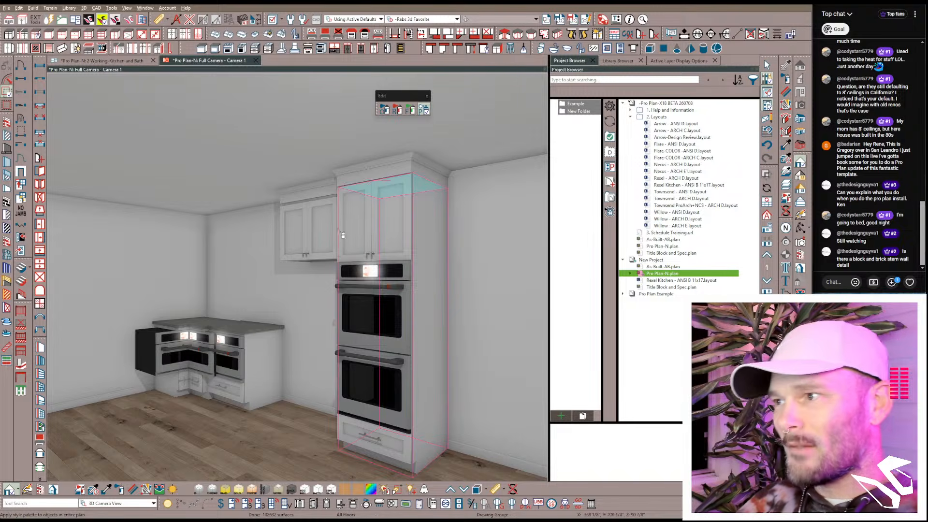
Step: Render the full camera view of the cabinets with physically based materials and lighting
scroll(357, 292, up, 3)
click(799, 189)
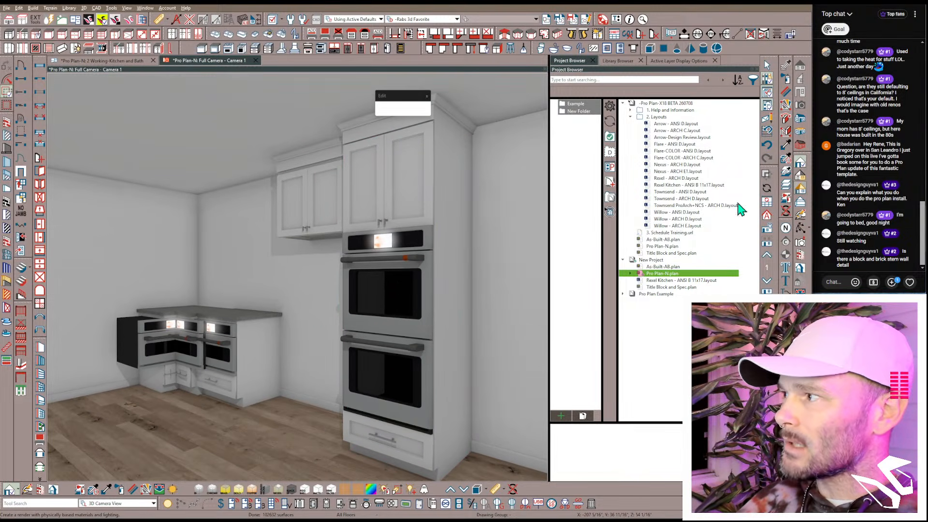
middle_drag(359, 285, 441, 57)
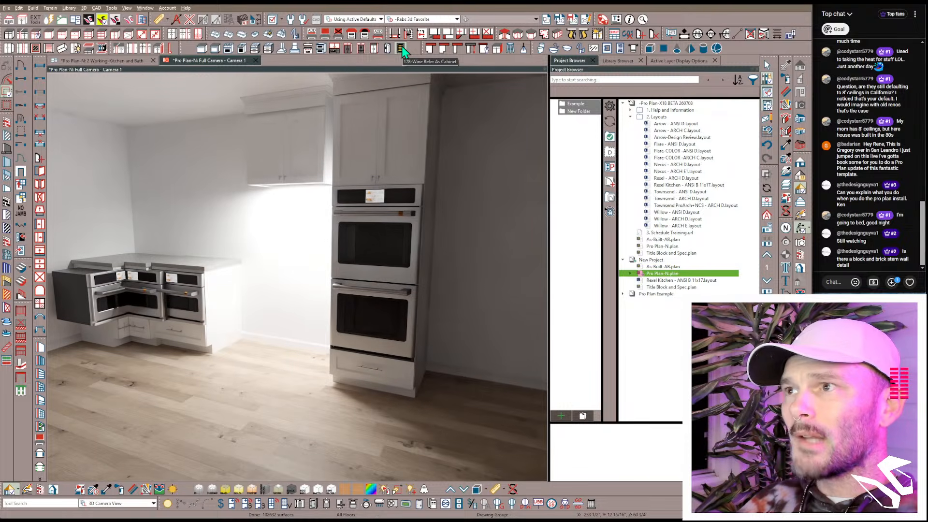
Step: Try another style palette on the cabinets in the camera view and undo the style change
click(154, 33)
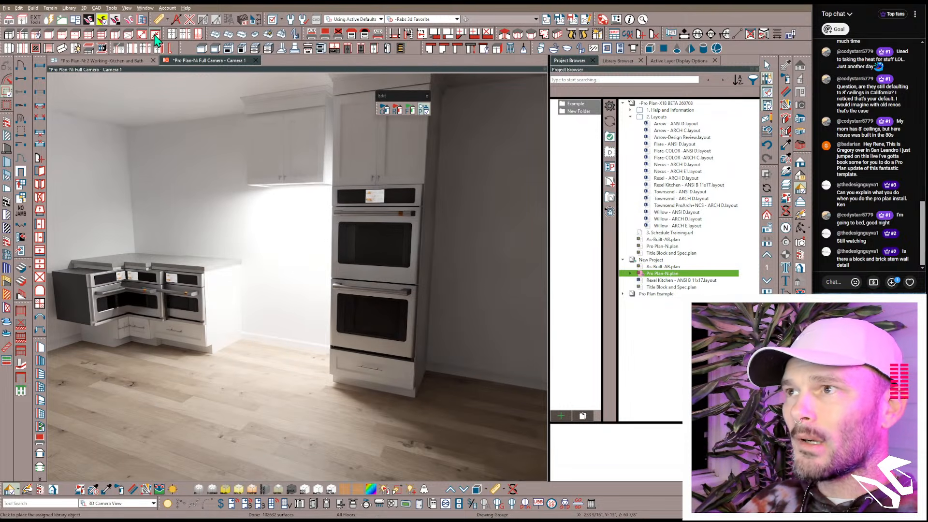
click(341, 306)
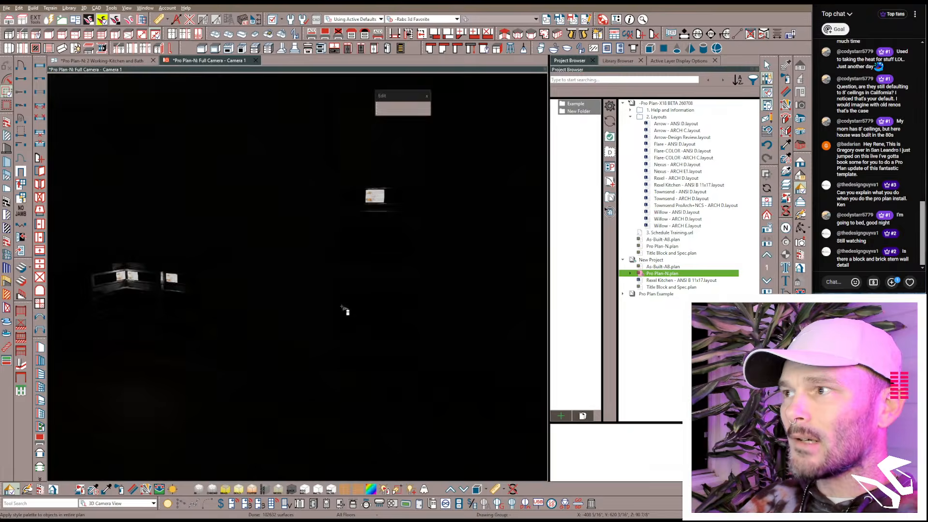
middle_drag(341, 305, 342, 306)
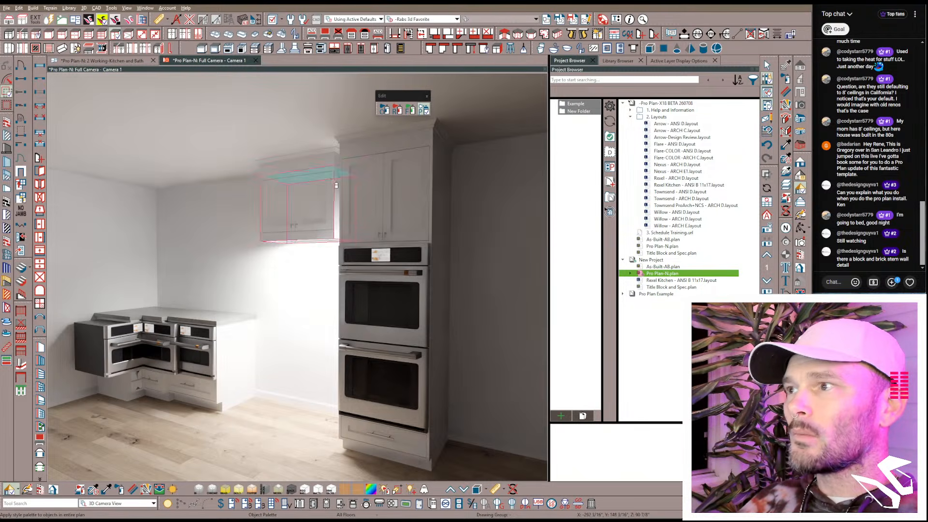
key(ctrl+z)
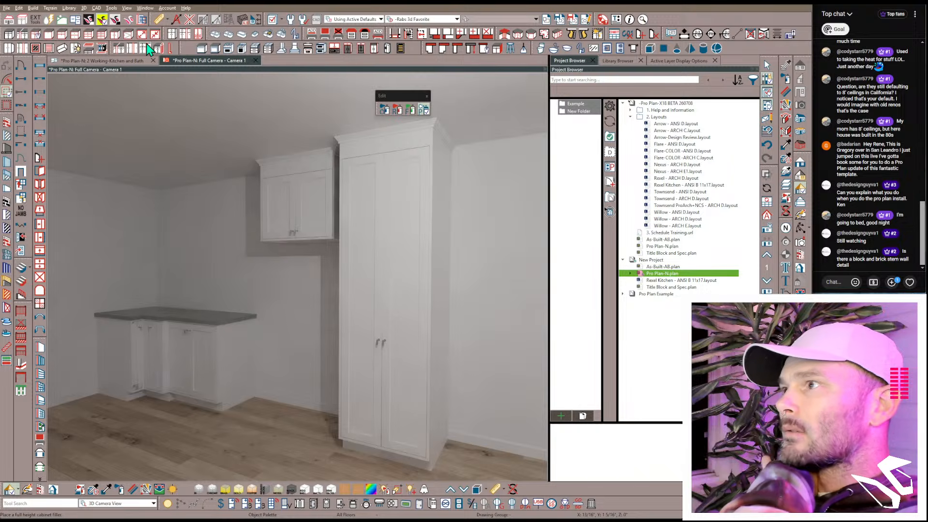
Step: Apply the Wine Refer As Cabinet style to all cabinets in the plan
click(405, 51)
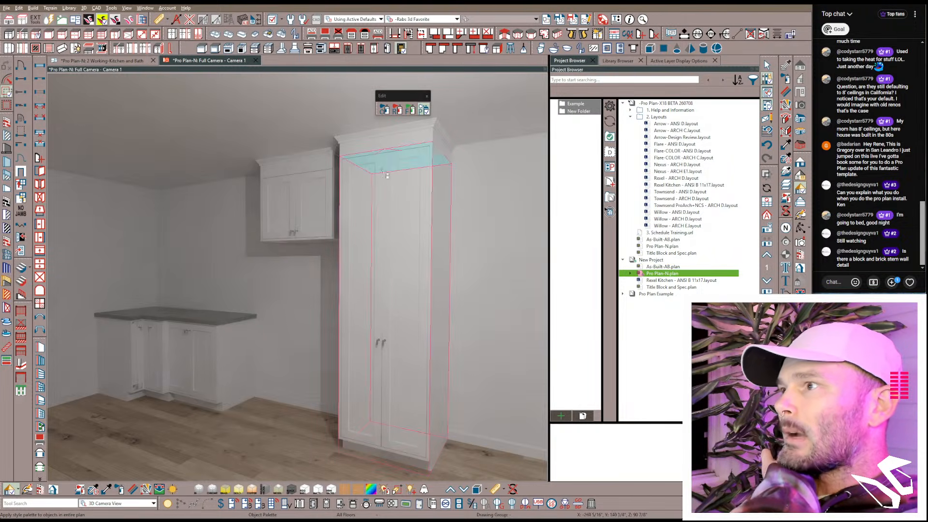
click(281, 282)
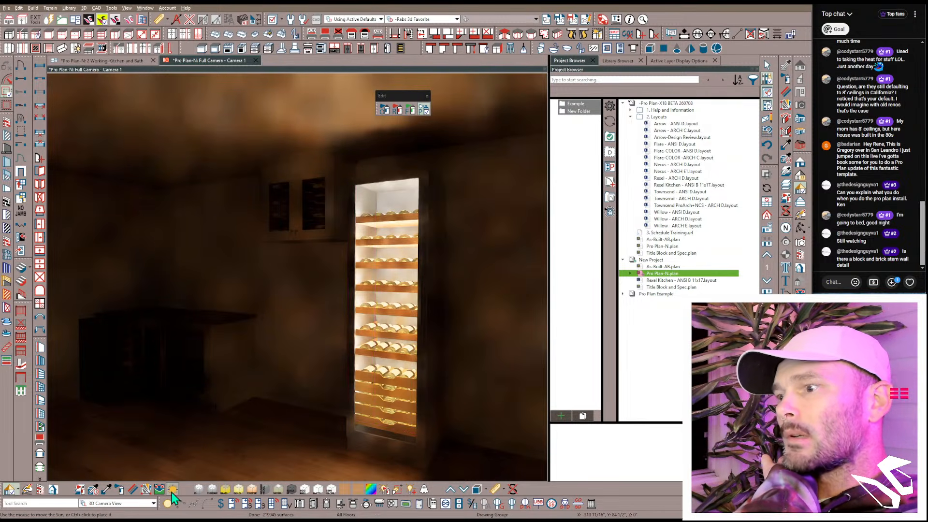
Step: Place a light fixture on the room's ceiling and turn on display of the "Electrical, RCP" layer
click(172, 491)
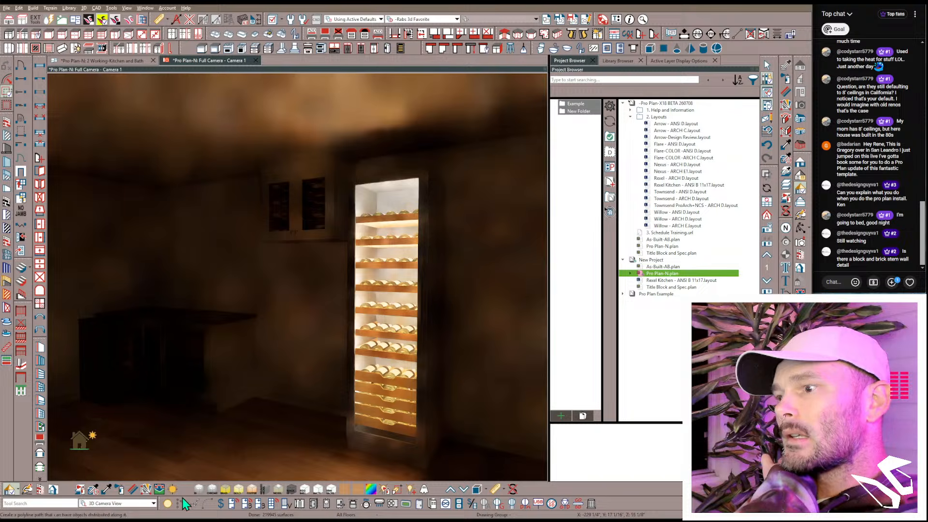
click(167, 504)
click(187, 100)
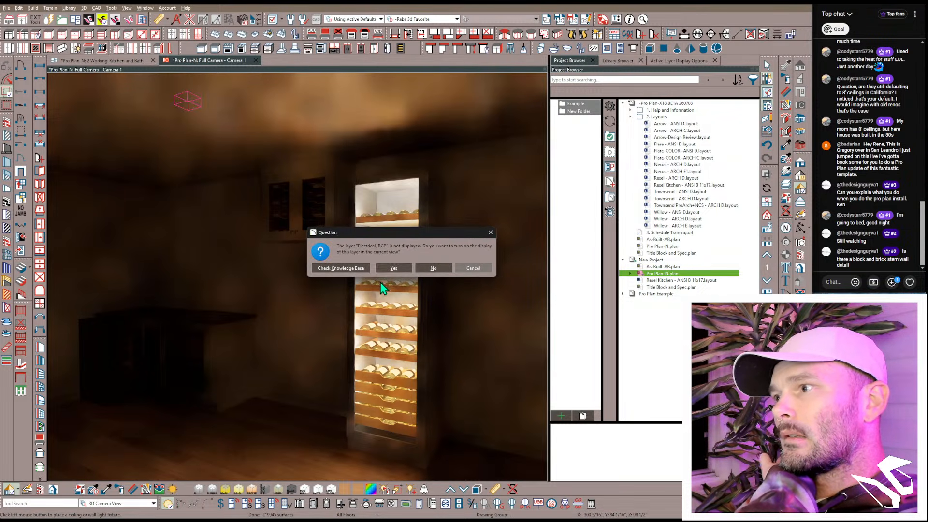
click(403, 269)
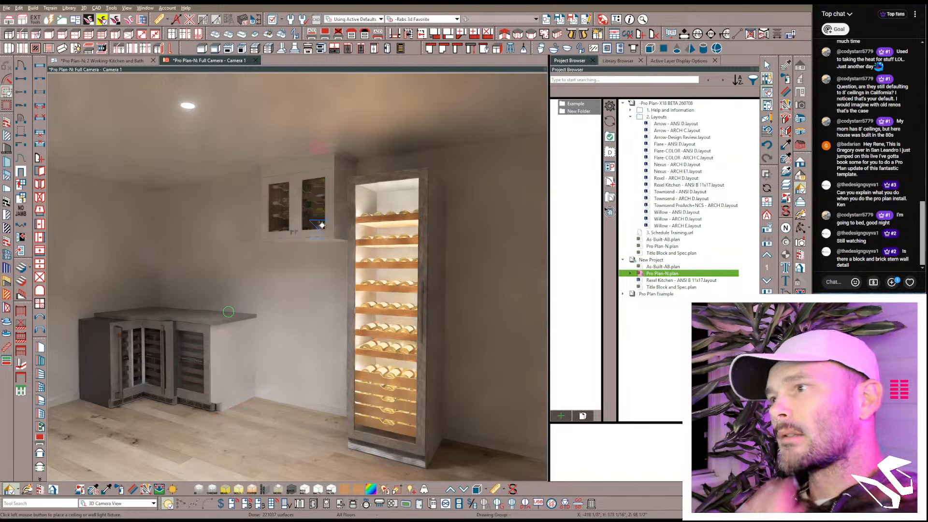
Step: Set the light brightness of the full-height wine refrigerator cabinet to 10%
scroll(308, 303, up, 3)
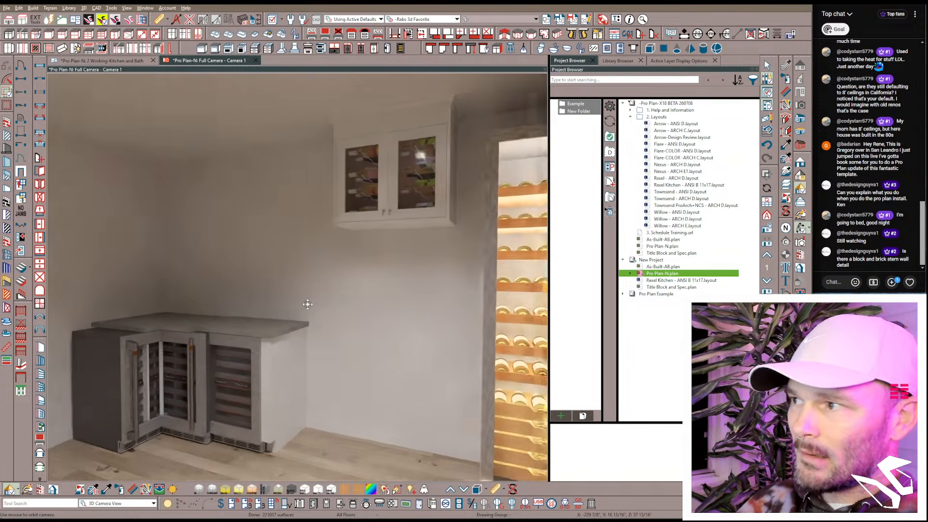
middle_drag(308, 303, 321, 320)
click(383, 285)
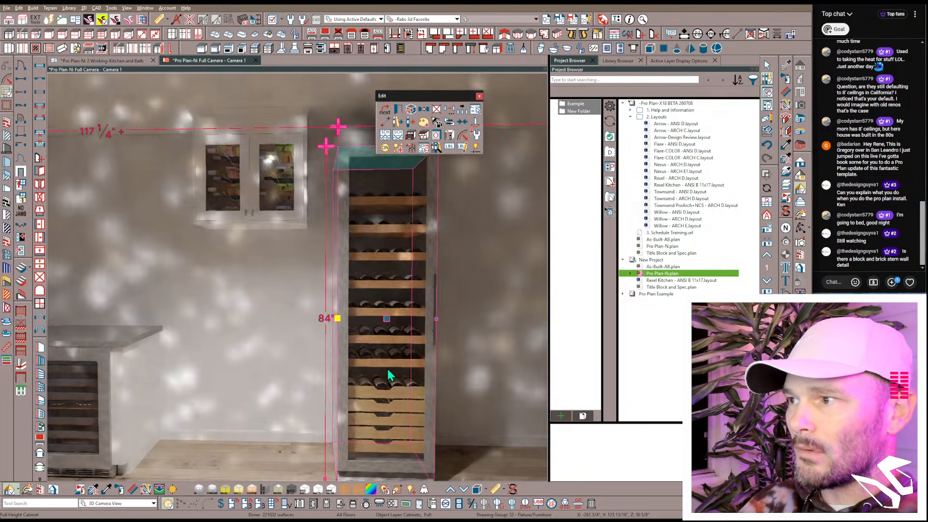
click(386, 150)
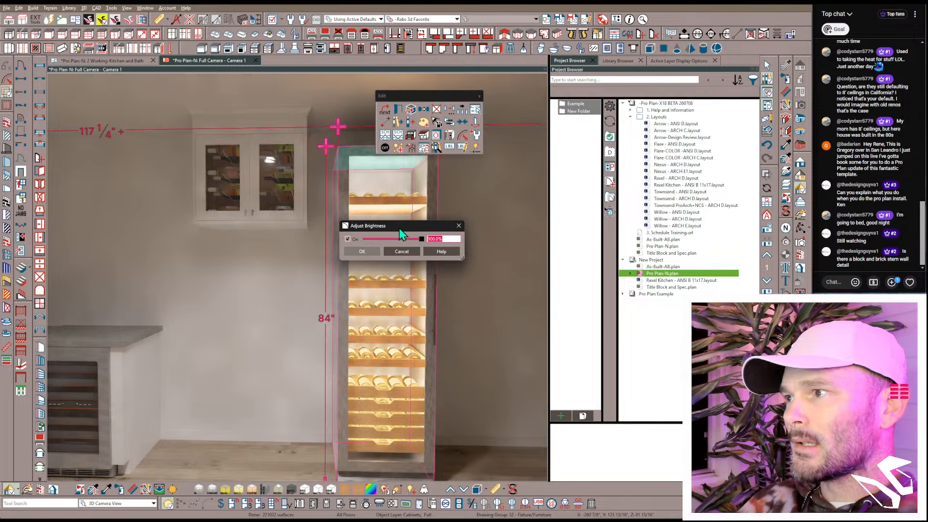
text(10)
key(Return)
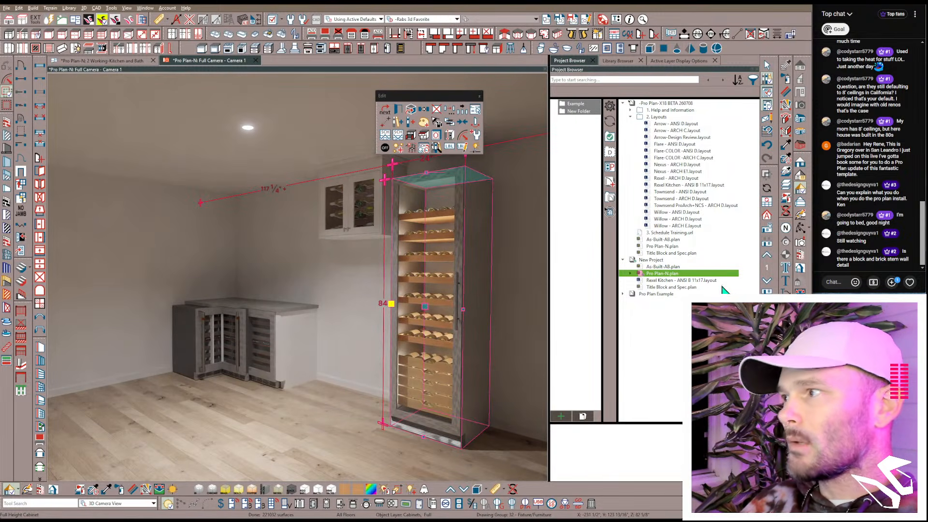
Step: Open the project's Rexel Kitchen - ANSI B 11x17 layout and review its sheets from G1 to Kitchen Plan A3
double_click(666, 281)
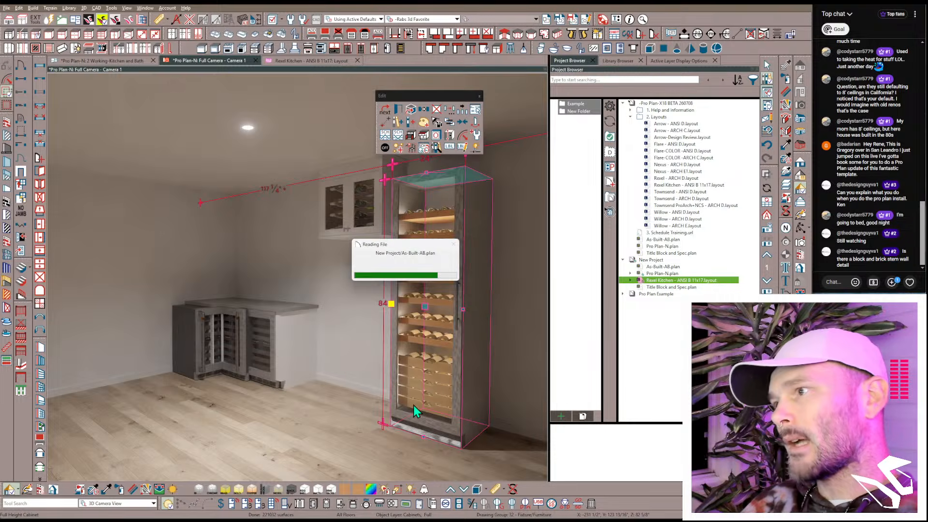
scroll(290, 271, up, 3)
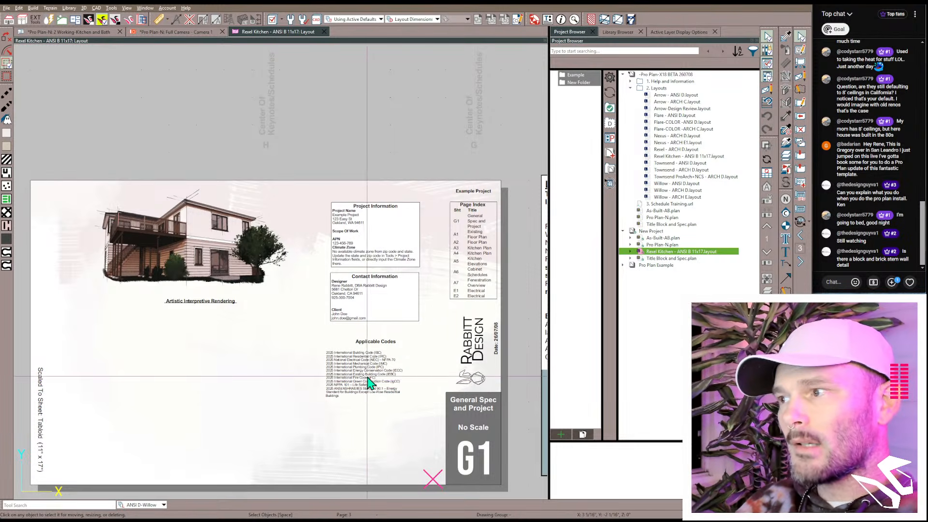
scroll(349, 364, up, 1)
scroll(344, 354, down, 1)
key(Page_Down)
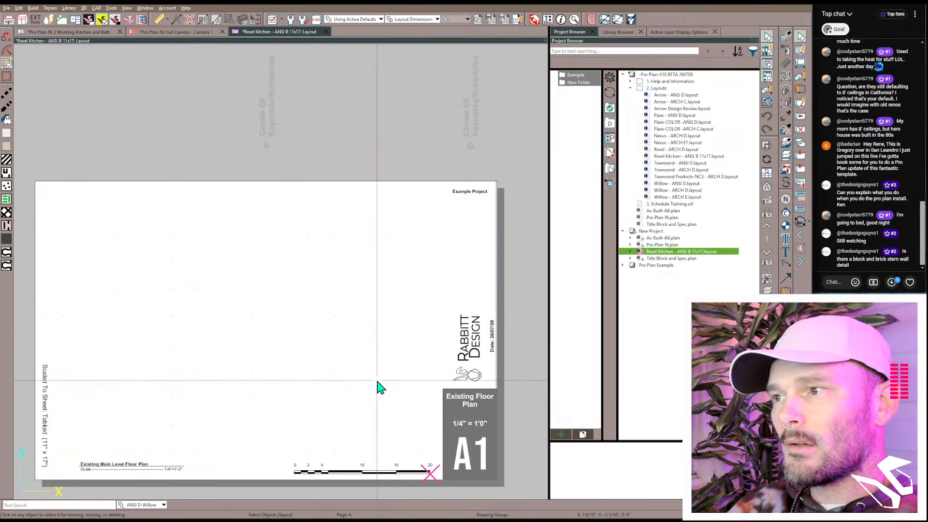
key(Page_Down)
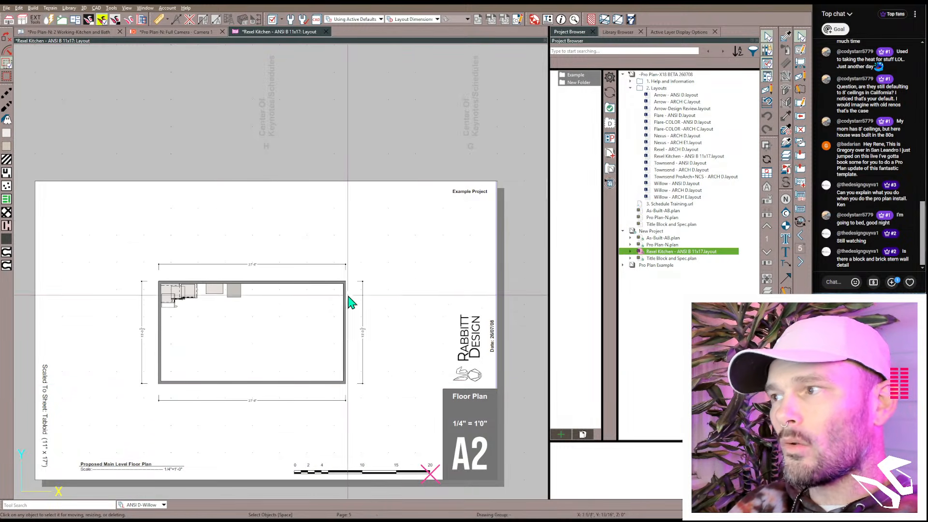
key(Page_Down)
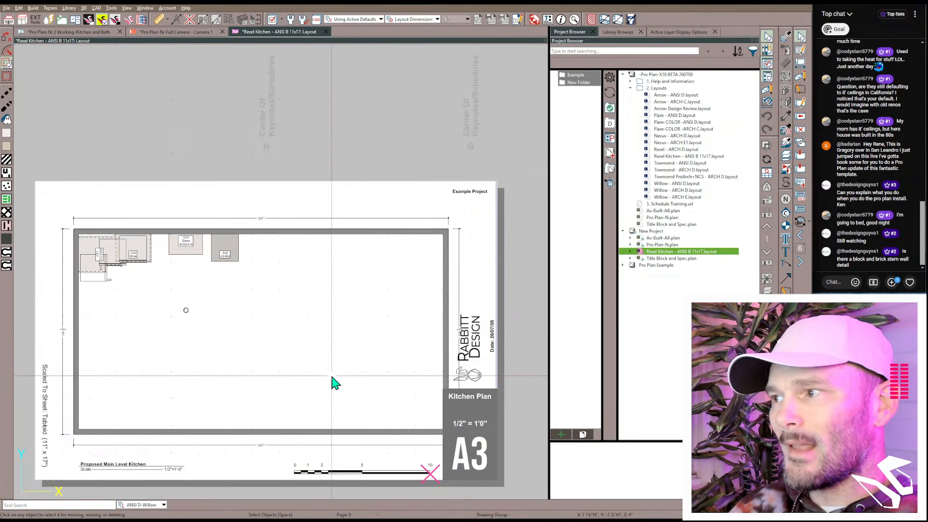
Step: Examine Kitchen Plan sheet A3 and the following sheets, ending at Cabinet Schedules sheet A6
scroll(334, 383, down, 1)
scroll(335, 354, up, 1)
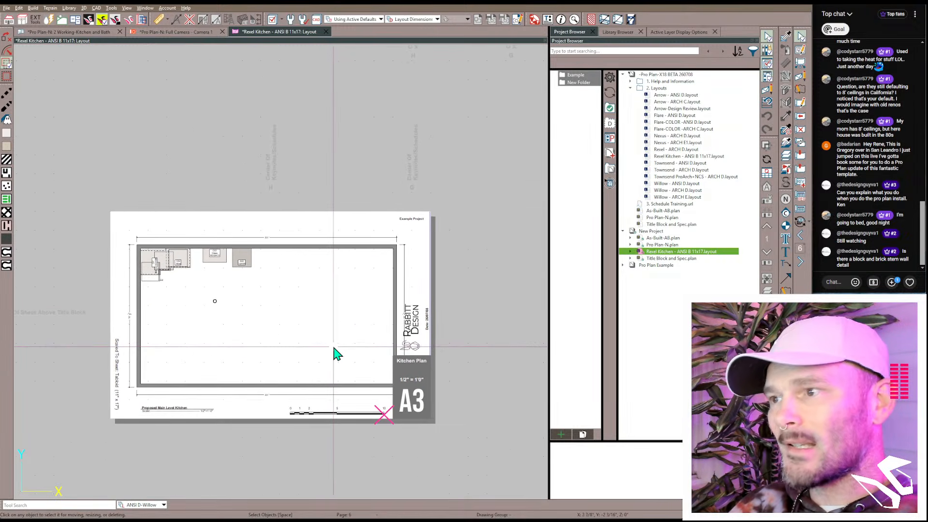
scroll(333, 355, up, 1)
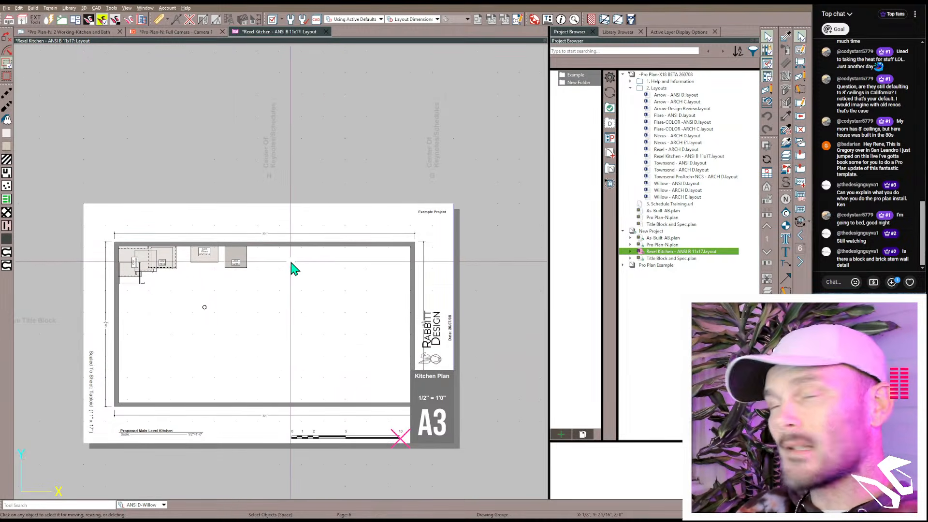
scroll(334, 342, down, 1)
scroll(333, 290, down, 1)
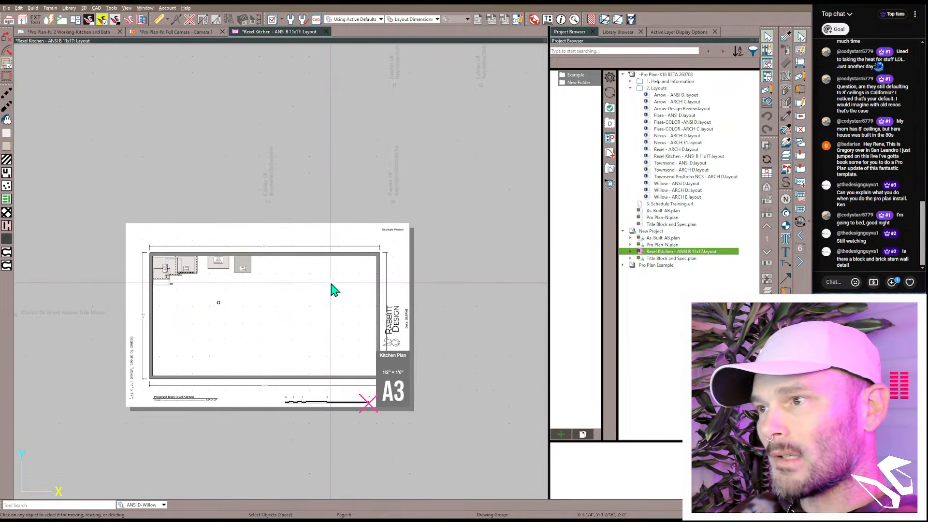
key(Page_Down)
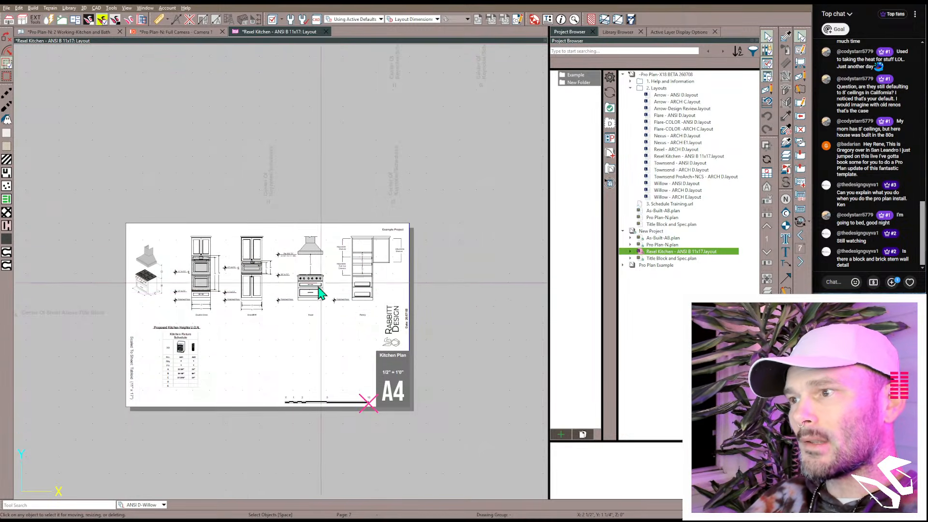
key(Page_Down)
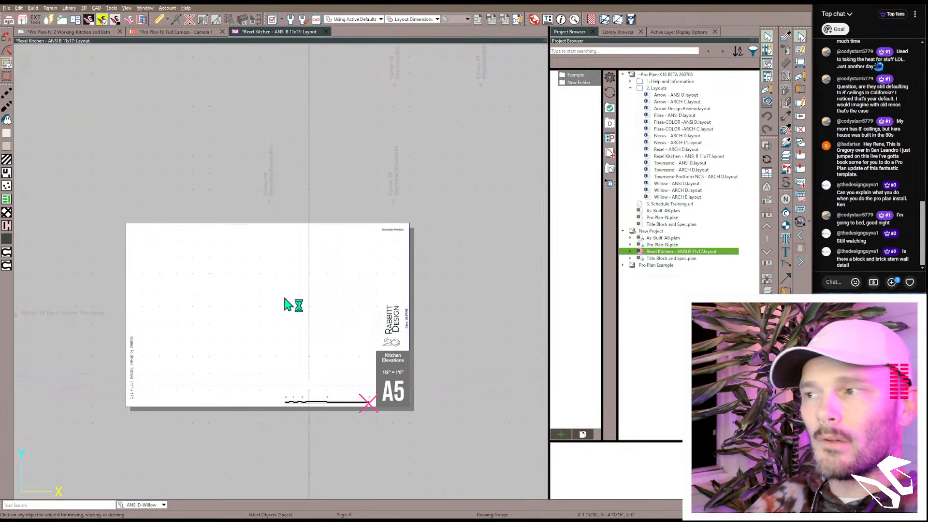
key(Page_Down)
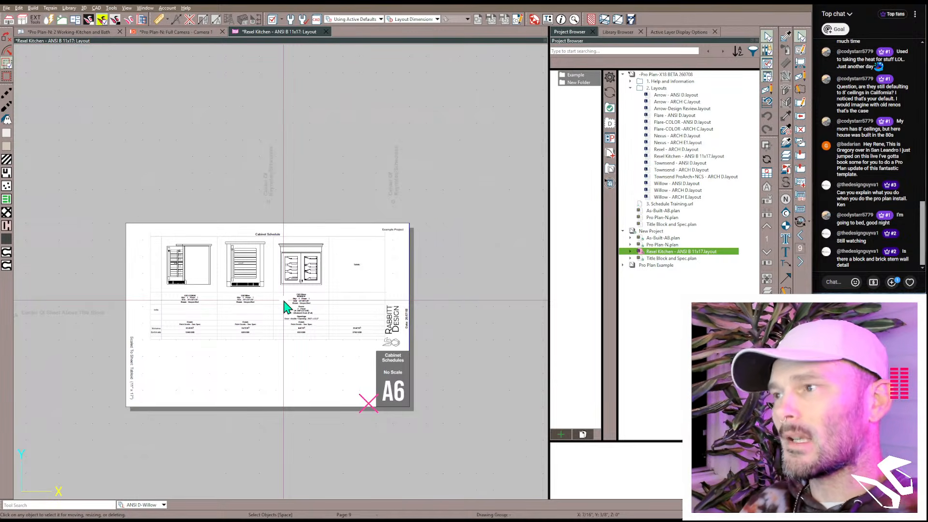
Step: Open the cabinet schedule's specification from sheet A6 and remove its 3D Elevation and Auto Column Width columns
double_click(284, 306)
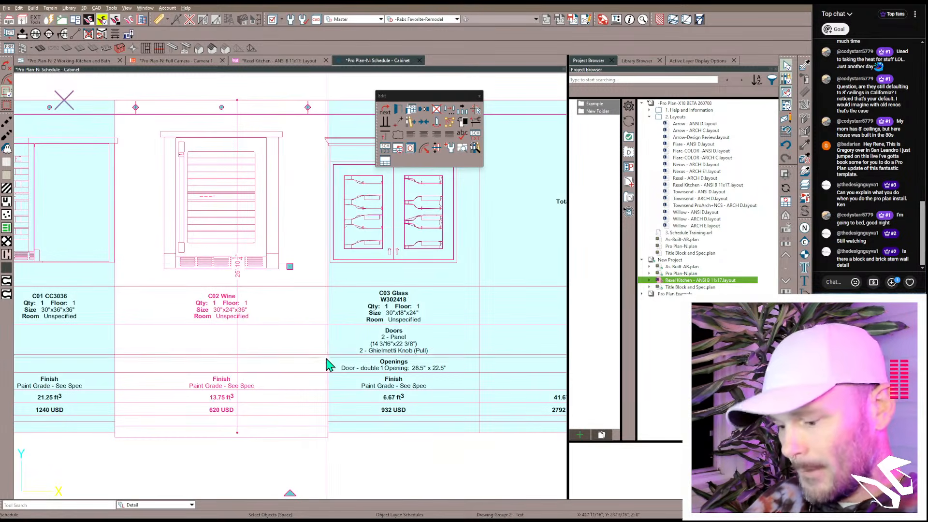
double_click(333, 356)
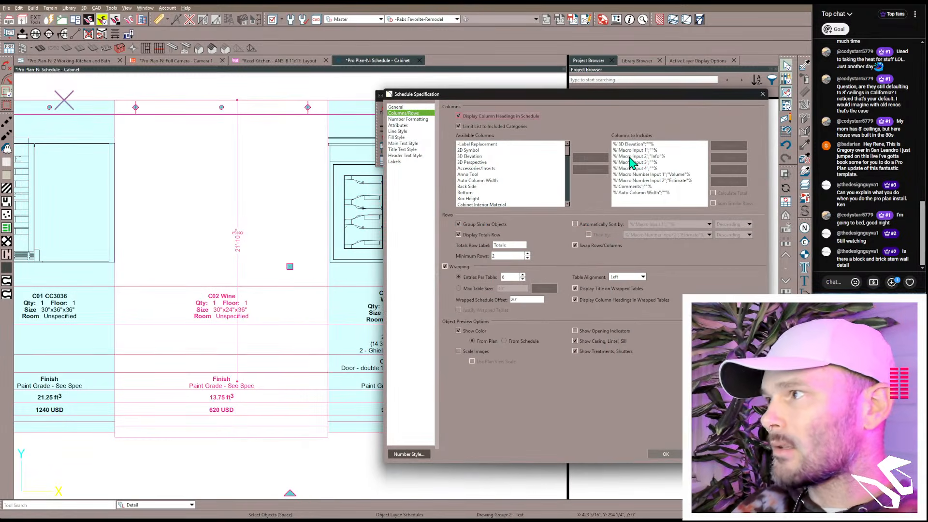
click(640, 145)
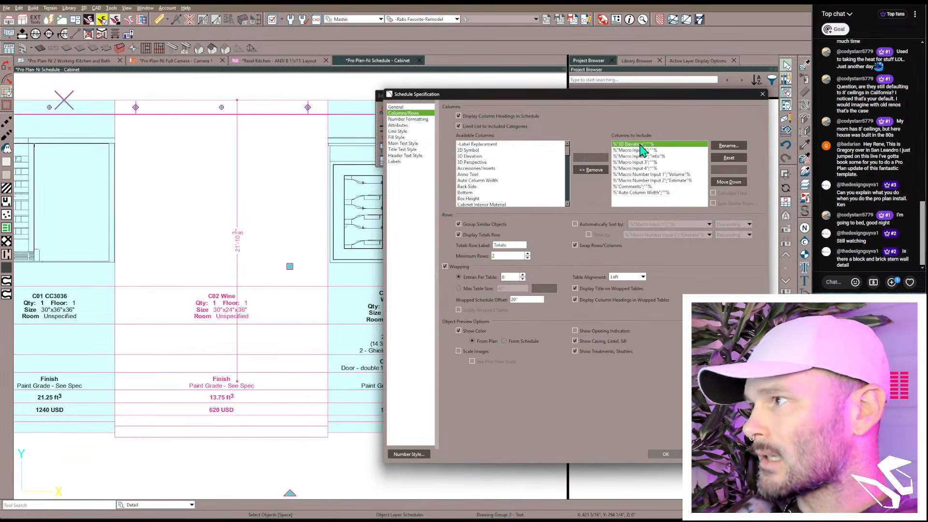
click(590, 170)
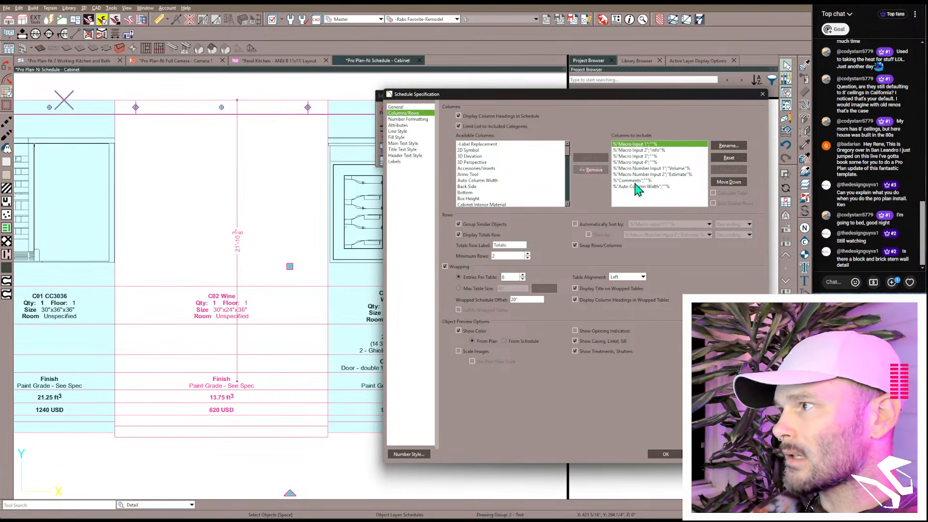
click(624, 186)
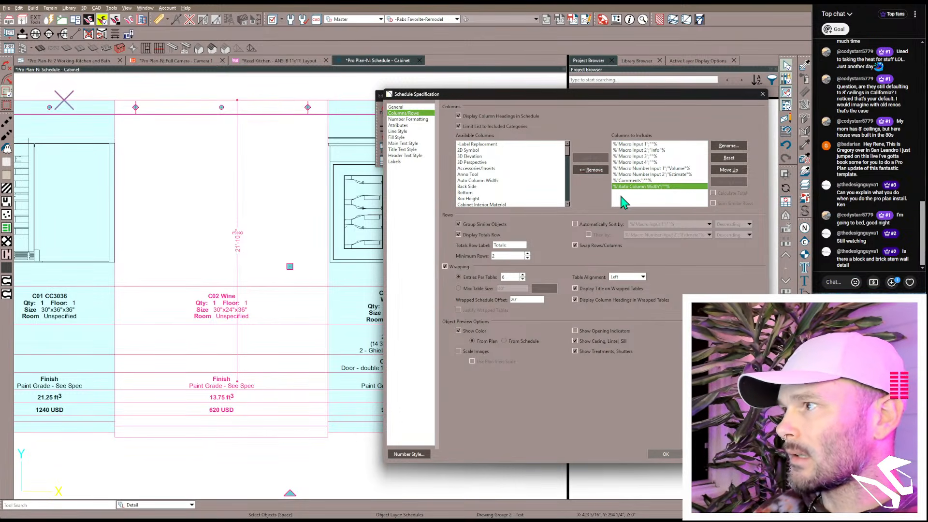
click(593, 170)
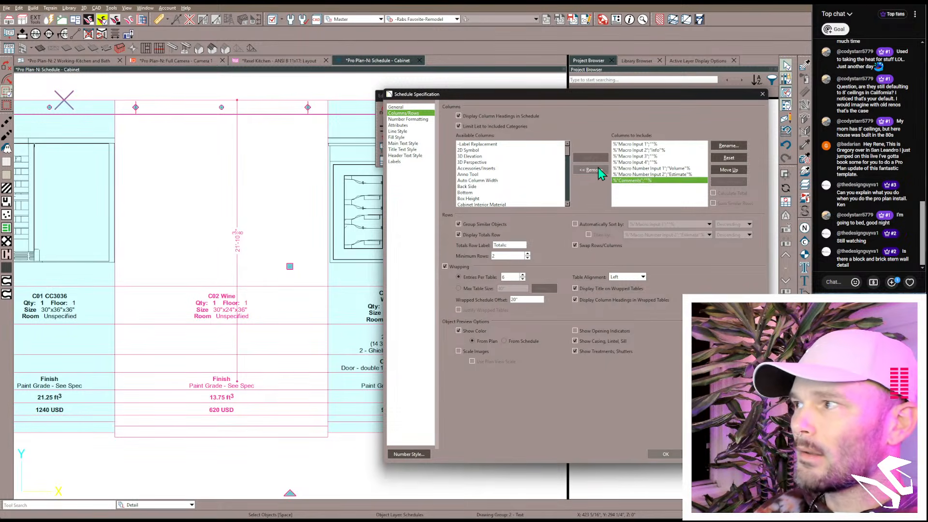
Step: Remove the Macro Input 2, Macro Input 3 and Macro Number Input 2 (Estimate) columns from the cabinet schedule and apply the changes
click(640, 150)
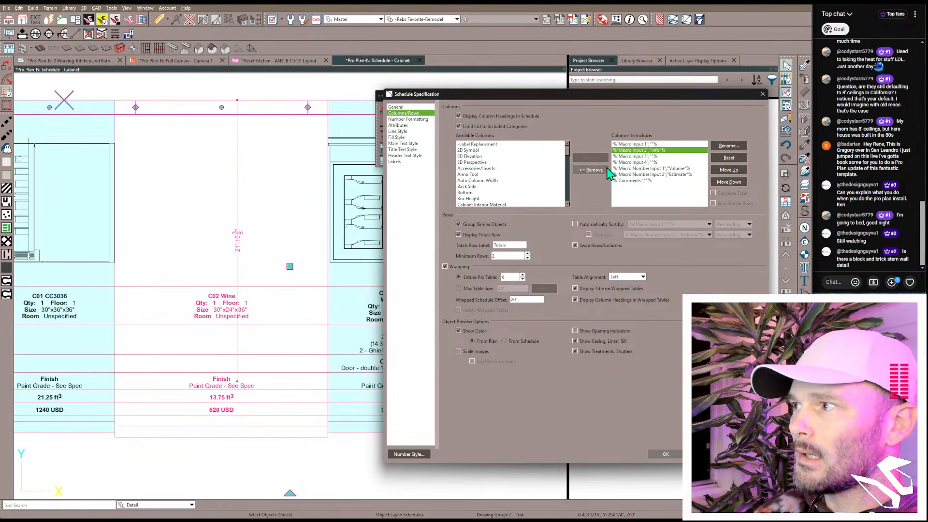
click(597, 170)
click(629, 151)
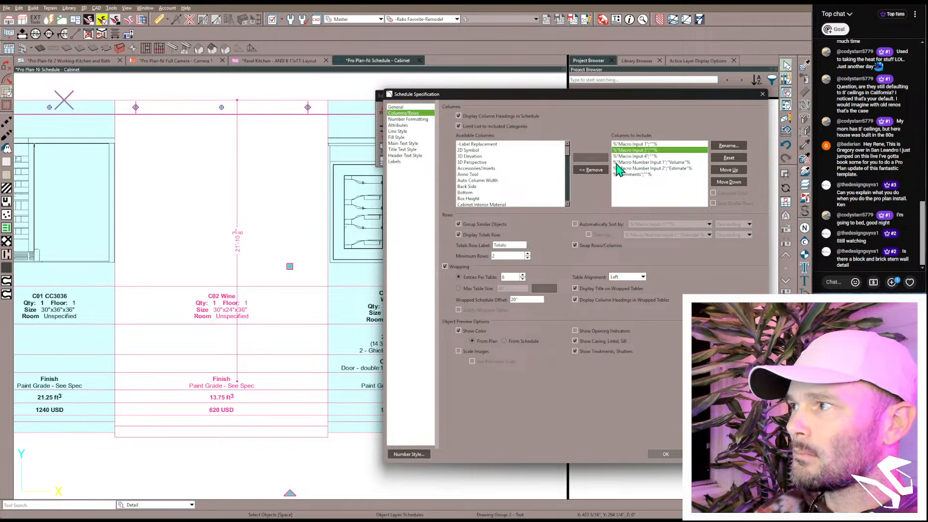
click(598, 170)
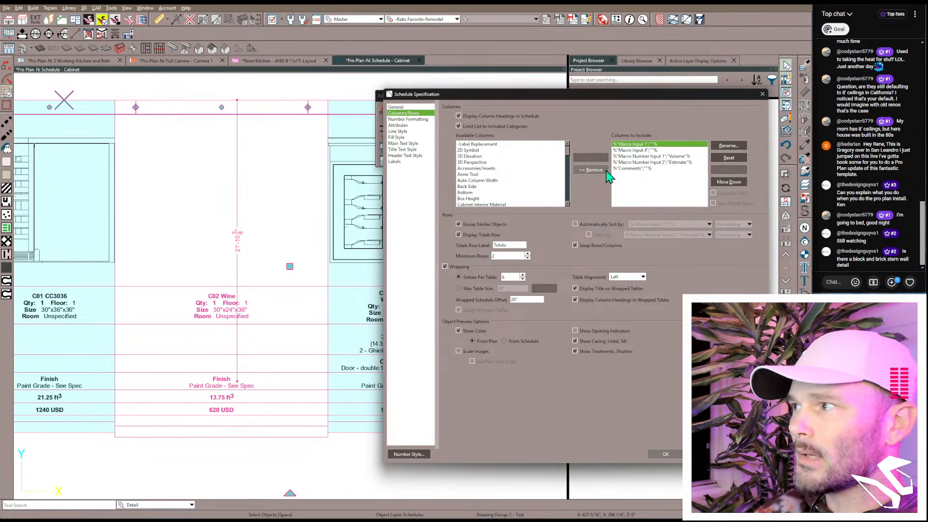
click(637, 151)
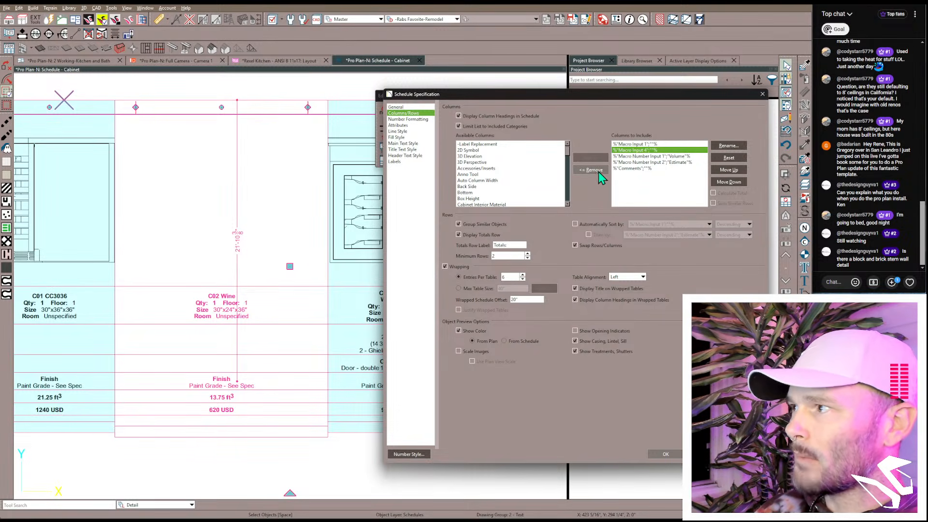
click(637, 163)
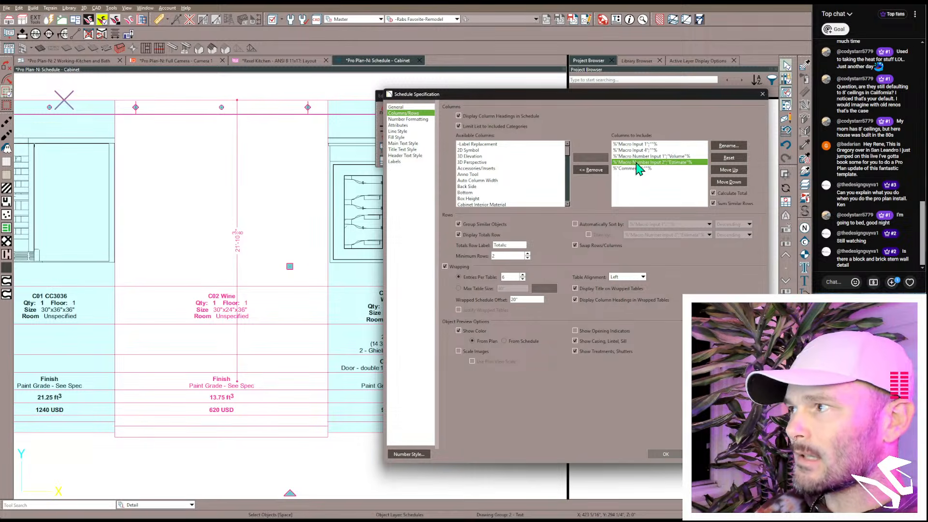
click(597, 172)
click(675, 456)
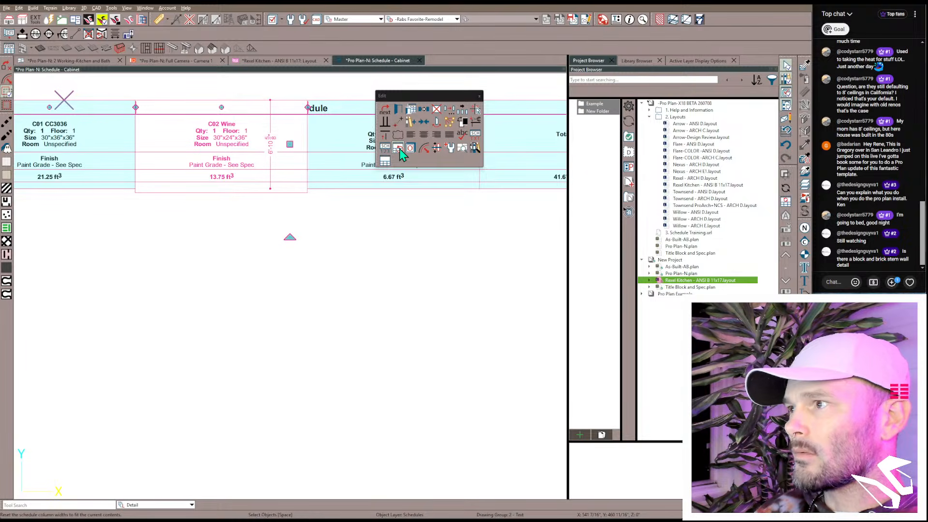
Step: Reset the cabinet schedule's column widths to fit their contents and return to the Rexel Kitchen layout
click(399, 148)
click(308, 312)
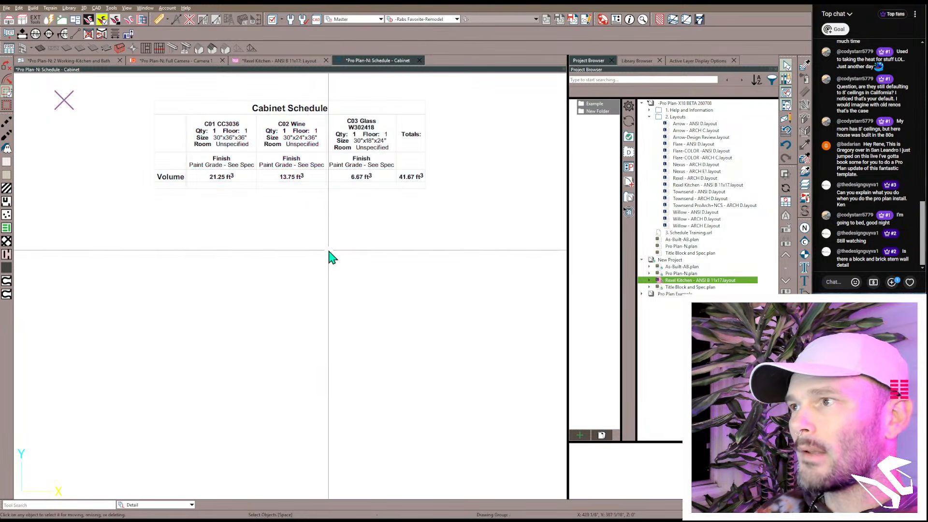
scroll(336, 224, down, 1)
middle_drag(337, 225, 330, 310)
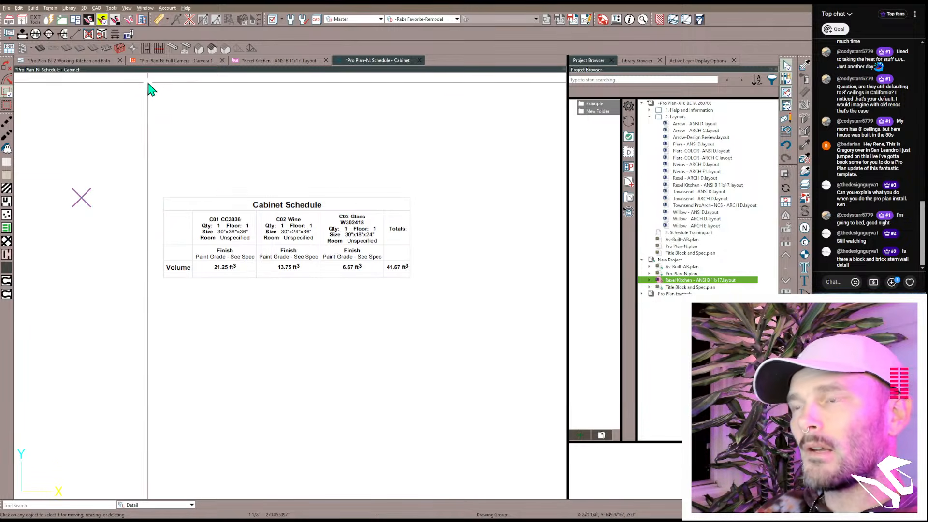
click(263, 59)
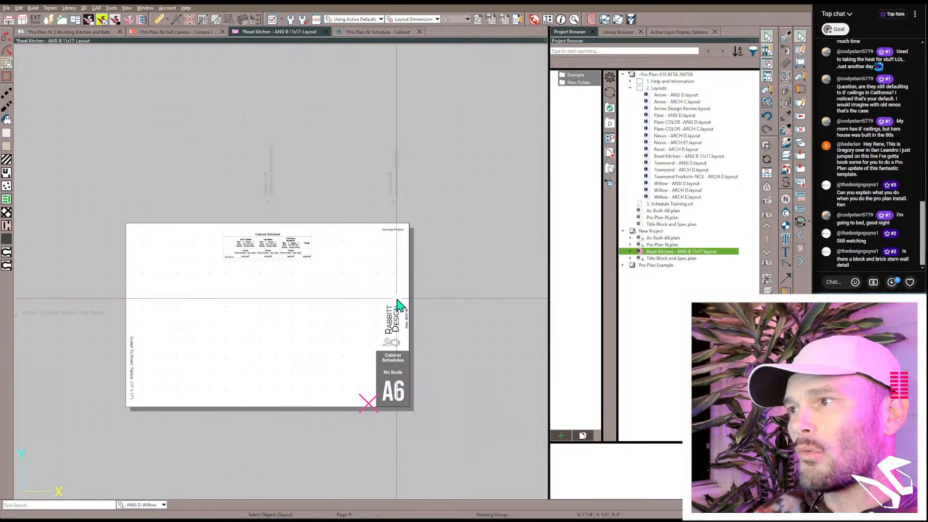
Step: Examine Fenestration Overview sheet A7 and the electrical sheets E1 and E2, including the electrical legend and fixture heights
key(Page_Down)
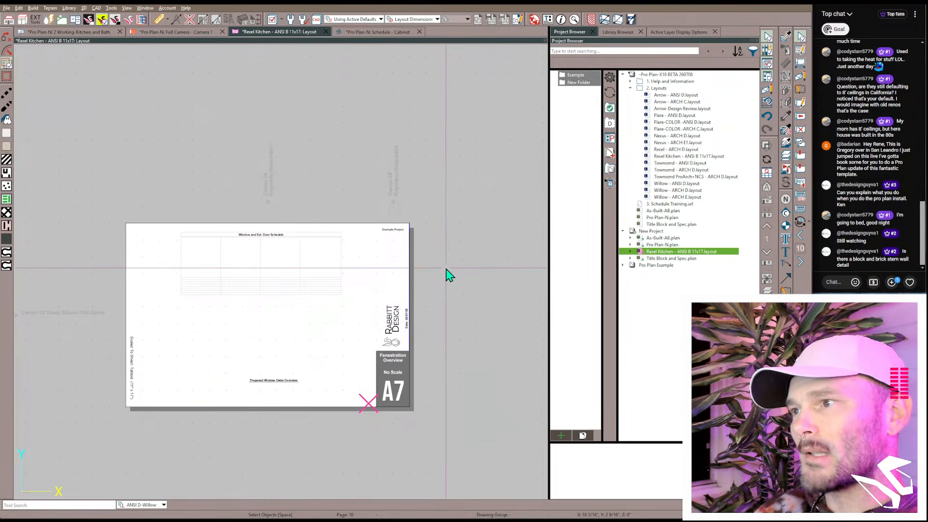
click(275, 287)
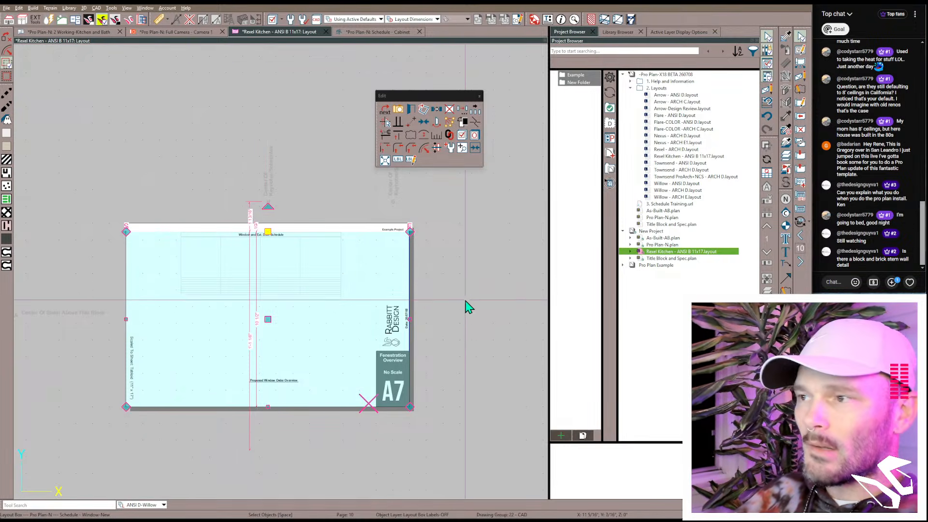
key(Page_Down)
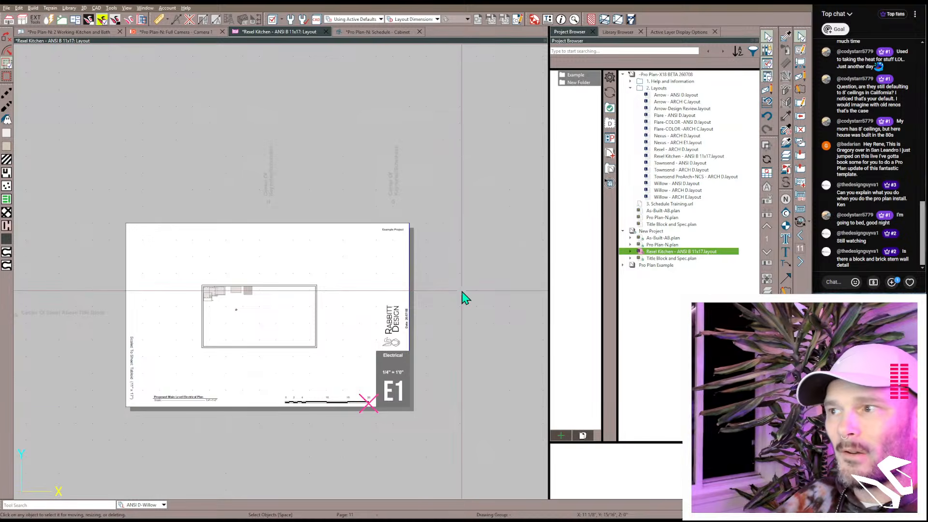
scroll(275, 290, up, 2)
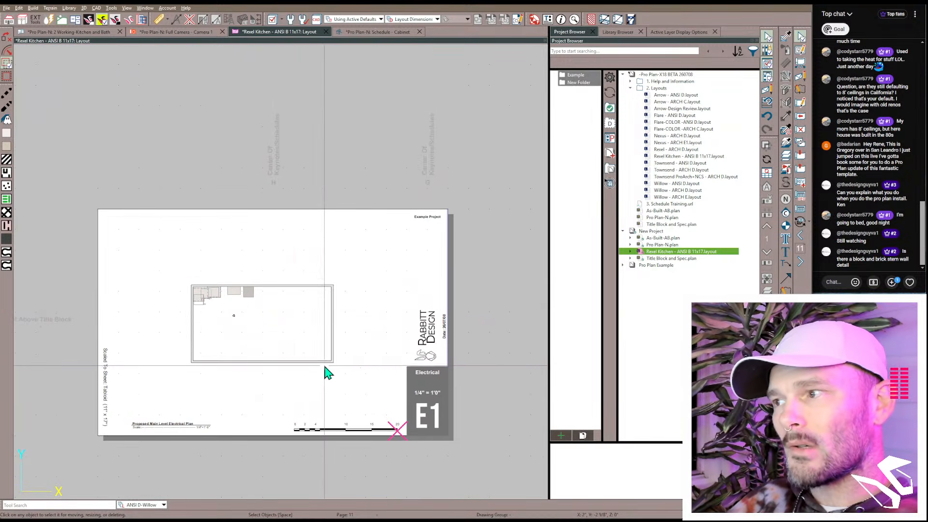
key(Page_Down)
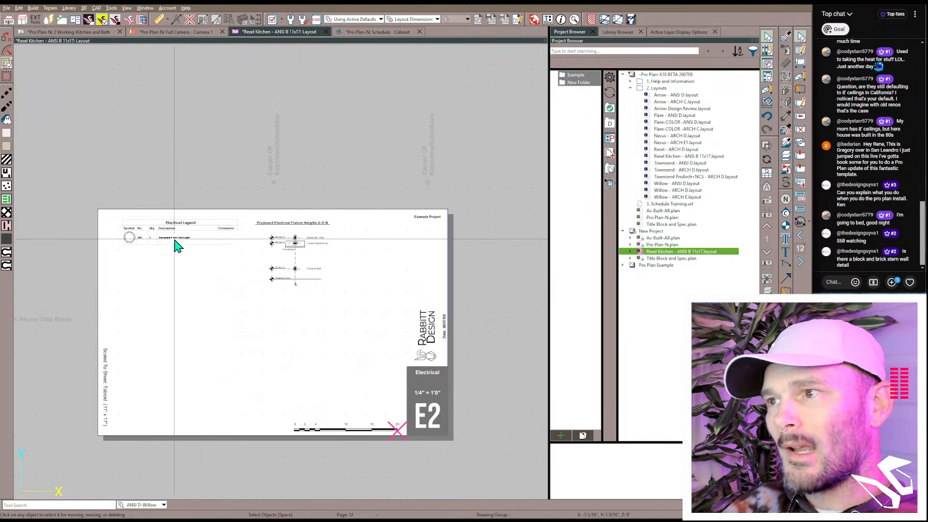
scroll(169, 235, up, 1)
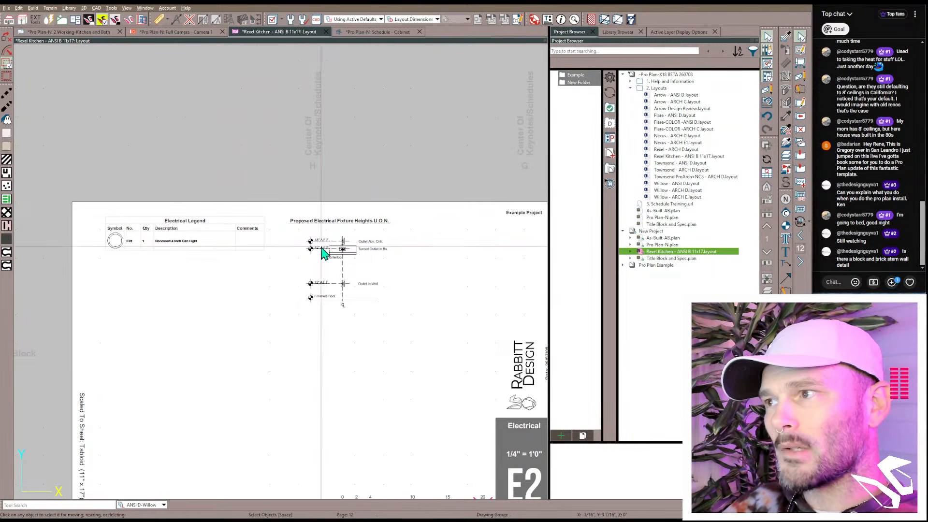
scroll(338, 246, down, 2)
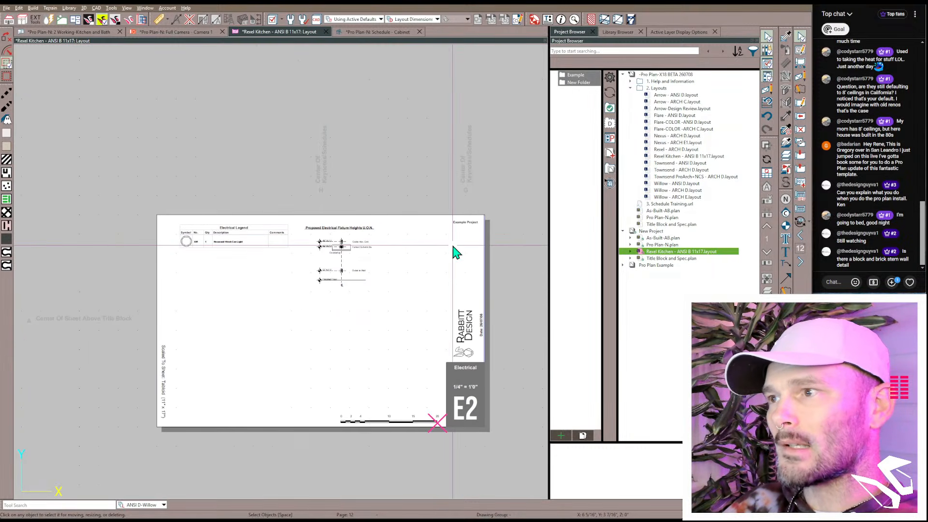
Step: Go back through the layout and compare the window schedule on sheet A7 with the cabinet schedule on A6
key(Page_Up)
key(Page_Up)
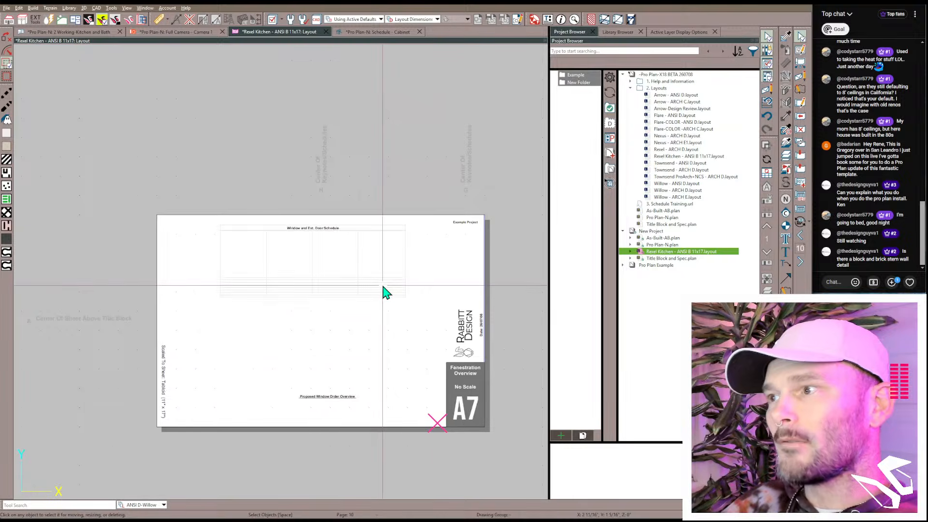
key(Page_Up)
key(Page_Down)
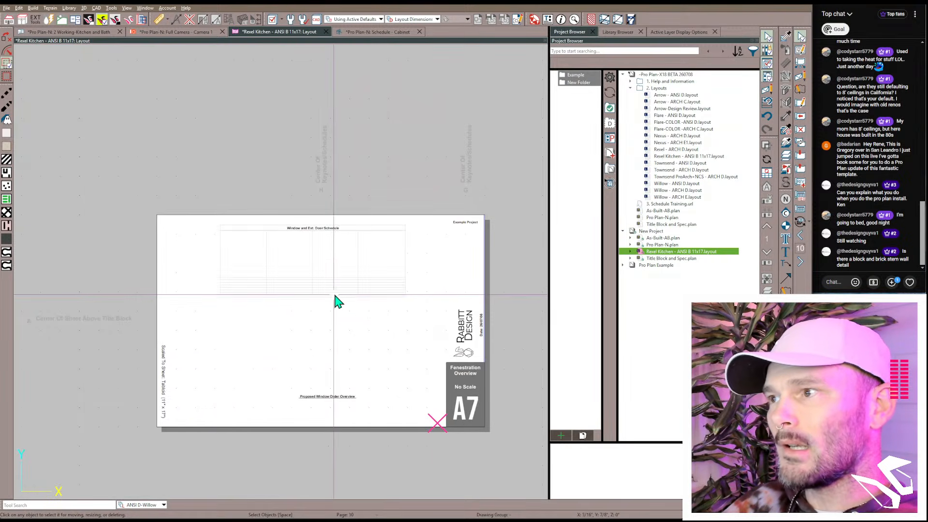
key(Page_Up)
key(Page_Down)
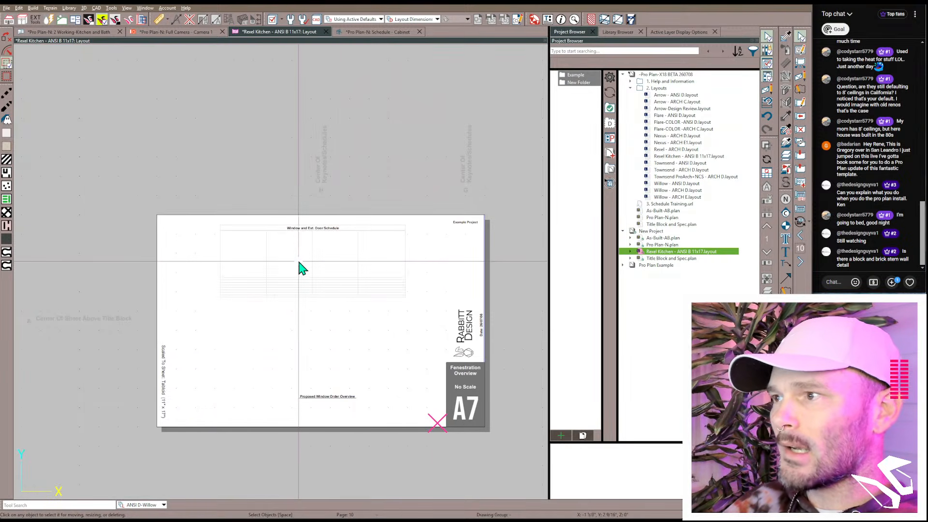
key(Page_Up)
Step: Copy the cabinet schedule's layout box on sheet A6 and place the copy about 9" to the right
click(313, 252)
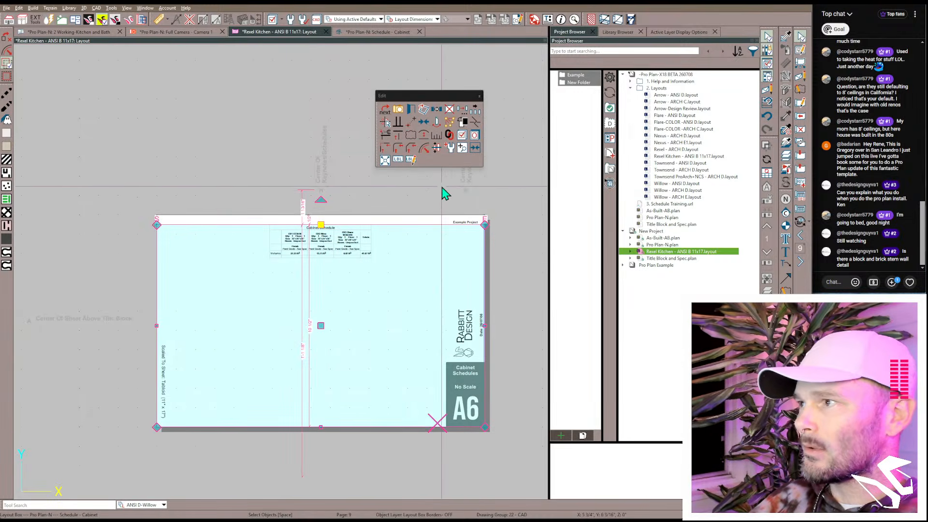
key(ctrl+c)
drag(321, 326, 494, 325)
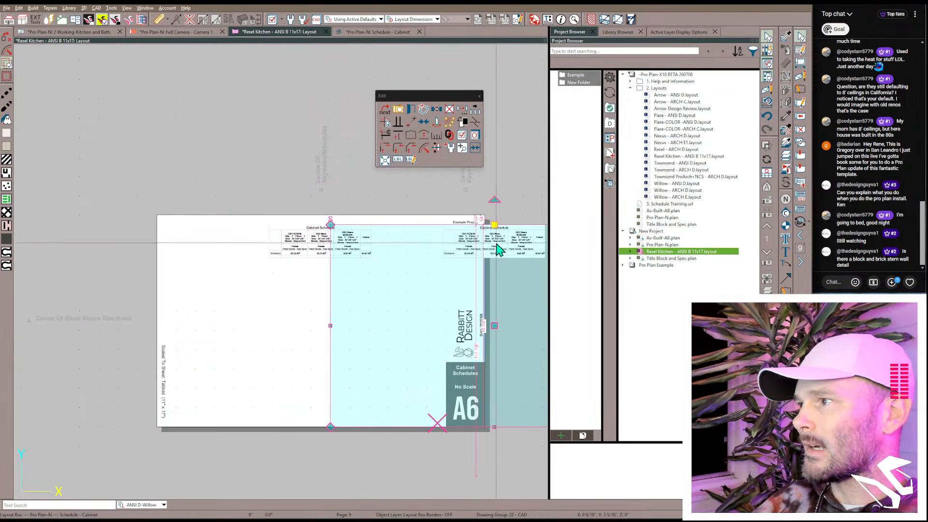
Step: Relink the copied layout box to the Standards - Electrical CAD detail from Title Block and Spec.plan
click(448, 138)
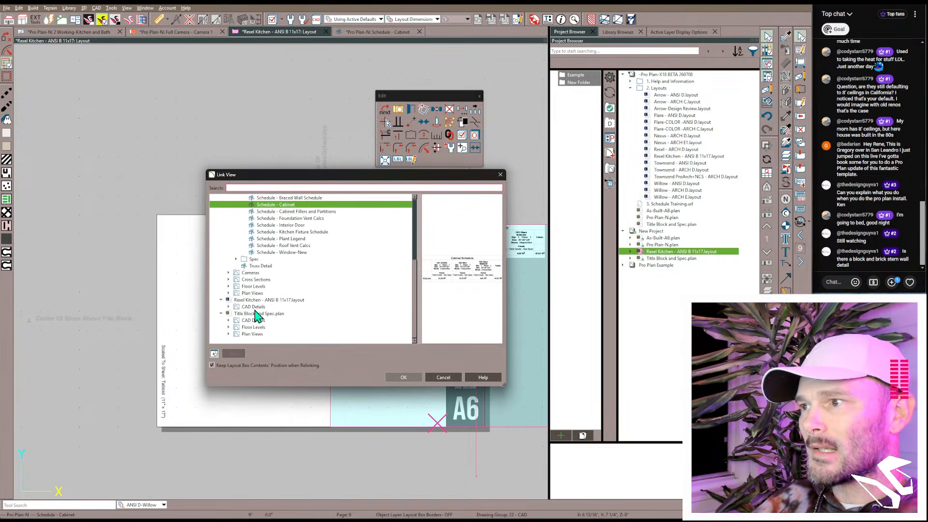
click(228, 321)
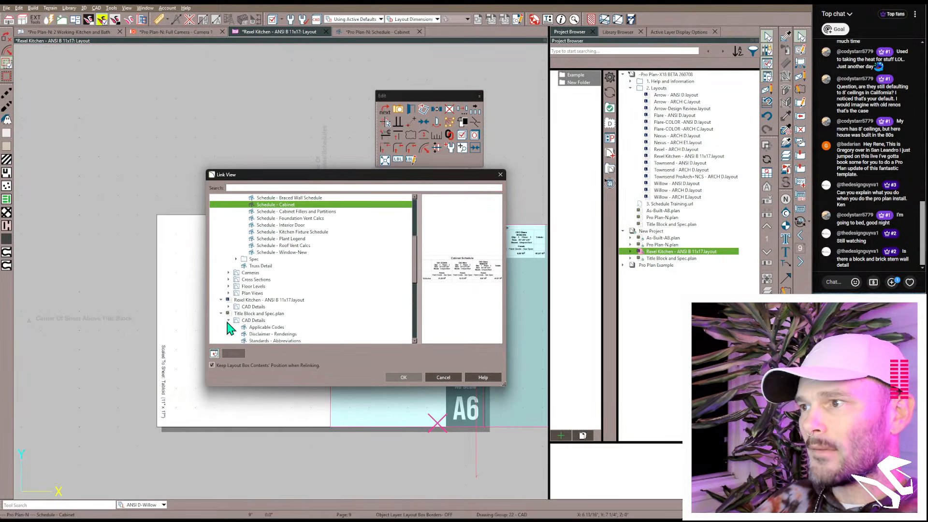
scroll(280, 323, down, 6)
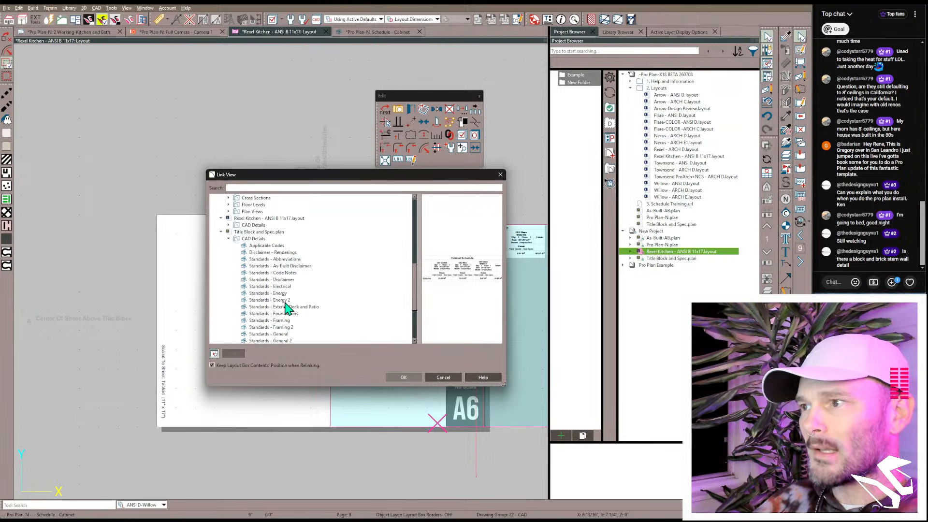
scroll(271, 332, down, 2)
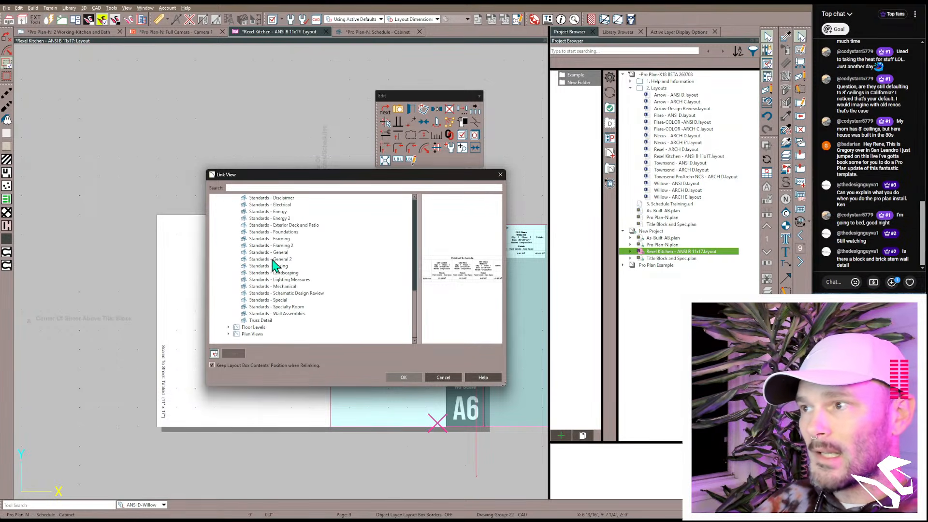
scroll(273, 248, up, 1)
click(271, 226)
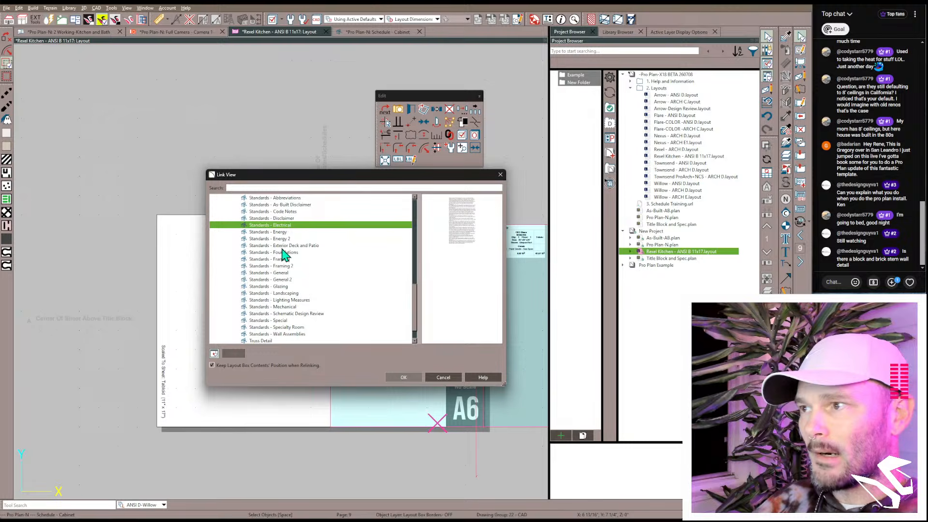
click(405, 378)
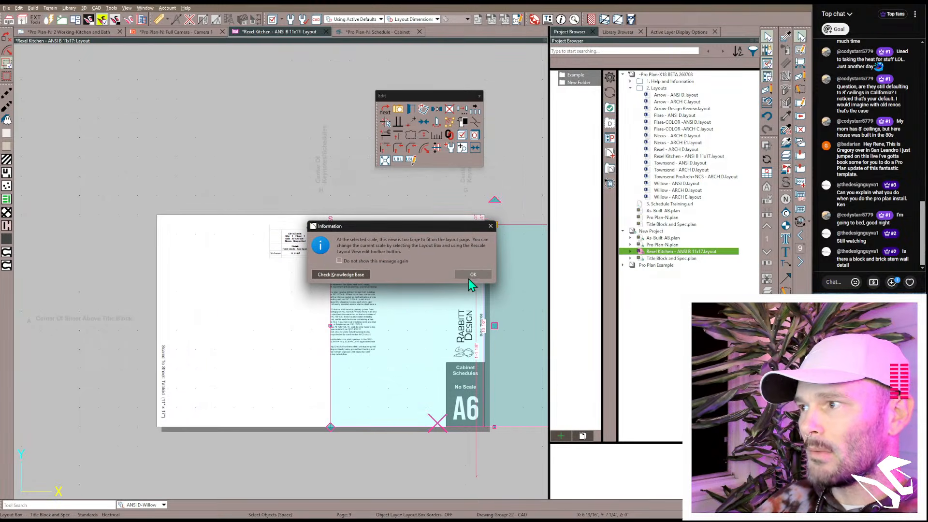
click(473, 274)
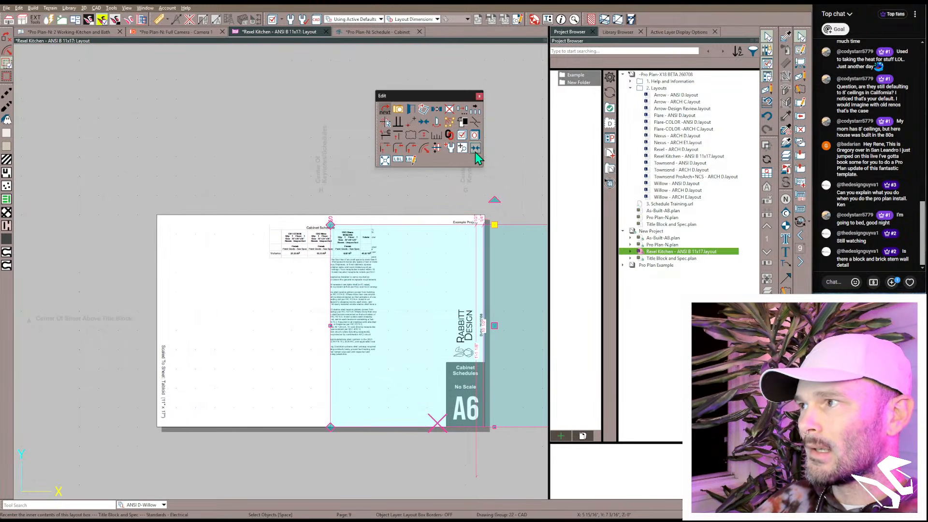
Step: Narrow the electrical standards layout box and shift its notes down within the box
scroll(312, 302, down, 1)
middle_drag(311, 302, 161, 311)
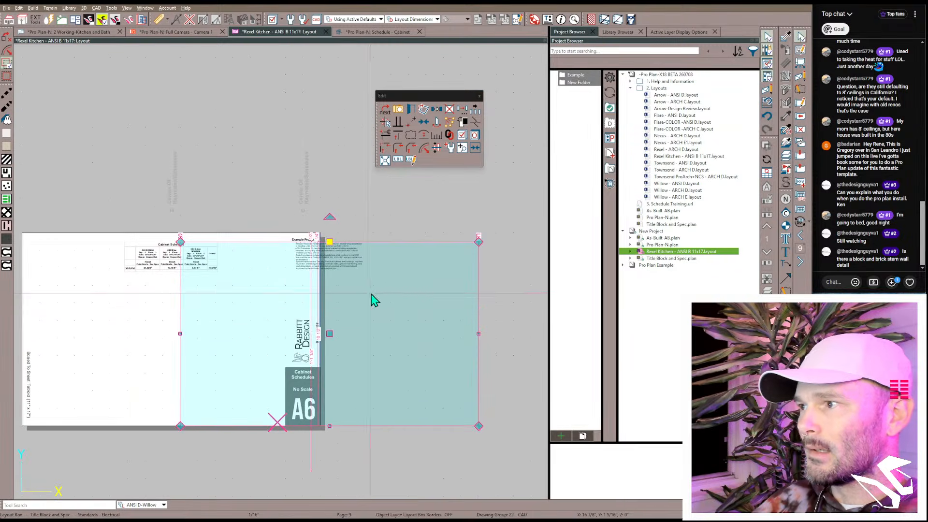
drag(477, 336, 399, 334)
click(465, 148)
drag(358, 267, 356, 356)
mouse_move(350, 285)
mouse_down()
mouse_move(350, 339)
mouse_move(339, 290)
mouse_up()
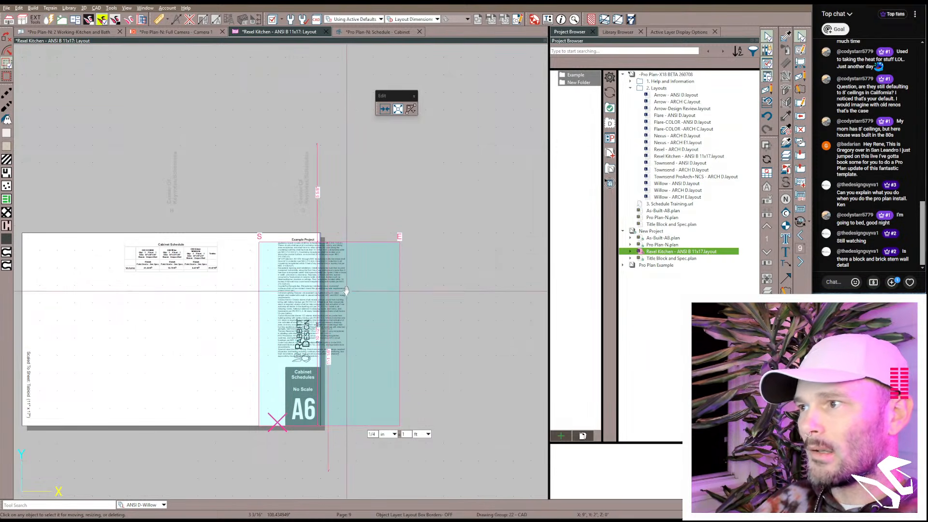
click(394, 233)
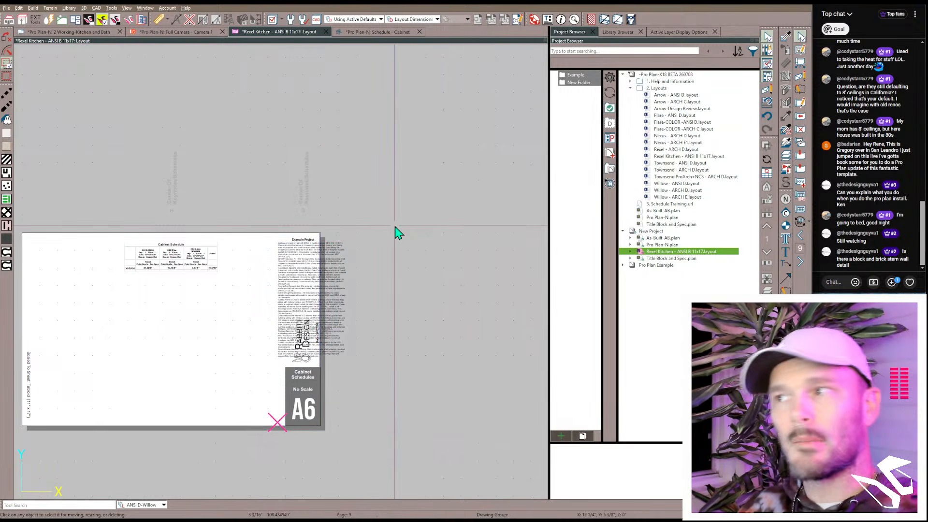
Step: Delete the electrical standards layout box from sheet A6
click(347, 264)
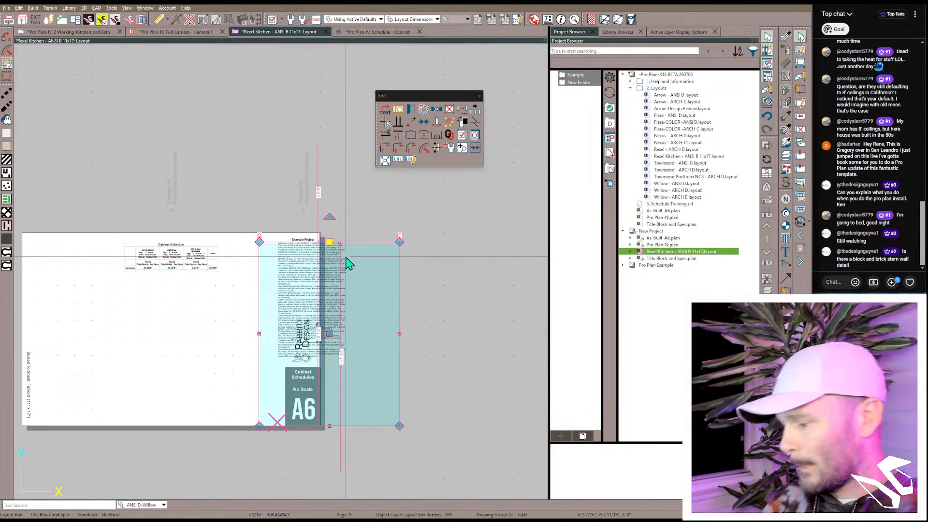
key(Delete)
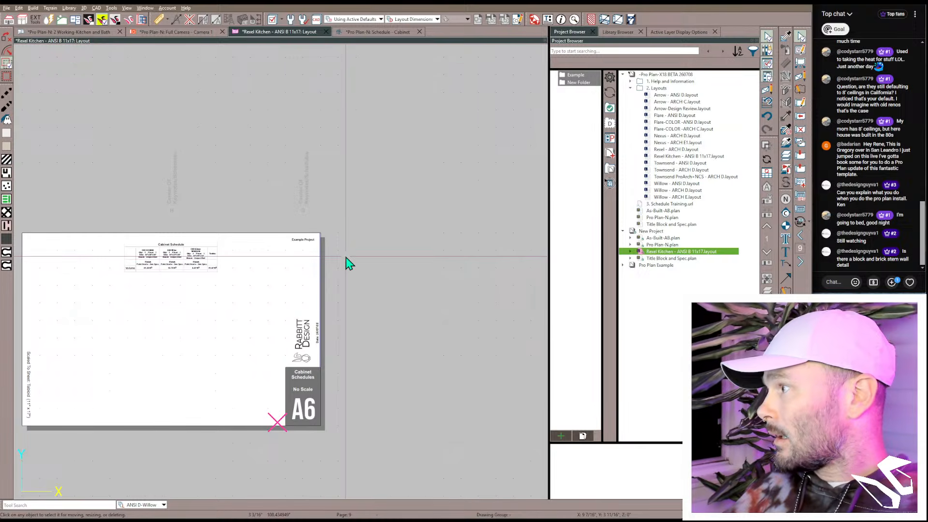